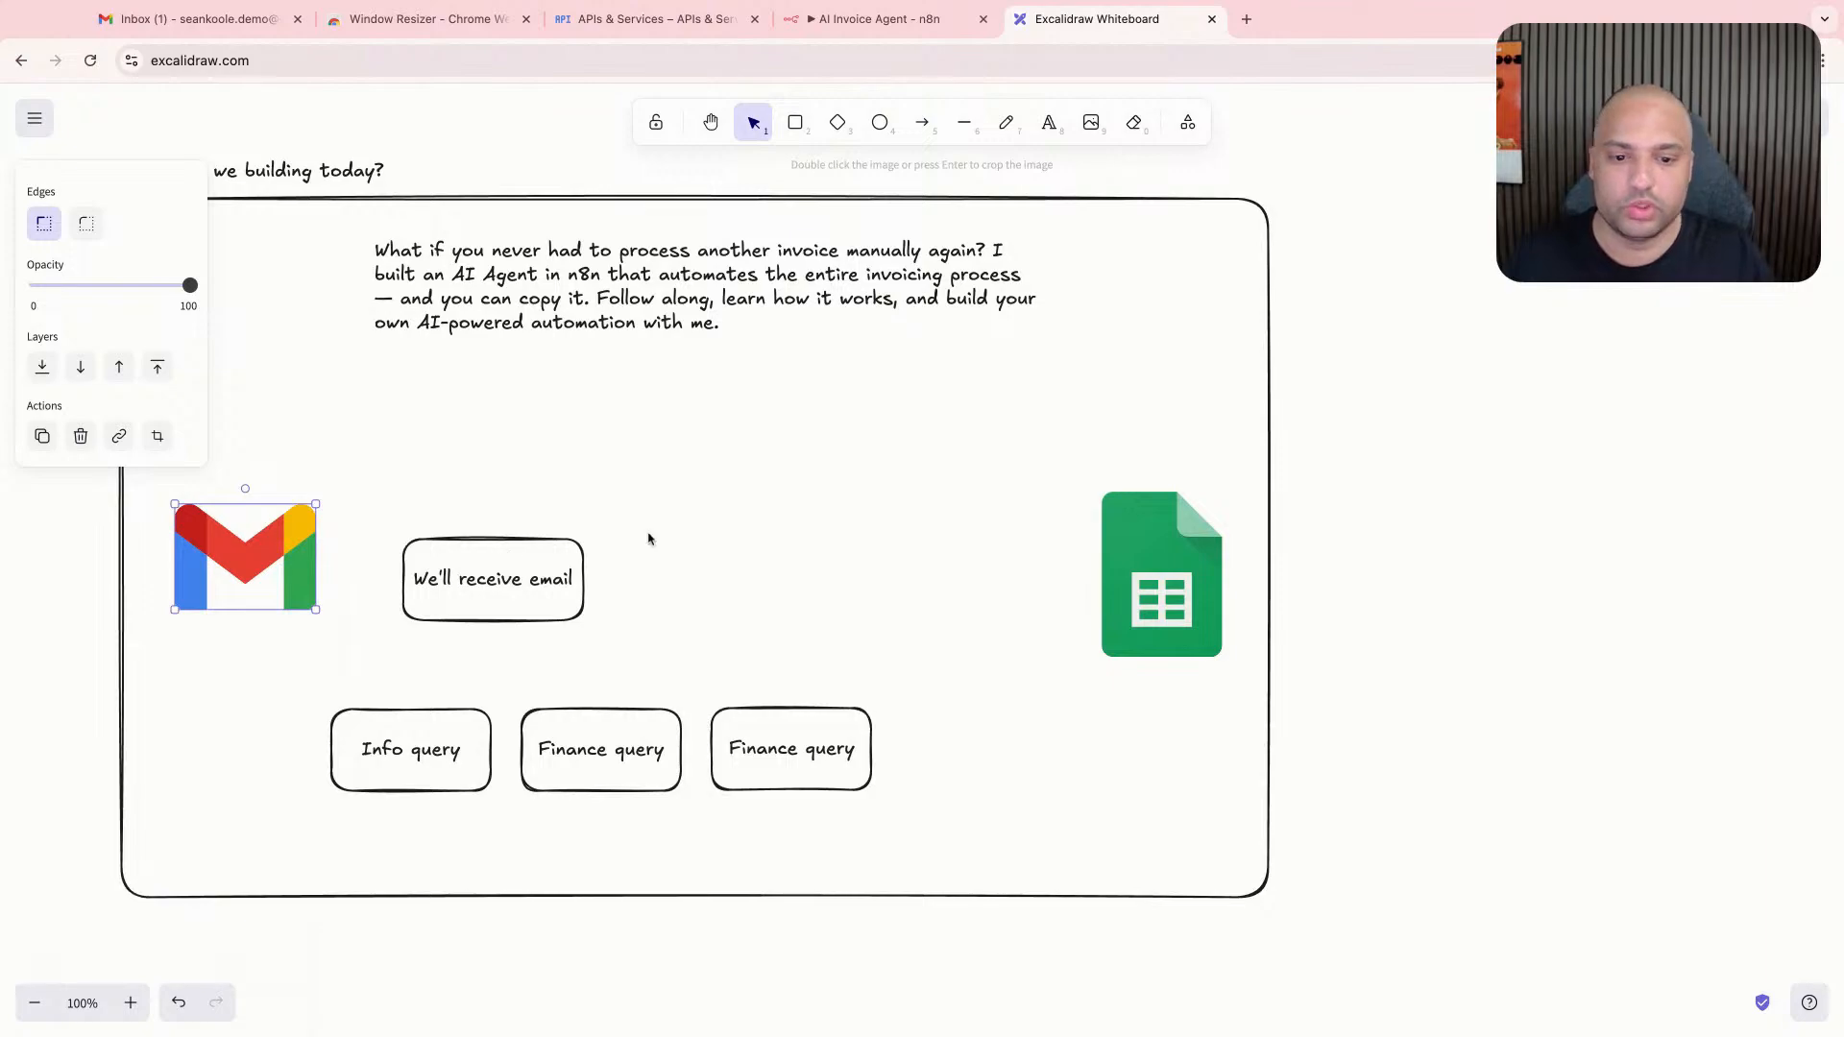
- Move the "We'll receive email" box closer to the Gmail logo and draw arrows from it to the three query boxes
{"action": "left_click_drag", "start_coordinate": [532, 631], "coordinate": [497, 615]}
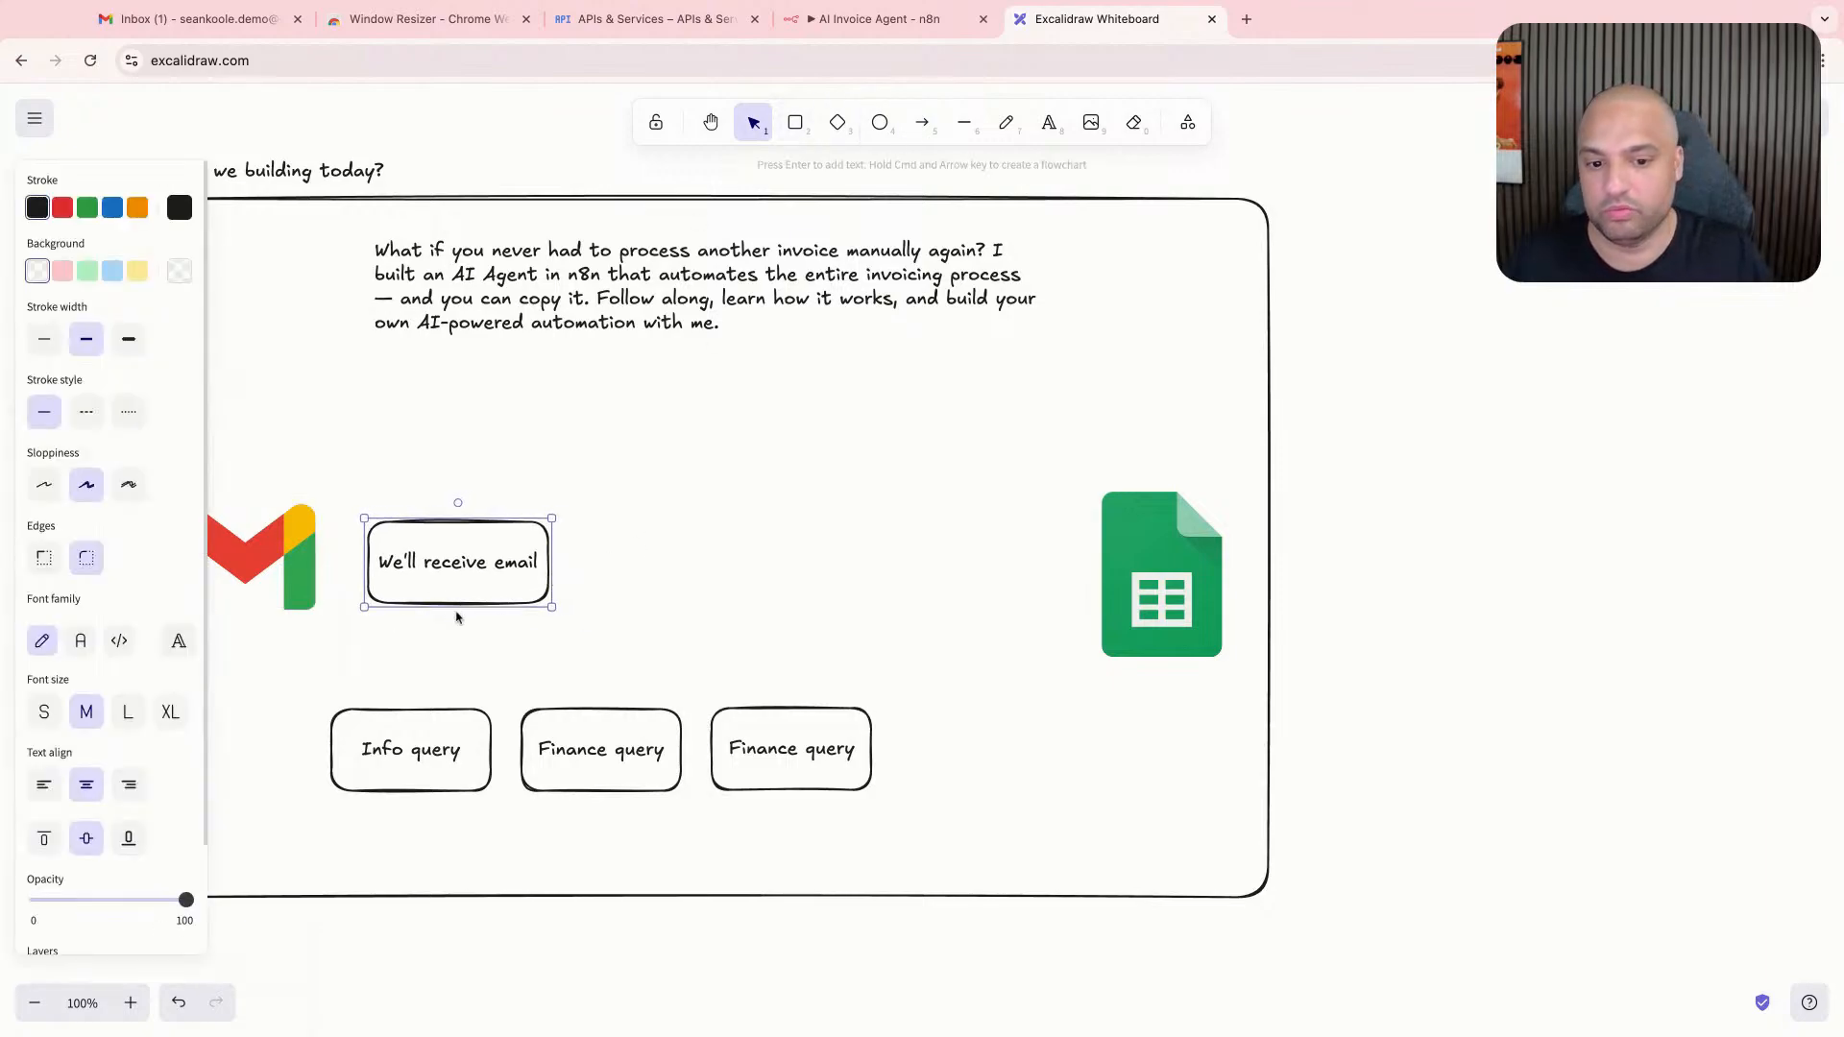
{"action": "left_click", "coordinate": [922, 122]}
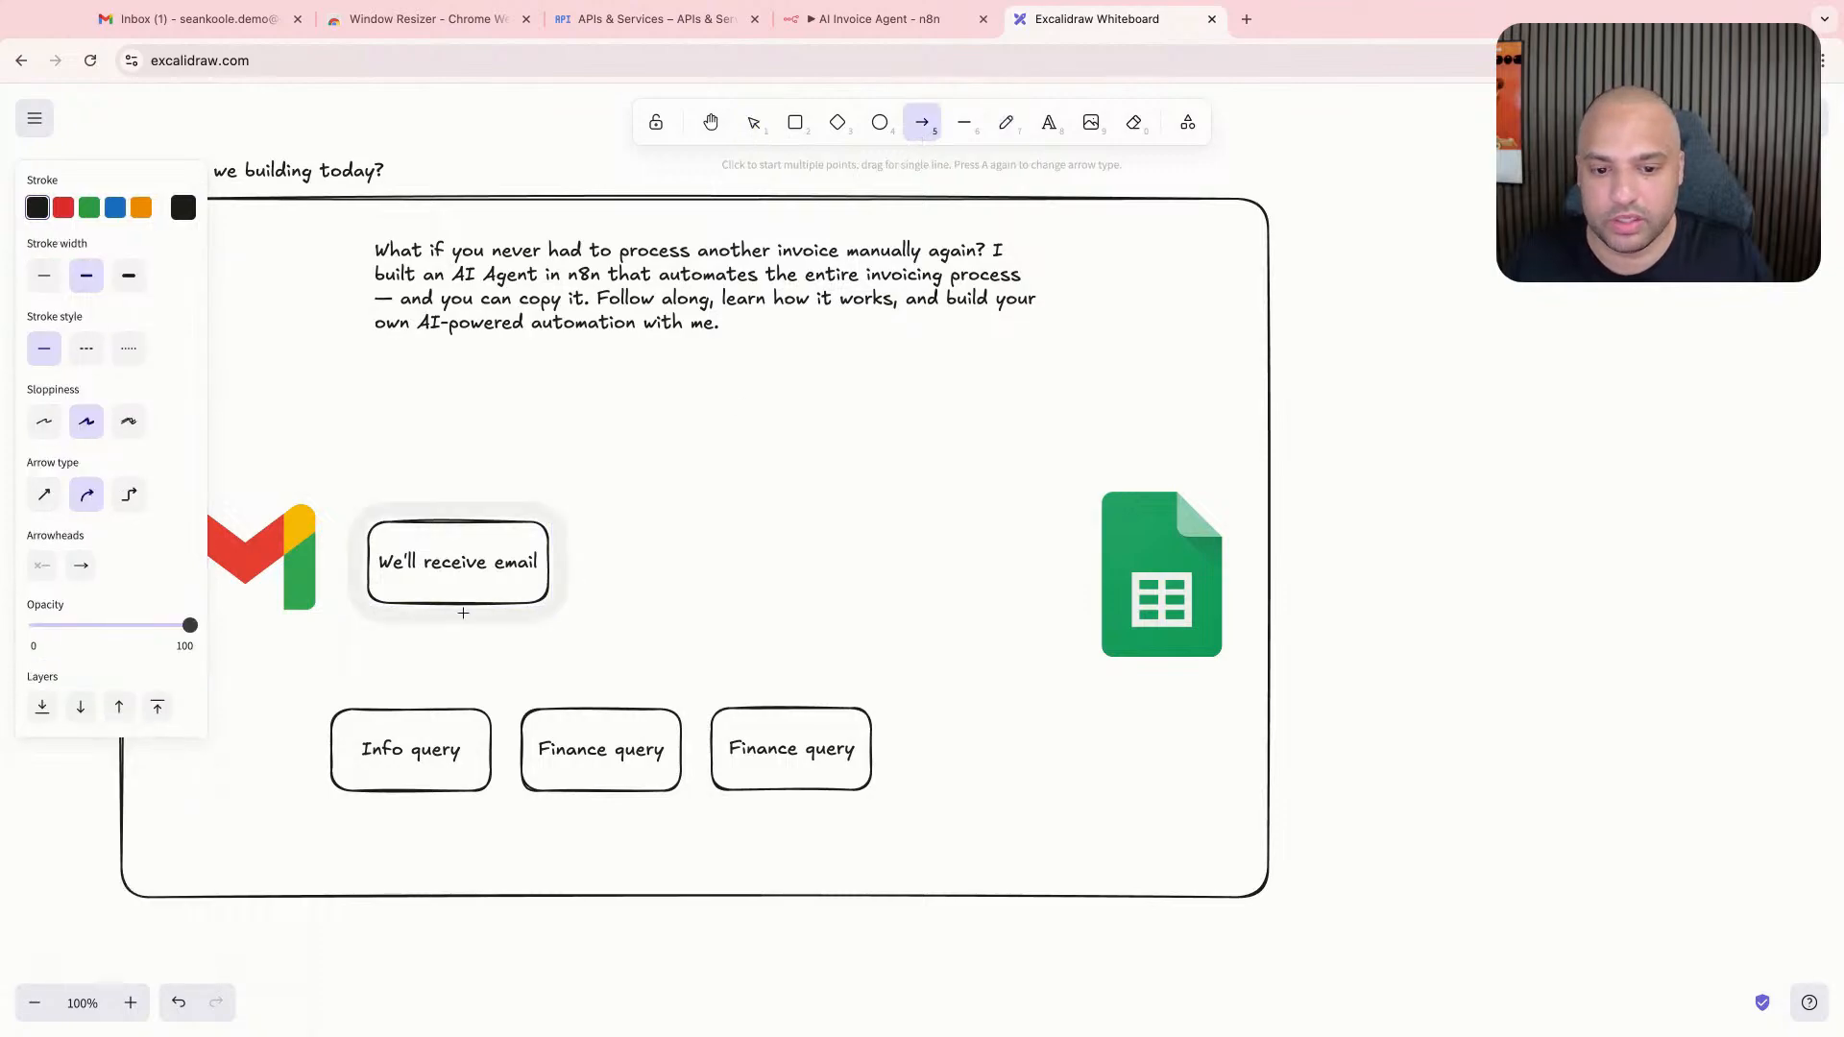
{"action": "left_click_drag", "start_coordinate": [461, 613], "coordinate": [406, 712]}
{"action": "key", "text": "a"}
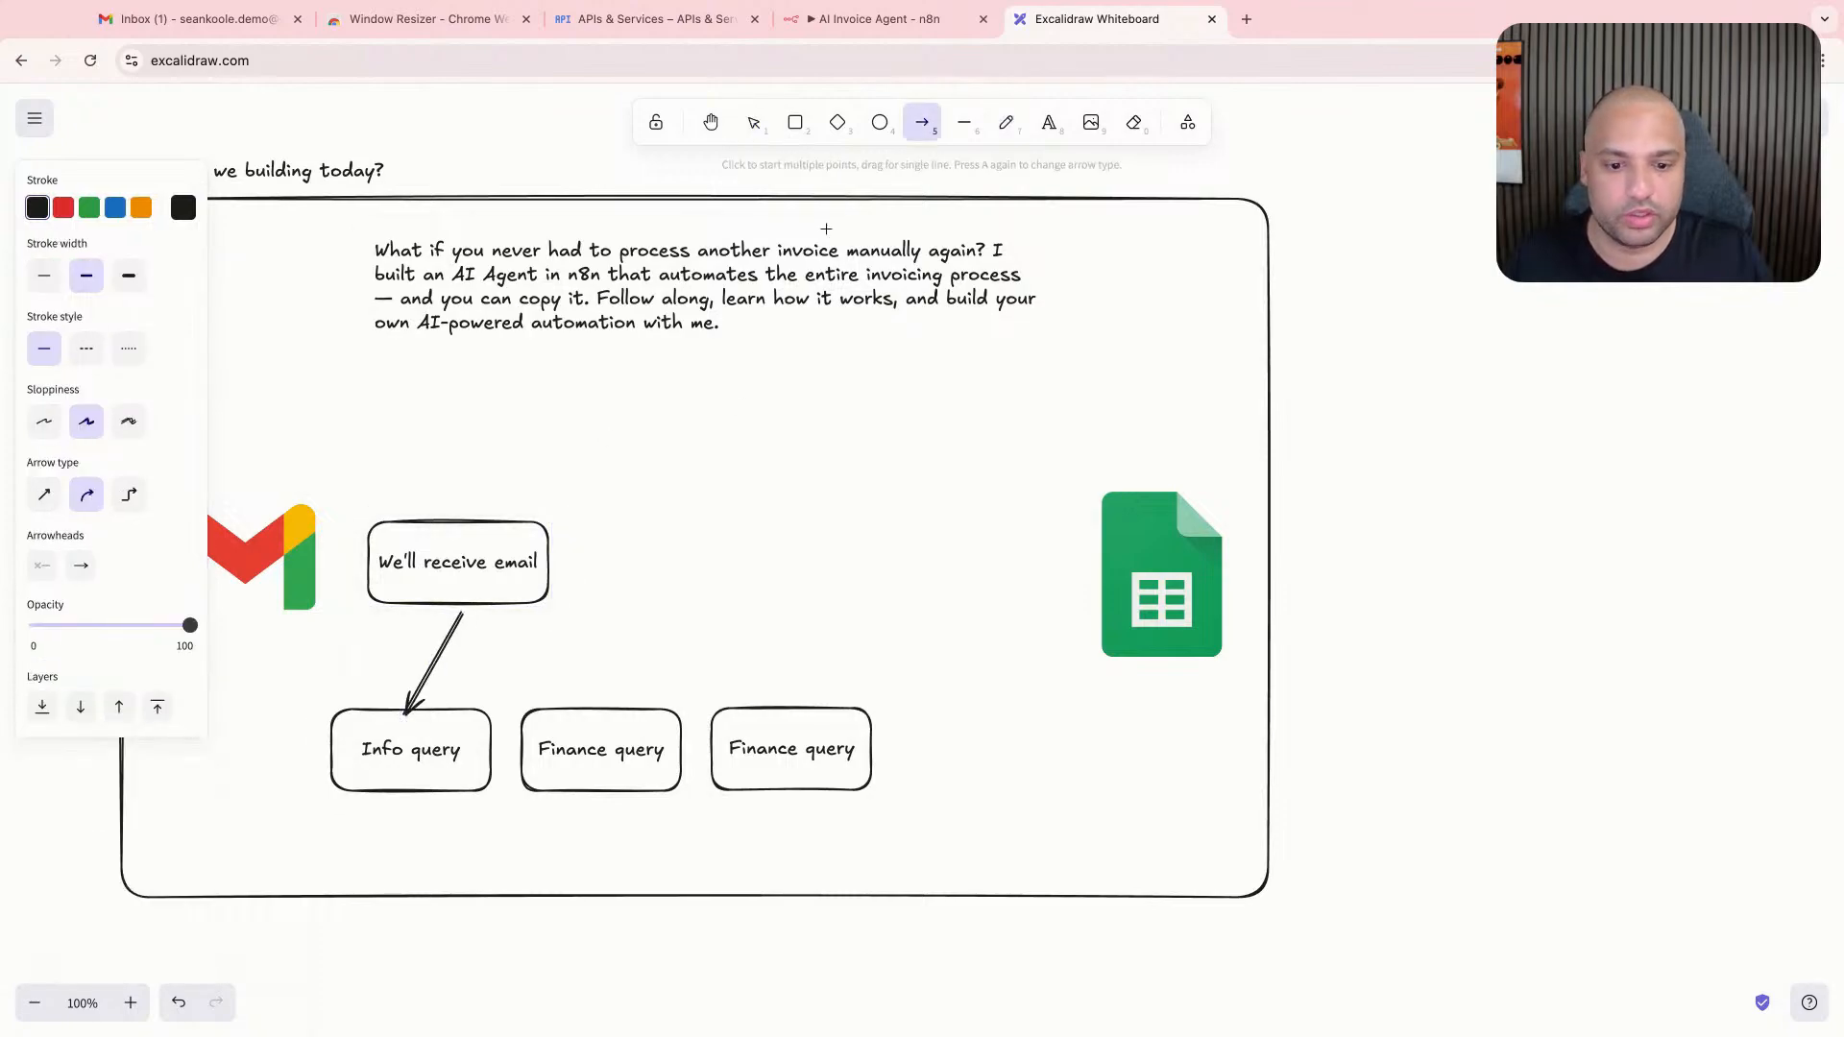
{"action": "left_click_drag", "start_coordinate": [476, 616], "coordinate": [597, 705]}
{"action": "key", "text": "a"}
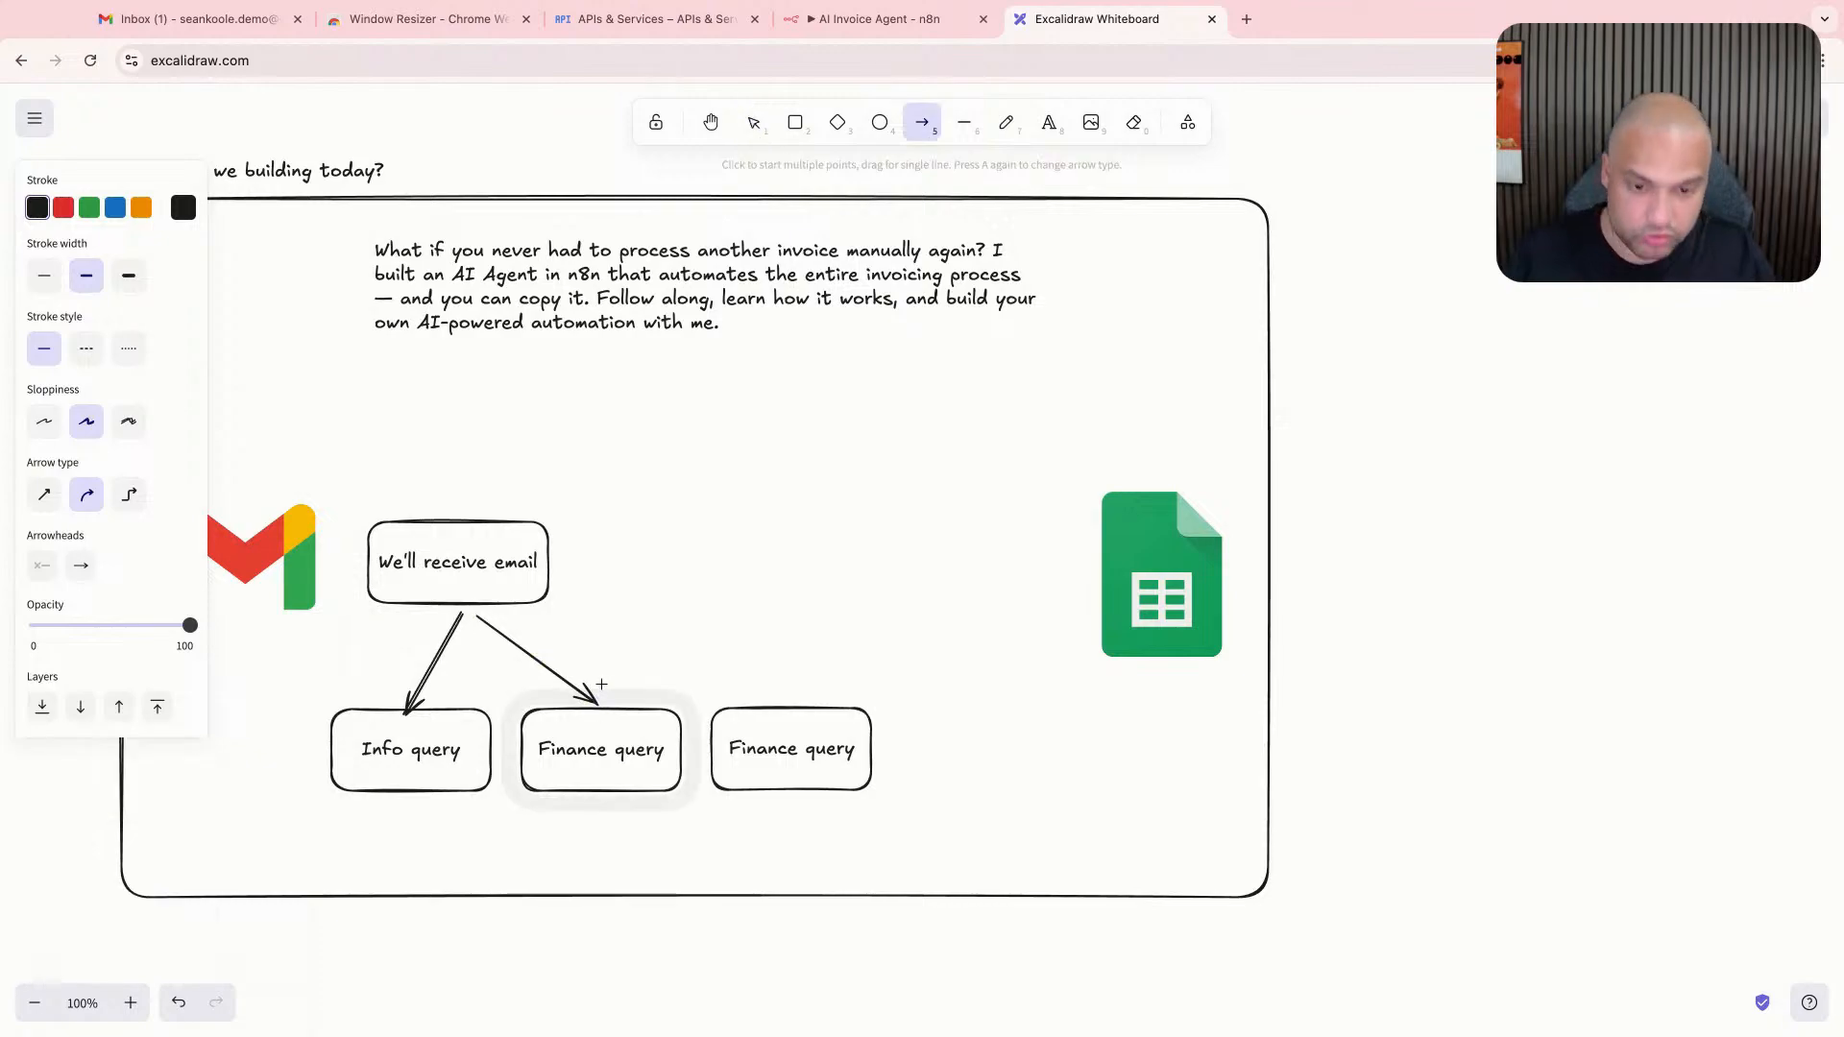
{"action": "mouse_move", "coordinate": [488, 605]}
{"action": "left_mouse_down"}
{"action": "mouse_move", "coordinate": [747, 709]}
{"action": "mouse_move", "coordinate": [785, 701]}
{"action": "left_mouse_up"}
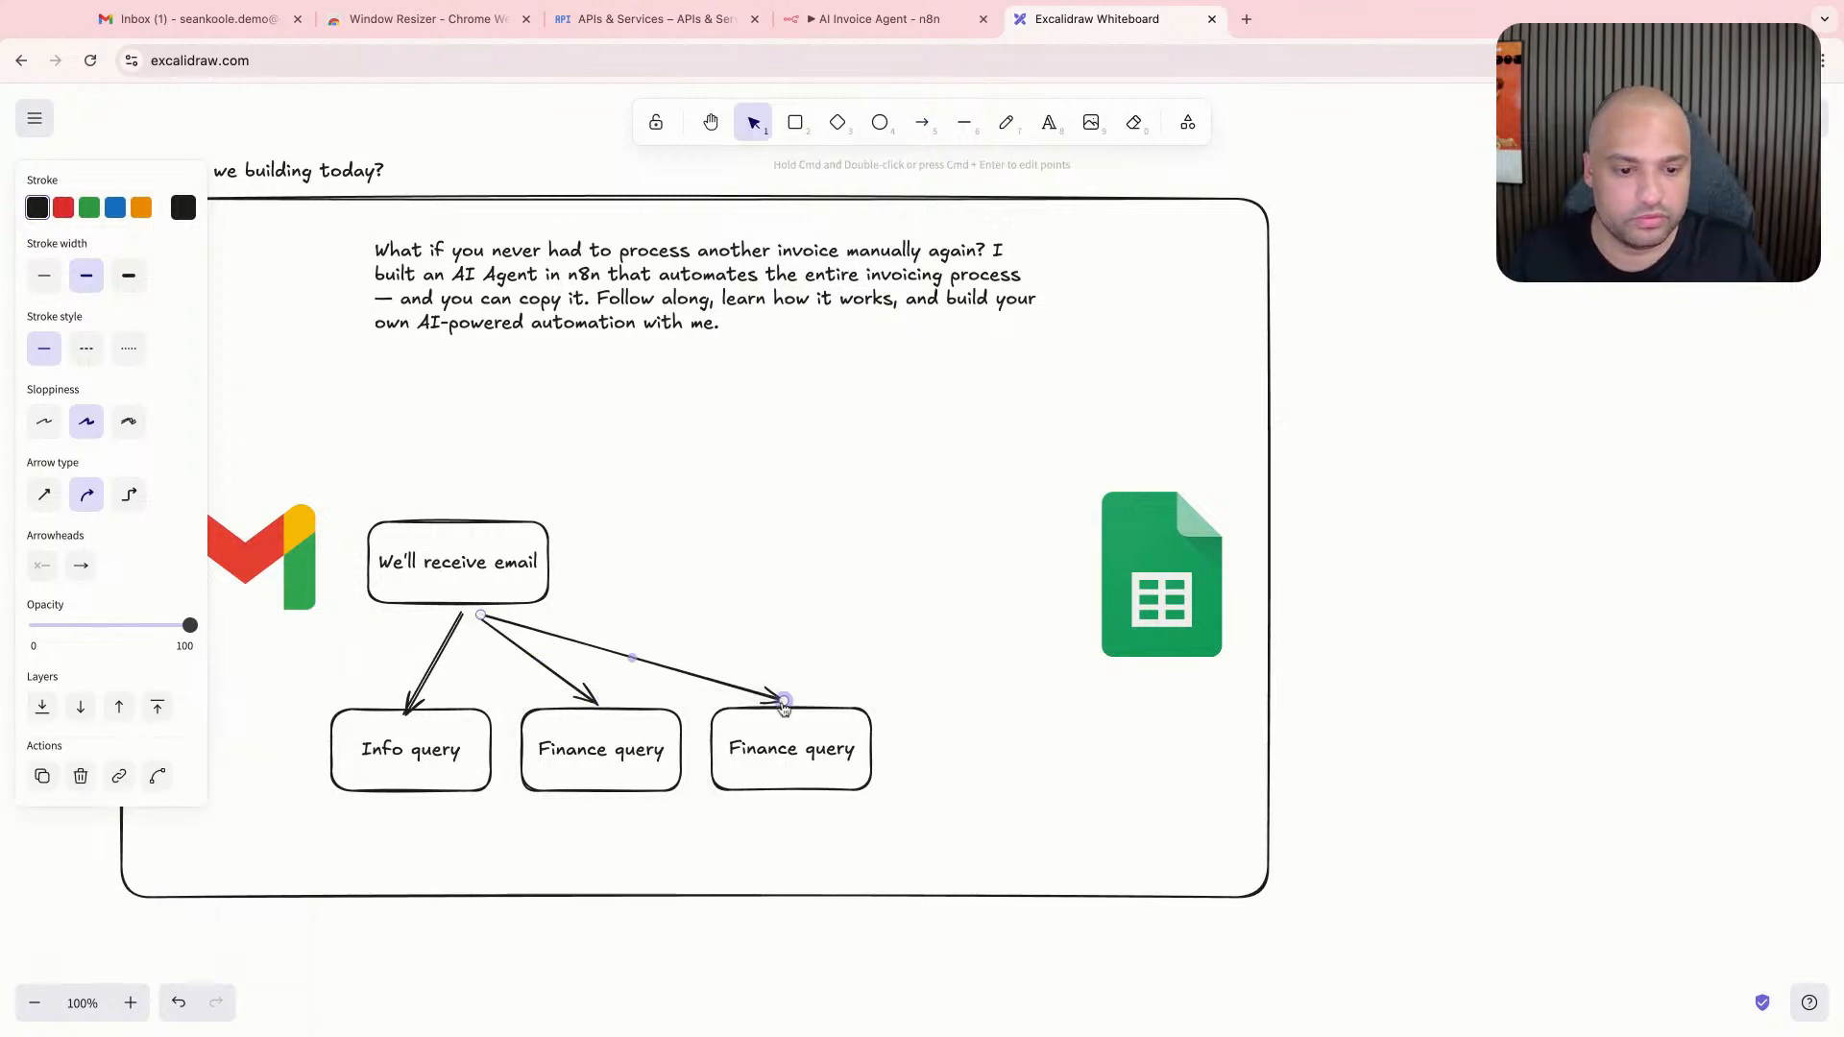
- Relabel the rightmost "Finance query" box as "Product query"
{"action": "double_click", "coordinate": [805, 746]}
{"action": "triple_click", "coordinate": [784, 751]}
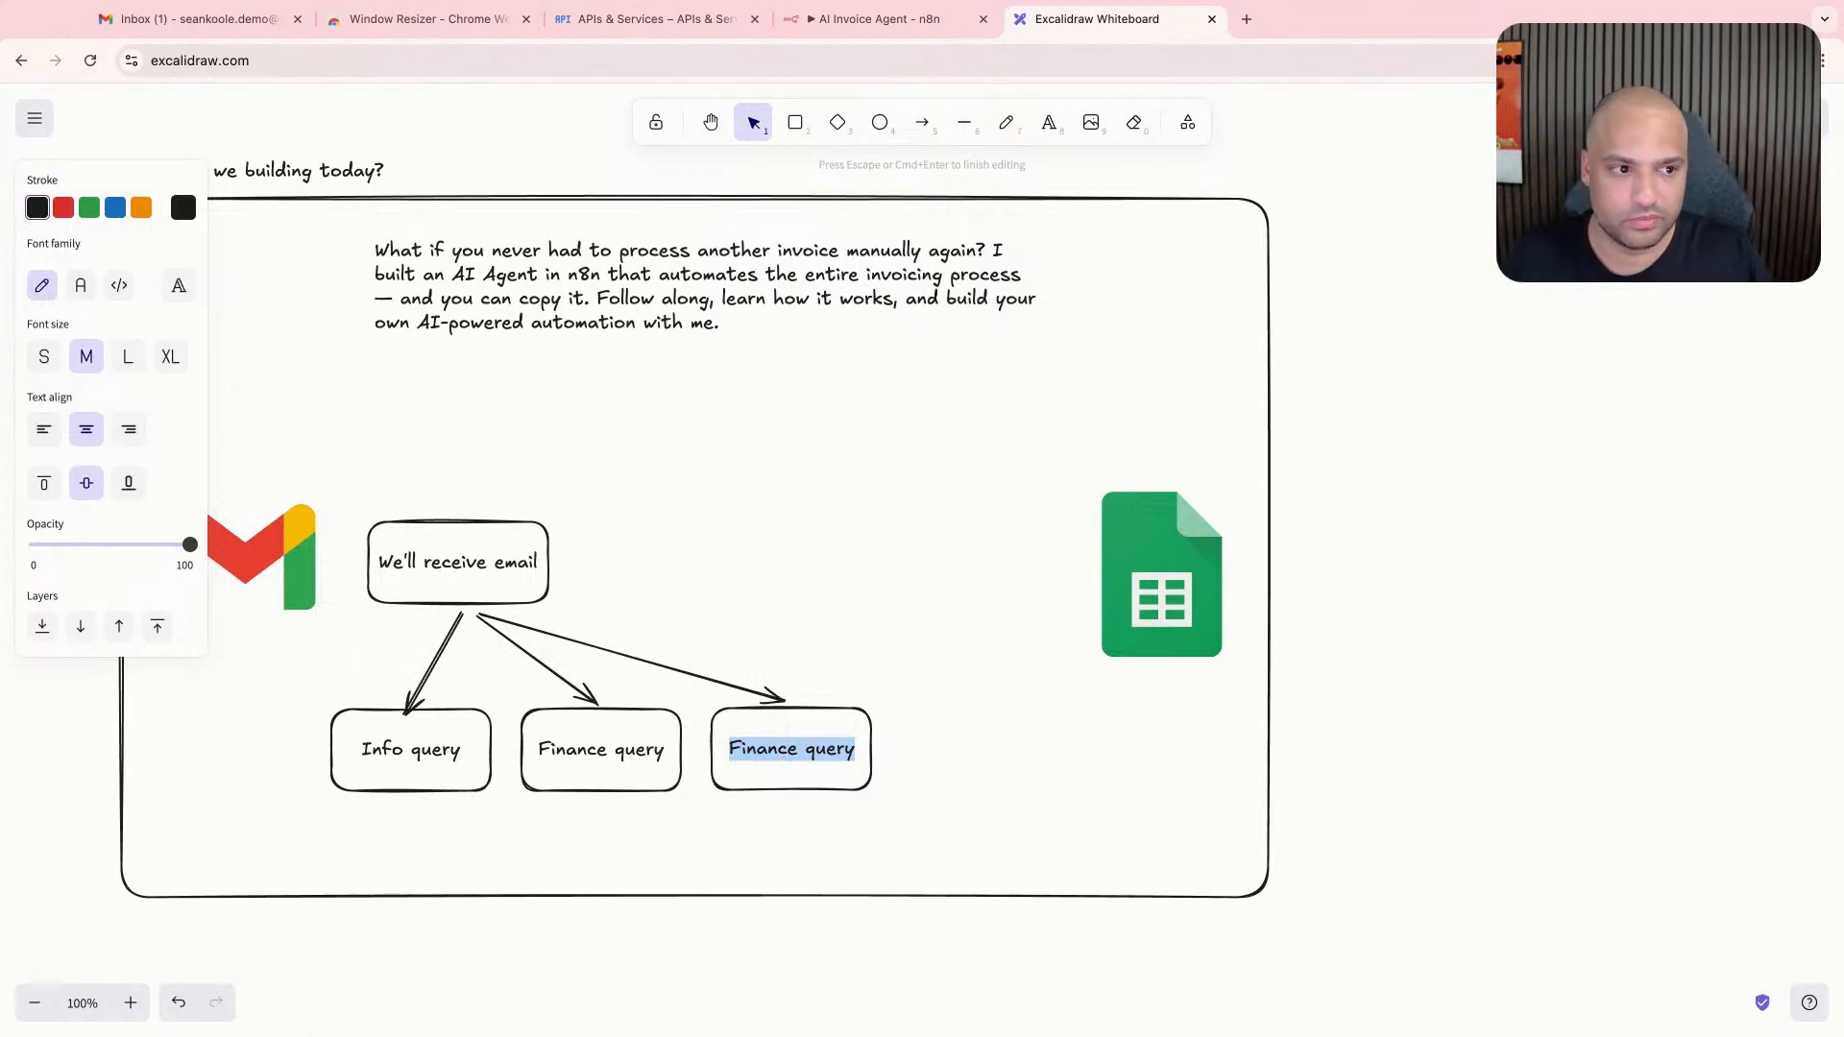
{"action": "type", "text": "Product Query"}
{"action": "key", "text": "BackSpace"}
{"action": "key", "text": "BackSpace"}
{"action": "key", "text": "BackSpace"}
{"action": "key", "text": "BackSpace"}
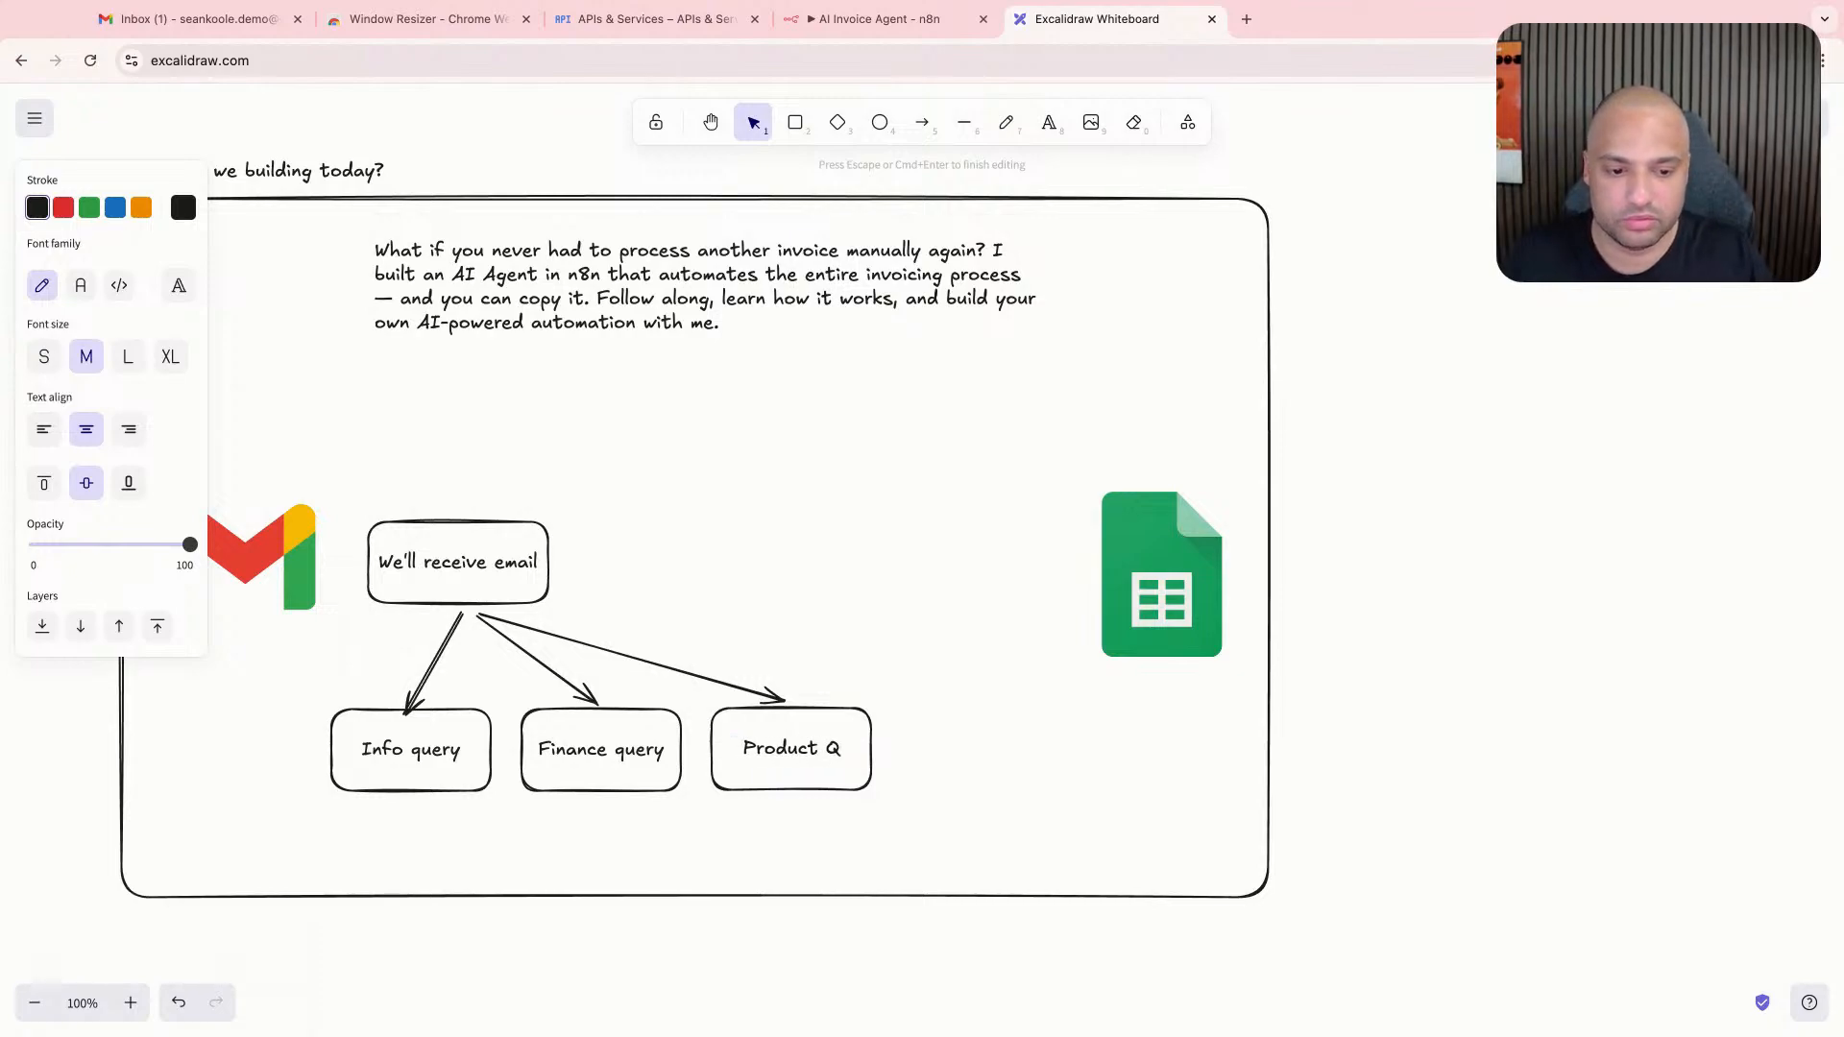
{"action": "type", "text": "uery"}
{"action": "key", "text": "BackSpace"}
{"action": "key", "text": "BackSpace"}
{"action": "key", "text": "BackSpace"}
{"action": "key", "text": "BackSpace"}
{"action": "key", "text": "BackSpace"}
{"action": "key", "text": "BackSpace"}
{"action": "type", "text": "query"}
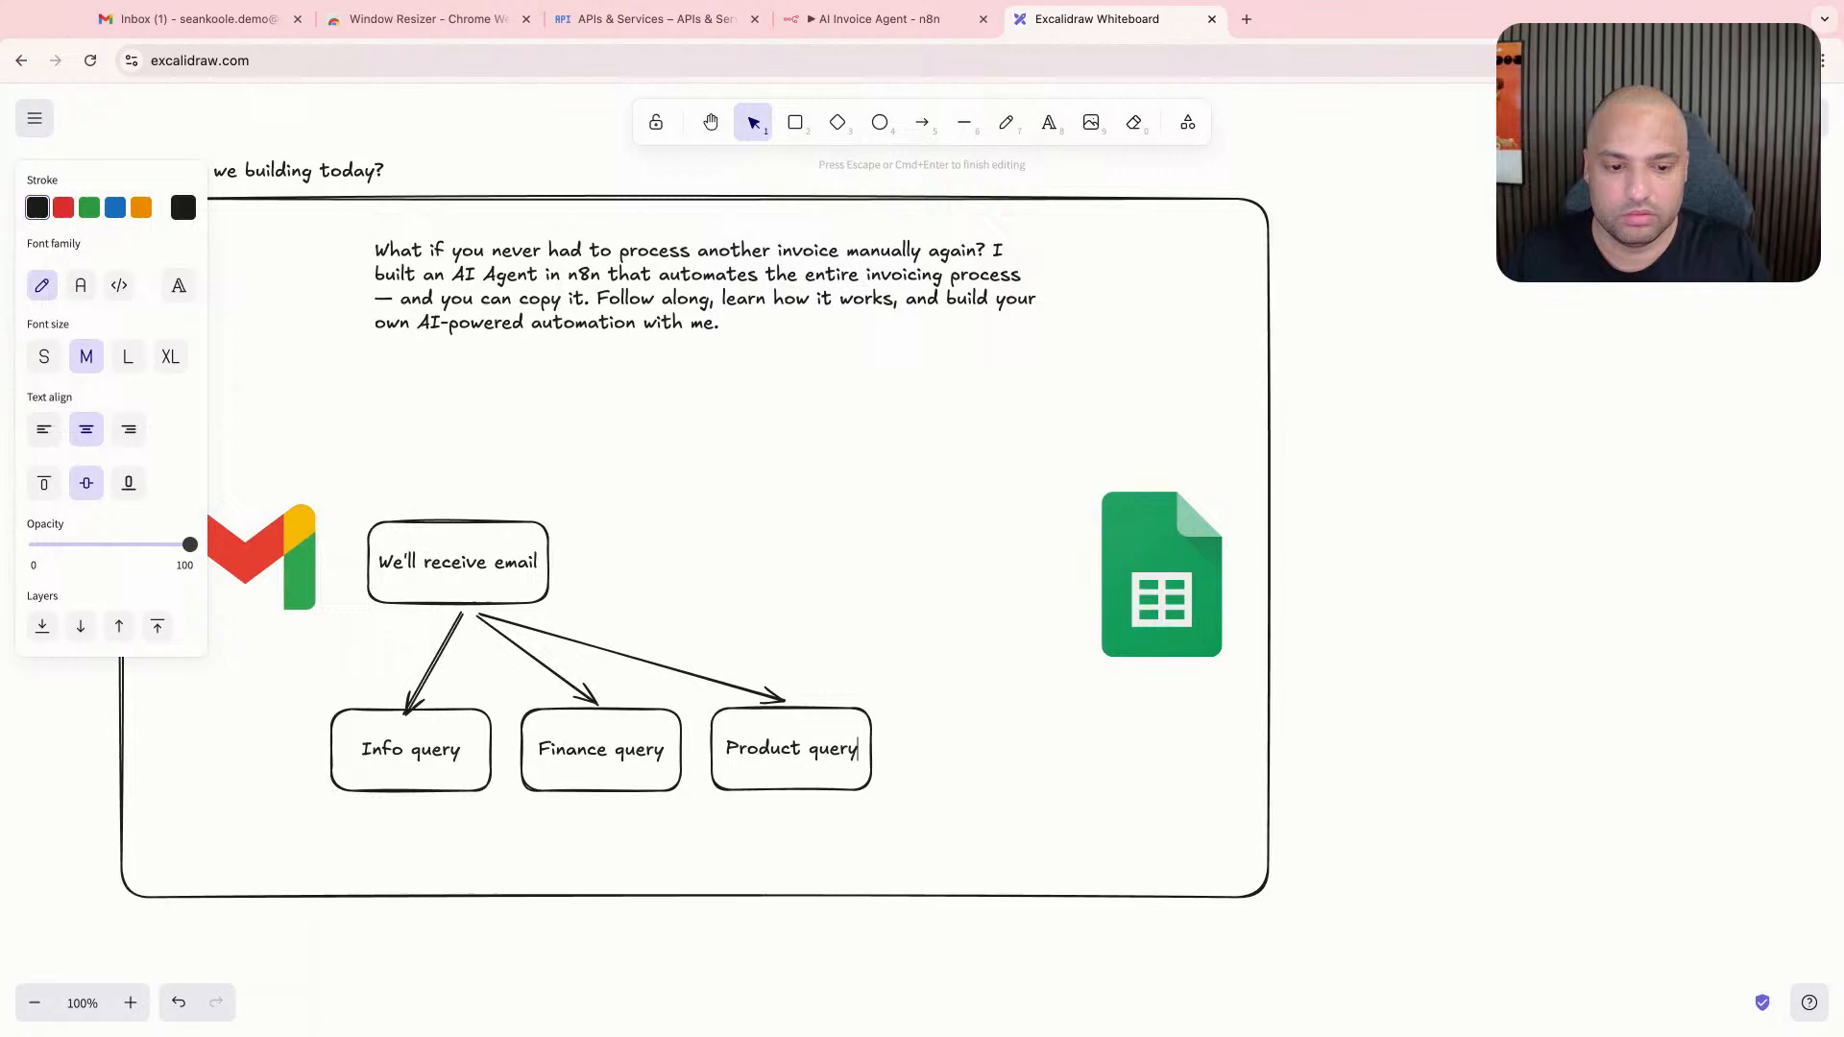
{"action": "left_click", "coordinate": [1012, 596]}
- Shift the Info, Finance and Product query boxes leftward so they spread out beneath the email box with arrows attached
{"action": "left_click_drag", "start_coordinate": [395, 784], "coordinate": [247, 785]}
{"action": "left_click", "coordinate": [408, 719]}
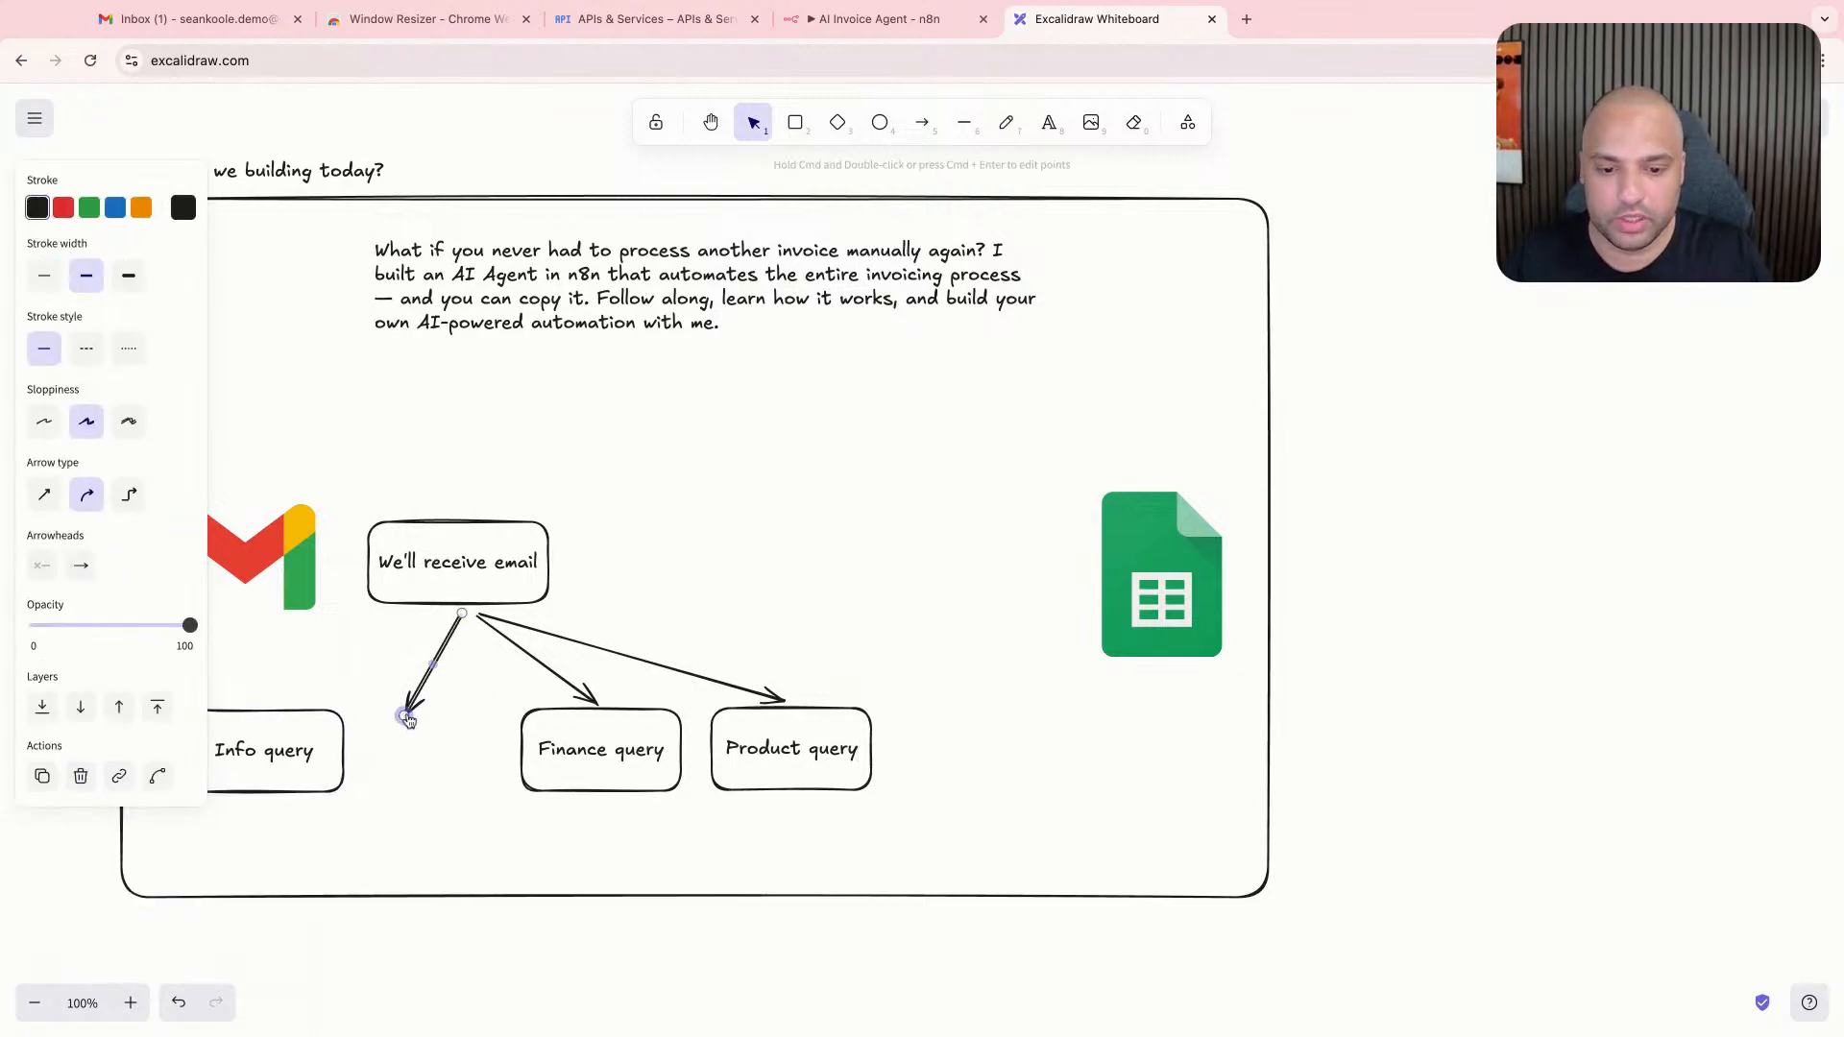
{"action": "left_click_drag", "start_coordinate": [405, 717], "coordinate": [293, 746]}
{"action": "left_click_drag", "start_coordinate": [598, 754], "coordinate": [485, 768]}
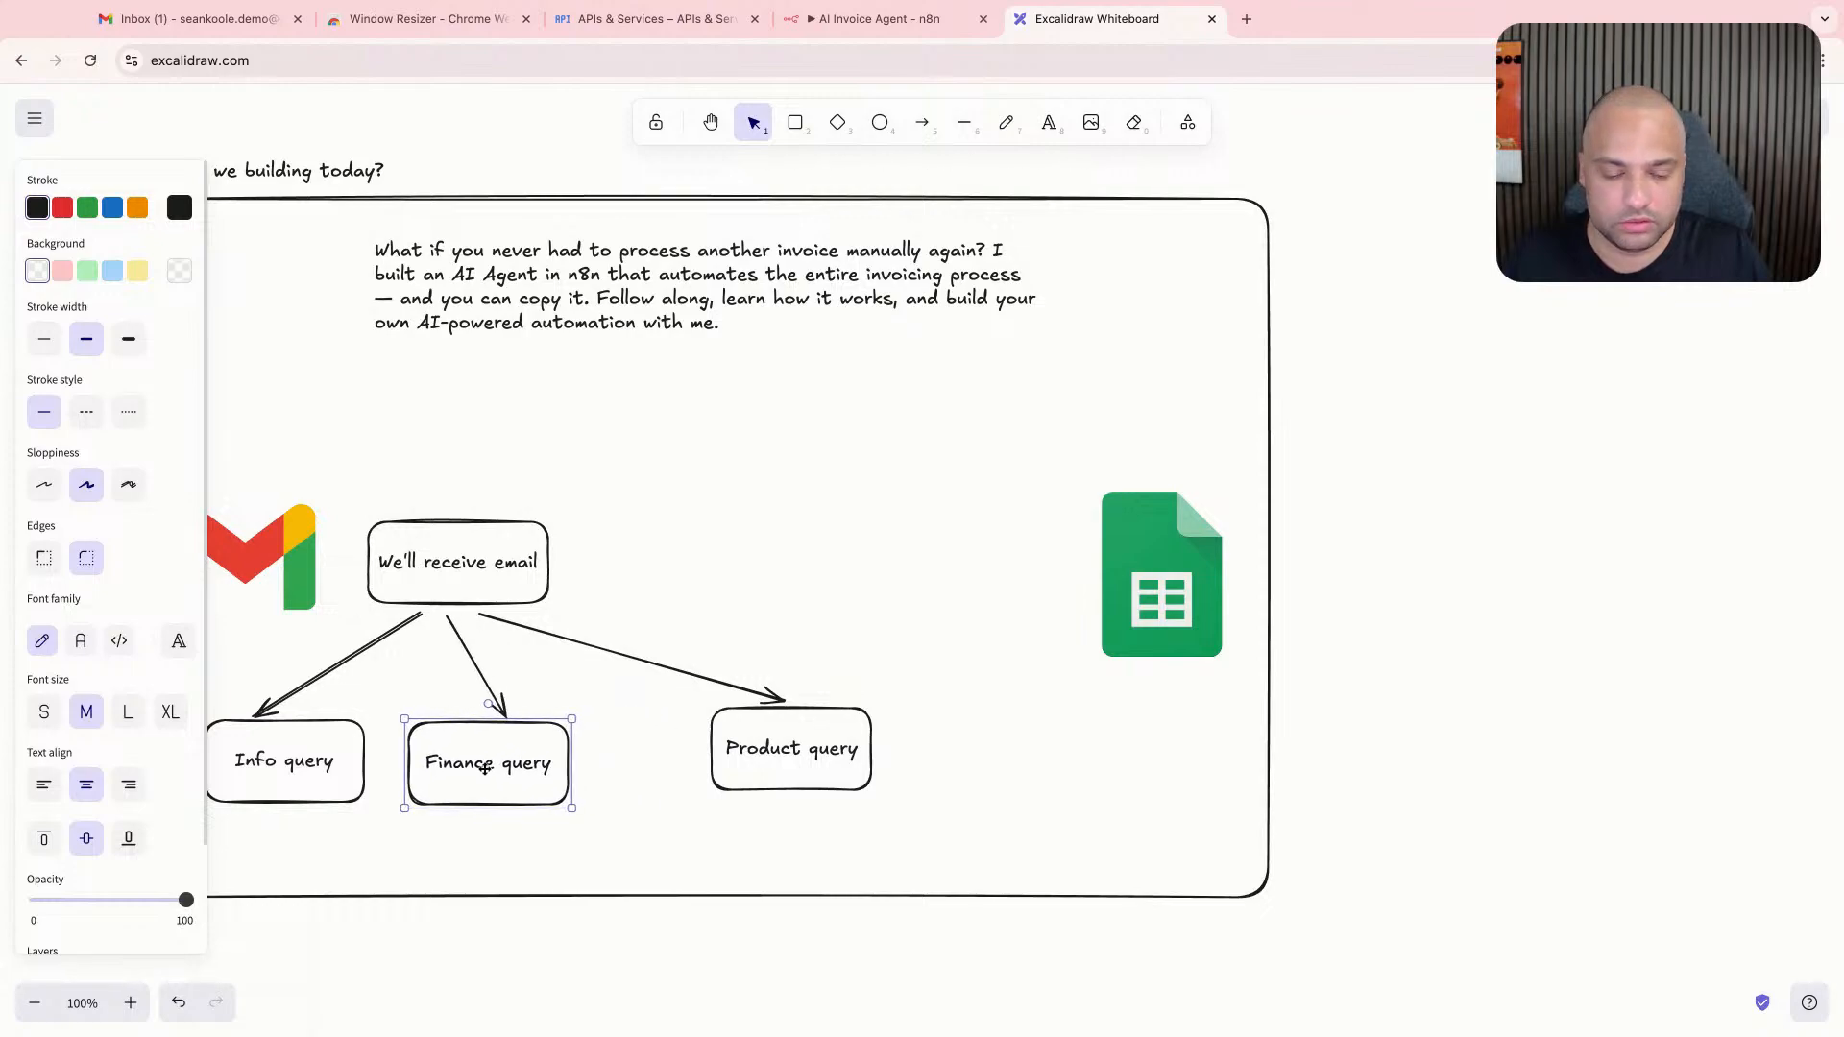
{"action": "left_click_drag", "start_coordinate": [752, 758], "coordinate": [671, 775]}
{"action": "left_click", "coordinate": [626, 617]}
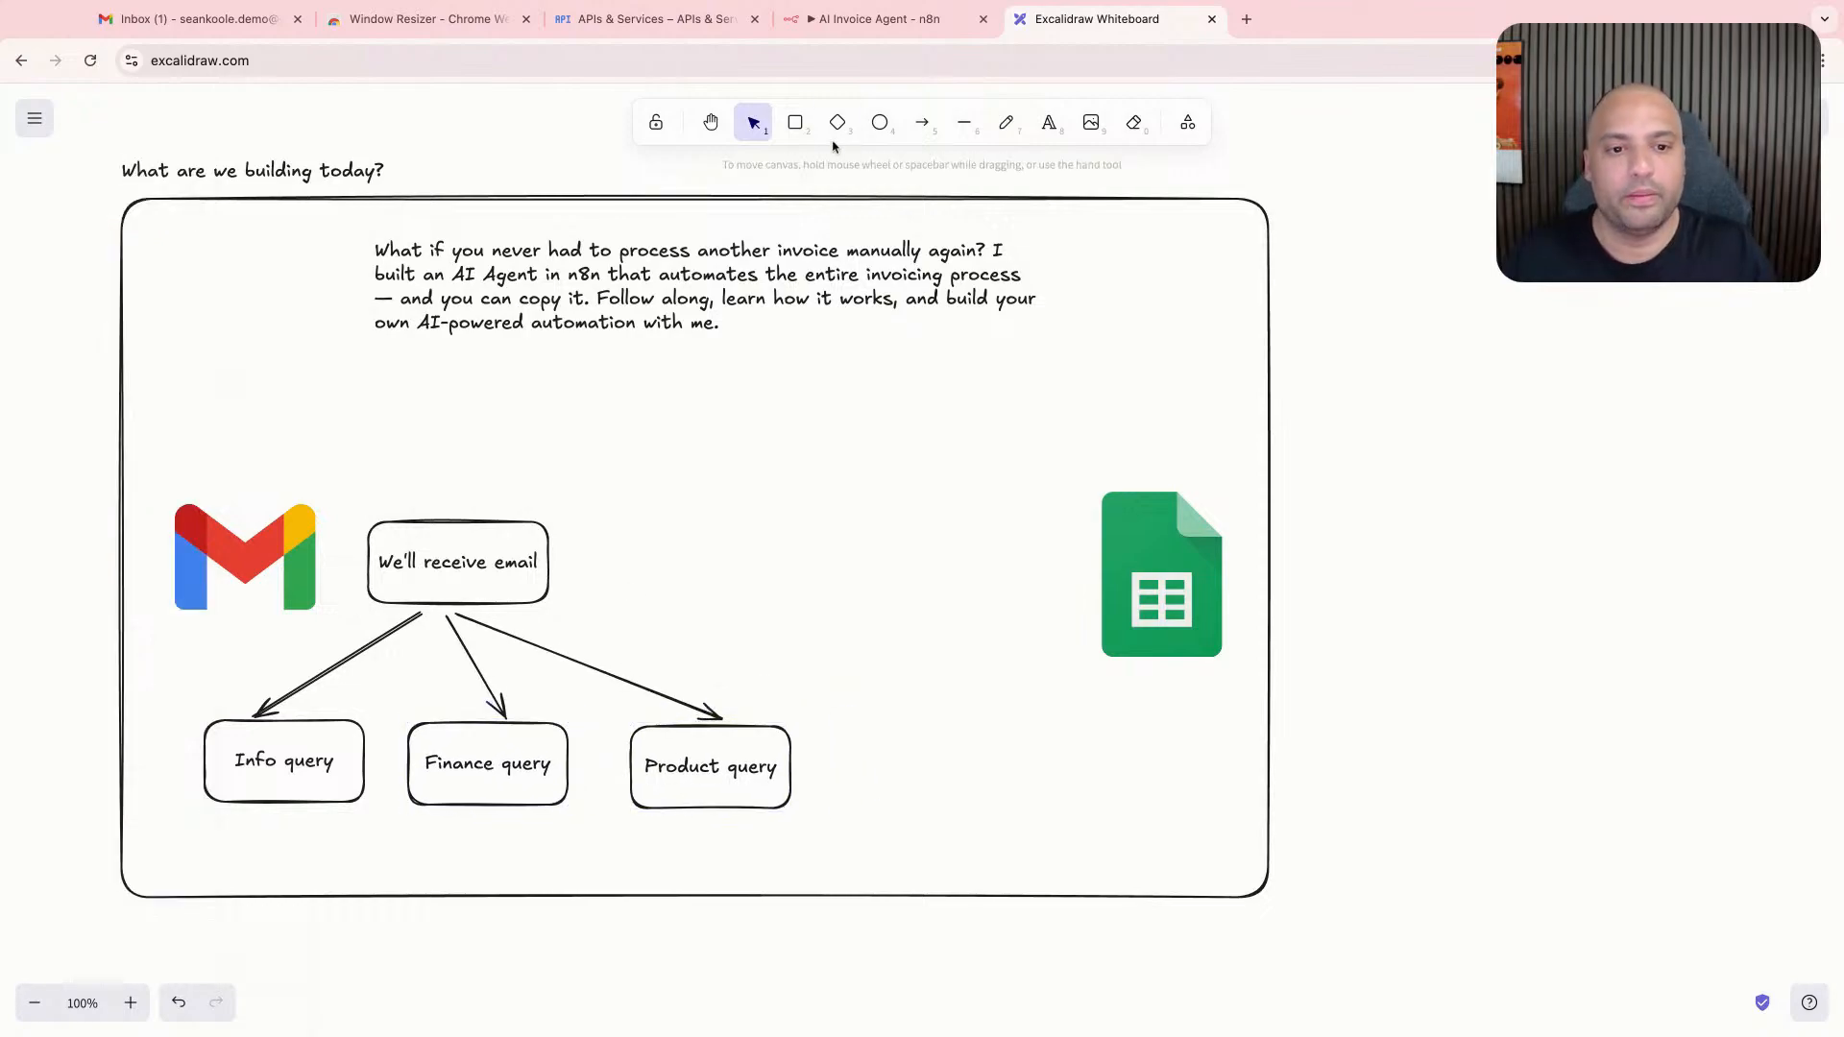
- Add a rectangle labelled "An invoice" right of the "We'll receive email" box and align it level with that box
{"action": "left_click", "coordinate": [795, 122]}
{"action": "left_click_drag", "start_coordinate": [653, 525], "coordinate": [839, 612]}
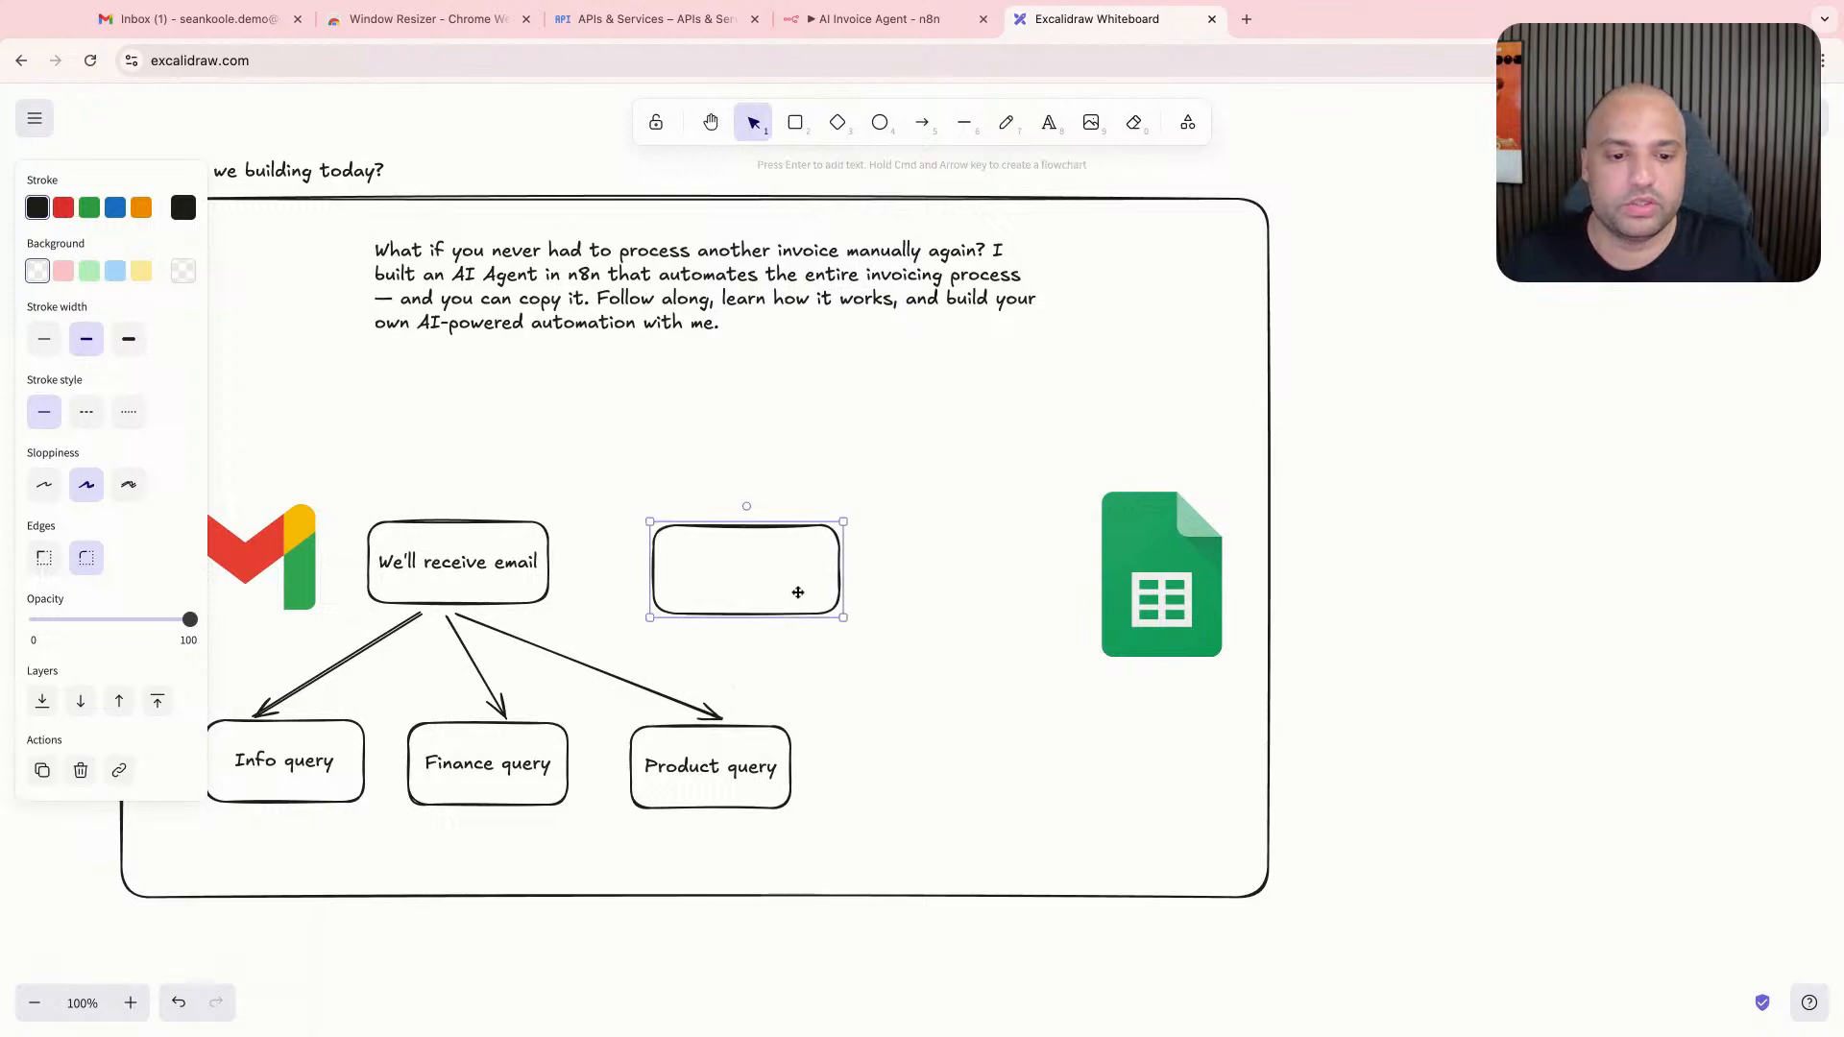
{"action": "double_click", "coordinate": [781, 586]}
{"action": "left_click", "coordinate": [752, 544]}
{"action": "double_click", "coordinate": [753, 532]}
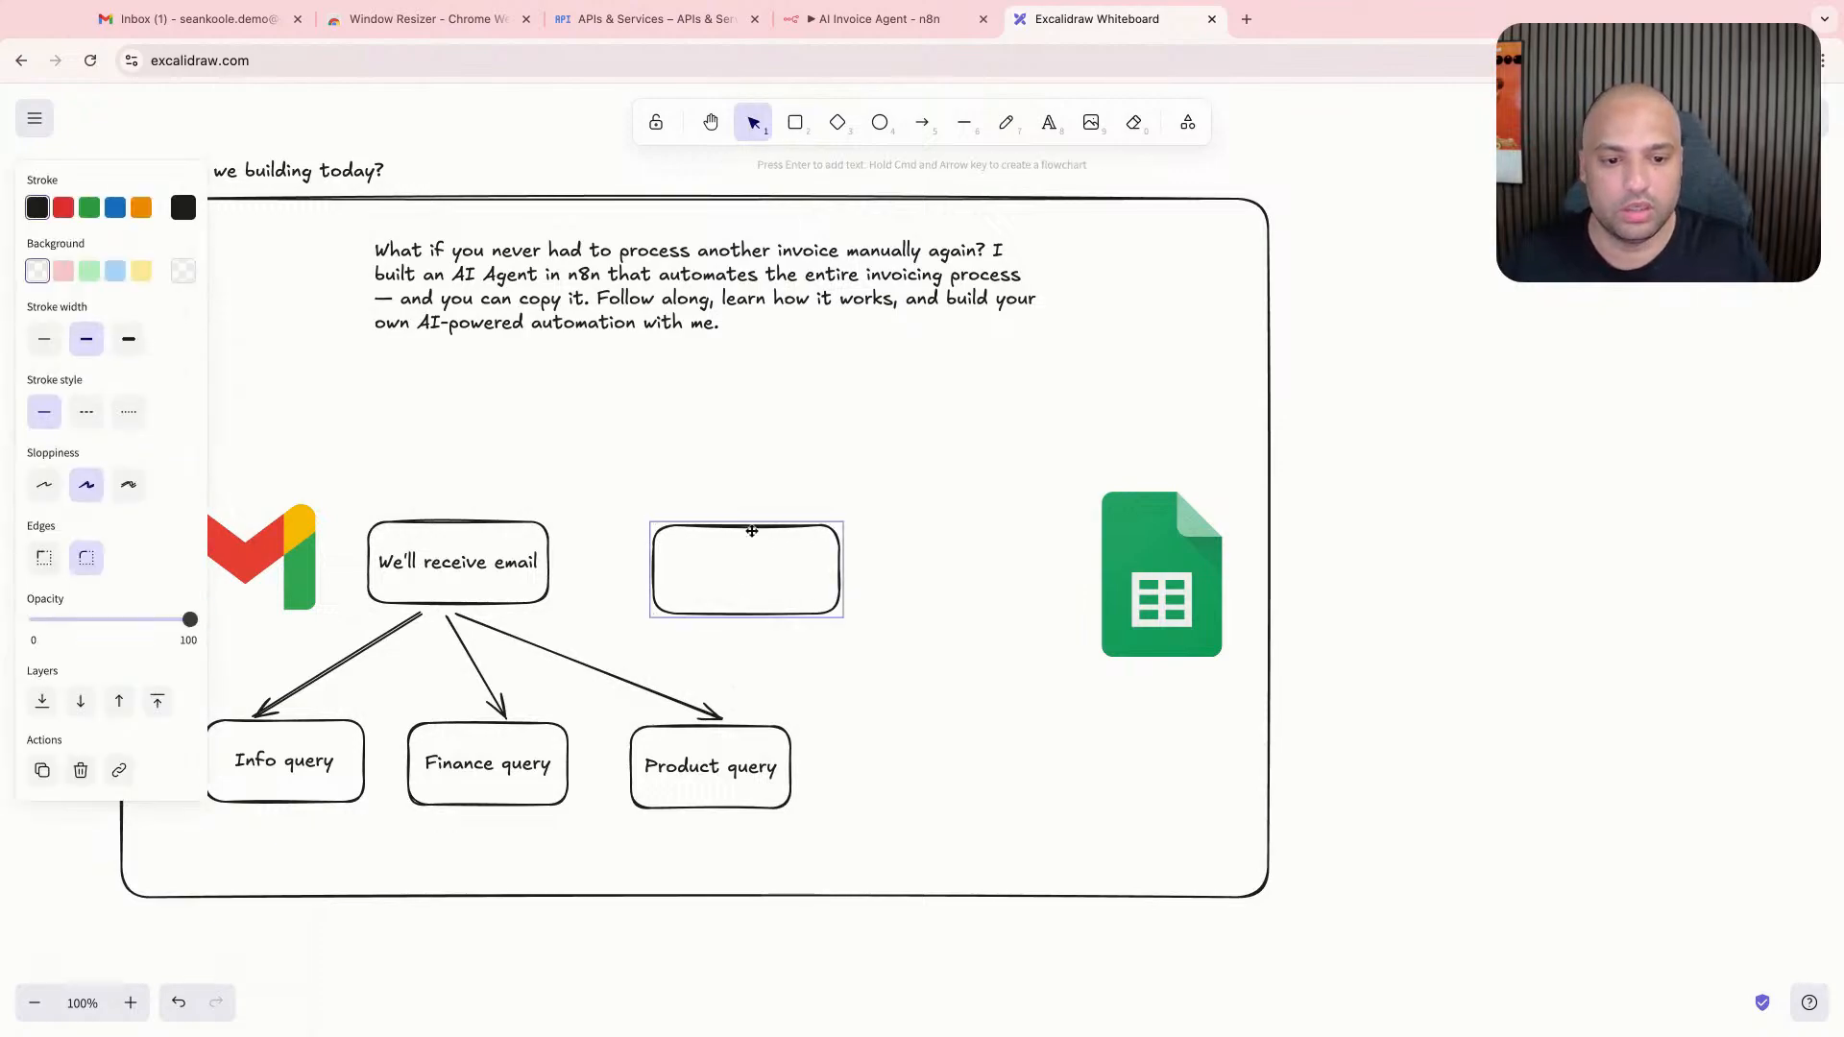
{"action": "type", "text": "An invoice"}
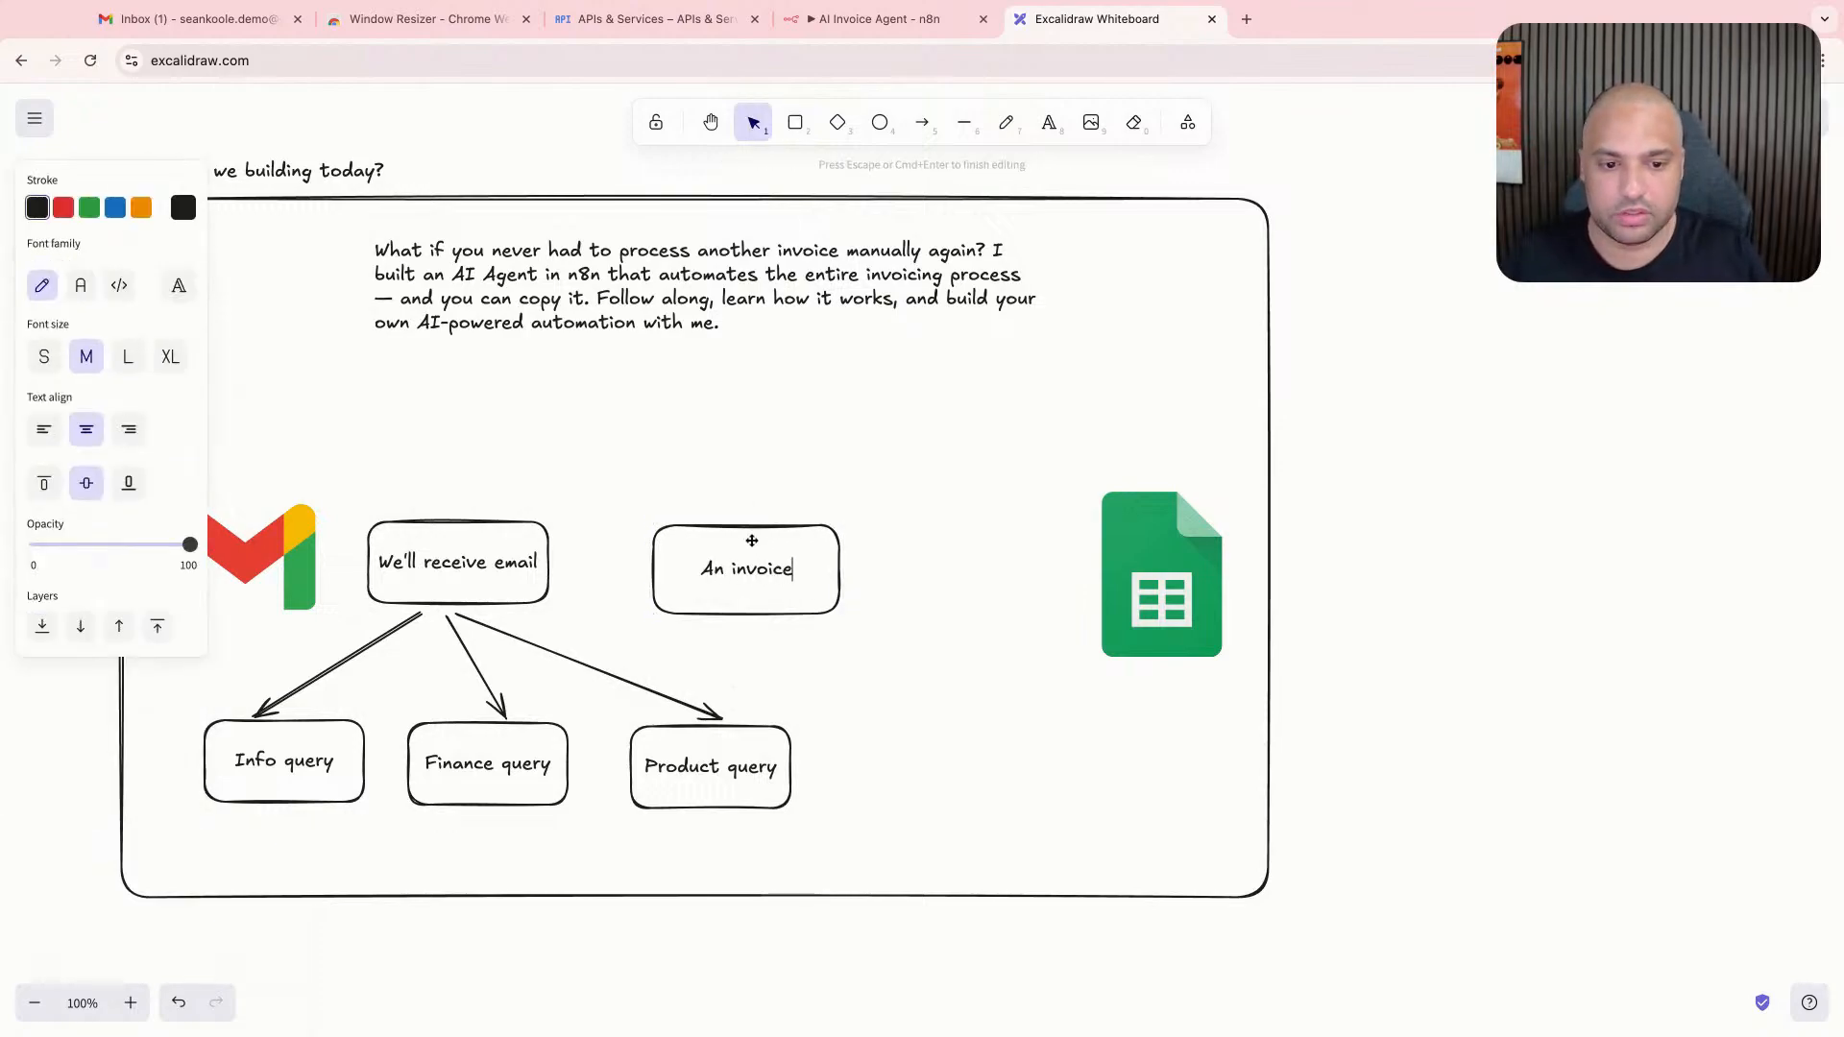
{"action": "left_click", "coordinate": [750, 503]}
{"action": "left_click", "coordinate": [744, 531]}
{"action": "left_click_drag", "start_coordinate": [745, 531], "coordinate": [745, 529]}
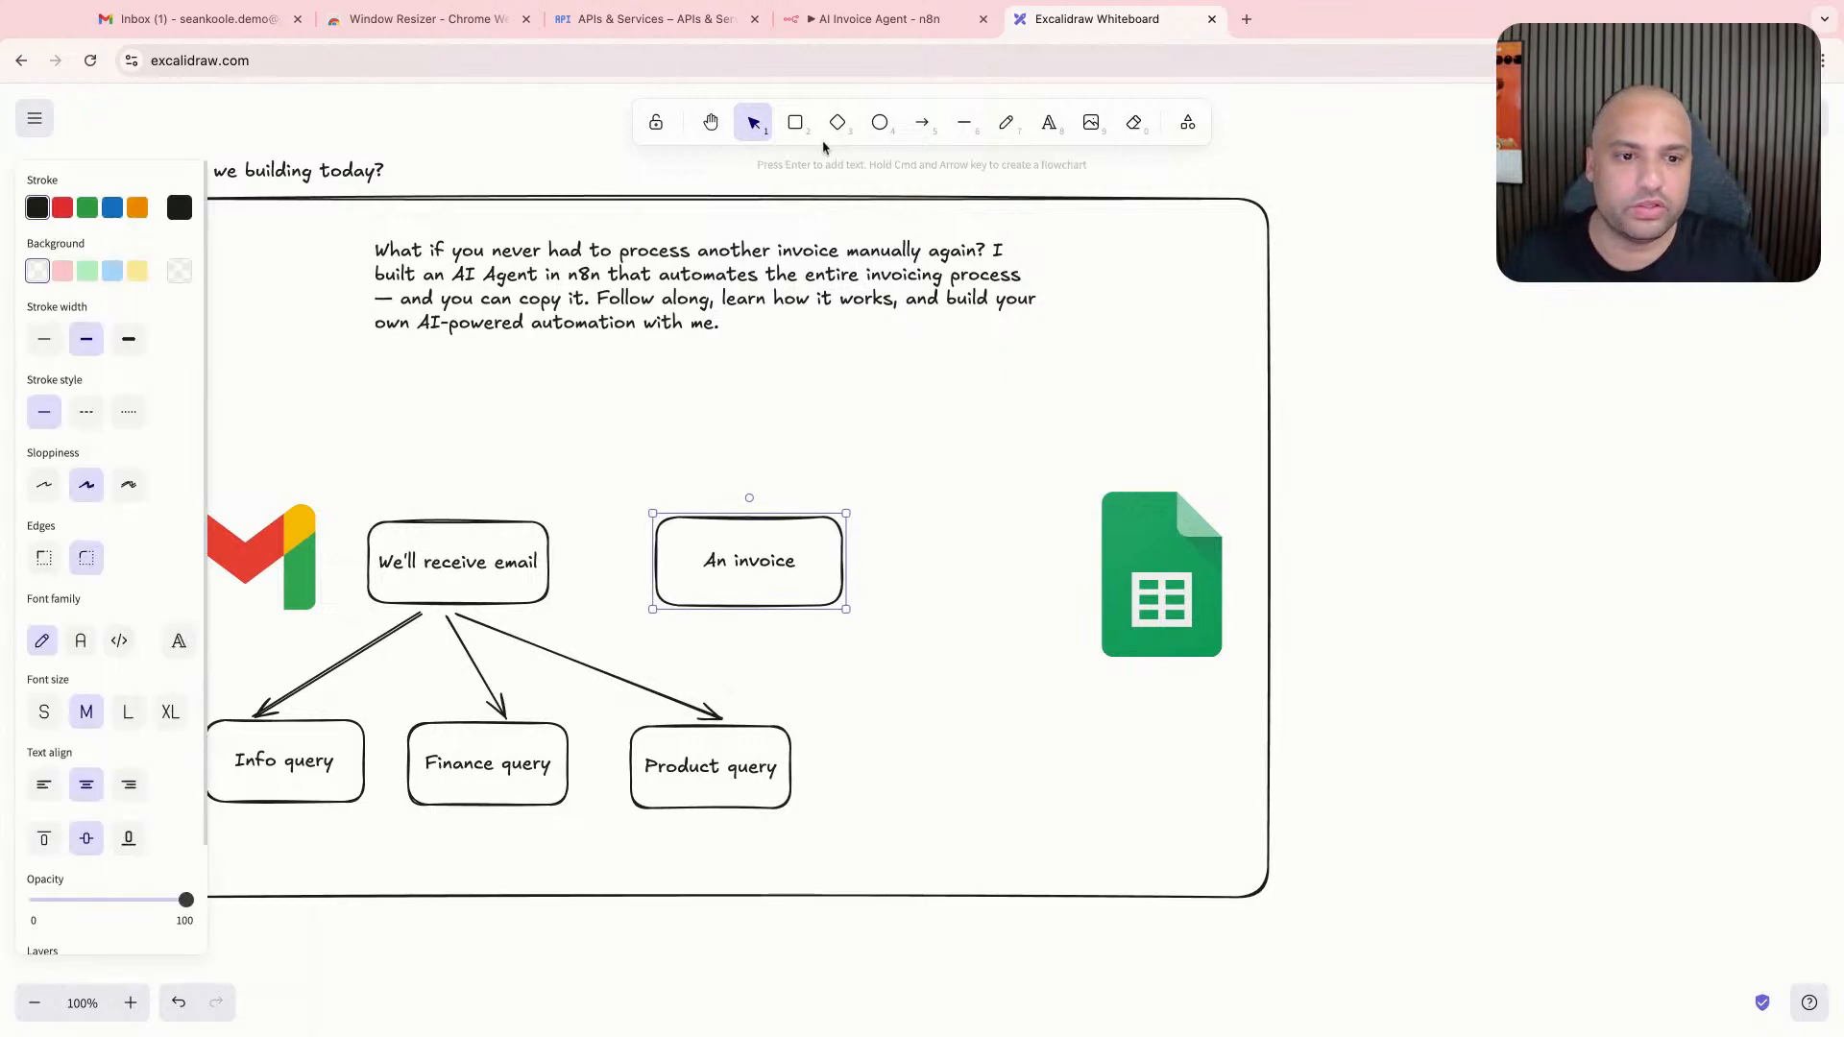
- Draw an arrow from the "We'll receive email" box to the "An invoice" box
{"action": "left_click", "coordinate": [922, 122]}
{"action": "left_click_drag", "start_coordinate": [559, 566], "coordinate": [652, 570]}
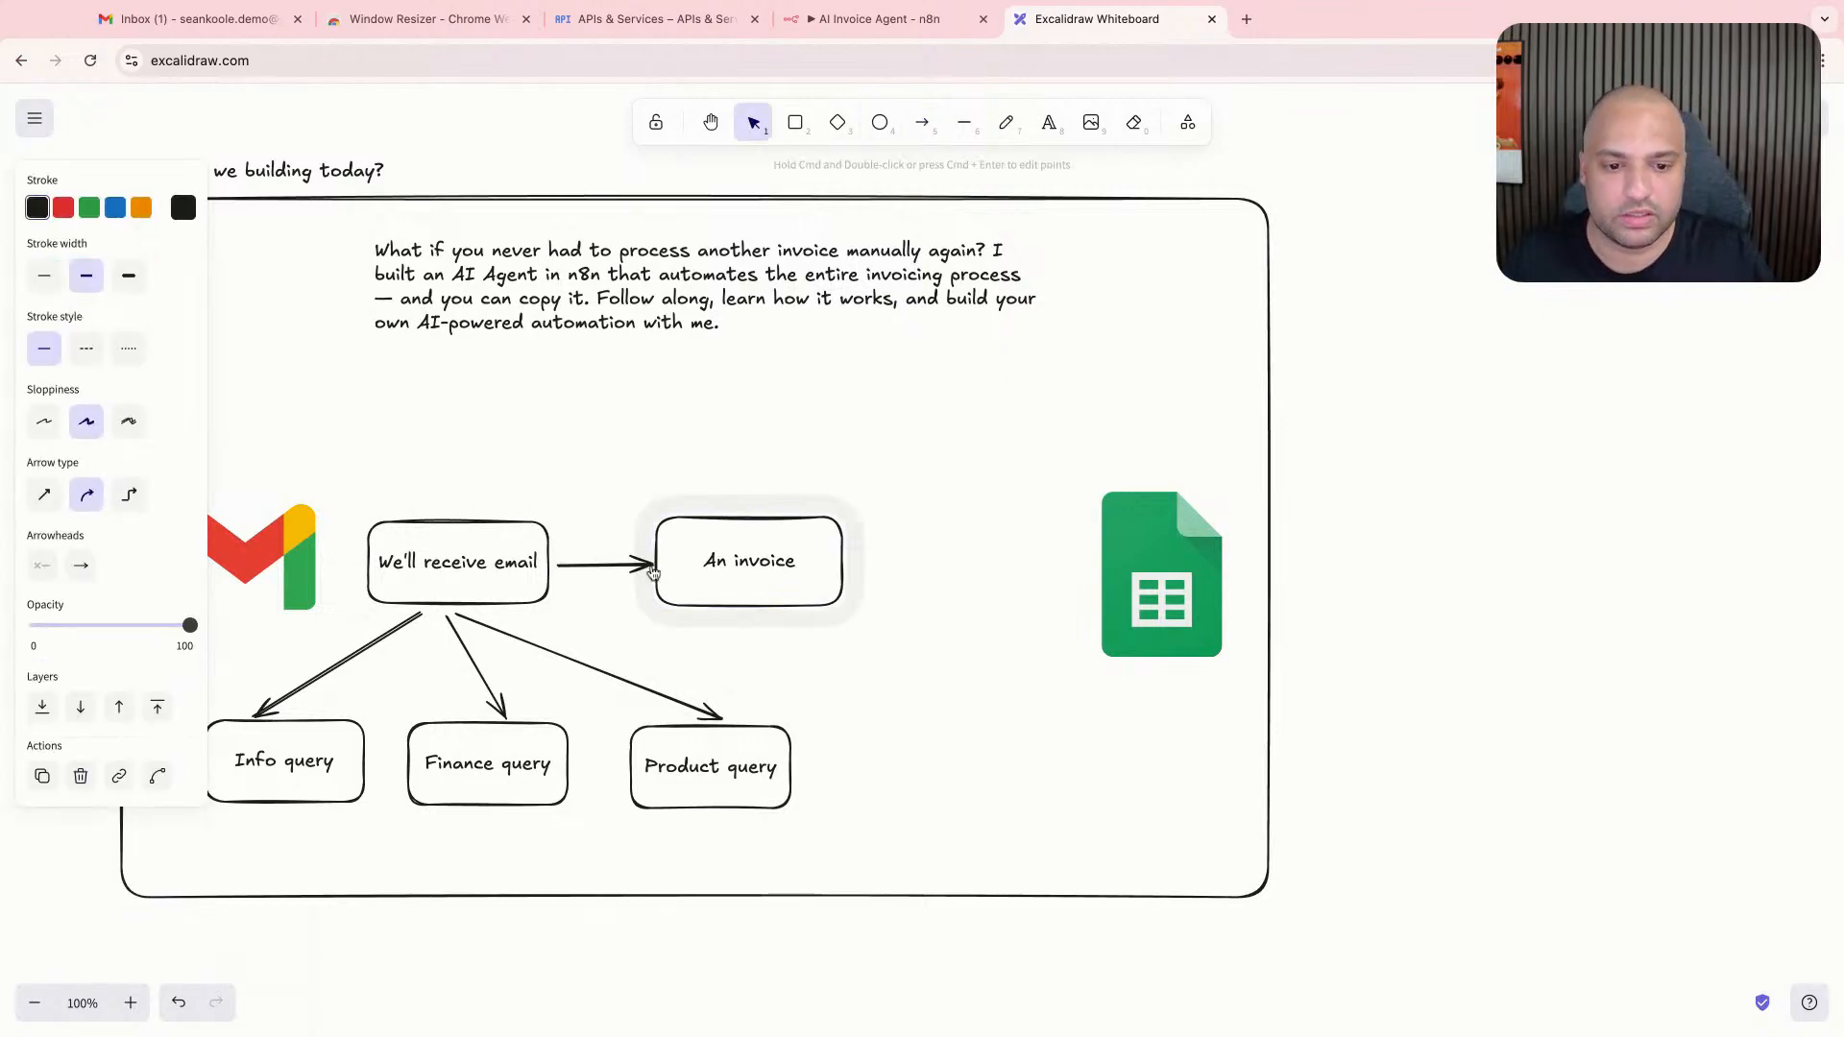
{"action": "left_click", "coordinate": [836, 411]}
- Add a two-line note above the invoice box: "Usually, it contains words like "invoice" - "payment"" and "And it has a file attached to it"
{"action": "key", "text": "t"}
{"action": "left_click", "coordinate": [667, 428]}
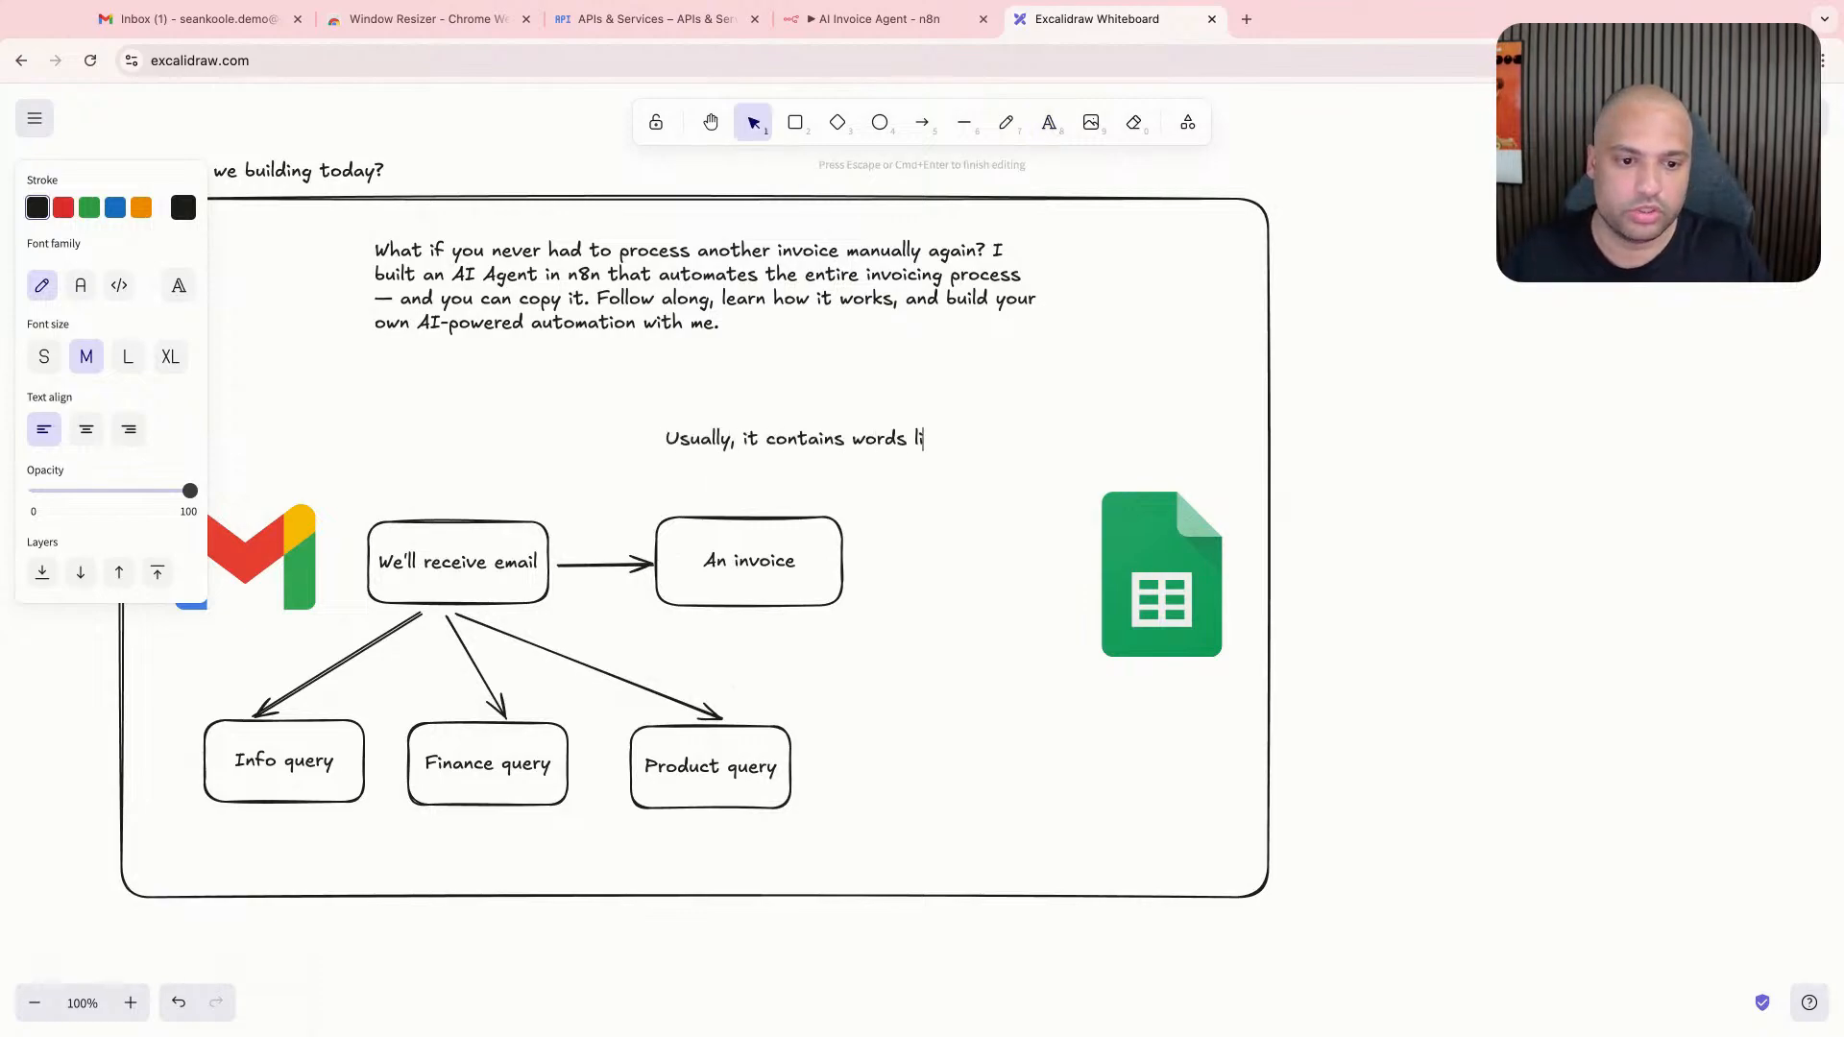
{"action": "type", "text": "Usually, it contains words like \"invoice\" -"}
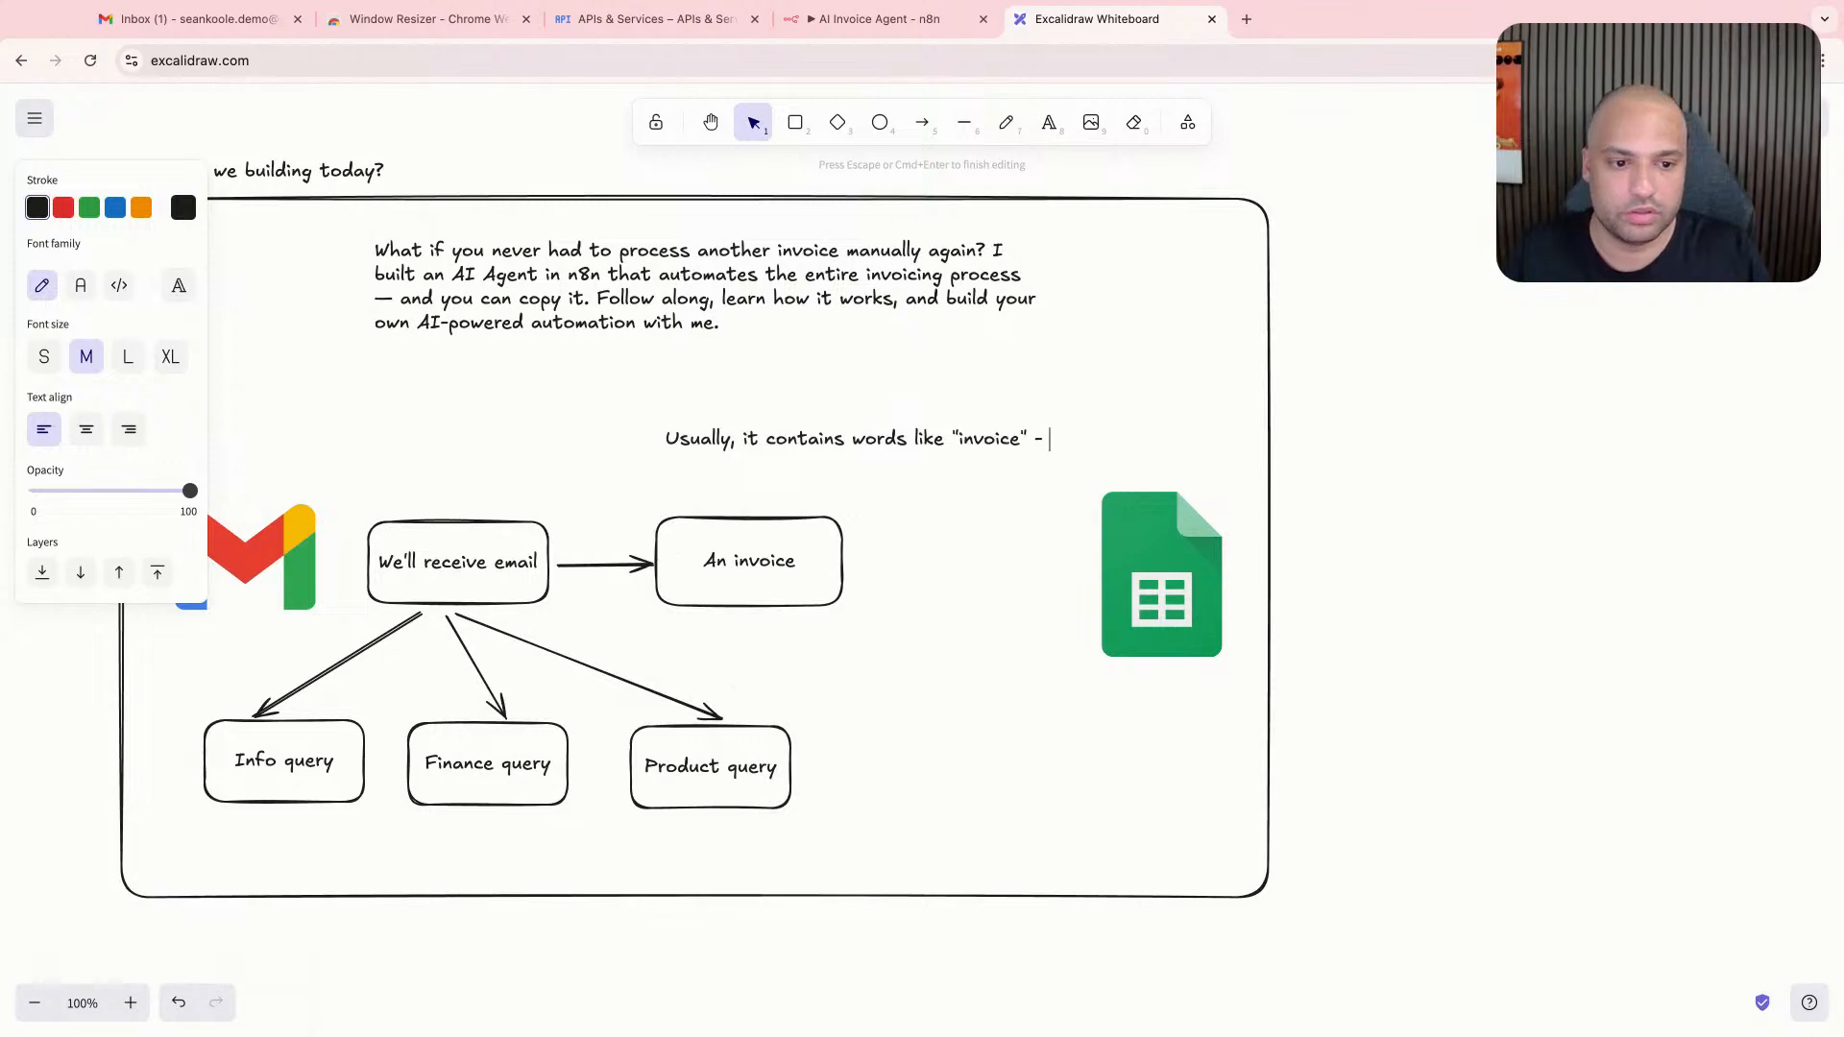
{"action": "type", "text": " \"payment\""}
{"action": "key", "text": "Return"}
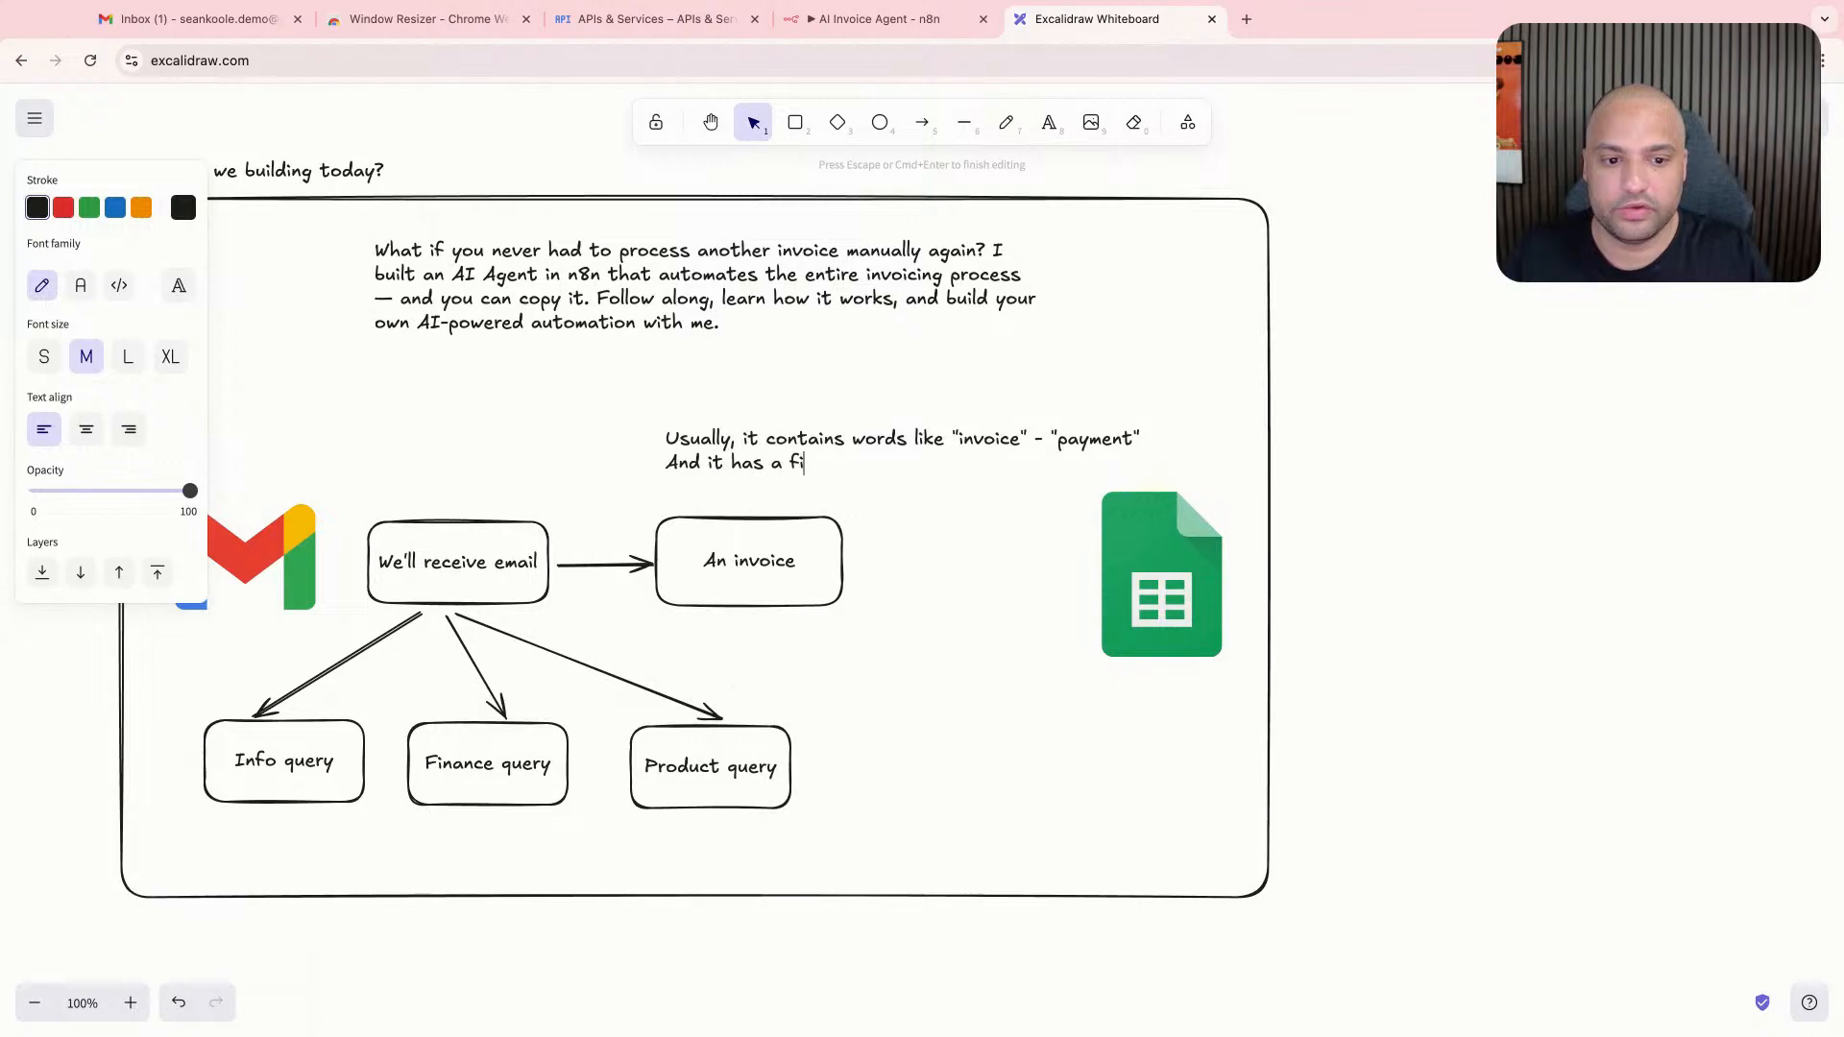
{"action": "left_click", "coordinate": [540, 481]}
{"action": "left_click_drag", "start_coordinate": [774, 457], "coordinate": [762, 469]}
{"action": "left_click", "coordinate": [704, 407]}
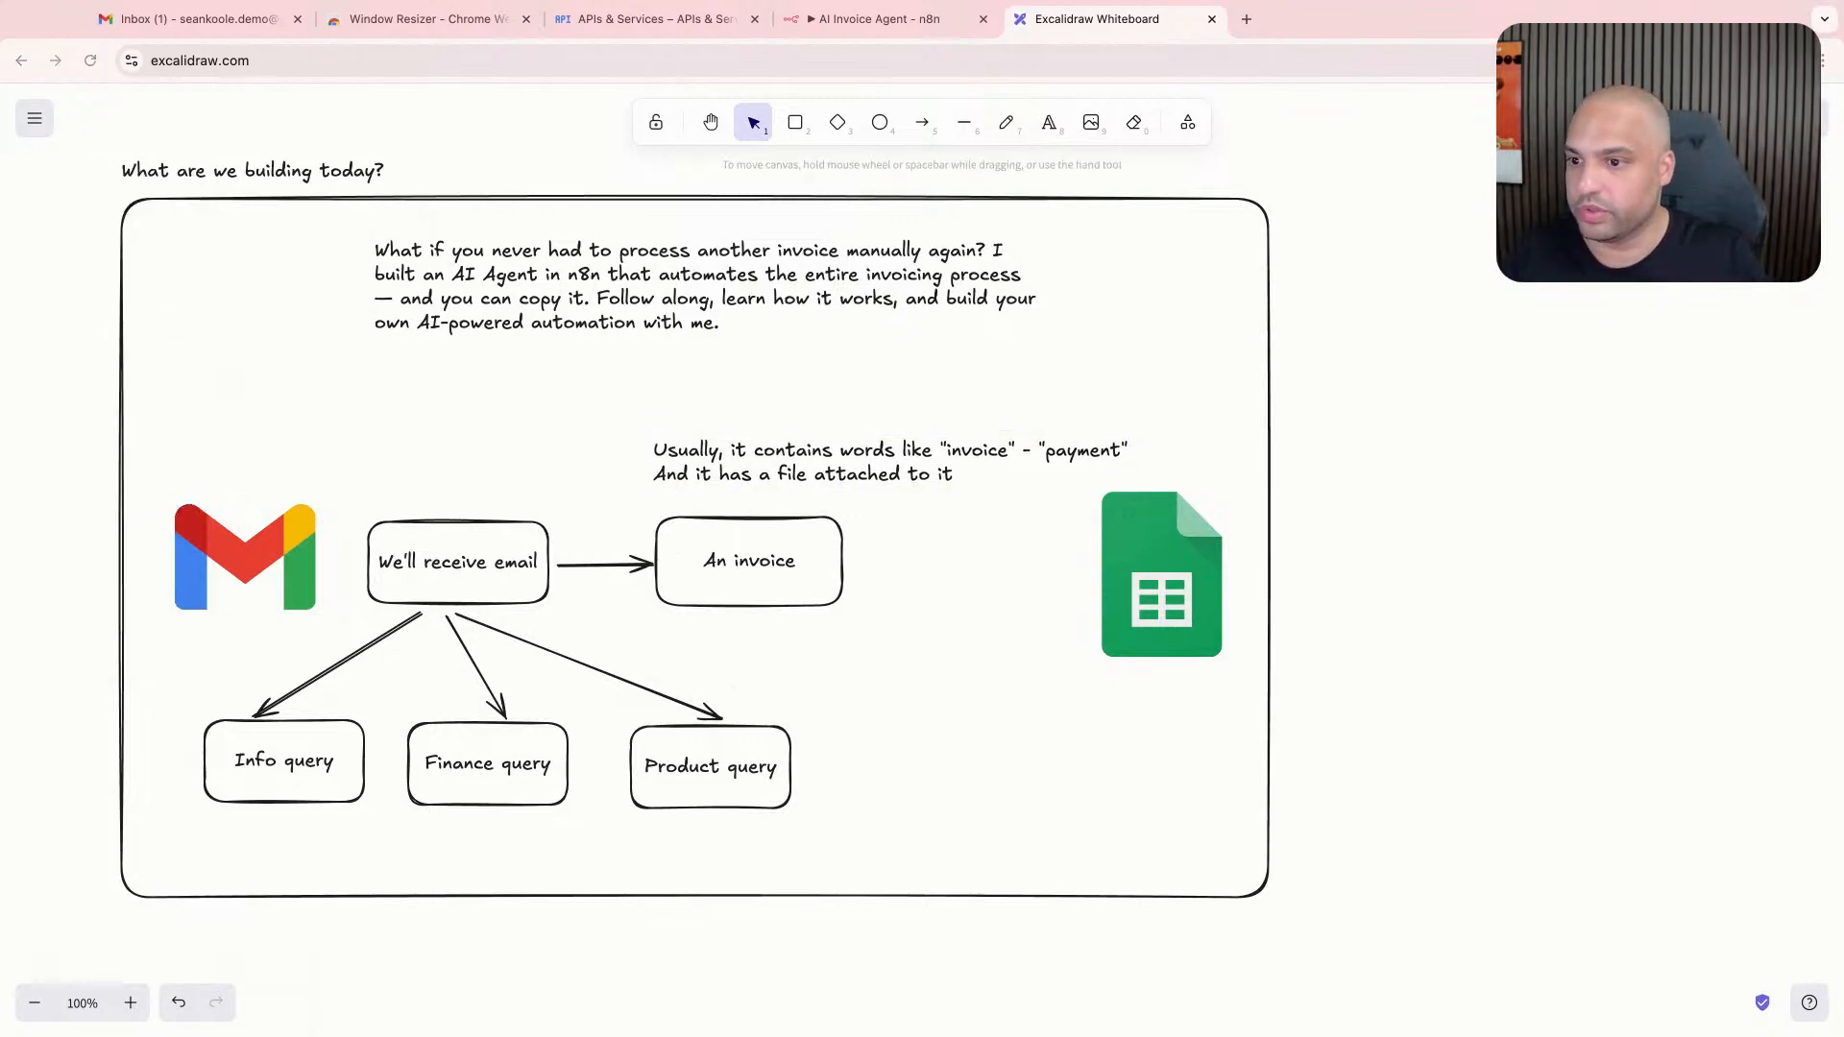
- Widen the outer frame to the right and move the Google Sheets logo near its new right edge
{"action": "scroll", "coordinate": [1063, 404], "scroll_direction": "right", "scroll_amount": 5}
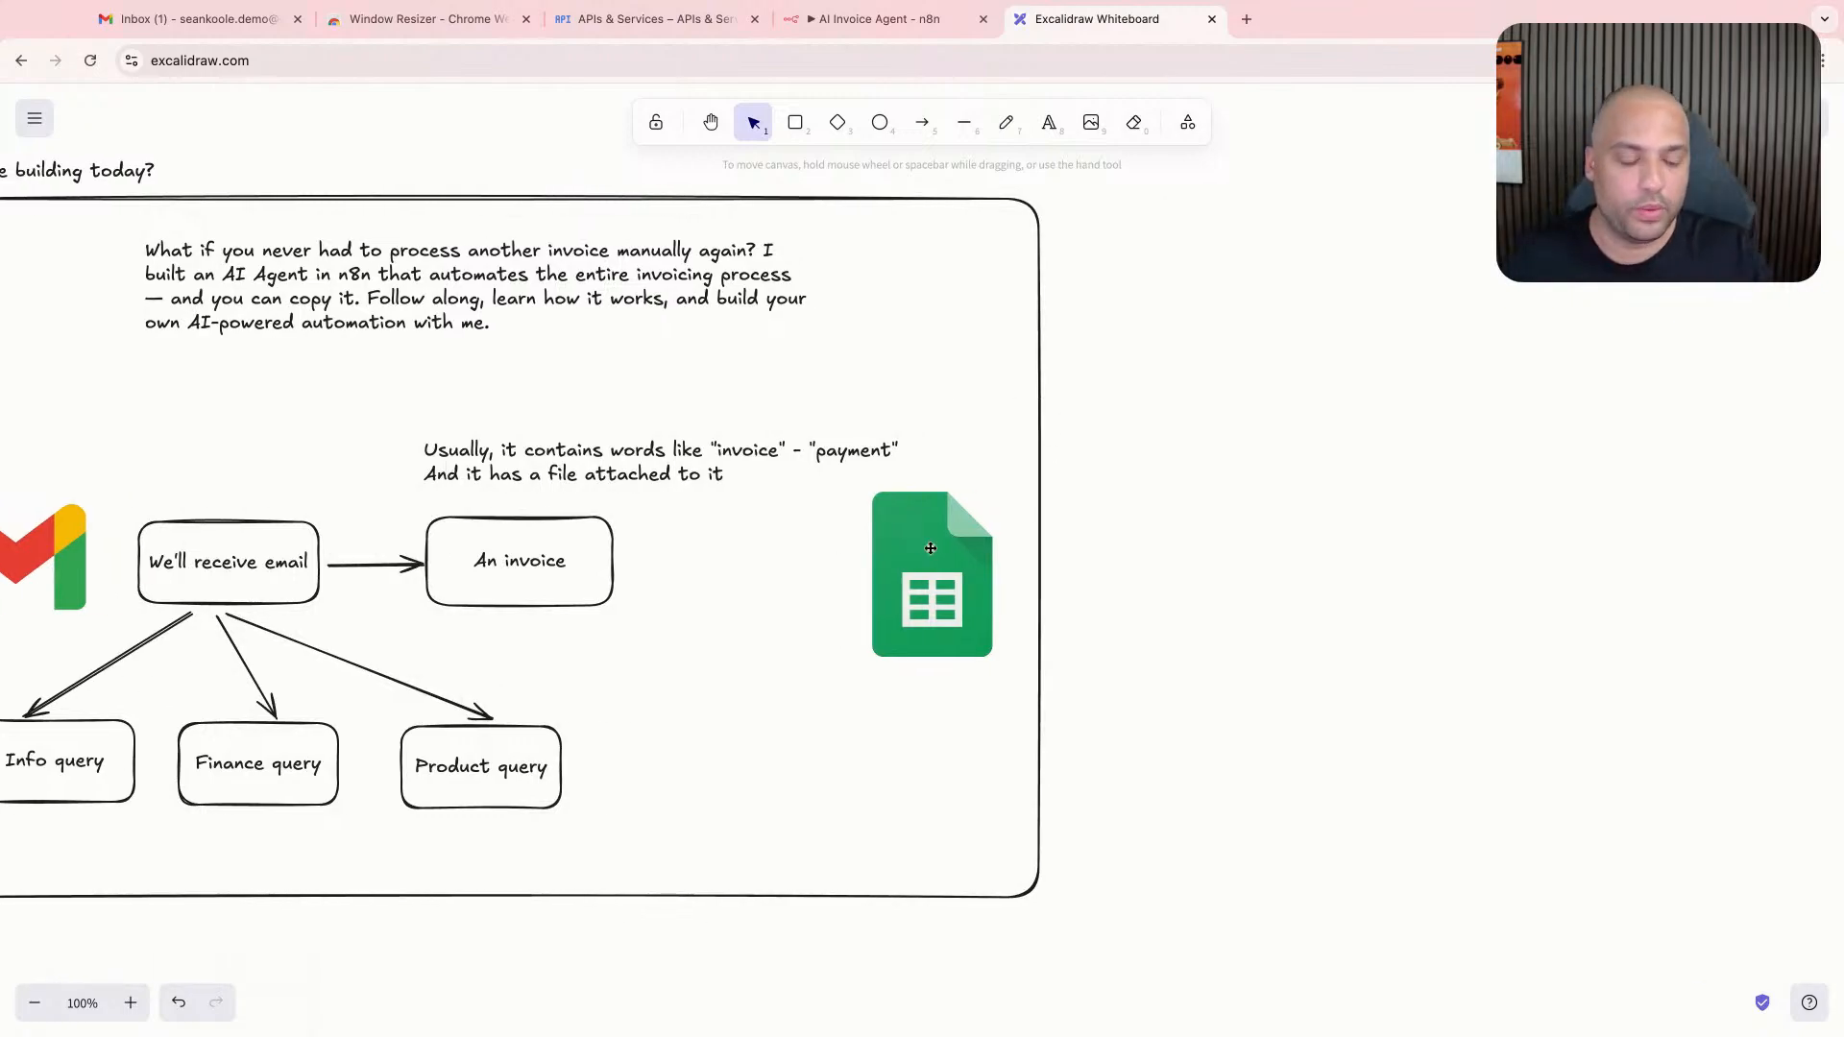
{"action": "left_click", "coordinate": [931, 548]}
{"action": "left_click", "coordinate": [1029, 894]}
{"action": "left_click_drag", "start_coordinate": [1044, 839], "coordinate": [1659, 816]}
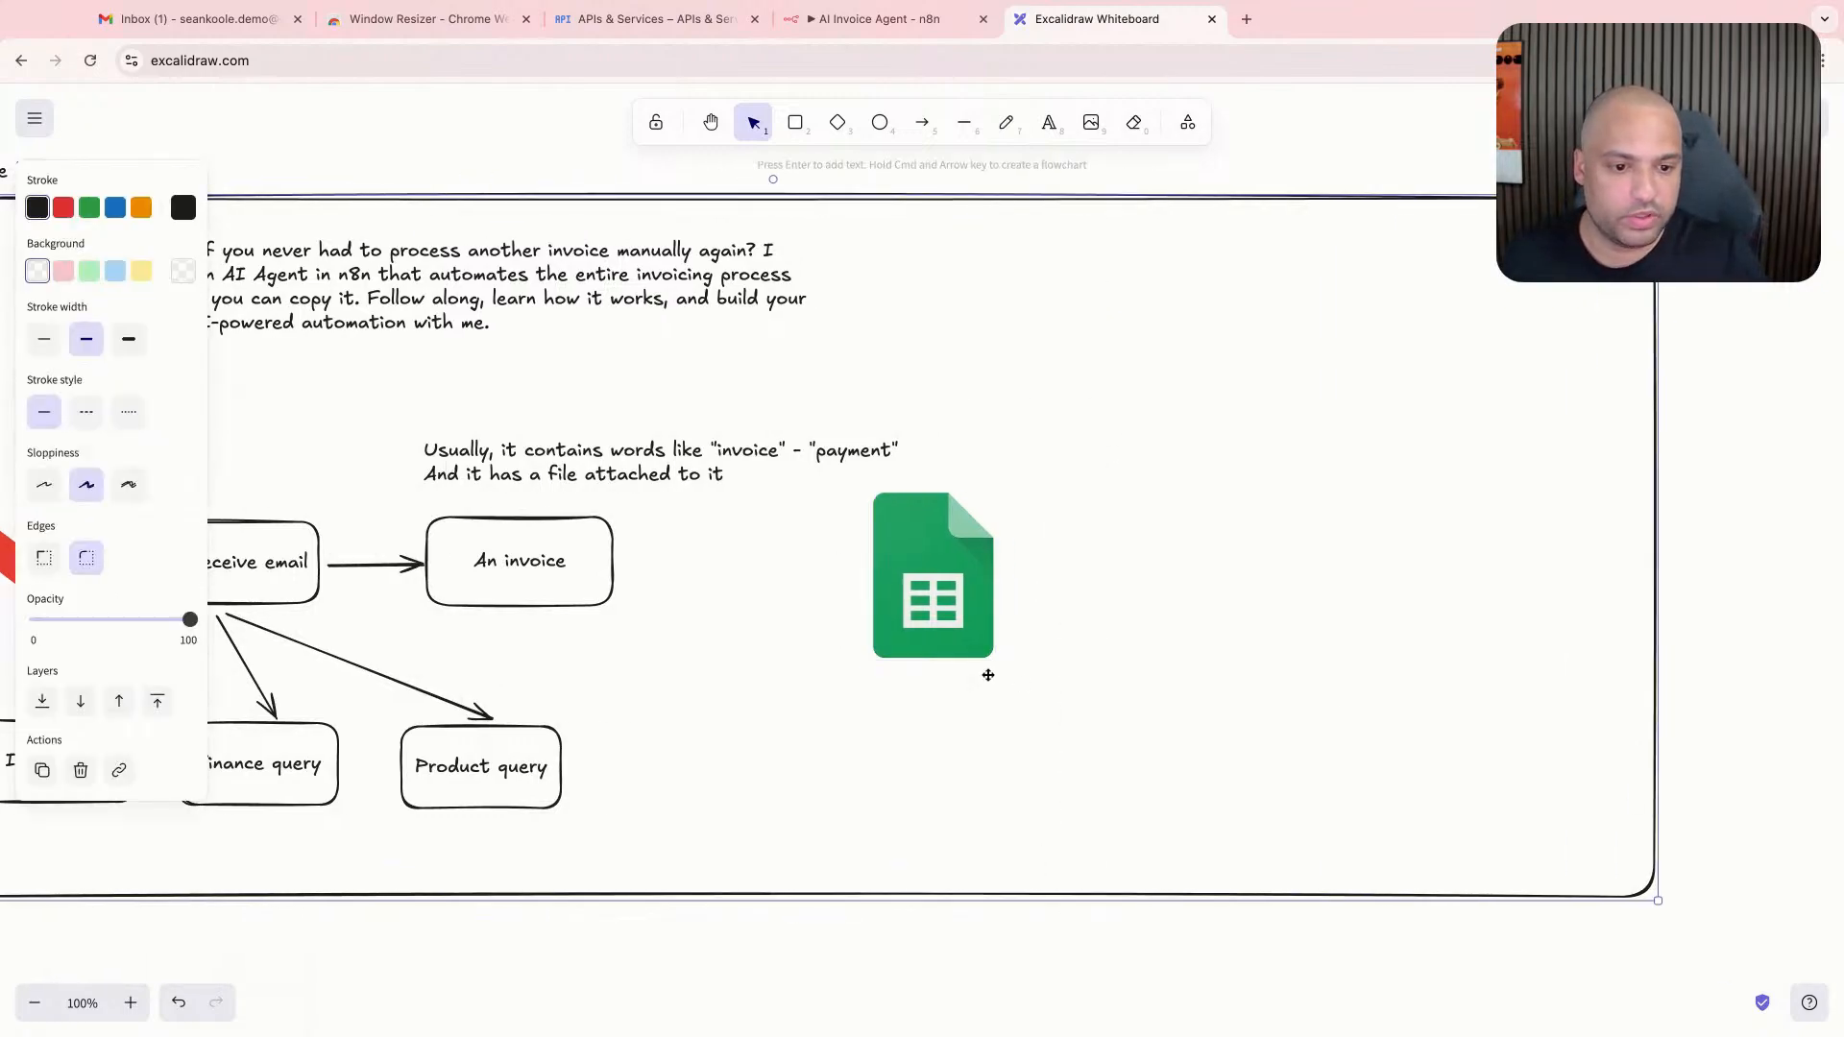
{"action": "left_click_drag", "start_coordinate": [917, 617], "coordinate": [1439, 620]}
{"action": "left_click", "coordinate": [629, 572]}
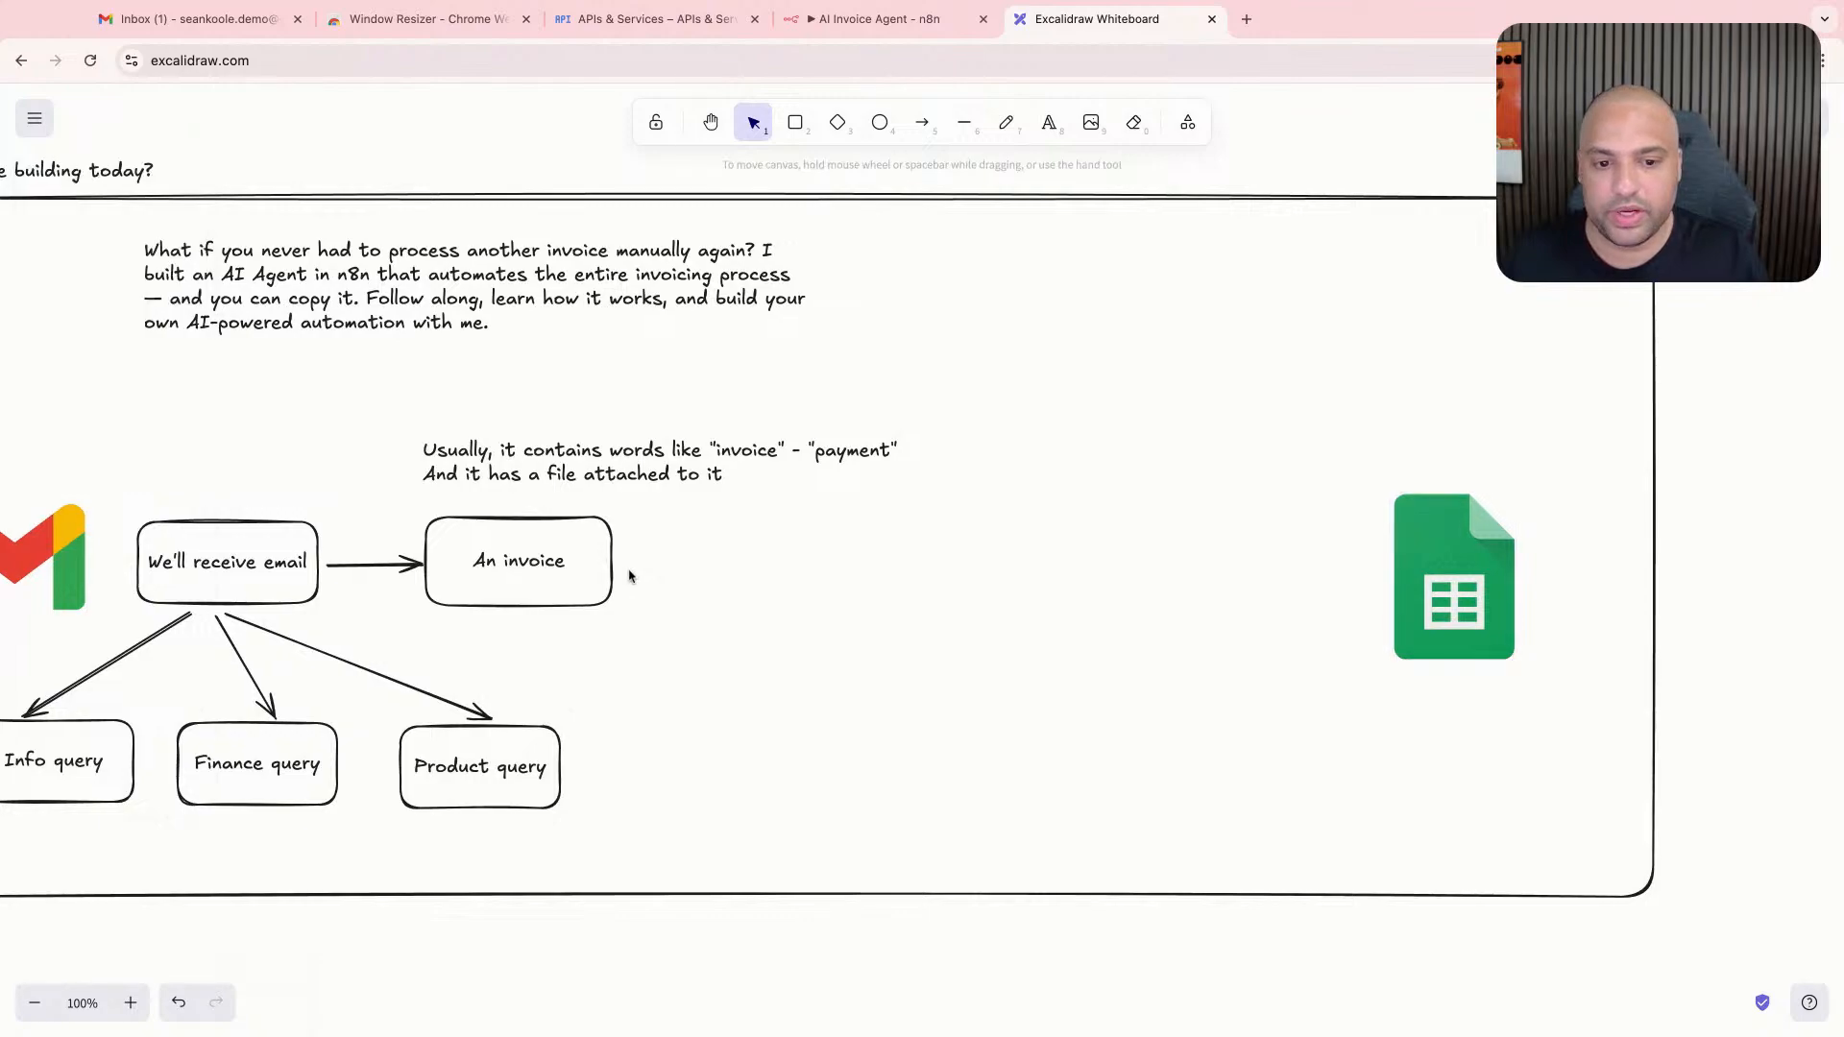
- Add two stacked boxes labelled "Contact" right of the "An invoice" box, leaving the upper label open for editing
{"action": "scroll", "coordinate": [629, 574], "scroll_direction": "right", "scroll_amount": 2}
{"action": "left_click", "coordinate": [805, 136]}
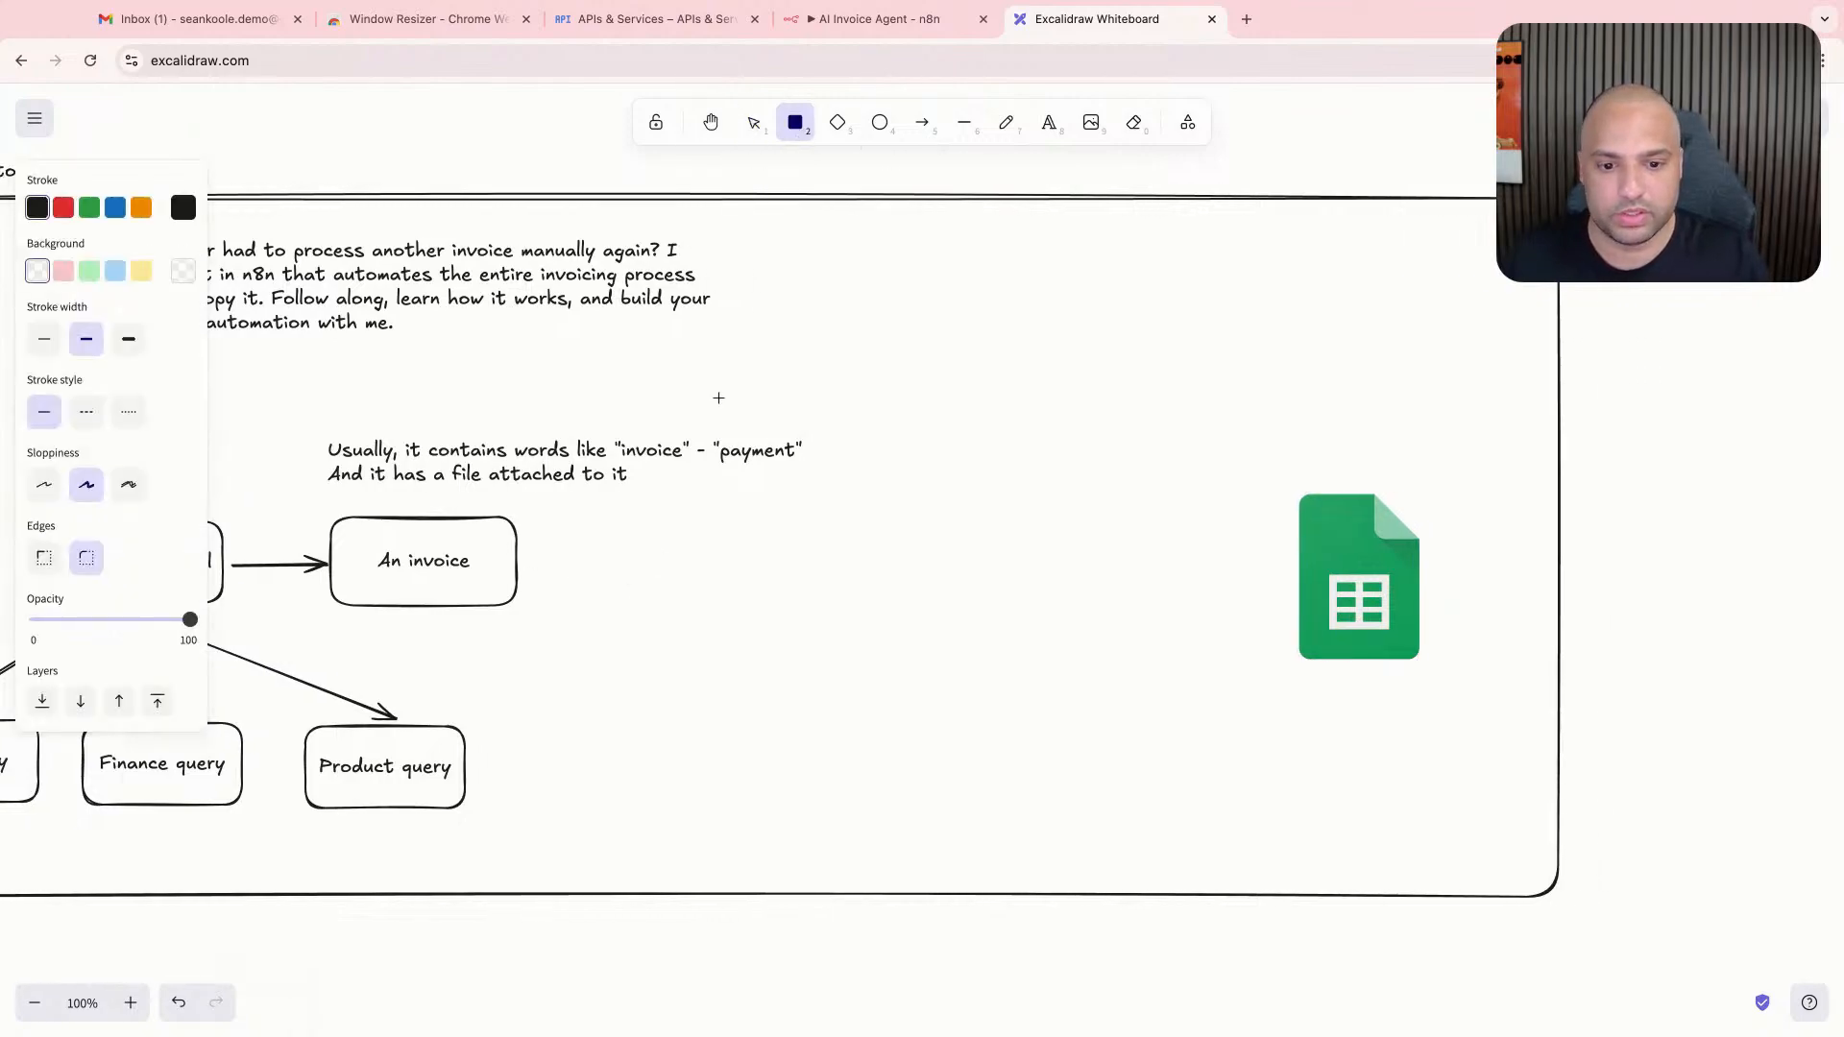
{"action": "key", "text": "Escape"}
{"action": "left_click_drag", "start_coordinate": [523, 565], "coordinate": [711, 540], "text": "alt"}
{"action": "key", "text": "Return"}
{"action": "type", "text": "Contact"}
{"action": "left_click", "coordinate": [696, 556]}
{"action": "key", "text": "Return"}
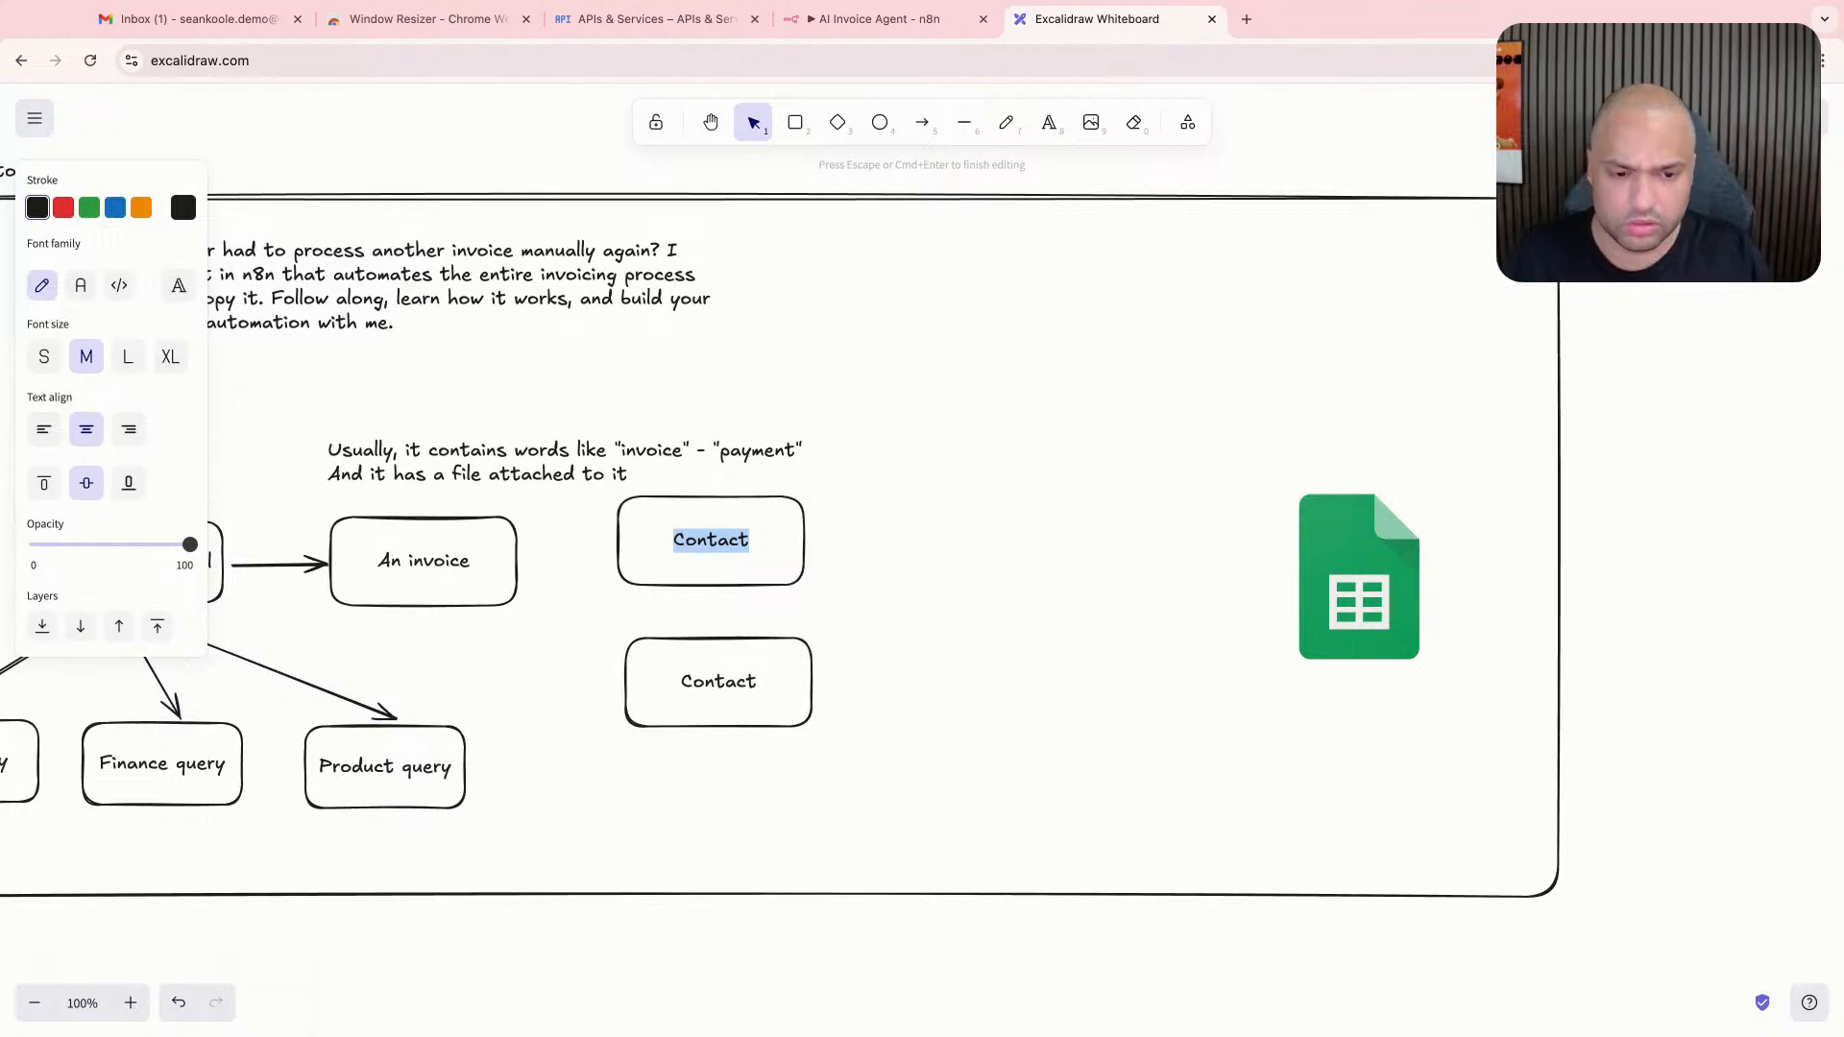
{"action": "type", "text": "Order"}
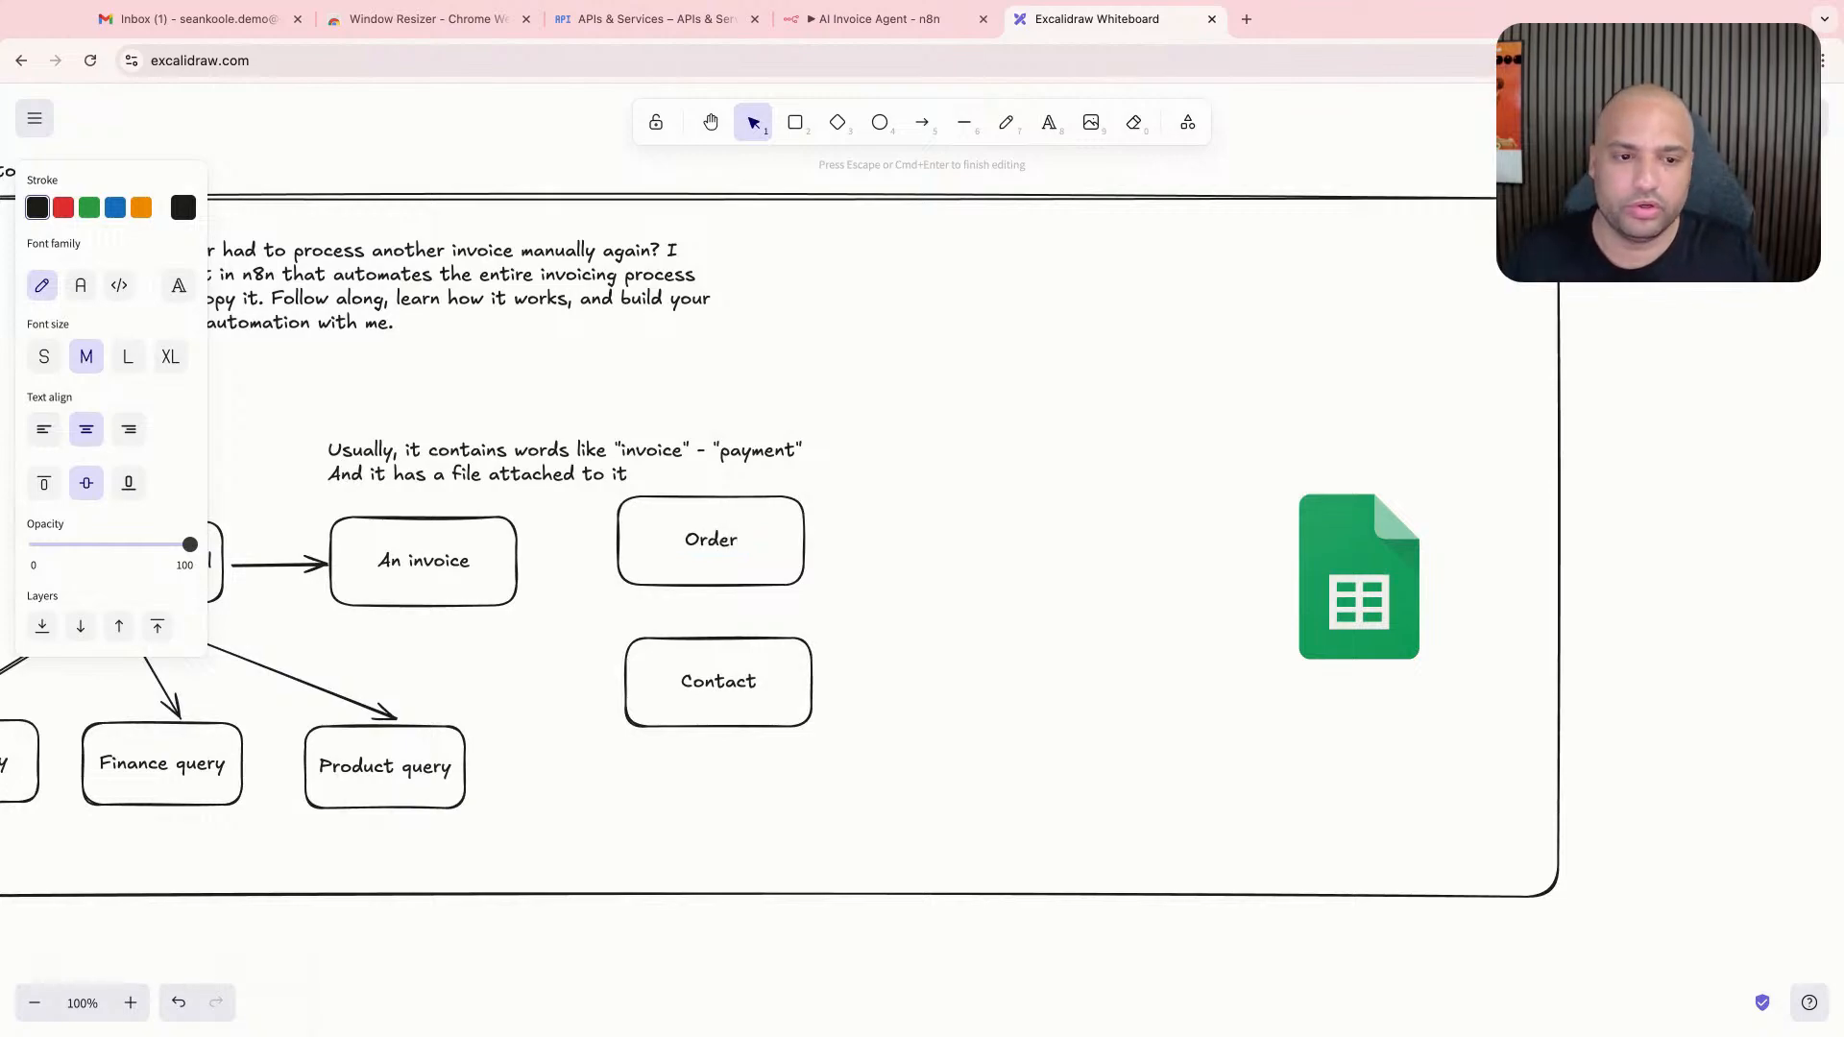
{"action": "key", "text": "super+a"}
{"action": "key", "text": "BackSpace"}
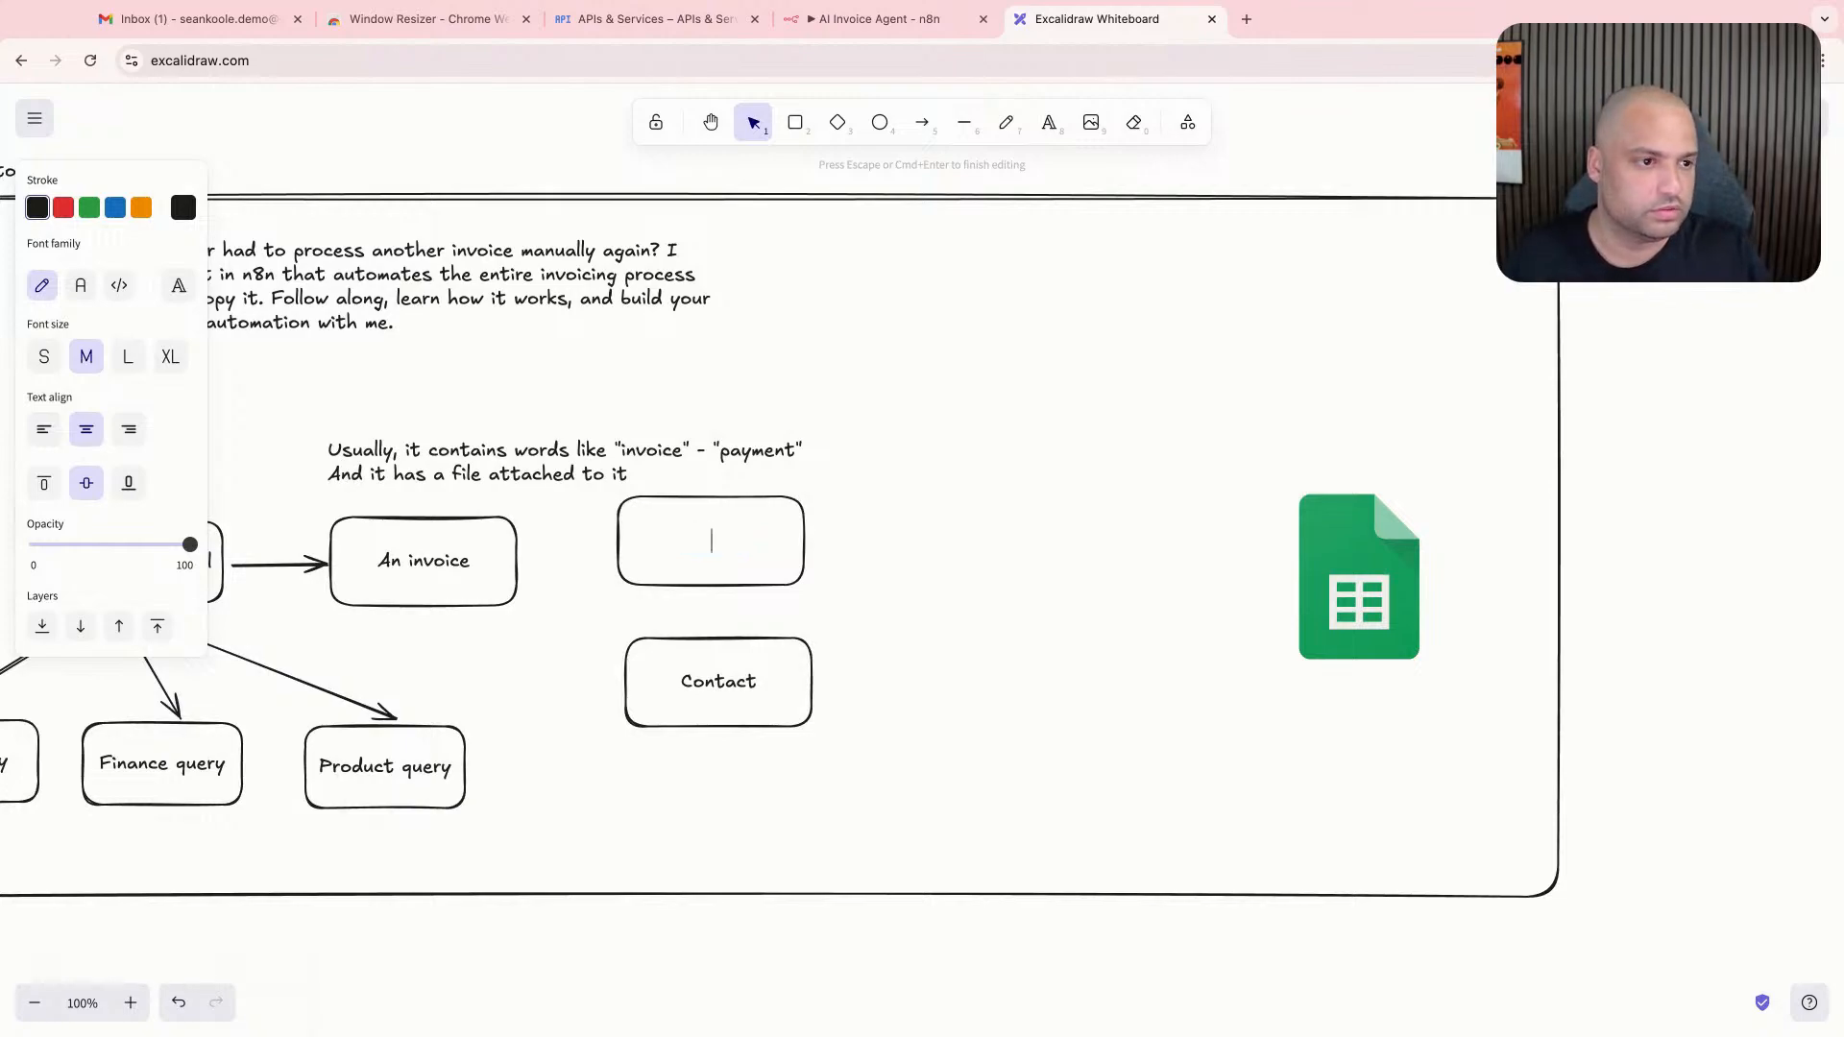
- Label the upper box "List Items" and nudge it slightly right to line up with the Contact box
{"action": "type", "text": "List Items"}
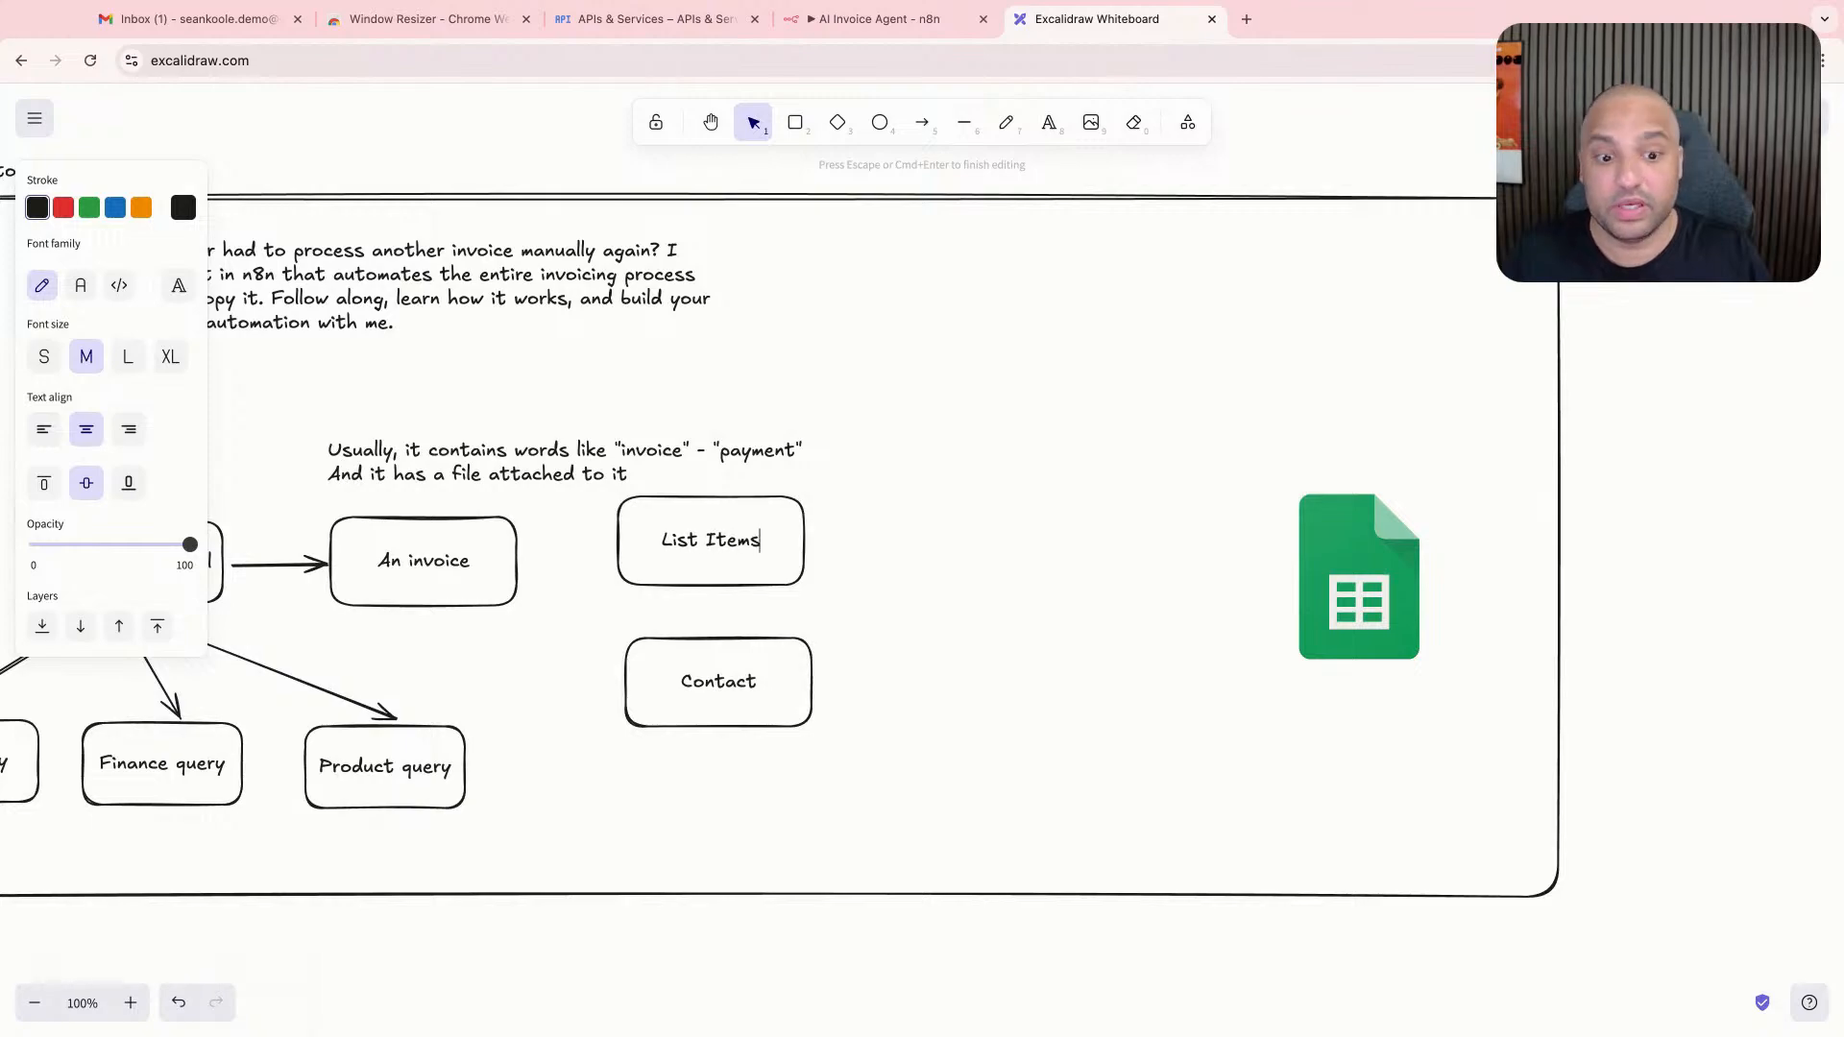
{"action": "left_click", "coordinate": [826, 558]}
{"action": "left_click_drag", "start_coordinate": [814, 550], "coordinate": [824, 549]}
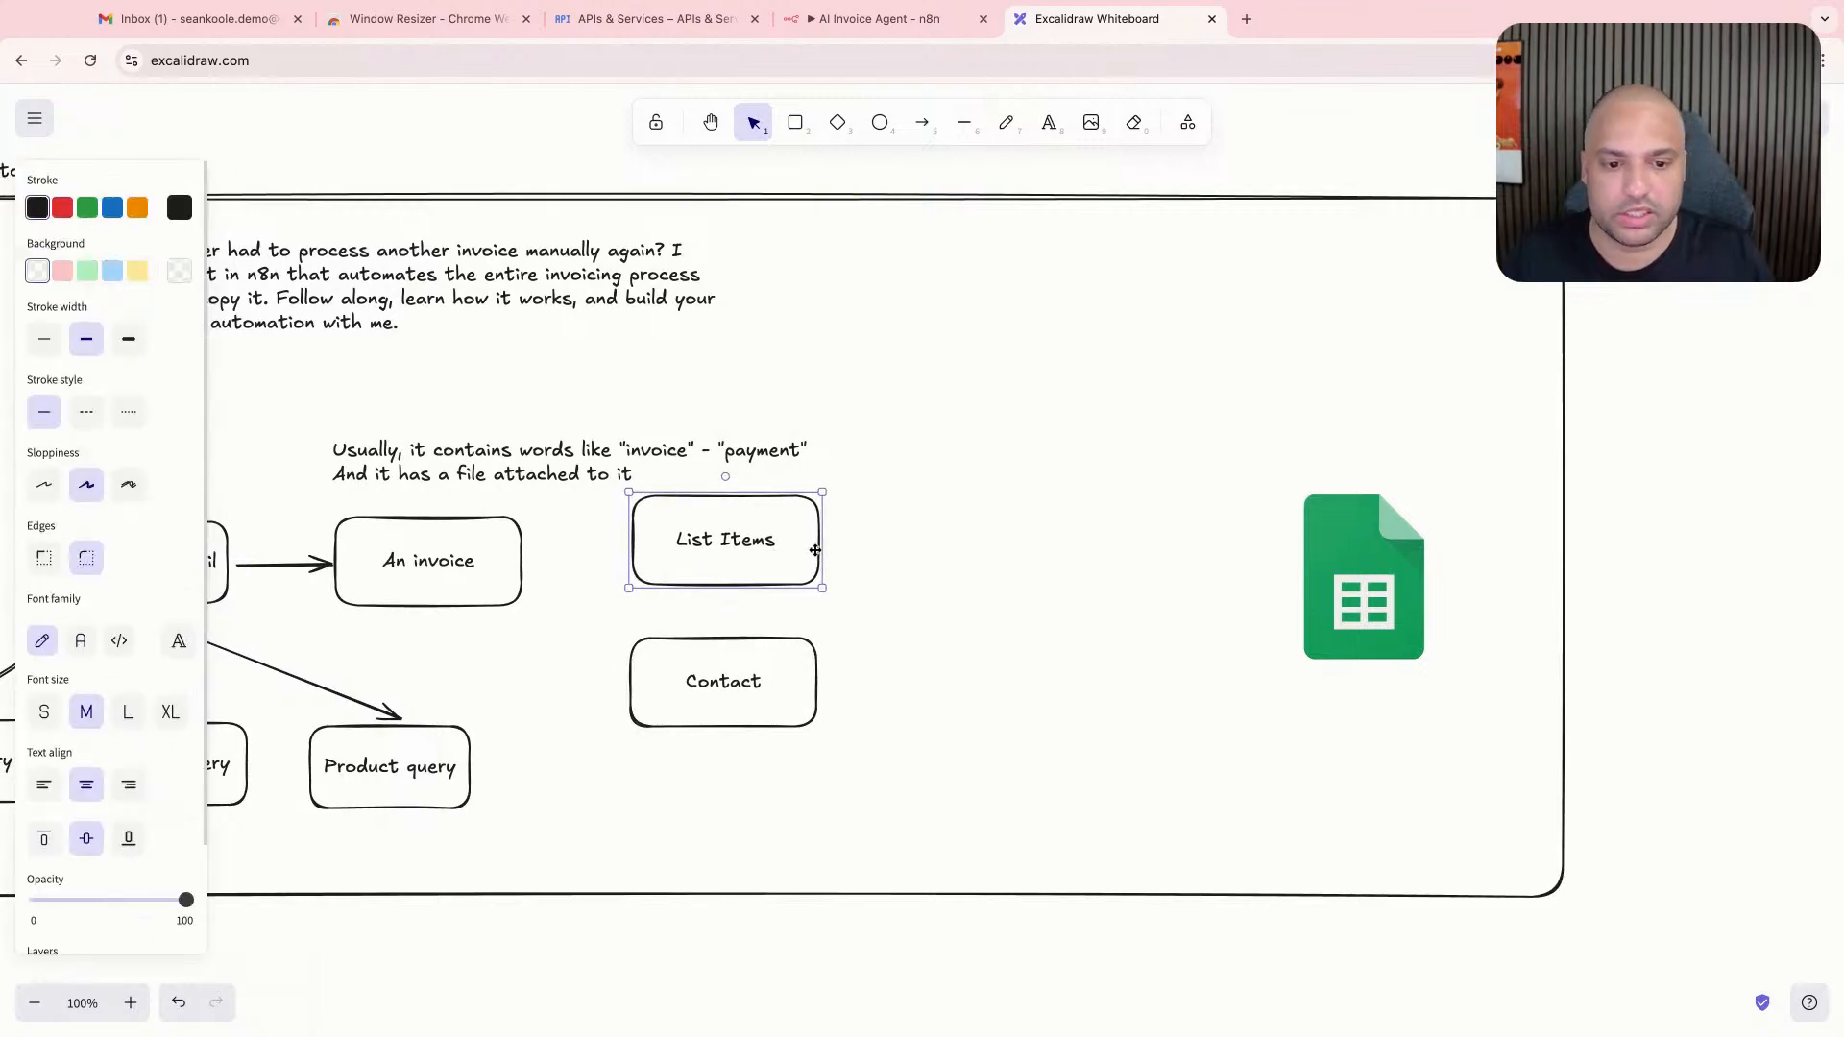
- Add "(multiple Items)" as a second line in the "List Items" box
{"action": "double_click", "coordinate": [790, 556]}
{"action": "key", "text": "Escape"}
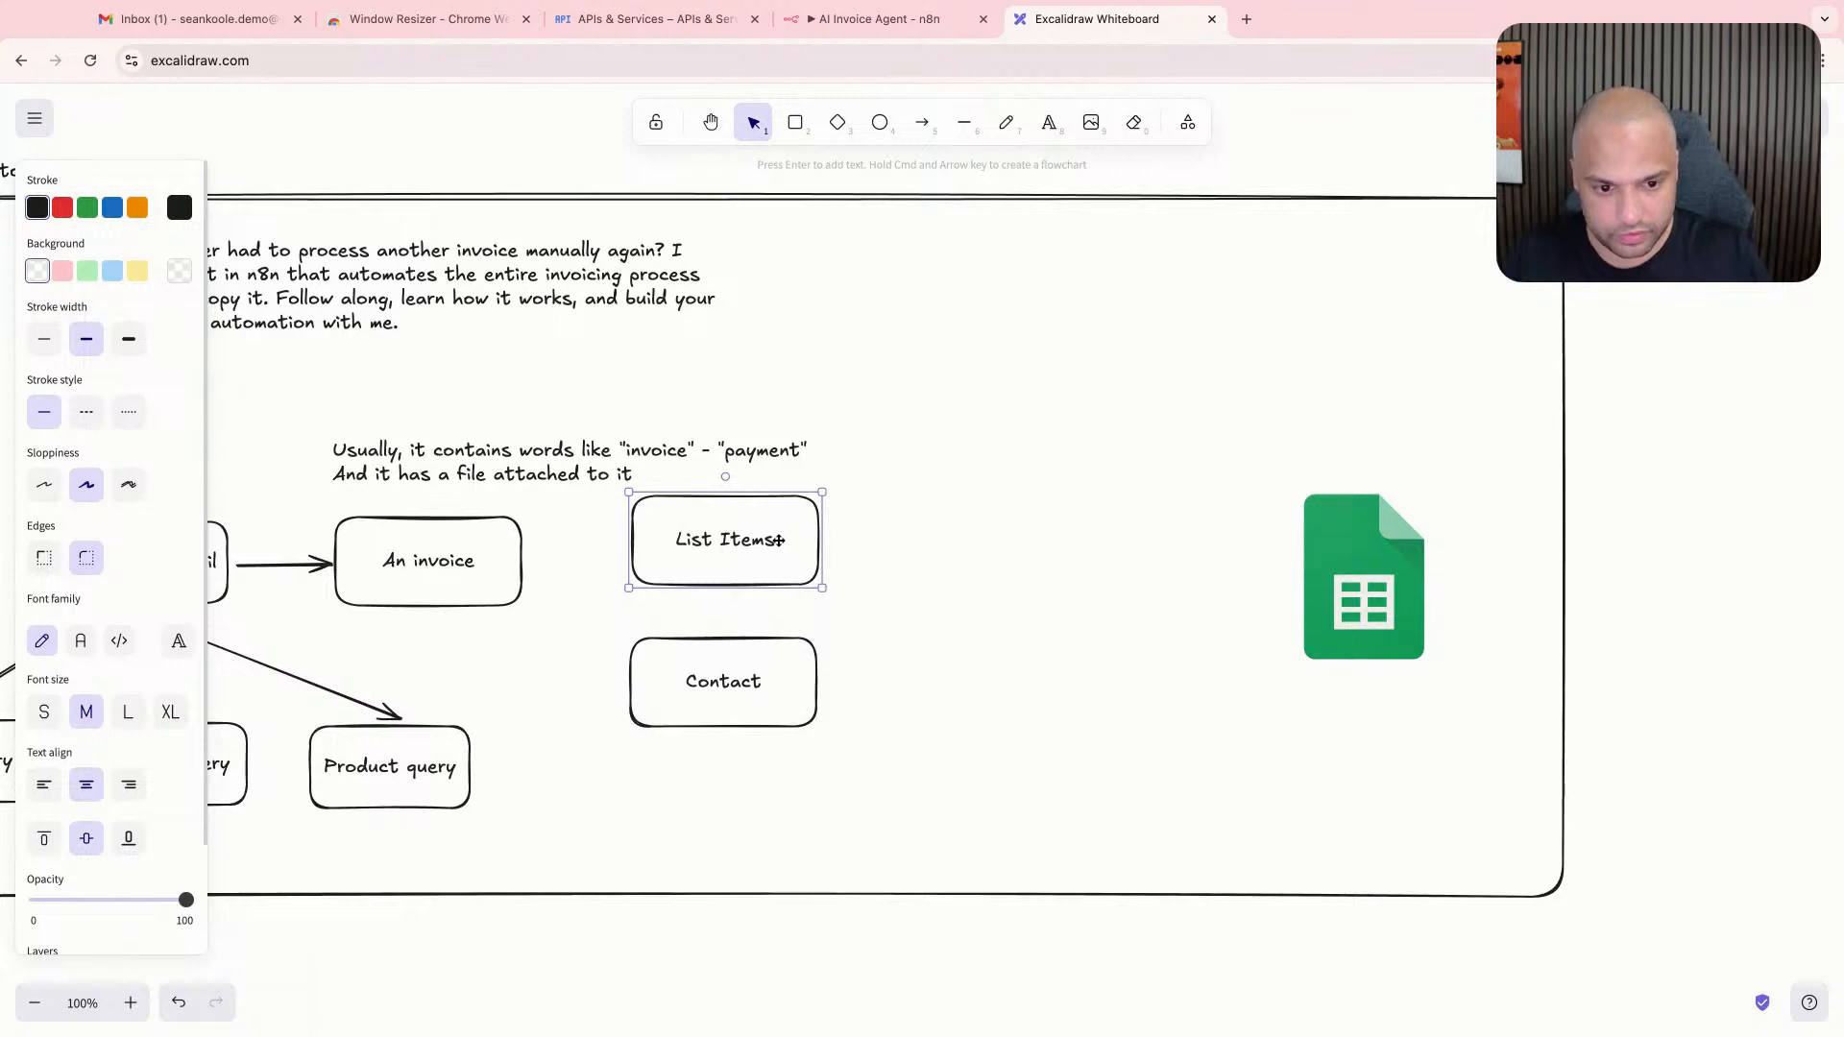
{"action": "key", "text": "Return"}
{"action": "type", "text": "(multiple "}
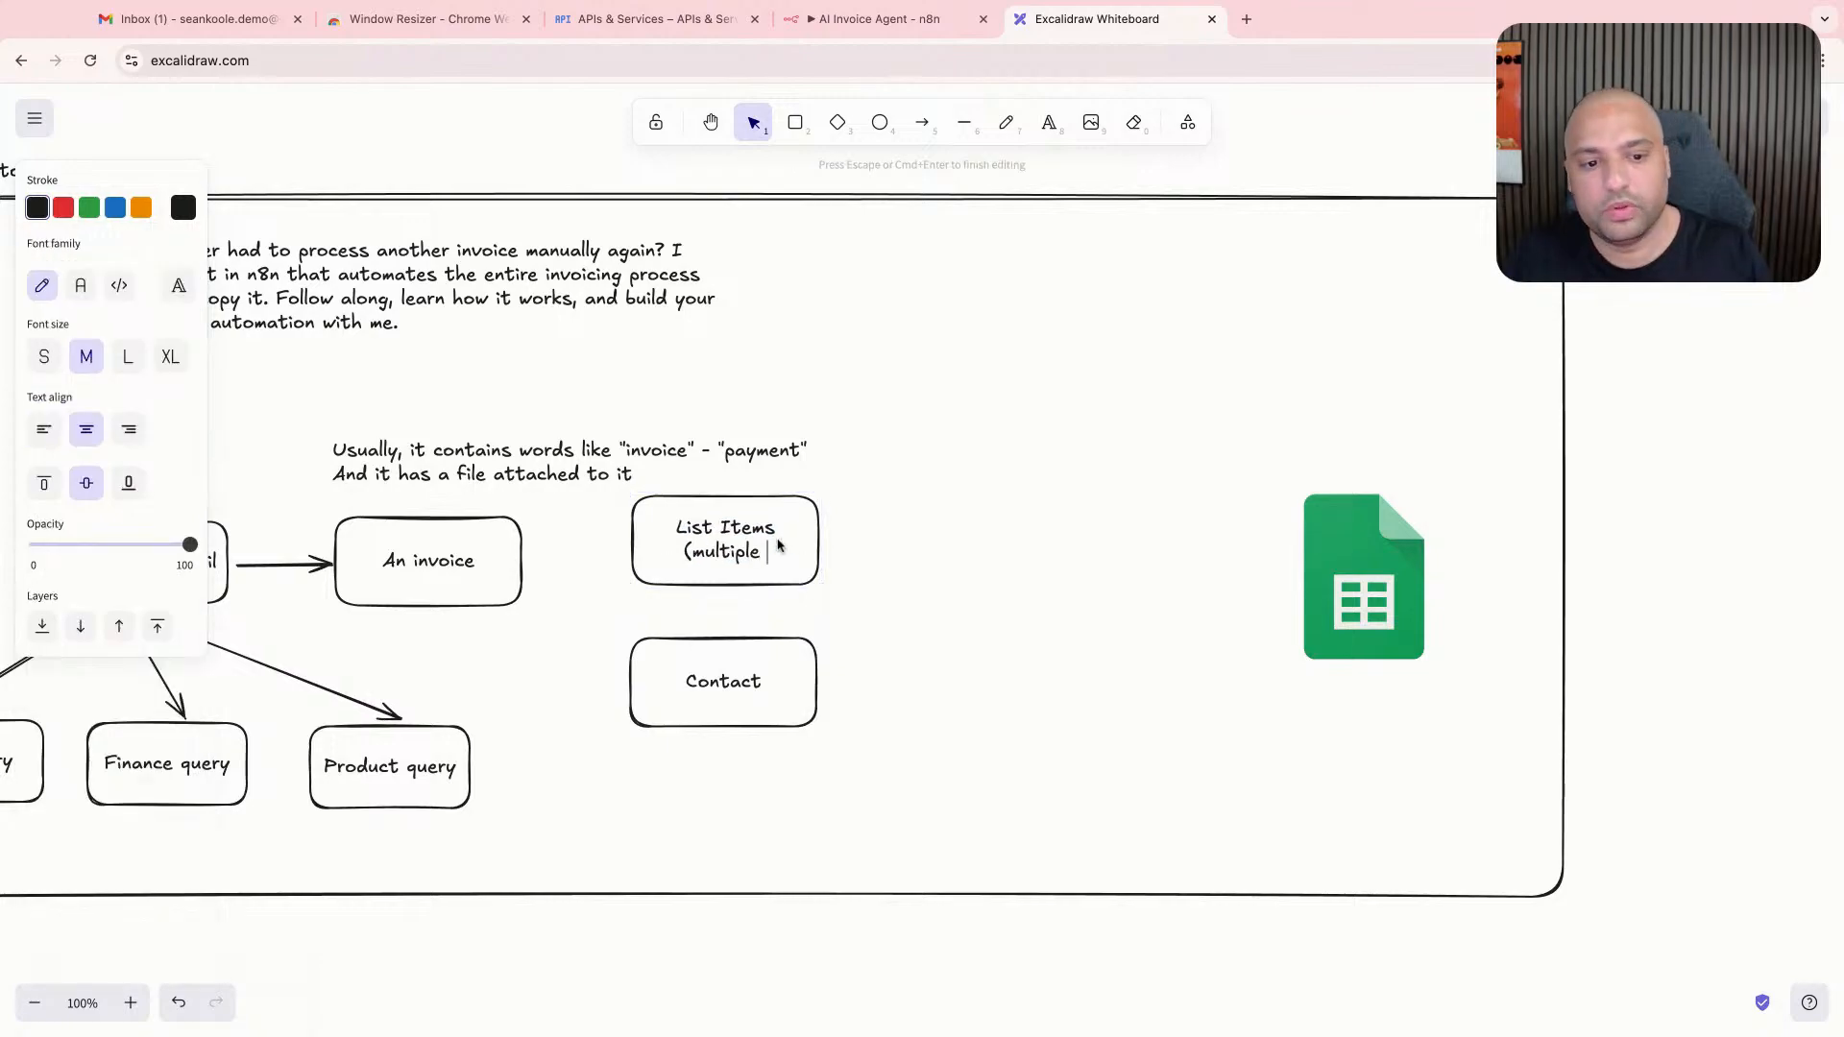
{"action": "type", "text": "Lists"}
{"action": "key", "text": "BackSpace"}
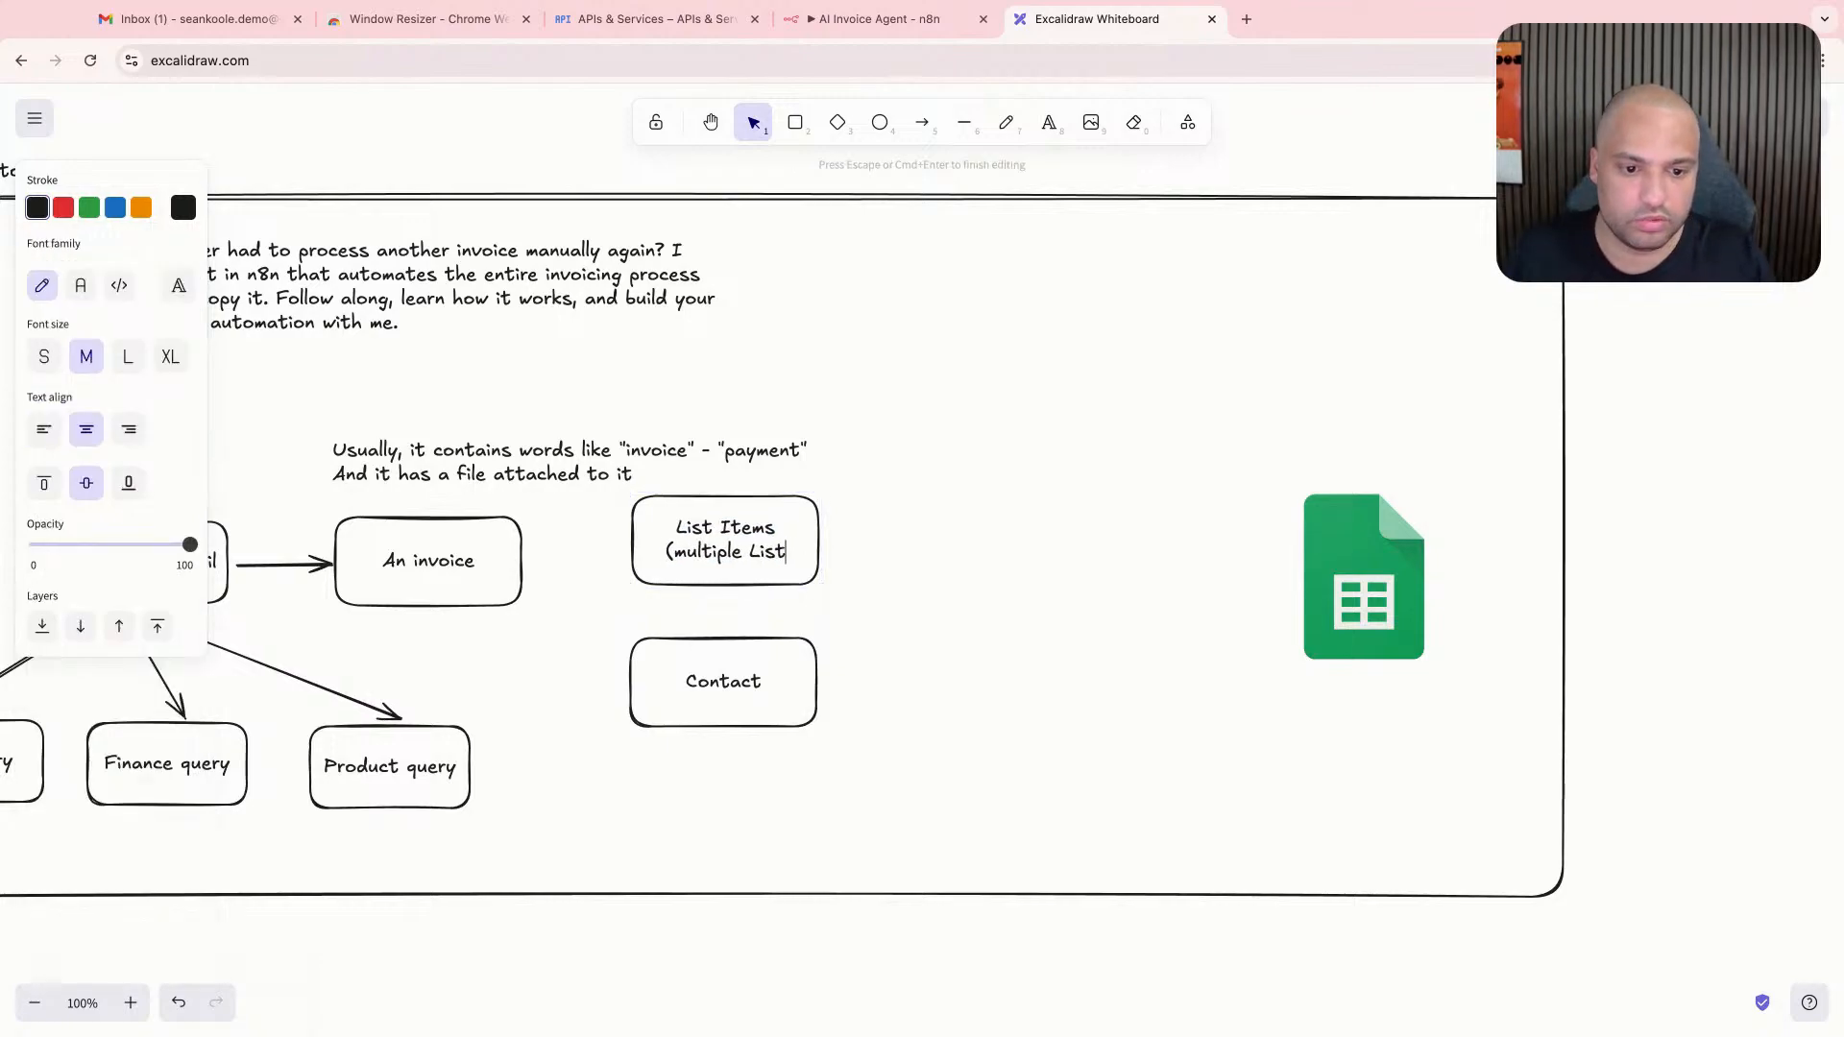
{"action": "key", "text": "BackSpace"}
{"action": "key", "text": "BackSpace"}
{"action": "key", "text": "BackSpace"}
{"action": "key", "text": "BackSpace"}
{"action": "type", "text": "Items)"}
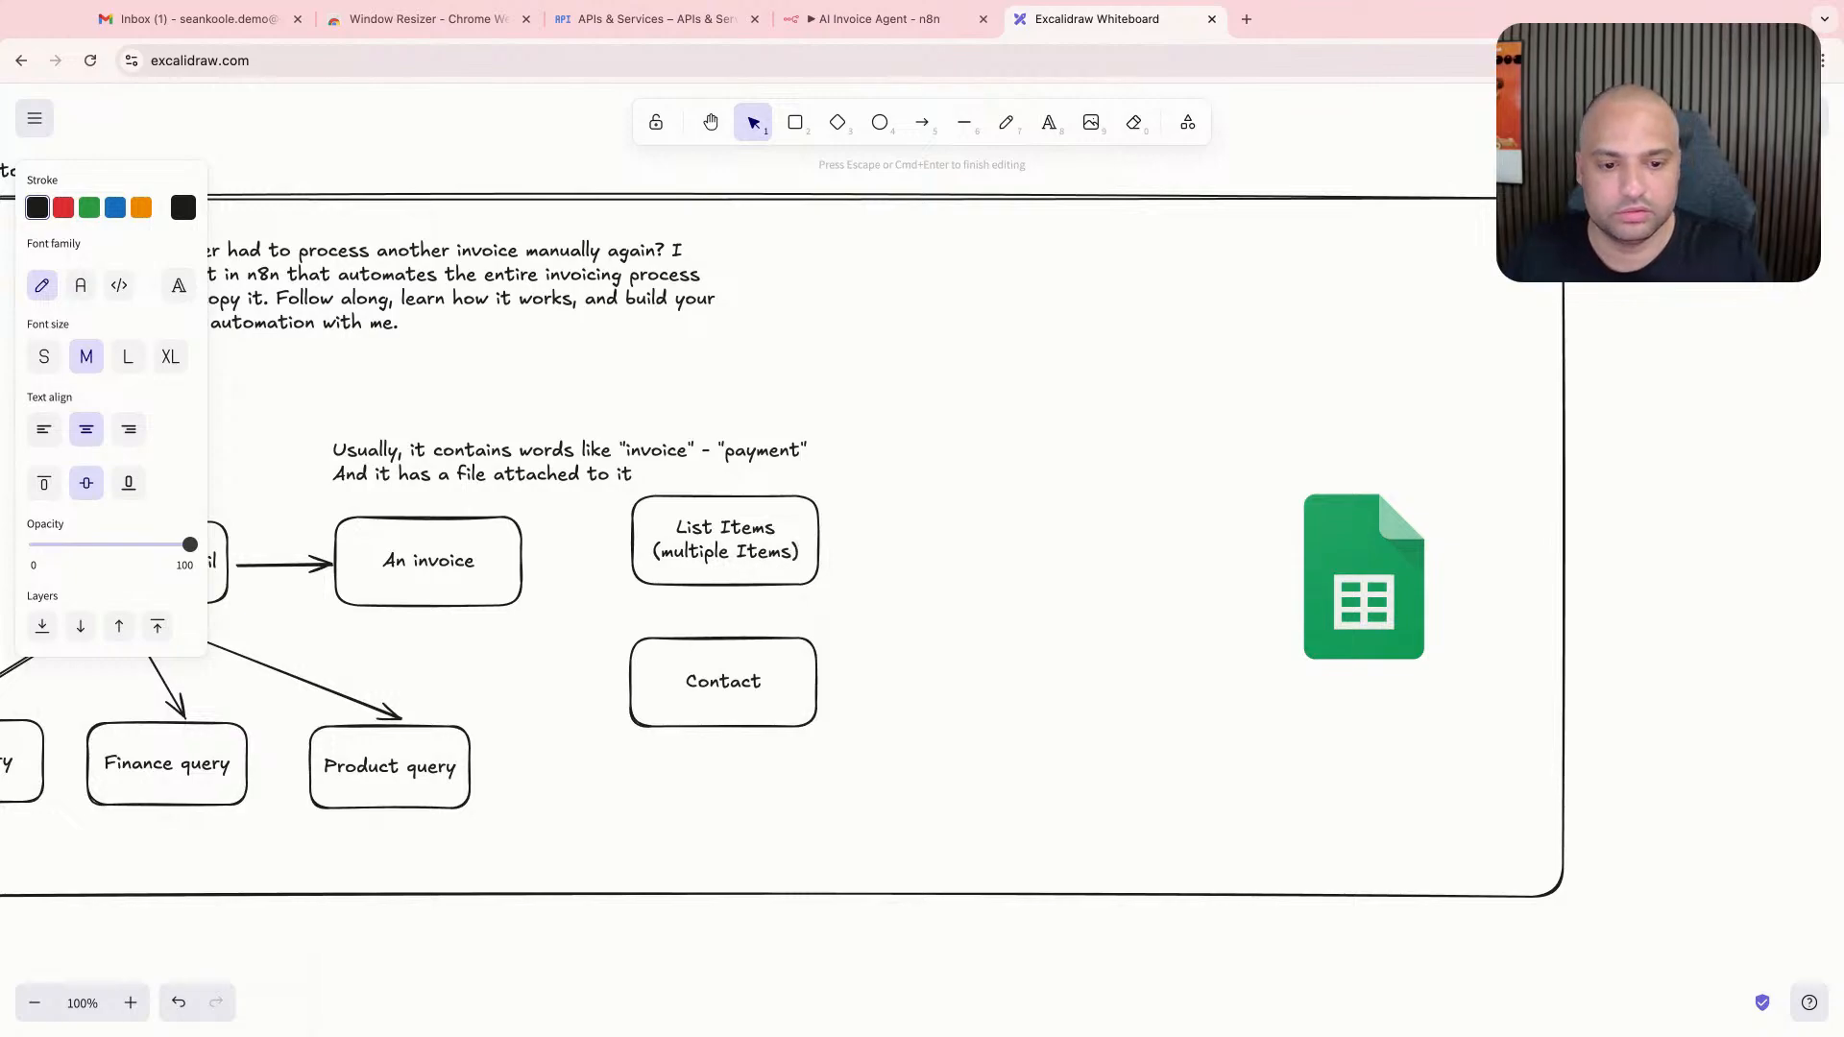
{"action": "left_click", "coordinate": [715, 592]}
- Draw two arrows from the "An invoice" box, one to the "List Items" box and one to the Contact box
{"action": "left_click", "coordinate": [522, 566]}
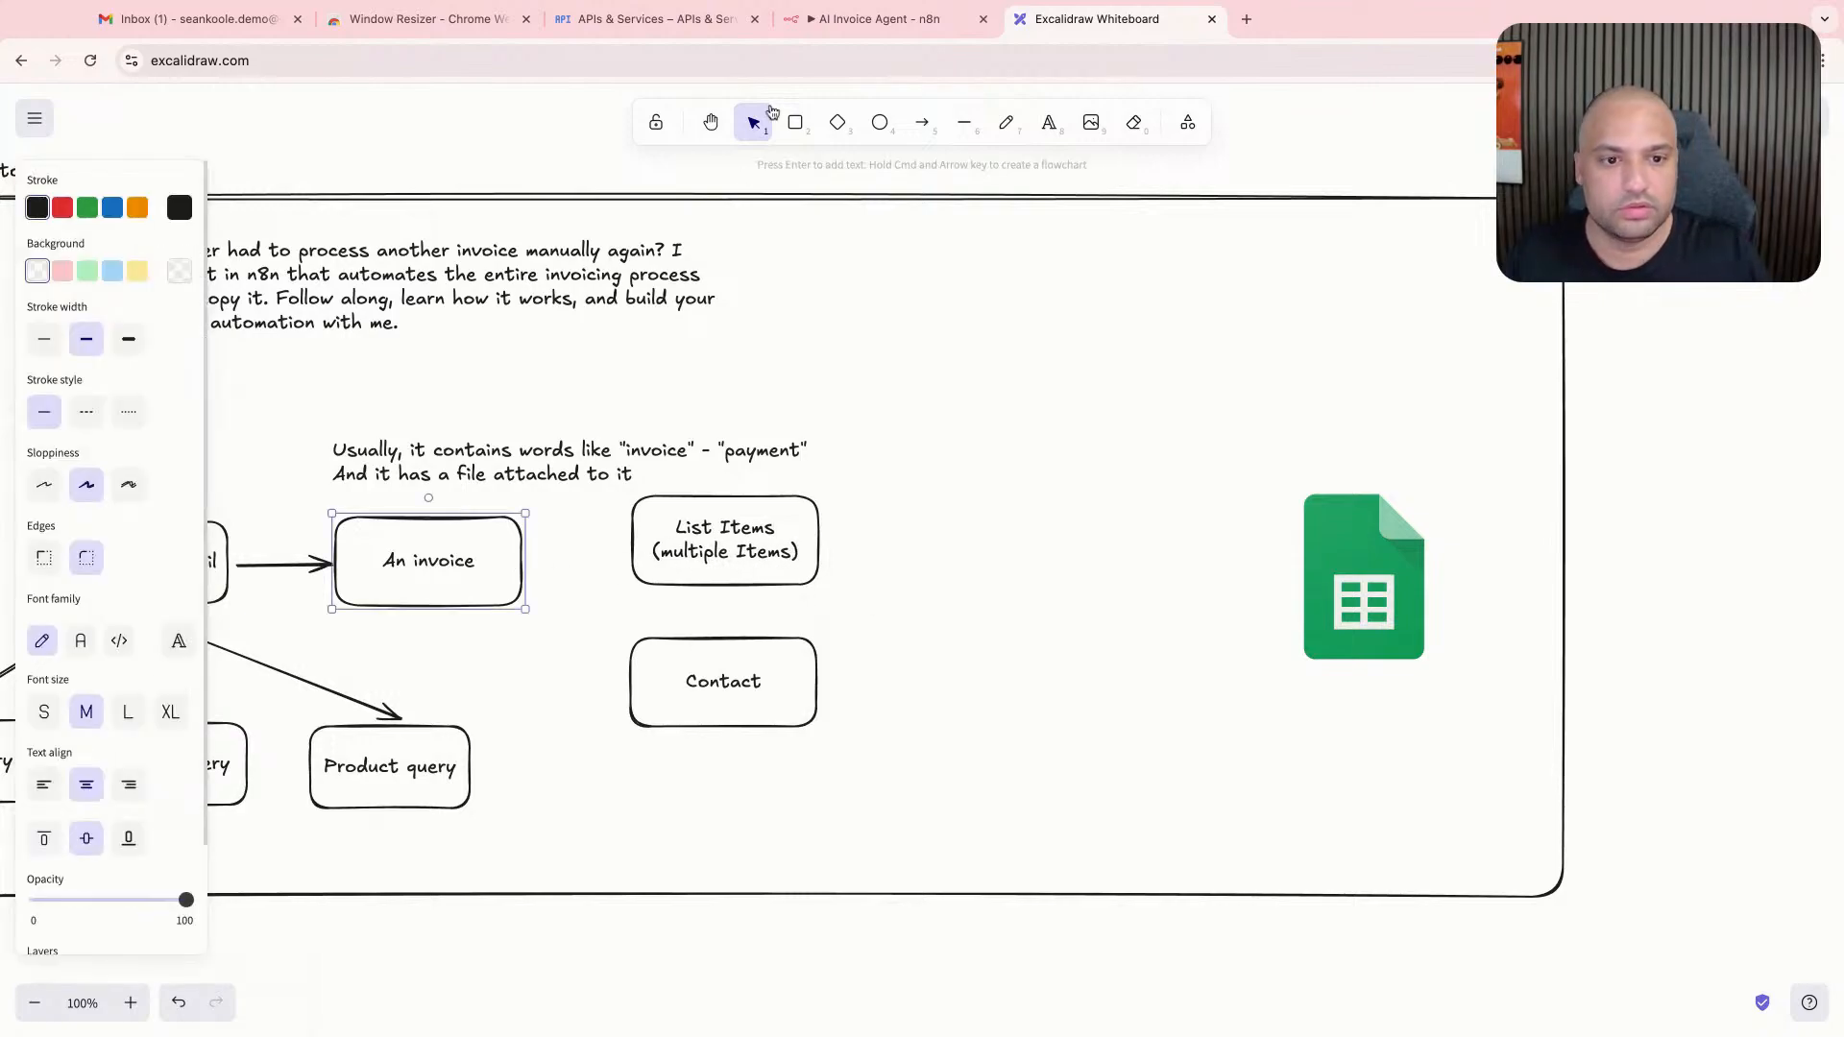
{"action": "left_click", "coordinate": [917, 130]}
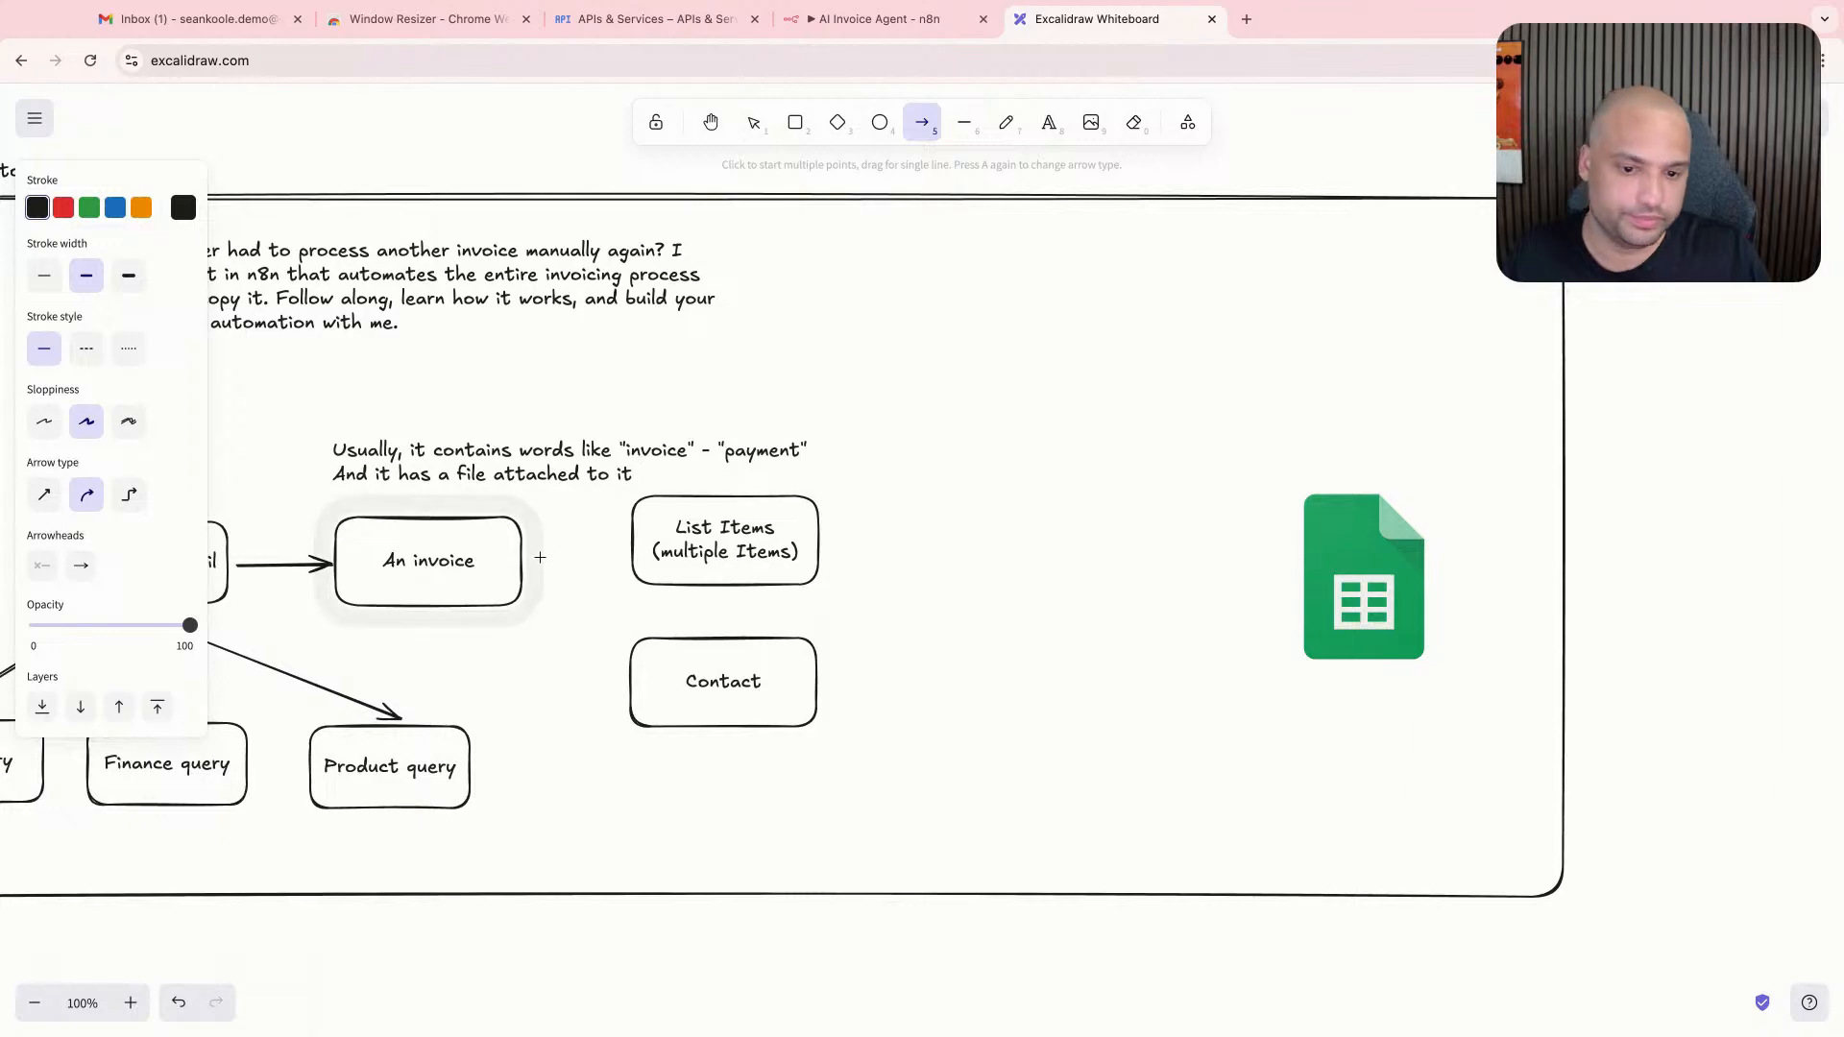
{"action": "mouse_move", "coordinate": [533, 559]}
{"action": "left_mouse_down"}
{"action": "mouse_move", "coordinate": [630, 540]}
{"action": "mouse_move", "coordinate": [646, 681]}
{"action": "left_mouse_up"}
{"action": "left_click", "coordinate": [922, 122]}
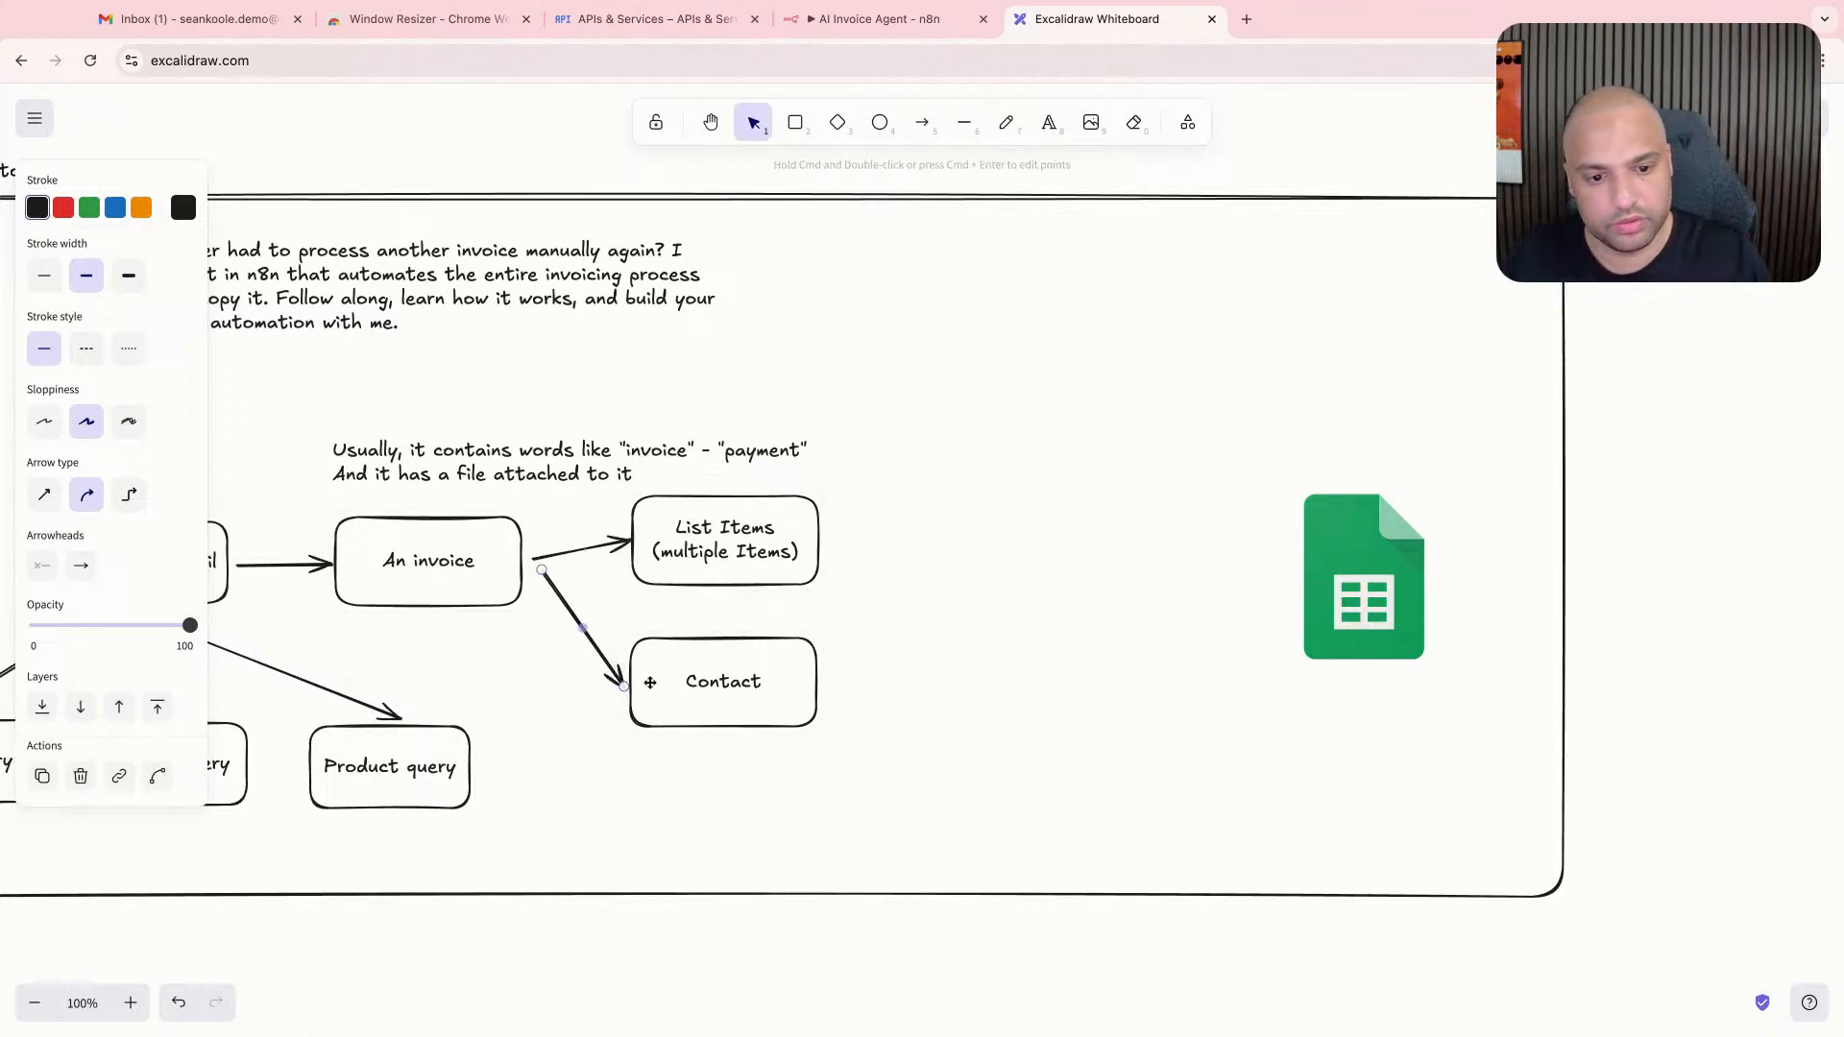
{"action": "left_click", "coordinate": [965, 585]}
- Move the "List Items" and Contact boxes slightly right and further apart, and nudge the Google Sheets logo up and left
{"action": "left_click_drag", "start_coordinate": [800, 574], "coordinate": [799, 562]}
{"action": "left_click_drag", "start_coordinate": [748, 670], "coordinate": [776, 682]}
{"action": "left_click_drag", "start_coordinate": [740, 535], "coordinate": [763, 533]}
{"action": "left_click", "coordinate": [950, 437]}
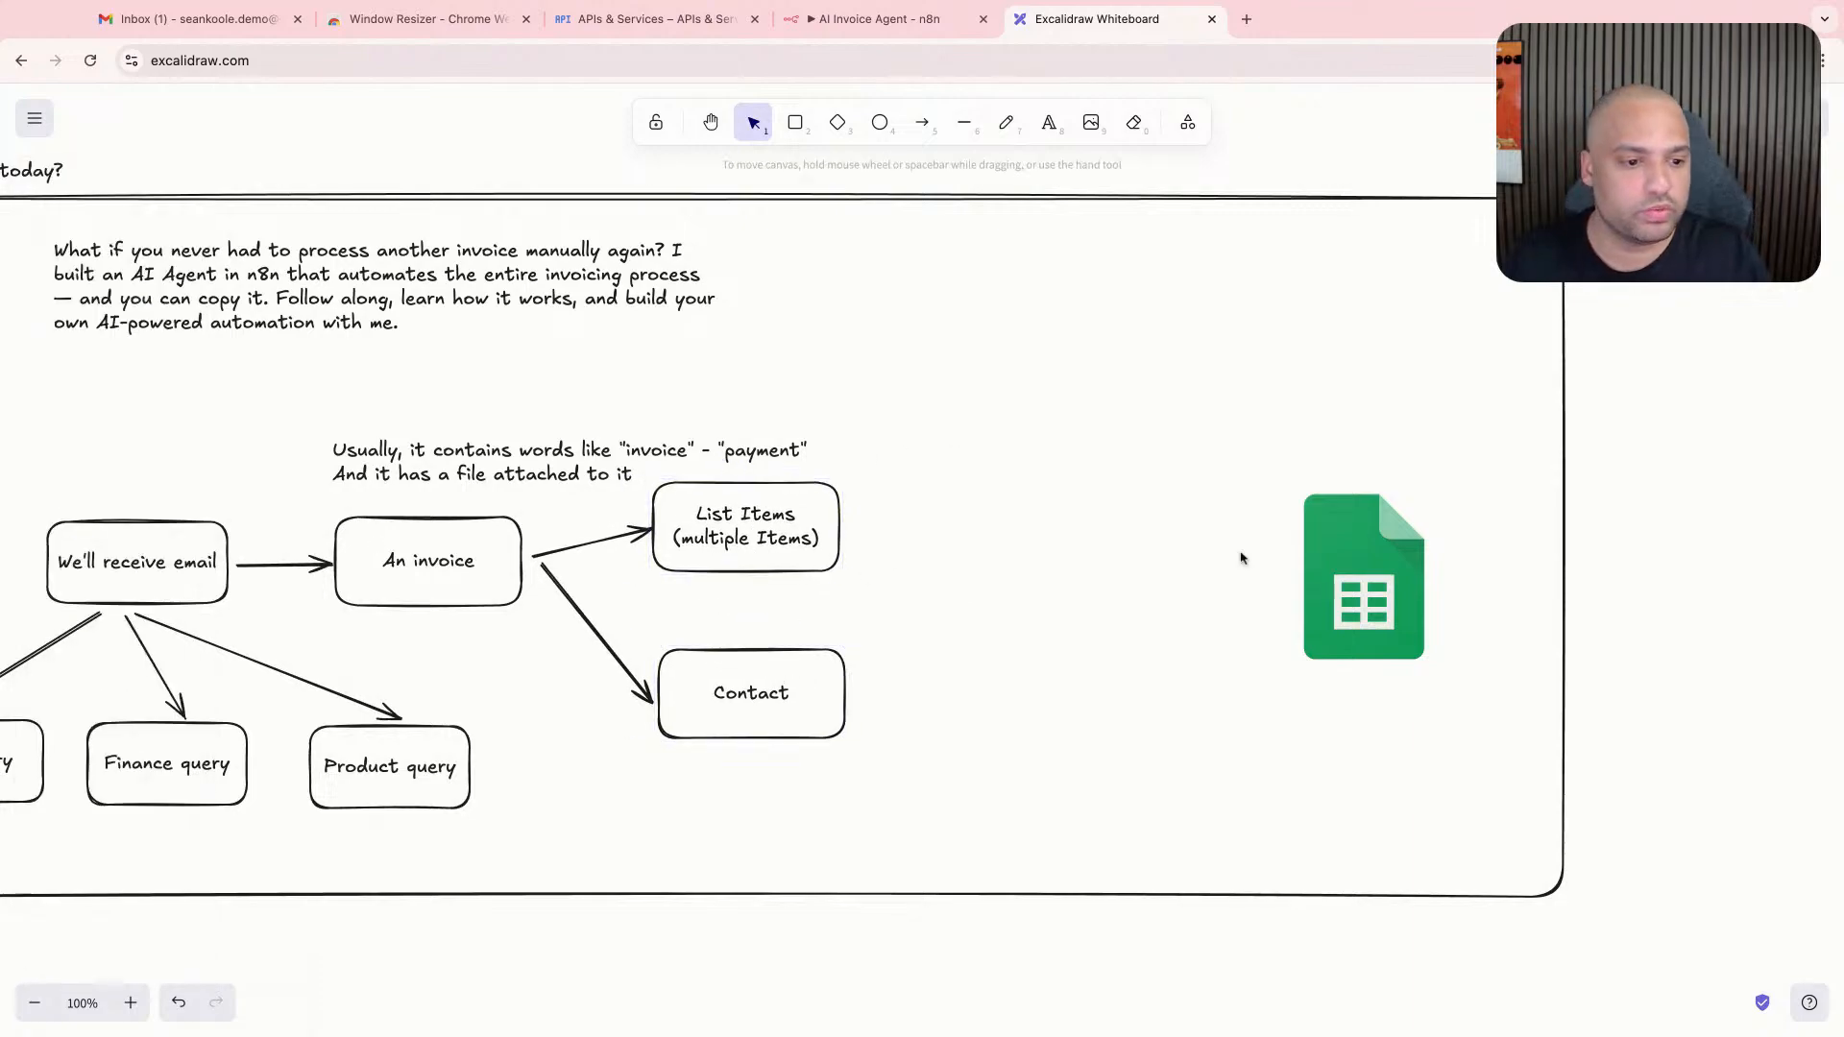
{"action": "mouse_move", "coordinate": [1326, 566]}
{"action": "left_mouse_down"}
{"action": "mouse_move", "coordinate": [1256, 434]}
{"action": "mouse_move", "coordinate": [1199, 426]}
{"action": "mouse_move", "coordinate": [1310, 555]}
{"action": "left_mouse_up"}
- Add a box just left of the Google Sheets logo labelled "Contacts" and delete the stray "C" text
{"action": "left_click", "coordinate": [795, 122]}
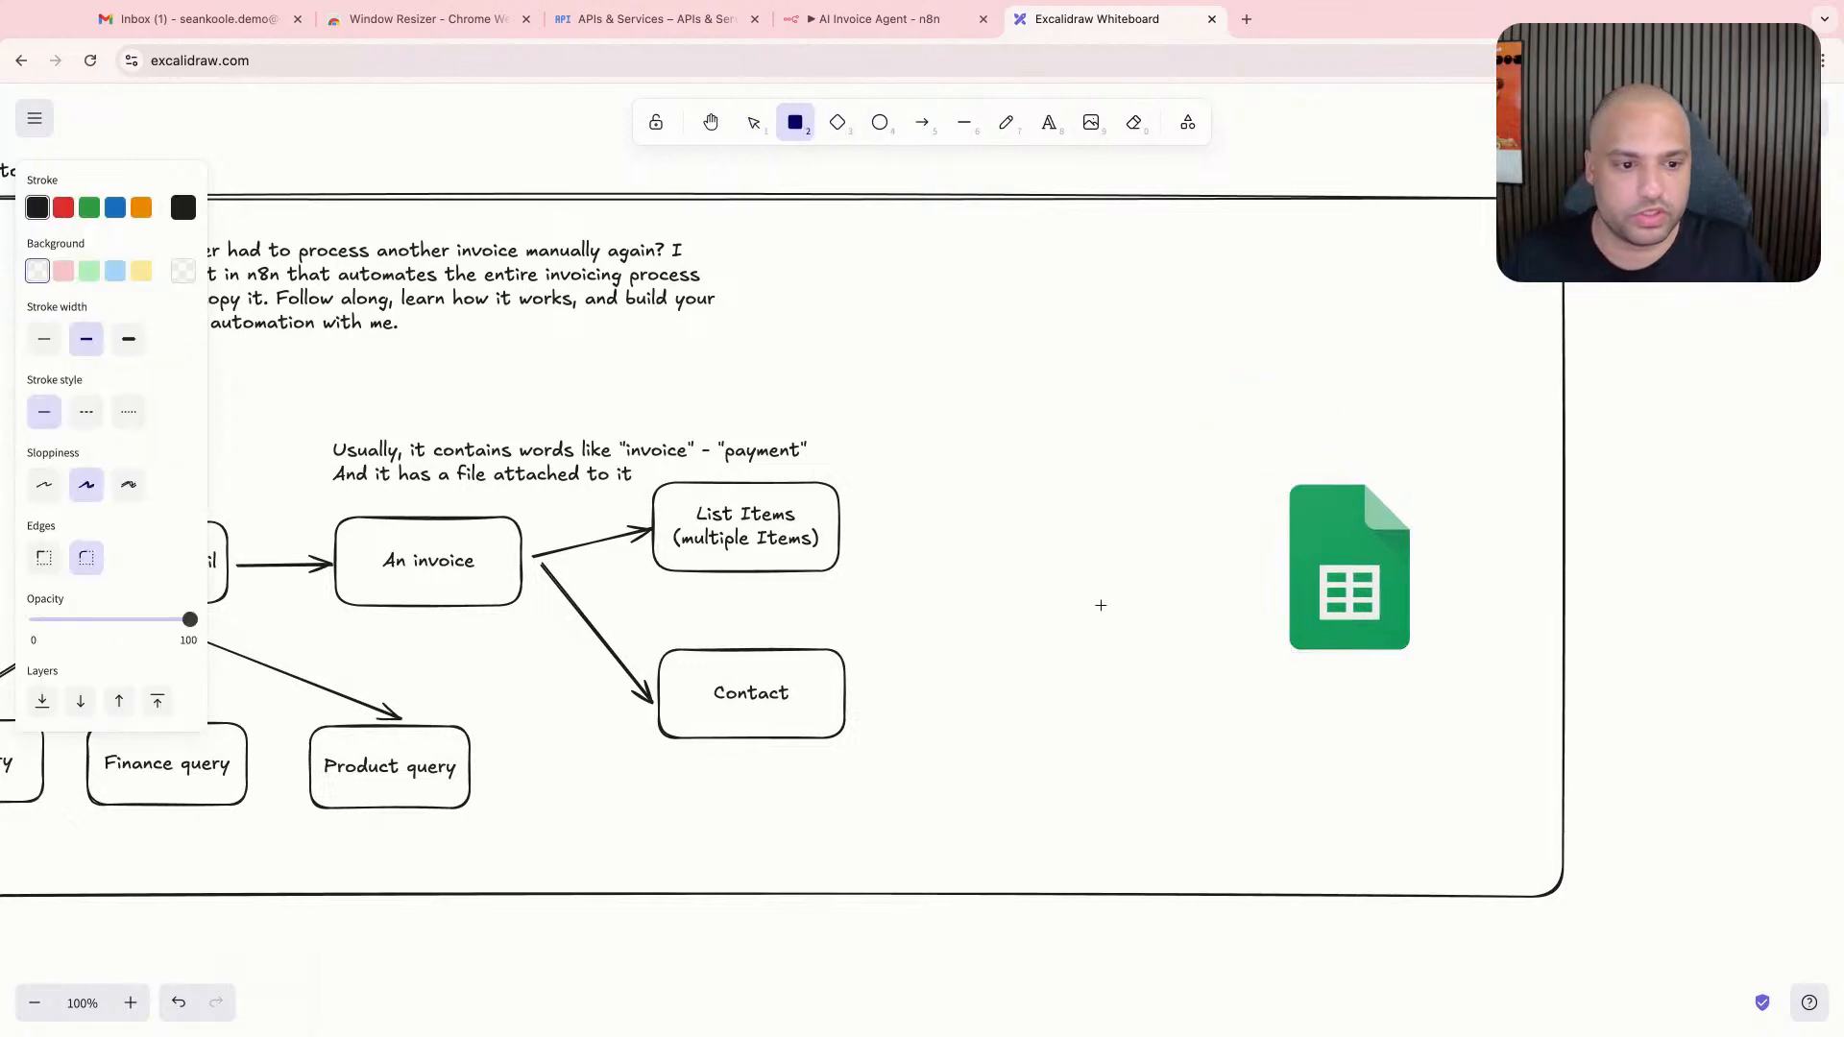
{"action": "left_click_drag", "start_coordinate": [1023, 463], "coordinate": [1248, 602]}
{"action": "double_click", "coordinate": [1177, 550]}
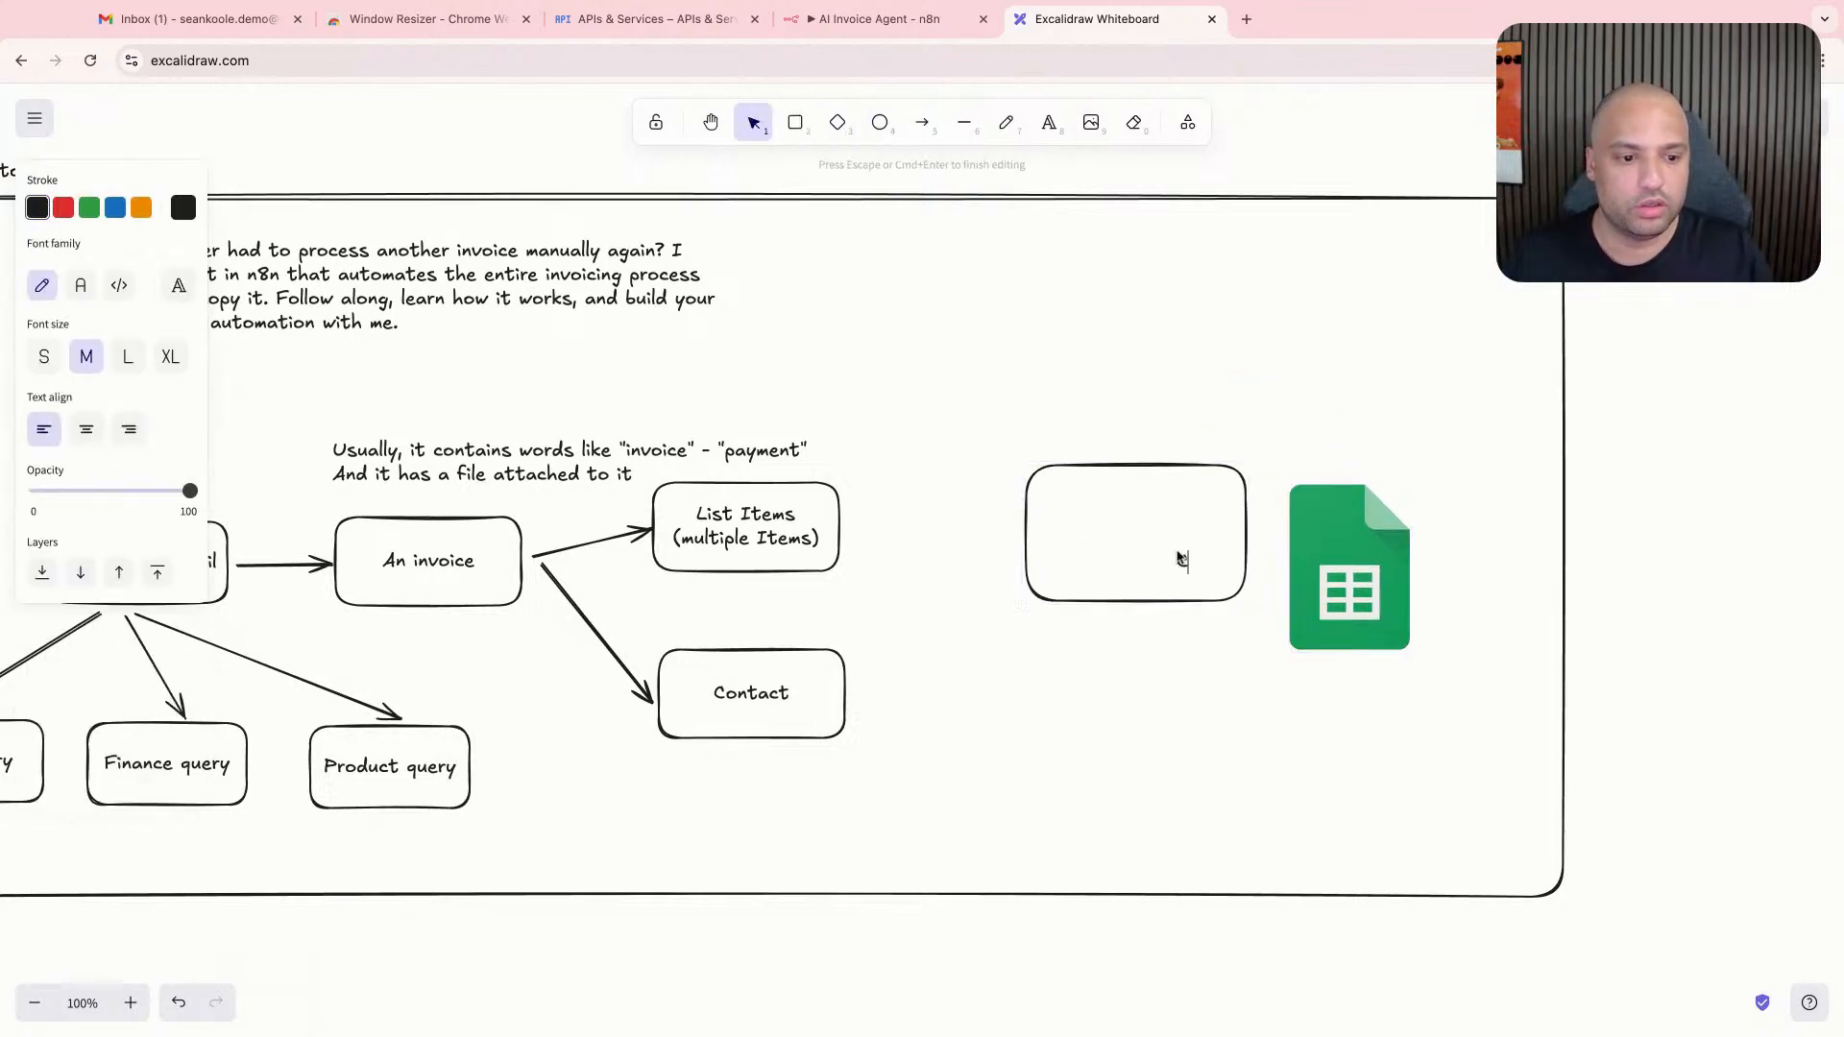
{"action": "type", "text": "Contacts"}
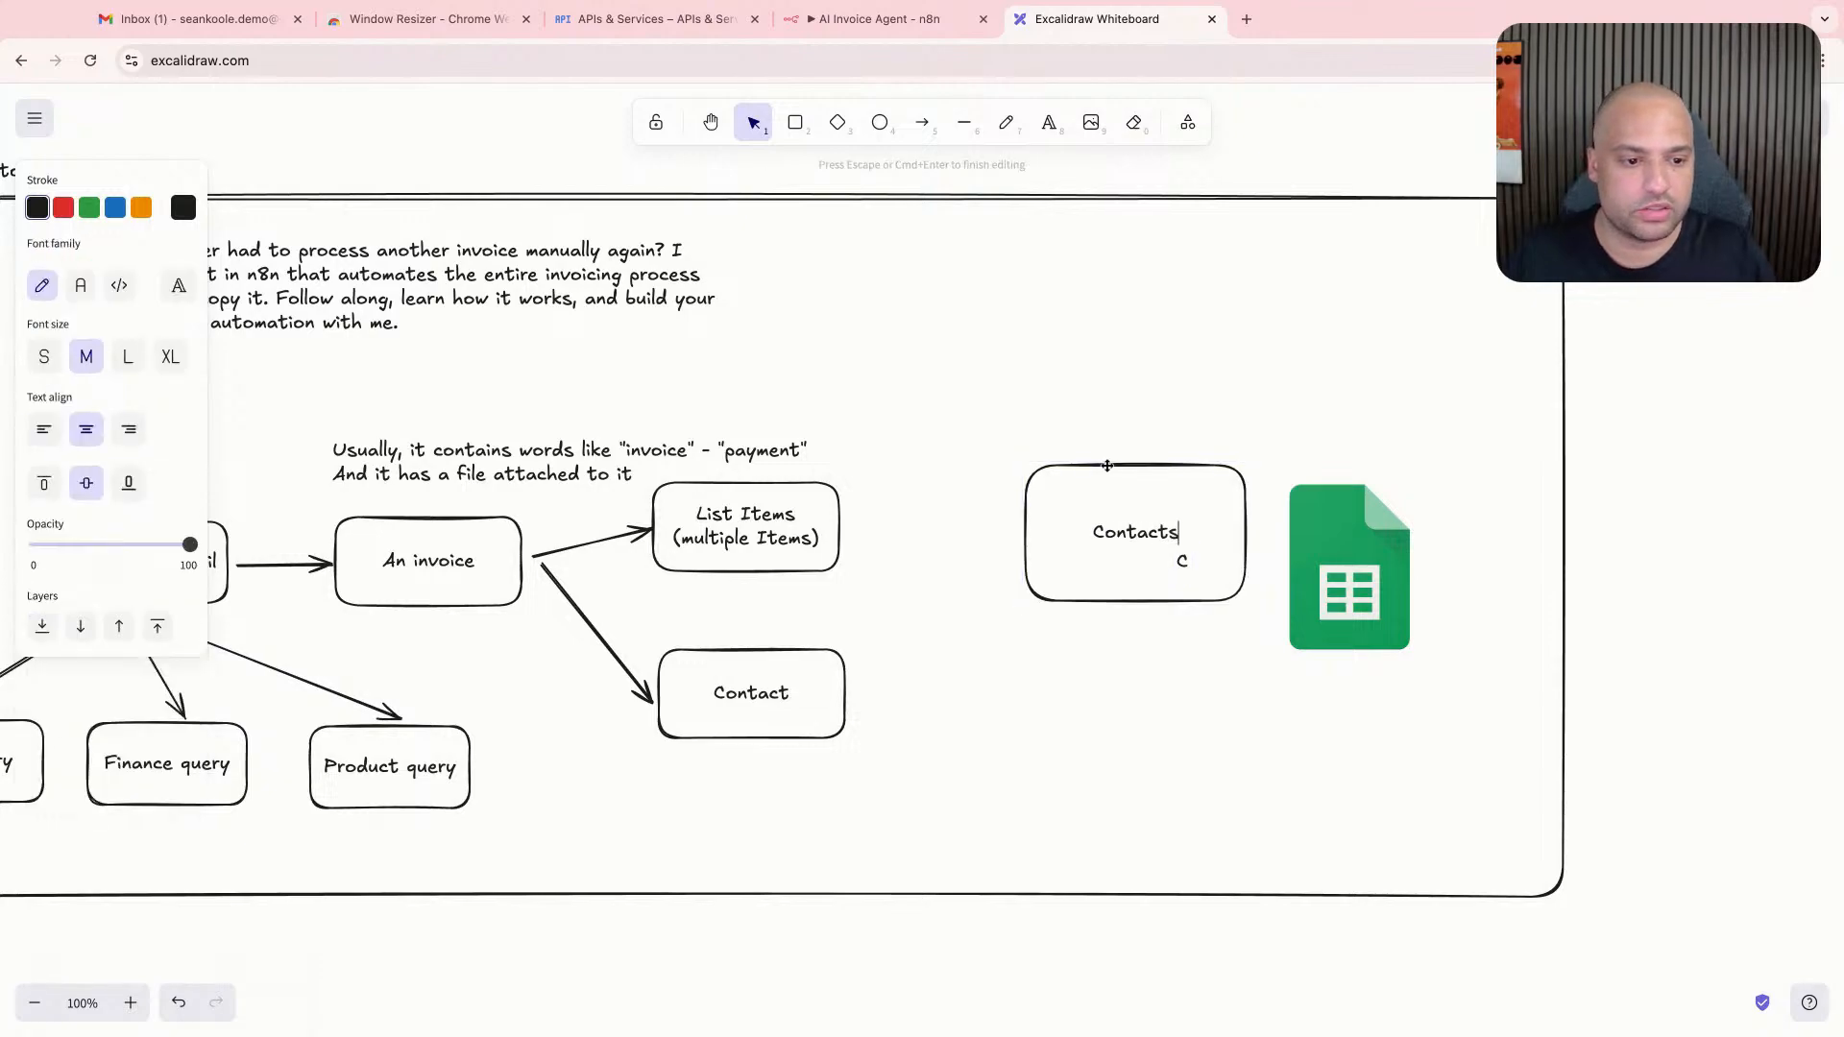
{"action": "left_click", "coordinate": [1201, 603]}
{"action": "left_click", "coordinate": [1188, 569]}
{"action": "key", "text": "BackSpace"}
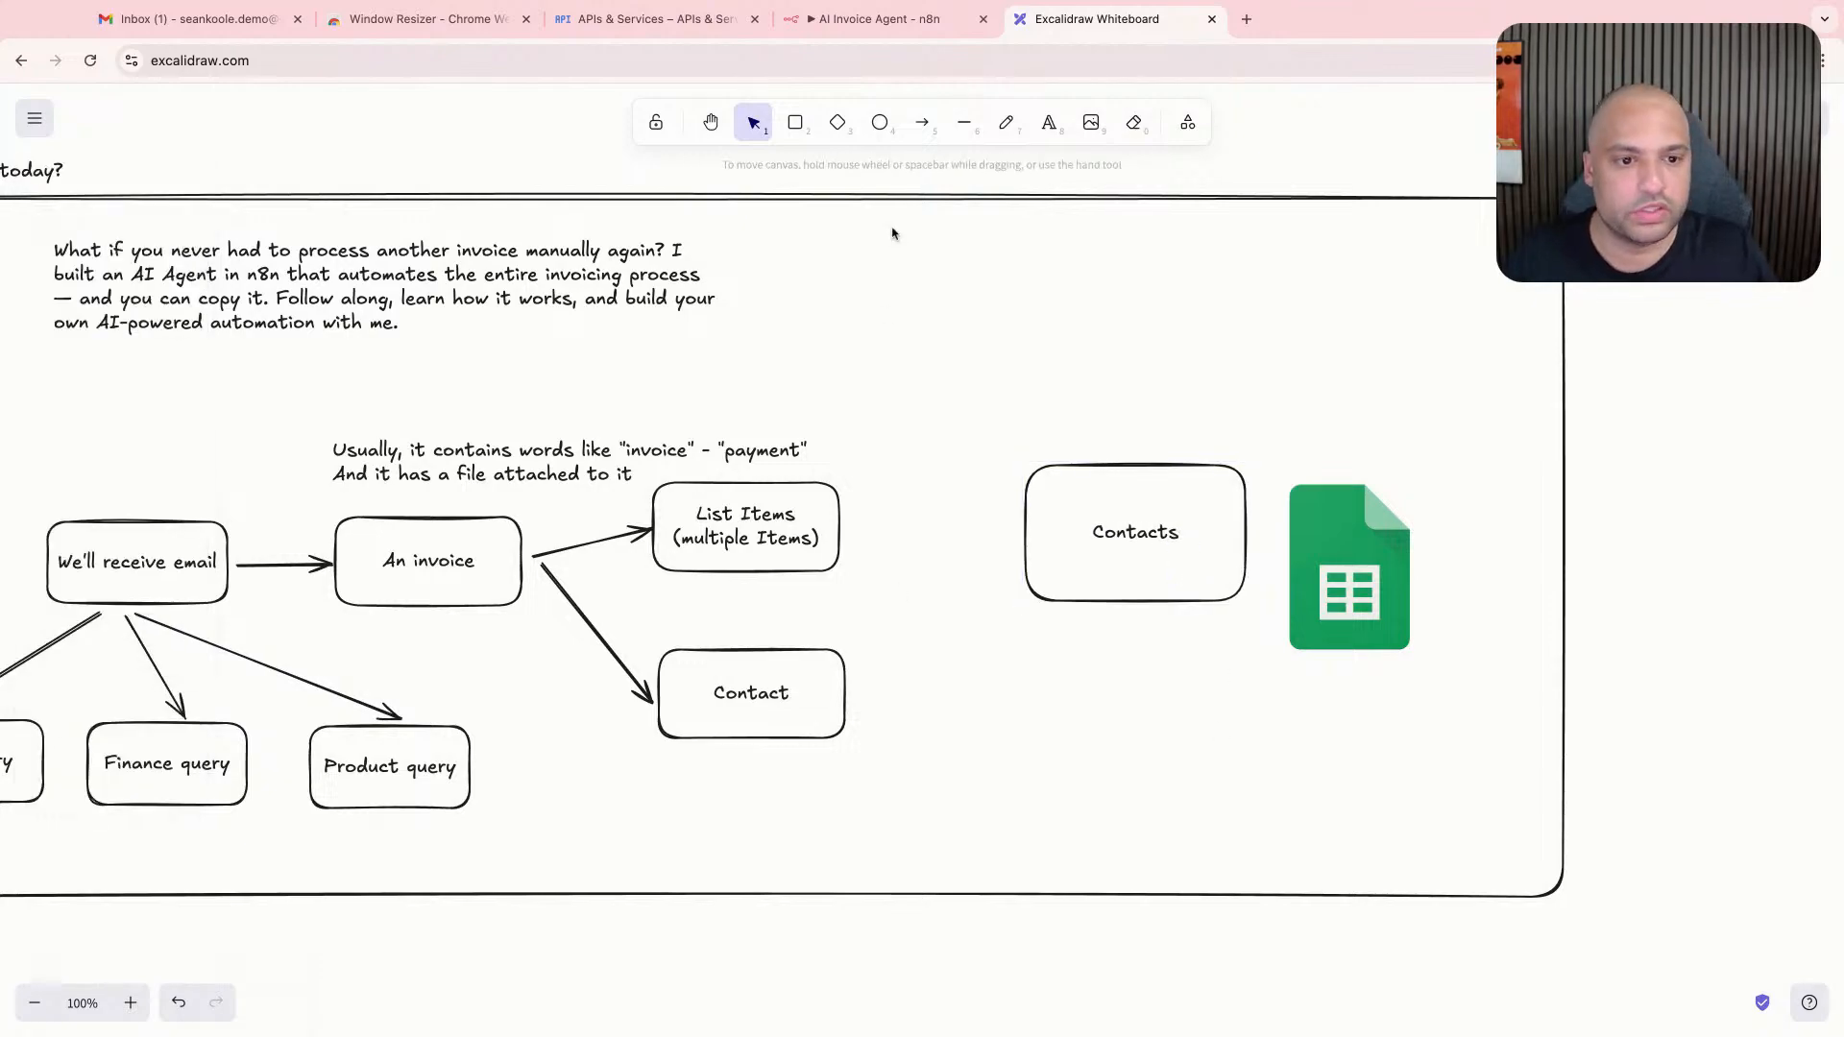
- Move the "Contacts" box down level with the Contact box and connect the two with an arrow
{"action": "left_click_drag", "start_coordinate": [1108, 533], "coordinate": [1103, 666]}
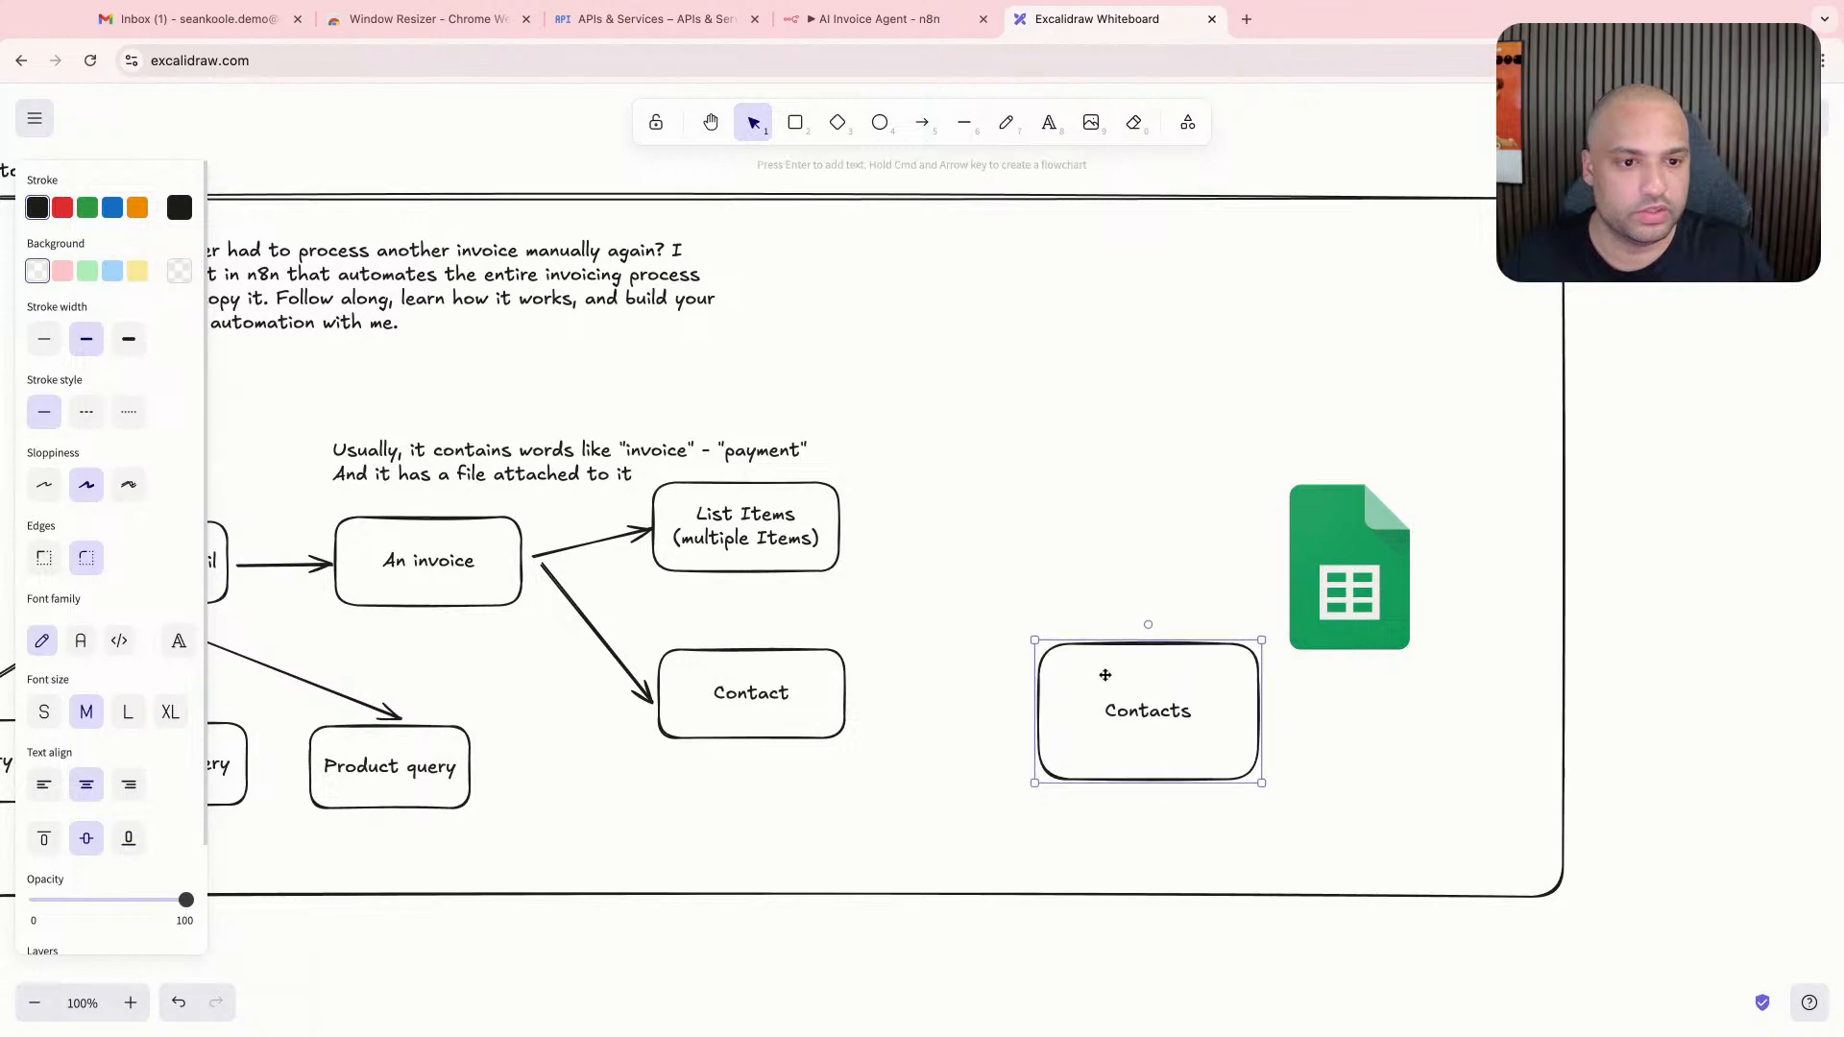
{"action": "left_click", "coordinate": [922, 122]}
{"action": "left_click_drag", "start_coordinate": [849, 692], "coordinate": [1036, 715]}
{"action": "left_click", "coordinate": [1026, 514]}
- Duplicate the "Contacts" box directly above the original and label the copy "Line Items"
{"action": "left_click", "coordinate": [1097, 656]}
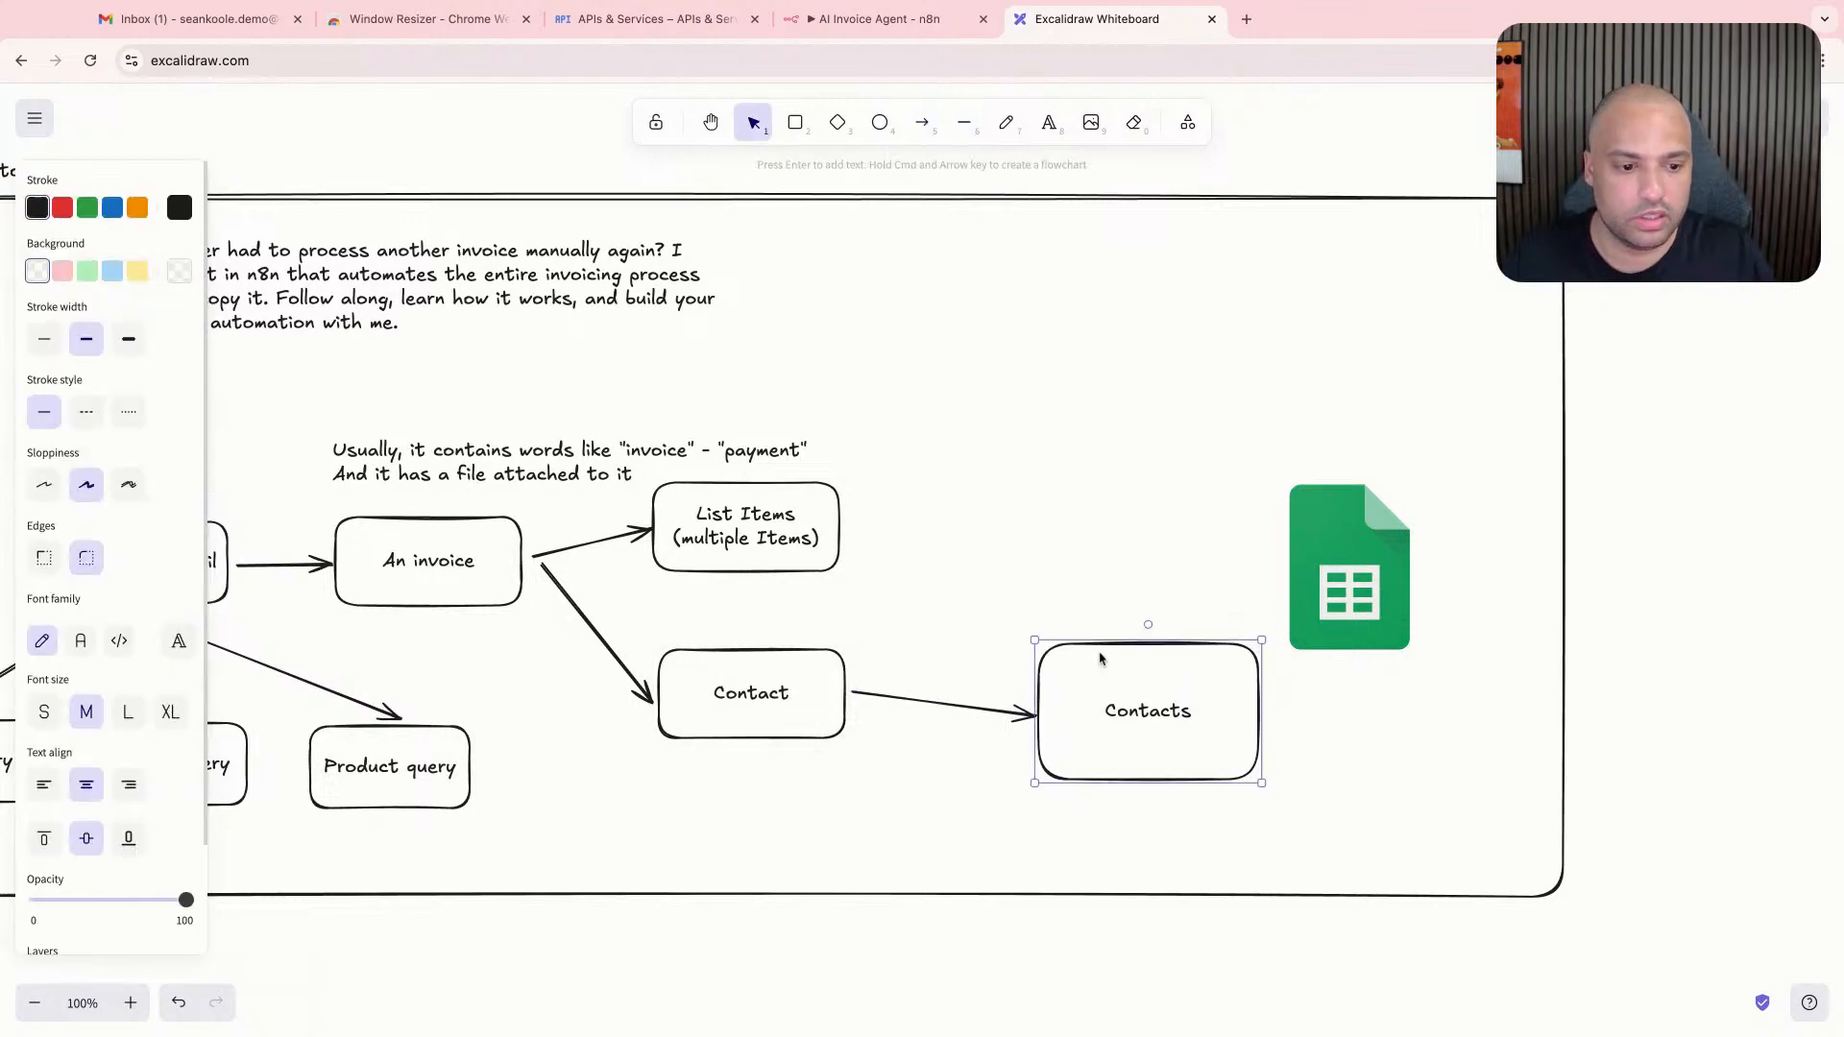
{"action": "mouse_move", "coordinate": [1171, 687]}
{"action": "left_mouse_down"}
{"action": "mouse_move", "coordinate": [1142, 602]}
{"action": "mouse_move", "coordinate": [1147, 493]}
{"action": "mouse_move", "coordinate": [1165, 498]}
{"action": "left_mouse_up"}
{"action": "left_click", "coordinate": [963, 535]}
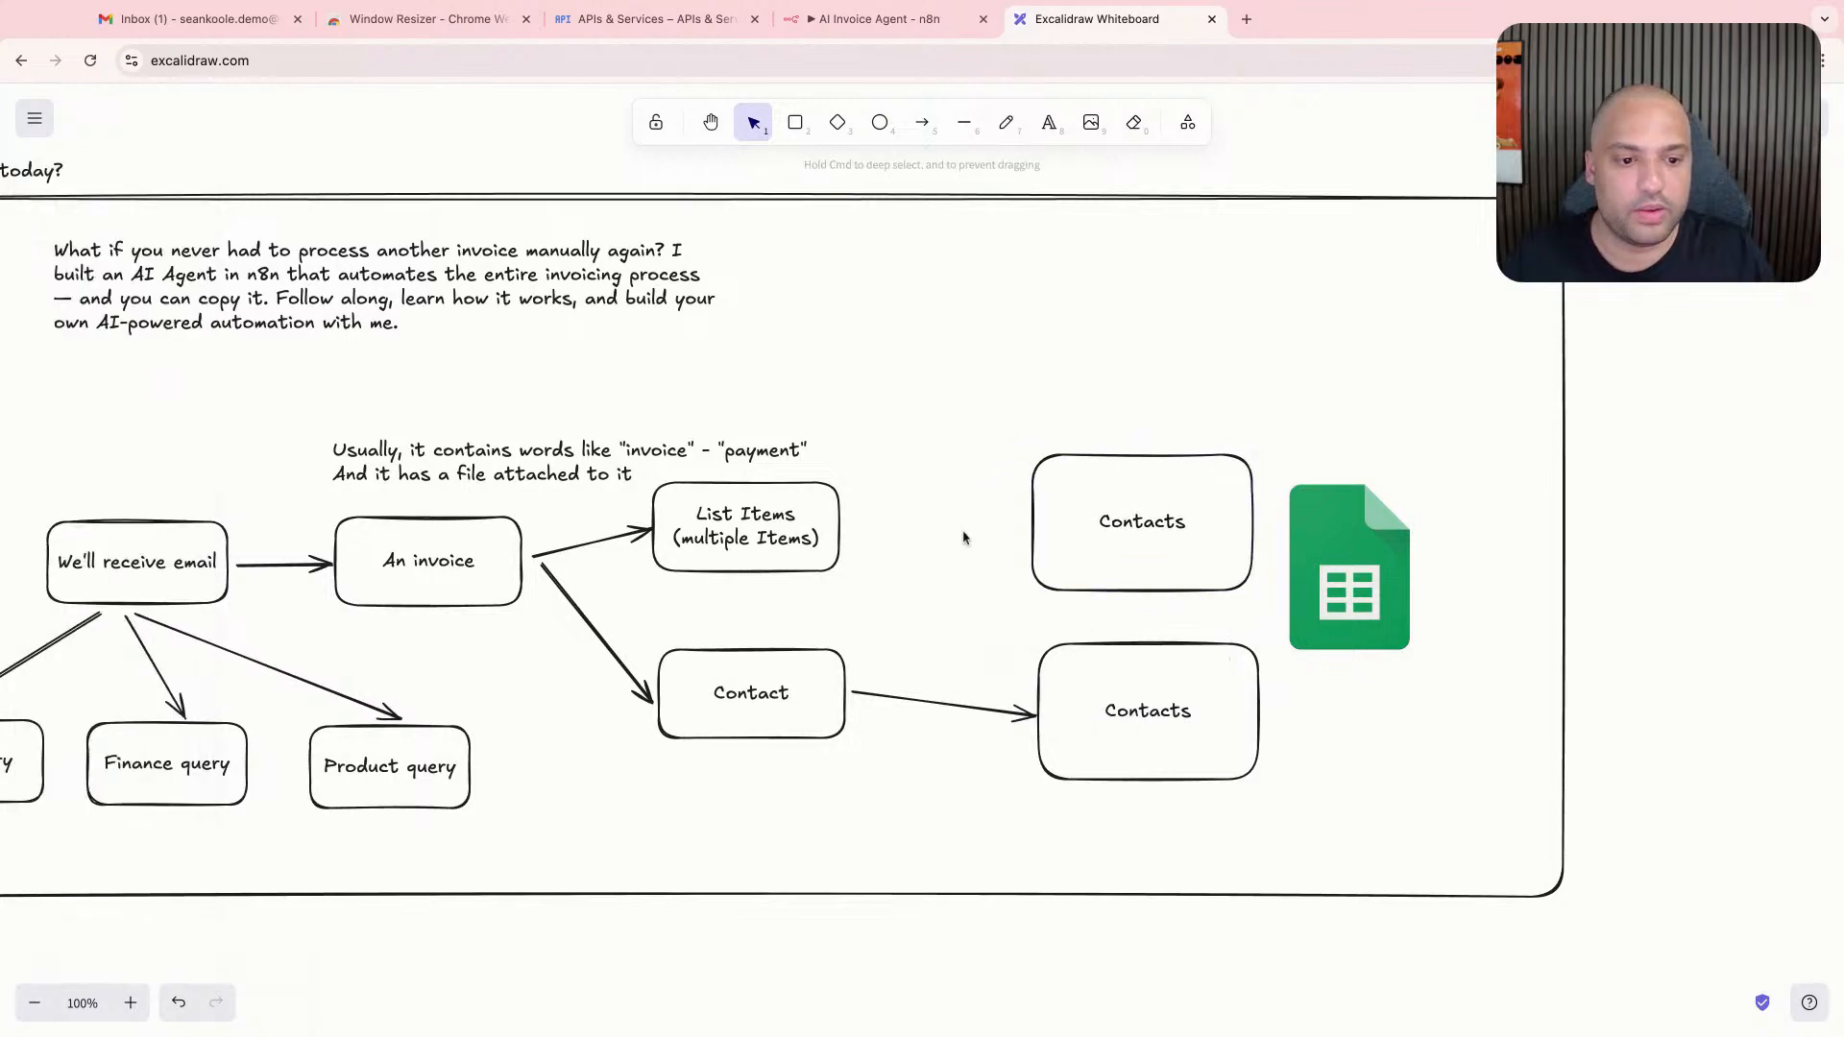
{"action": "double_click", "coordinate": [1080, 524]}
{"action": "type", "text": "Line Ites"}
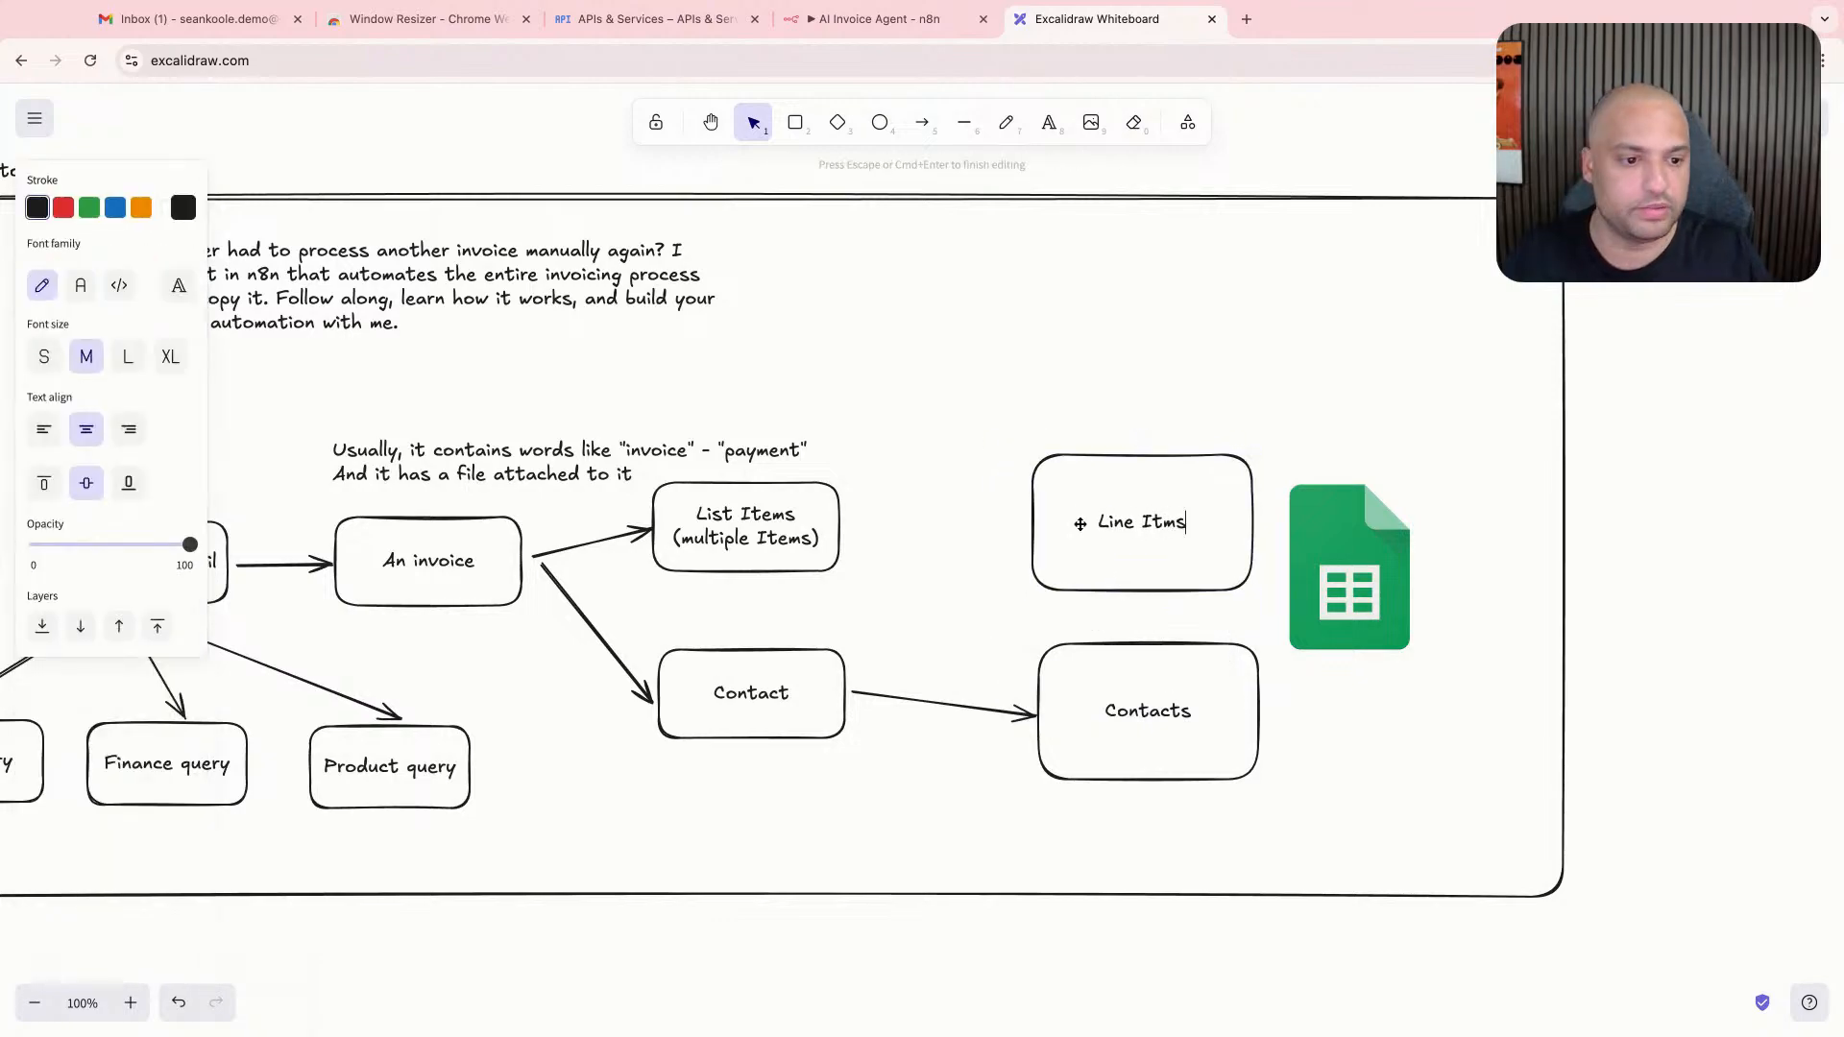
{"action": "key", "text": "BackSpace"}
{"action": "key", "text": "BackSpace"}
{"action": "type", "text": "ems"}
{"action": "left_click", "coordinate": [1017, 382]}
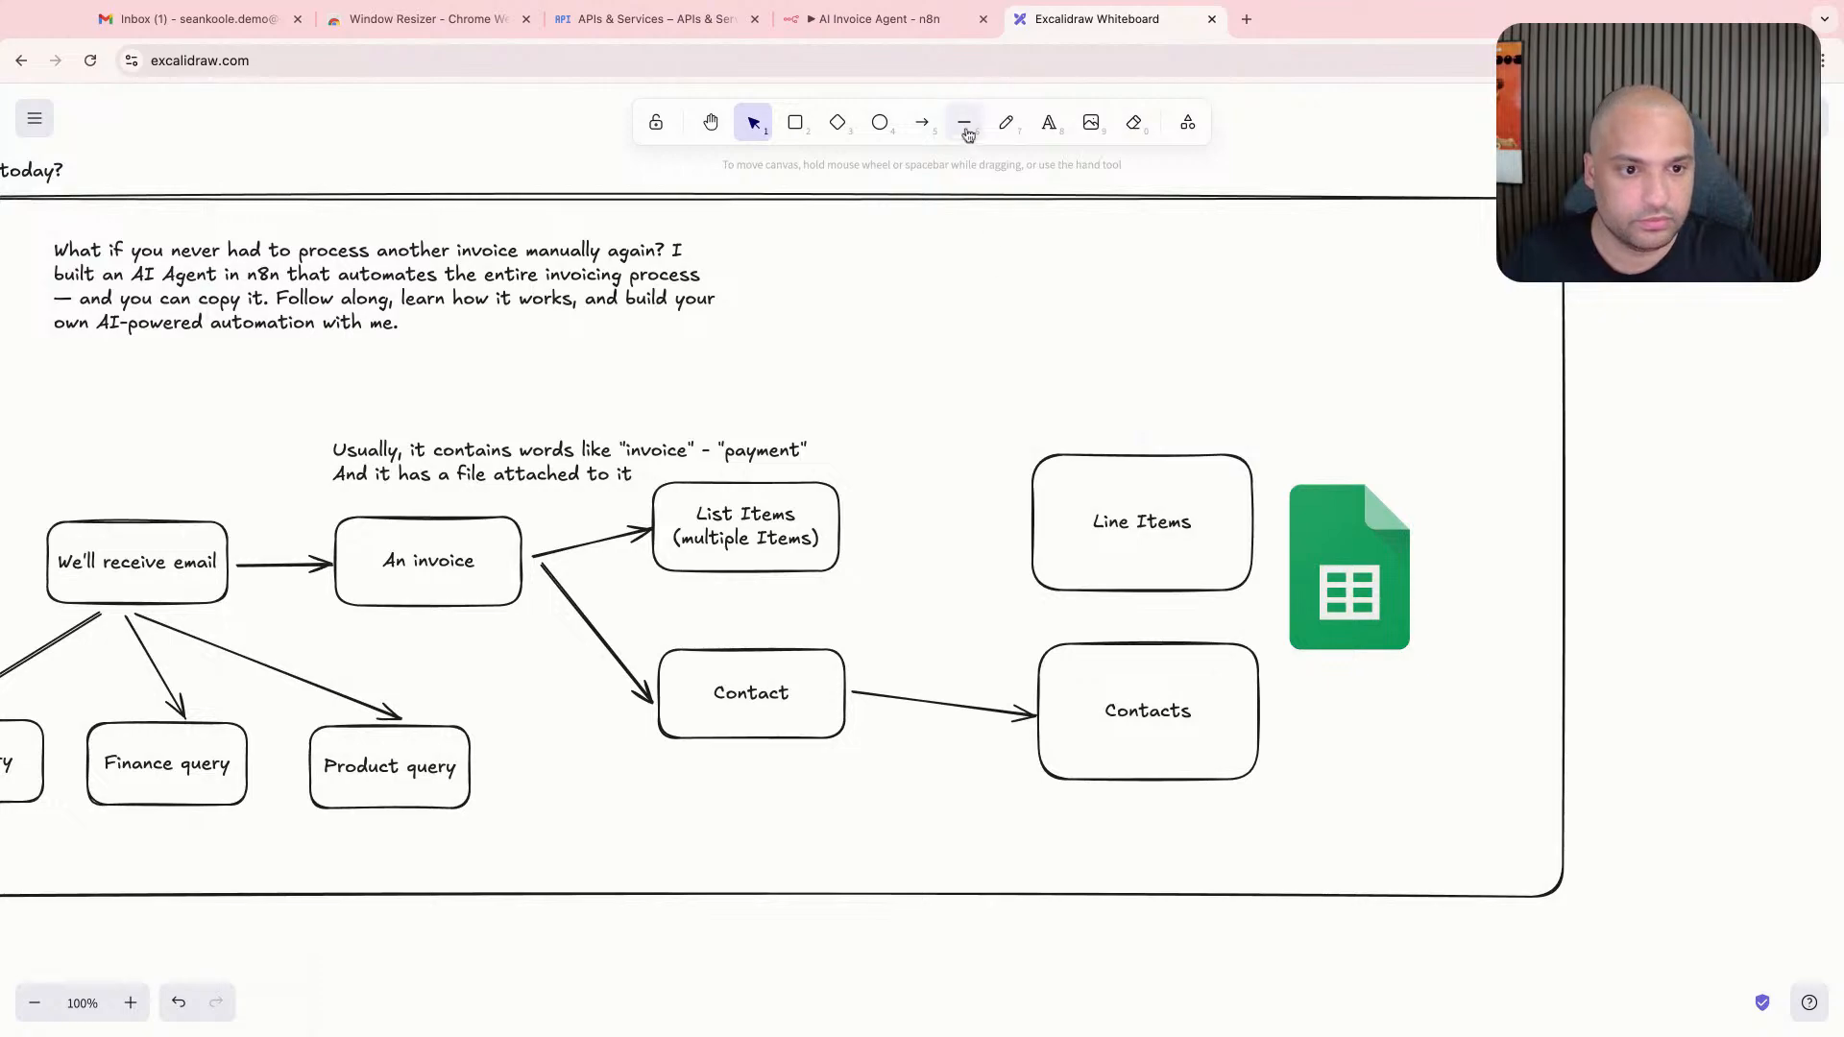
- Connect the "List Items" box to the "Line Items" box with an arrow and move the Google Sheets logo slightly down
{"action": "left_click", "coordinate": [924, 124]}
{"action": "left_click_drag", "start_coordinate": [857, 530], "coordinate": [1023, 518]}
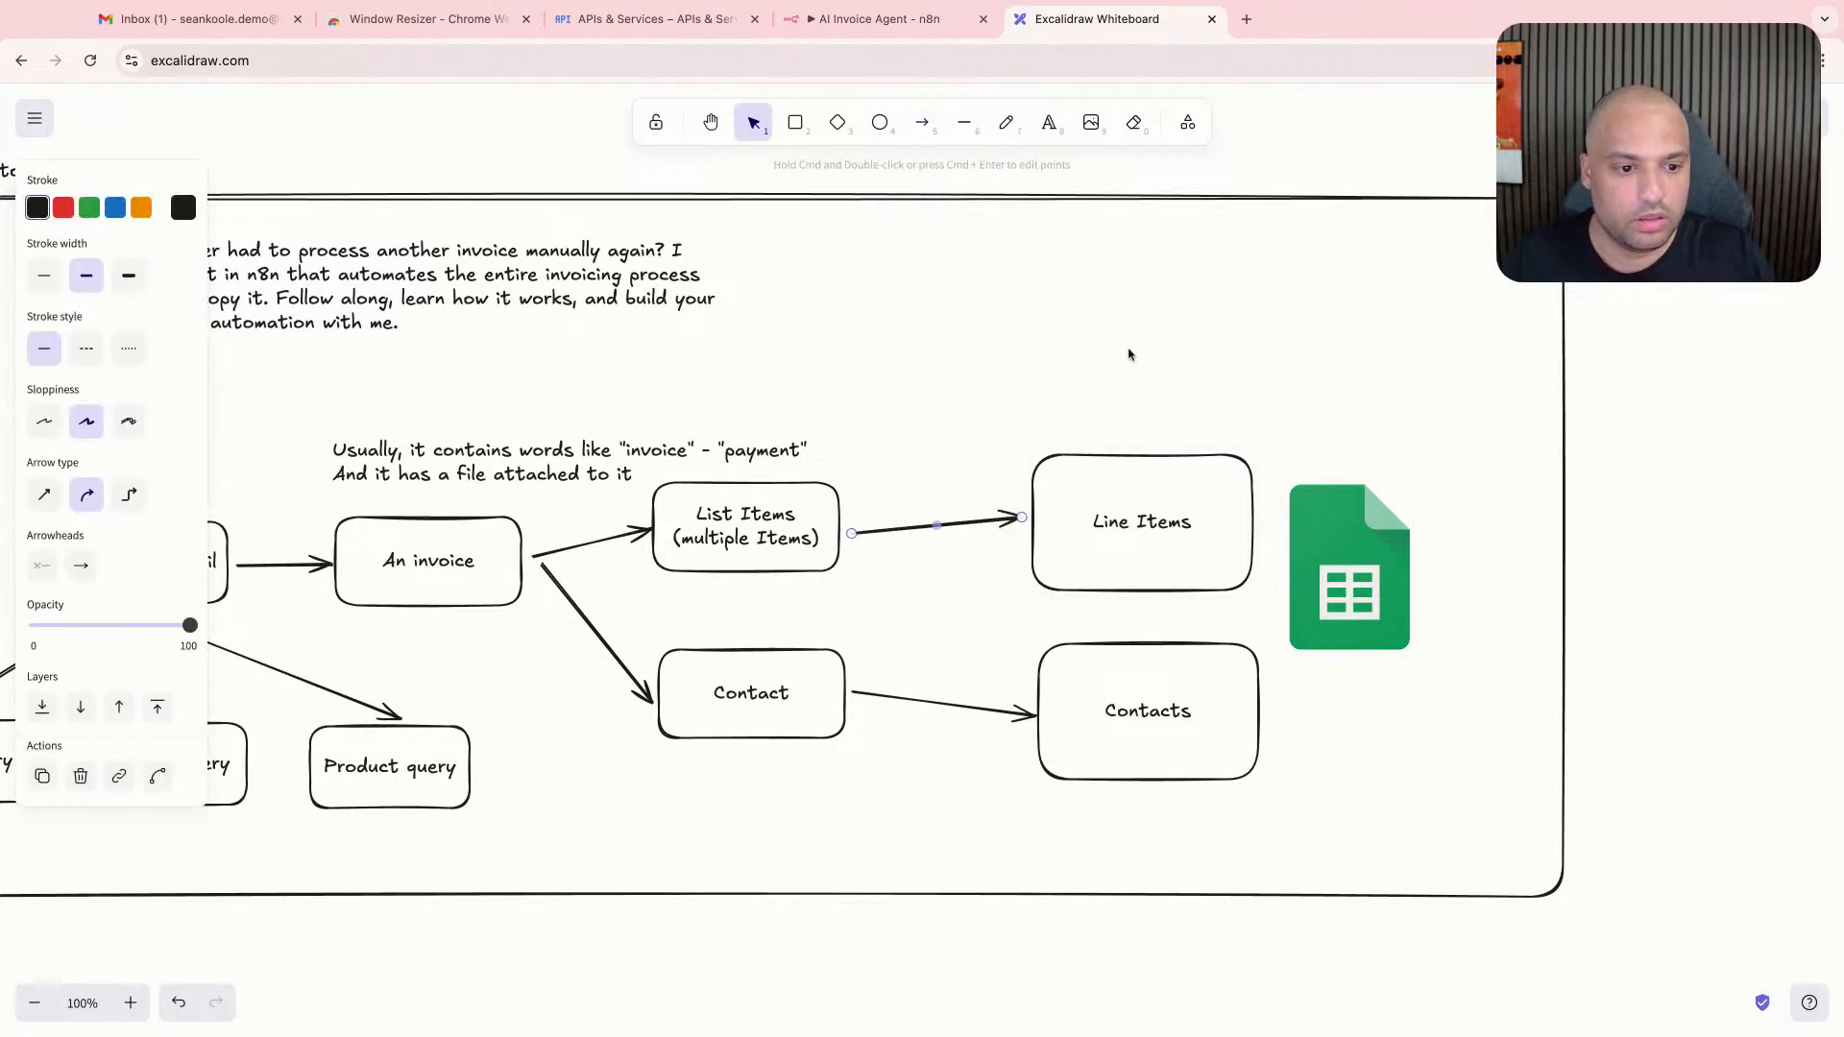
{"action": "left_click", "coordinate": [1411, 585]}
{"action": "left_click_drag", "start_coordinate": [1411, 586], "coordinate": [1397, 629]}
- Review the flow from the received email through the invoice and its extracted parts to the "Line Items" and "Contacts" boxes
{"action": "scroll", "coordinate": [1392, 634], "scroll_direction": "left", "scroll_amount": 5}
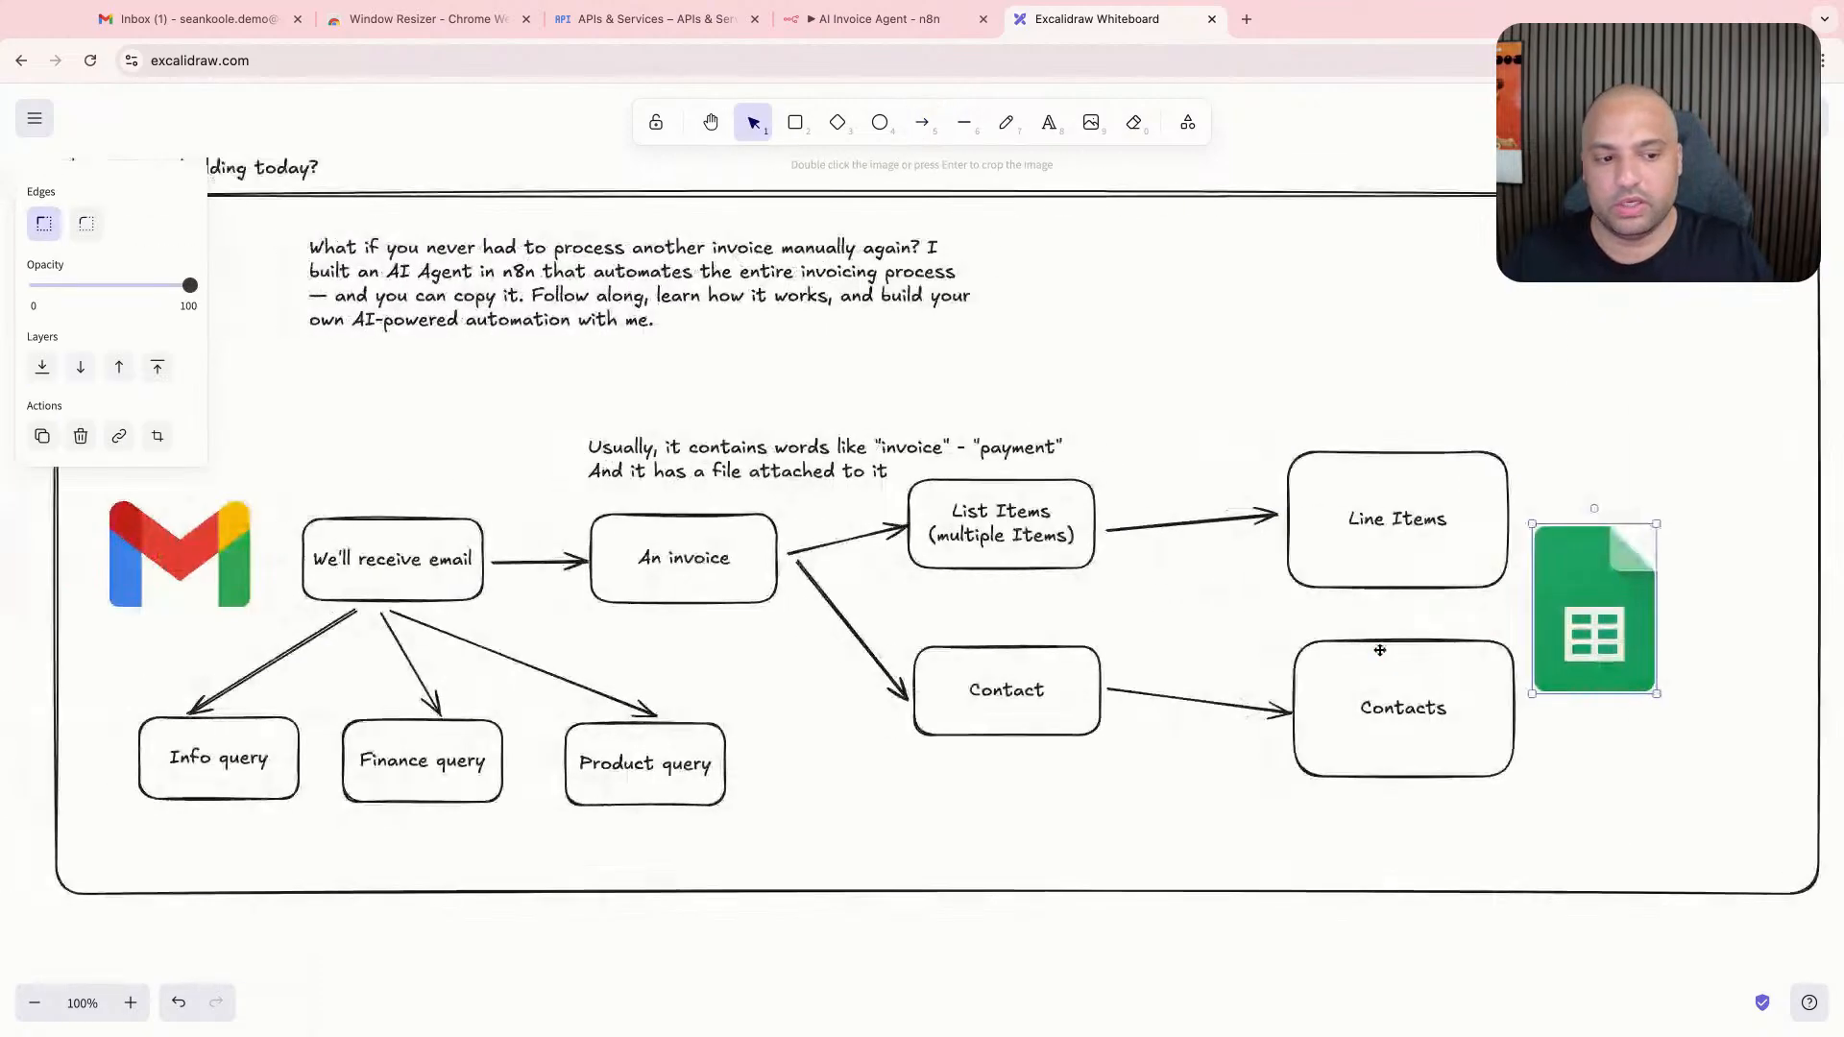
{"action": "left_click", "coordinate": [394, 473]}
{"action": "left_click", "coordinate": [401, 519]}
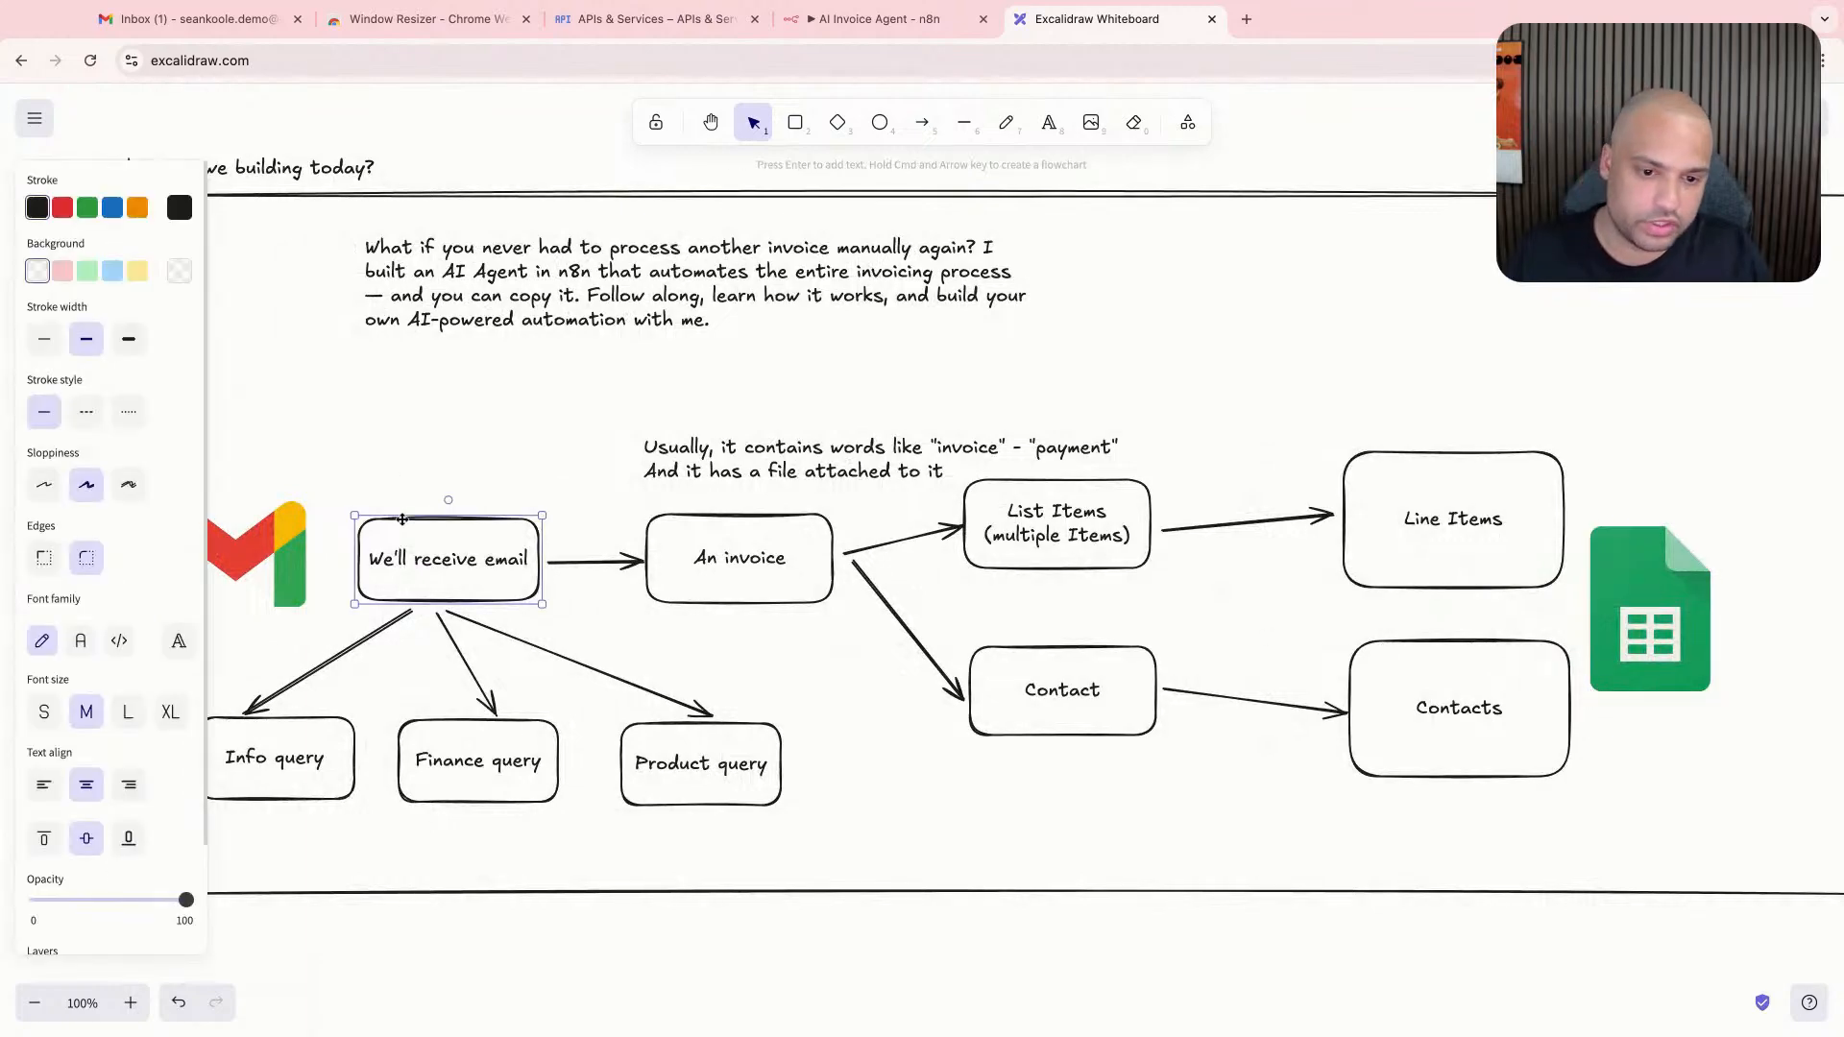
{"action": "left_click", "coordinate": [754, 590]}
{"action": "left_click", "coordinate": [978, 569]}
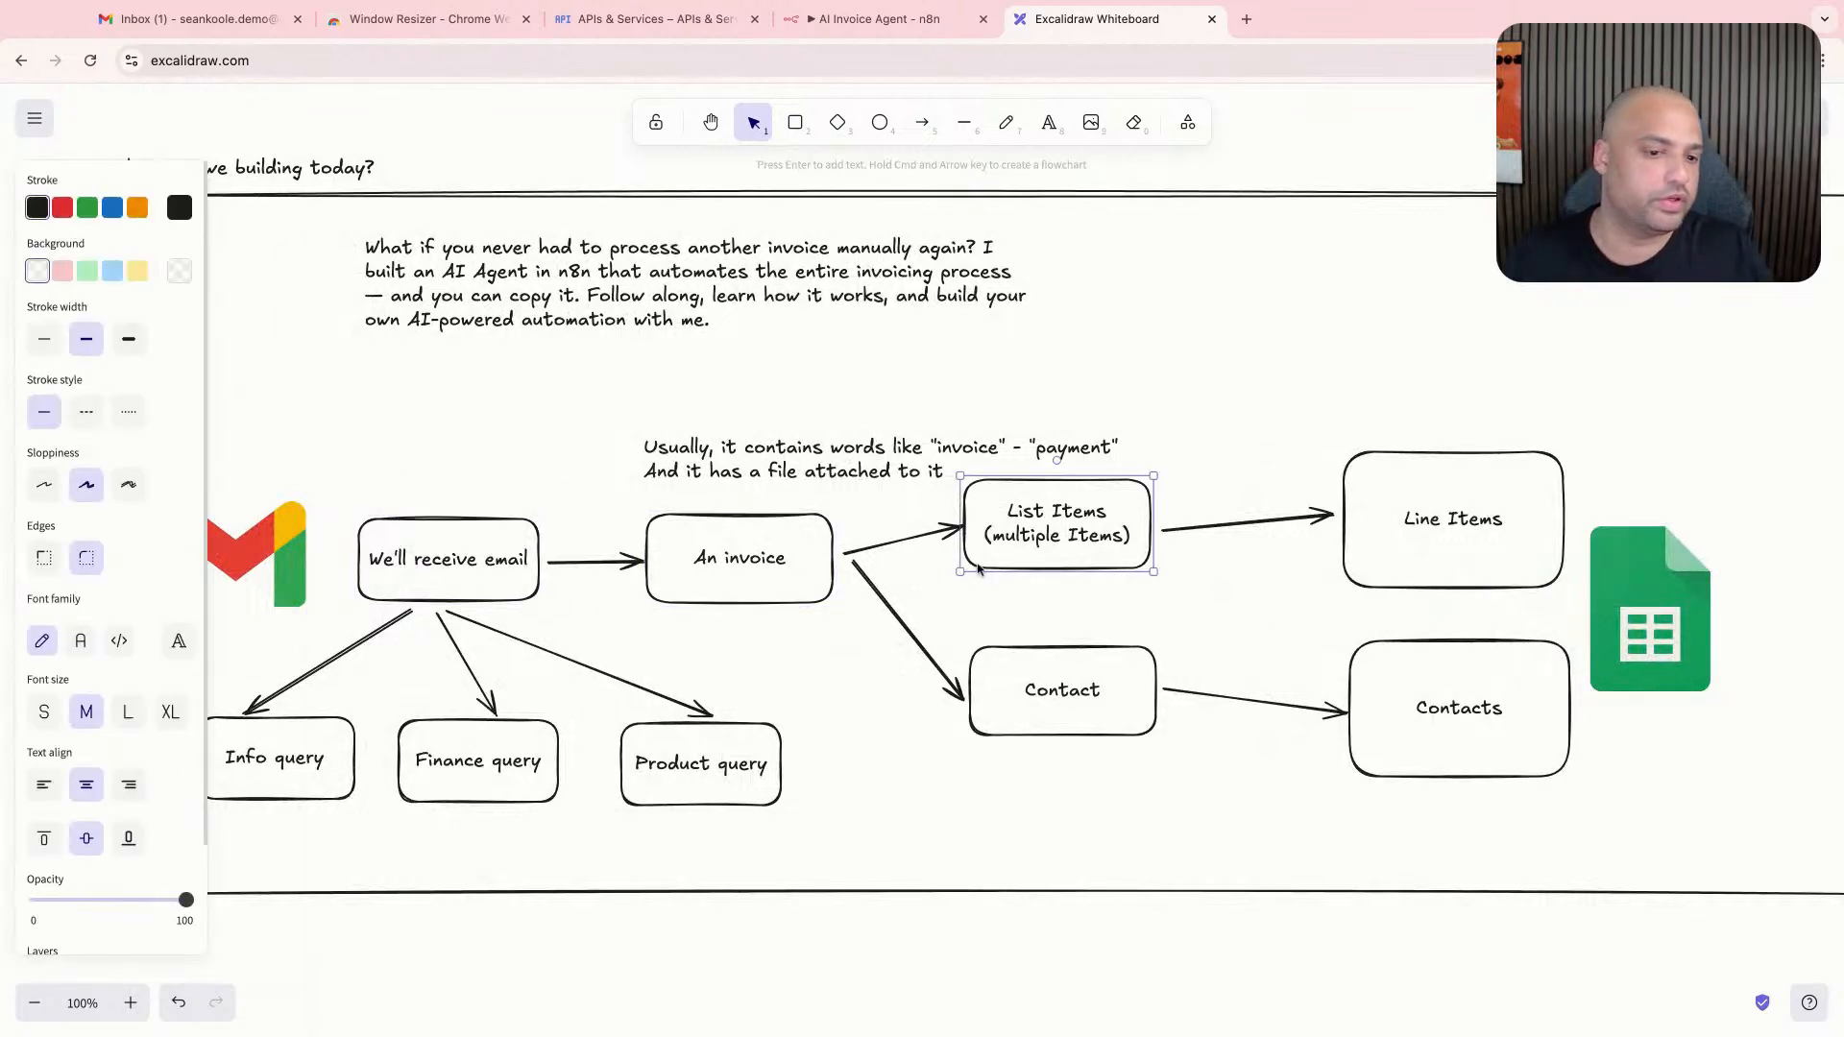
{"action": "left_click", "coordinate": [1066, 708]}
{"action": "left_click", "coordinate": [1481, 542]}
{"action": "left_click", "coordinate": [1482, 670]}
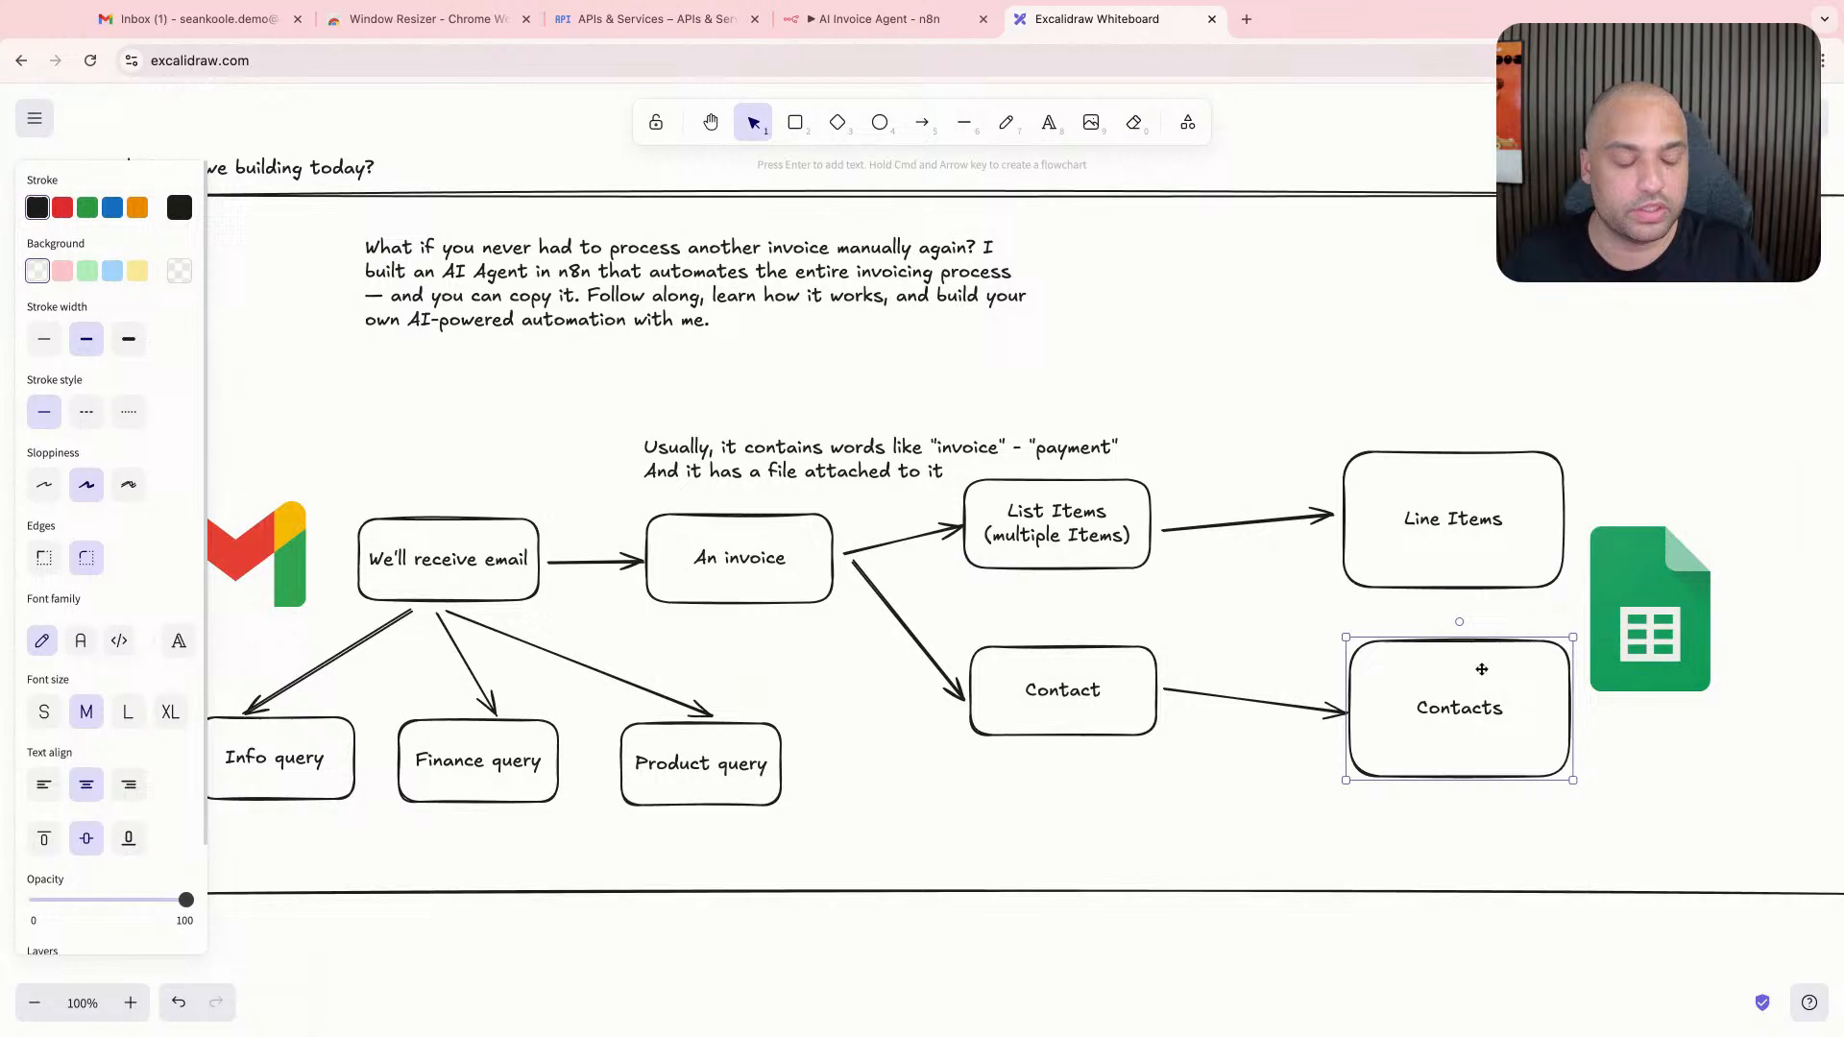
{"action": "left_click", "coordinate": [1149, 387]}
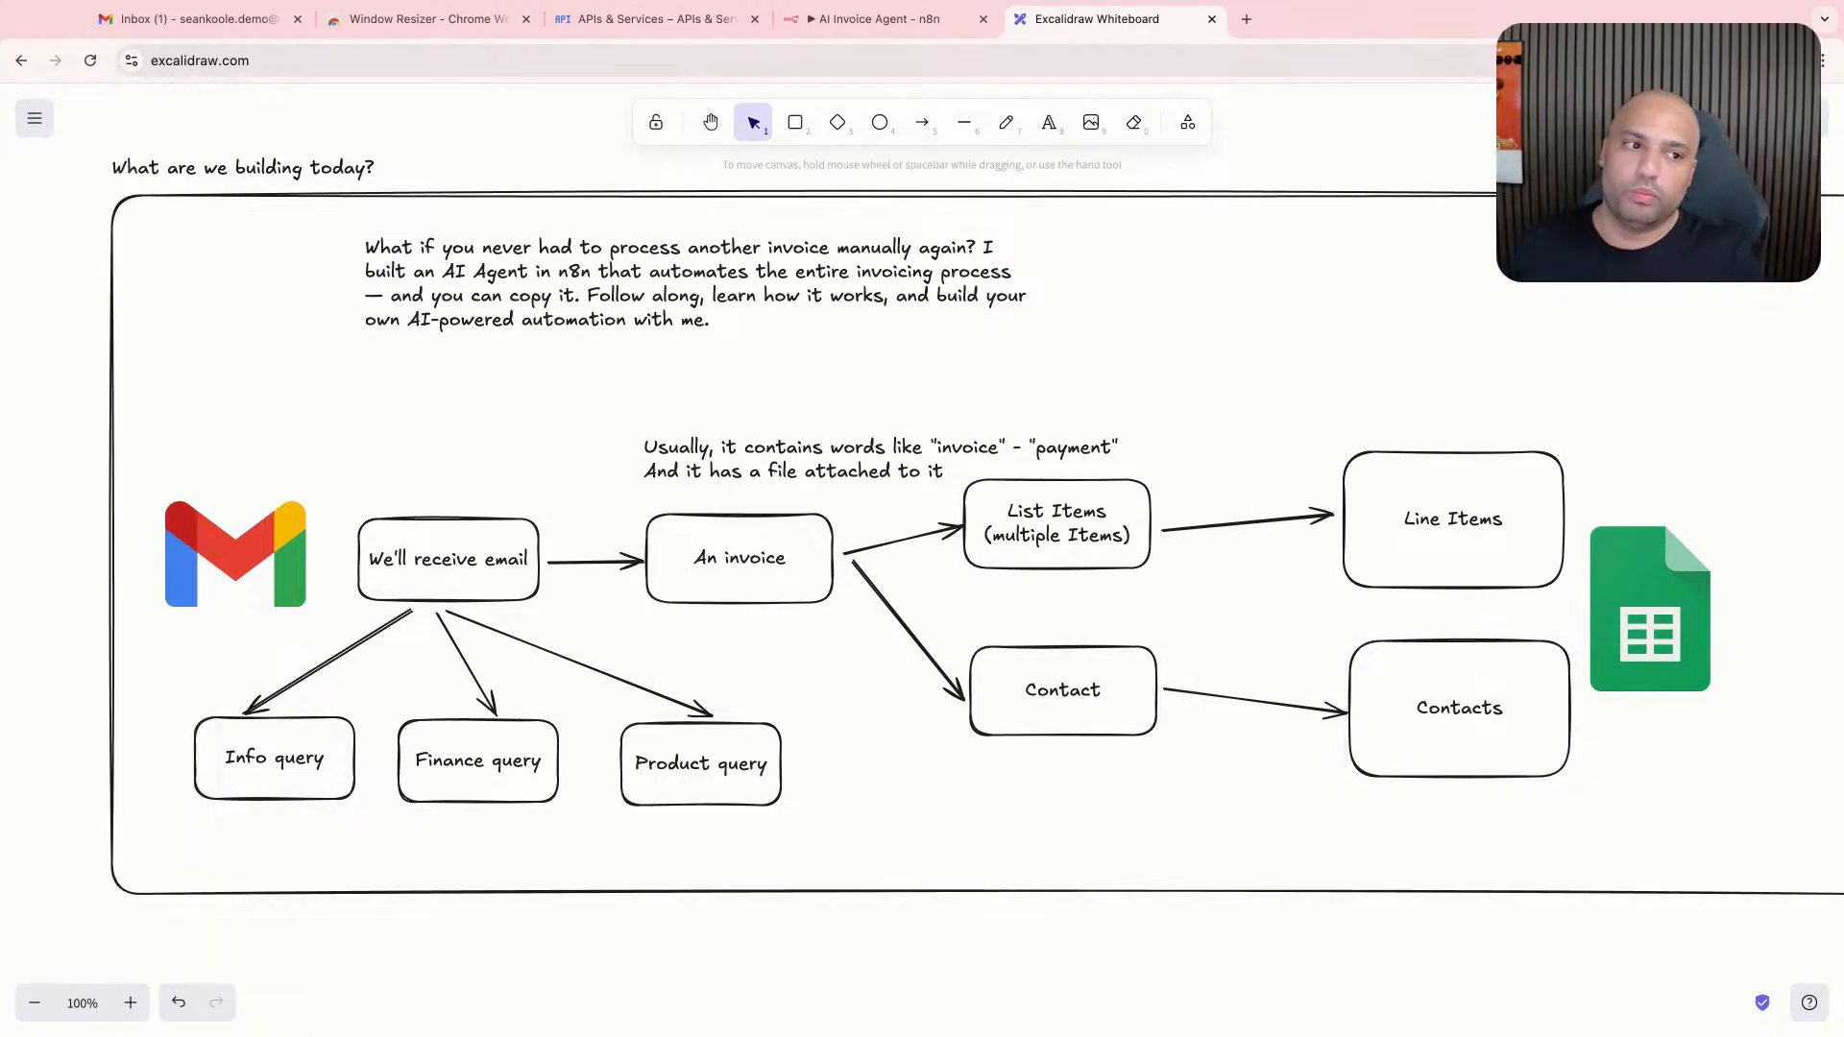
- Draw a tall box right of the Google Sheets logo and add the heading text "Columns" inside its upper part
{"action": "scroll", "coordinate": [1144, 394], "scroll_direction": "down", "scroll_amount": 8}
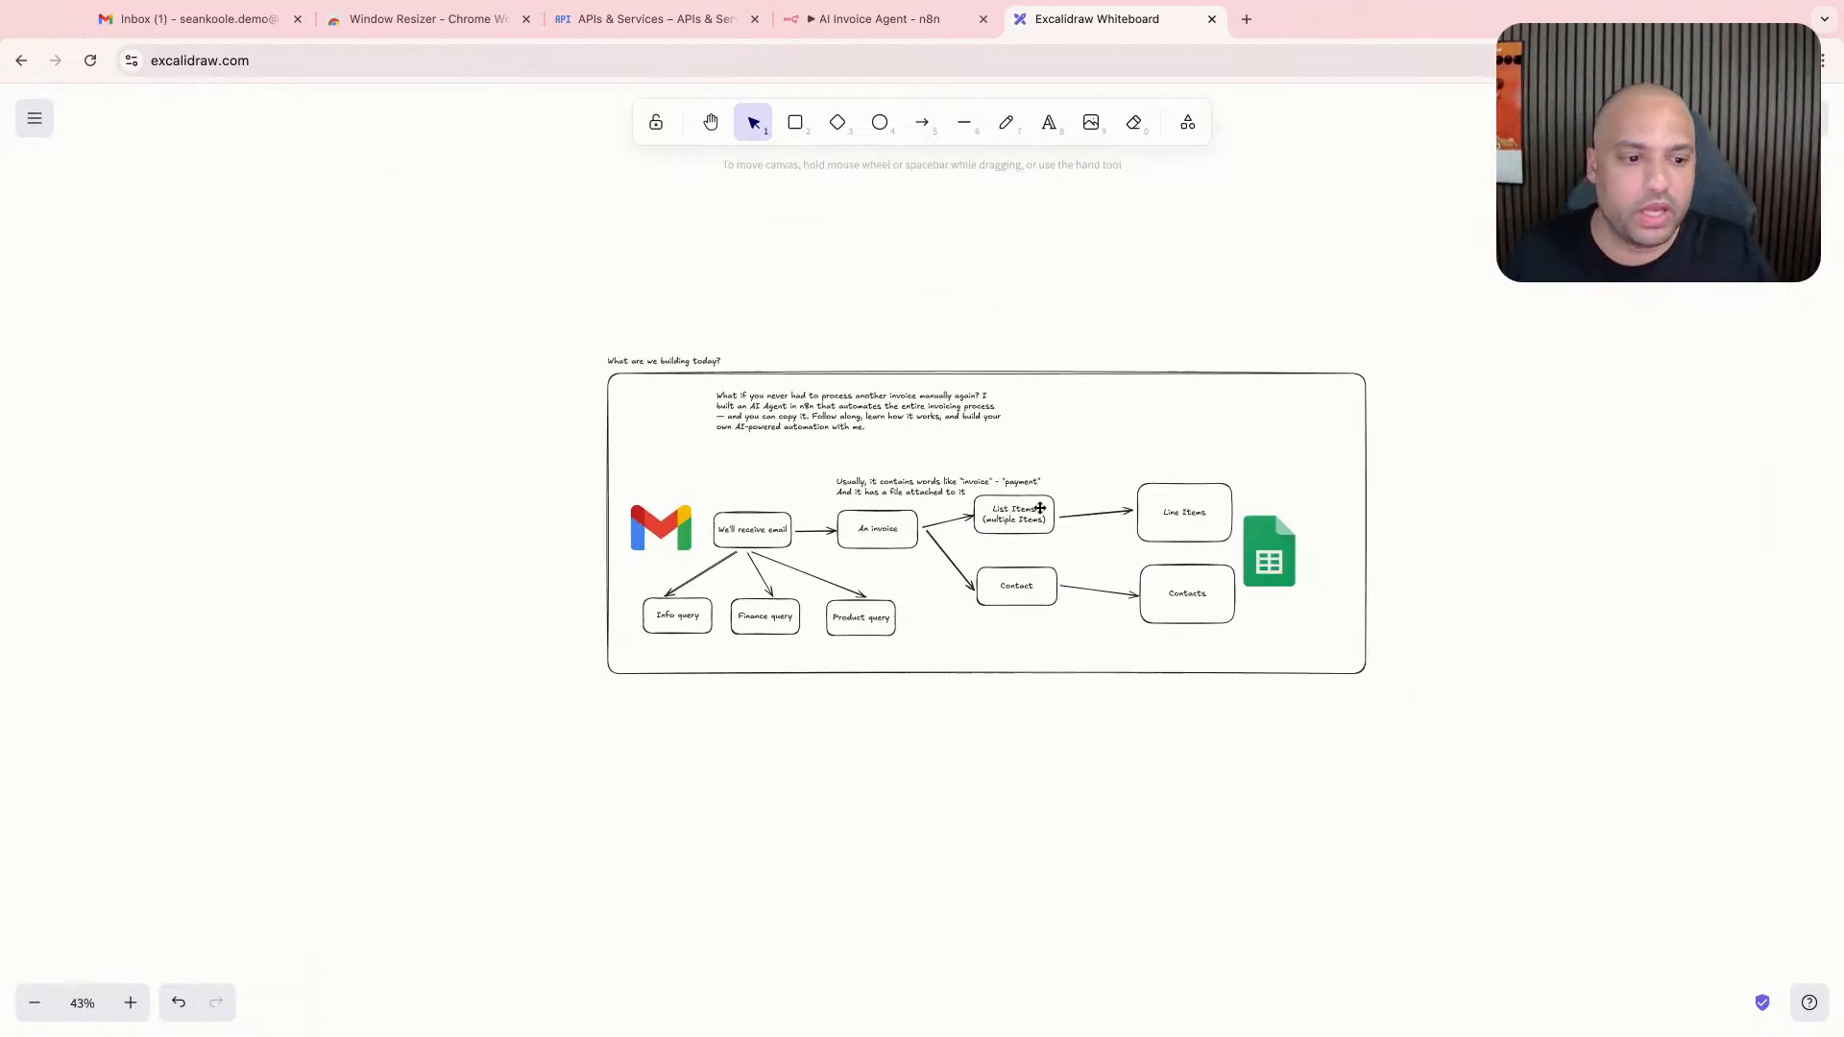
{"action": "left_click", "coordinate": [1069, 548]}
{"action": "scroll", "coordinate": [1066, 543], "scroll_direction": "up", "scroll_amount": 10}
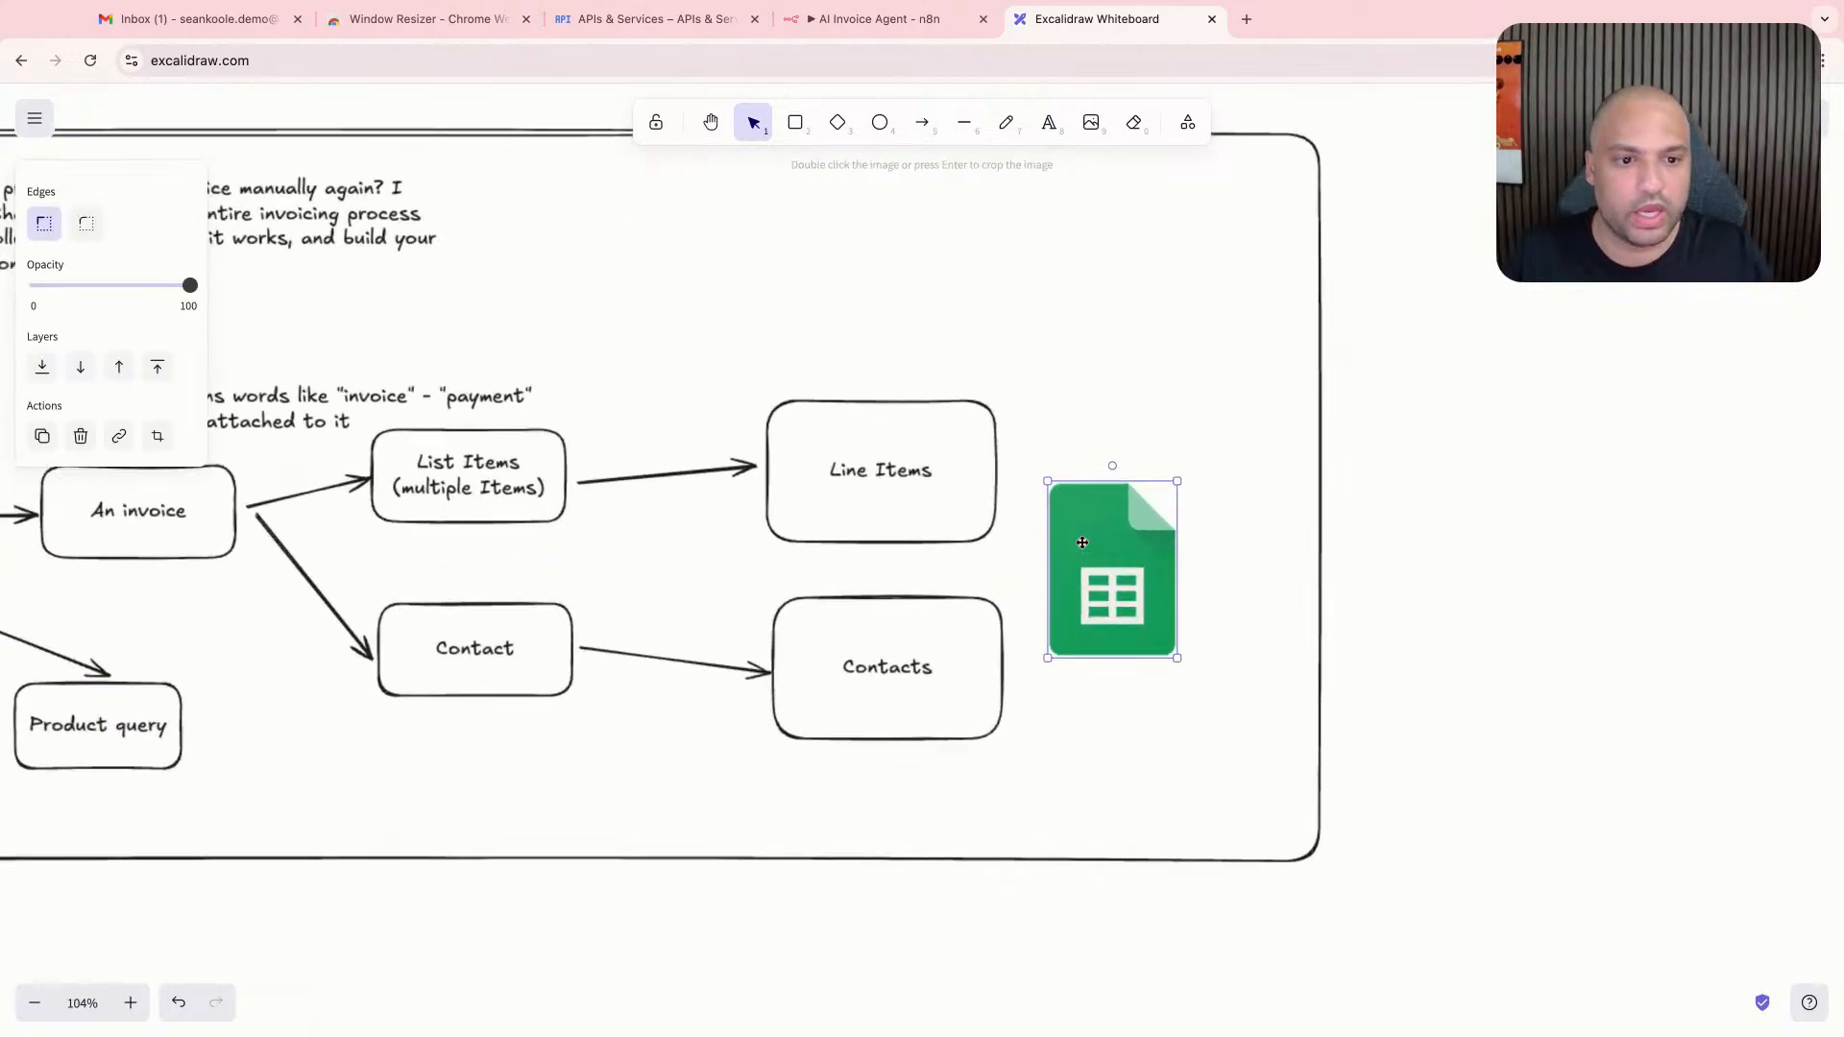
{"action": "left_click", "coordinate": [797, 123]}
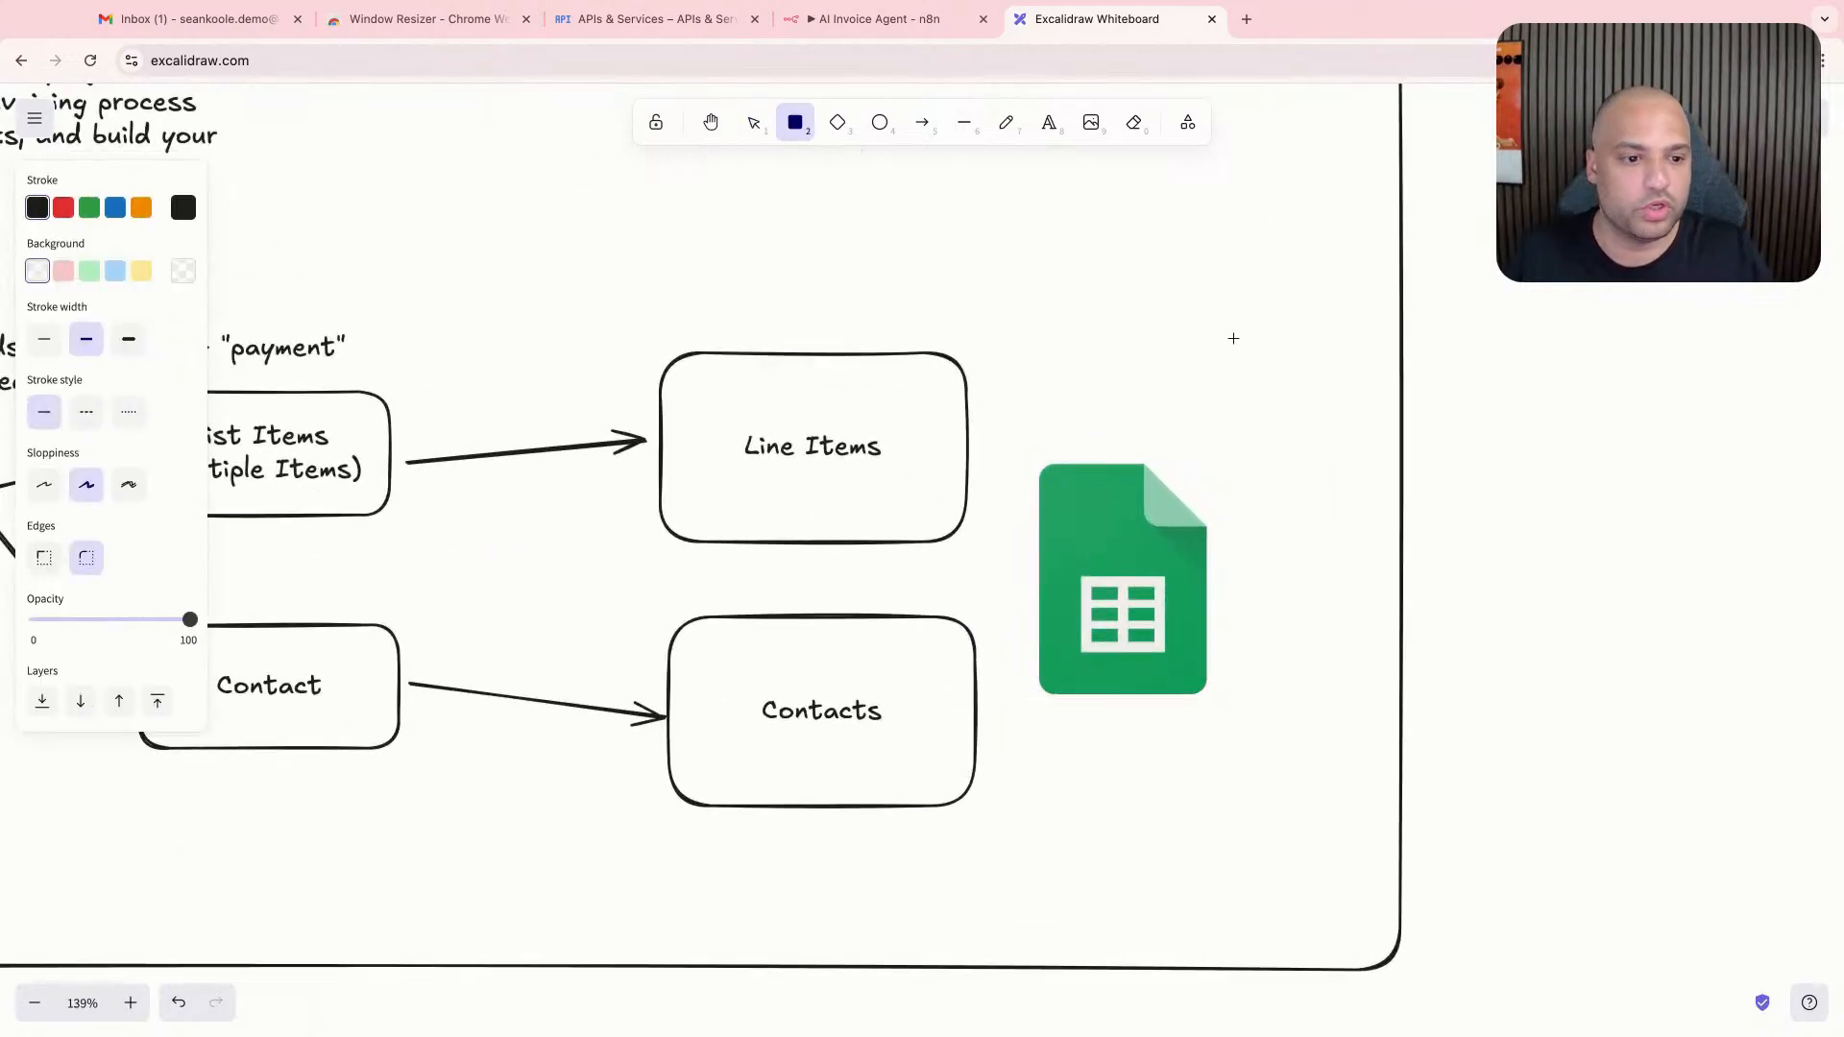
{"action": "mouse_move", "coordinate": [1233, 338]}
{"action": "left_mouse_down"}
{"action": "mouse_move", "coordinate": [1392, 794]}
{"action": "mouse_move", "coordinate": [1411, 701]}
{"action": "left_mouse_up"}
{"action": "key", "text": "t"}
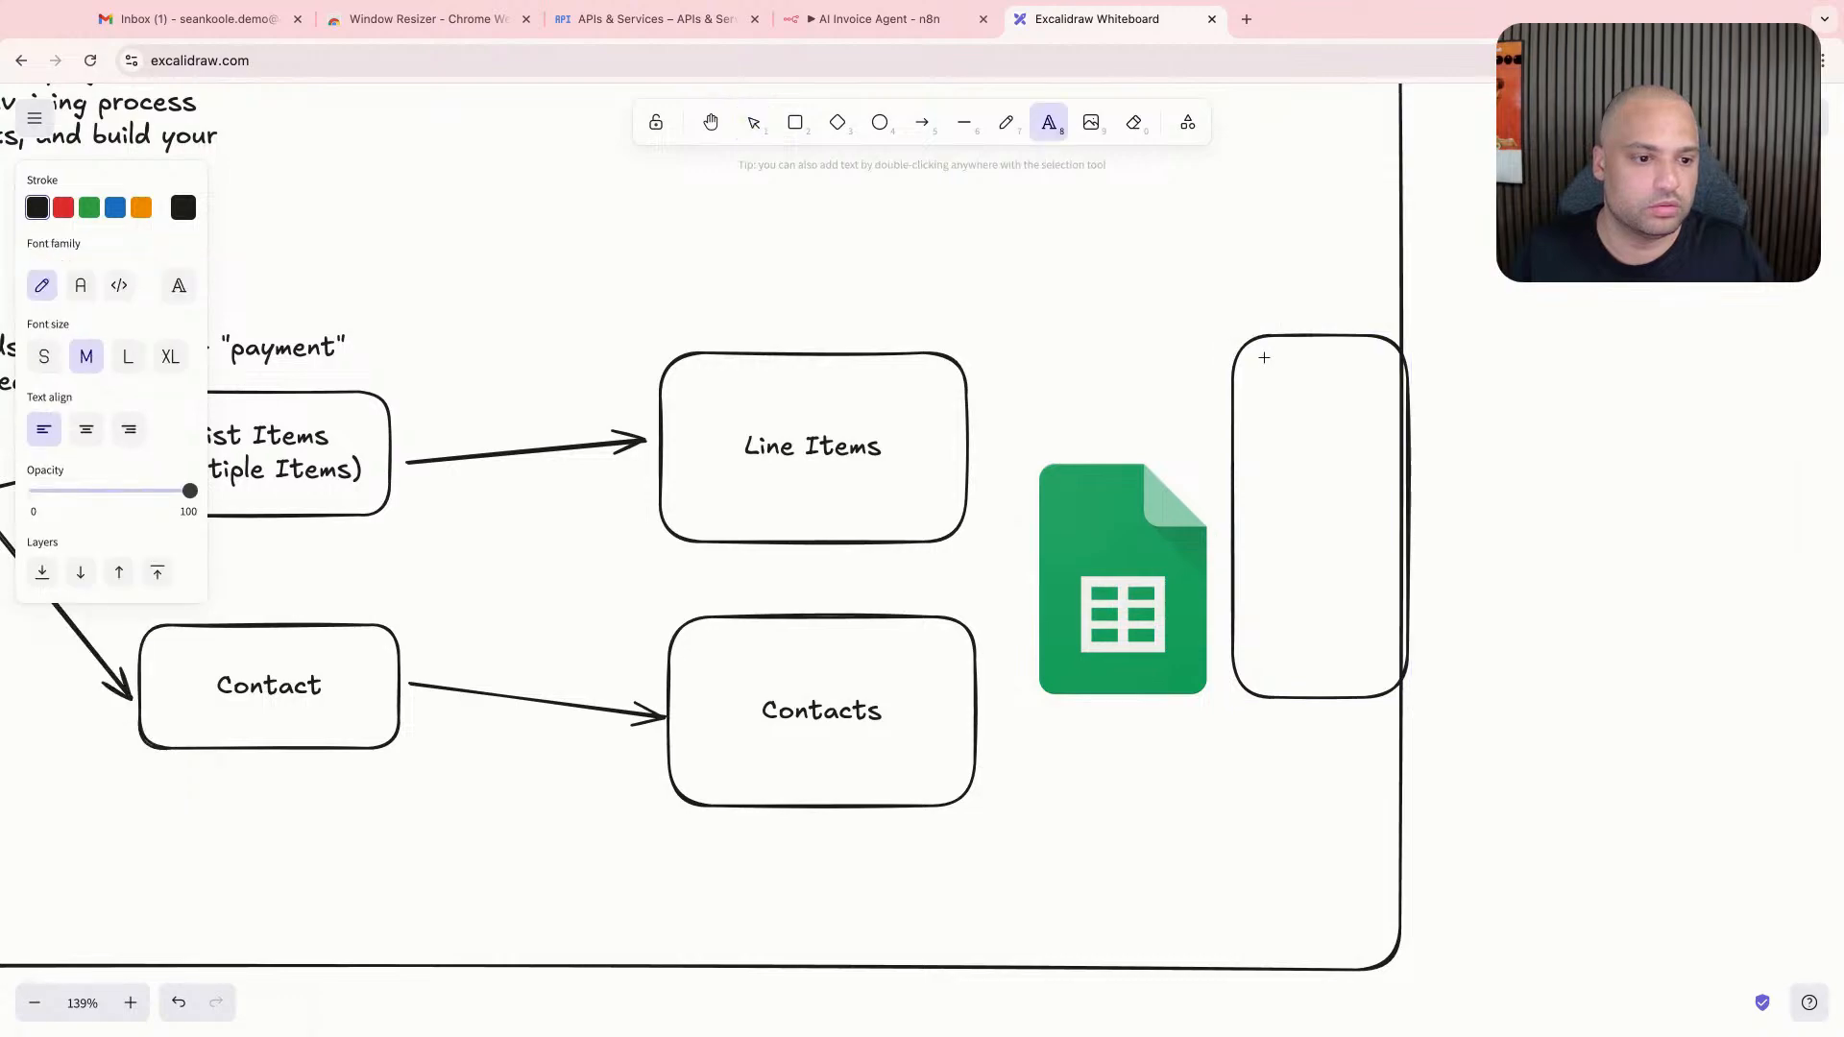
{"action": "left_click", "coordinate": [1264, 358]}
{"action": "type", "text": "Columsn"}
{"action": "key", "text": "Return"}
{"action": "key", "text": "BackSpace"}
{"action": "key", "text": "BackSpace"}
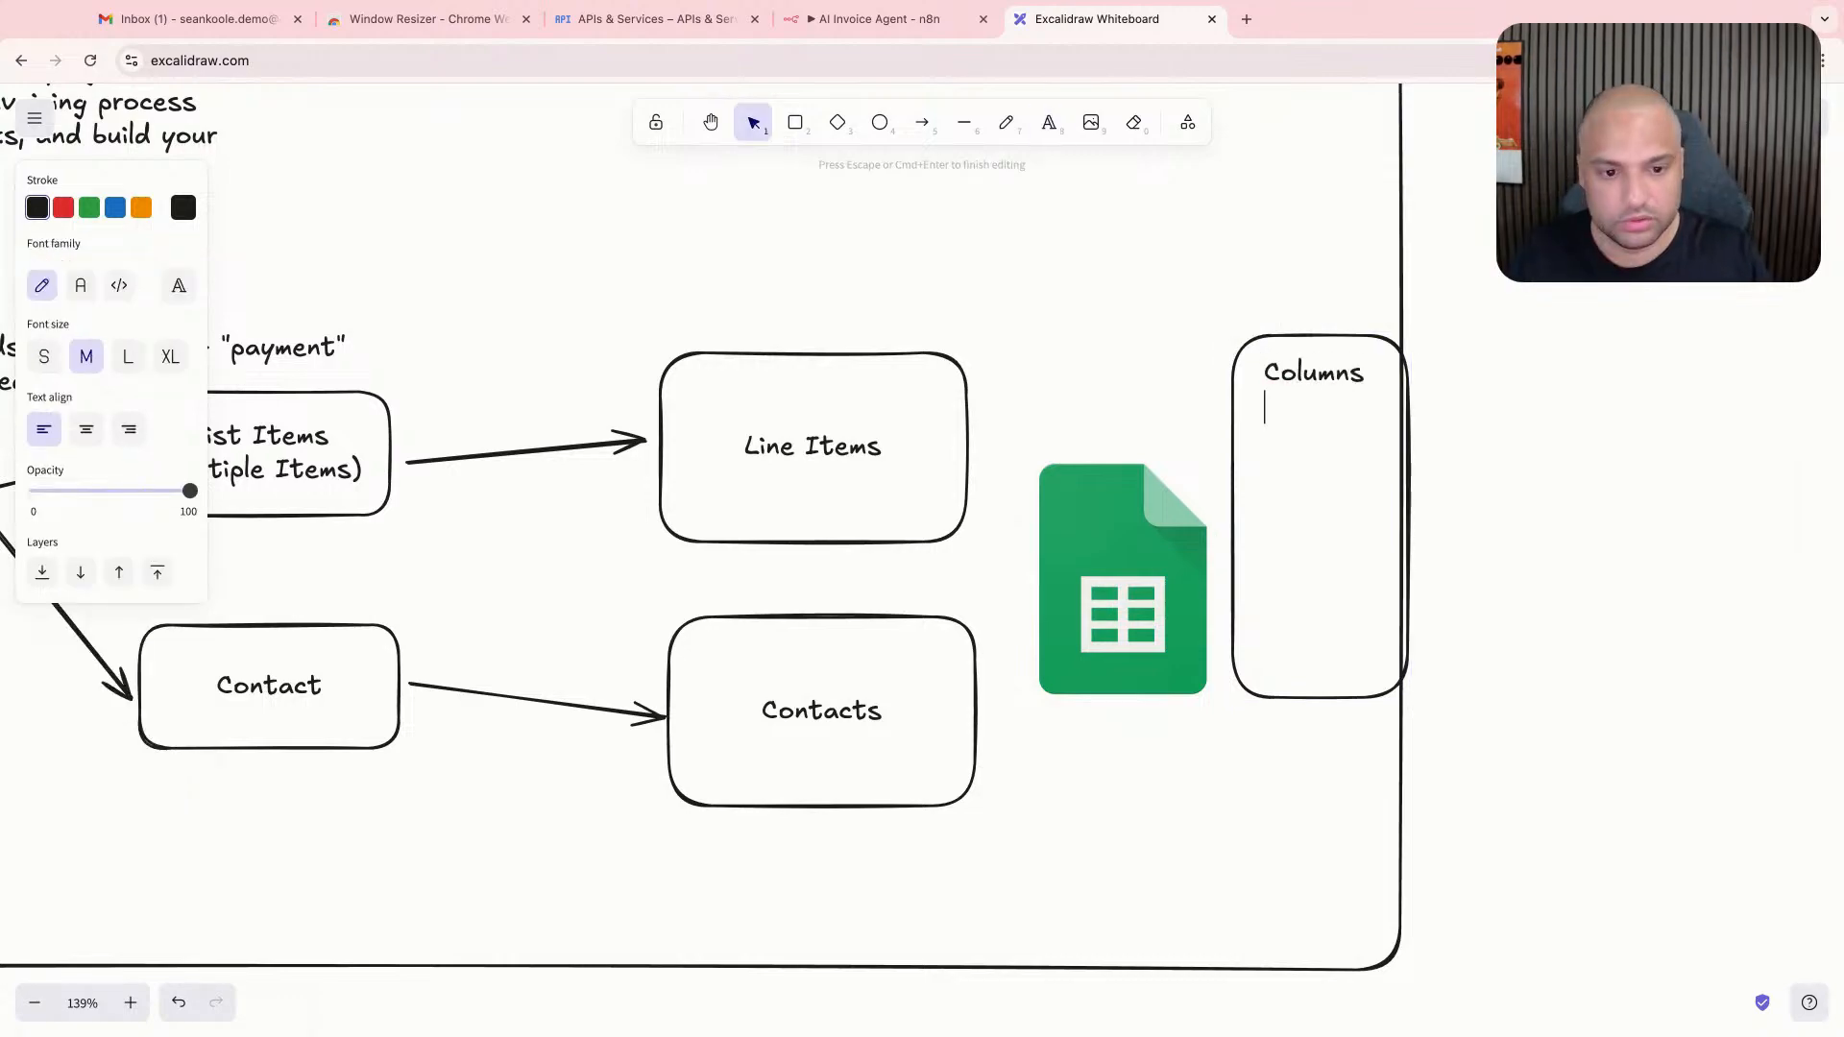
{"action": "left_click", "coordinate": [918, 399]}
- Replace the "List Items (multiple Items)" label with "Invoice"
{"action": "scroll", "coordinate": [672, 461], "scroll_direction": "left", "scroll_amount": 2}
{"action": "double_click", "coordinate": [389, 469]}
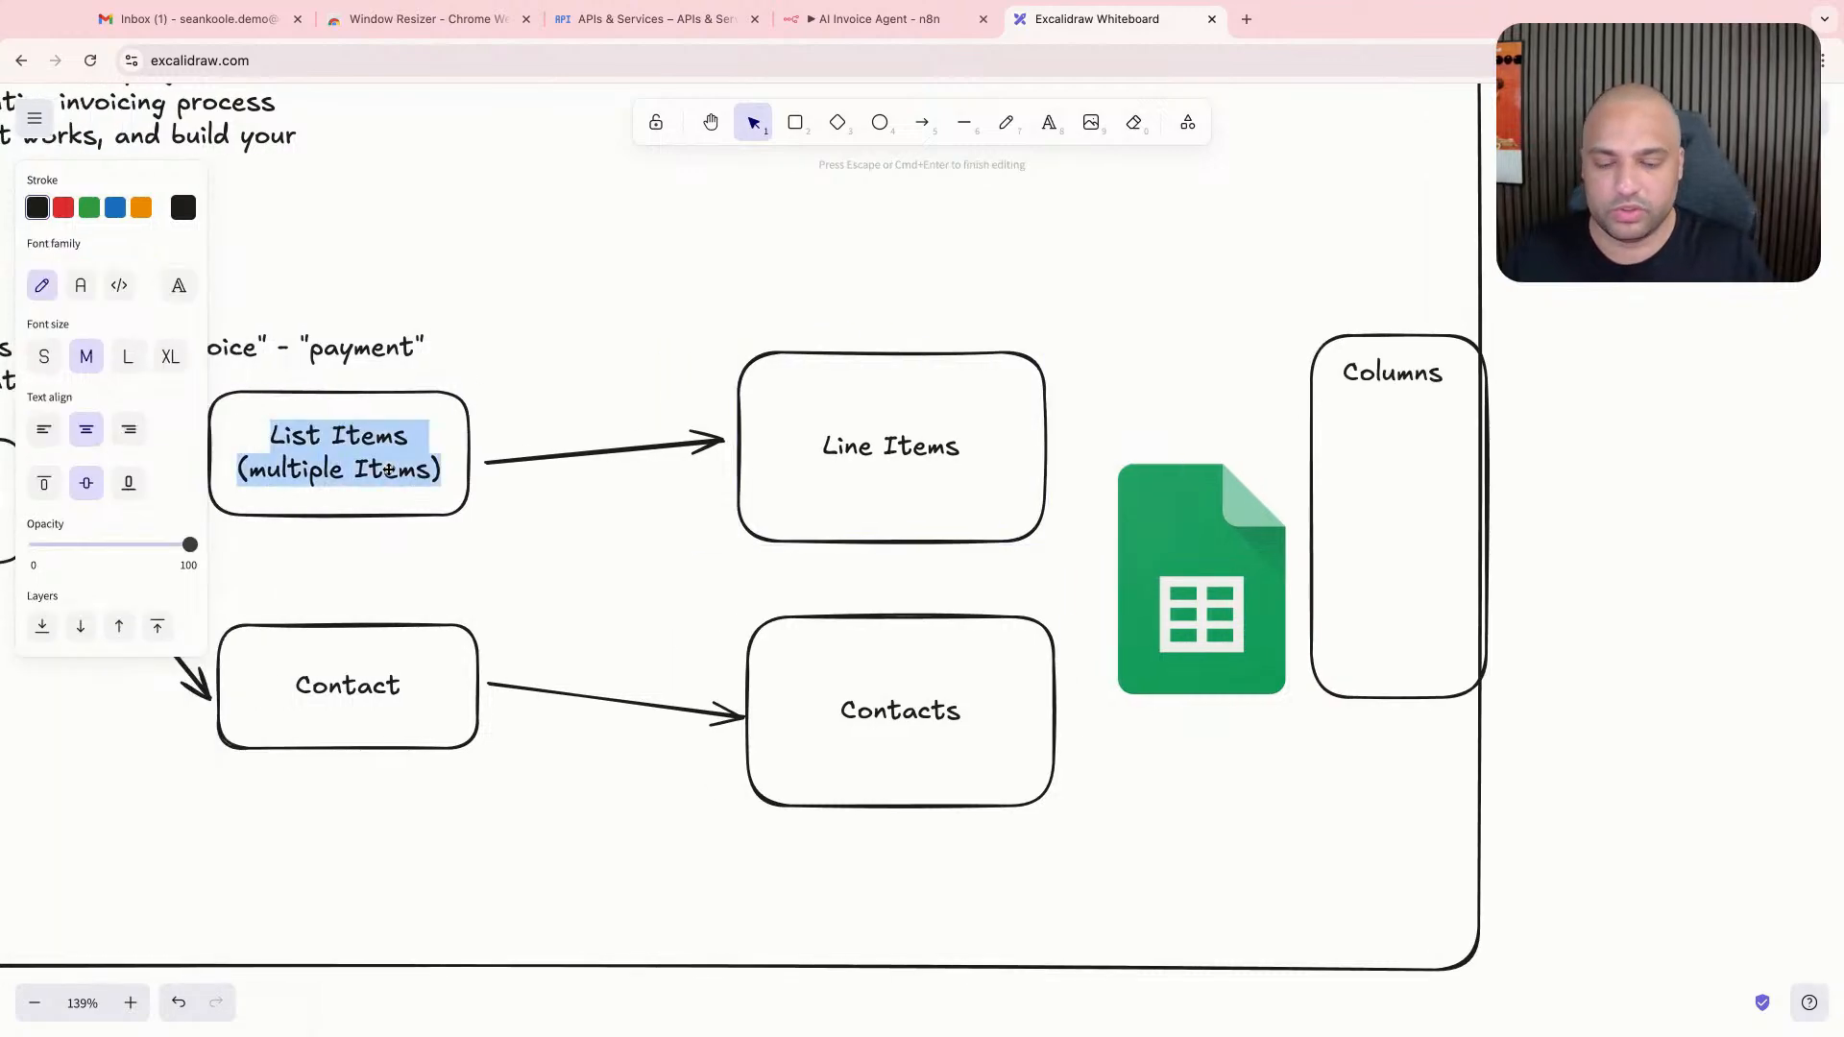
{"action": "type", "text": "Invoice"}
- Change the label of the "Line Items" box to "Invoices"
{"action": "left_click", "coordinate": [871, 471]}
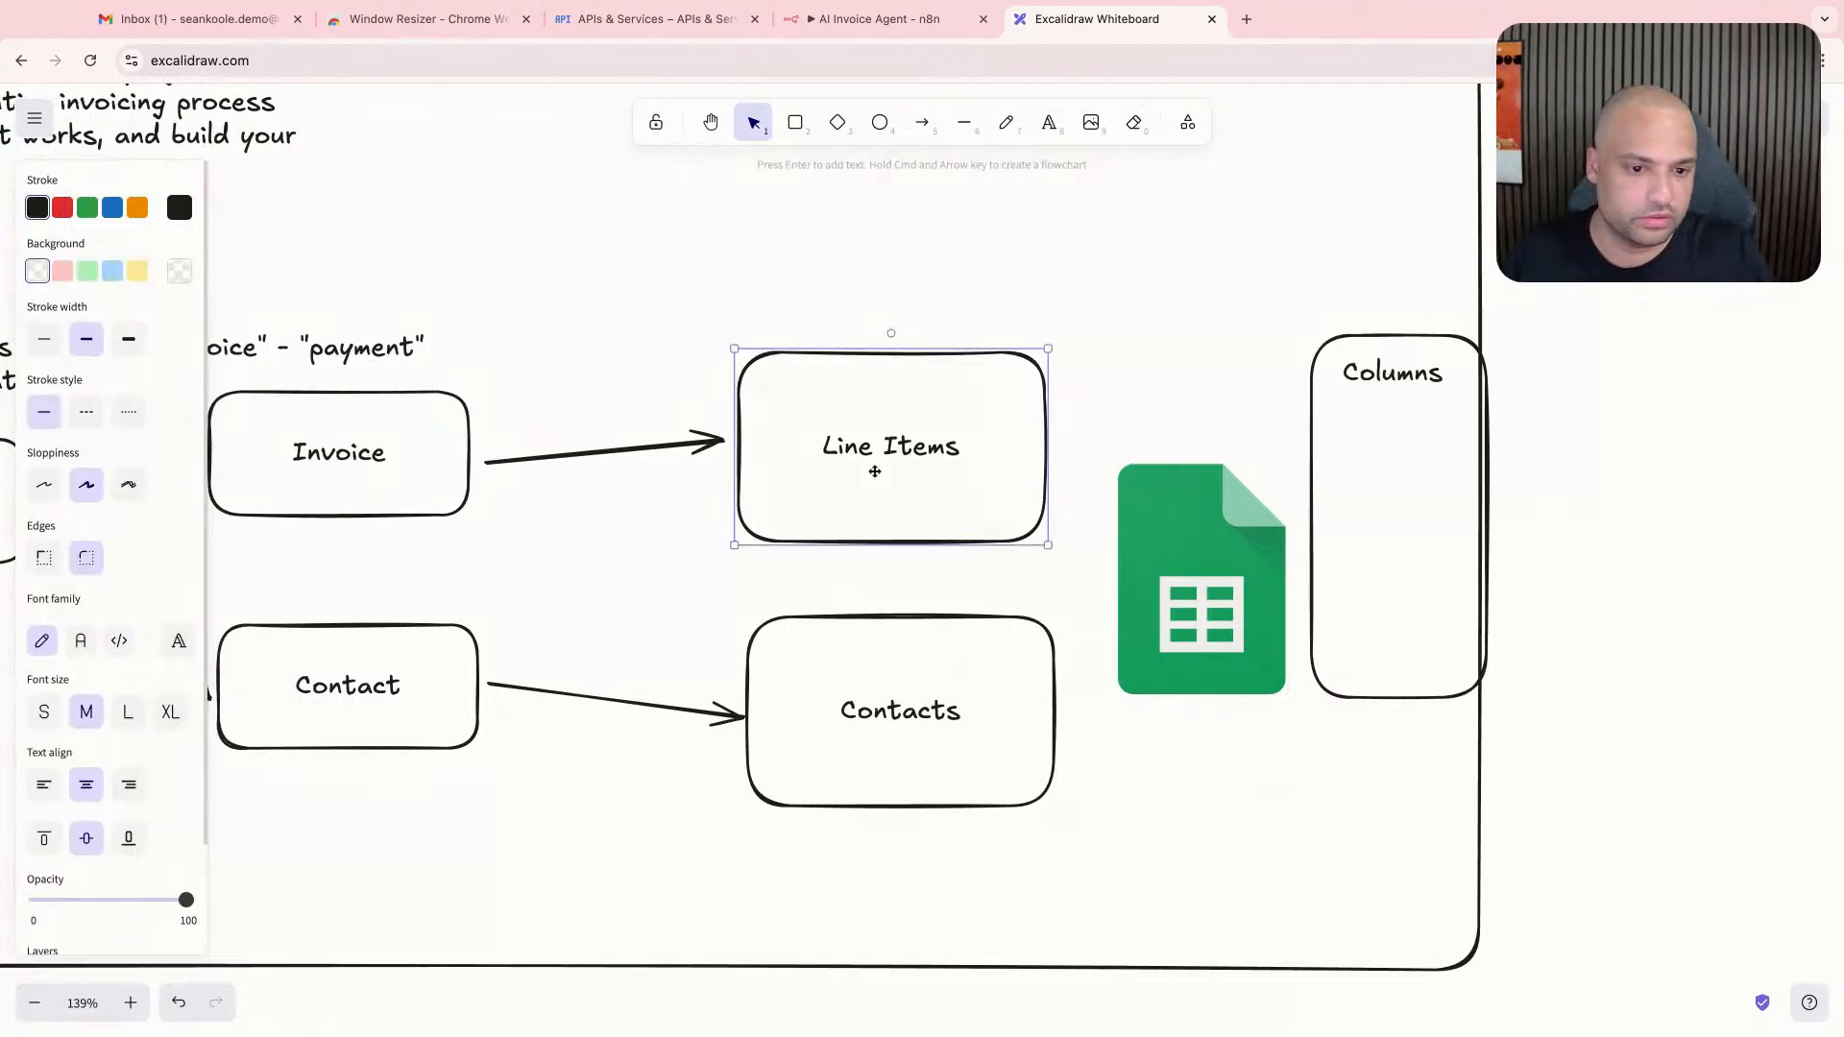
{"action": "double_click", "coordinate": [896, 454]}
{"action": "double_click", "coordinate": [908, 447]}
{"action": "key", "text": "super+a"}
{"action": "type", "text": "I"}
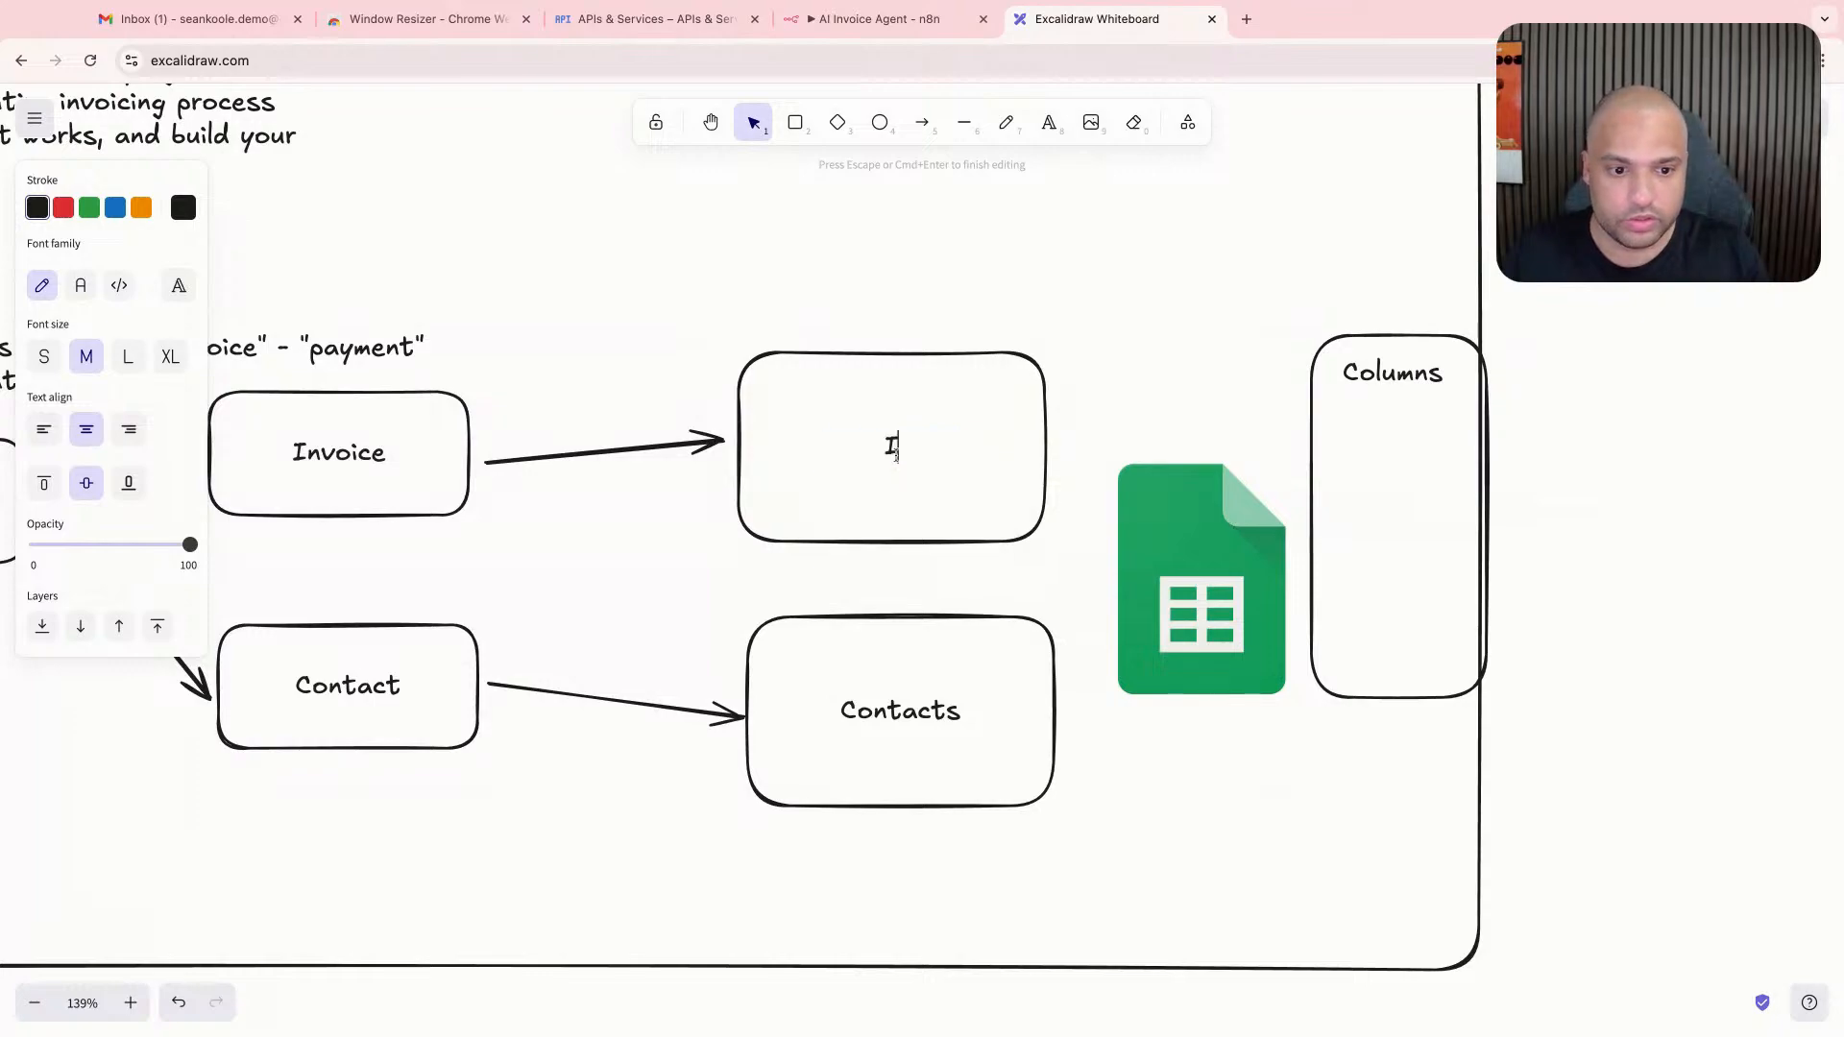
{"action": "type", "text": "nvoices"}
{"action": "left_click", "coordinate": [955, 317]}
- List "- Sender", "- Contact ID" and "- Line Items (JSON)" on separate lines under the "Columns" heading
{"action": "scroll", "coordinate": [955, 316], "scroll_direction": "right", "scroll_amount": 10}
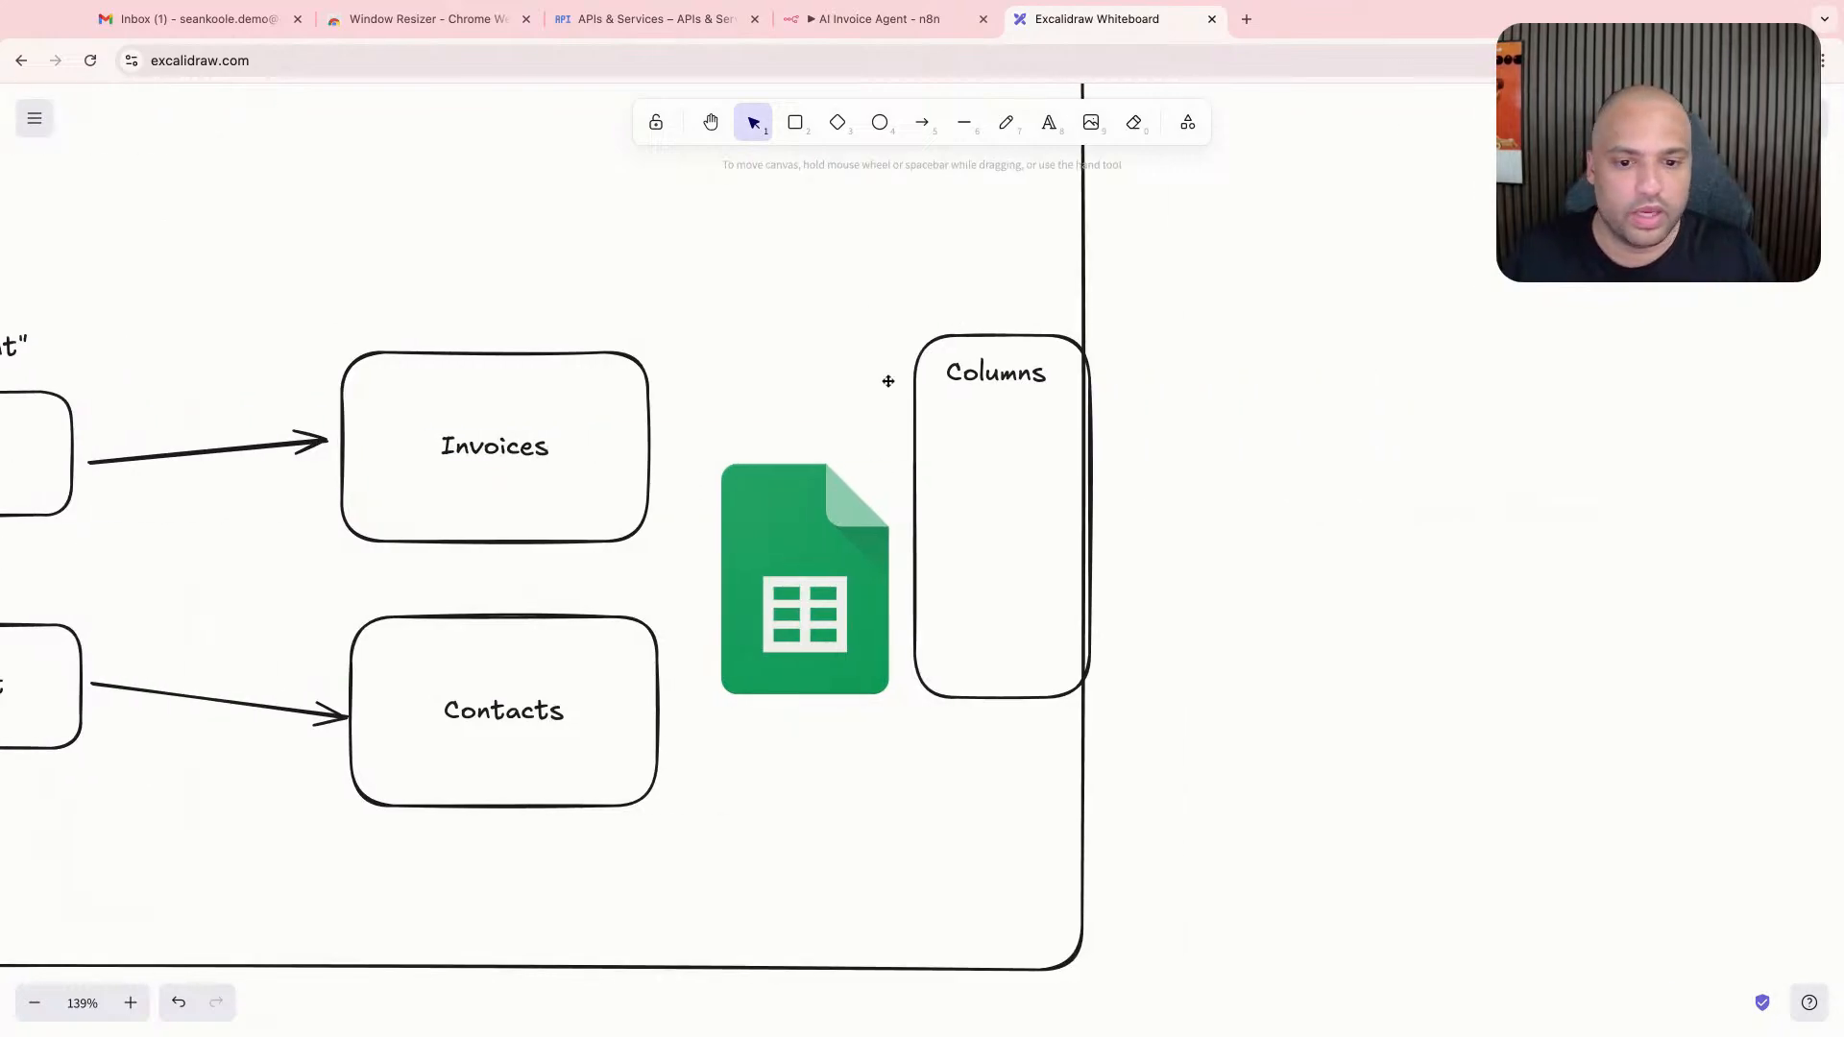
{"action": "double_click", "coordinate": [1050, 384]}
{"action": "left_click", "coordinate": [1046, 385]}
{"action": "key", "text": "Return"}
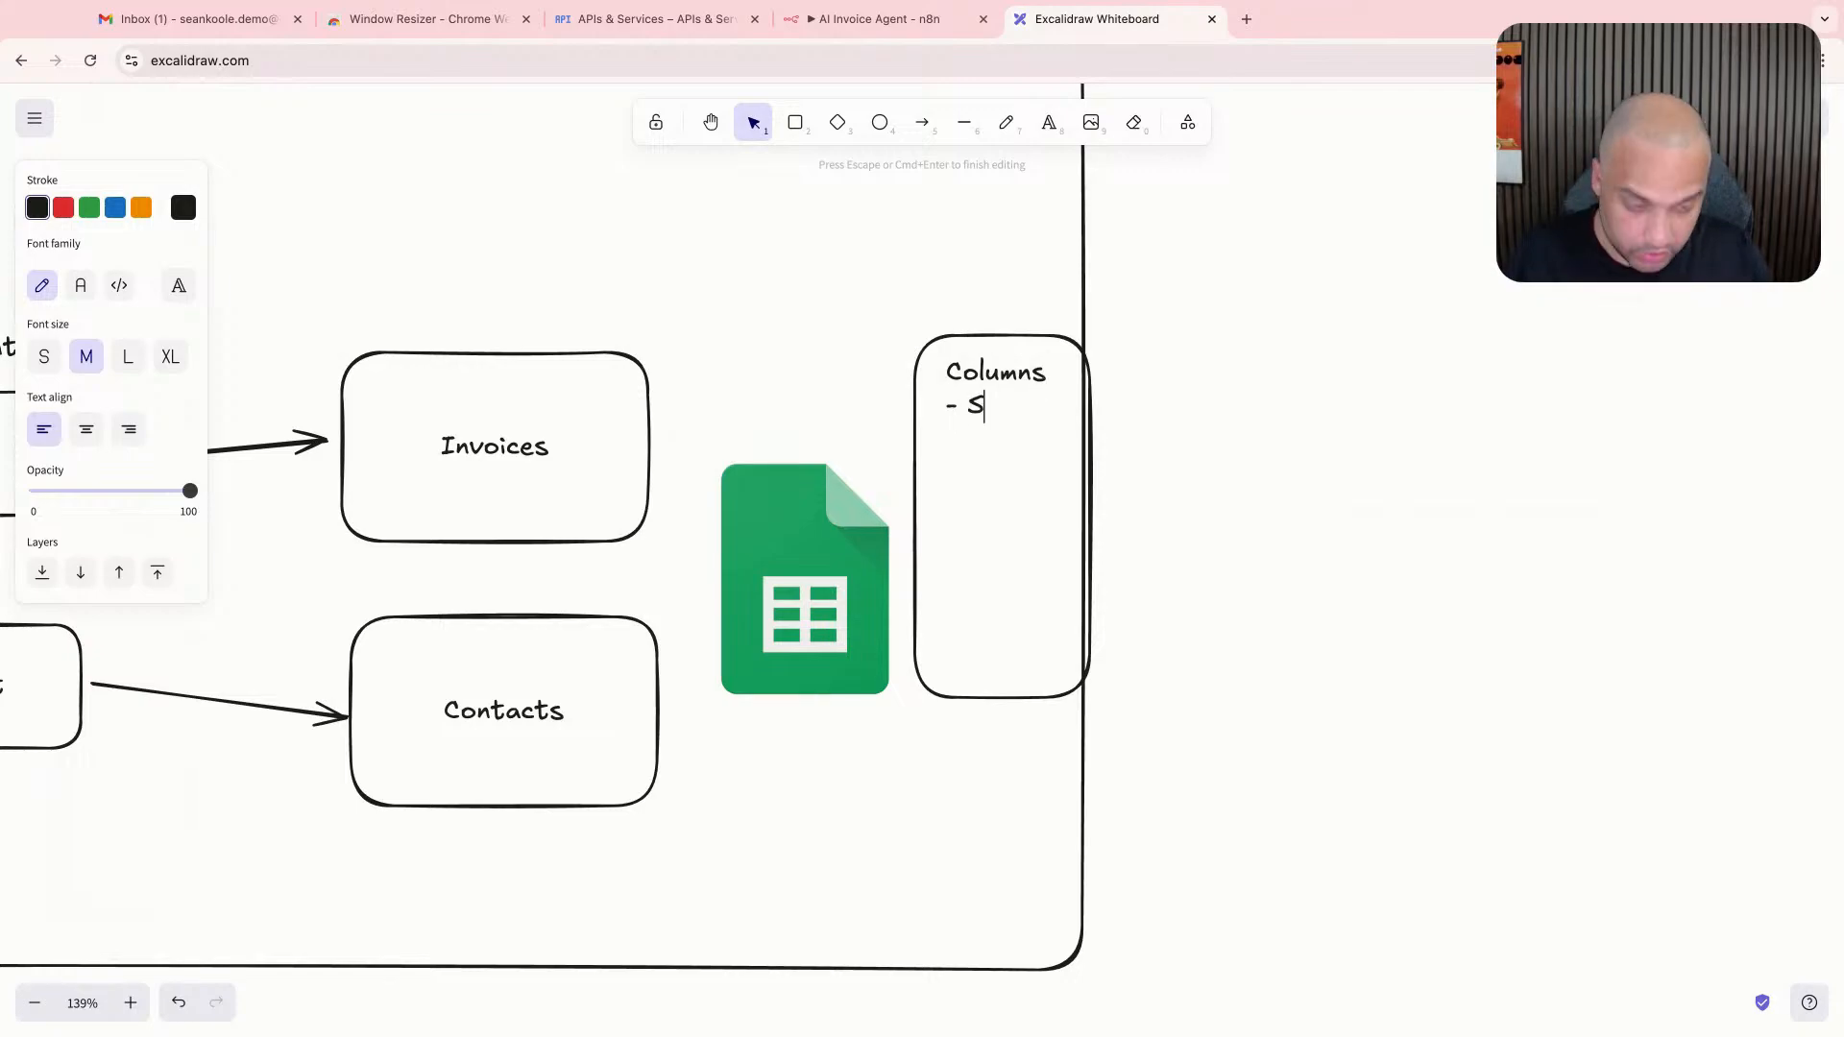
{"action": "type", "text": "- Sn"}
{"action": "key", "text": "BackSpace"}
{"action": "type", "text": "ender -"}
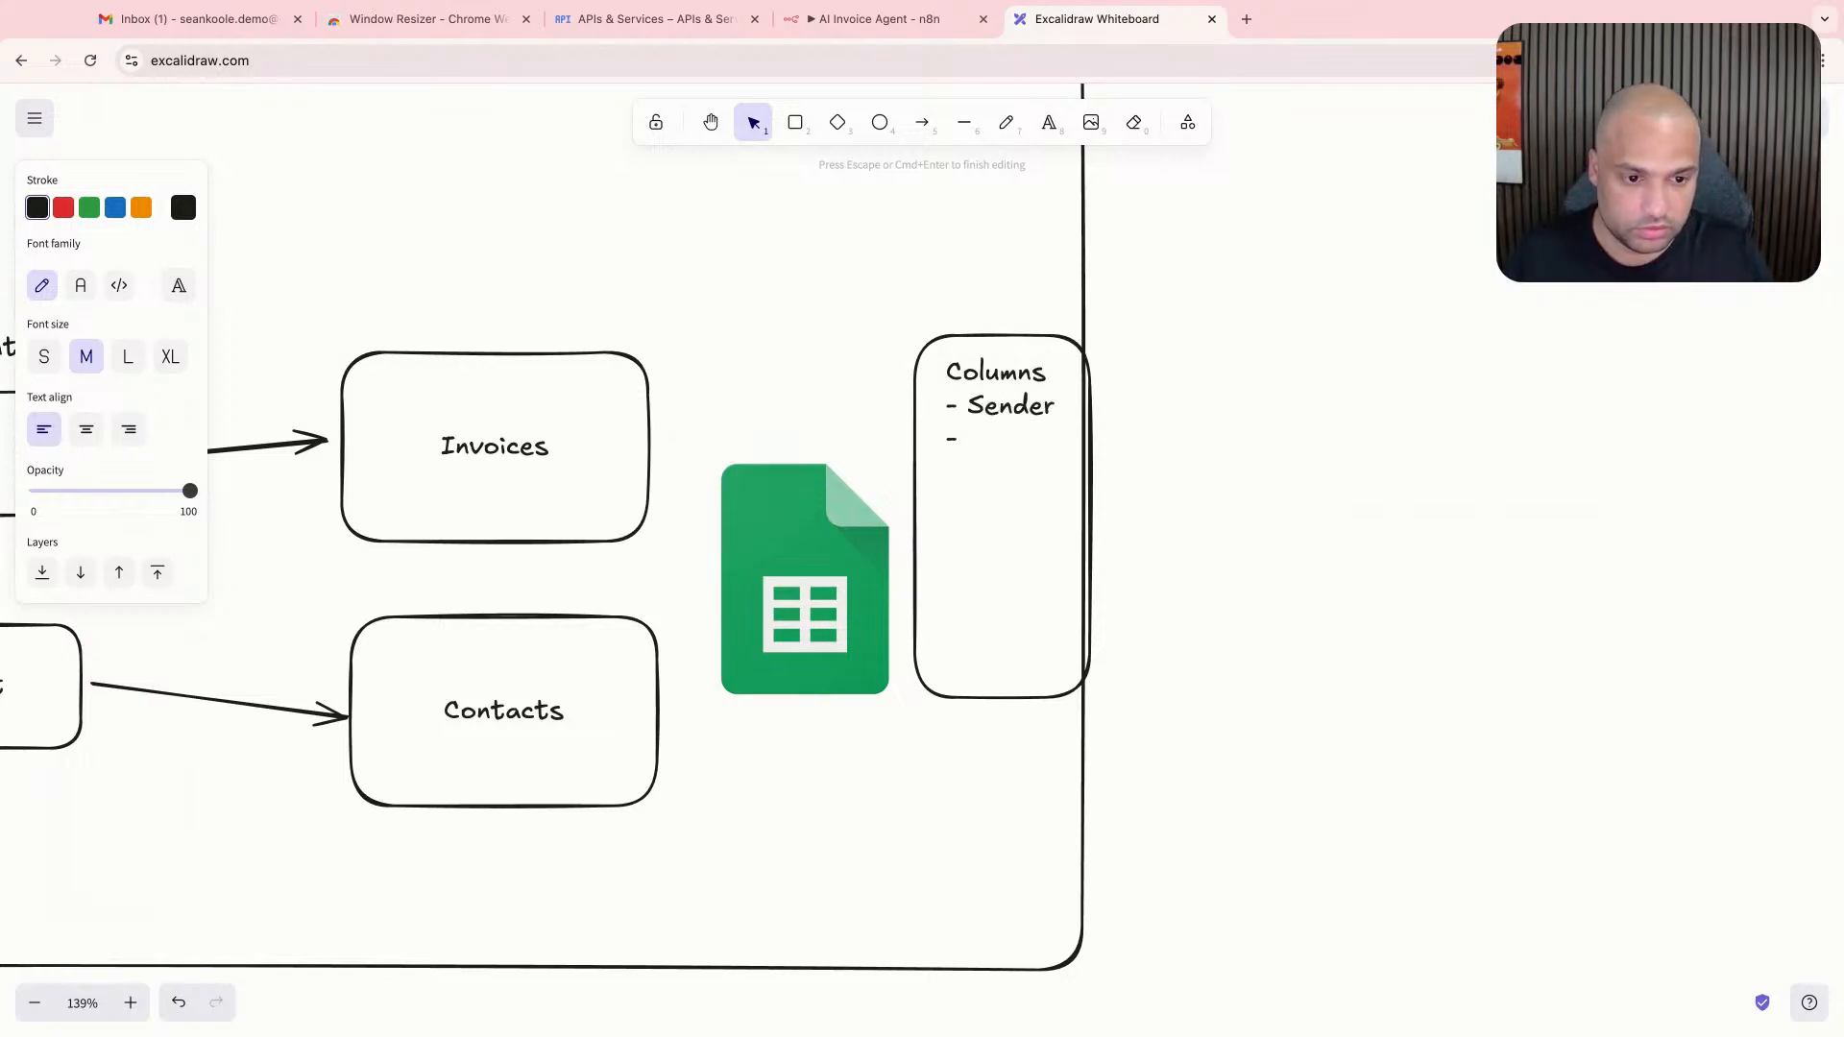
{"action": "type", "text": " Contact ID"}
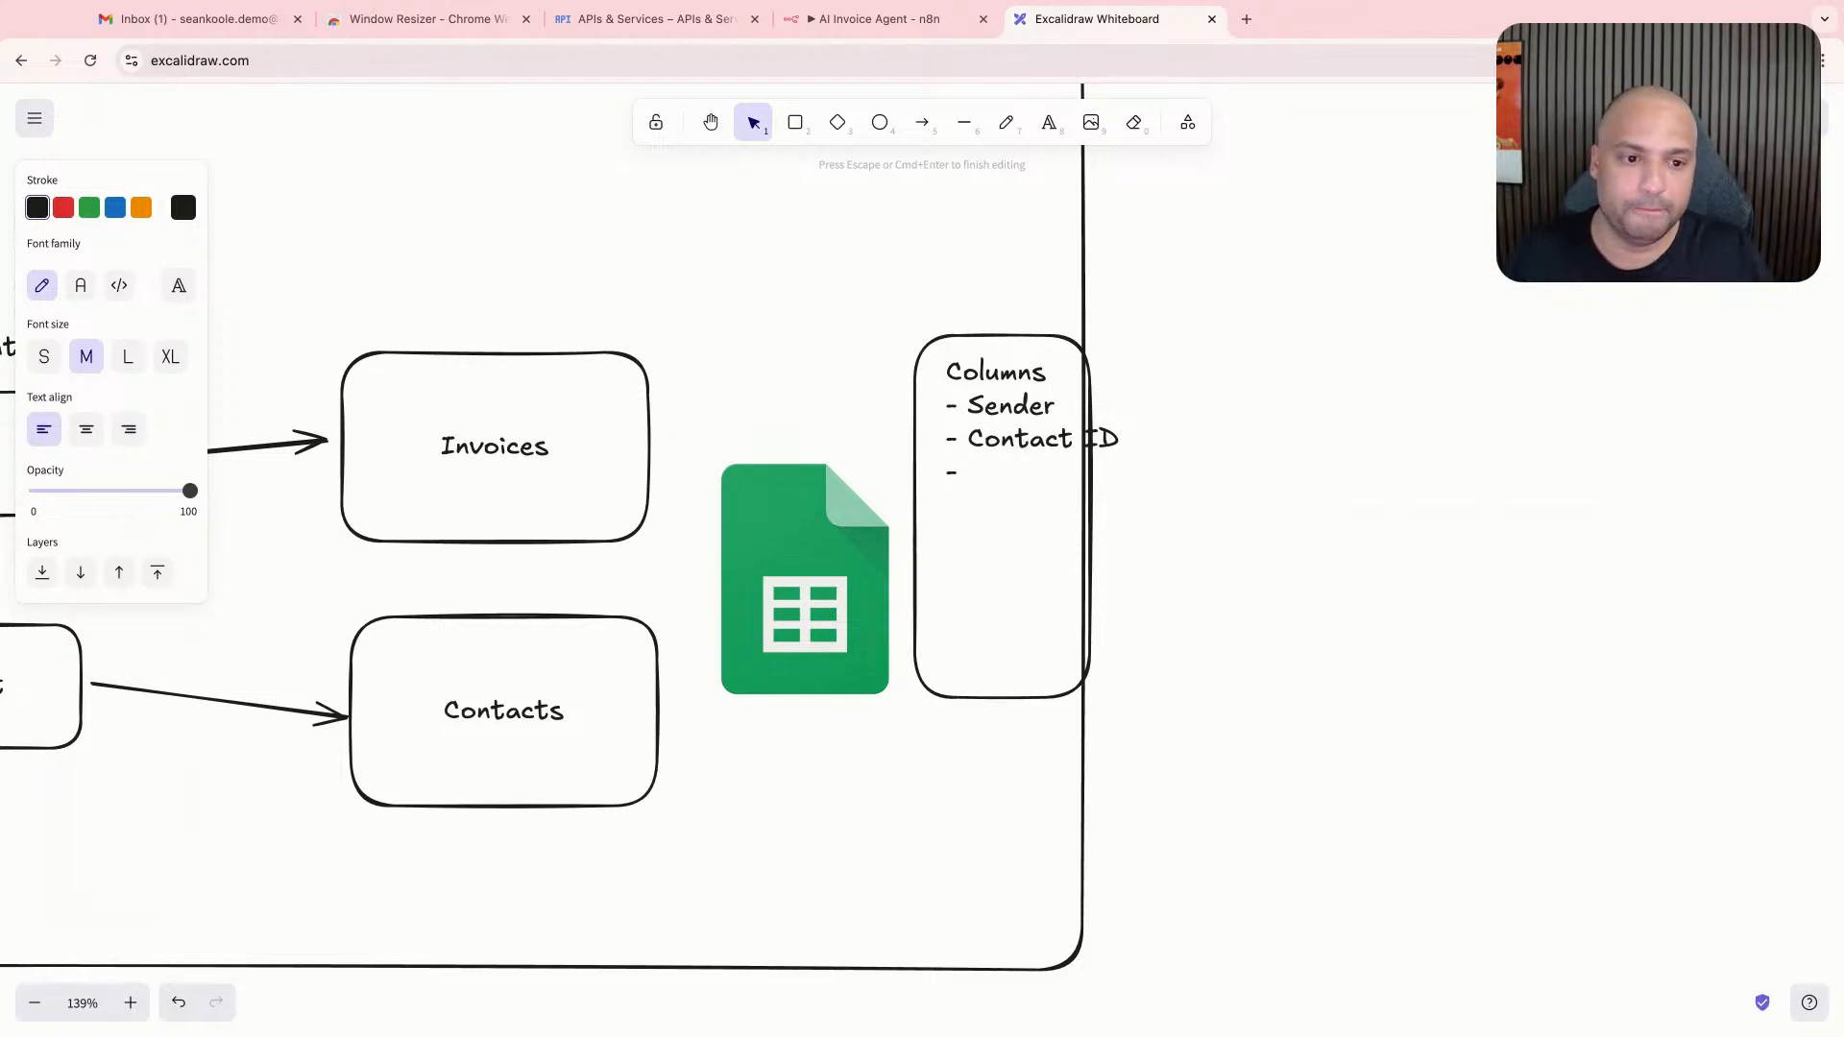
{"action": "type", "text": "Items"}
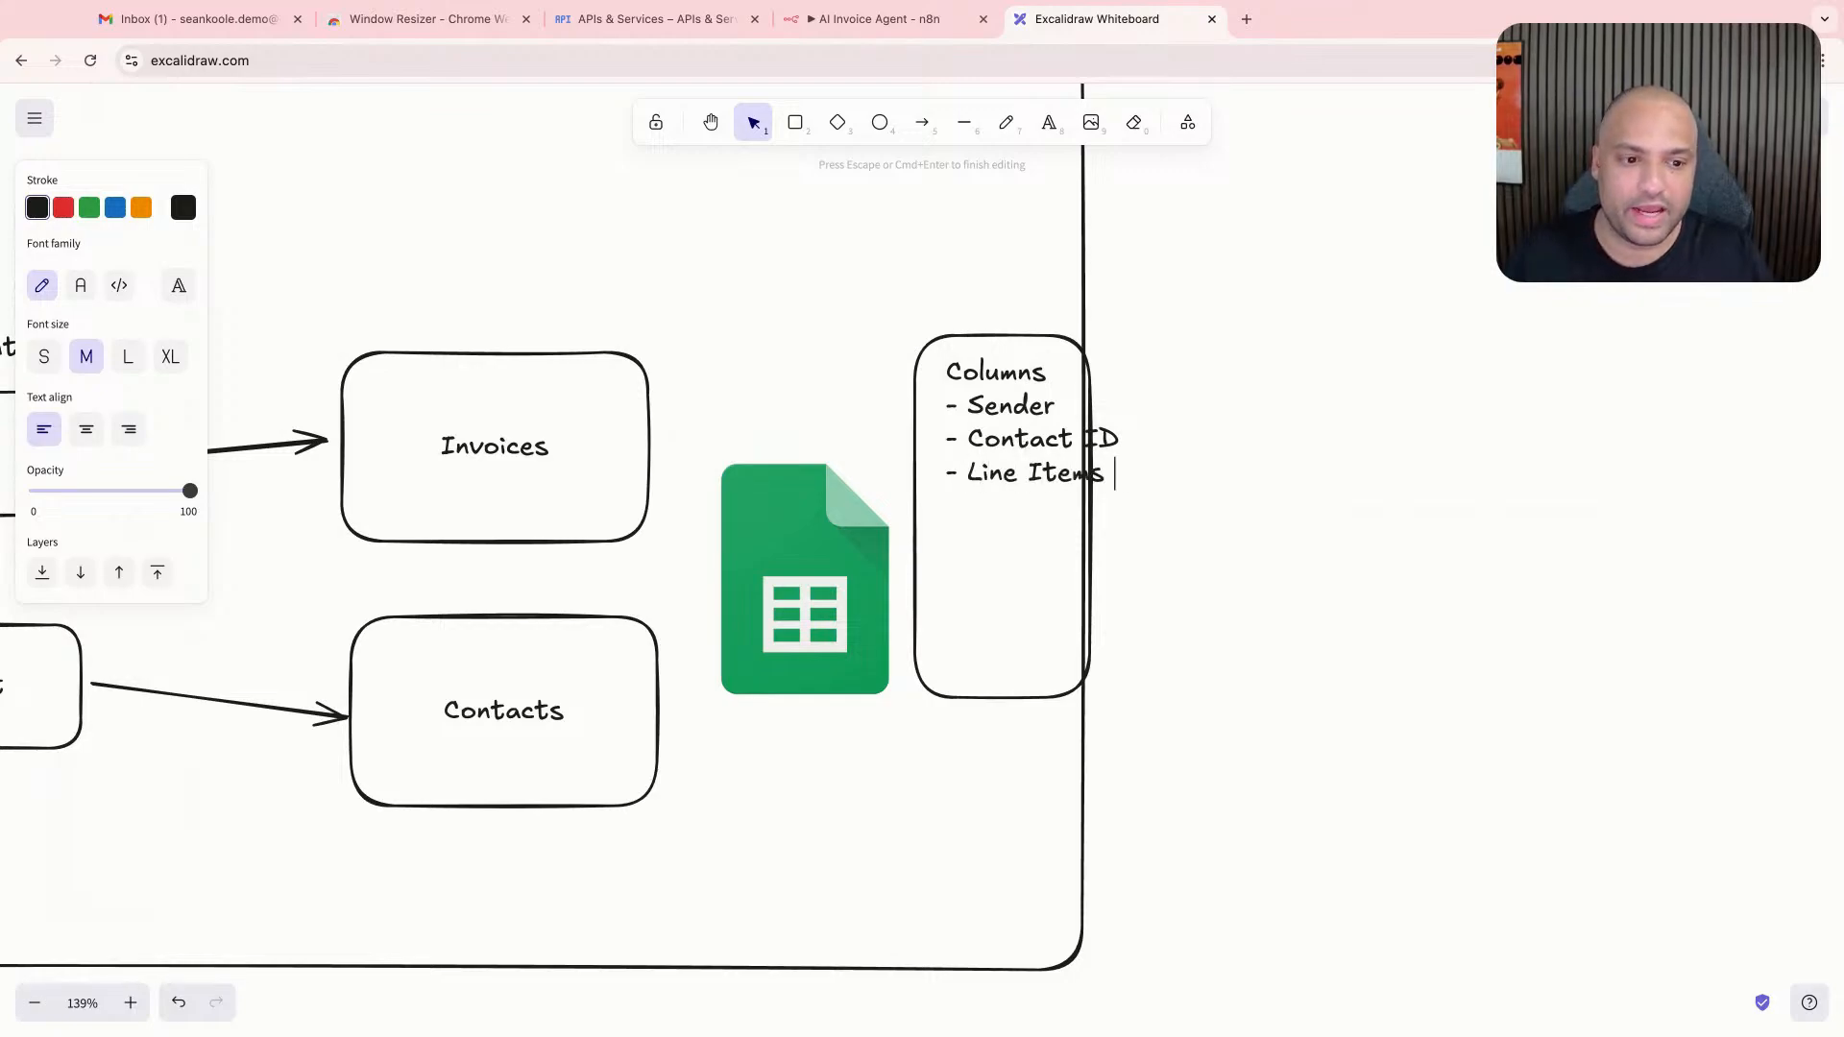
{"action": "type", "text": " (JSON)"}
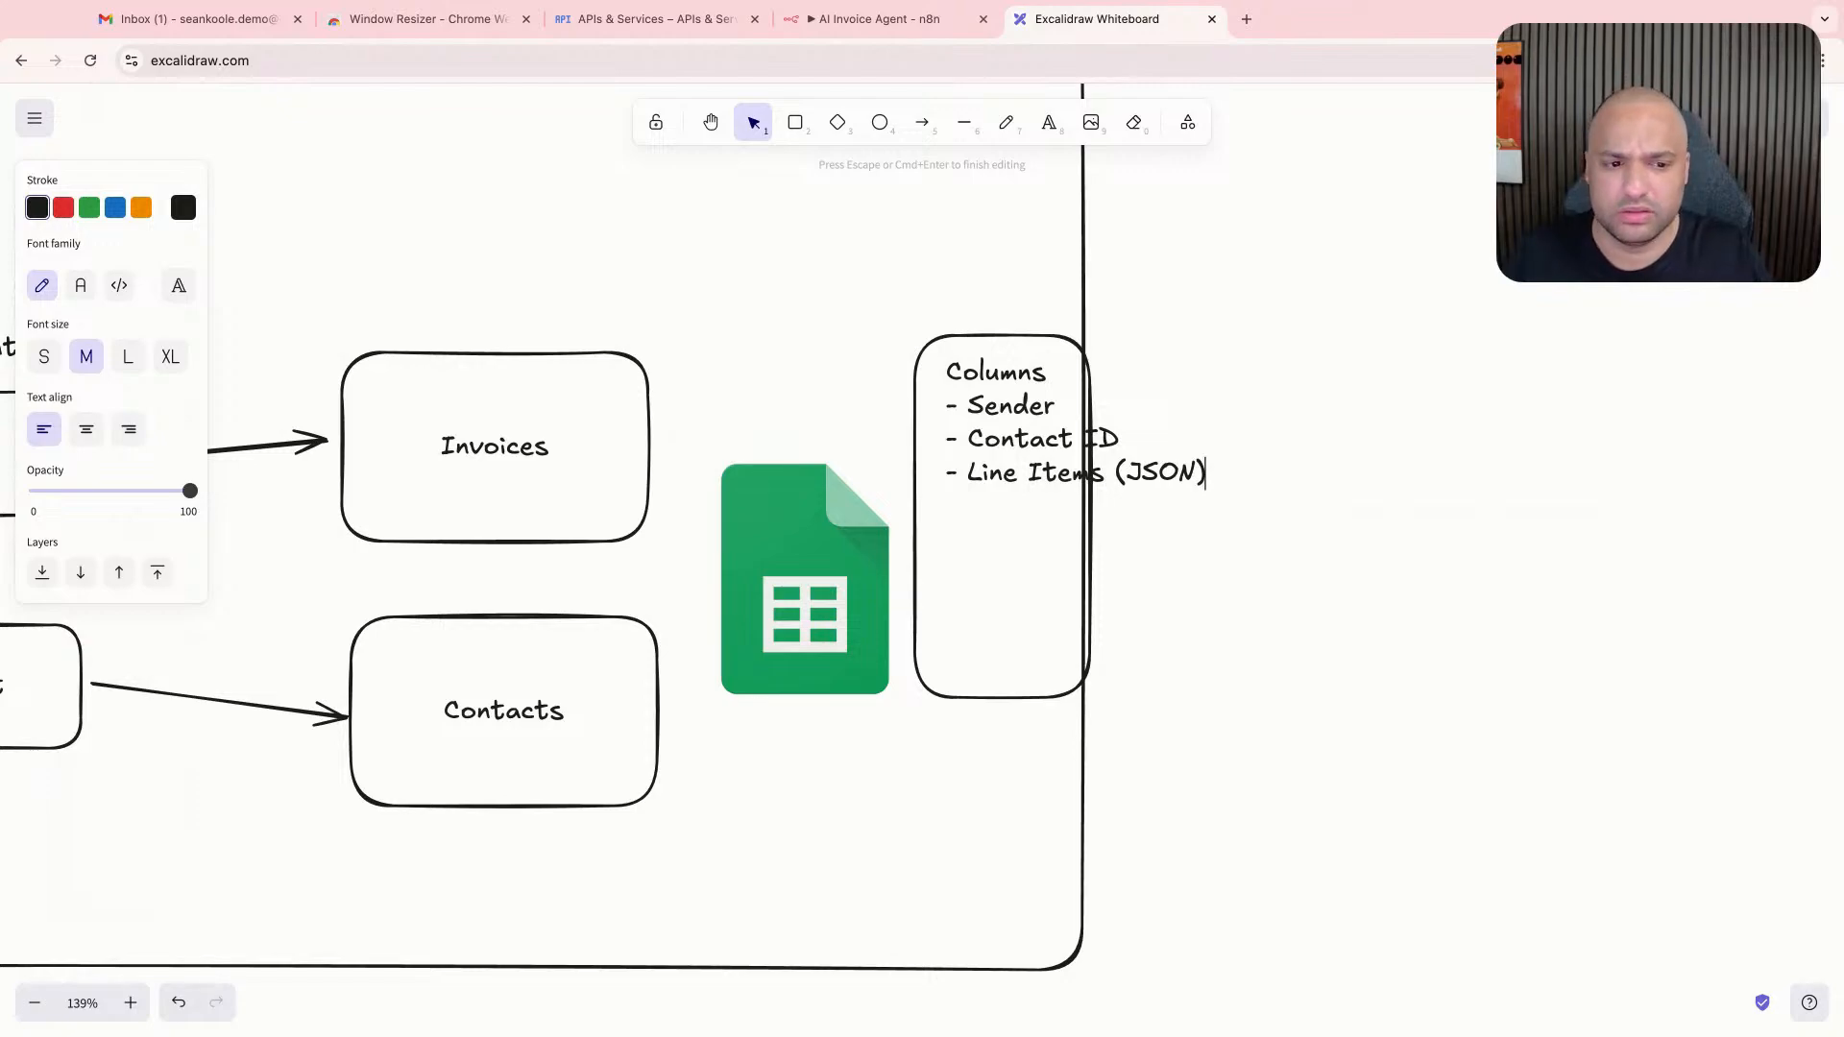
{"action": "type", "text": "- S"}
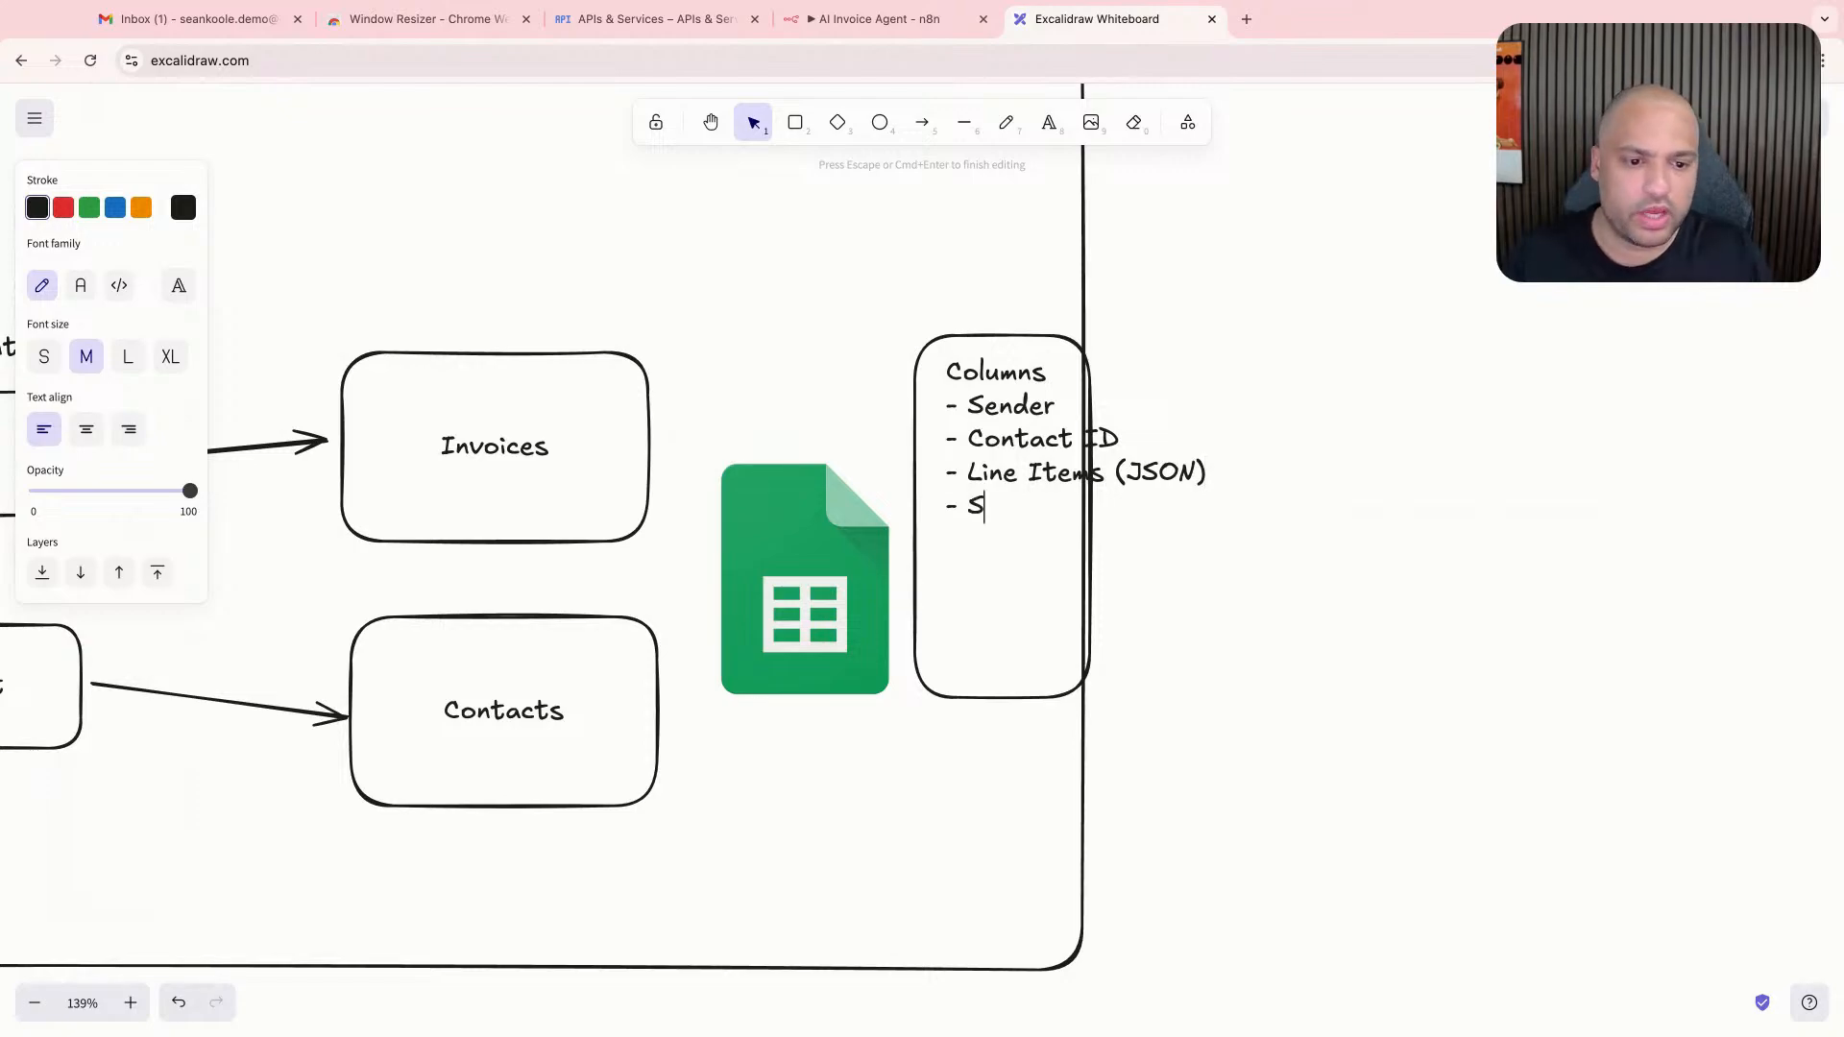
{"action": "type", "text": "tatus ("}
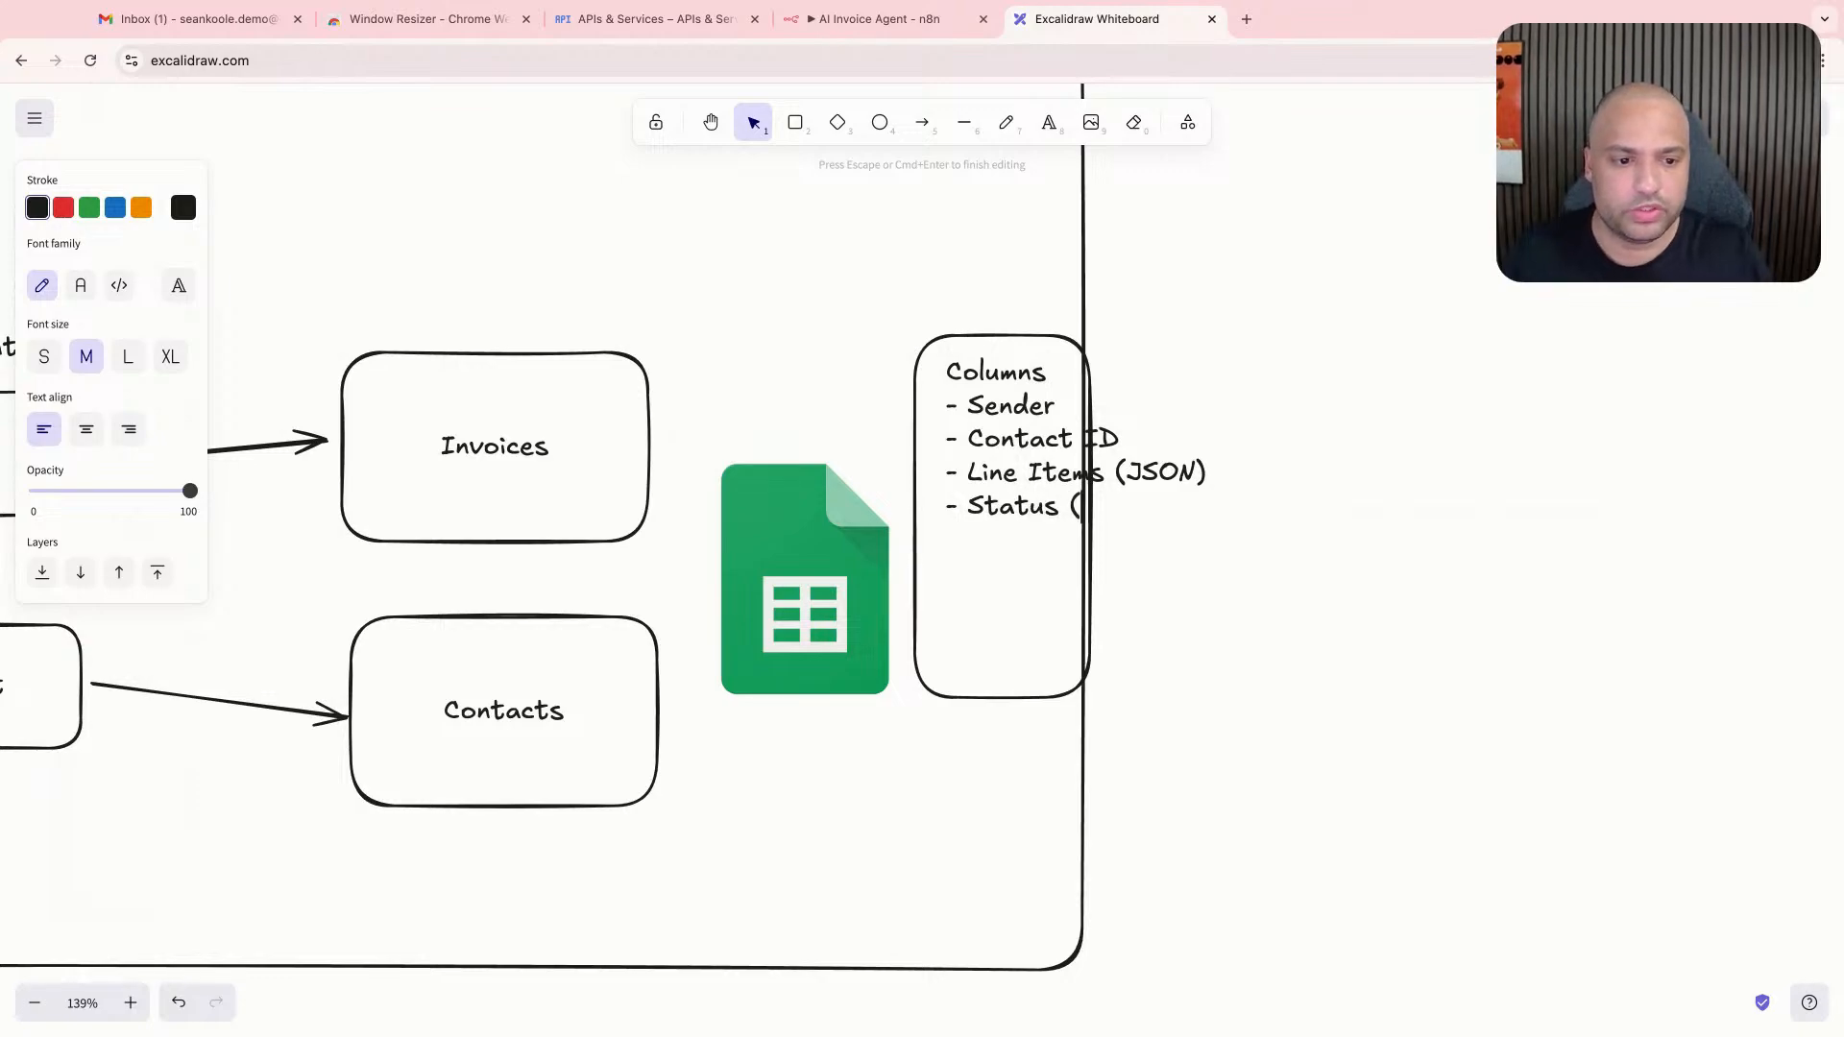
- Add the line "- Status (Approved, Declined, Paid)" to the end of the Columns list
{"action": "type", "text": "Approved, D"}
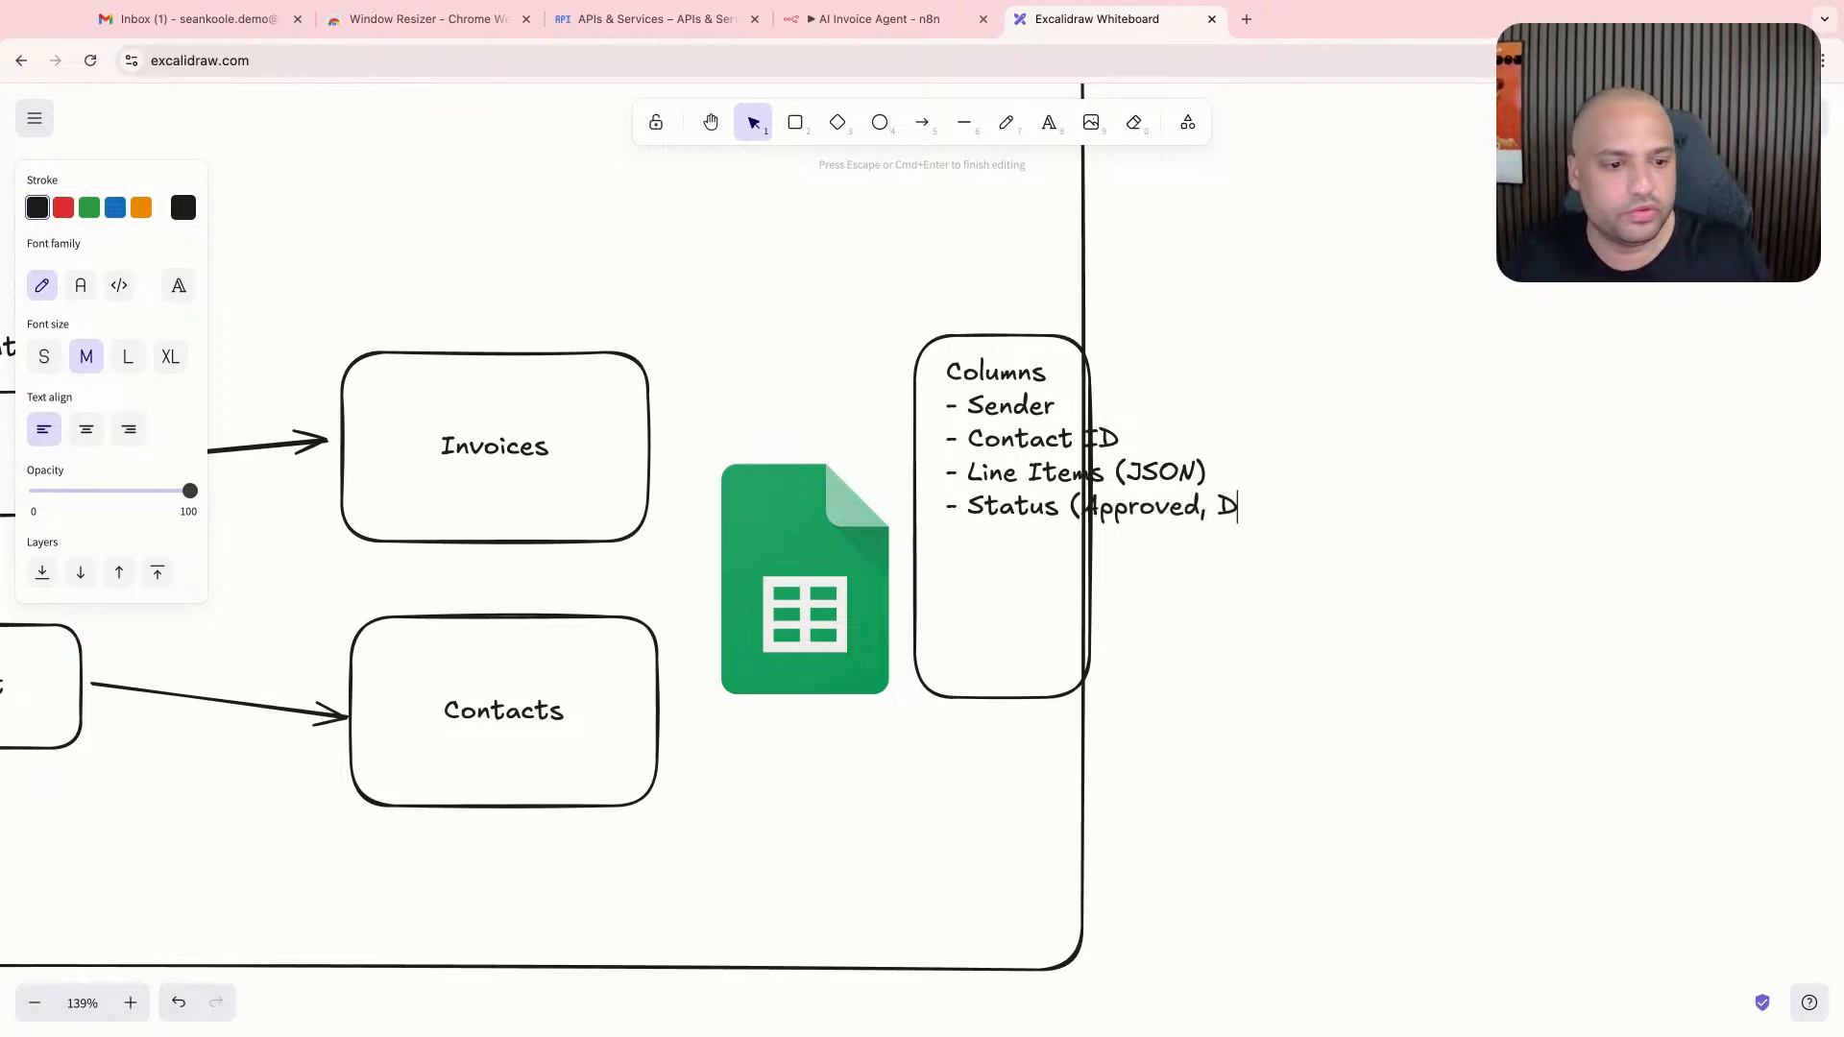
{"action": "type", "text": "elcined"}
{"action": "key", "text": "BackSpace"}
{"action": "key", "text": "BackSpace"}
{"action": "key", "text": "BackSpace"}
{"action": "key", "text": "BackSpace"}
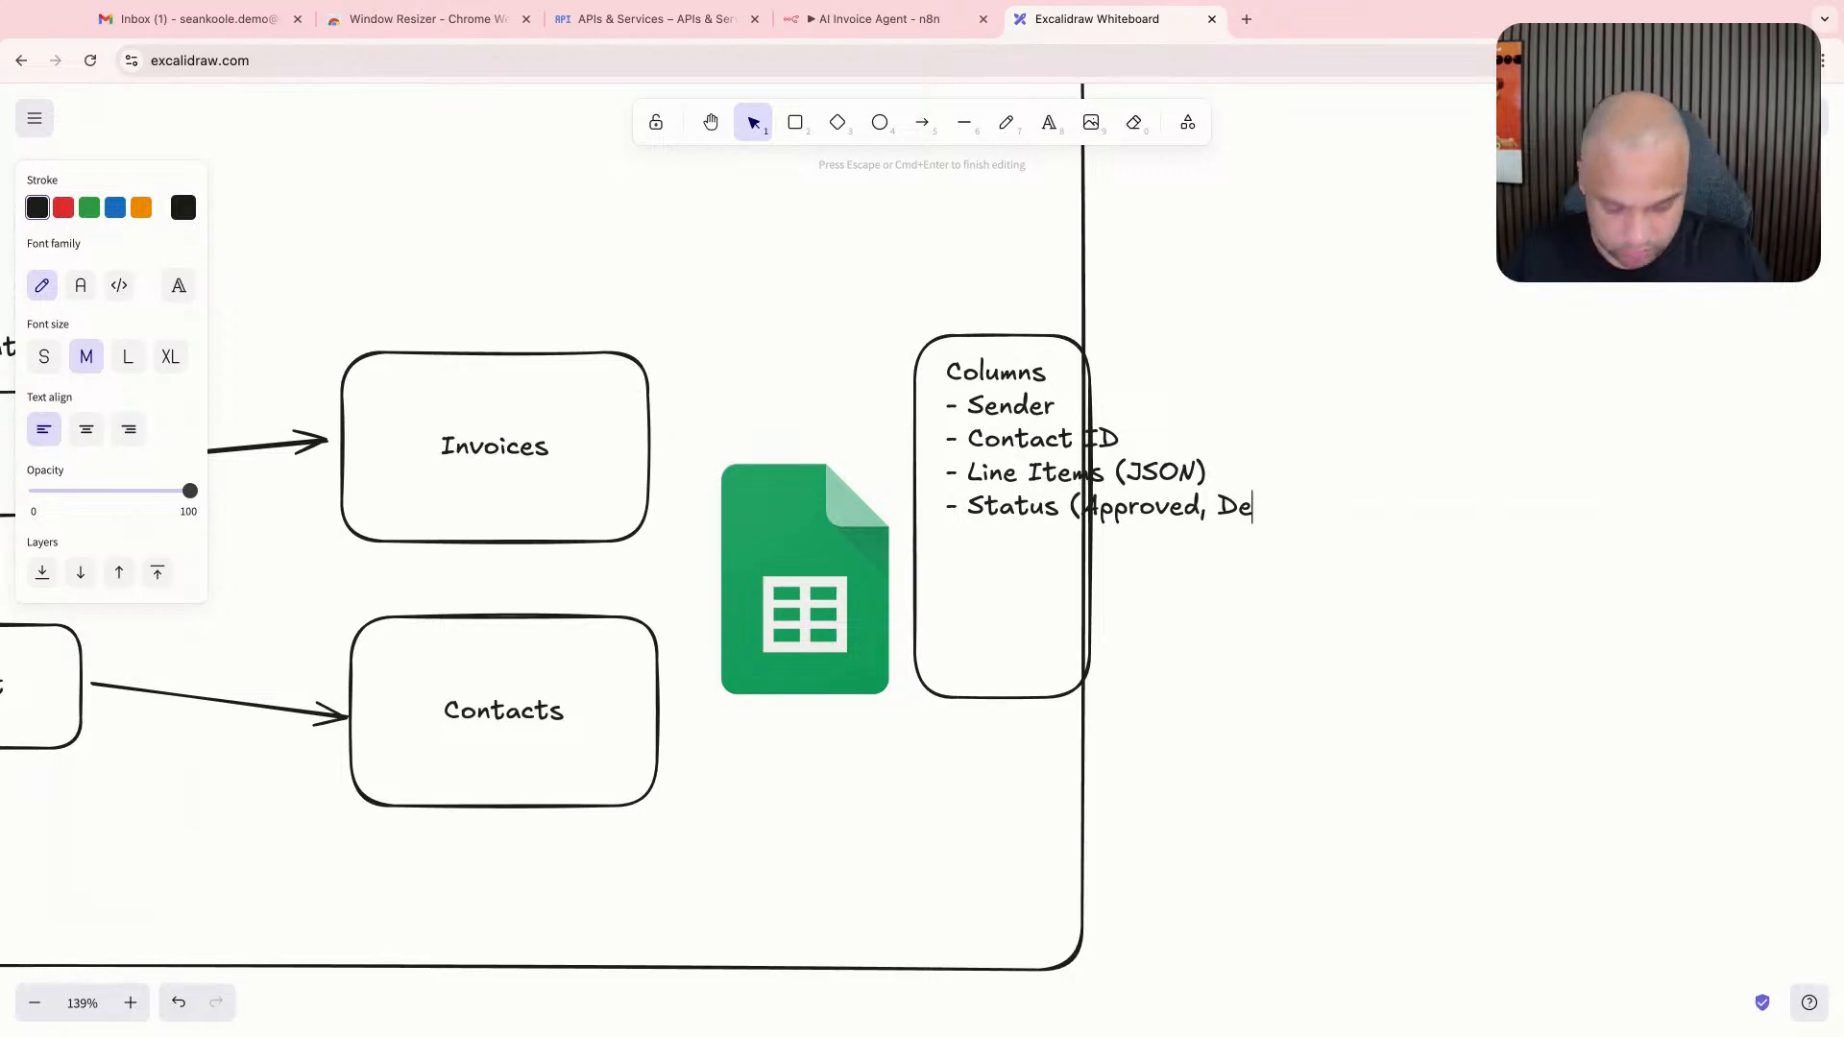
{"action": "type", "text": "clined, Pa"}
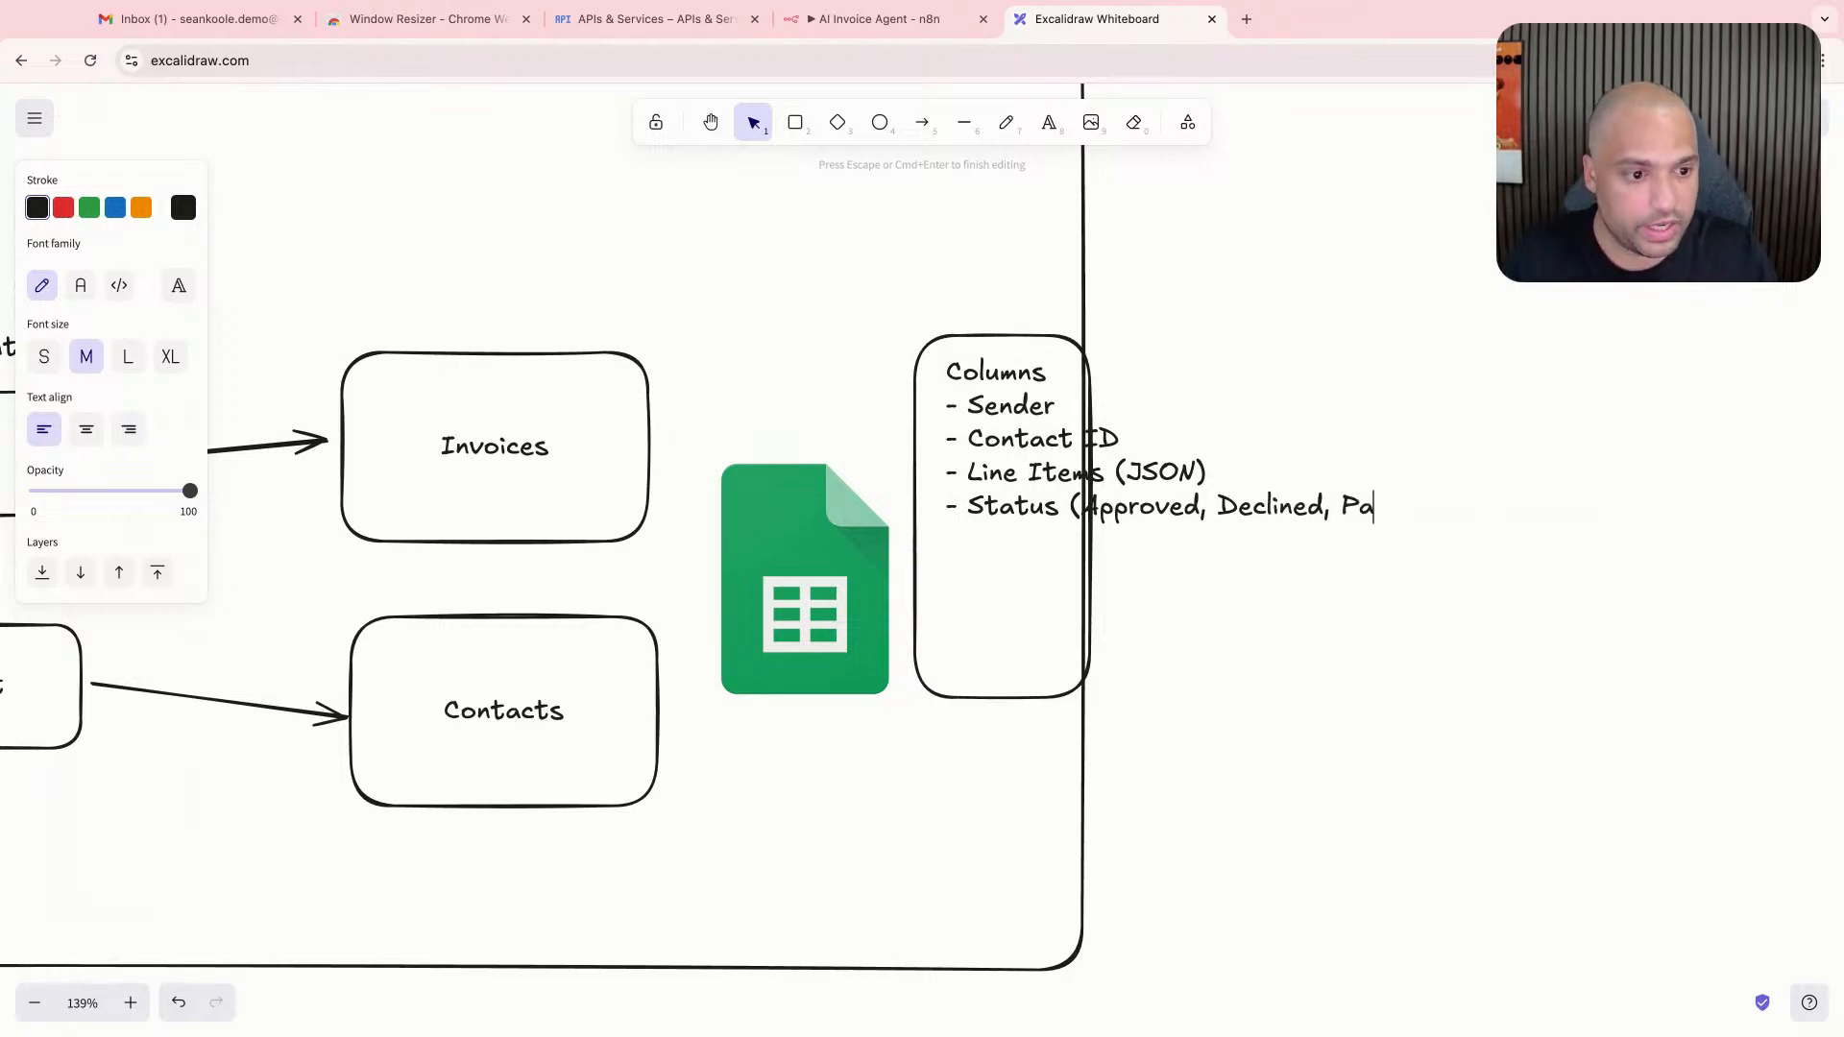
{"action": "type", "text": "id)"}
- Widen the Columns box to the right so it encloses the full Status line
{"action": "left_click", "coordinate": [1090, 631]}
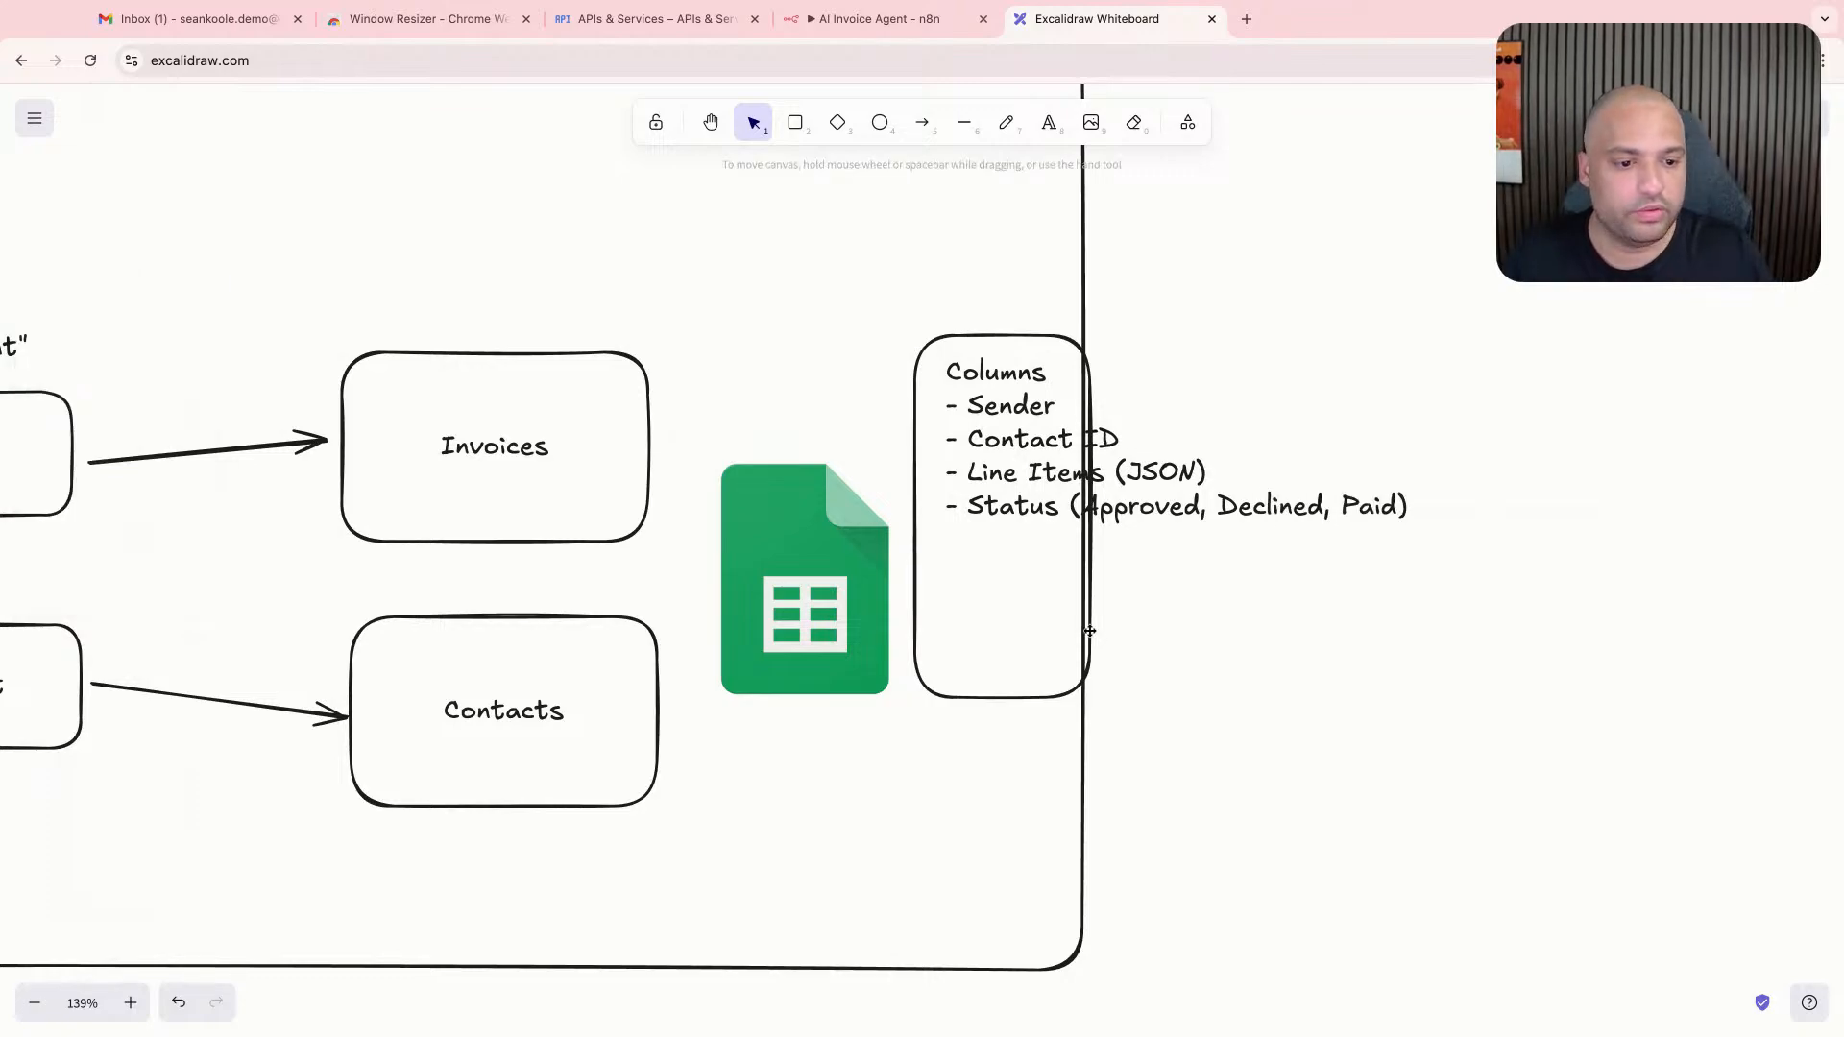
{"action": "left_click", "coordinate": [1074, 634]}
{"action": "left_click_drag", "start_coordinate": [1094, 631], "coordinate": [1467, 631]}
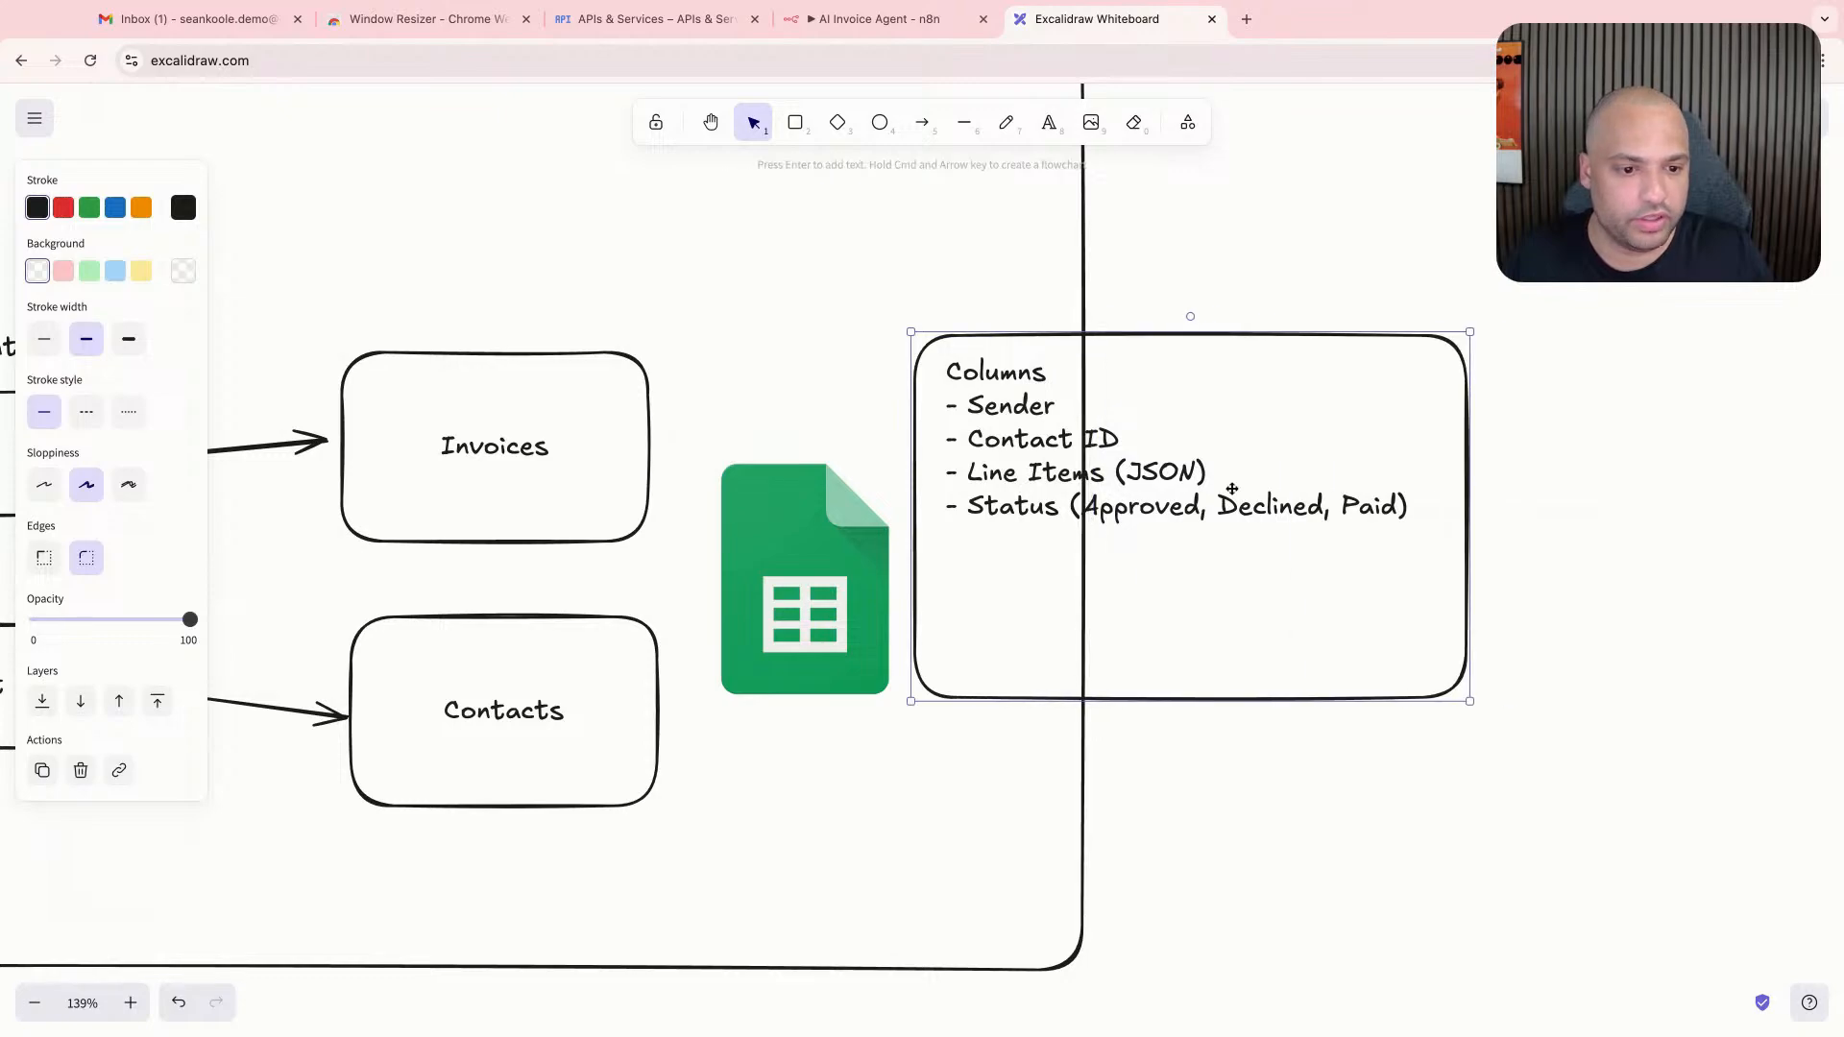
- Extend the diagram's outer frame to the right so it encloses the whole Columns box
{"action": "left_click", "coordinate": [1103, 782]}
{"action": "left_click", "coordinate": [1085, 874]}
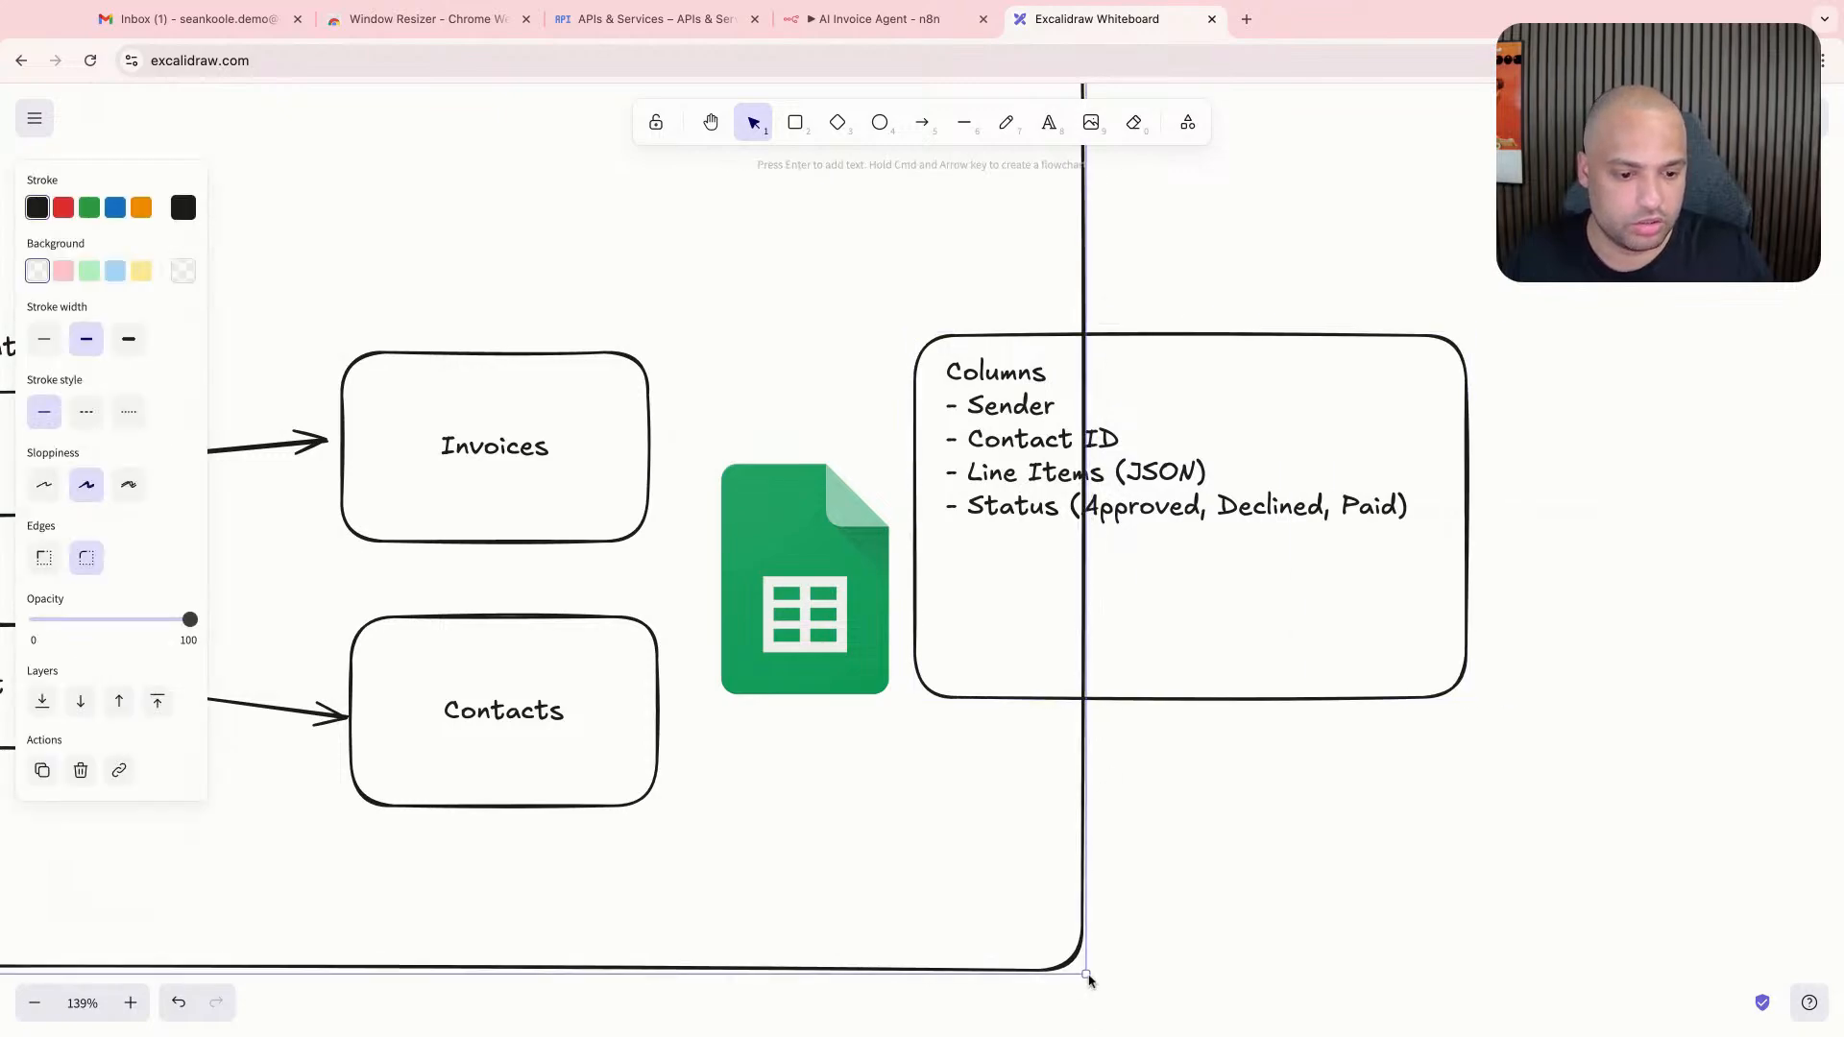
{"action": "left_click_drag", "start_coordinate": [1090, 979], "coordinate": [1606, 977]}
{"action": "scroll", "coordinate": [1191, 699], "scroll_direction": "down", "scroll_amount": 5}
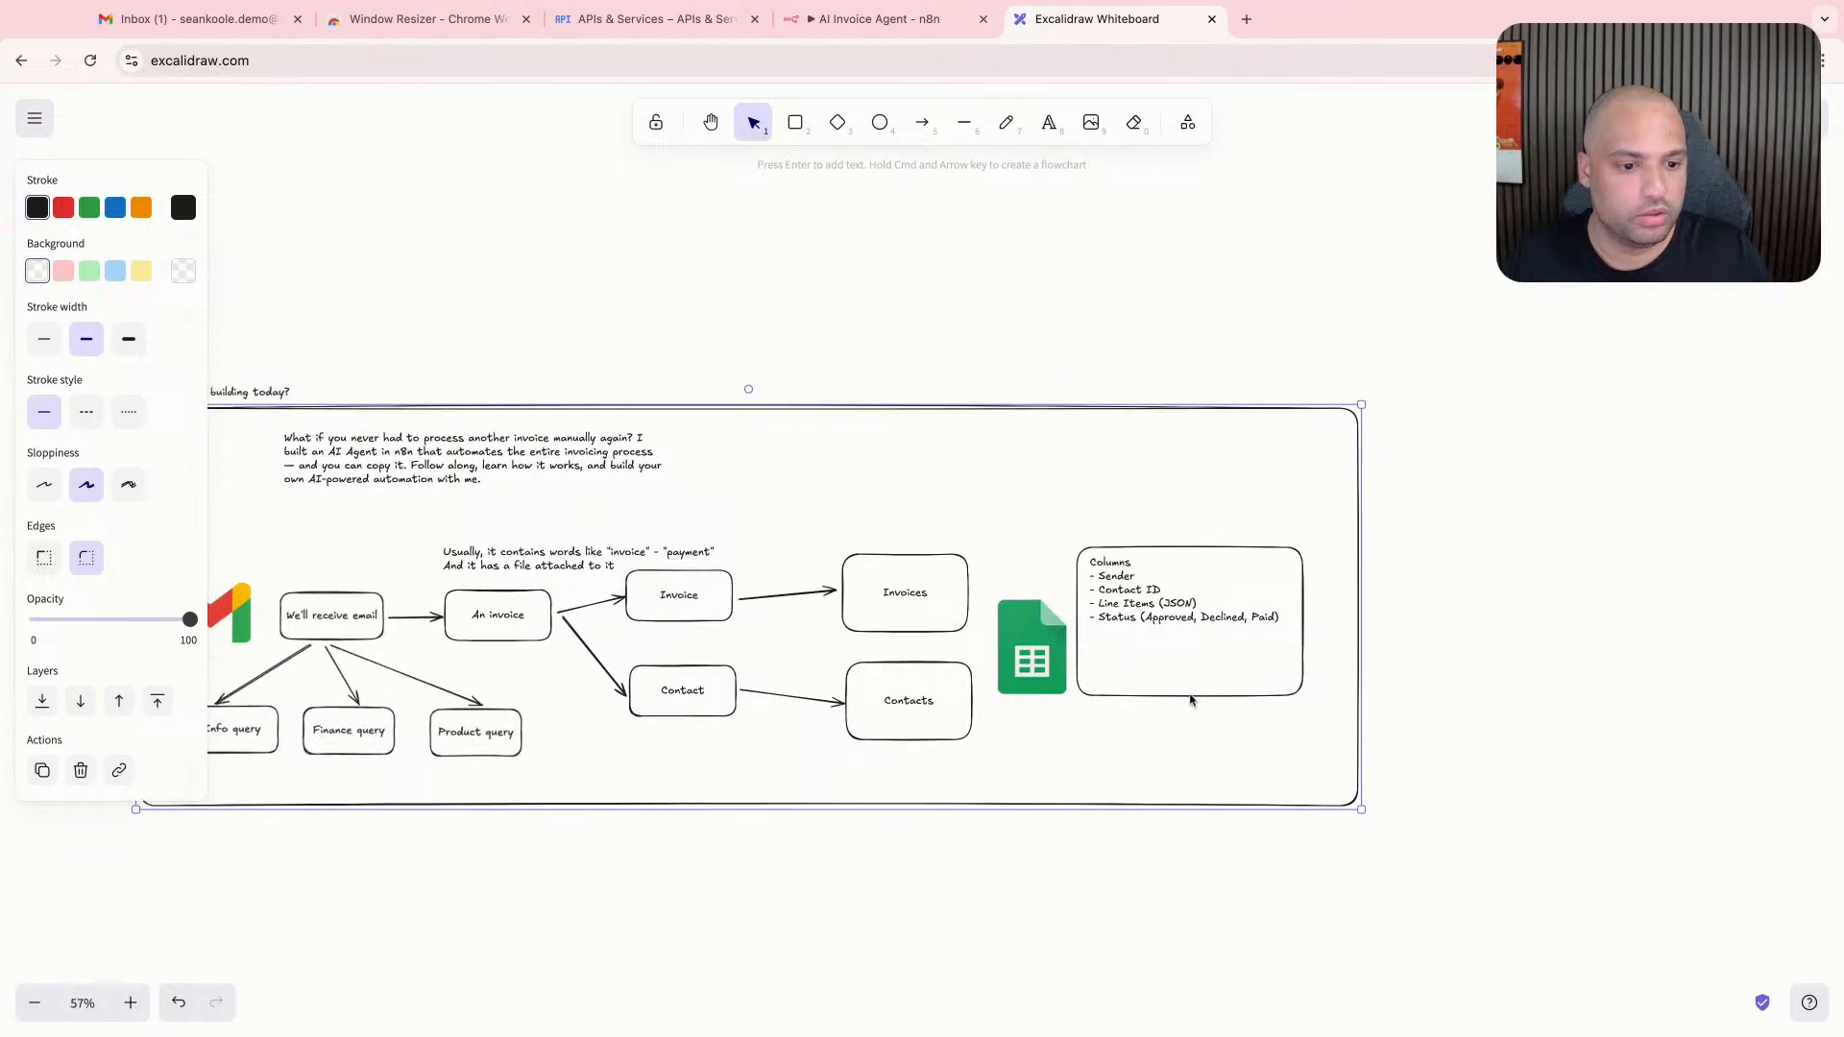
{"action": "left_click", "coordinate": [1176, 602]}
{"action": "left_click", "coordinate": [827, 230]}
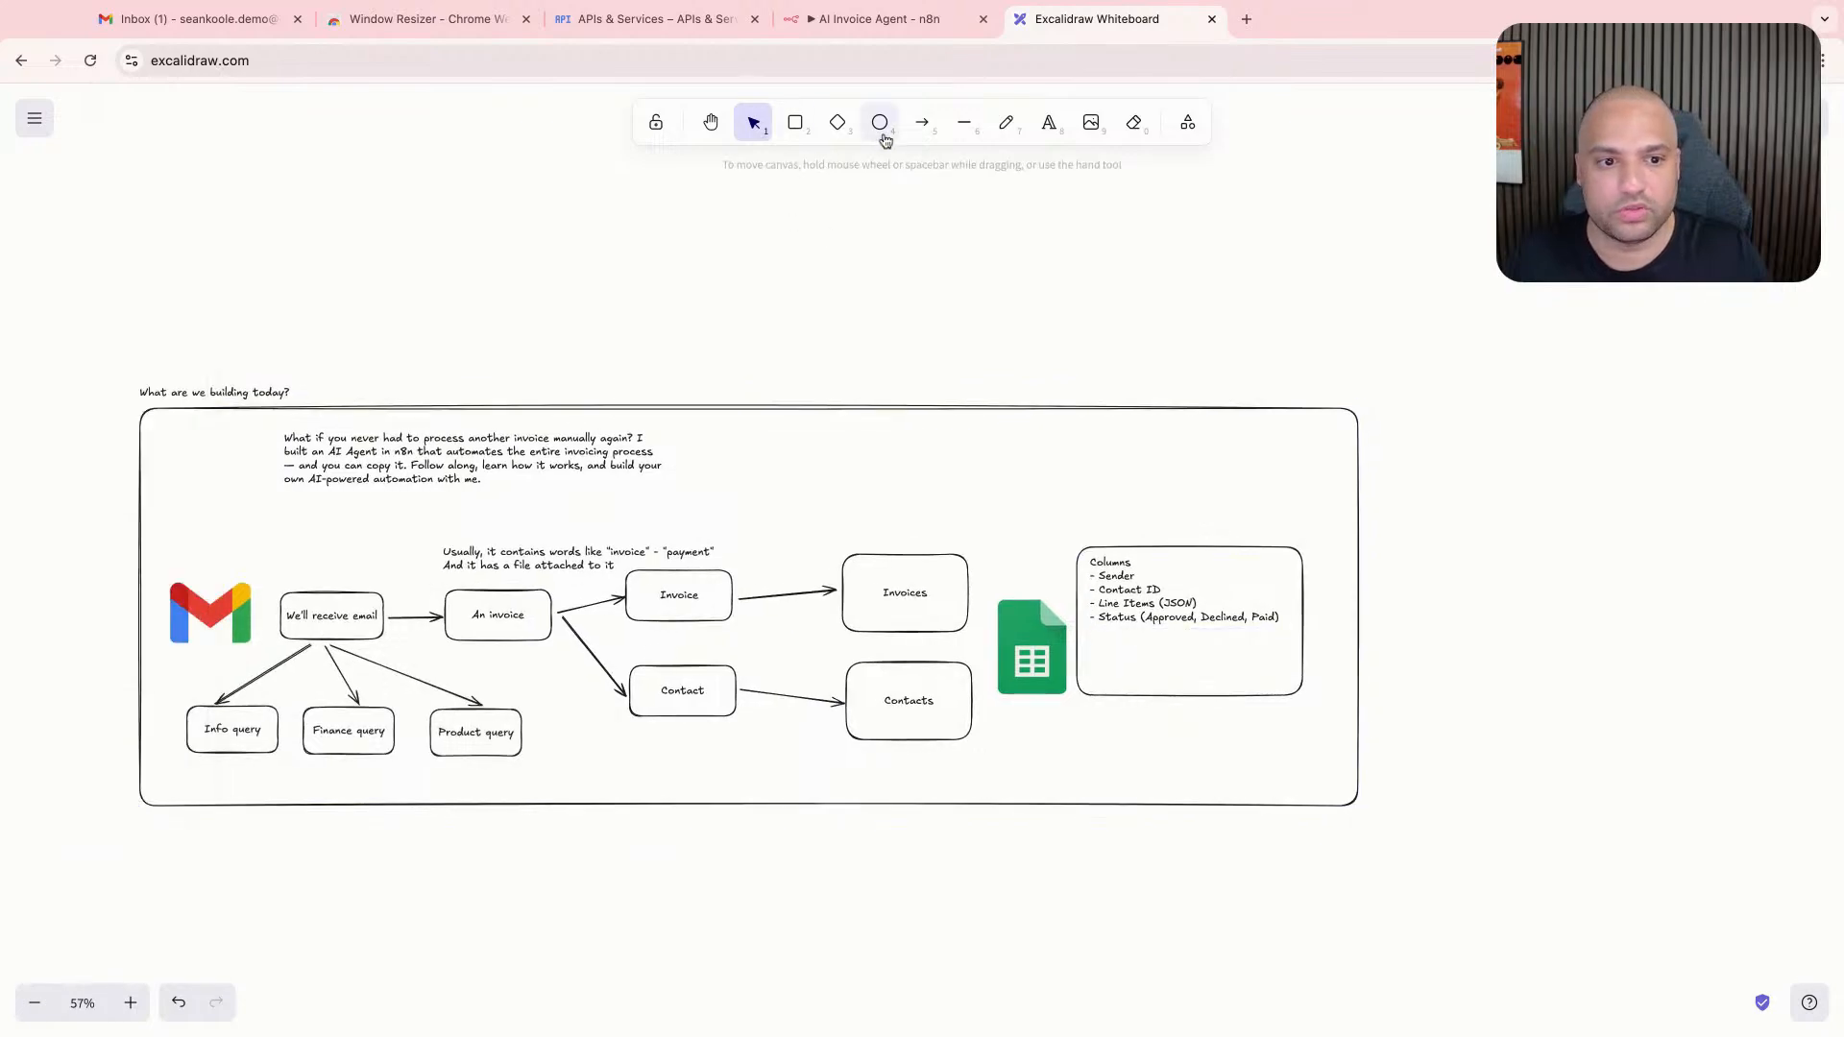
- Place a copy of the Gmail logo below the lower right corner of the Columns box
{"action": "left_click", "coordinate": [961, 125]}
{"action": "key", "text": "Escape"}
{"action": "left_click_drag", "start_coordinate": [226, 615], "coordinate": [1292, 764], "text": "alt"}
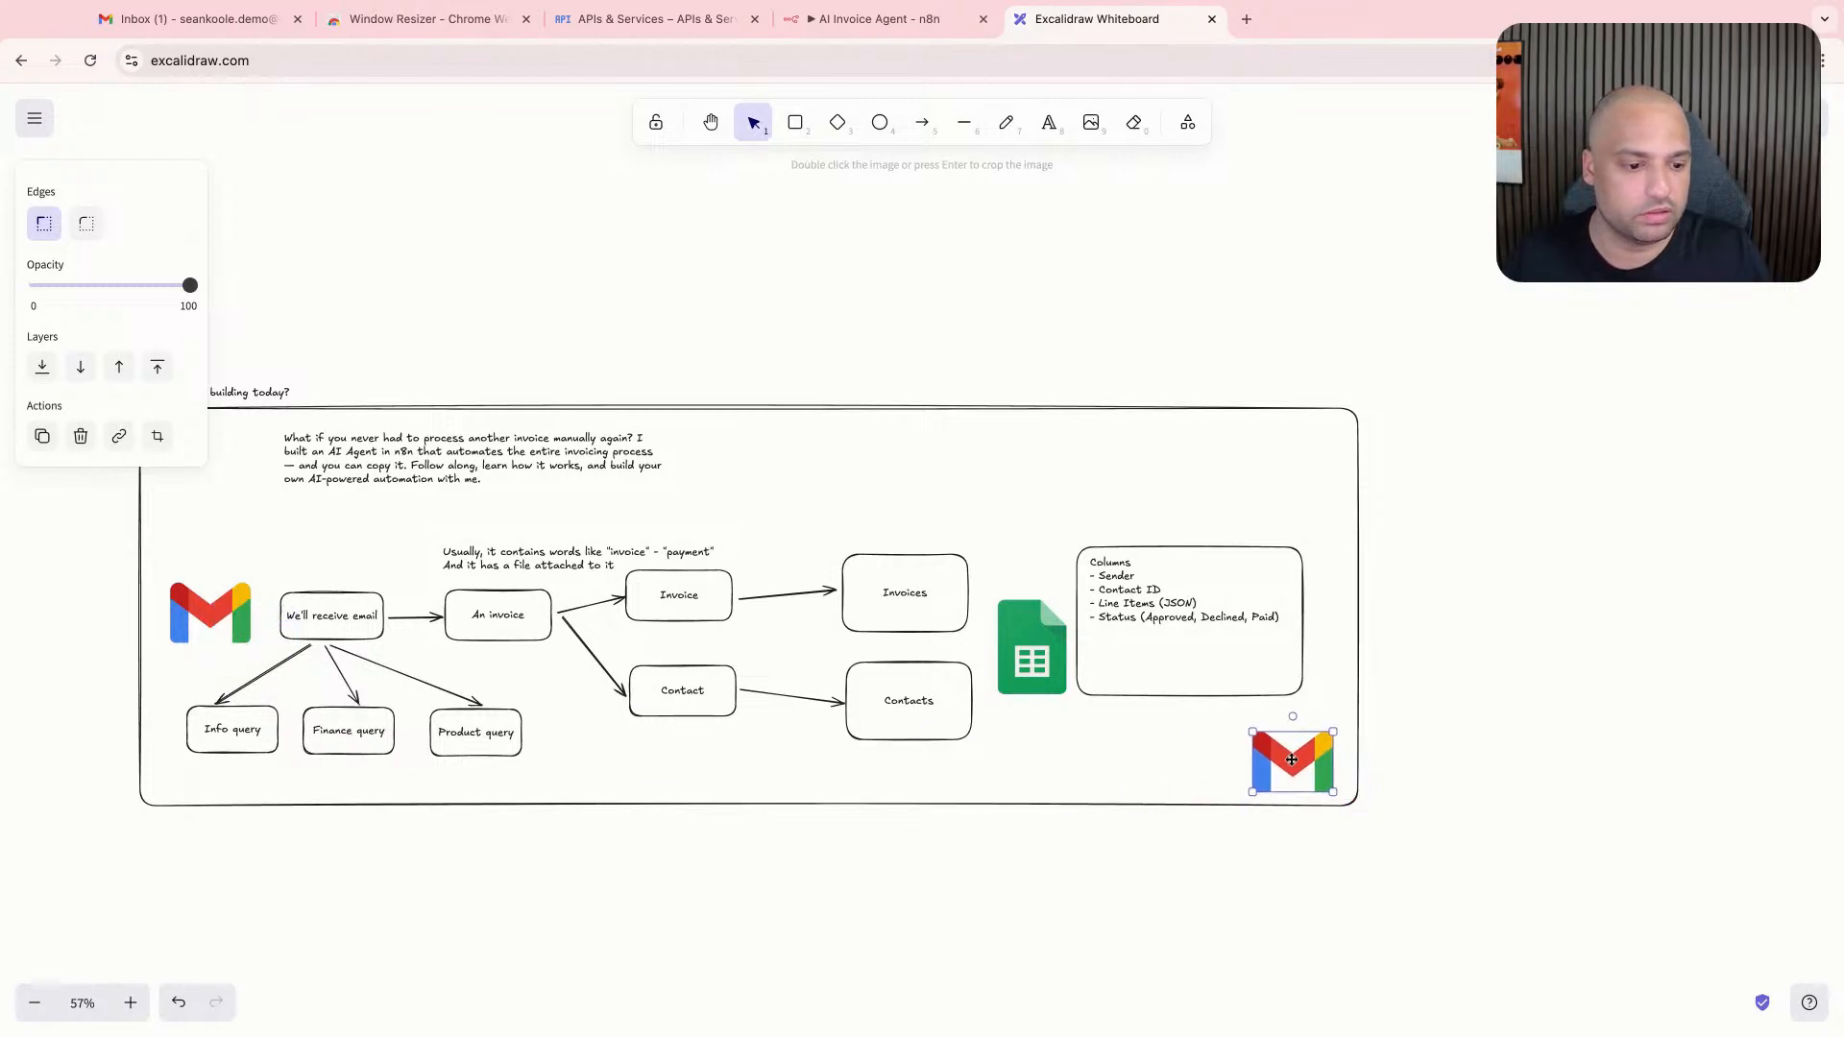
- Extend the outer frame downward to make room beneath the existing flow
{"action": "left_click", "coordinate": [1209, 802]}
{"action": "left_click_drag", "start_coordinate": [1359, 815], "coordinate": [1397, 1036]}
{"action": "left_click", "coordinate": [1355, 803]}
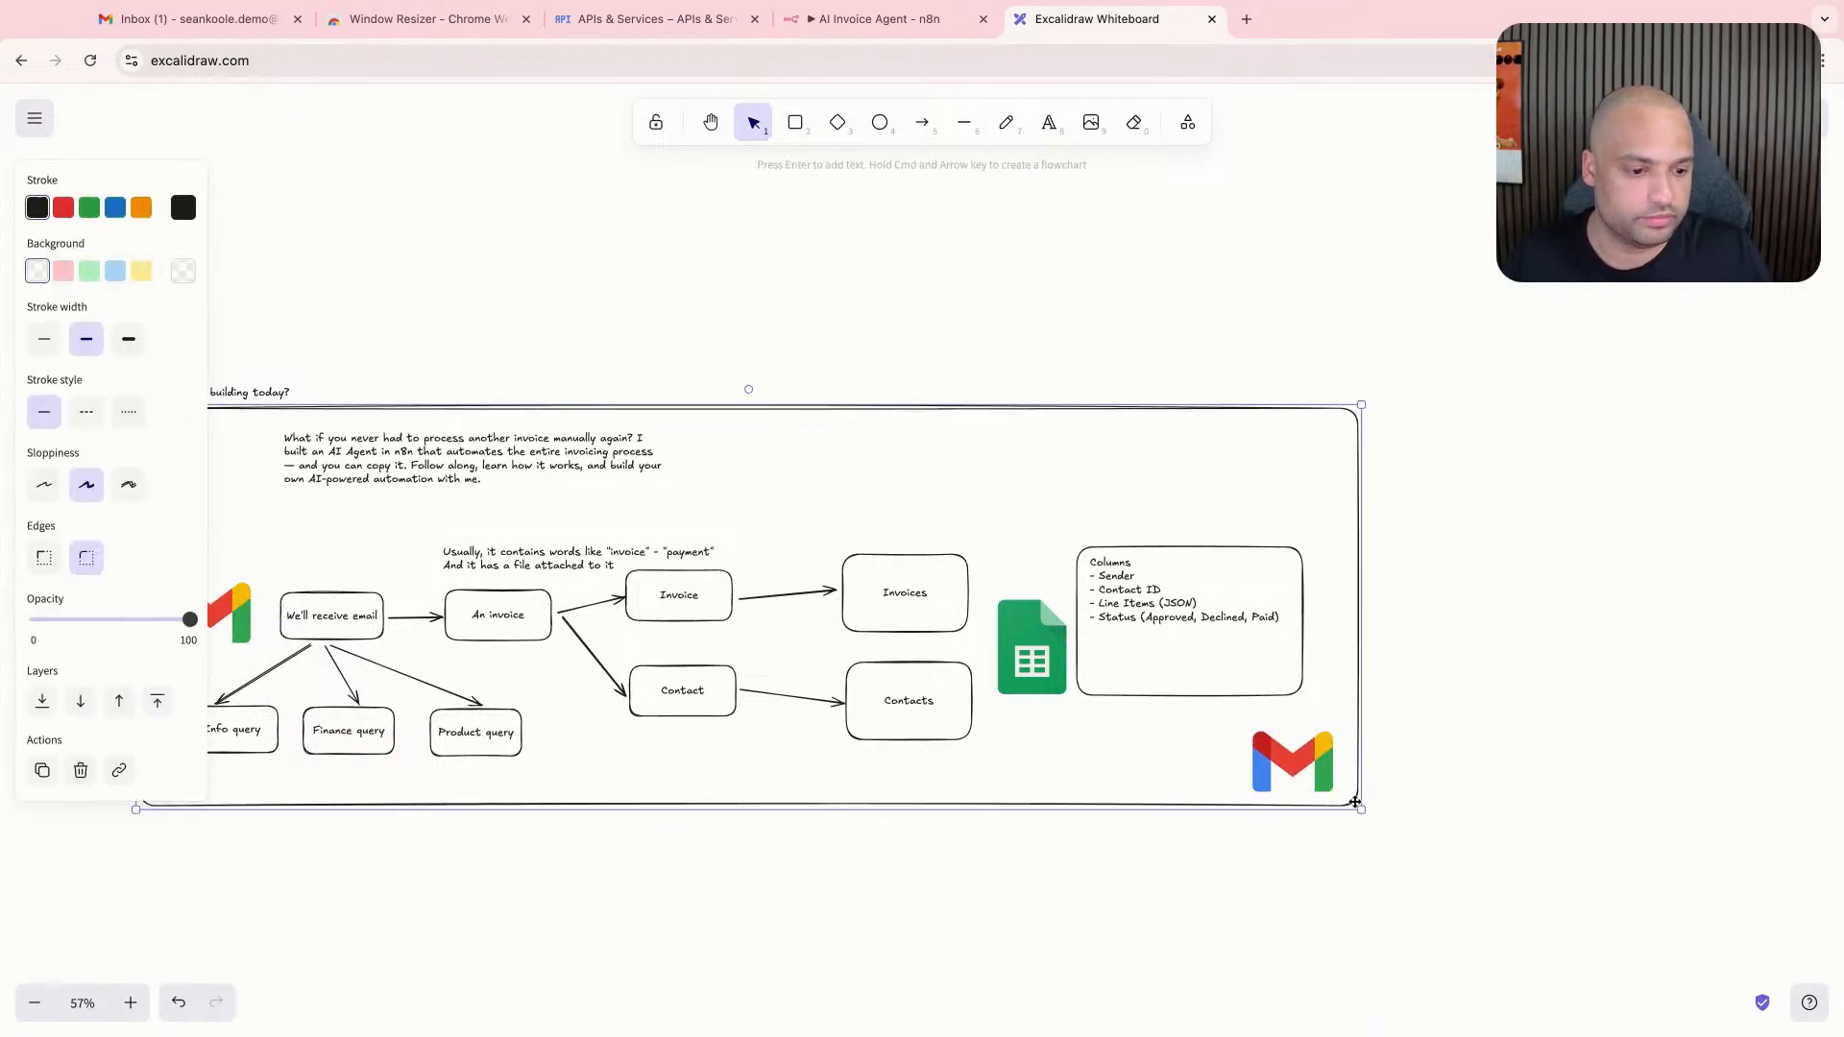
{"action": "left_click_drag", "start_coordinate": [1362, 812], "coordinate": [1414, 1036]}
- Place a copy of the "An invoice" box below the Columns box and draw an arrow down to it
{"action": "left_click", "coordinate": [513, 581]}
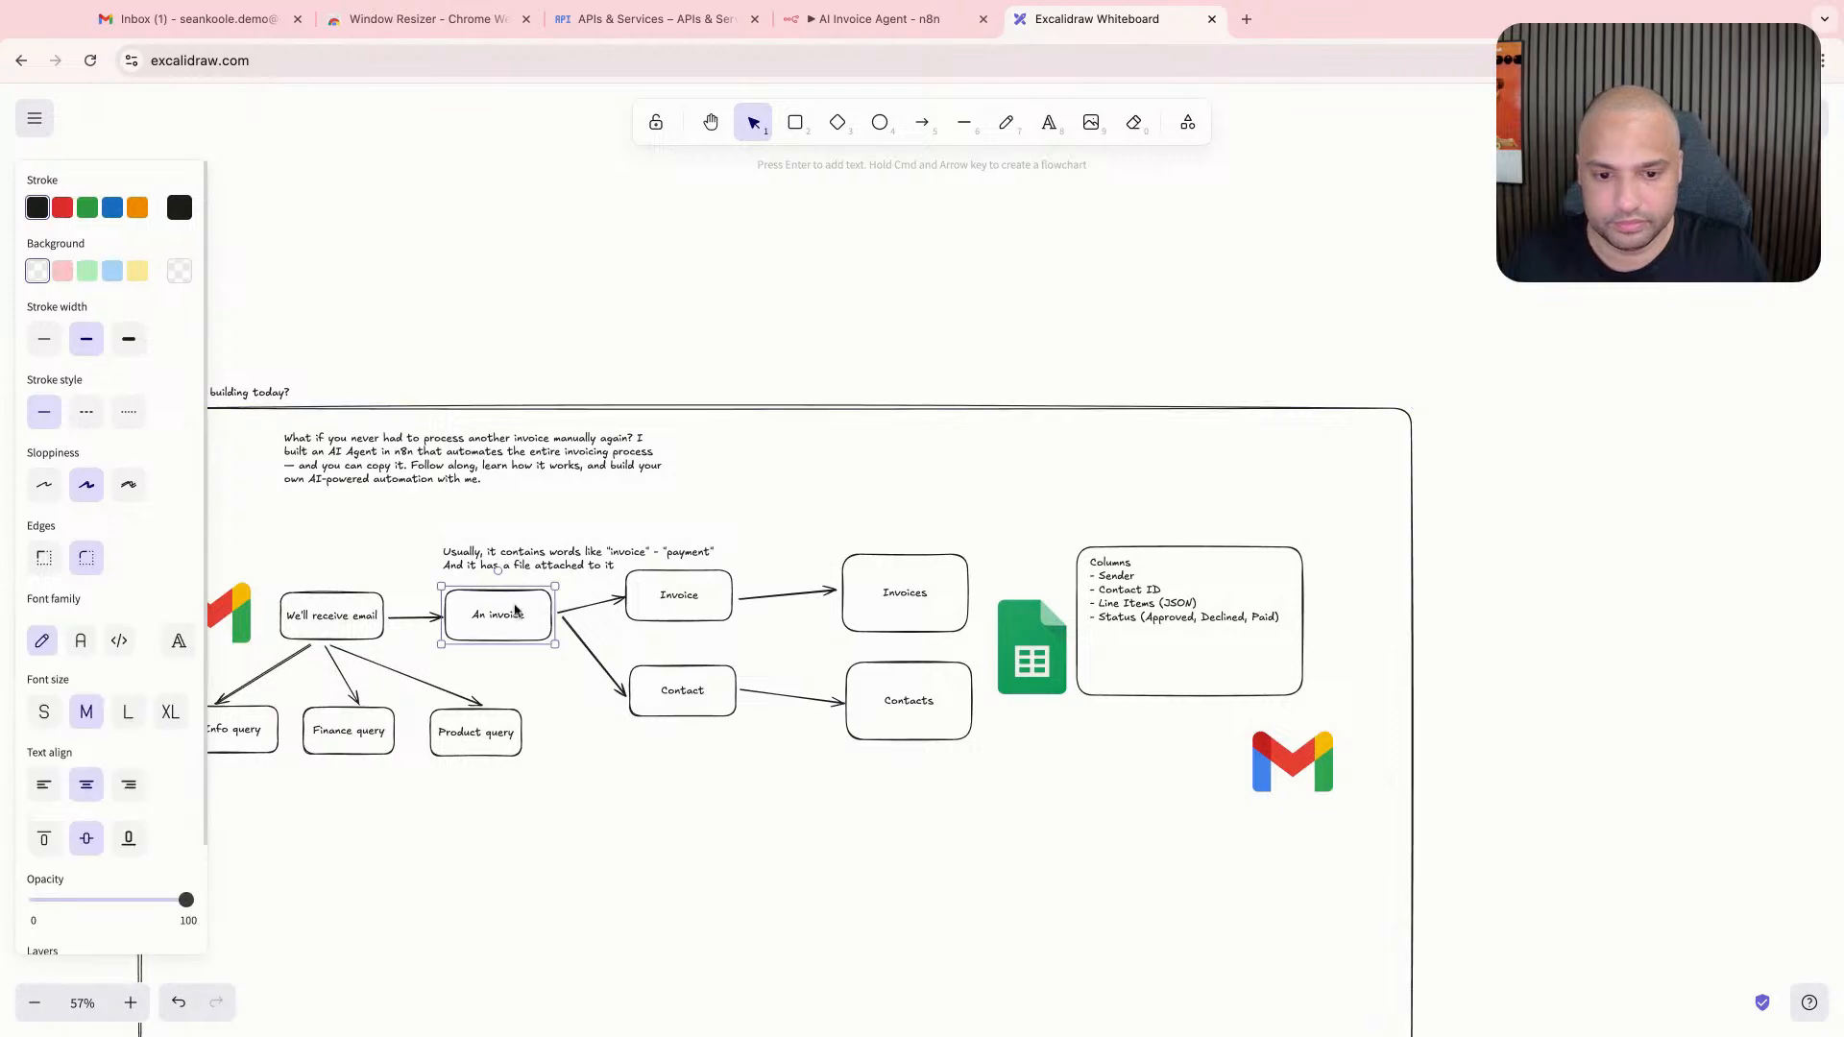
{"action": "left_click_drag", "start_coordinate": [514, 581], "coordinate": [1212, 748]}
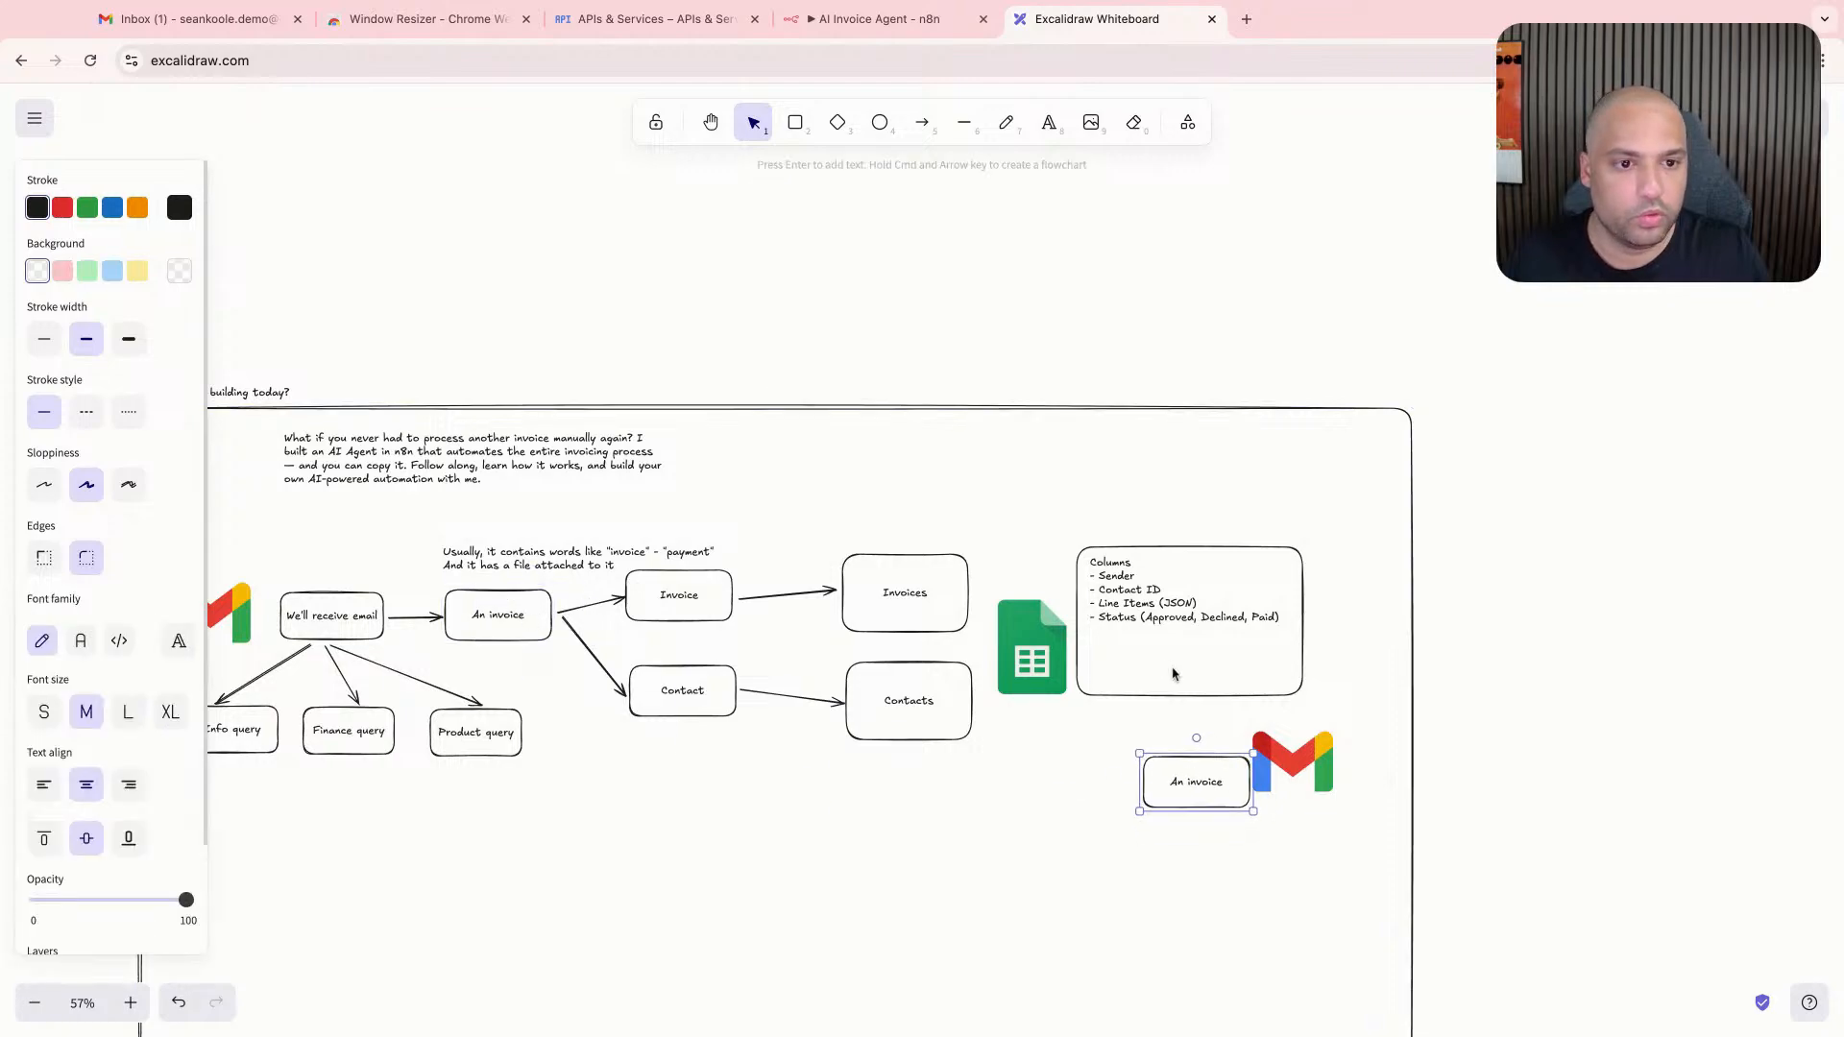
{"action": "scroll", "coordinate": [1173, 674], "scroll_direction": "down", "scroll_amount": 3}
{"action": "key", "text": "p"}
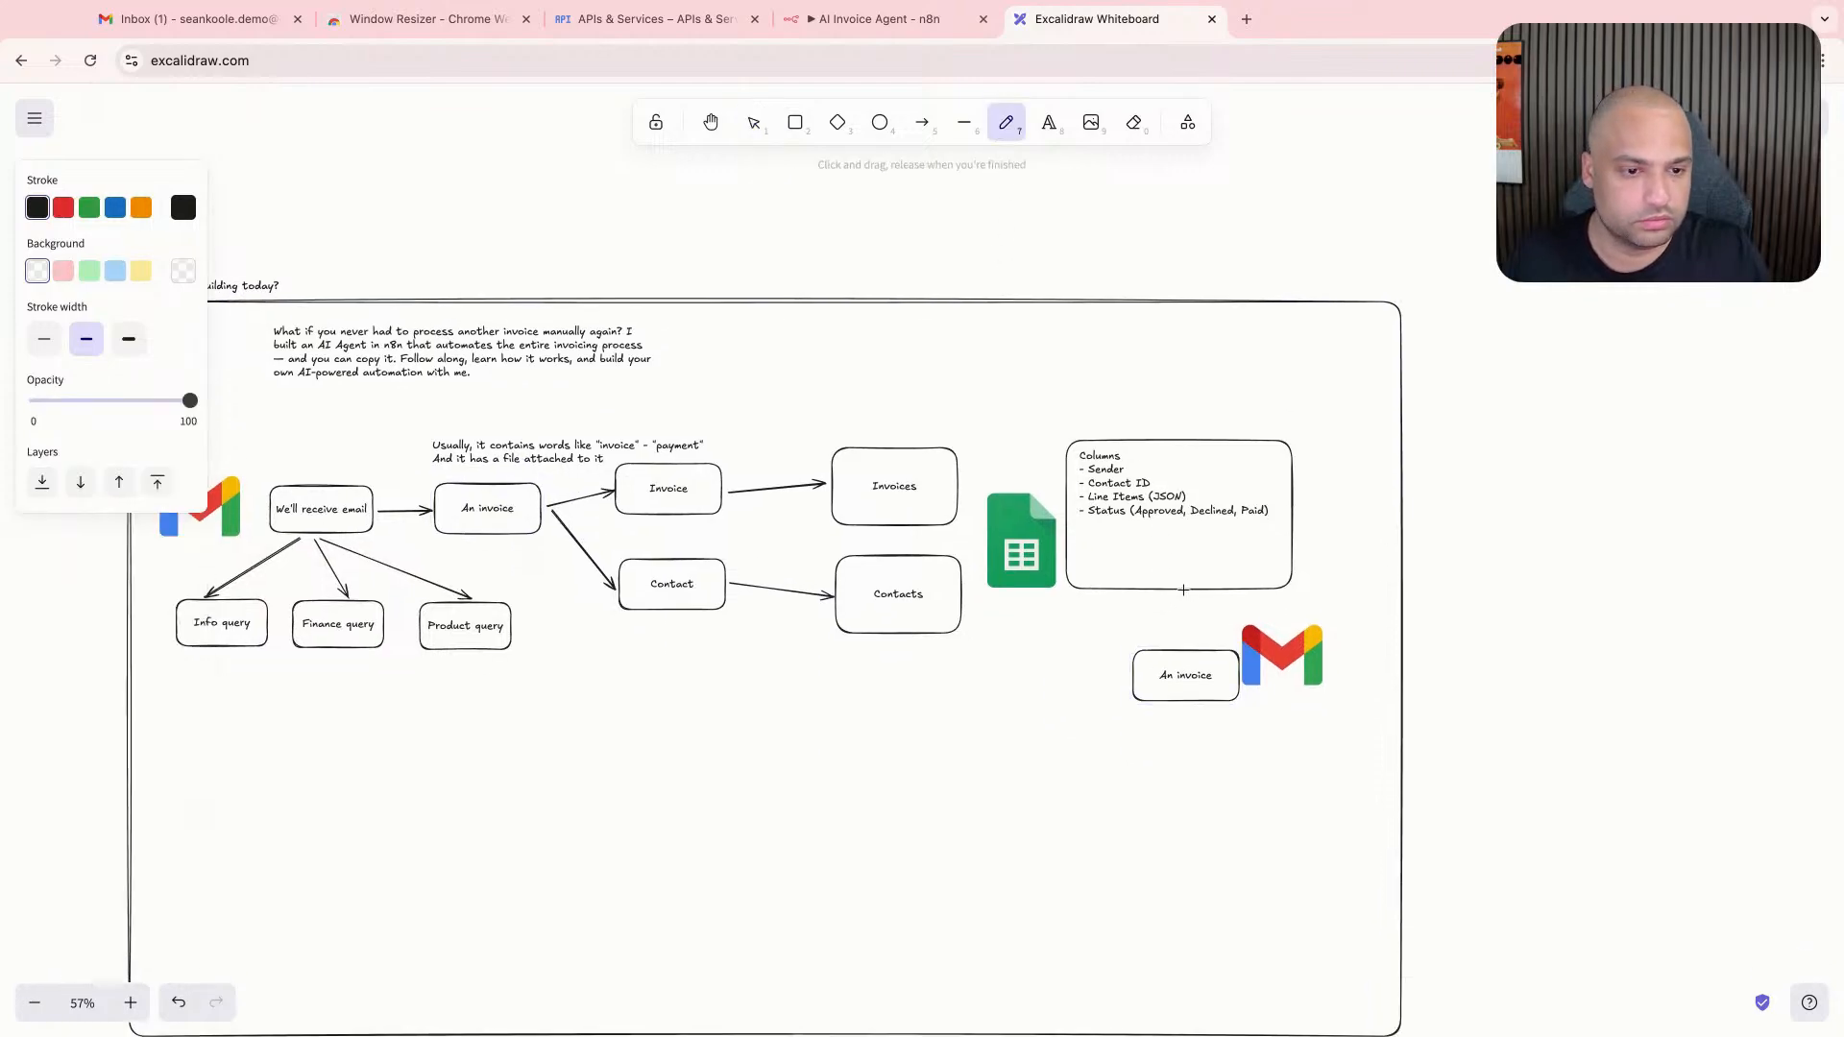
{"action": "key", "text": "a"}
{"action": "left_click_drag", "start_coordinate": [1186, 593], "coordinate": [1186, 653]}
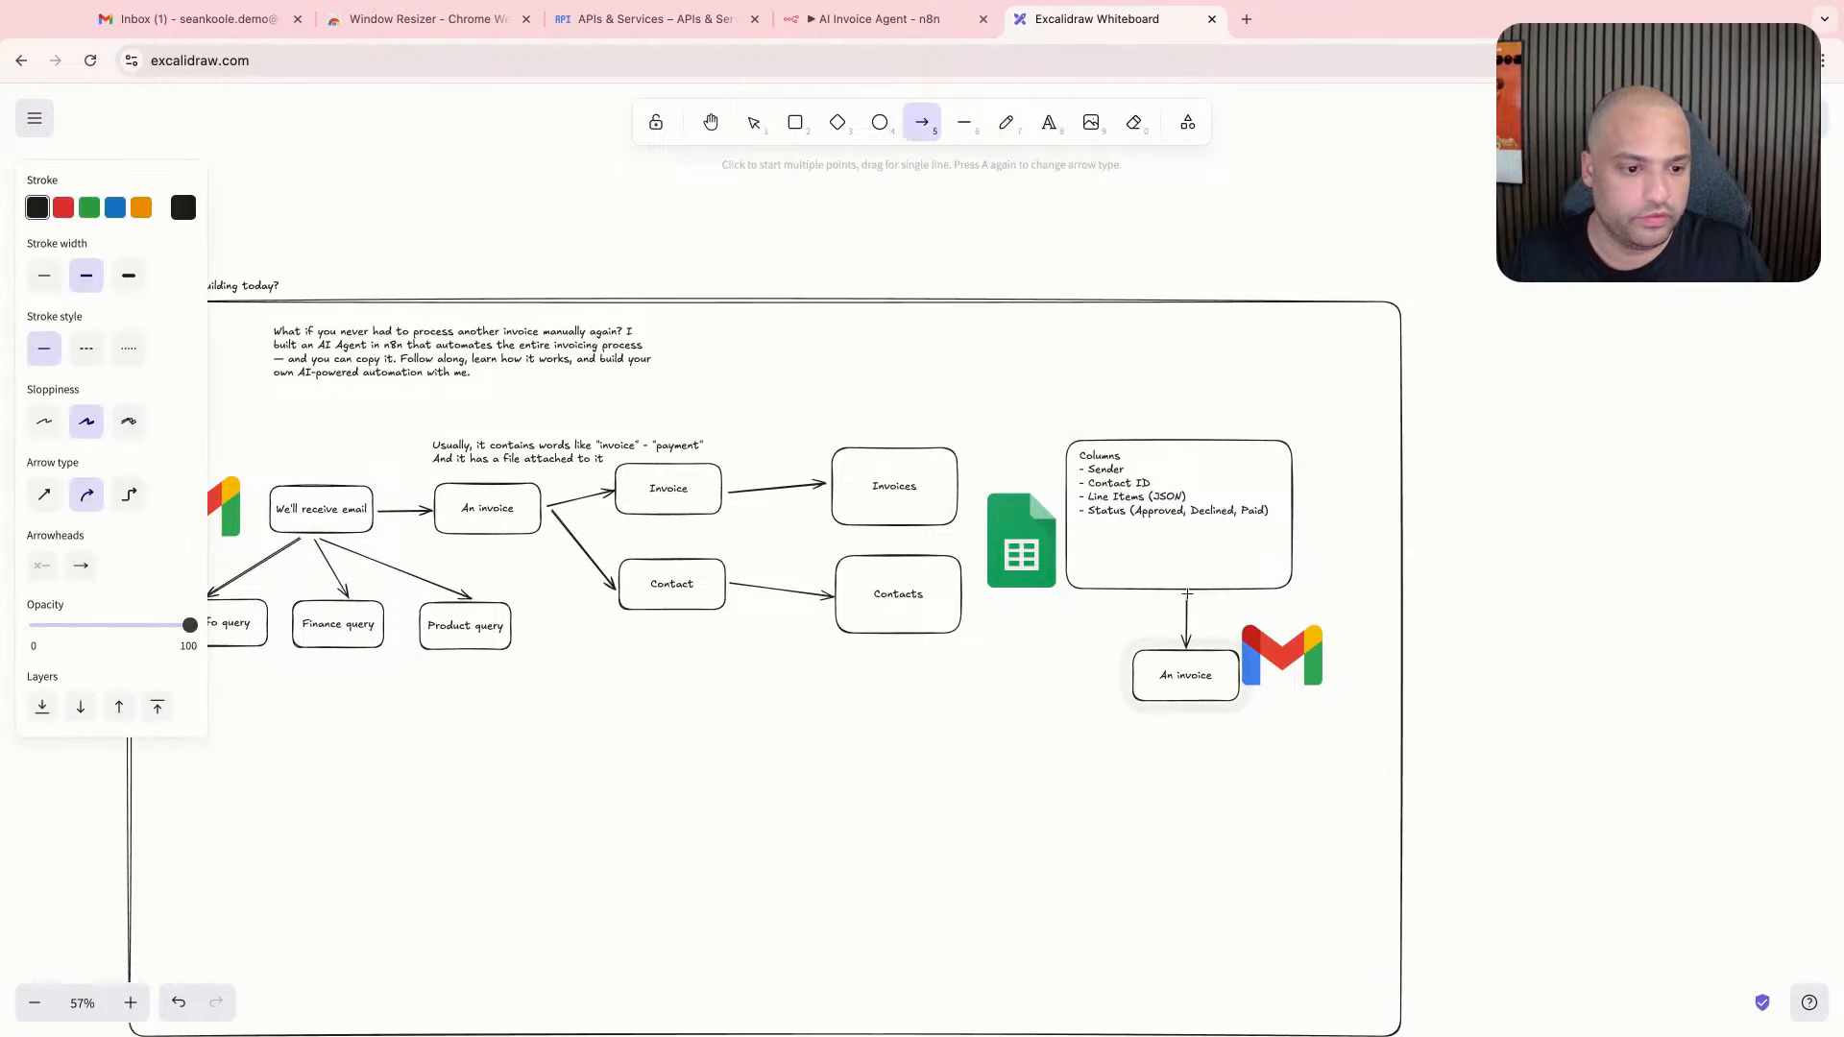
- Change the label of the copied box below the Columns box to "Approved"
{"action": "scroll", "coordinate": [1153, 653], "scroll_direction": "right", "scroll_amount": 3}
{"action": "double_click", "coordinate": [1072, 686]}
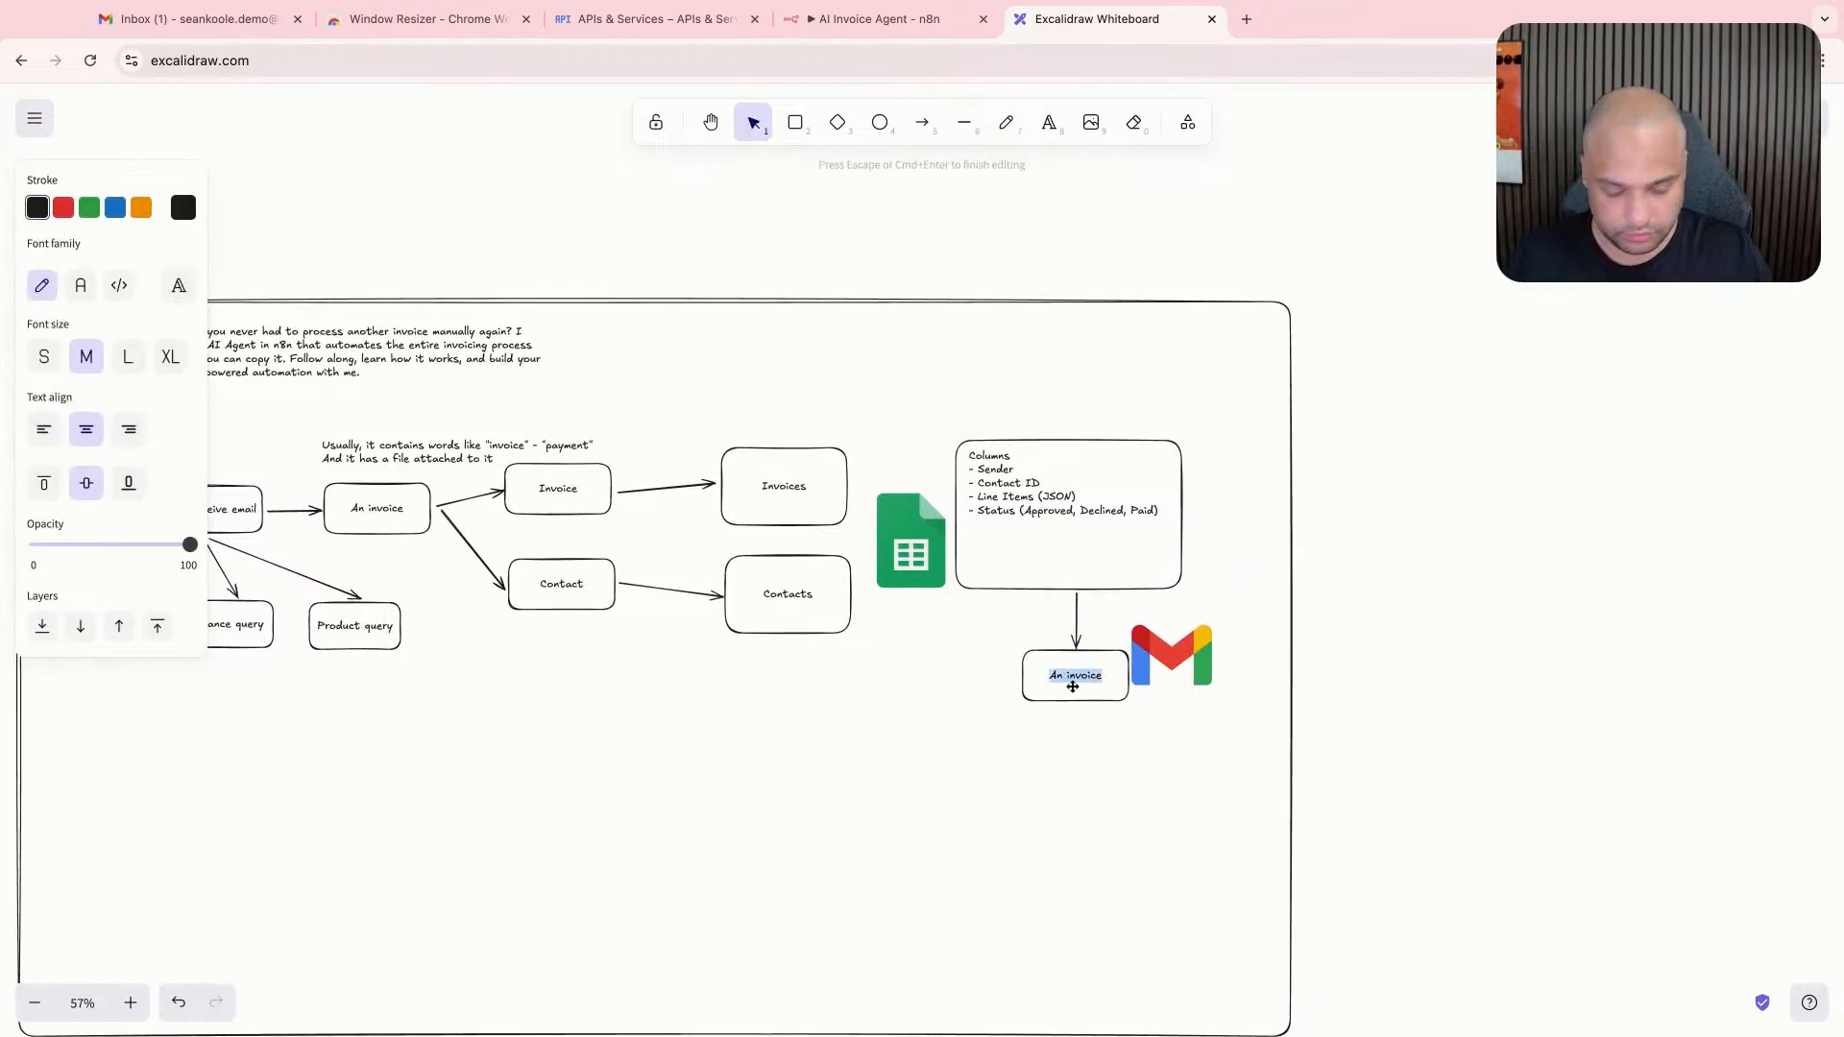
{"action": "type", "text": "Approved"}
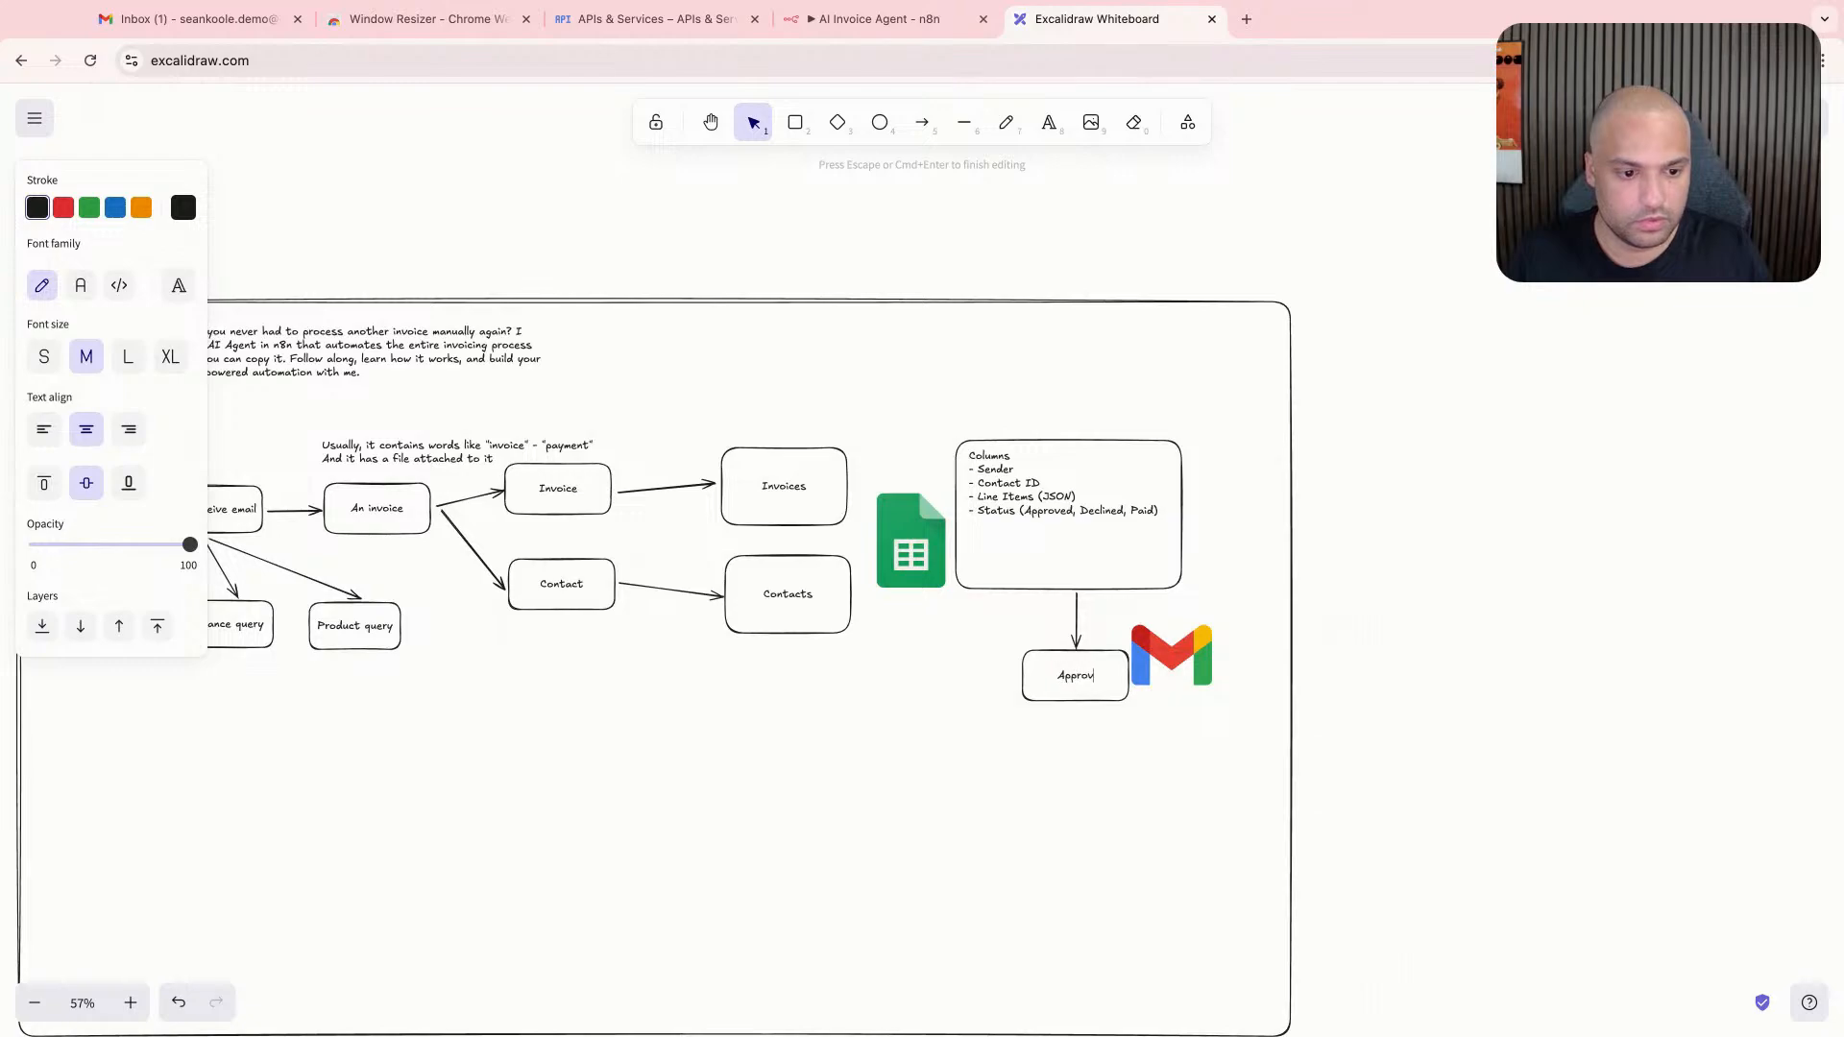
{"action": "scroll", "coordinate": [1072, 686], "scroll_direction": "right", "scroll_amount": 2}
{"action": "left_click", "coordinate": [978, 678]}
{"action": "key", "text": "super+shift+Left"}
- Shift the "Approved" box left and duplicate it beside itself as a "Declined" box, linked by an arrow from the Columns box
{"action": "left_click", "coordinate": [975, 739]}
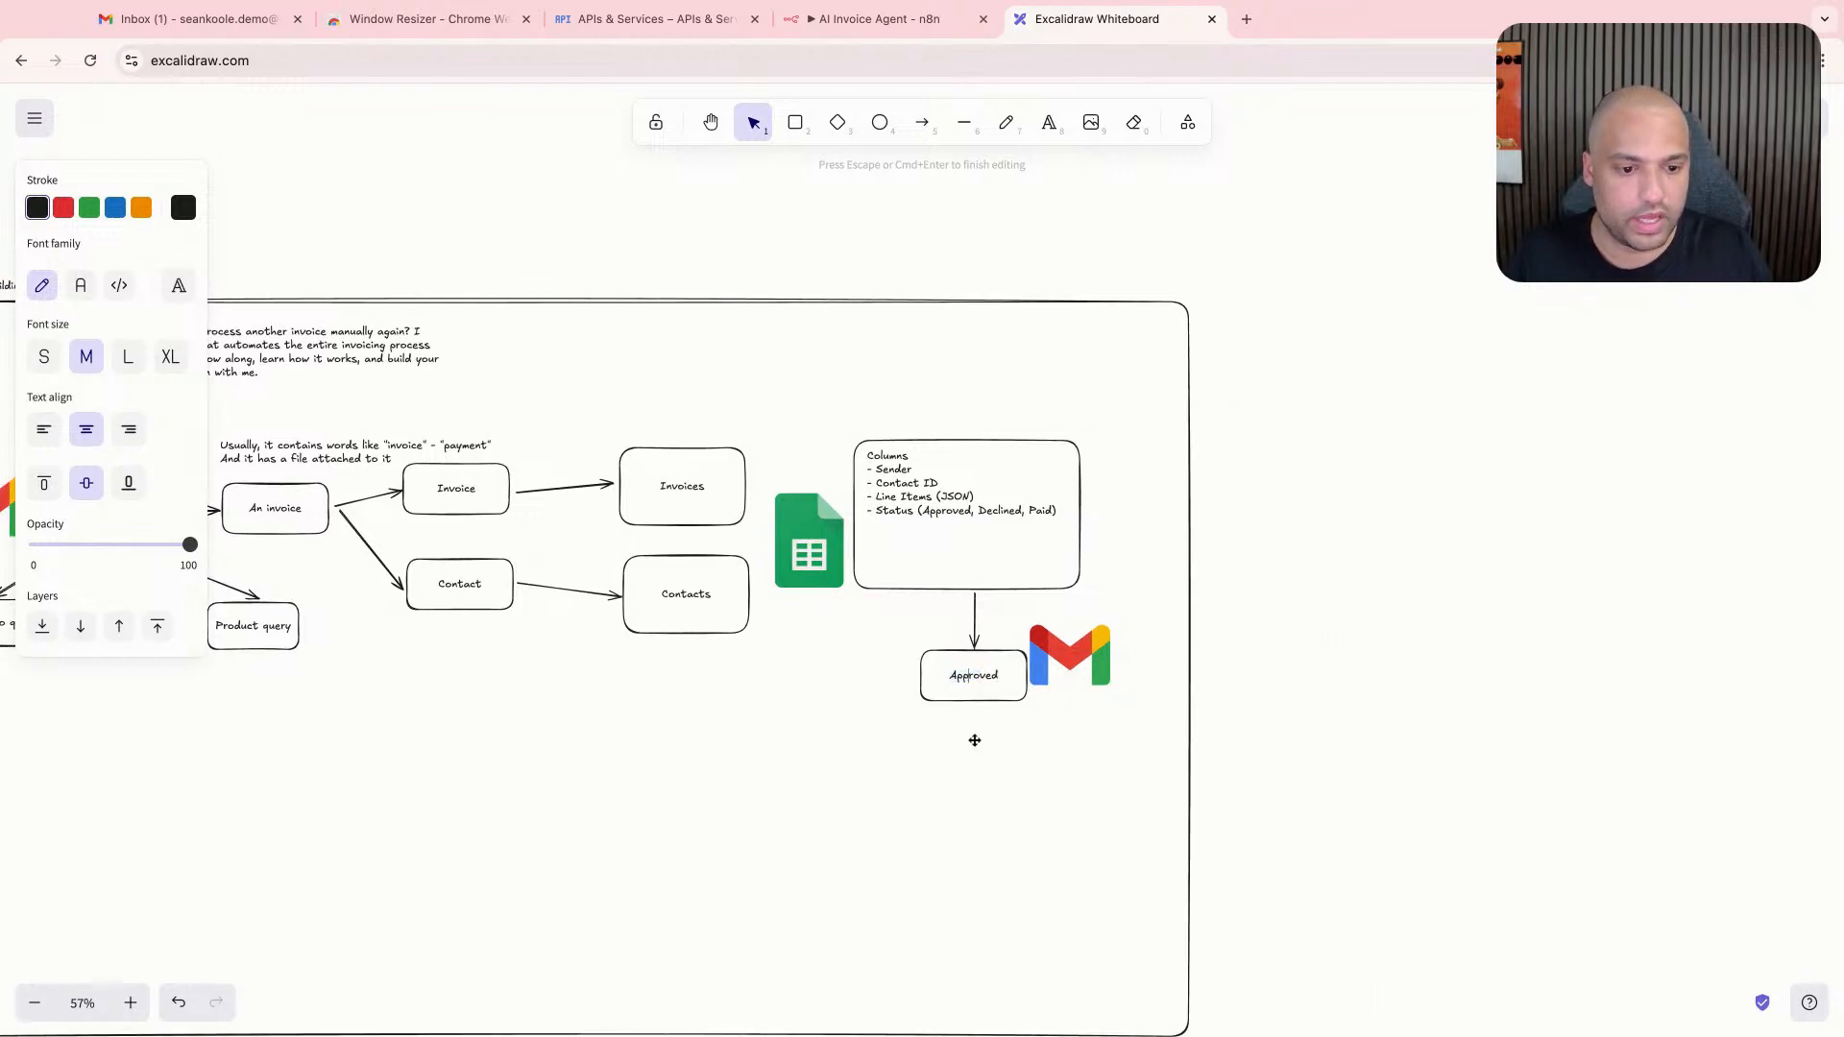
{"action": "left_click_drag", "start_coordinate": [995, 682], "coordinate": [1064, 693]}
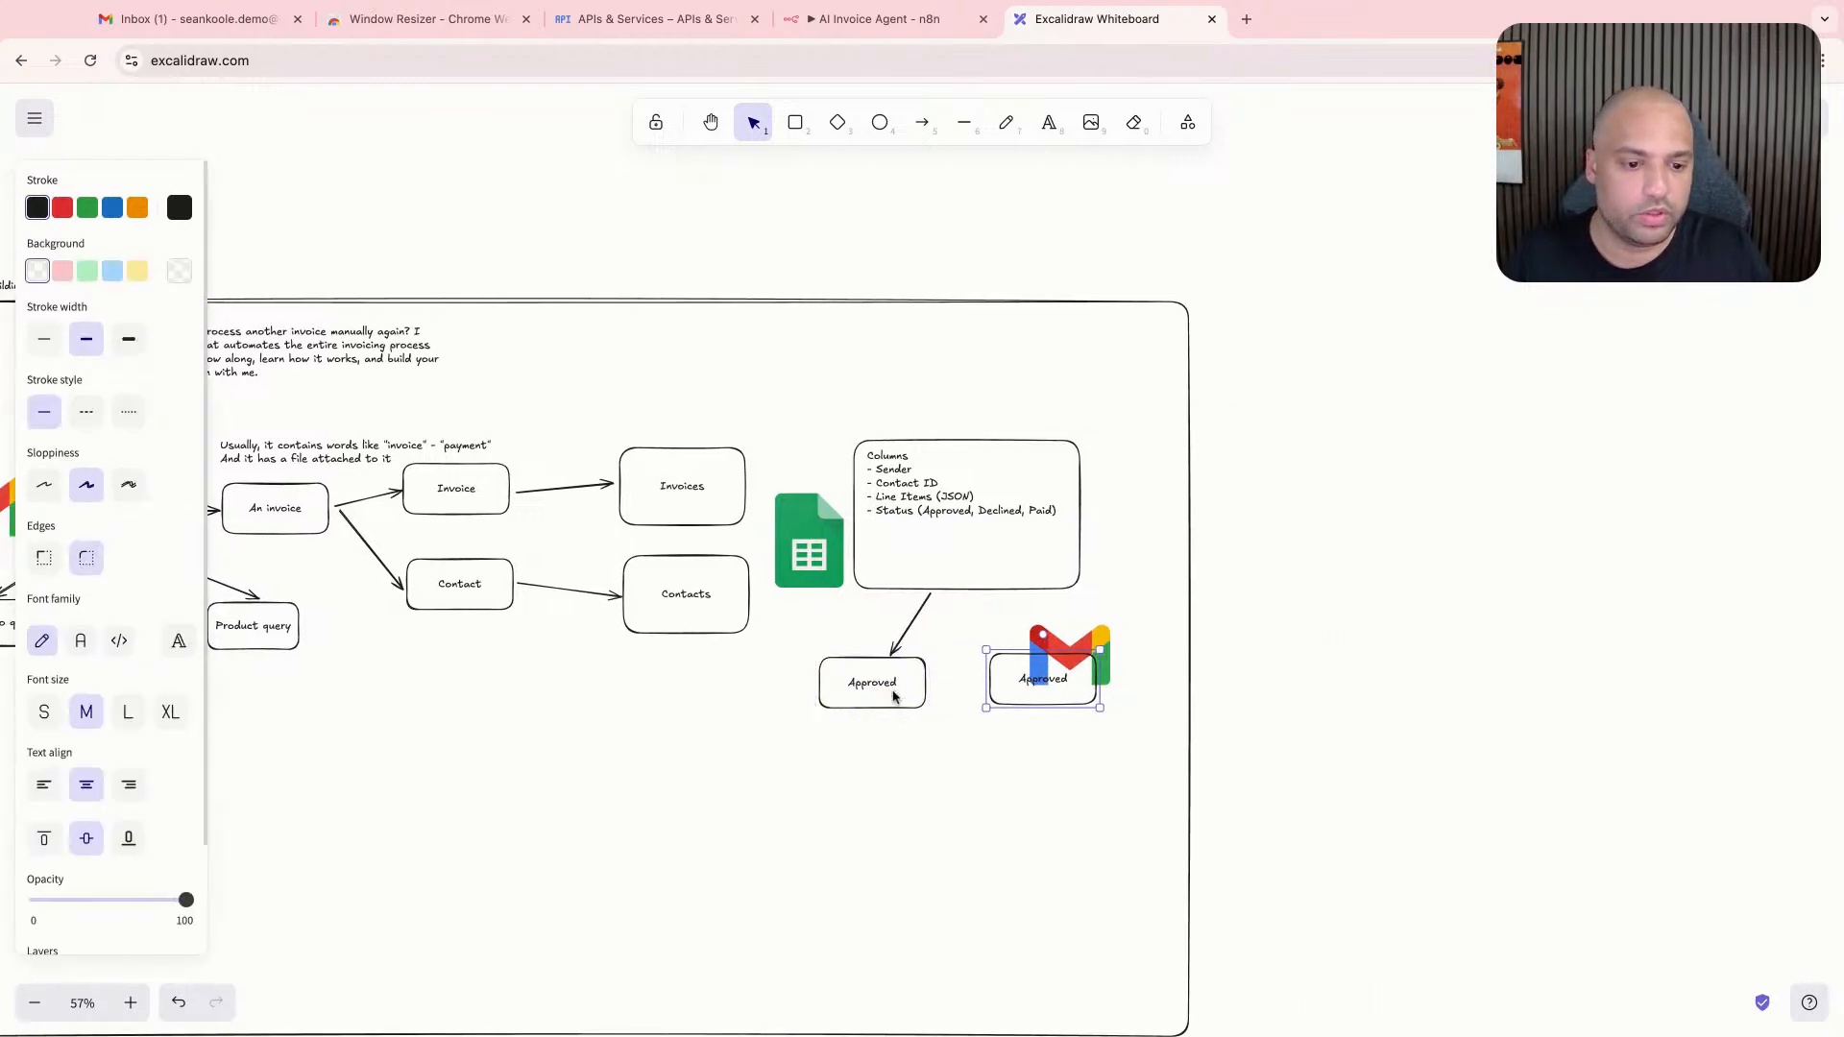
{"action": "left_click", "coordinate": [922, 122]}
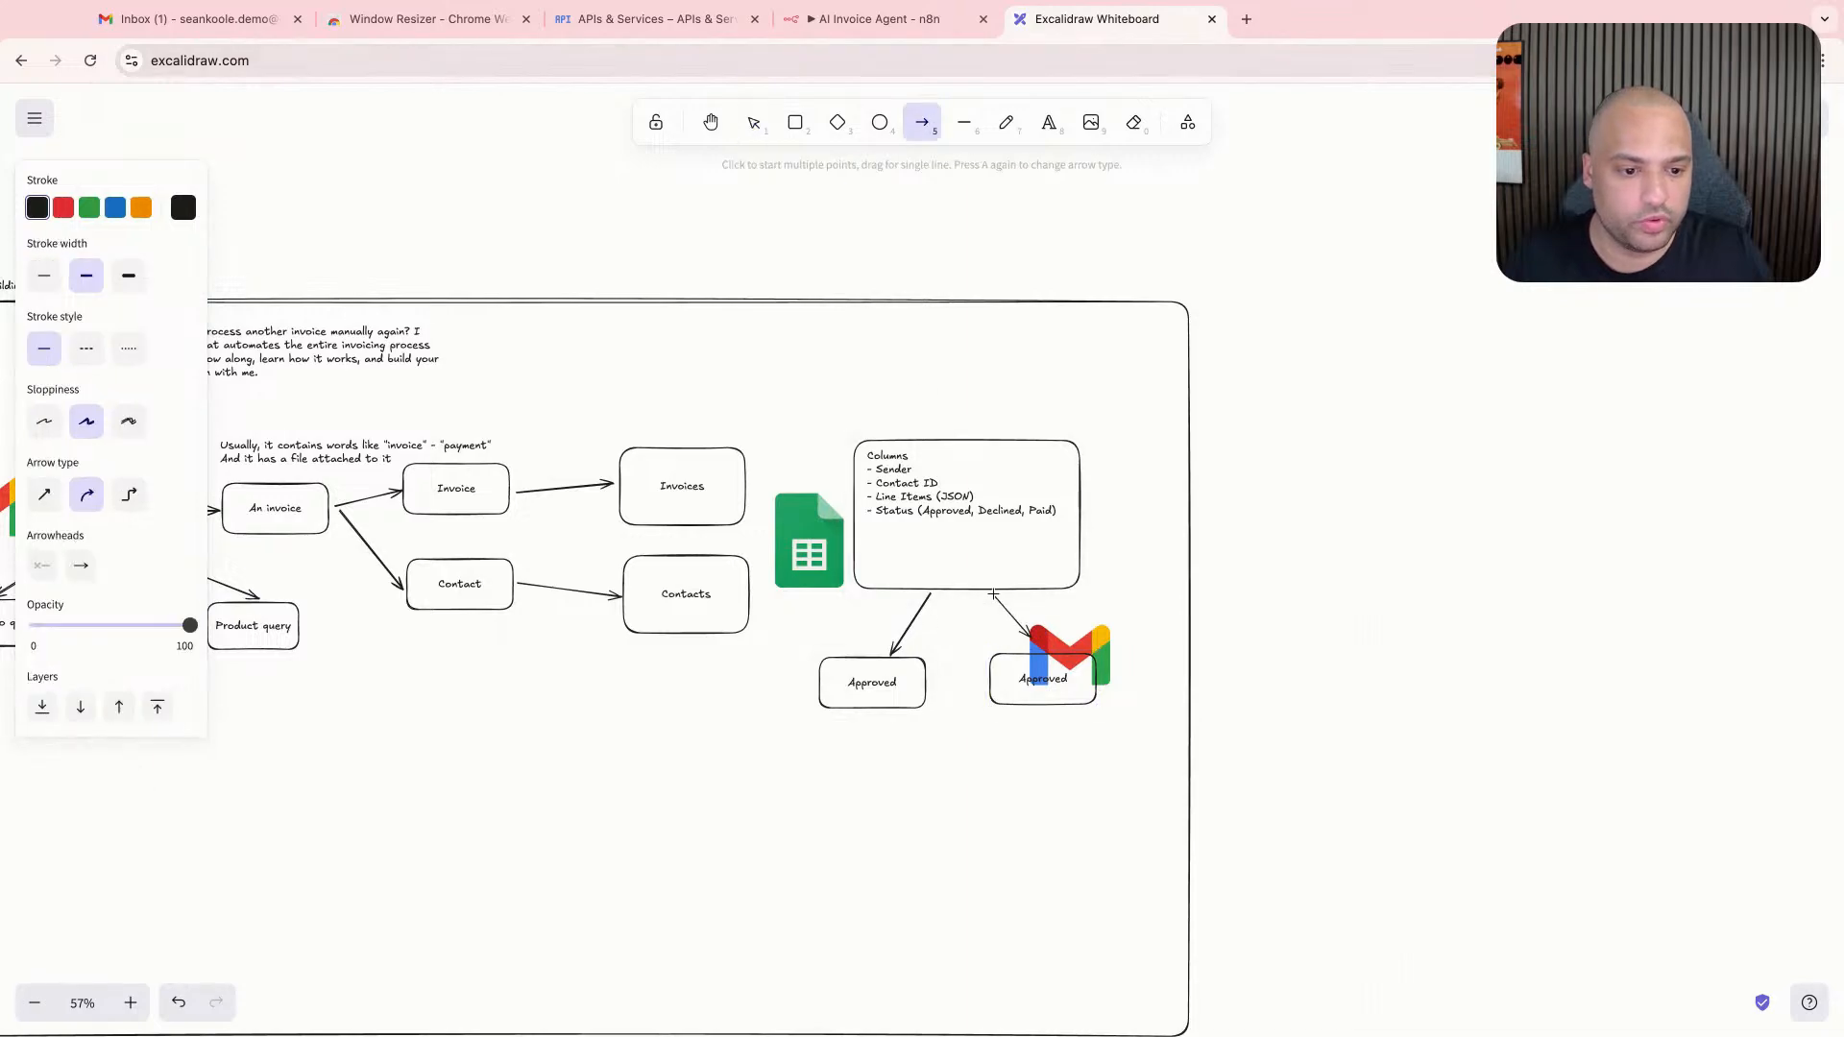
{"action": "left_click_drag", "start_coordinate": [990, 603], "coordinate": [1044, 656]}
{"action": "double_click", "coordinate": [1044, 678]}
{"action": "type", "text": "Declined"}
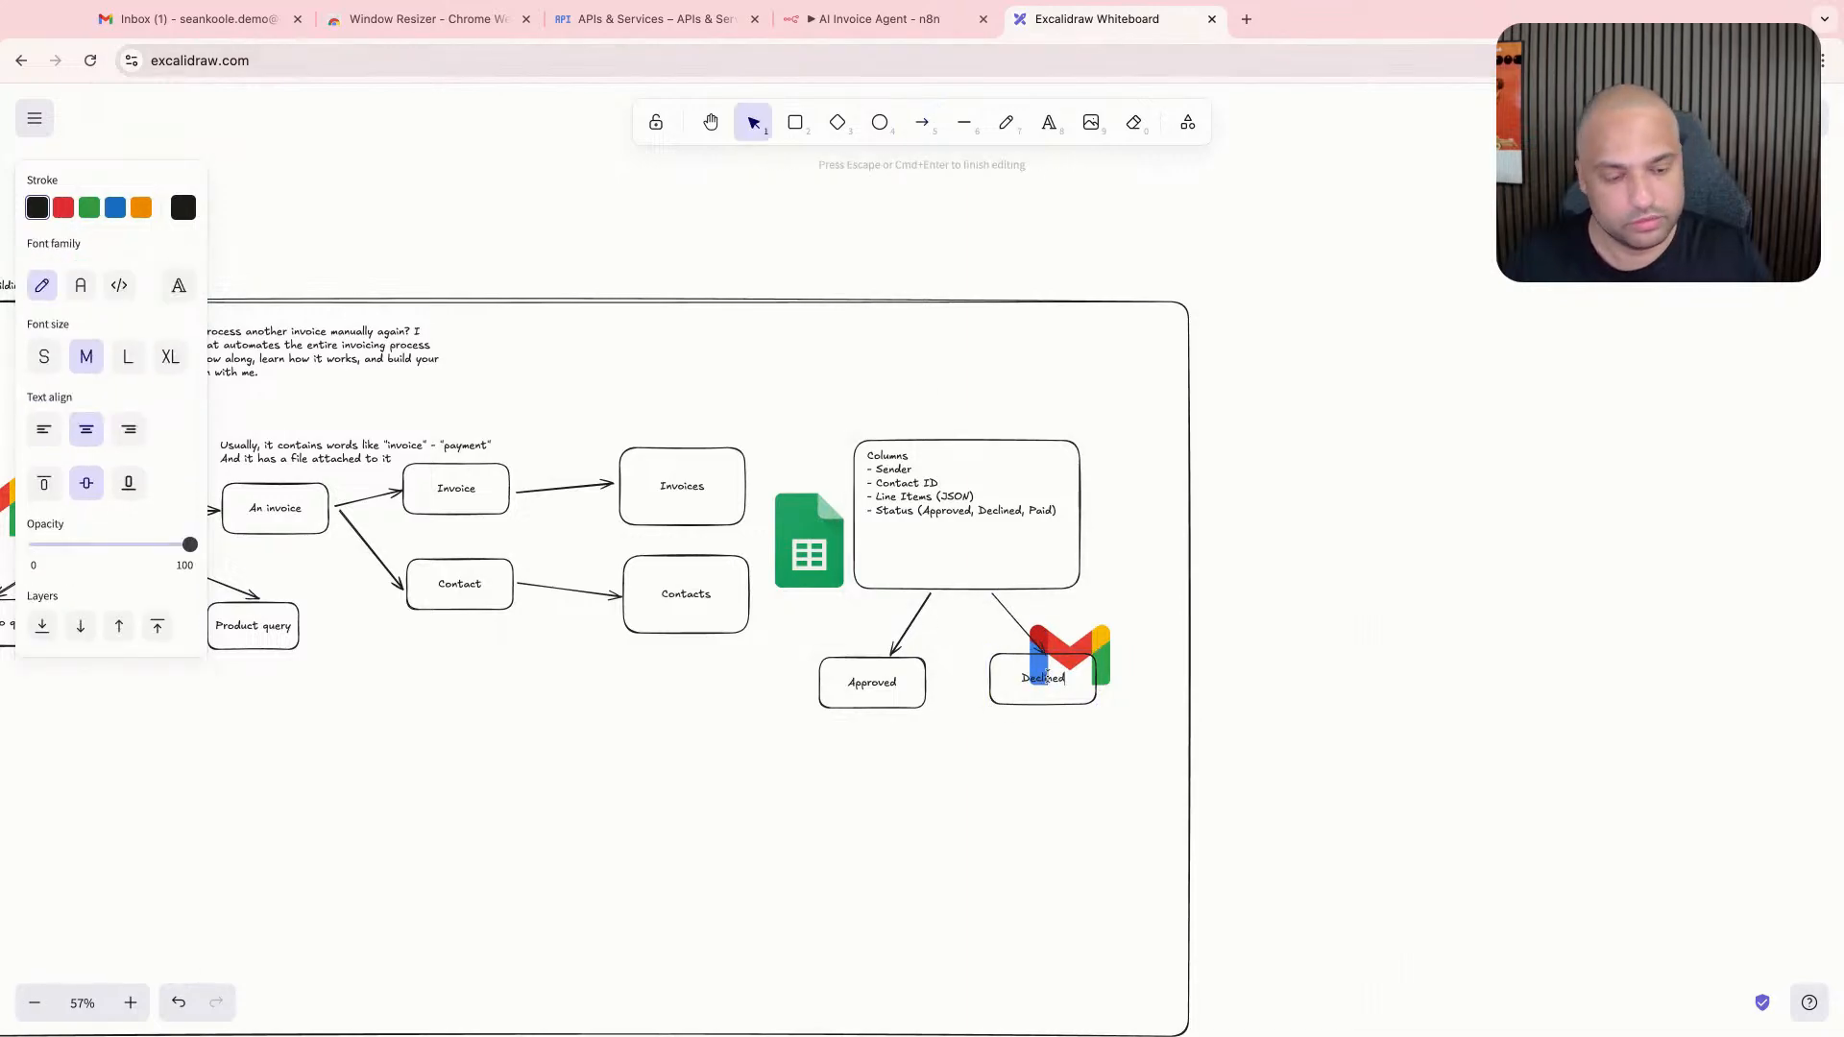
{"action": "scroll", "coordinate": [1049, 679], "scroll_direction": "down", "scroll_amount": 1}
{"action": "left_click", "coordinate": [1074, 651]}
{"action": "left_click_drag", "start_coordinate": [1109, 637], "coordinate": [1190, 637]}
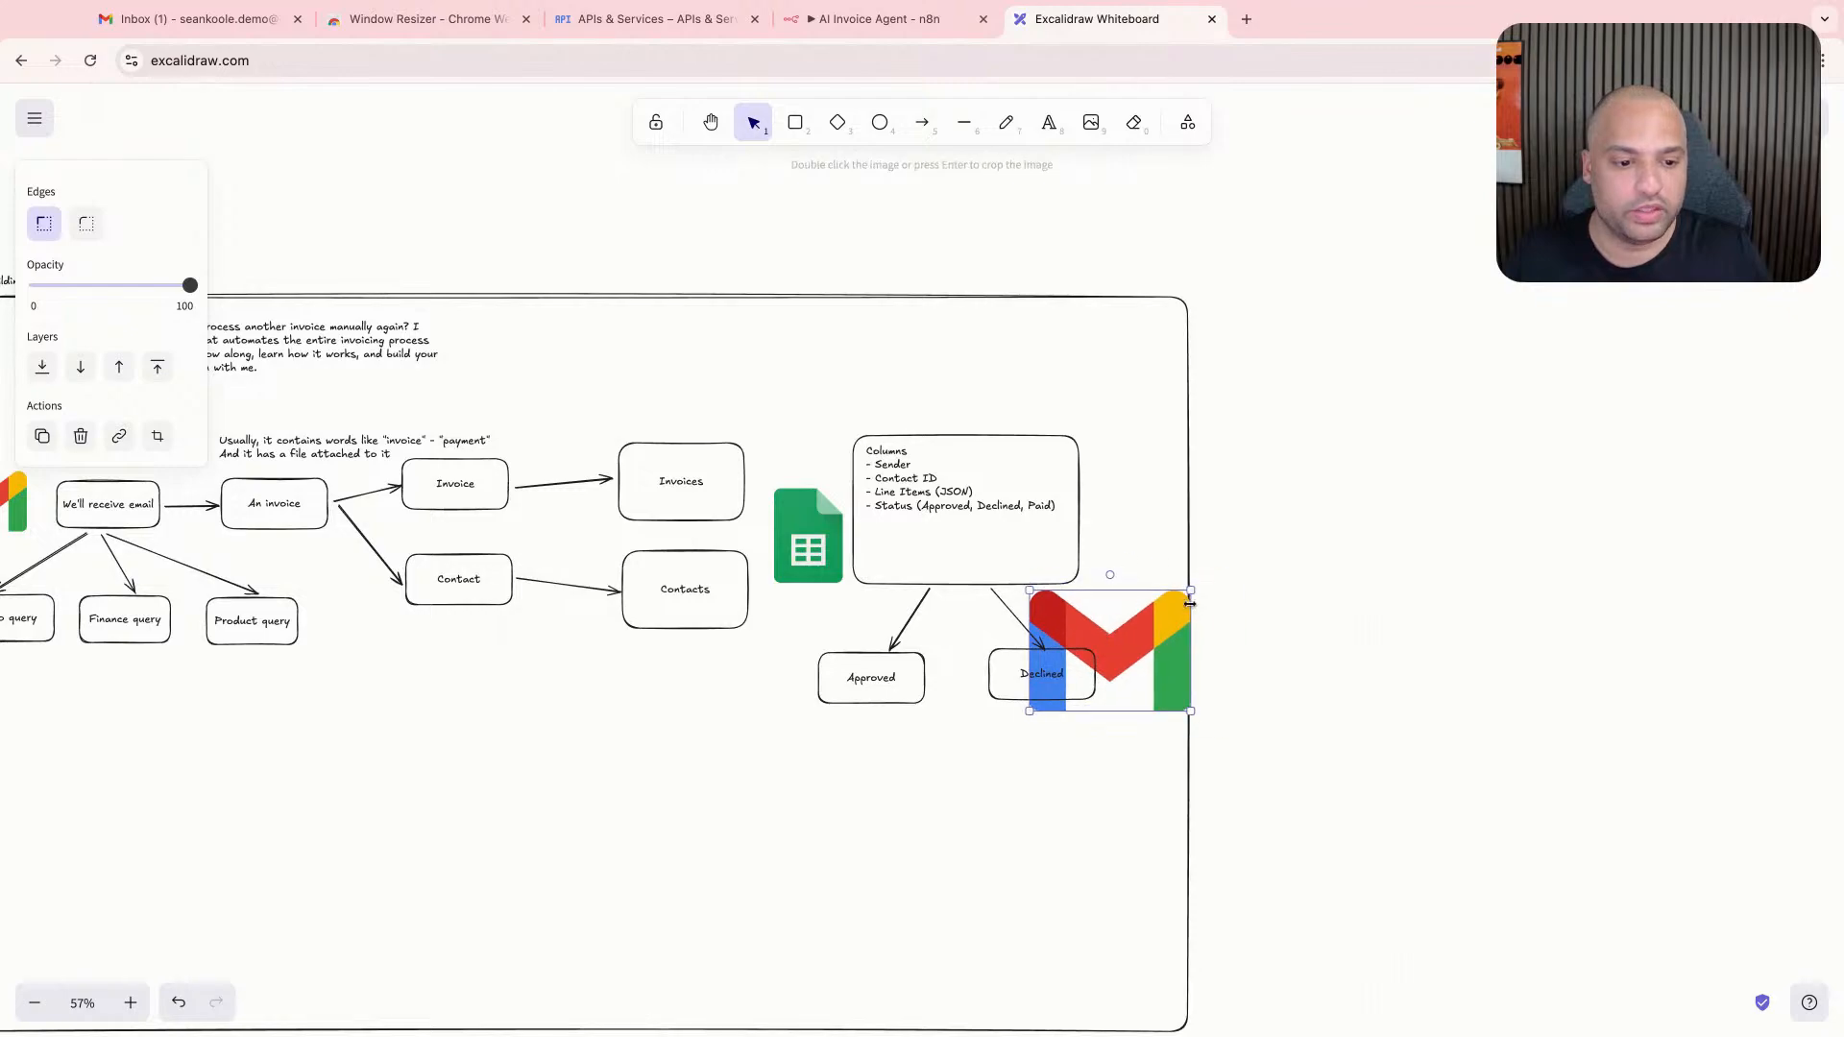
{"action": "key", "text": "super+z"}
- Move the lower Gmail logo up and right, shift the "Declined" box left, and place a copy of that box beside it under the logo
{"action": "left_click_drag", "start_coordinate": [1078, 647], "coordinate": [1131, 603]}
{"action": "left_click_drag", "start_coordinate": [1045, 690], "coordinate": [1118, 678]}
{"action": "left_click", "coordinate": [1040, 643]}
{"action": "key", "text": "super+c"}
{"action": "key", "text": "super+v"}
{"action": "key", "text": "super+z"}
{"action": "key", "text": "super+c"}
{"action": "key", "text": "super+v"}
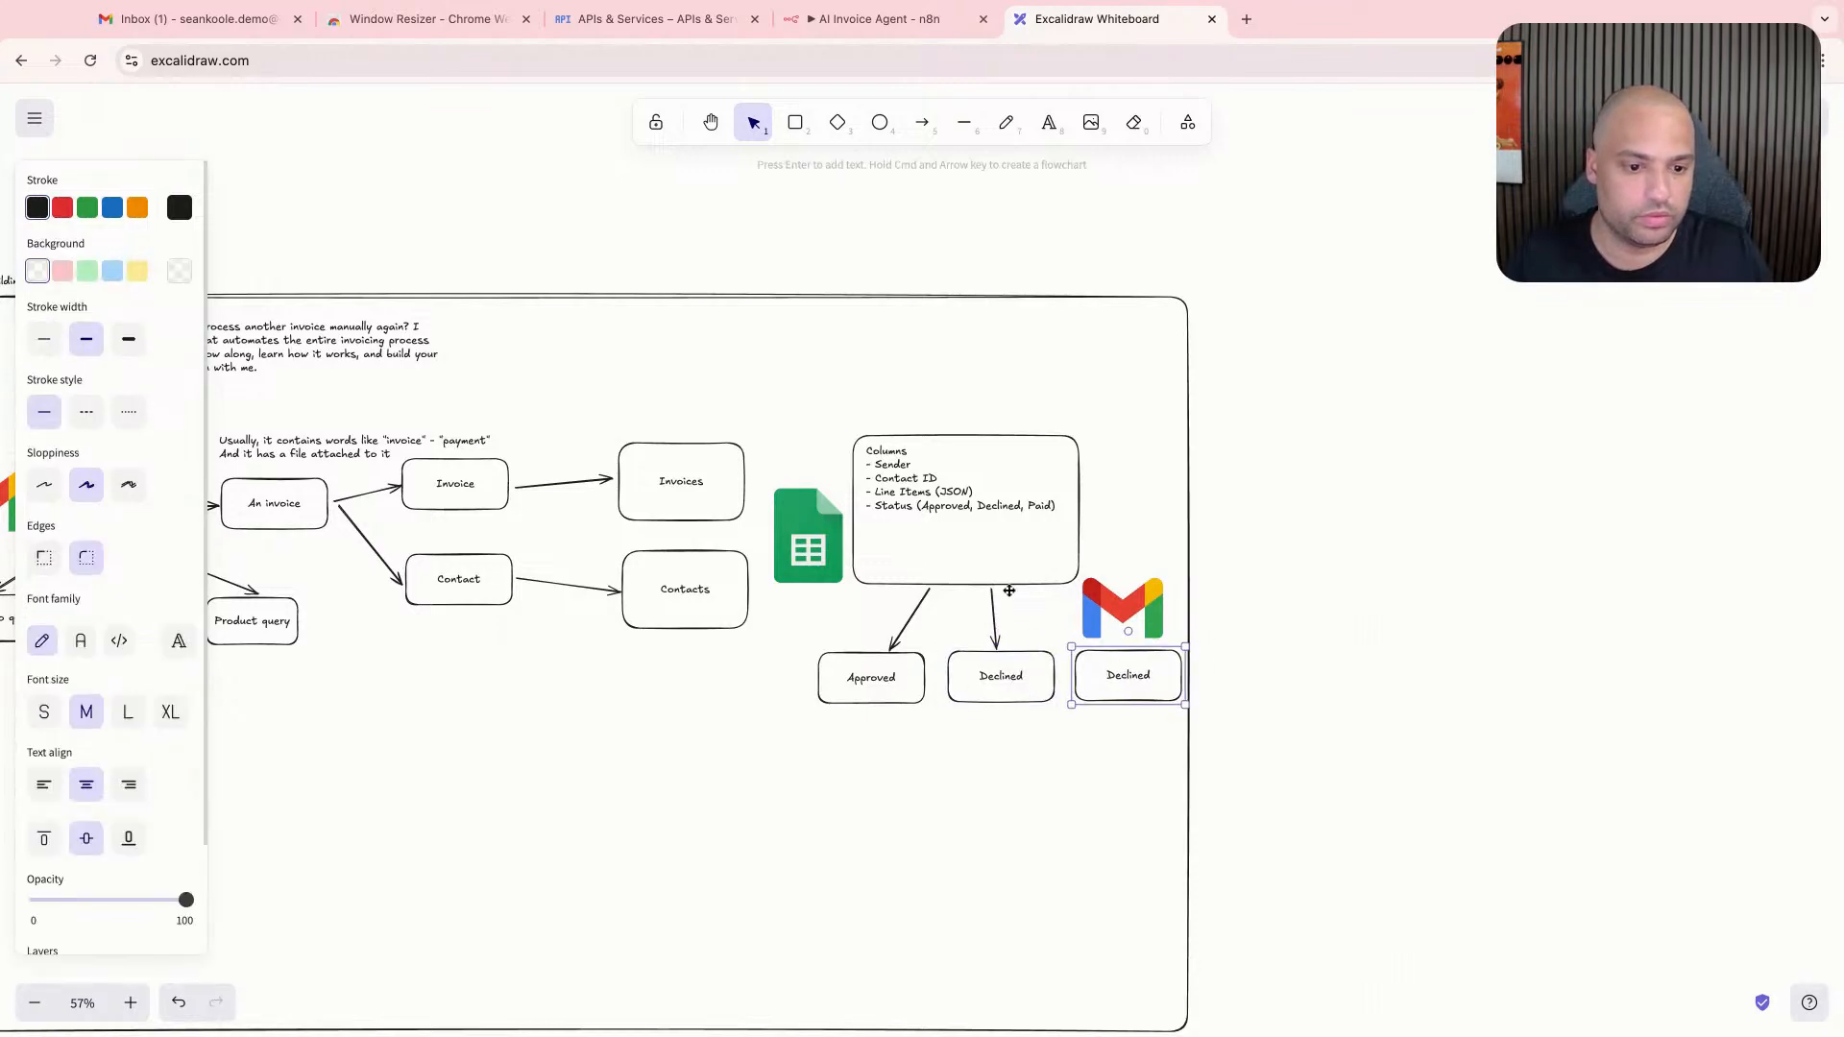
- Draw an arrow from the Columns box to the rightmost box and relabel that box "Paid"
{"action": "left_click", "coordinate": [1006, 584]}
{"action": "left_click", "coordinate": [922, 122]}
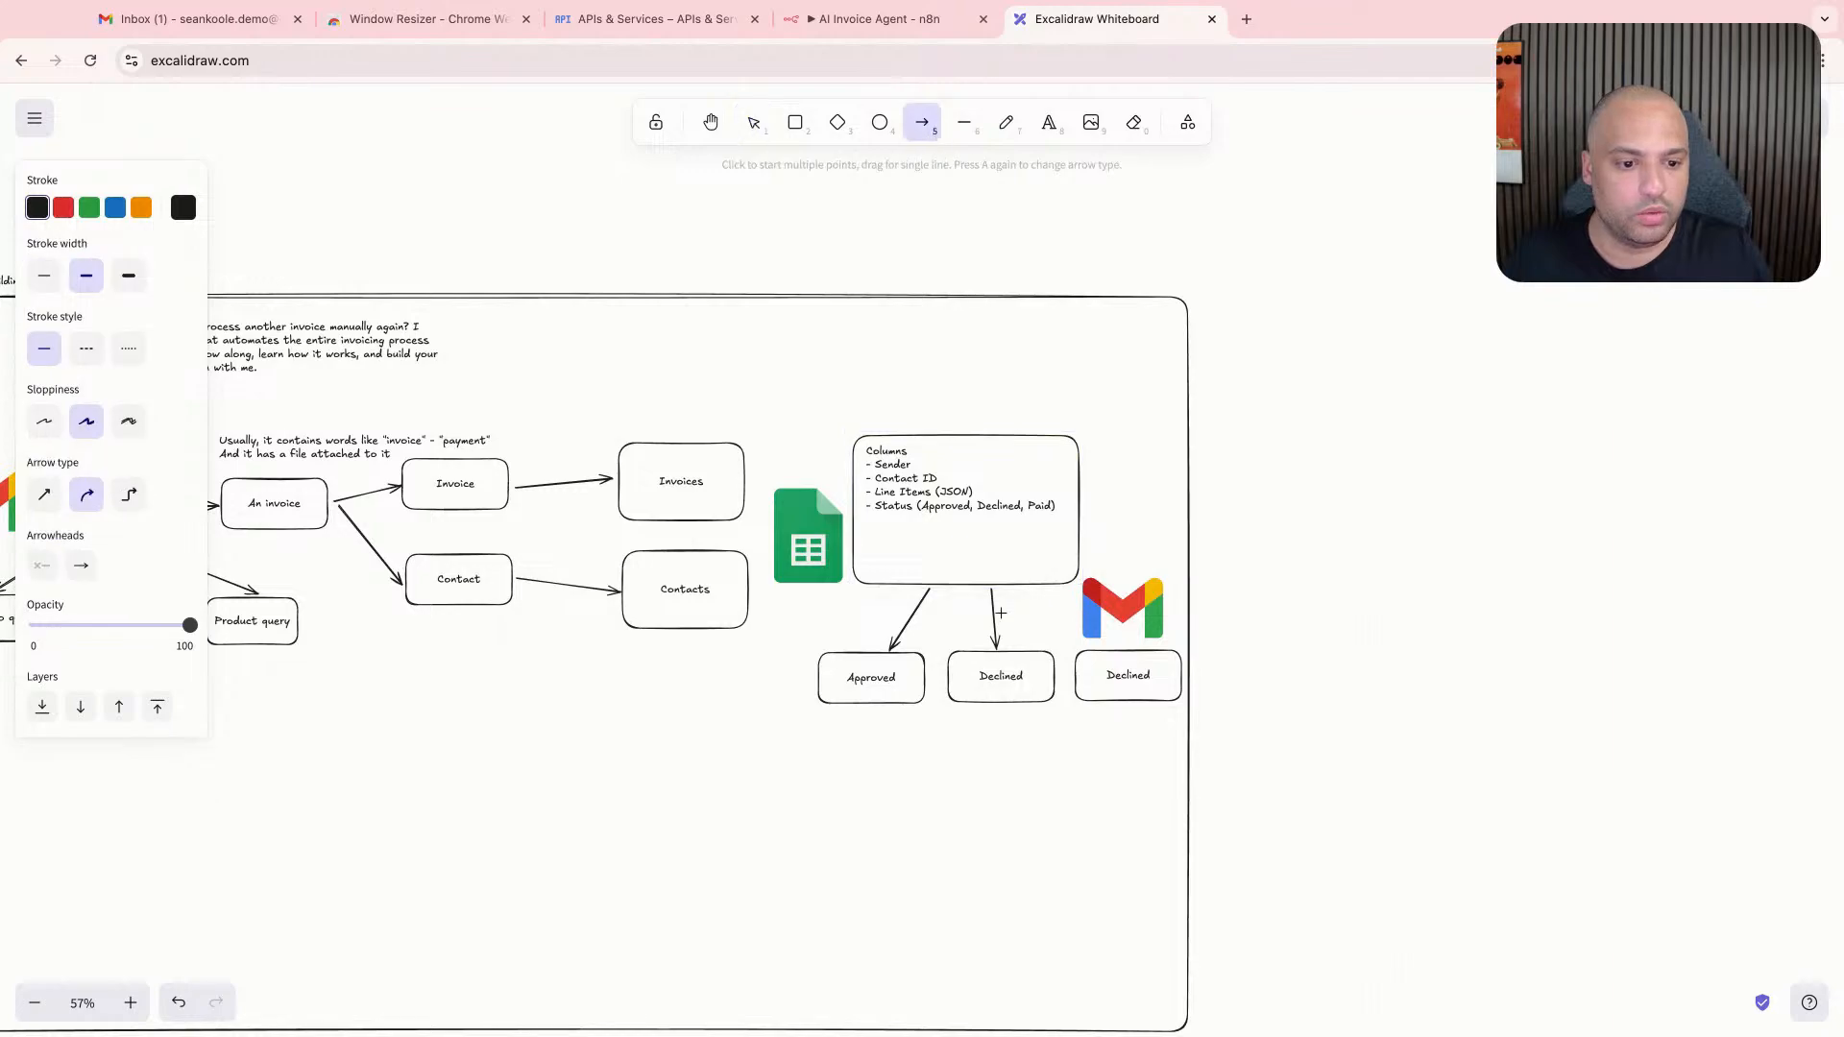
{"action": "left_click_drag", "start_coordinate": [1006, 588], "coordinate": [1126, 645]}
{"action": "double_click", "coordinate": [1140, 679]}
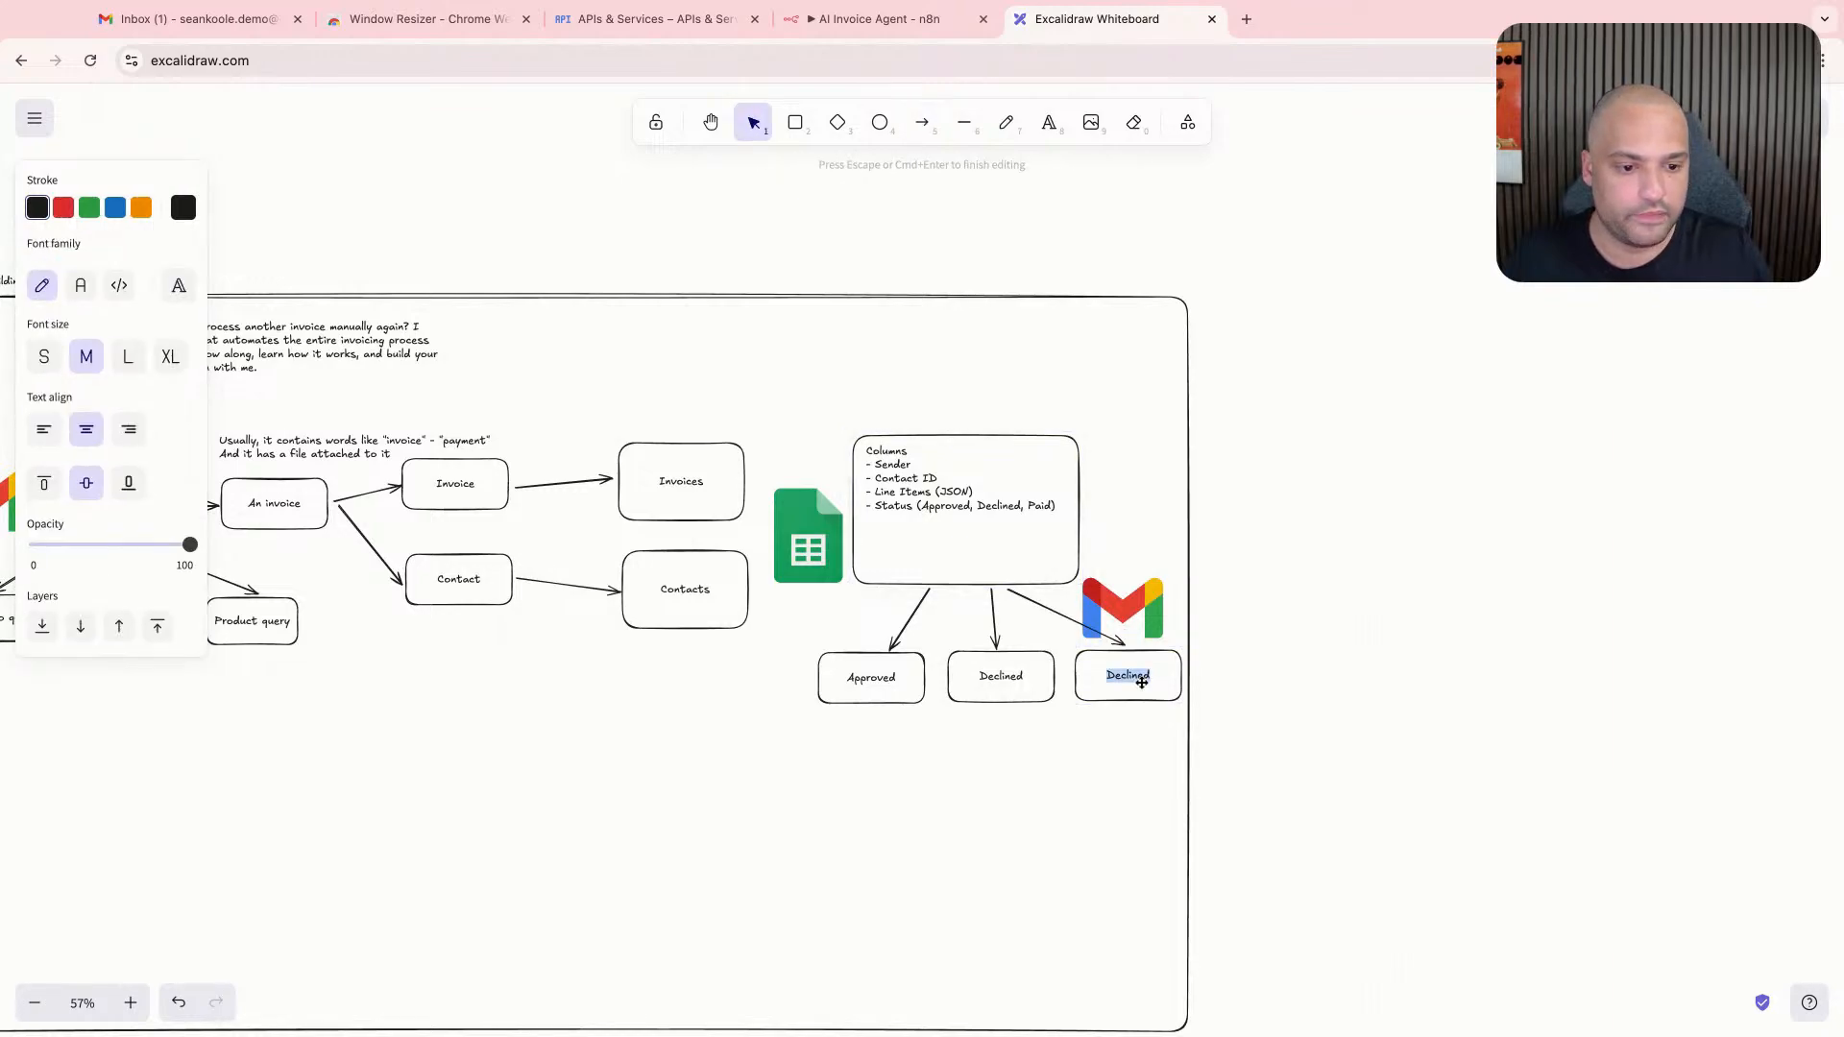
{"action": "type", "text": "Paid"}
{"action": "key", "text": "Escape"}
- Add the note "We're going to send an email" below the three status boxes
{"action": "scroll", "coordinate": [947, 745], "scroll_direction": "down", "scroll_amount": 2}
{"action": "key", "text": "t"}
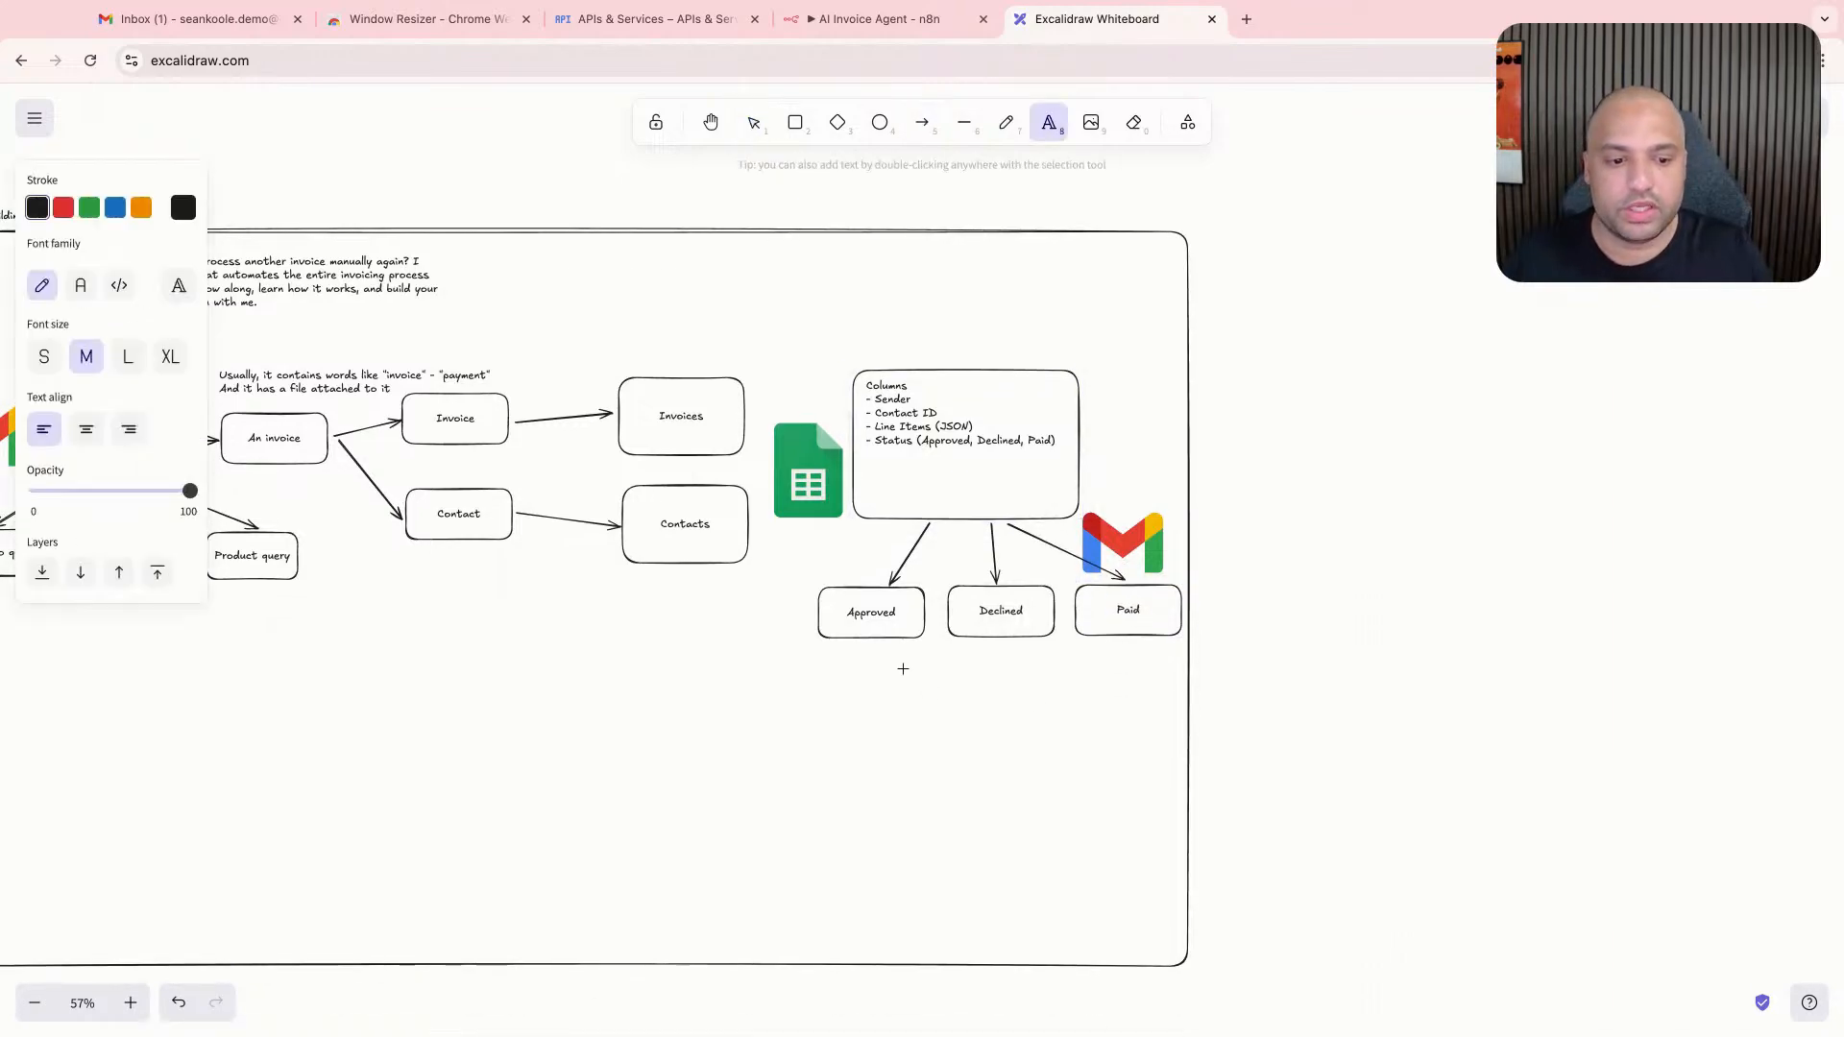
{"action": "left_click", "coordinate": [902, 672]}
{"action": "type", "text": "We're going to send an email"}
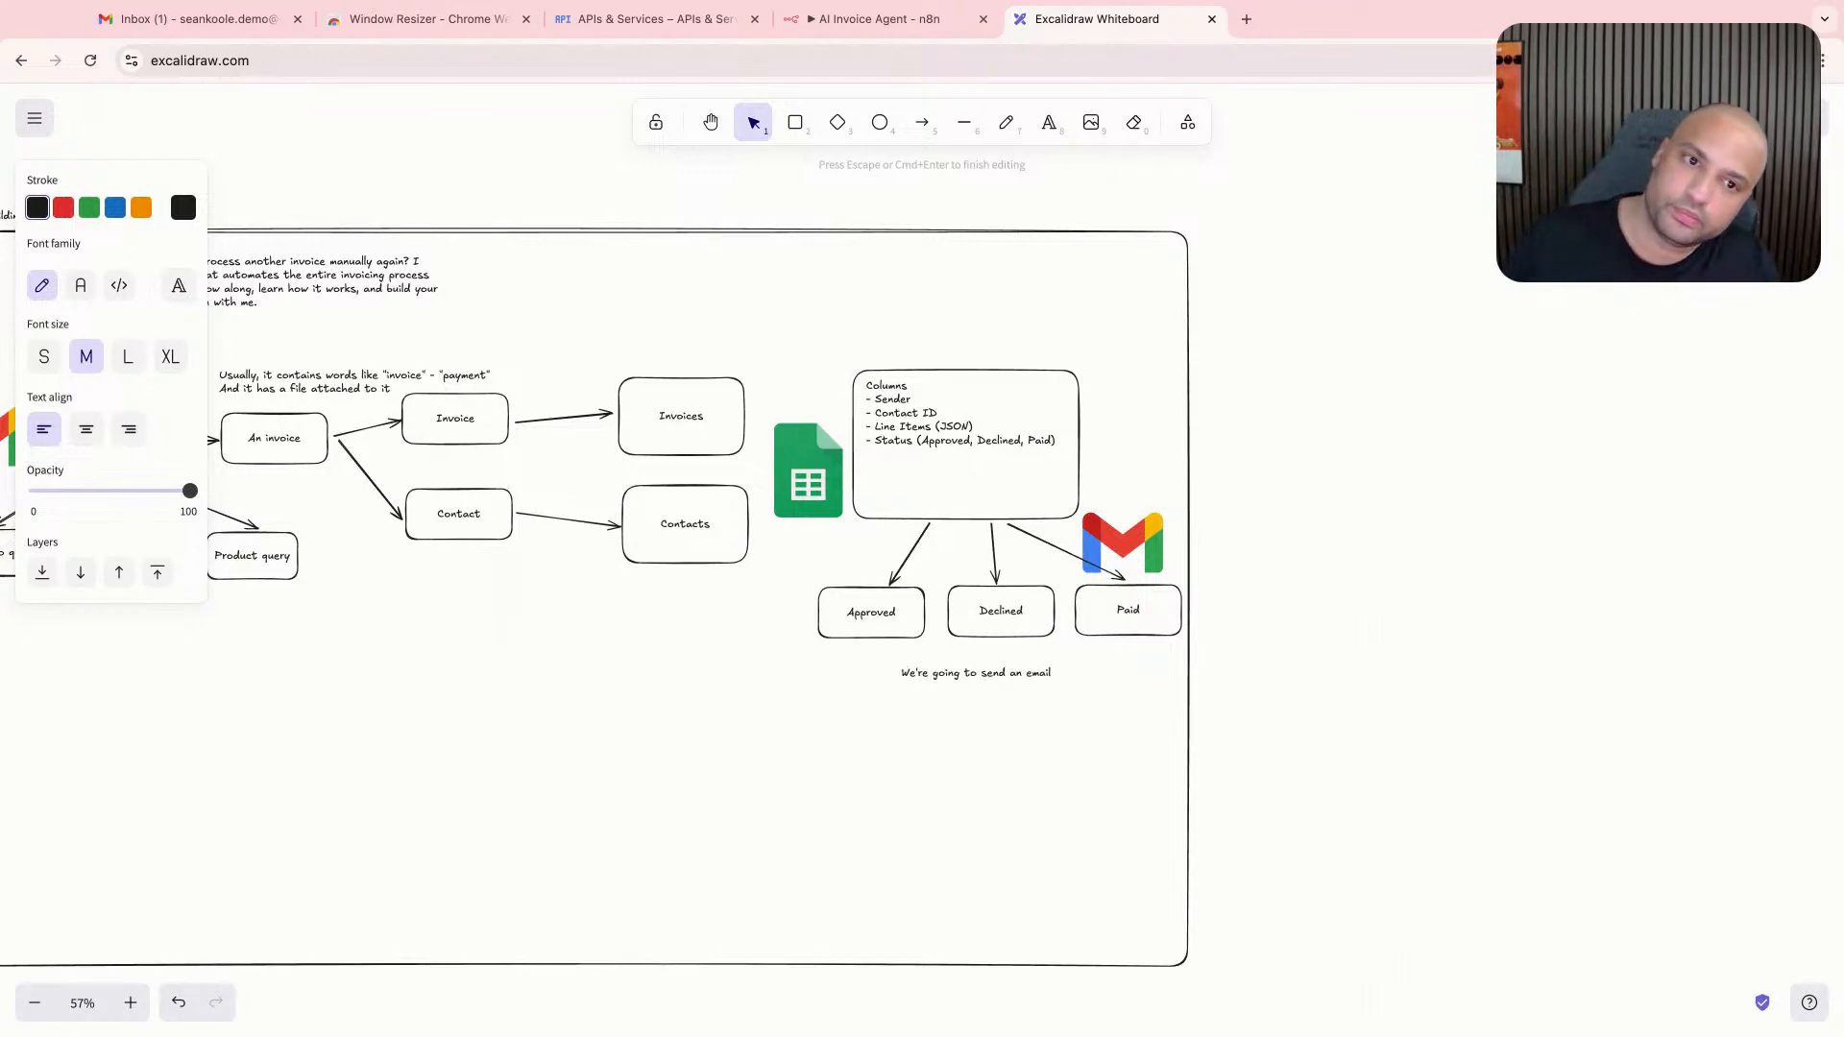
- Add "(MAYBE NOT) Maybe just draft" to the email note, separated by a blank line
{"action": "key", "text": "Return"}
{"action": "key", "text": "Return"}
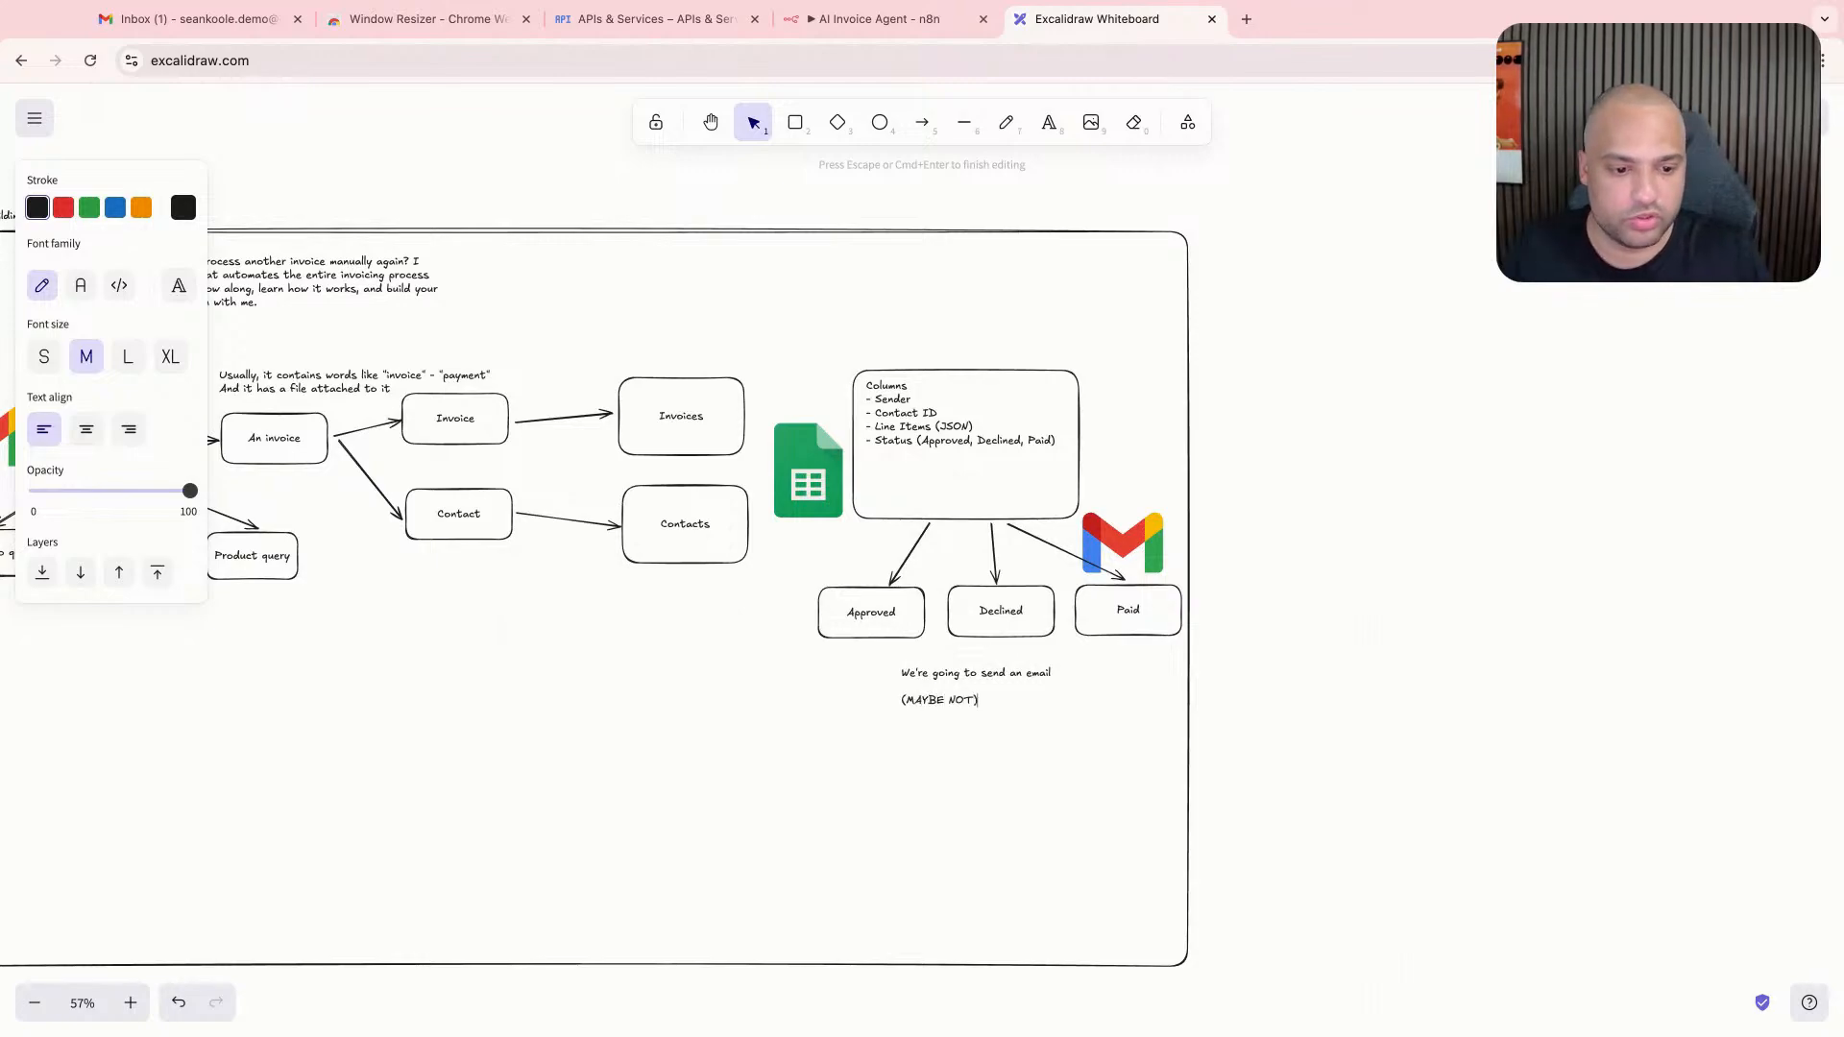
{"action": "scroll", "coordinate": [1046, 826], "scroll_direction": "up", "scroll_amount": 10}
{"action": "type", "text": "(MAYBE NOT) Mayb ejust"}
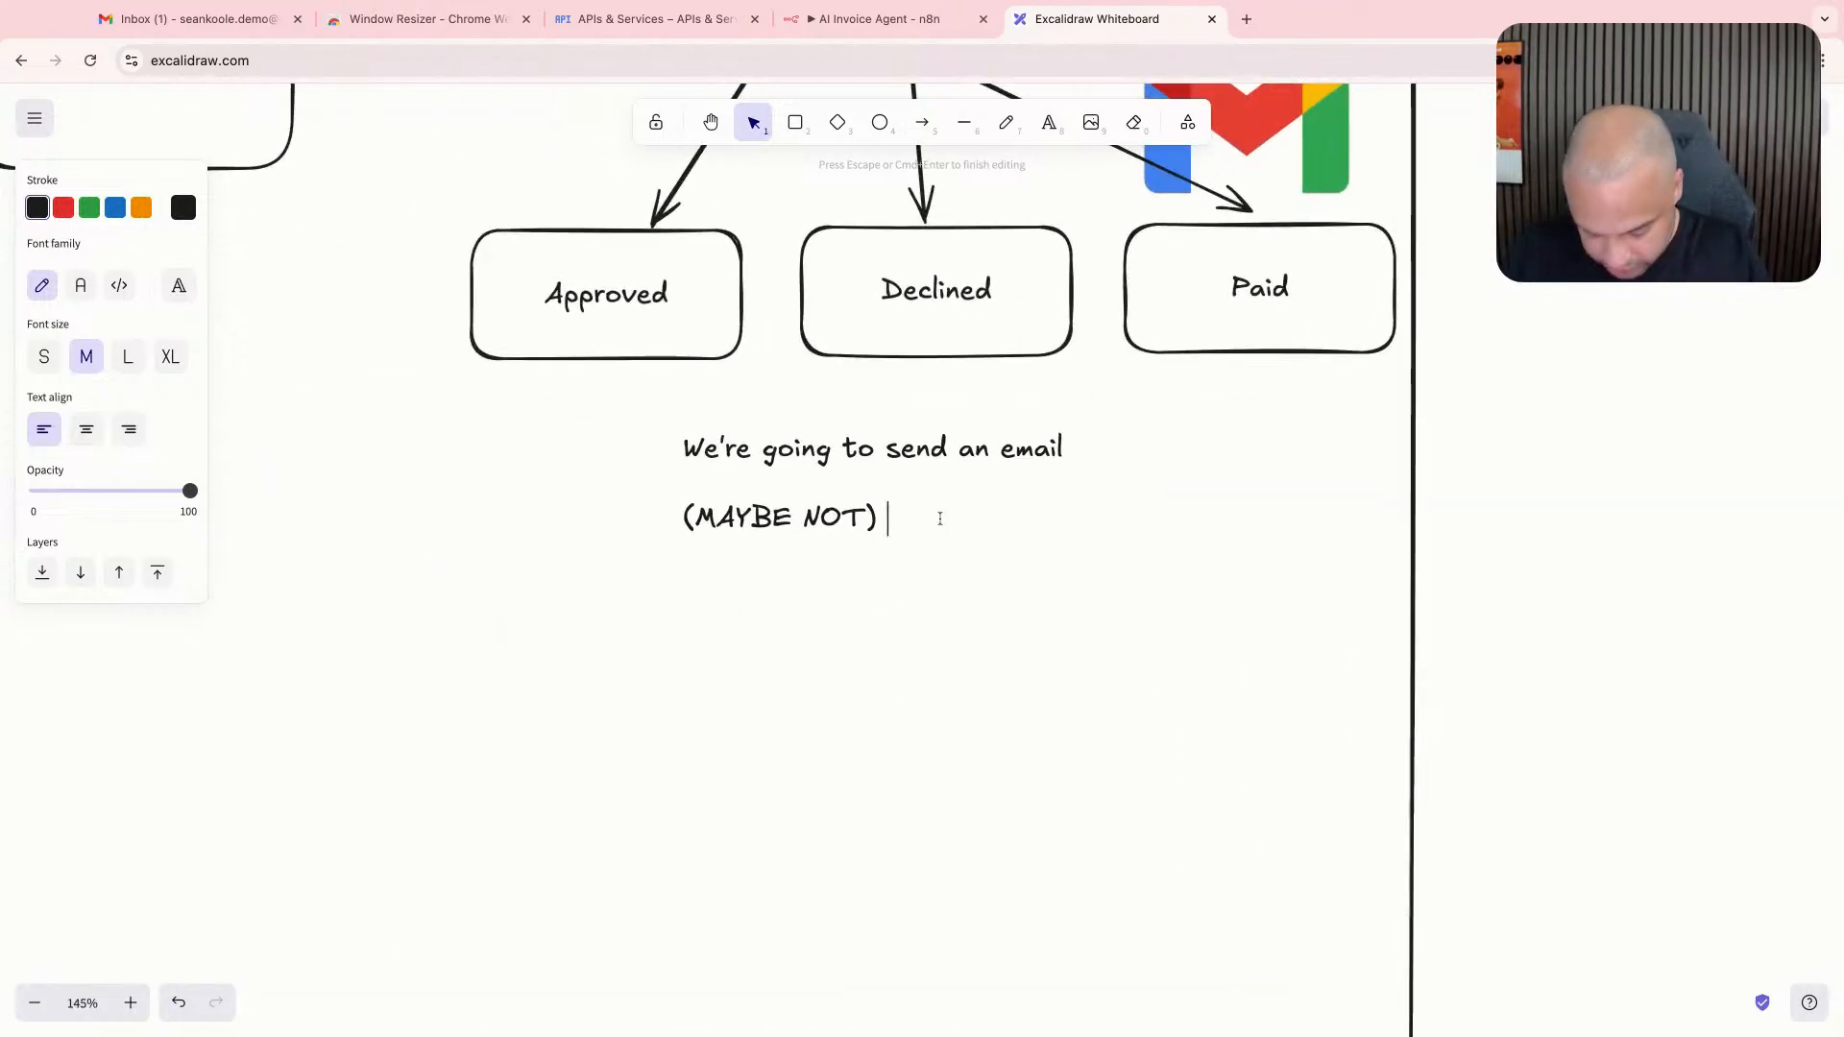
{"action": "key", "text": "BackSpace"}
{"action": "key", "text": "BackSpace"}
{"action": "key", "text": "BackSpace"}
{"action": "key", "text": "BackSpace"}
{"action": "key", "text": "BackSpace"}
{"action": "key", "text": "BackSpace"}
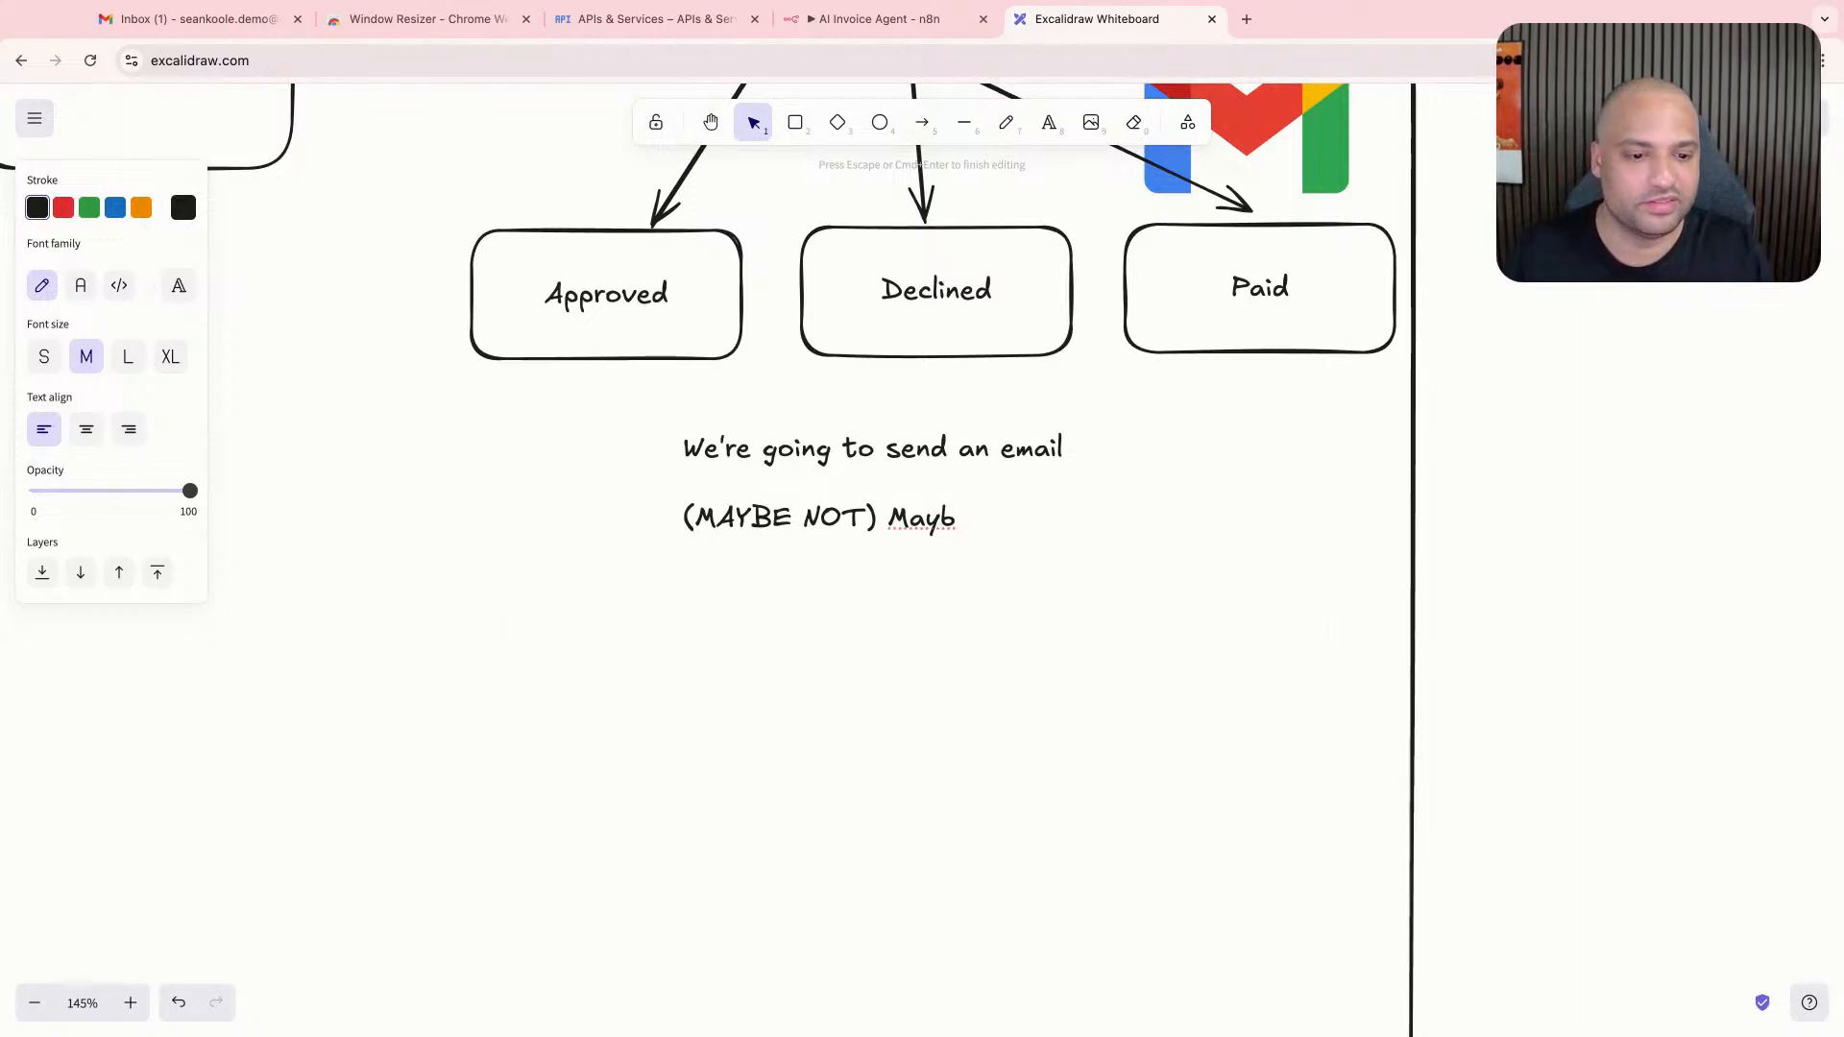
{"action": "type", "text": "e just "}
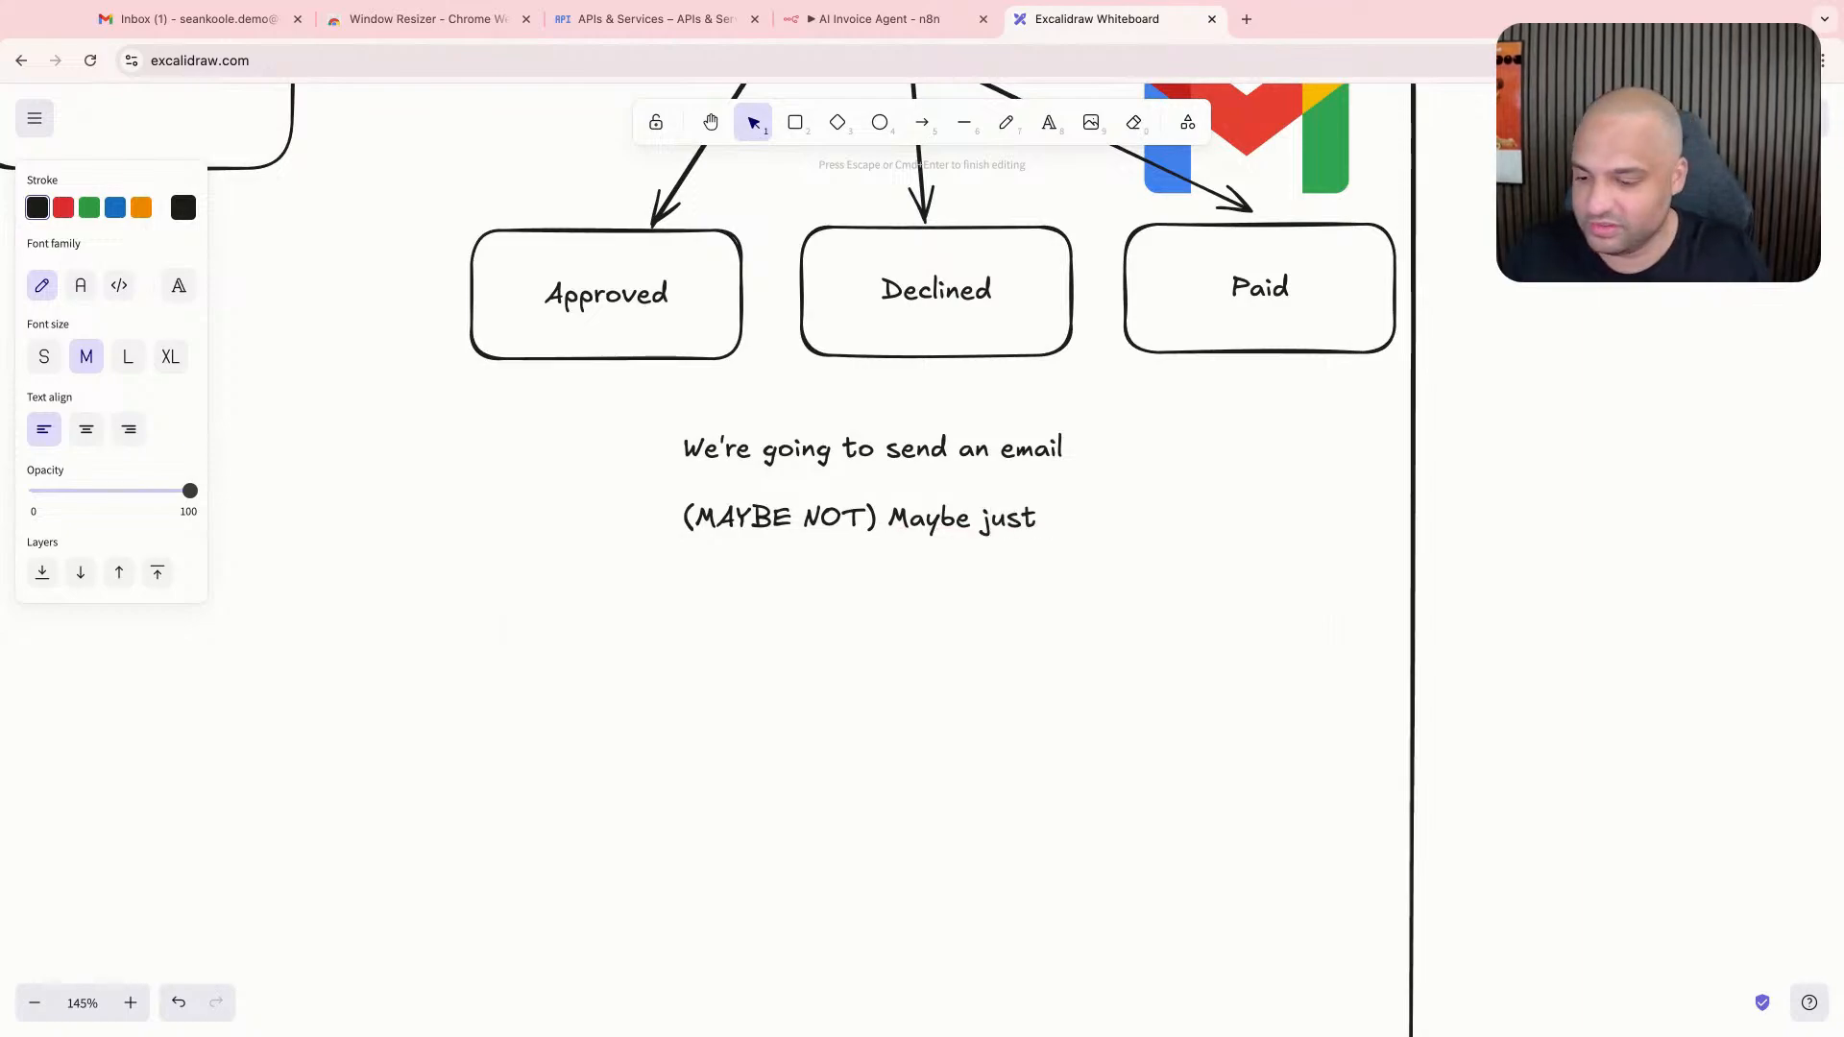
{"action": "type", "text": "draft"}
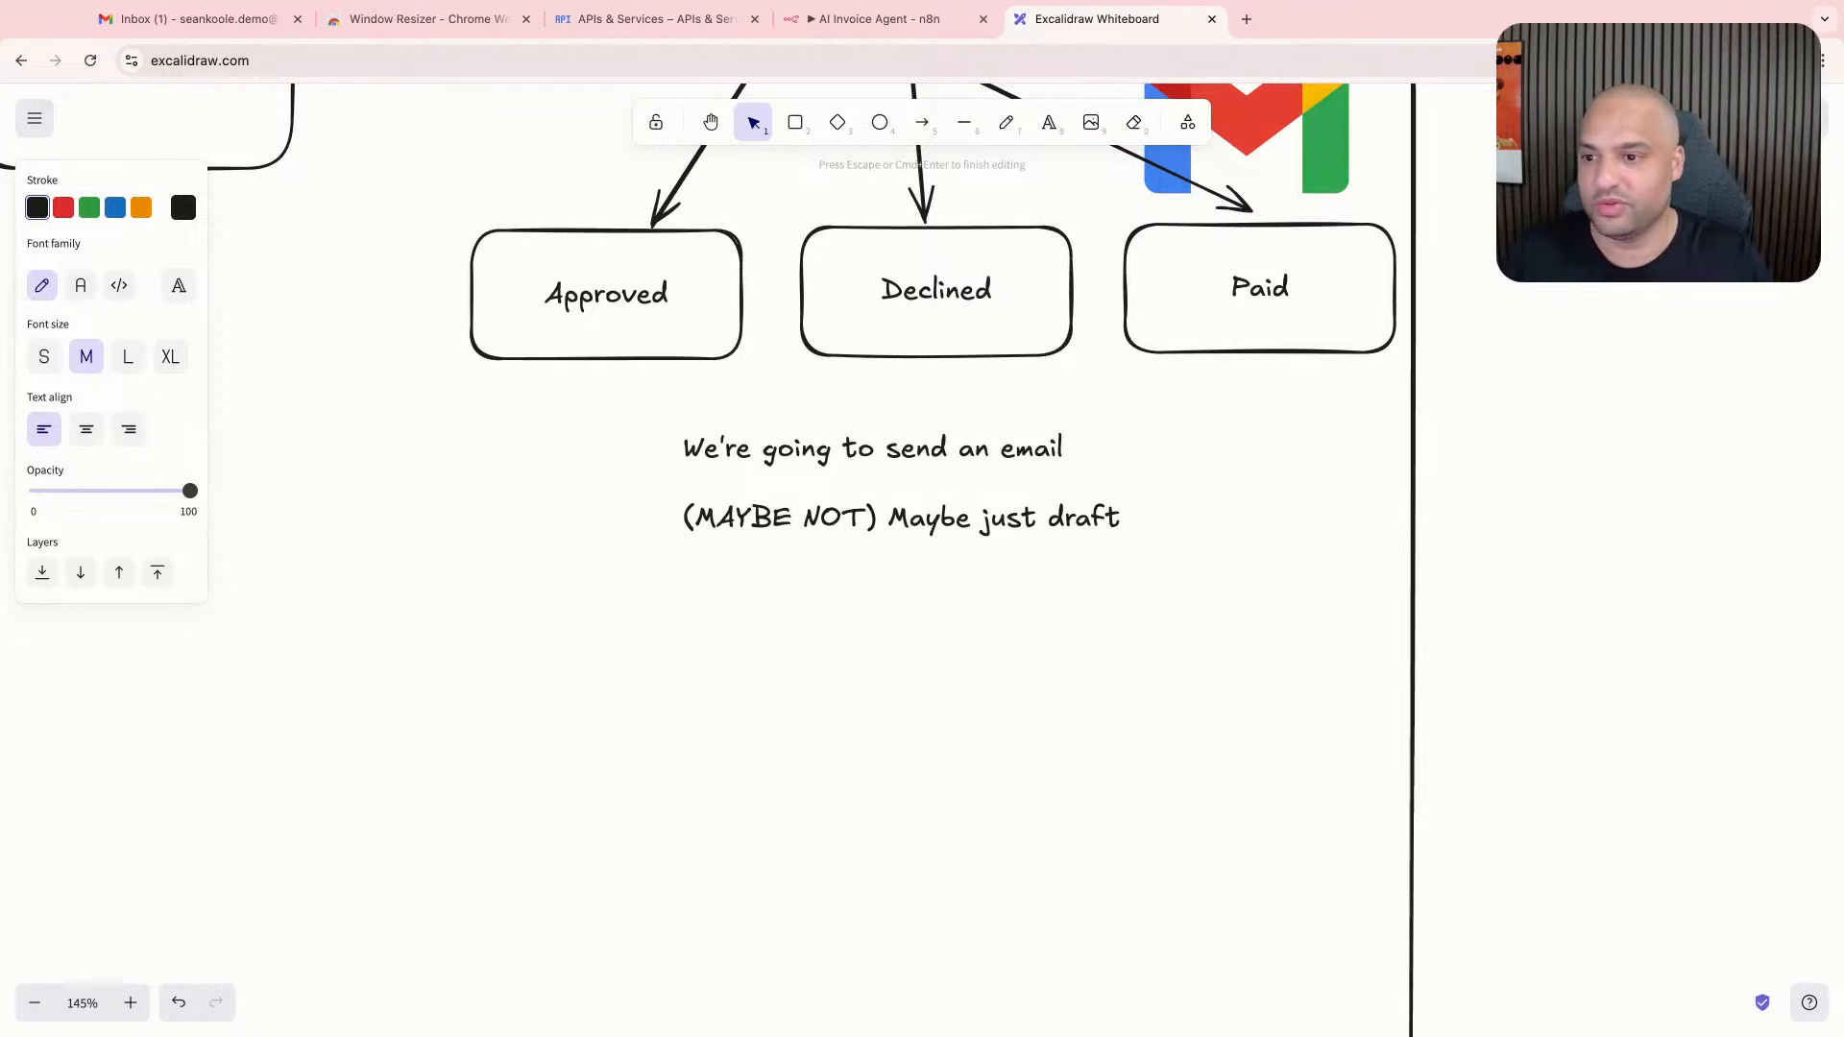
{"action": "key", "text": "Escape"}
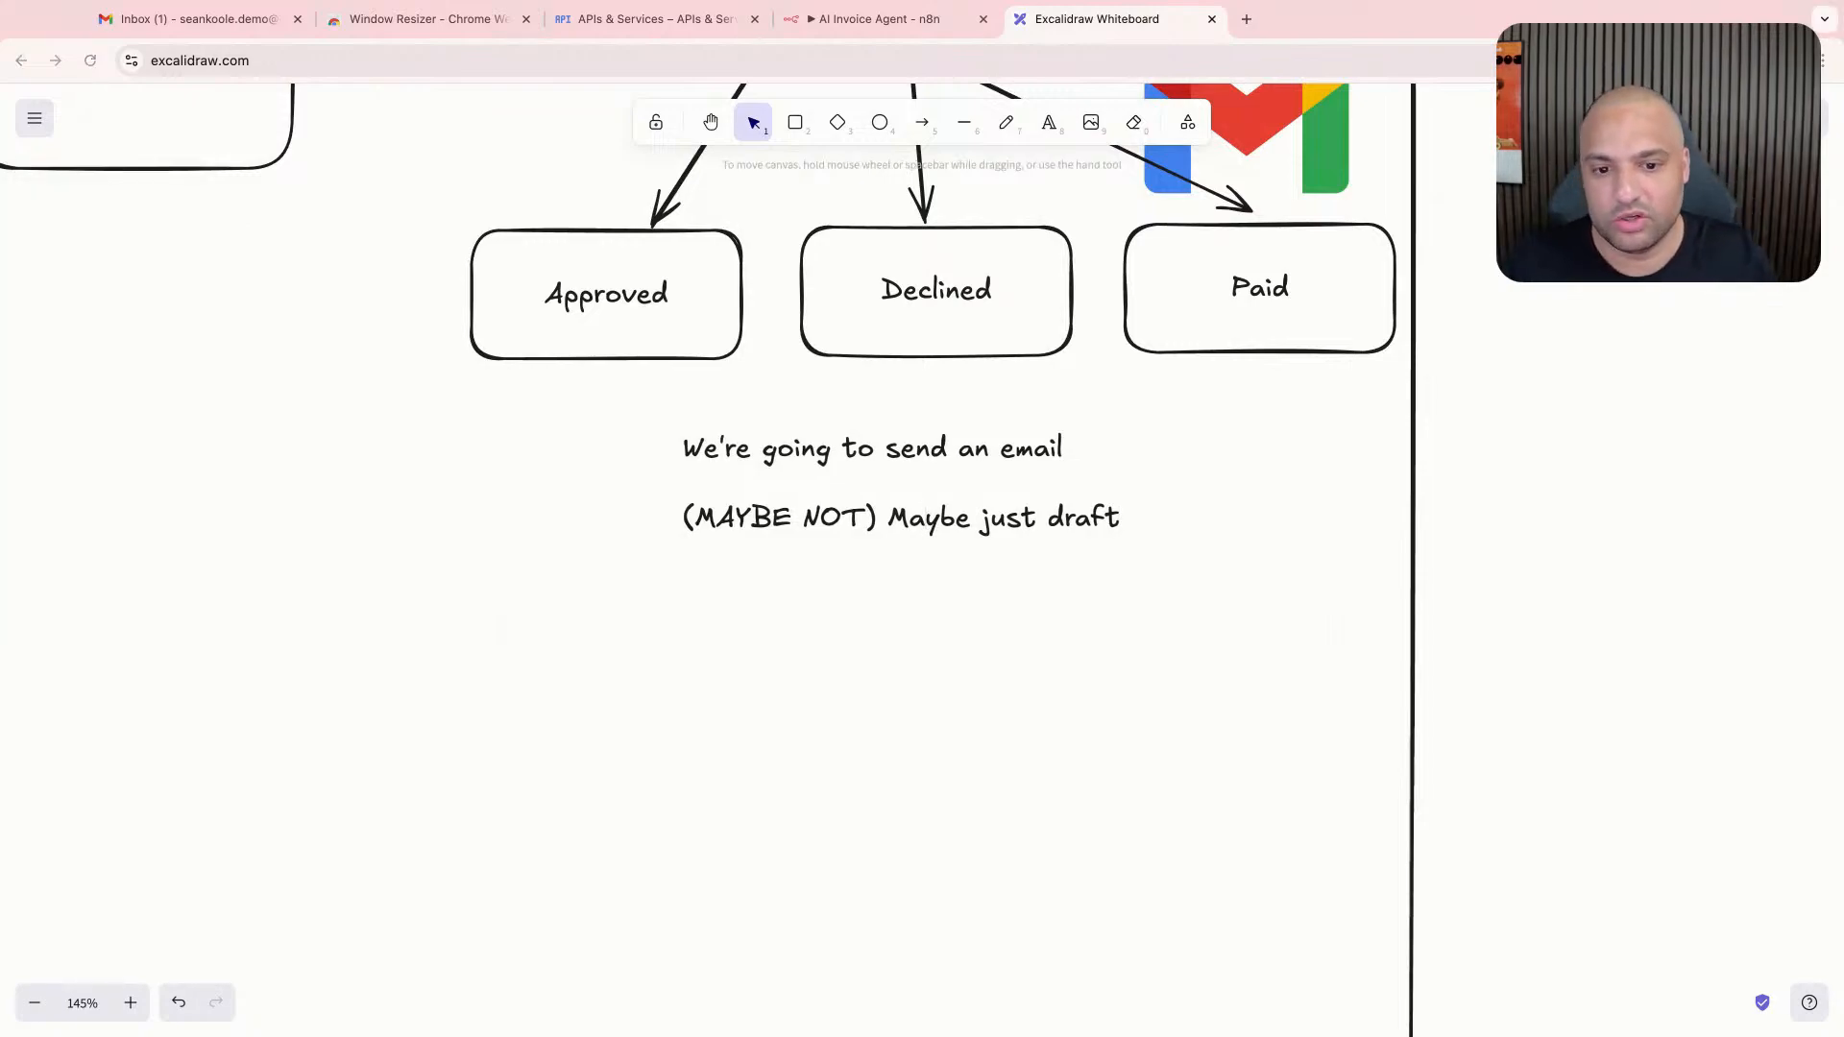
{"action": "scroll", "coordinate": [987, 548], "scroll_direction": "down", "scroll_amount": 10}
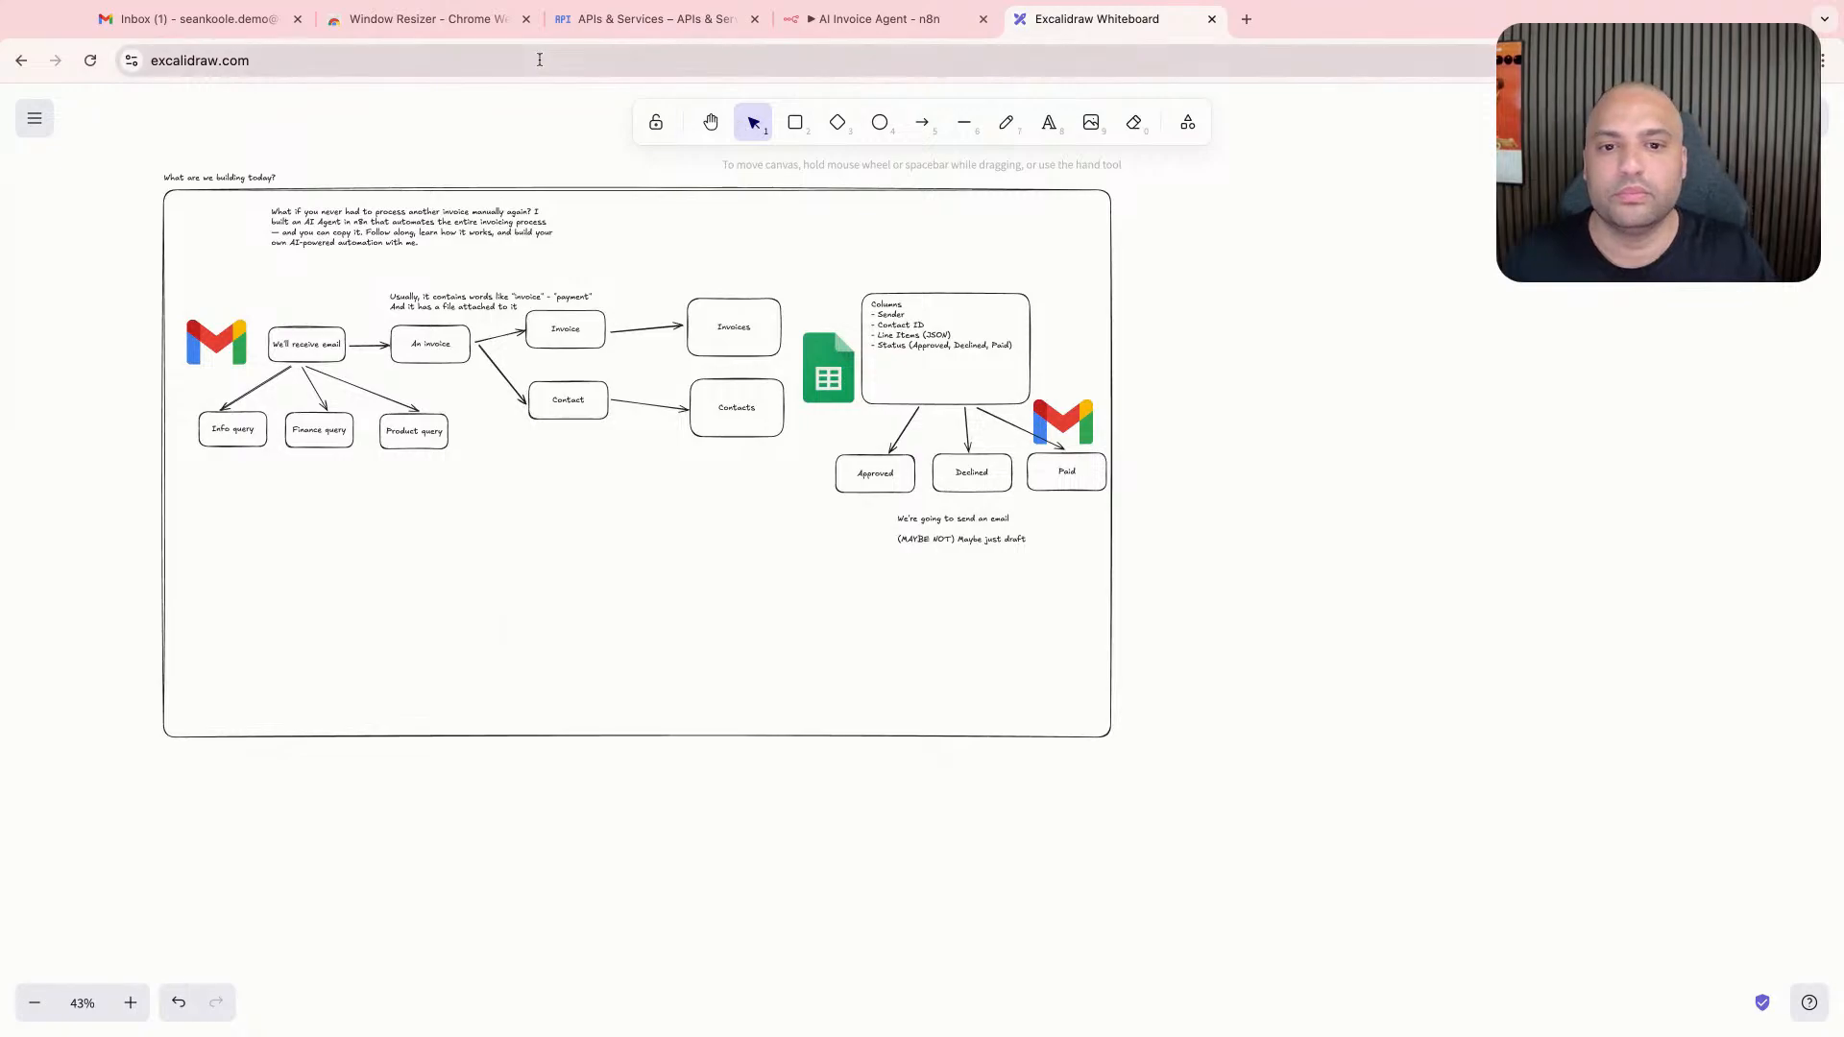
- Close the Window Resizer tab, switch to n8n's AI Invoice Agent workflow, and open the Gmail entry by searching "gmail" for the first step
{"action": "left_click", "coordinate": [524, 26]}
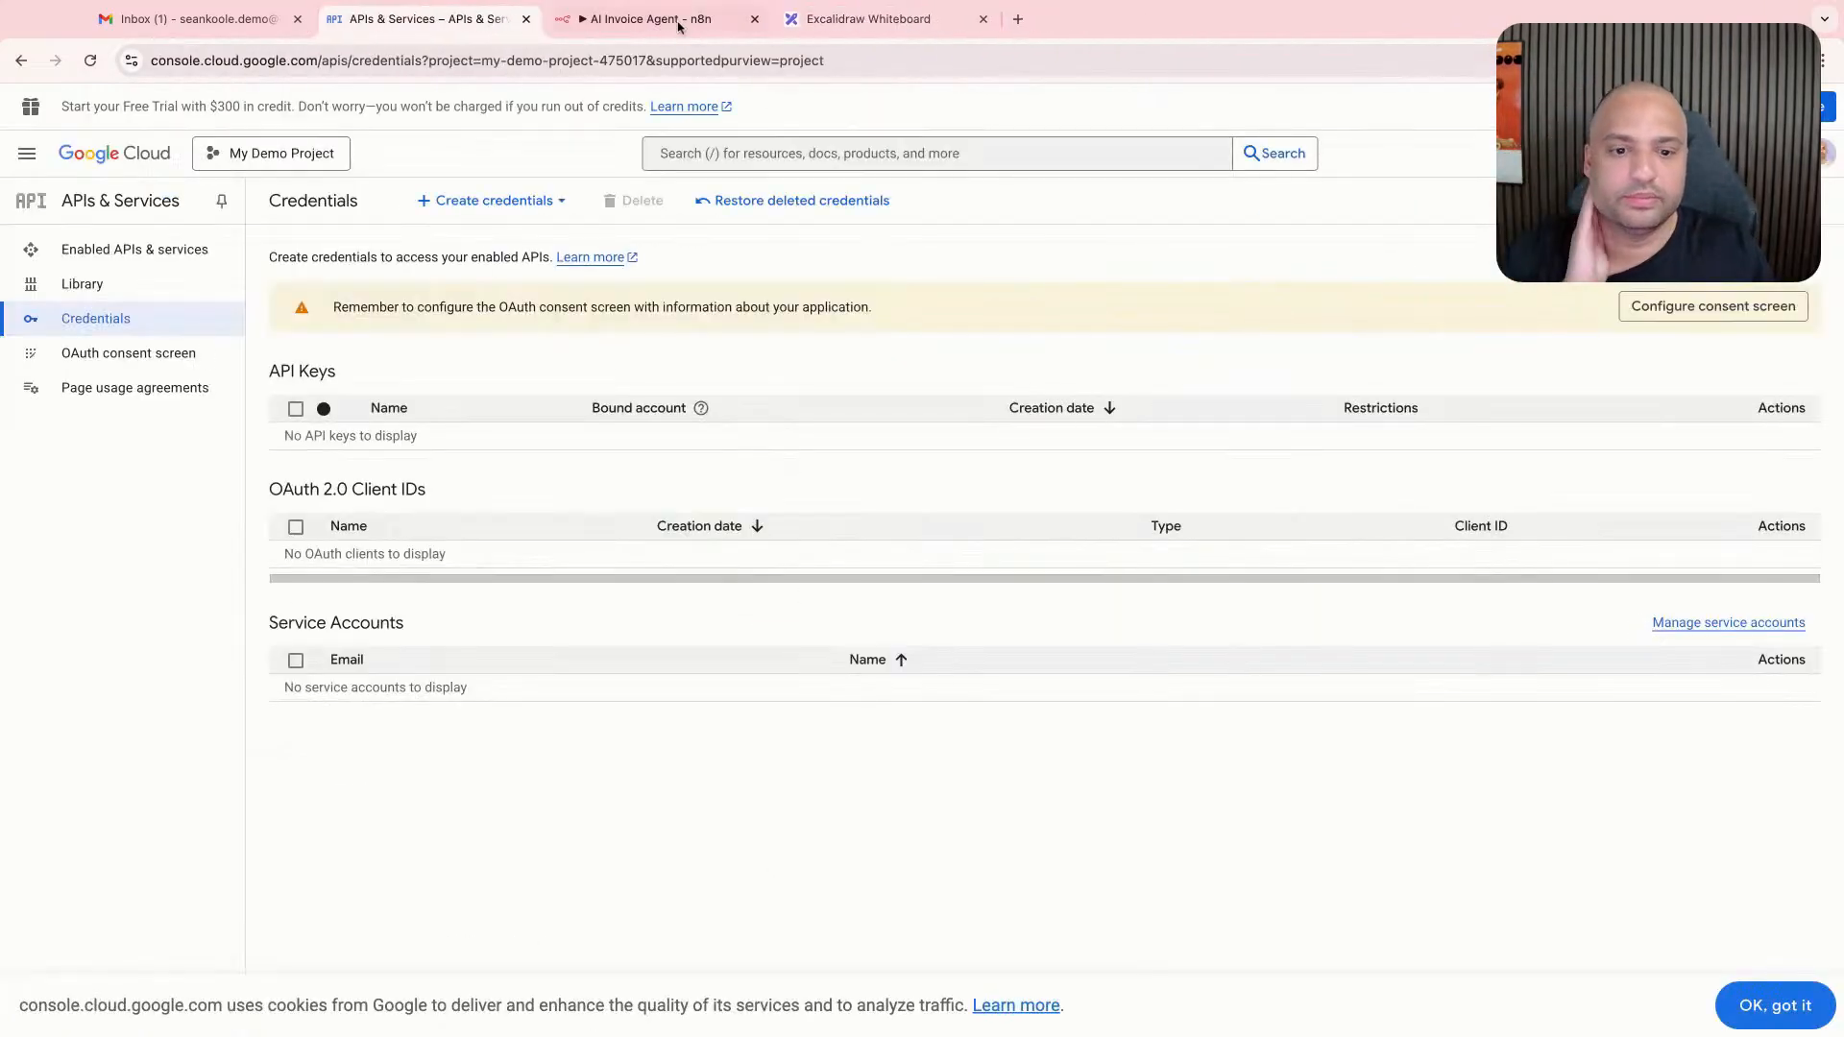
{"action": "left_click", "coordinate": [678, 26]}
{"action": "left_click", "coordinate": [997, 581]}
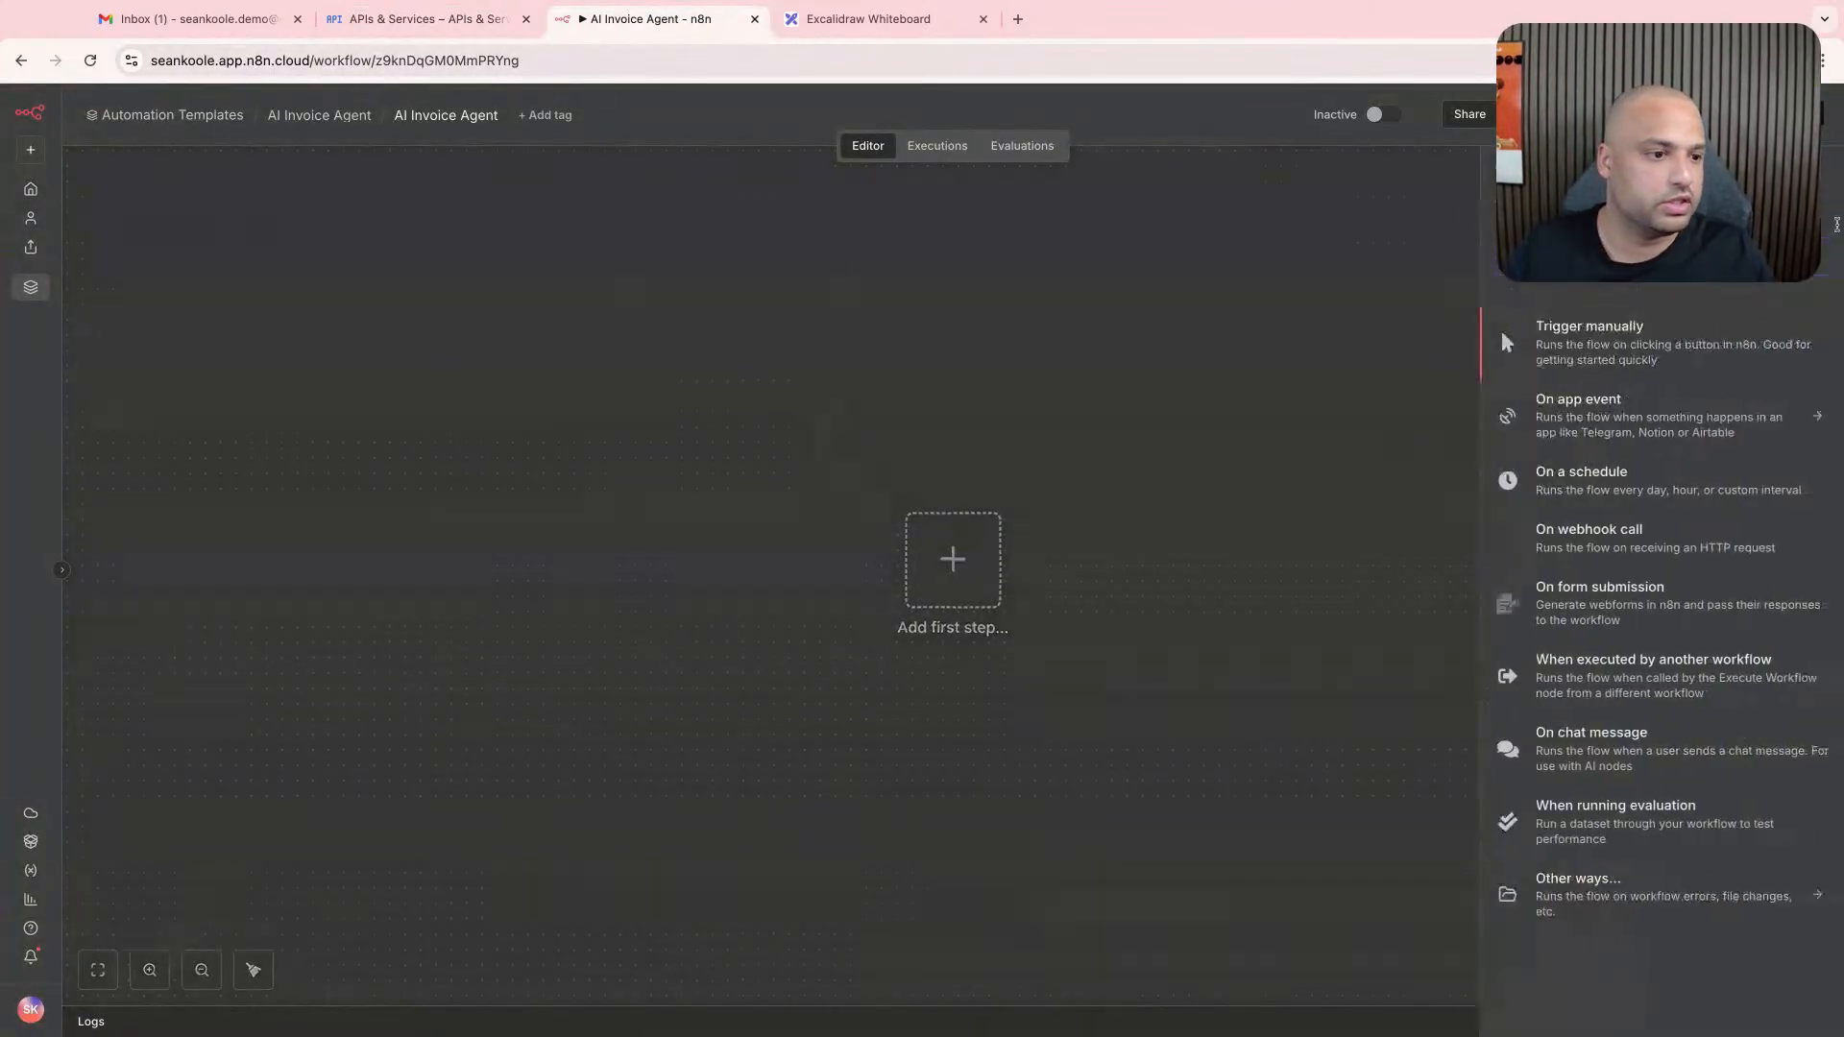
{"action": "type", "text": "gmail"}
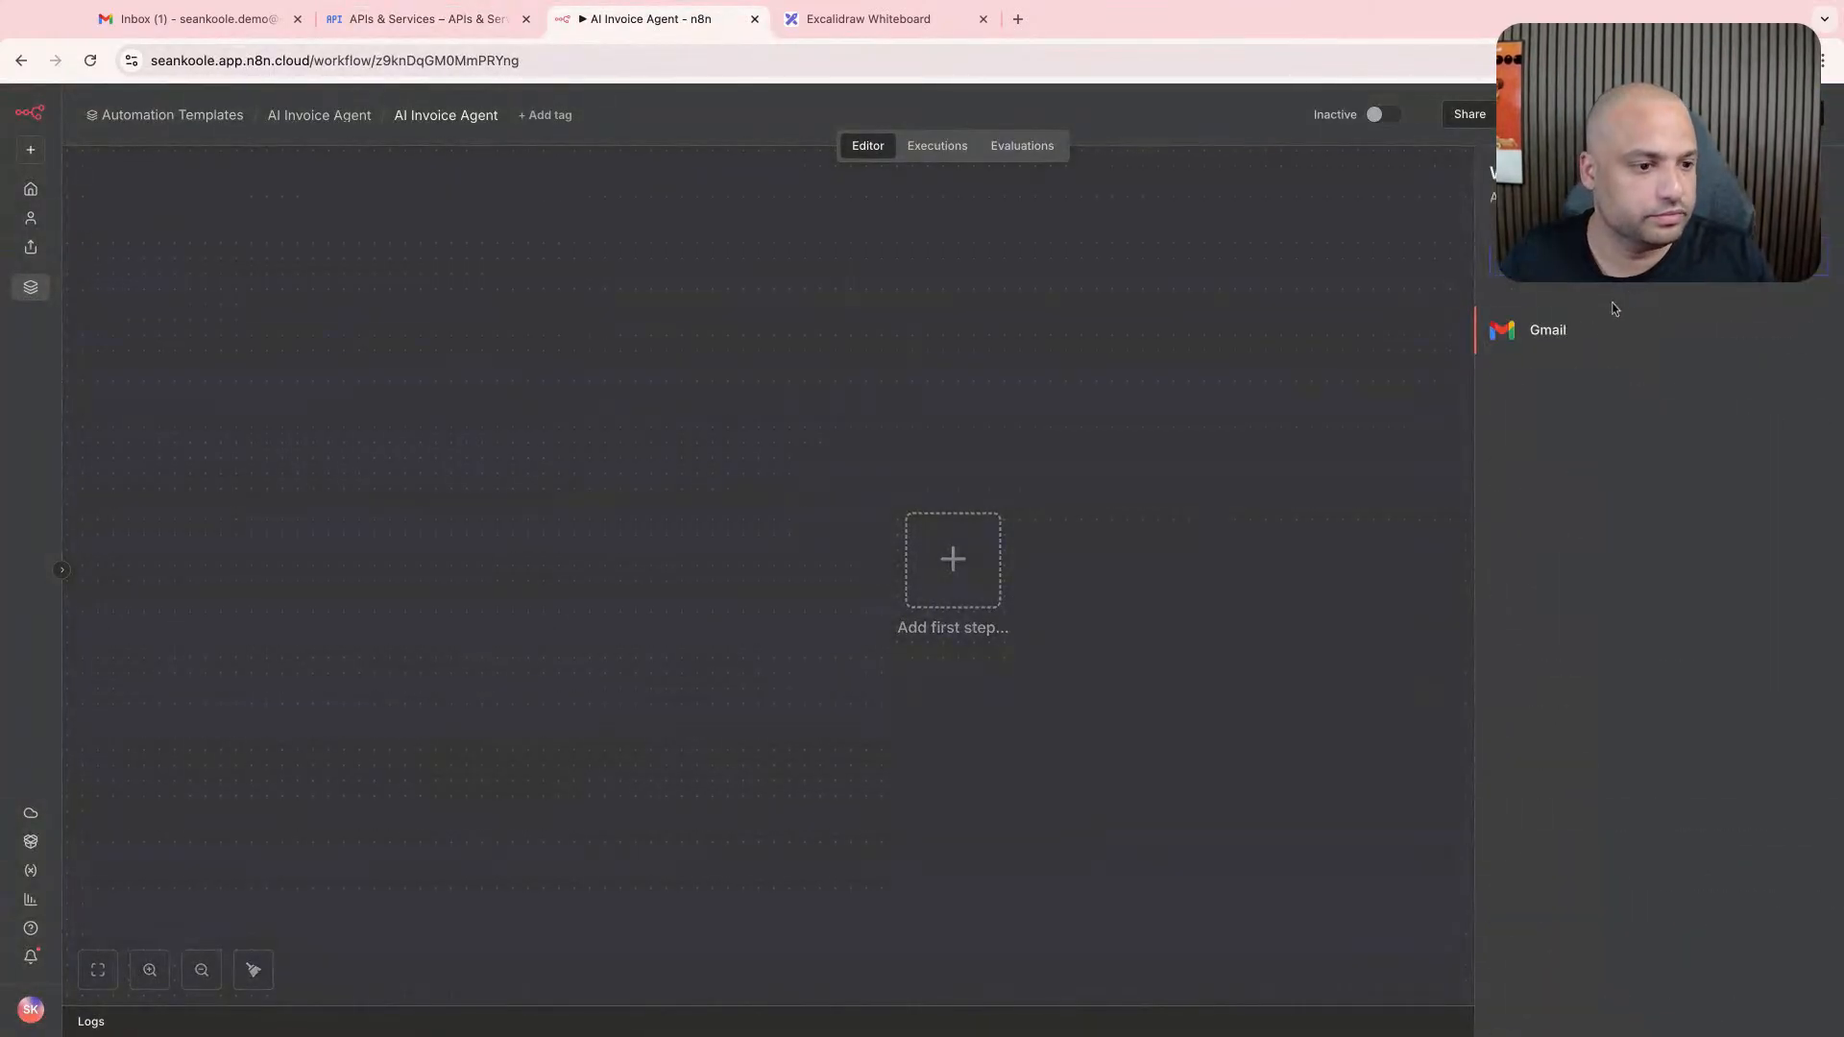
{"action": "left_click", "coordinate": [1617, 327]}
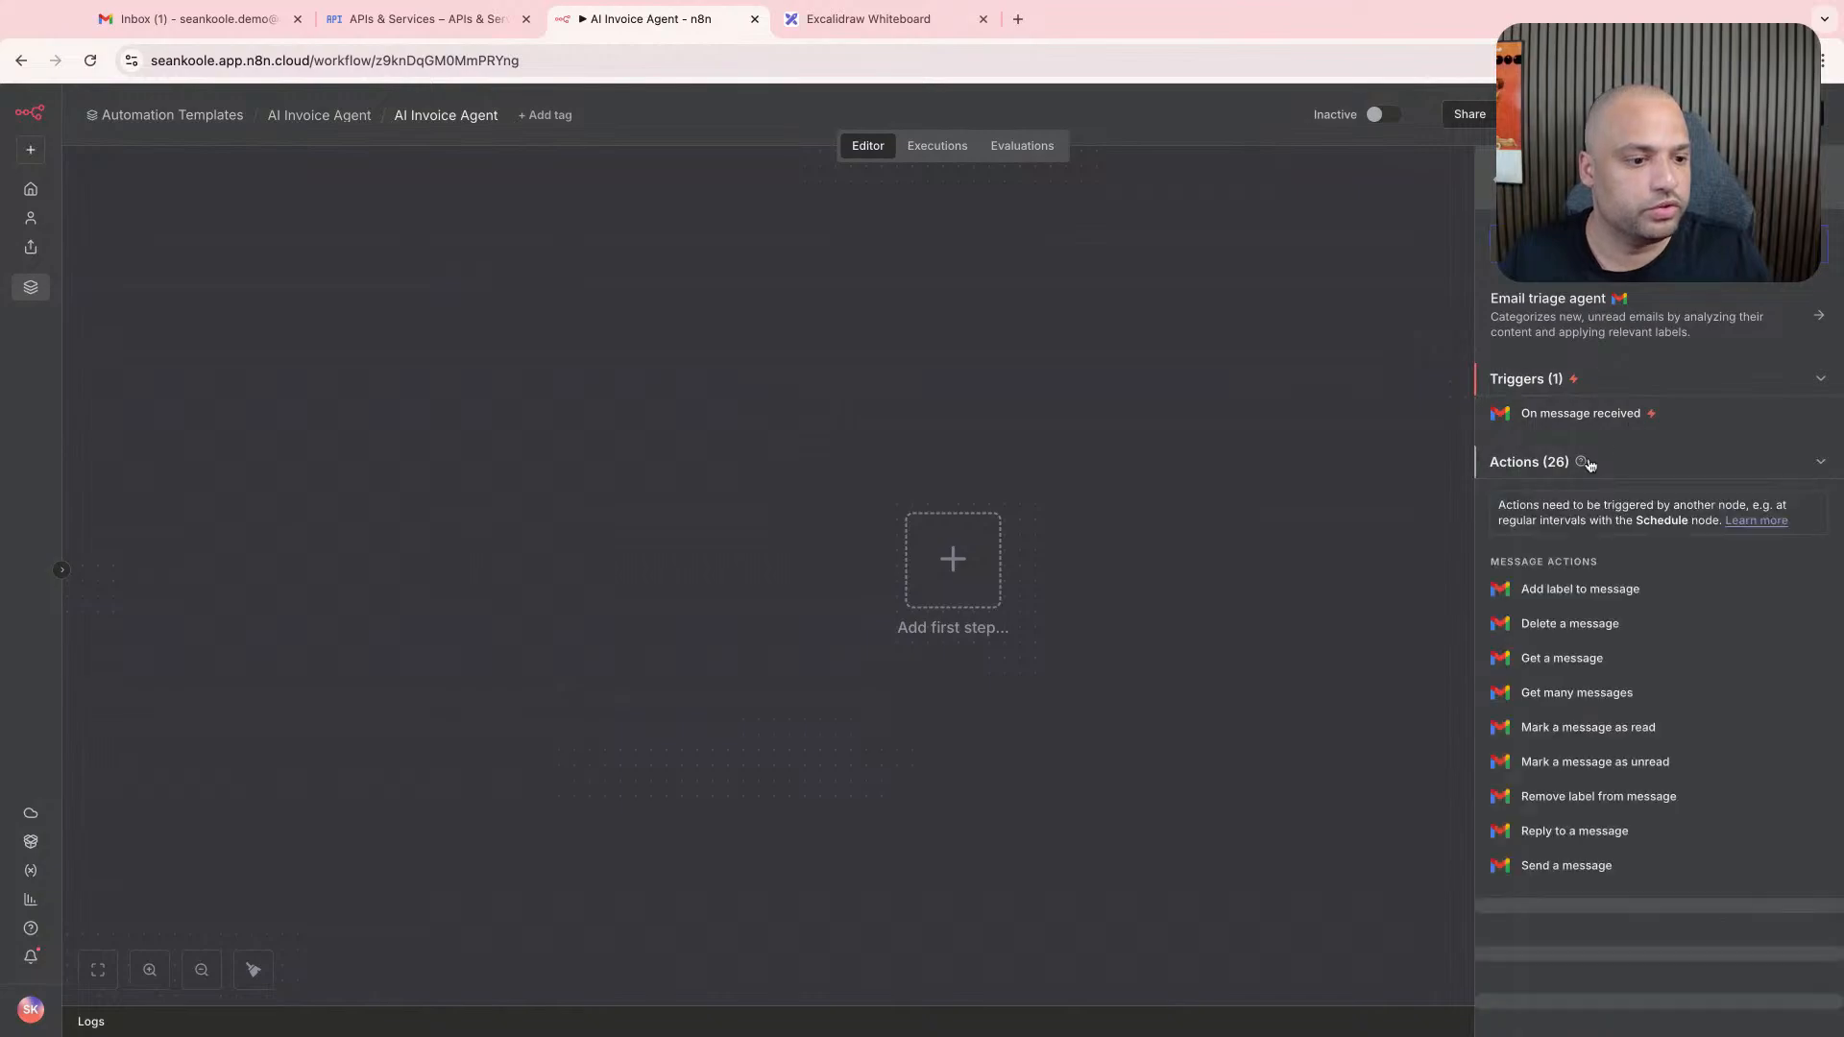
- Review the Gmail triggers and the message, label, draft and thread actions offered for the first step
{"action": "scroll", "coordinate": [1601, 655], "scroll_direction": "down", "scroll_amount": 1}
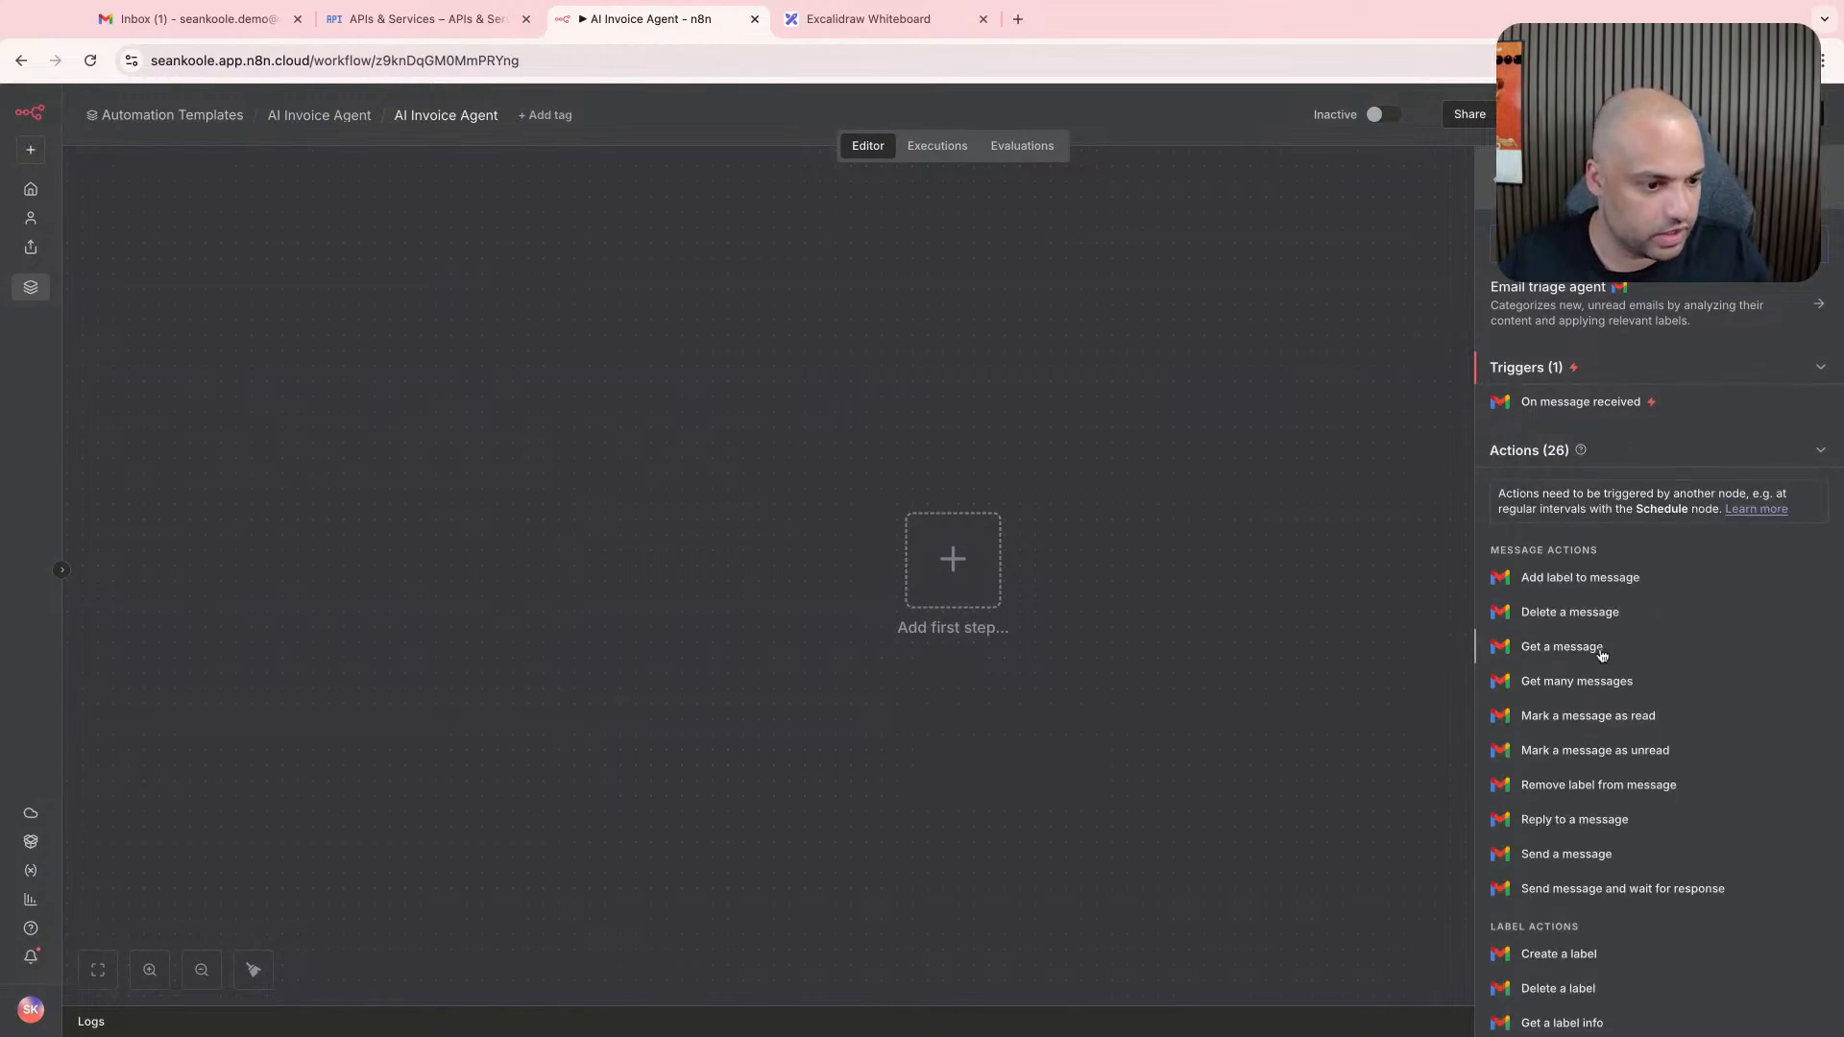
{"action": "scroll", "coordinate": [1601, 656], "scroll_direction": "down", "scroll_amount": 1}
{"action": "scroll", "coordinate": [1601, 656], "scroll_direction": "up", "scroll_amount": 1}
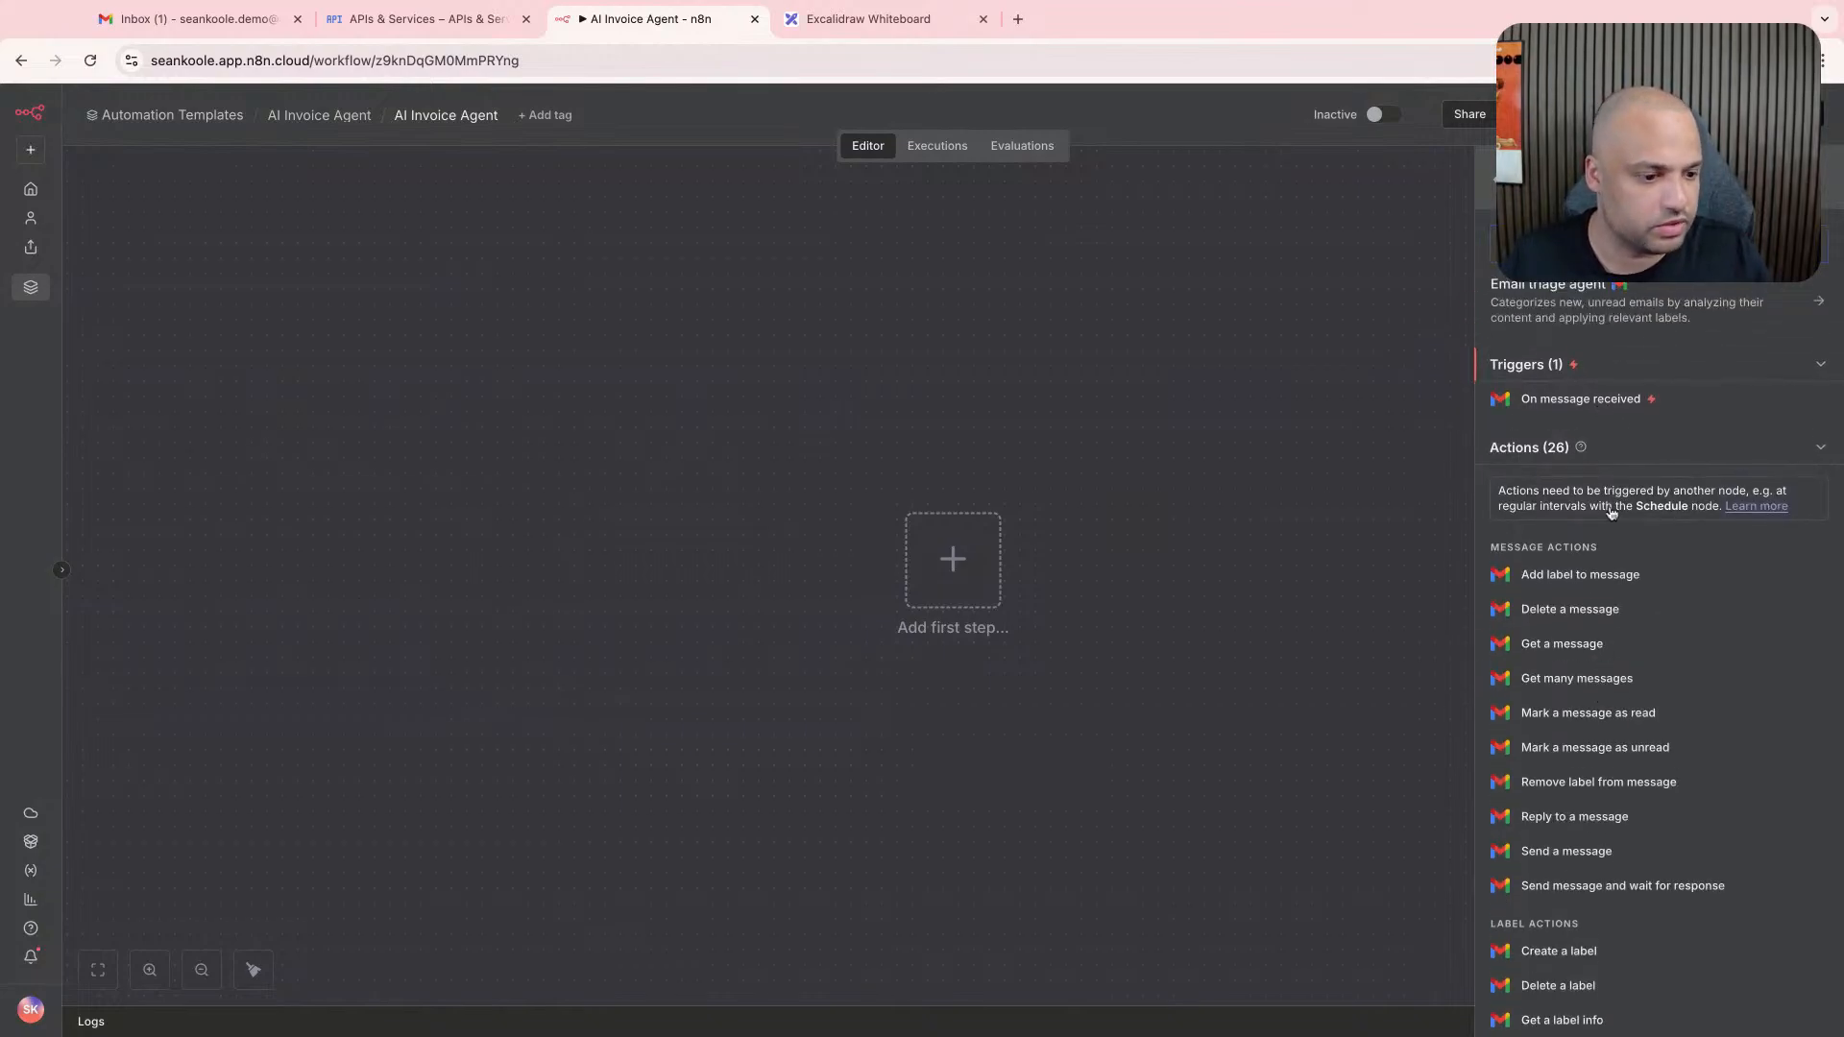
{"action": "scroll", "coordinate": [1616, 733], "scroll_direction": "down", "scroll_amount": 4}
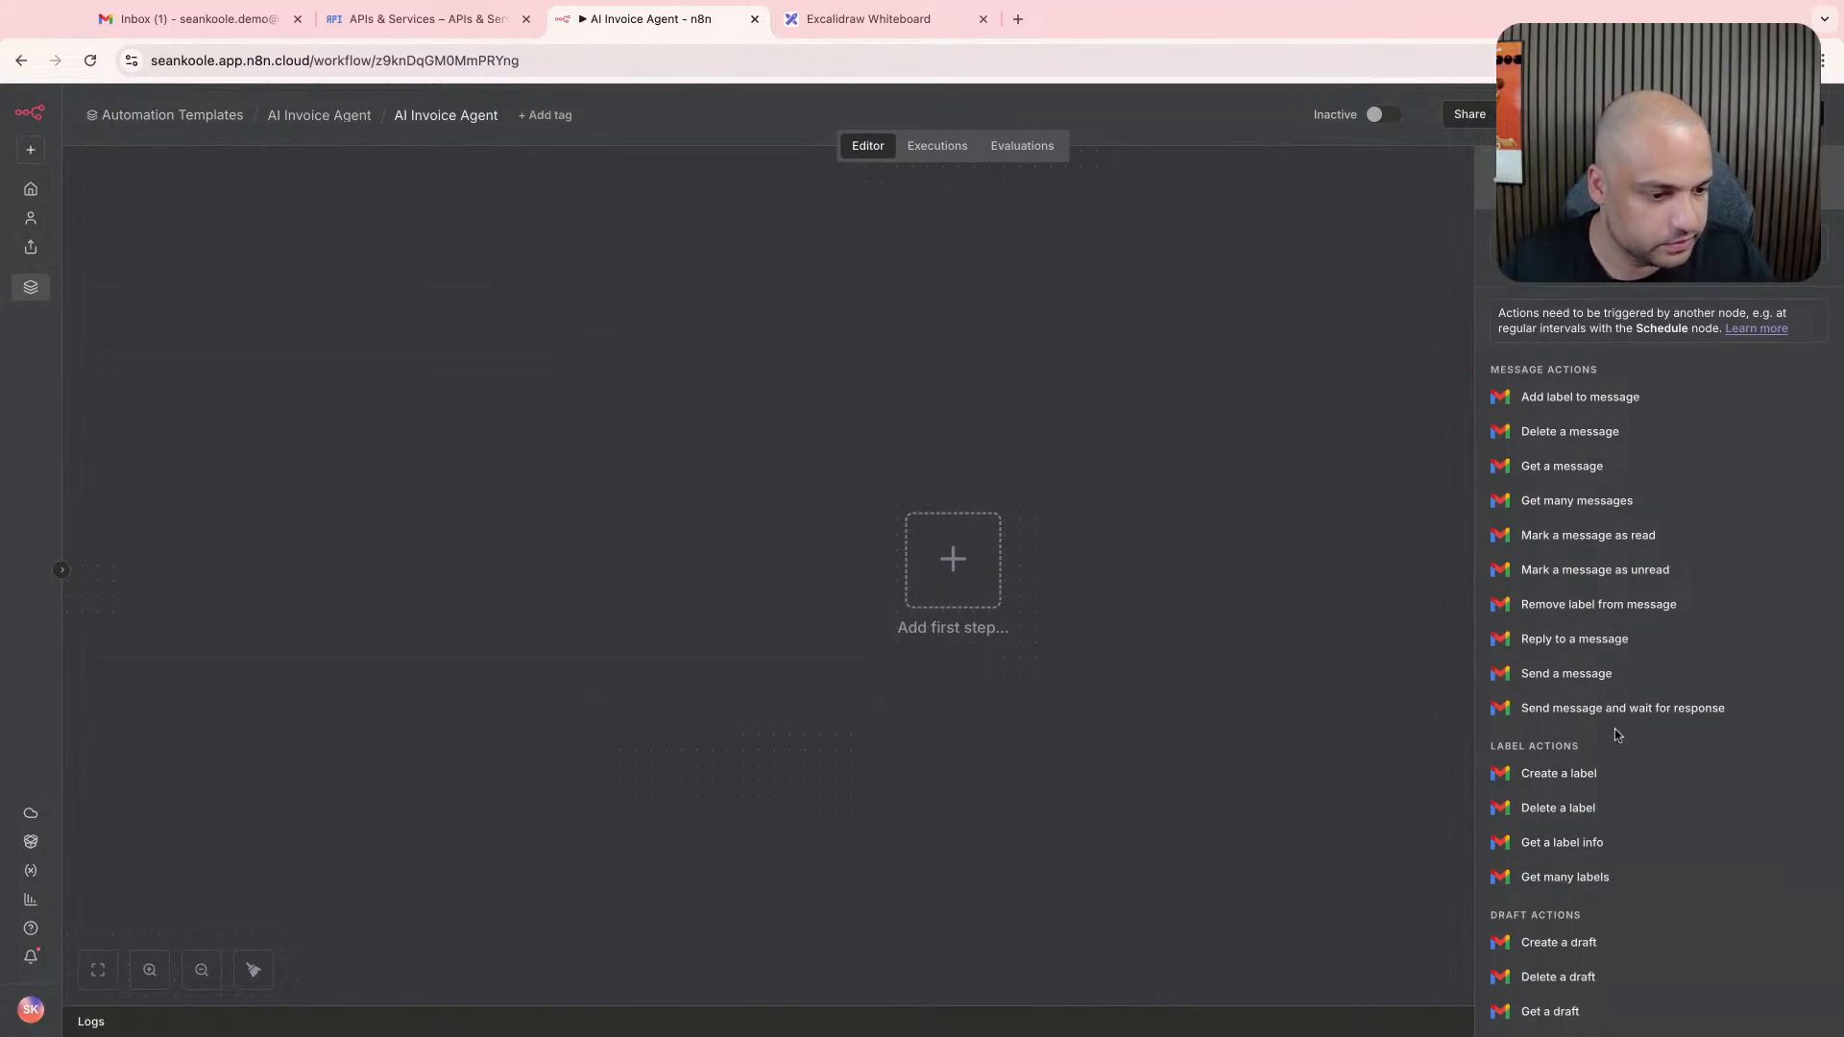
{"action": "scroll", "coordinate": [1618, 735], "scroll_direction": "down", "scroll_amount": 8}
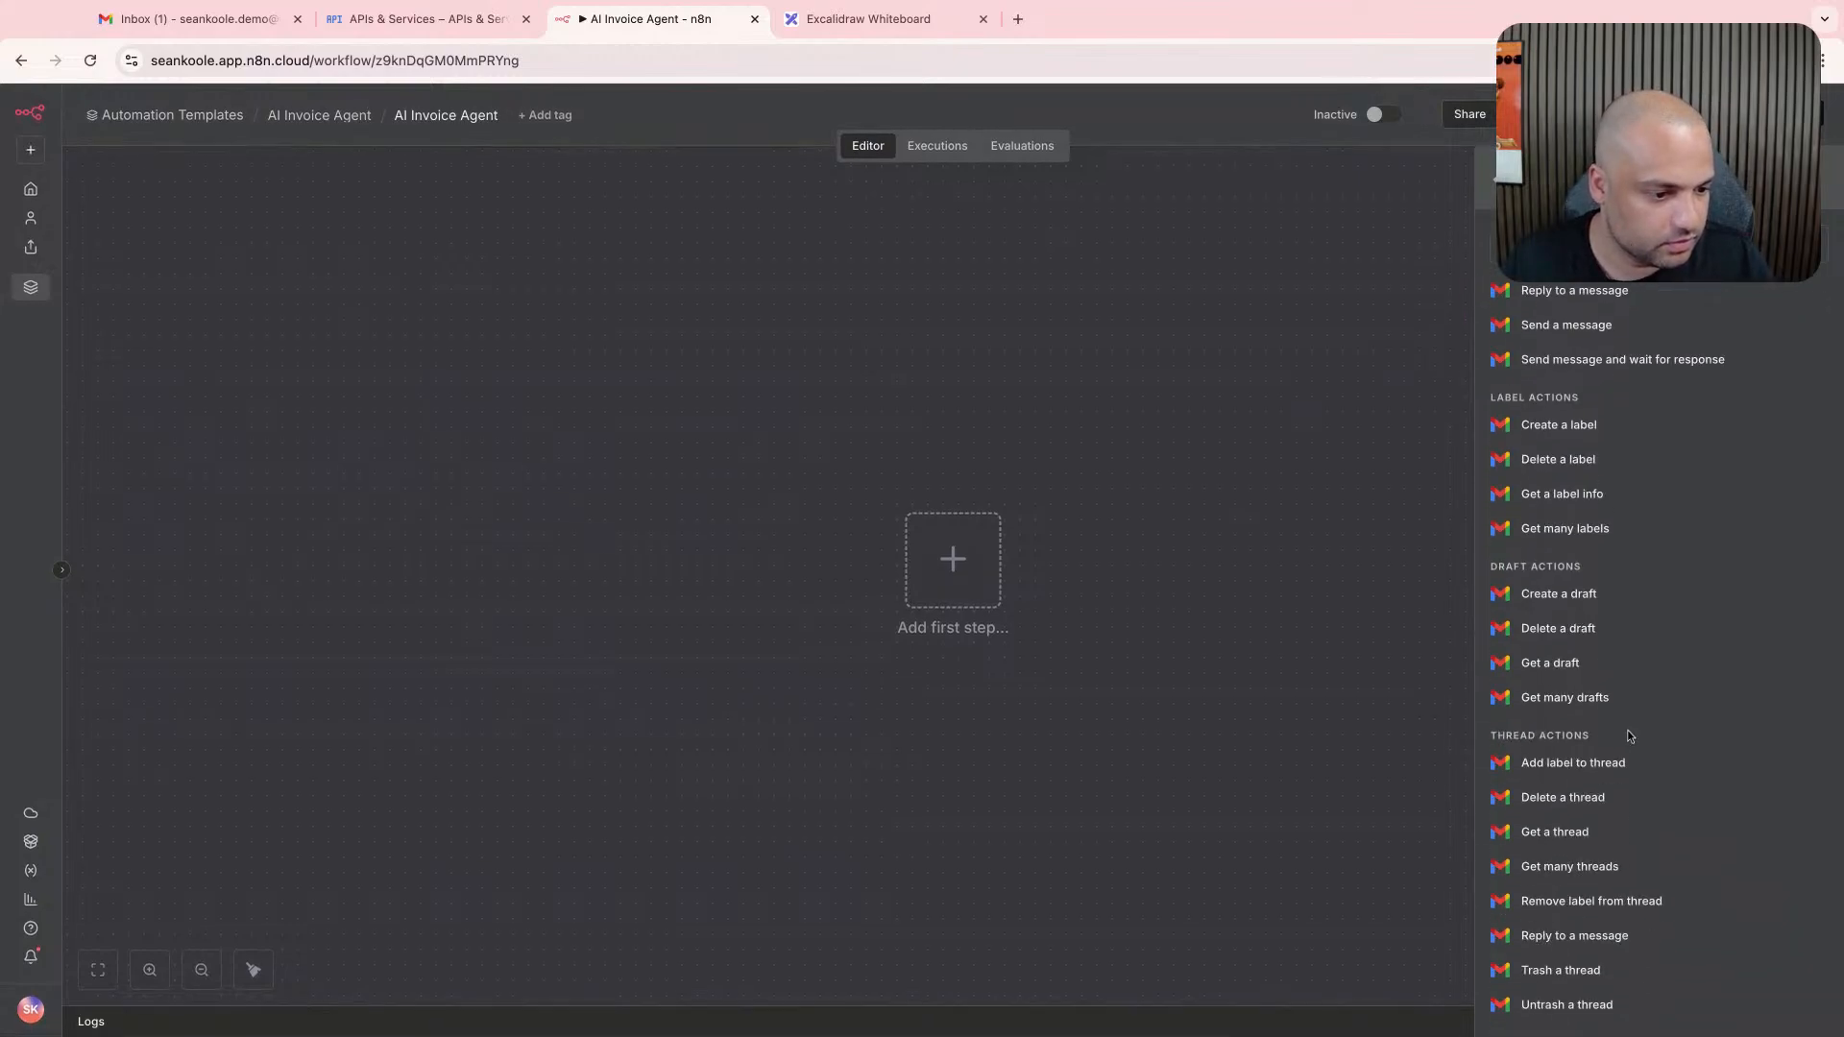
{"action": "scroll", "coordinate": [1633, 970], "scroll_direction": "up", "scroll_amount": 4}
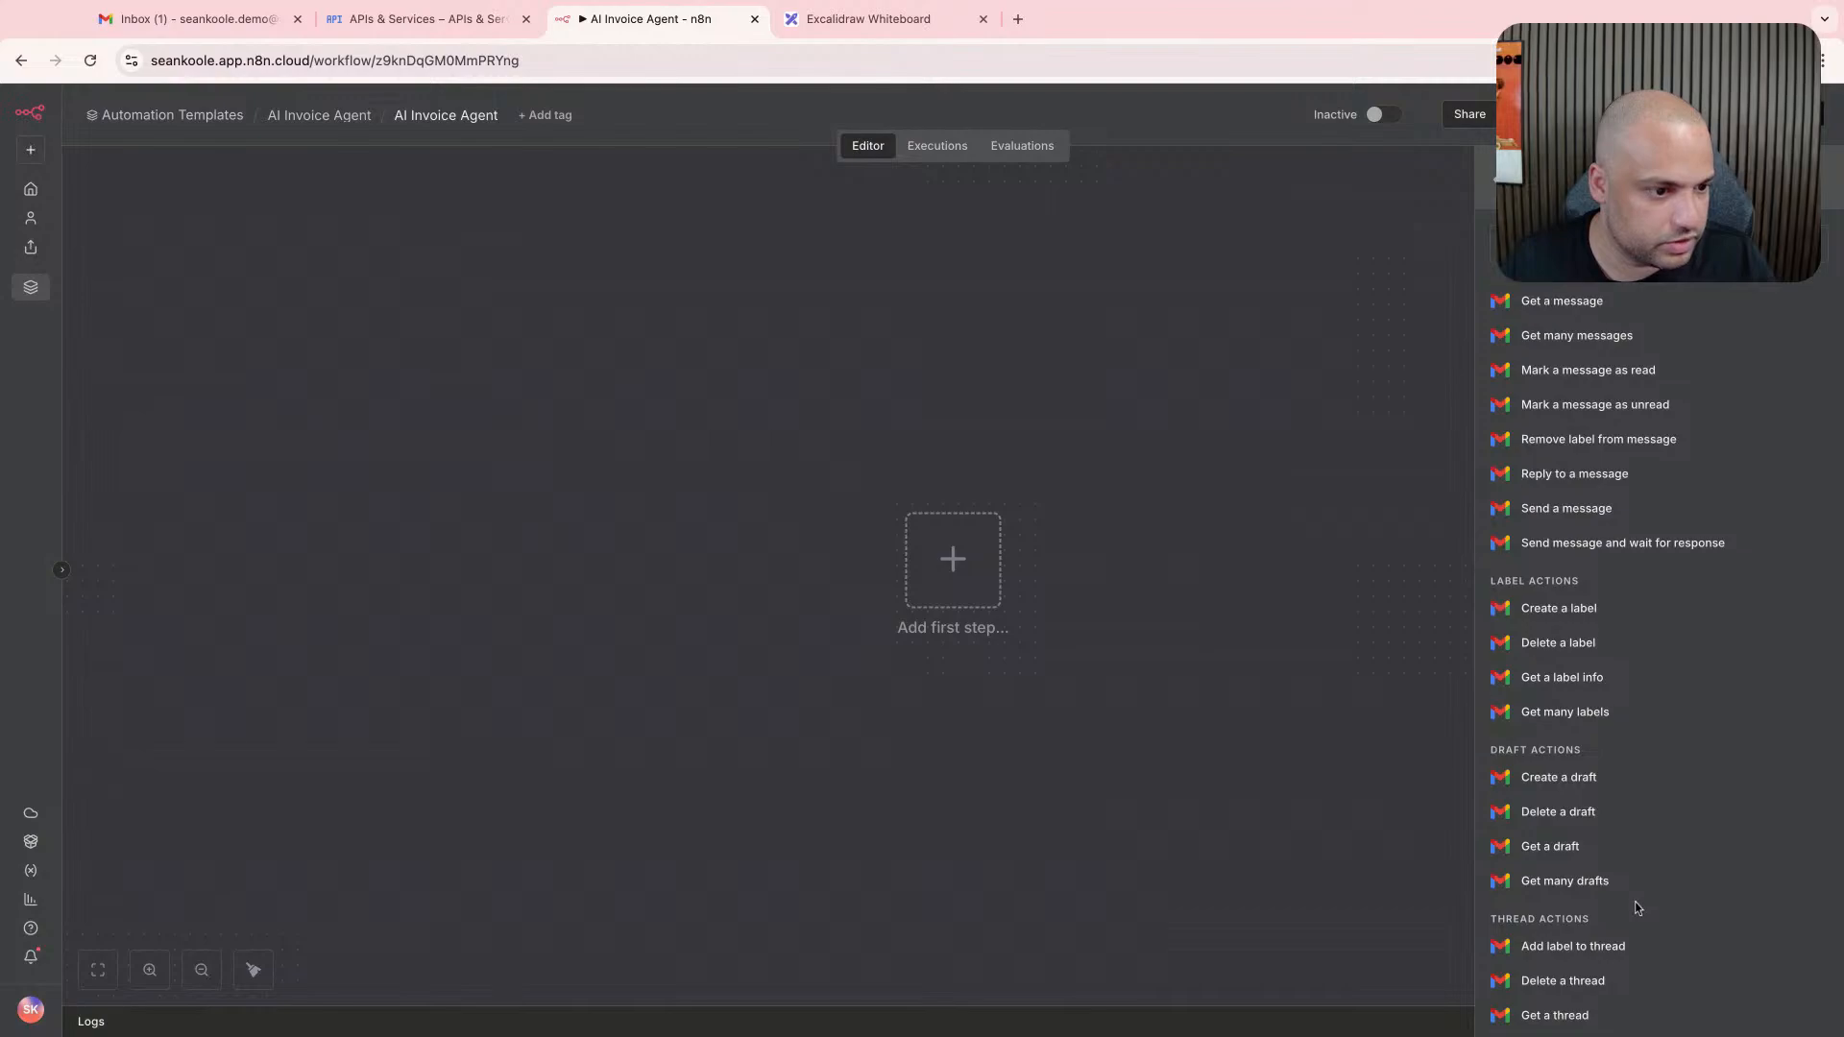
{"action": "scroll", "coordinate": [1635, 902], "scroll_direction": "up", "scroll_amount": 2}
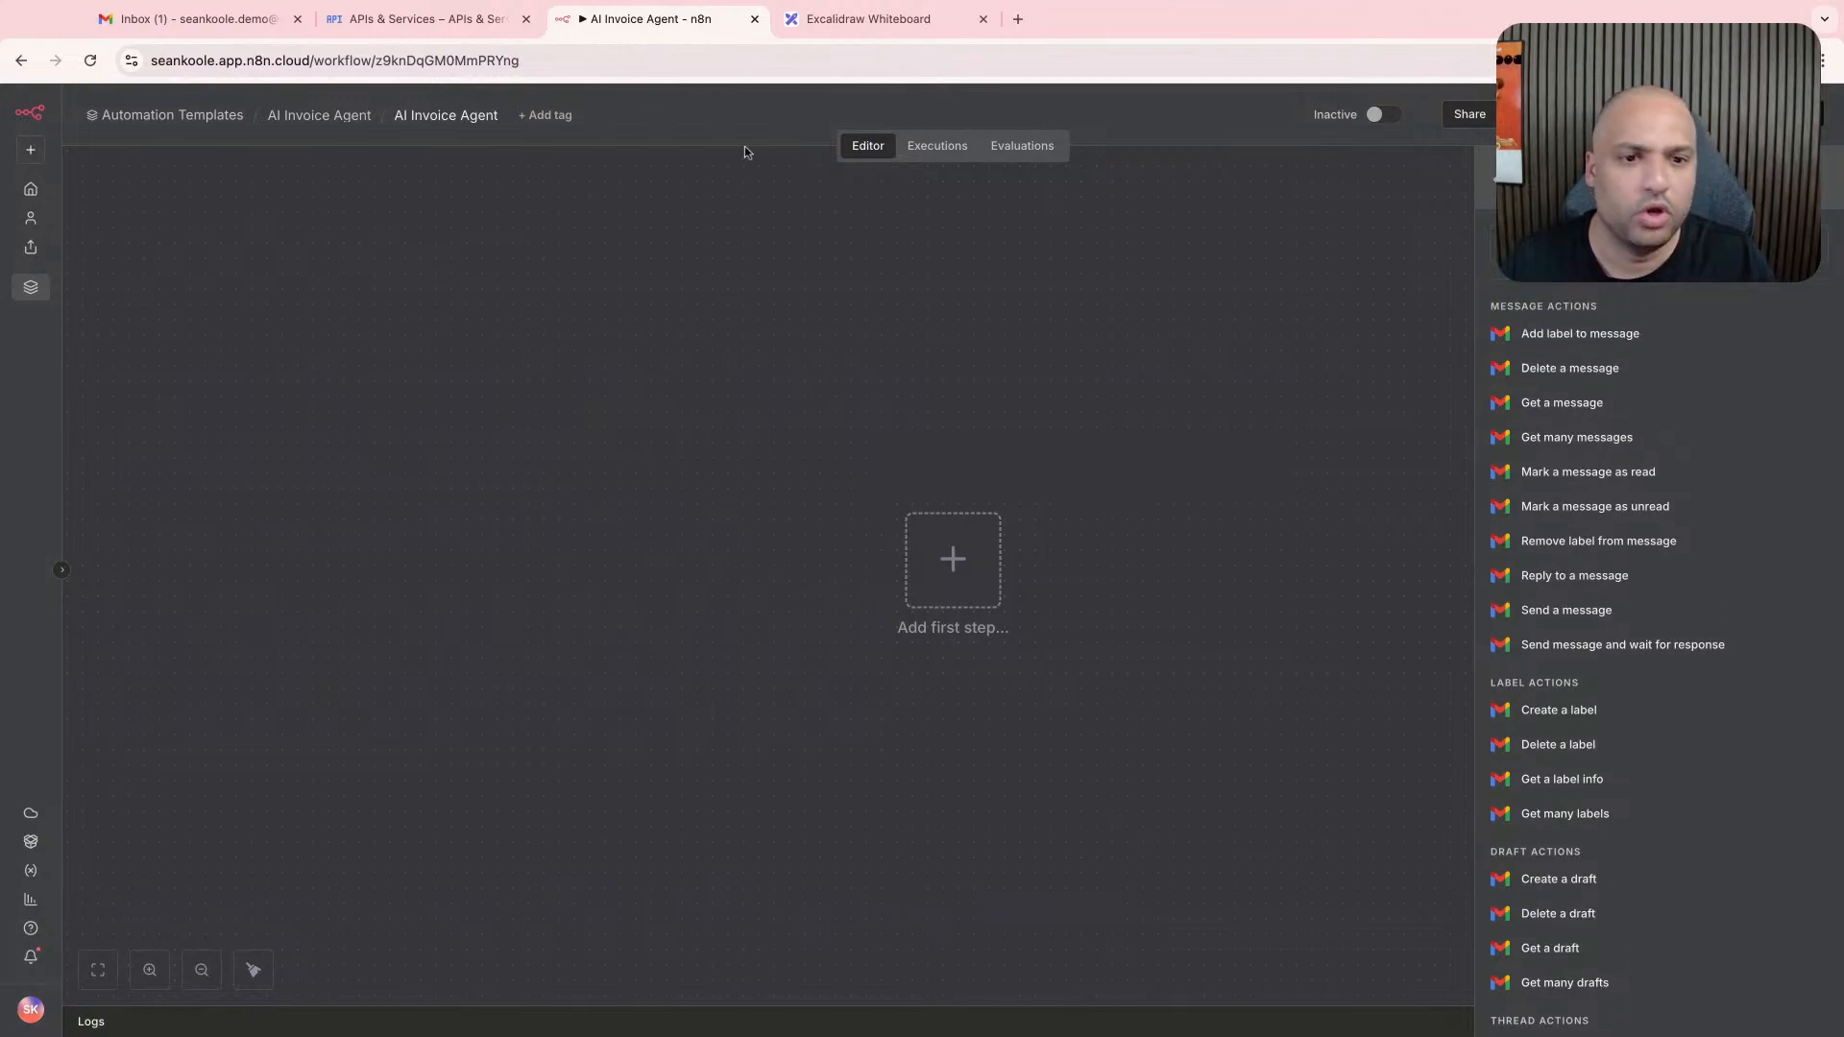
- Switch to the Excalidraw whiteboard and add the note "Add a label to the invoice (for categorization)" between the status boxes and the email note
{"action": "left_click", "coordinate": [852, 19]}
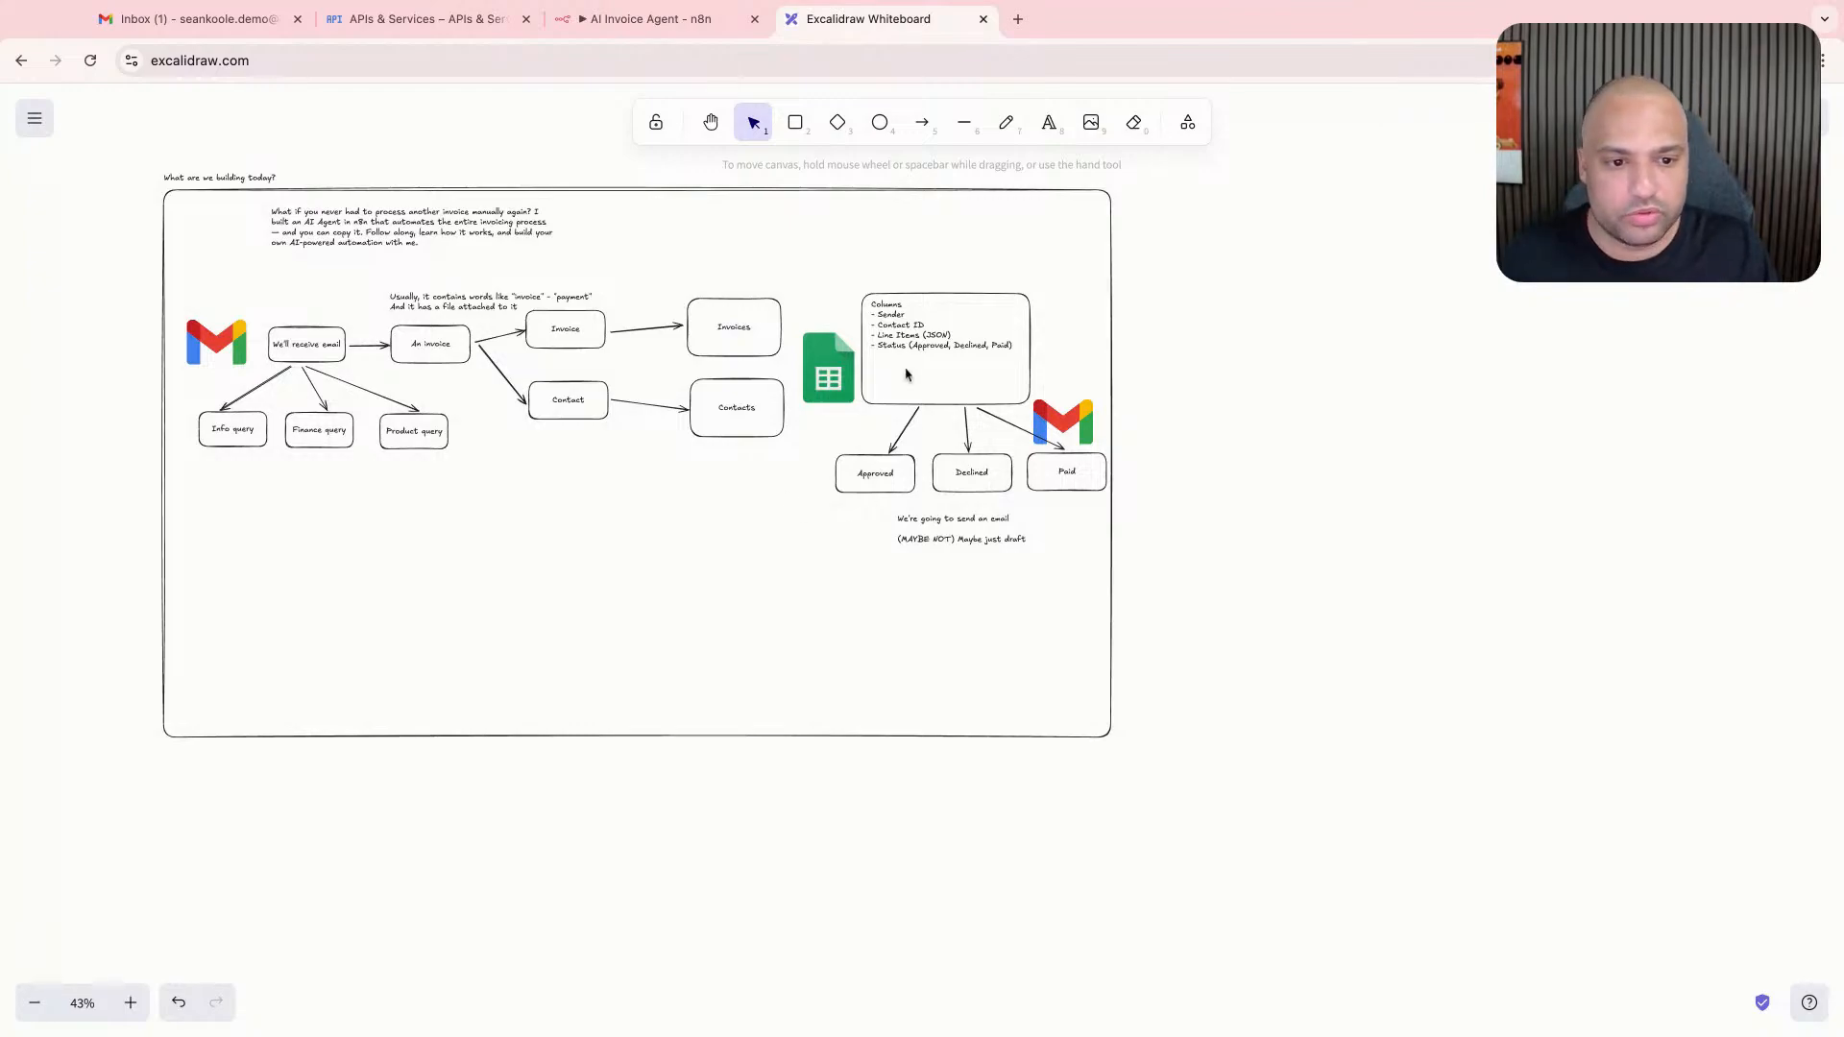
{"action": "key", "text": "t"}
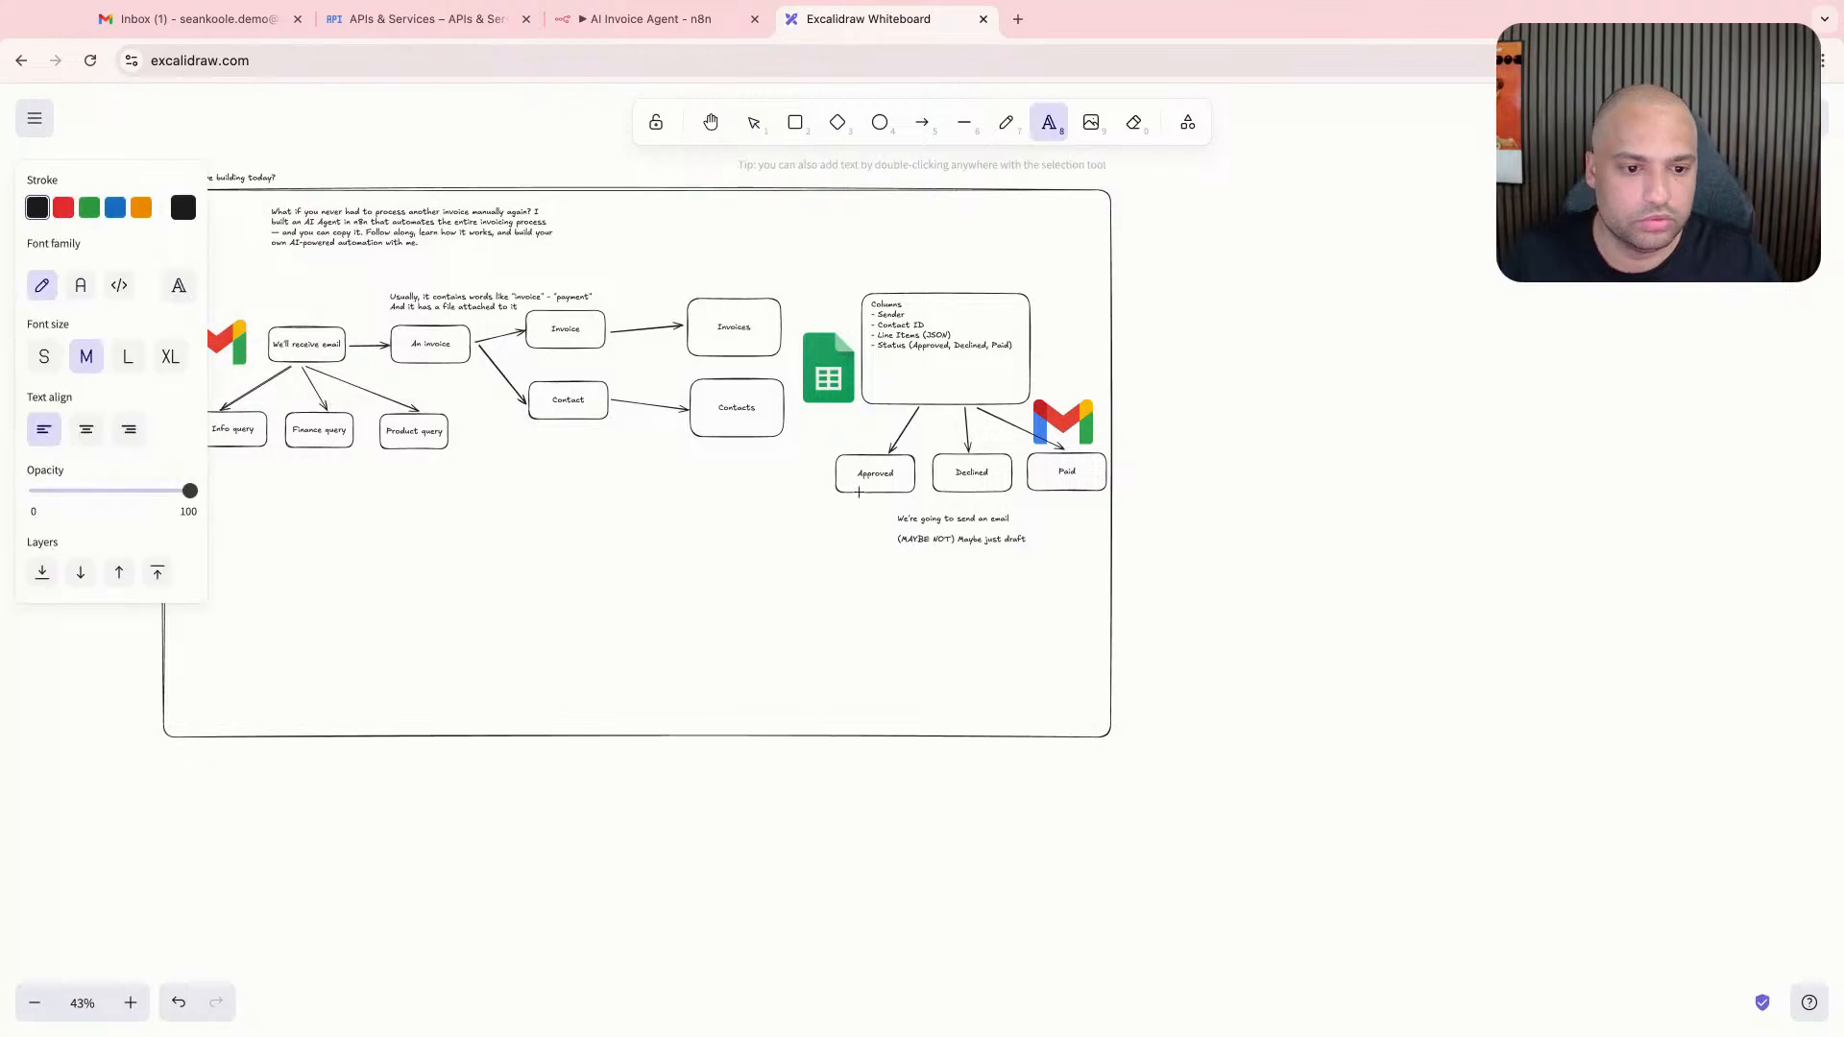
{"action": "key", "text": "Escape"}
{"action": "key", "text": "t"}
{"action": "left_click", "coordinate": [897, 503]}
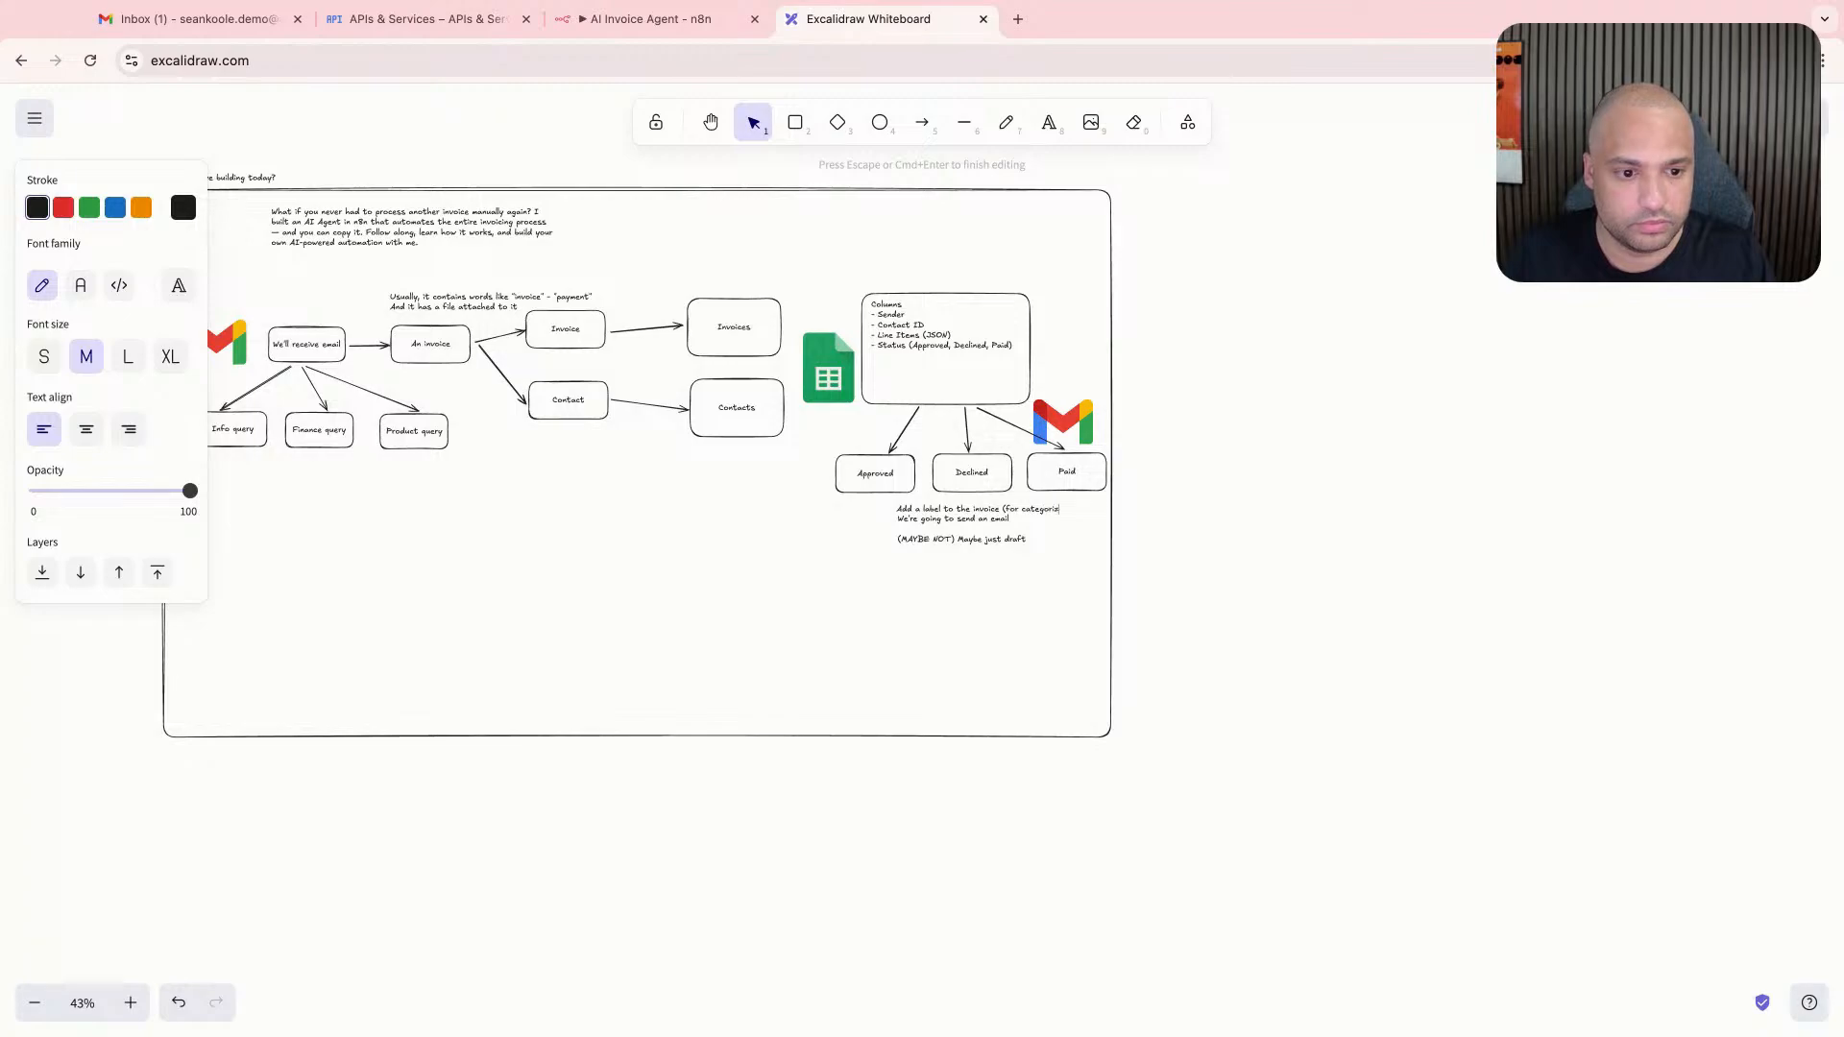
{"action": "scroll", "coordinate": [897, 508], "scroll_direction": "up", "scroll_amount": 10}
{"action": "key", "text": "Escape"}
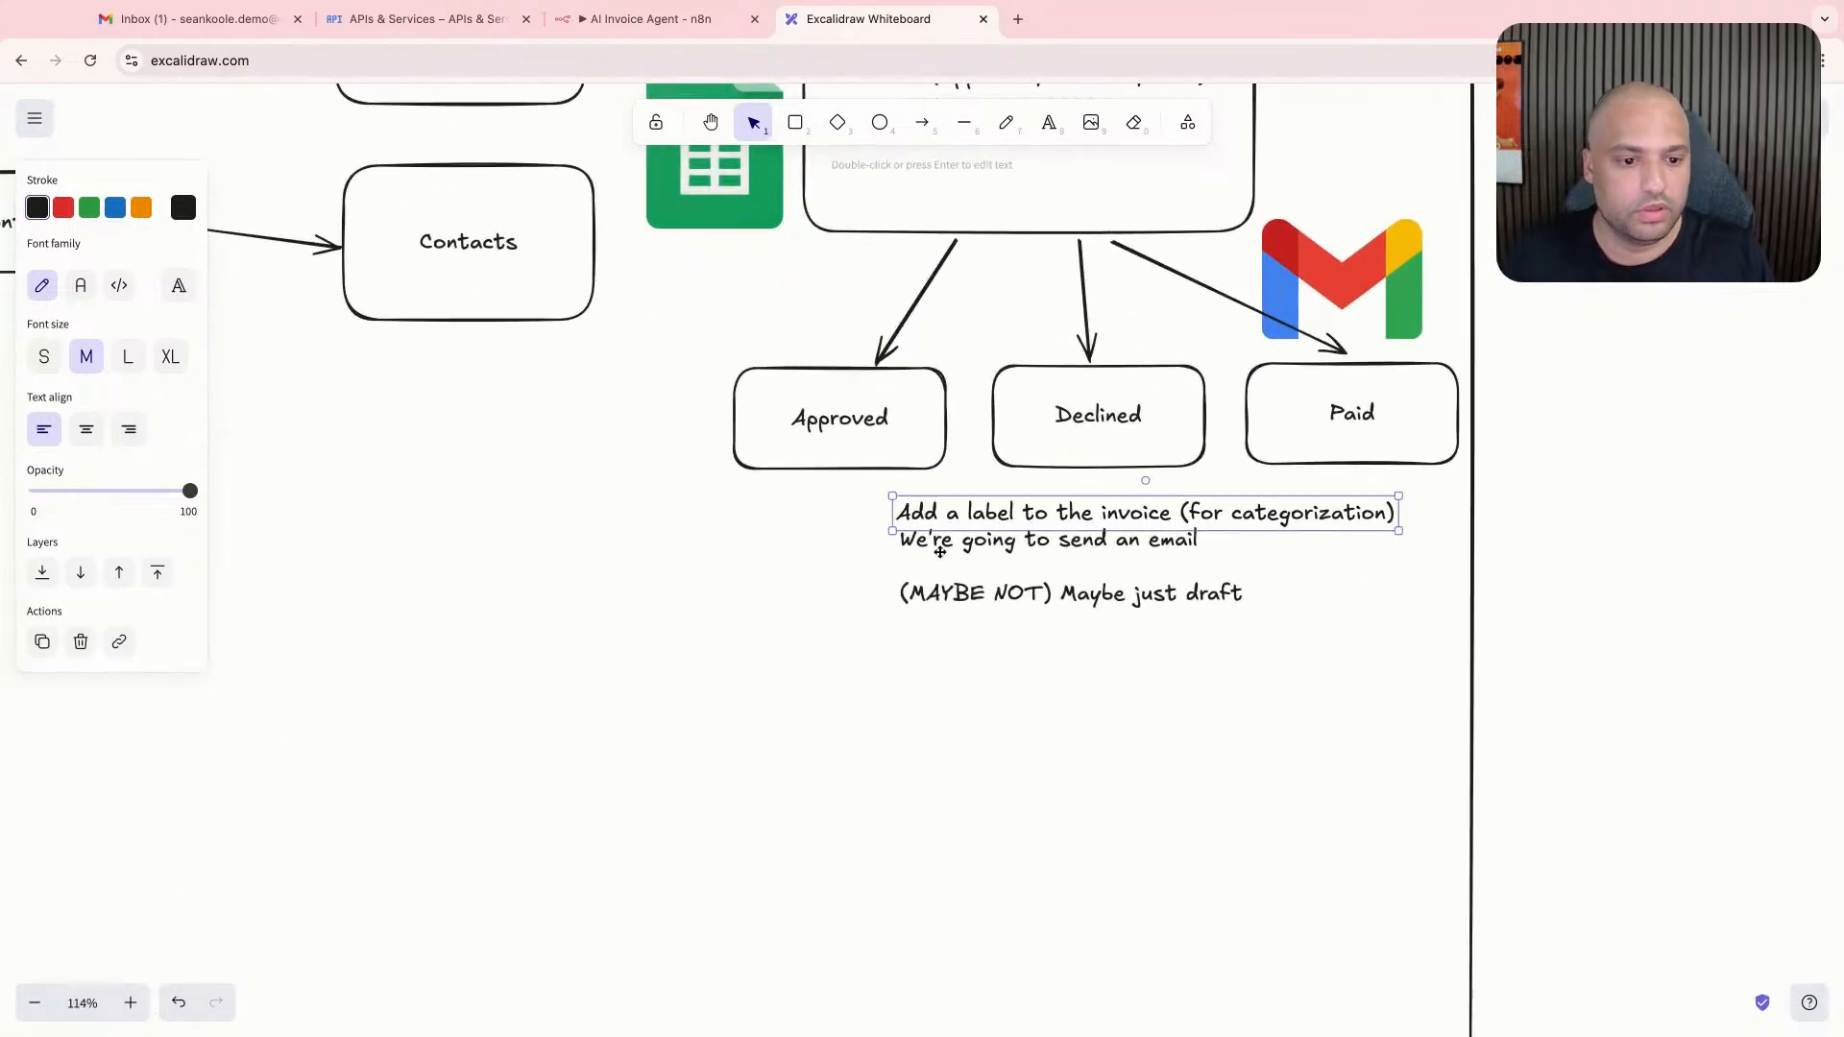
- Move the email note down and nudge the label note so the two are clearly spaced below the status boxes
{"action": "left_click_drag", "start_coordinate": [962, 547], "coordinate": [932, 654]}
{"action": "left_click_drag", "start_coordinate": [1062, 515], "coordinate": [1031, 528]}
{"action": "left_click_drag", "start_coordinate": [1020, 704], "coordinate": [1022, 656]}
{"action": "left_click", "coordinate": [585, 638]}
- Review the diagram as a whole and its Columns box, status boxes and the notes beneath them
{"action": "scroll", "coordinate": [924, 411], "scroll_direction": "up", "scroll_amount": 8}
{"action": "scroll", "coordinate": [928, 411], "scroll_direction": "down", "scroll_amount": 15}
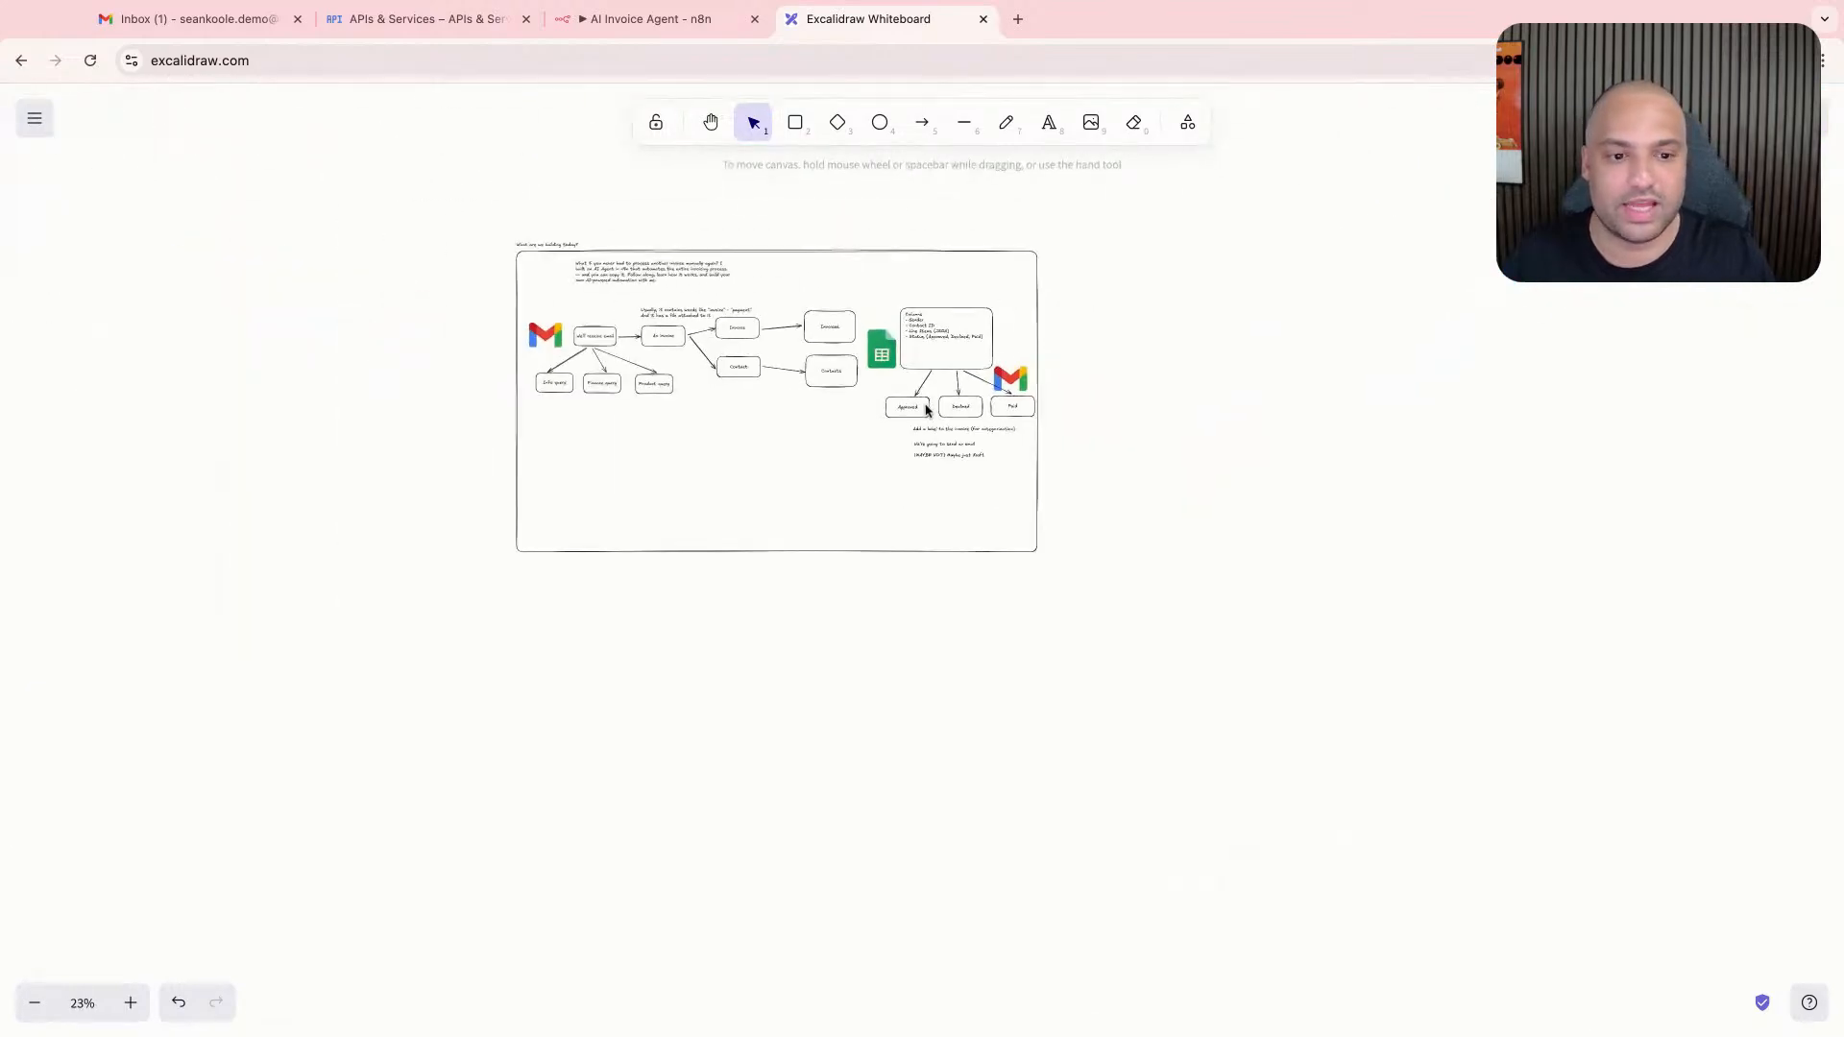
{"action": "scroll", "coordinate": [932, 362], "scroll_direction": "up", "scroll_amount": 8}
{"action": "scroll", "coordinate": [931, 361], "scroll_direction": "up", "scroll_amount": 2}
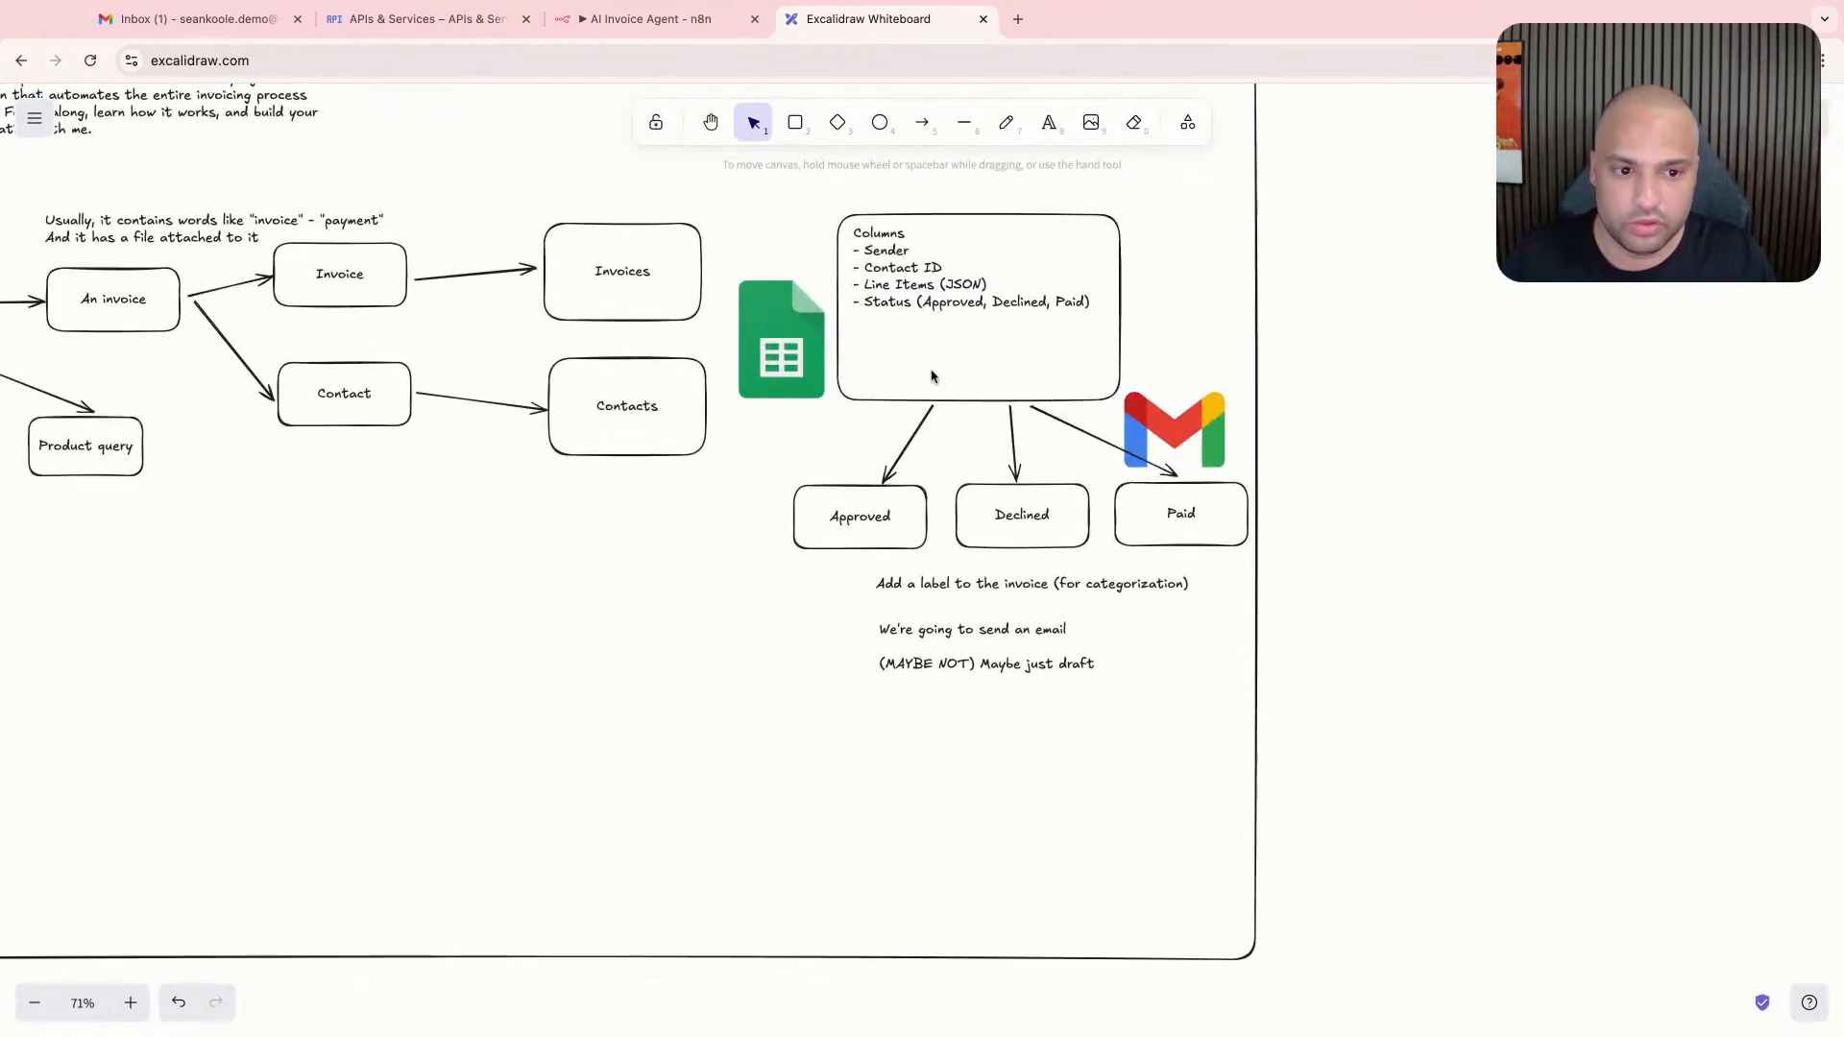
{"action": "scroll", "coordinate": [934, 376], "scroll_direction": "up", "scroll_amount": 1}
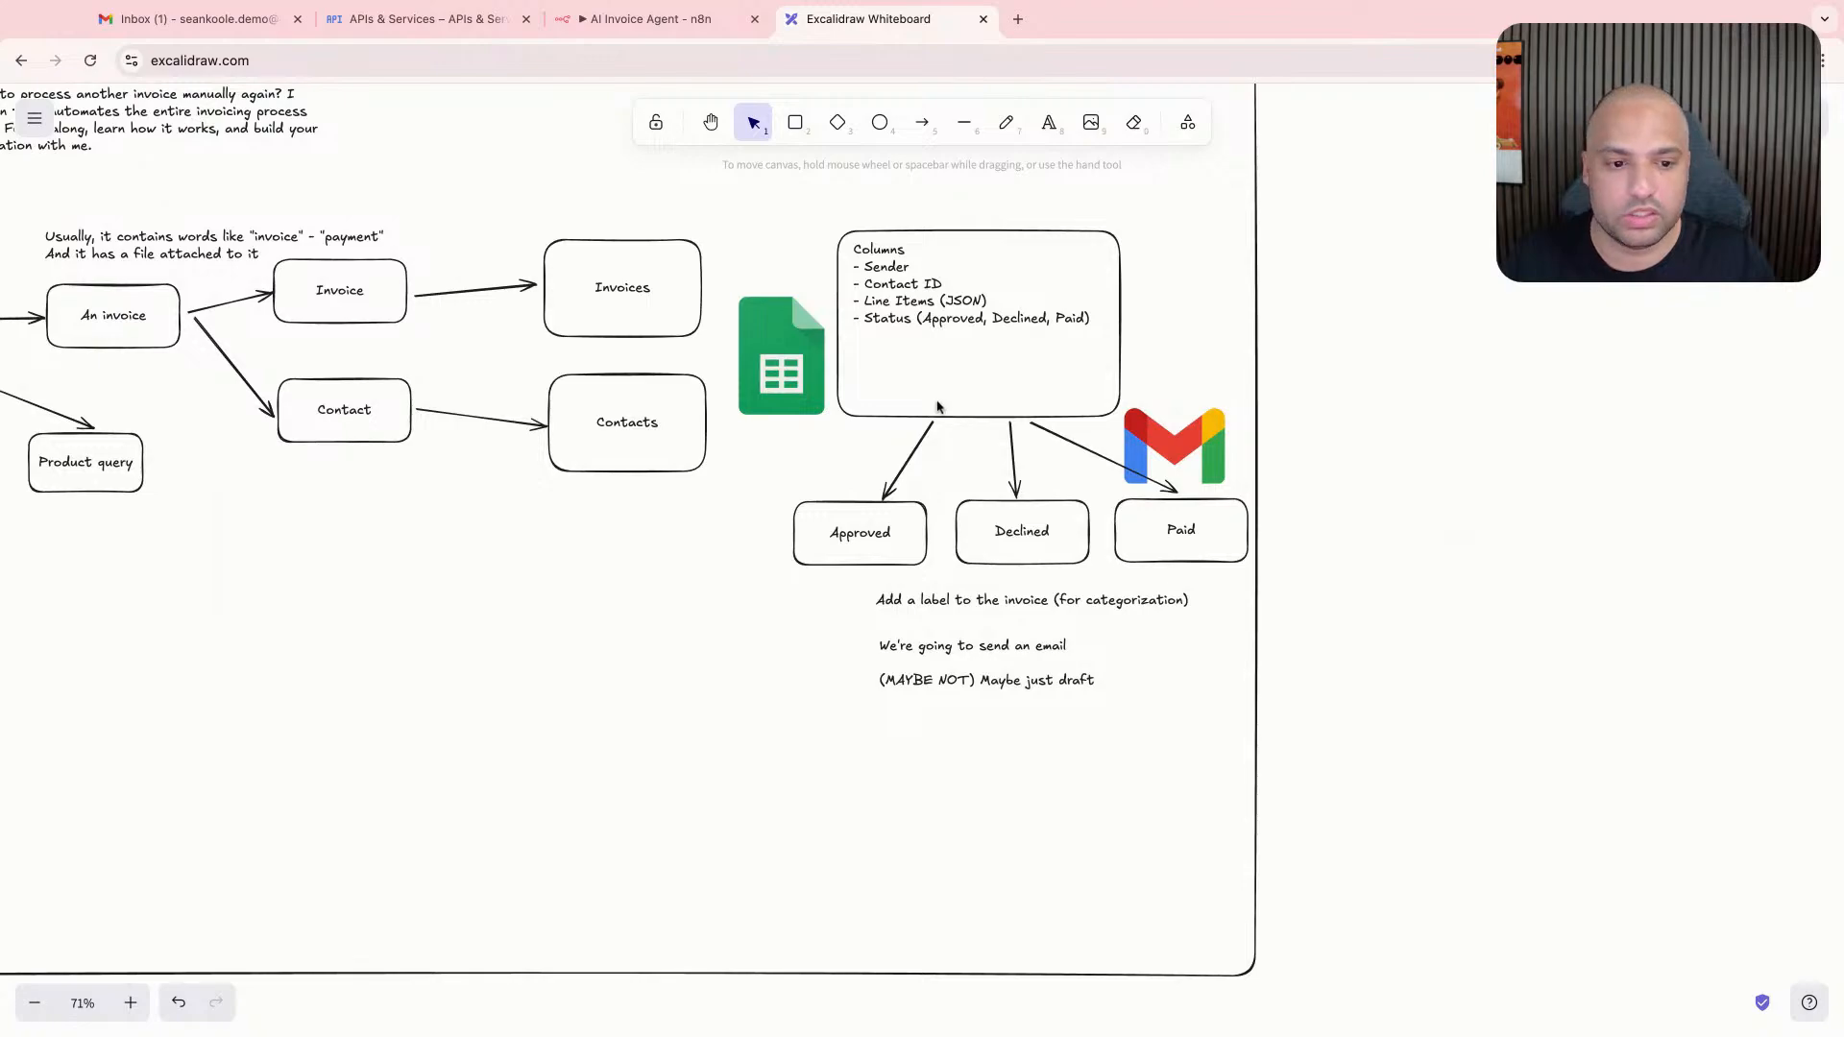
{"action": "scroll", "coordinate": [1035, 636], "scroll_direction": "left", "scroll_amount": 2}
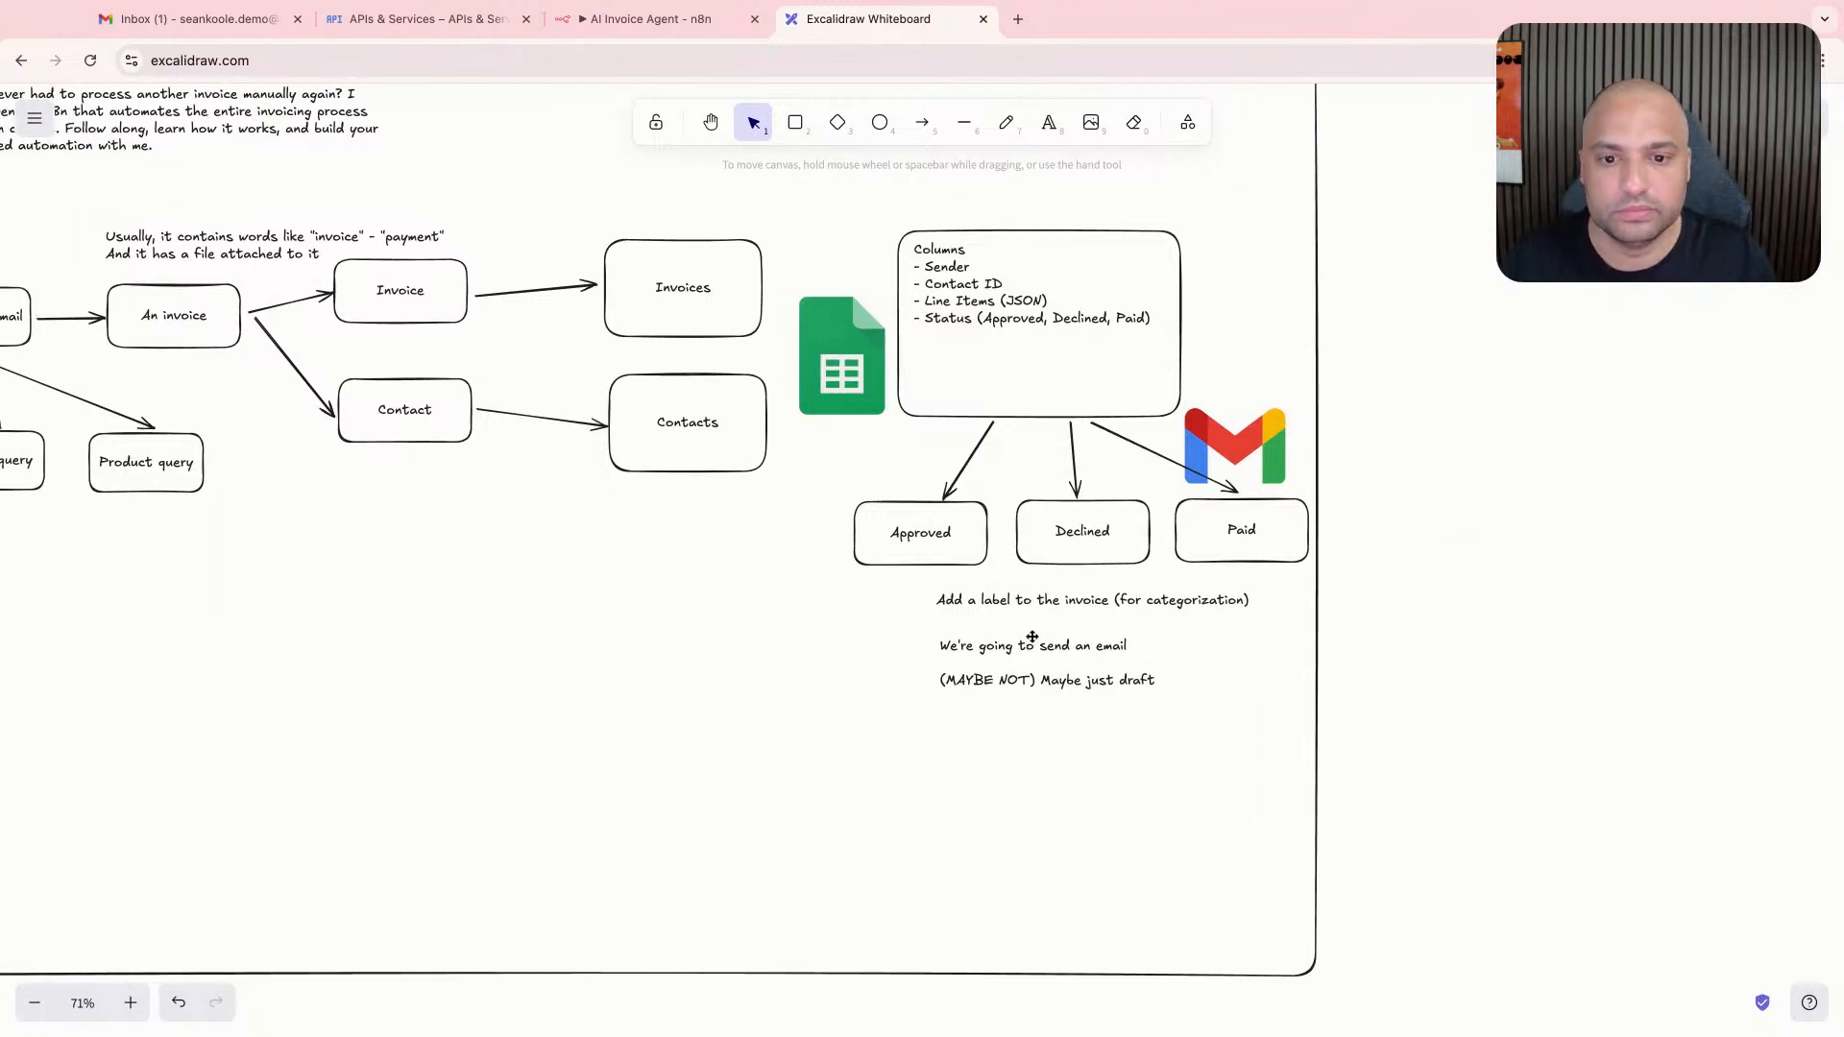
{"action": "scroll", "coordinate": [1040, 635], "scroll_direction": "left", "scroll_amount": 3}
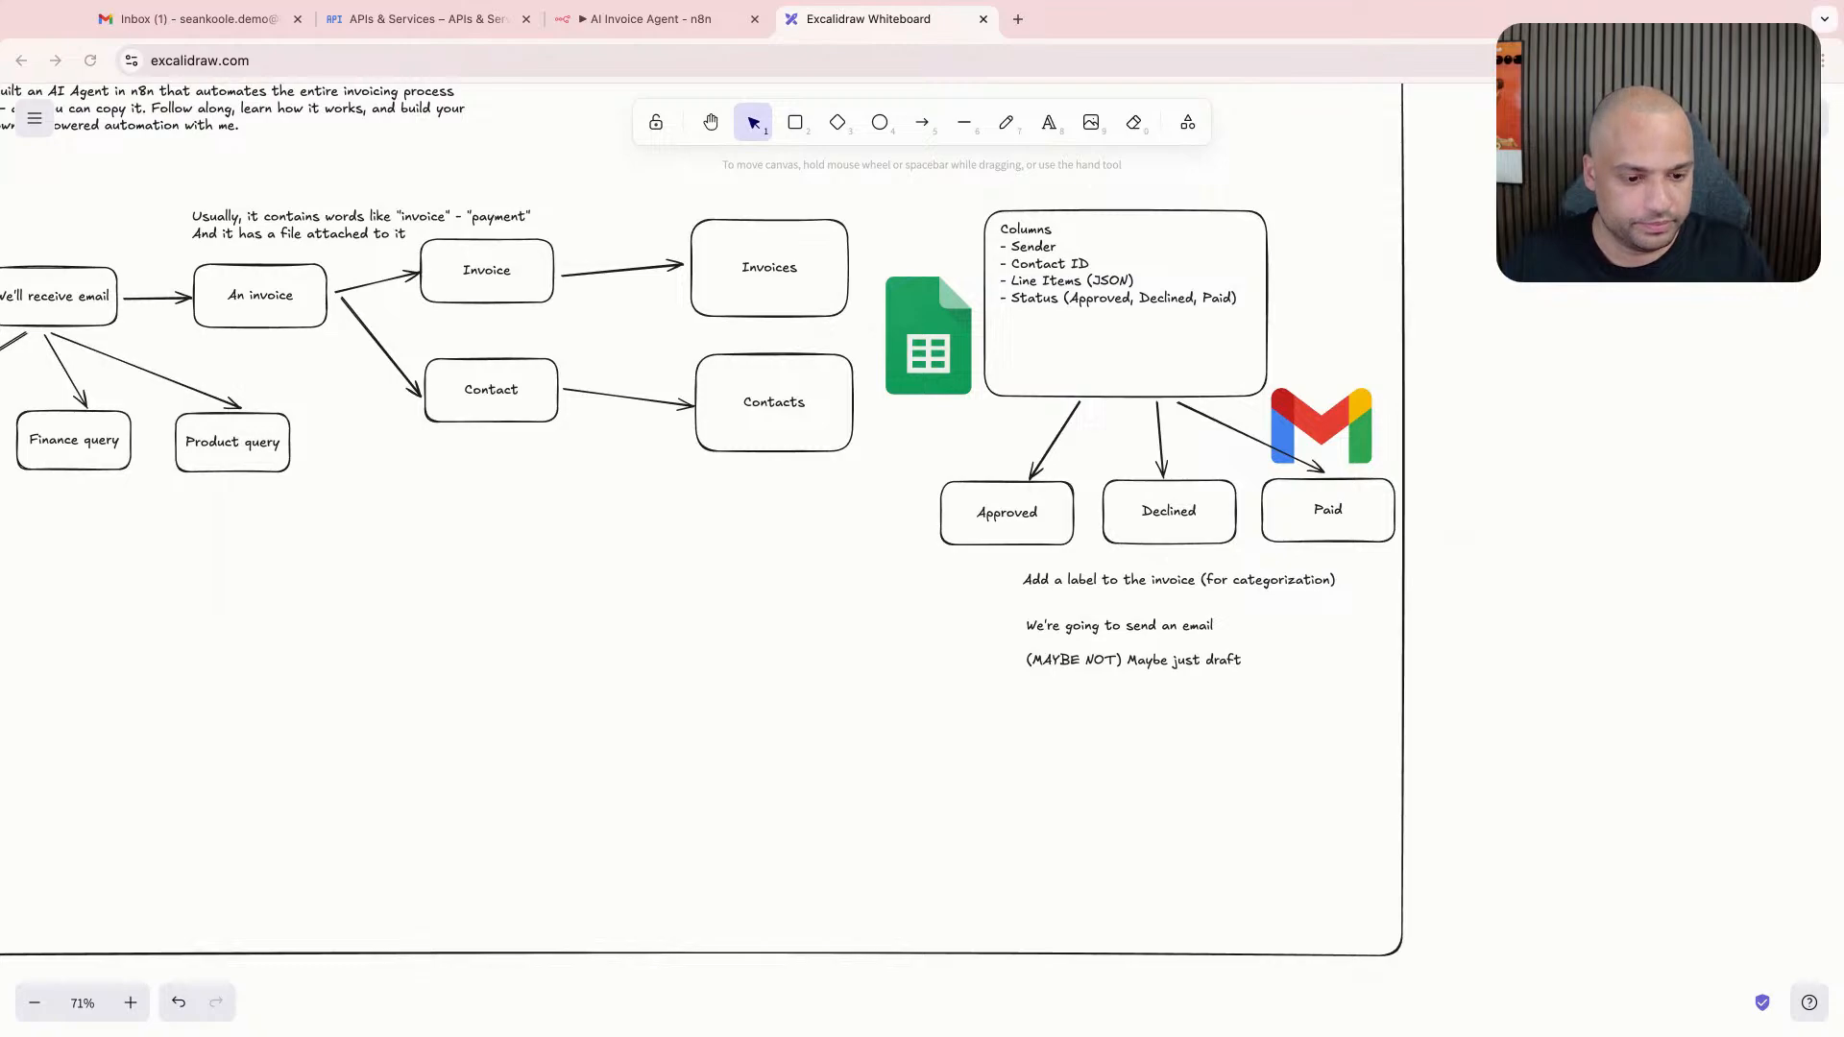
- Switch to the n8n workflow and search the Gmail actions for "draft", clearing the search when done
{"action": "left_click", "coordinate": [581, 20]}
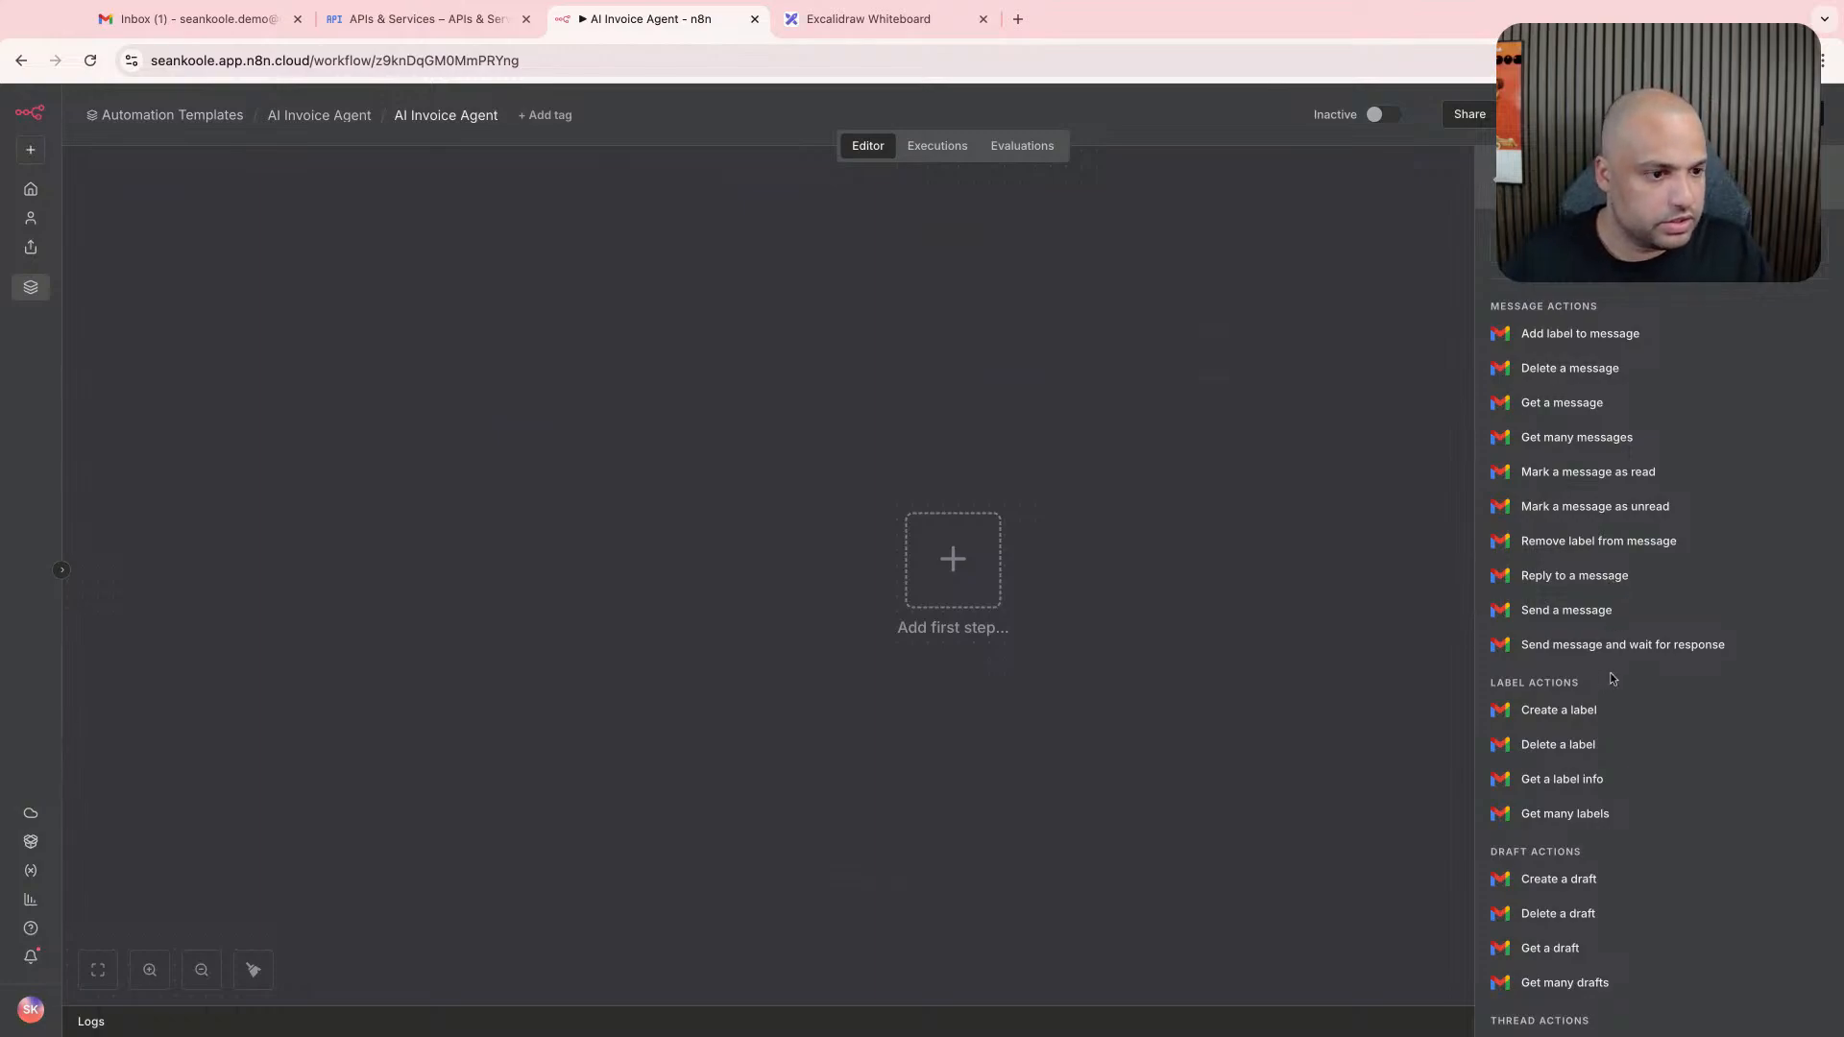
{"action": "left_click", "coordinate": [1620, 246]}
{"action": "type", "text": "draft"}
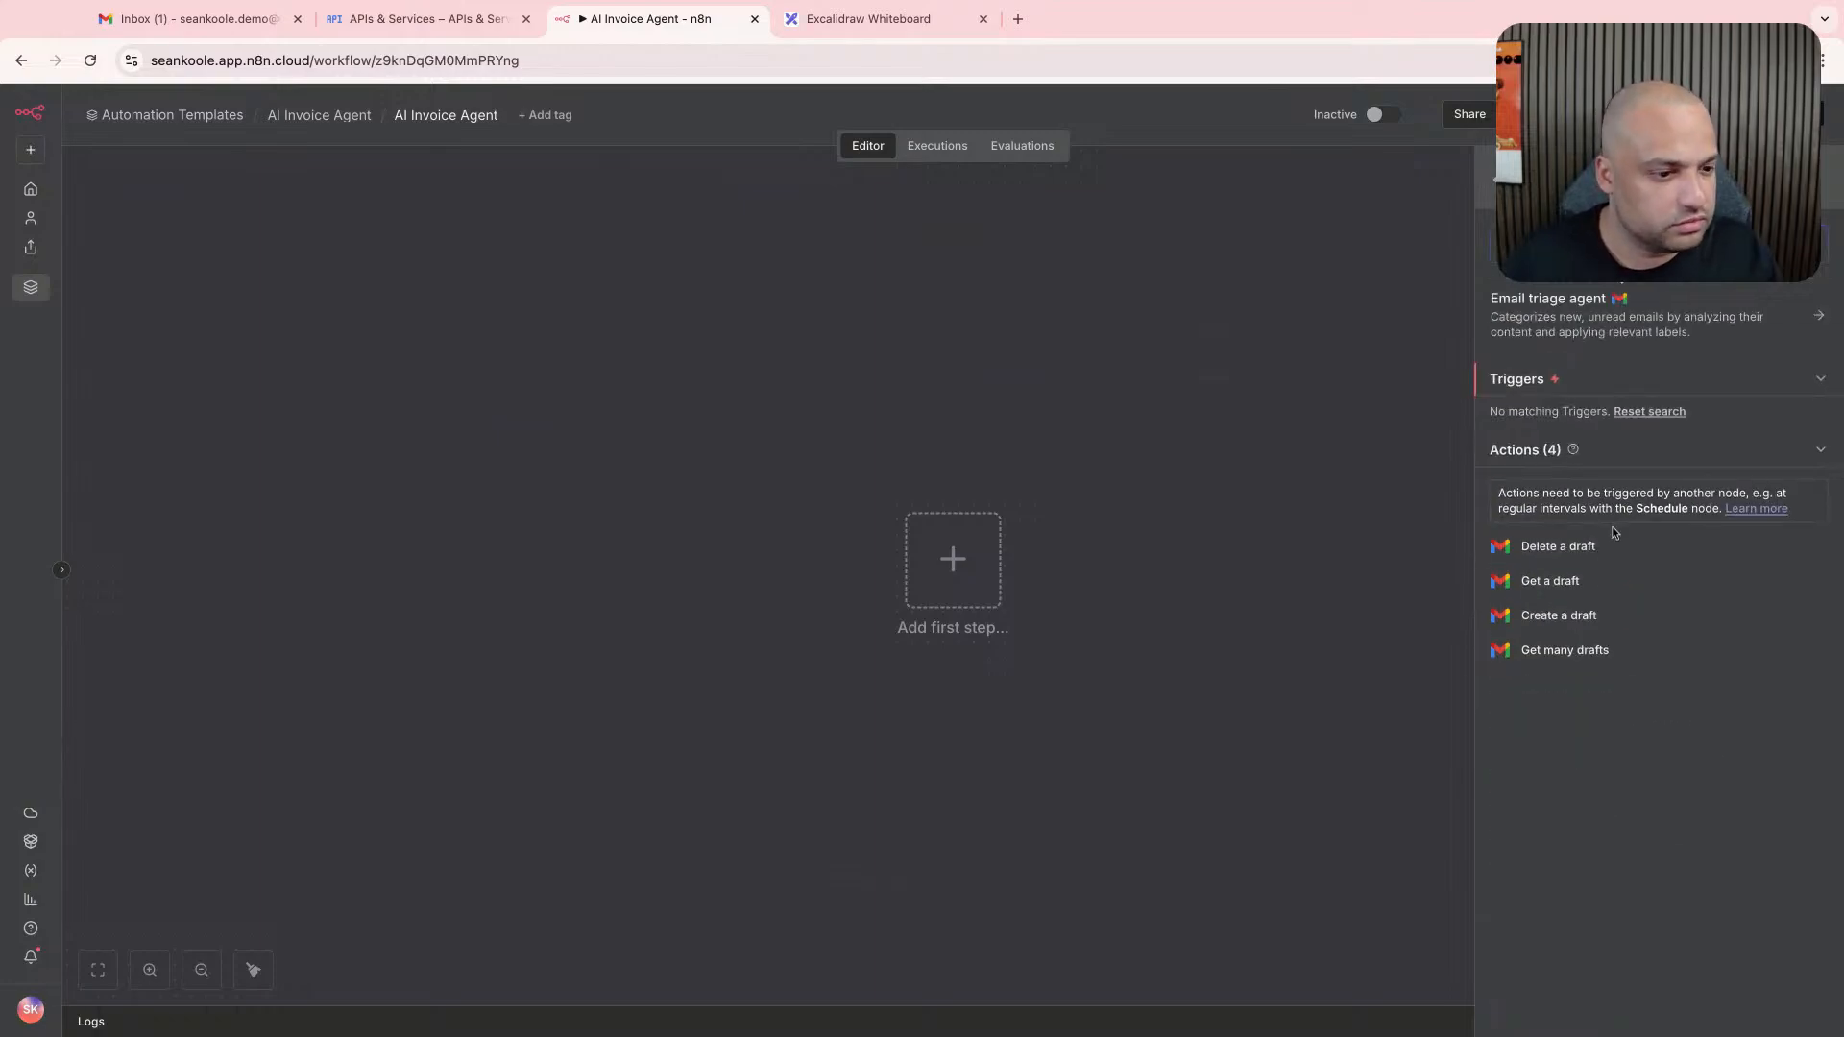
{"action": "key", "text": "BackSpace"}
{"action": "key", "text": "BackSpace"}
{"action": "key", "text": "BackSpace"}
{"action": "key", "text": "BackSpace"}
{"action": "key", "text": "BackSpace"}
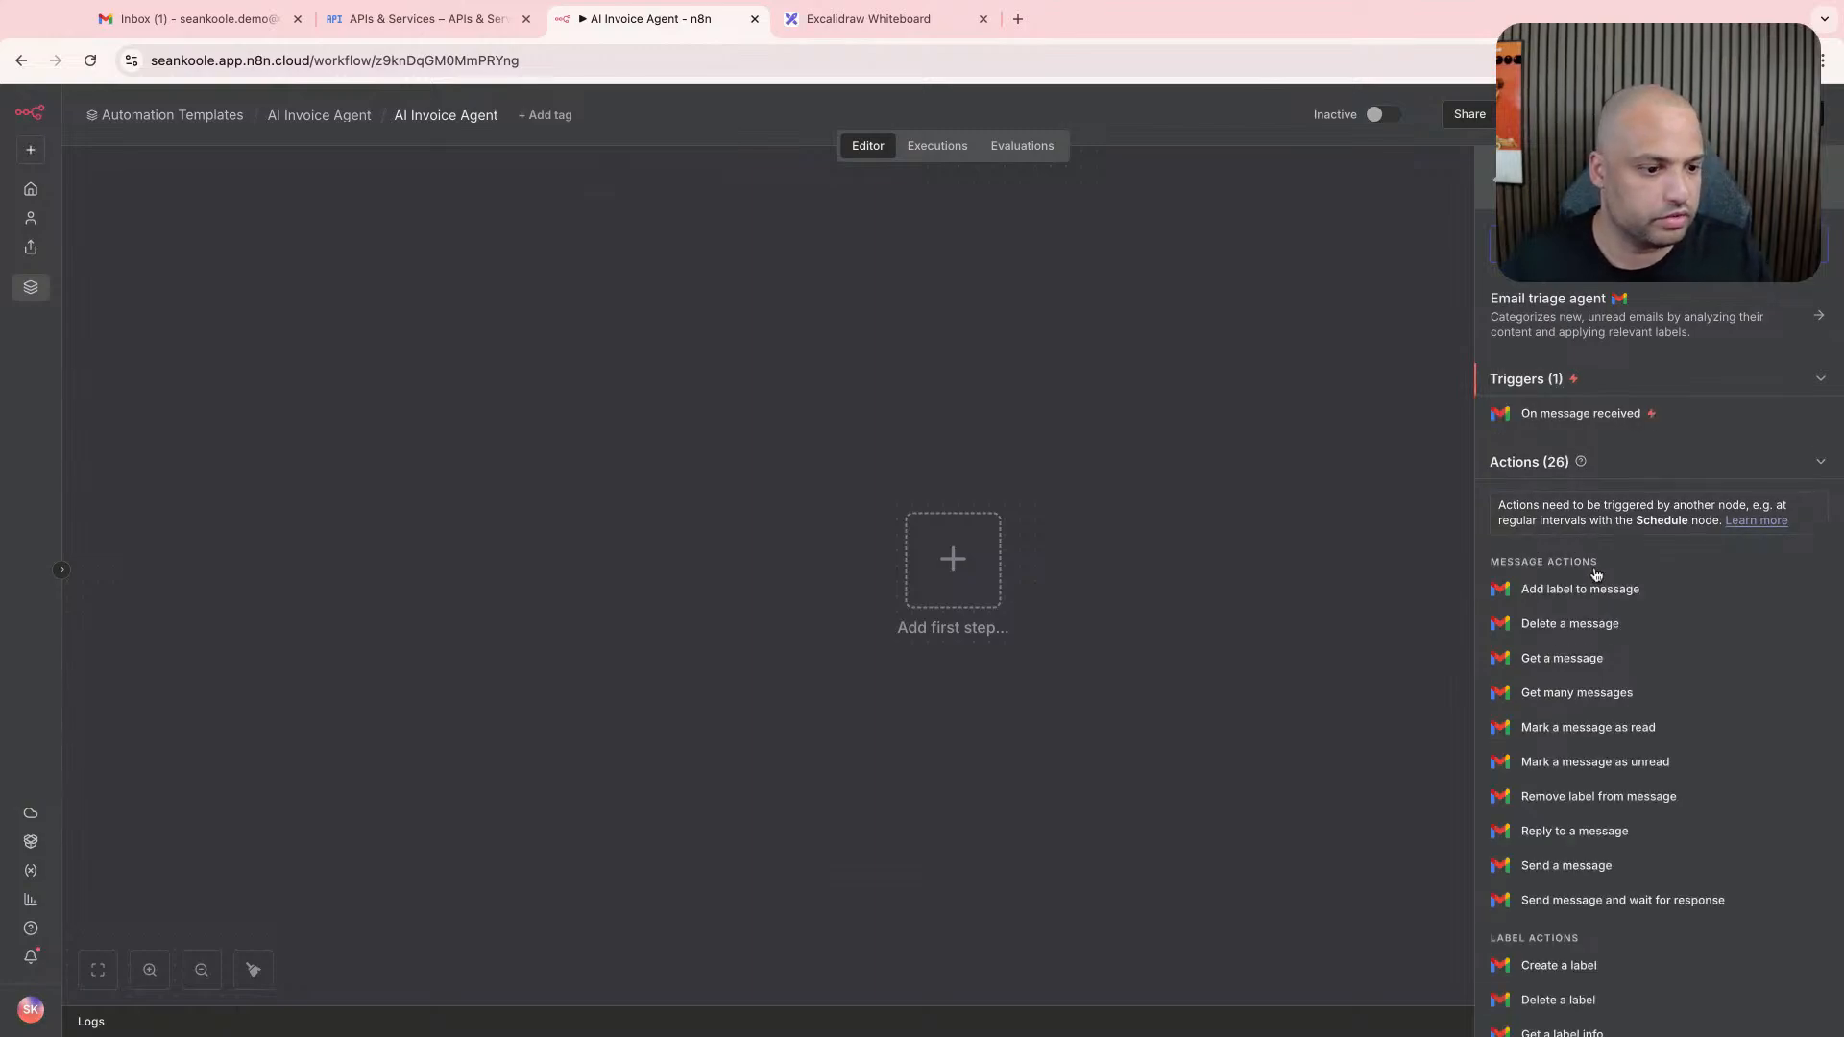
- Add Gmail's "On message received" trigger as the workflow's first step
{"action": "scroll", "coordinate": [1565, 774], "scroll_direction": "down", "scroll_amount": 5}
{"action": "scroll", "coordinate": [1585, 789], "scroll_direction": "up", "scroll_amount": 2}
{"action": "scroll", "coordinate": [1590, 793], "scroll_direction": "up", "scroll_amount": 5}
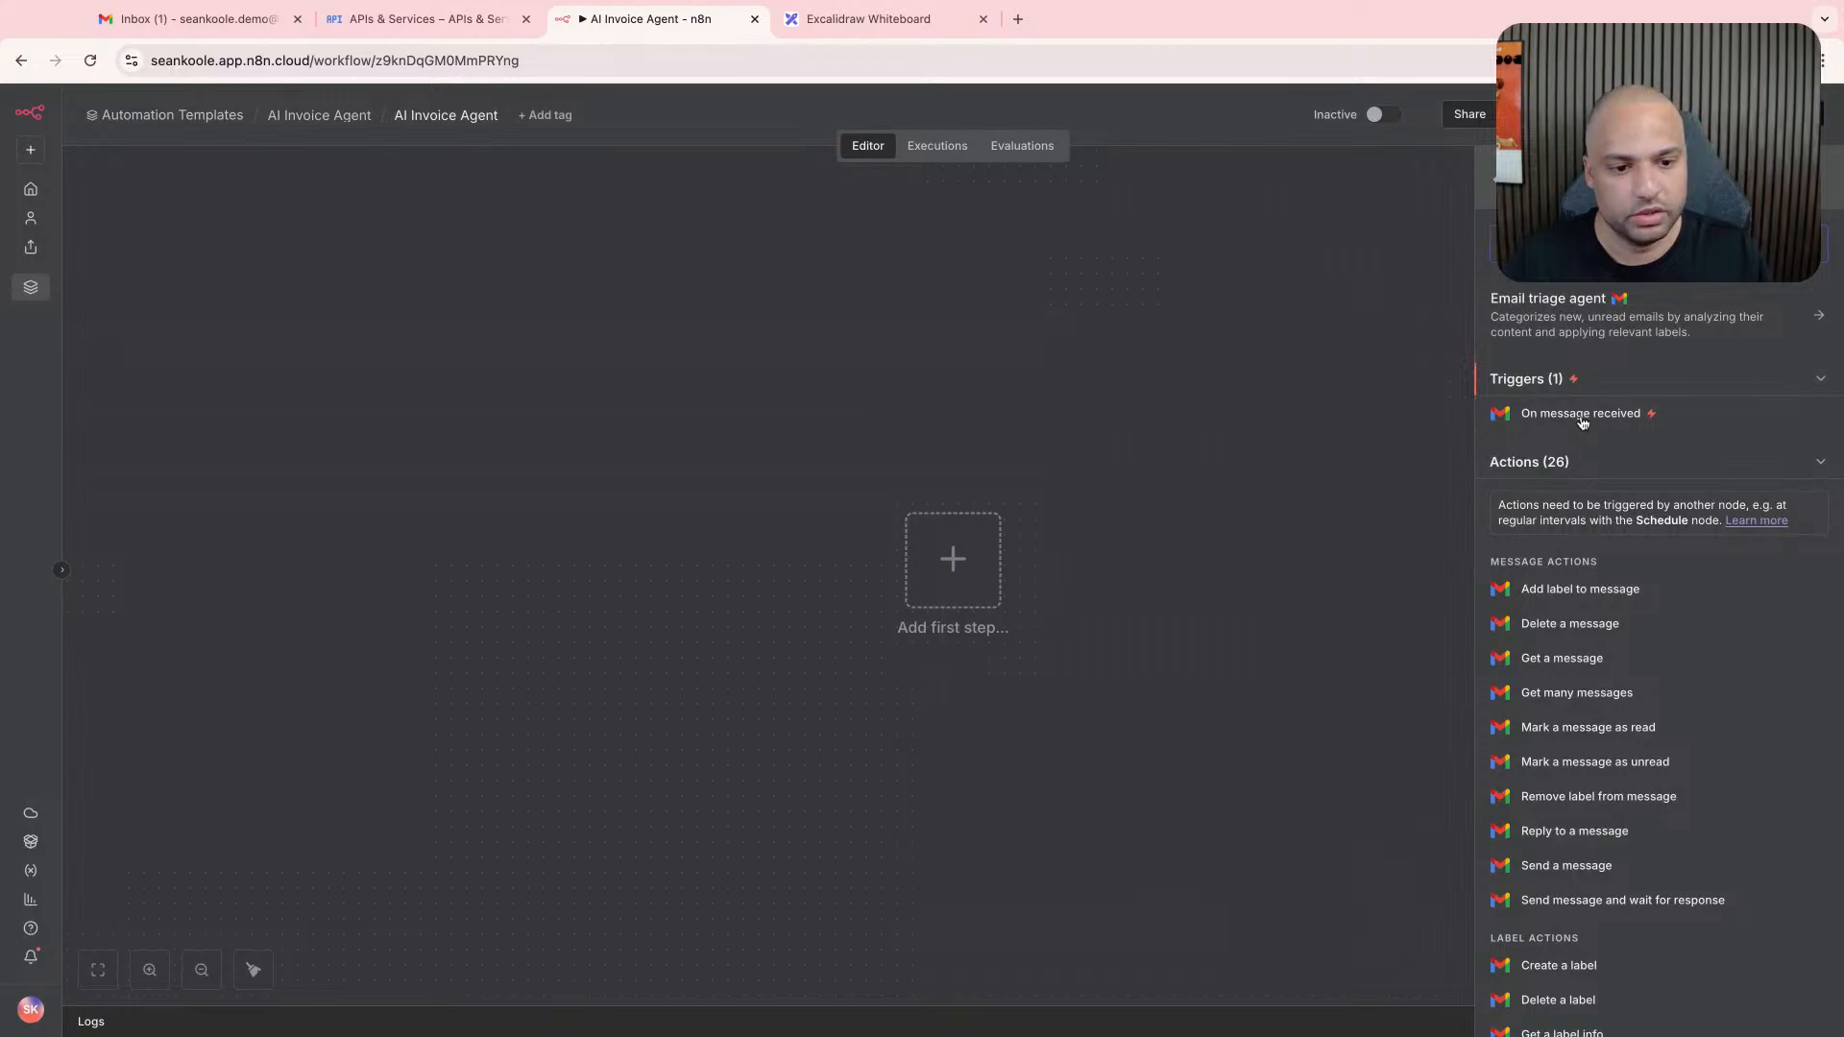
{"action": "left_click", "coordinate": [1575, 413]}
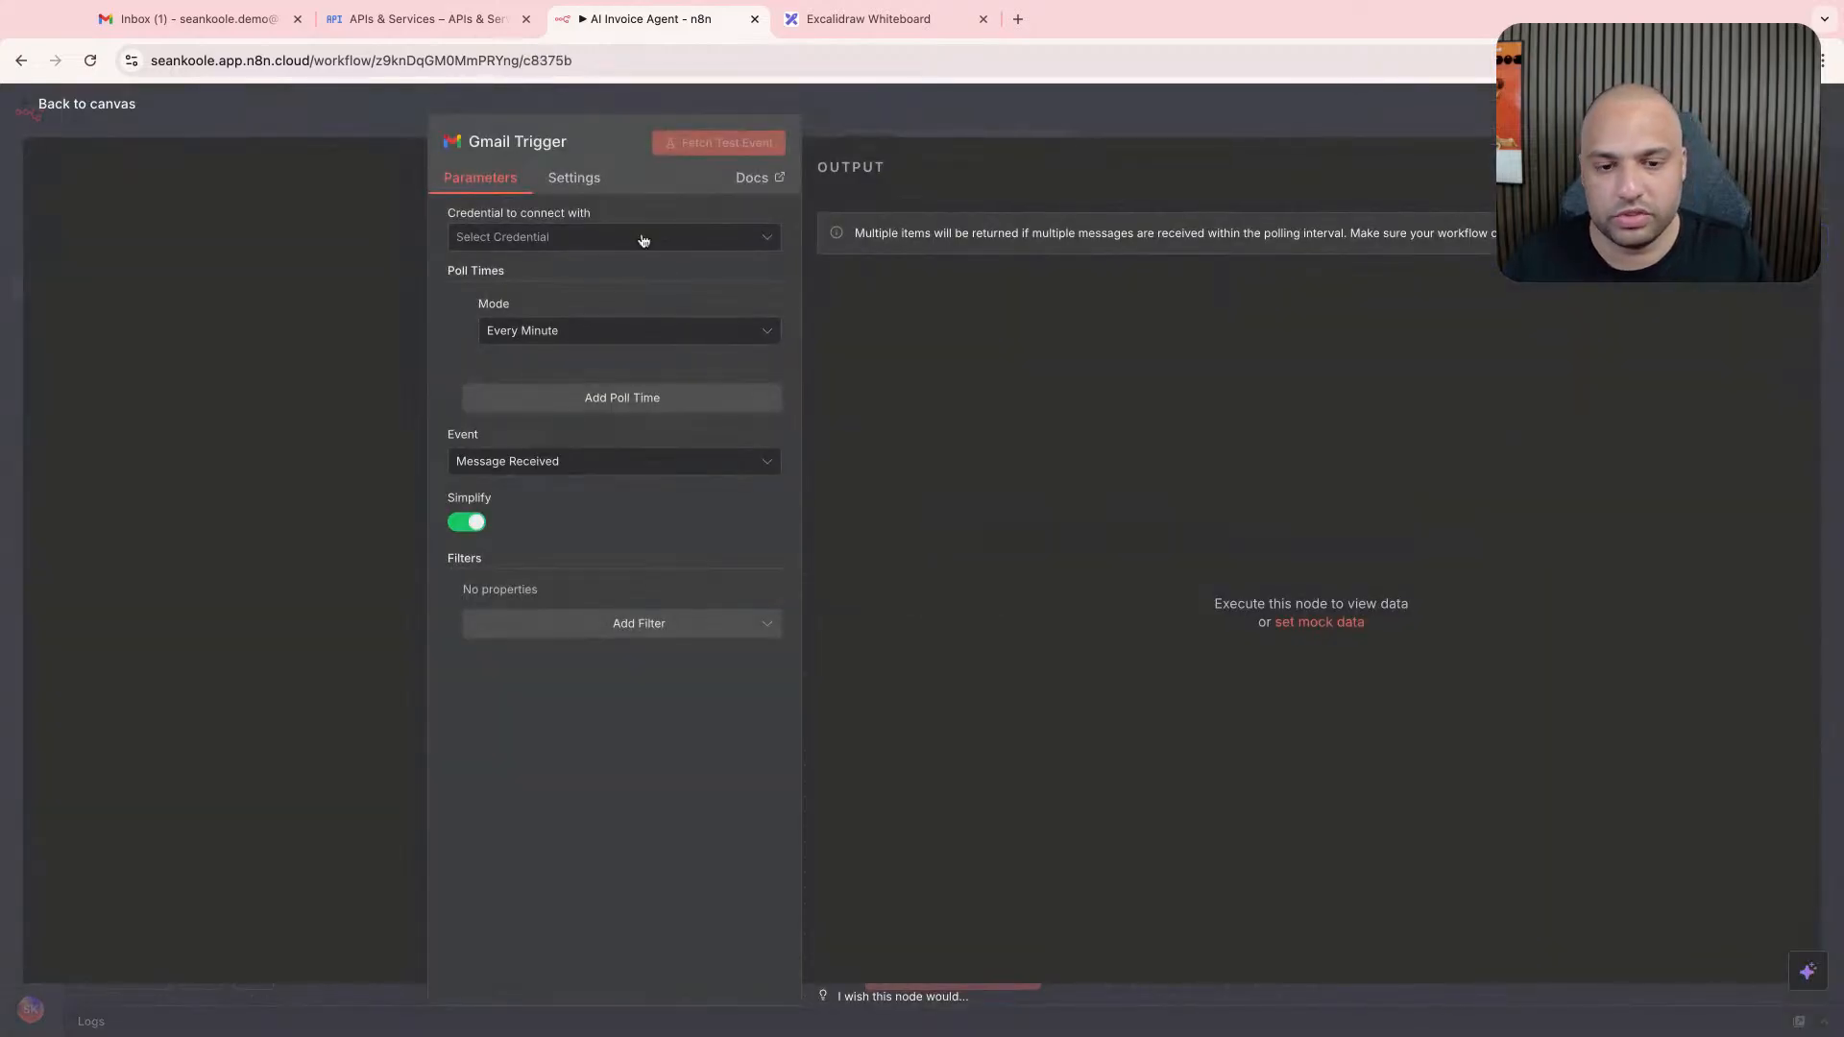
- Create a new credential for the Gmail Trigger, checking the Service Account option before choosing OAuth2 (recommended)
{"action": "left_click", "coordinate": [644, 240]}
{"action": "left_click", "coordinate": [646, 288]}
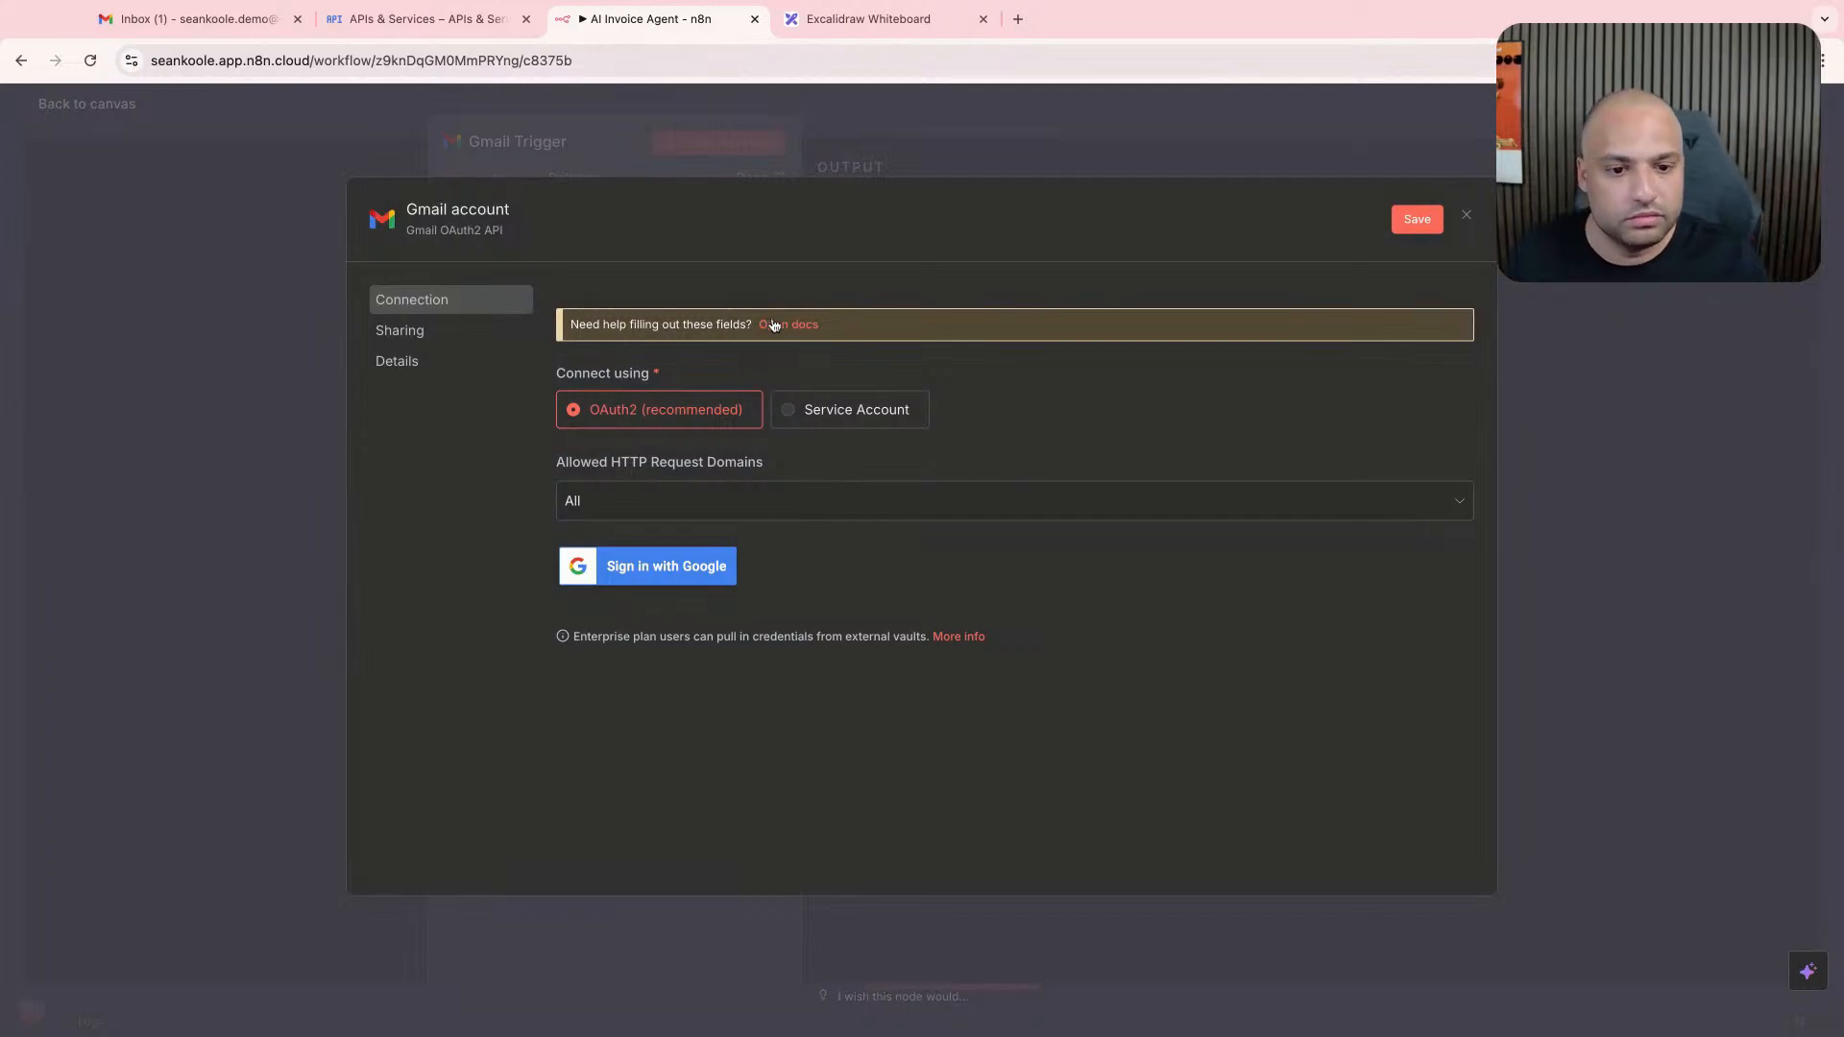
{"action": "left_click", "coordinate": [805, 414]}
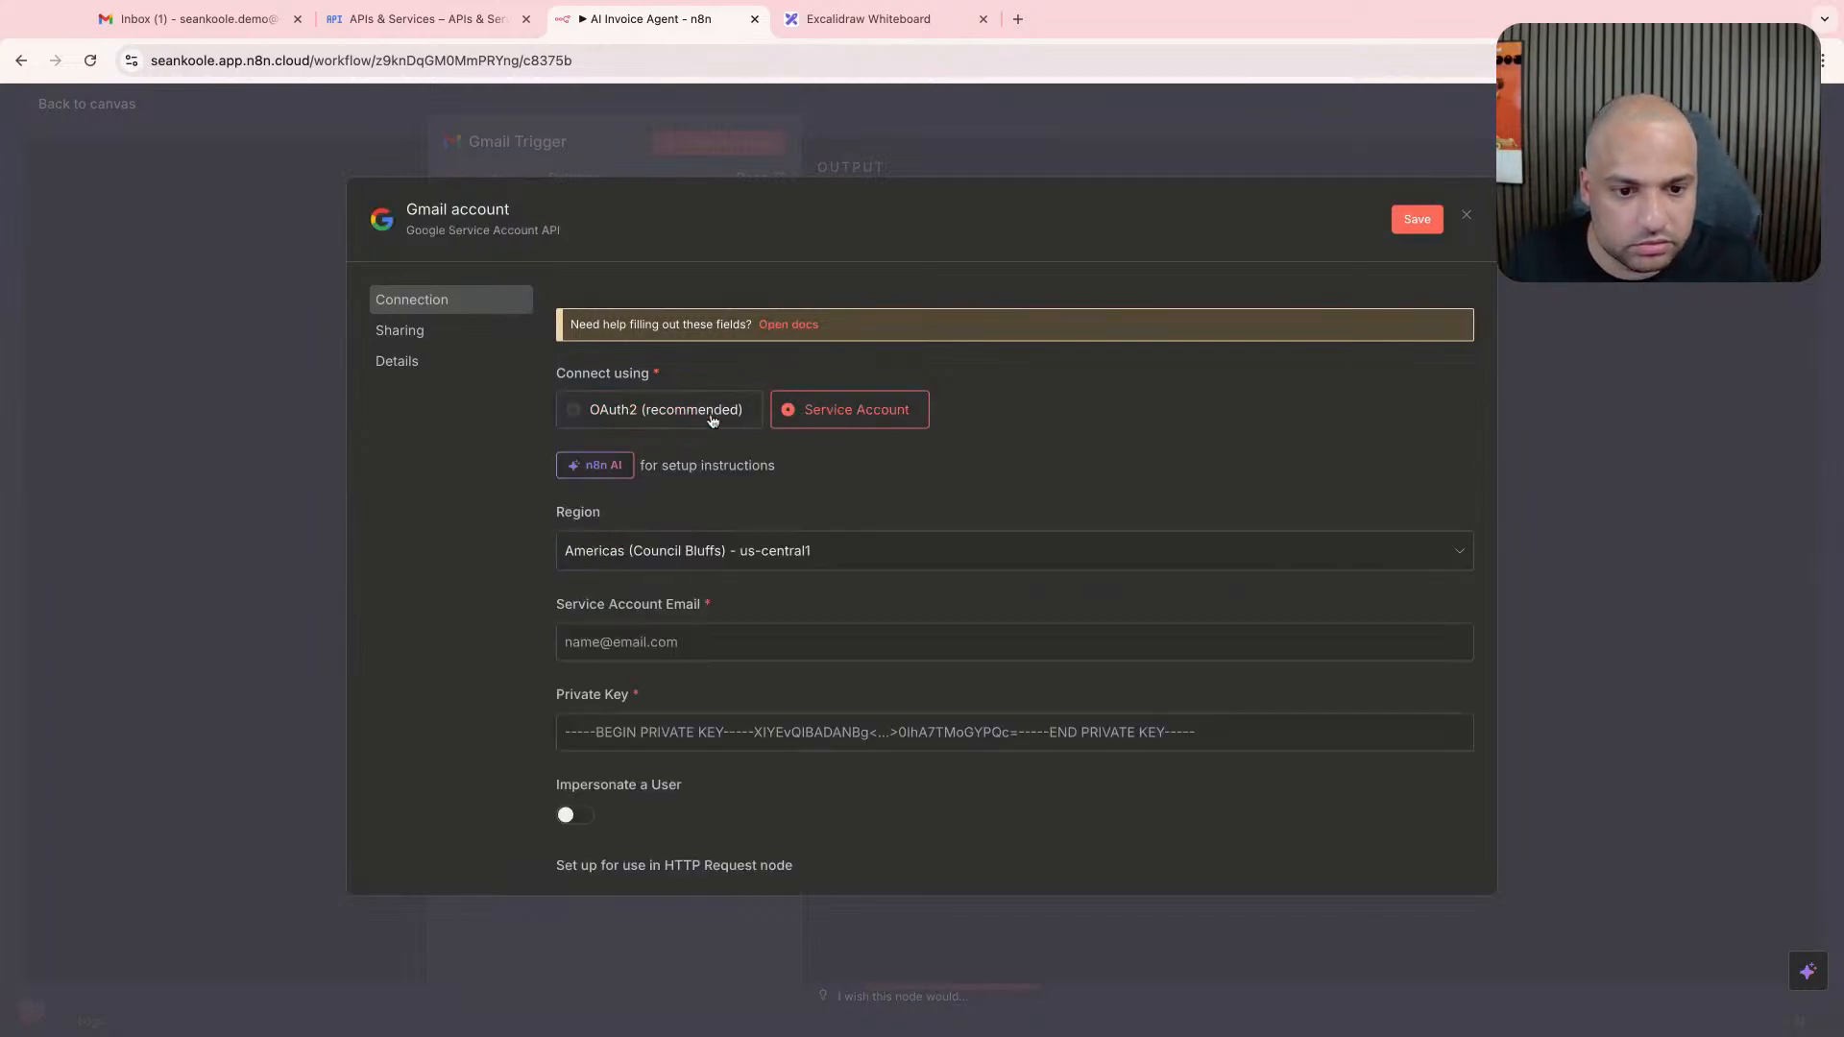
{"action": "left_click", "coordinate": [713, 419]}
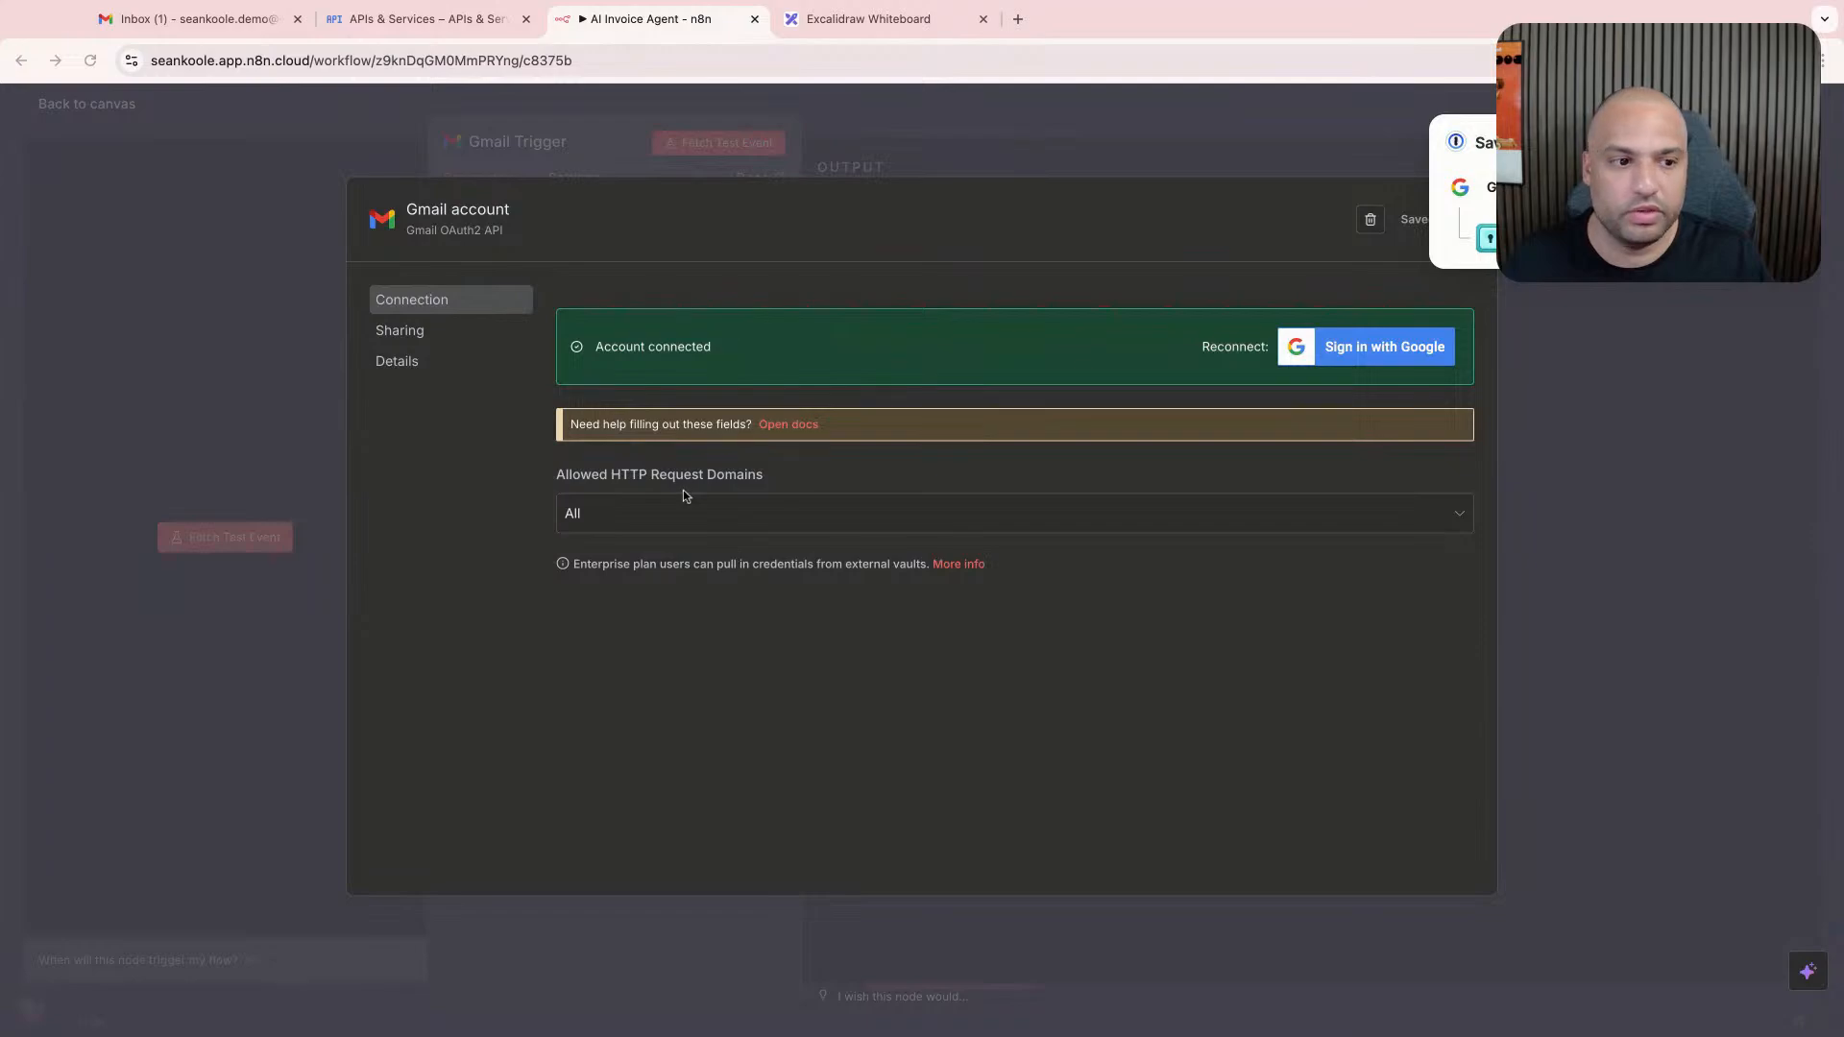
- Append the account's e-mail address to the credential name "Gmail account", save the credential, and close its settings
{"action": "left_click", "coordinate": [495, 211]}
{"action": "left_click", "coordinate": [503, 211]}
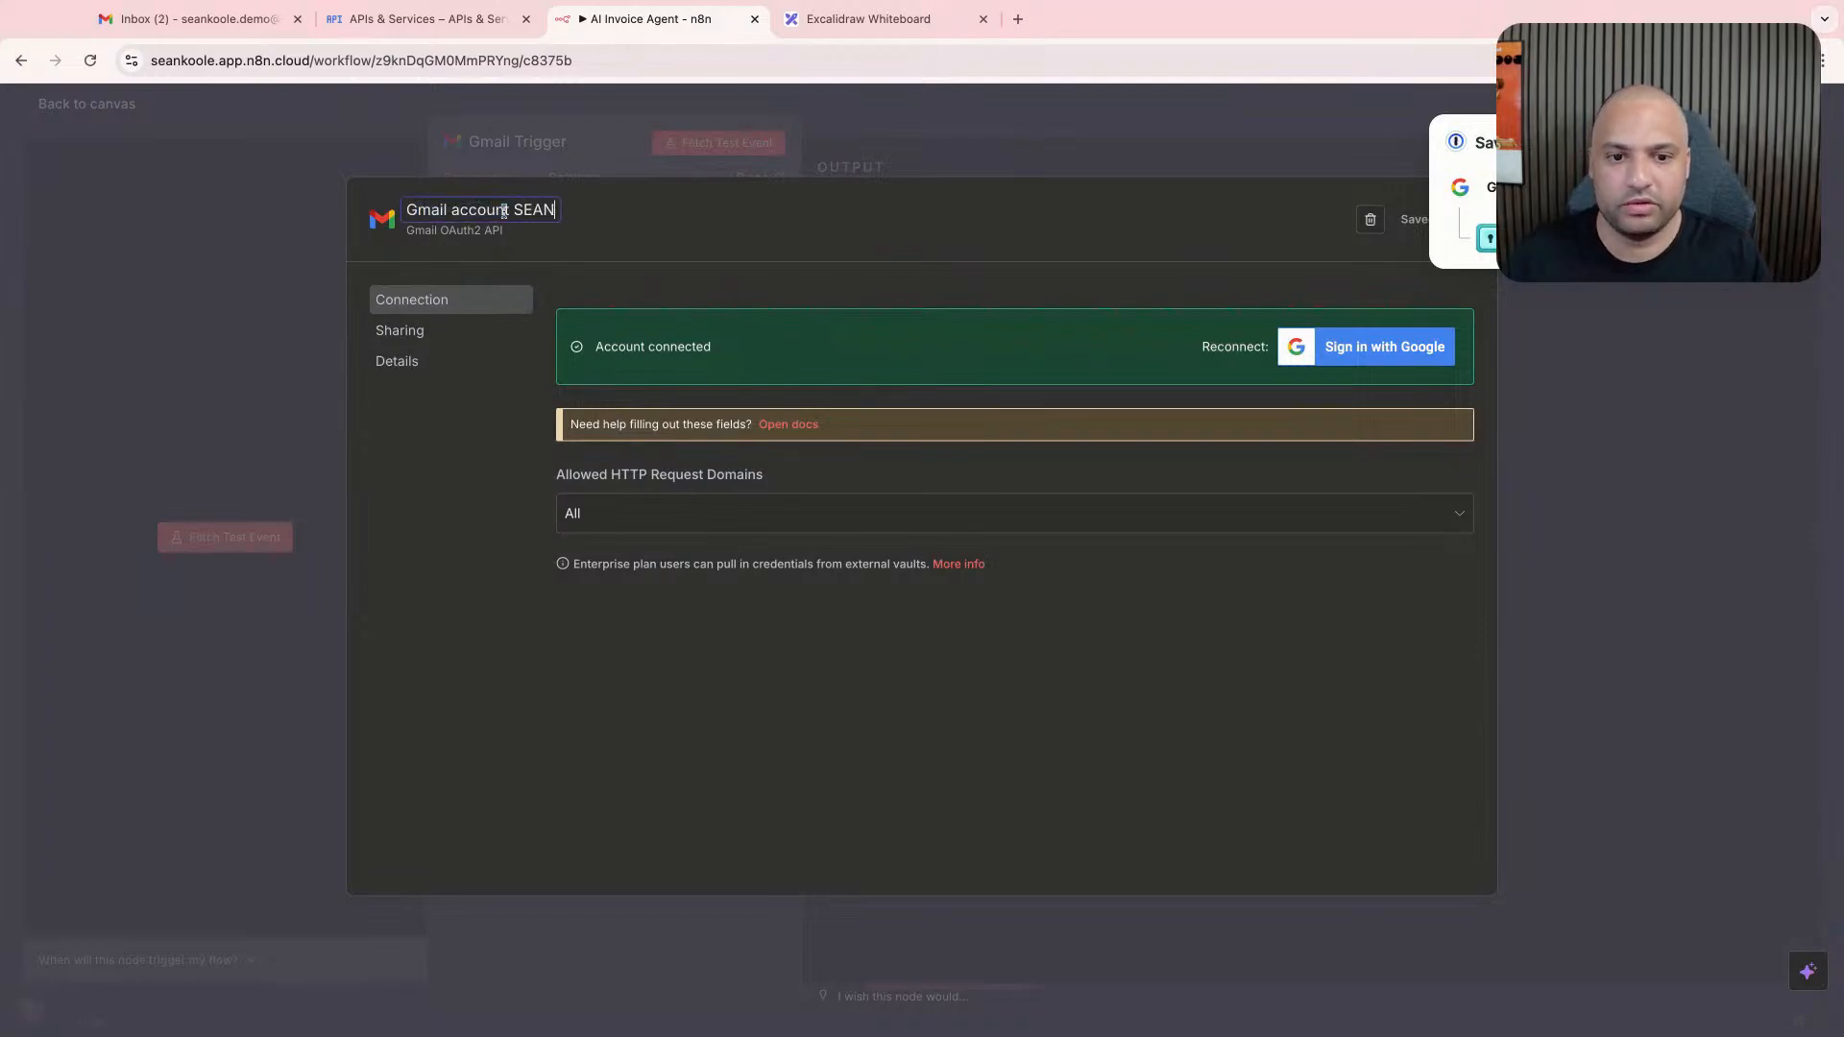
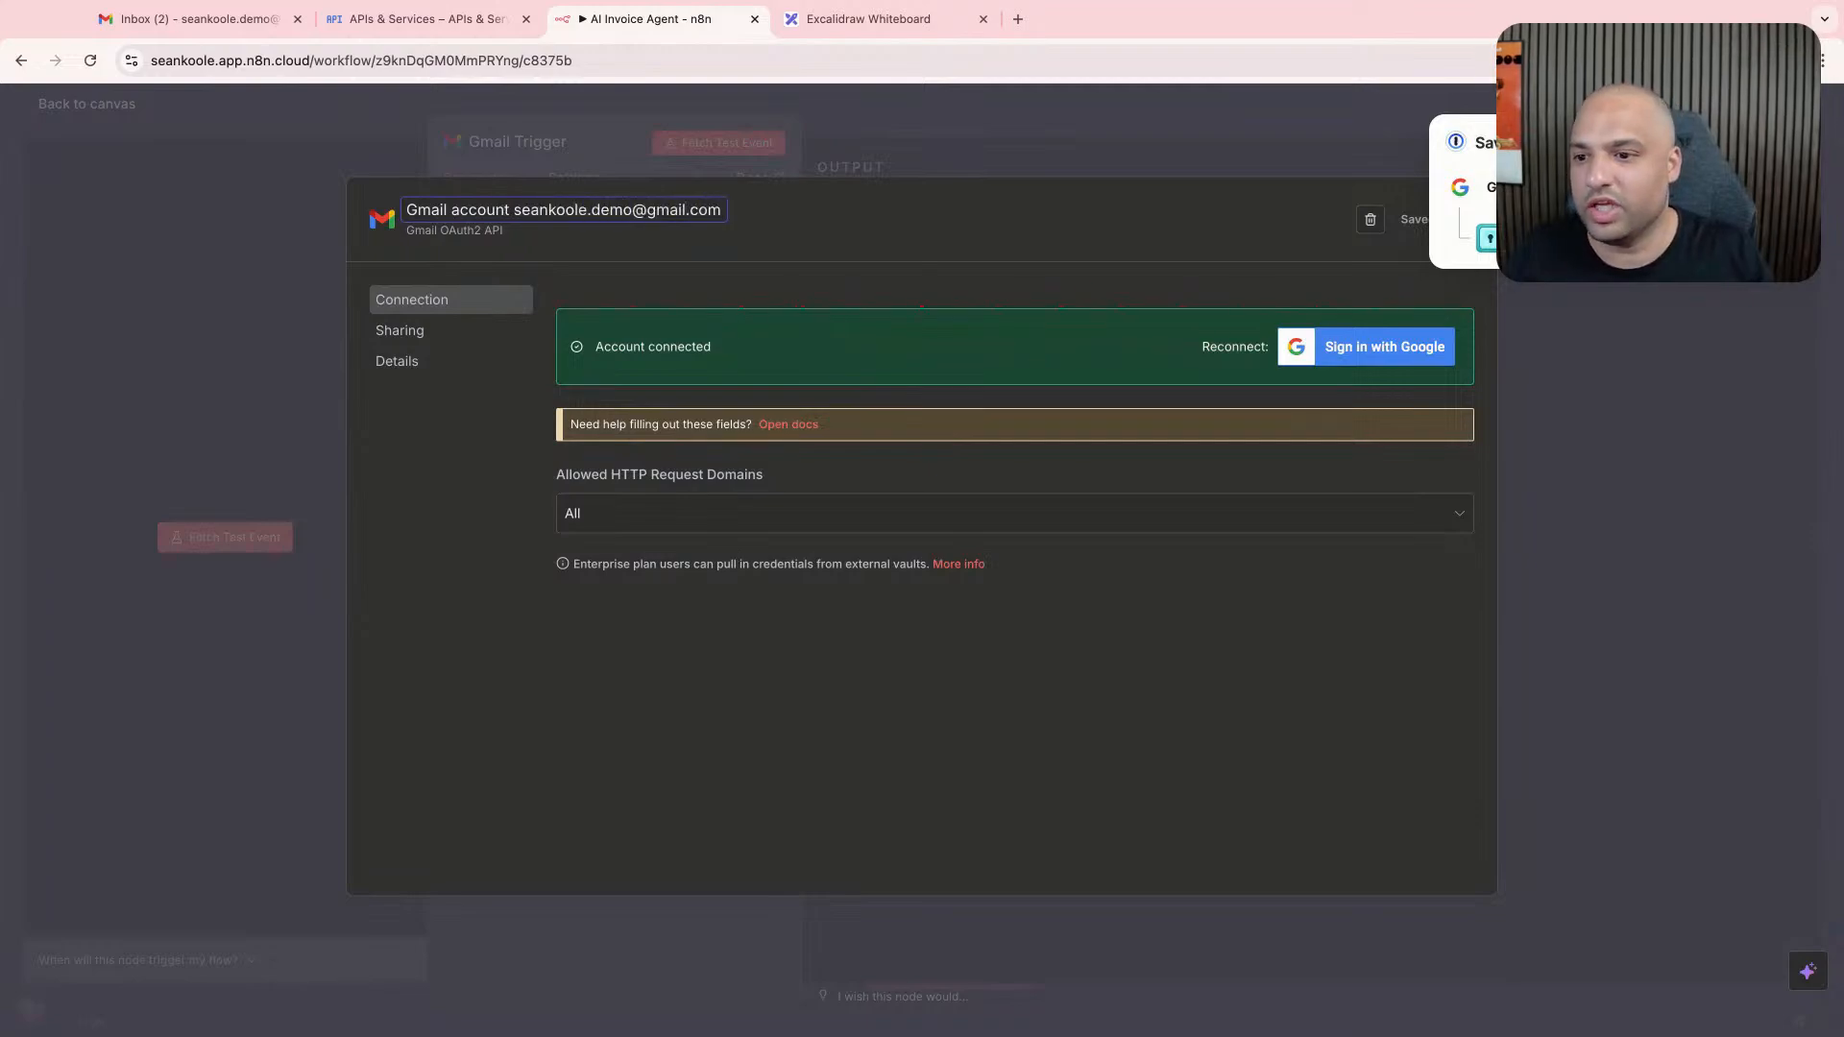
{"action": "key", "text": "Return"}
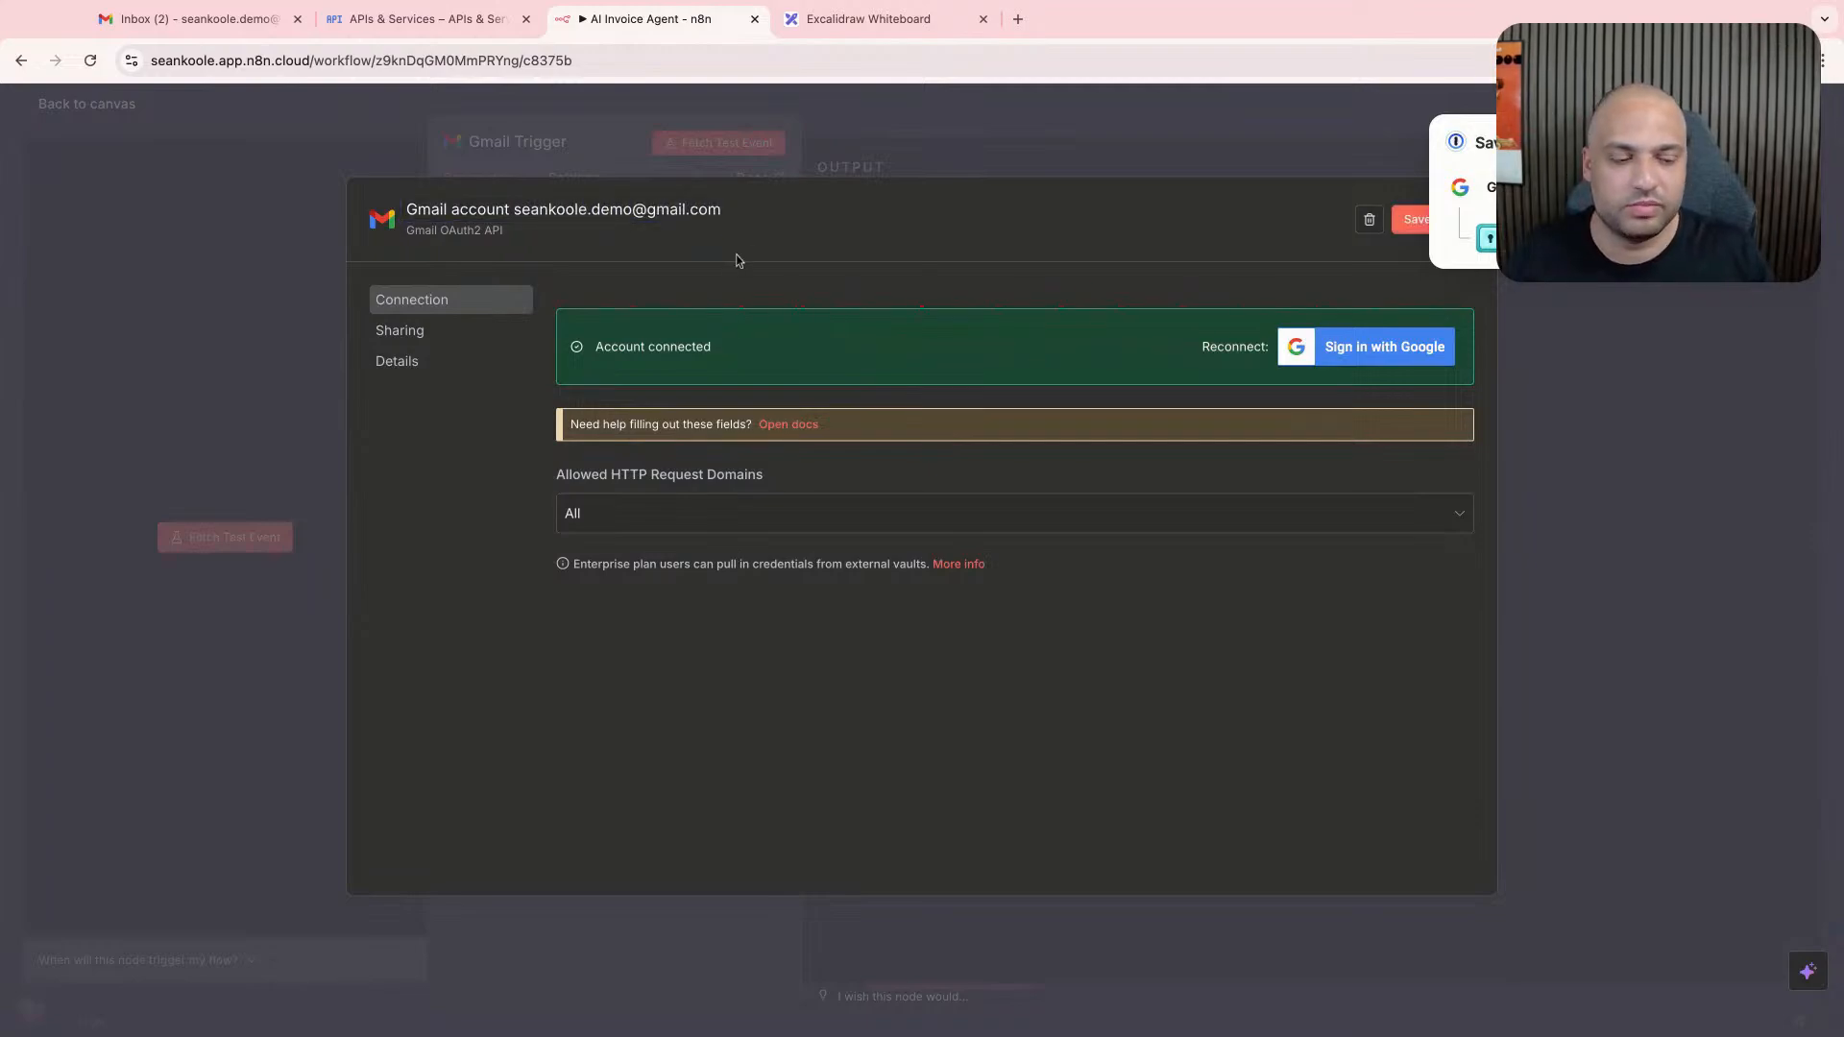
{"action": "left_click", "coordinate": [1394, 219]}
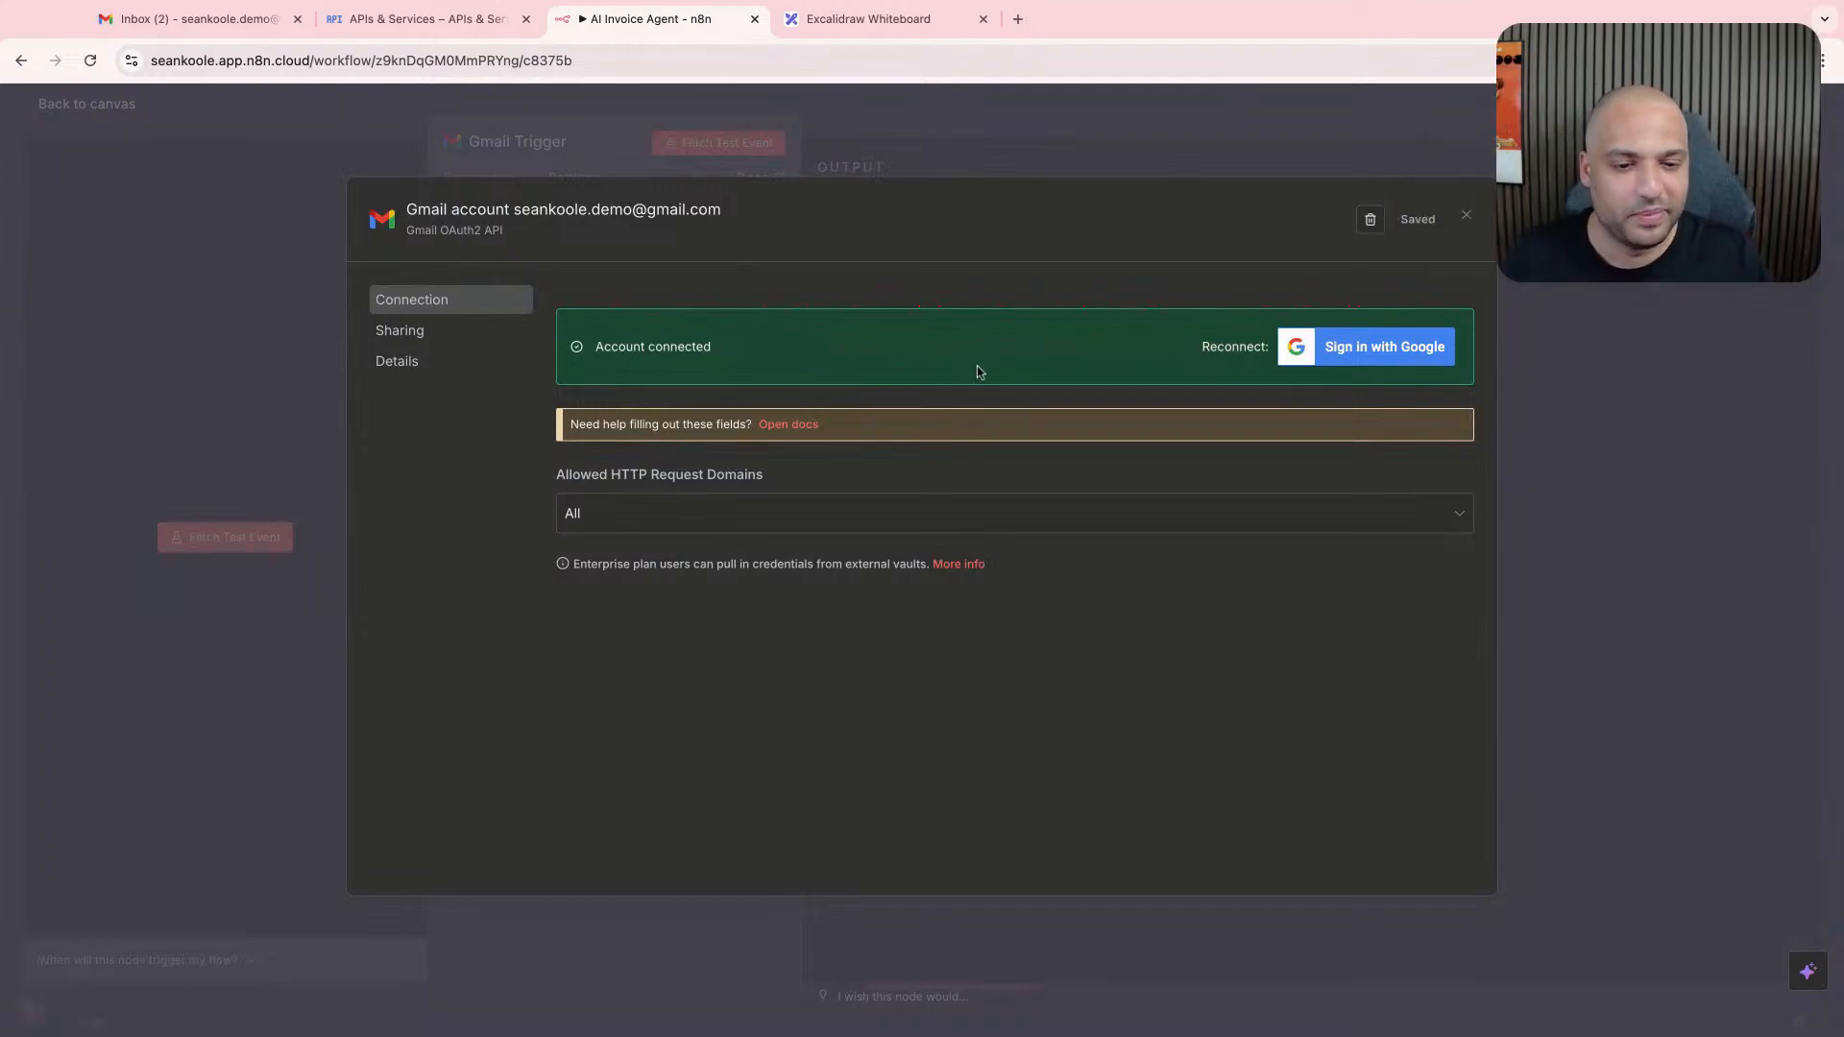
{"action": "left_click", "coordinate": [870, 165]}
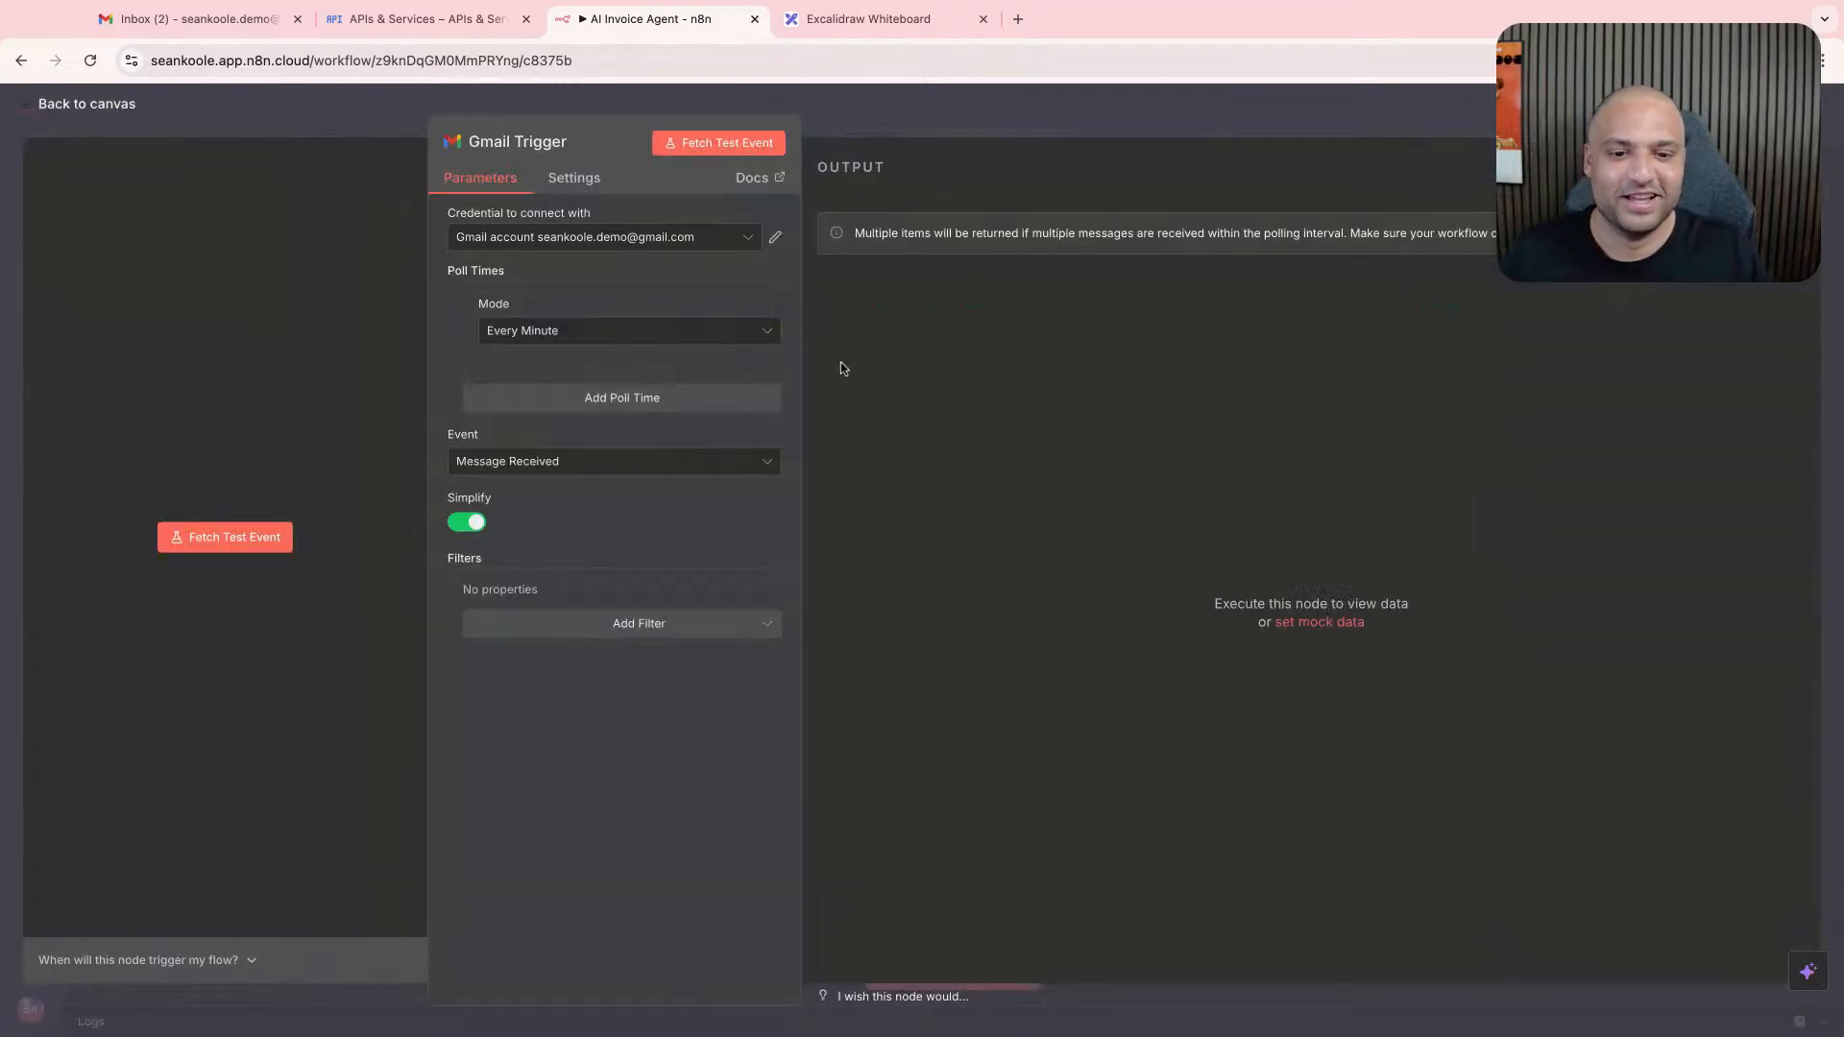
- Leave the Gmail Trigger settings for the workflow canvas and switch to Google Cloud's APIs & Services Credentials page
{"action": "left_click", "coordinate": [959, 114]}
{"action": "scroll", "coordinate": [758, 503], "scroll_direction": "right", "scroll_amount": 5}
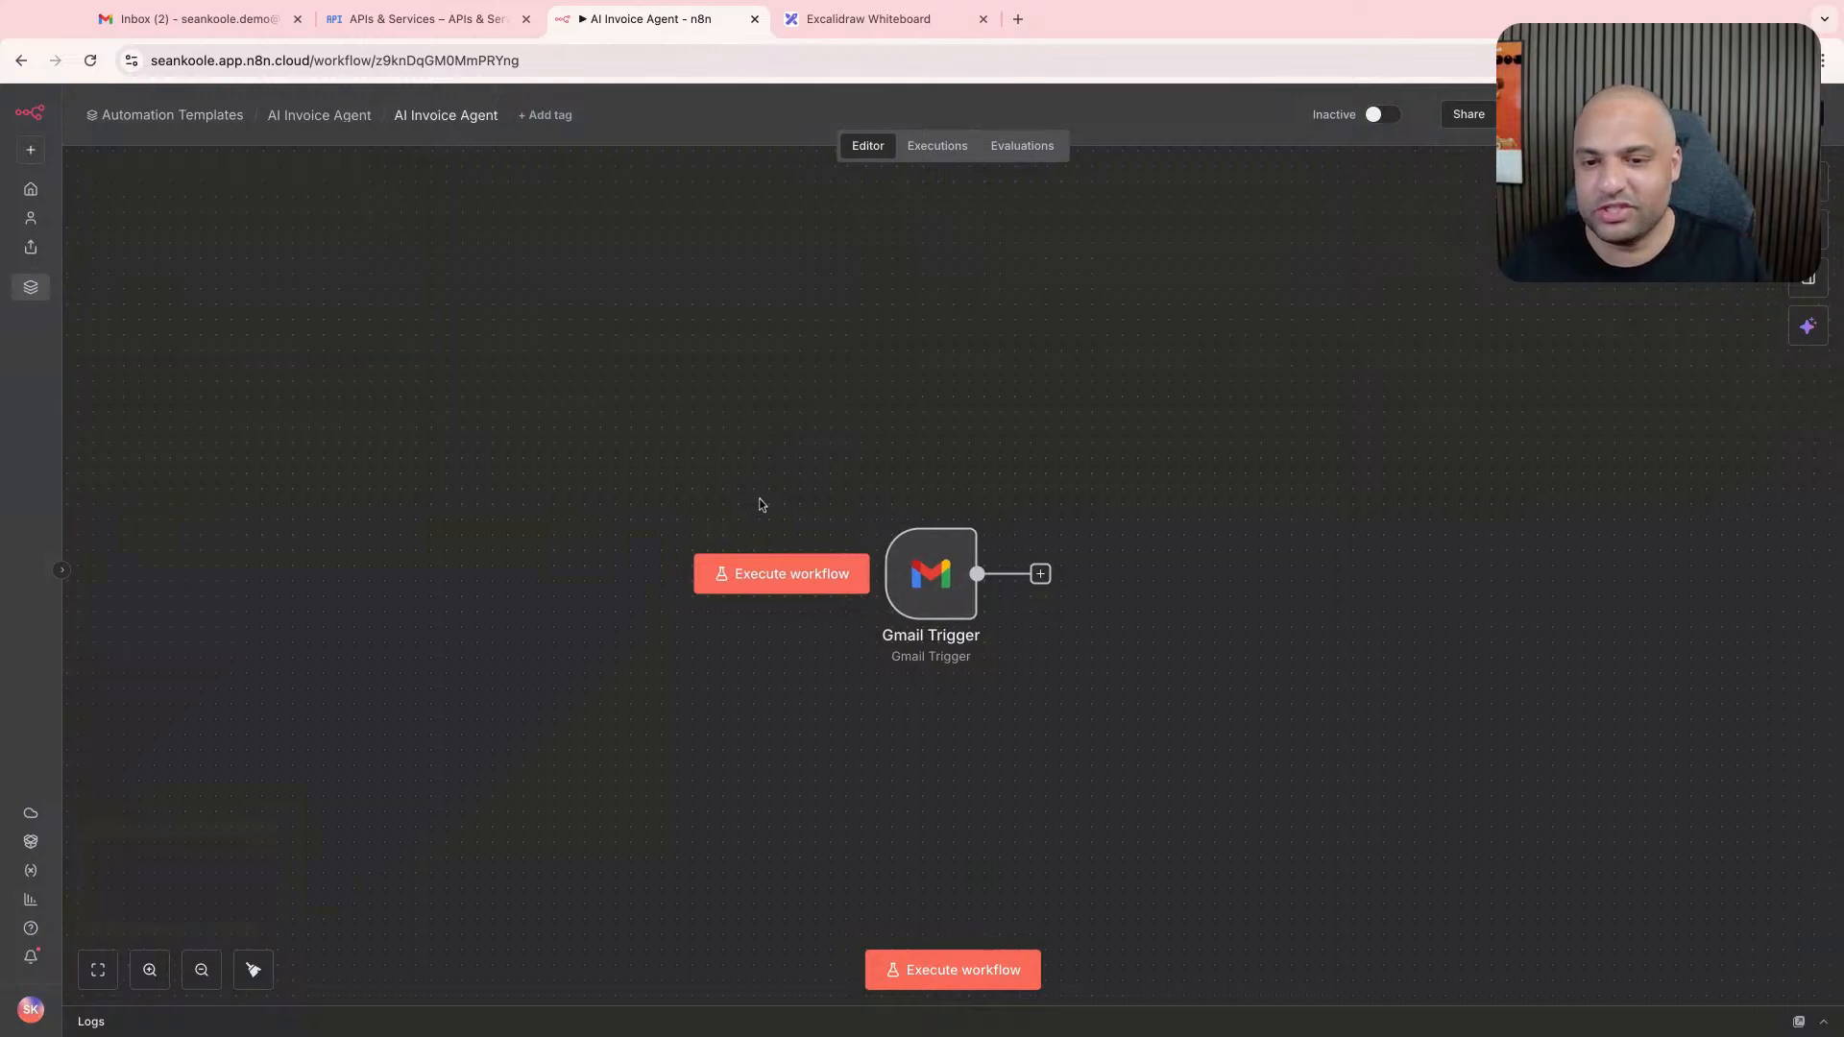
{"action": "scroll", "coordinate": [760, 509], "scroll_direction": "right", "scroll_amount": 1}
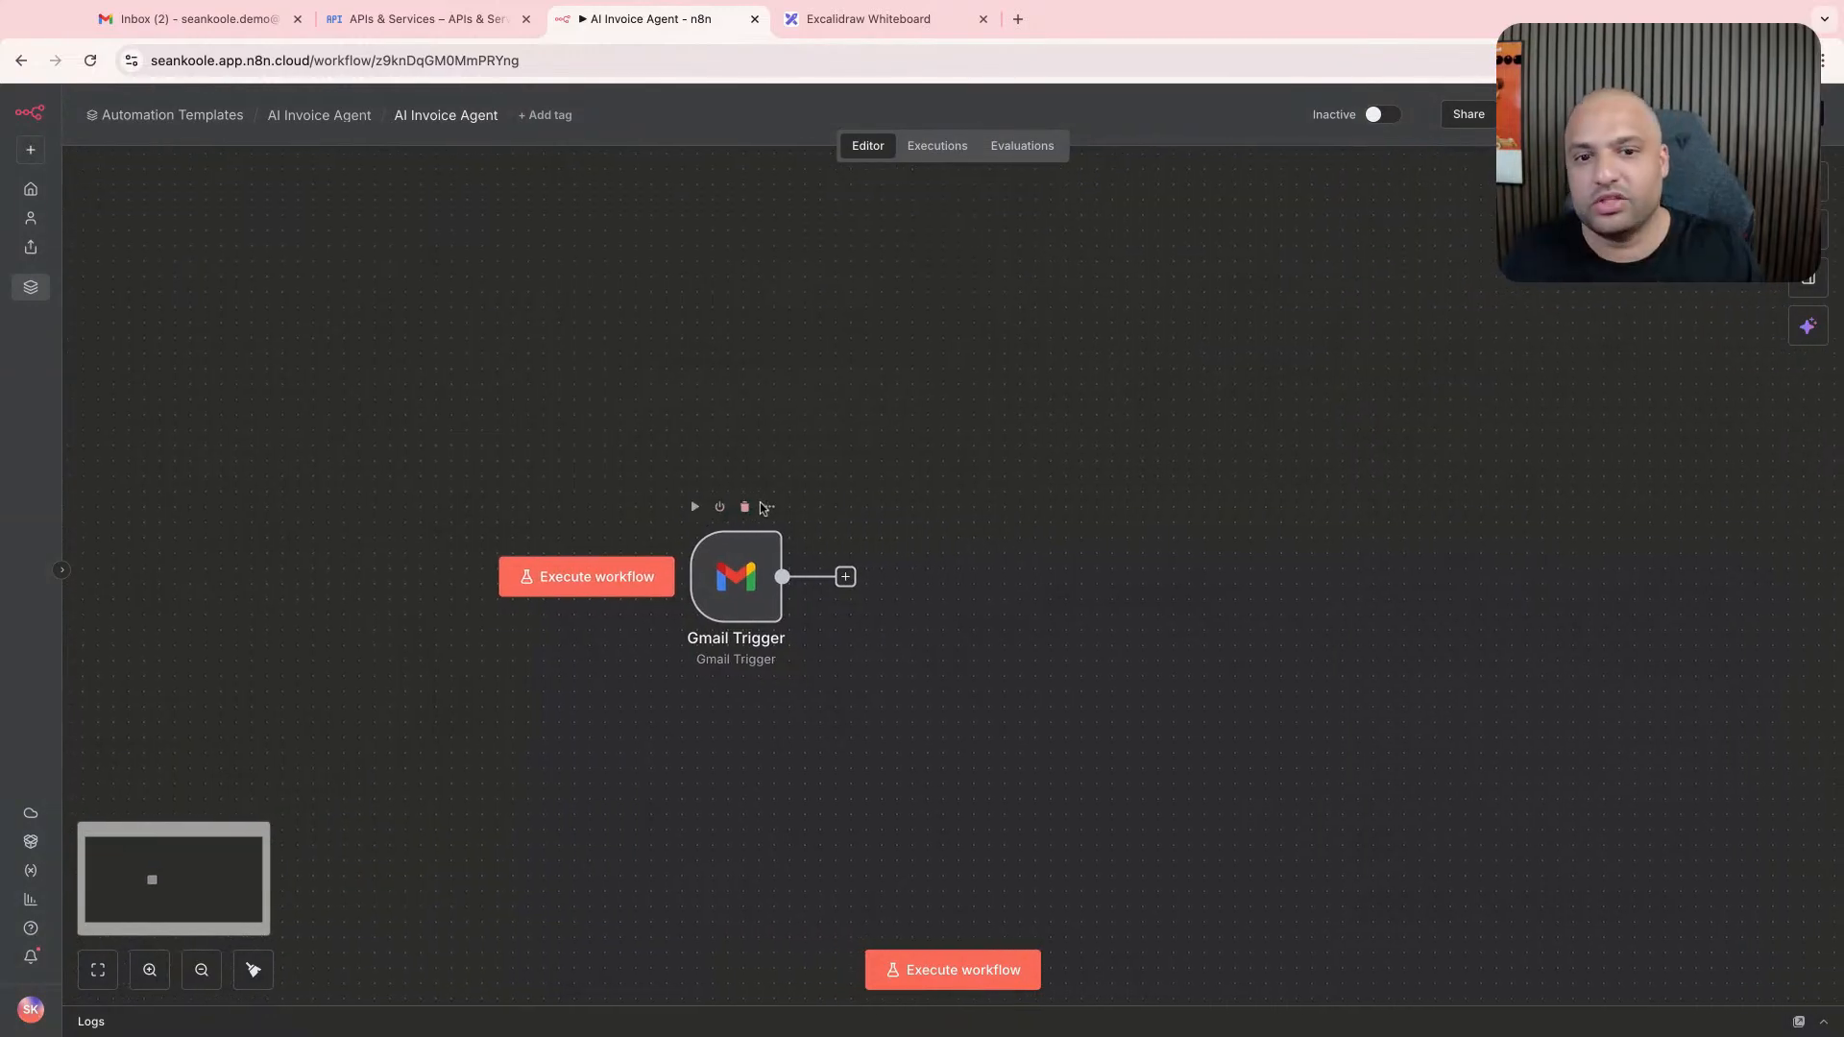
{"action": "key", "text": "ctrl+shift+Tab"}
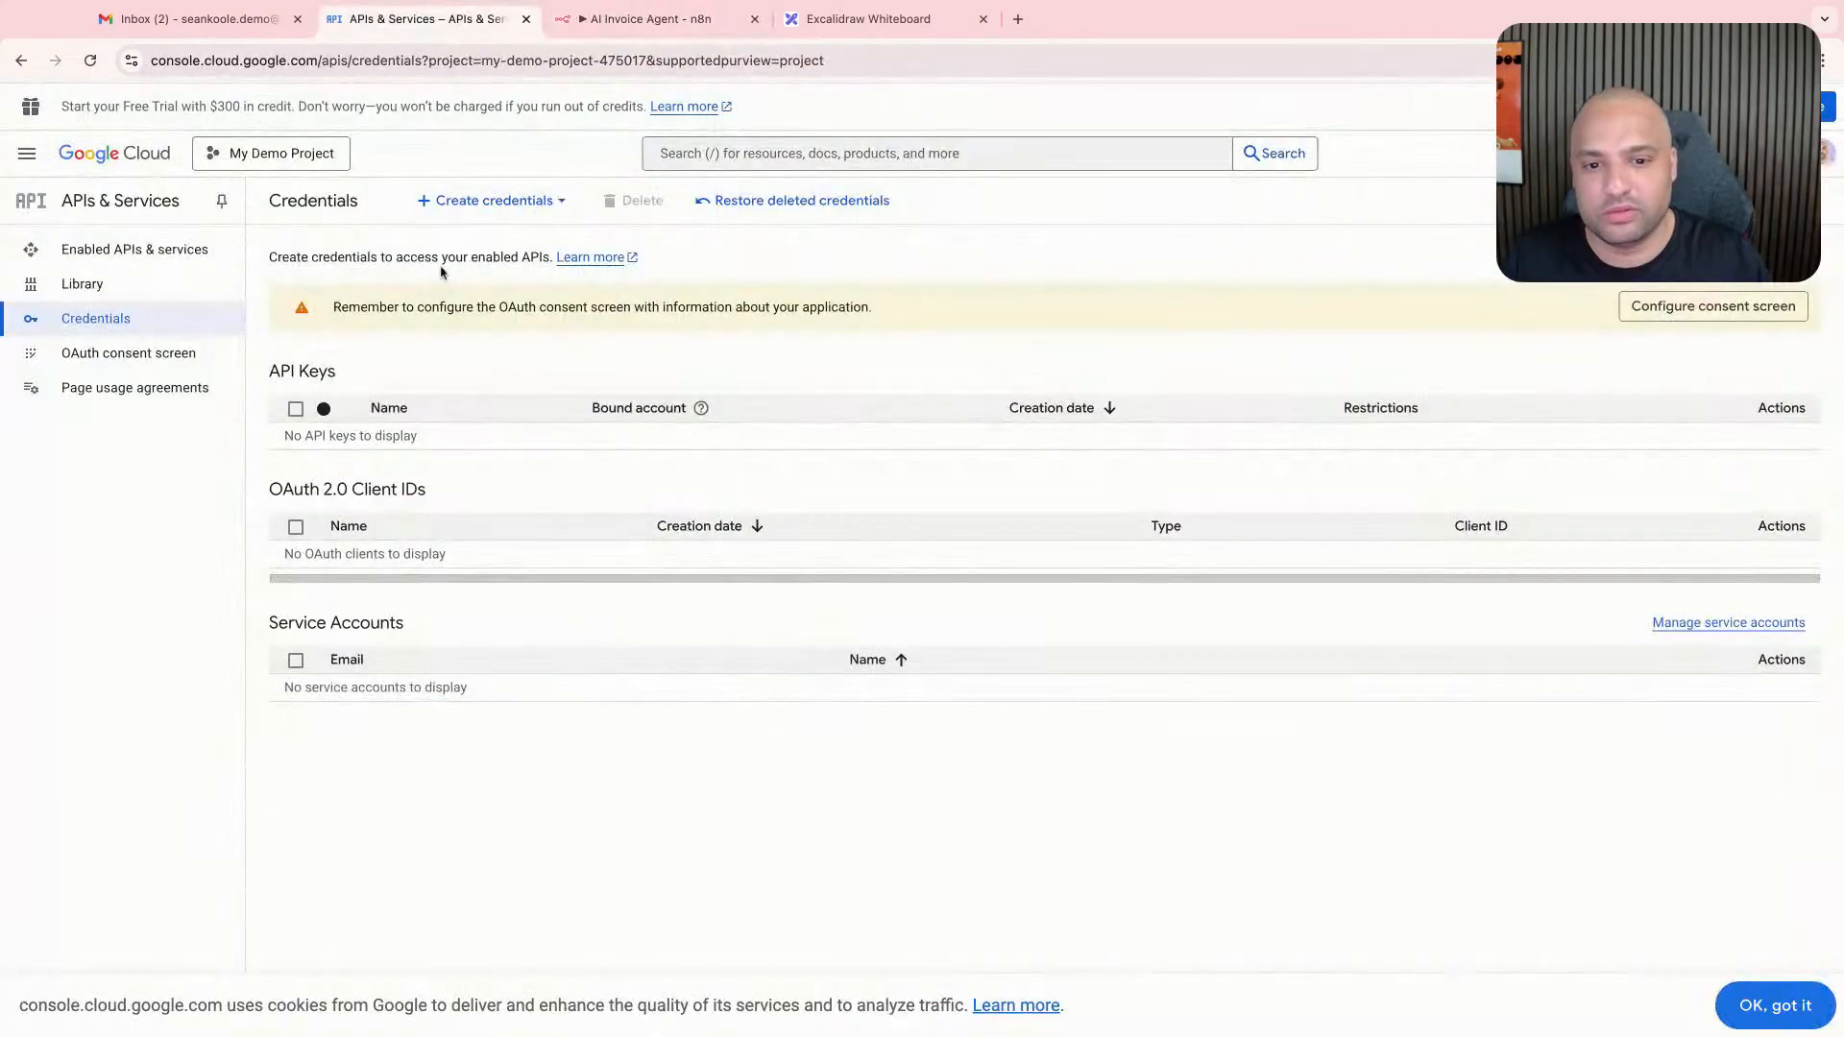
- Look over the API Library and the project's enabled APIs and services, and close Google Cloud
{"action": "left_click", "coordinate": [146, 288]}
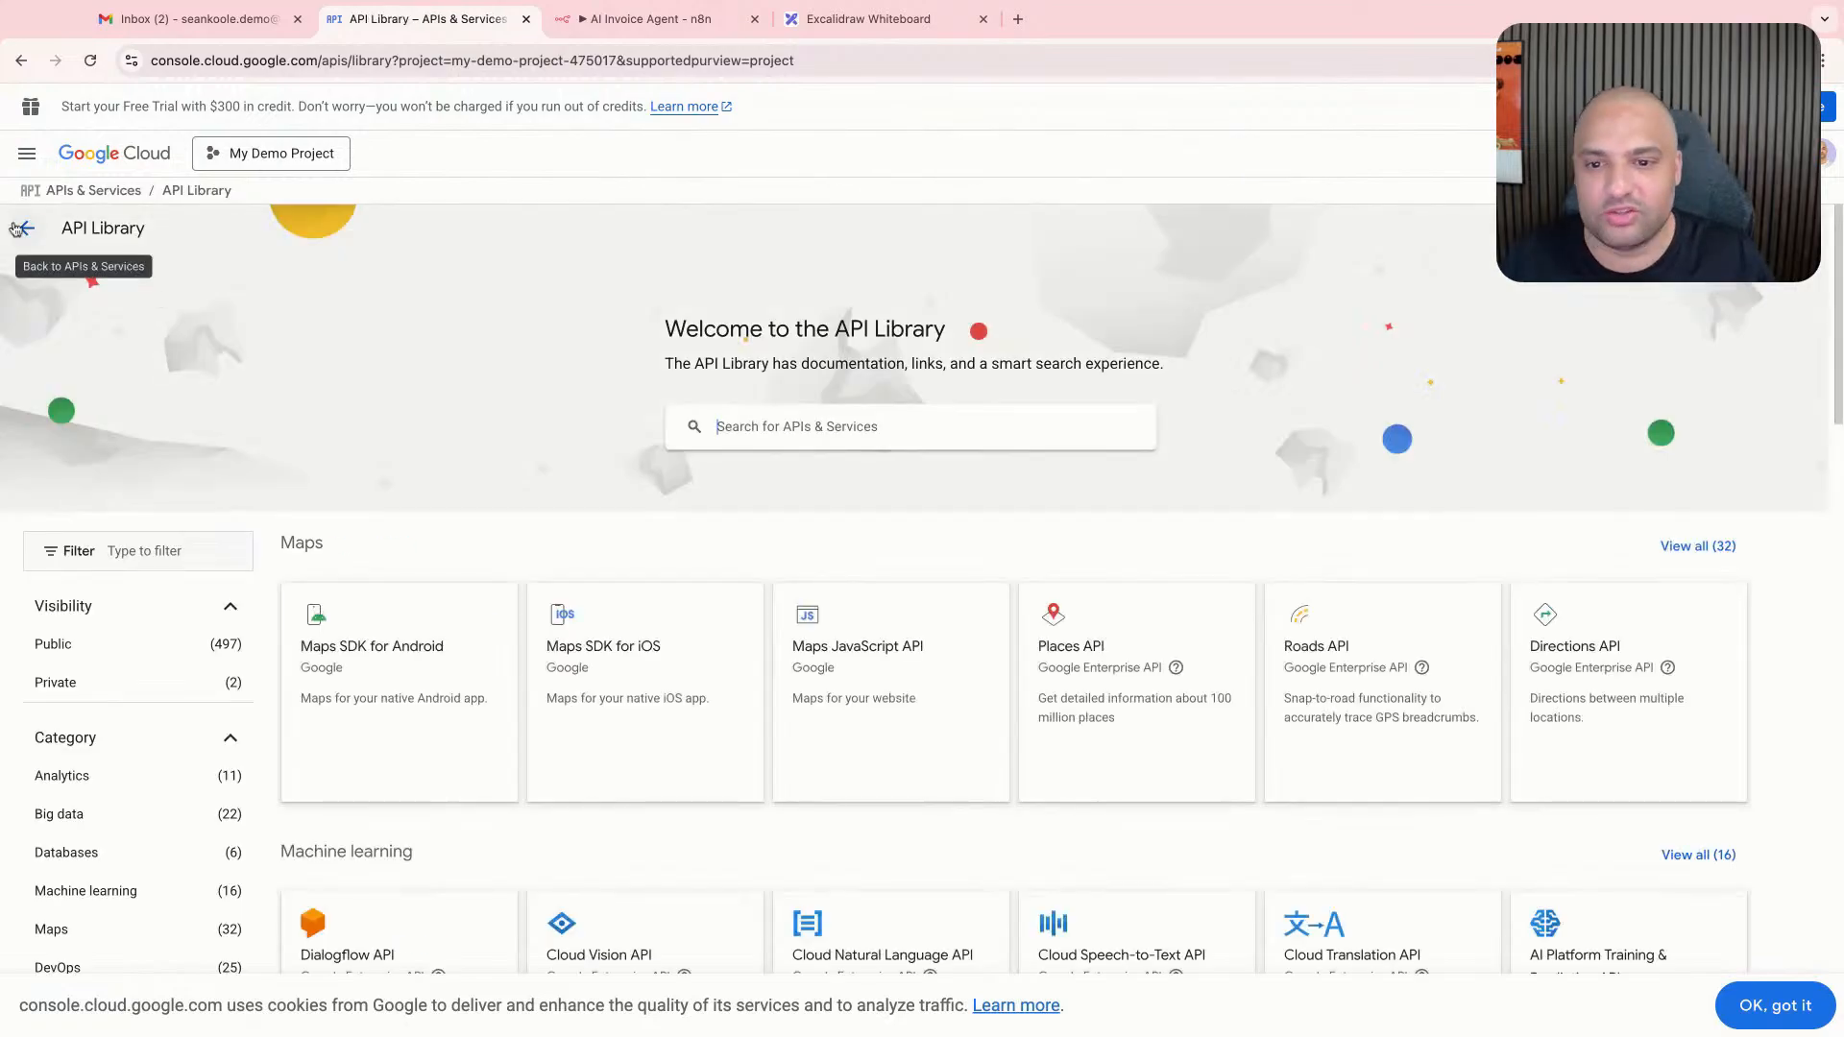
{"action": "left_click", "coordinate": [27, 227]}
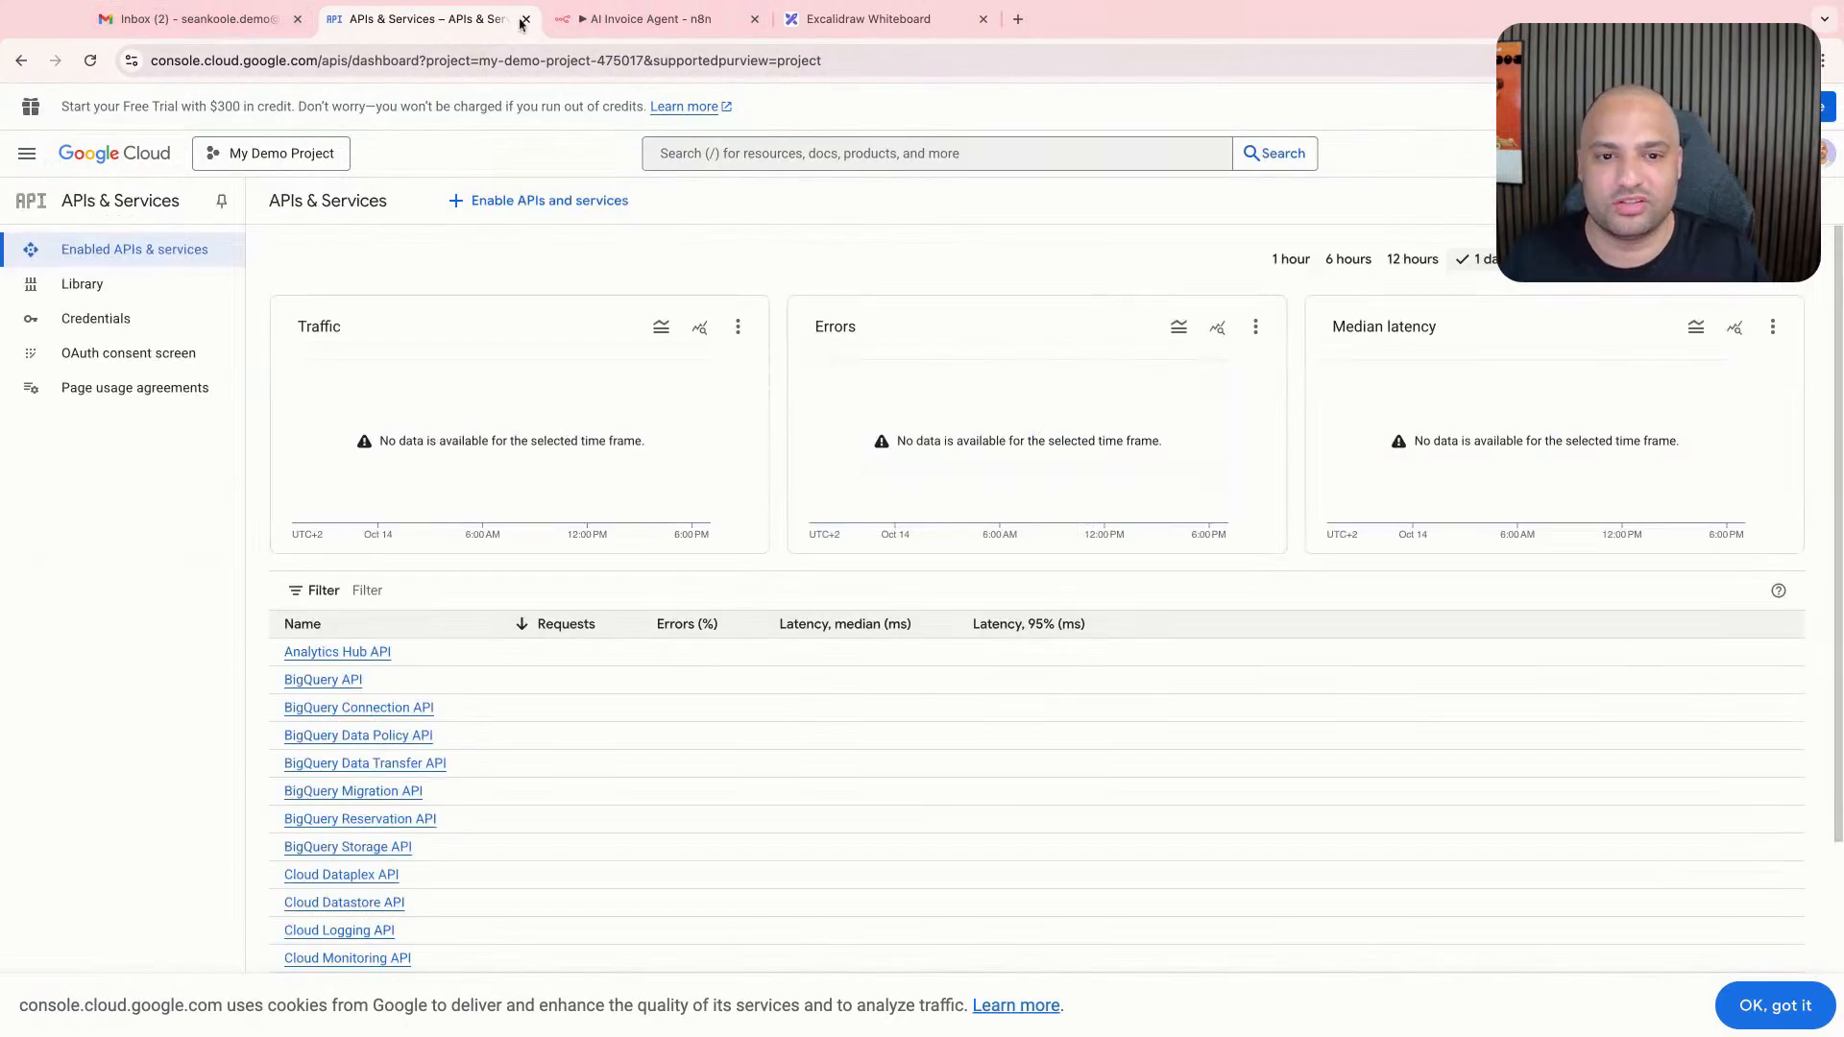
{"action": "left_click", "coordinate": [526, 20]}
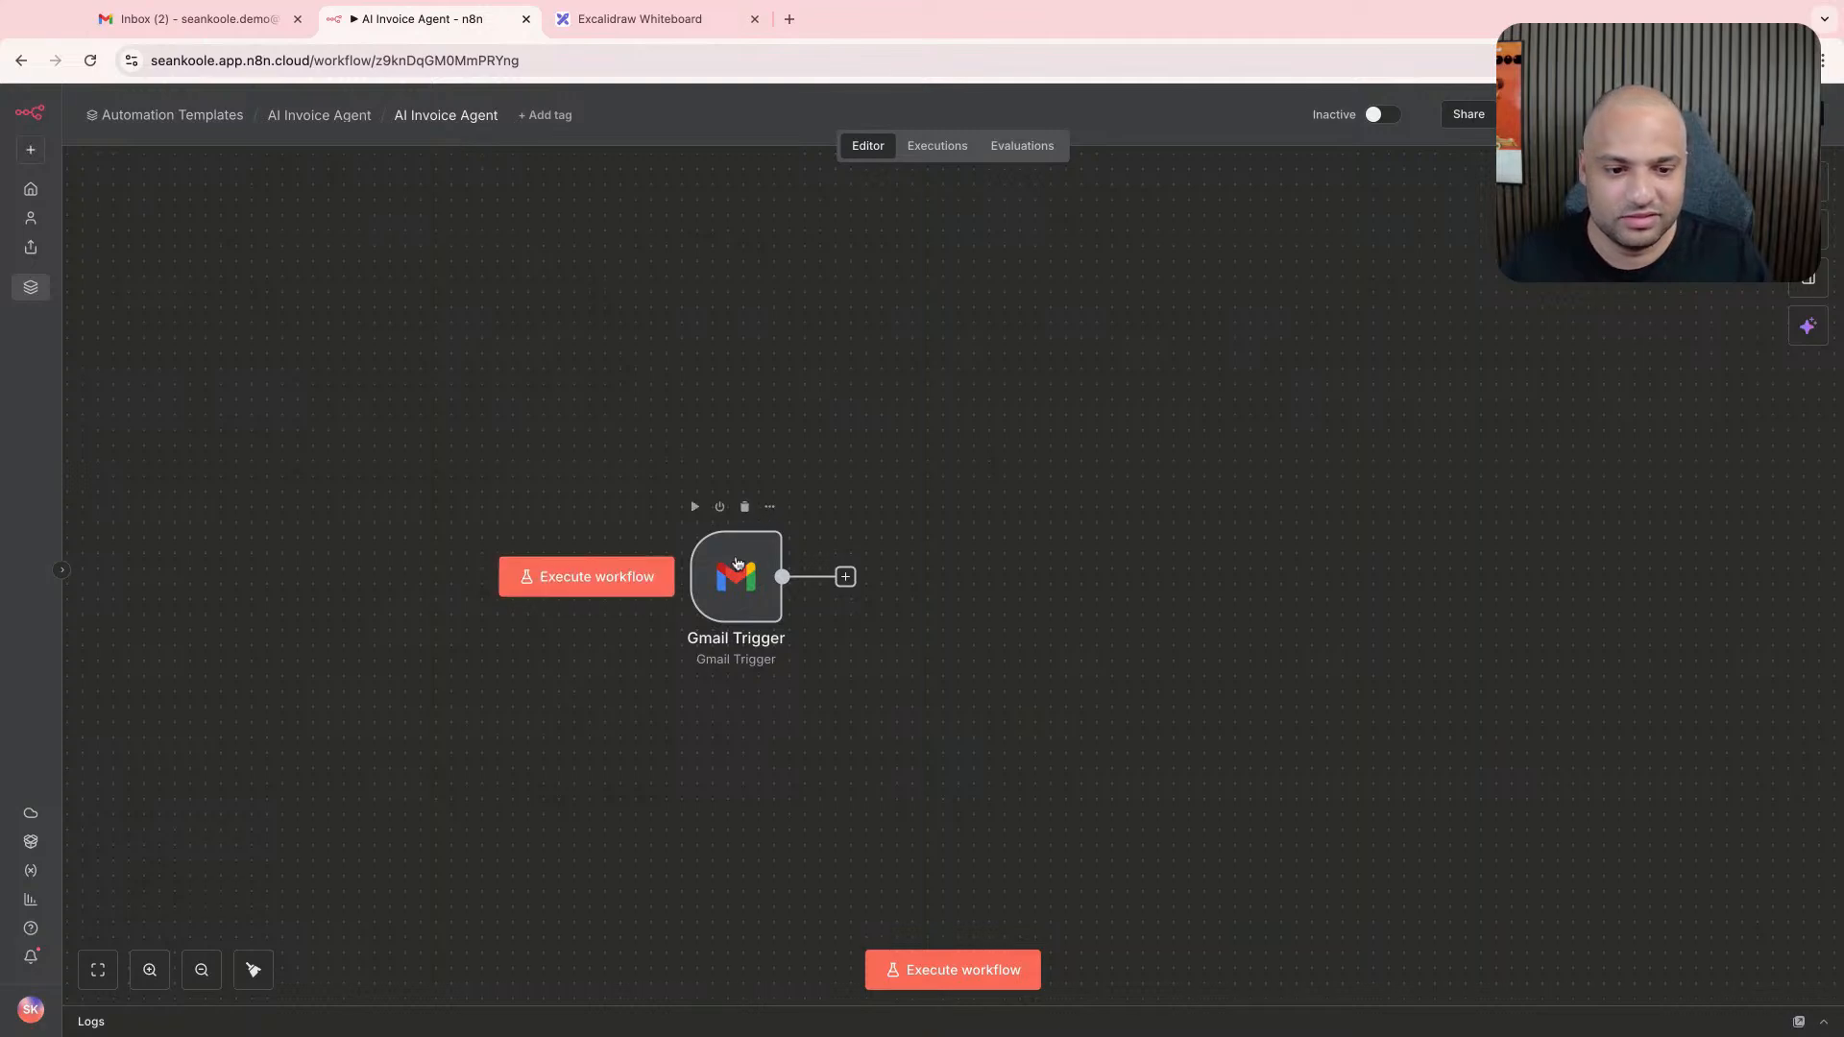
- Reopen the Gmail Trigger to check its available credentials, and return to the workflow canvas
{"action": "double_click", "coordinate": [738, 568]}
{"action": "left_click", "coordinate": [635, 243]}
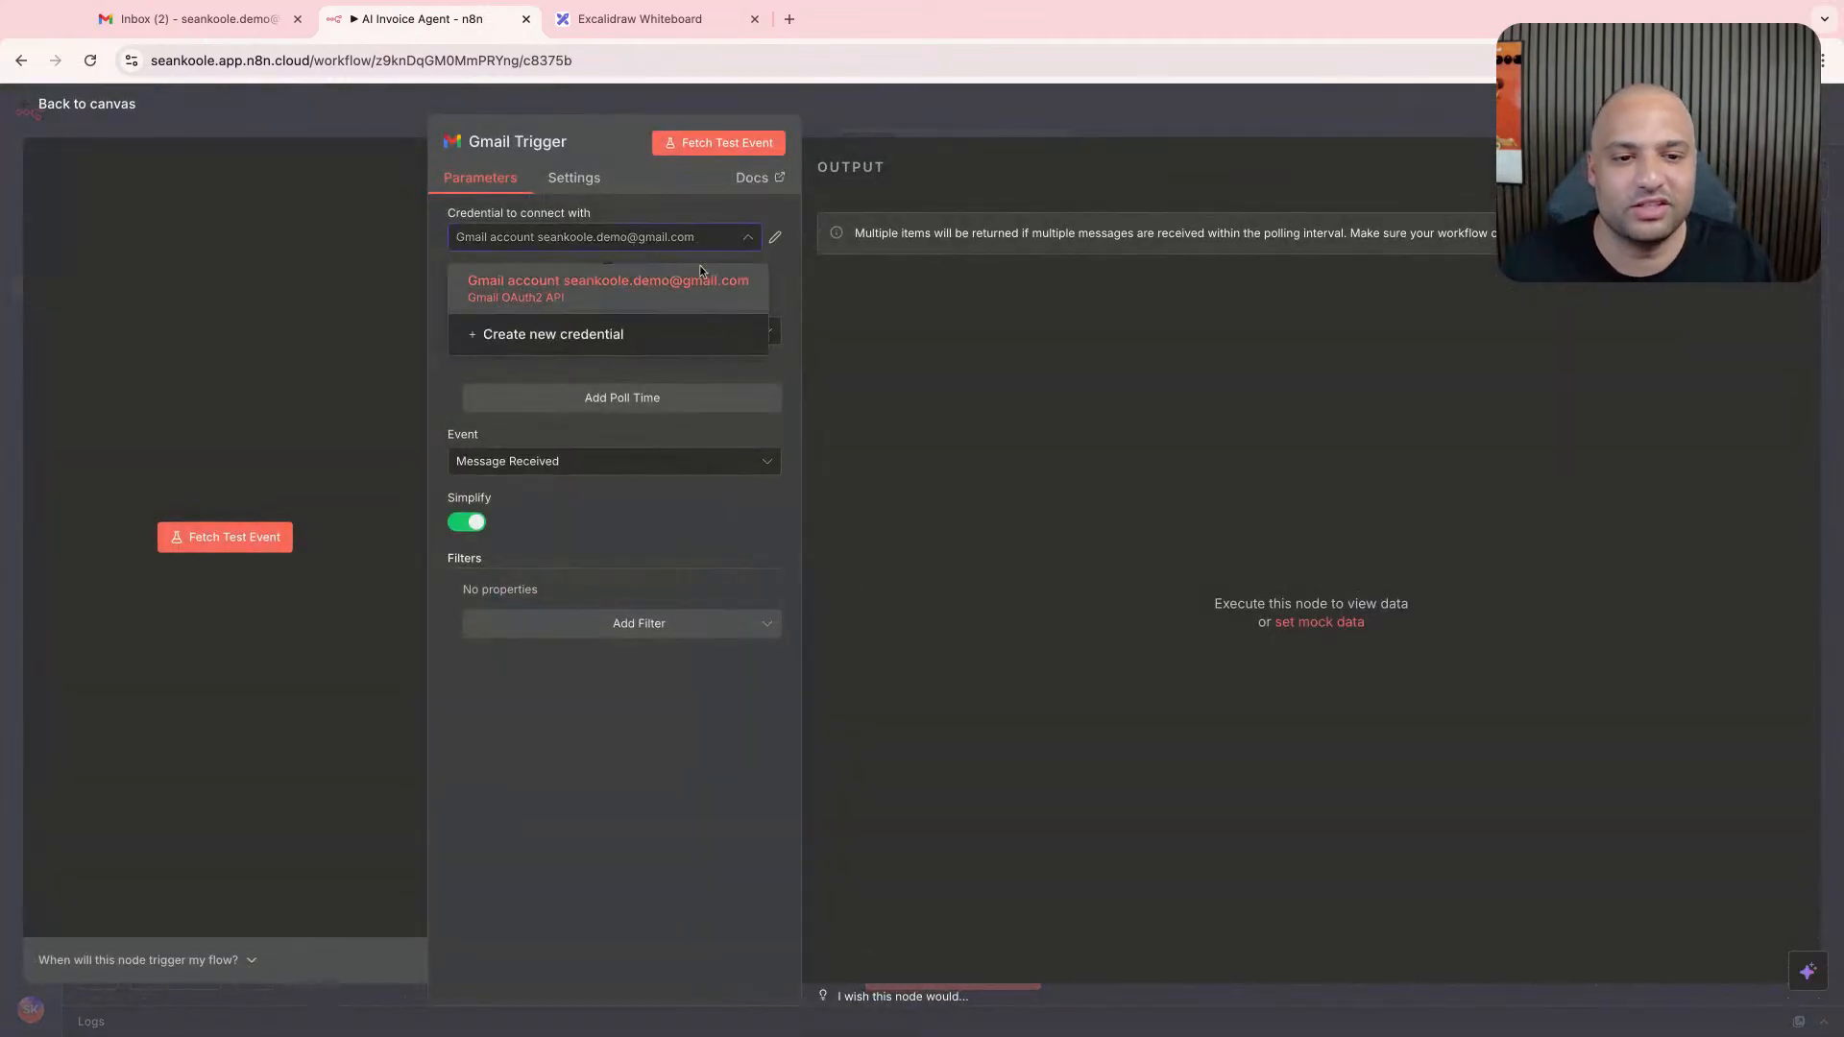
{"action": "left_click", "coordinate": [1085, 108]}
{"action": "scroll", "coordinate": [796, 452], "scroll_direction": "right", "scroll_amount": 3}
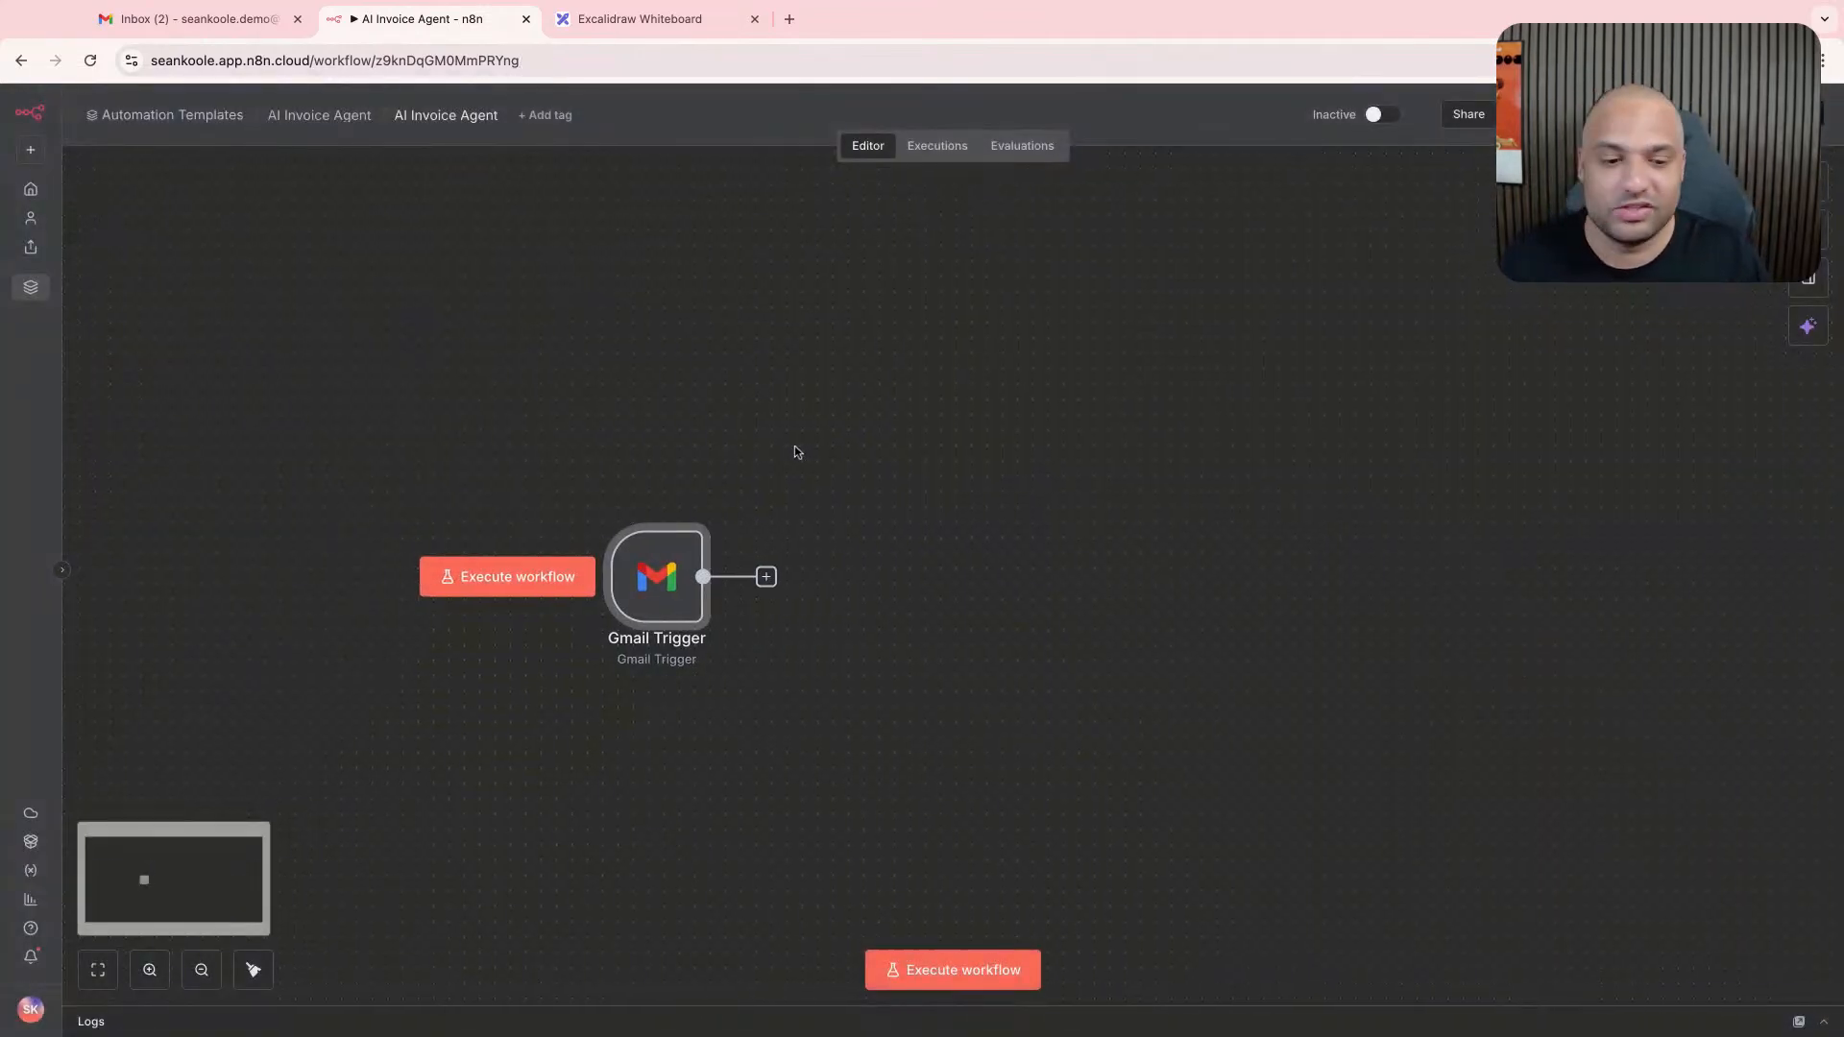
{"action": "scroll", "coordinate": [799, 461], "scroll_direction": "right", "scroll_amount": 1}
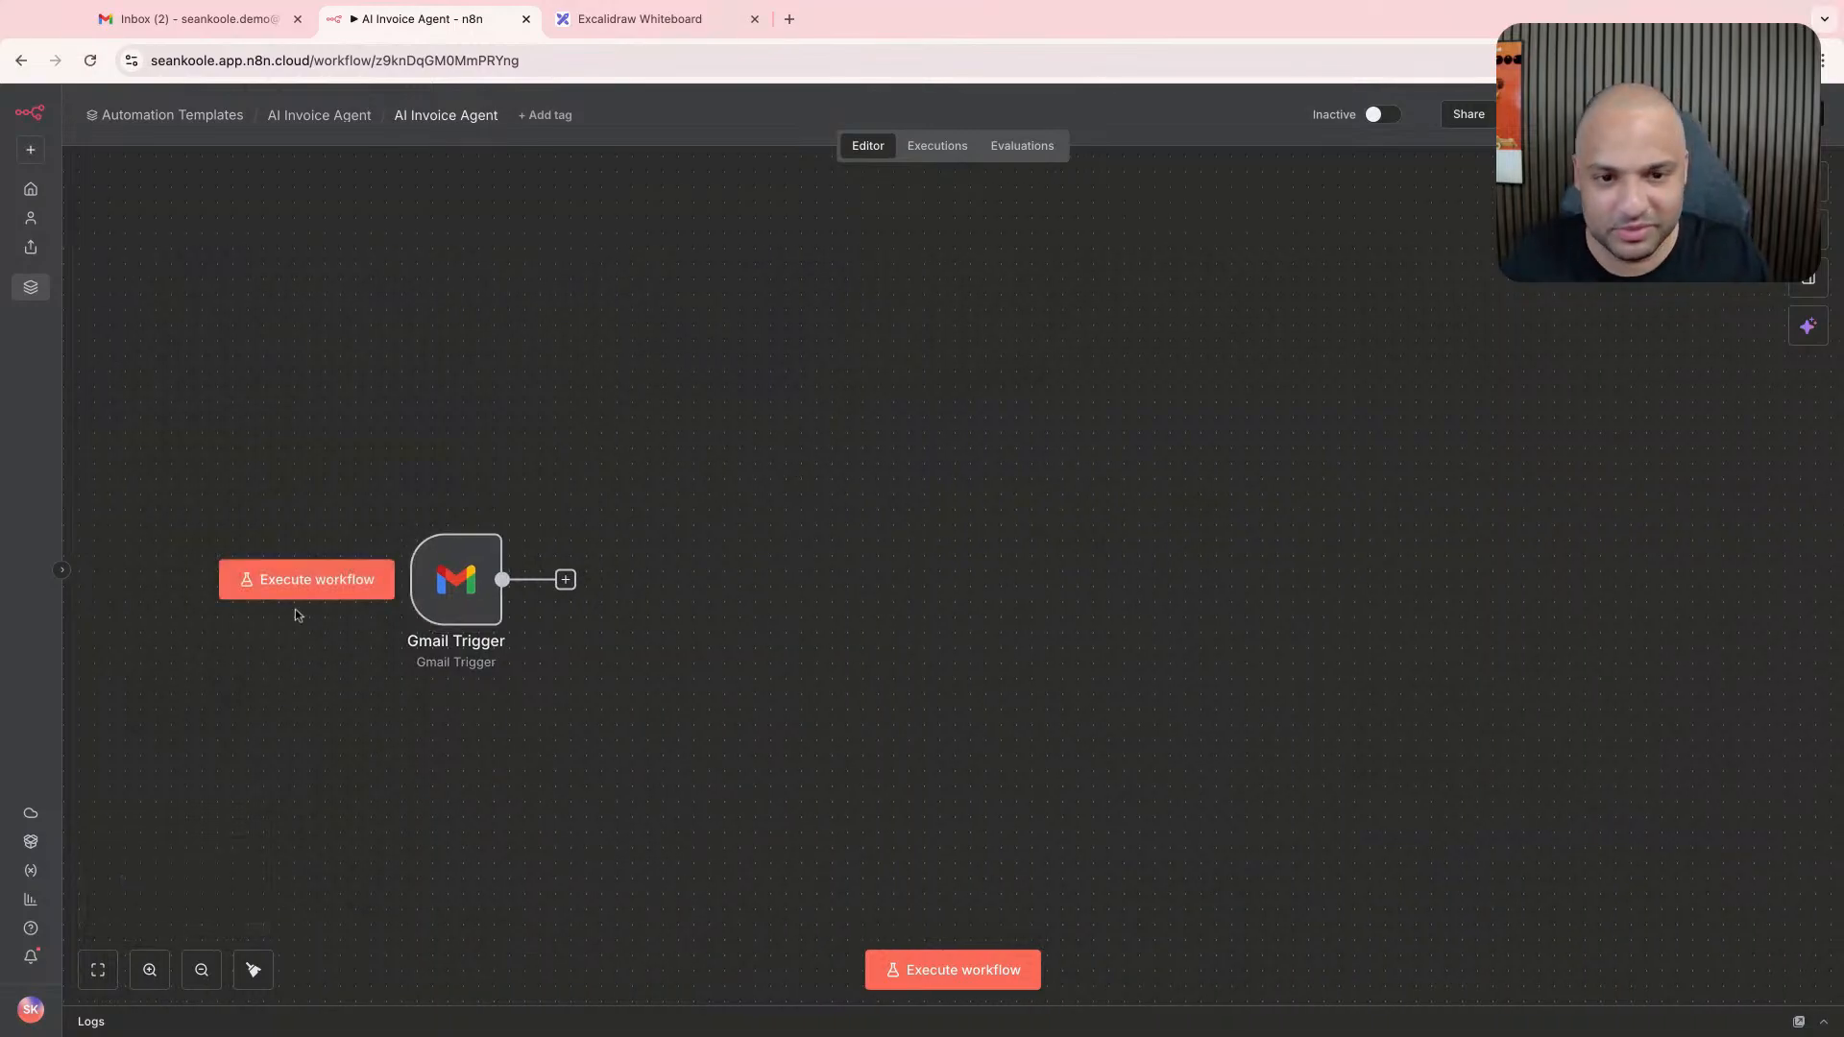
- Add Google Sheets' "Append or update row in sheet" action after the Gmail Trigger
{"action": "left_click", "coordinate": [565, 579]}
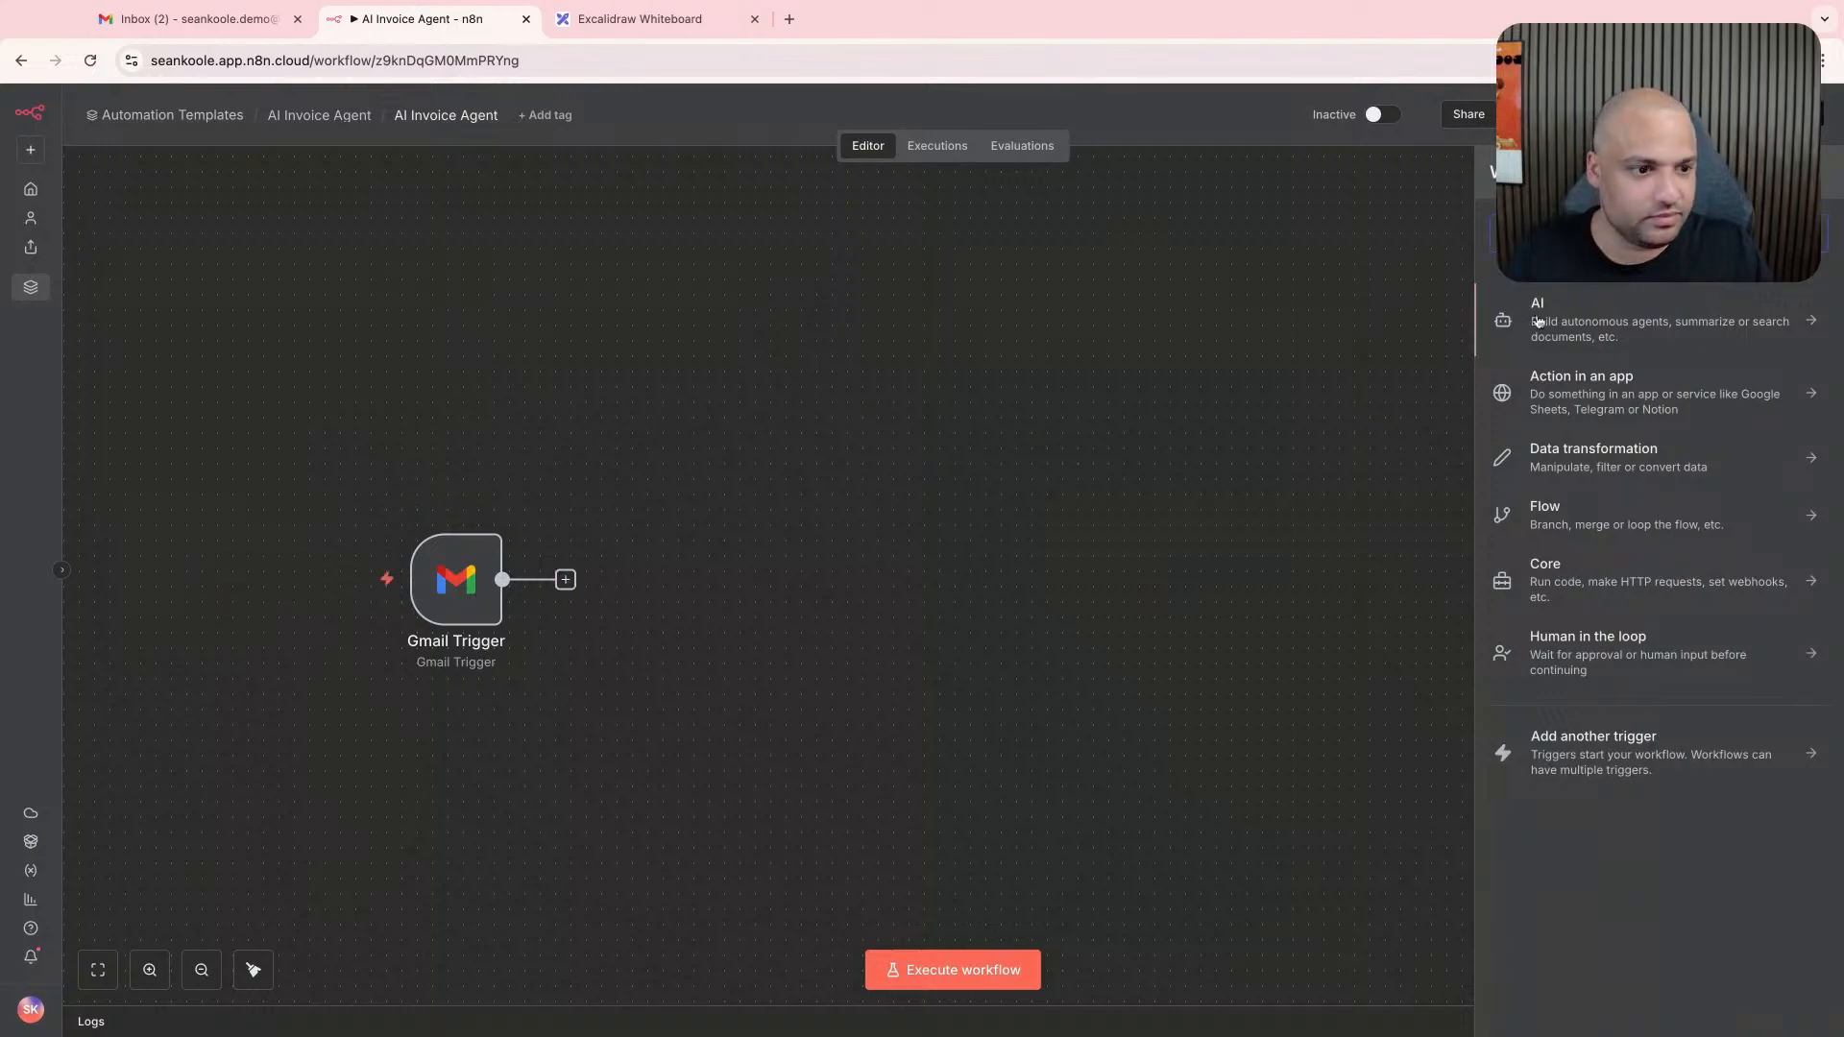
{"action": "left_click", "coordinate": [782, 292]}
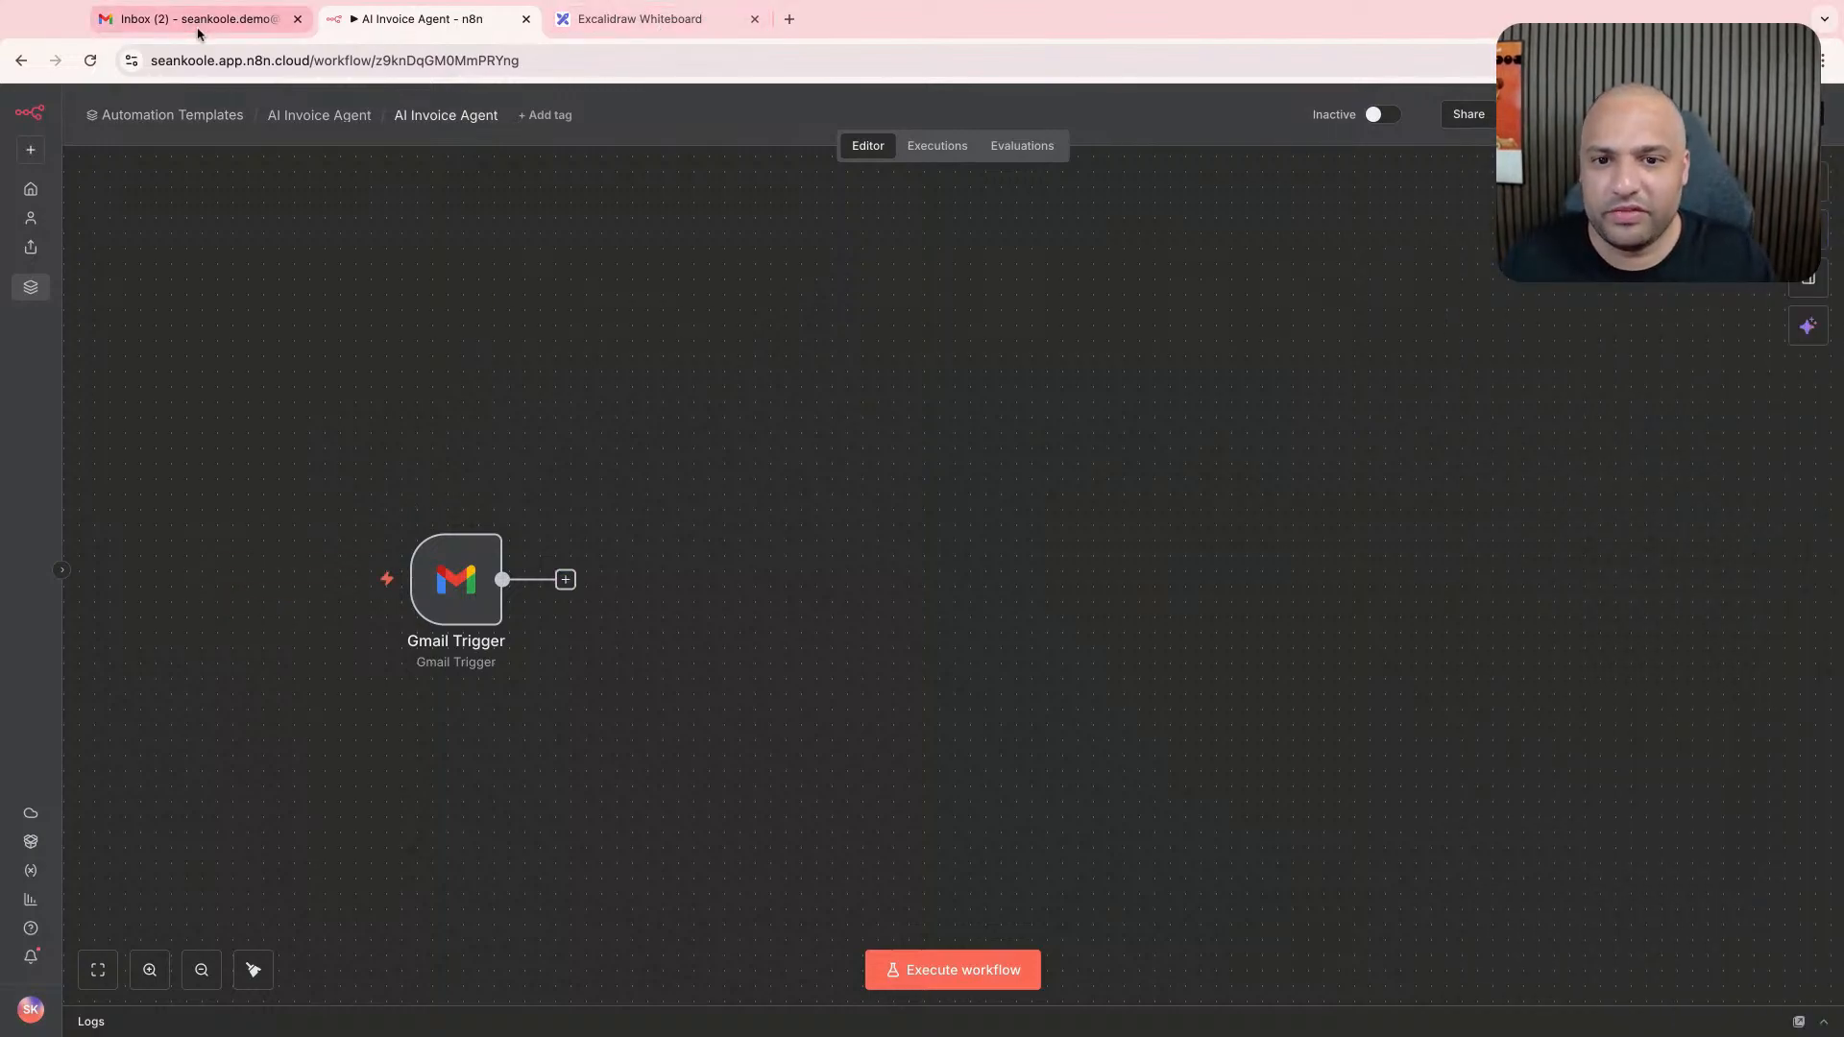
{"action": "left_click", "coordinate": [565, 579]}
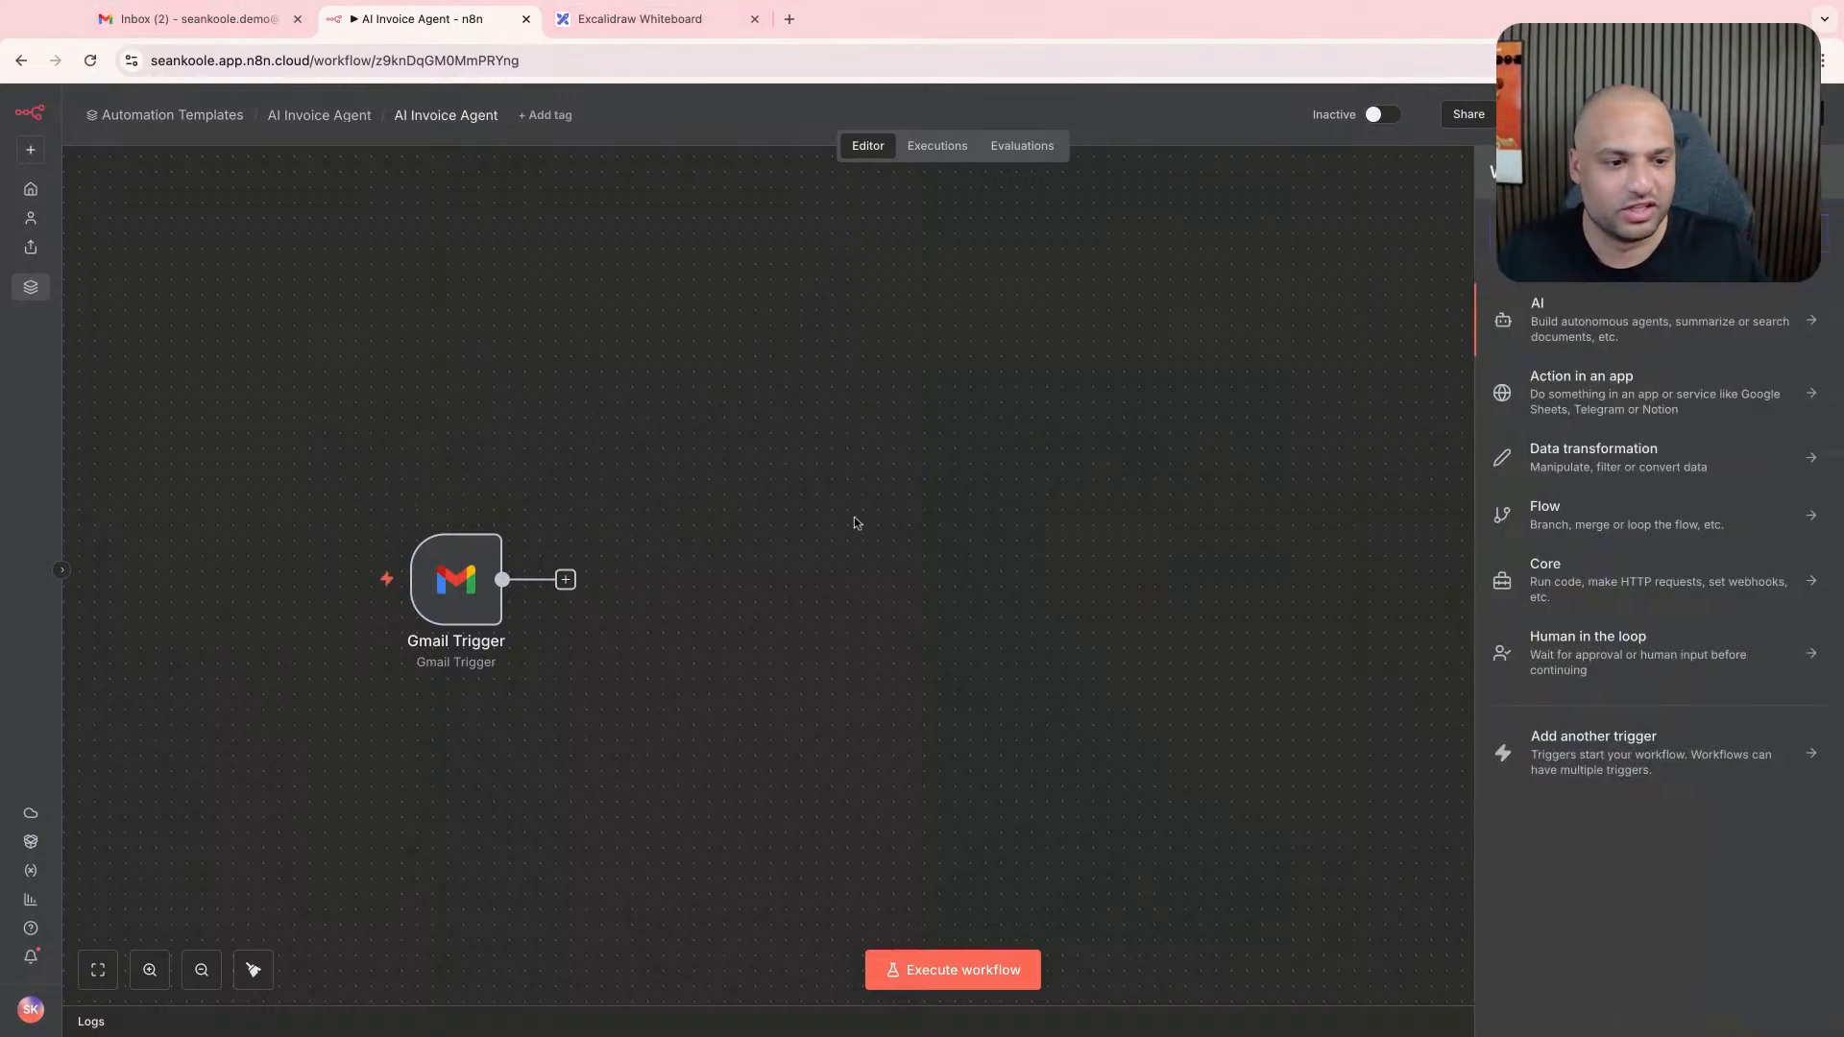
{"action": "type", "text": "google"}
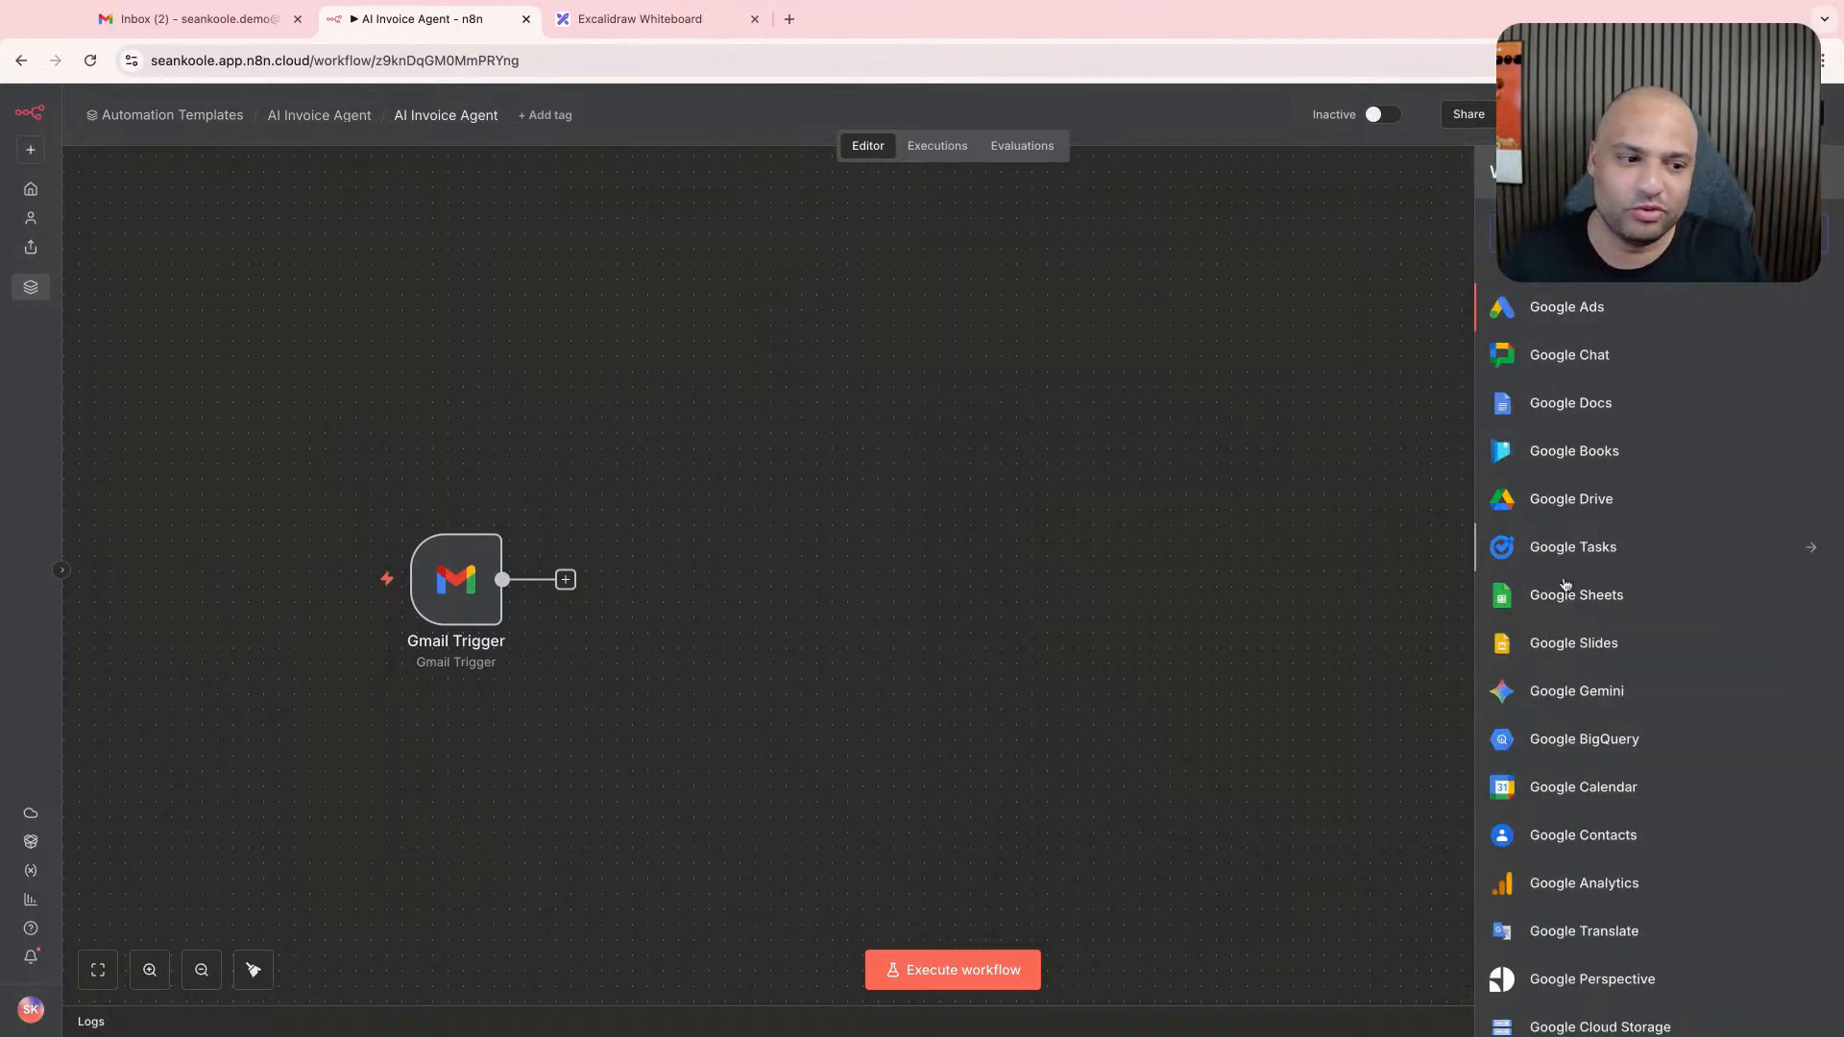
{"action": "left_click", "coordinate": [1570, 594]}
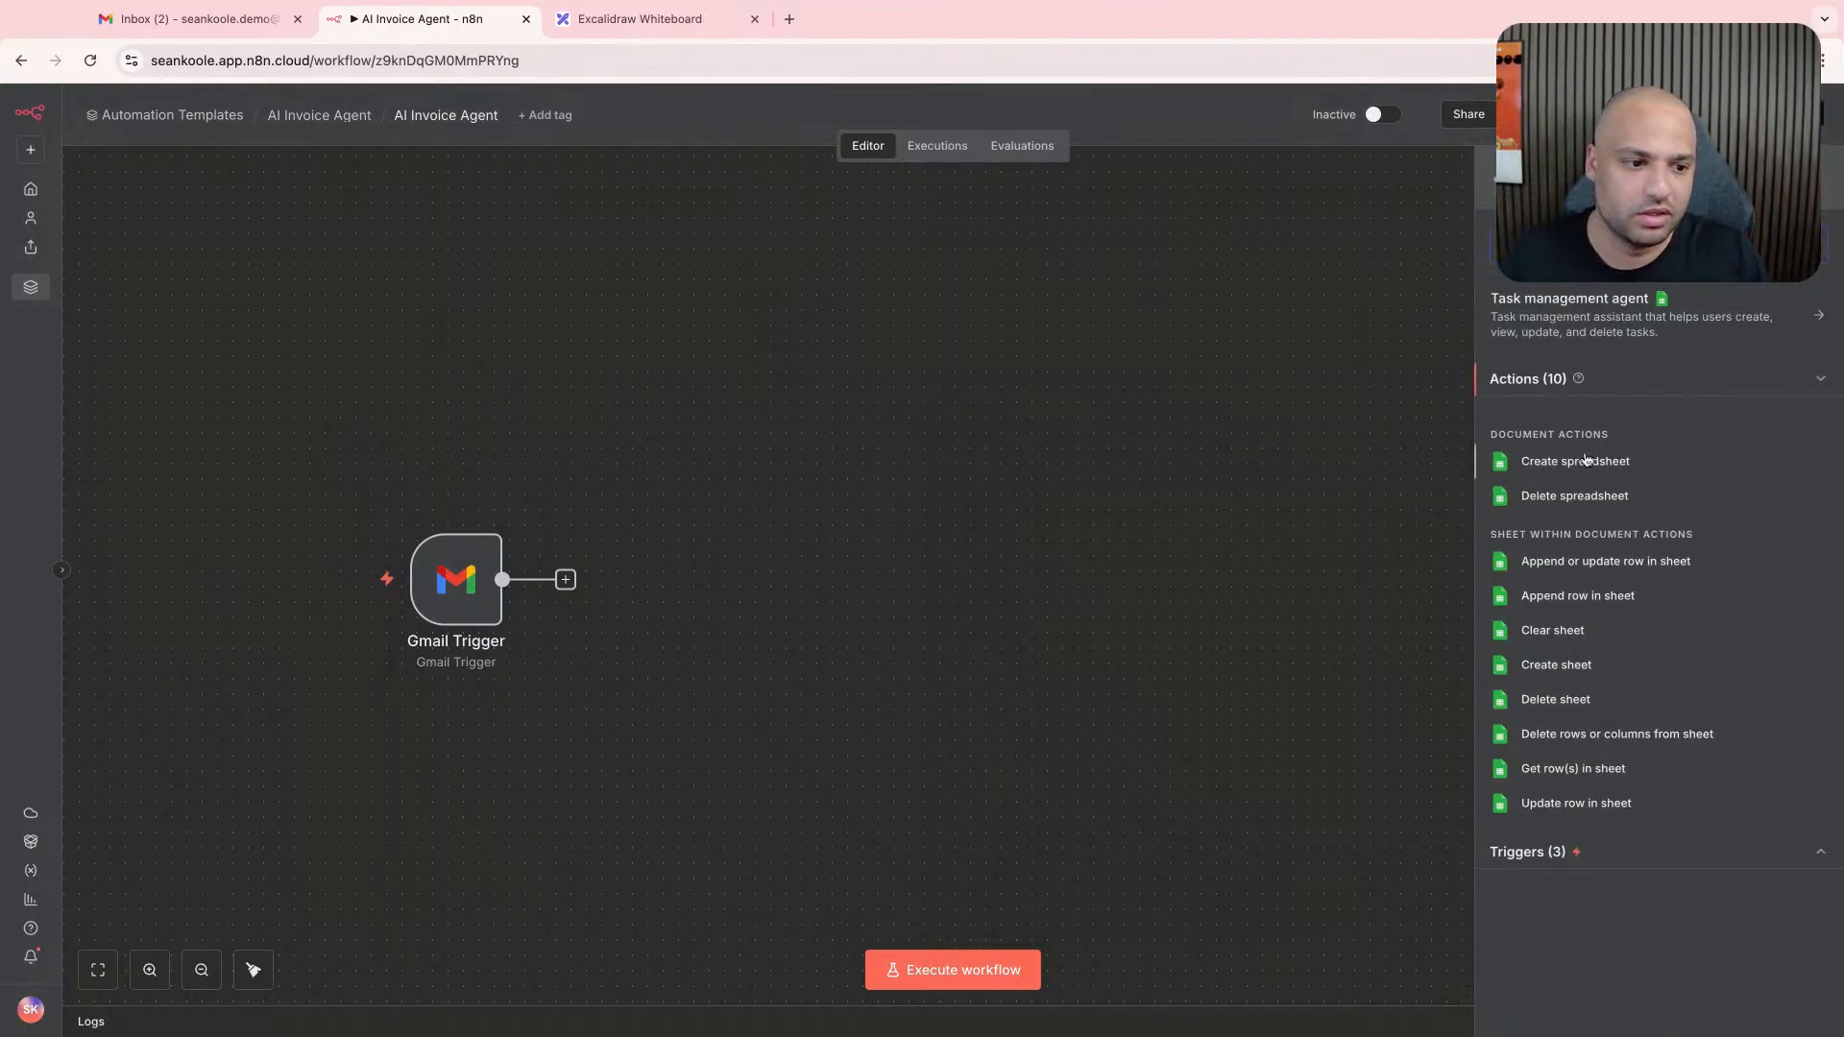
{"action": "left_click", "coordinate": [1590, 567]}
- Check the form for a new Google Sheets credential, discard it without connecting, and remove the Google Sheets node from the workflow
{"action": "left_click", "coordinate": [884, 305]}
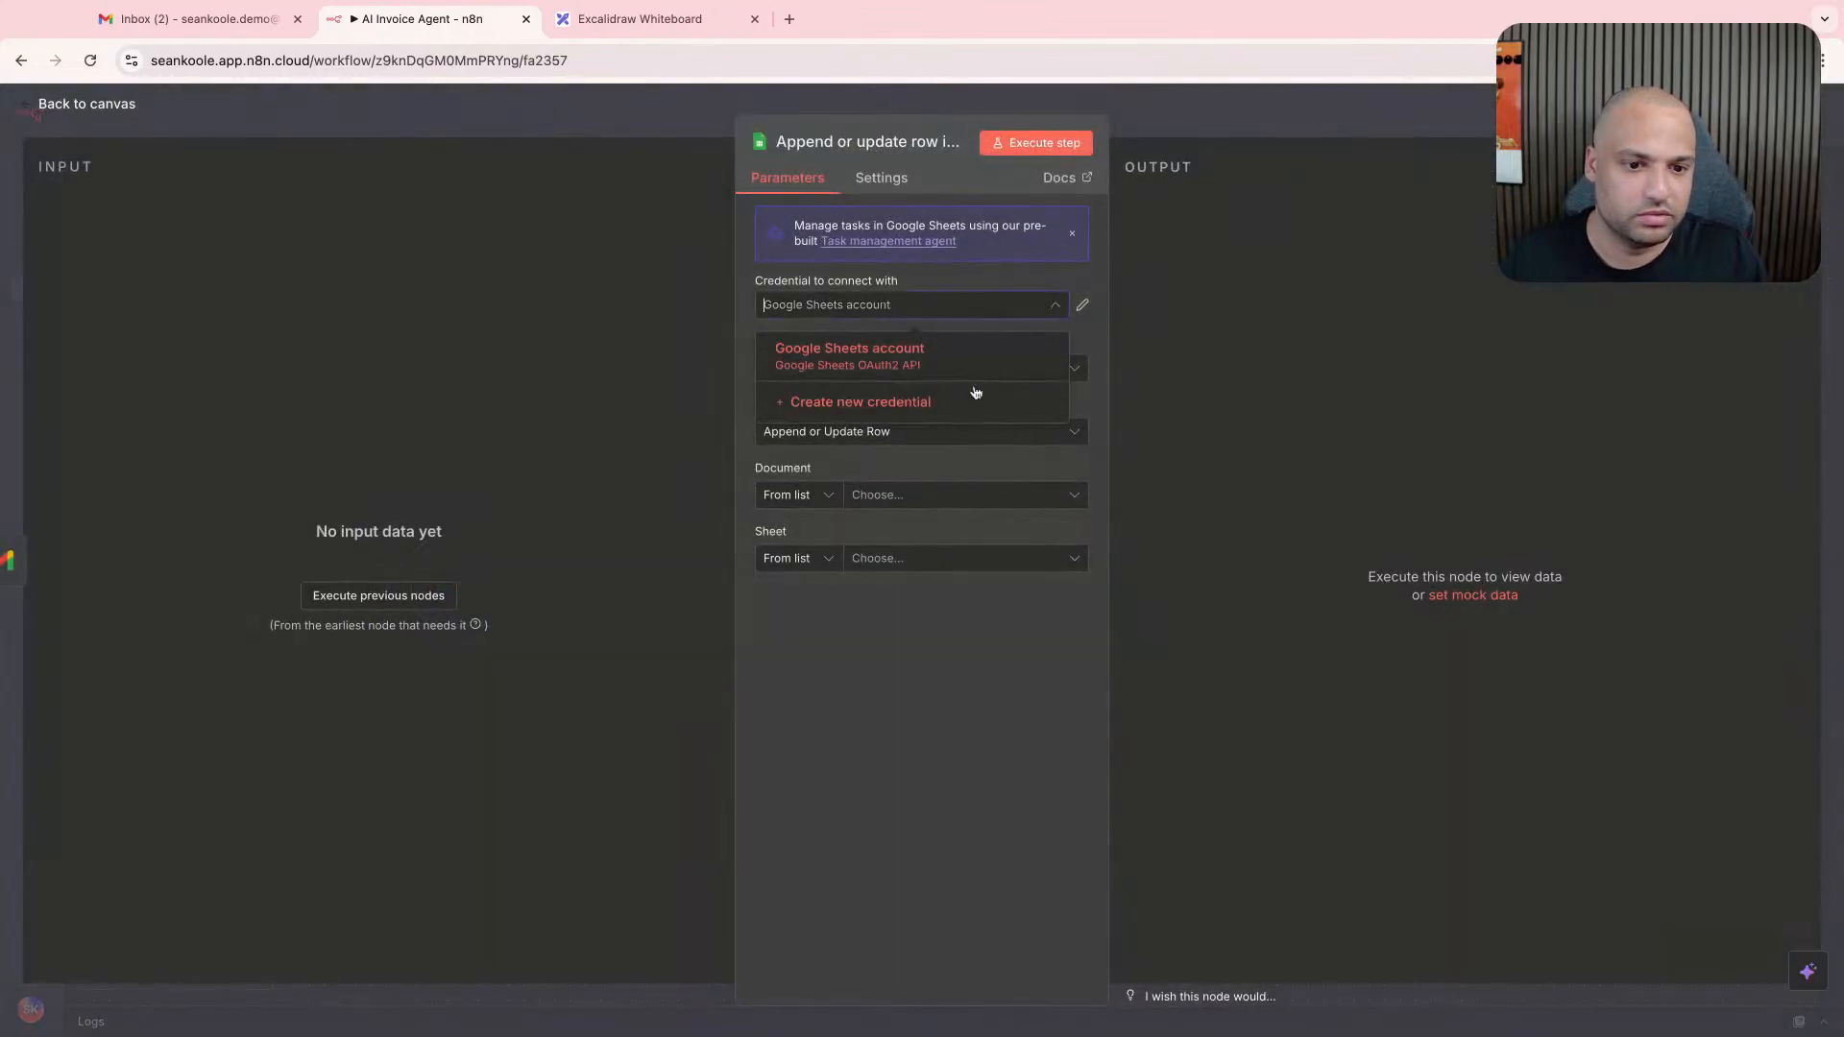
{"action": "left_click", "coordinate": [951, 399]}
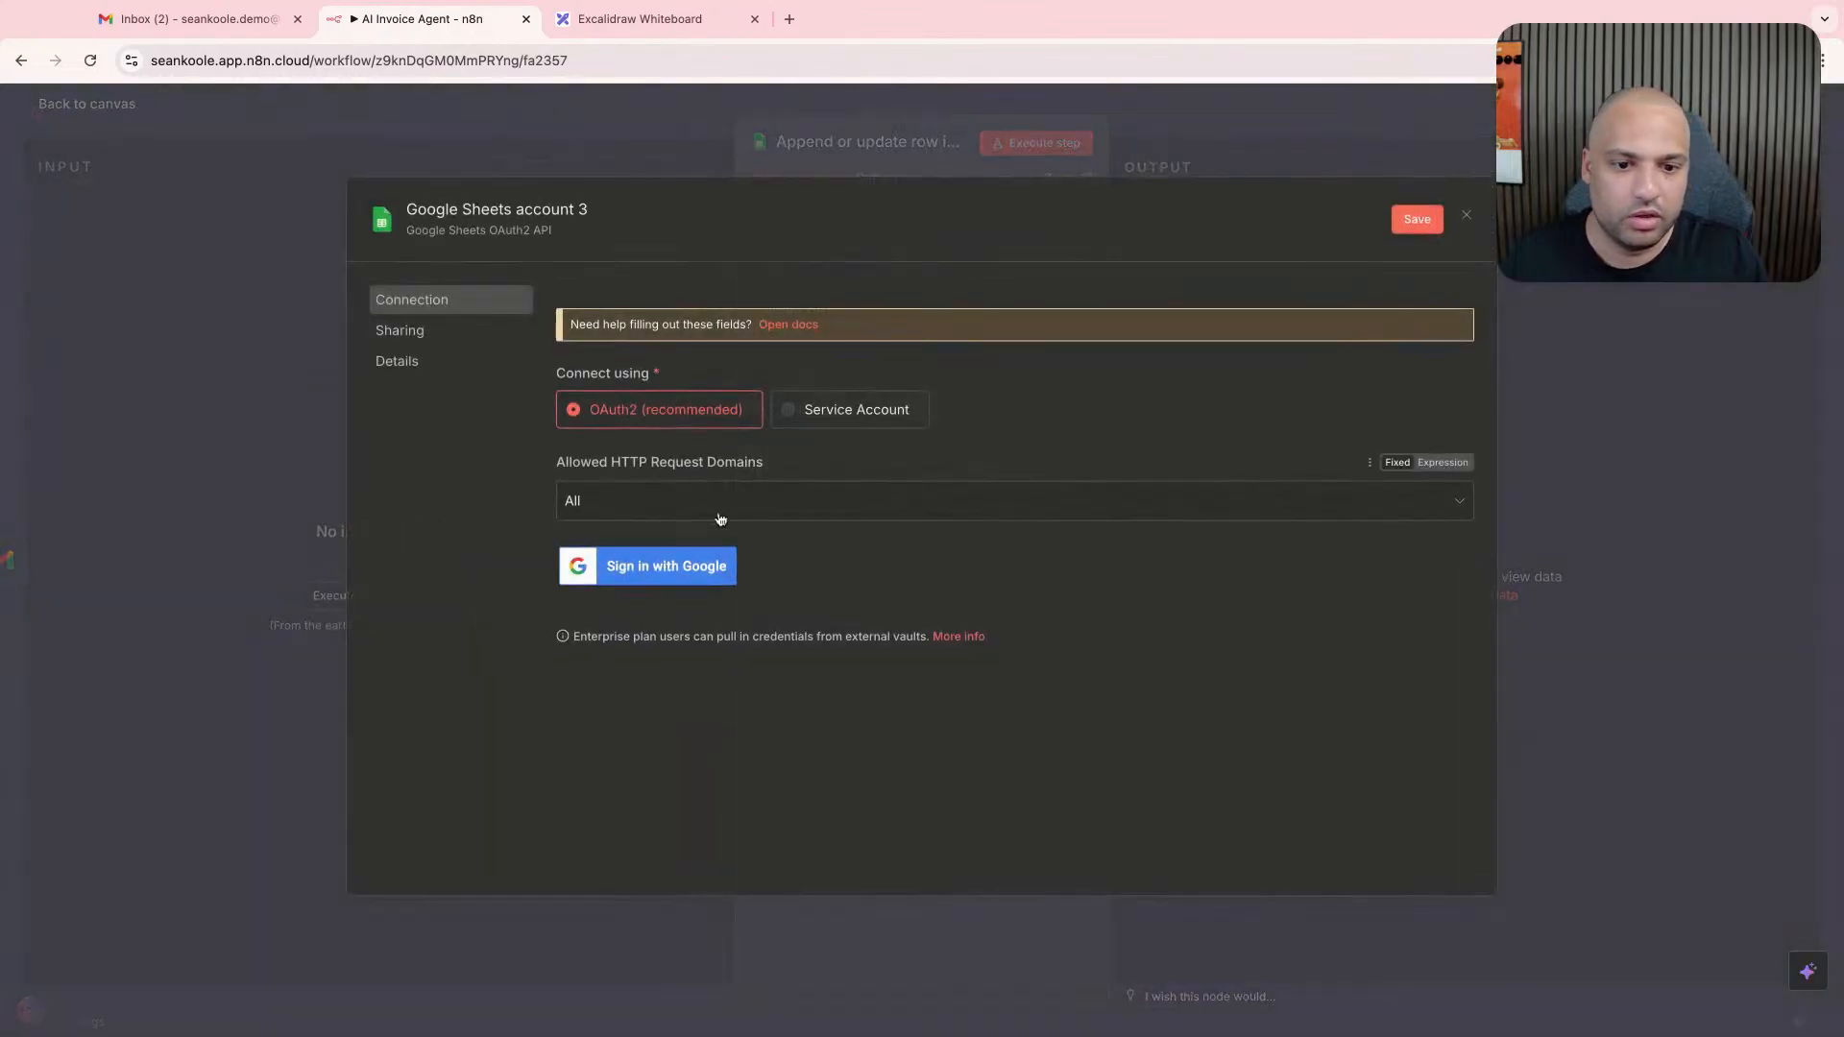
{"action": "left_click", "coordinate": [1466, 214]}
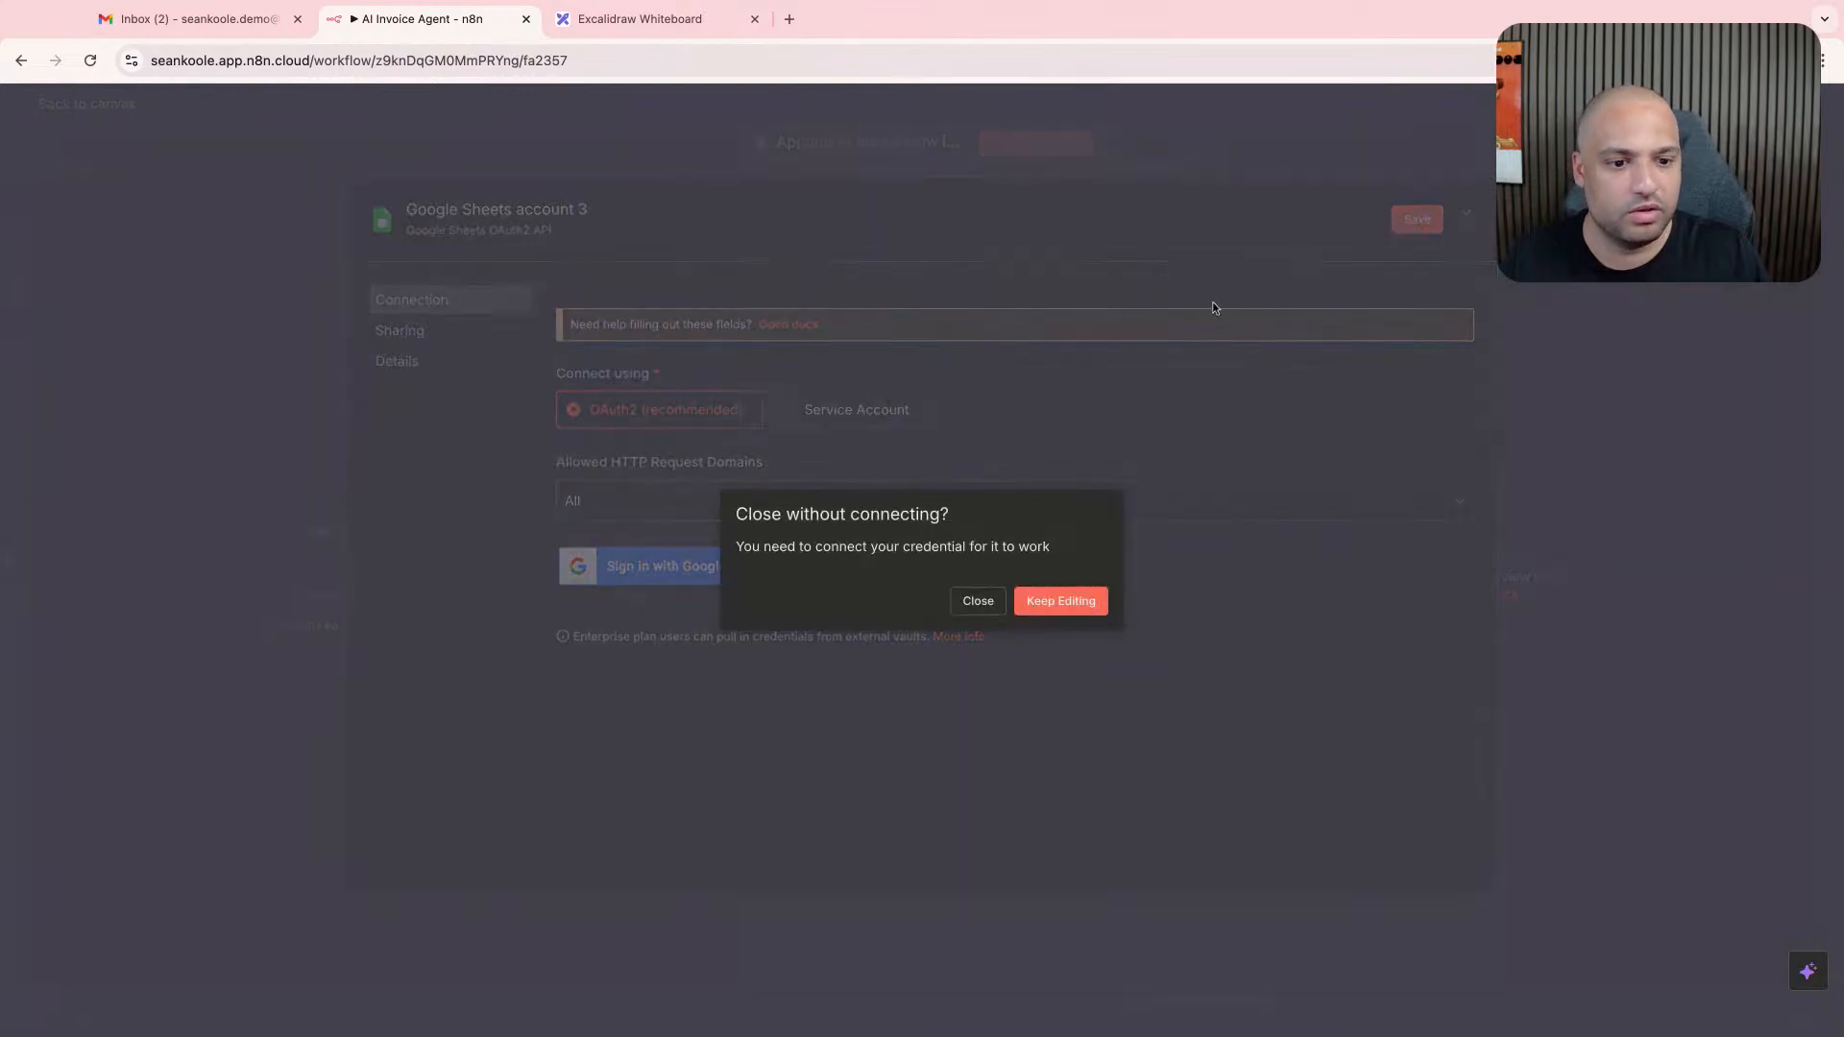
{"action": "left_click", "coordinate": [978, 601]}
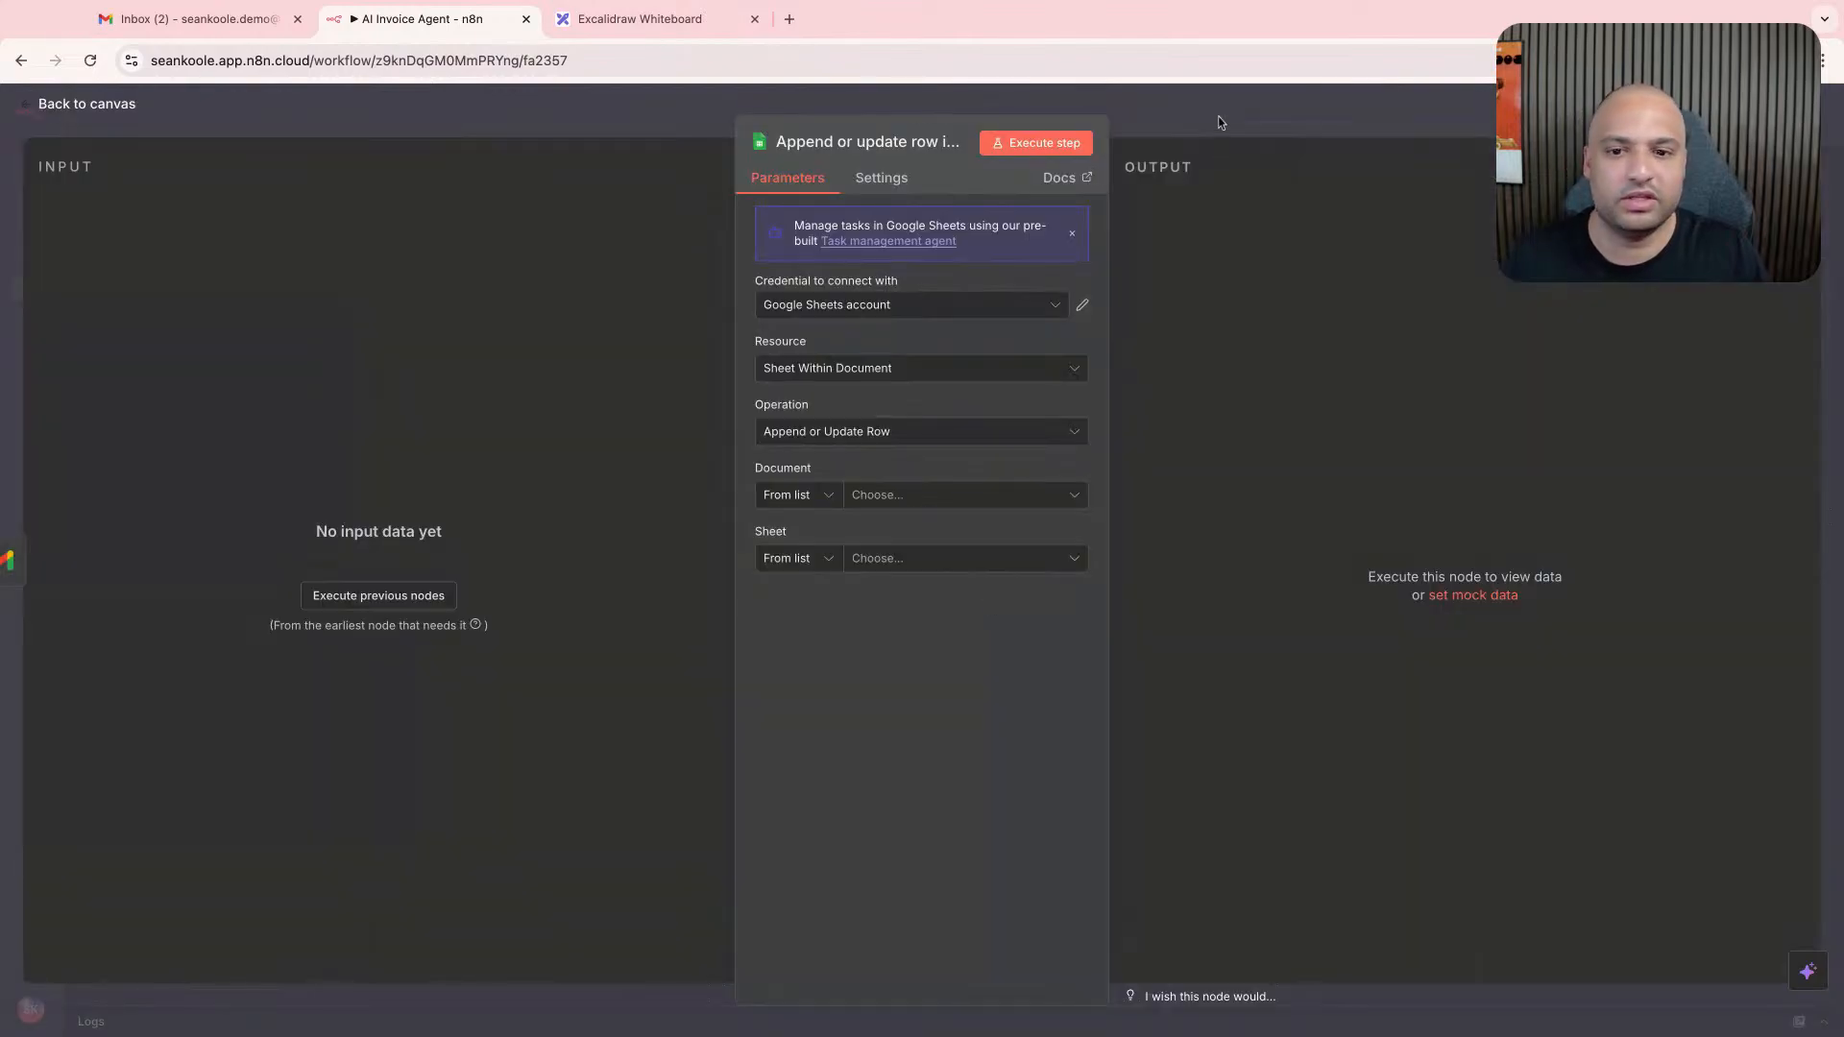
{"action": "left_click", "coordinate": [1218, 118]}
{"action": "left_click", "coordinate": [670, 510]}
{"action": "scroll", "coordinate": [670, 586], "scroll_direction": "right", "scroll_amount": 2}
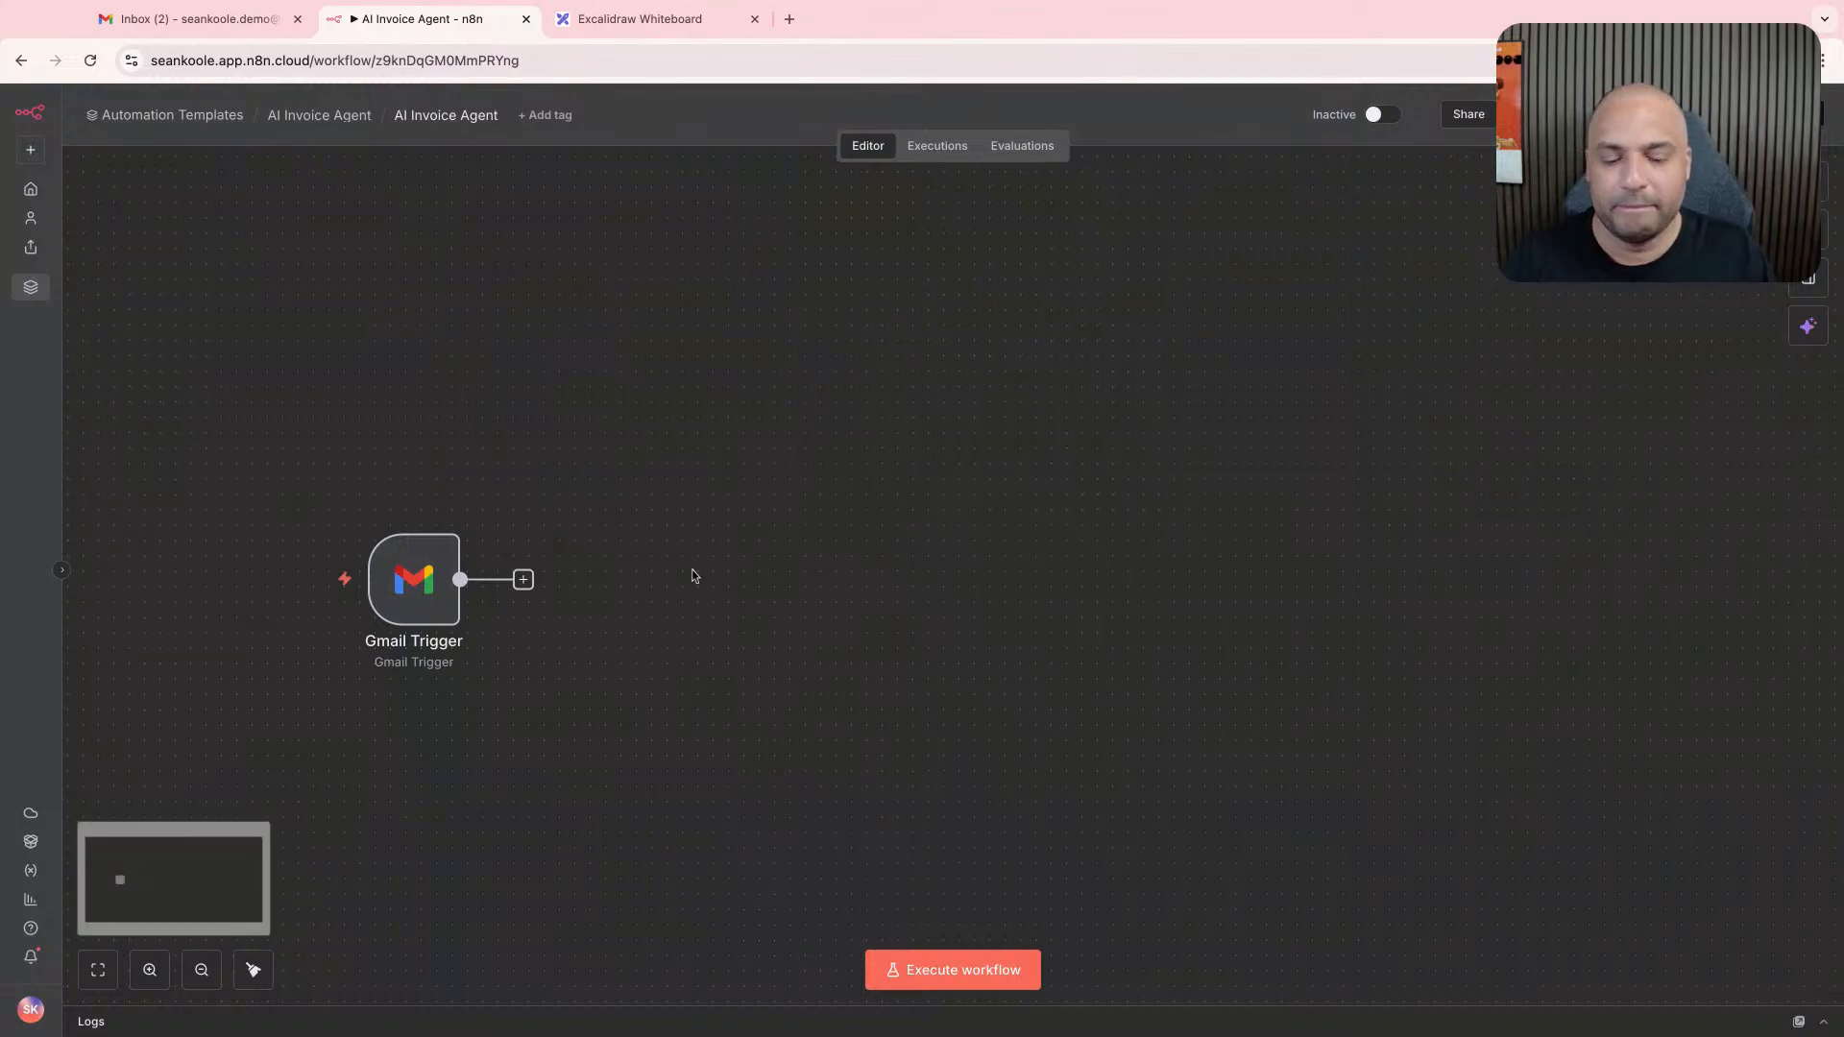
- Review the invoice flow diagram on the Excalidraw whiteboard and switch to the Gmail inbox
{"action": "left_click", "coordinate": [662, 18]}
{"action": "scroll", "coordinate": [643, 462], "scroll_direction": "left", "scroll_amount": 2}
{"action": "scroll", "coordinate": [646, 462], "scroll_direction": "left", "scroll_amount": 5}
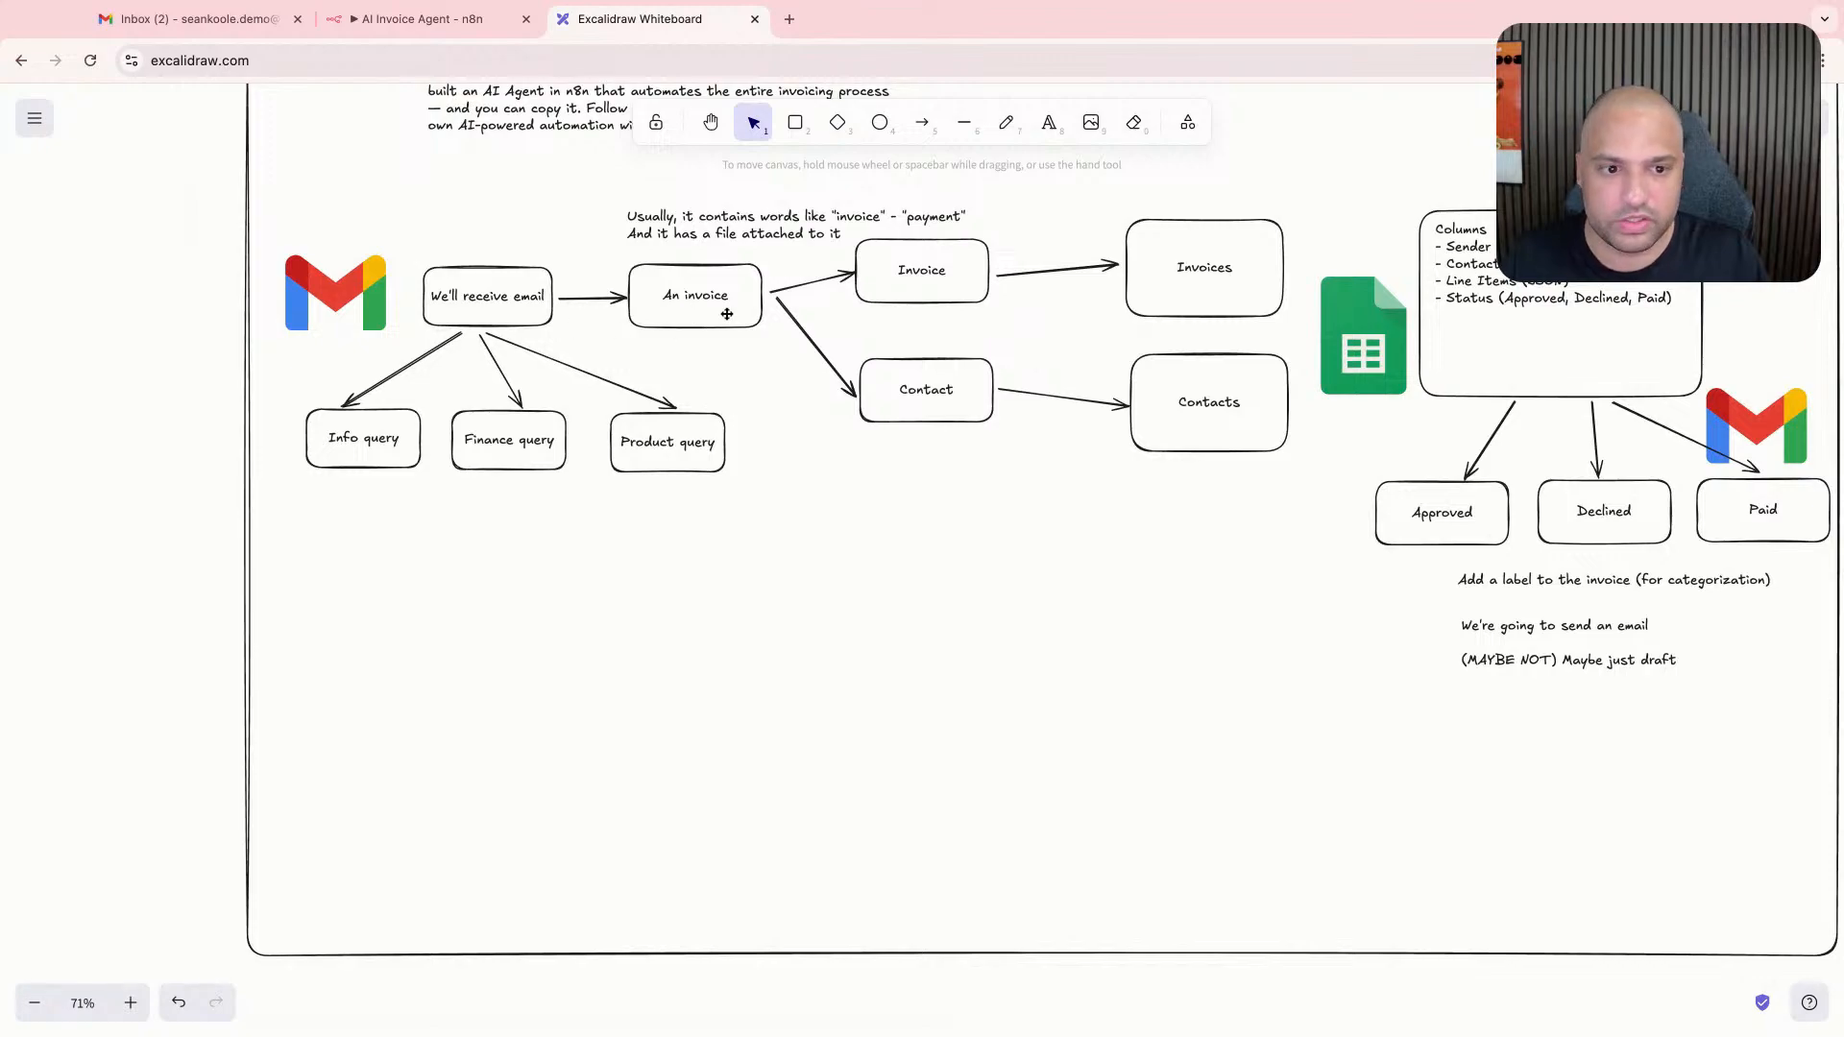
{"action": "scroll", "coordinate": [497, 130], "scroll_direction": "up", "scroll_amount": 2}
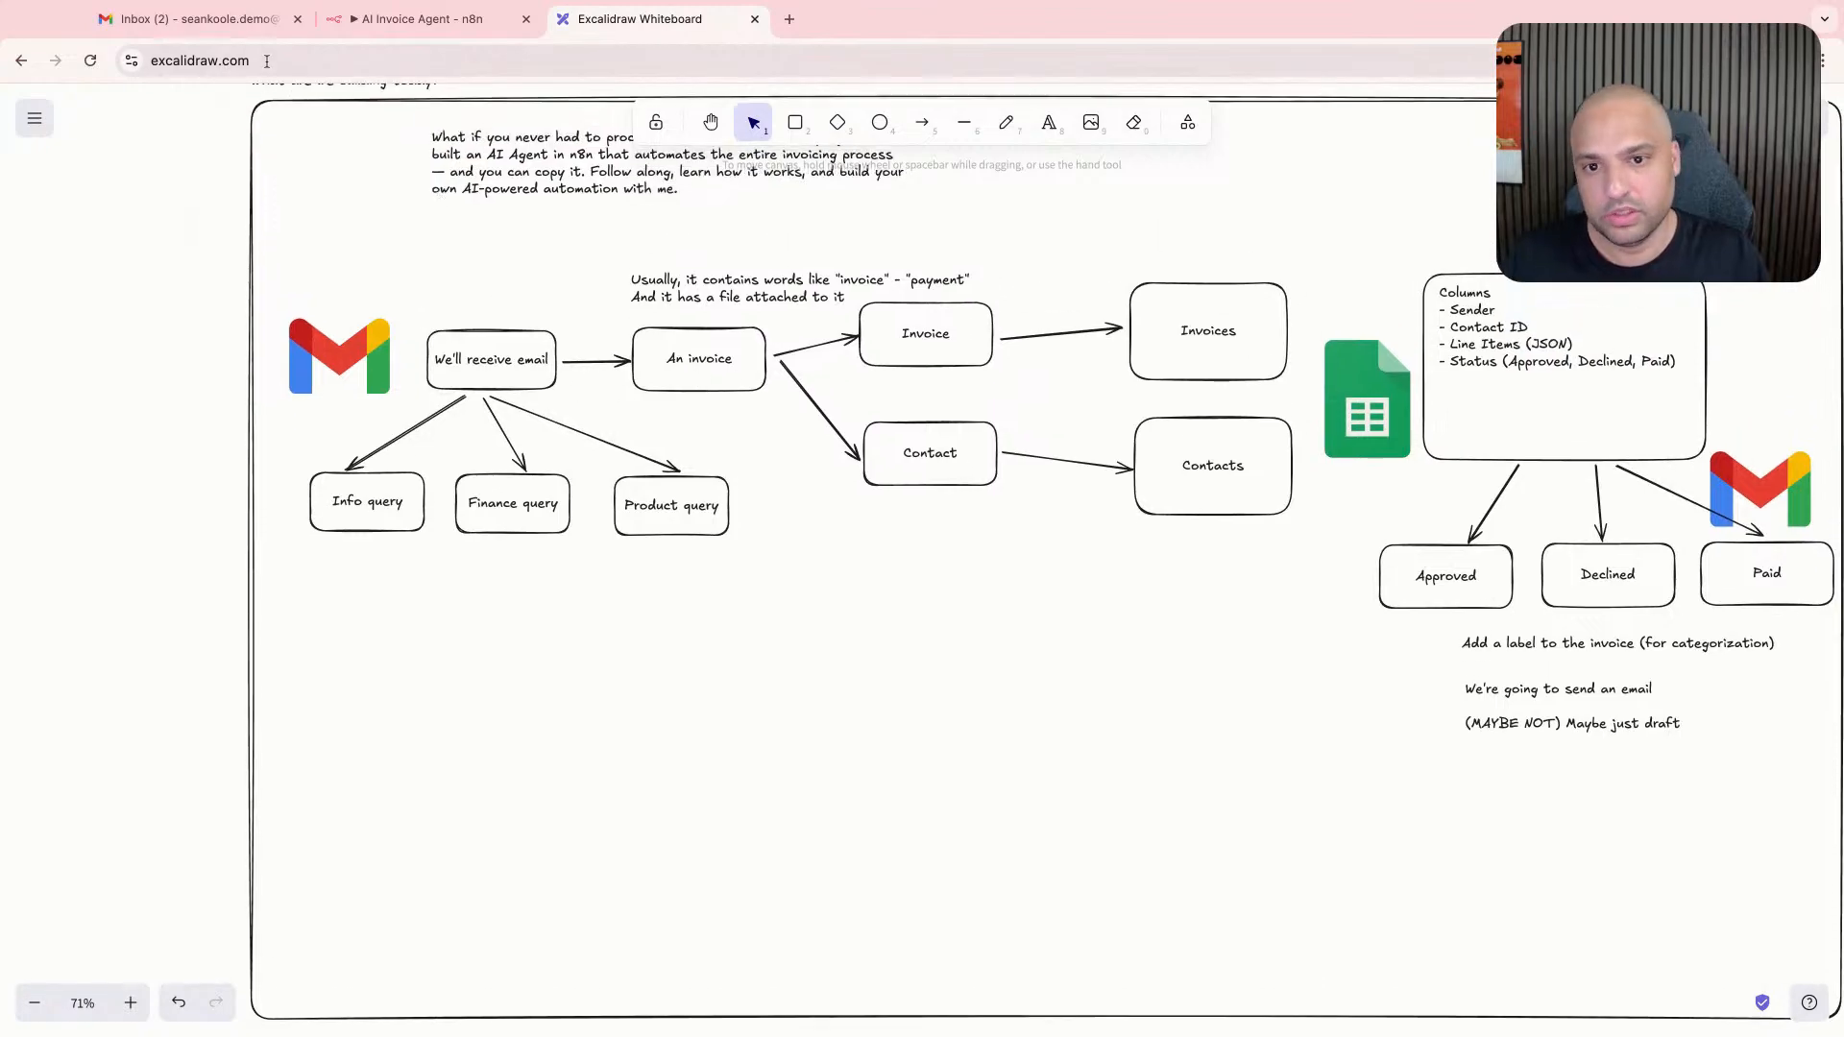
{"action": "left_click", "coordinate": [251, 24]}
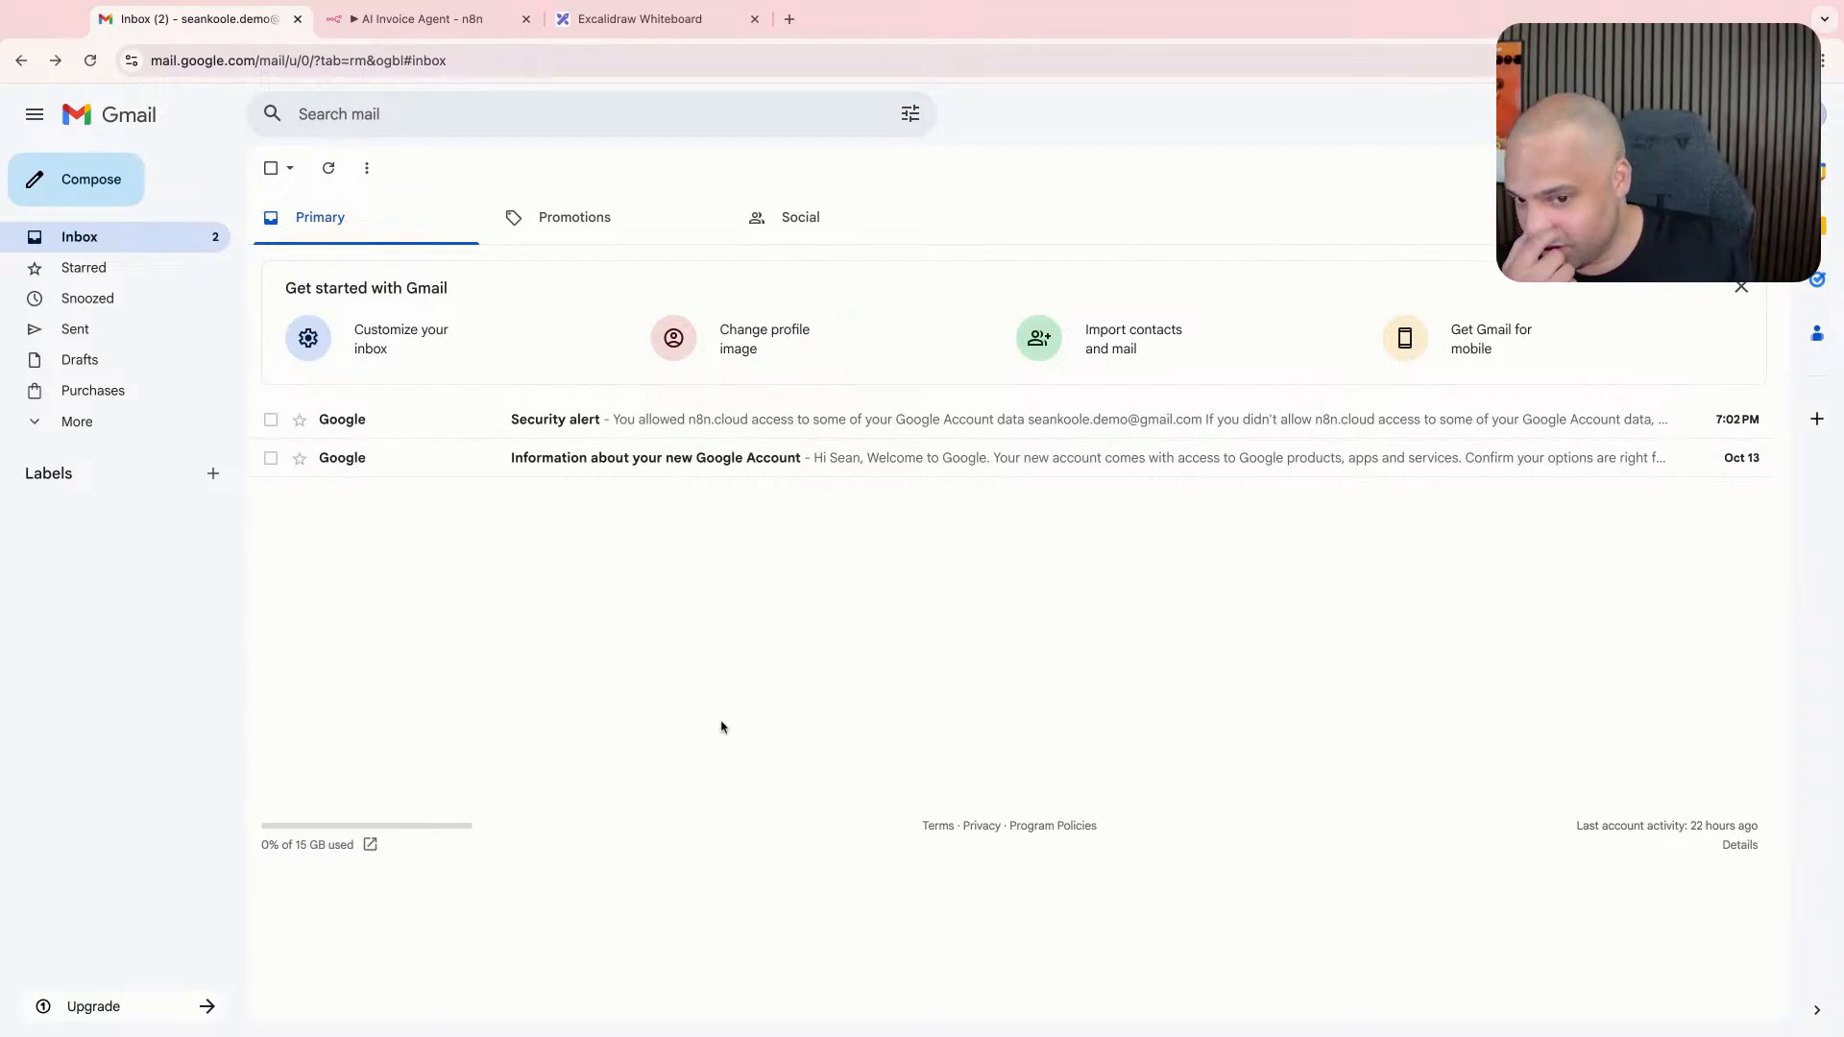
- Search Google for "fake invoice generator" in a new browser tab
{"action": "key", "text": "ctrl+t"}
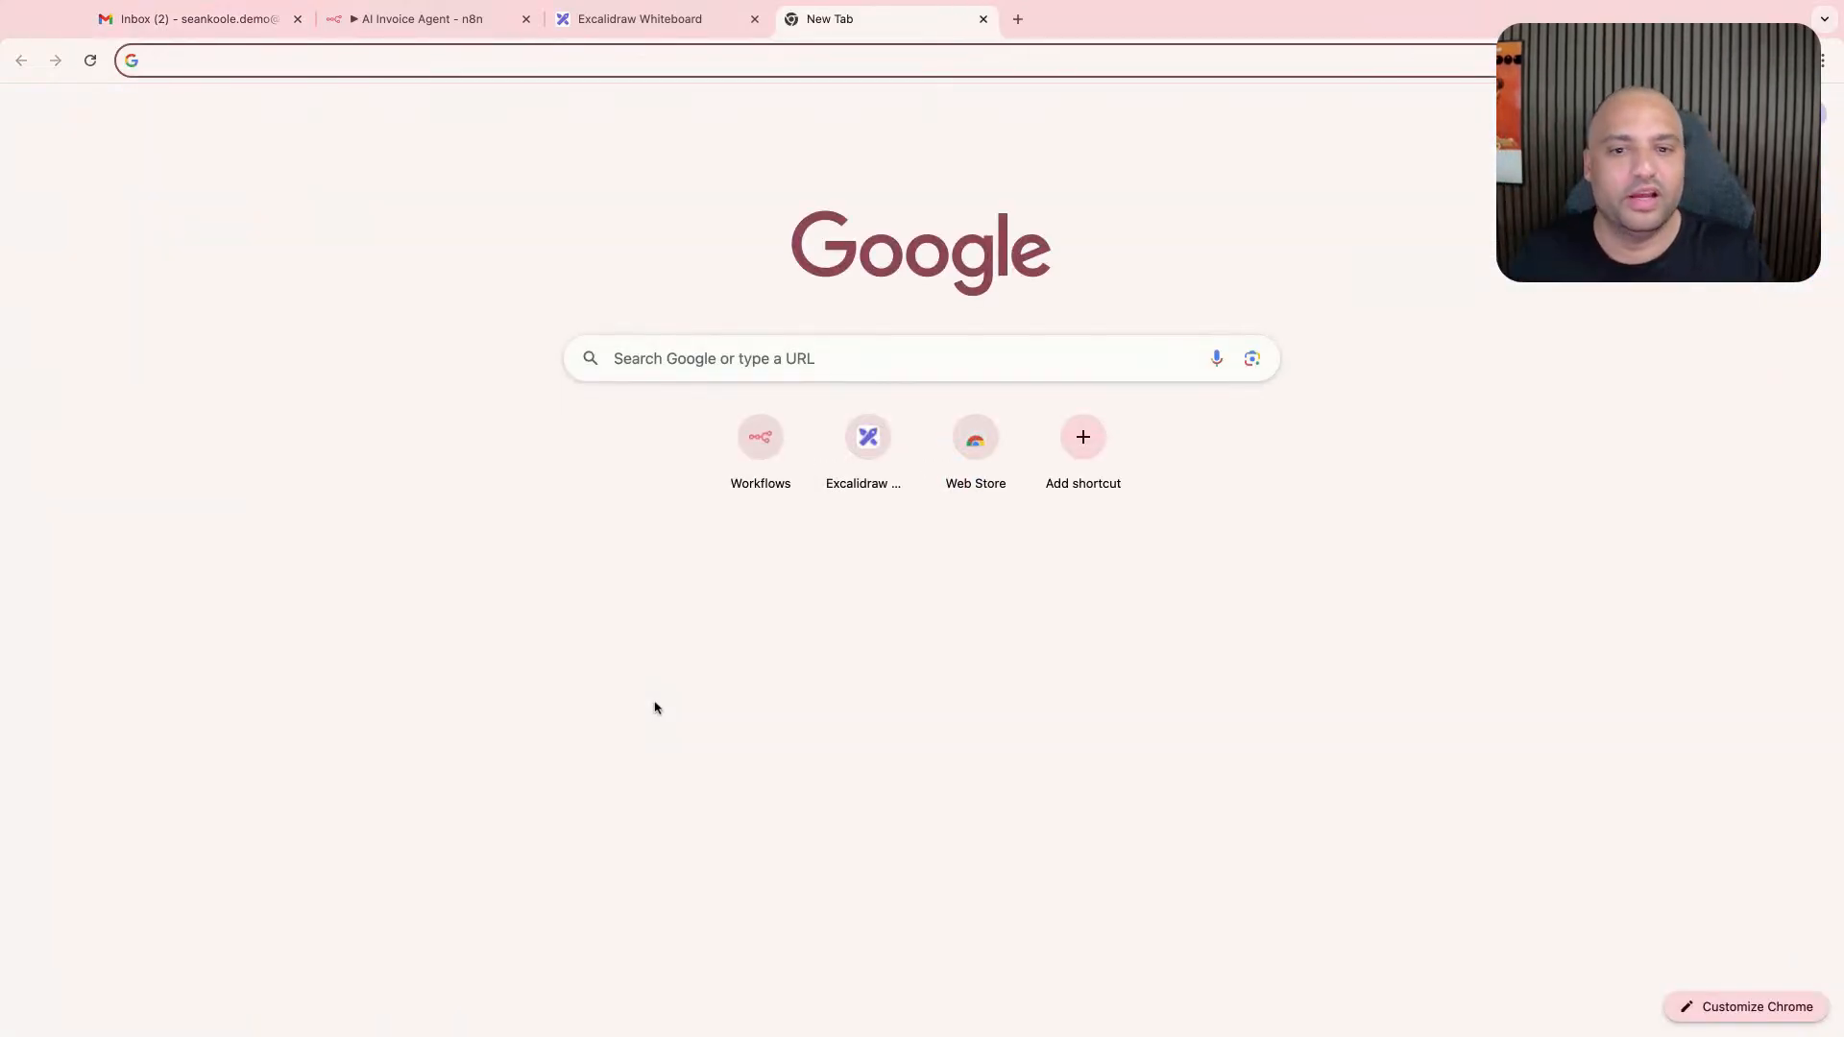
{"action": "type", "text": "fake invoice generator"}
{"action": "key", "text": "Return"}
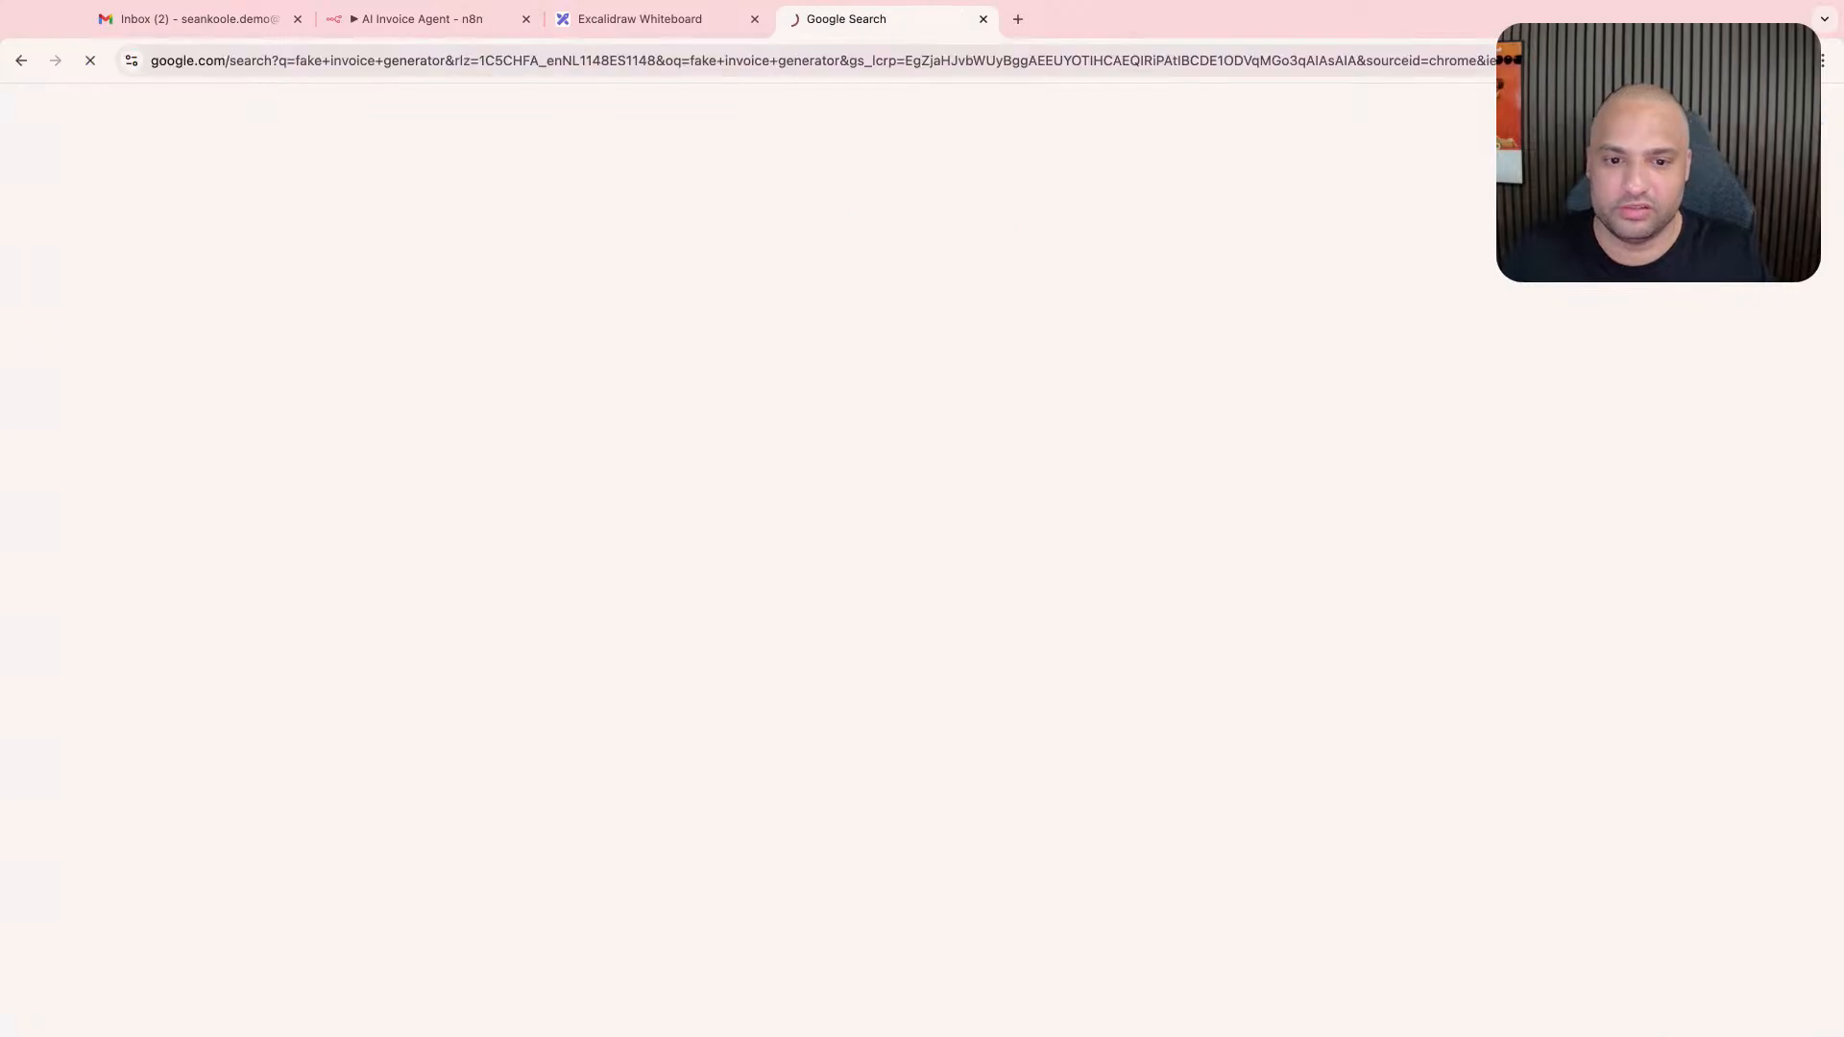
- Complete the "I'm not a robot" check by selecting the squares with motorcycles in both image challenges
{"action": "left_click", "coordinate": [53, 185]}
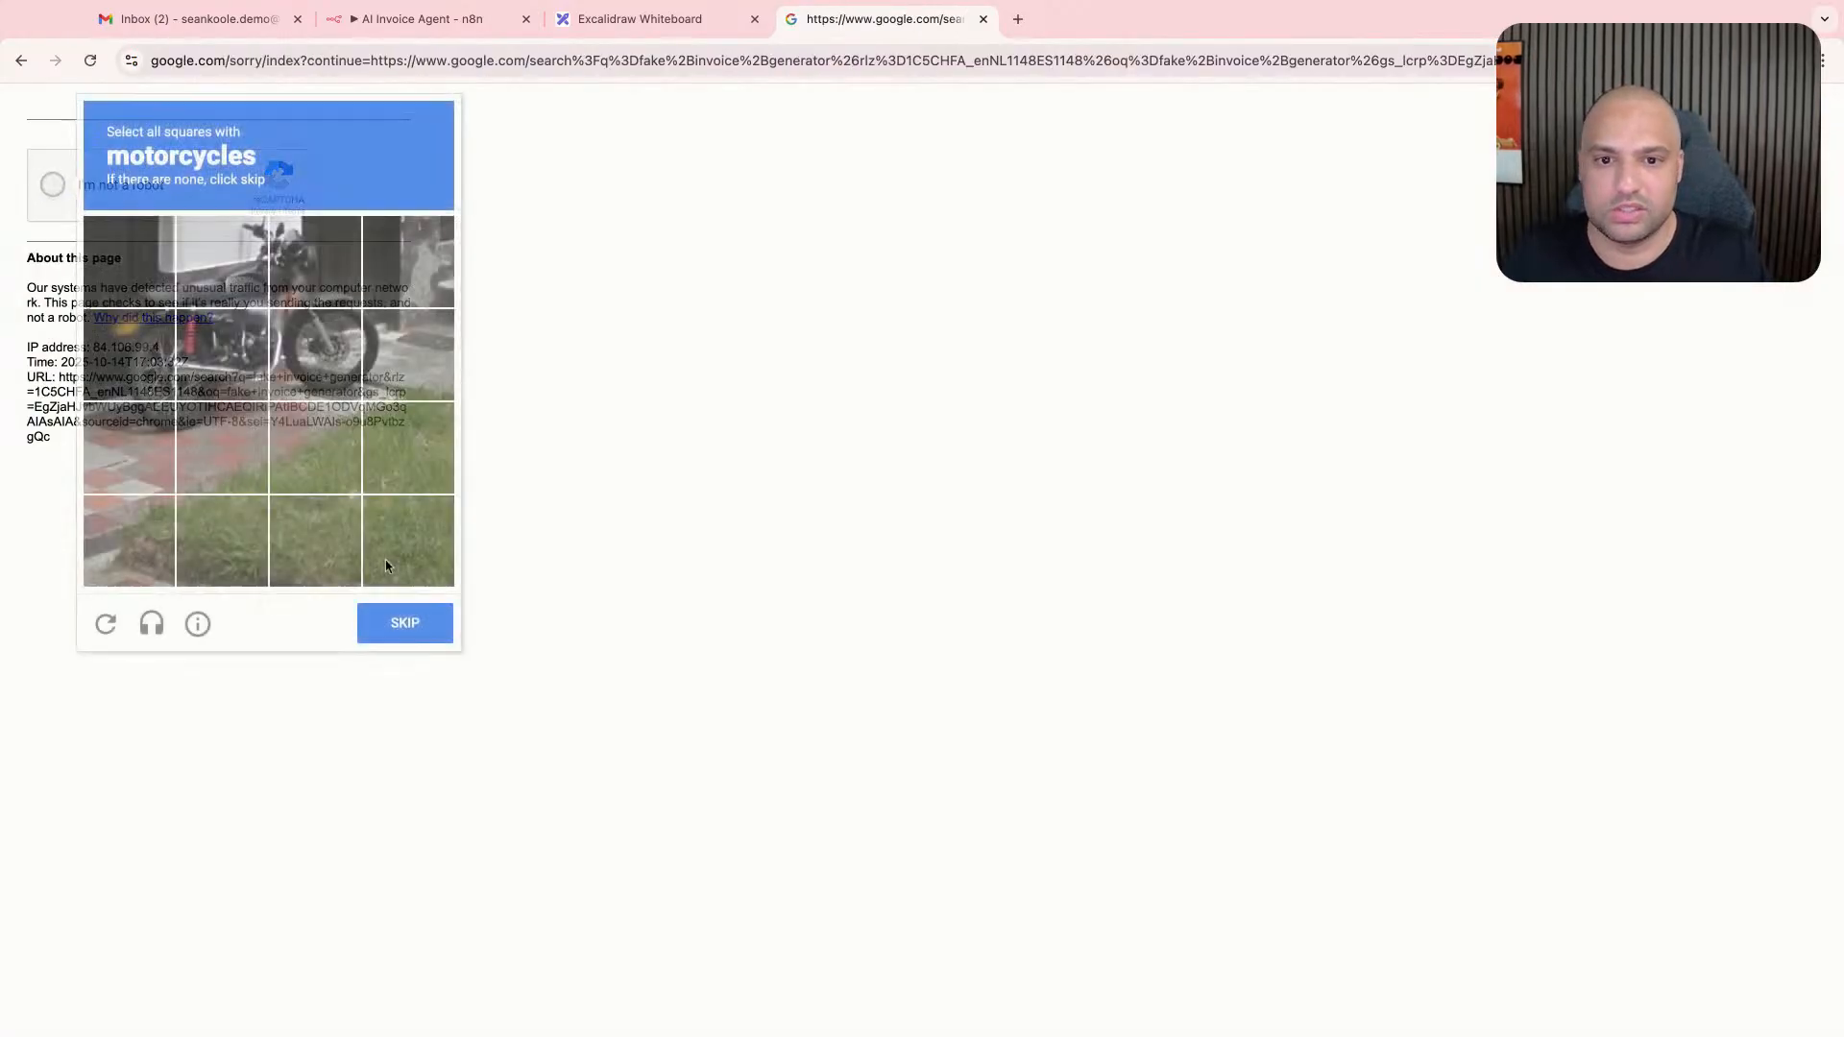
{"action": "left_click", "coordinate": [165, 284]}
{"action": "left_click", "coordinate": [222, 448]}
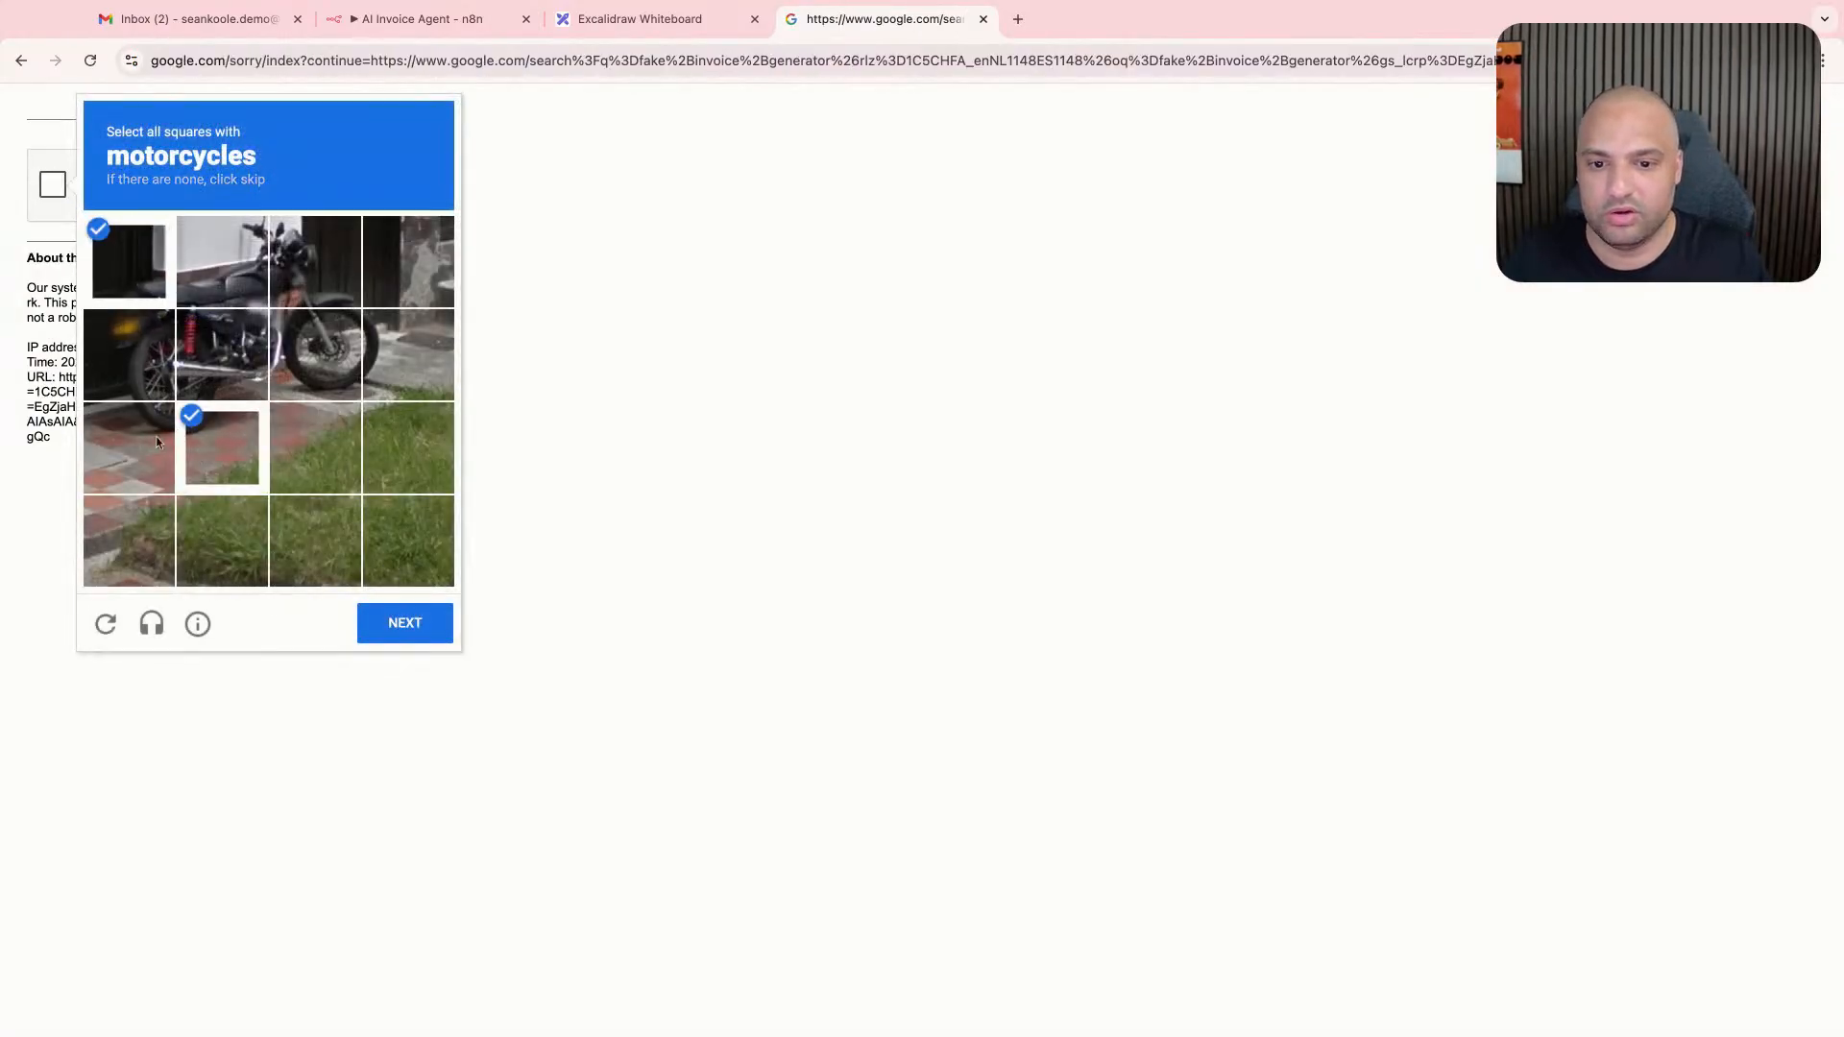
{"action": "left_click", "coordinate": [156, 436]}
{"action": "left_click", "coordinate": [130, 355]}
{"action": "left_click", "coordinate": [216, 365]}
{"action": "left_click", "coordinate": [229, 283]}
{"action": "left_click", "coordinate": [288, 273]}
{"action": "left_click", "coordinate": [303, 351]}
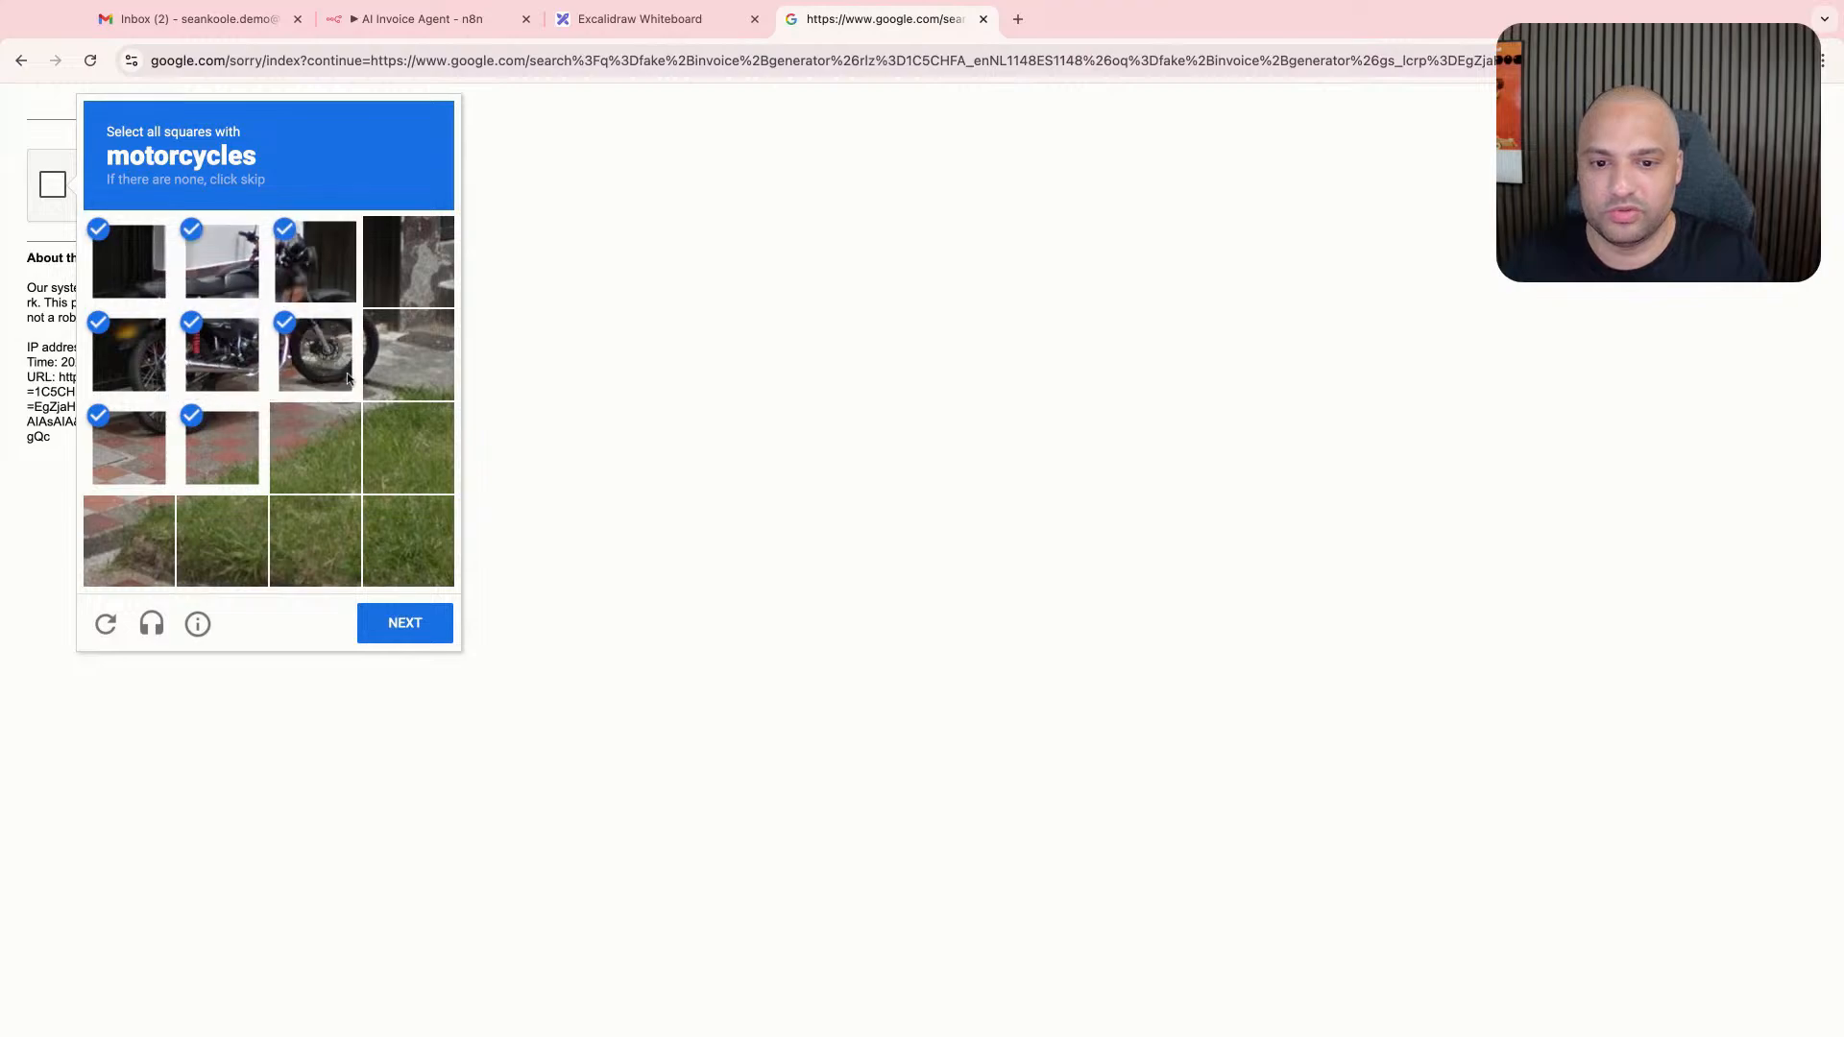
{"action": "left_click", "coordinate": [423, 636]}
{"action": "left_click", "coordinate": [222, 448]}
{"action": "left_click", "coordinate": [204, 544]}
{"action": "left_click", "coordinate": [130, 540]}
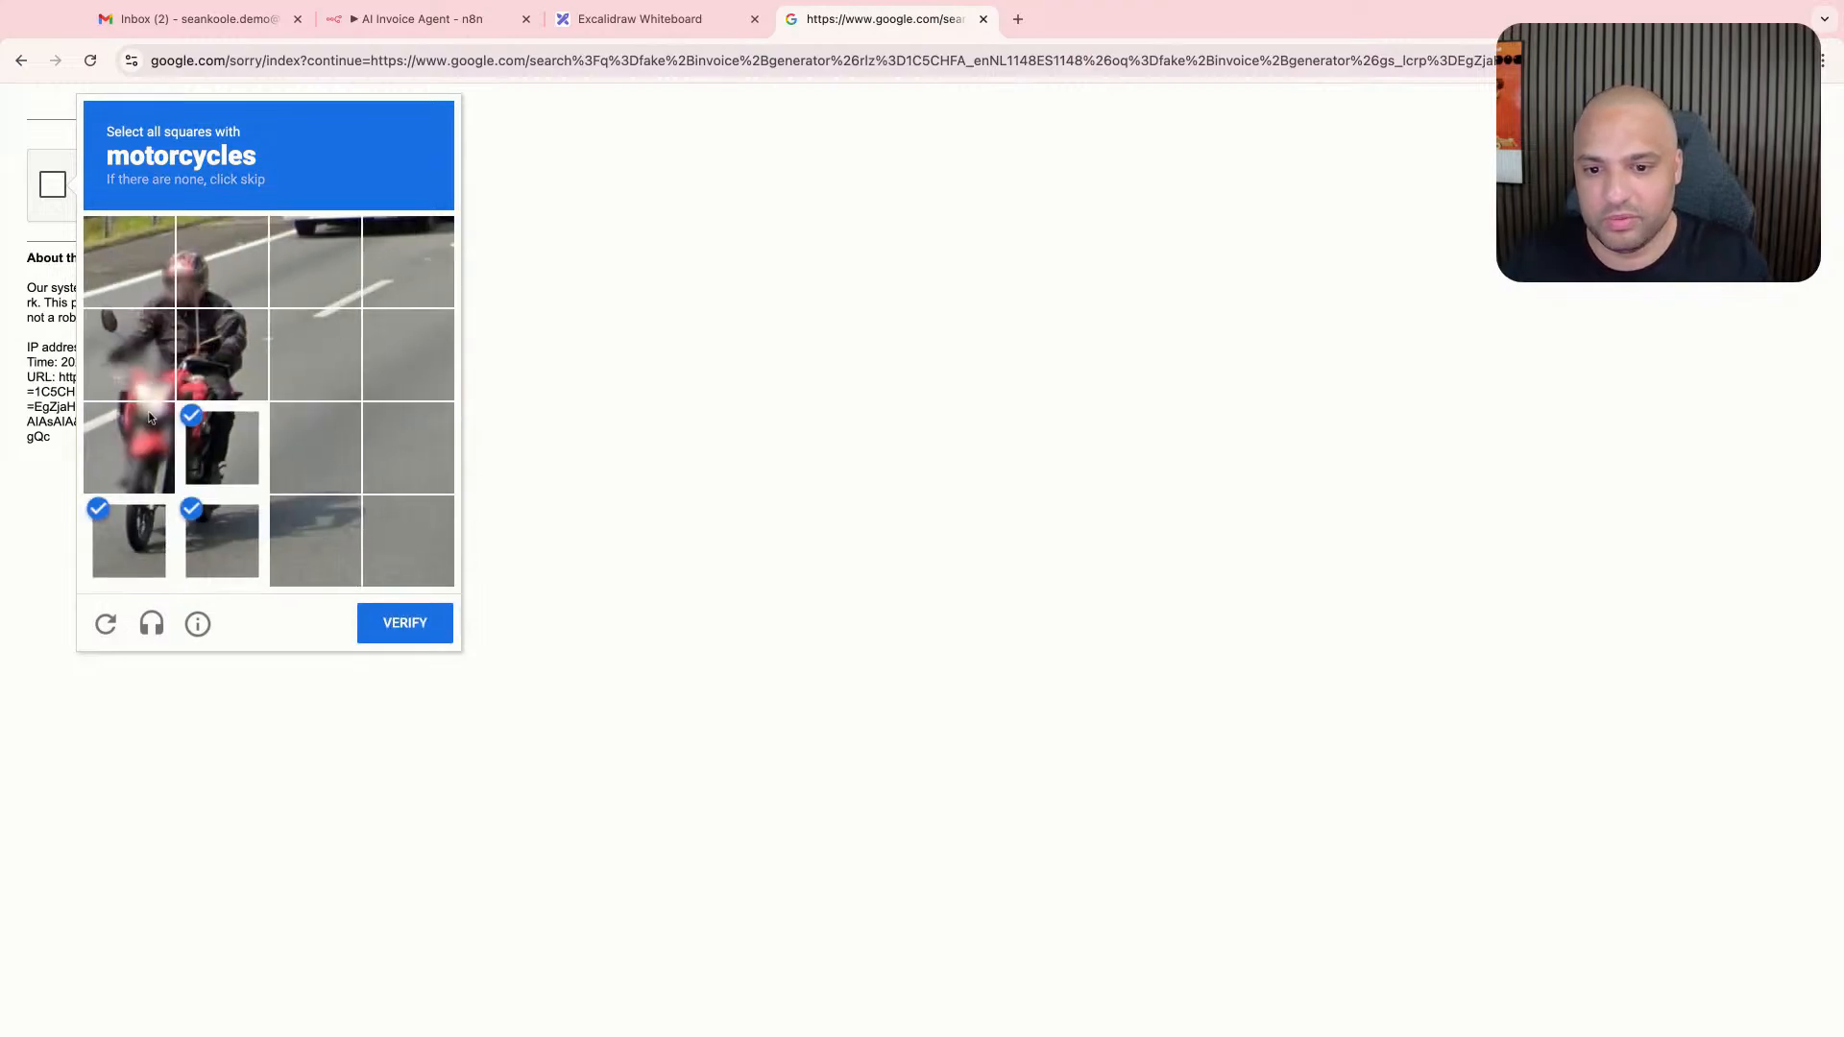
{"action": "left_click", "coordinate": [129, 447]}
{"action": "left_click", "coordinate": [129, 355]}
{"action": "left_click", "coordinate": [222, 354]}
{"action": "left_click", "coordinate": [375, 615]}
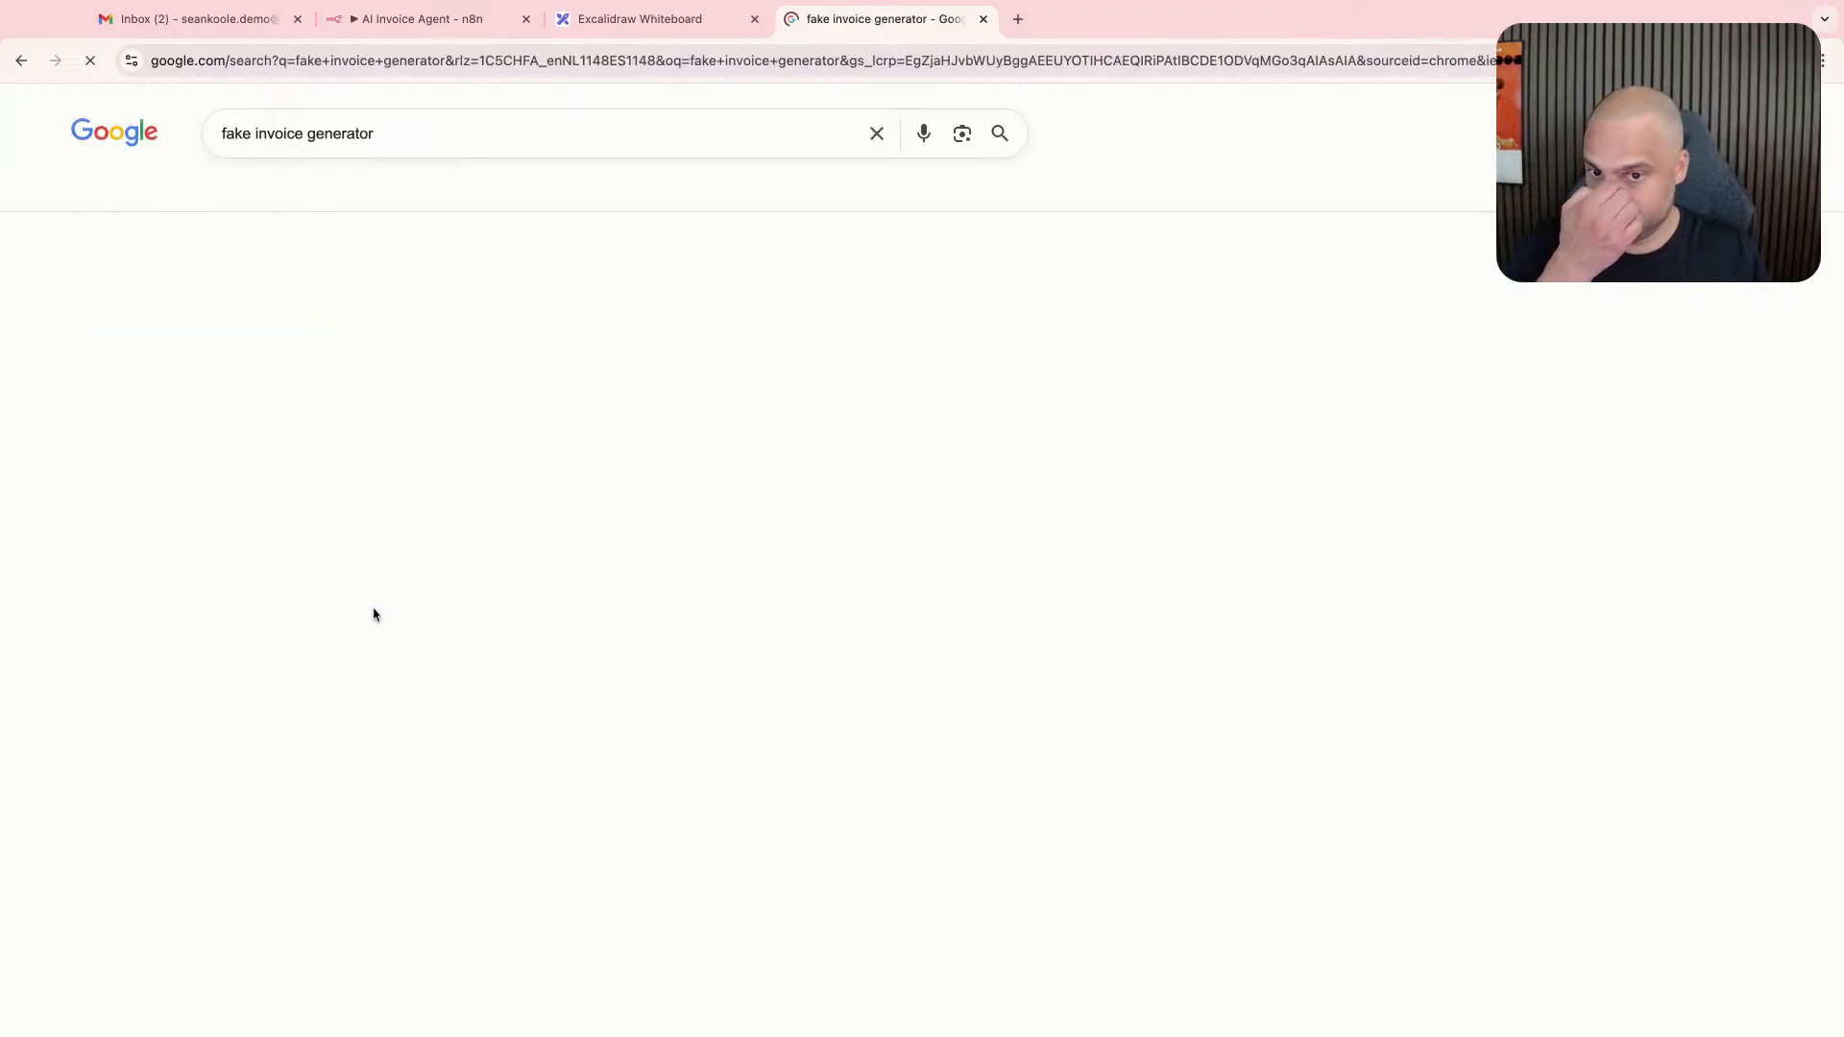
- Compare the invoice forms of Invoice-Generator.com and Invoice Simple, and return to the Invoice-Generator.com template
{"action": "left_click", "coordinate": [370, 300]}
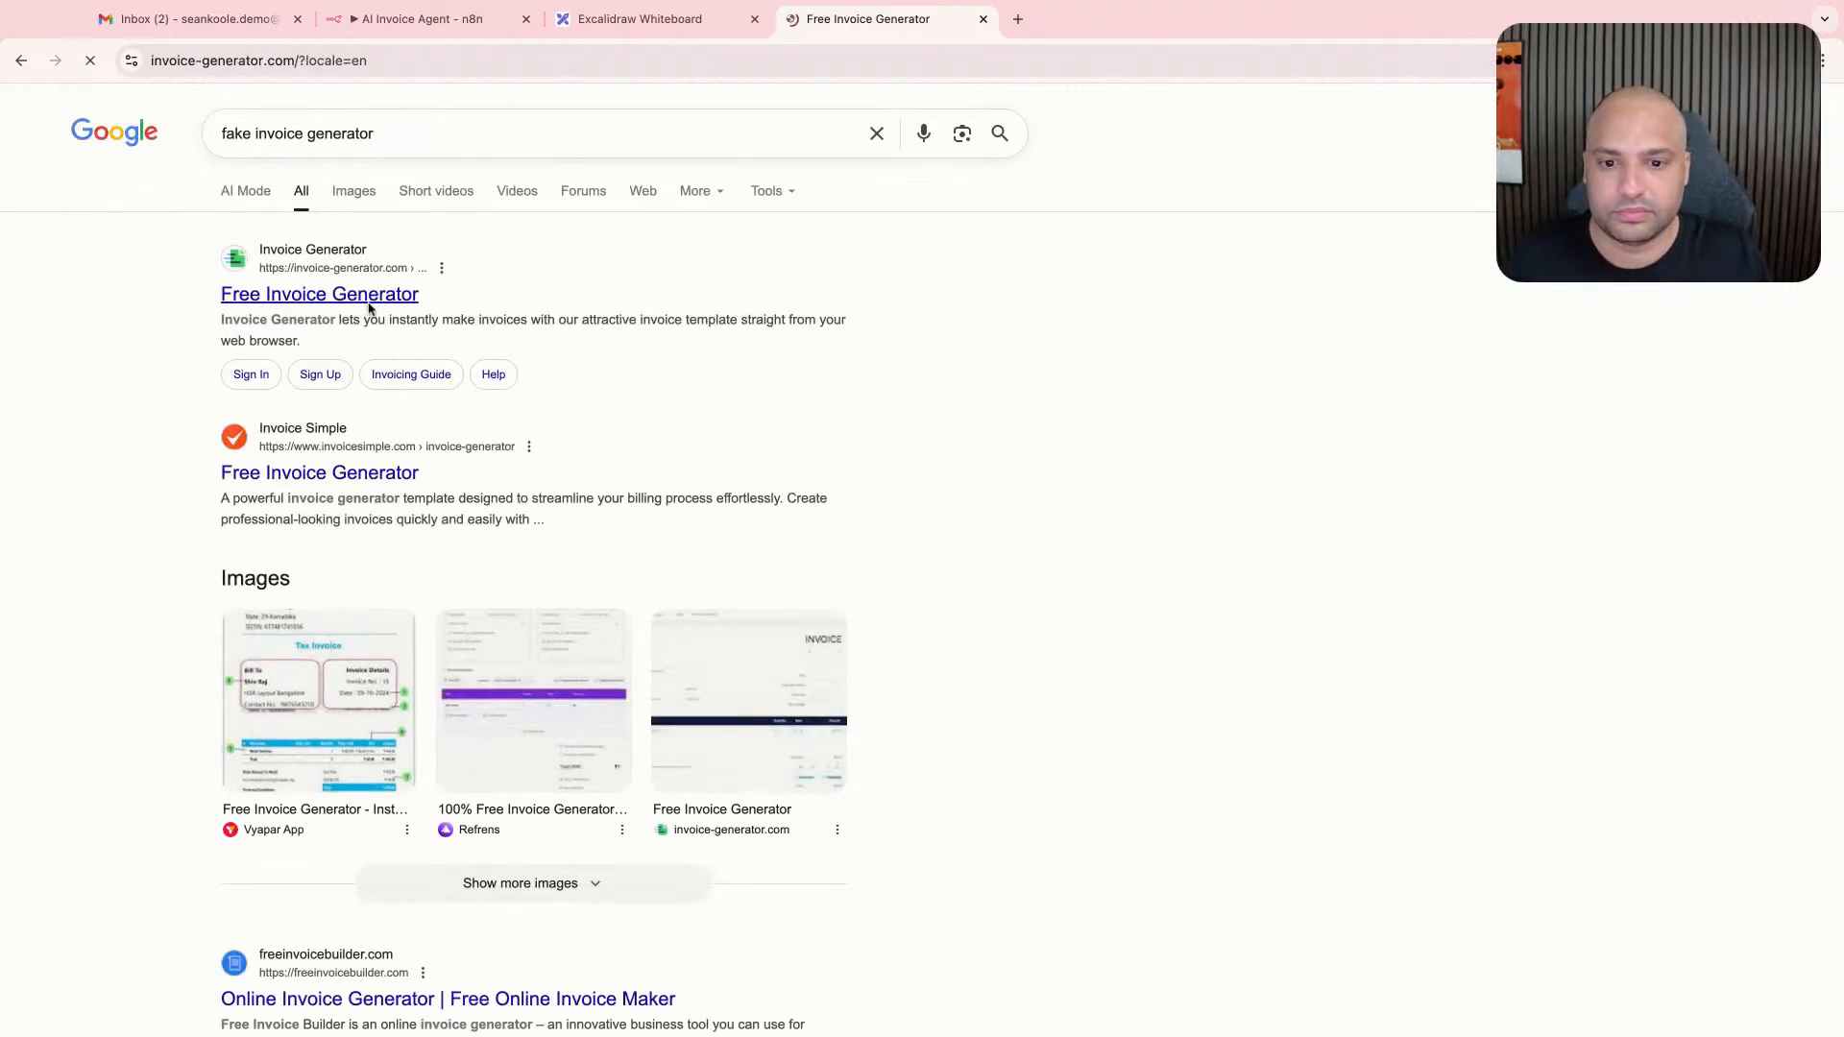
{"action": "scroll", "coordinate": [584, 464], "scroll_direction": "down", "scroll_amount": 5}
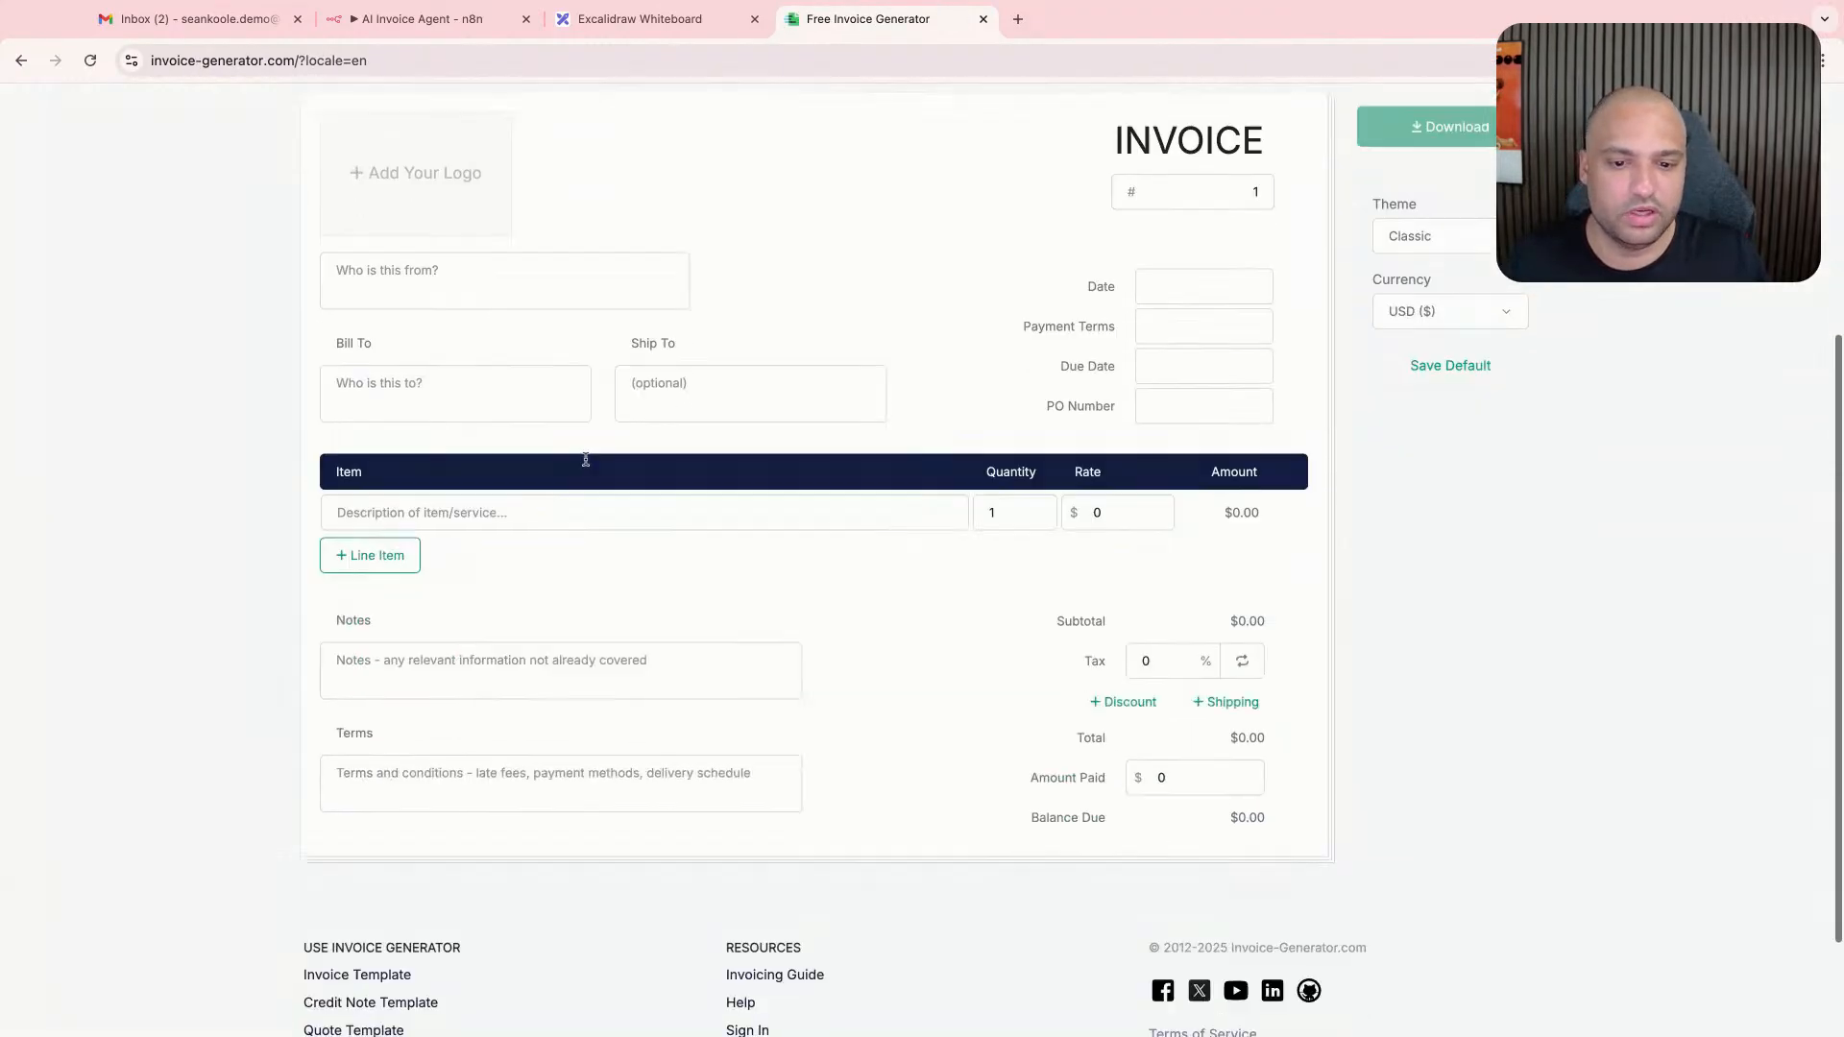
{"action": "left_click", "coordinate": [21, 61]}
{"action": "left_click", "coordinate": [328, 475]}
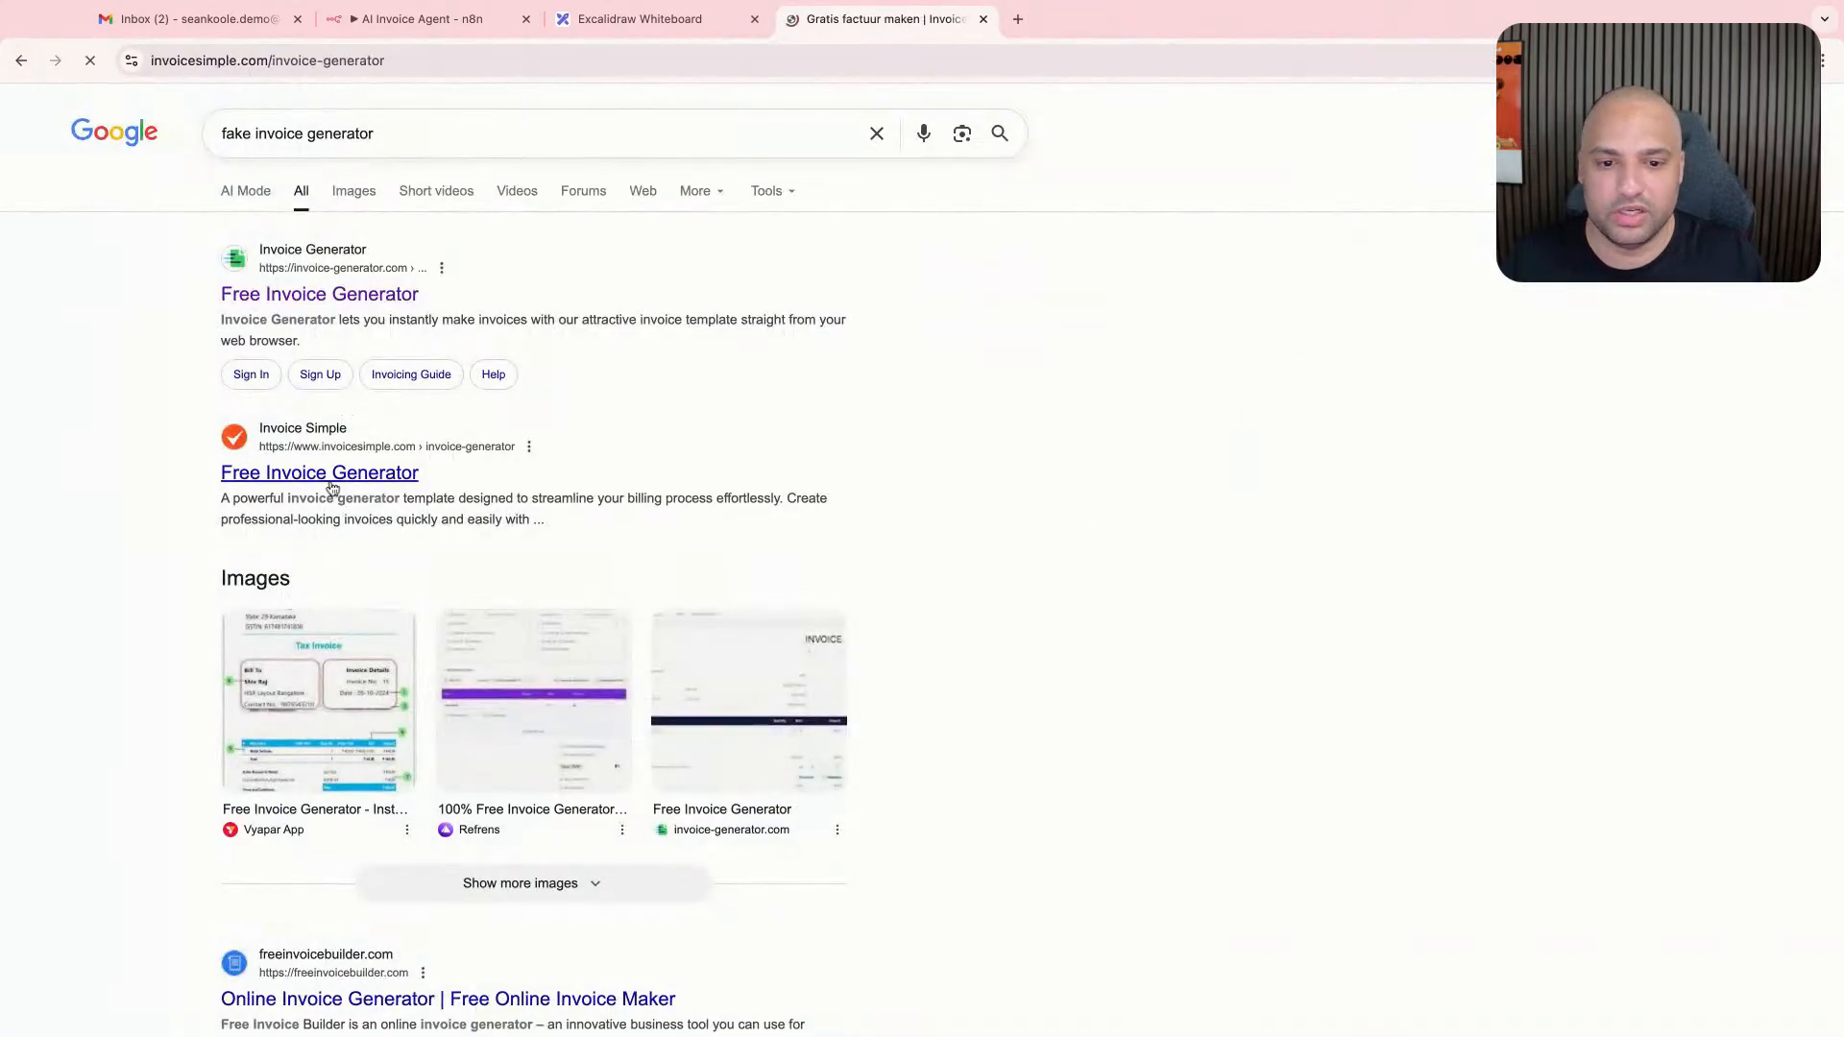
{"action": "left_click", "coordinate": [1062, 615]}
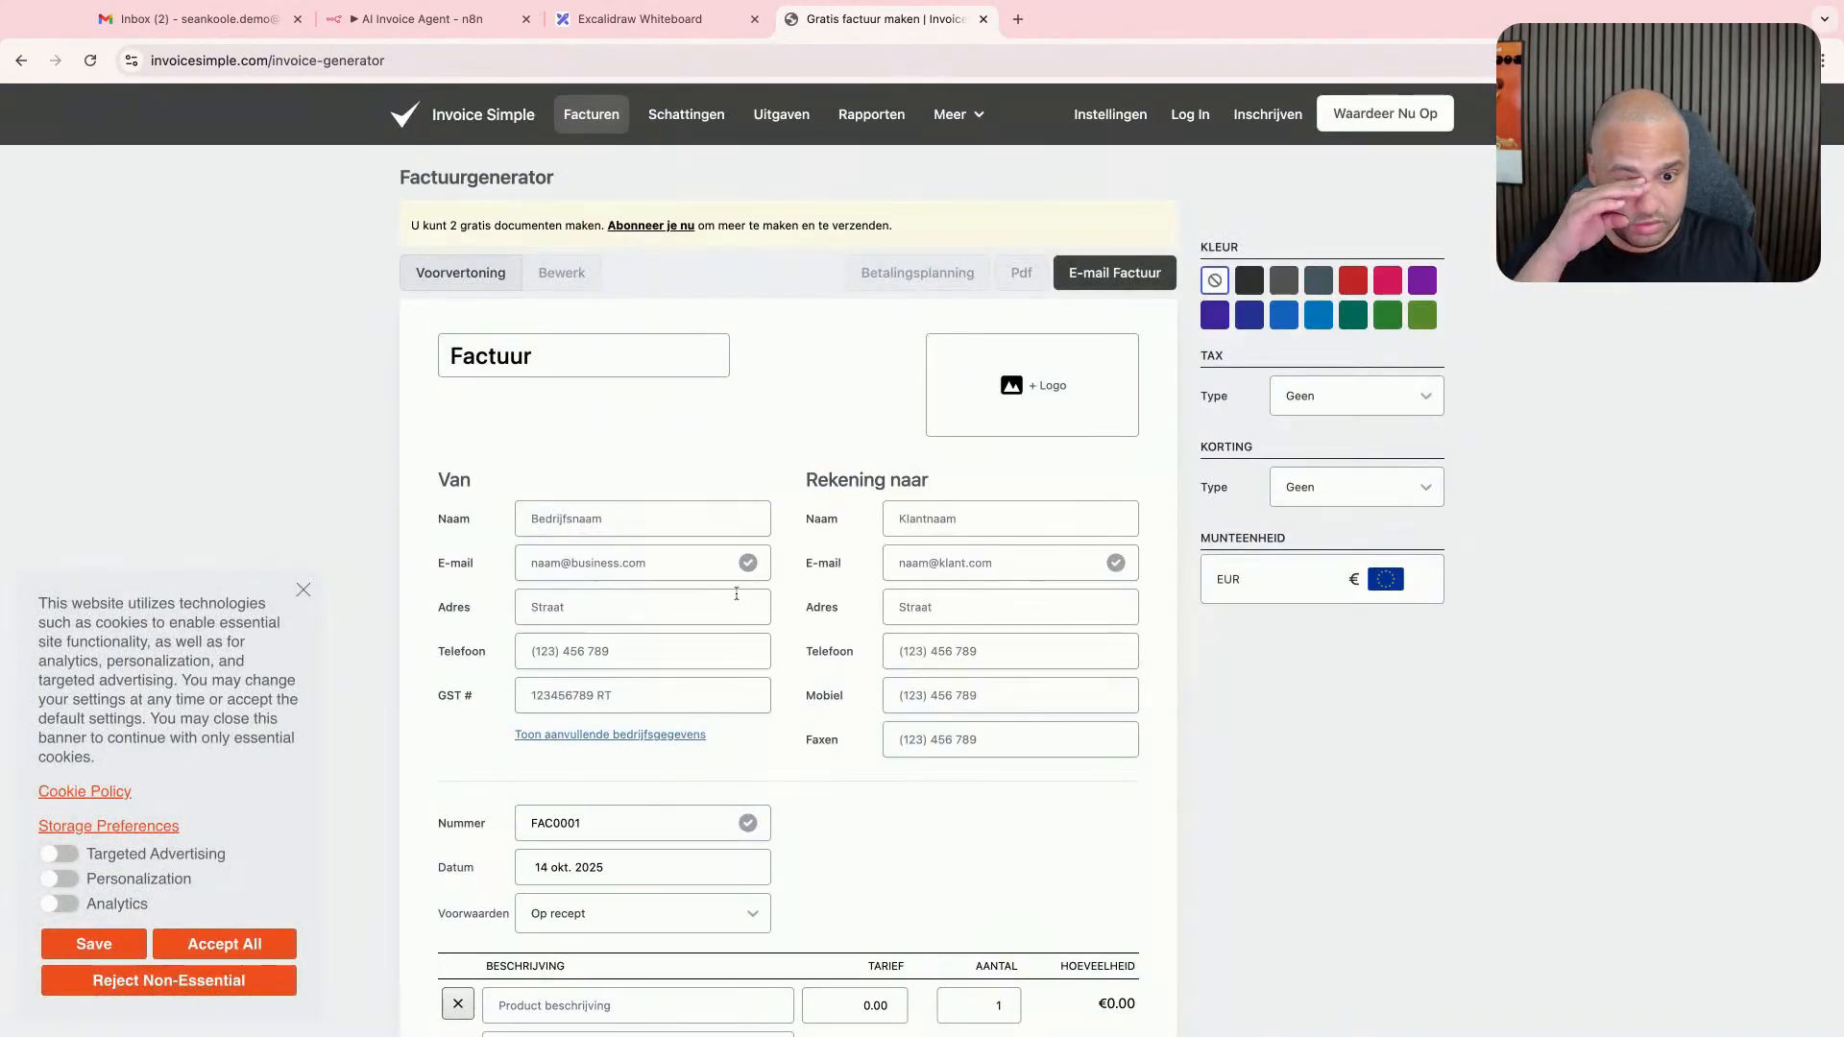
{"action": "scroll", "coordinate": [737, 594], "scroll_direction": "down", "scroll_amount": 4}
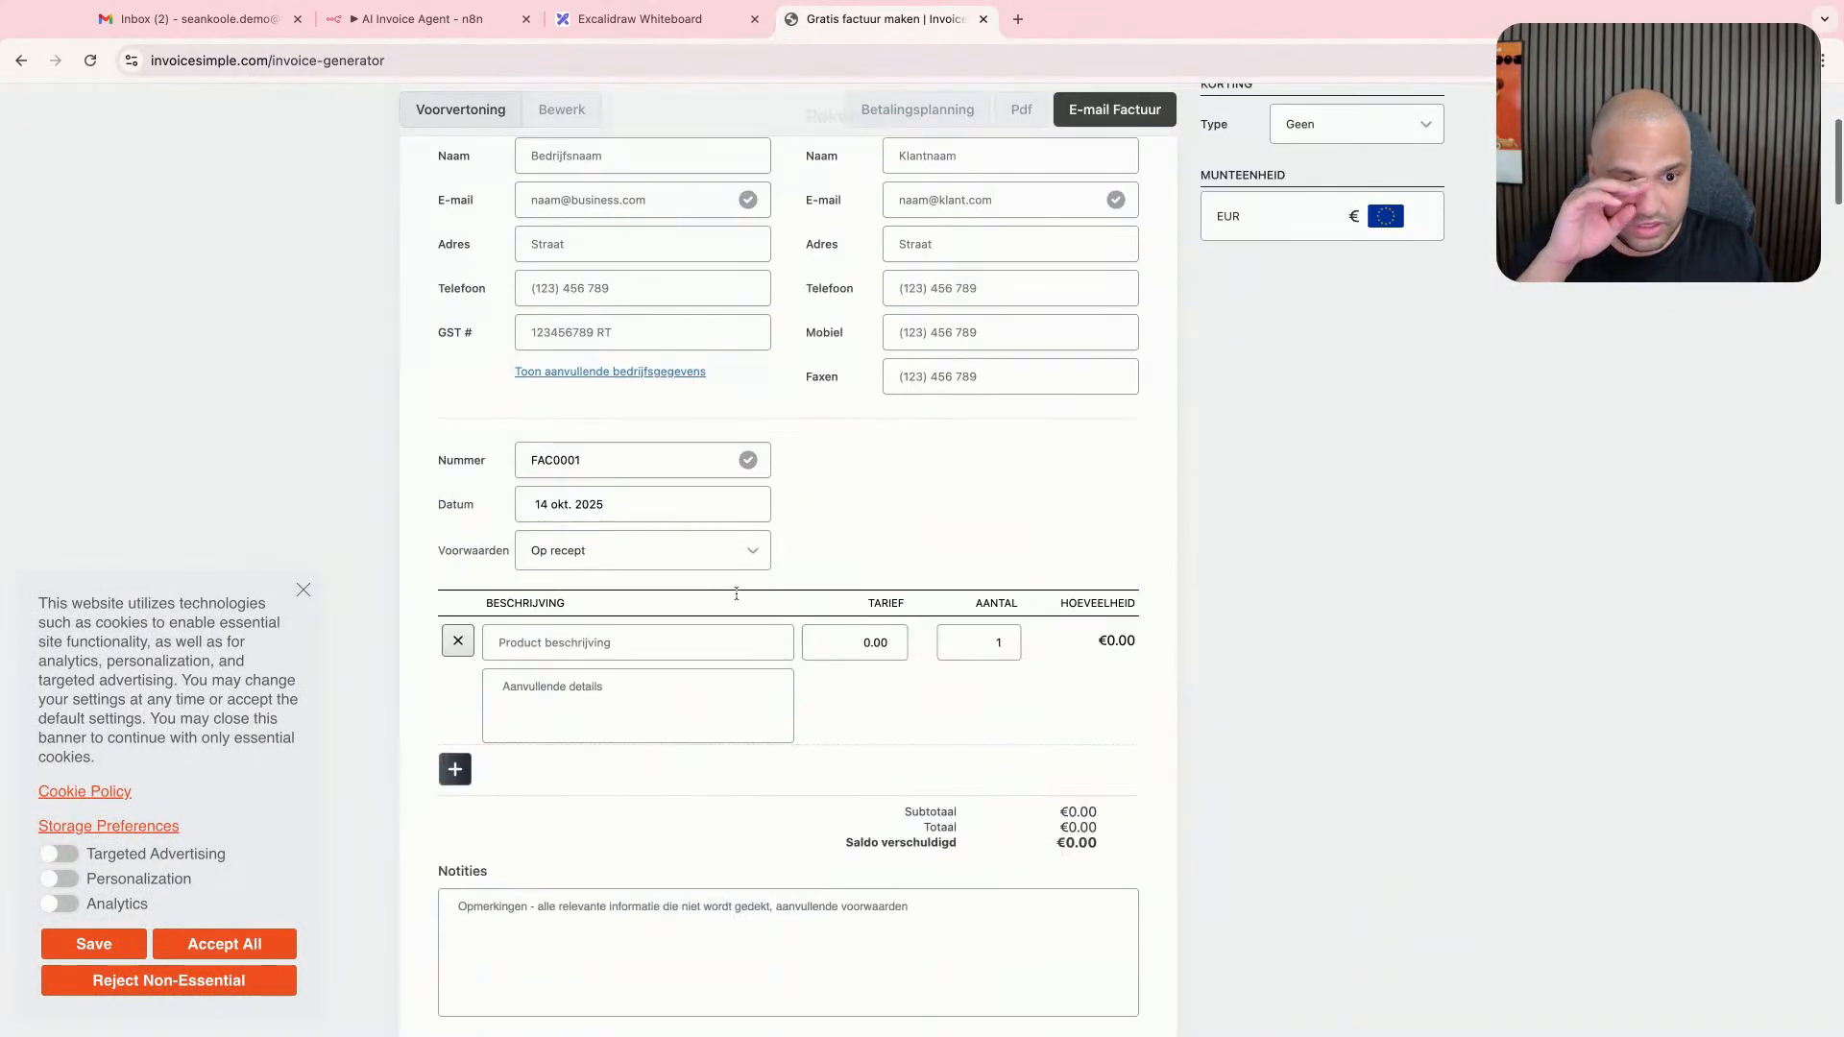
{"action": "left_click", "coordinate": [25, 62]}
{"action": "left_click", "coordinate": [308, 294]}
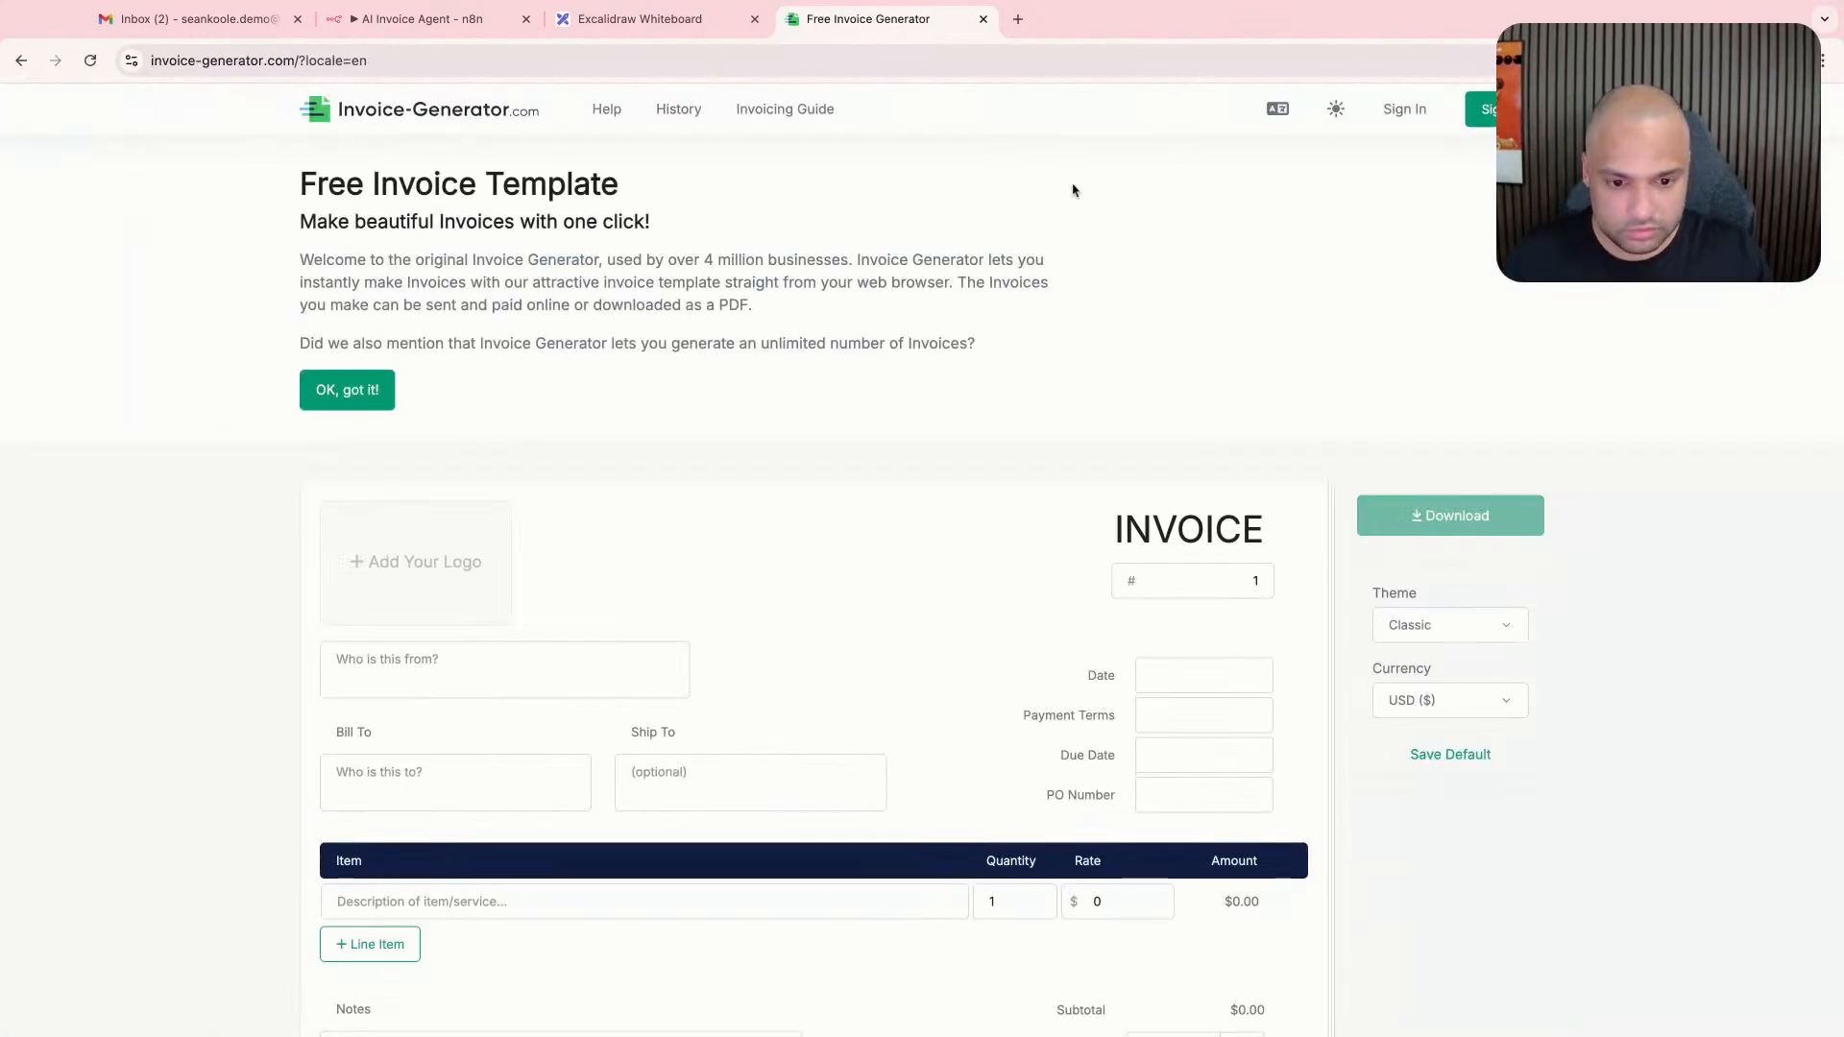
- Search for "FAKEFILLER" in a new browser tab and open the Fake Filler extension's Chrome Web Store page from its website
{"action": "key", "text": "ctrl+t"}
{"action": "type", "text": "FAKEFILLER"}
{"action": "key", "text": "Return"}
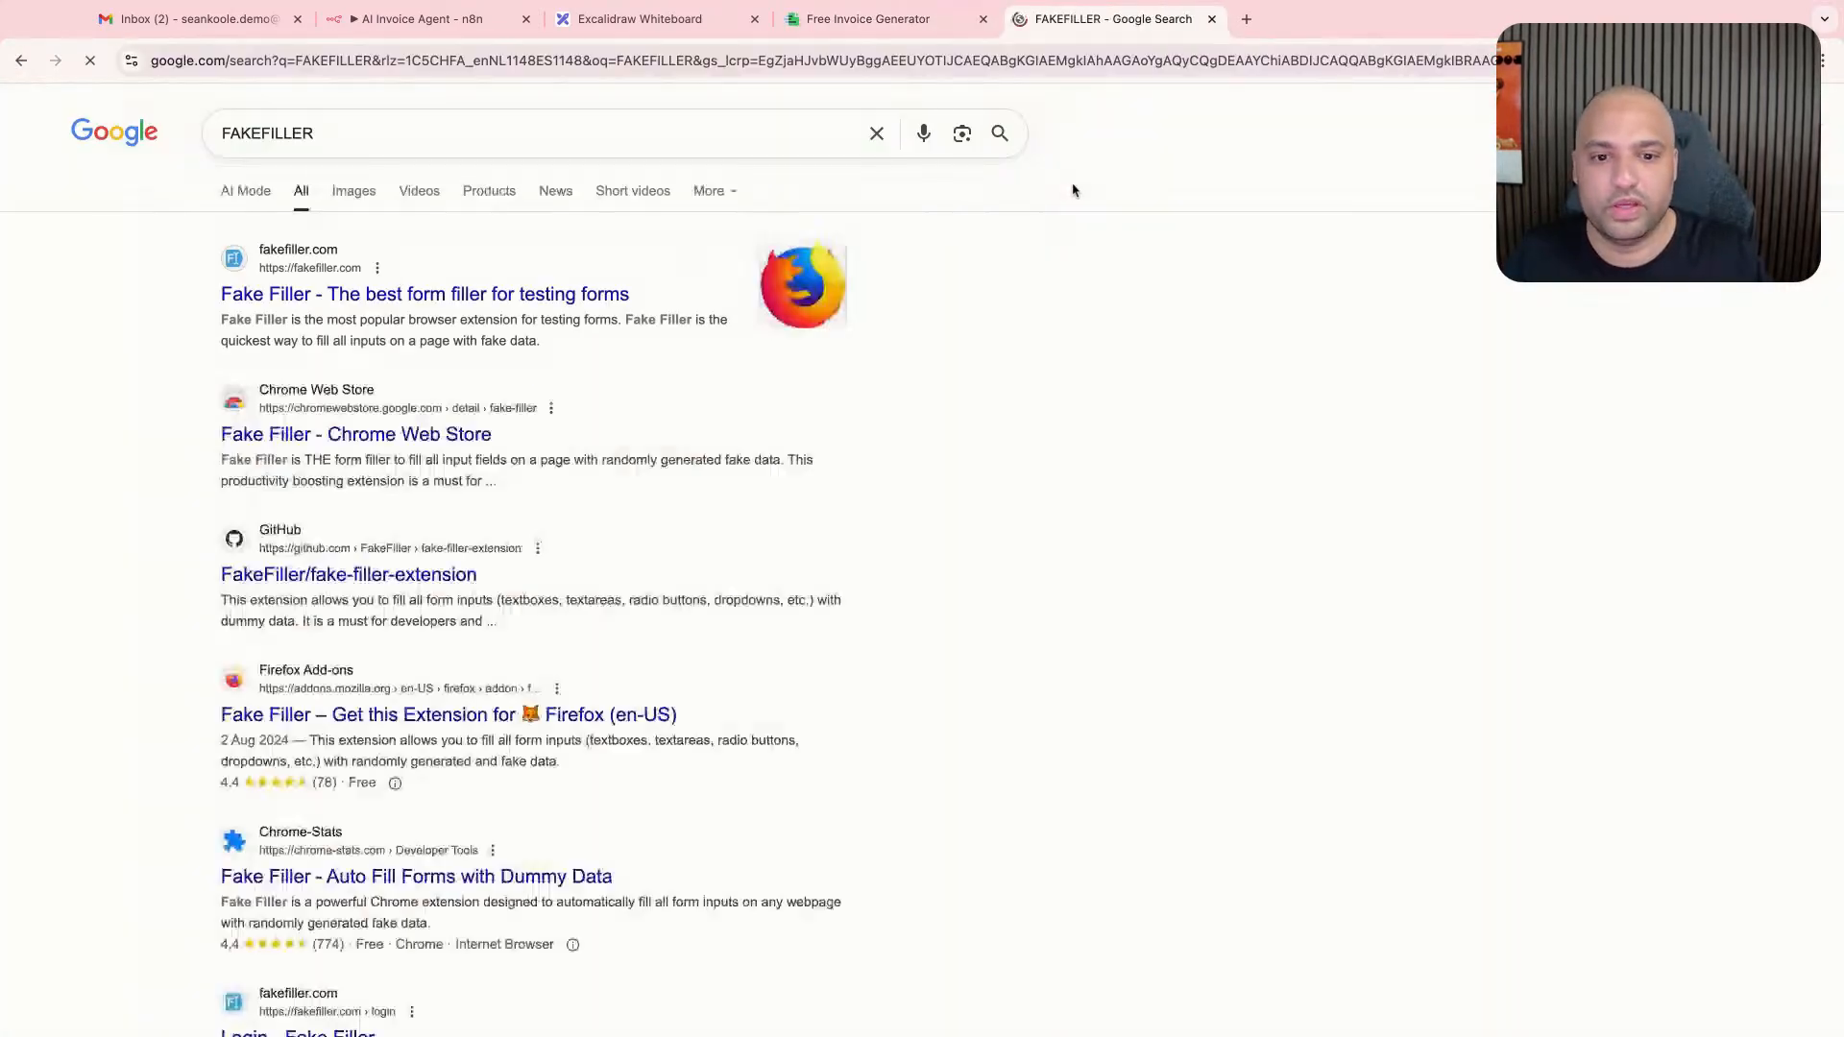
{"action": "left_click", "coordinate": [515, 296]}
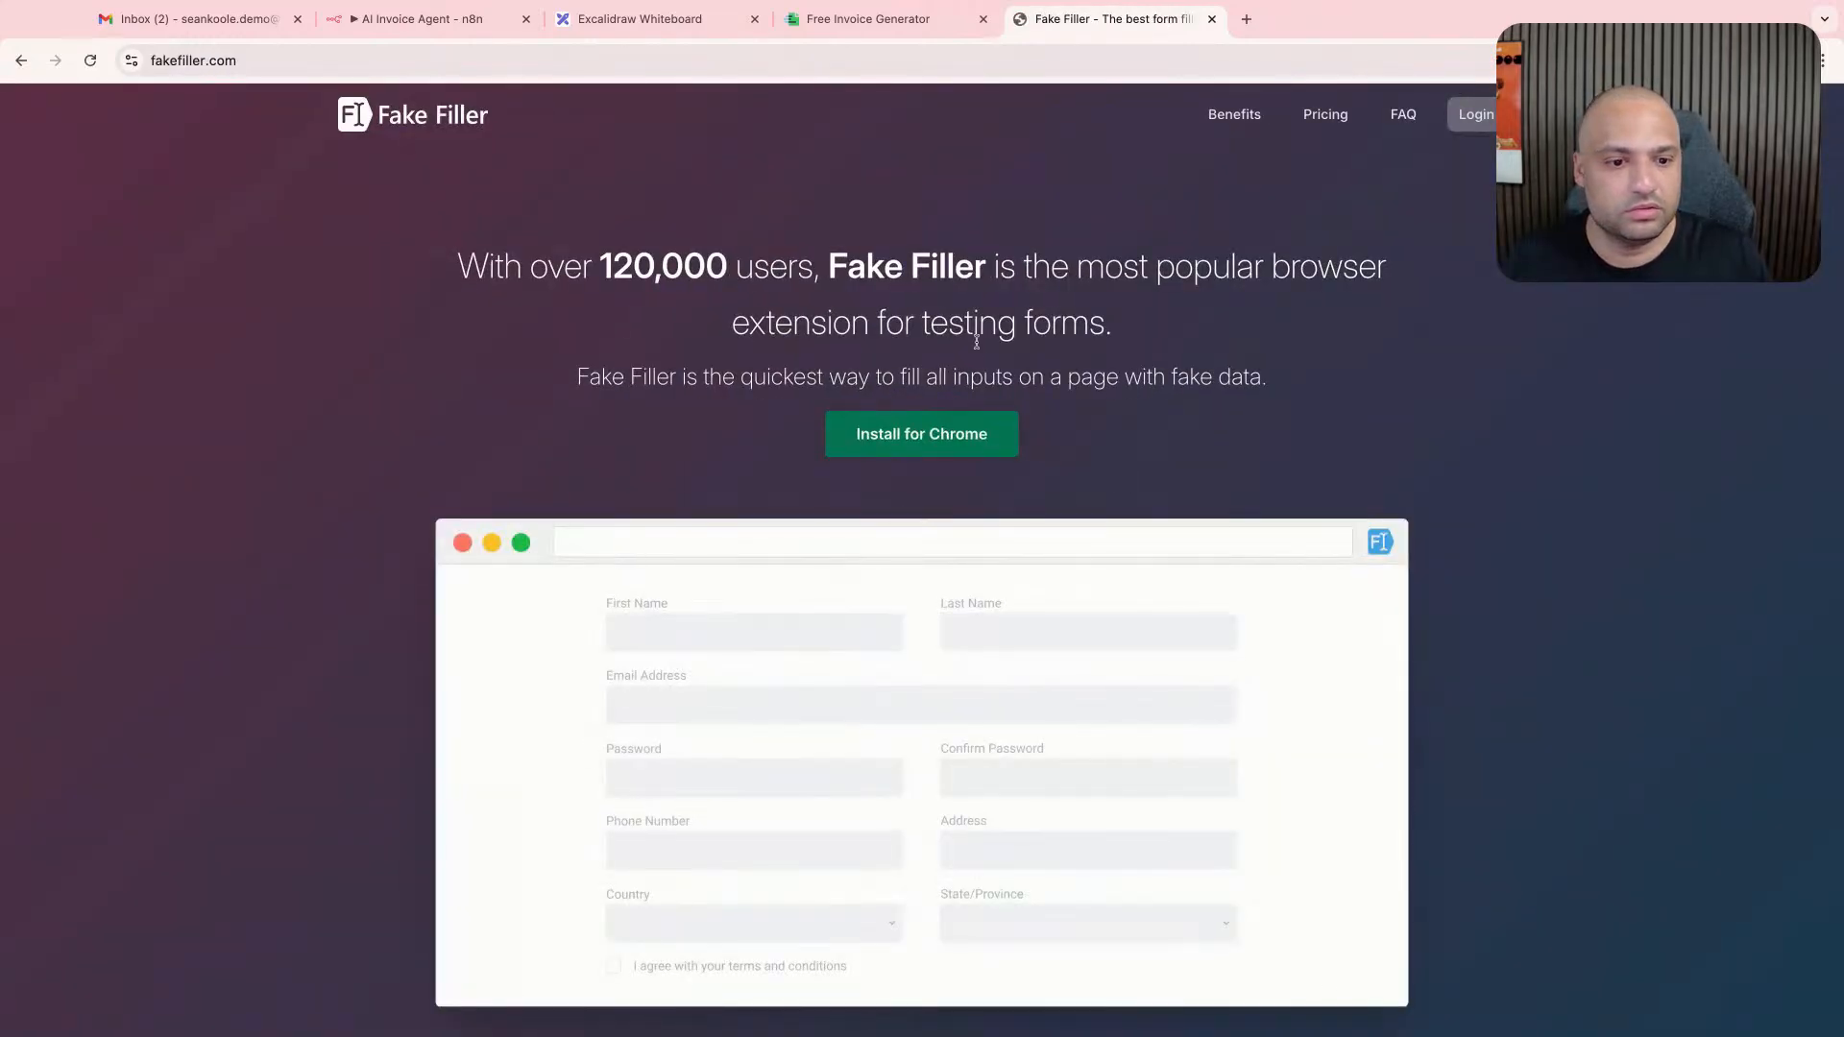
{"action": "left_click", "coordinate": [921, 434]}
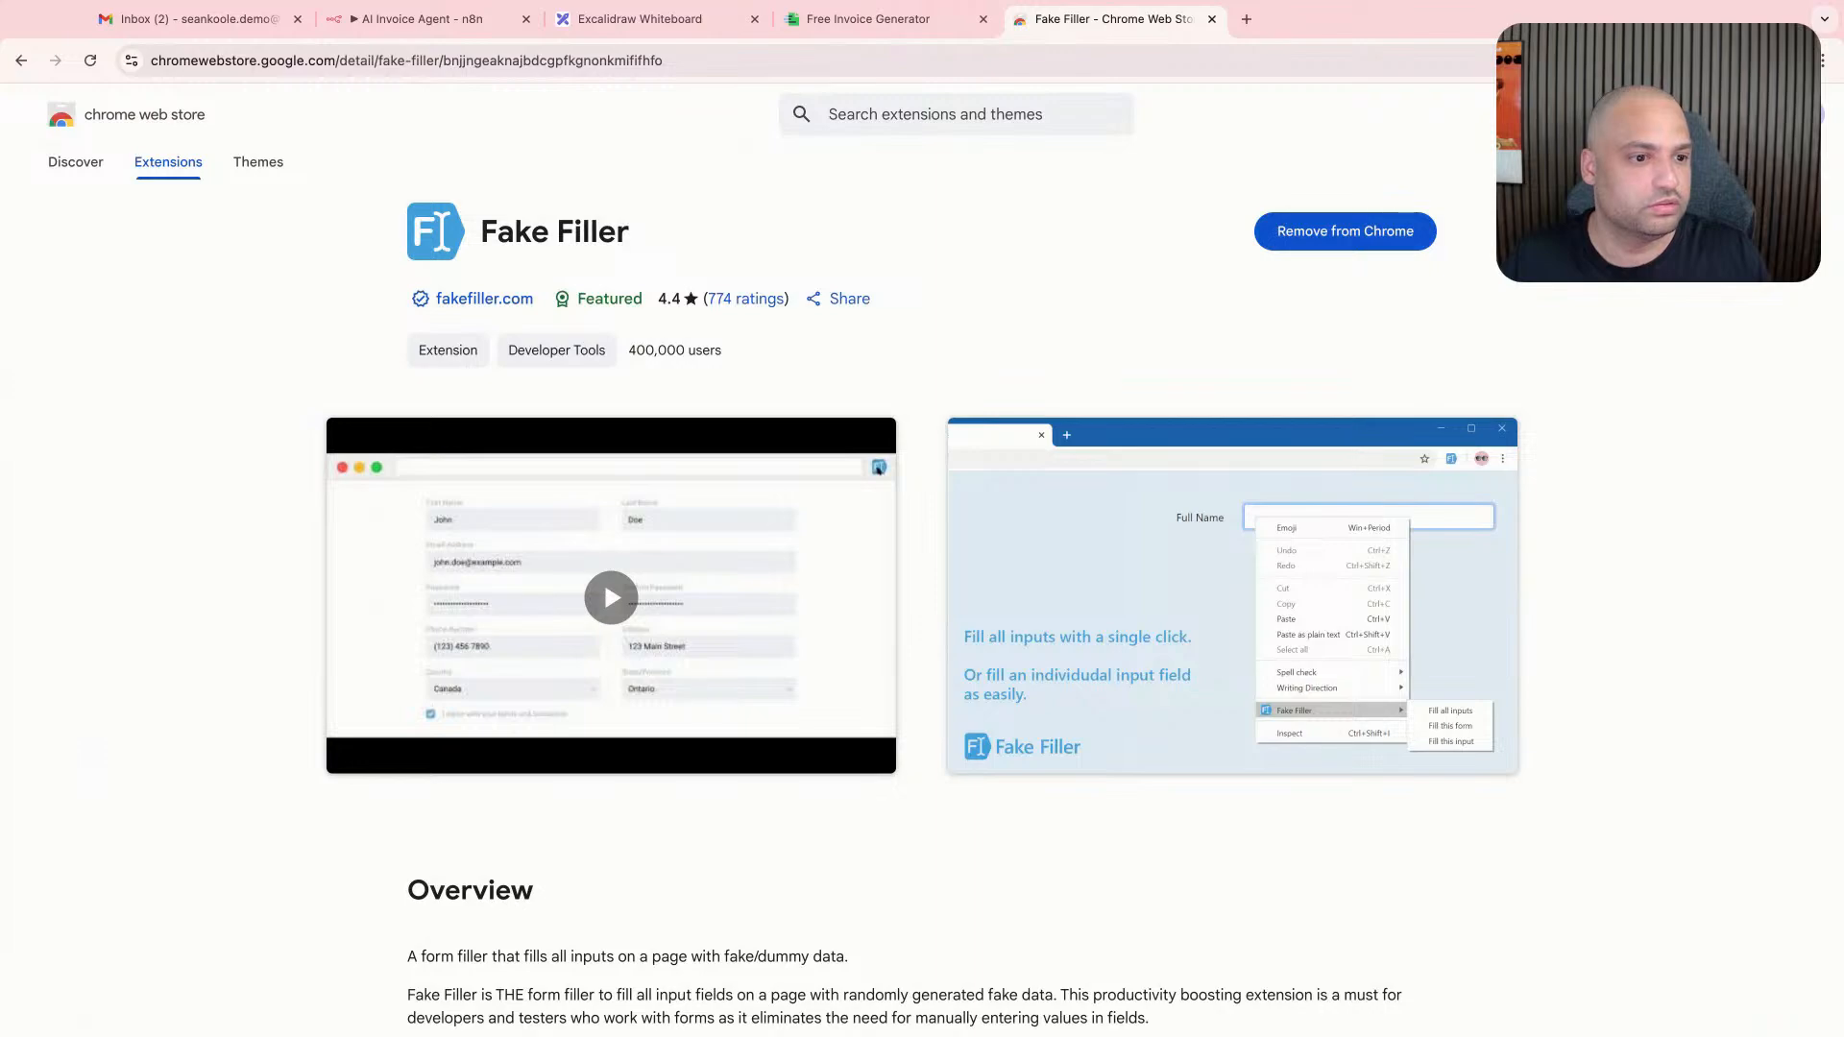
- Return to the Invoice-Generator.com template and look over the fields of its blank invoice form
{"action": "left_click", "coordinate": [893, 23]}
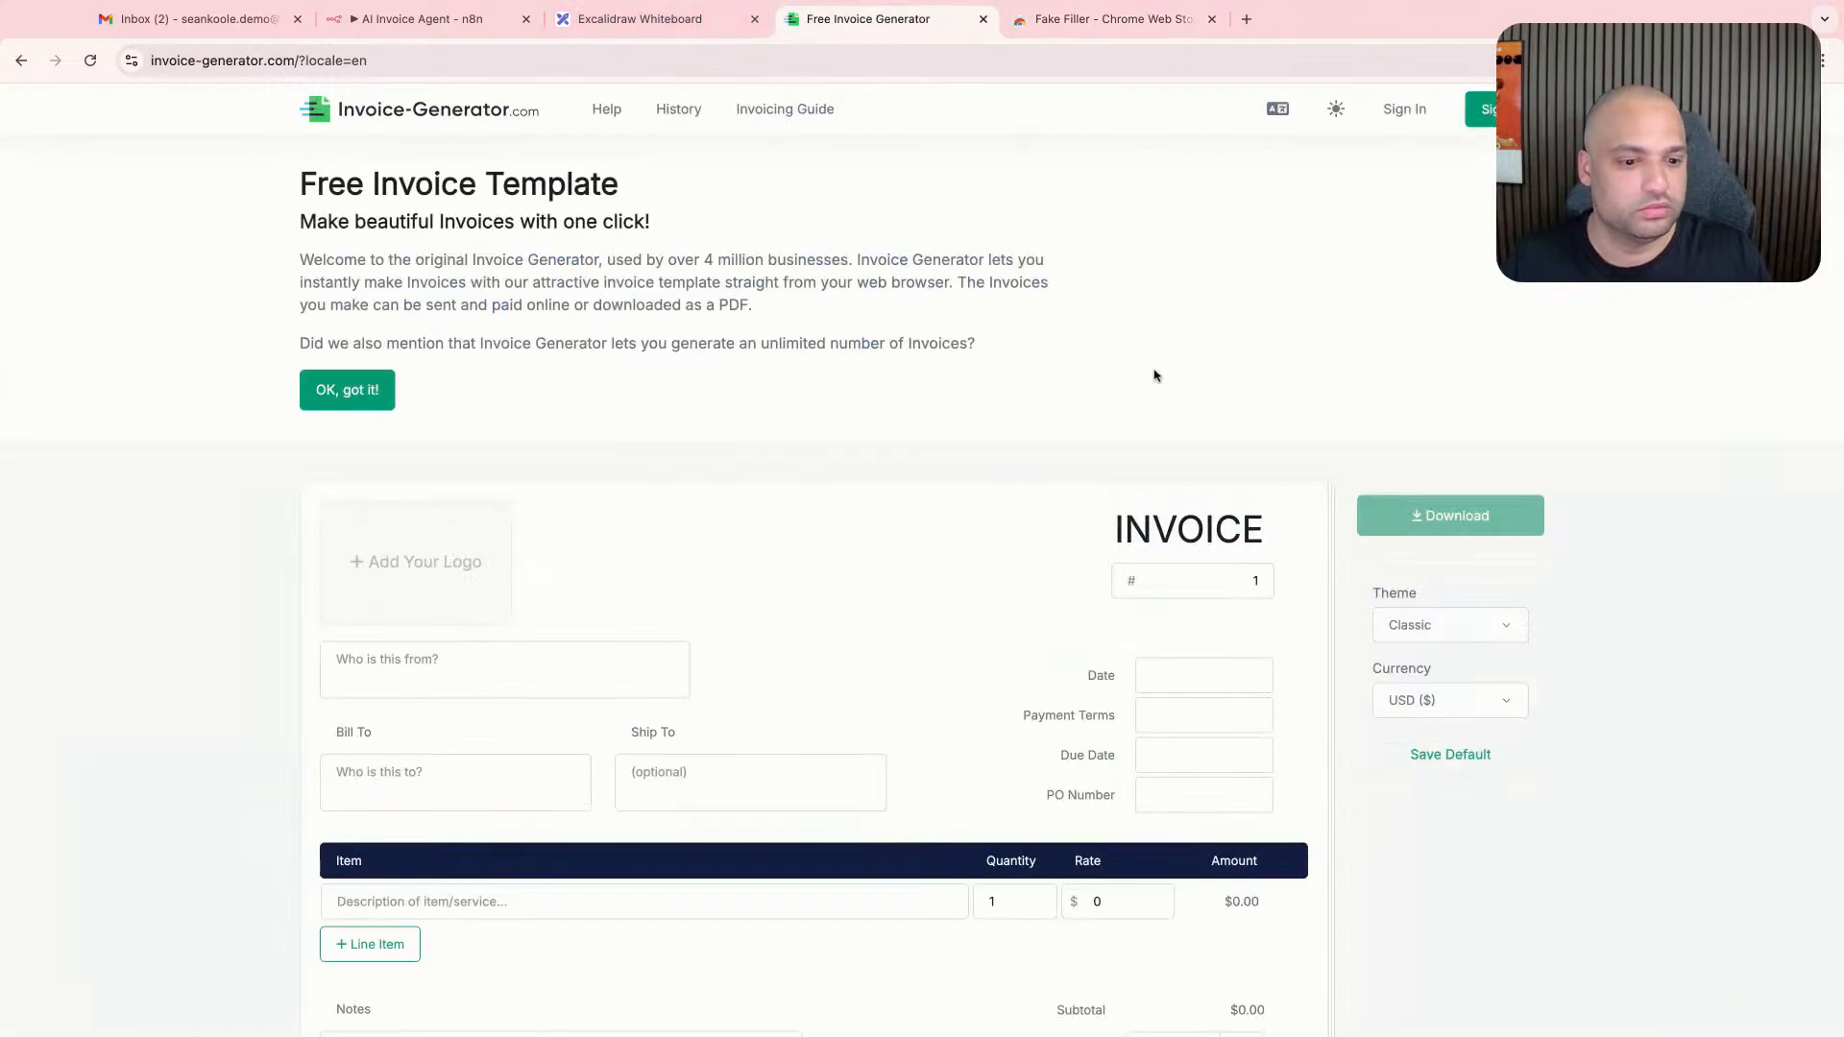
{"action": "scroll", "coordinate": [861, 438], "scroll_direction": "down", "scroll_amount": 3}
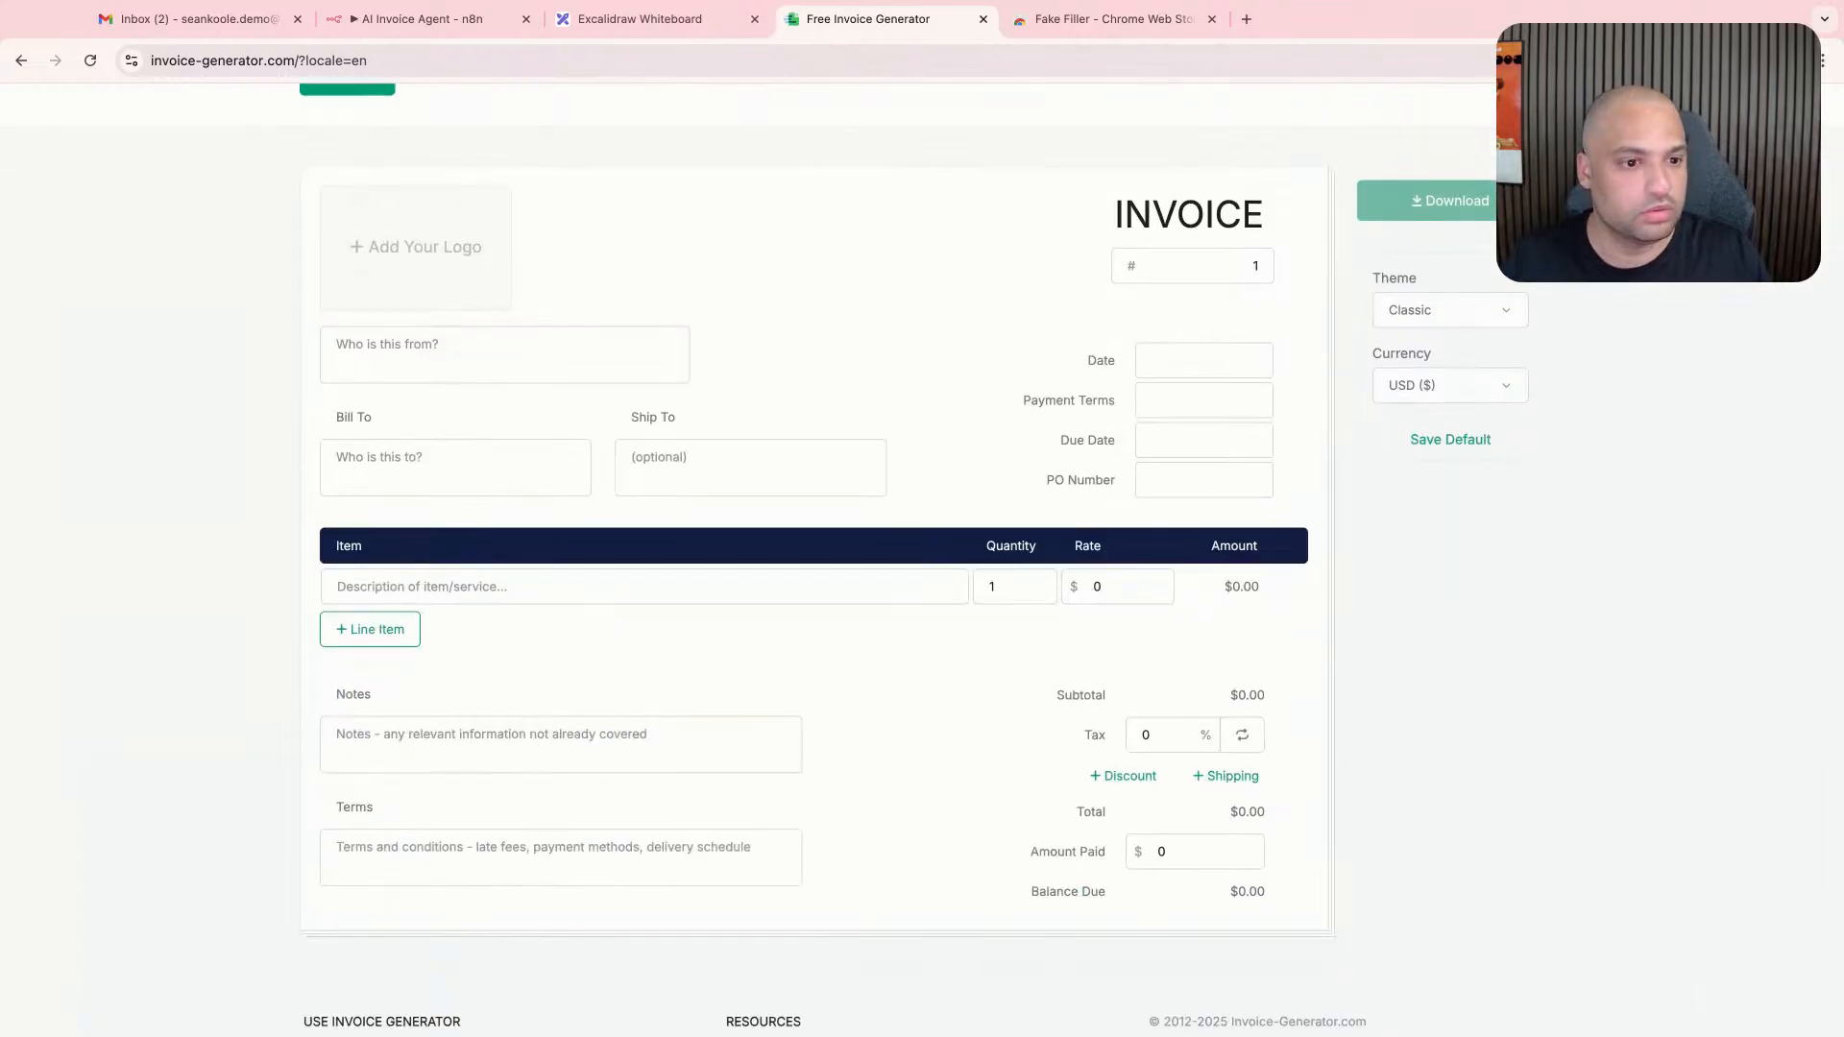
{"action": "scroll", "coordinate": [1474, 178], "scroll_direction": "up", "scroll_amount": 3}
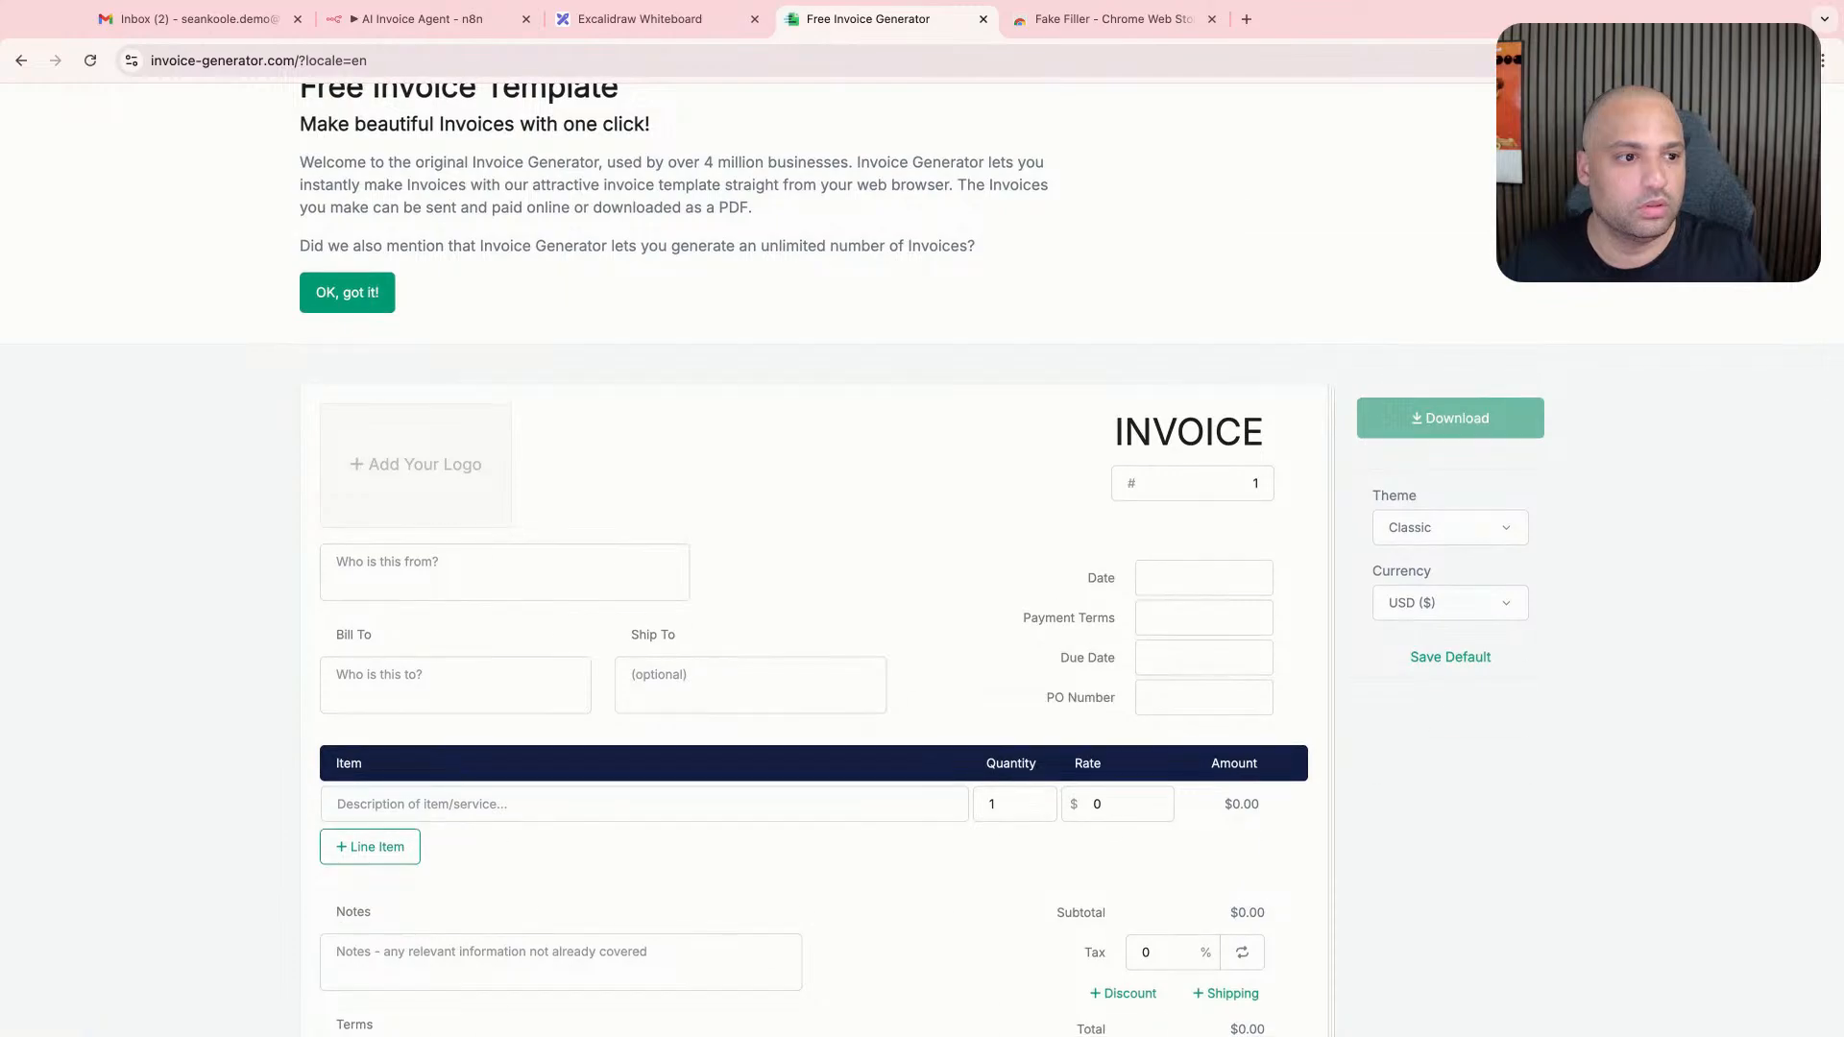
- Fill all fields of the invoice form with random dummy data using Fake Filler
{"action": "key", "text": "super+shift+f"}
{"action": "scroll", "coordinate": [928, 391], "scroll_direction": "down", "scroll_amount": 3}
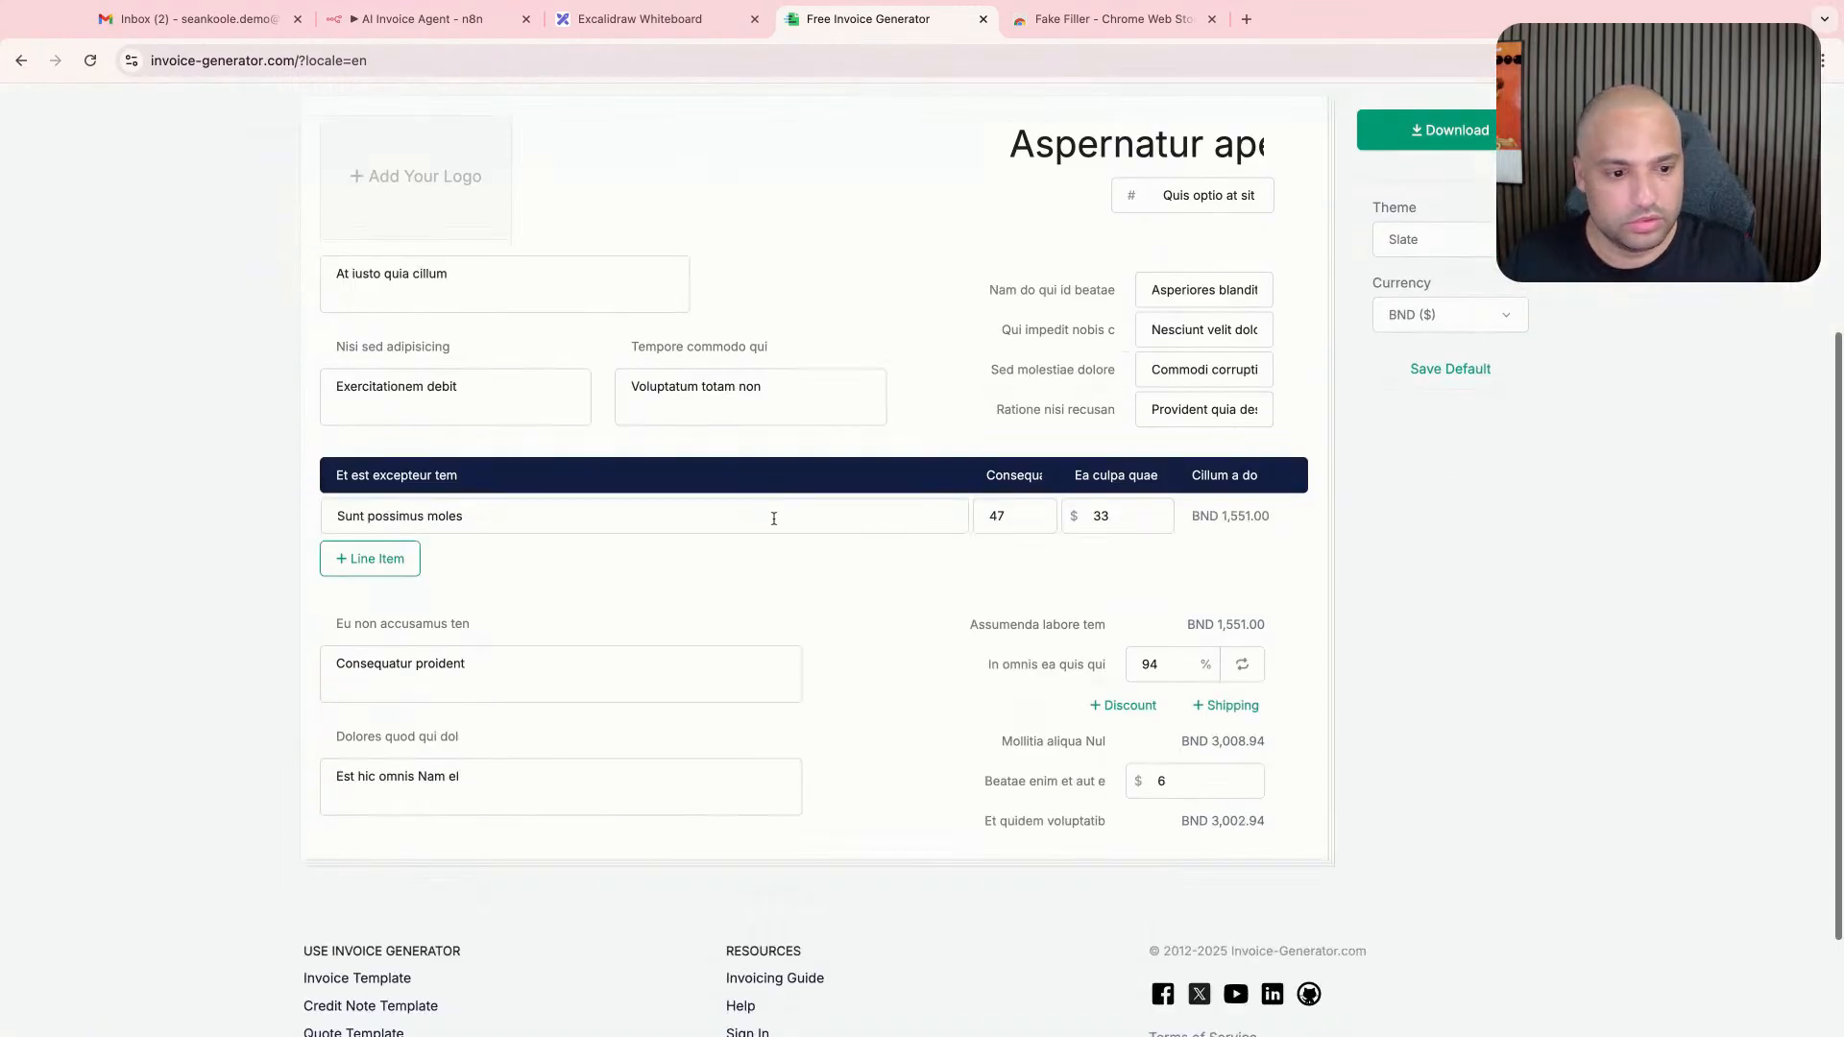
{"action": "scroll", "coordinate": [161, 601], "scroll_direction": "up", "scroll_amount": 1}
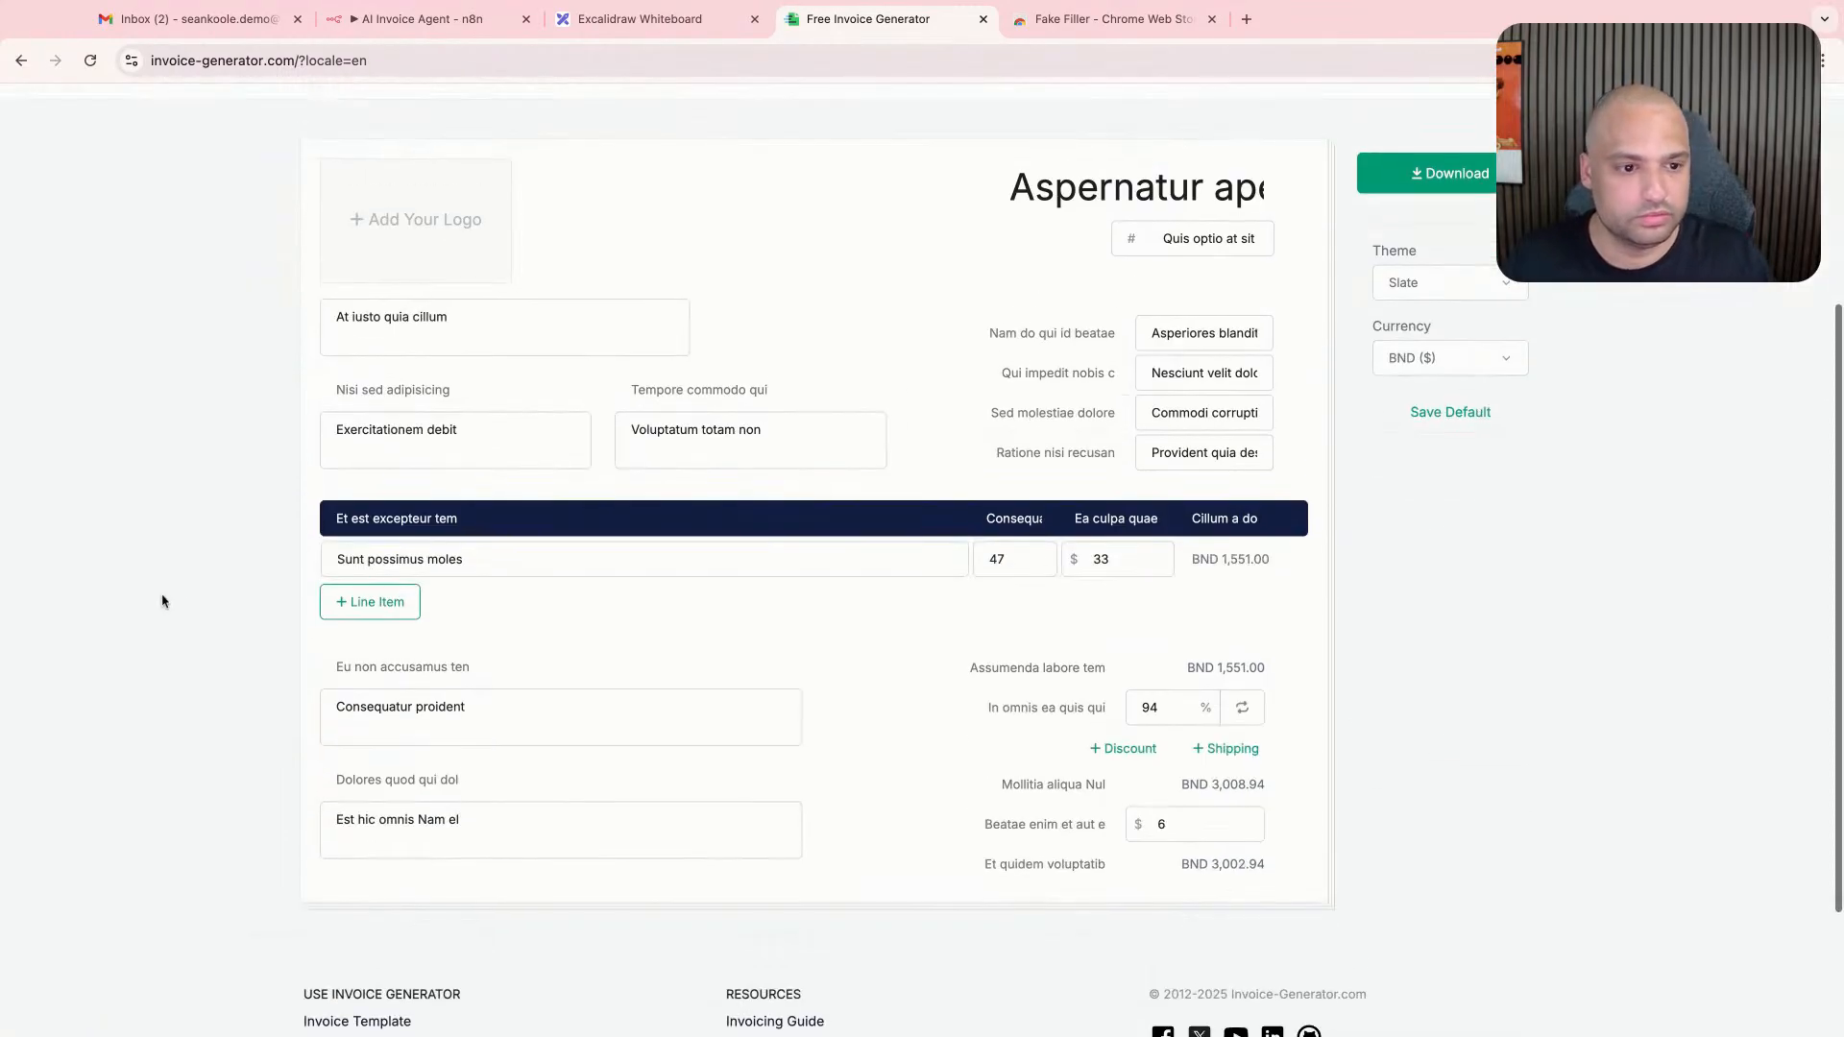
- Replace the dummy sender with a person's full name and set the invoice number to 1
{"action": "left_click", "coordinate": [470, 349]}
{"action": "key", "text": "super+a"}
{"action": "key", "text": "BackSpace"}
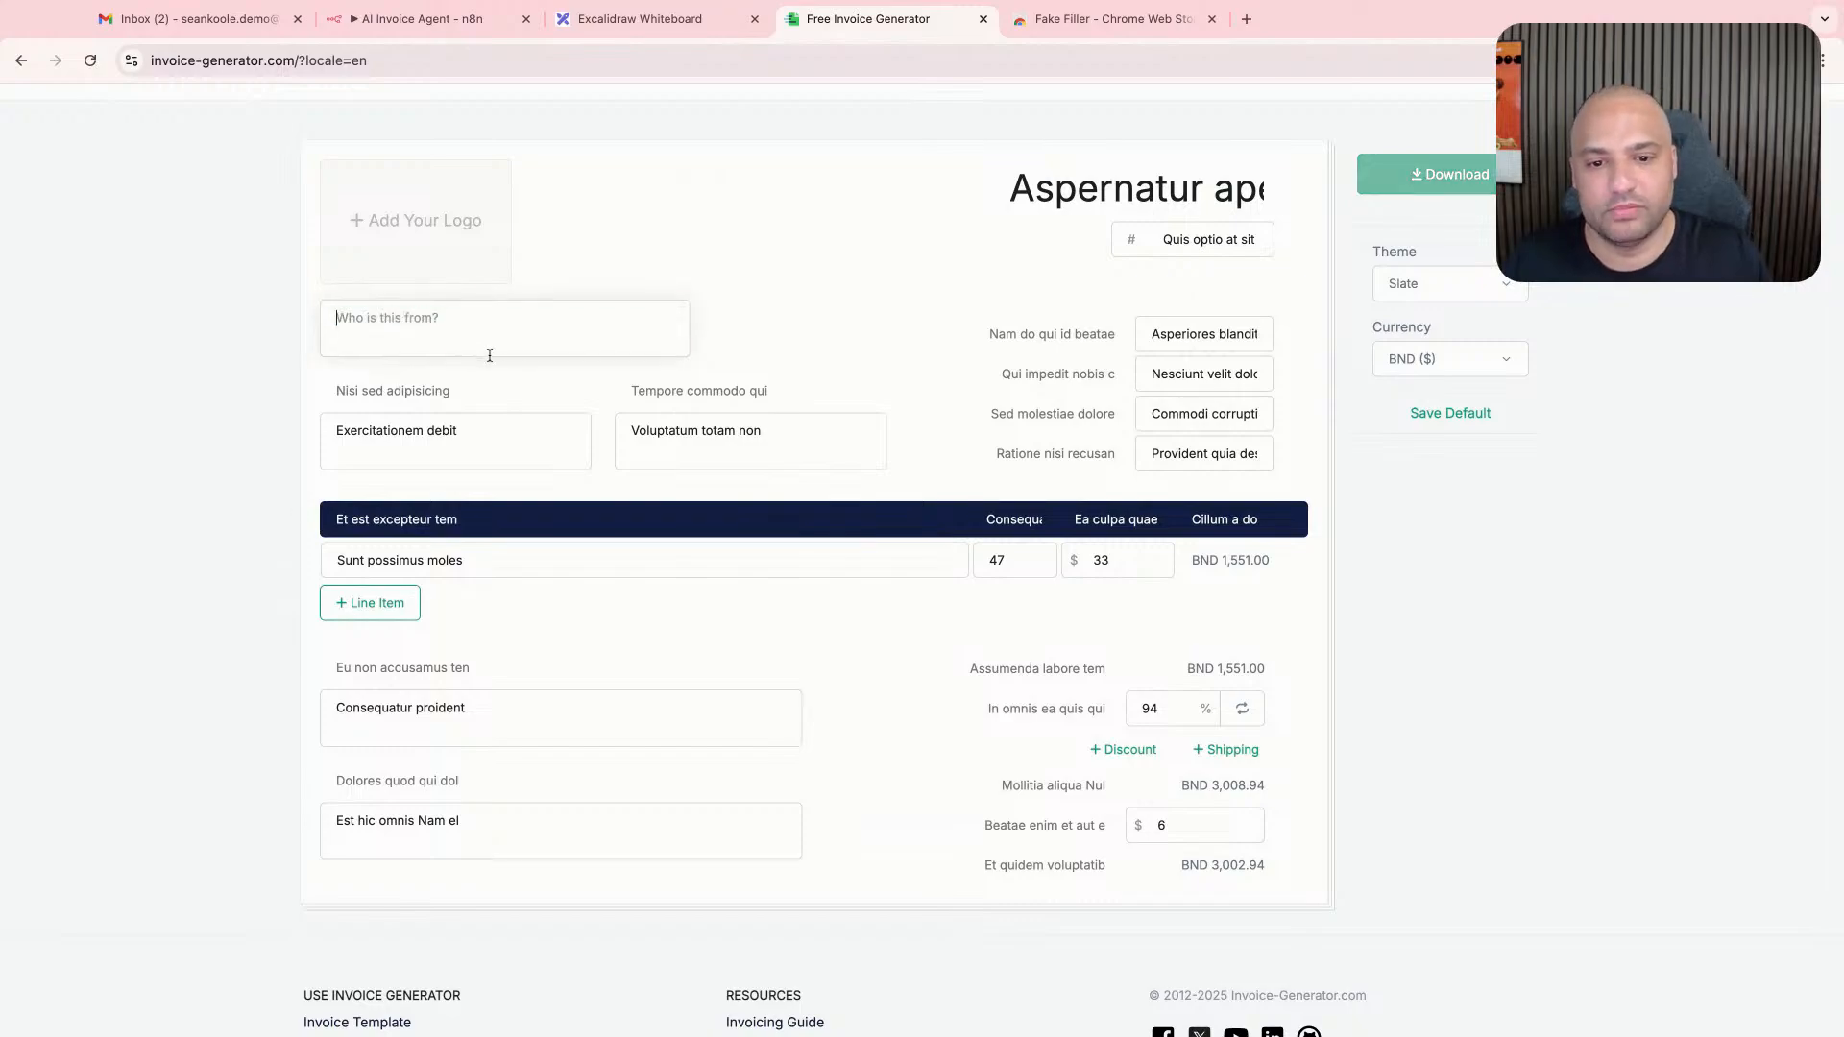
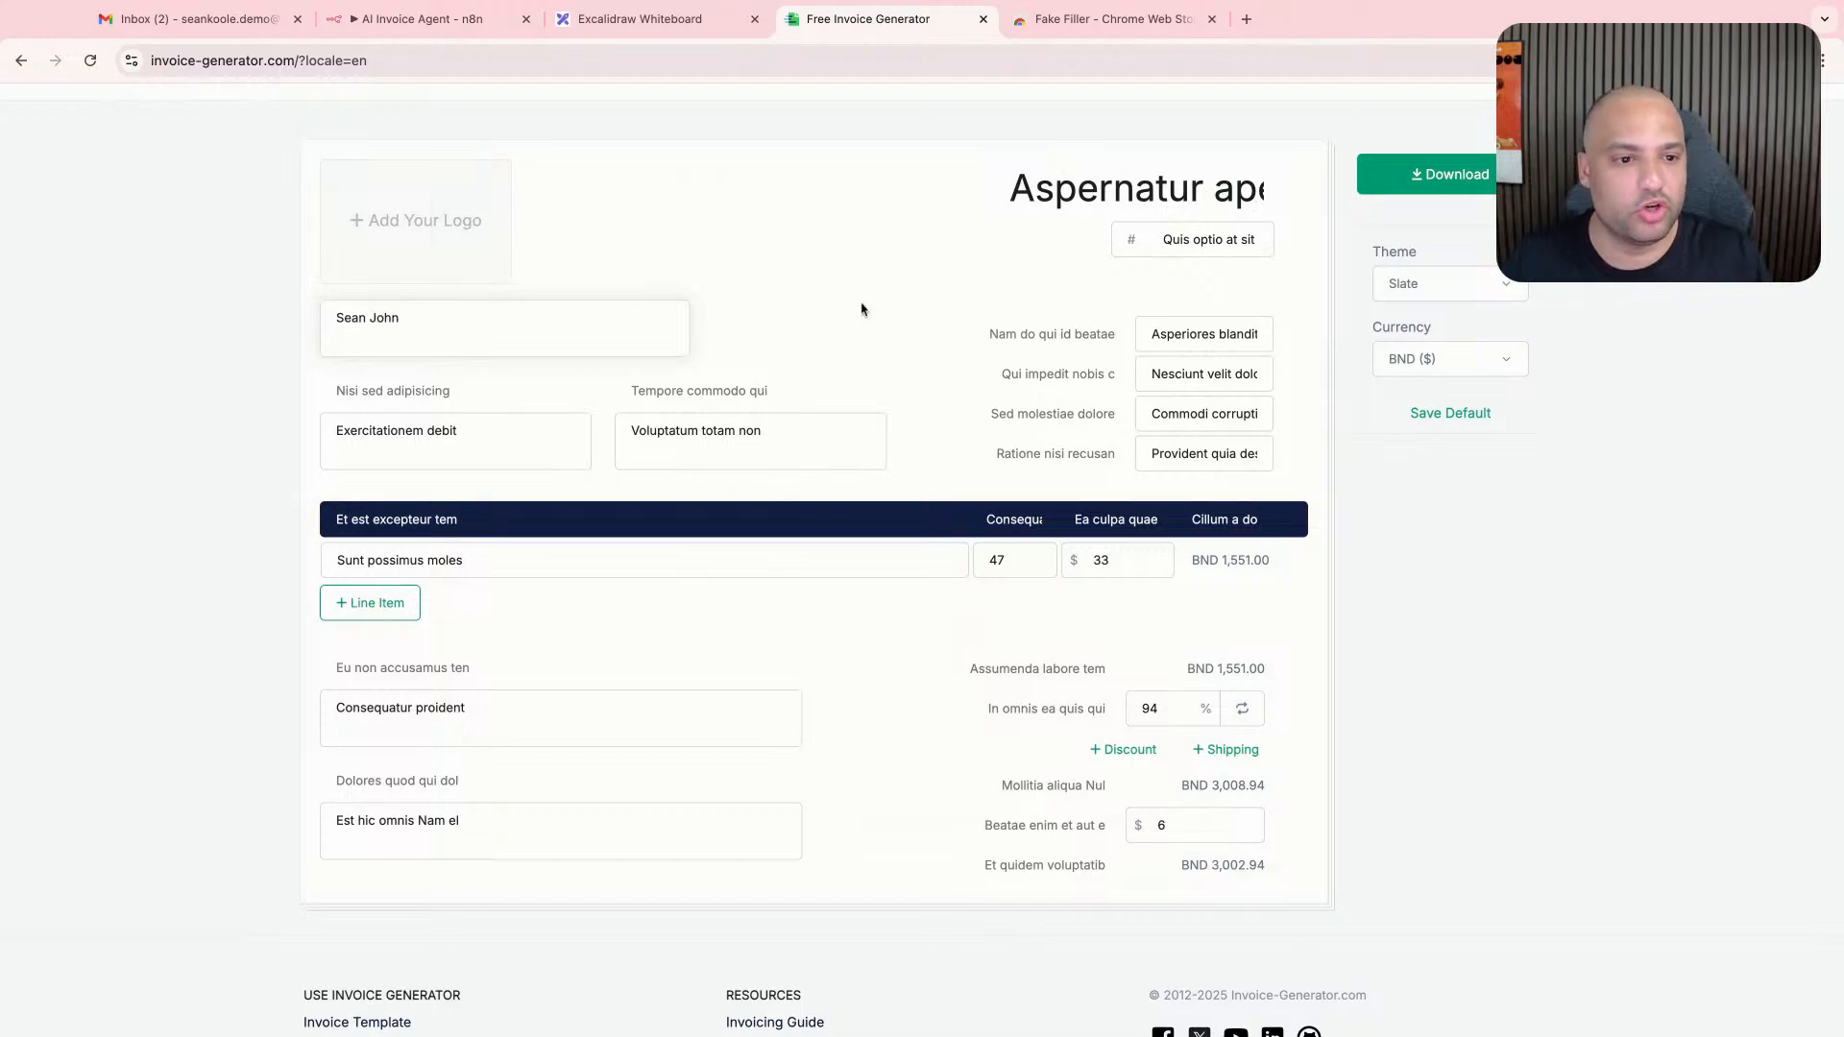
{"action": "left_click", "coordinate": [1243, 240]}
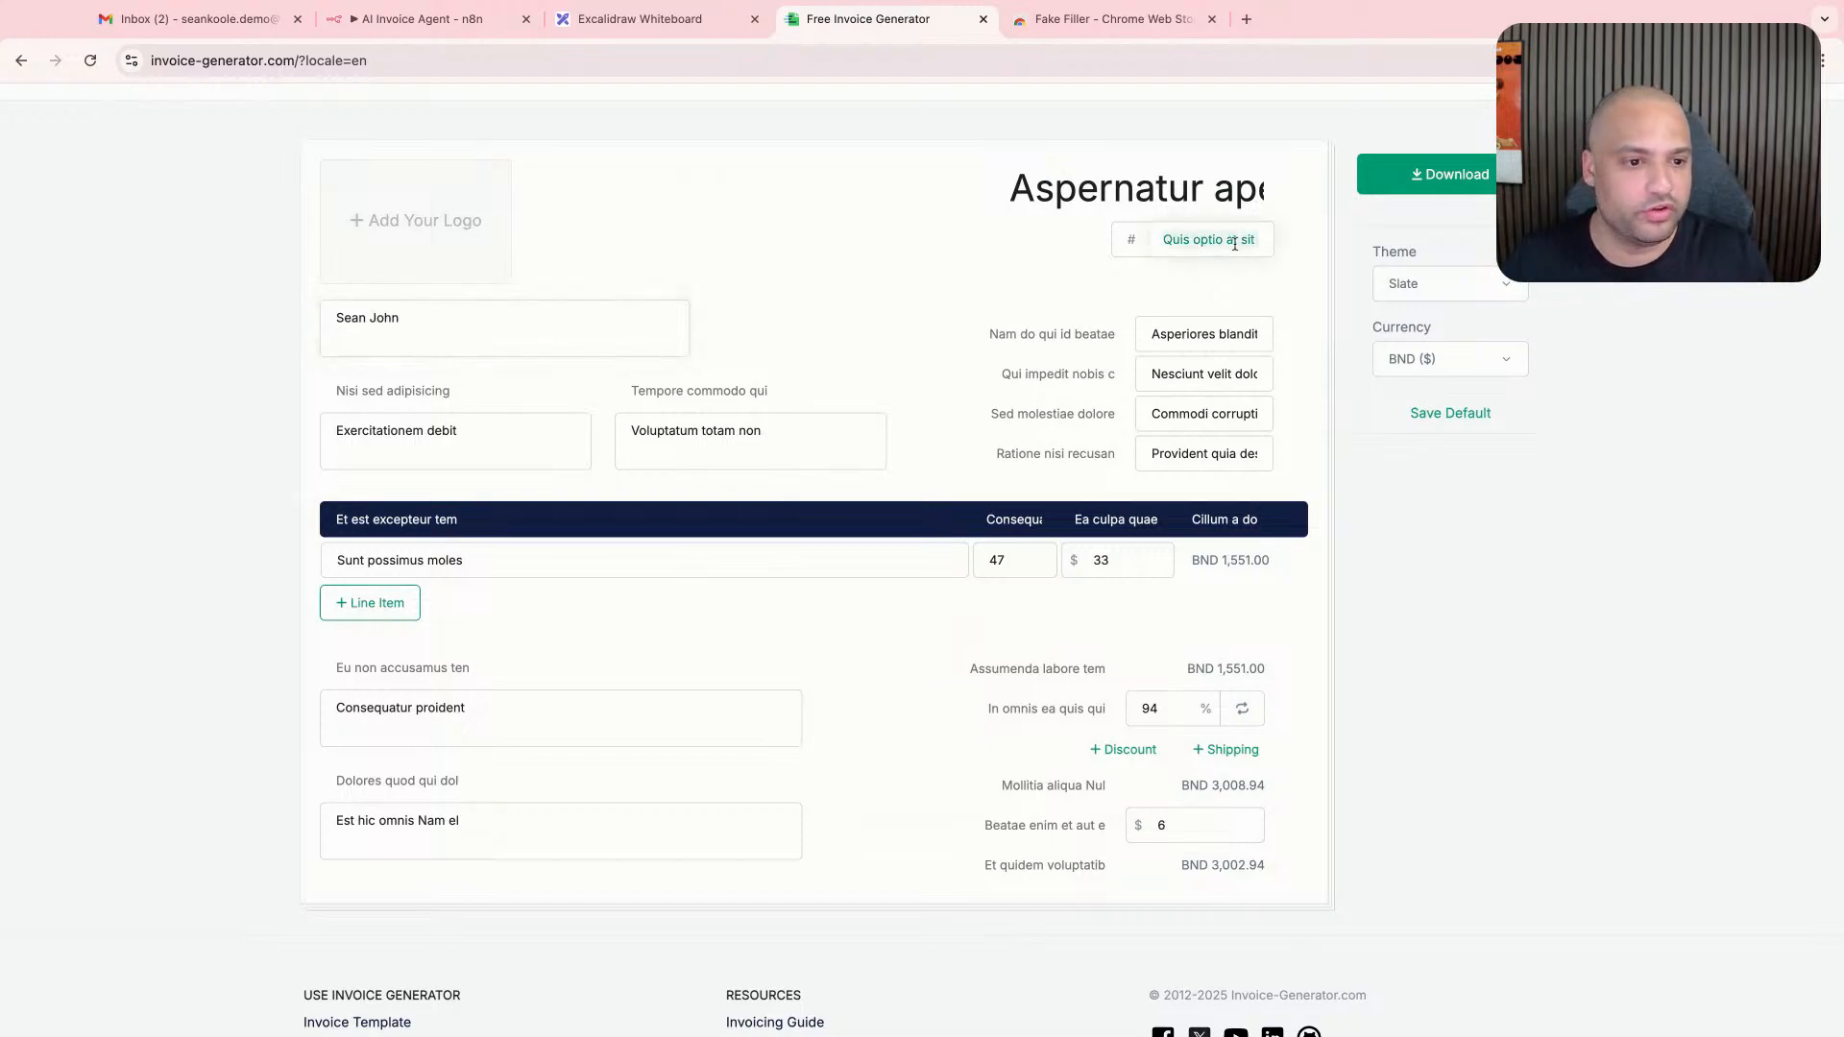
{"action": "key", "text": "super+a"}
{"action": "type", "text": "1"}
- Try to clear the dummy date value and edit the label beside it
{"action": "left_click", "coordinate": [1166, 332]}
{"action": "key", "text": "super+a"}
{"action": "key", "text": "BackSpace"}
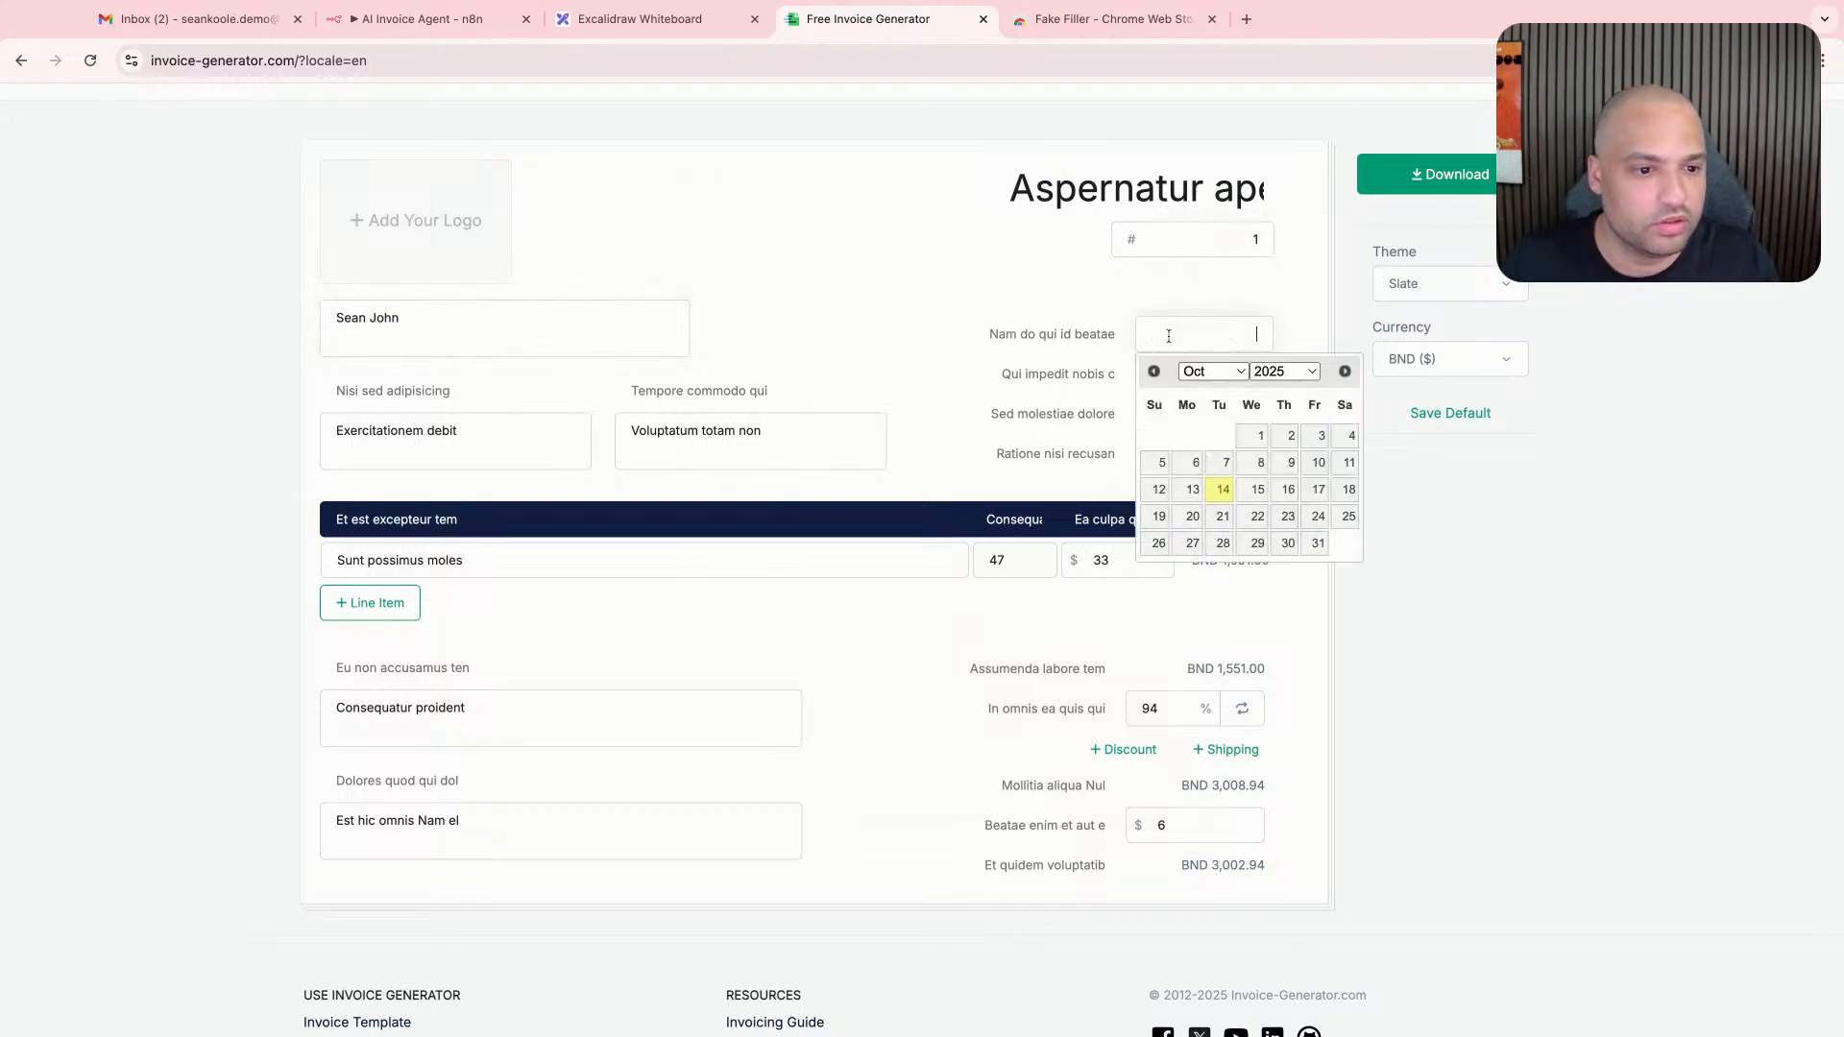
{"action": "left_click", "coordinate": [1007, 334]}
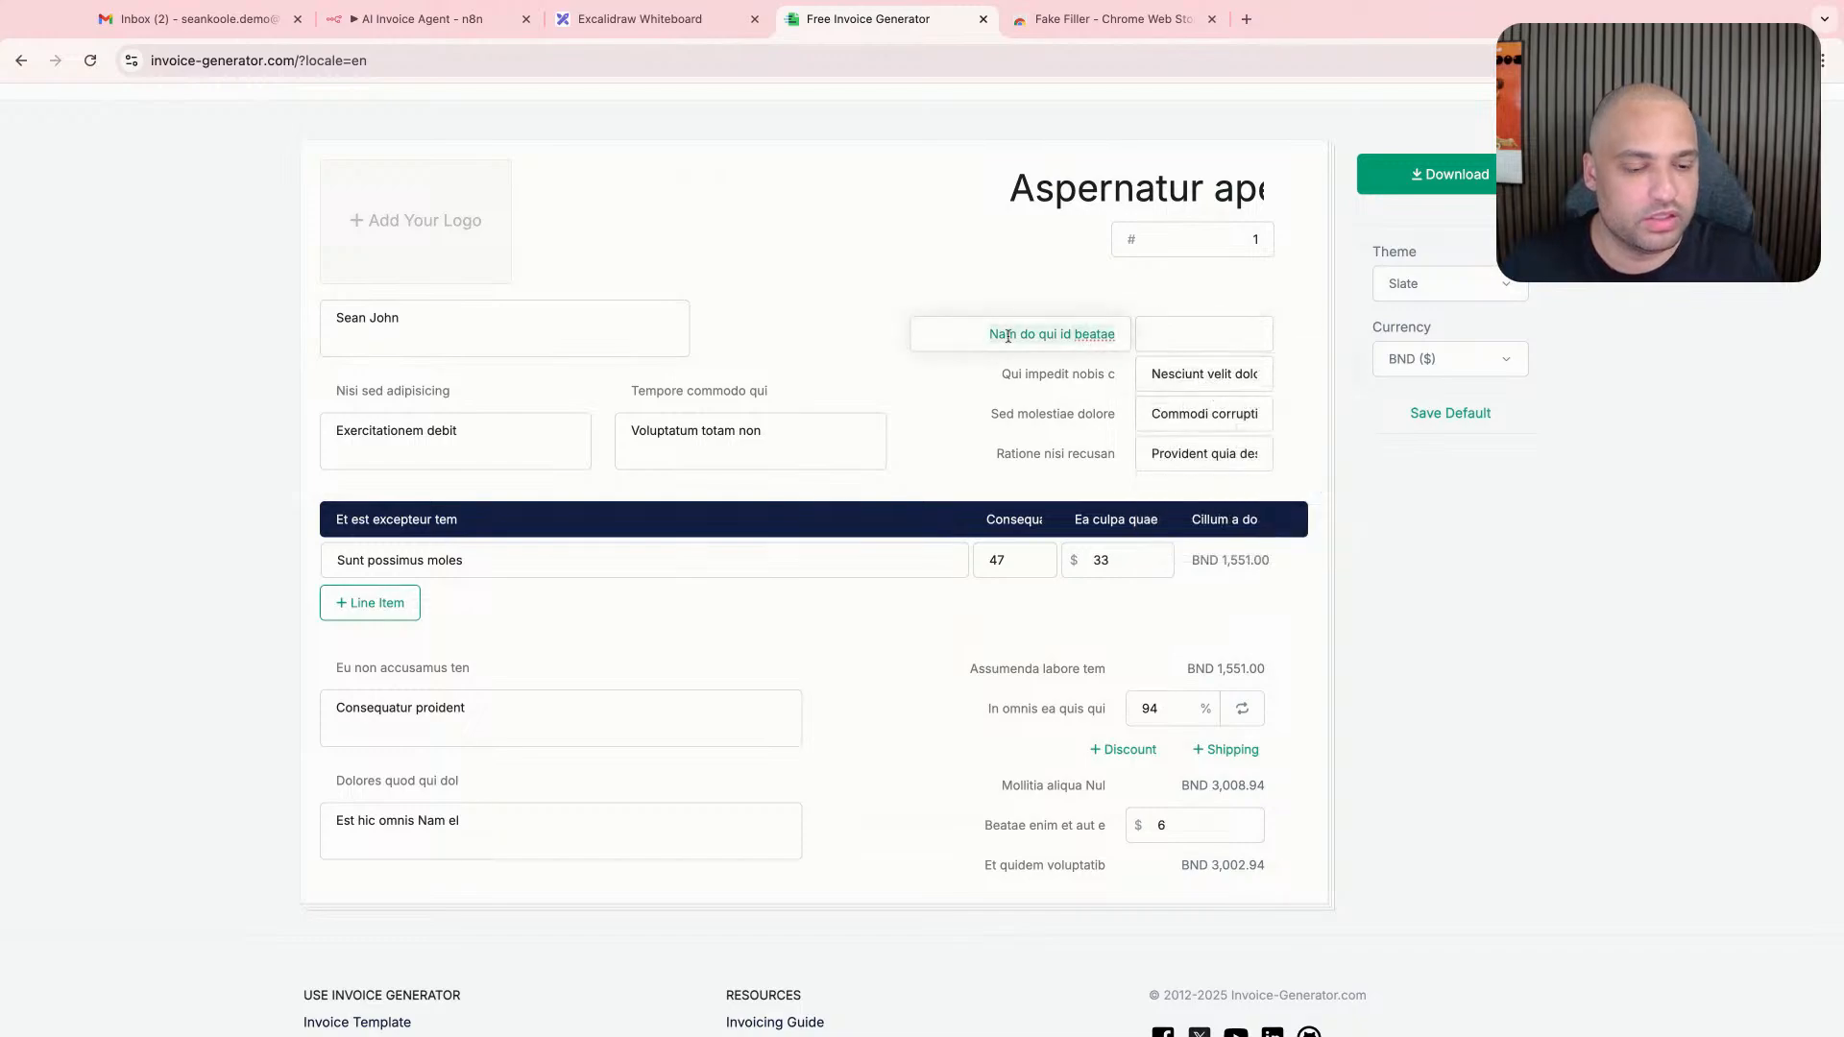
{"action": "key", "text": "Tab"}
{"action": "left_click", "coordinate": [1030, 472]}
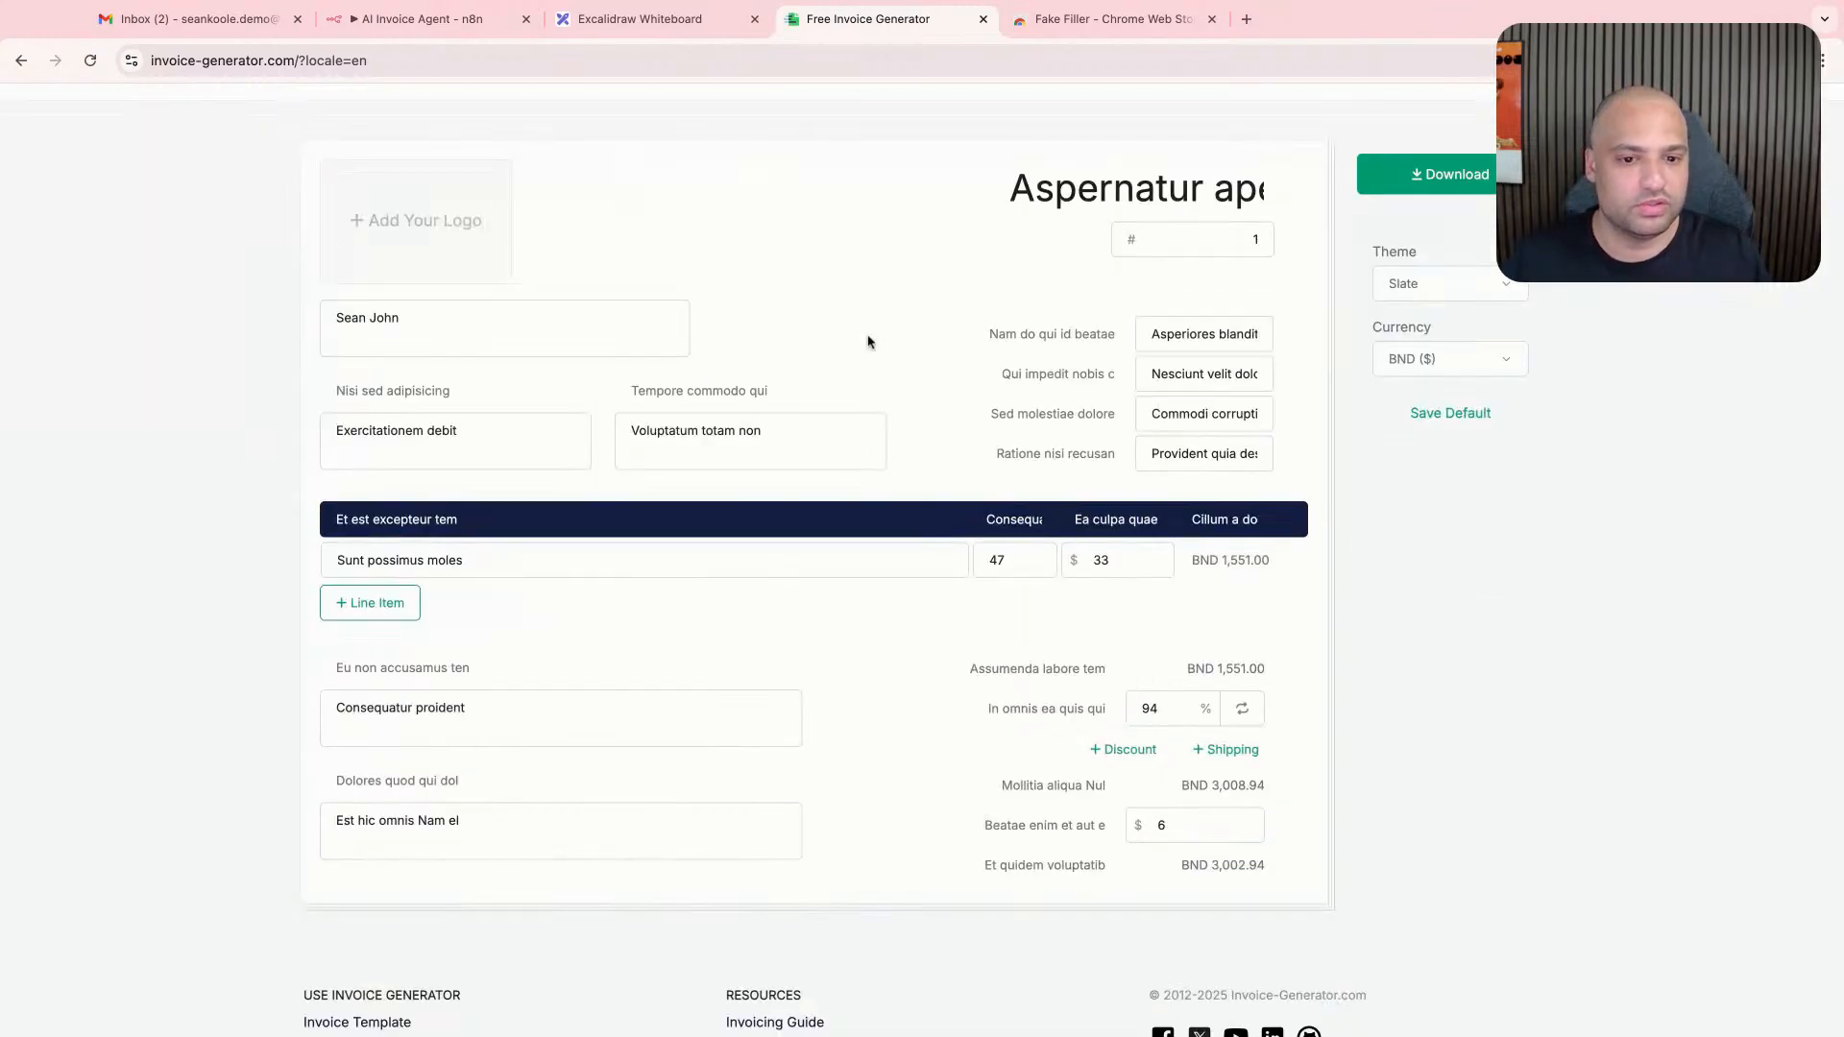
- Open the developer tools, dock them below the page, and examine the cookies stored for the invoice site
{"action": "key", "text": "super+shift+c"}
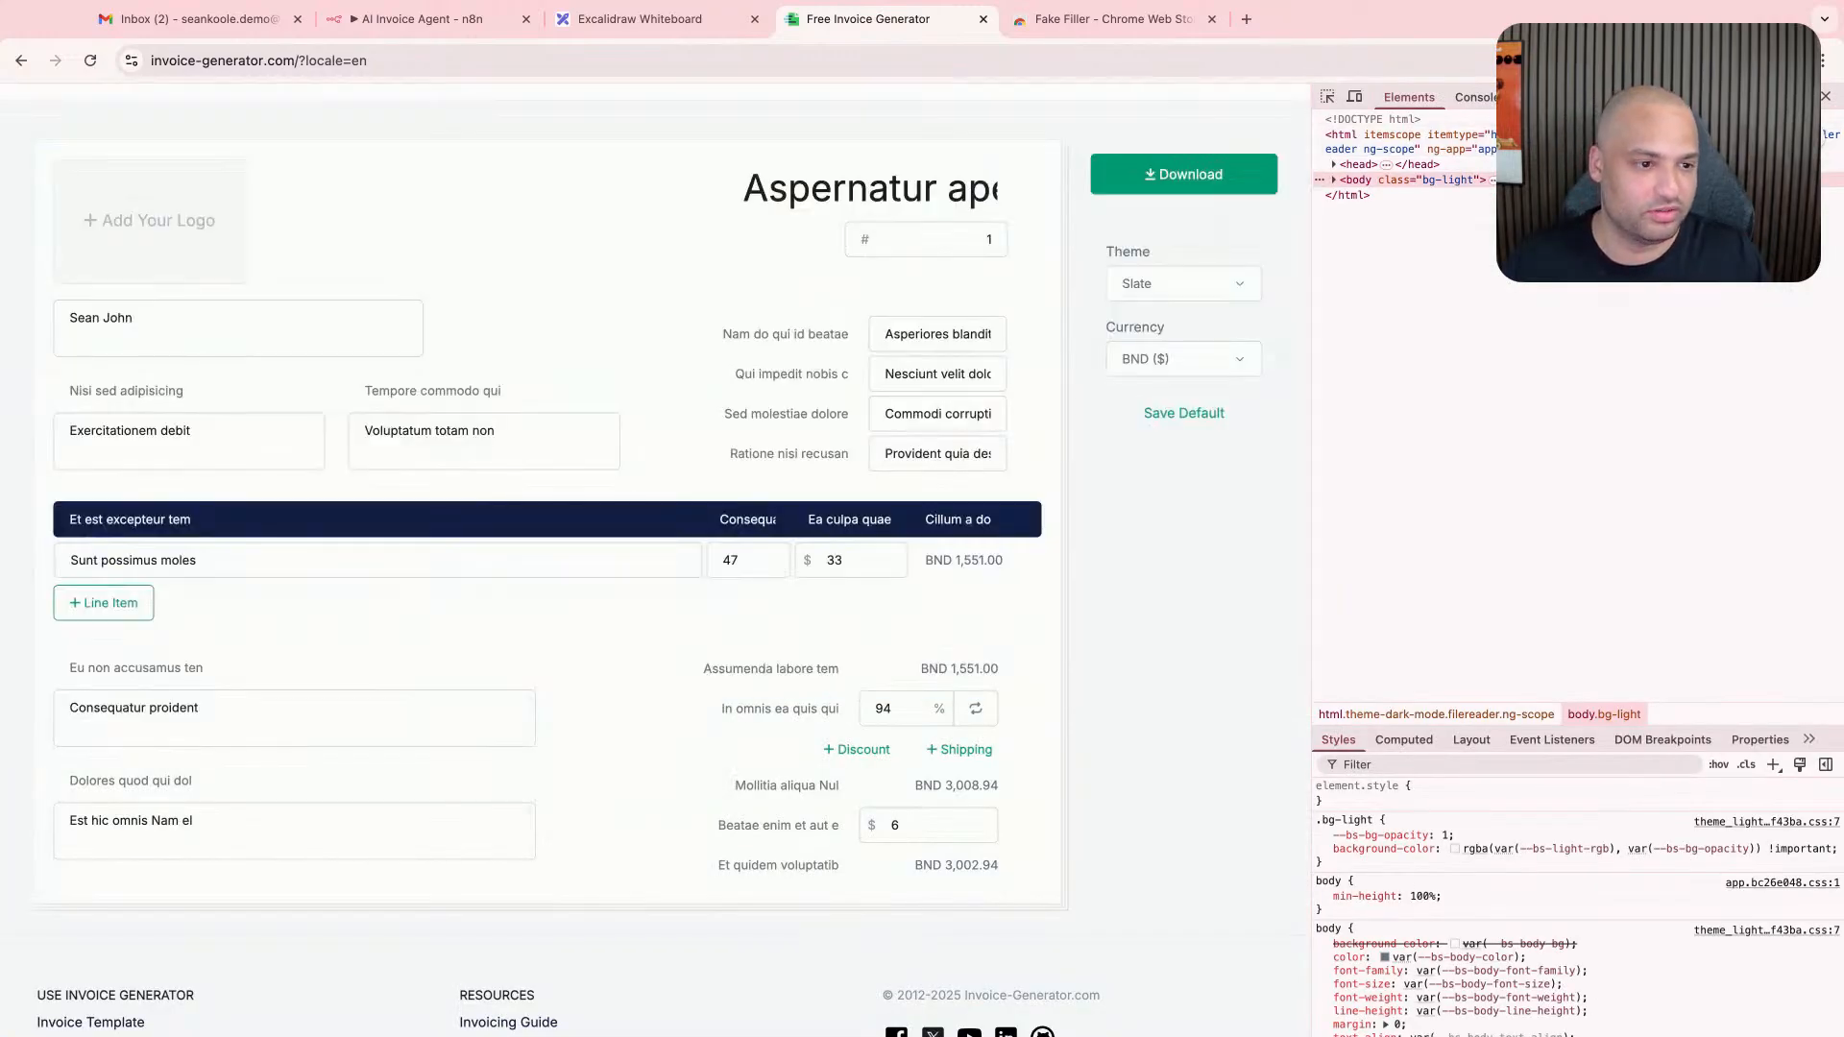
{"action": "left_click", "coordinate": [1800, 97]}
{"action": "left_click", "coordinate": [1784, 129]}
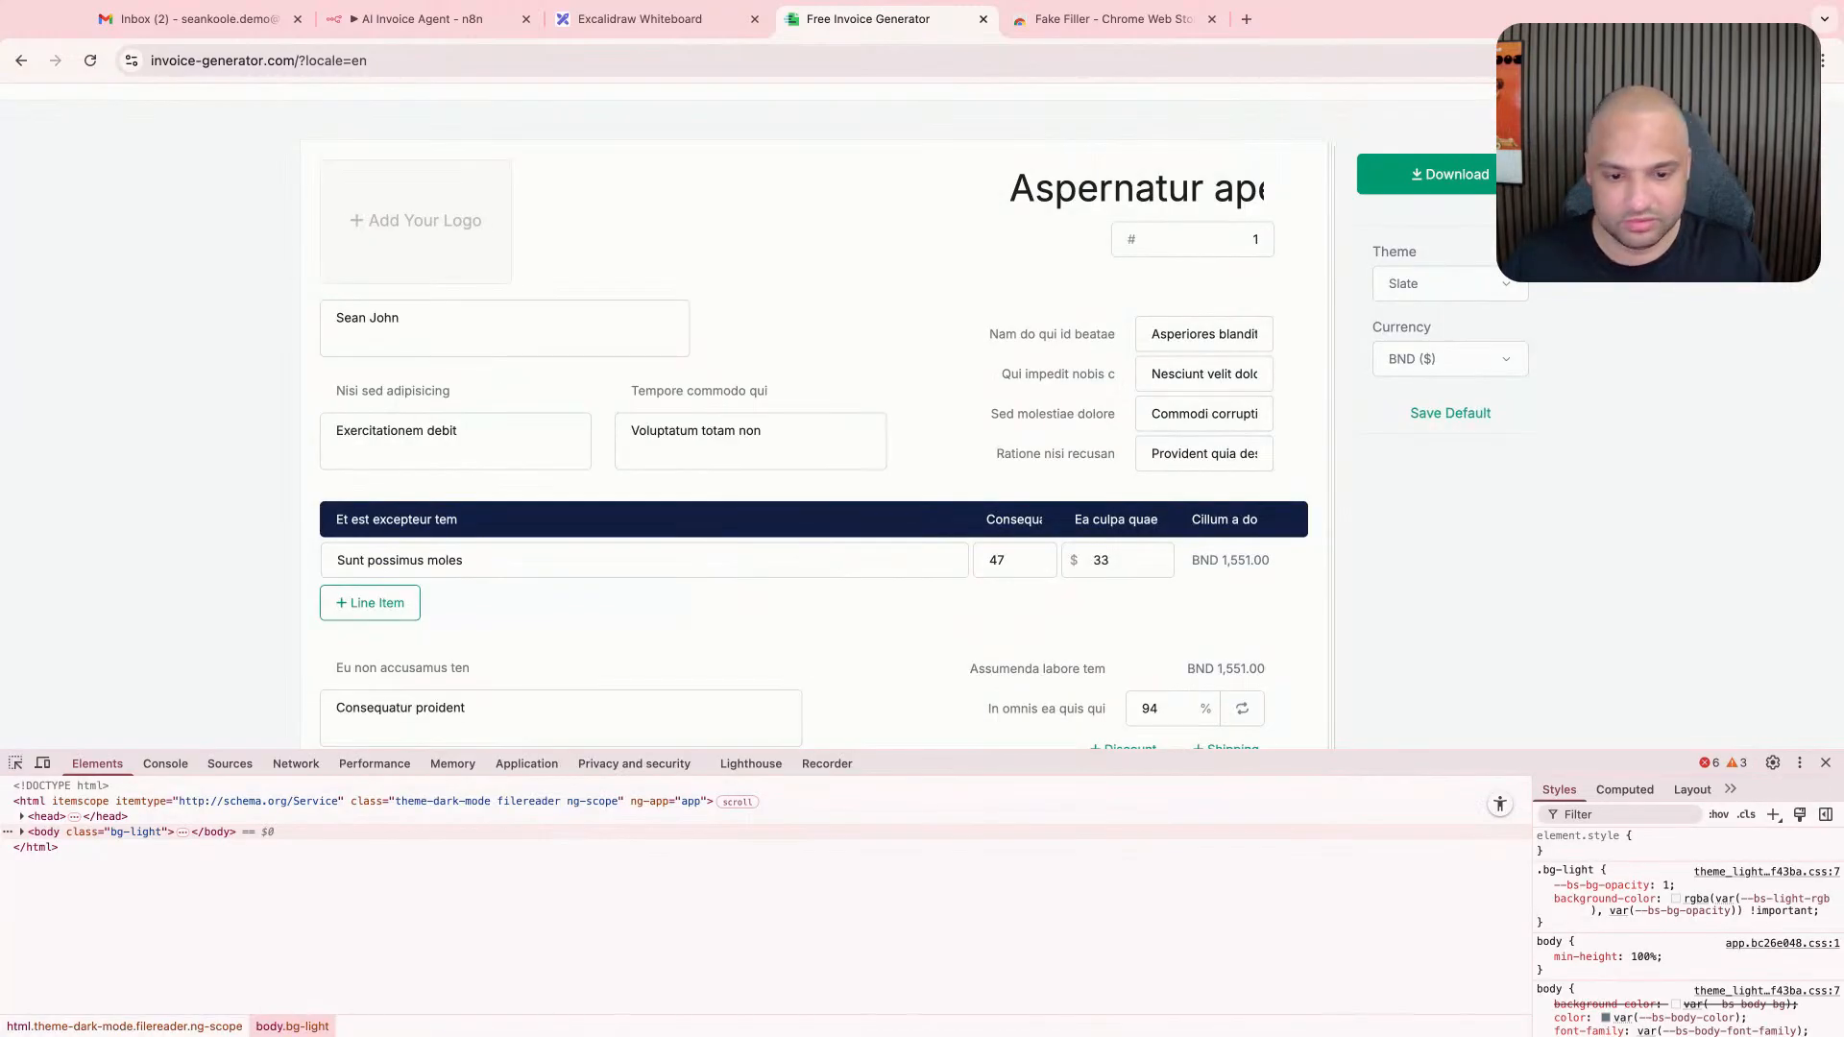
{"action": "left_click", "coordinate": [526, 764]}
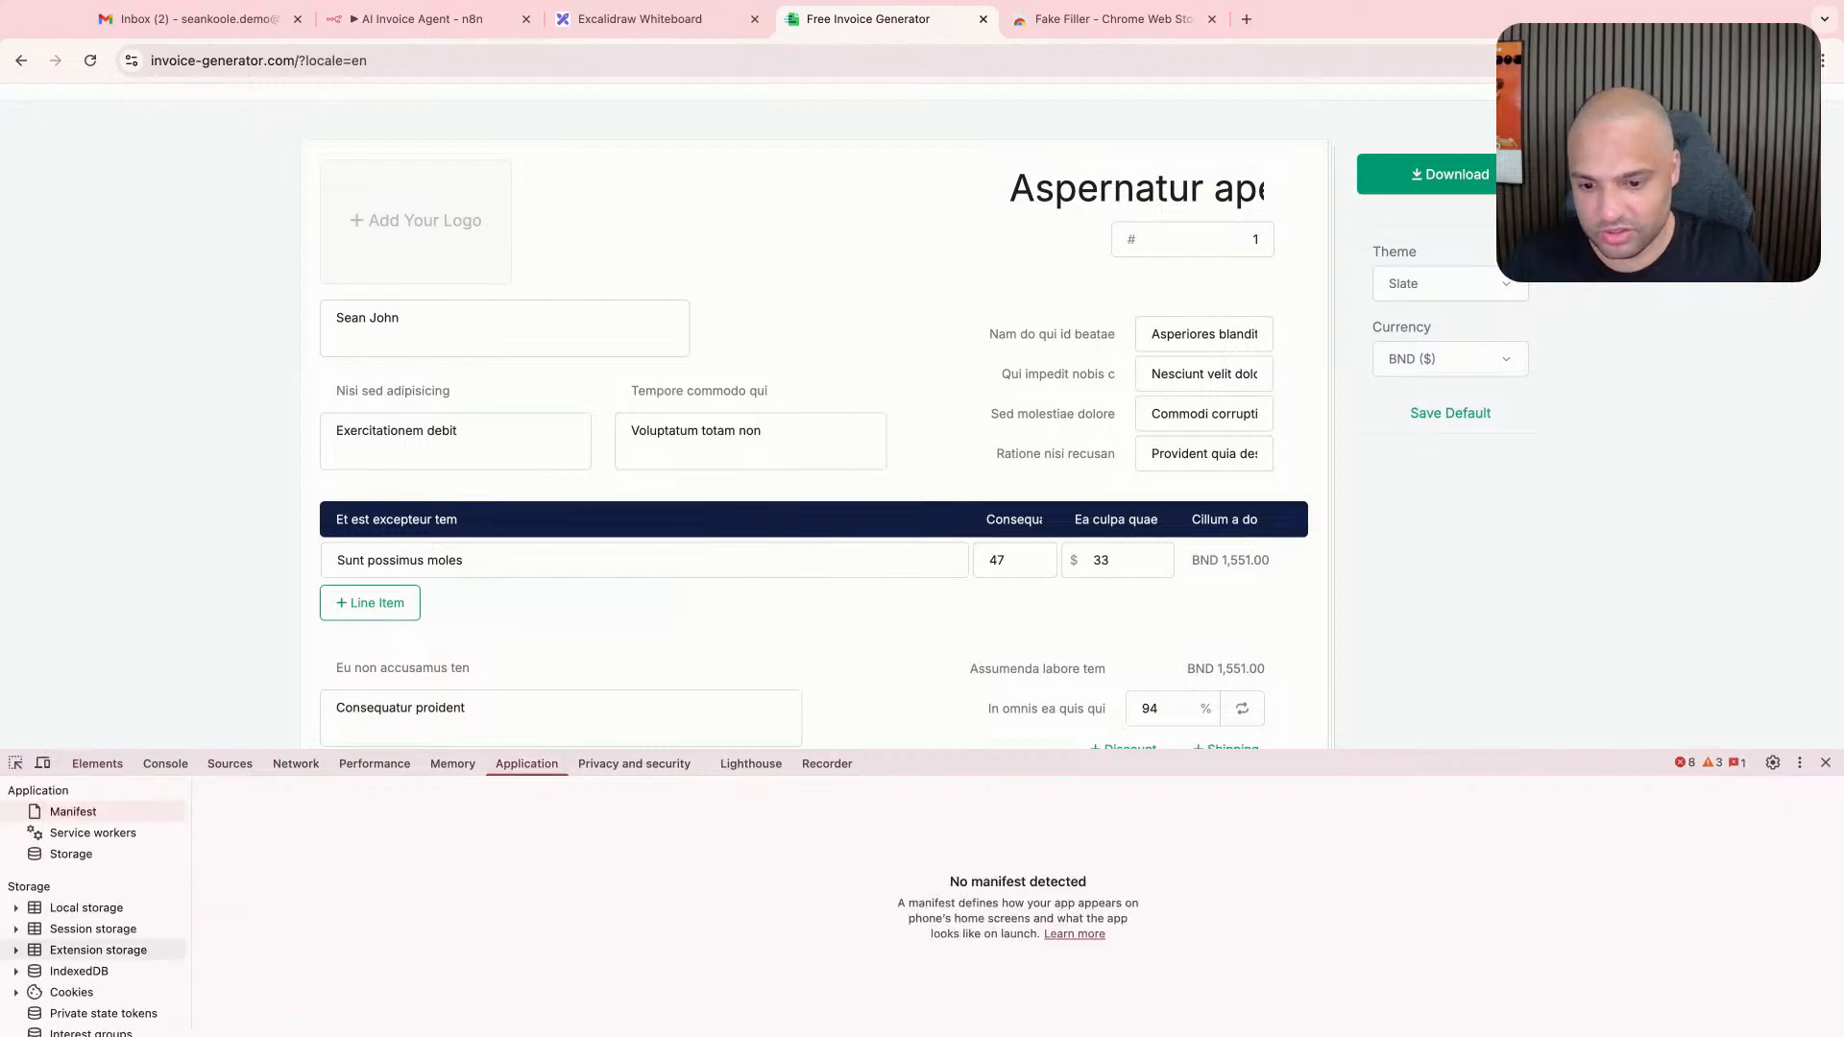
{"action": "left_click", "coordinate": [72, 992]}
{"action": "left_click", "coordinate": [116, 1013]}
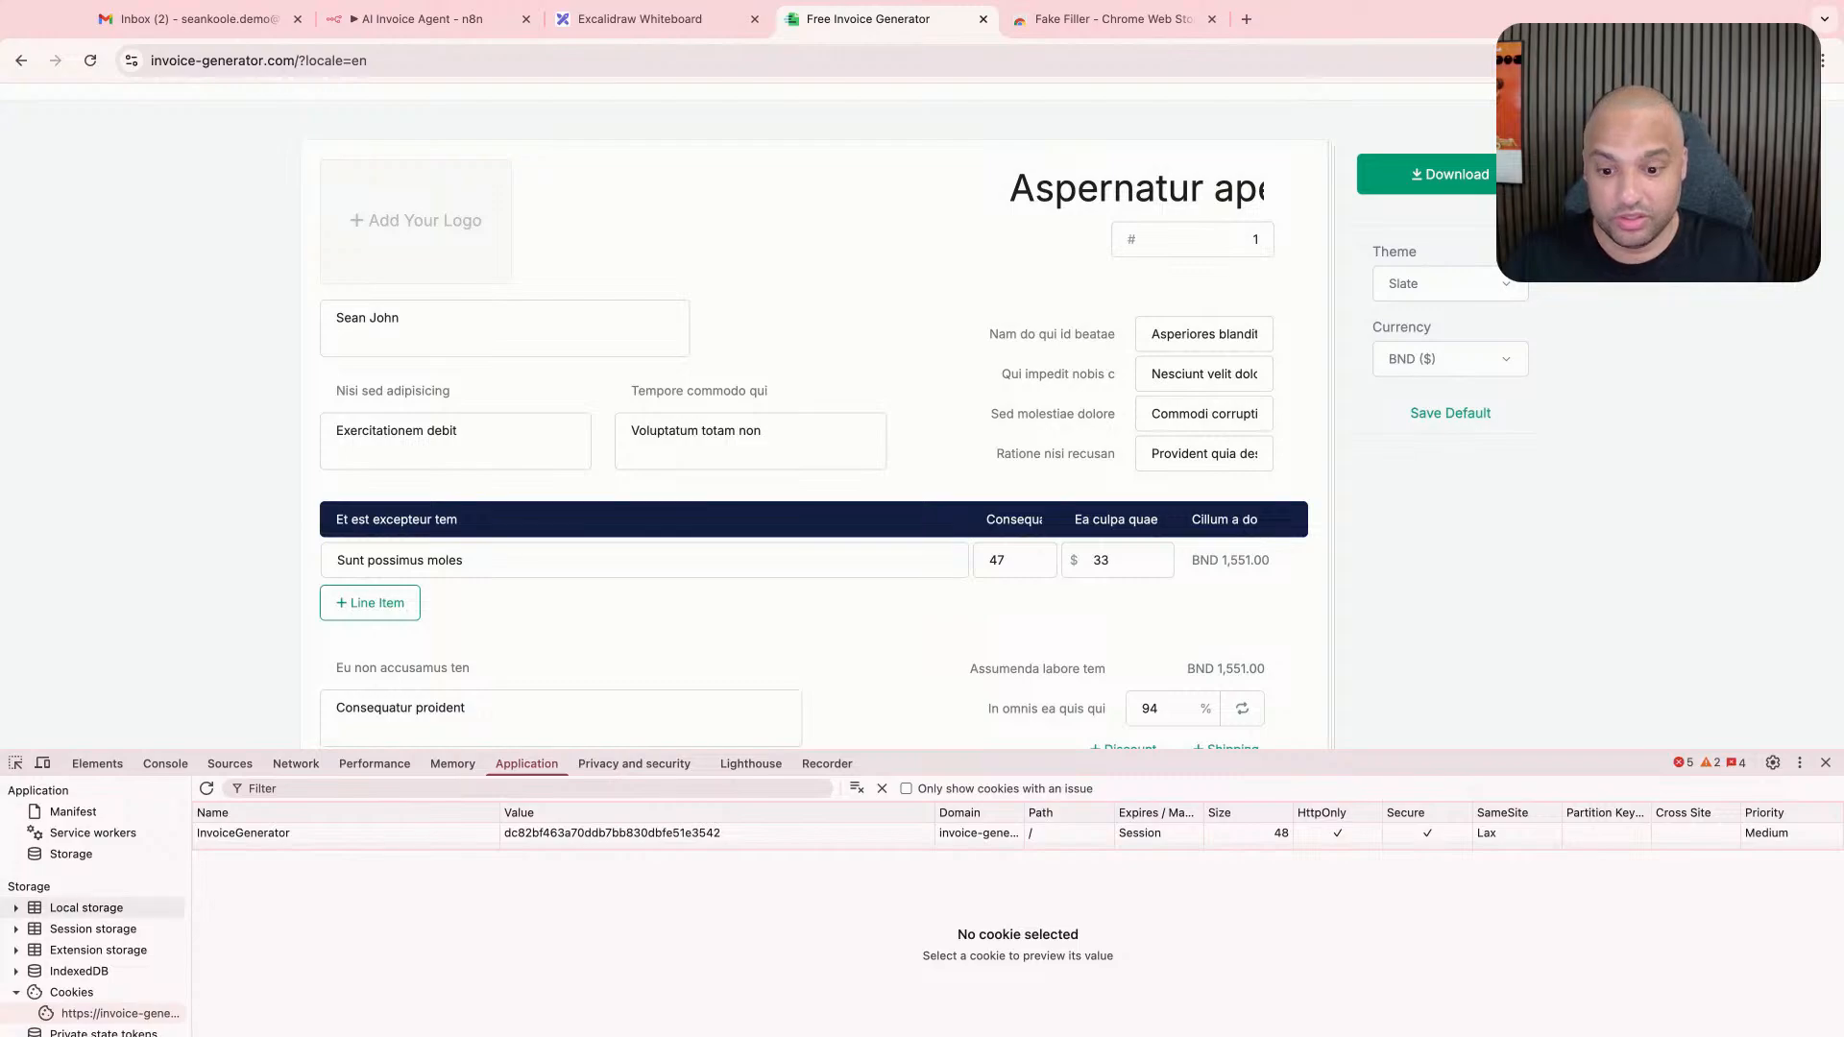
- Examine the saved invoice entries in the site's local storage and reload the page for a blank invoice form
{"action": "left_click", "coordinate": [87, 908]}
{"action": "left_click", "coordinate": [15, 907]}
{"action": "left_click", "coordinate": [113, 929]}
{"action": "left_click", "coordinate": [384, 925]}
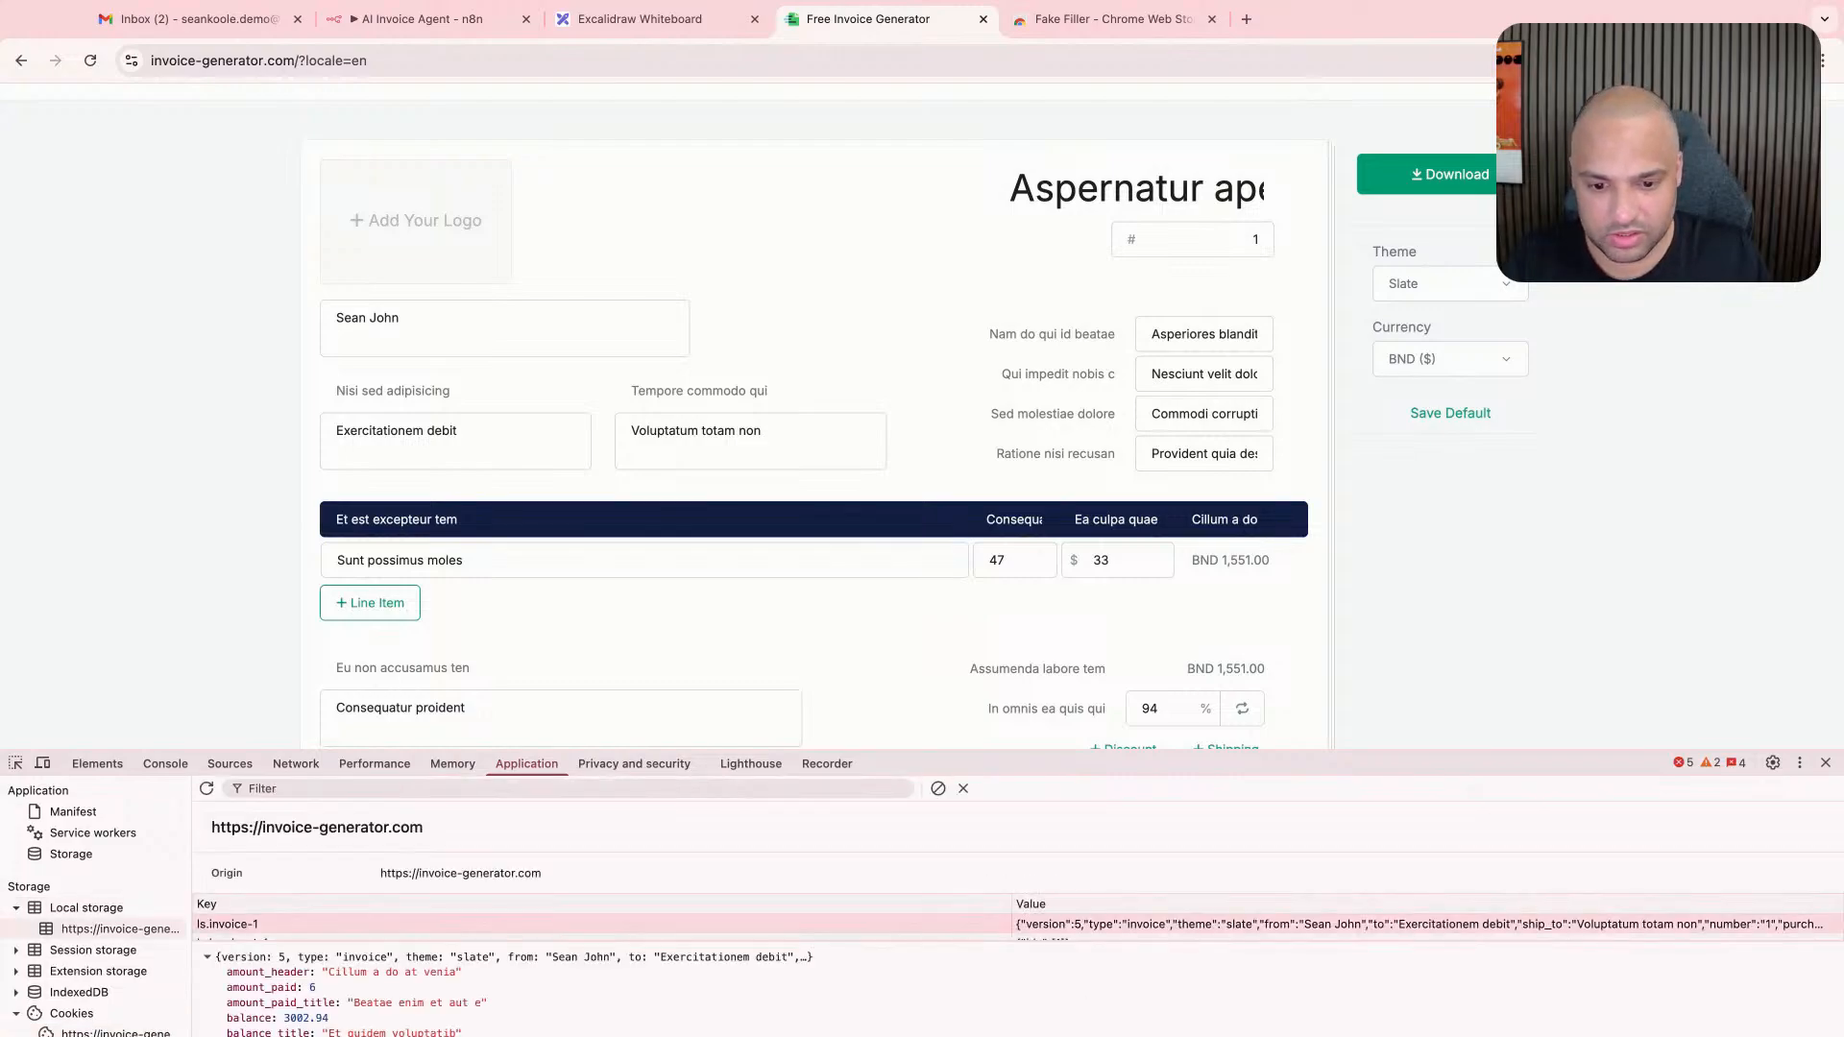
{"action": "key", "text": "Down"}
{"action": "key", "text": "Down"}
{"action": "key", "text": "Up"}
{"action": "key", "text": "super+r"}
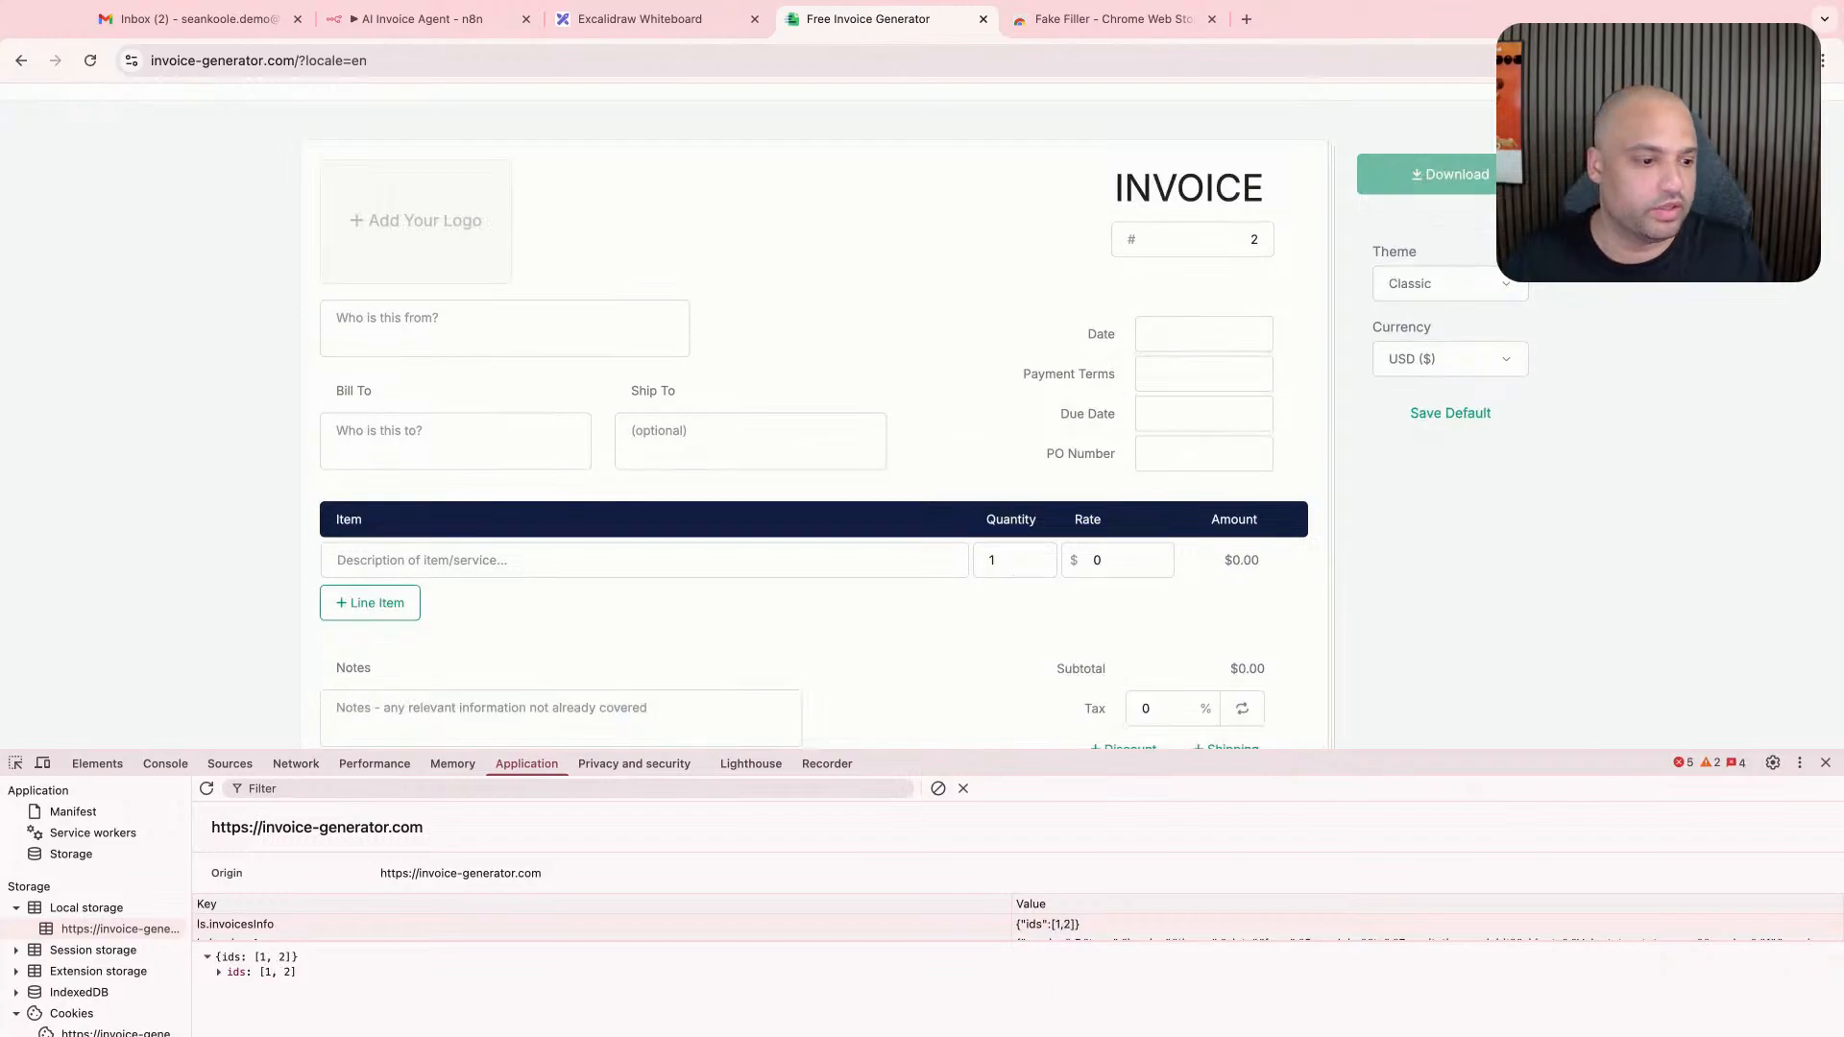
{"action": "left_click", "coordinate": [1826, 762]}
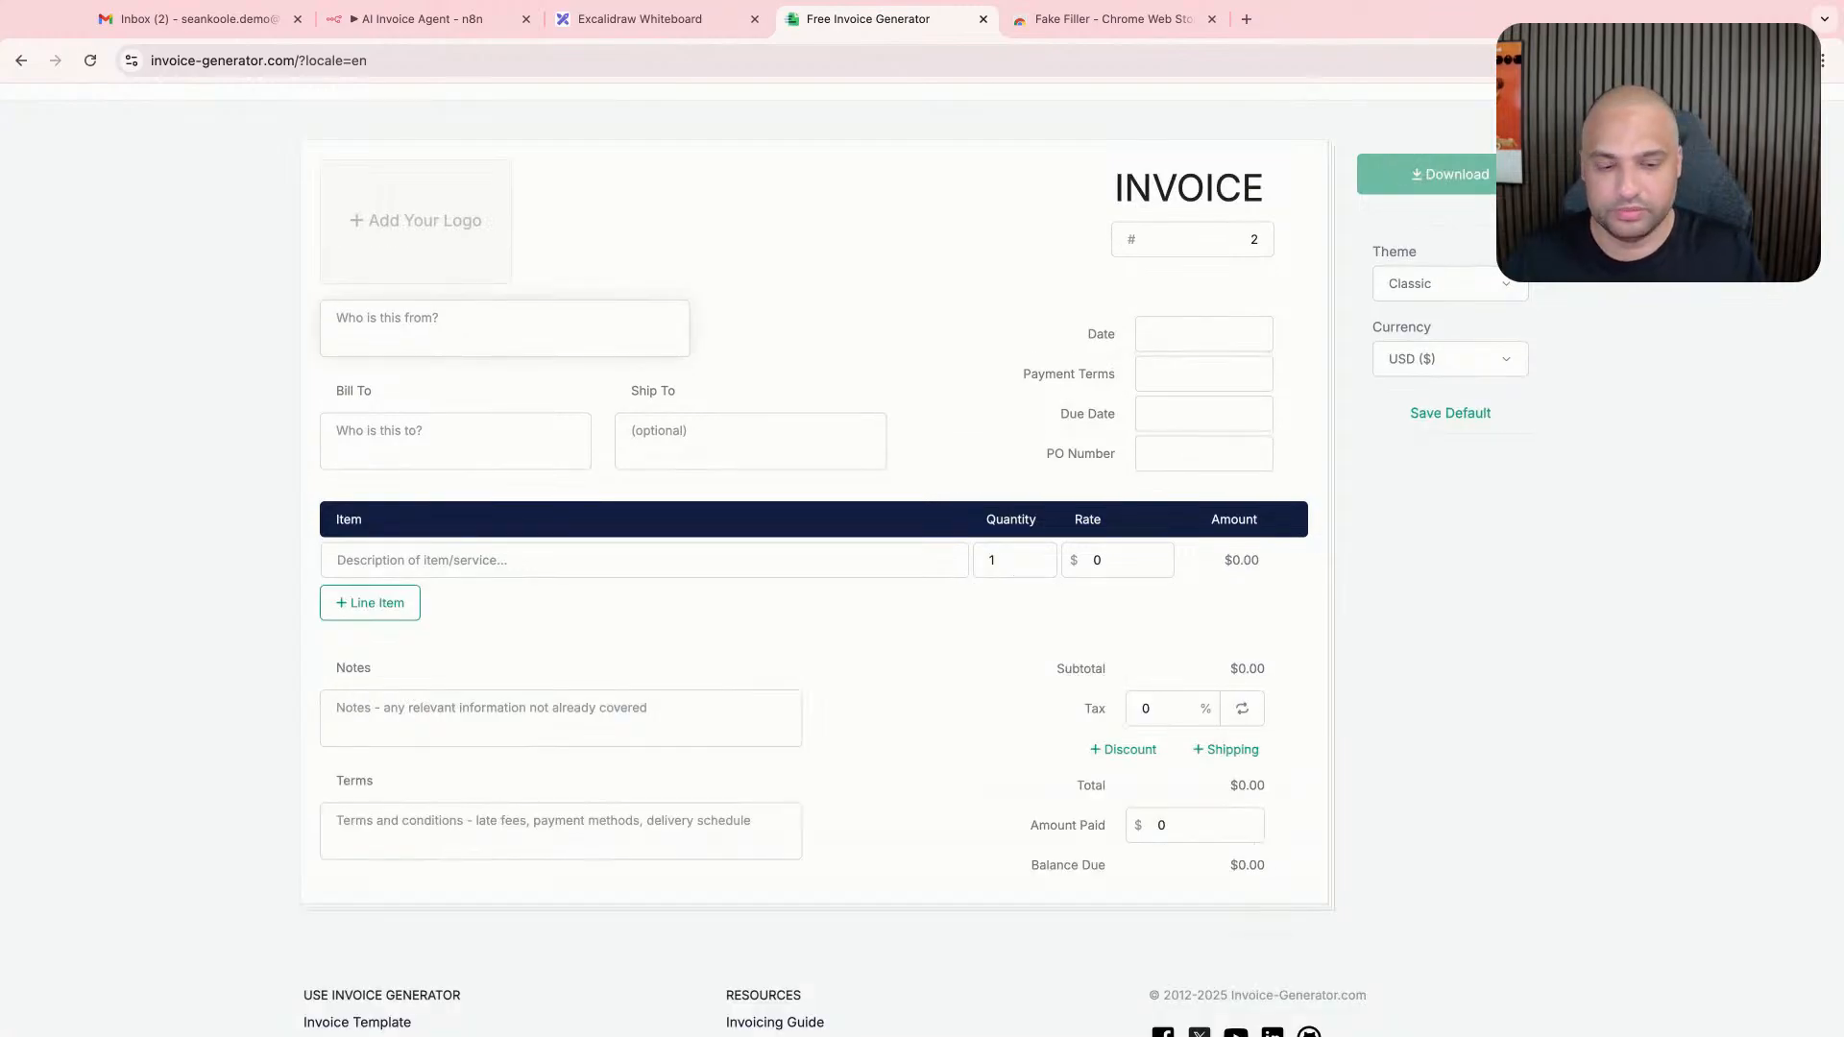
- Enter the sender as a first name plus "The Handyman" and the bill-to recipient as a first name plus "The Automator"
{"action": "type", "text": "Sean"}
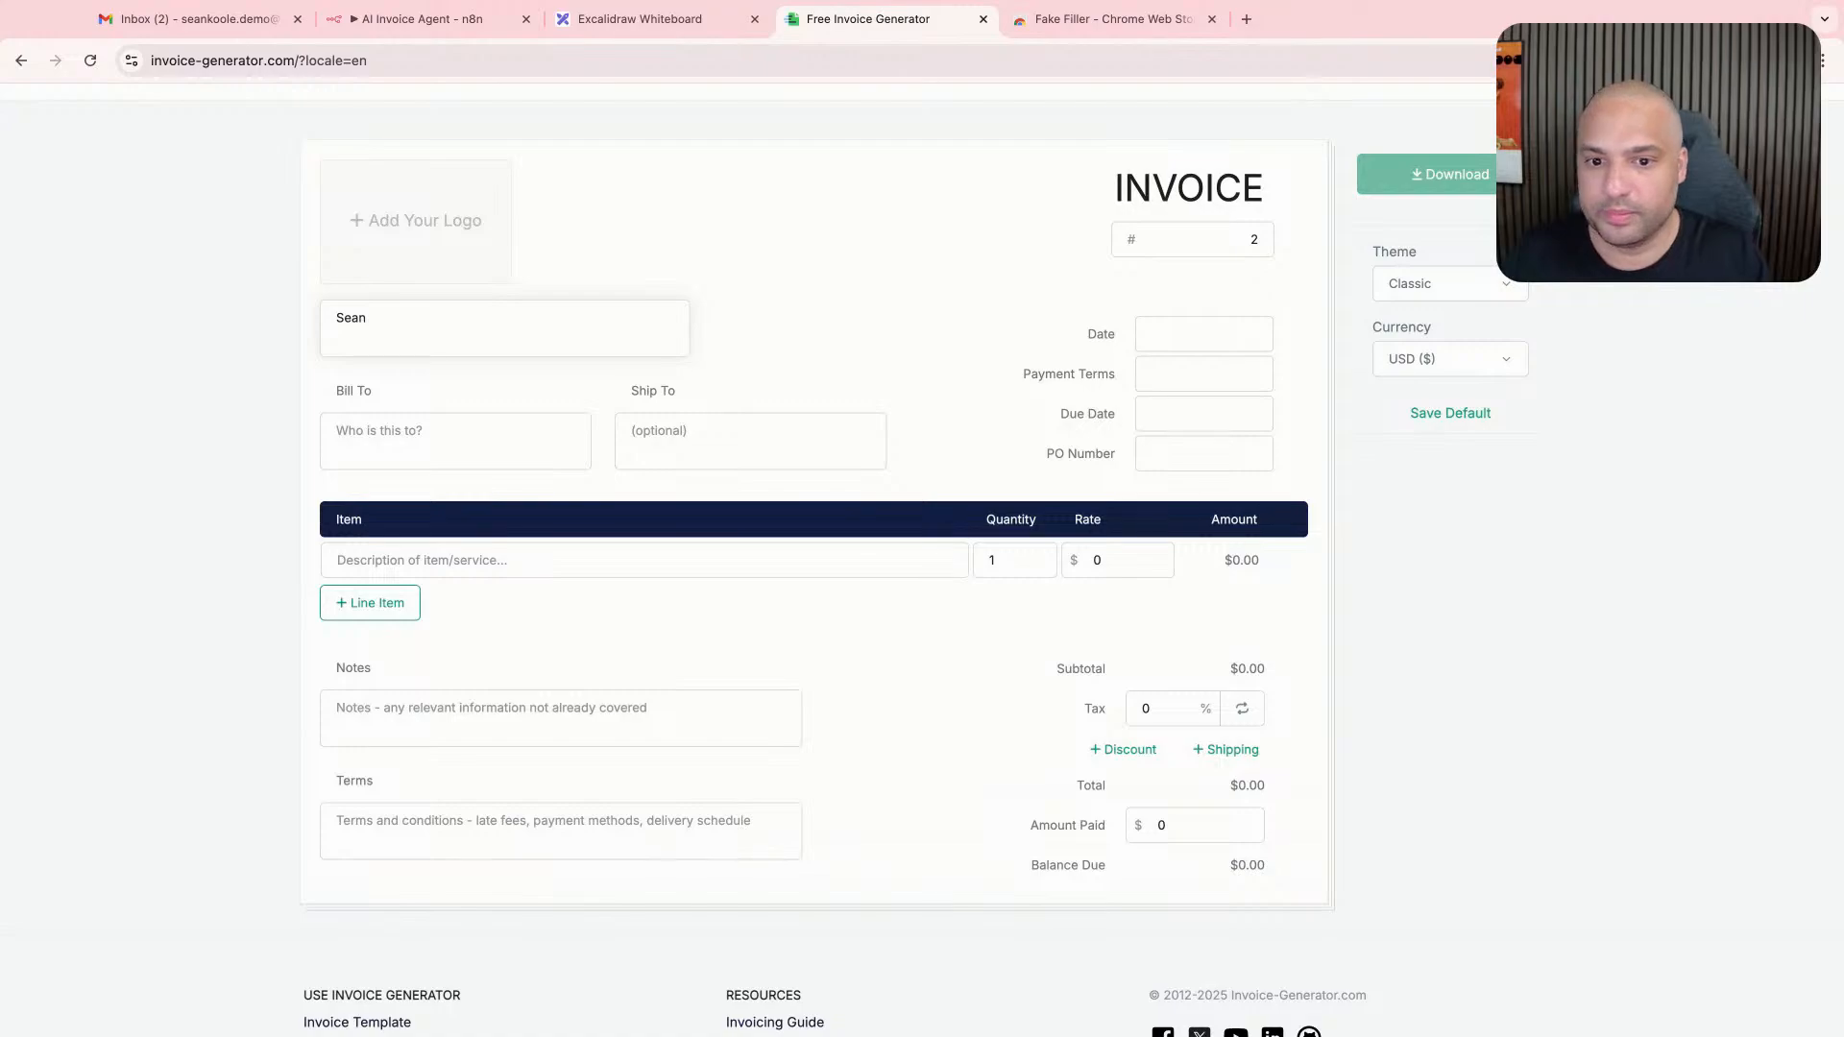
{"action": "type", "text": " The Handyman"}
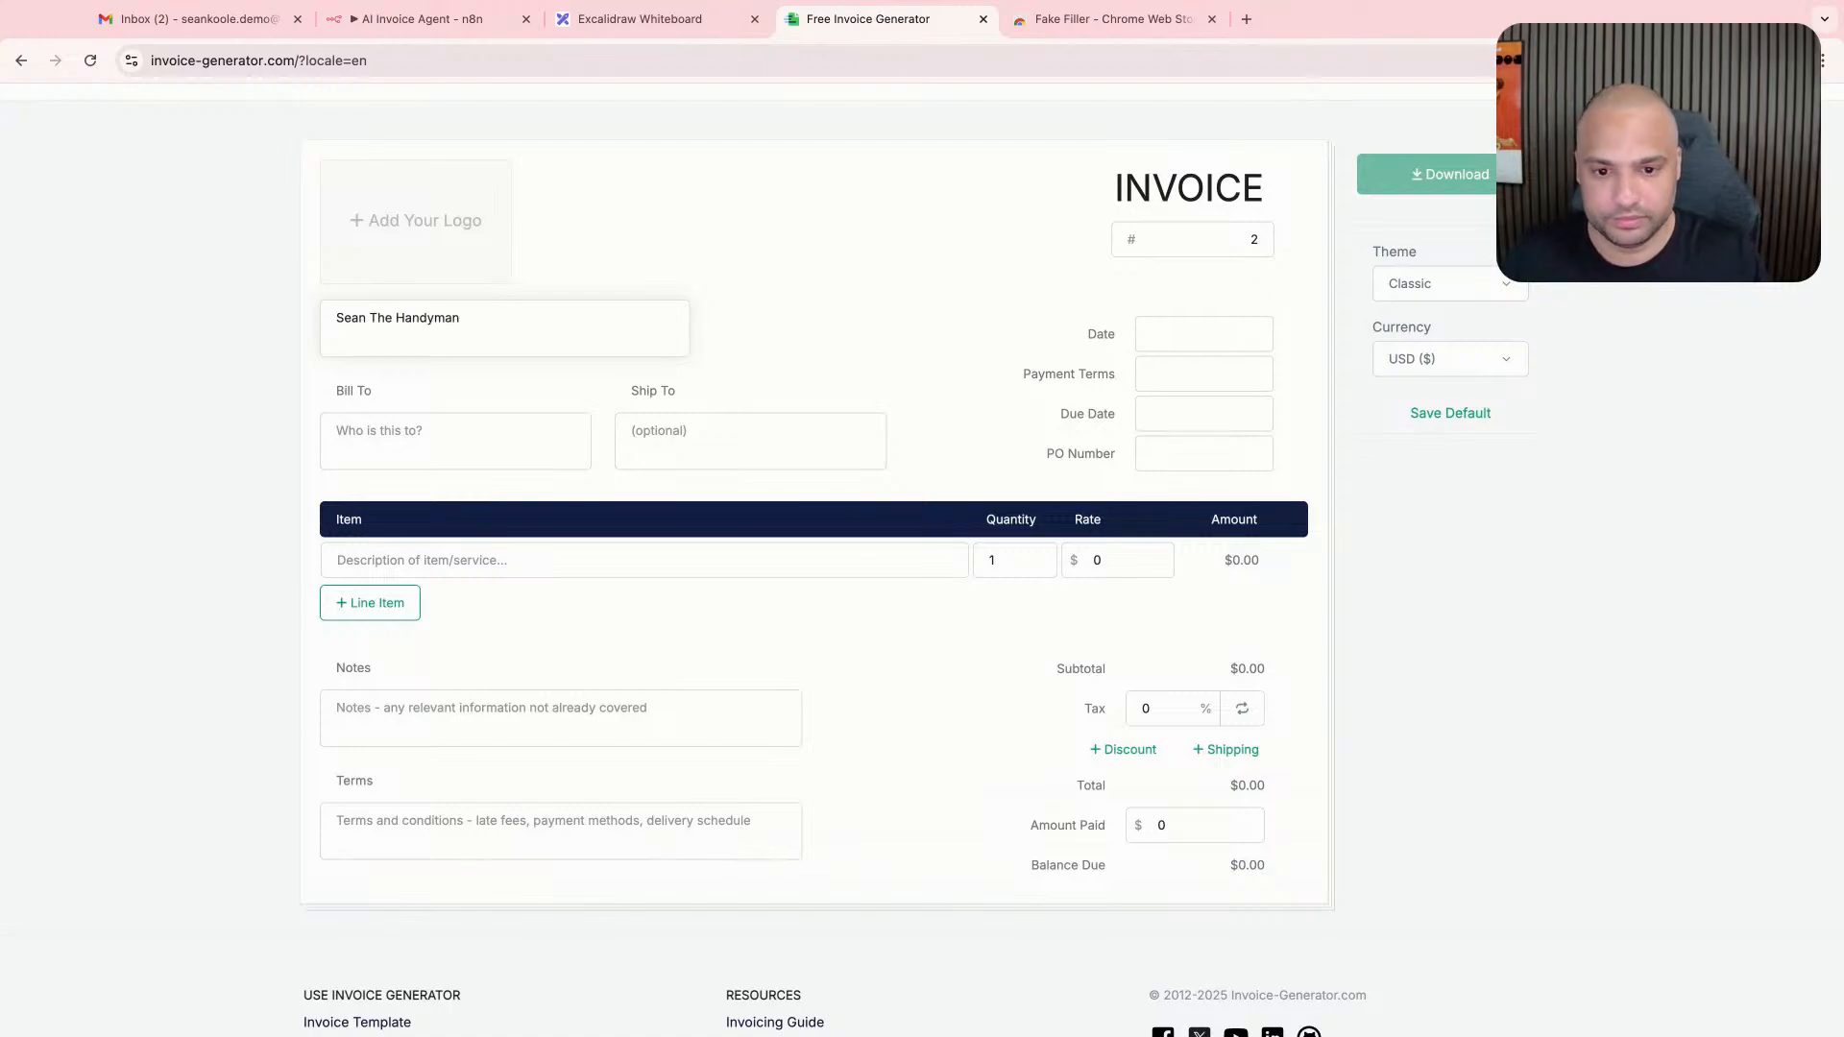
{"action": "key", "text": "Tab"}
{"action": "key", "text": "Tab"}
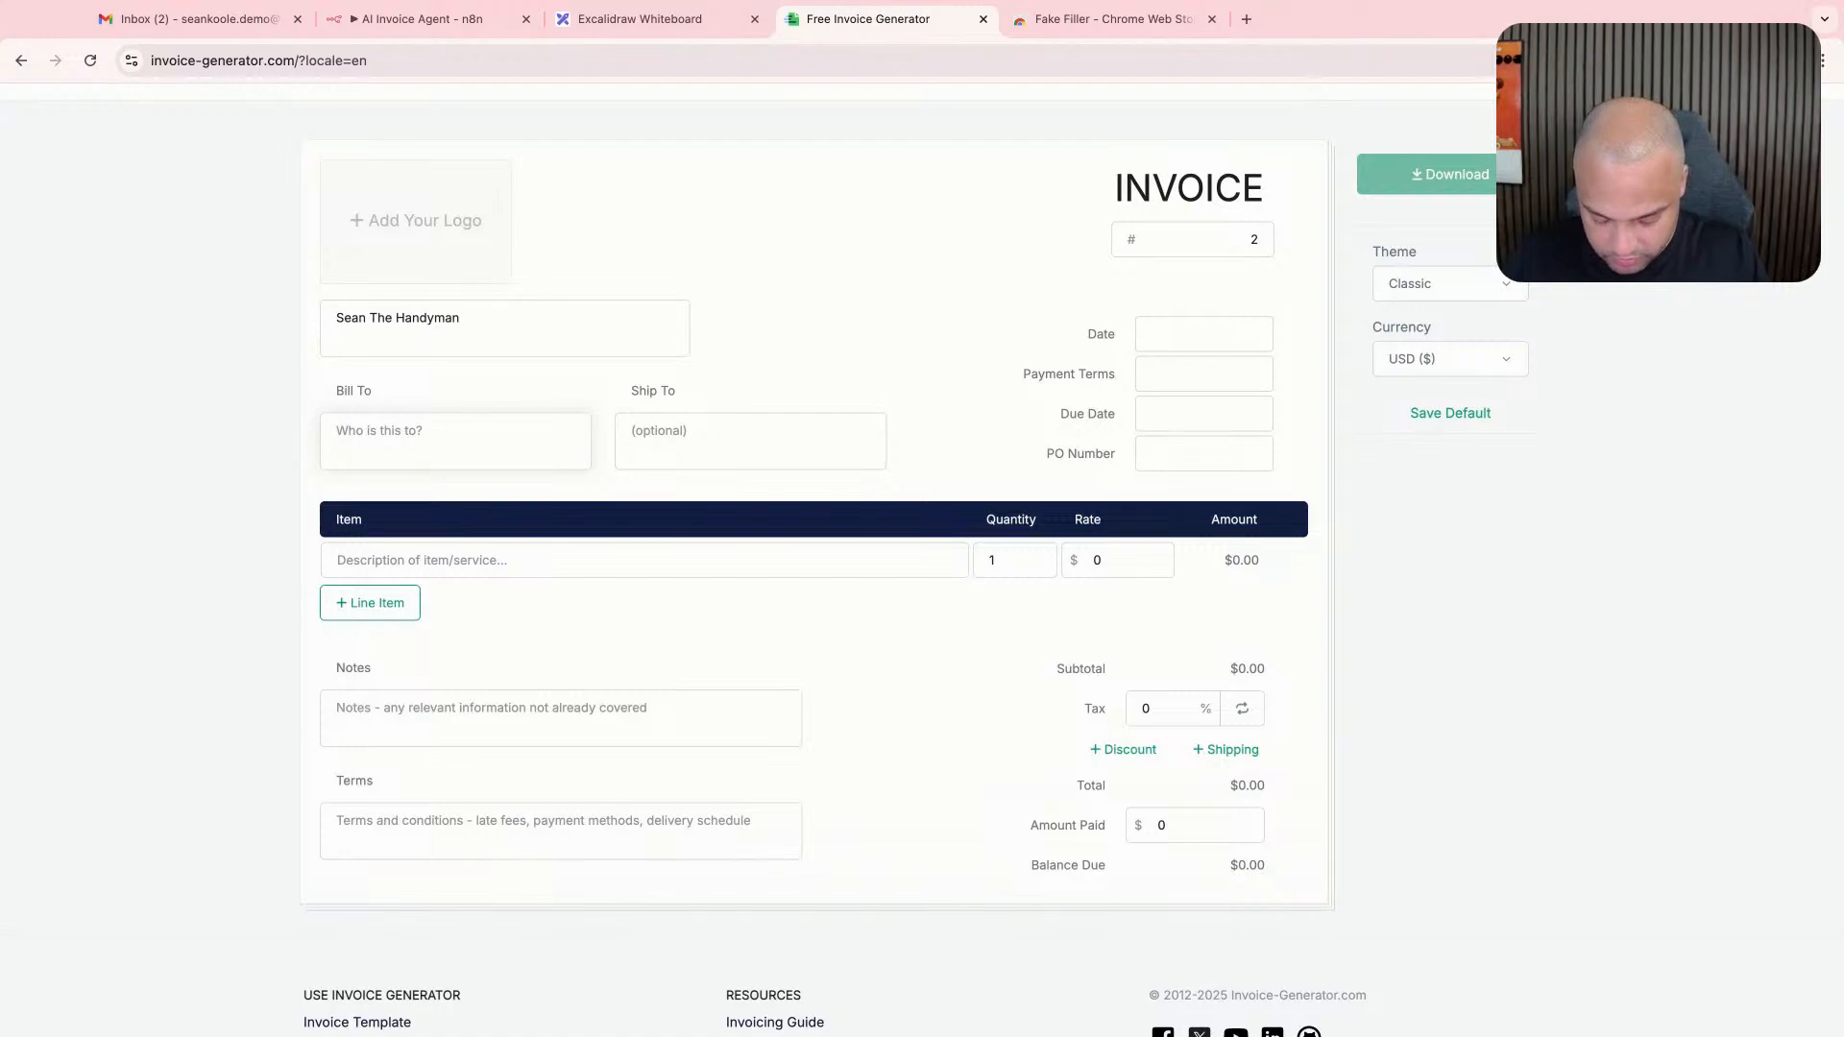
{"action": "type", "text": "Oumayma "}
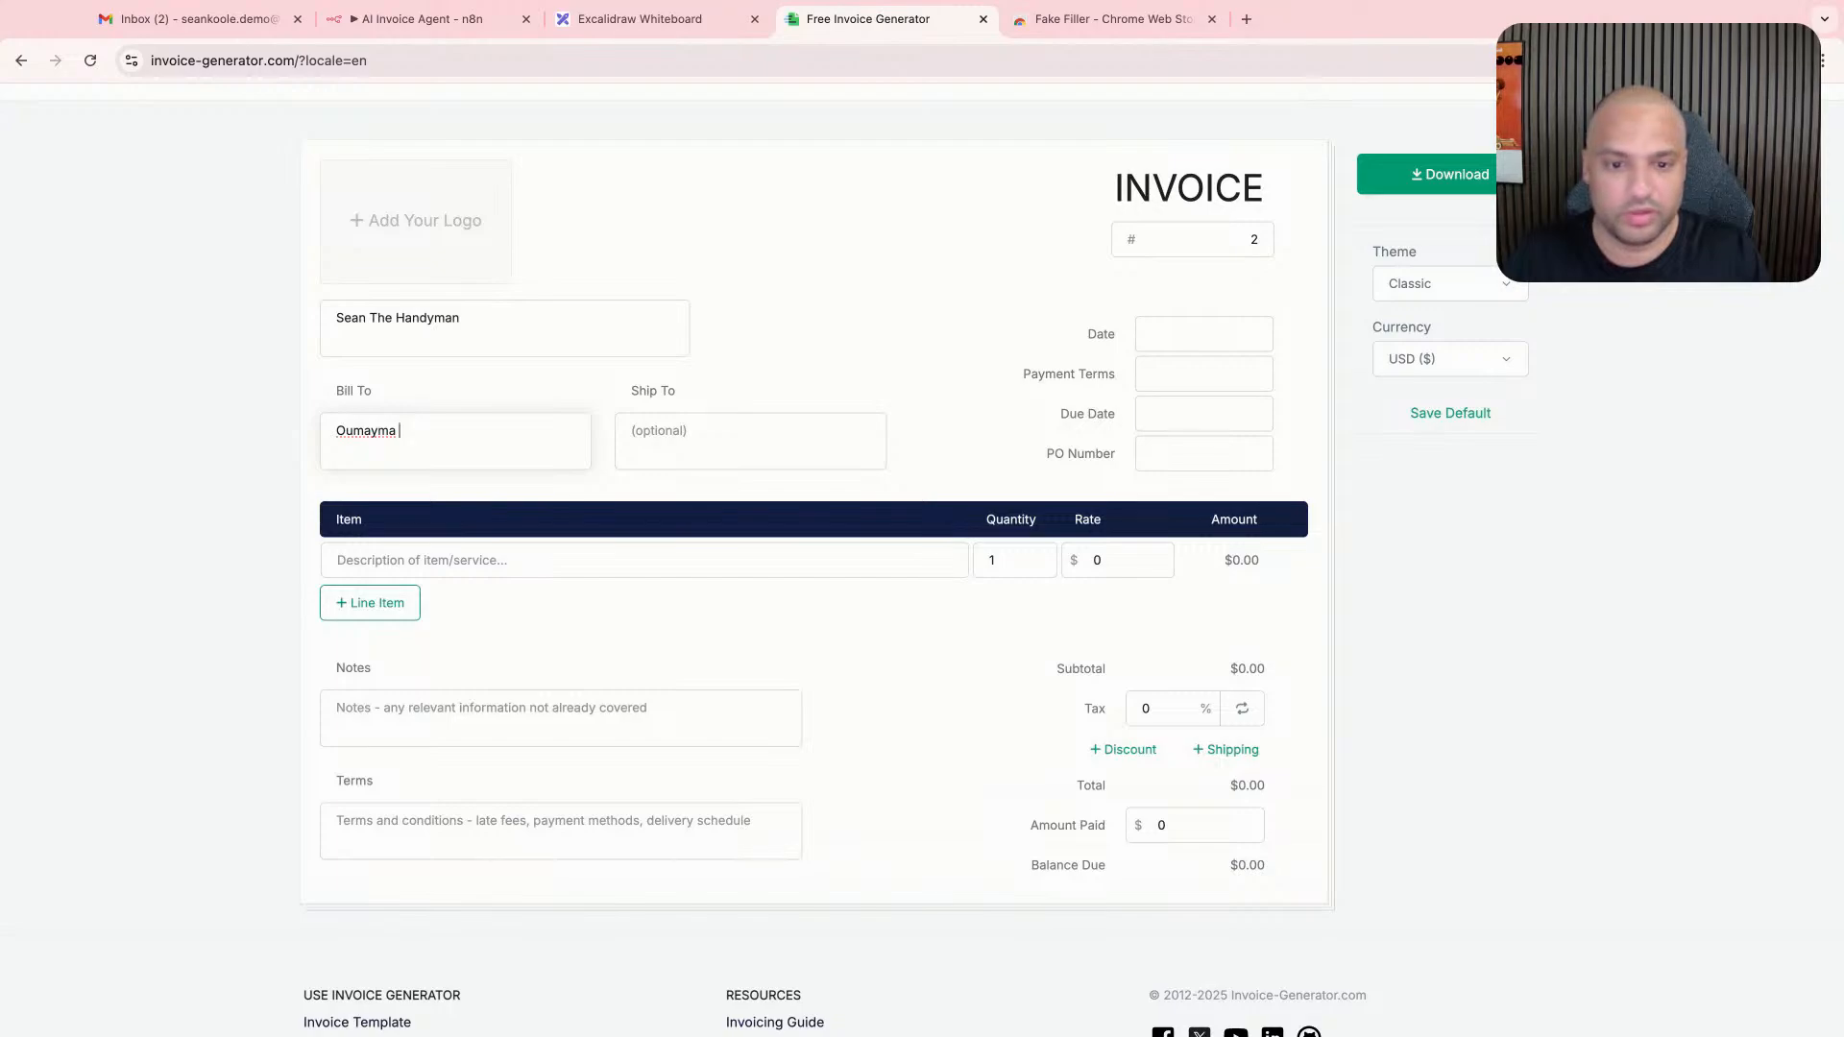
{"action": "type", "text": "The AU"}
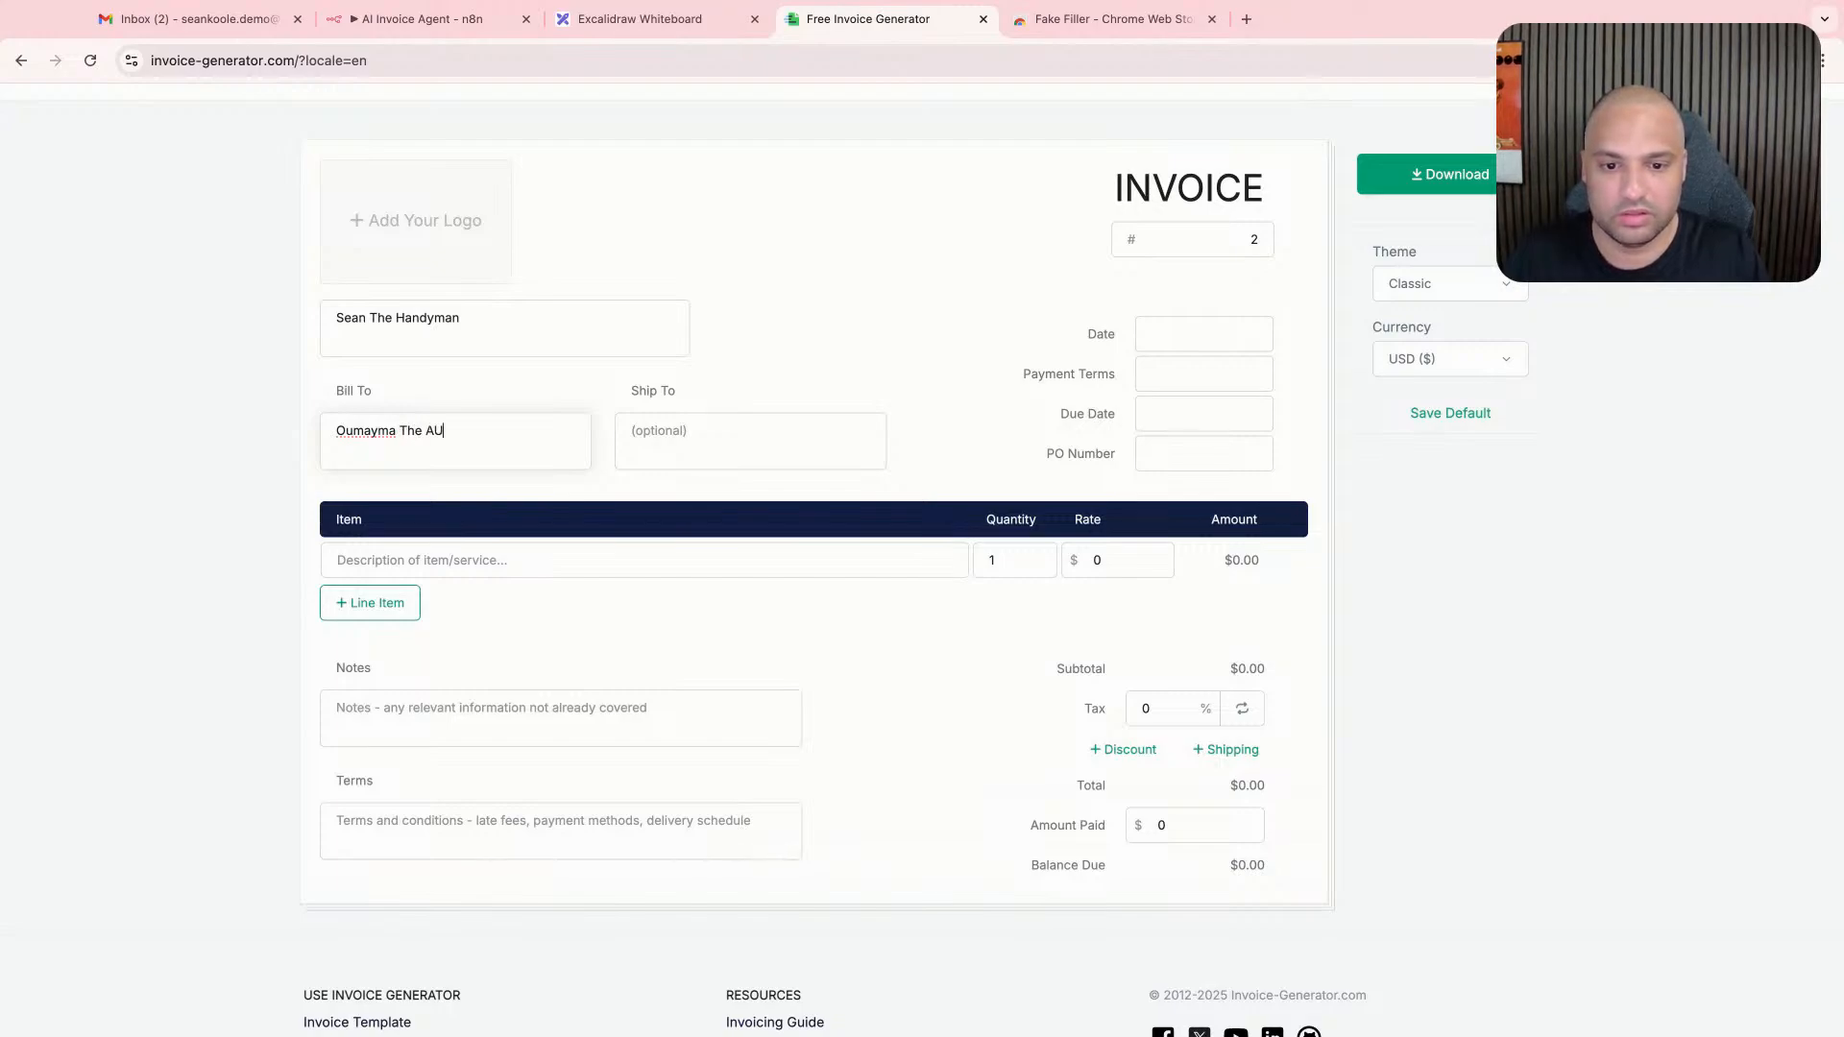
{"action": "type", "text": "t"}
{"action": "key", "text": "BackSpace"}
{"action": "key", "text": "BackSpace"}
{"action": "type", "text": "utomator"}
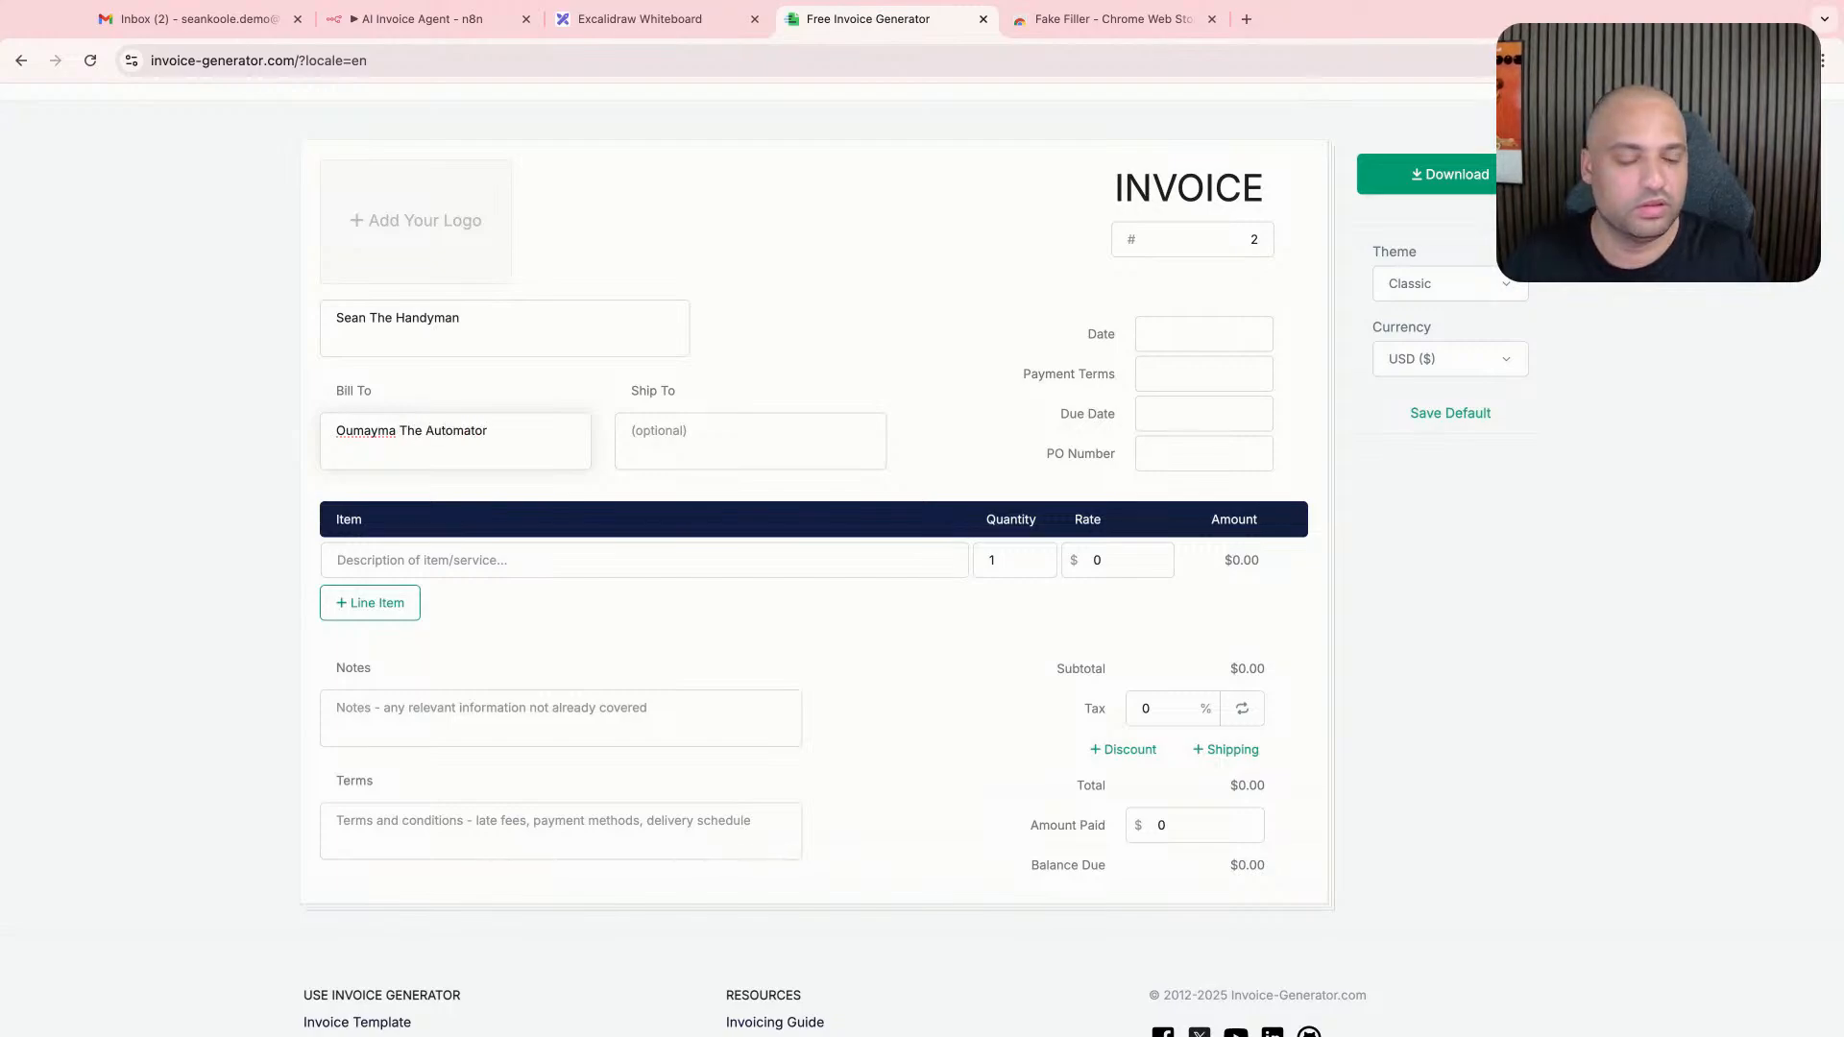
- Set the invoice date to Oct 1, 2025 and the payment terms to 14 days
{"action": "left_click", "coordinate": [1256, 333]}
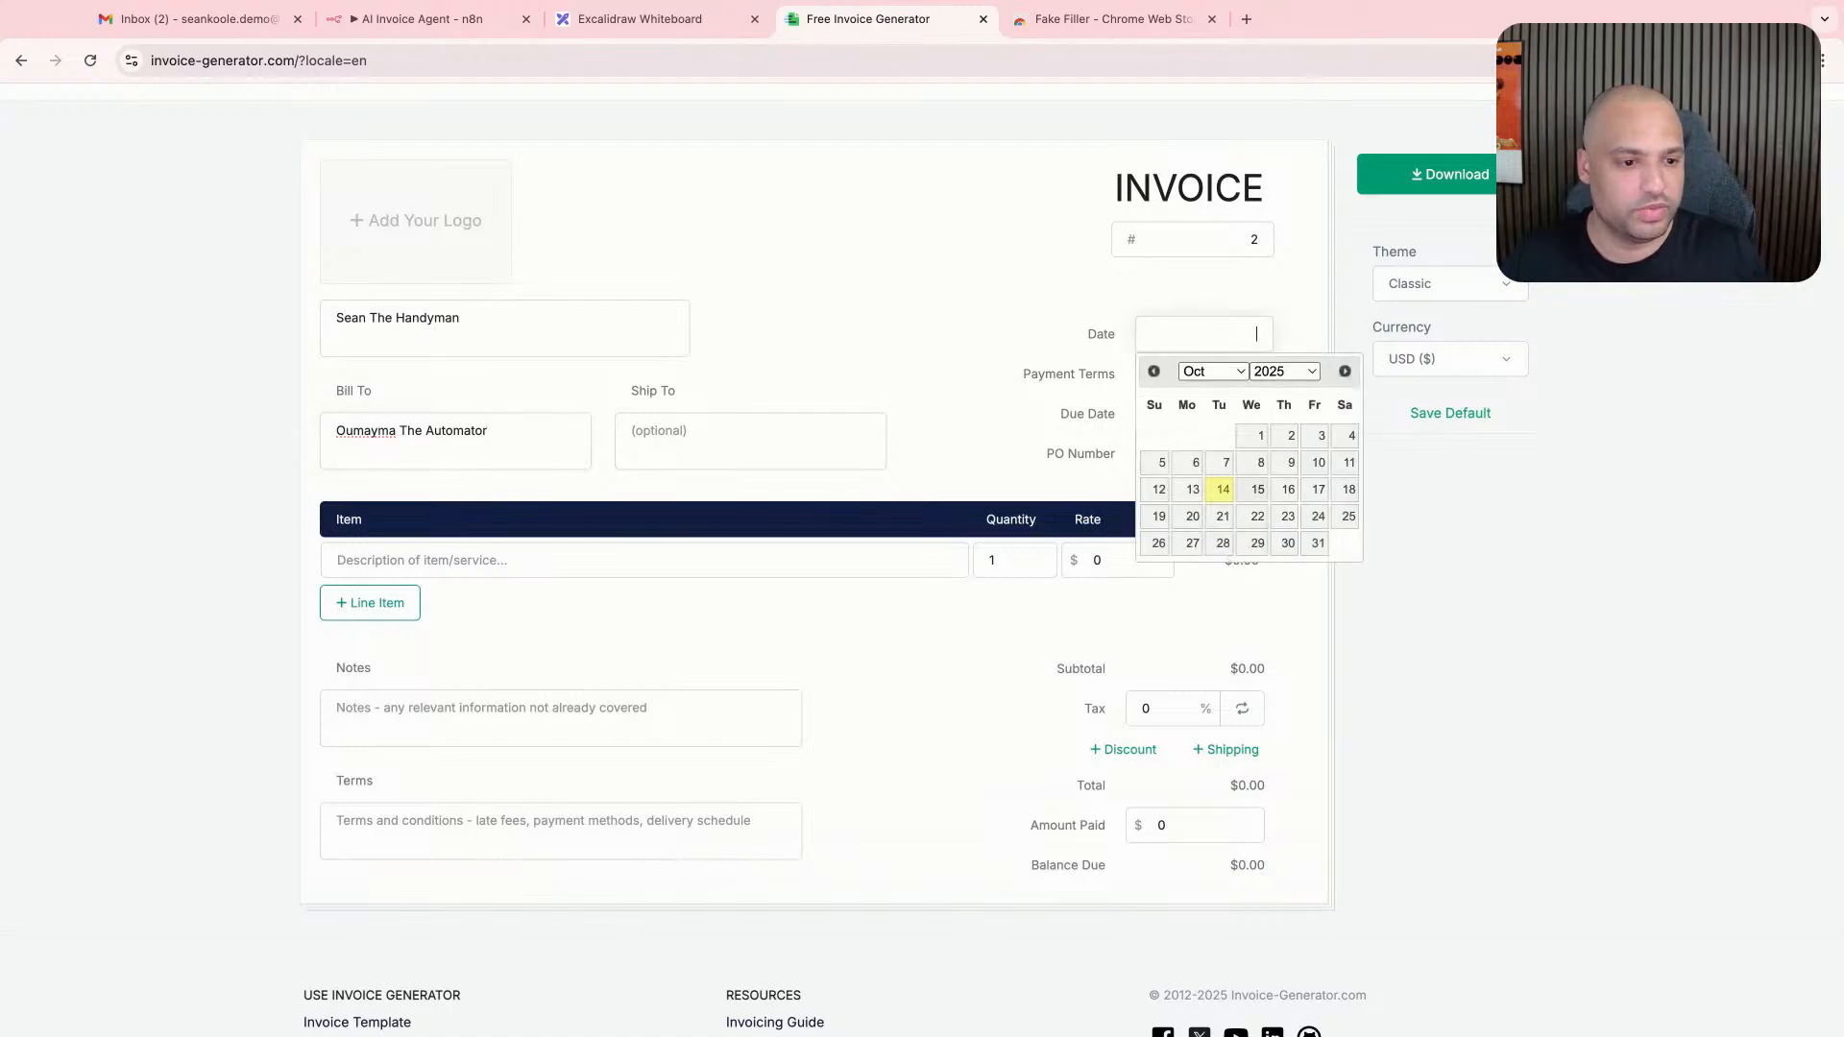
{"action": "left_click", "coordinate": [1261, 435]}
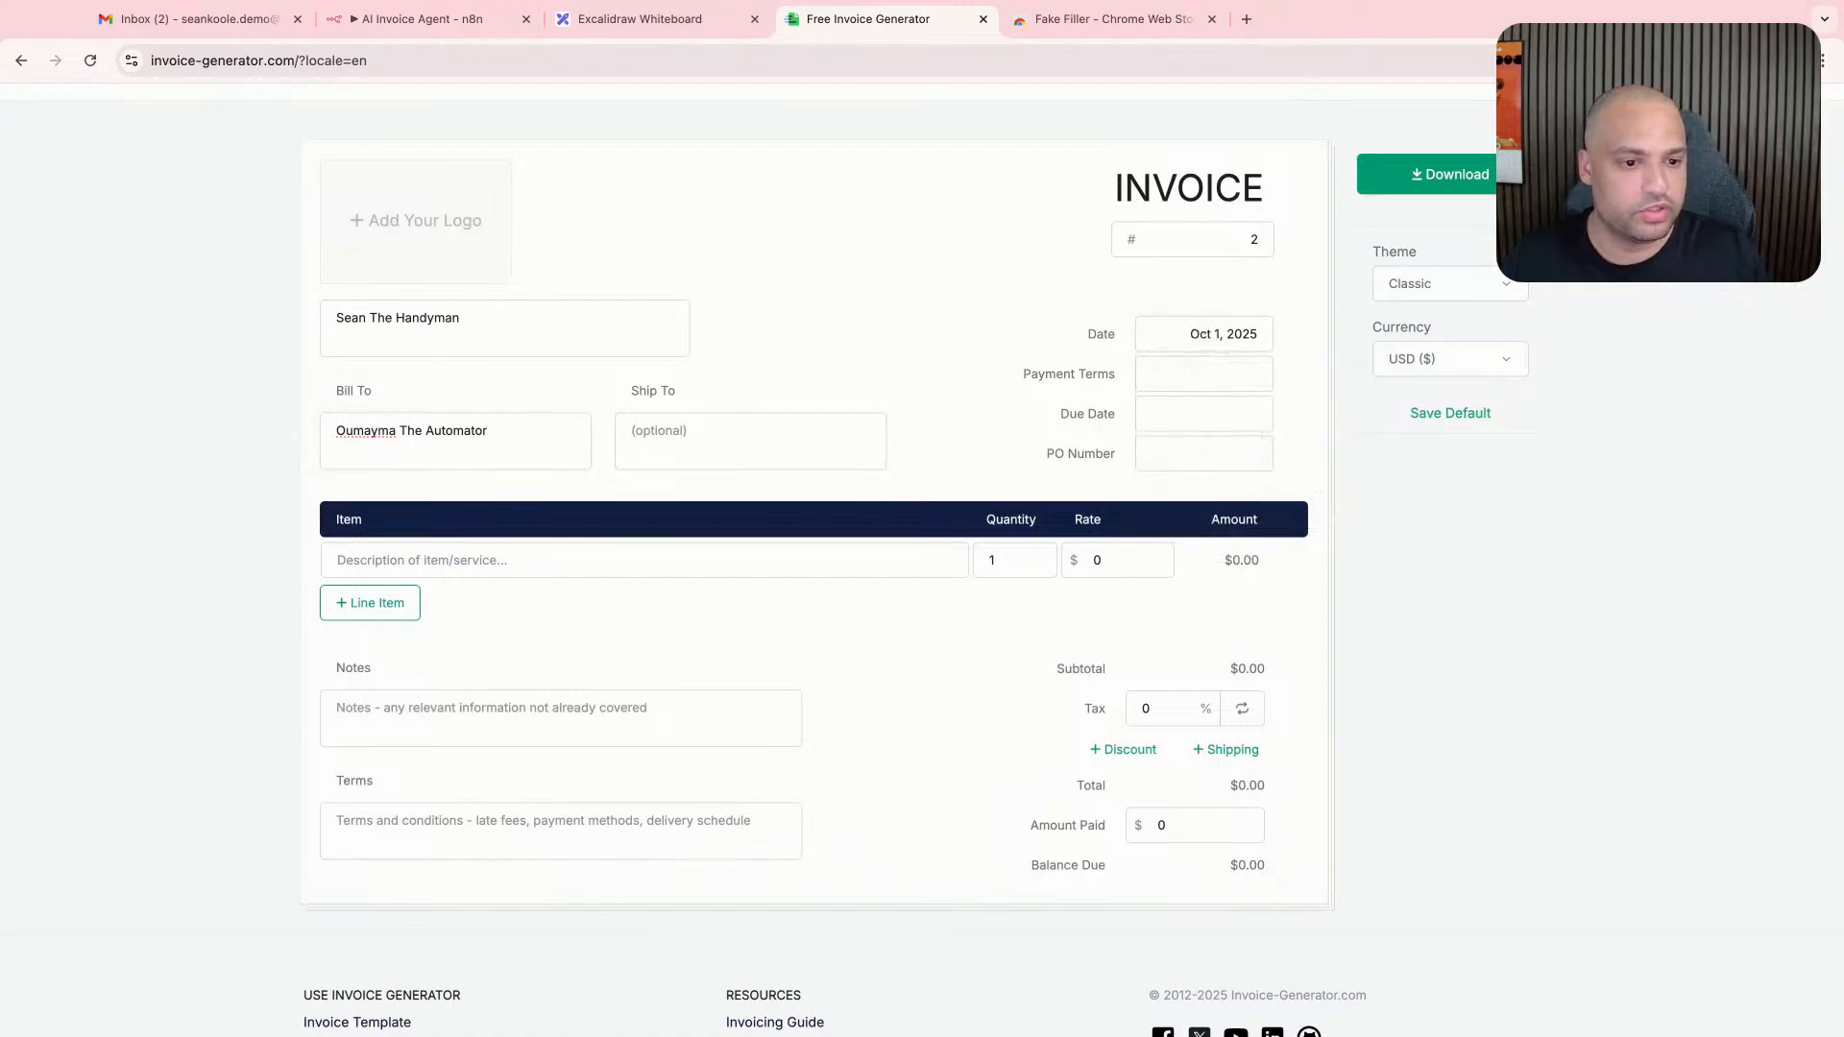
{"action": "type", "text": "14 days"}
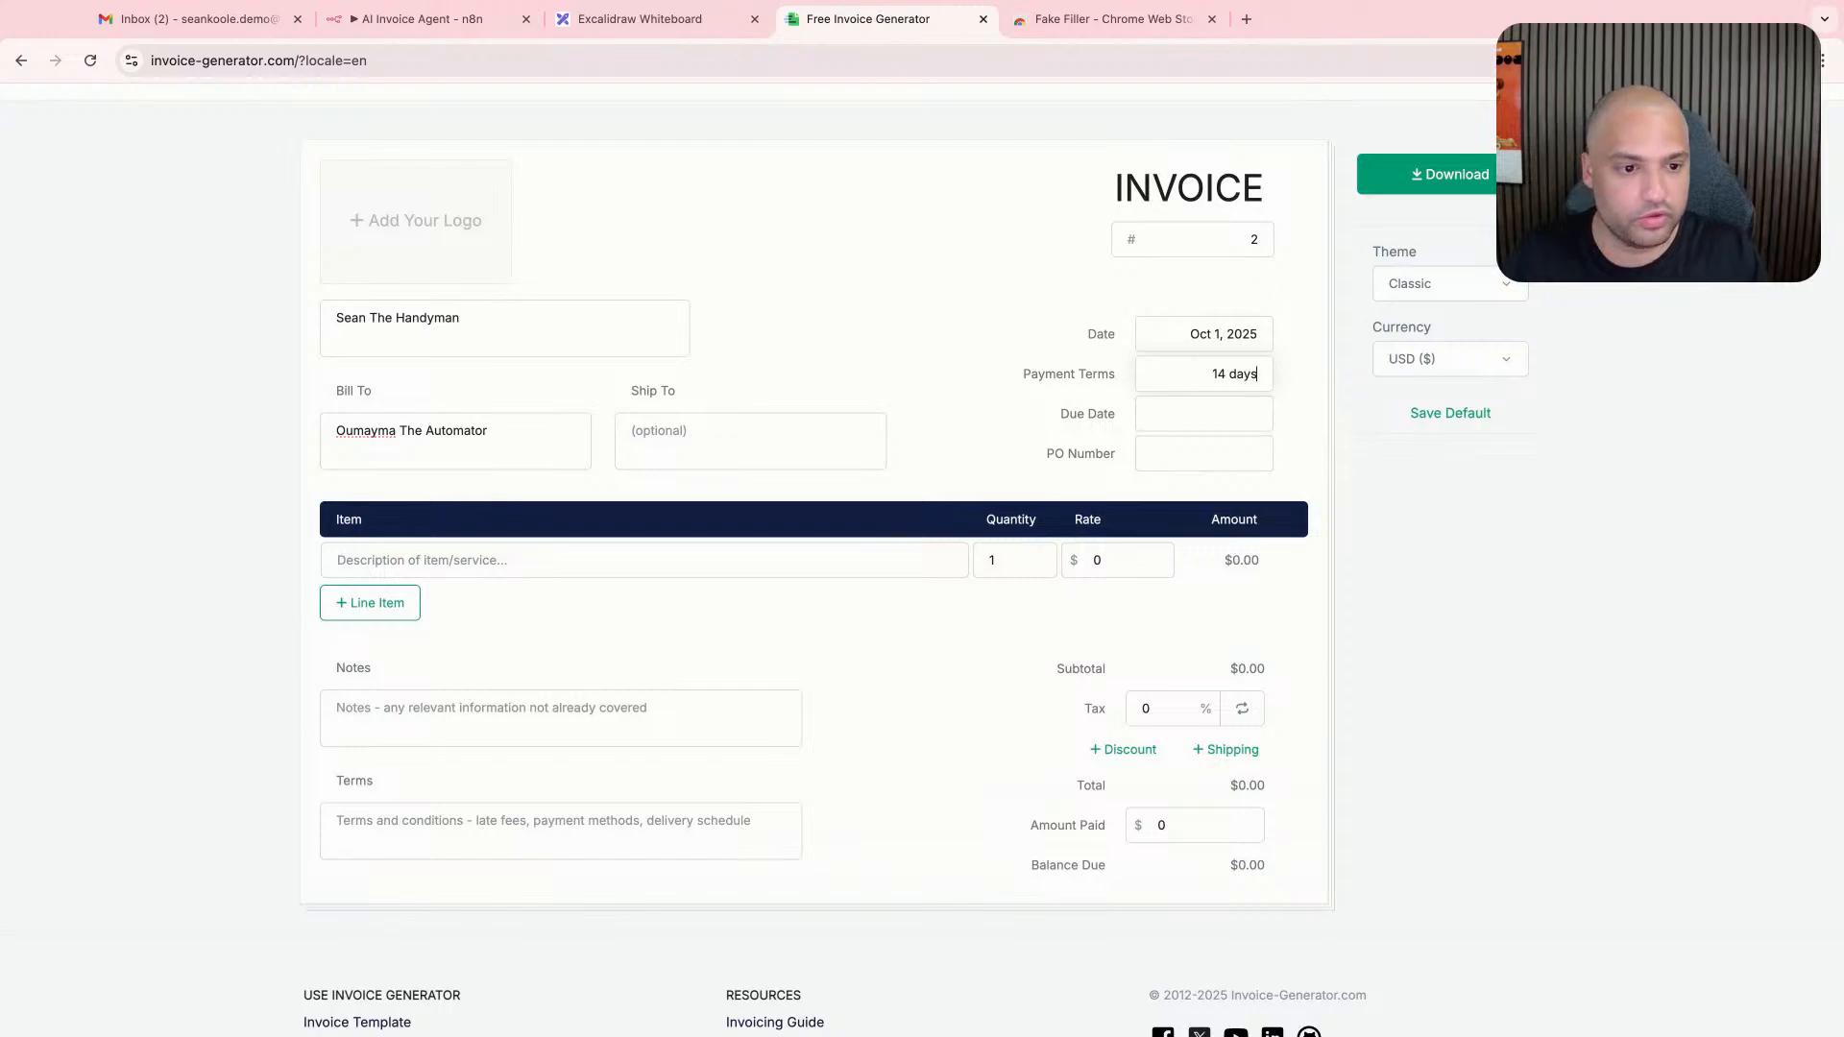
- Set the invoice's due date to Oct 15, 2025
{"action": "key", "text": "Tab"}
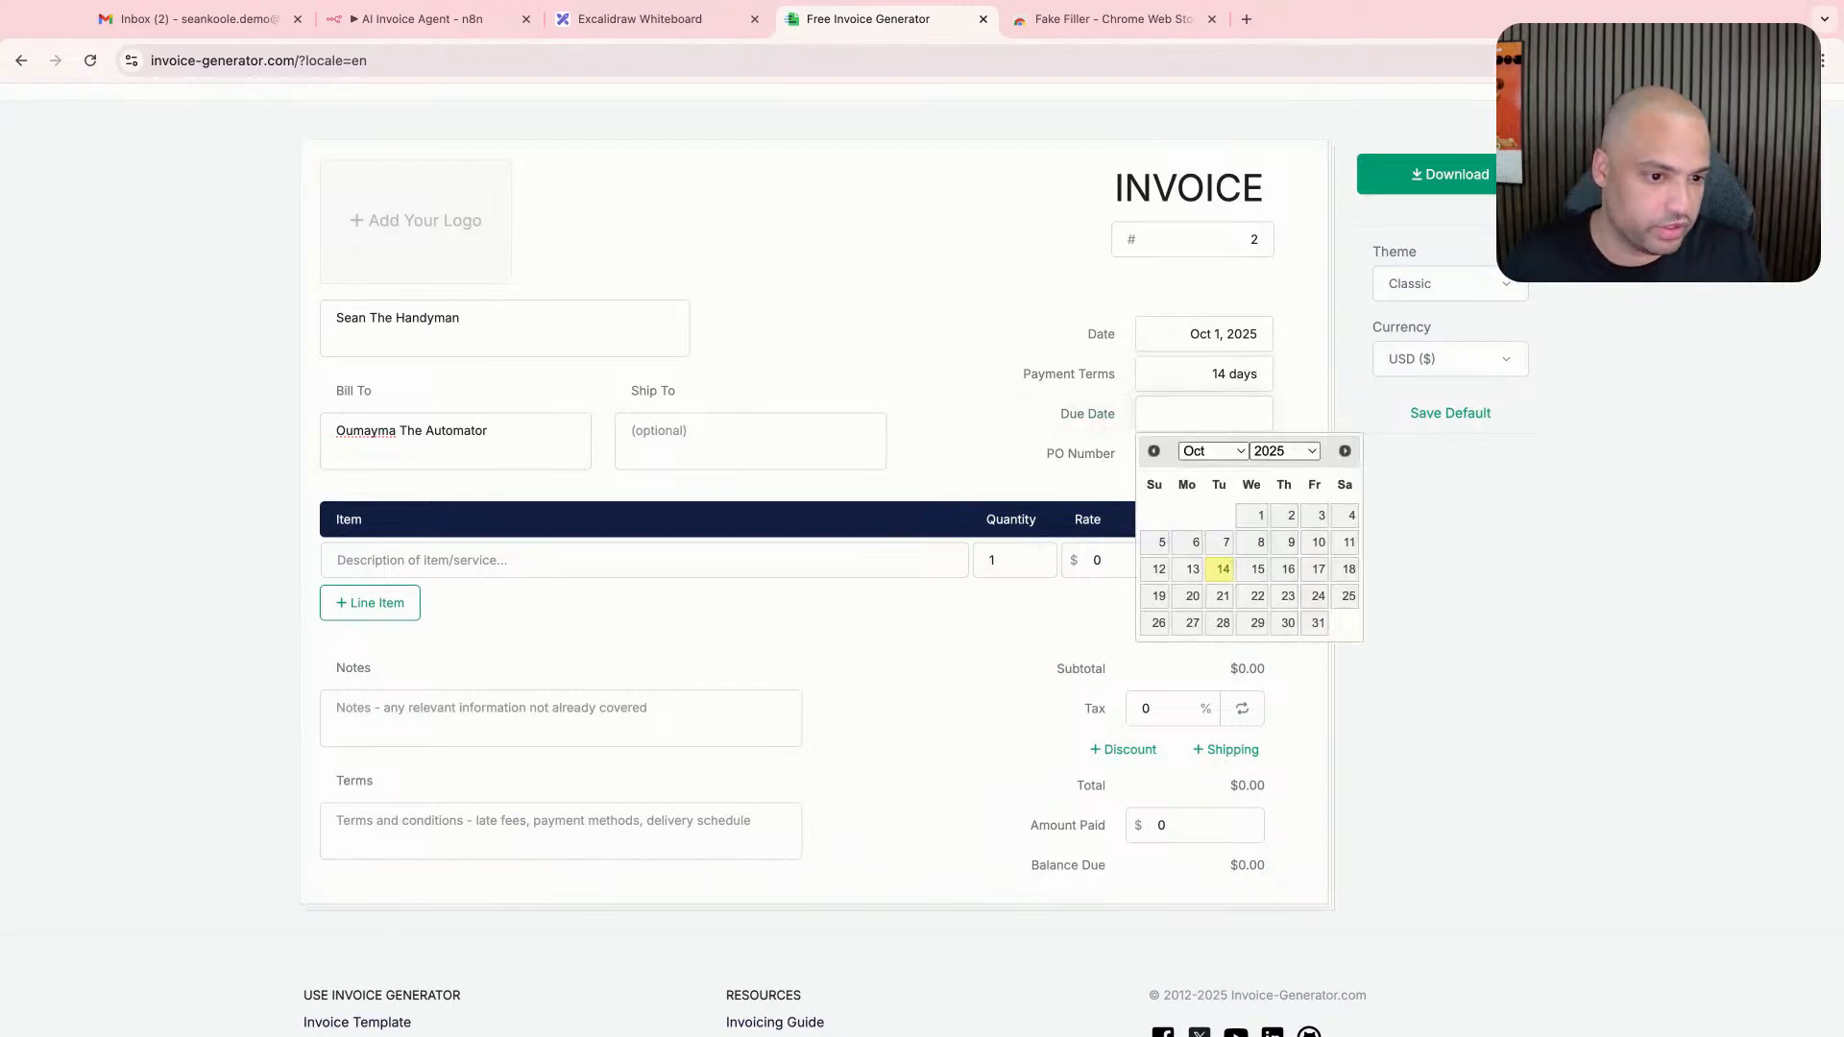
{"action": "left_click", "coordinate": [1220, 570]}
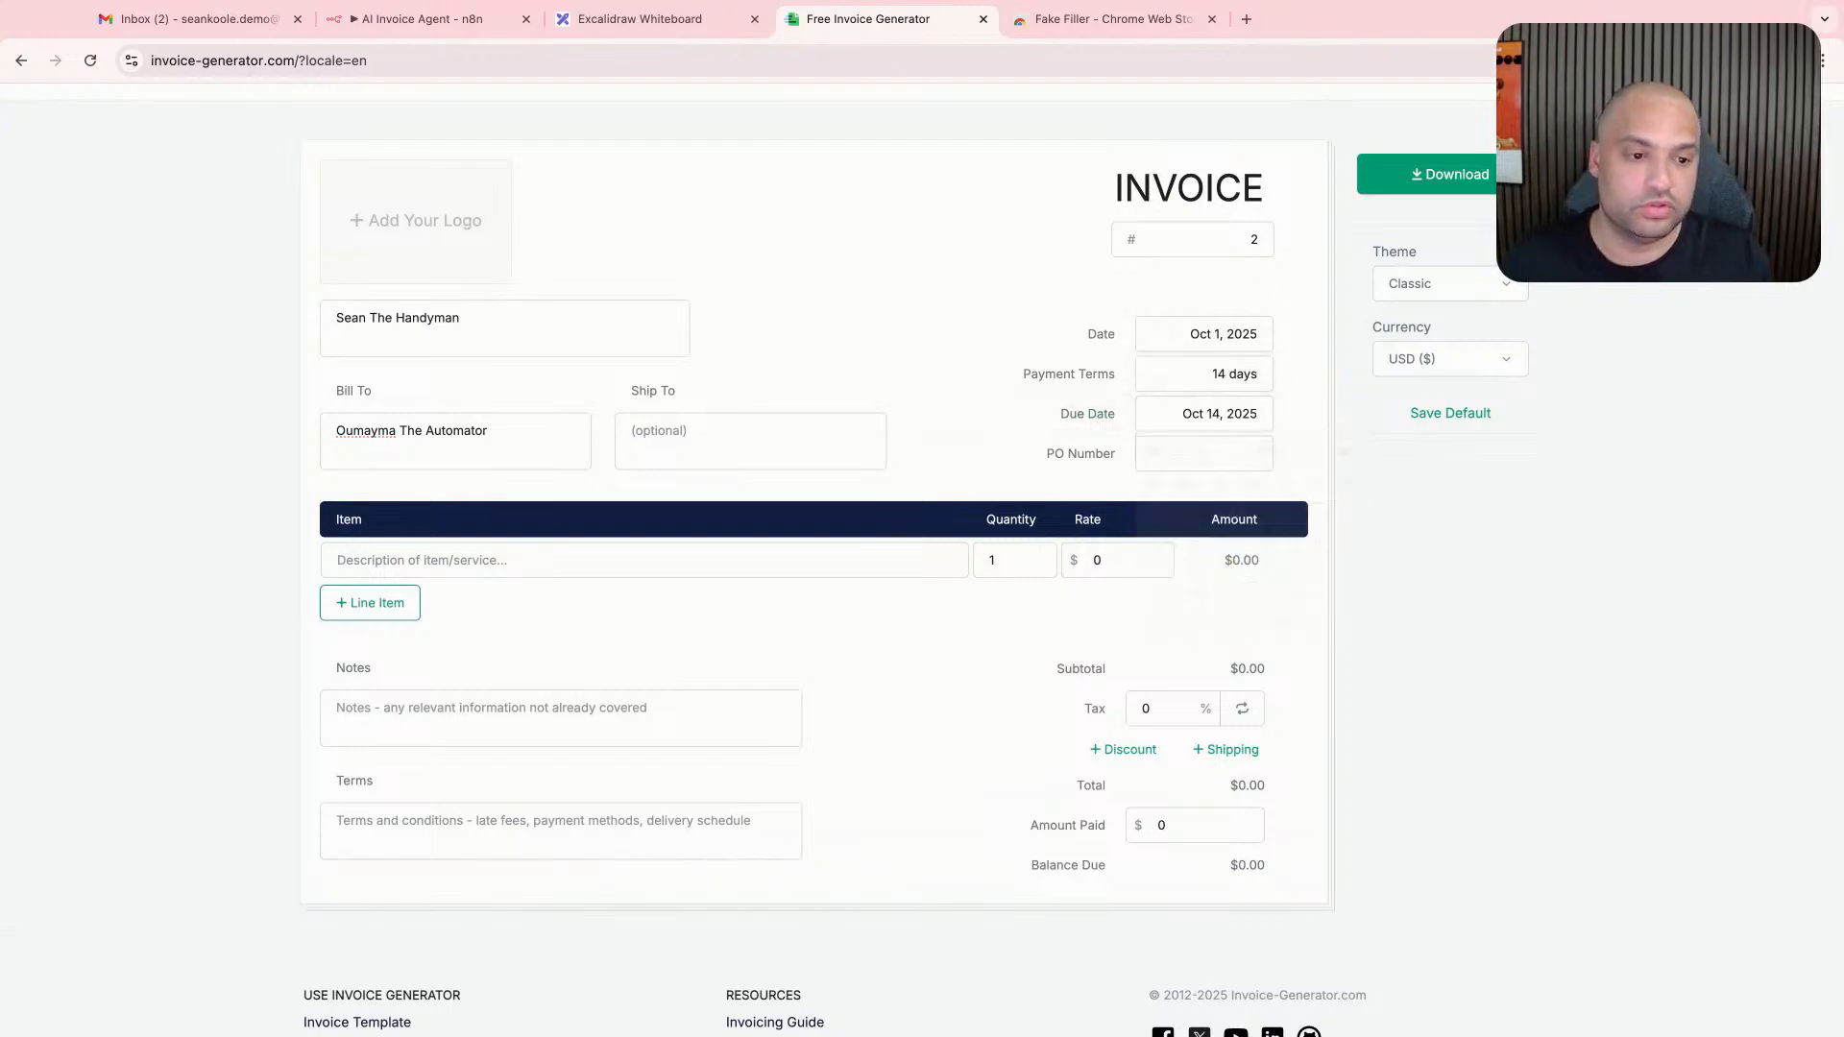
{"action": "left_click", "coordinate": [1239, 413]}
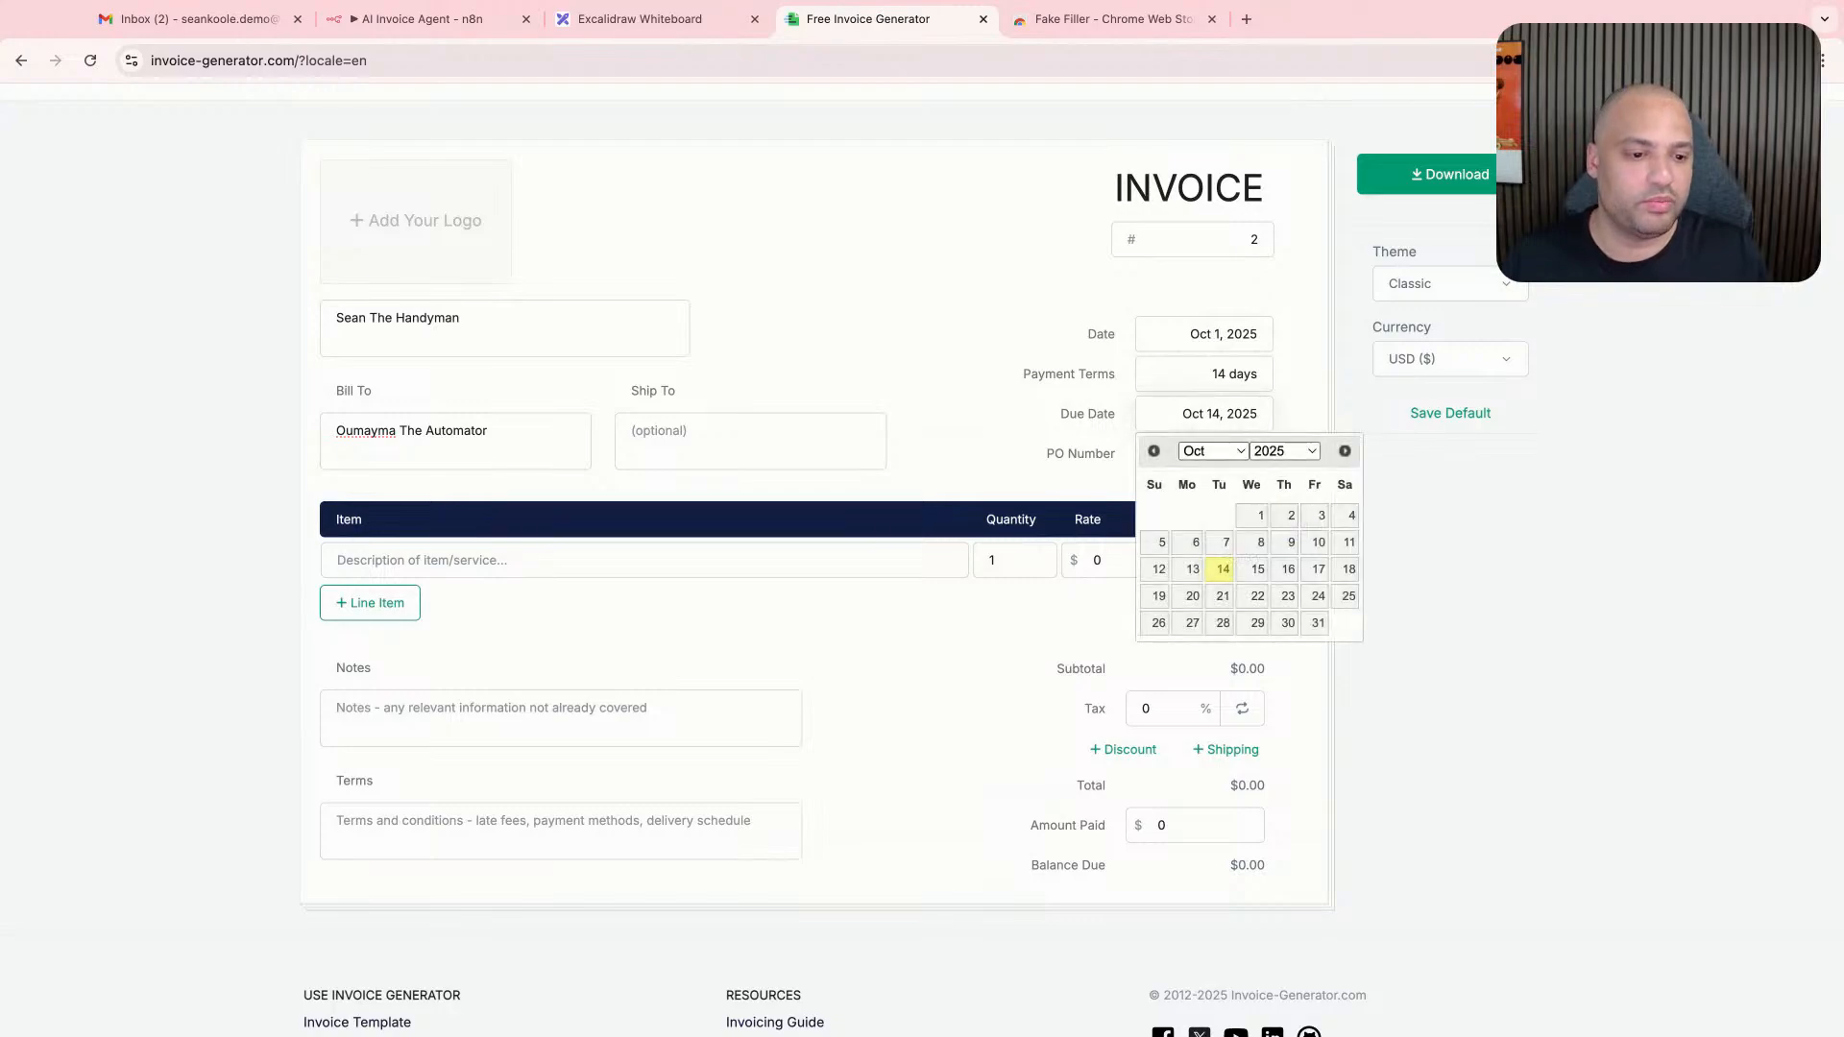
{"action": "left_click", "coordinate": [1255, 567]}
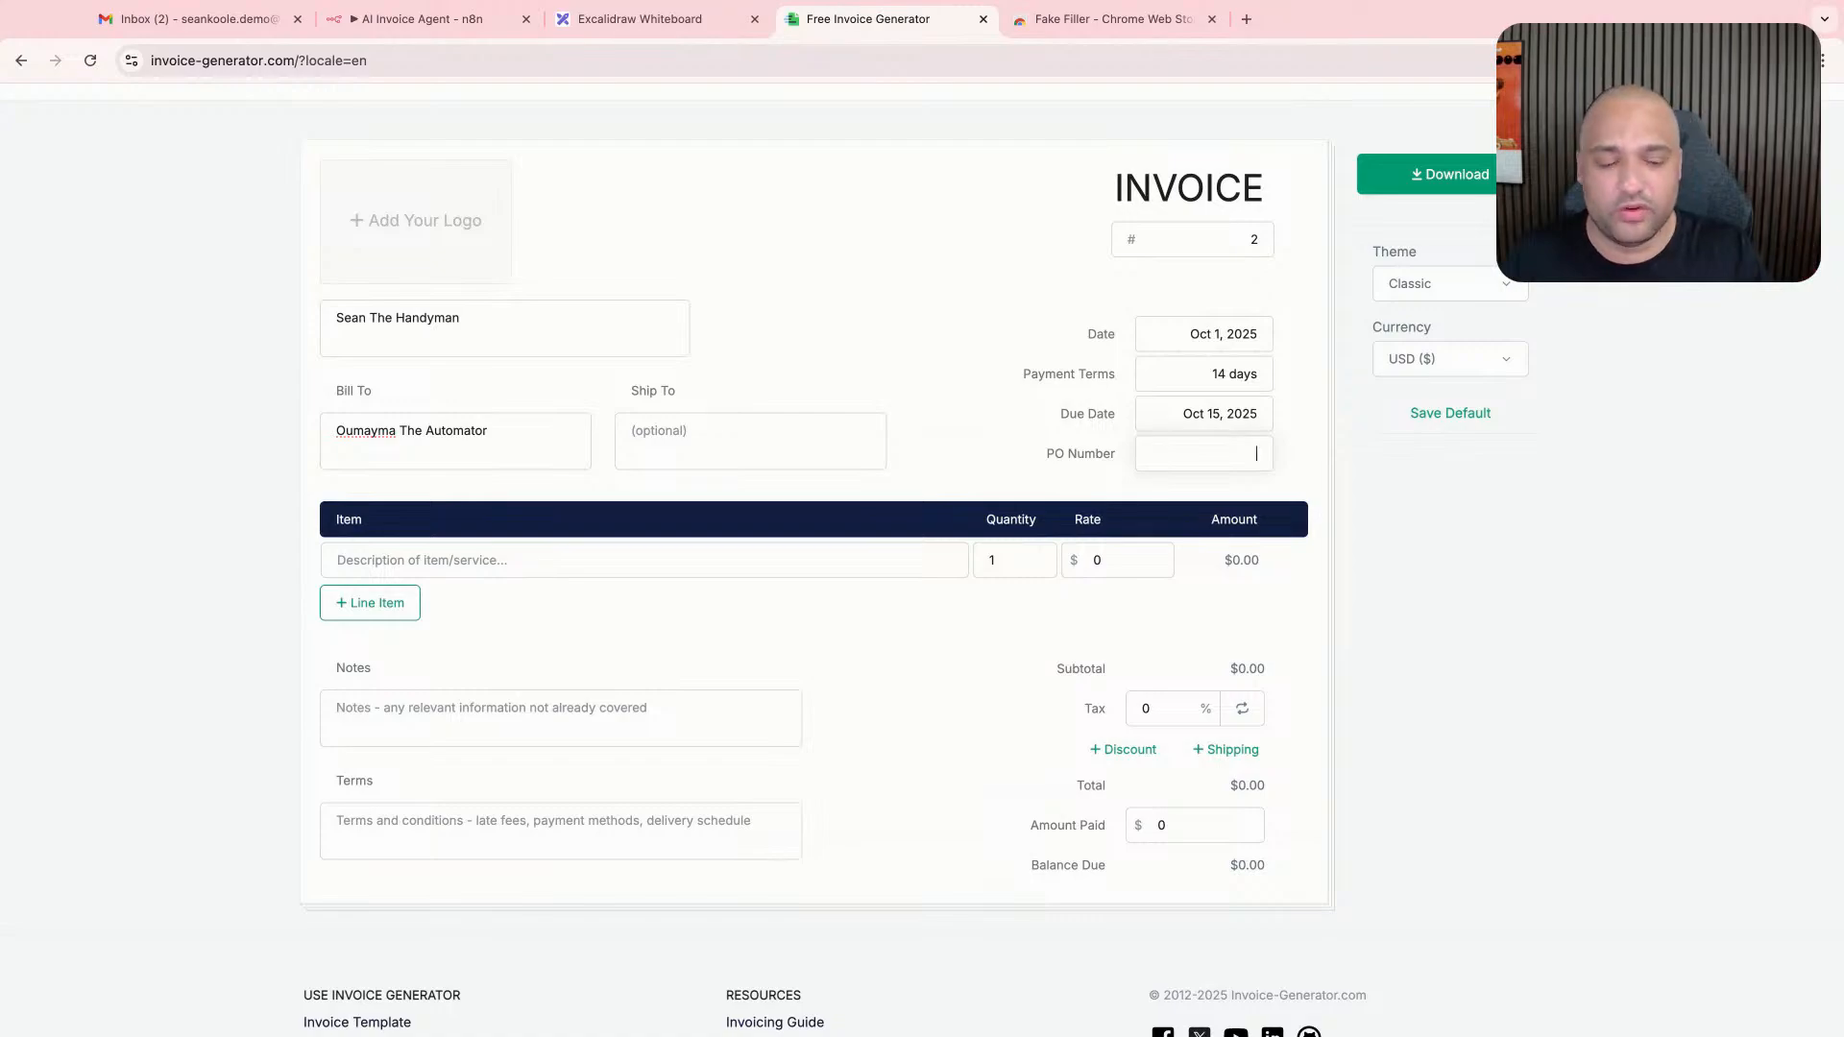
- Add two more line items to the invoice and describe the first item as "Fixed a door"
{"action": "left_click", "coordinate": [371, 605]}
{"action": "left_click", "coordinate": [371, 644]}
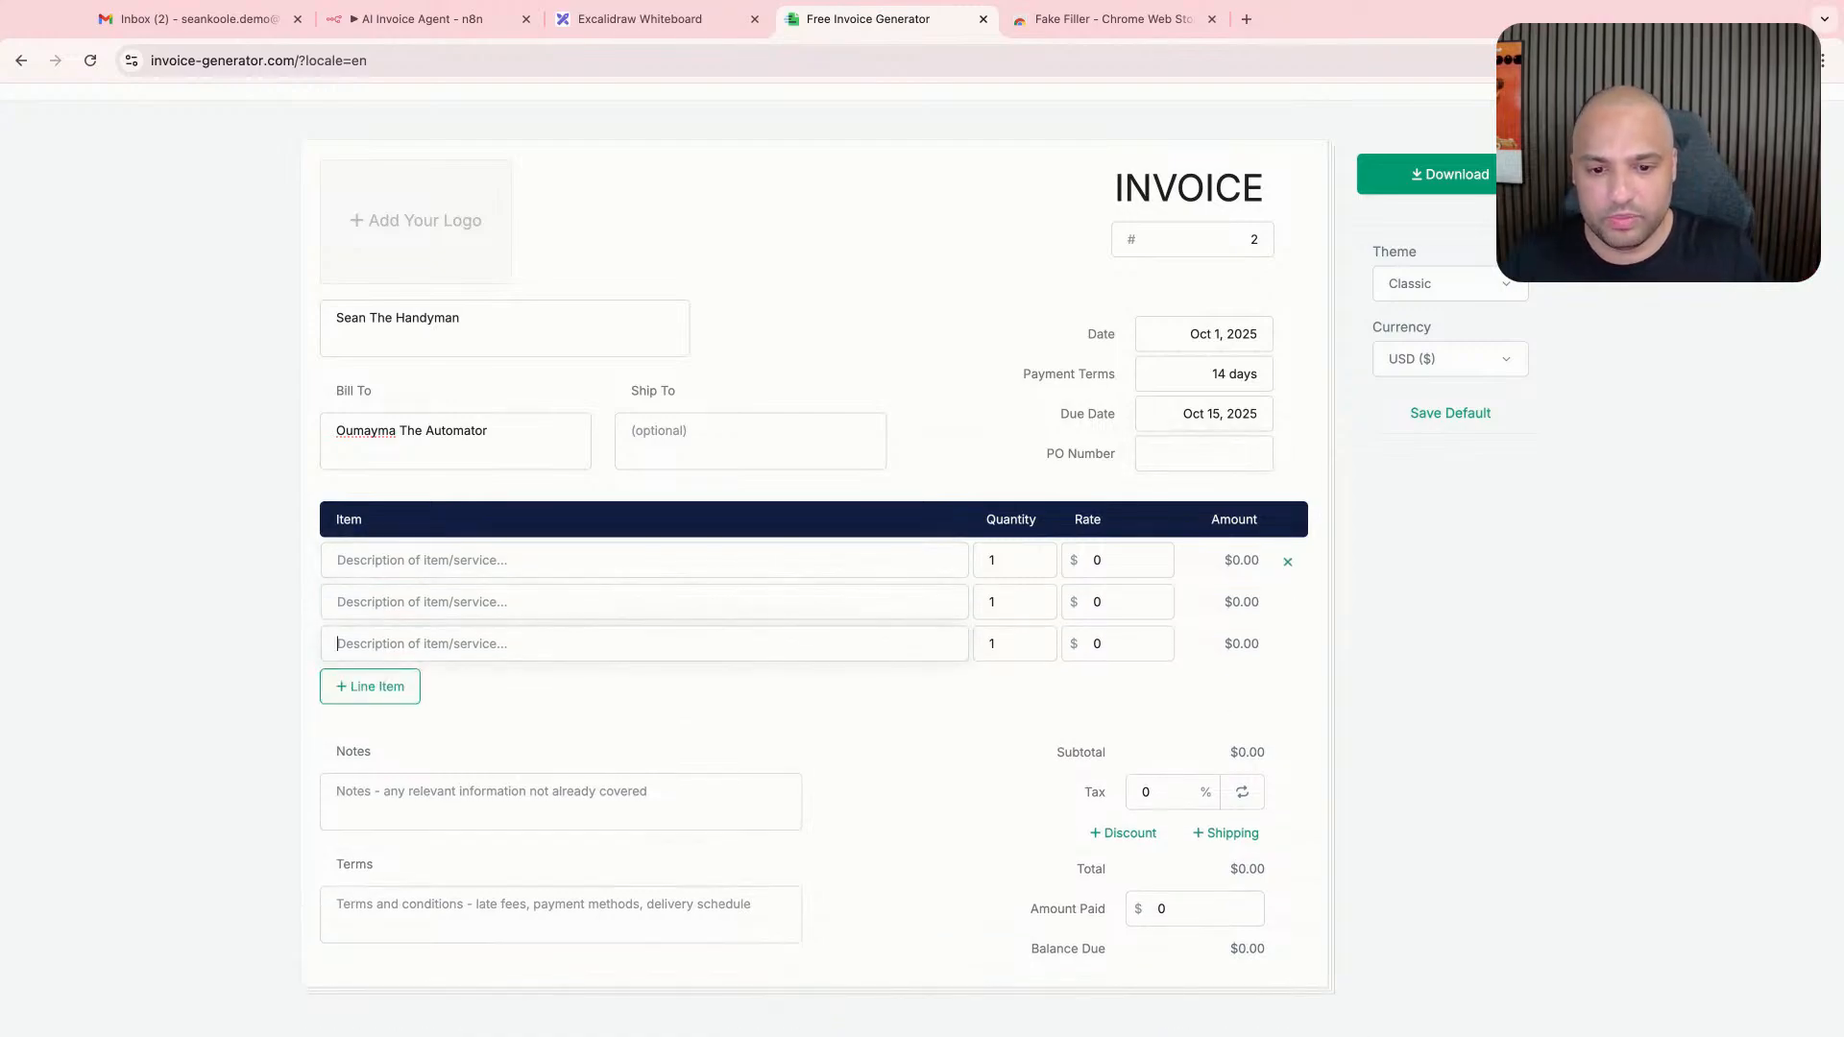
{"action": "left_click", "coordinate": [433, 561]}
{"action": "type", "text": "Fixed a door"}
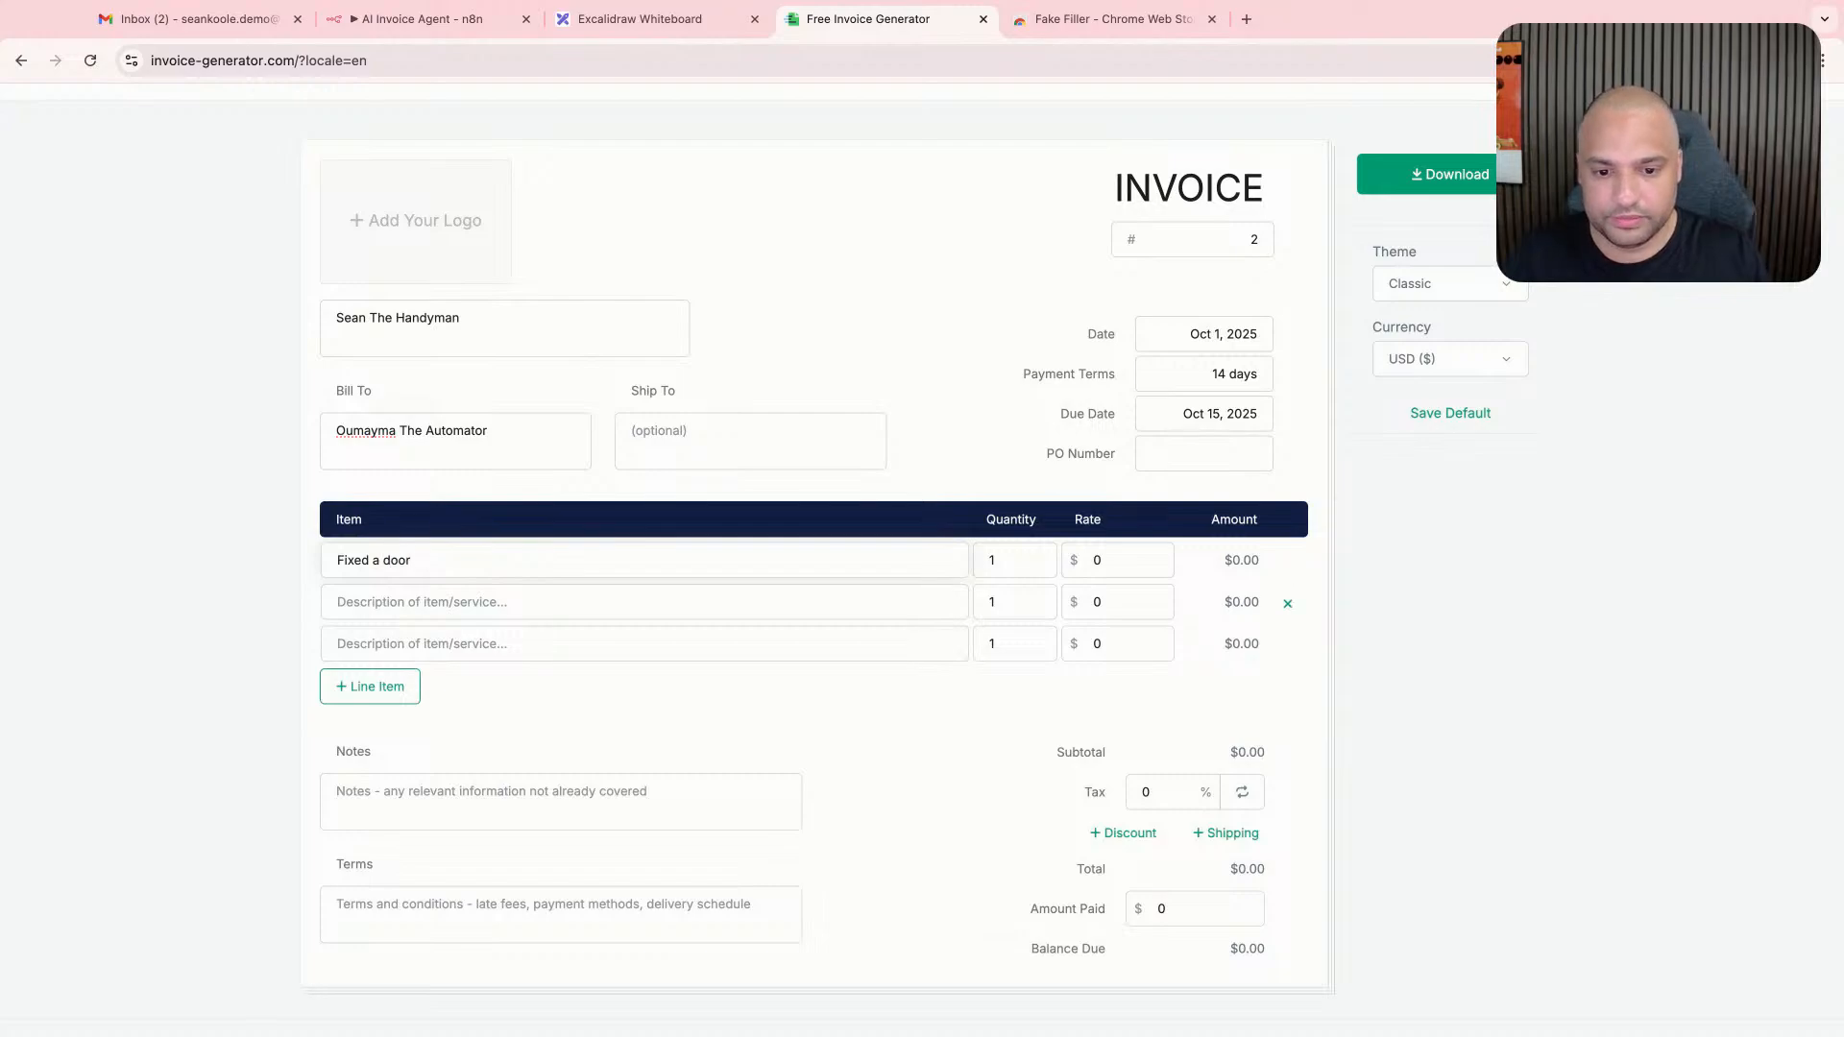
- Describe the second line item as "Added a knob"
{"action": "left_click", "coordinate": [432, 602]}
{"action": "type", "text": "Added a knkob"}
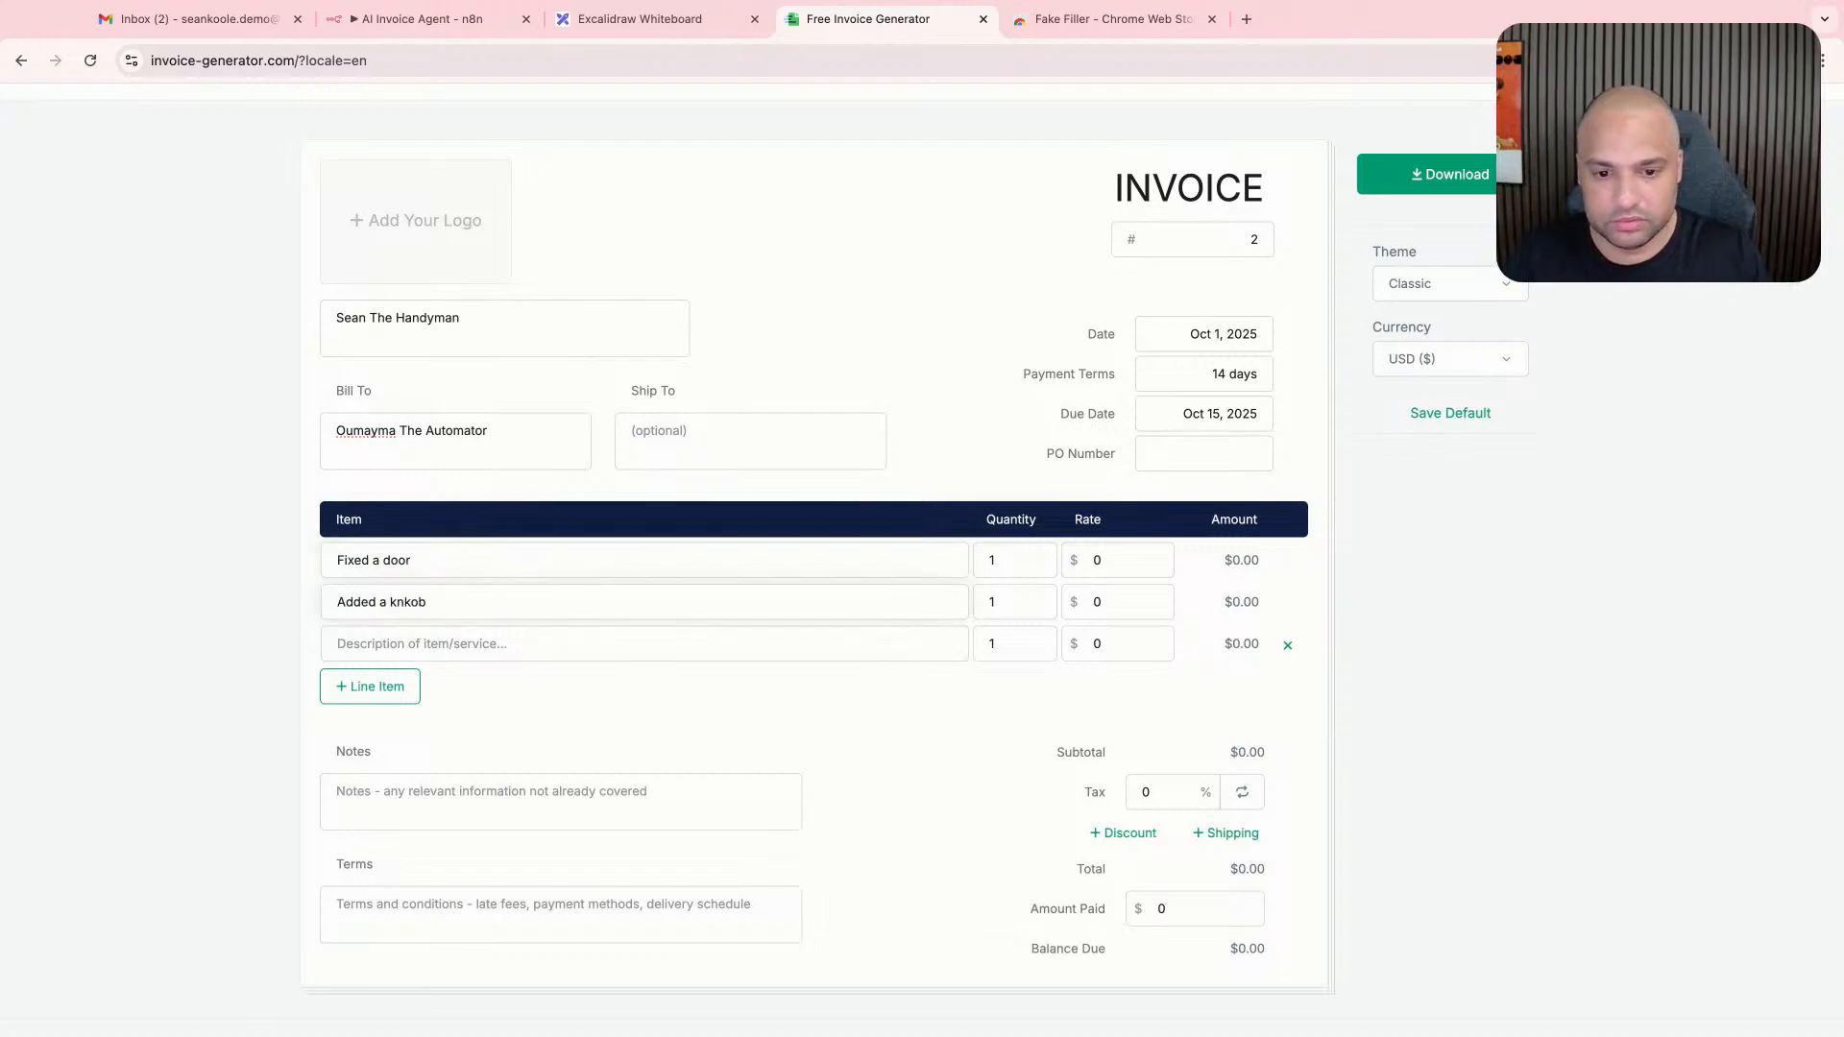
{"action": "left_click", "coordinate": [419, 602]}
{"action": "key", "text": "BackSpace"}
{"action": "key", "text": "BackSpace"}
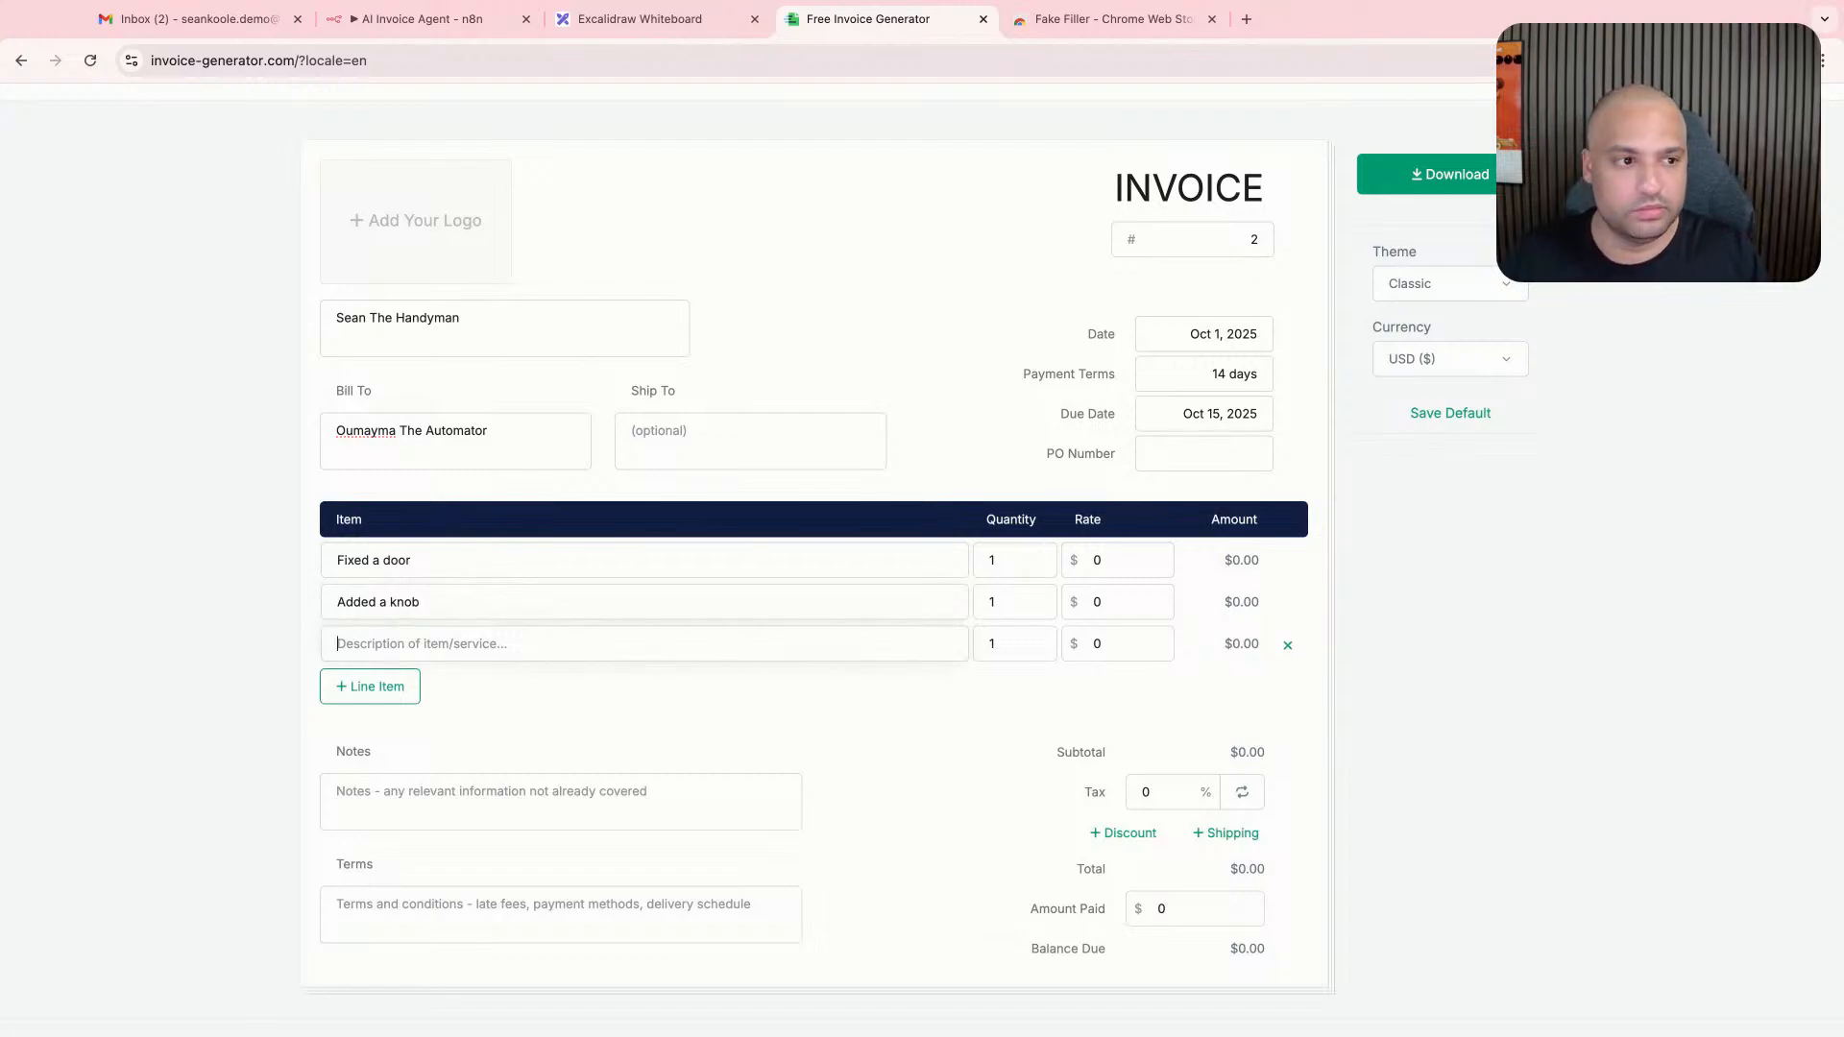
- Describe the third line item as "Created a gate"
{"action": "type", "text": "C"}
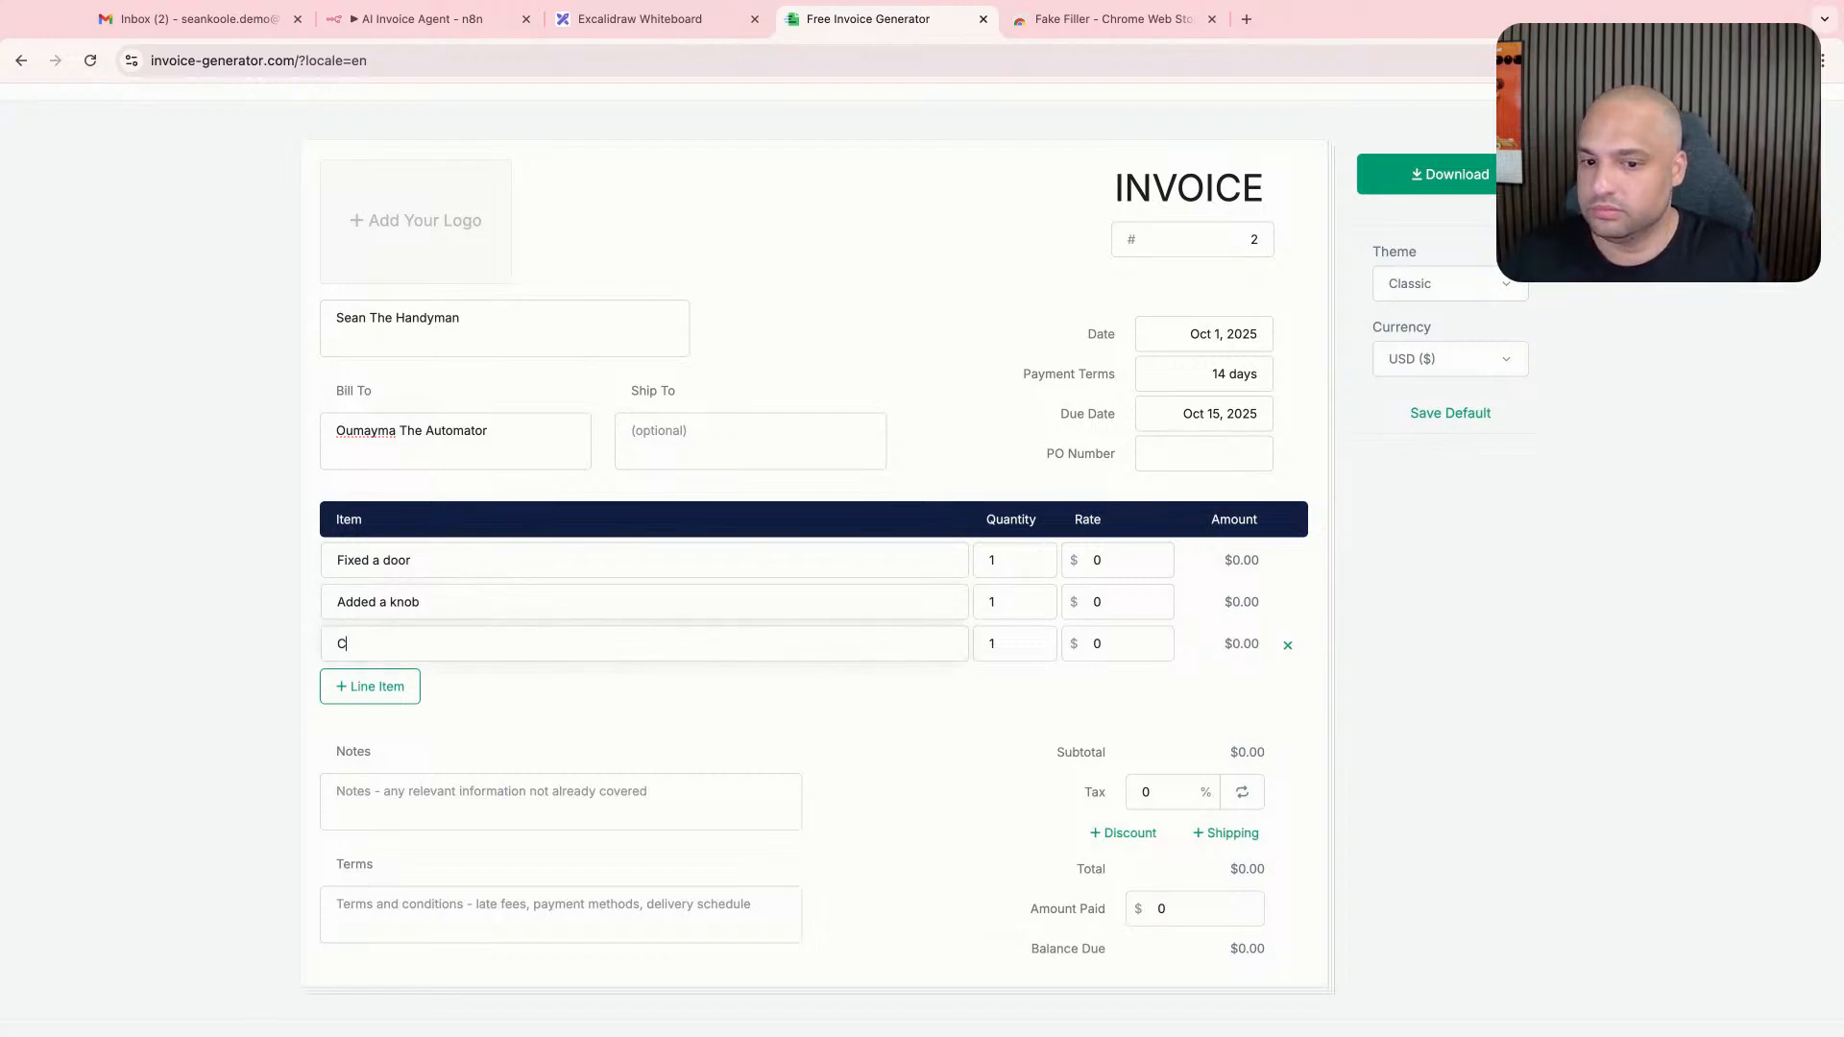
{"action": "key", "text": "BackSpace"}
{"action": "type", "text": "Created a gate"}
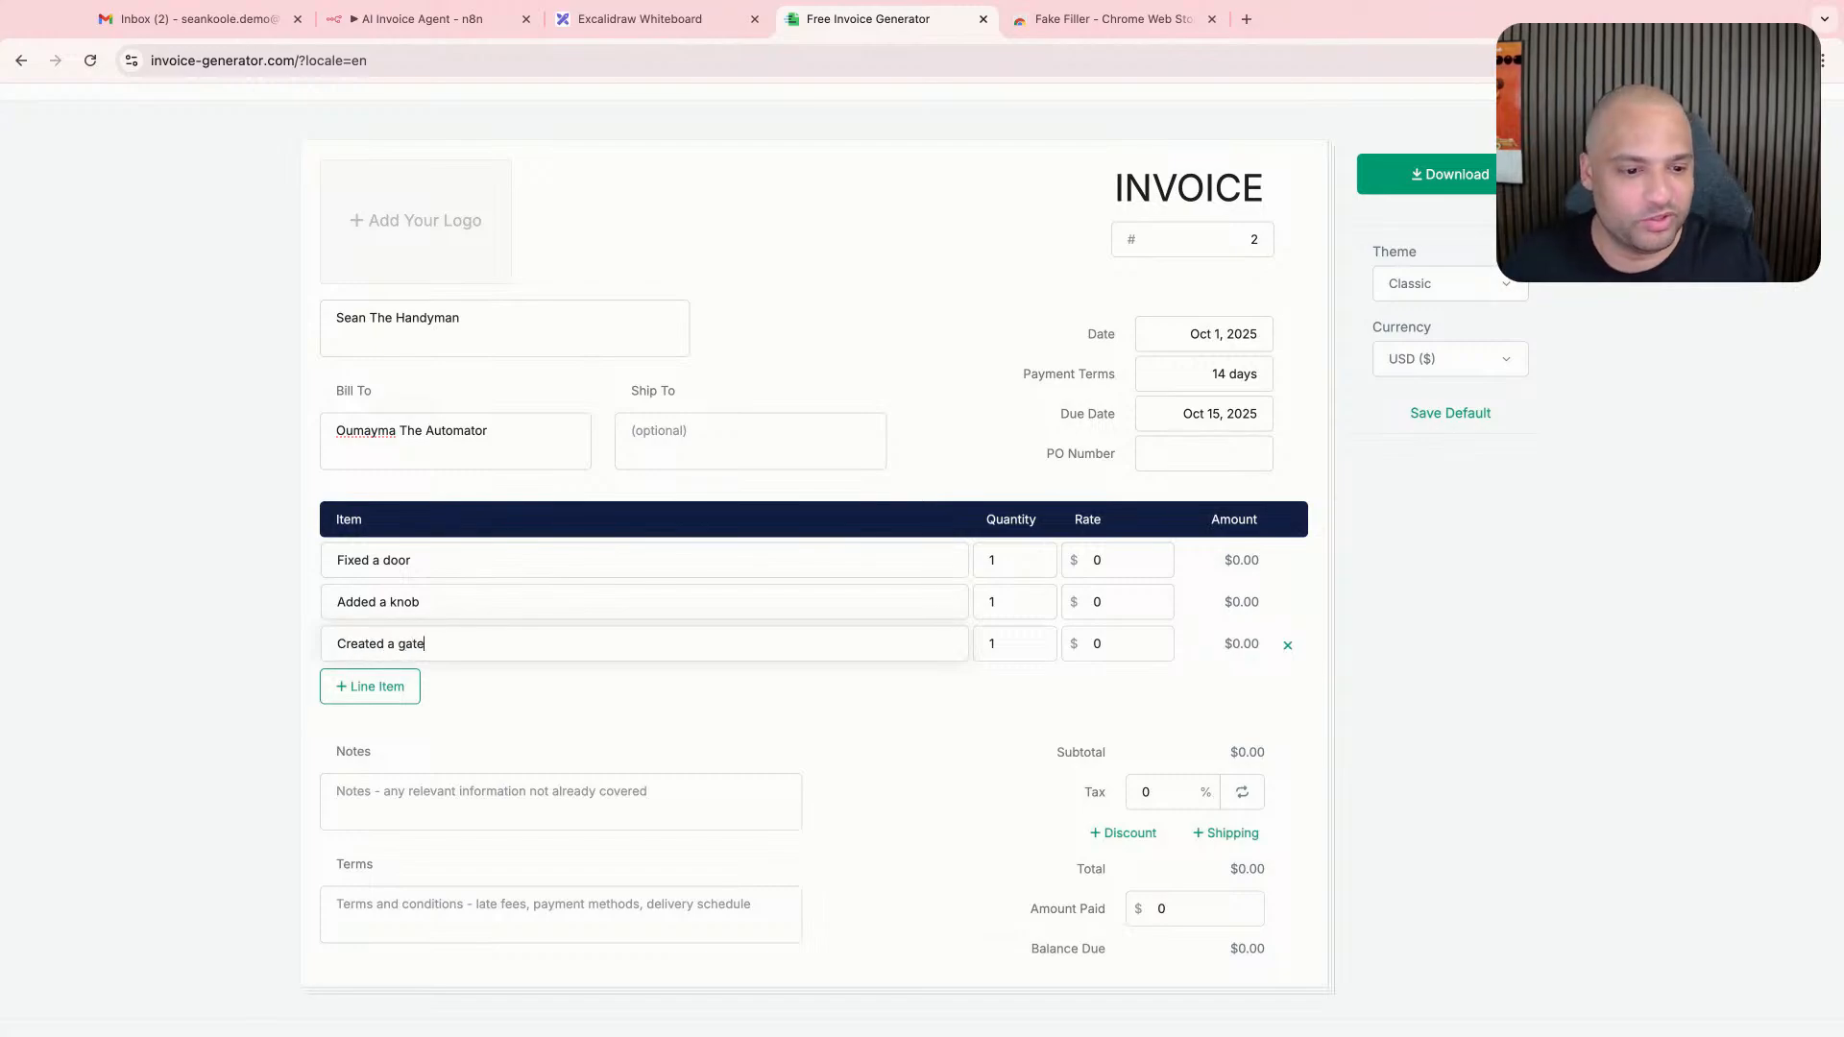
- Set the rate of all three line items to $100
{"action": "left_click", "coordinate": [1117, 561]}
{"action": "type", "text": "100"}
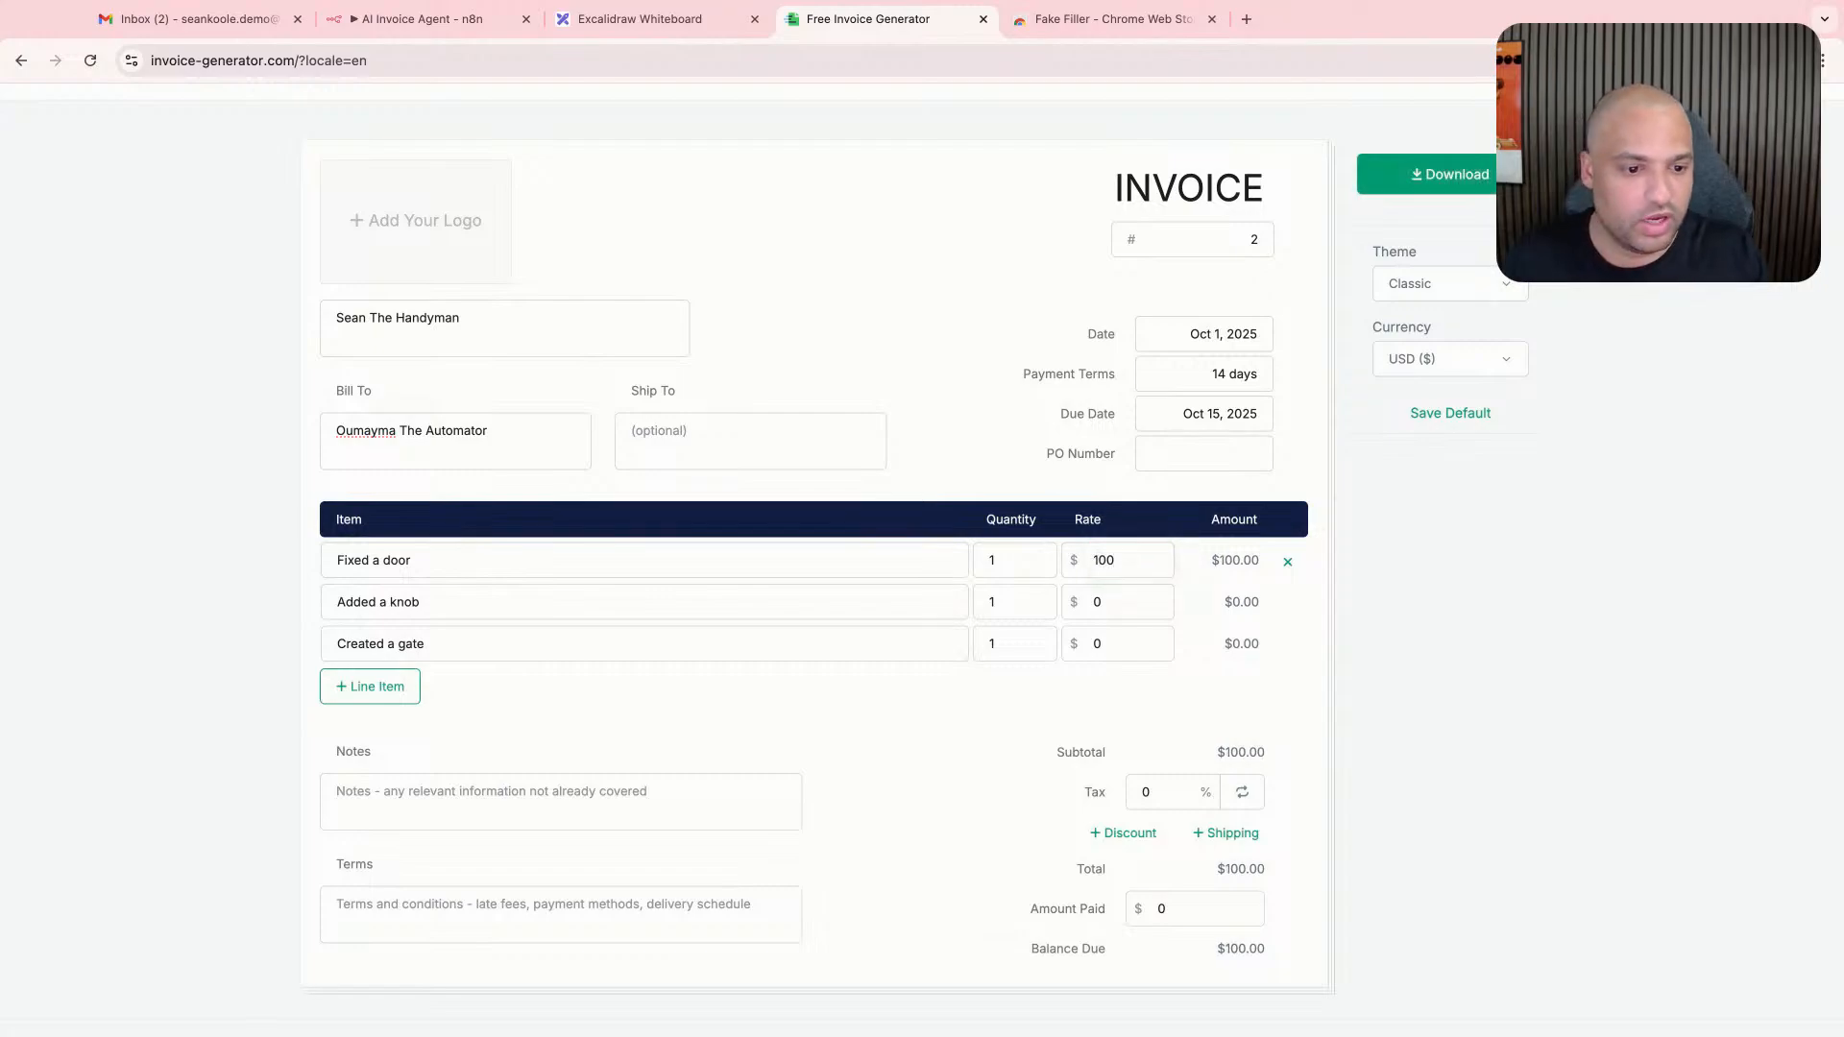
{"action": "left_click", "coordinate": [416, 601]}
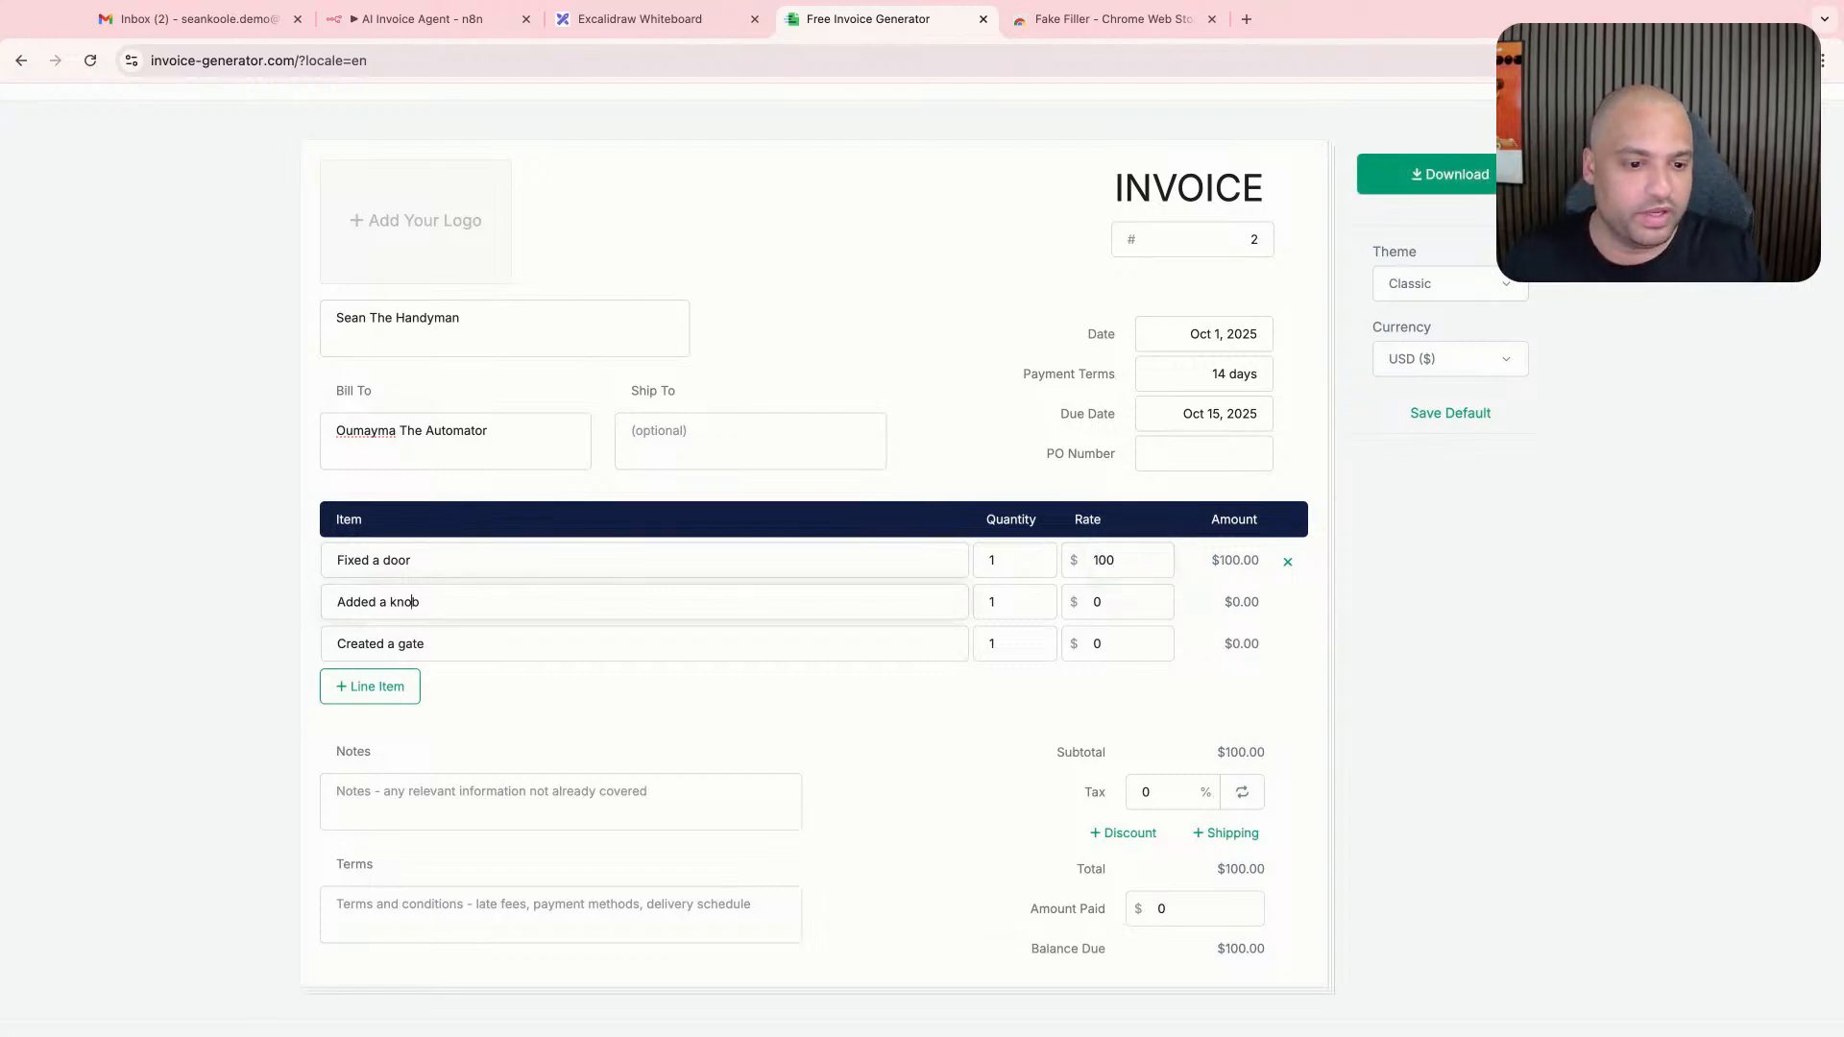
{"action": "left_click", "coordinate": [1097, 602]}
{"action": "type", "text": "100"}
{"action": "left_click", "coordinate": [1098, 643]}
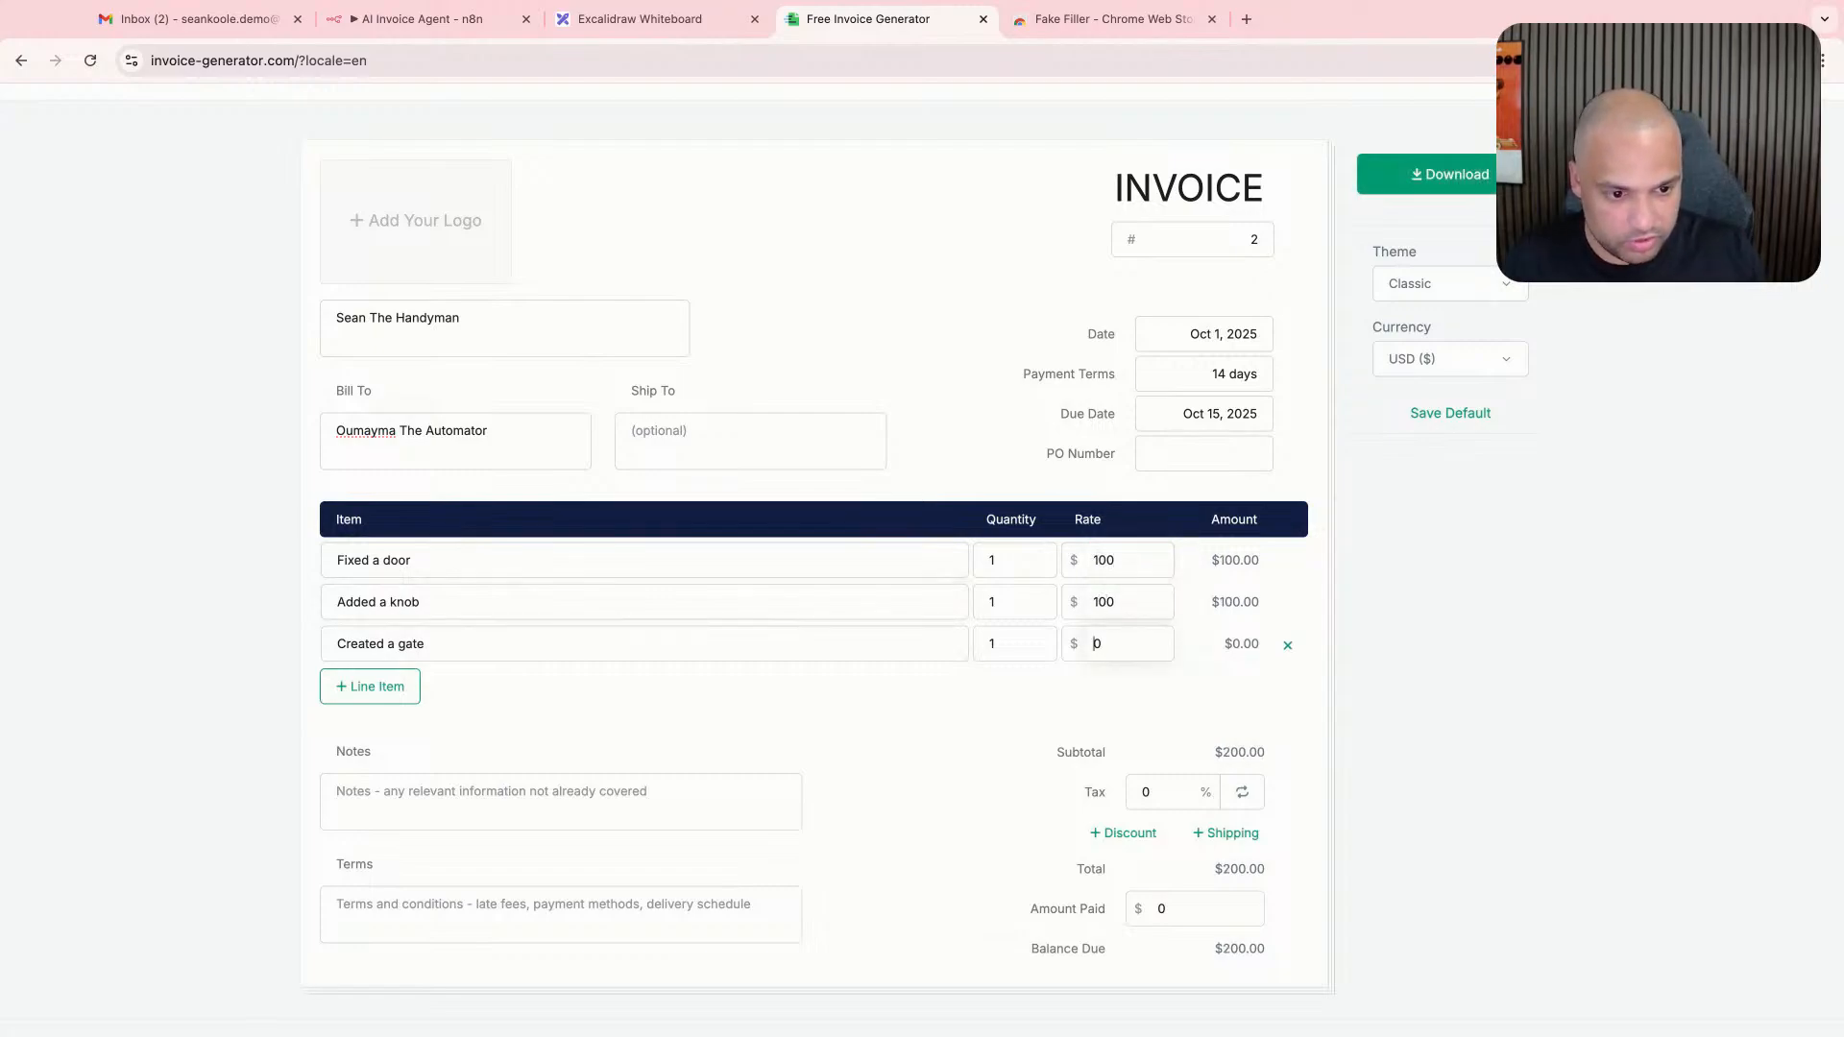
{"action": "type", "text": "100"}
- Set the quantities to 24 for the gate, 5 for the door and 100 for the knob
{"action": "key", "text": "shift+Tab"}
{"action": "key", "text": "shift+Tab"}
{"action": "key", "text": "Tab"}
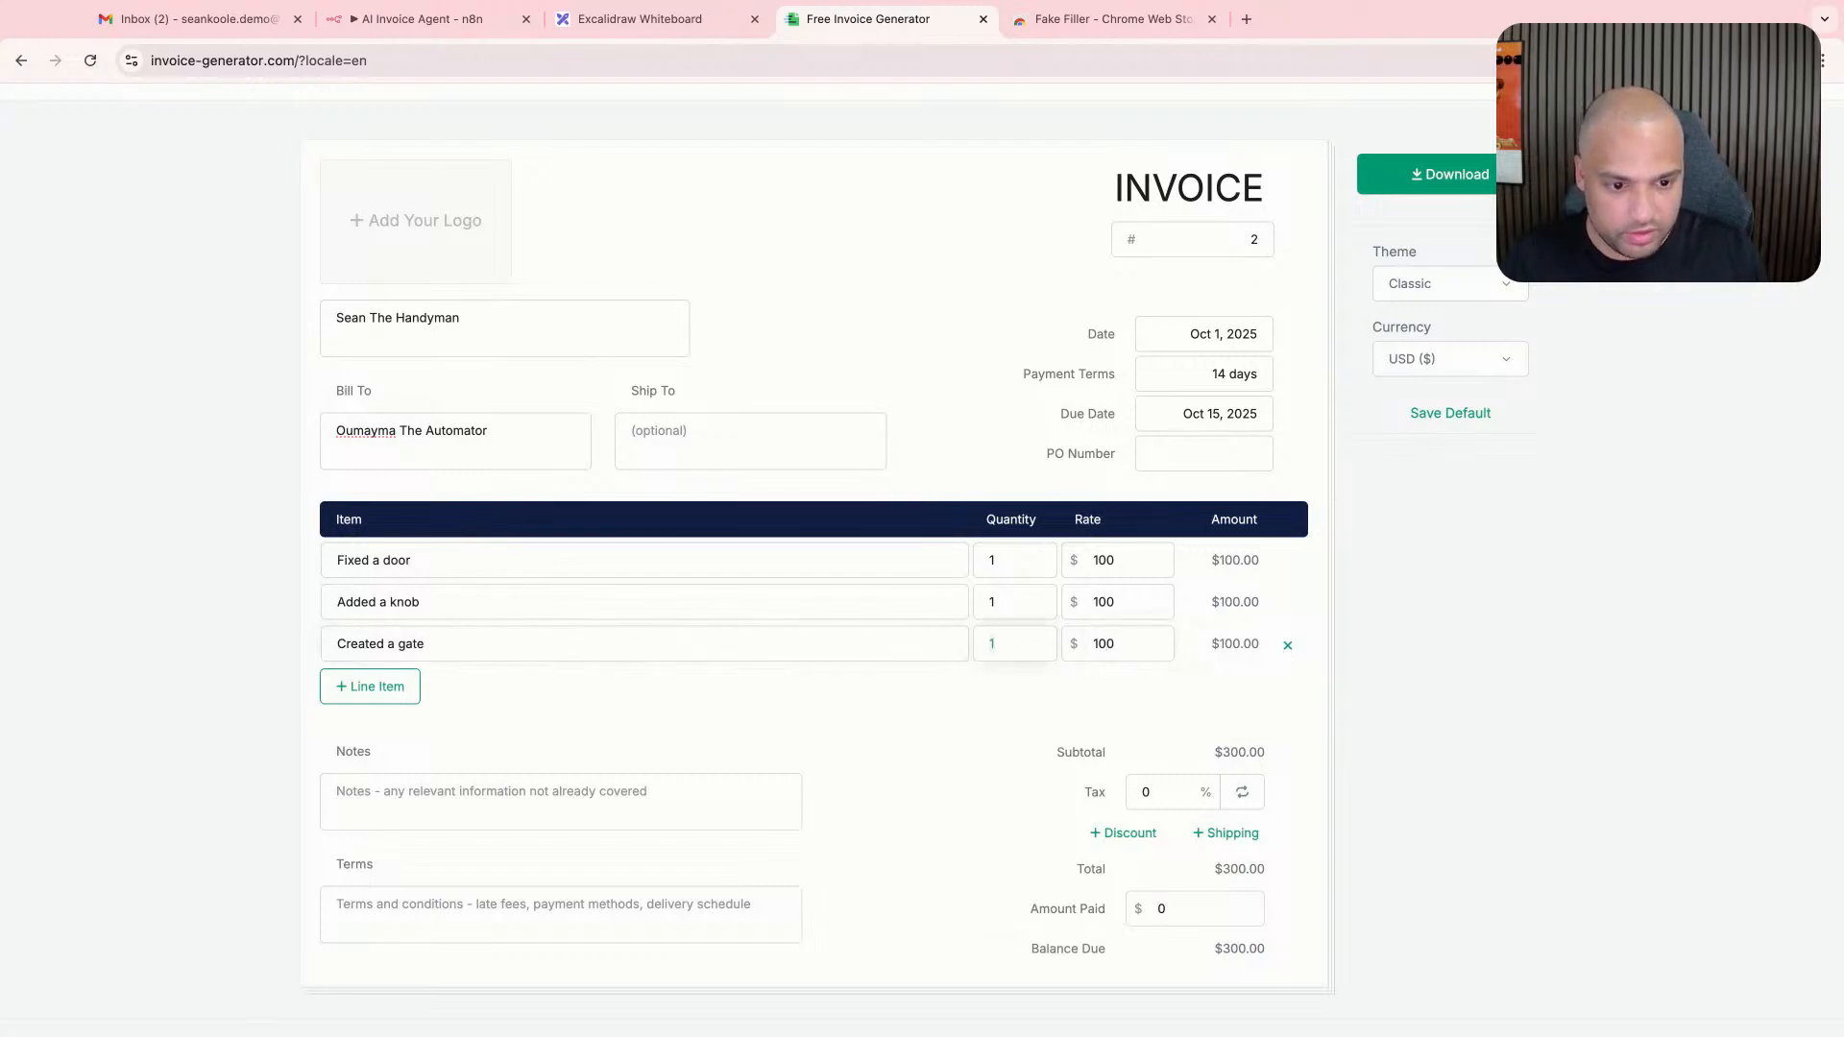
{"action": "type", "text": "24"}
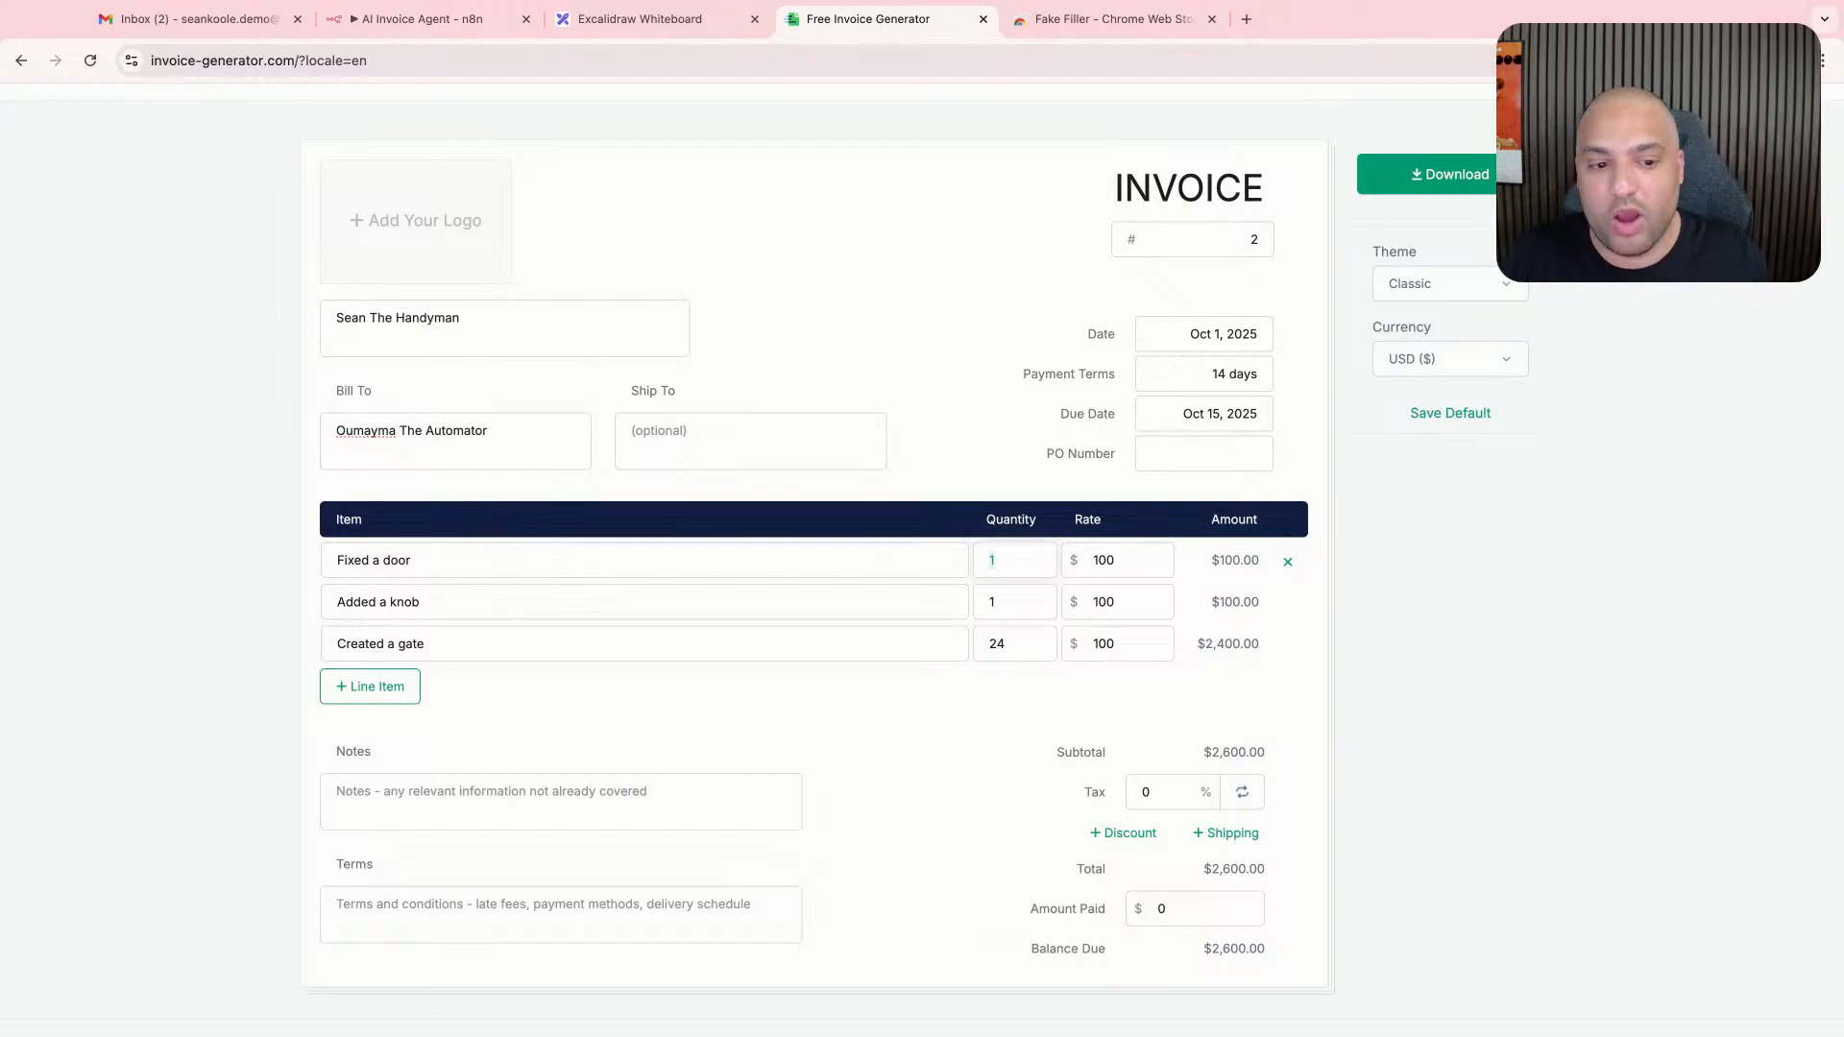
{"action": "type", "text": "5"}
{"action": "left_click", "coordinate": [990, 602]}
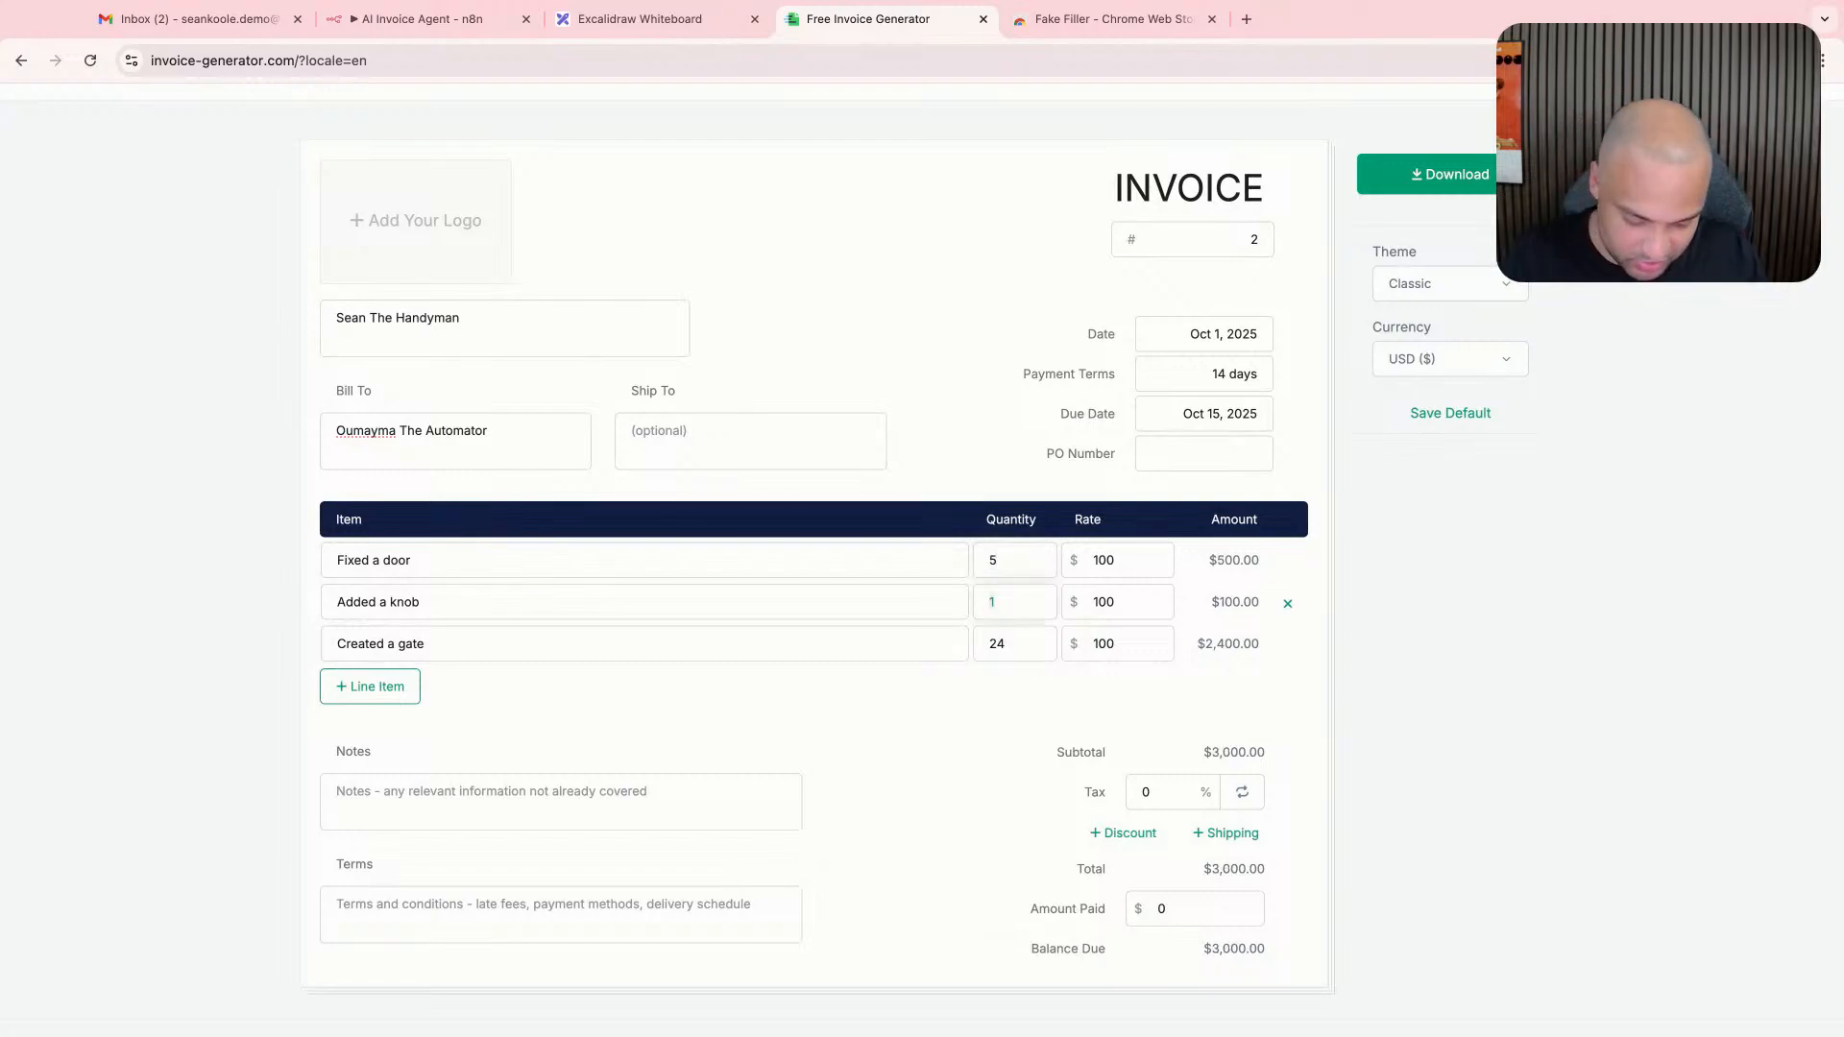
{"action": "type", "text": "100"}
- Download the finished handyman invoice as a PDF
{"action": "scroll", "coordinate": [807, 576], "scroll_direction": "down", "scroll_amount": 2}
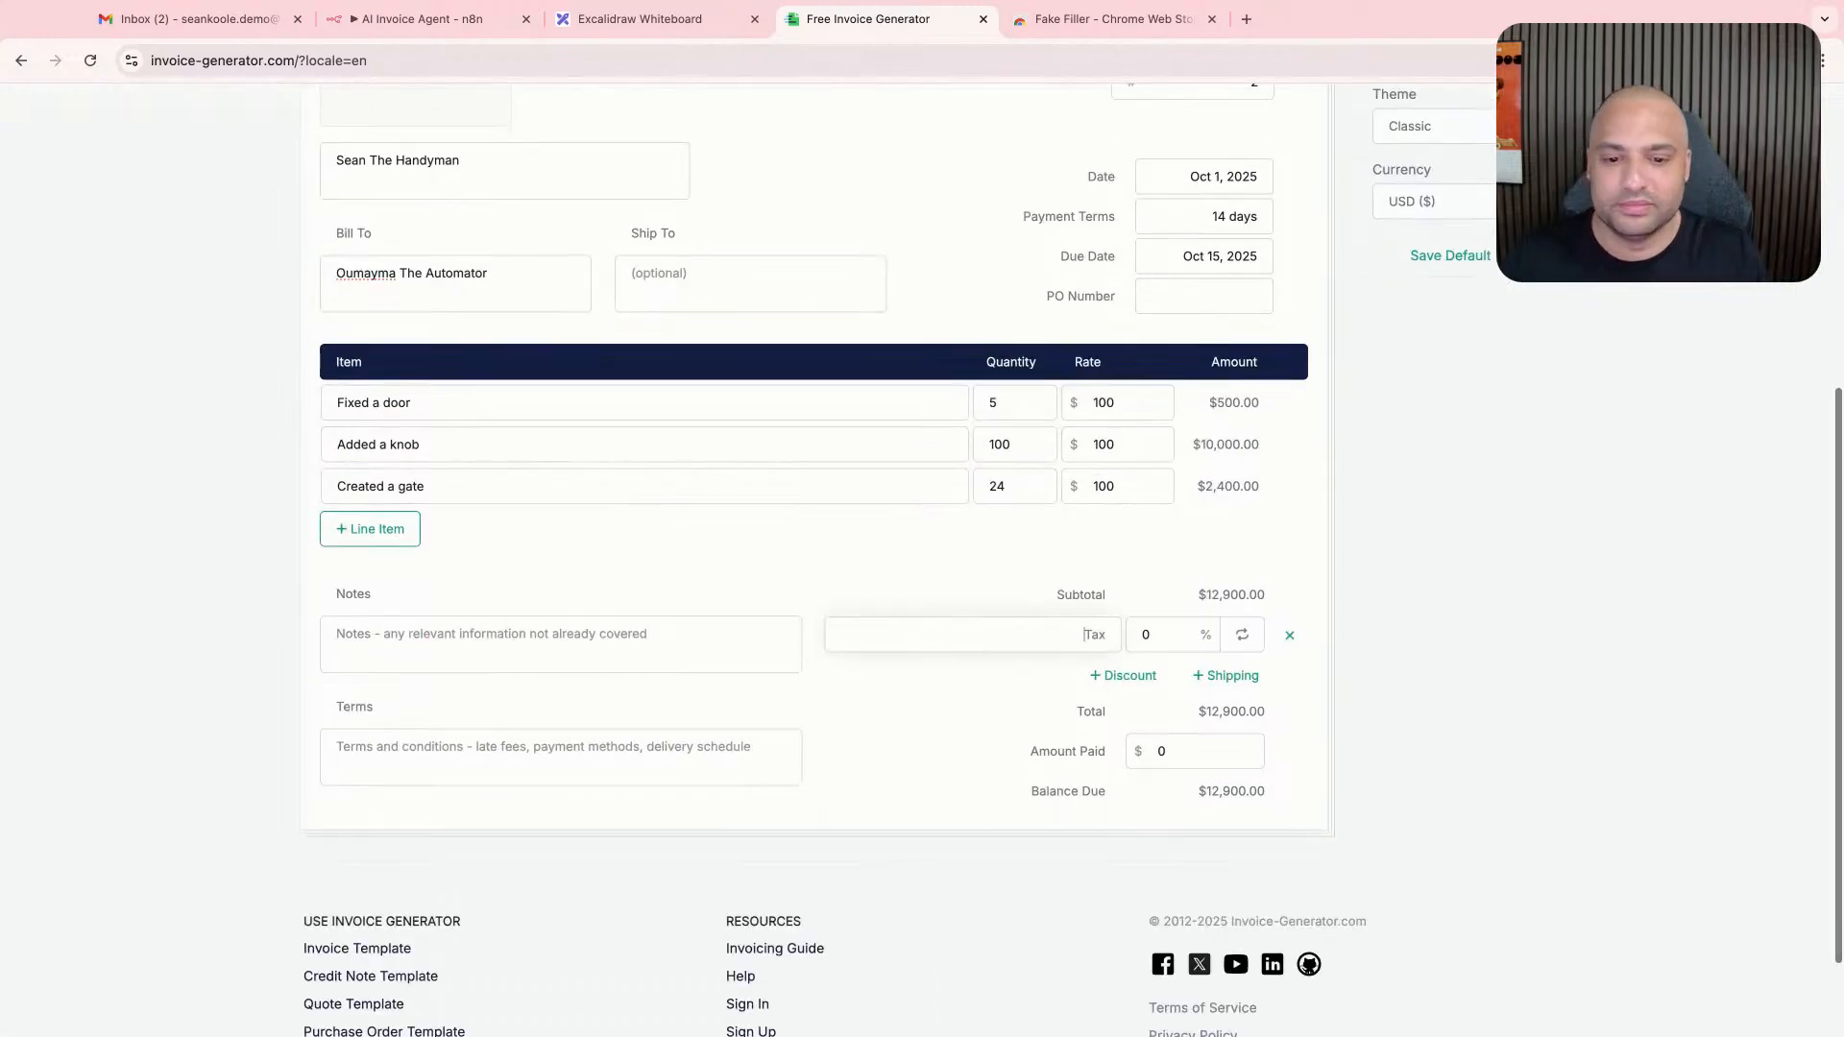
{"action": "scroll", "coordinate": [807, 576], "scroll_direction": "up", "scroll_amount": 3}
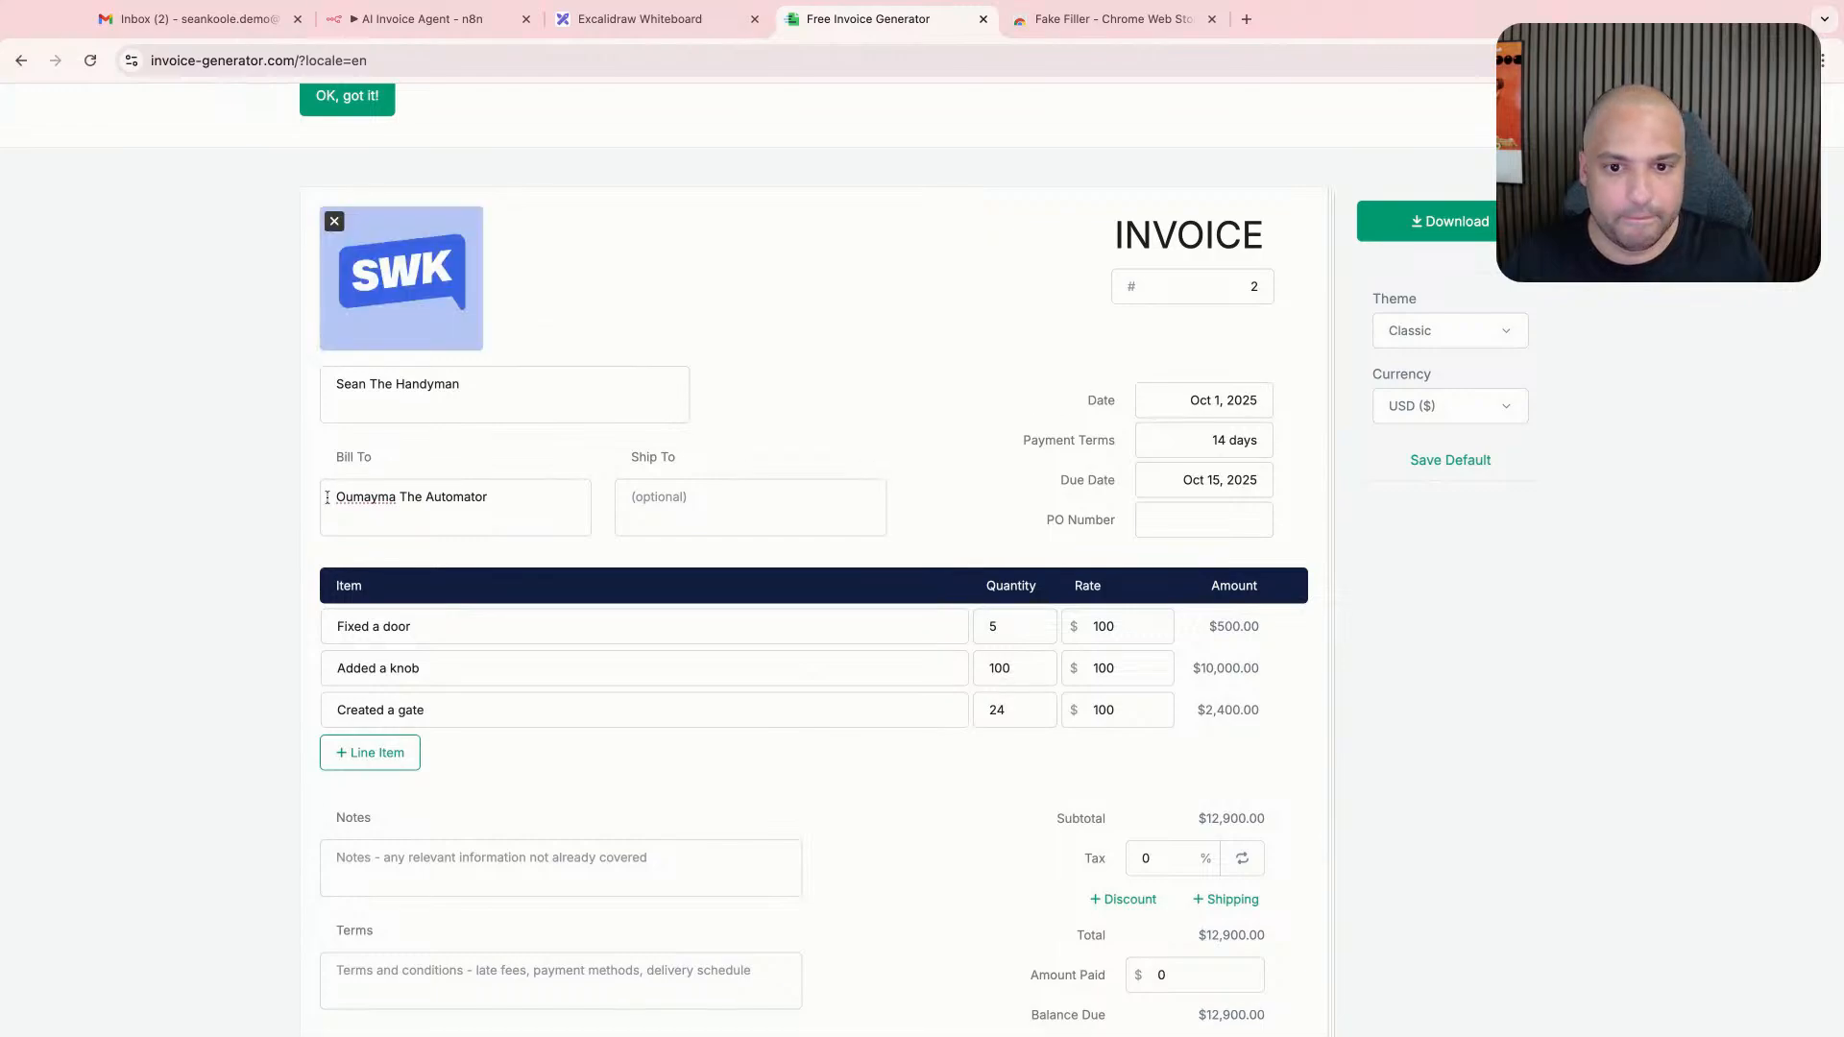
{"action": "left_click", "coordinate": [749, 876]}
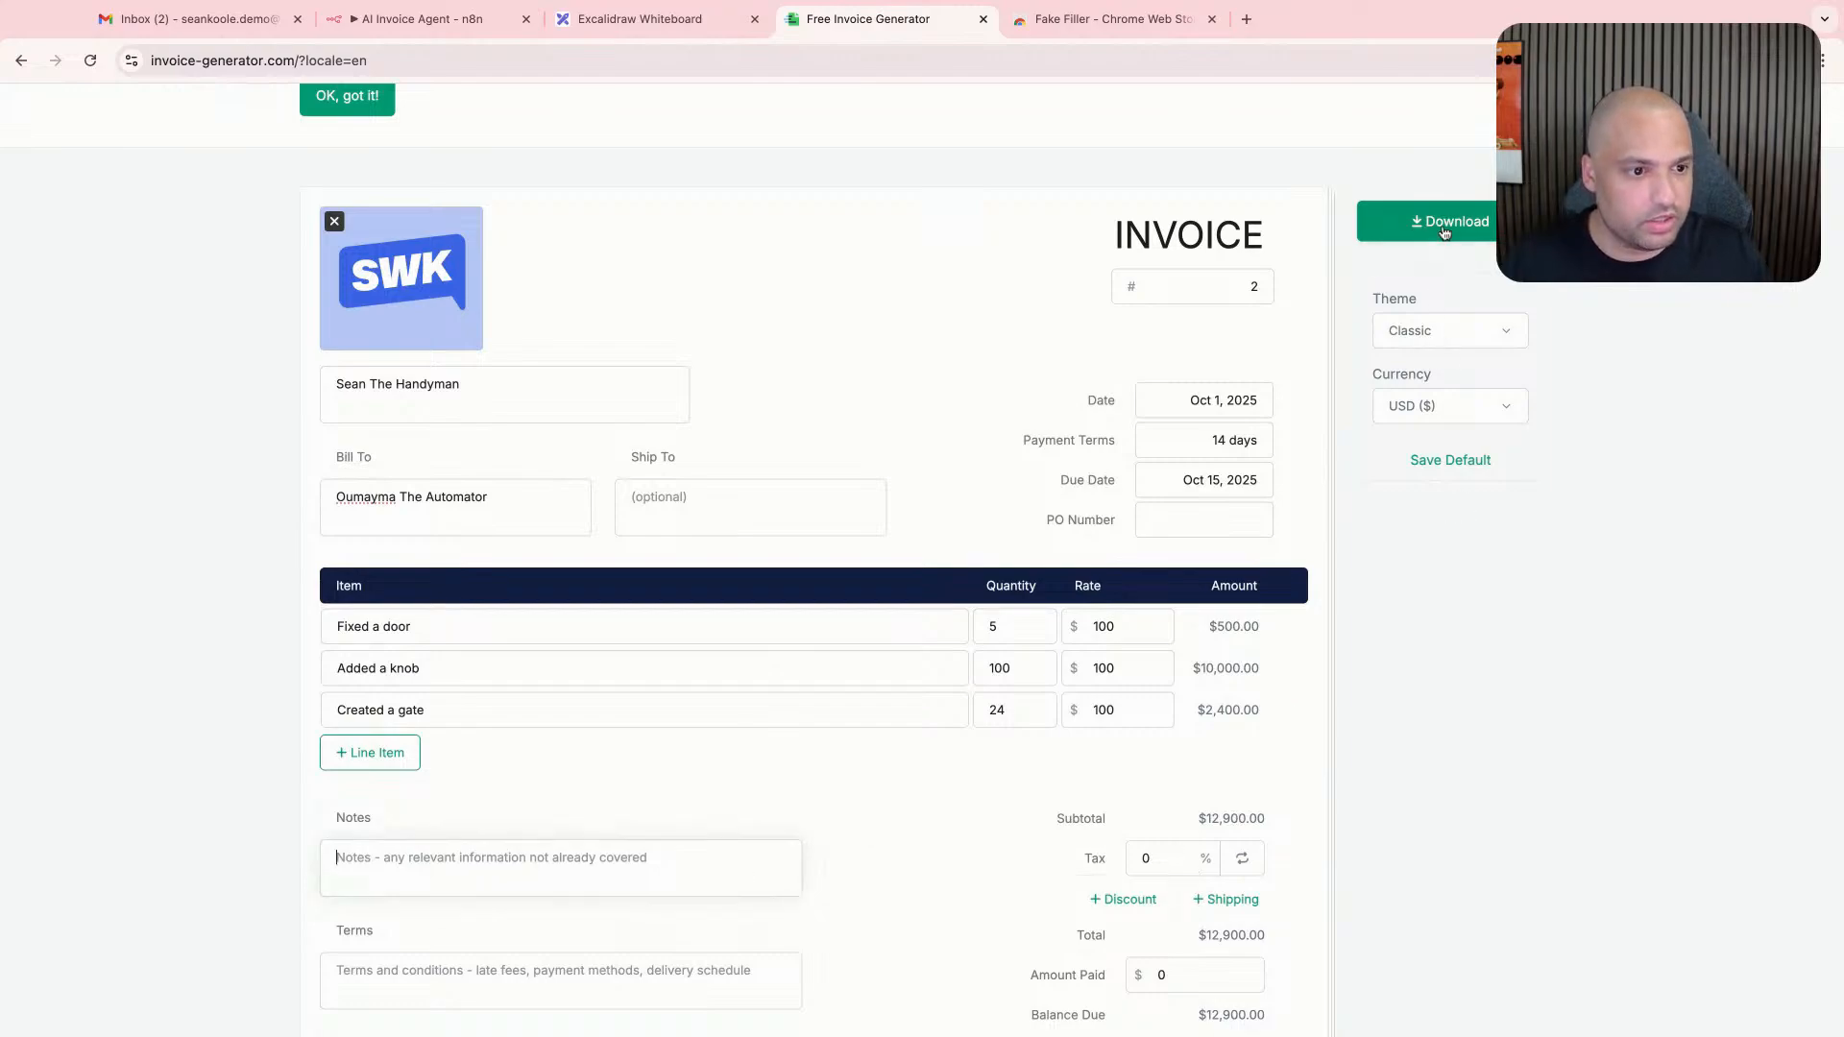
{"action": "left_click", "coordinate": [1444, 231]}
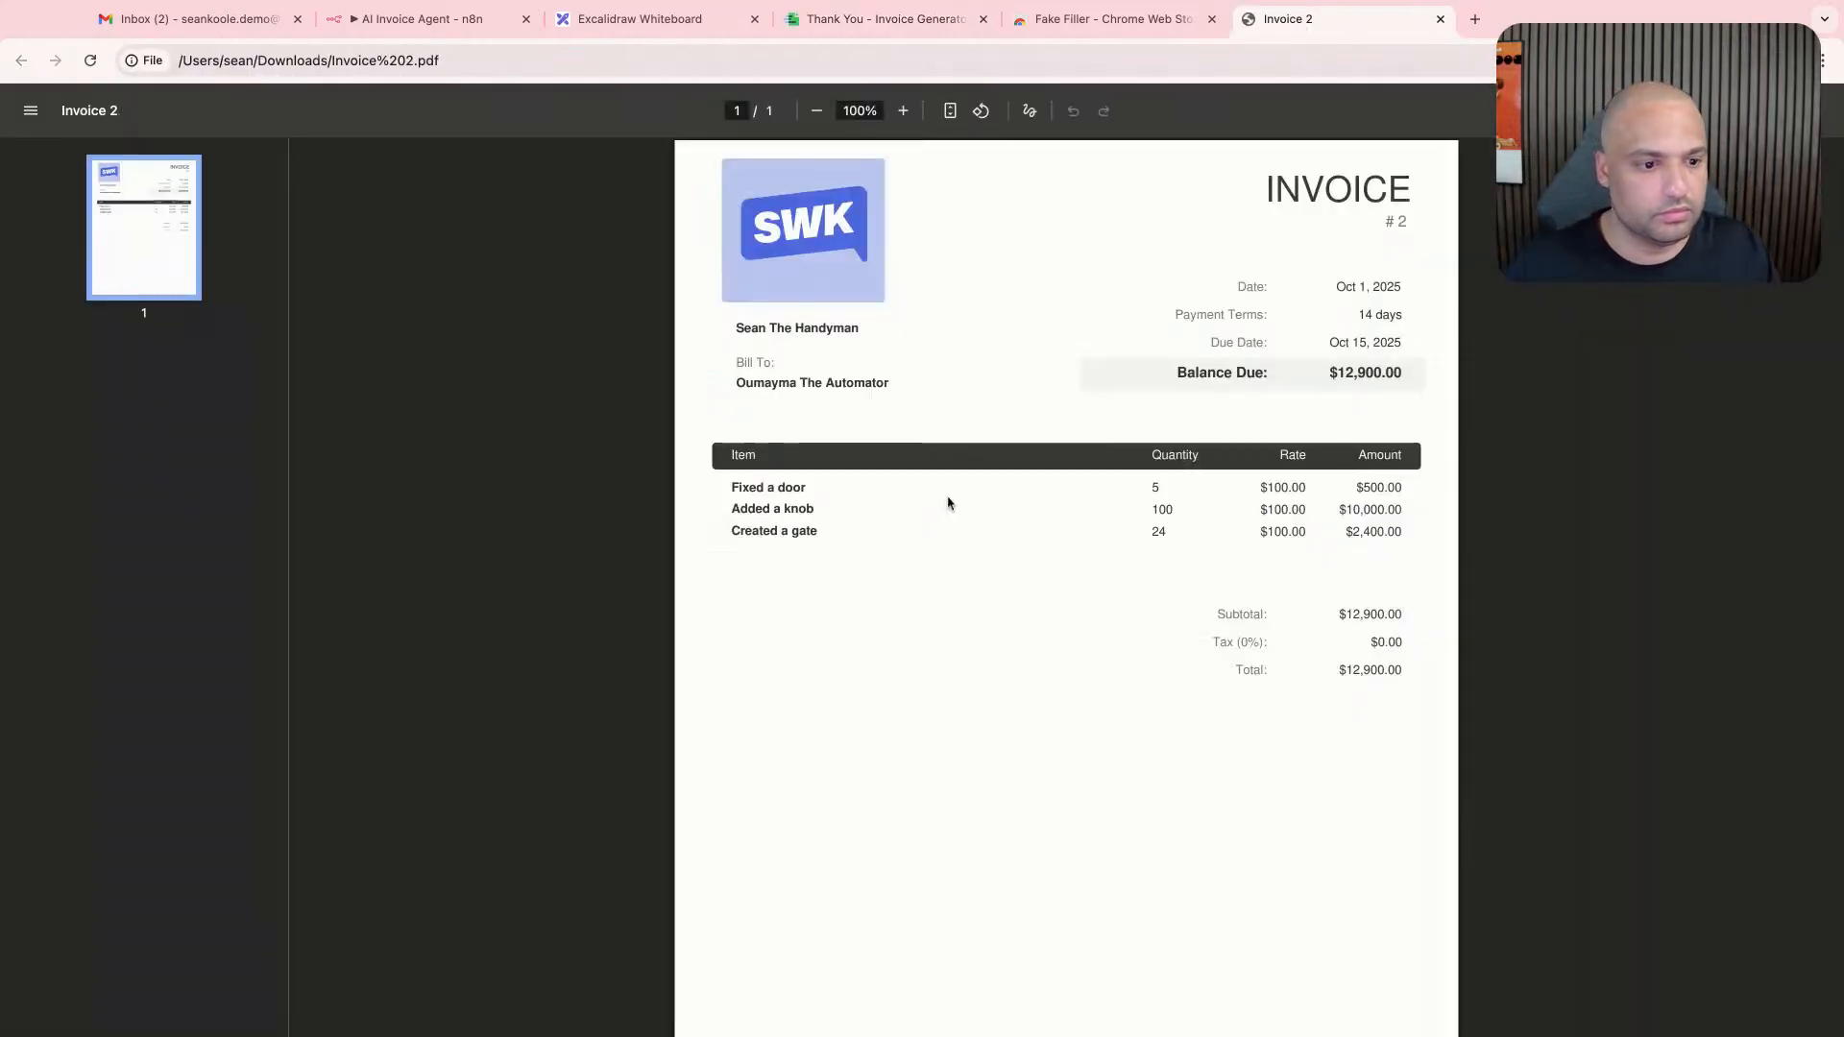
- Return to Invoice-Generator.com, reopen the generated invoice for editing and remove its logo
{"action": "left_click", "coordinate": [620, 27]}
{"action": "left_click", "coordinate": [930, 29]}
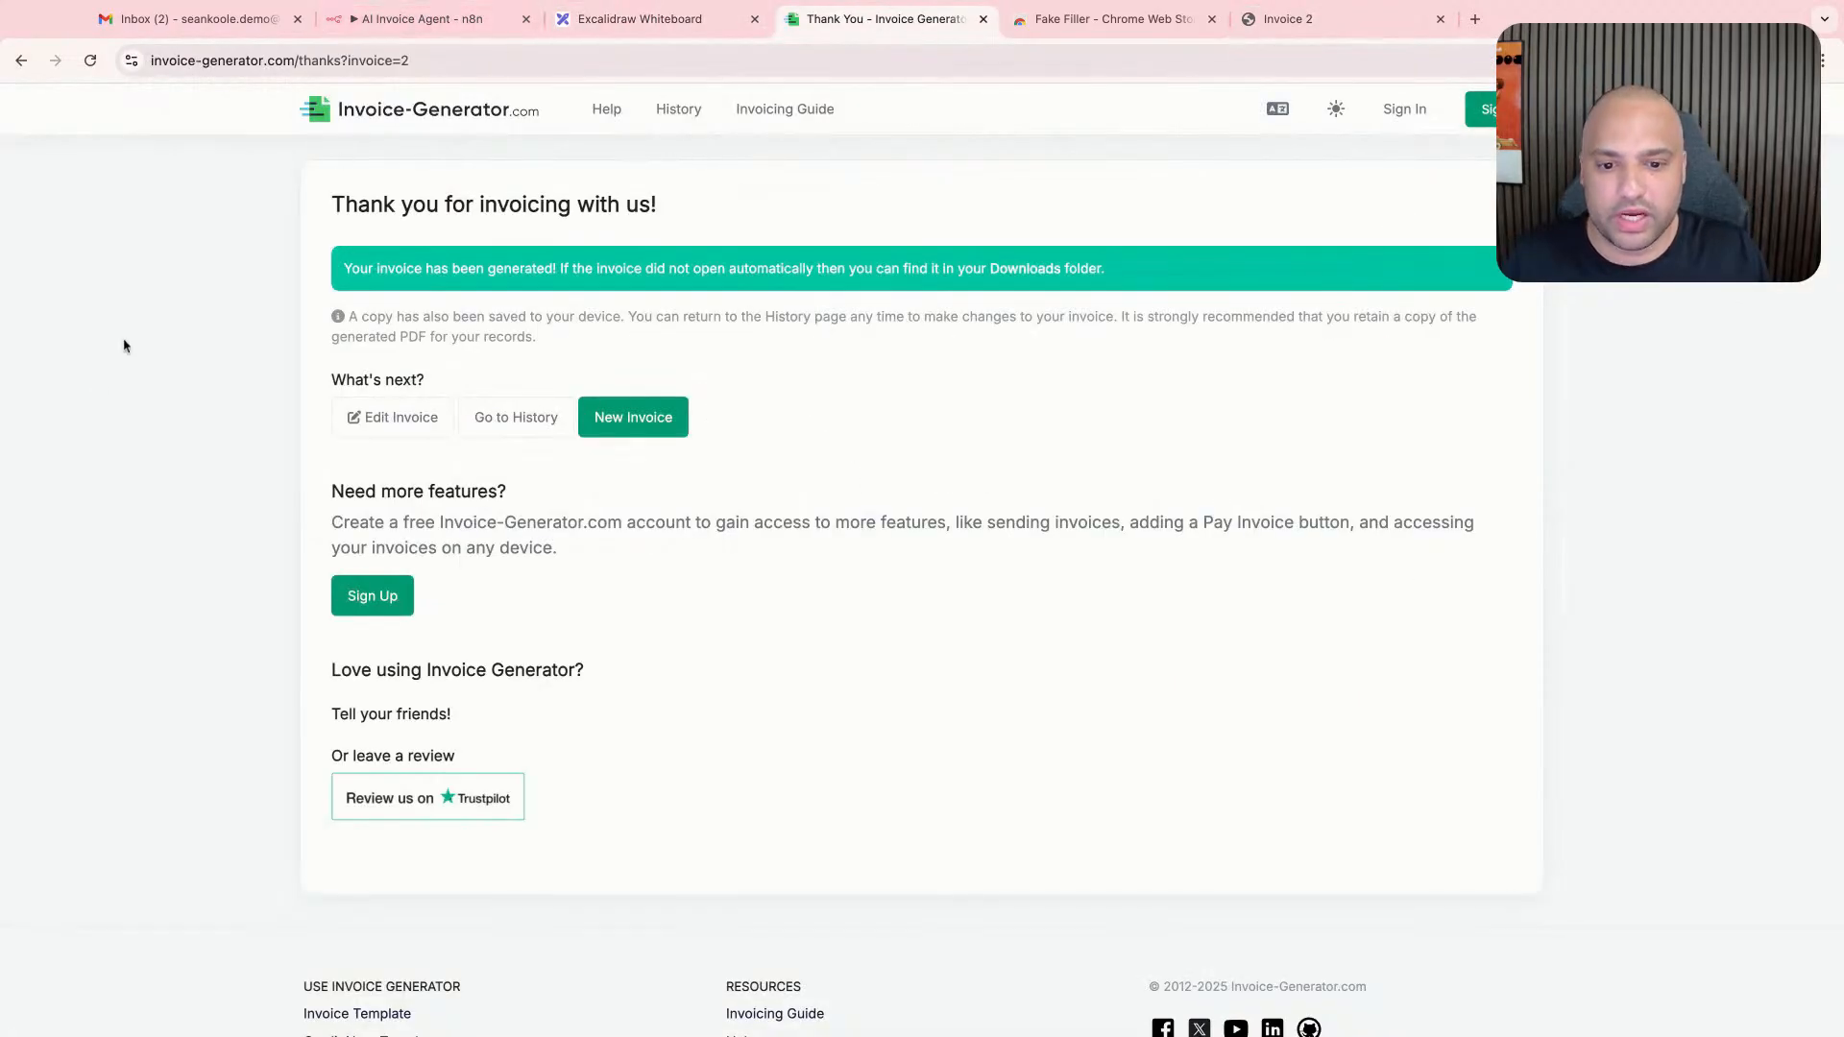
{"action": "left_click", "coordinate": [382, 430]}
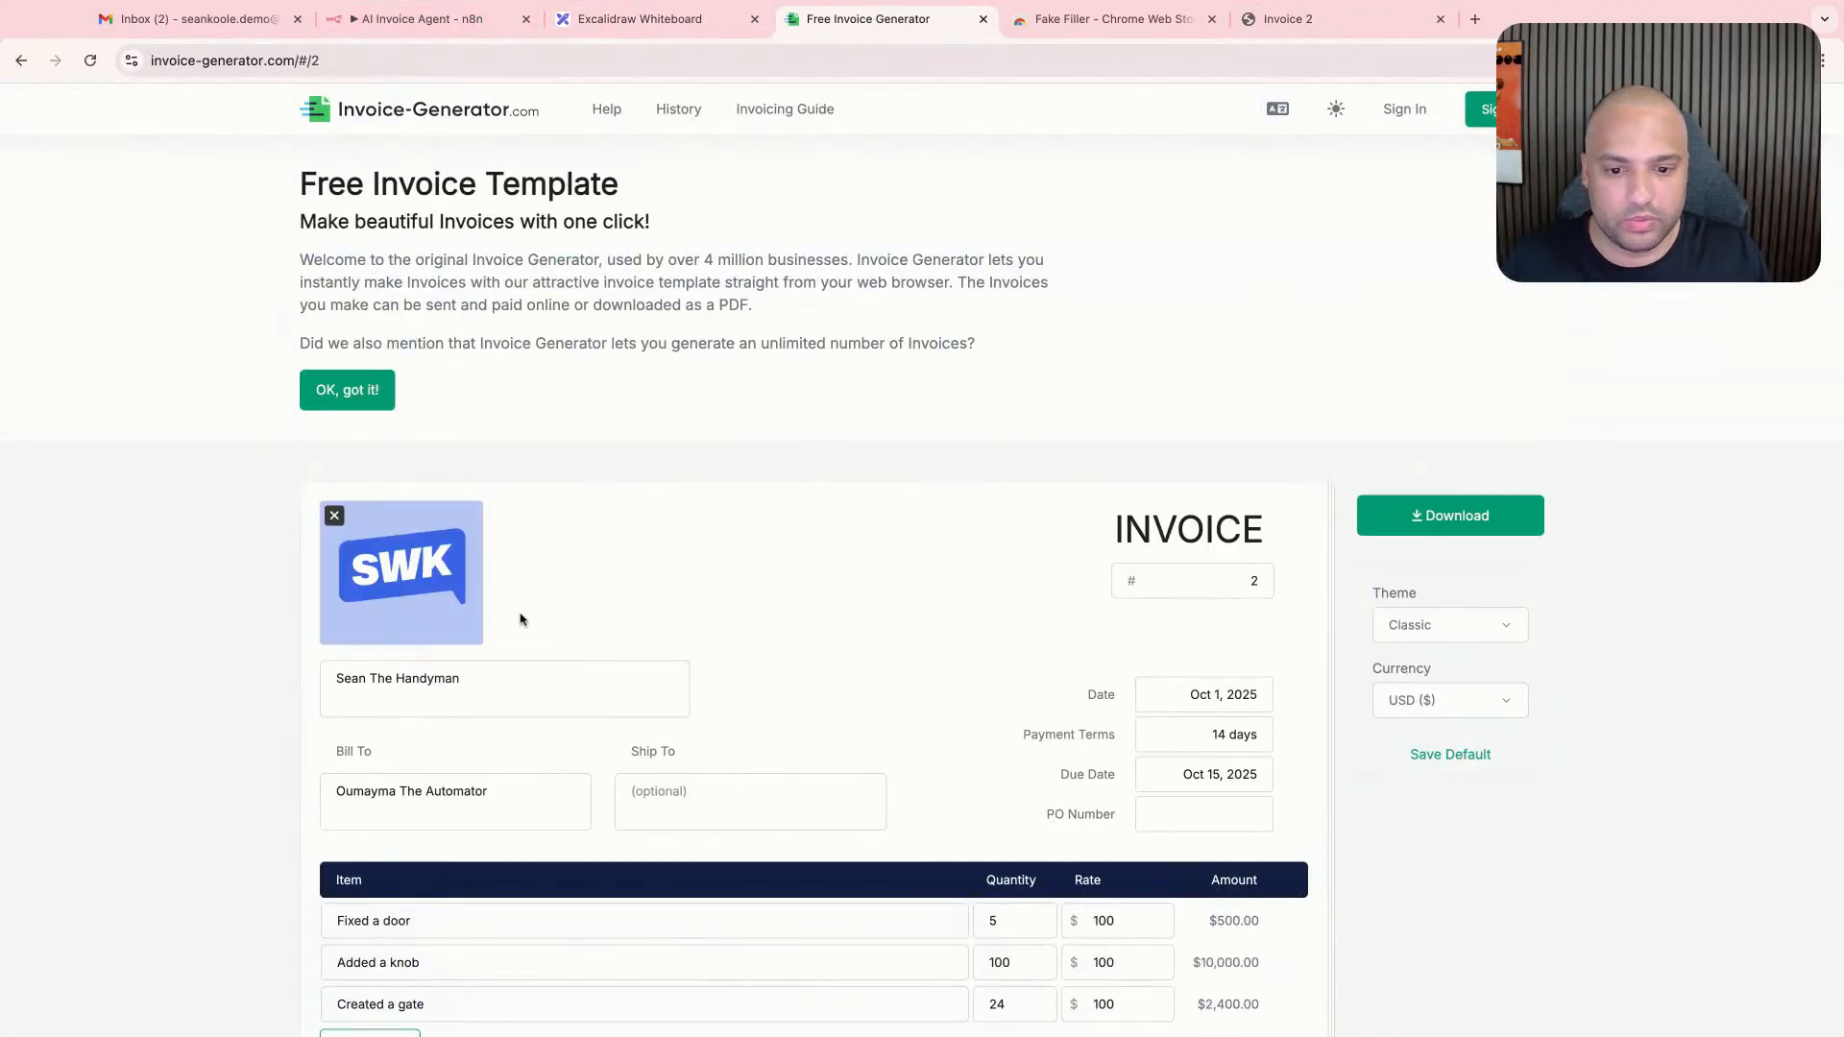
{"action": "scroll", "coordinate": [521, 619], "scroll_direction": "down", "scroll_amount": 2}
{"action": "left_click", "coordinate": [481, 452]}
{"action": "left_click", "coordinate": [334, 277]}
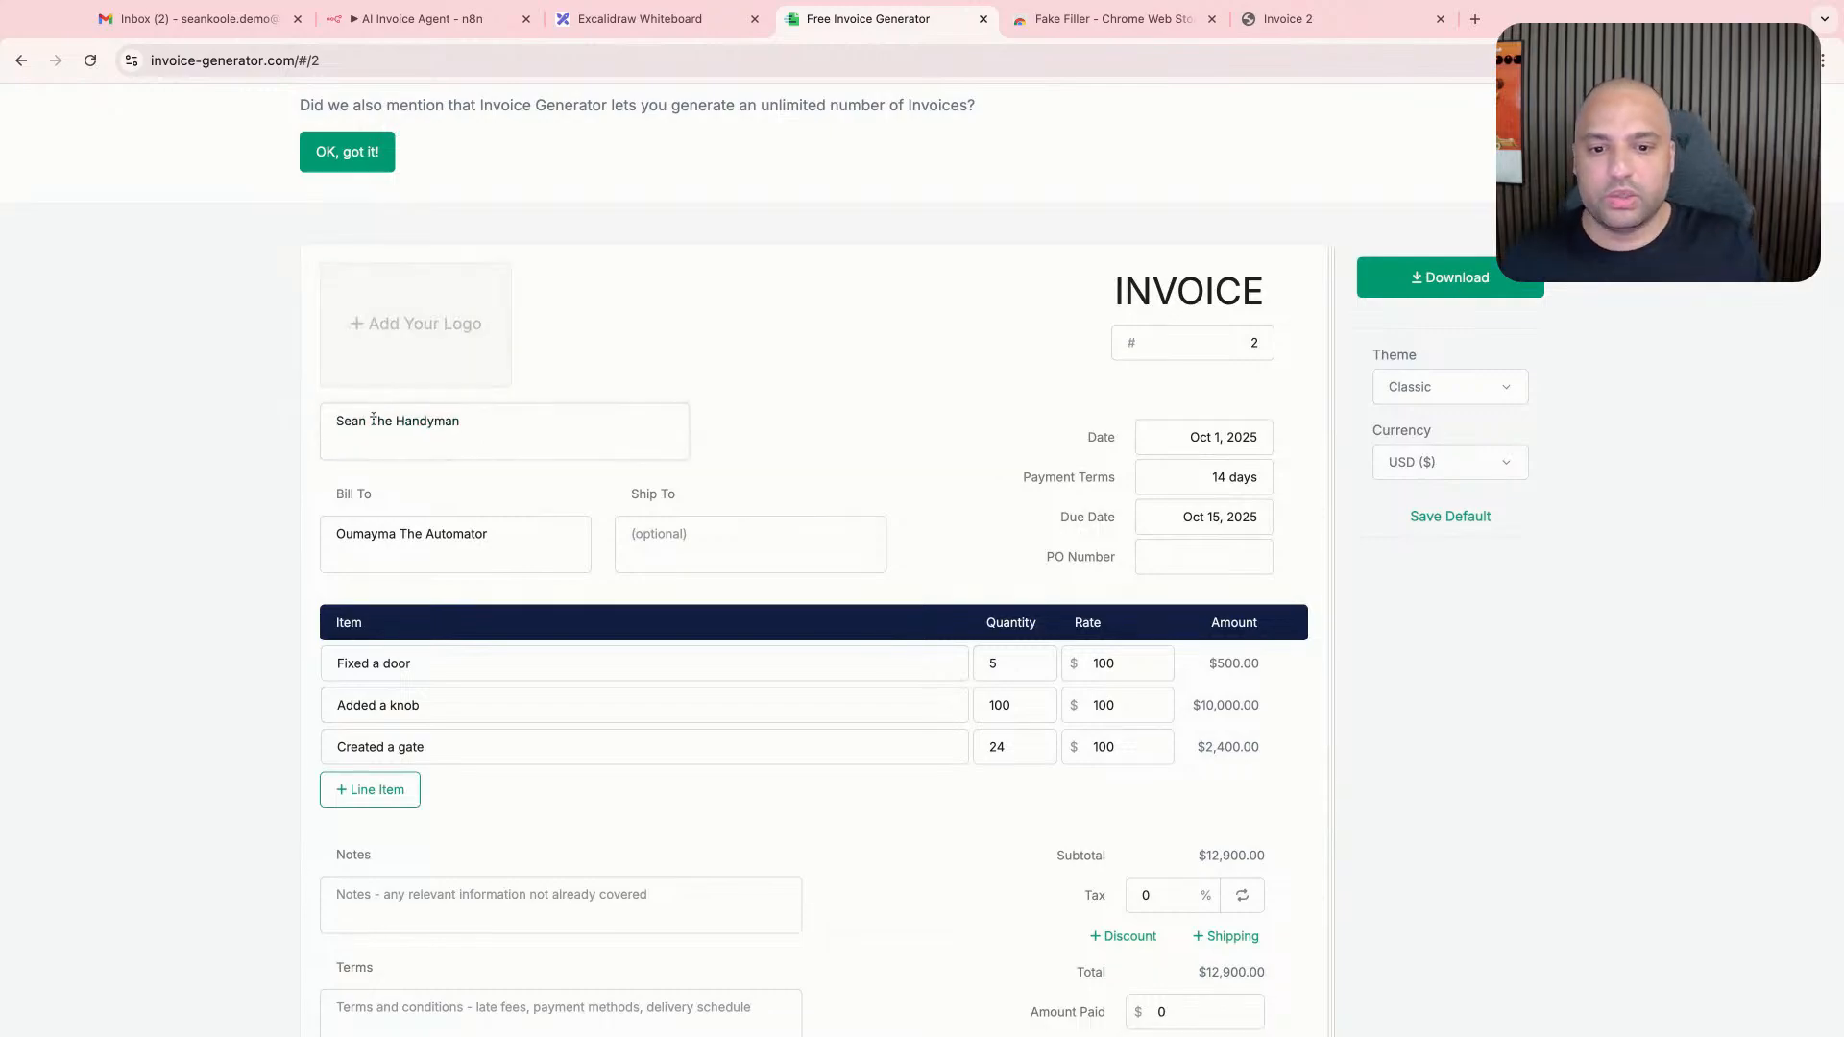
- Replace the invoice sender with the fictional postman's name
{"action": "double_click", "coordinate": [367, 427]}
{"action": "triple_click", "coordinate": [506, 435]}
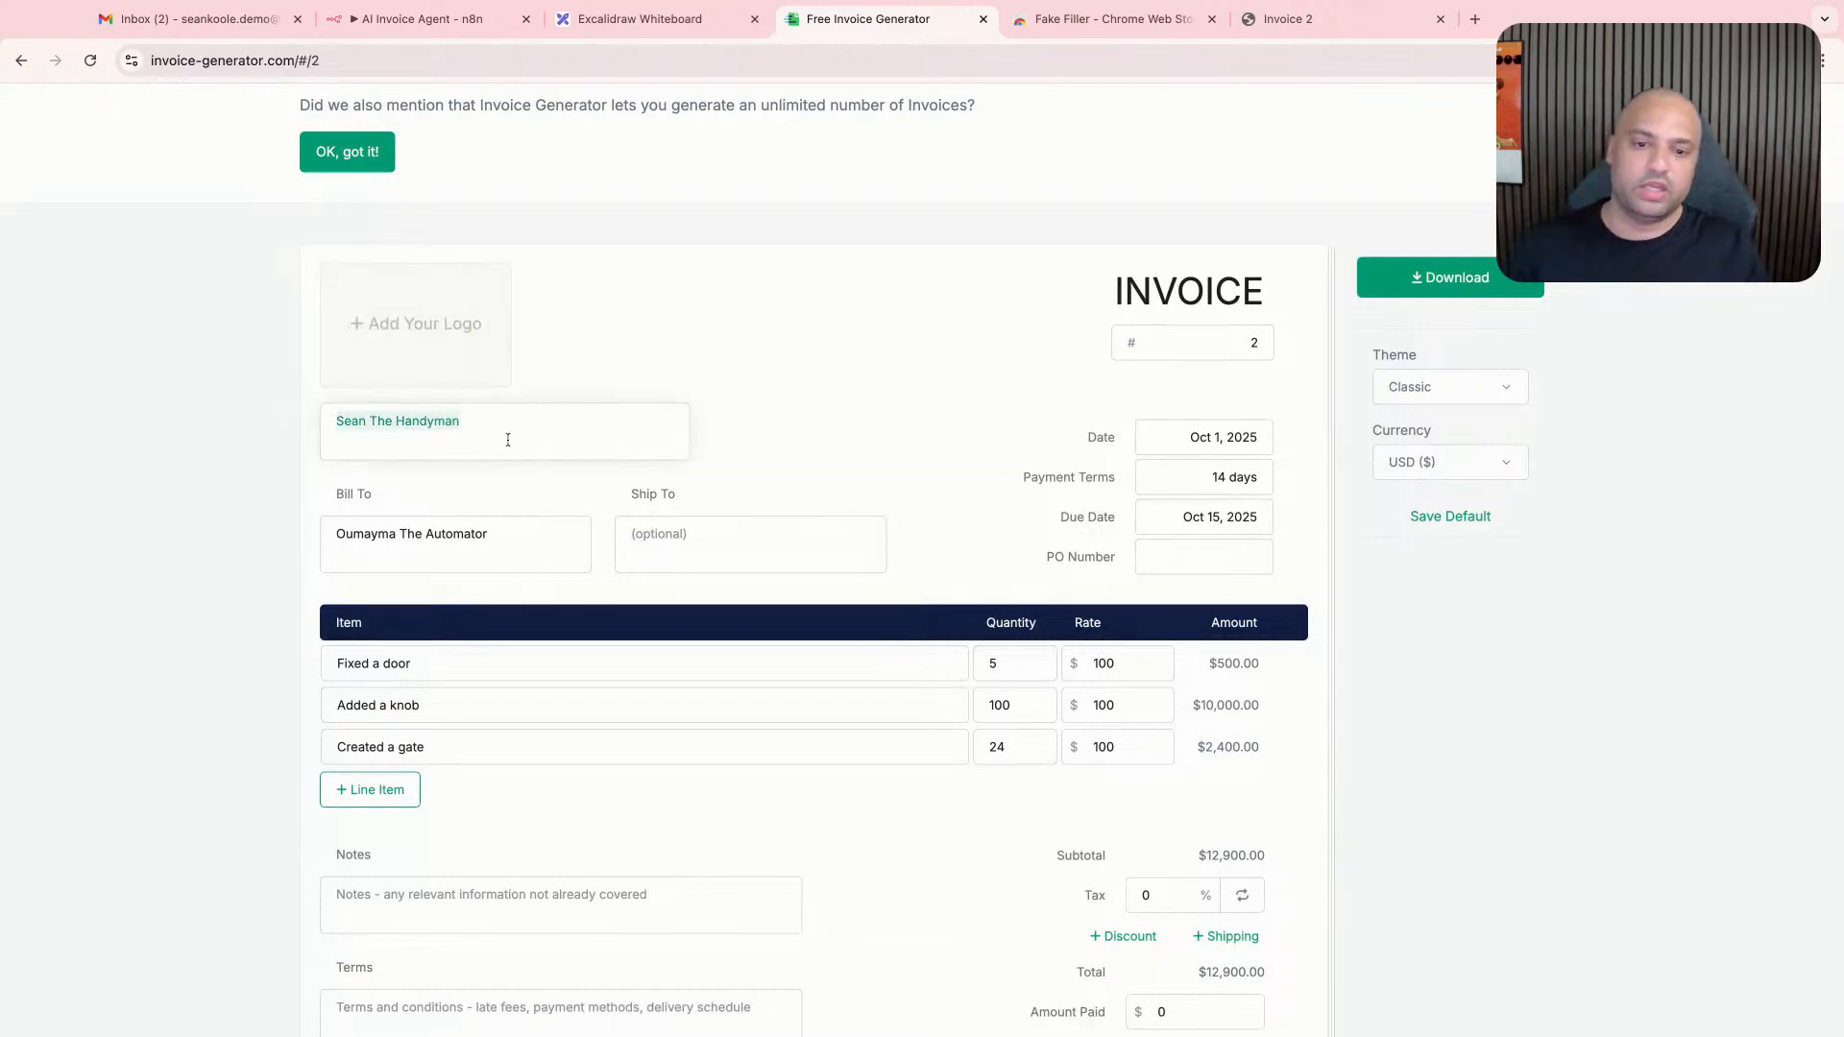
{"action": "type", "text": "Peter the "}
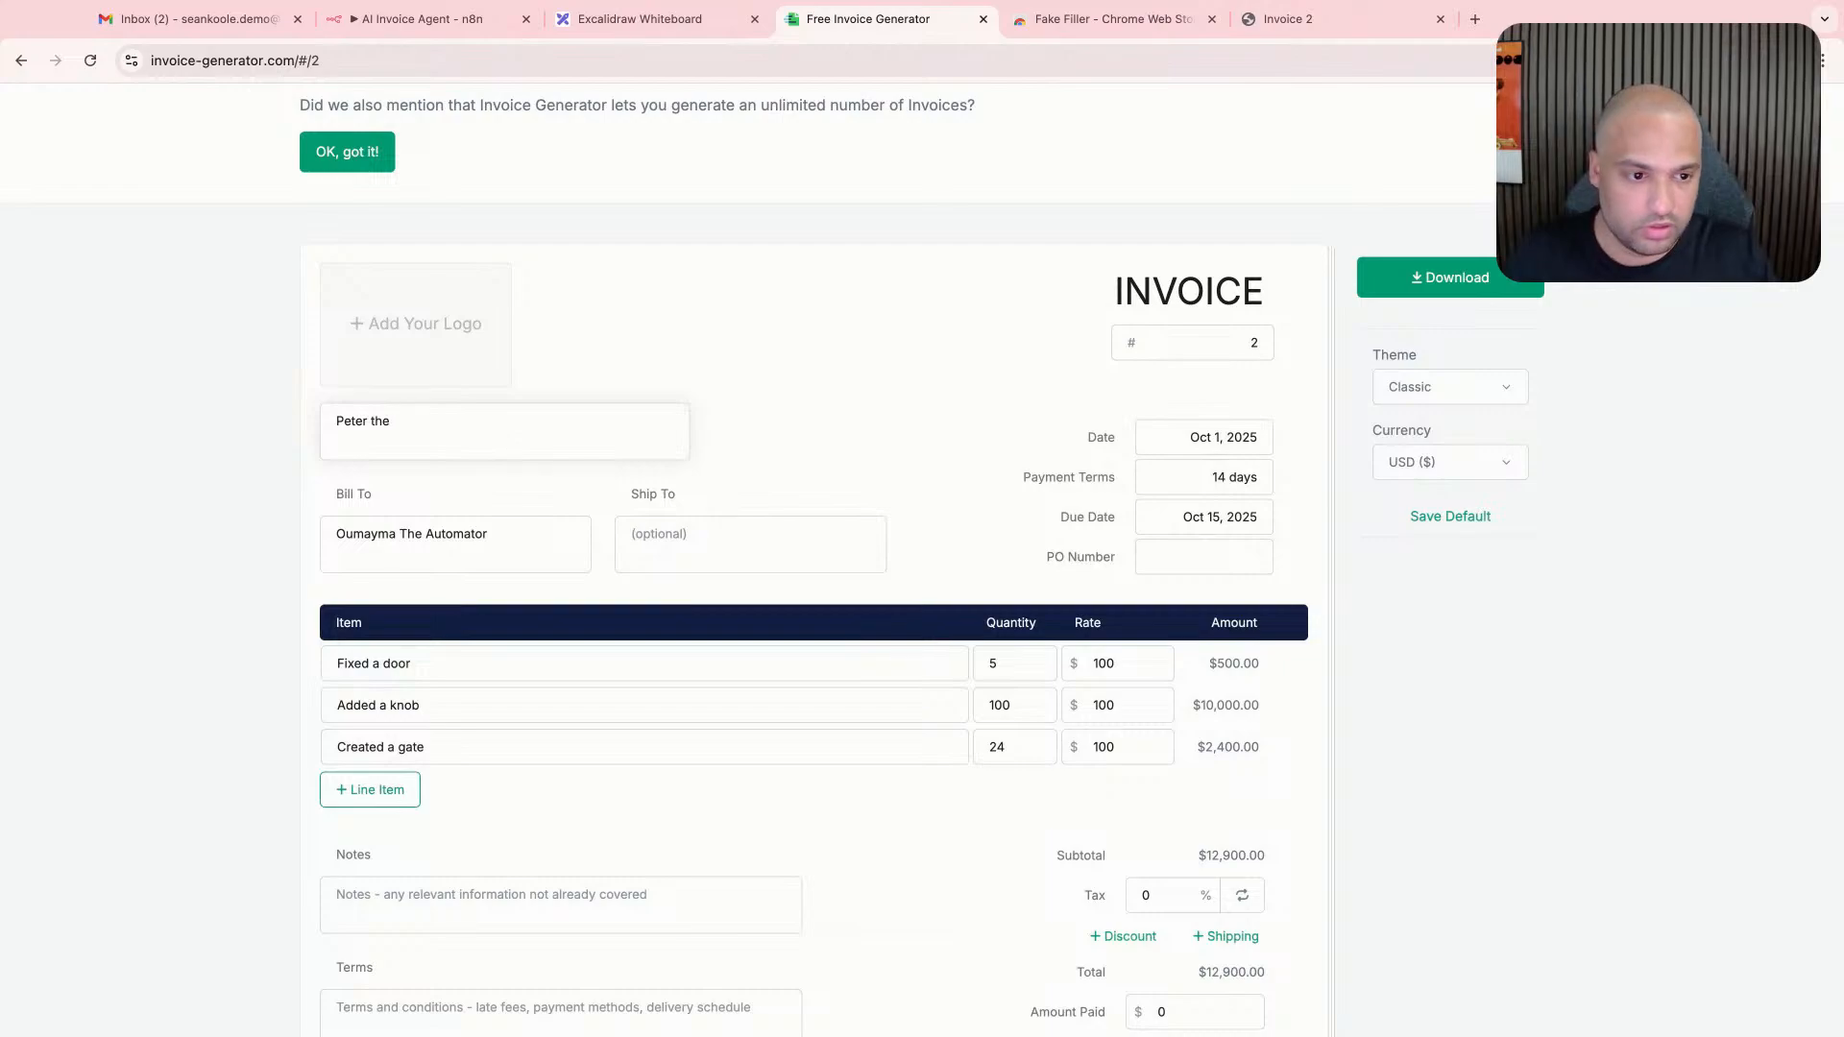
{"action": "type", "text": "Postman"}
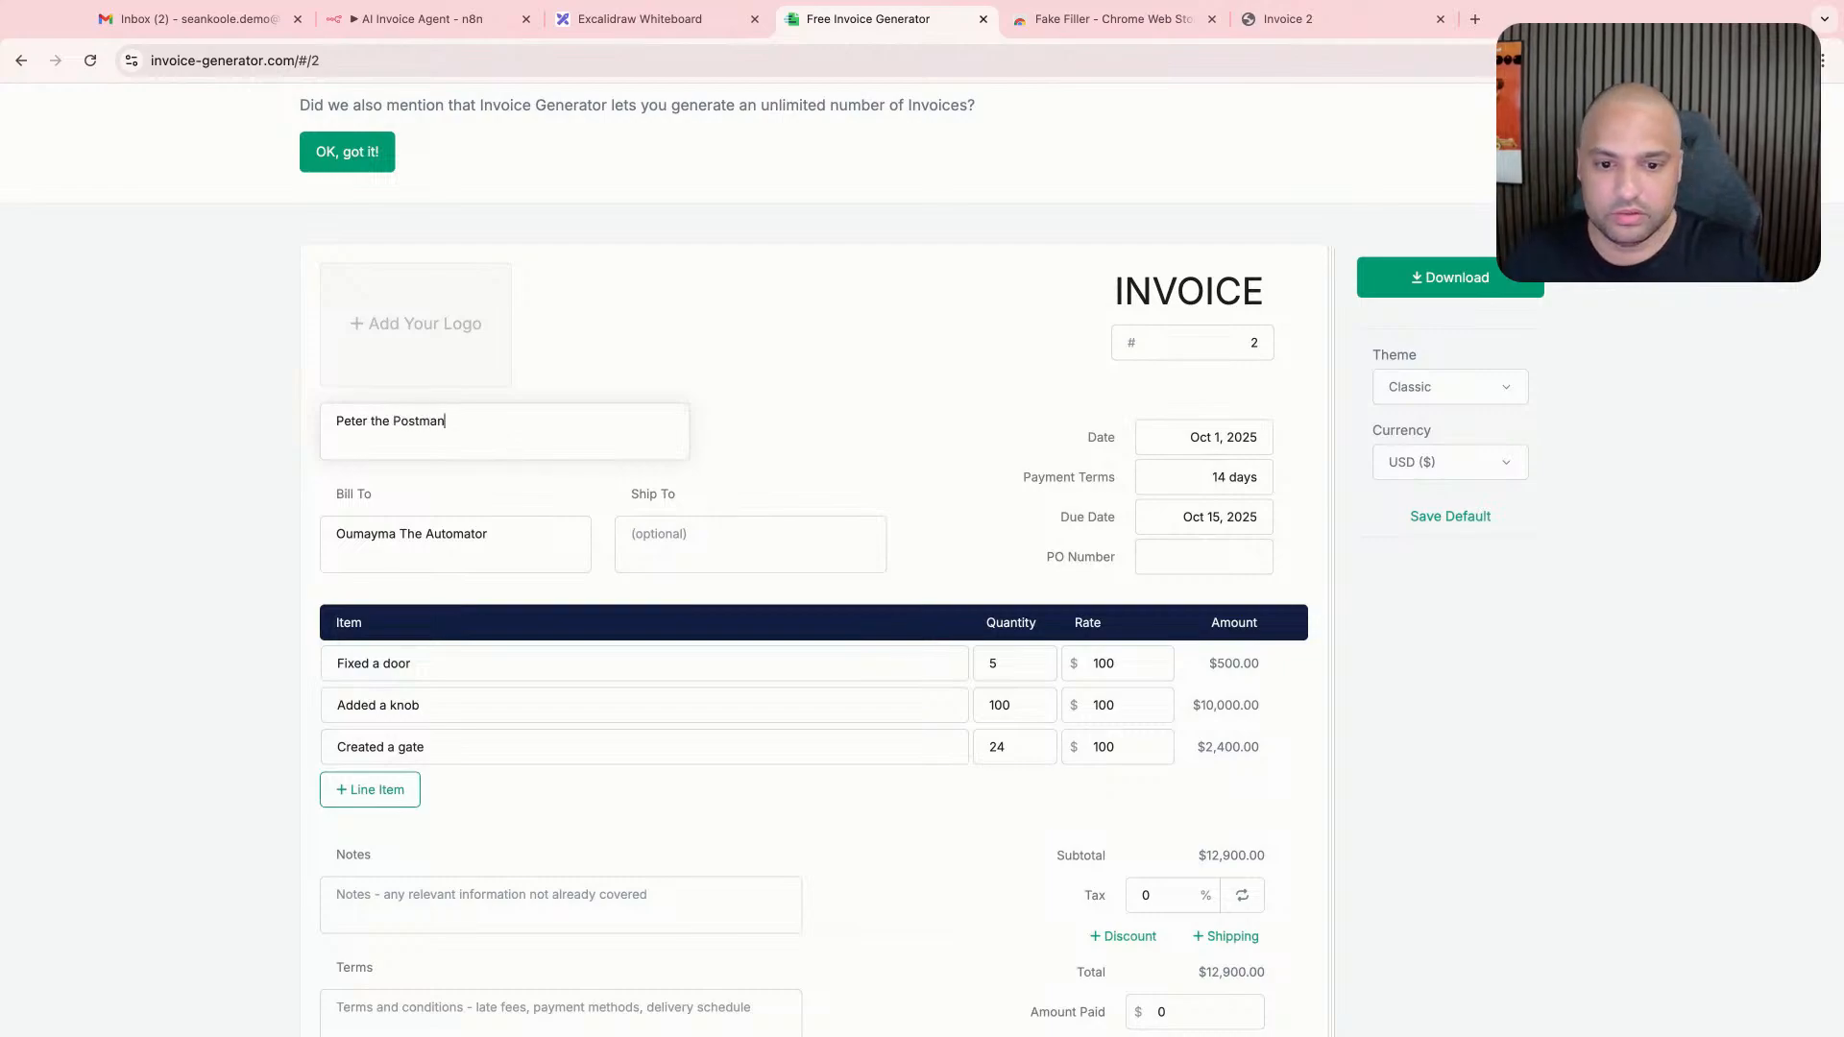
- Replace the bill-to recipient with the fictional handyman's name
{"action": "triple_click", "coordinate": [524, 530]}
{"action": "type", "text": "Sean T"}
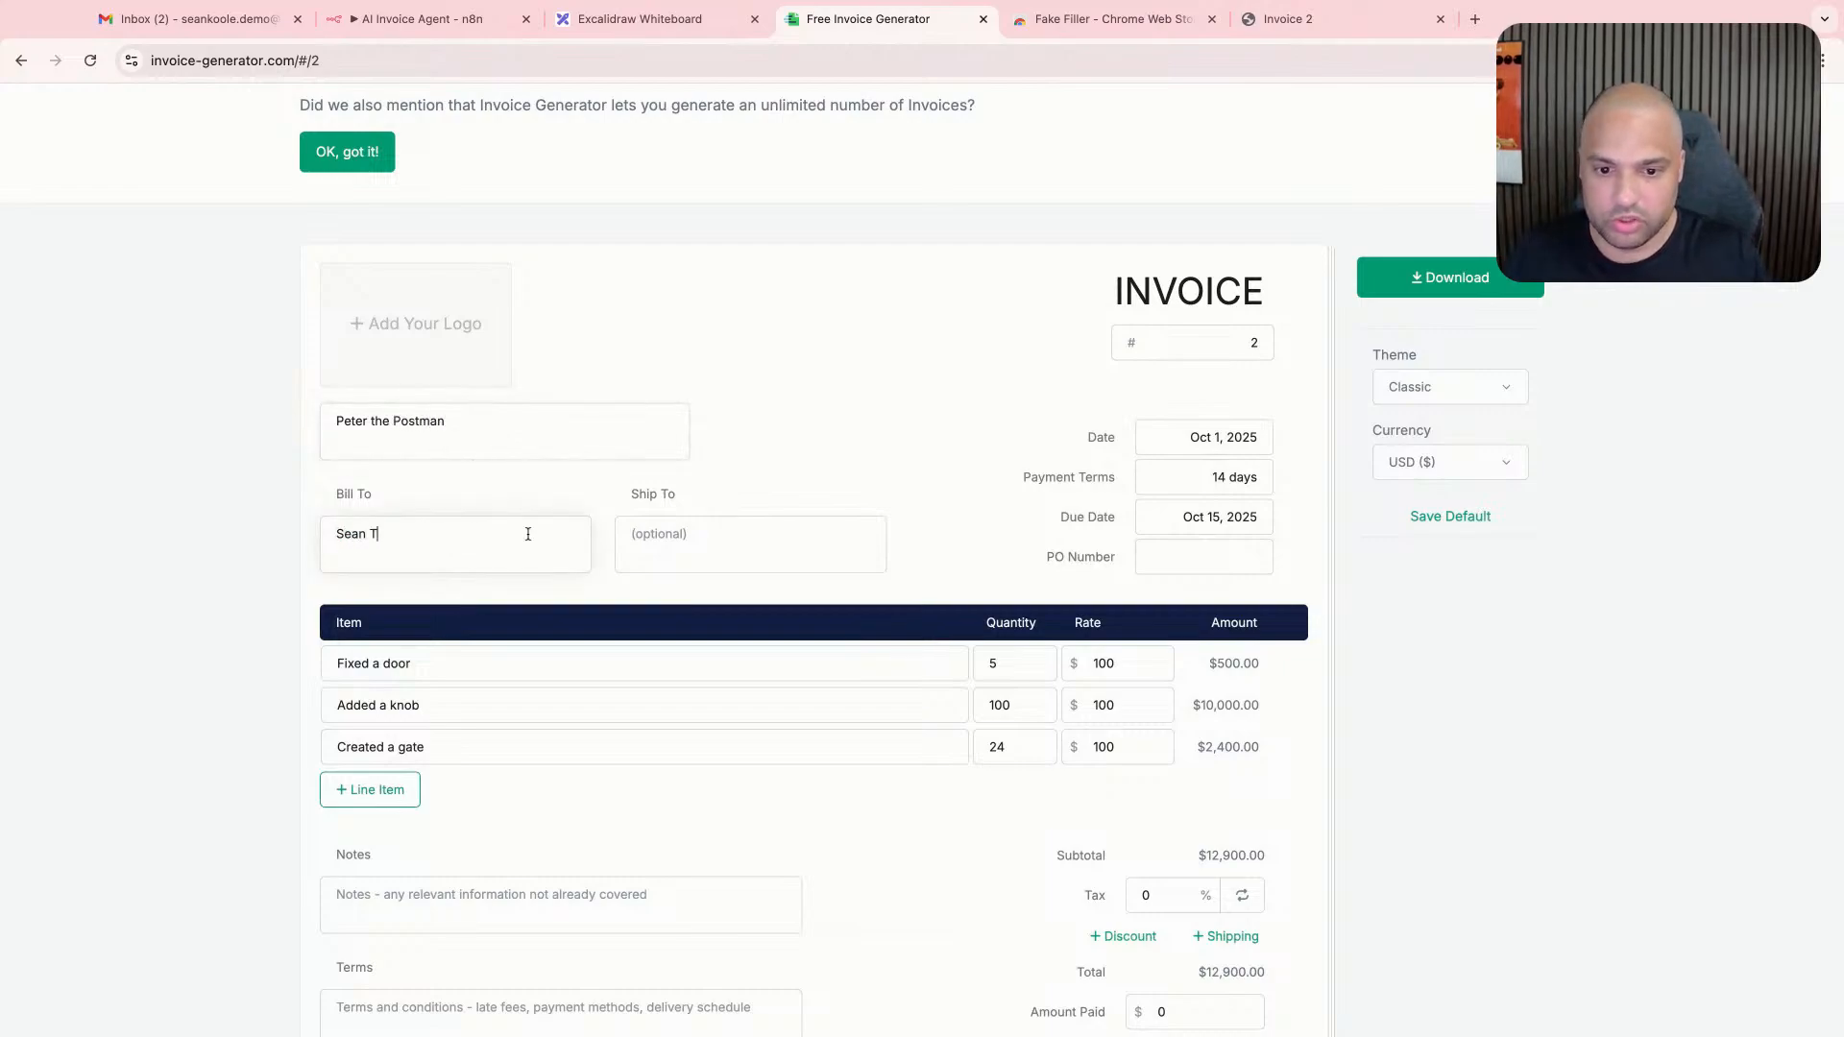
{"action": "type", "text": "he Handym"}
{"action": "key", "text": "BackSpace"}
{"action": "type", "text": "yman"}
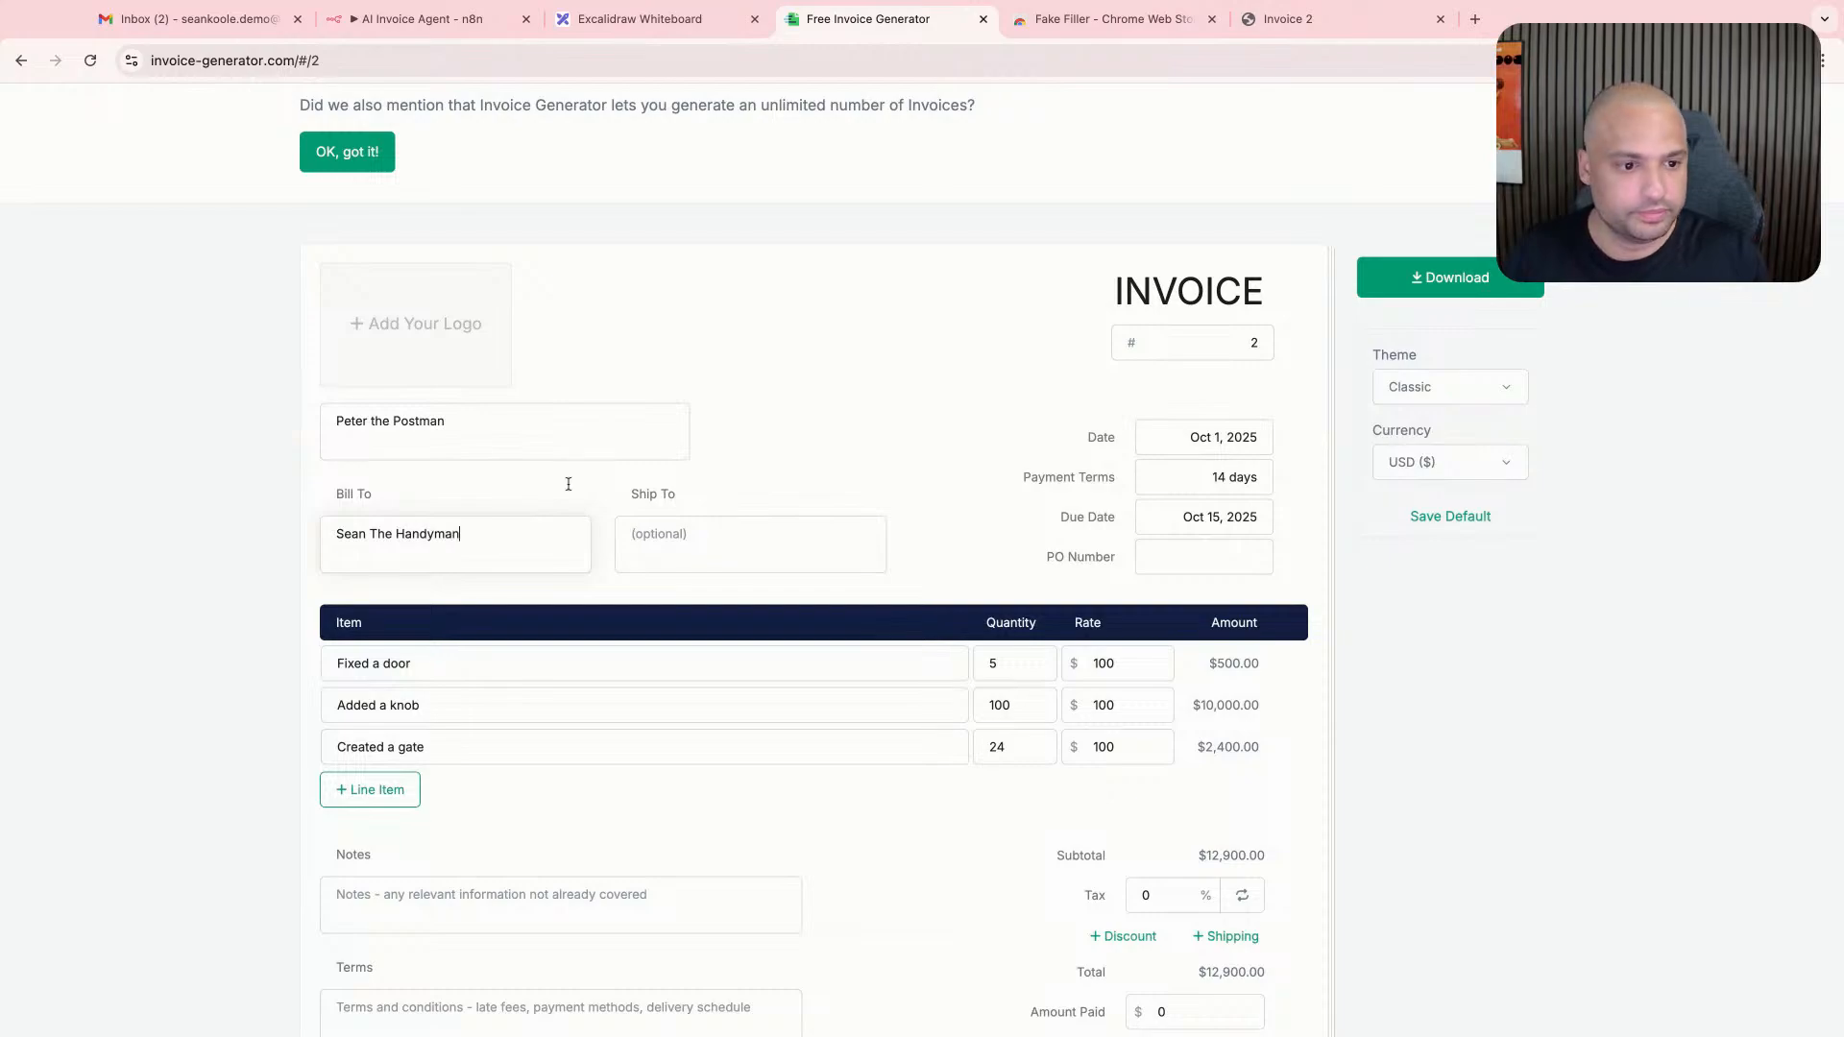
- Set the invoice date to Oct 9, 2025 and the due date to Oct 24, 2025
{"action": "left_click", "coordinate": [1243, 437]}
{"action": "left_click", "coordinate": [1290, 568]}
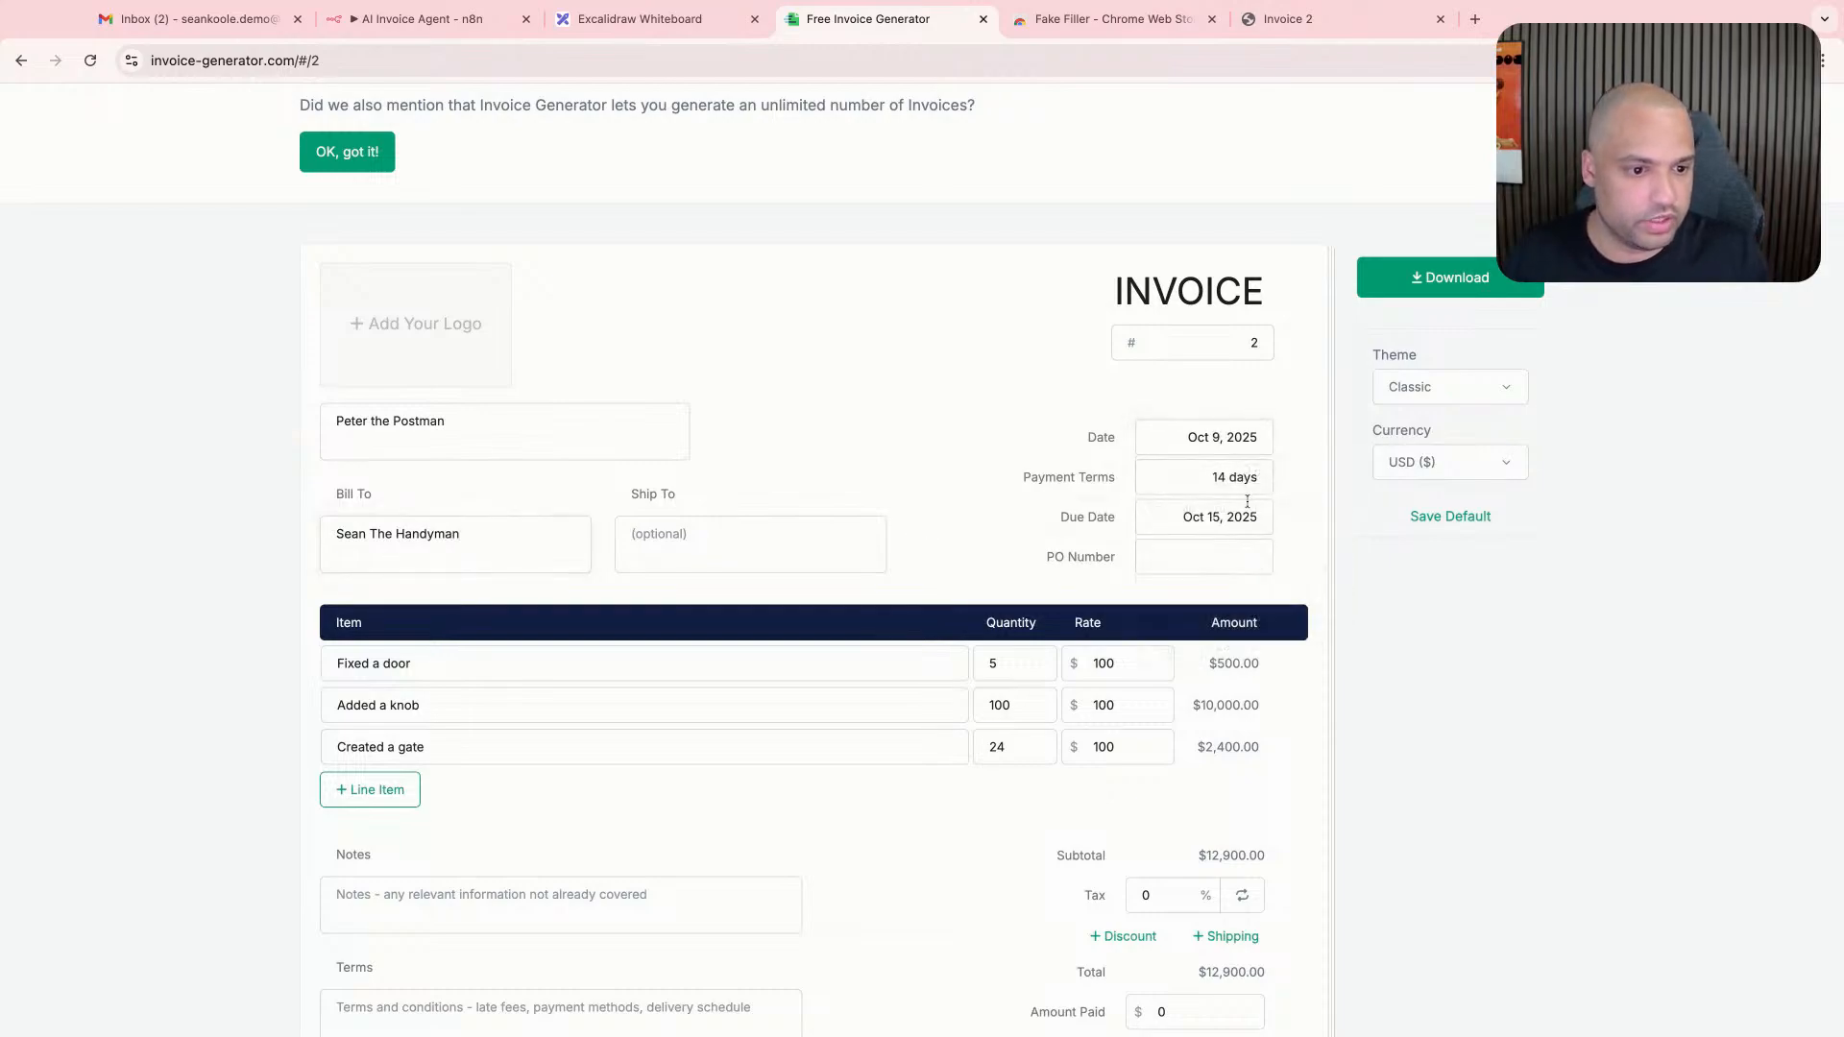
{"action": "left_click", "coordinate": [1250, 516]}
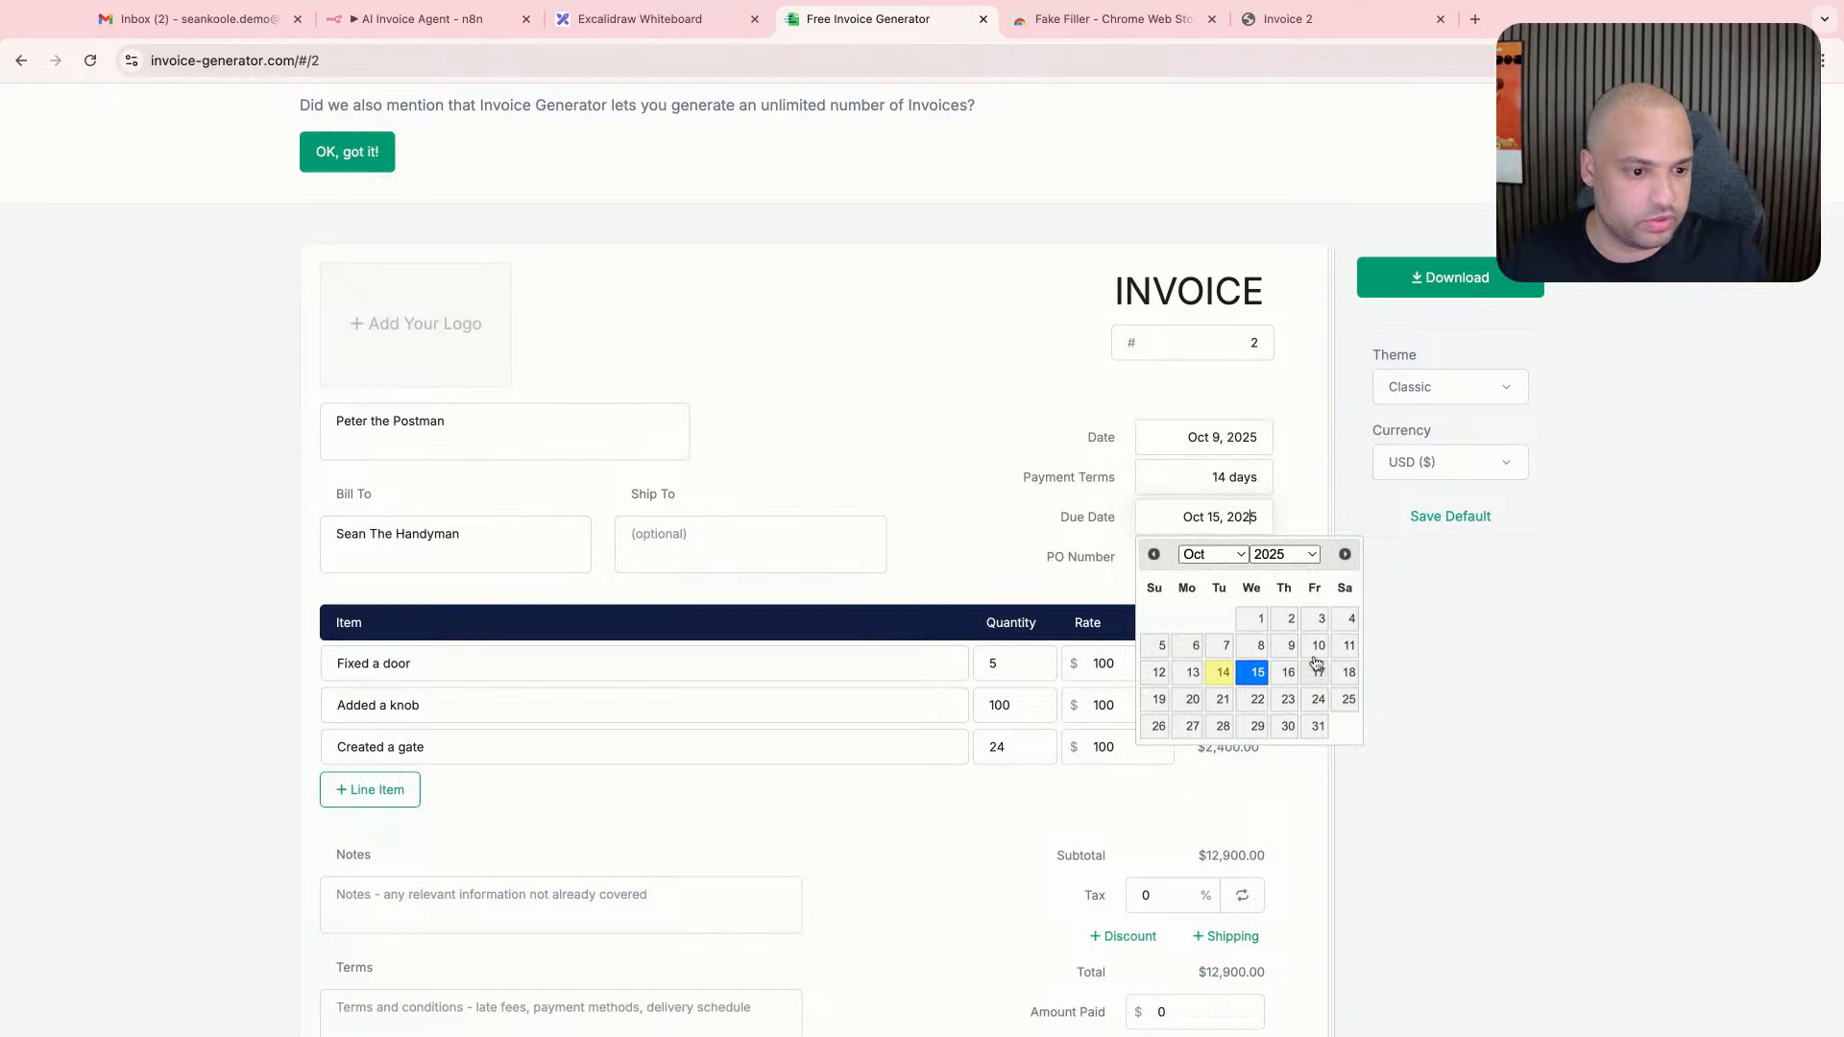
{"action": "left_click", "coordinate": [1315, 699]}
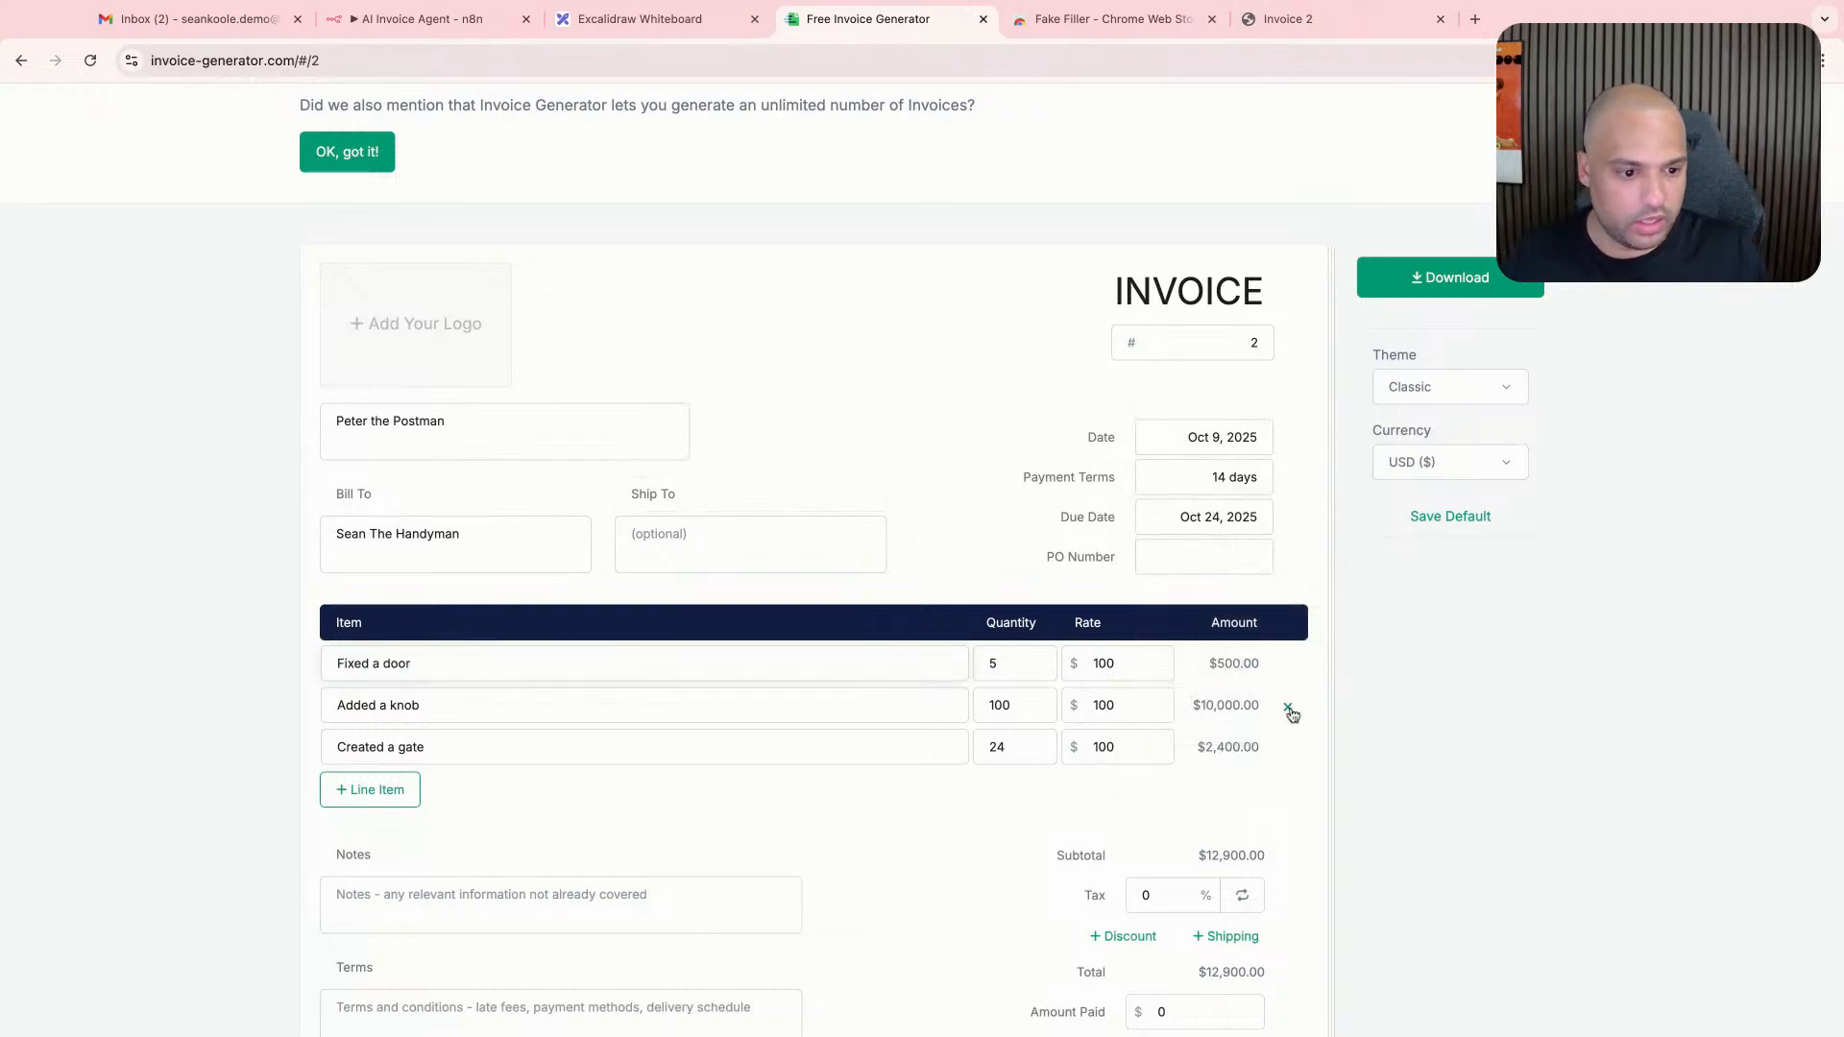
- Swap the "Added a knob" line item for a blank one and describe the first item as "Mail delivery postcard"
{"action": "left_click", "coordinate": [1288, 706]}
{"action": "left_click", "coordinate": [370, 748]}
{"action": "triple_click", "coordinate": [407, 663]}
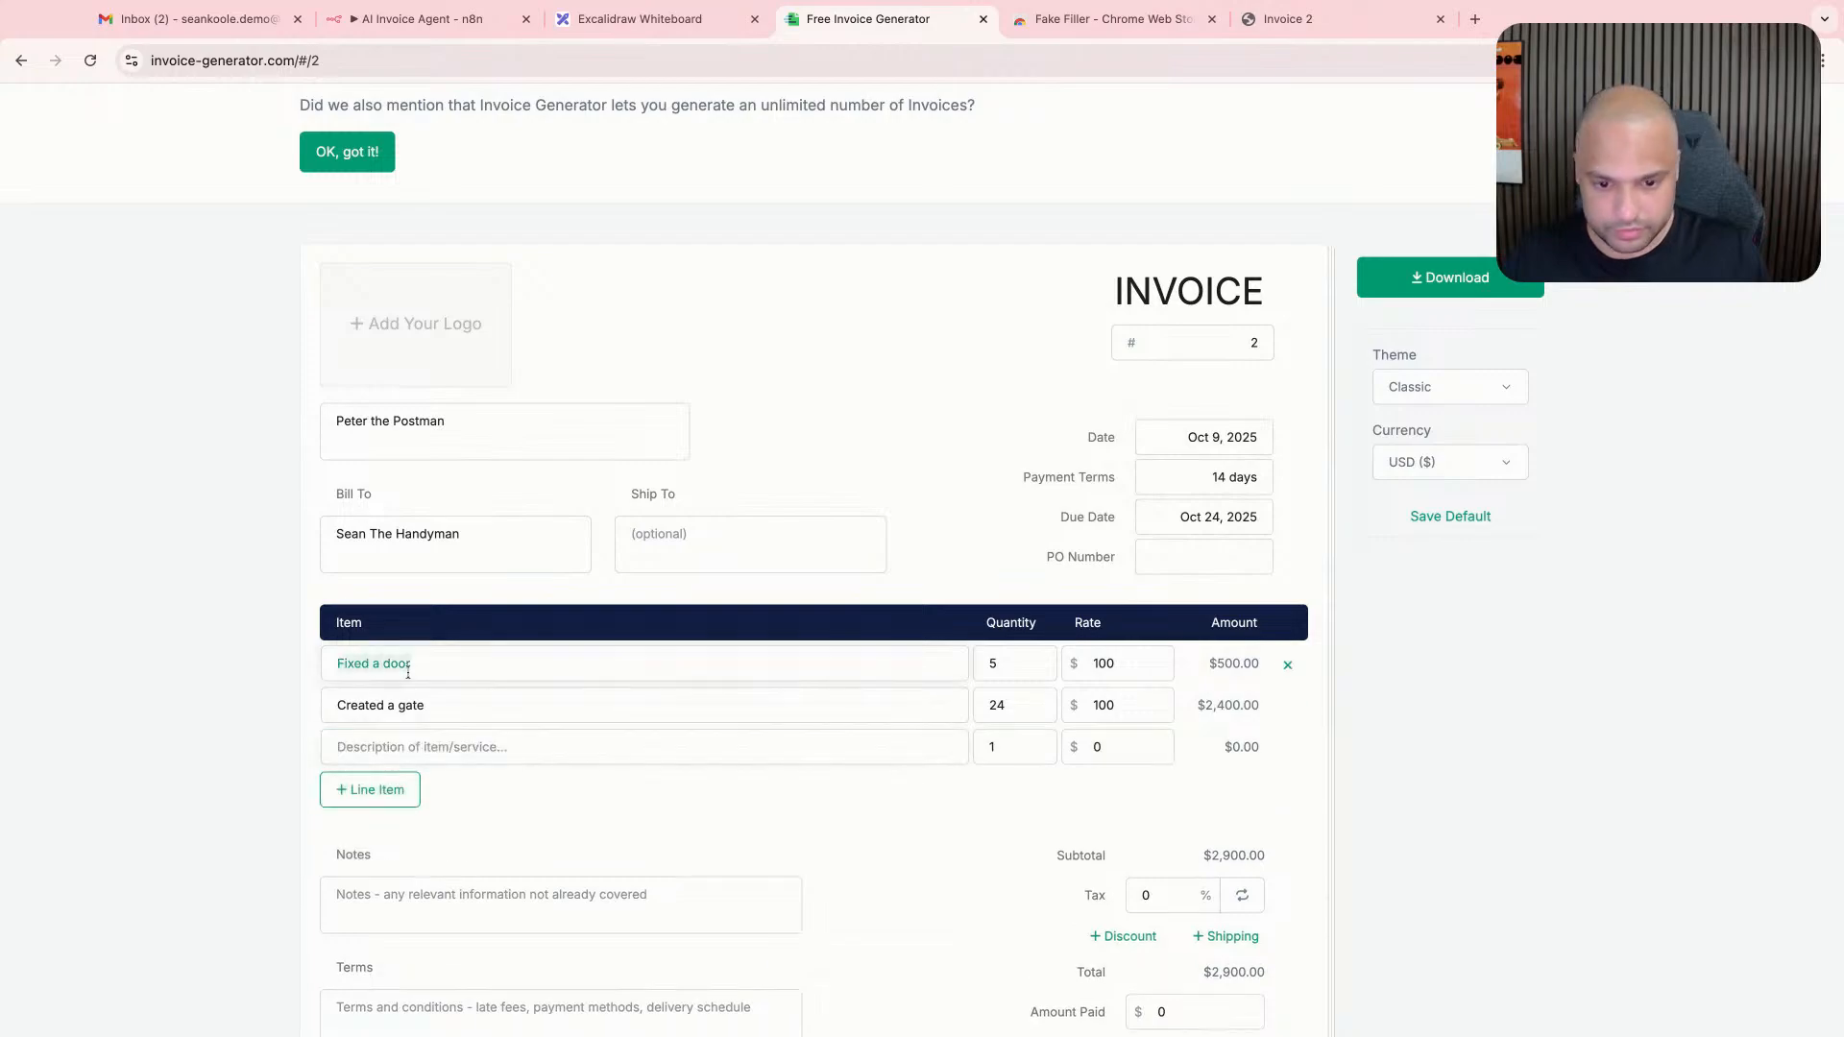
{"action": "type", "text": "mail deliv"}
{"action": "key", "text": "super+BackSpace"}
{"action": "type", "text": "Mail de"}
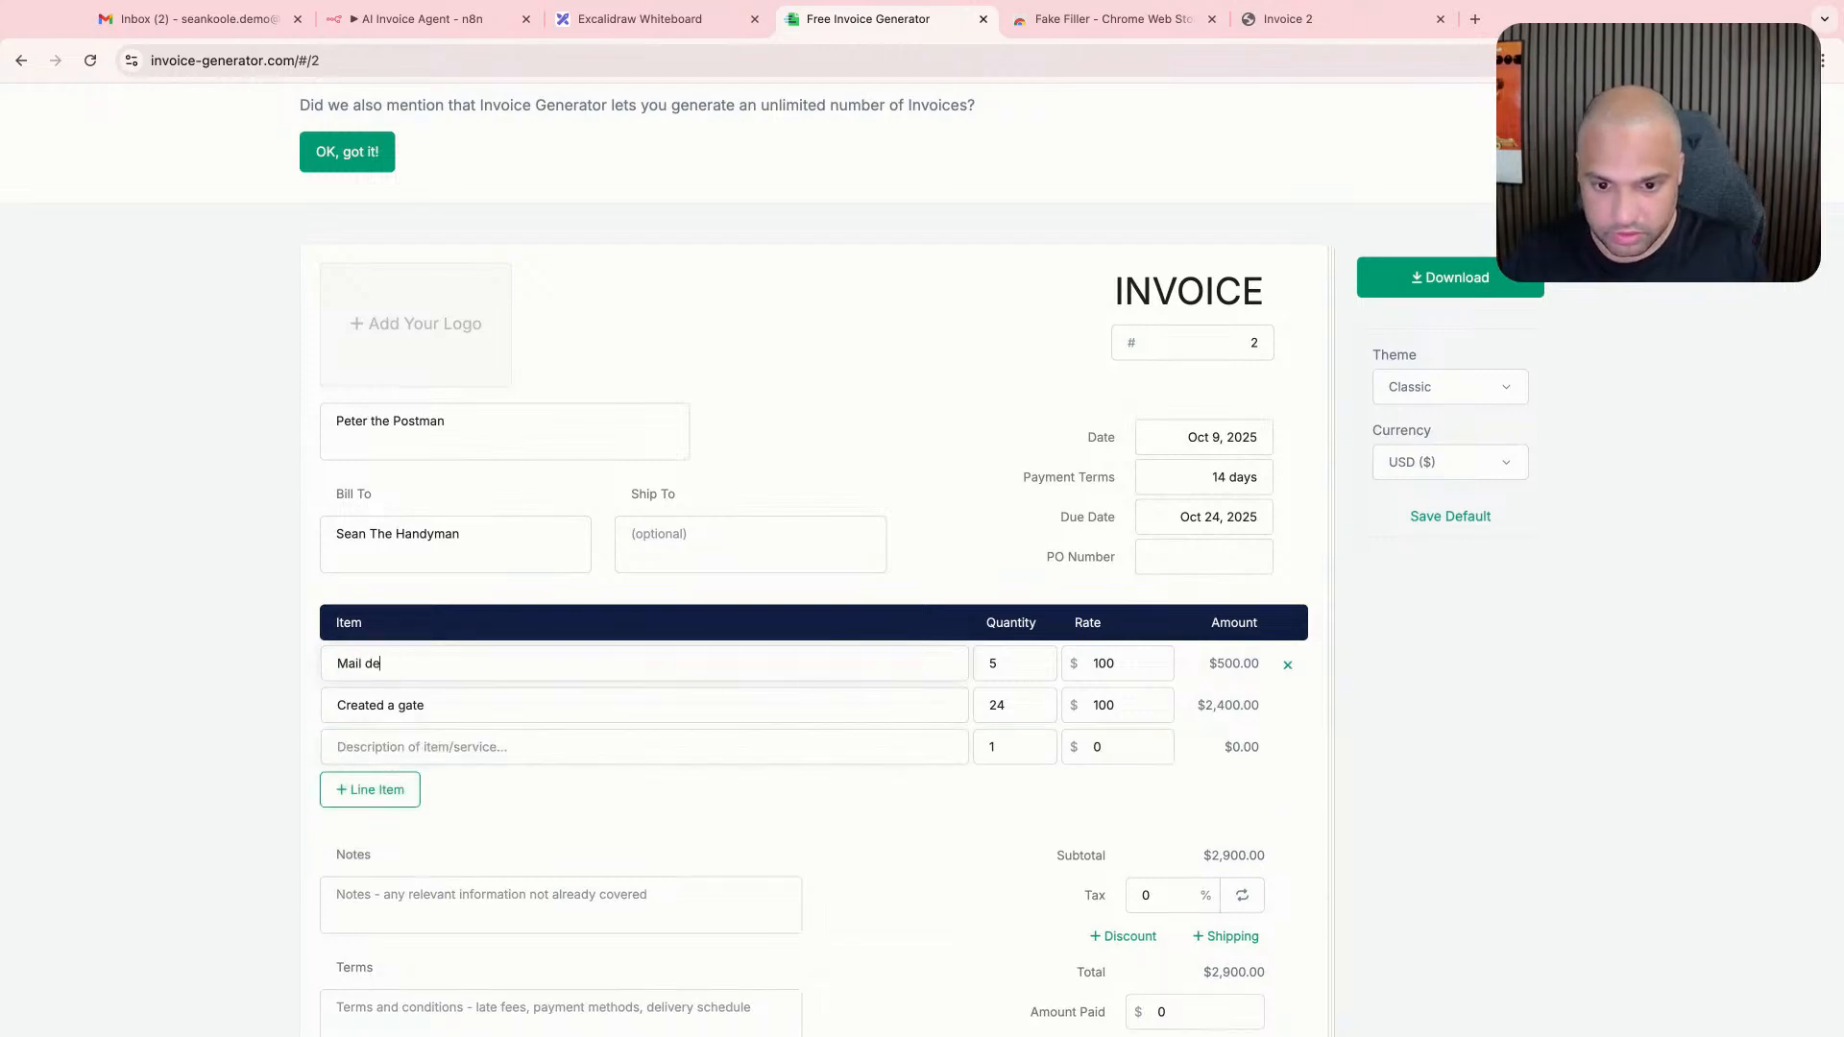
{"action": "type", "text": "livery podtcard"}
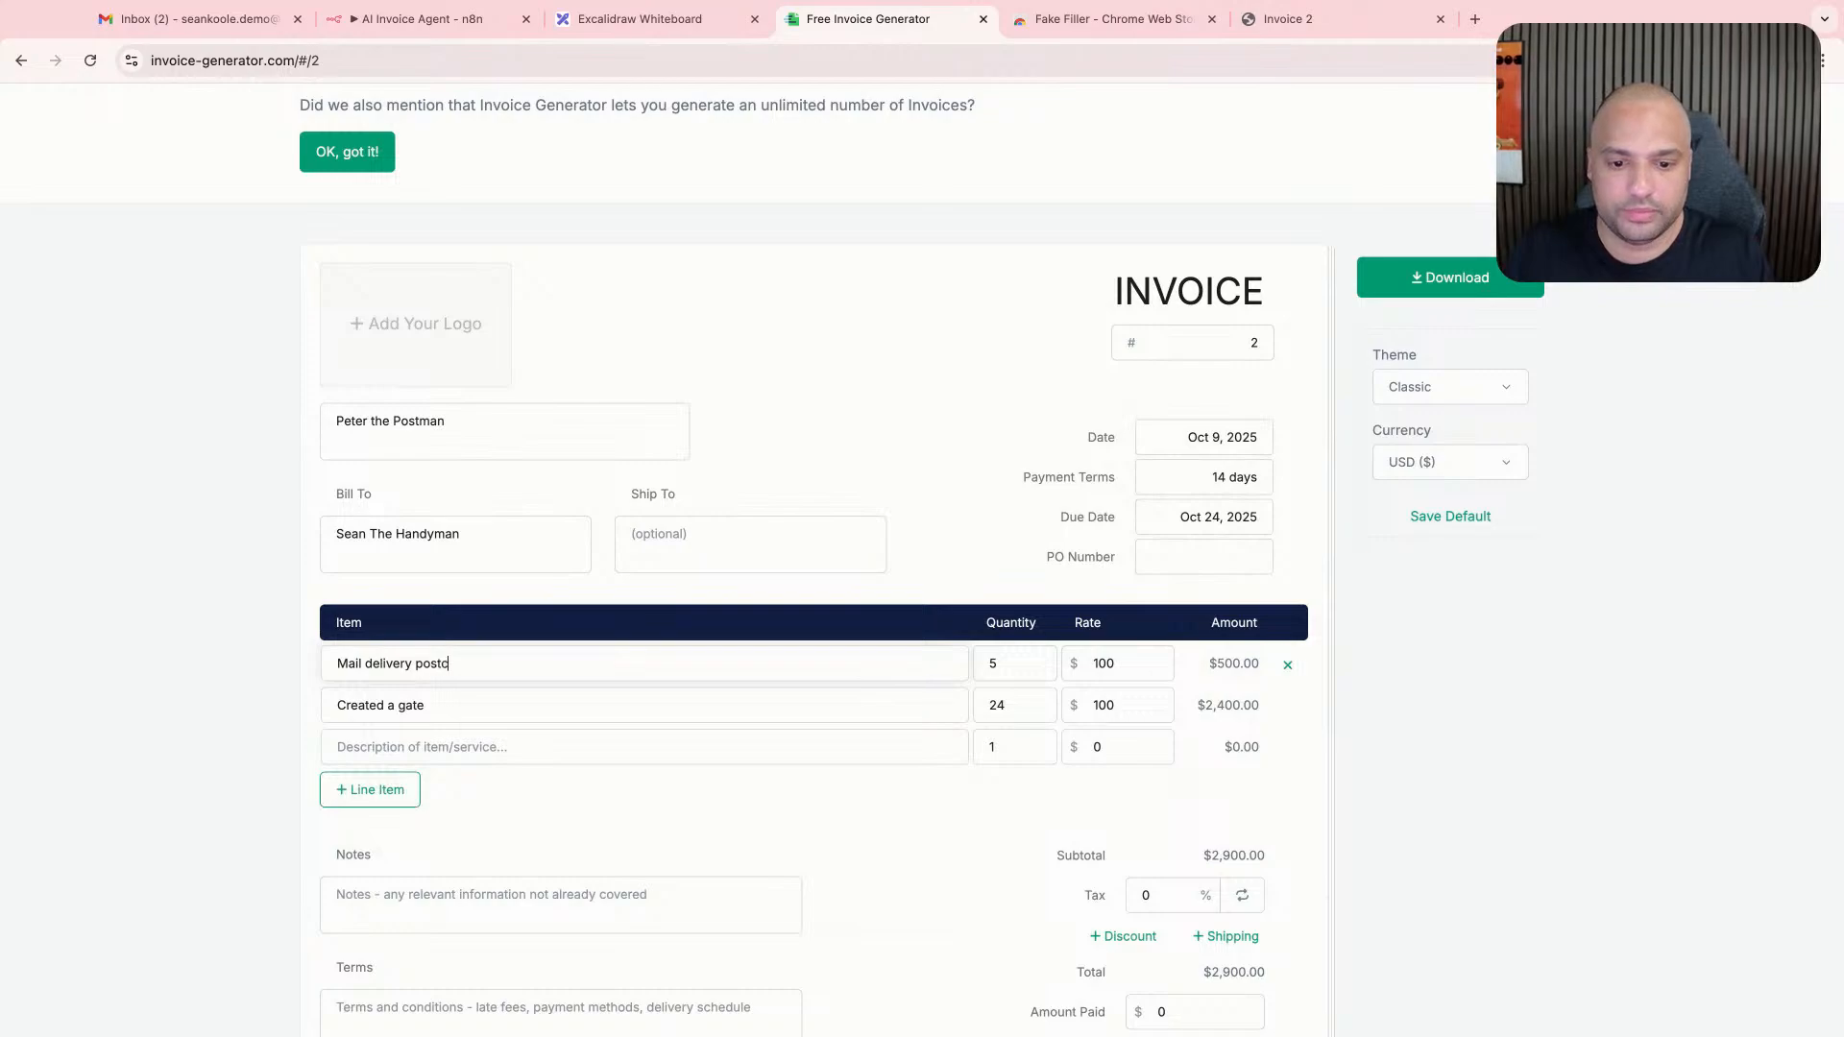
- Describe the second line item as "Mail delivery bottle of wine"
{"action": "triple_click", "coordinate": [386, 709]}
{"action": "type", "text": "Mail delivery "}
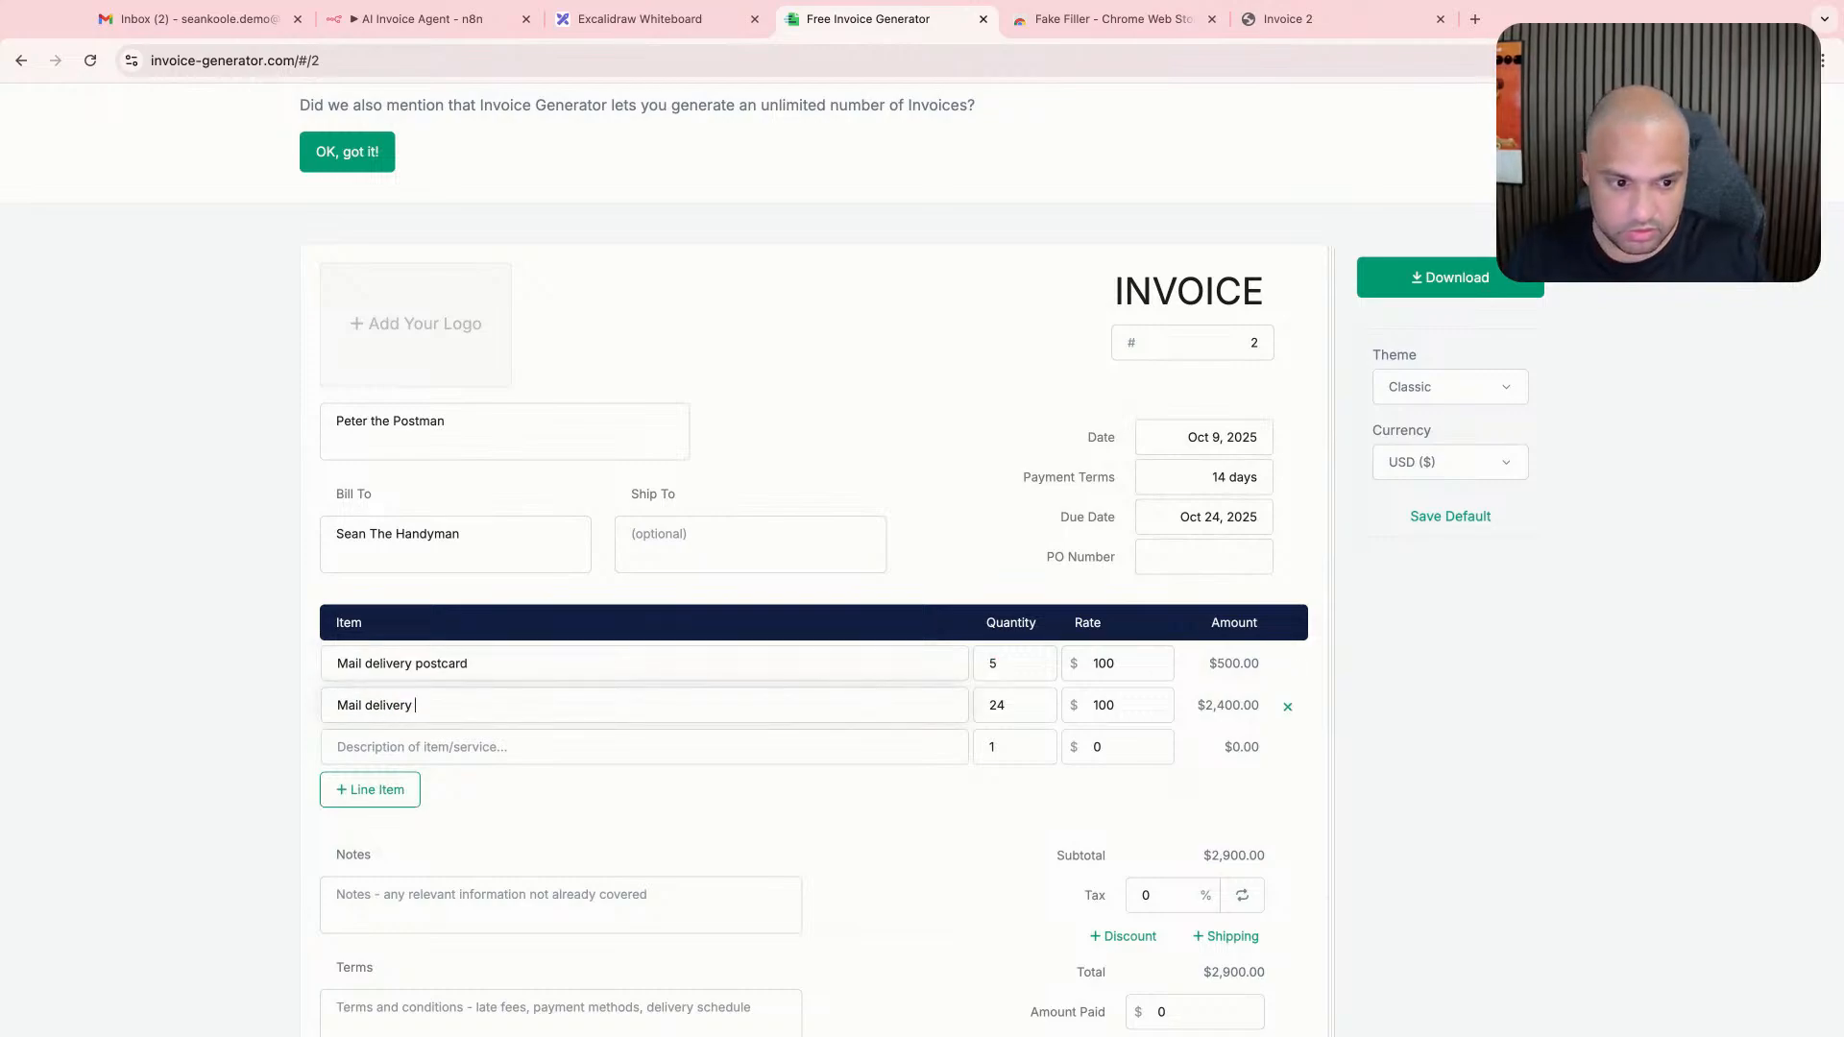
{"action": "type", "text": "bottle of wine"}
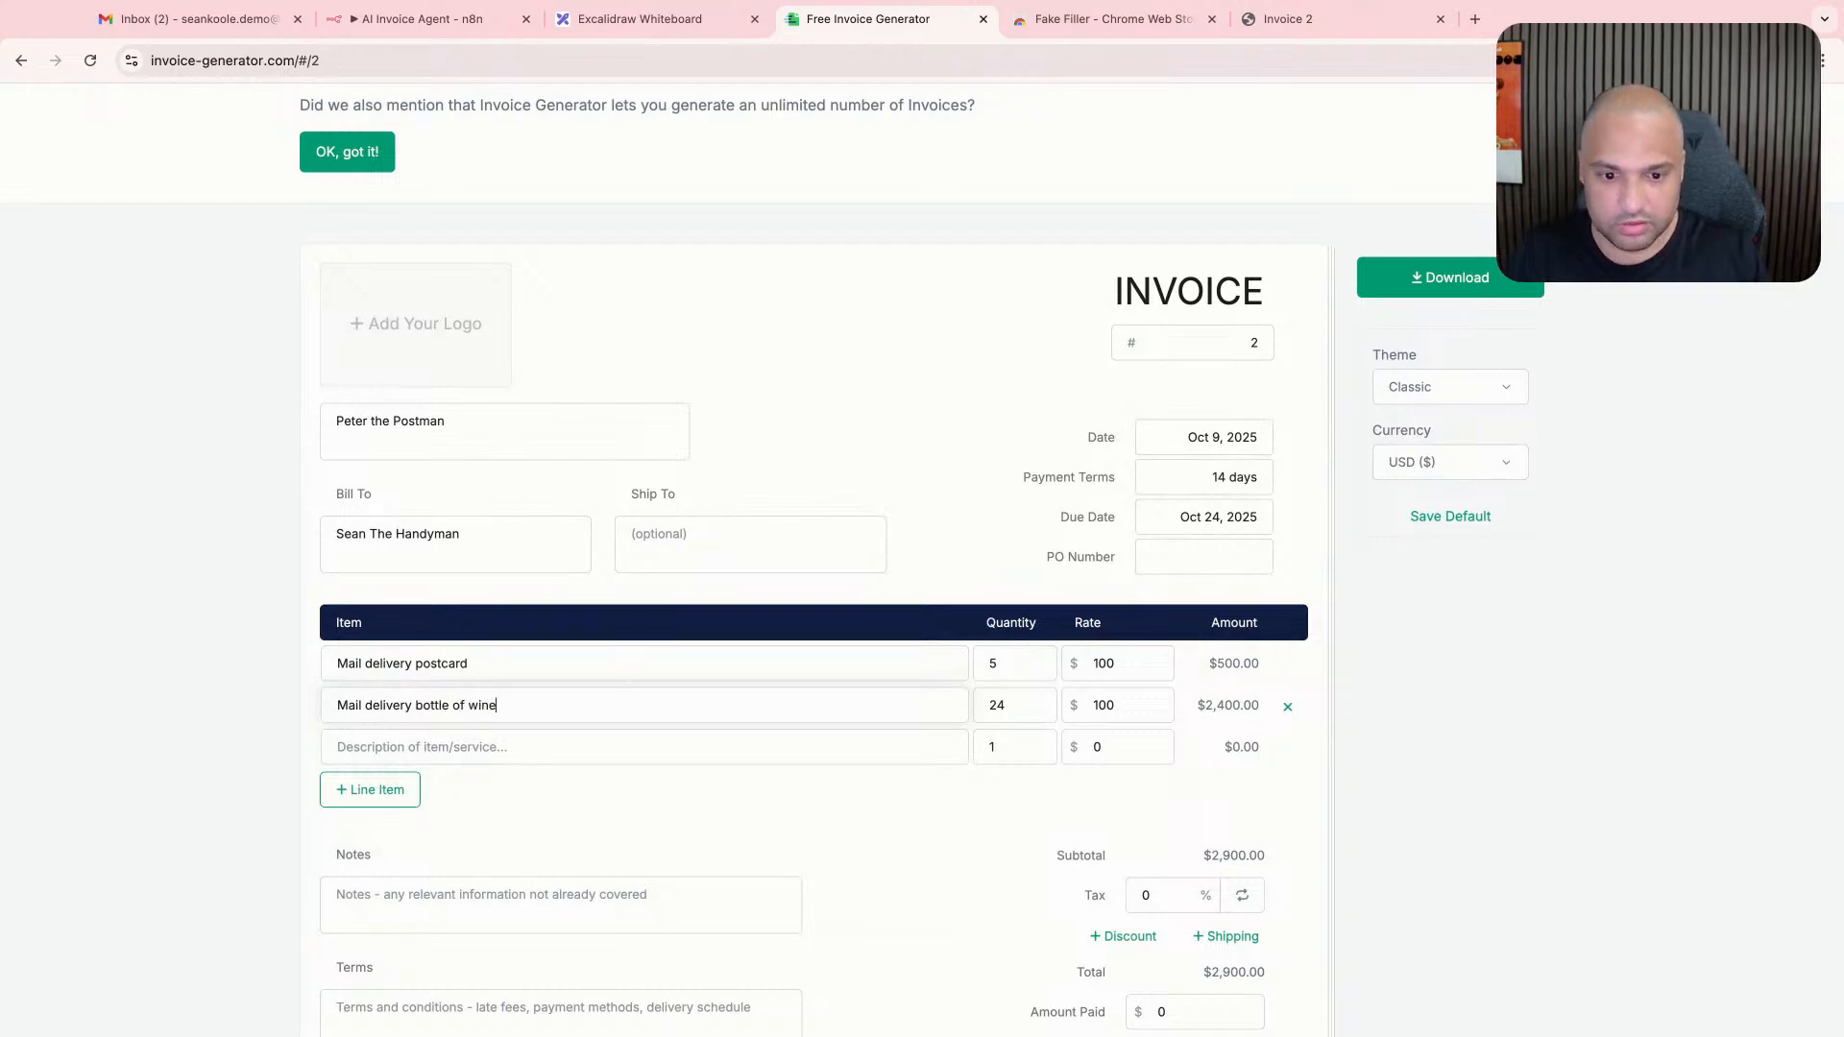
- Set the quantity of both mail delivery items to 1 and delete the blank line item
{"action": "double_click", "coordinate": [1029, 699]}
{"action": "type", "text": "1"}
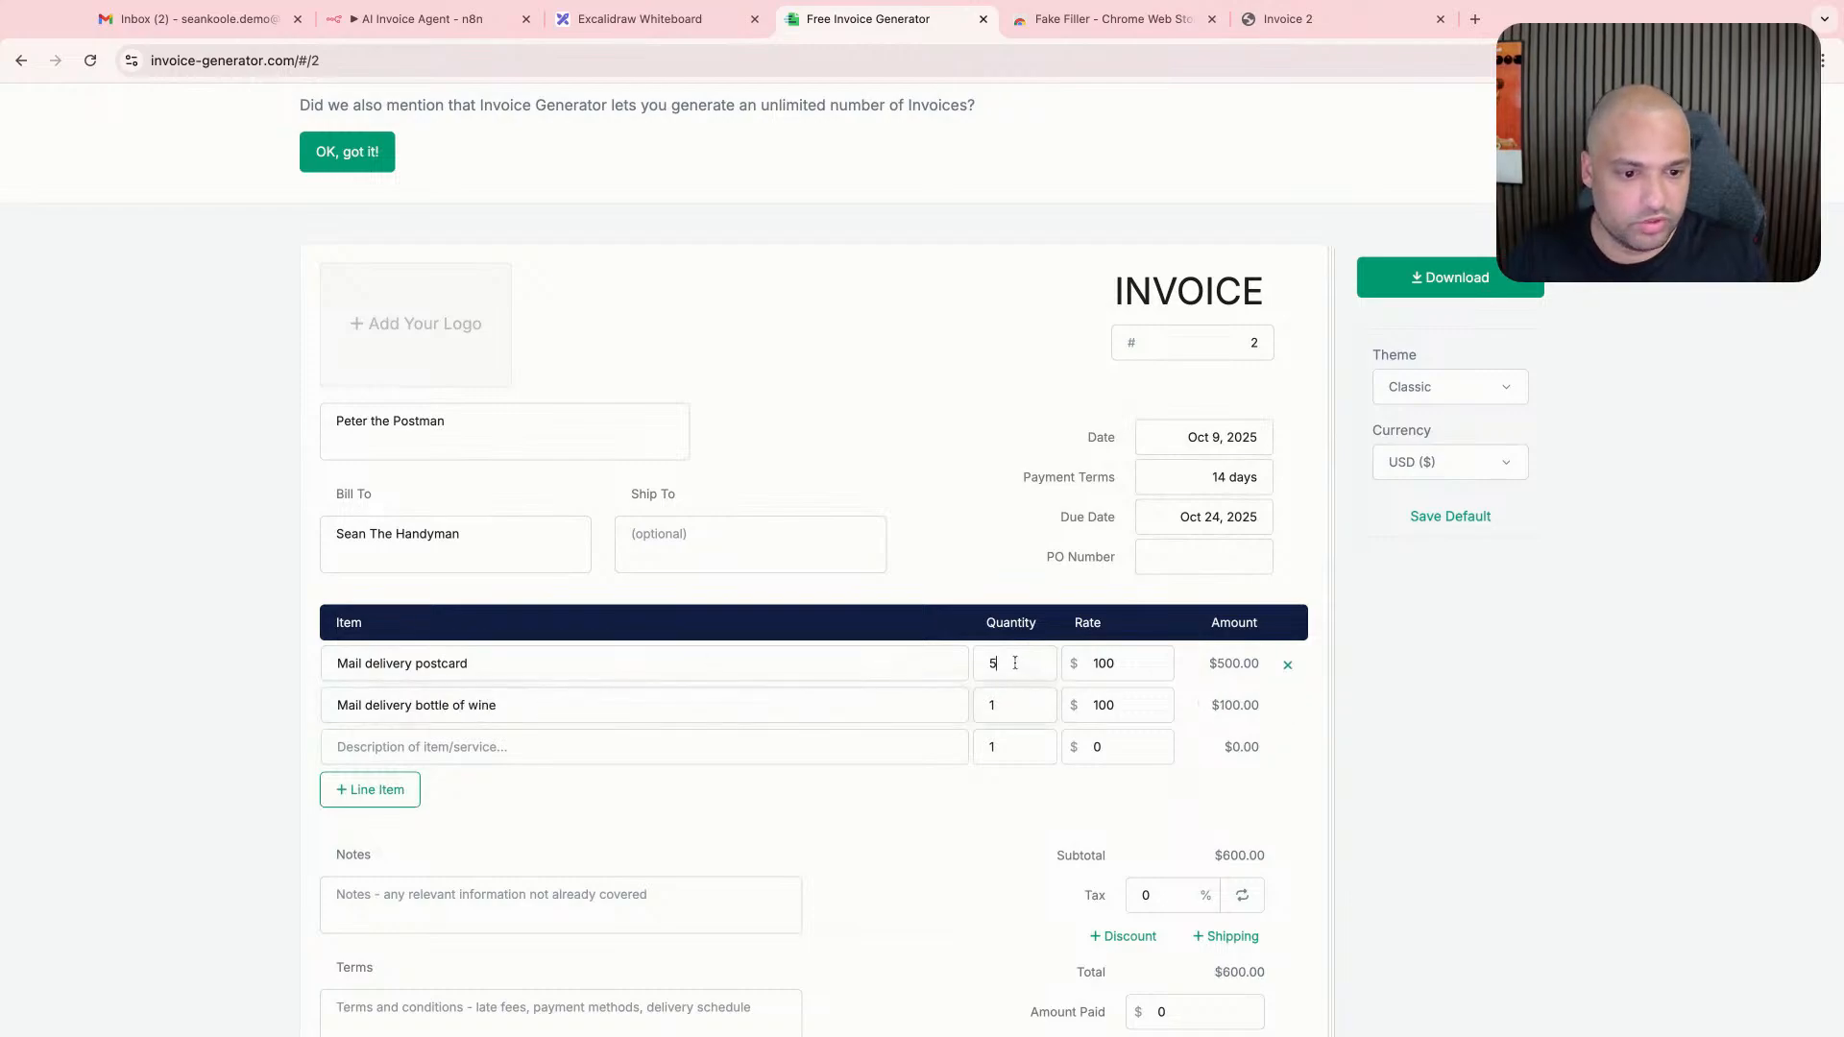
{"action": "double_click", "coordinate": [1011, 664]}
{"action": "type", "text": "1"}
{"action": "left_click", "coordinate": [1288, 746]}
- Set the rate of both mail delivery items to $10
{"action": "left_click", "coordinate": [1133, 664]}
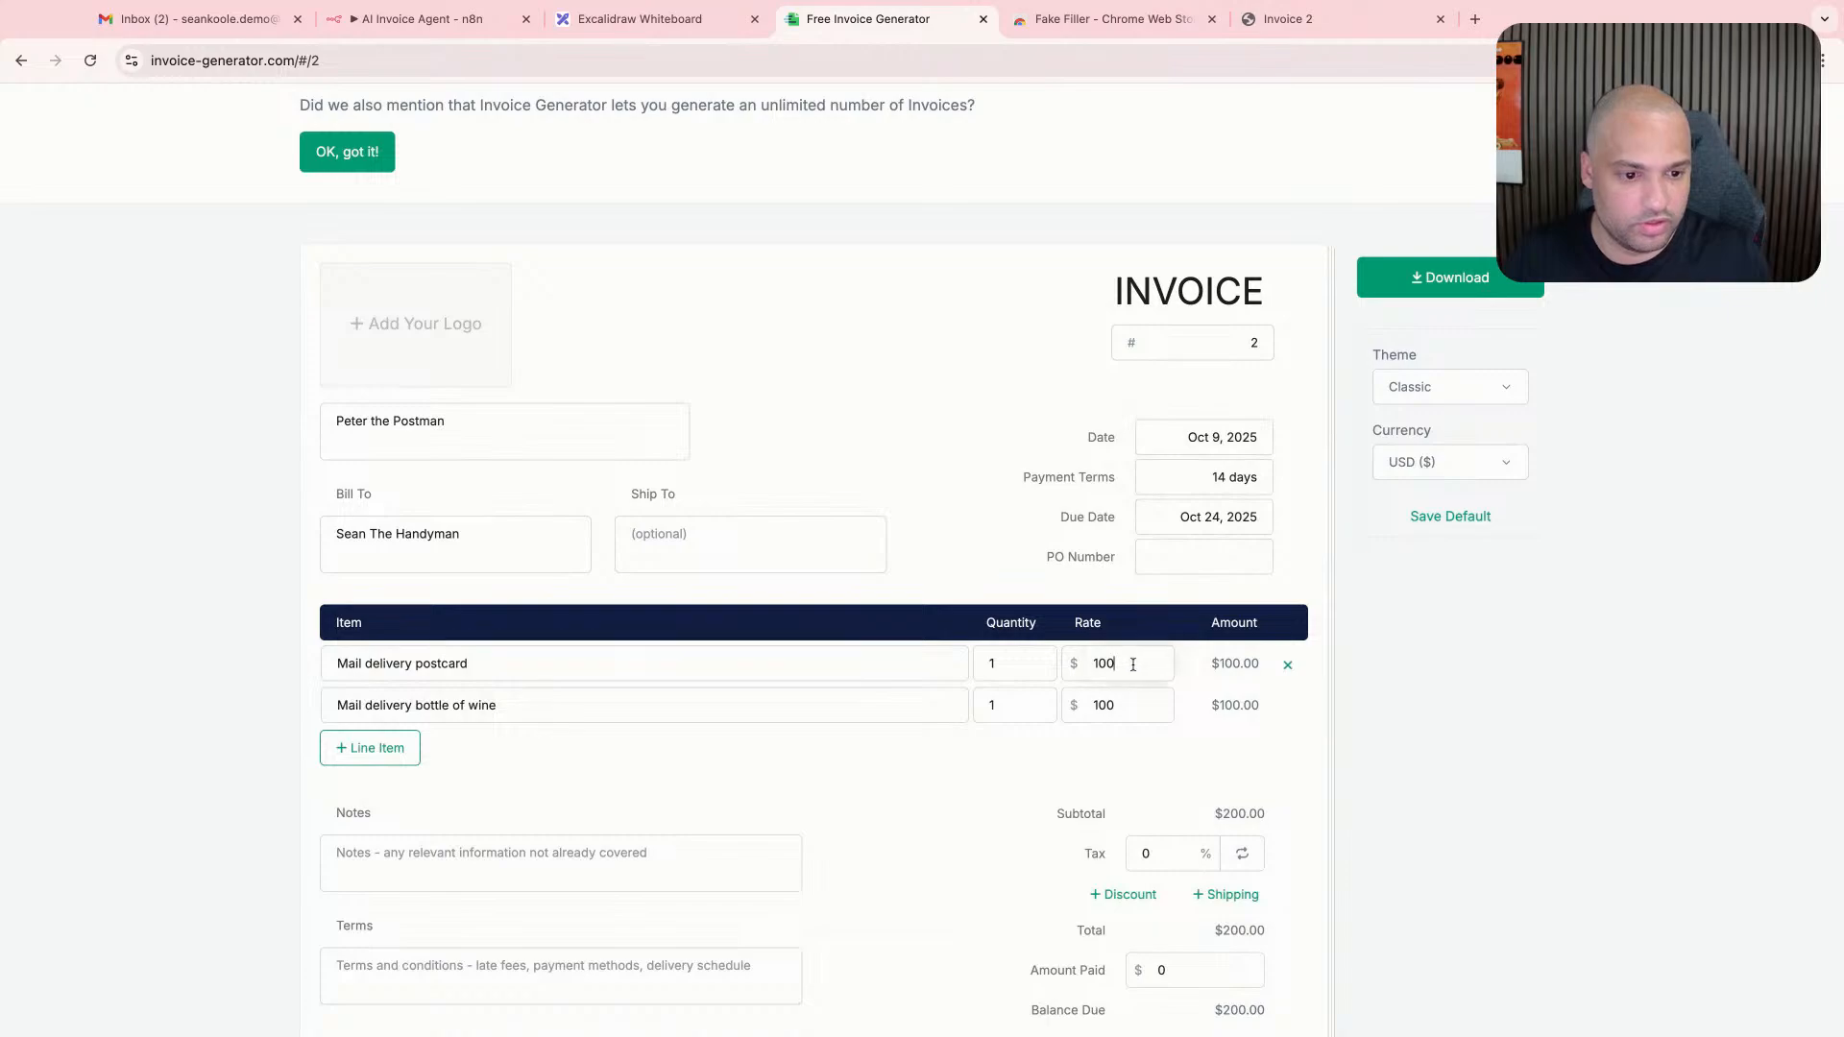
{"action": "key", "text": "BackSpace"}
{"action": "key", "text": "BackSpace"}
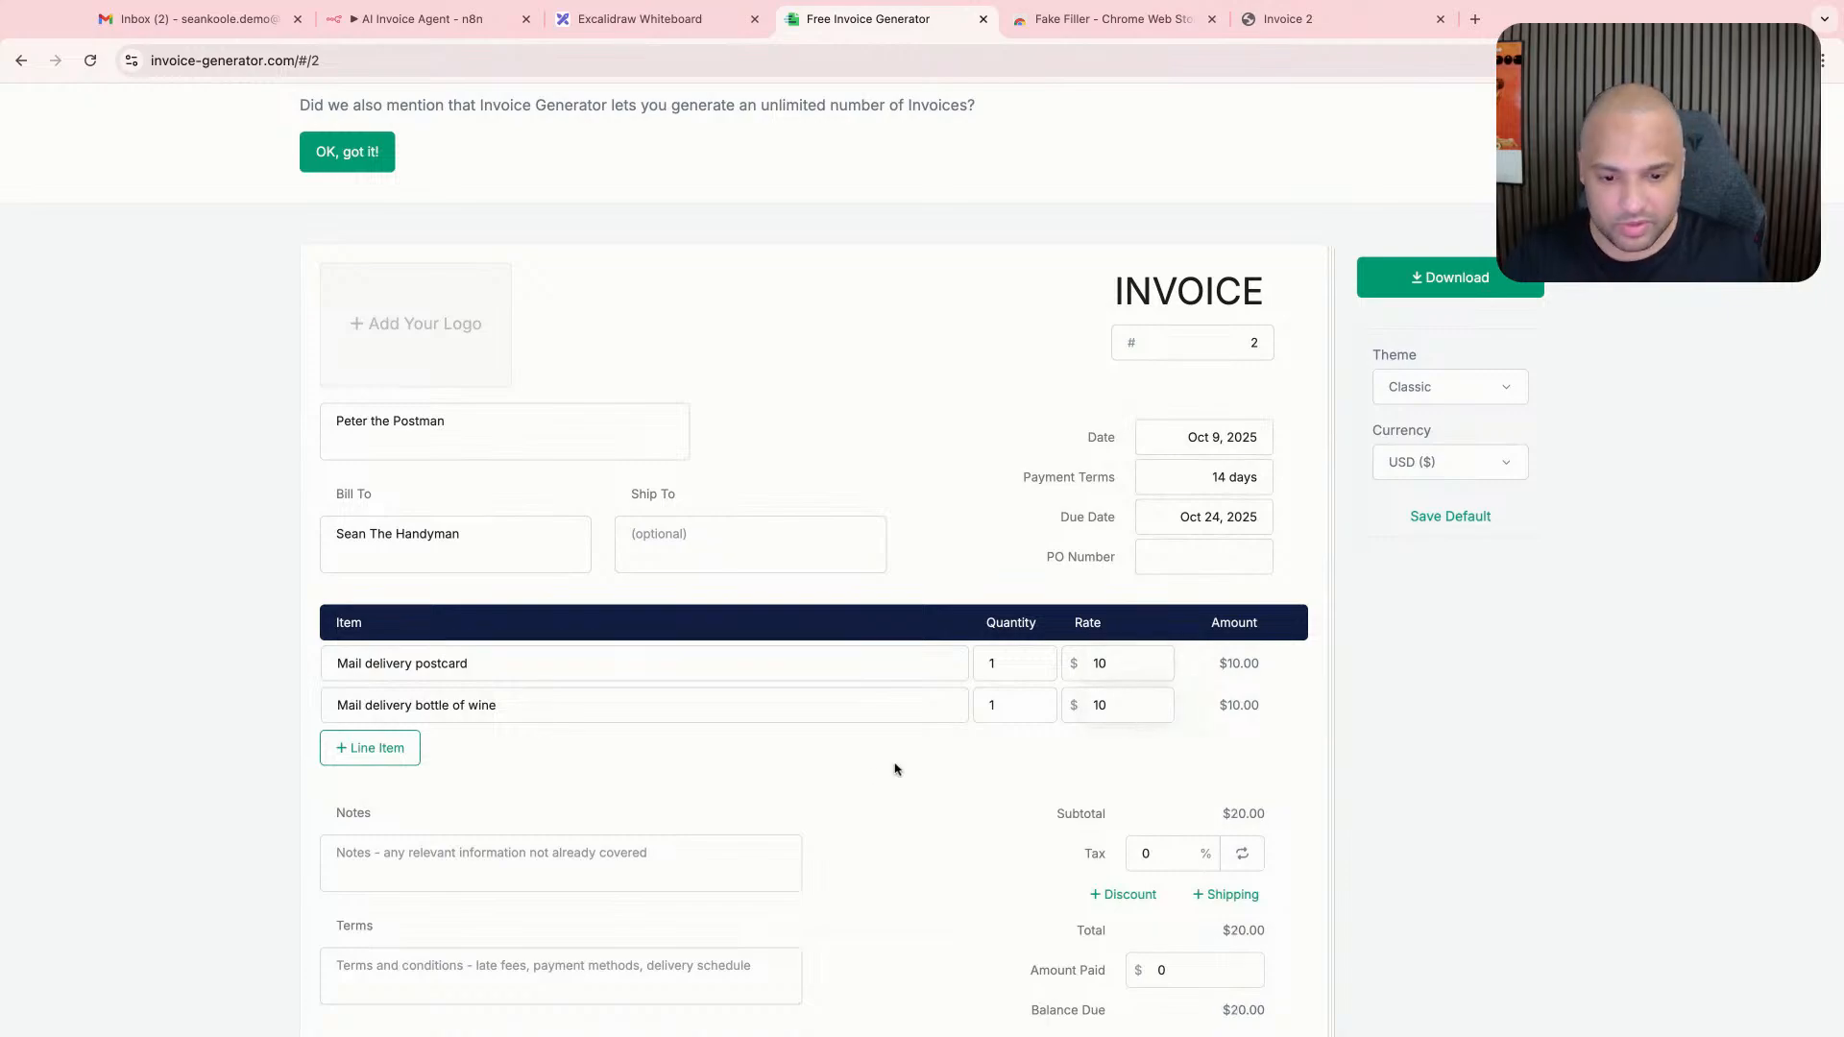
- Download the postman invoice as a PDF, and close the Fake Filler page and one of the open invoice PDFs
{"action": "scroll", "coordinate": [895, 769], "scroll_direction": "down", "scroll_amount": 2}
{"action": "scroll", "coordinate": [1268, 379], "scroll_direction": "up", "scroll_amount": 5}
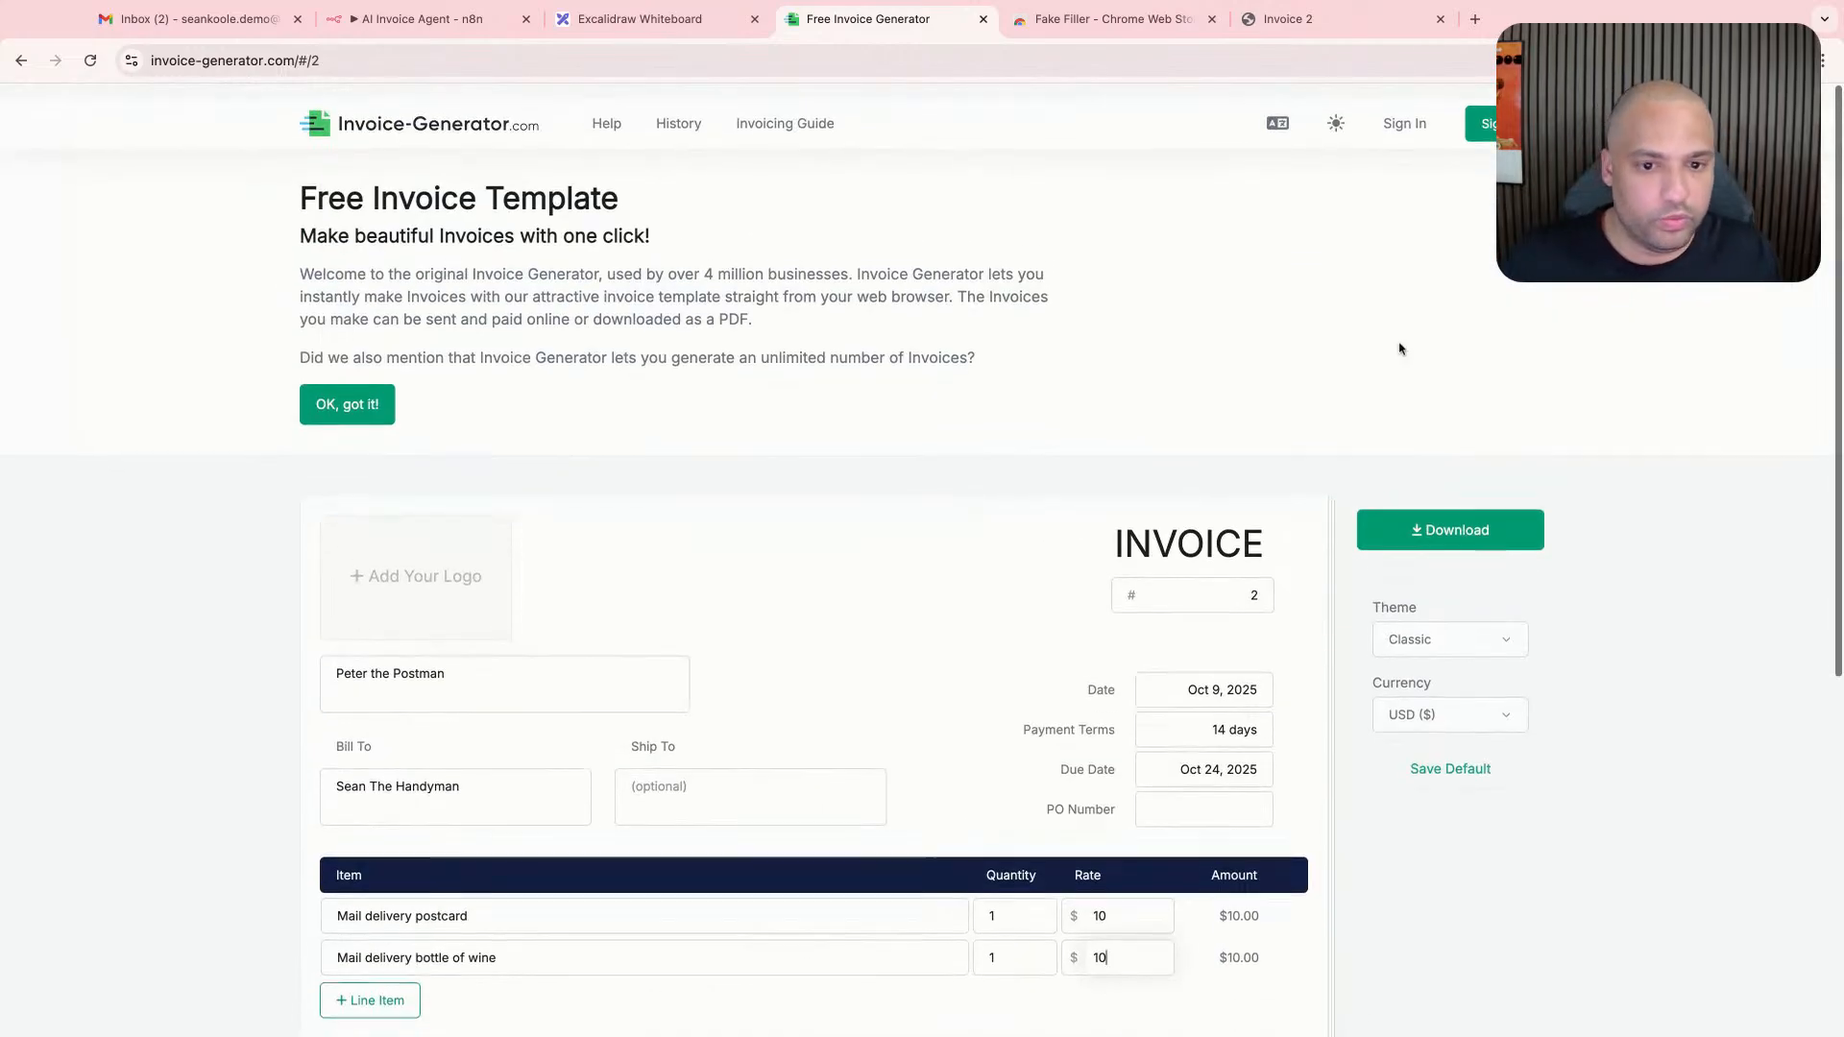
{"action": "left_click", "coordinate": [1450, 518]}
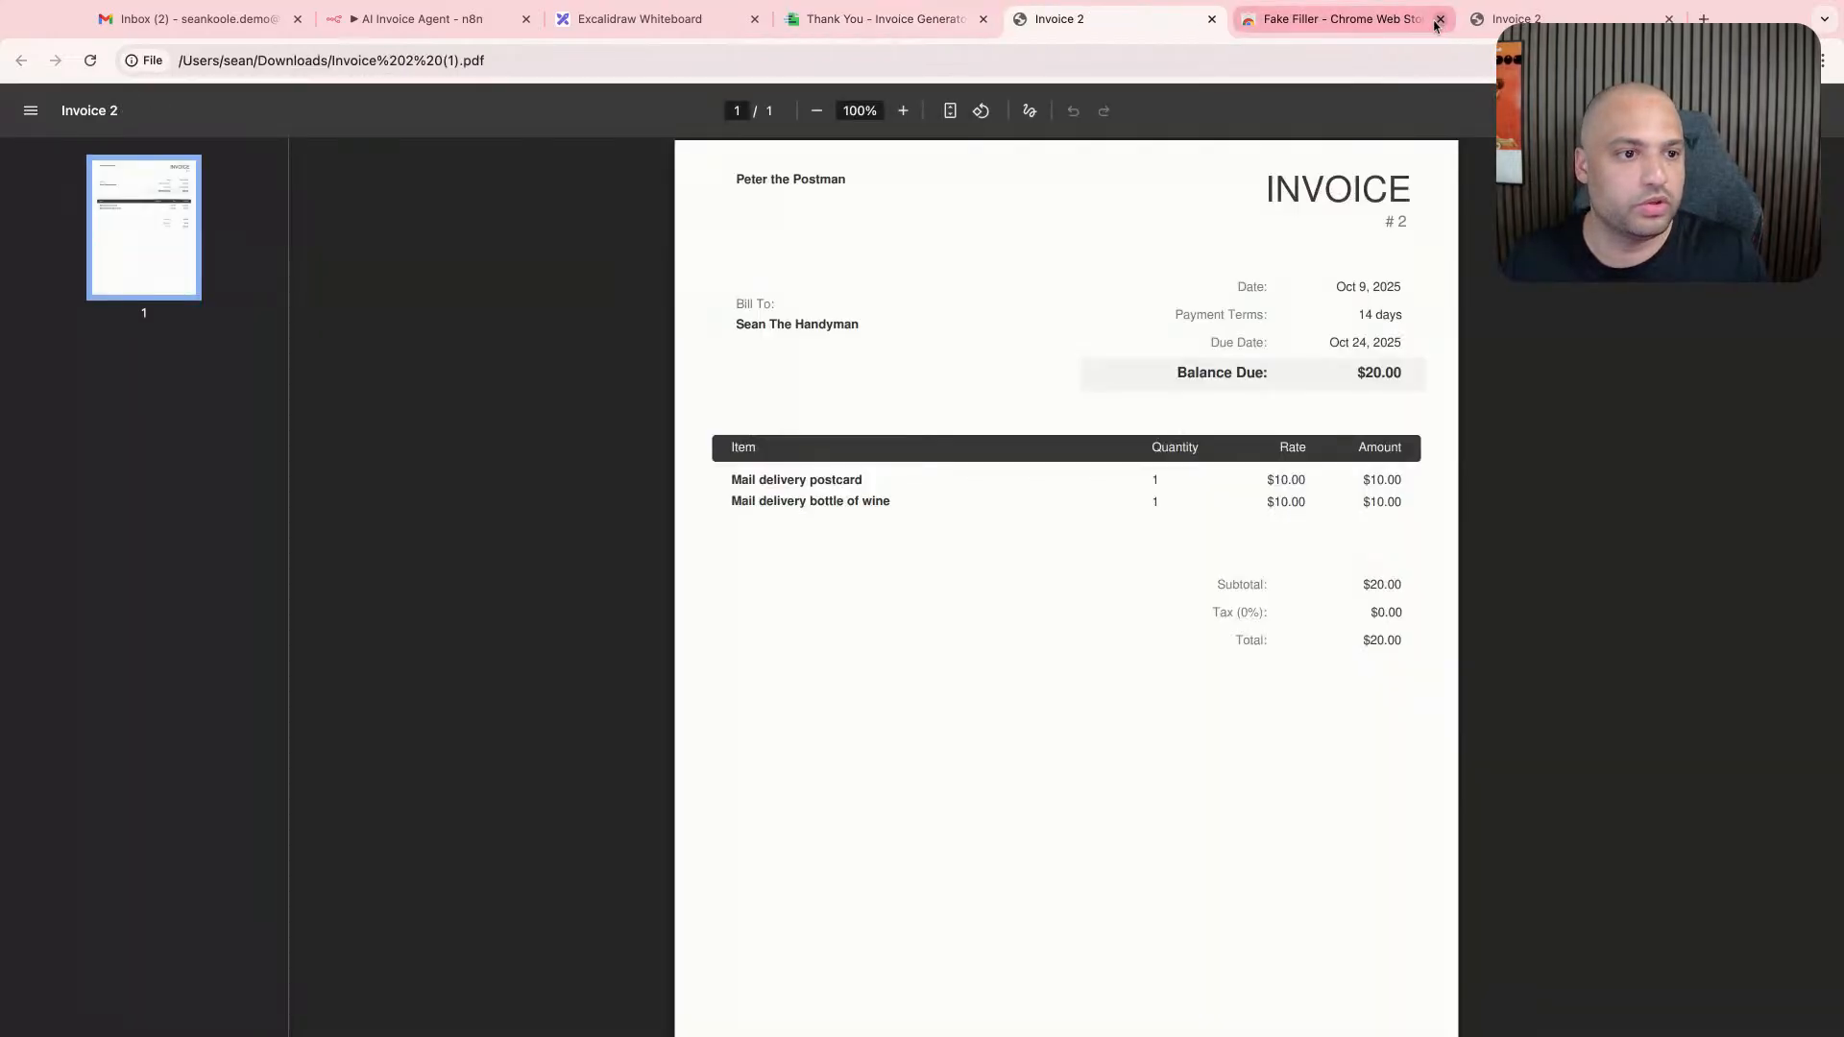
{"action": "left_click", "coordinate": [1438, 19]}
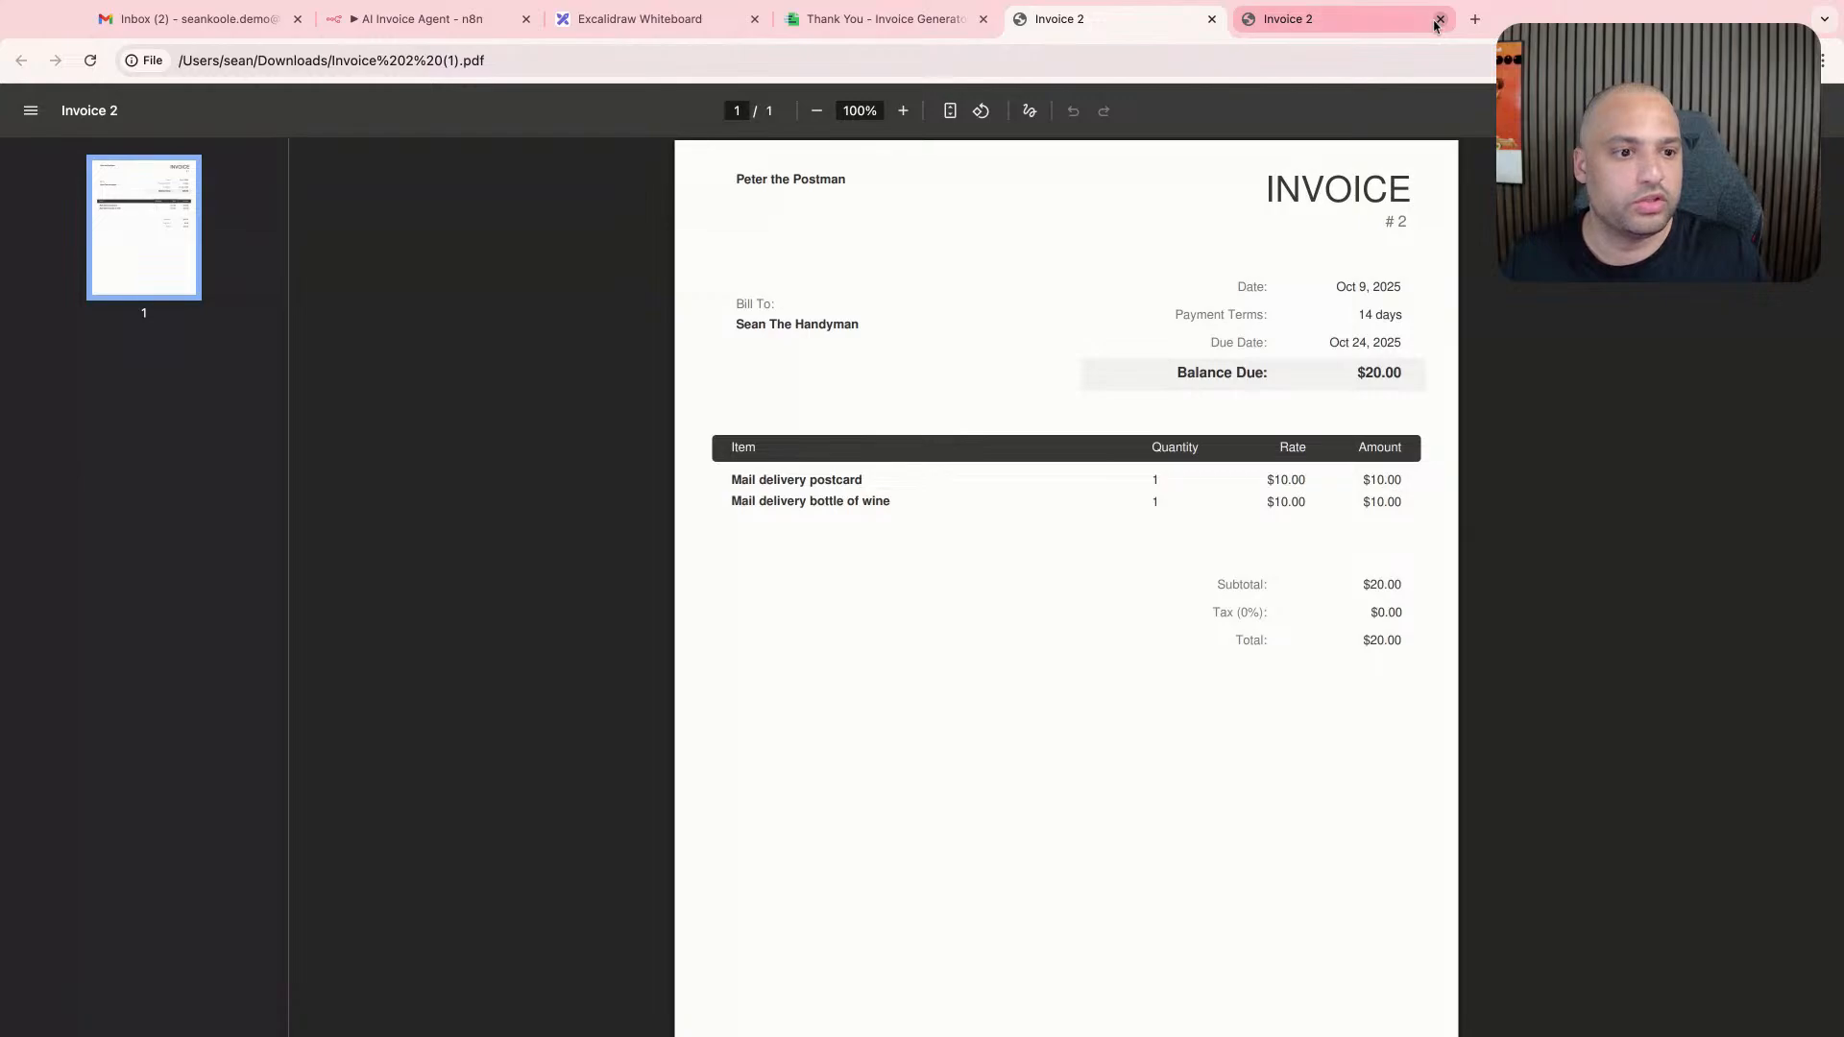
{"action": "left_click", "coordinate": [1212, 19]}
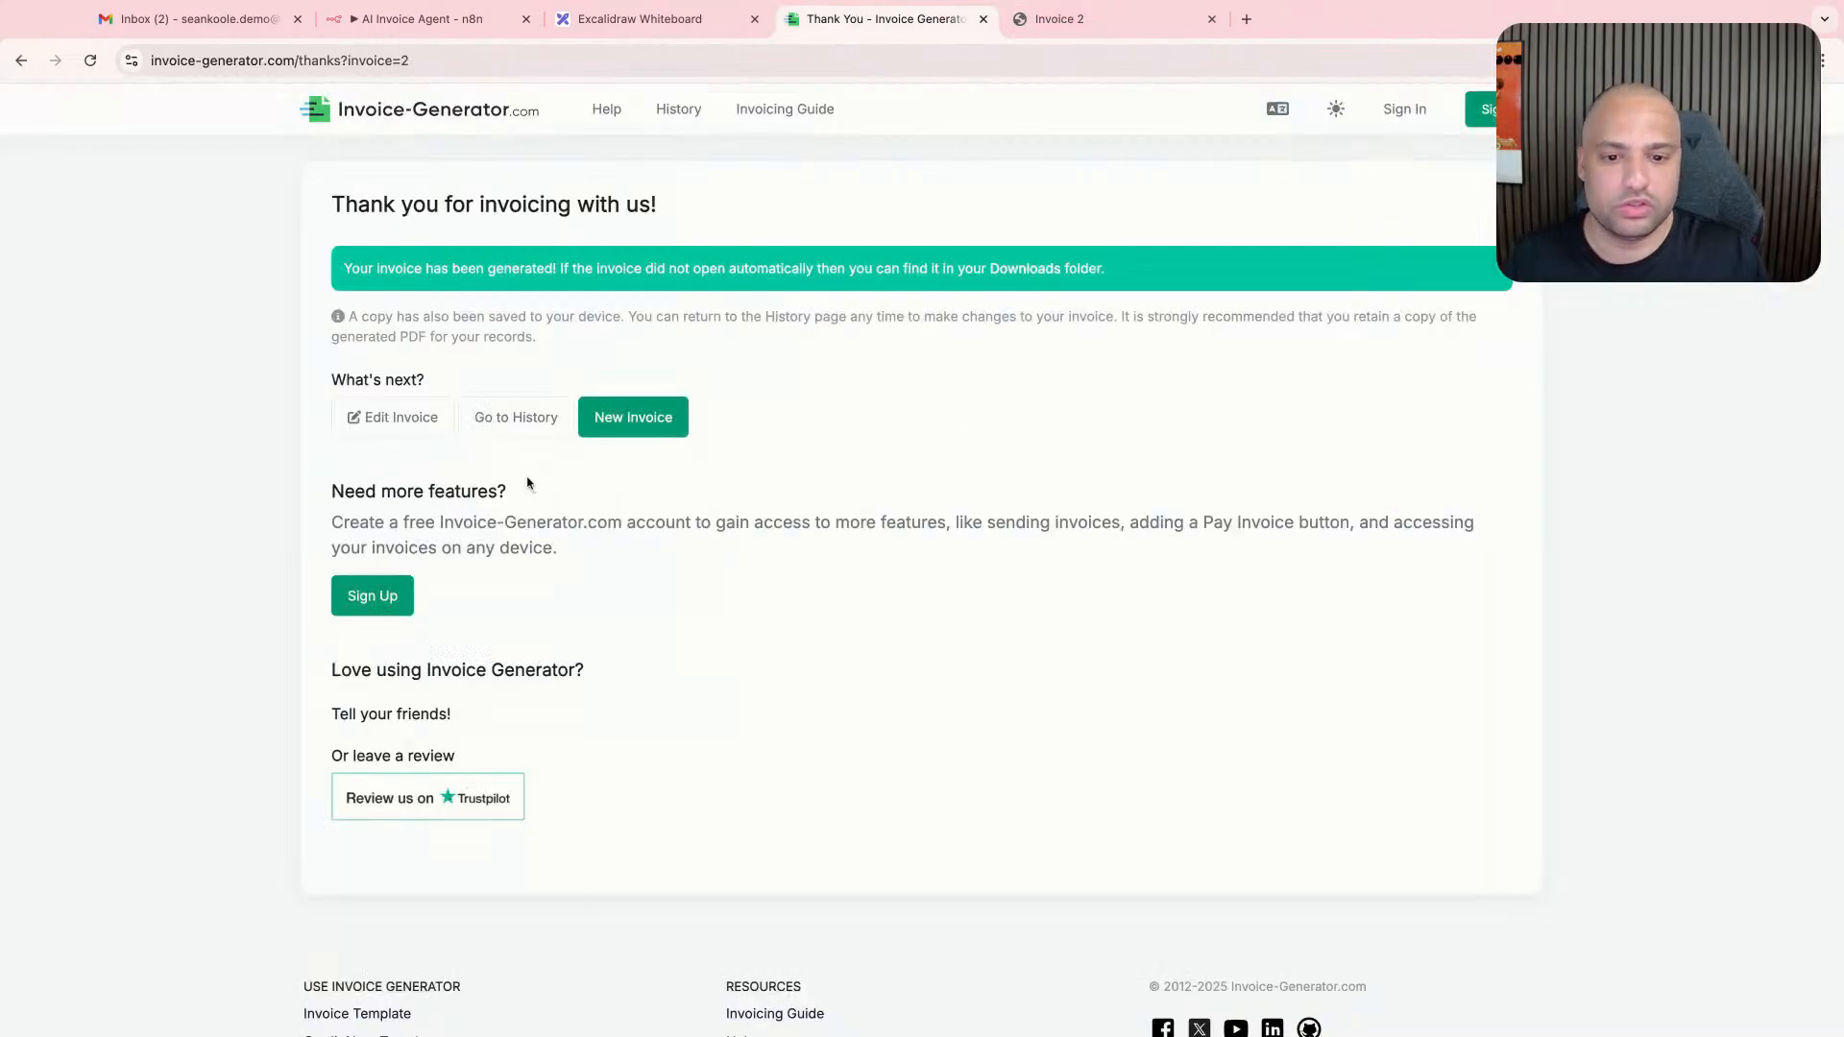
- Reopen the postman invoice in the editor and download it again as a PDF
{"action": "left_click", "coordinate": [605, 428]}
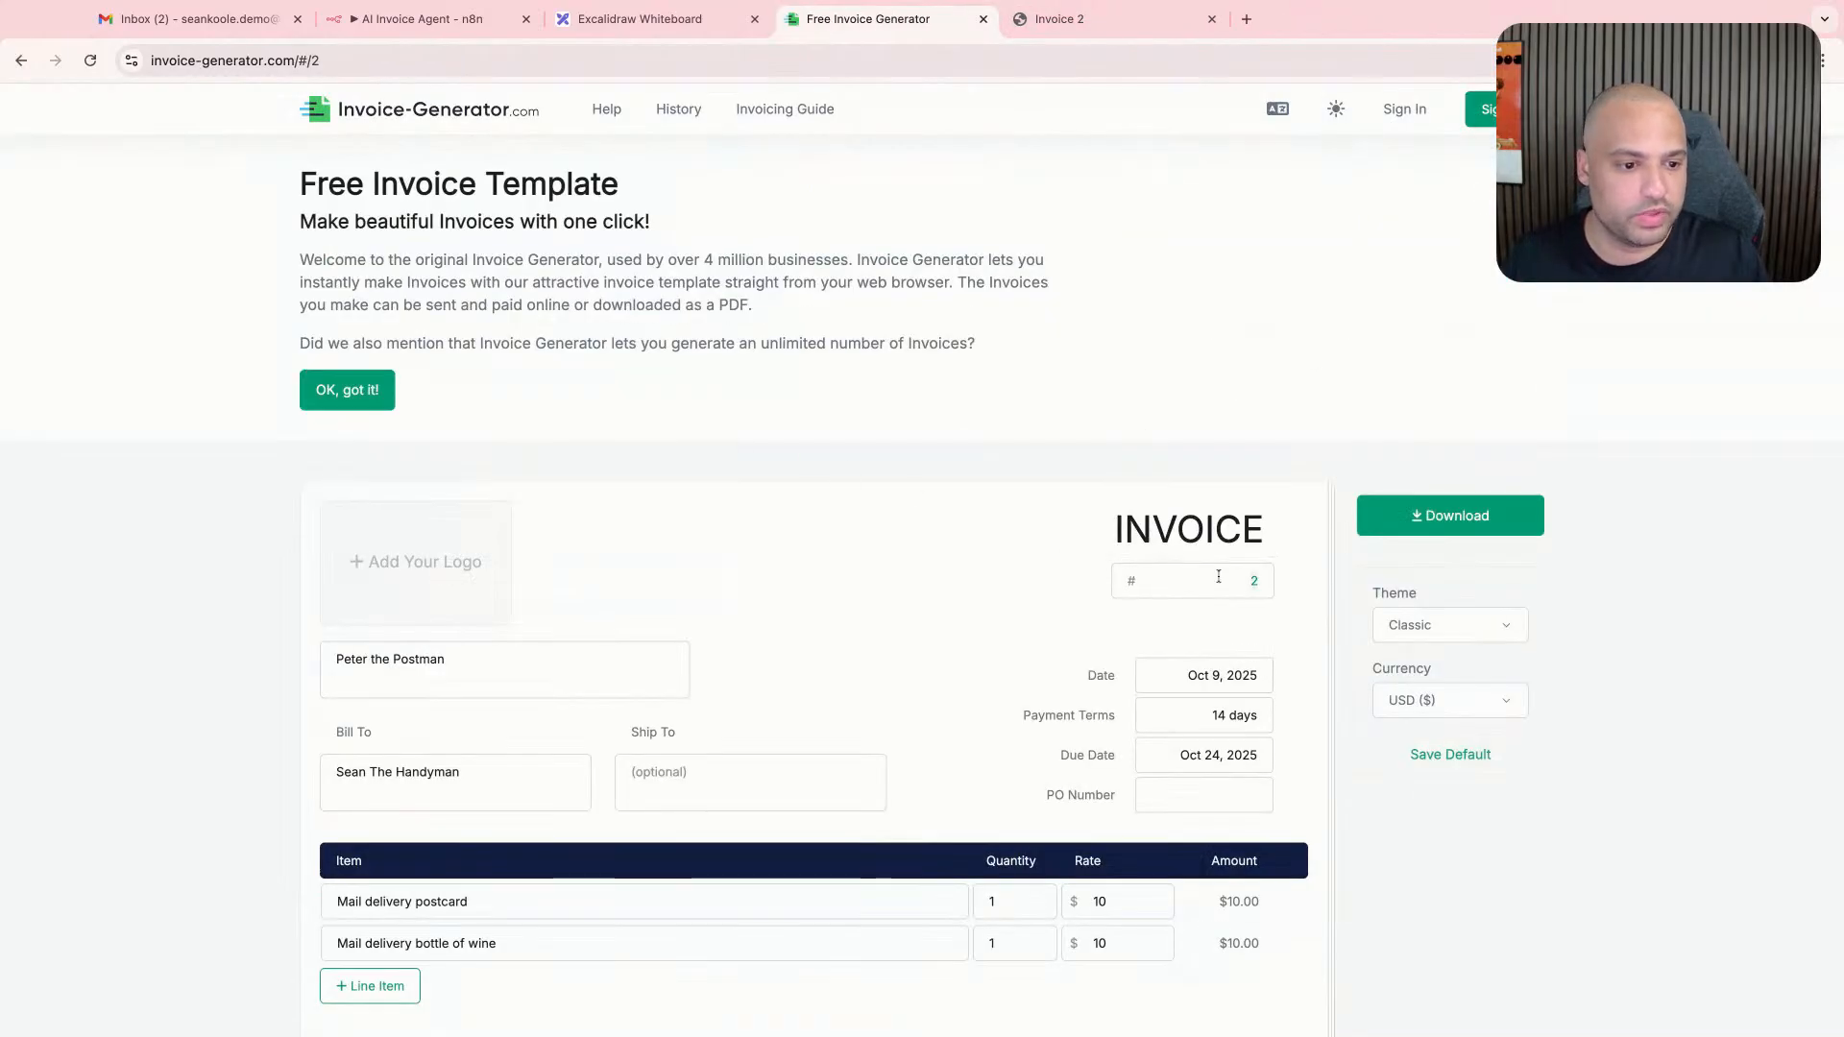
{"action": "left_click", "coordinate": [1420, 523]}
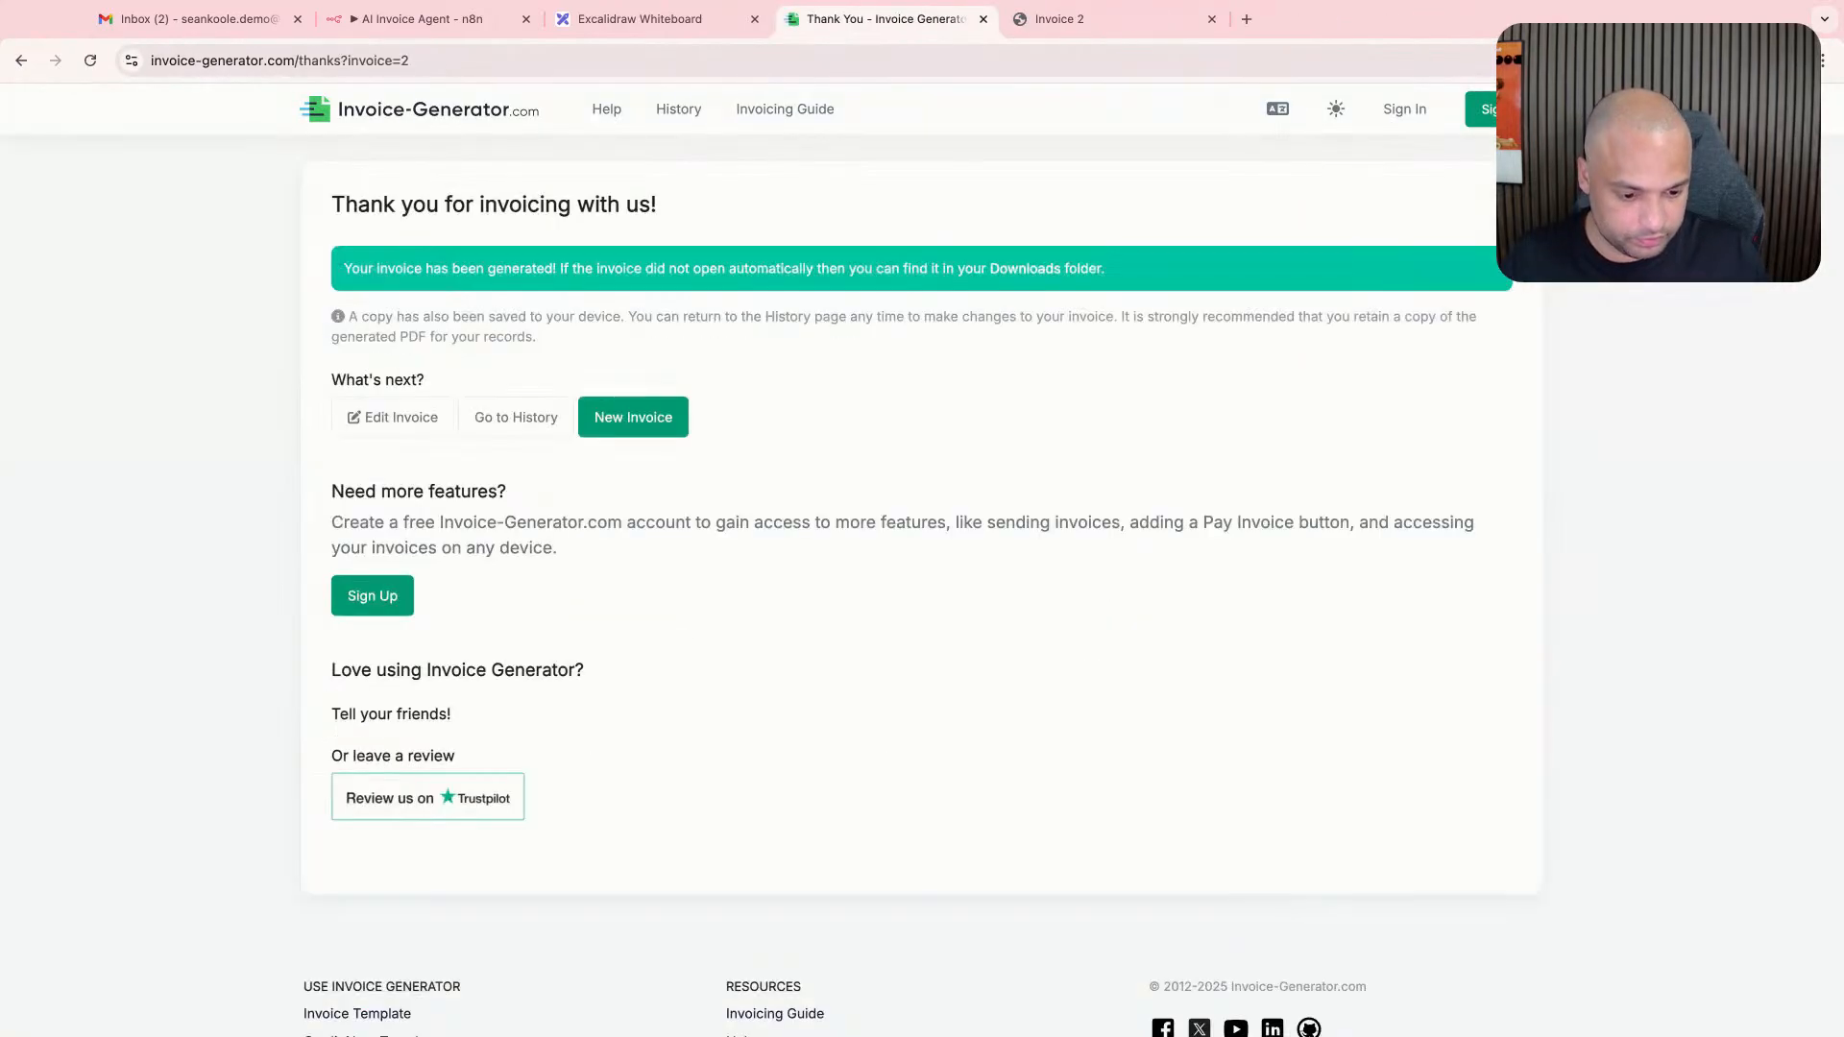
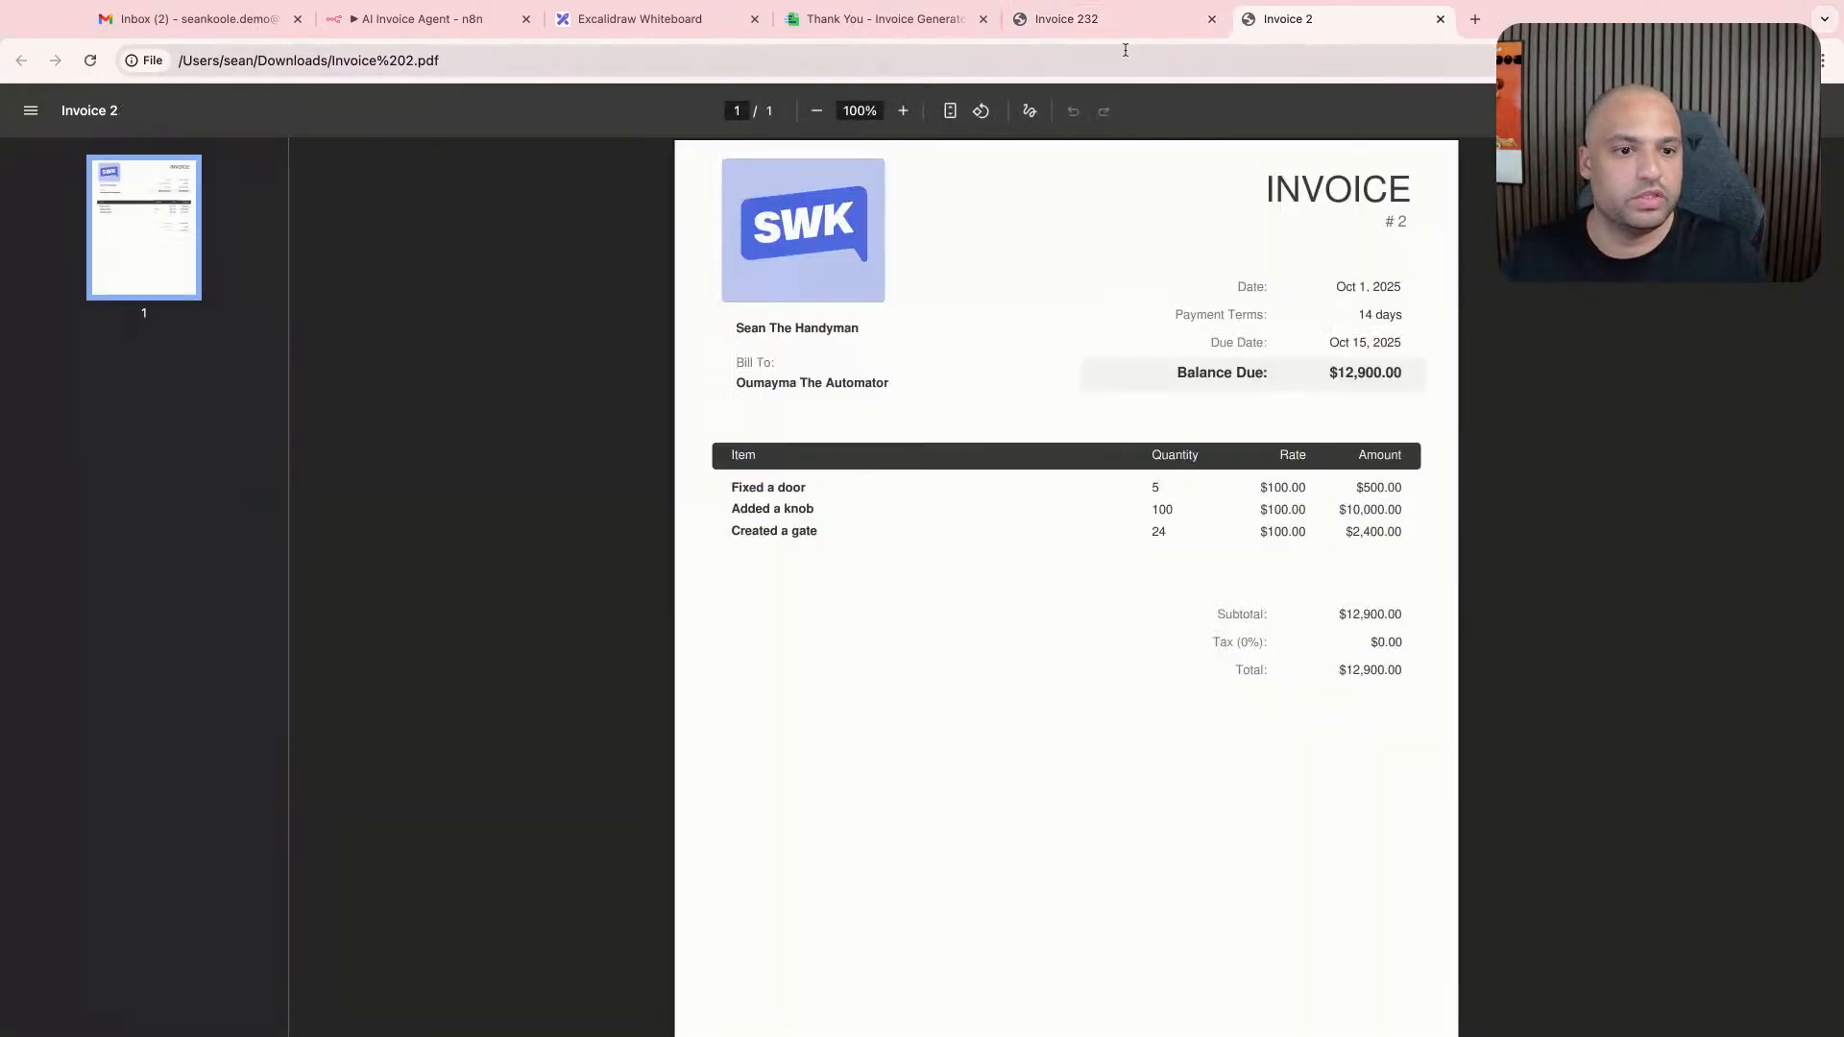
- Close the Invoice-Generator thank-you page and return to the AI Invoice Agent workflow in n8n
{"action": "left_click", "coordinate": [1061, 19]}
{"action": "left_click", "coordinate": [973, 24]}
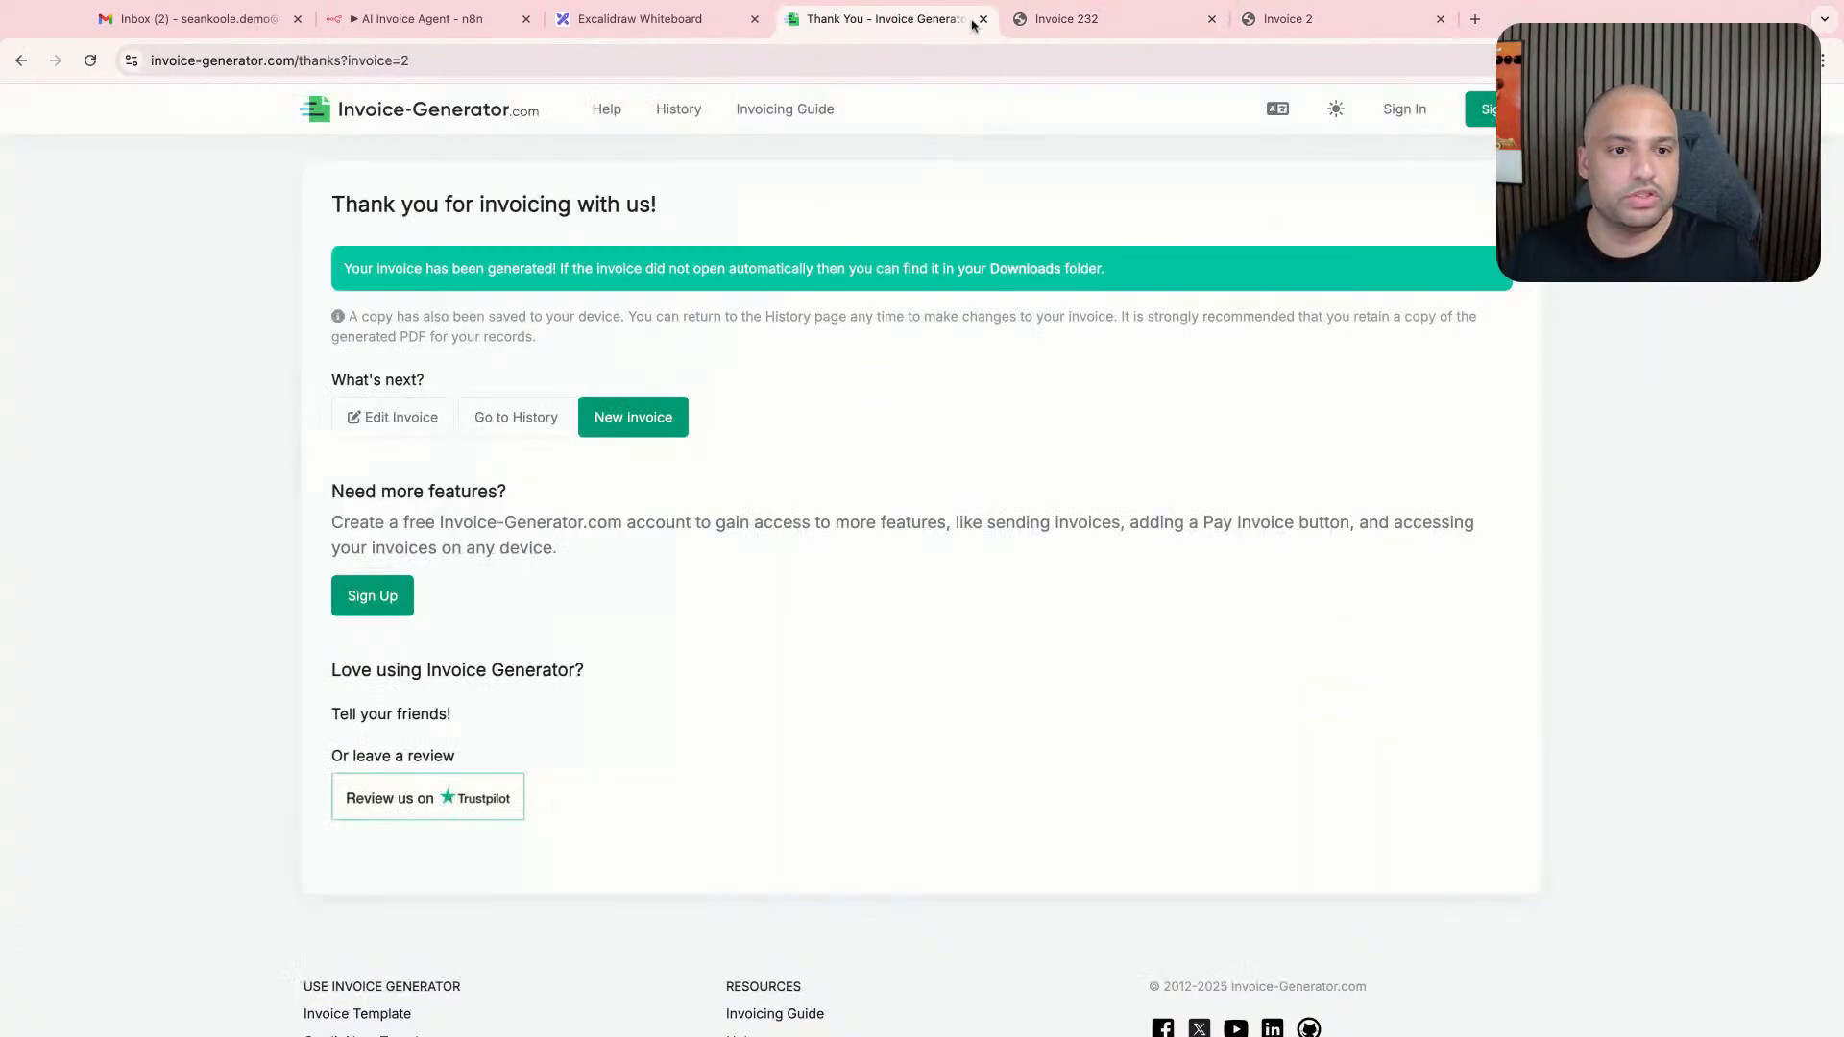
{"action": "left_click", "coordinate": [983, 19]}
{"action": "left_click", "coordinate": [729, 24]}
{"action": "left_click", "coordinate": [434, 24]}
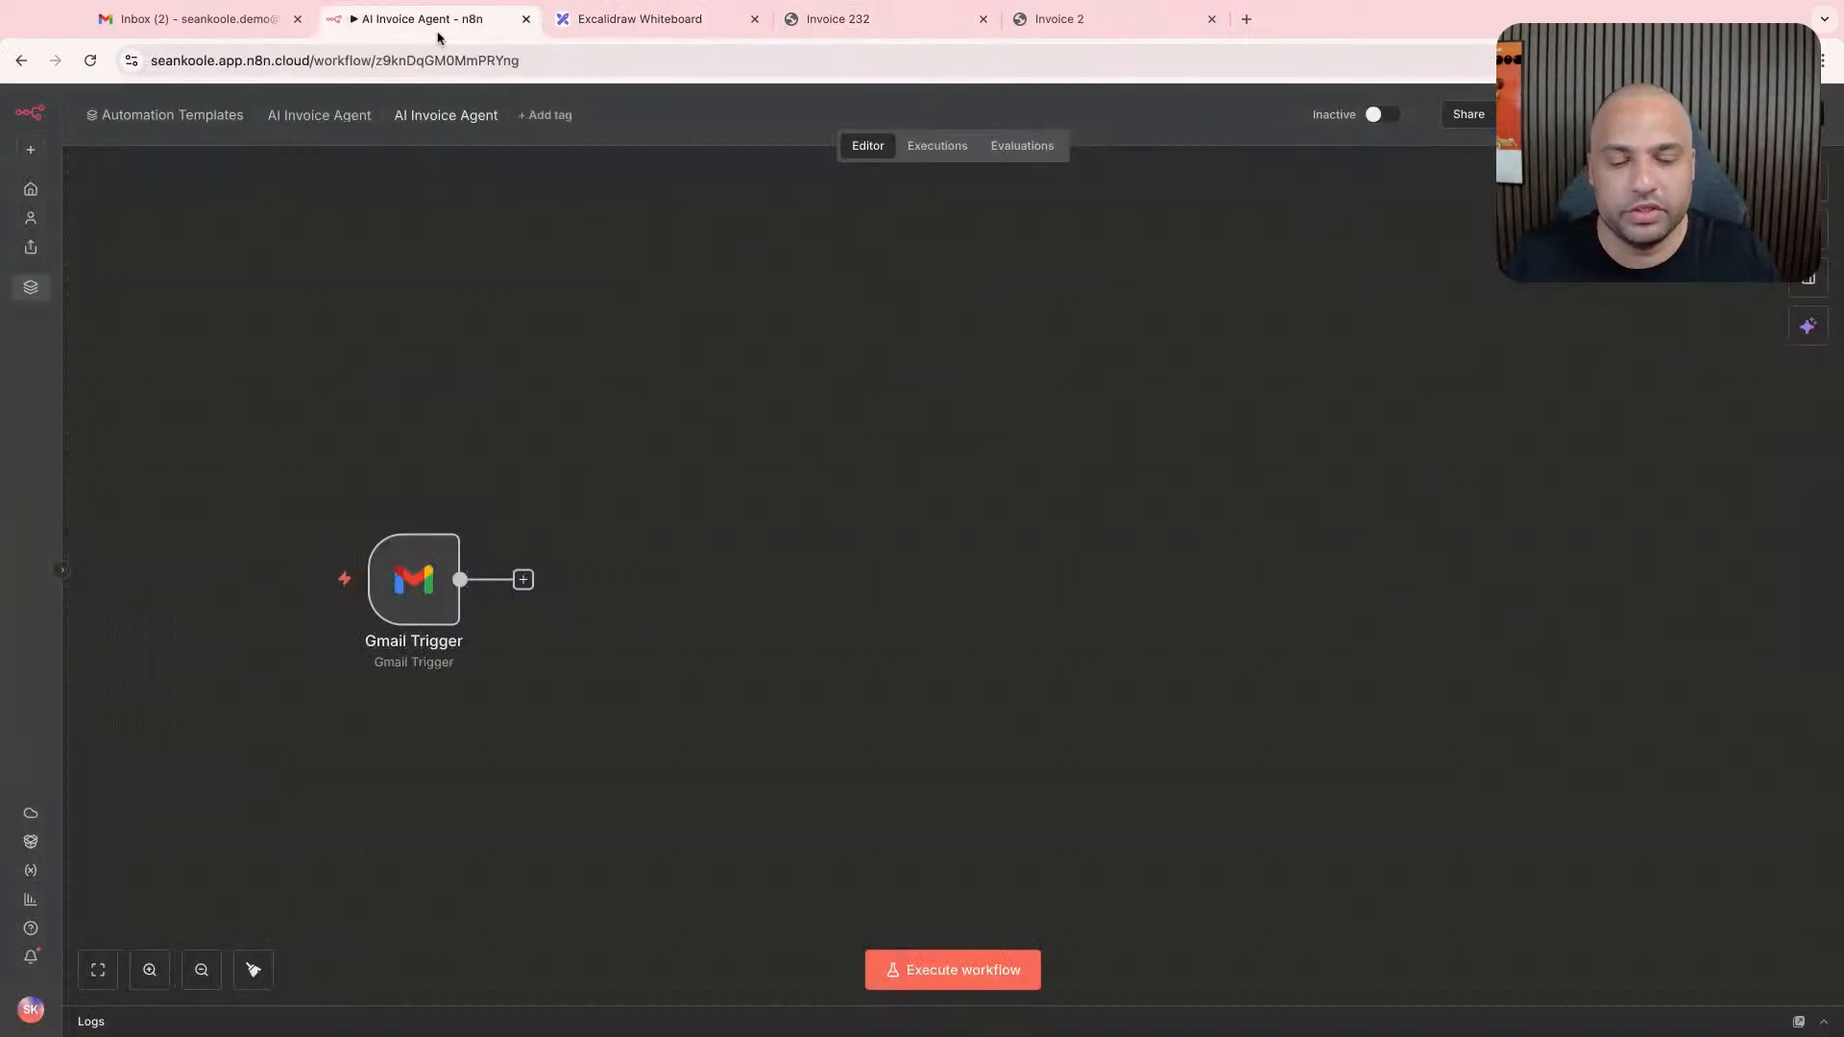
- Review the Excalidraw flowchart's path from the received email to the invoice, and return to the n8n workflow
{"action": "left_click", "coordinate": [574, 21]}
{"action": "left_click", "coordinate": [252, 23]}
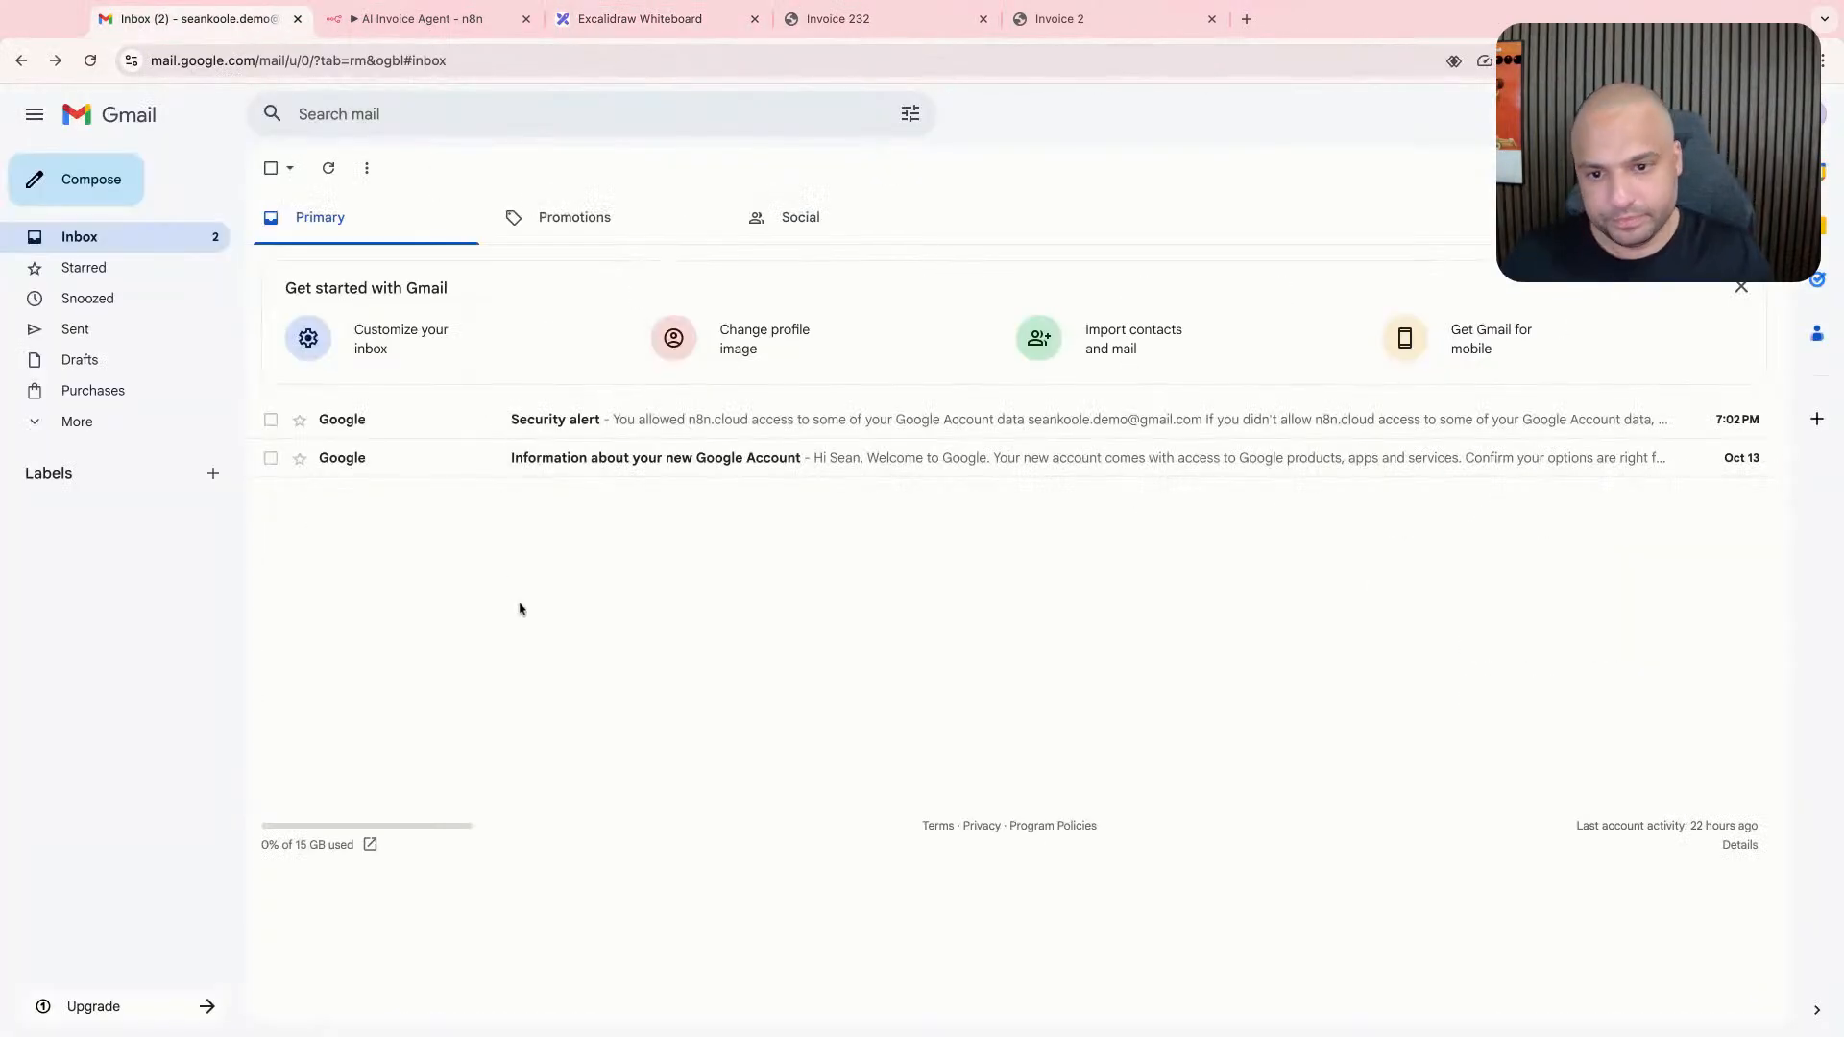
{"action": "left_click", "coordinate": [446, 21]}
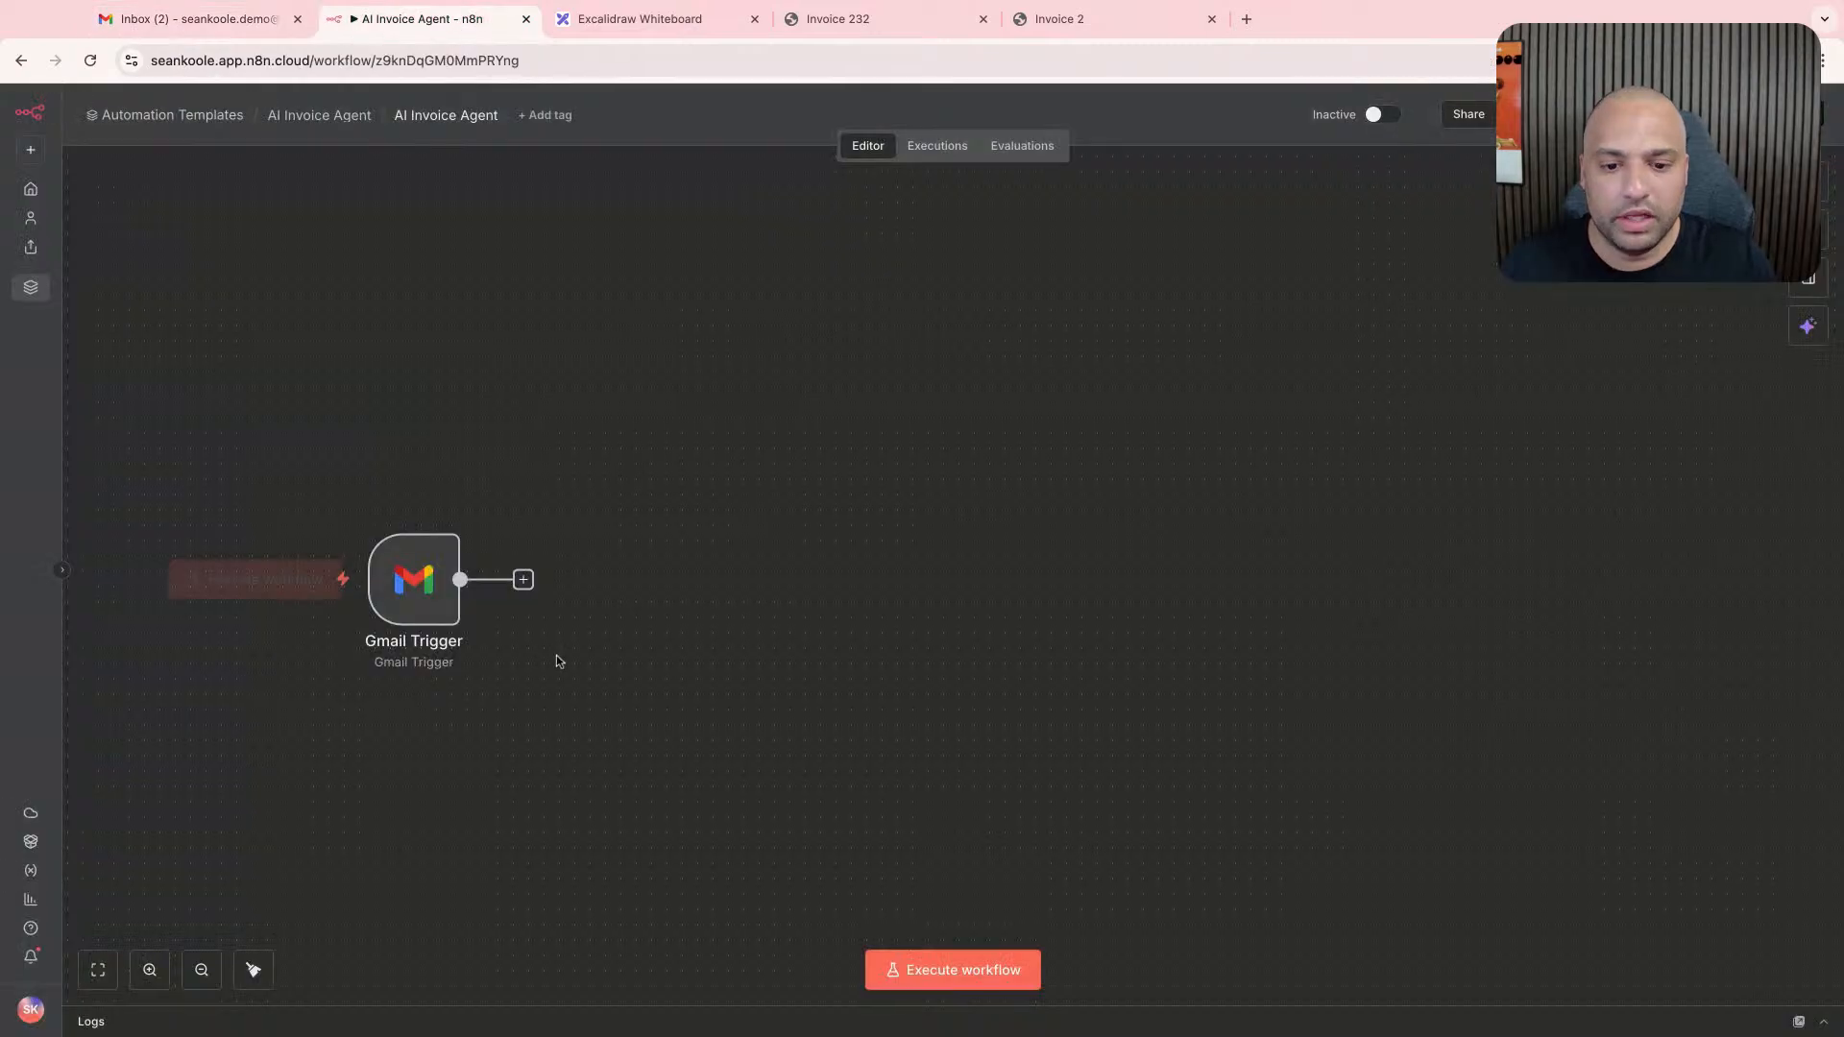
{"action": "left_click", "coordinate": [522, 580]}
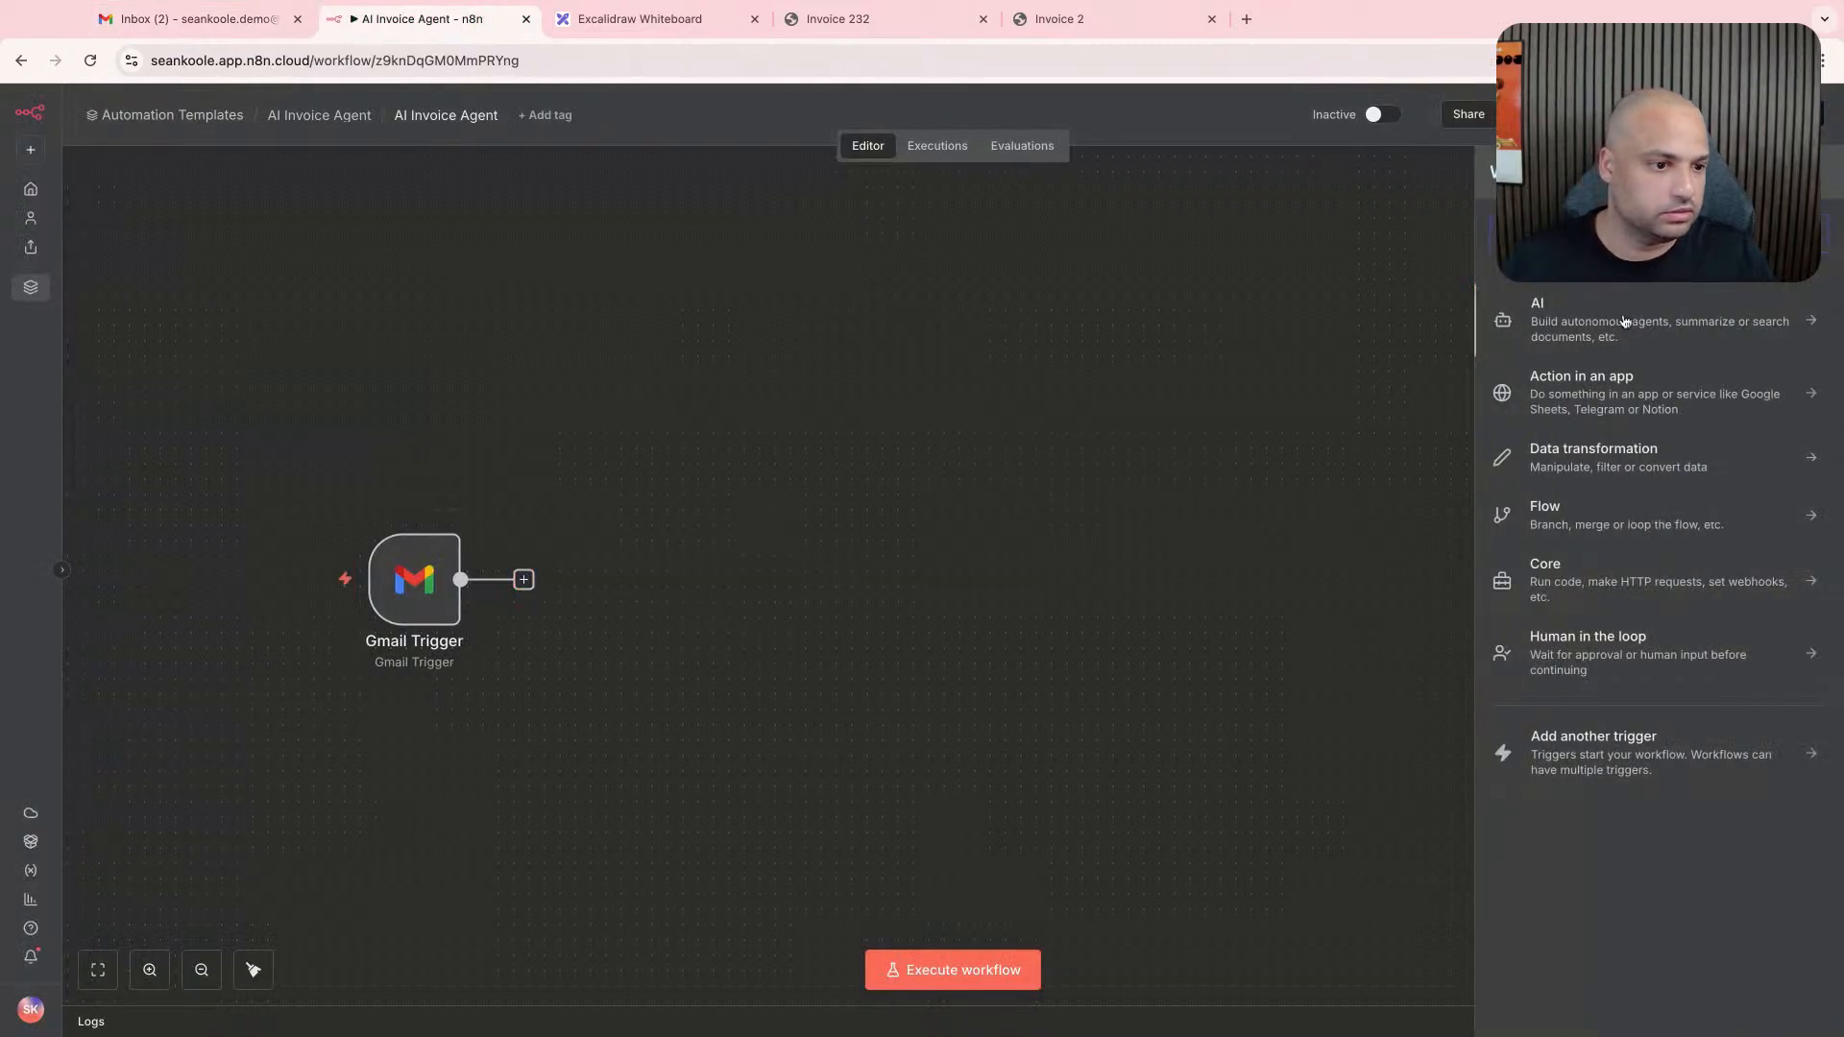
{"action": "left_click", "coordinate": [634, 19]}
{"action": "left_click", "coordinate": [541, 359]}
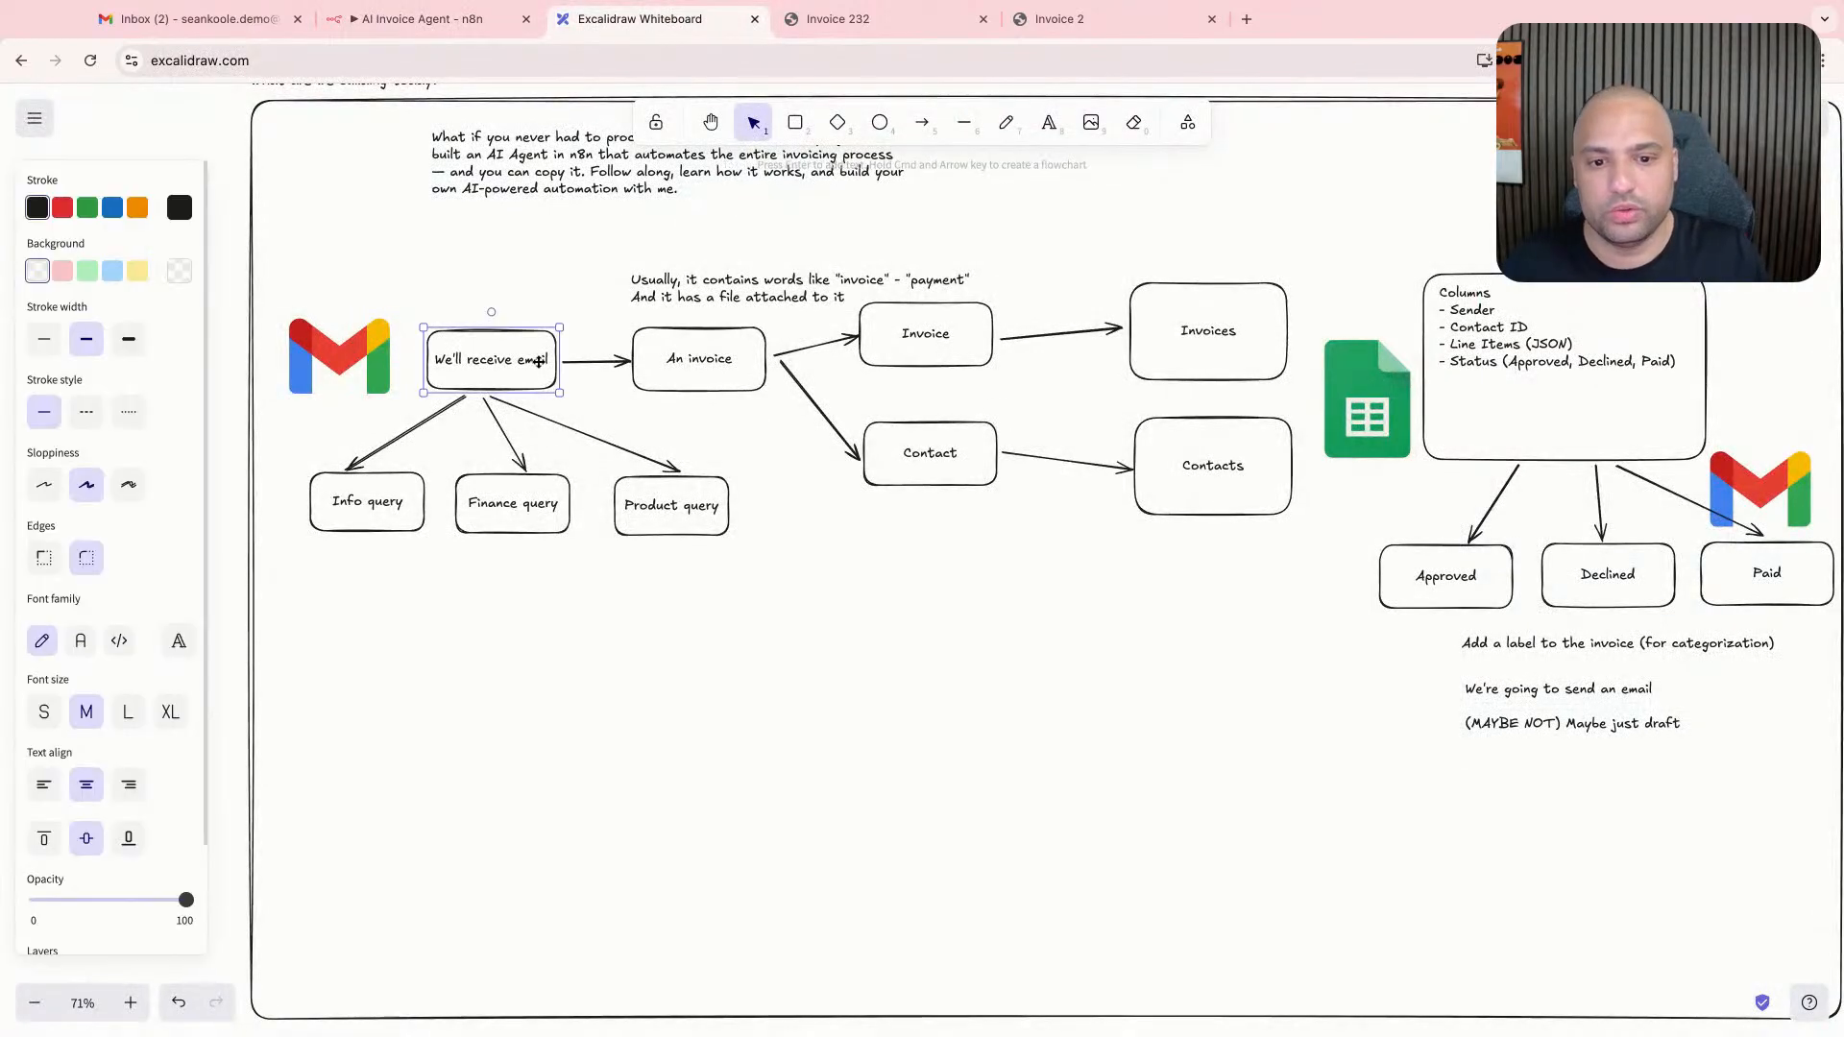
{"action": "left_click", "coordinate": [668, 363]}
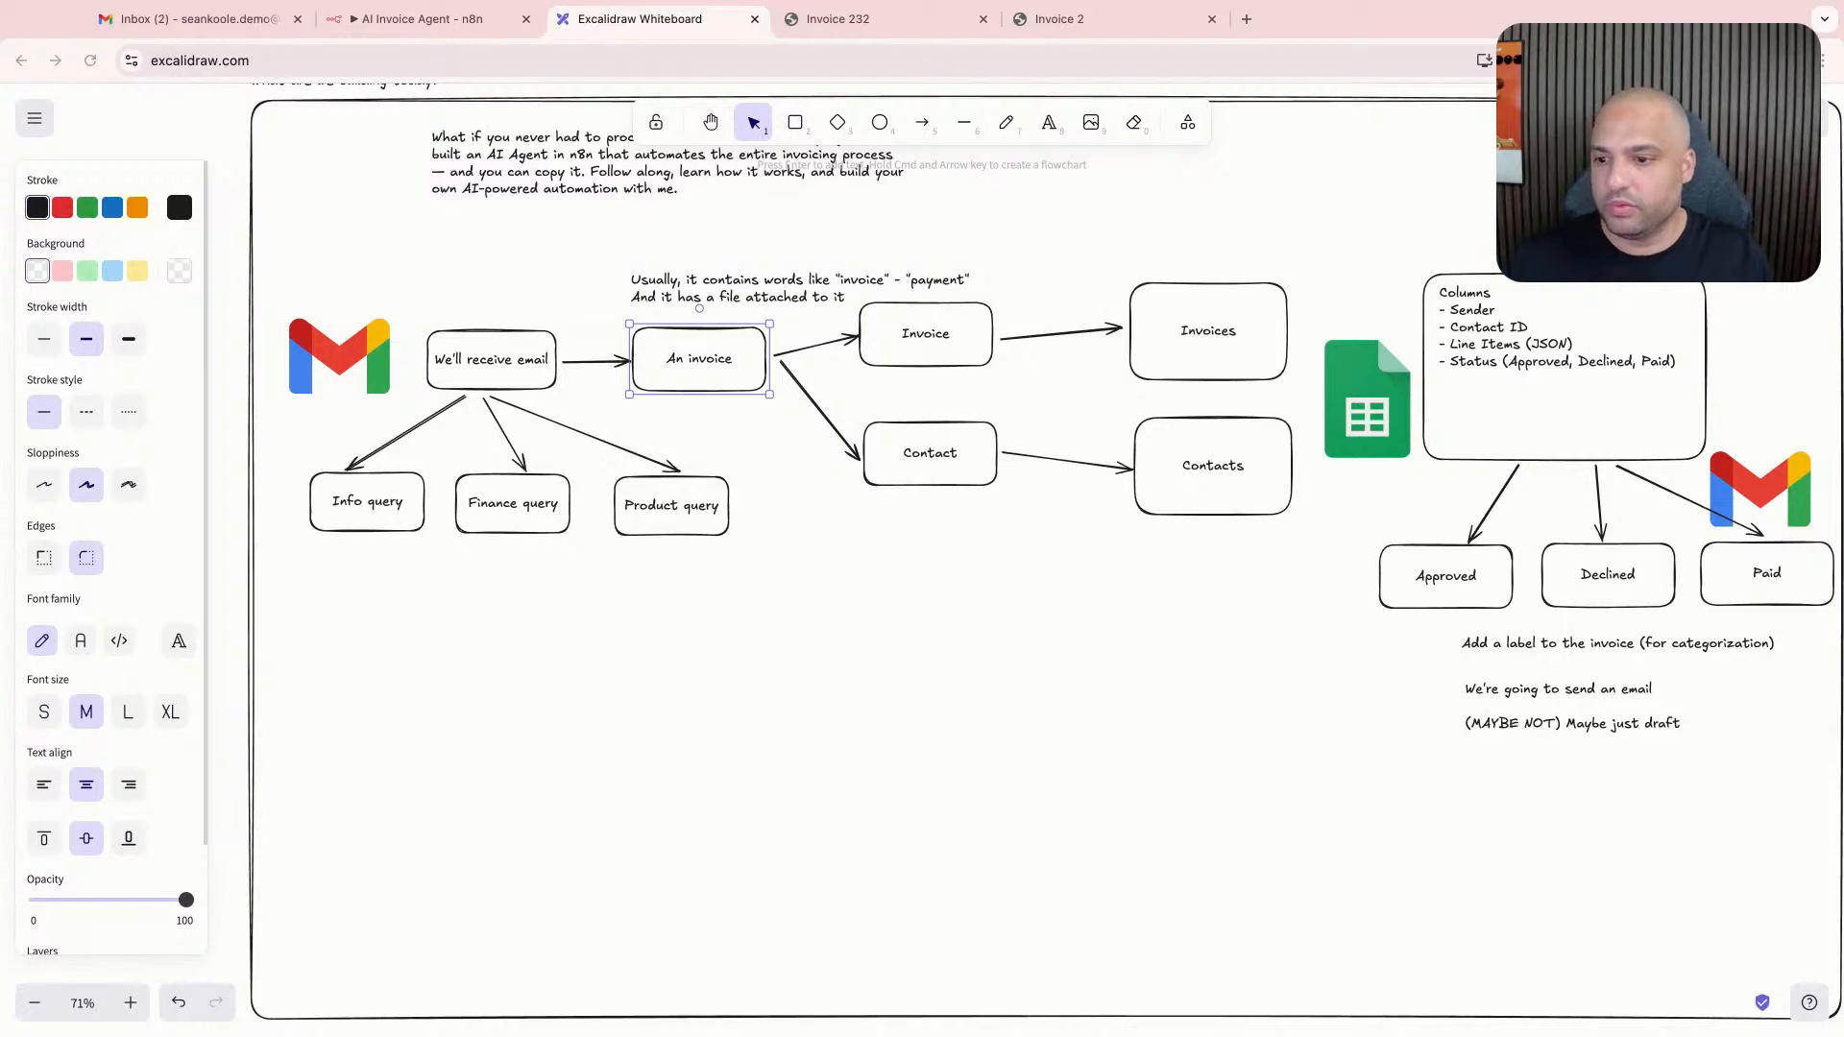
{"action": "left_click", "coordinate": [423, 19]}
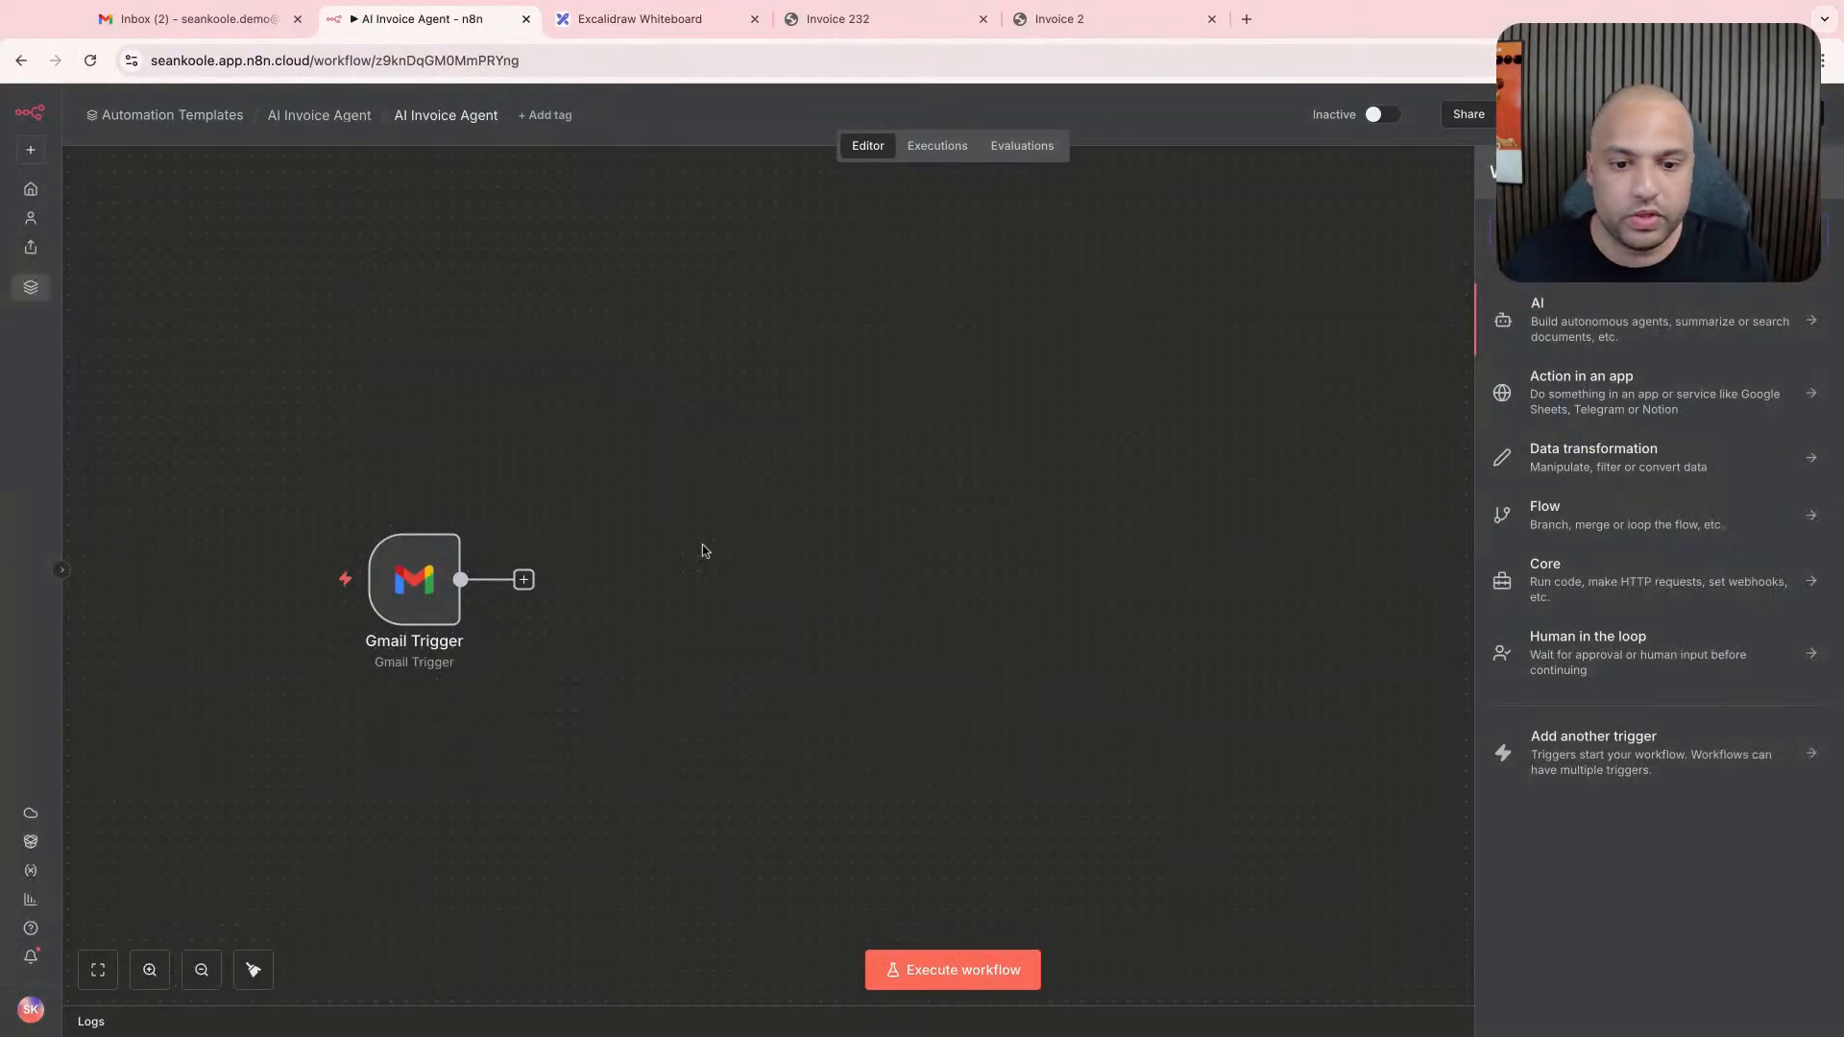
{"action": "scroll", "coordinate": [659, 543], "scroll_direction": "right", "scroll_amount": 2}
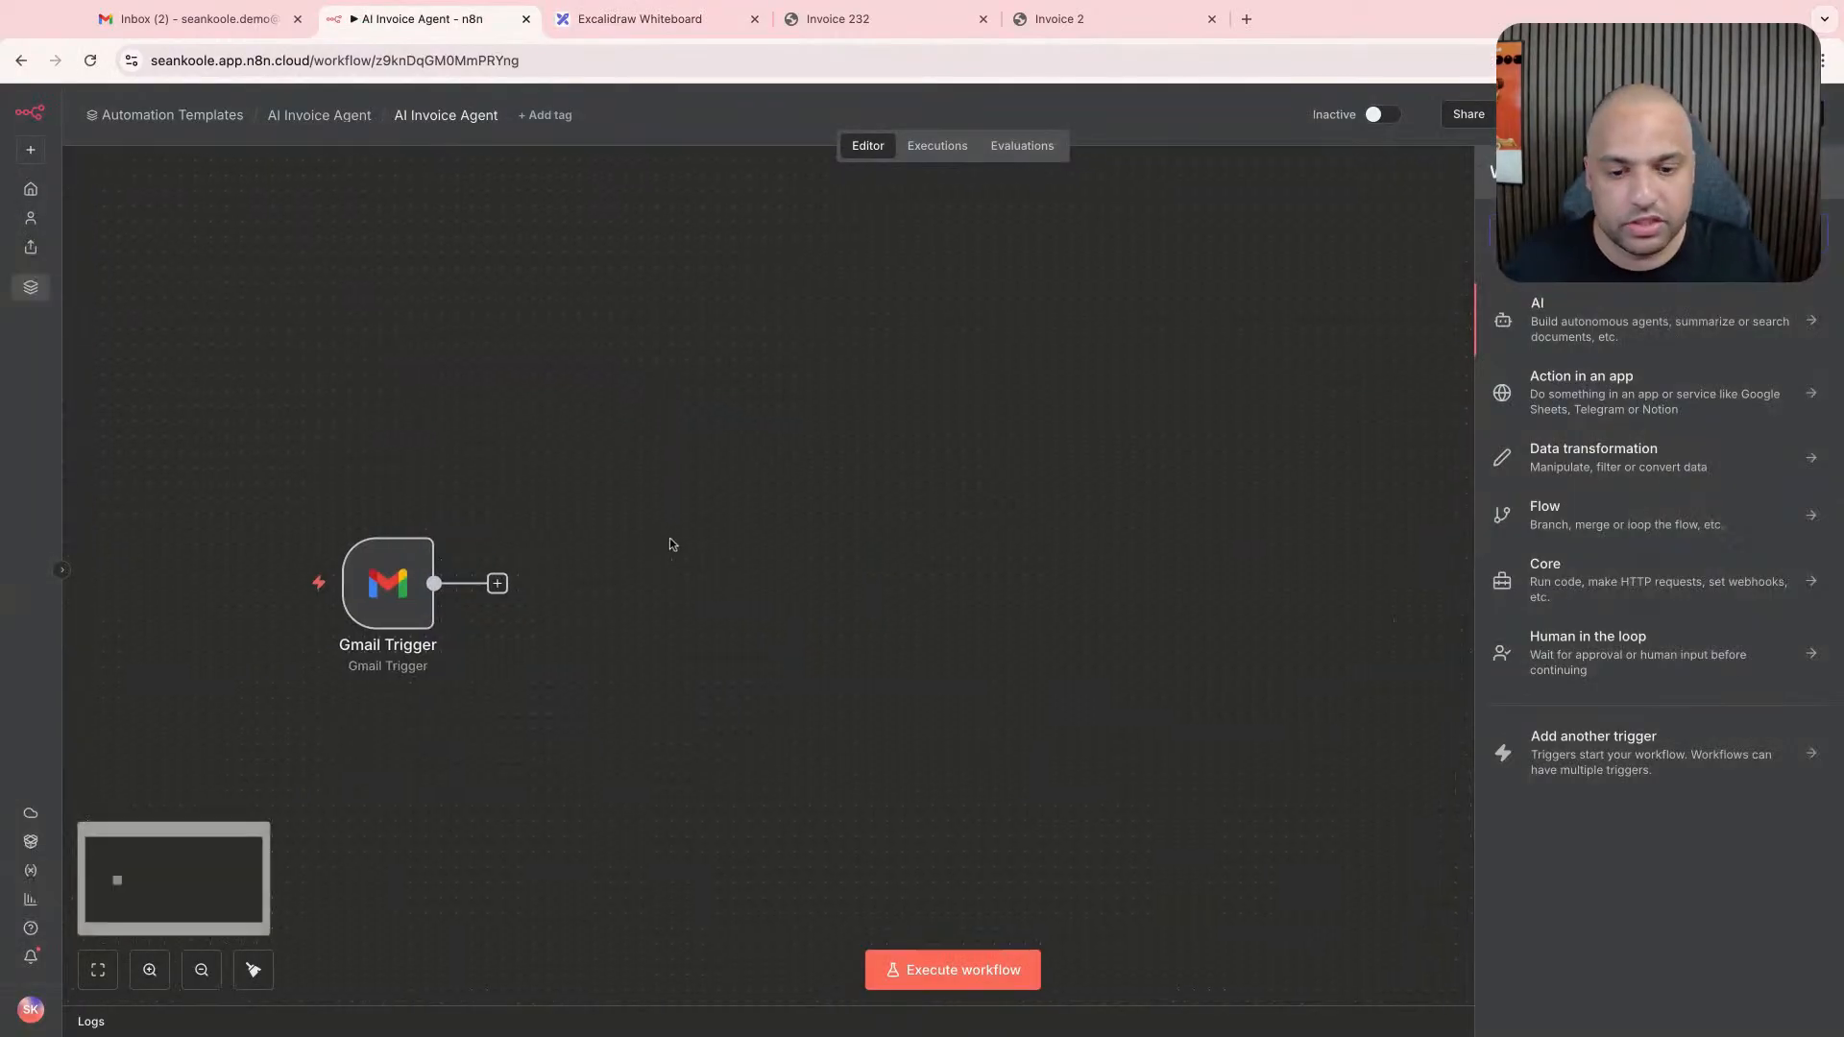
{"action": "left_click", "coordinate": [673, 543]}
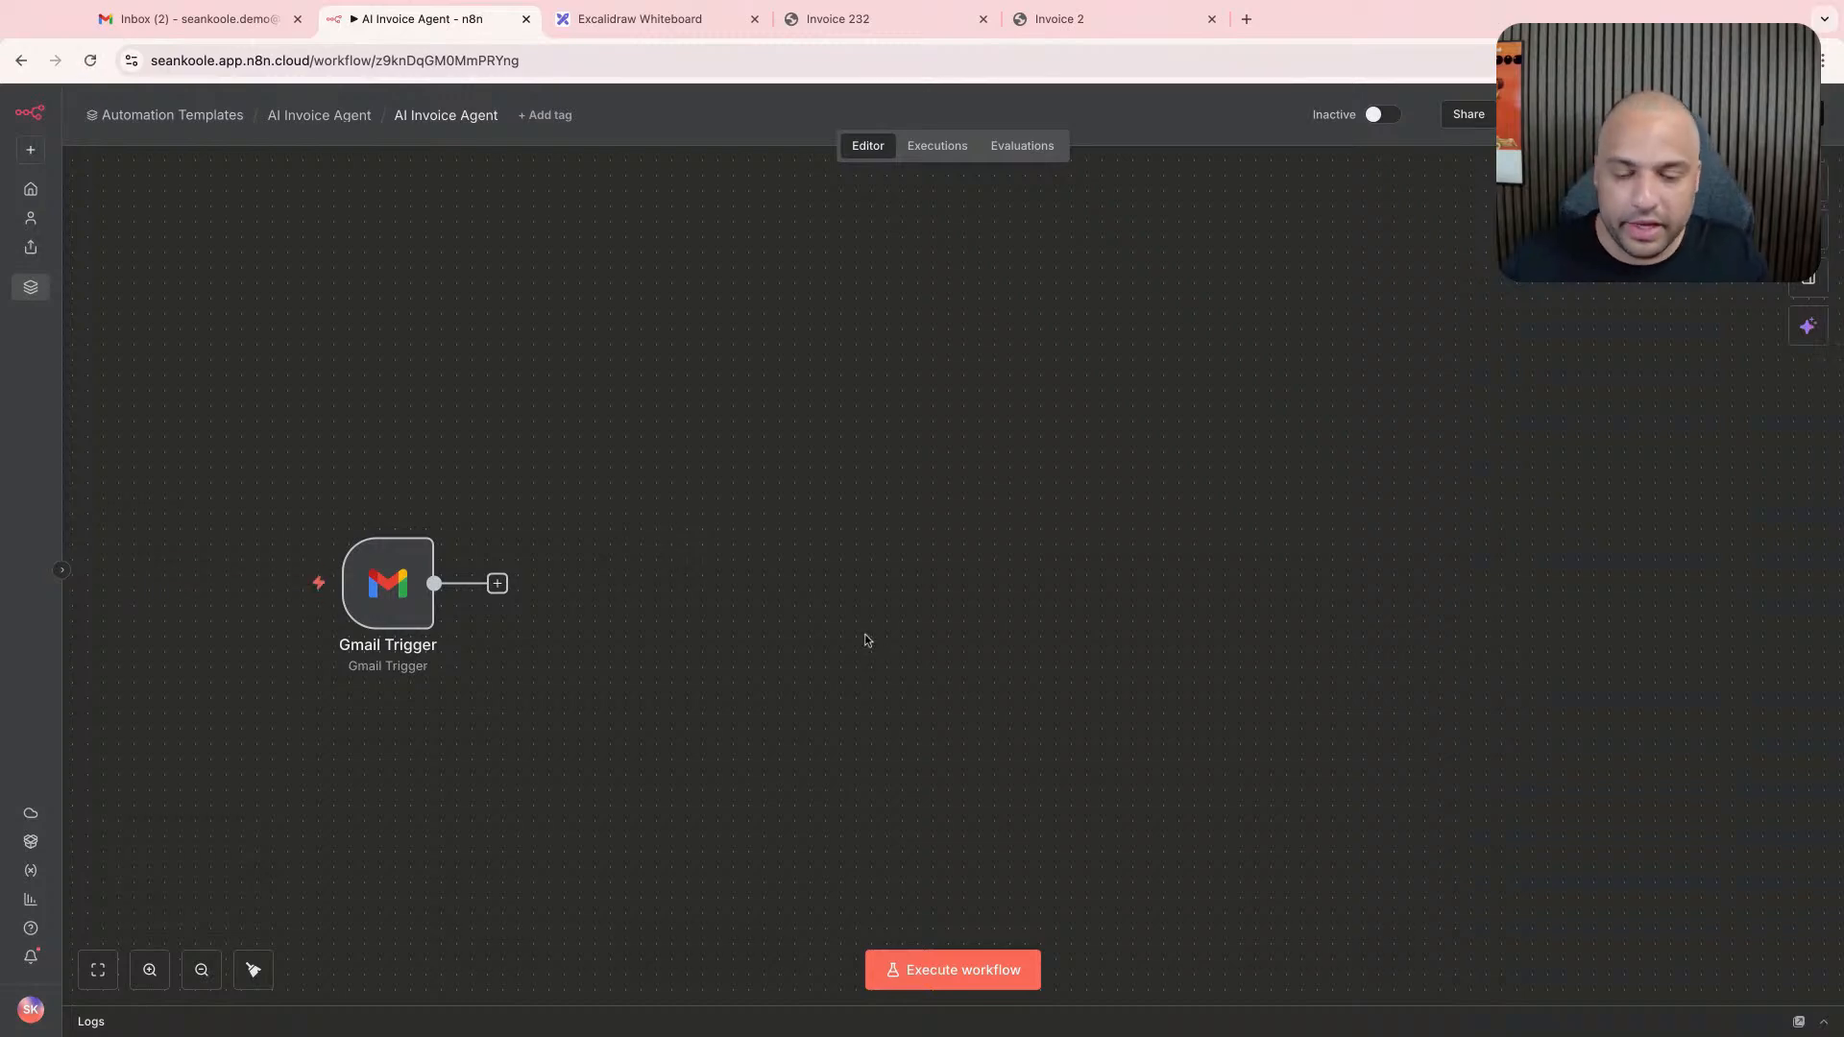
{"action": "scroll", "coordinate": [493, 593], "scroll_direction": "up", "scroll_amount": 1}
{"action": "left_click", "coordinate": [493, 589]}
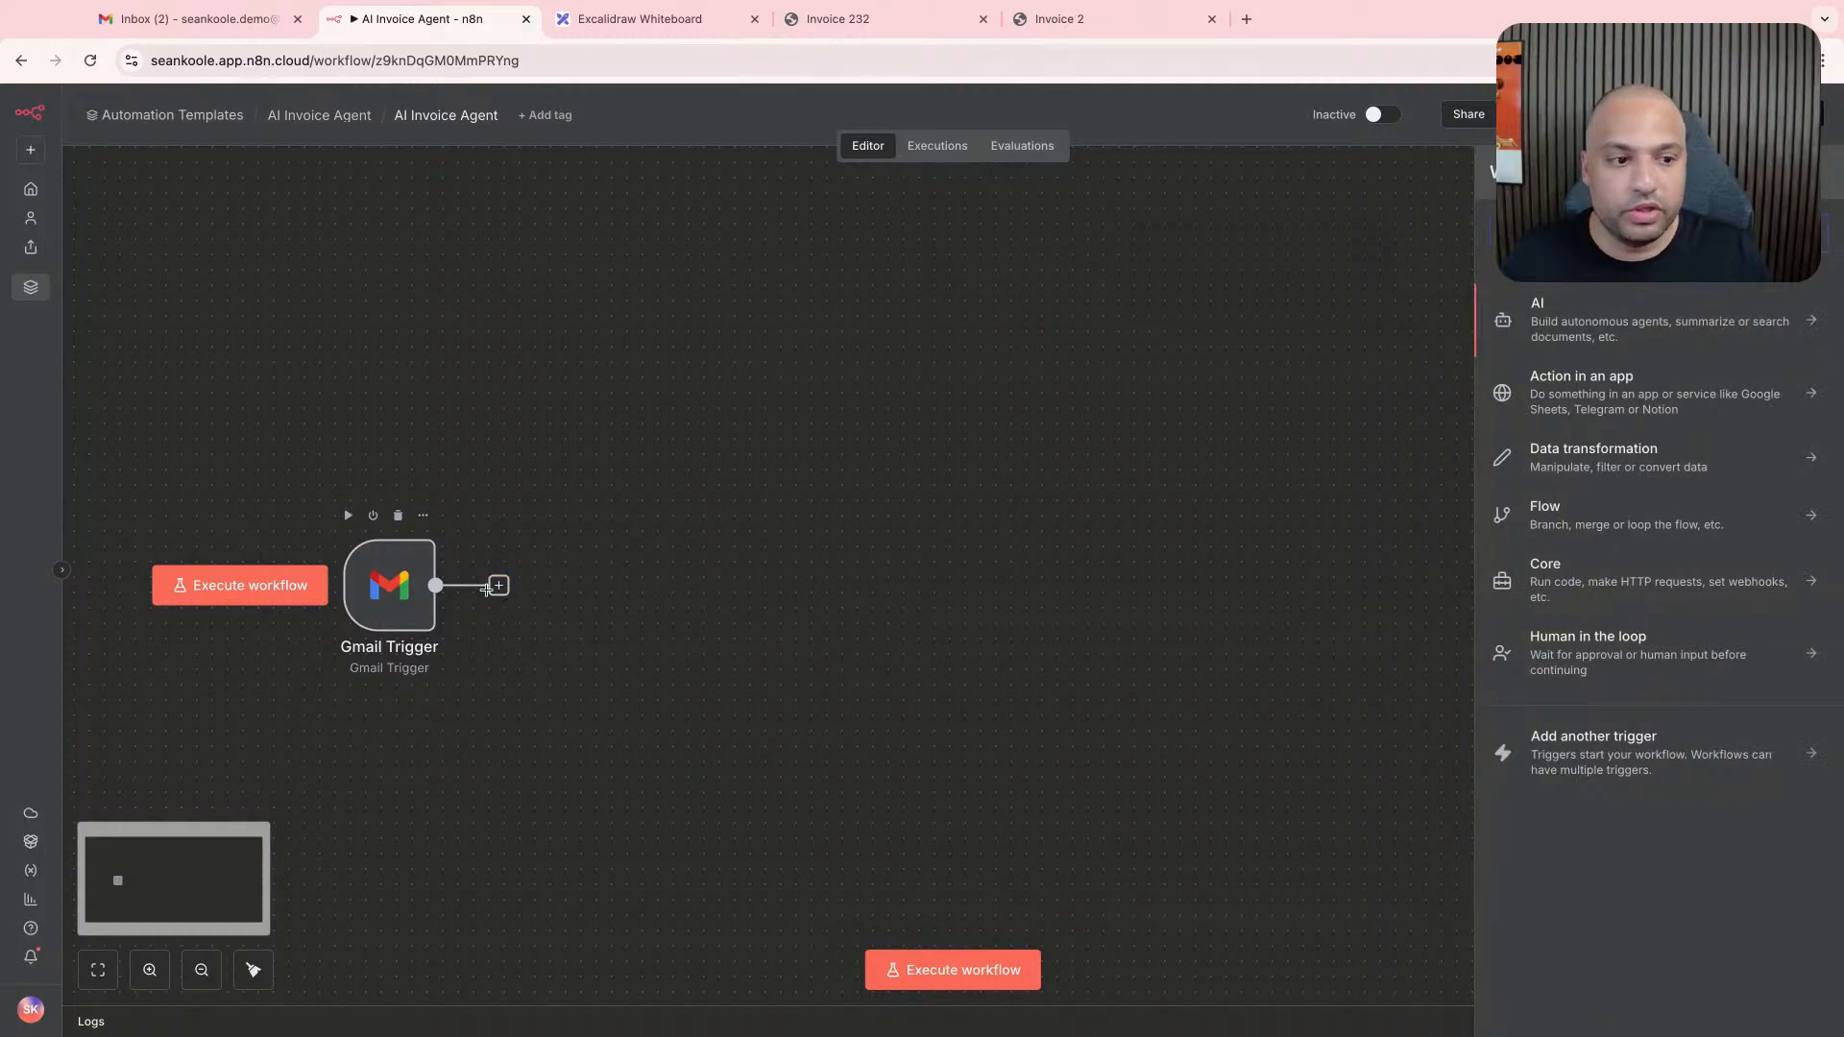
{"action": "left_click", "coordinate": [615, 588]}
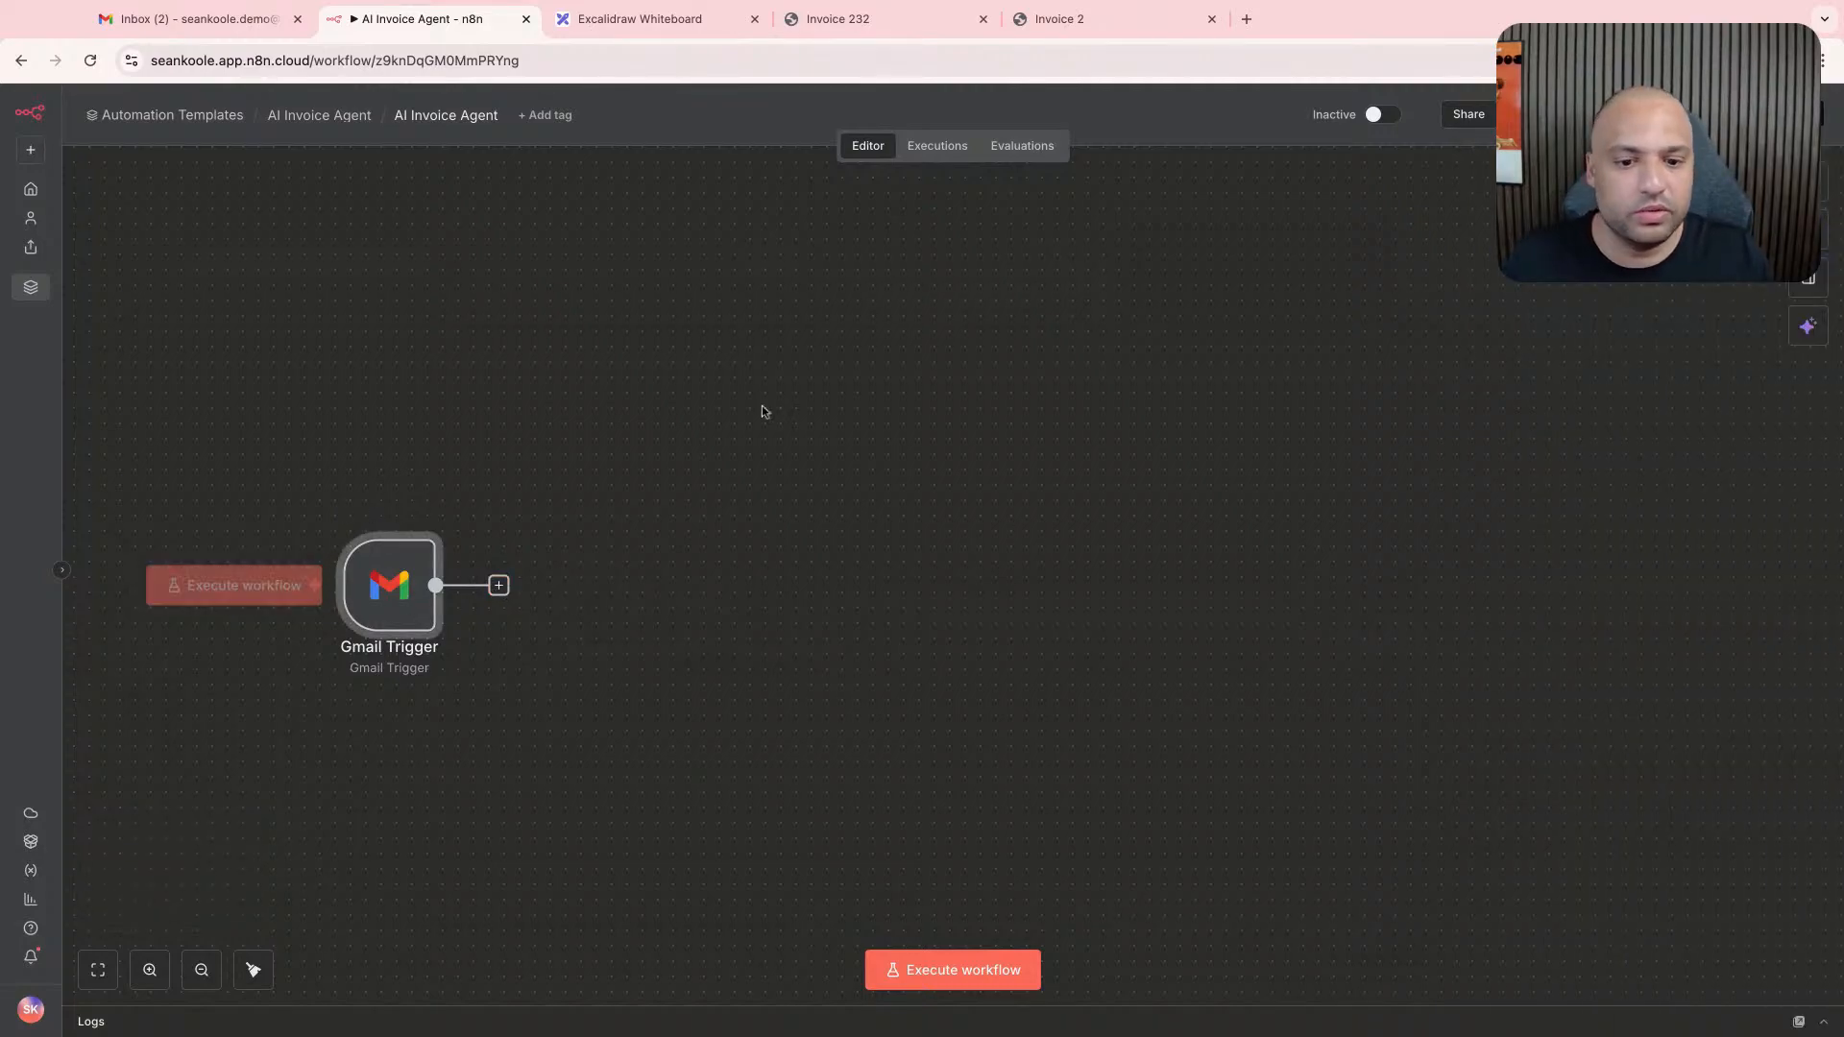
- Fetch a test event in the Gmail Trigger node and examine the fields of the returned email
{"action": "double_click", "coordinate": [380, 622]}
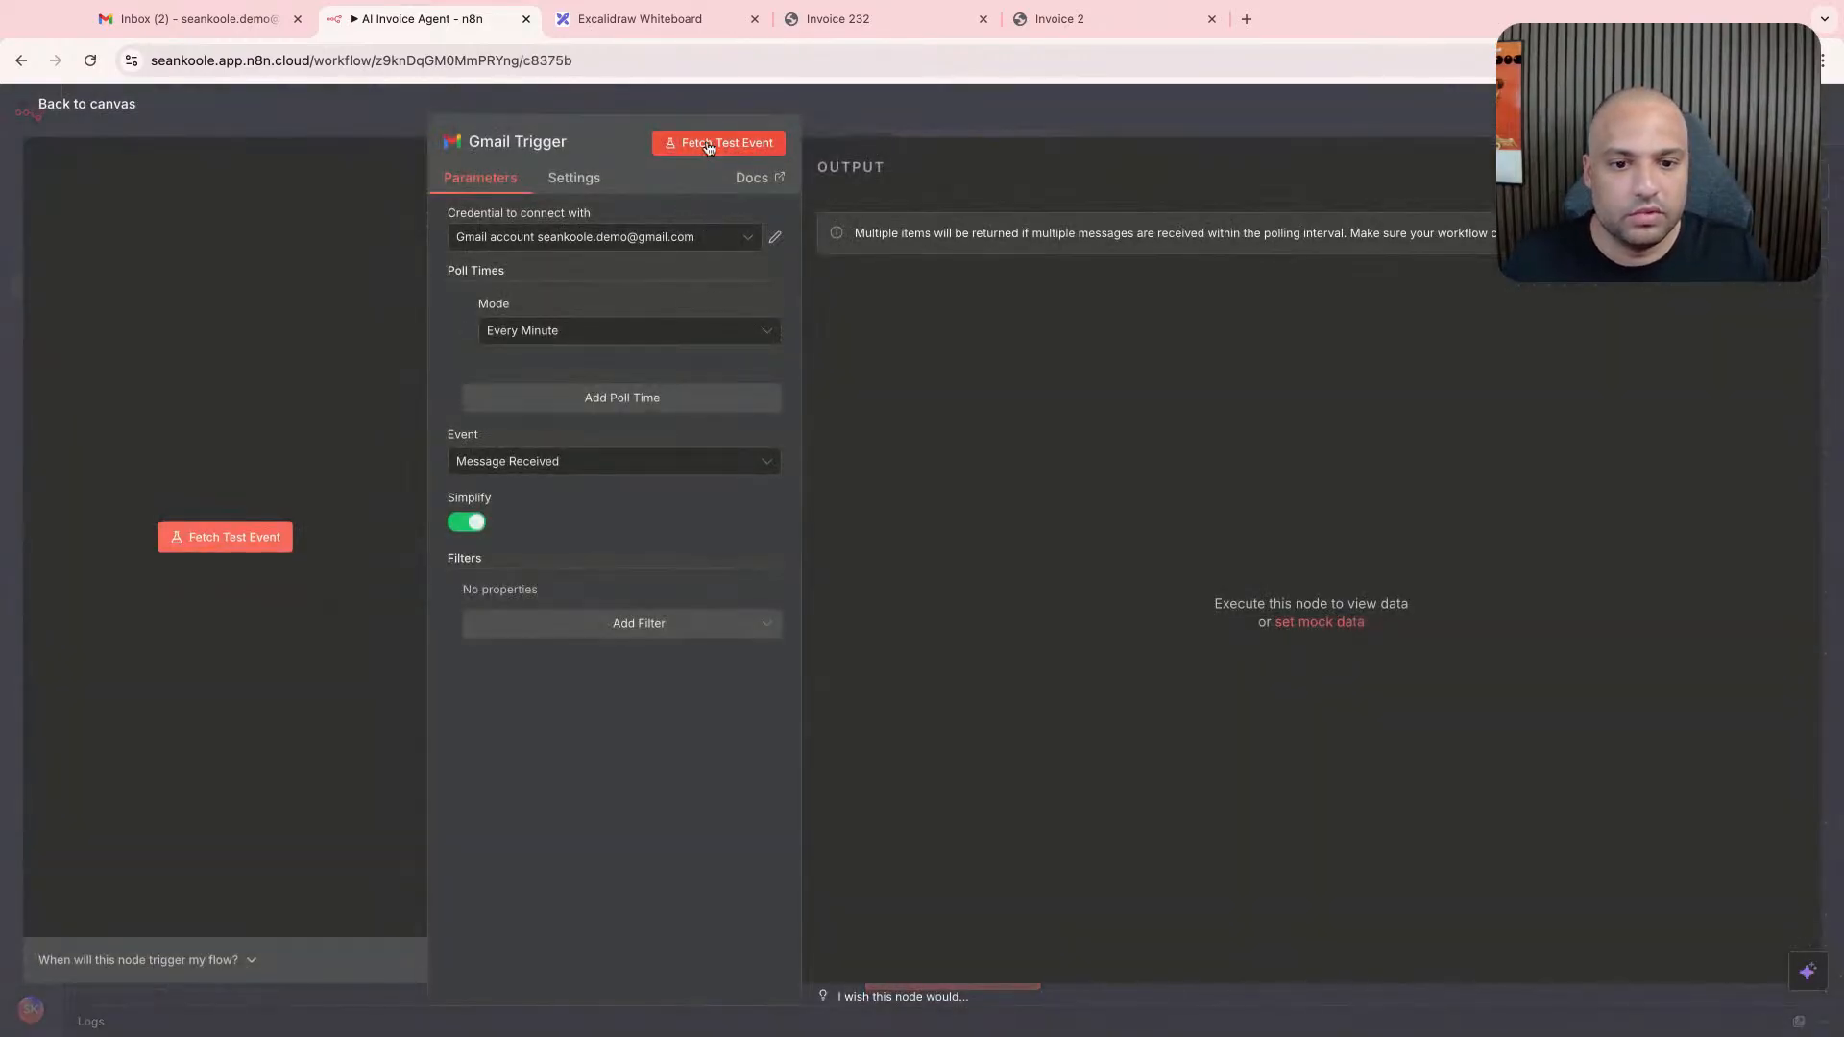
{"action": "left_click", "coordinate": [769, 142]}
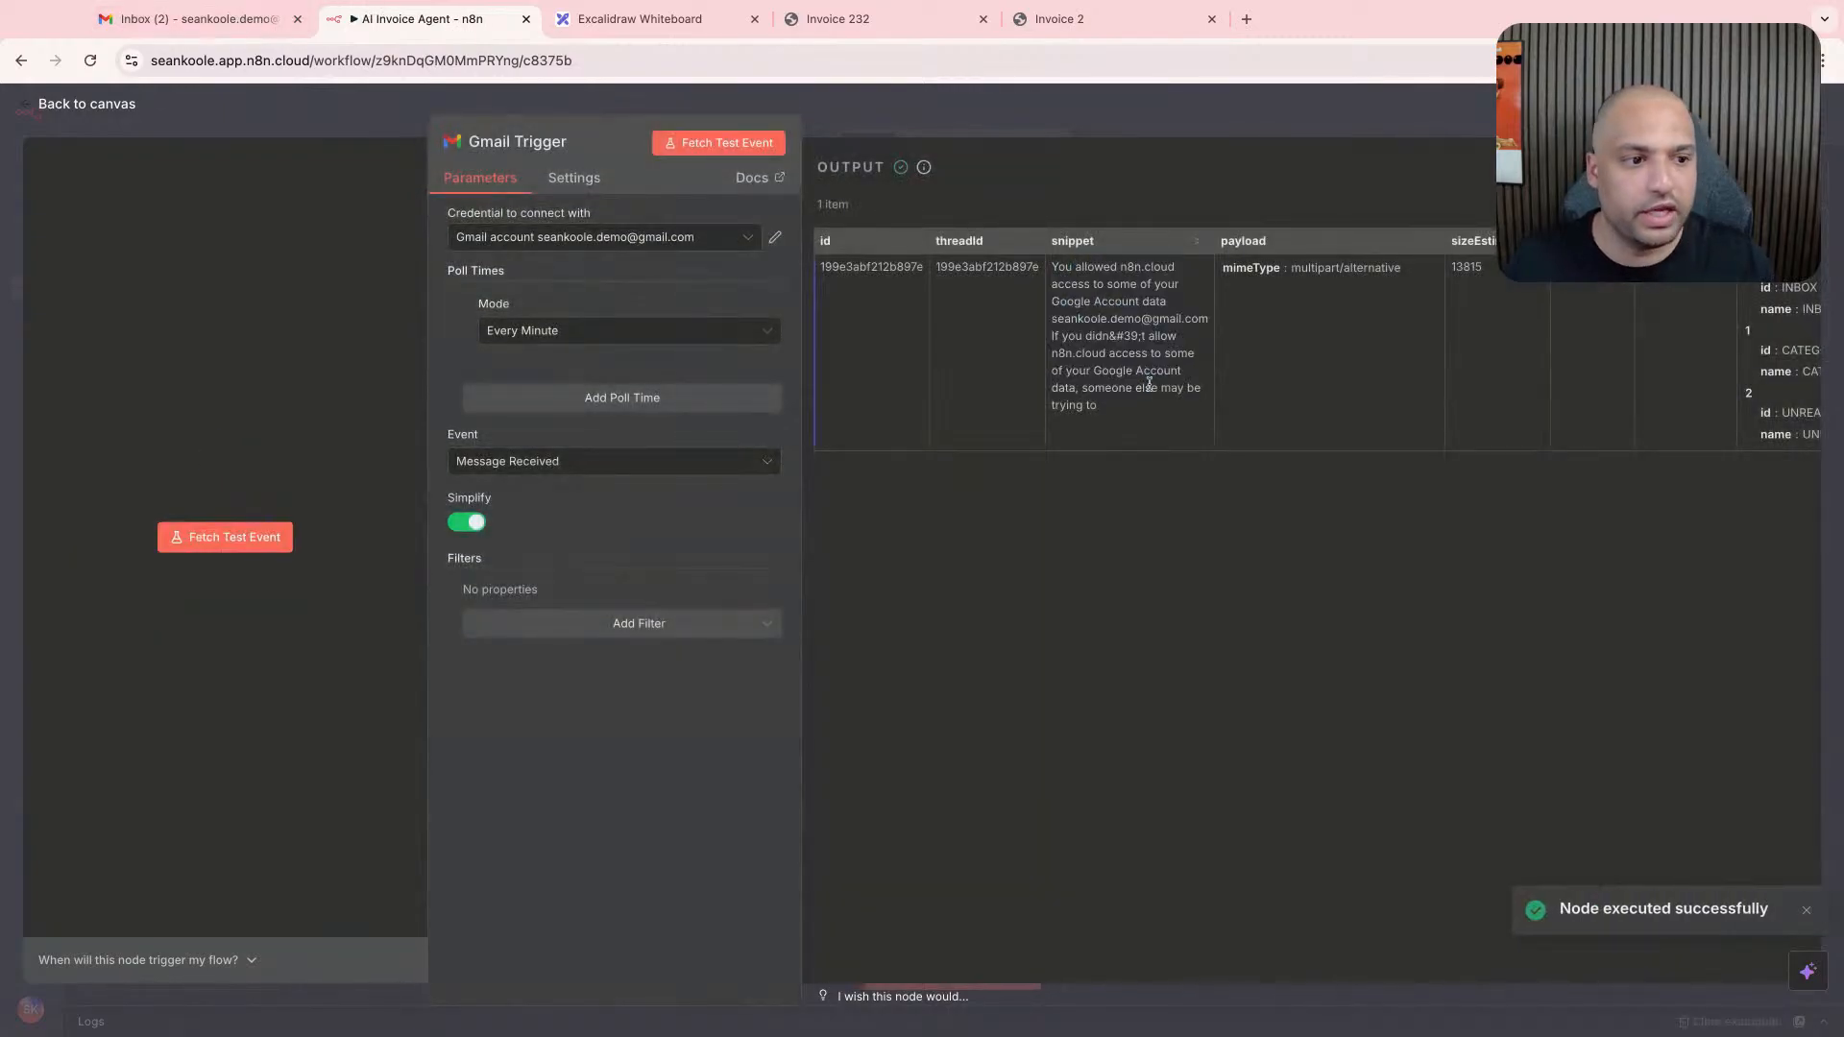
{"action": "left_click", "coordinate": [186, 19]}
{"action": "left_click", "coordinate": [344, 19]}
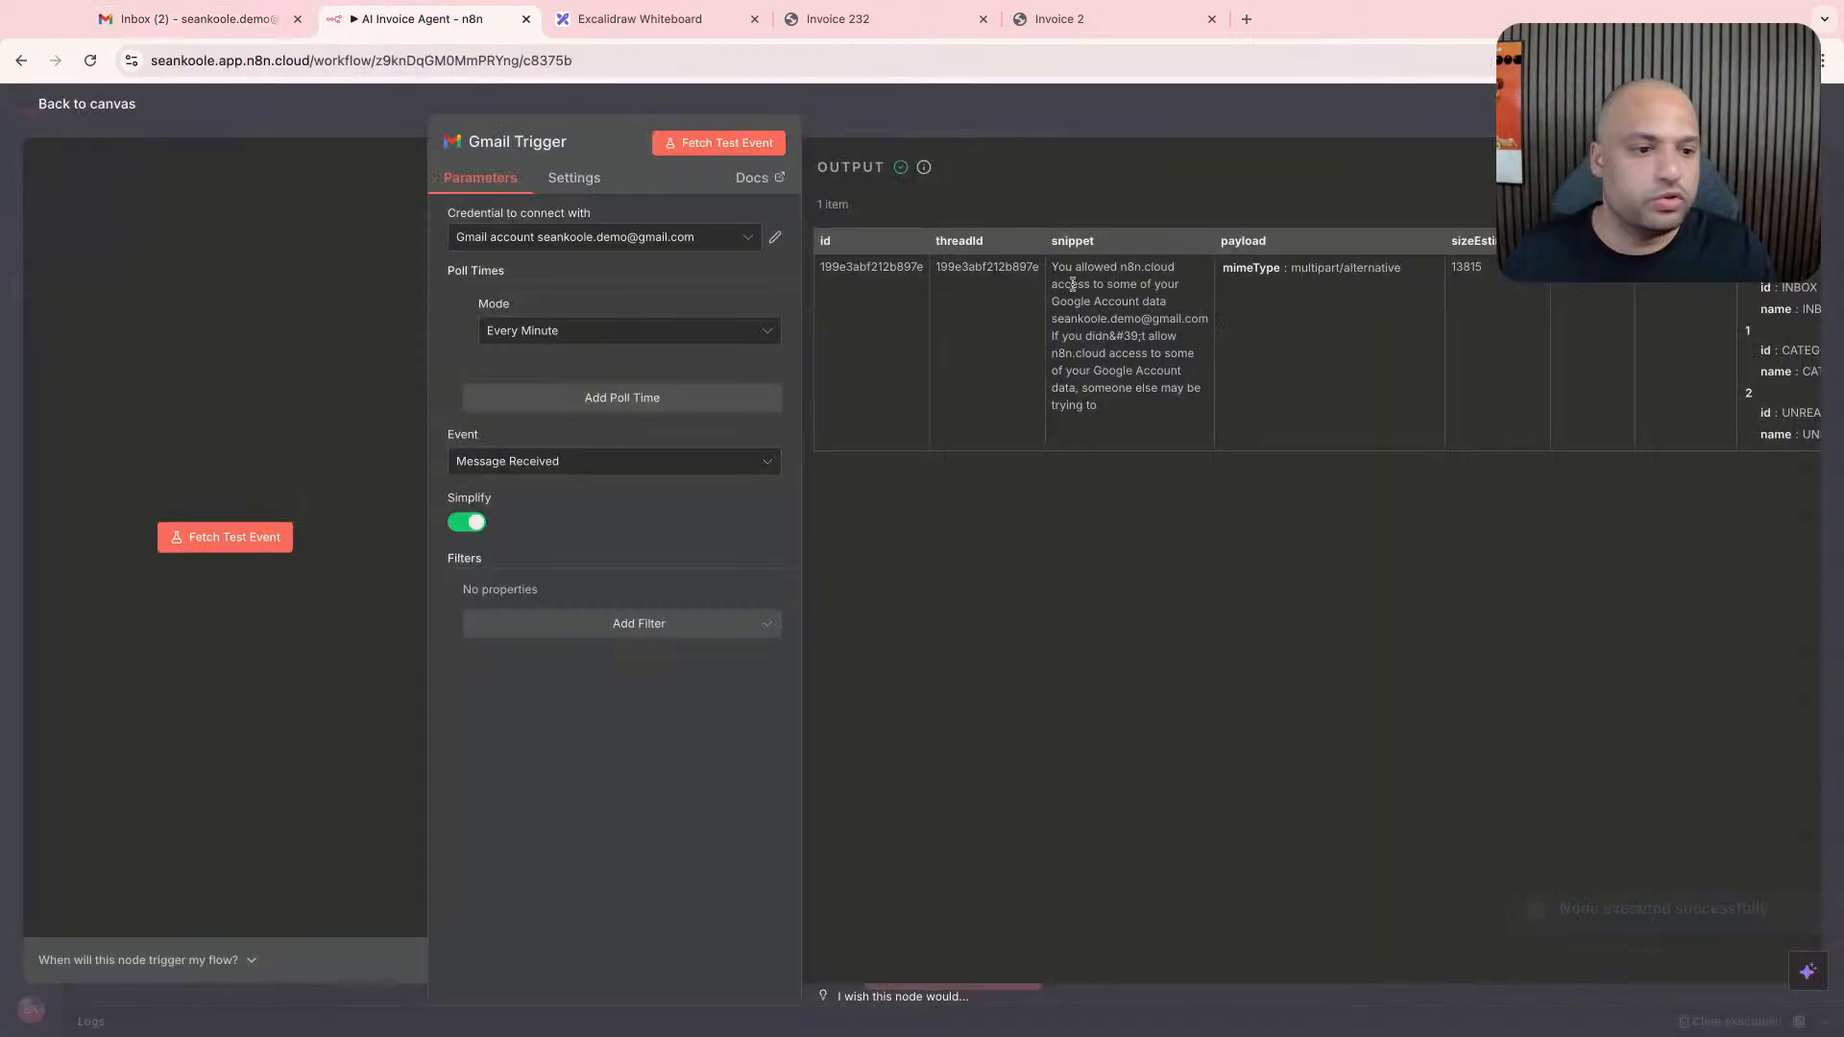
{"action": "scroll", "coordinate": [945, 288], "scroll_direction": "right", "scroll_amount": 3}
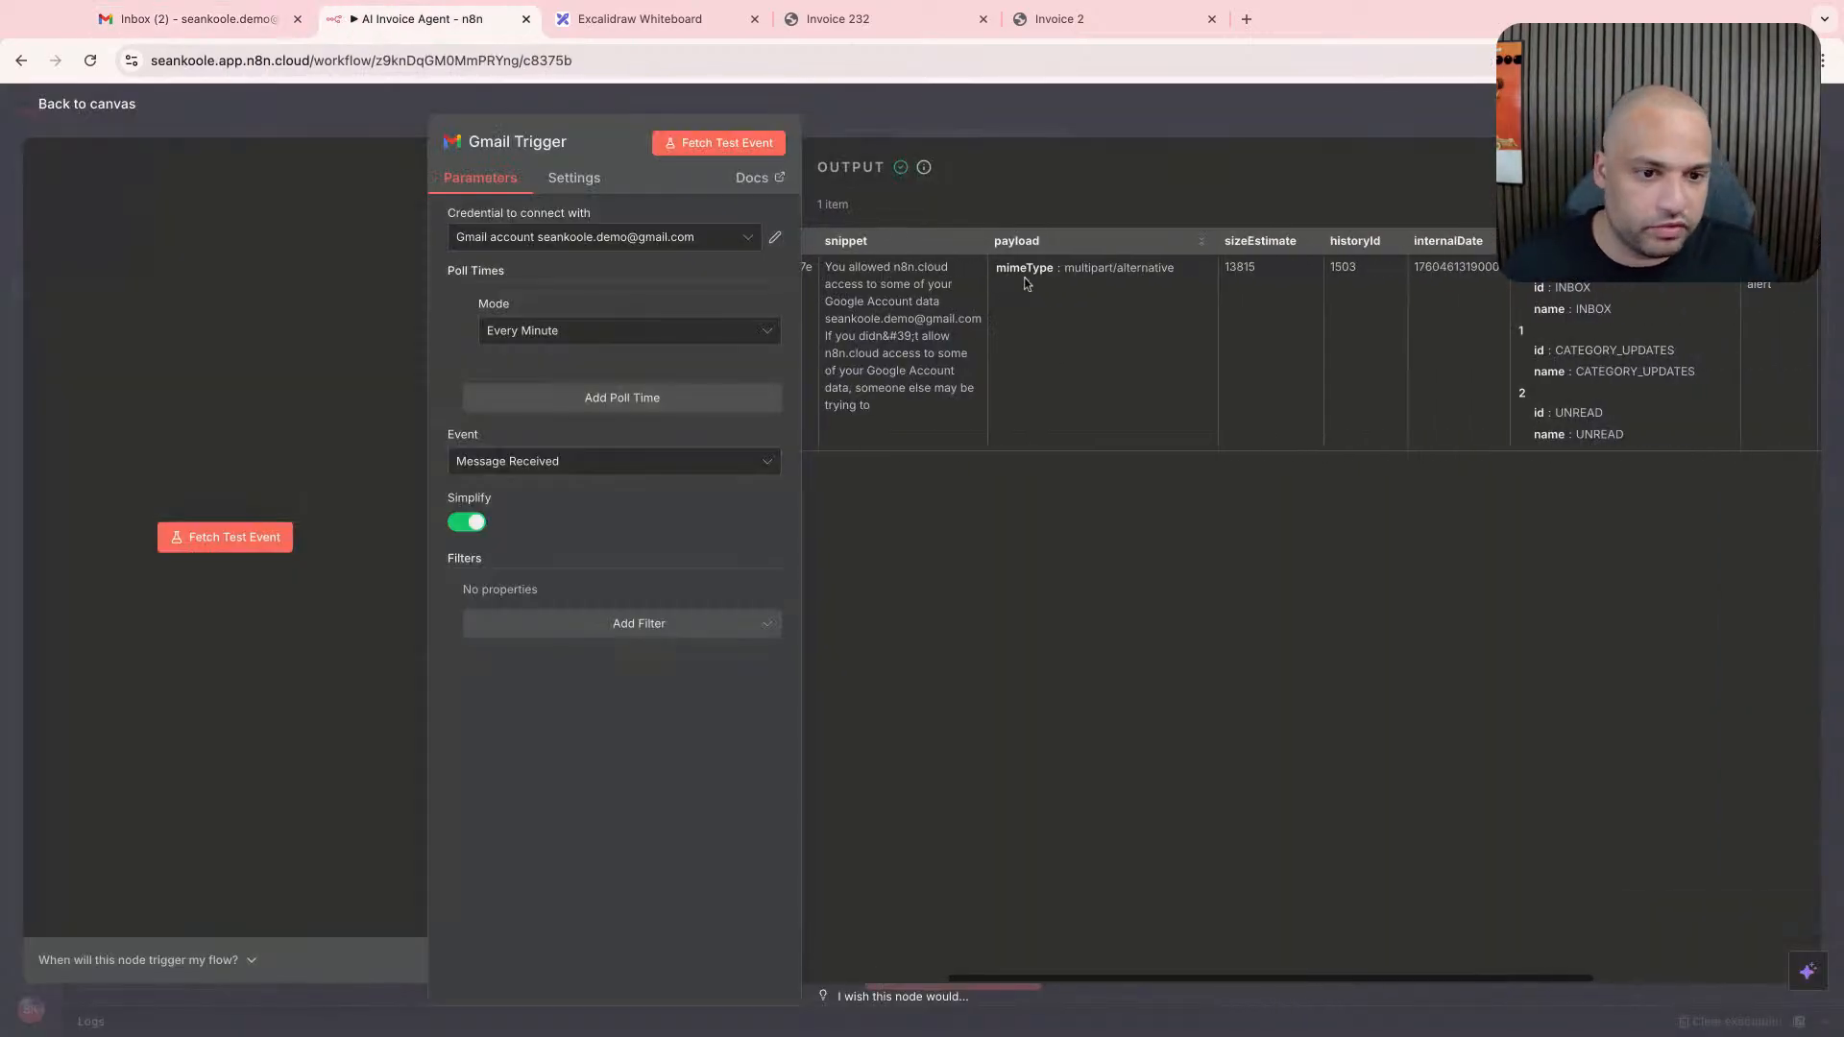
{"action": "scroll", "coordinate": [1057, 288], "scroll_direction": "right", "scroll_amount": 5}
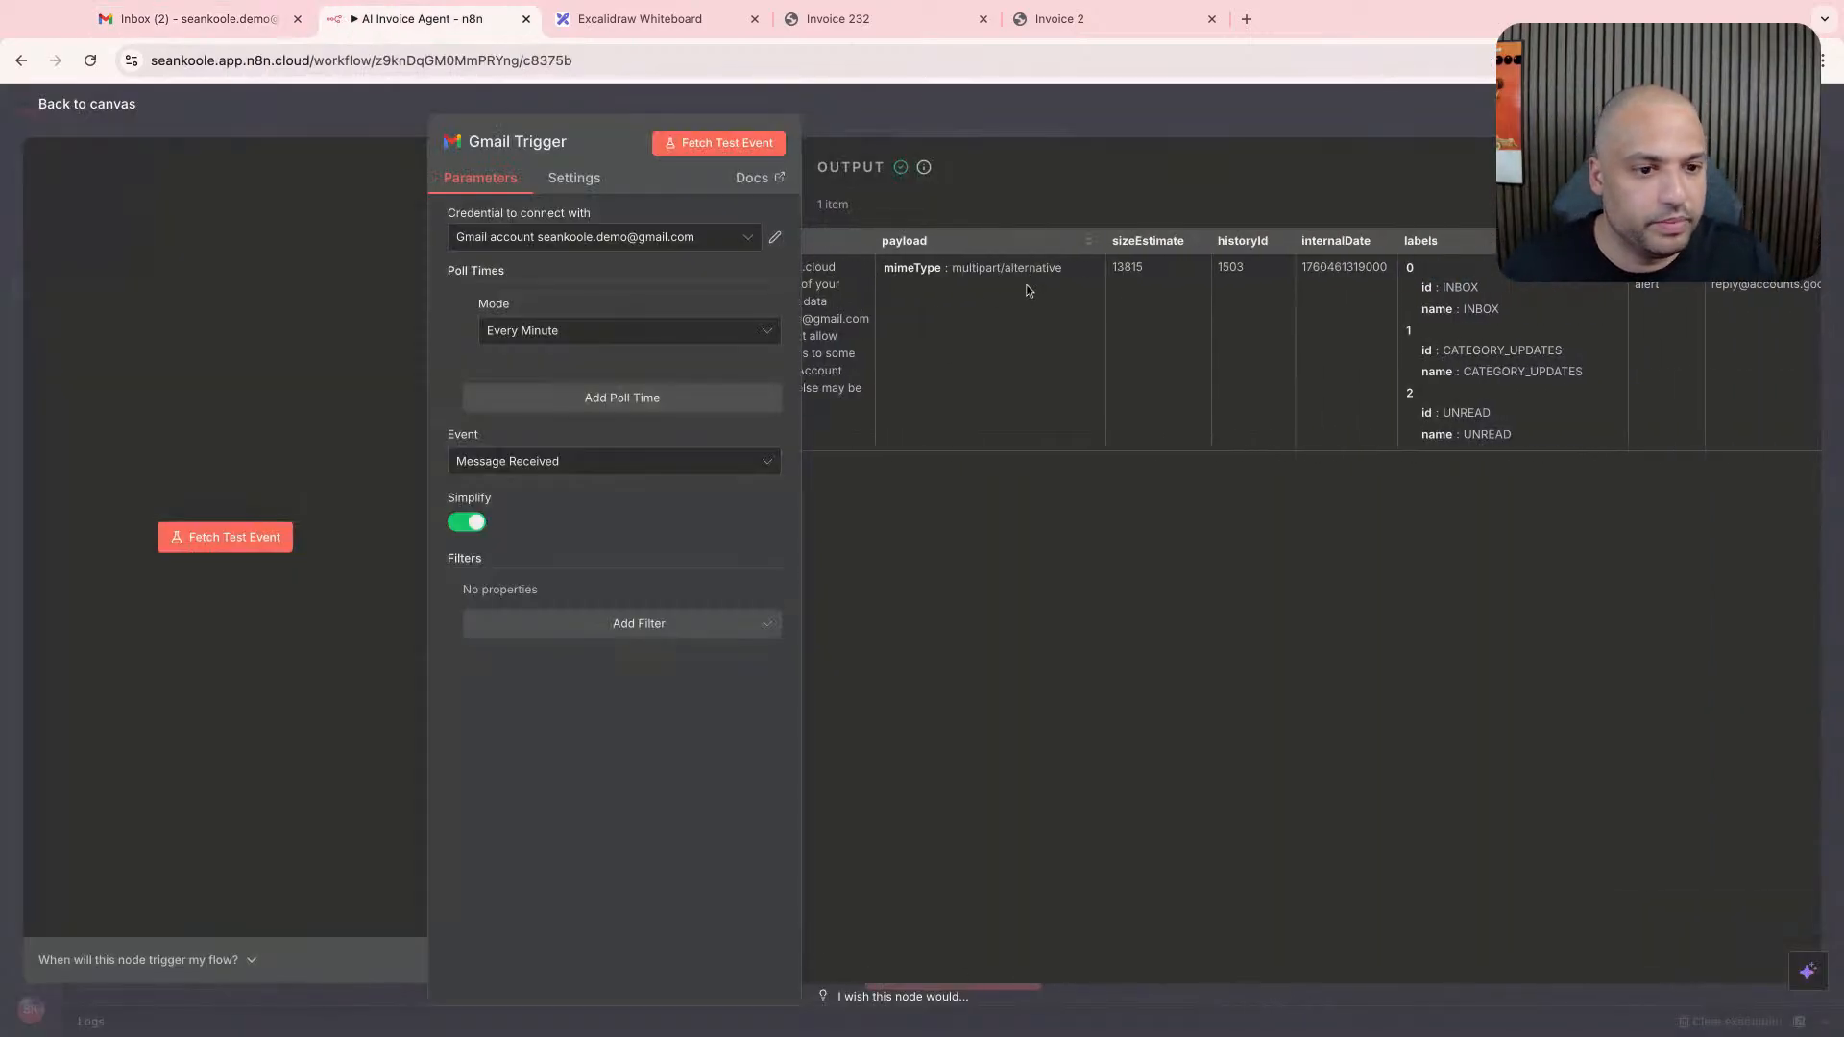
{"action": "scroll", "coordinate": [1057, 286], "scroll_direction": "right", "scroll_amount": 2}
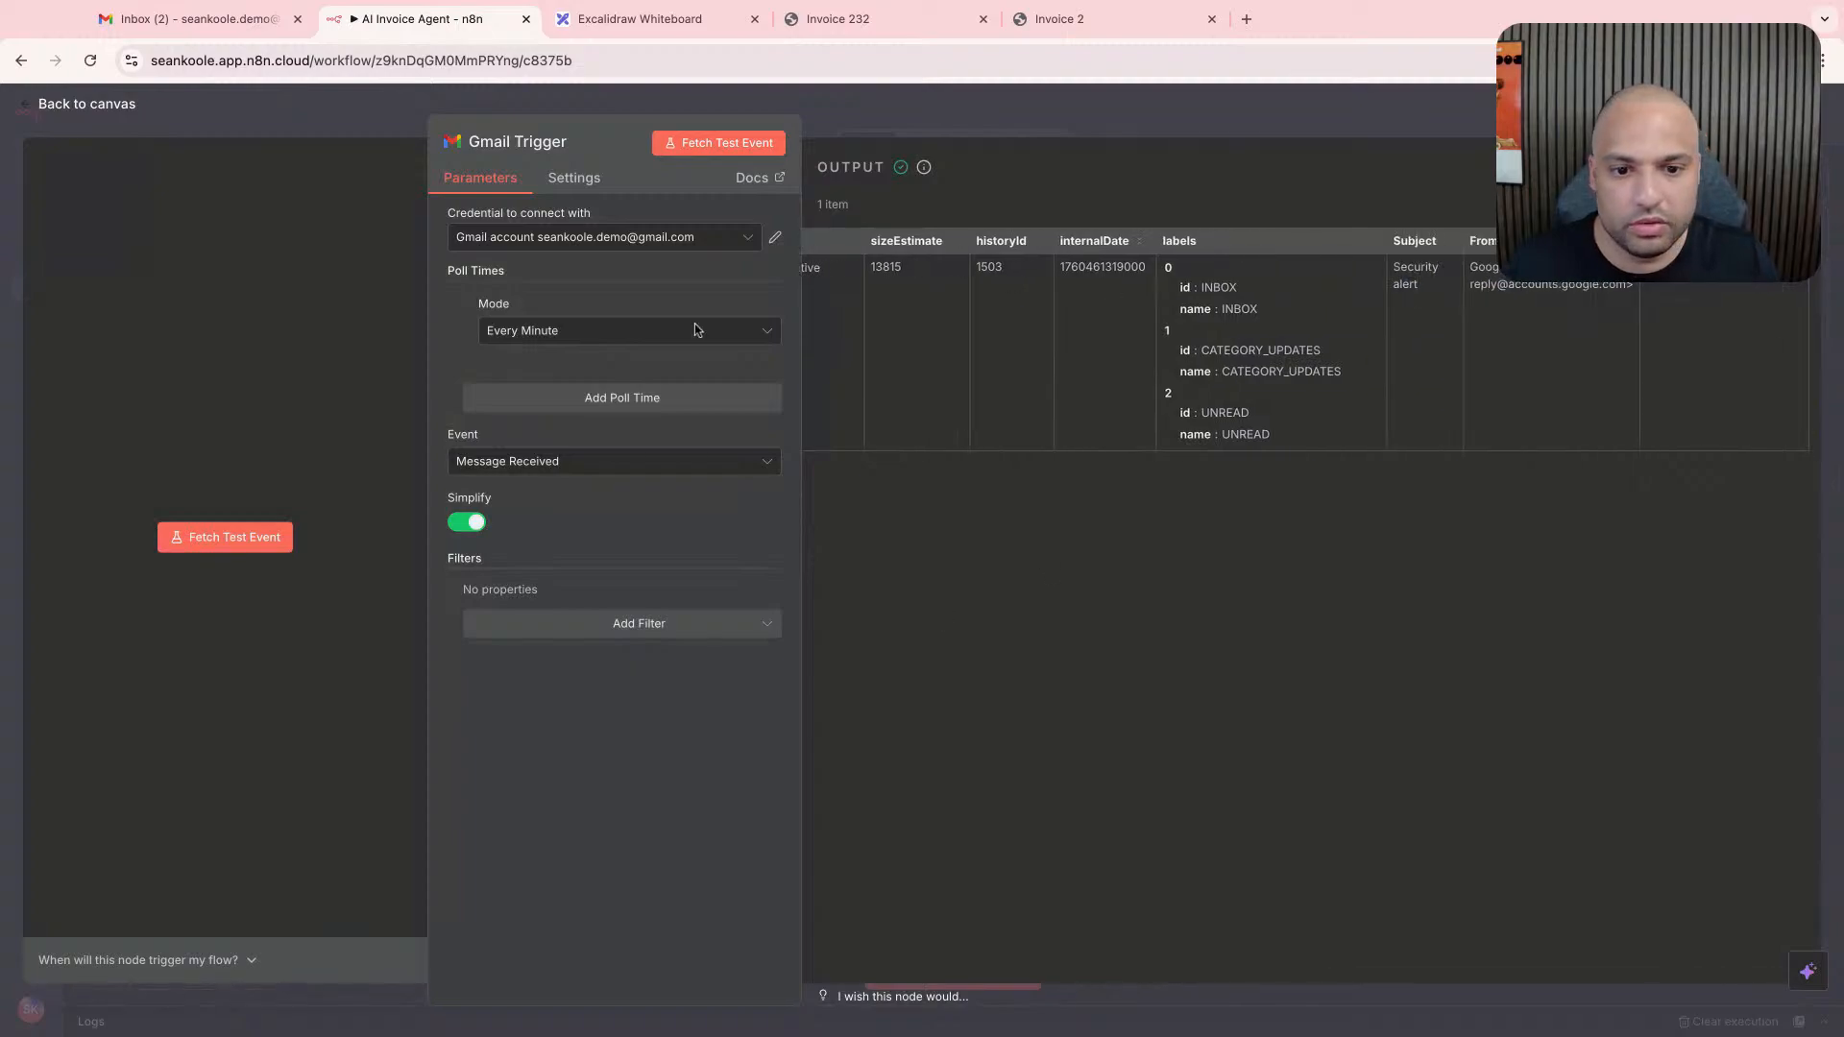
- Remove the Every Minute poll time from the Gmail Trigger, check the node's general settings and close the node
{"action": "left_click", "coordinate": [578, 342]}
{"action": "left_click", "coordinate": [612, 329]}
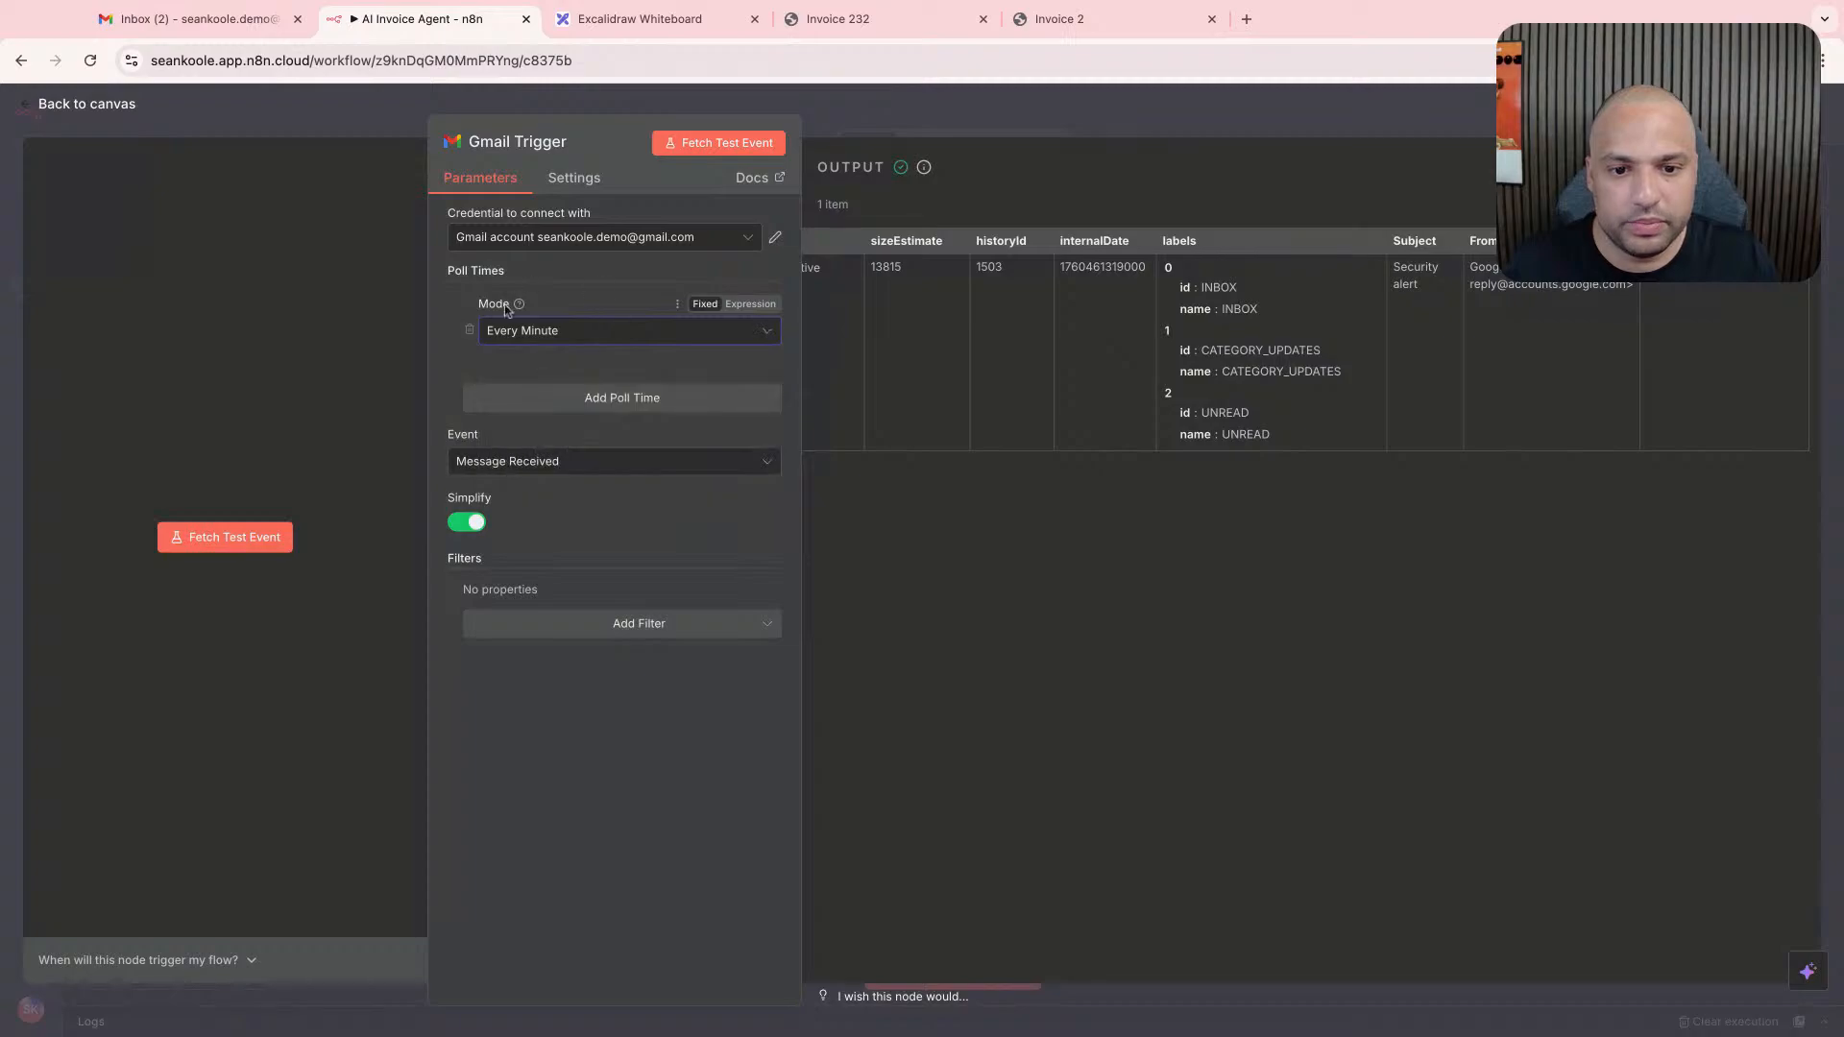
{"action": "left_click", "coordinate": [468, 330]}
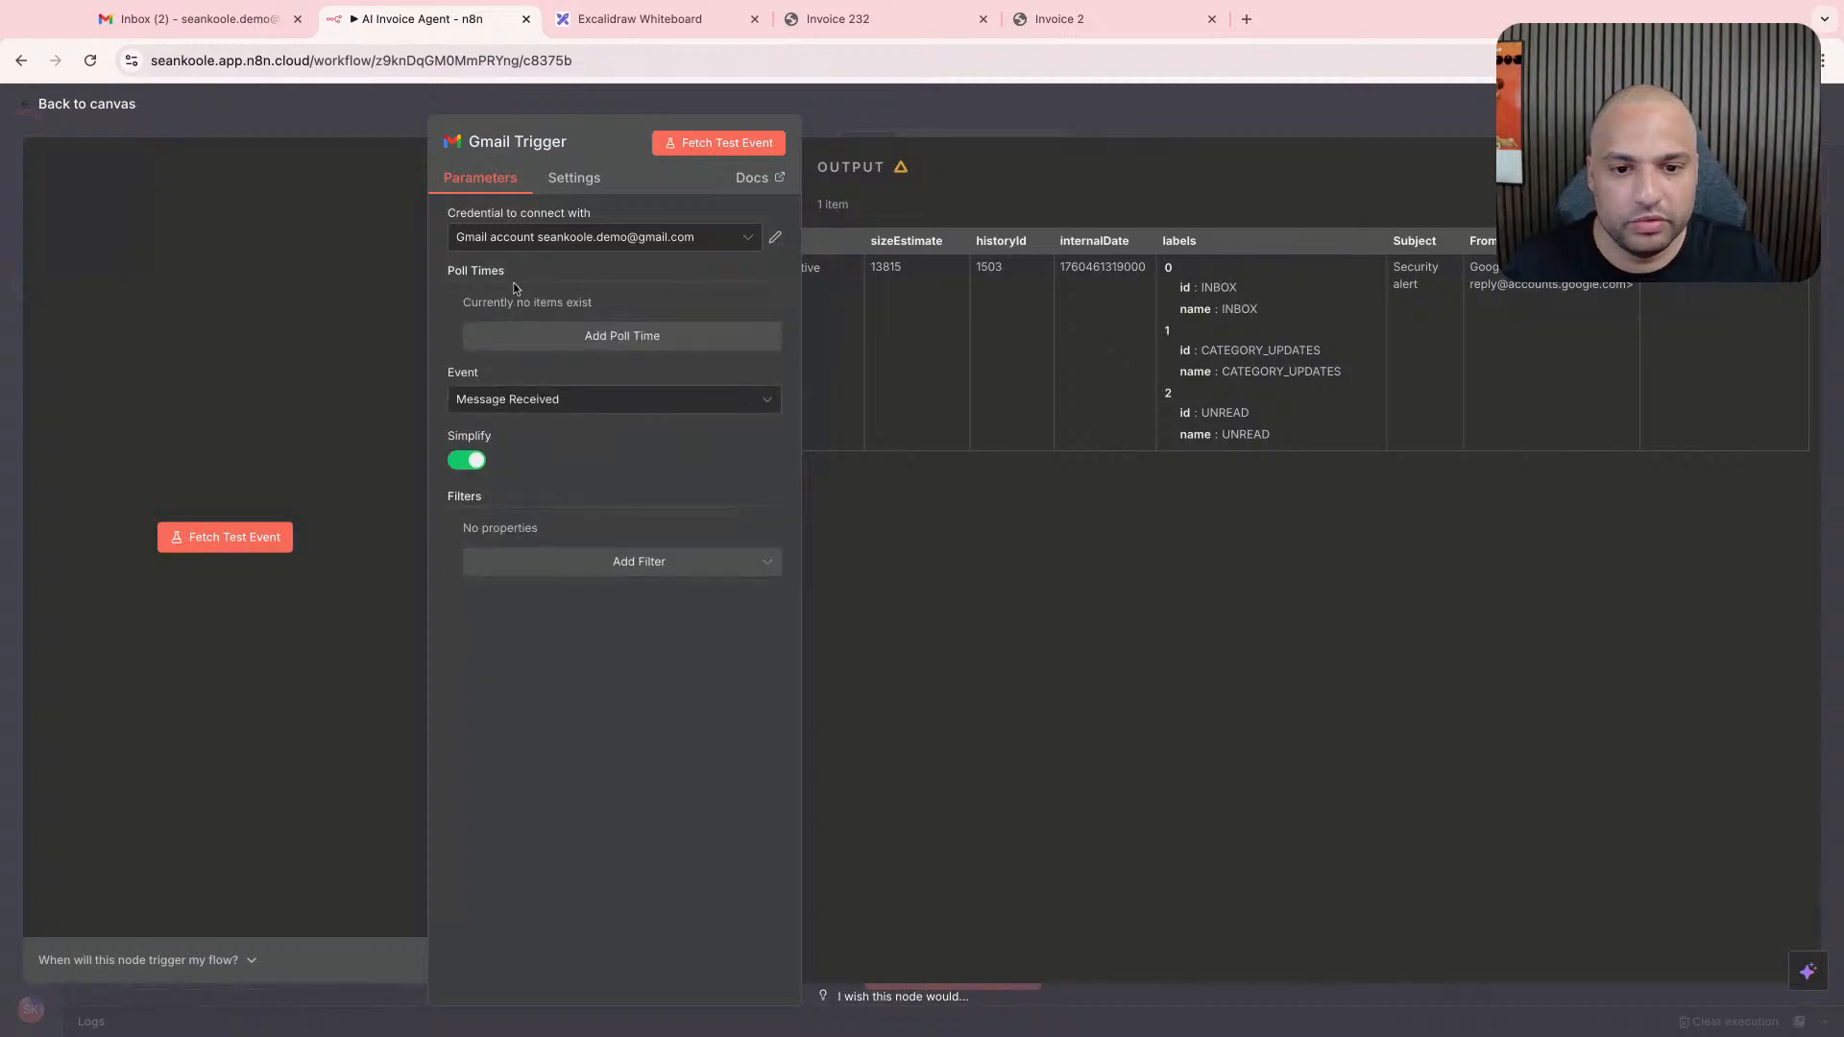
{"action": "left_click", "coordinate": [560, 411]}
{"action": "left_click", "coordinate": [507, 445]}
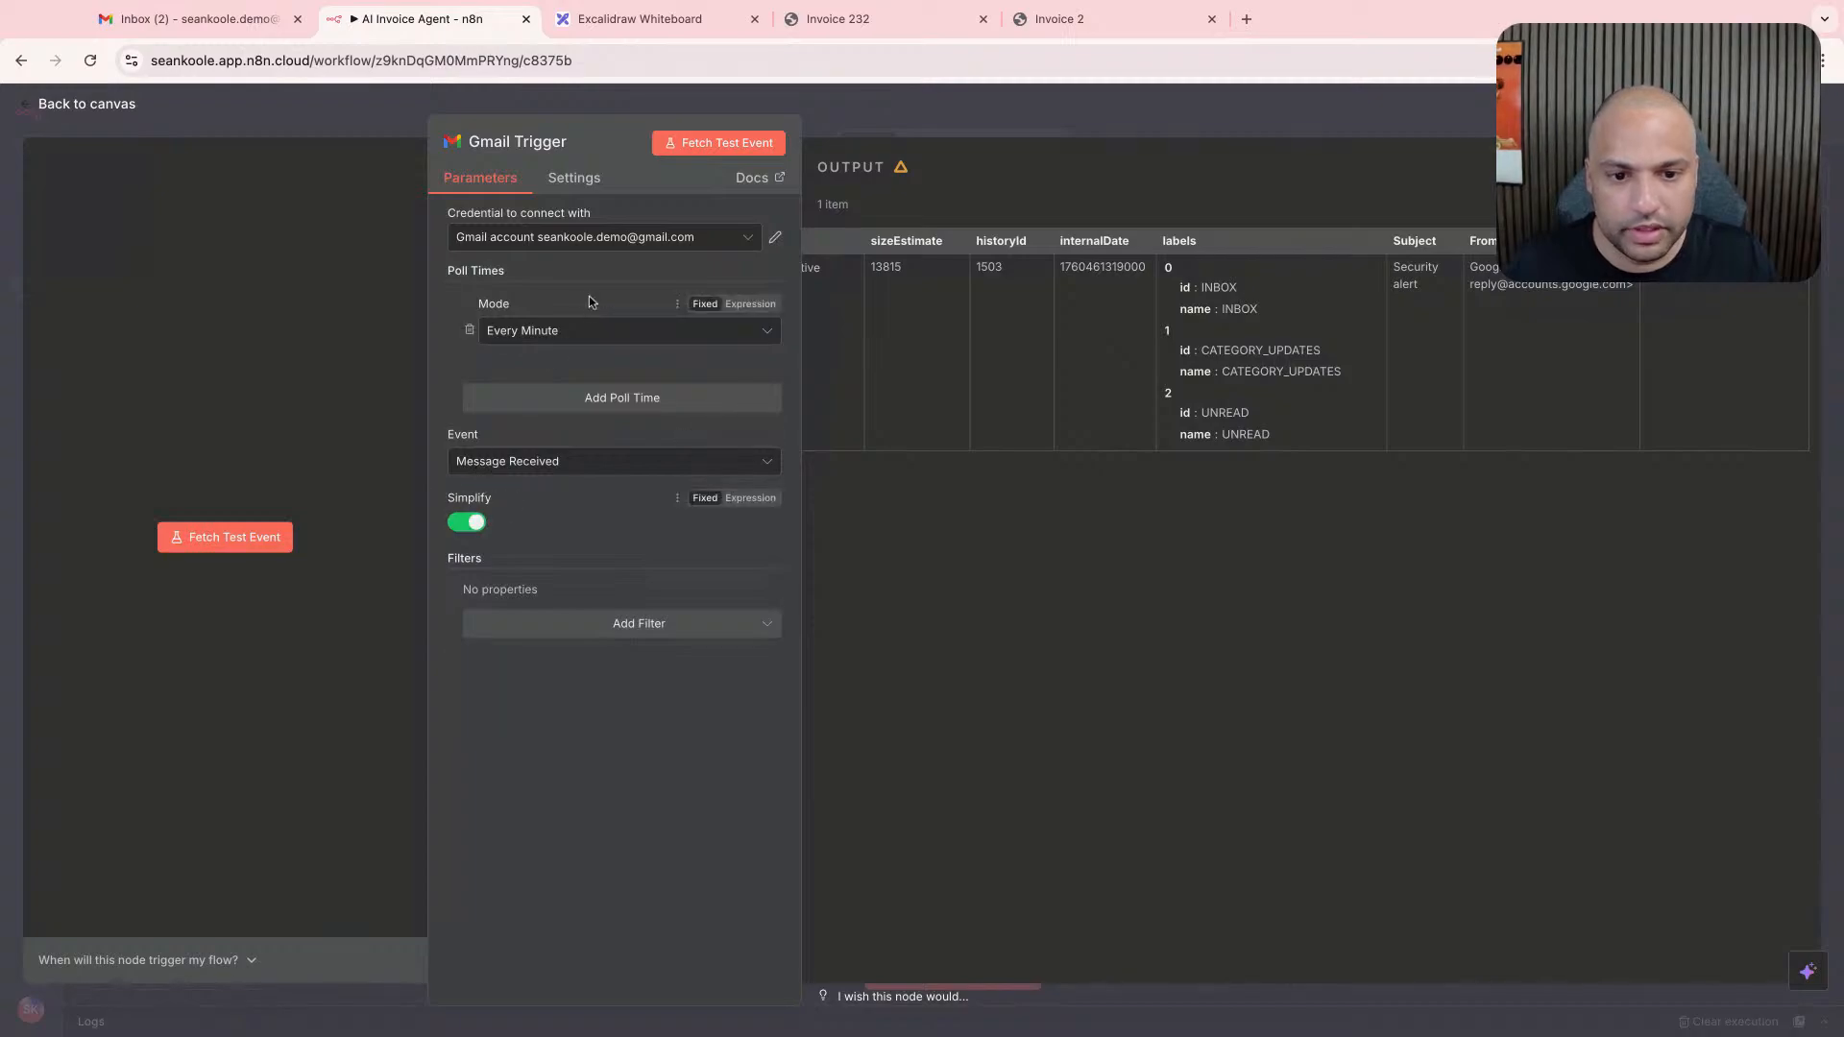
{"action": "left_click", "coordinate": [470, 330]}
{"action": "left_click", "coordinate": [574, 178]}
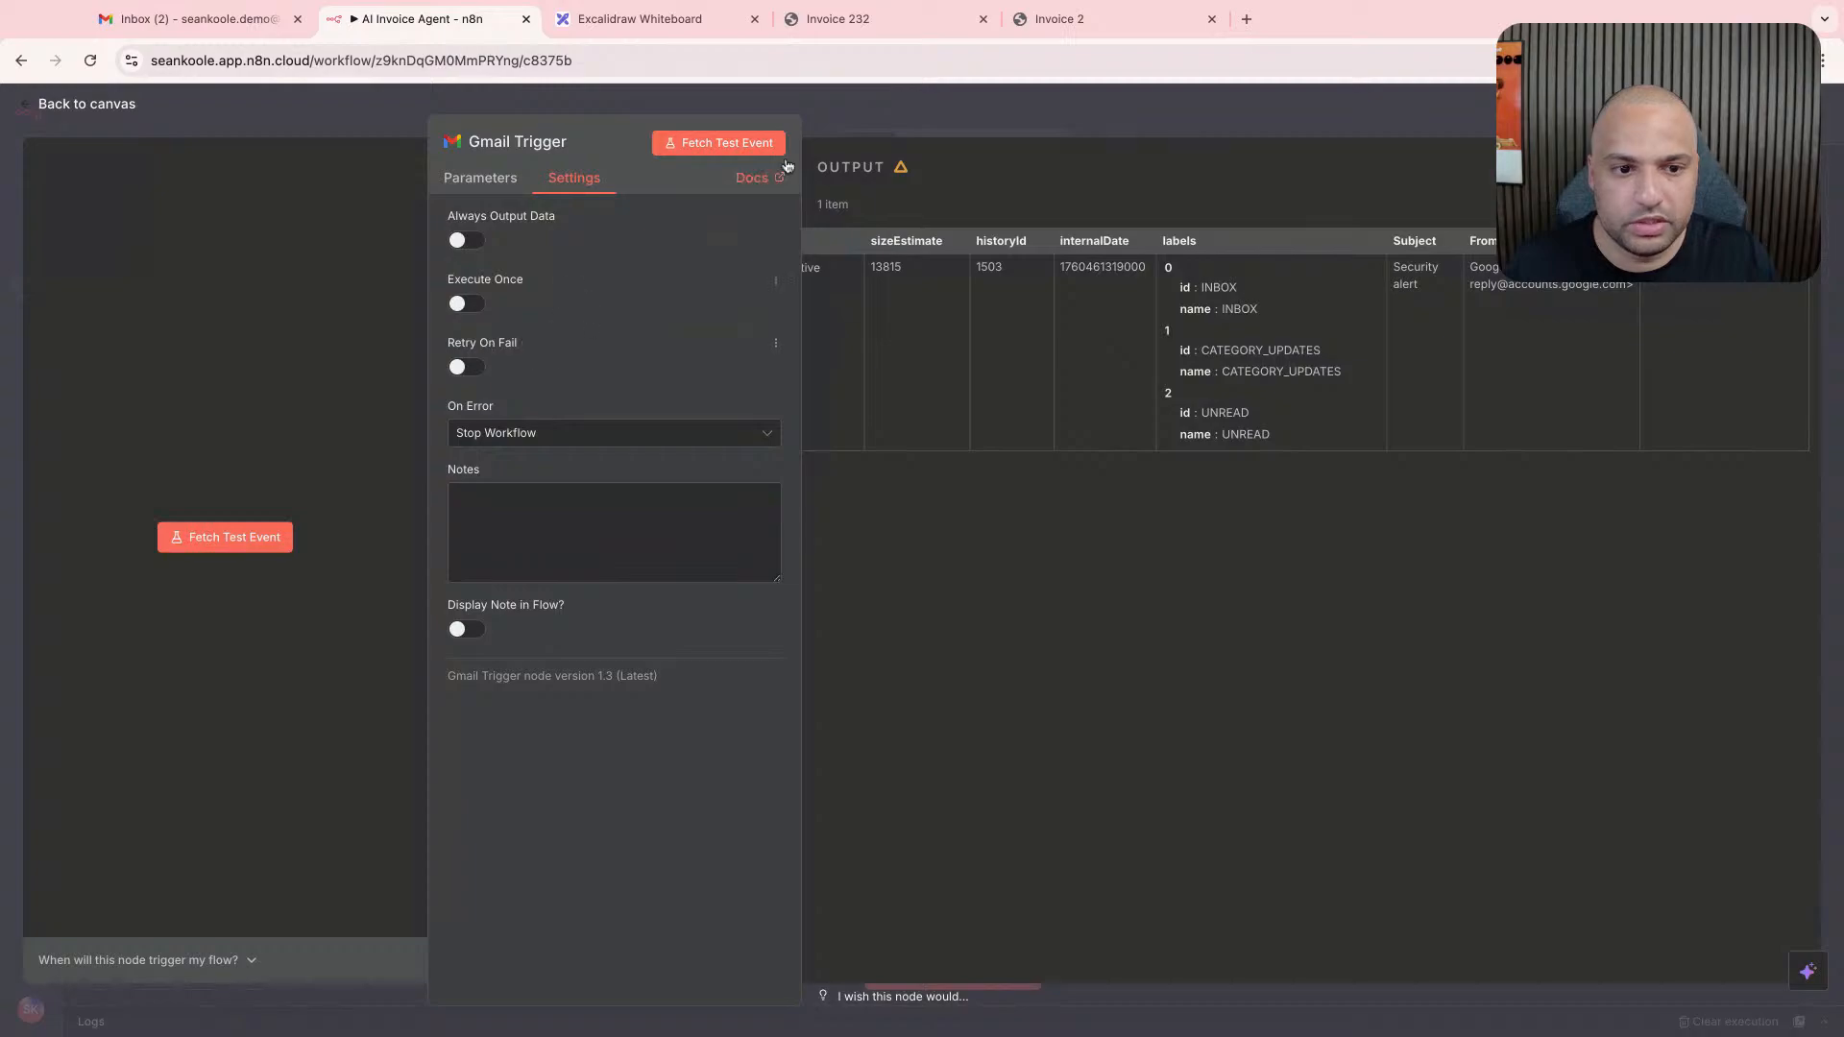
{"action": "left_click", "coordinate": [829, 115]}
- Switch to Gmail and start a new message addressed to the demo account's own email address
{"action": "left_click", "coordinate": [192, 18]}
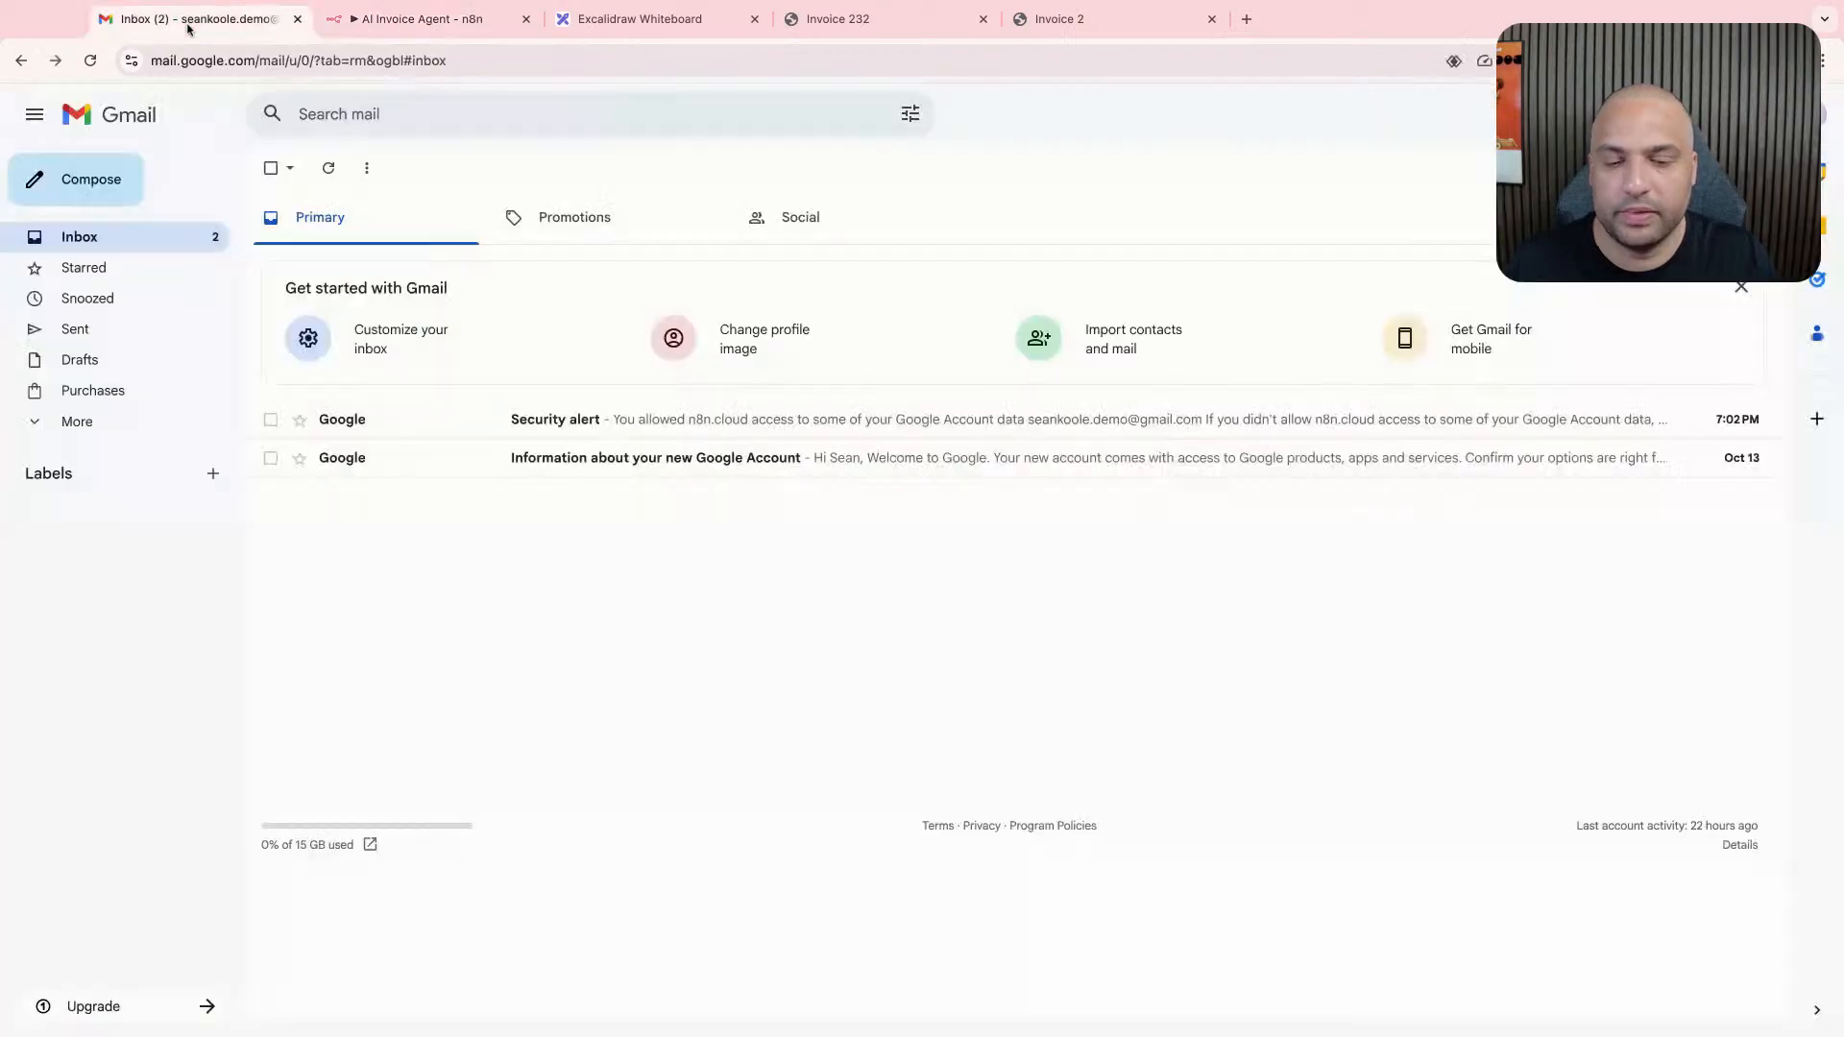
{"action": "left_click", "coordinate": [118, 187]}
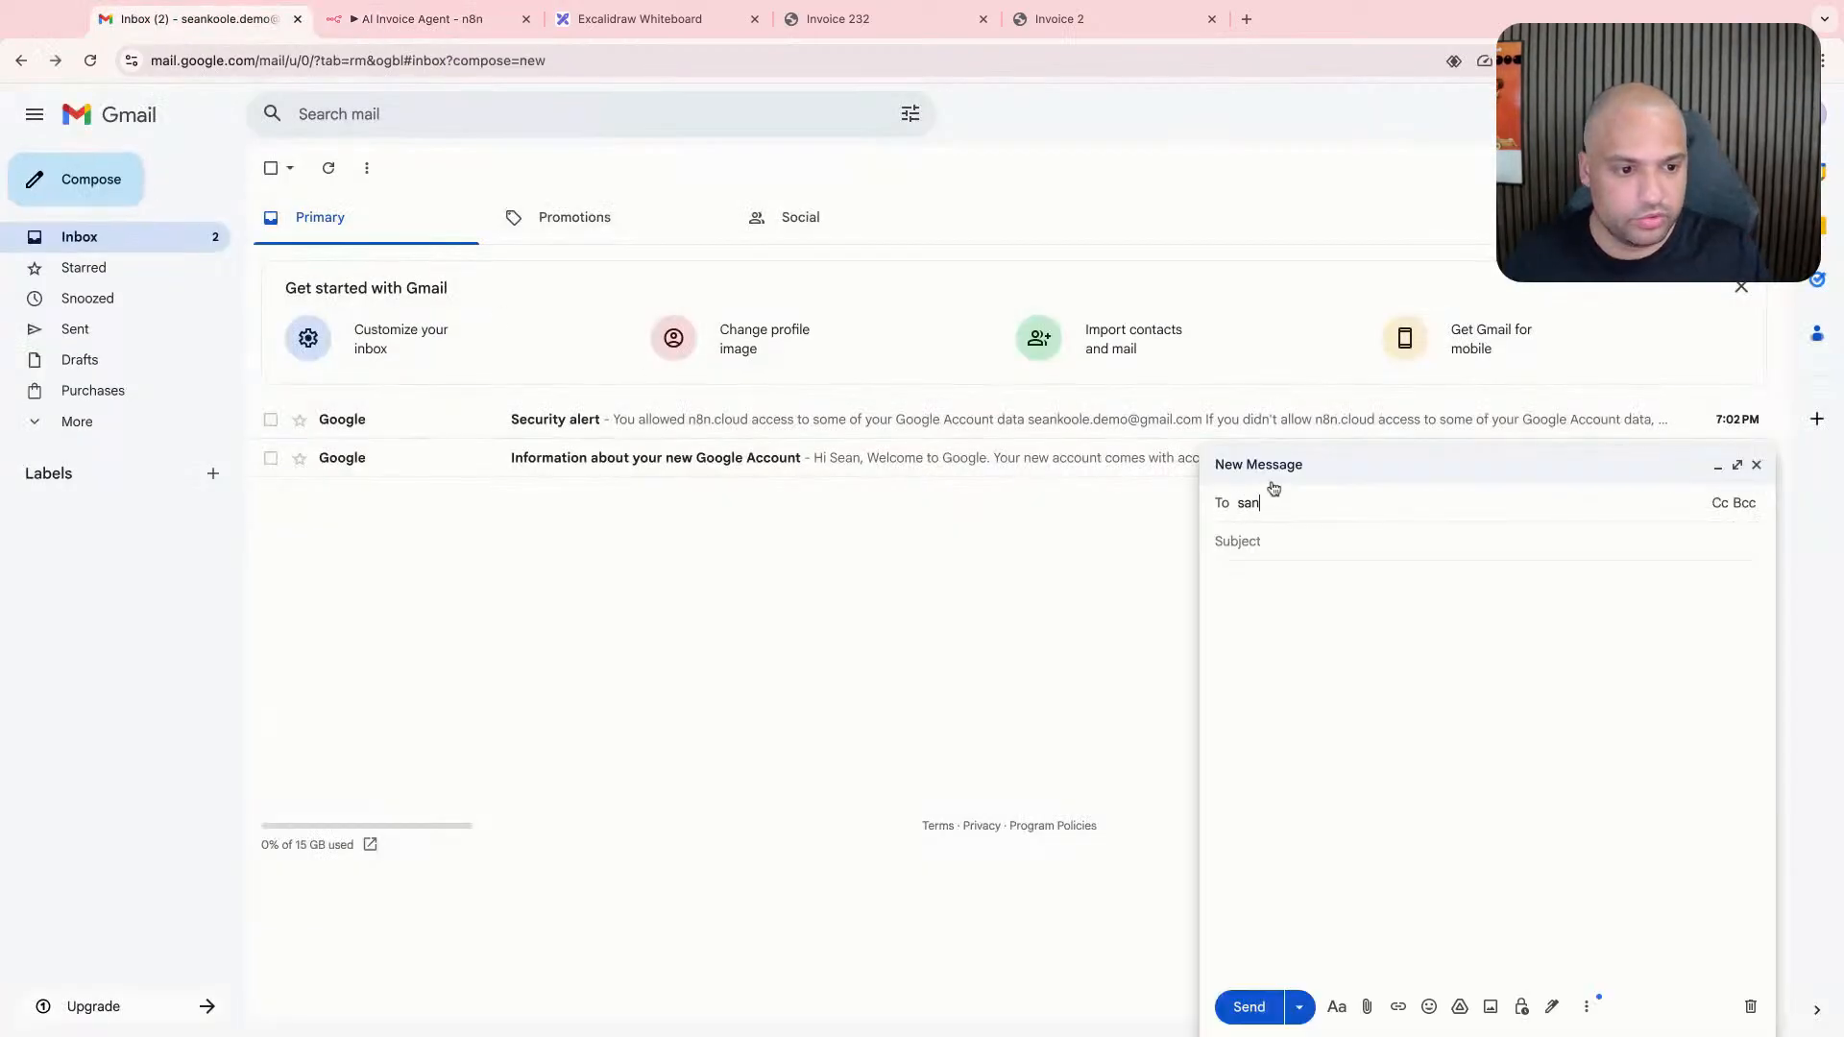
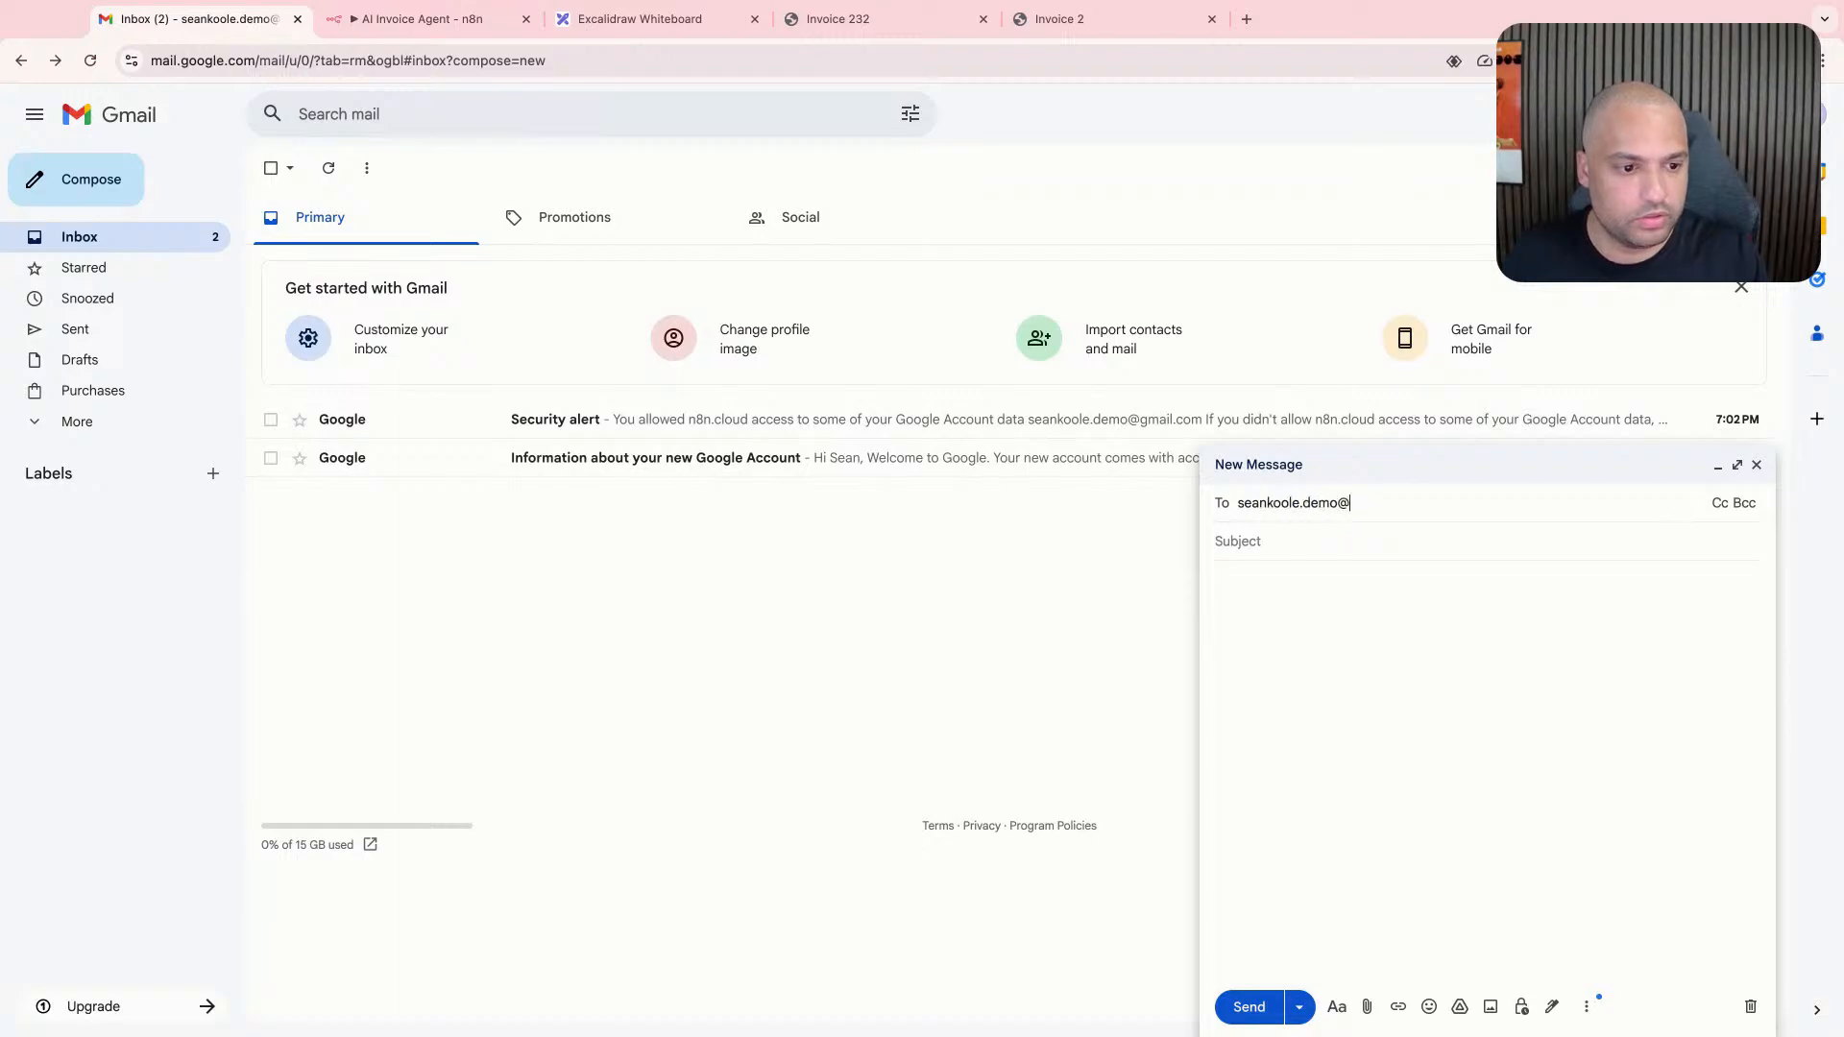
{"action": "key", "text": "Return"}
{"action": "key", "text": "Tab"}
- Enter the subject "here's my invoice by the way invoice 2" and attach Invoice 2.pdf to the message
{"action": "type", "text": "he"}
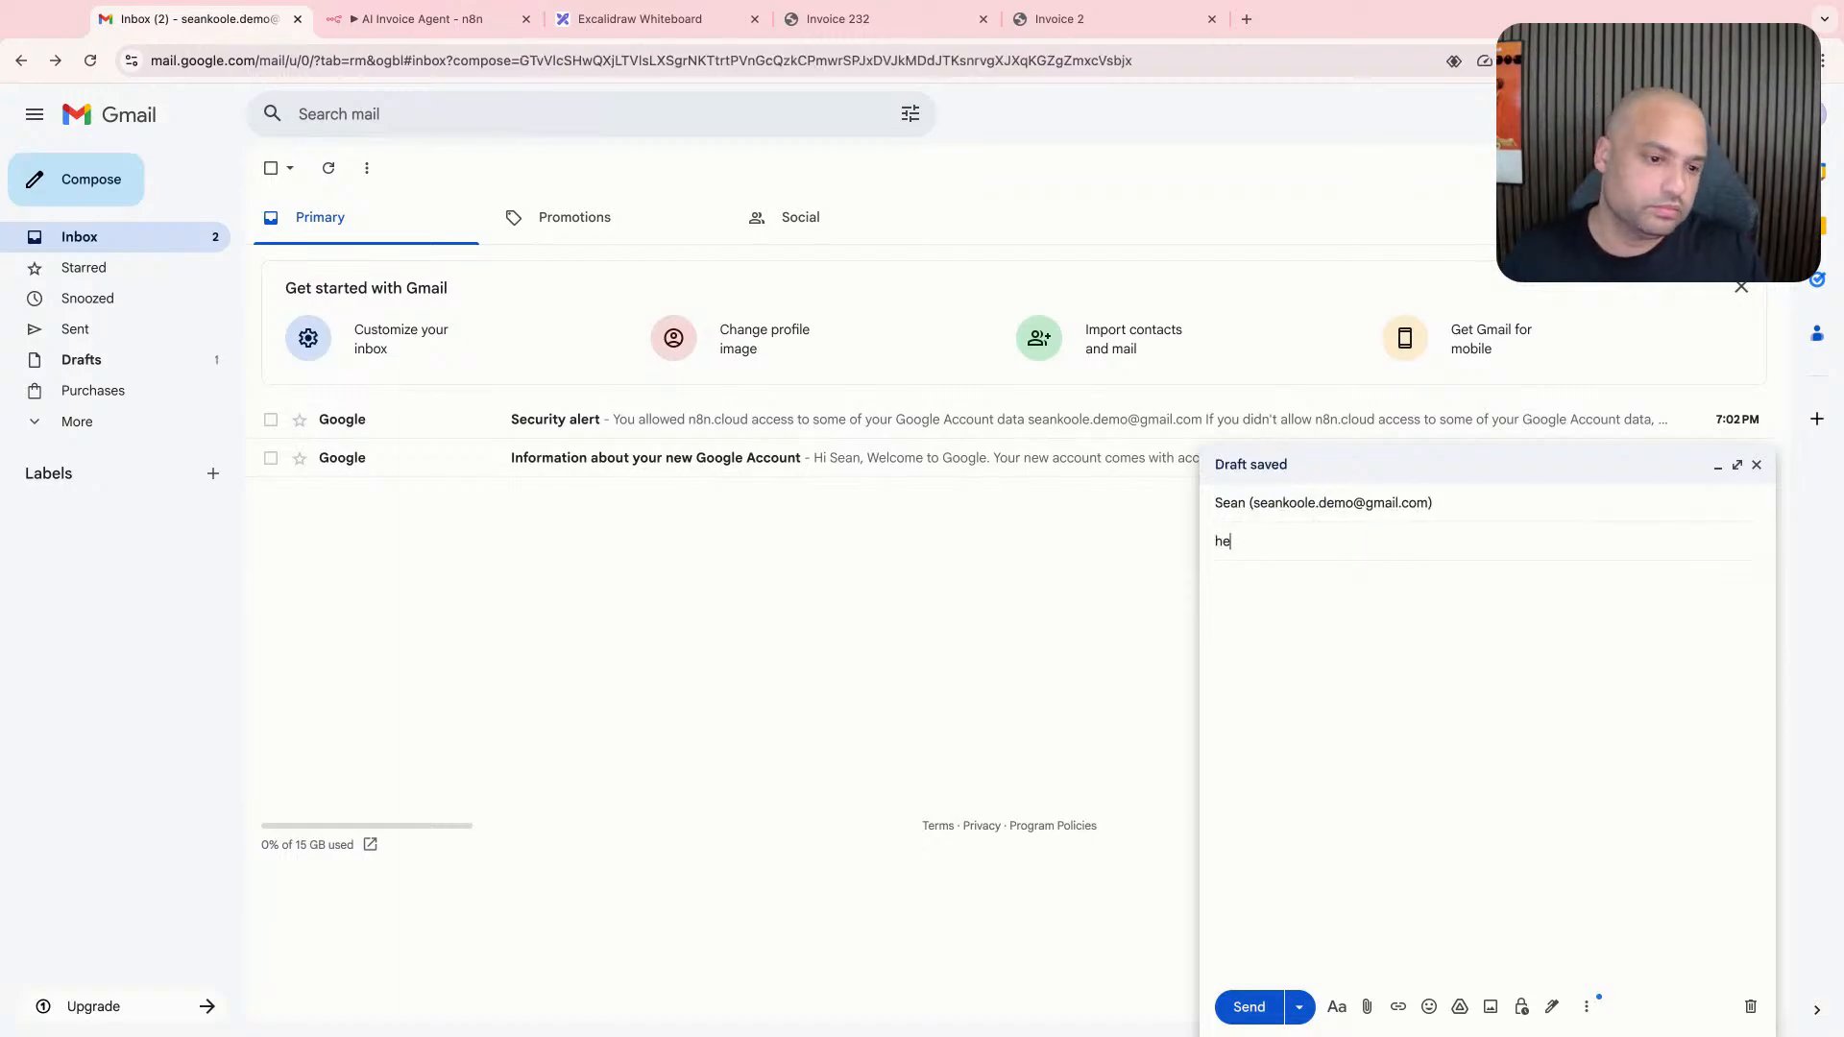
{"action": "type", "text": "re's my invoice by th e"}
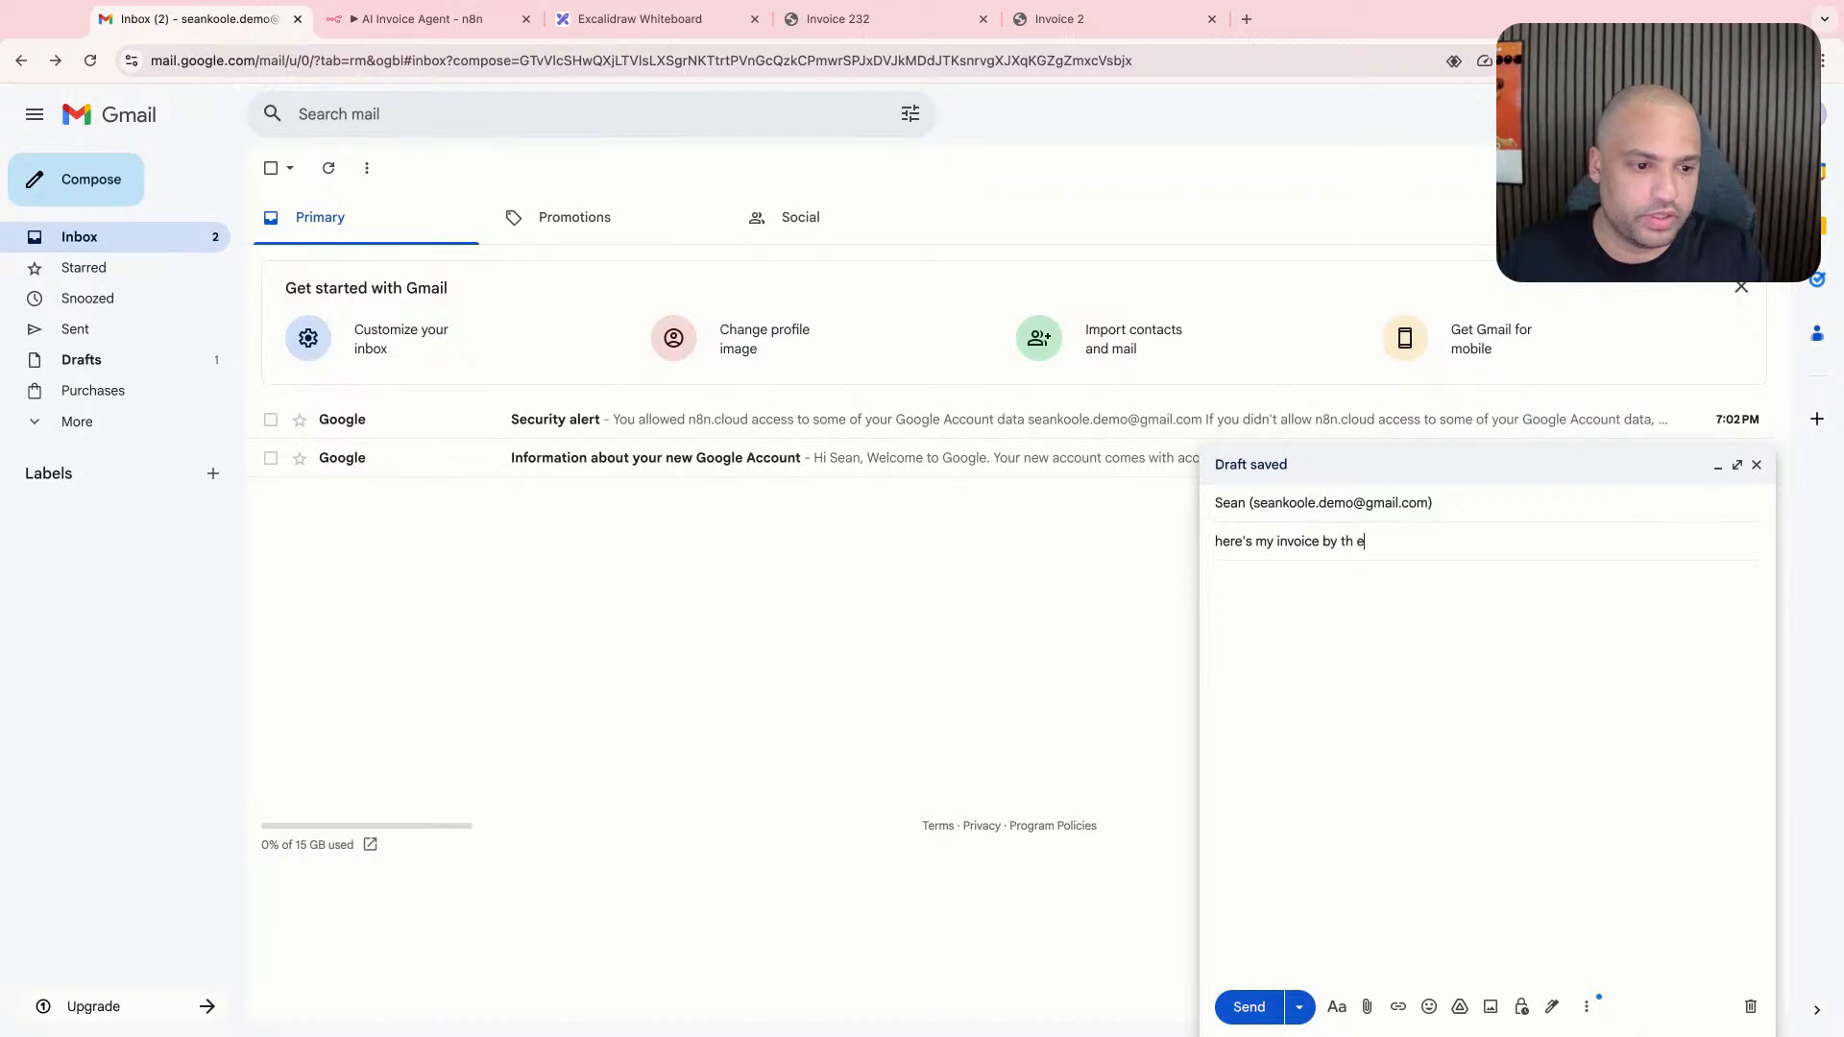
{"action": "type", "text": "ewae way"}
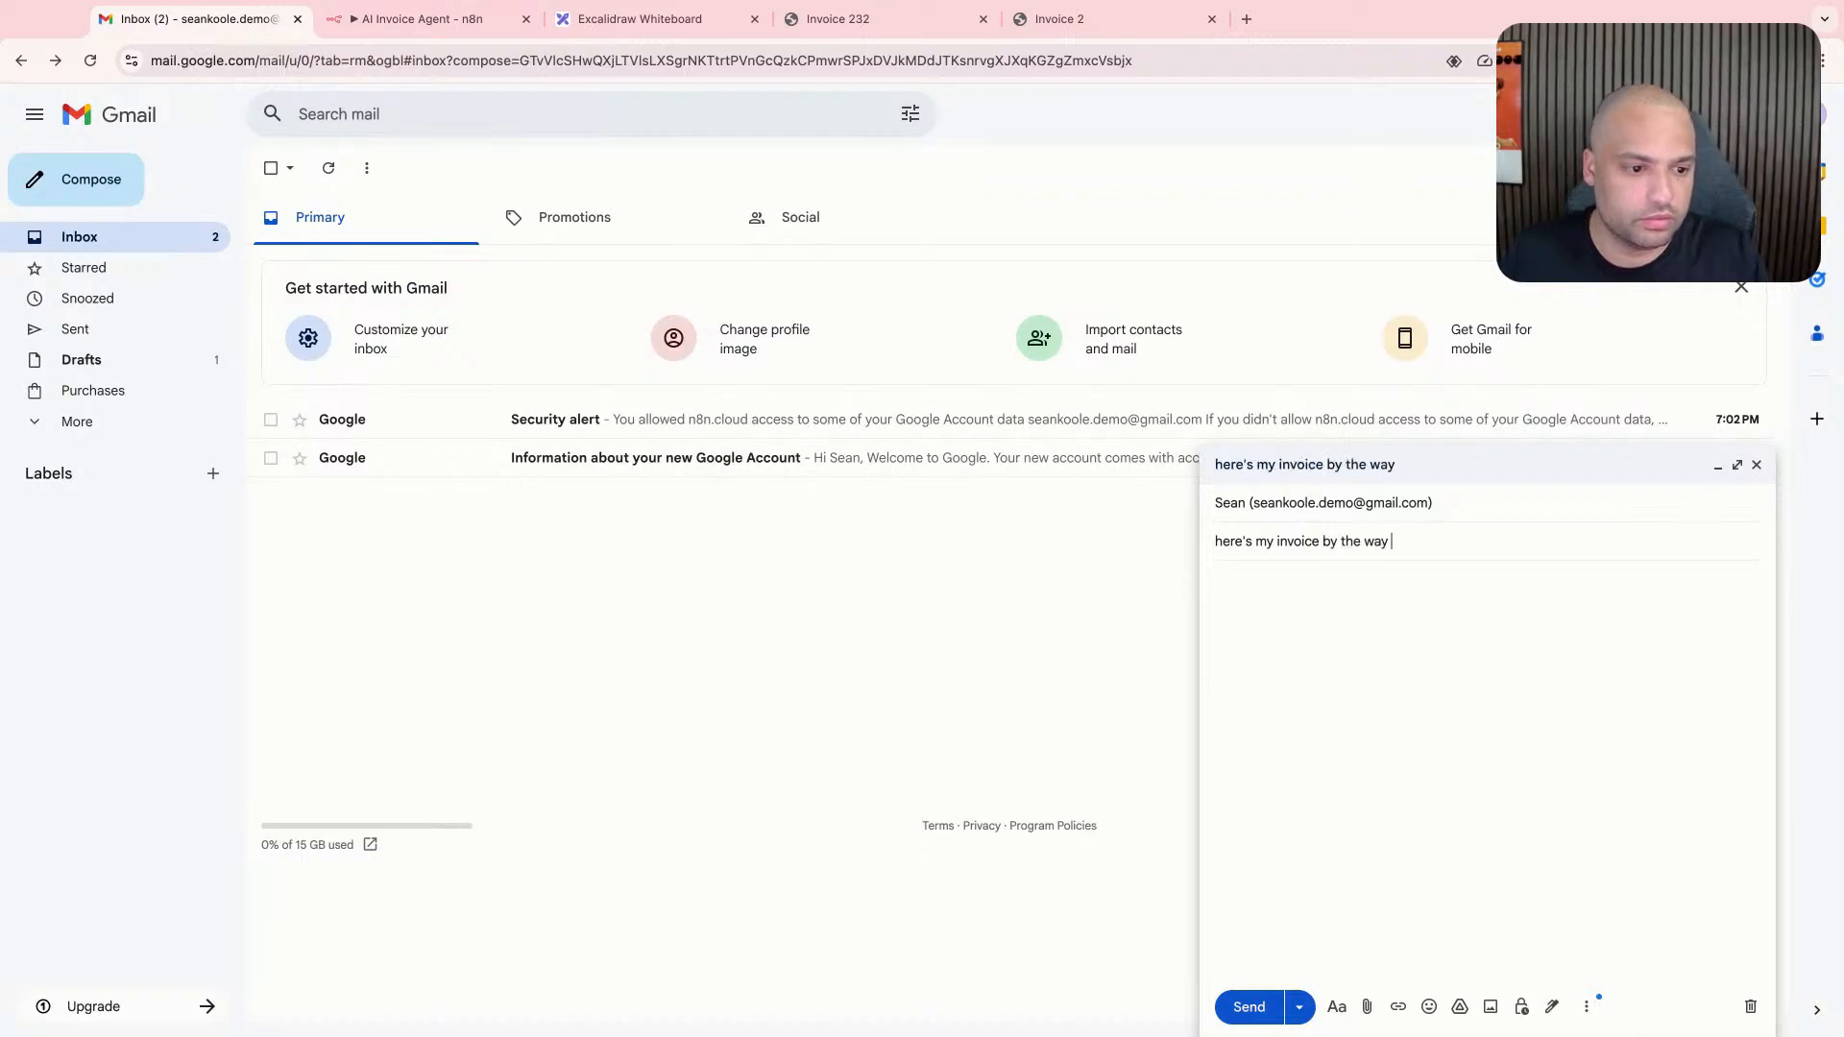
{"action": "type", "text": " invoice 02"}
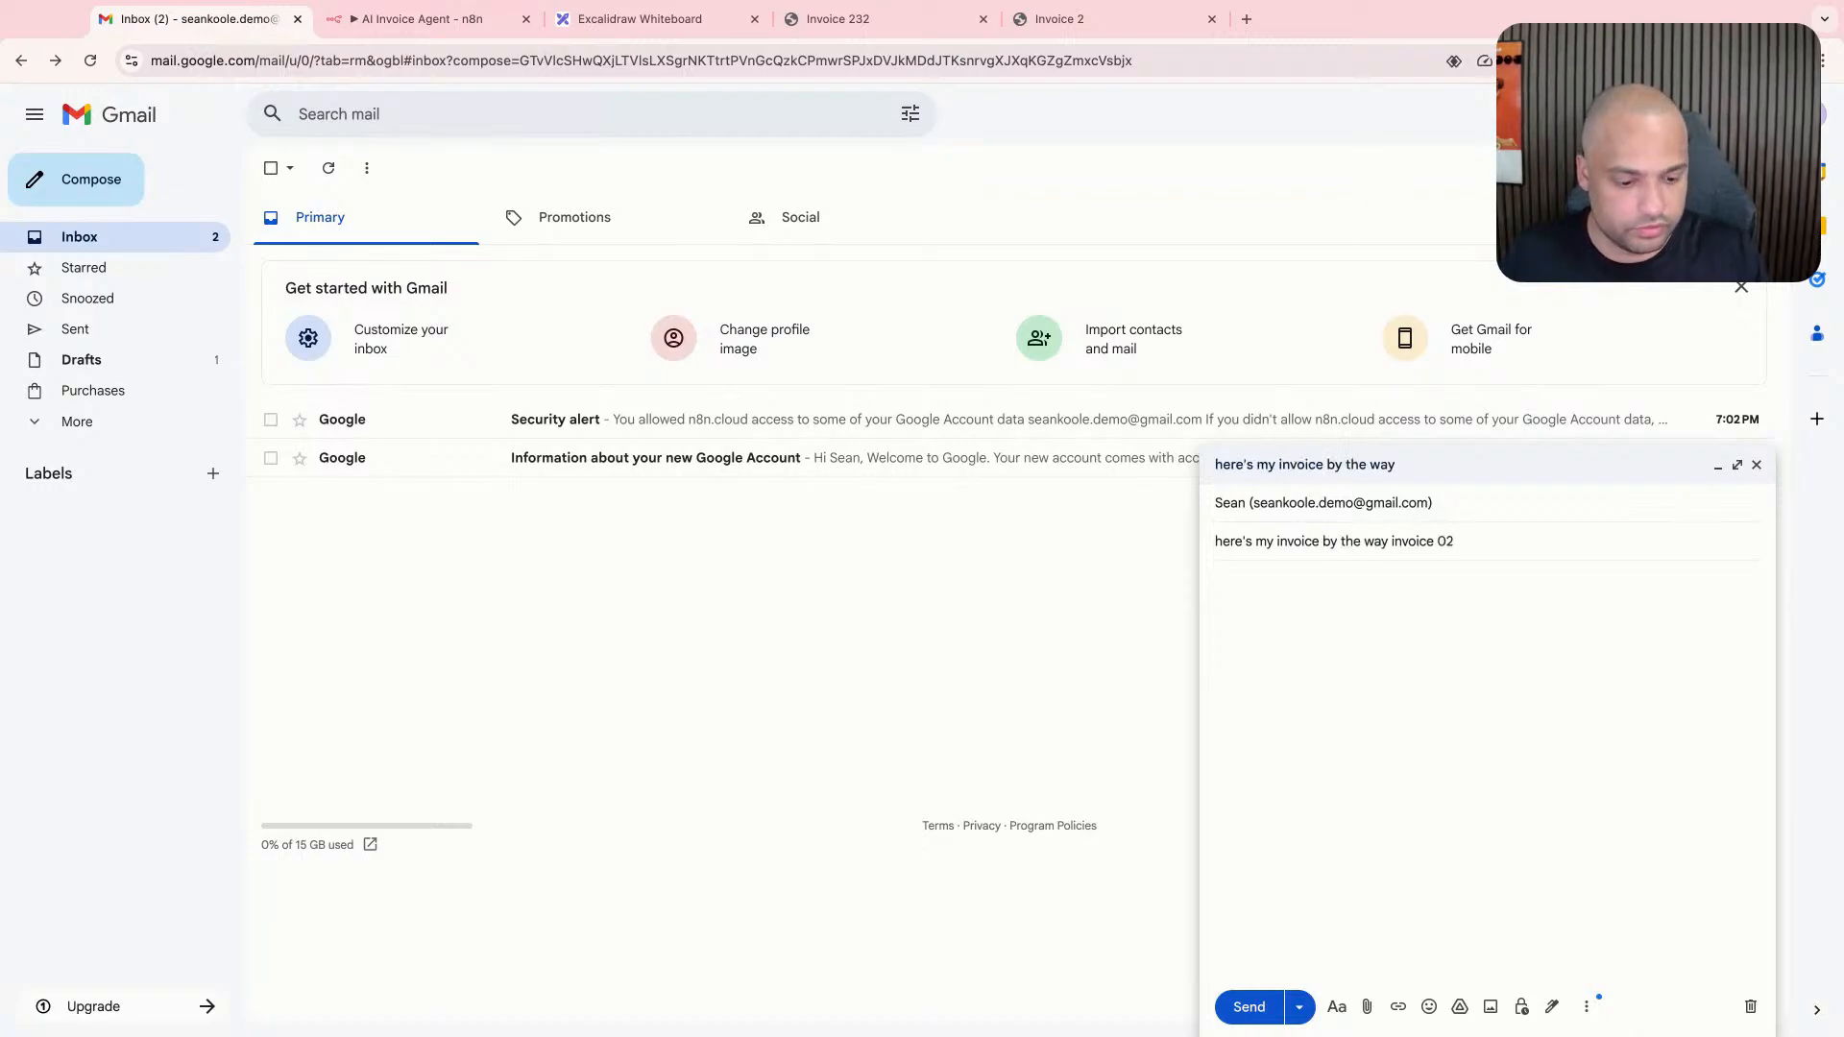
{"action": "left_click_drag", "start_coordinate": [1427, 1028], "coordinate": [1427, 680]}
{"action": "type", "text": "02"}
{"action": "key", "text": "BackSpace"}
{"action": "key", "text": "BackSpace"}
{"action": "type", "text": "2"}
- Write "Please pay my invoice expeditiously" as the message body and send the email
{"action": "left_click", "coordinate": [1453, 659]}
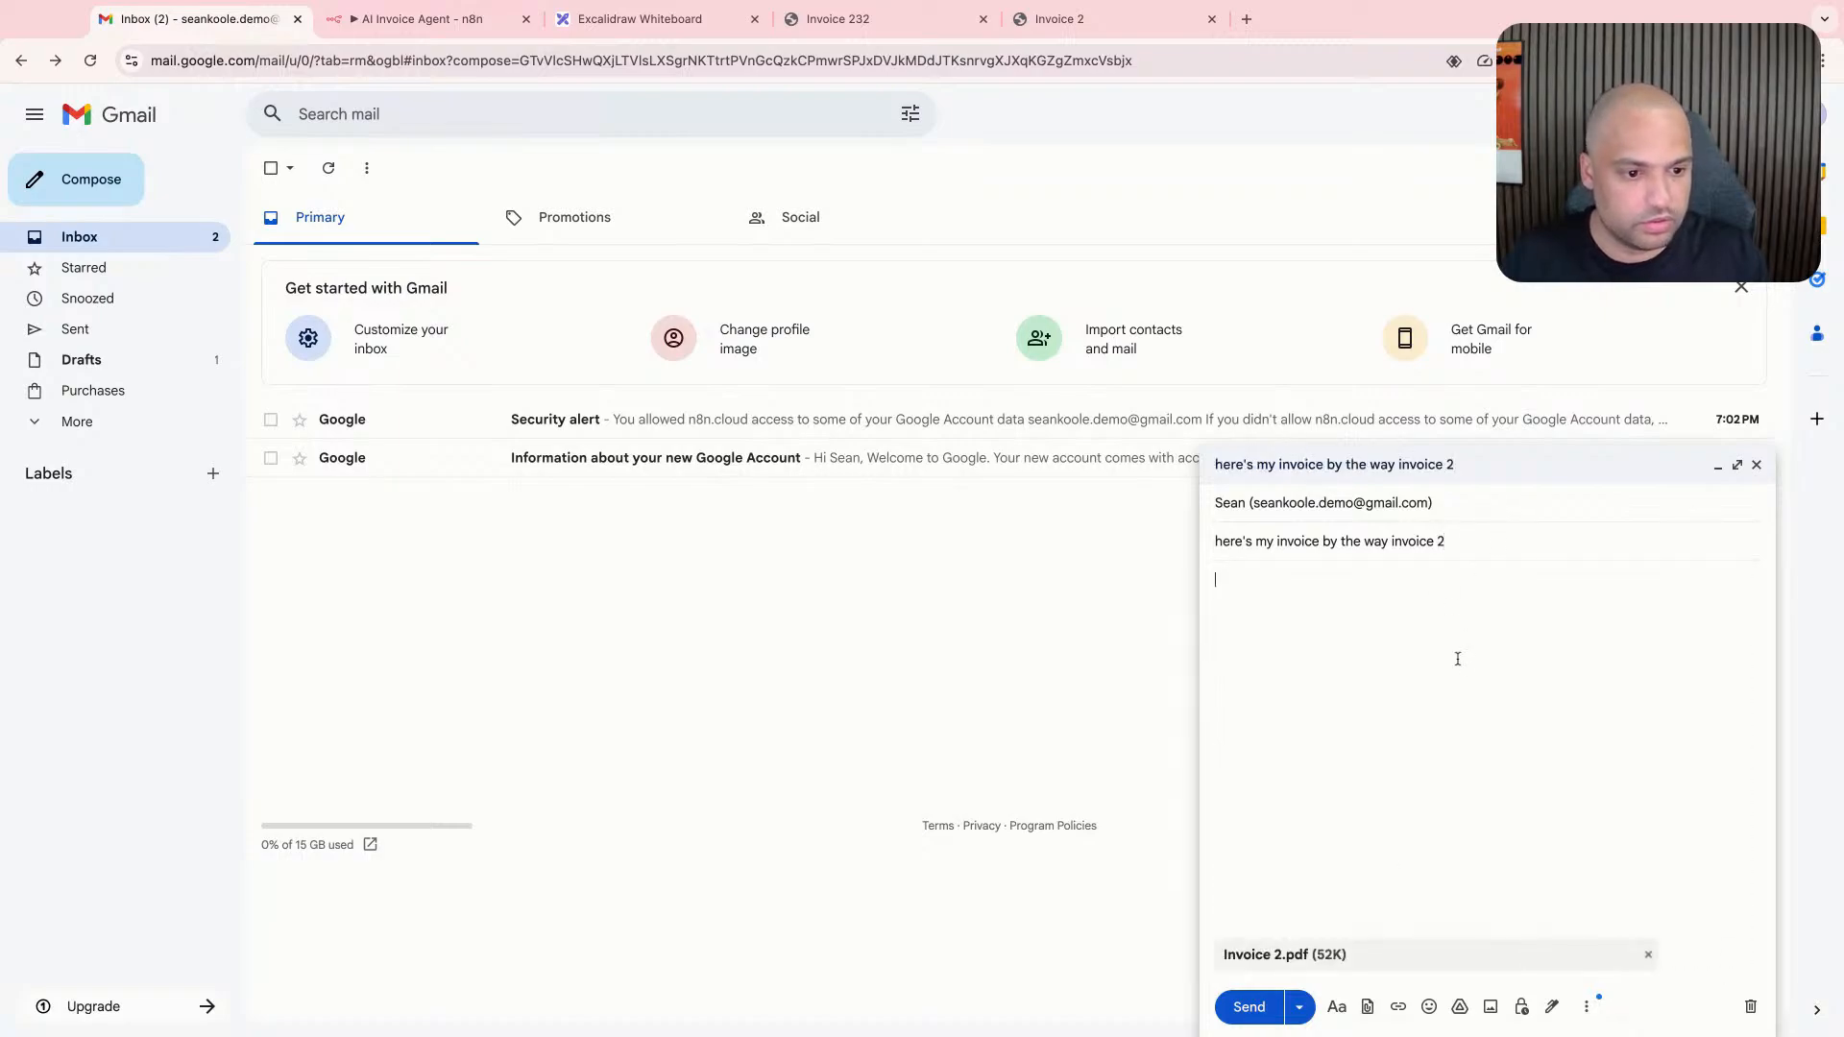
{"action": "type", "text": "Please pay my inv"}
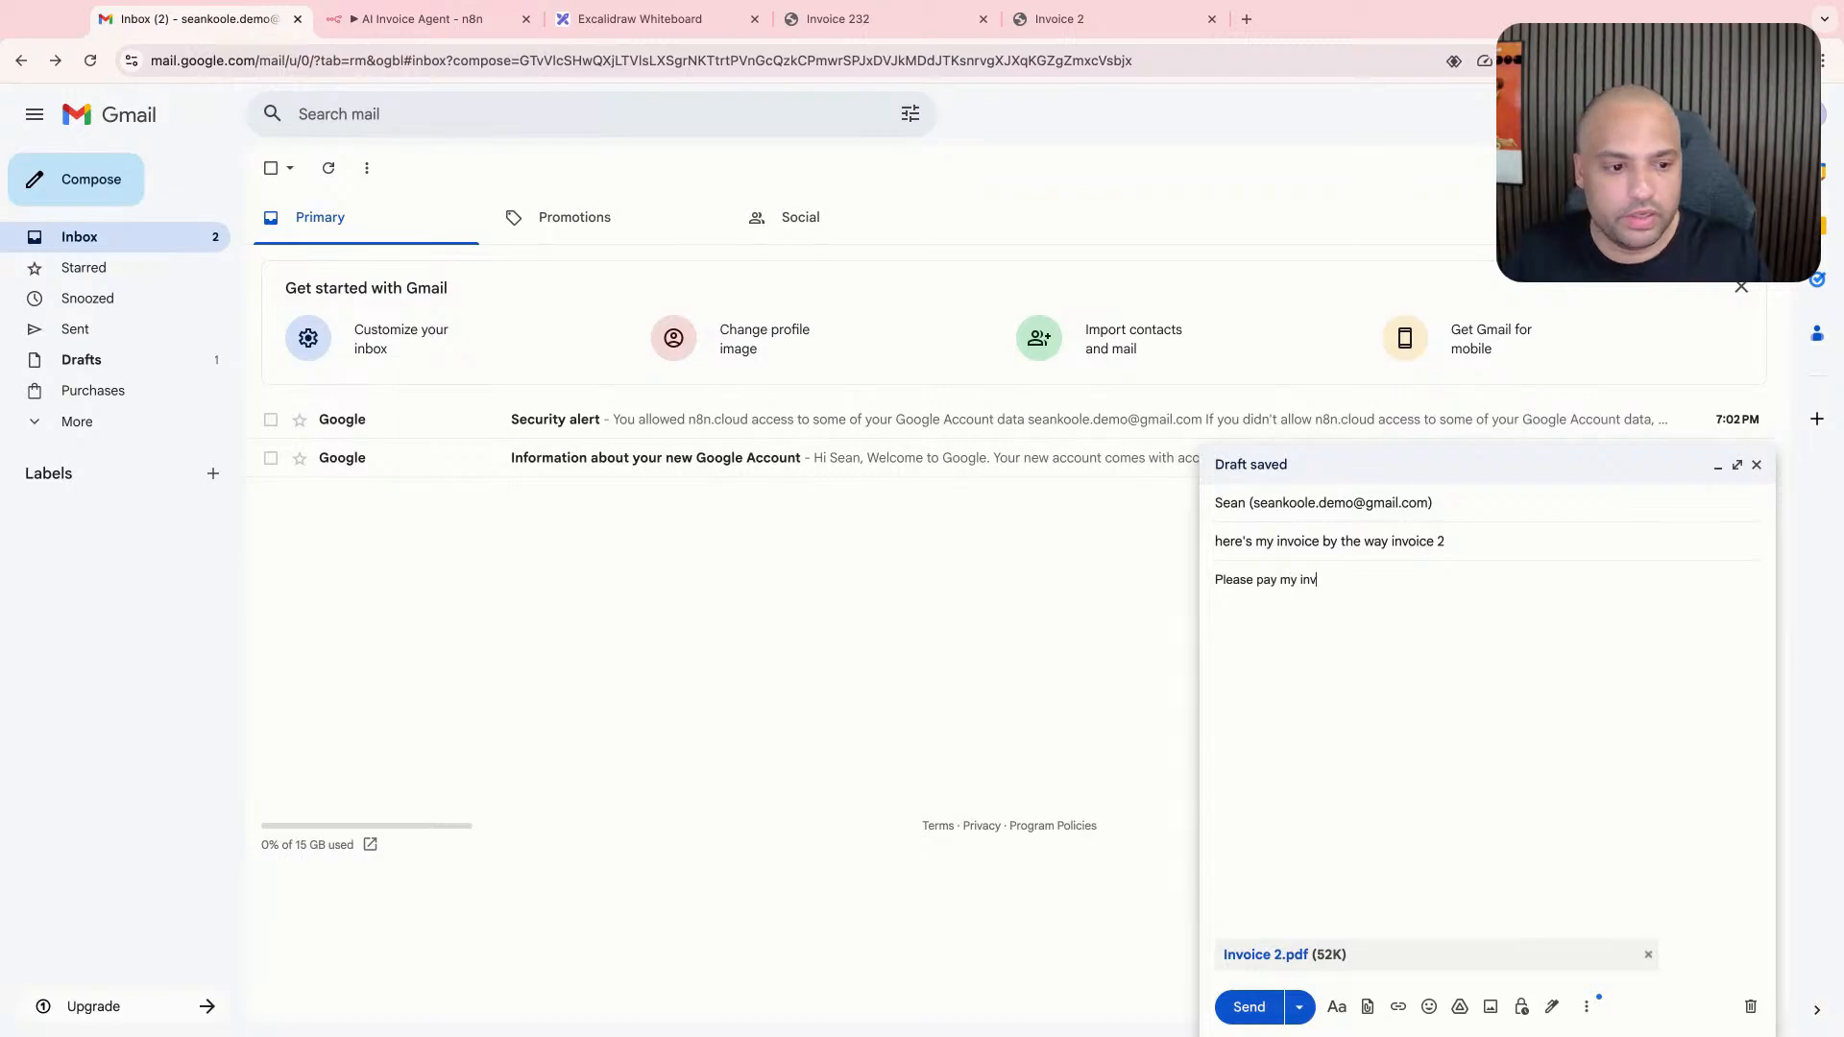
{"action": "type", "text": "oice e"}
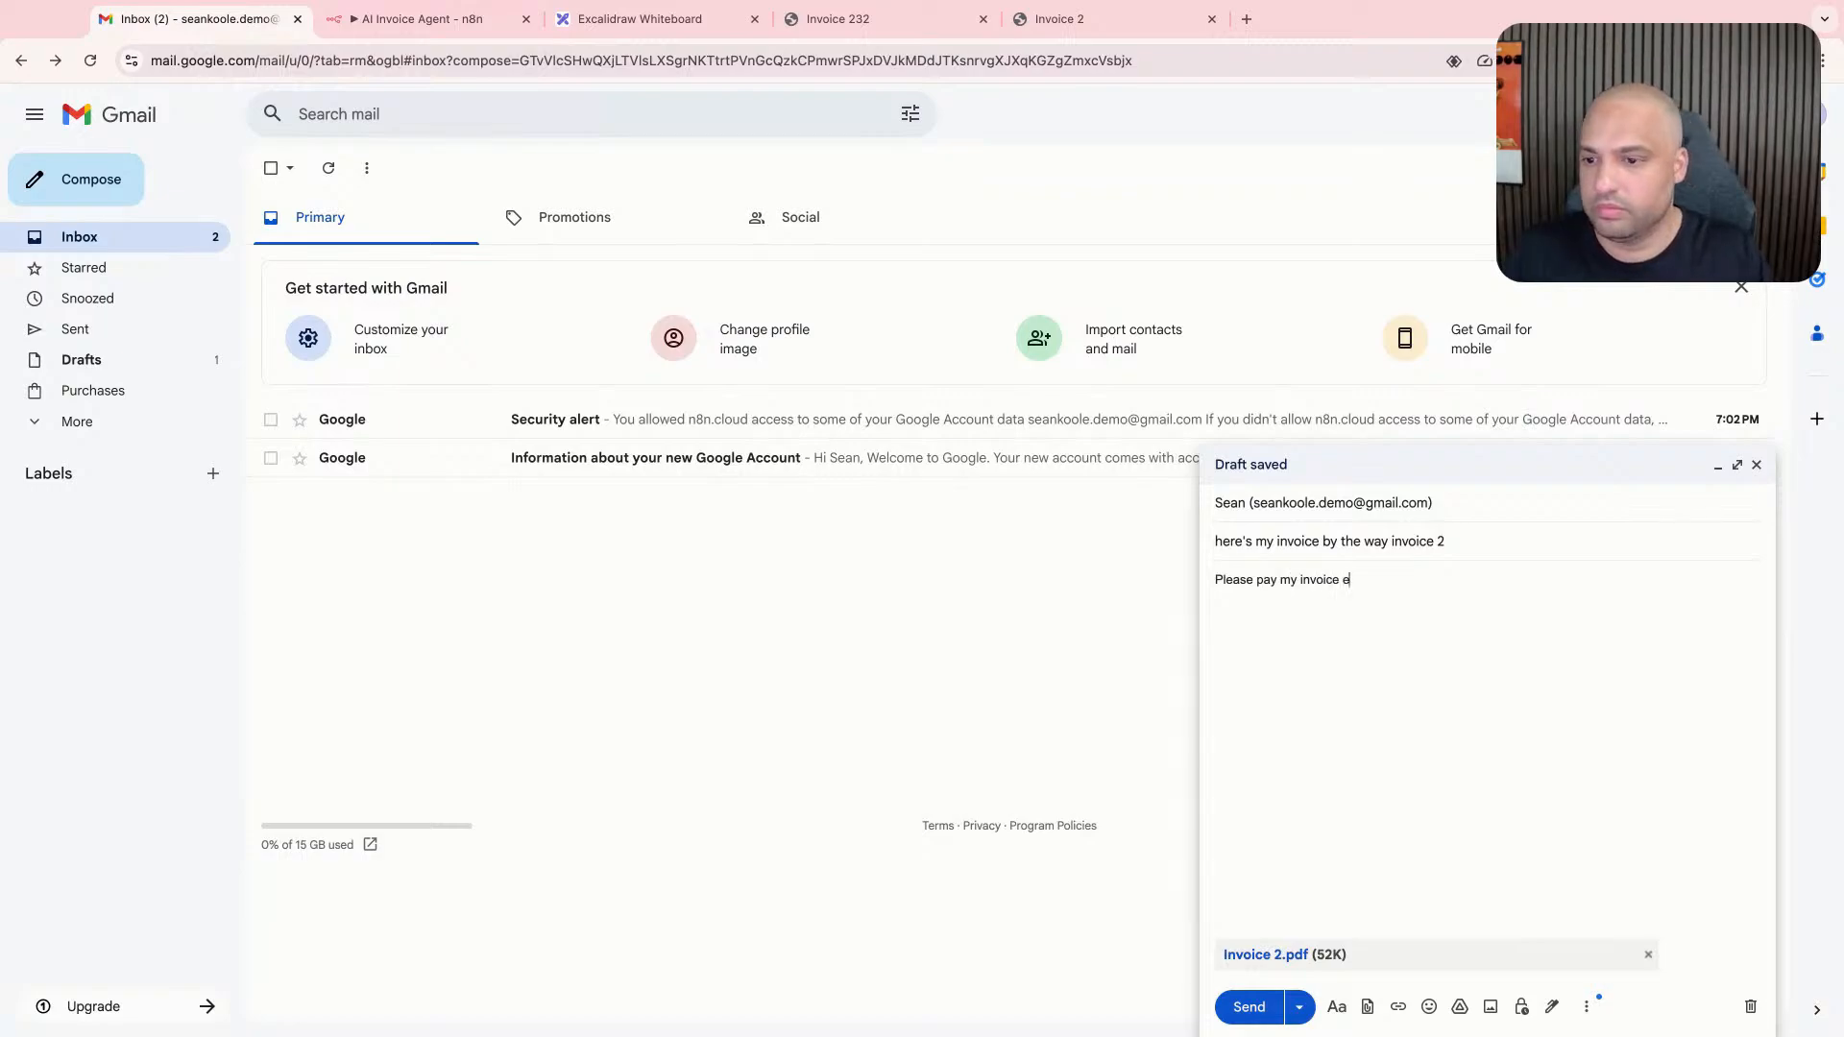
{"action": "type", "text": "xpeditious"}
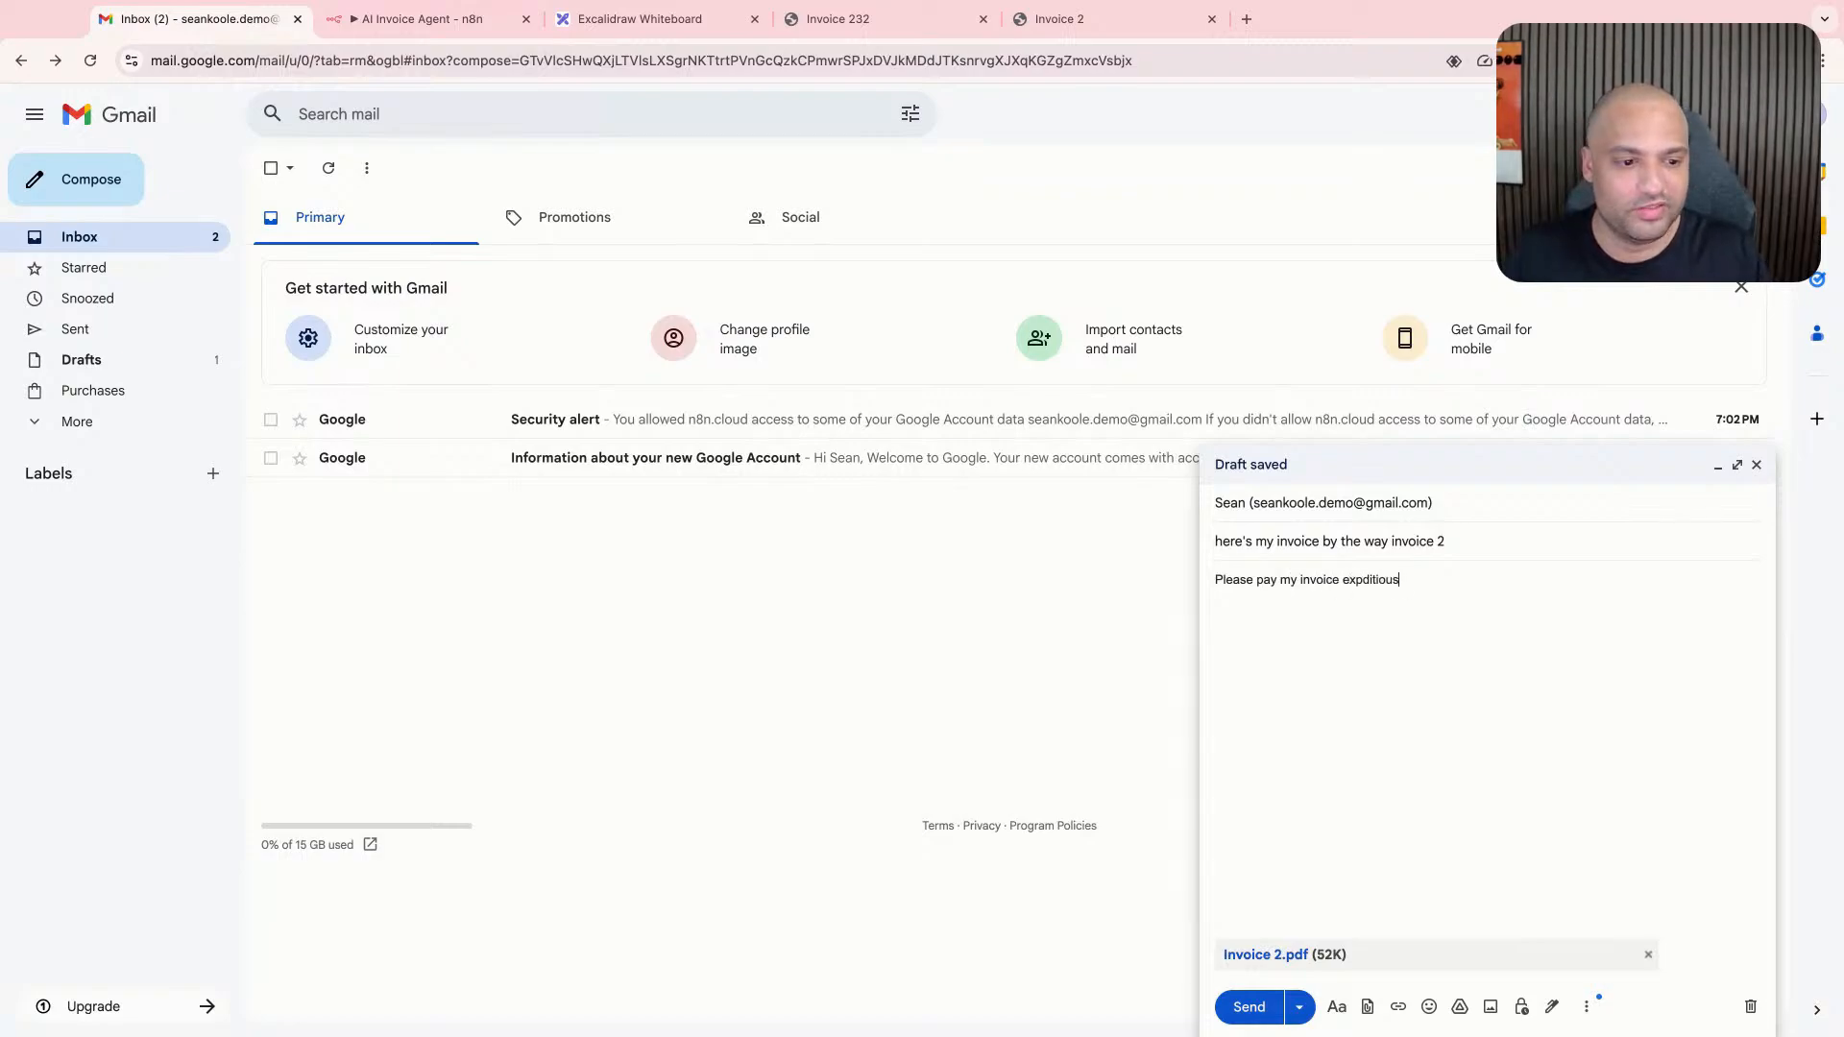
{"action": "type", "text": "ly"}
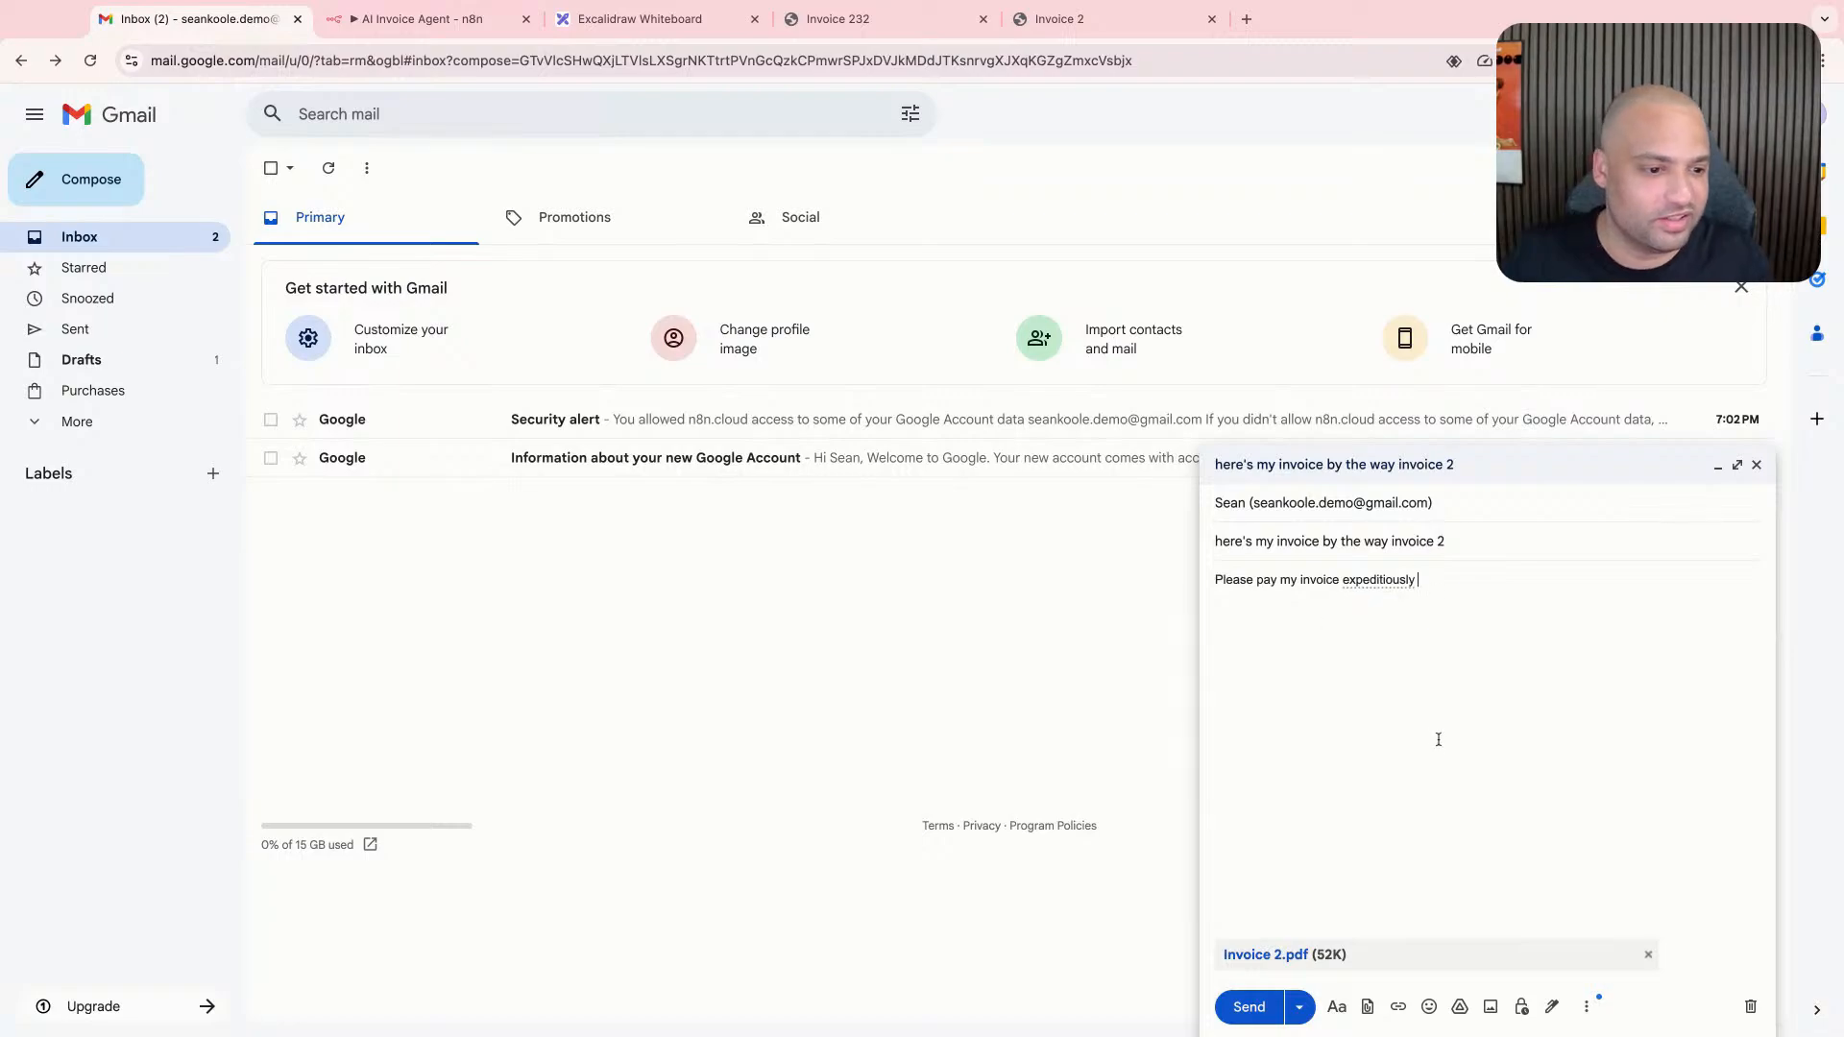
{"action": "left_click", "coordinate": [1249, 1010]}
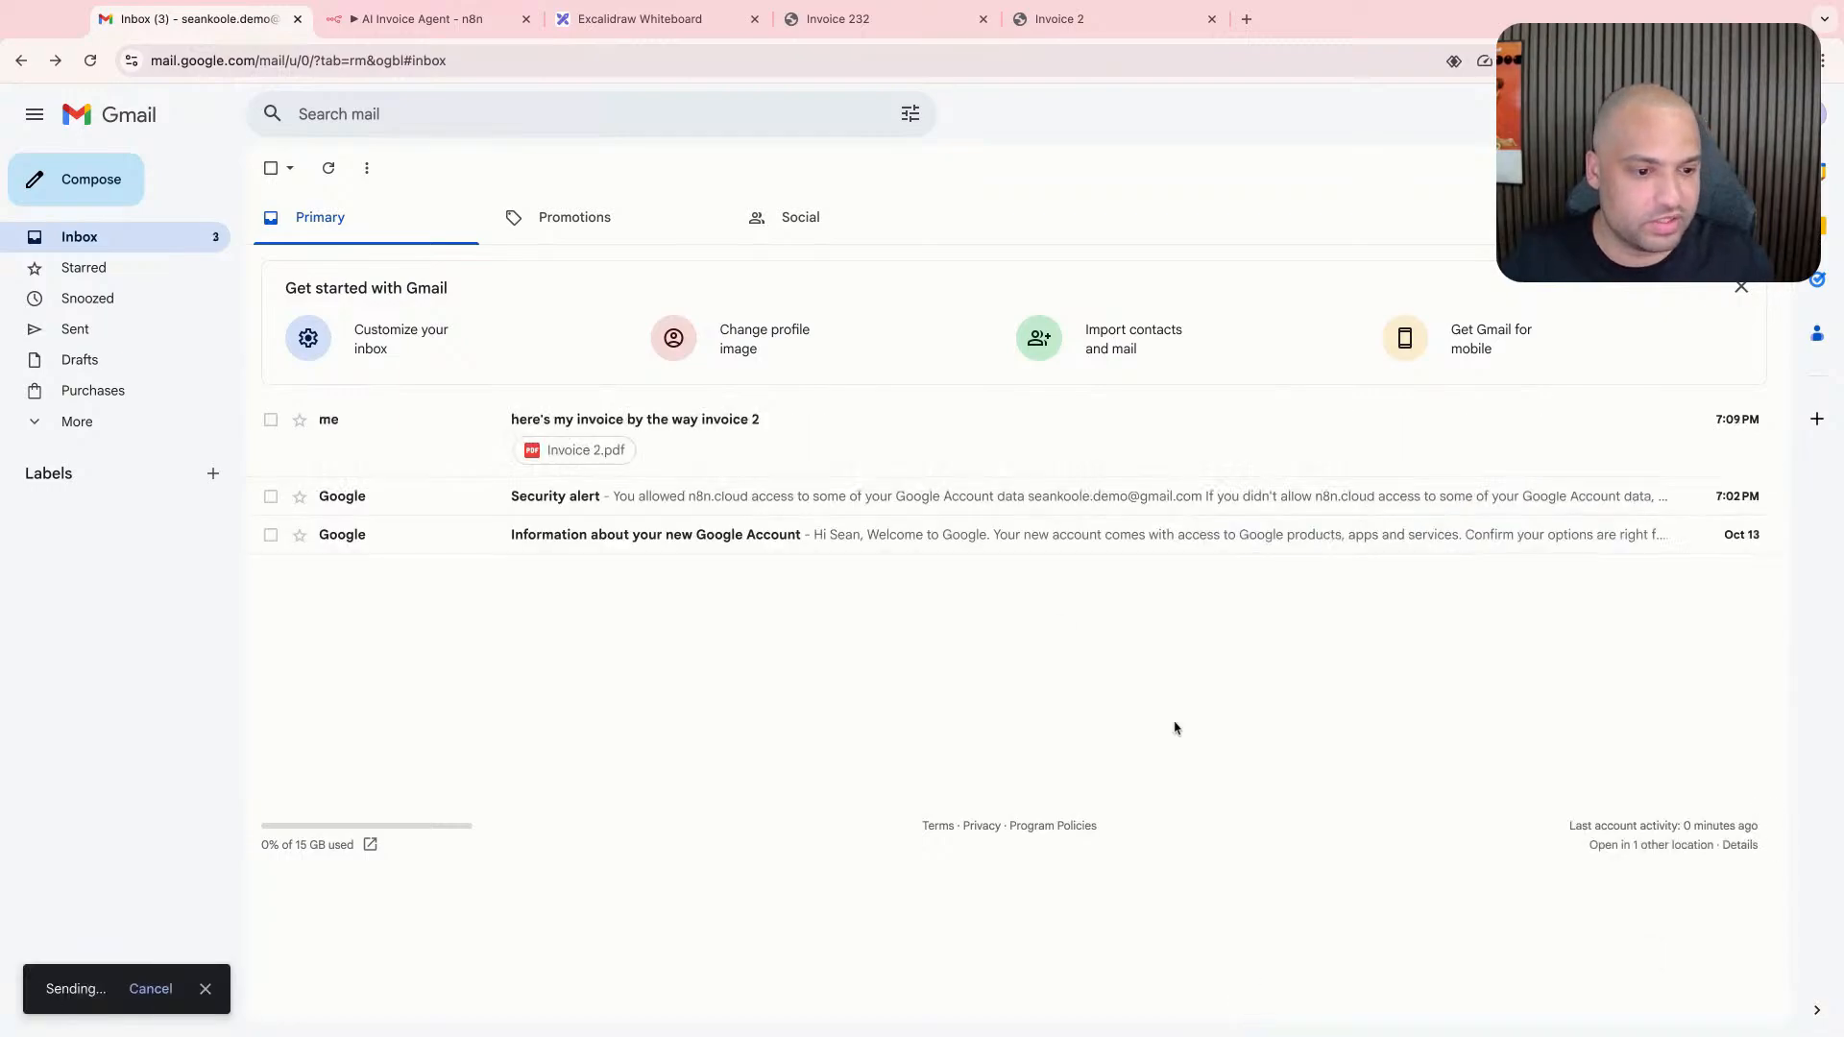
- Switch to the n8n workflow, fetch a test event in the Gmail Trigger, check the email fields in its output and close the node
{"action": "left_click", "coordinate": [468, 23]}
{"action": "double_click", "coordinate": [396, 590]}
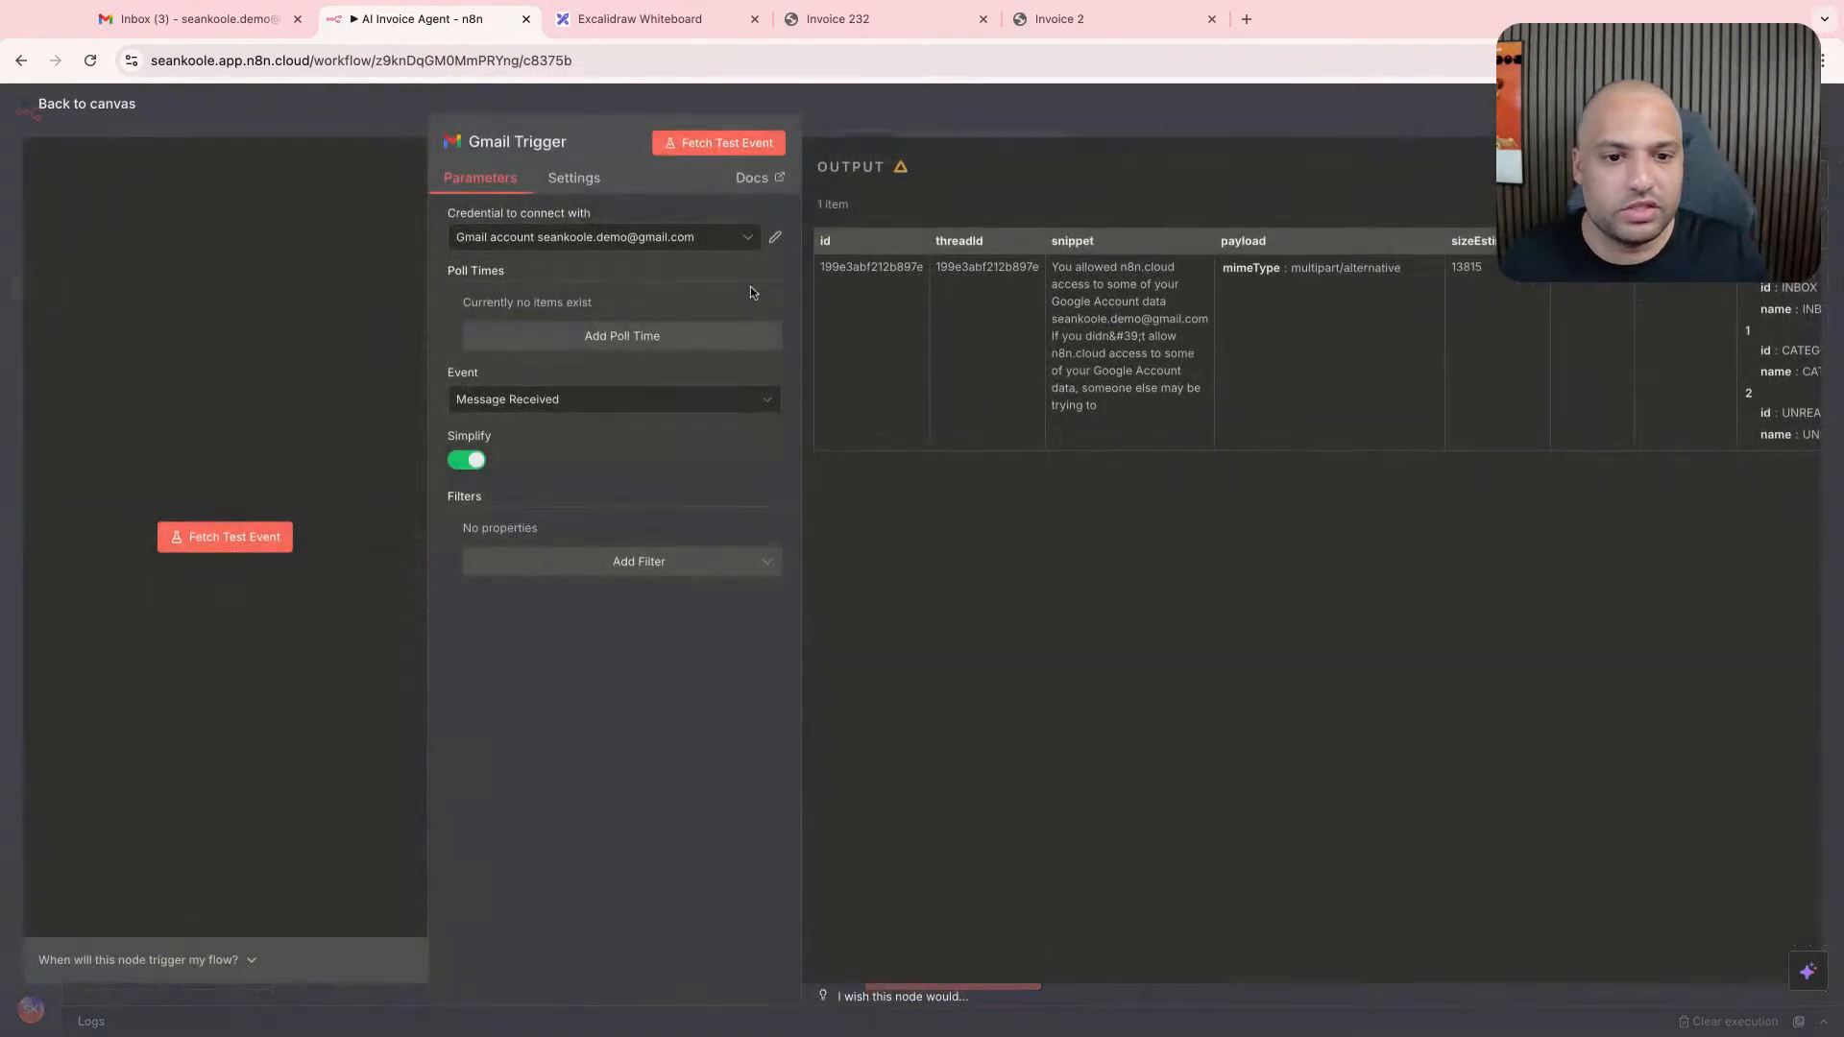
{"action": "left_click", "coordinate": [718, 142]}
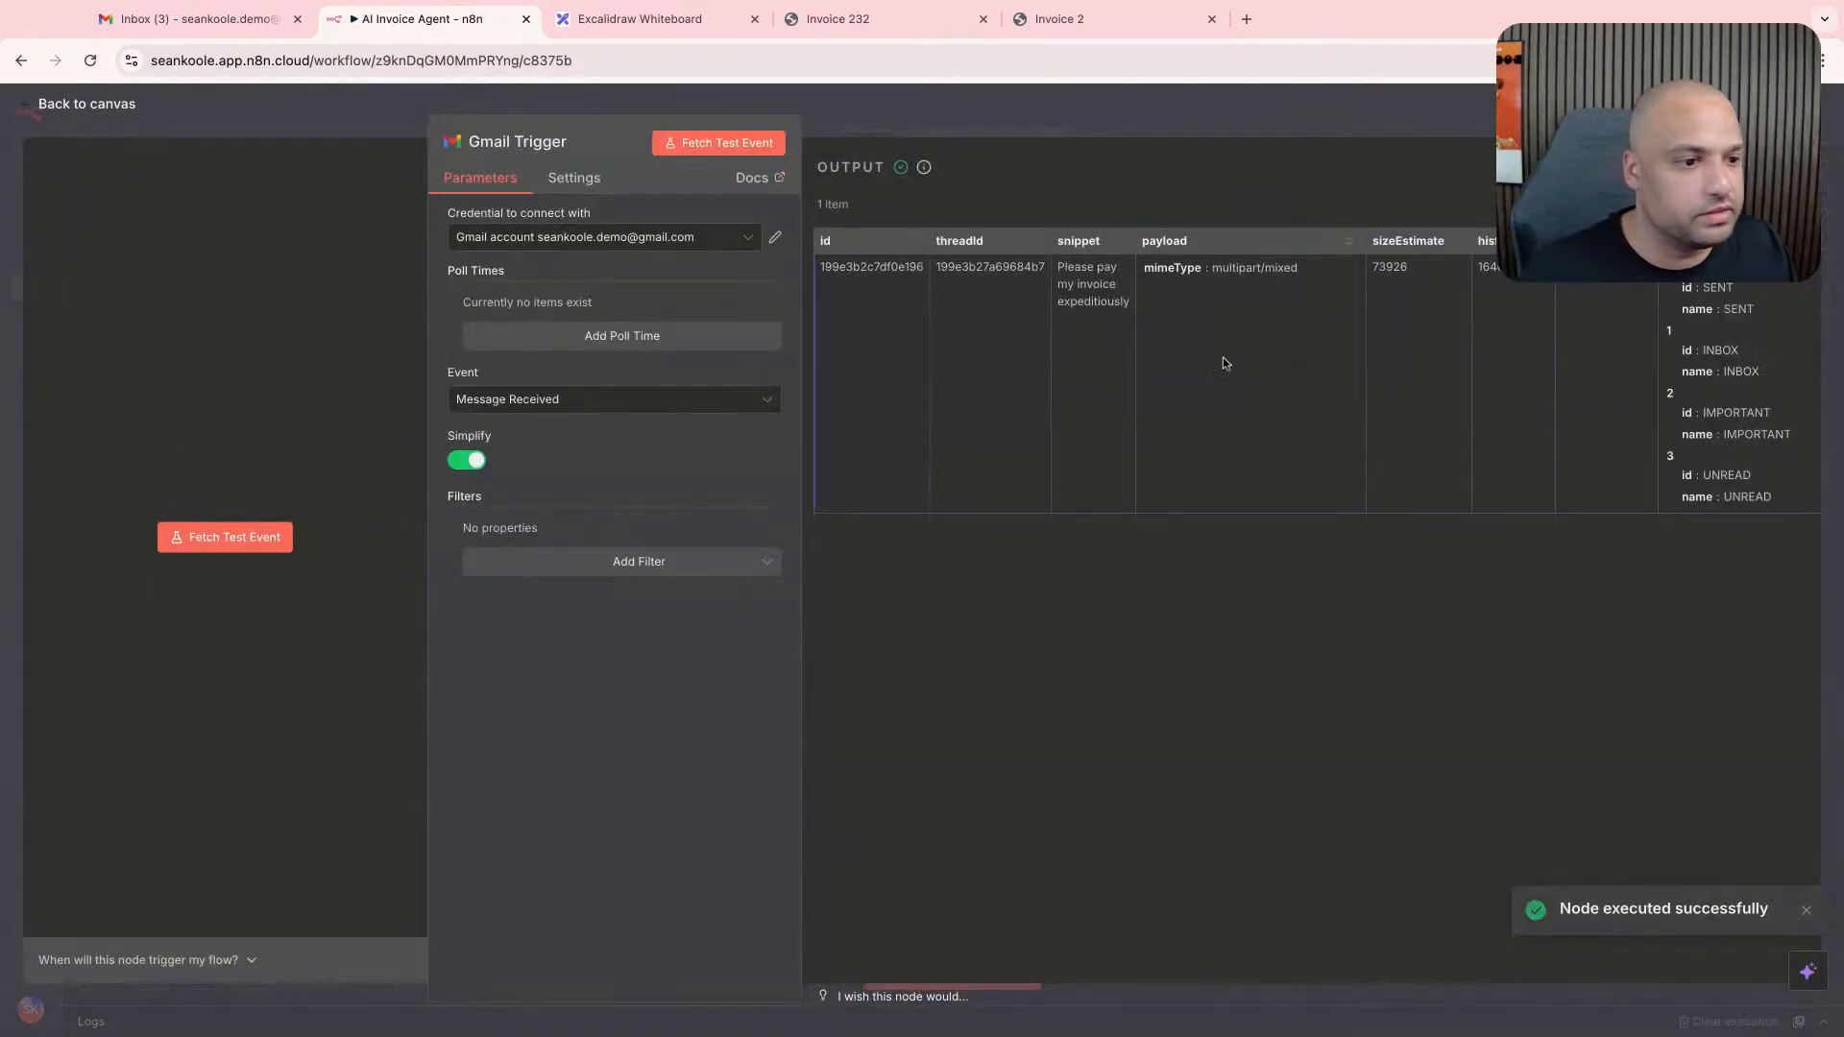
{"action": "scroll", "coordinate": [1235, 281], "scroll_direction": "right", "scroll_amount": 10}
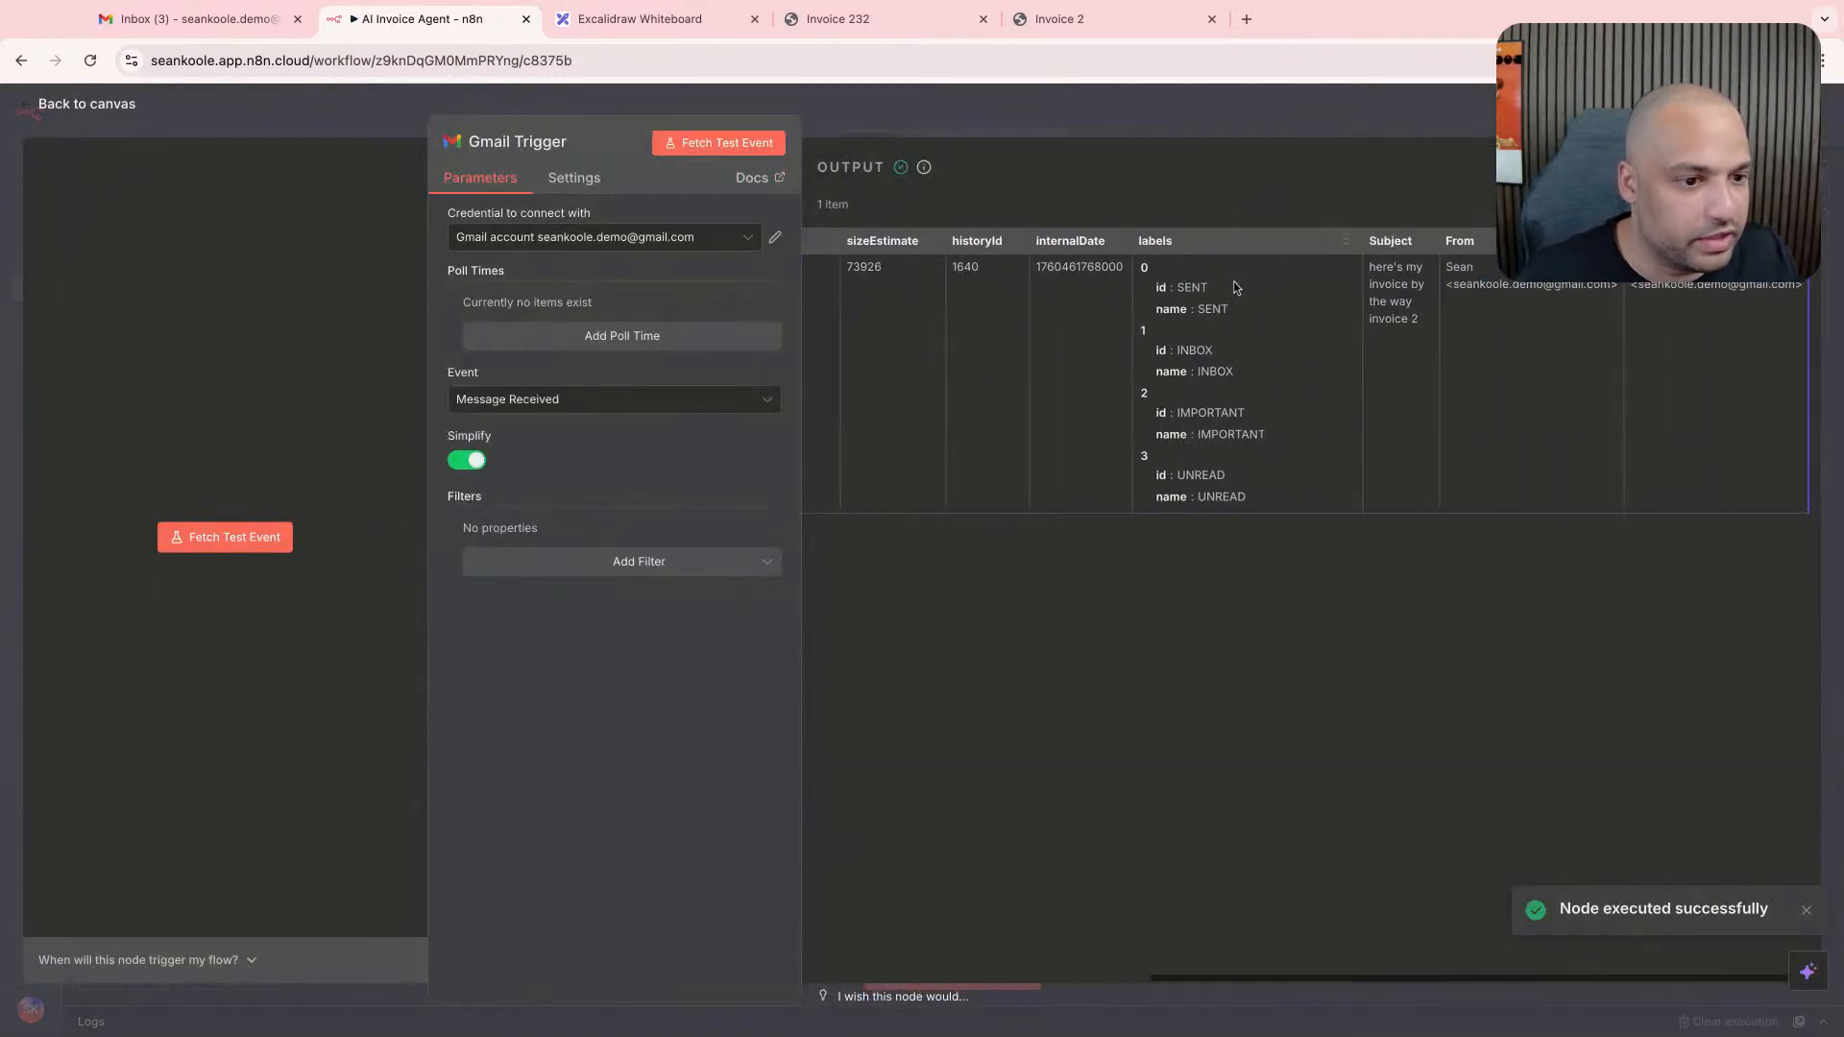
{"action": "scroll", "coordinate": [1233, 288], "scroll_direction": "left", "scroll_amount": 10}
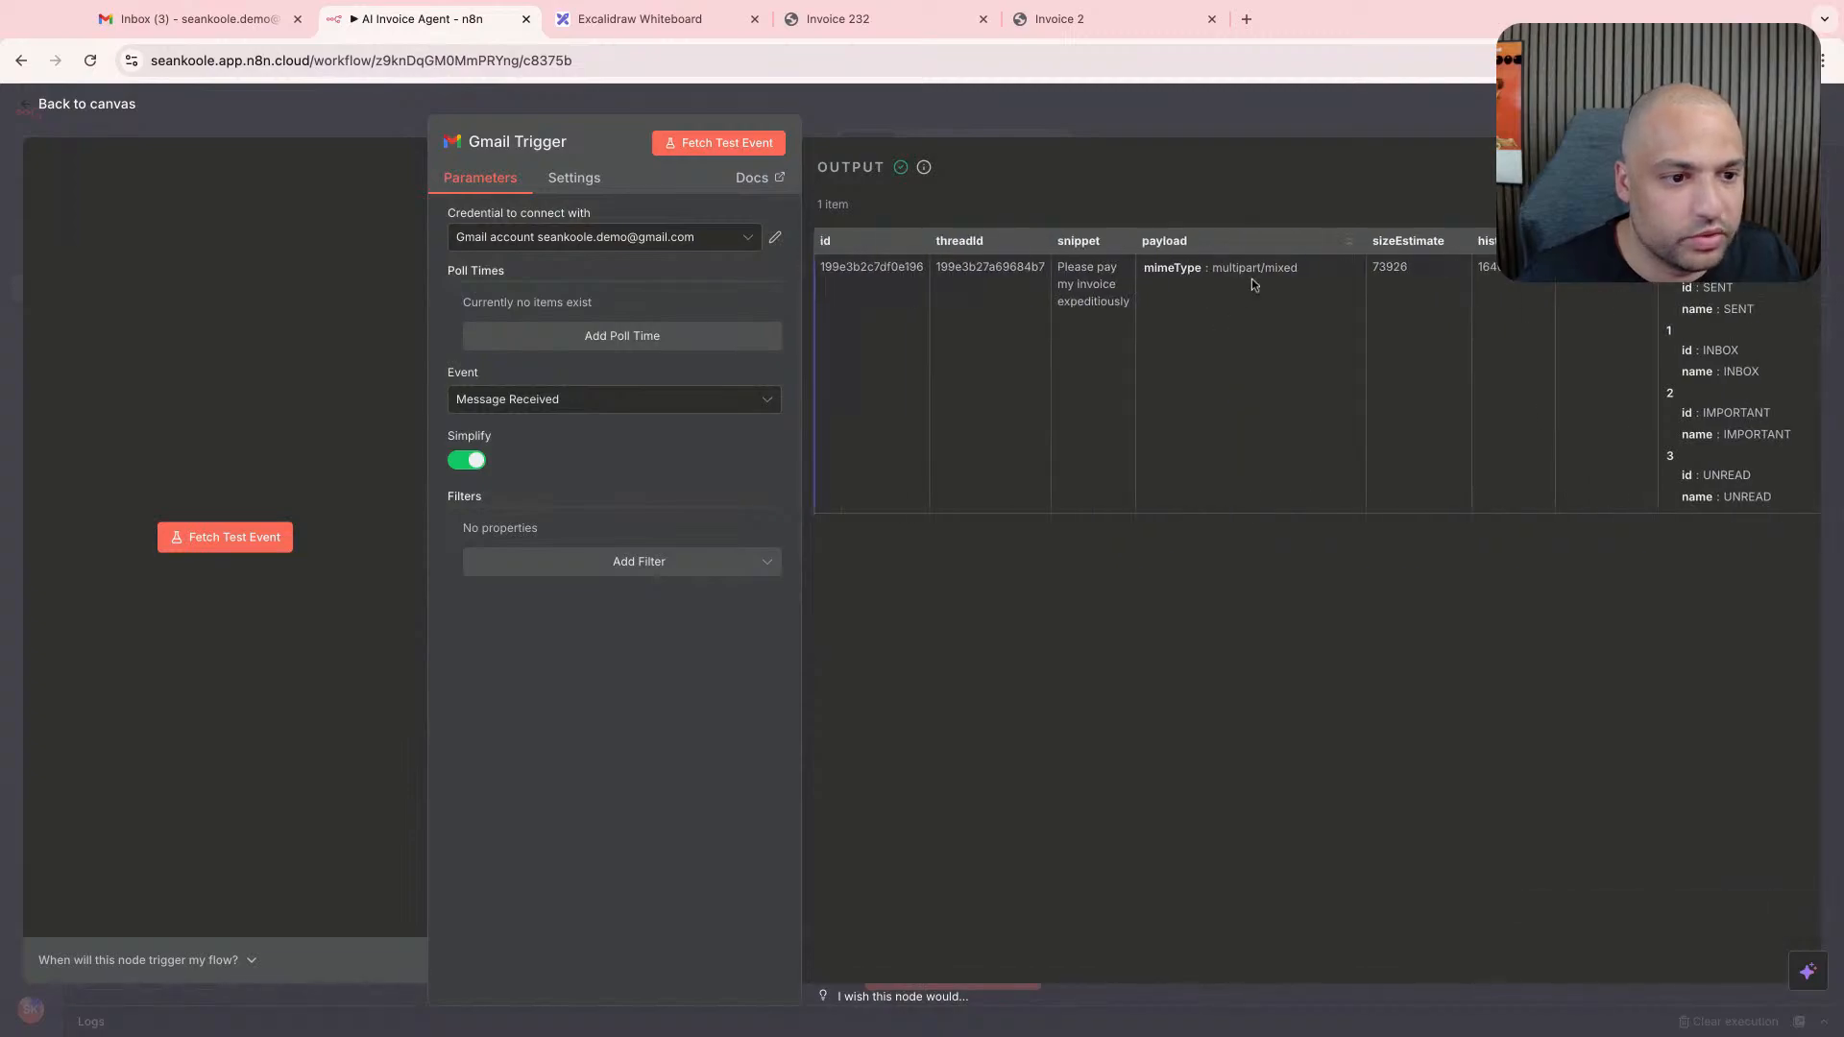
{"action": "scroll", "coordinate": [1256, 275], "scroll_direction": "right", "scroll_amount": 10}
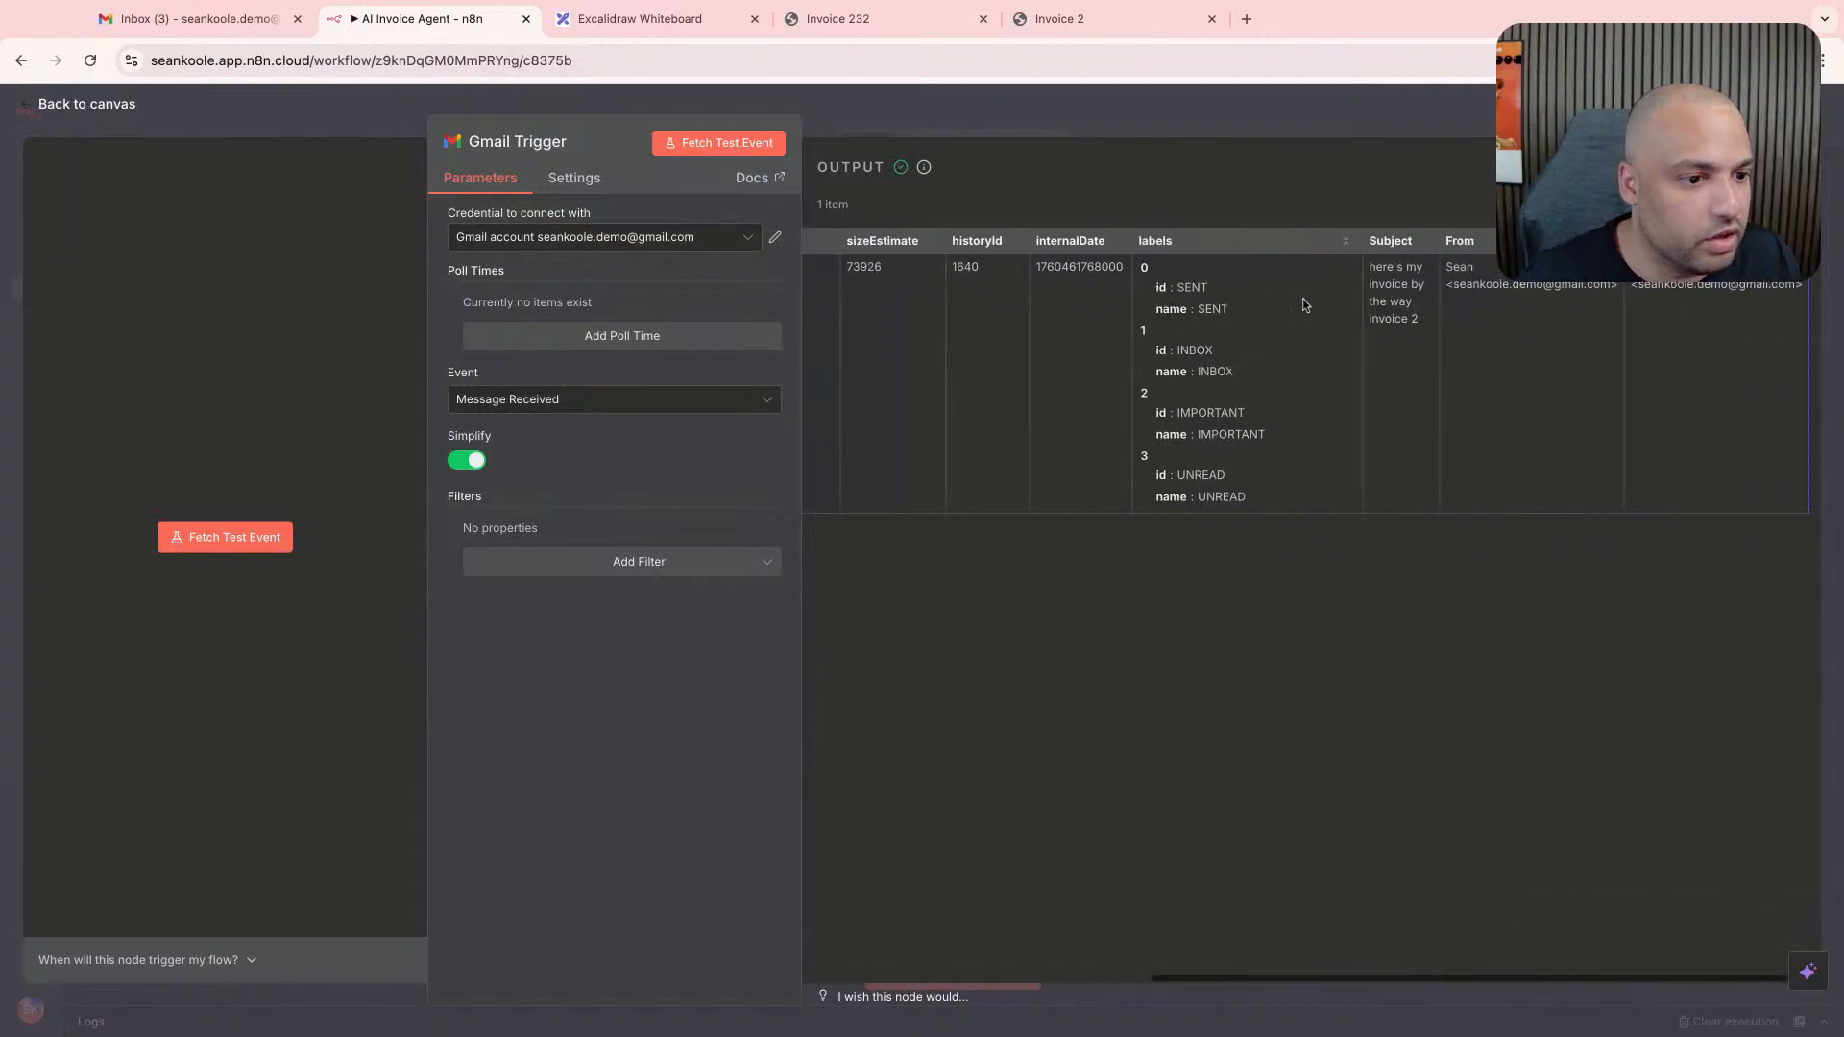
{"action": "left_click", "coordinate": [1039, 100]}
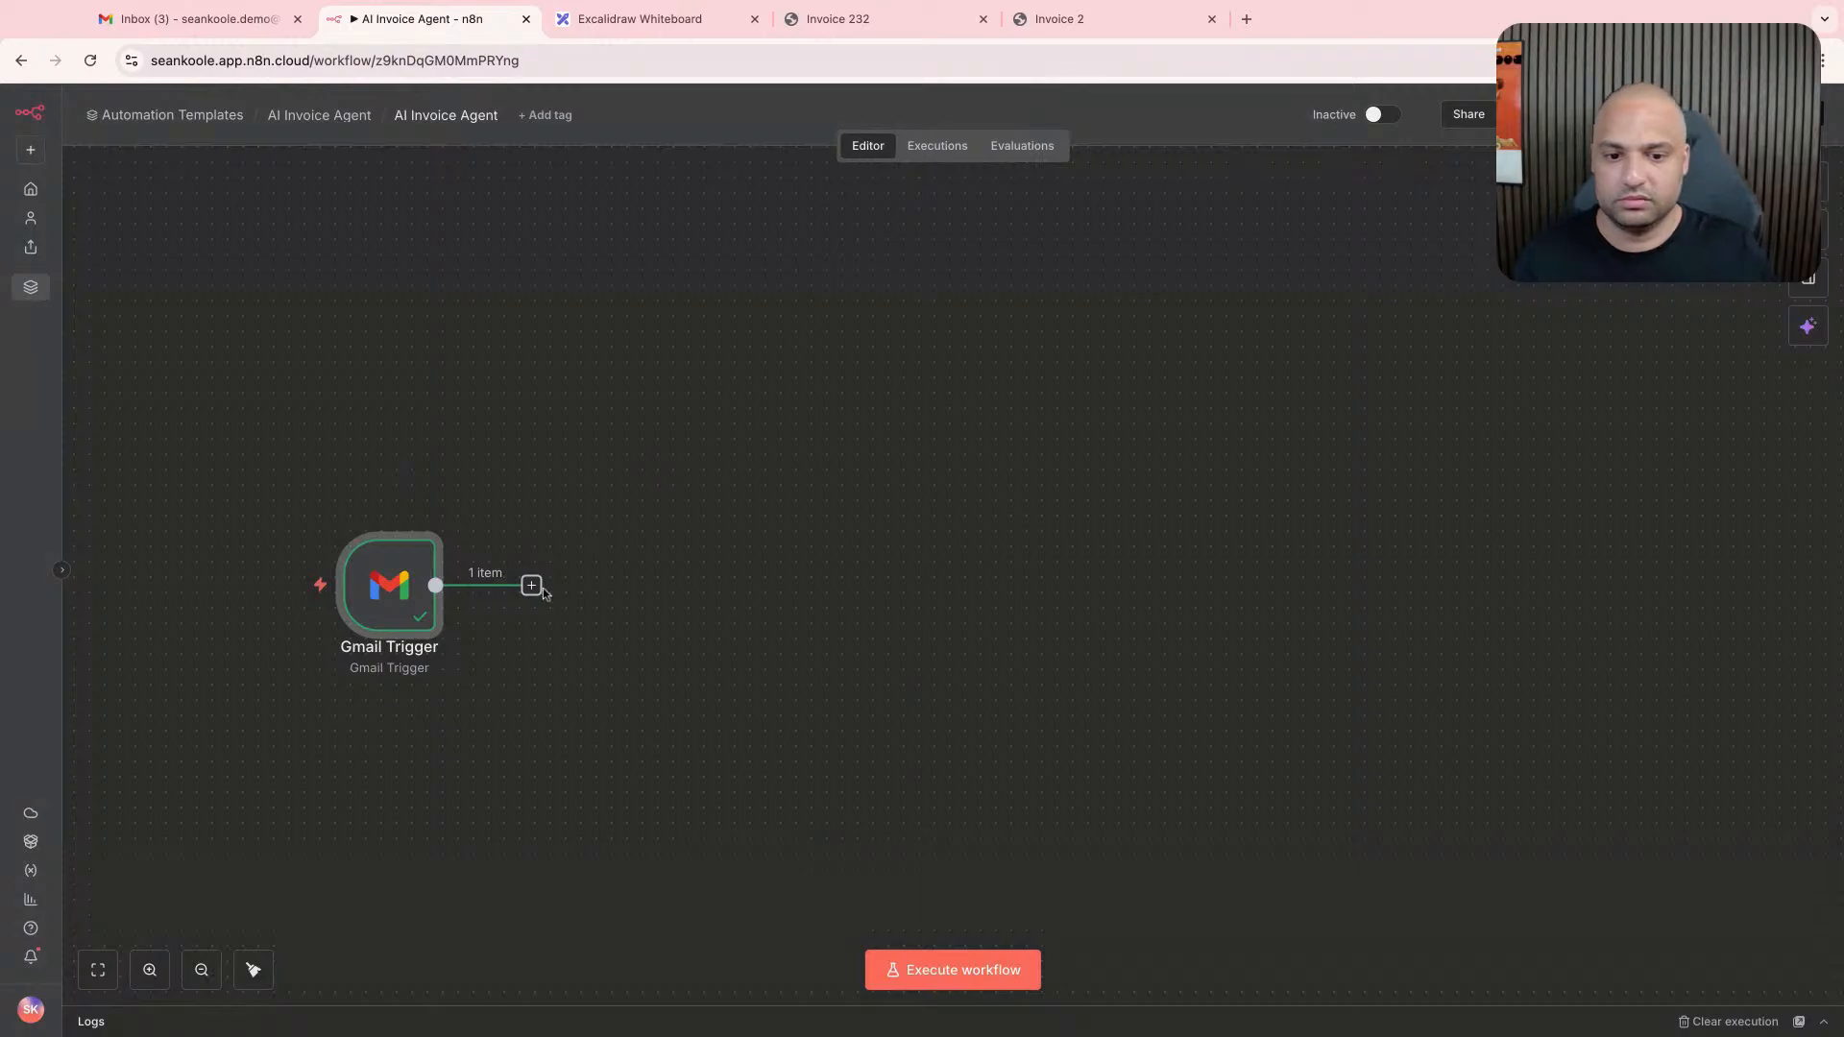
{"action": "left_click", "coordinate": [531, 585]}
{"action": "type", "text": "gmail"}
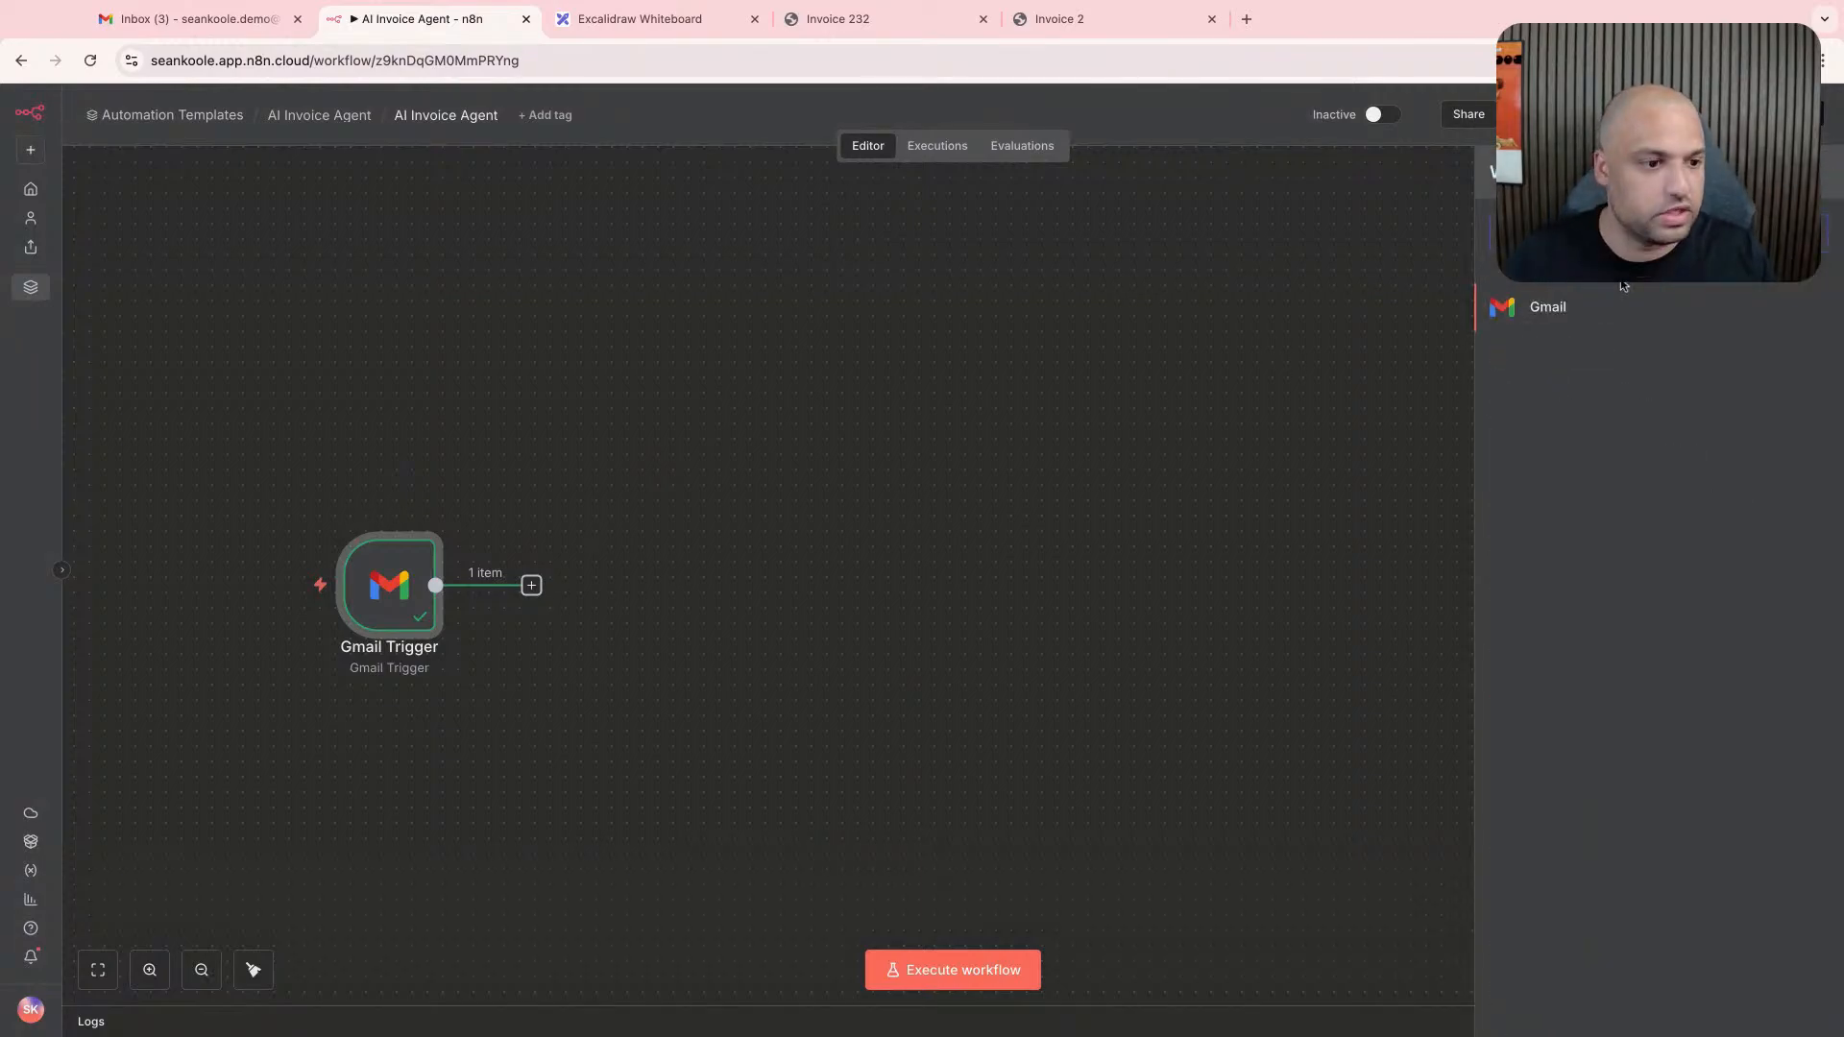
{"action": "left_click", "coordinate": [1613, 309]}
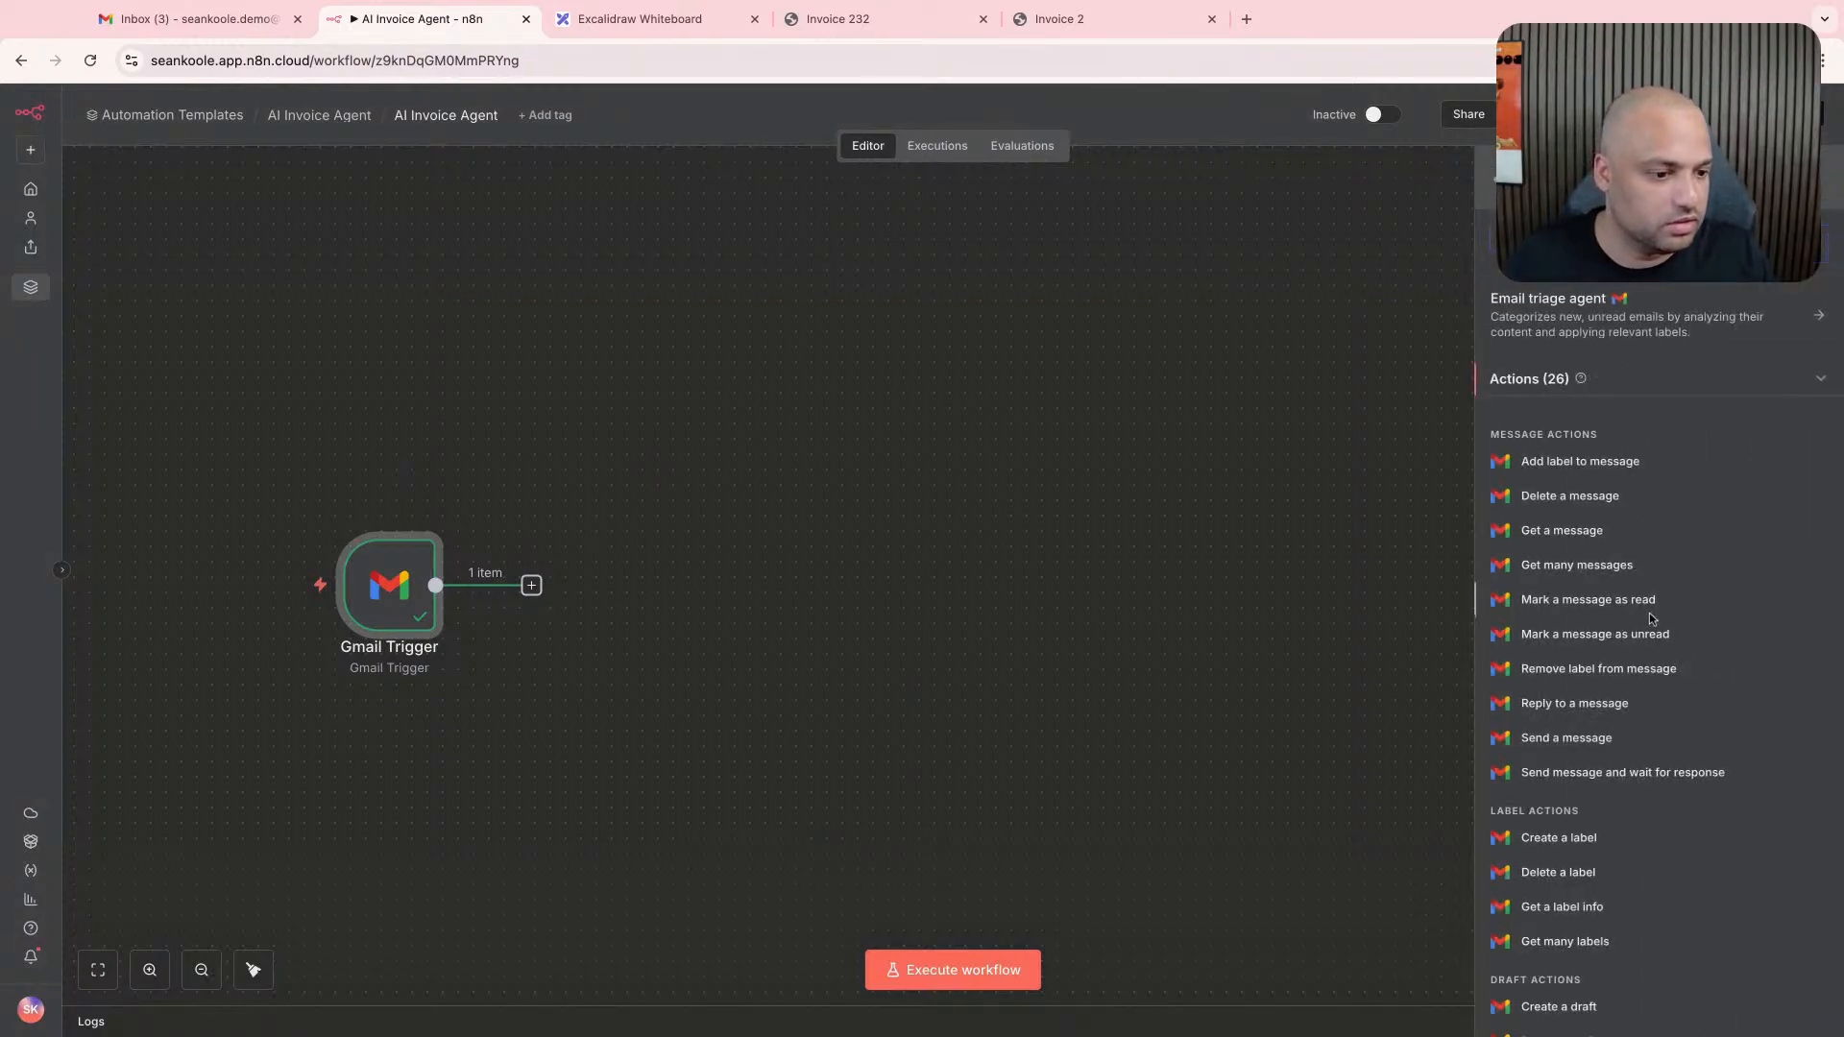
{"action": "scroll", "coordinate": [1650, 663], "scroll_direction": "down", "scroll_amount": 5}
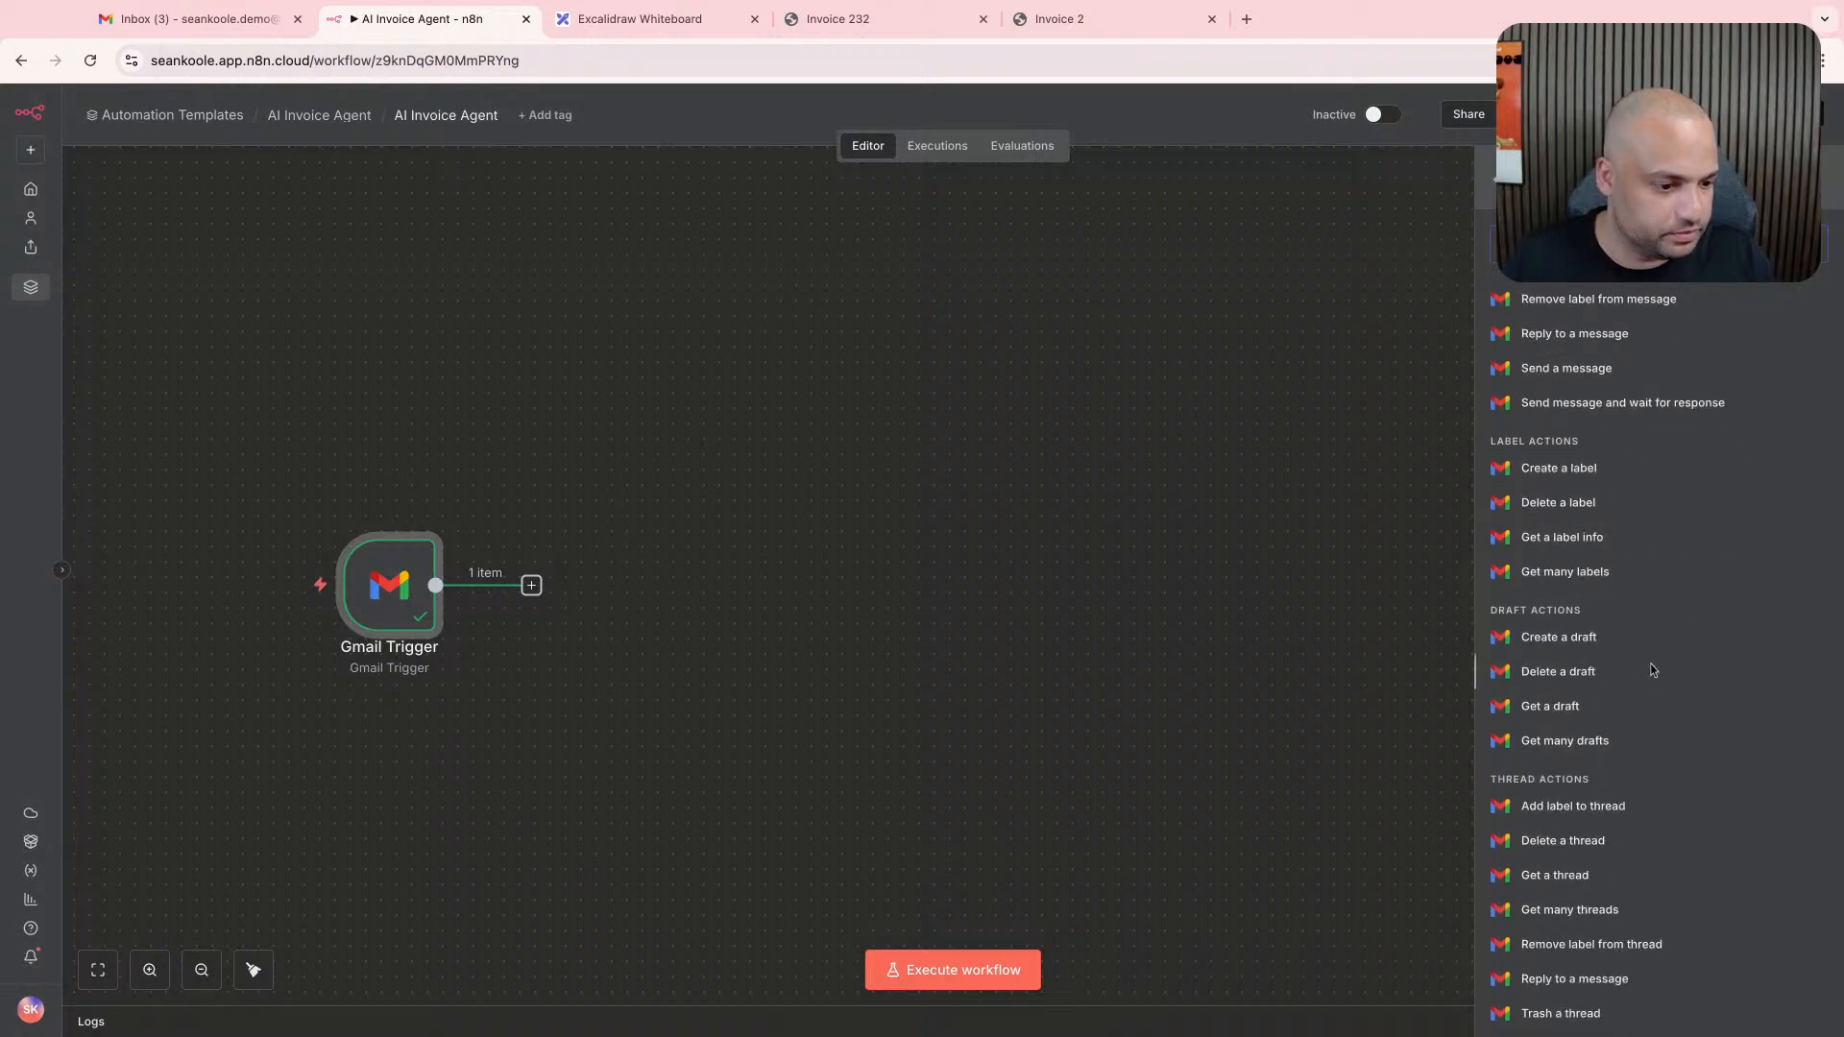
{"action": "scroll", "coordinate": [1650, 669], "scroll_direction": "down", "scroll_amount": 3}
{"action": "scroll", "coordinate": [1654, 671], "scroll_direction": "up", "scroll_amount": 2}
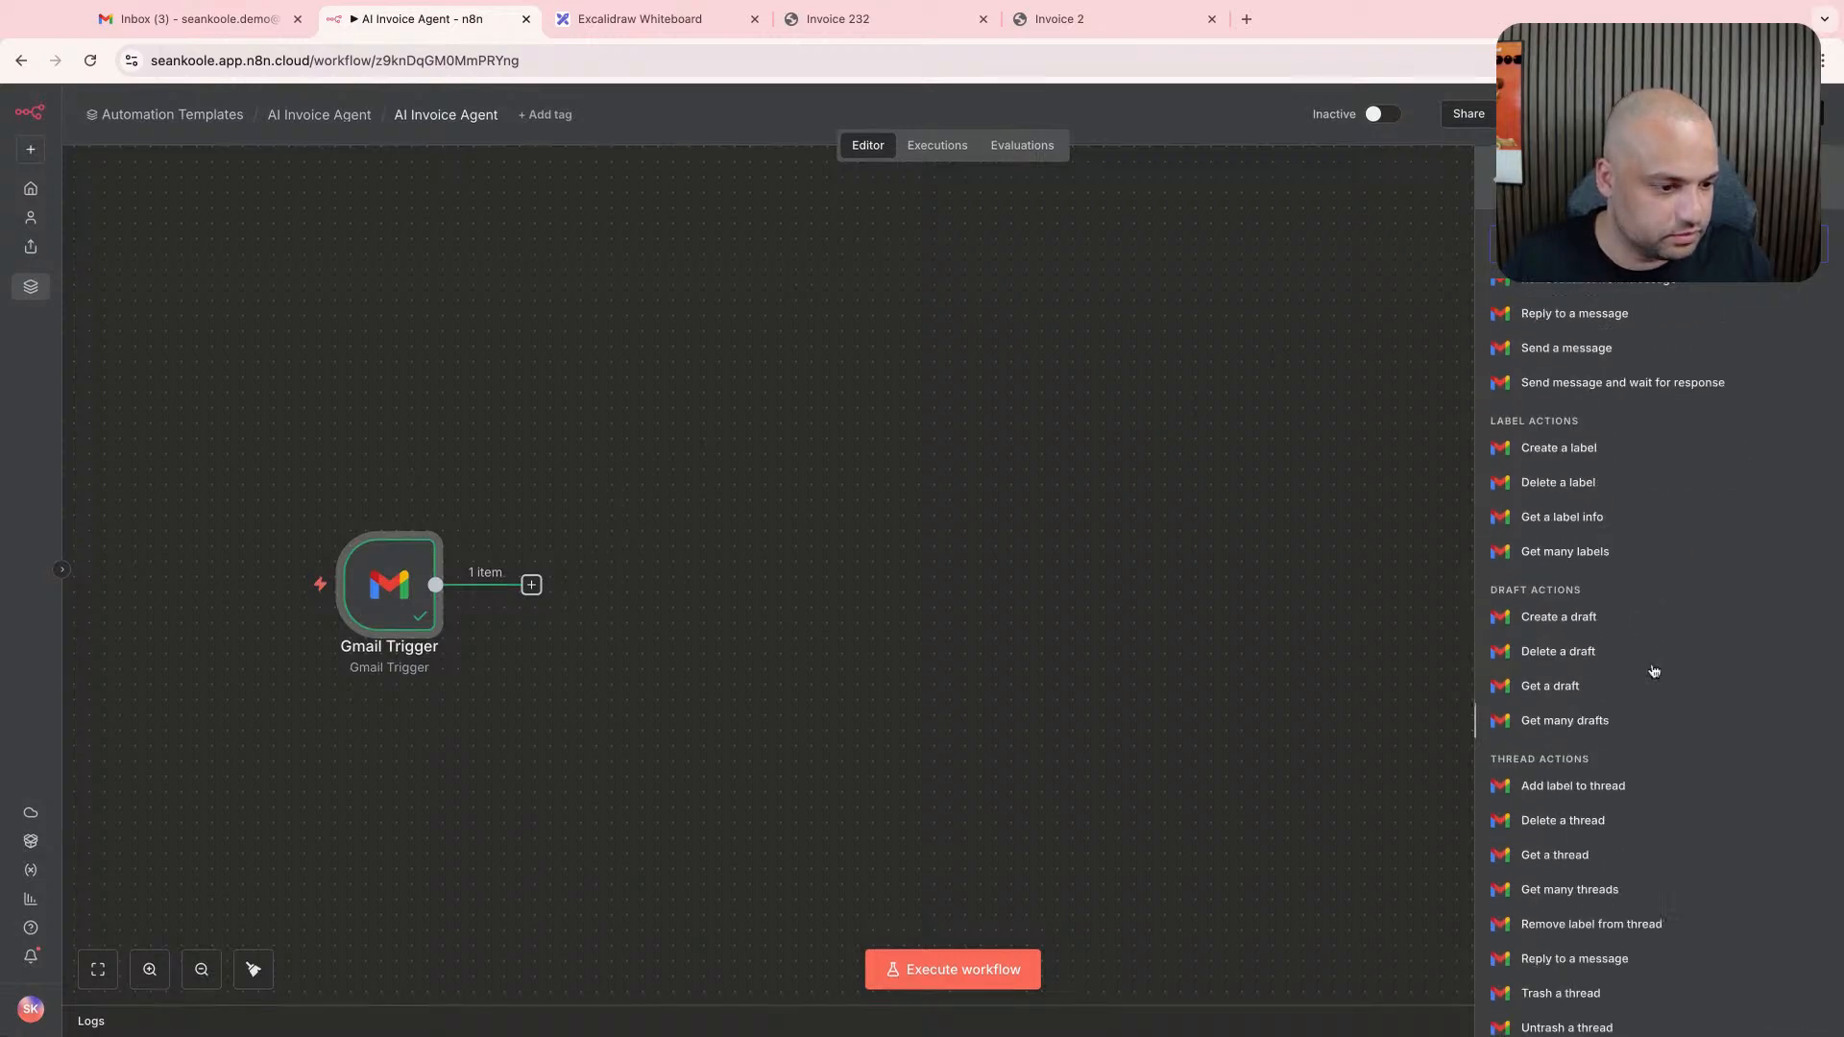
{"action": "scroll", "coordinate": [1654, 670], "scroll_direction": "up", "scroll_amount": 5}
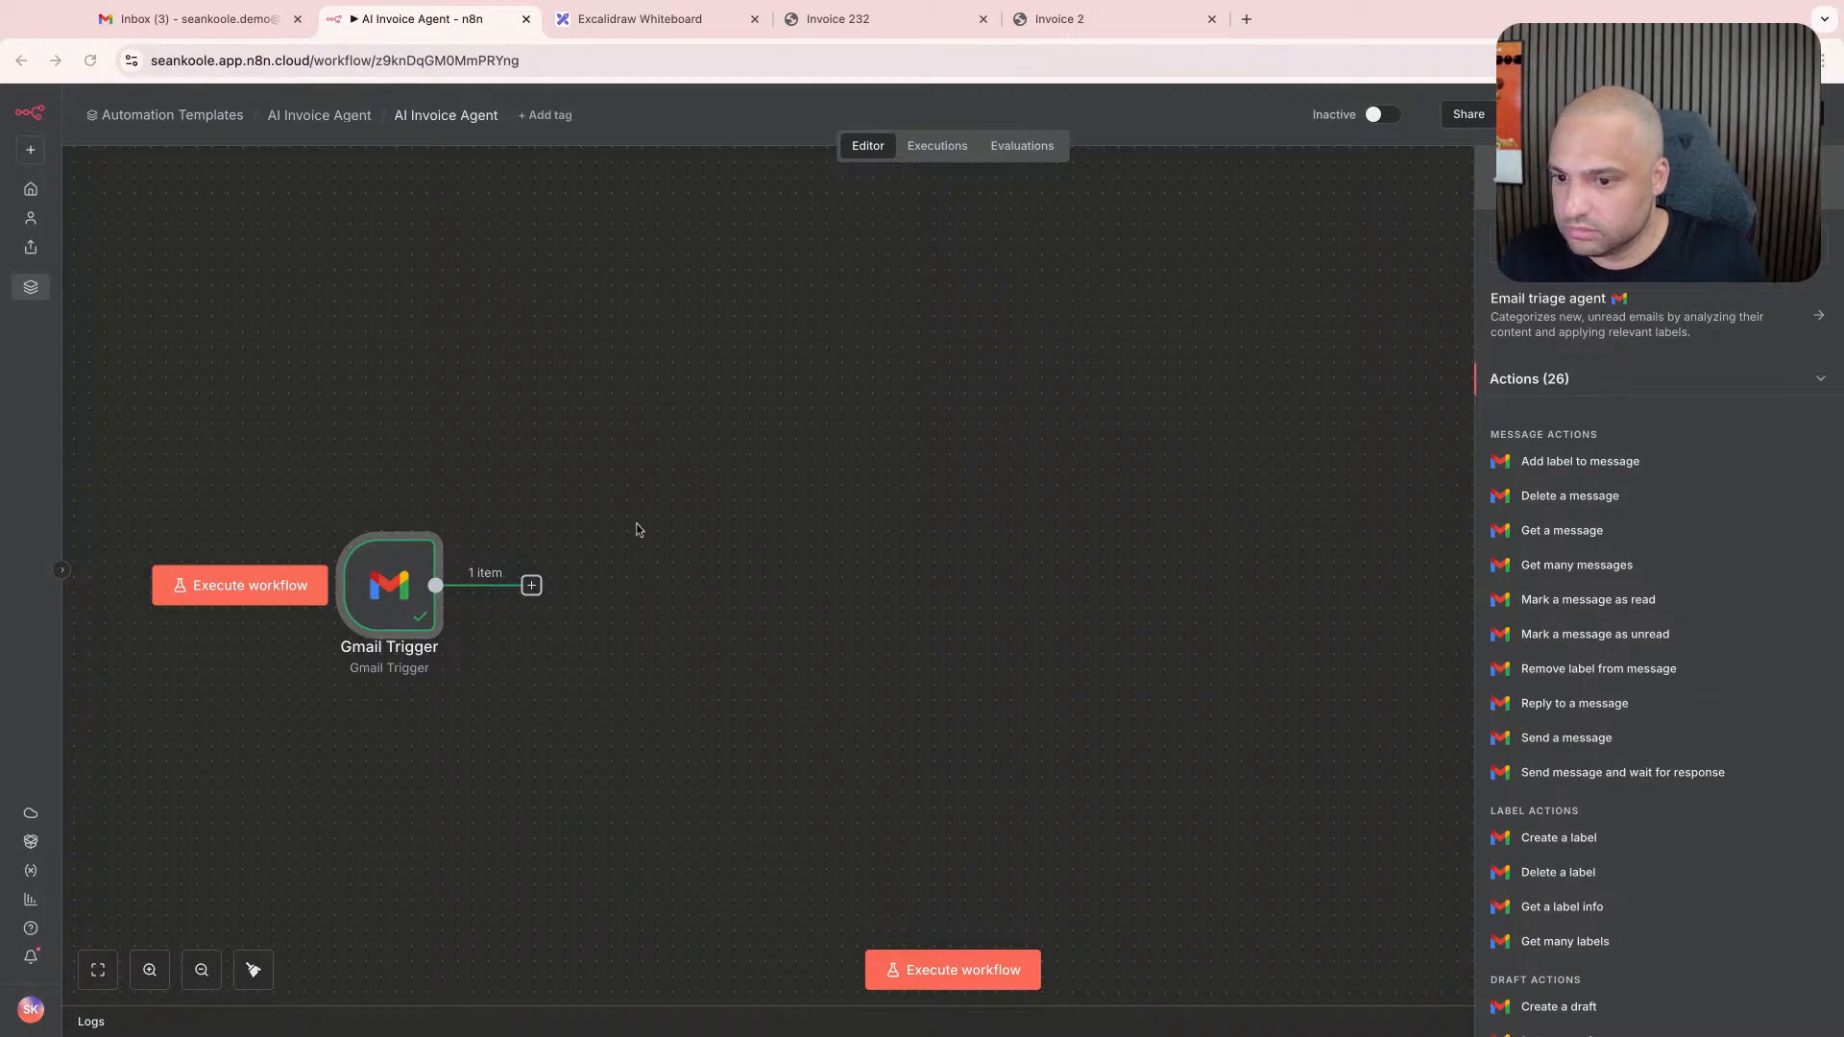
{"action": "left_click", "coordinate": [380, 580]}
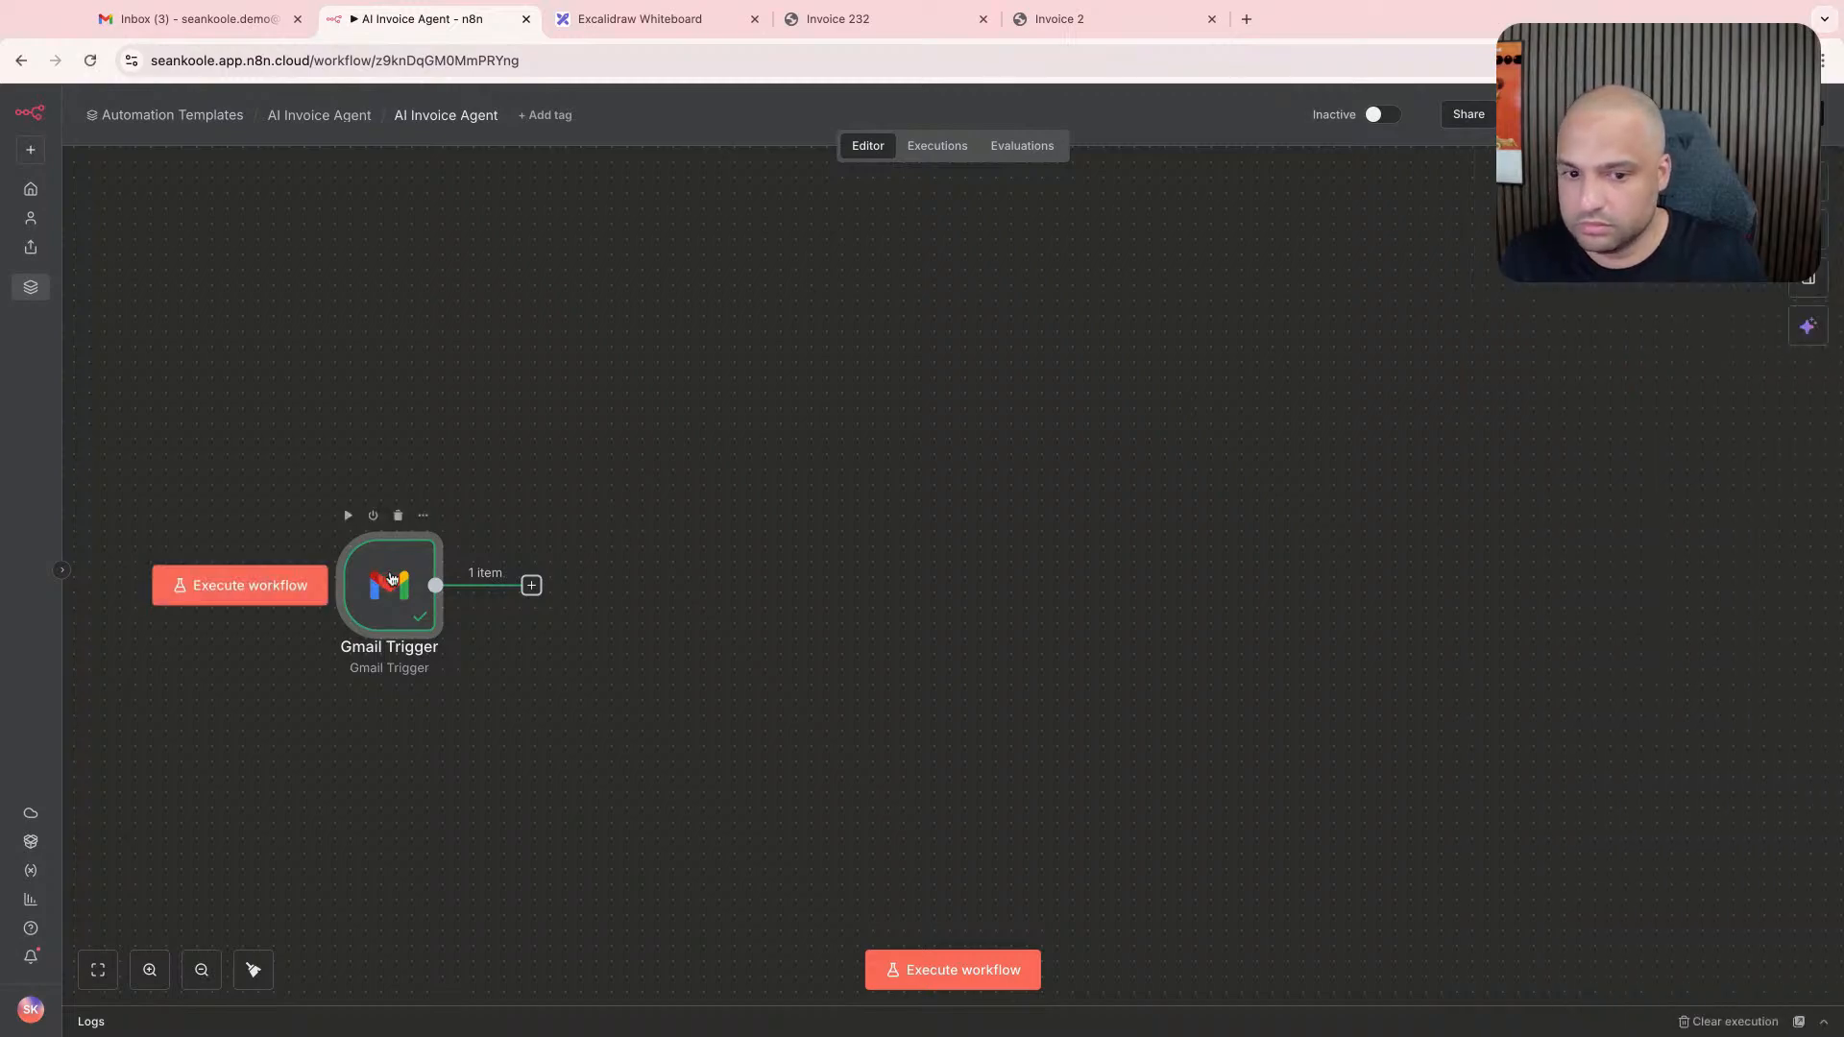
- Add the Download Attachments option to the Gmail Trigger and turn it on
{"action": "double_click", "coordinate": [392, 578]}
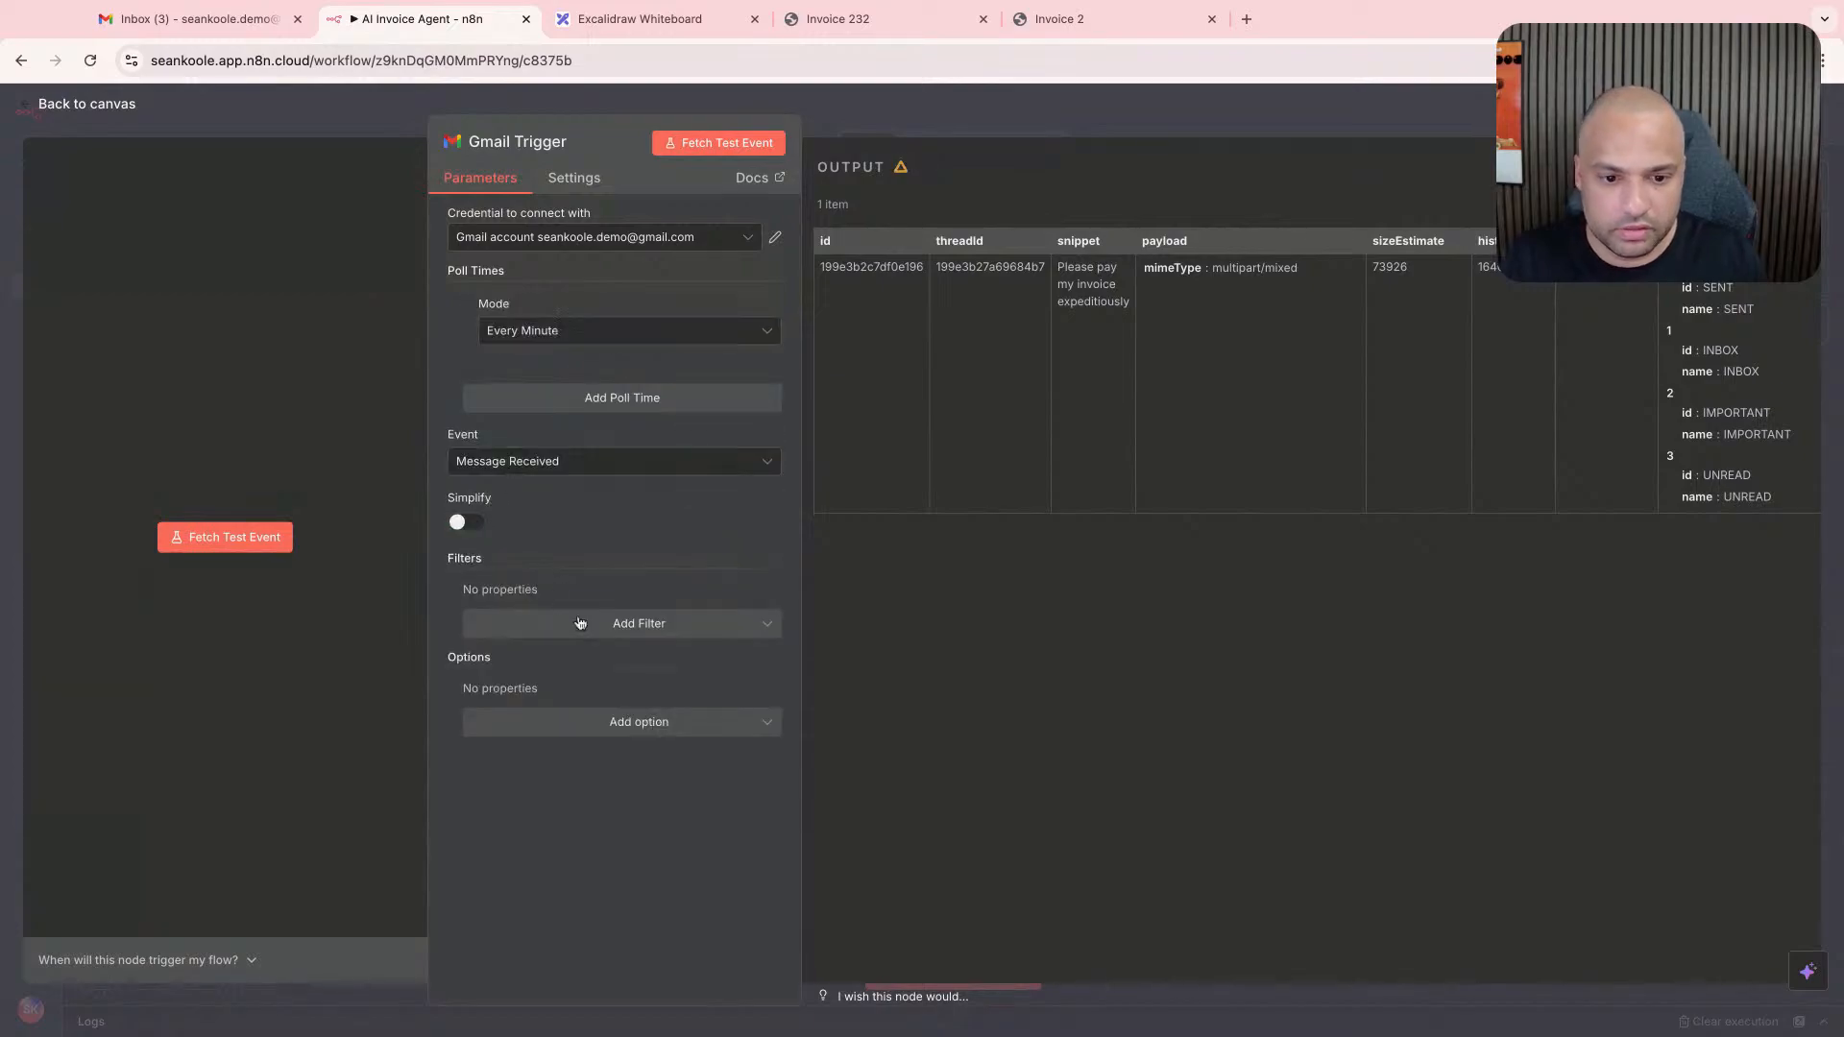
{"action": "left_click", "coordinate": [580, 624]}
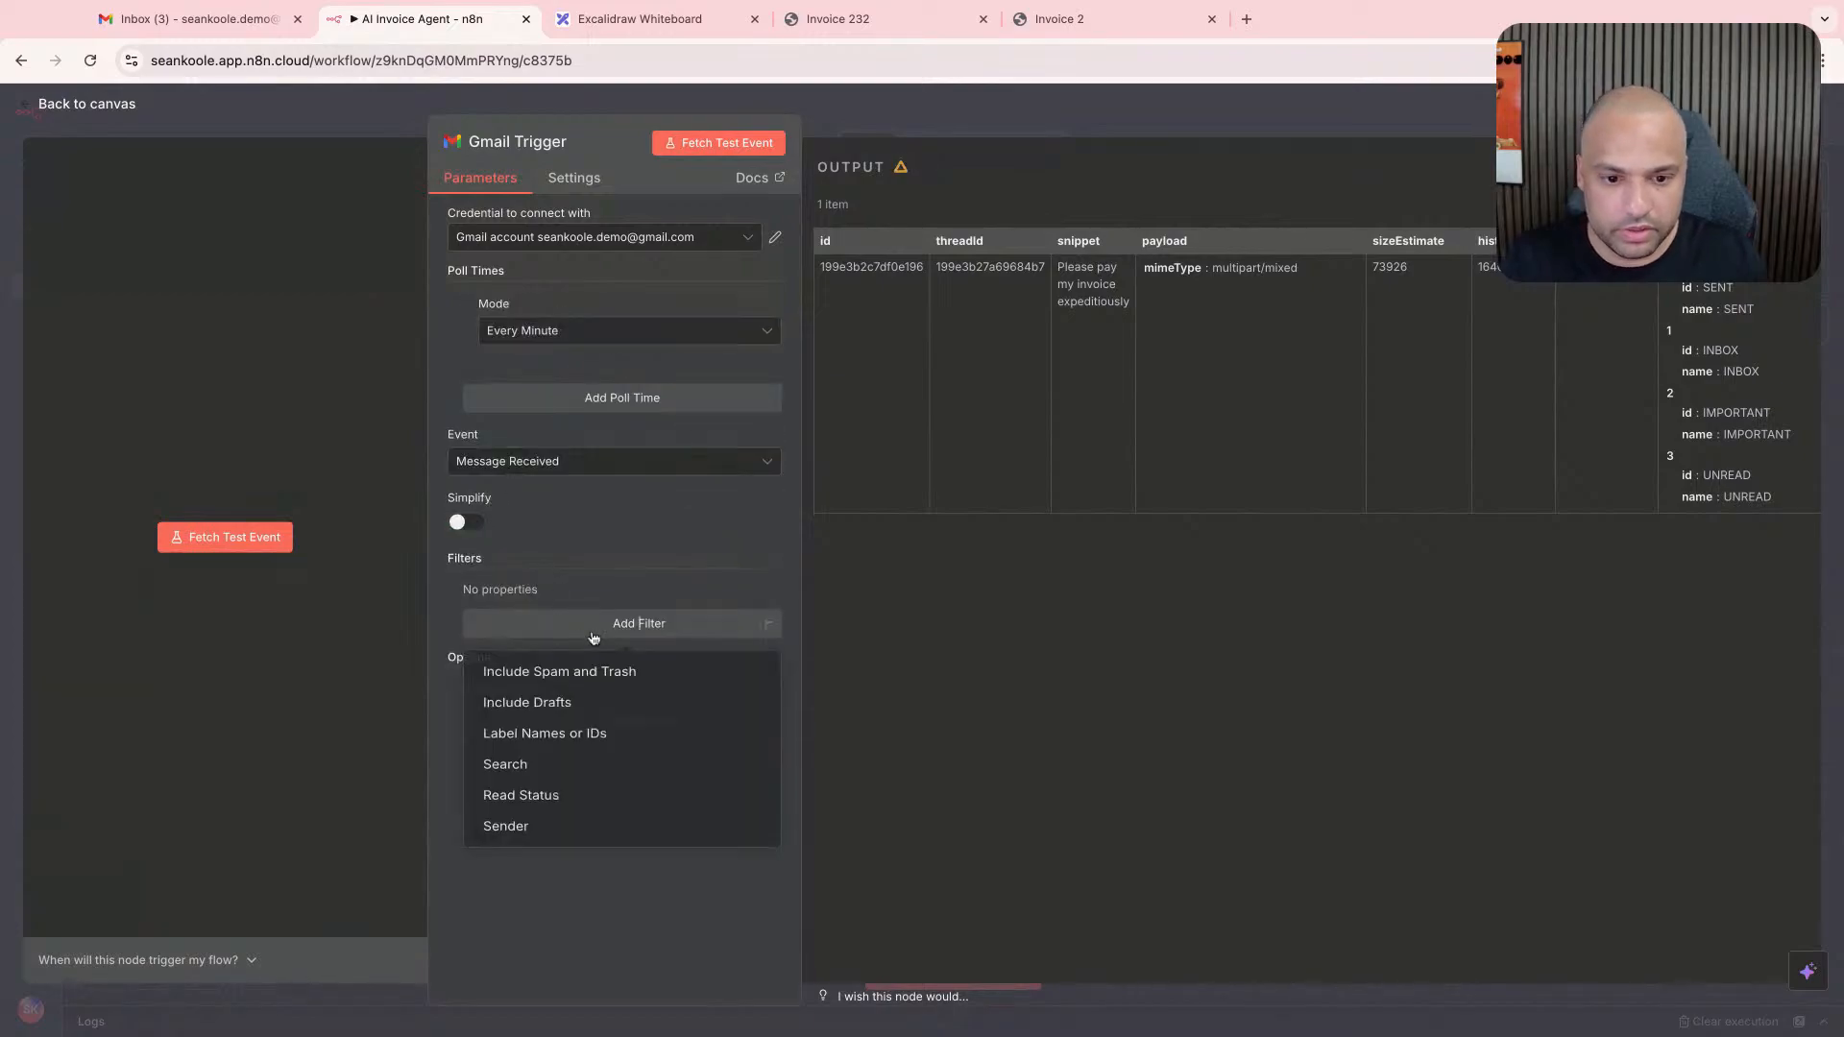
{"action": "left_click", "coordinate": [625, 907]}
{"action": "left_click", "coordinate": [625, 721]}
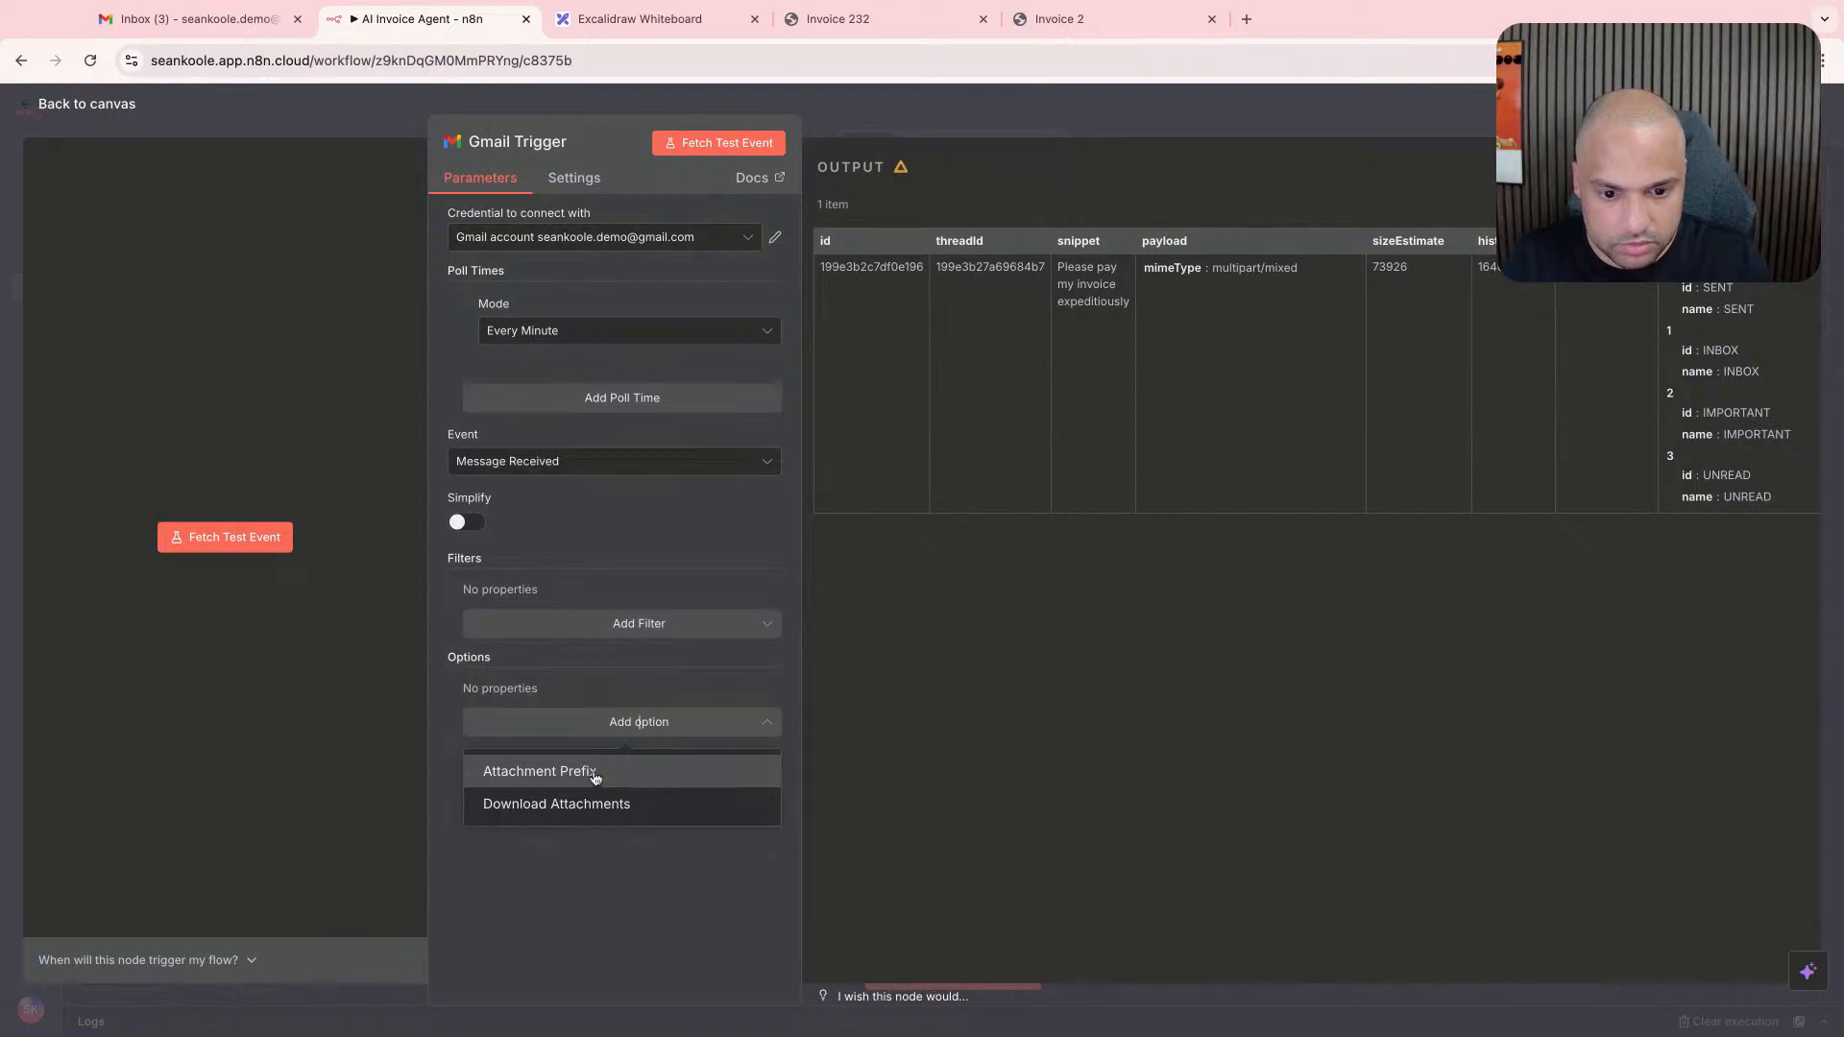
{"action": "left_click", "coordinate": [597, 804]}
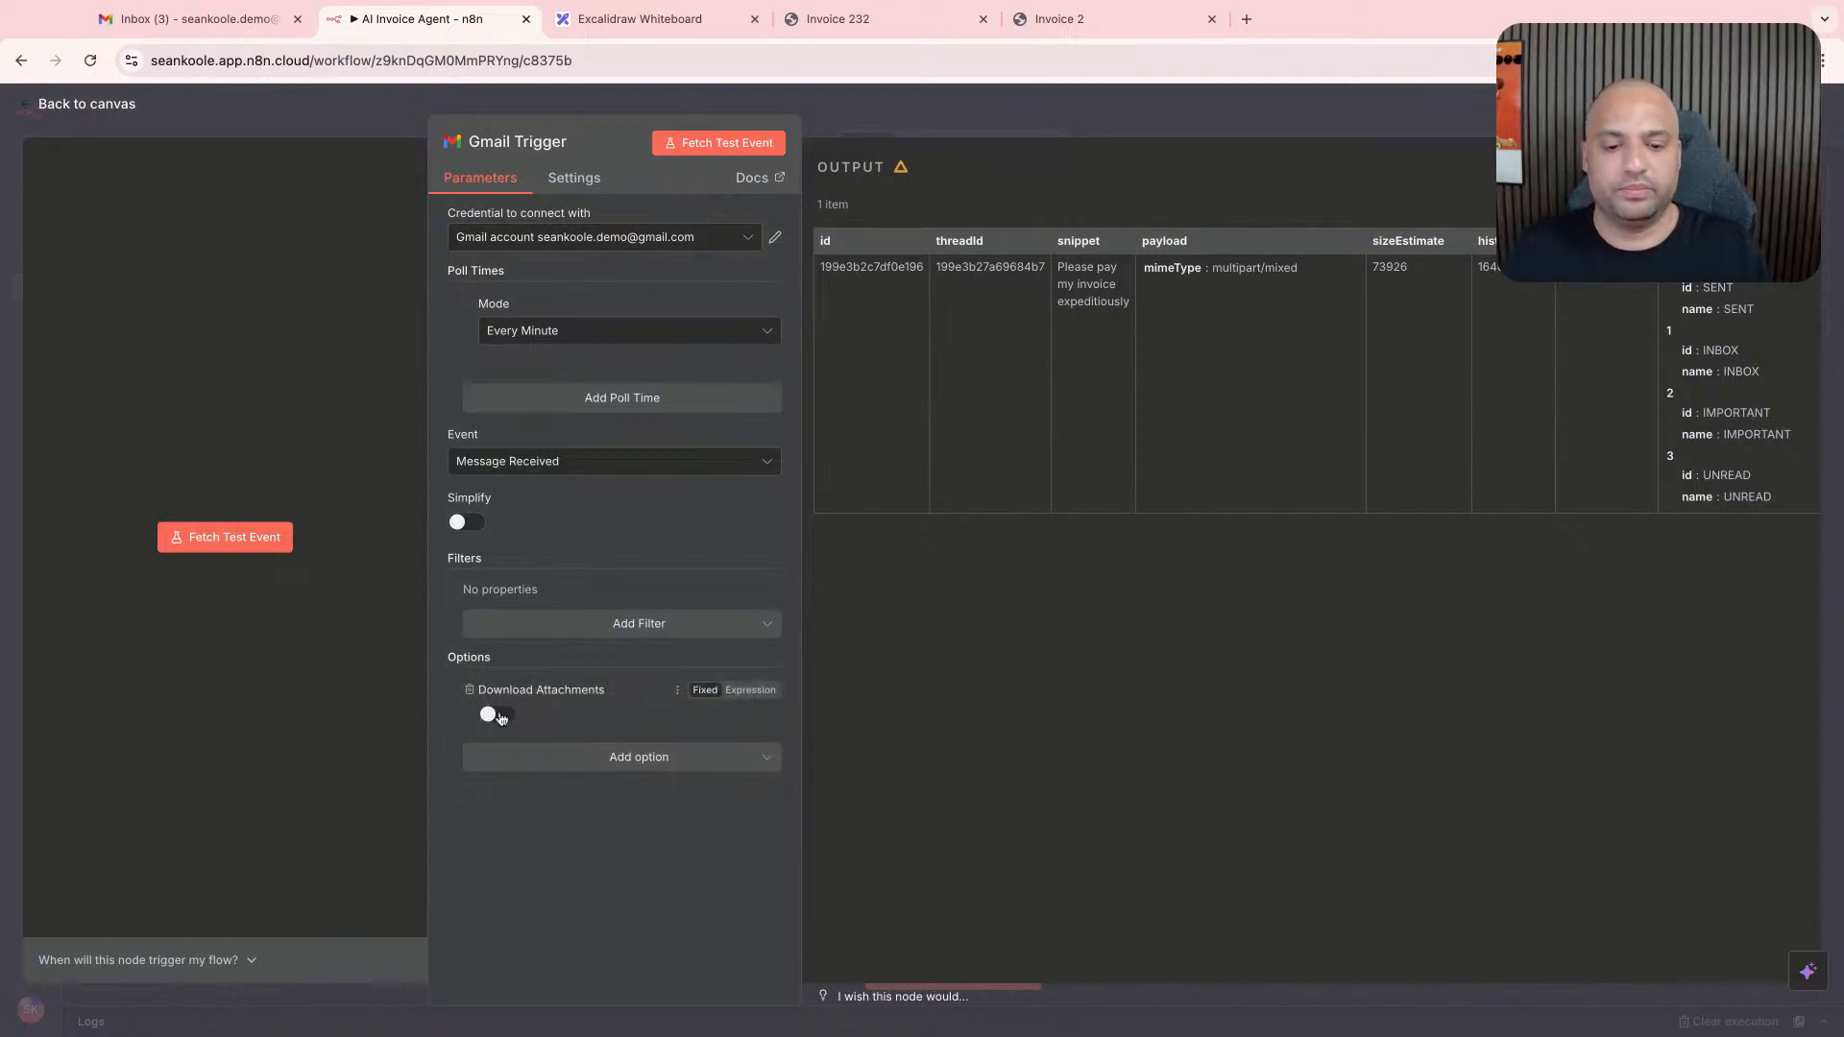
{"action": "left_click", "coordinate": [496, 714]}
{"action": "left_click", "coordinate": [622, 759]}
{"action": "left_click", "coordinate": [629, 815]}
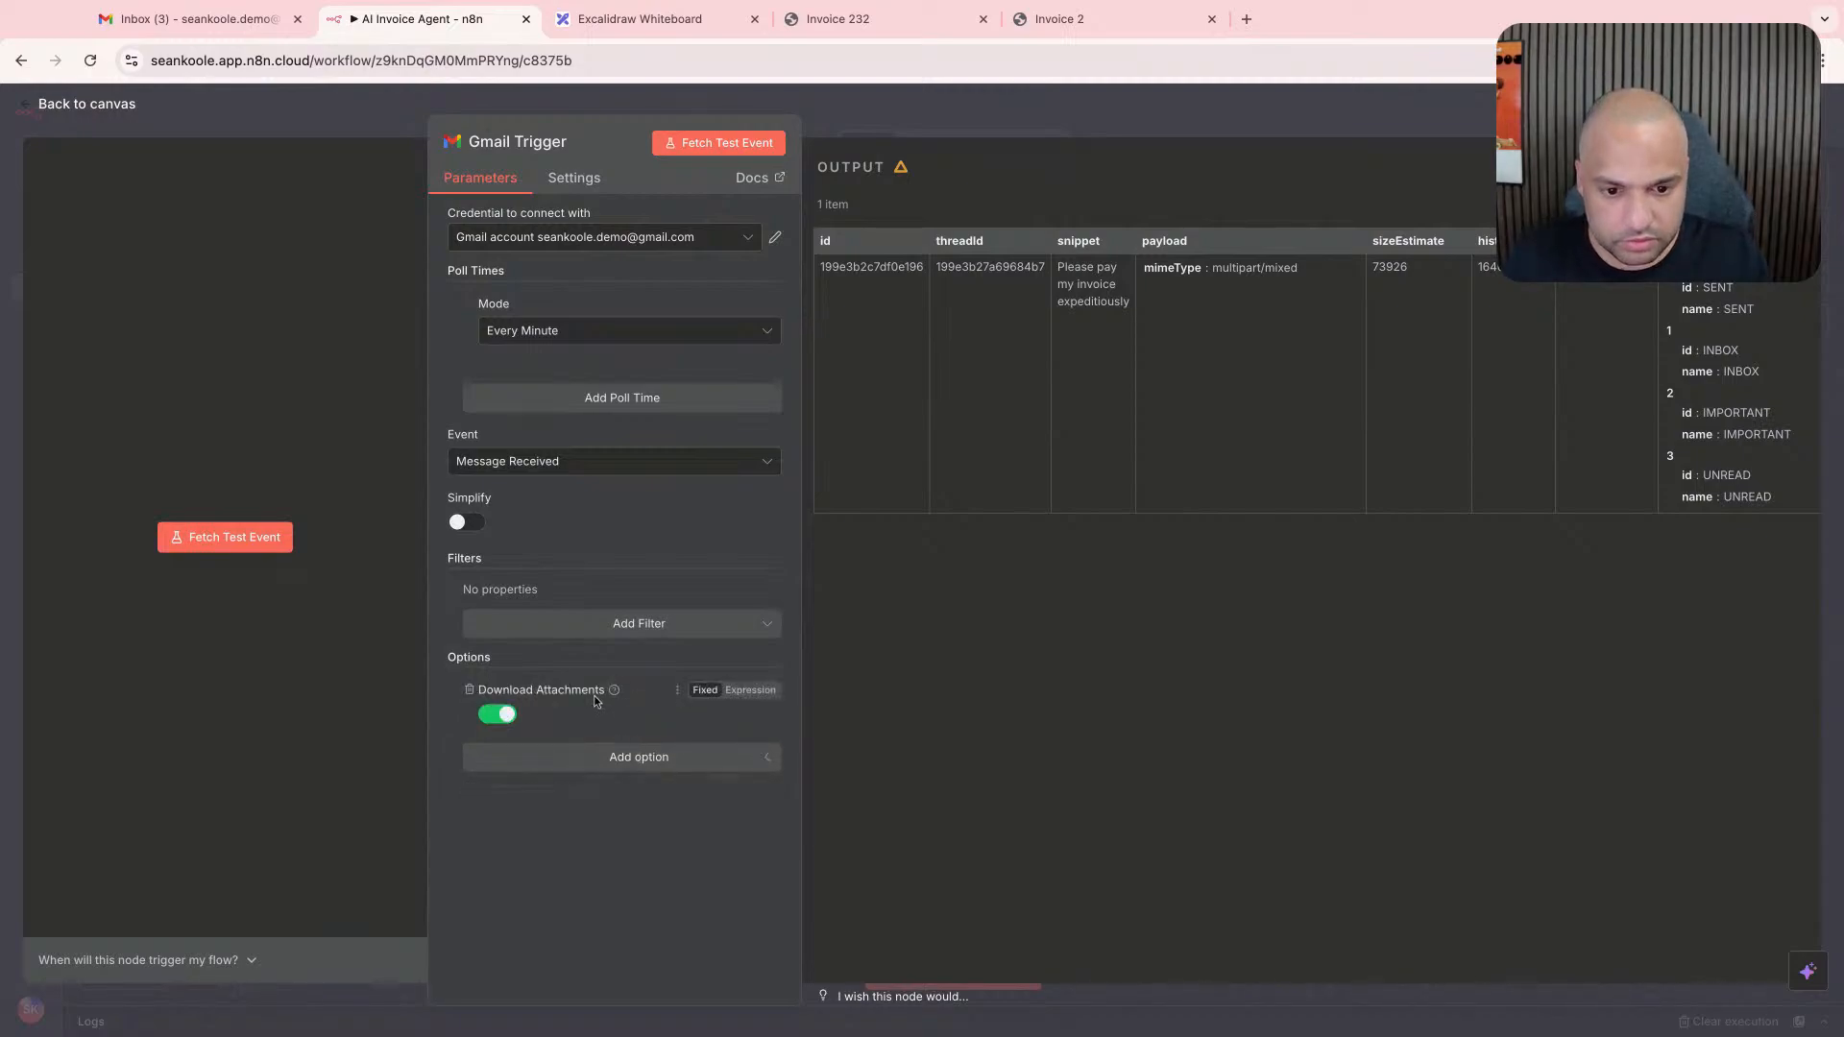
{"action": "left_click", "coordinate": [595, 626]}
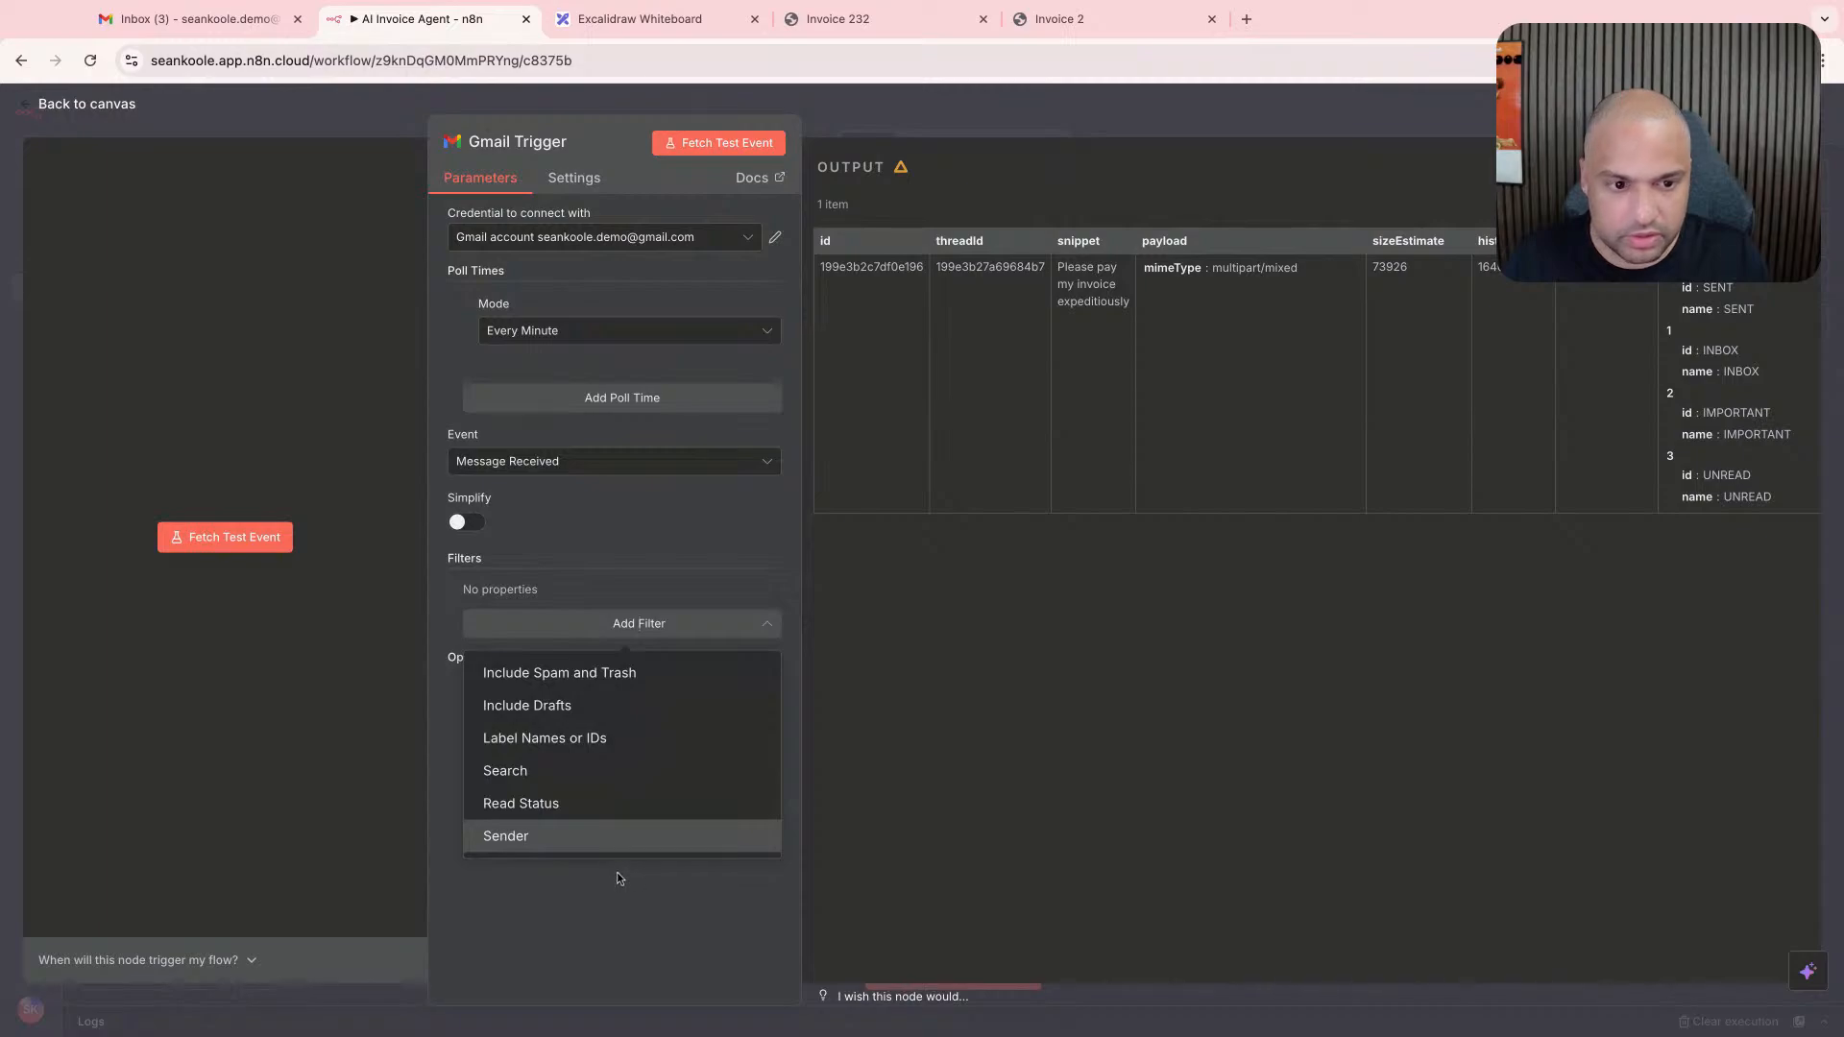
{"action": "left_click", "coordinate": [965, 723]}
- Fetch another test event in the Gmail Trigger and check the file details of the retrieved attachment
{"action": "scroll", "coordinate": [1248, 457], "scroll_direction": "right", "scroll_amount": 5}
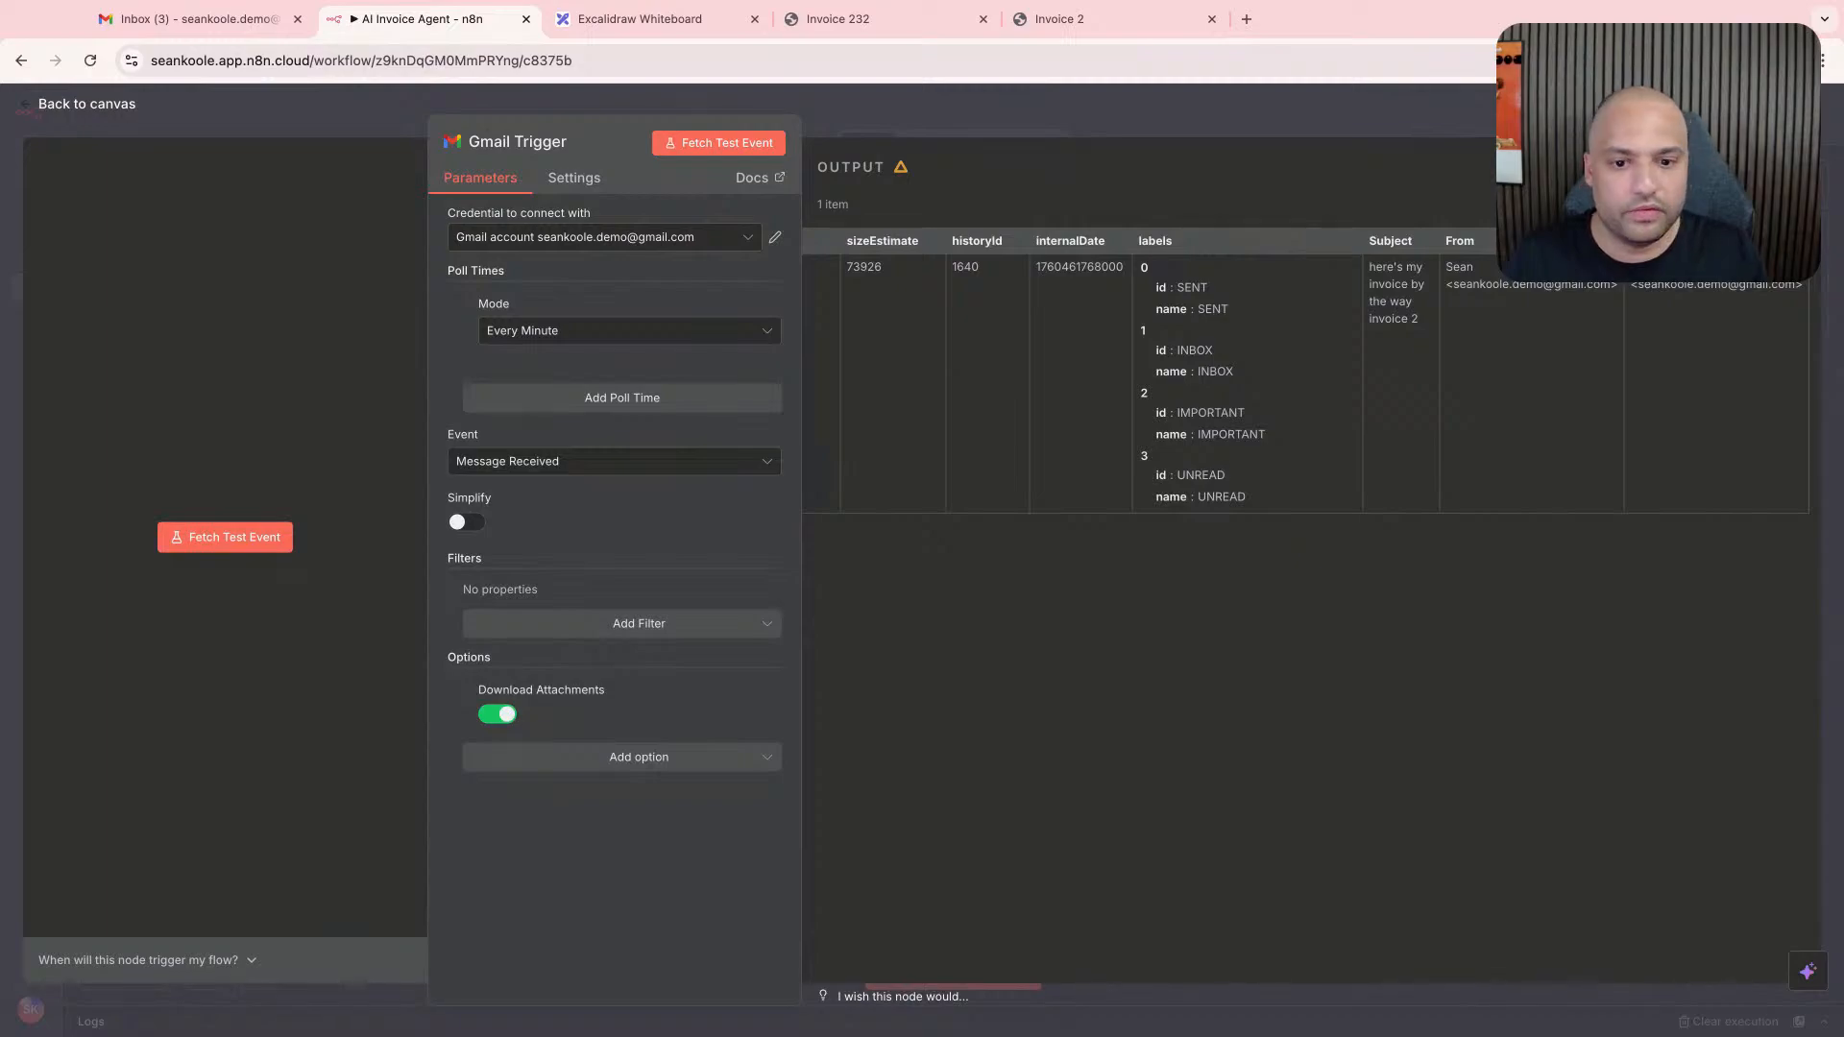
{"action": "left_click", "coordinate": [719, 153]}
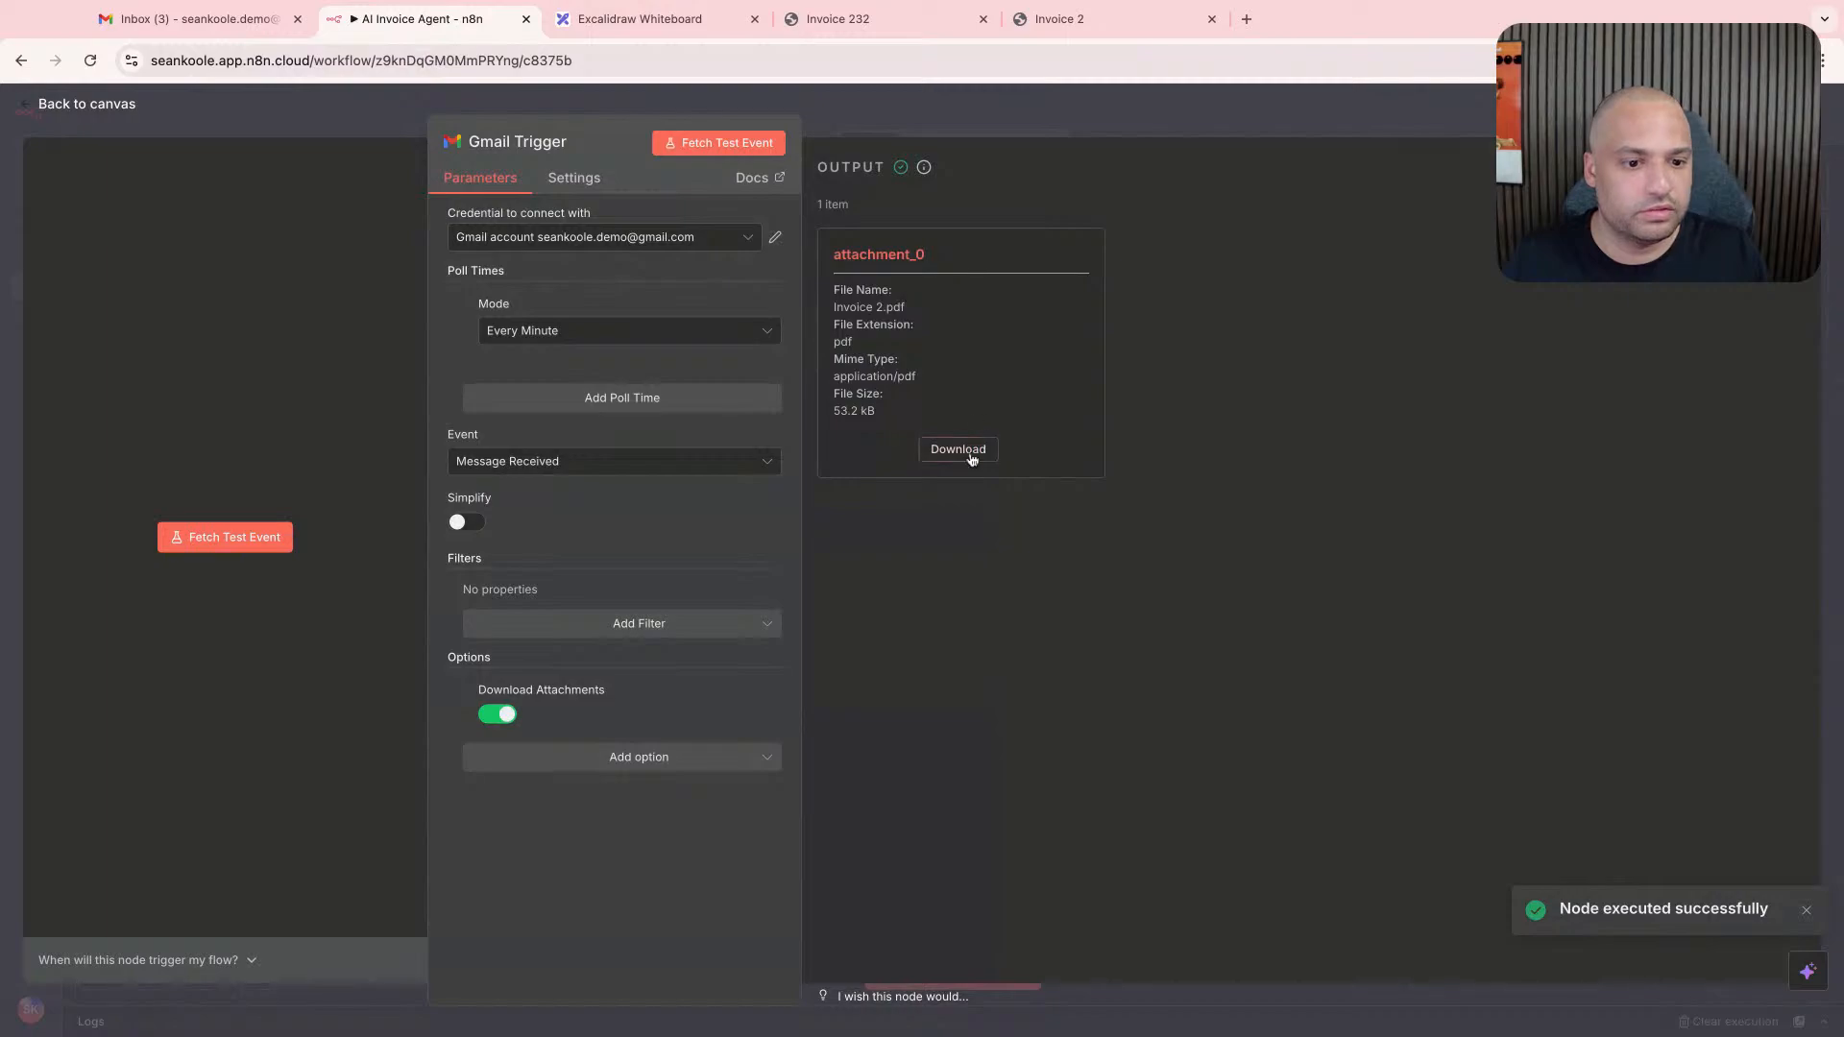
{"action": "left_click", "coordinate": [972, 459]}
{"action": "left_click_drag", "start_coordinate": [922, 378], "coordinate": [890, 287]}
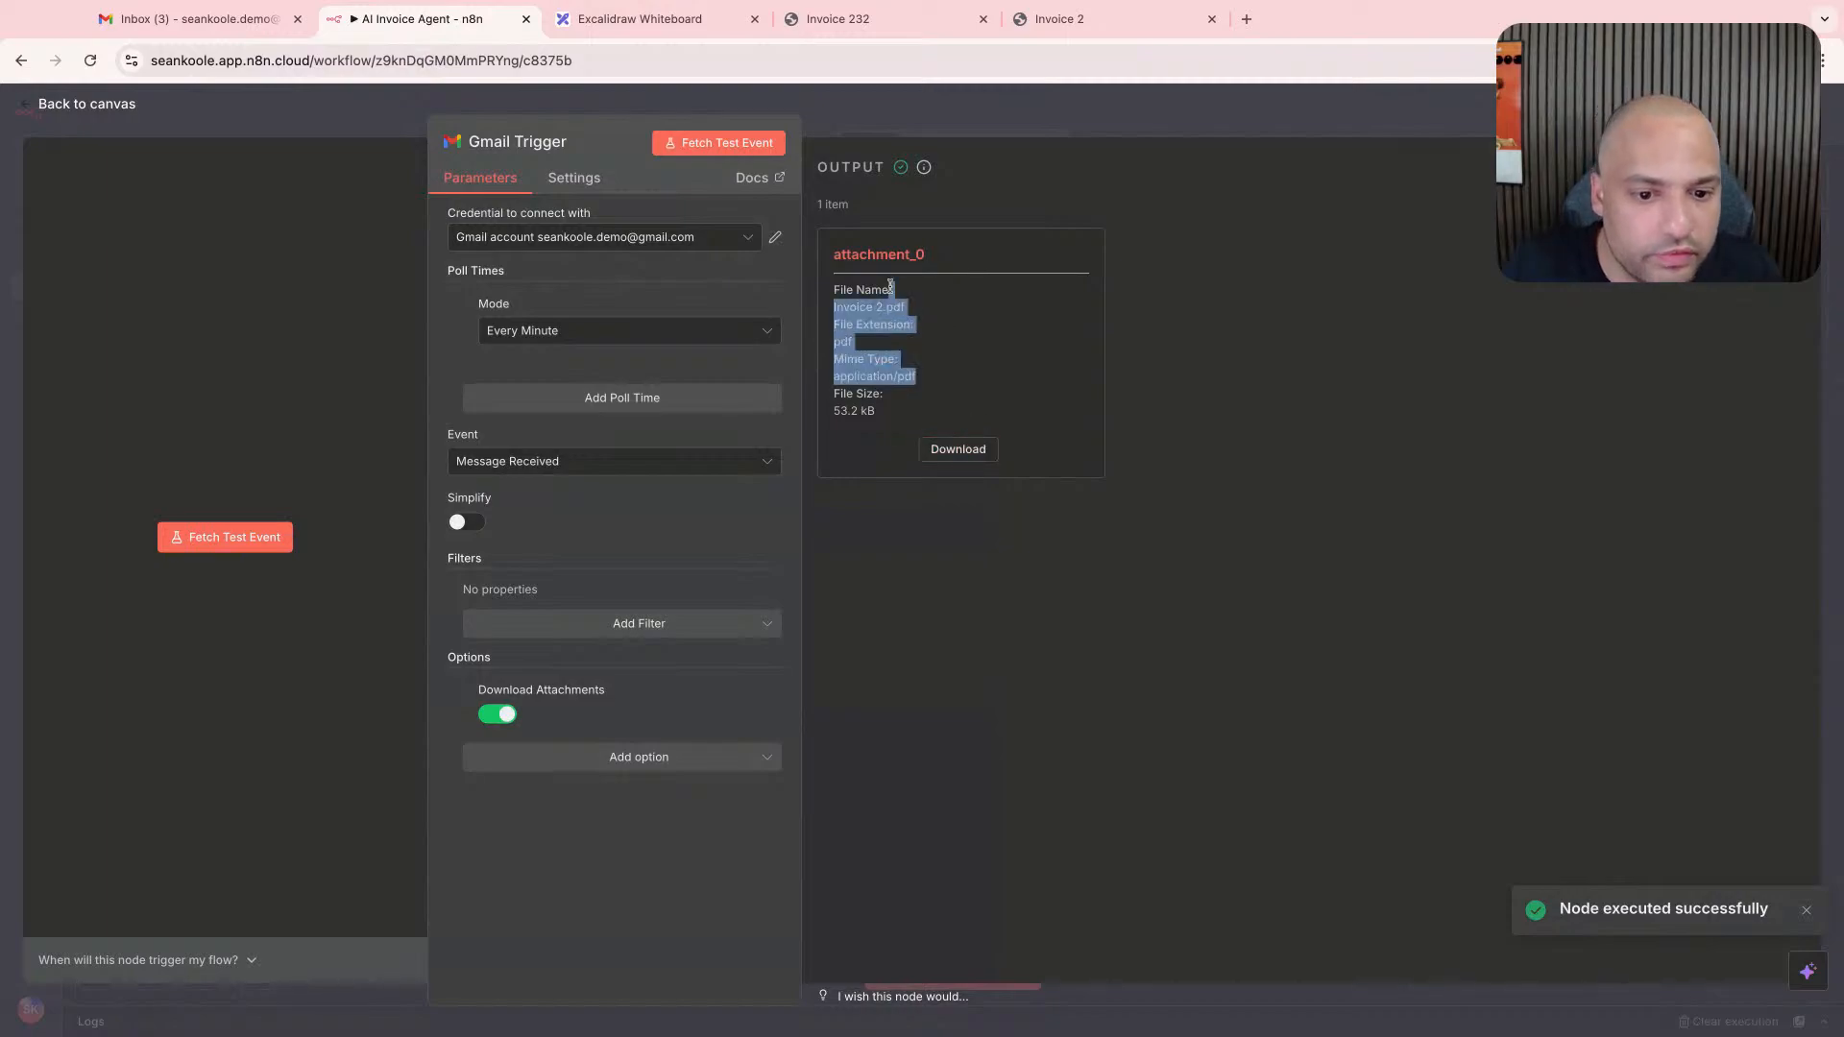
{"action": "left_click", "coordinate": [890, 286]}
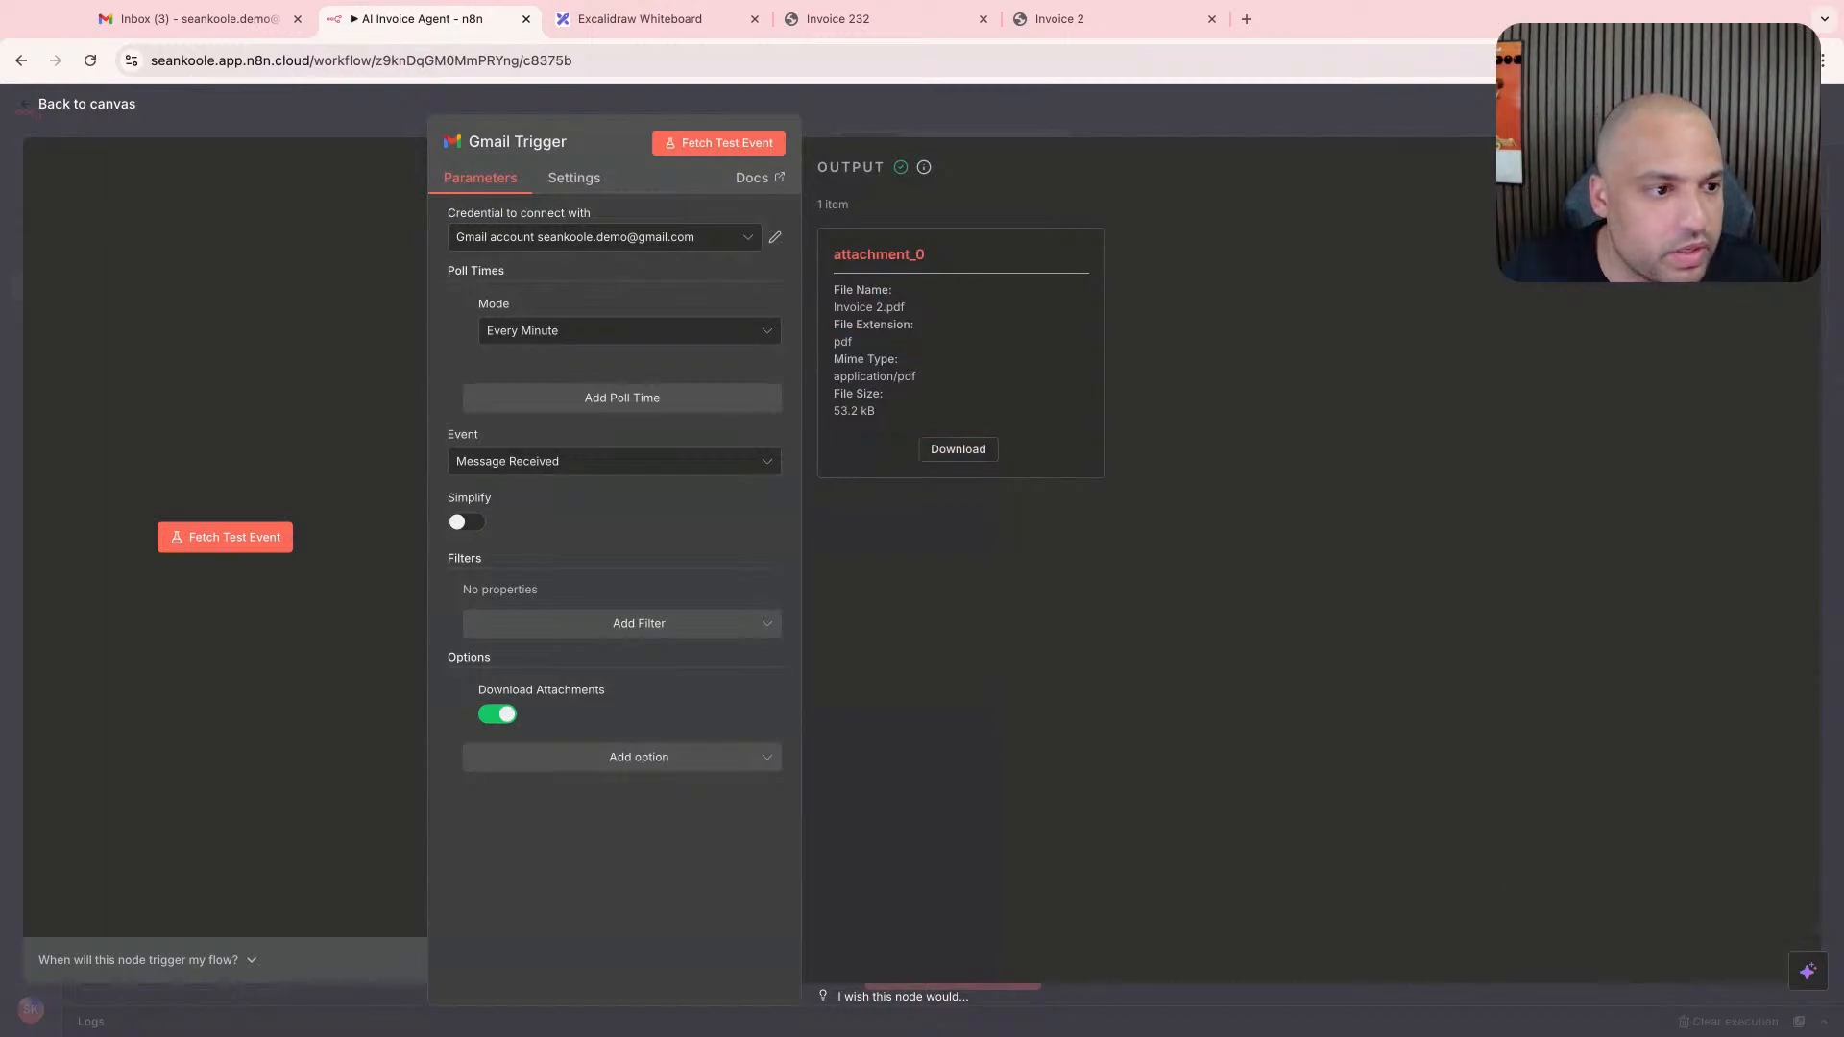
- Examine the Gmail Trigger's output in the Schema, JSON and Binary views, and return to the canvas
{"action": "left_click", "coordinate": [1616, 167]}
{"action": "scroll", "coordinate": [1260, 380], "scroll_direction": "down", "scroll_amount": 4}
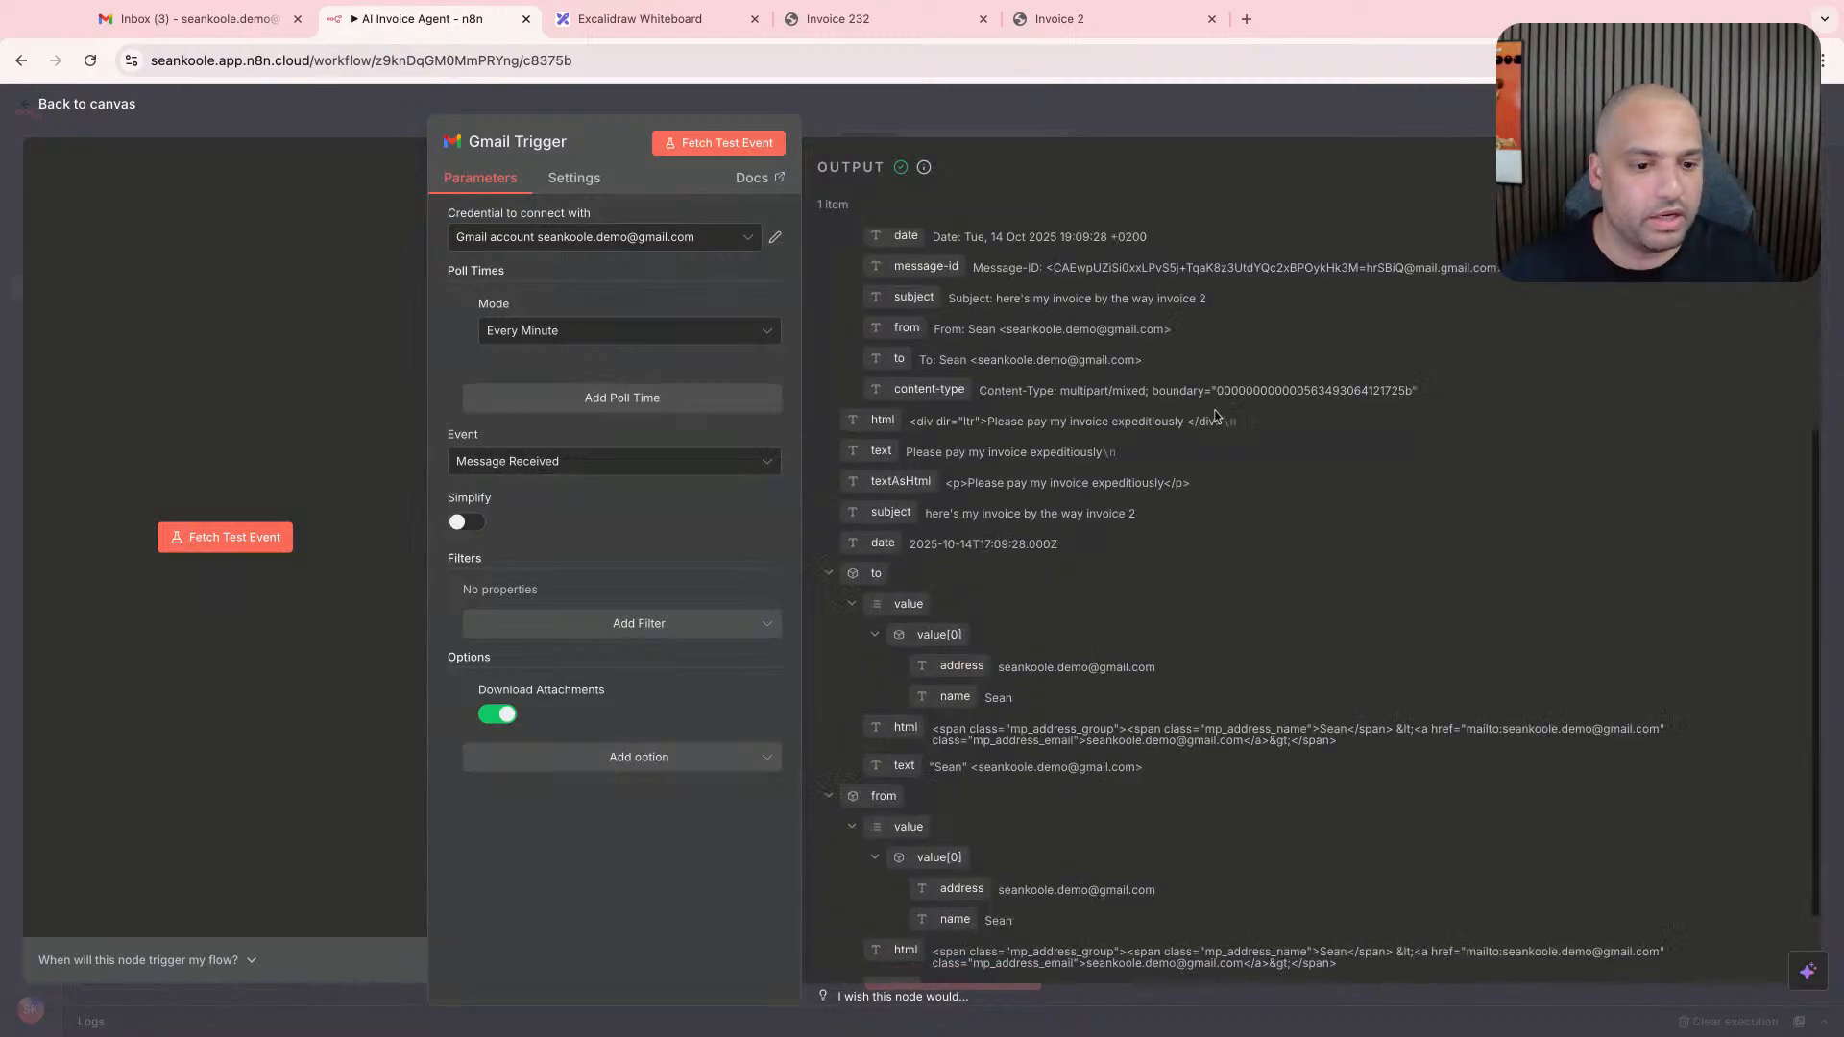
{"action": "left_click", "coordinate": [1701, 167]}
{"action": "scroll", "coordinate": [1347, 458], "scroll_direction": "down", "scroll_amount": 3}
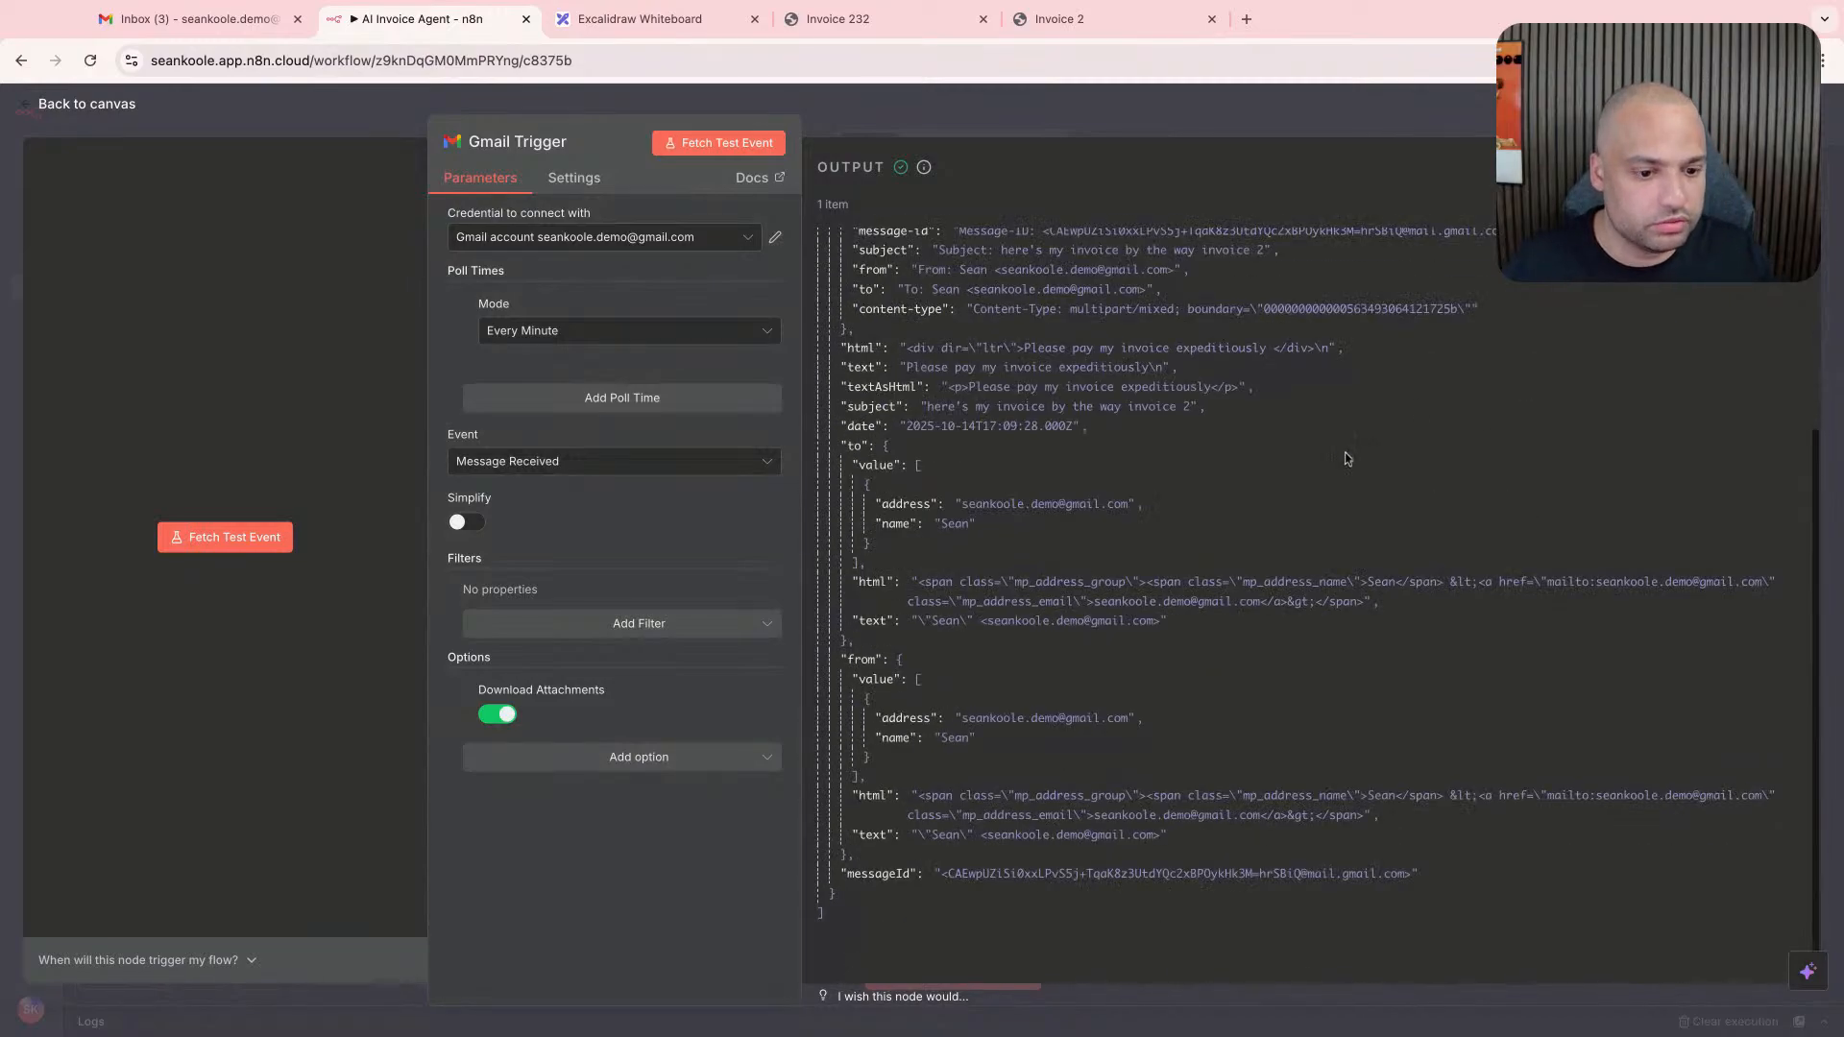
{"action": "left_click", "coordinate": [1748, 168]}
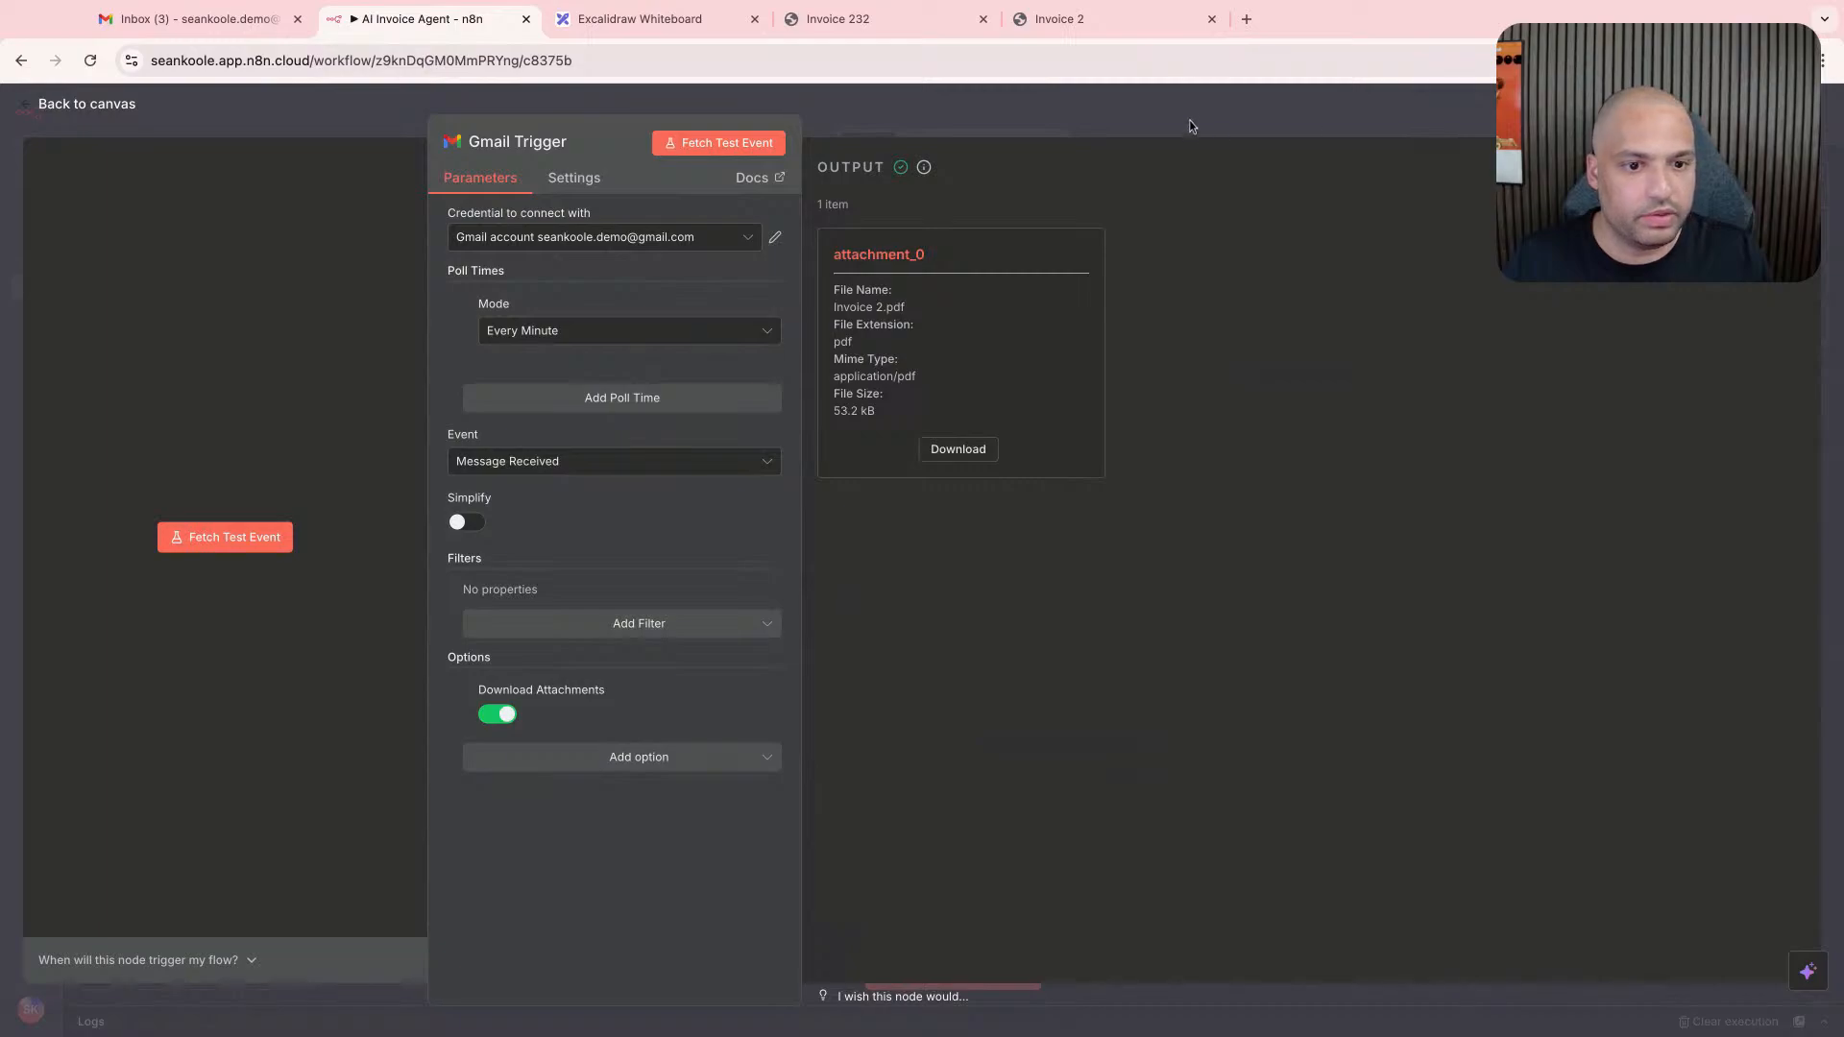
{"action": "key", "text": "Escape"}
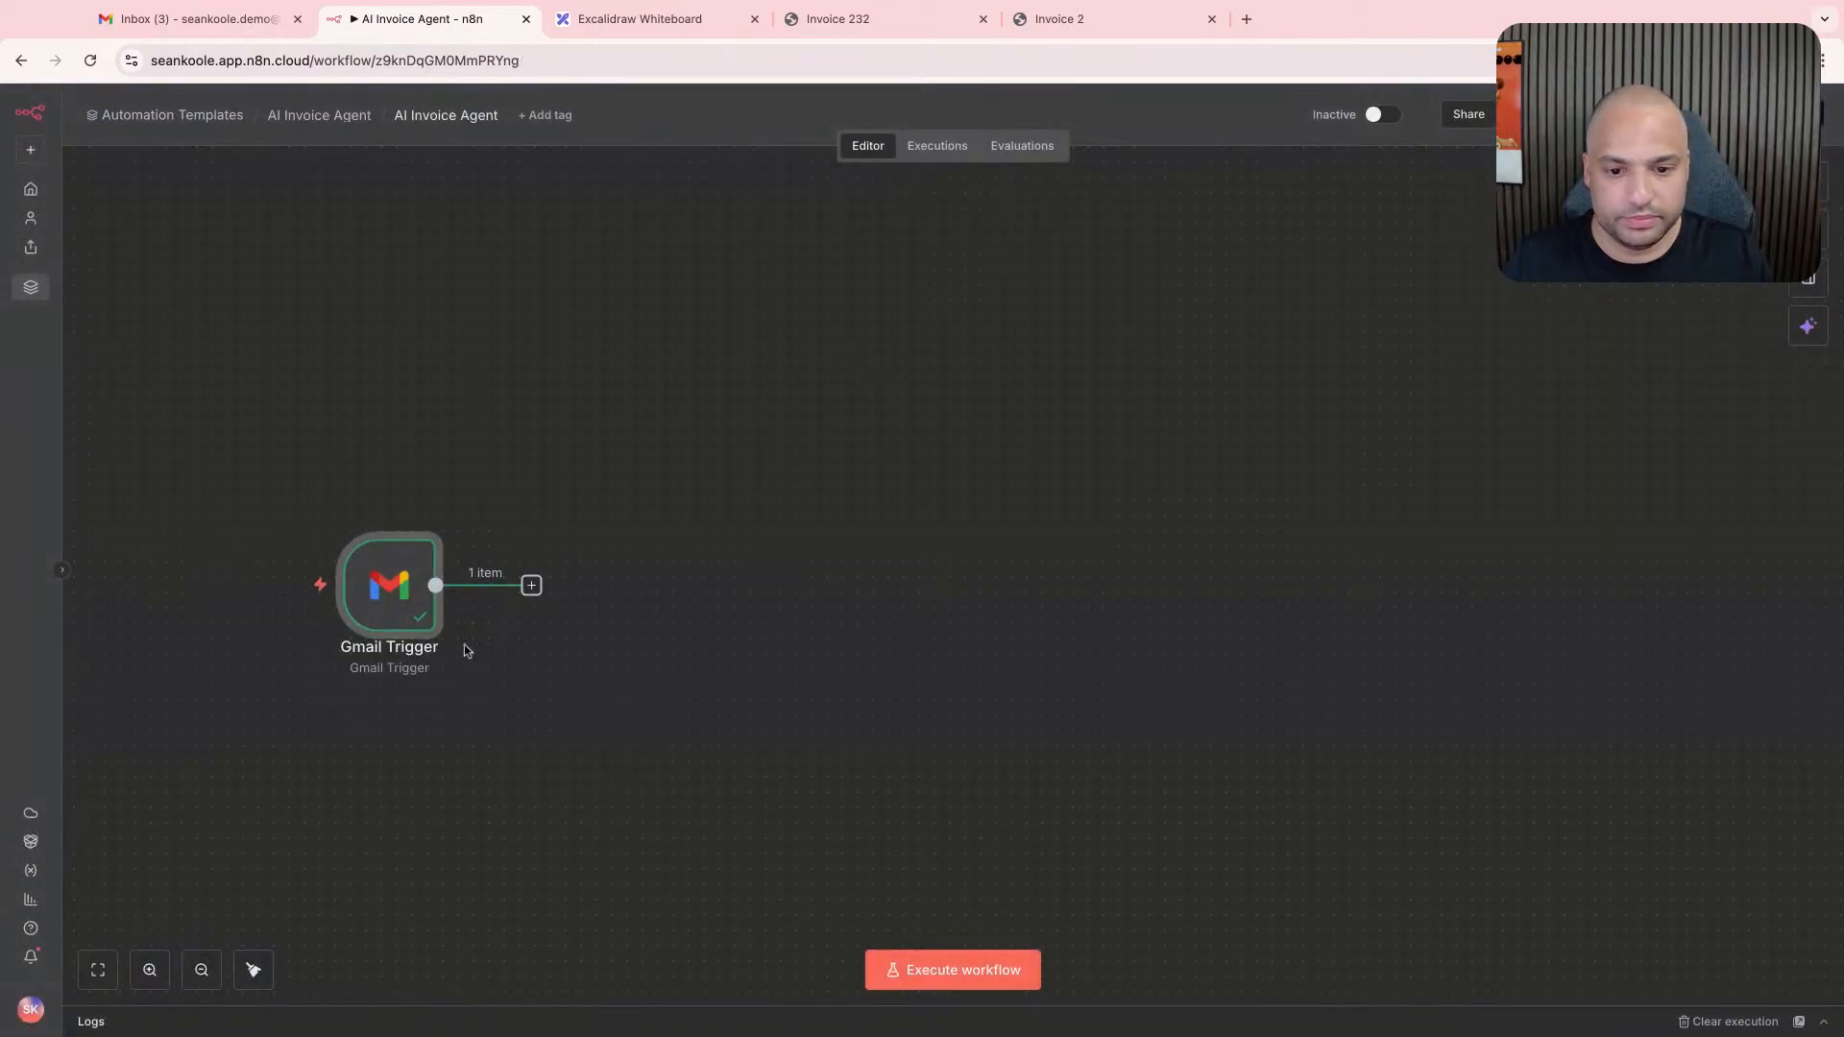
{"action": "double_click", "coordinate": [398, 603]}
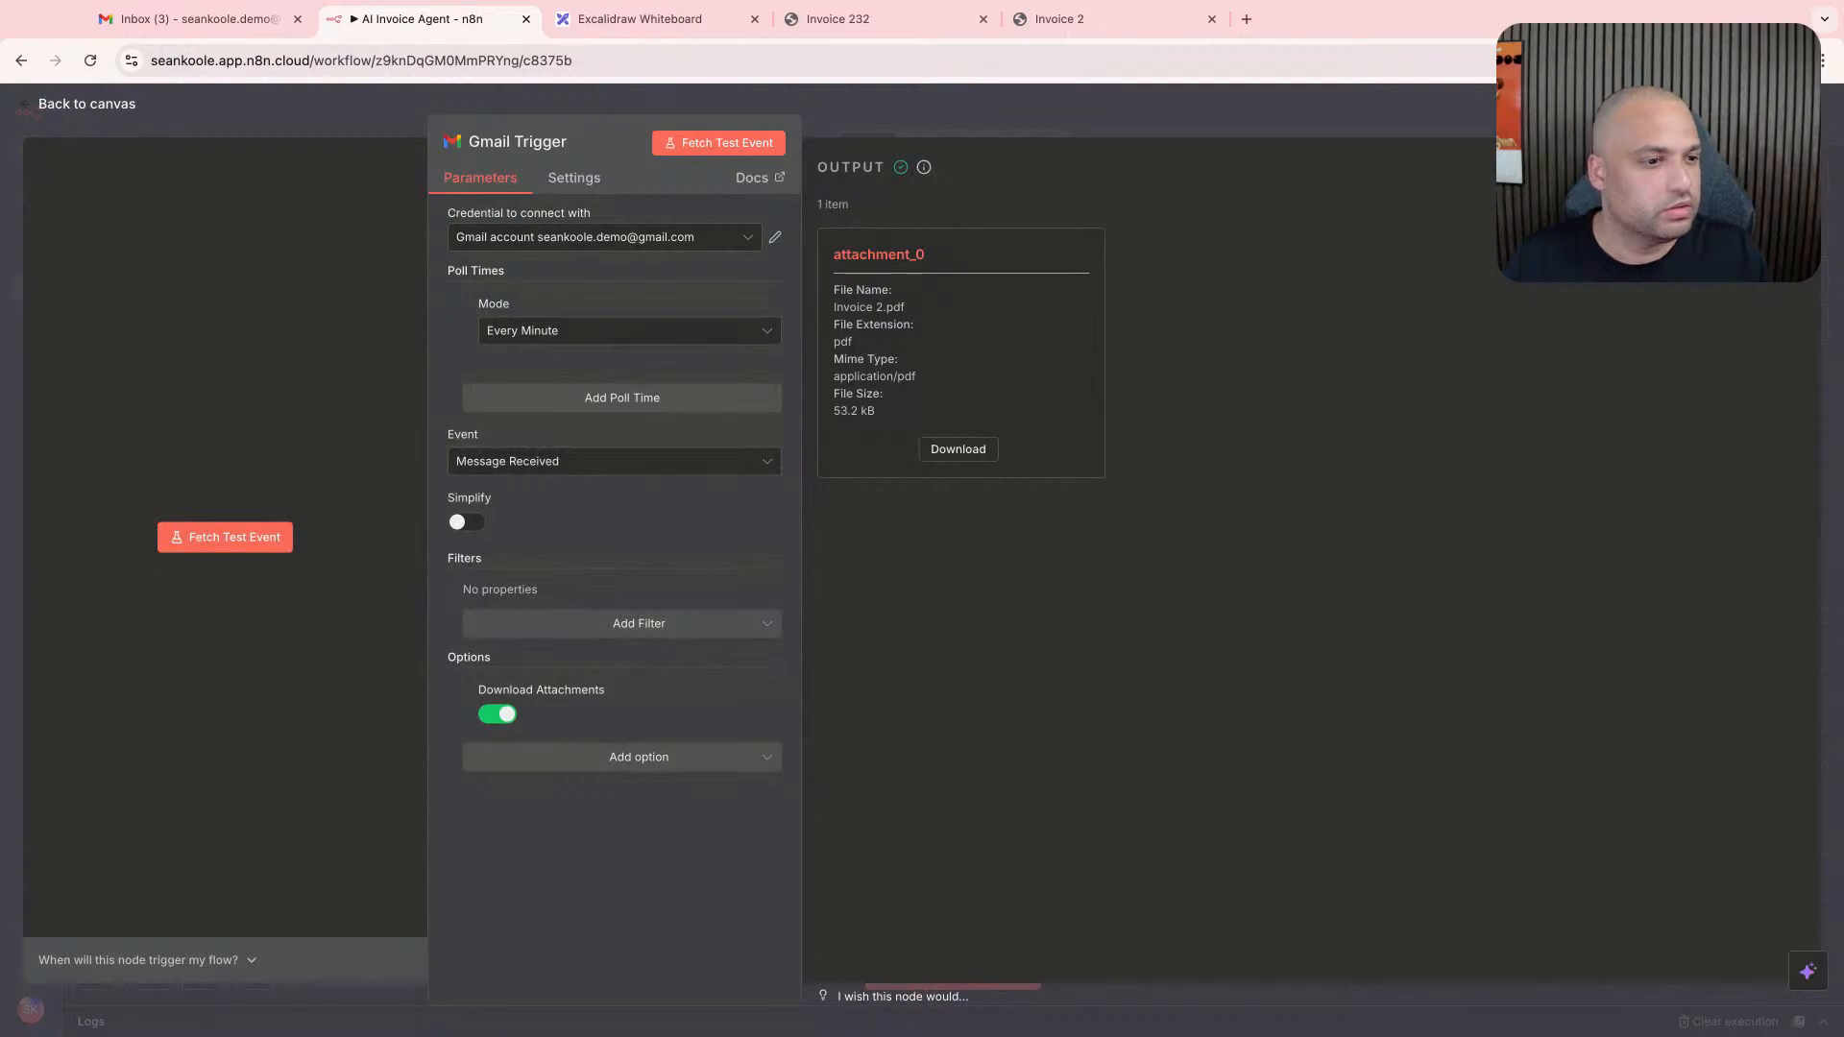
{"action": "key", "text": "Escape"}
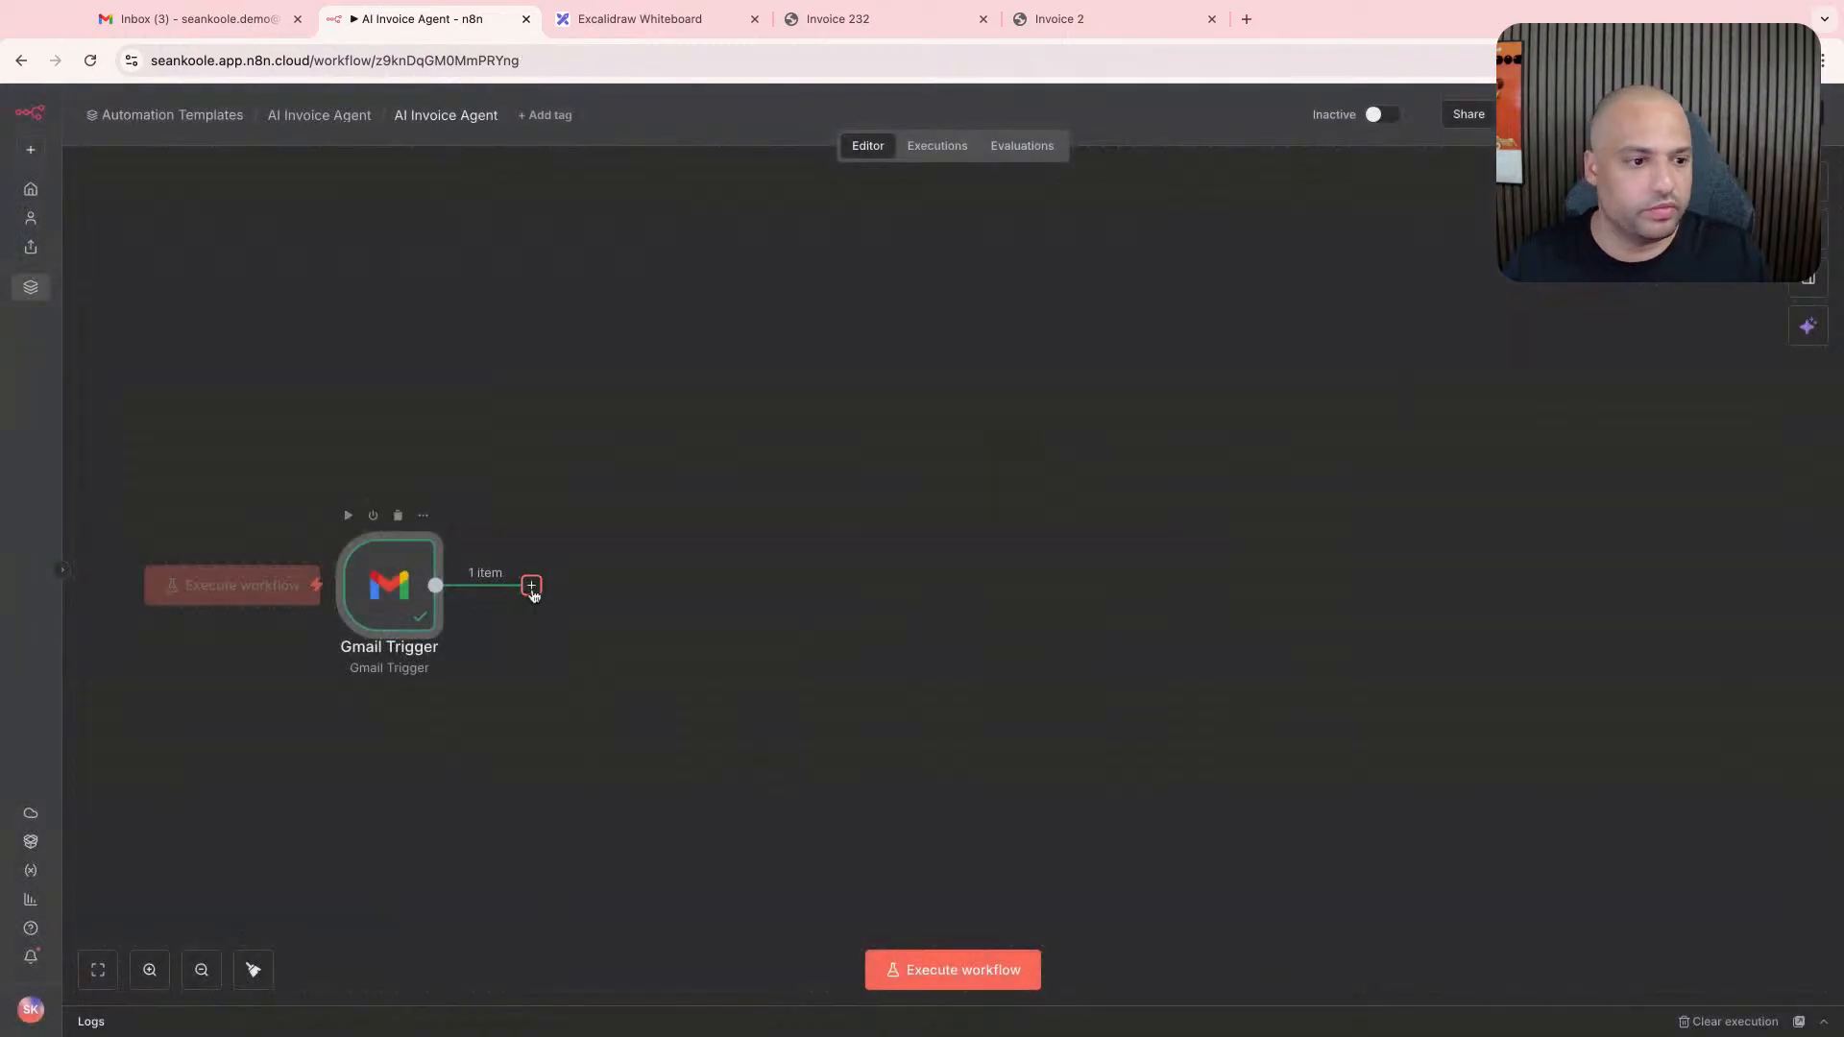
{"action": "left_click", "coordinate": [531, 584]}
{"action": "type", "text": "ext"}
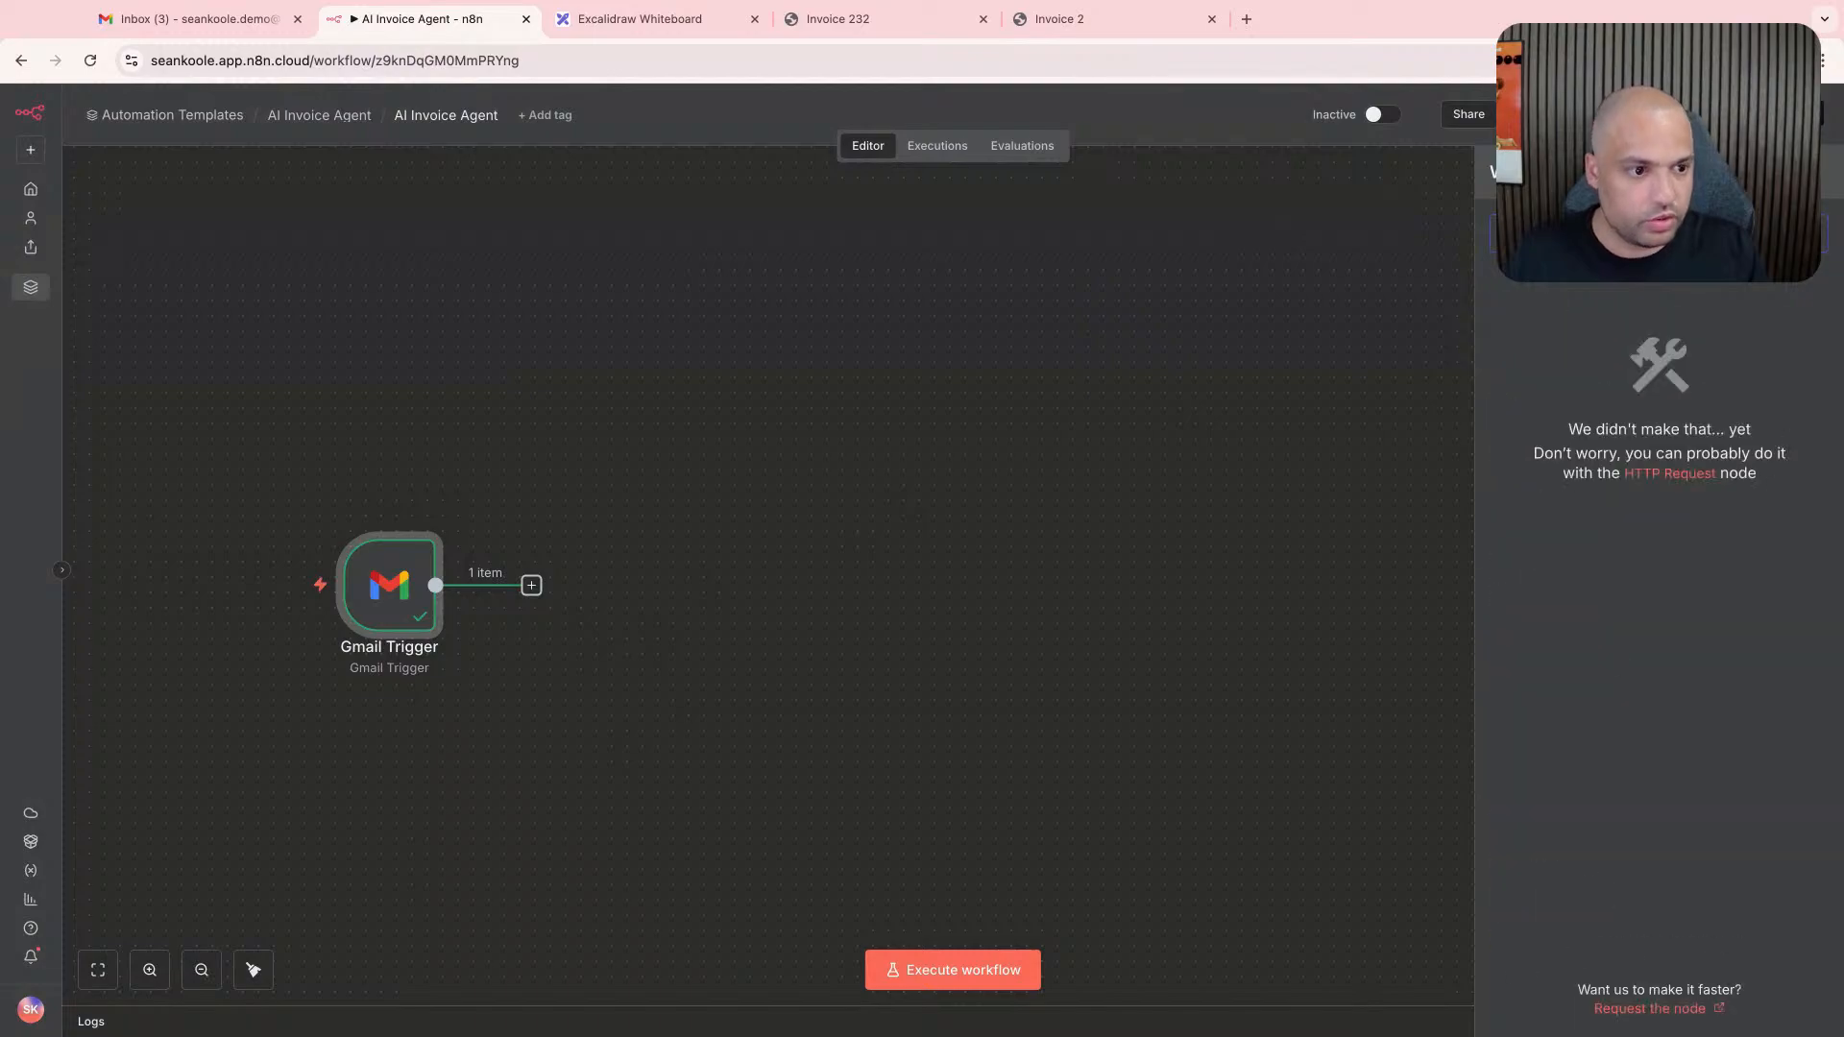
{"action": "key", "text": "BackSpace"}
{"action": "key", "text": "BackSpace"}
{"action": "key", "text": "BackSpace"}
{"action": "key", "text": "BackSpace"}
{"action": "key", "text": "BackSpace"}
{"action": "key", "text": "BackSpace"}
{"action": "type", "text": "mov"}
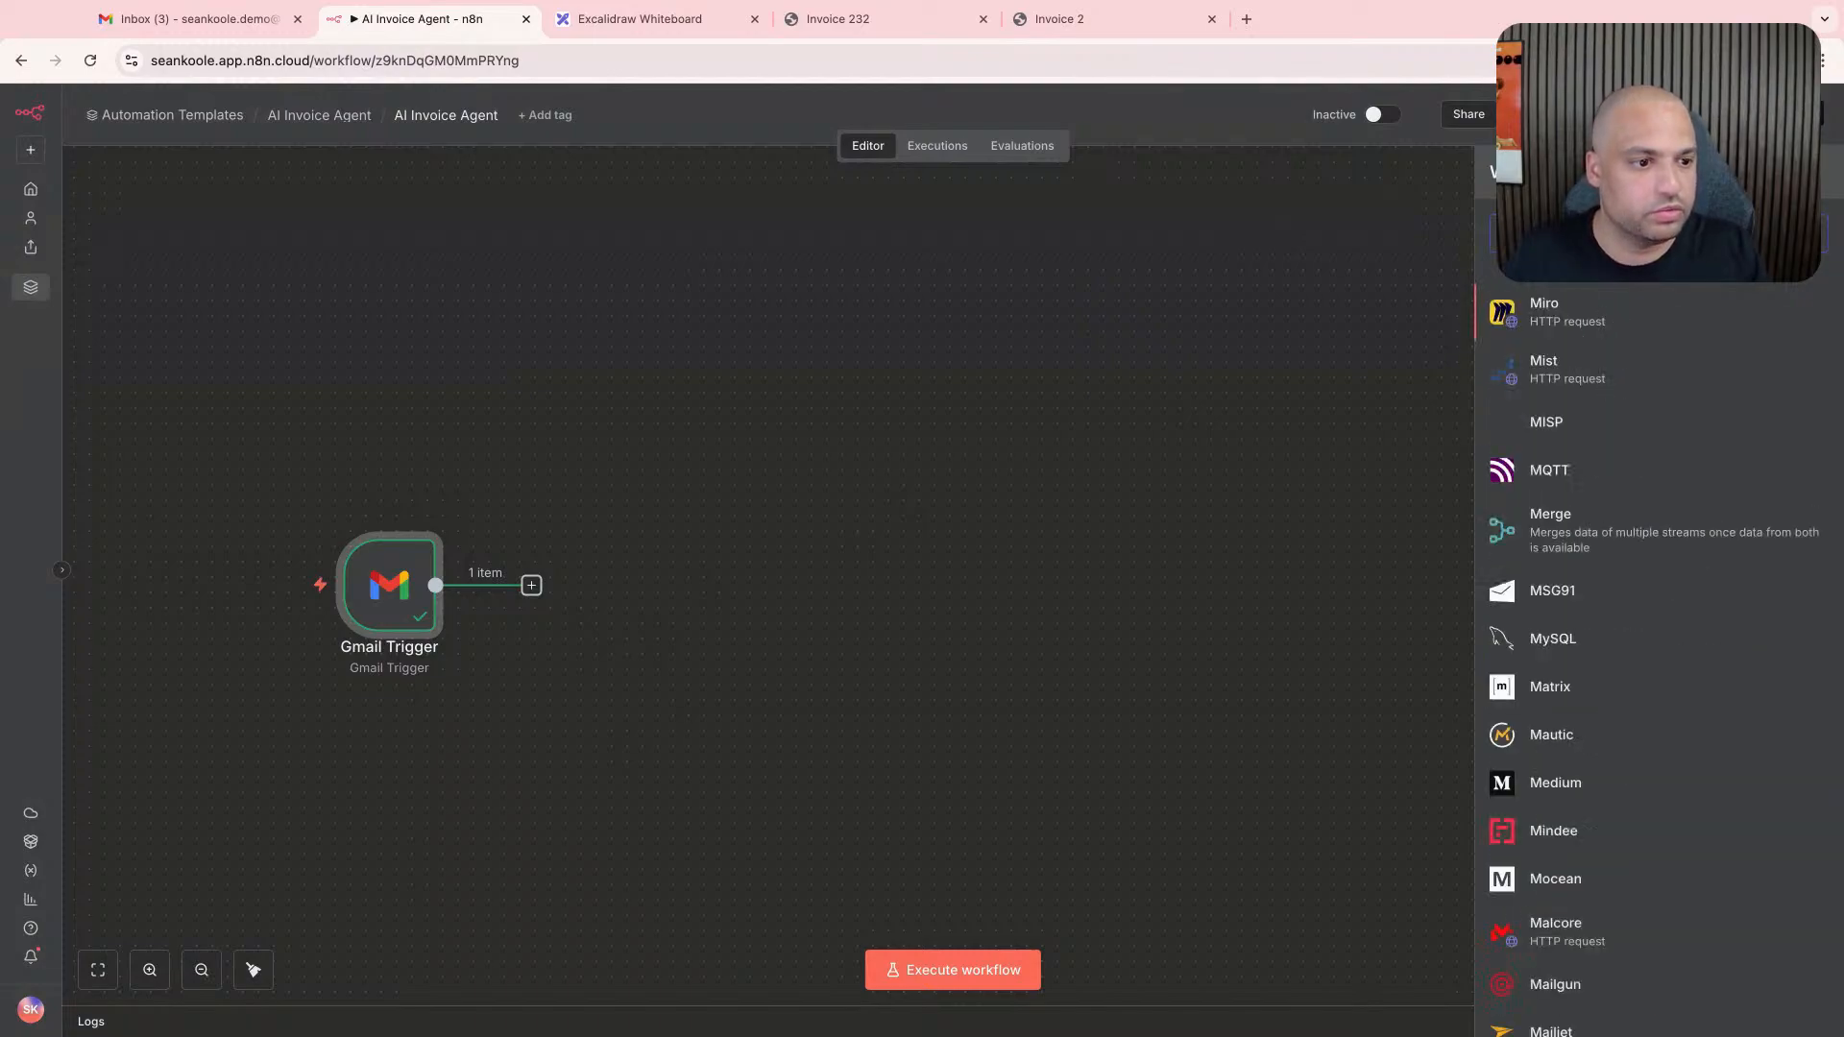
{"action": "key", "text": "BackSpace"}
{"action": "key", "text": "BackSpace"}
{"action": "key", "text": "BackSpace"}
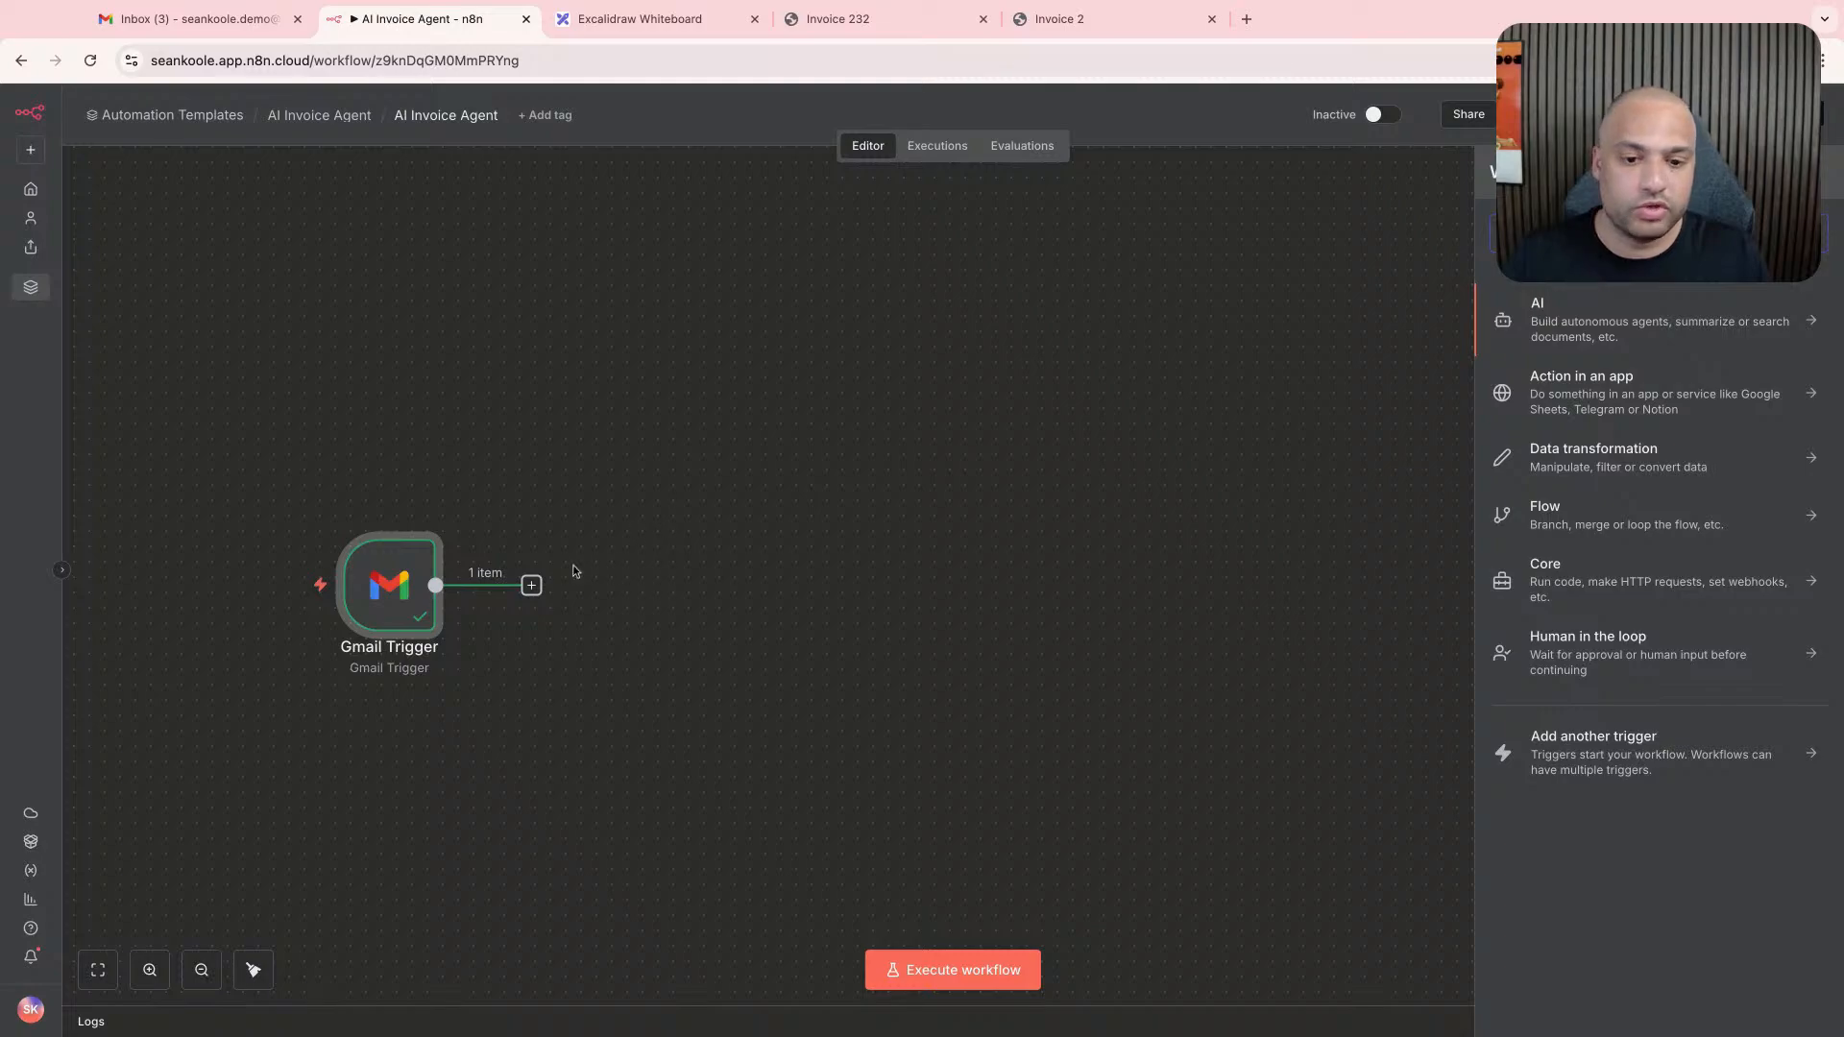
- Add a Google Drive node with the Upload file action after the Gmail Trigger
{"action": "left_click", "coordinate": [539, 591]}
{"action": "type", "text": "google"}
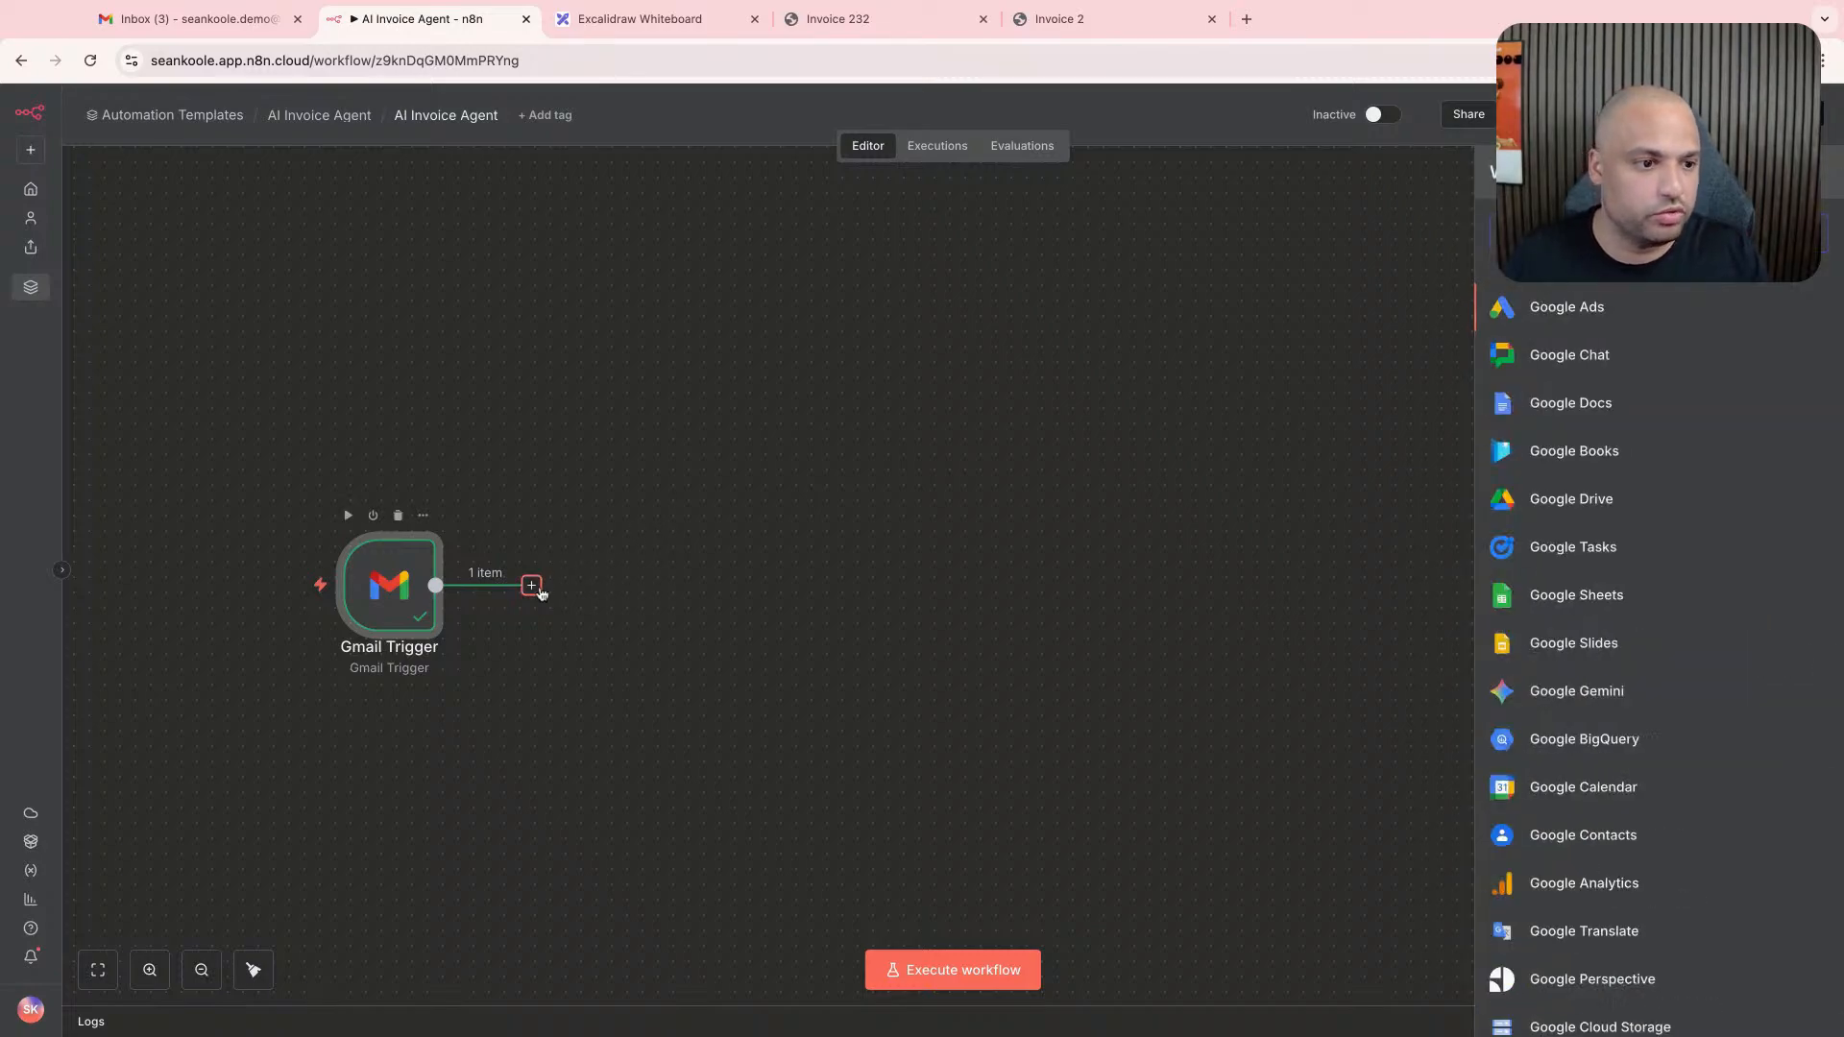
{"action": "left_click", "coordinate": [1572, 498]}
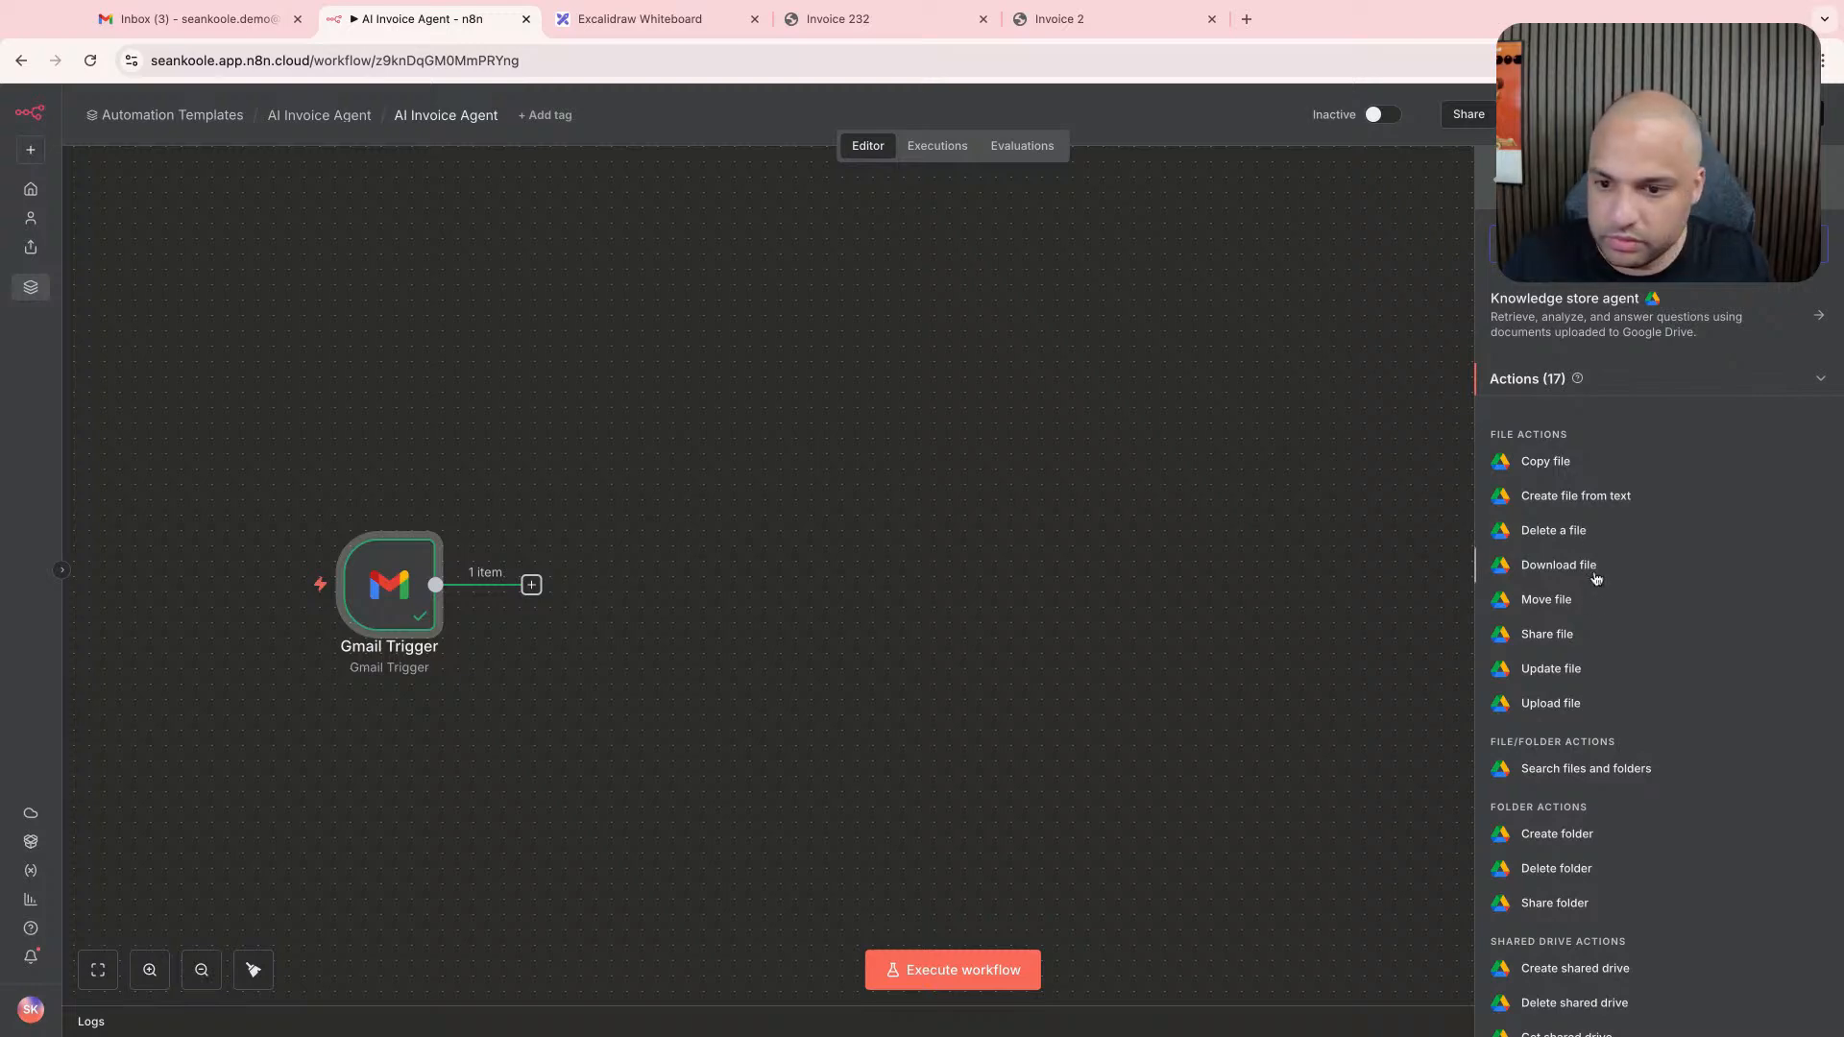
{"action": "left_click", "coordinate": [1554, 705]}
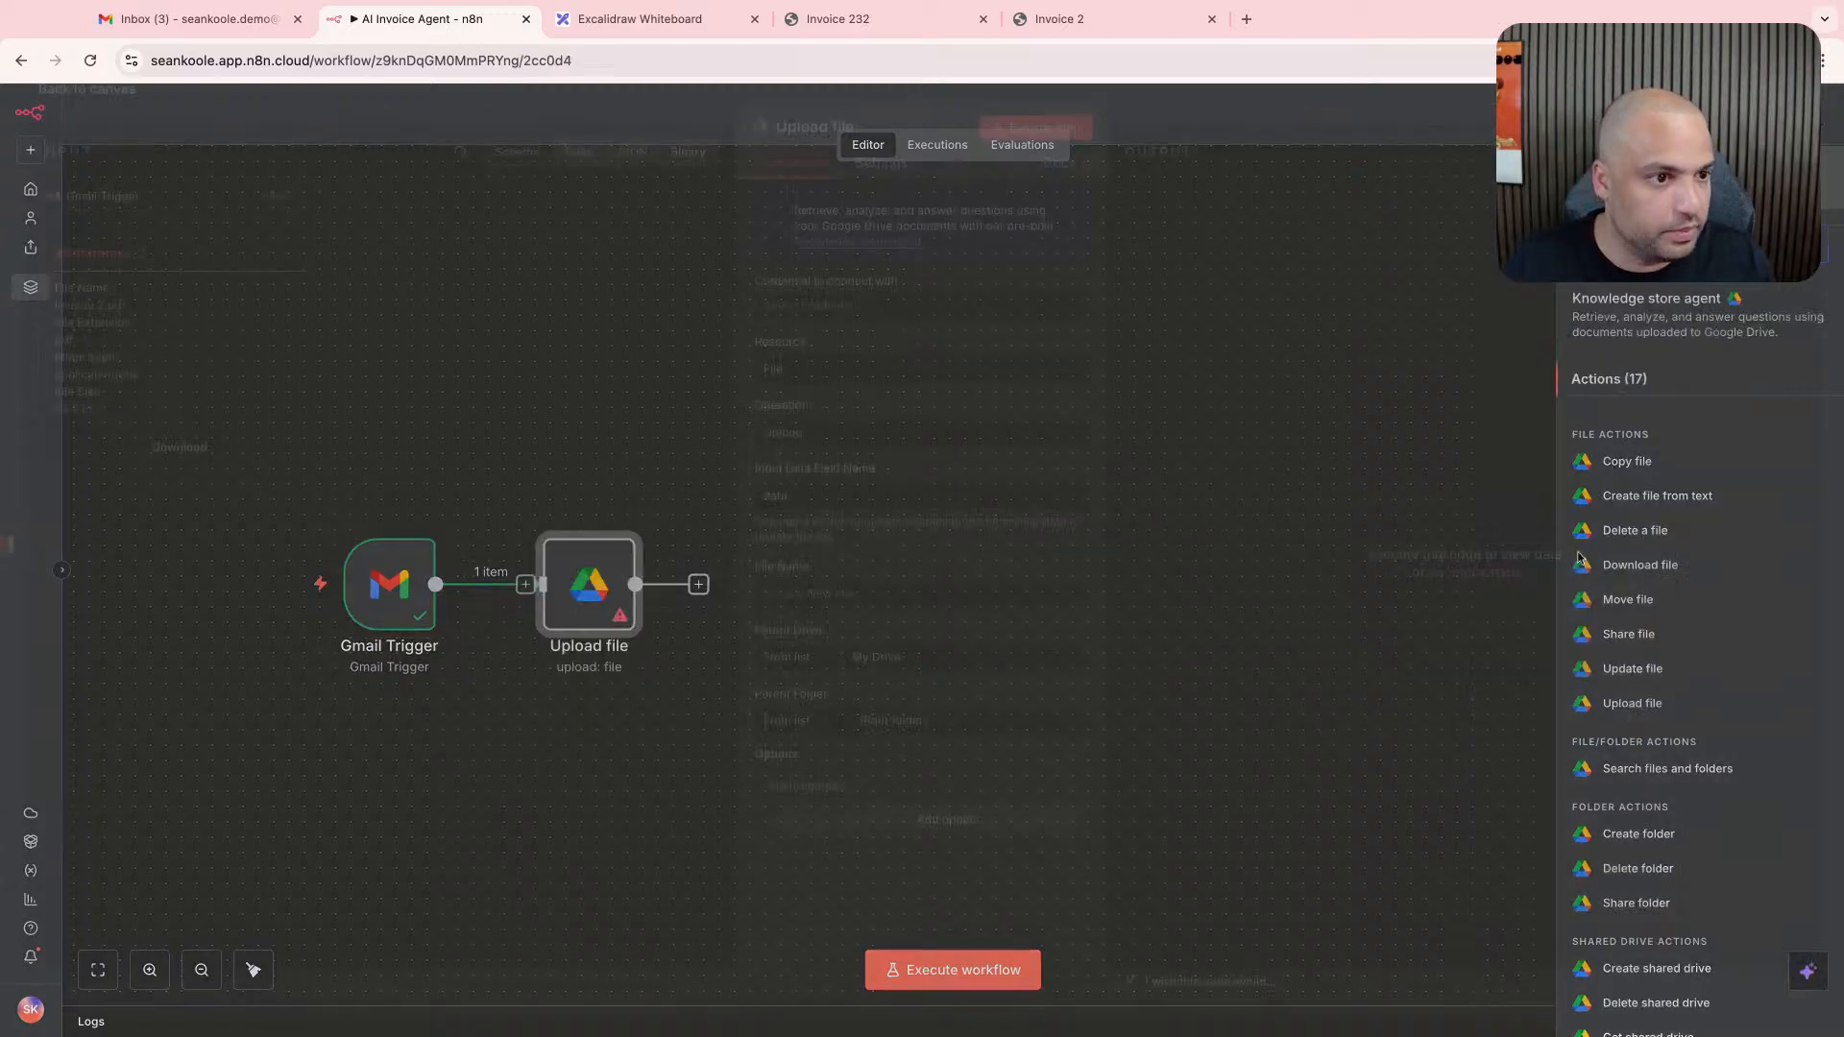
- Start a new Google Drive credential for the Upload file node and look over its OAuth2 connection settings
{"action": "left_click", "coordinate": [930, 321]}
{"action": "left_click", "coordinate": [919, 364]}
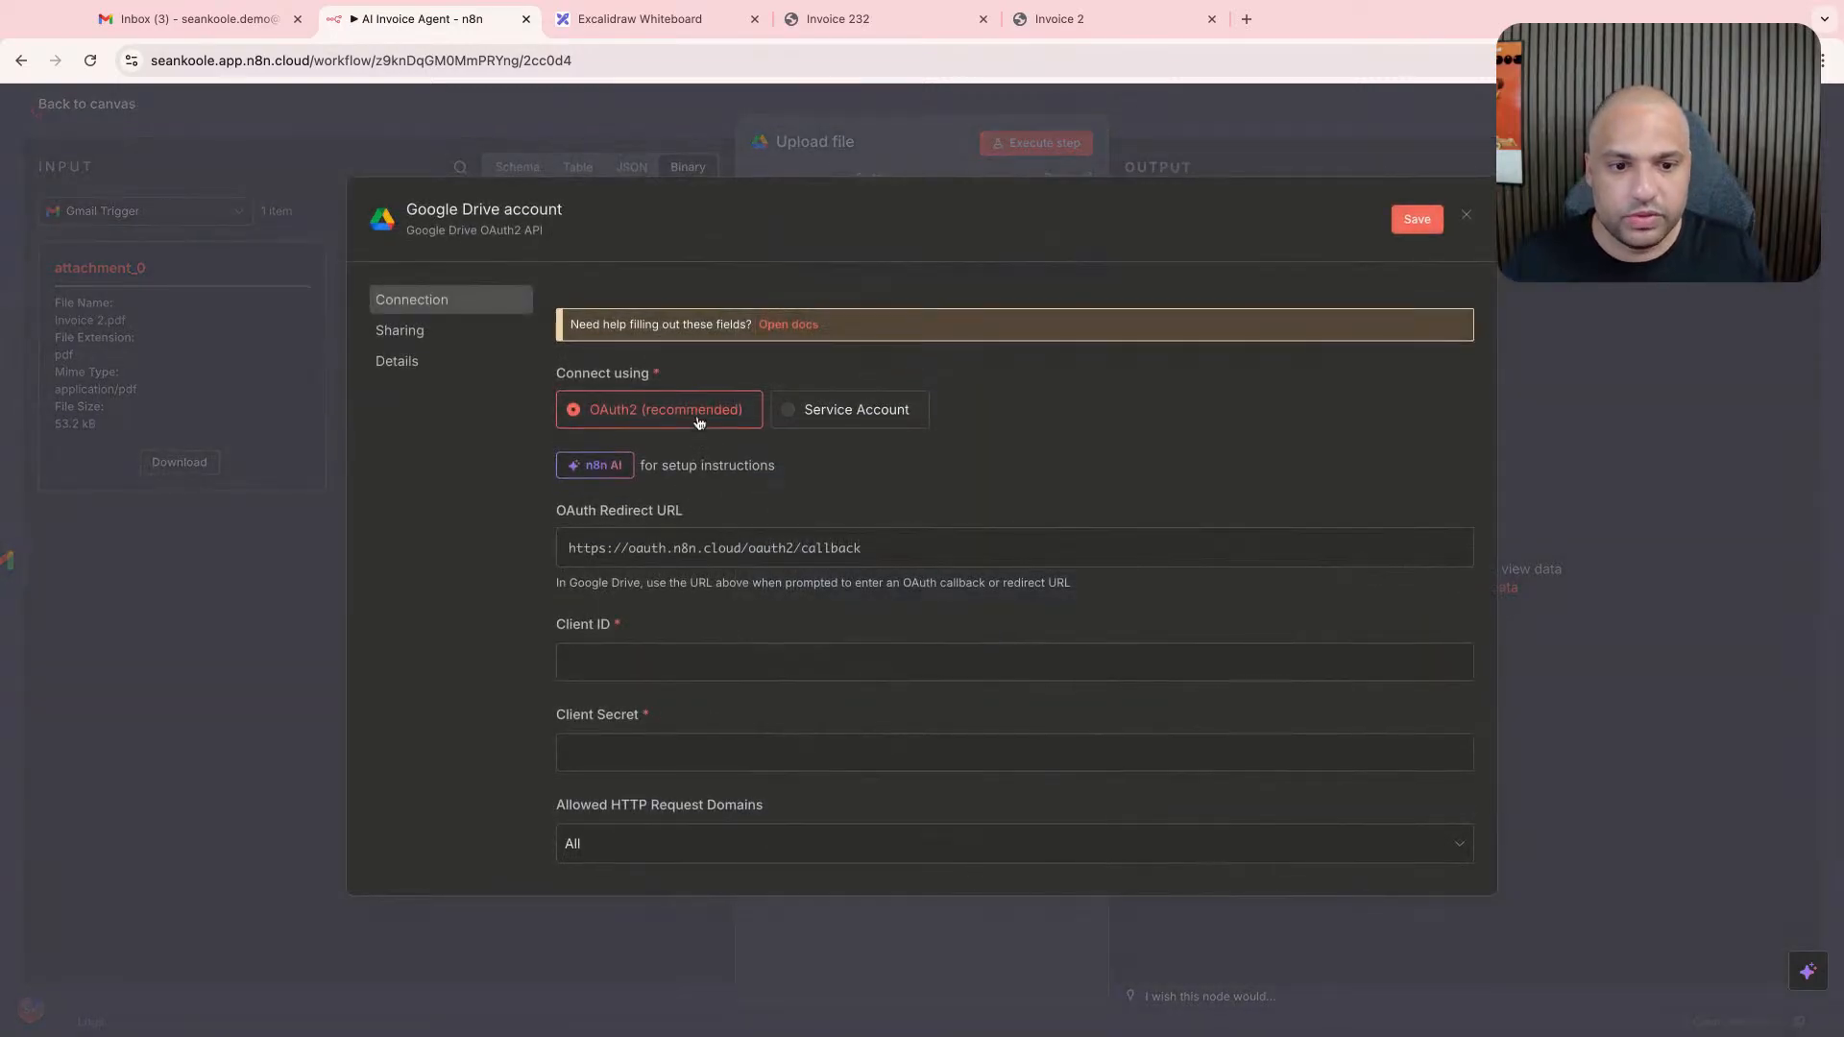
{"action": "scroll", "coordinate": [778, 480], "scroll_direction": "down", "scroll_amount": 2}
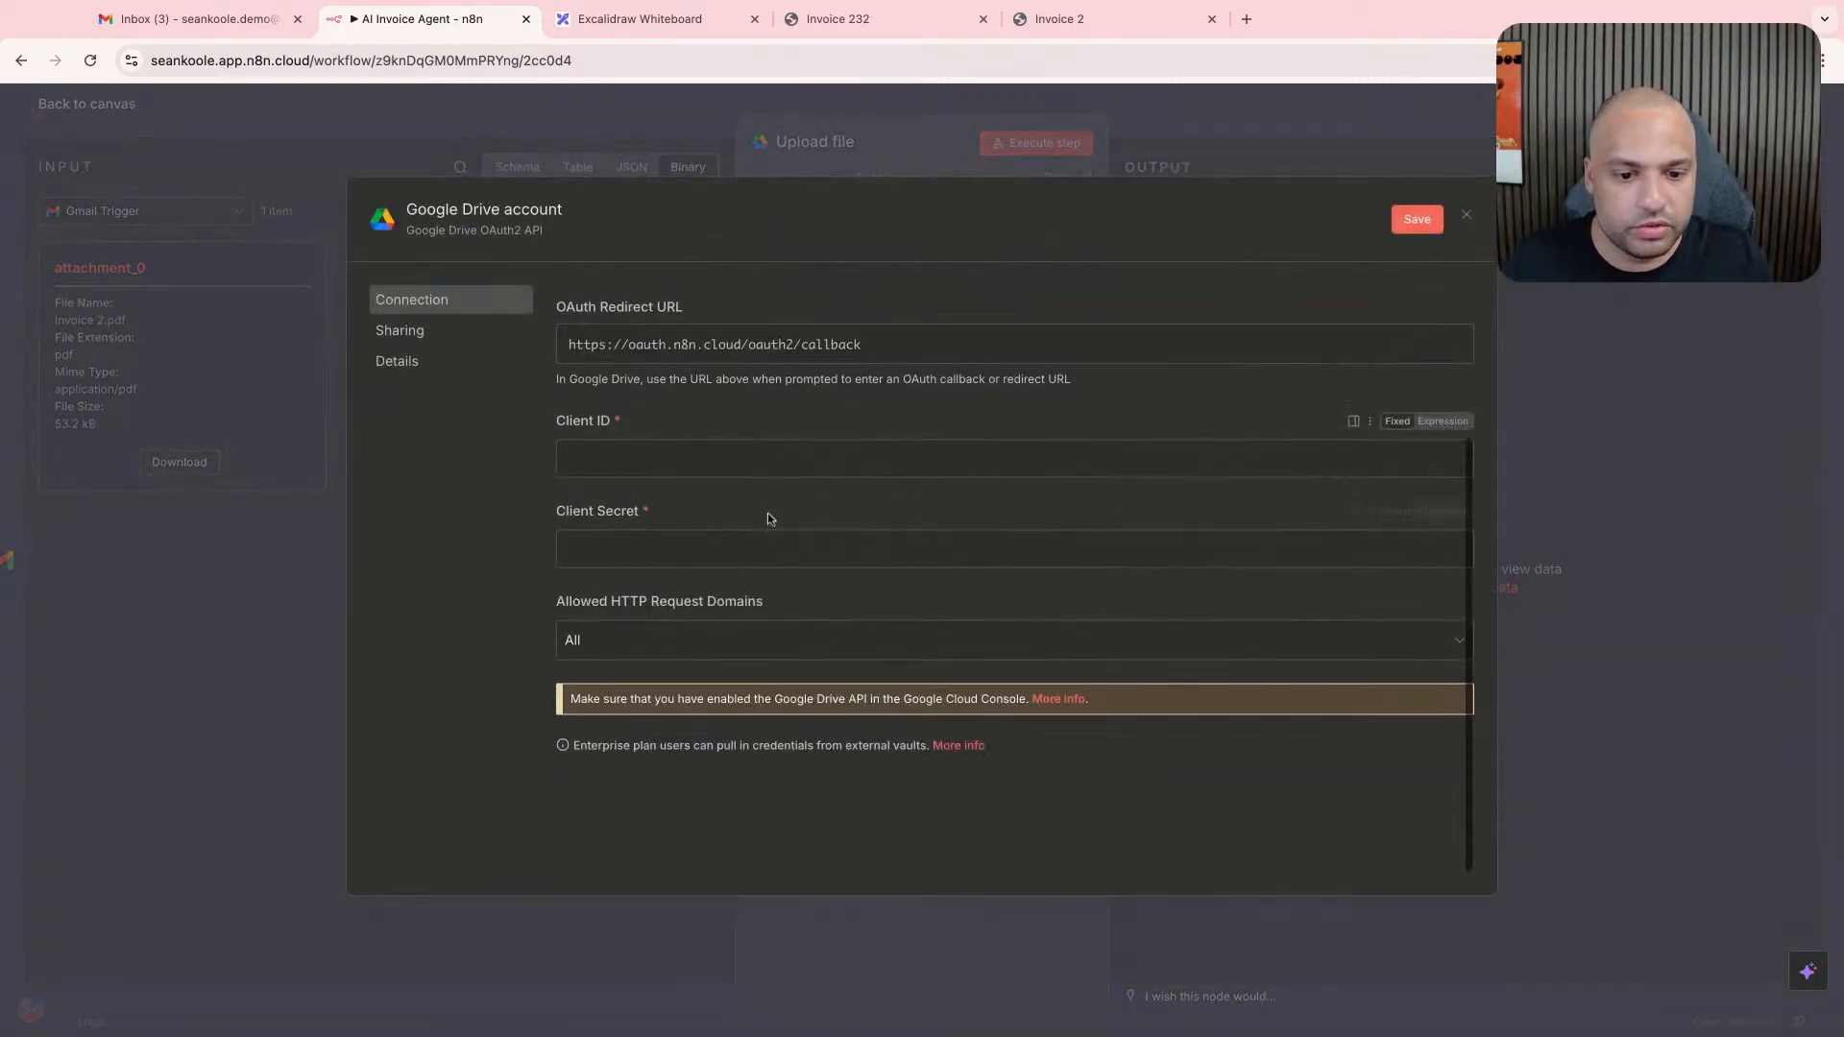
{"action": "scroll", "coordinate": [769, 519], "scroll_direction": "up", "scroll_amount": 2}
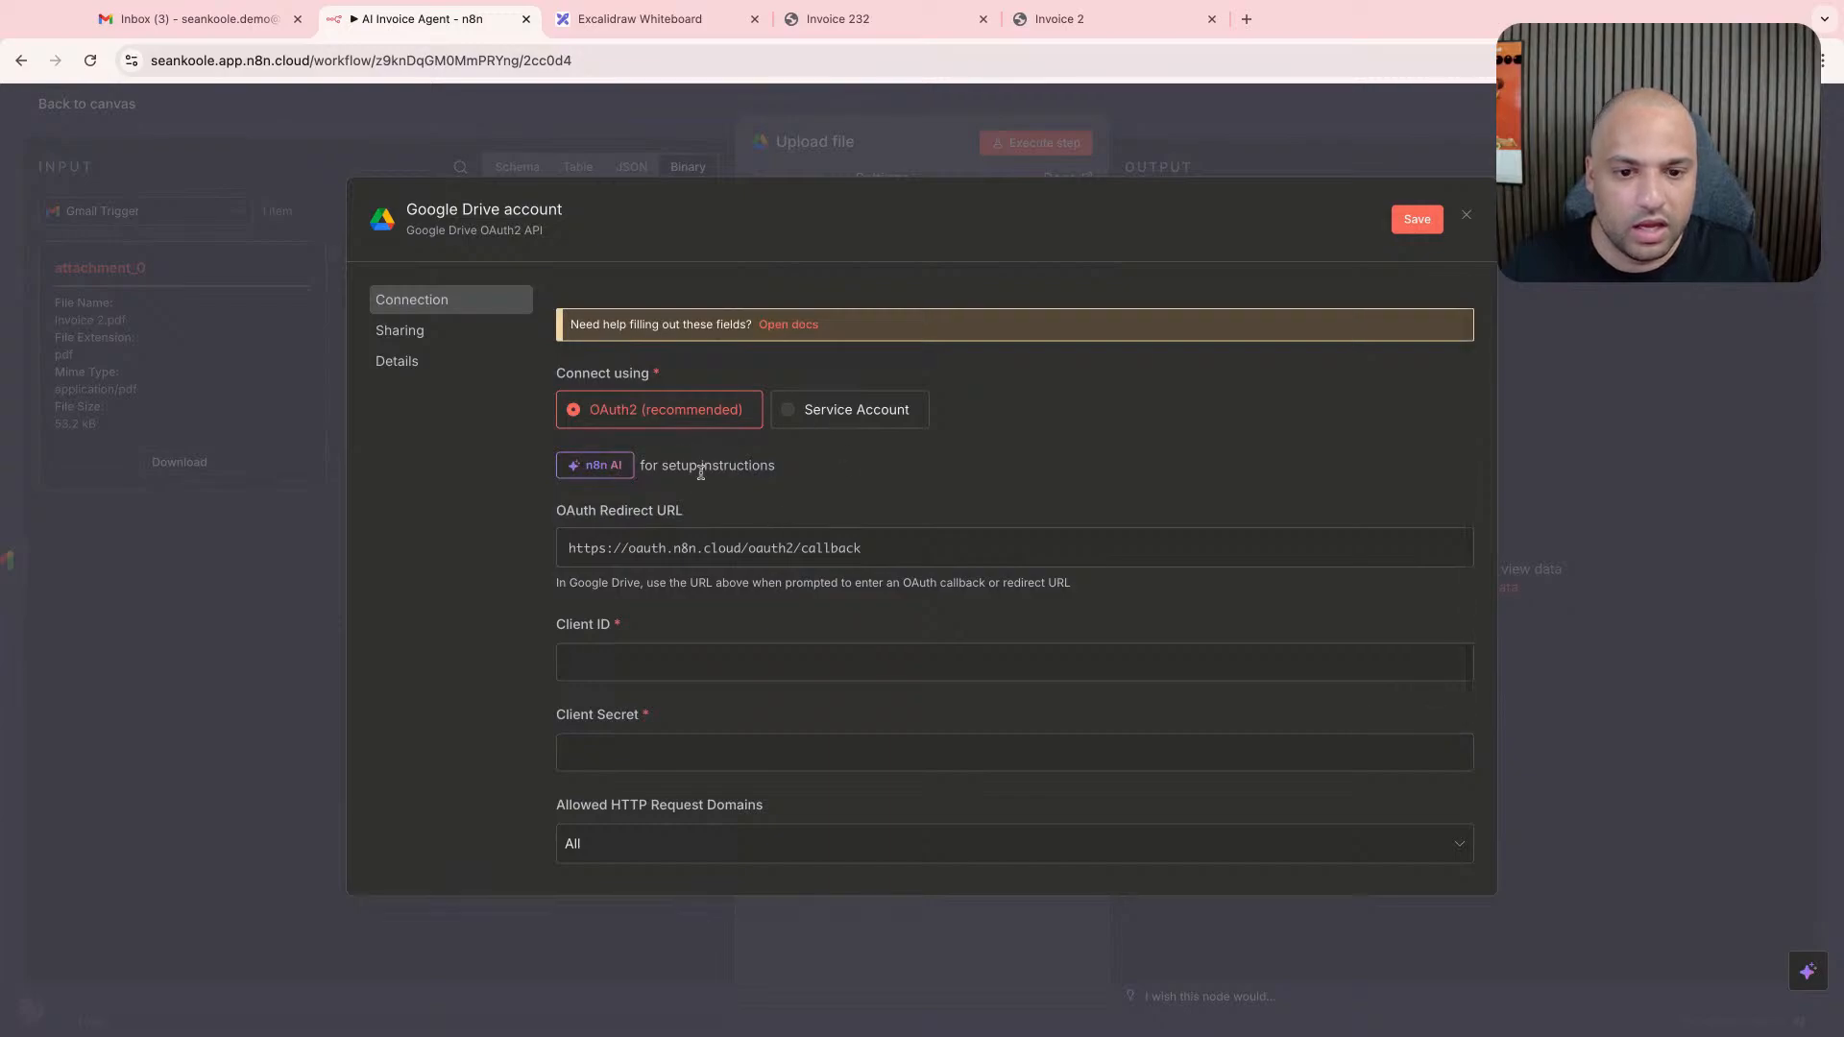
{"action": "left_click", "coordinate": [480, 331]}
{"action": "left_click", "coordinate": [484, 306]}
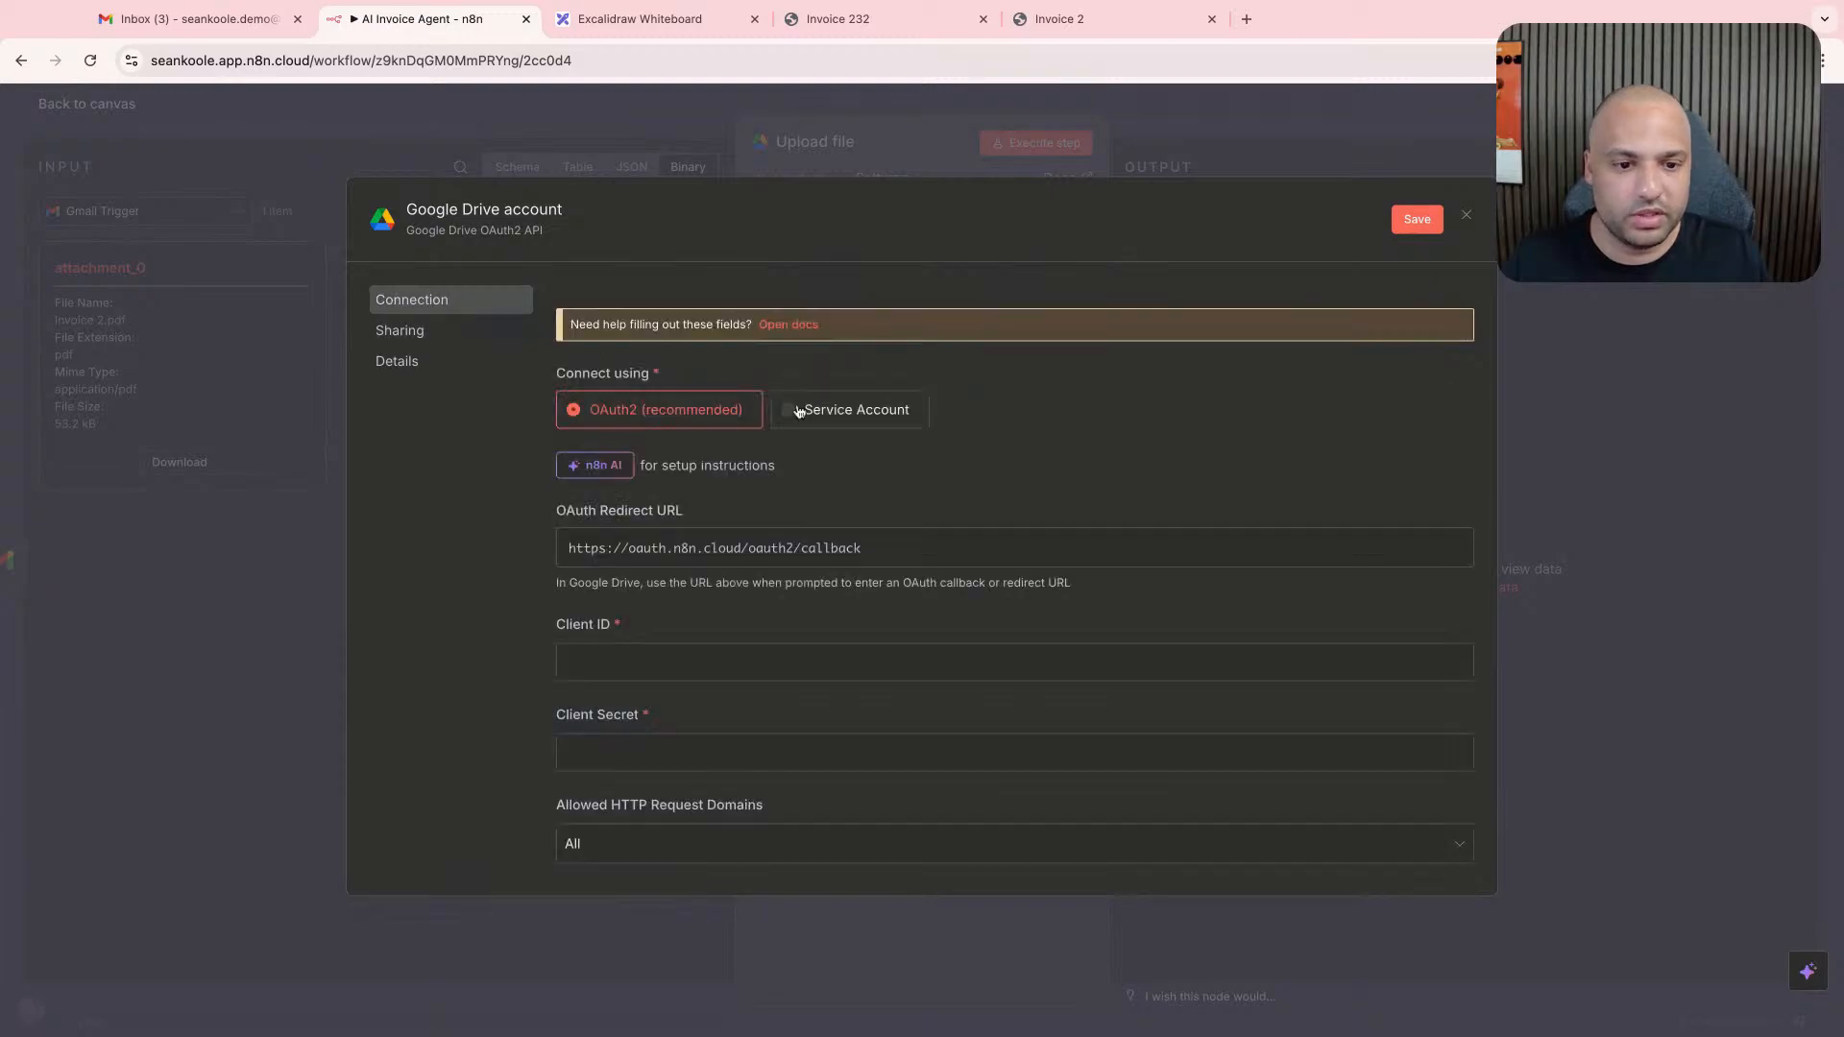
- Open the setup documentation for the Google Drive credential and copy the credential's OAuth redirect URL
{"action": "left_click", "coordinate": [788, 326]}
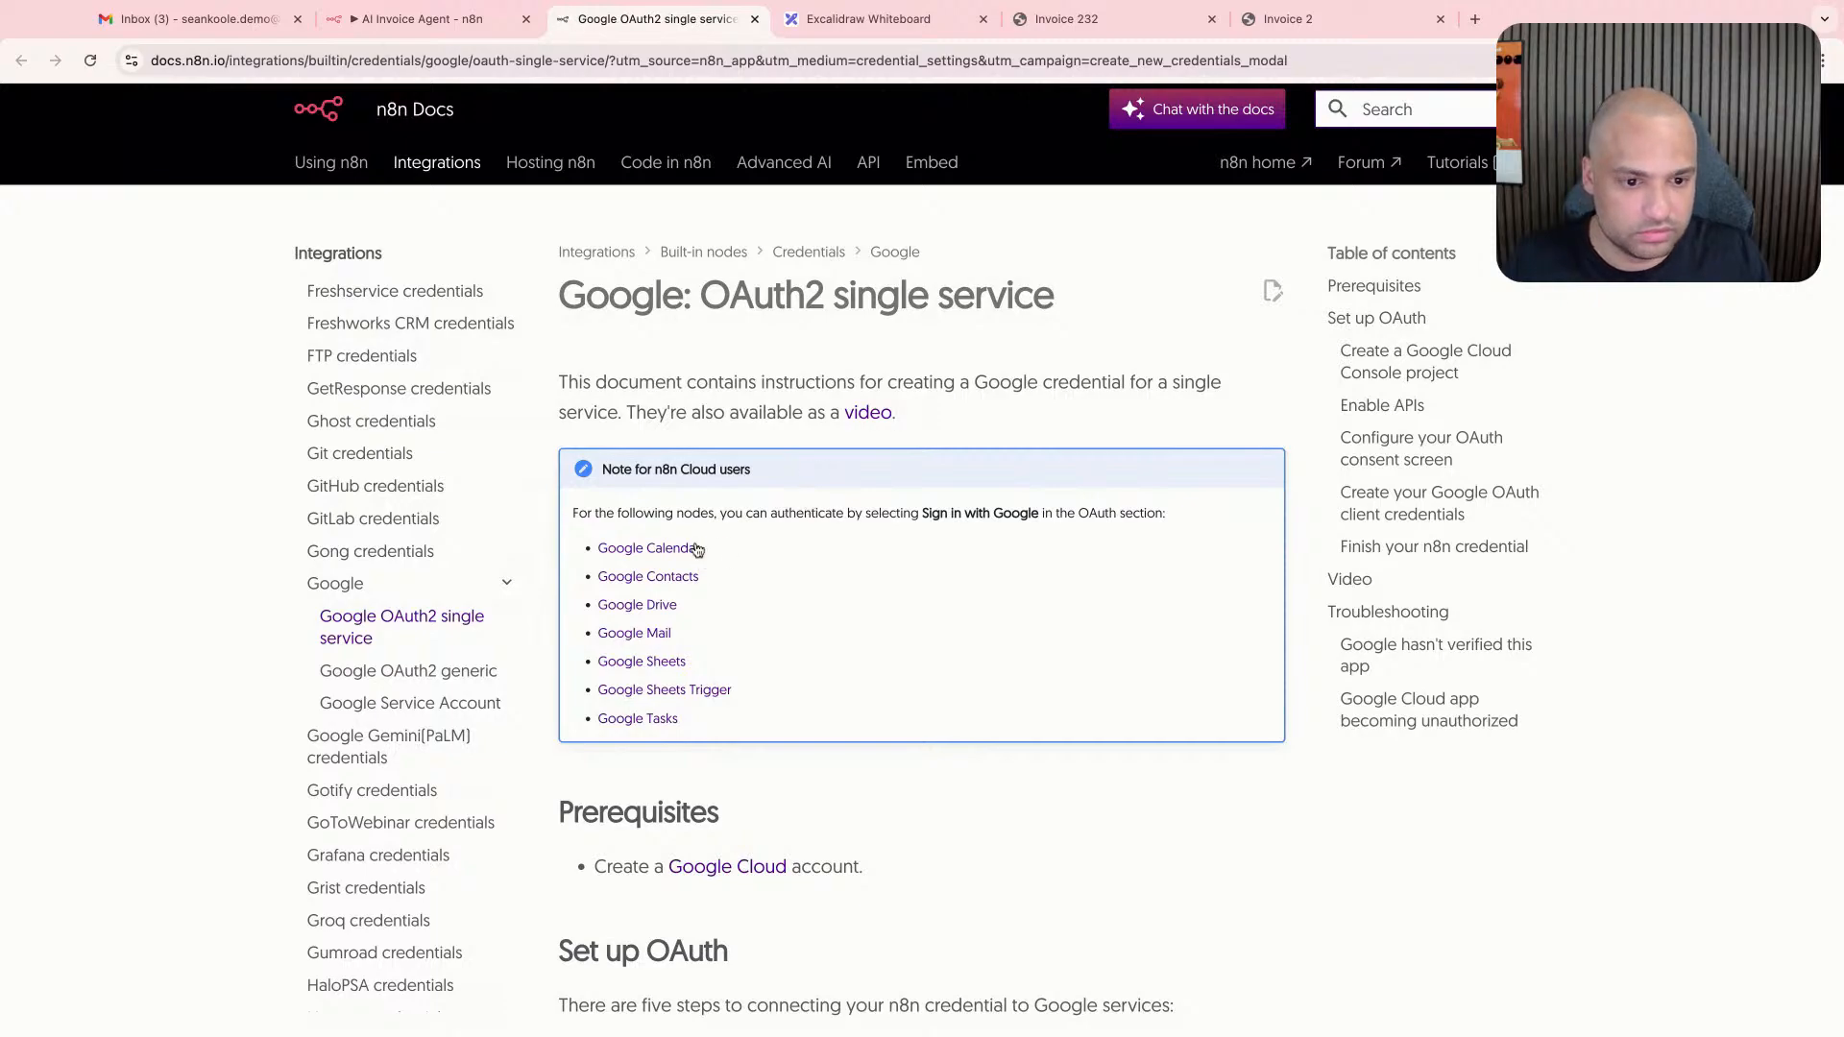
{"action": "left_click_drag", "start_coordinate": [862, 513], "coordinate": [831, 513]}
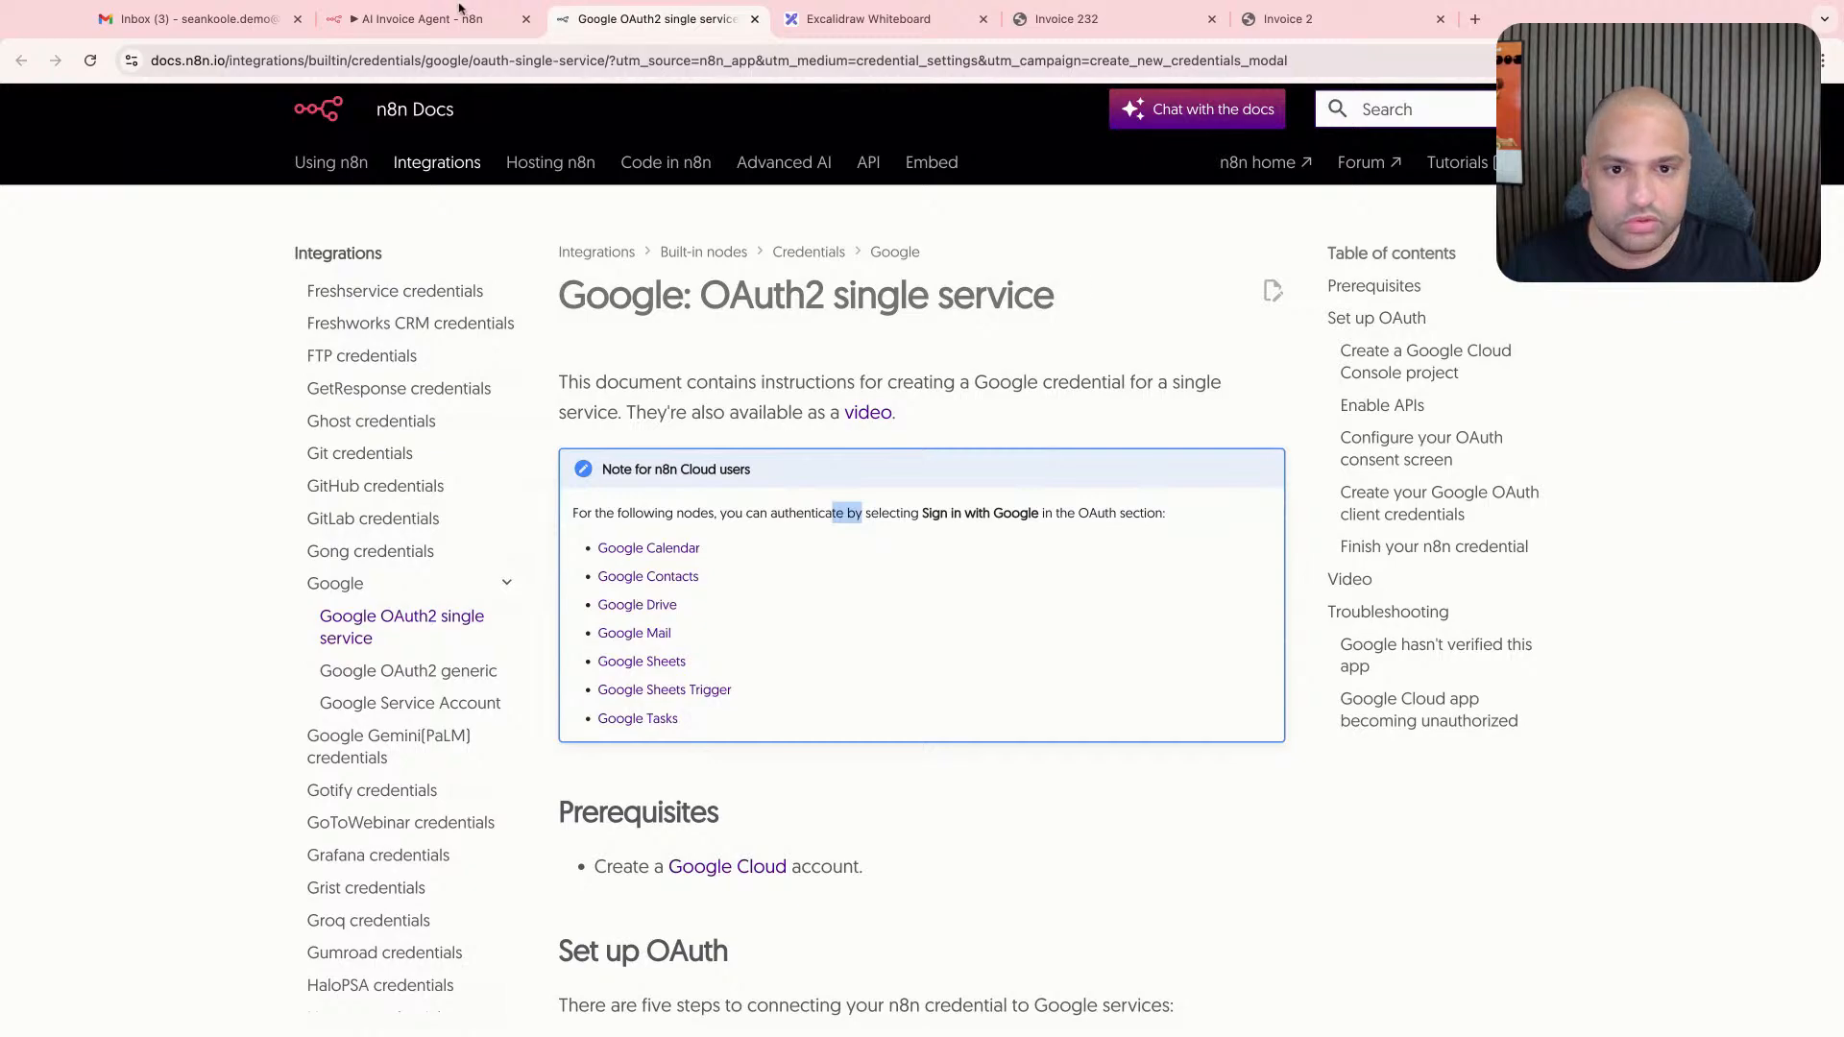
{"action": "left_click", "coordinate": [459, 18]}
{"action": "left_click", "coordinate": [809, 558]}
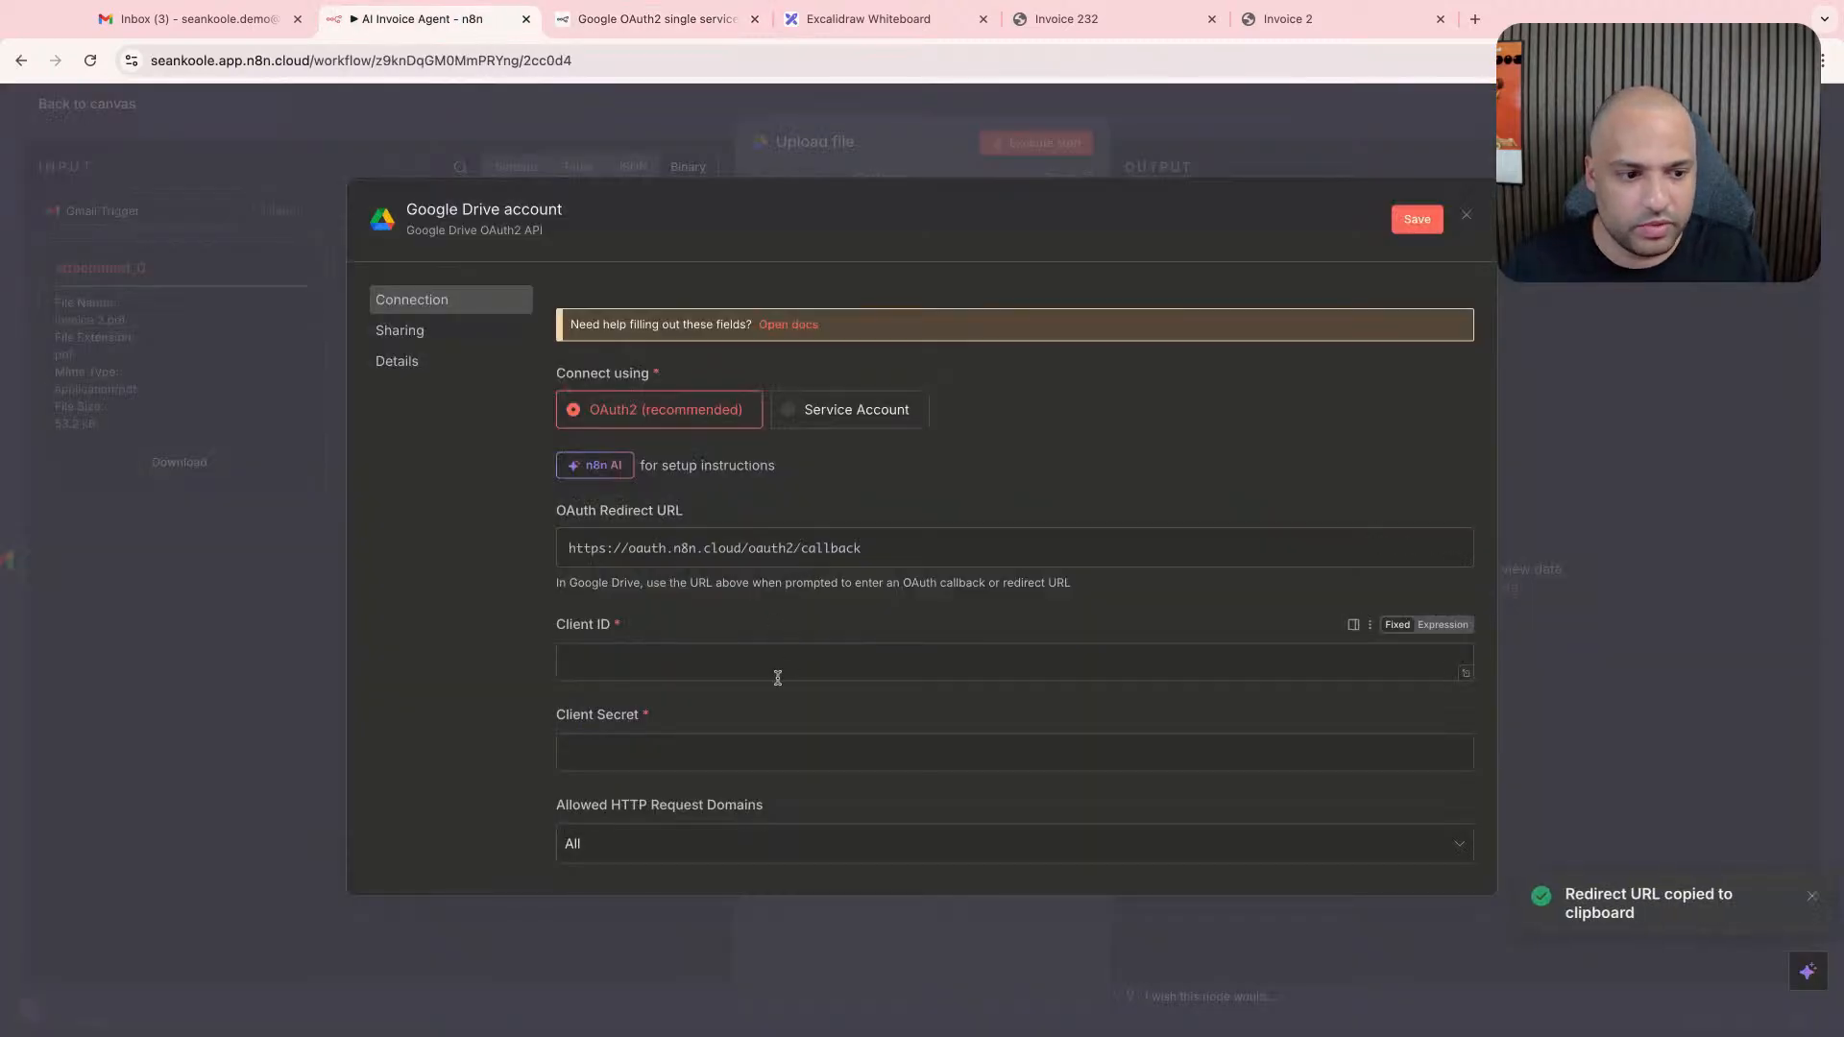
{"action": "left_click", "coordinate": [1029, 544]}
{"action": "left_click", "coordinate": [716, 545]}
{"action": "scroll", "coordinate": [798, 582], "scroll_direction": "down", "scroll_amount": 3}
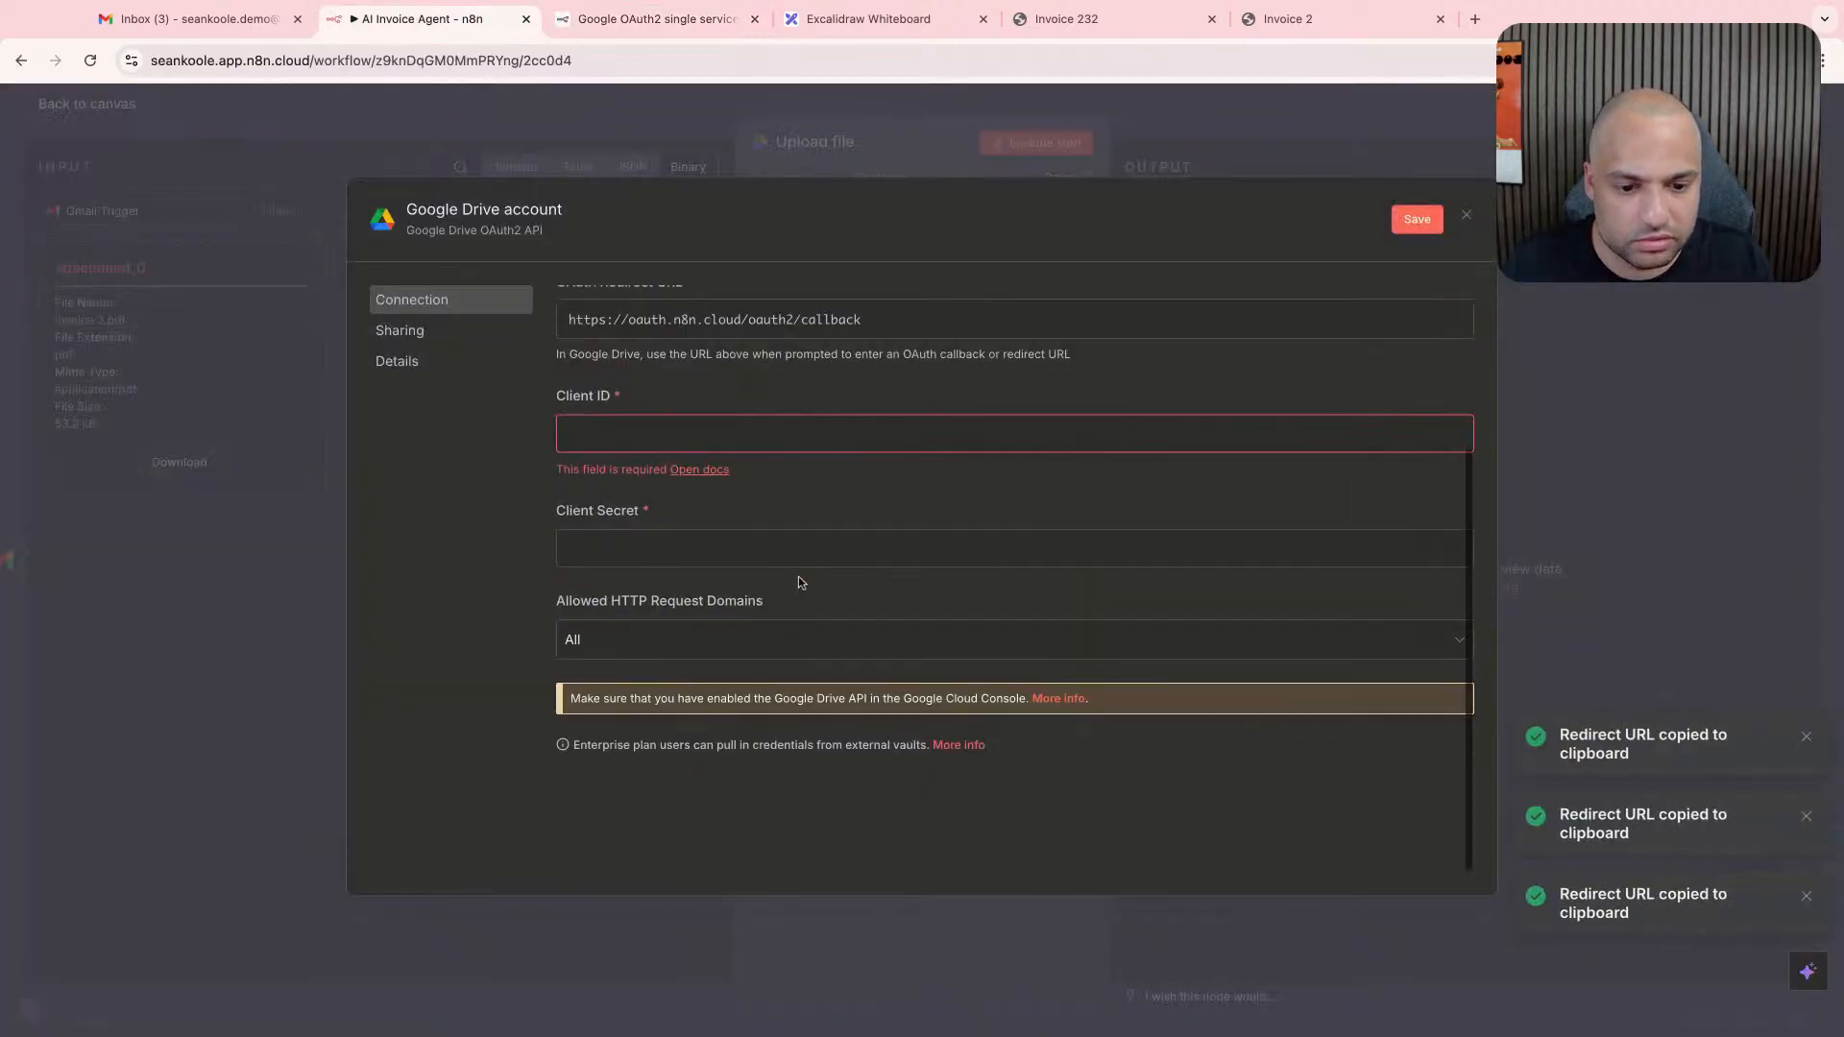
{"action": "scroll", "coordinate": [798, 582], "scroll_direction": "up", "scroll_amount": 5}
- Read through the Google OAuth2 single service documentation, from the n8n Cloud note to the section on finishing the credential
{"action": "key", "text": "ctrl+Tab"}
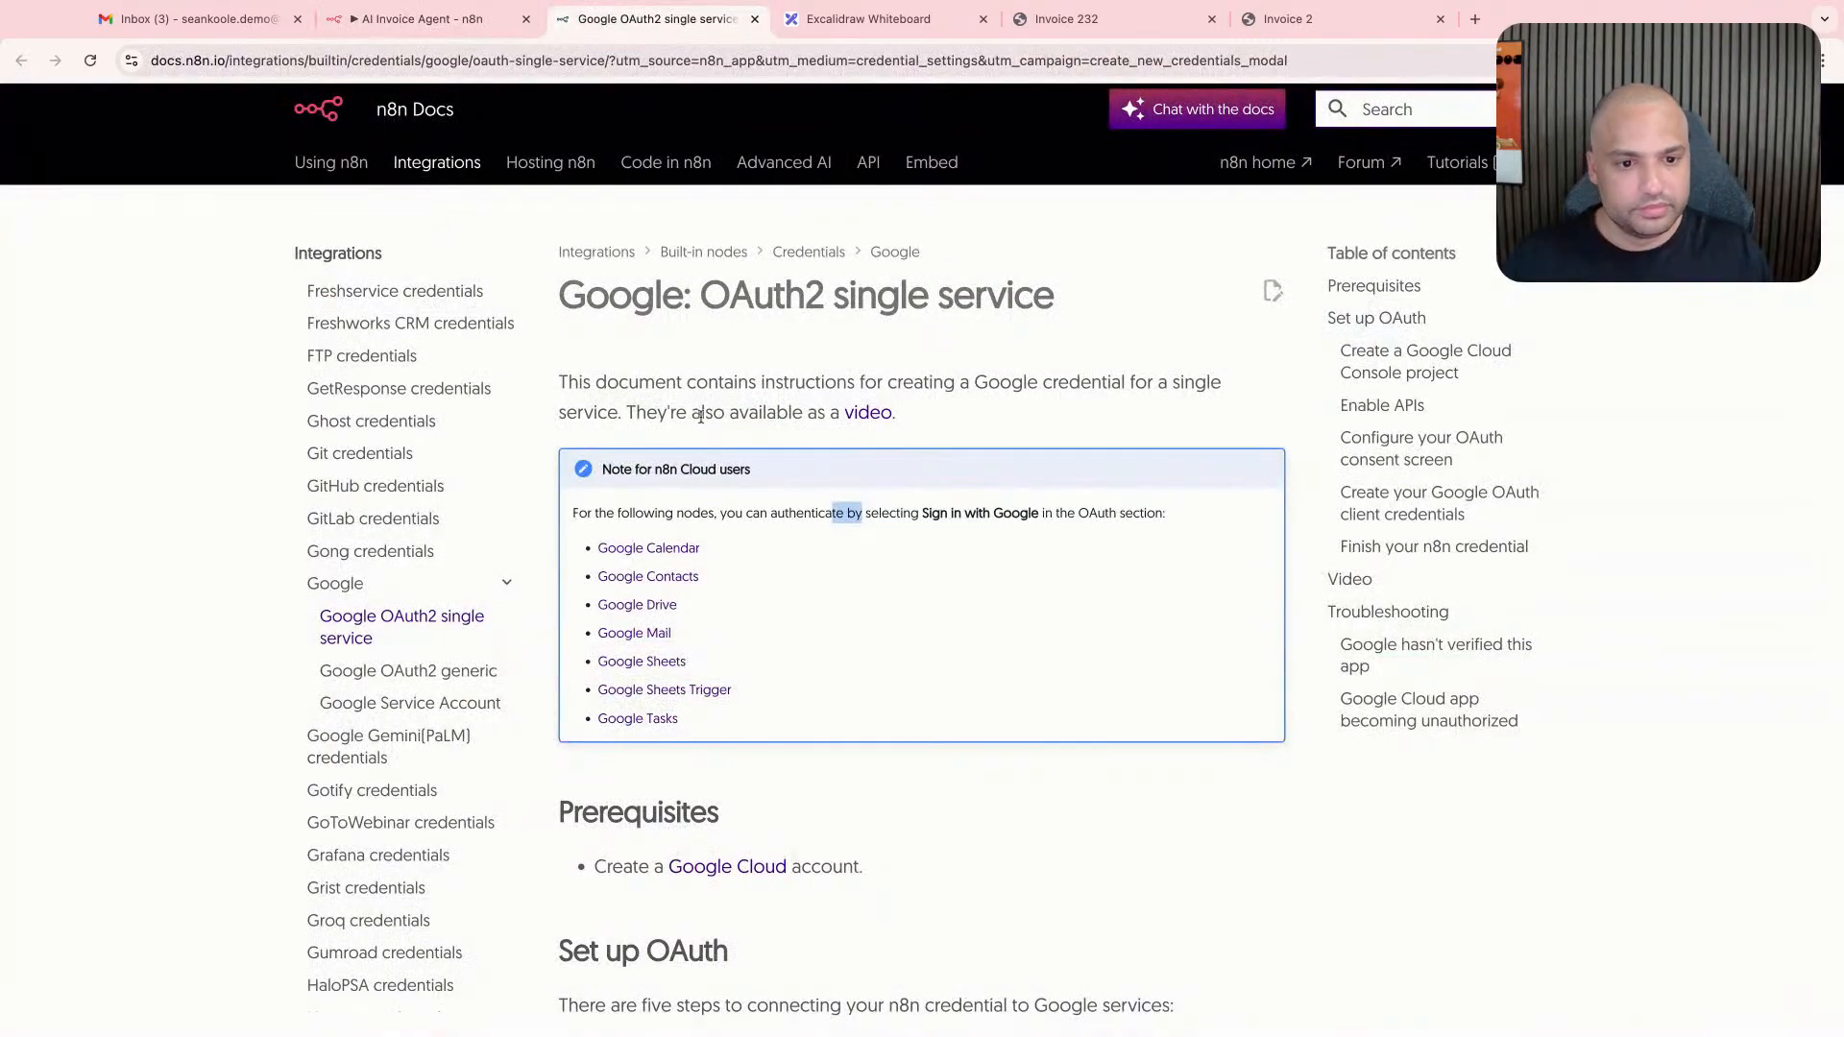
{"action": "double_click", "coordinate": [742, 411]}
{"action": "left_click", "coordinate": [999, 411]}
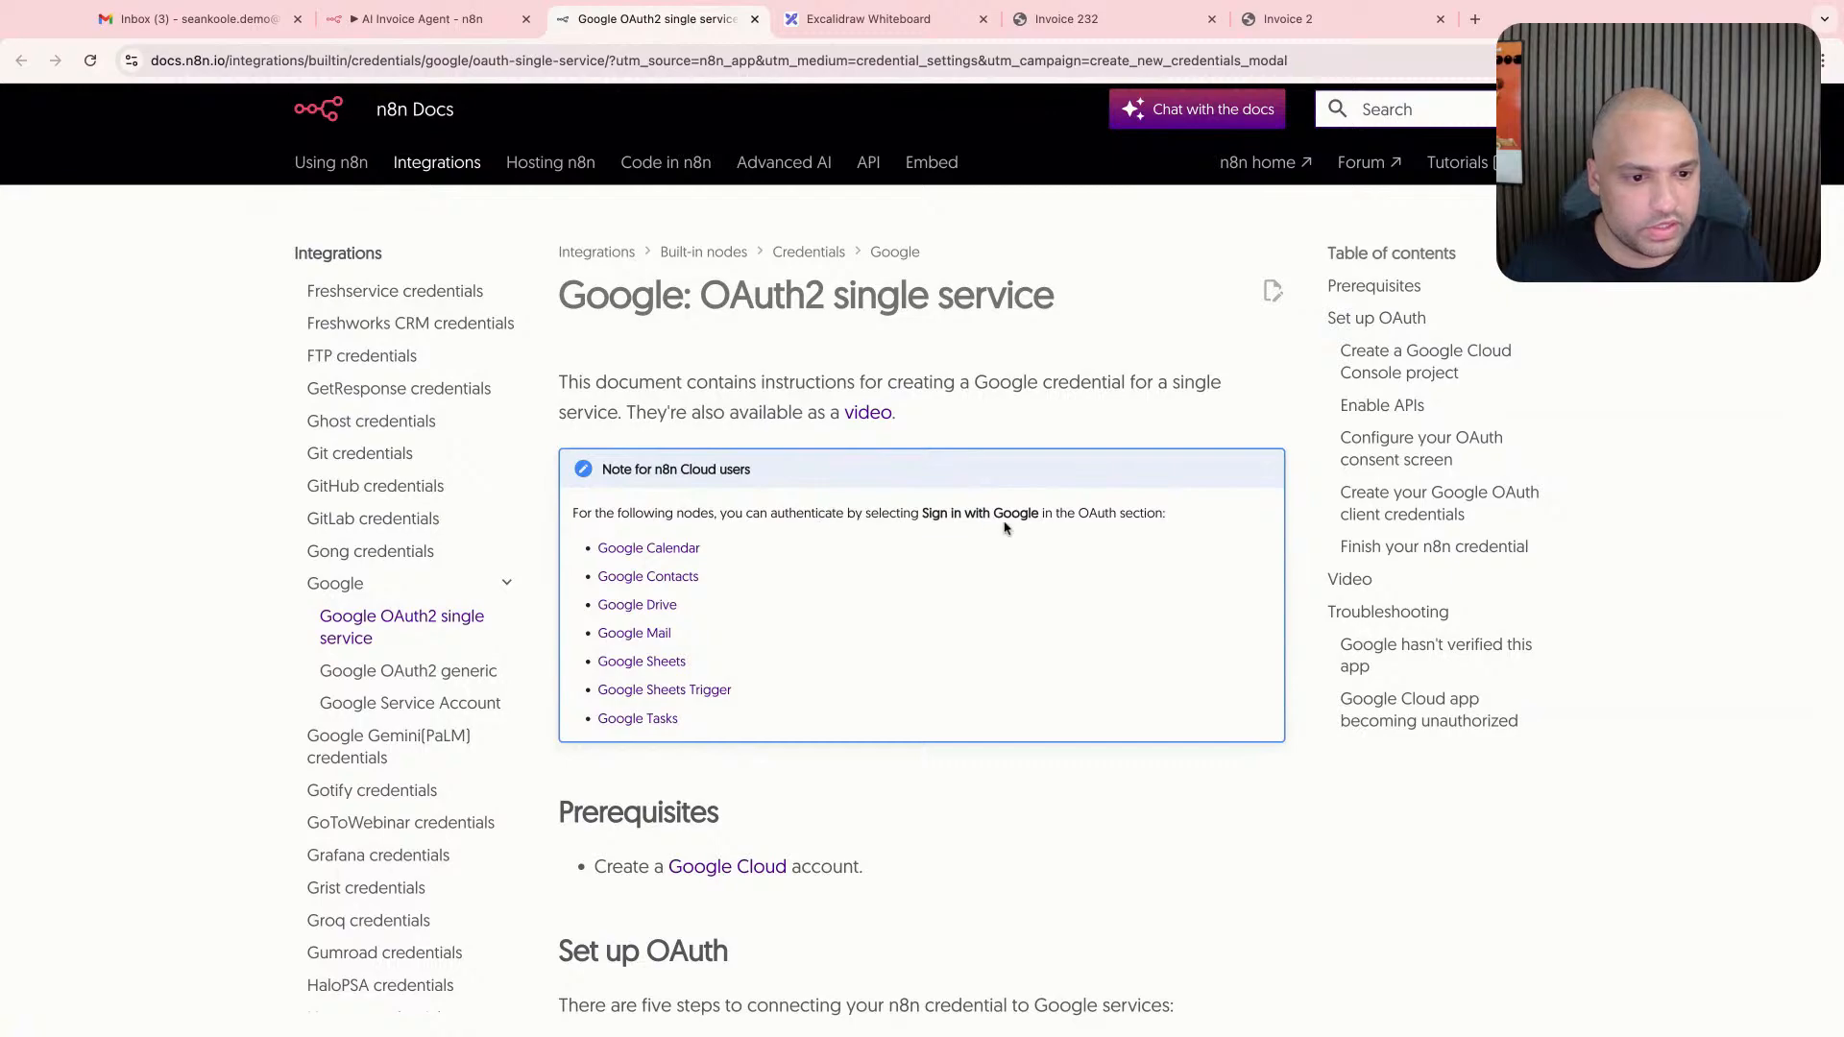
{"action": "scroll", "coordinate": [1033, 540], "scroll_direction": "down", "scroll_amount": 5}
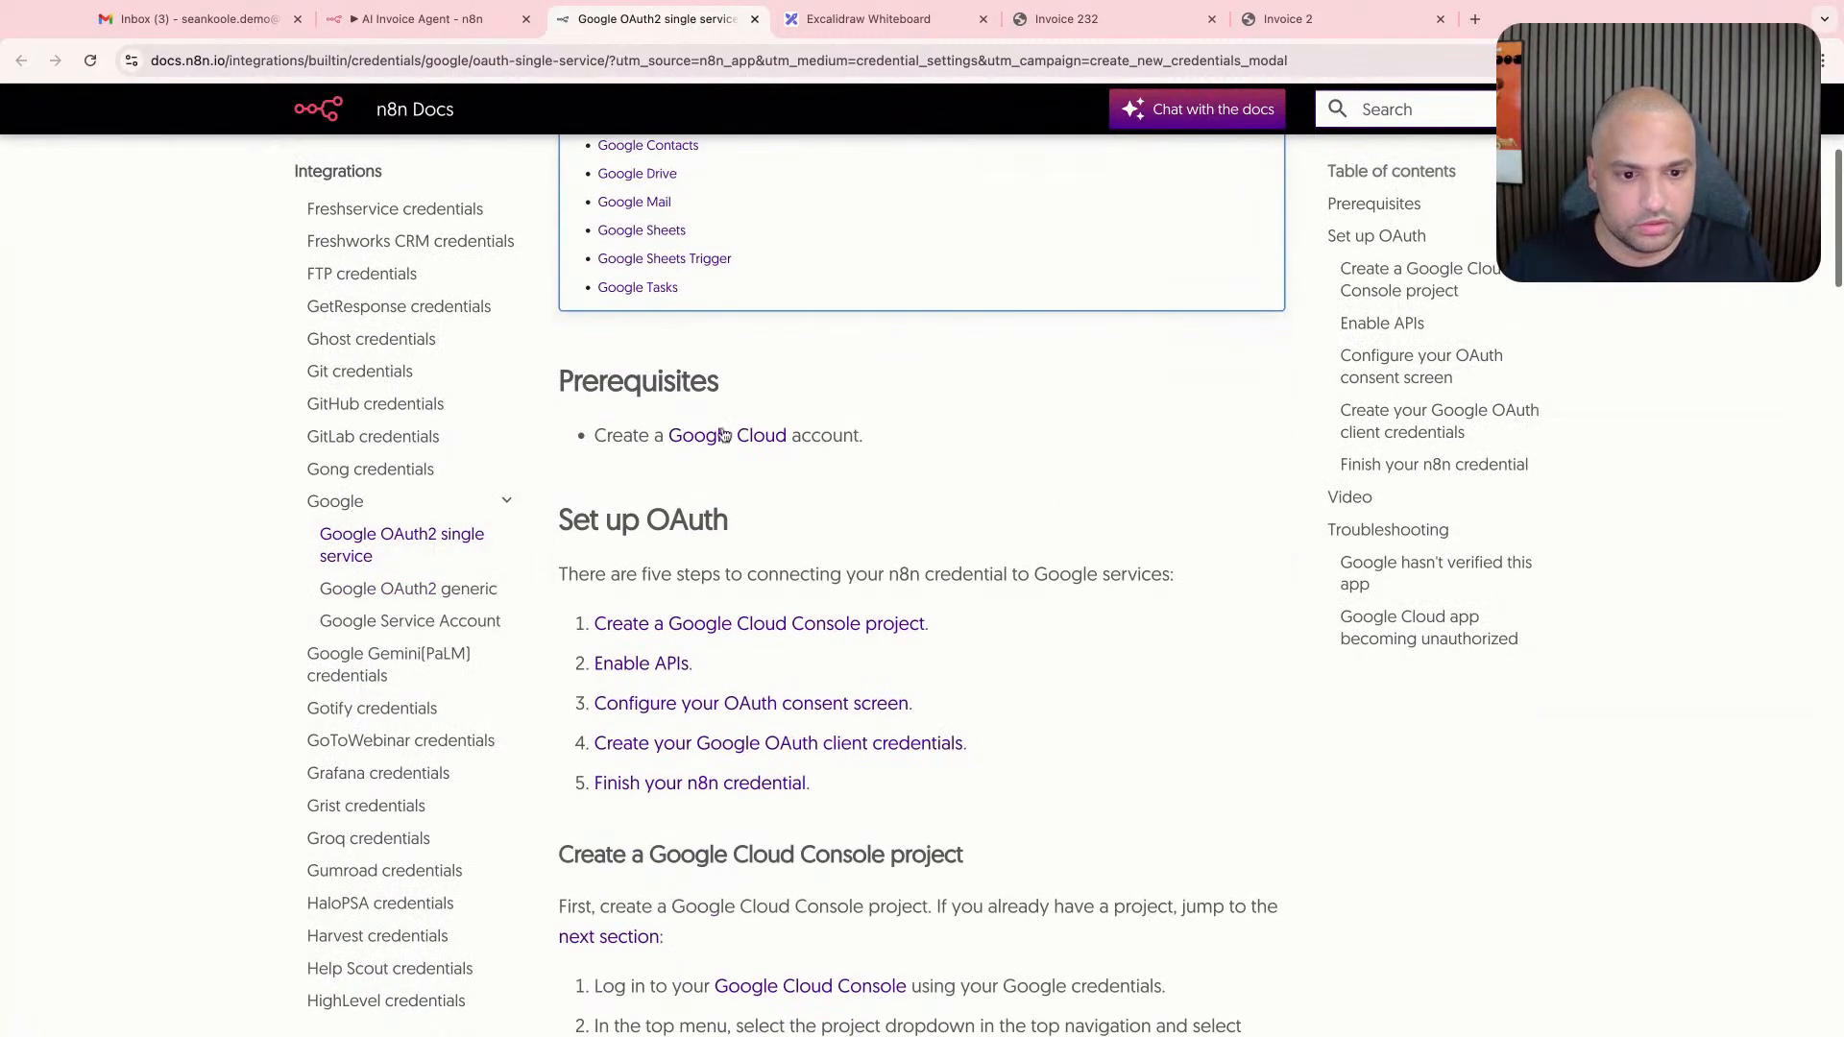
{"action": "scroll", "coordinate": [735, 451], "scroll_direction": "down", "scroll_amount": 6}
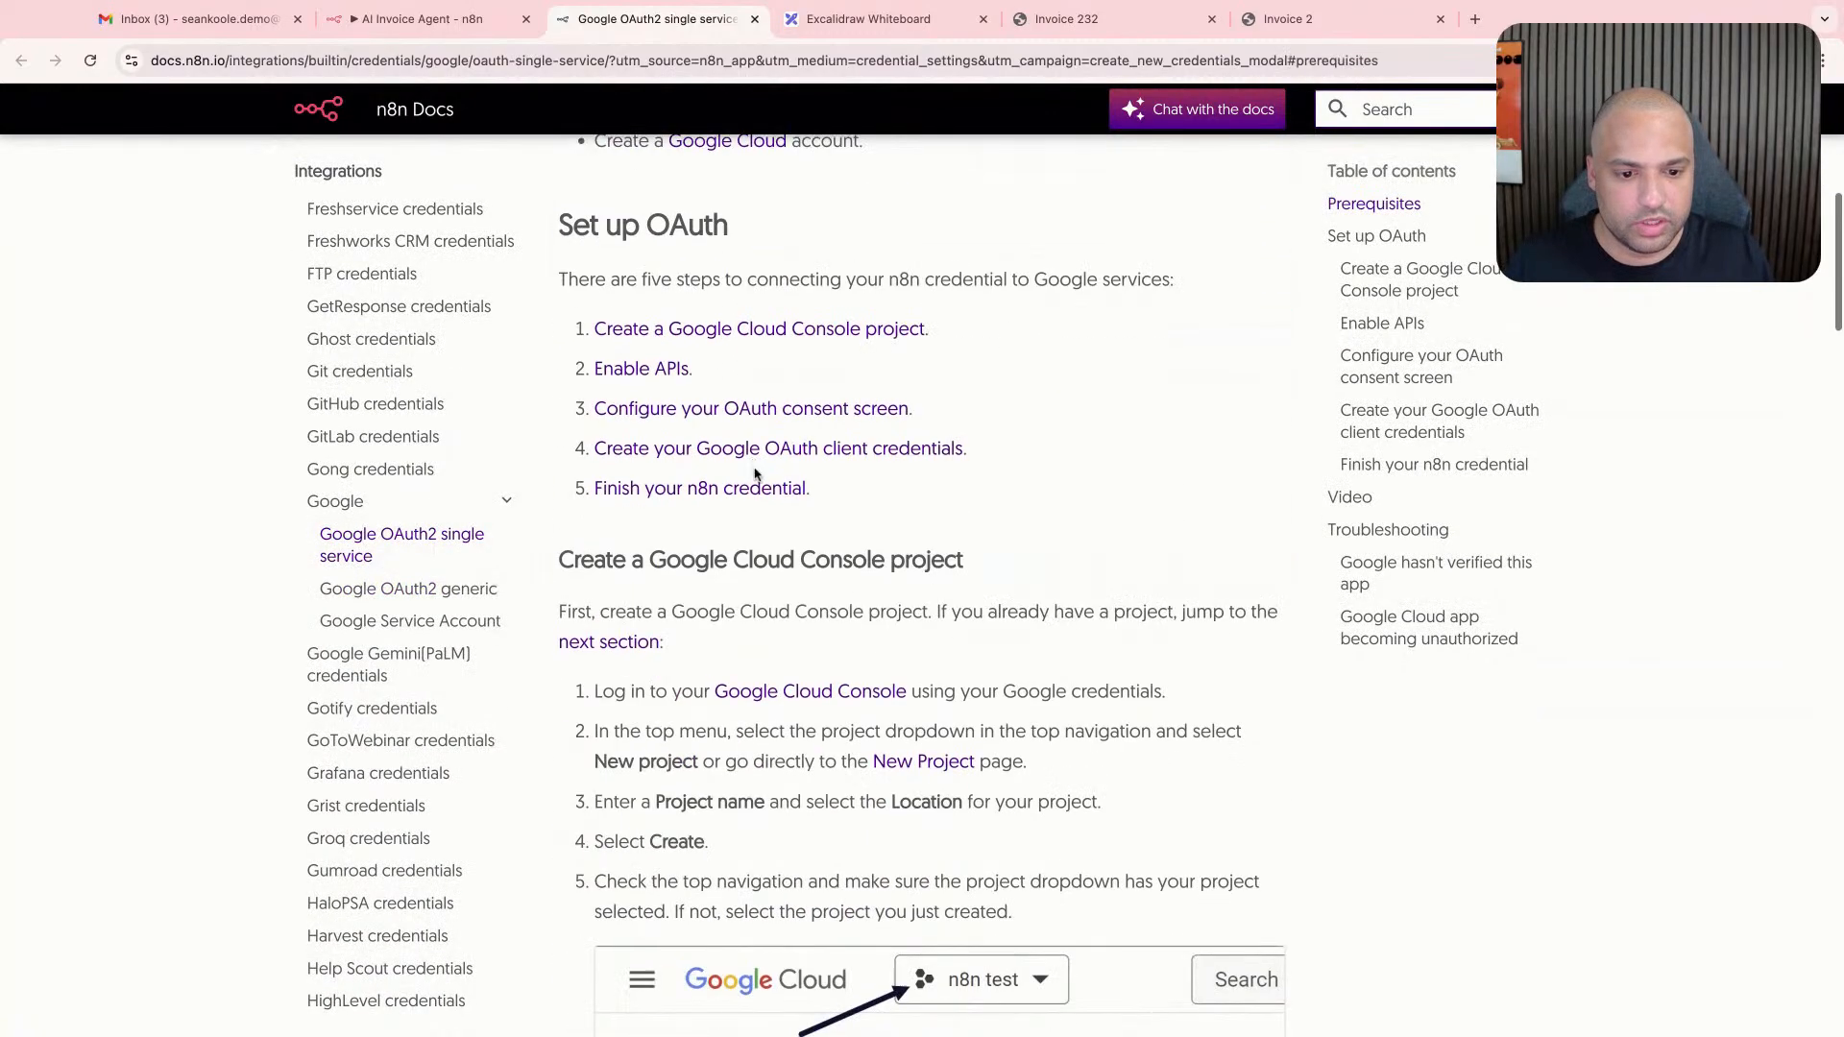
{"action": "scroll", "coordinate": [755, 467], "scroll_direction": "down", "scroll_amount": 18}
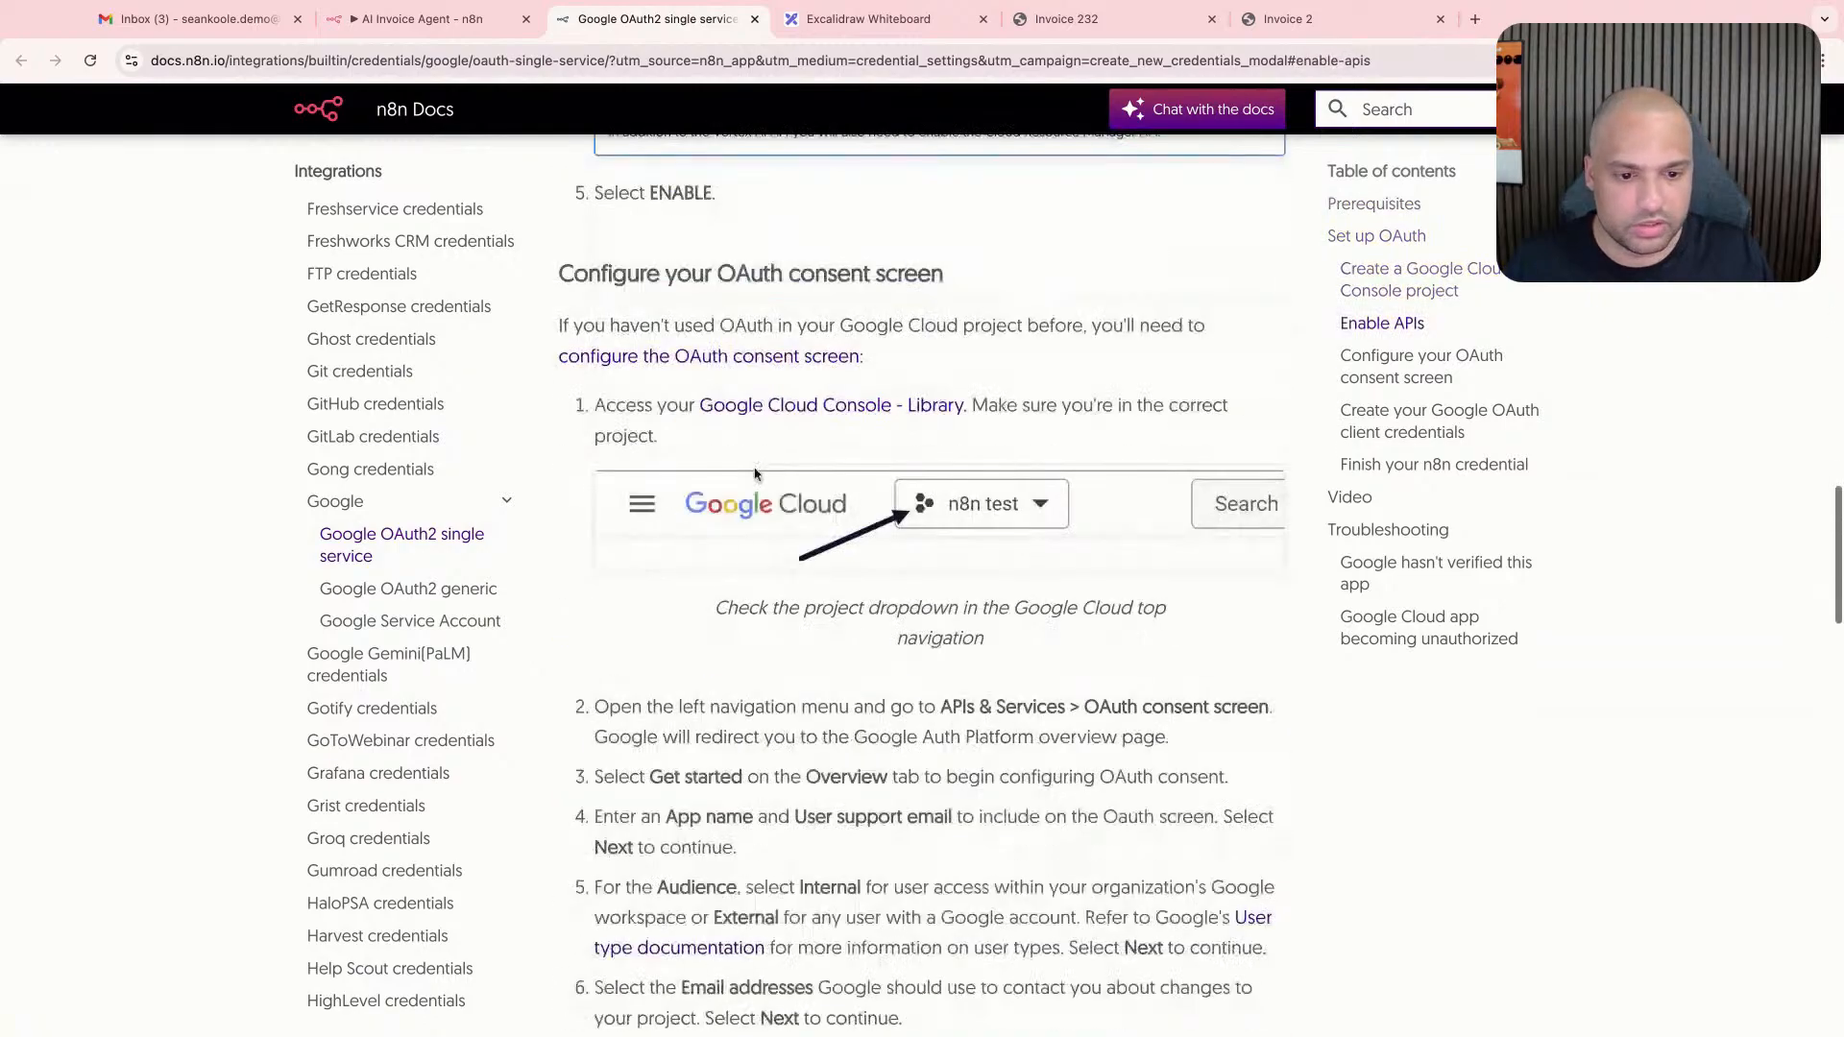
{"action": "scroll", "coordinate": [755, 469], "scroll_direction": "down", "scroll_amount": 12}
{"action": "left_click", "coordinate": [465, 29]}
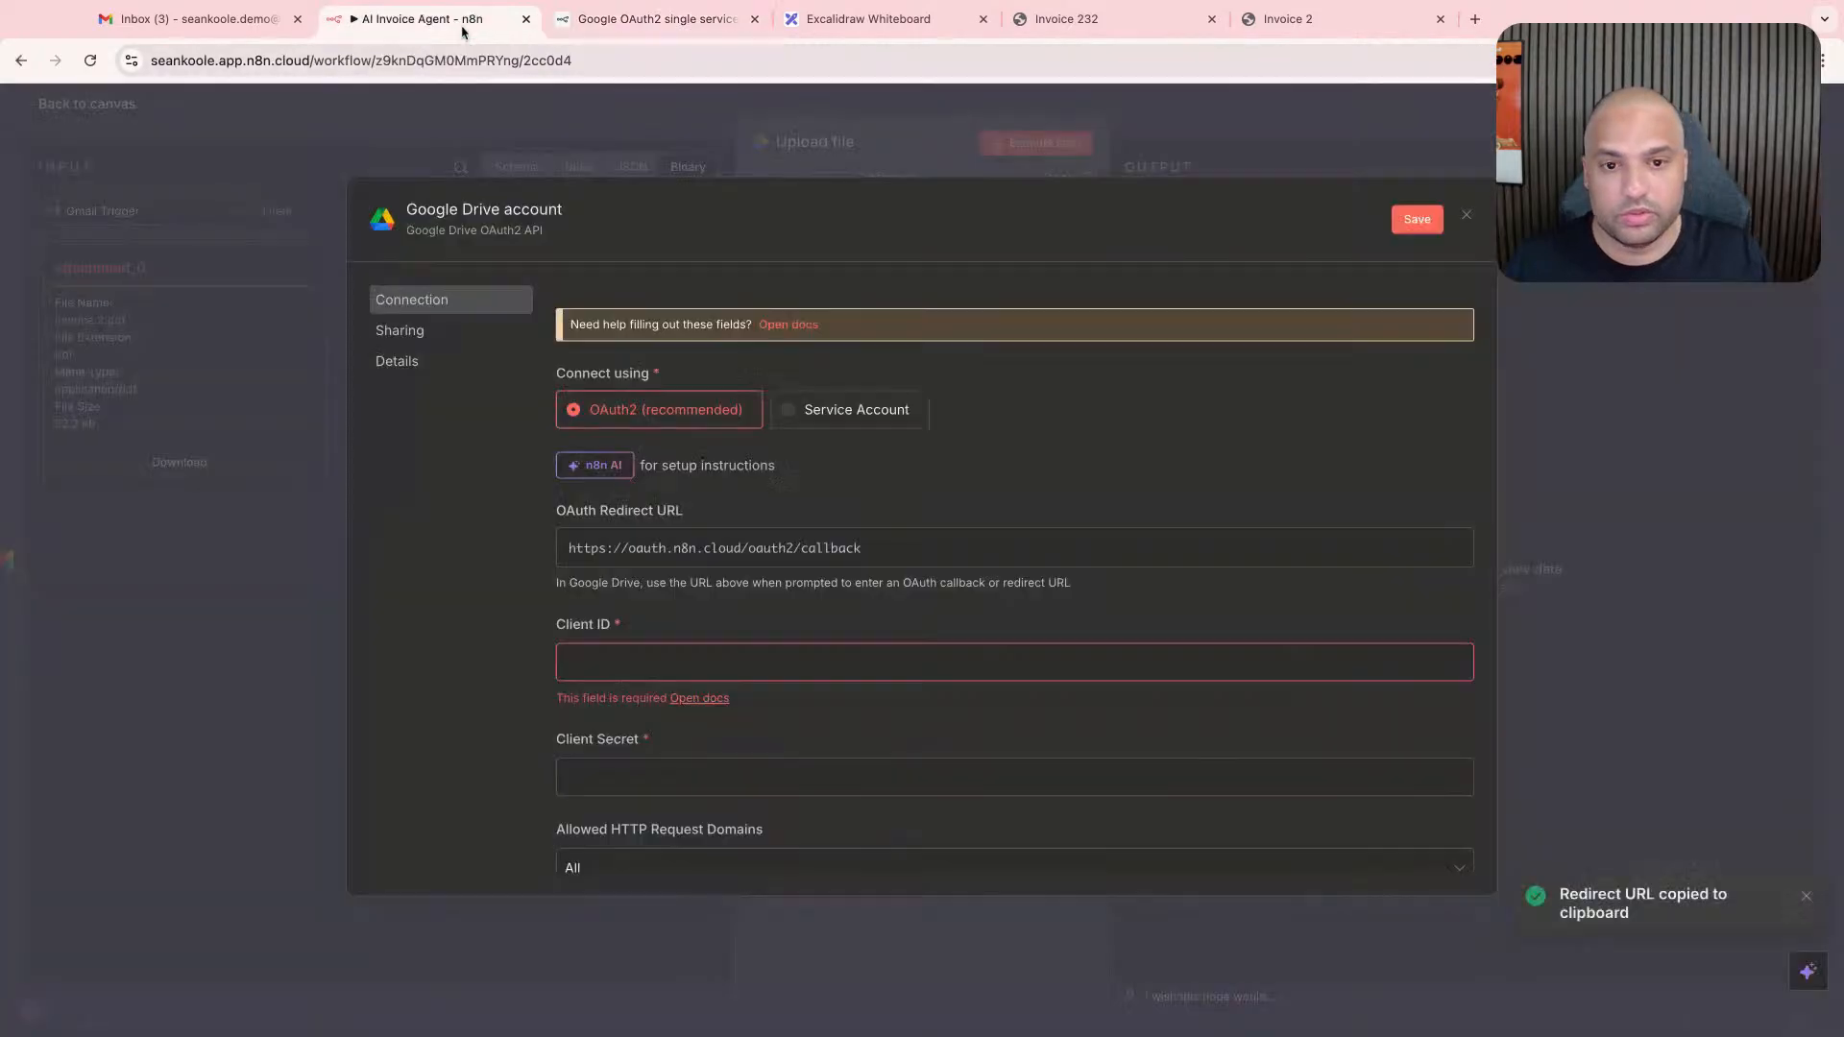
{"action": "left_click", "coordinate": [653, 19]}
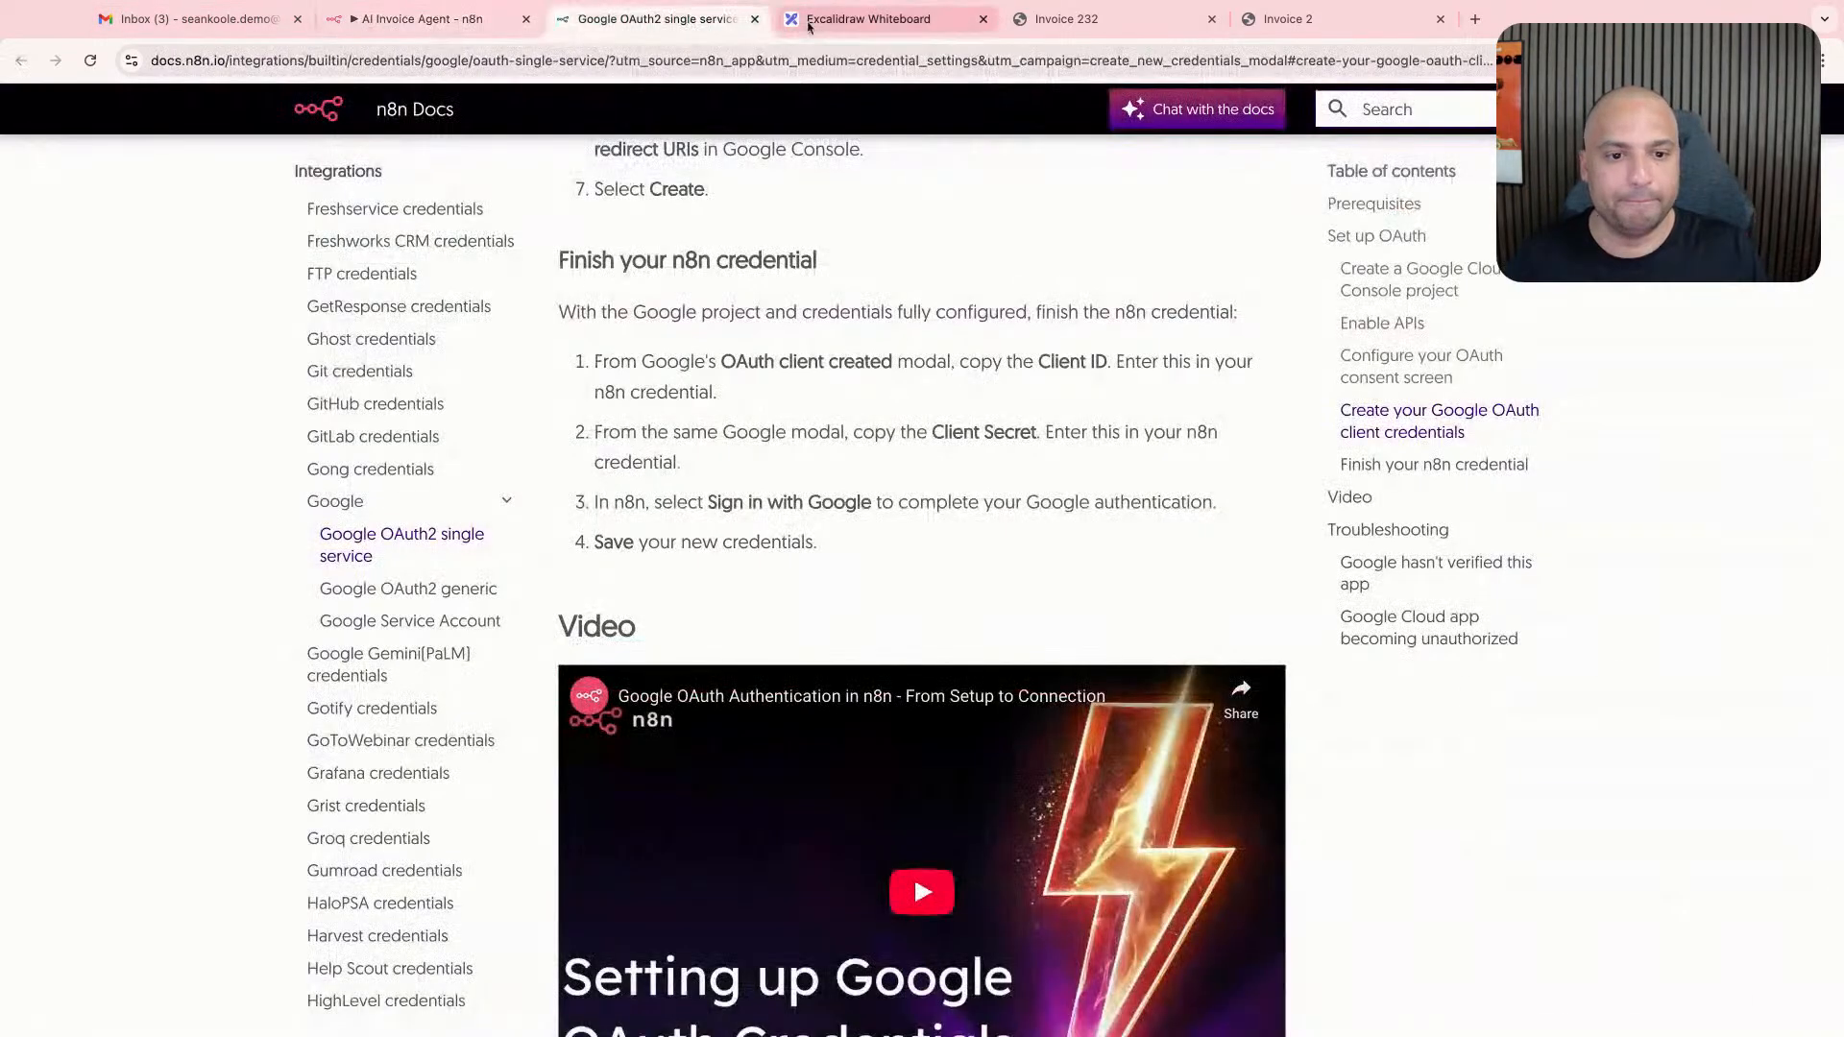
- Open the Google Cloud Console API Library linked in the documentation's OAuth consent screen section
{"action": "scroll", "coordinate": [792, 346], "scroll_direction": "up", "scroll_amount": 10}
{"action": "scroll", "coordinate": [791, 346], "scroll_direction": "up", "scroll_amount": 6}
{"action": "left_click", "coordinate": [801, 463], "text": "super"}
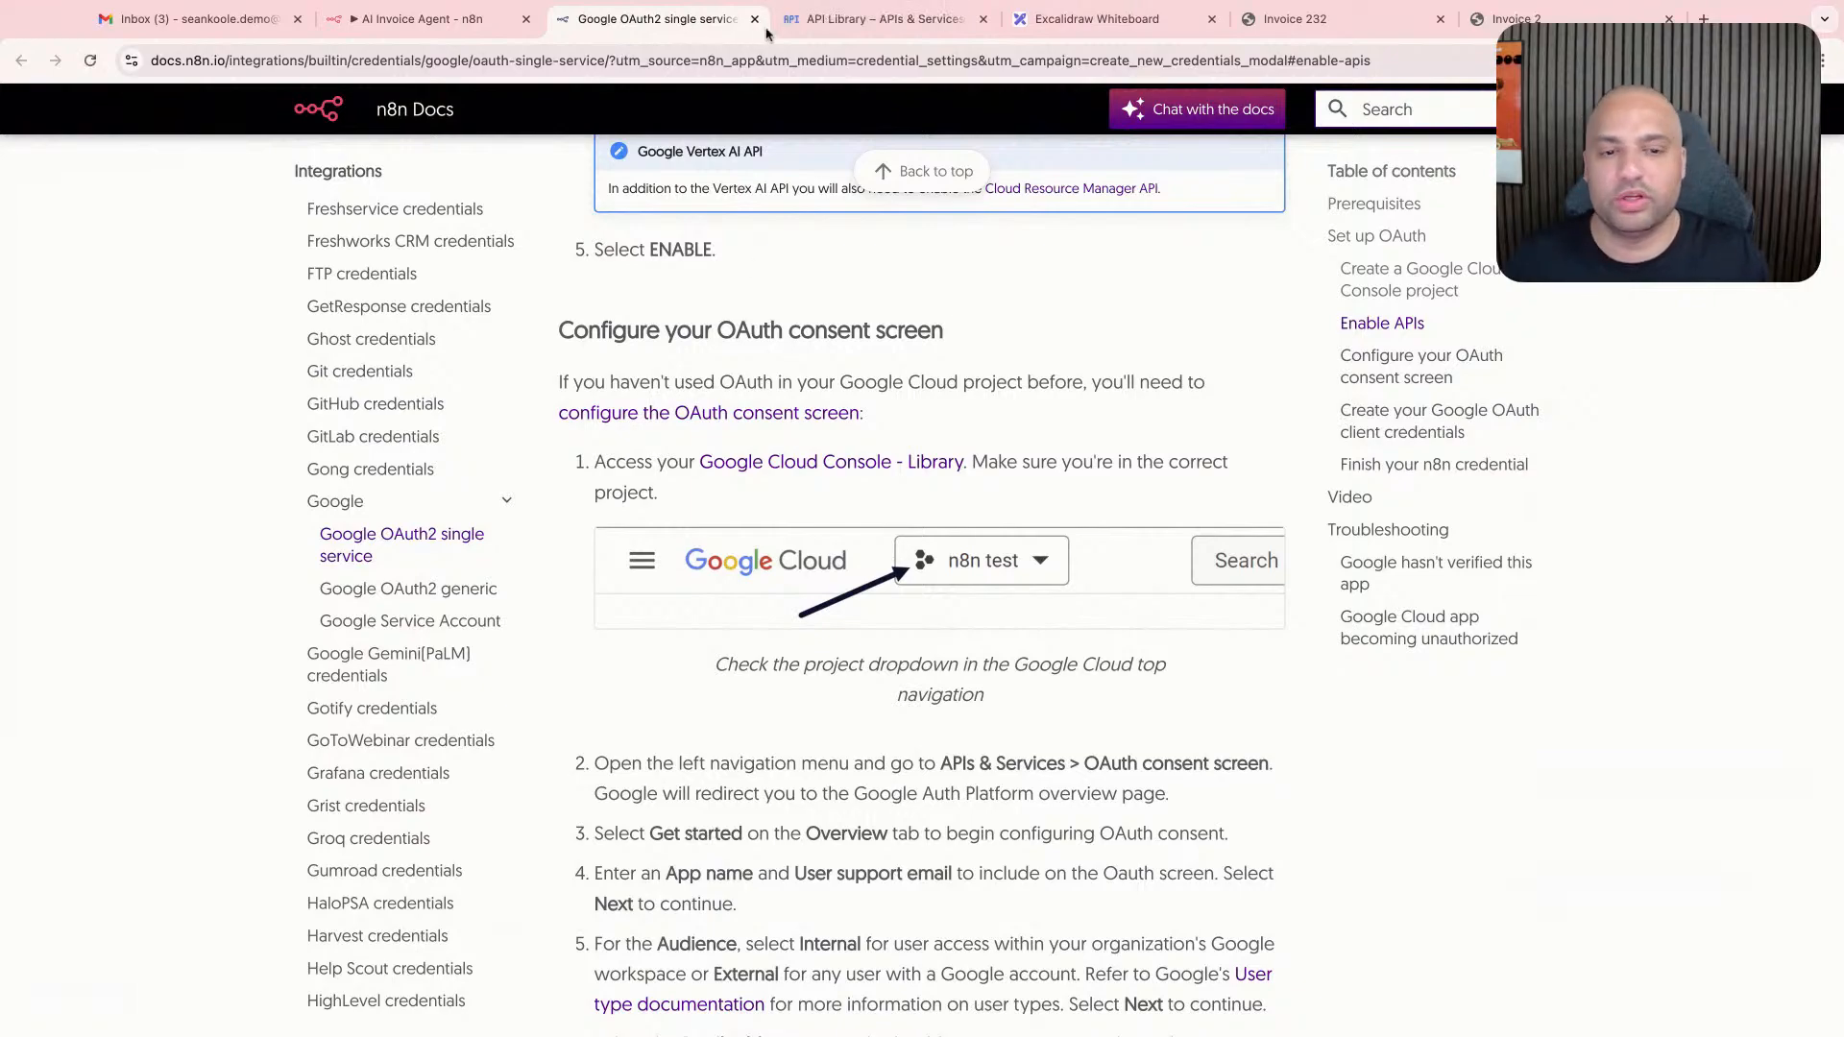
{"action": "left_click", "coordinate": [818, 27]}
{"action": "left_click", "coordinate": [771, 357]}
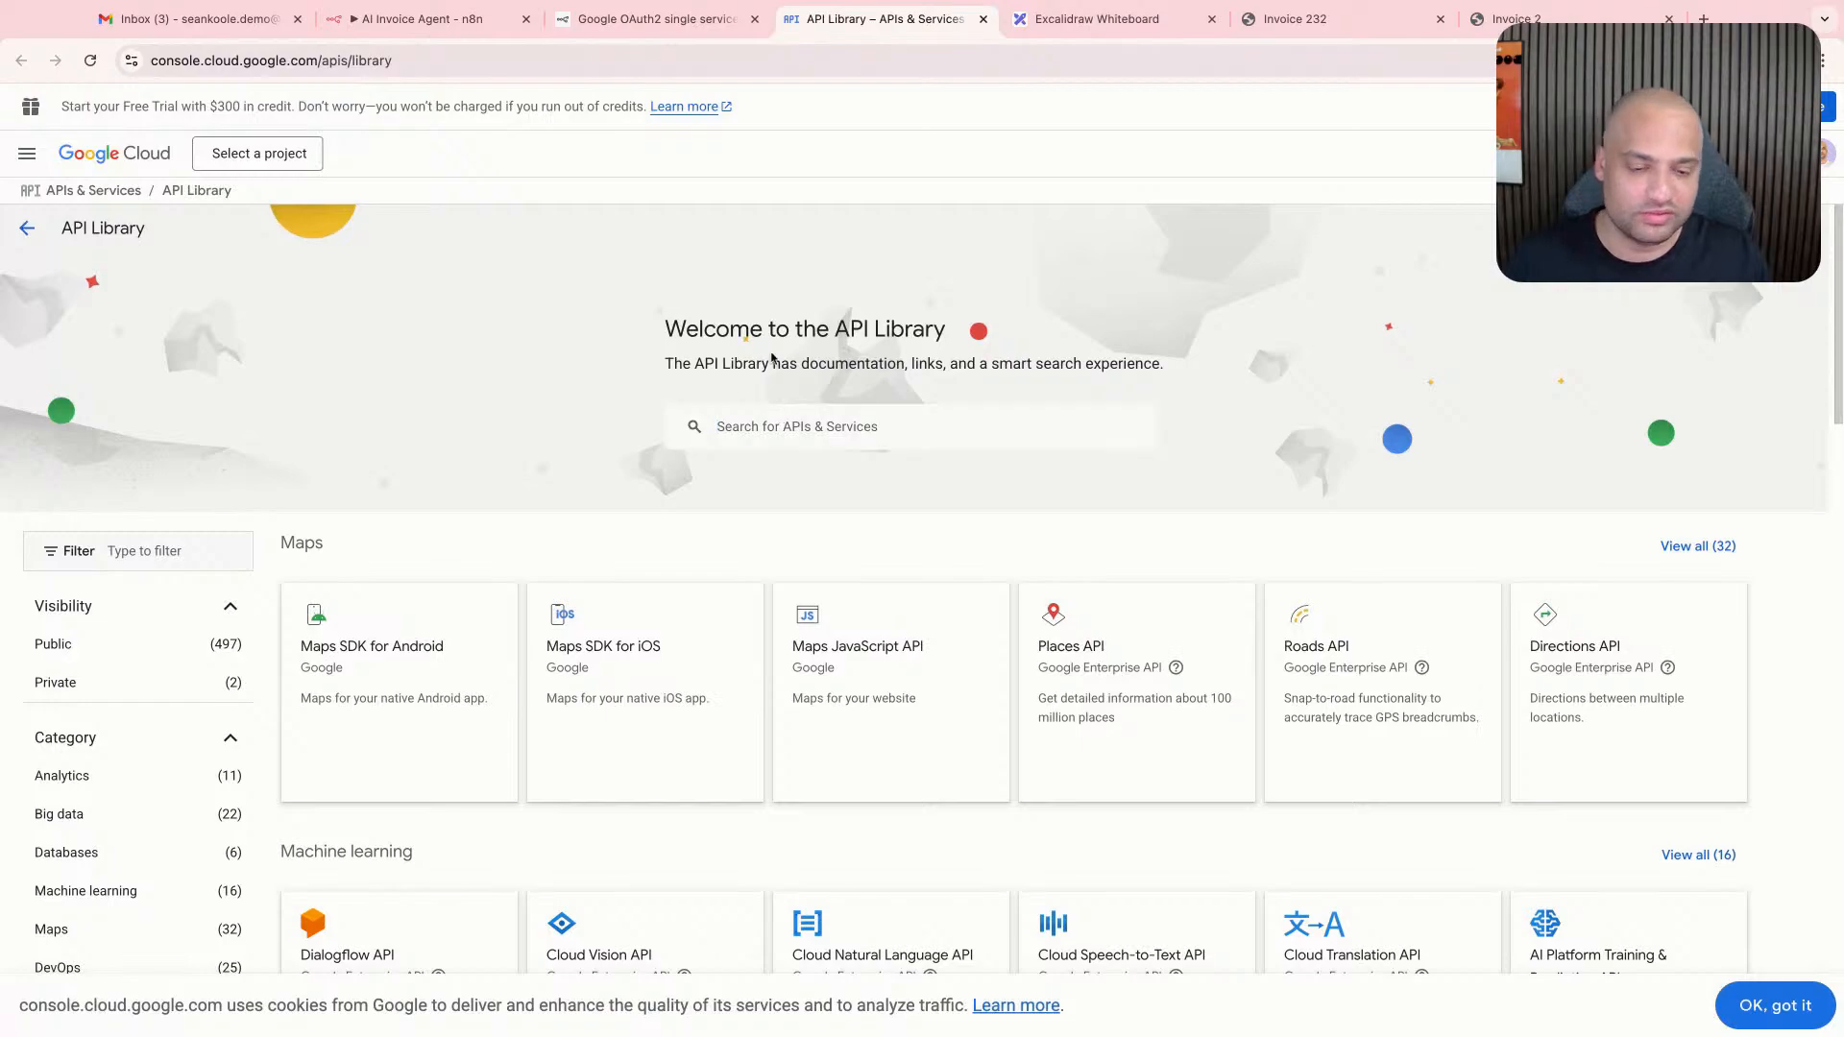
- Go to the OAuth consent screen overview of My Demo Project in the Google Cloud Console
{"action": "left_click", "coordinate": [31, 160]}
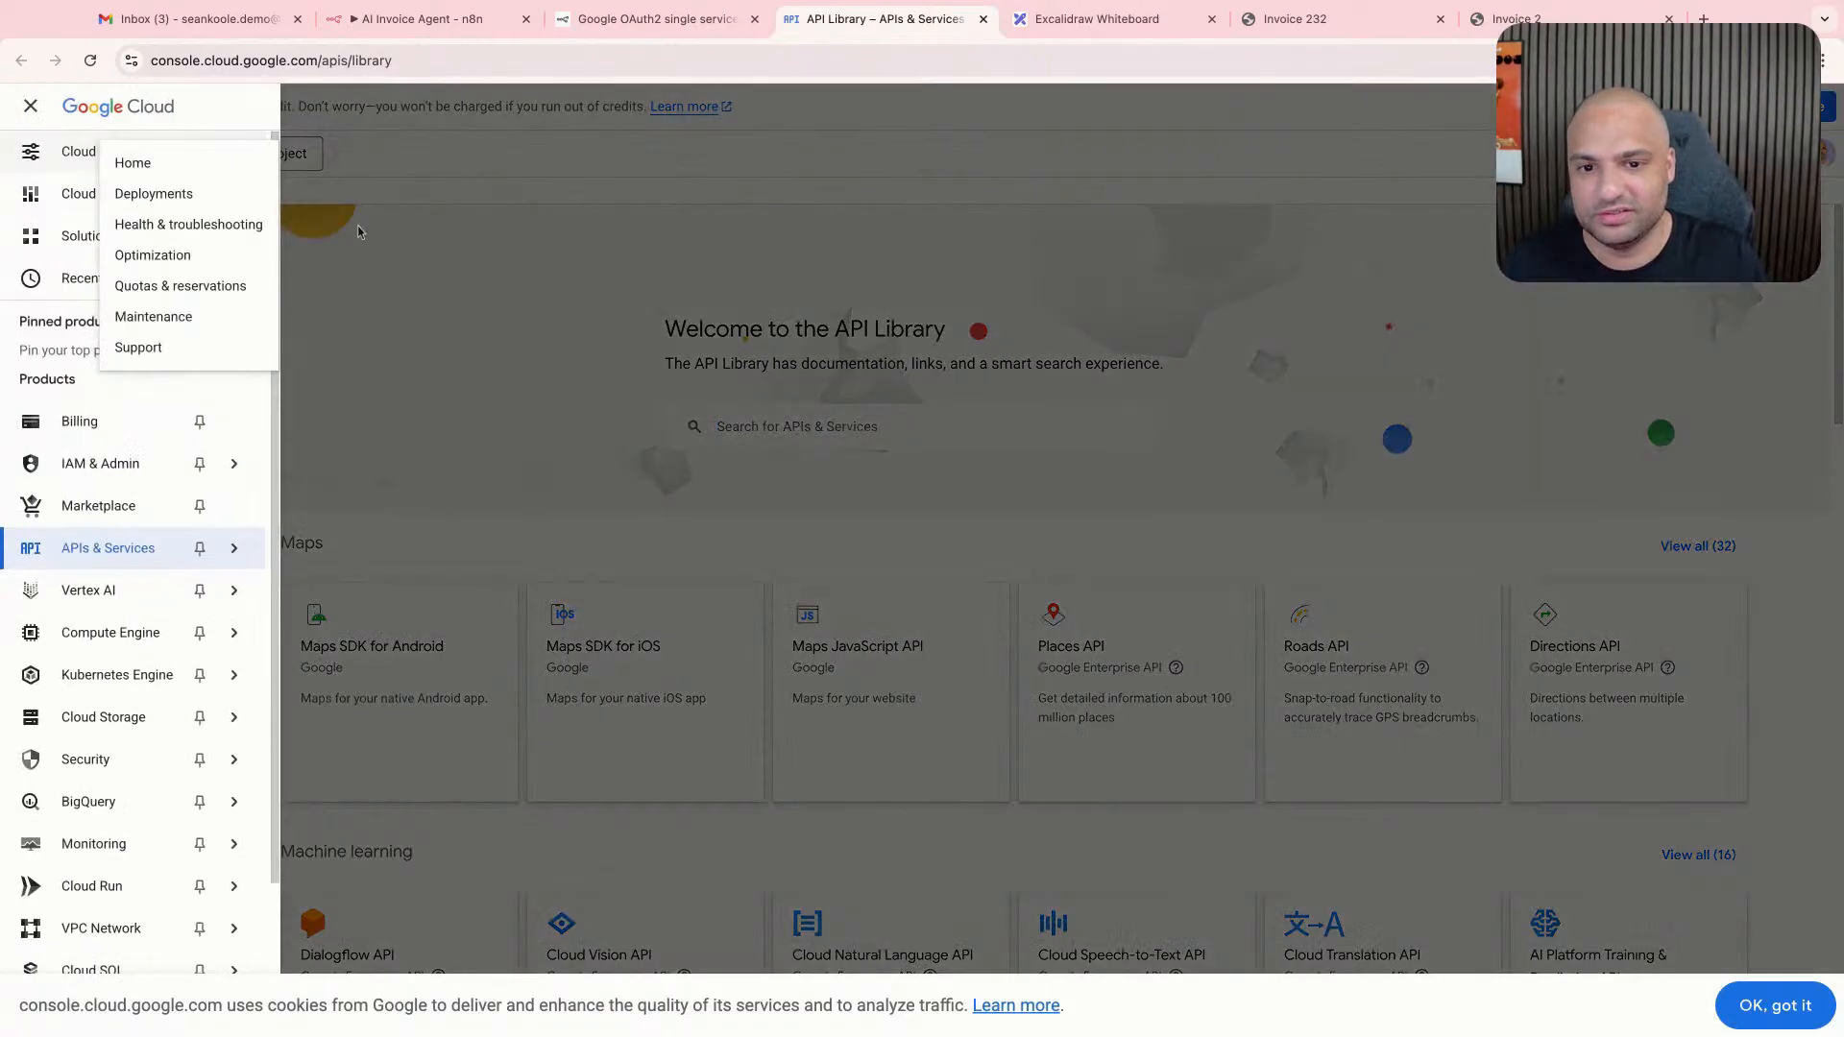
{"action": "left_click", "coordinate": [296, 157]}
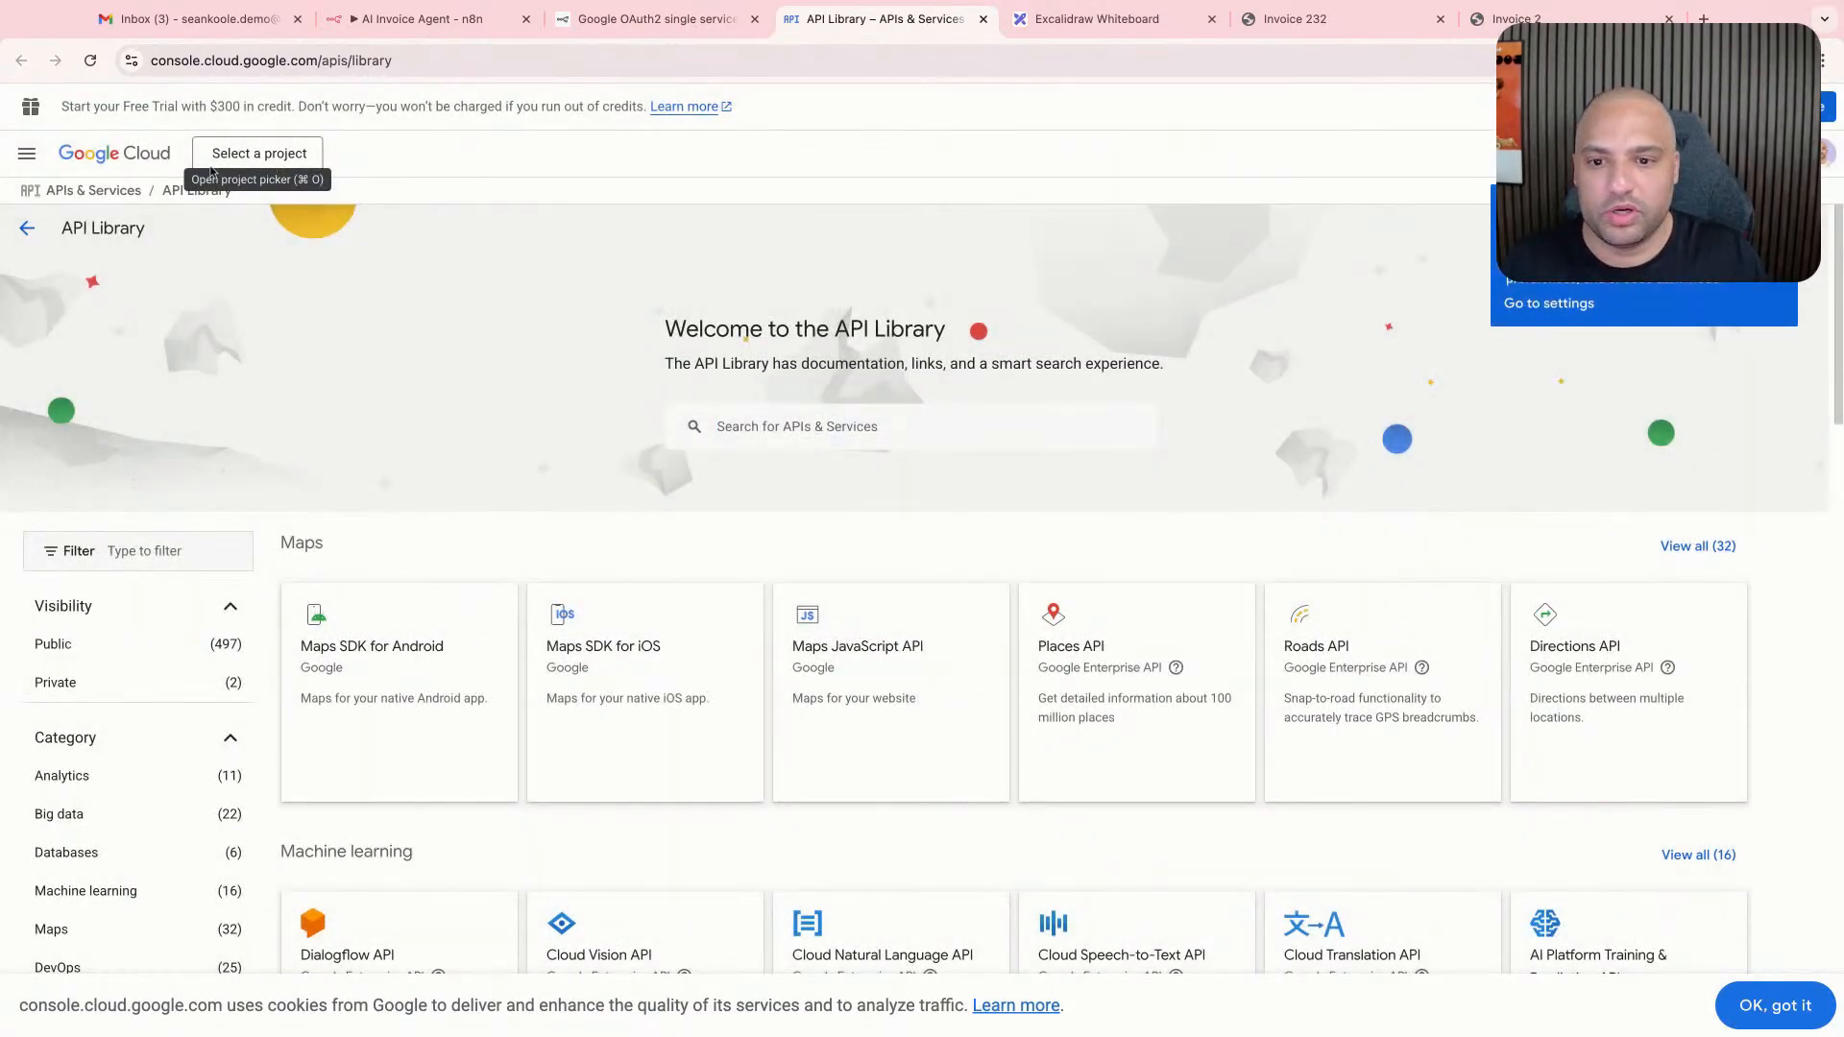
{"action": "left_click", "coordinate": [27, 154]}
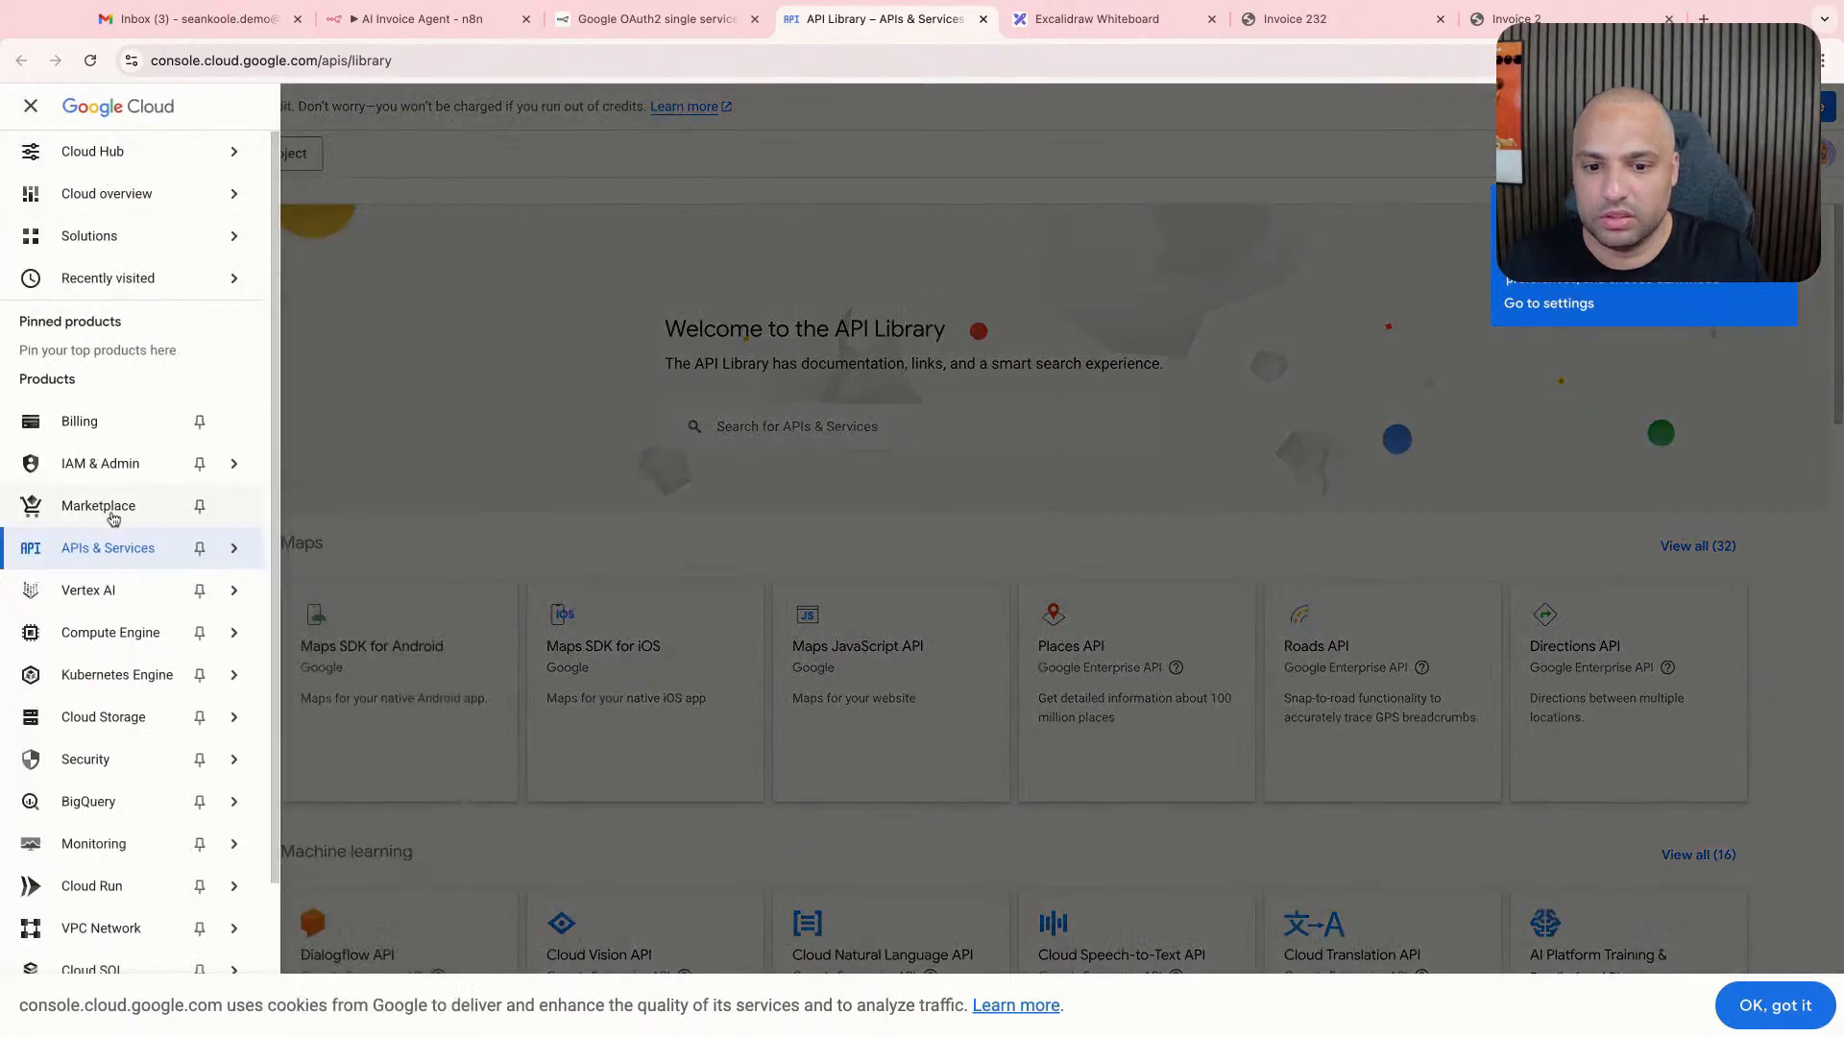
{"action": "left_click", "coordinate": [365, 556]}
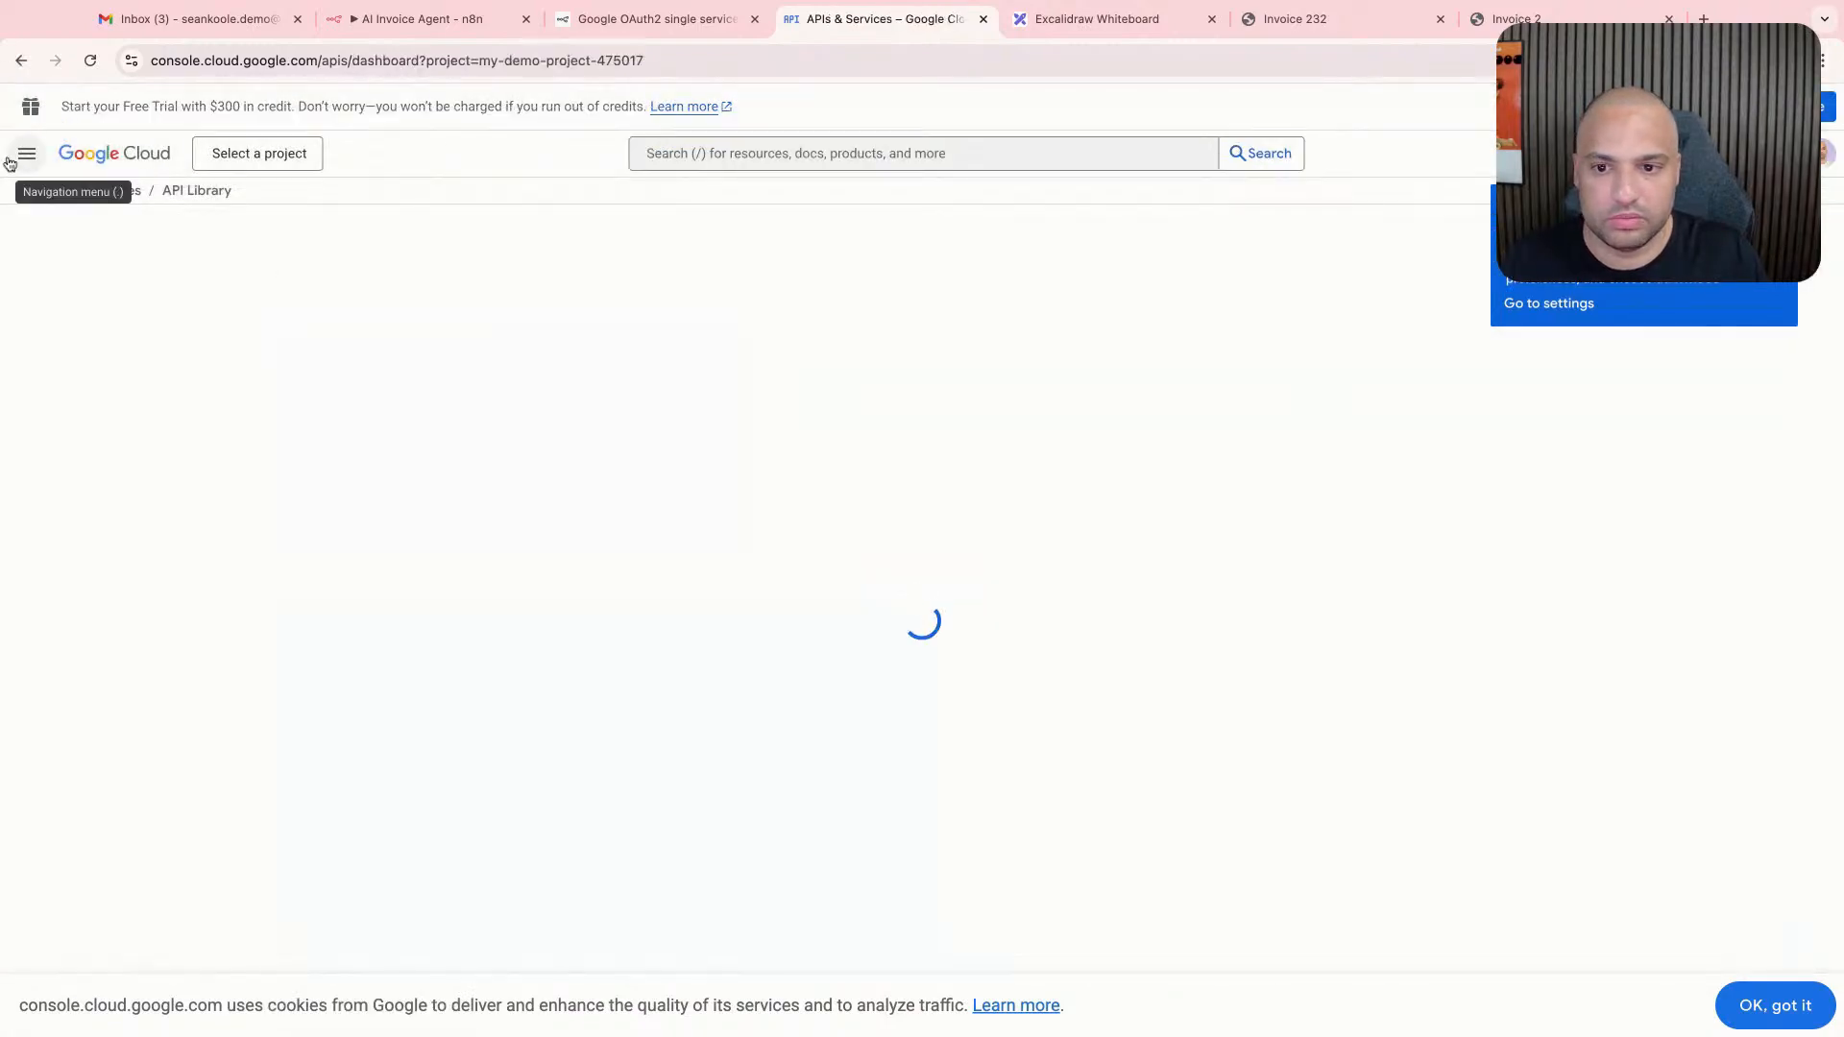
{"action": "left_click", "coordinate": [87, 357]}
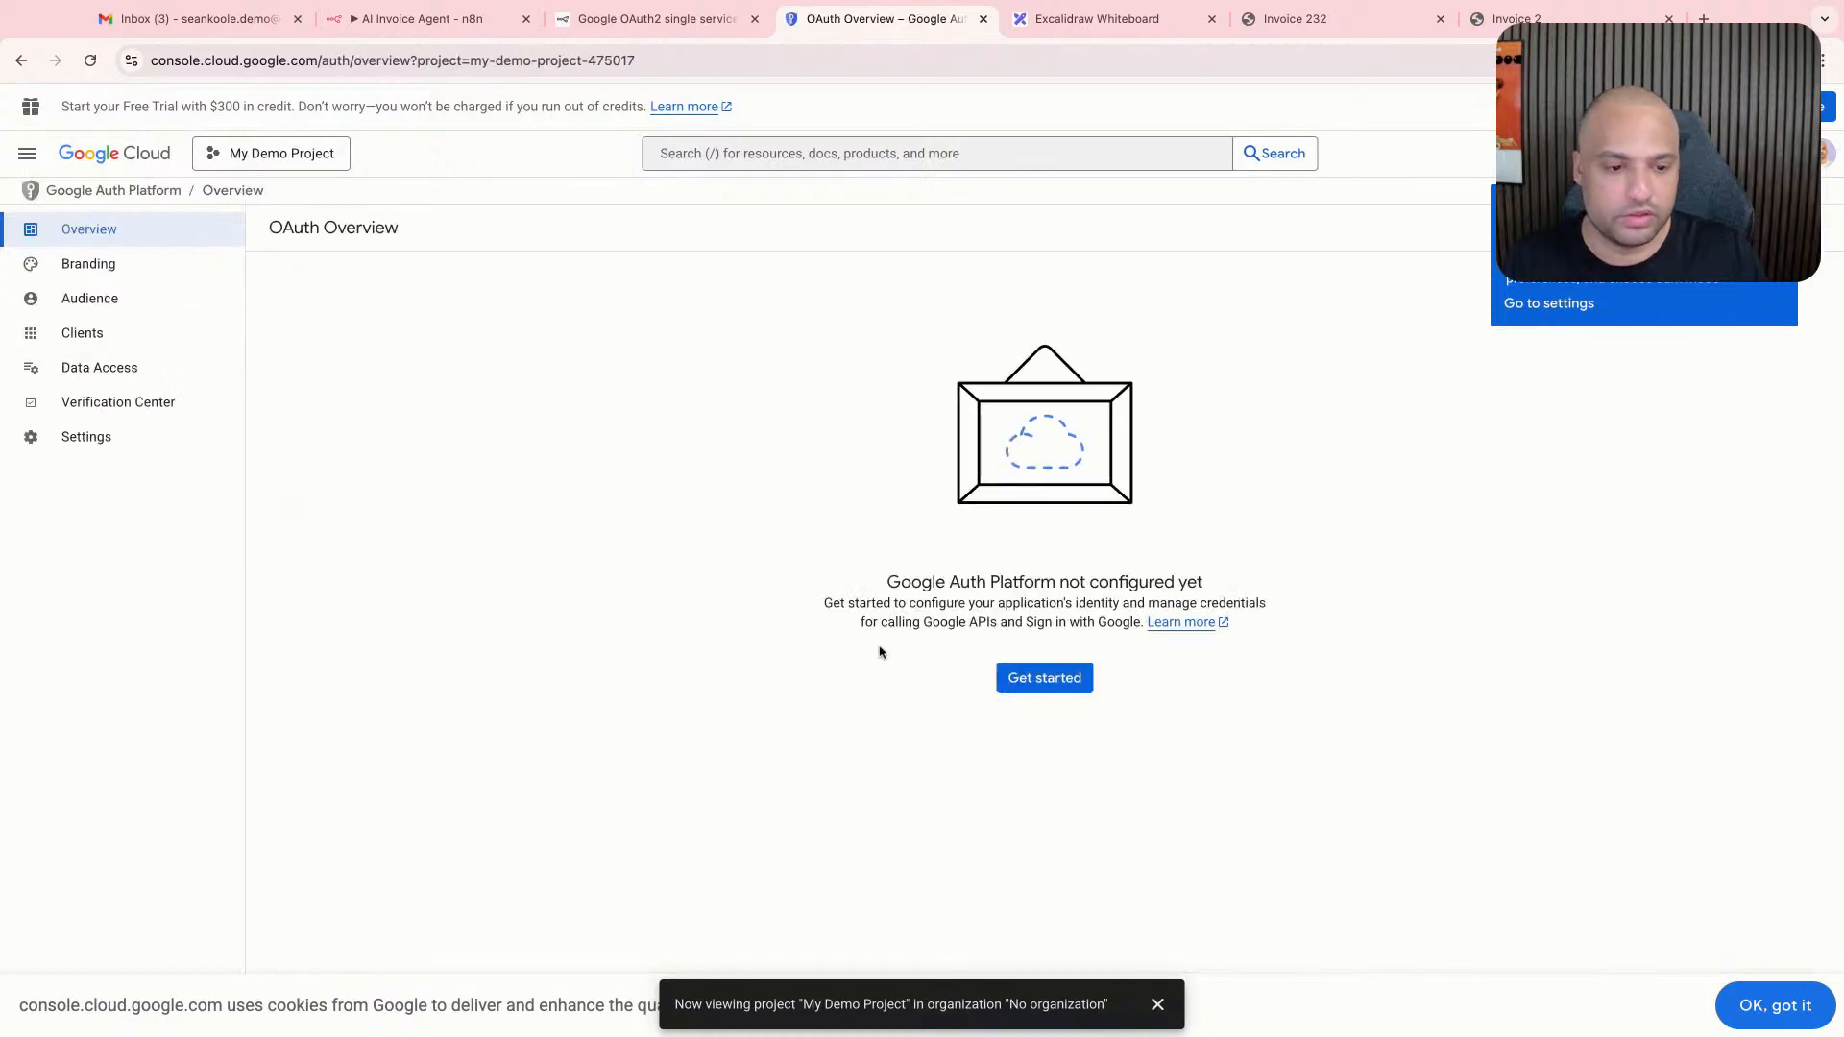
- Begin configuring the Google Auth Platform with the app name "n8n demo" and the account's own address as user support email
{"action": "left_click", "coordinate": [1057, 679]}
{"action": "left_click", "coordinate": [524, 347]}
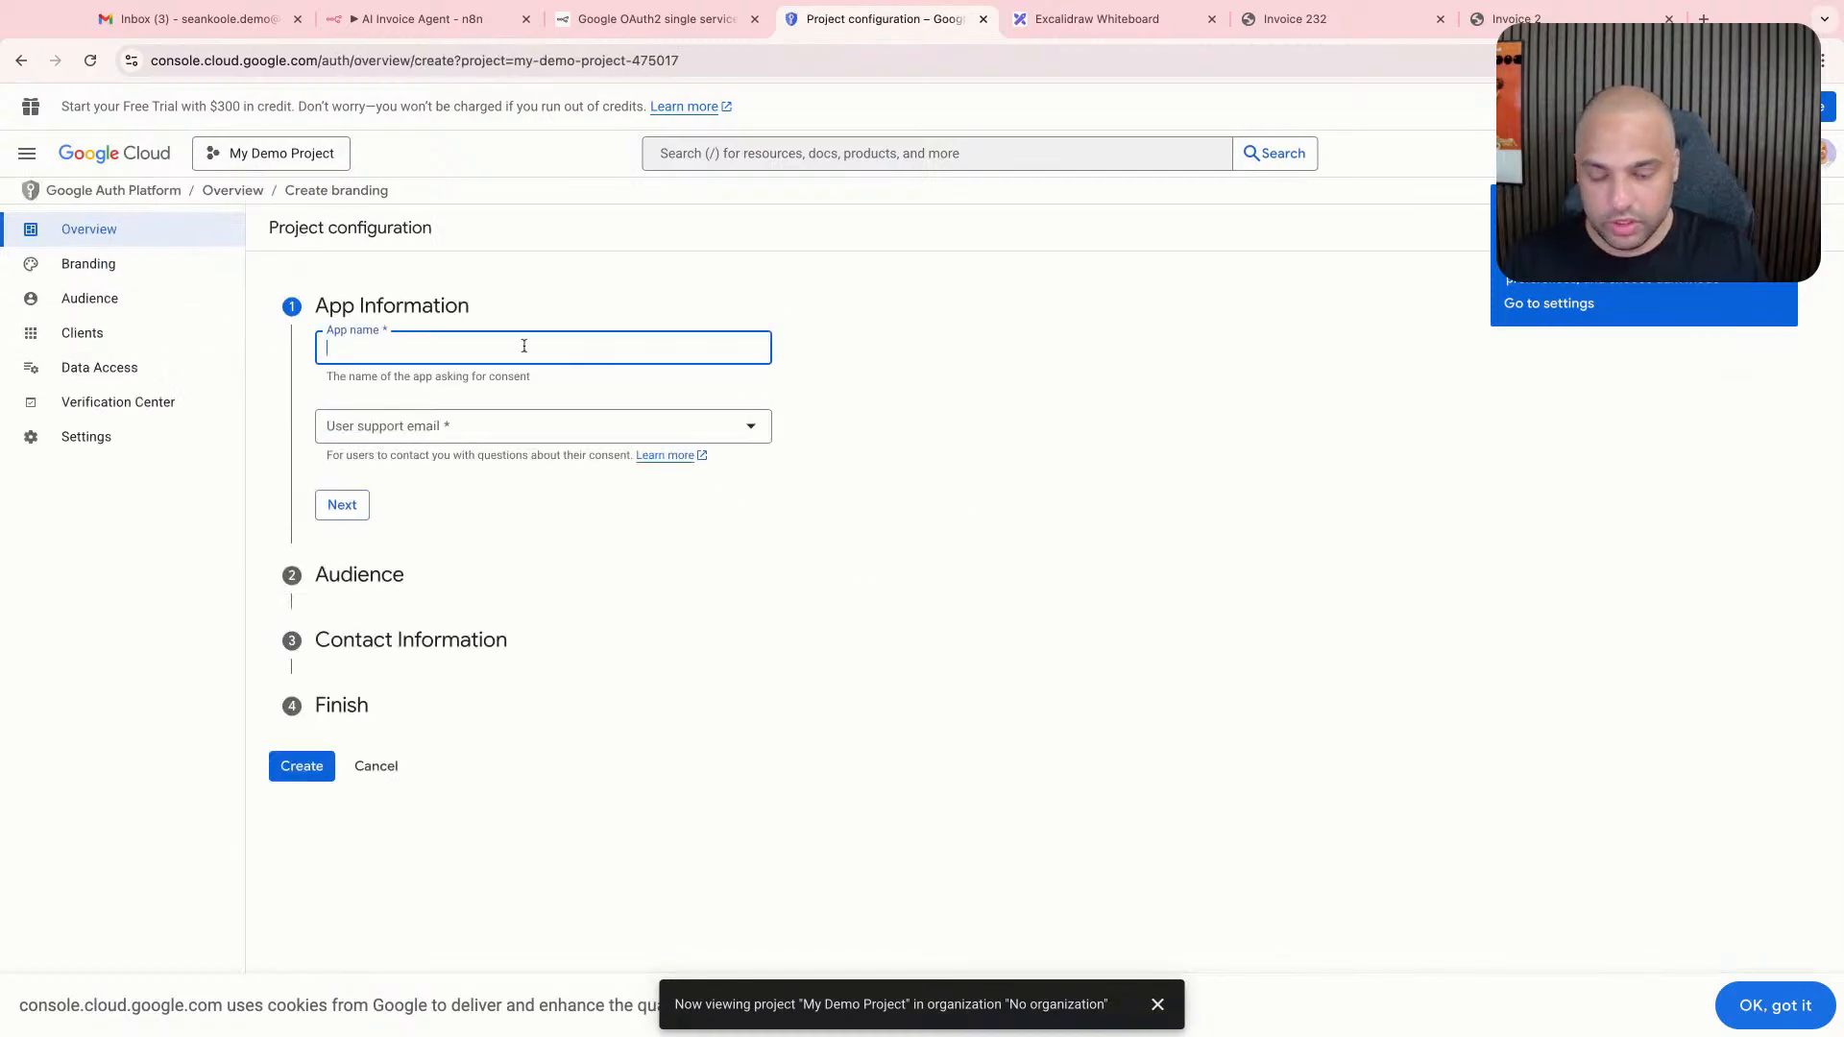
{"action": "type", "text": "n8n demo"}
{"action": "key", "text": "Tab"}
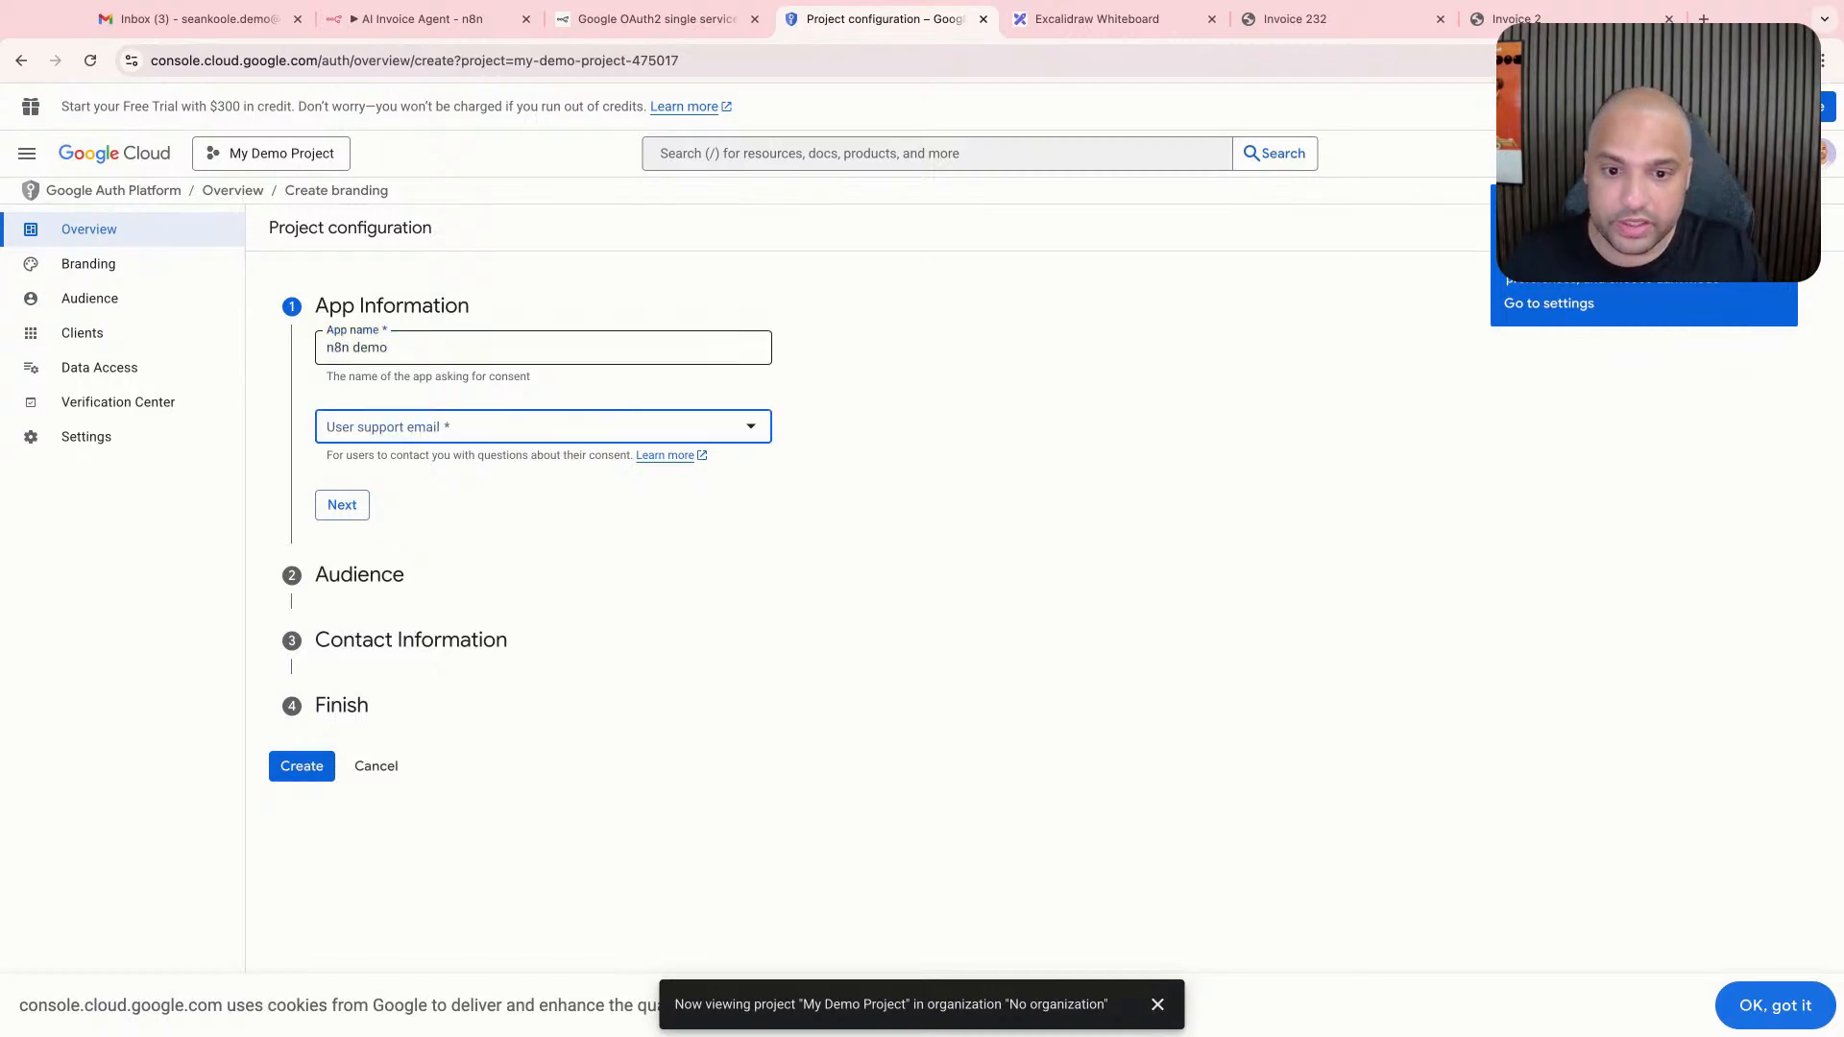
{"action": "left_click", "coordinate": [485, 429]}
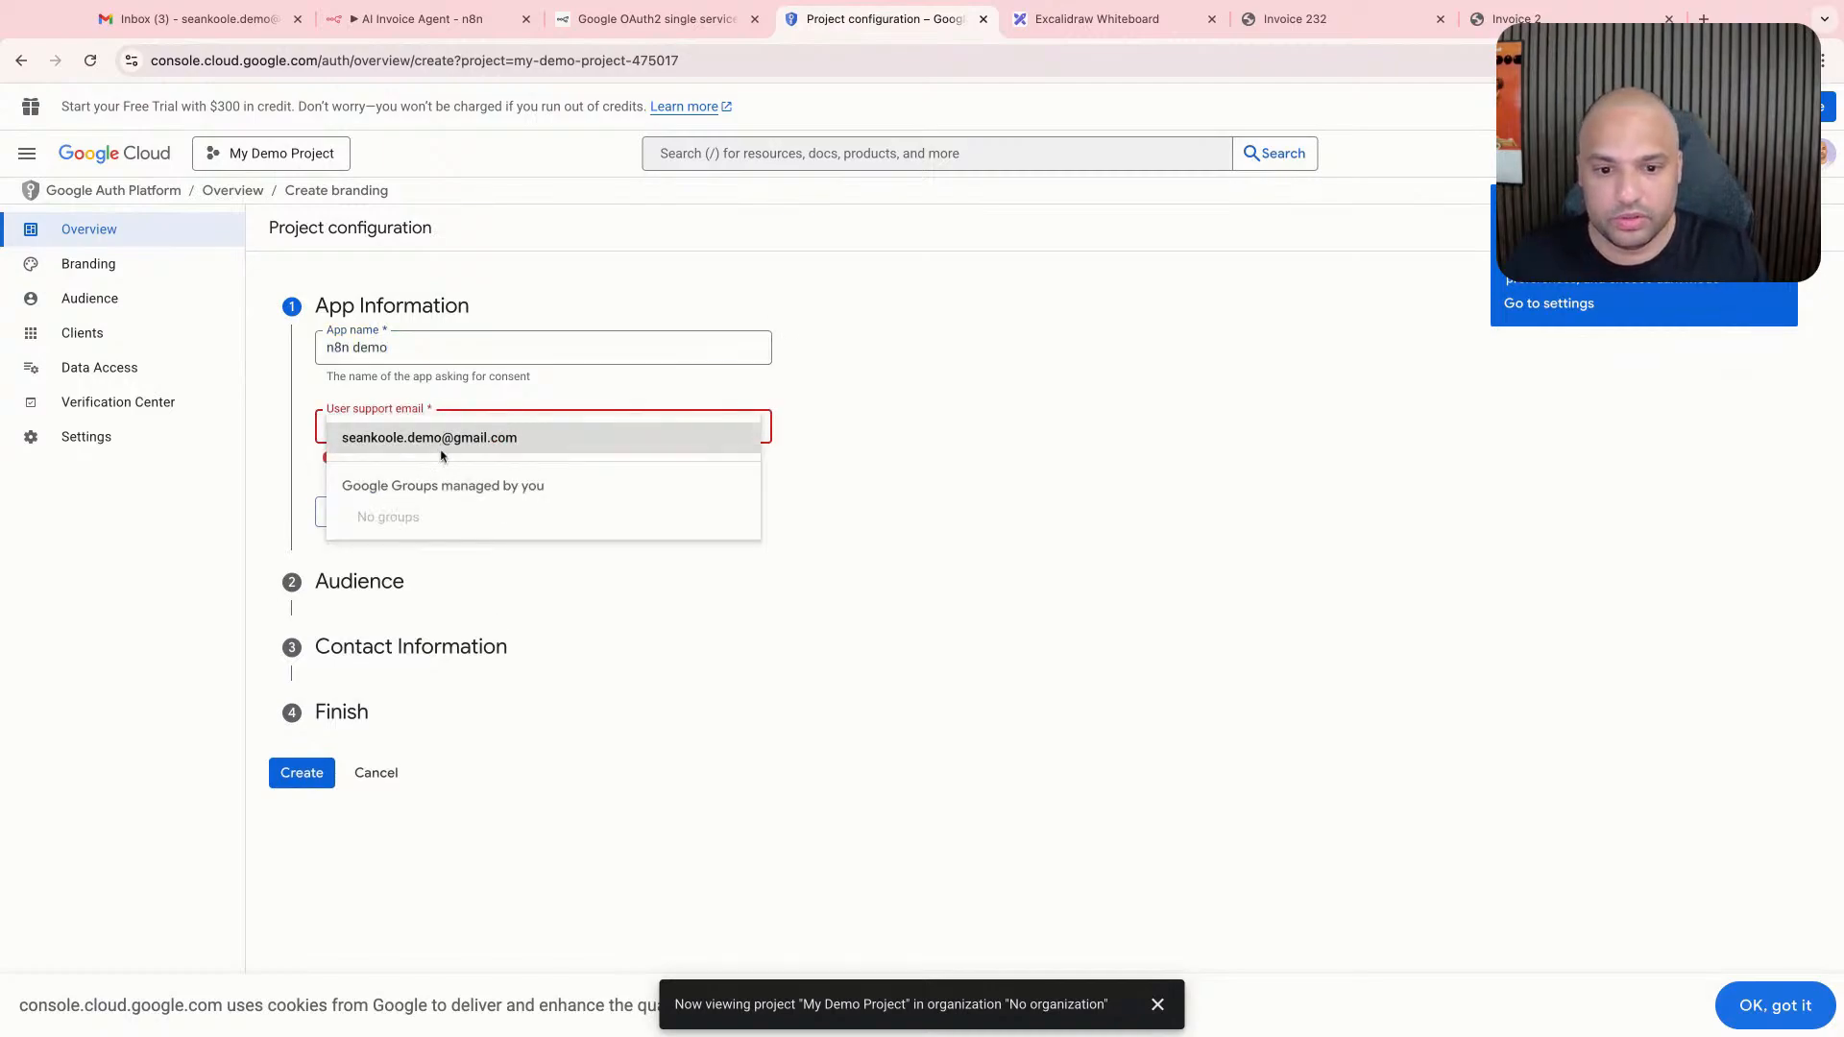
{"action": "left_click", "coordinate": [499, 450]}
{"action": "left_click", "coordinate": [342, 507]}
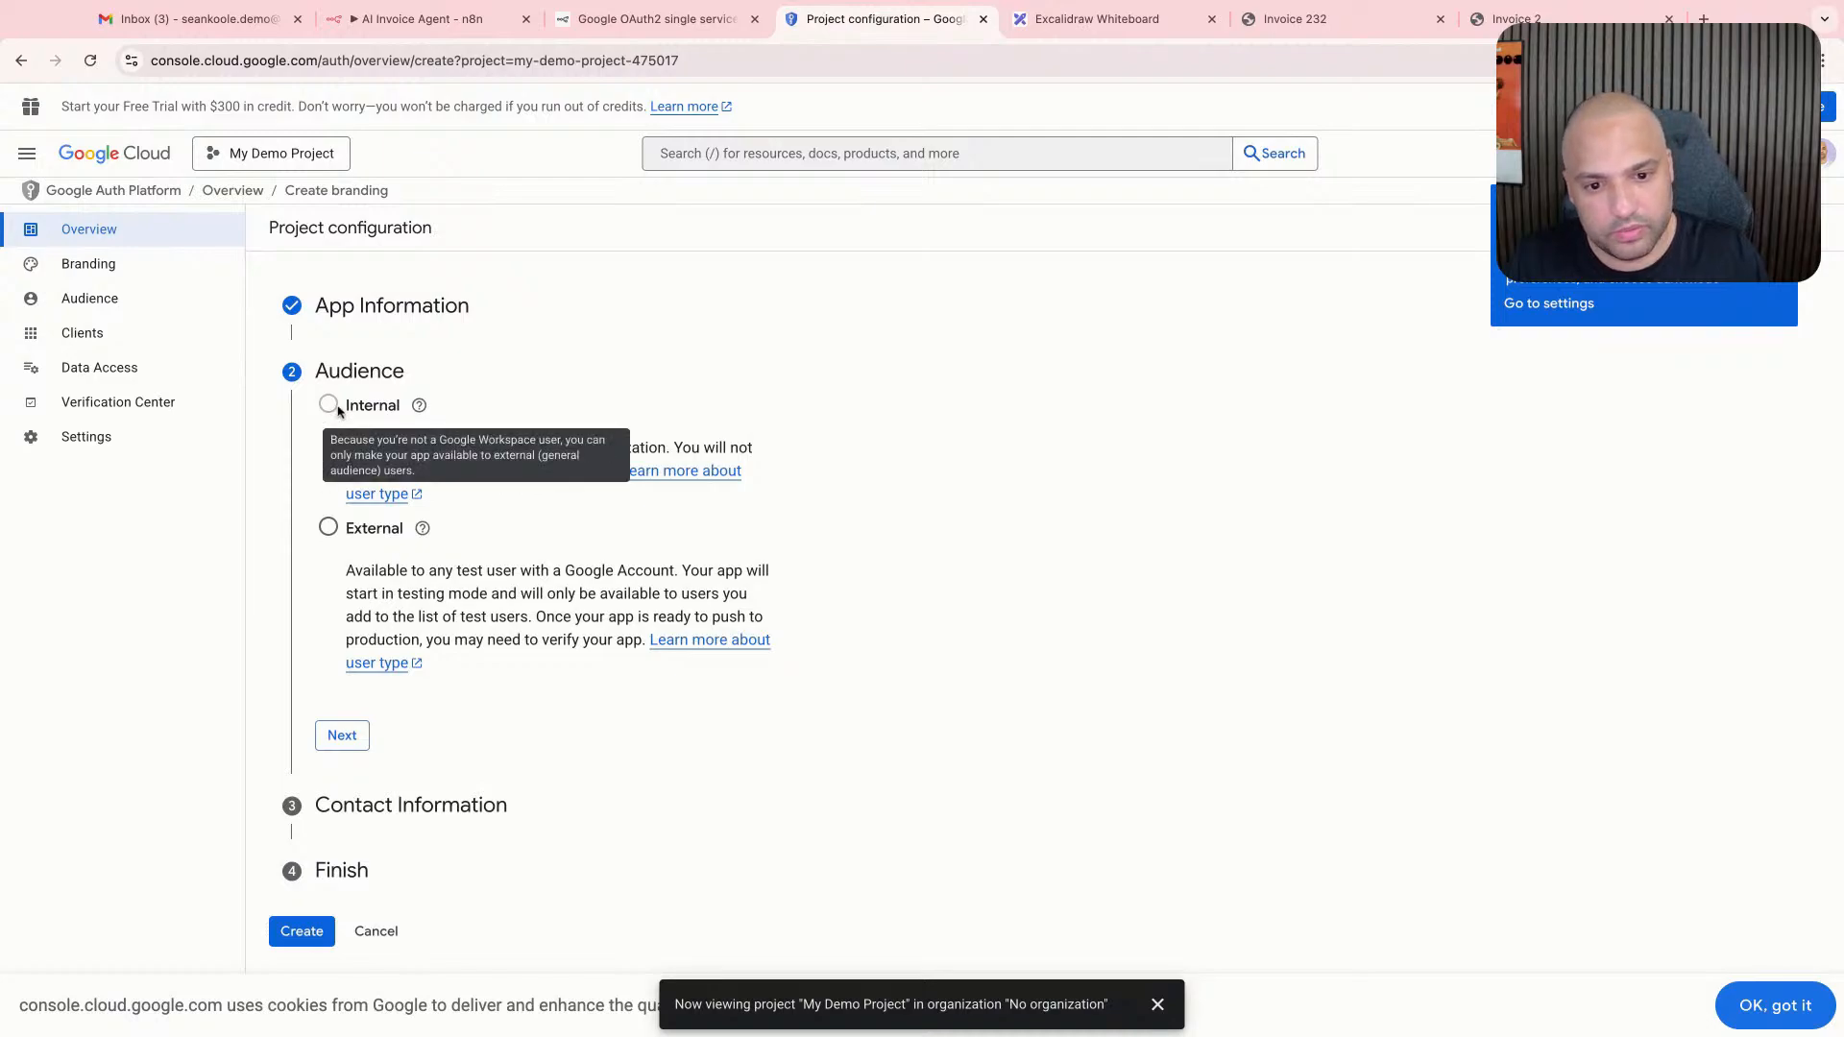
- Set the app's audience to External and enter the account's e-mail address as contact information
{"action": "left_click", "coordinate": [329, 527]}
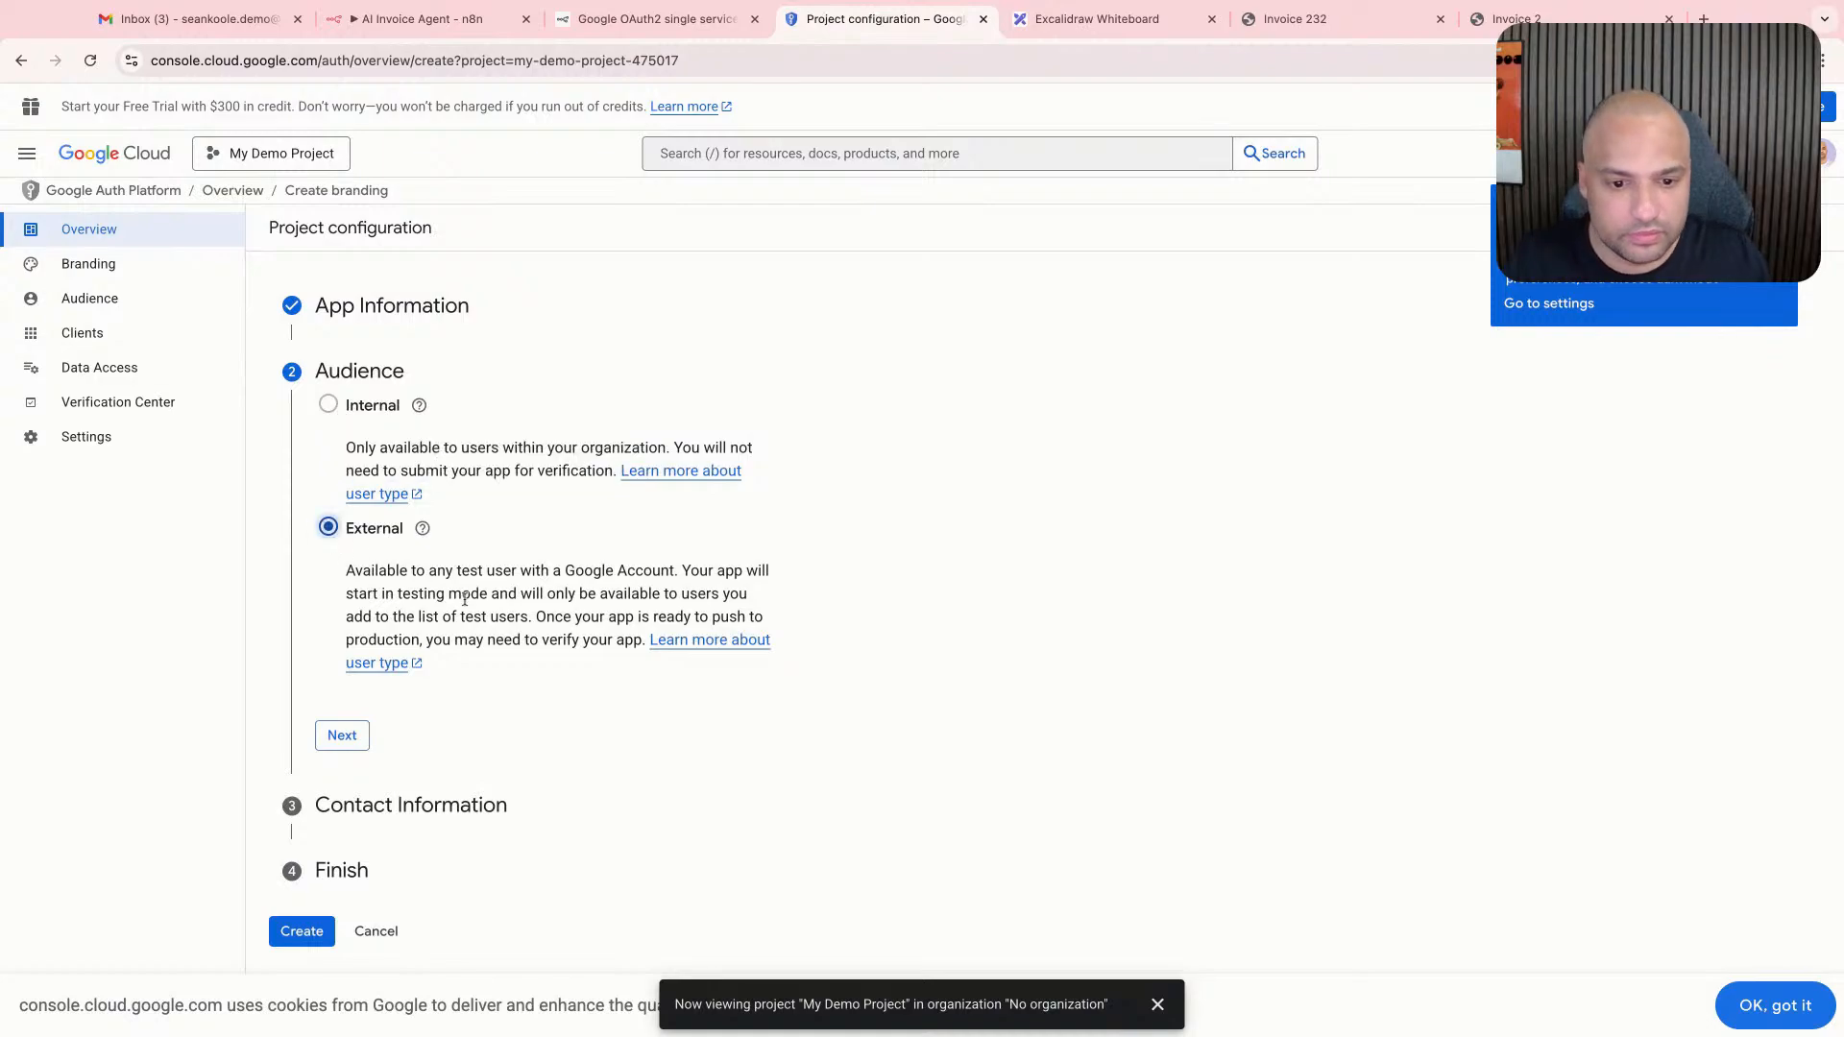
{"action": "left_click", "coordinate": [341, 735]}
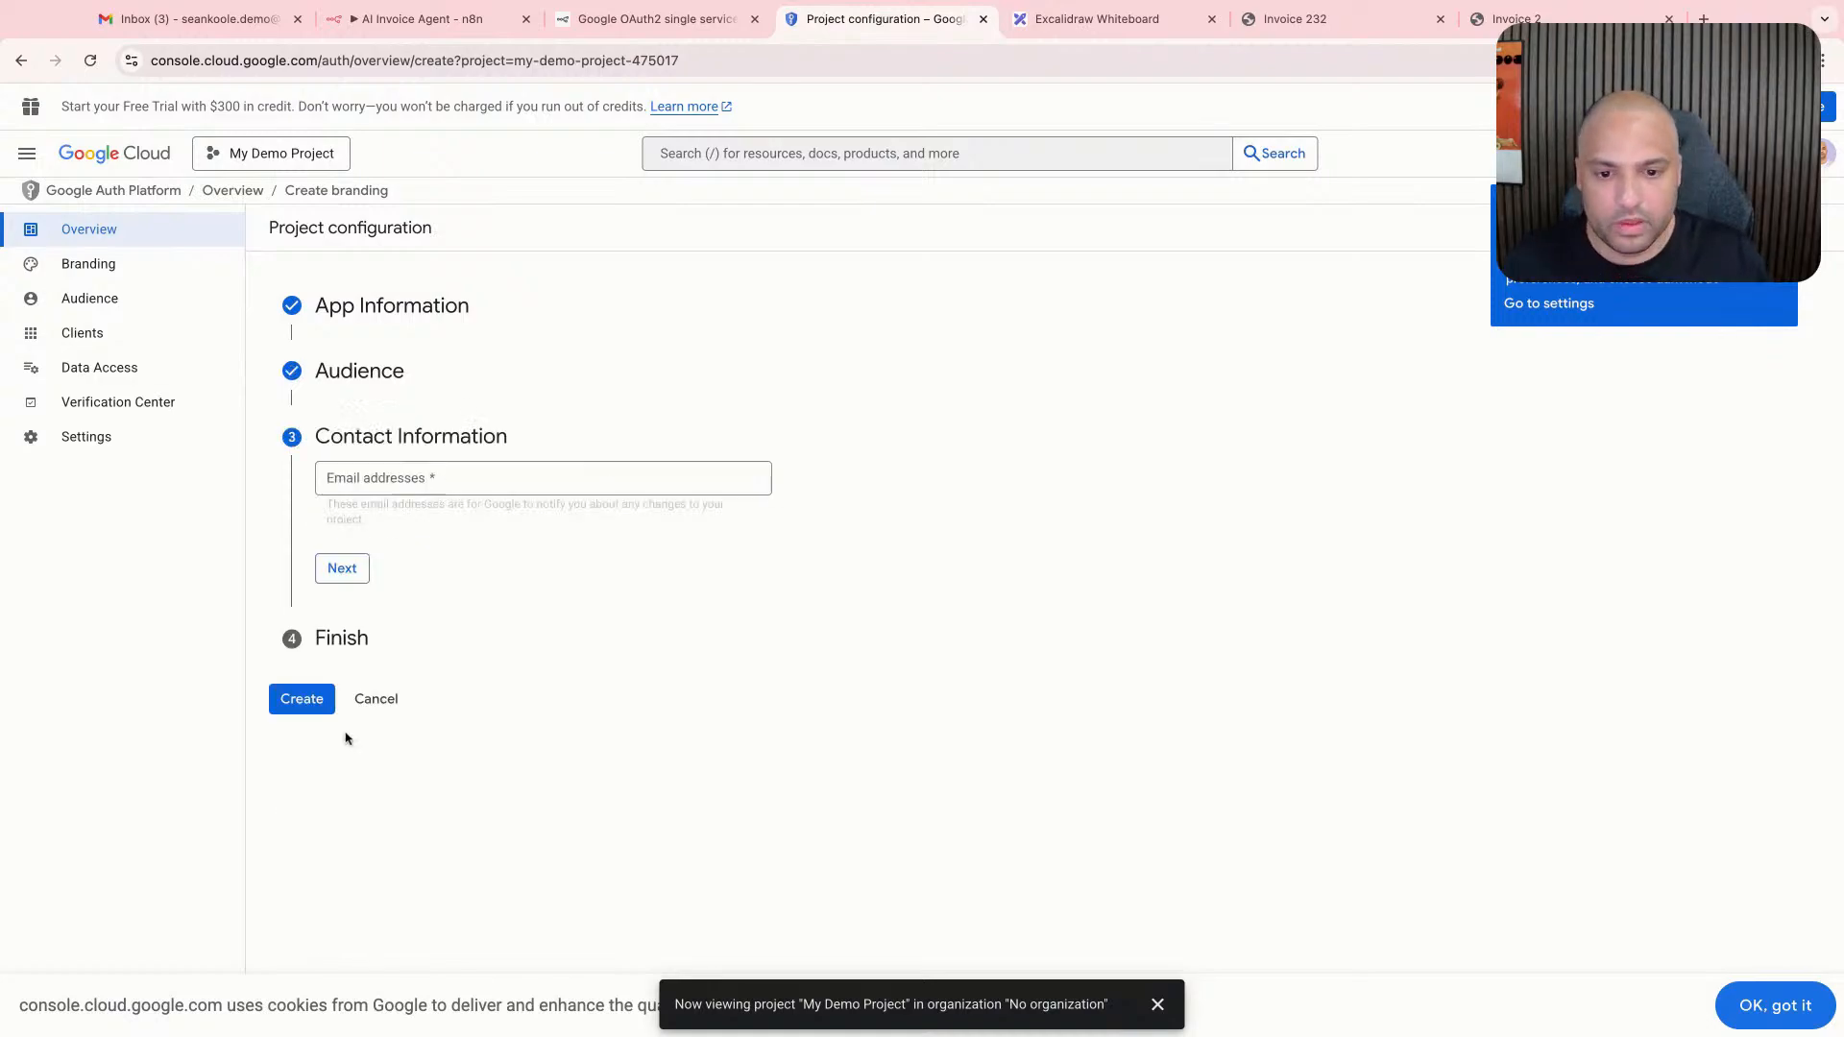
{"action": "left_click", "coordinate": [413, 480]}
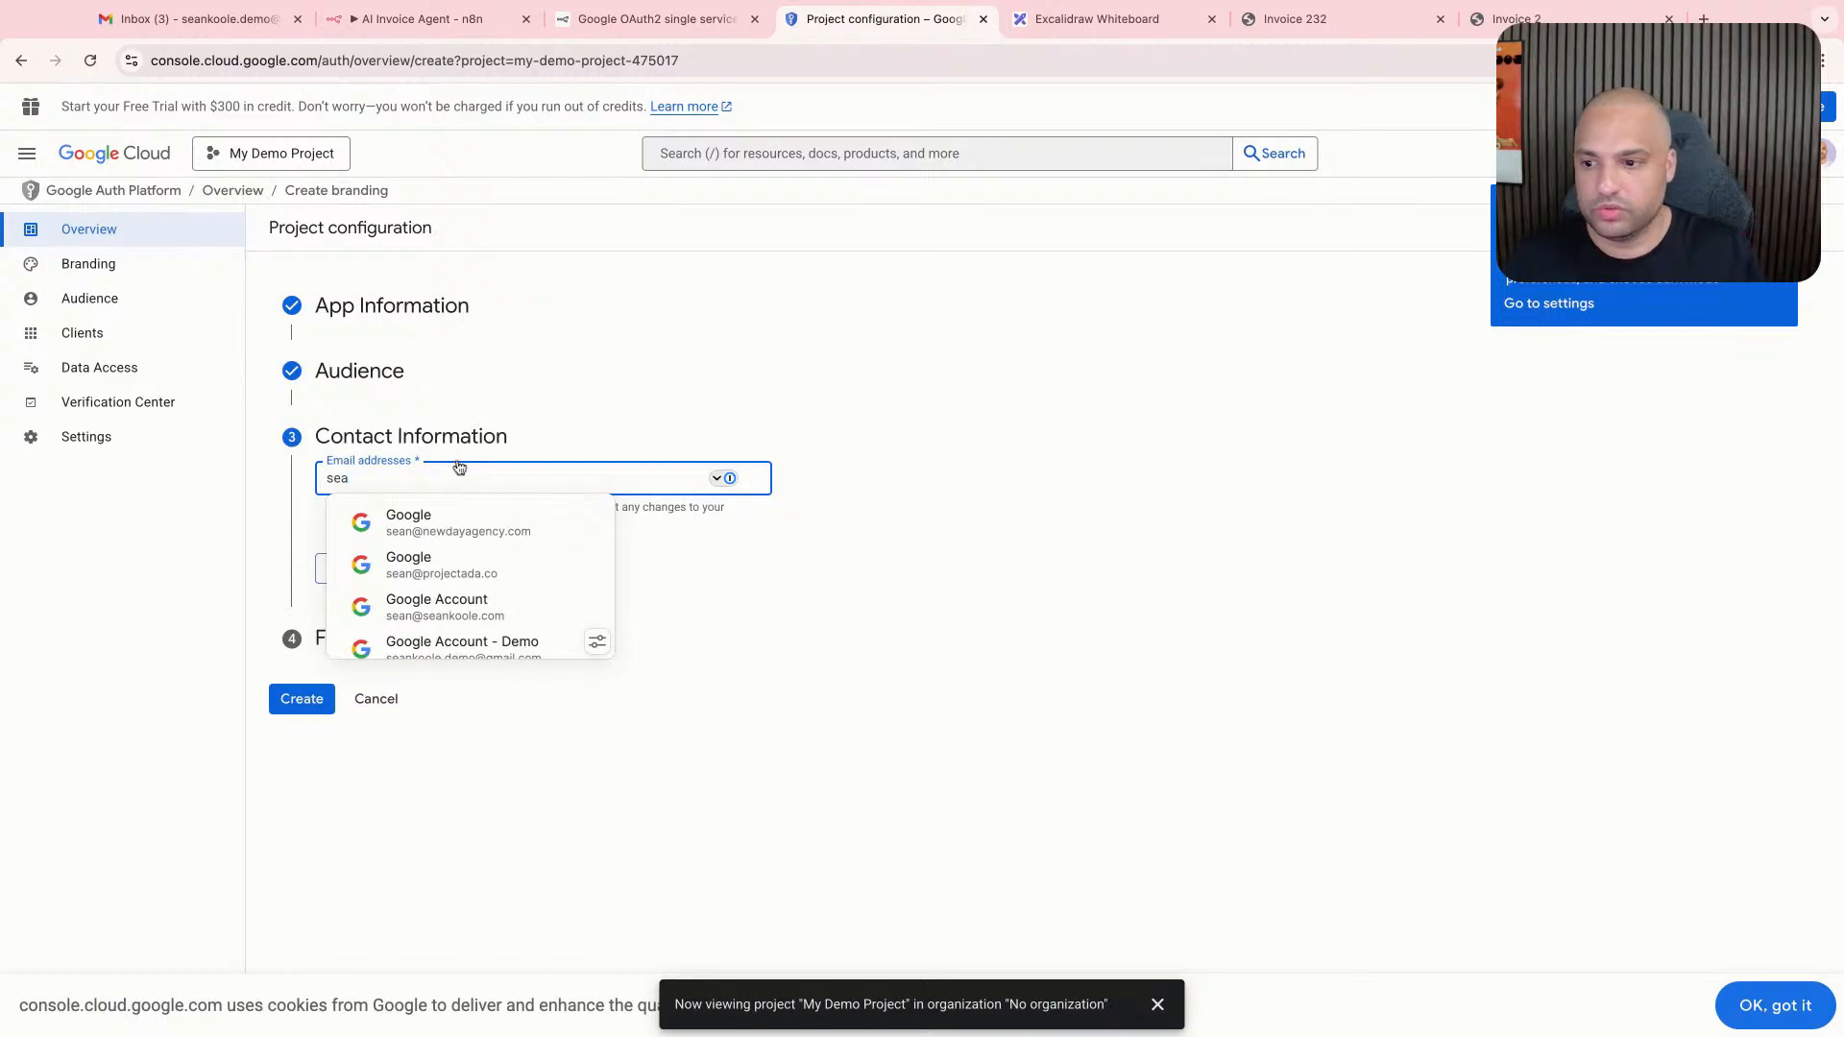
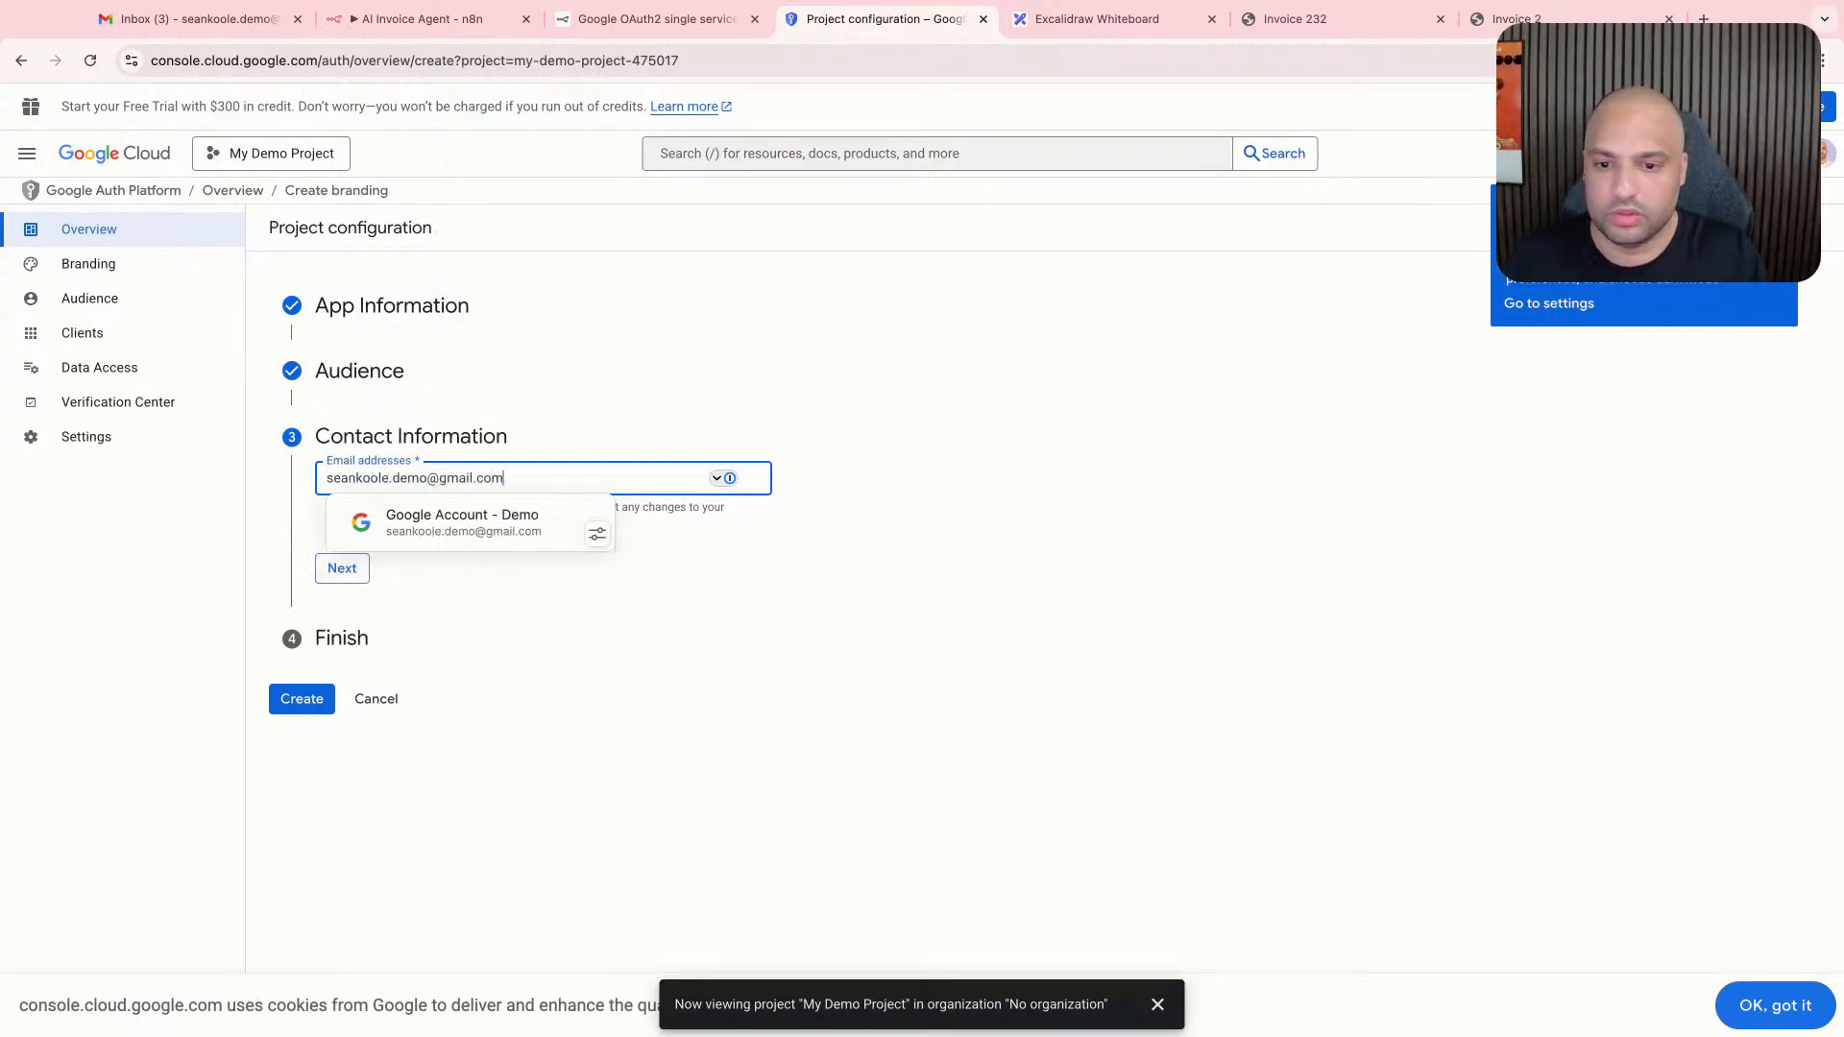
{"action": "key", "text": "Return"}
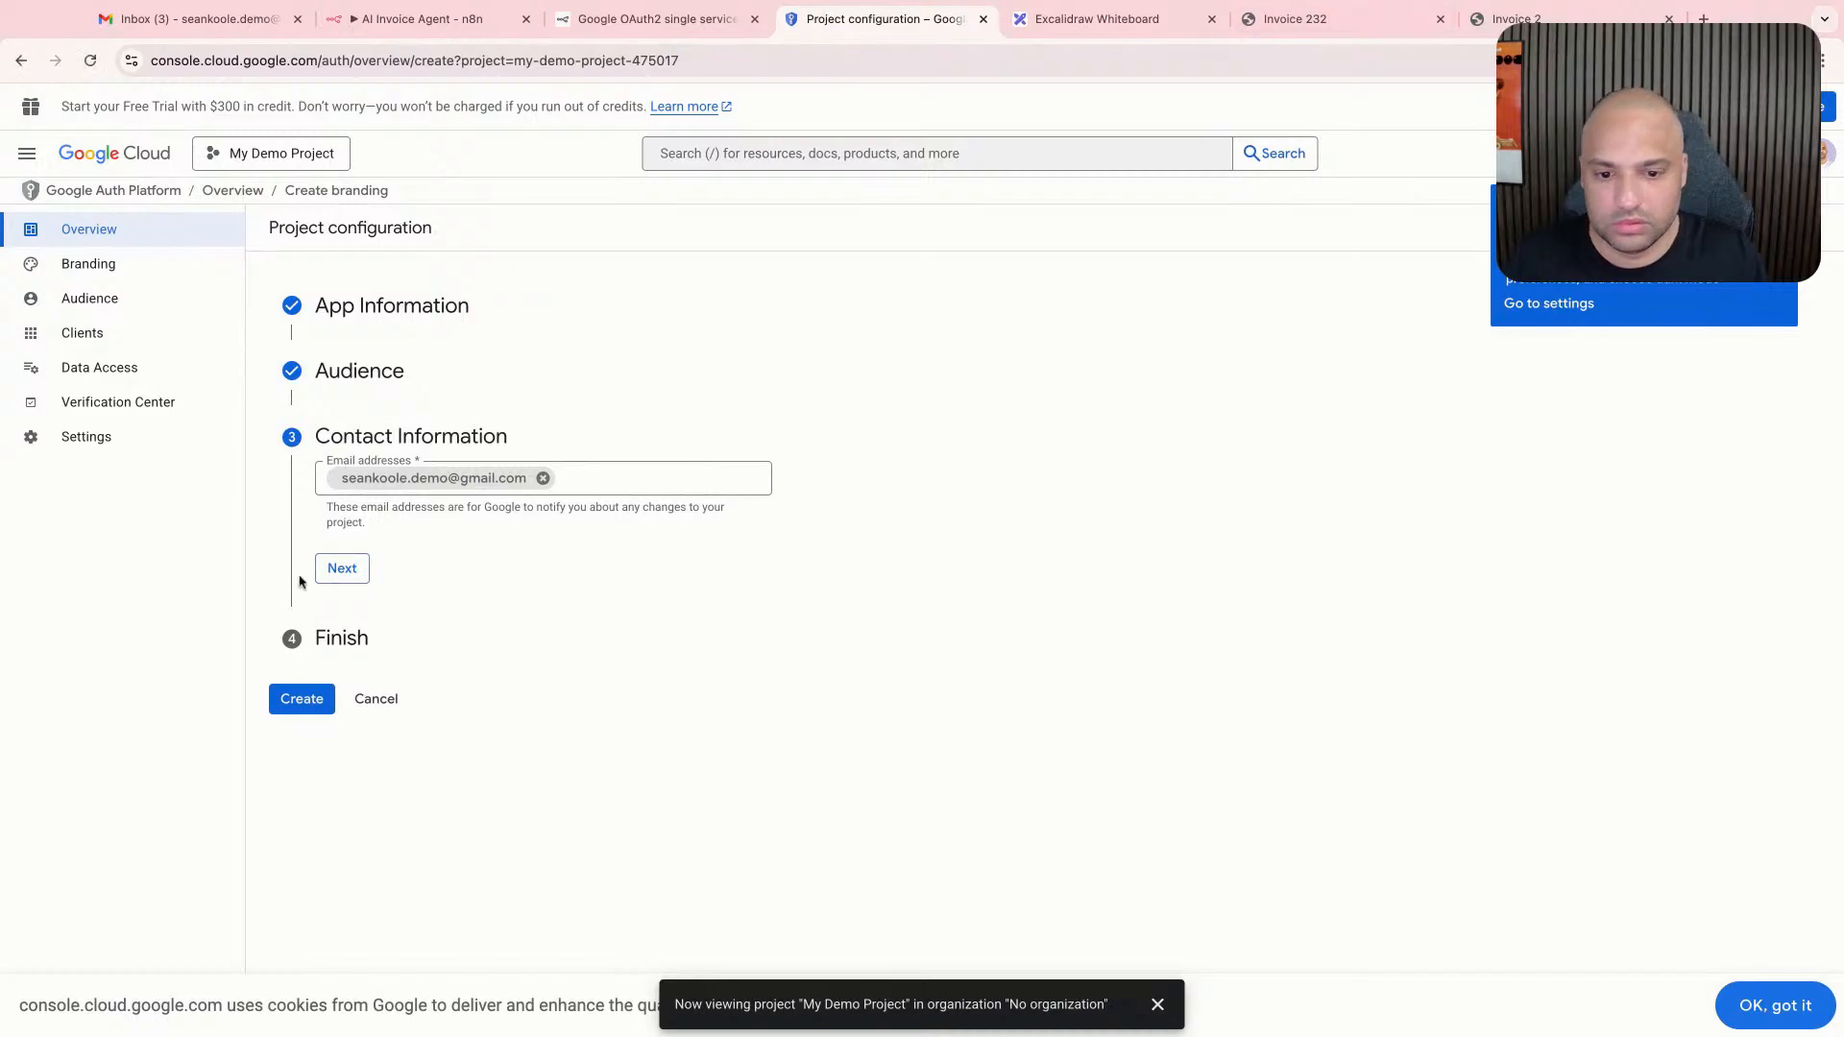
- Complete the finish stage of the project configuration and create the OAuth configuration
{"action": "left_click", "coordinate": [344, 572]}
{"action": "left_click", "coordinate": [329, 536]}
{"action": "left_click", "coordinate": [394, 589]}
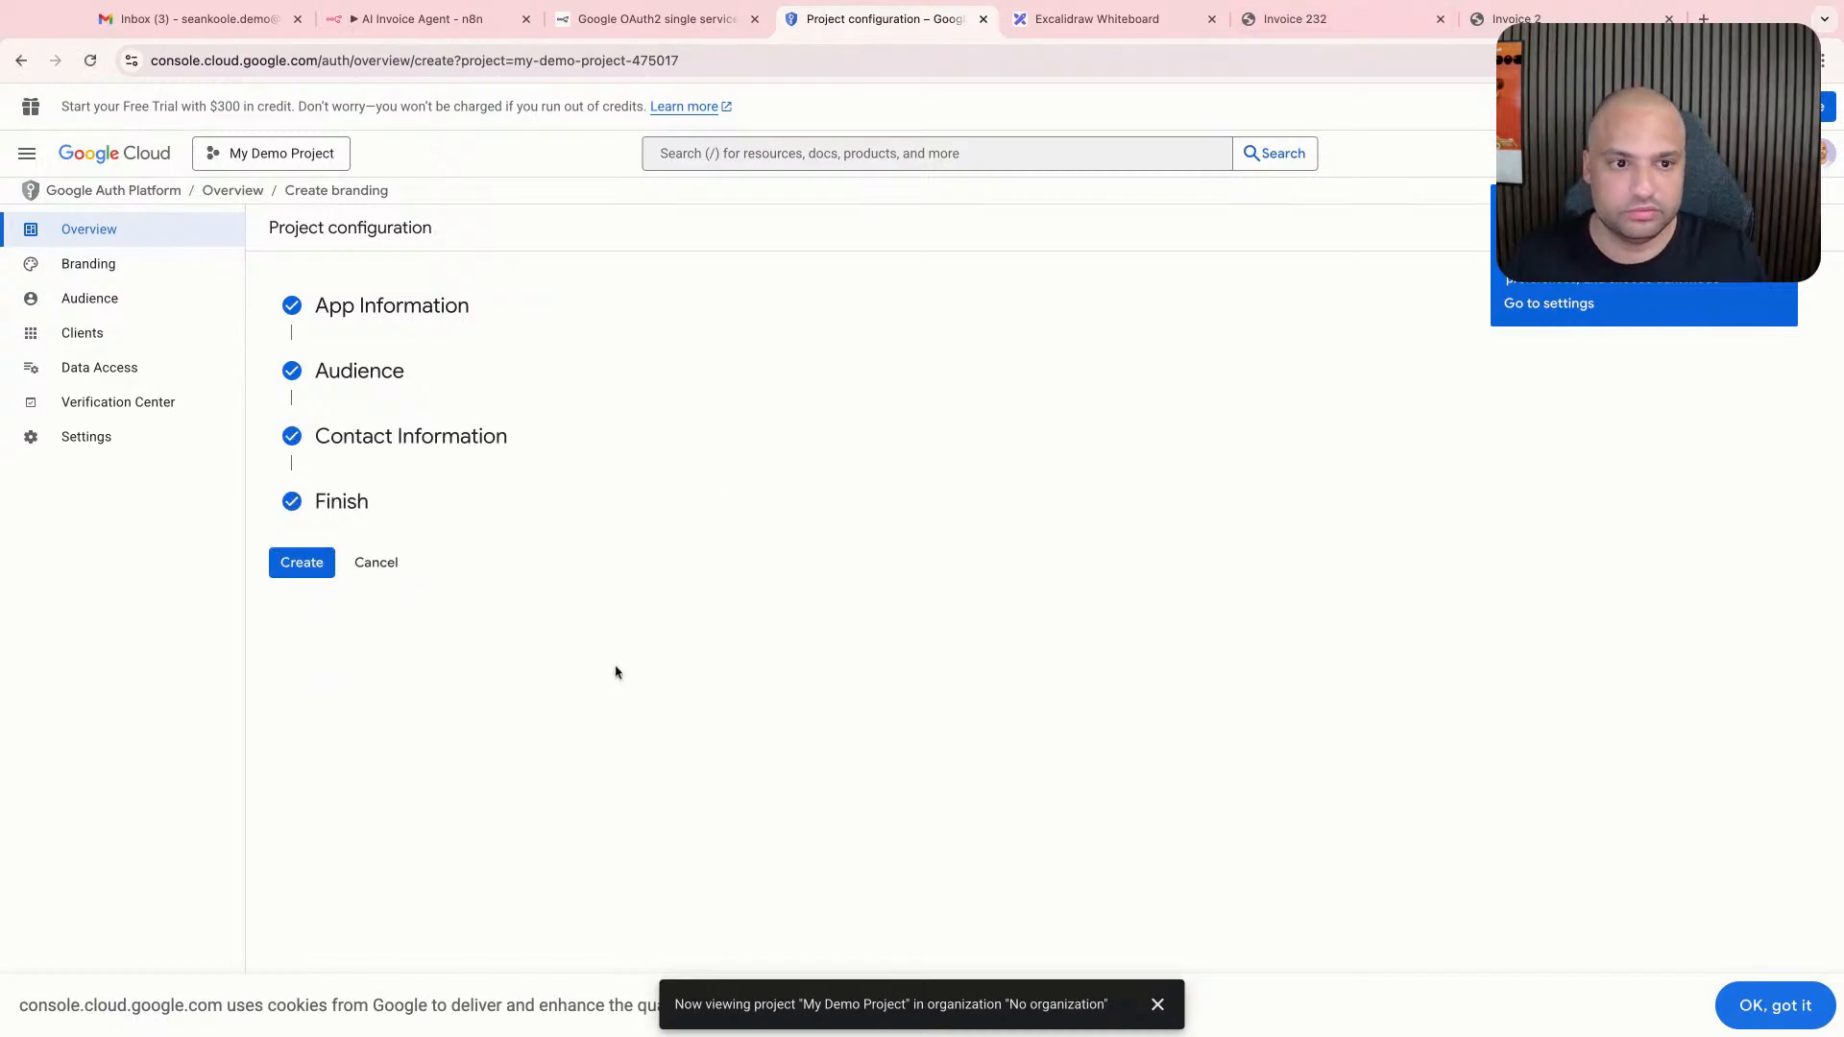
{"action": "left_click", "coordinate": [302, 563]}
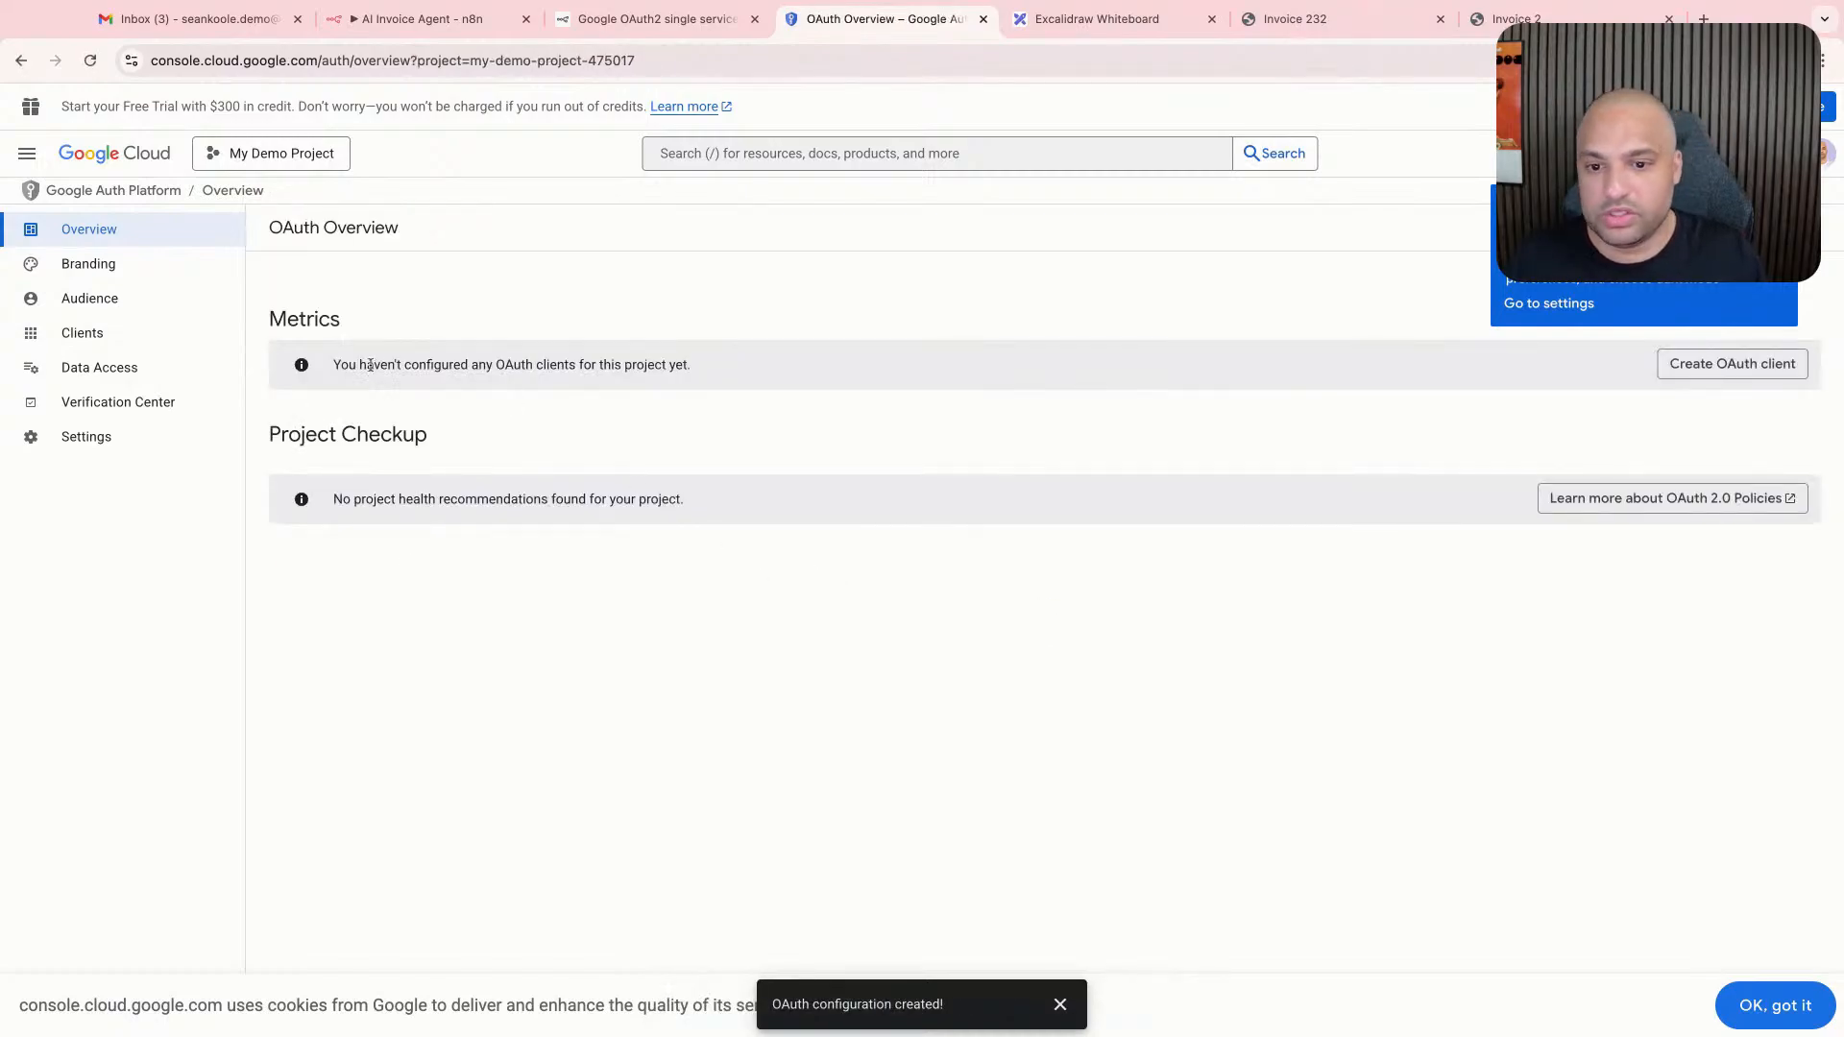
- Check the project's data access scopes, and look through its list of enabled APIs and services
{"action": "left_click", "coordinate": [156, 440]}
{"action": "left_click", "coordinate": [165, 373]}
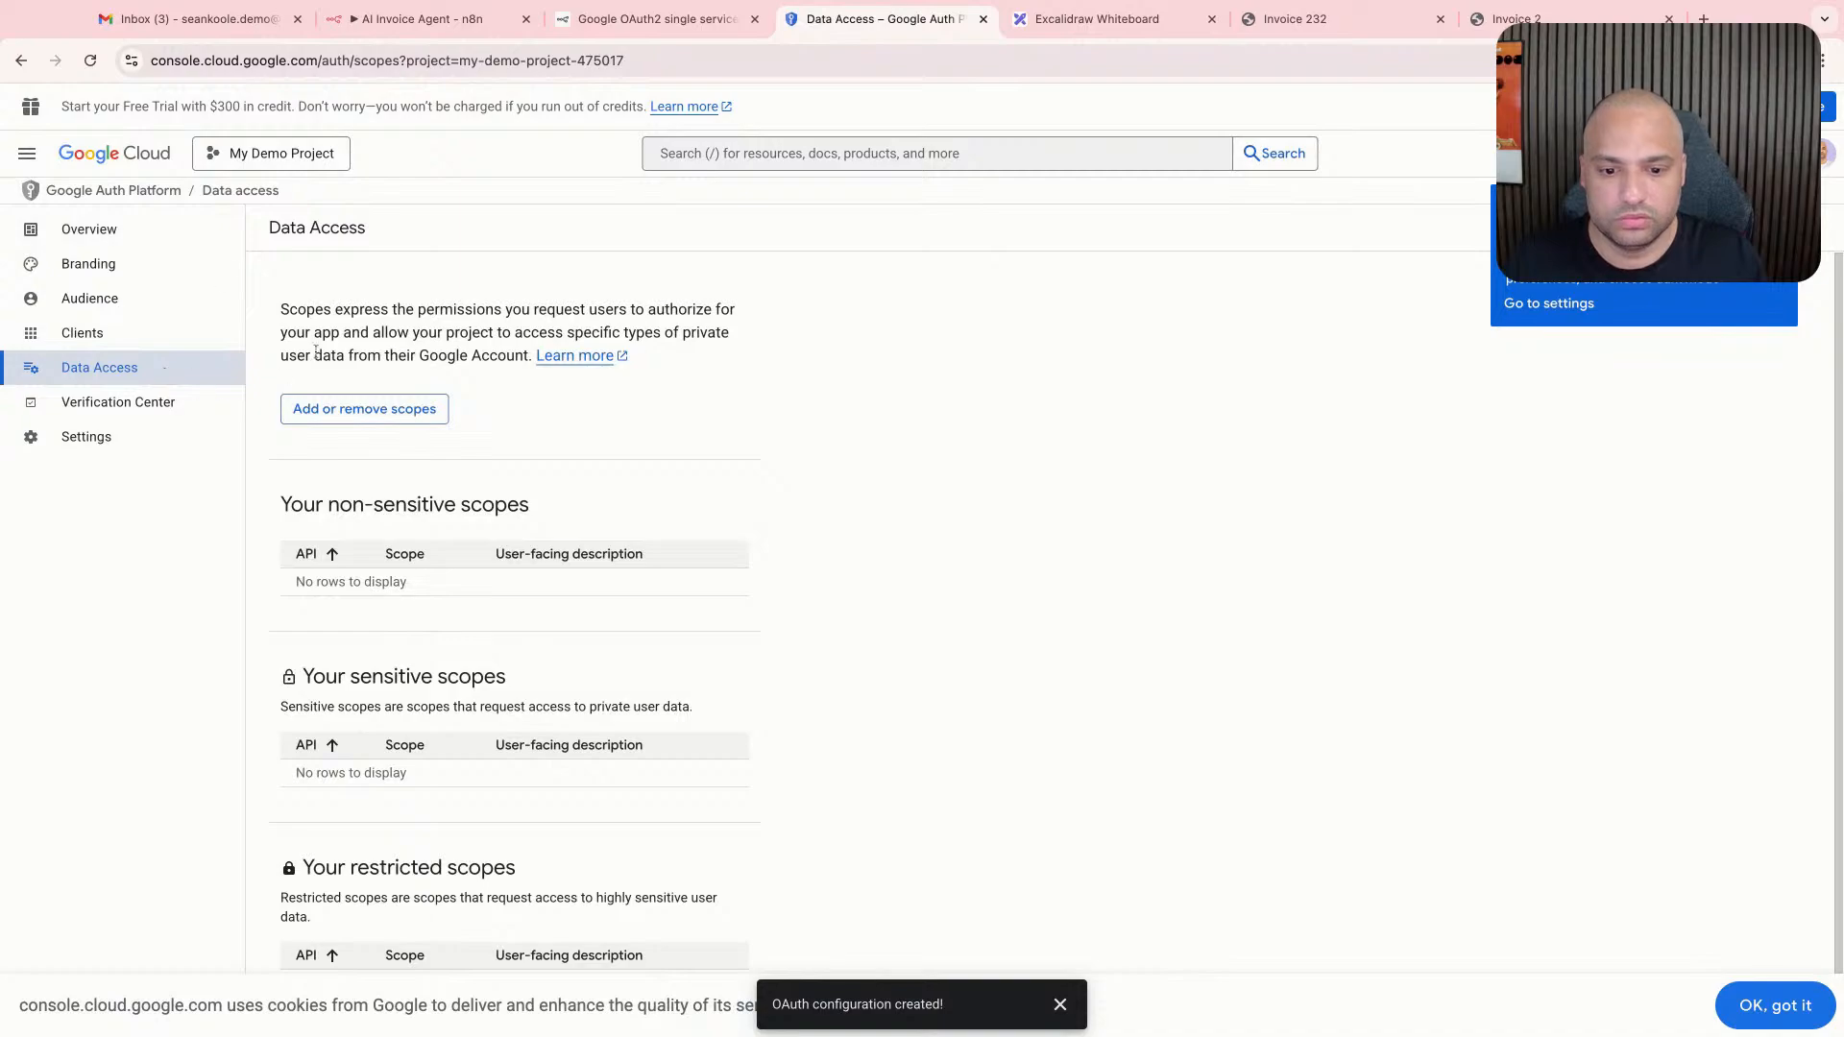
{"action": "left_click", "coordinate": [27, 154]}
{"action": "mouse_move", "coordinate": [129, 555]}
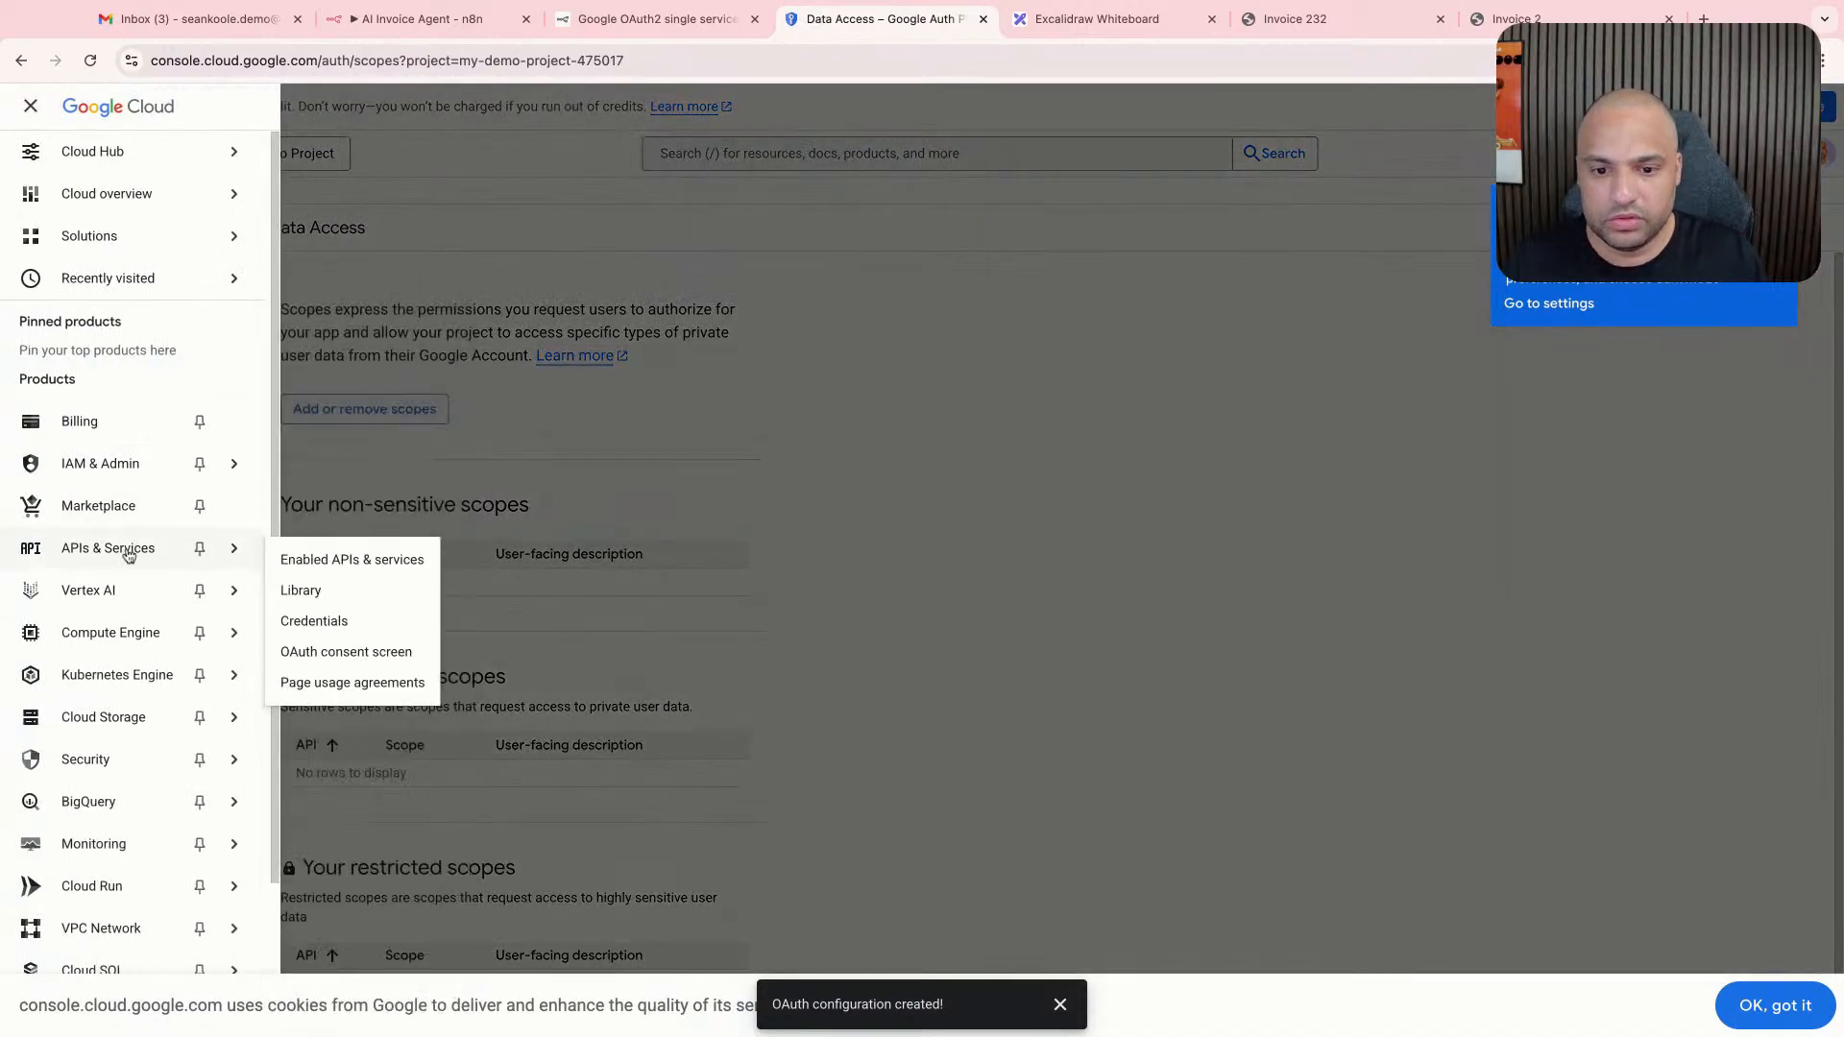
{"action": "left_click", "coordinate": [341, 560]}
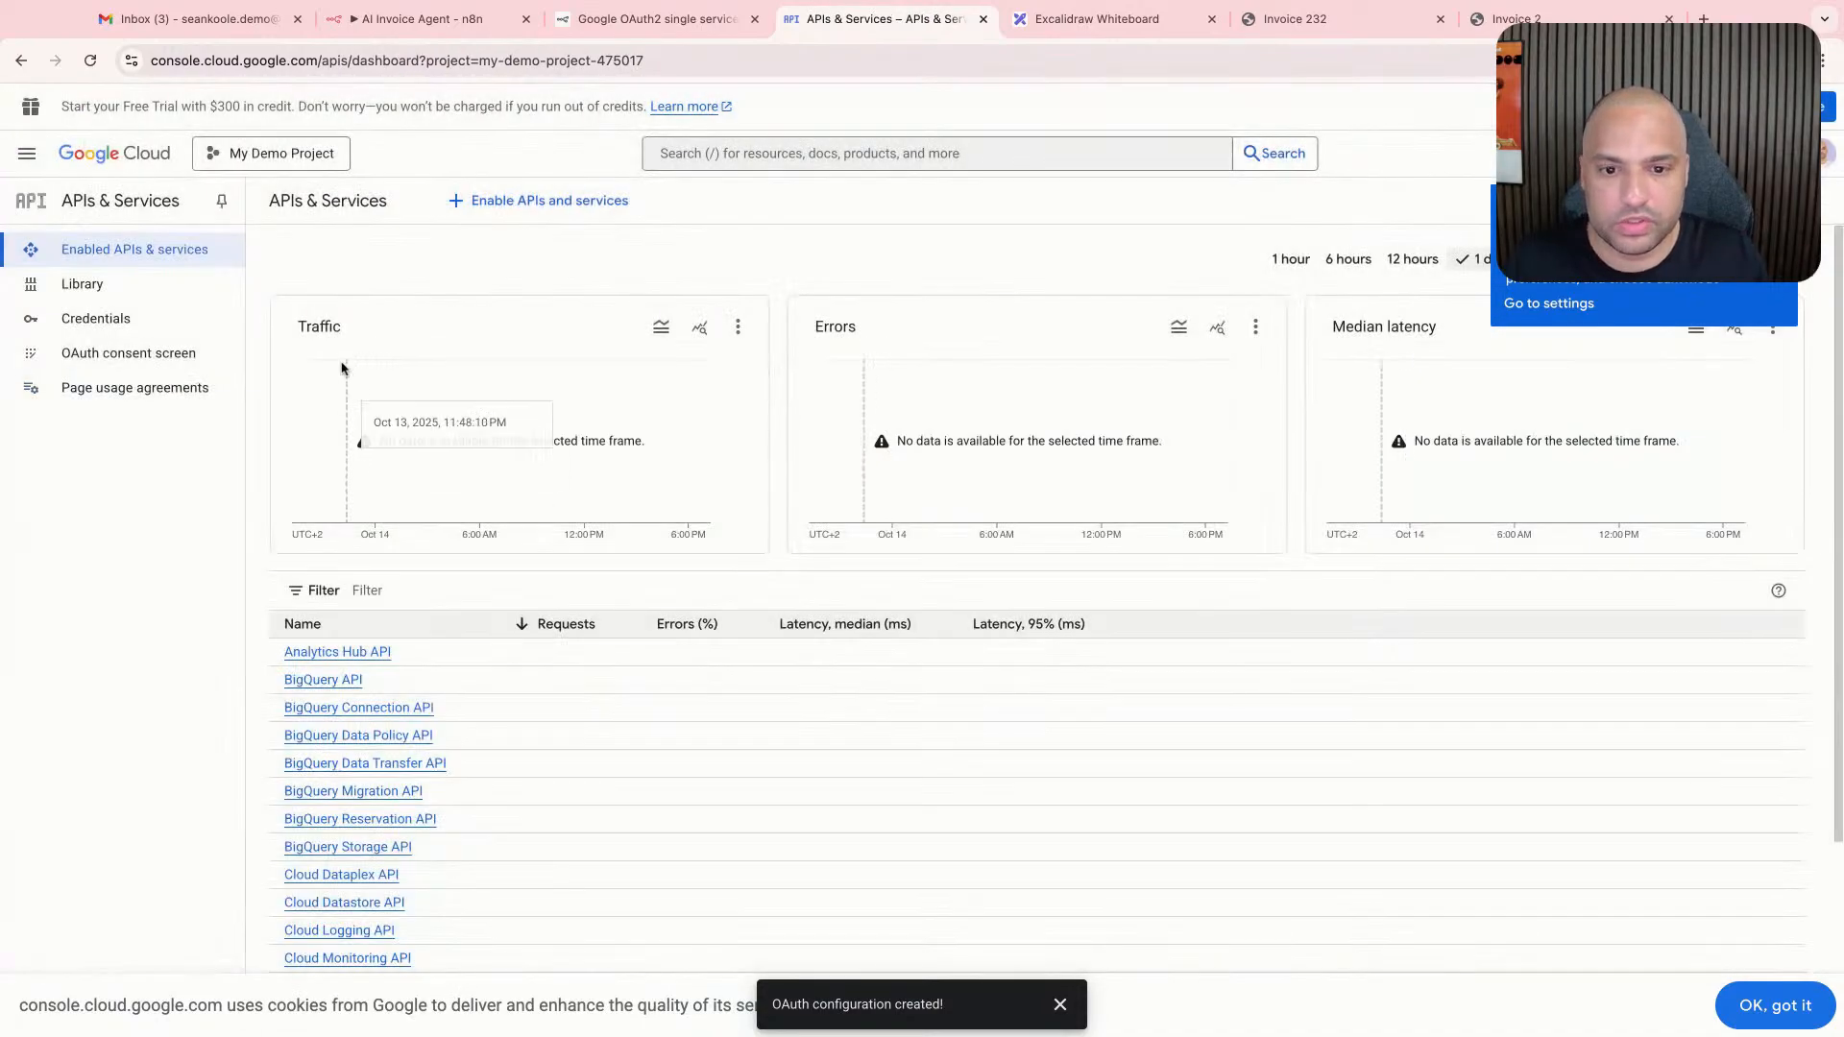
{"action": "scroll", "coordinate": [538, 452], "scroll_direction": "down", "scroll_amount": 5}
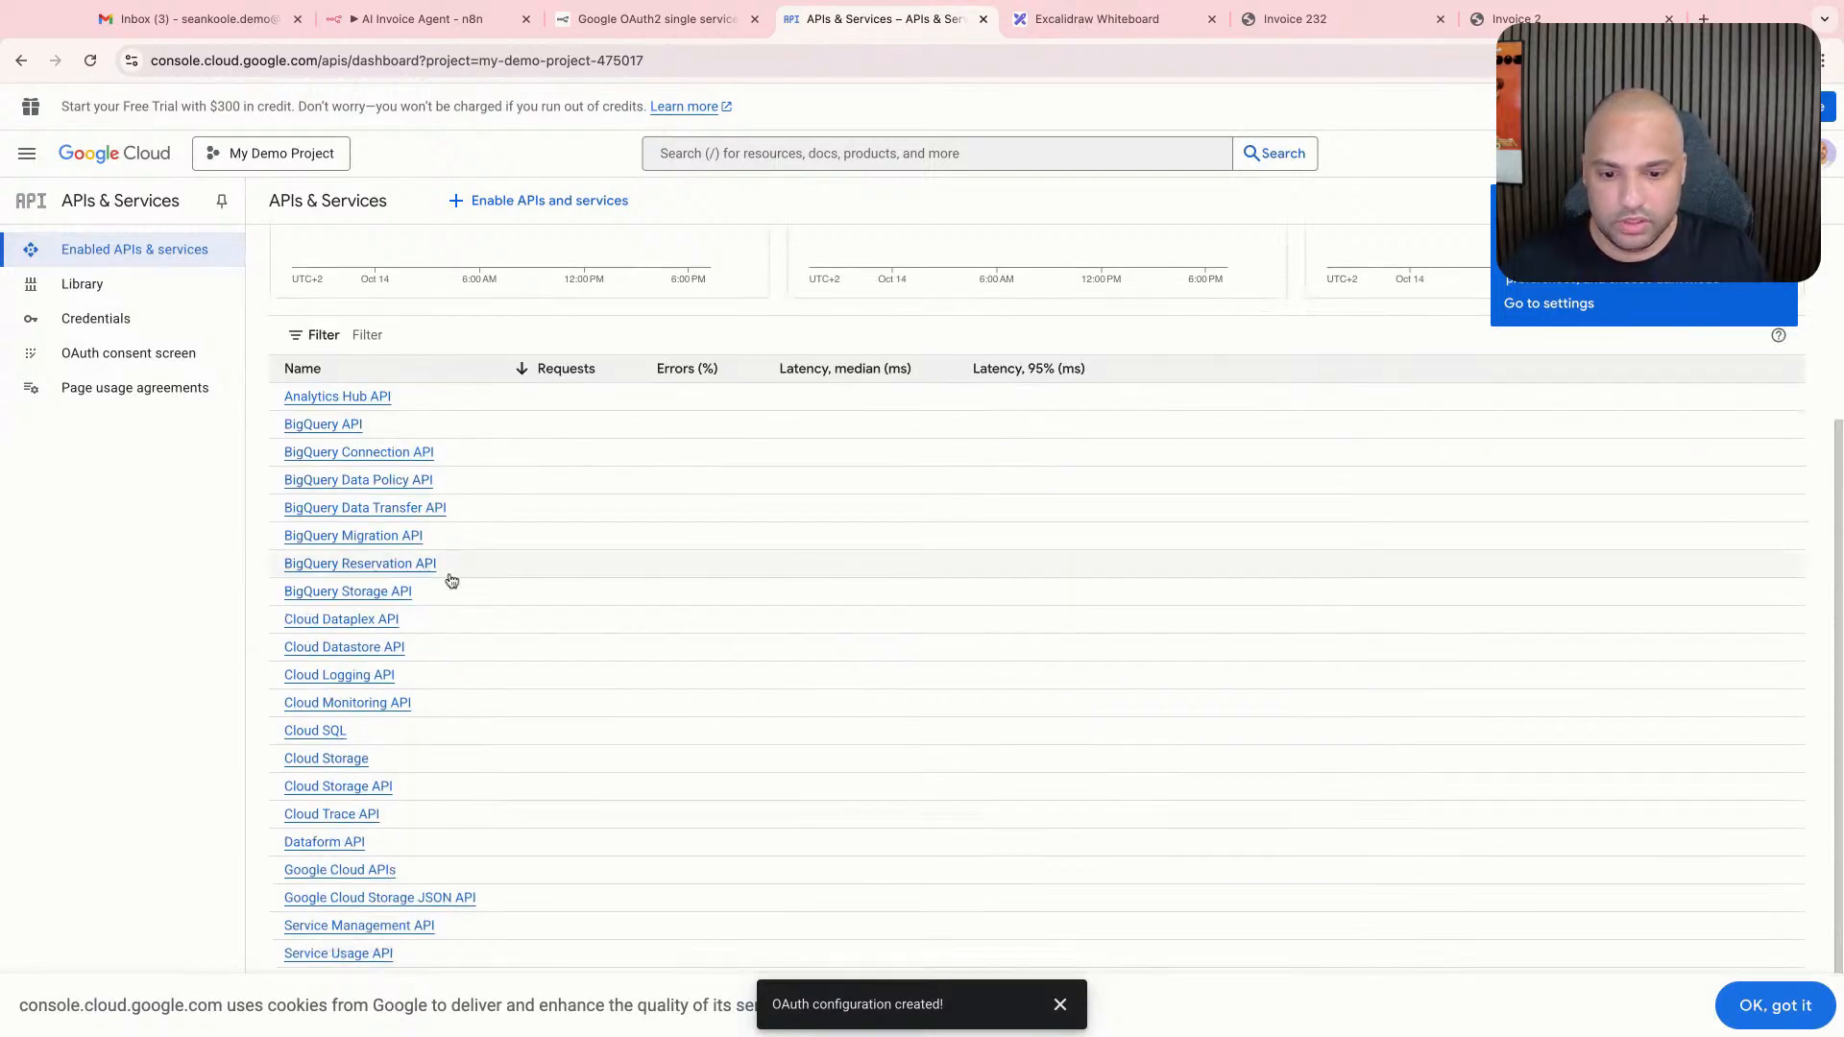
{"action": "scroll", "coordinate": [621, 539], "scroll_direction": "up", "scroll_amount": 4}
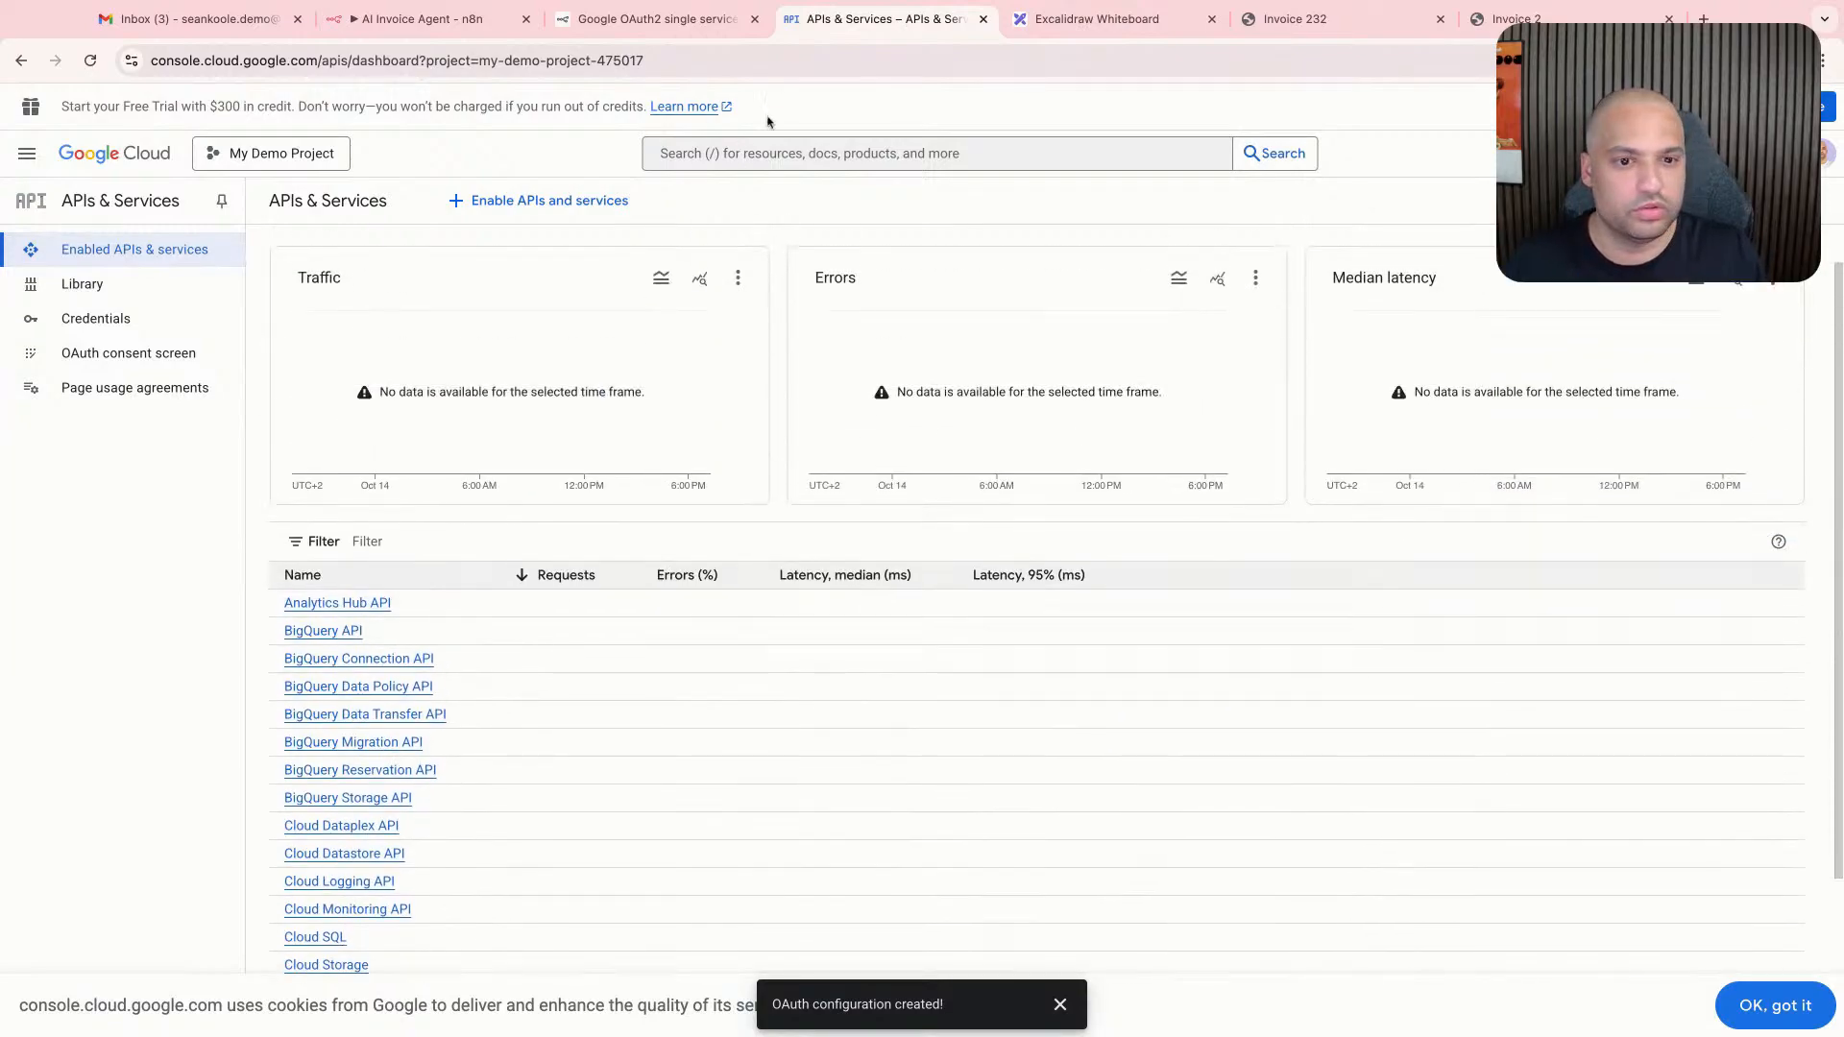
- Search the console for "google drive" and enable the Google Drive API for the project
{"action": "left_click", "coordinate": [752, 154]}
{"action": "type", "text": "google drive"}
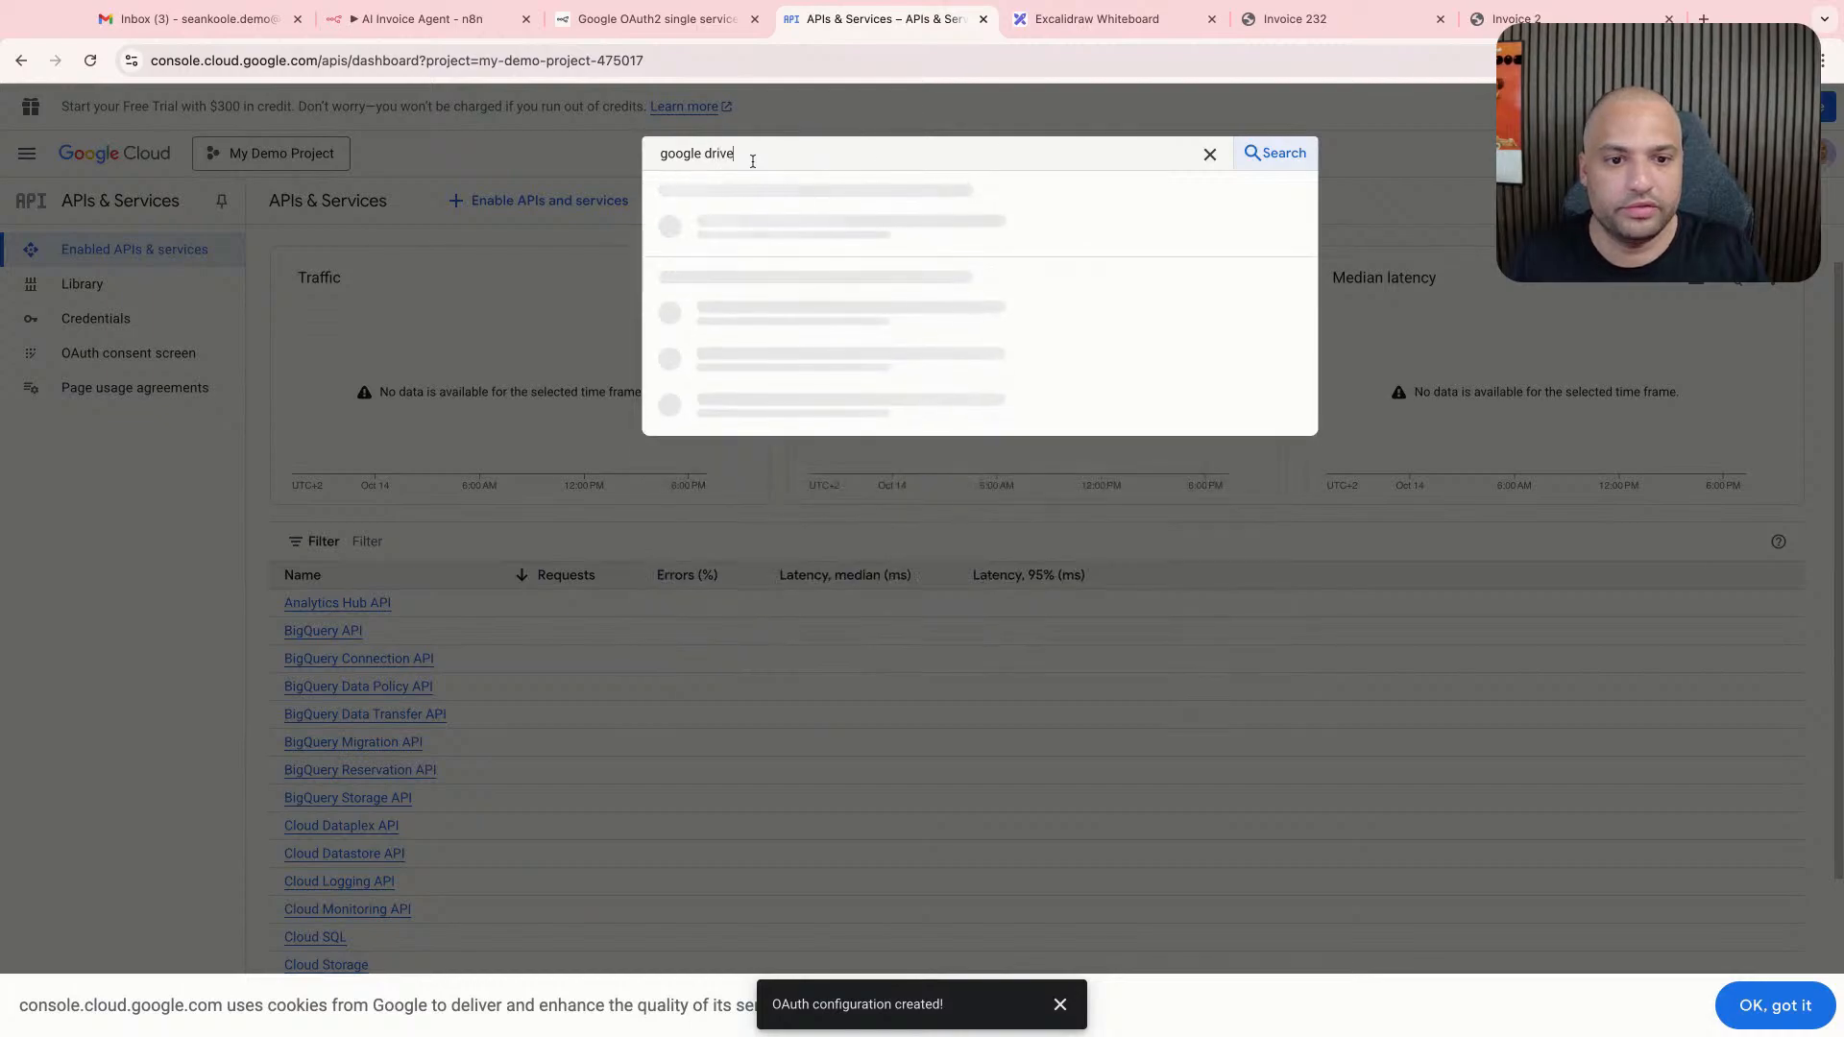
{"action": "left_click", "coordinate": [859, 245]}
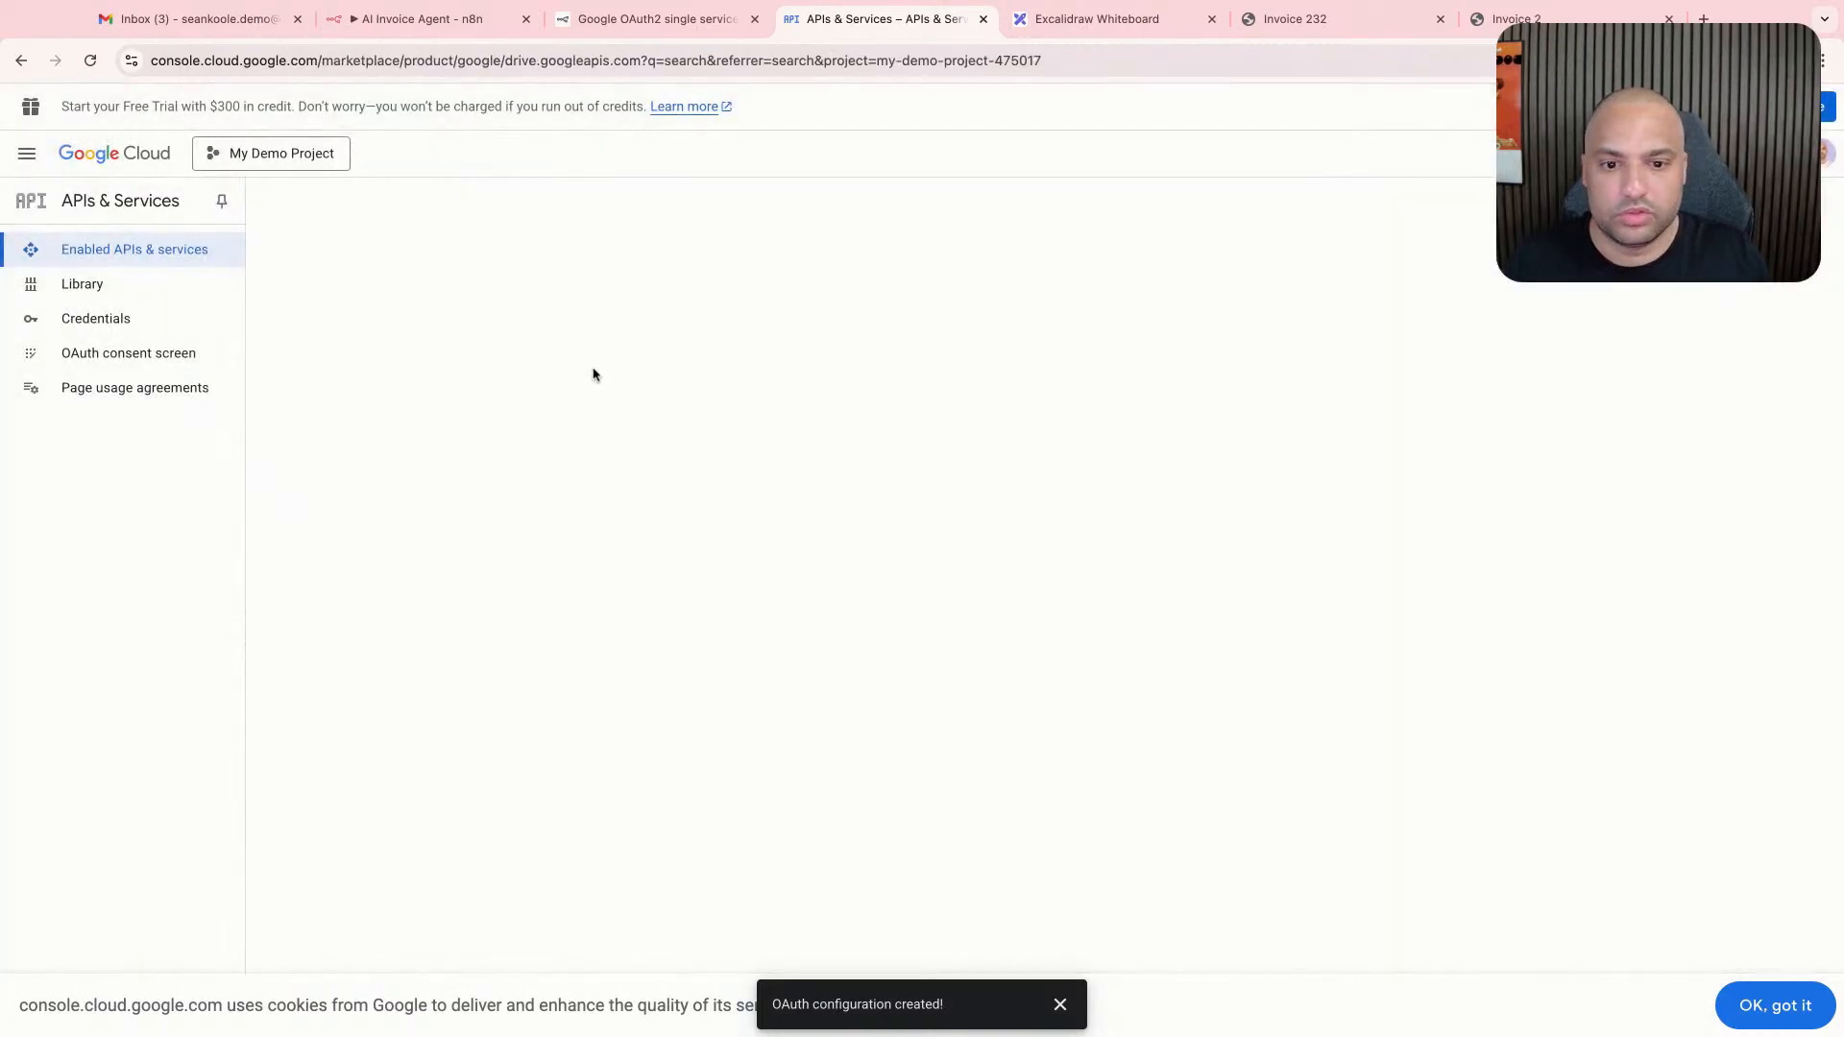
{"action": "left_click", "coordinate": [215, 403]}
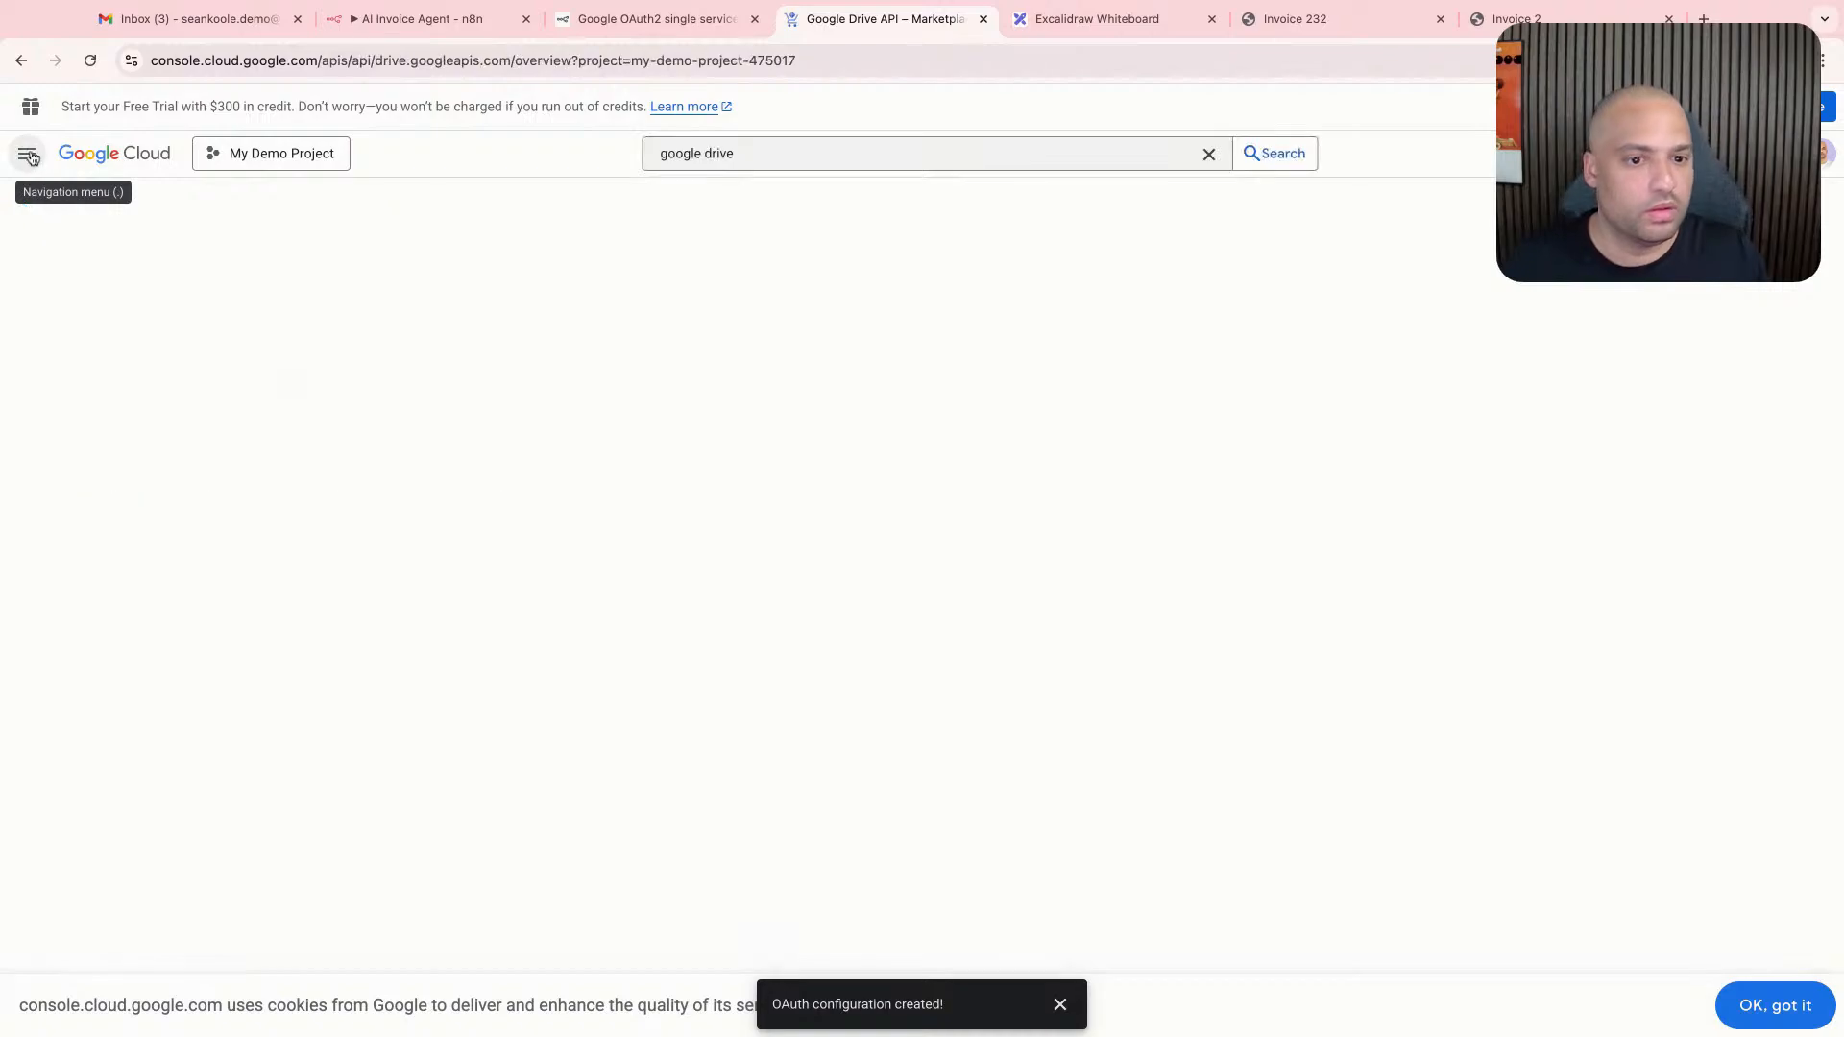
- Return to the project's OAuth consent screen overview and start creating an OAuth client
{"action": "left_click", "coordinate": [29, 155]}
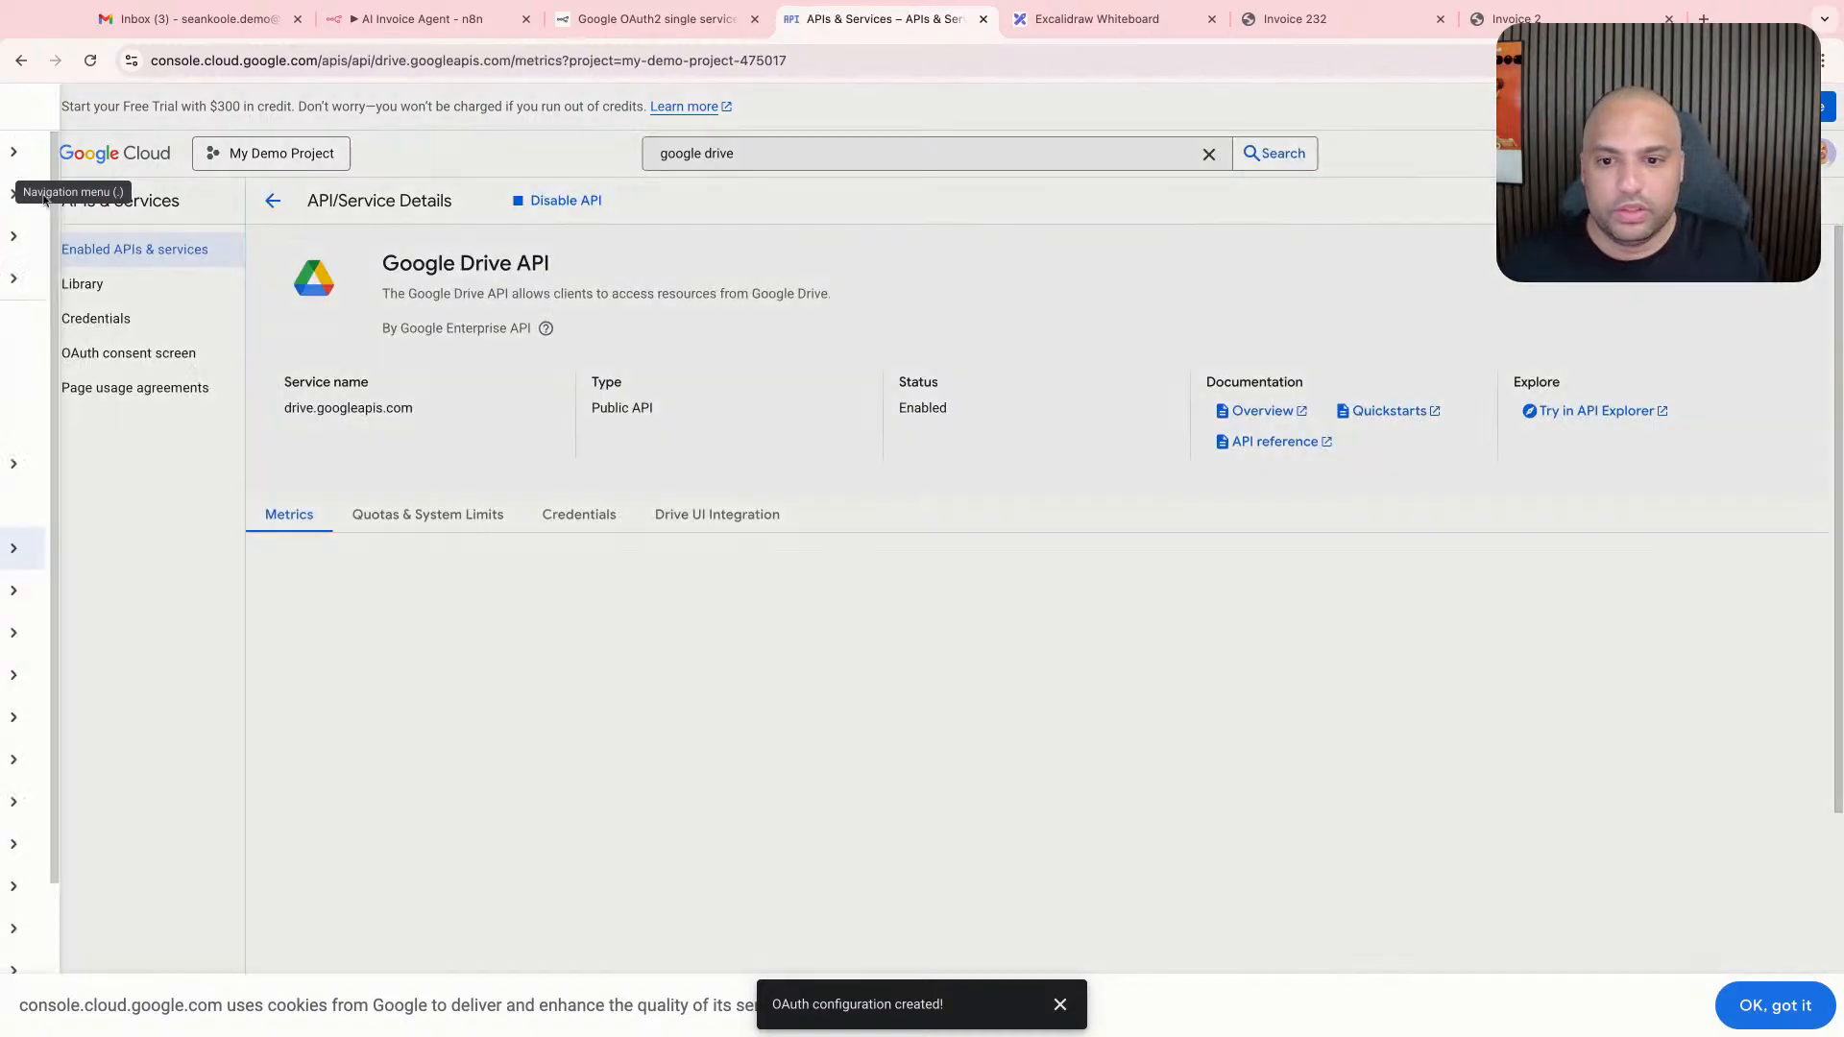
{"action": "mouse_move", "coordinate": [195, 562]}
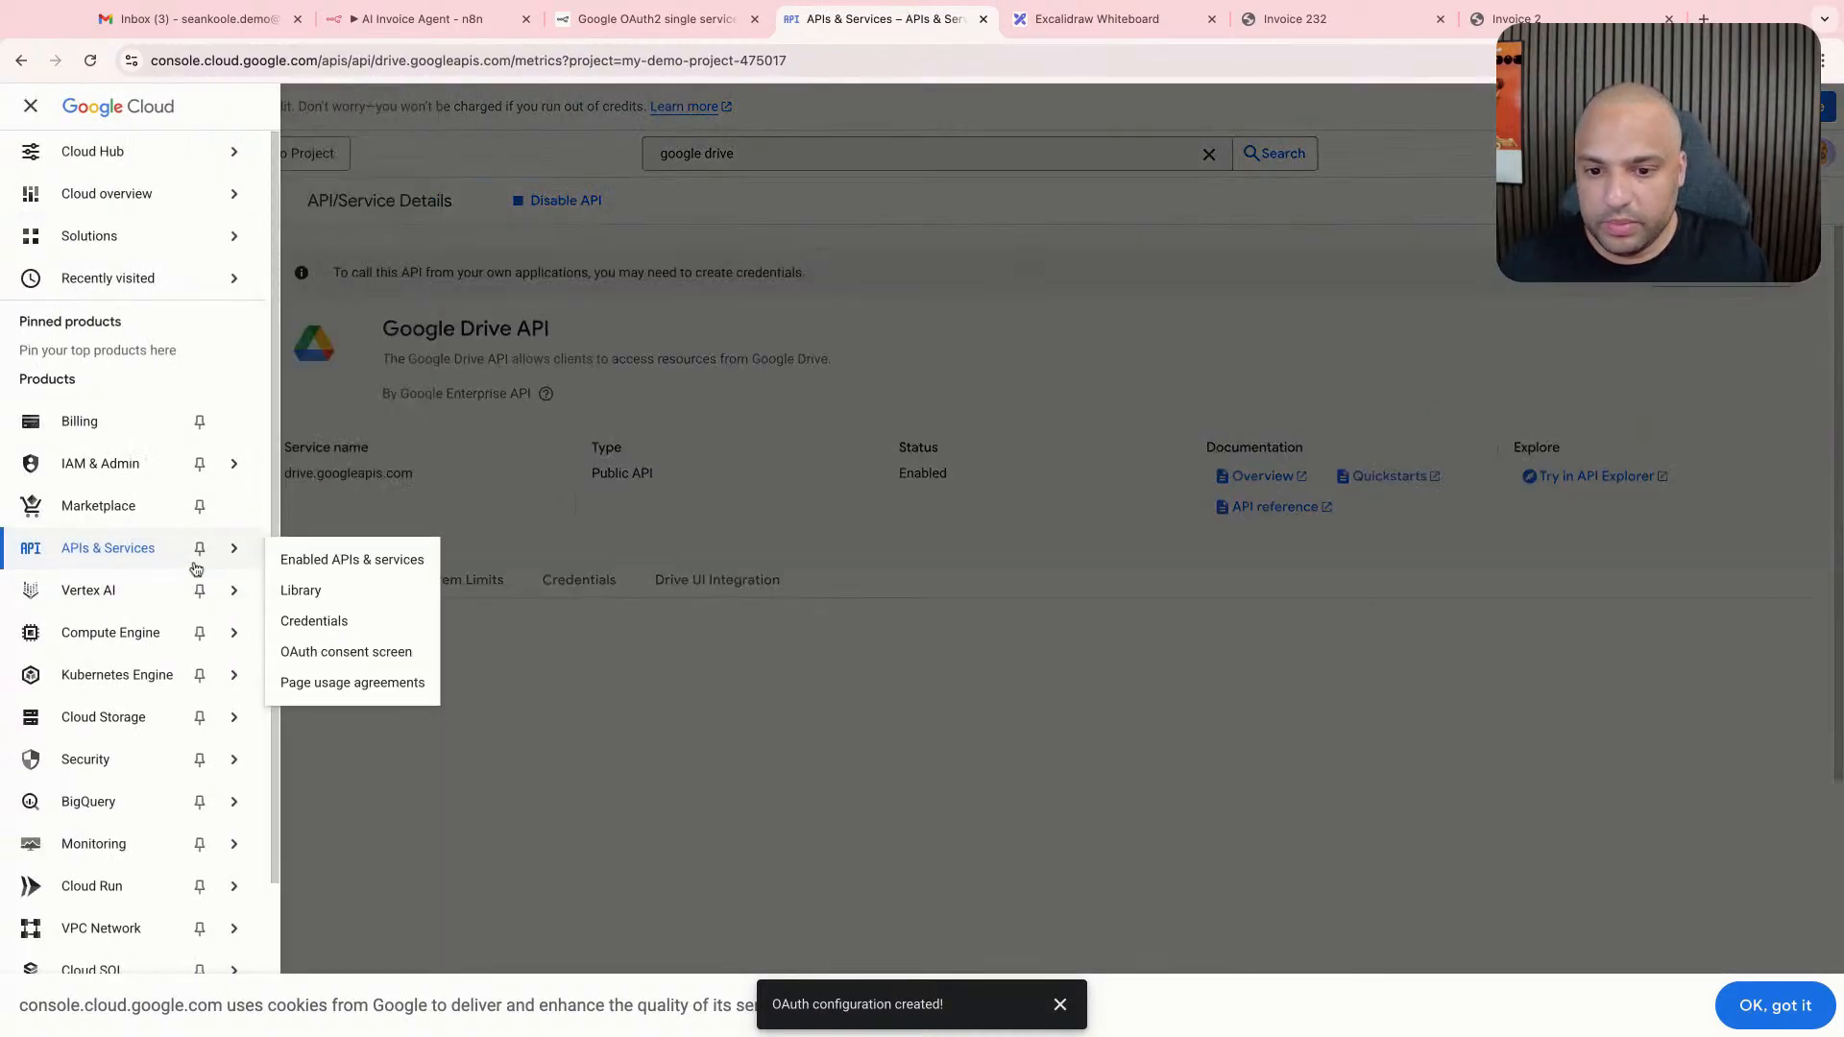
{"action": "left_click", "coordinate": [312, 649]}
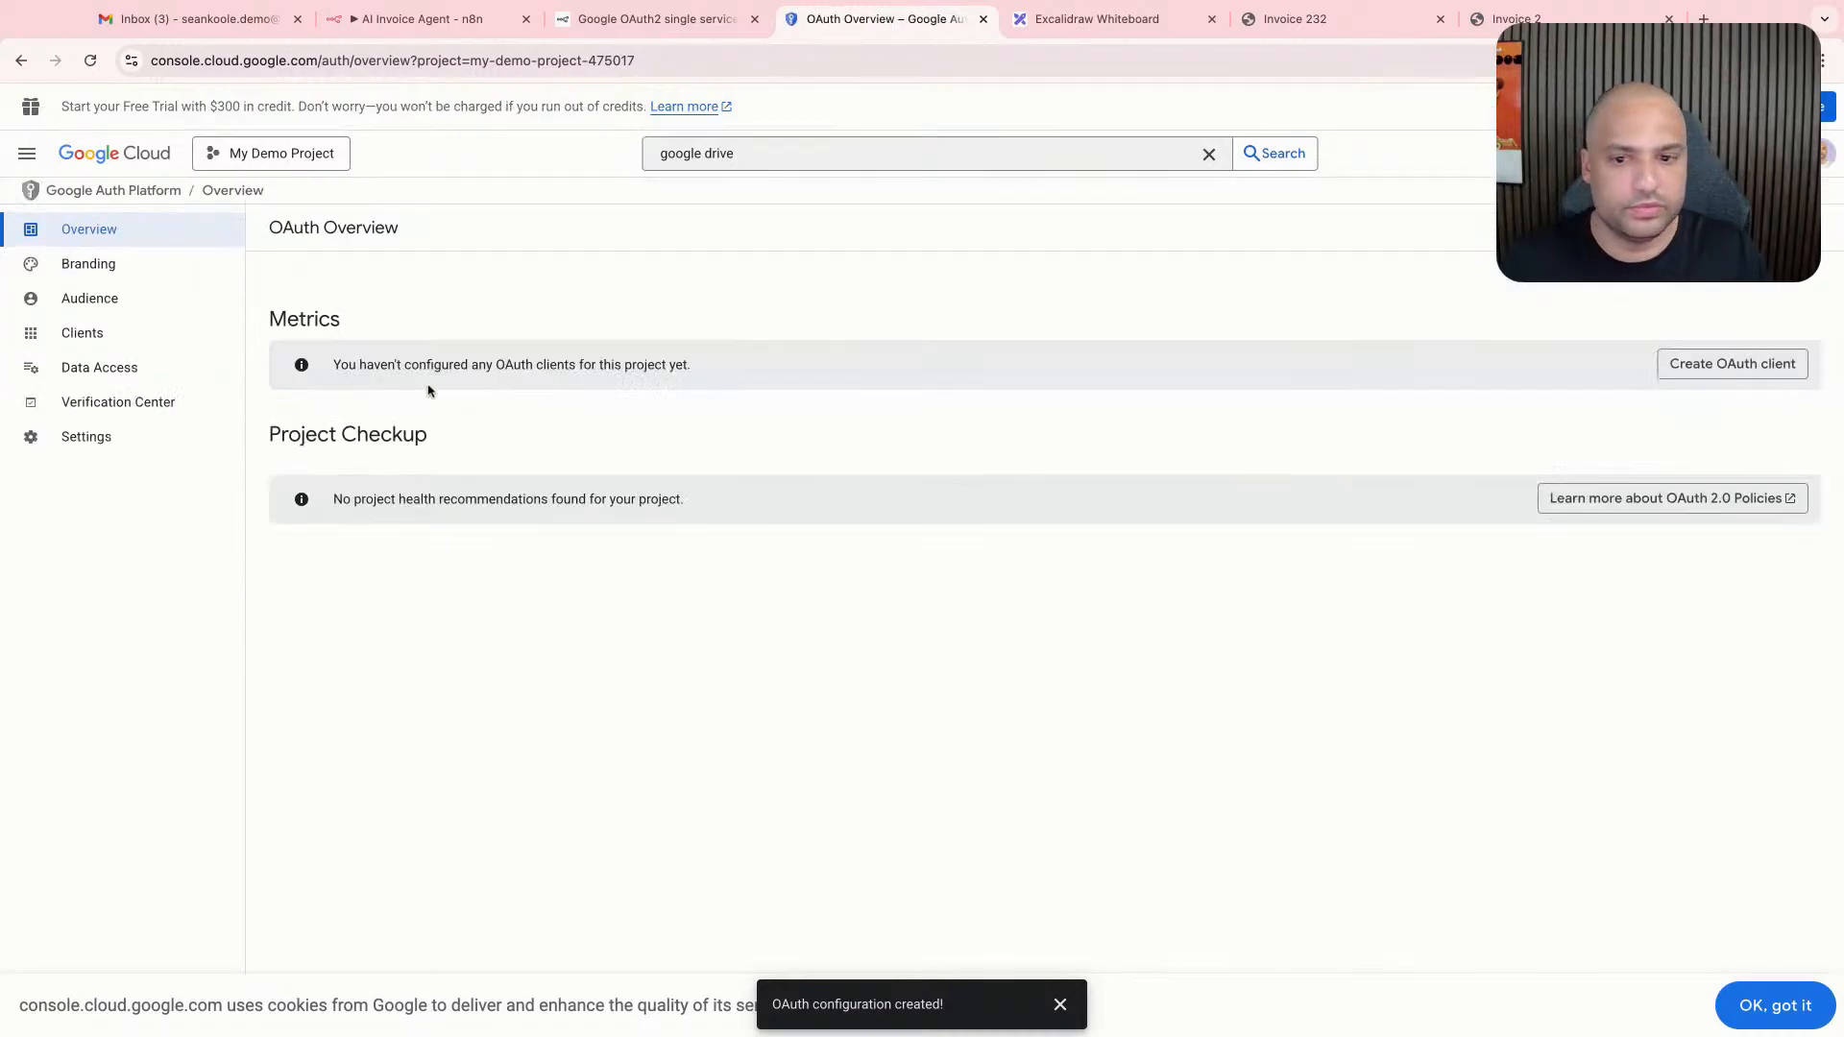
{"action": "left_click", "coordinate": [1728, 363]}
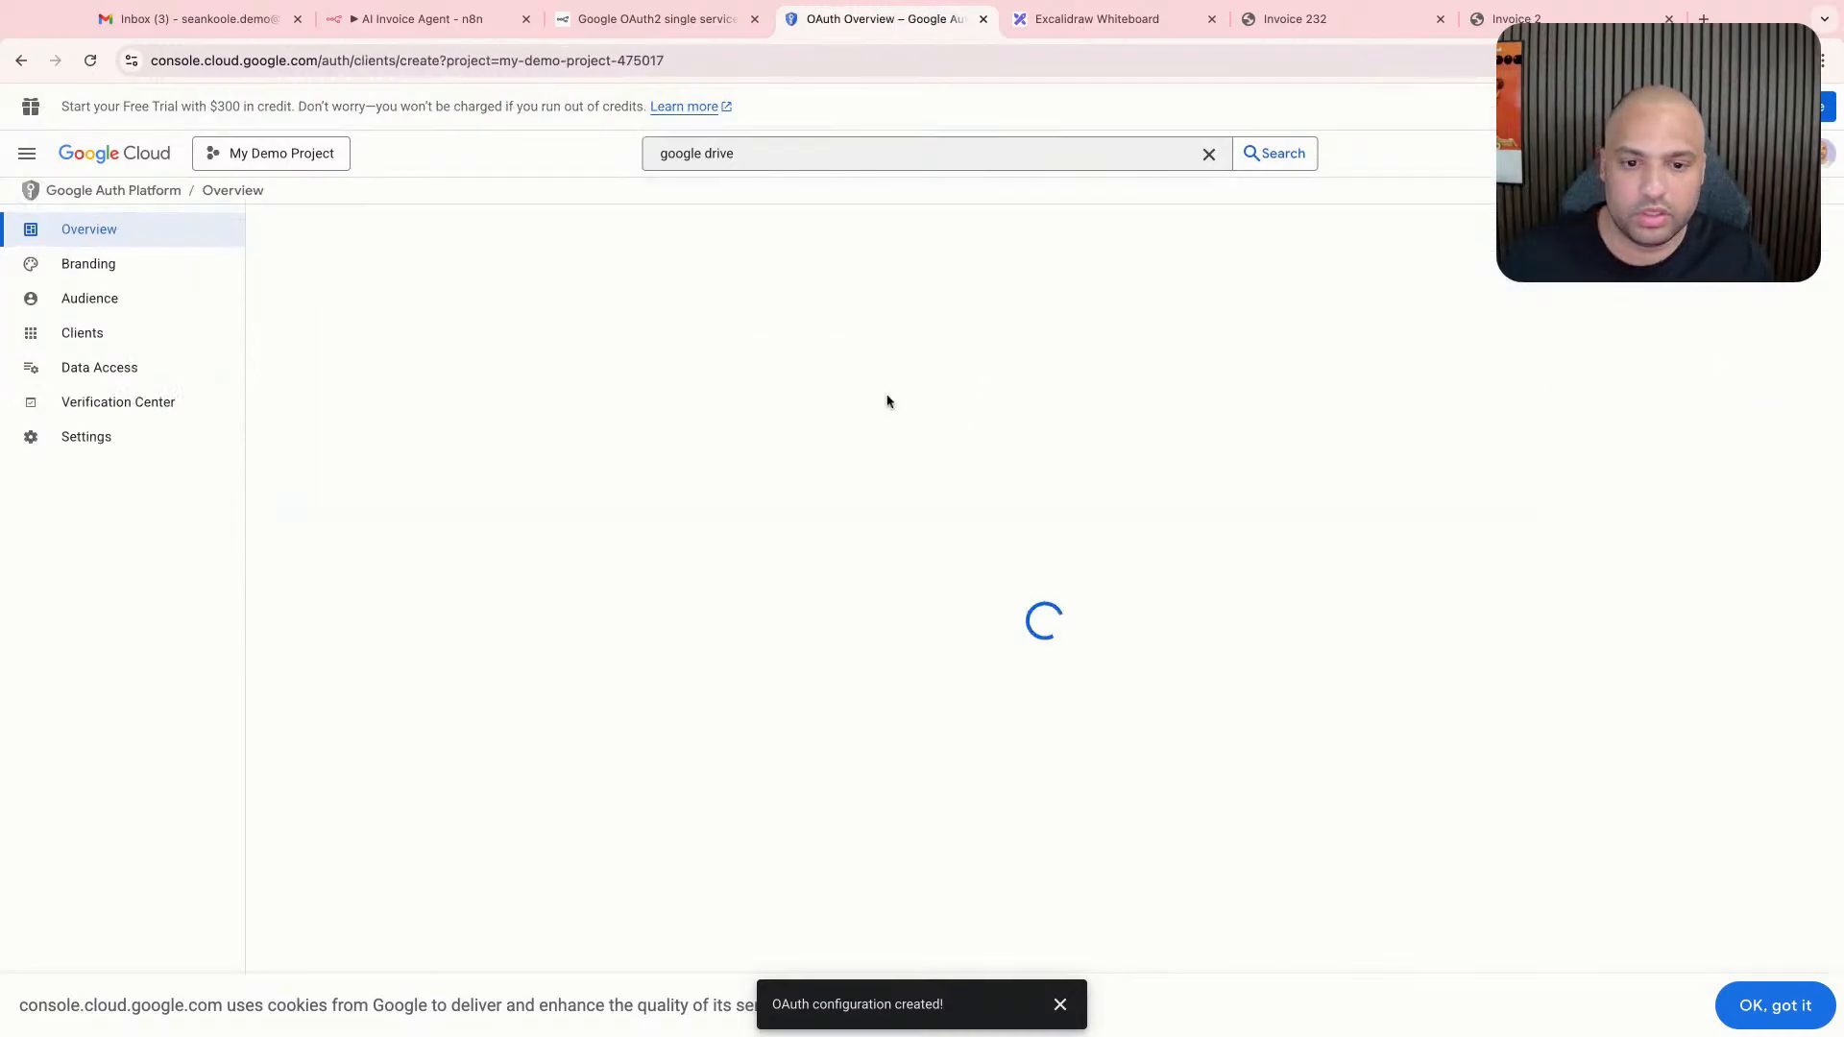
- Set the OAuth client's application type to Web application and its name to "n8n demo"
{"action": "left_click", "coordinate": [603, 377]}
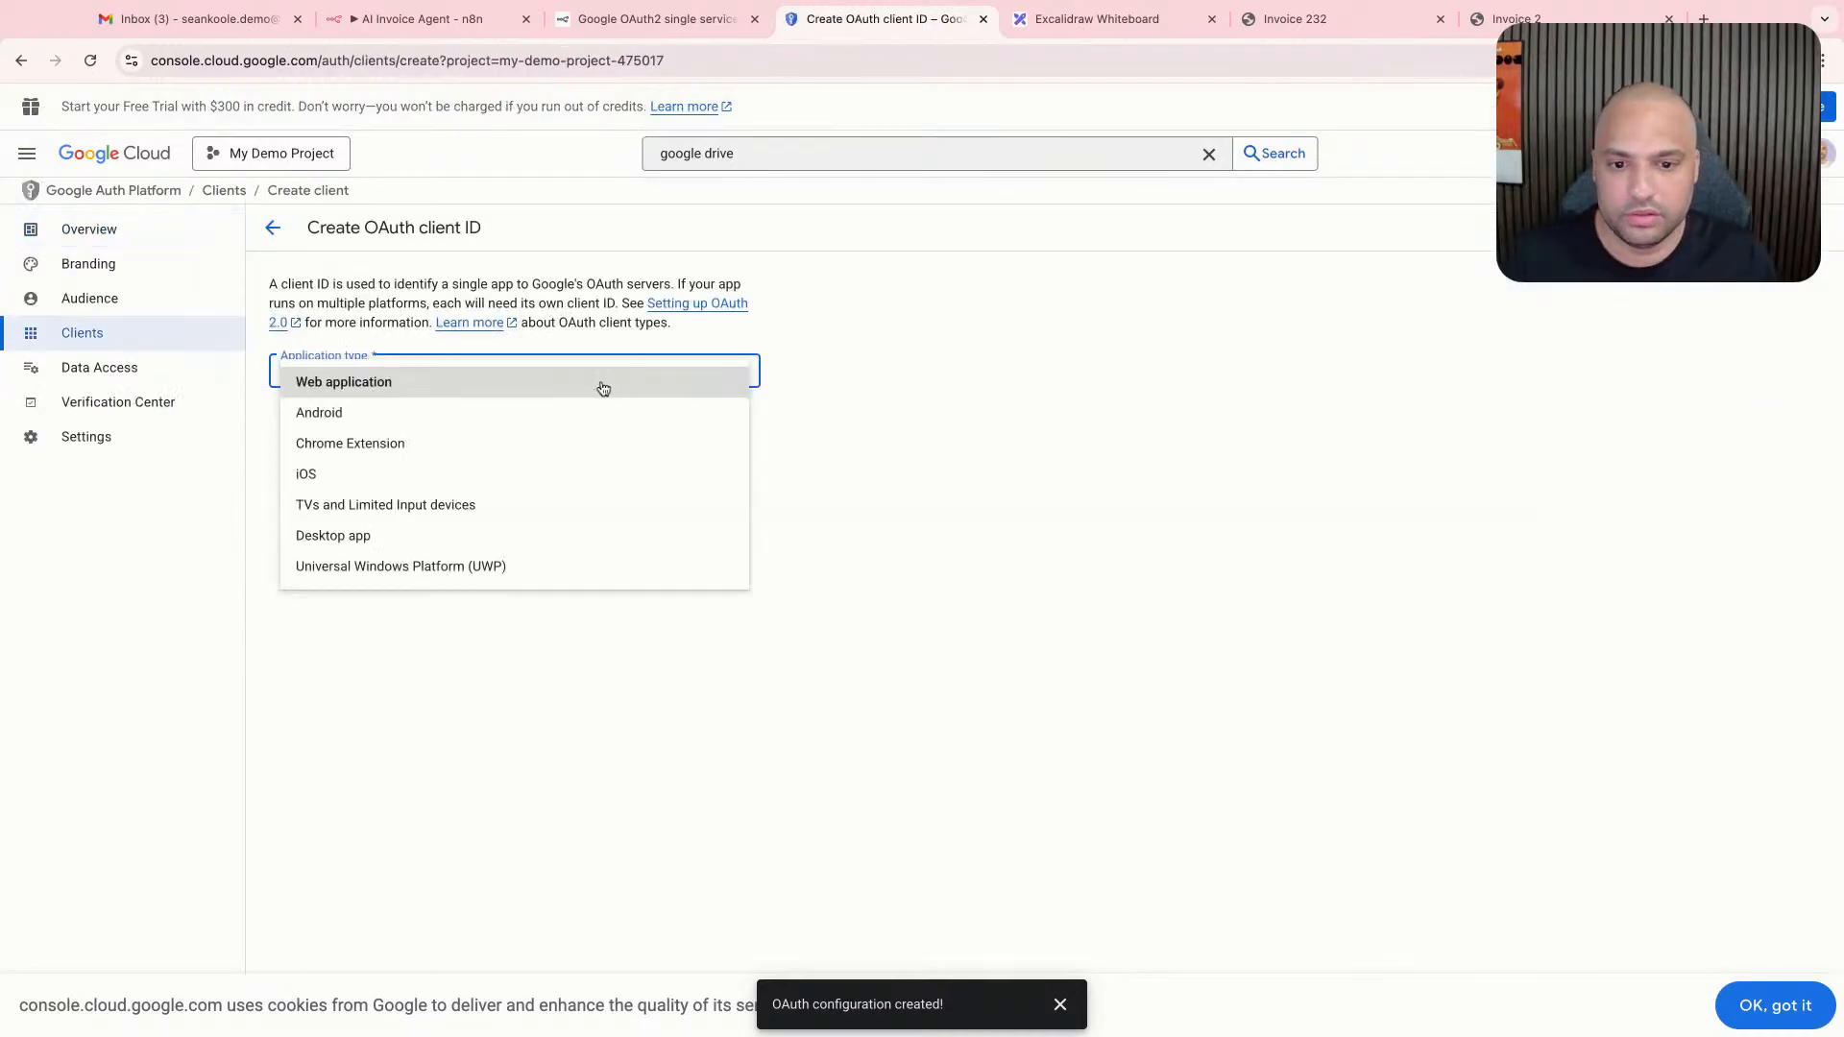
{"action": "left_click", "coordinate": [494, 388]}
{"action": "left_click", "coordinate": [469, 429]}
{"action": "key", "text": "ctrl+a"}
{"action": "type", "text": "N8N DEMO"}
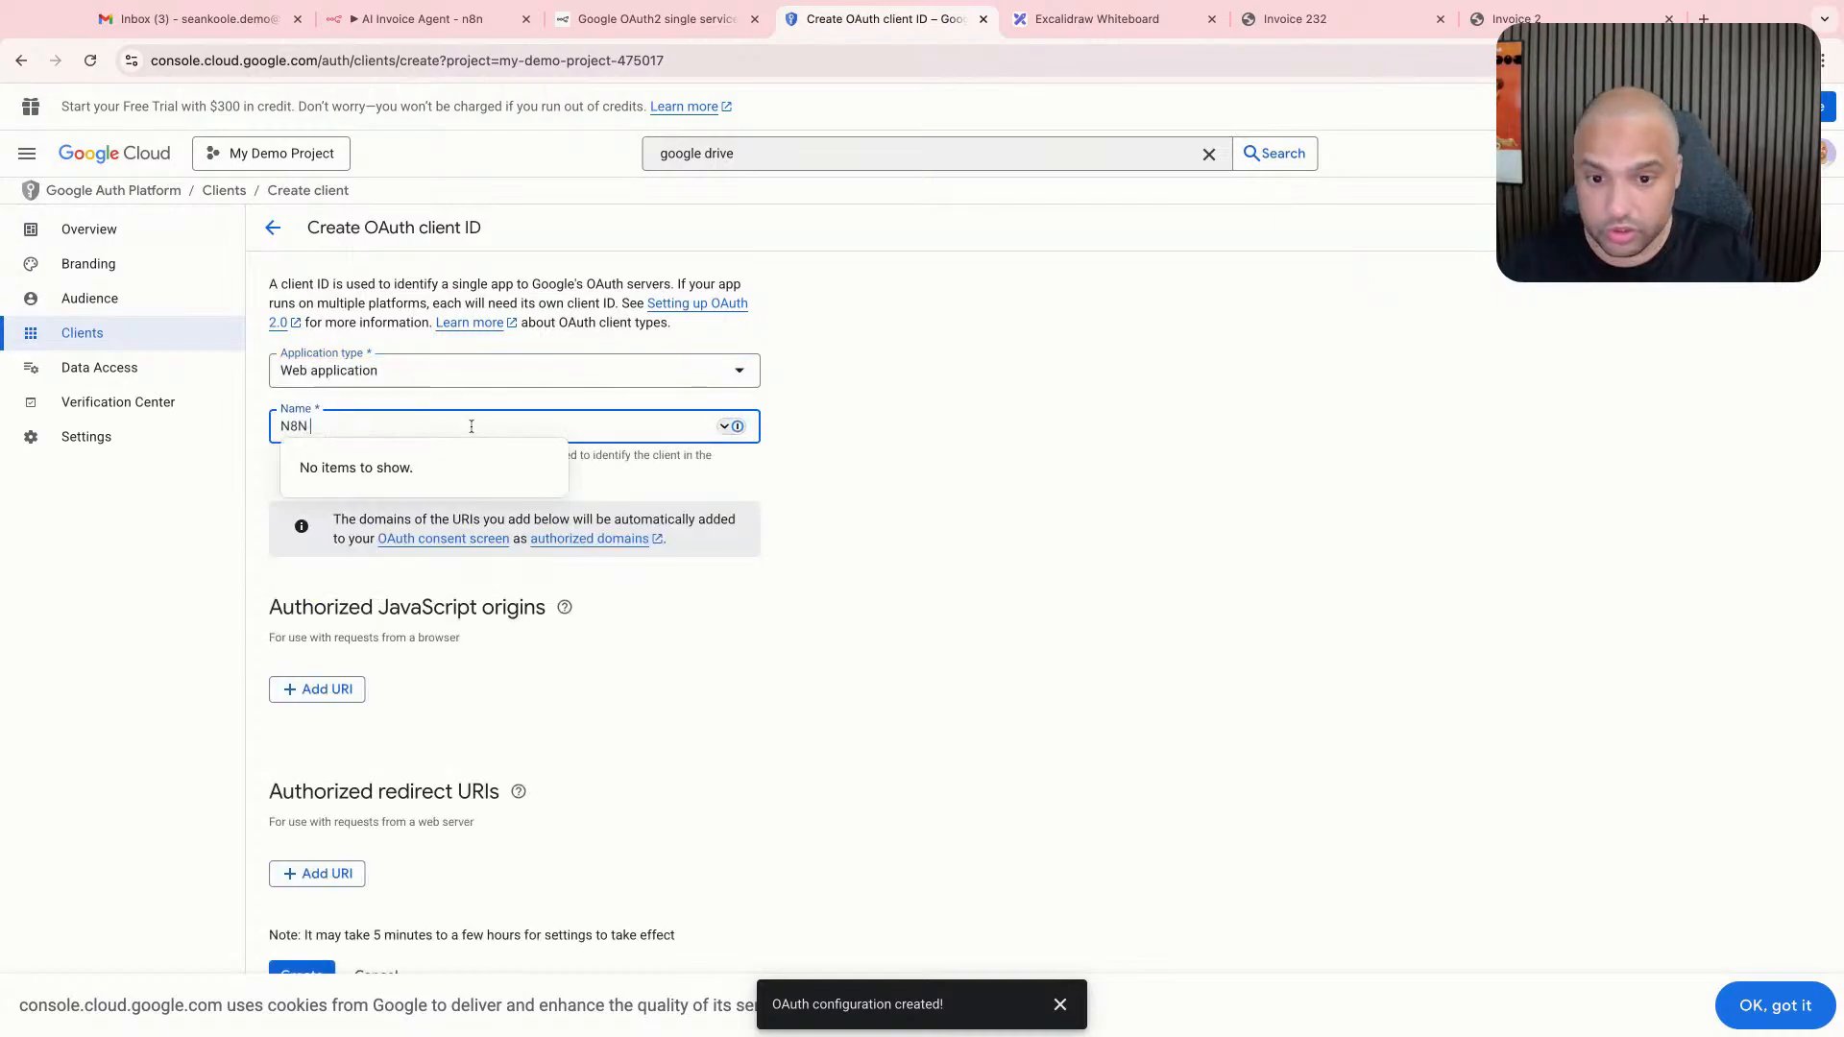
{"action": "key", "text": "ctrl+a"}
{"action": "type", "text": "n8n"}
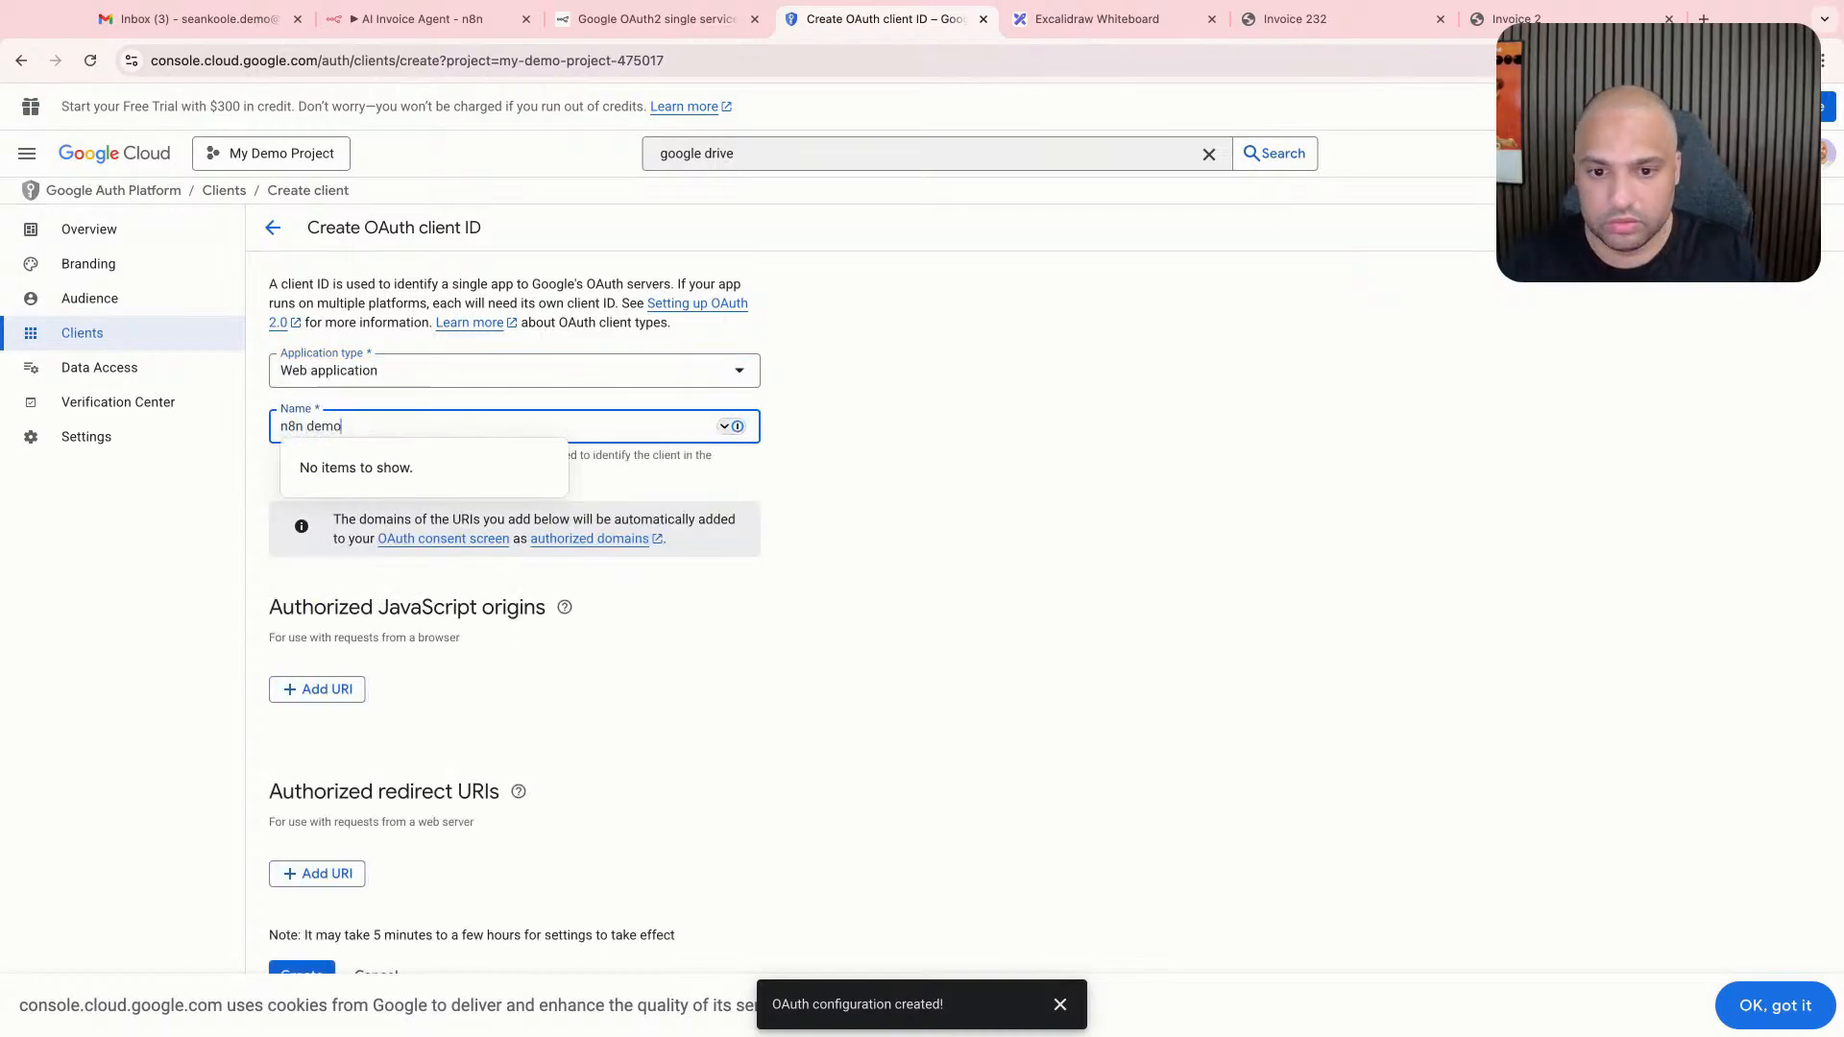
{"action": "key", "text": "Tab"}
{"action": "left_click", "coordinate": [774, 615]}
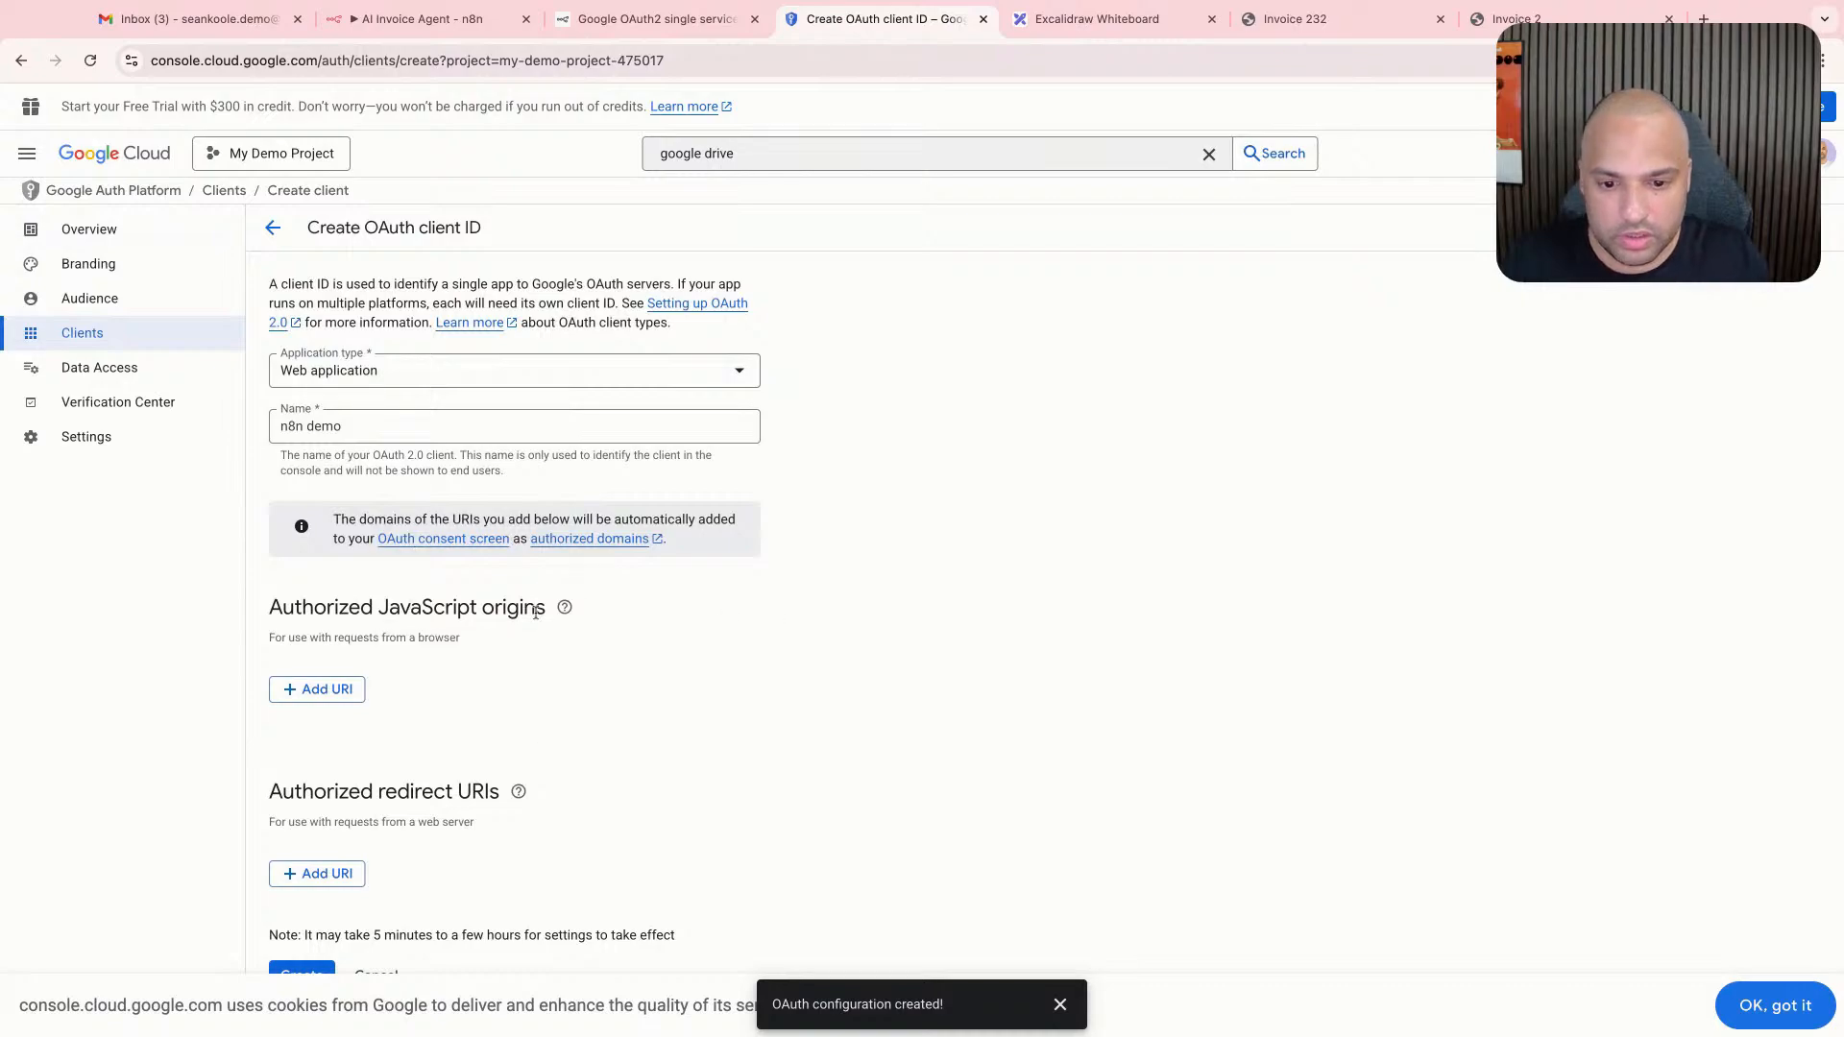
- Add an authorized redirect URI entry and copy the OAuth redirect URL from the Google Drive credential in n8n
{"action": "mouse_move", "coordinate": [518, 792]}
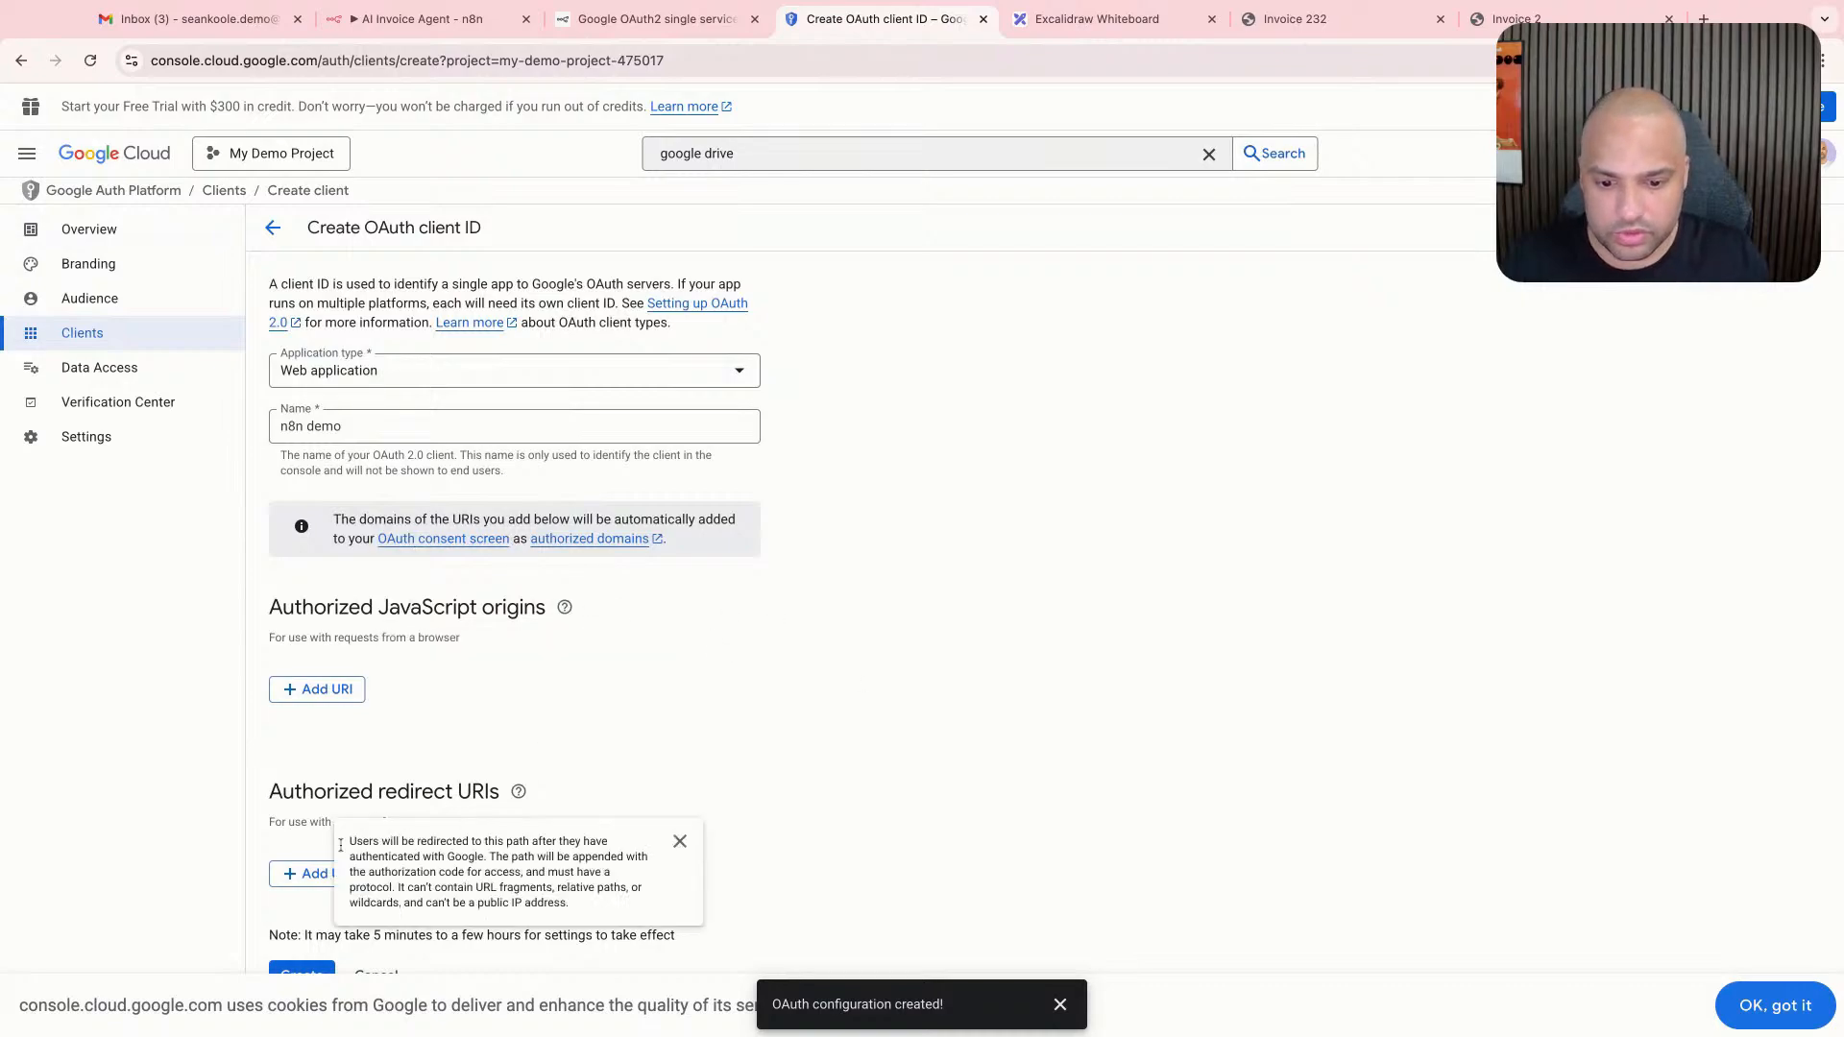
{"action": "left_click", "coordinate": [317, 873]}
{"action": "left_click", "coordinate": [423, 18]}
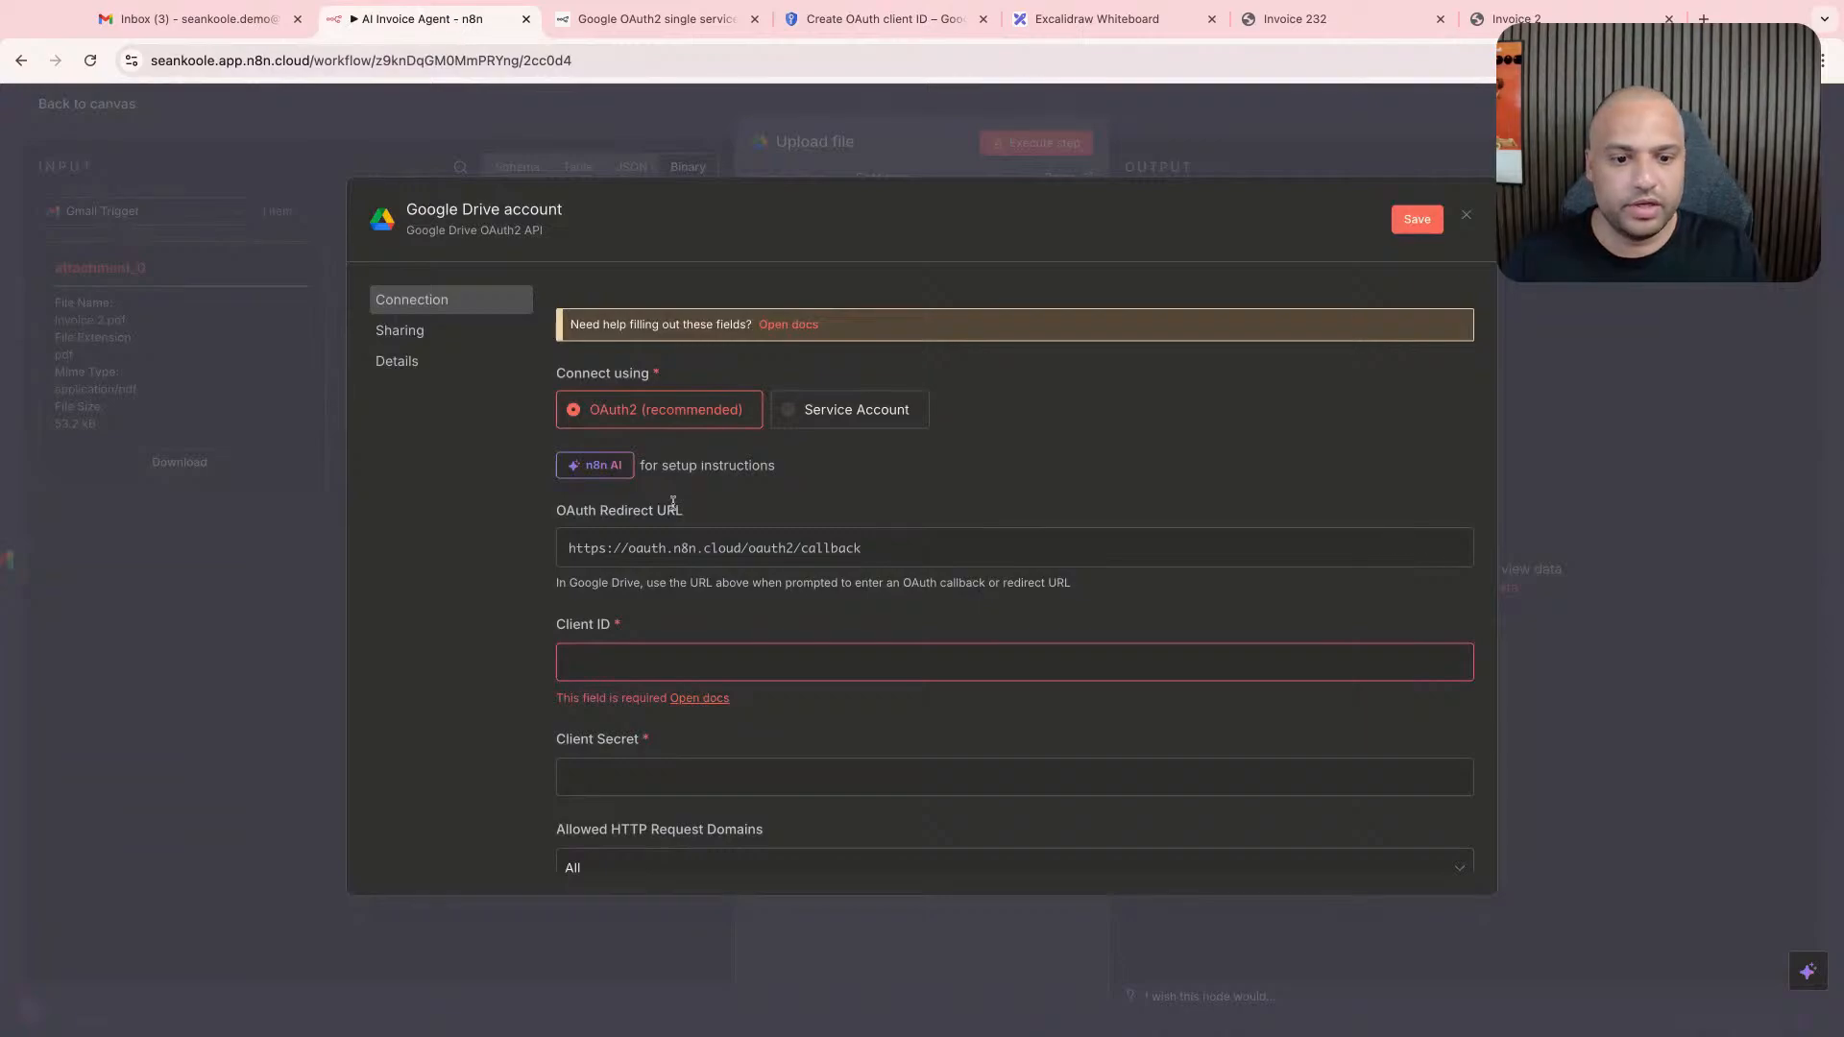
{"action": "left_click", "coordinate": [615, 548]}
{"action": "left_click_drag", "start_coordinate": [565, 513], "coordinate": [666, 514]}
{"action": "left_click", "coordinate": [1424, 552]}
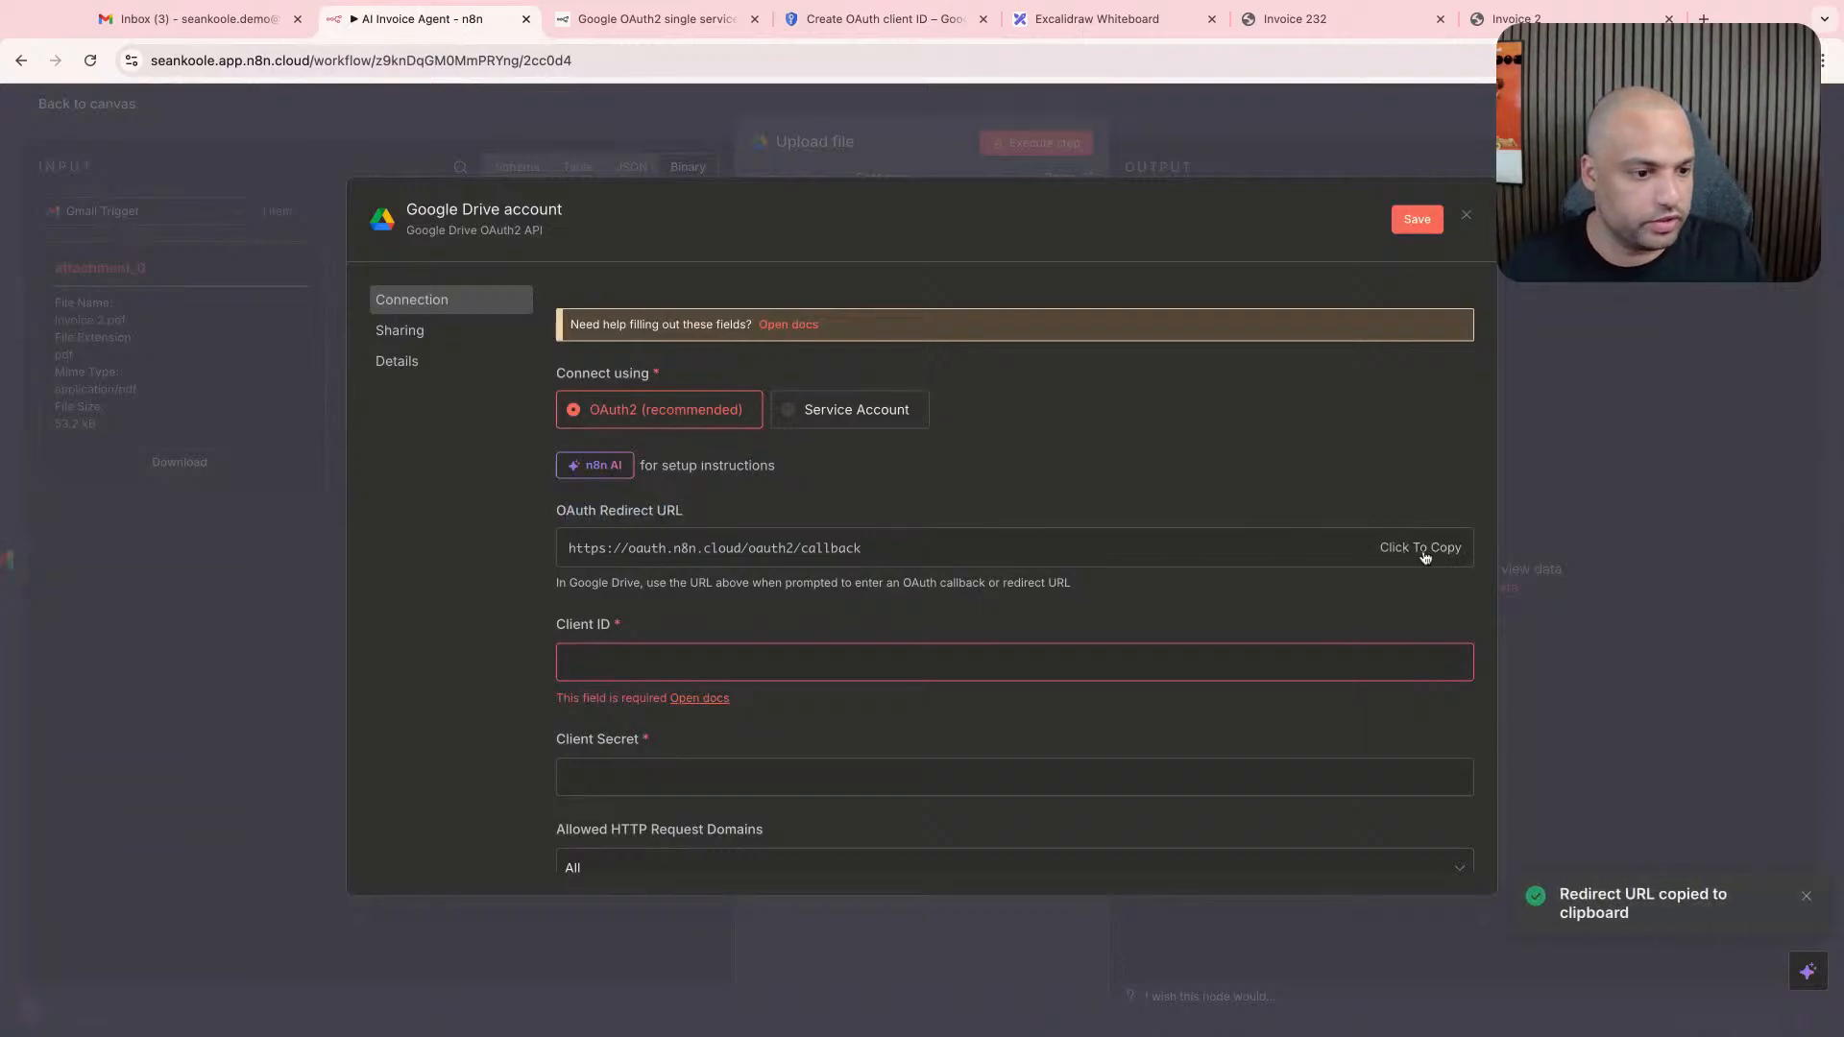
{"action": "left_click", "coordinate": [578, 25]}
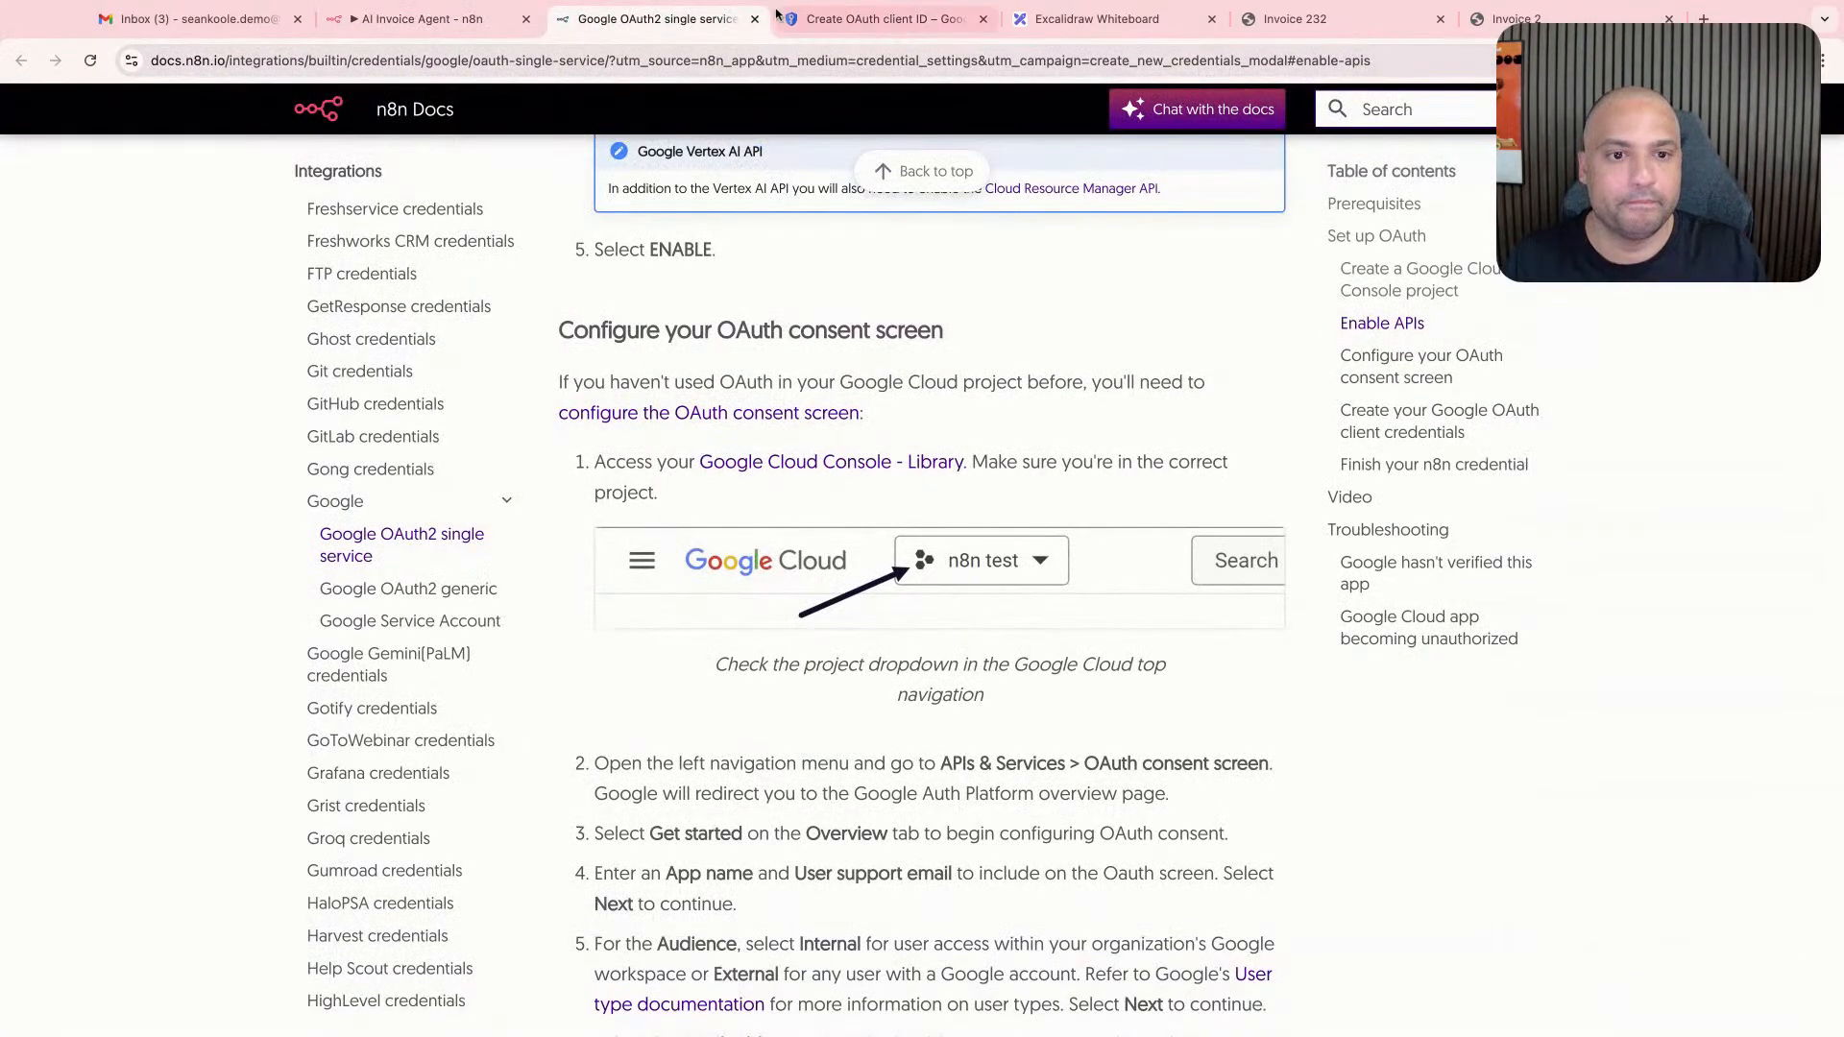
{"action": "left_click", "coordinate": [1095, 18]}
{"action": "left_click", "coordinate": [1357, 12]}
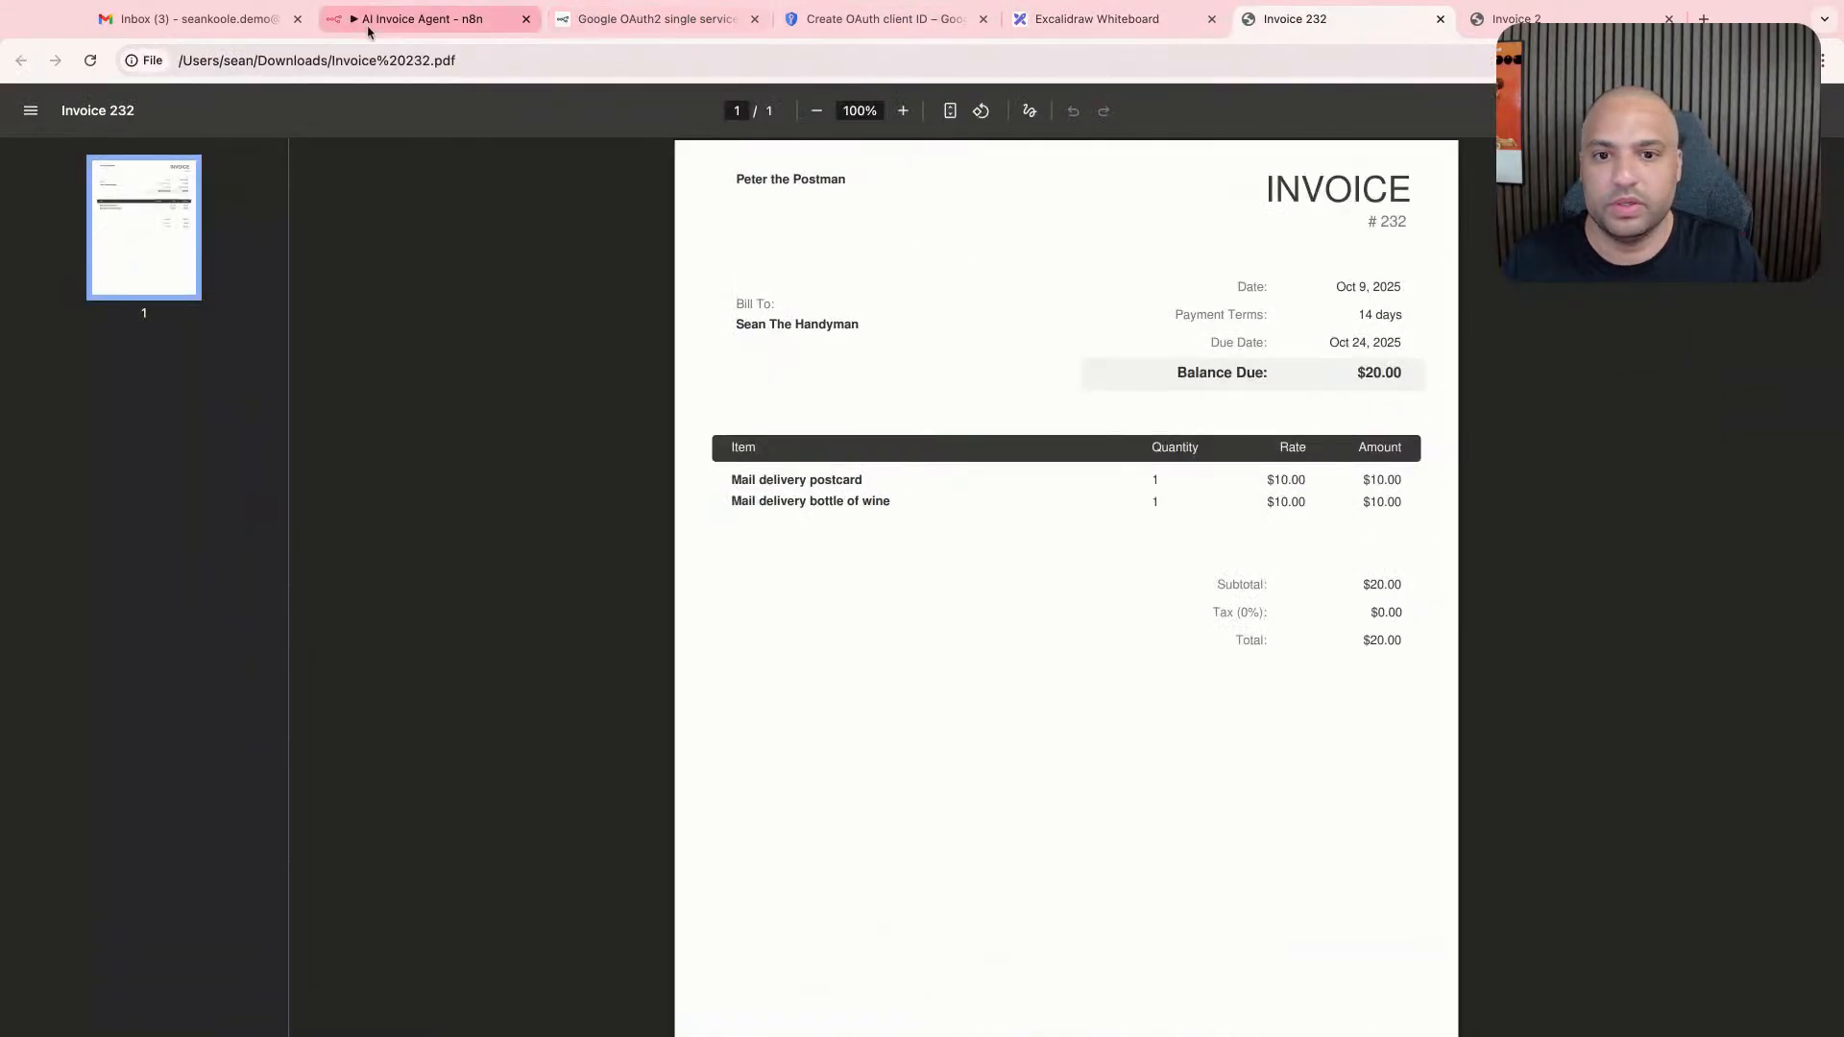
{"action": "left_click", "coordinate": [874, 18]}
{"action": "type", "text": "https://oauth.n8n.cloud/oauth2/callback"}
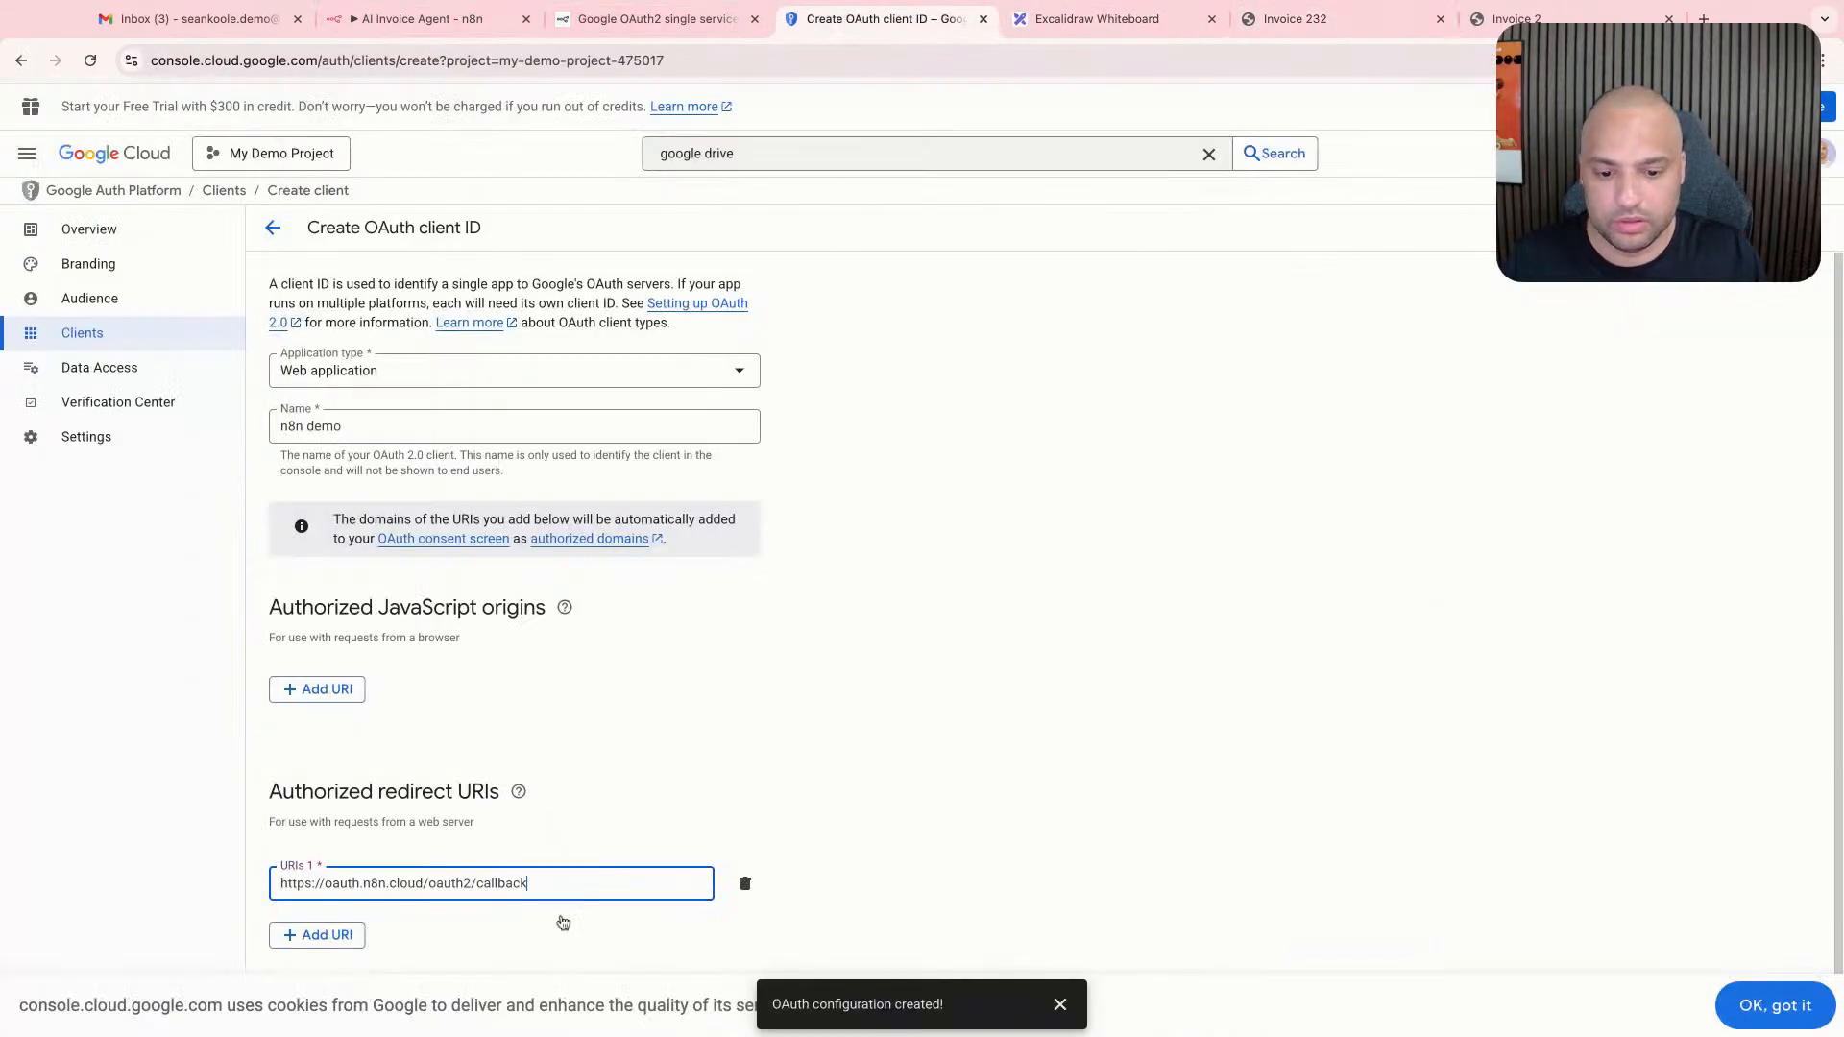
{"action": "left_click", "coordinate": [663, 844]}
- Accept the cookie notice and create the OAuth client
{"action": "scroll", "coordinate": [653, 843], "scroll_direction": "down", "scroll_amount": 1}
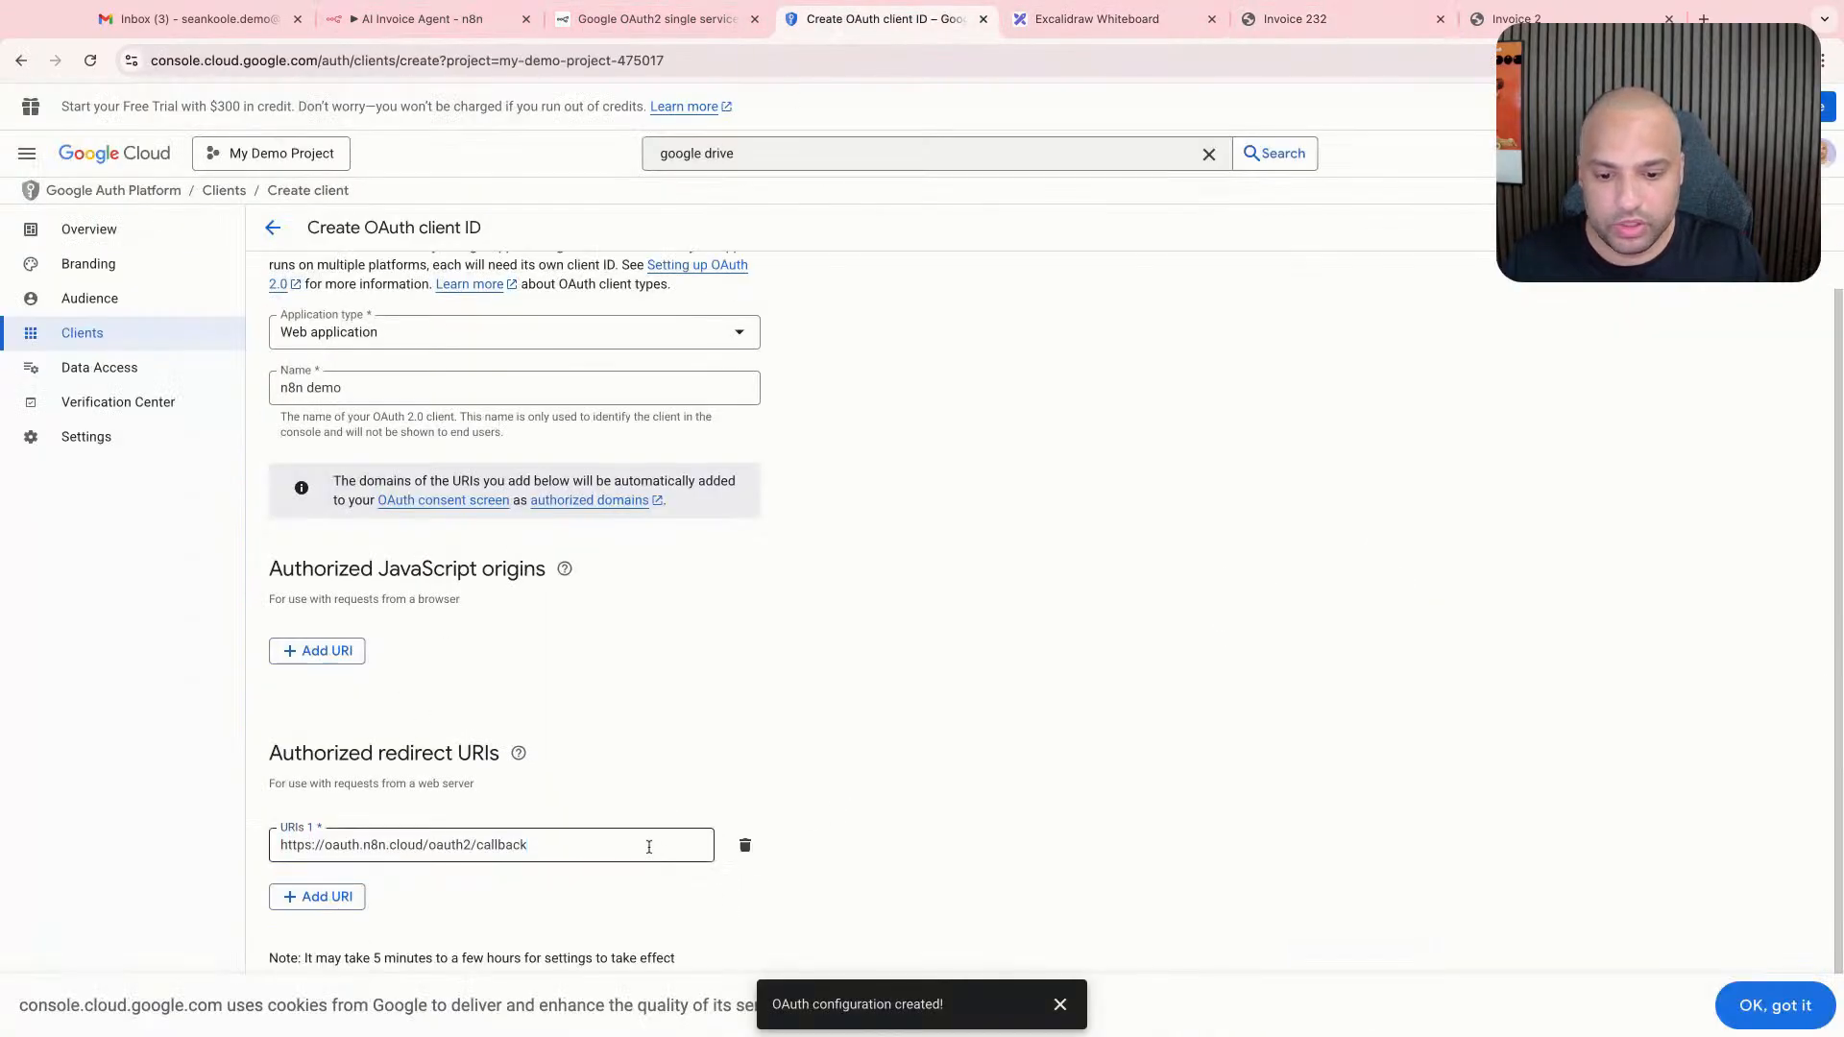
{"action": "left_click", "coordinate": [1776, 1007]}
{"action": "left_click", "coordinate": [301, 999]}
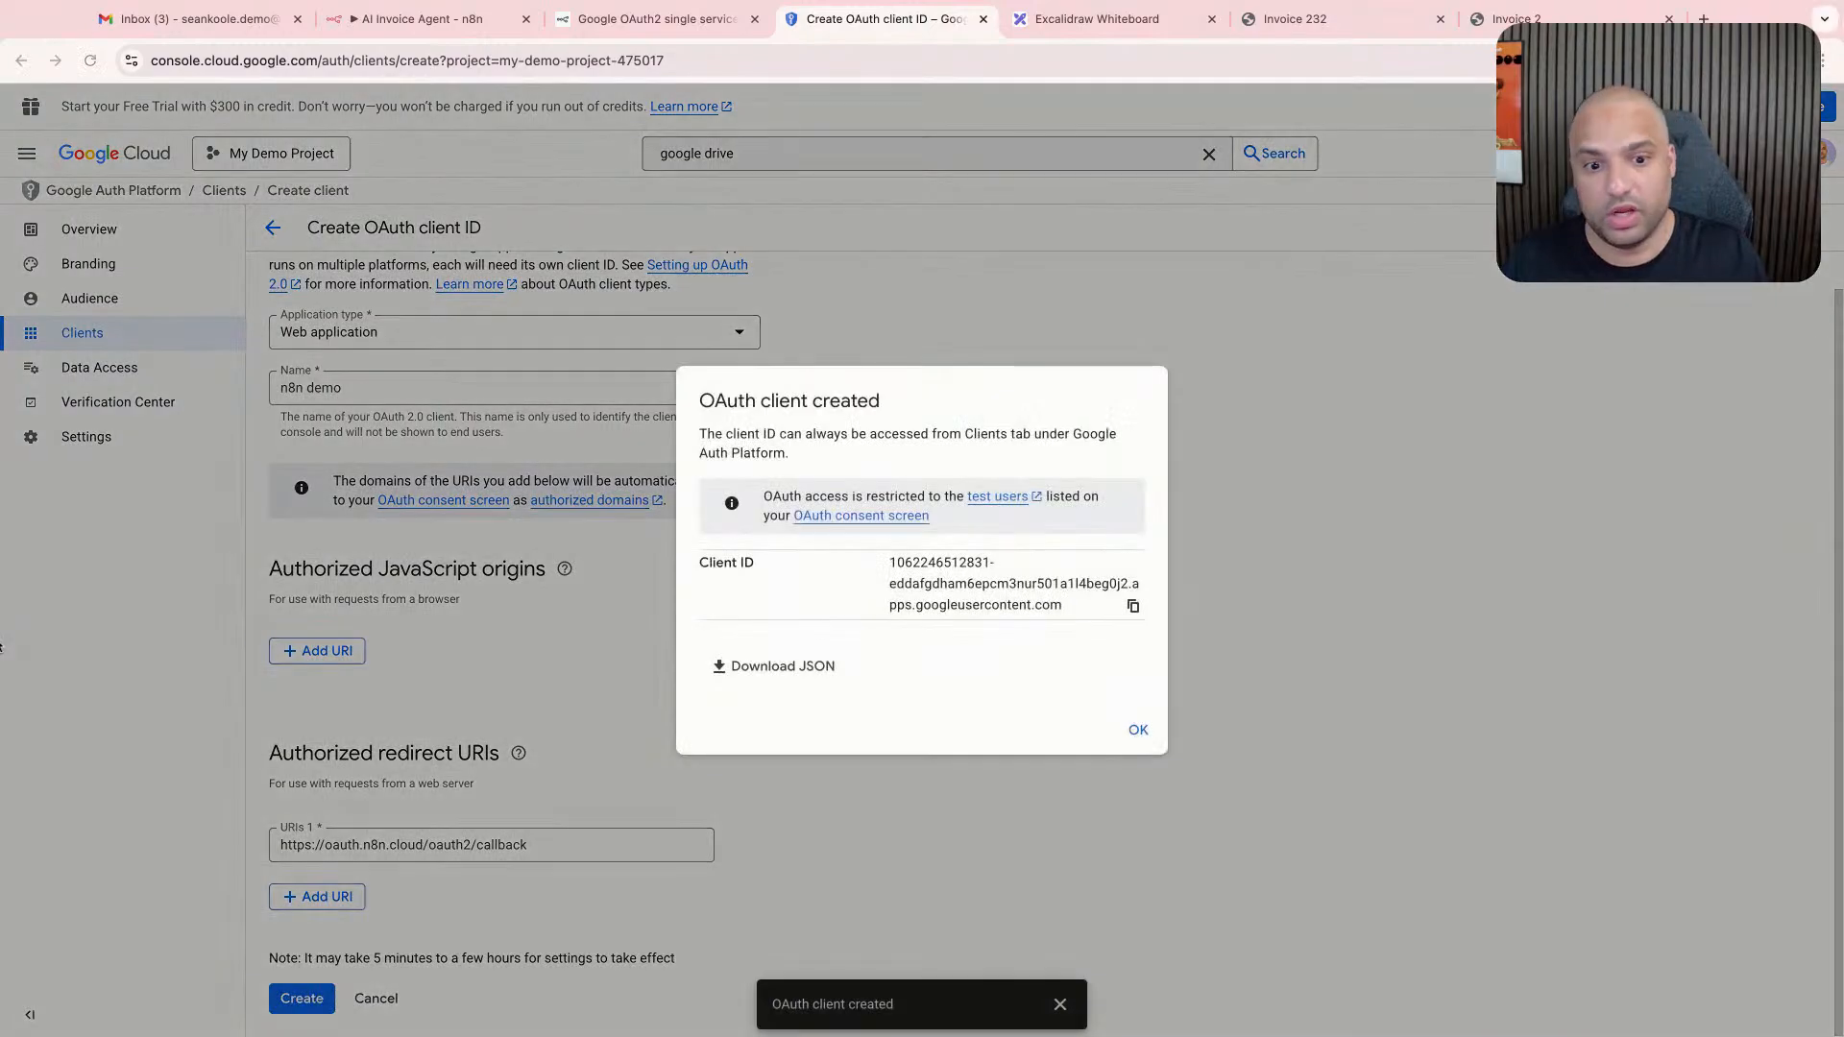
- Copy the new OAuth client's ID and paste it as the client ID of the Google Drive credential in n8n
{"action": "left_click", "coordinate": [1133, 606]}
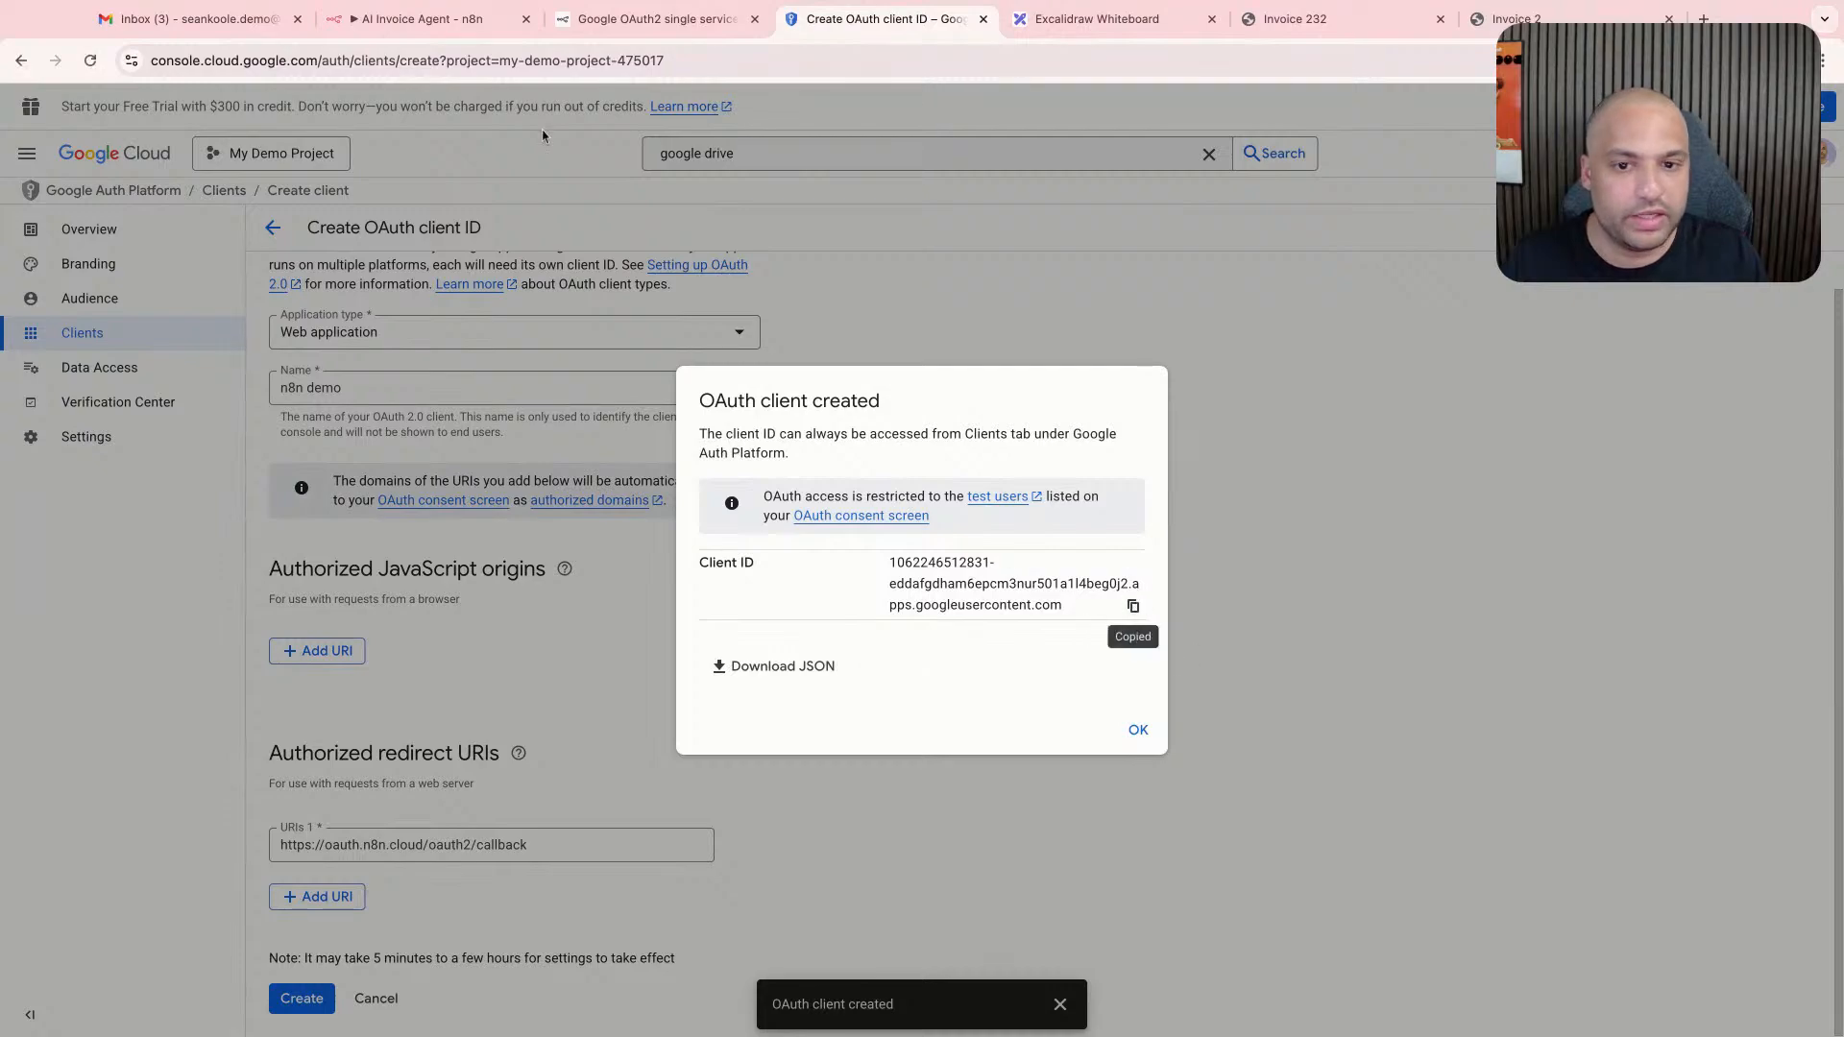
{"action": "left_click", "coordinate": [423, 20]}
{"action": "left_click", "coordinate": [792, 654]}
{"action": "key", "text": "super+v"}
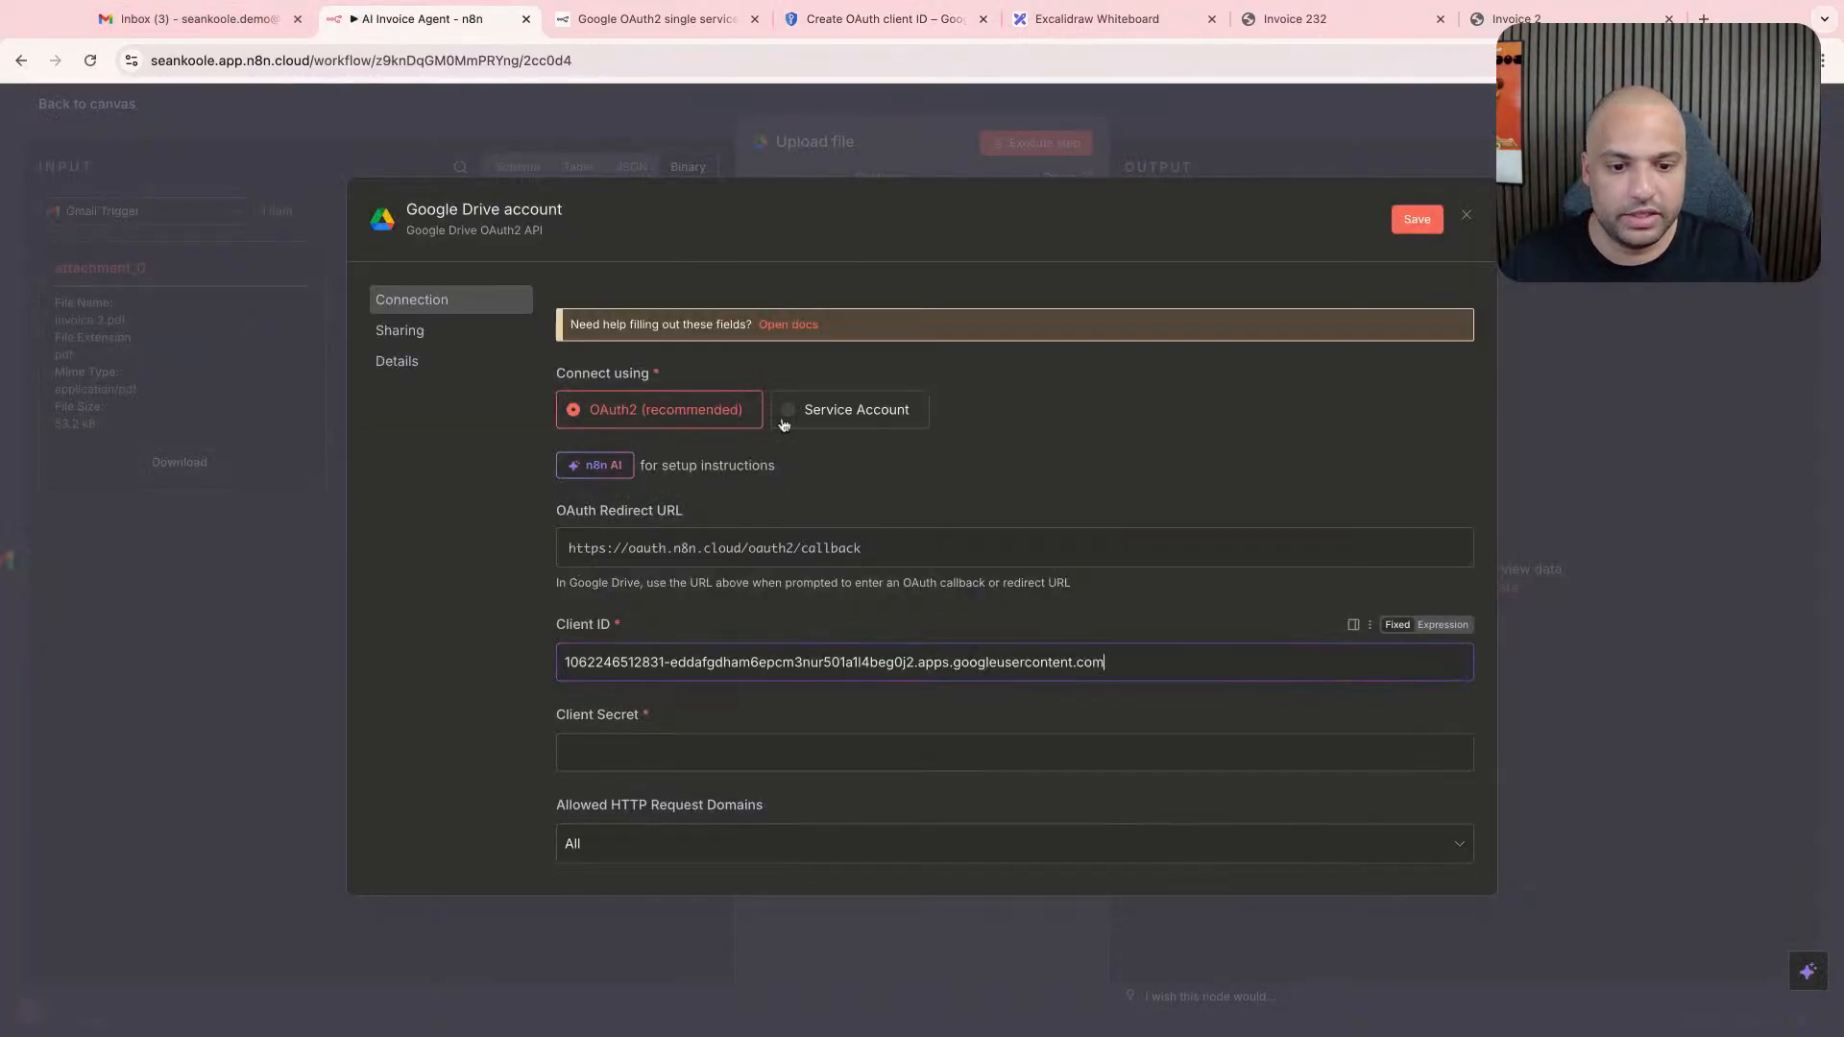
- Download the new OAuth client's JSON file in Google Cloud and close the client creation confirmation
{"action": "key", "text": "ctrl+Tab"}
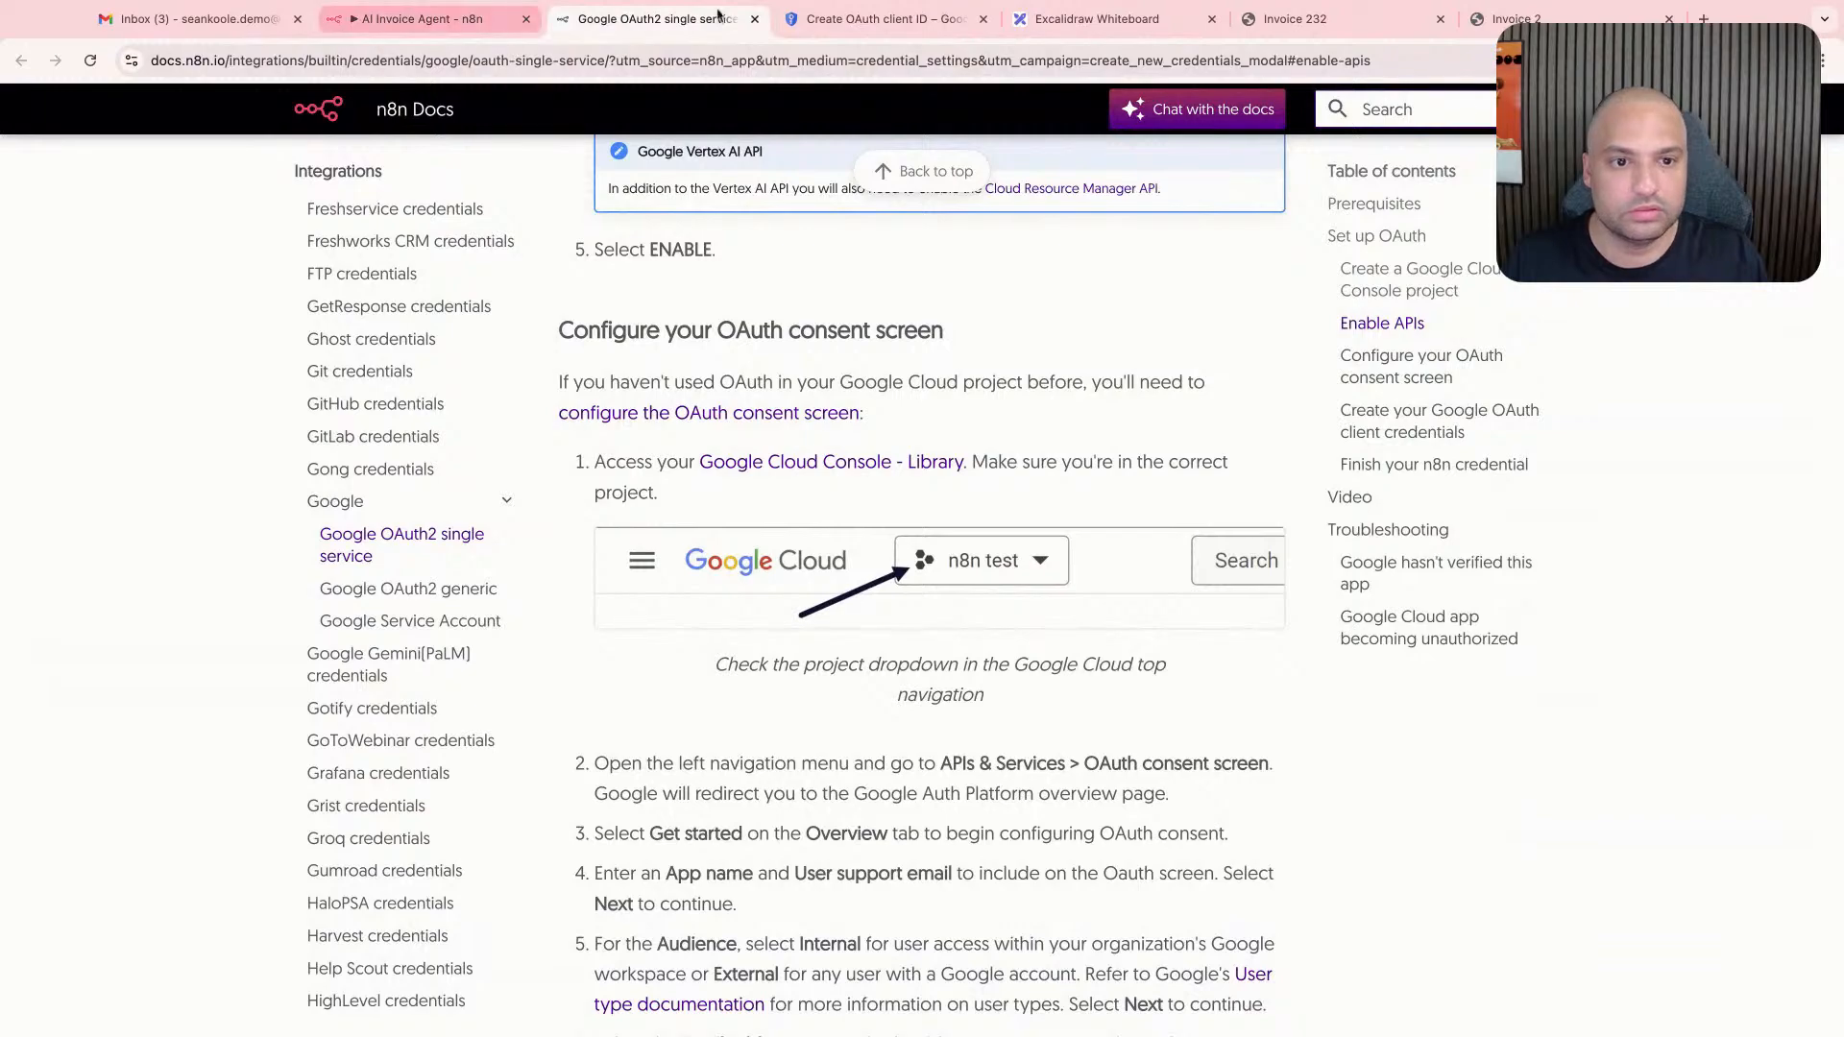
{"action": "key", "text": "ctrl+Tab"}
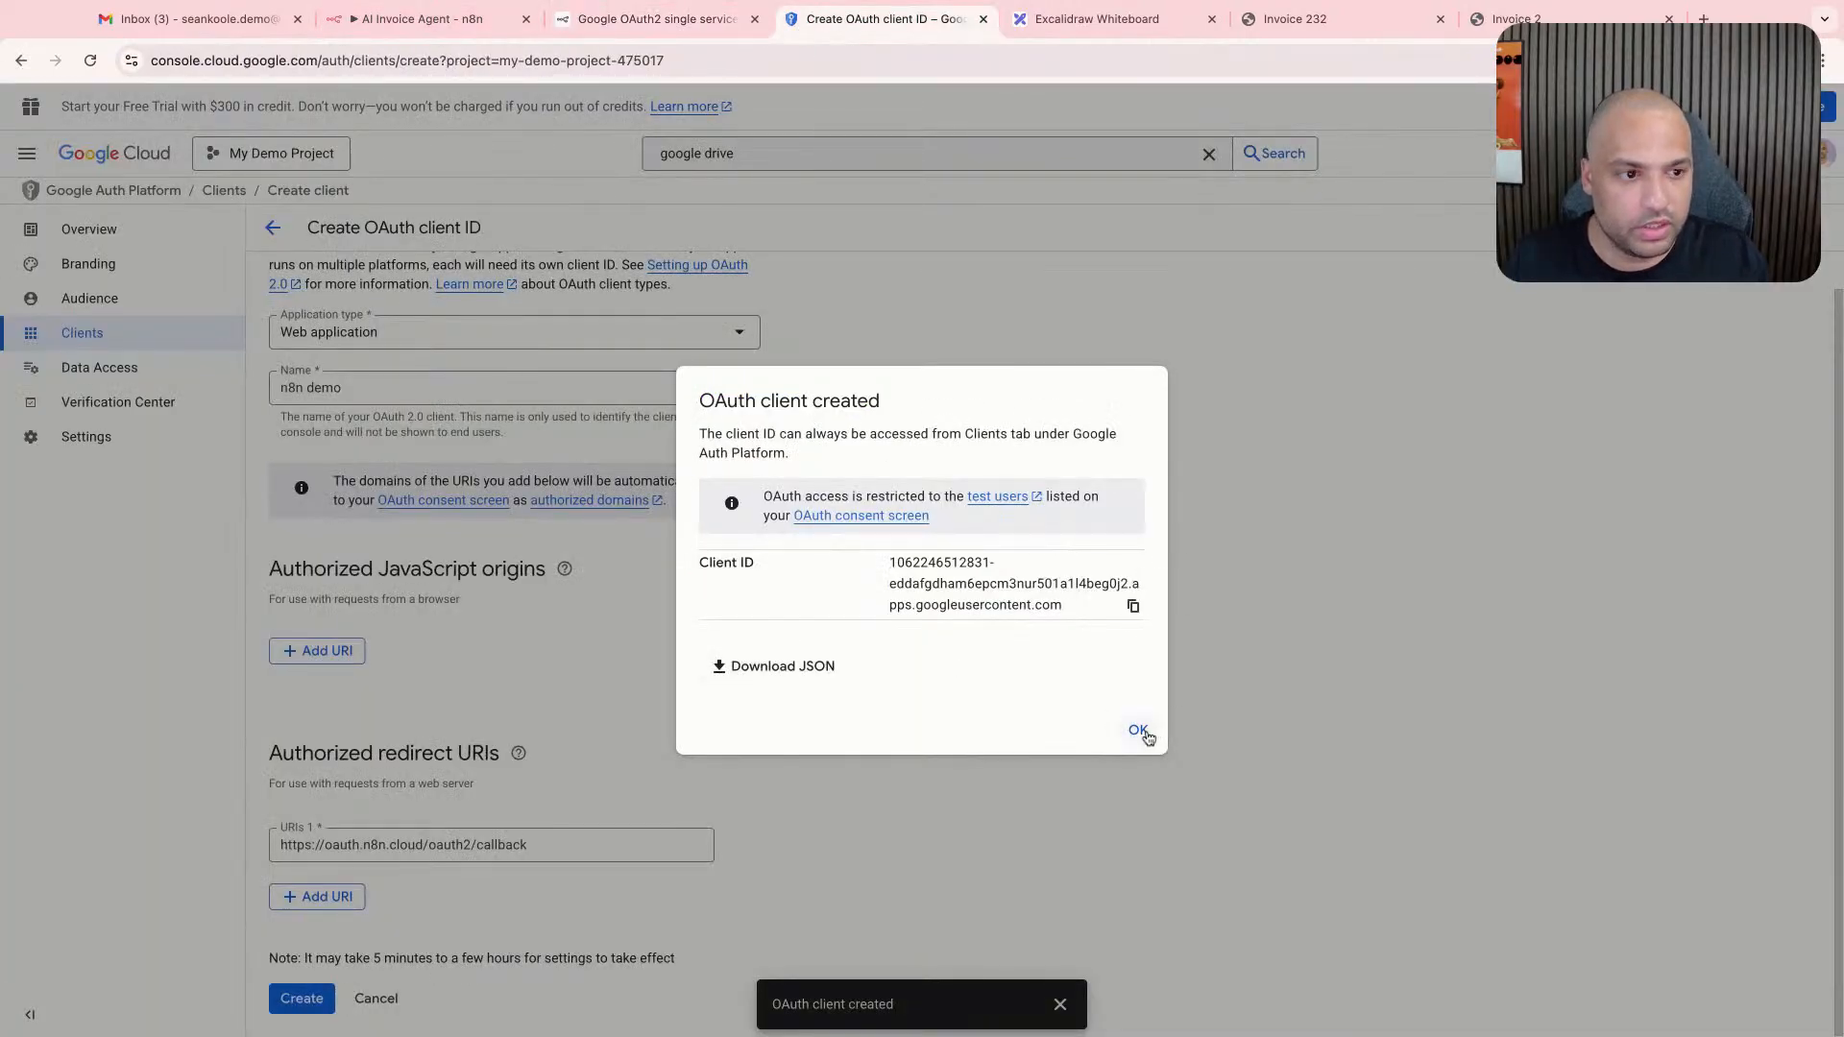
{"action": "left_click", "coordinate": [812, 671]}
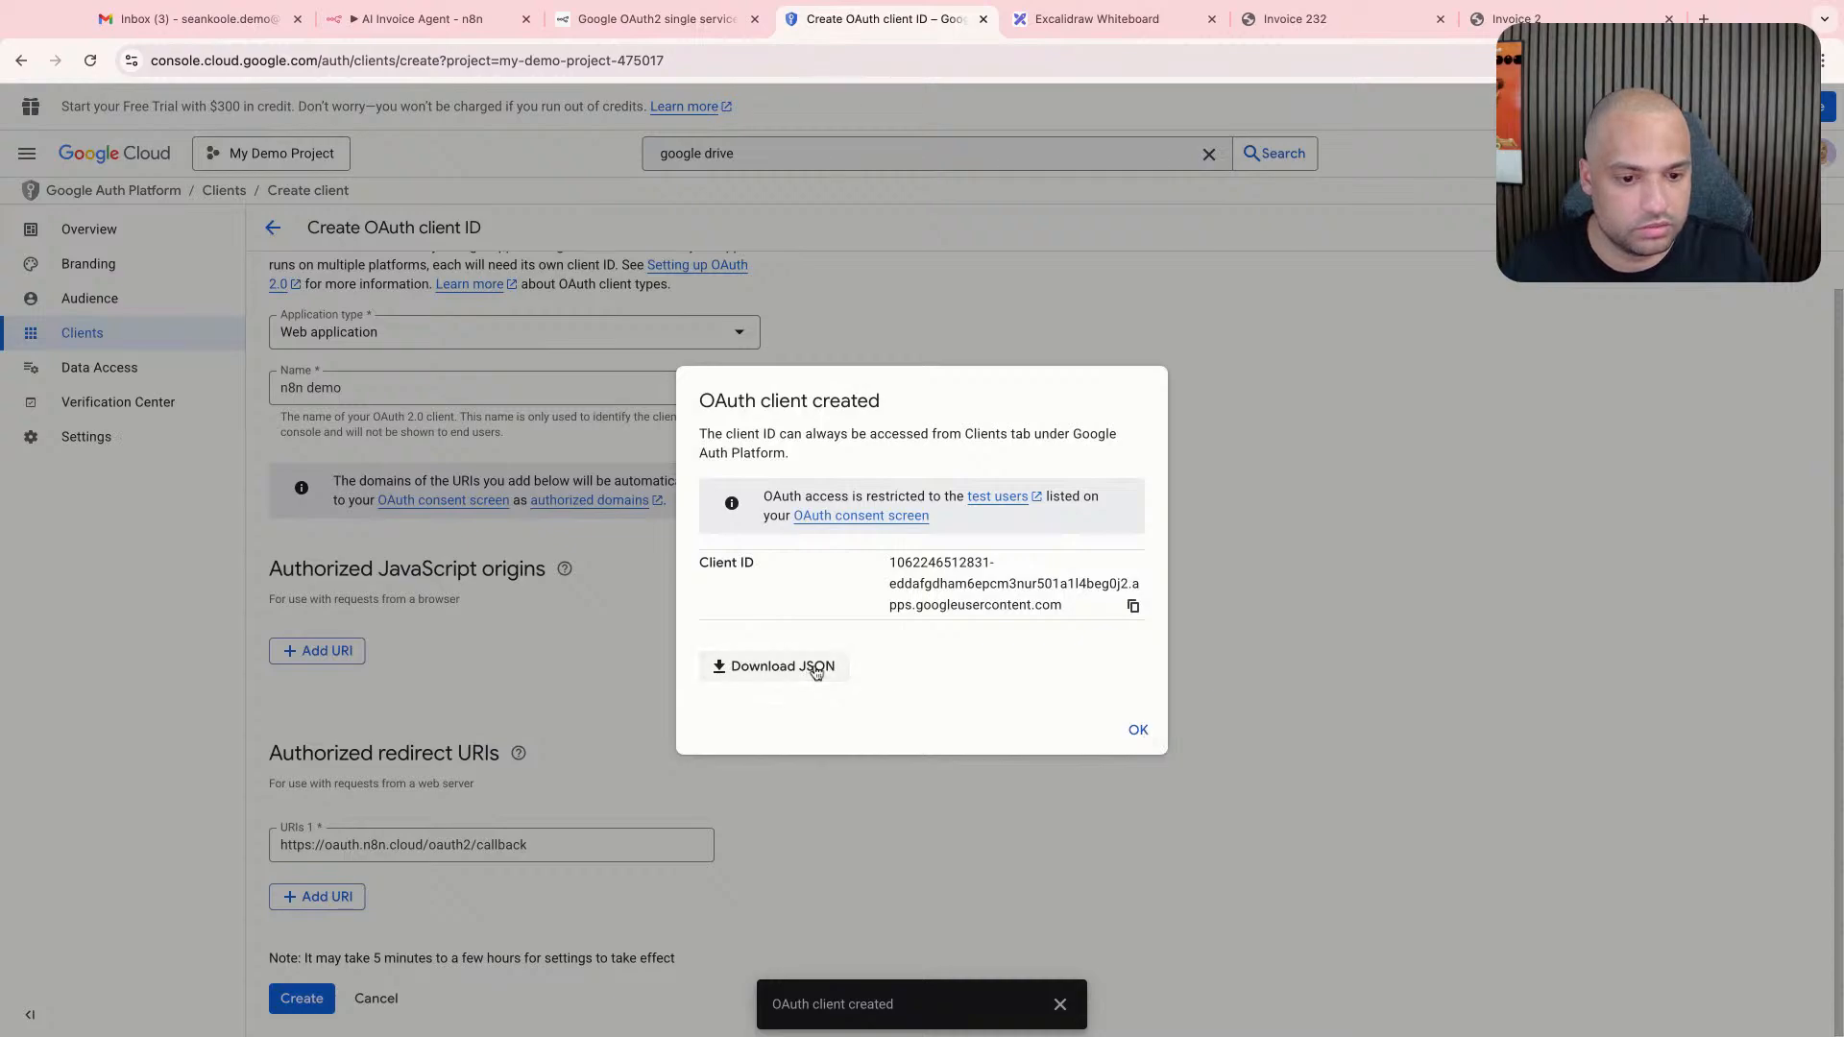
{"action": "left_click", "coordinate": [827, 674]}
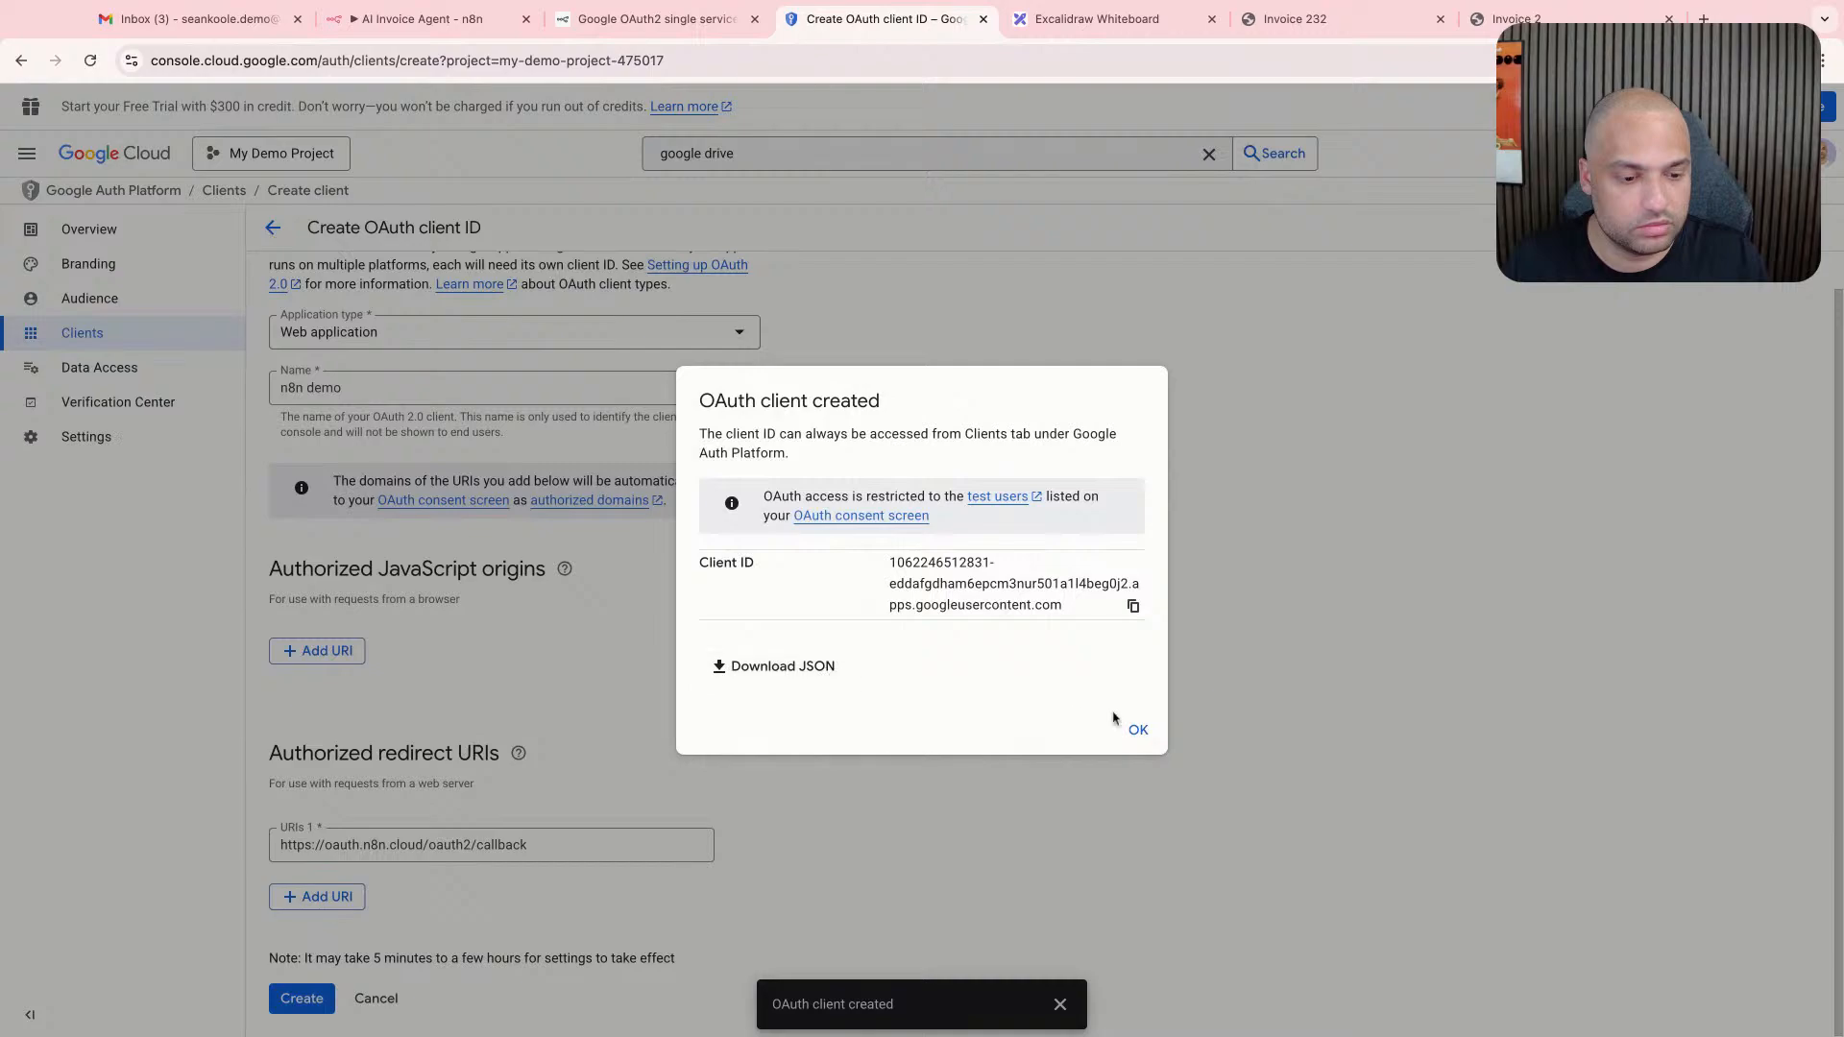
{"action": "left_click", "coordinate": [1138, 730]}
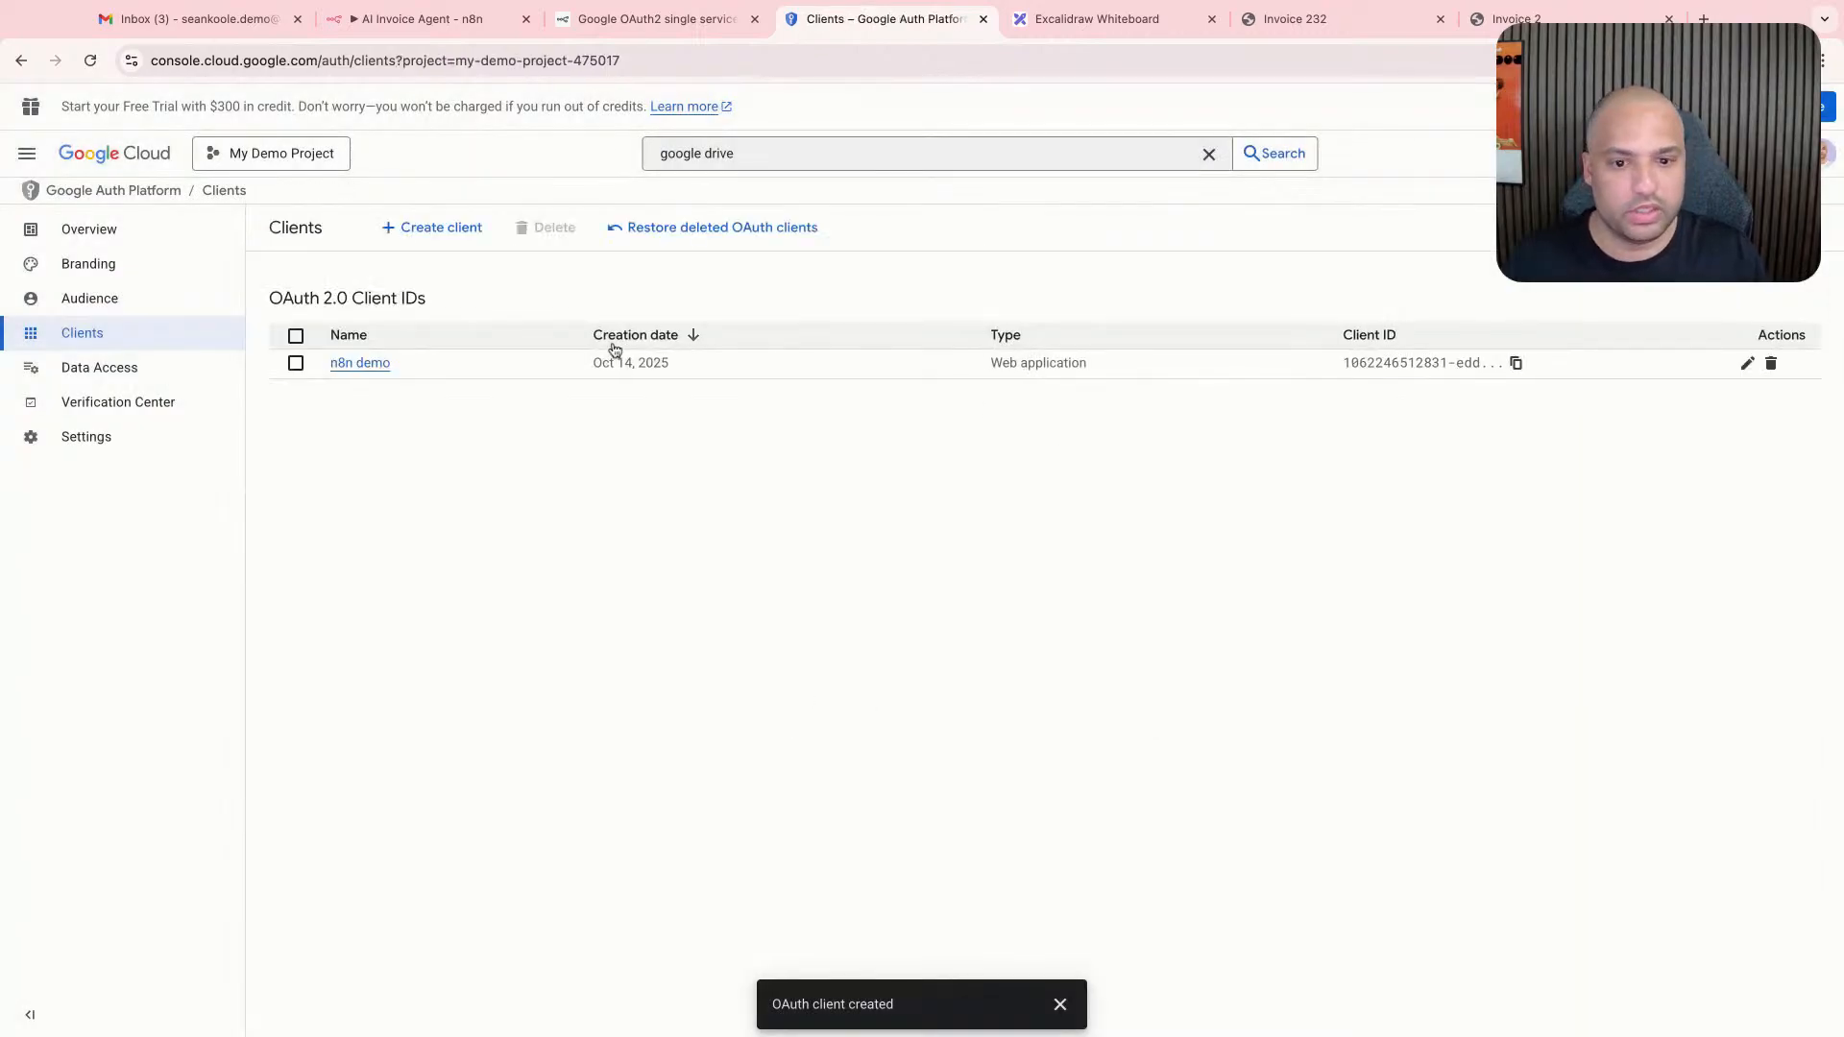
- Copy the client secret from the n8n demo client's details and paste it as the client secret of the Google Drive credential in n8n
{"action": "left_click", "coordinate": [360, 364]}
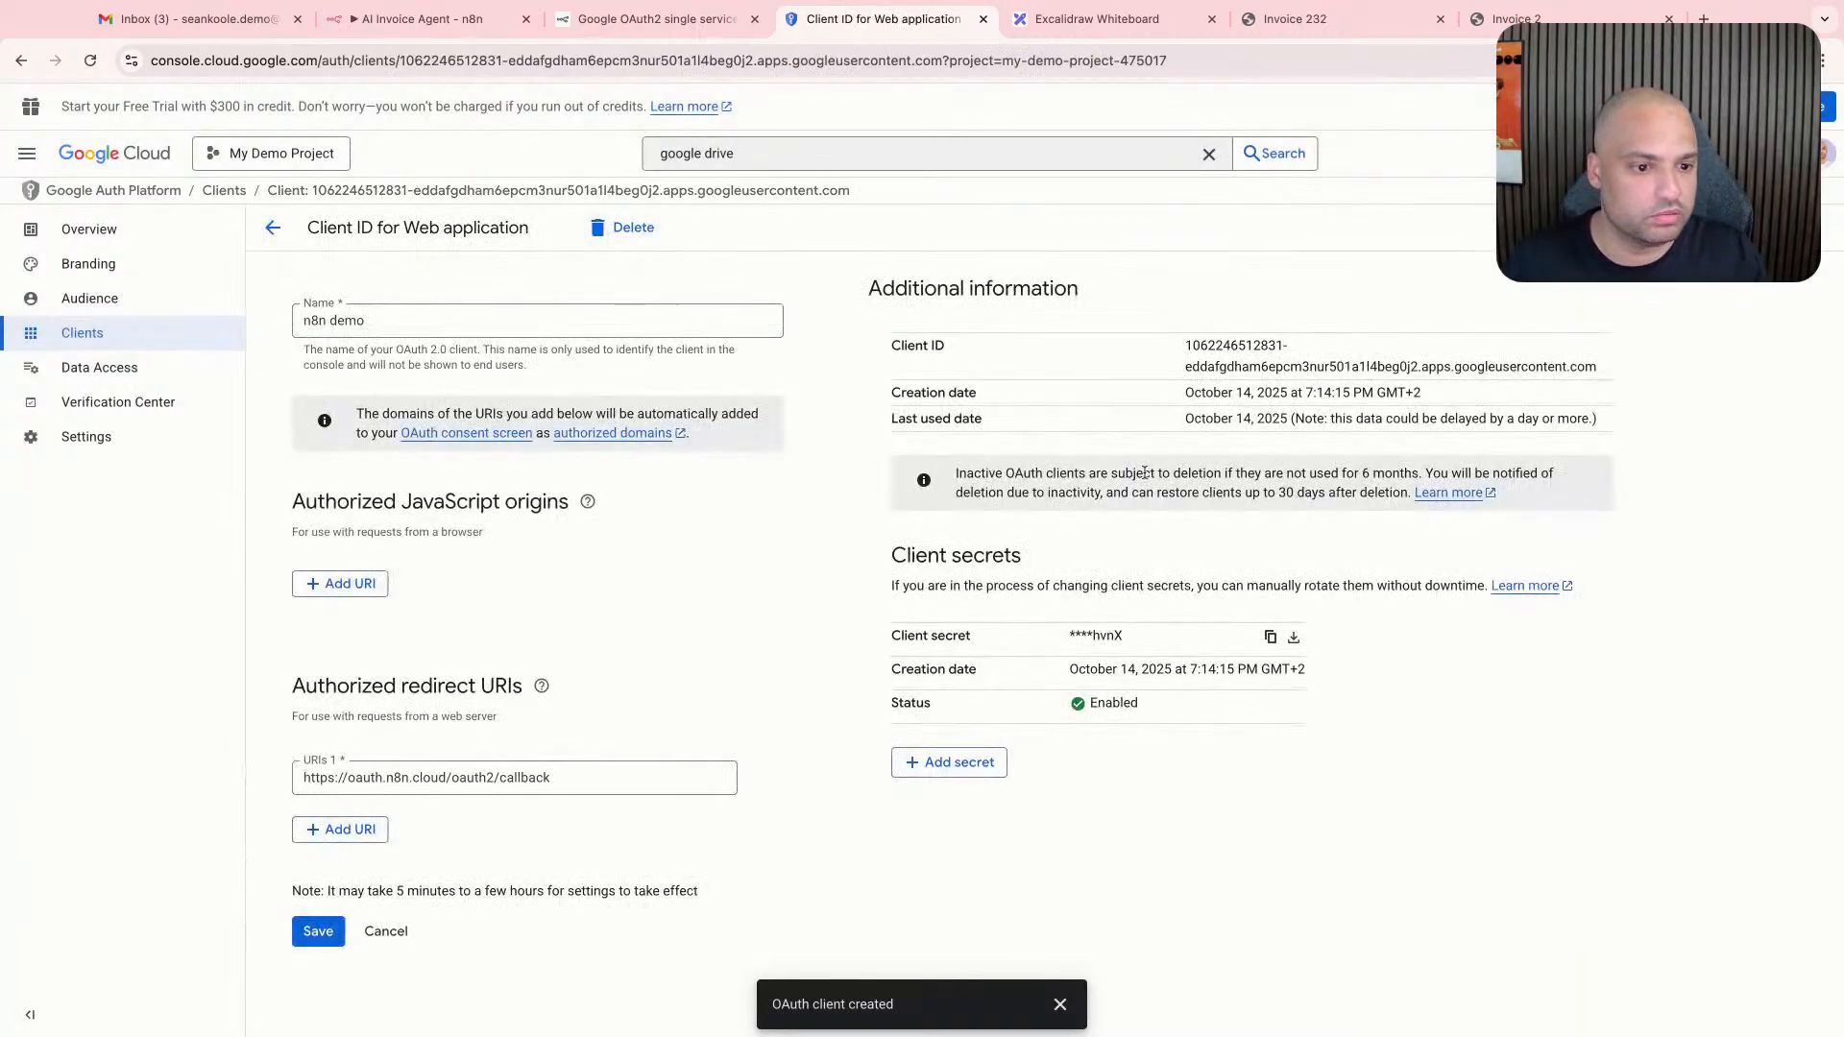
{"action": "left_click", "coordinate": [1270, 637]}
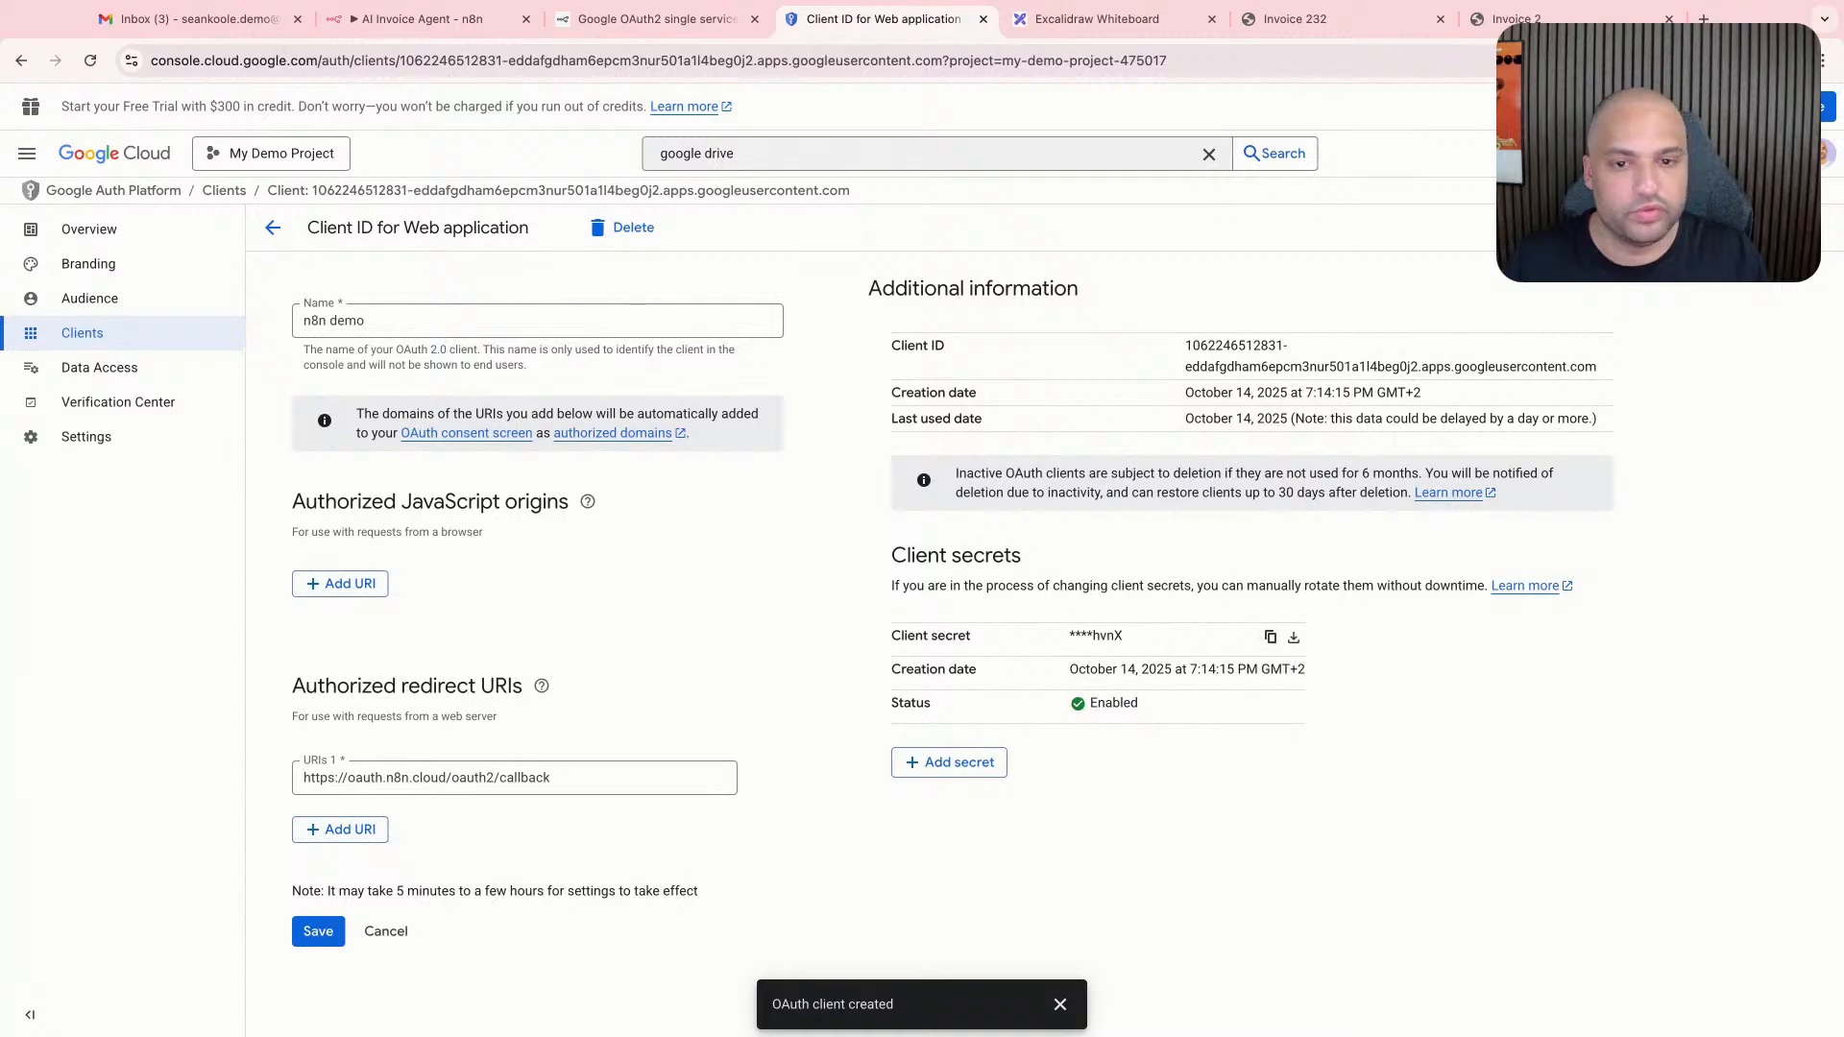
{"action": "left_click", "coordinate": [423, 18]}
{"action": "left_click", "coordinate": [745, 751]}
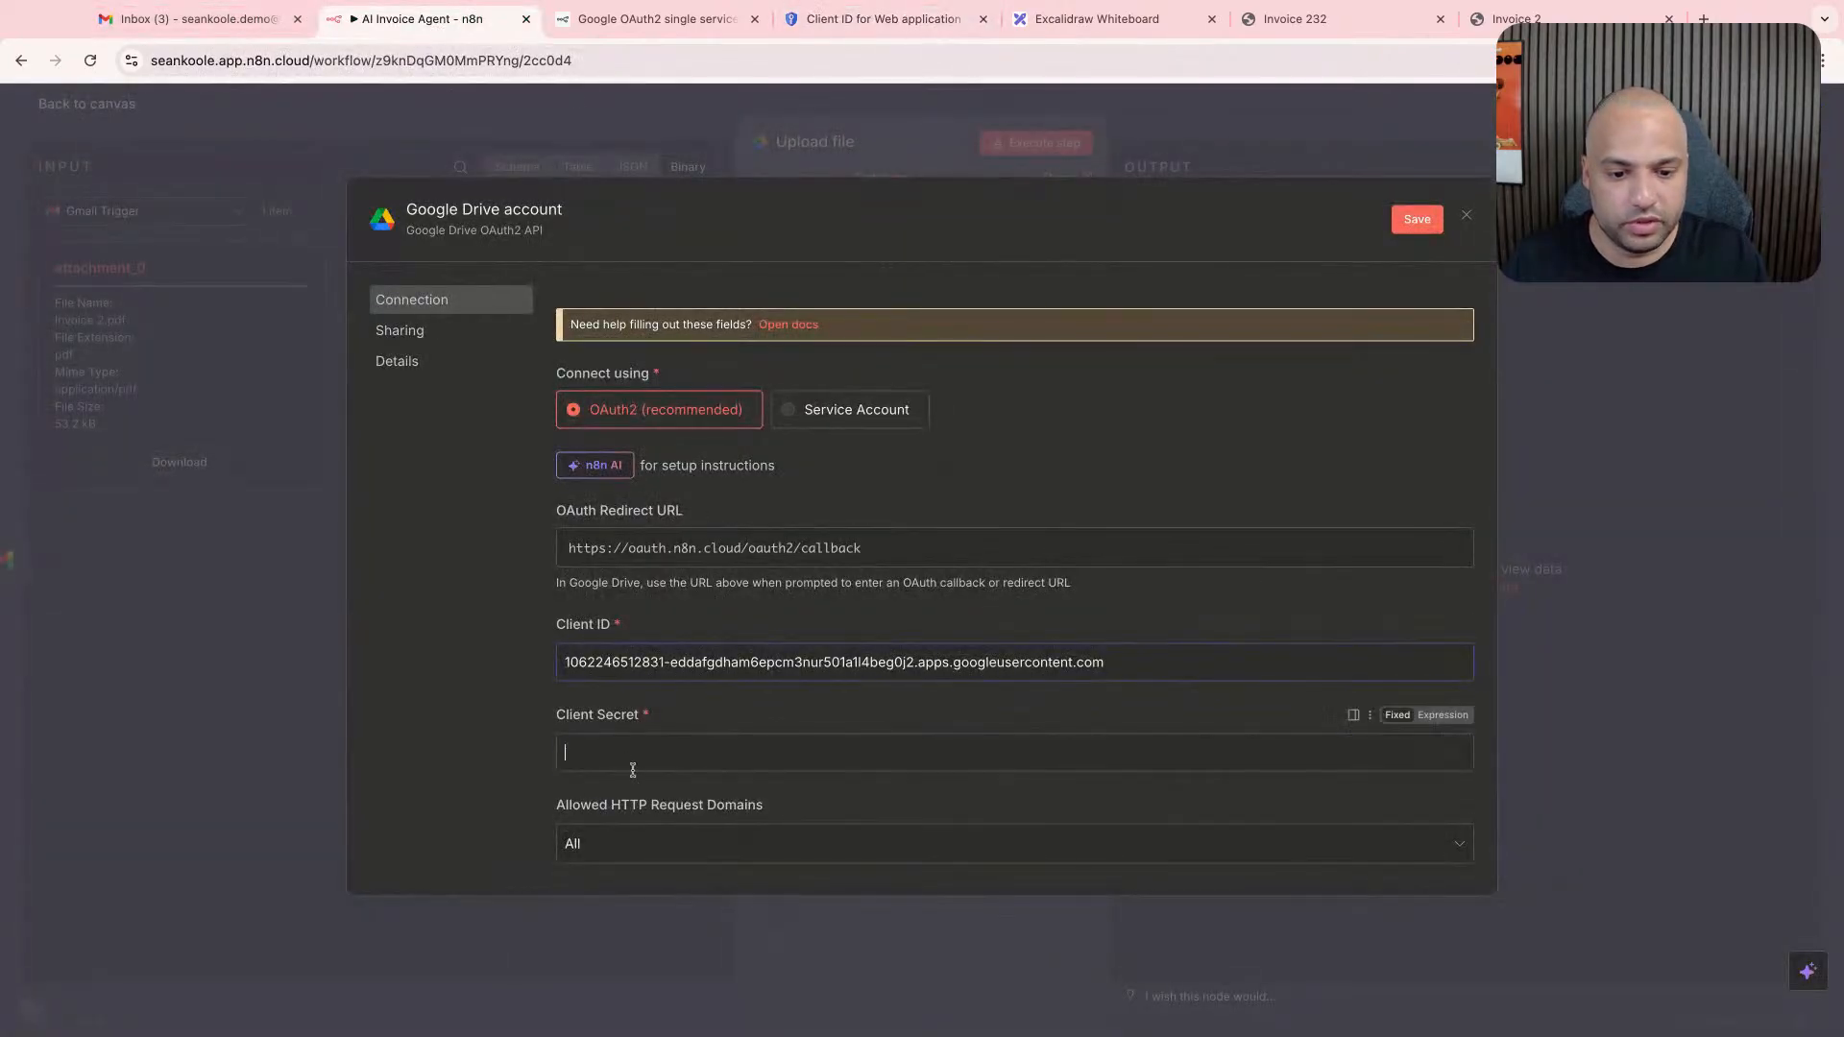
{"action": "key", "text": "ctrl+v"}
- Save the Google Drive credential by starting its sign-in with Google
{"action": "scroll", "coordinate": [566, 740], "scroll_direction": "down", "scroll_amount": 3}
{"action": "scroll", "coordinate": [567, 745], "scroll_direction": "down", "scroll_amount": 2}
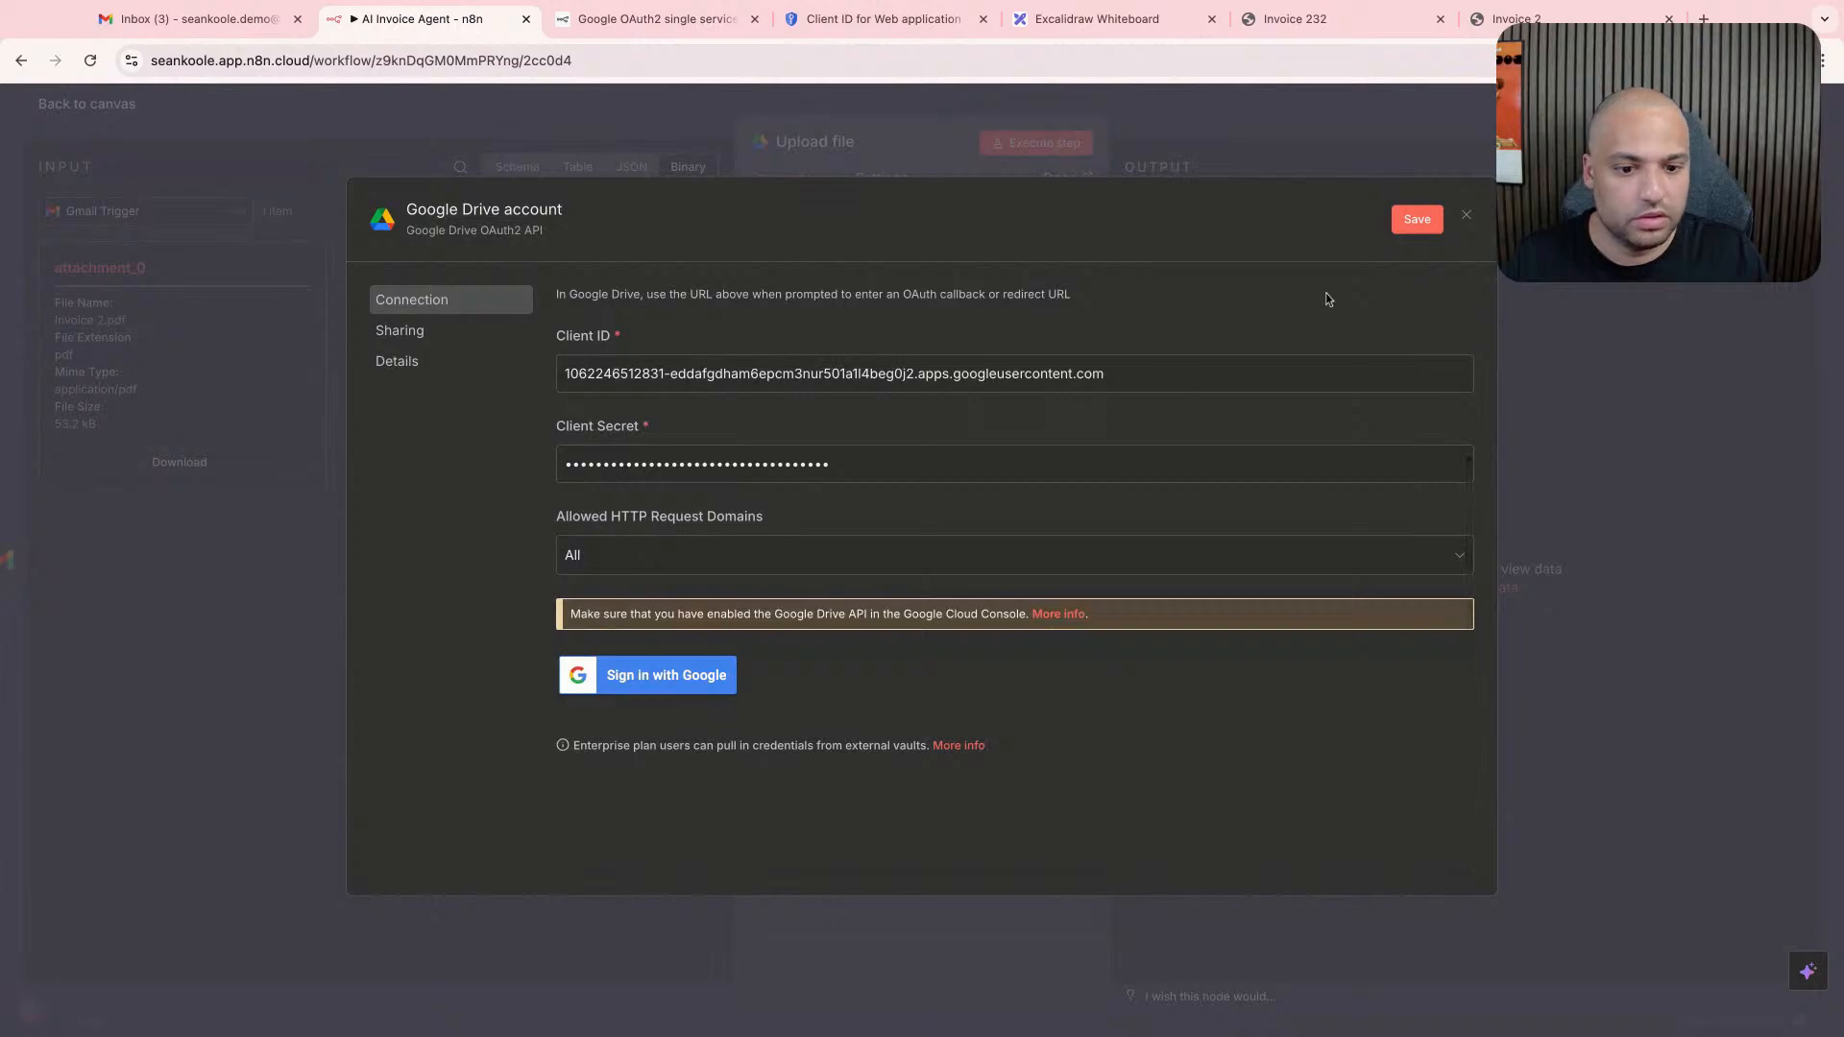
{"action": "left_click", "coordinate": [710, 674]}
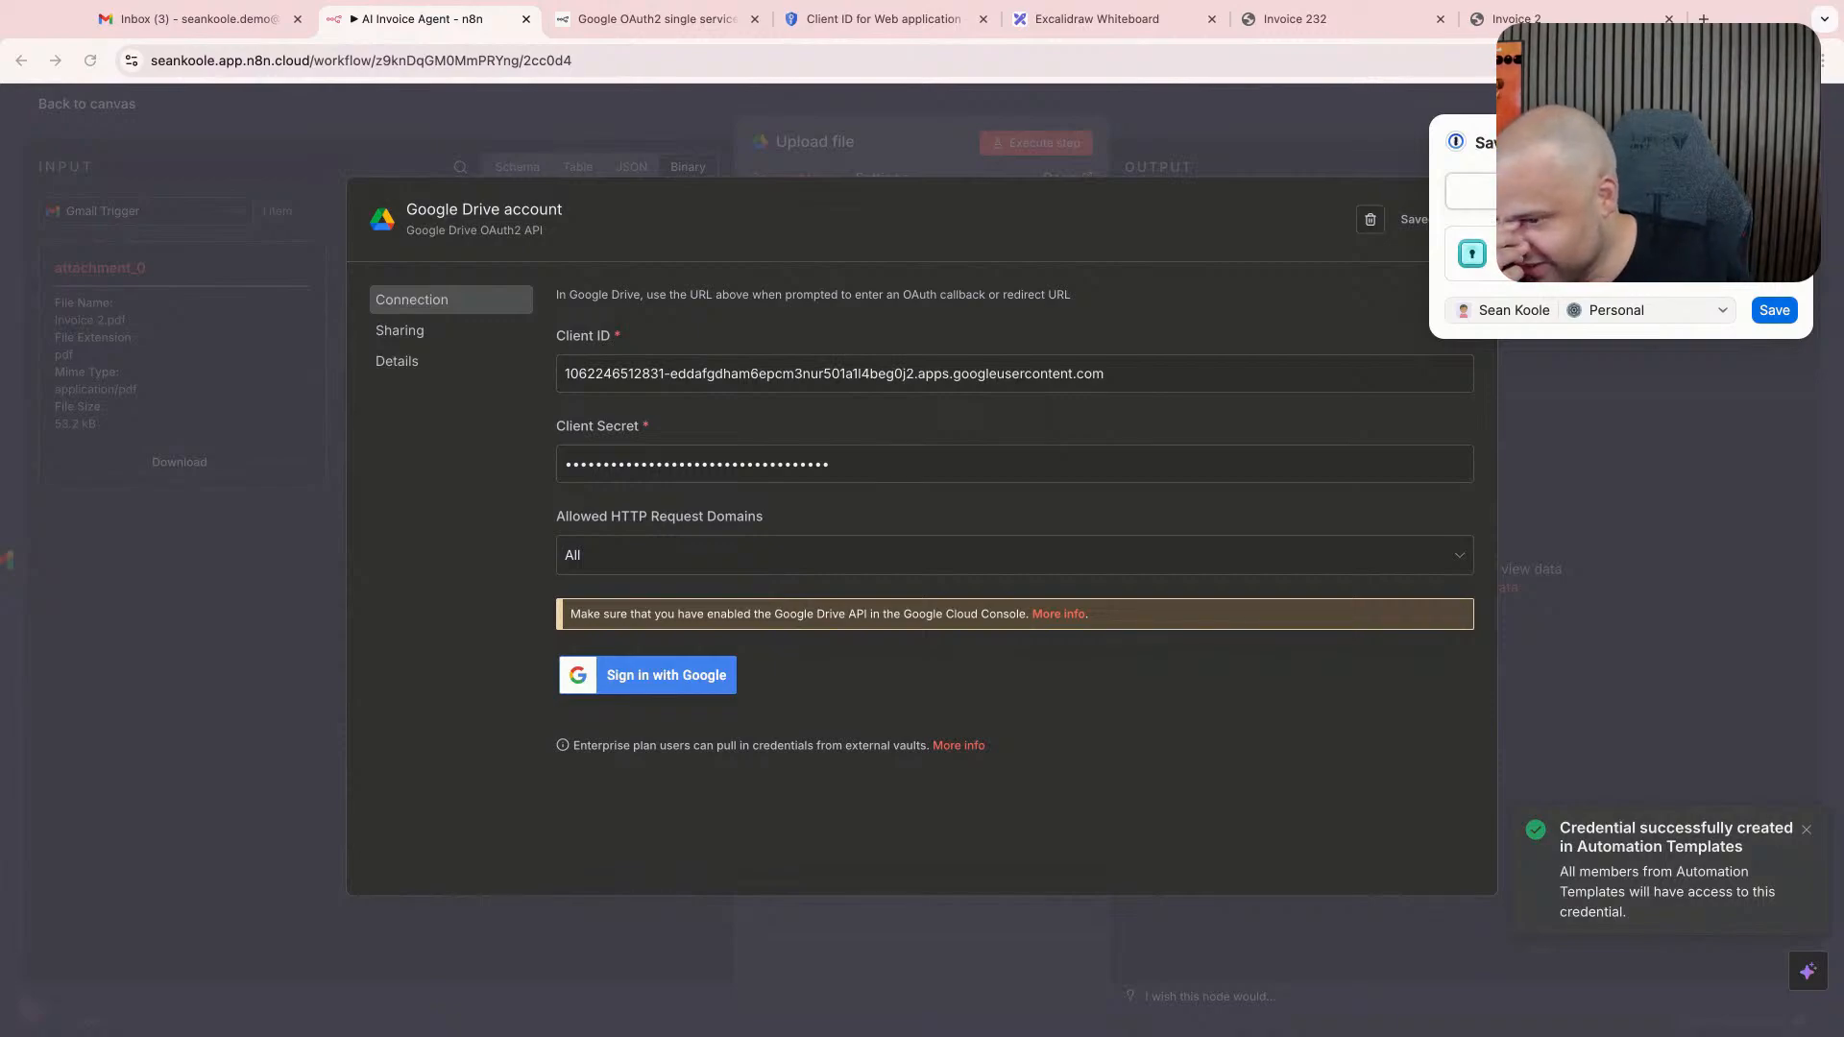
- Clear both the client ID and the client secret from the Google Drive credential
{"action": "scroll", "coordinate": [865, 452], "scroll_direction": "up", "scroll_amount": 2}
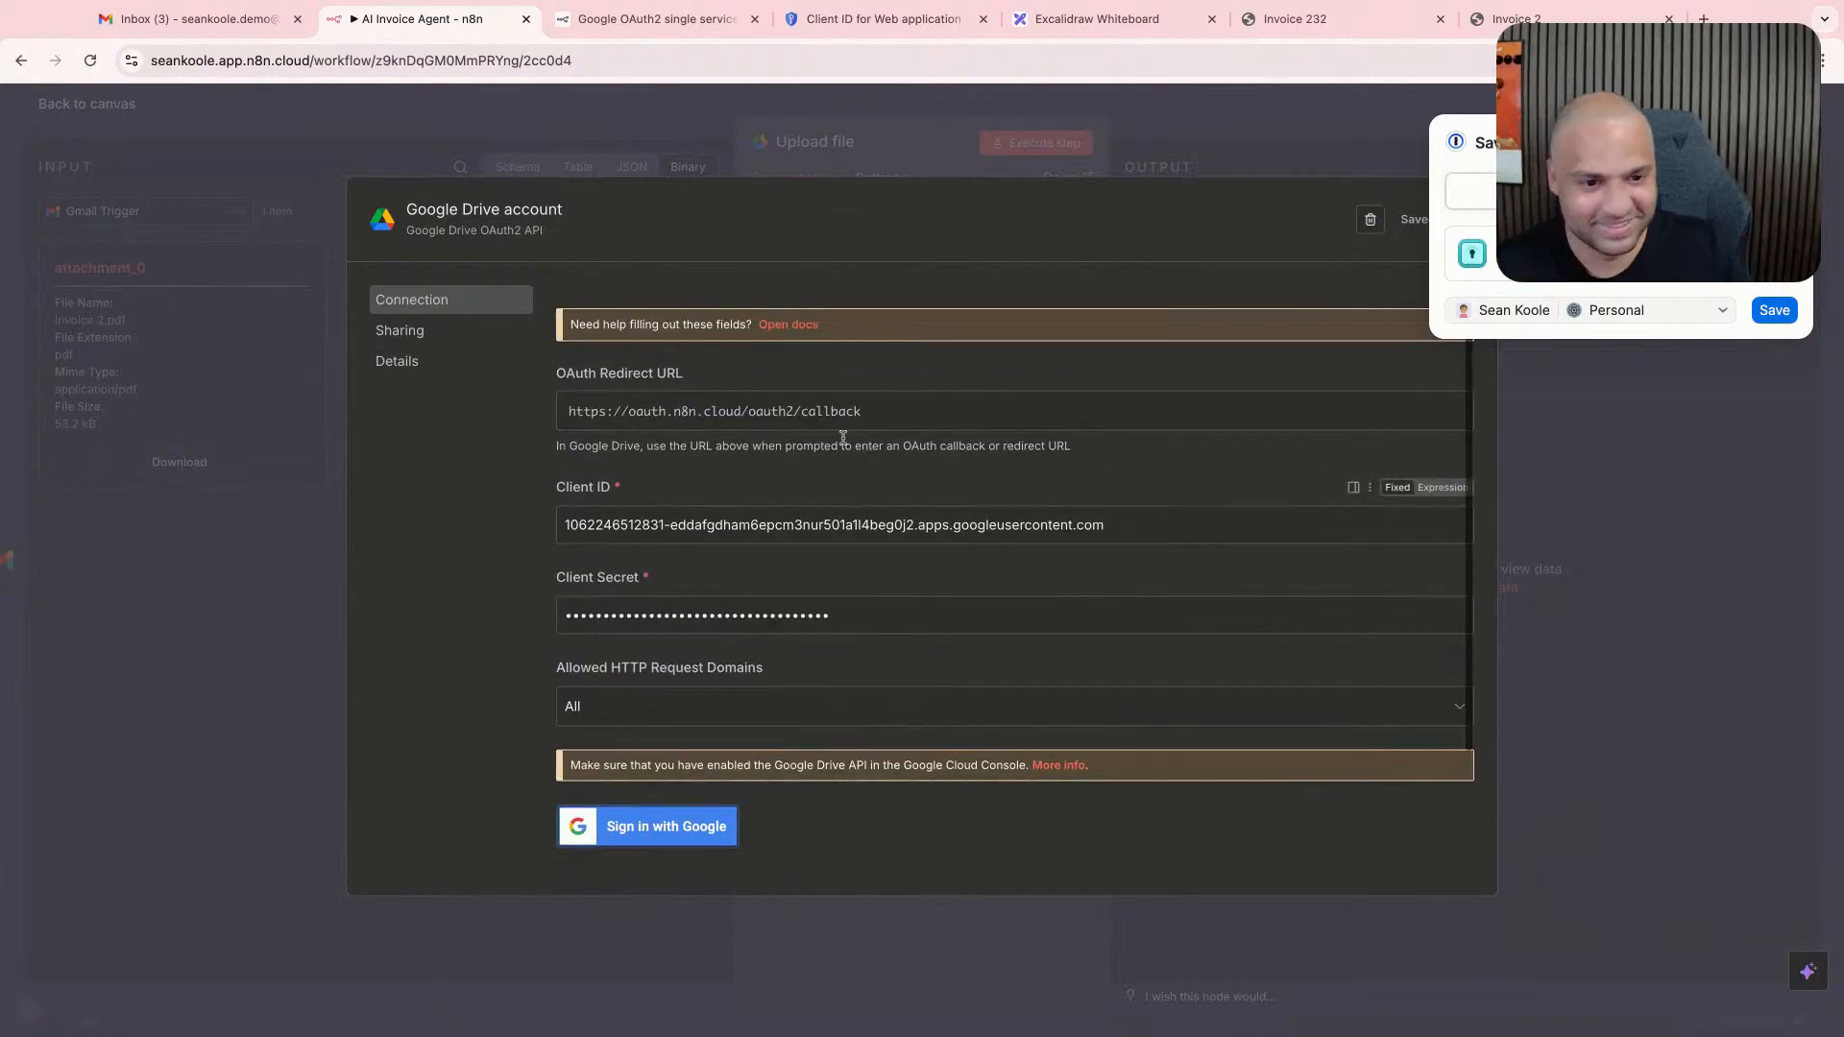
{"action": "double_click", "coordinate": [845, 425]}
{"action": "triple_click", "coordinate": [853, 525]}
{"action": "key", "text": "BackSpace"}
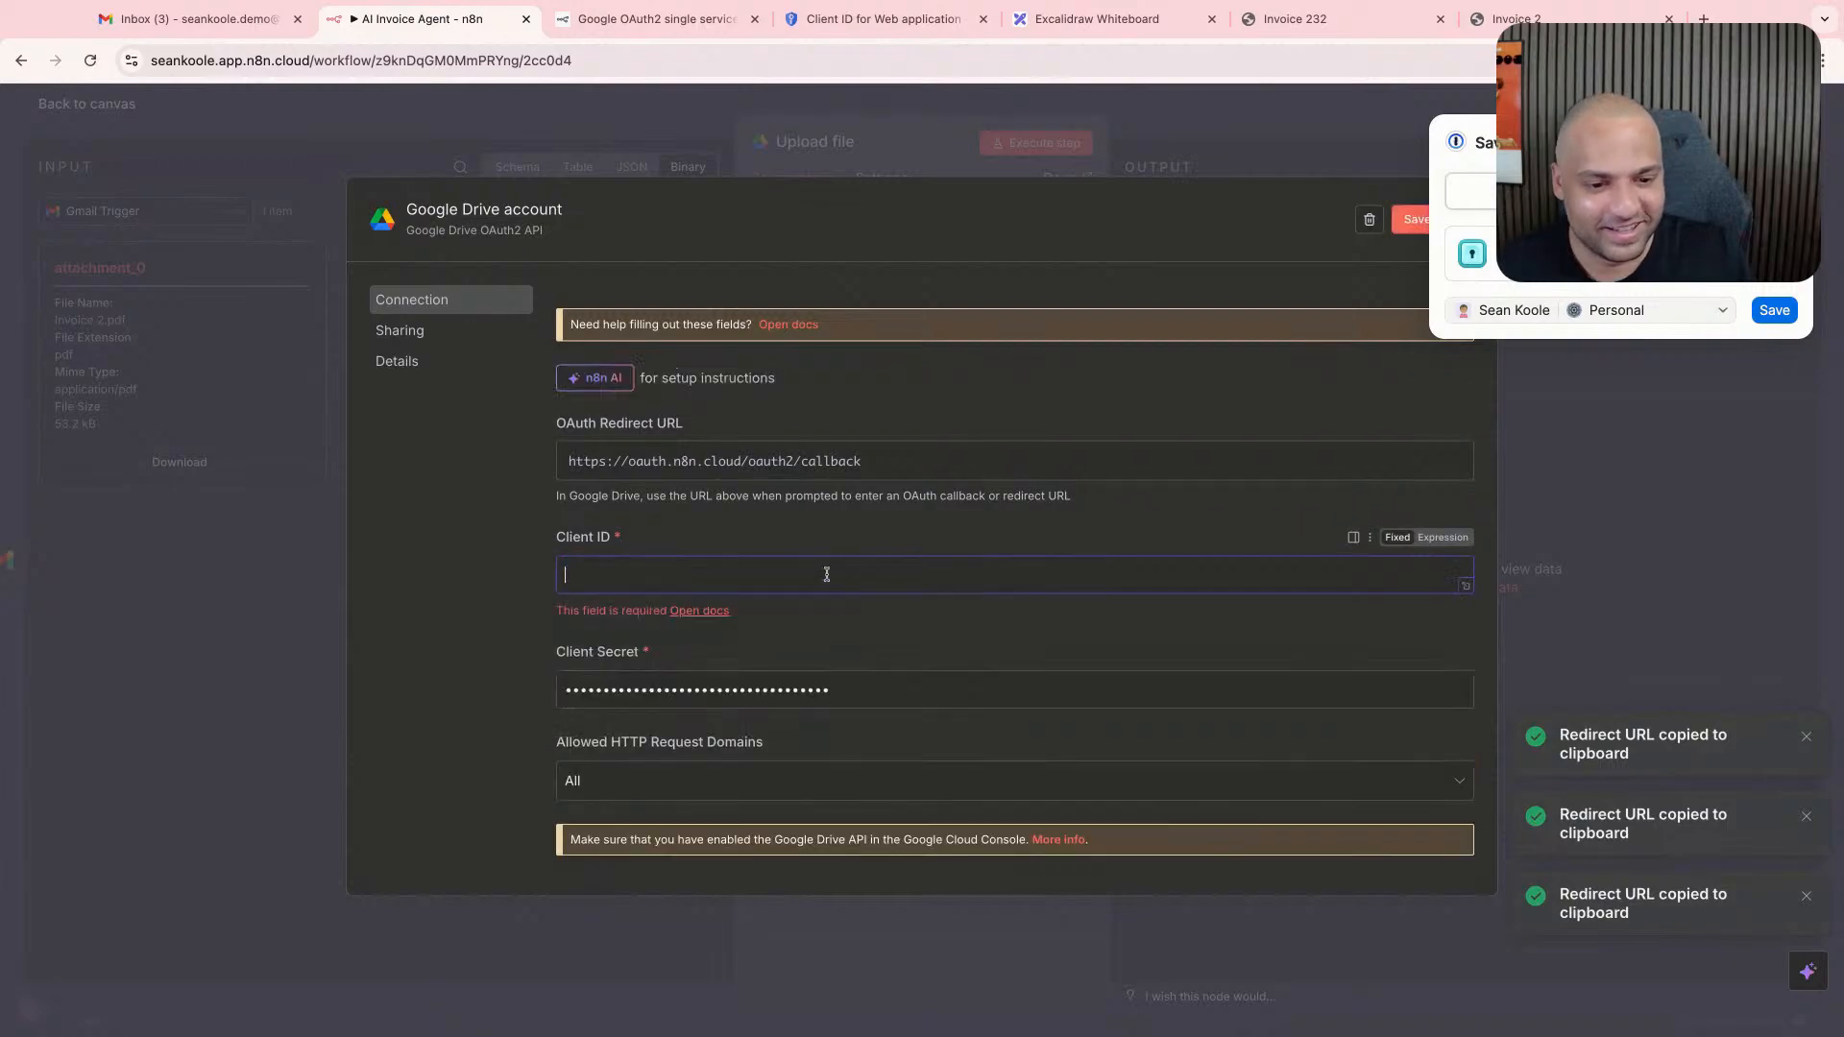
{"action": "triple_click", "coordinate": [813, 684]}
{"action": "key", "text": "BackSpace"}
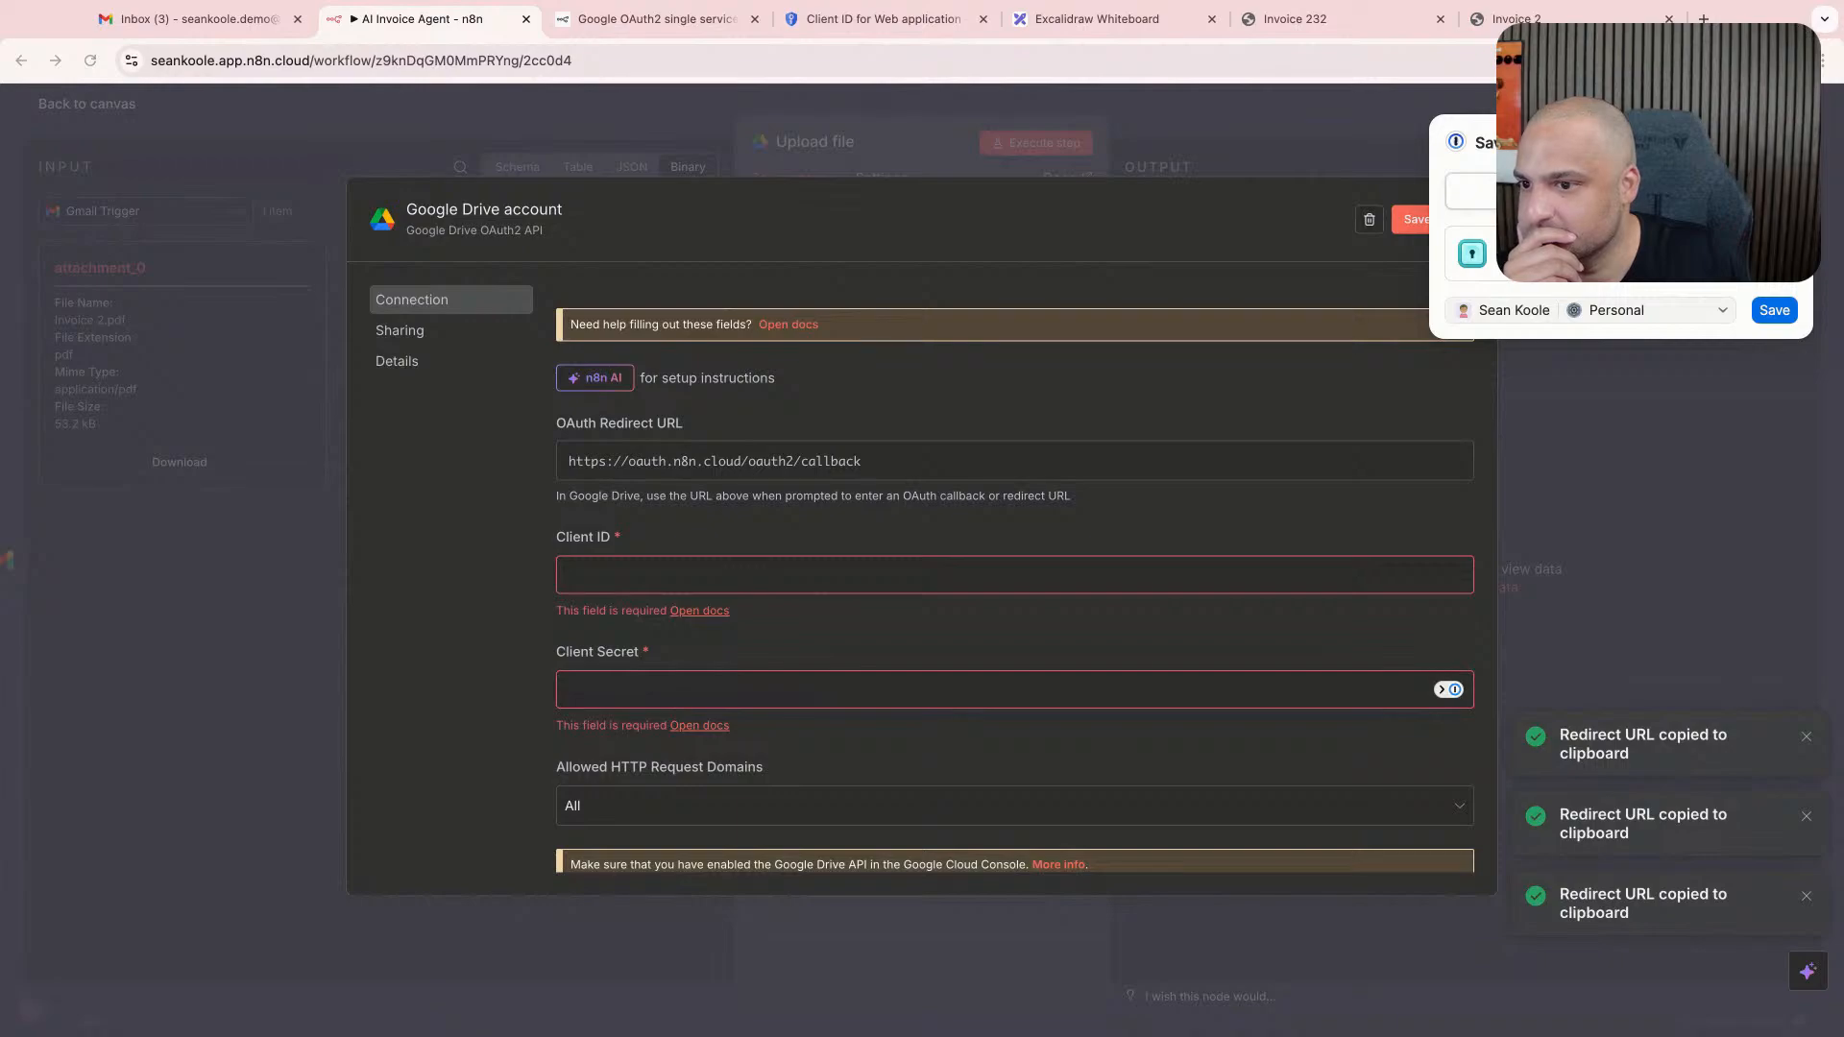
{"action": "left_click", "coordinate": [861, 589]}
{"action": "scroll", "coordinate": [853, 585], "scroll_direction": "down", "scroll_amount": 2}
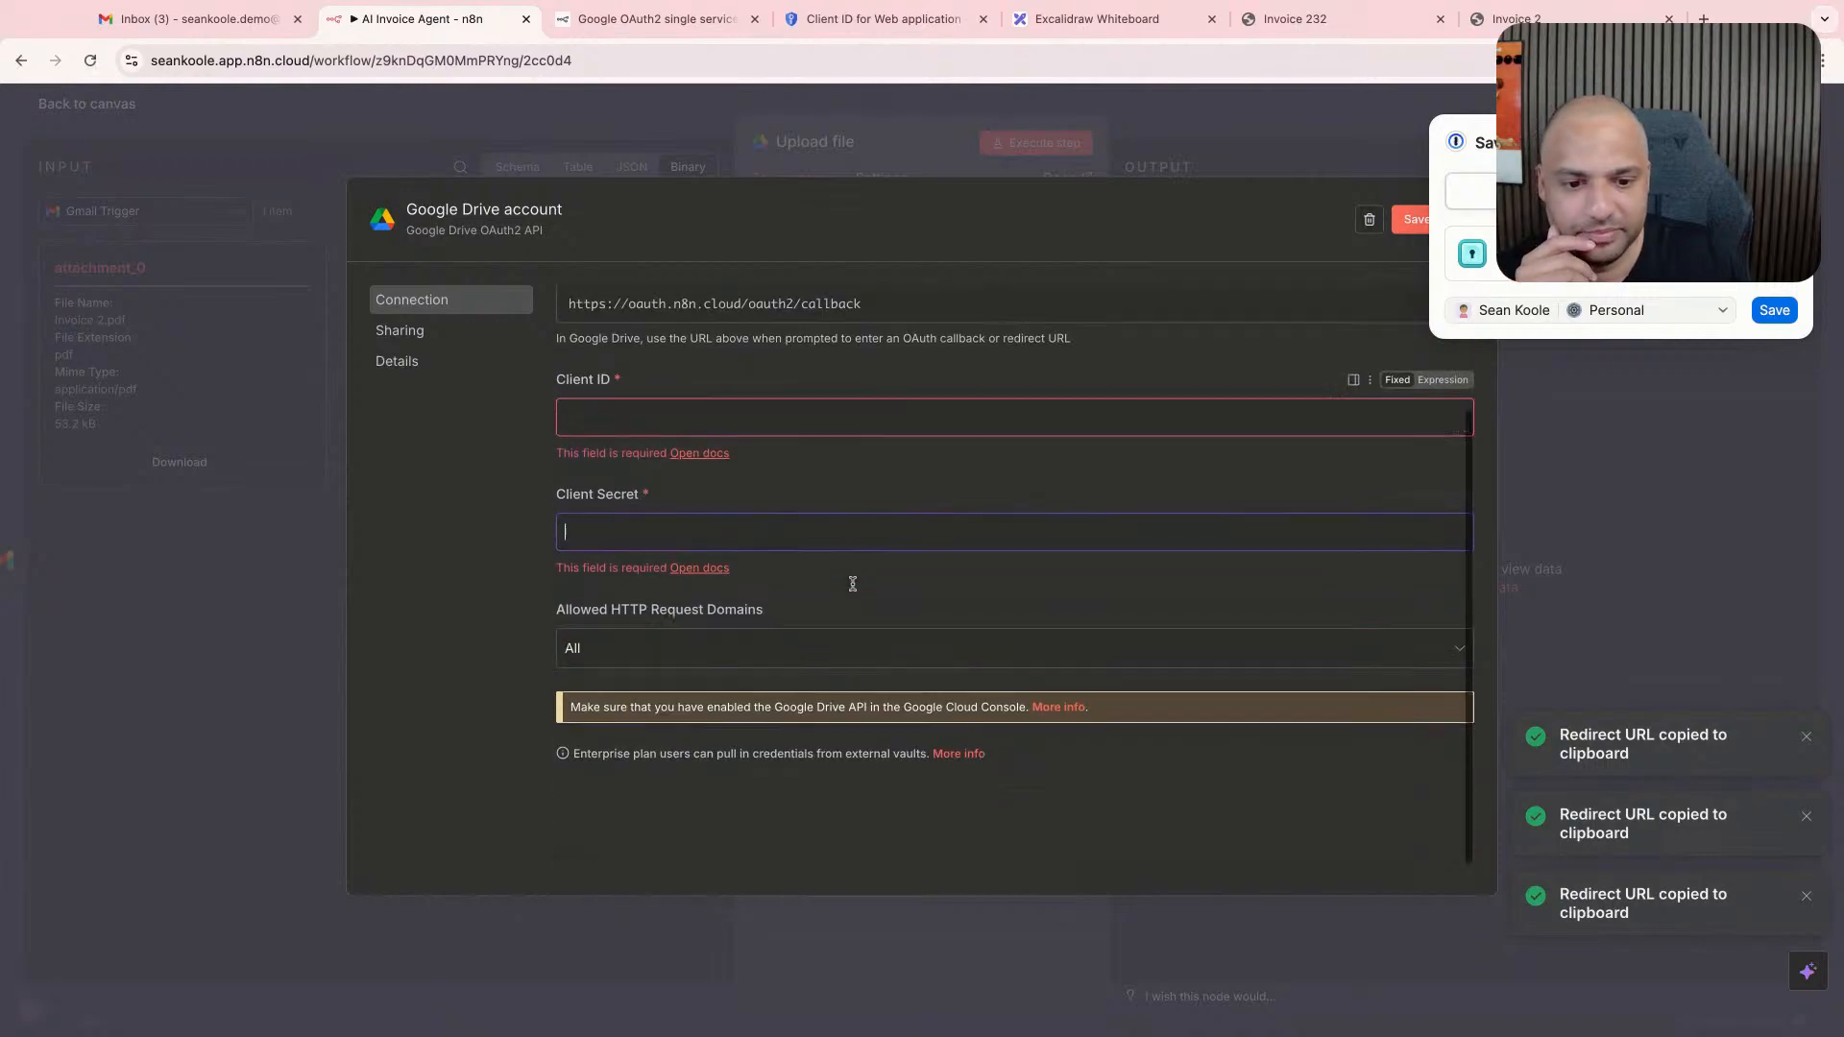
{"action": "scroll", "coordinate": [851, 587], "scroll_direction": "up", "scroll_amount": 2}
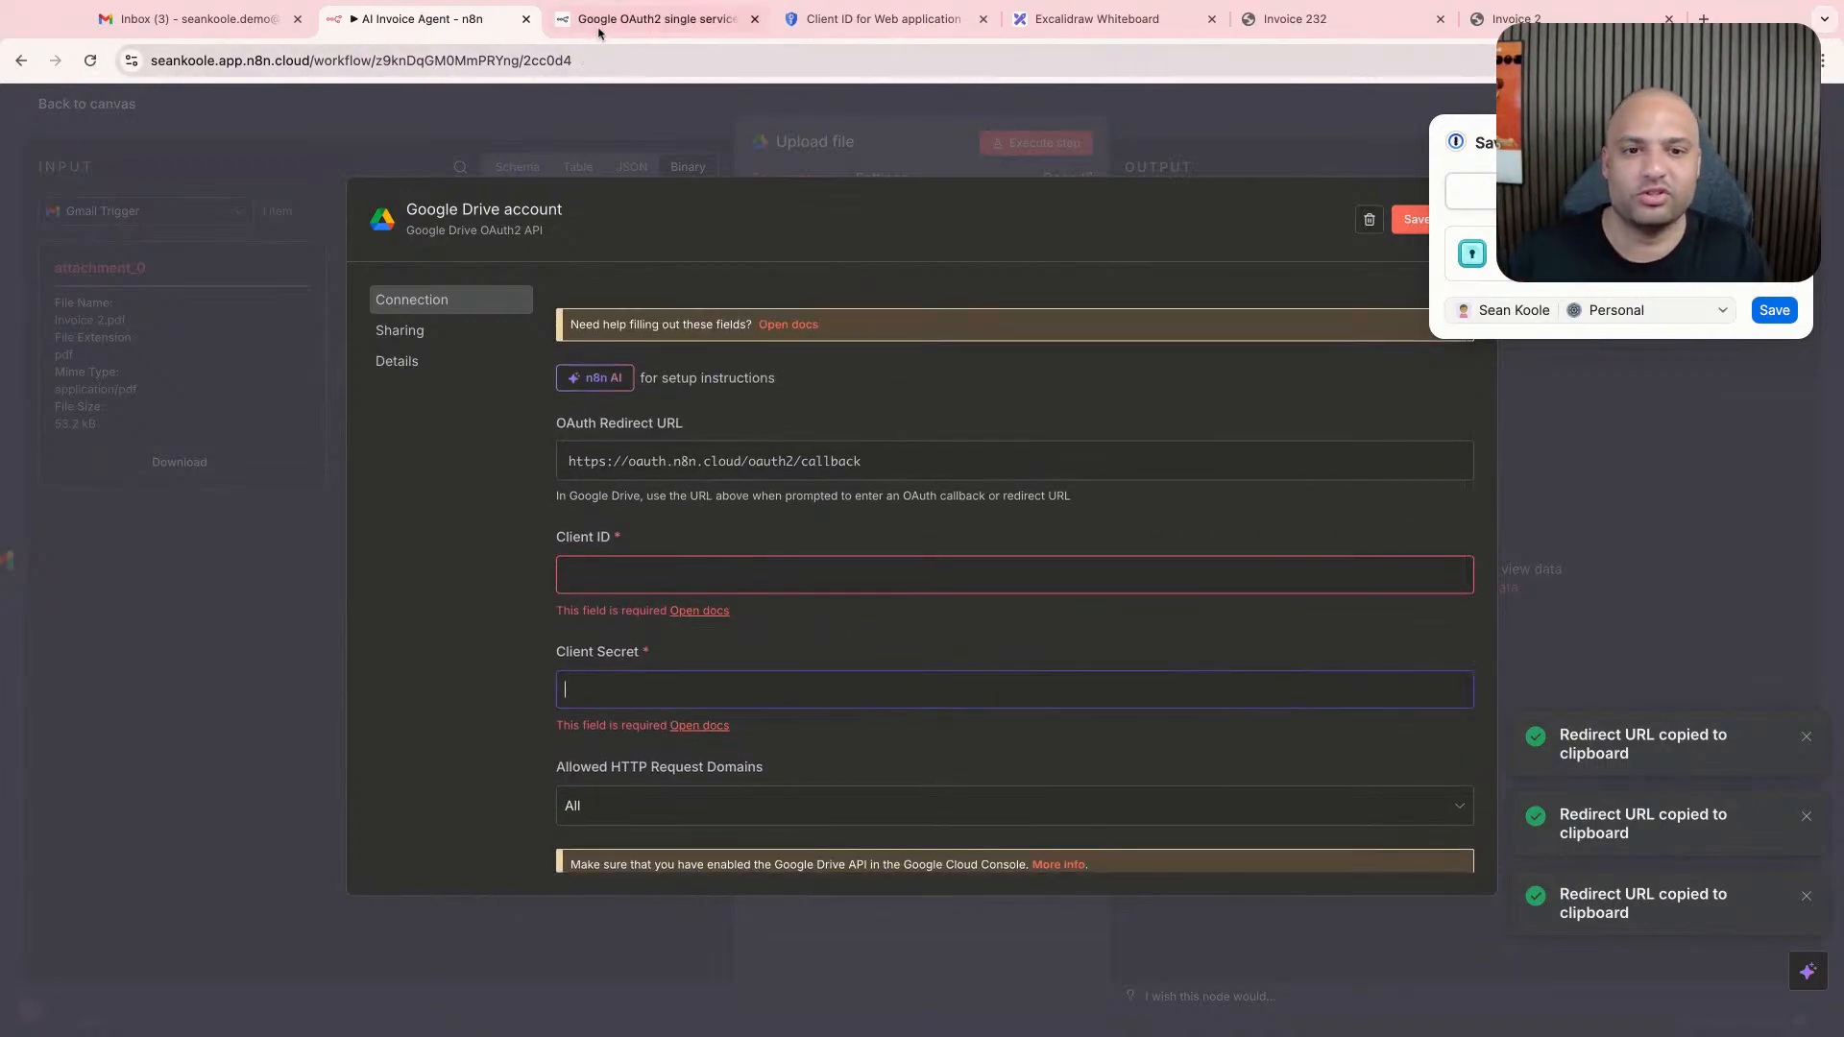
- Copy the n8n demo OAuth client's ID from Google Cloud again and paste it as the Google Drive credential's client ID in n8n
{"action": "left_click", "coordinate": [655, 20]}
{"action": "left_click", "coordinate": [252, 10]}
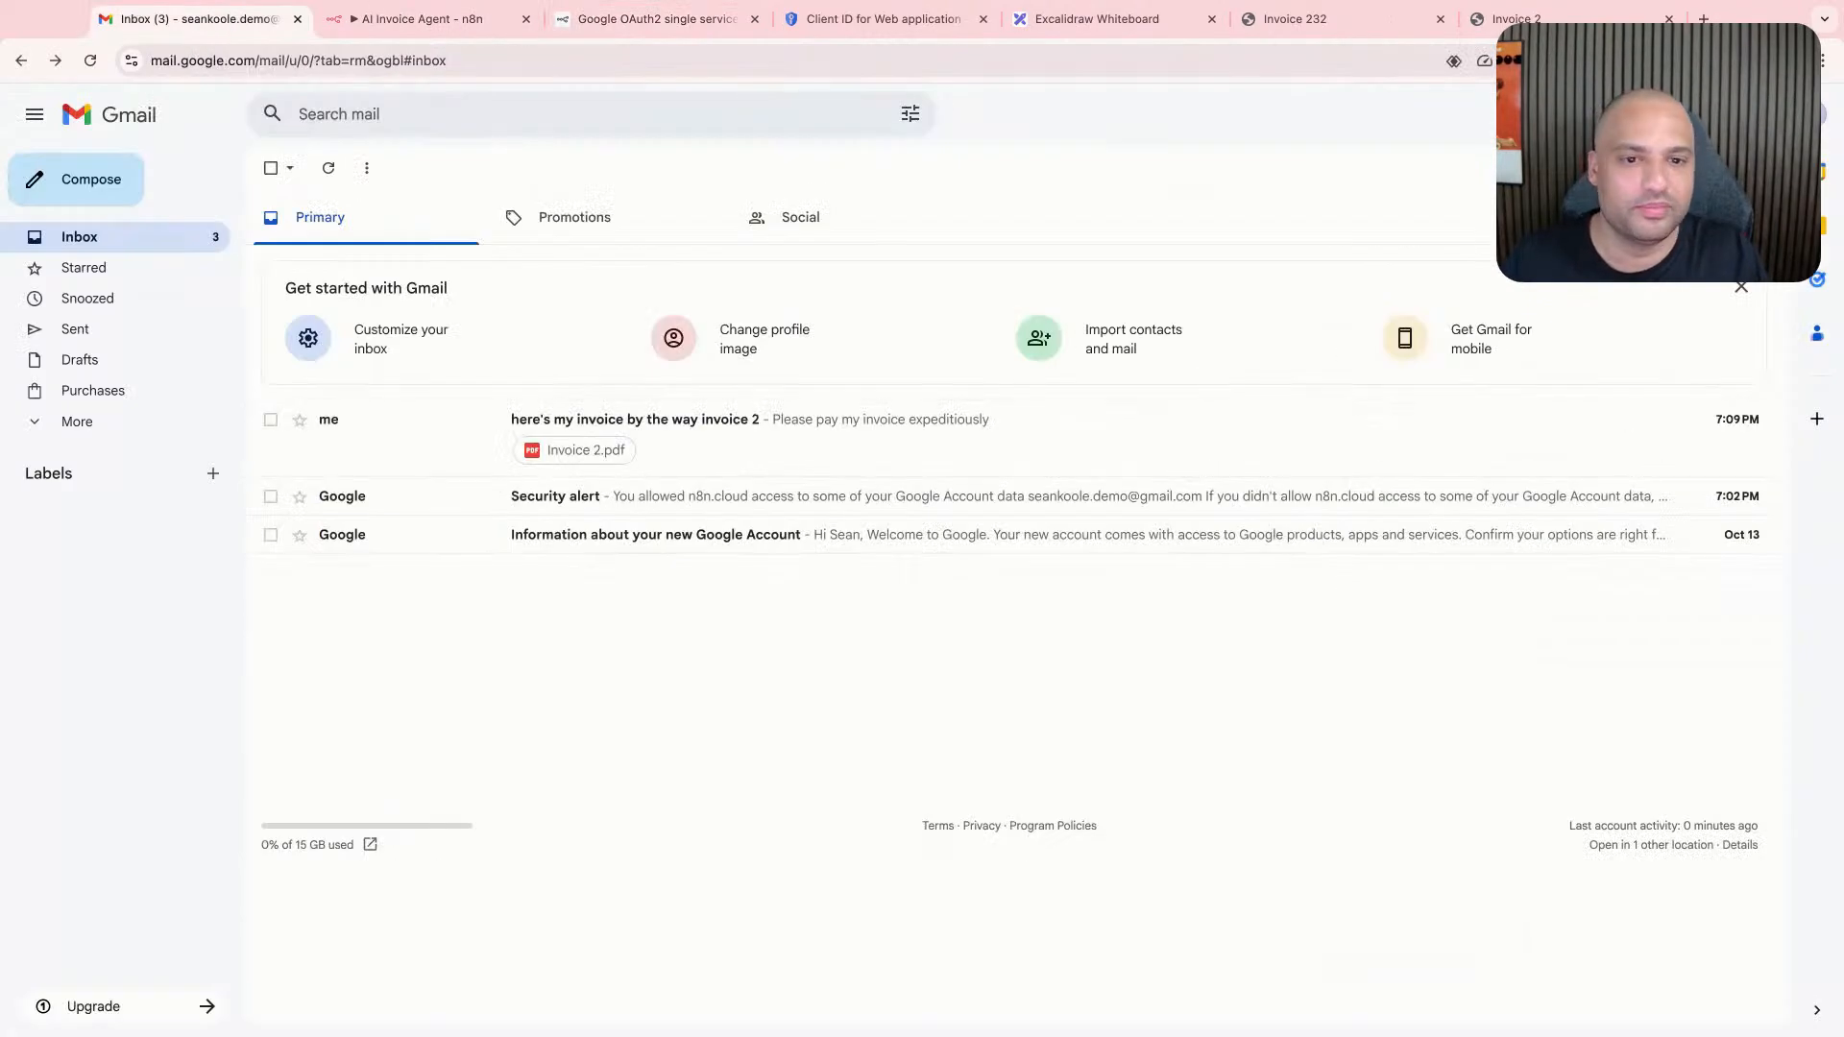
{"action": "left_click", "coordinate": [870, 24]}
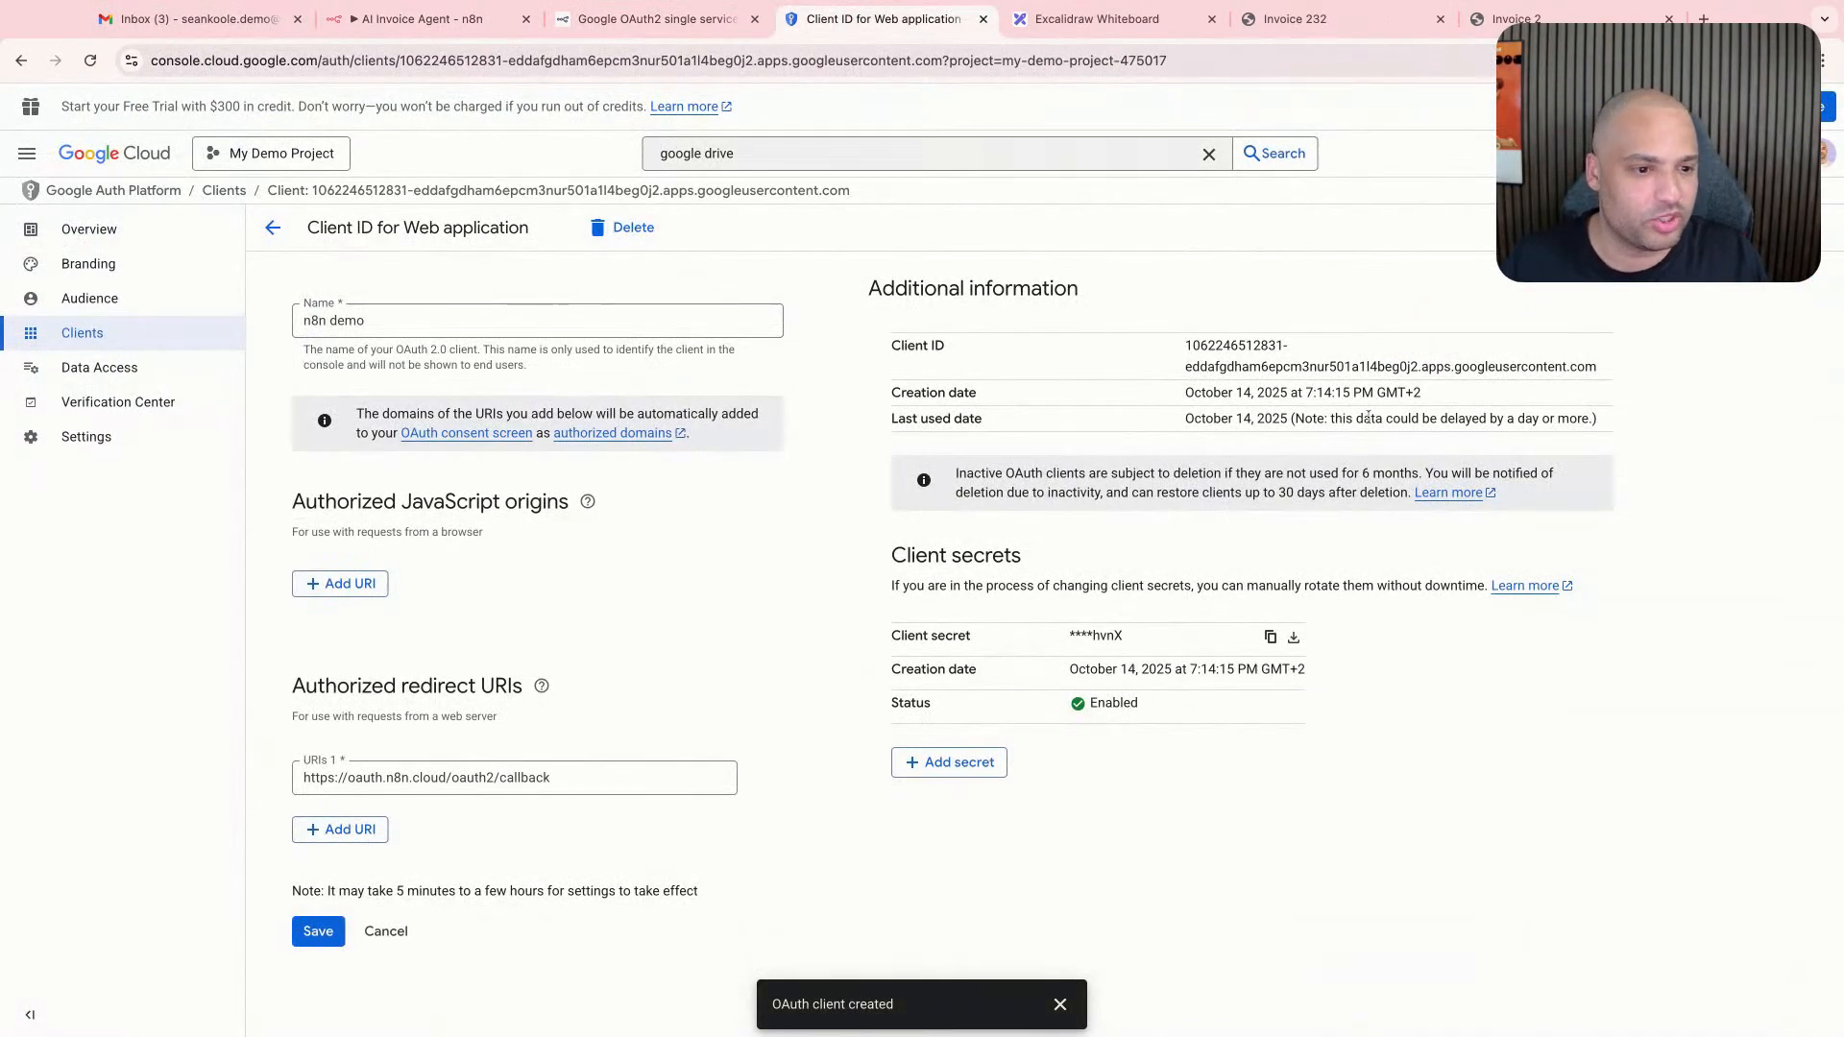
{"action": "triple_click", "coordinate": [1374, 361]}
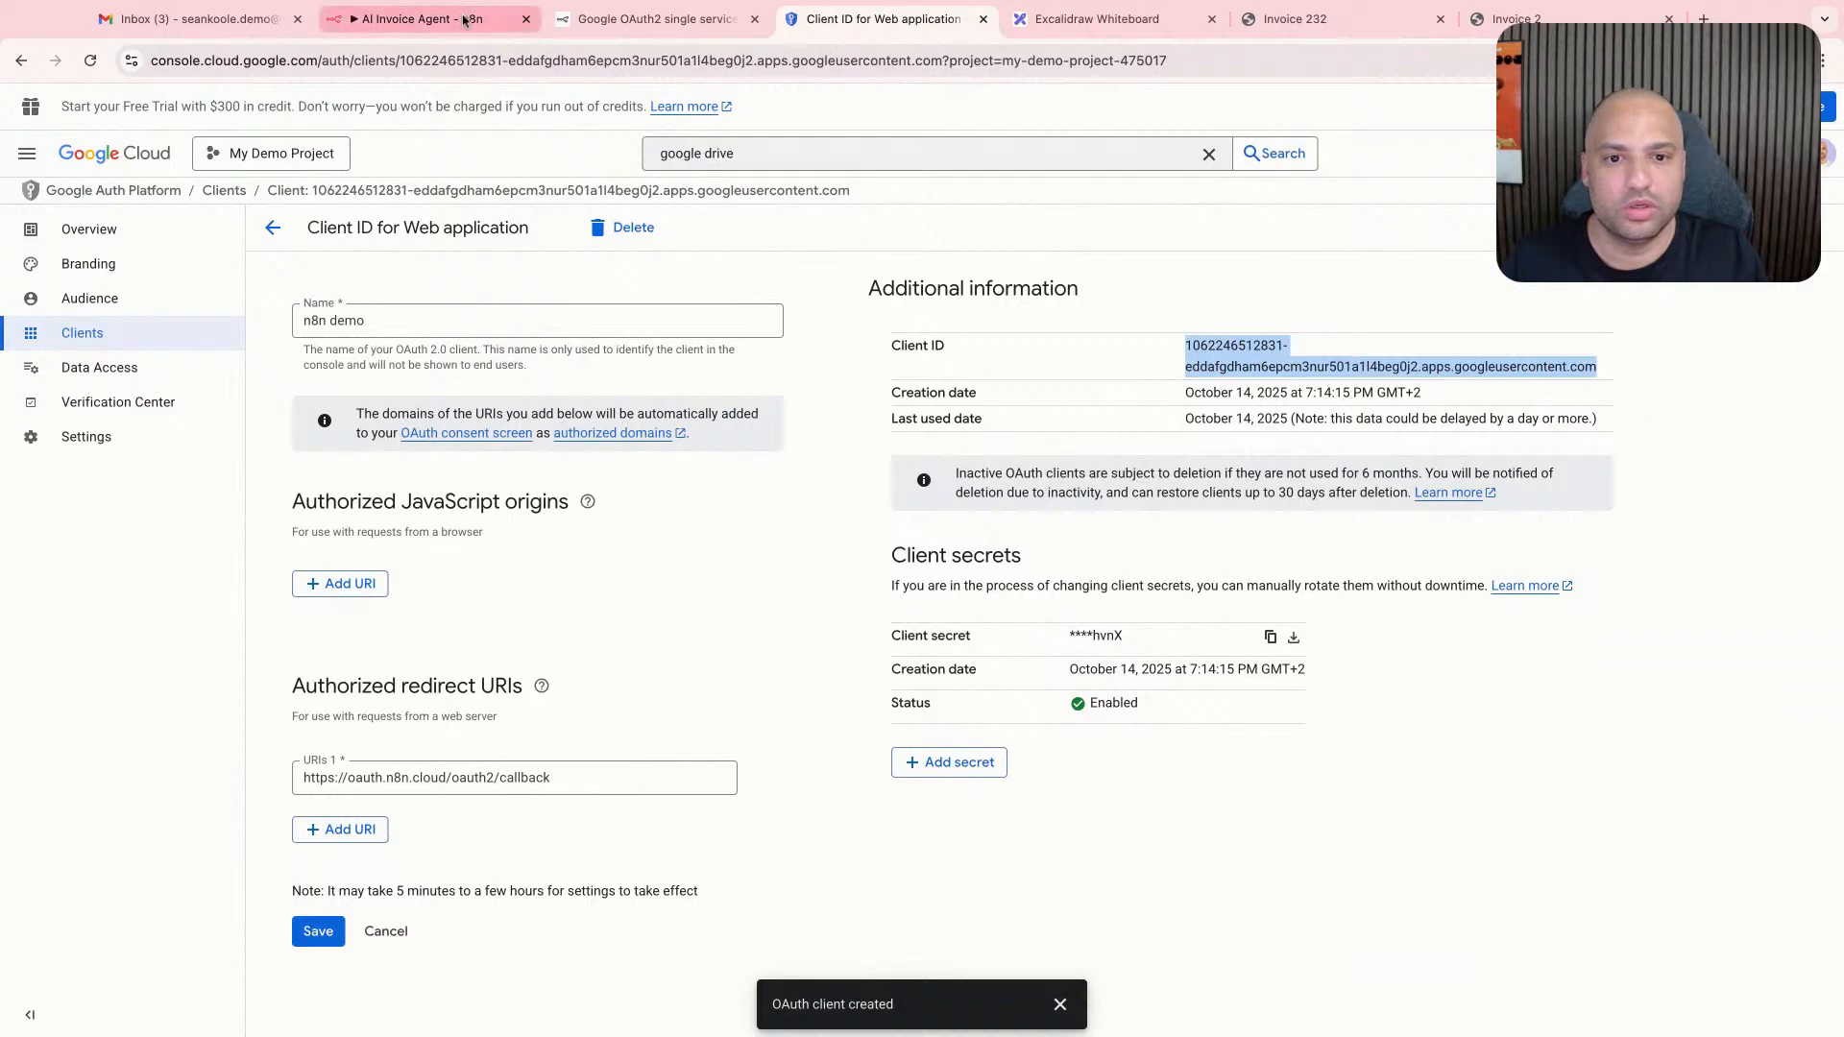
{"action": "left_click", "coordinate": [494, 12]}
{"action": "key", "text": "super+v"}
{"action": "scroll", "coordinate": [719, 534], "scroll_direction": "down", "scroll_amount": 2}
{"action": "key", "text": "super+z"}
{"action": "left_click", "coordinate": [683, 432]}
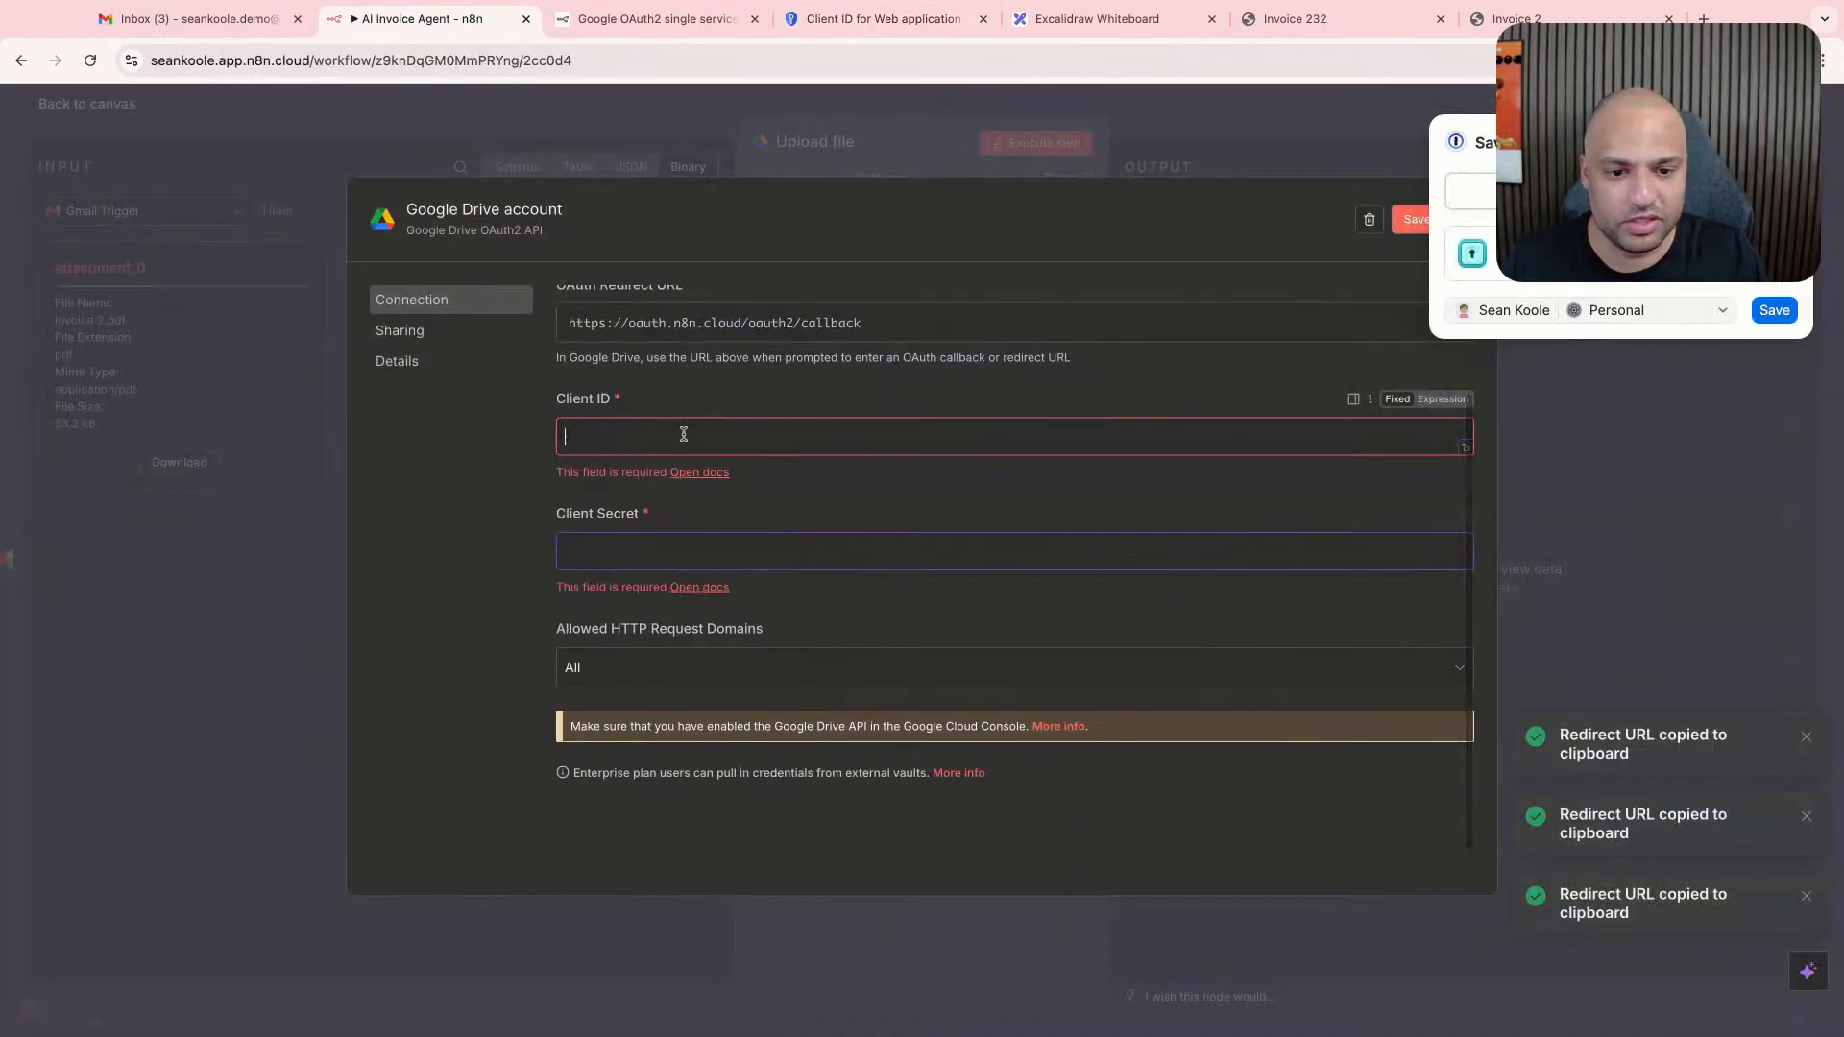
{"action": "key", "text": "super+v"}
- Copy the n8n demo client's secret from Google Cloud into the n8n Google Drive credential's client secret, and start signing in with Google
{"action": "left_click", "coordinate": [658, 19]}
{"action": "left_click", "coordinate": [884, 19]}
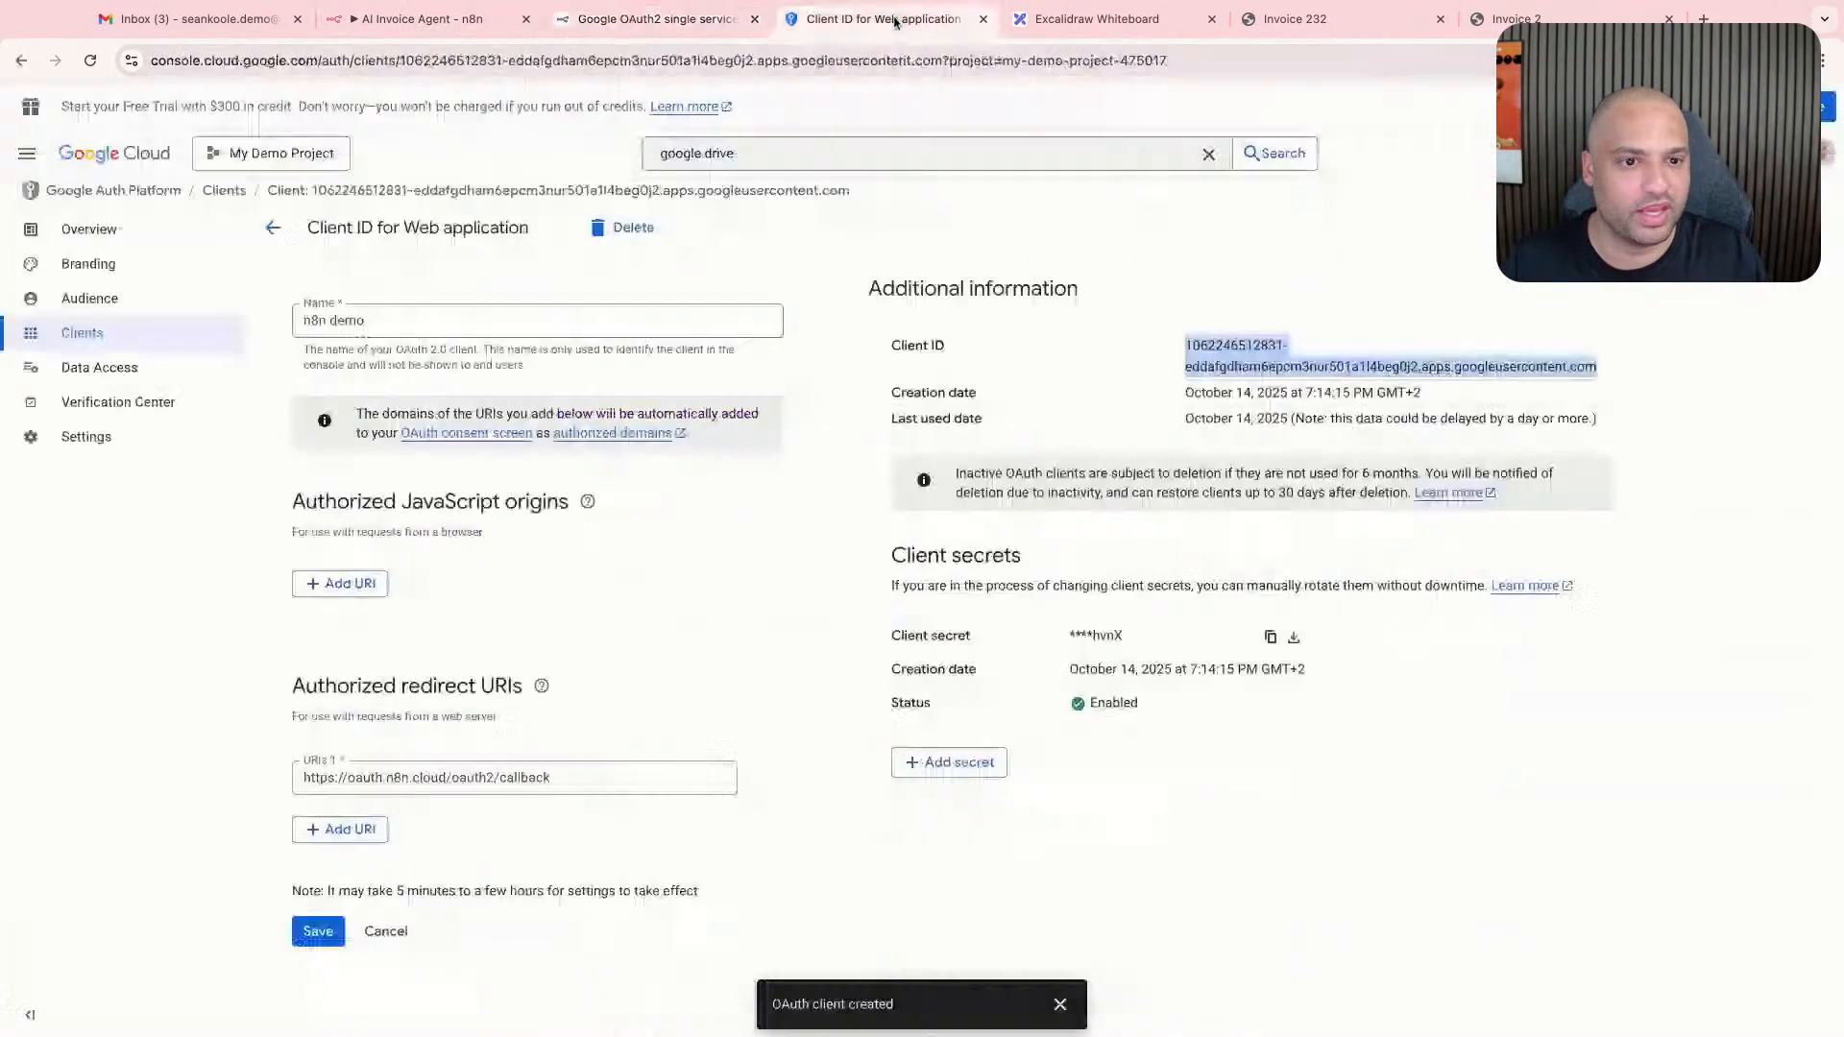
{"action": "left_click", "coordinate": [1271, 637]}
{"action": "left_click", "coordinate": [423, 18]}
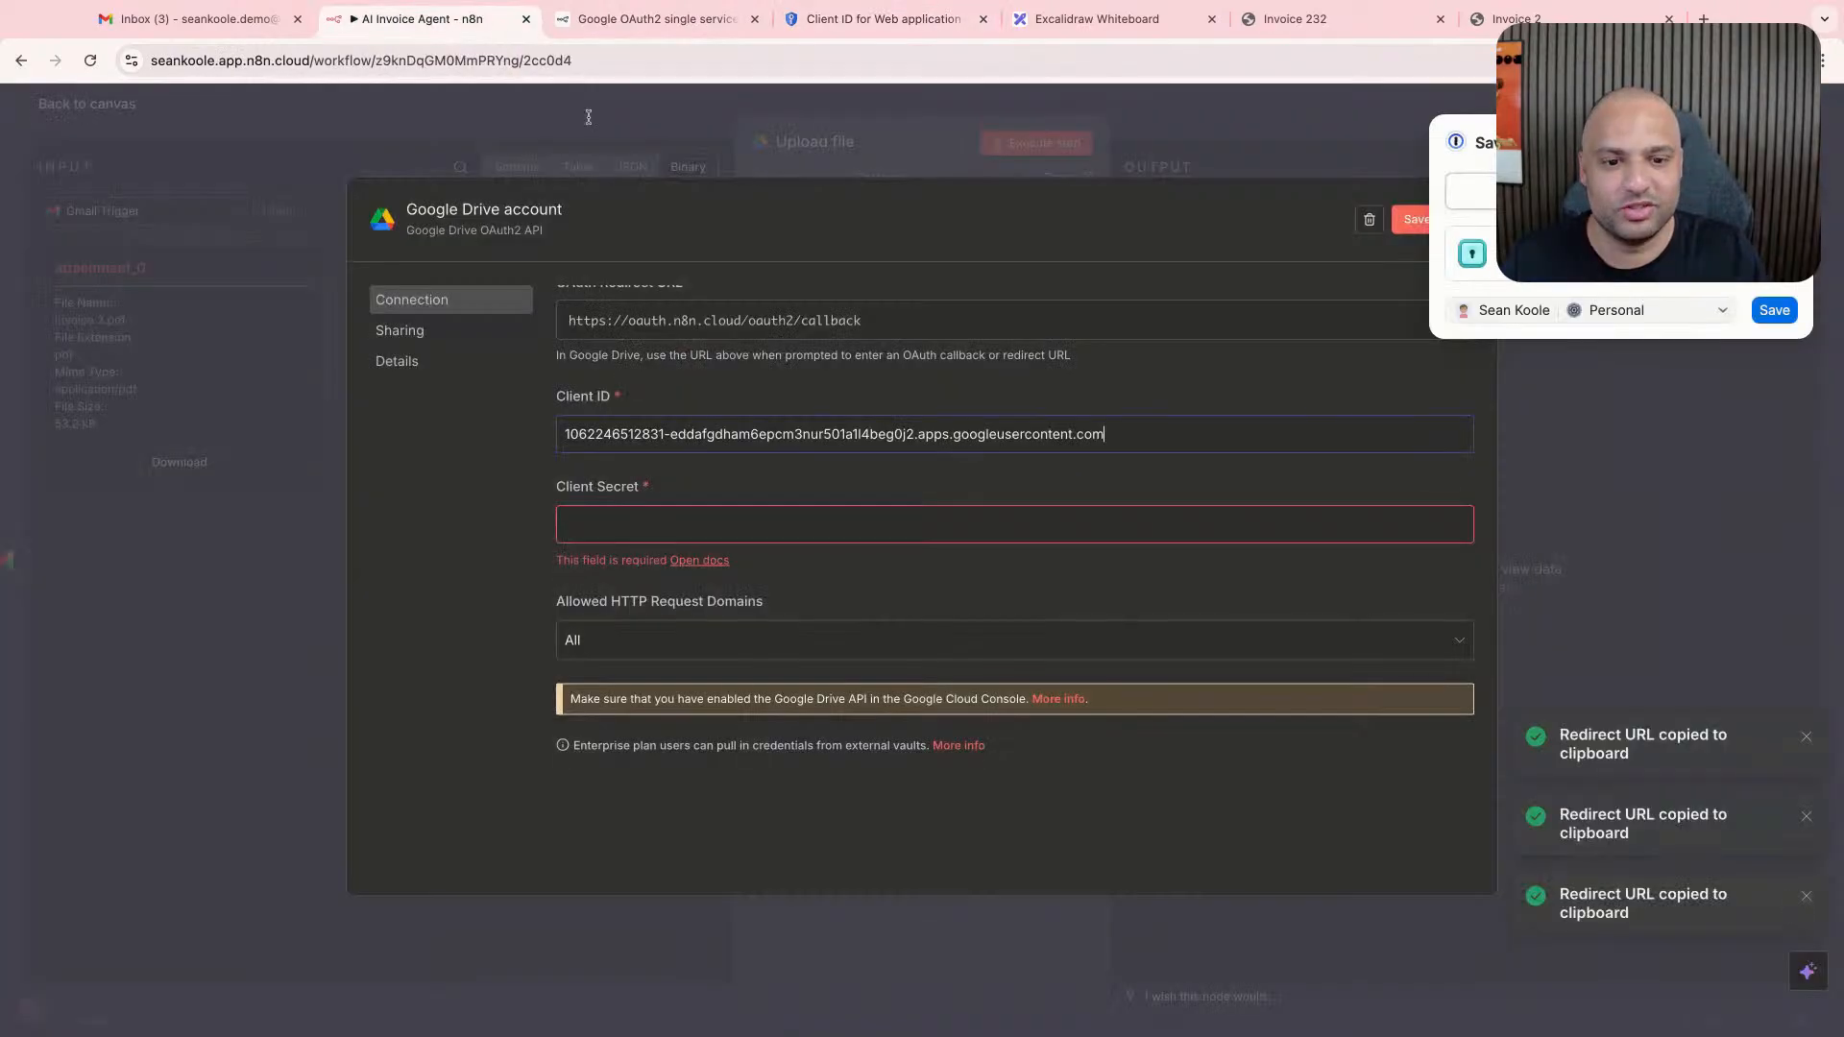
{"action": "key", "text": "super+v"}
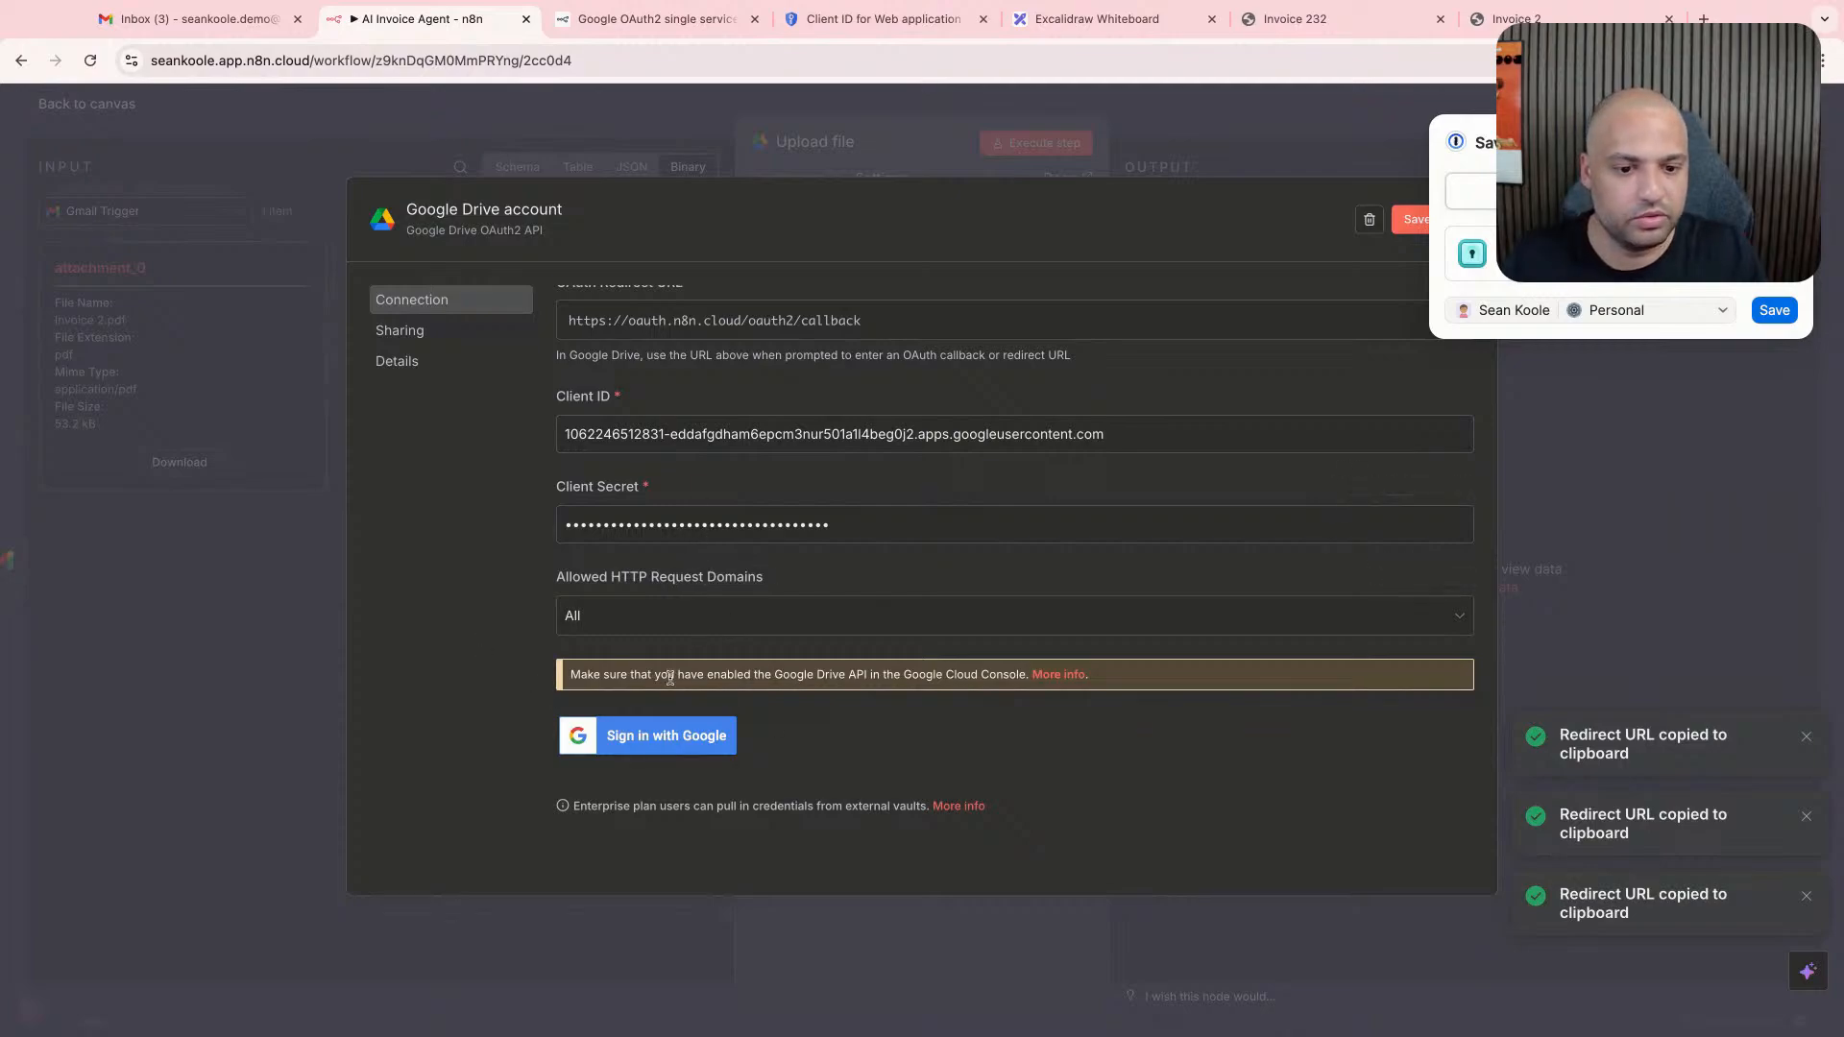
{"action": "left_click", "coordinate": [667, 736]}
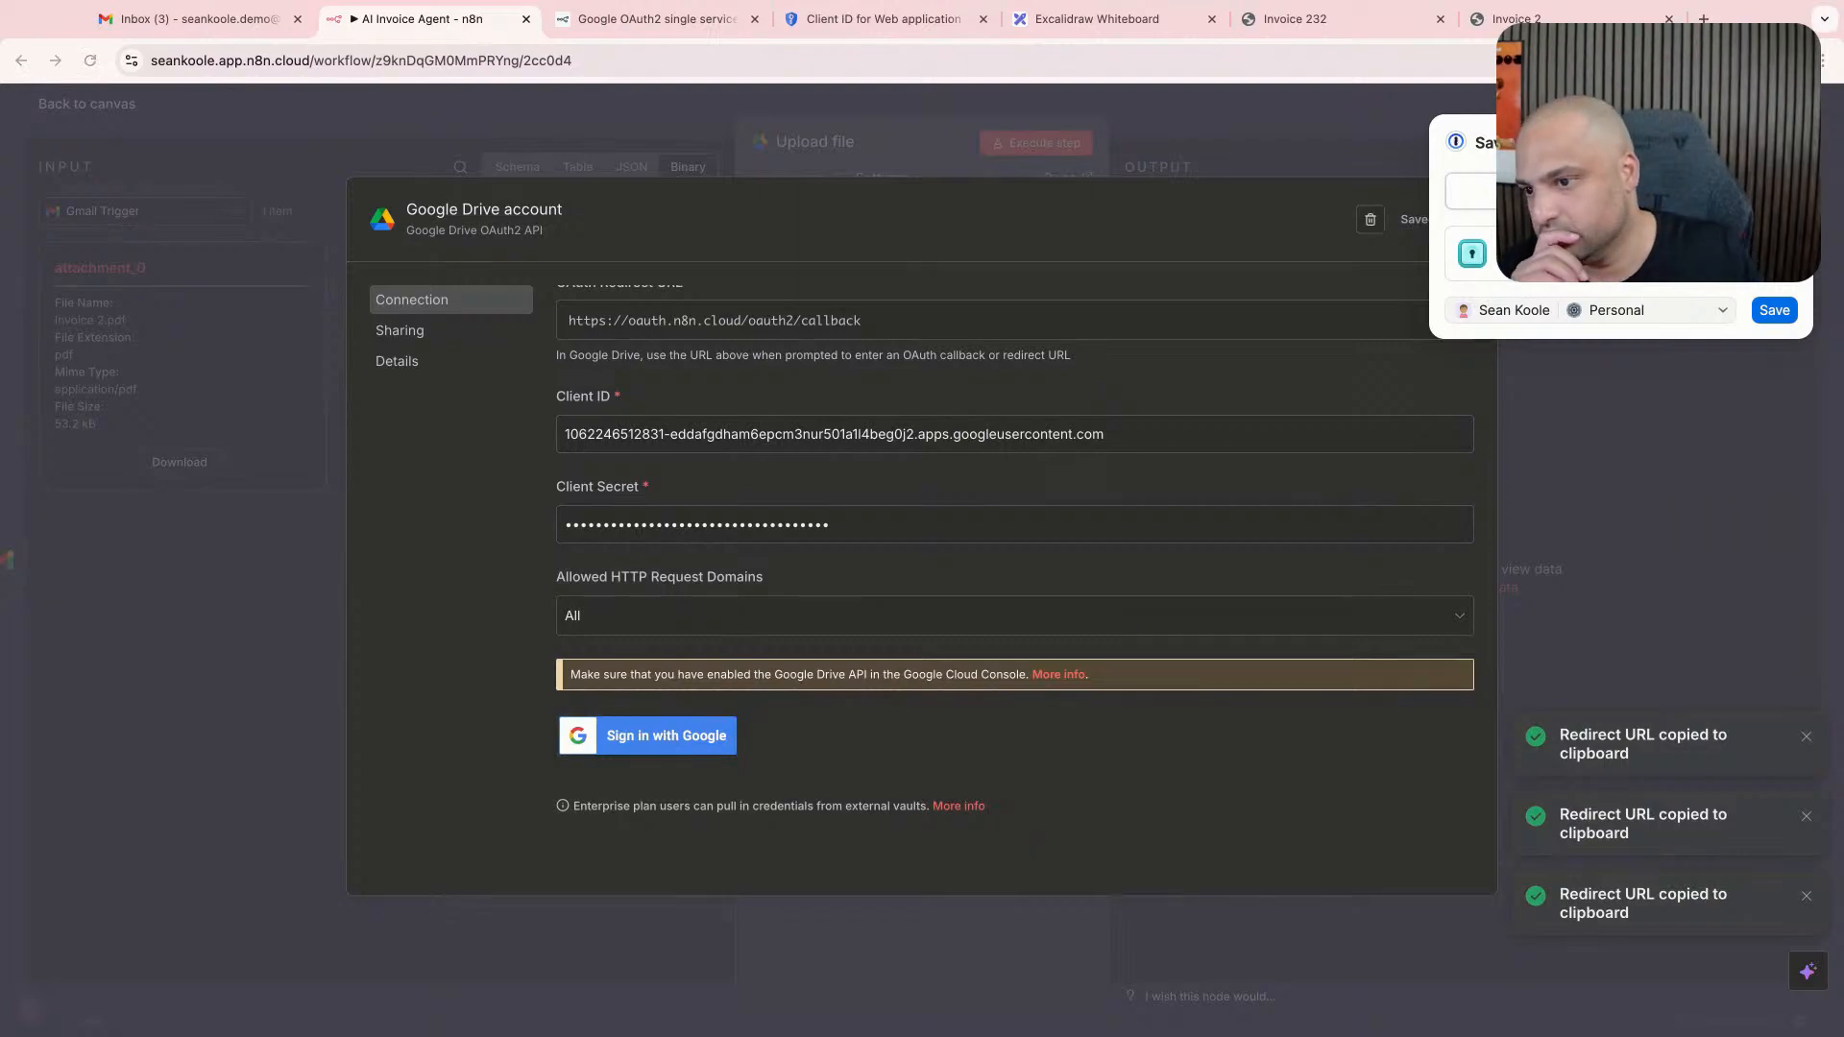
- Switch to Google Cloud and save the n8n demo OAuth client
{"action": "left_click", "coordinate": [634, 23]}
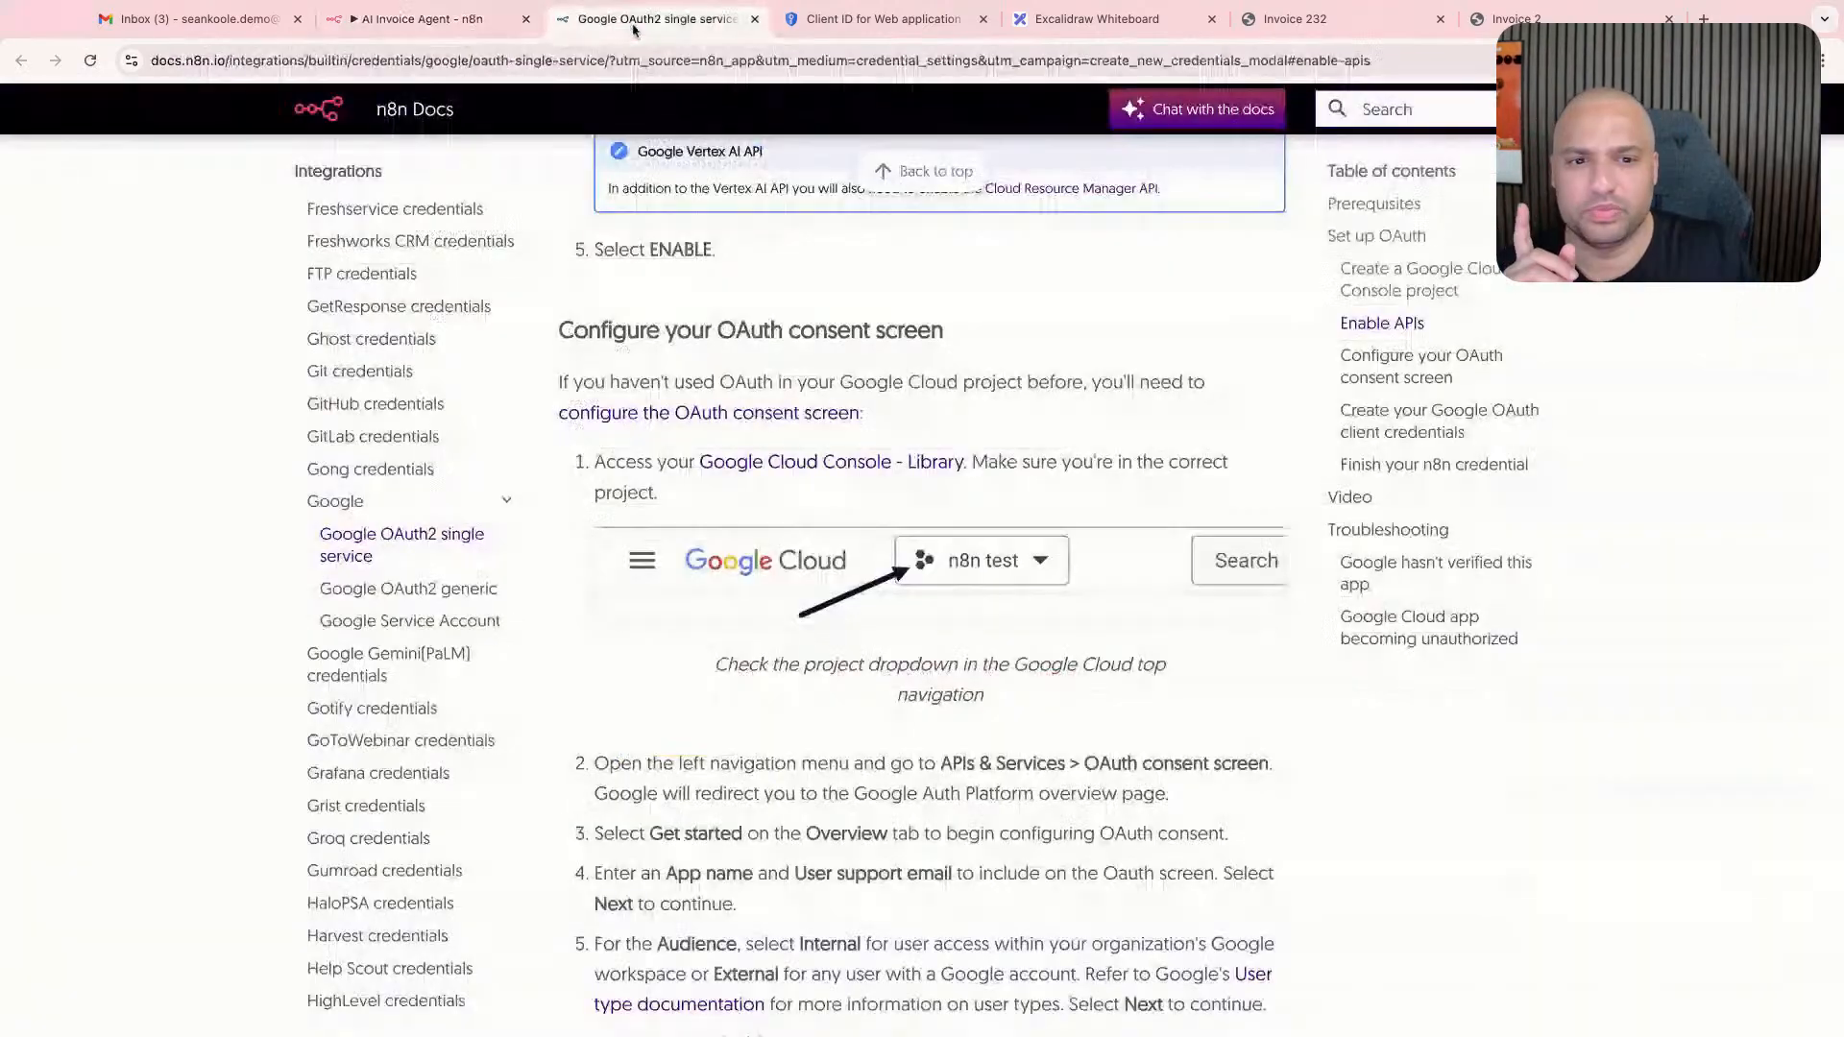
{"action": "left_click", "coordinate": [859, 23]}
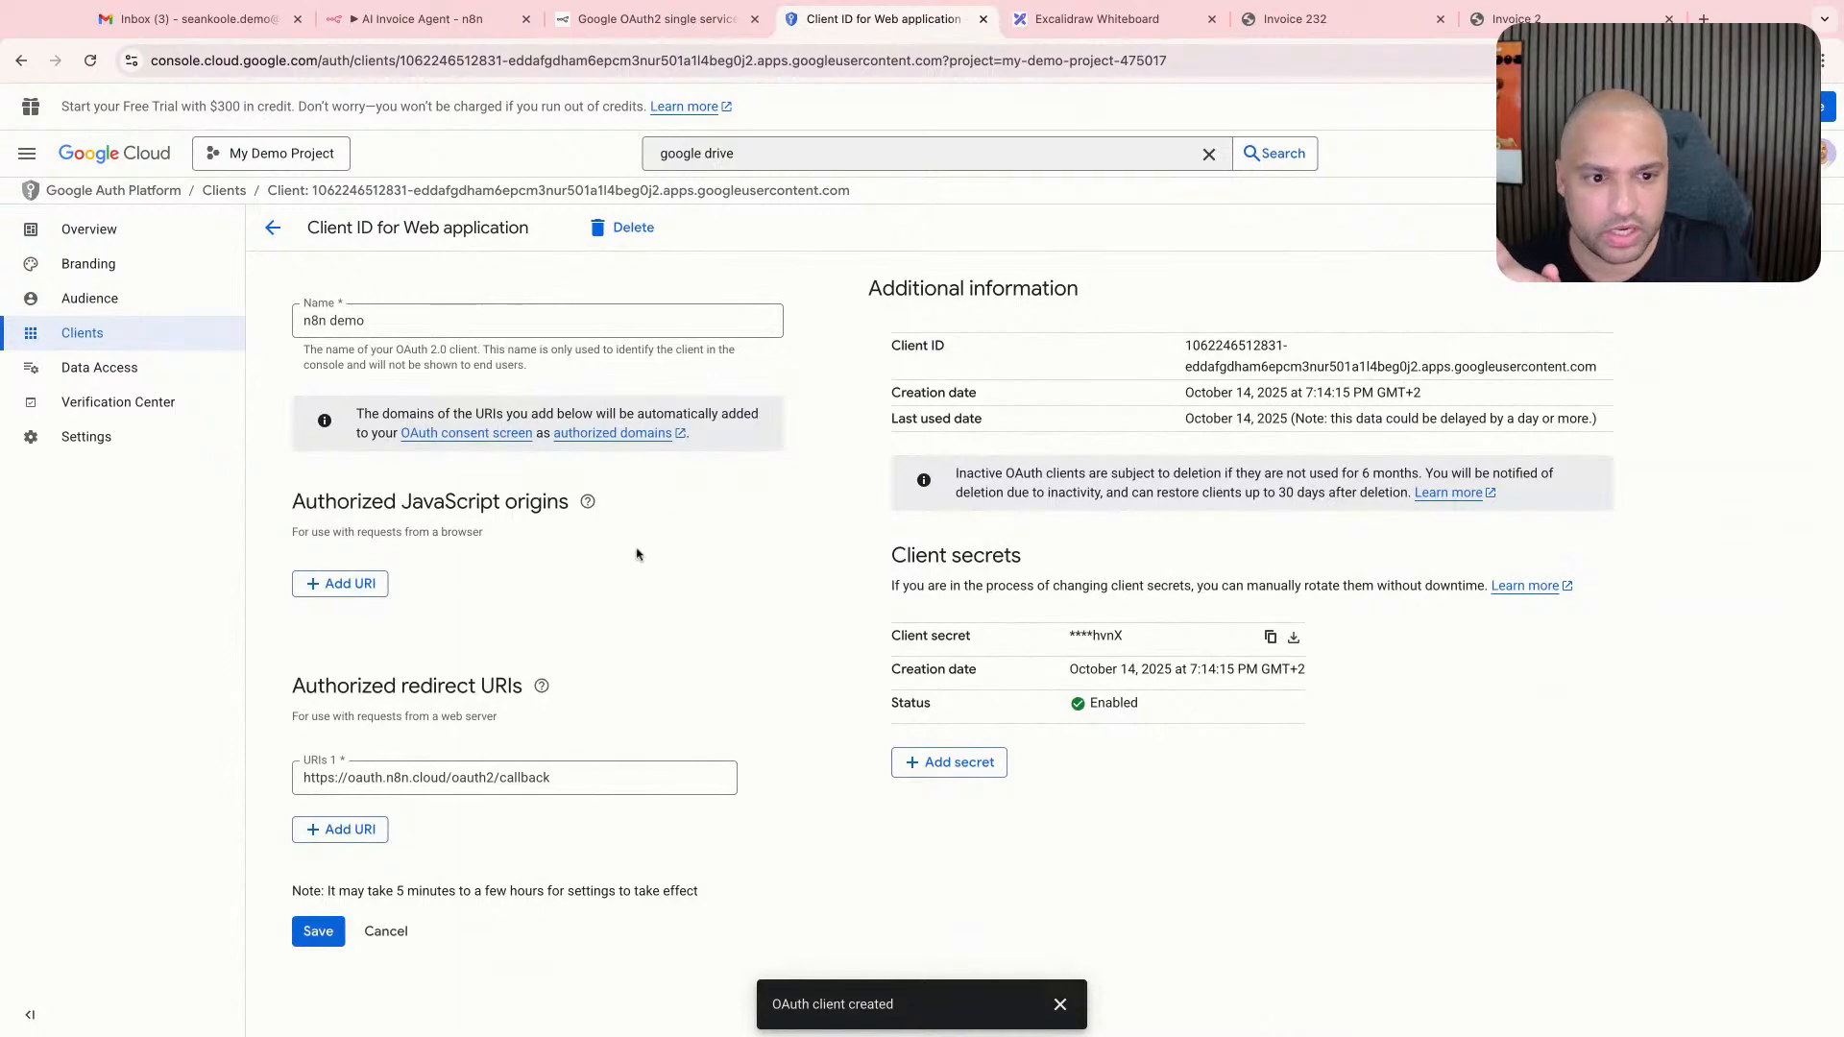
{"action": "left_click", "coordinate": [317, 931]}
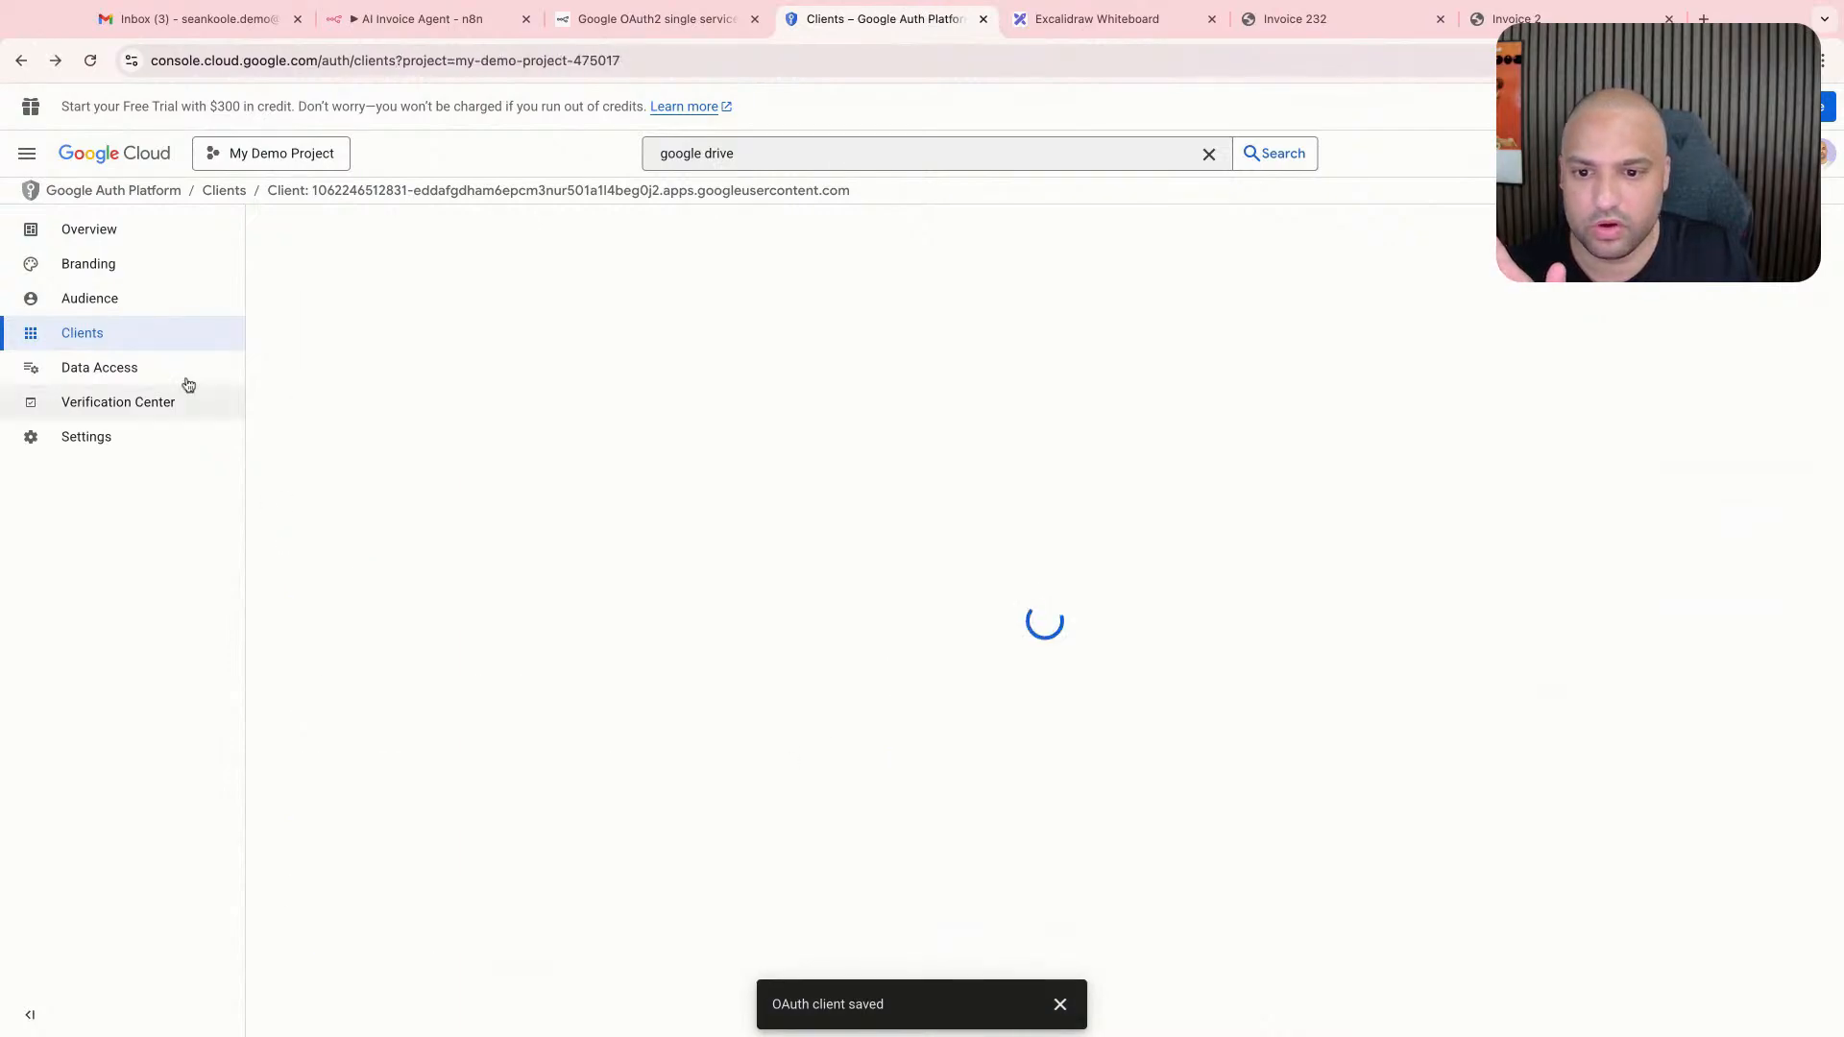
- Start adding a test user in the project's OAuth audience settings
{"action": "left_click", "coordinate": [169, 302]}
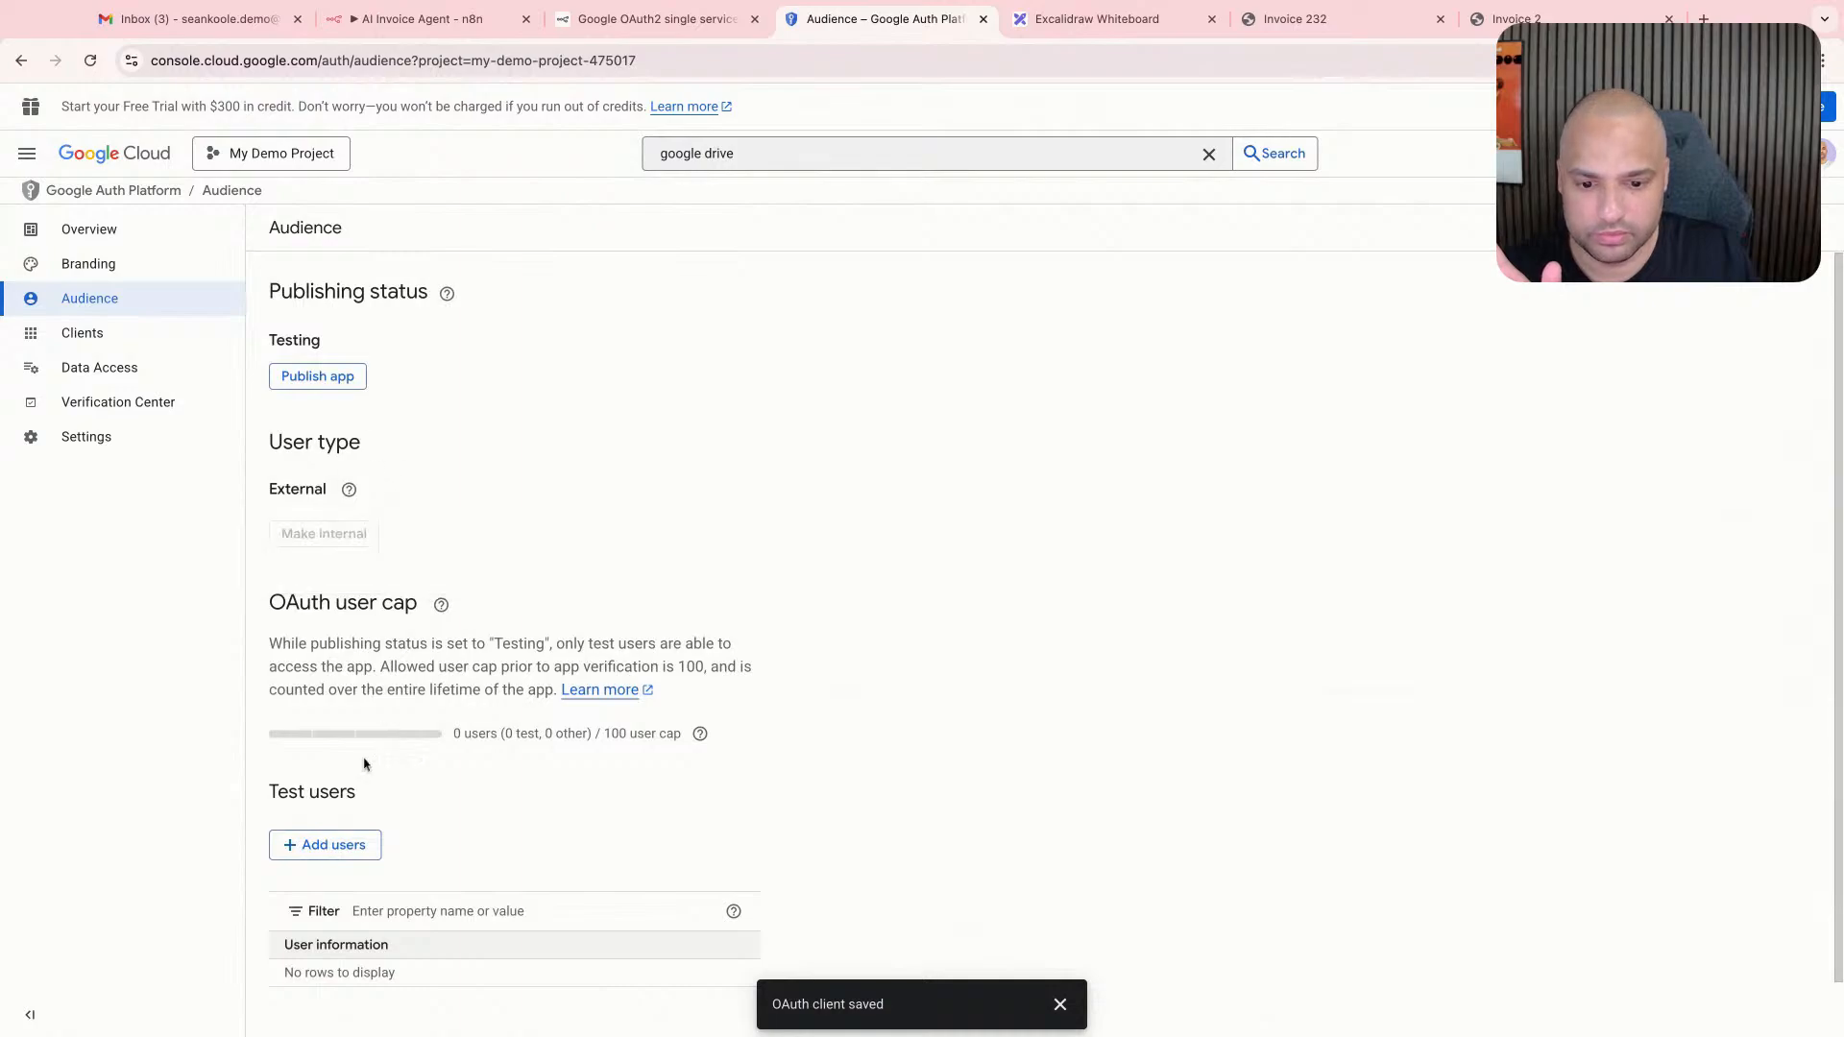
{"action": "left_click", "coordinate": [346, 844]}
{"action": "left_click", "coordinate": [1284, 286]}
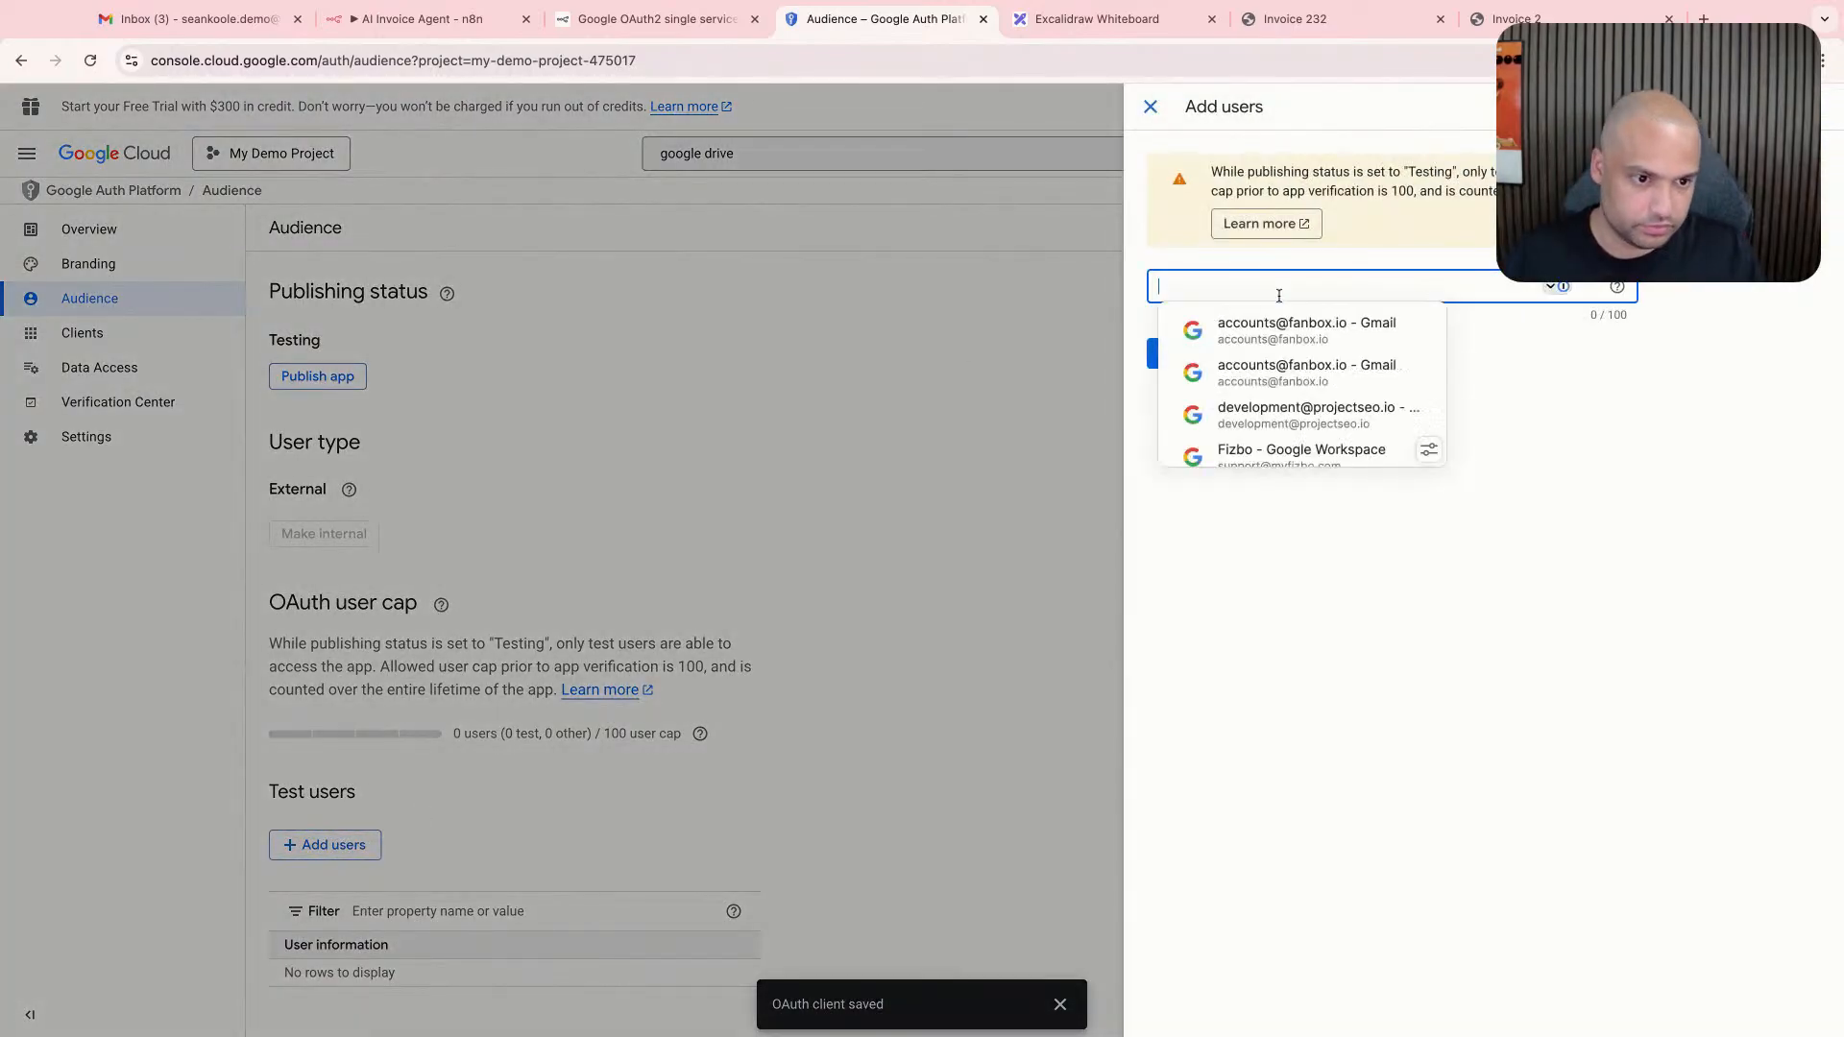
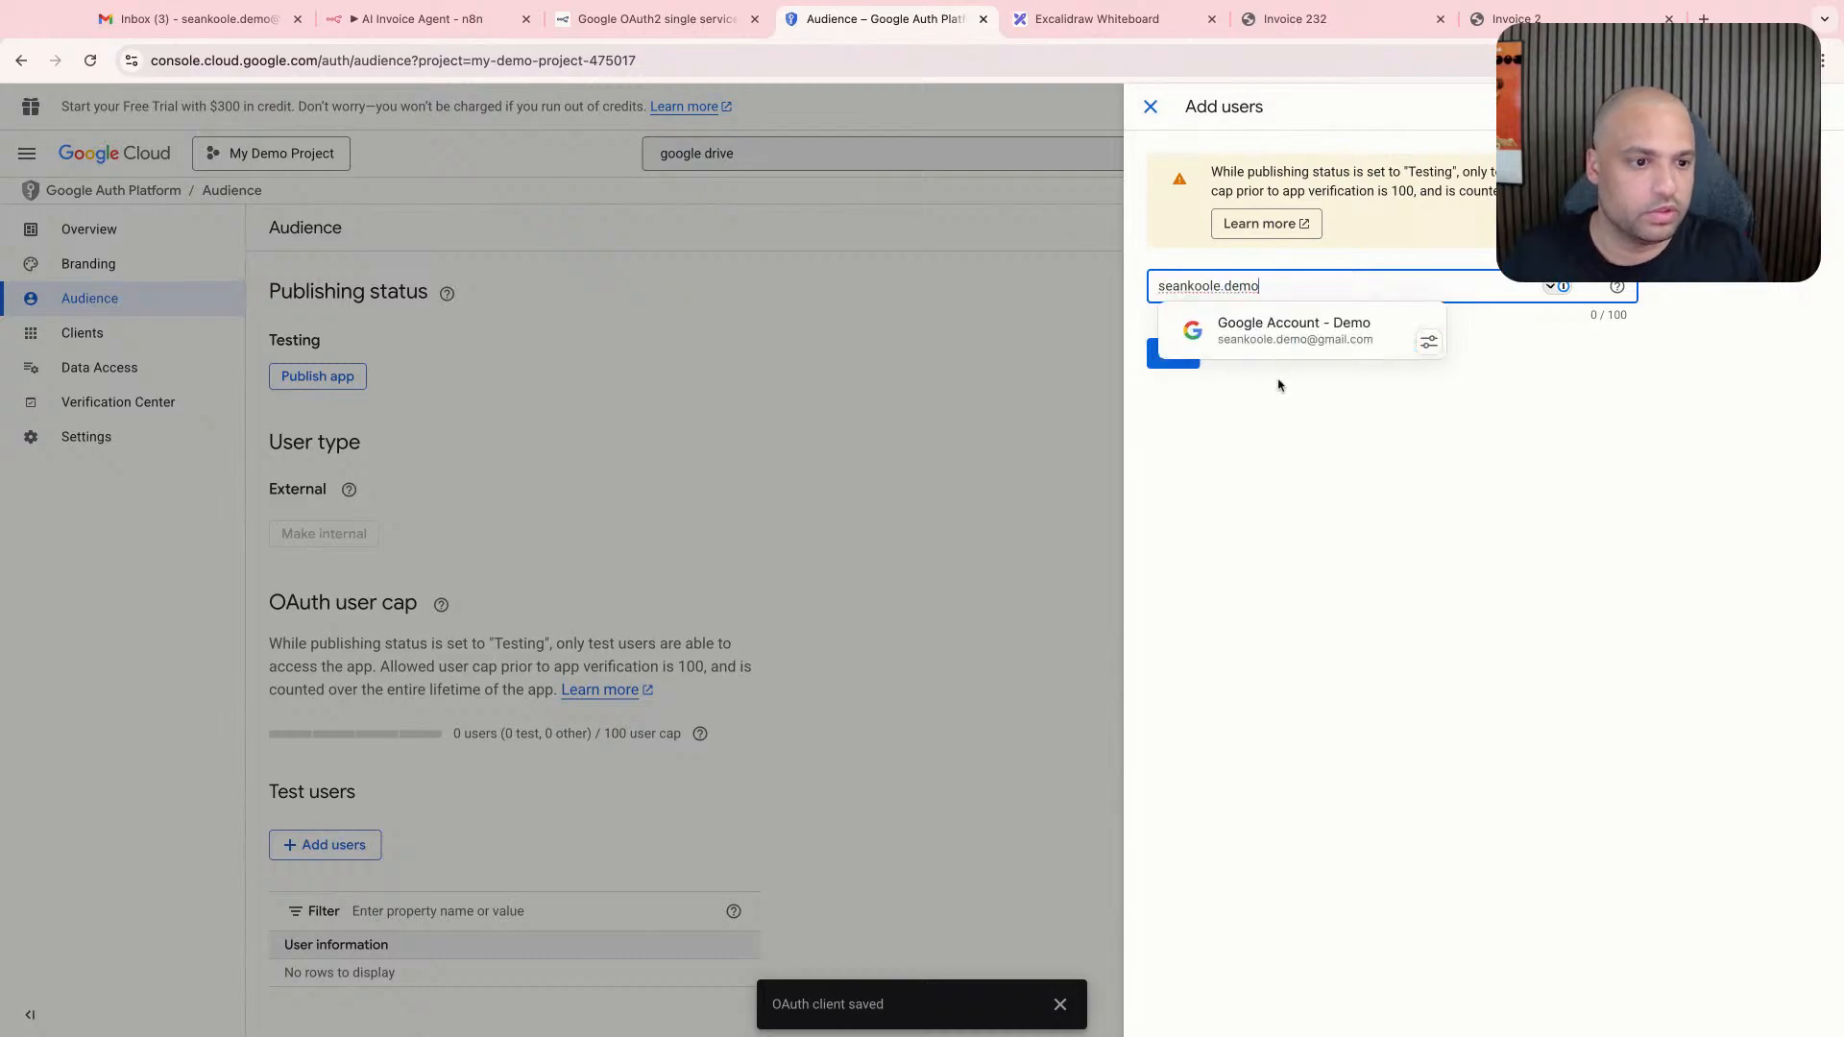
{"action": "left_click", "coordinate": [1244, 385]}
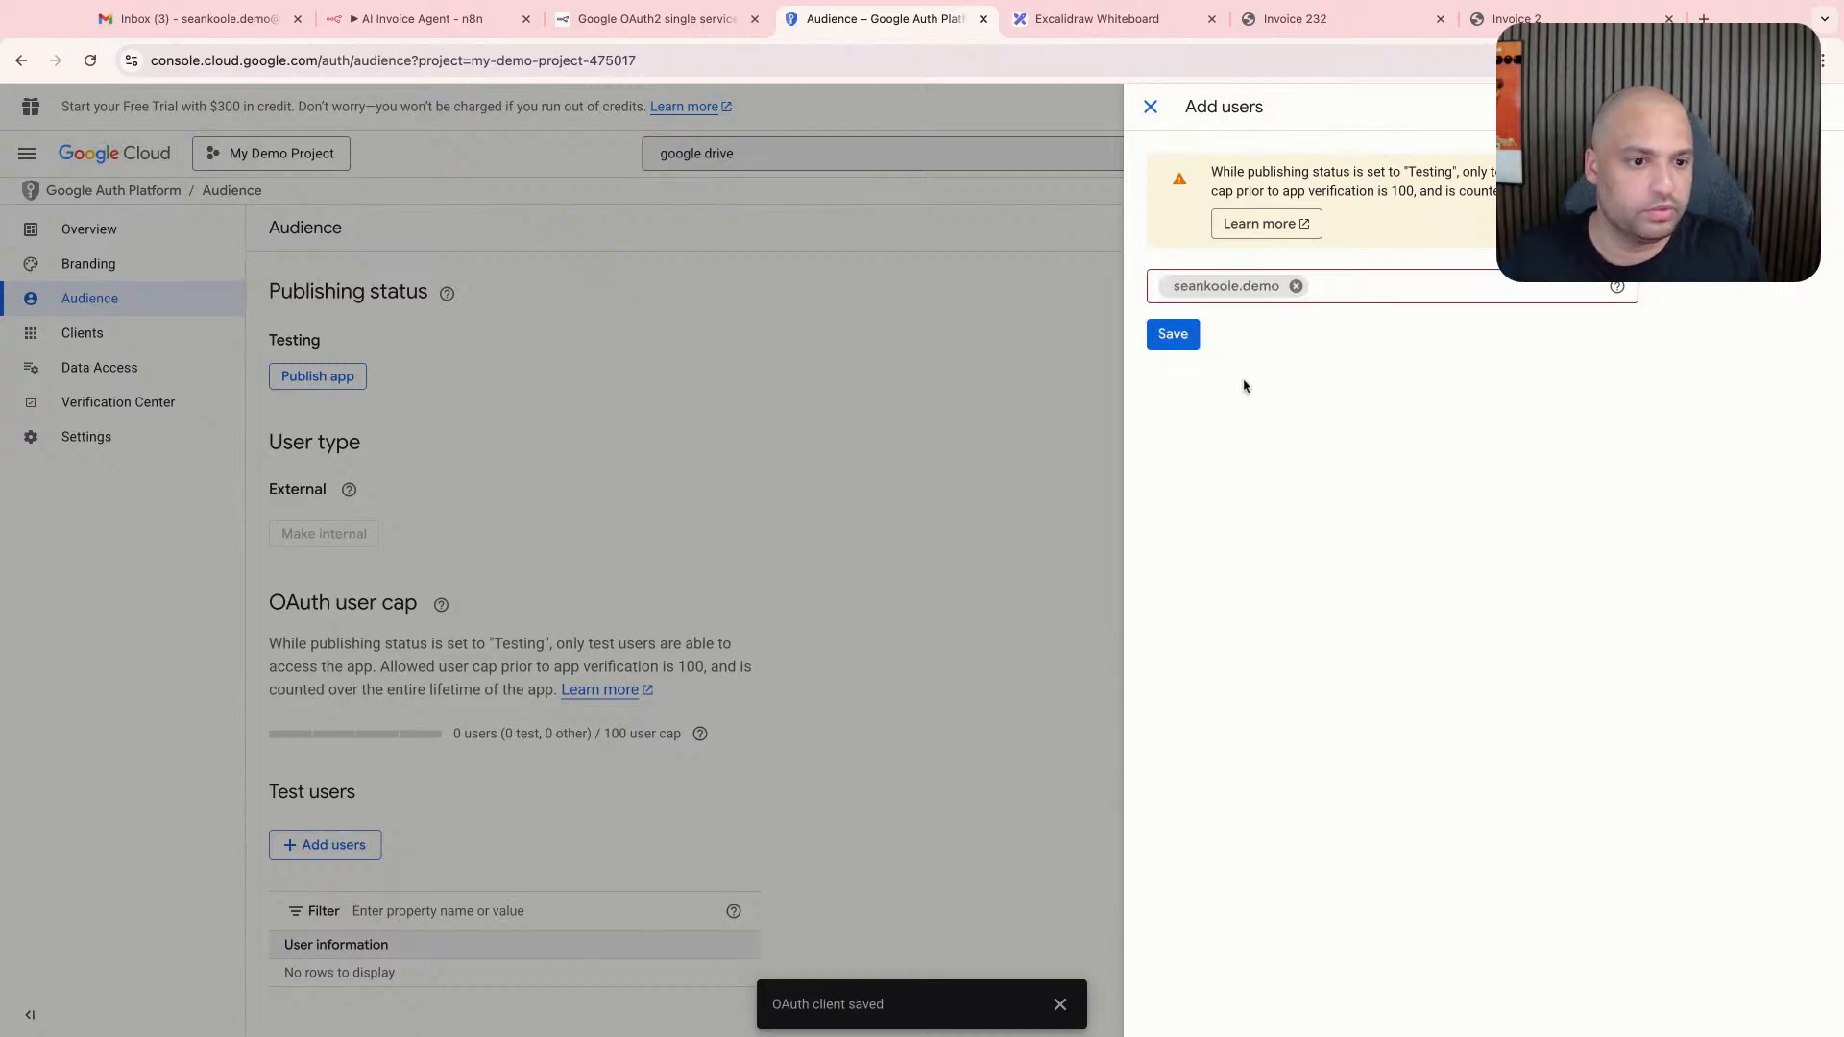
{"action": "left_click", "coordinate": [1319, 284]}
{"action": "left_click", "coordinate": [1298, 287]}
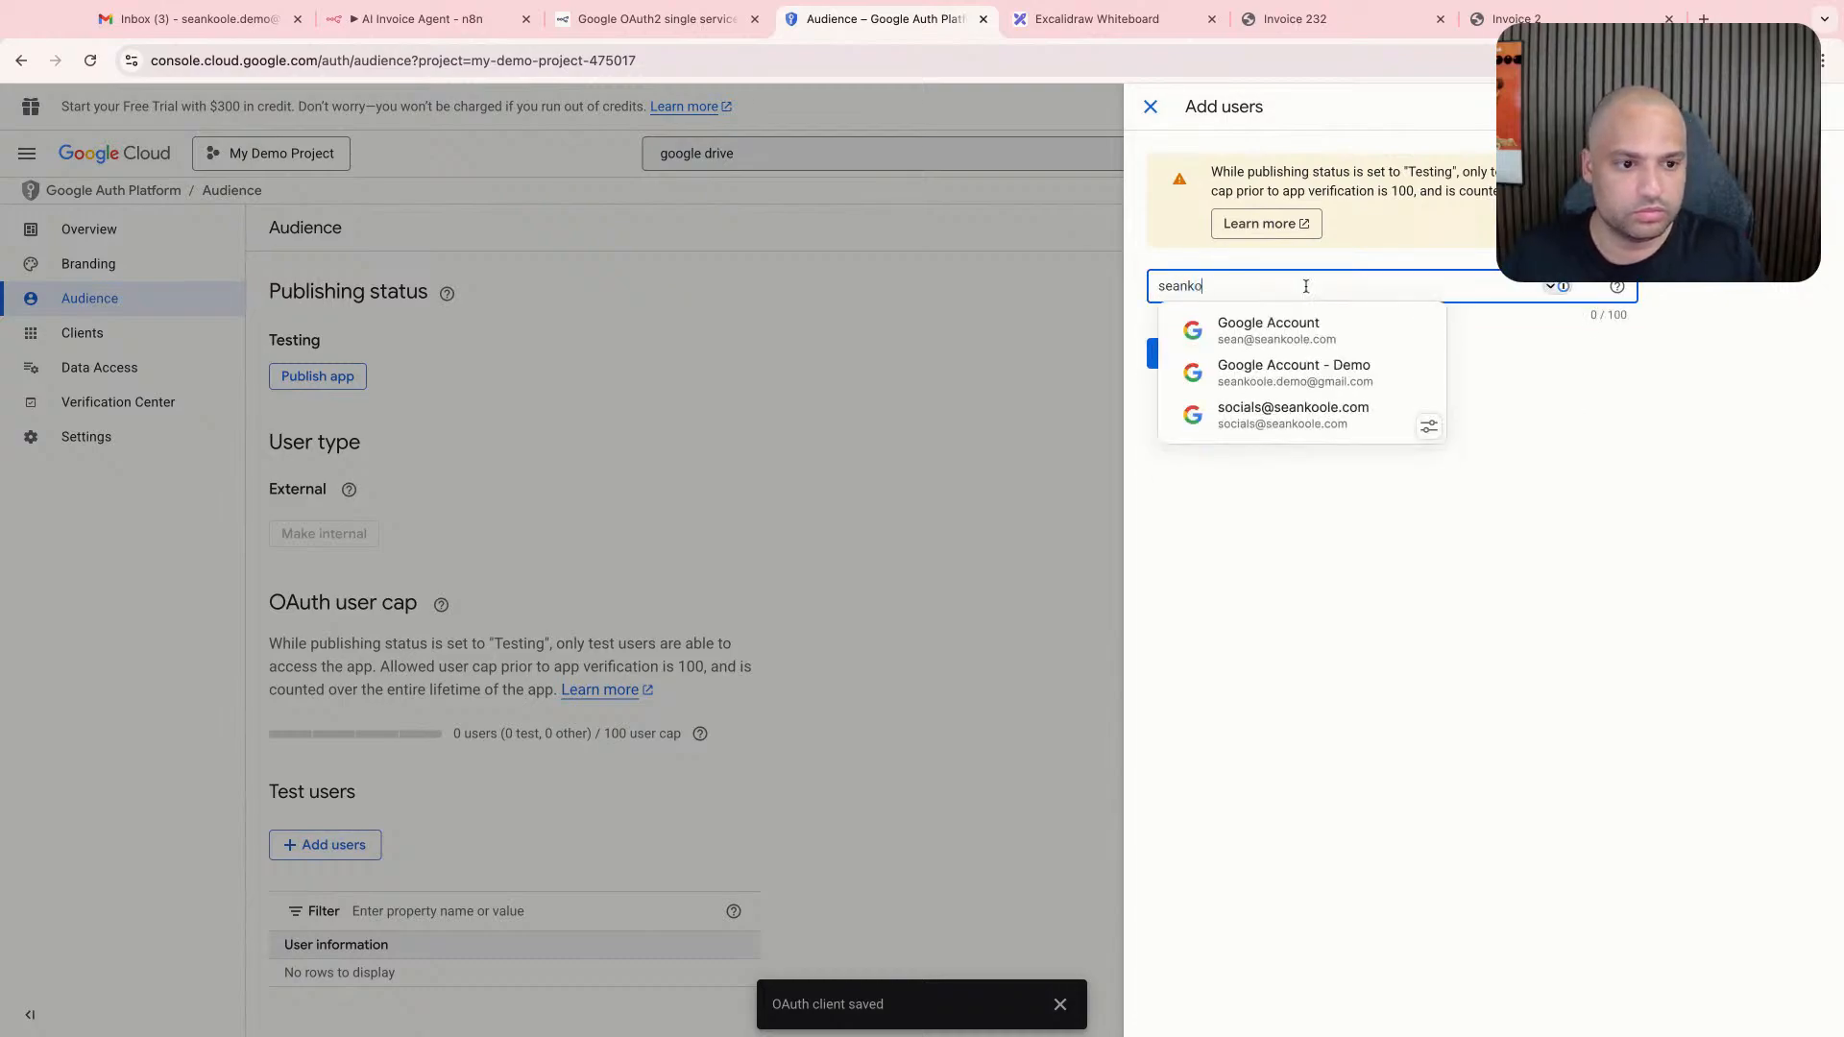
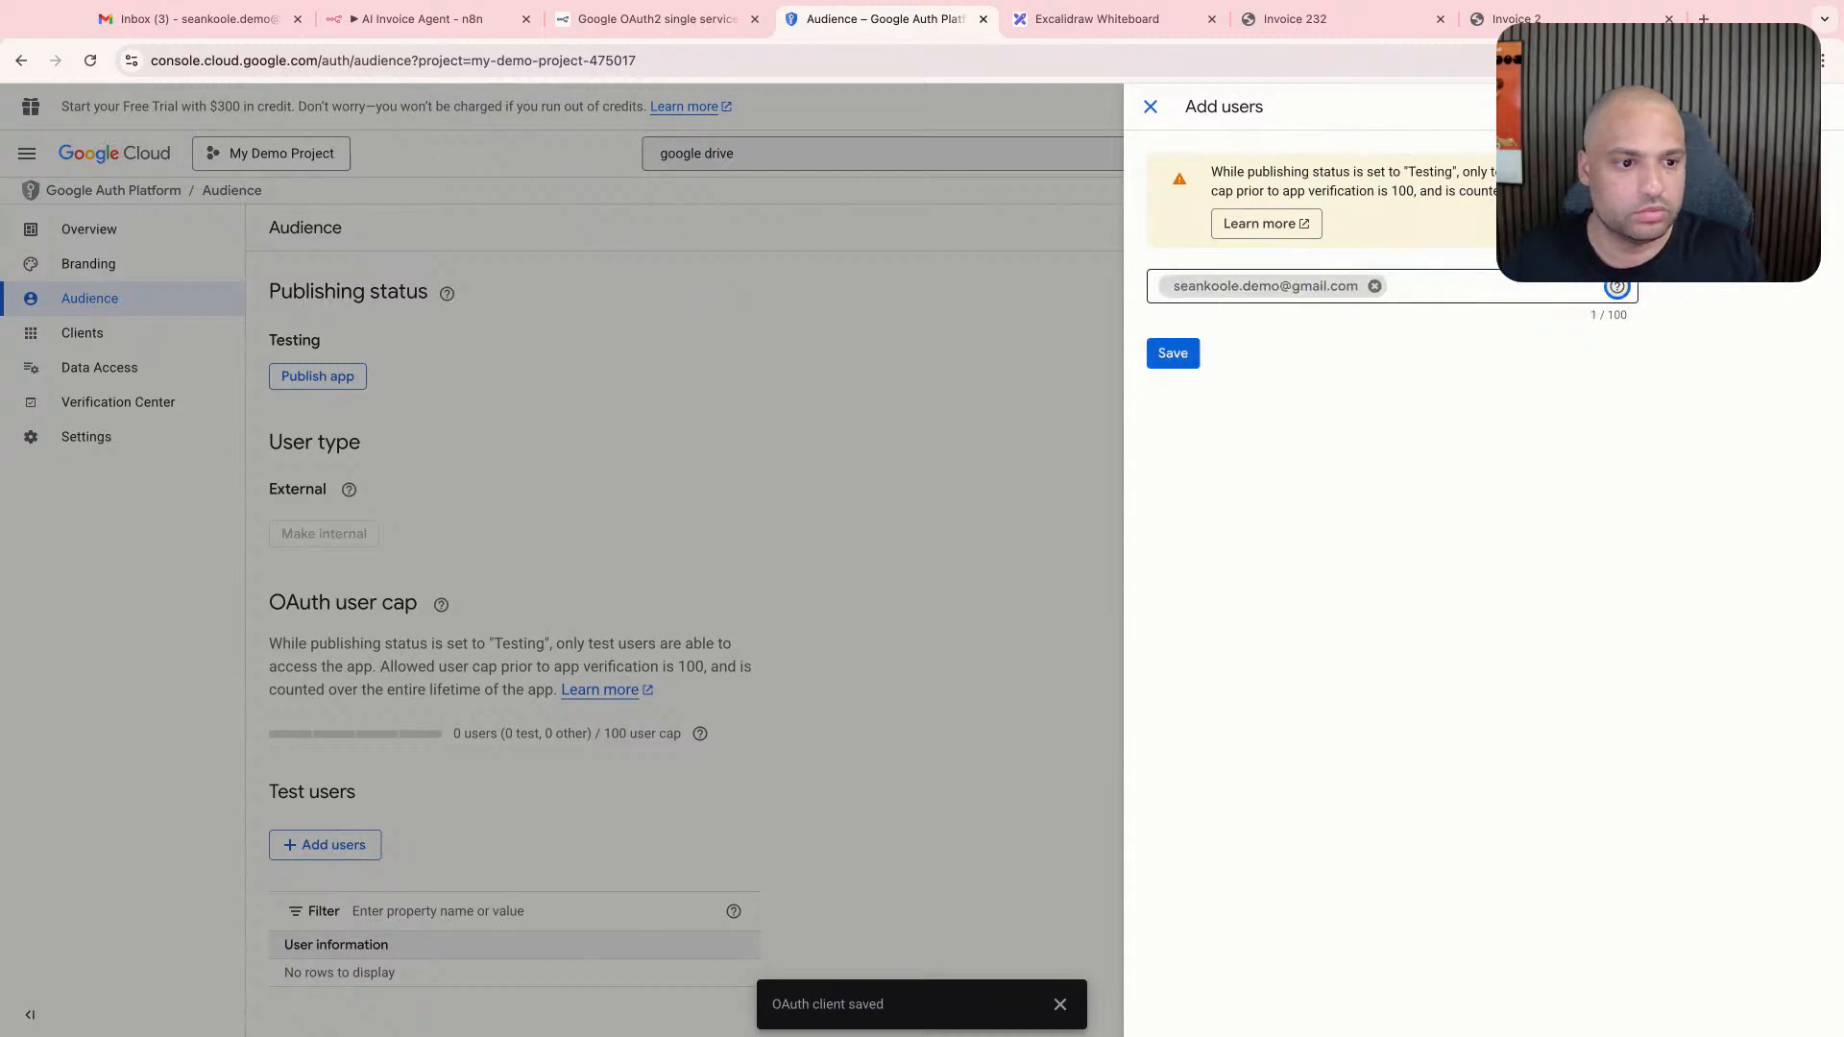
- Enter the demo account's full e-mail address as a test user and save it
{"action": "left_click", "coordinate": [1164, 355]}
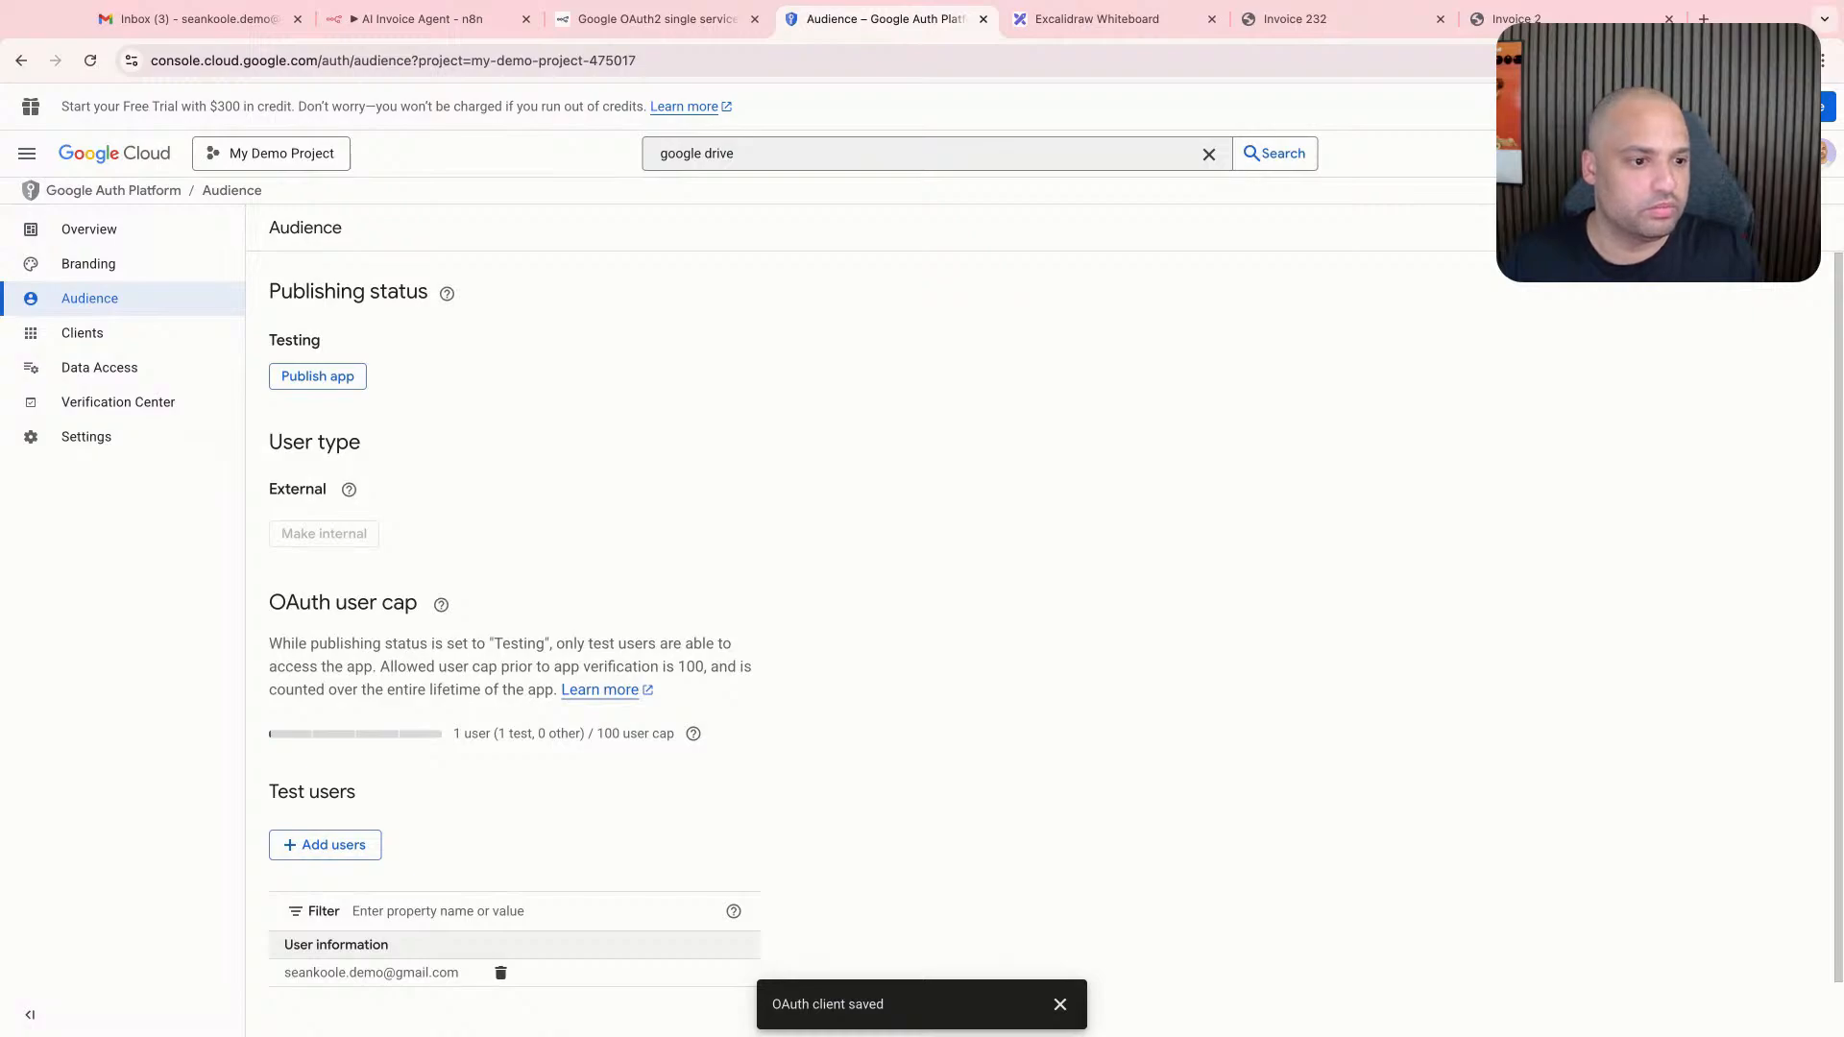
- Turn off the 1Password extension in Chrome and return to the AI Invoice Agent workflow in n8n
{"action": "left_click", "coordinate": [1502, 353]}
{"action": "left_click", "coordinate": [741, 354]}
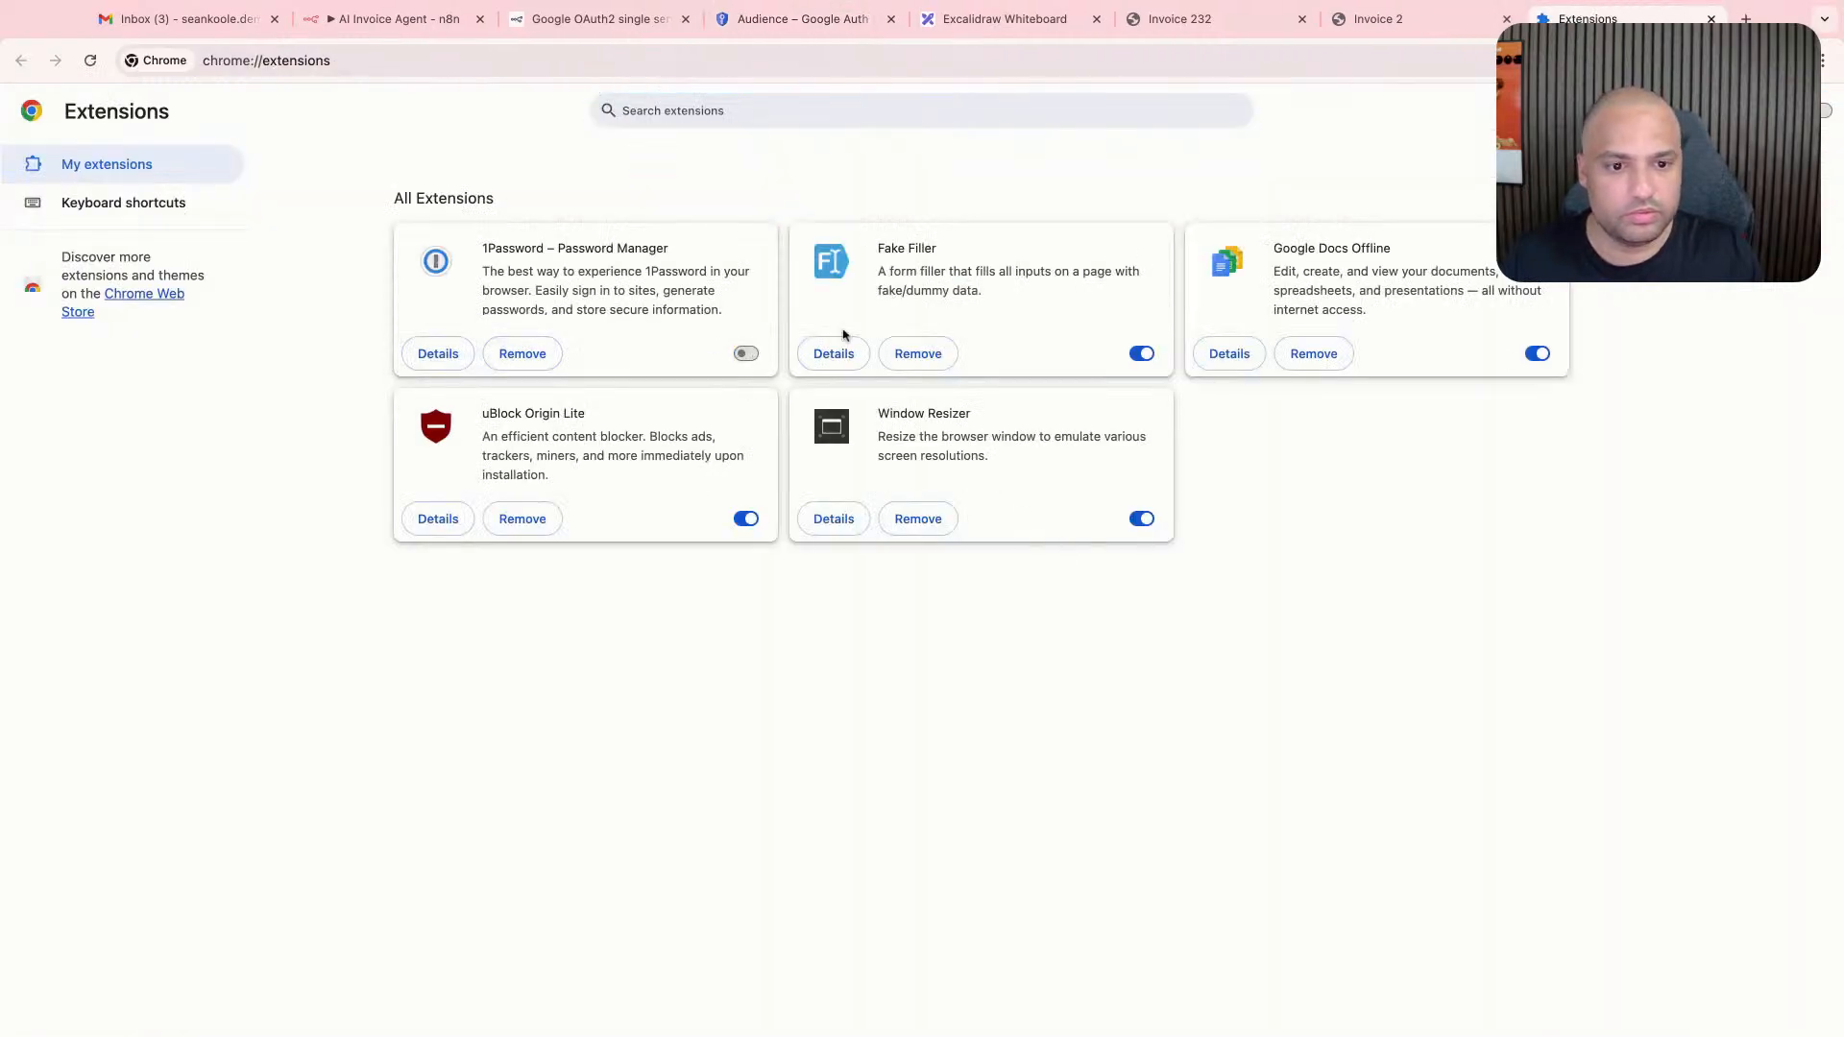
{"action": "left_click", "coordinate": [1386, 19]}
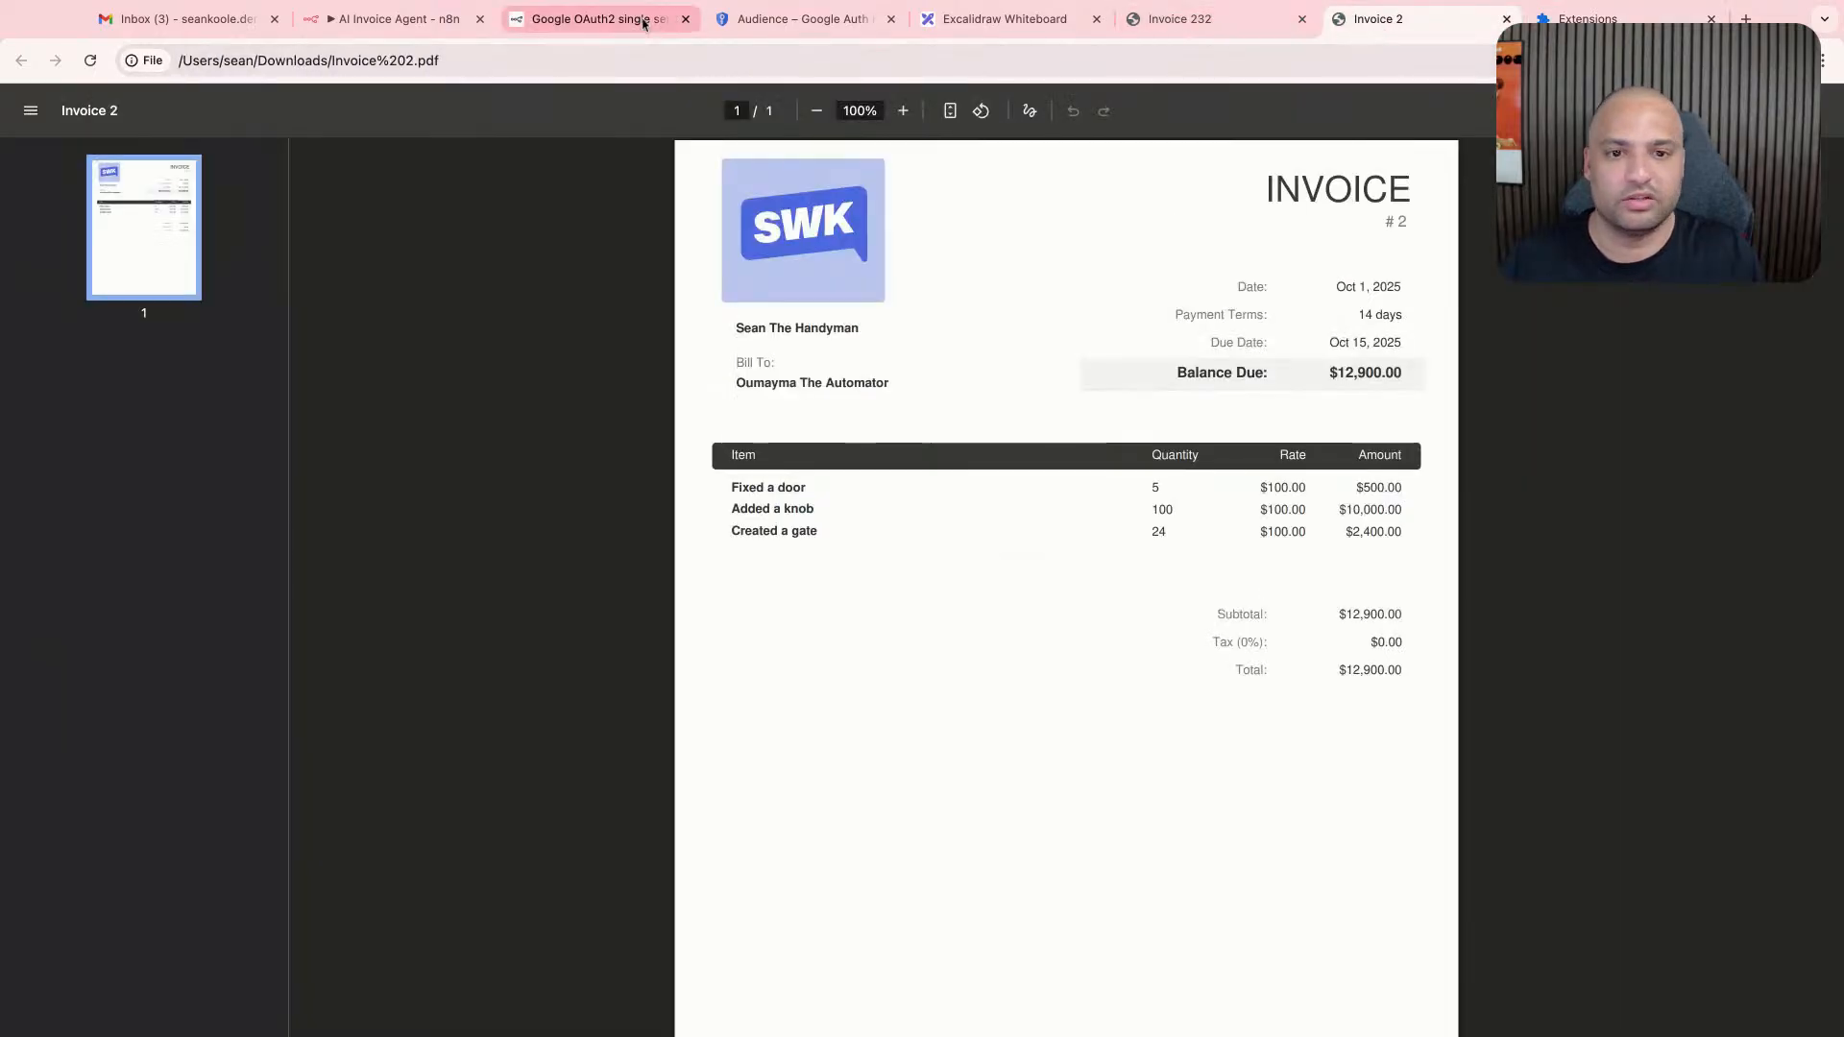
{"action": "left_click", "coordinate": [591, 19]}
{"action": "left_click", "coordinate": [398, 19]}
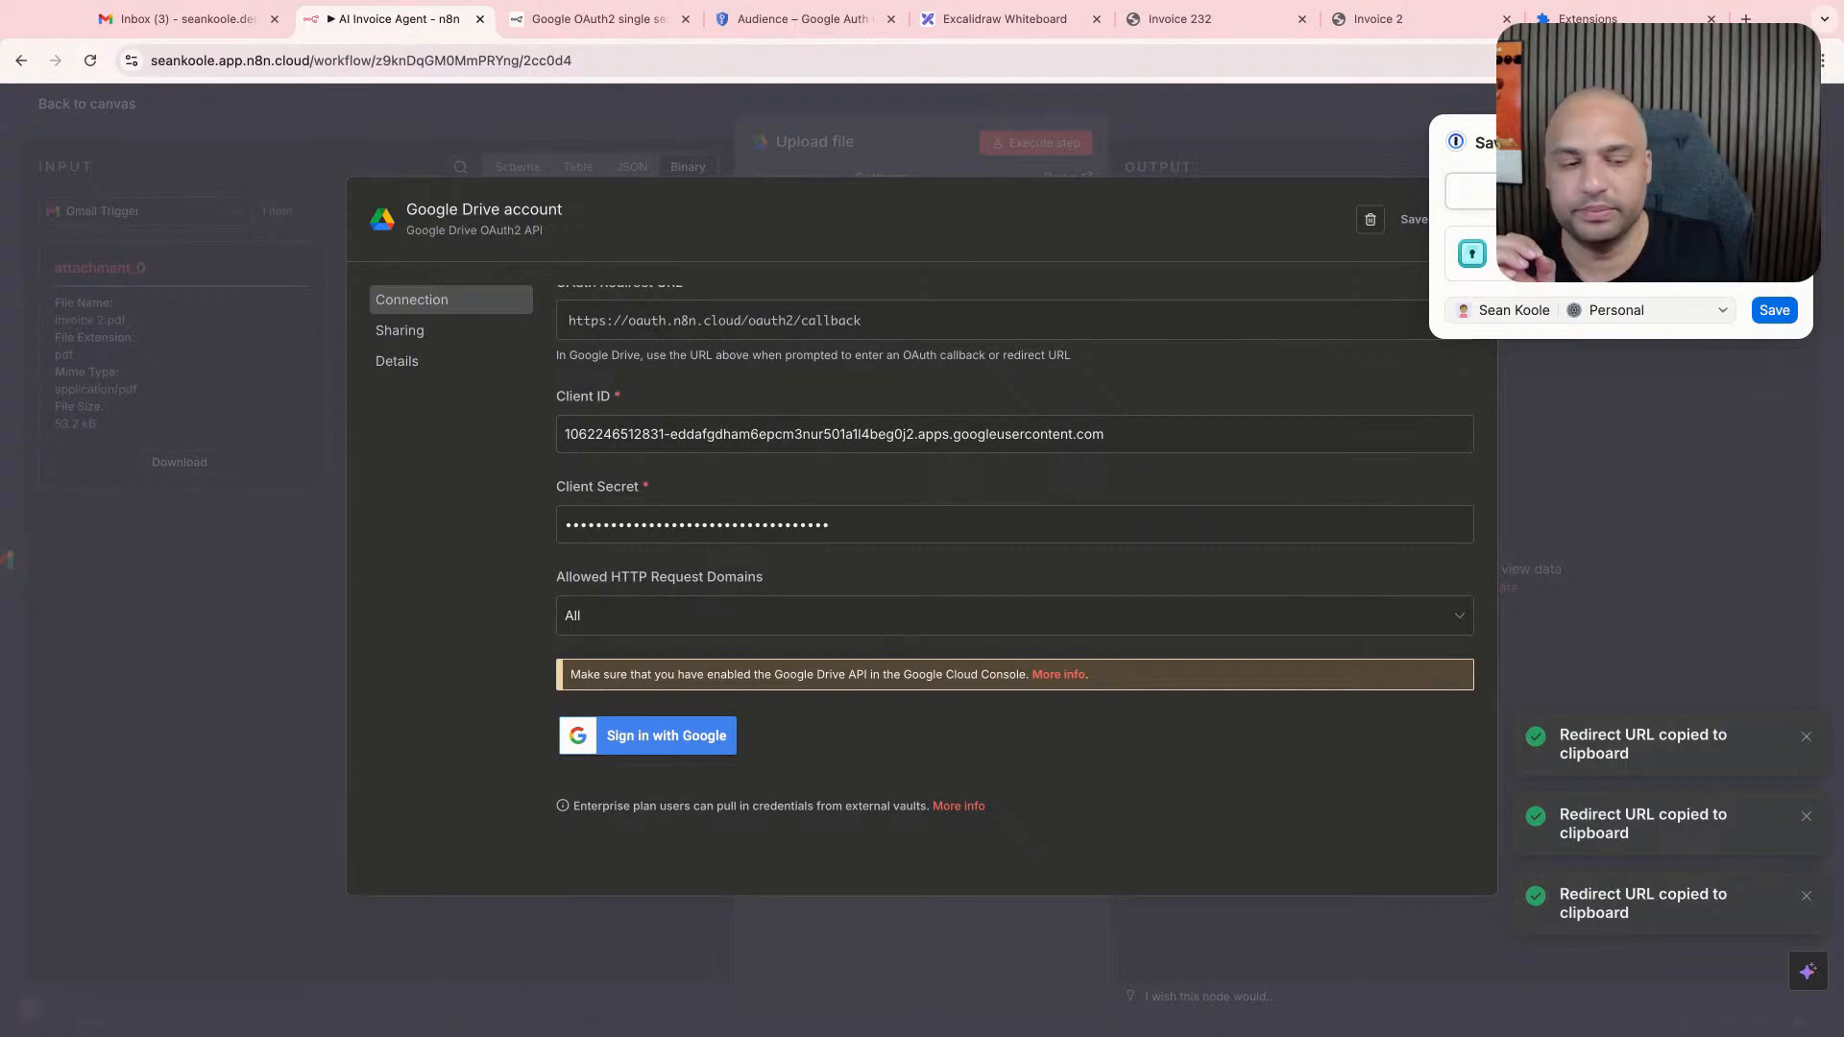
- Close the Google Drive credential and the Upload file node, and reload the AI Invoice Agent workflow
{"action": "left_click", "coordinate": [595, 18]}
{"action": "left_click", "coordinate": [422, 19]}
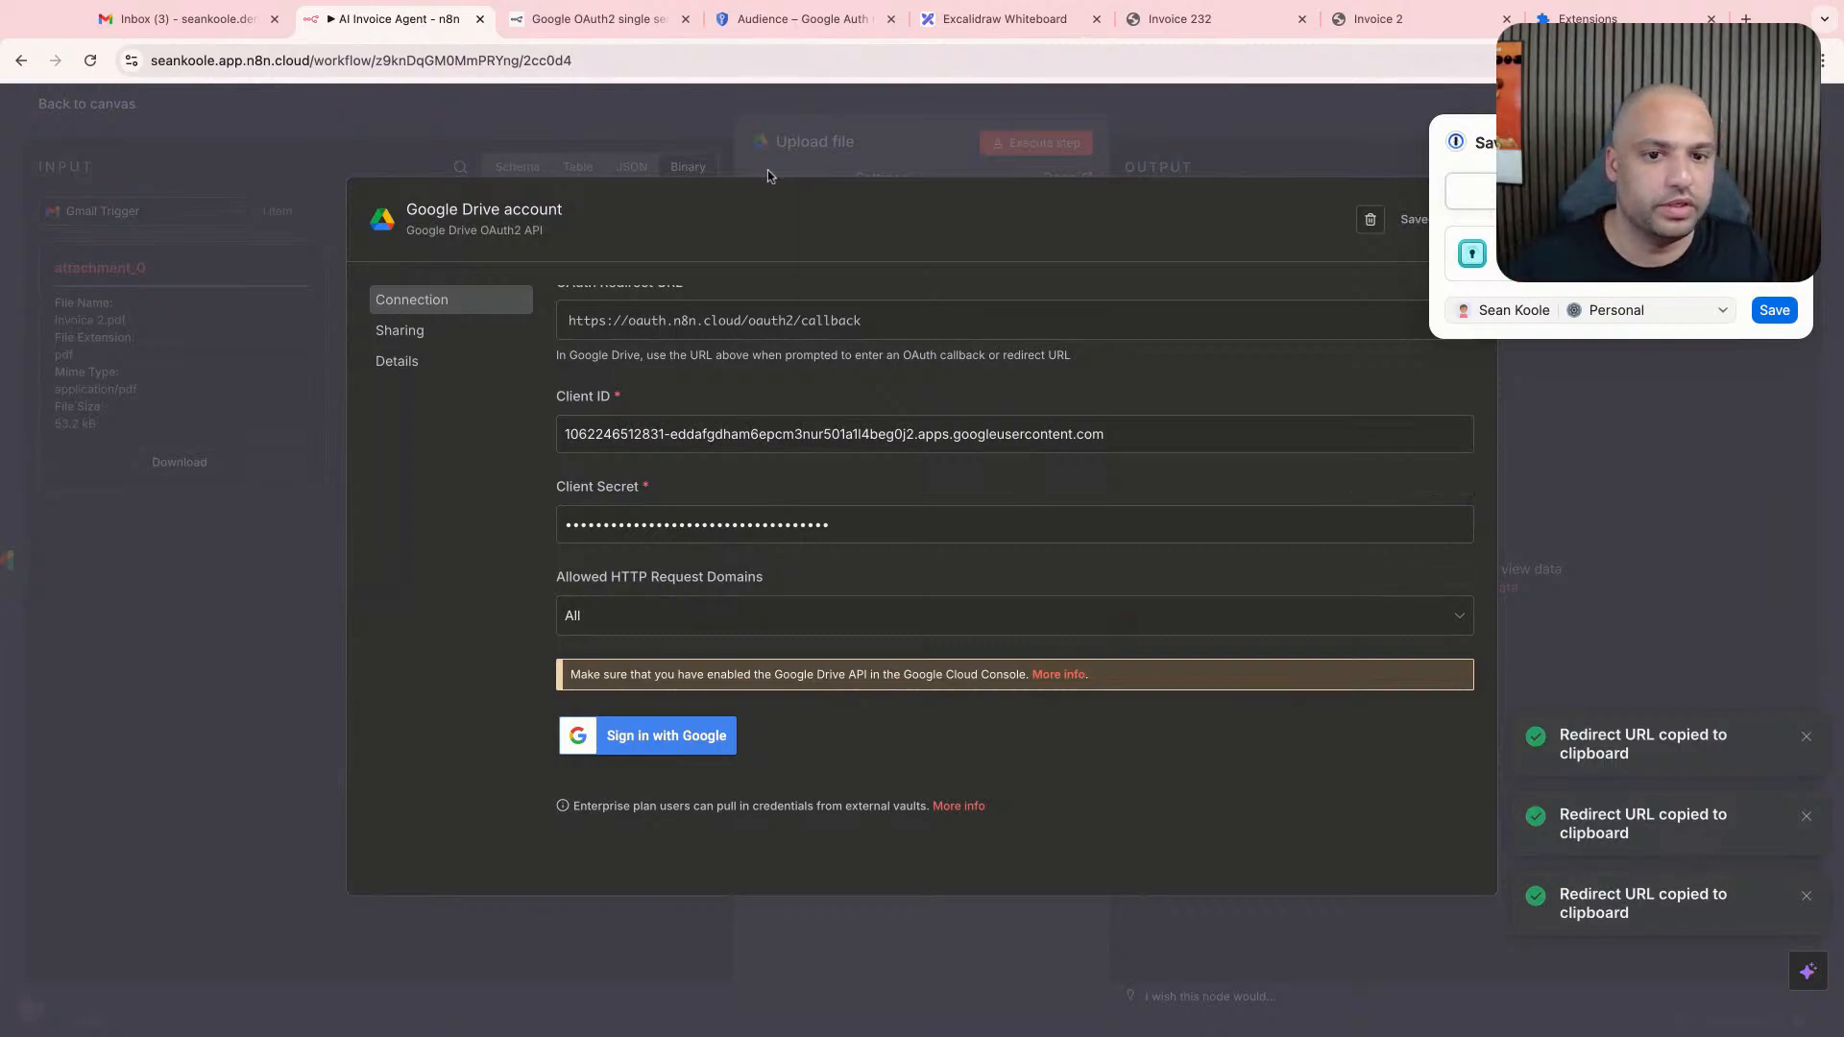
{"action": "left_click", "coordinate": [1554, 463]}
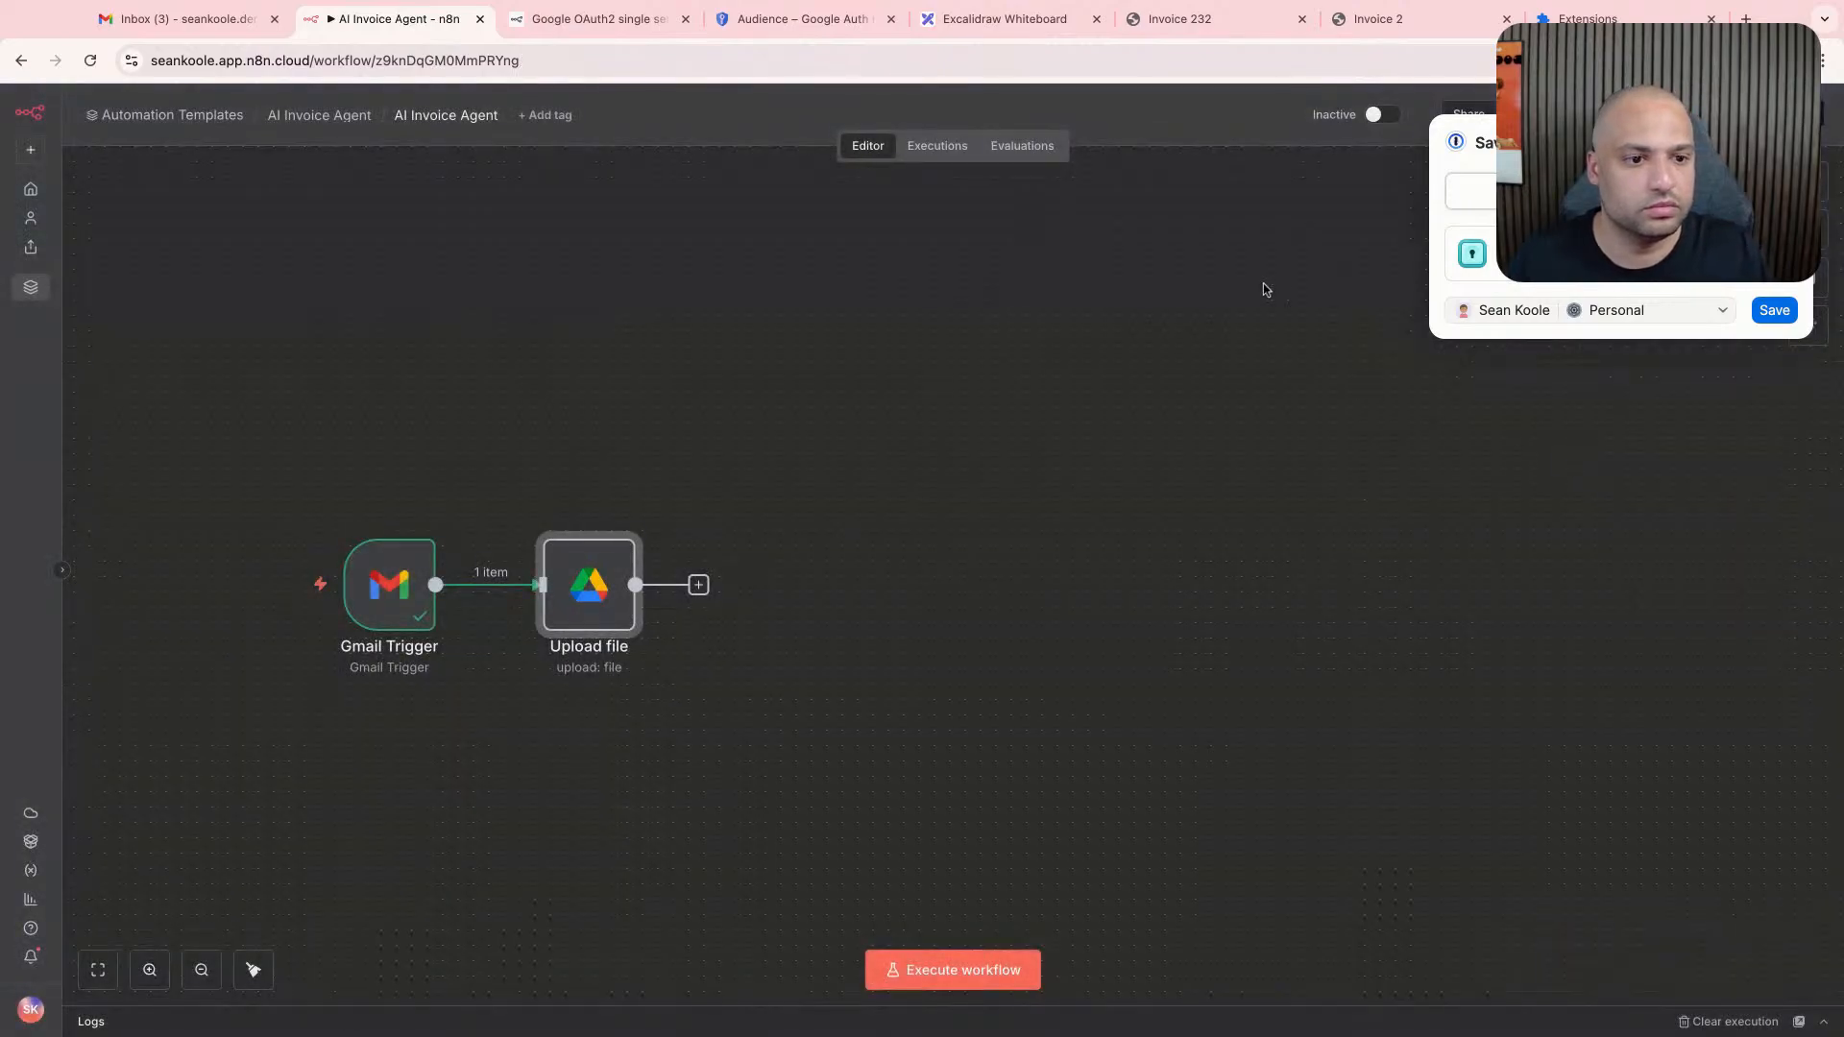
{"action": "key", "text": "super+r"}
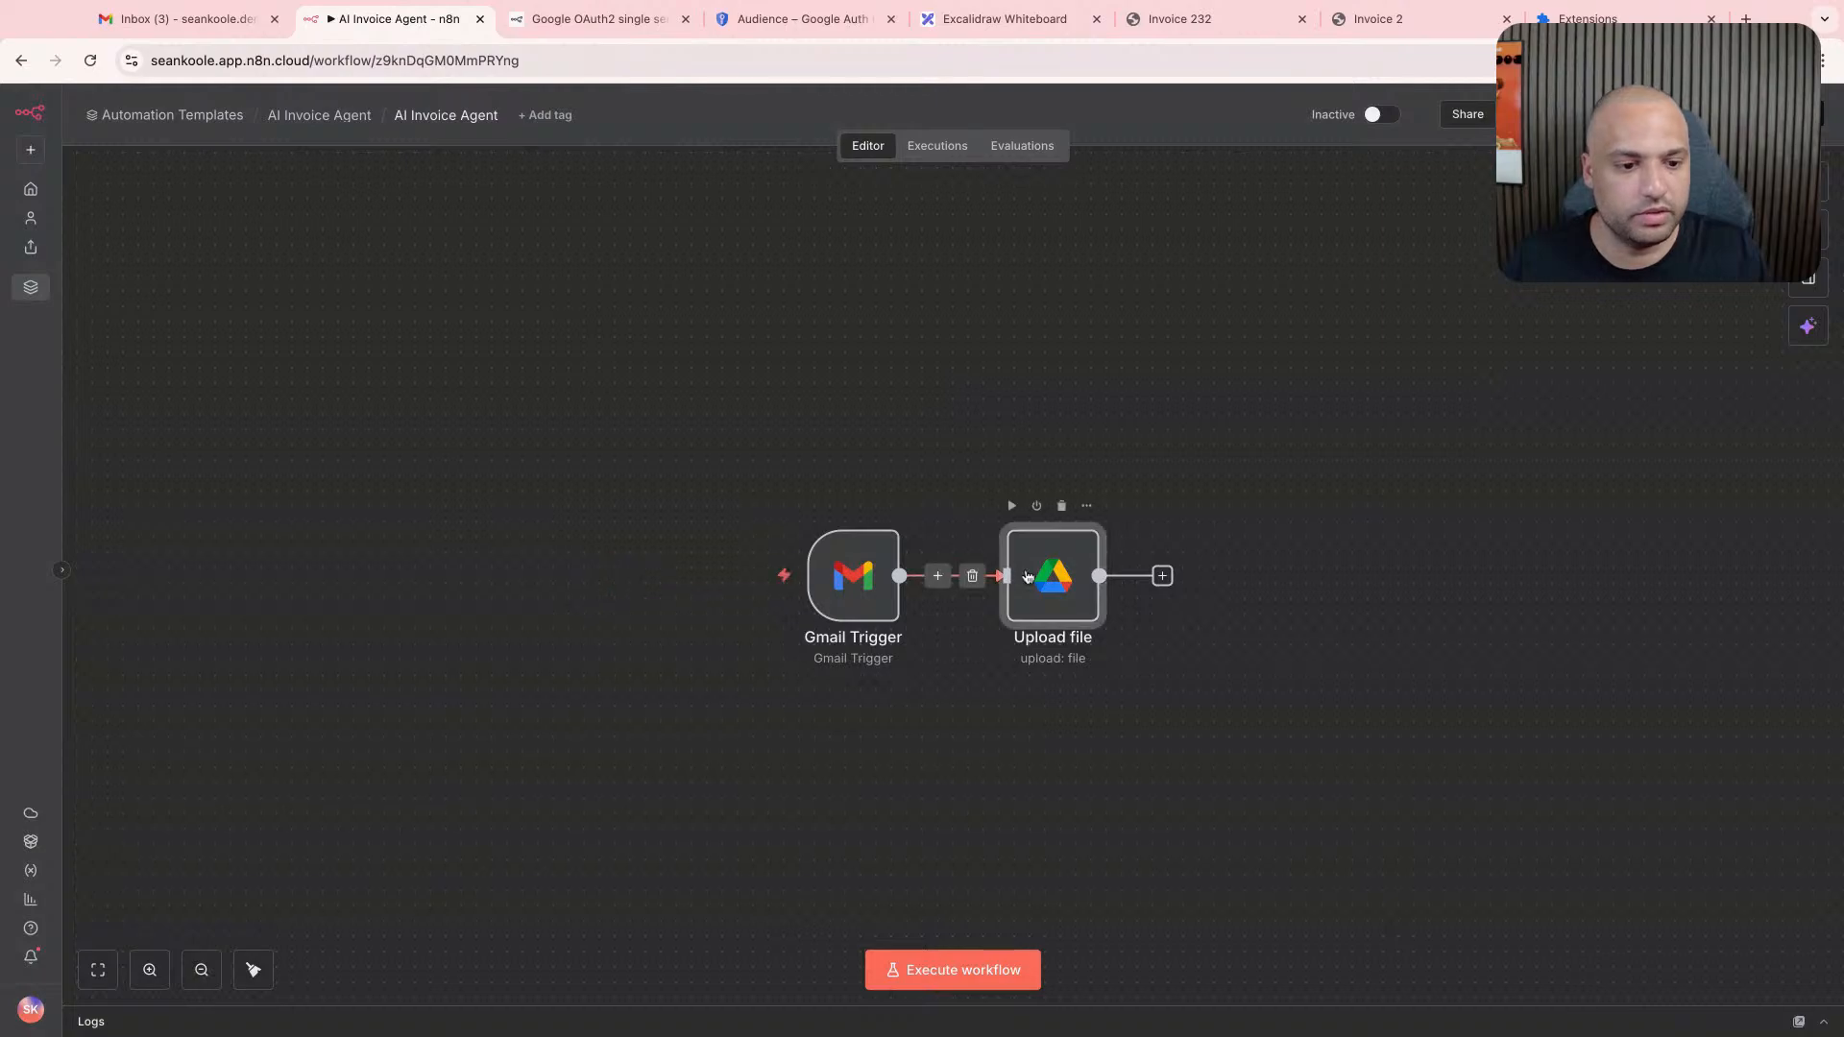
- Choose Google Drive account as the Upload file node's credential and return to the canvas
{"action": "double_click", "coordinate": [1052, 577]}
{"action": "left_click", "coordinate": [889, 319]}
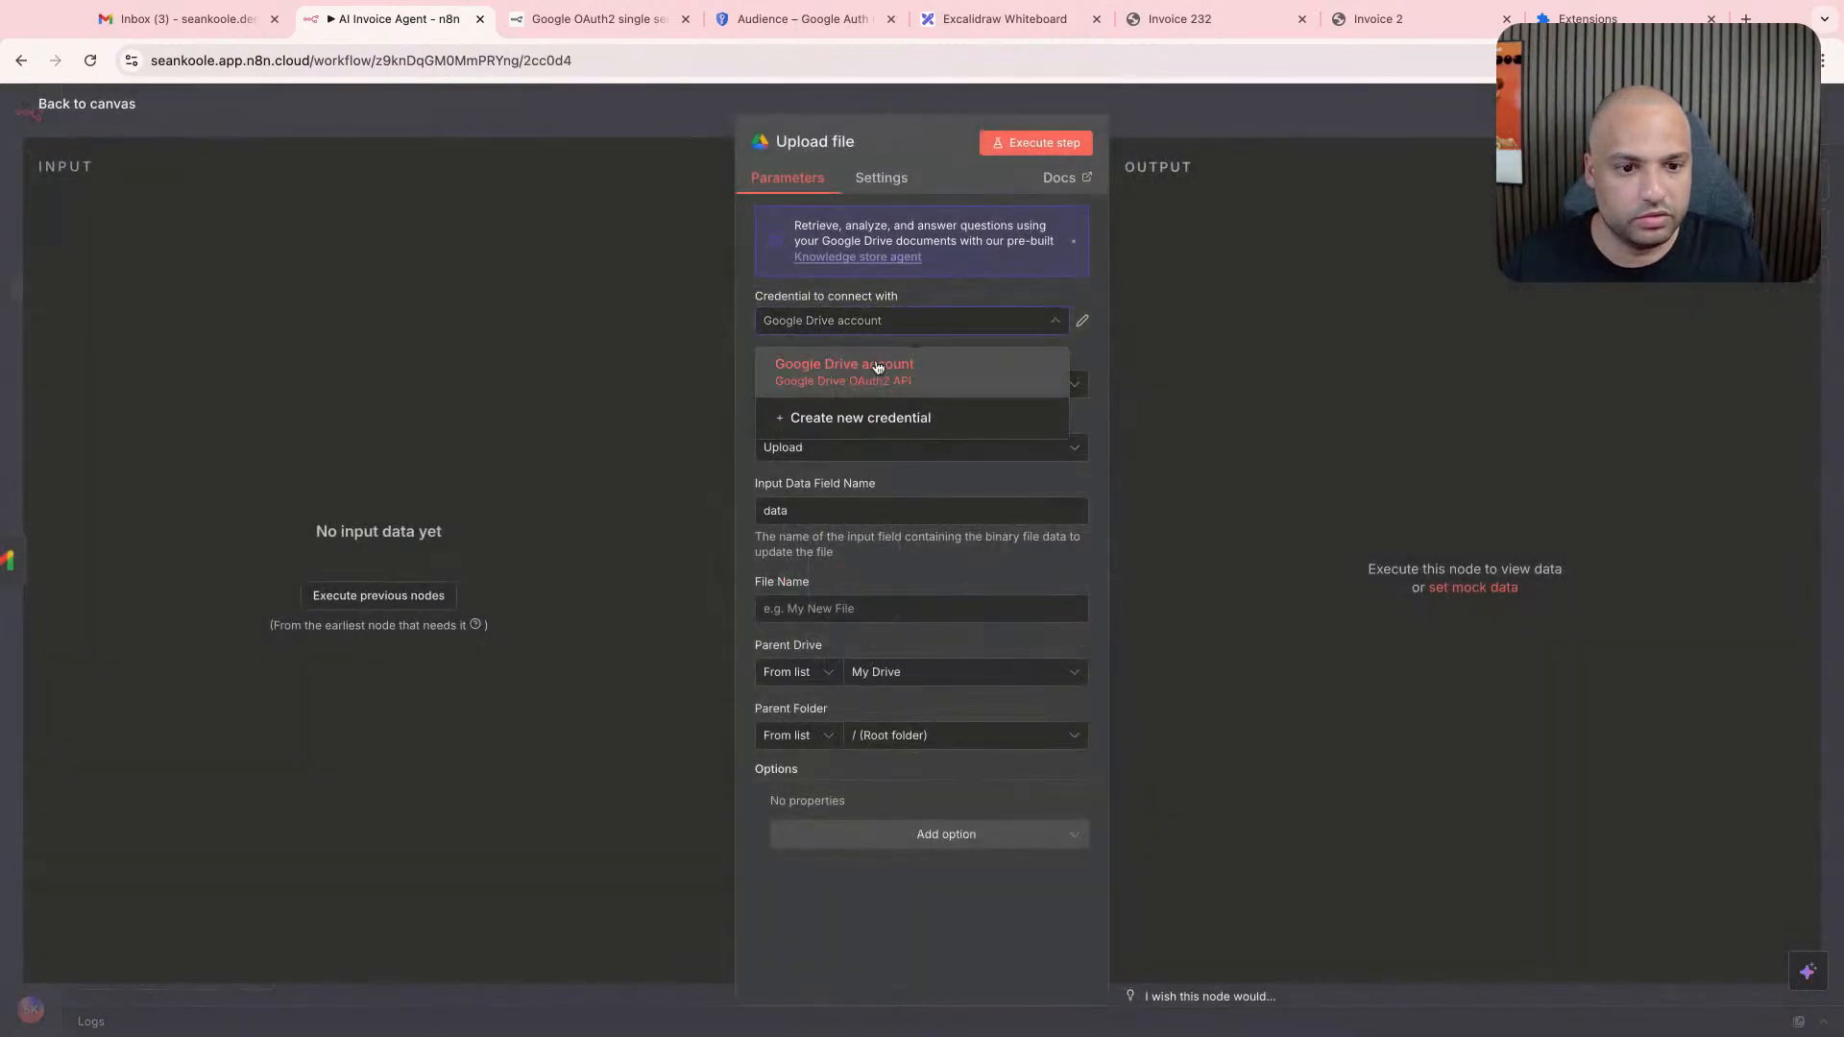
{"action": "left_click", "coordinate": [877, 369]}
{"action": "left_click", "coordinate": [1178, 121]}
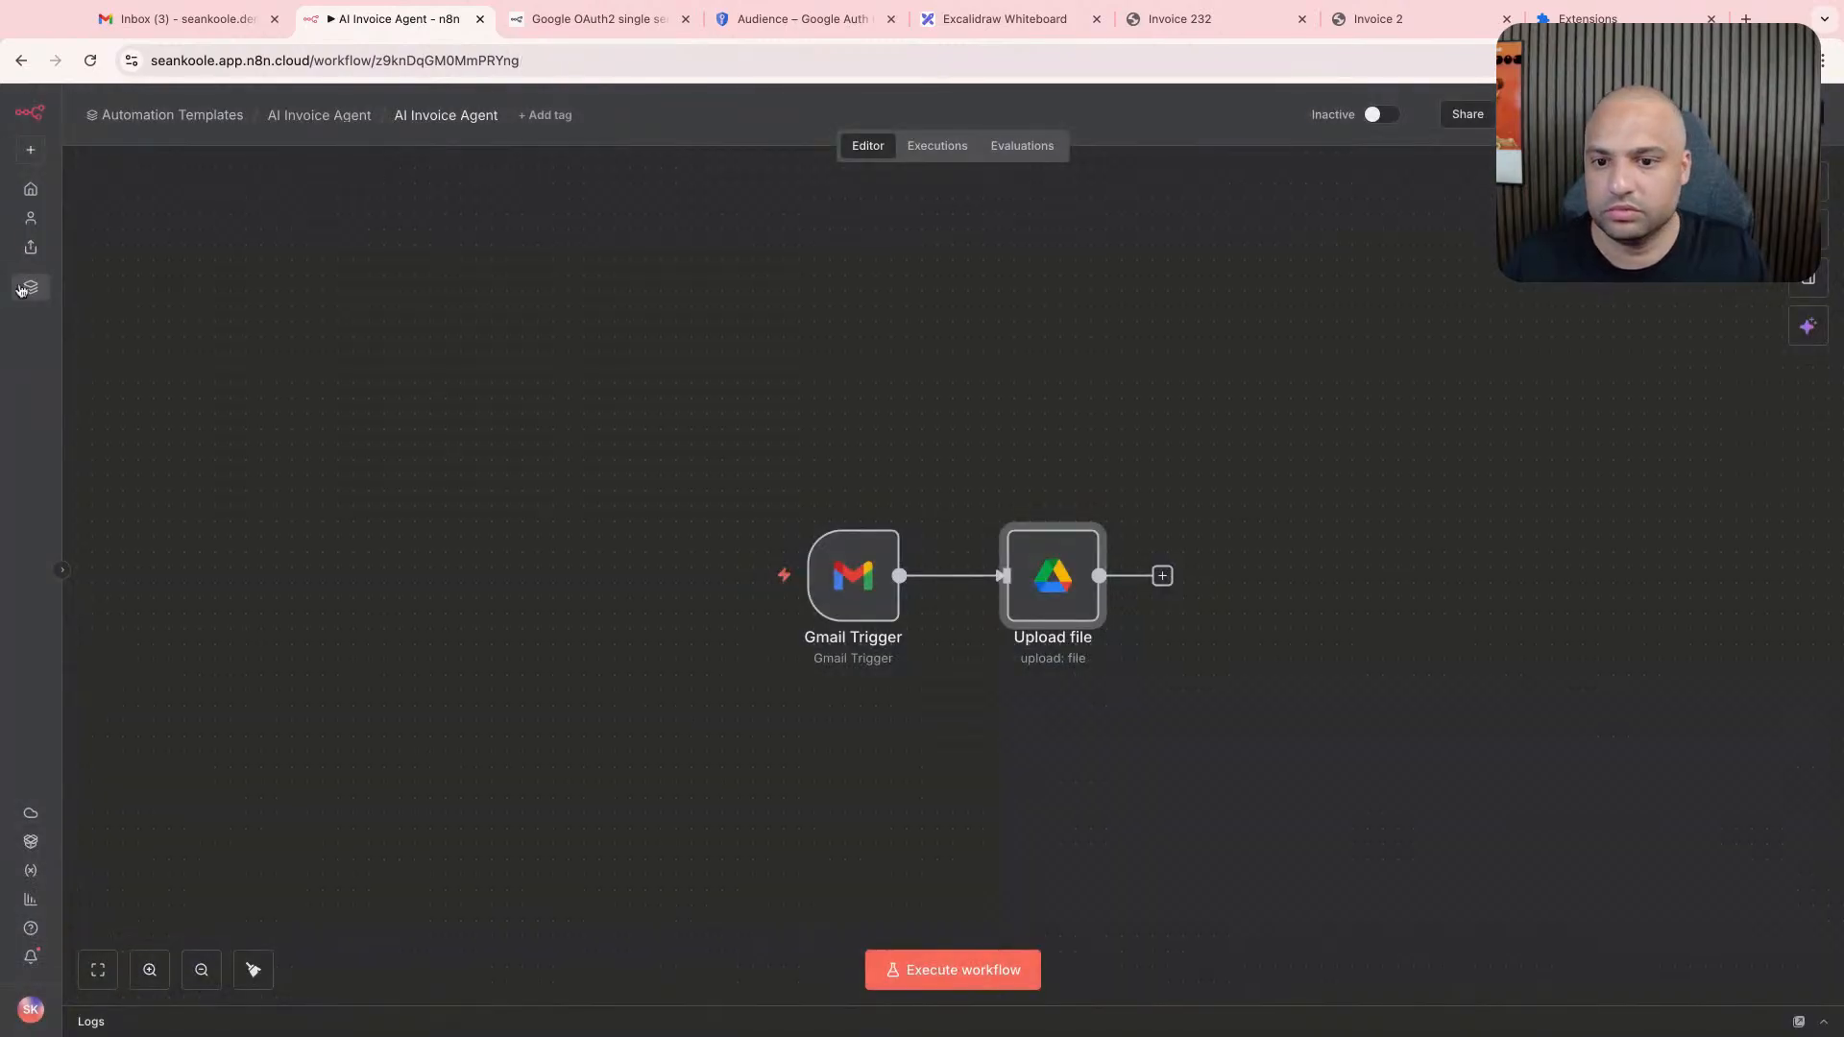
- Open the Google Drive account credential from the Automation Templates project's credentials and review its connection settings
{"action": "left_click", "coordinate": [564, 29]}
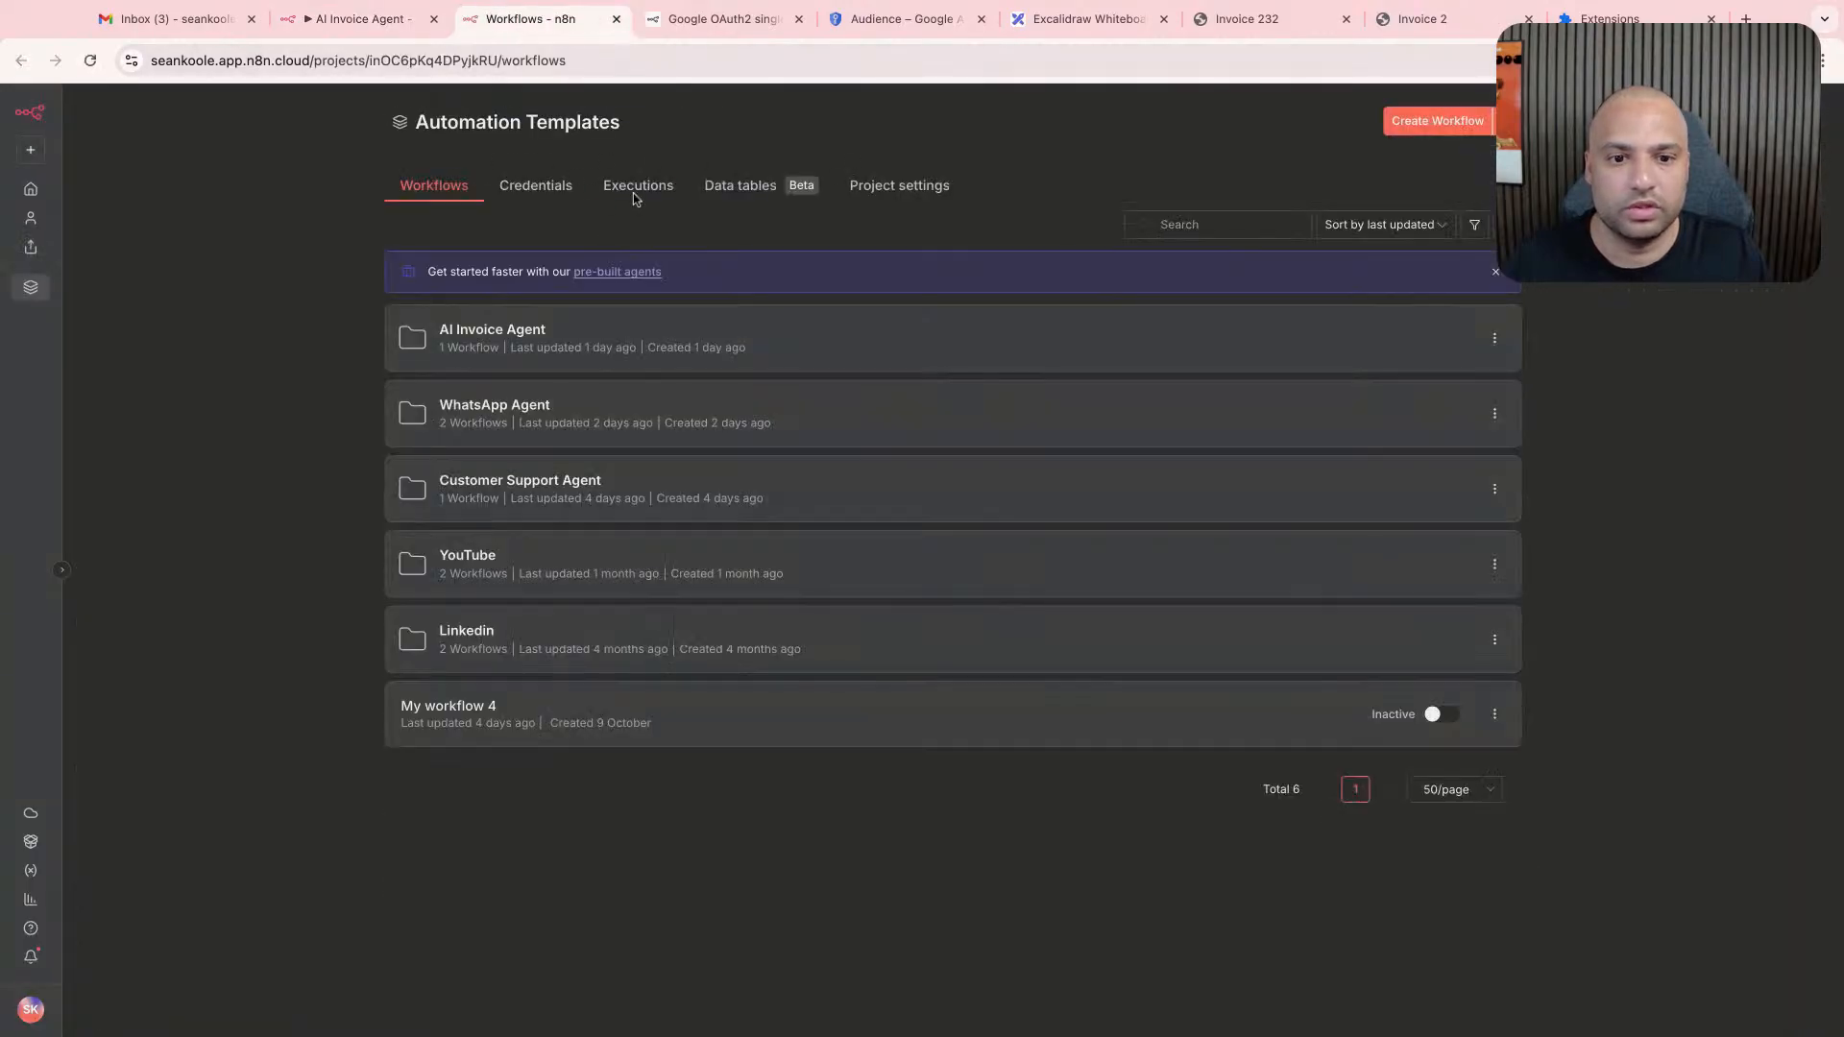
{"action": "left_click", "coordinate": [535, 185]}
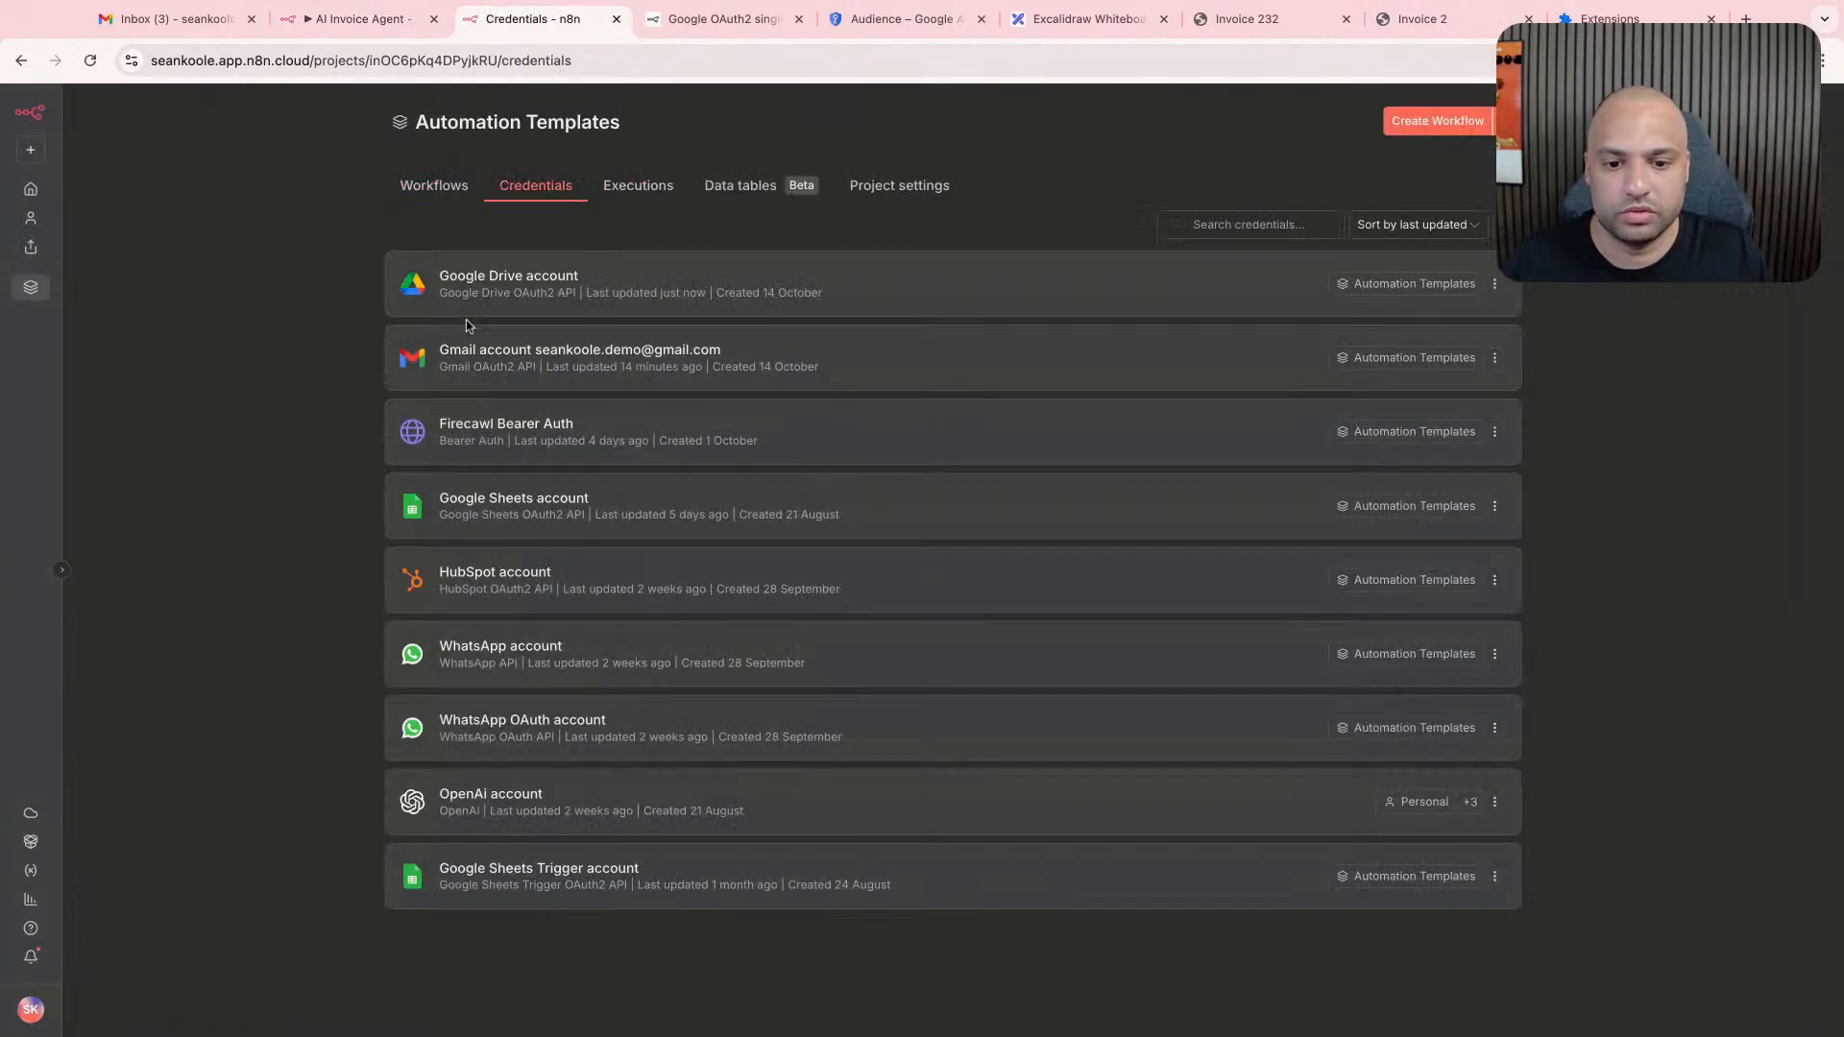
{"action": "left_click", "coordinate": [562, 281]}
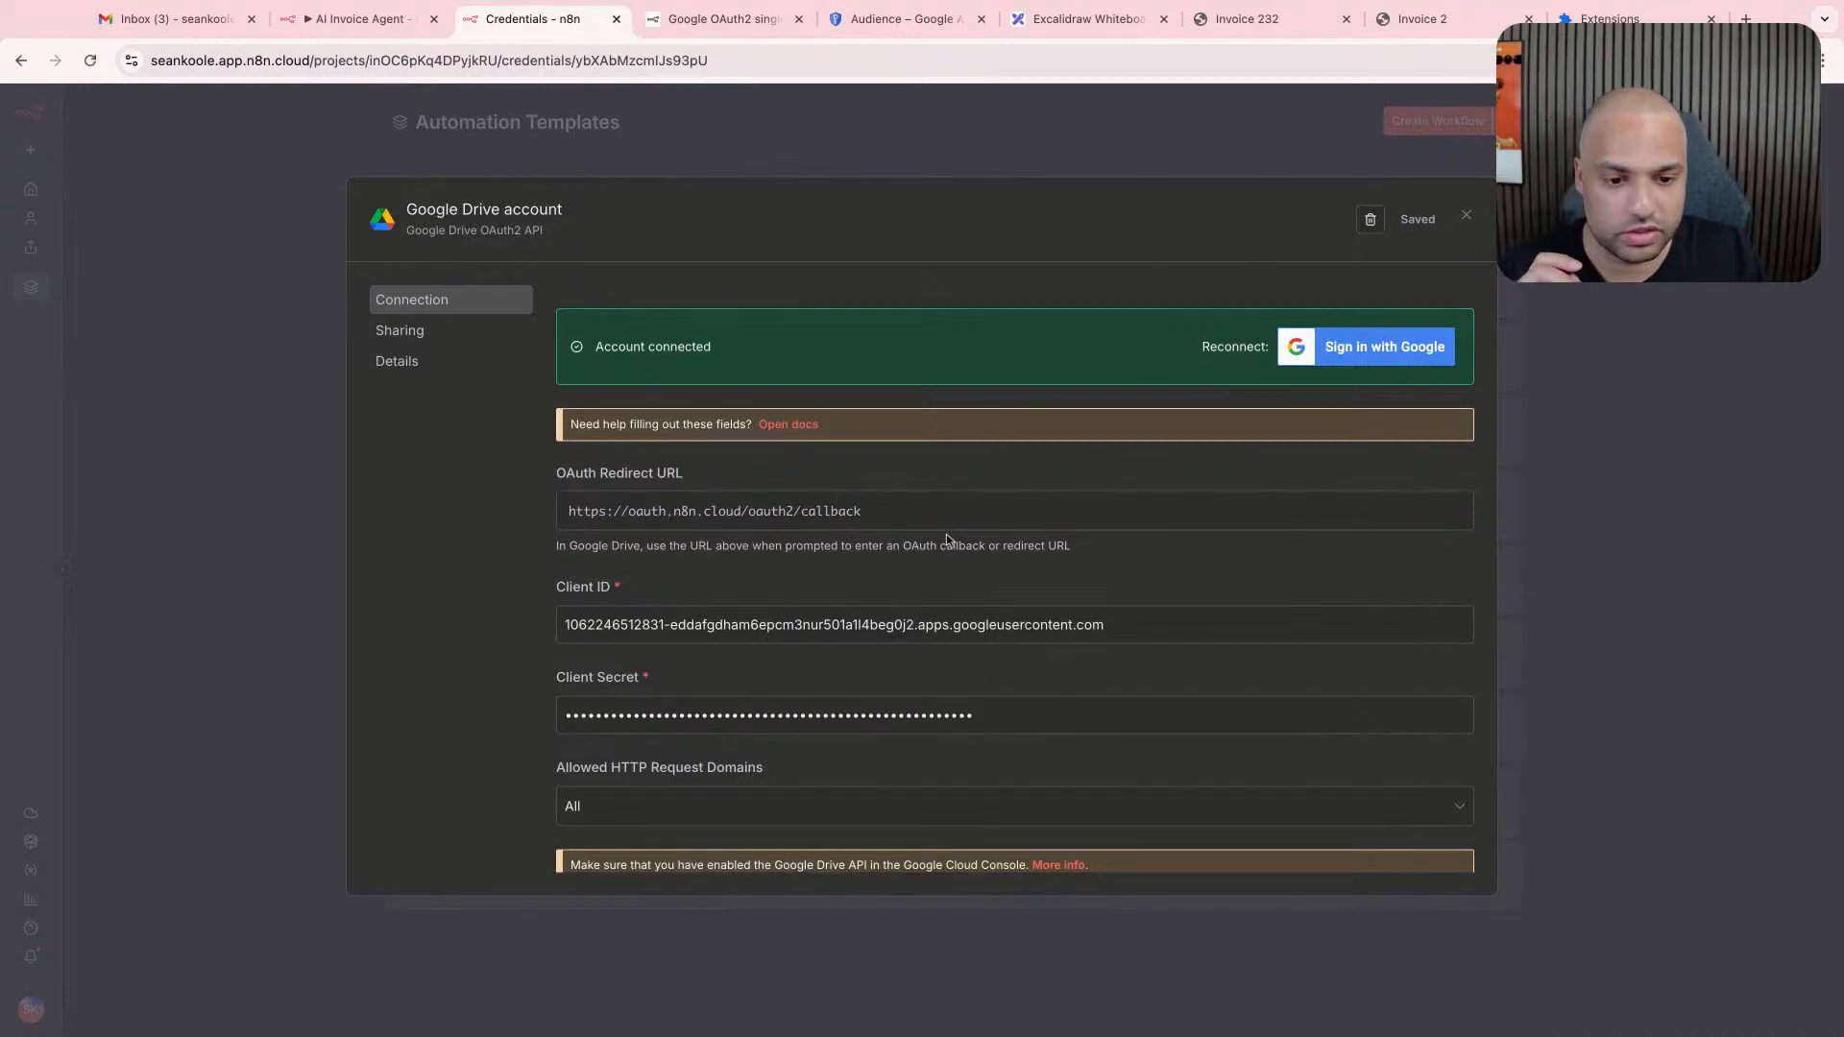
{"action": "scroll", "coordinate": [946, 538], "scroll_direction": "down", "scroll_amount": 3}
{"action": "scroll", "coordinate": [946, 538], "scroll_direction": "up", "scroll_amount": 3}
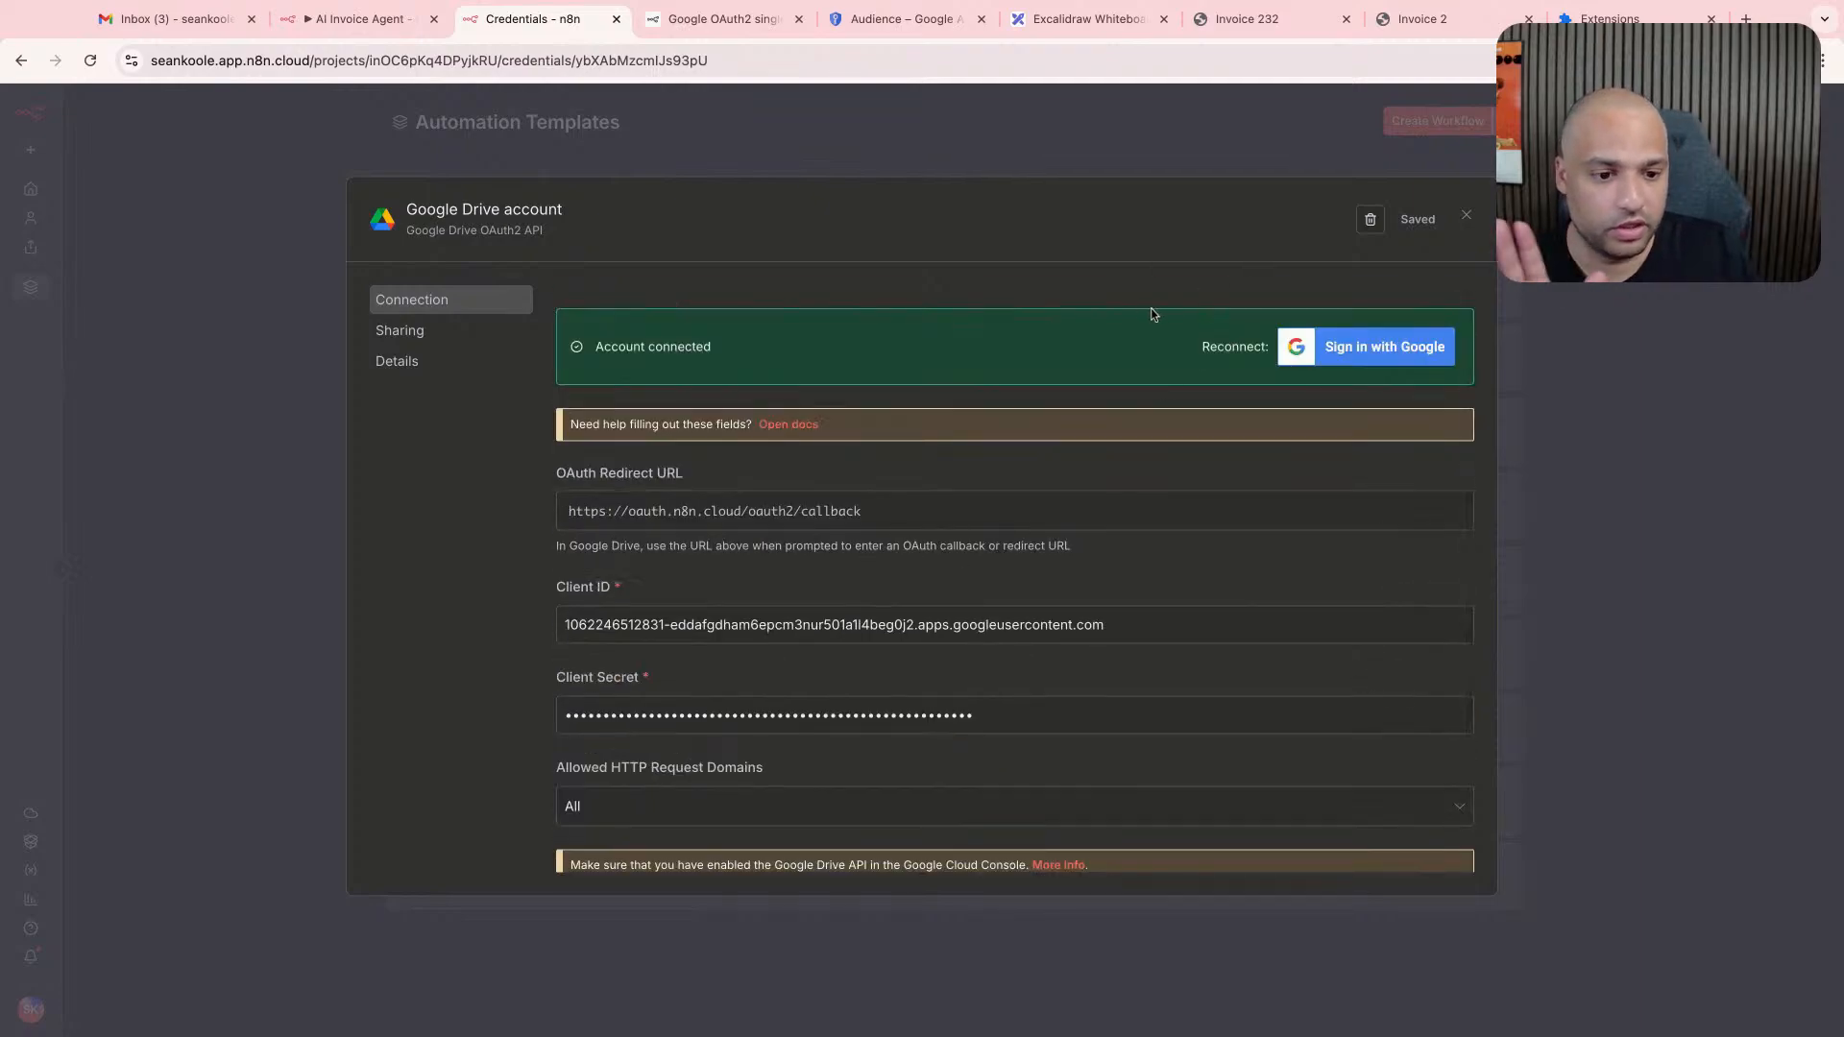
- Close the Google Drive account credential and open drive.google.com in a new browser tab
{"action": "left_click", "coordinate": [1465, 214]}
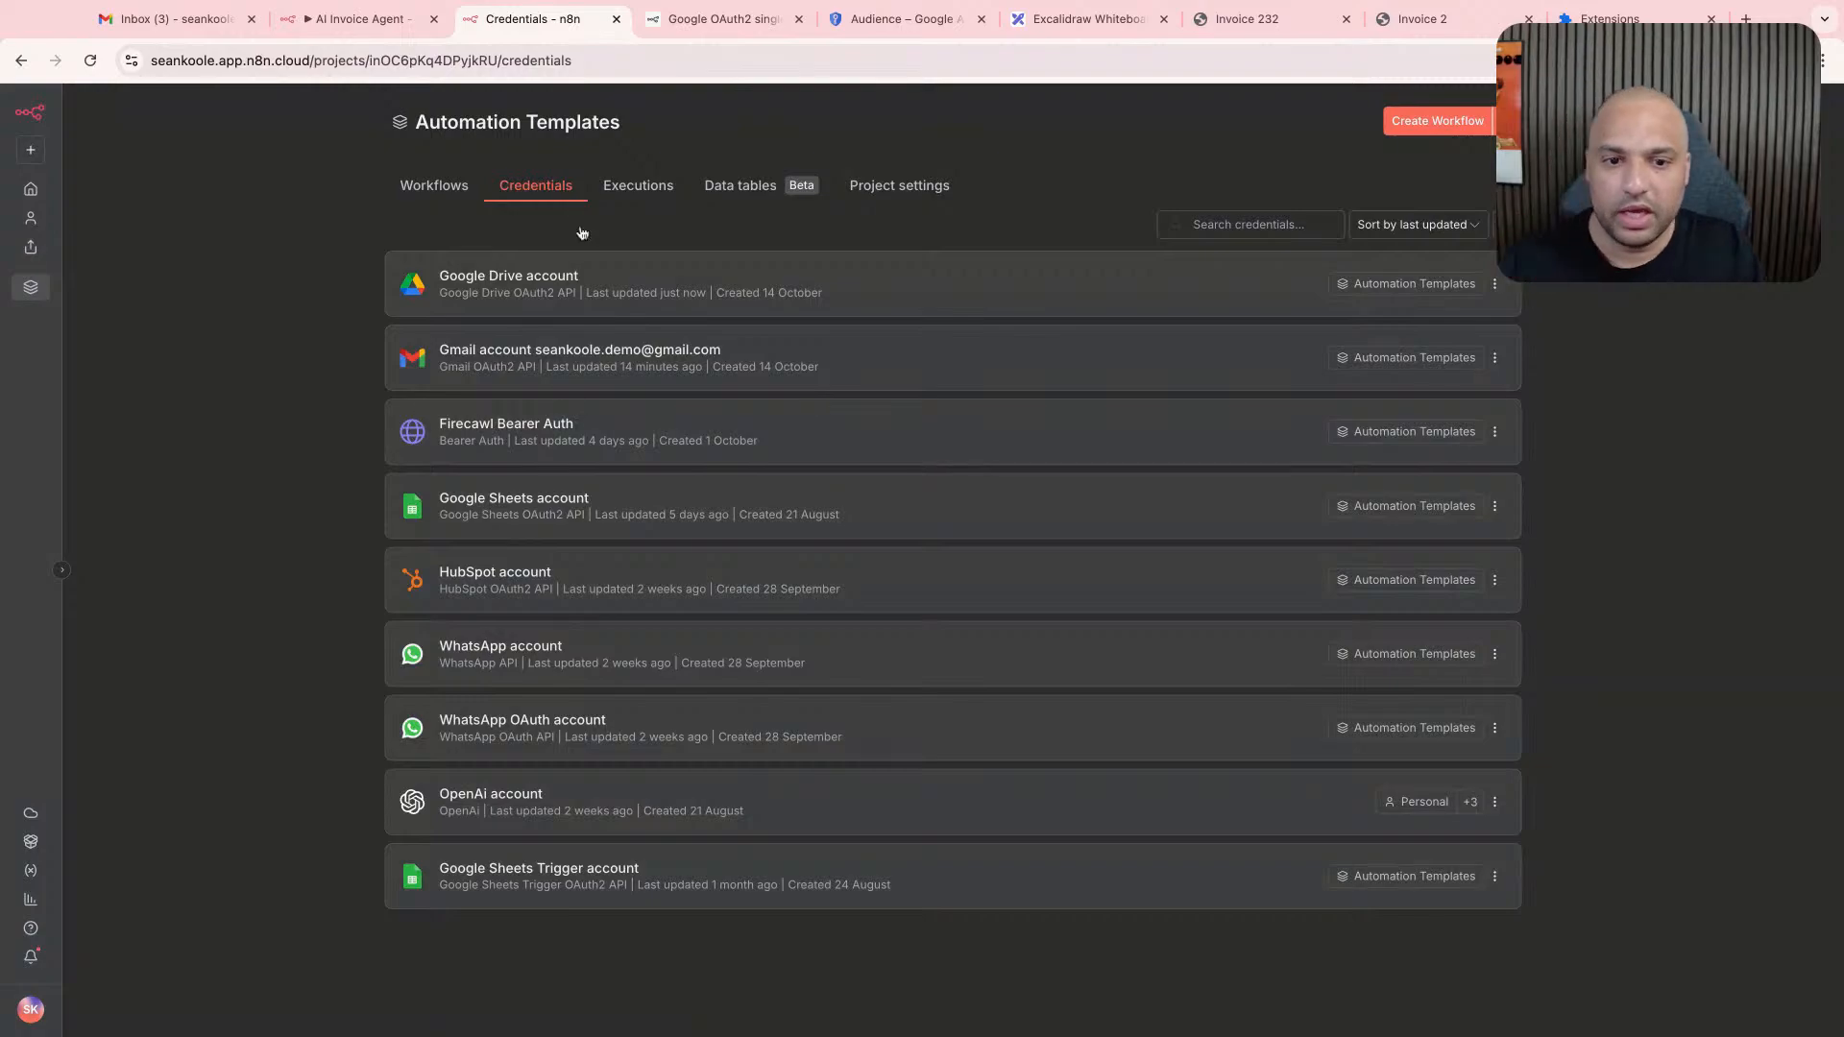
{"action": "left_click", "coordinate": [361, 19]}
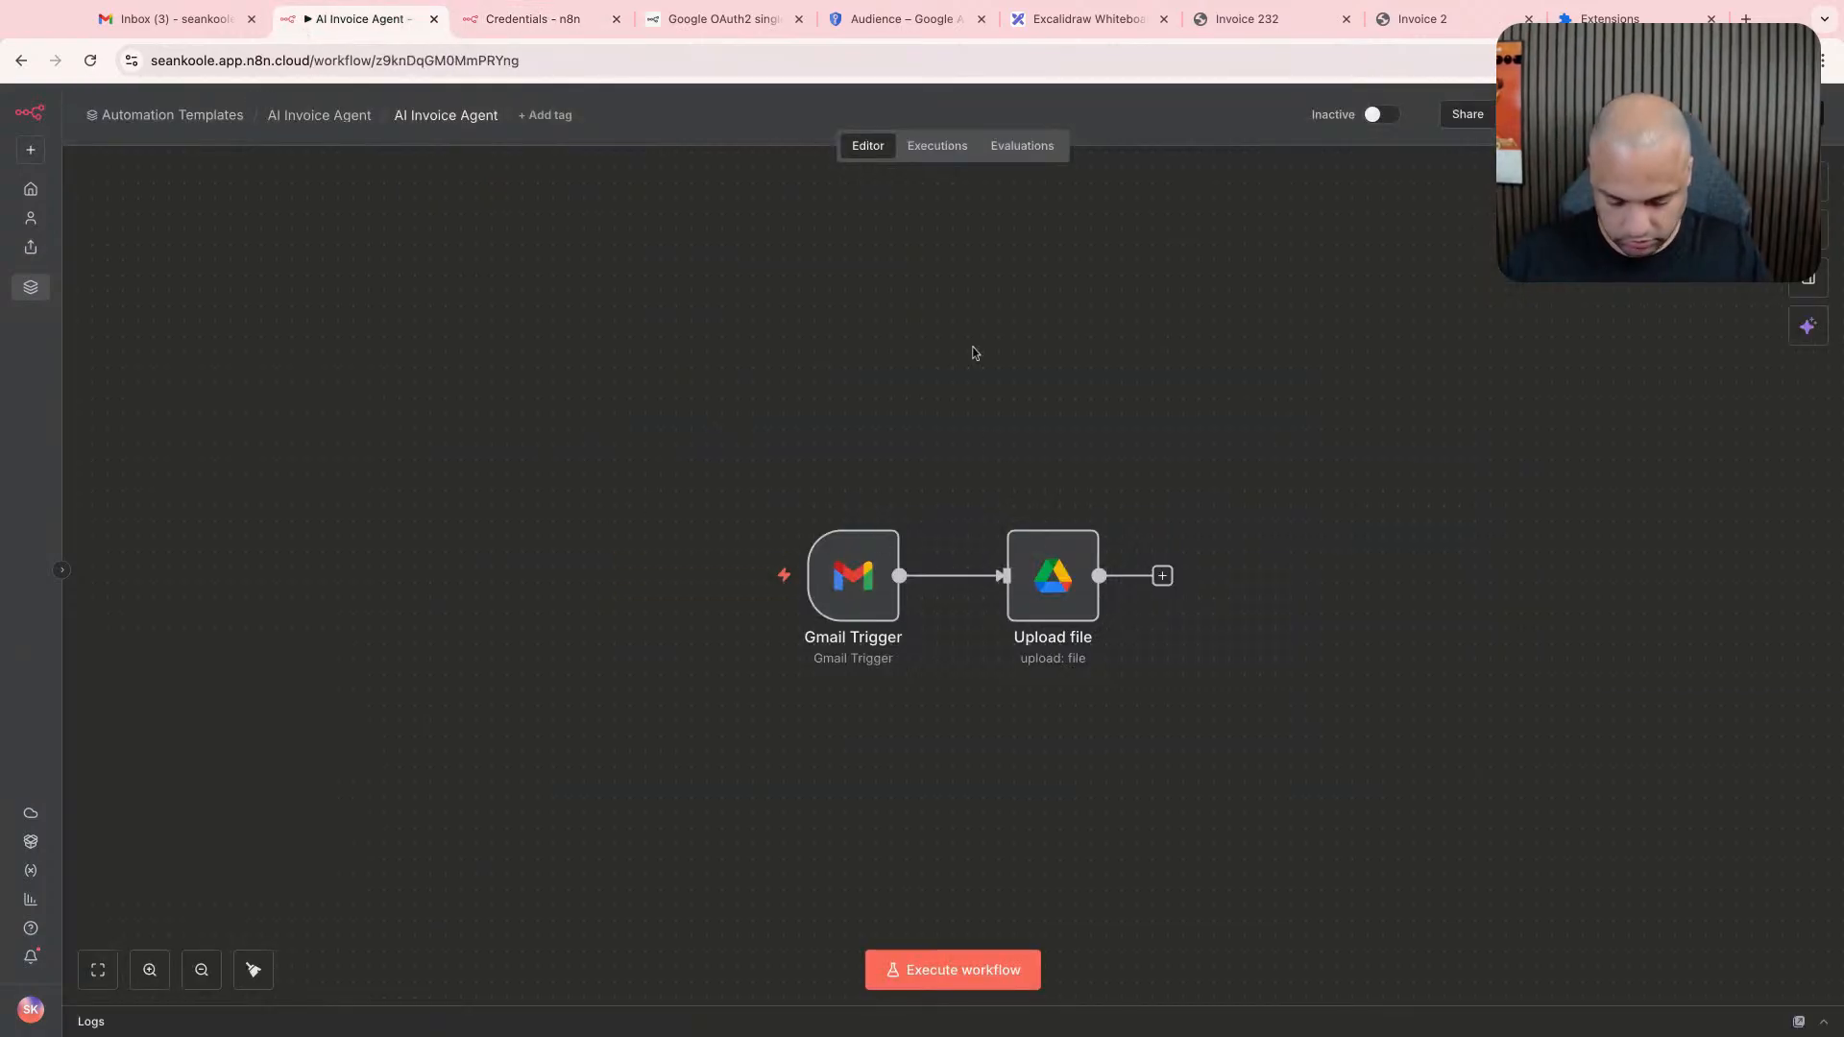
{"action": "key", "text": "super+t"}
{"action": "type", "text": "drive.google.com"}
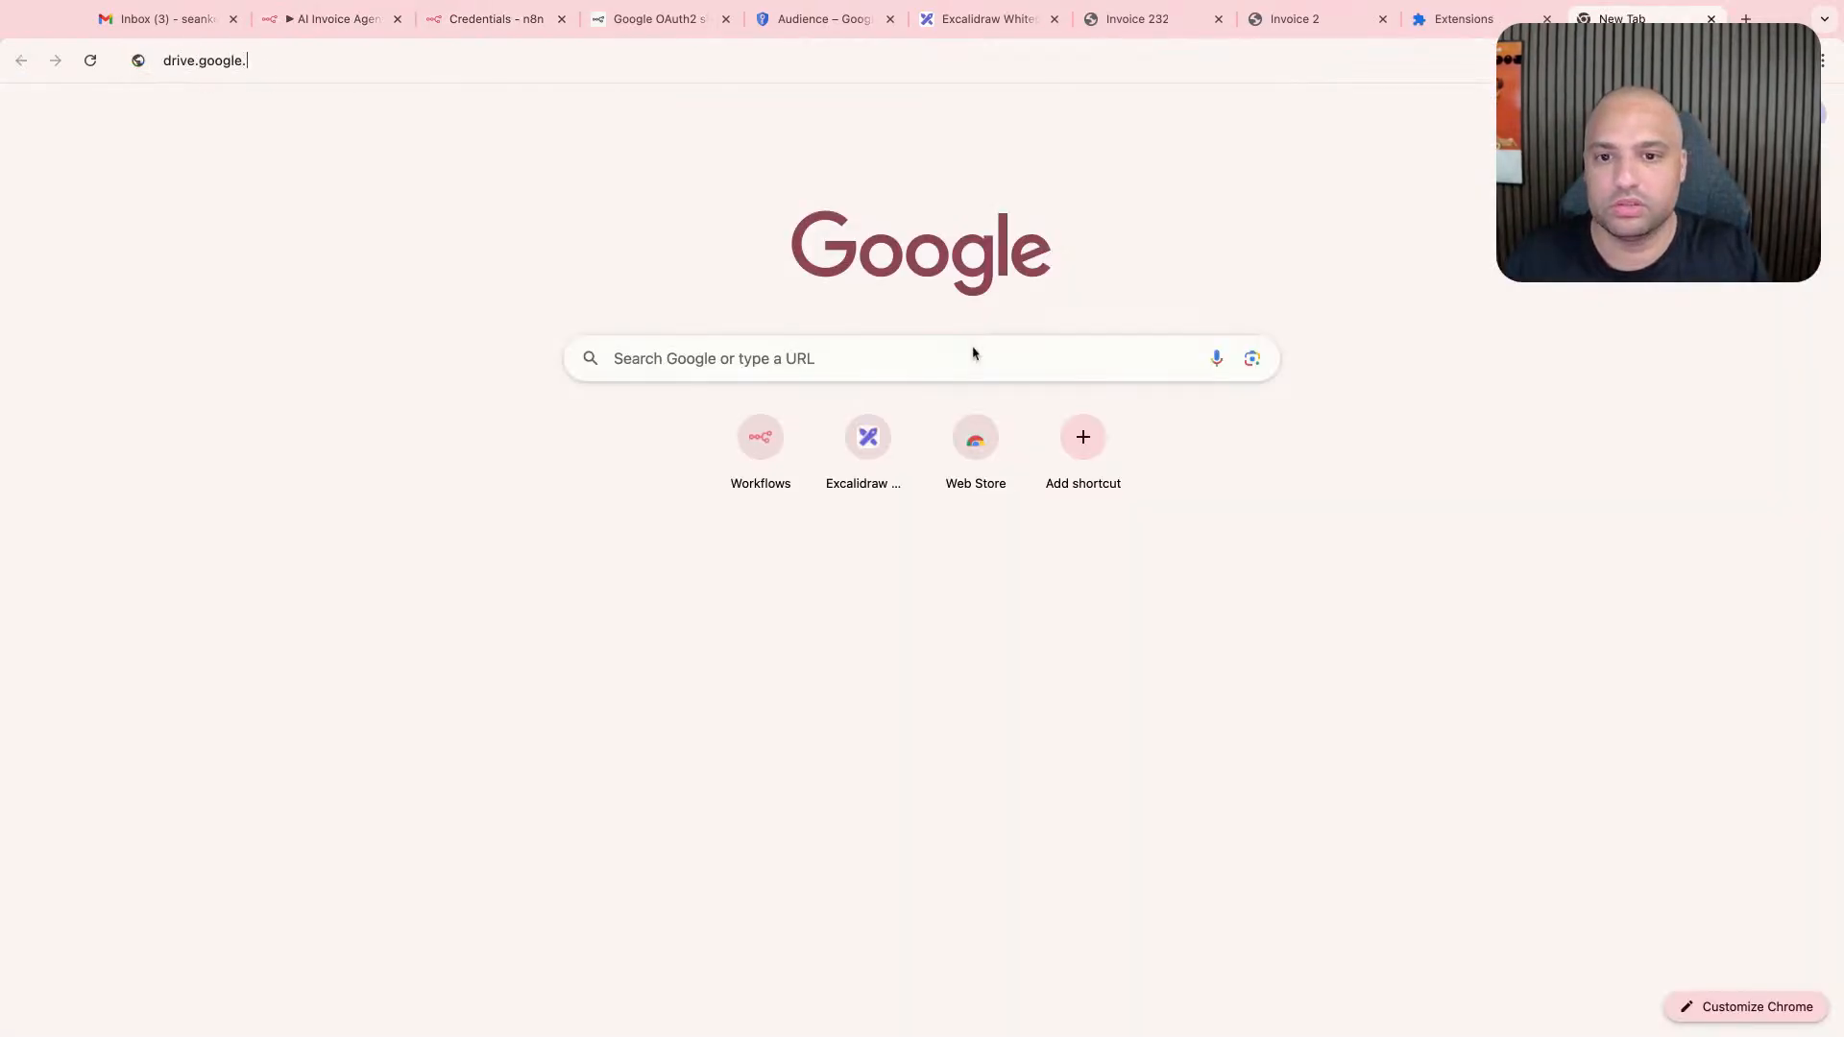
{"action": "key", "text": "Return"}
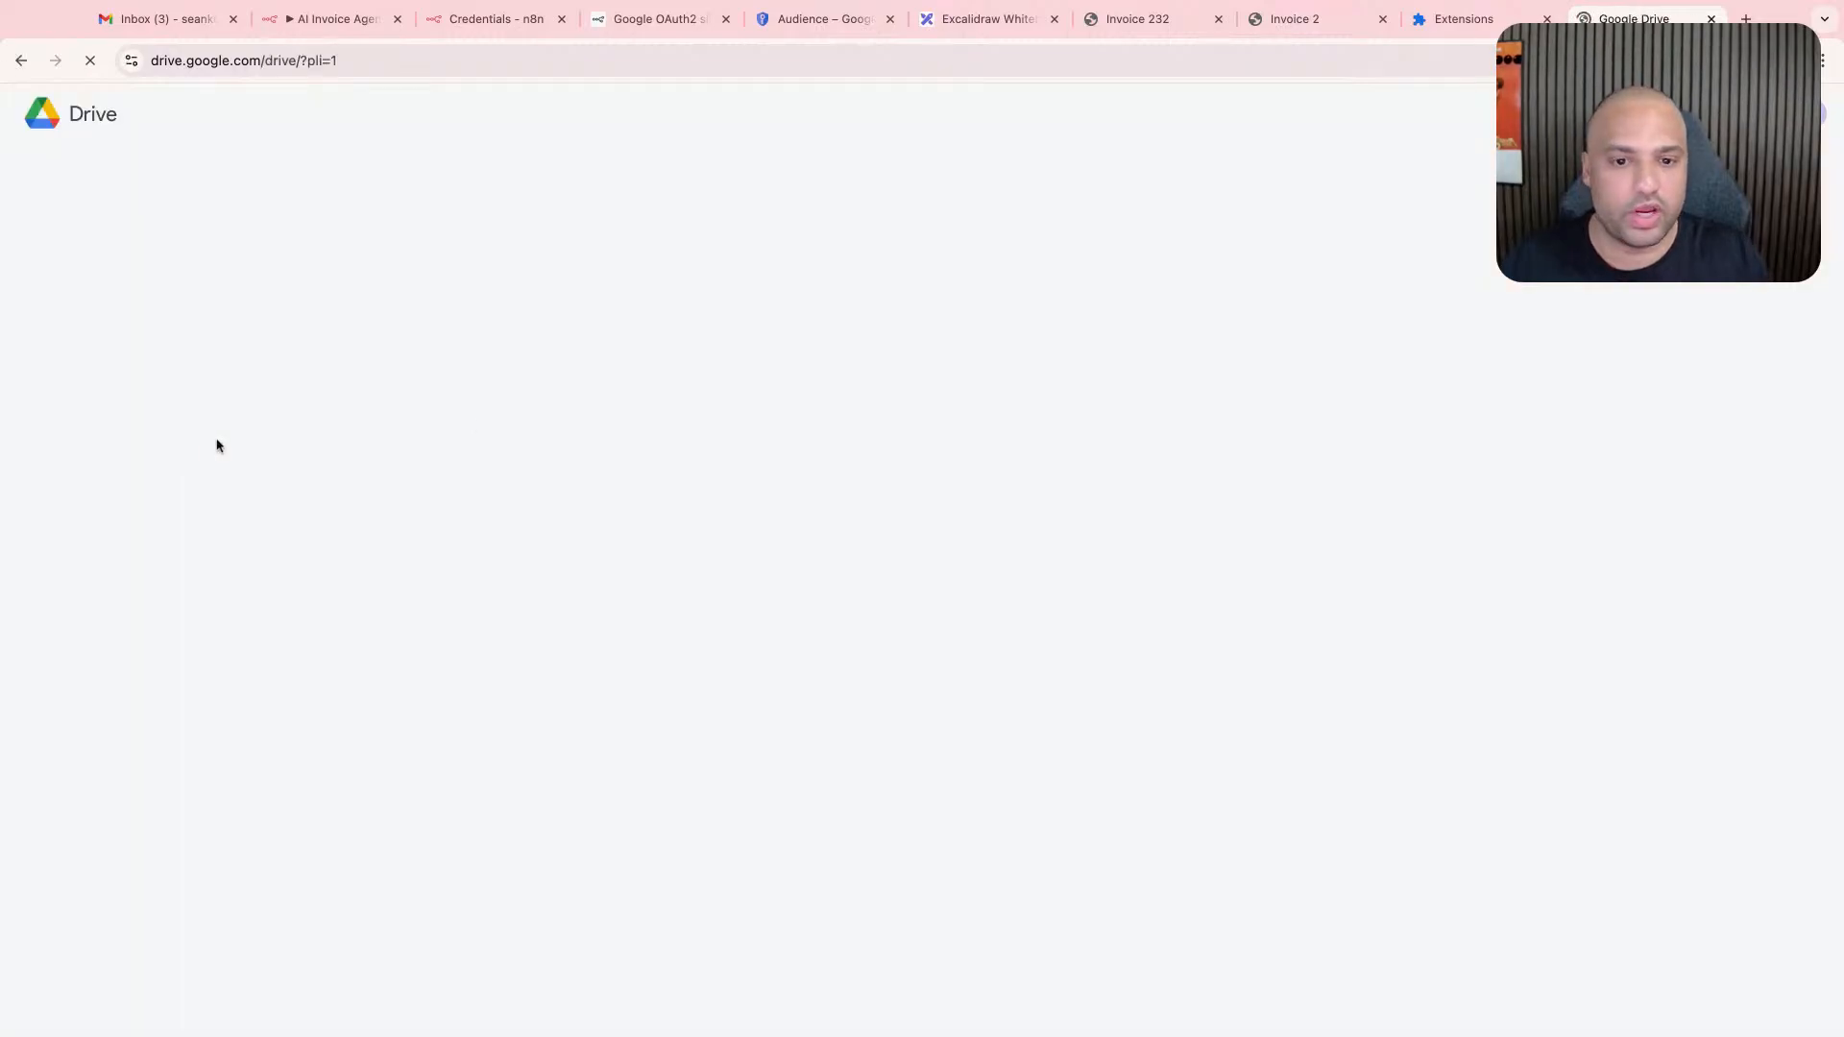
{"action": "left_click", "coordinate": [84, 196]}
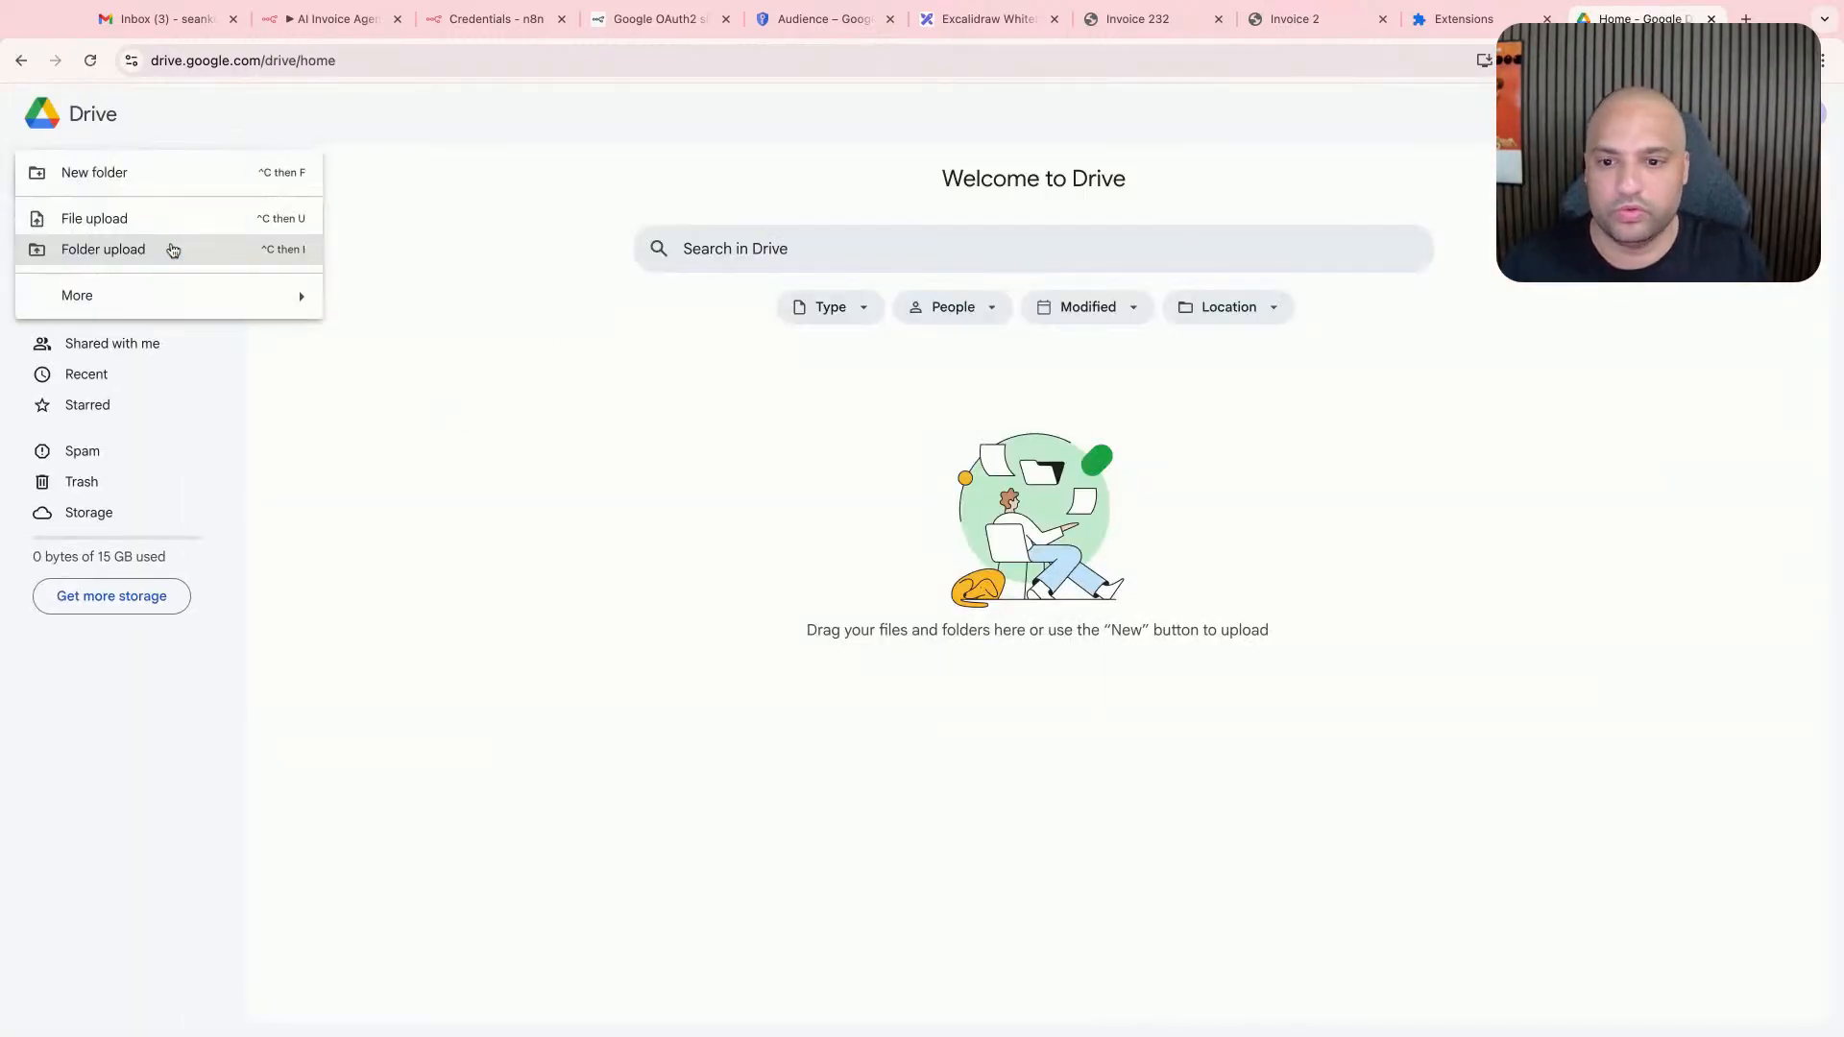
{"action": "left_click", "coordinate": [702, 399]}
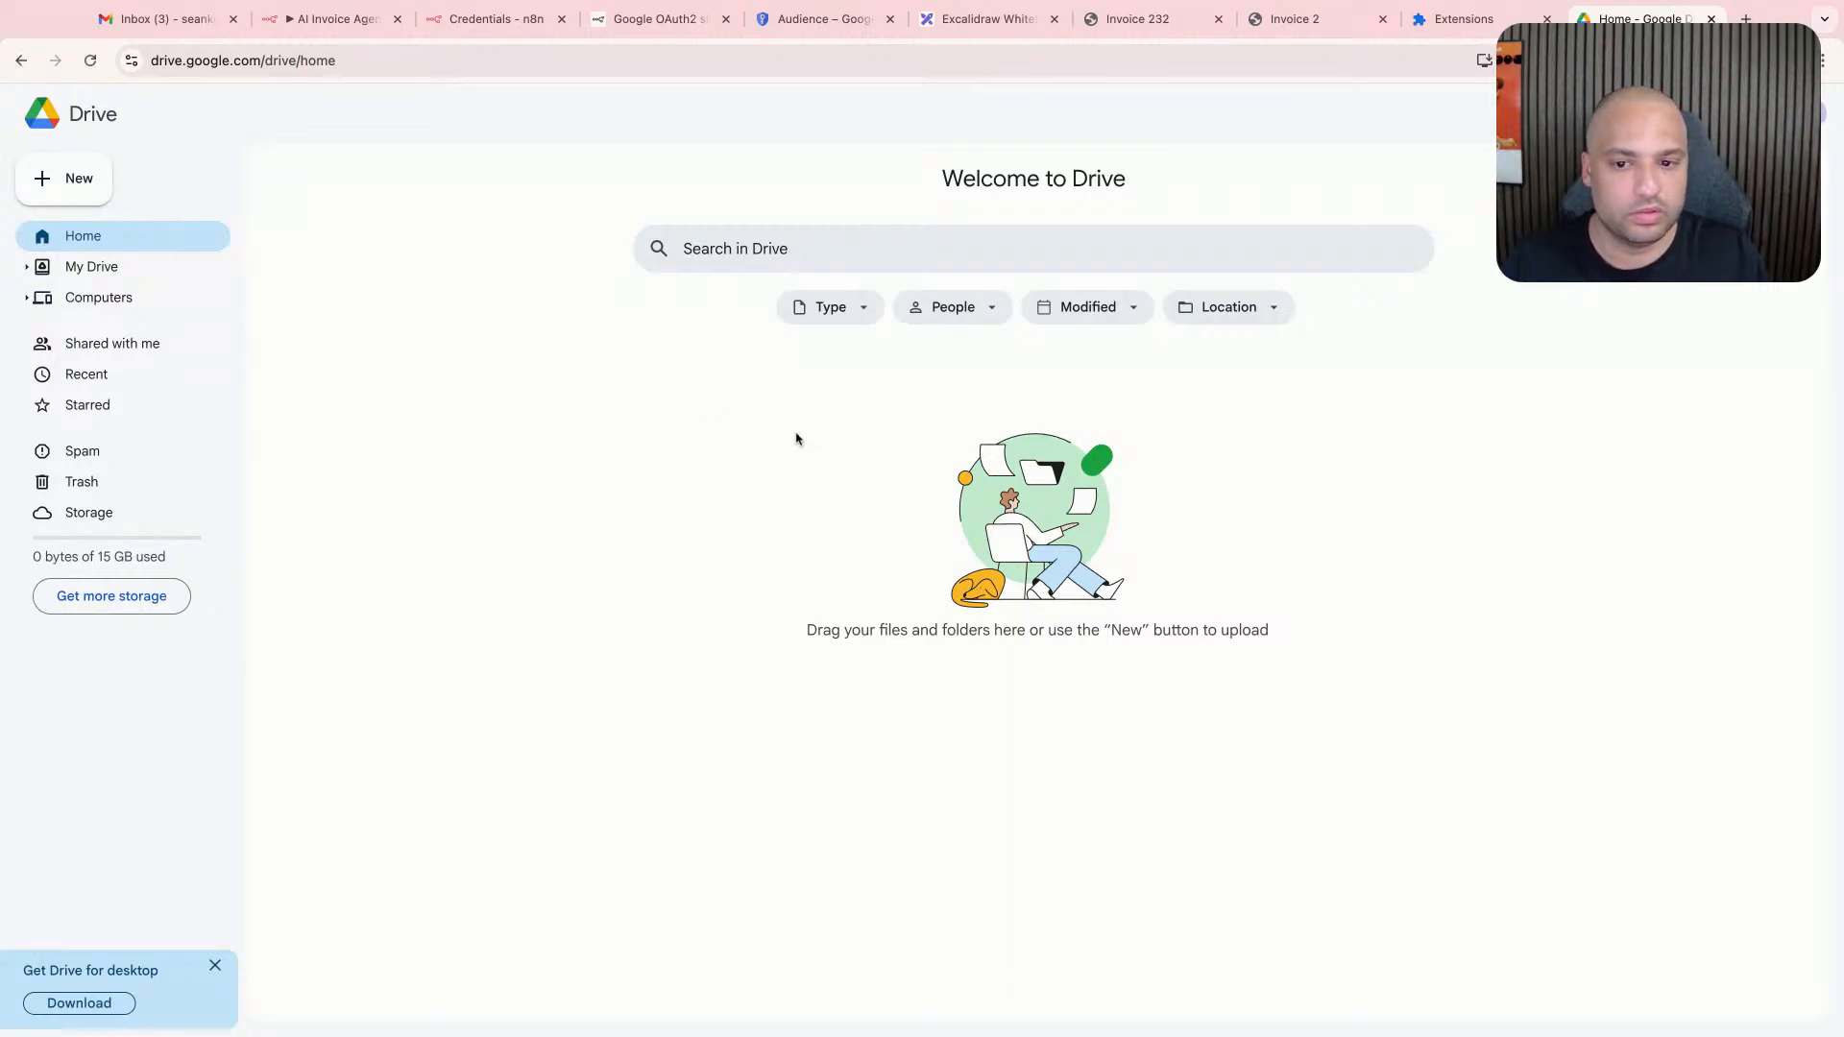
- Create a folder named AI Invoice Agent in Google Drive, show it in My Drive and dismiss the introductory tips
{"action": "left_click", "coordinate": [65, 180]}
{"action": "left_click", "coordinate": [157, 187]}
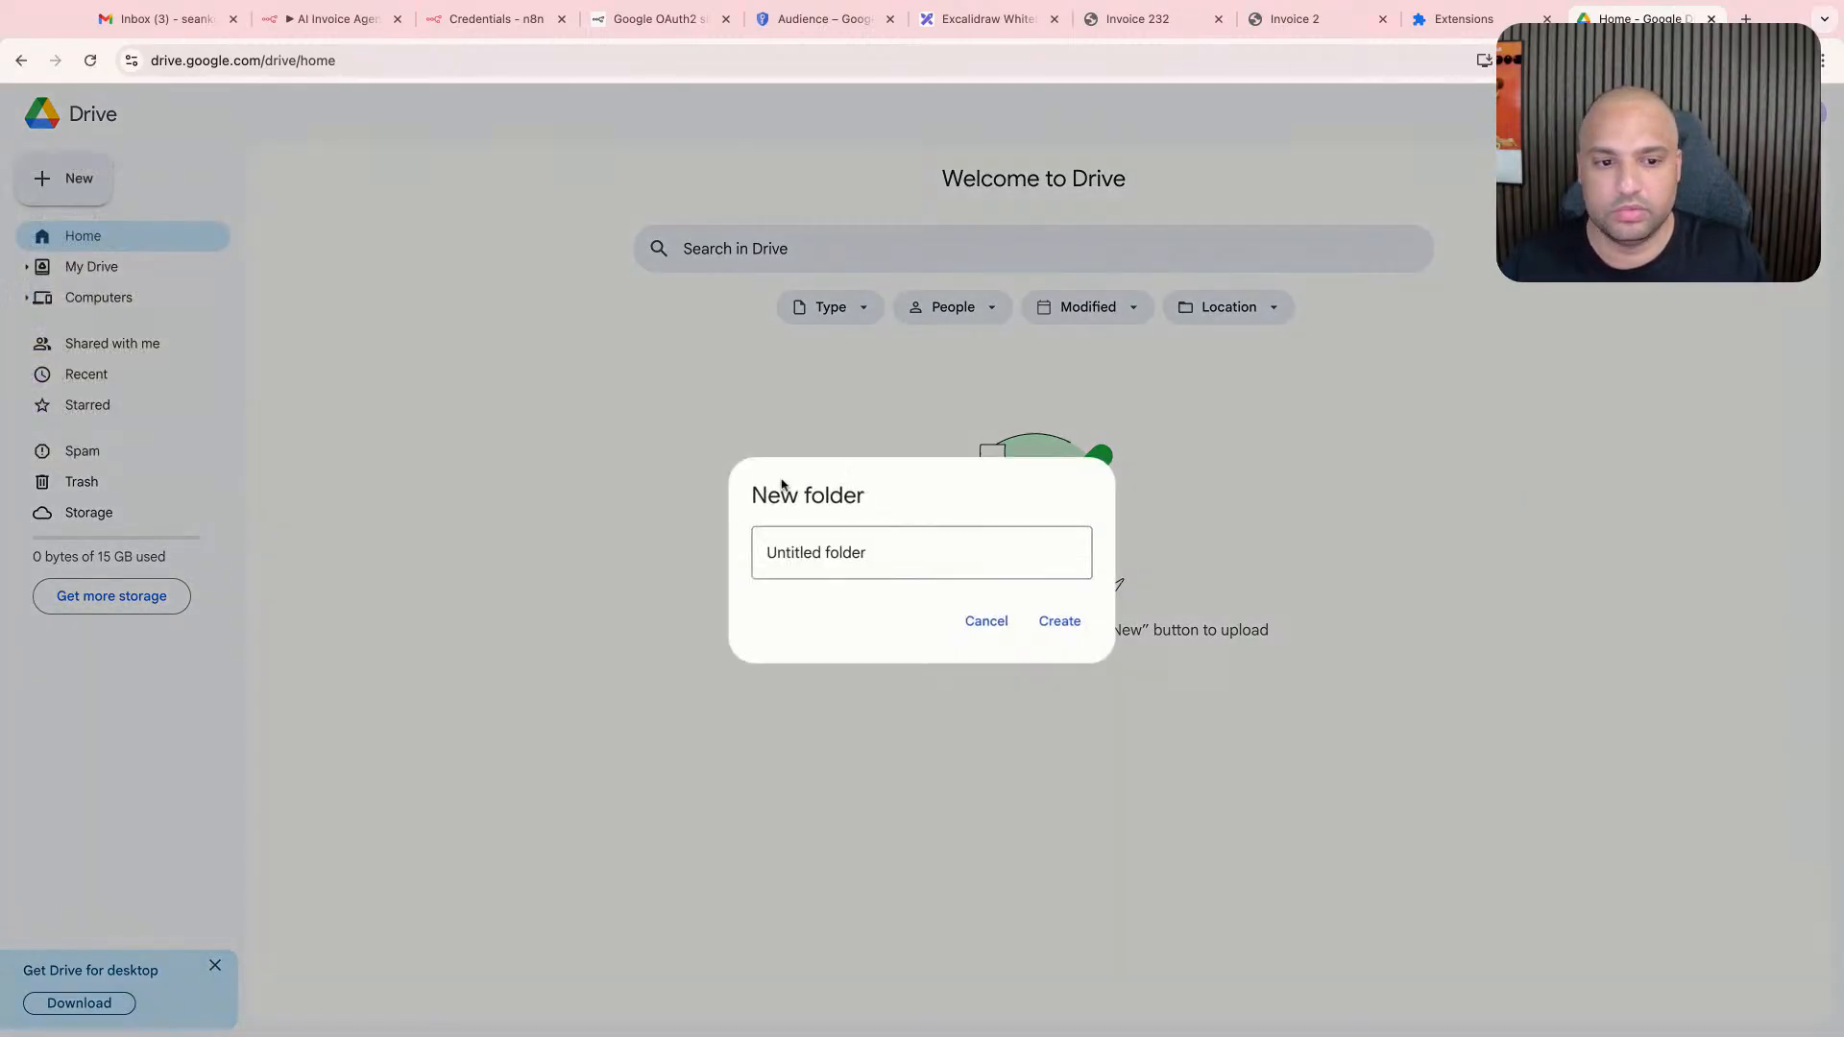
{"action": "type", "text": "n8n dem"}
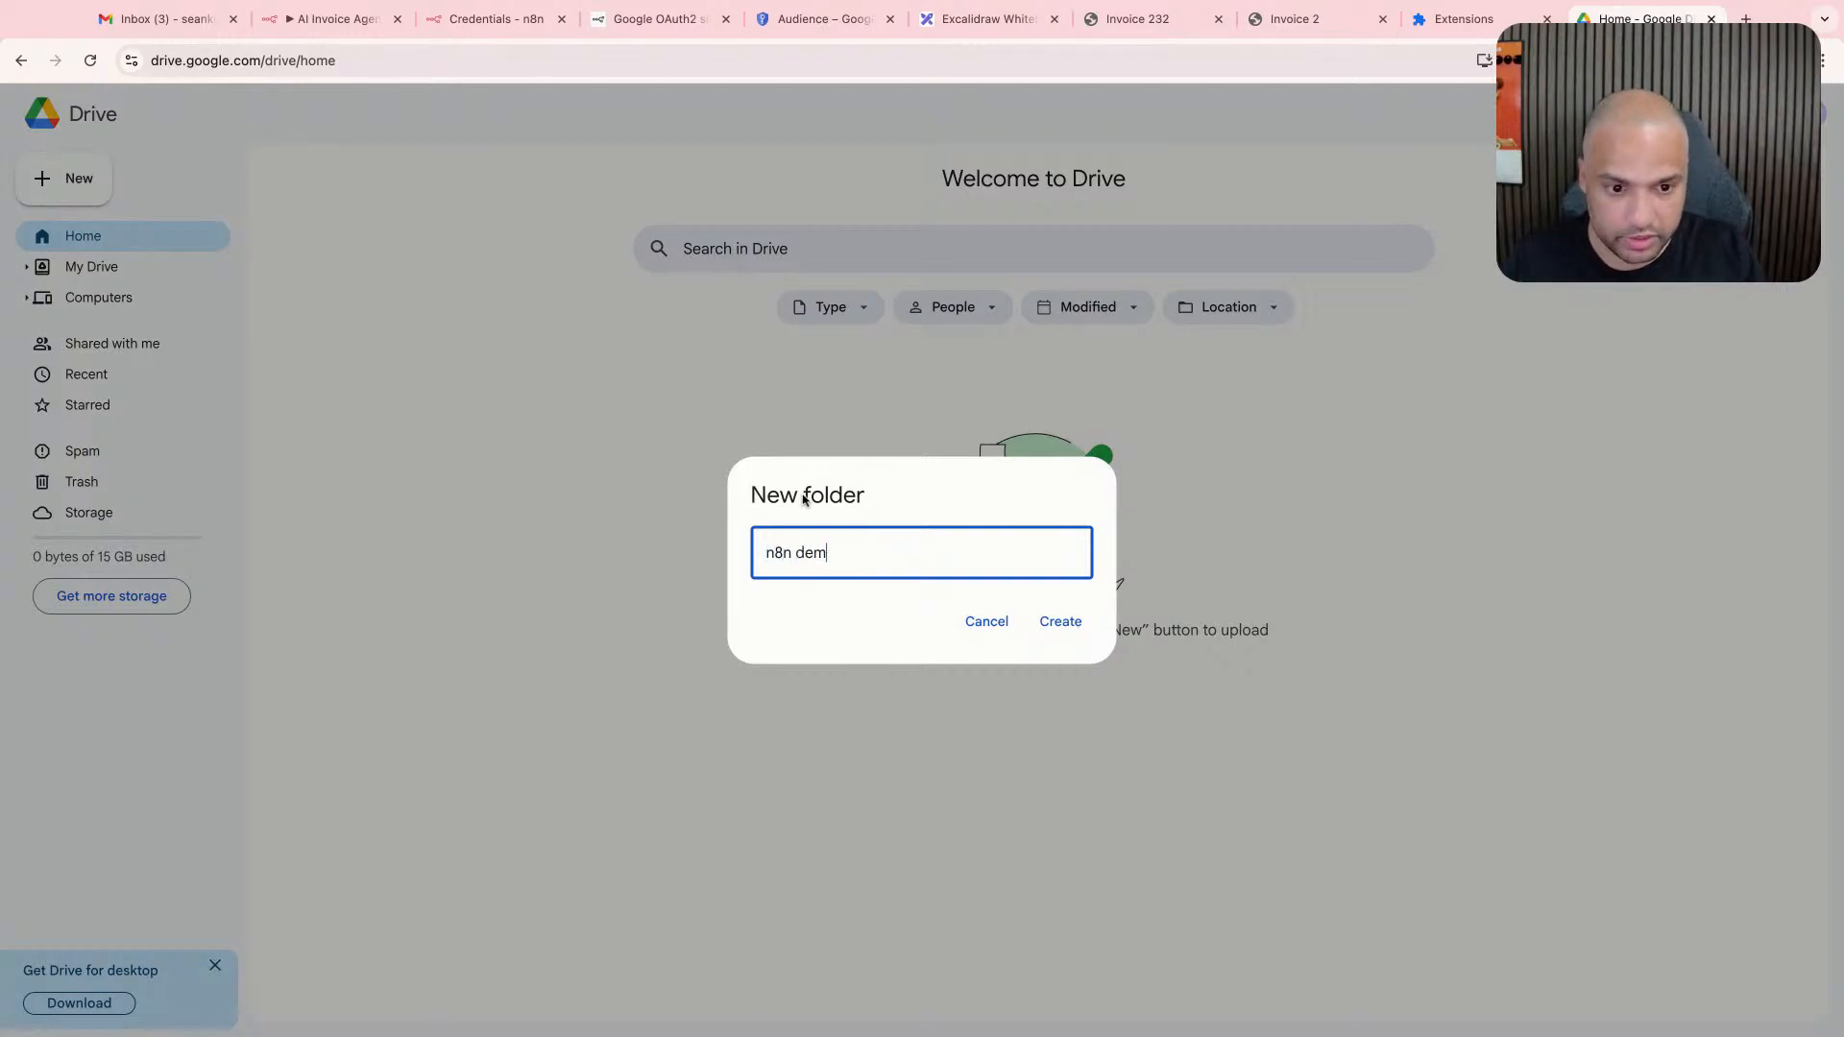
{"action": "type", "text": "o"}
{"action": "key", "text": "ctrl+a"}
{"action": "type", "text": "AI Invoice Agent"}
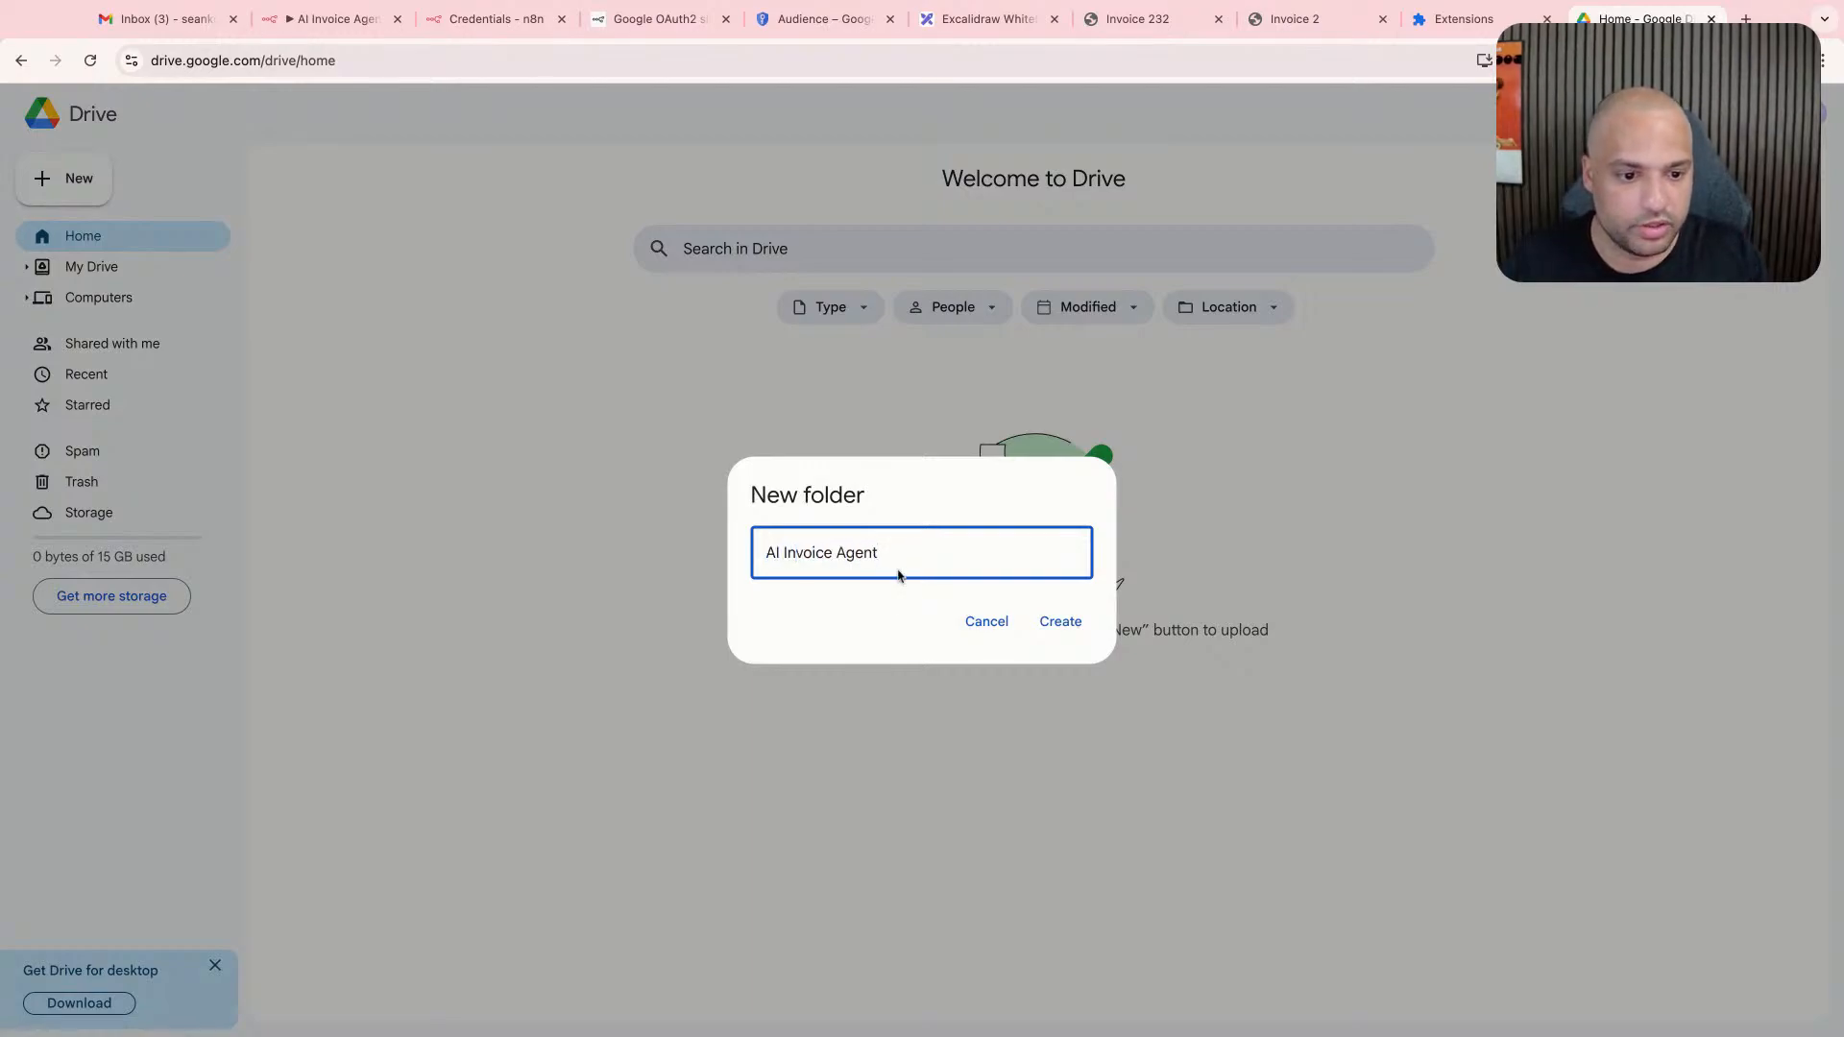
{"action": "left_click", "coordinate": [1064, 623]}
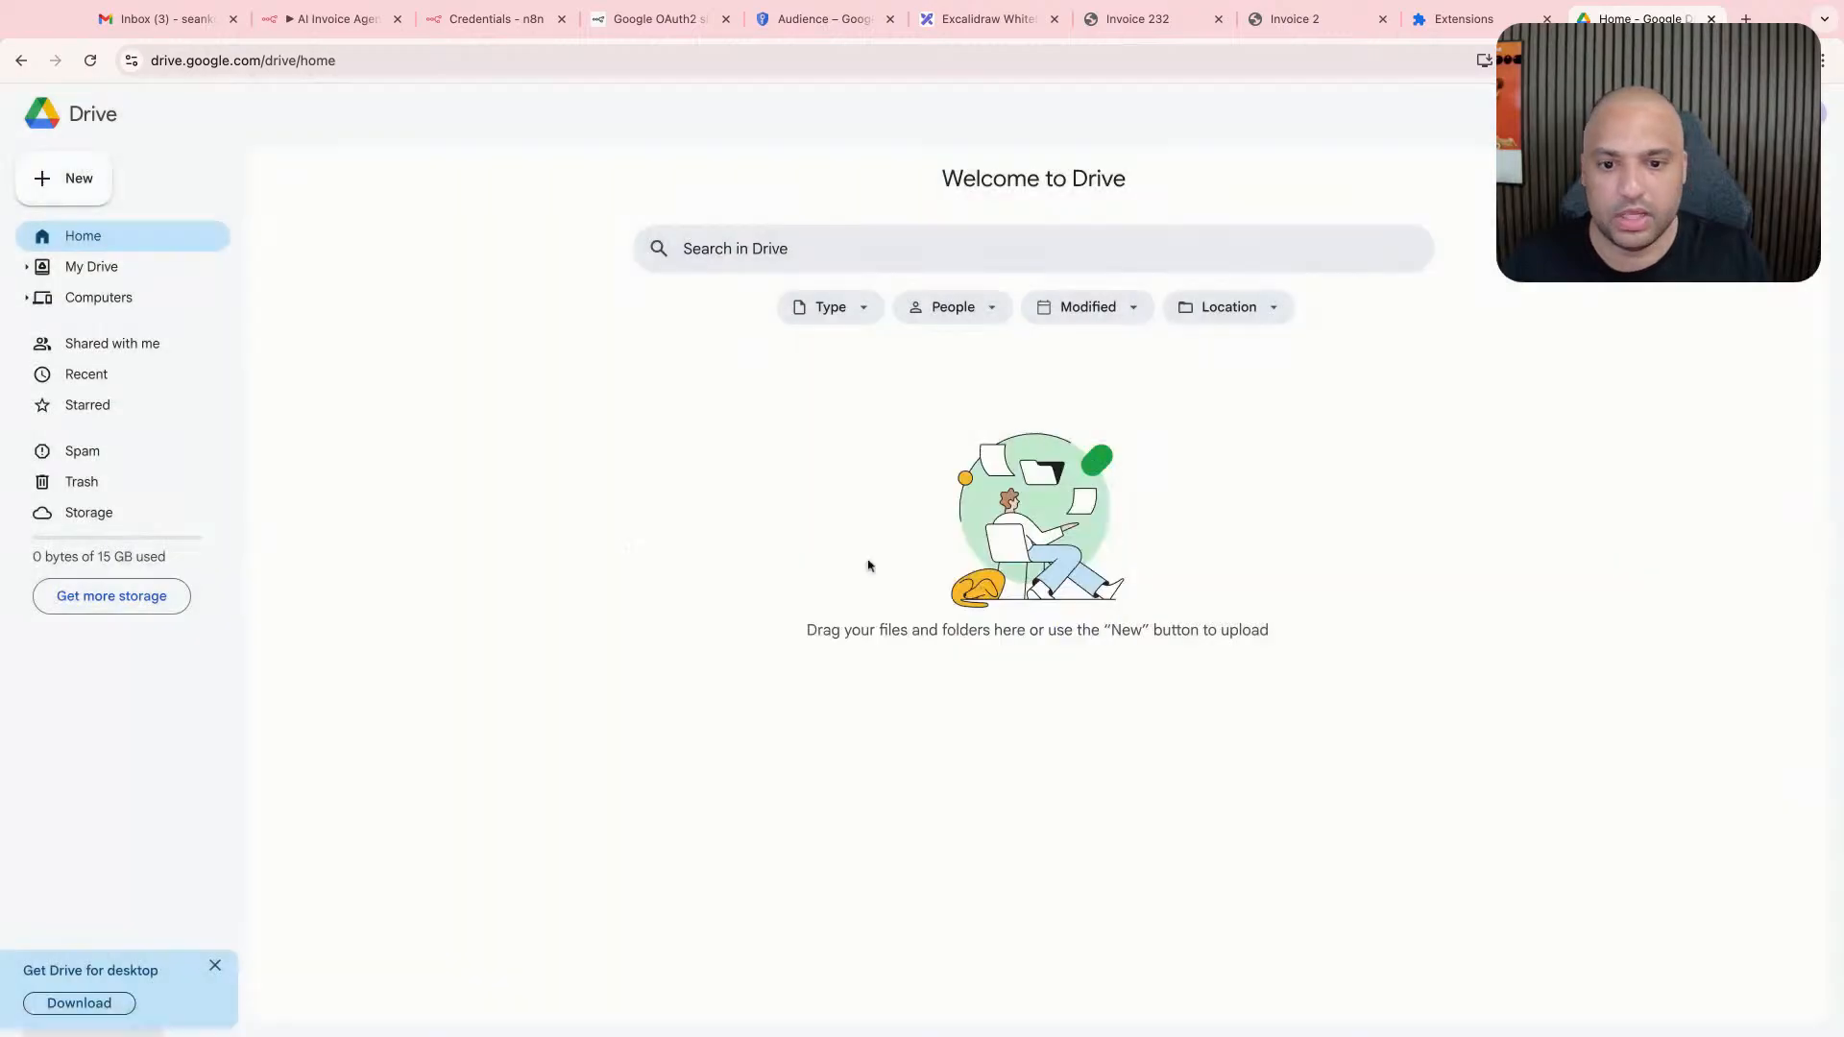
{"action": "left_click", "coordinate": [523, 493]}
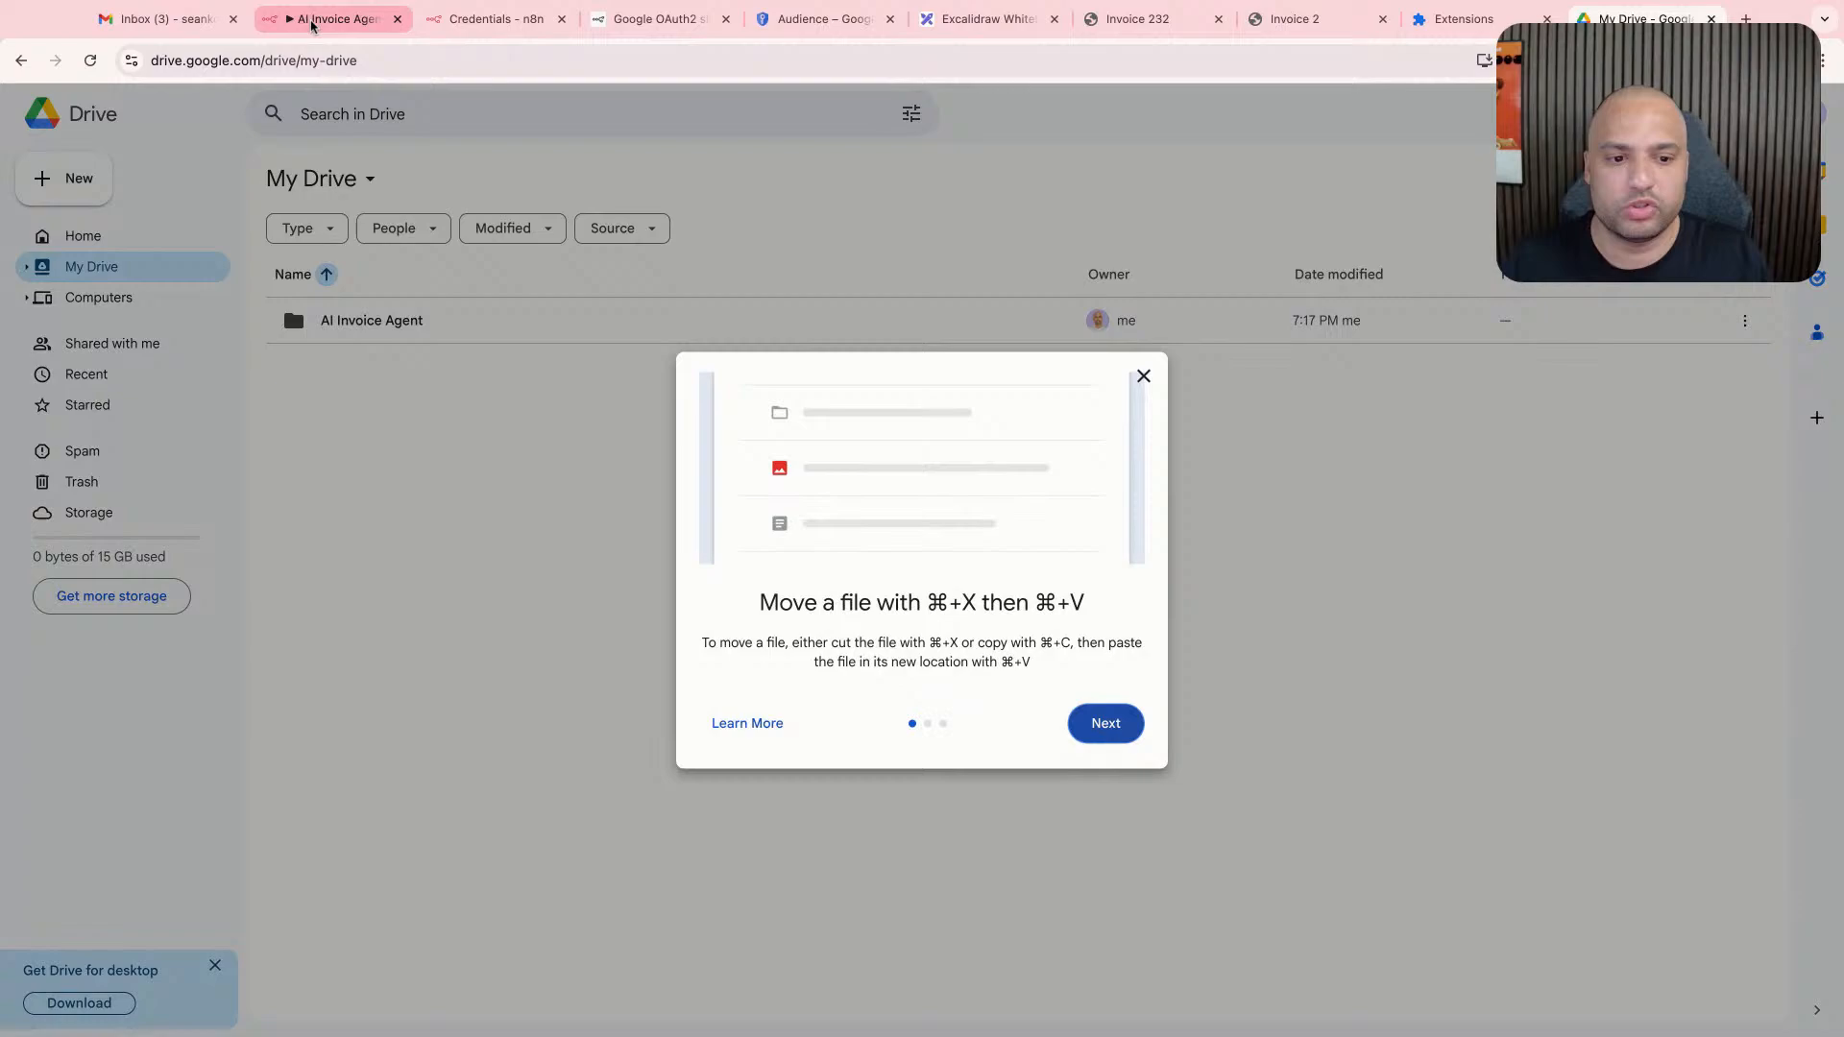
{"action": "left_click", "coordinate": [1095, 722]}
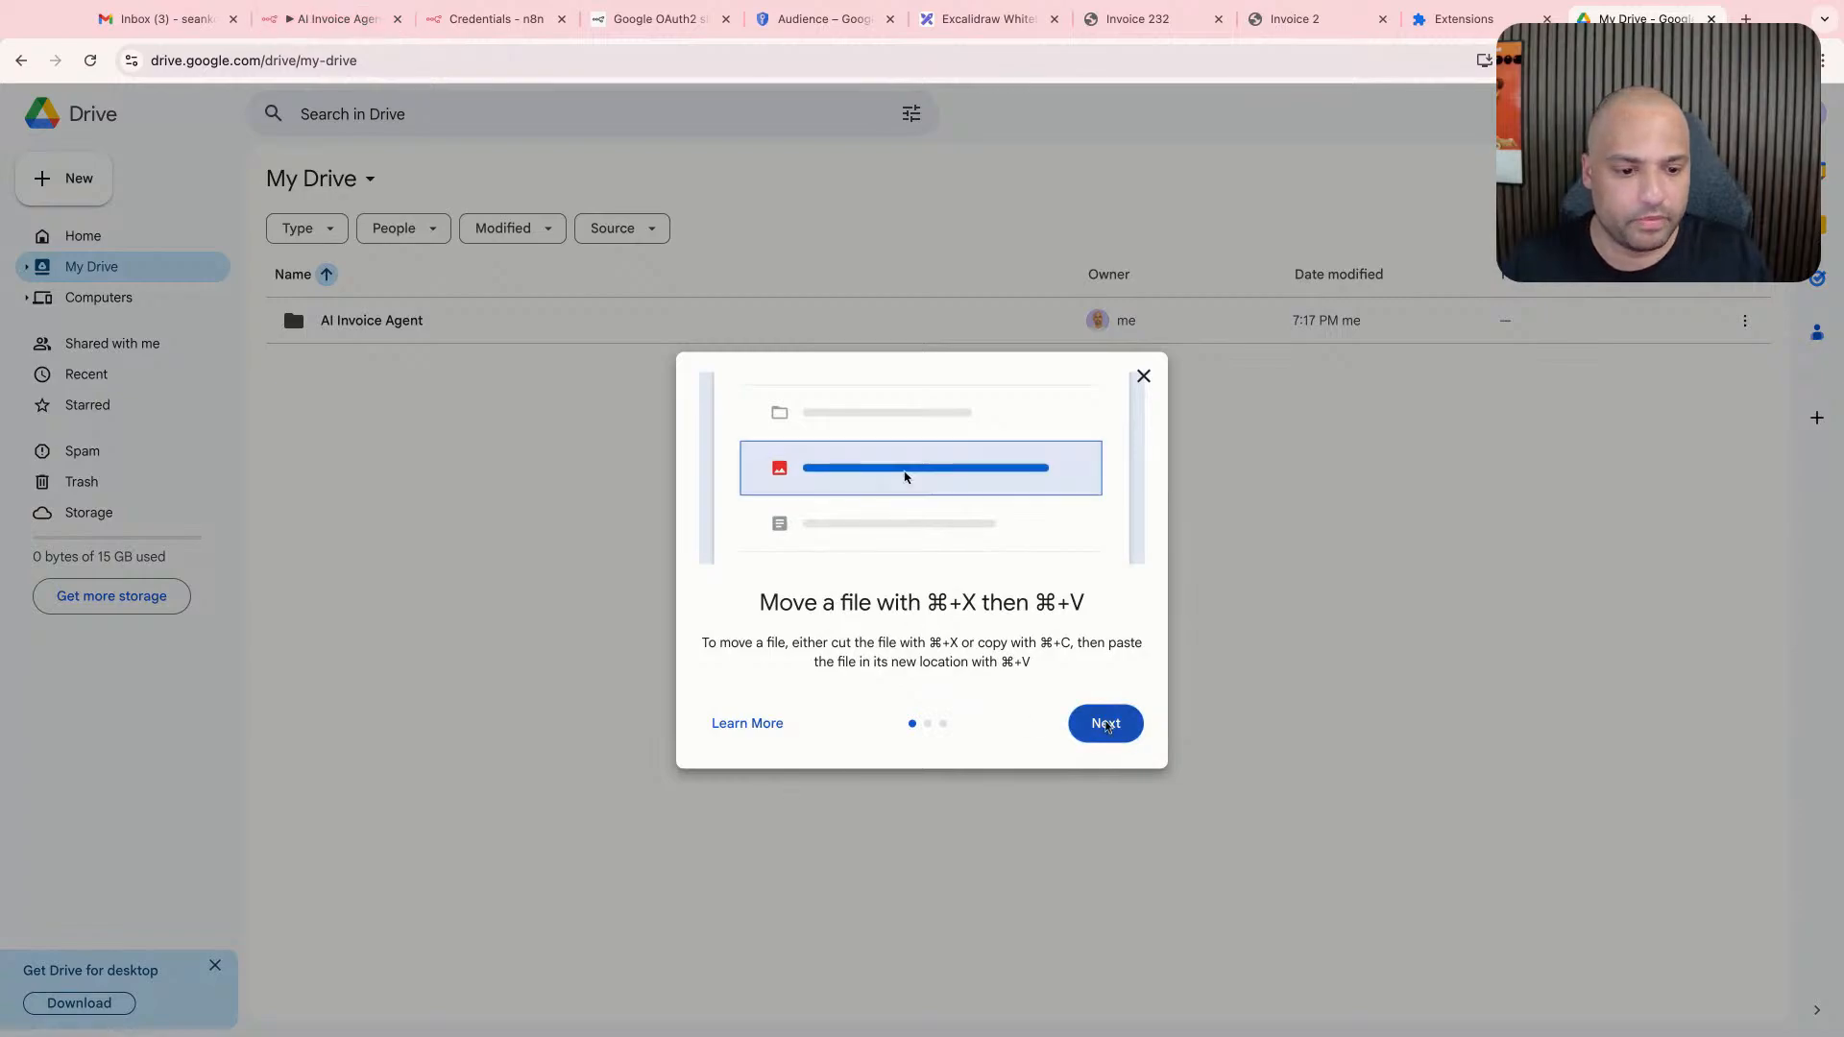
{"action": "left_click", "coordinate": [1143, 352]}
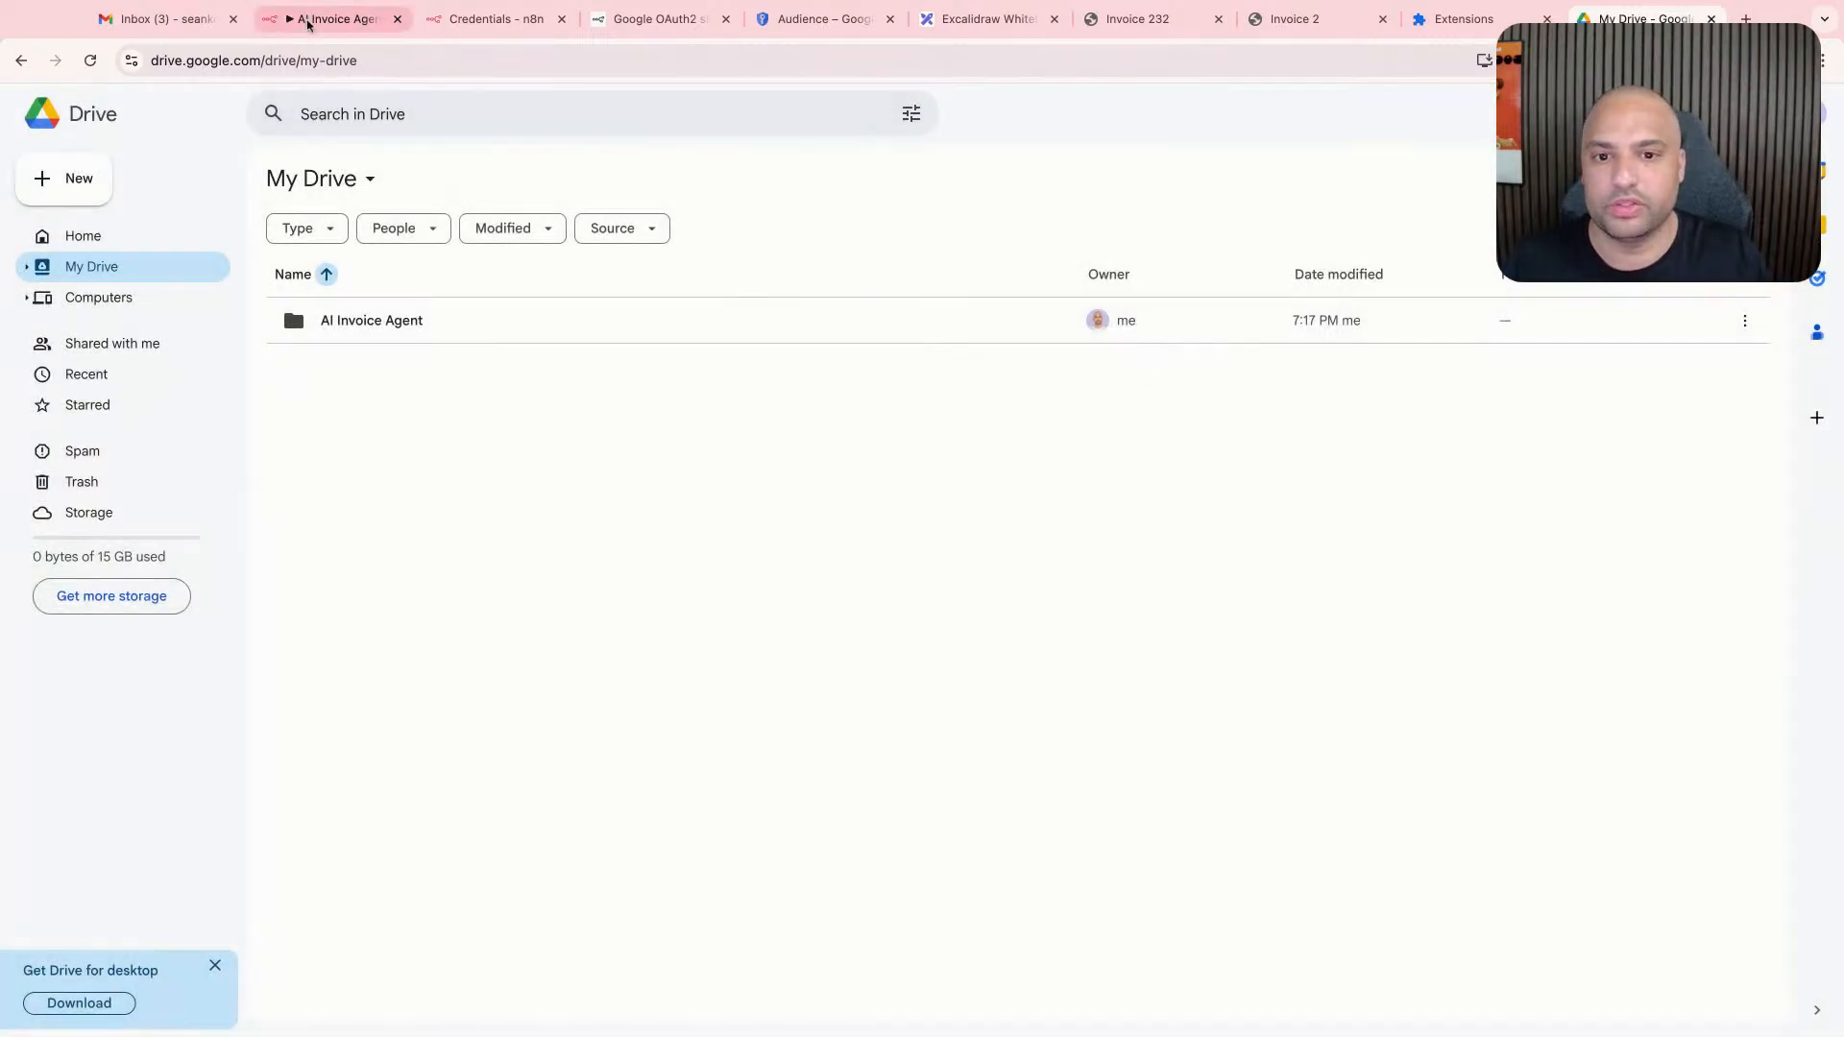
- Return to the n8n workflow and review the Upload file node's resource, operation and input data field settings
{"action": "left_click", "coordinate": [308, 20]}
{"action": "double_click", "coordinate": [1053, 576]}
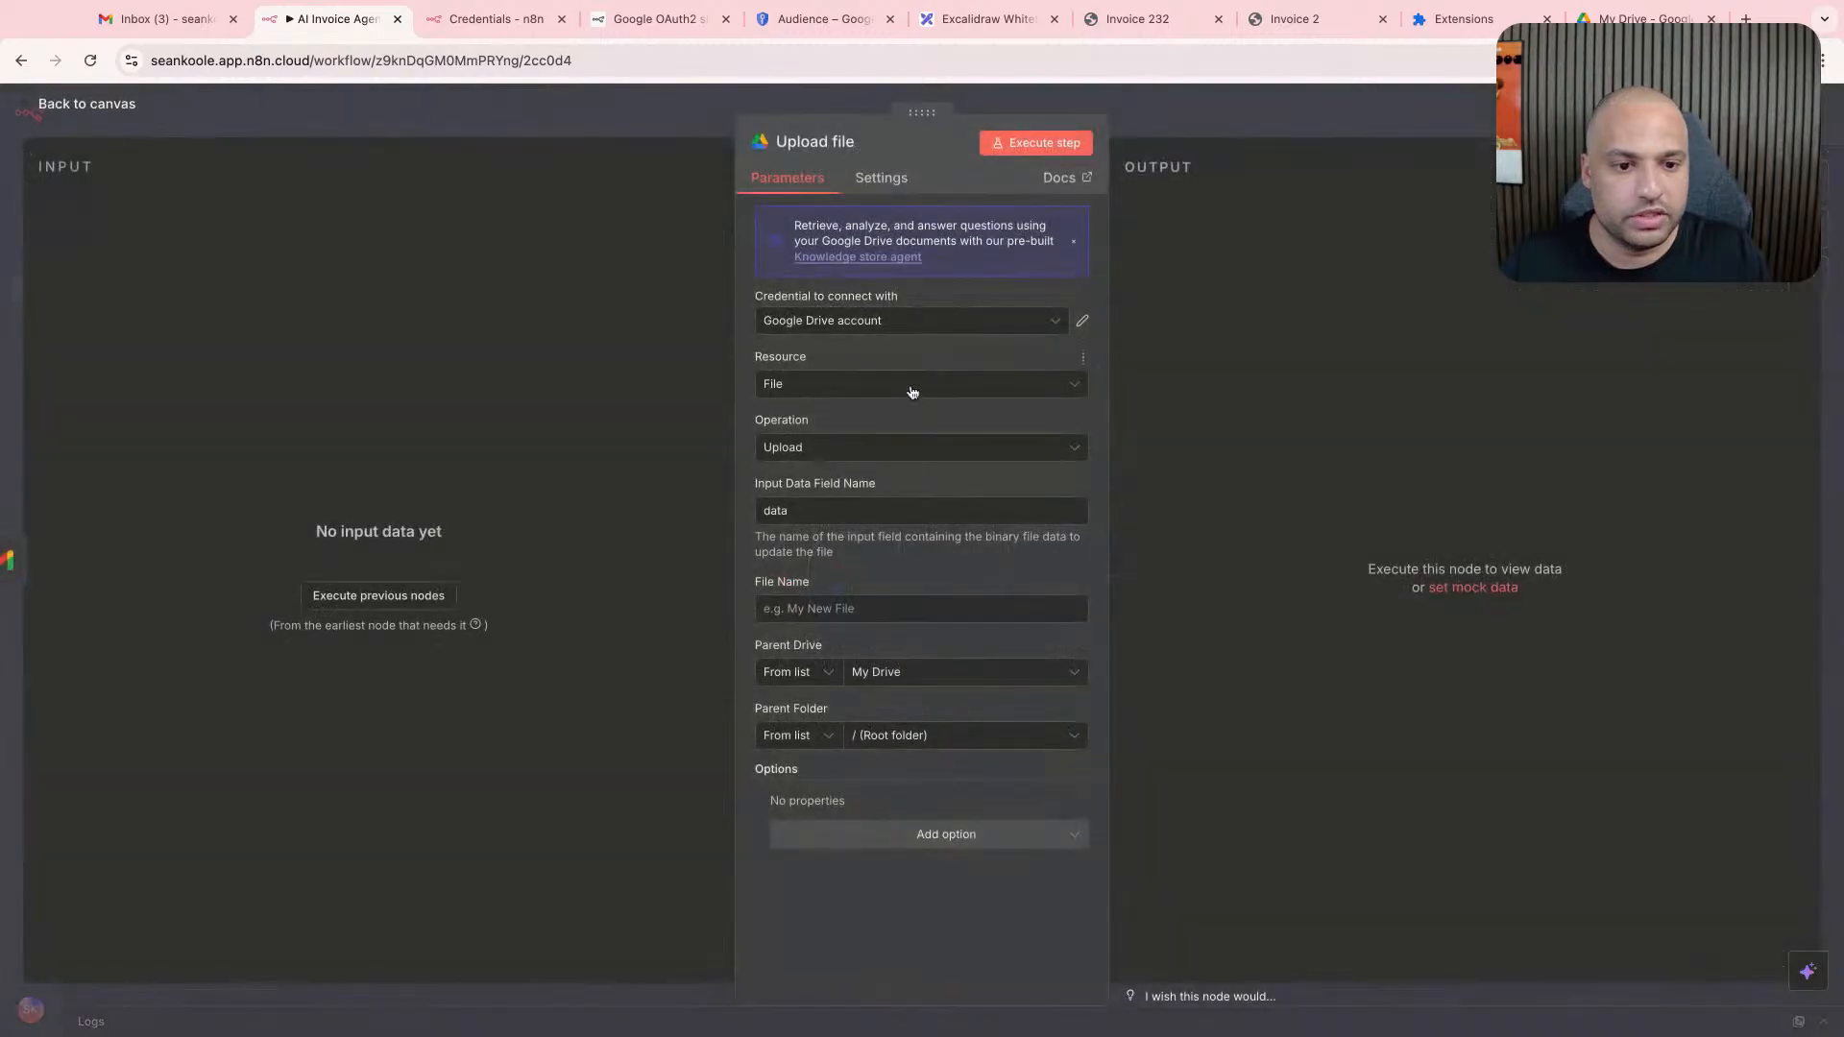
{"action": "left_click", "coordinate": [916, 398]}
{"action": "left_click", "coordinate": [918, 380]}
{"action": "left_click", "coordinate": [918, 380]}
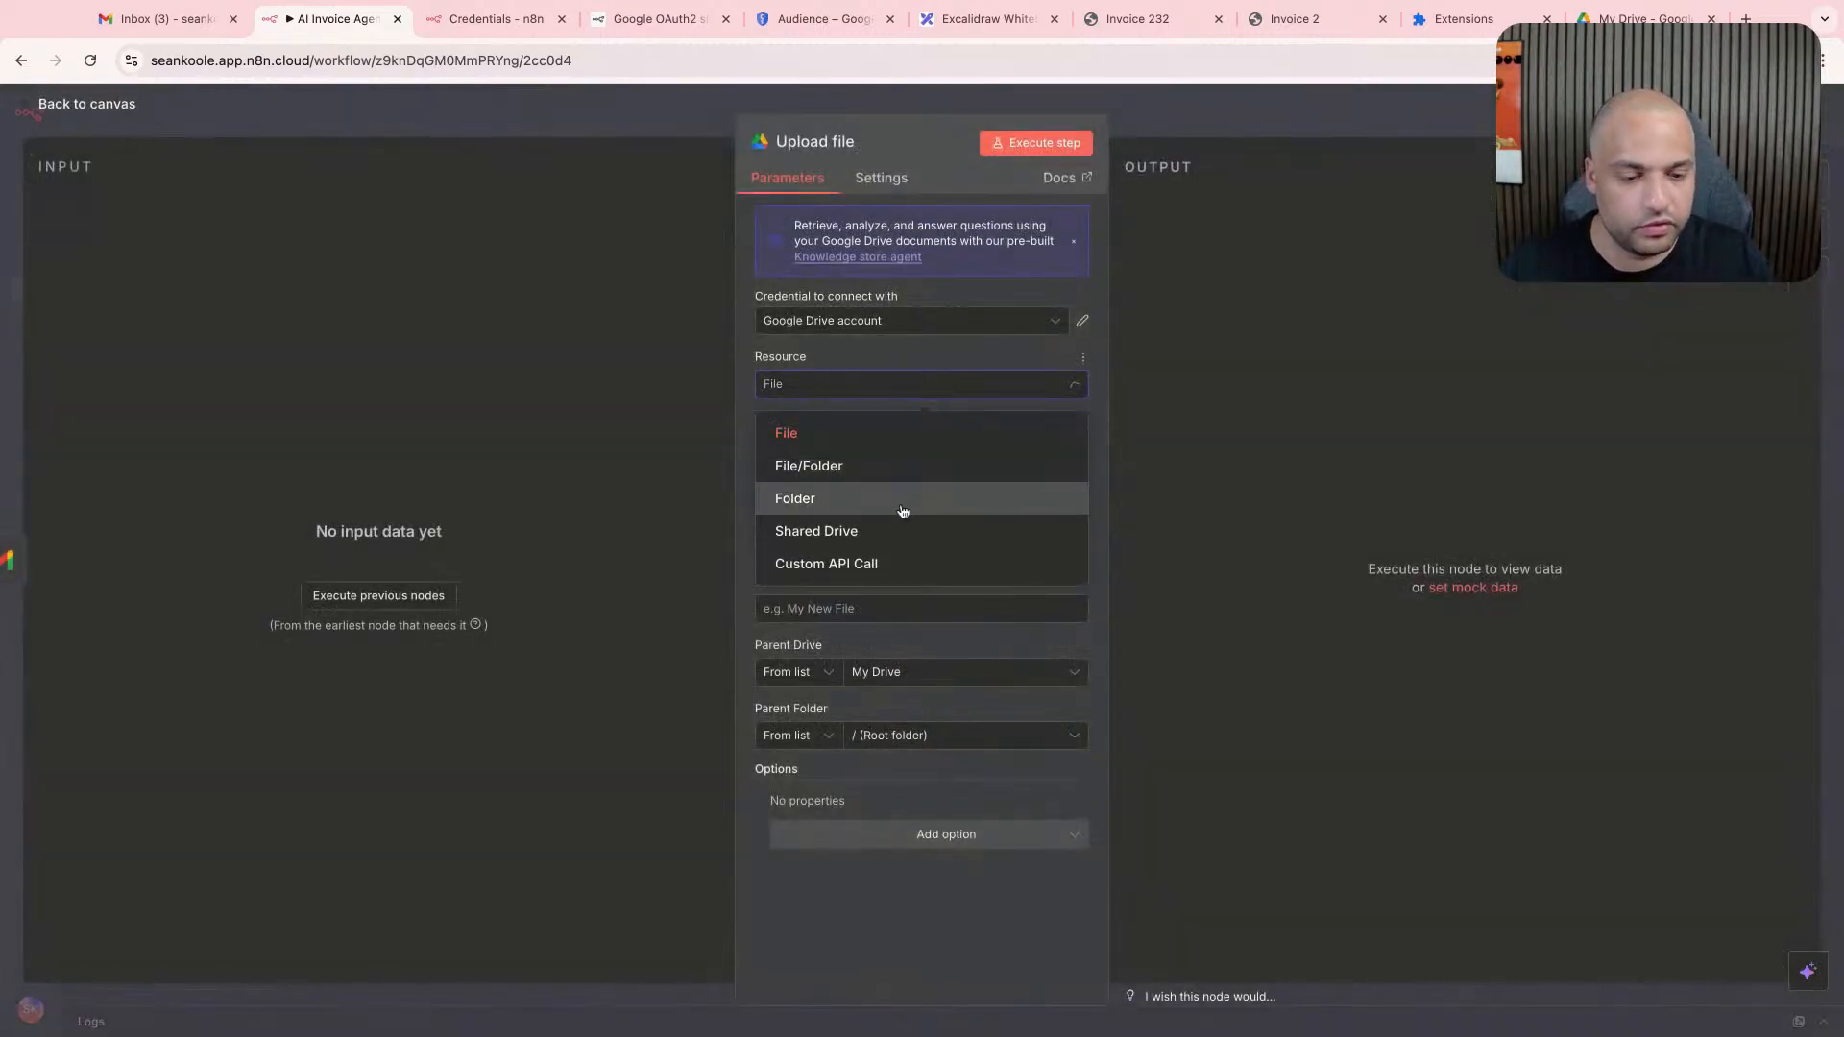
{"action": "left_click", "coordinate": [884, 389]}
{"action": "left_click", "coordinate": [877, 446]}
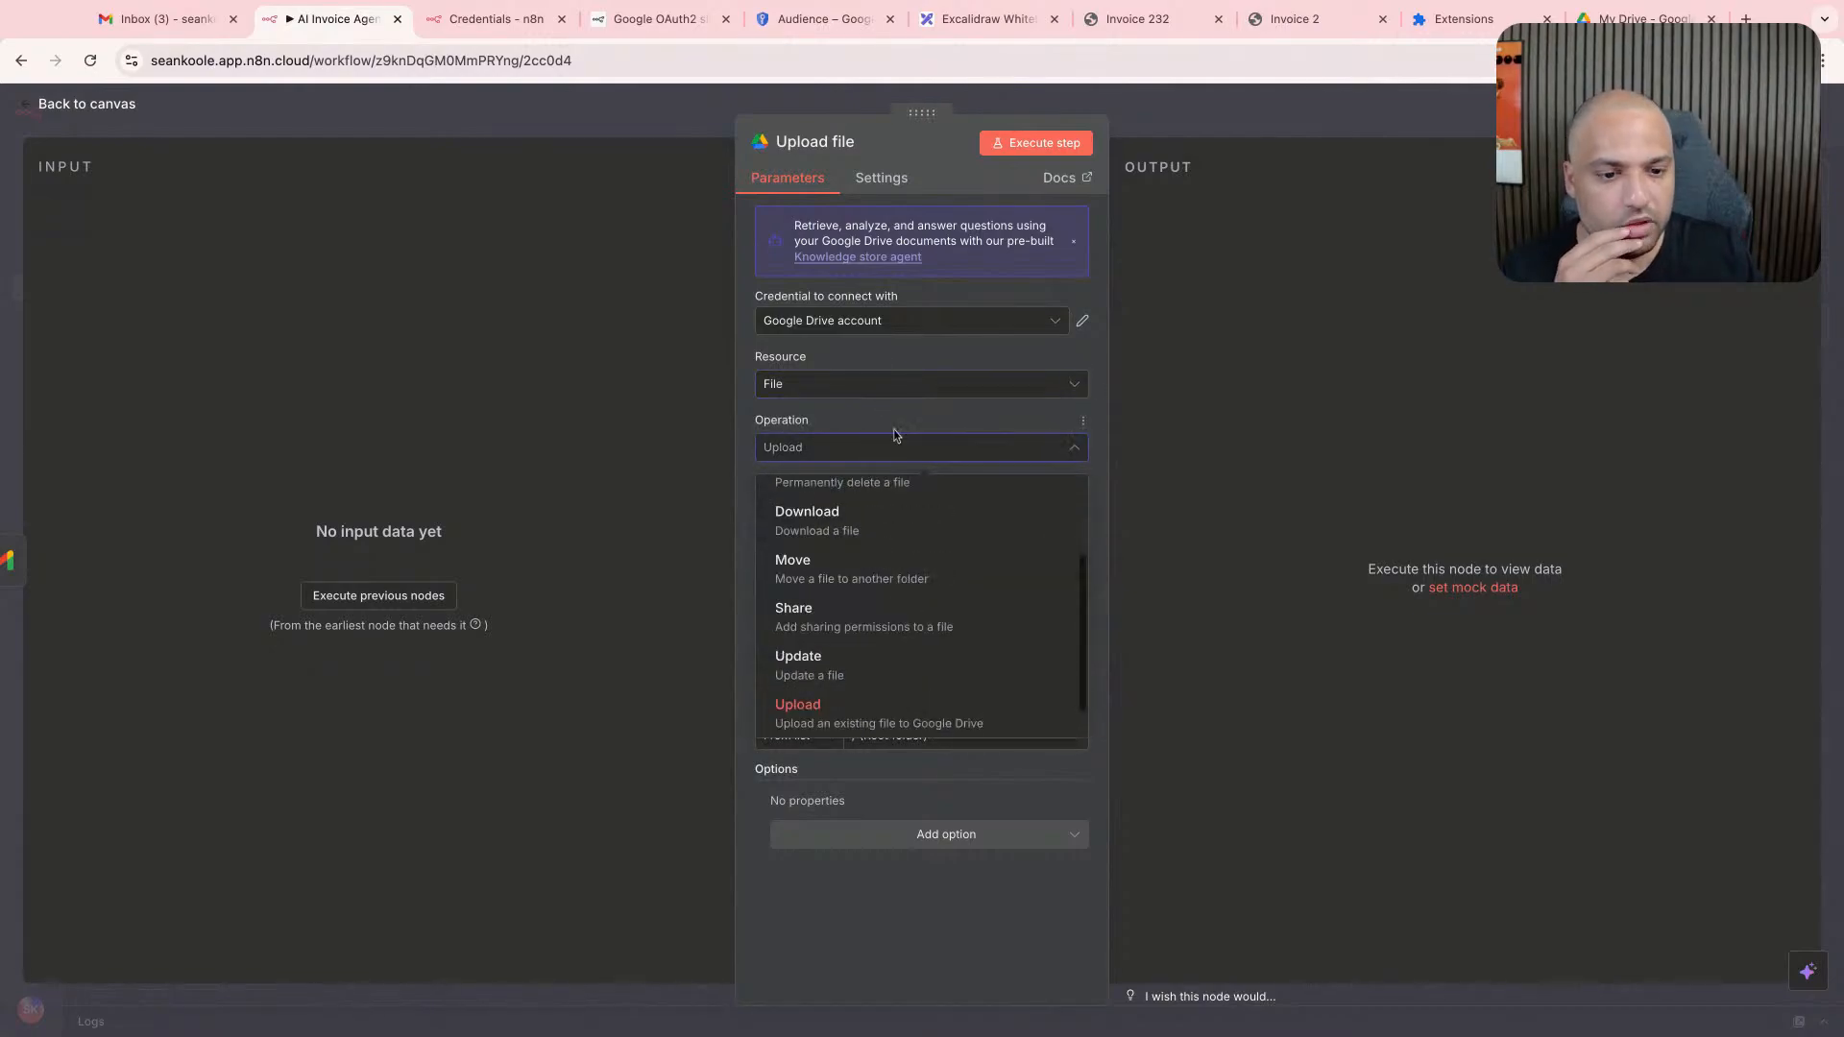
{"action": "left_click", "coordinate": [895, 440]}
{"action": "left_click", "coordinate": [871, 510]}
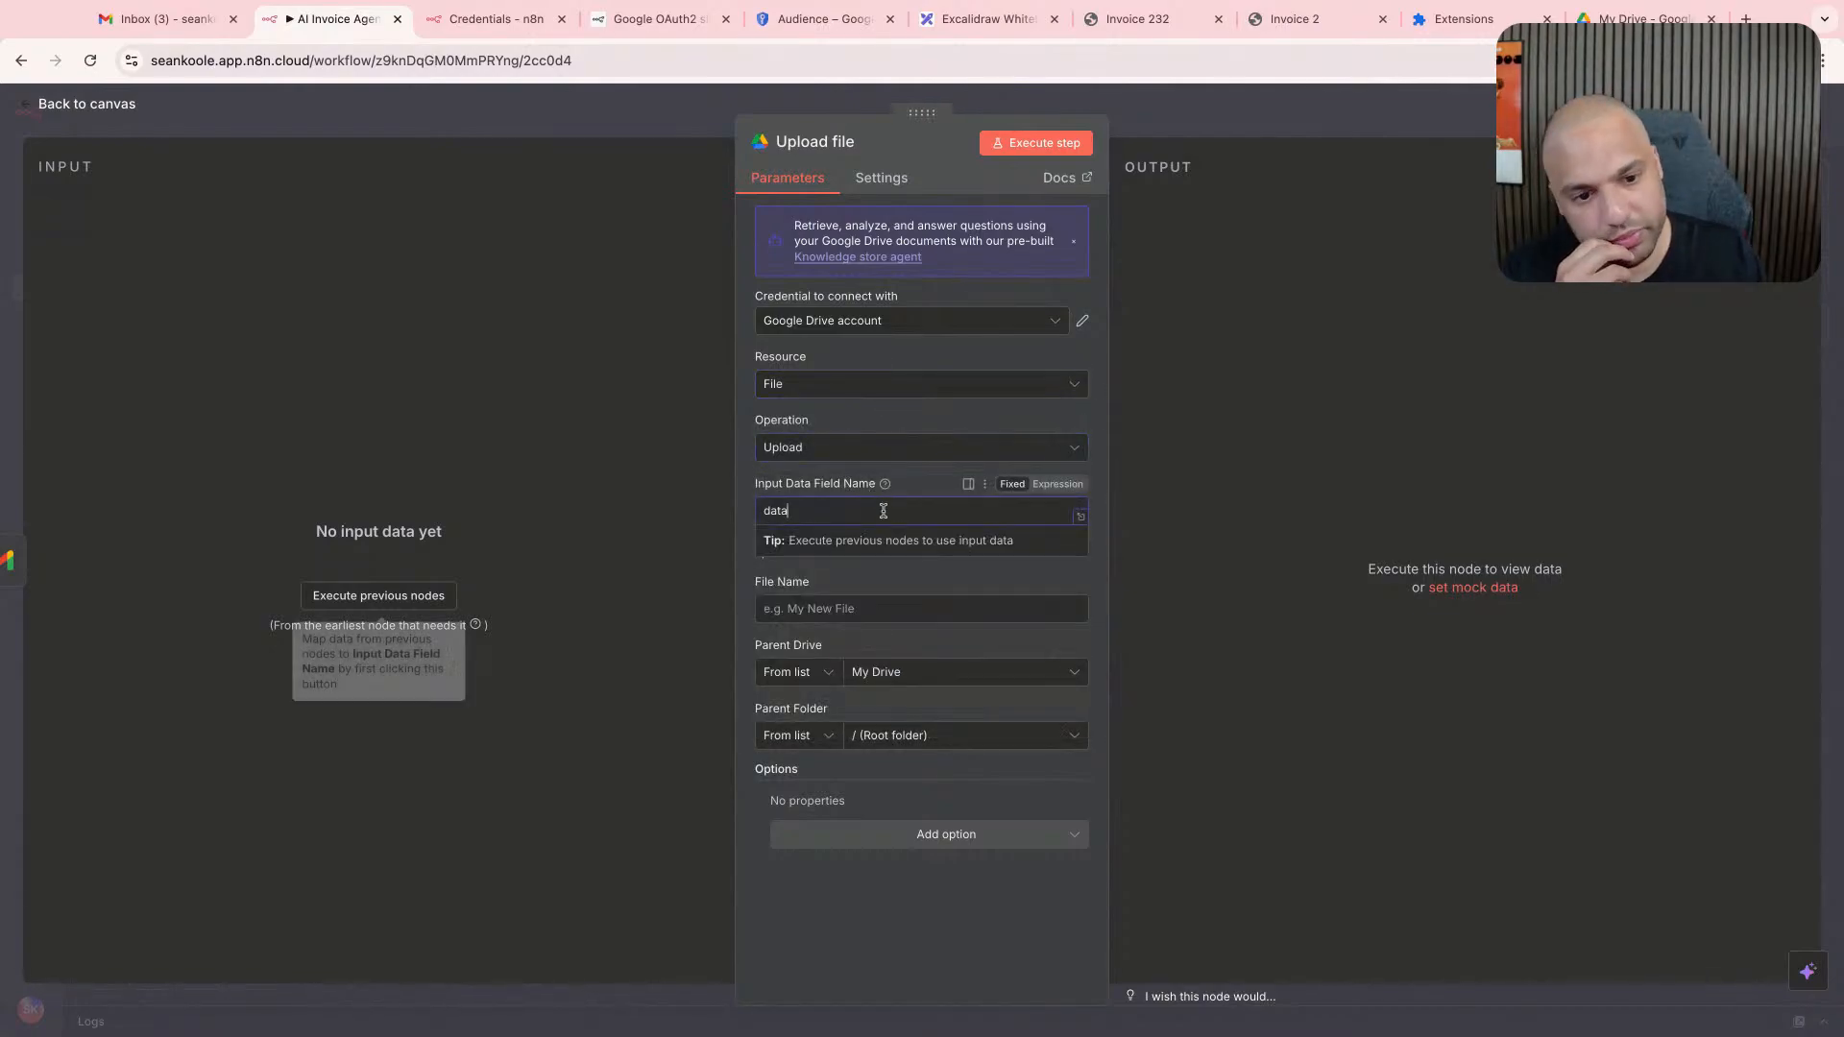
{"action": "left_click", "coordinate": [1173, 104]}
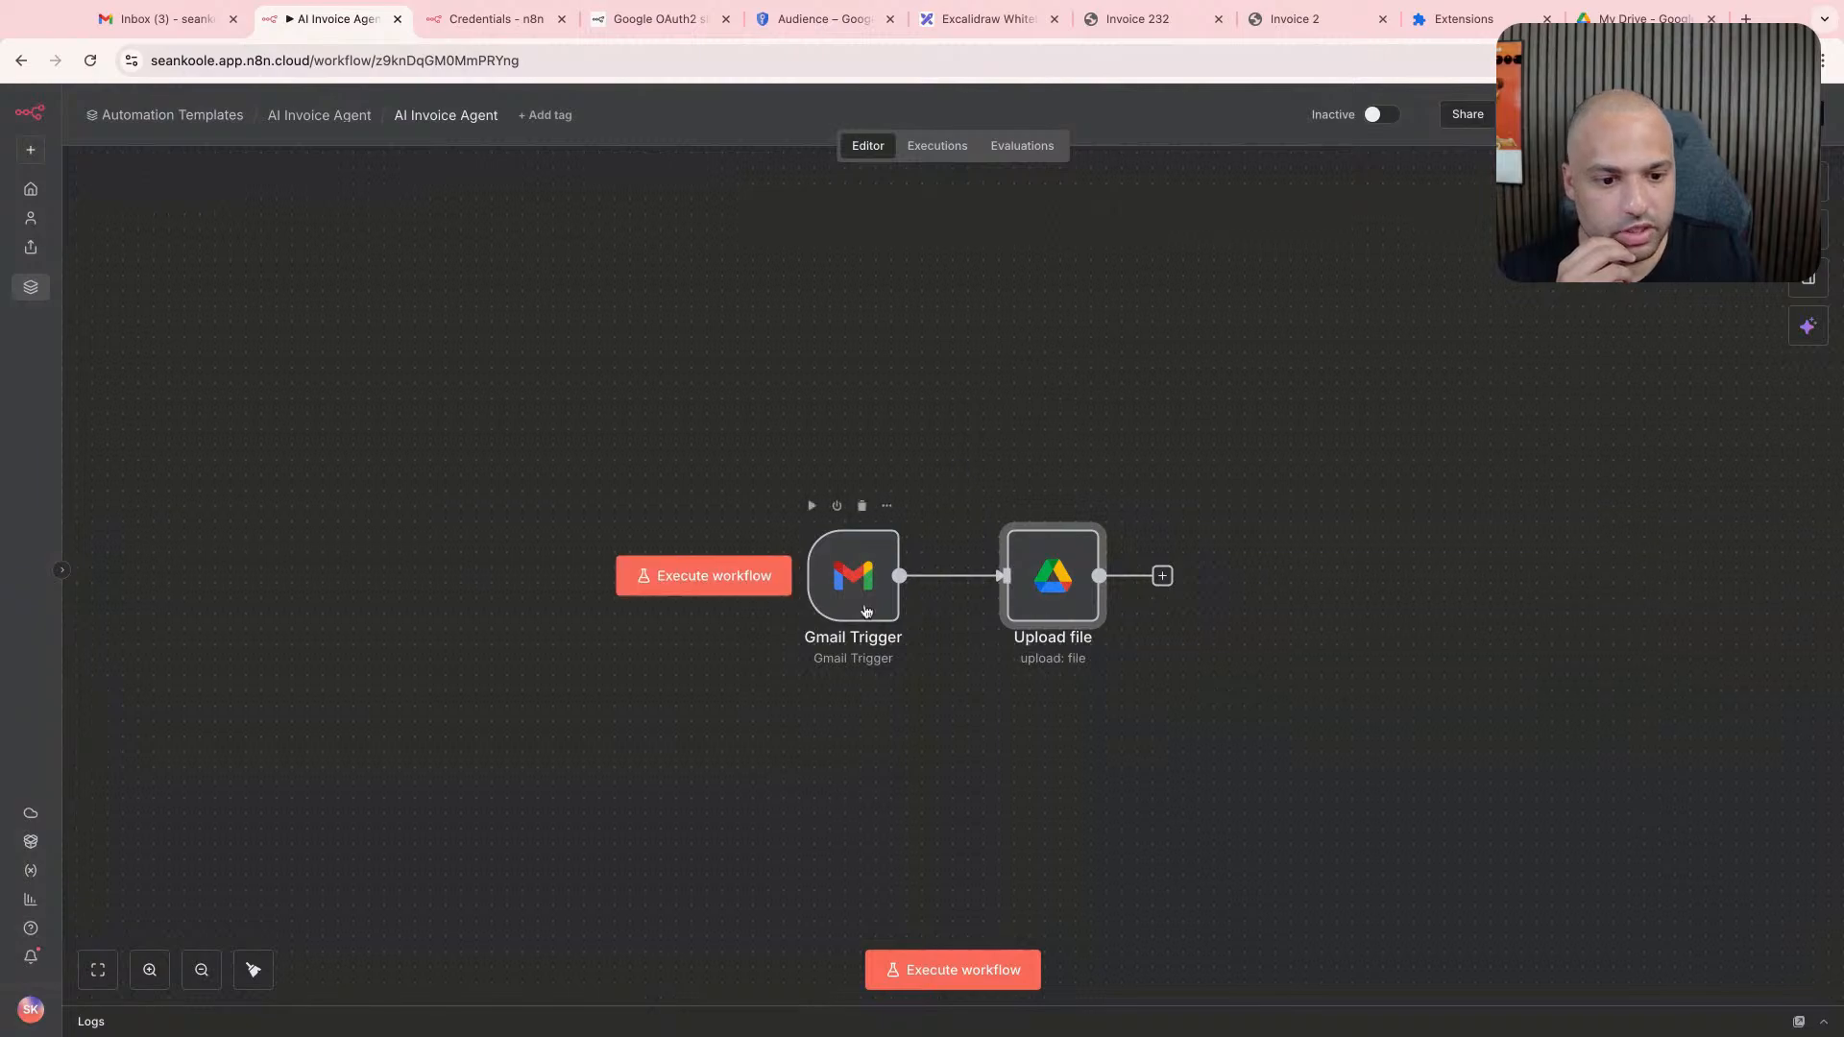
- Fetch a test event in the Gmail Trigger node and copy the attachment's field name, attachment_0
{"action": "double_click", "coordinate": [853, 576]}
{"action": "left_click", "coordinate": [759, 150]}
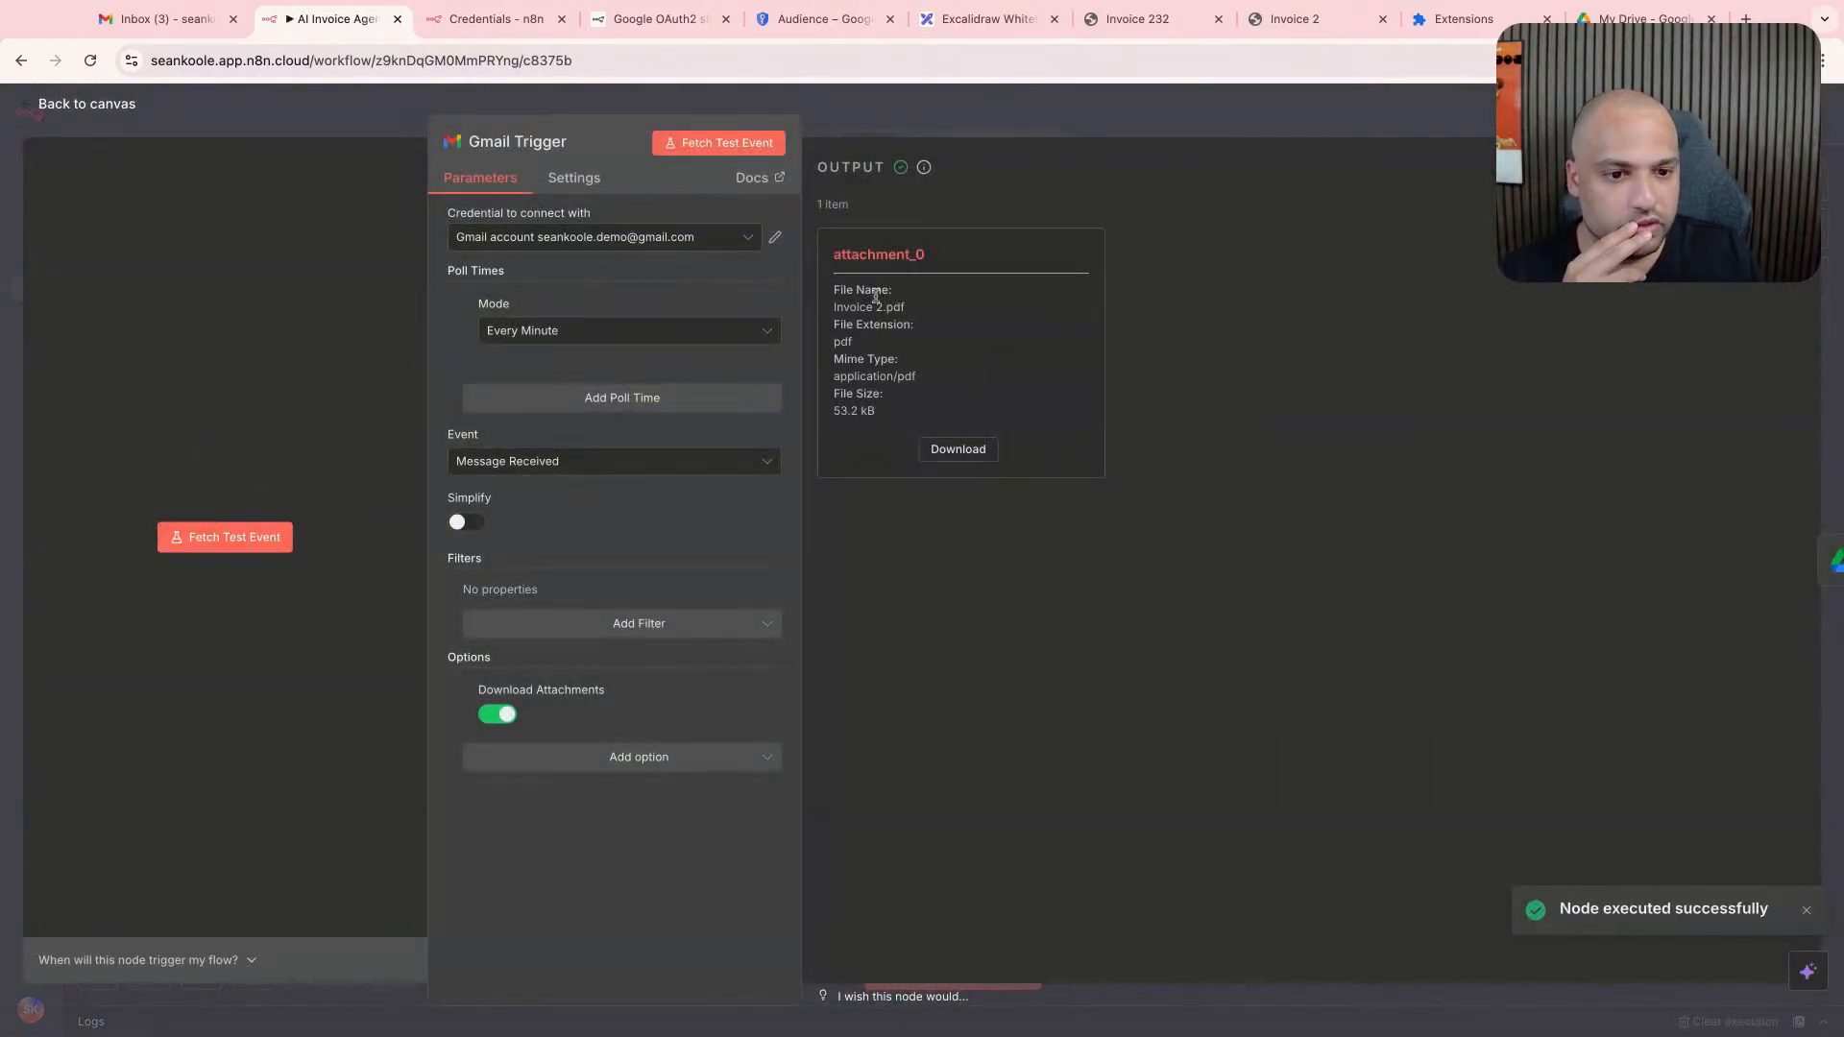
{"action": "double_click", "coordinate": [910, 255]}
{"action": "key", "text": "ctrl+c"}
{"action": "left_click", "coordinate": [1093, 105]}
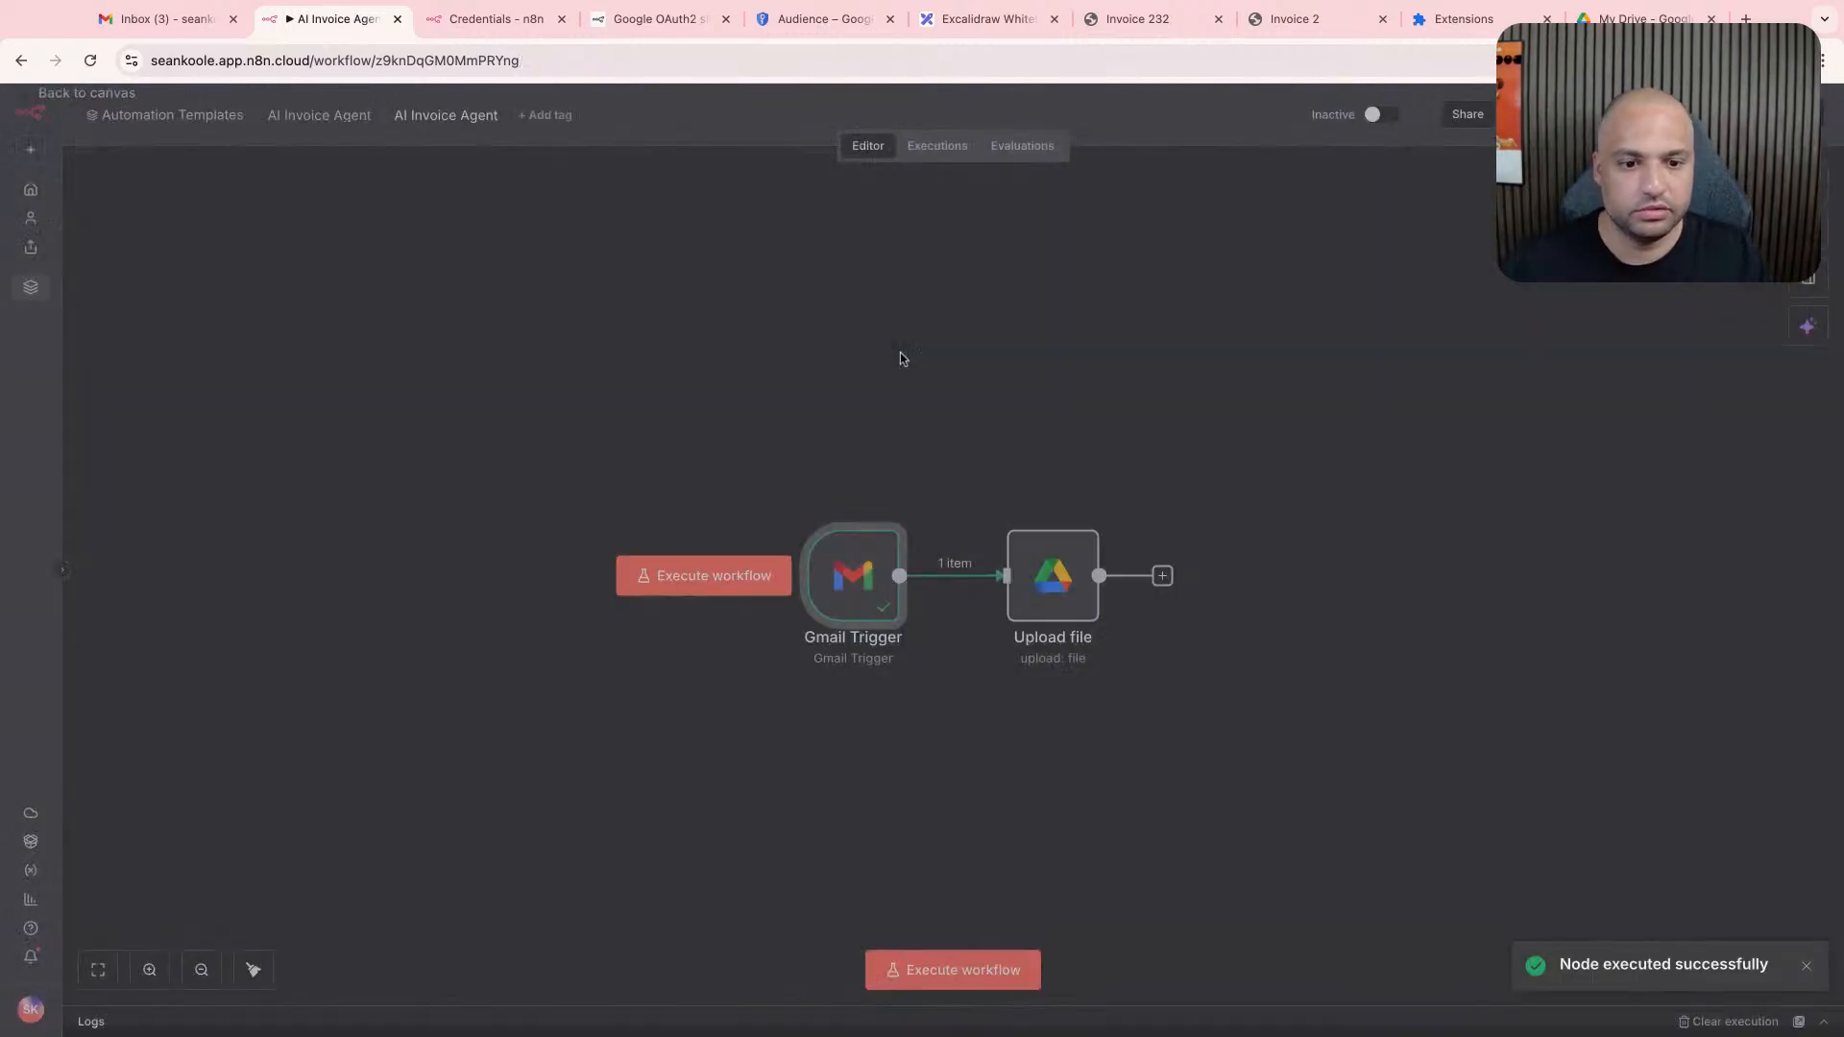
- Set the Upload file node's Input Data Field Name to attachment_0
{"action": "scroll", "coordinate": [1087, 603], "scroll_direction": "up", "scroll_amount": 5}
{"action": "double_click", "coordinate": [1088, 603]}
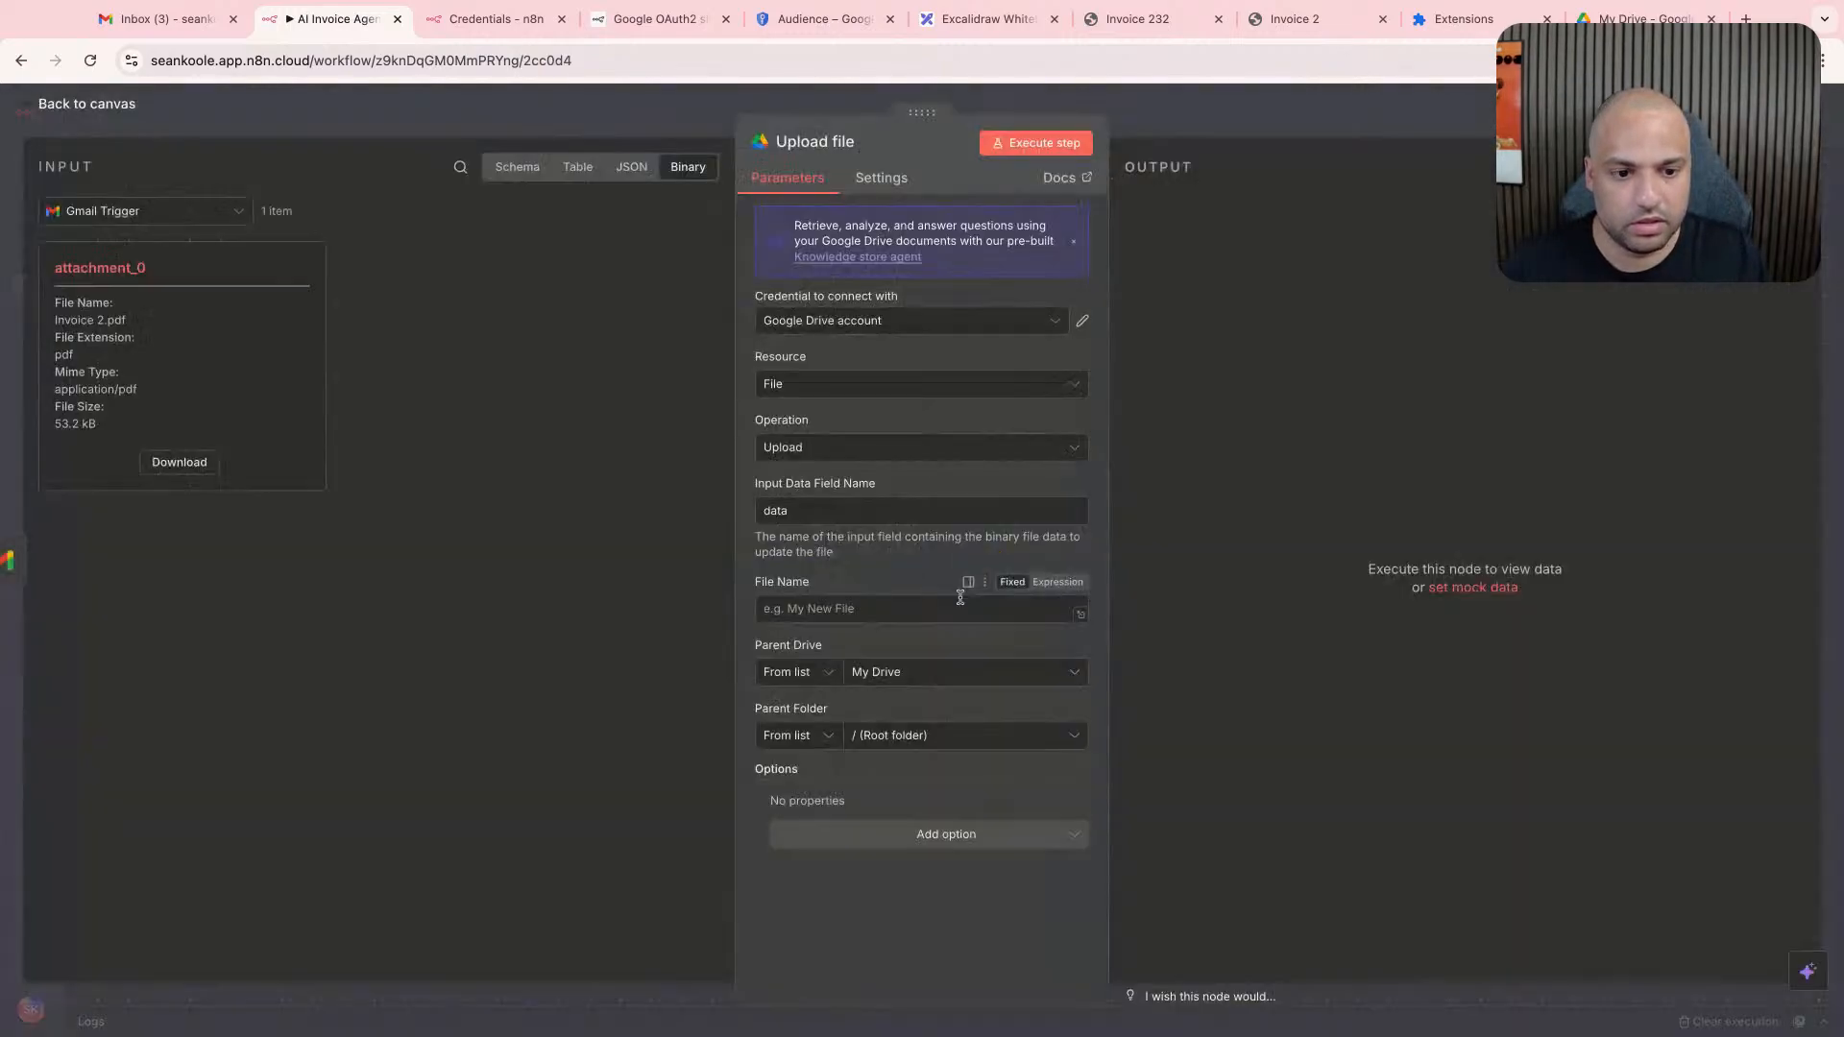
{"action": "left_click", "coordinate": [960, 605]}
{"action": "left_click", "coordinate": [882, 511]}
{"action": "key", "text": "ctrl+a"}
{"action": "key", "text": "ctrl+v"}
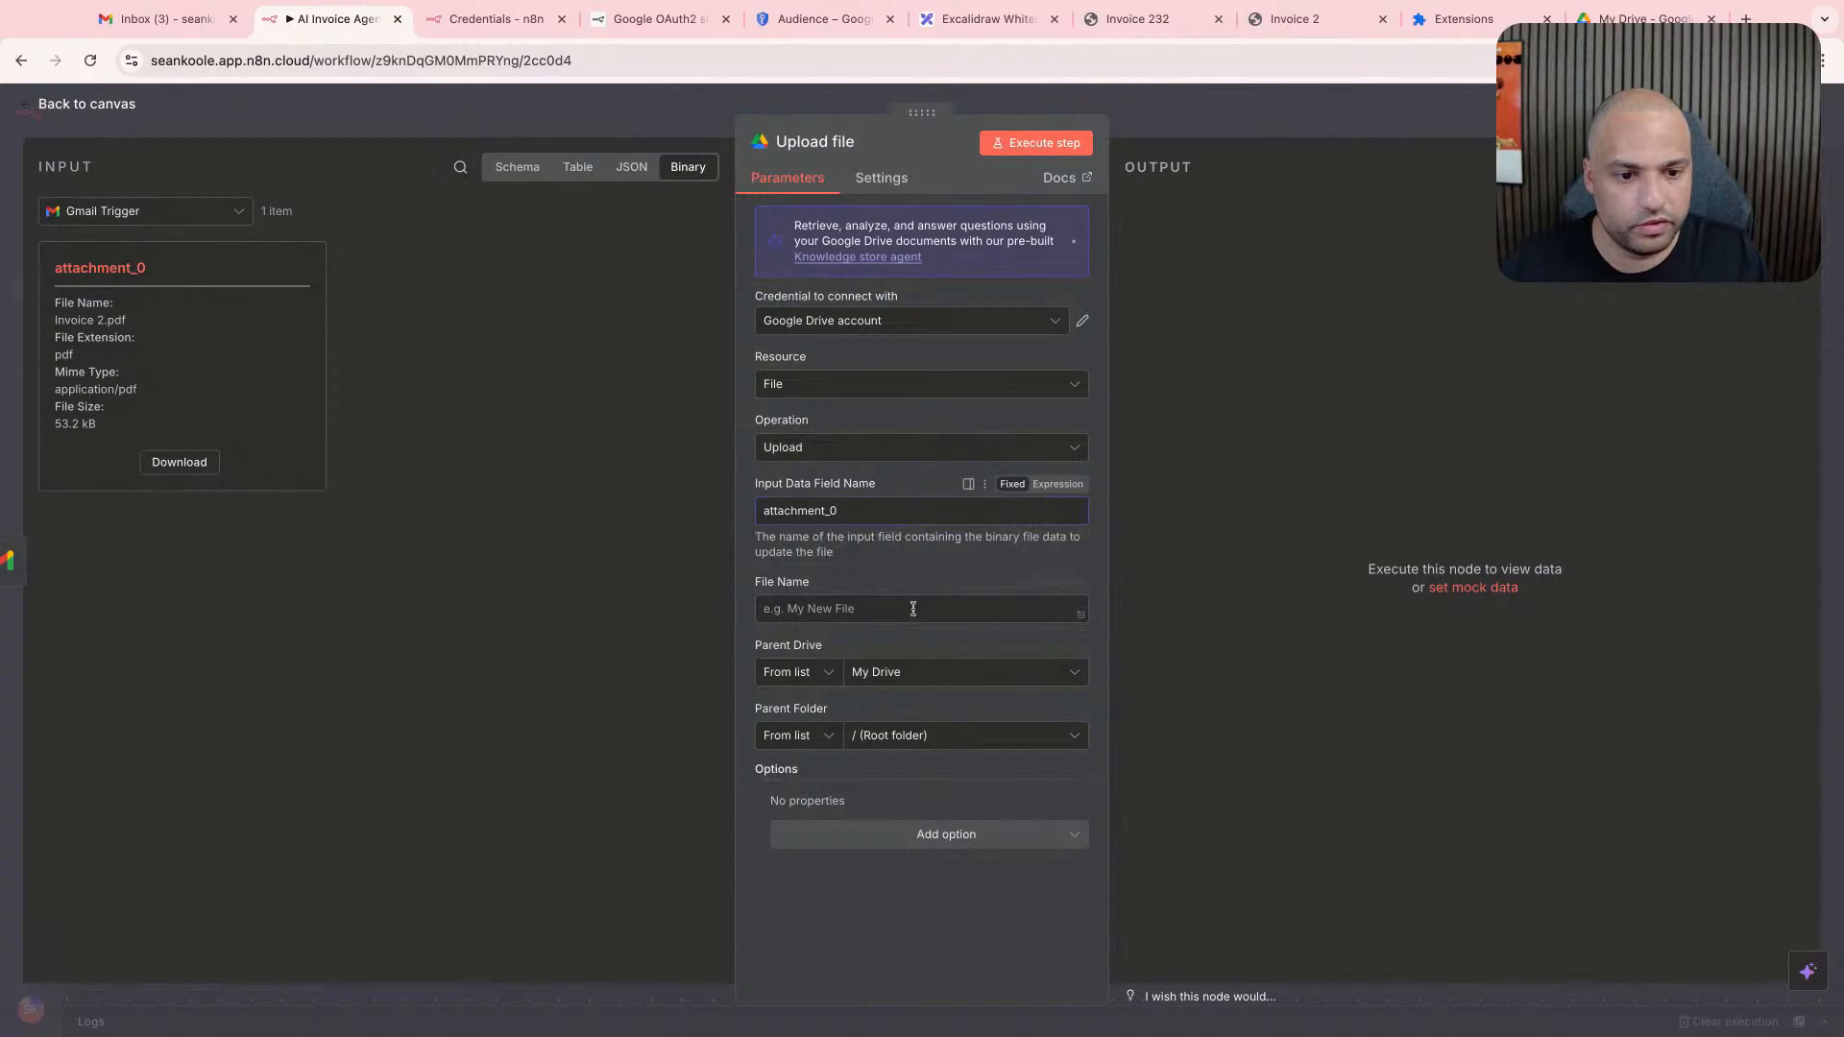
- Examine the Upload file node's File Name field and the incoming attachment's file name
{"action": "left_click", "coordinate": [907, 605]}
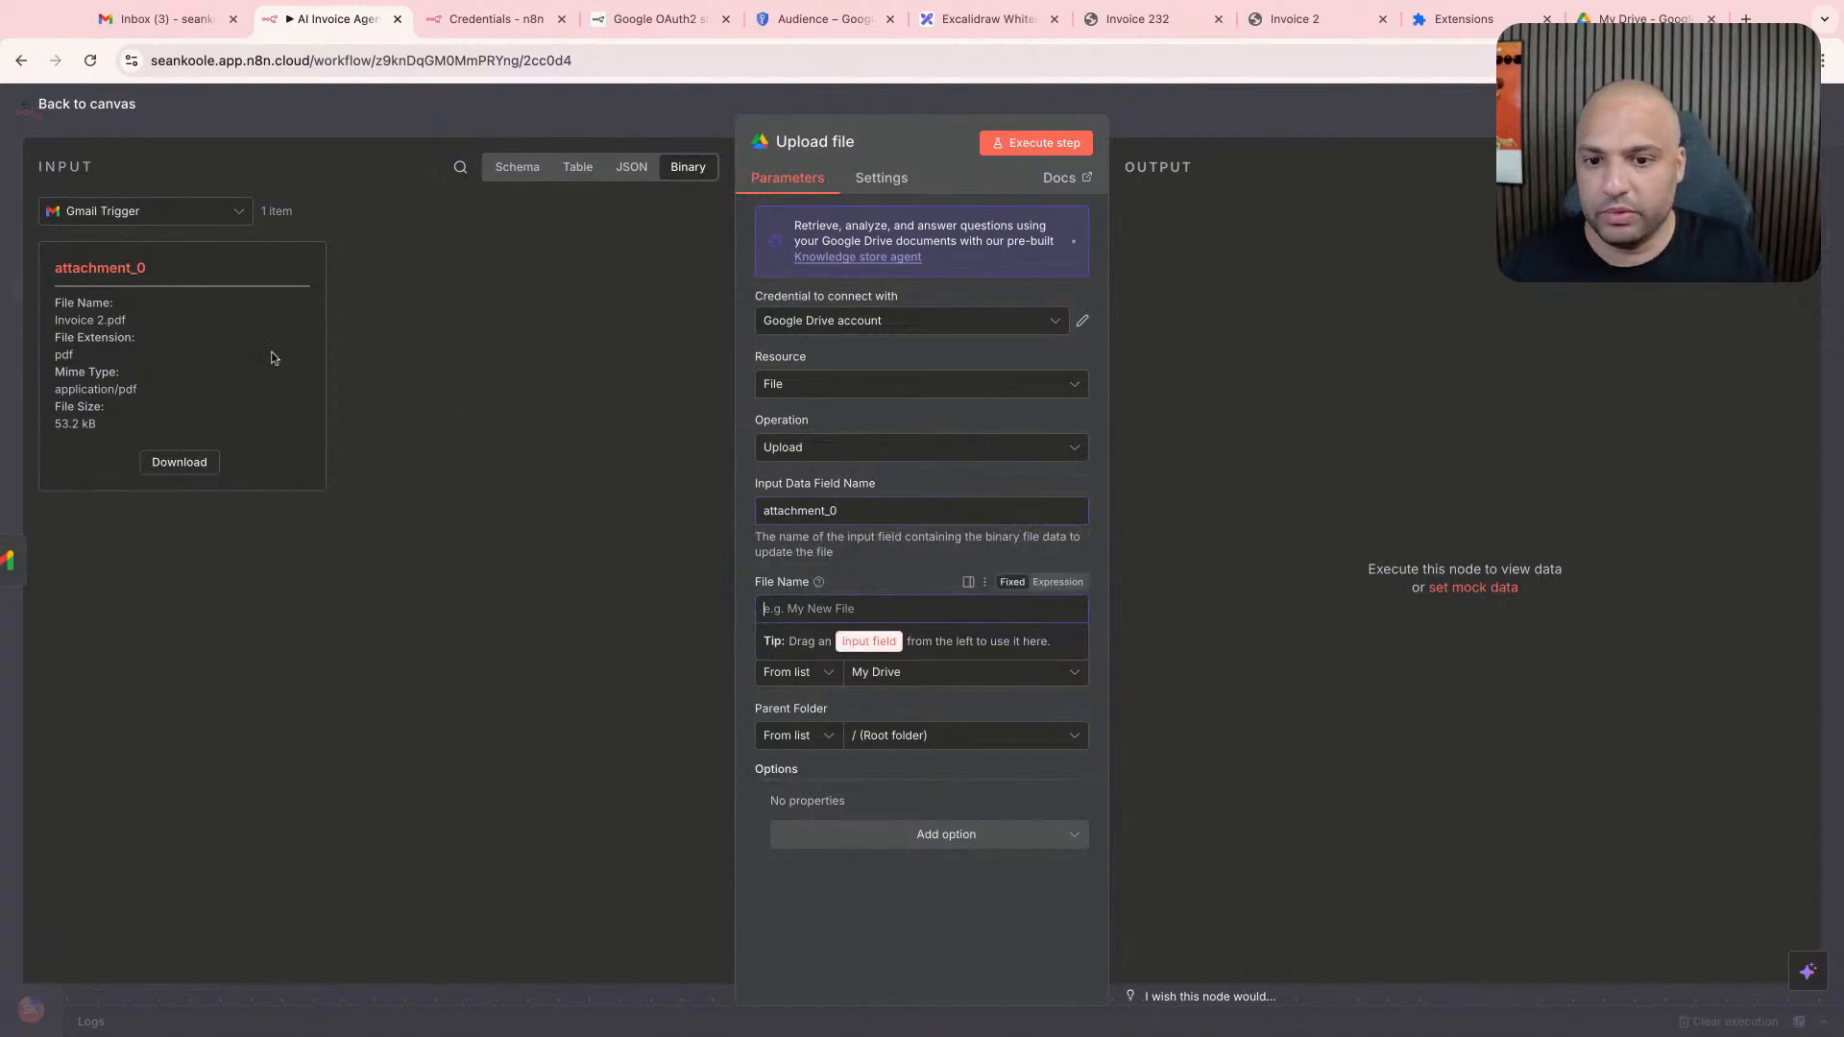
{"action": "double_click", "coordinate": [71, 319]}
{"action": "left_click", "coordinate": [90, 293]}
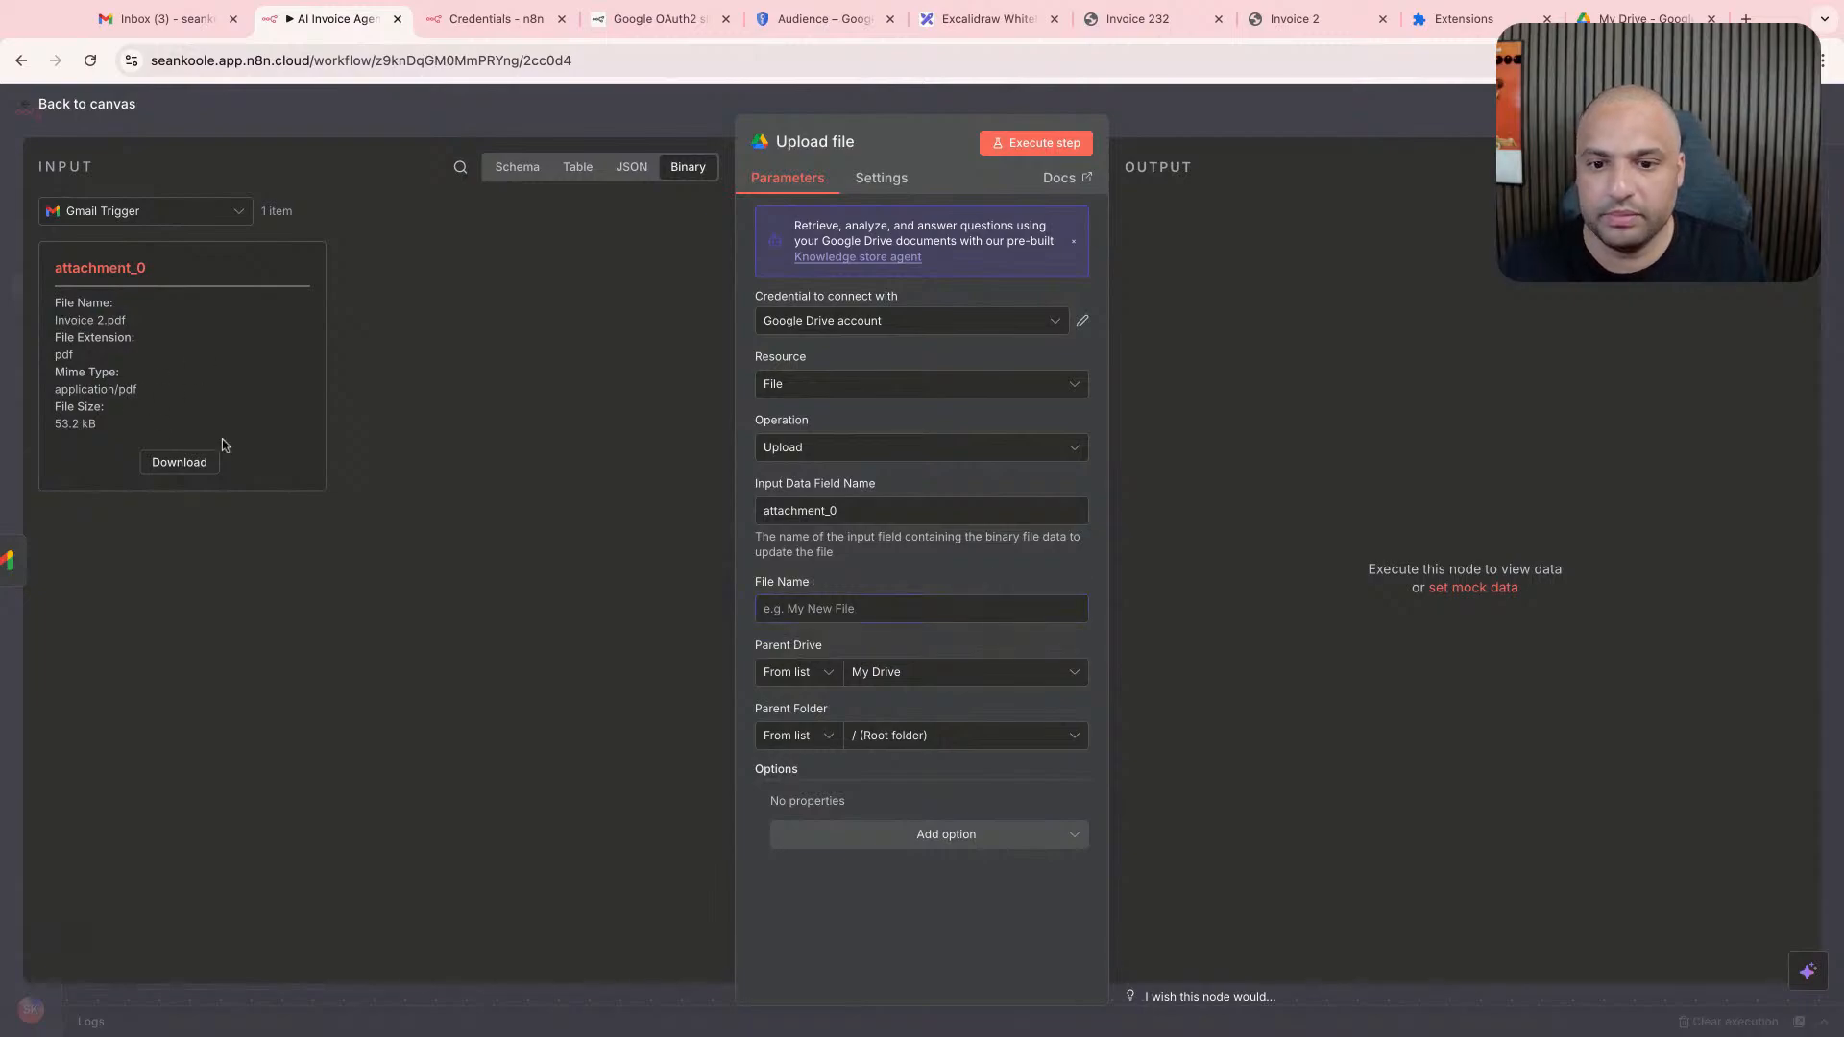
{"action": "left_click", "coordinate": [926, 605]}
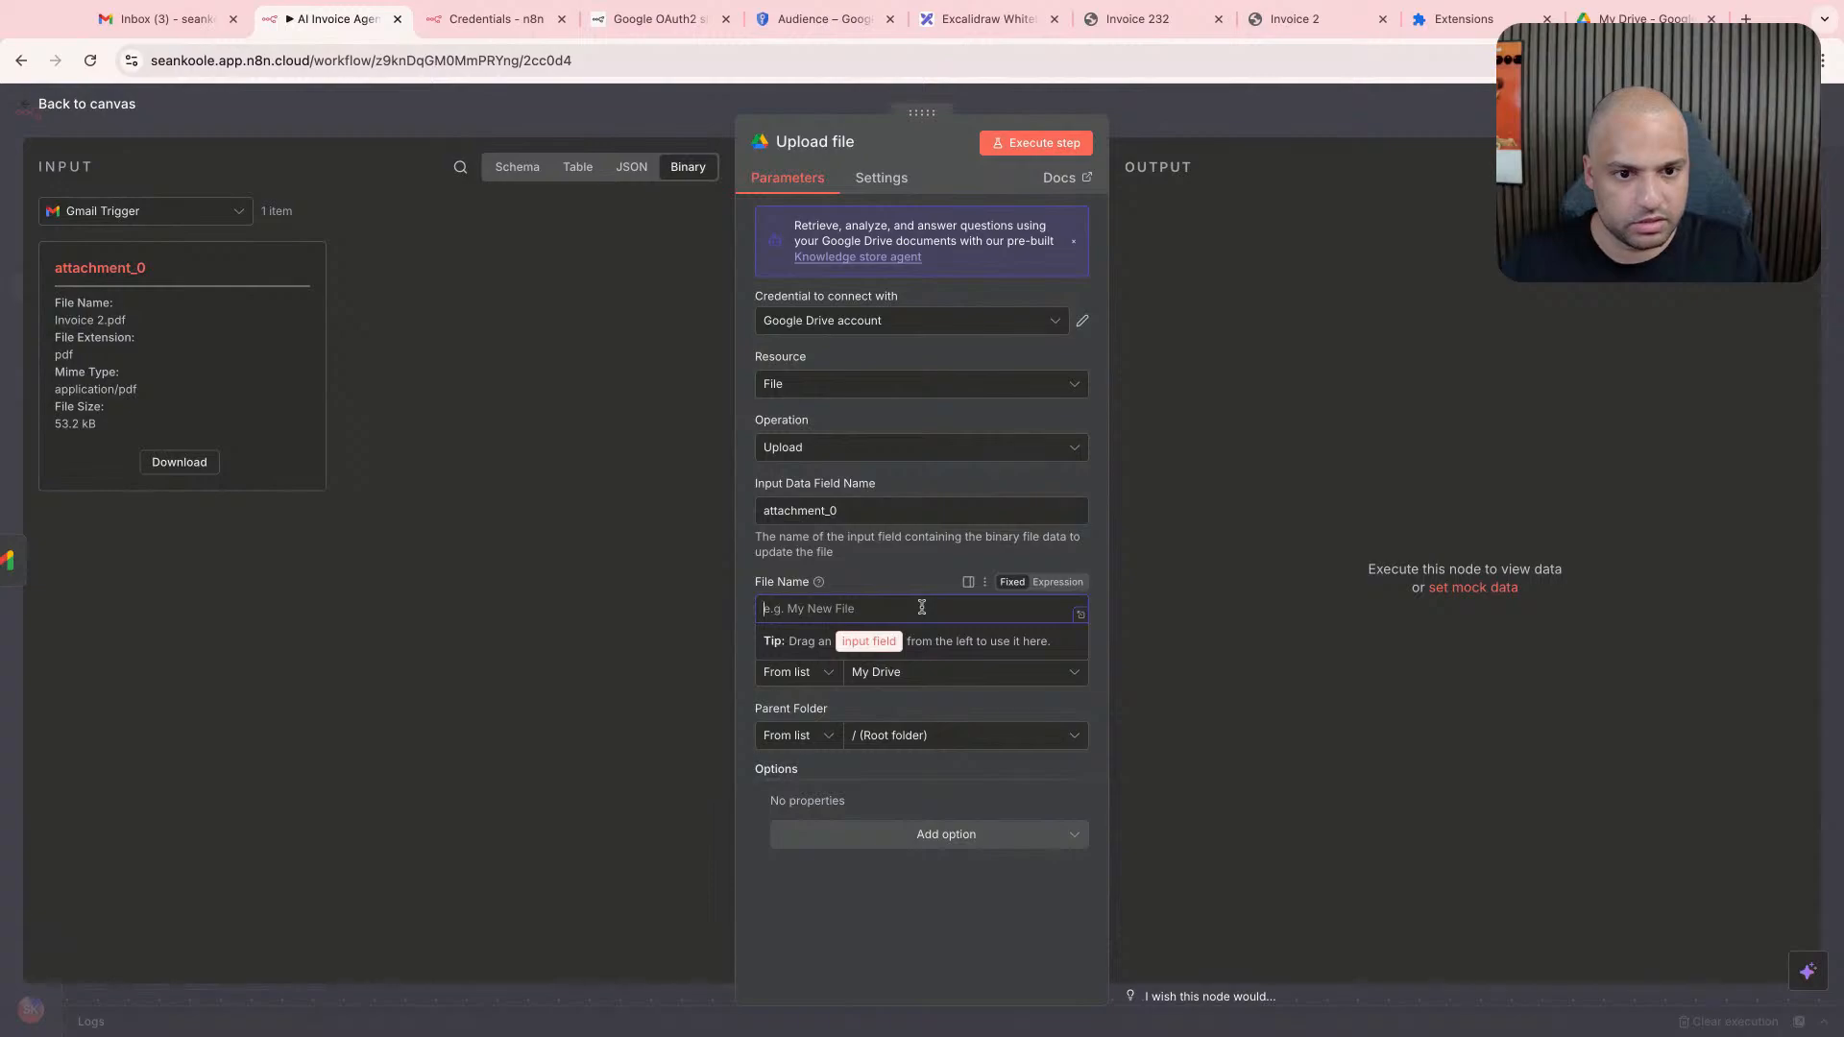
{"action": "left_click", "coordinate": [957, 592]}
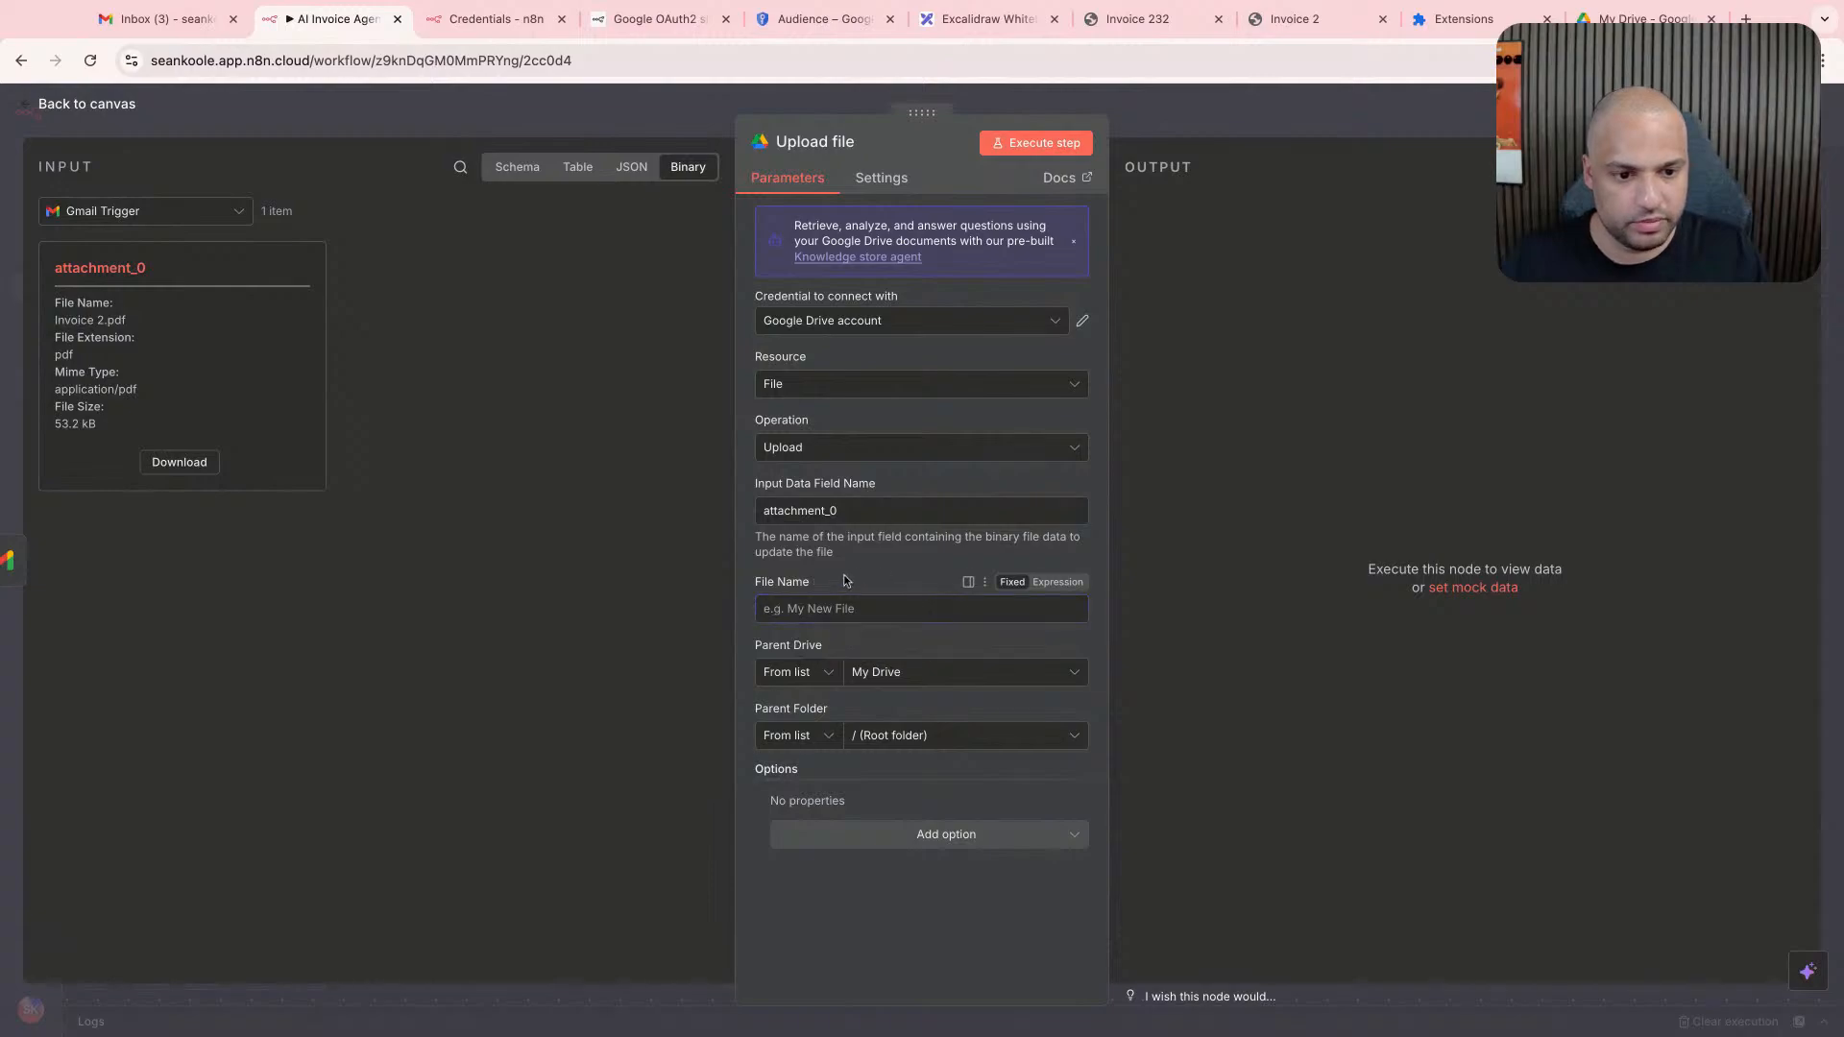
{"action": "mouse_move", "coordinate": [819, 583]}
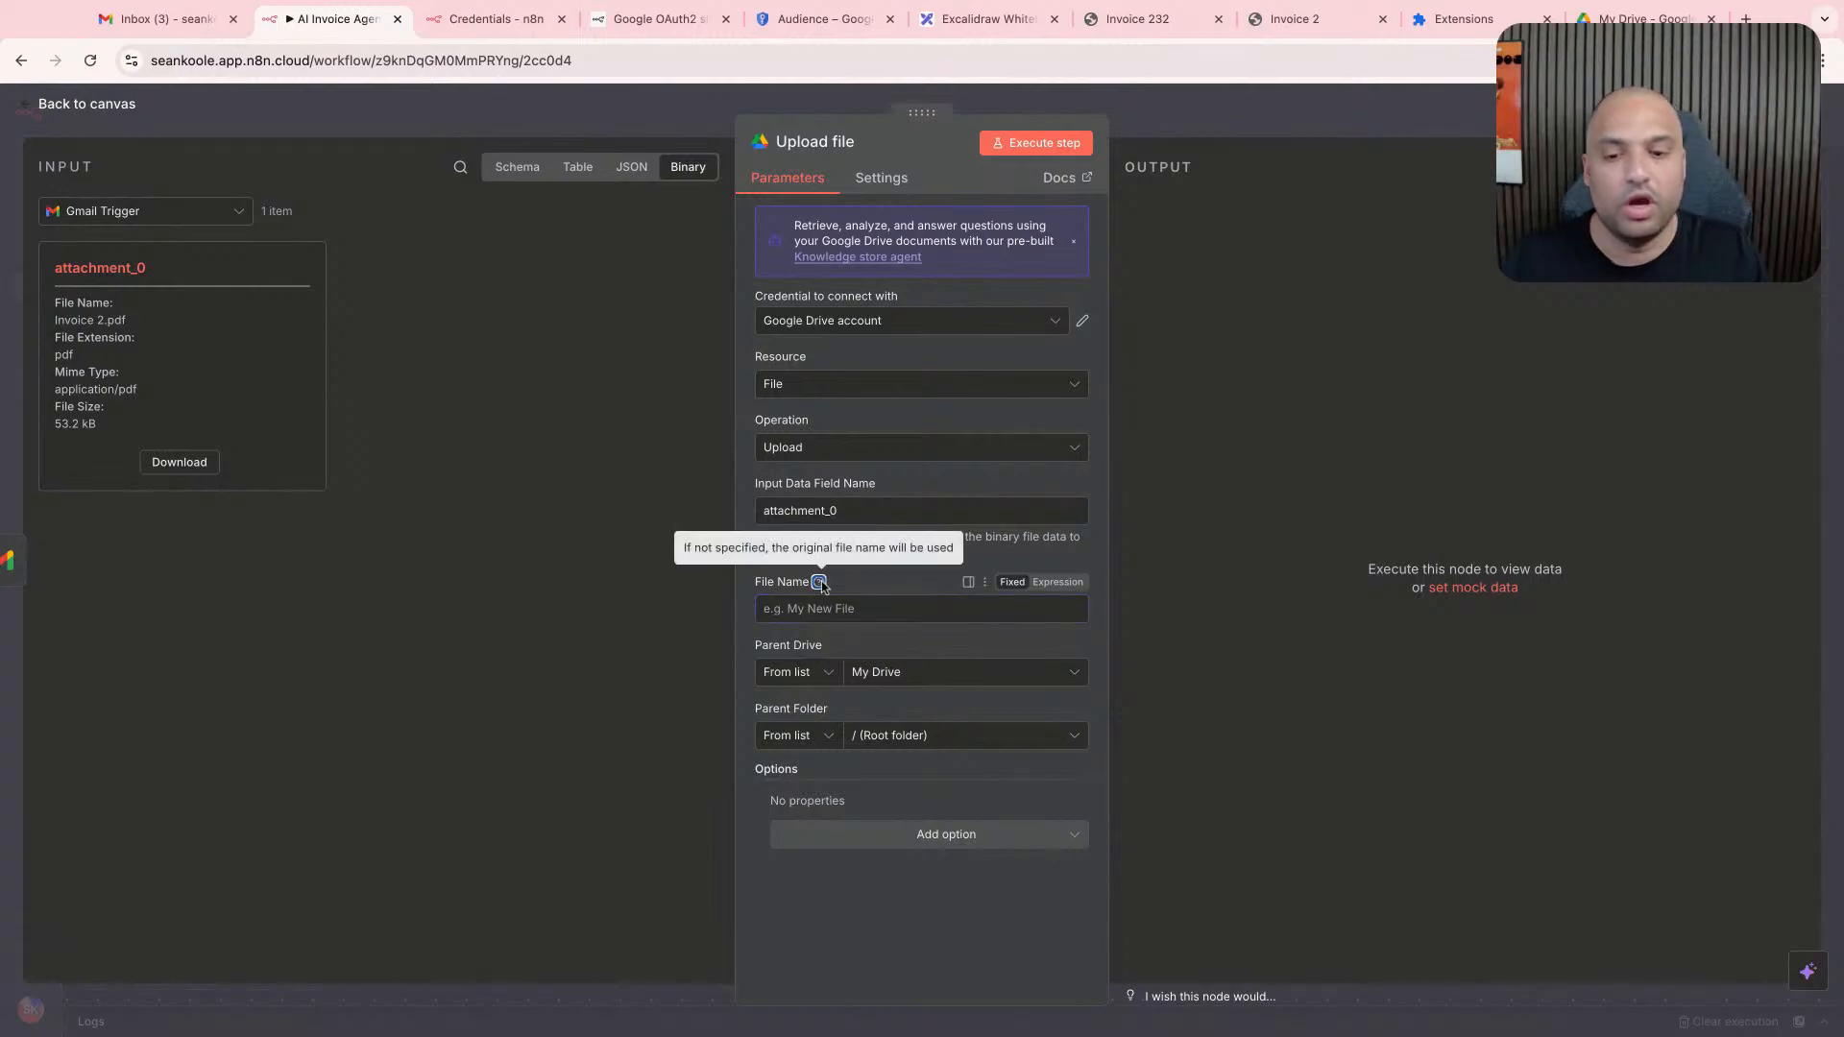
- Set the Upload file node's parent folder to AI Invoice Agent in My Drive
{"action": "left_click", "coordinate": [900, 672]}
{"action": "left_click", "coordinate": [939, 736]}
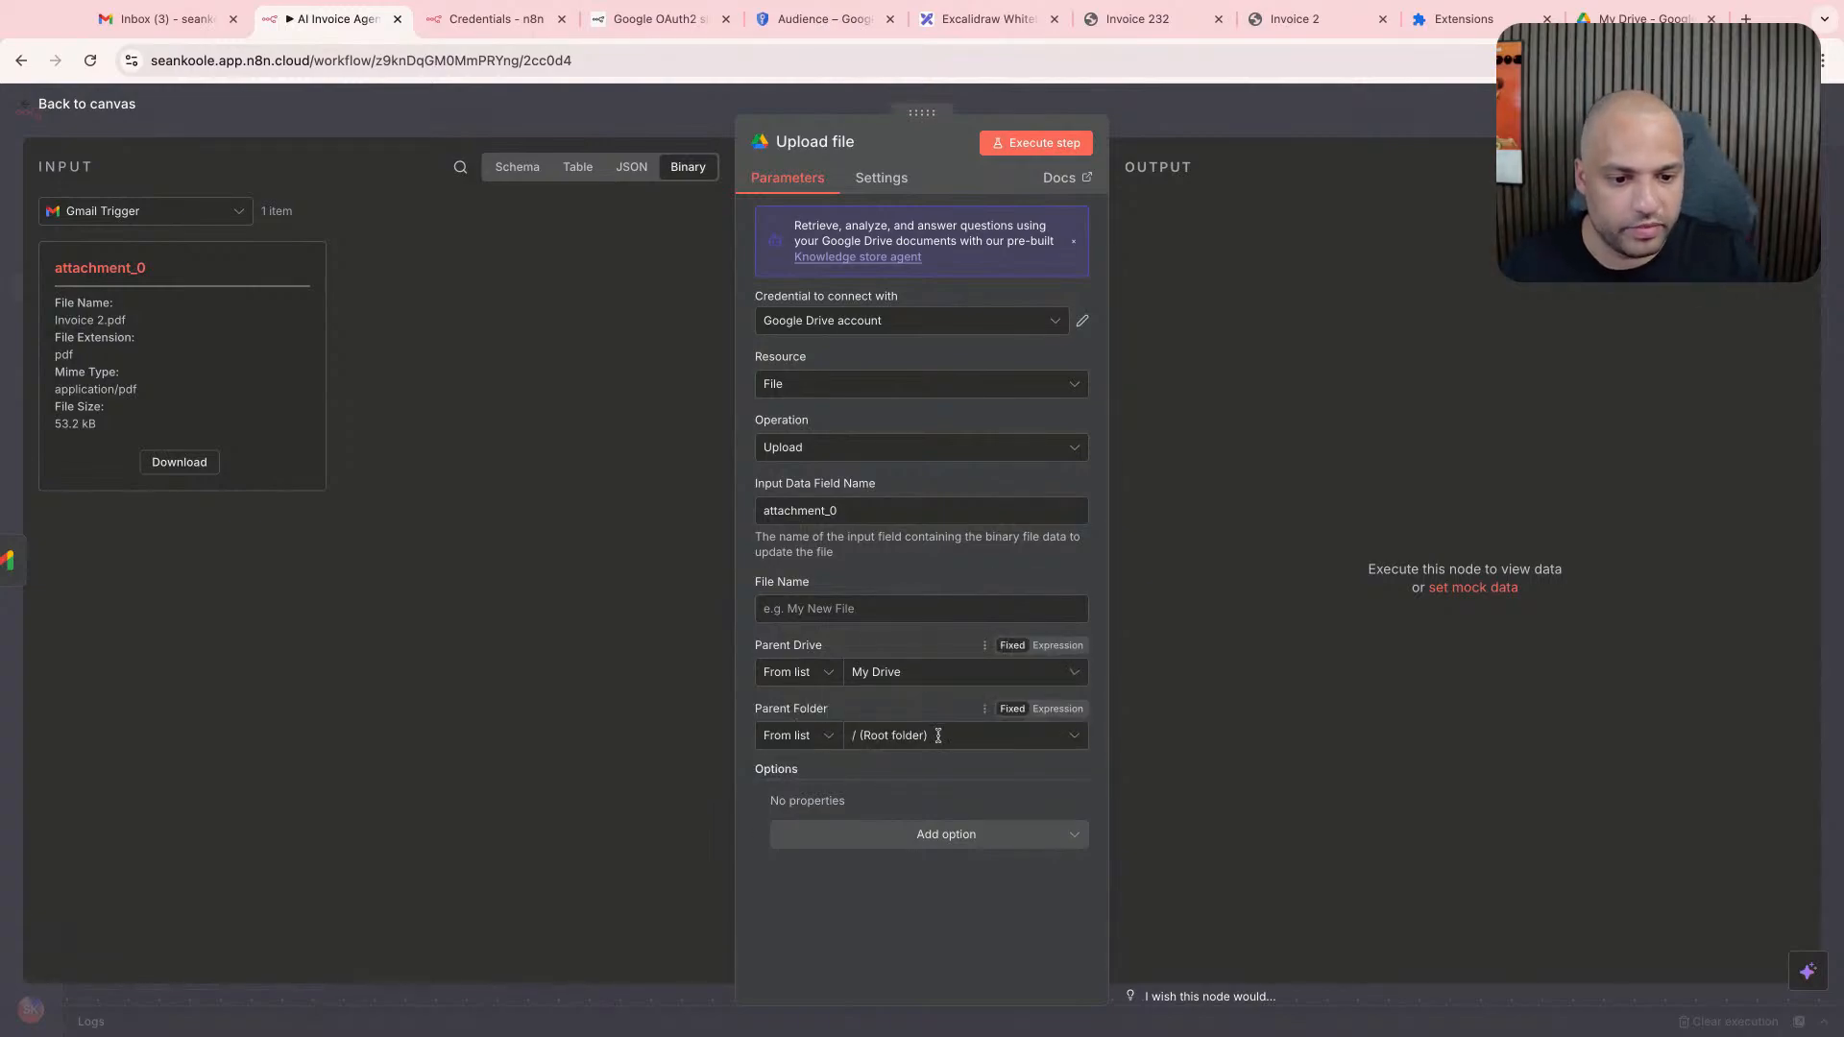
{"action": "left_click", "coordinate": [950, 737]}
{"action": "left_click", "coordinate": [867, 849]}
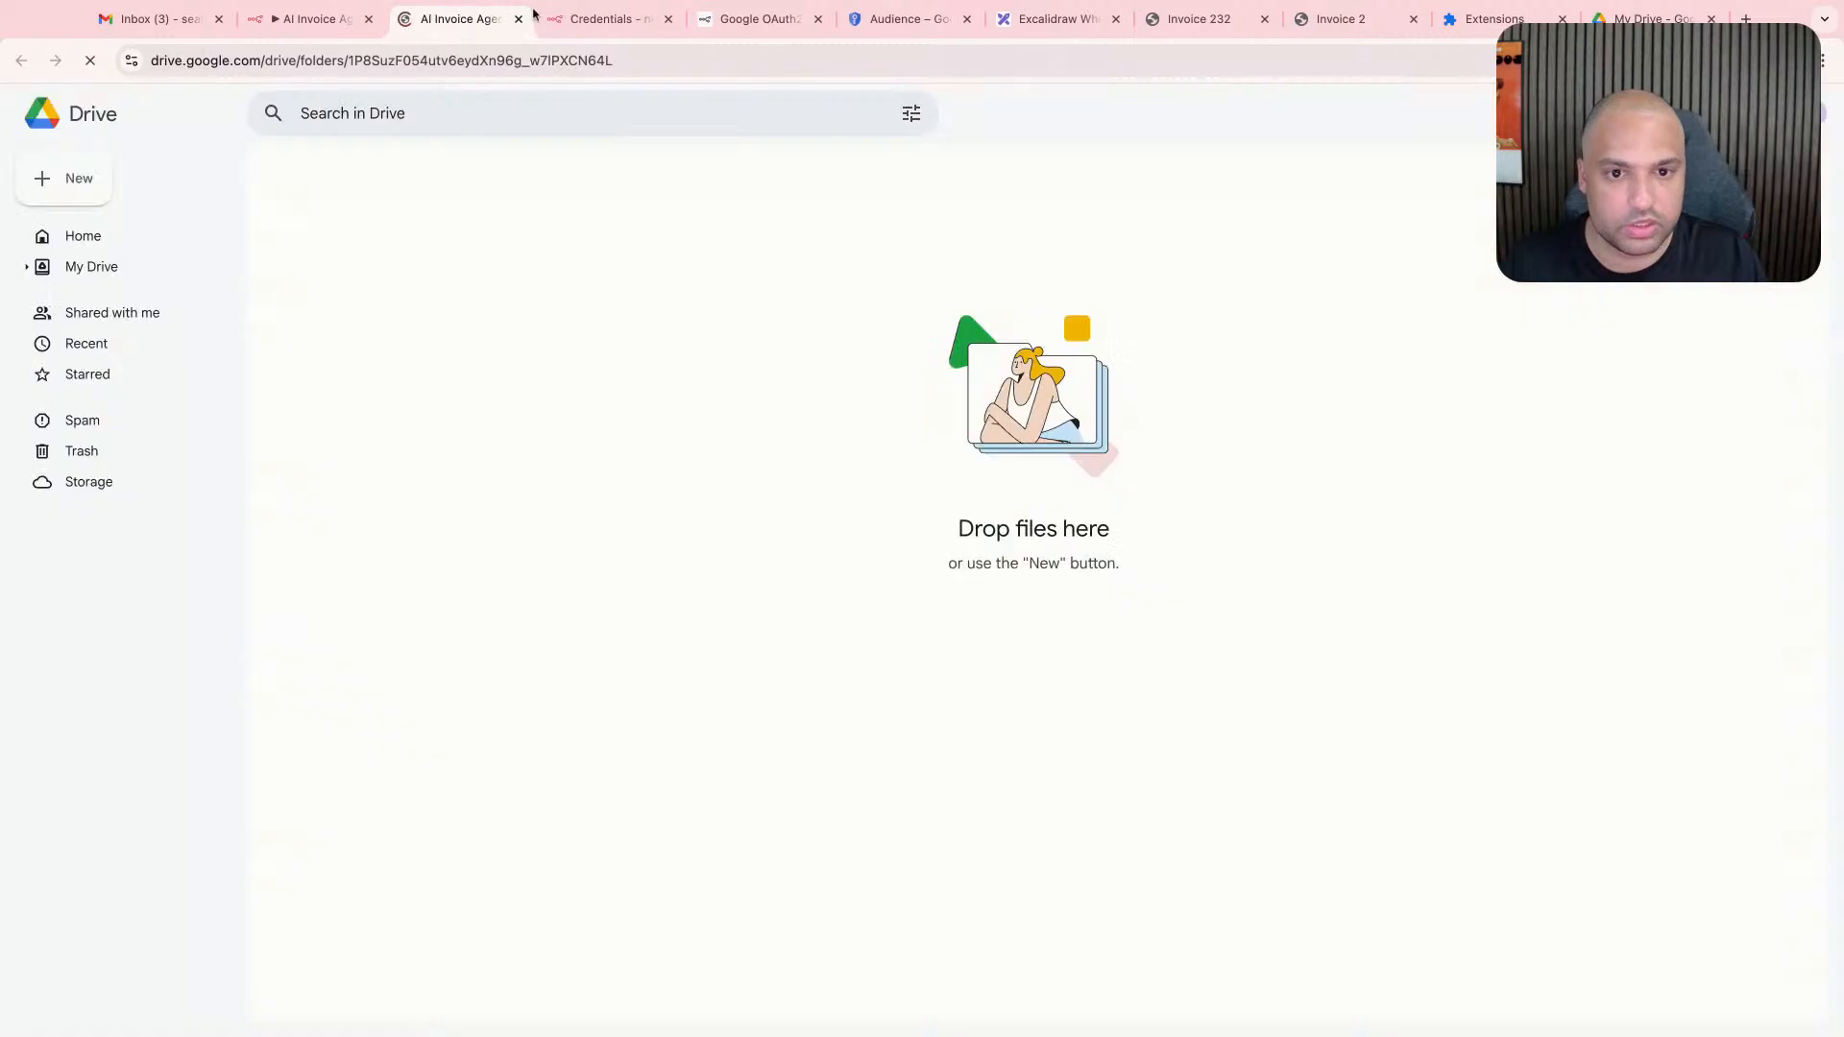
{"action": "key", "text": "ctrl+w"}
{"action": "left_click", "coordinate": [819, 849]}
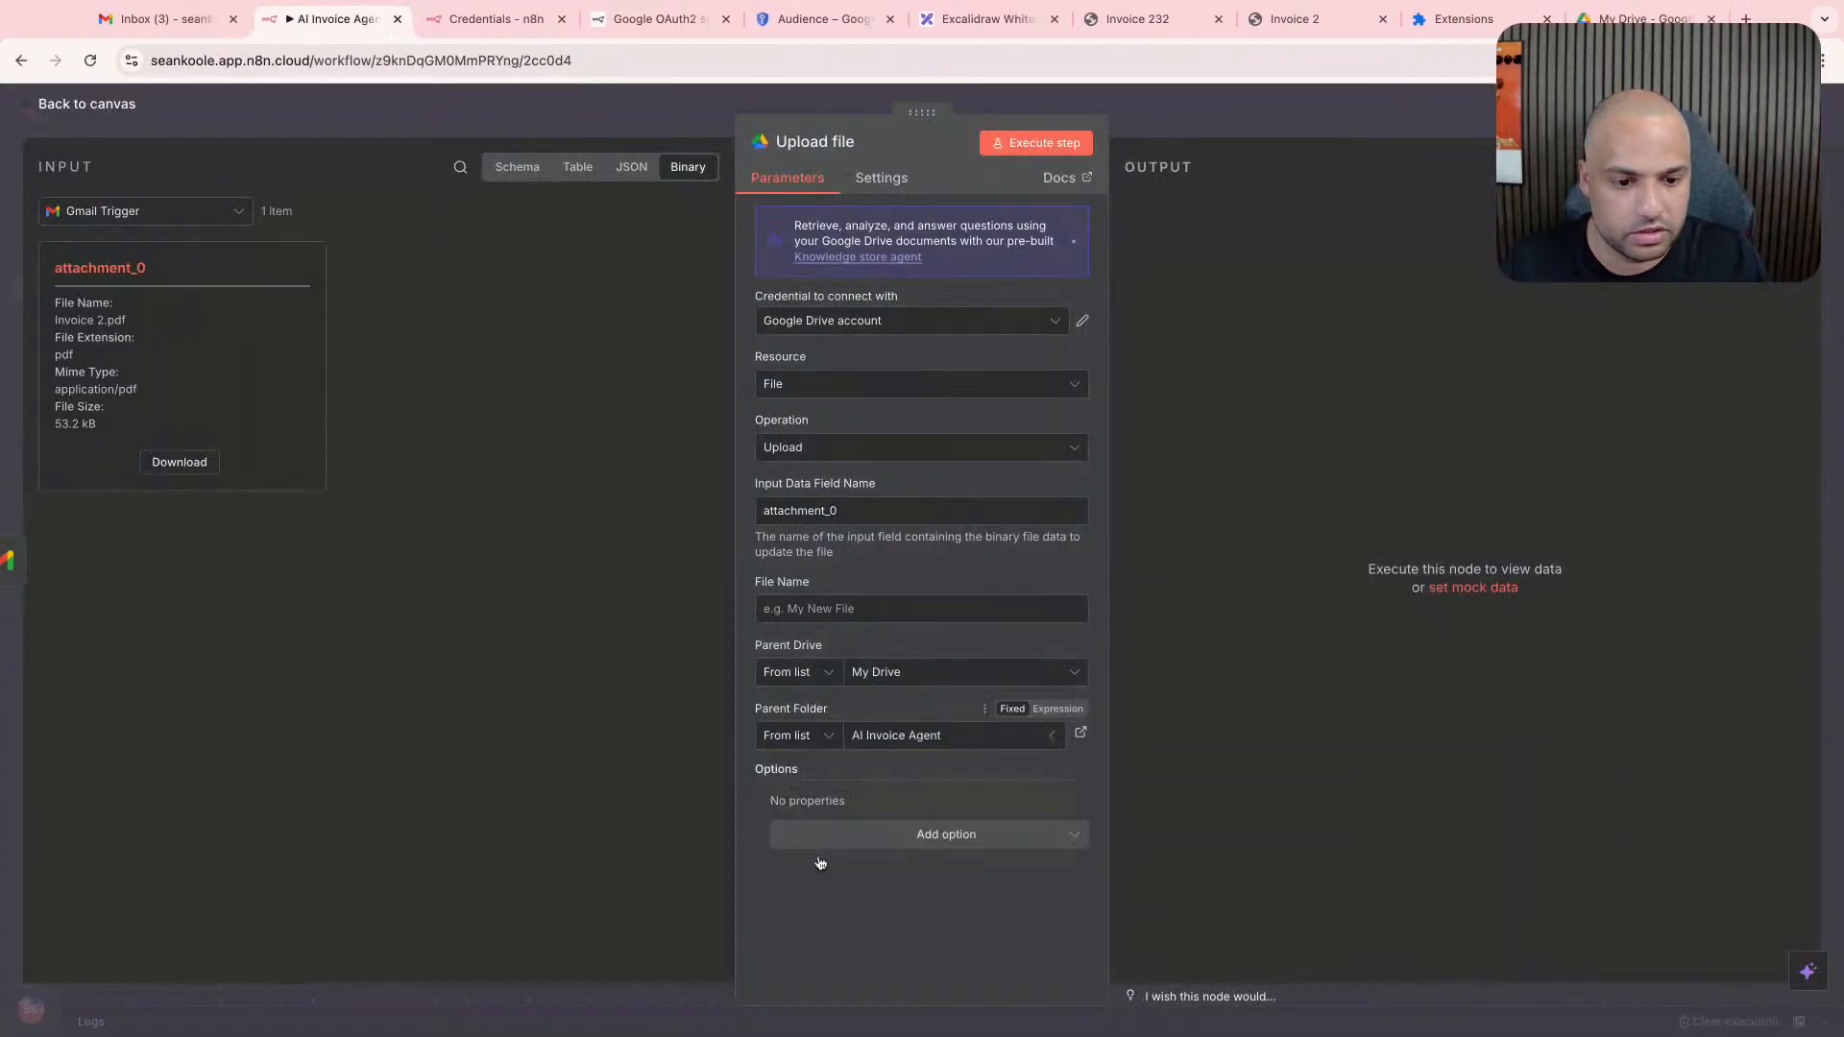
- Execute the Upload file step and open the AI Invoice Agent folder in Google Drive to check the upload
{"action": "left_click", "coordinate": [880, 837]}
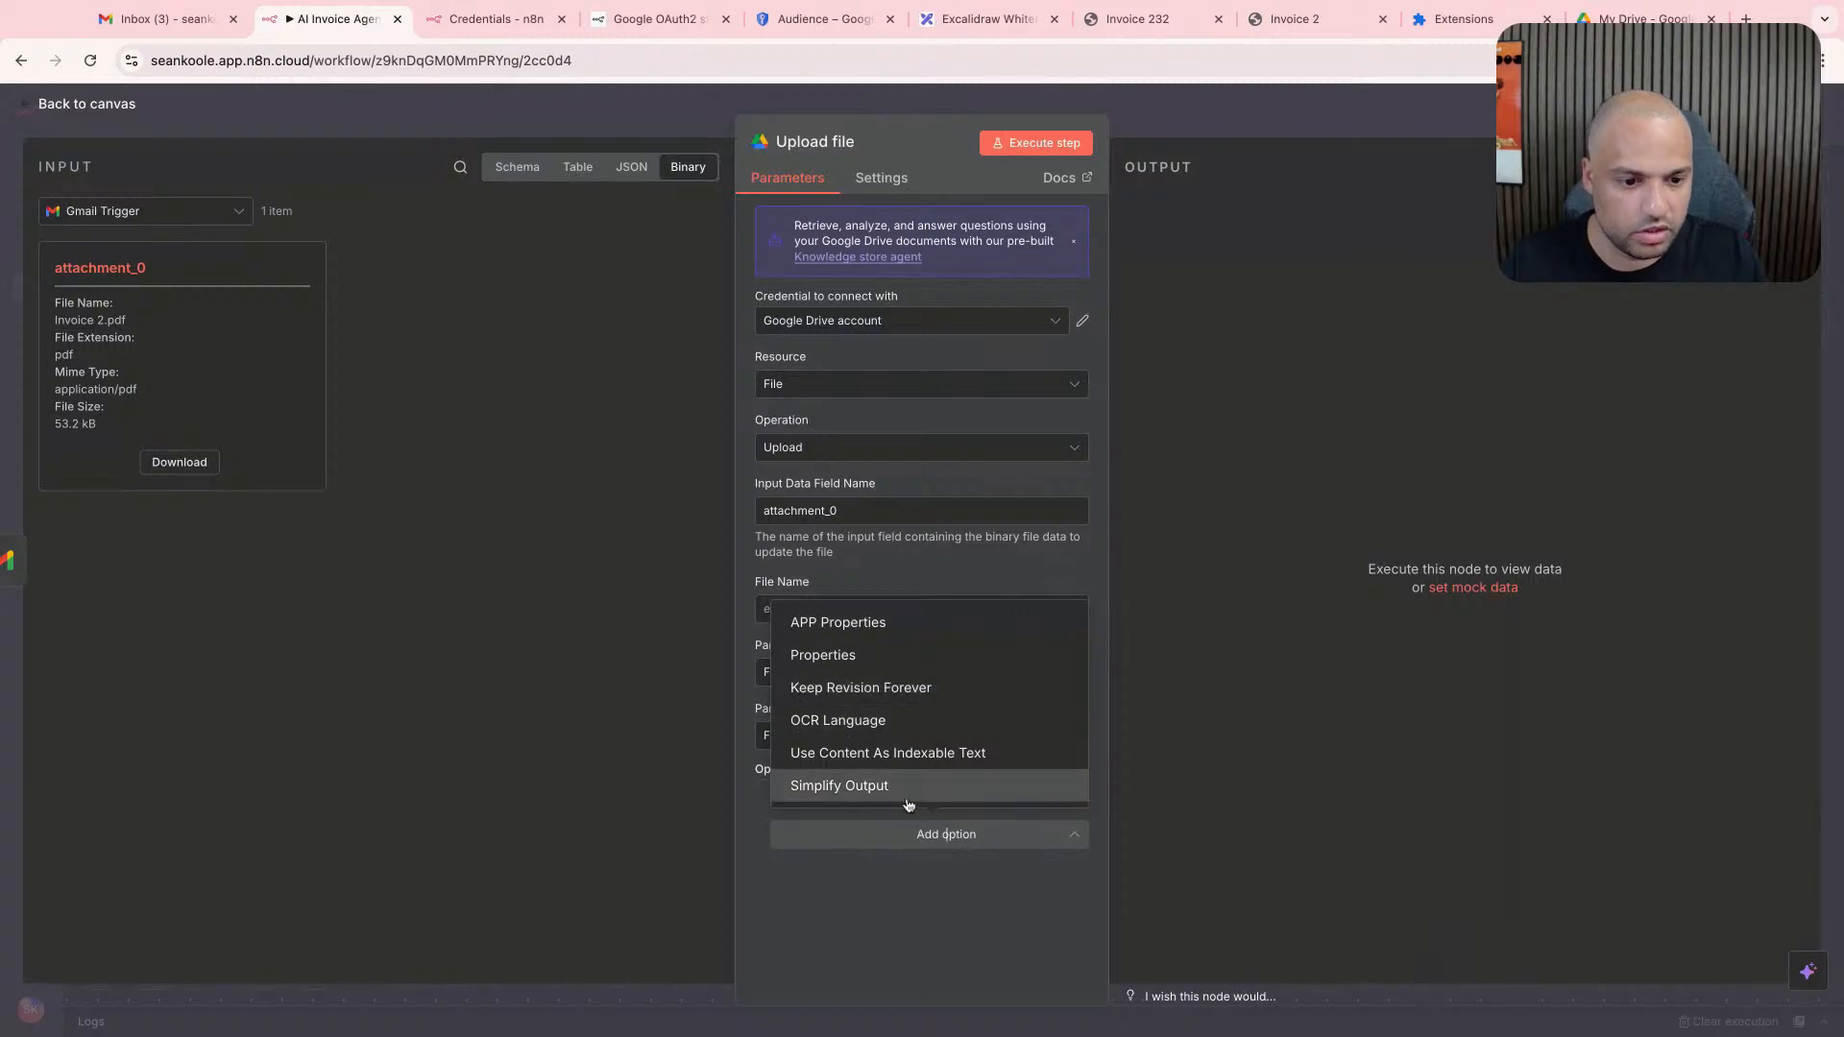
{"action": "left_click", "coordinate": [912, 889]}
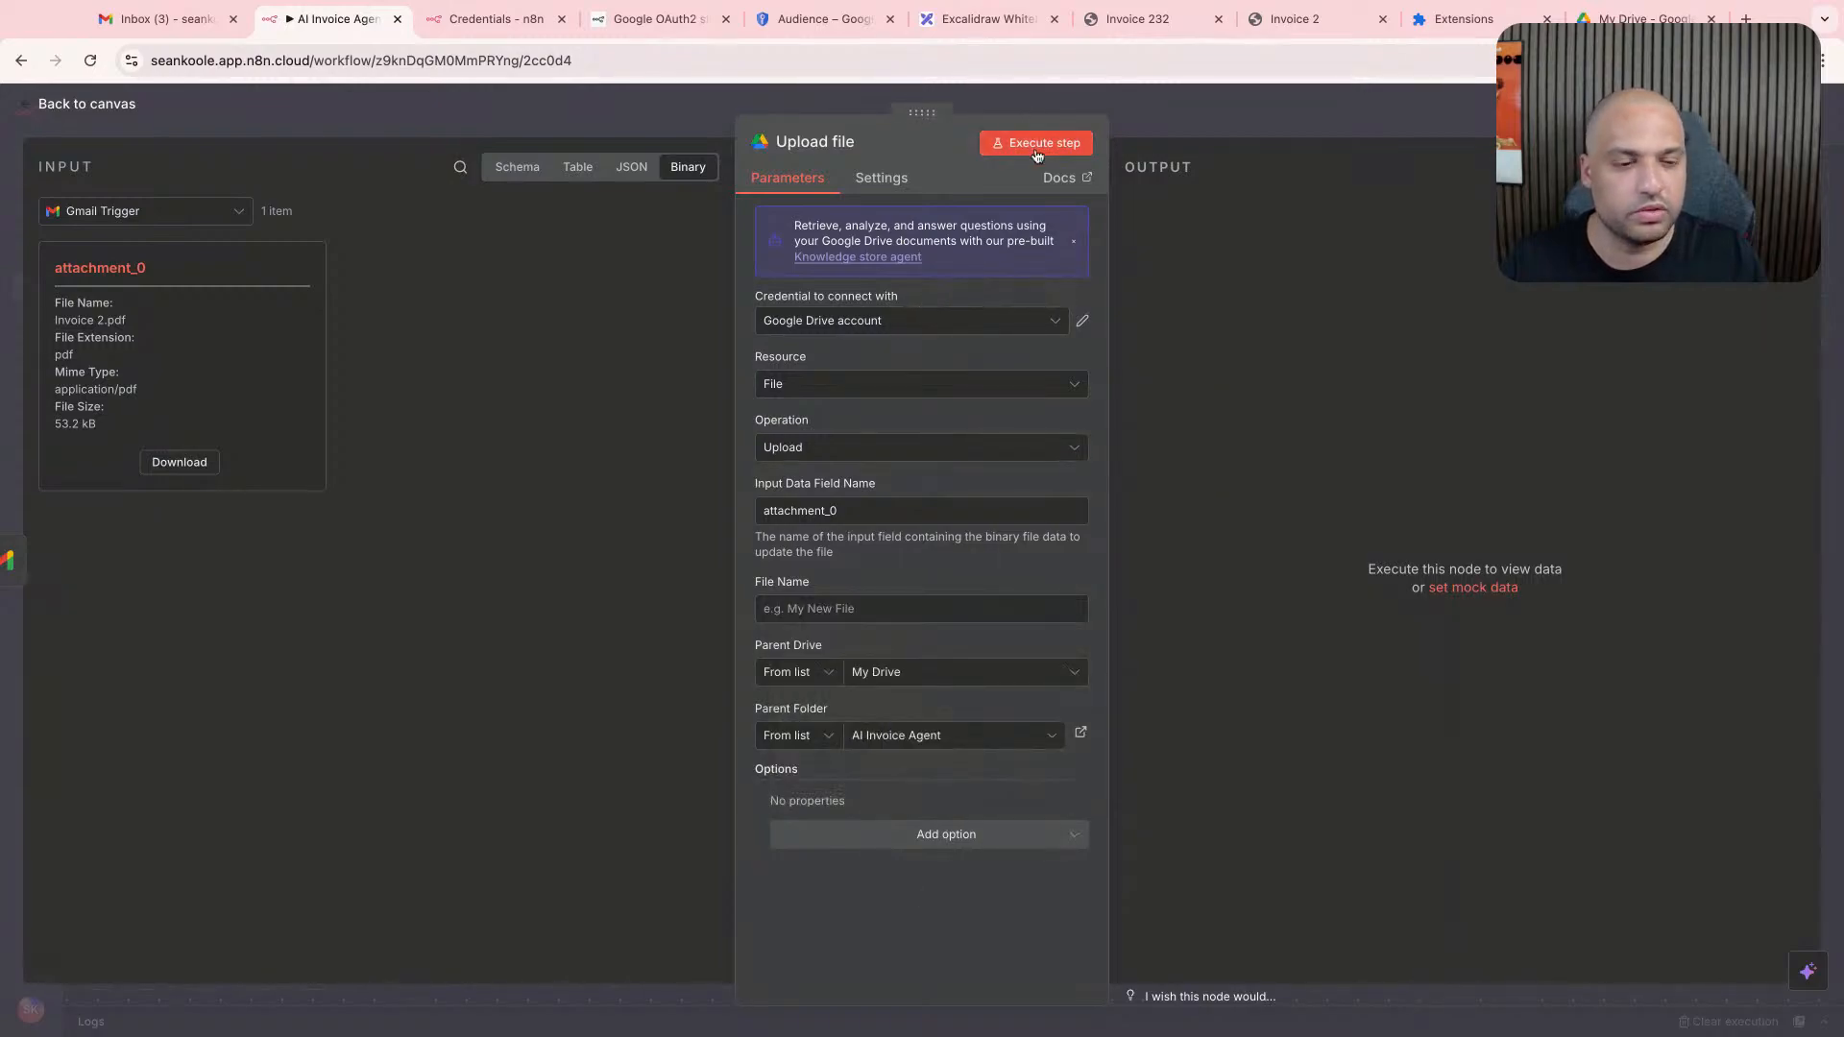
{"action": "left_click", "coordinate": [1038, 154]}
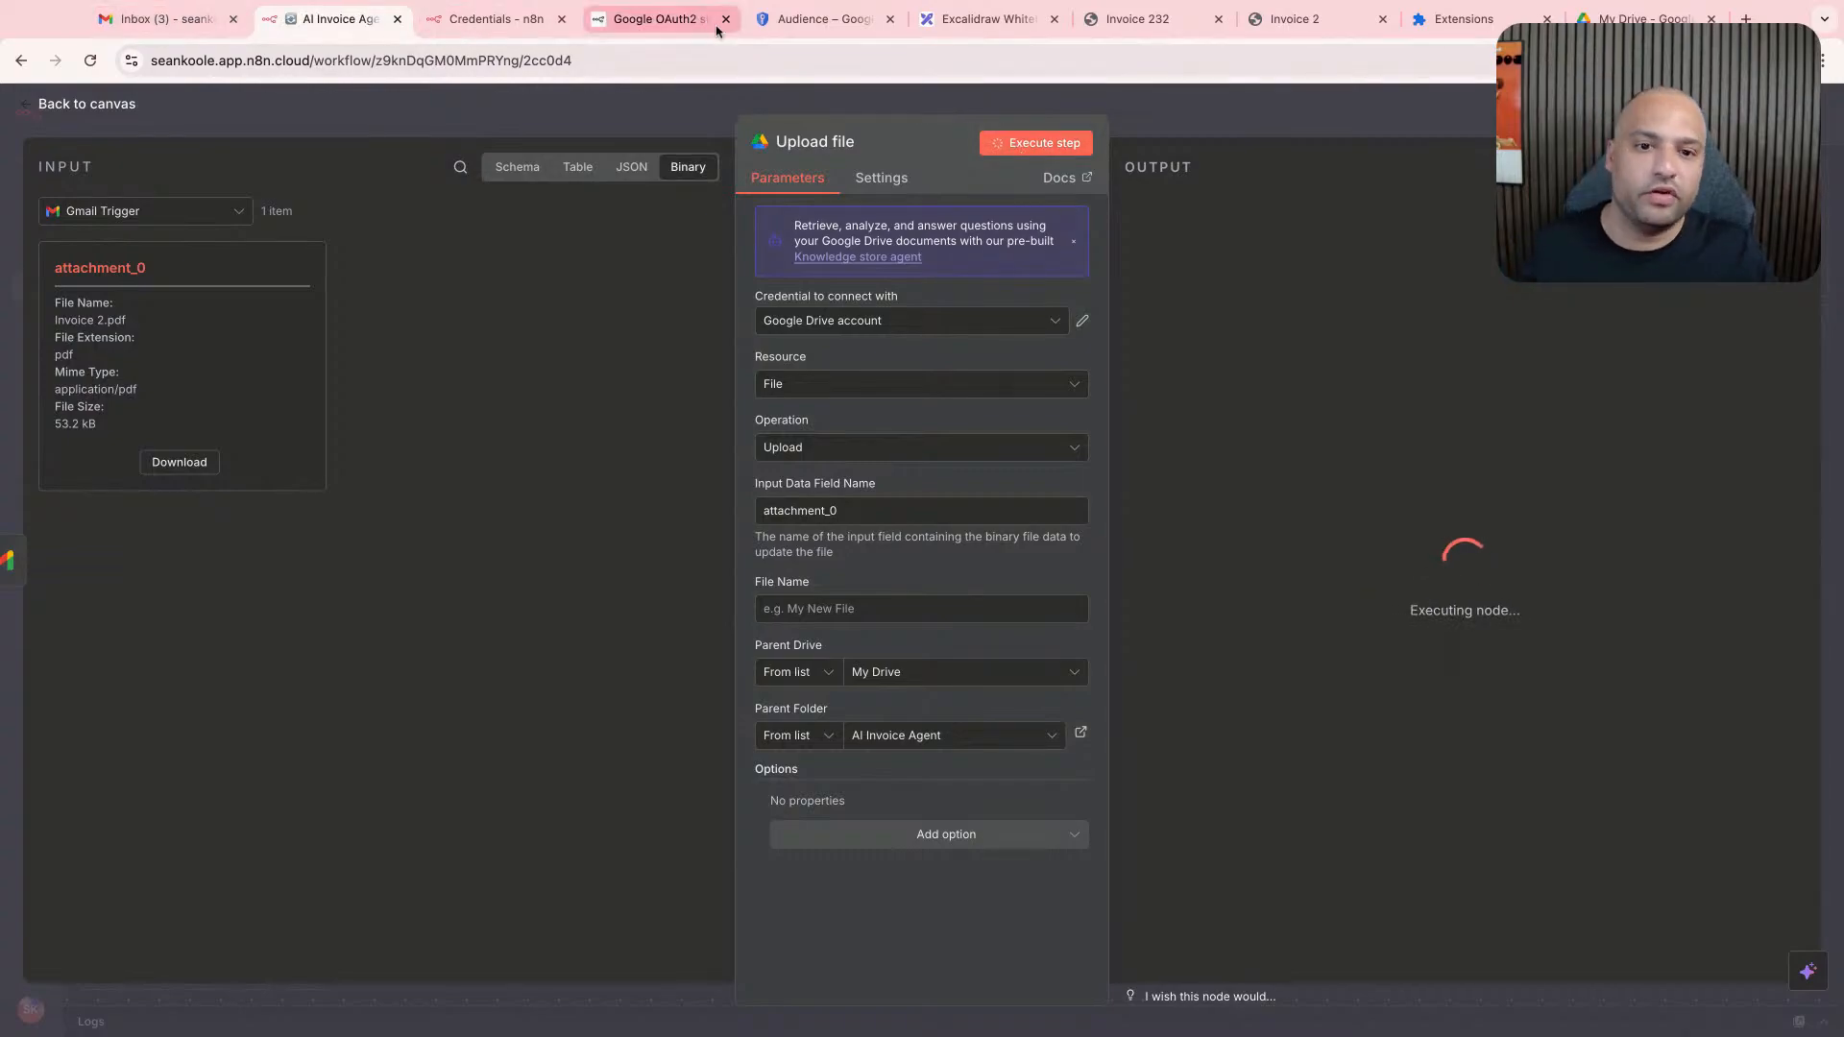
{"action": "left_click", "coordinate": [1644, 19]}
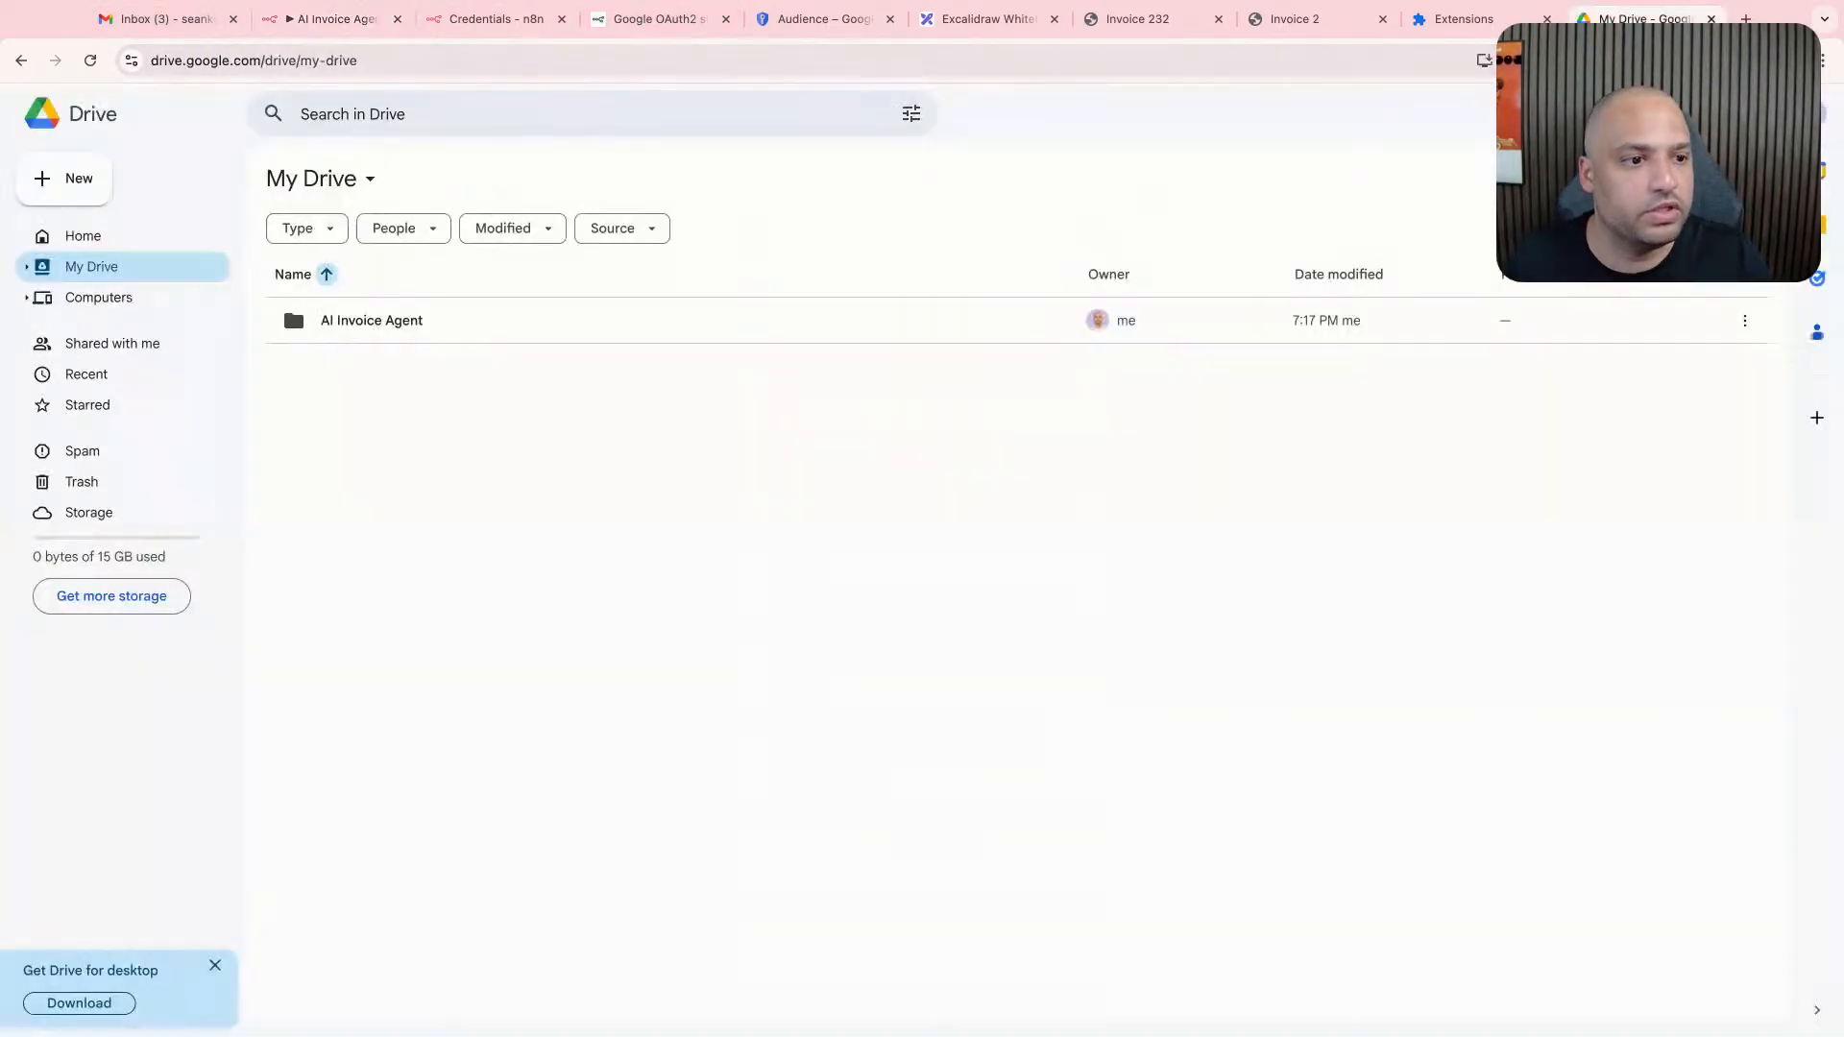
{"action": "double_click", "coordinate": [441, 331]}
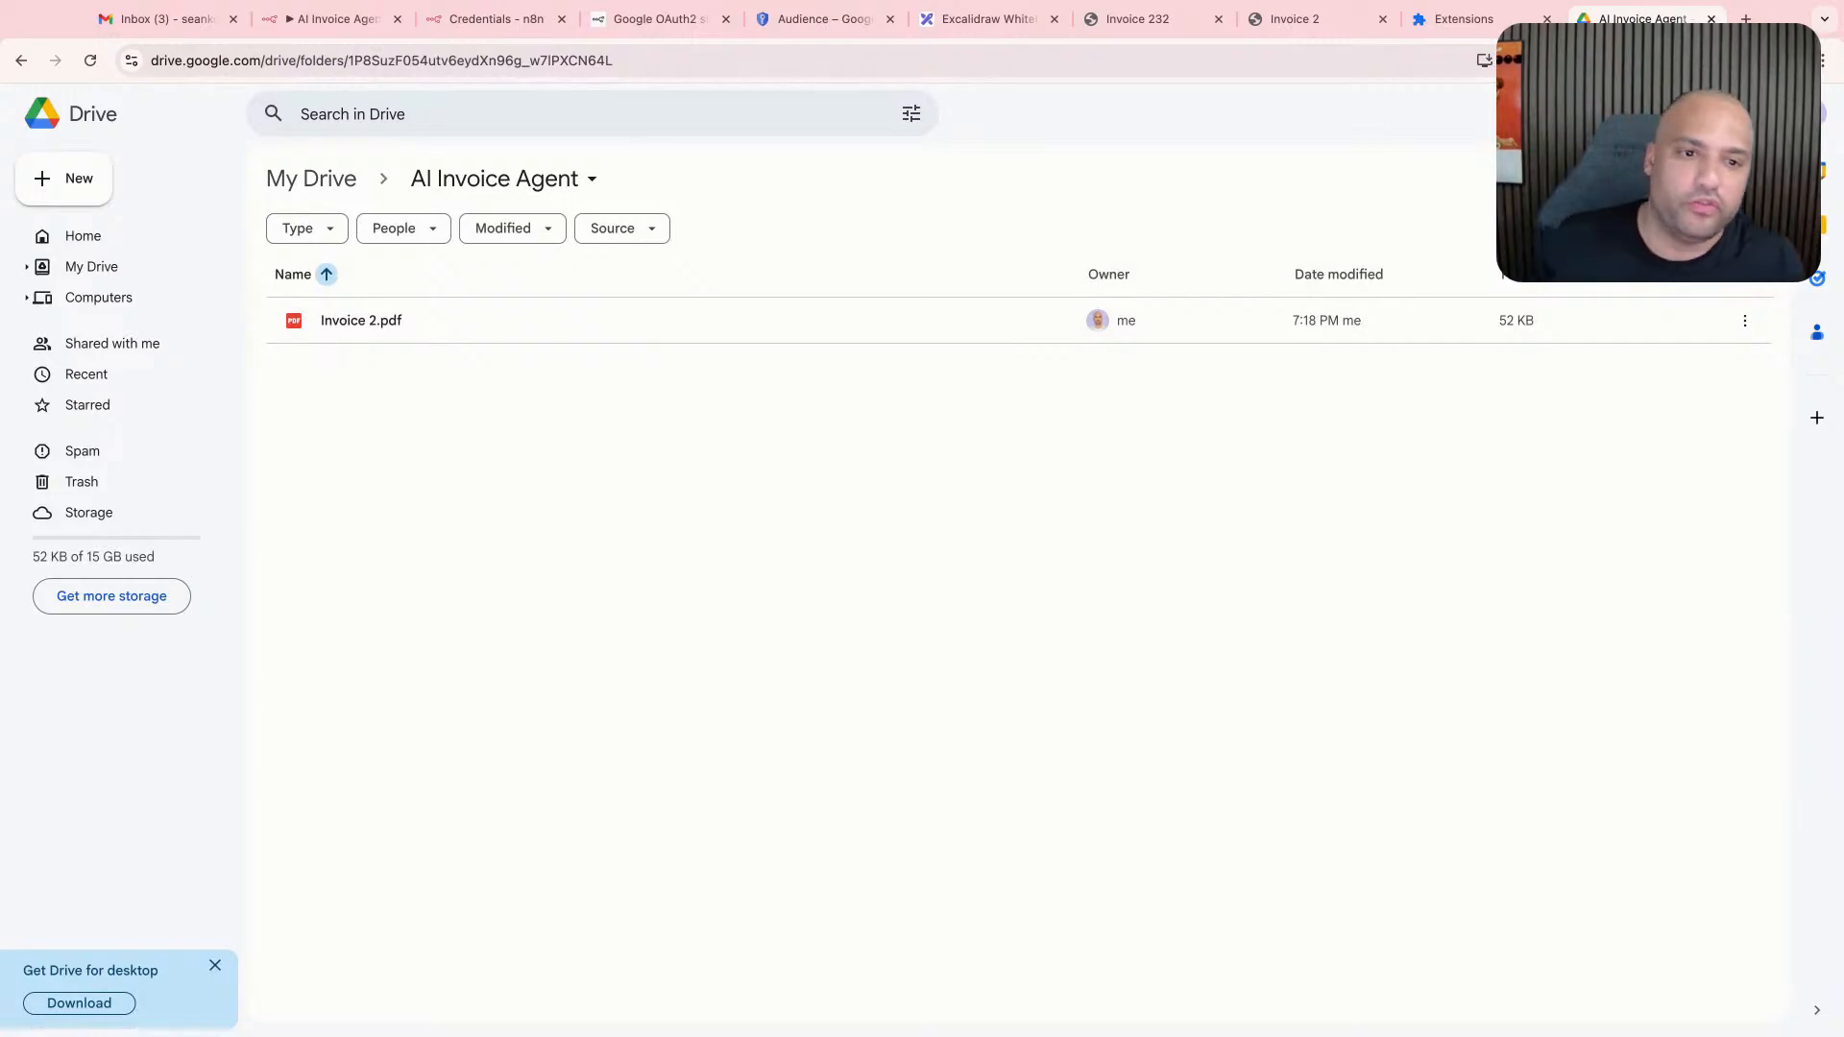
- Review the invoice process diagram in Excalidraw and the incoming invoice email in the Gmail inbox
{"action": "left_click", "coordinate": [989, 18]}
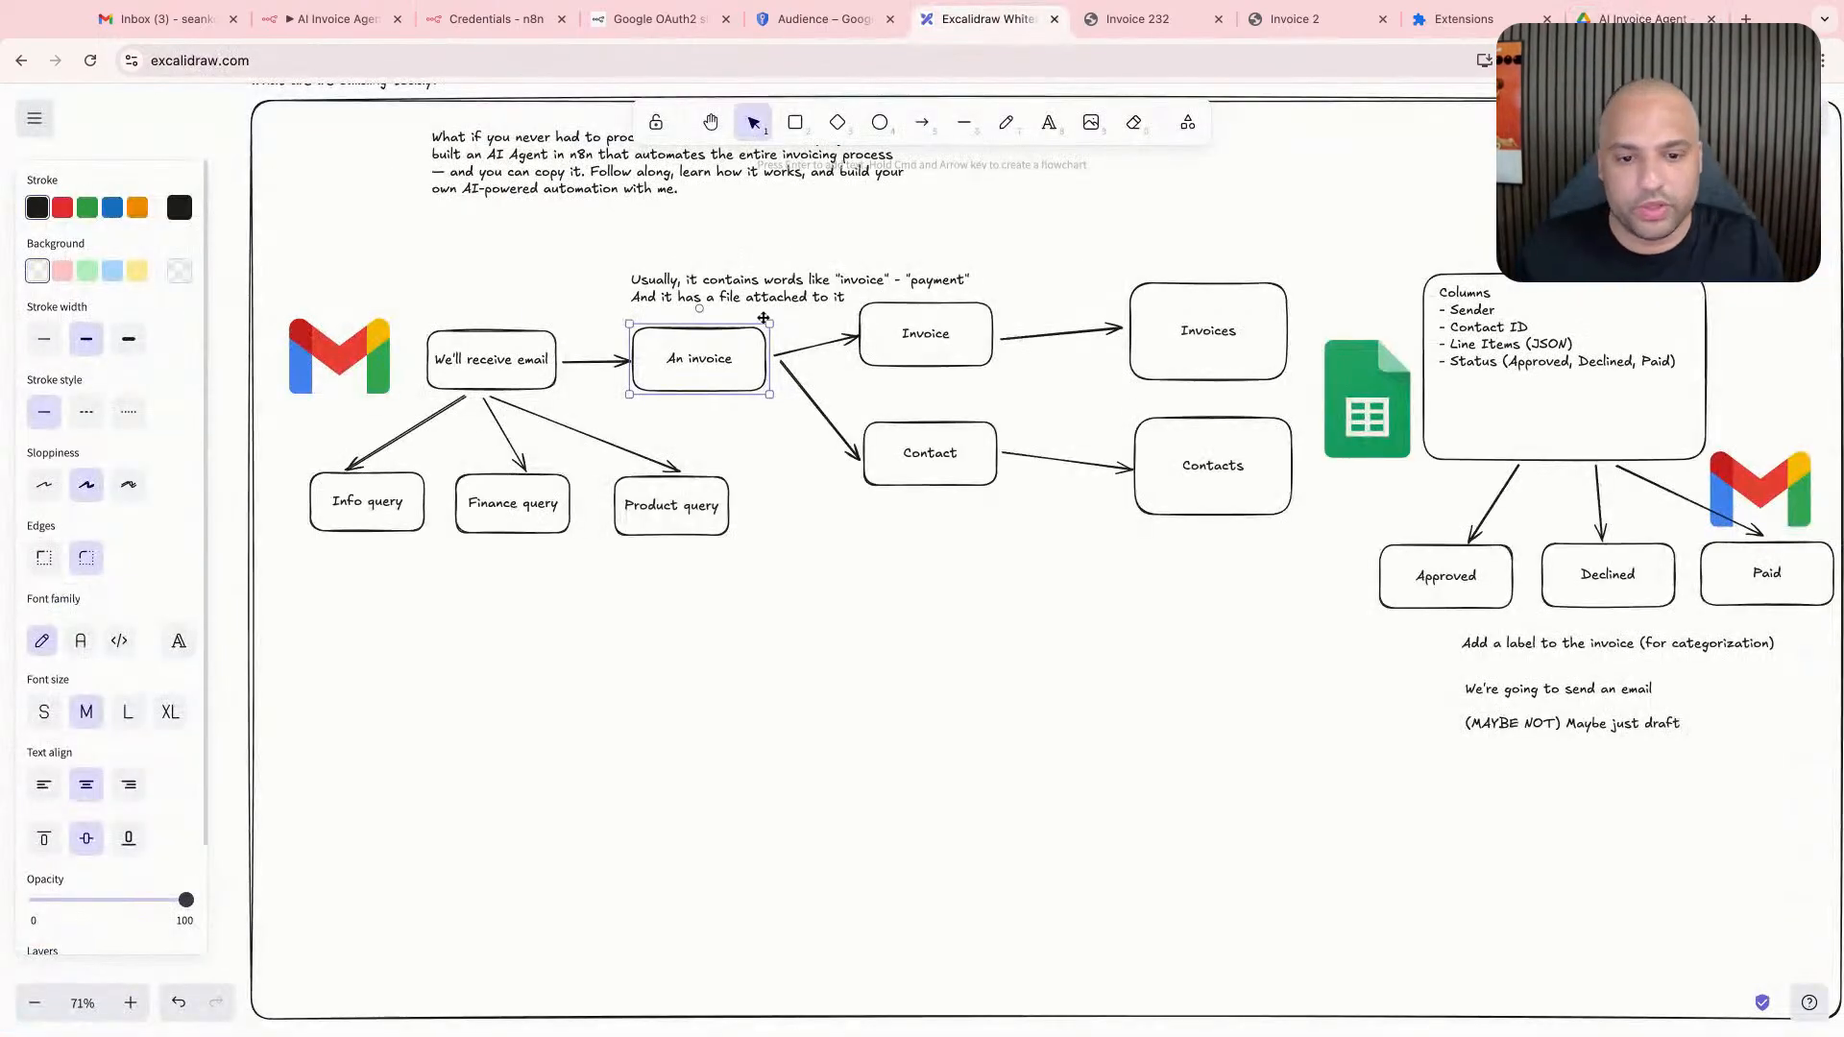
{"action": "left_click", "coordinate": [483, 350]}
{"action": "left_click", "coordinate": [738, 370]}
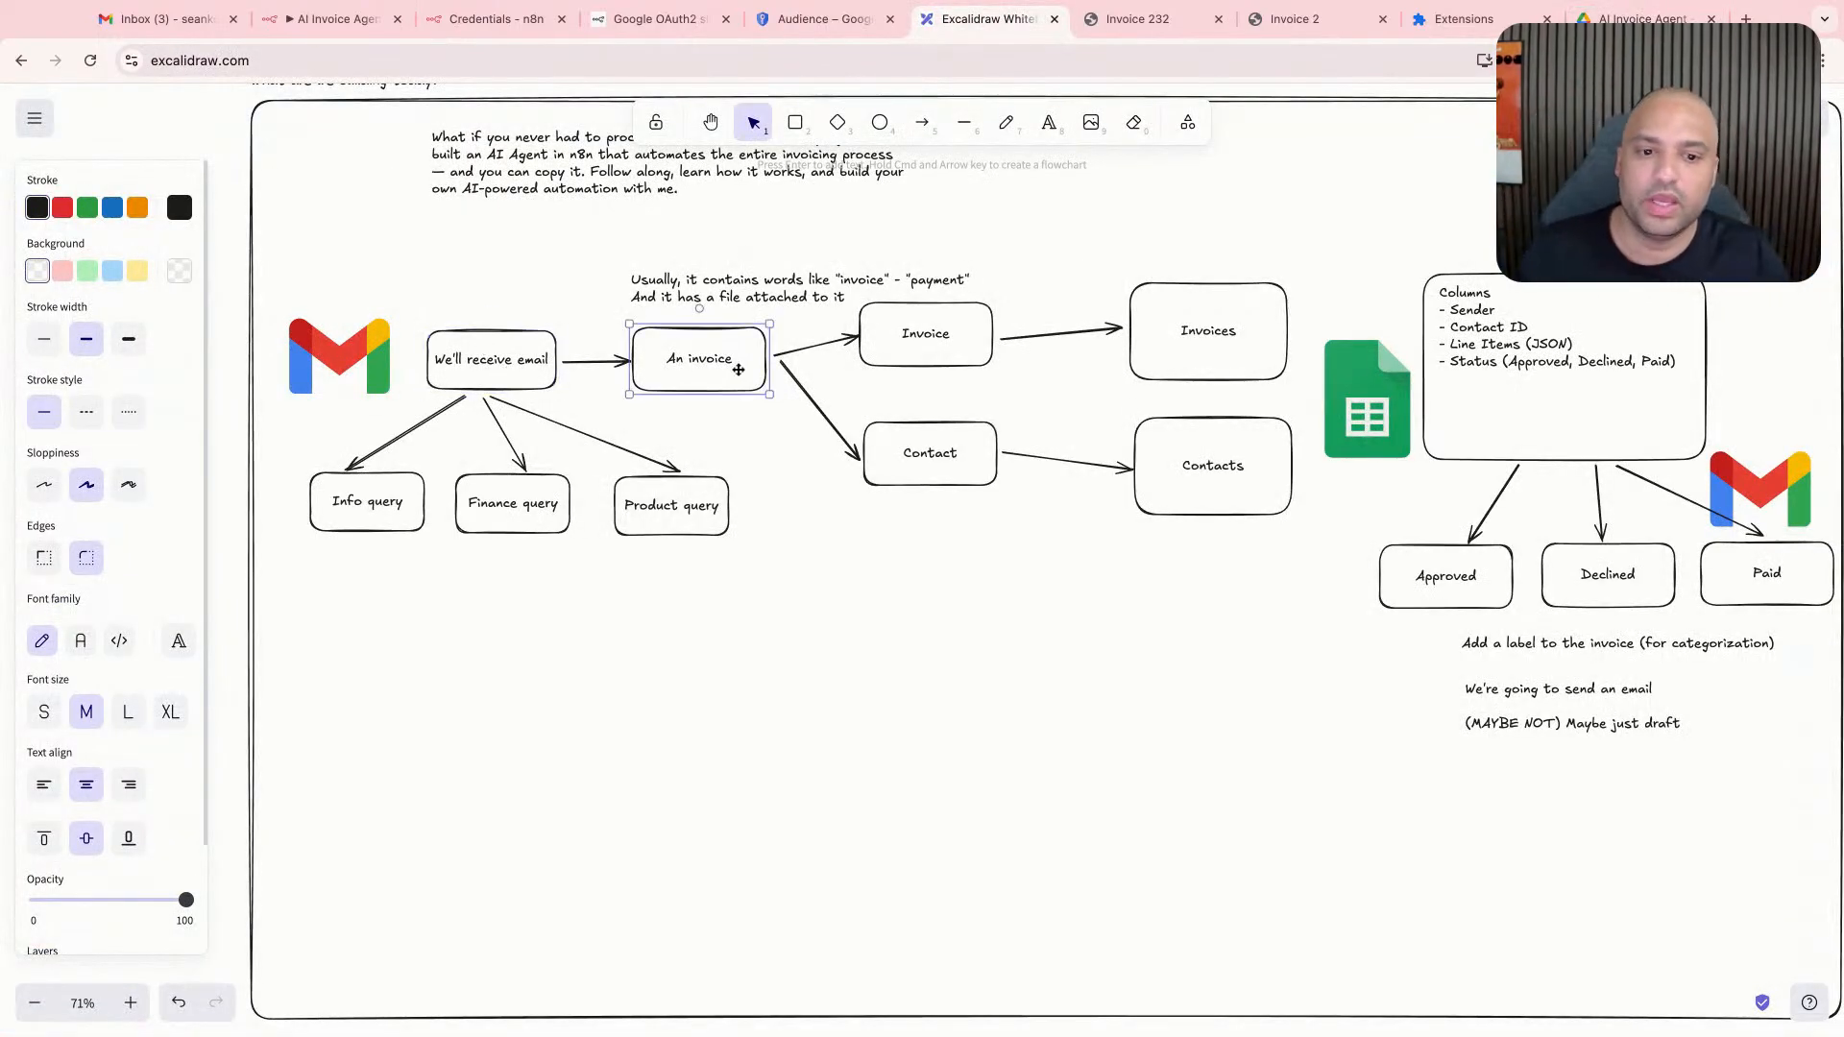
{"action": "left_click", "coordinate": [163, 19]}
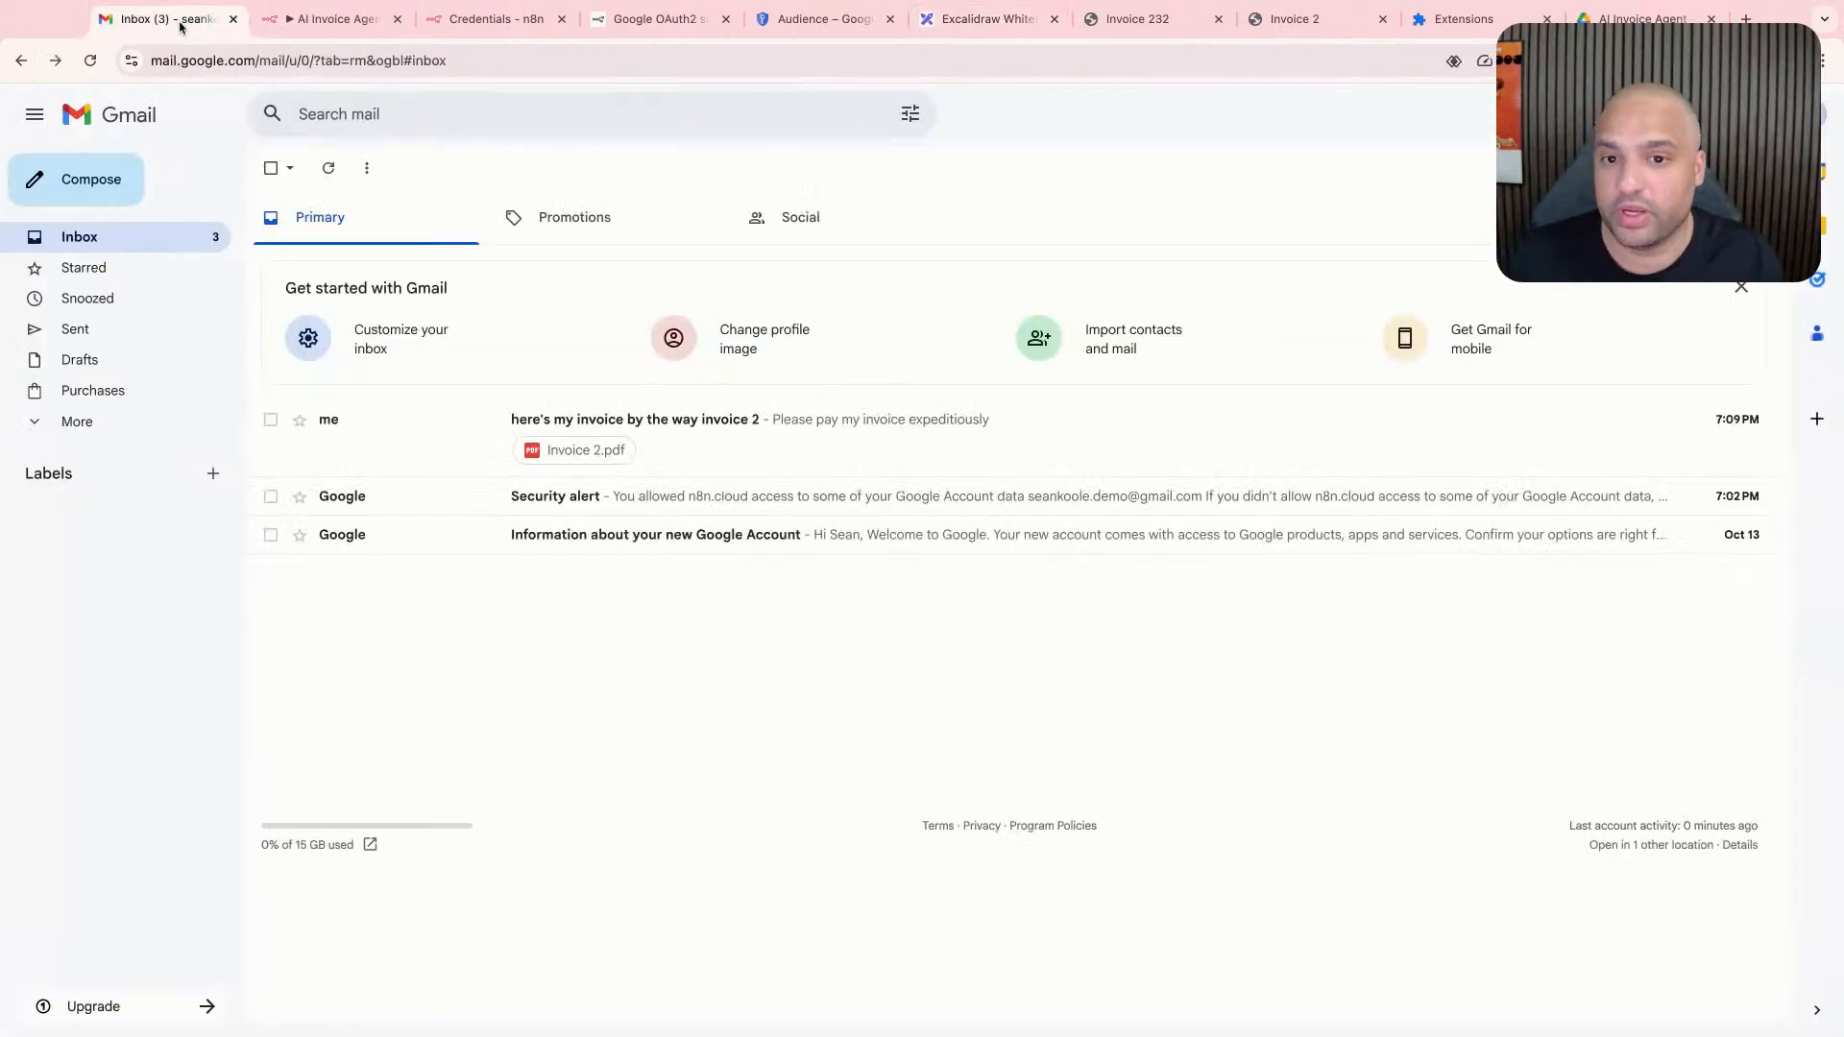
- Return to the n8n workflow canvas and move the Upload file node further from the Gmail Trigger to make room between them
{"action": "left_click", "coordinate": [357, 21]}
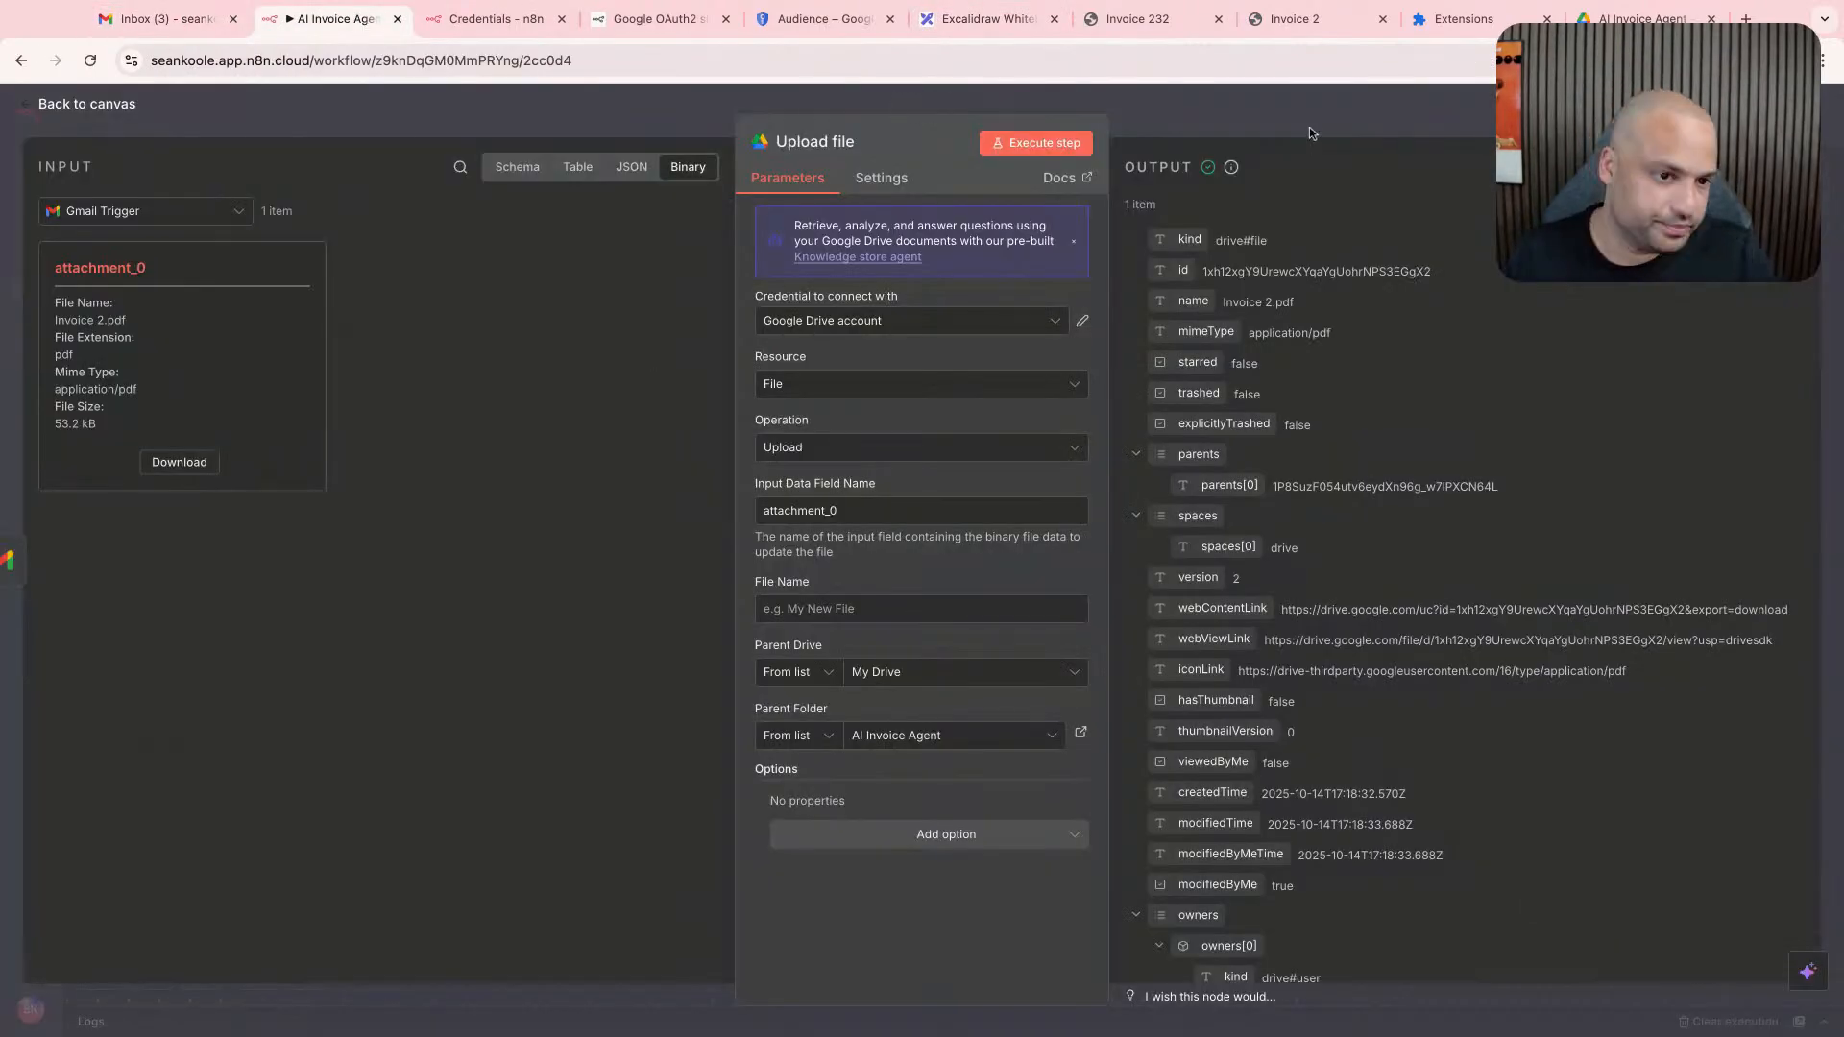
{"action": "key", "text": "Escape"}
{"action": "scroll", "coordinate": [925, 577], "scroll_direction": "down", "scroll_amount": 5}
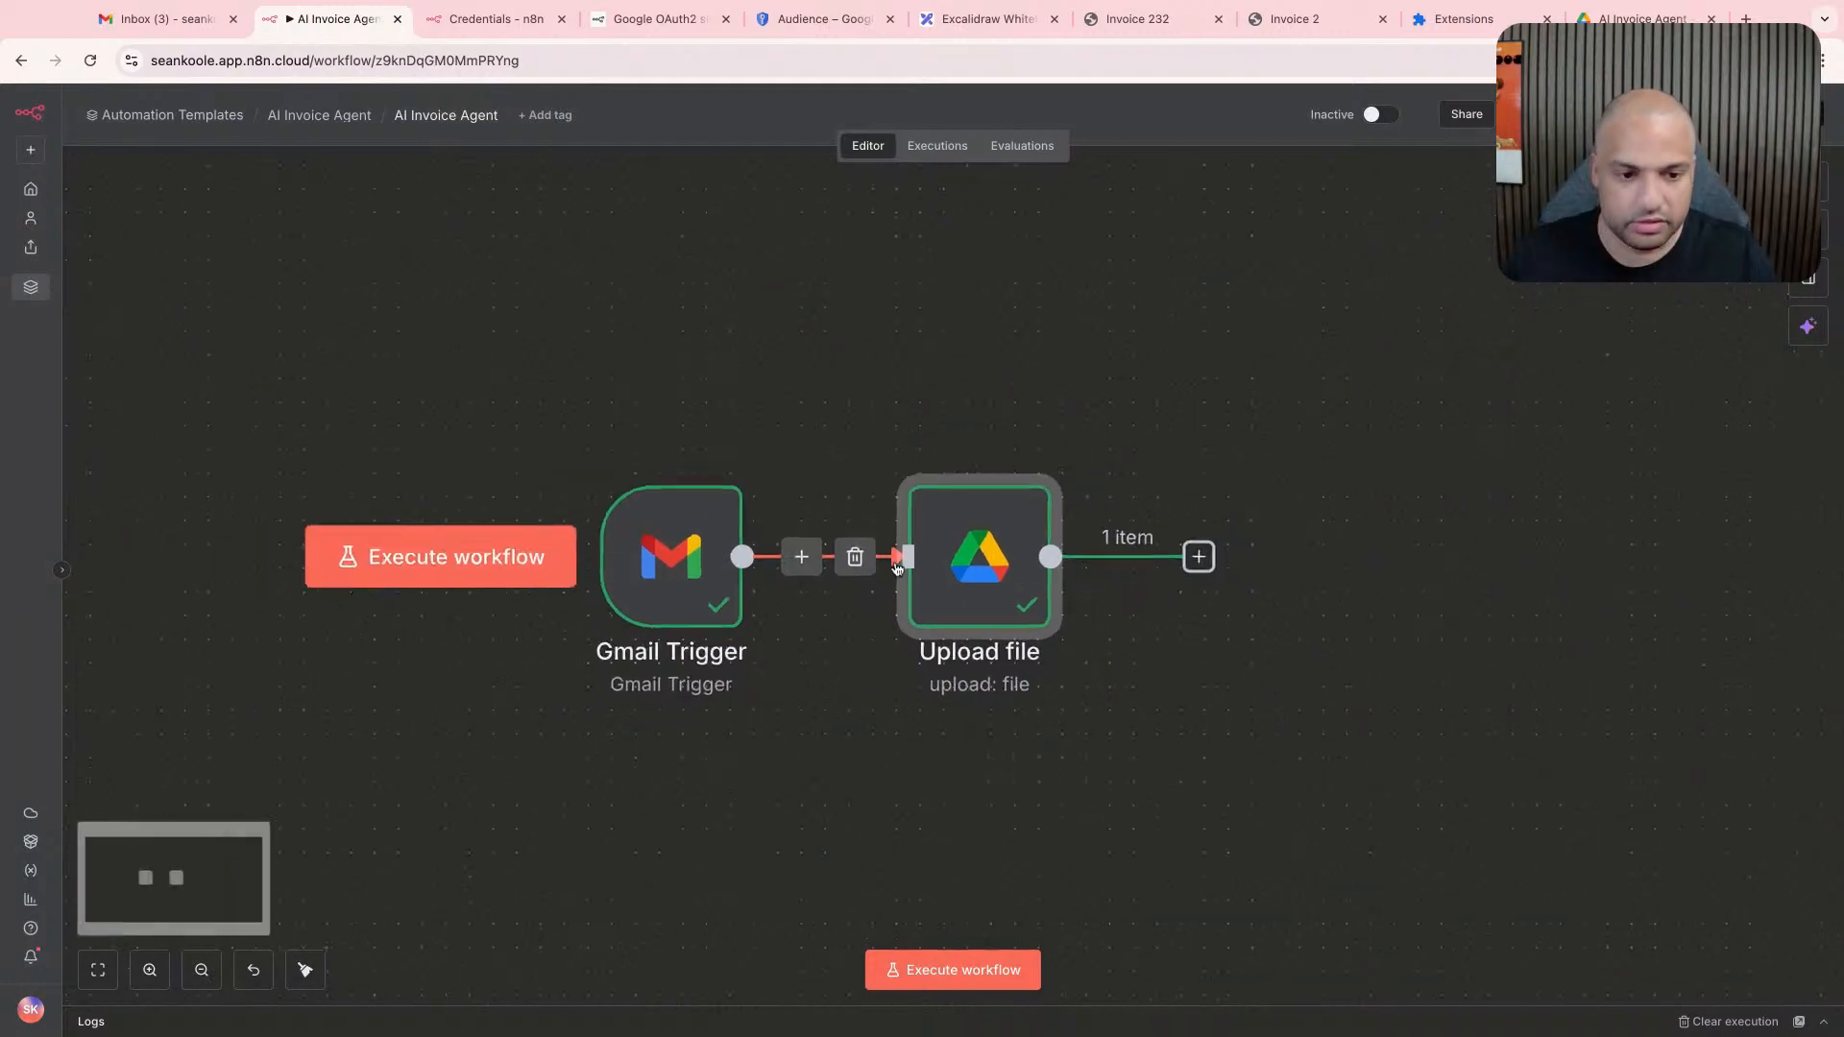
{"action": "scroll", "coordinate": [893, 566], "scroll_direction": "down", "scroll_amount": 4}
{"action": "scroll", "coordinate": [816, 567], "scroll_direction": "right", "scroll_amount": 2}
{"action": "left_click_drag", "start_coordinate": [782, 565], "coordinate": [1069, 563]}
{"action": "scroll", "coordinate": [847, 544], "scroll_direction": "right", "scroll_amount": 1}
{"action": "scroll", "coordinate": [847, 539], "scroll_direction": "right", "scroll_amount": 2}
{"action": "scroll", "coordinate": [817, 562], "scroll_direction": "up", "scroll_amount": 1}
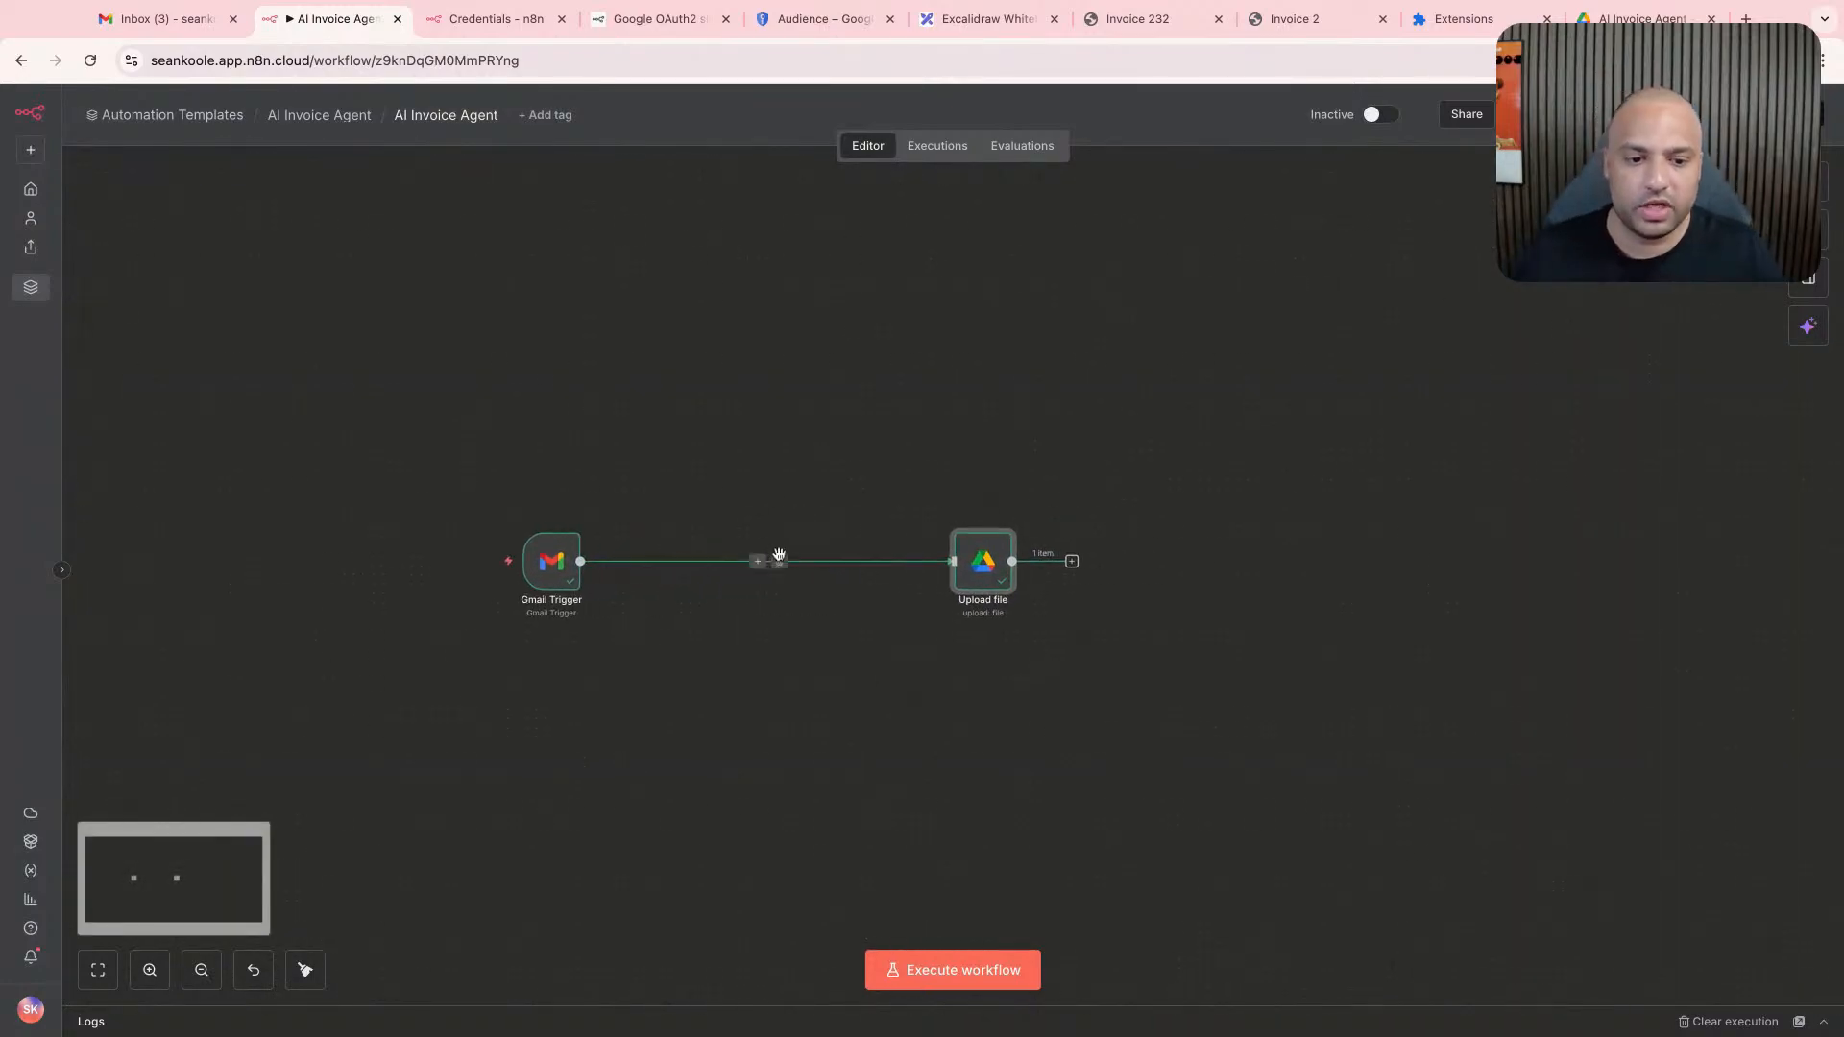
{"action": "scroll", "coordinate": [787, 572], "scroll_direction": "up", "scroll_amount": 2}
{"action": "scroll", "coordinate": [783, 576], "scroll_direction": "up", "scroll_amount": 2}
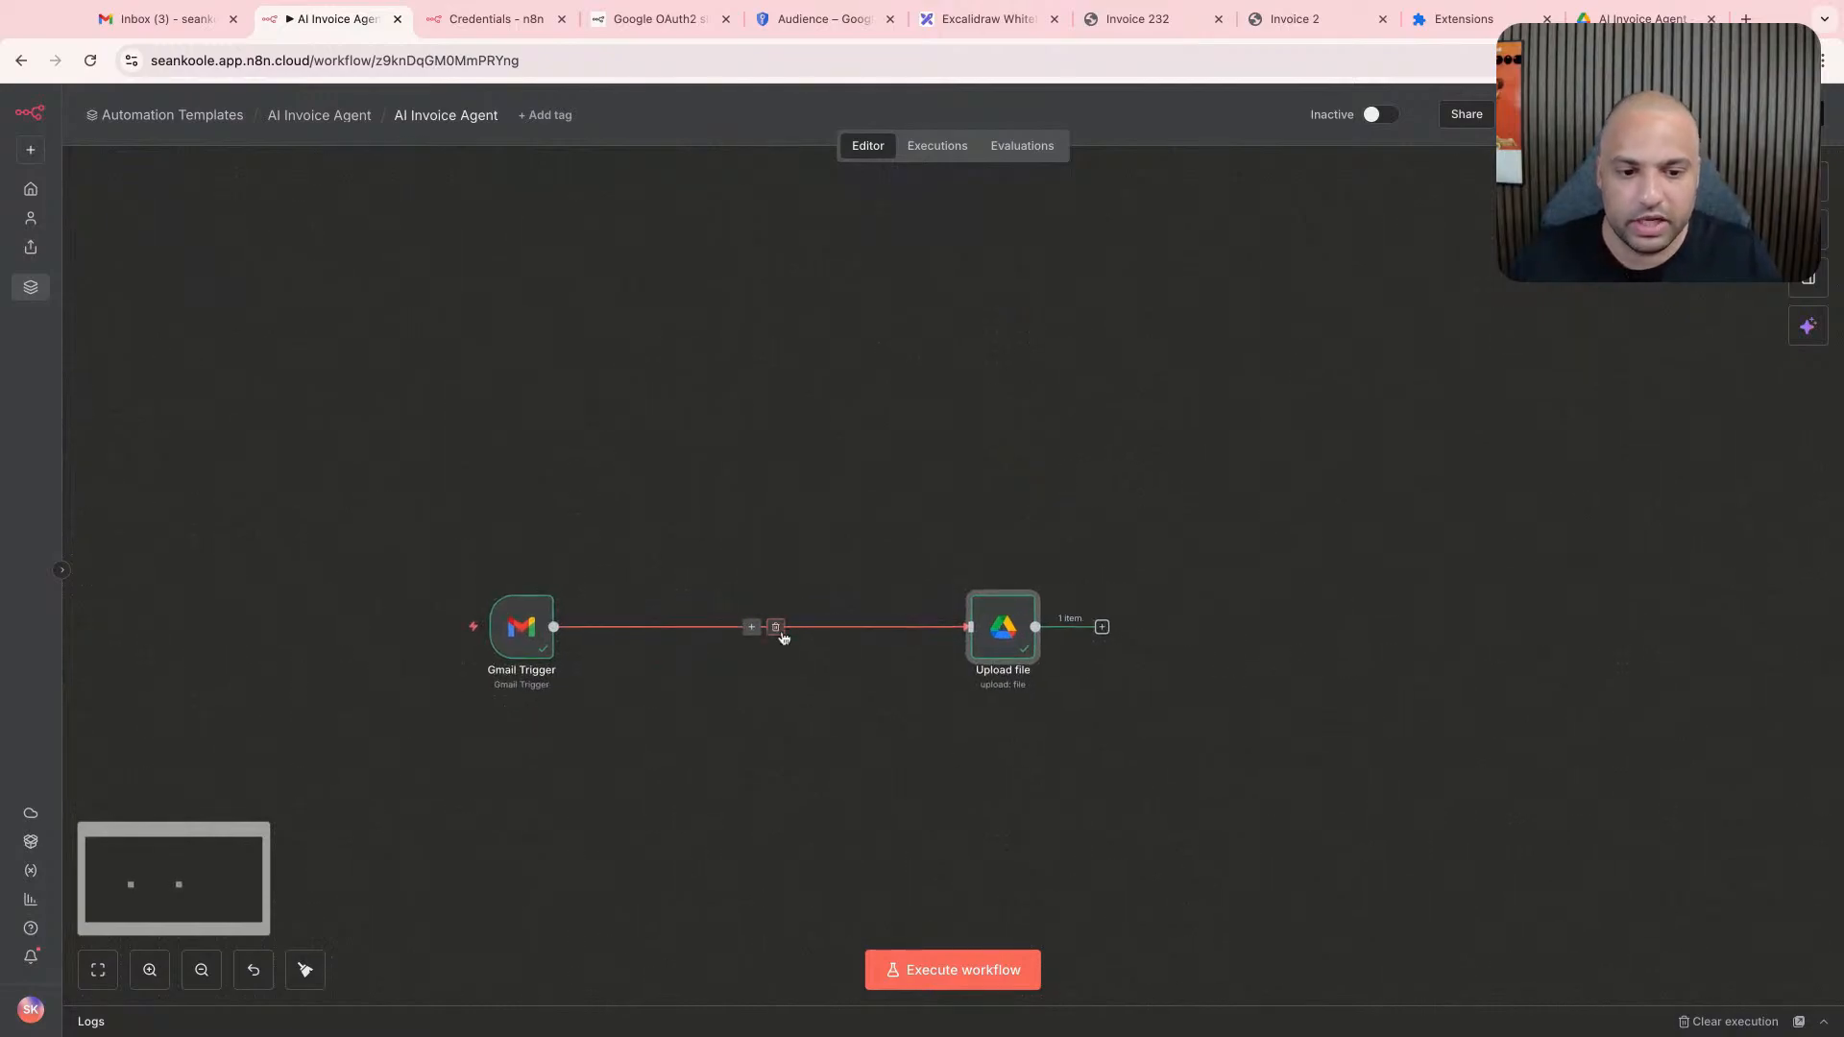
{"action": "scroll", "coordinate": [789, 465], "scroll_direction": "down", "scroll_amount": 1}
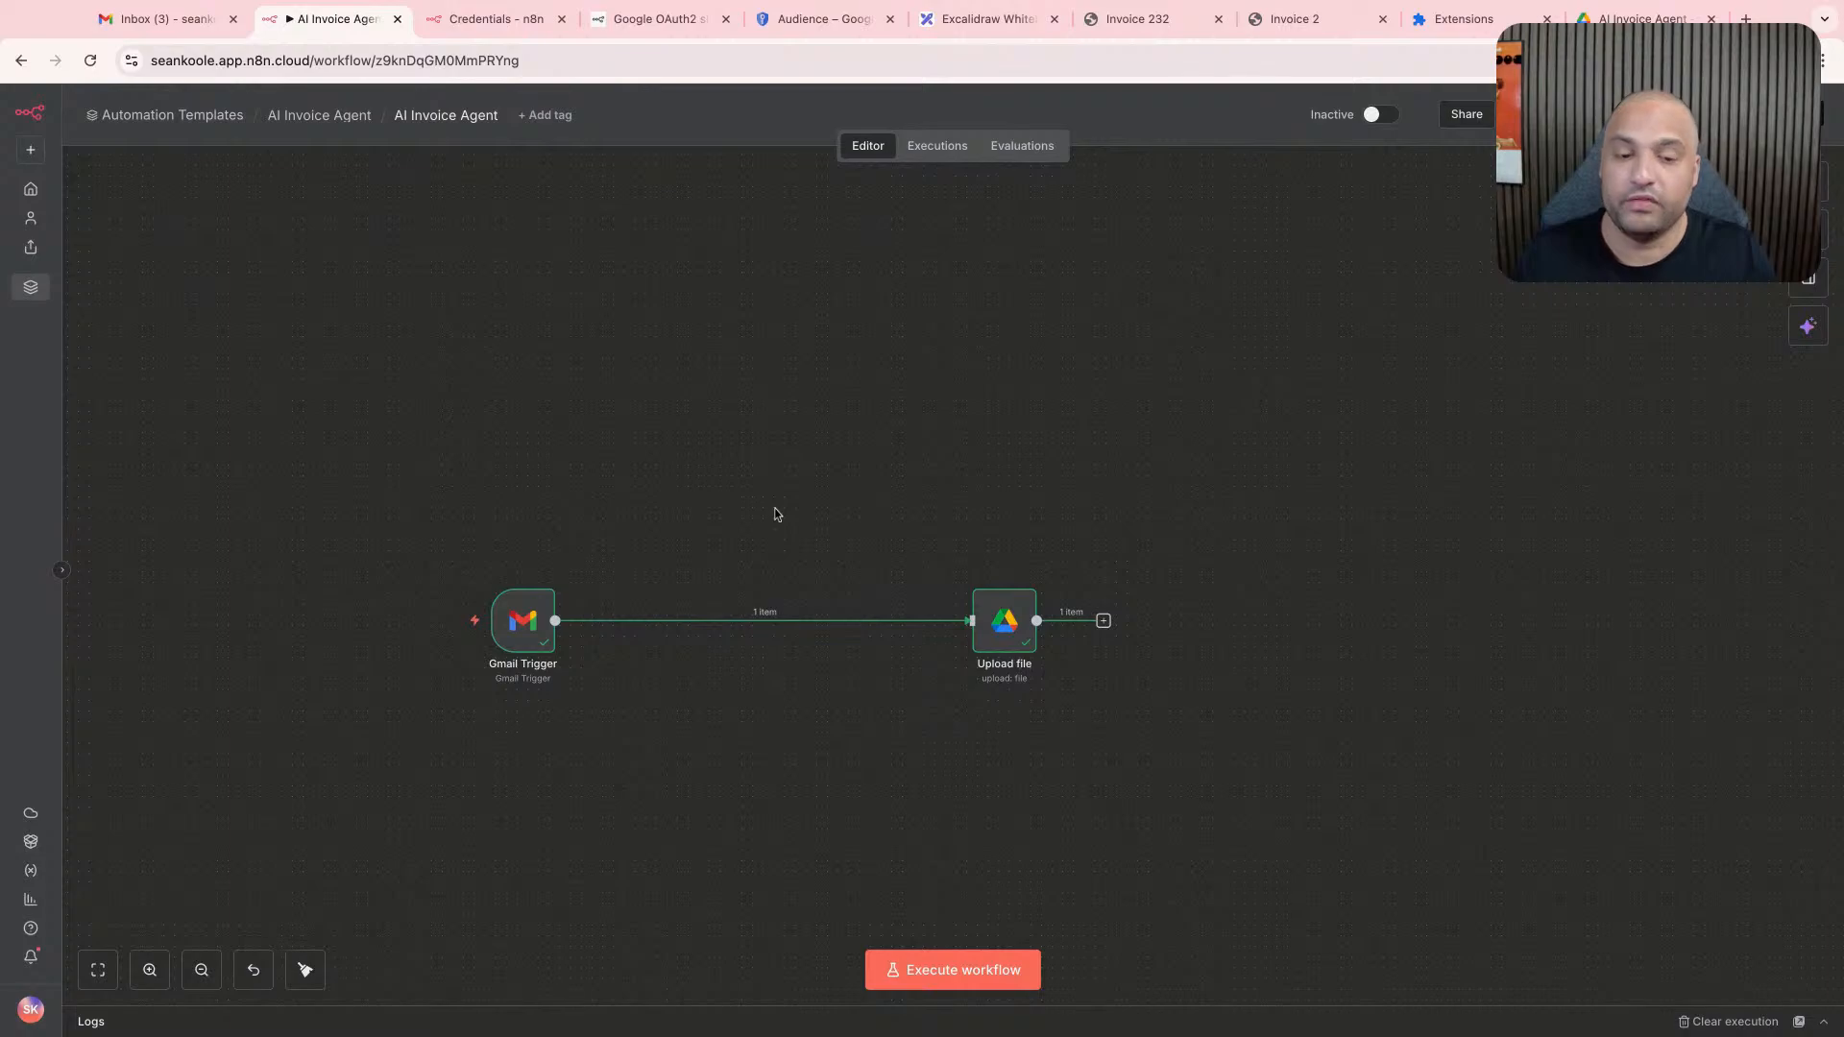
{"action": "scroll", "coordinate": [786, 555], "scroll_direction": "up", "scroll_amount": 1}
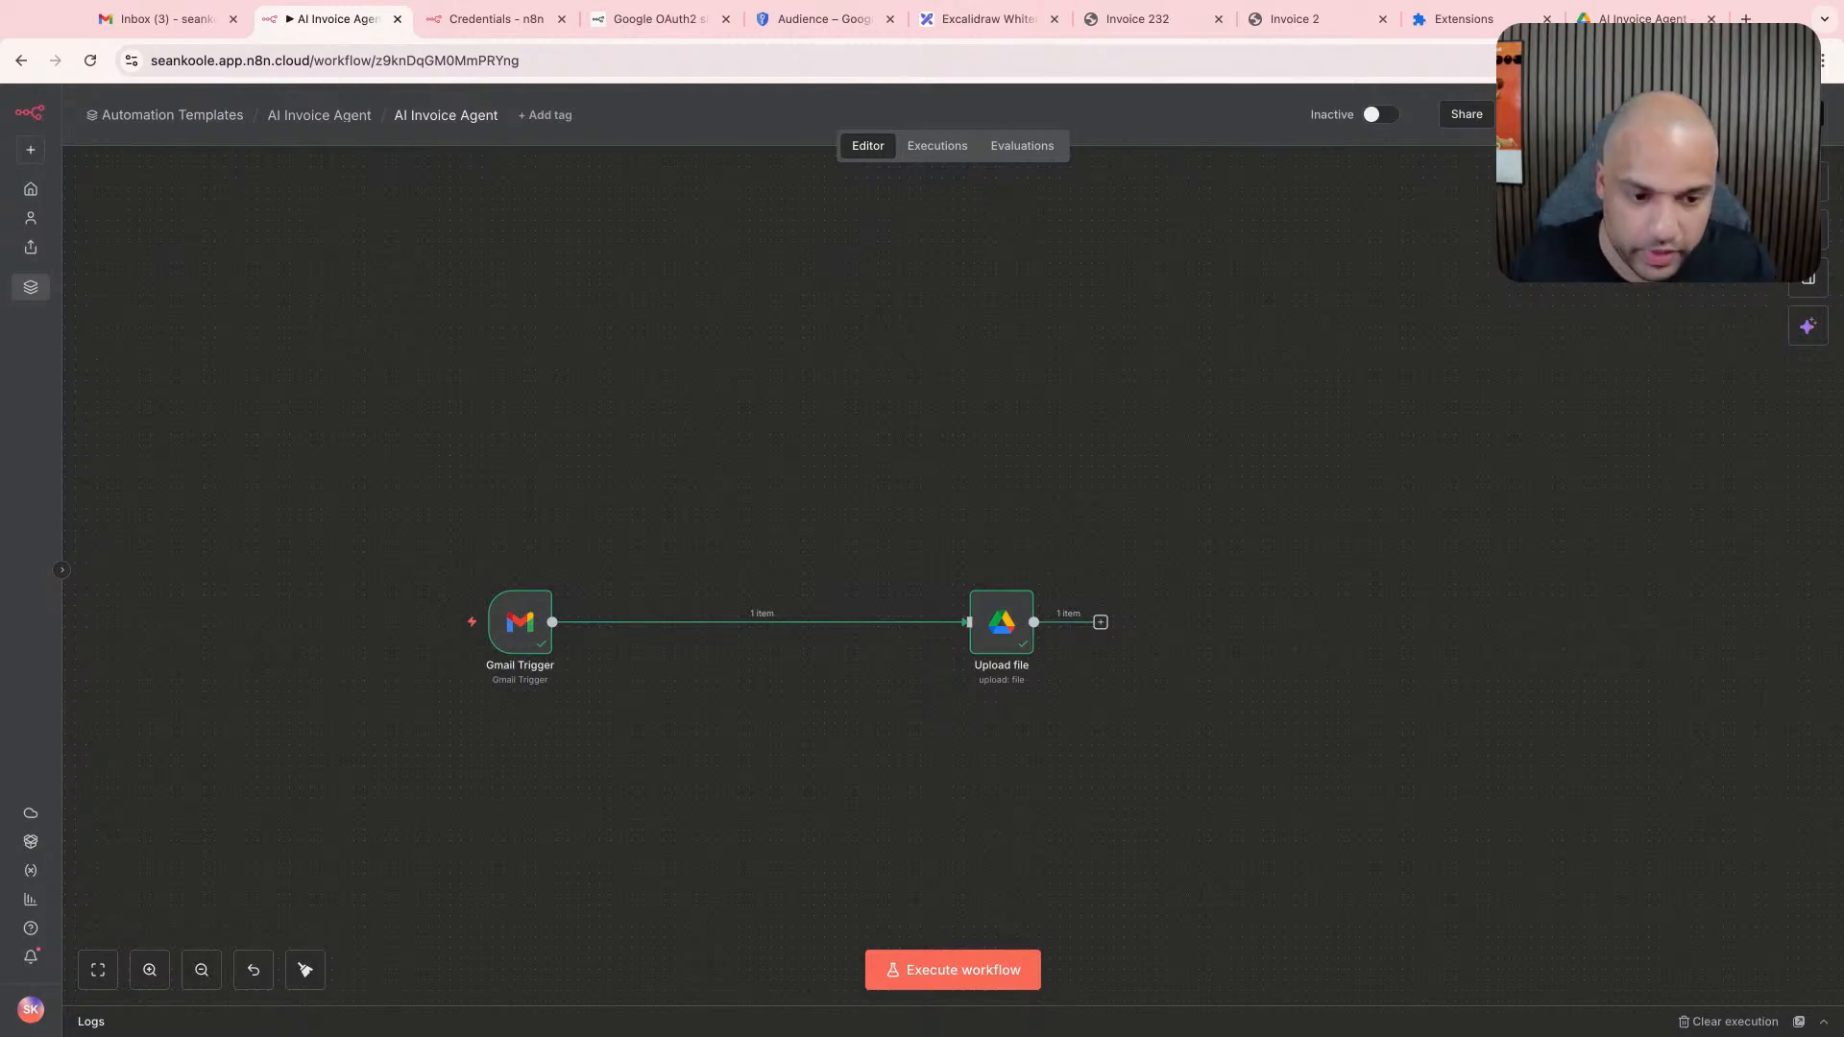
{"action": "left_click_drag", "start_coordinate": [1016, 646], "coordinate": [791, 646]}
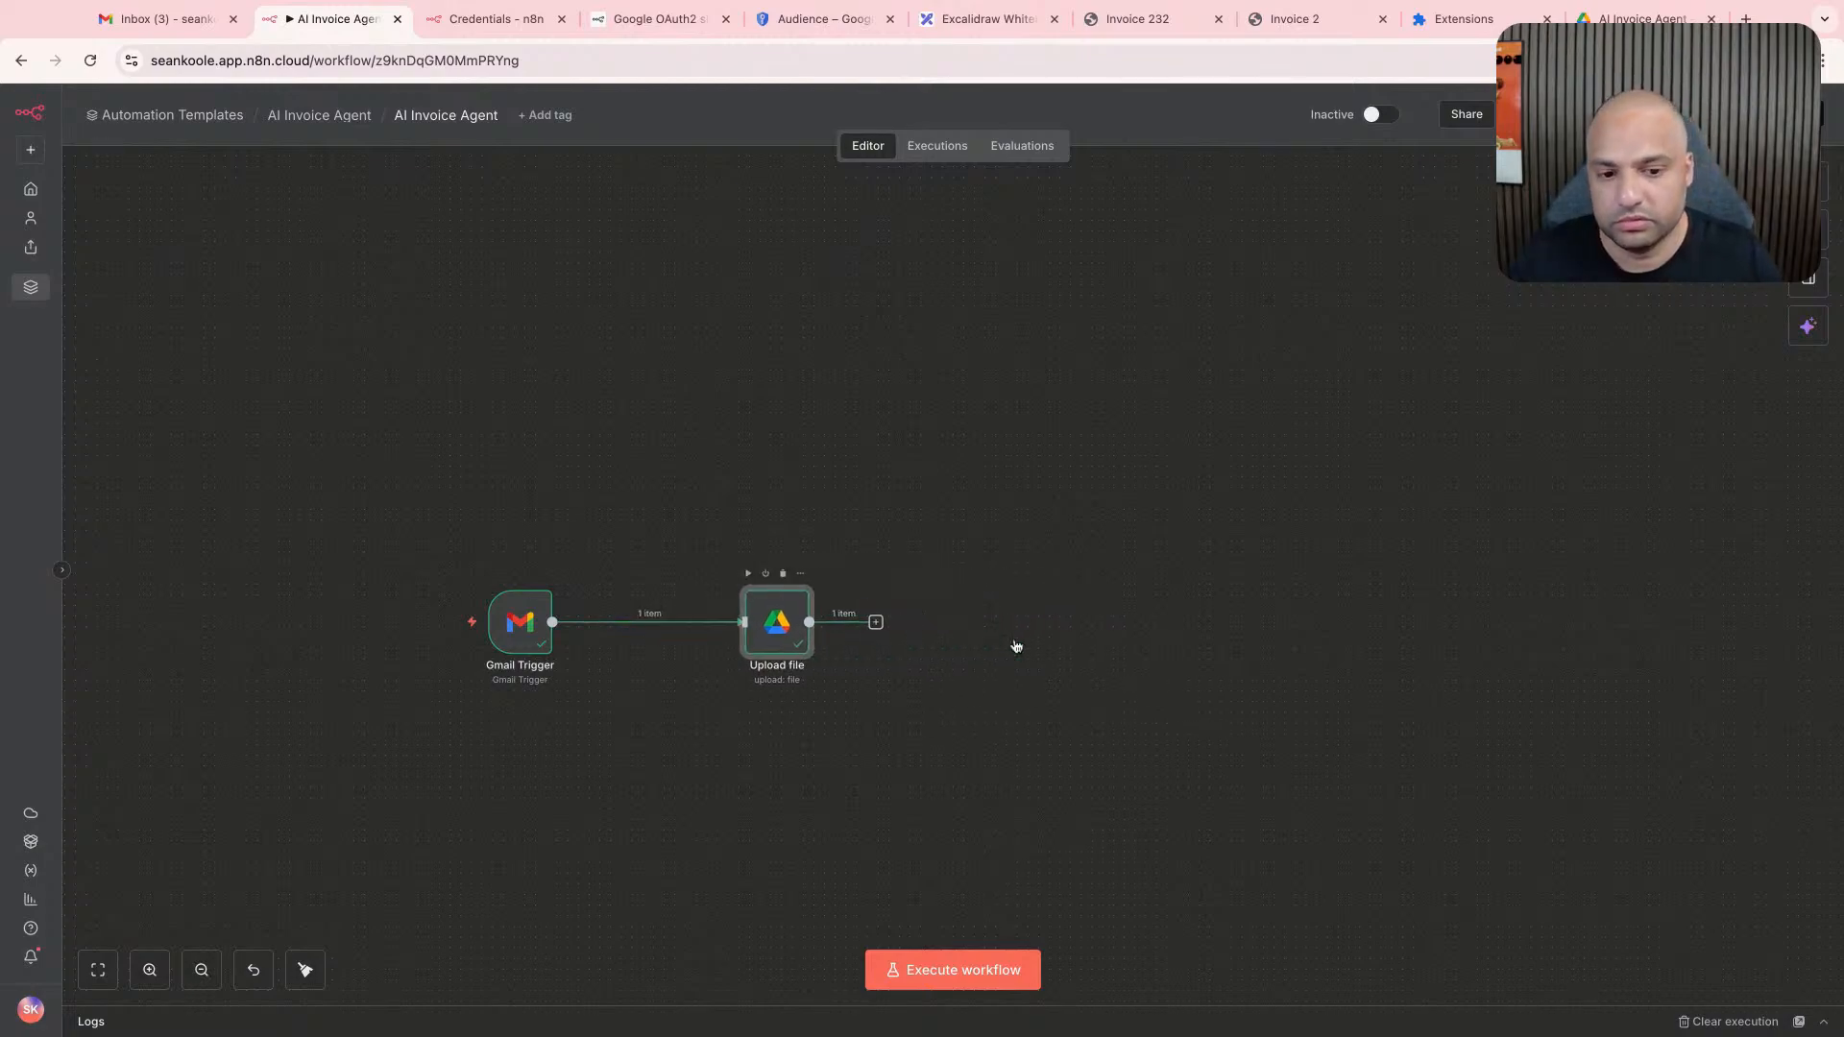
{"action": "left_click", "coordinate": [822, 511]}
{"action": "scroll", "coordinate": [958, 558], "scroll_direction": "right", "scroll_amount": 1}
{"action": "scroll", "coordinate": [961, 566], "scroll_direction": "right", "scroll_amount": 2}
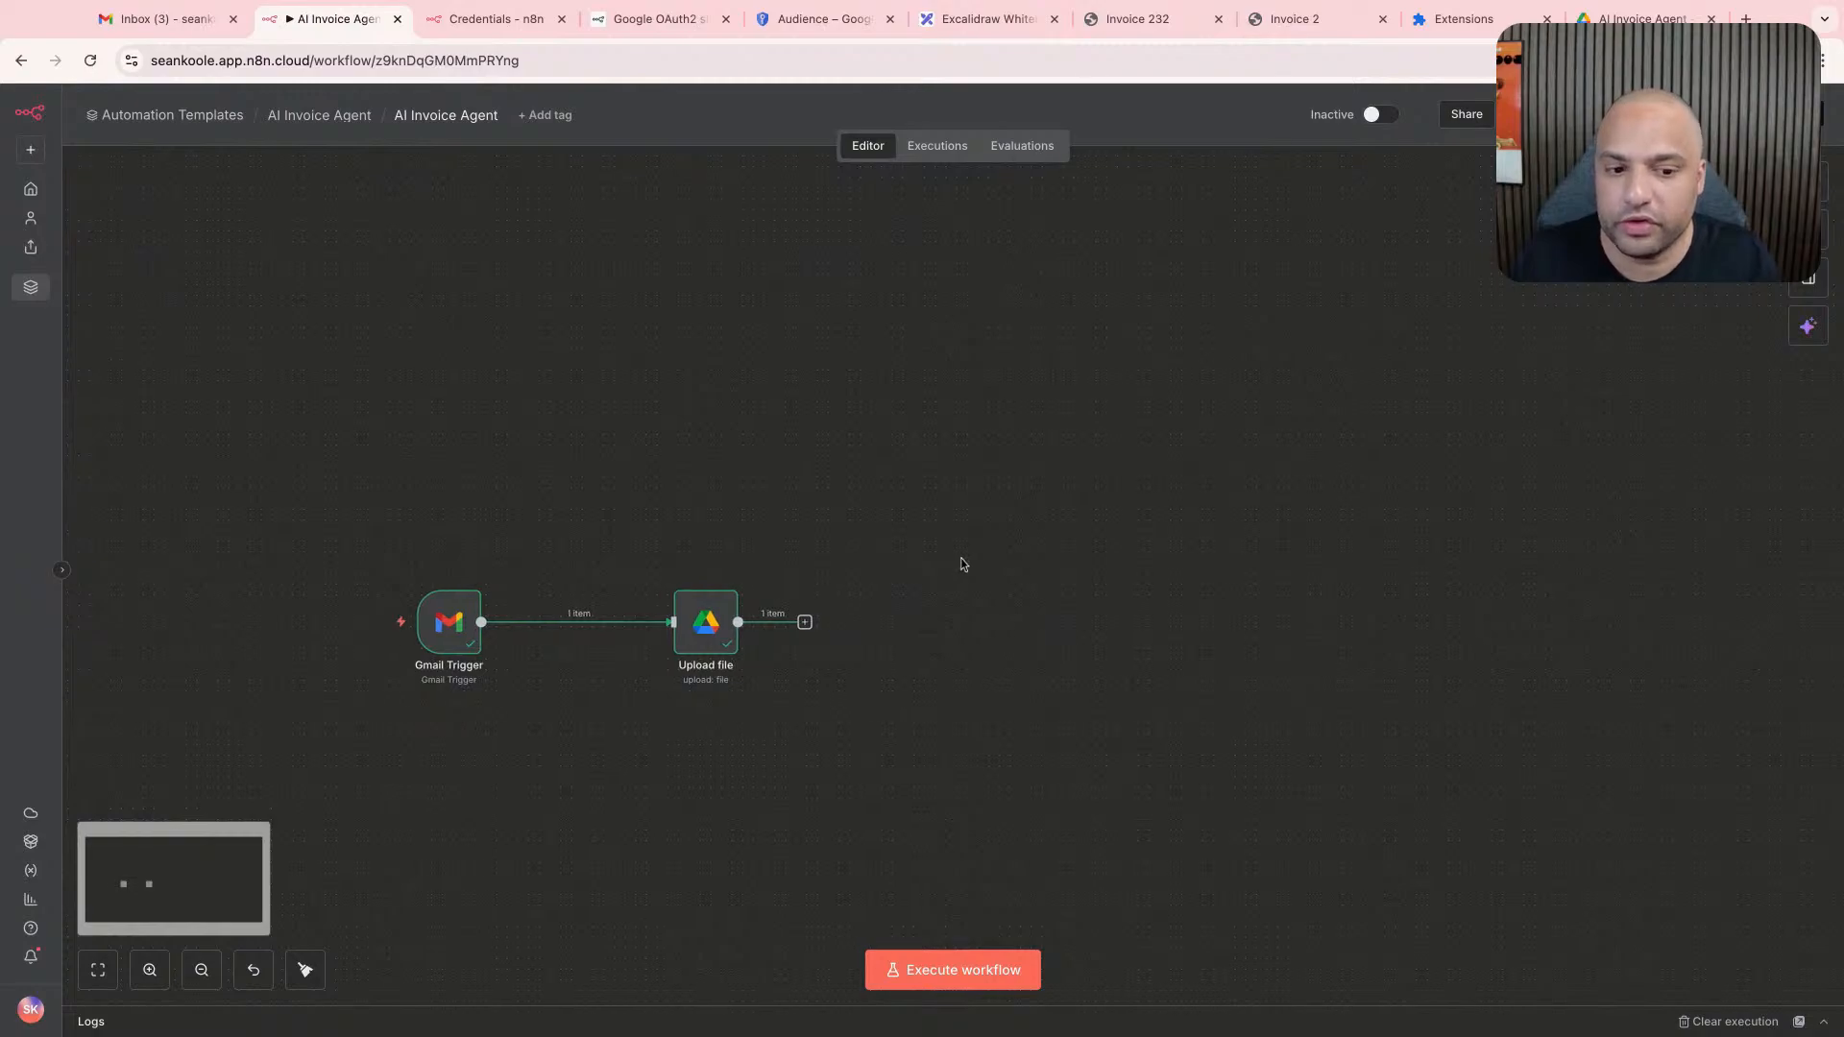
{"action": "key", "text": "ctrl+z"}
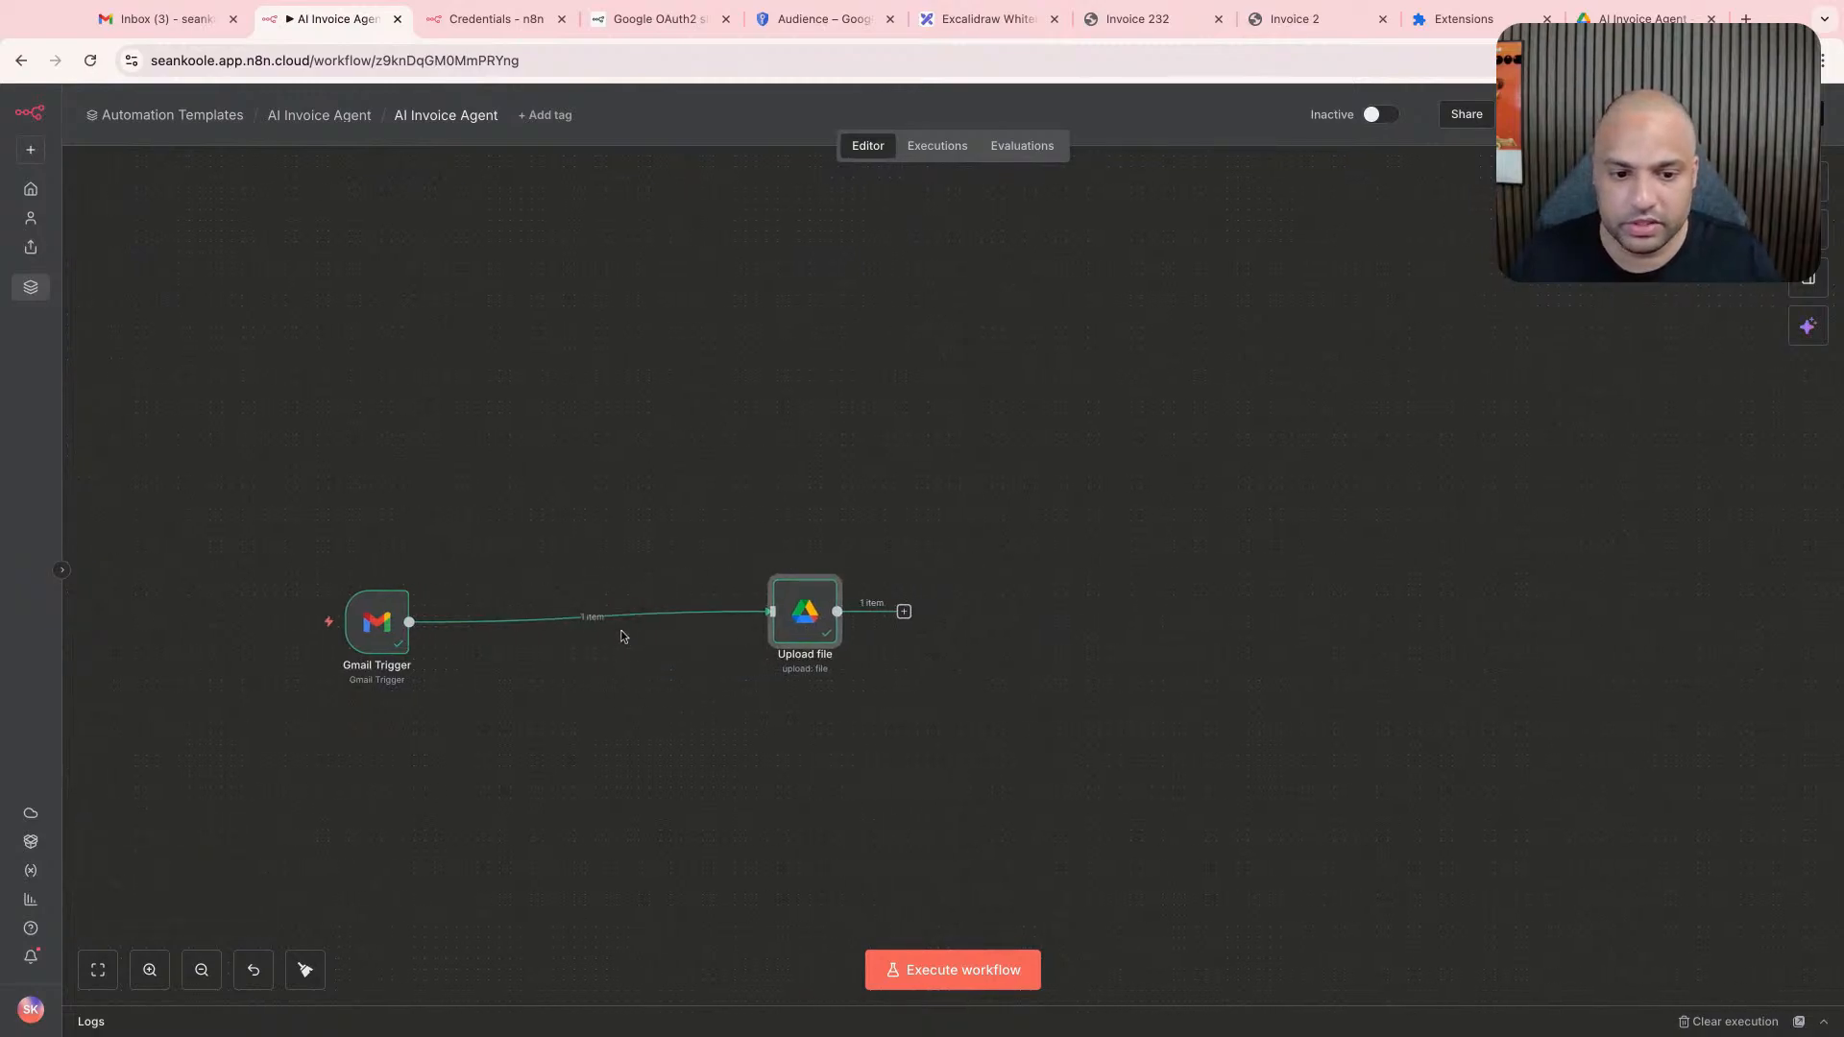
- Insert an AI Agent node on the connection between the Gmail Trigger and Upload file nodes
{"action": "left_click", "coordinate": [580, 616]}
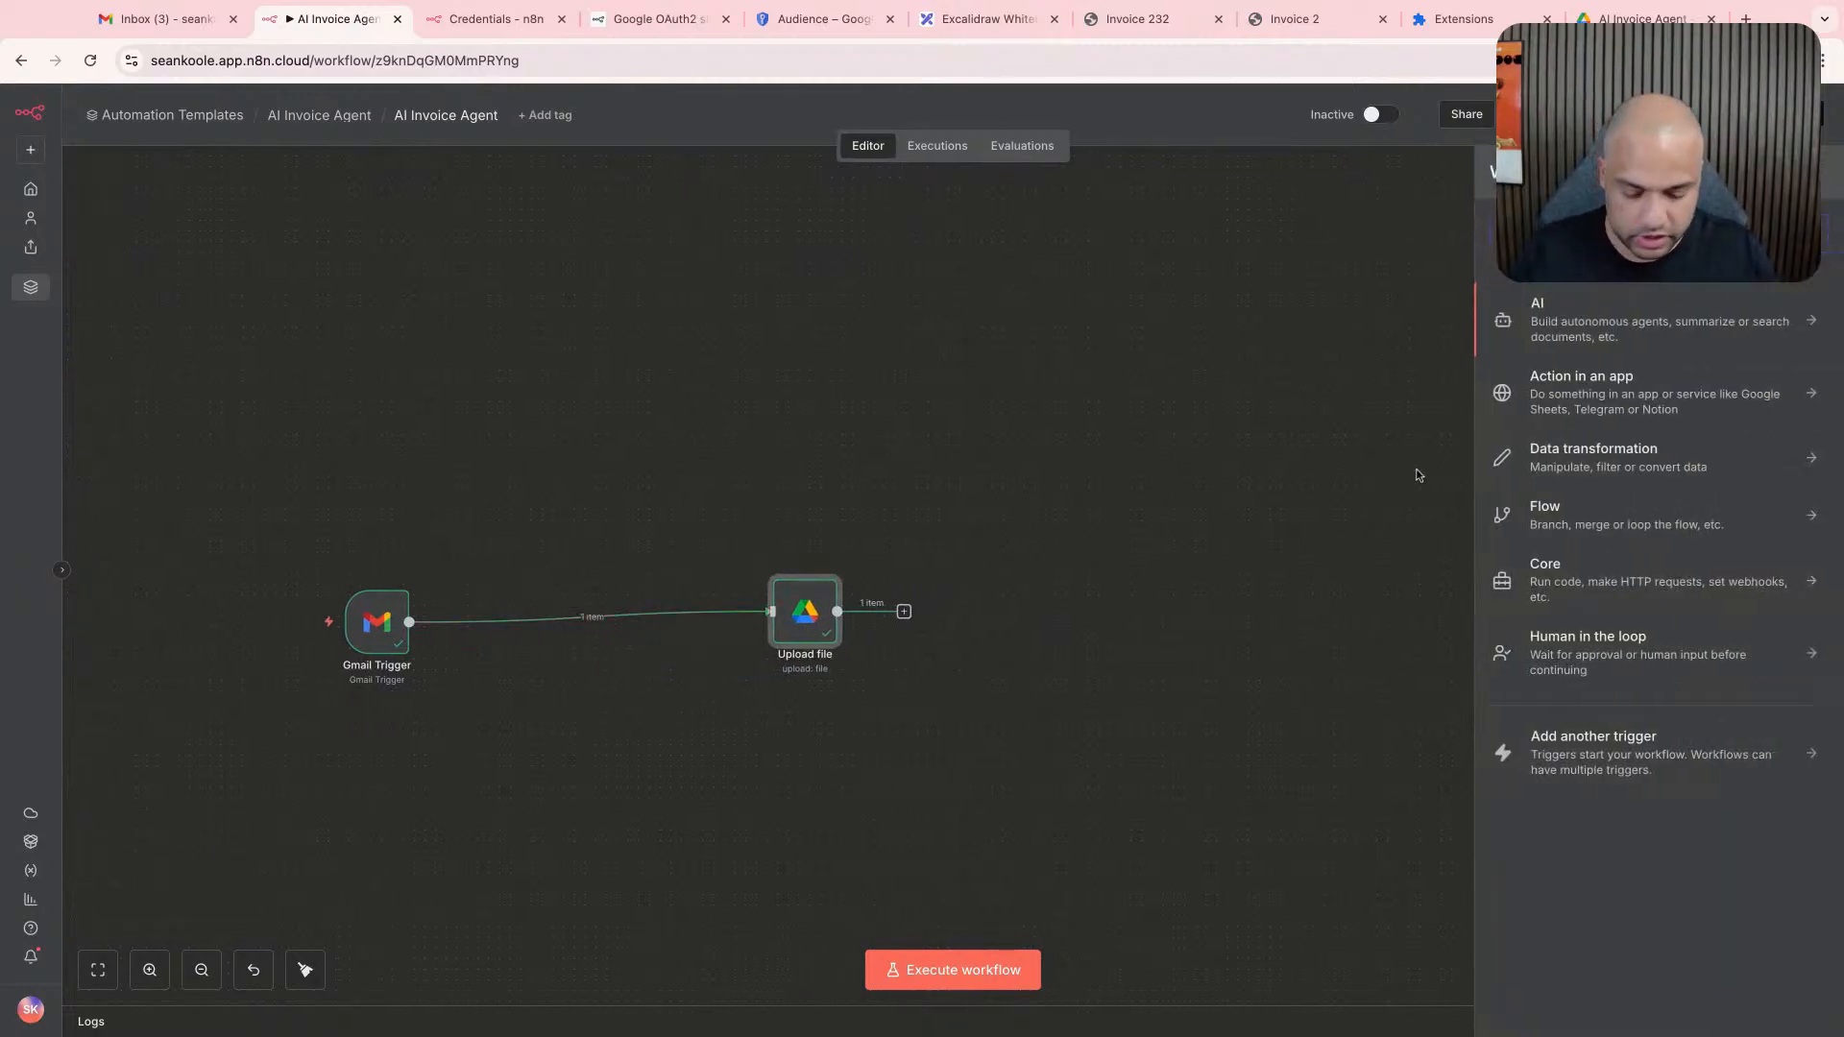
{"action": "type", "text": "ai"}
{"action": "key", "text": "BackSpace"}
{"action": "key", "text": "BackSpace"}
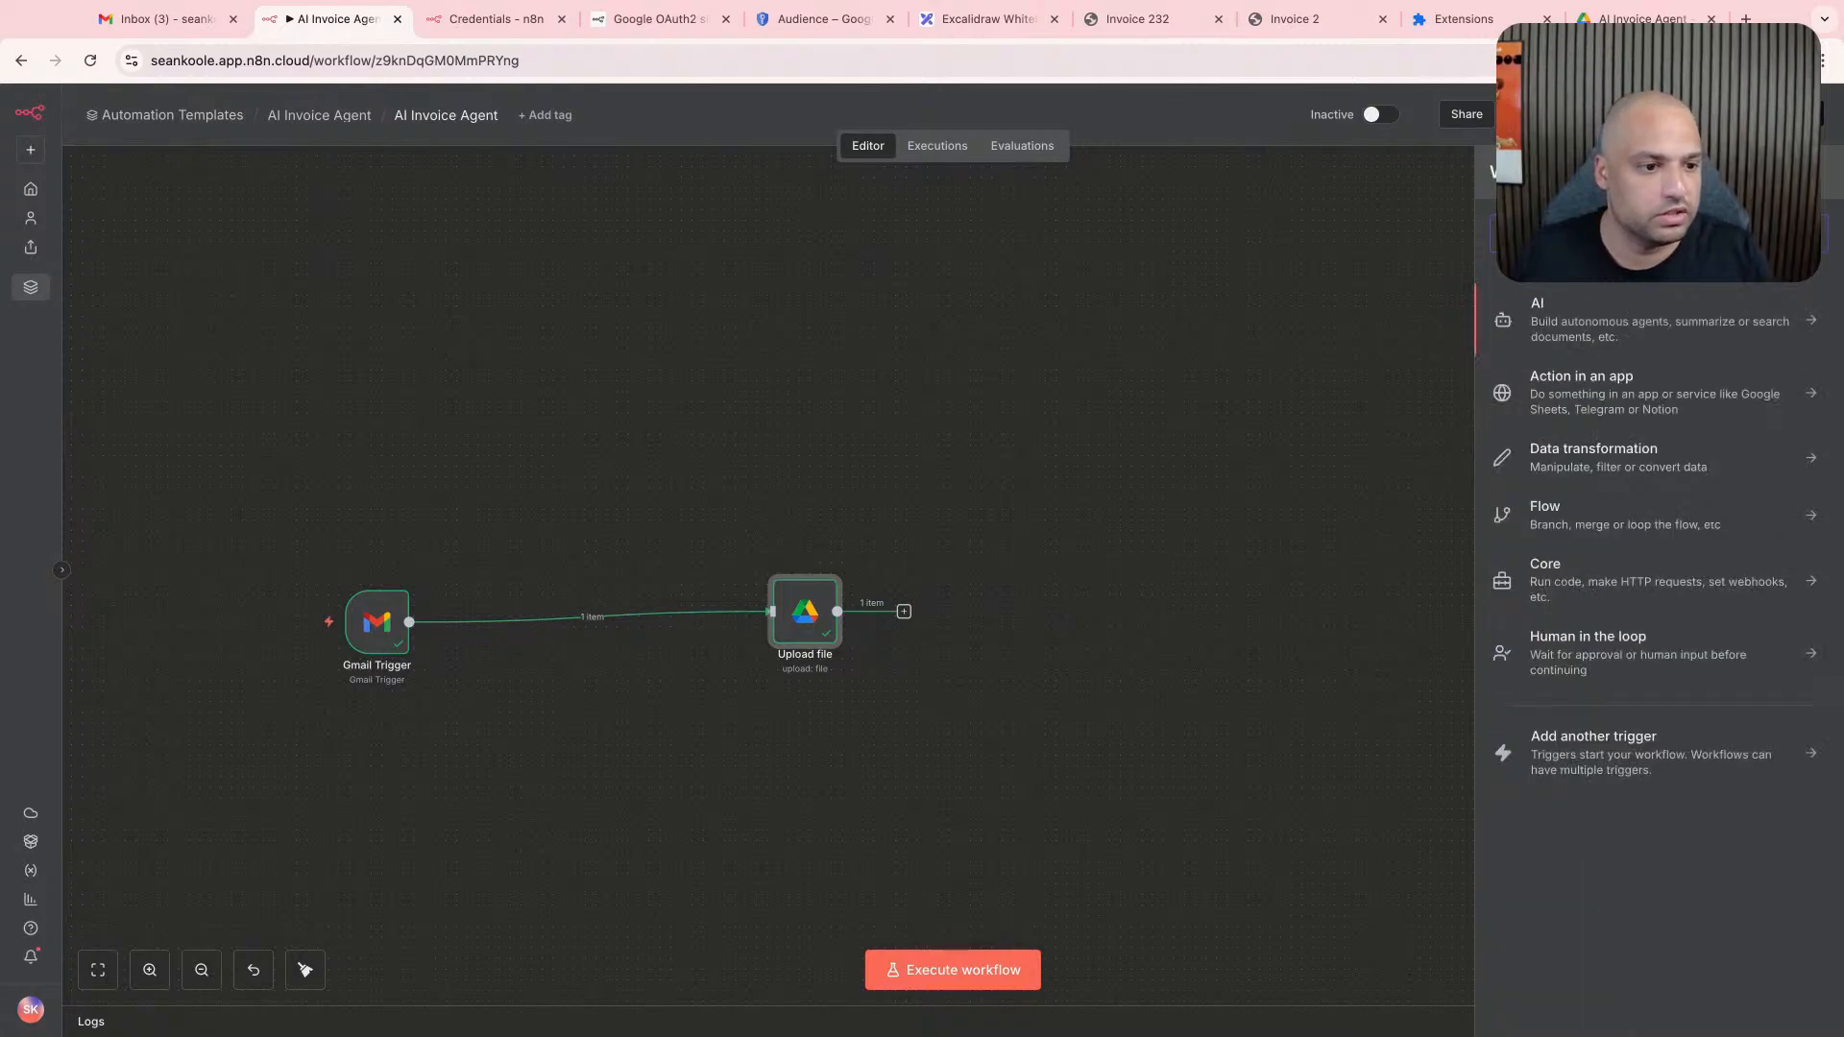
{"action": "left_click", "coordinate": [1630, 423]}
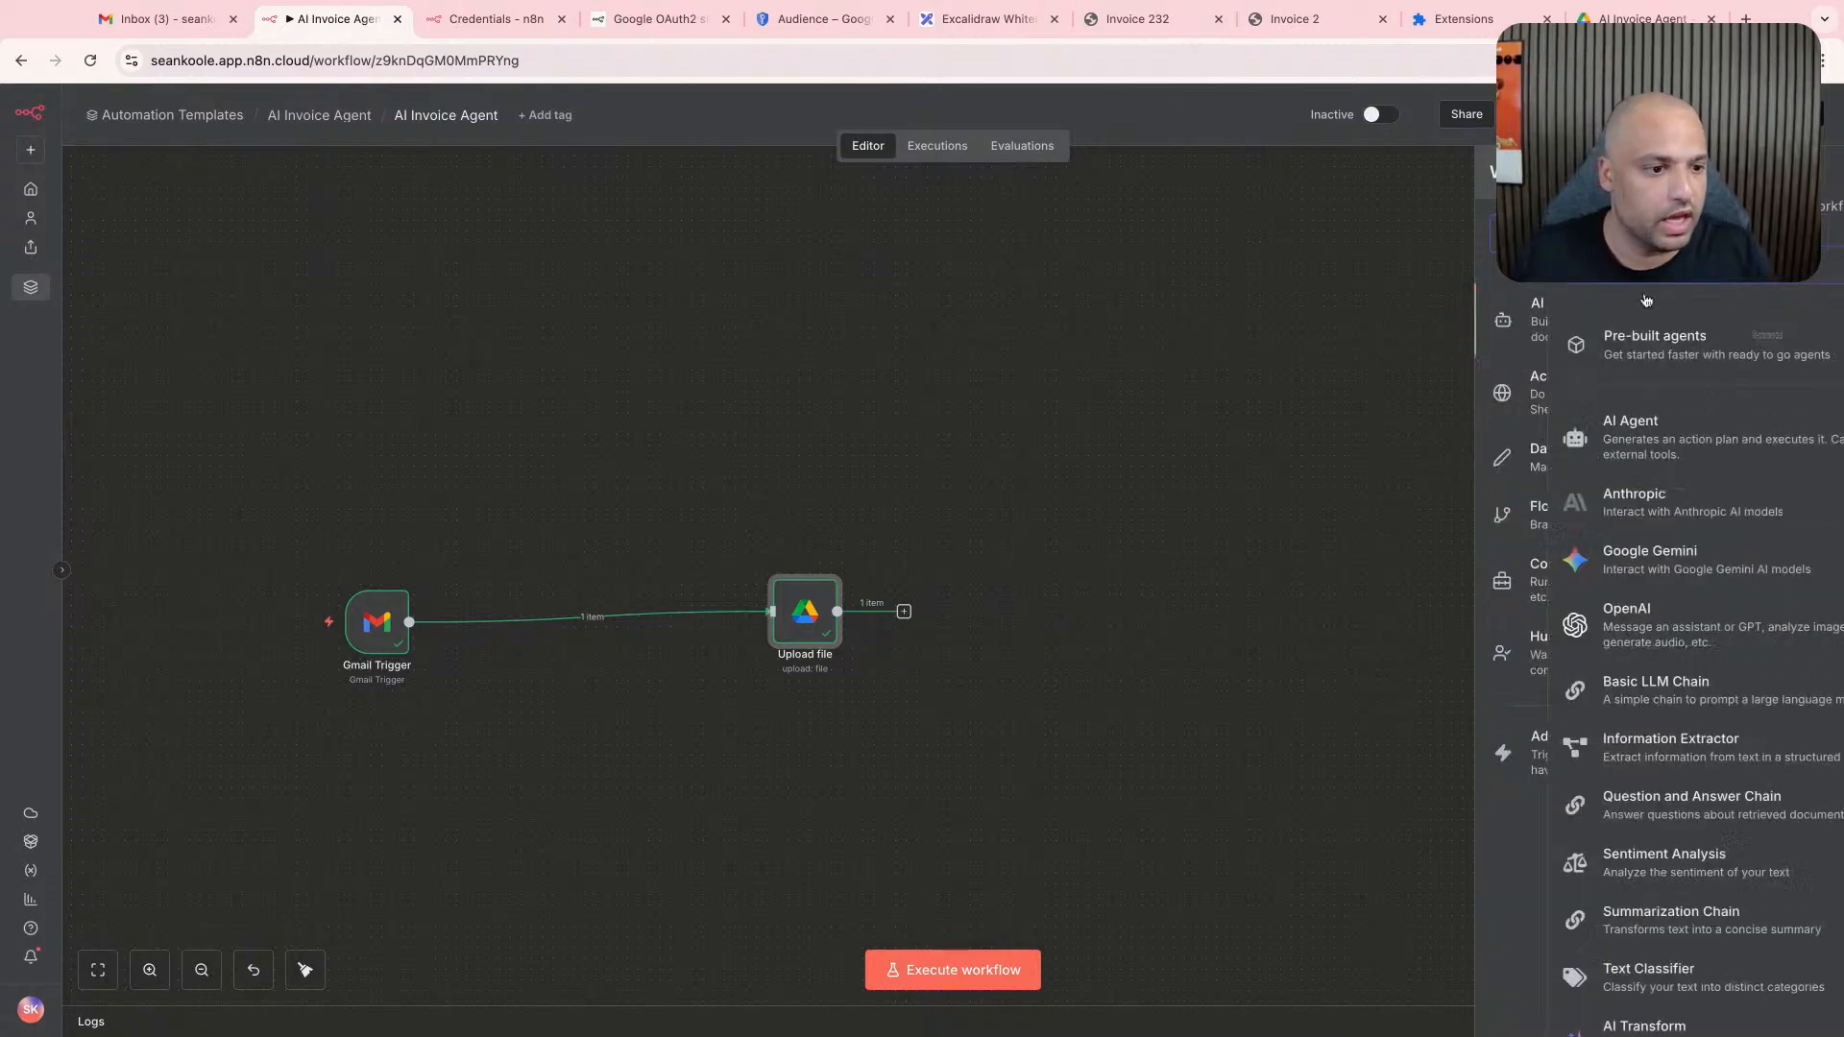
{"action": "left_click", "coordinate": [1645, 434]}
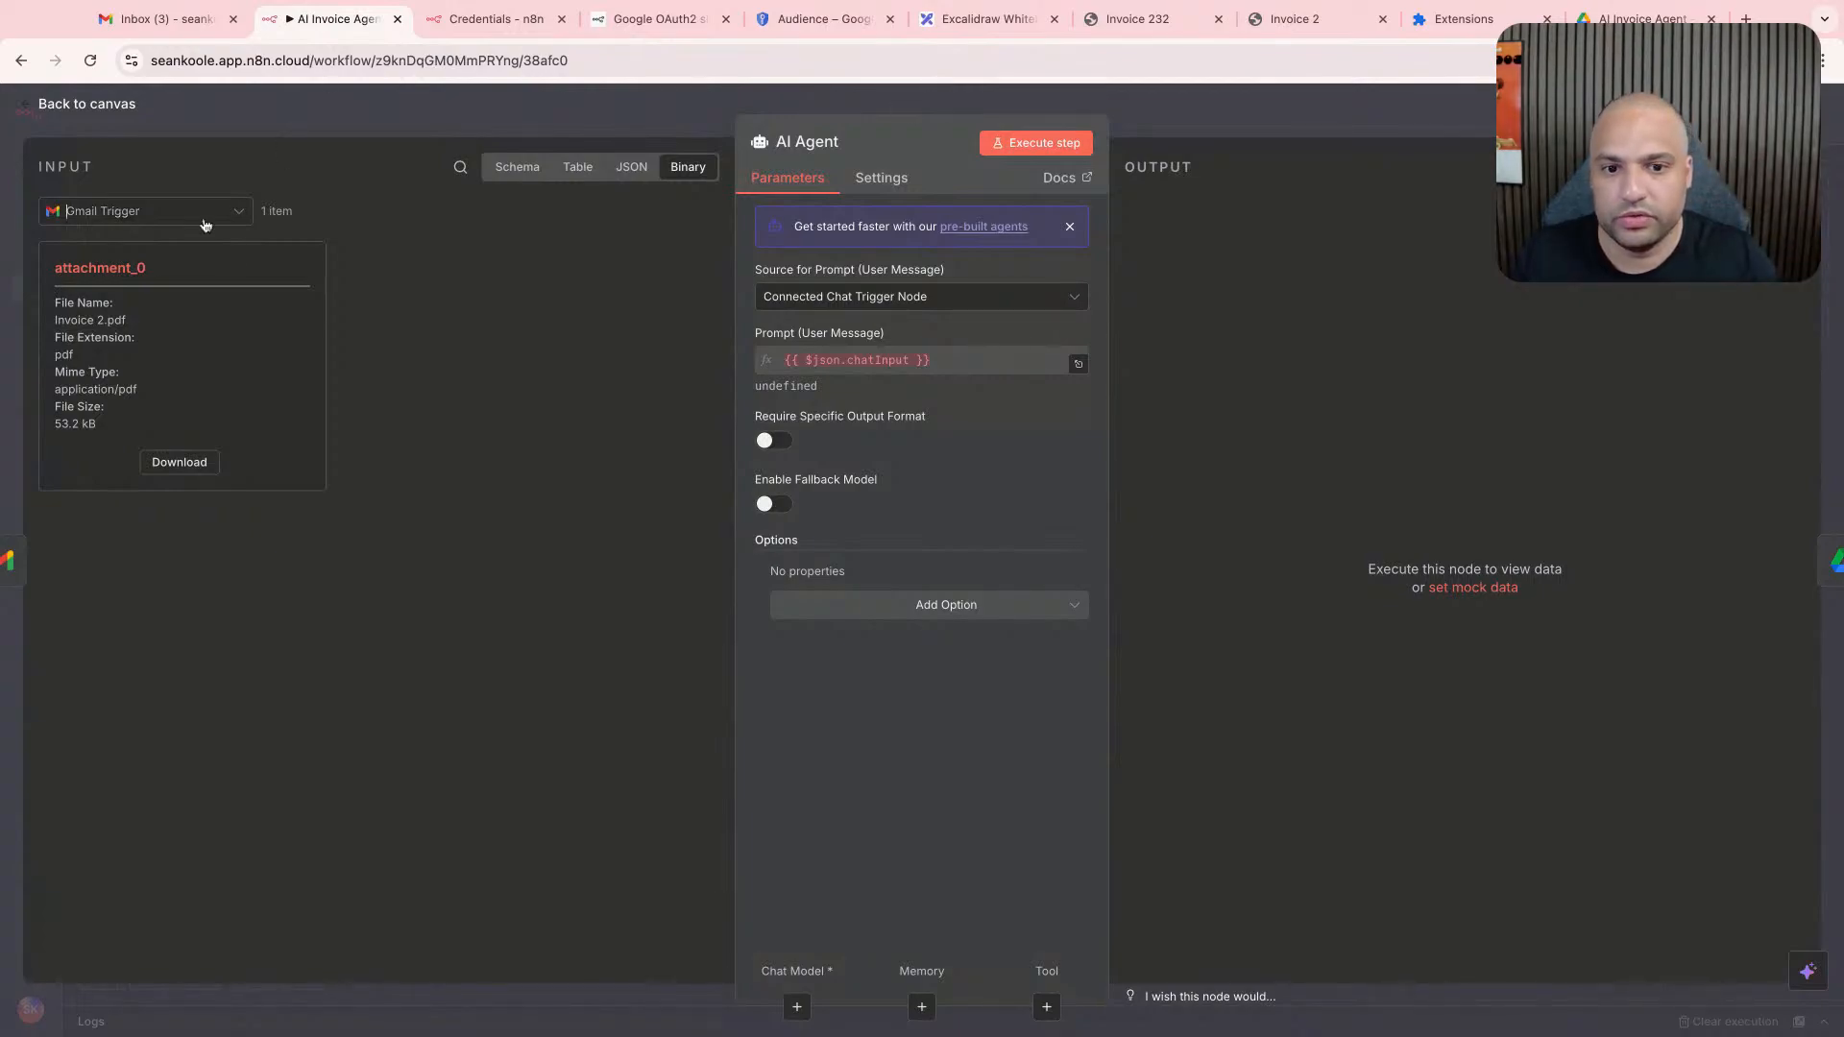
- Show the Gmail Trigger input data as a schema and set the AI Agent's prompt source to Define below
{"action": "left_click", "coordinate": [516, 166]}
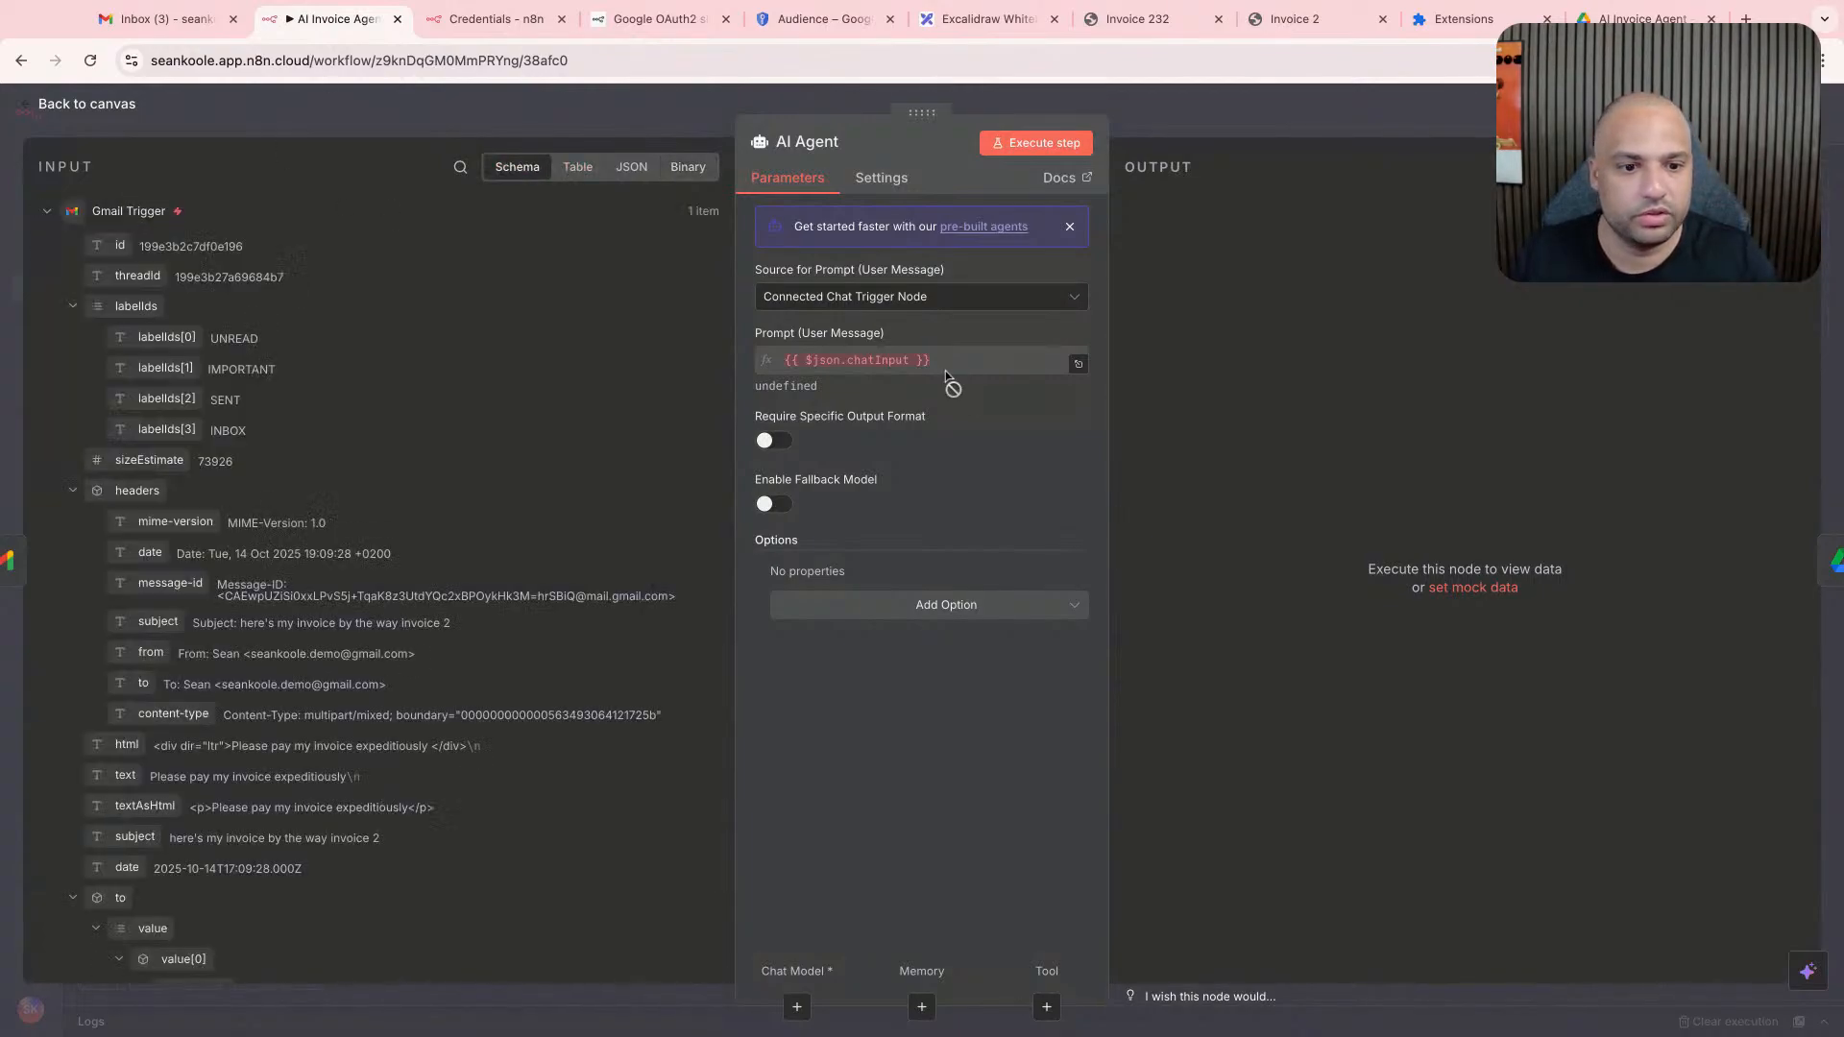
{"action": "left_click", "coordinate": [947, 298]}
{"action": "left_click", "coordinate": [888, 421]}
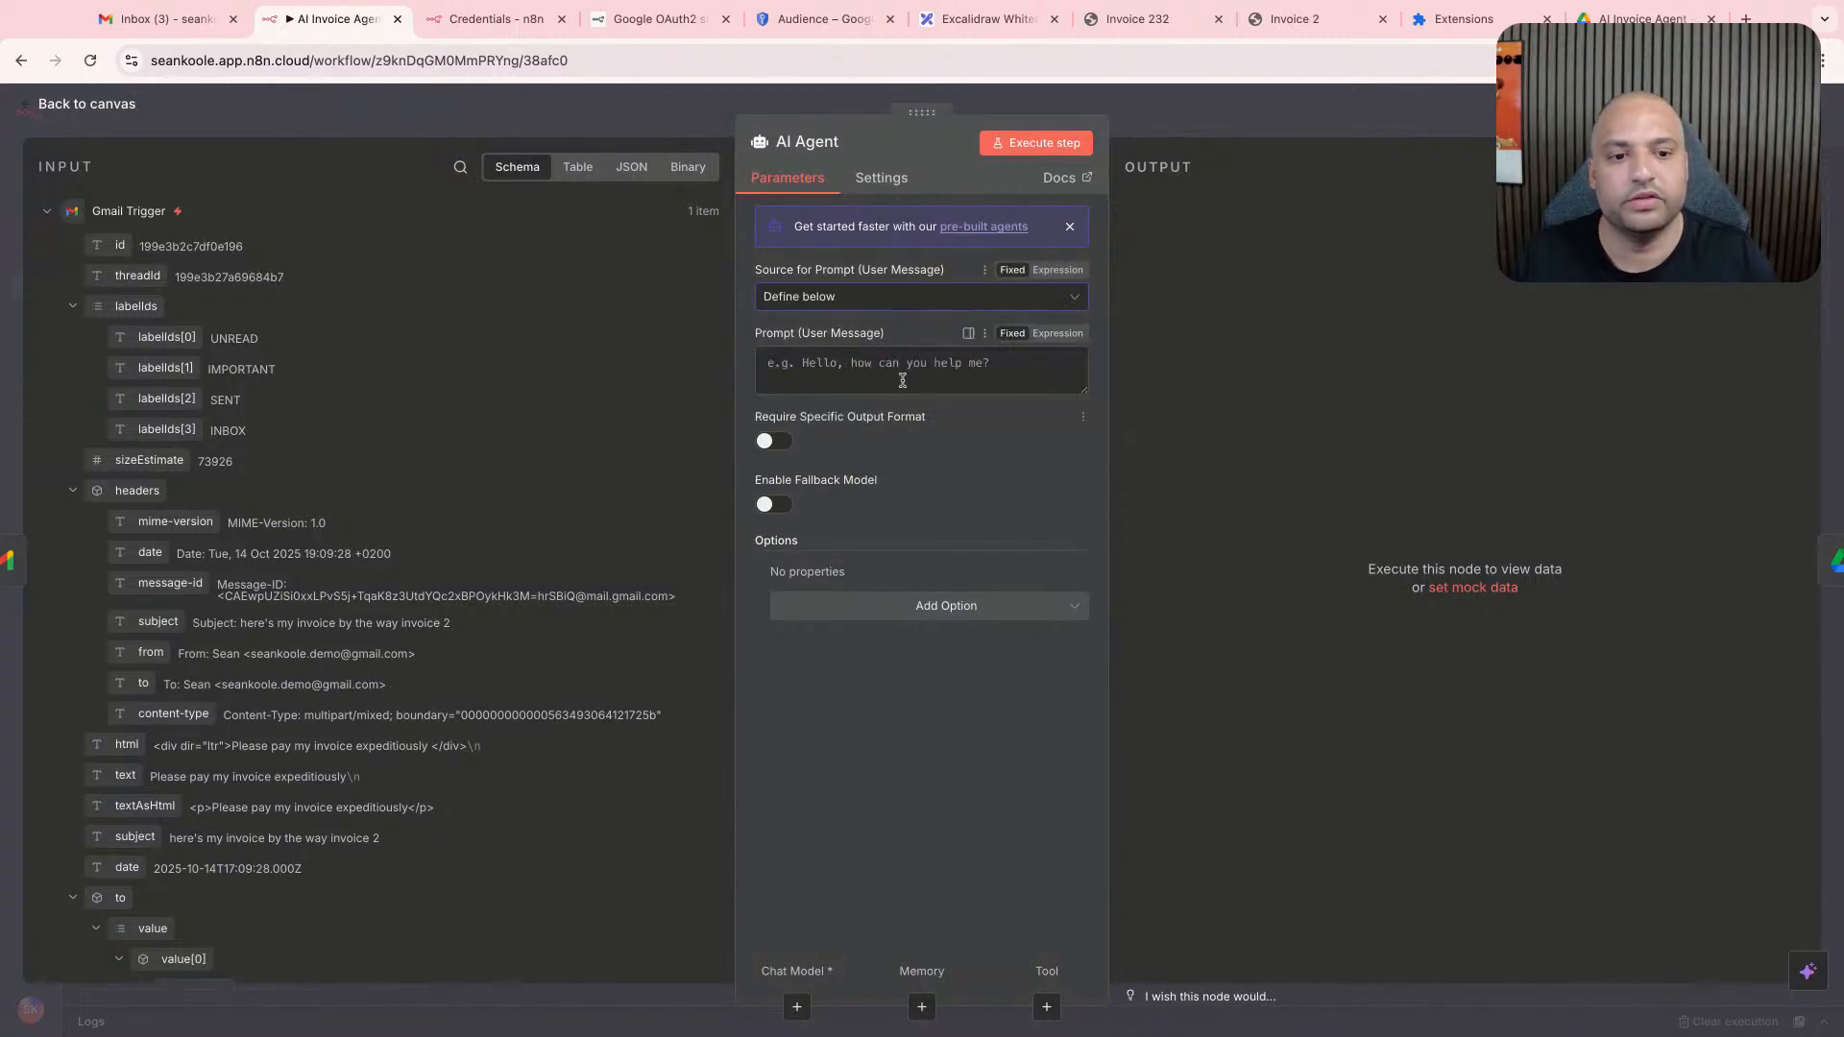
- Begin the AI Agent's user message prompt with "You are an expert invoice agent. Your job is to"
{"action": "left_click", "coordinate": [893, 379]}
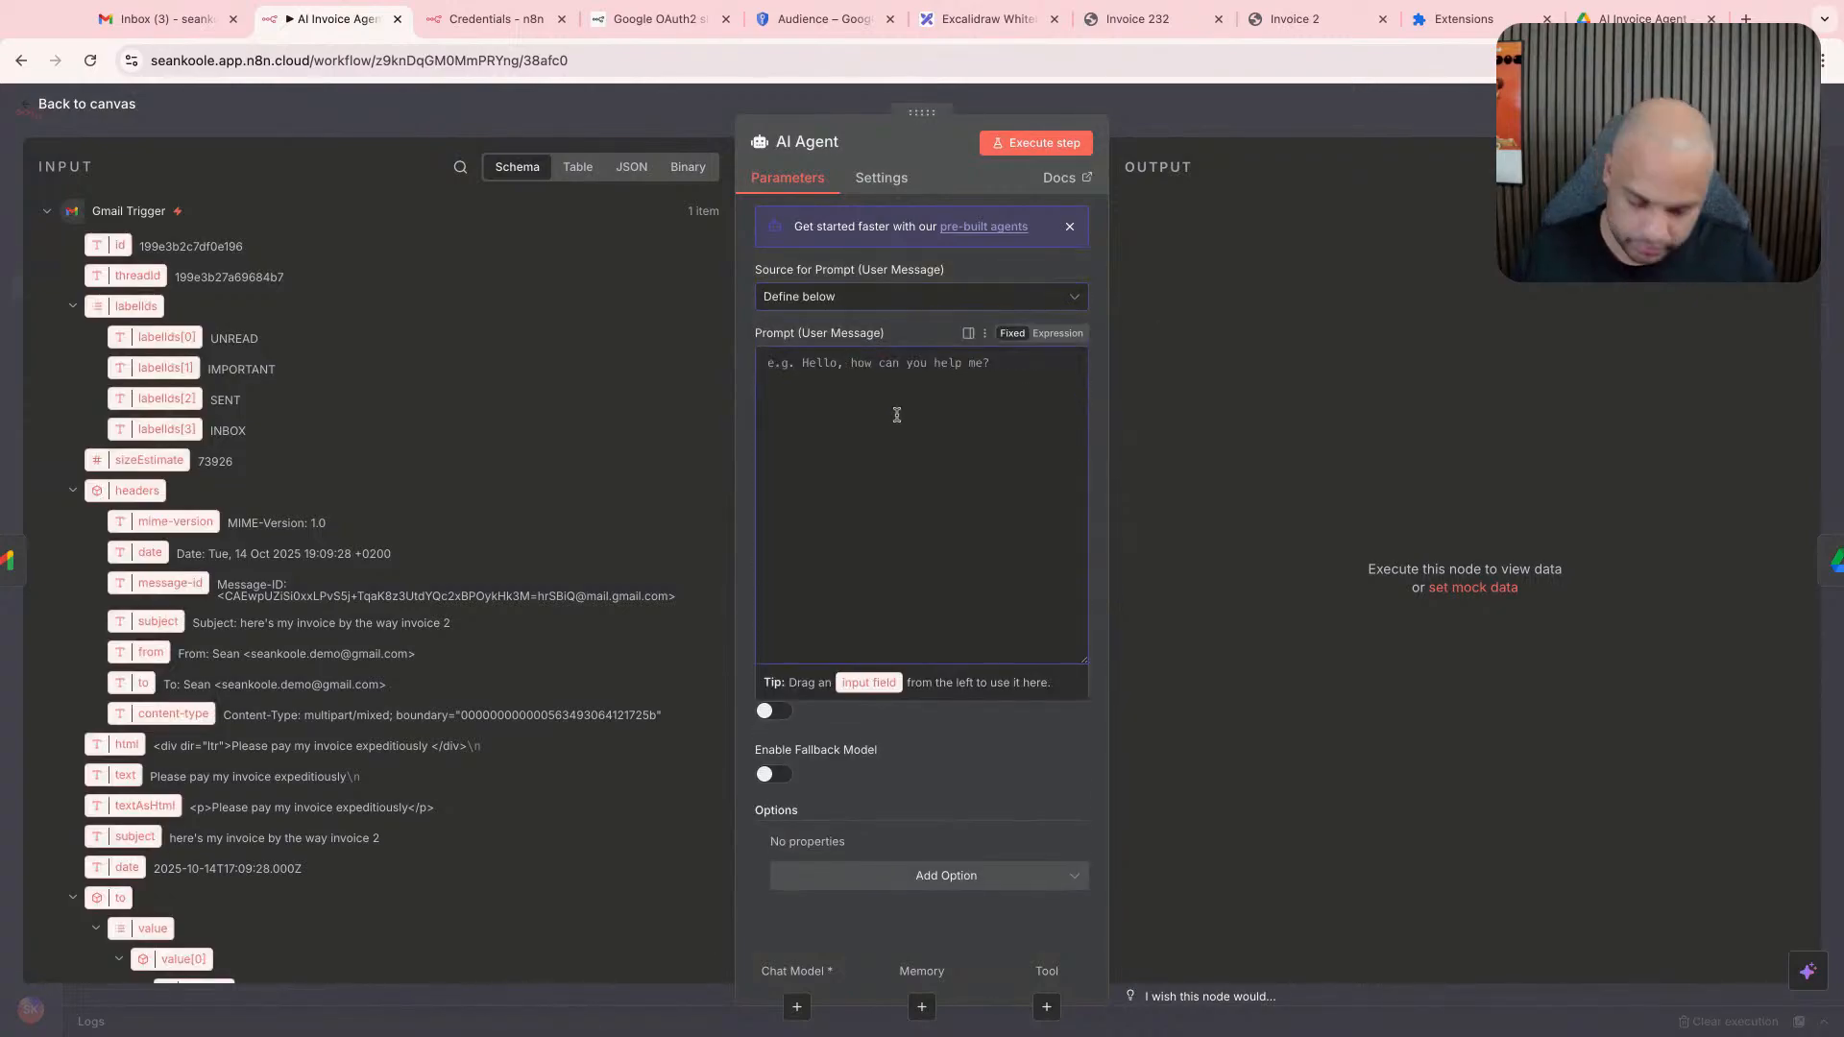
{"action": "type", "text": "You"}
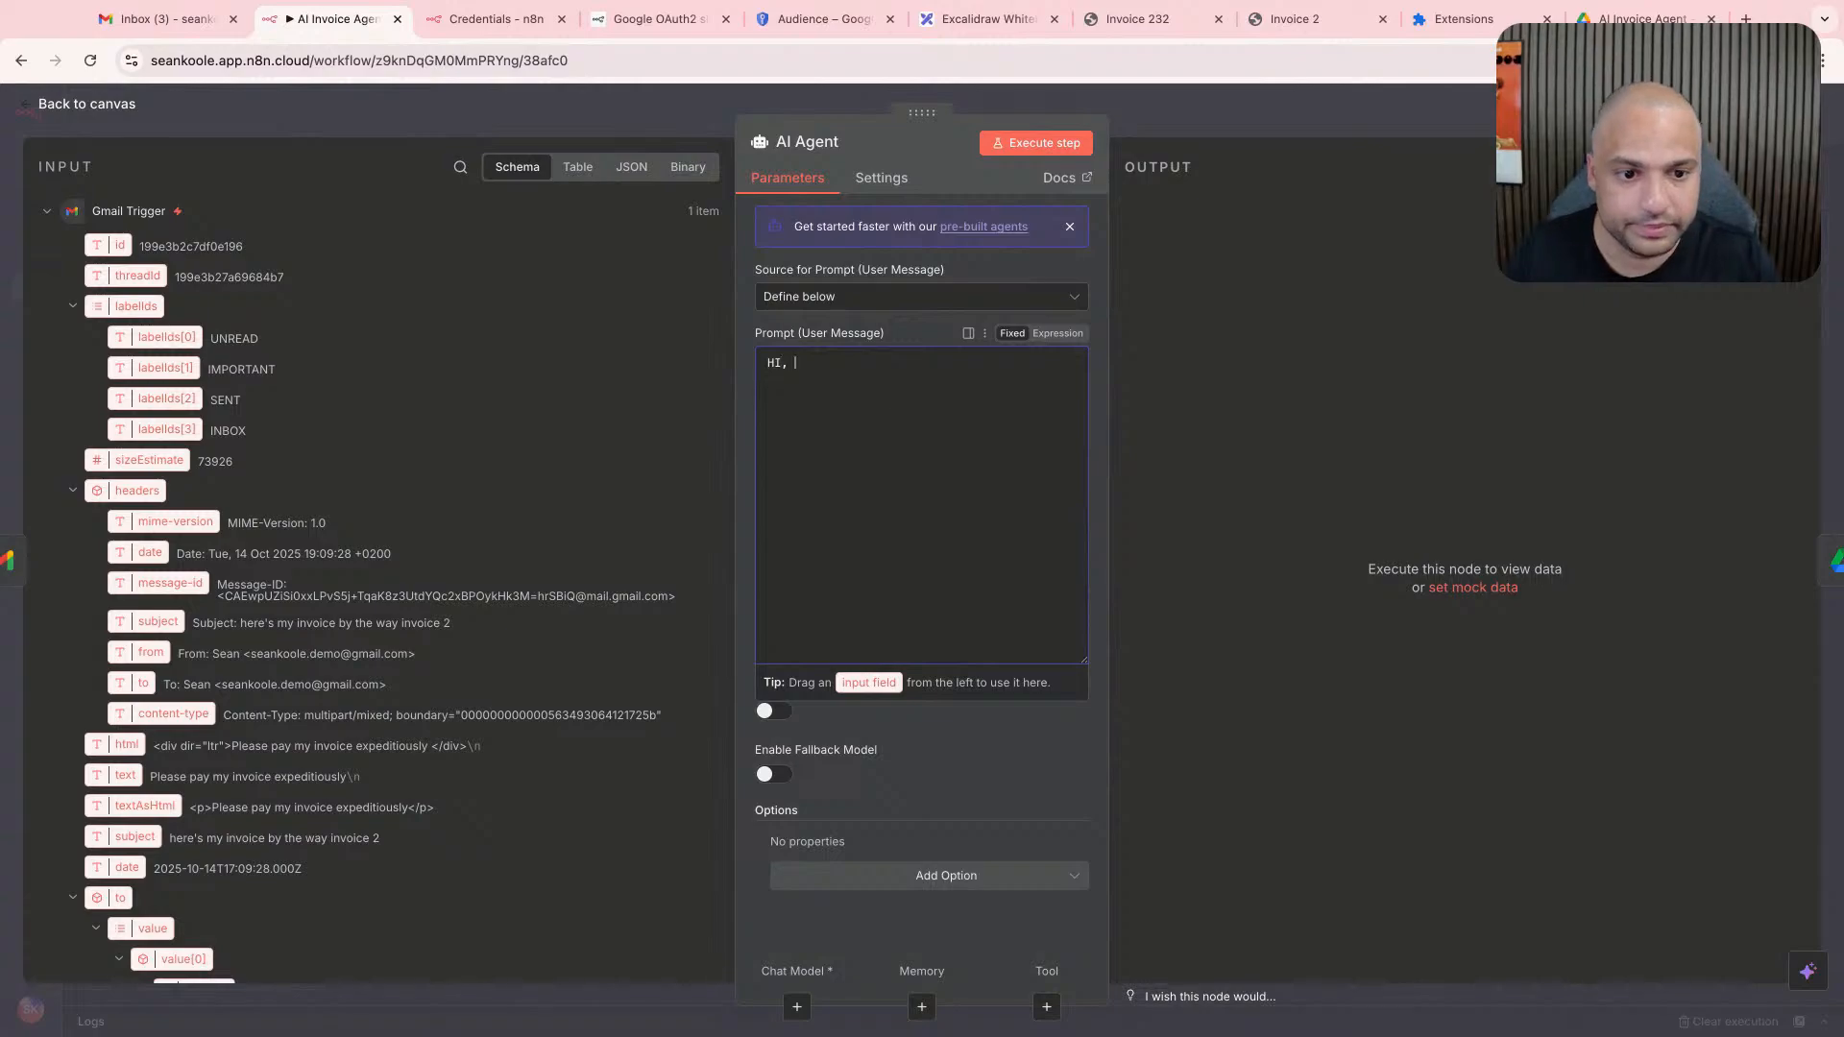
{"action": "key", "text": "BackSpace"}
{"action": "key", "text": "BackSpace"}
{"action": "key", "text": "BackSpace"}
{"action": "type", "text": "You are an expert invoice agent."}
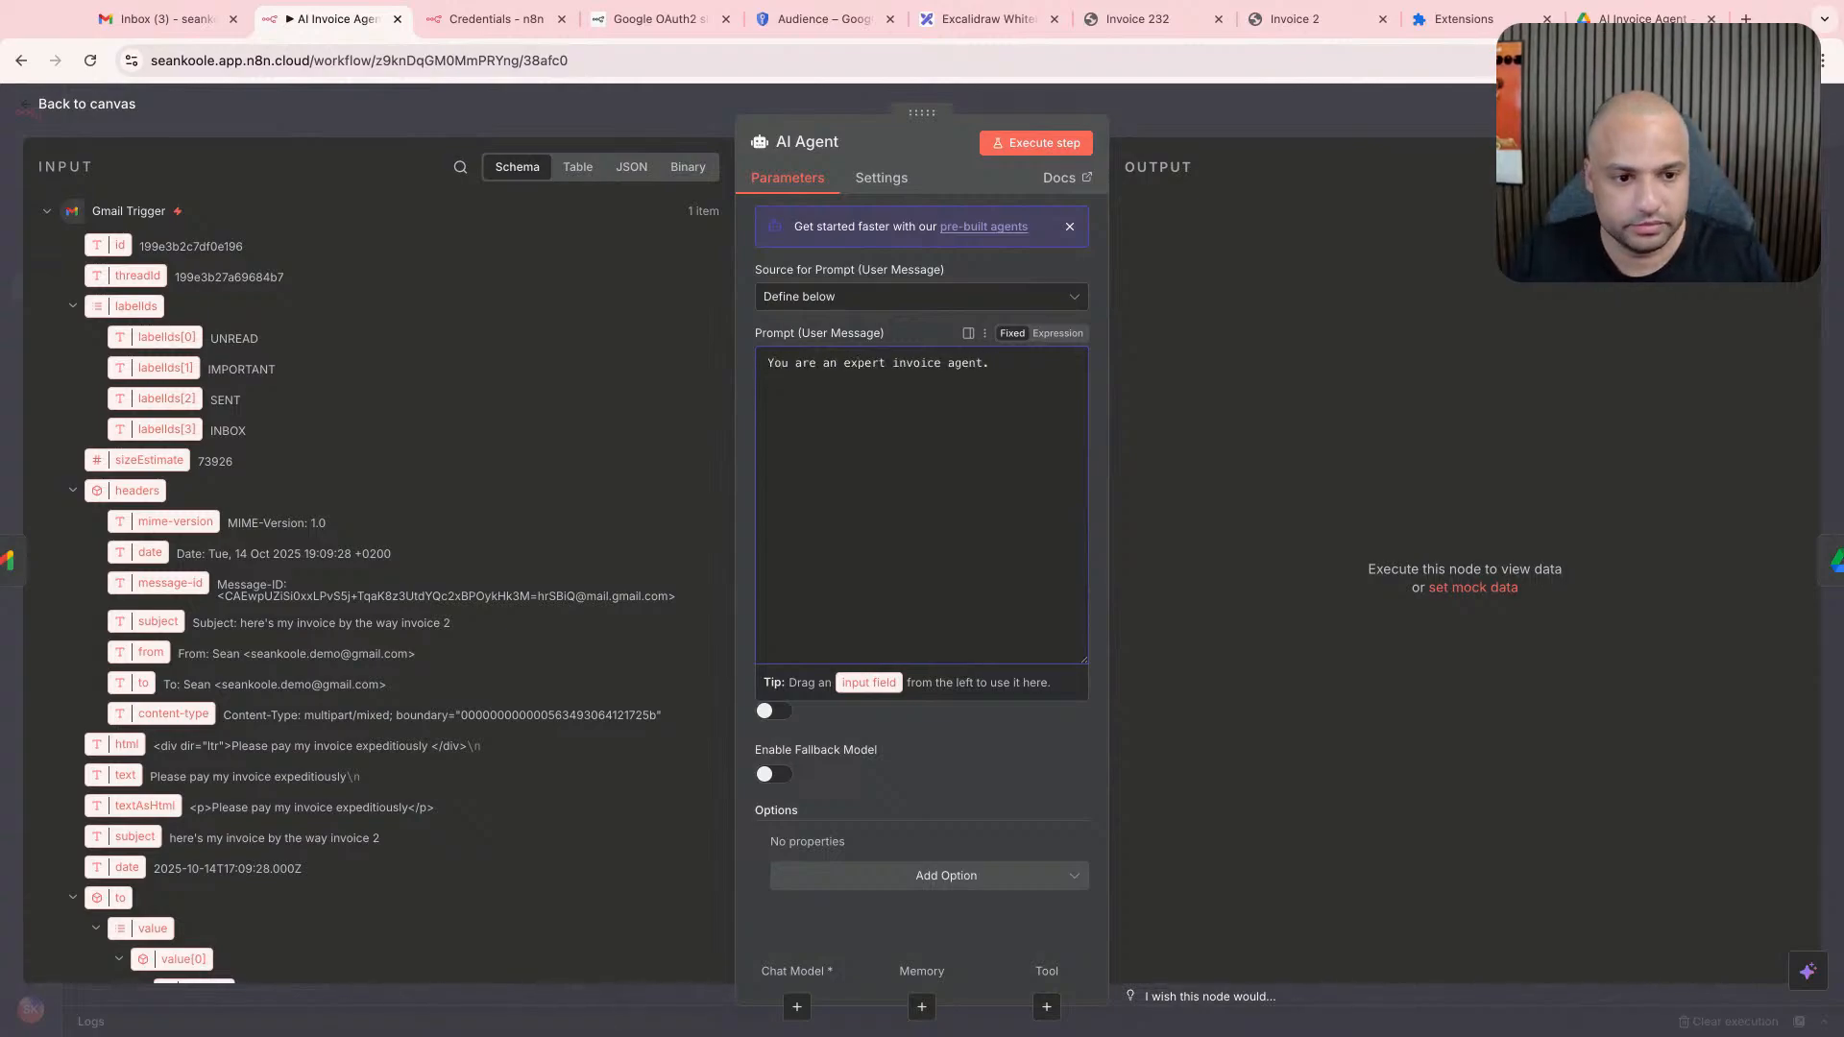
{"action": "key", "text": "BackSpace"}
{"action": "key", "text": "BackSpace"}
{"action": "key", "text": "BackSpace"}
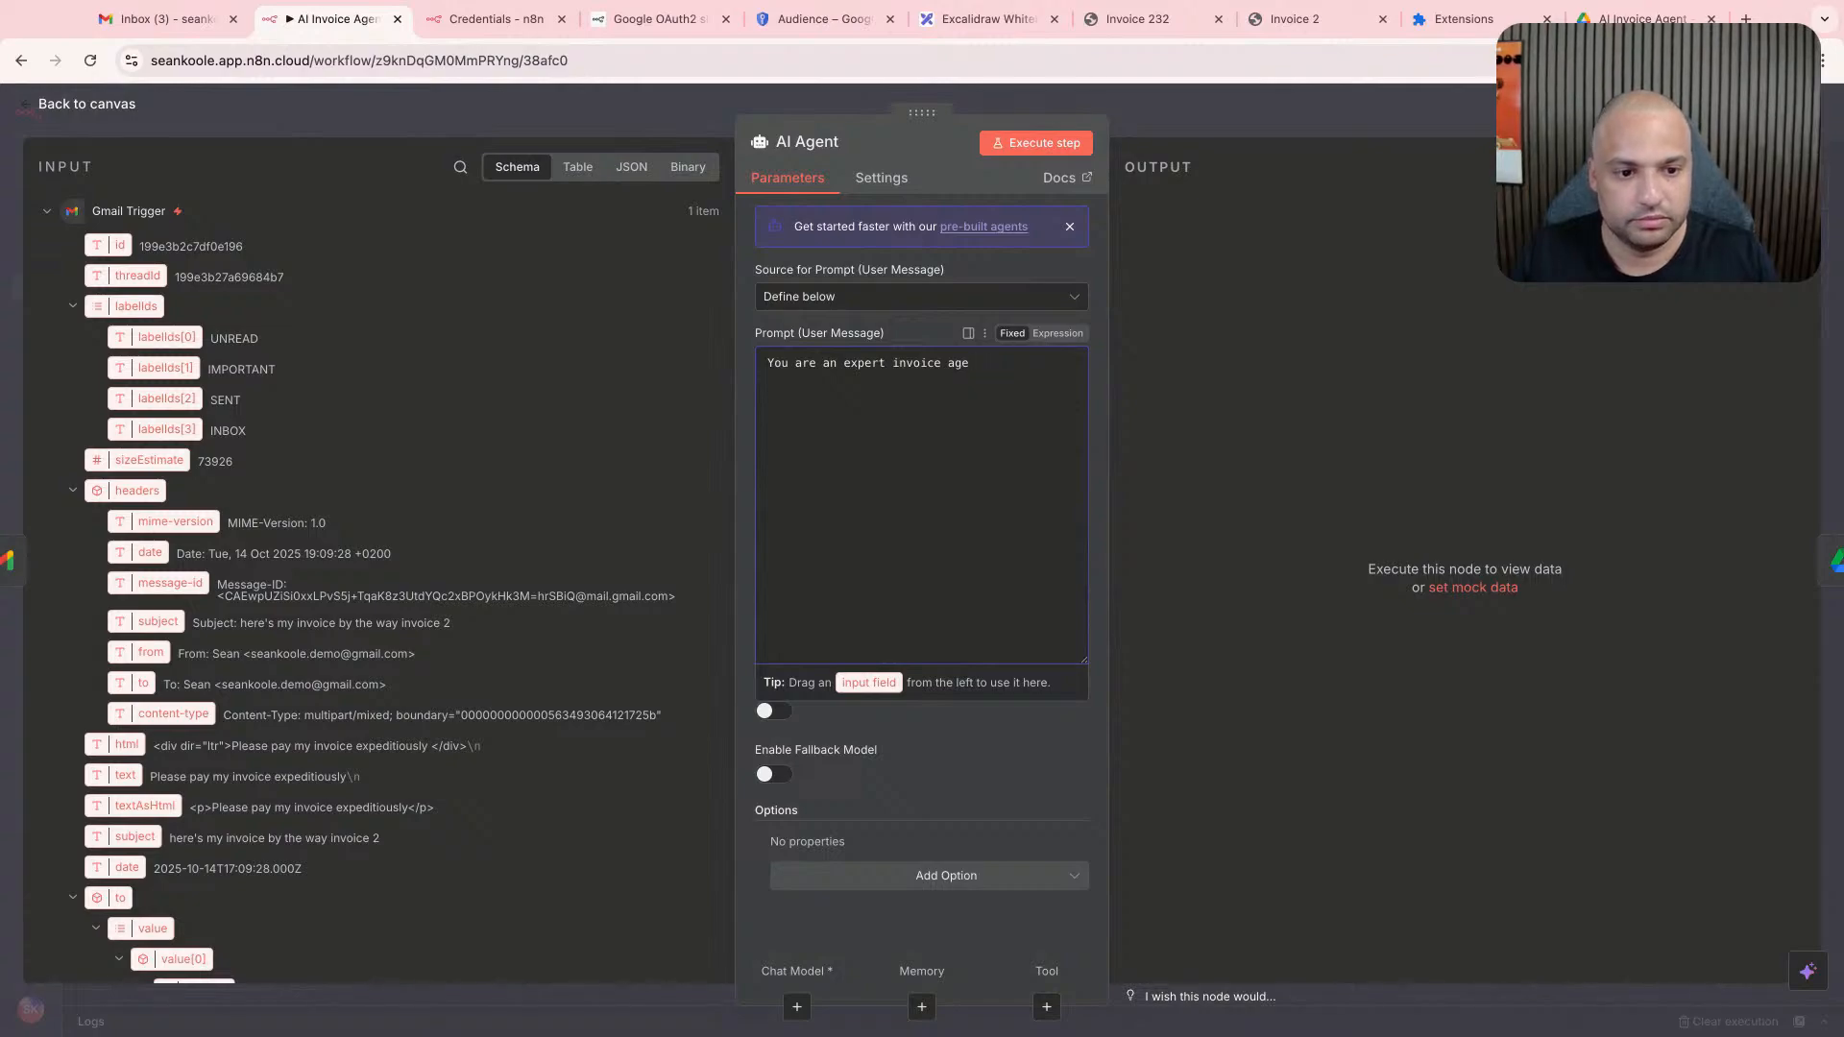
{"action": "type", "text": "t. Your job is to"}
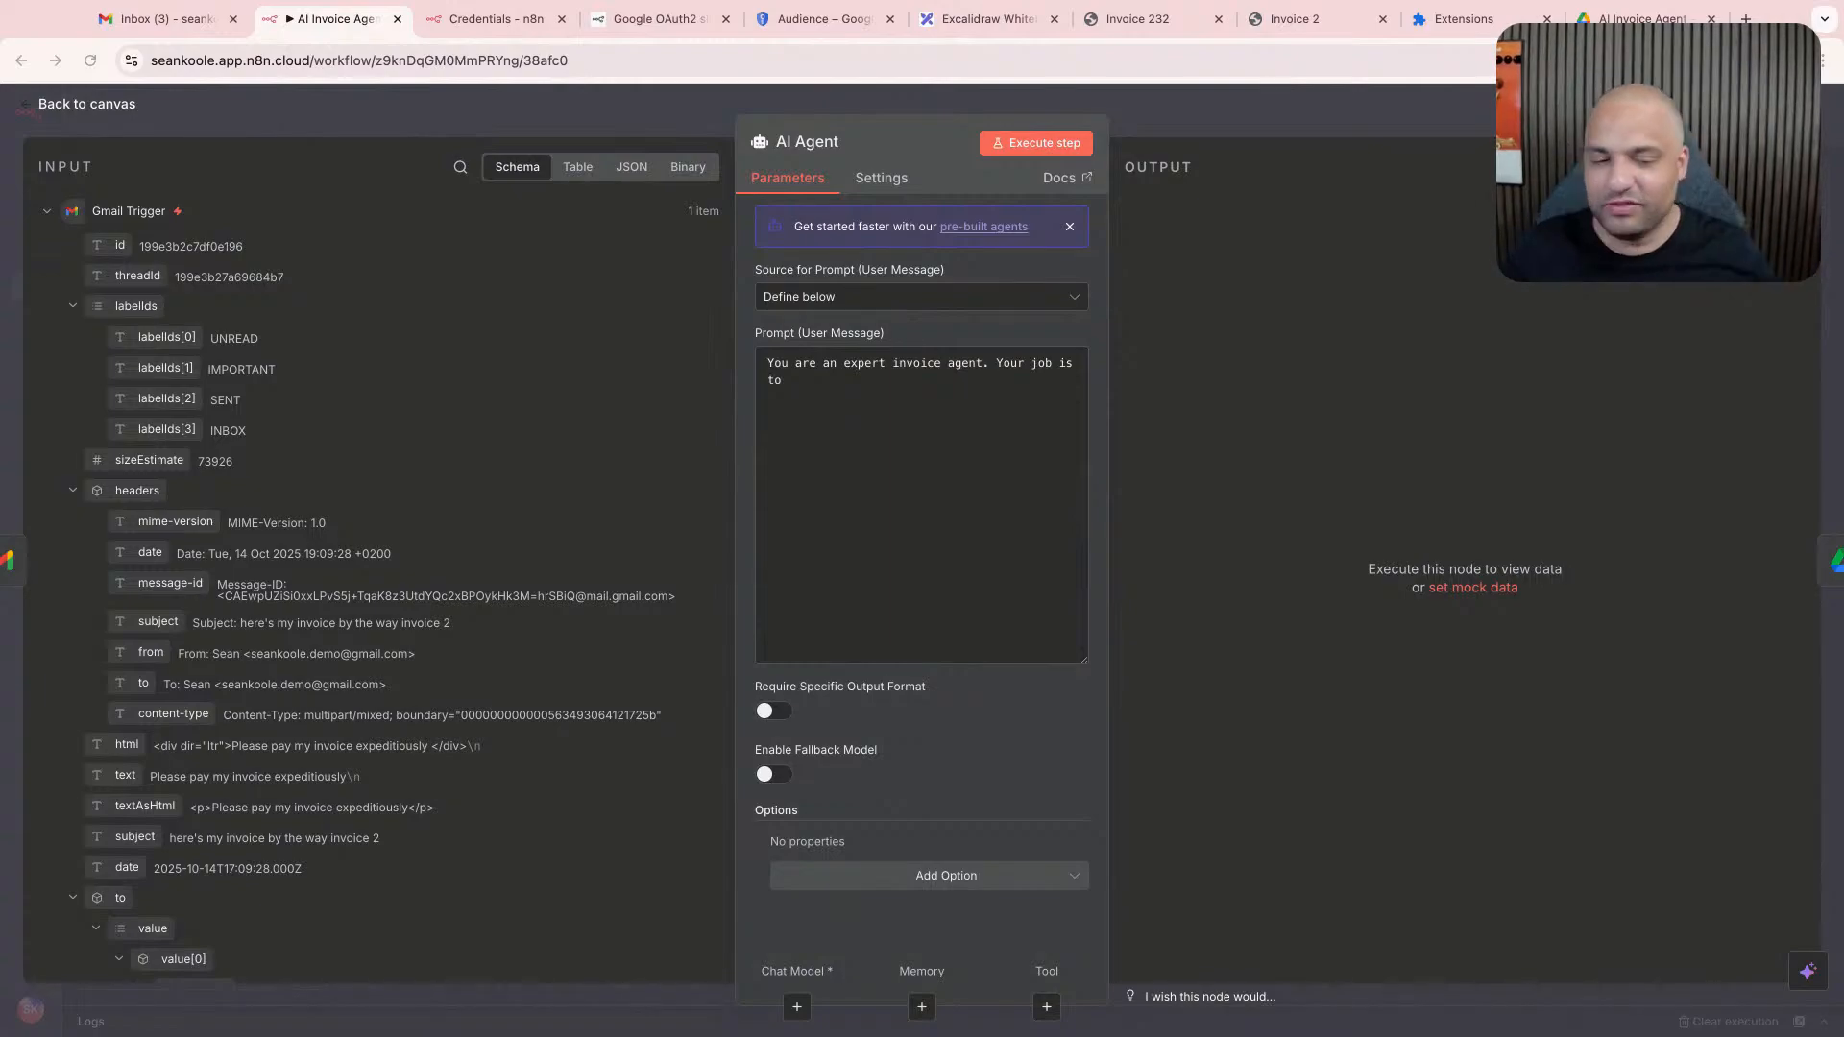
- Continue the prompt with "classify incoming emails, and judge them whether or not they are an invoice."
{"action": "left_click", "coordinate": [838, 428]}
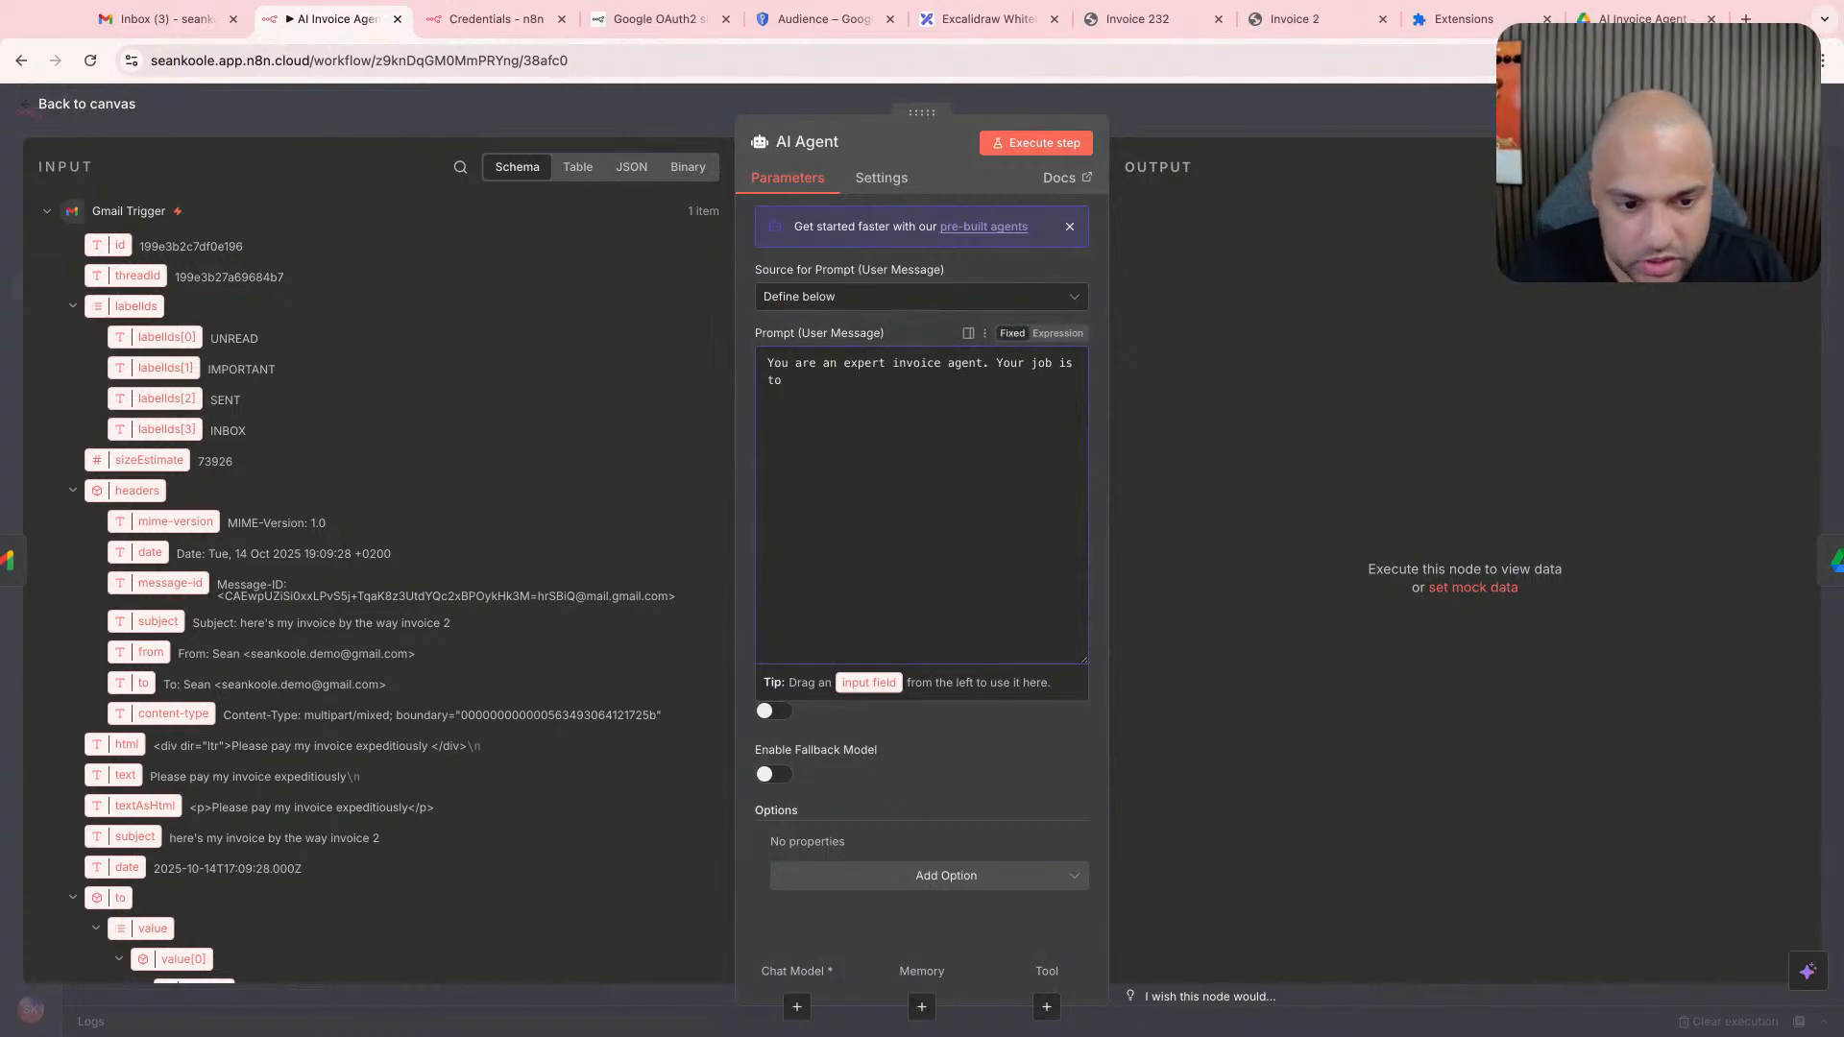
{"action": "type", "text": "classif"}
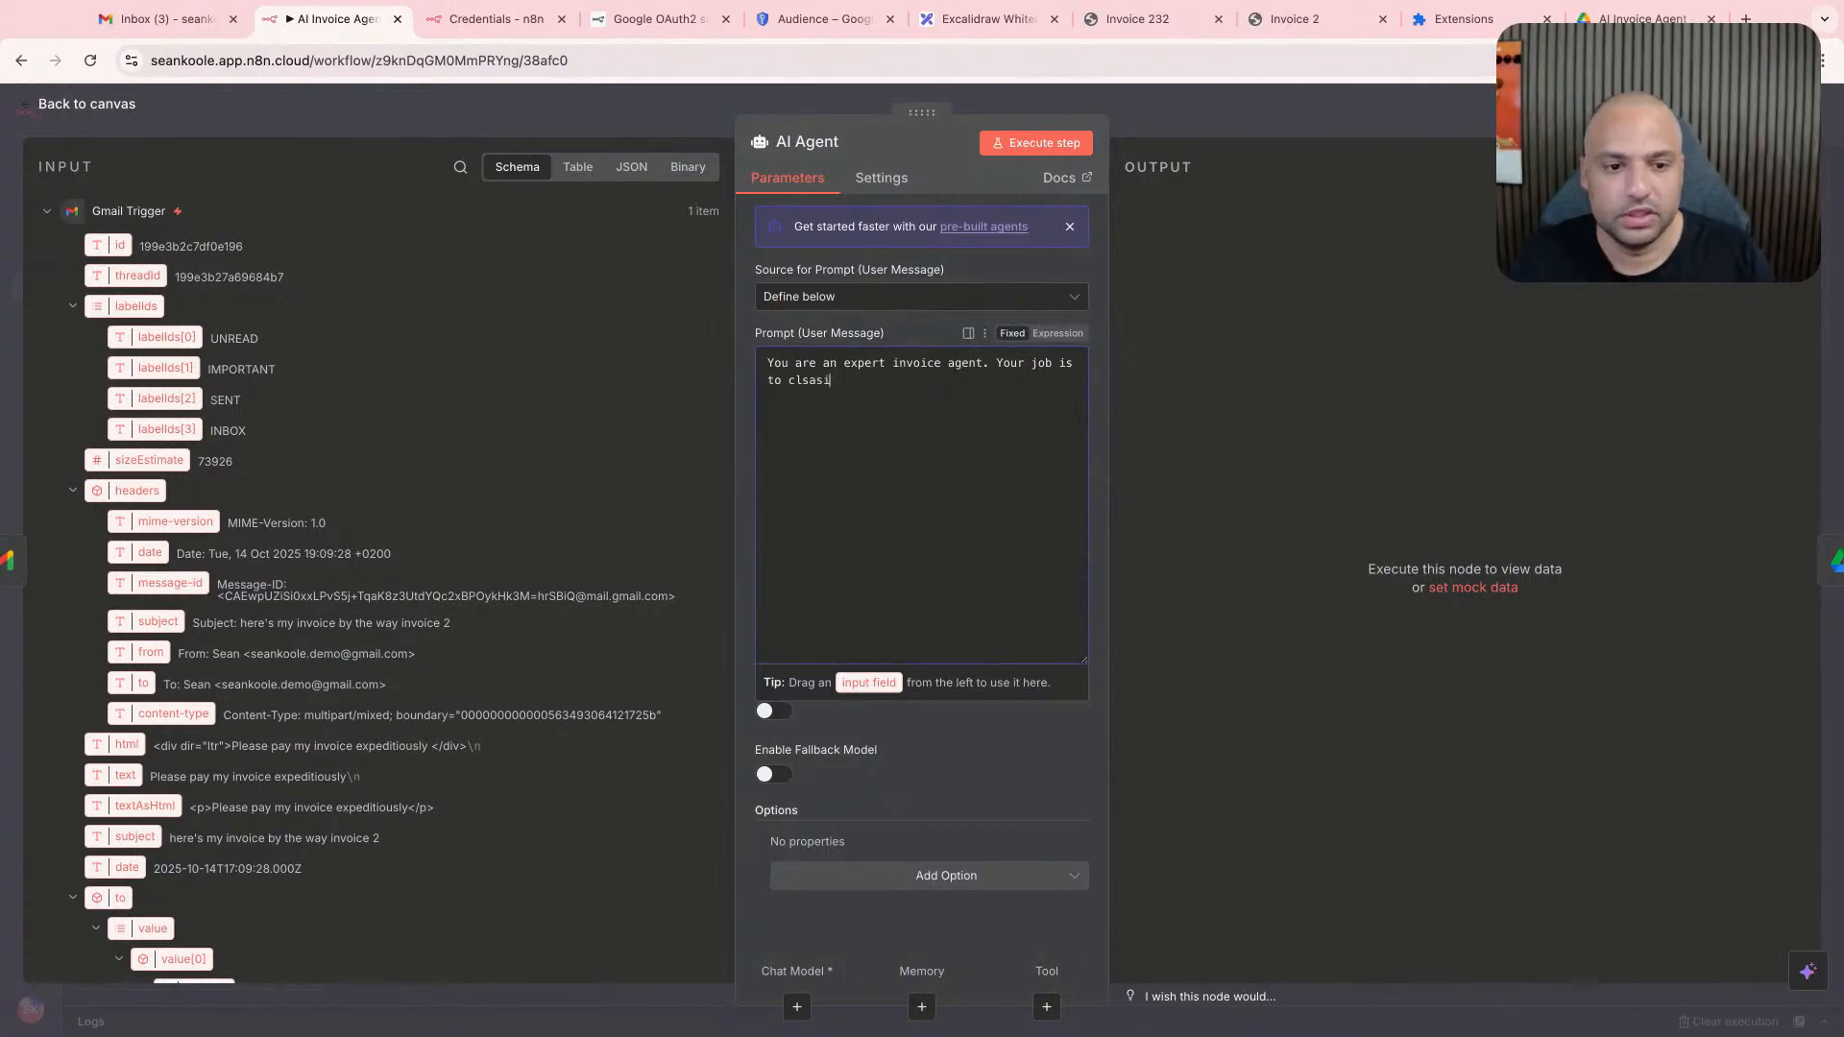
{"action": "type", "text": "y inco"}
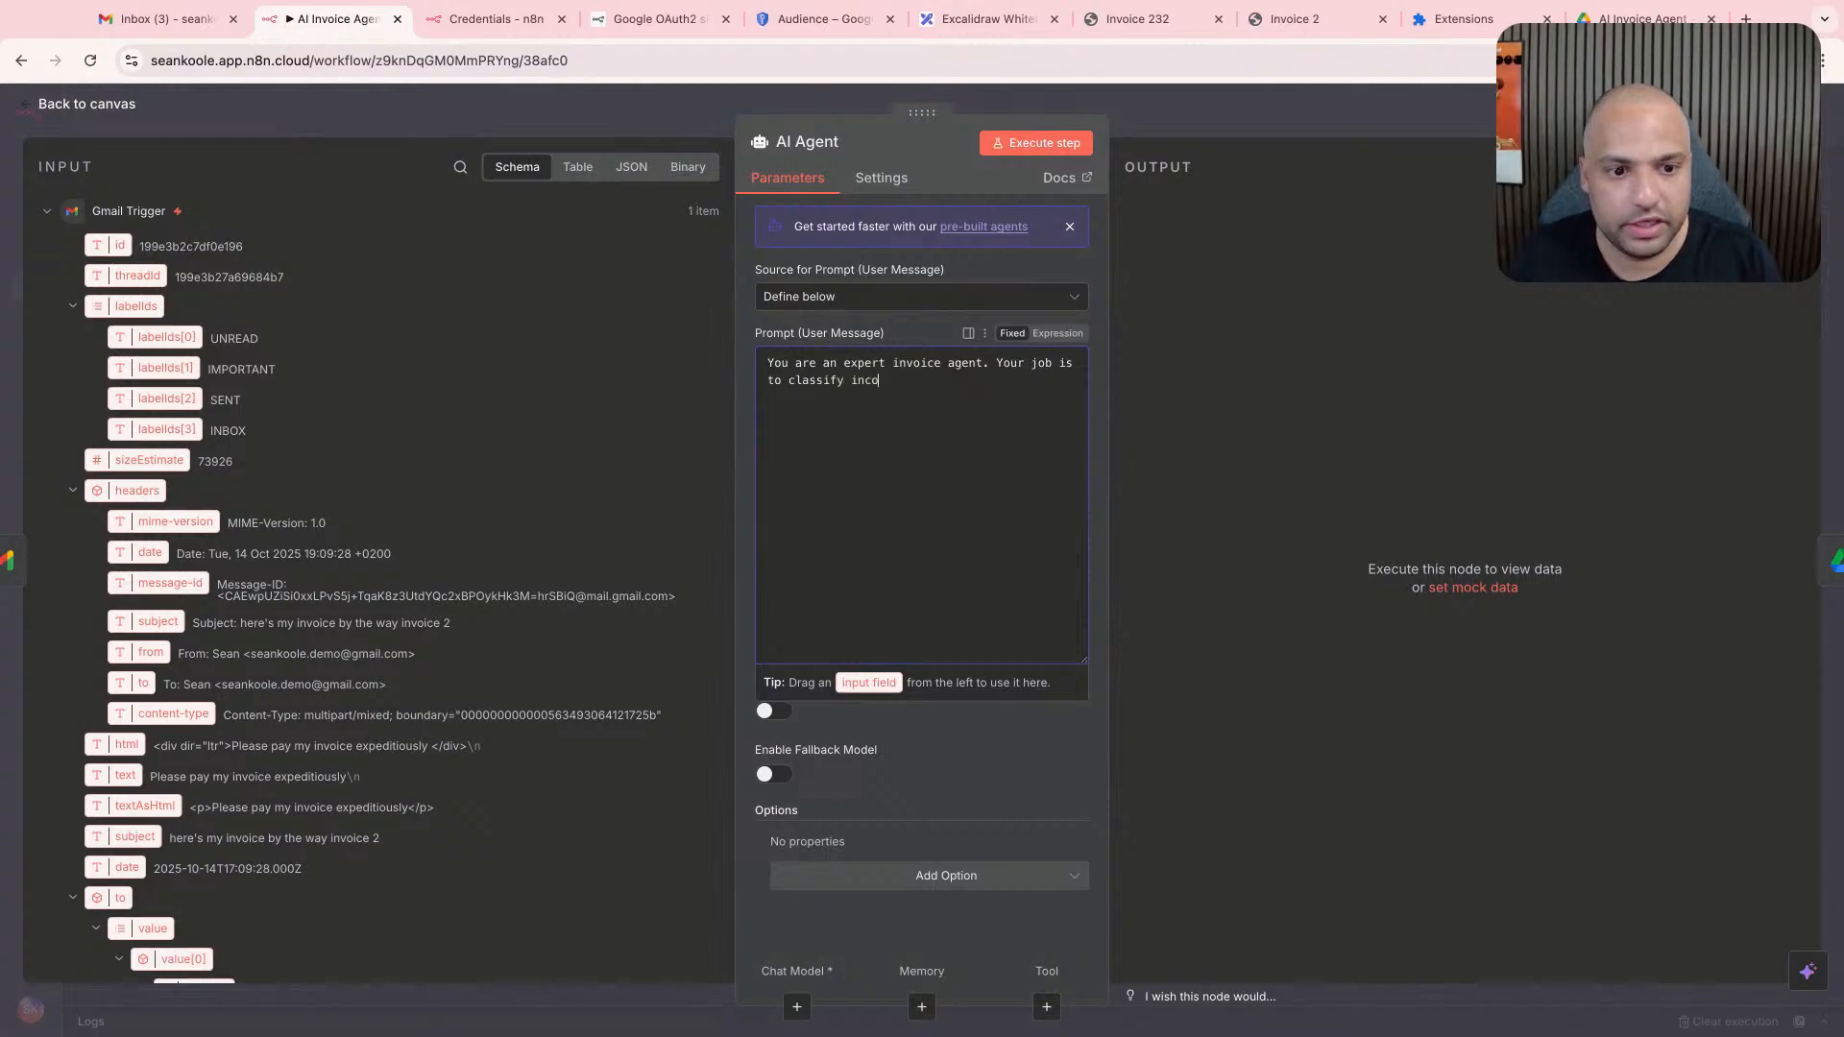
{"action": "type", "text": "ming emails, "}
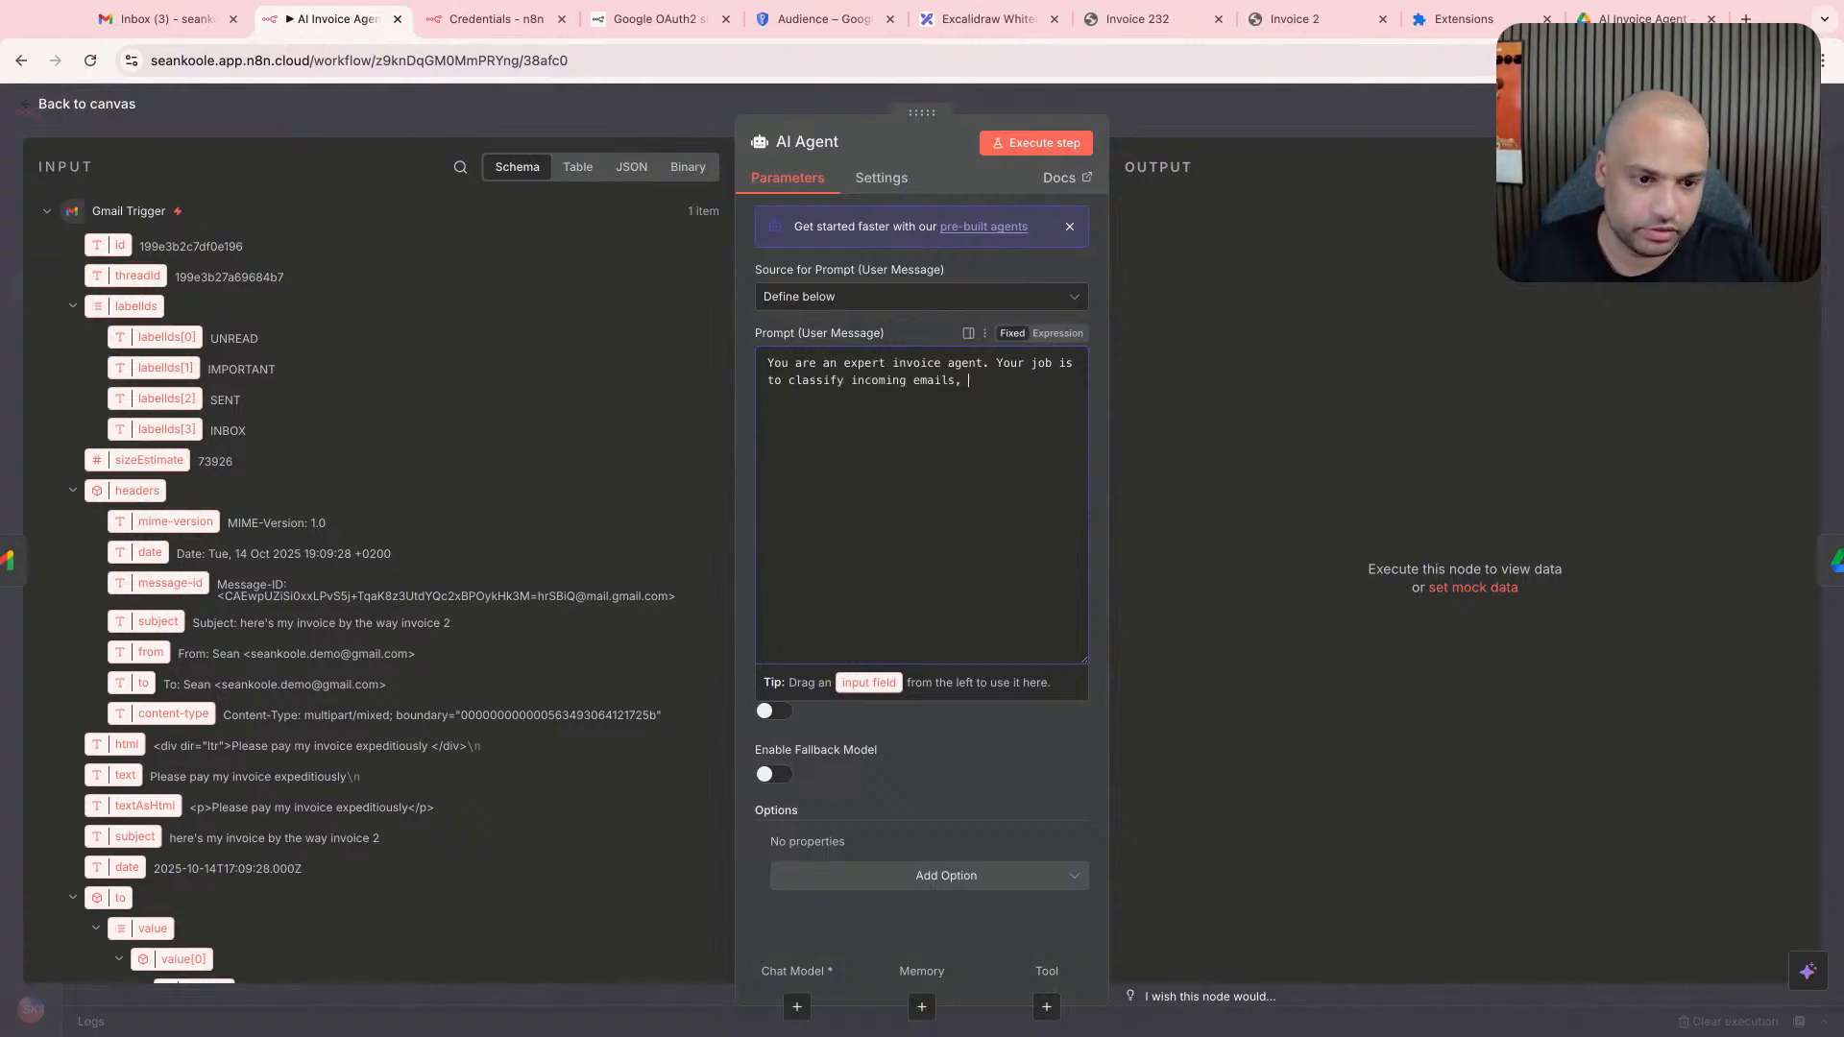
{"action": "type", "text": "and judge t"}
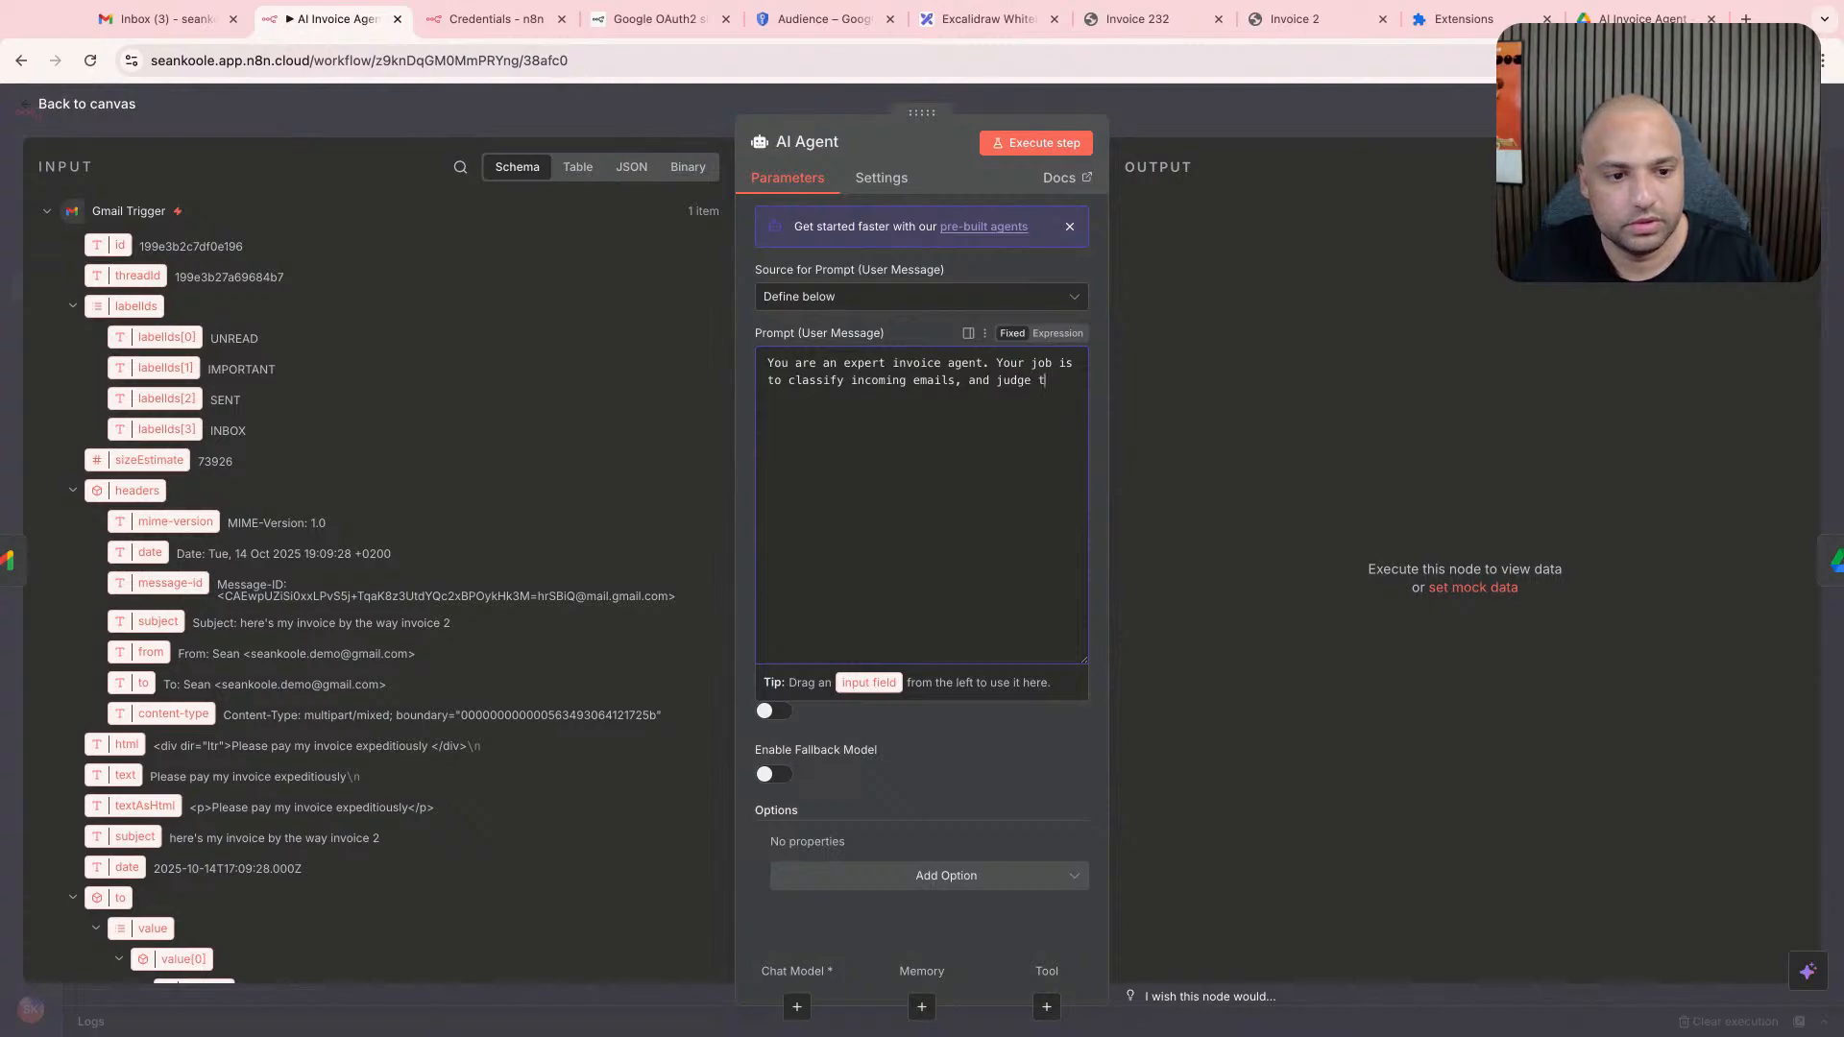
{"action": "type", "text": "hem whether or not they are "}
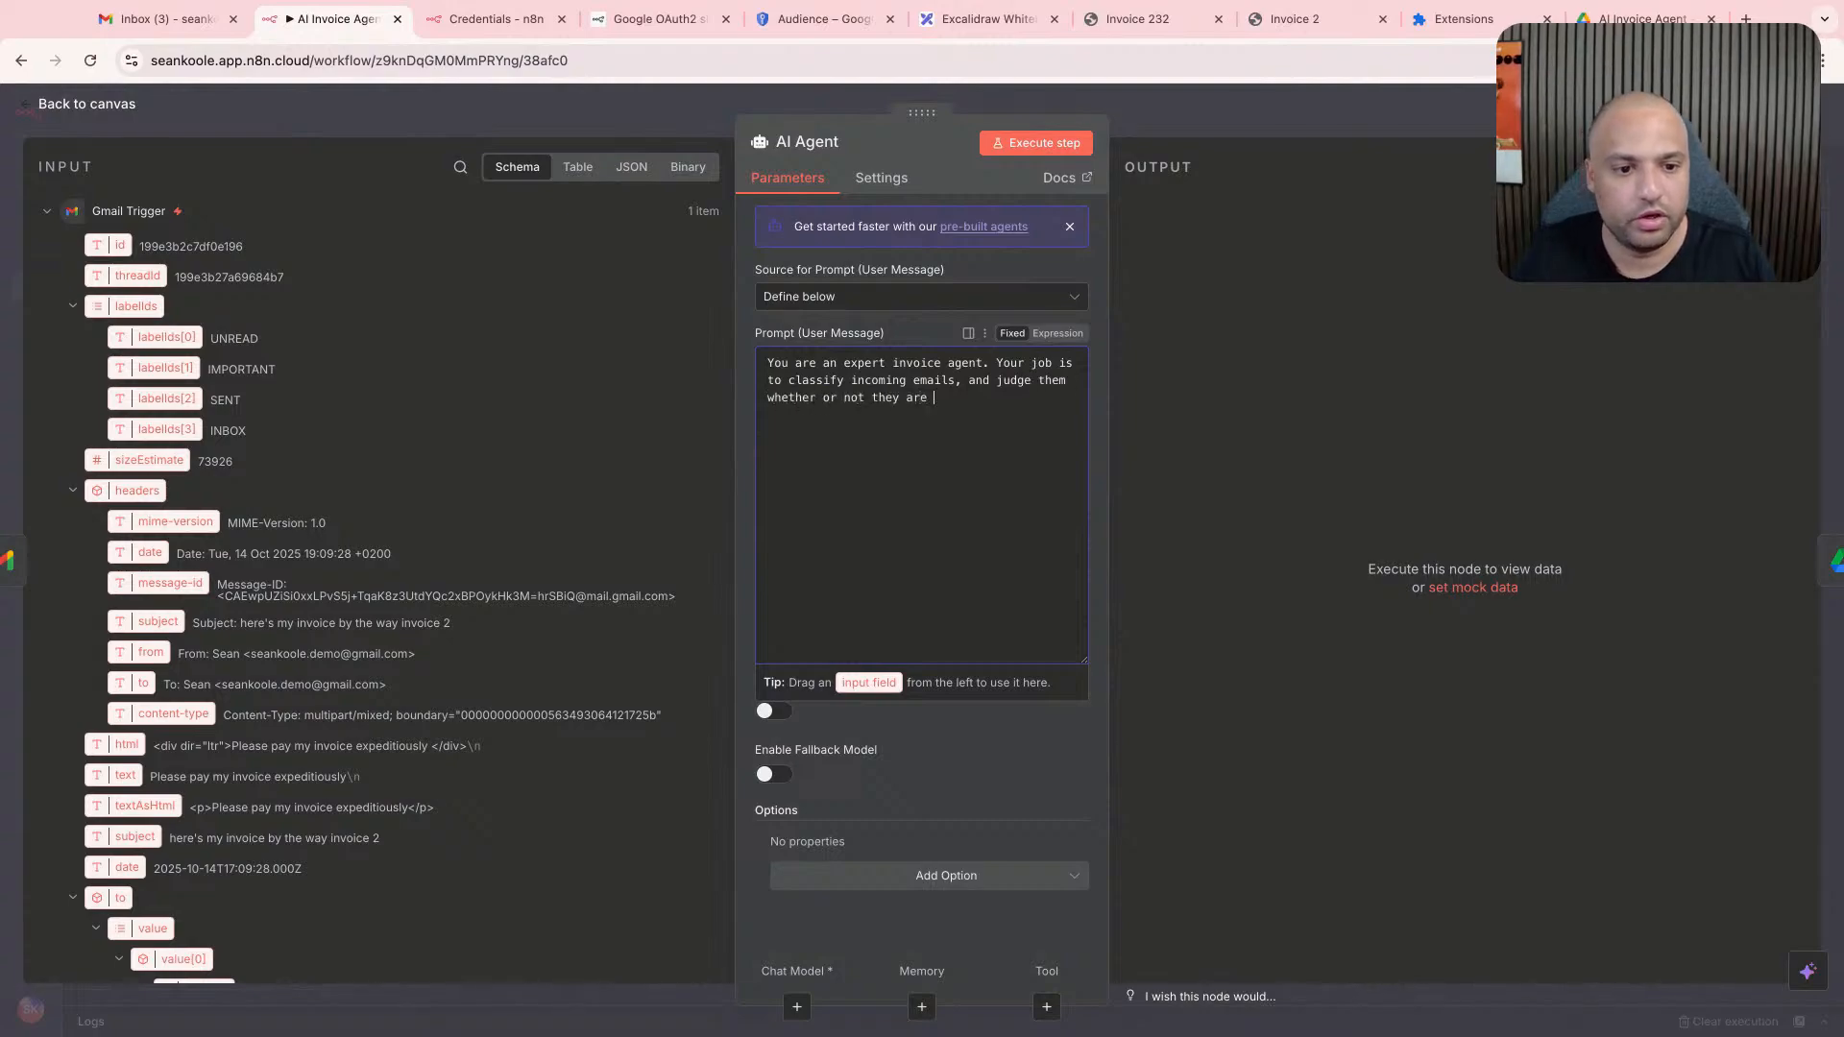
{"action": "type", "text": "an invoic"}
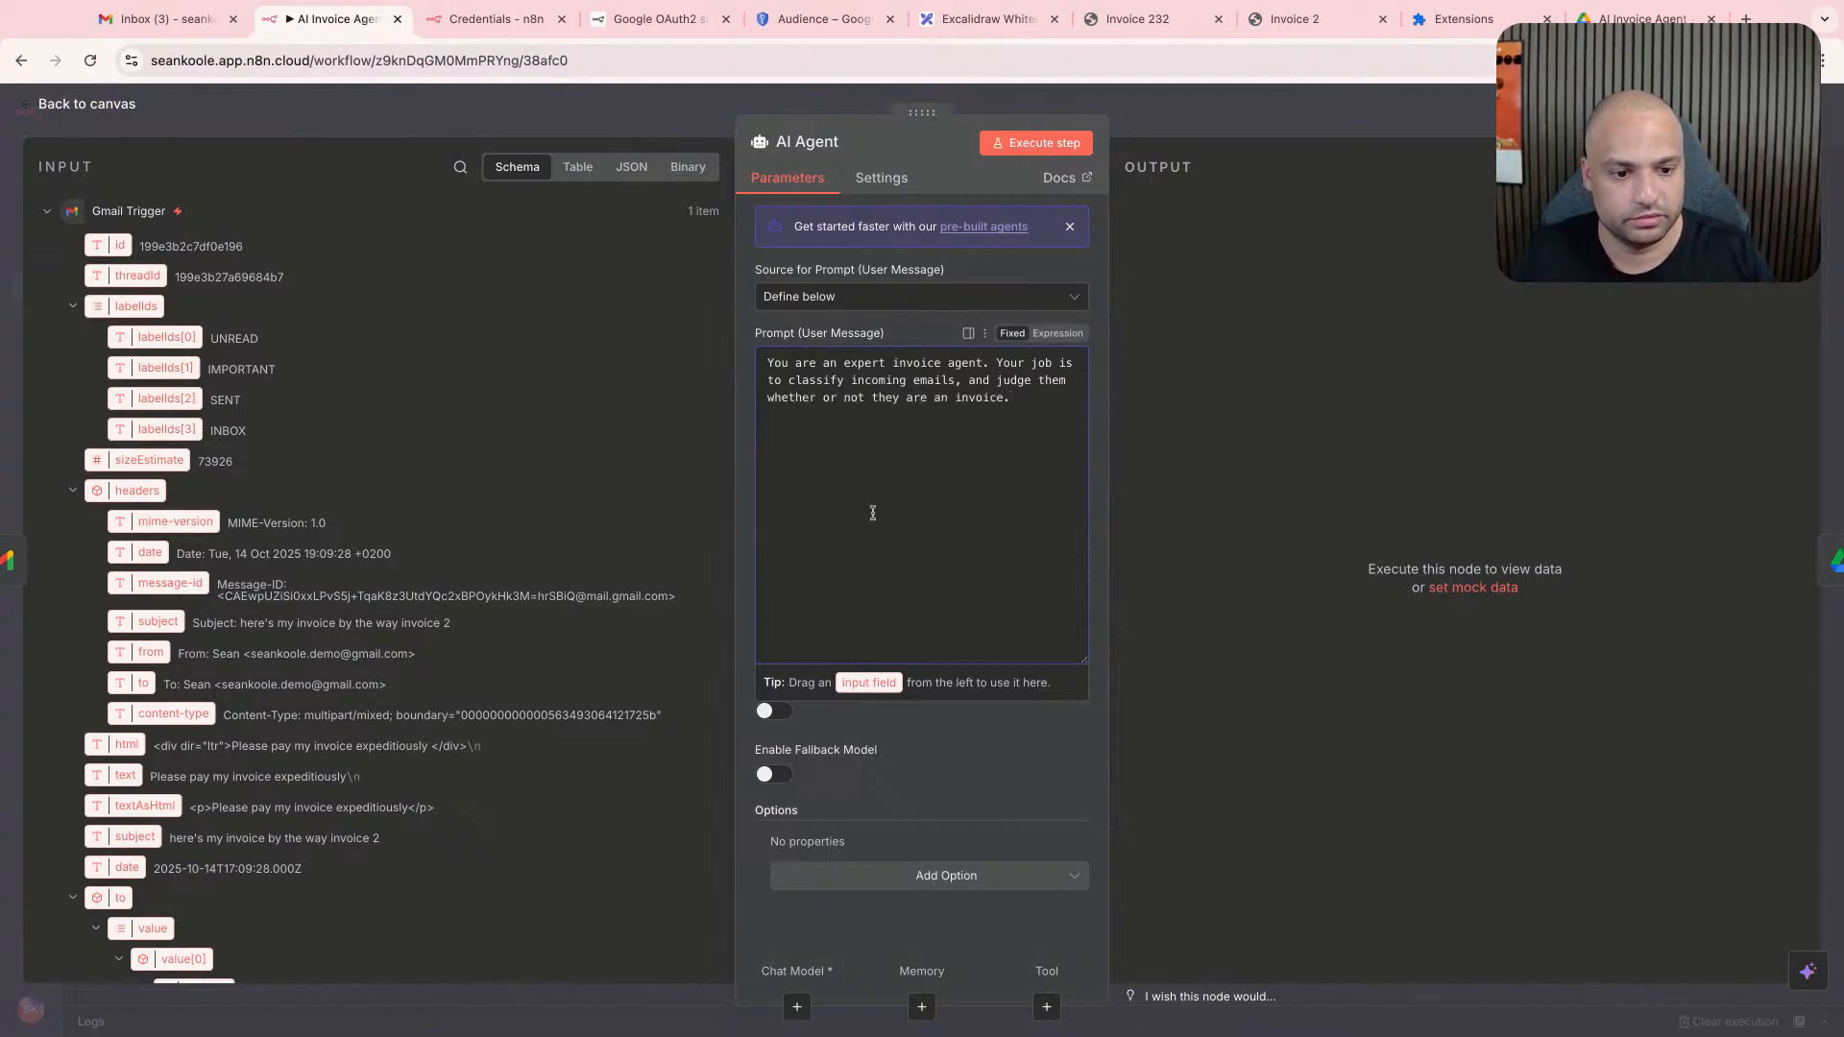
{"action": "type", "text": "e."}
- Start a new paragraph in the AI Agent's prompt with "If they are."
{"action": "key", "text": "Return"}
{"action": "type", "text": "If they are"}
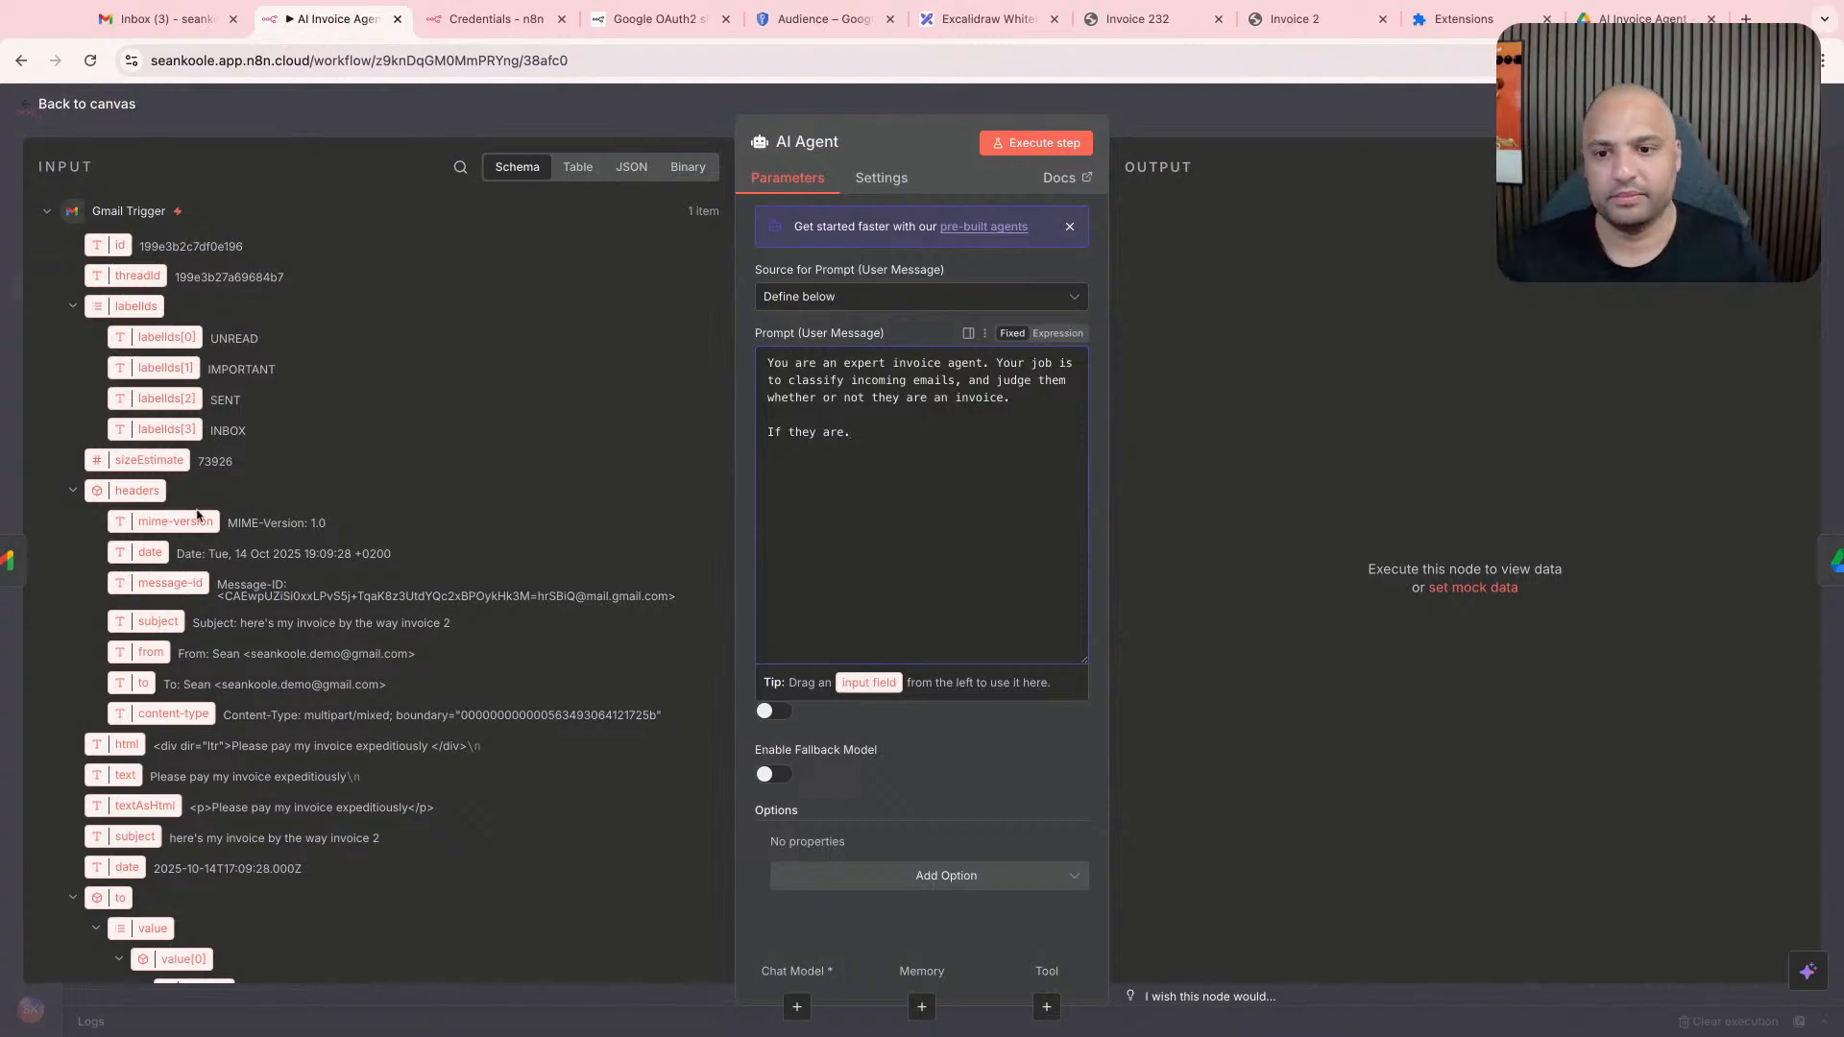
{"action": "left_click", "coordinate": [2, 595]}
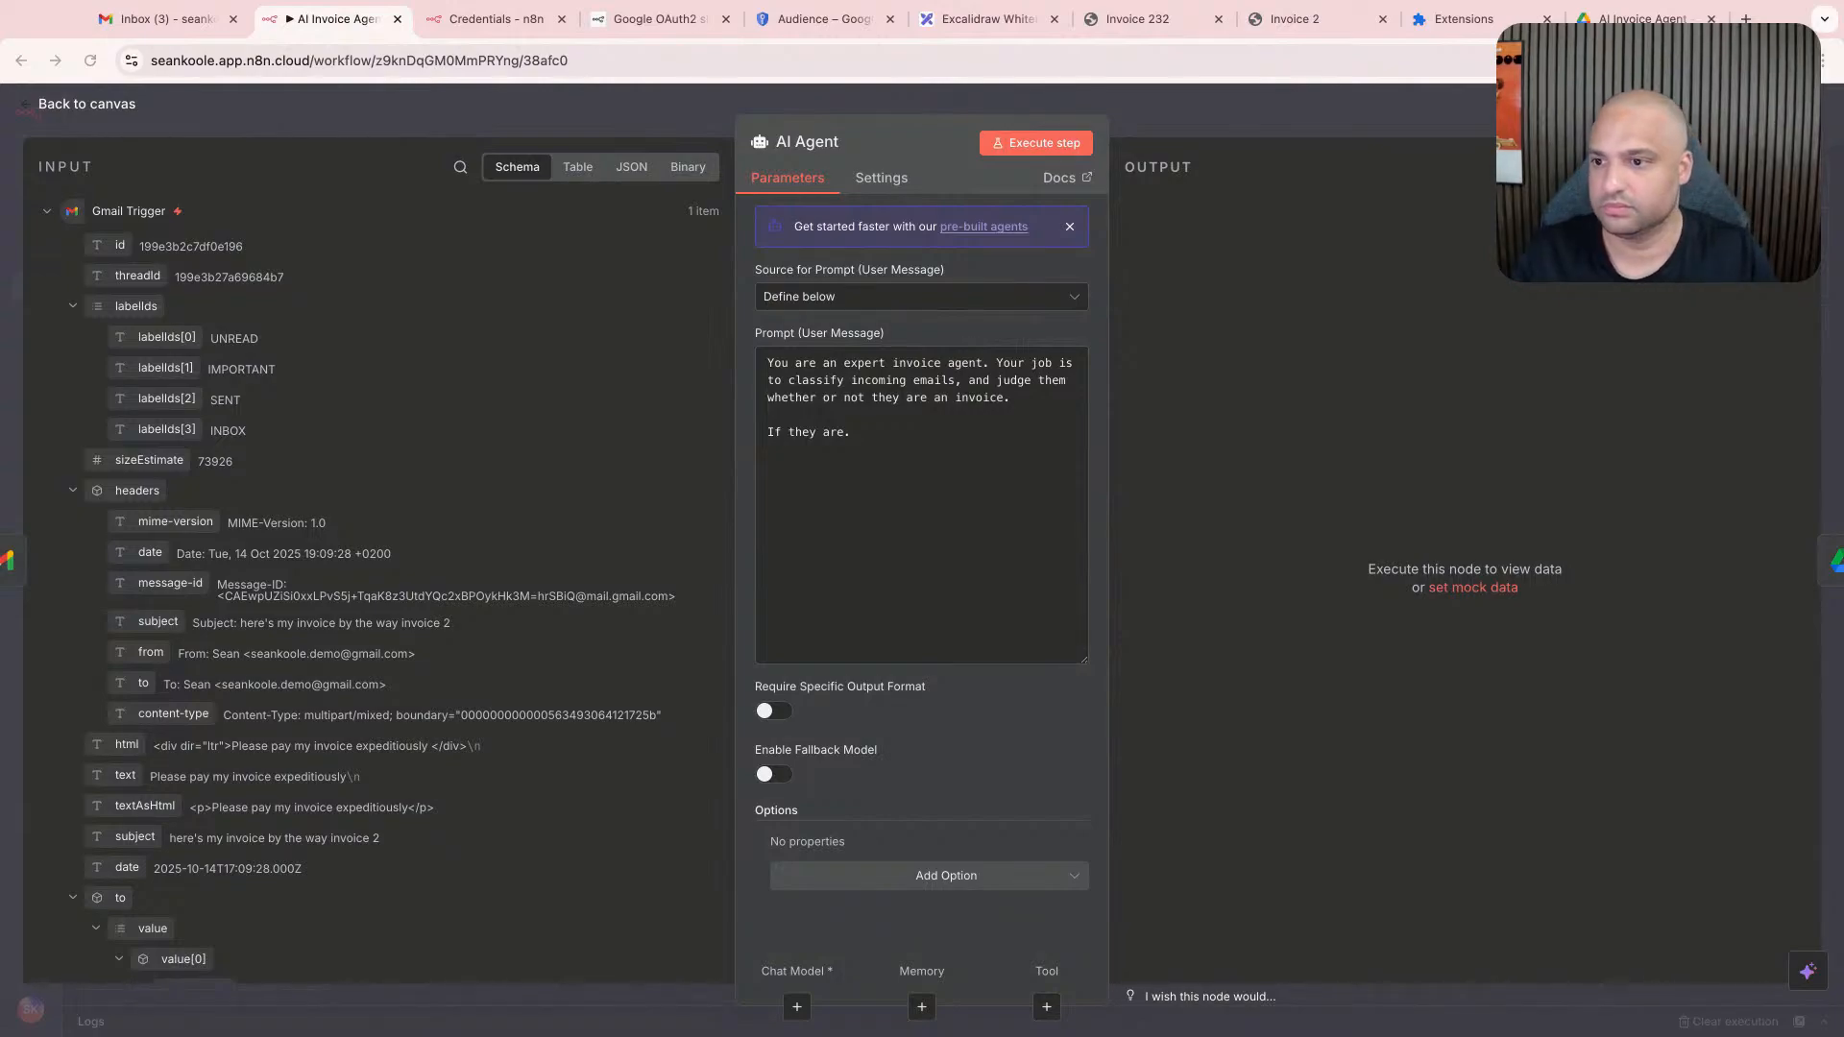
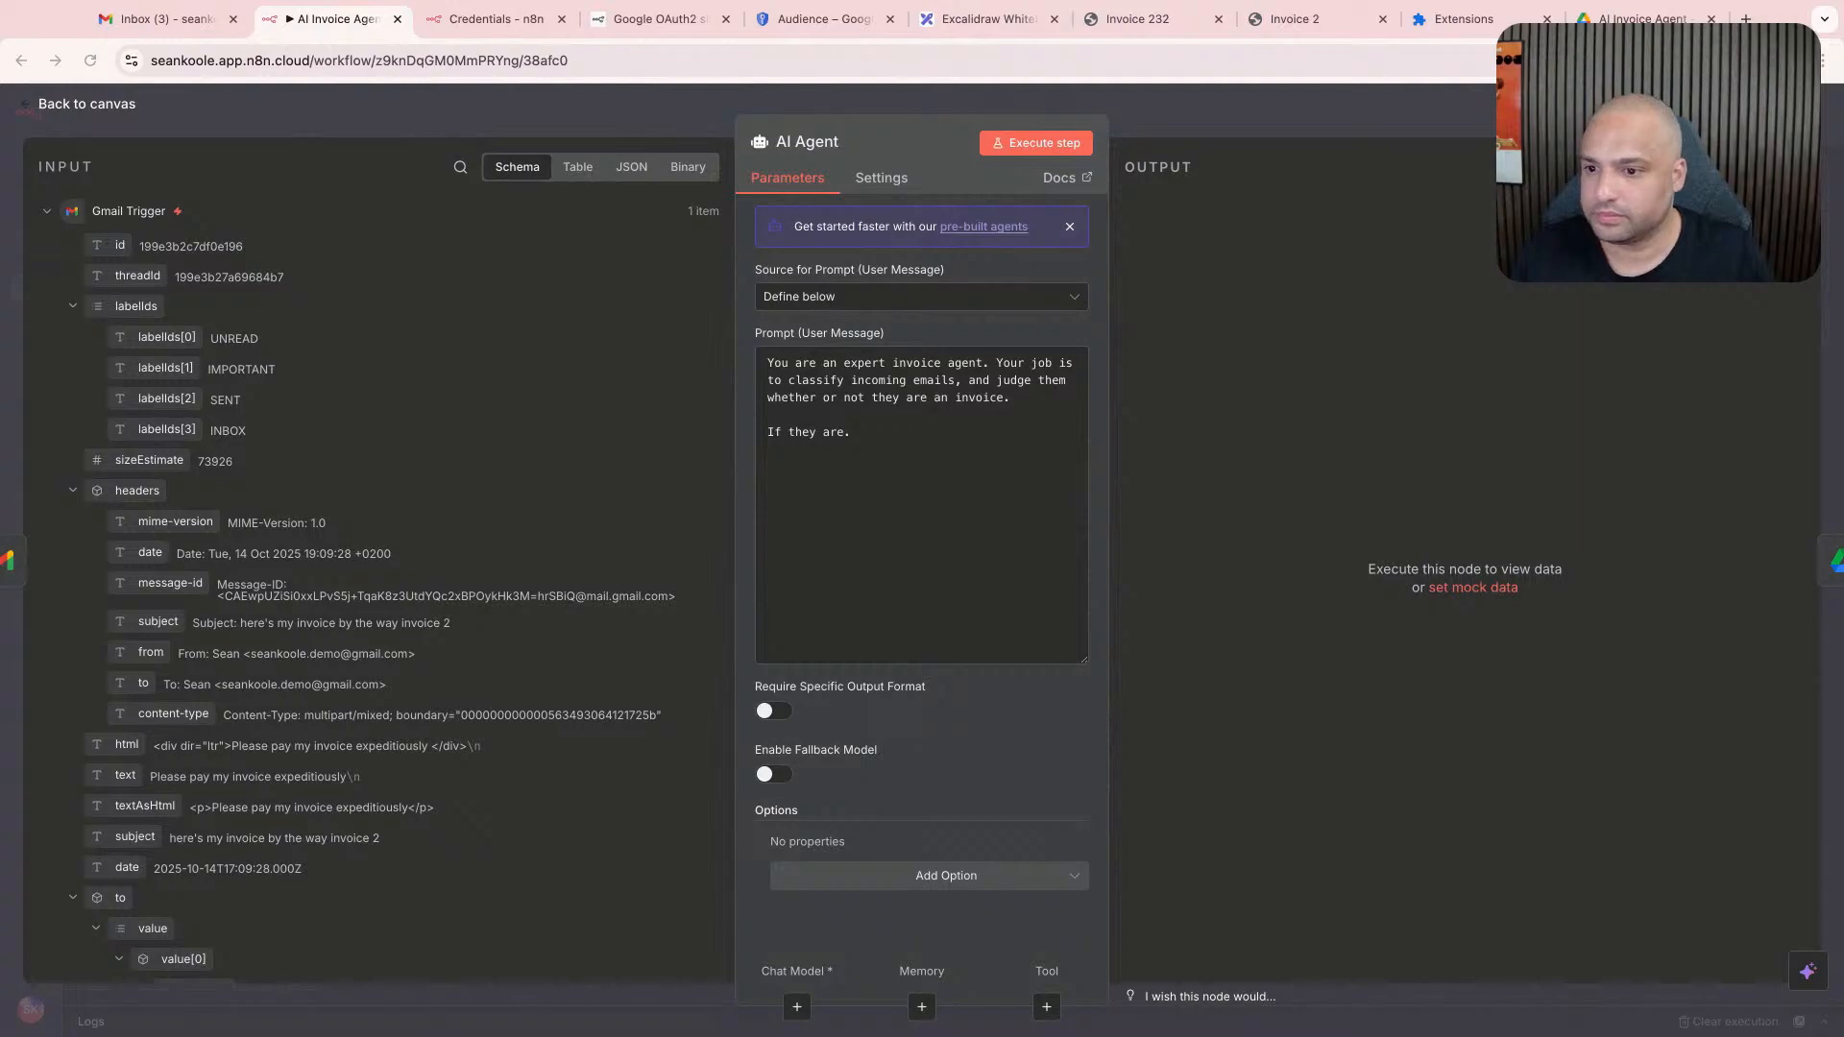
{"action": "left_click", "coordinate": [895, 875]}
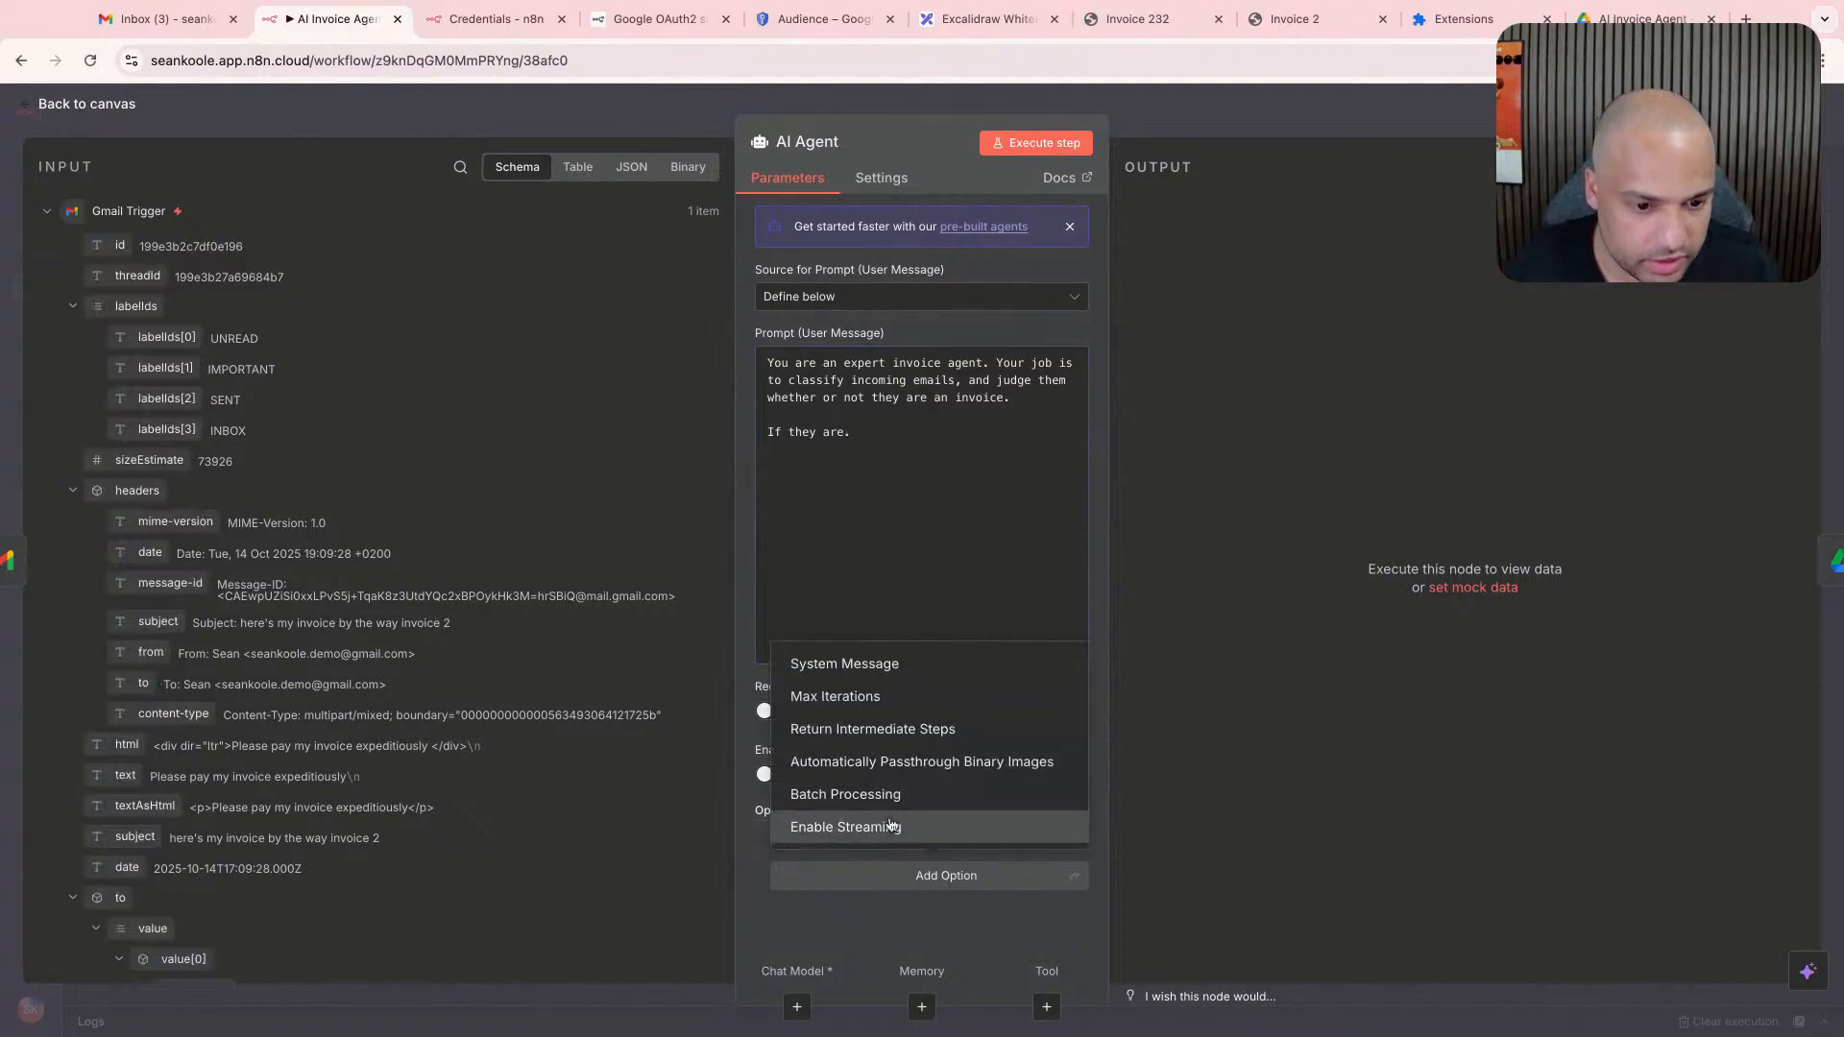
{"action": "left_click", "coordinate": [899, 614]}
{"action": "left_click", "coordinate": [789, 816]}
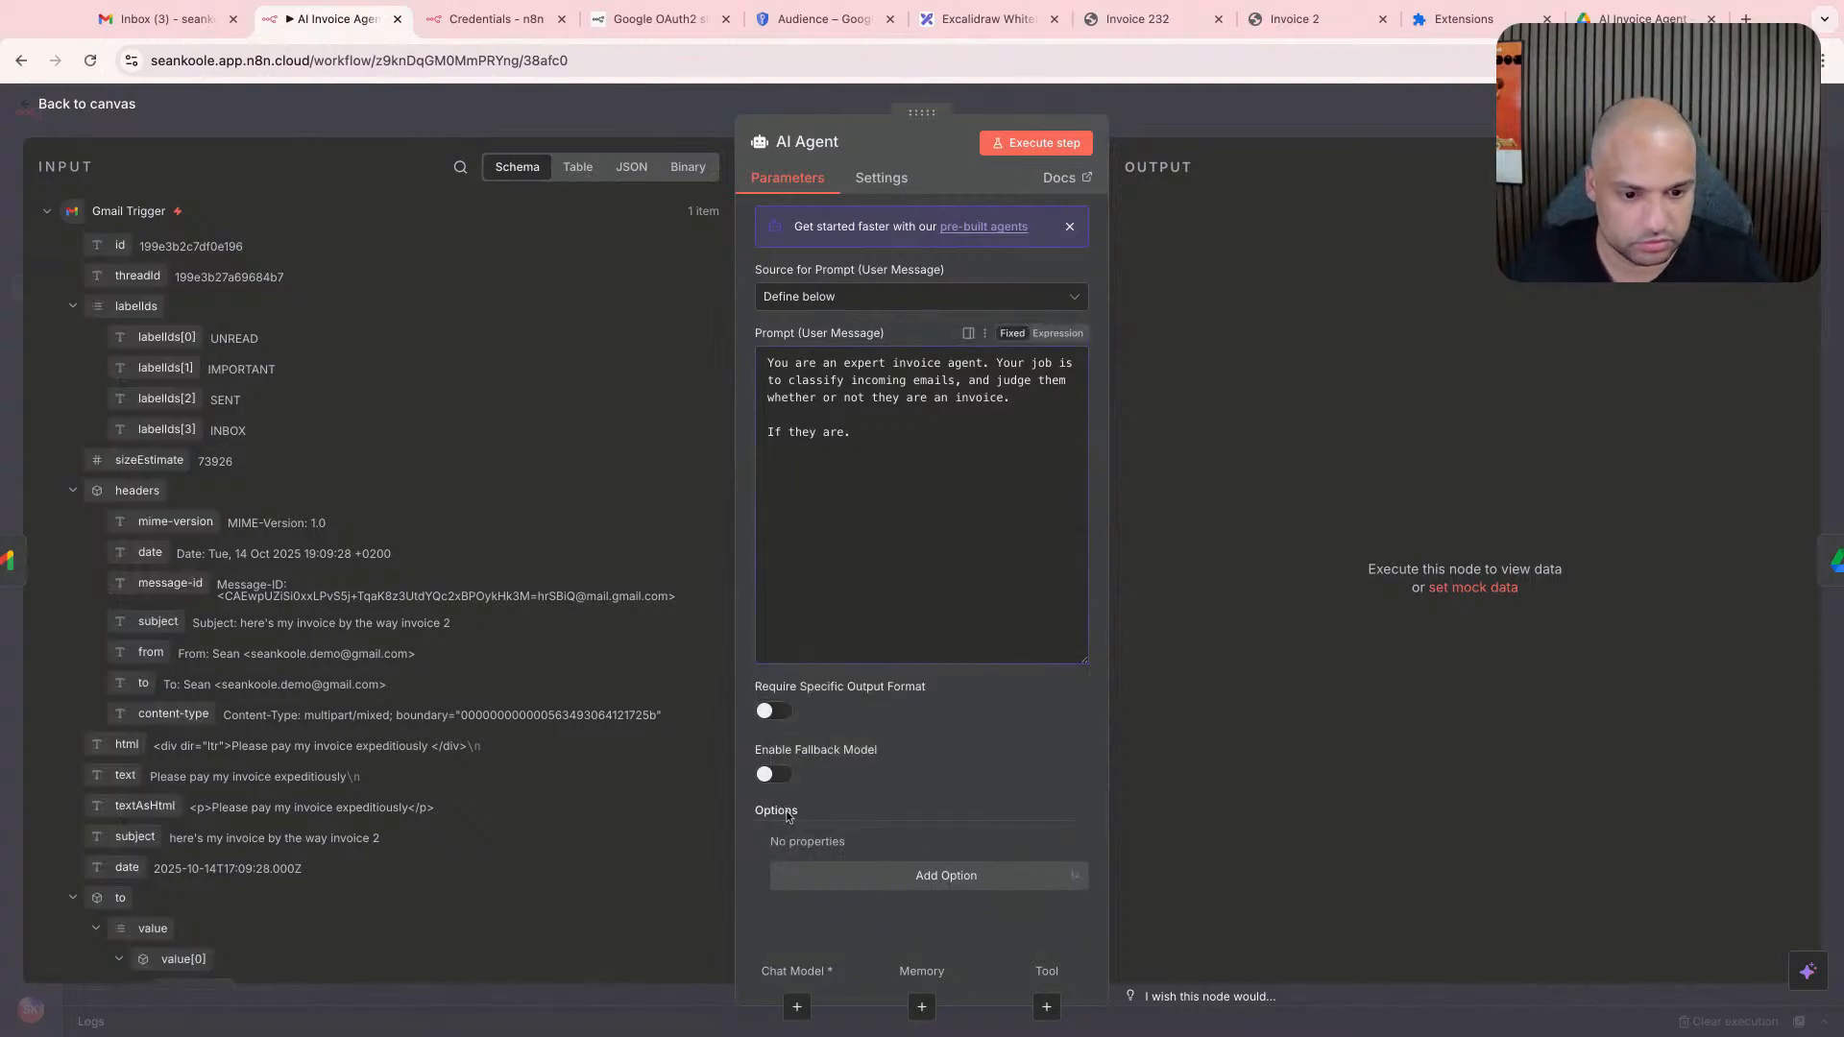
{"action": "left_click", "coordinate": [780, 776]}
{"action": "left_click", "coordinate": [780, 776]}
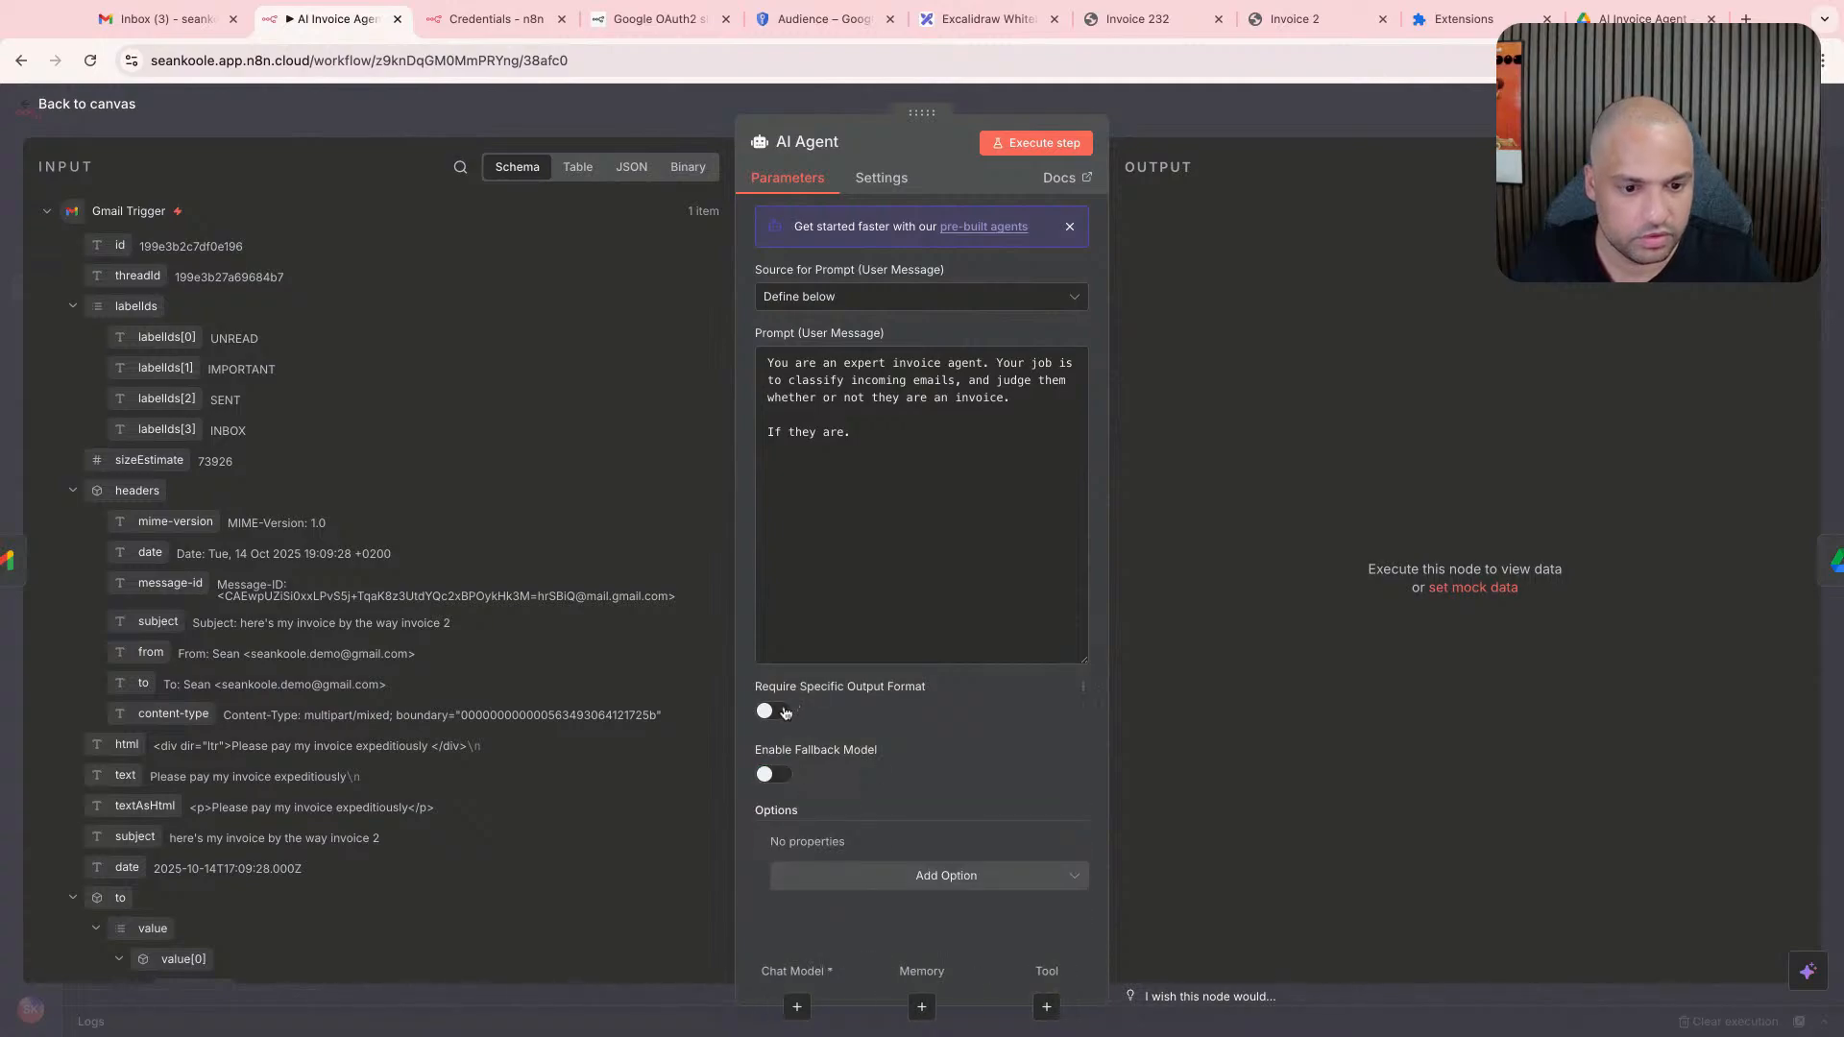
- Require a specific output format for the AI Agent and attach a Structured Output Parser to it
{"action": "left_click", "coordinate": [785, 712]}
{"action": "scroll", "coordinate": [912, 740], "scroll_direction": "down", "scroll_amount": 1}
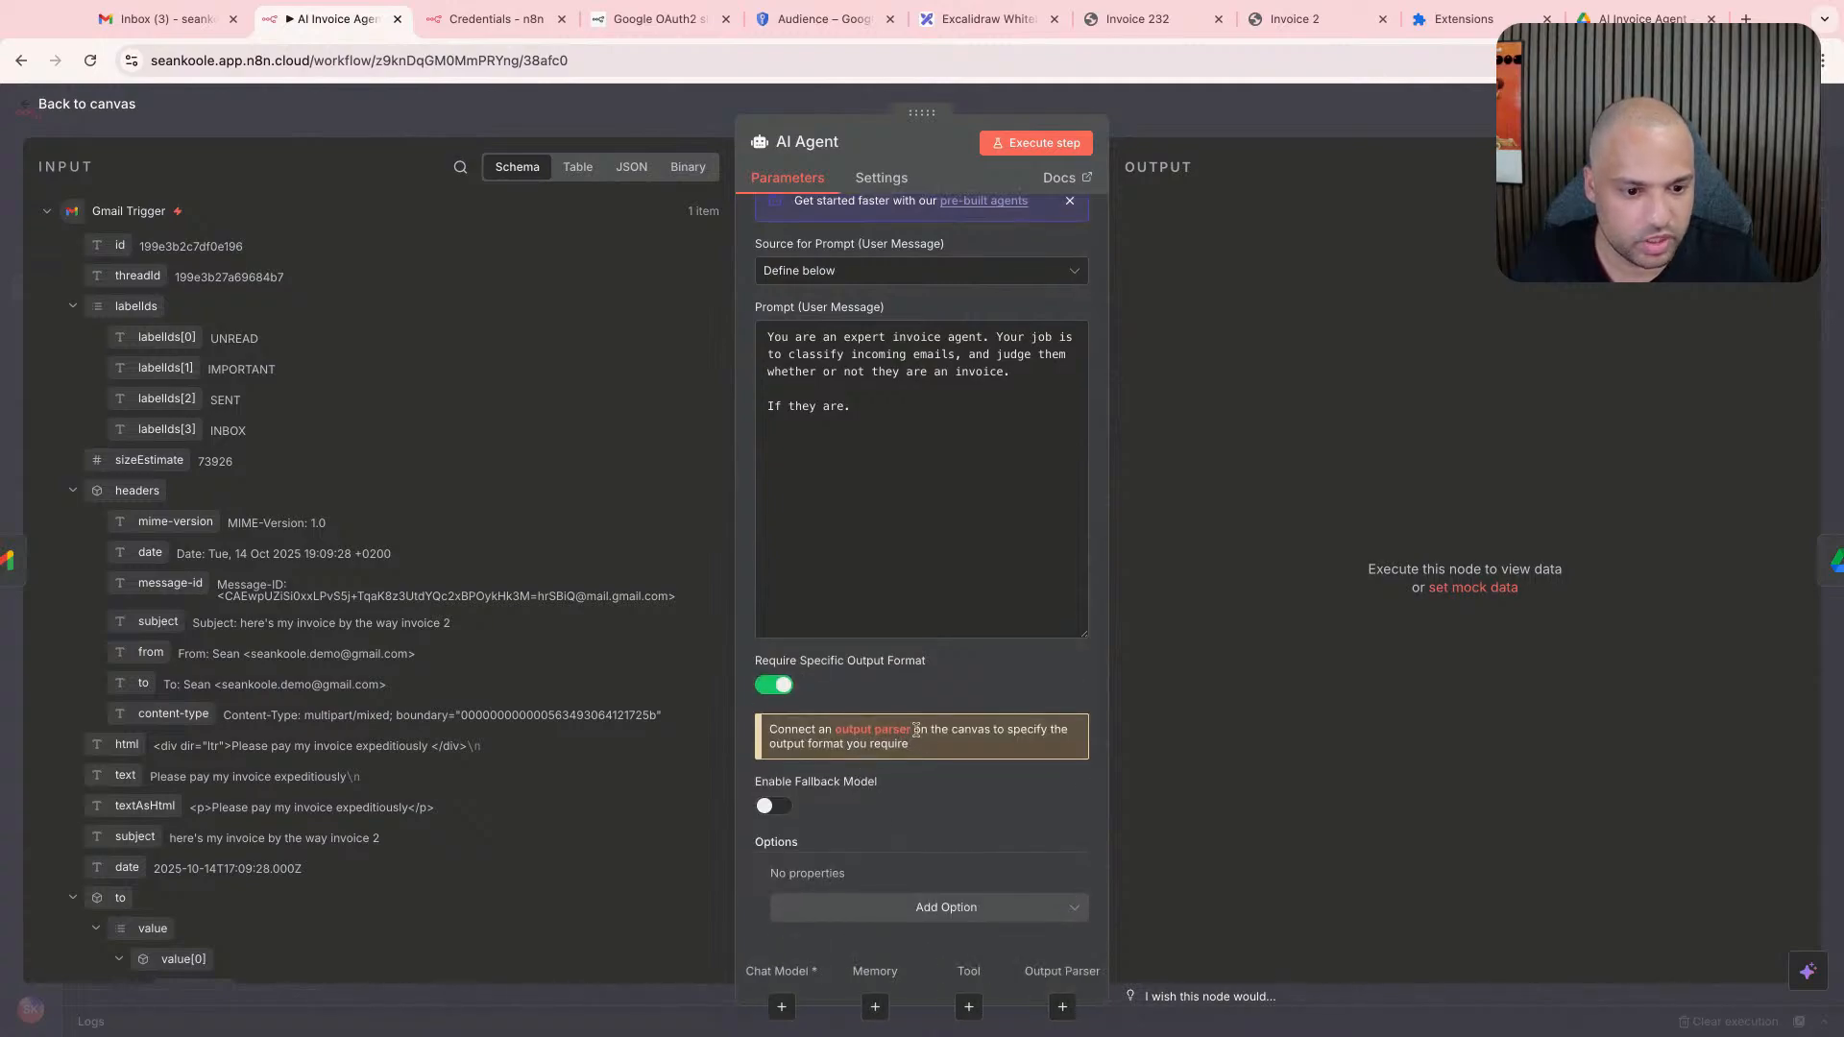
{"action": "left_click", "coordinate": [889, 732]}
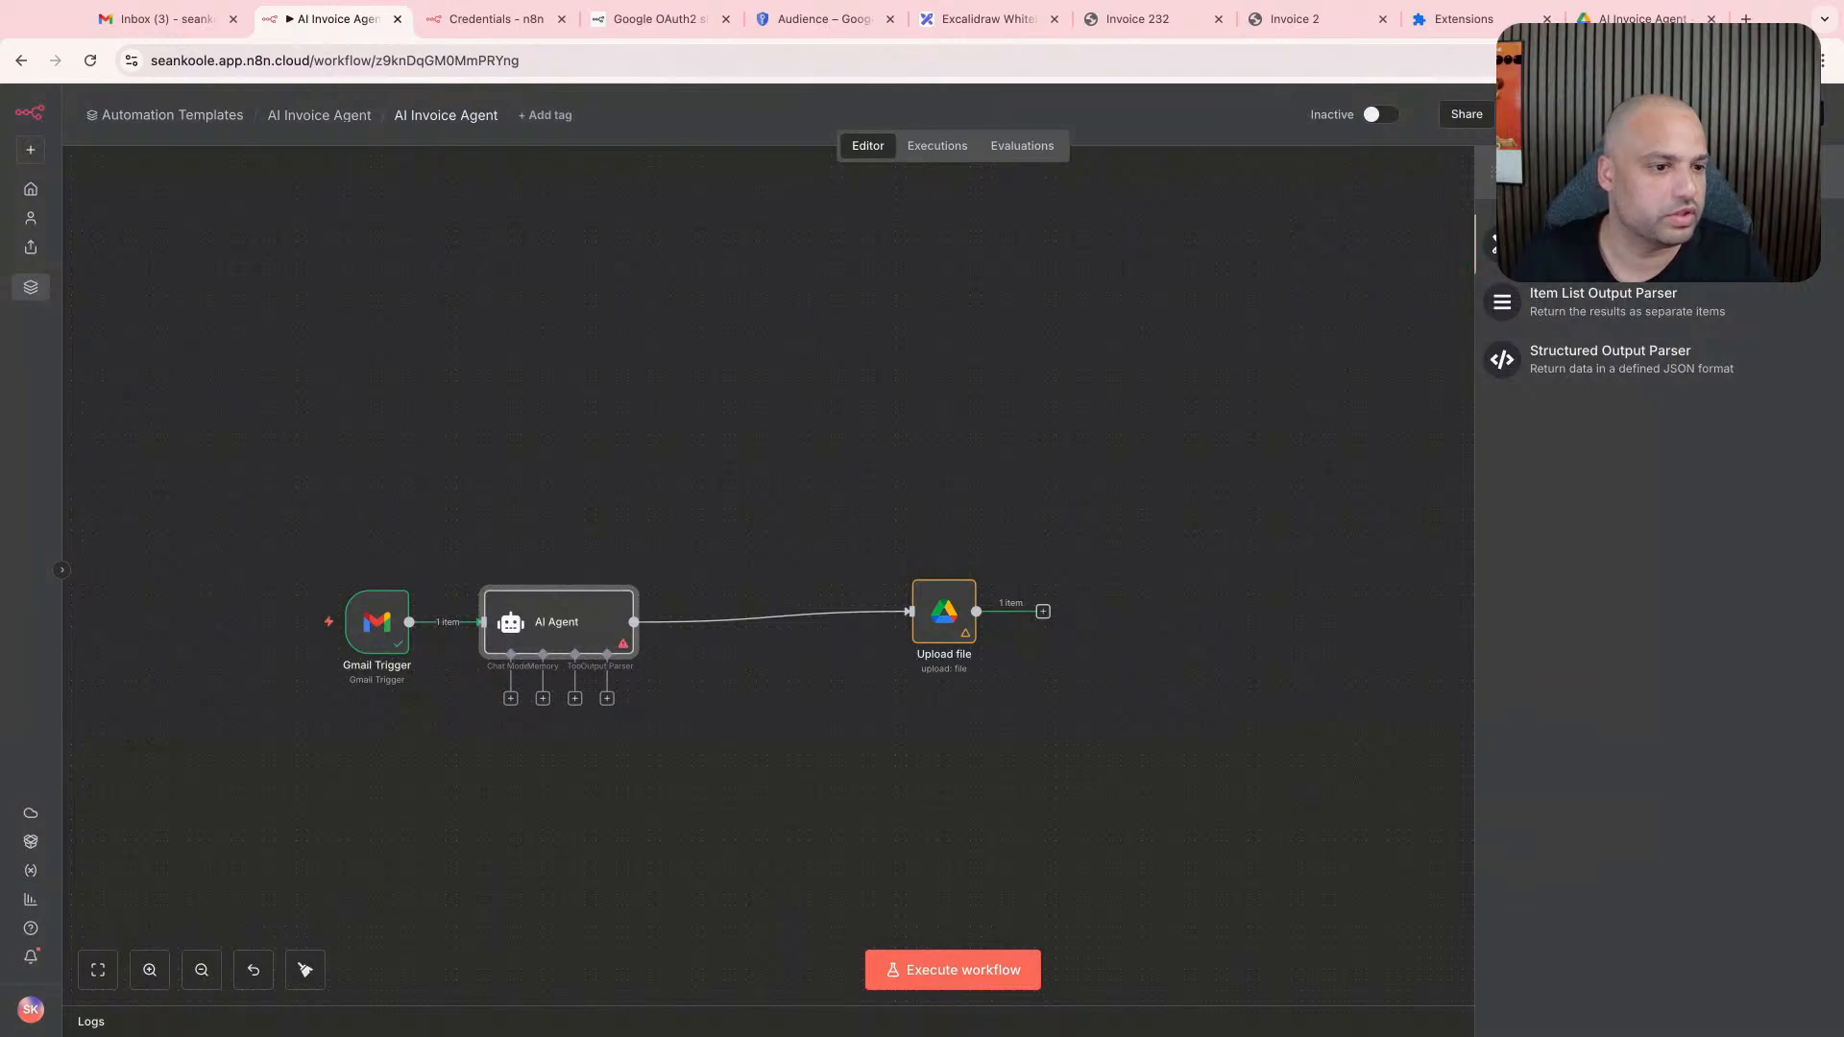
{"action": "left_click", "coordinate": [1626, 368]}
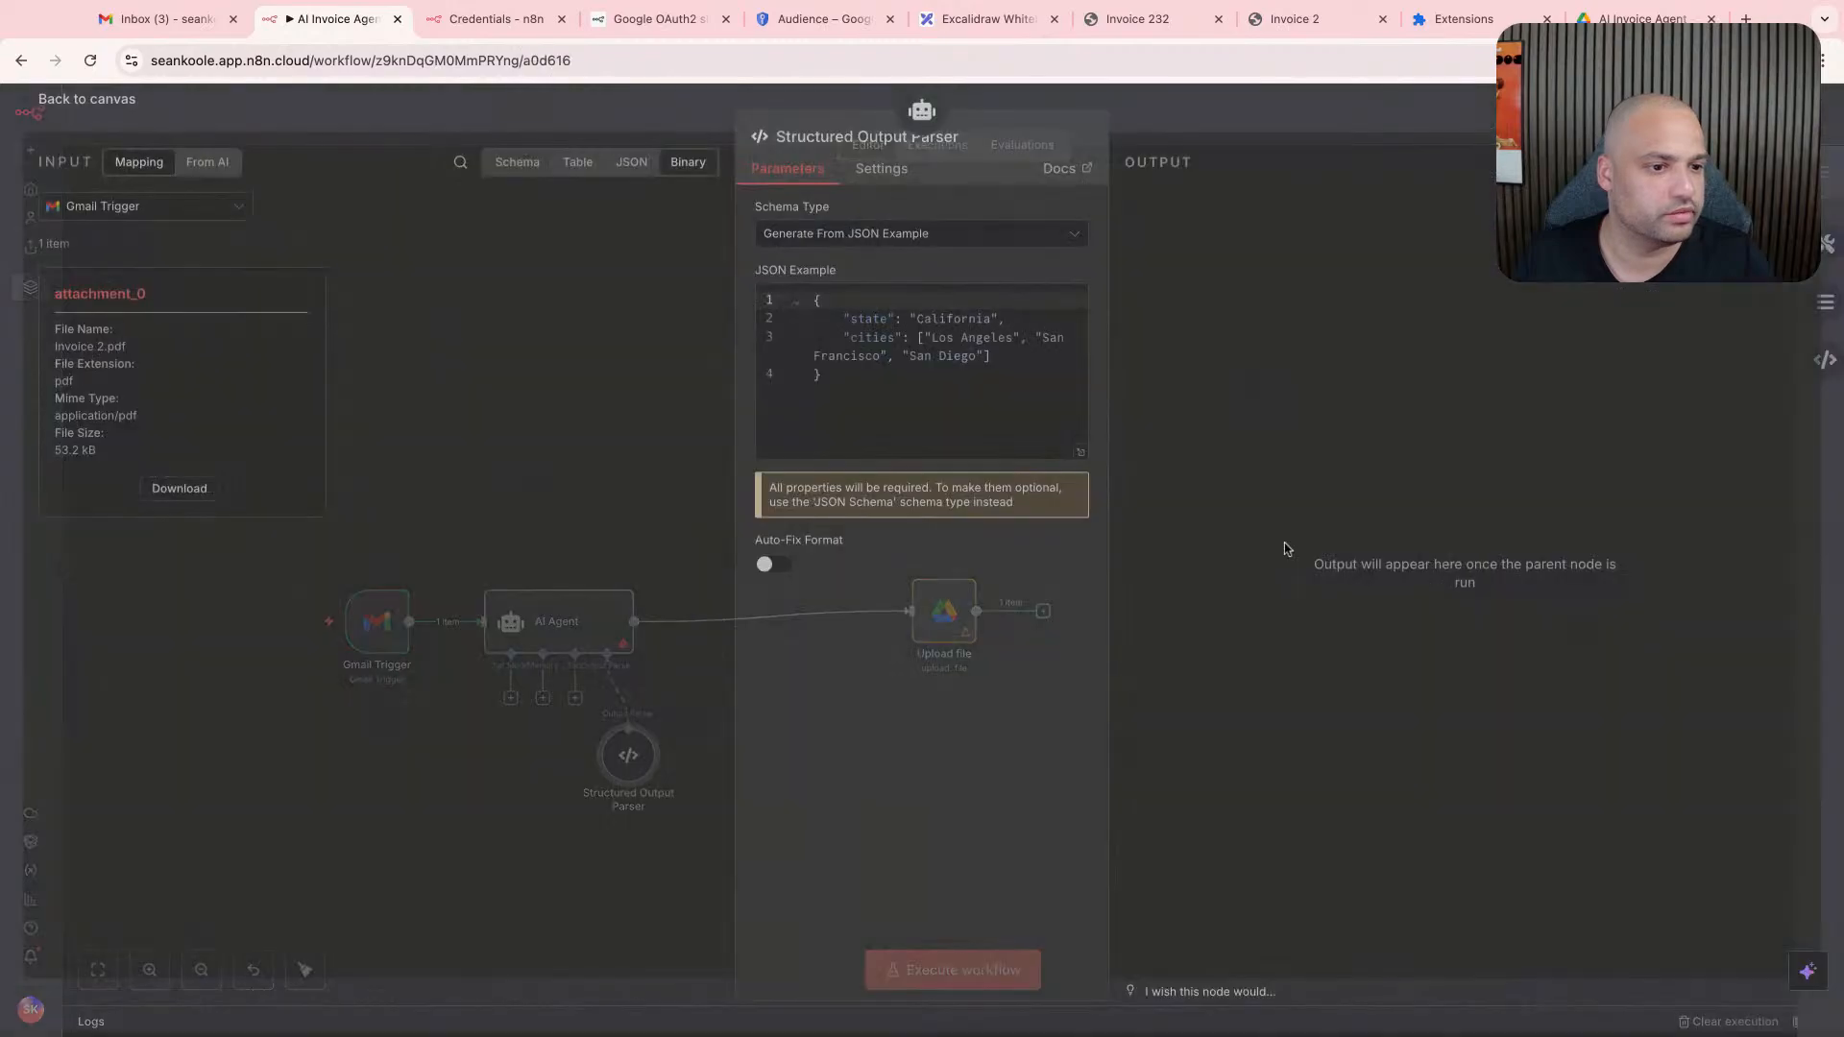
{"action": "left_click", "coordinate": [978, 363]}
{"action": "left_click", "coordinate": [981, 379]}
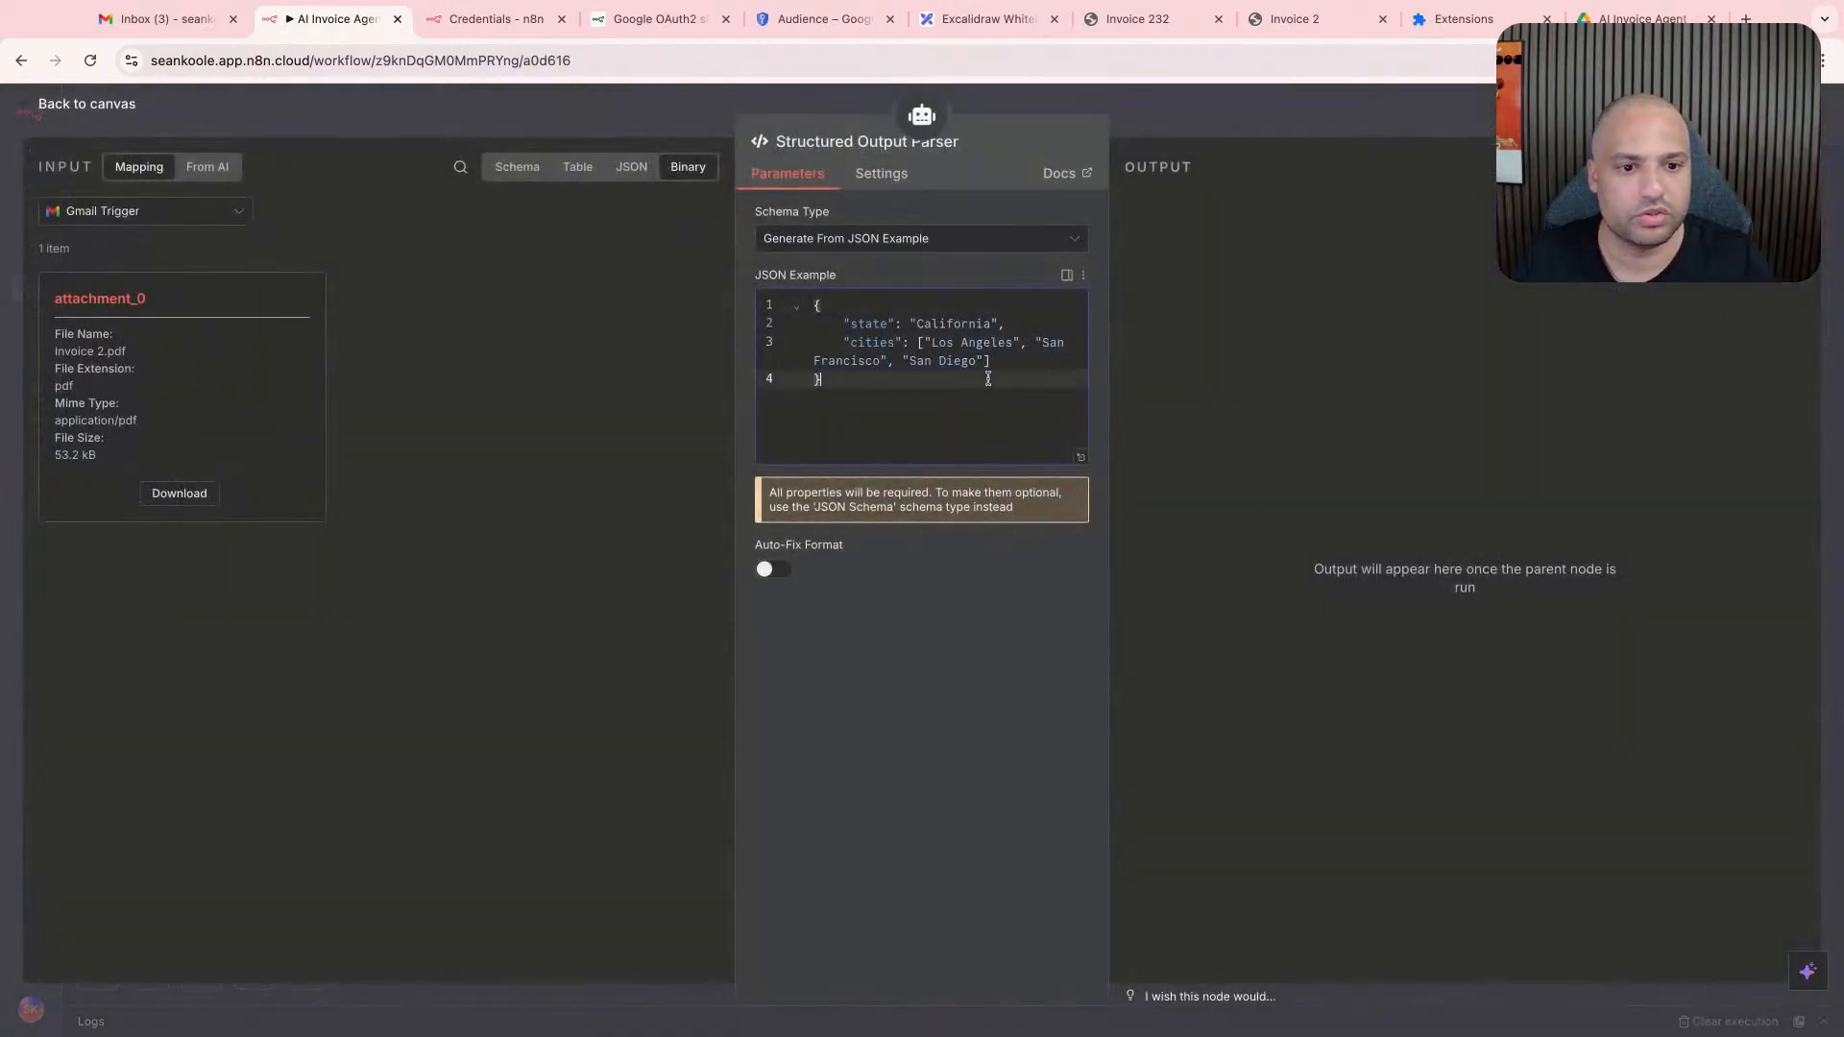
{"action": "left_click", "coordinate": [914, 241]}
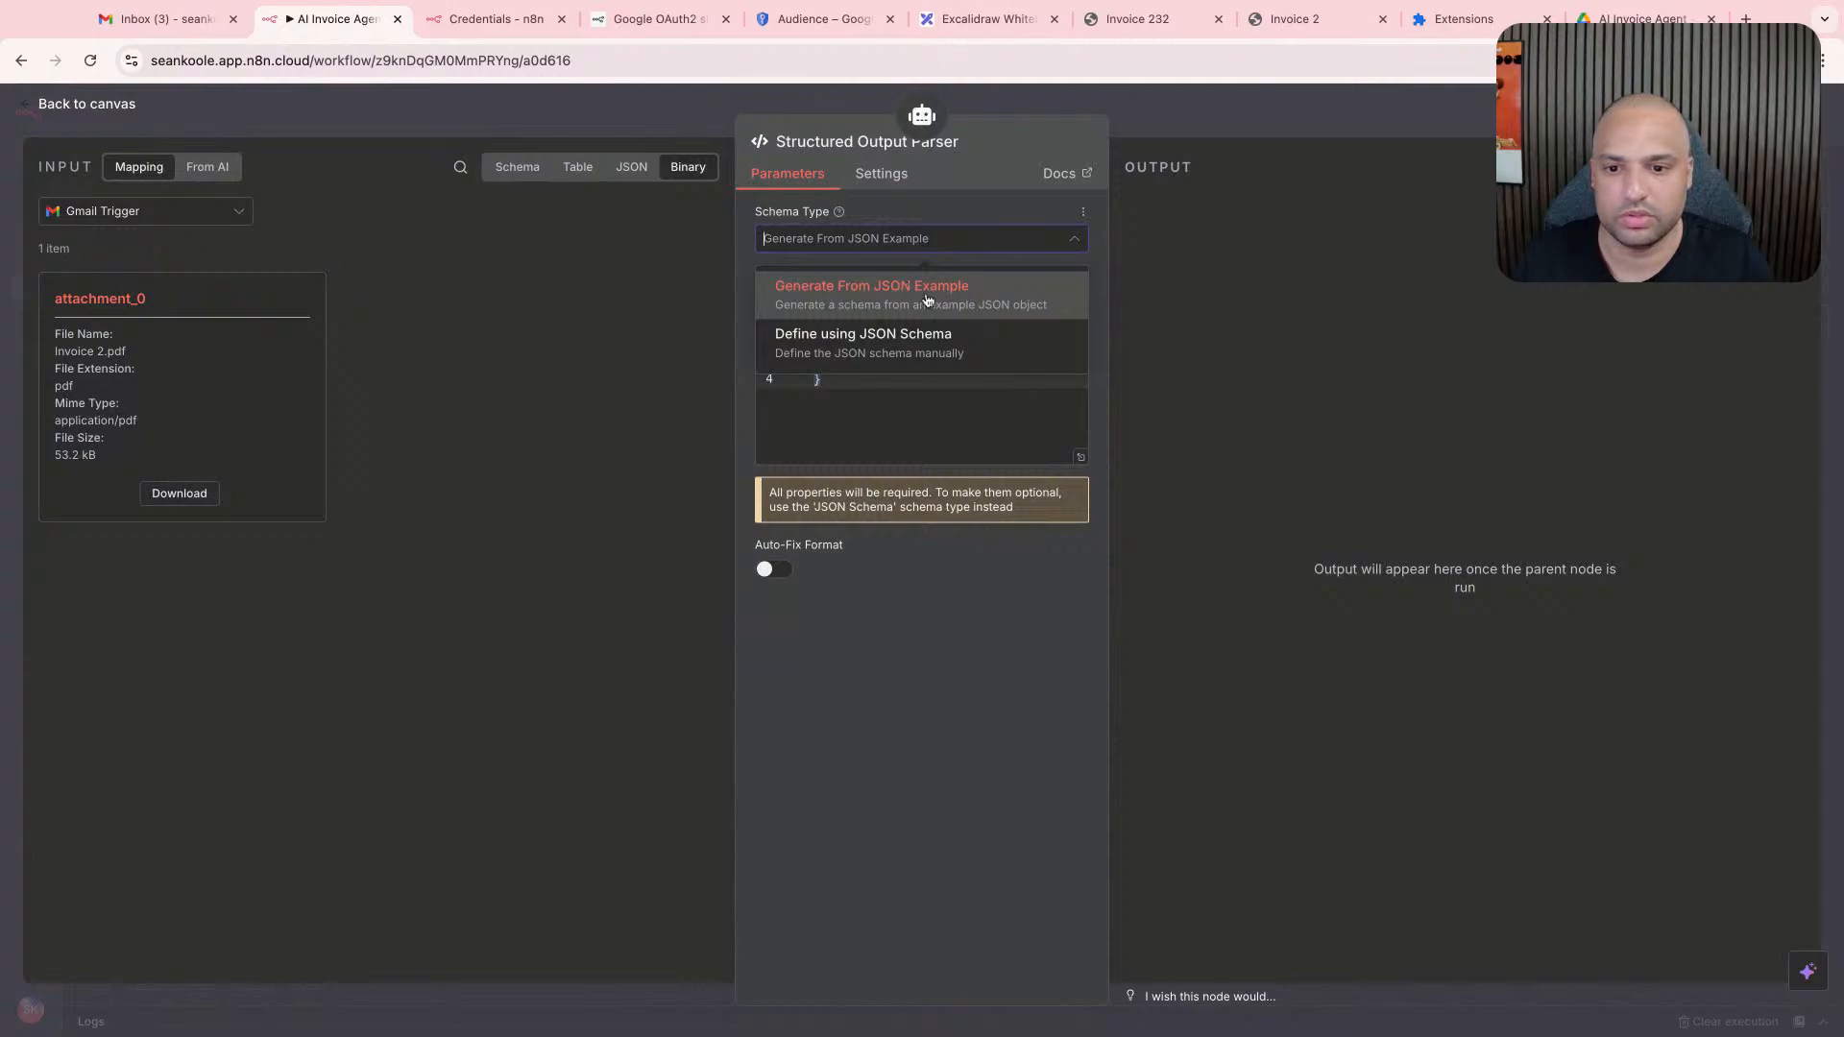
{"action": "left_click", "coordinate": [634, 336]}
{"action": "left_click", "coordinate": [899, 409]}
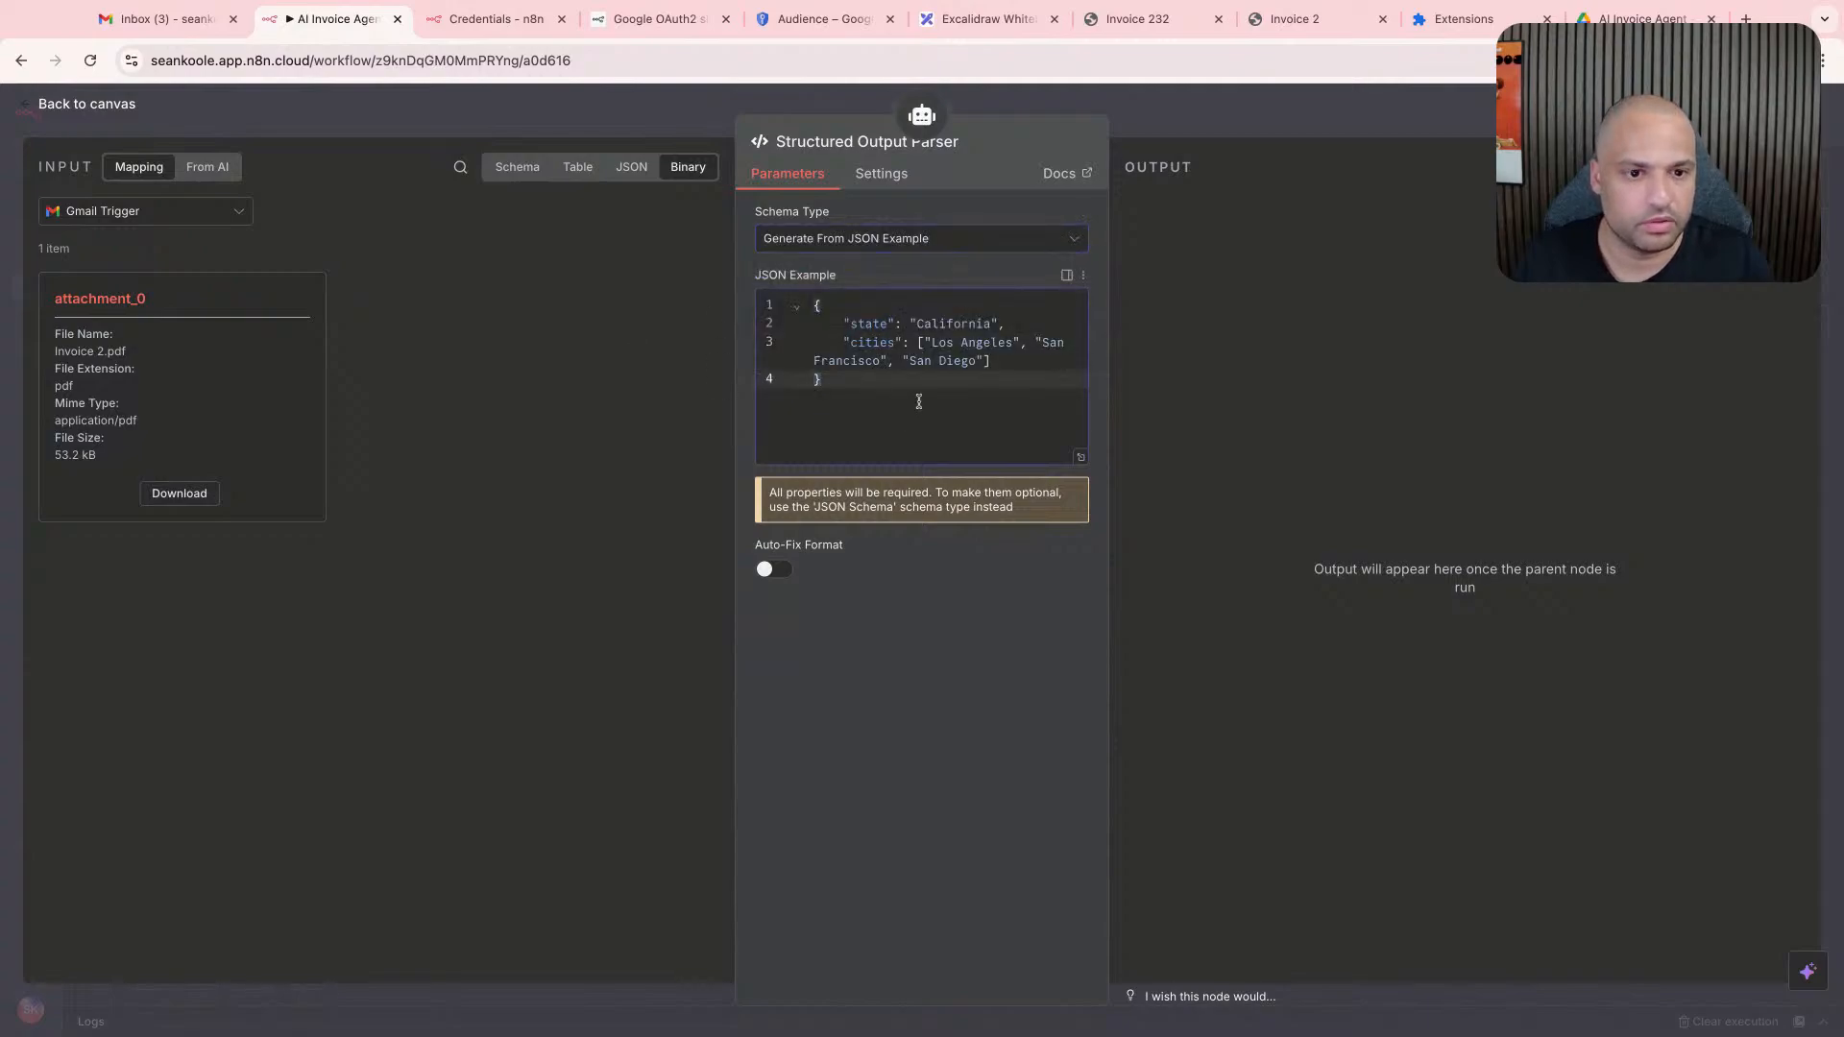
- Move the Structured Output Parser node farther away from the AI Agent's connectors on the canvas and reopen its settings
{"action": "left_click", "coordinate": [1191, 123]}
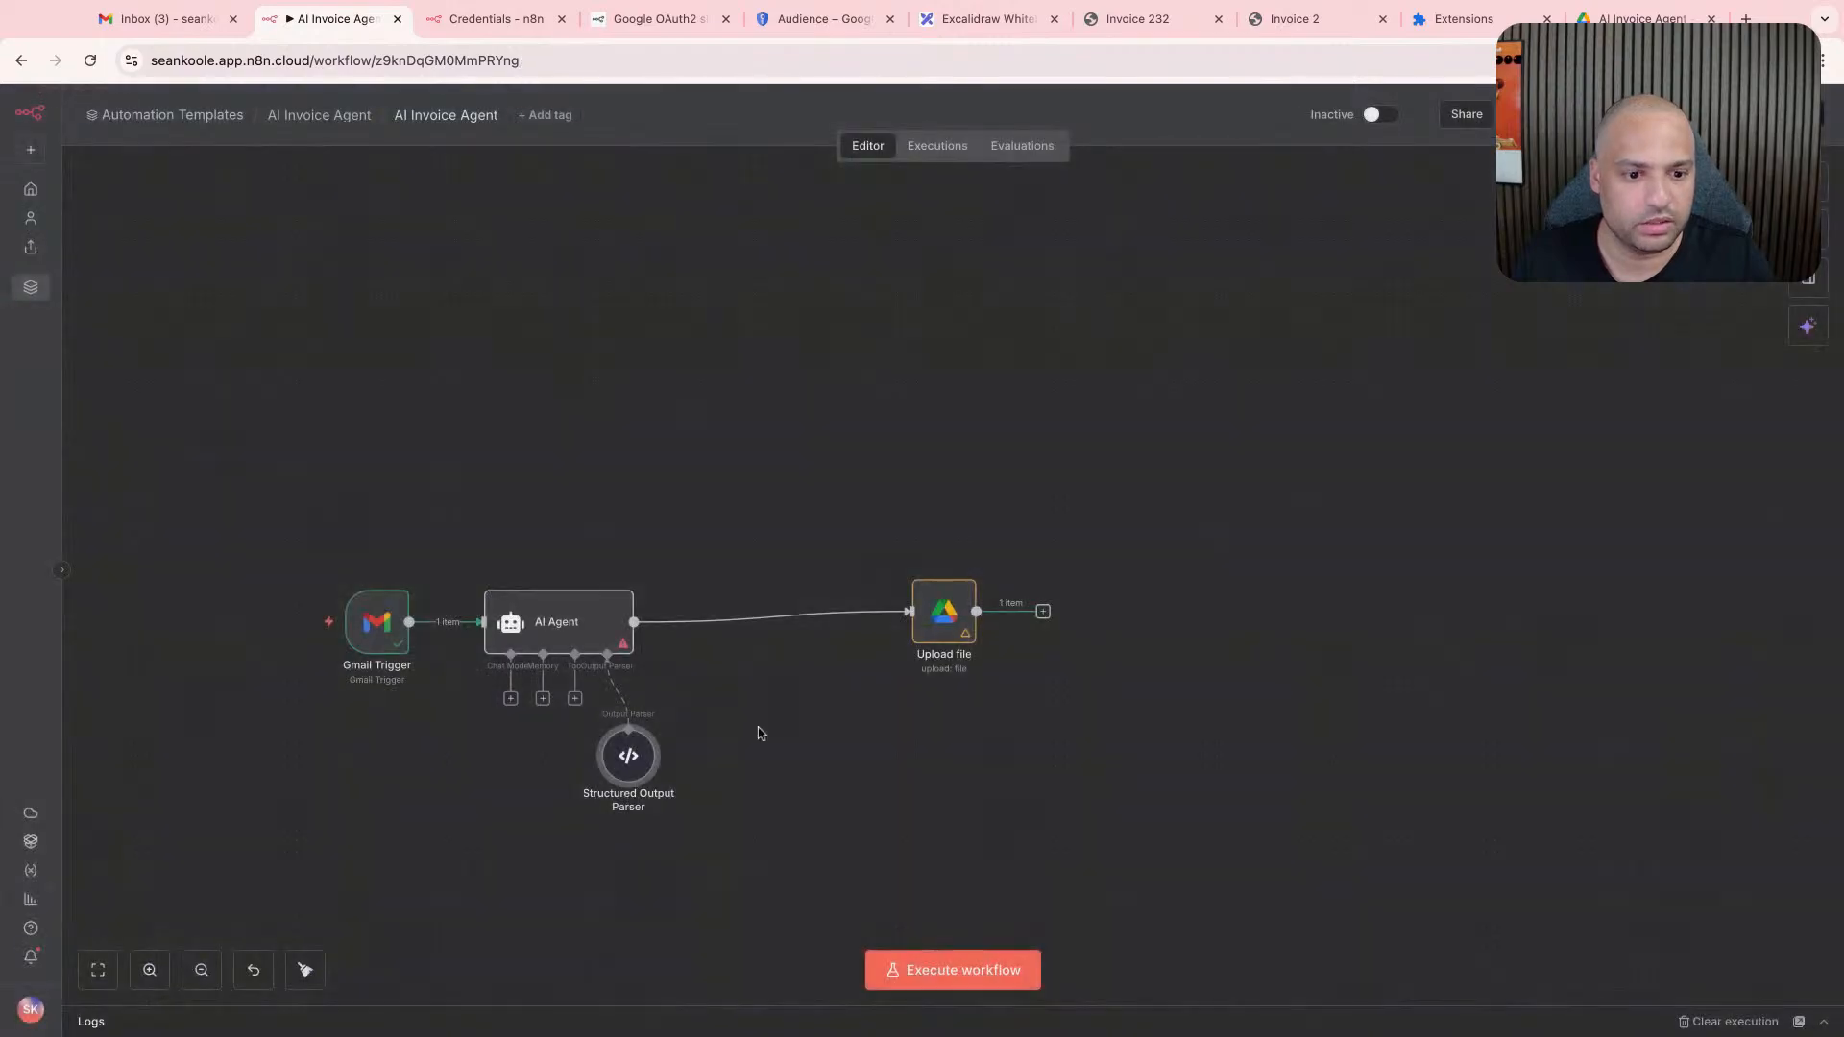
{"action": "left_click_drag", "start_coordinate": [629, 759], "coordinate": [735, 769]}
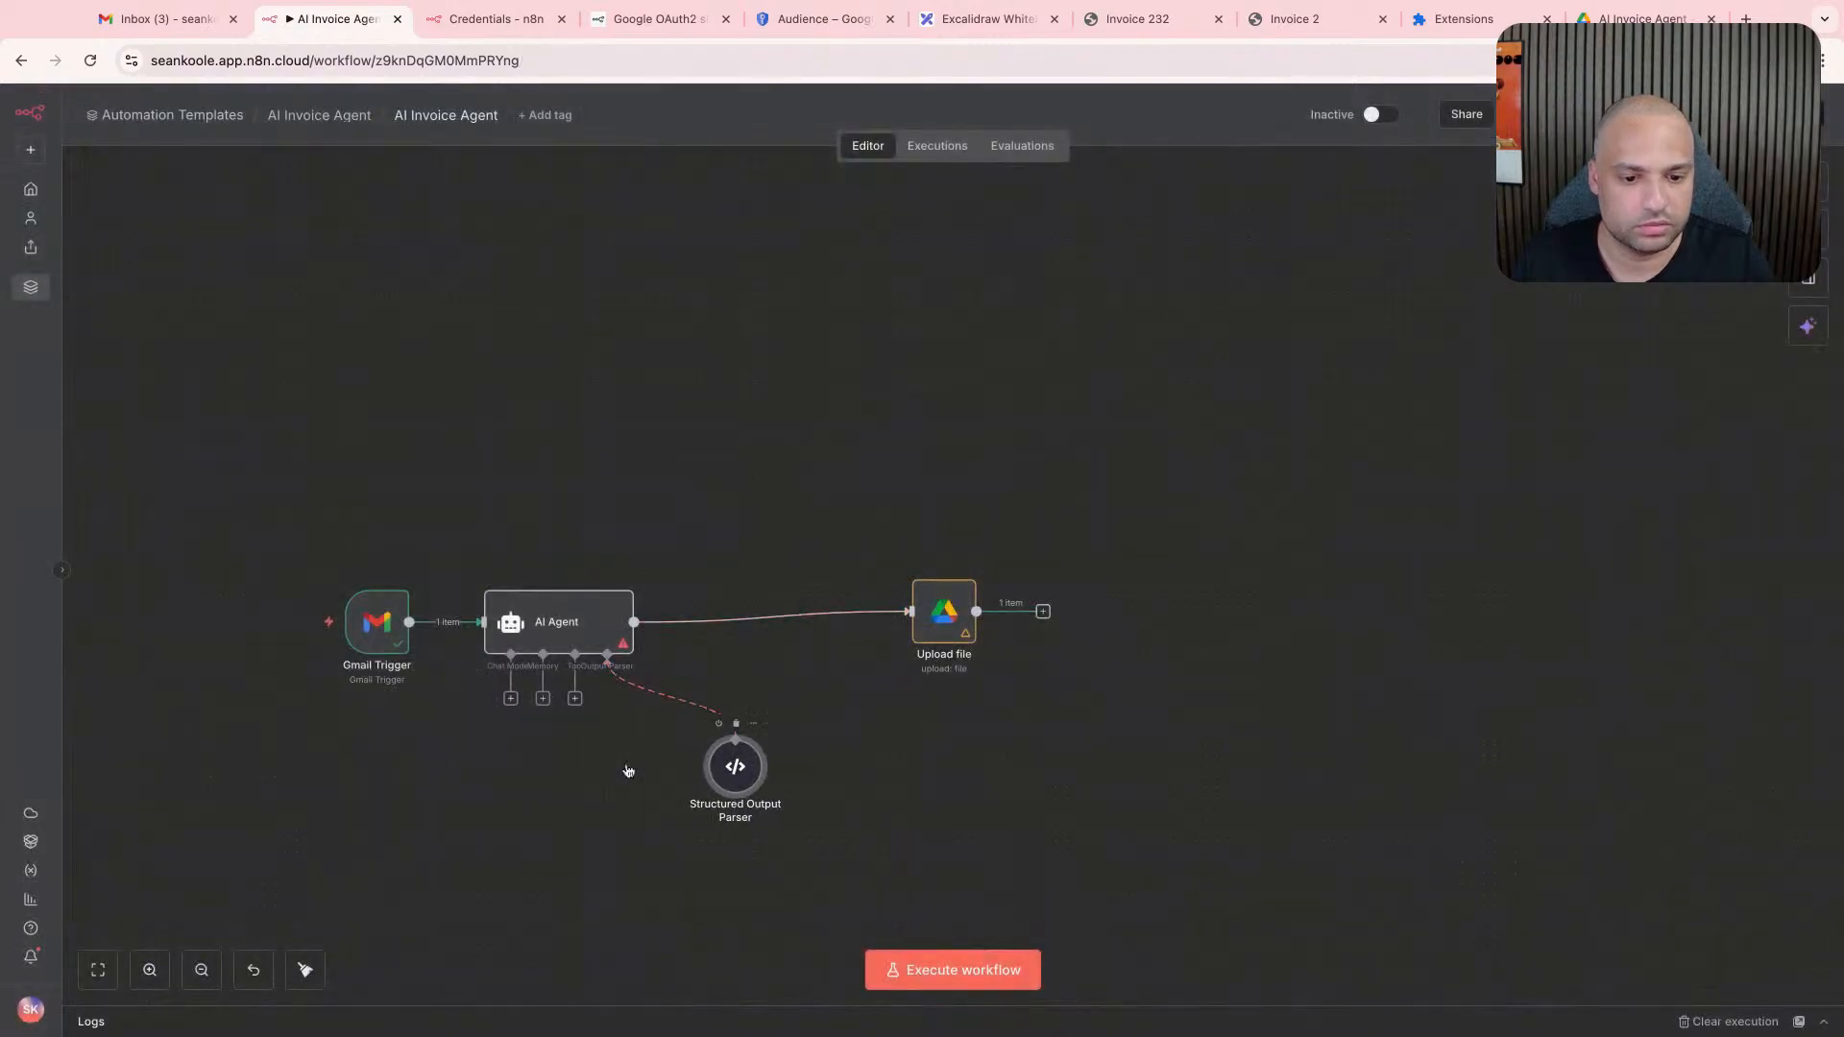
{"action": "double_click", "coordinate": [735, 766]}
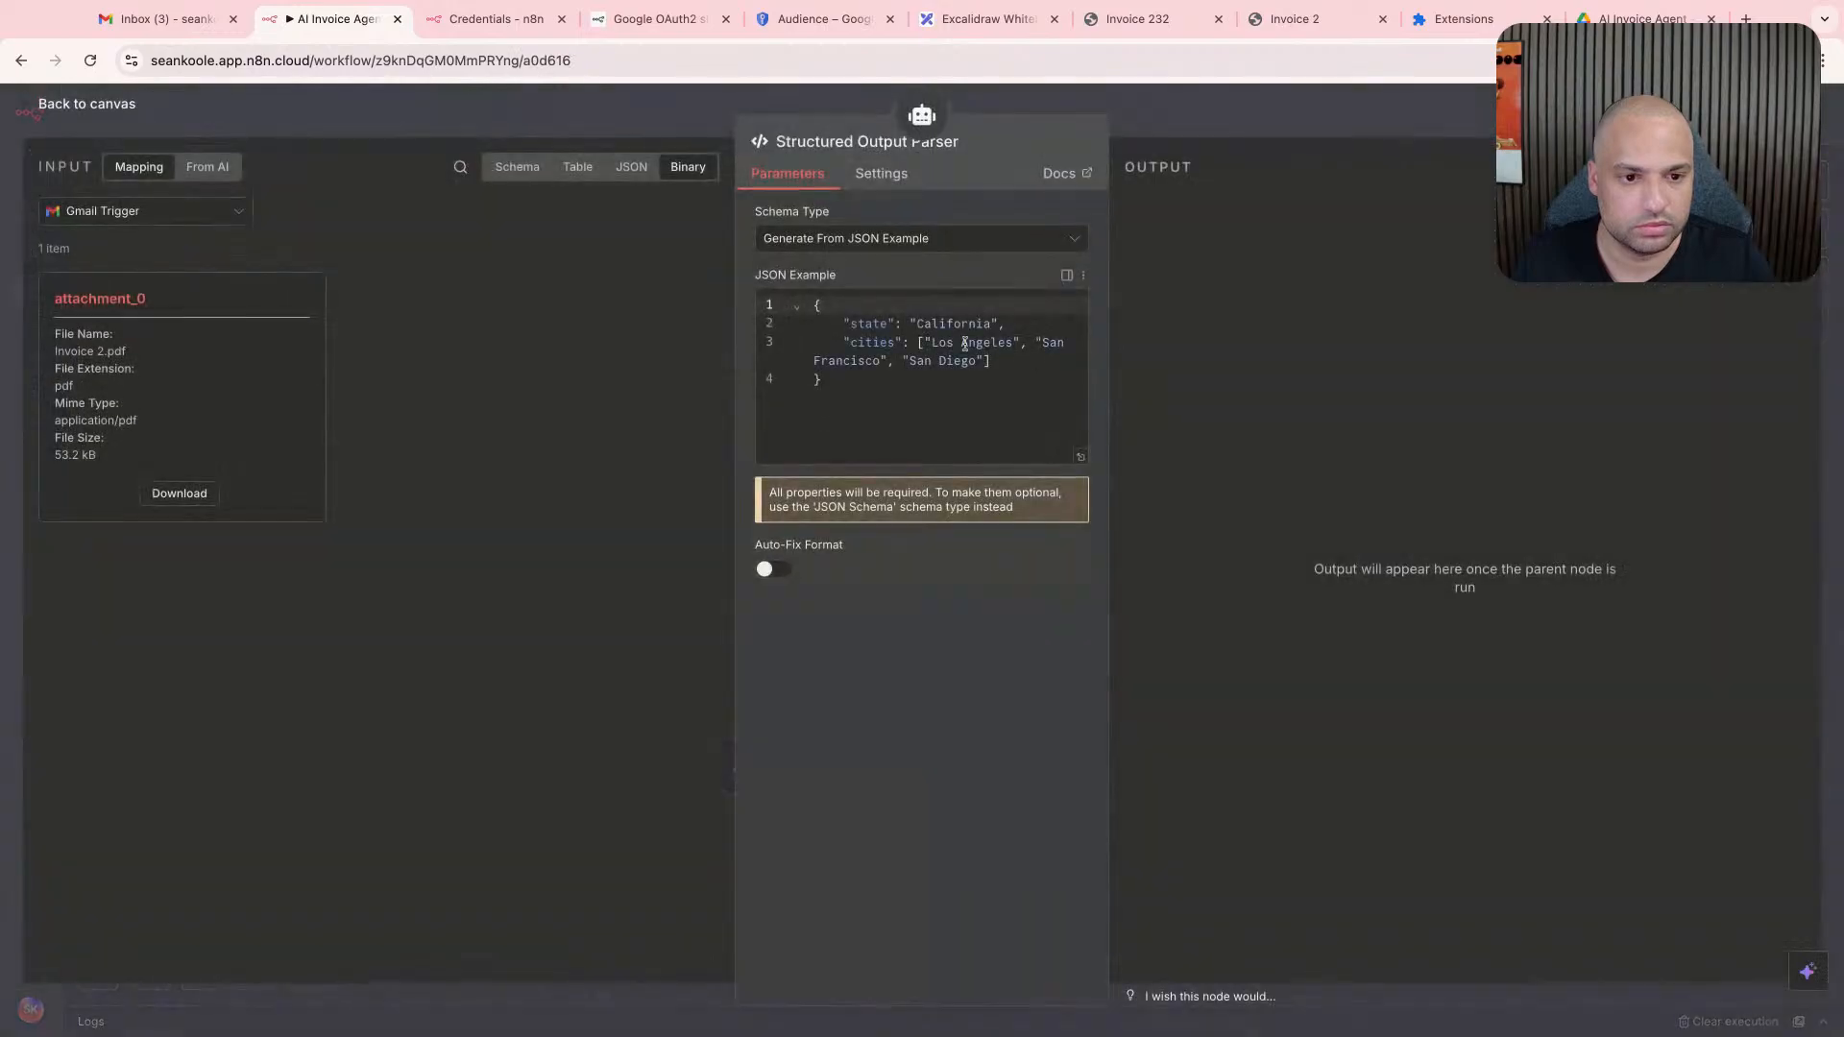
- Read the n8n documentation on the Structured Output Parser node's schema type parameters, examples and related resources
{"action": "key", "text": "ctrl+a"}
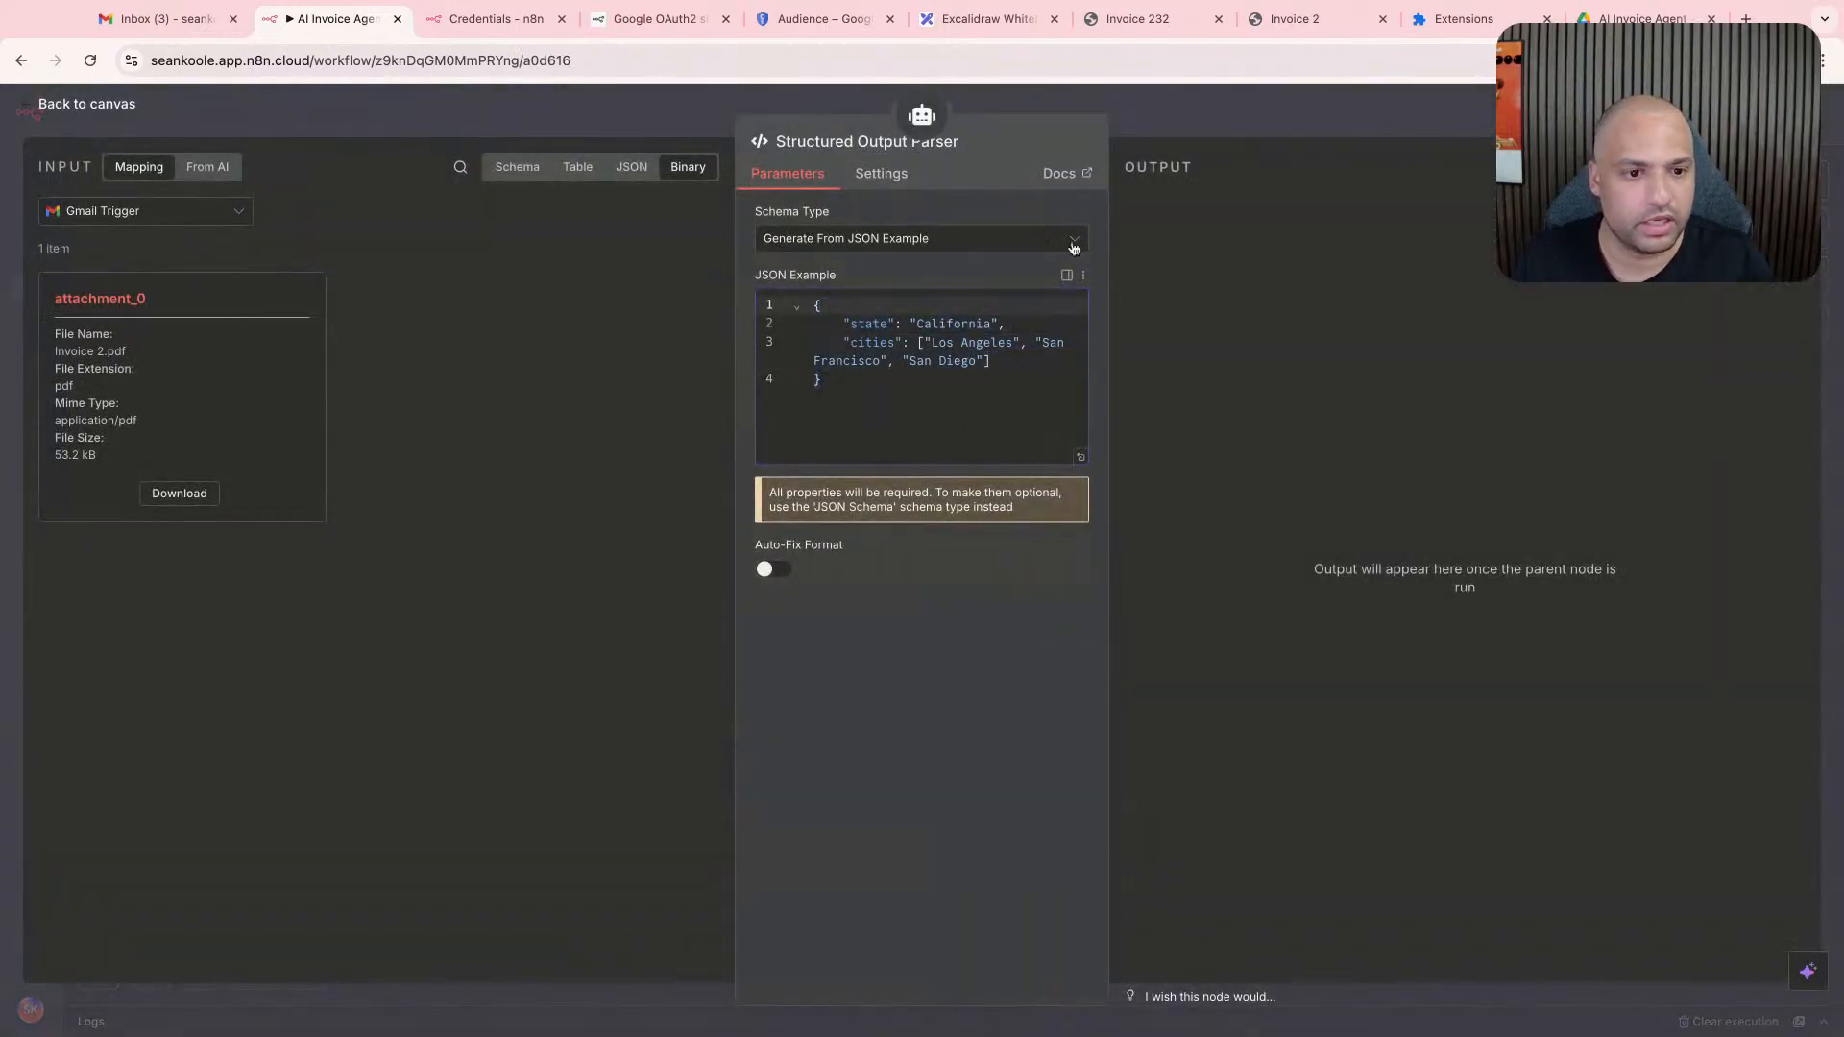
{"action": "left_click", "coordinate": [1062, 174]}
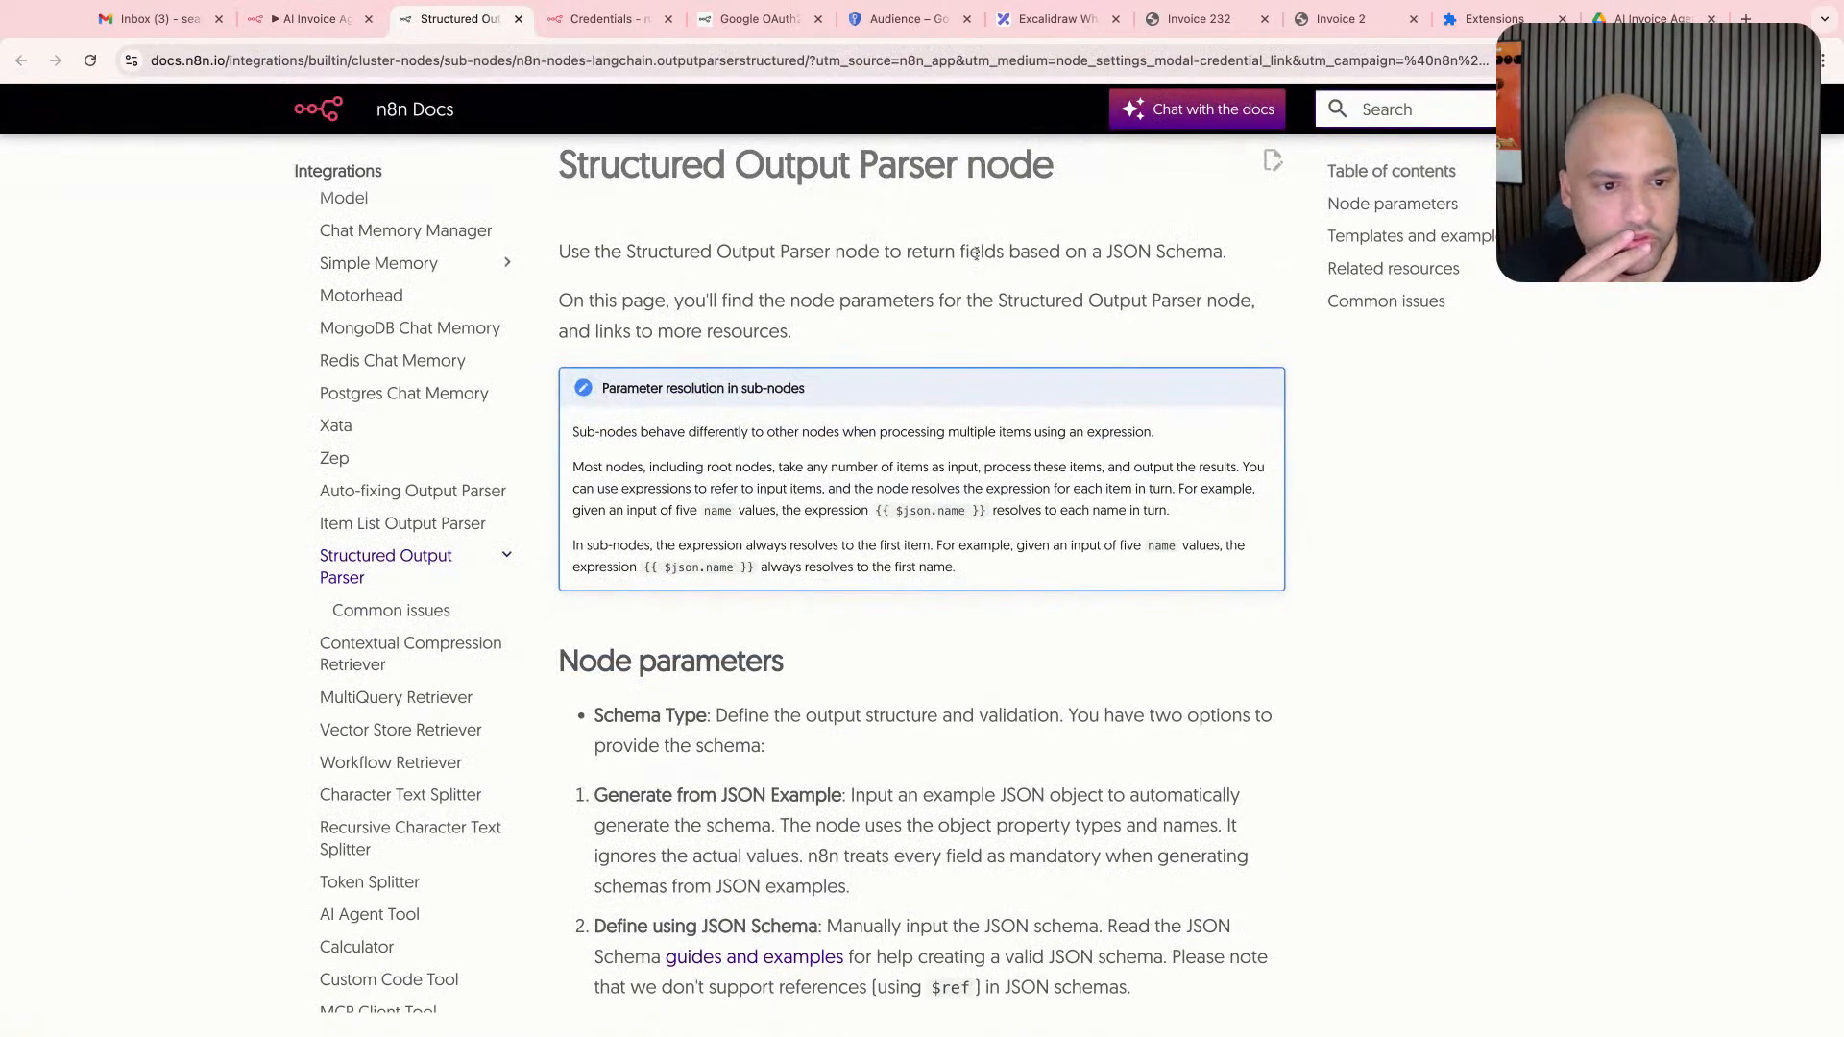
{"action": "triple_click", "coordinate": [976, 253]}
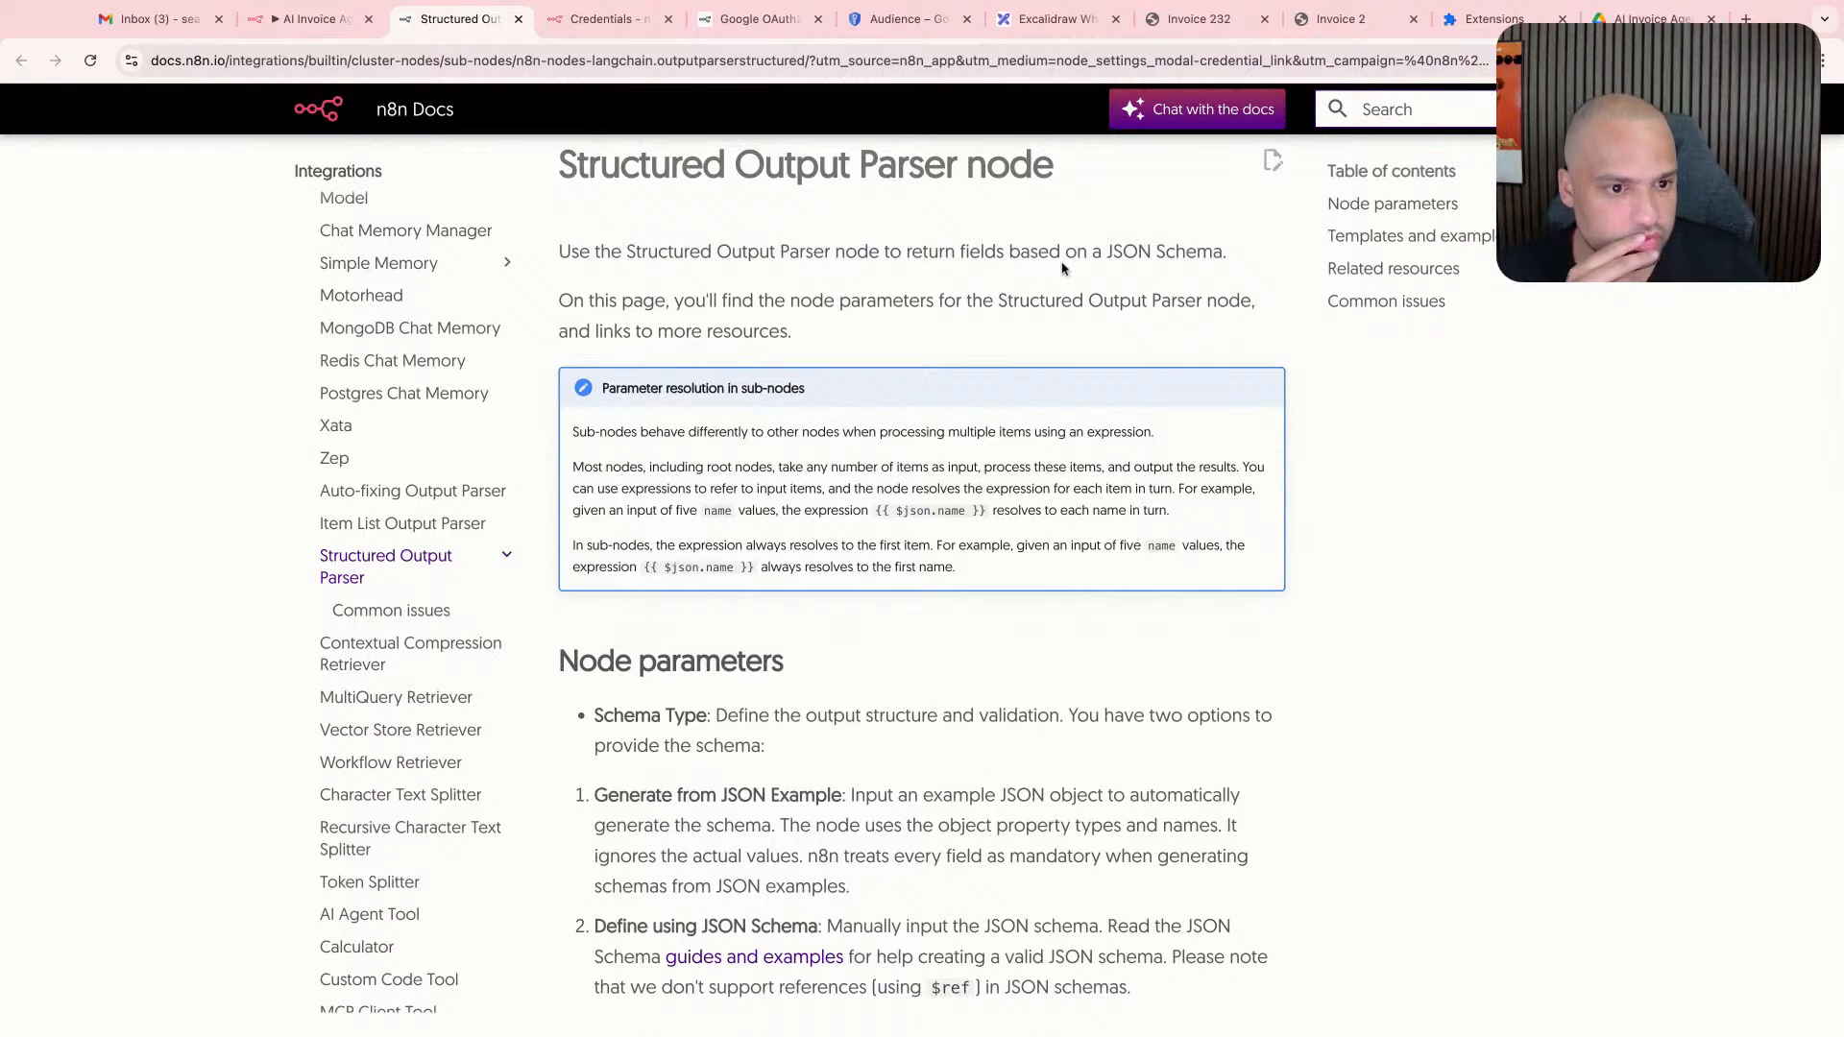
{"action": "scroll", "coordinate": [798, 384], "scroll_direction": "down", "scroll_amount": 4}
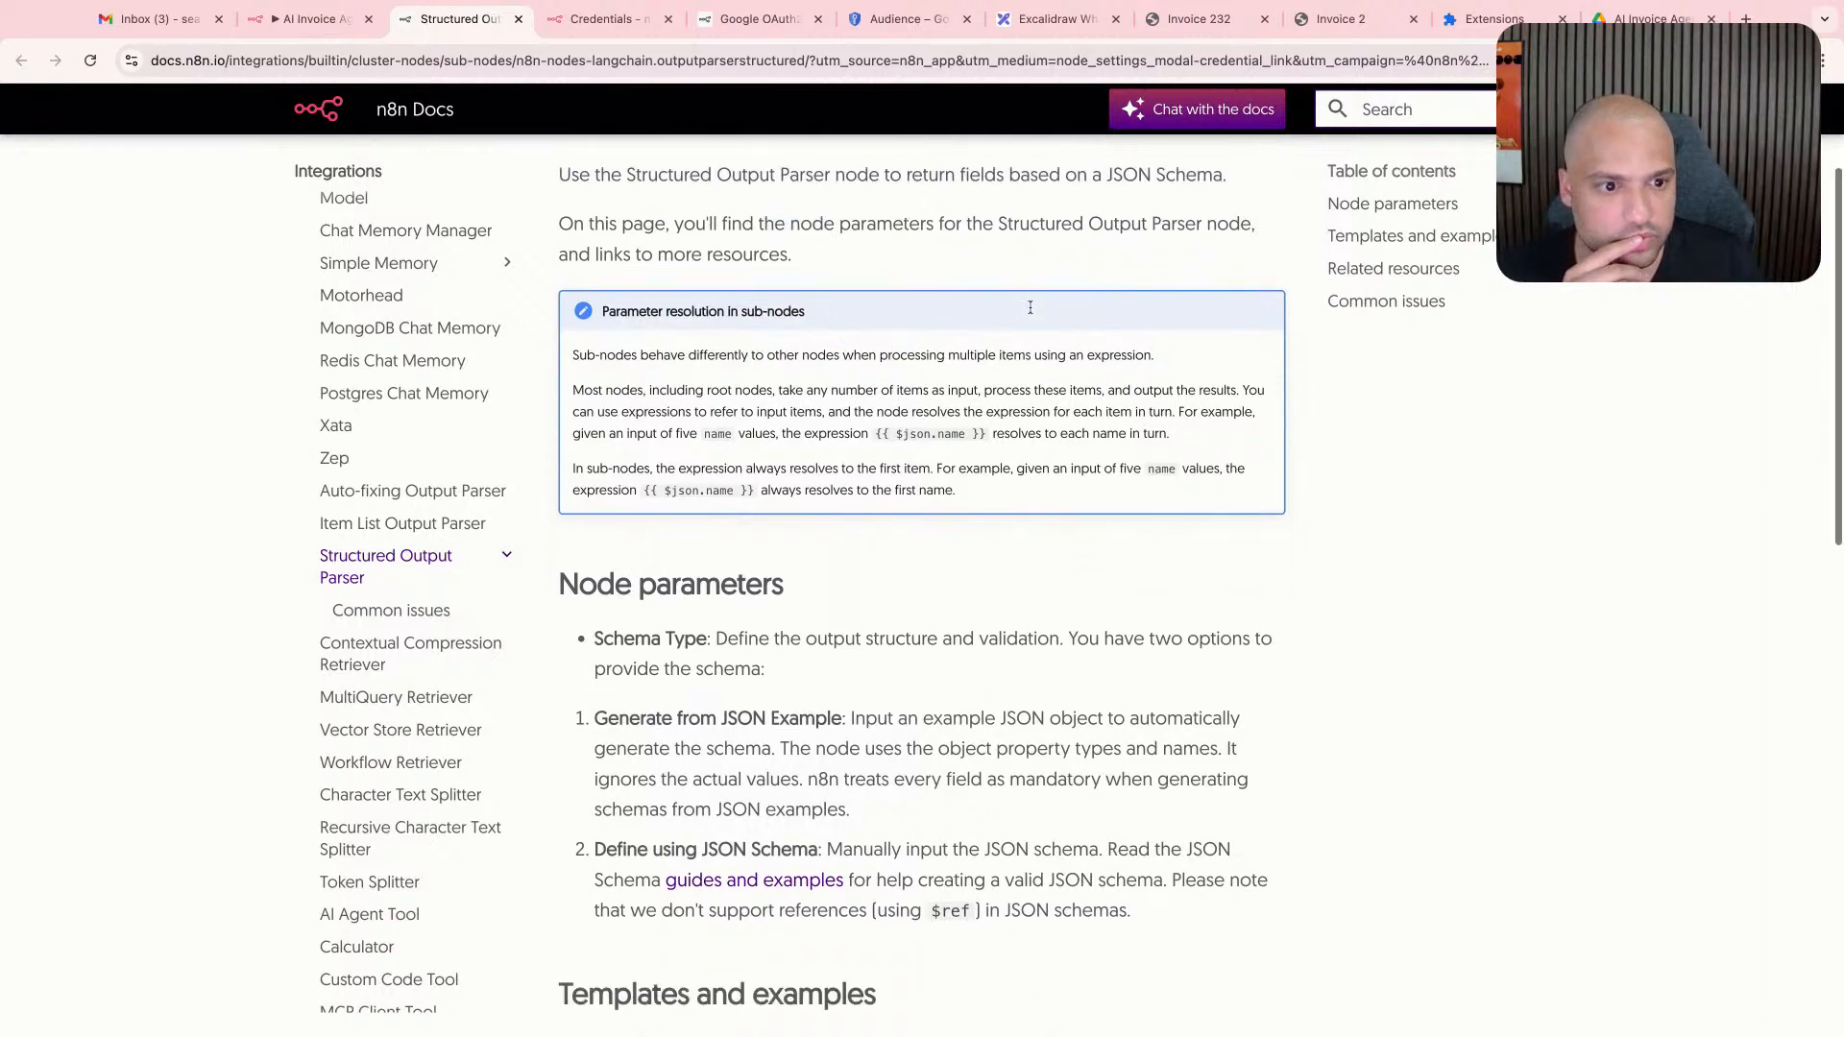
{"action": "scroll", "coordinate": [821, 419], "scroll_direction": "down", "scroll_amount": 1}
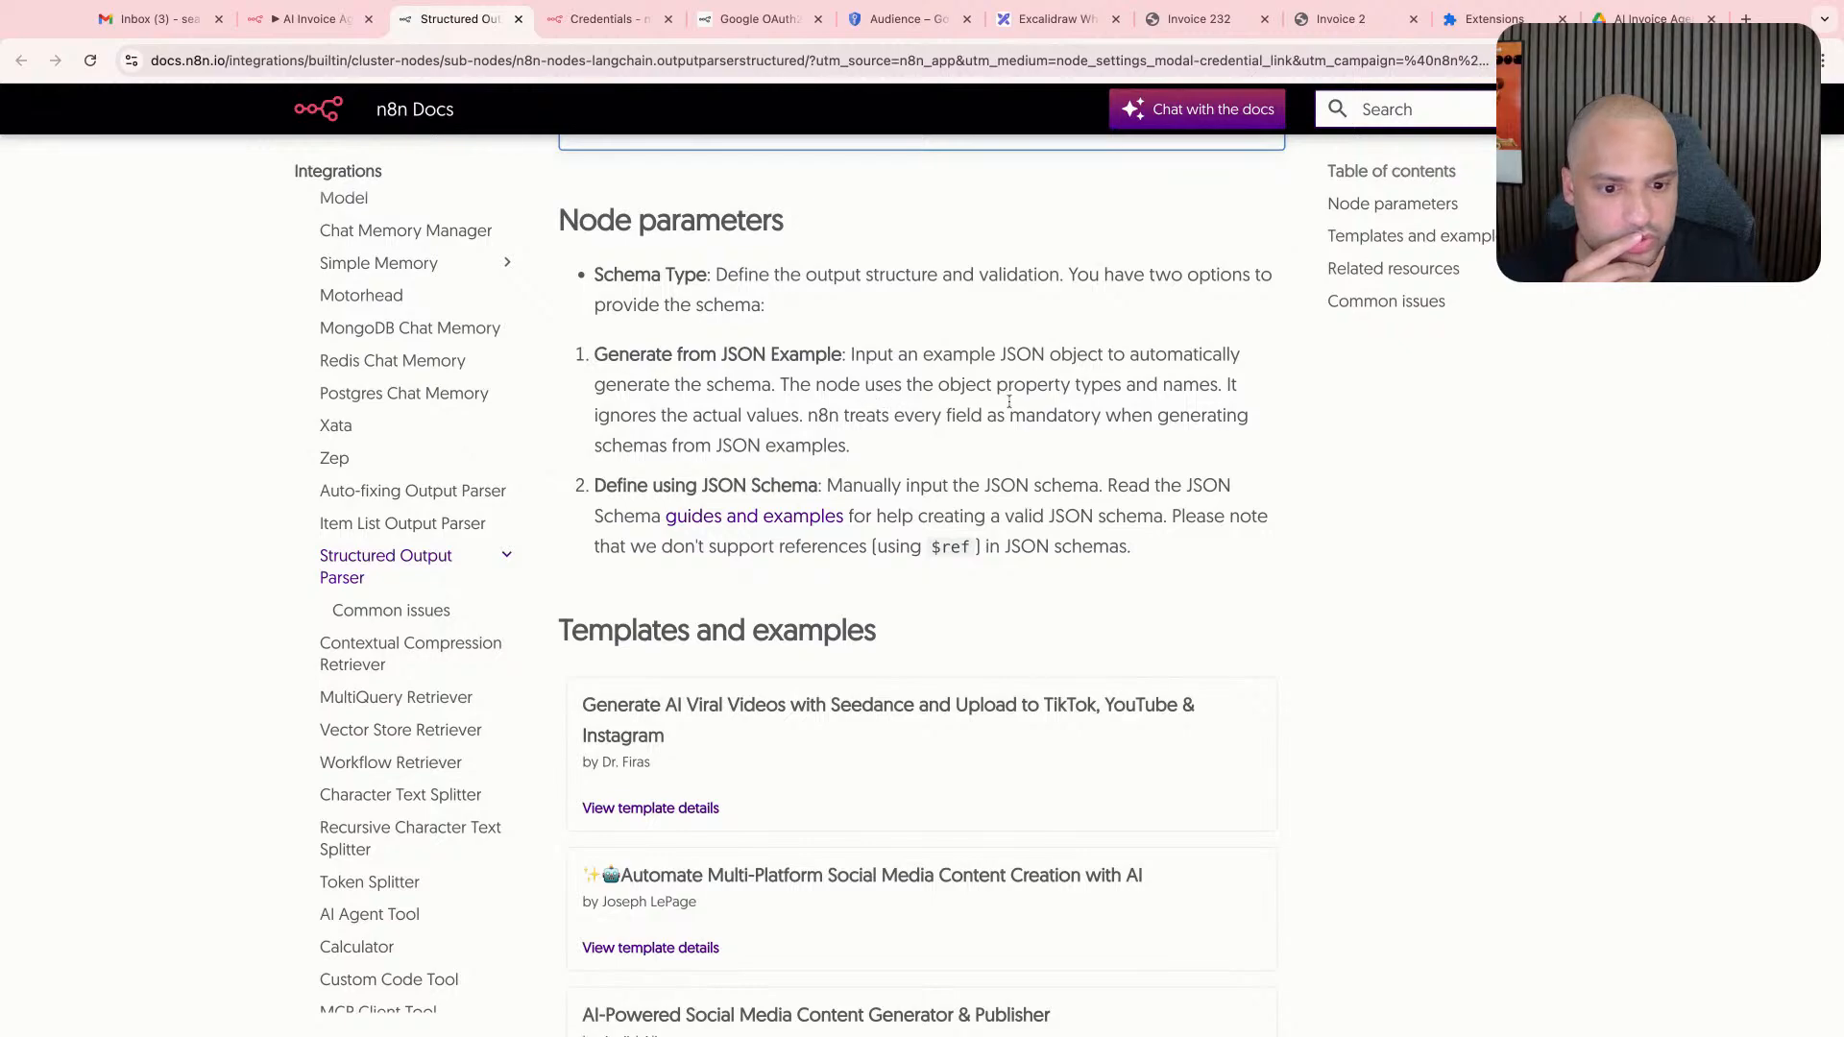
{"action": "scroll", "coordinate": [1010, 402], "scroll_direction": "down", "scroll_amount": 2}
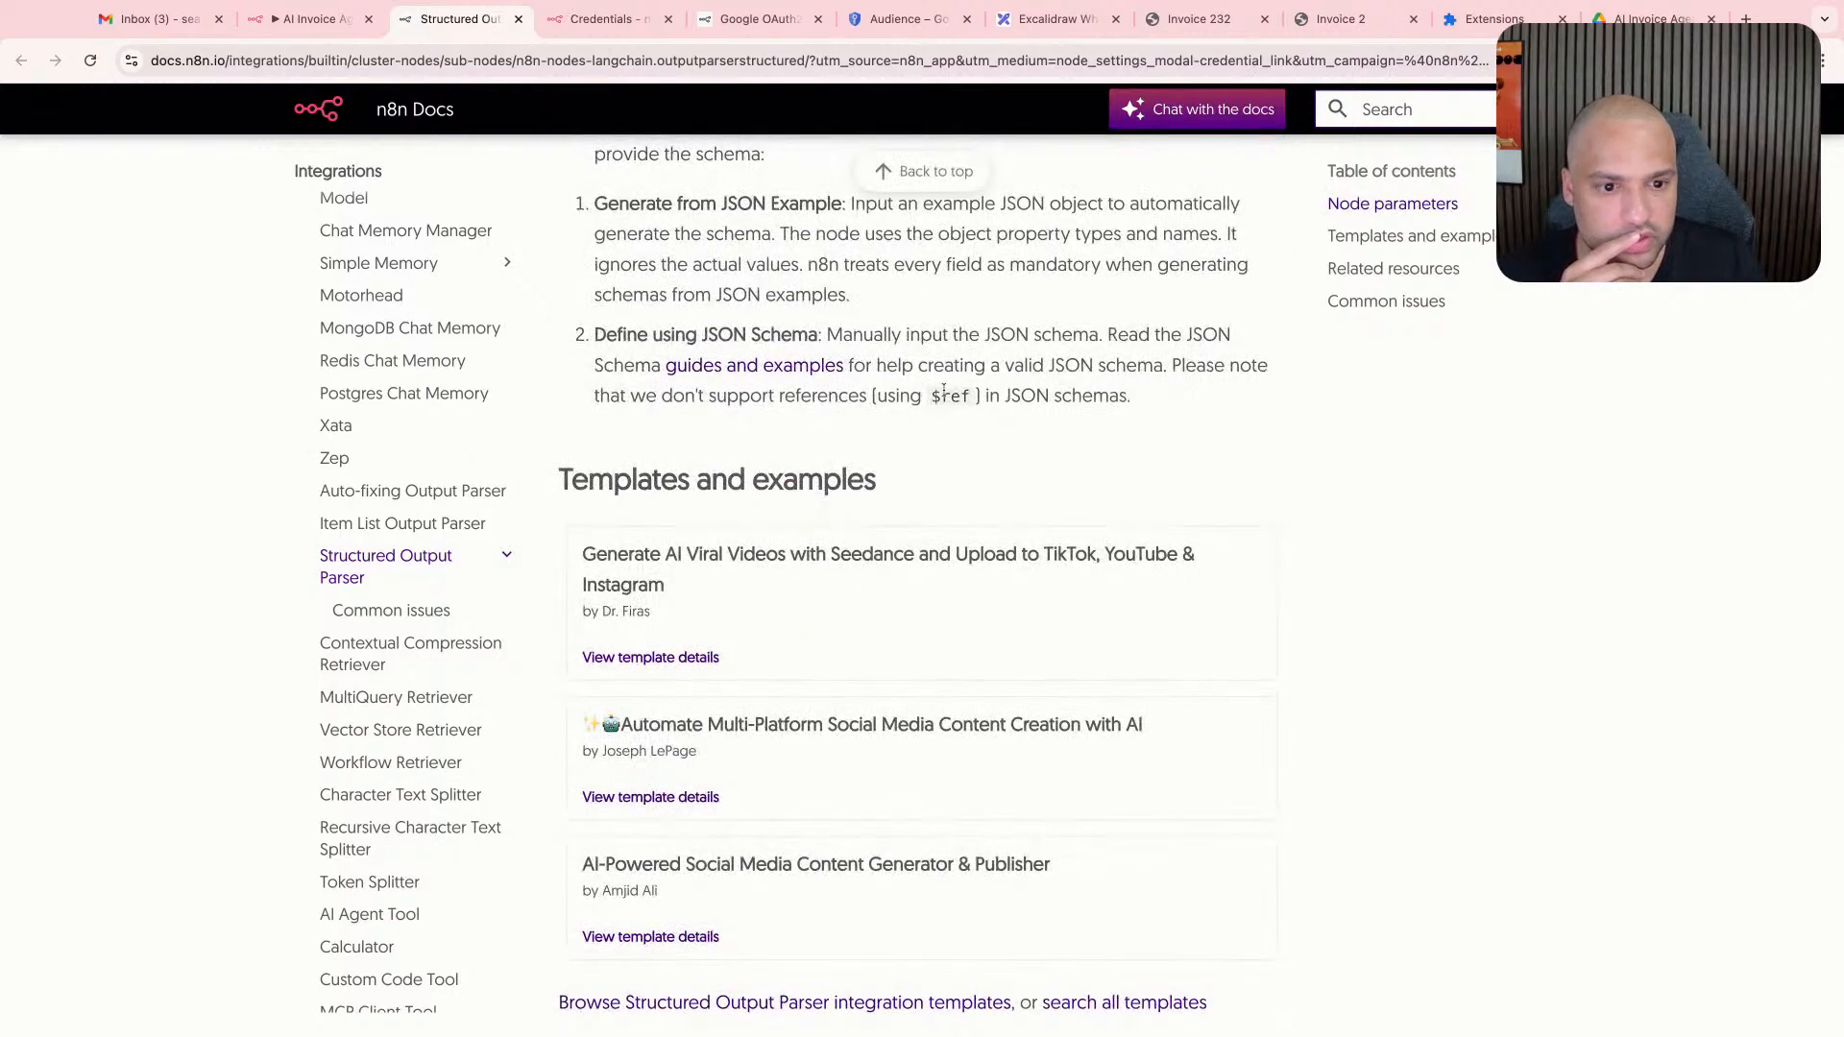
{"action": "scroll", "coordinate": [942, 394], "scroll_direction": "down", "scroll_amount": 8}
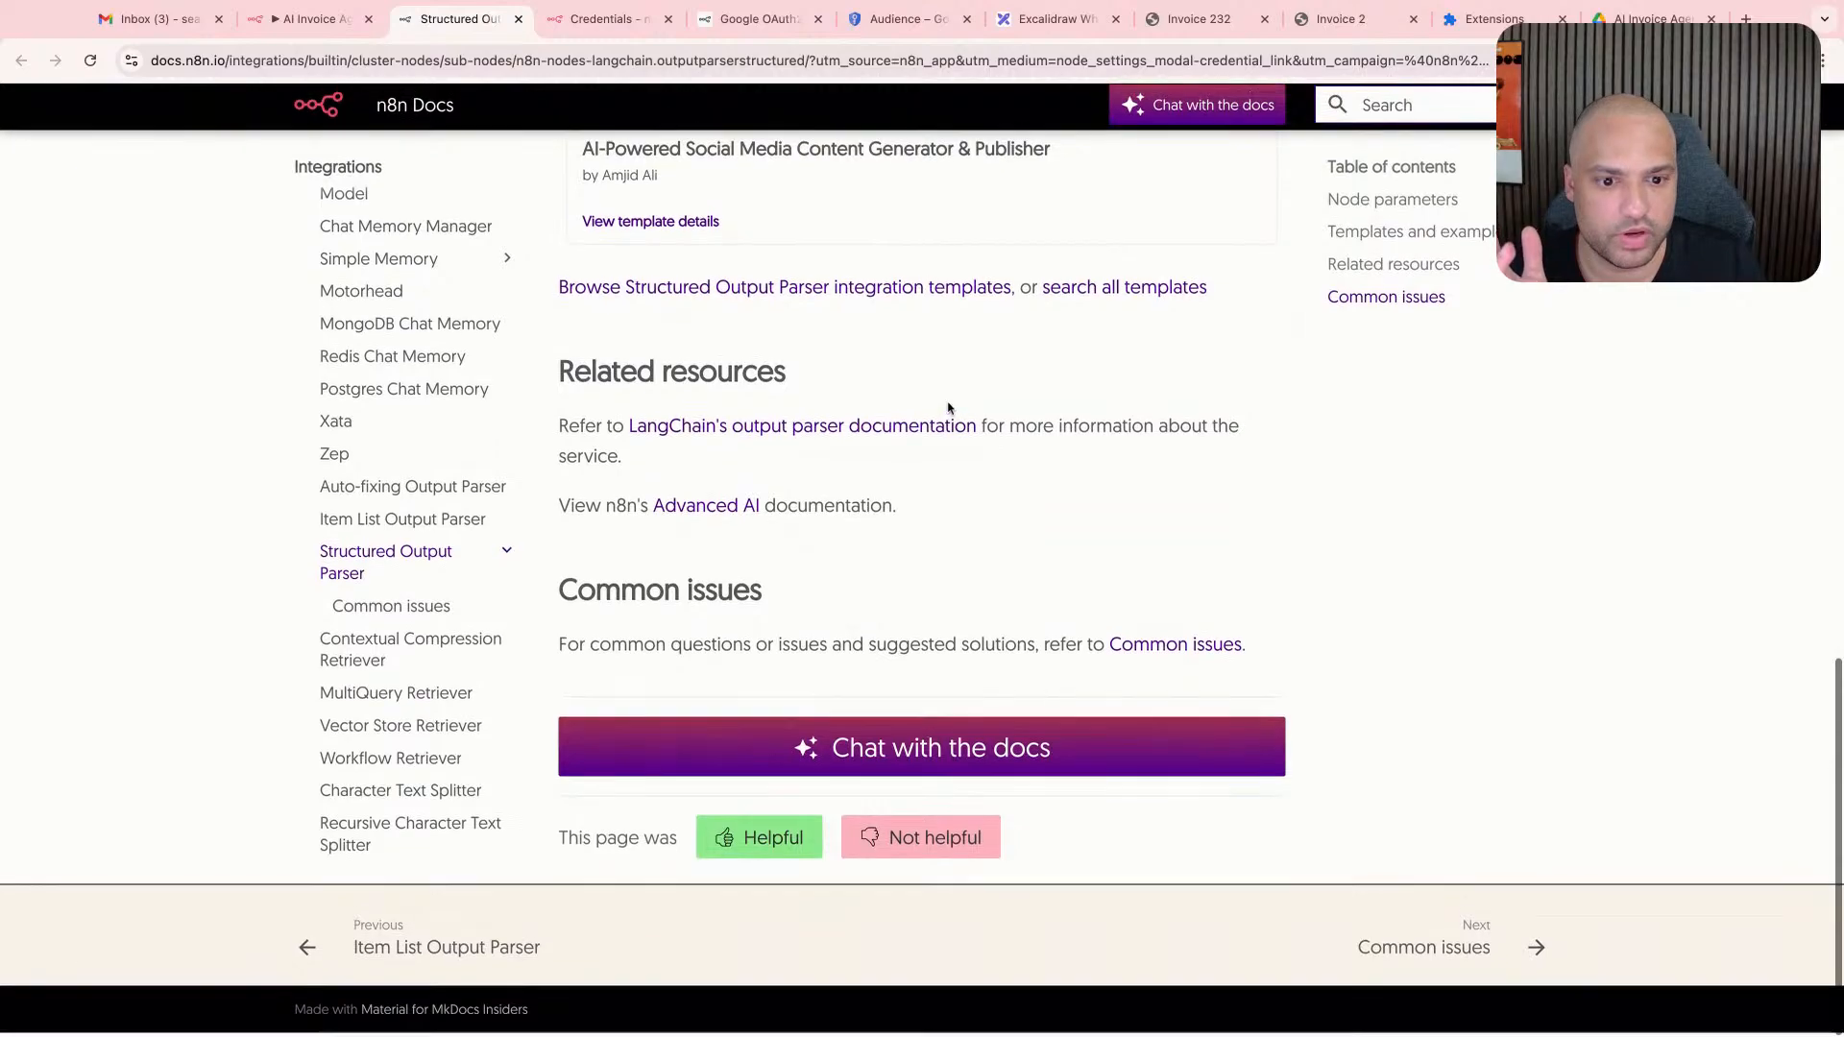
{"action": "key", "text": "ctrl+shift+Tab"}
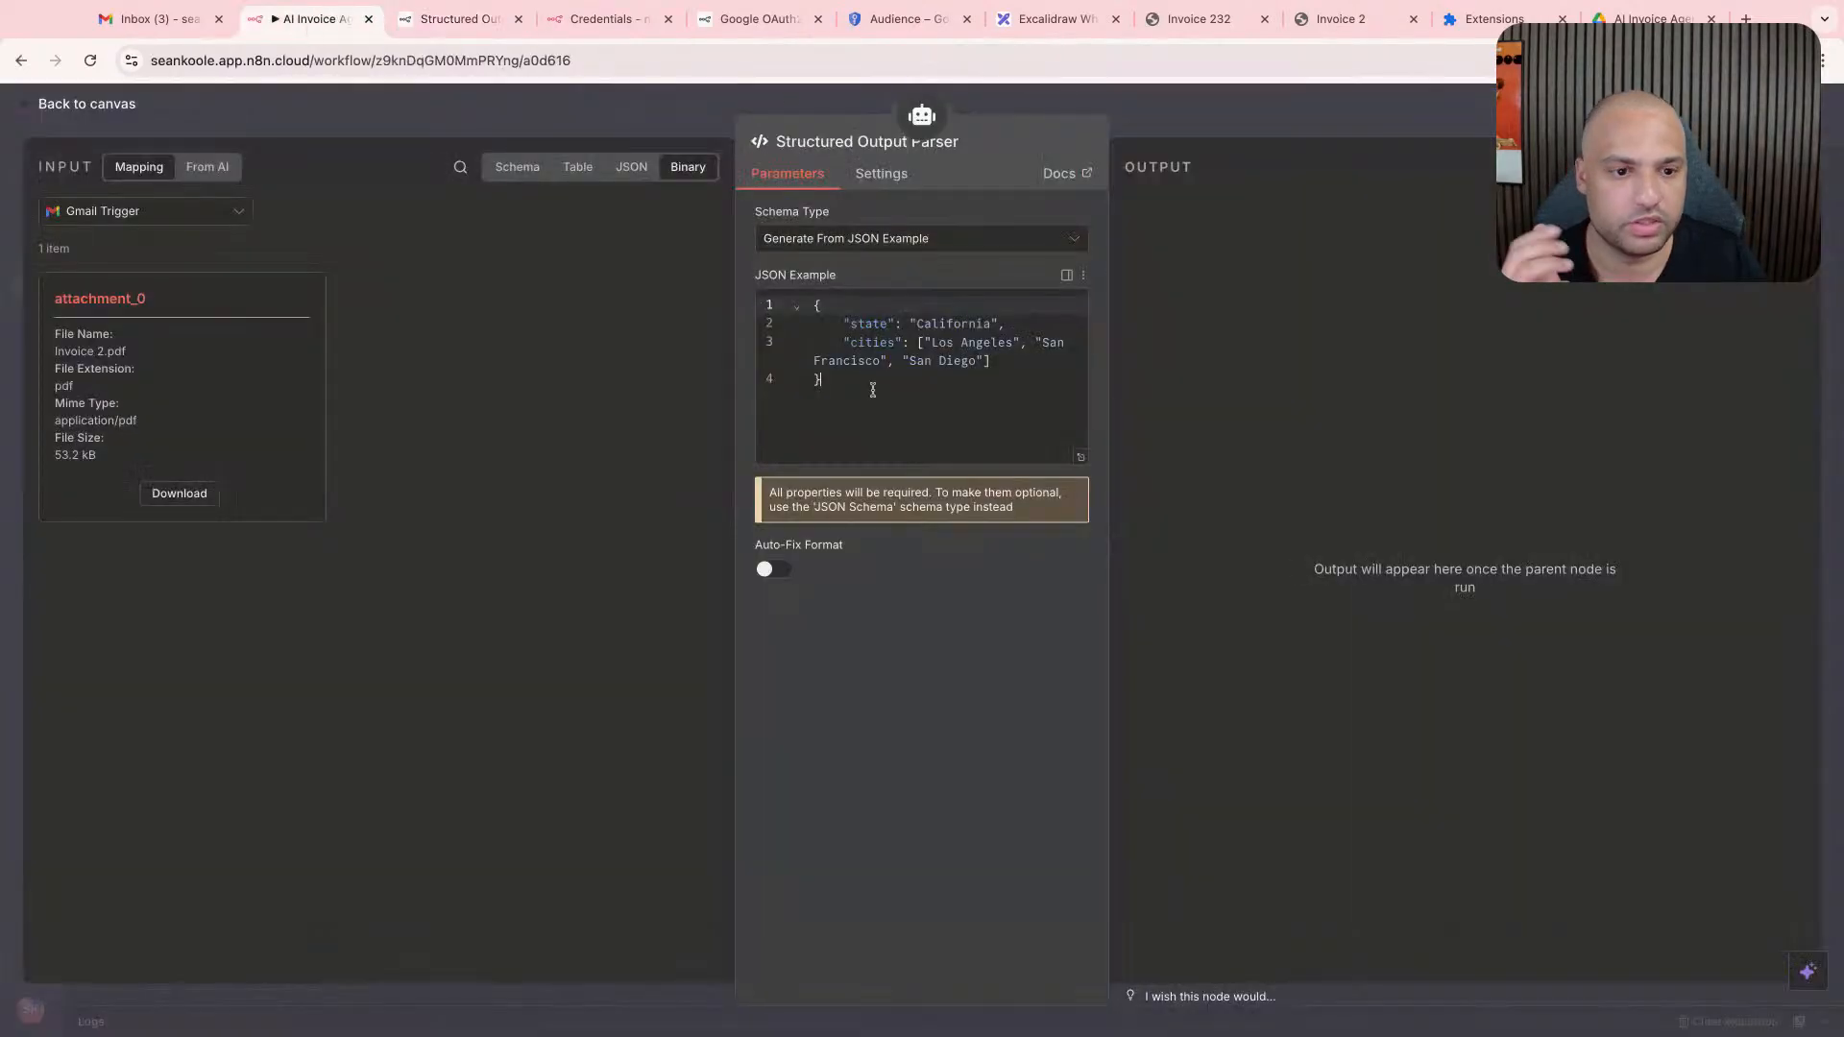
{"action": "left_click", "coordinate": [882, 411]}
{"action": "key", "text": "ctrl+a"}
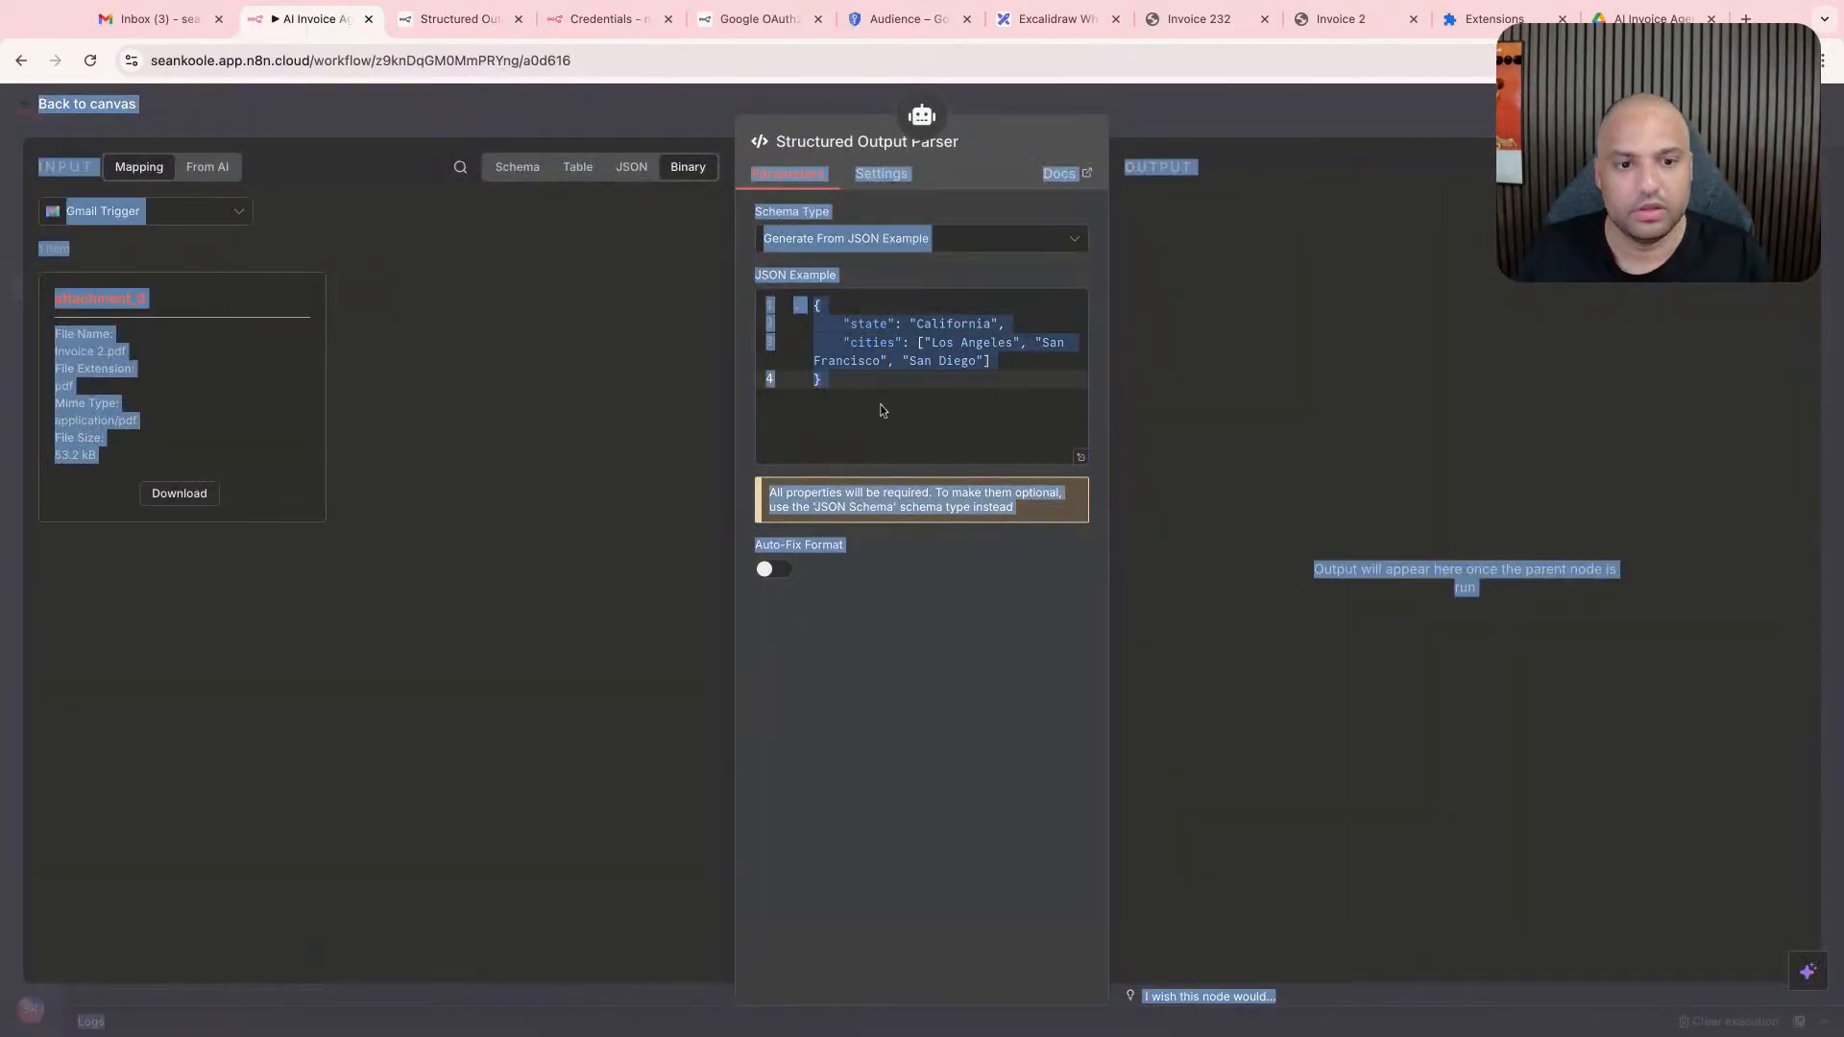
{"action": "left_click", "coordinate": [922, 425]}
{"action": "key", "text": "ctrl+a"}
{"action": "key", "text": "super+c"}
{"action": "key", "text": "BackSpace"}
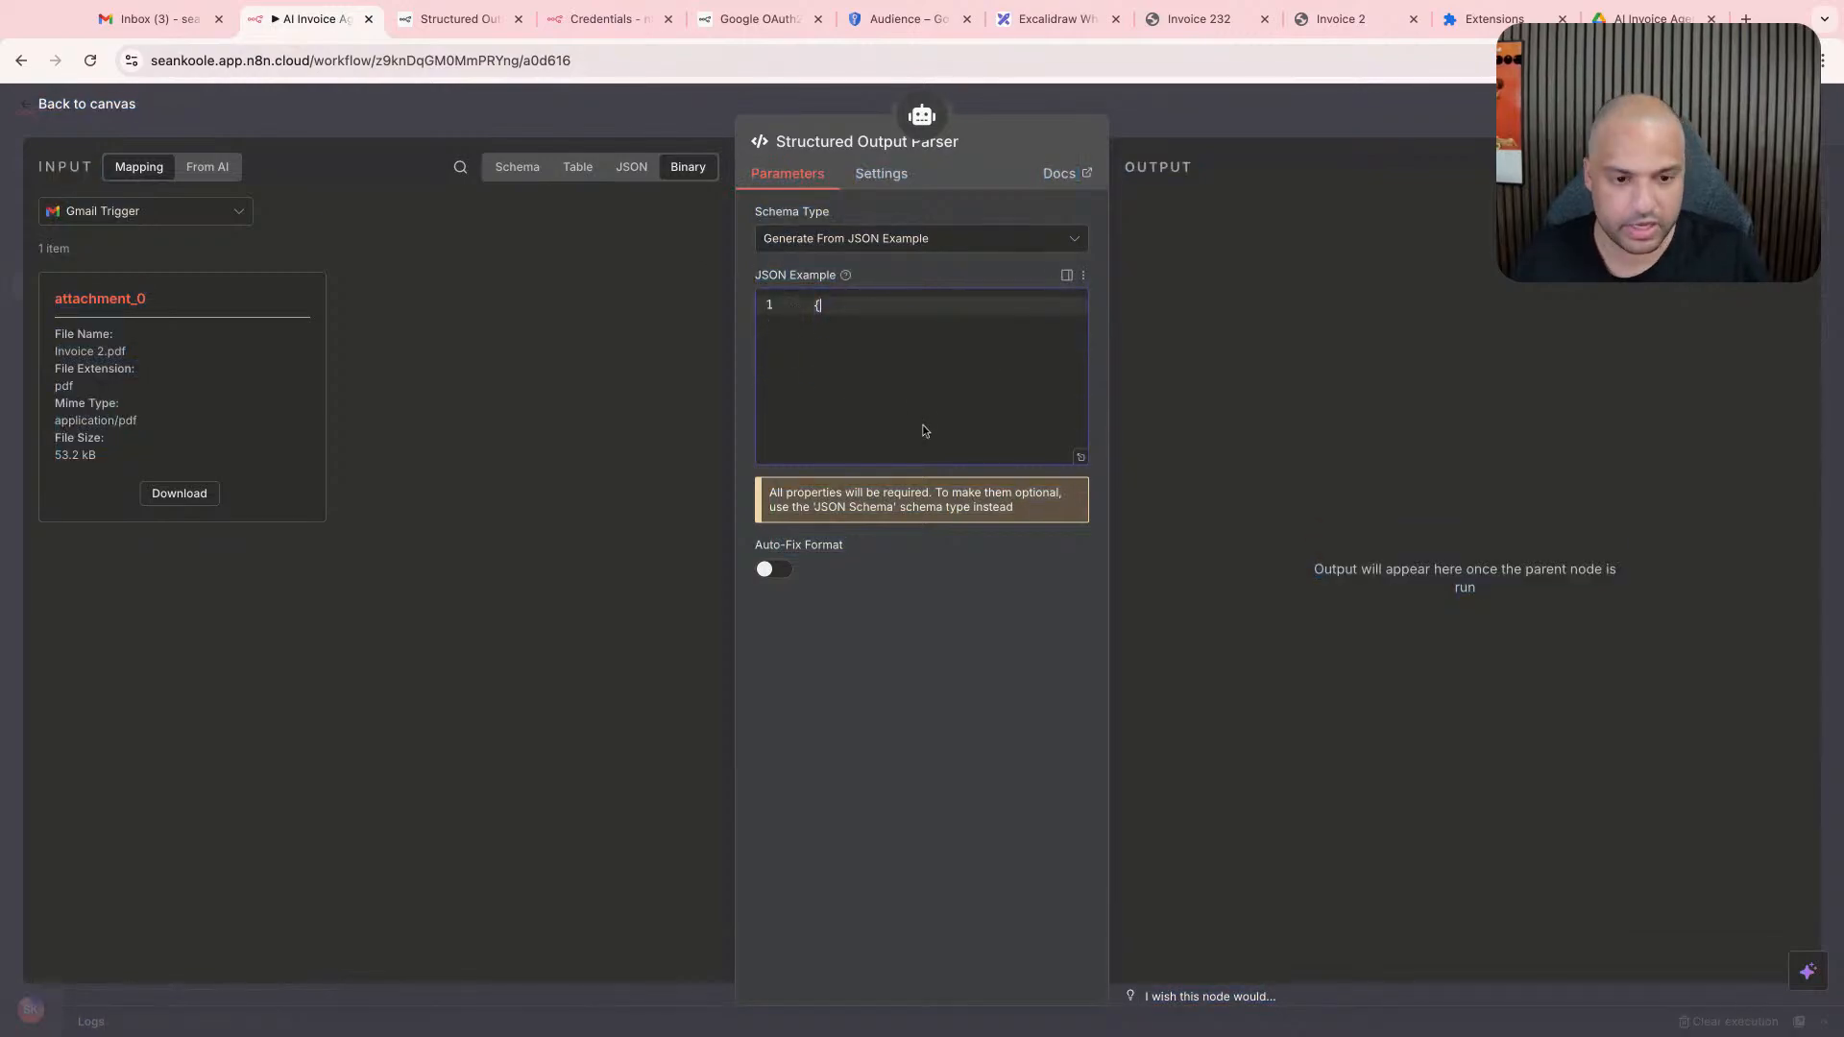
{"action": "type", "text": "{type"}
{"action": "key", "text": "BackSpace"}
{"action": "key", "text": "BackSpace"}
{"action": "key", "text": "BackSpace"}
{"action": "key", "text": "BackSpace"}
{"action": "key", "text": "BackSpace"}
{"action": "type", "text": "{\""}
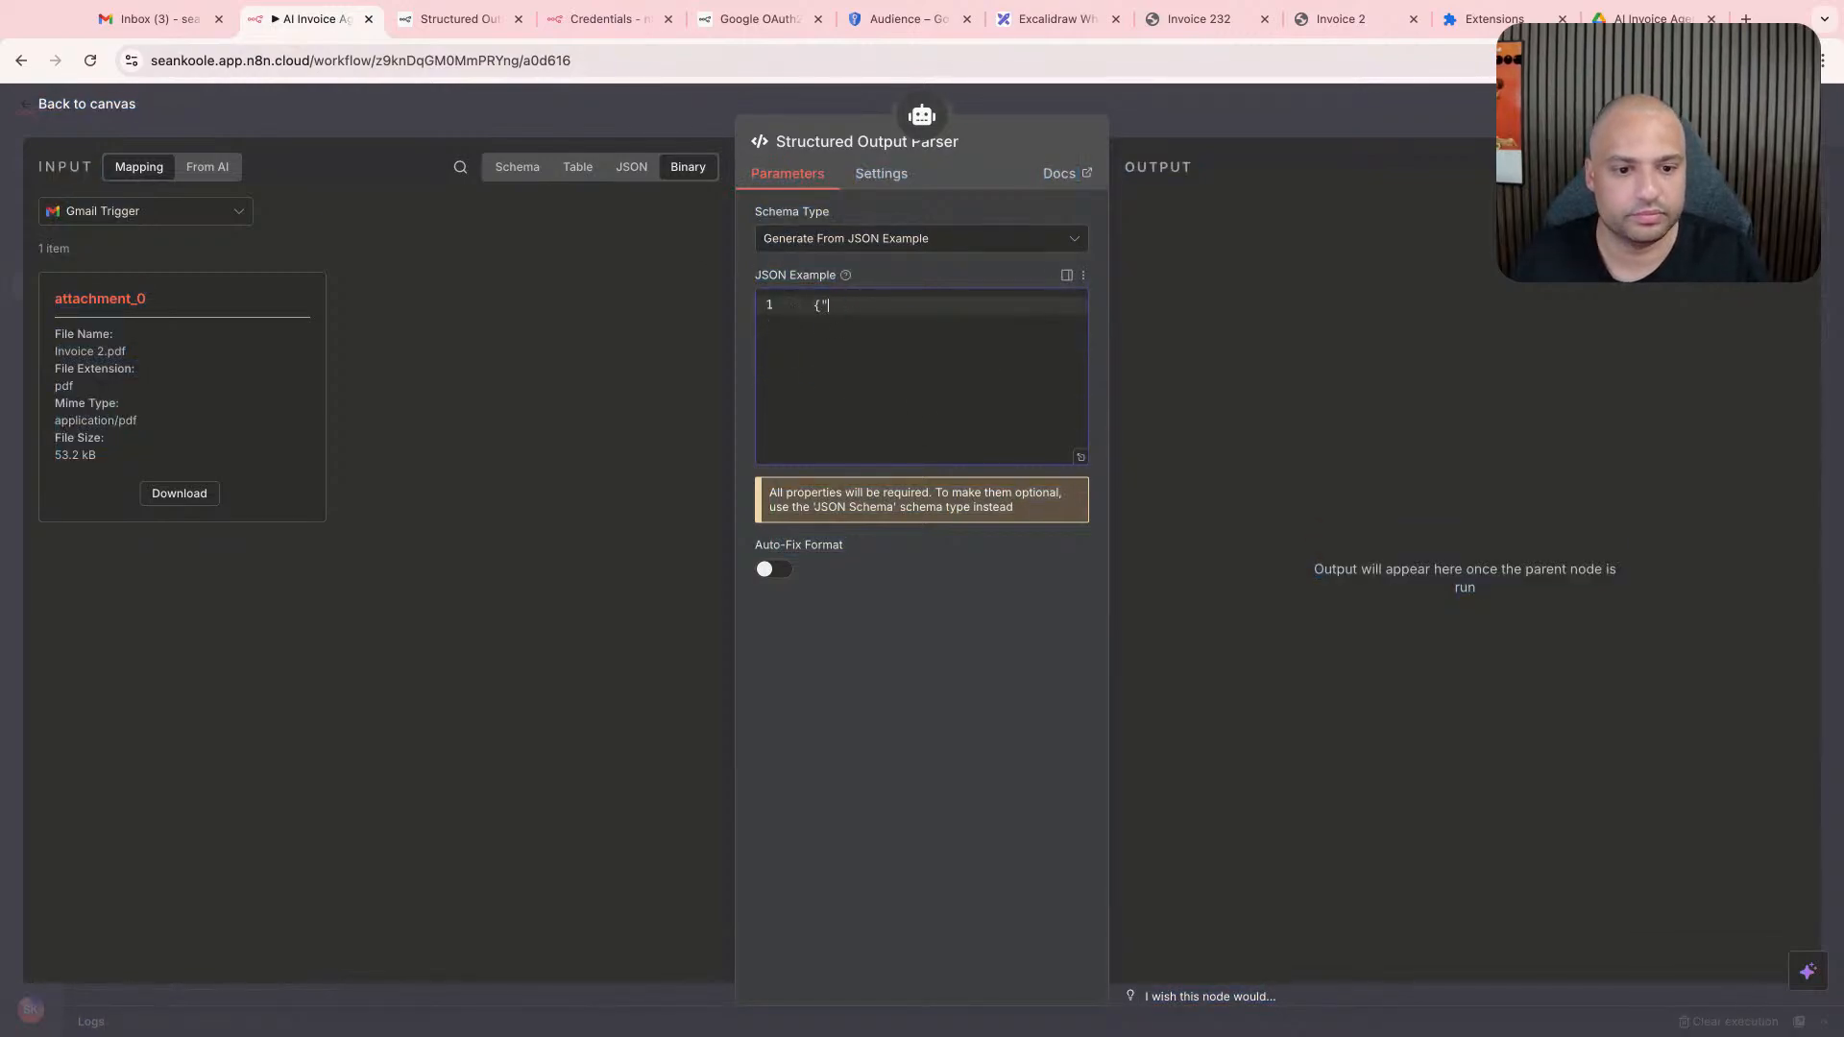
{"action": "type", "text": "tupe"}
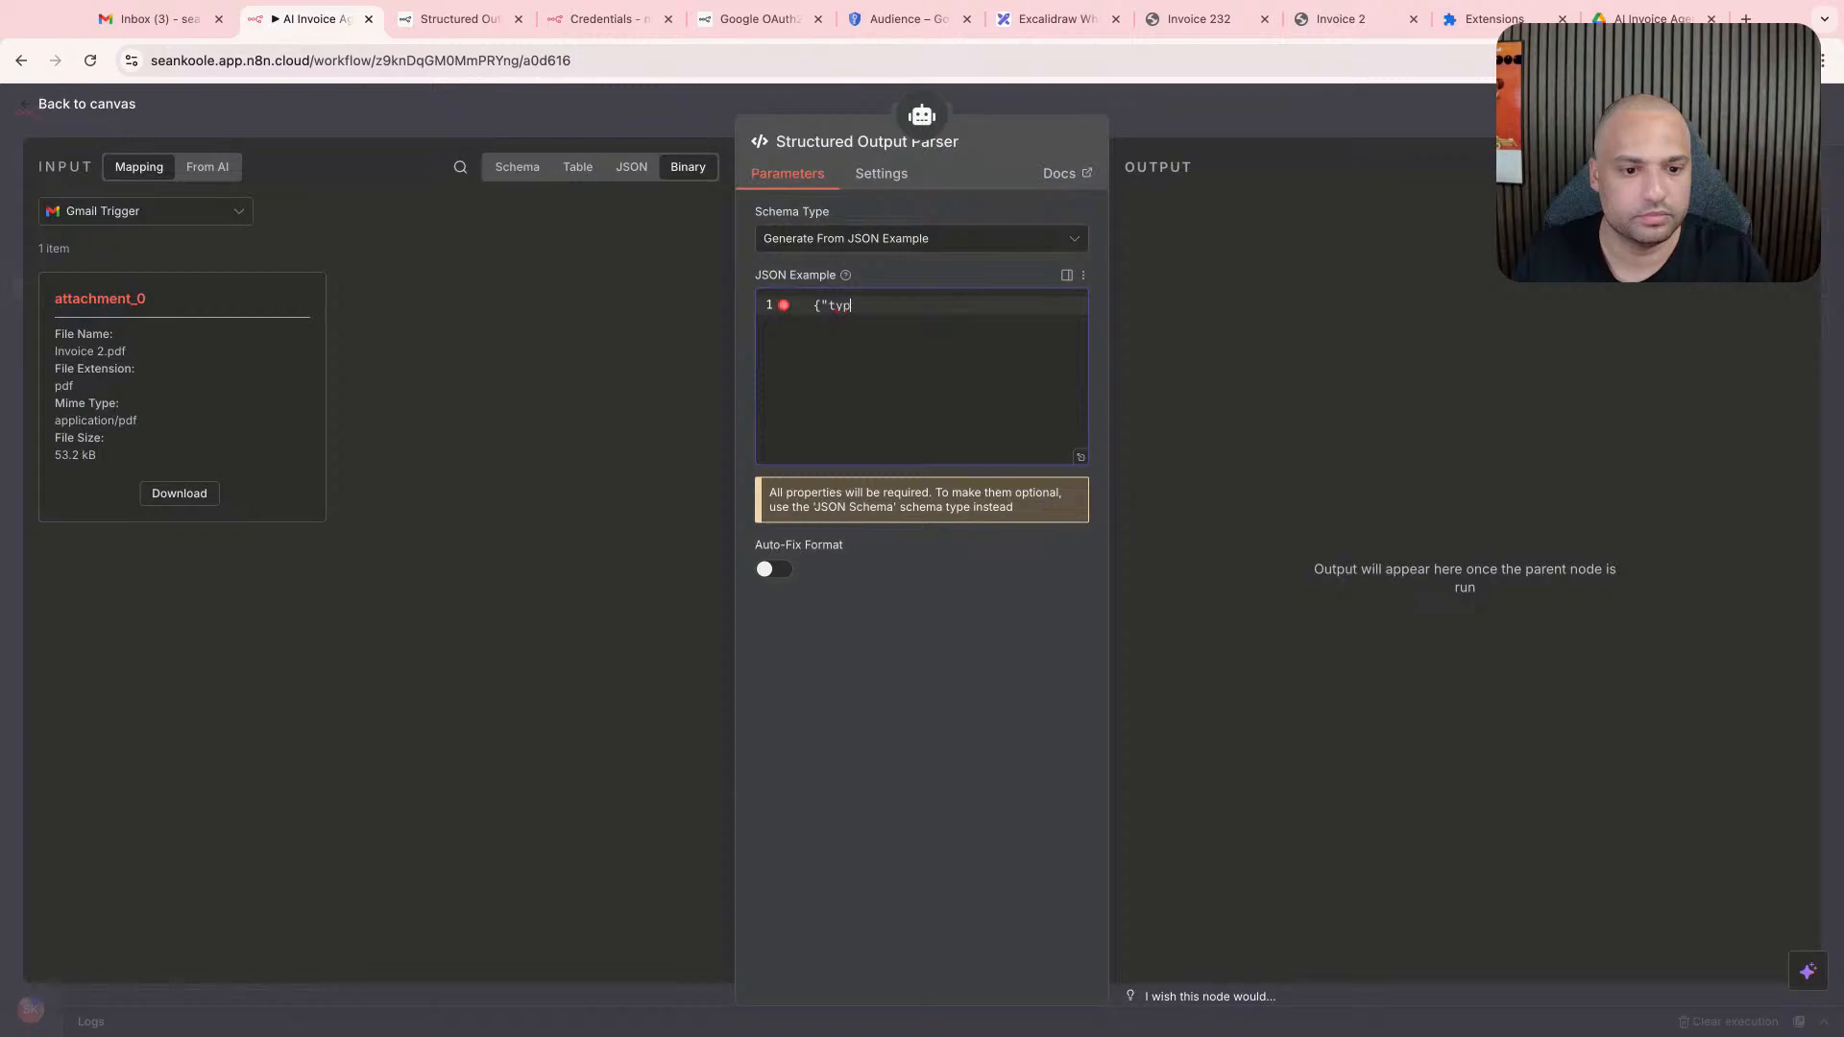
{"action": "type", "text": "e\""}
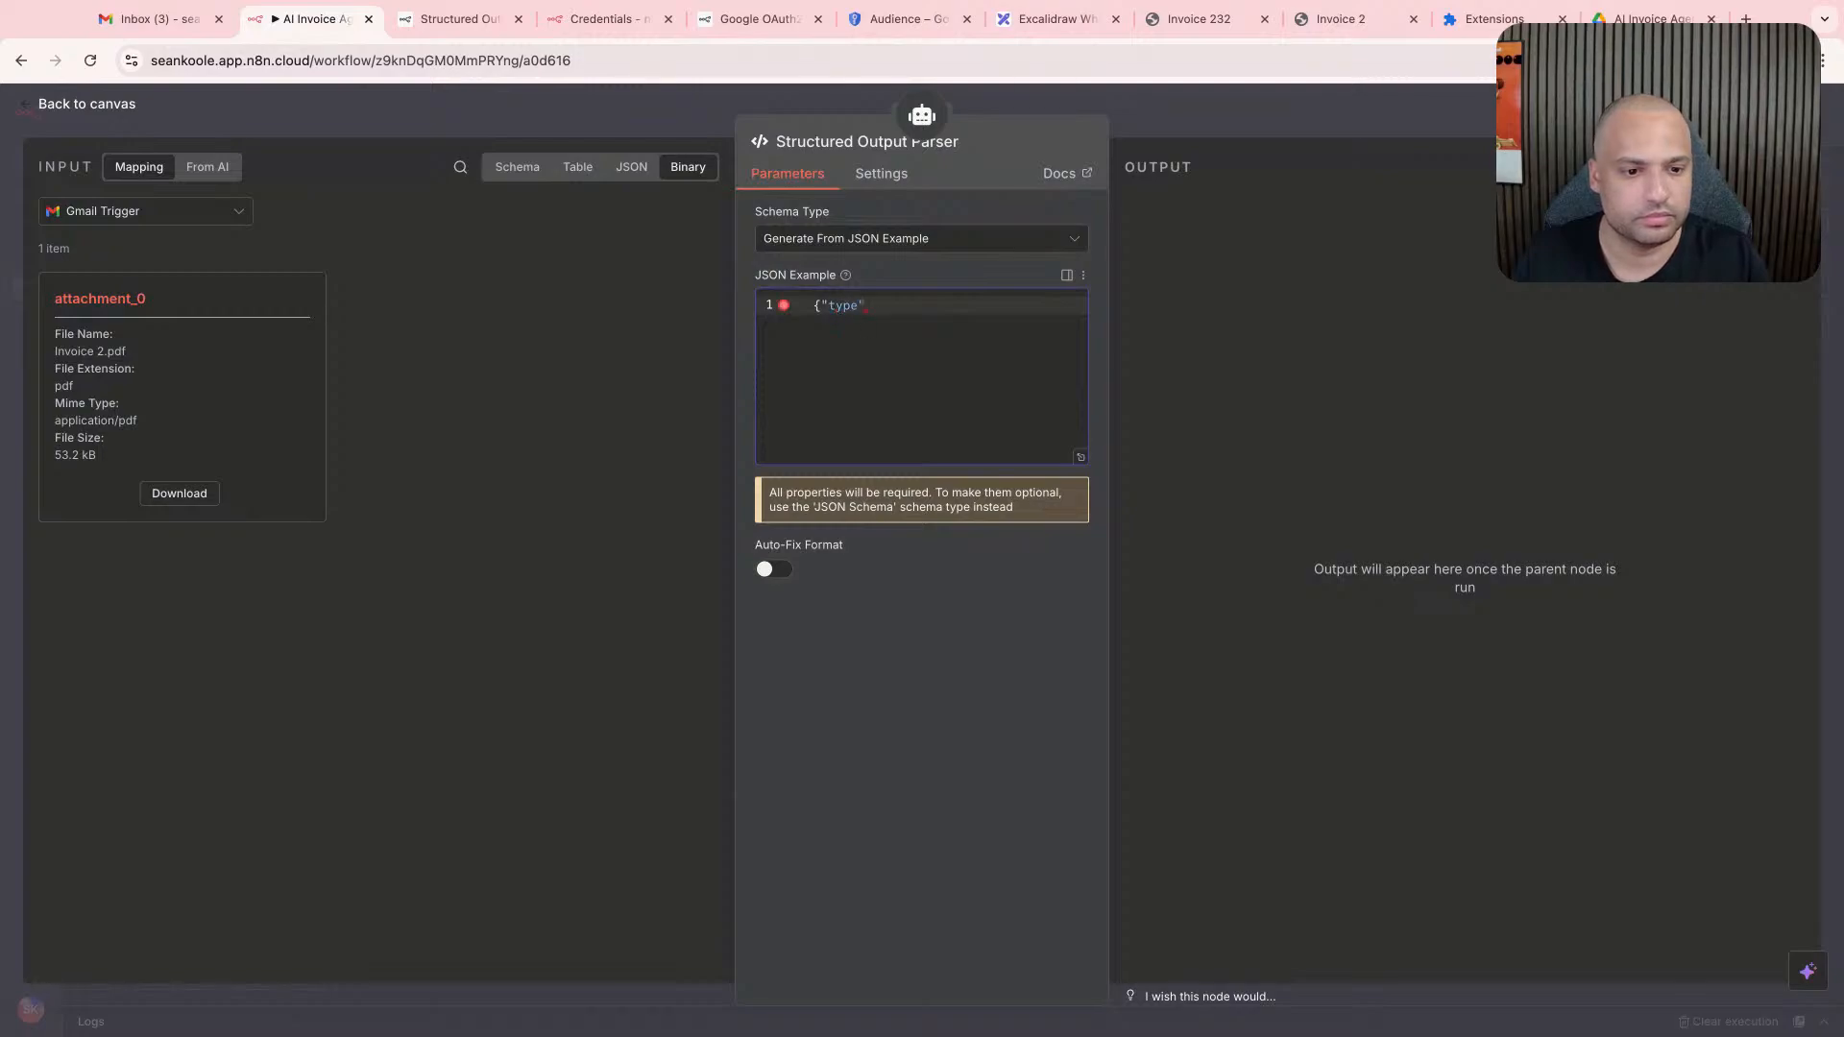
{"action": "key", "text": "super+a"}
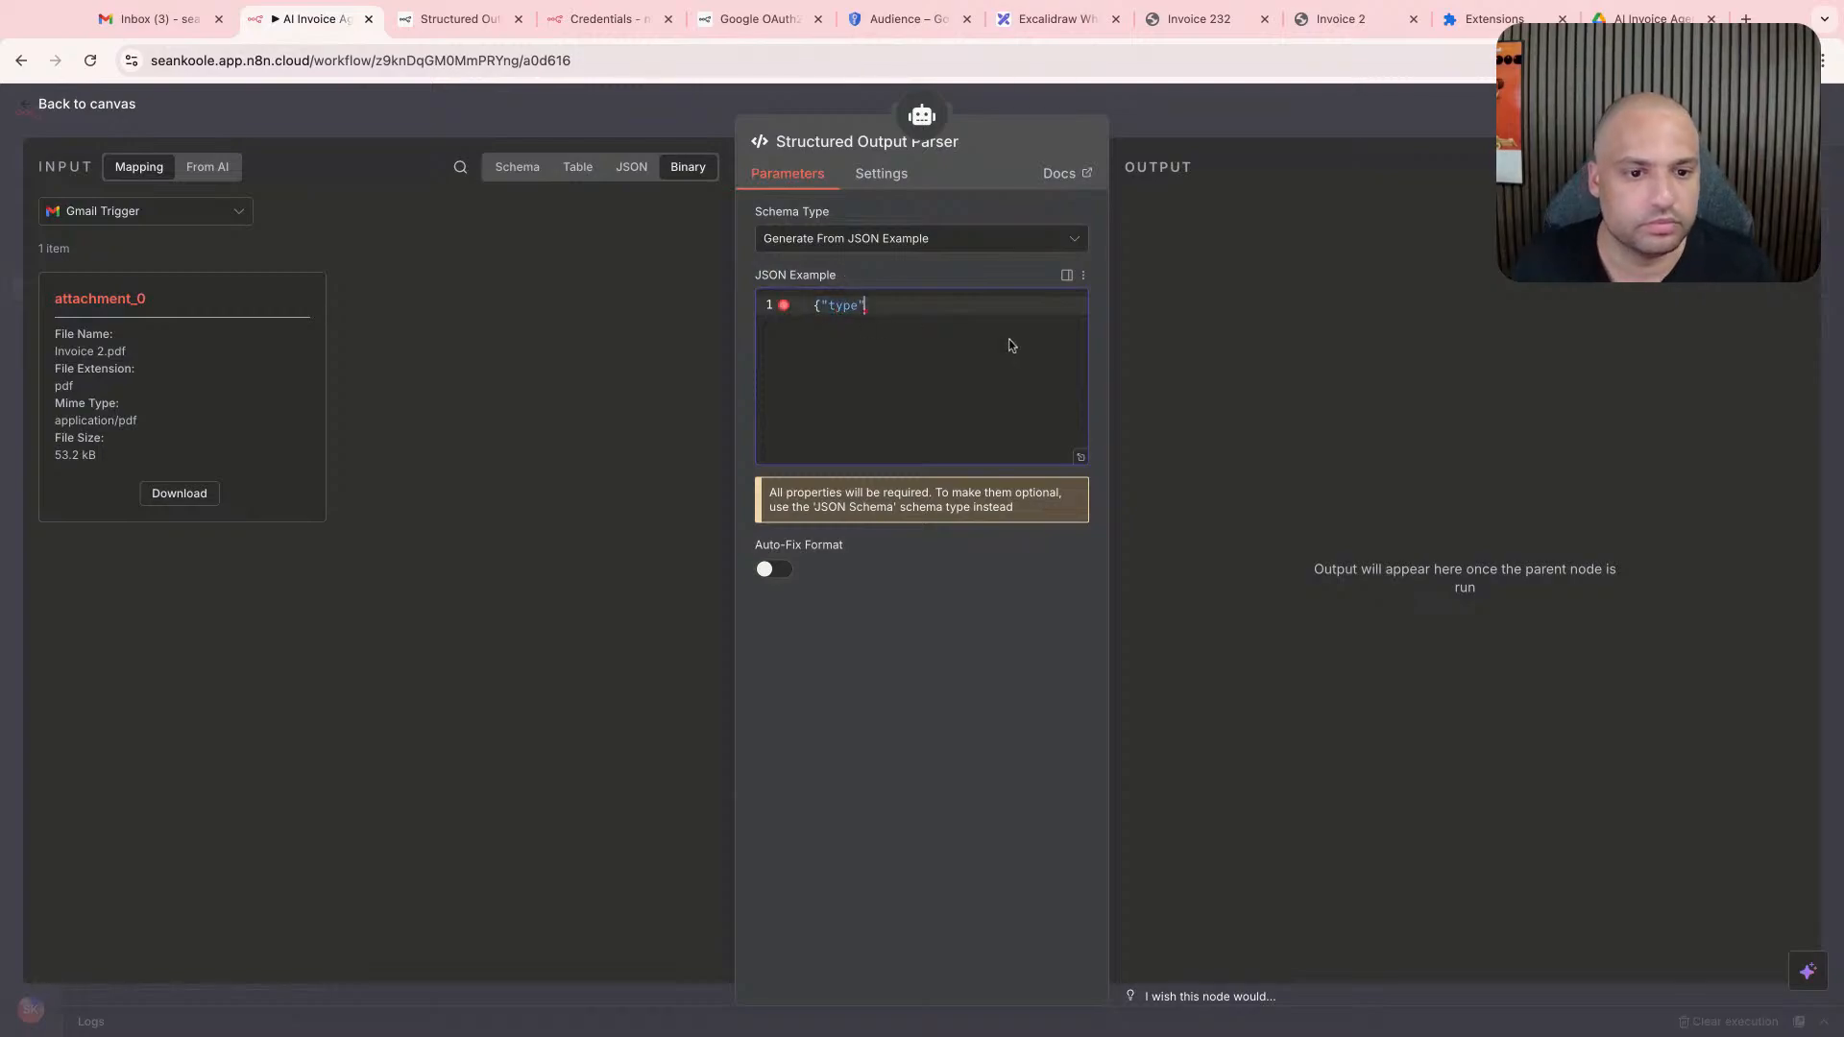
{"action": "key", "text": "super+v"}
{"action": "left_click", "coordinate": [997, 357]}
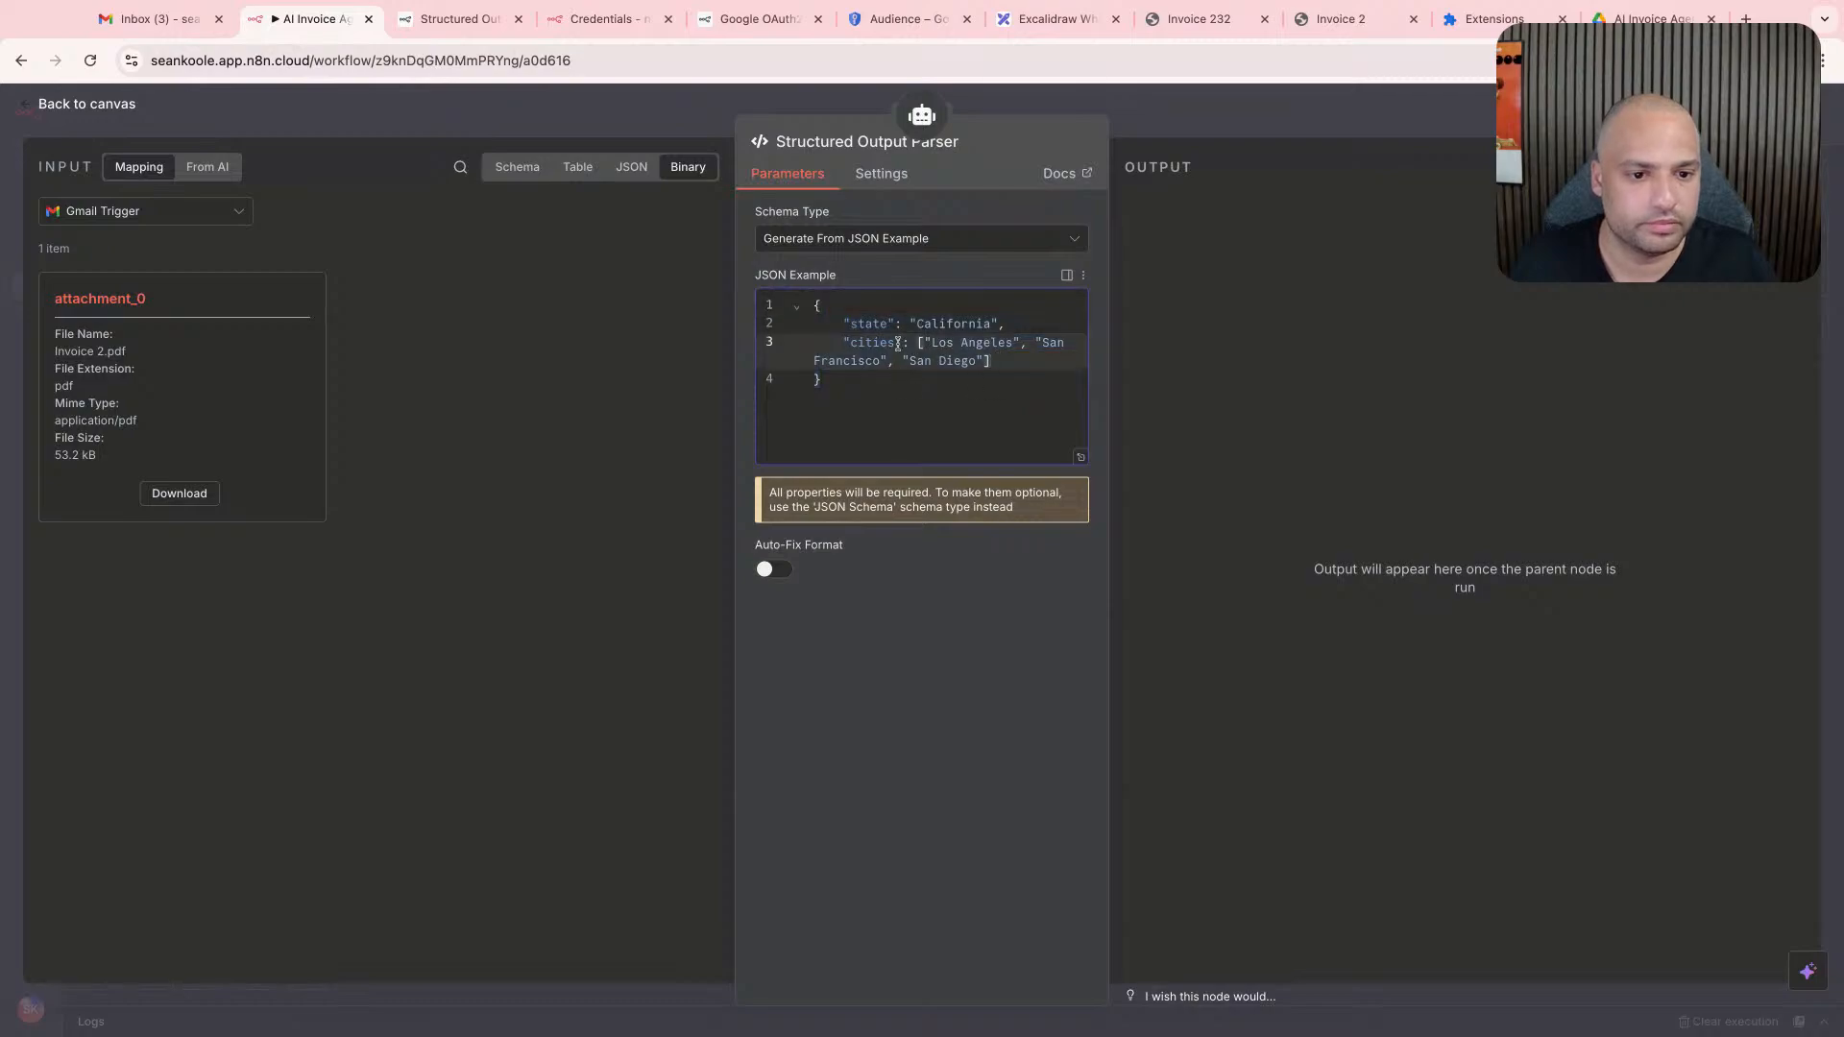
- Replace the first entry of the parser's JSON example with "type": "Invoice"
{"action": "double_click", "coordinate": [869, 324]}
{"action": "type", "text": "type"}
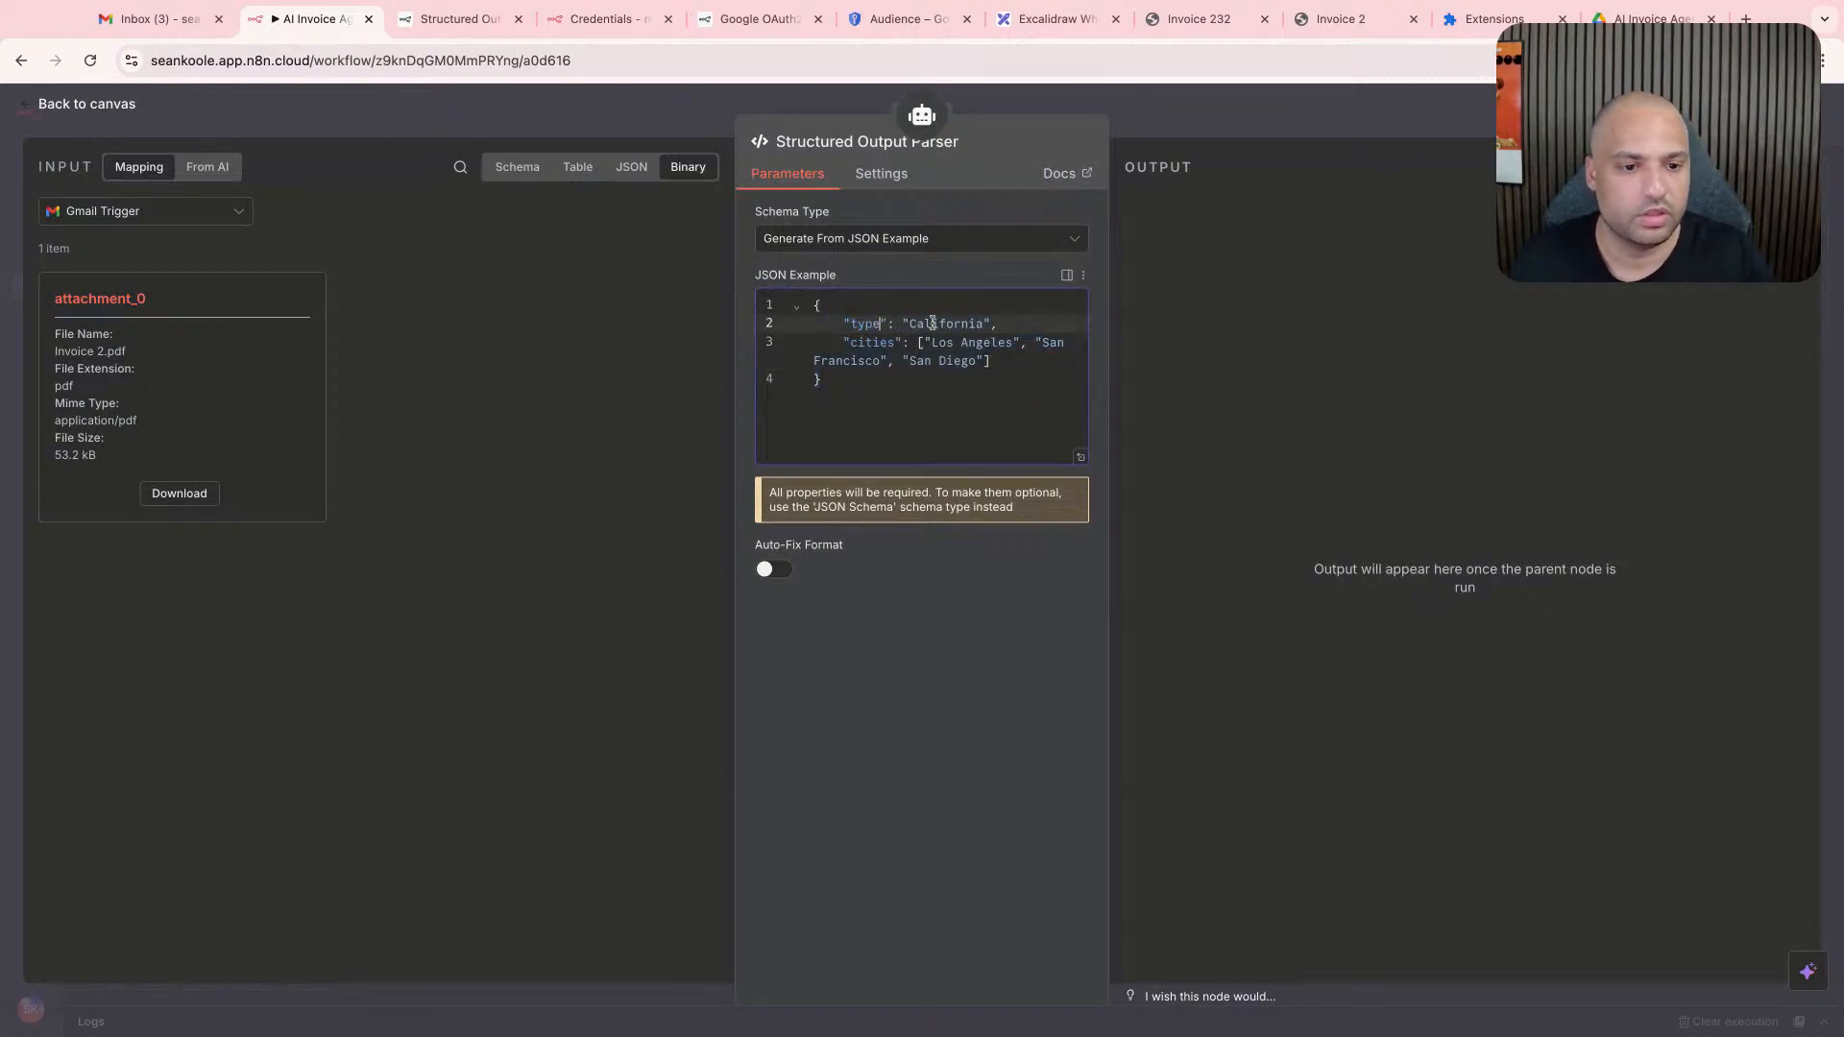
{"action": "double_click", "coordinate": [931, 324]}
{"action": "type", "text": "Invoice"}
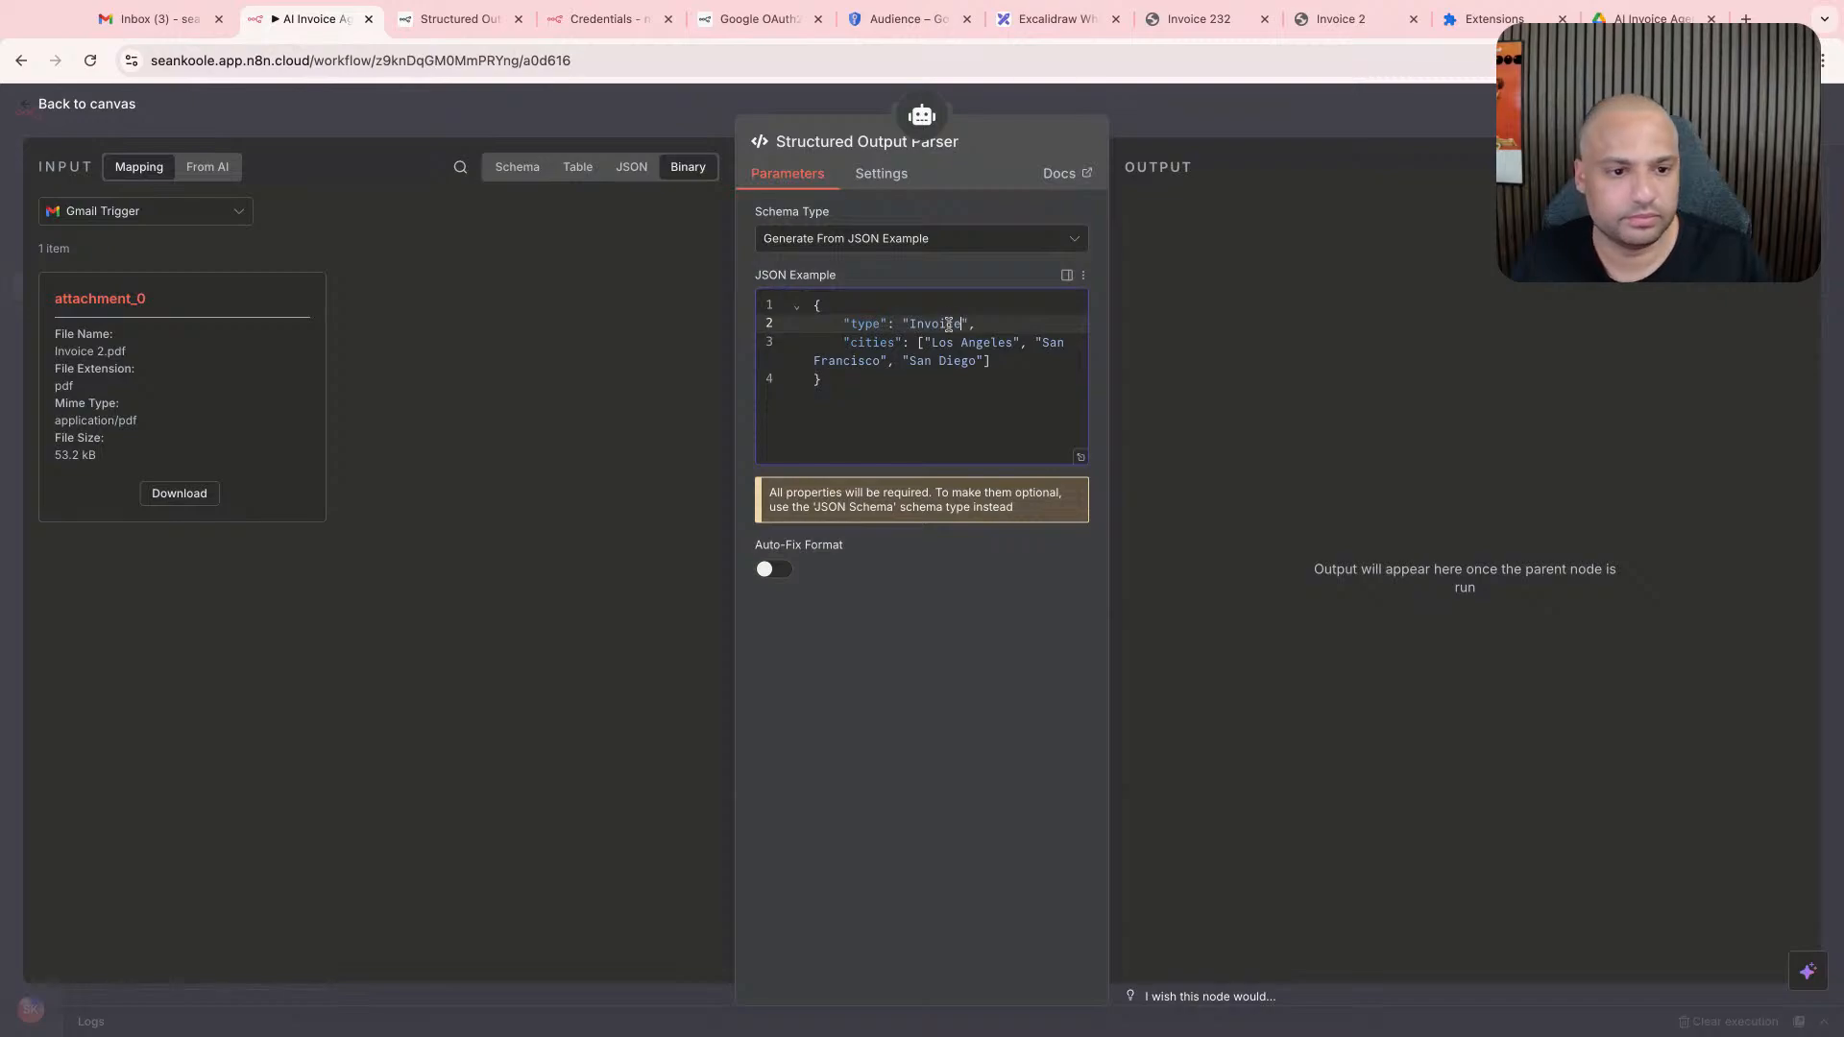
- Change the first entry of the JSON example to the key "is_invoice" with the unquoted value true
{"action": "left_click_drag", "start_coordinate": [1018, 363], "coordinate": [815, 343]}
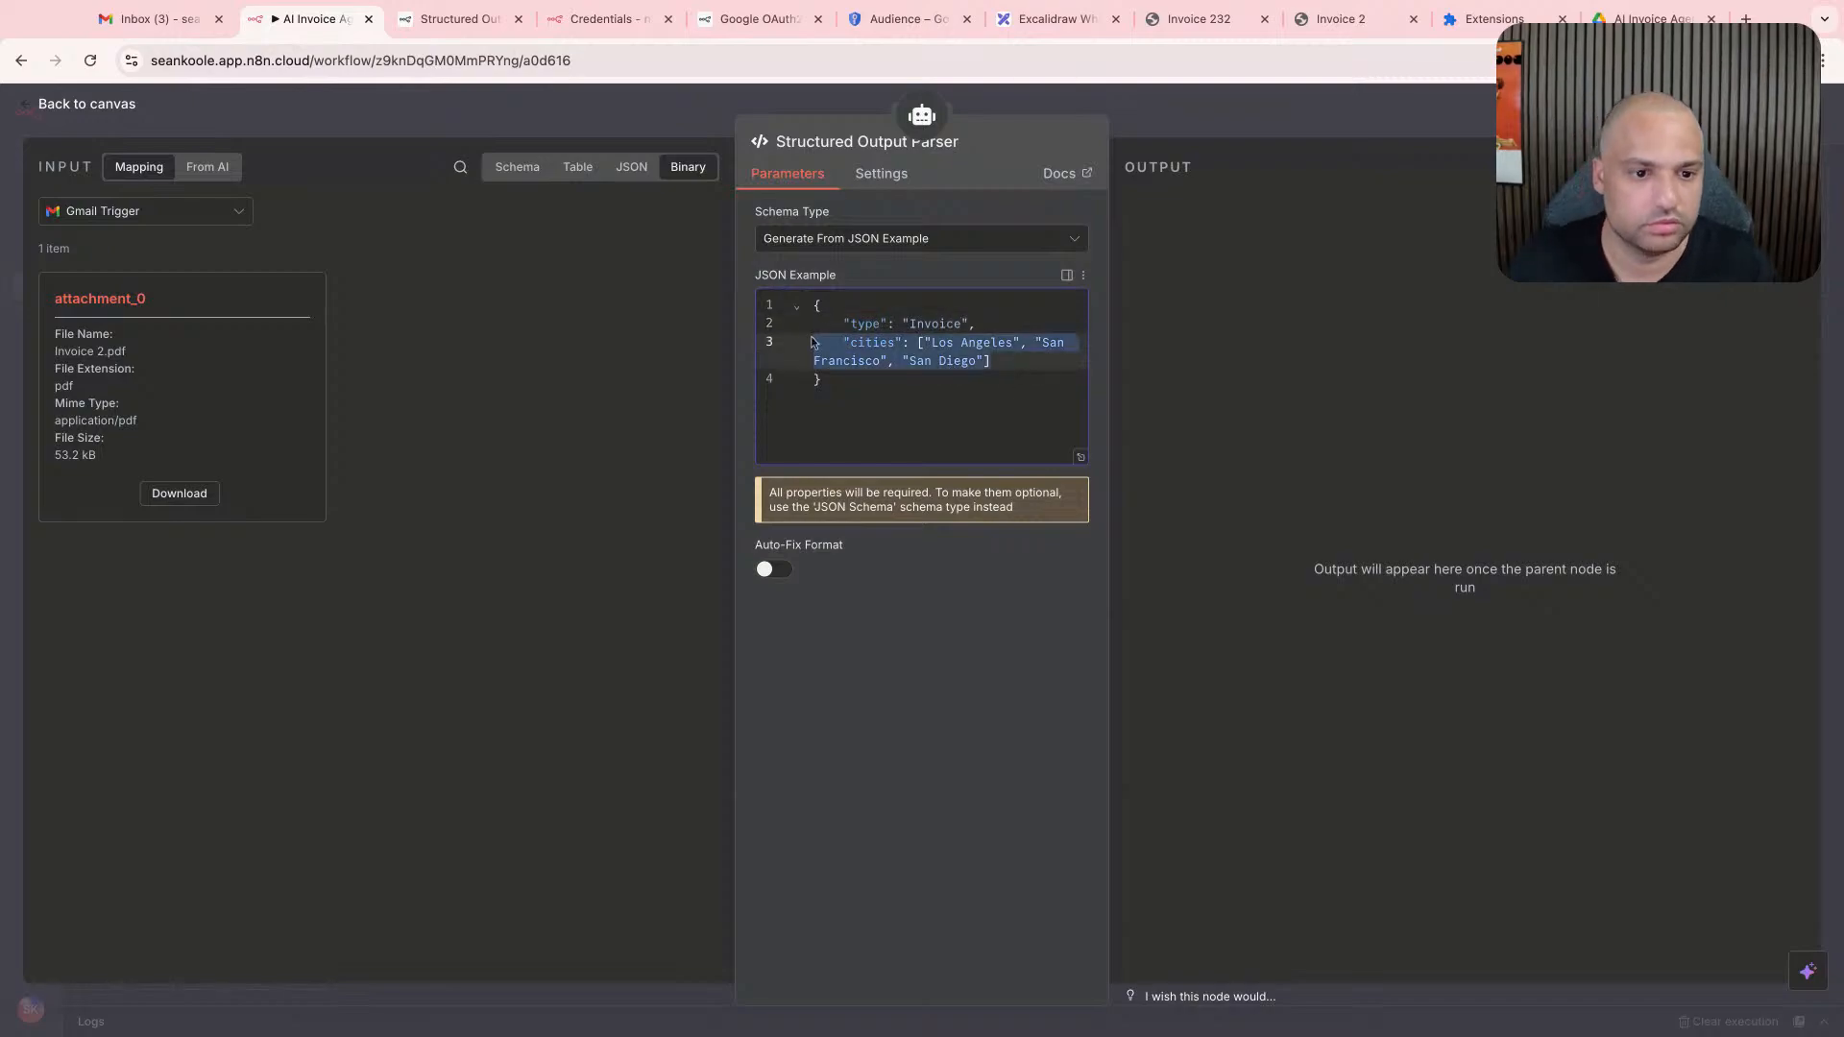
{"action": "double_click", "coordinate": [878, 321]}
{"action": "type", "text": "id"}
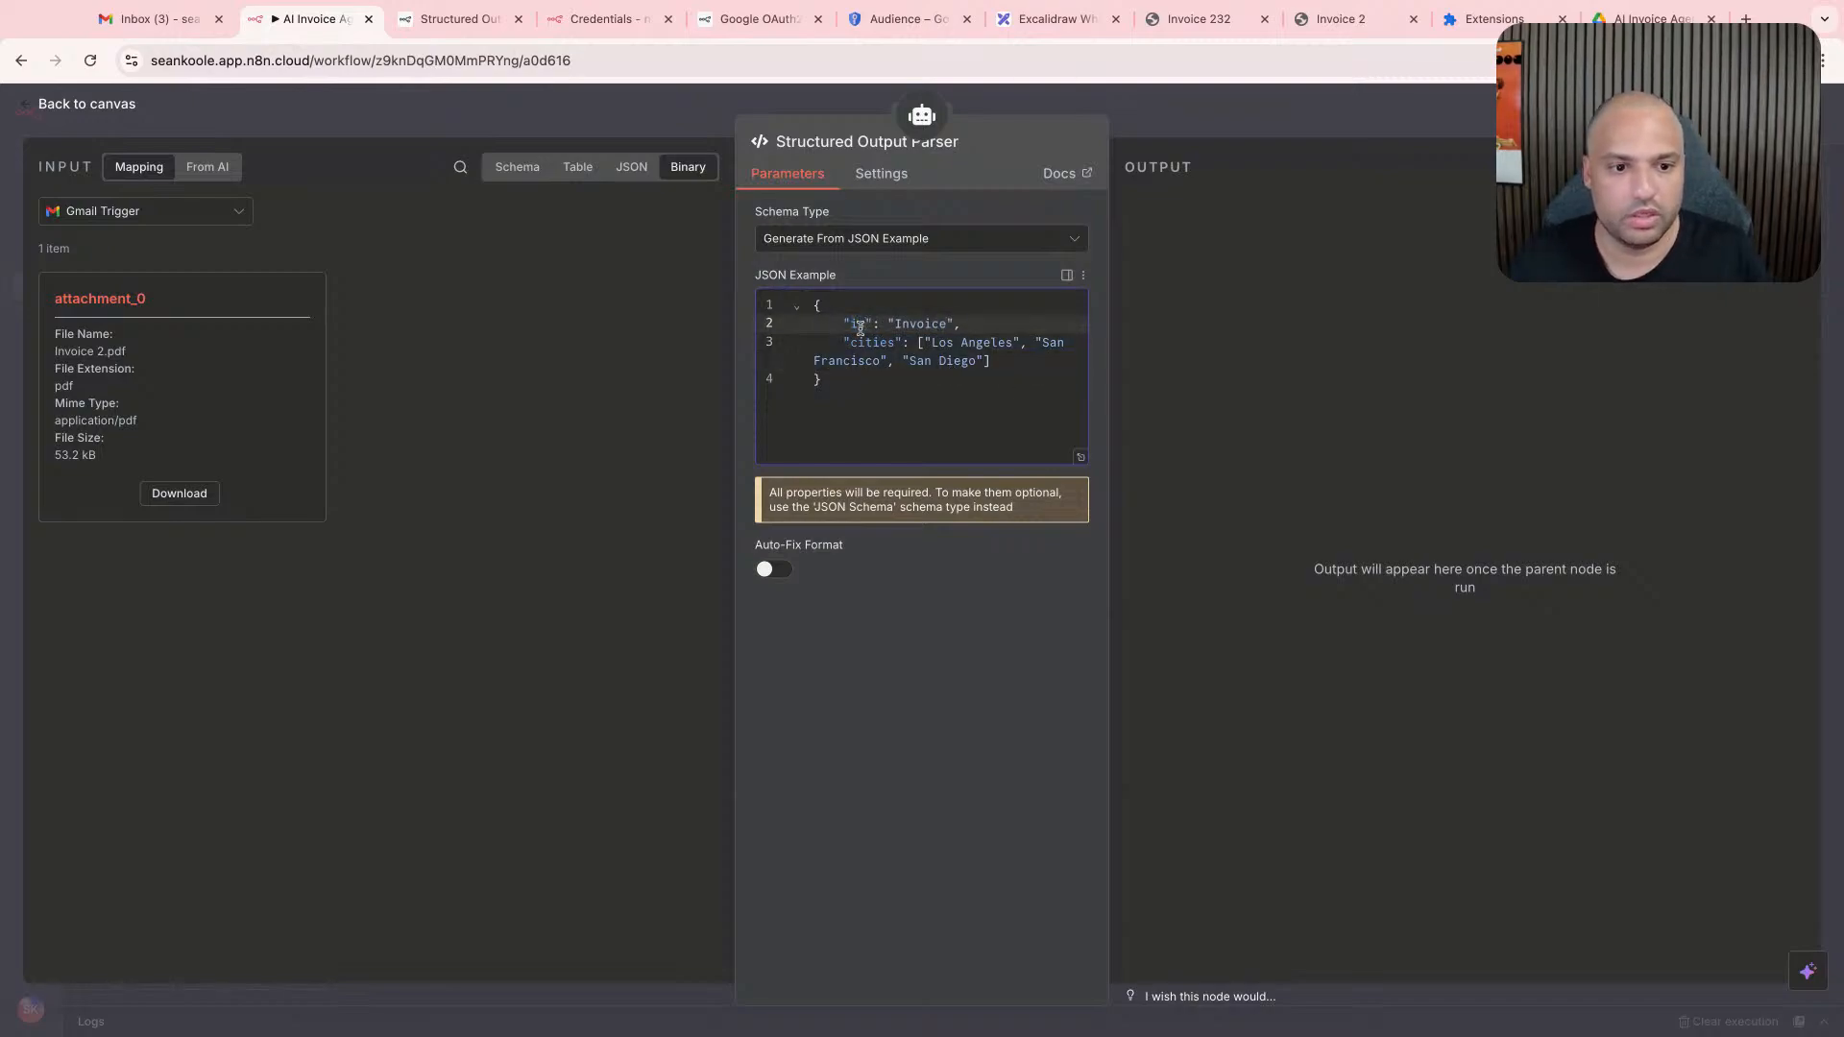
{"action": "type", "text": "_invoice"}
{"action": "double_click", "coordinate": [958, 327]}
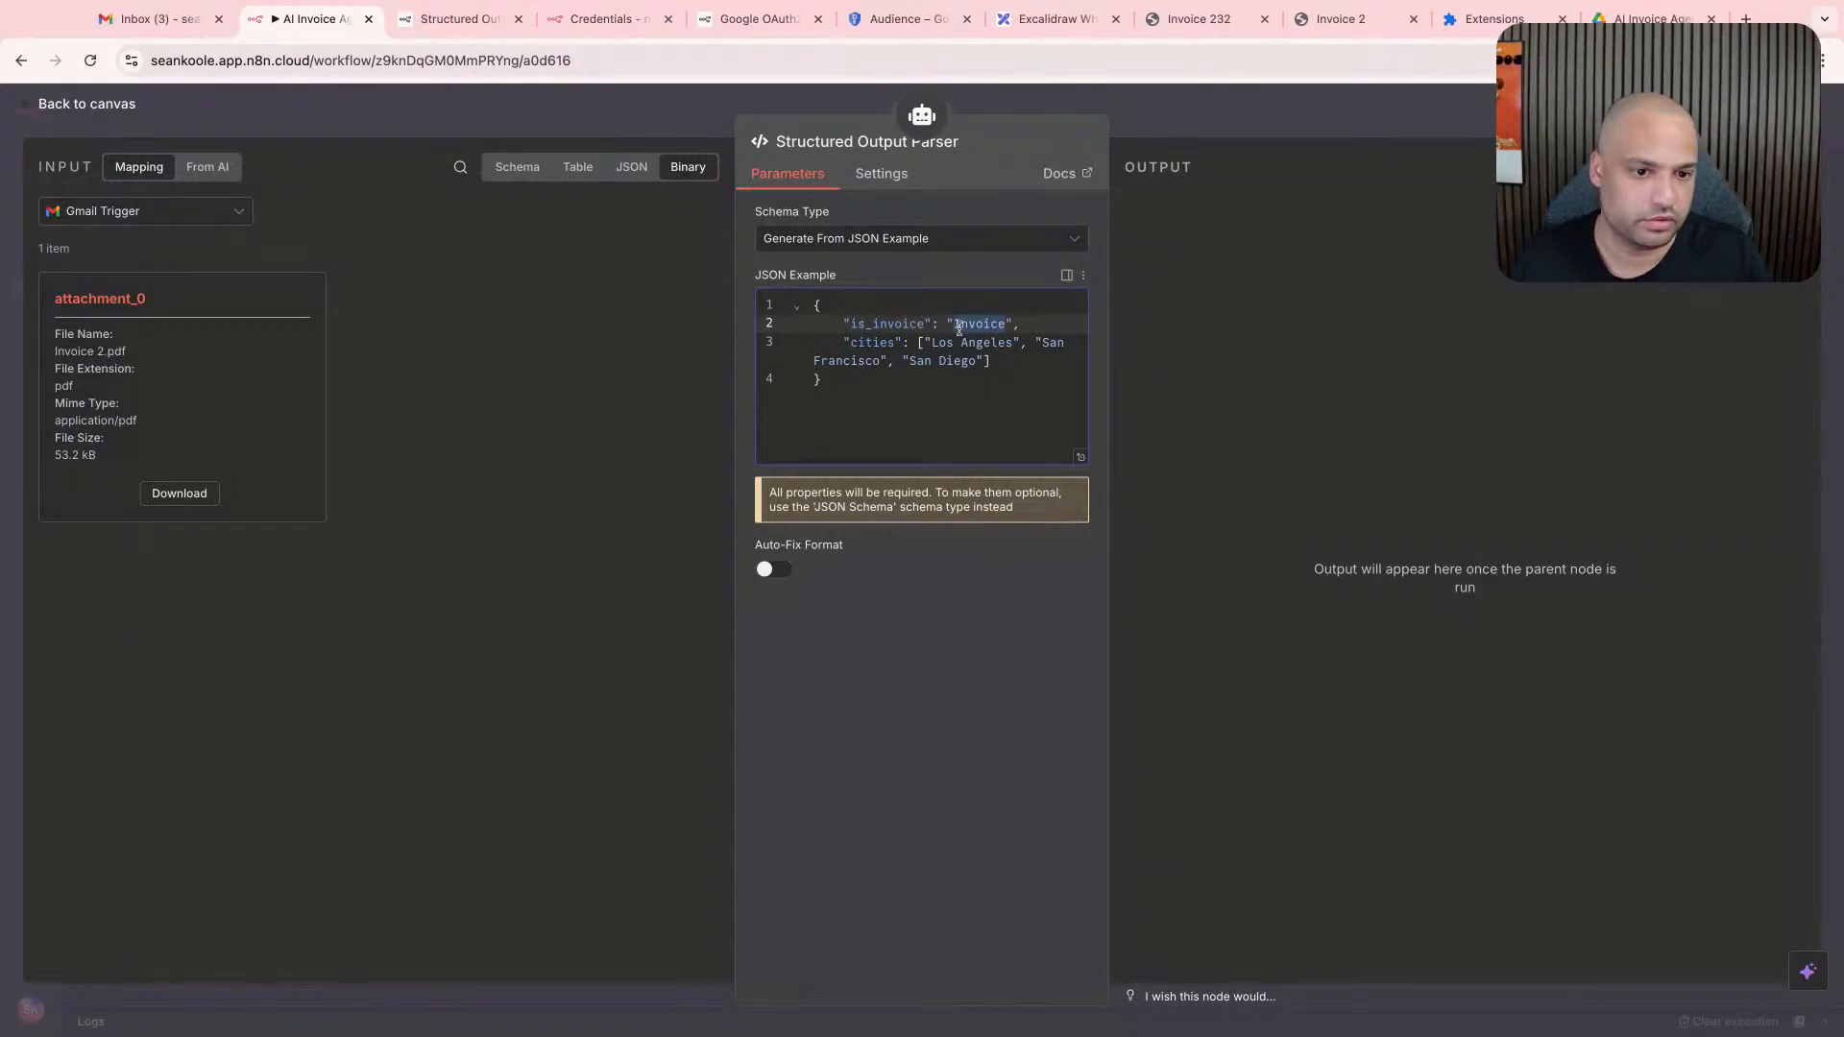
{"action": "key", "text": "BackSpace"}
{"action": "key", "text": "BackSpace"}
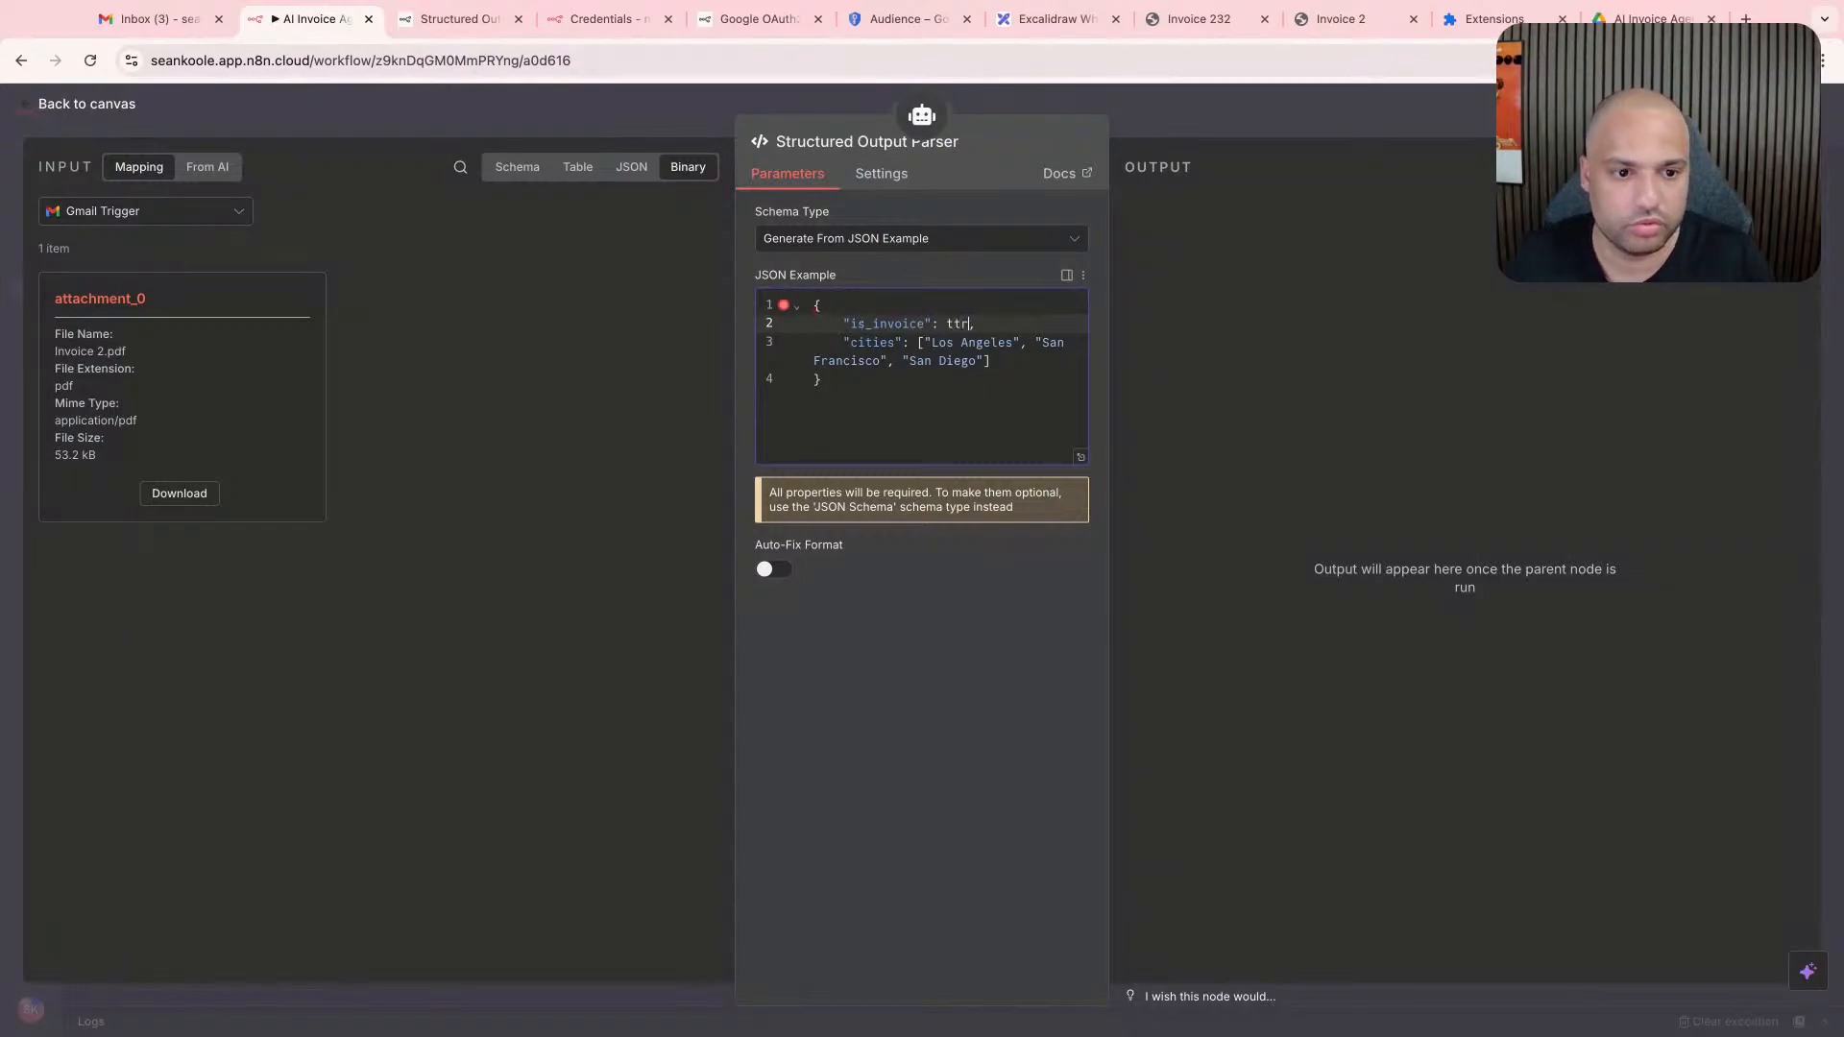
- Delete the "cities" entry from the JSON example and enable Auto-Fix Format for the parser
{"action": "triple_click", "coordinate": [964, 344]}
{"action": "key", "text": "BackSpace"}
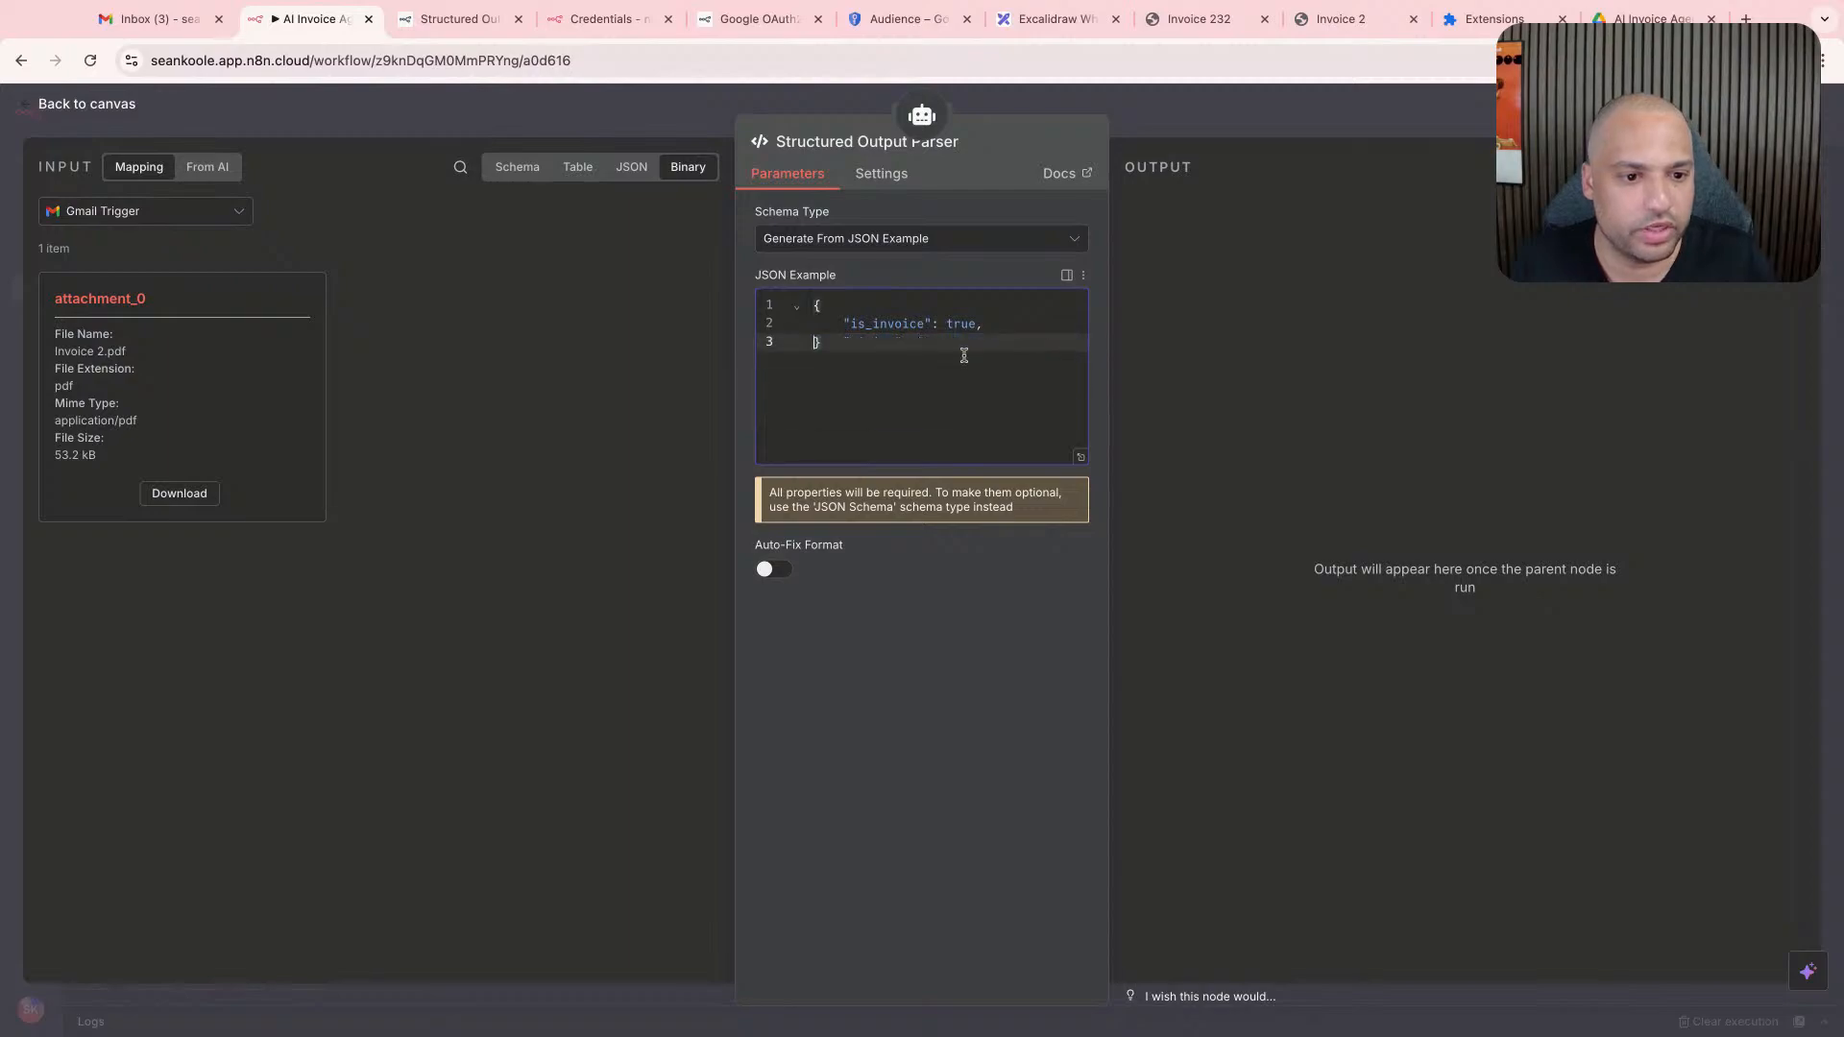
{"action": "left_click", "coordinate": [771, 569]}
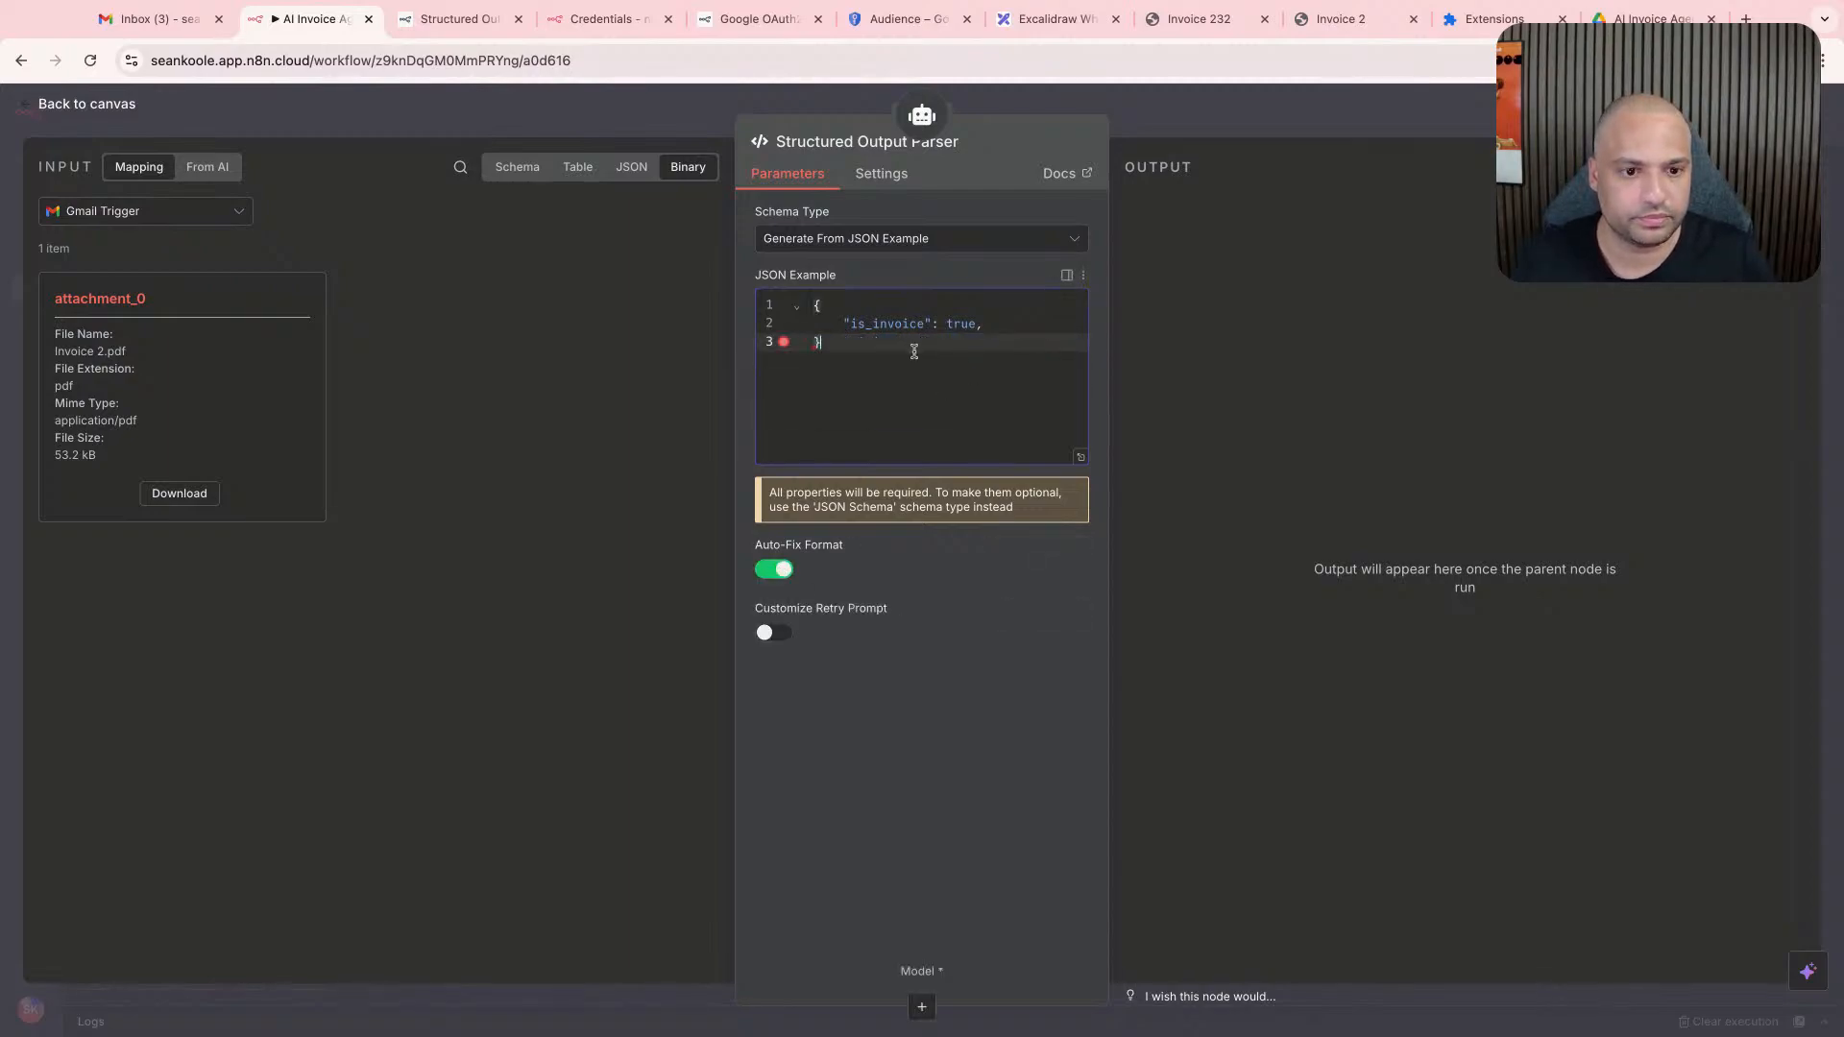
- Remove the trailing comma after true in the JSON example and switch the parser's schema type to Define using JSON Schema
{"action": "left_click", "coordinate": [988, 326]}
{"action": "key", "text": "BackSpace"}
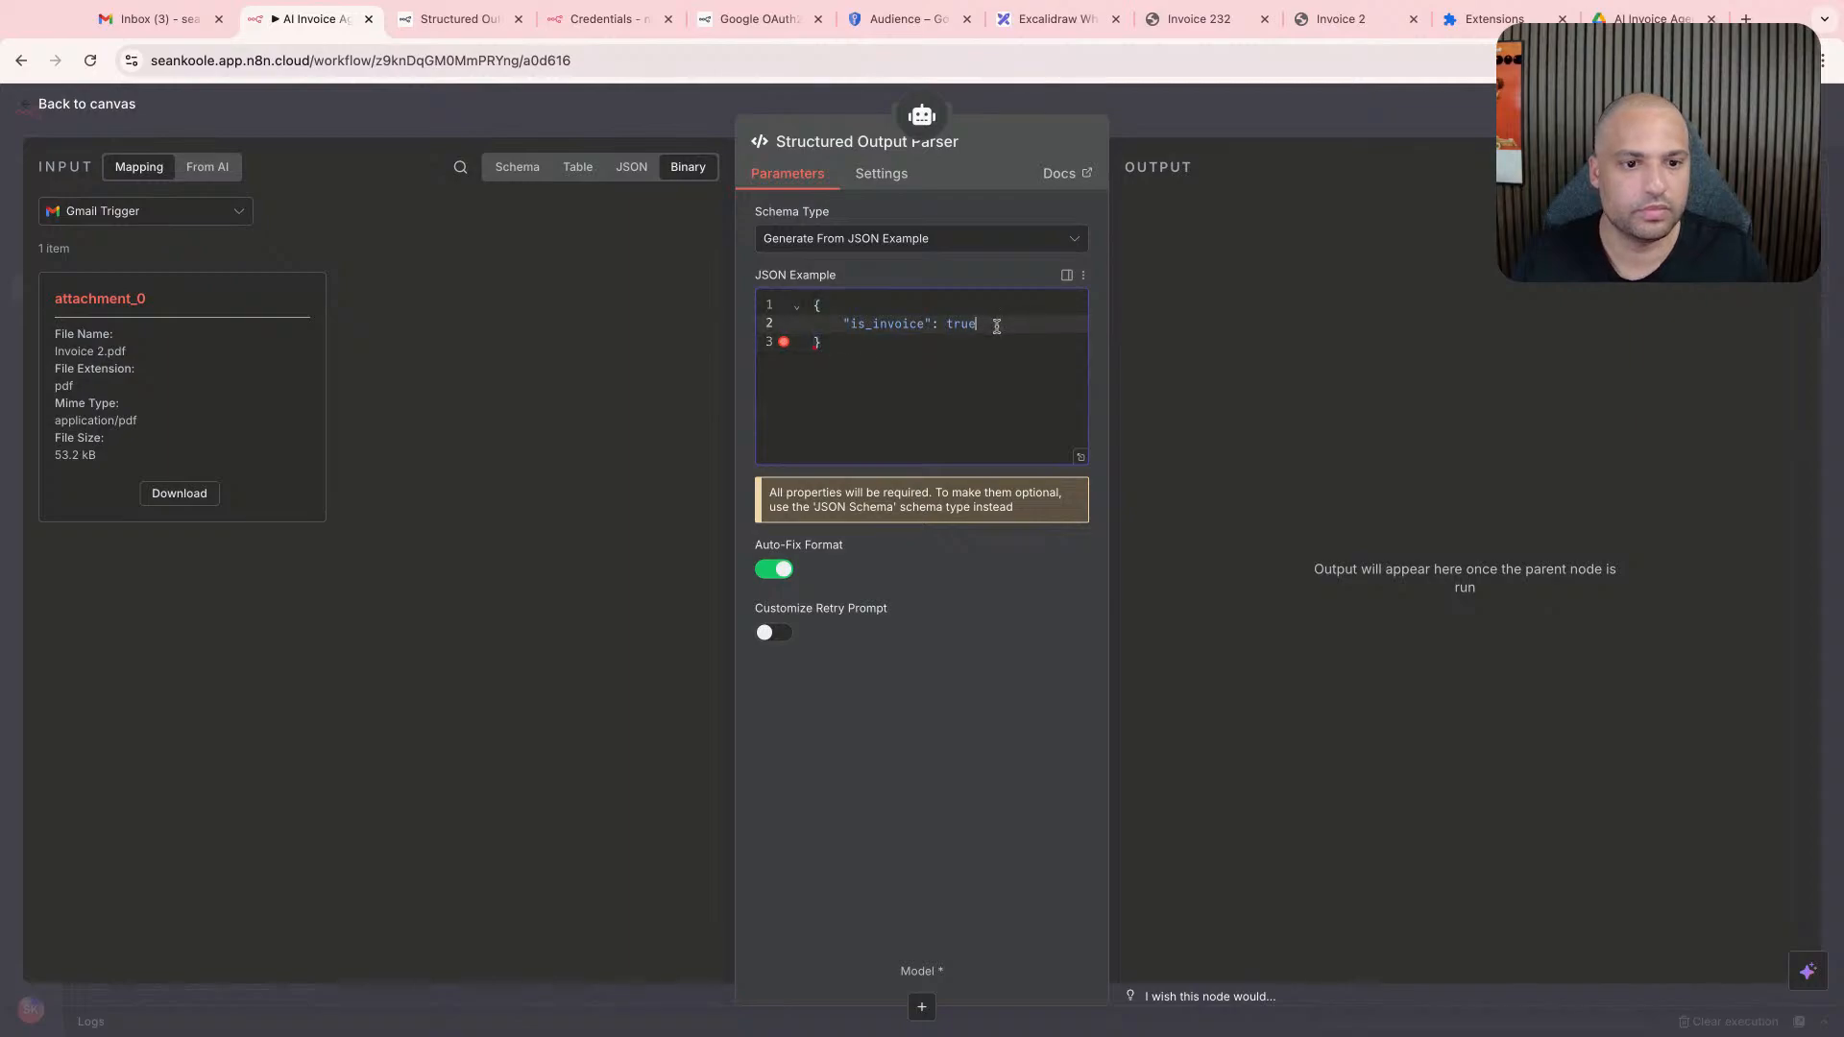
{"action": "left_click", "coordinate": [938, 247]}
{"action": "left_click", "coordinate": [916, 374]}
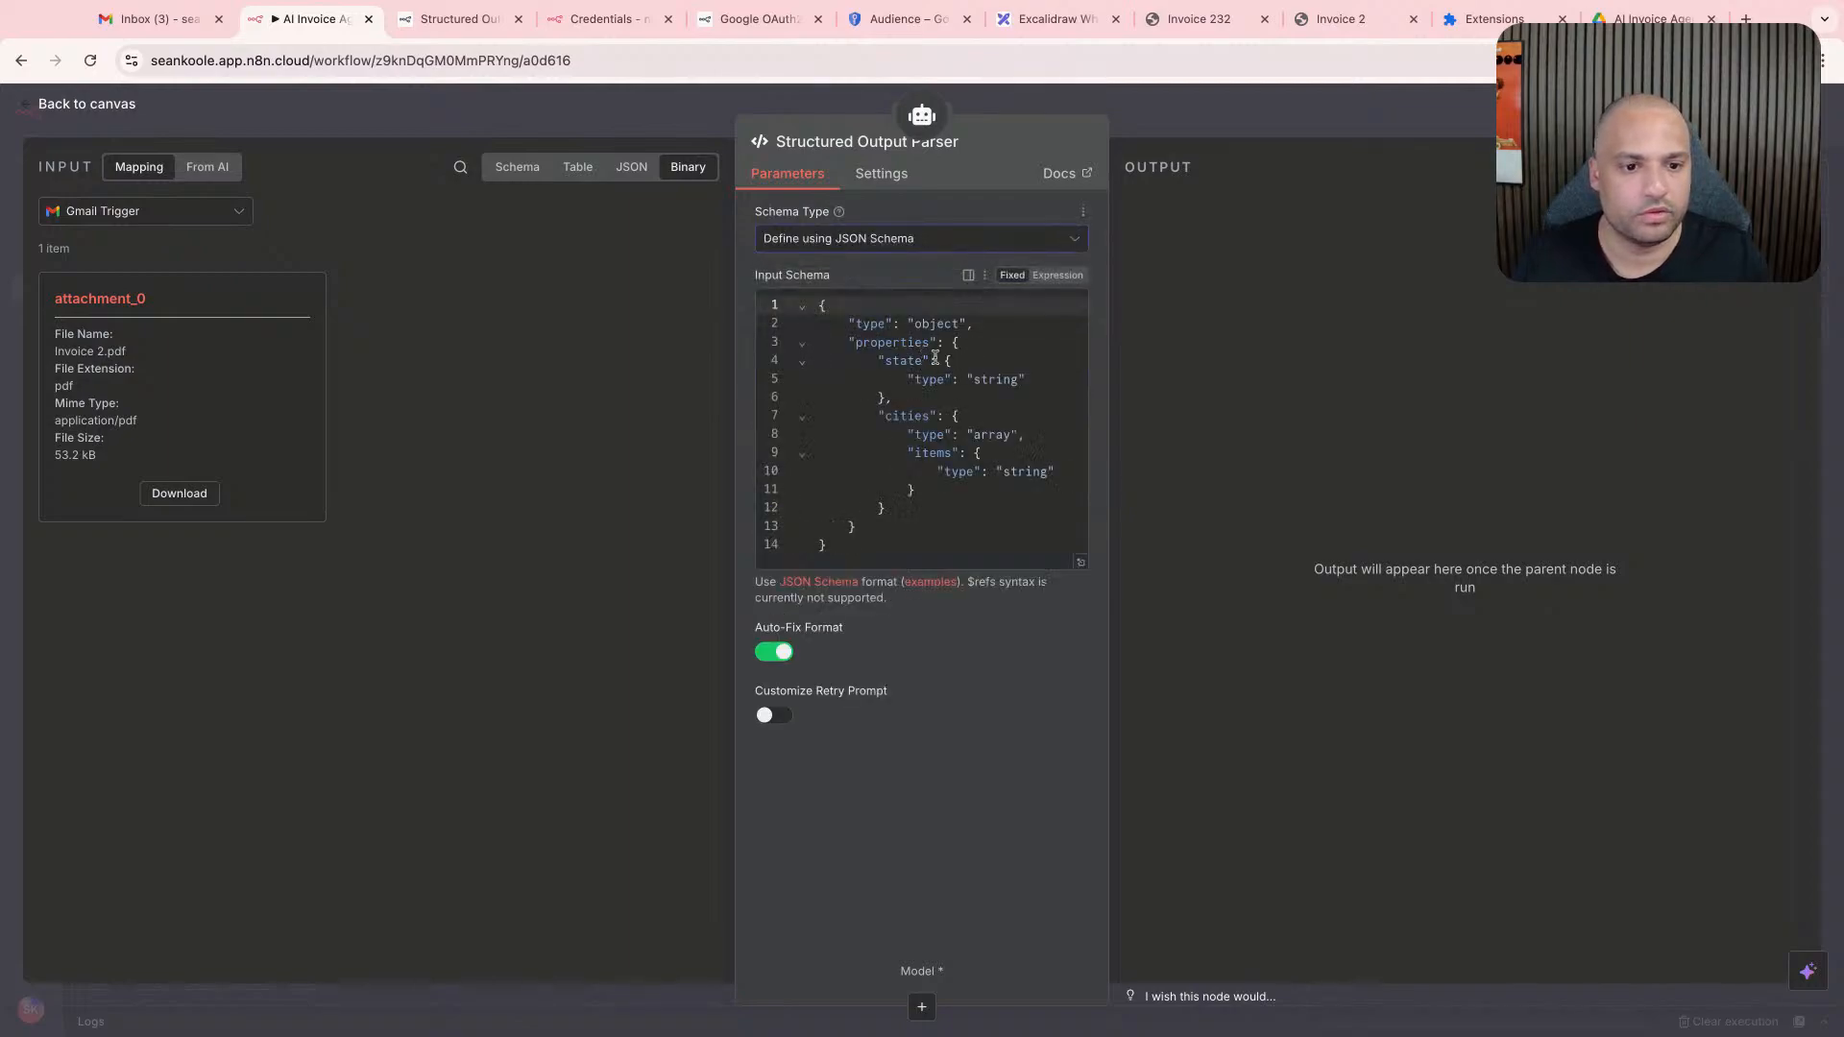
- Rename the input schema's "state" property to "is_invoice" and set its type to "boolean"
{"action": "left_click", "coordinate": [934, 381]}
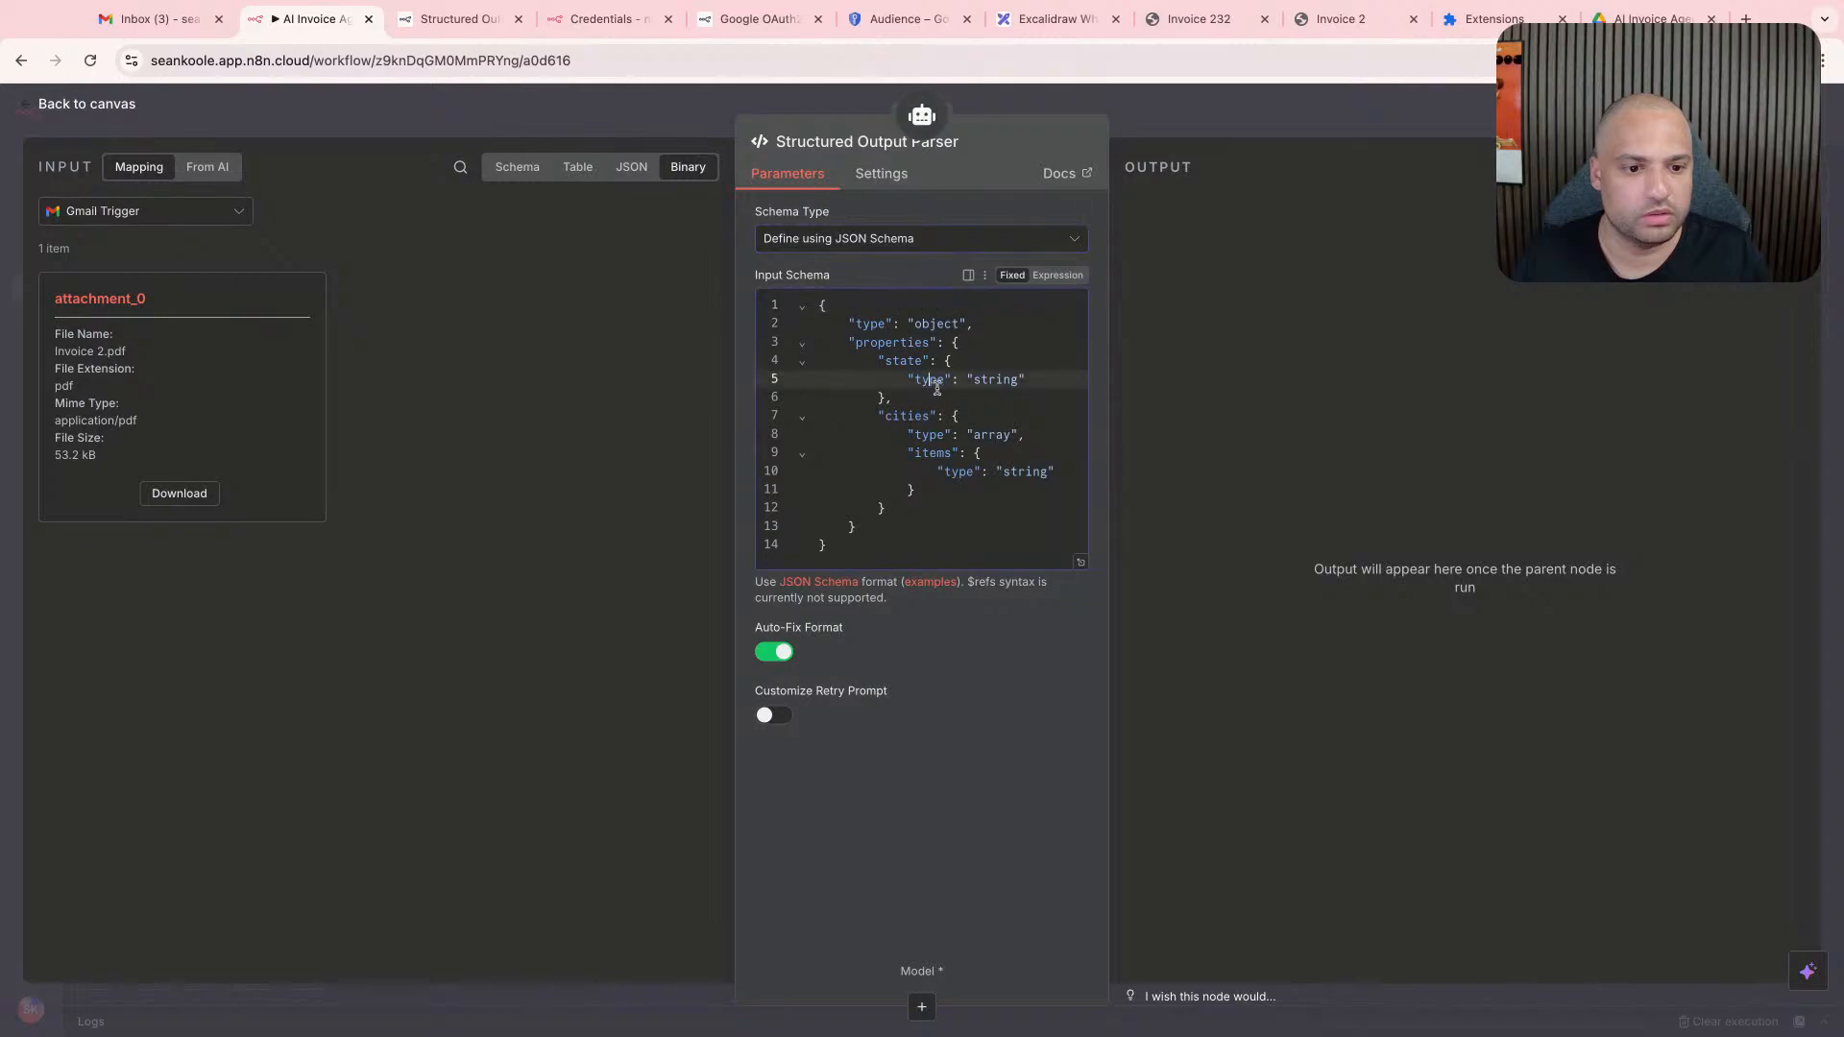
{"action": "left_click", "coordinate": [915, 344]}
{"action": "left_click", "coordinate": [964, 346]}
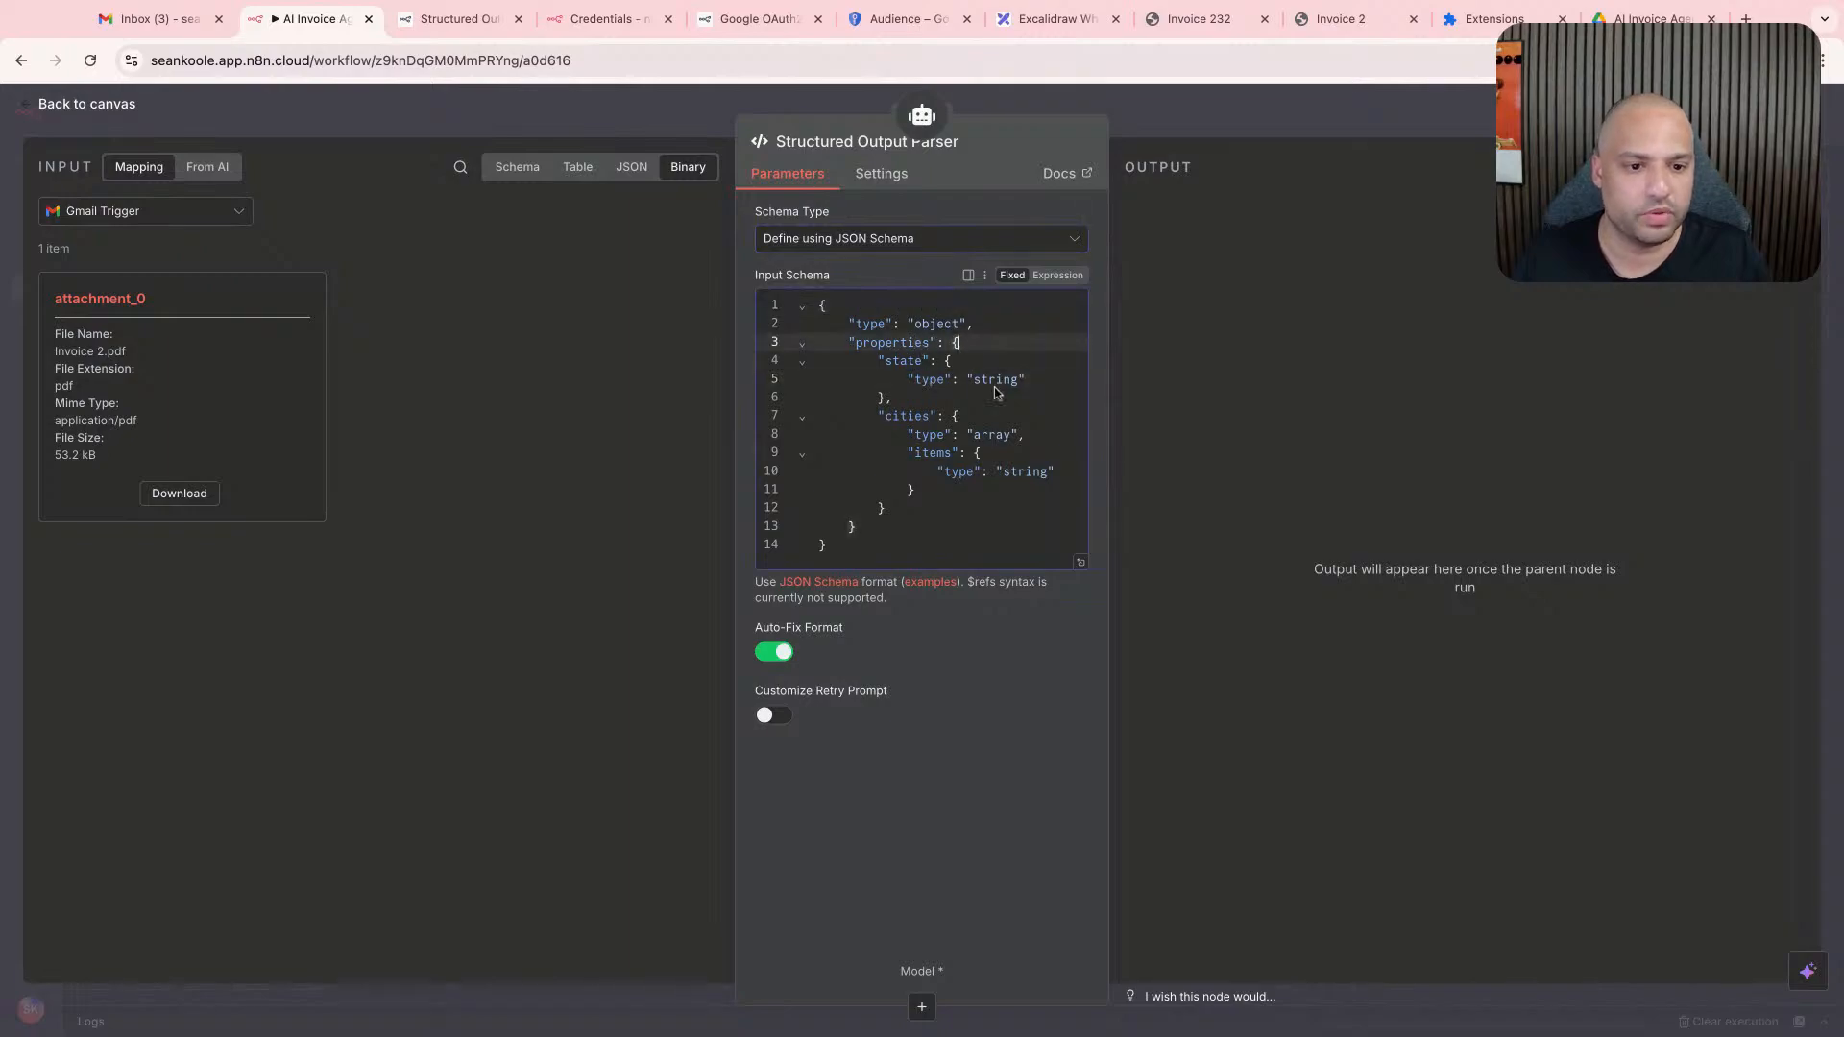
{"action": "left_click", "coordinate": [1021, 474]}
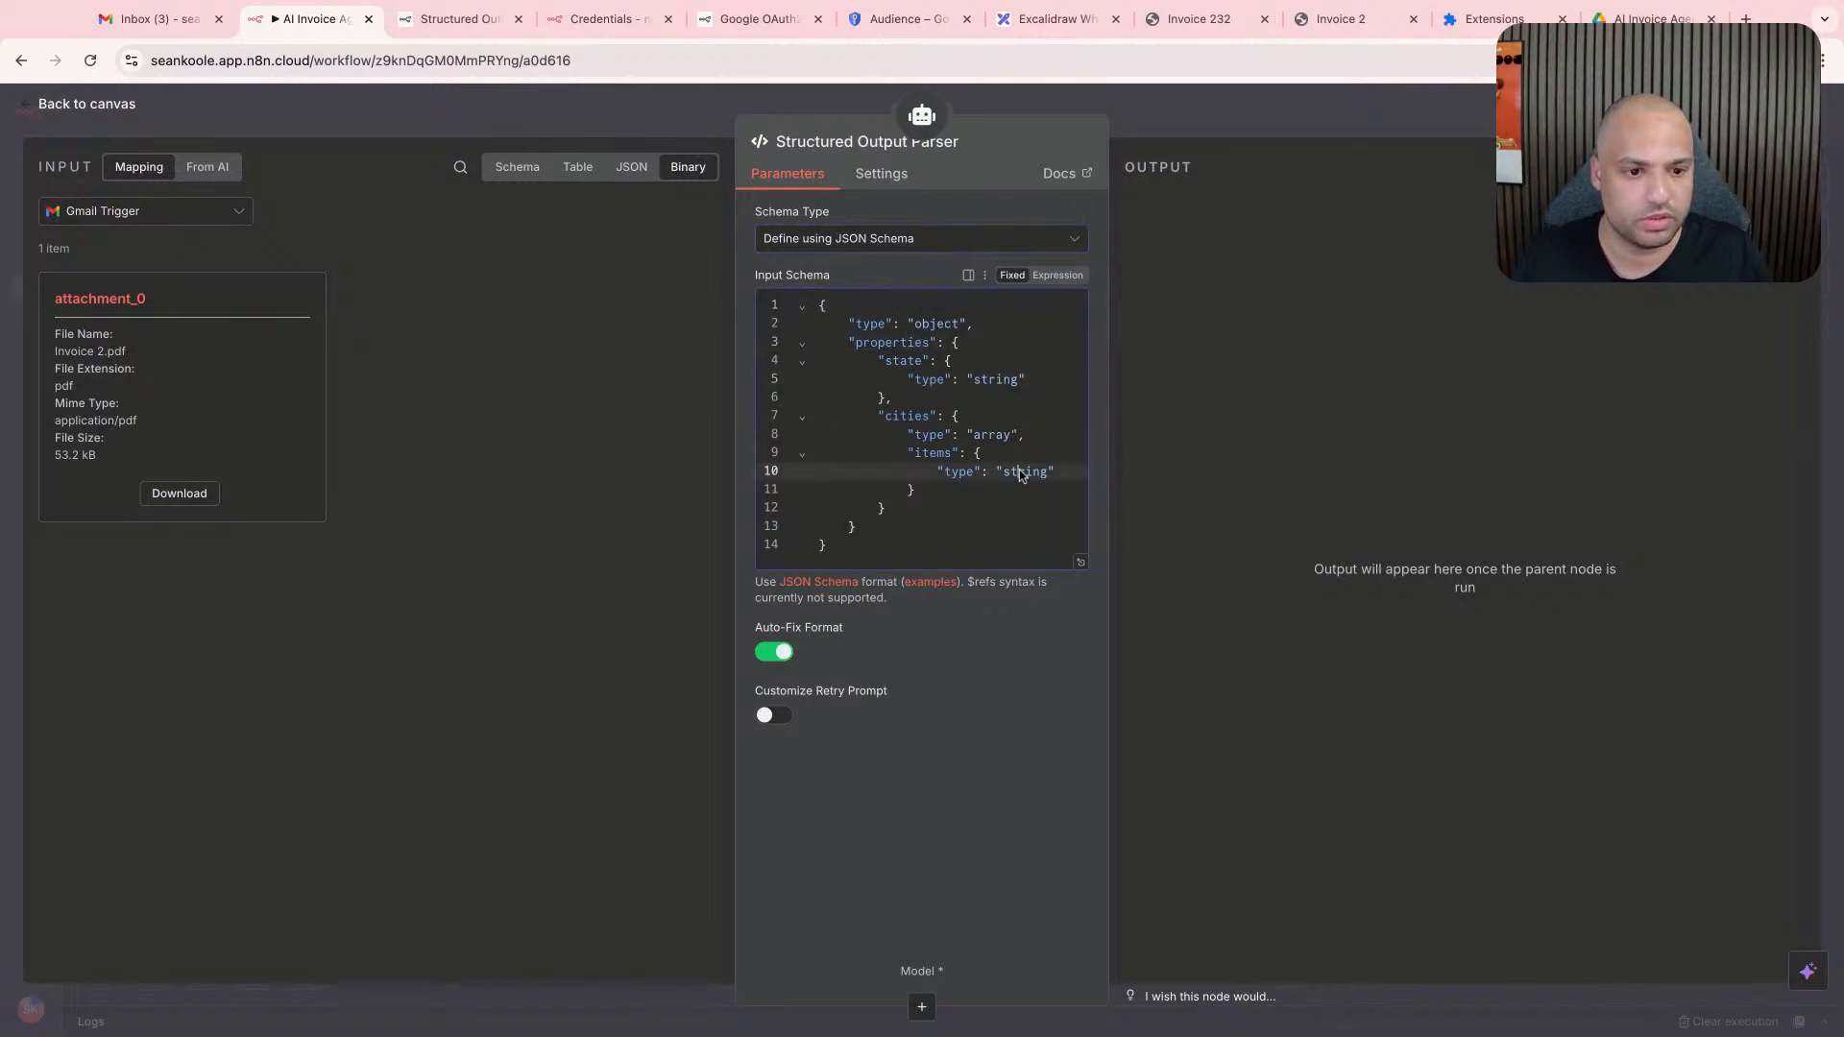
{"action": "left_click", "coordinate": [939, 326]}
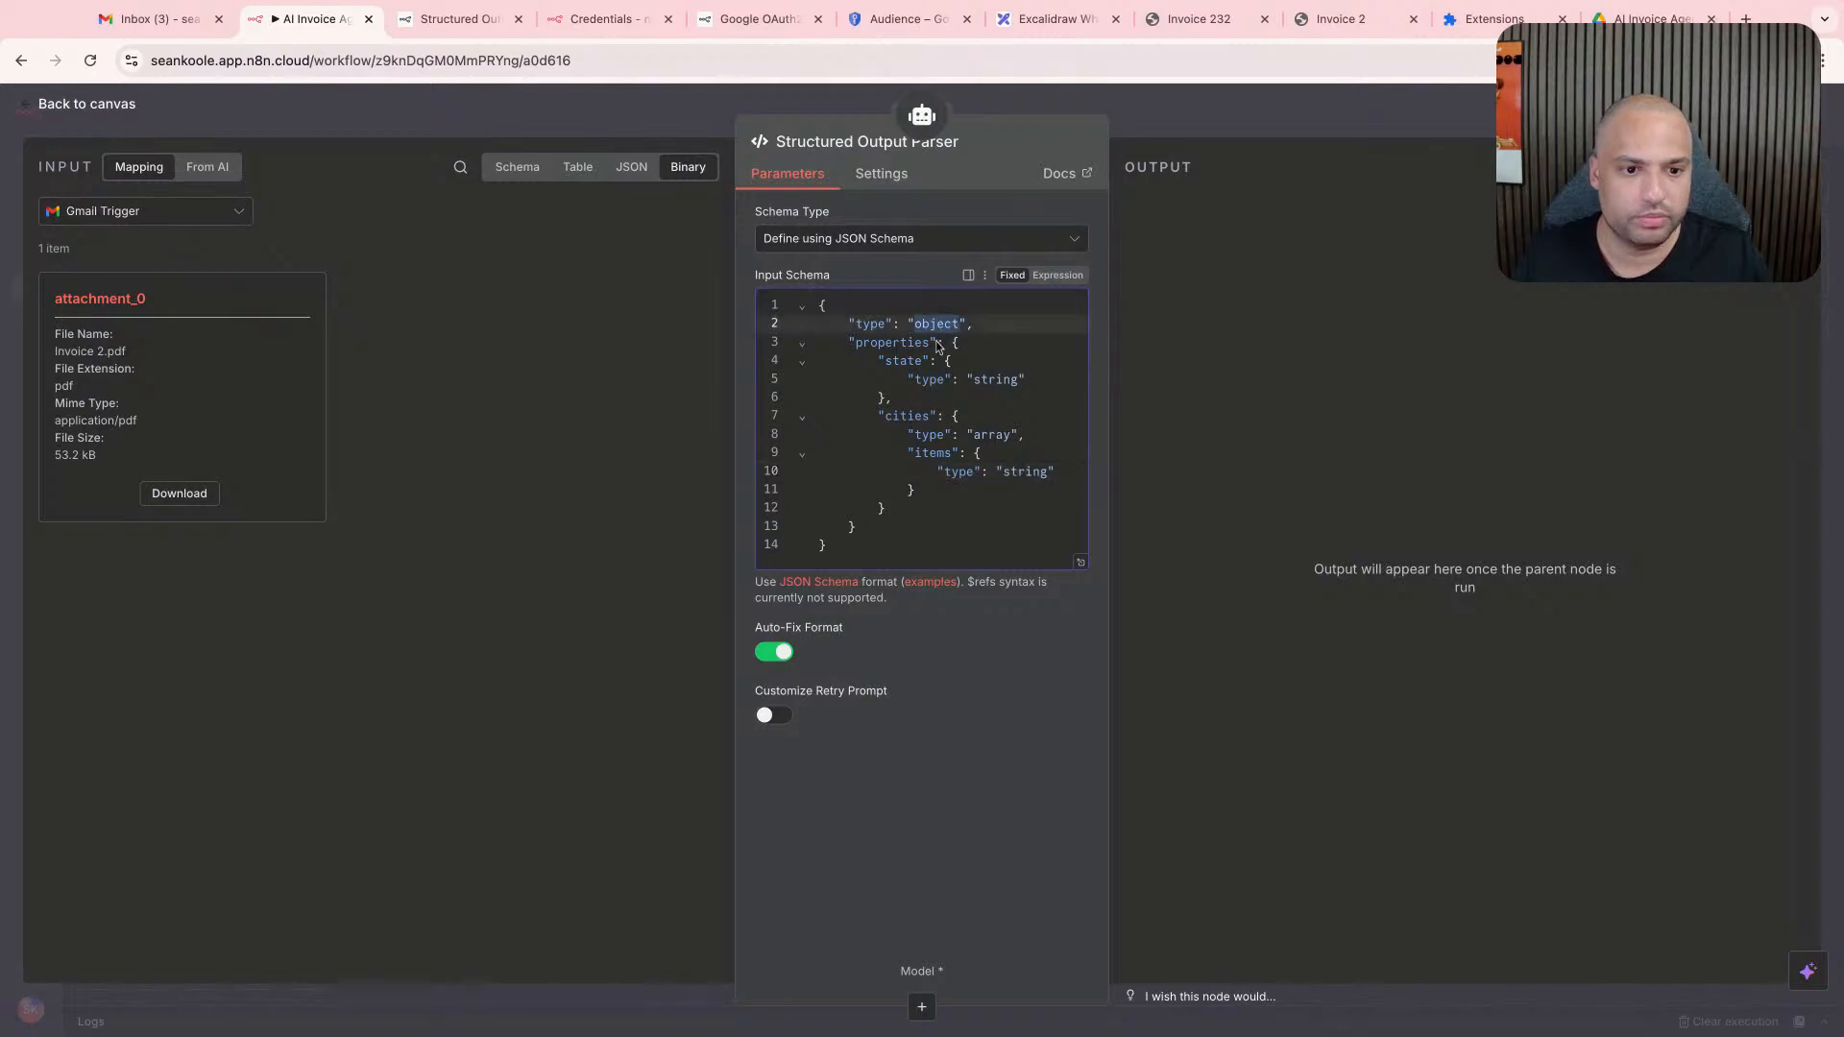
{"action": "left_click", "coordinate": [939, 362]}
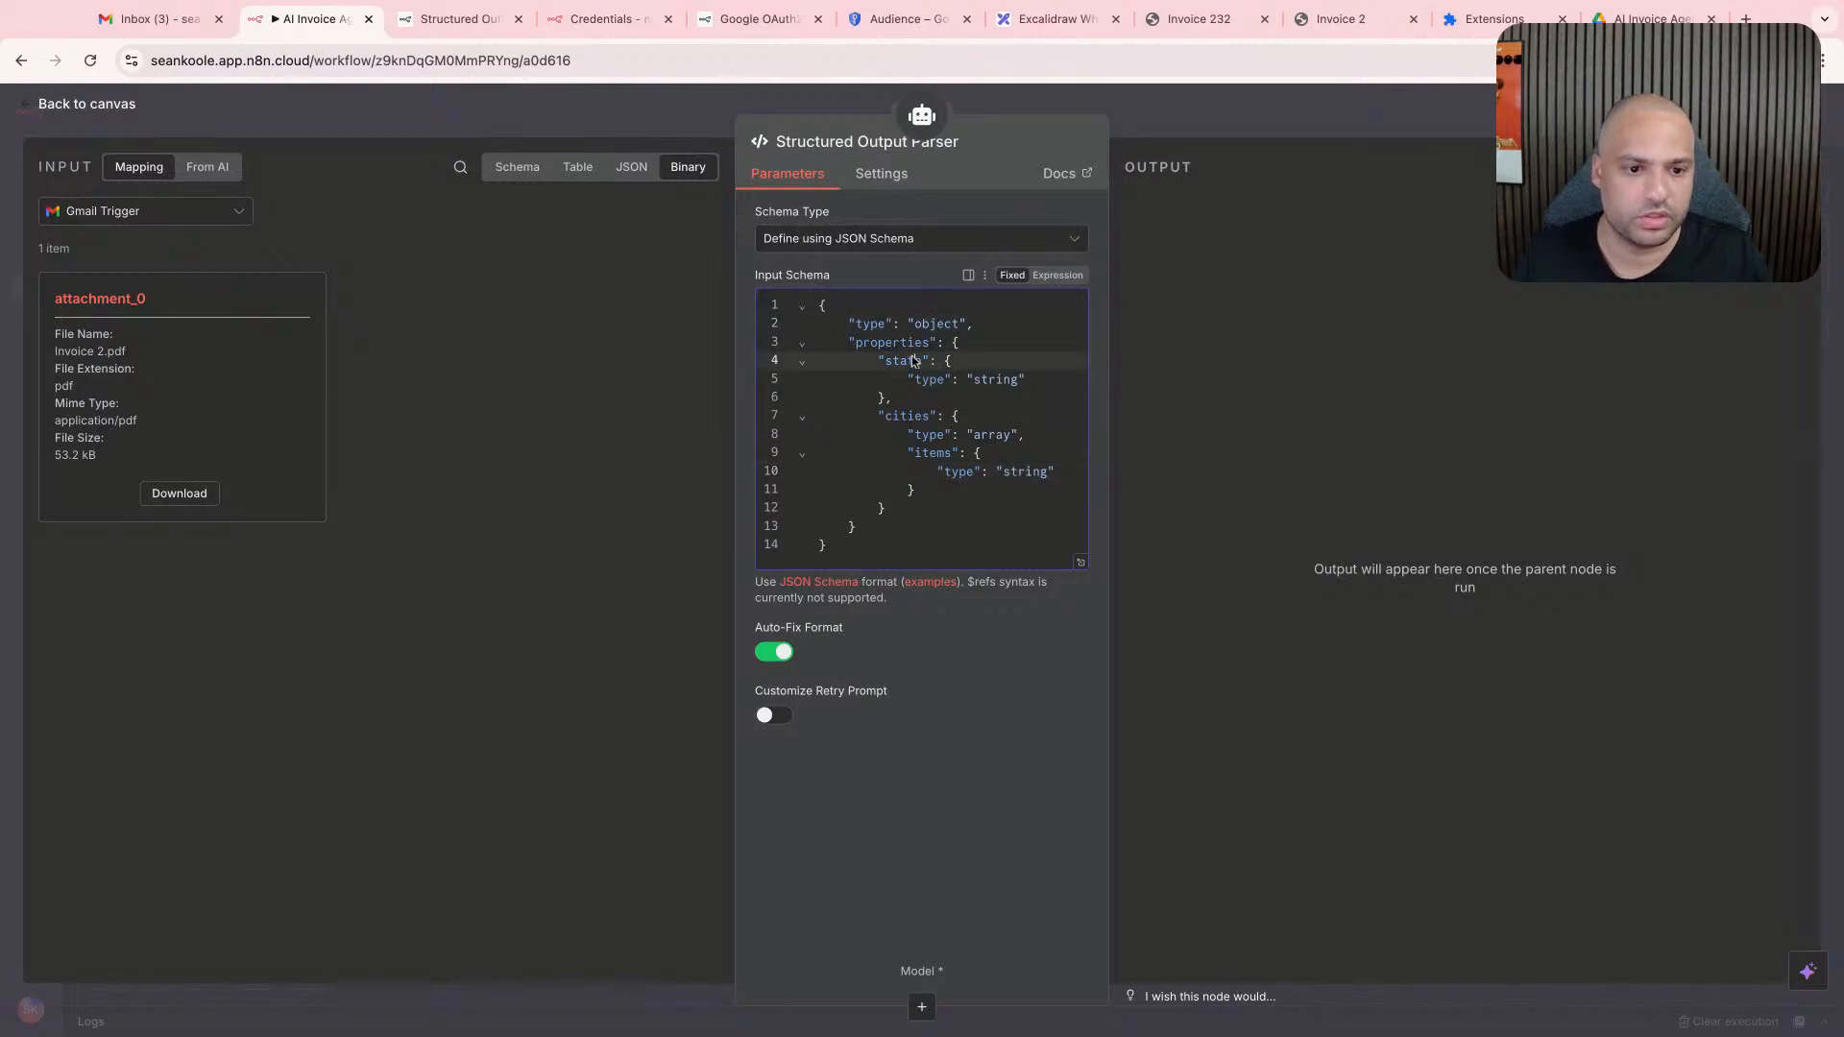
{"action": "double_click", "coordinate": [914, 361]}
{"action": "key", "text": "BackSpace"}
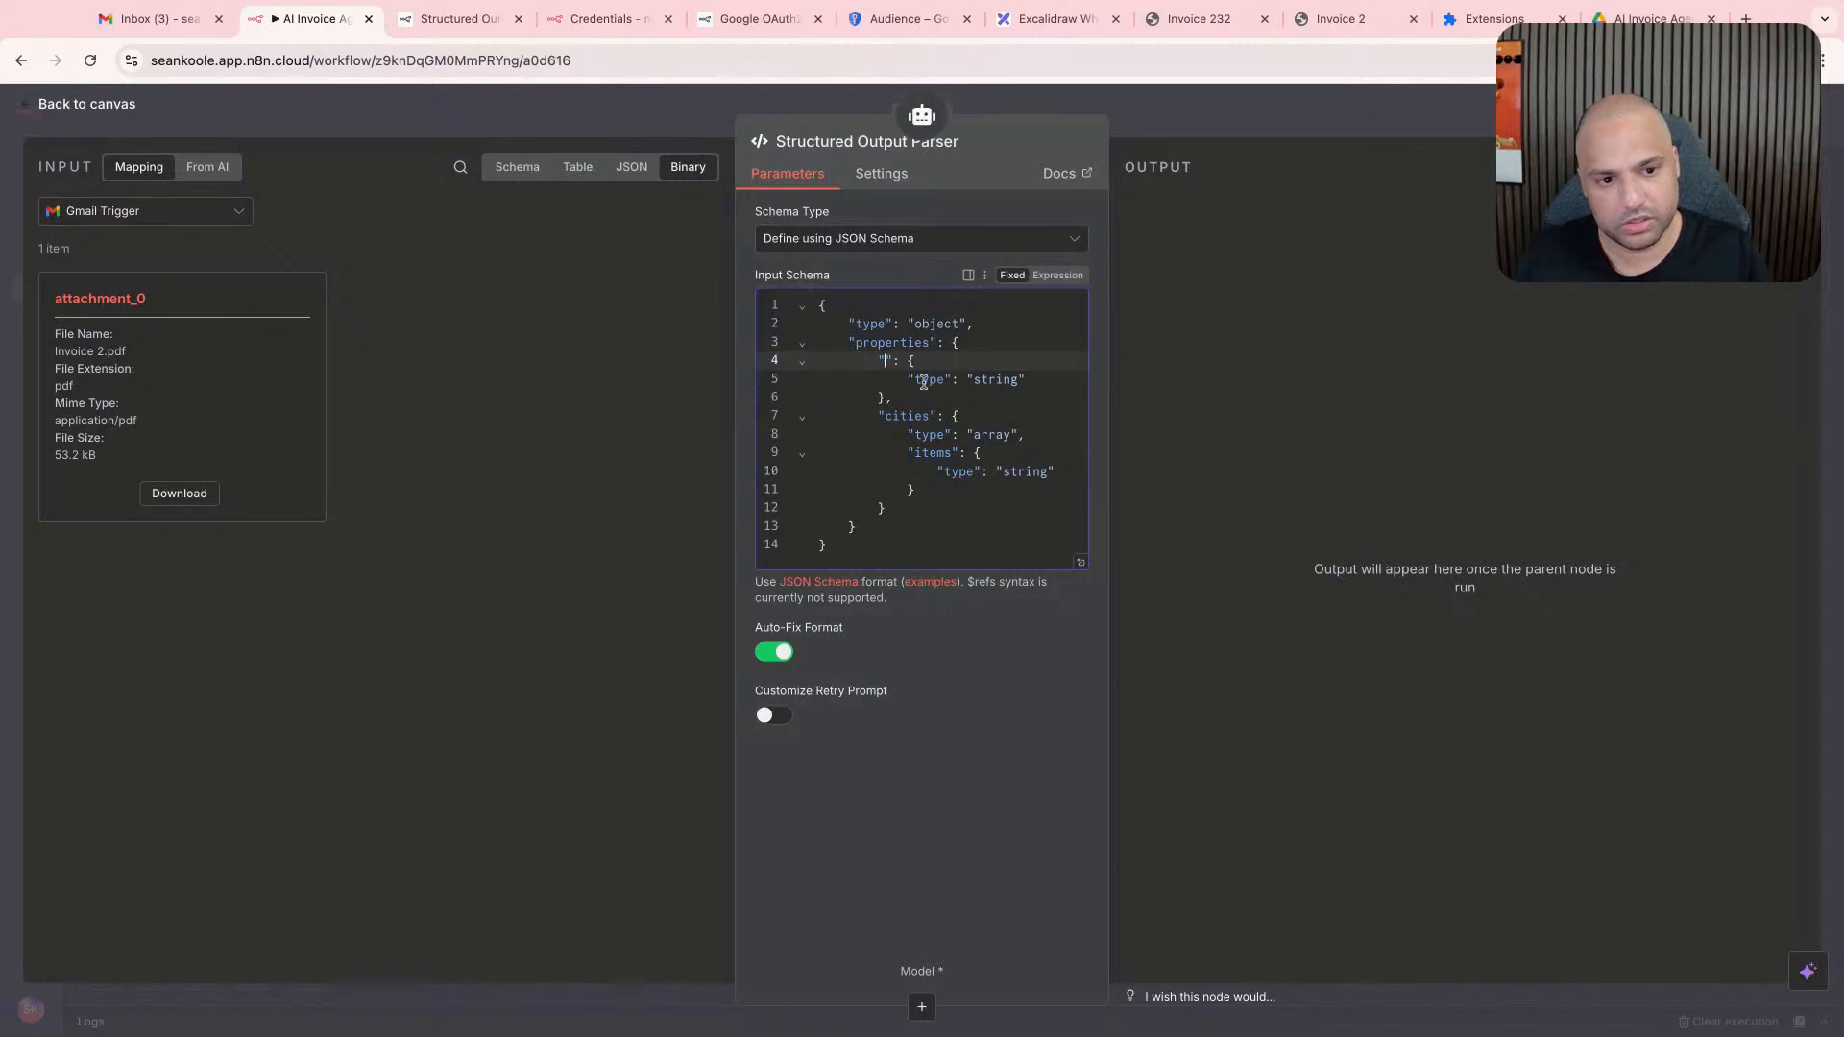
{"action": "type", "text": "is_invoice"}
{"action": "double_click", "coordinate": [986, 381]}
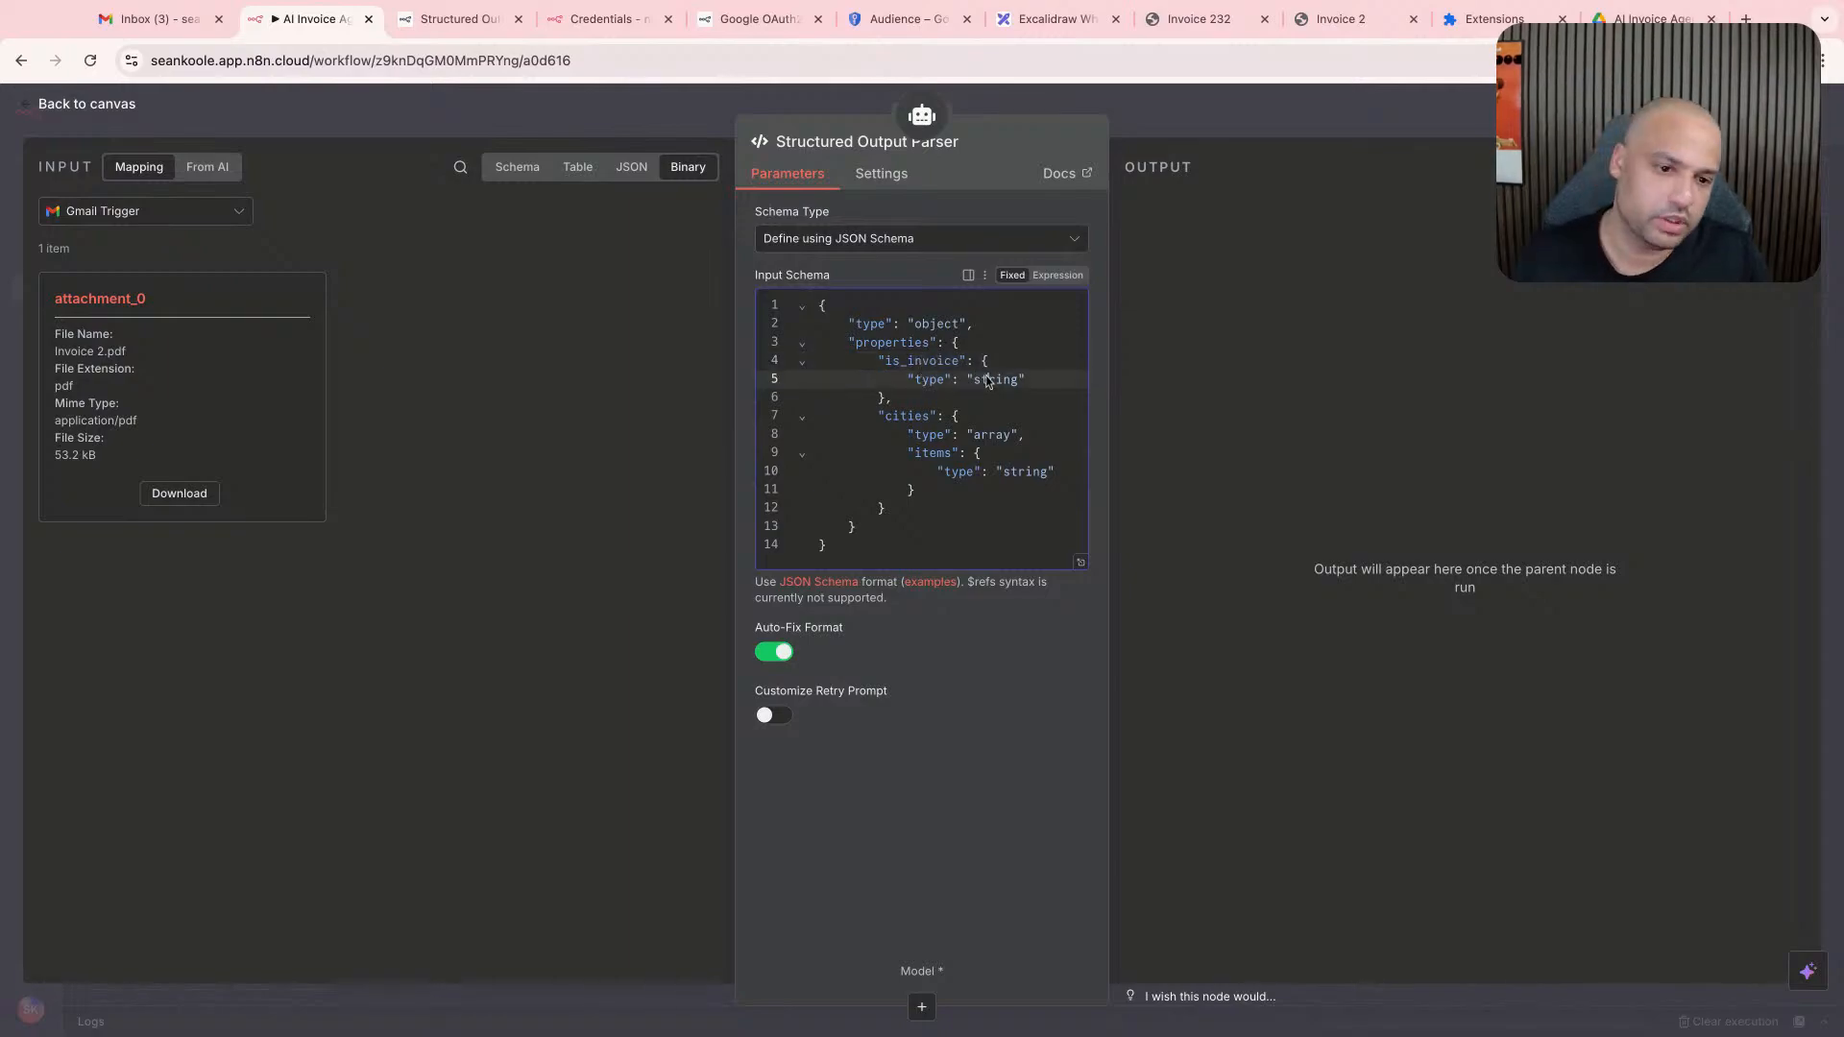
{"action": "type", "text": "boolea"}
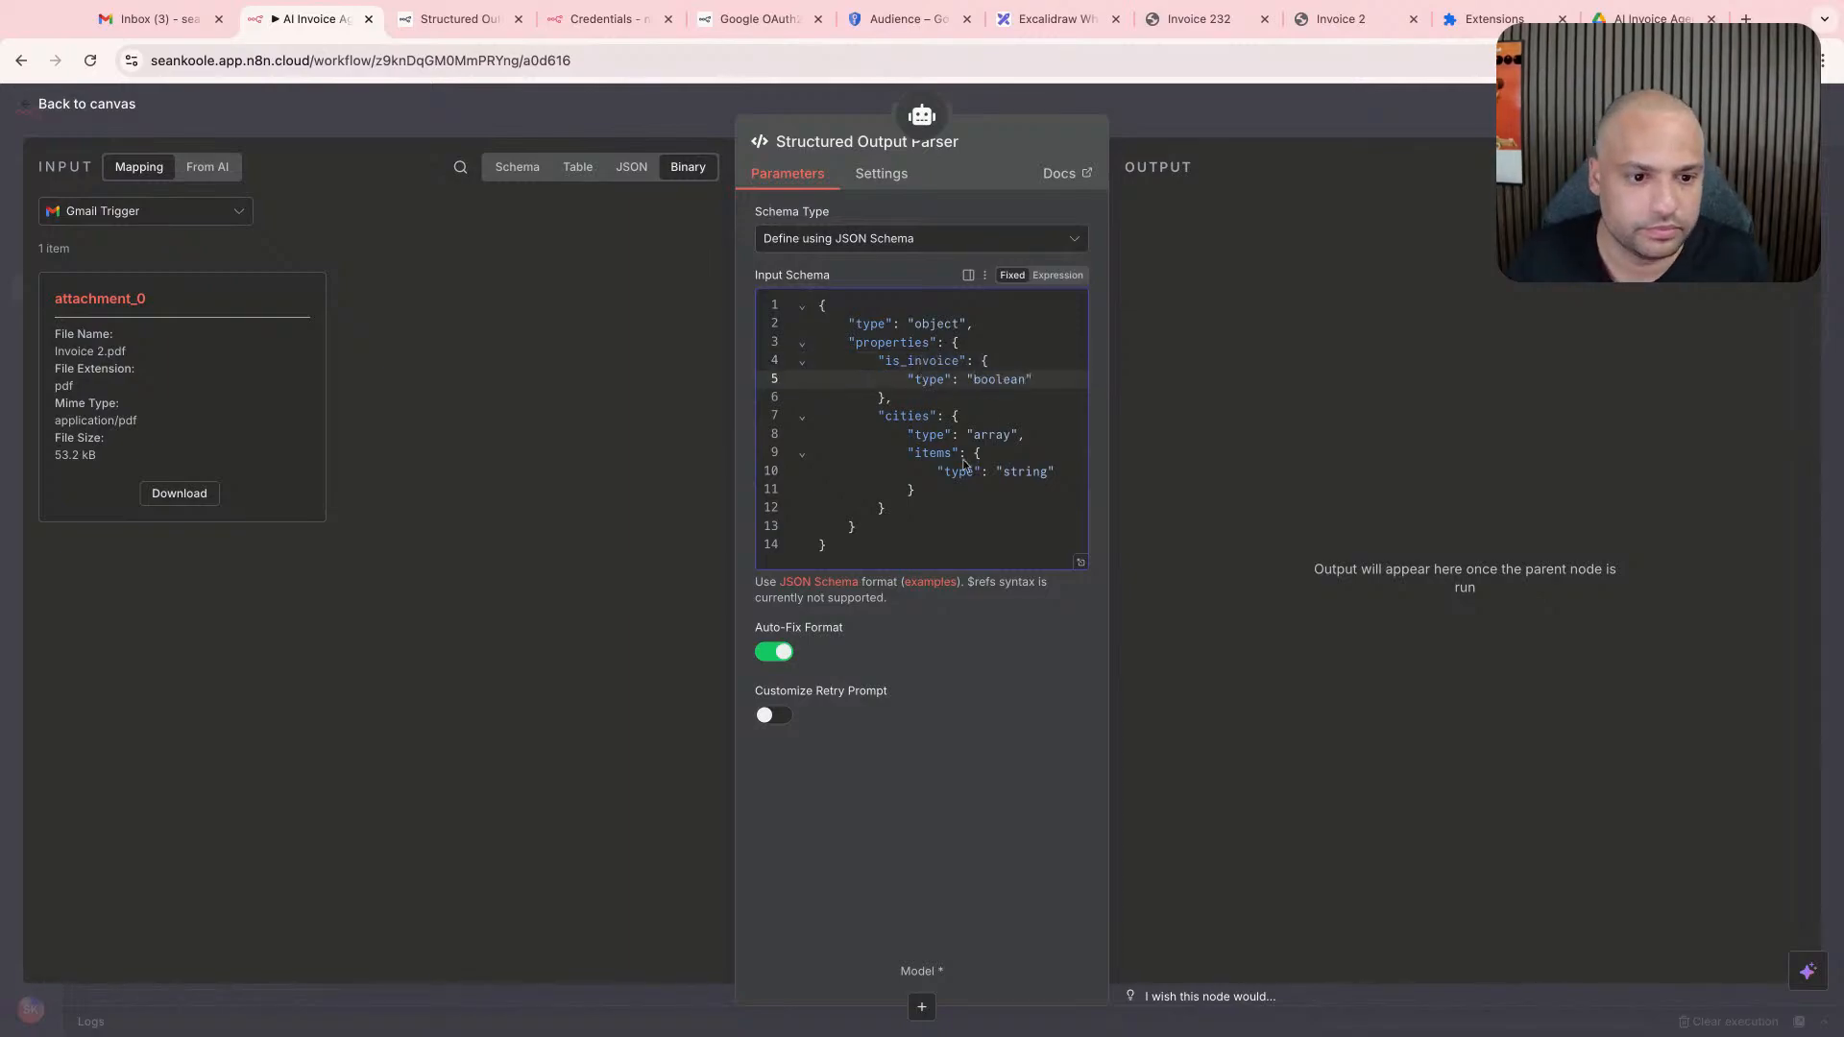
- Delete the "cities" property from the input schema, along with the leftover comma and blank line
{"action": "left_click", "coordinate": [934, 495]}
{"action": "left_click_drag", "start_coordinate": [919, 510], "coordinate": [759, 421]}
{"action": "key", "text": "BackSpace"}
{"action": "left_click", "coordinate": [943, 402]}
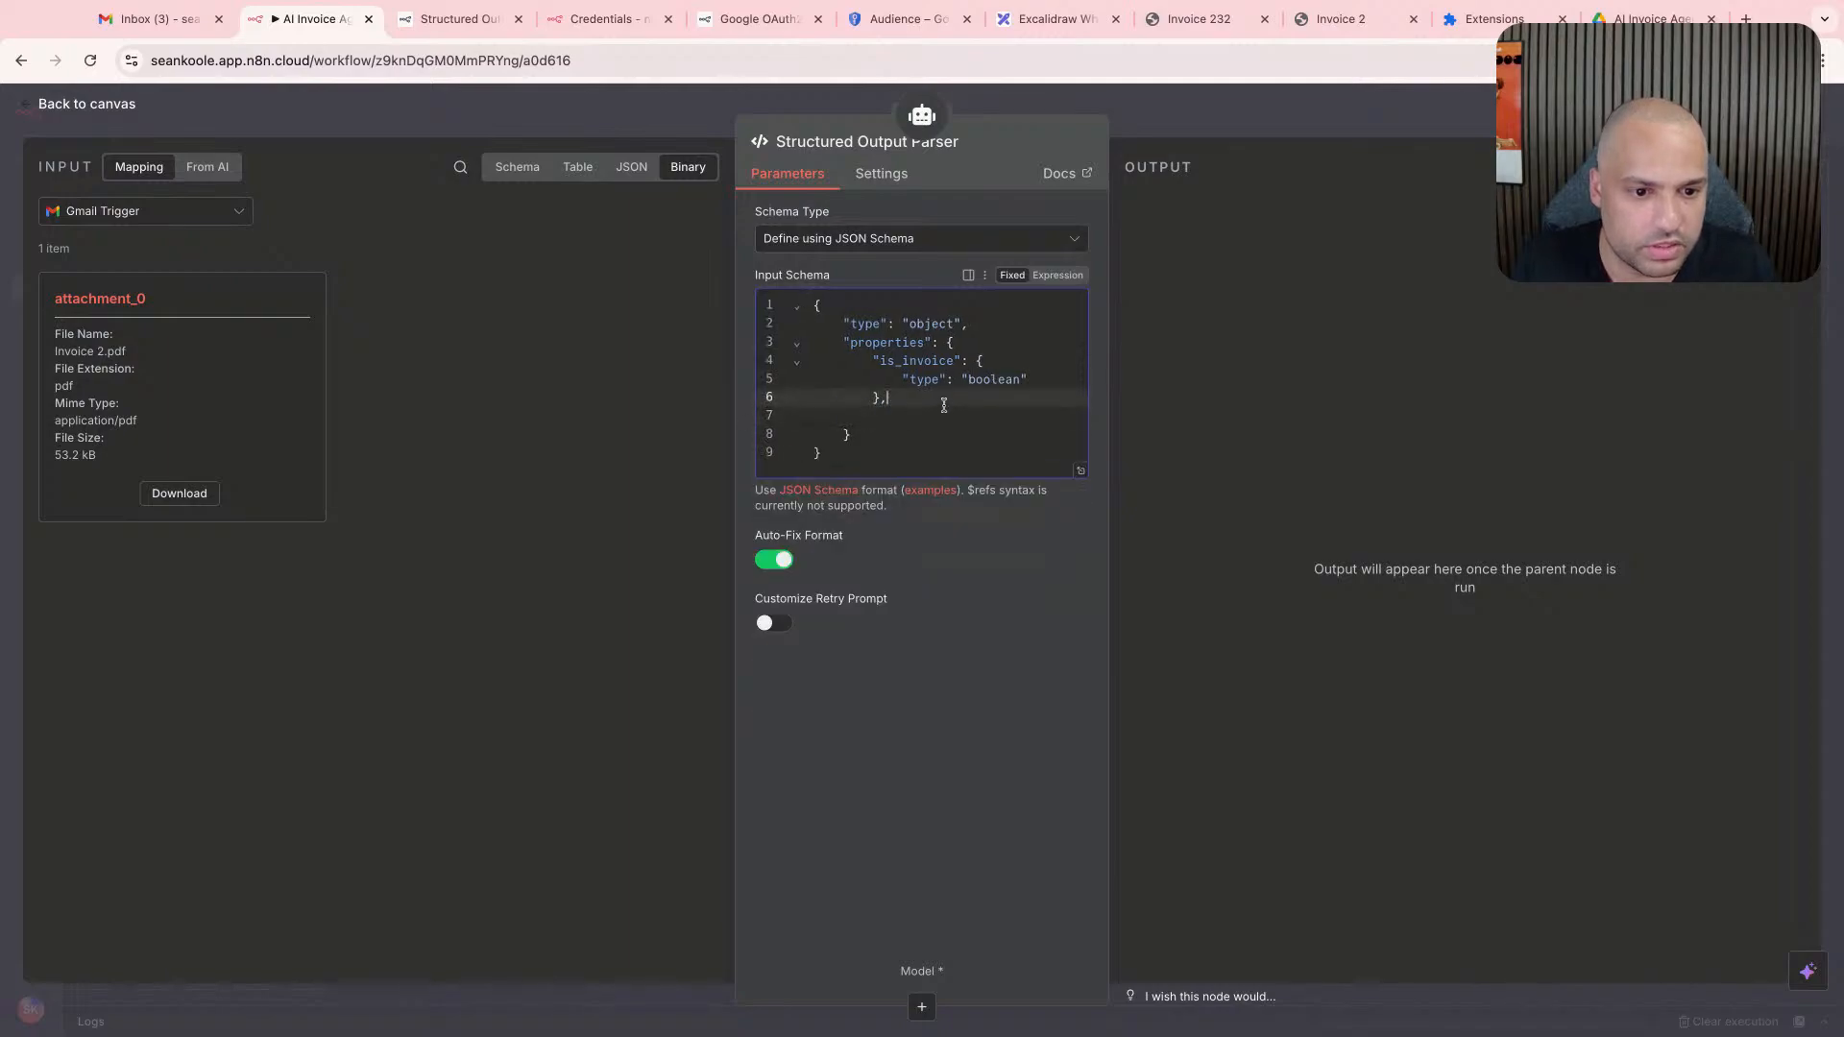
{"action": "key", "text": "BackSpace"}
{"action": "left_click", "coordinate": [937, 413]}
{"action": "key", "text": "BackSpace"}
{"action": "left_click", "coordinate": [940, 418]}
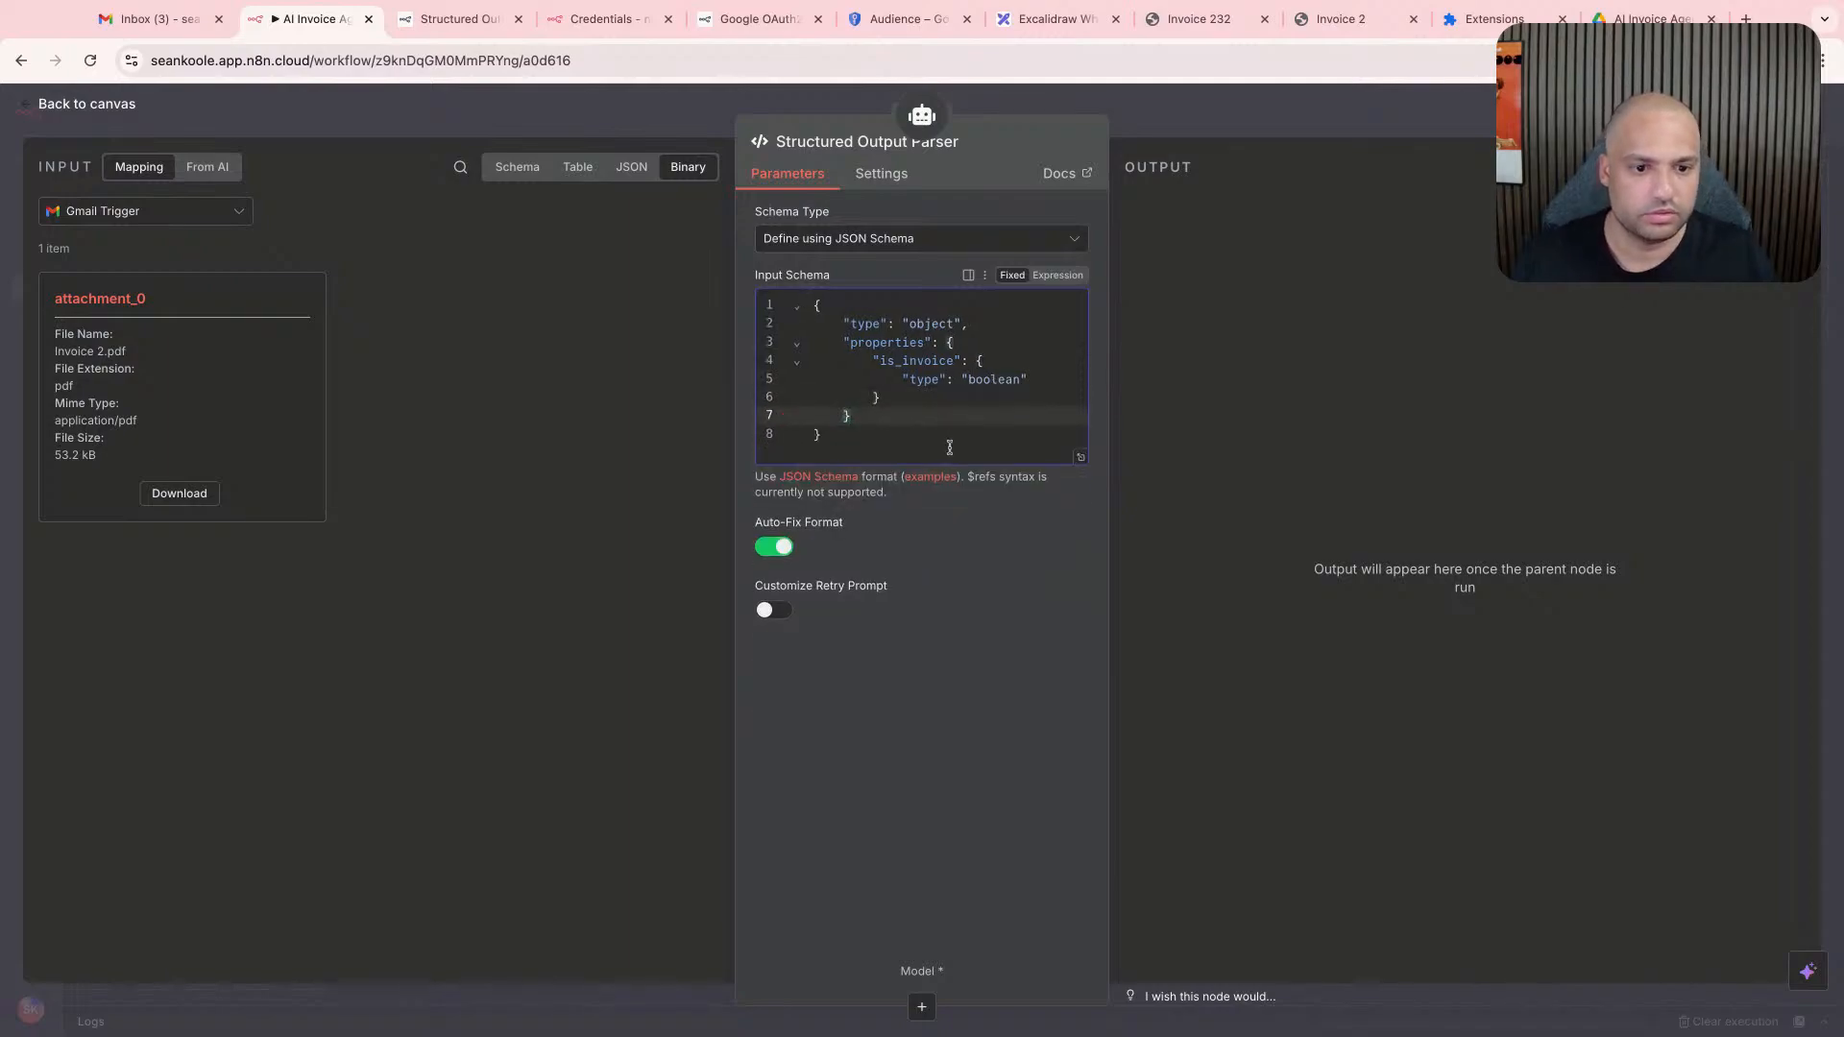
- Inspect the parser's default custom retry prompt, leave Customize Retry Prompt disabled and return to the canvas
{"action": "left_click", "coordinate": [781, 613]}
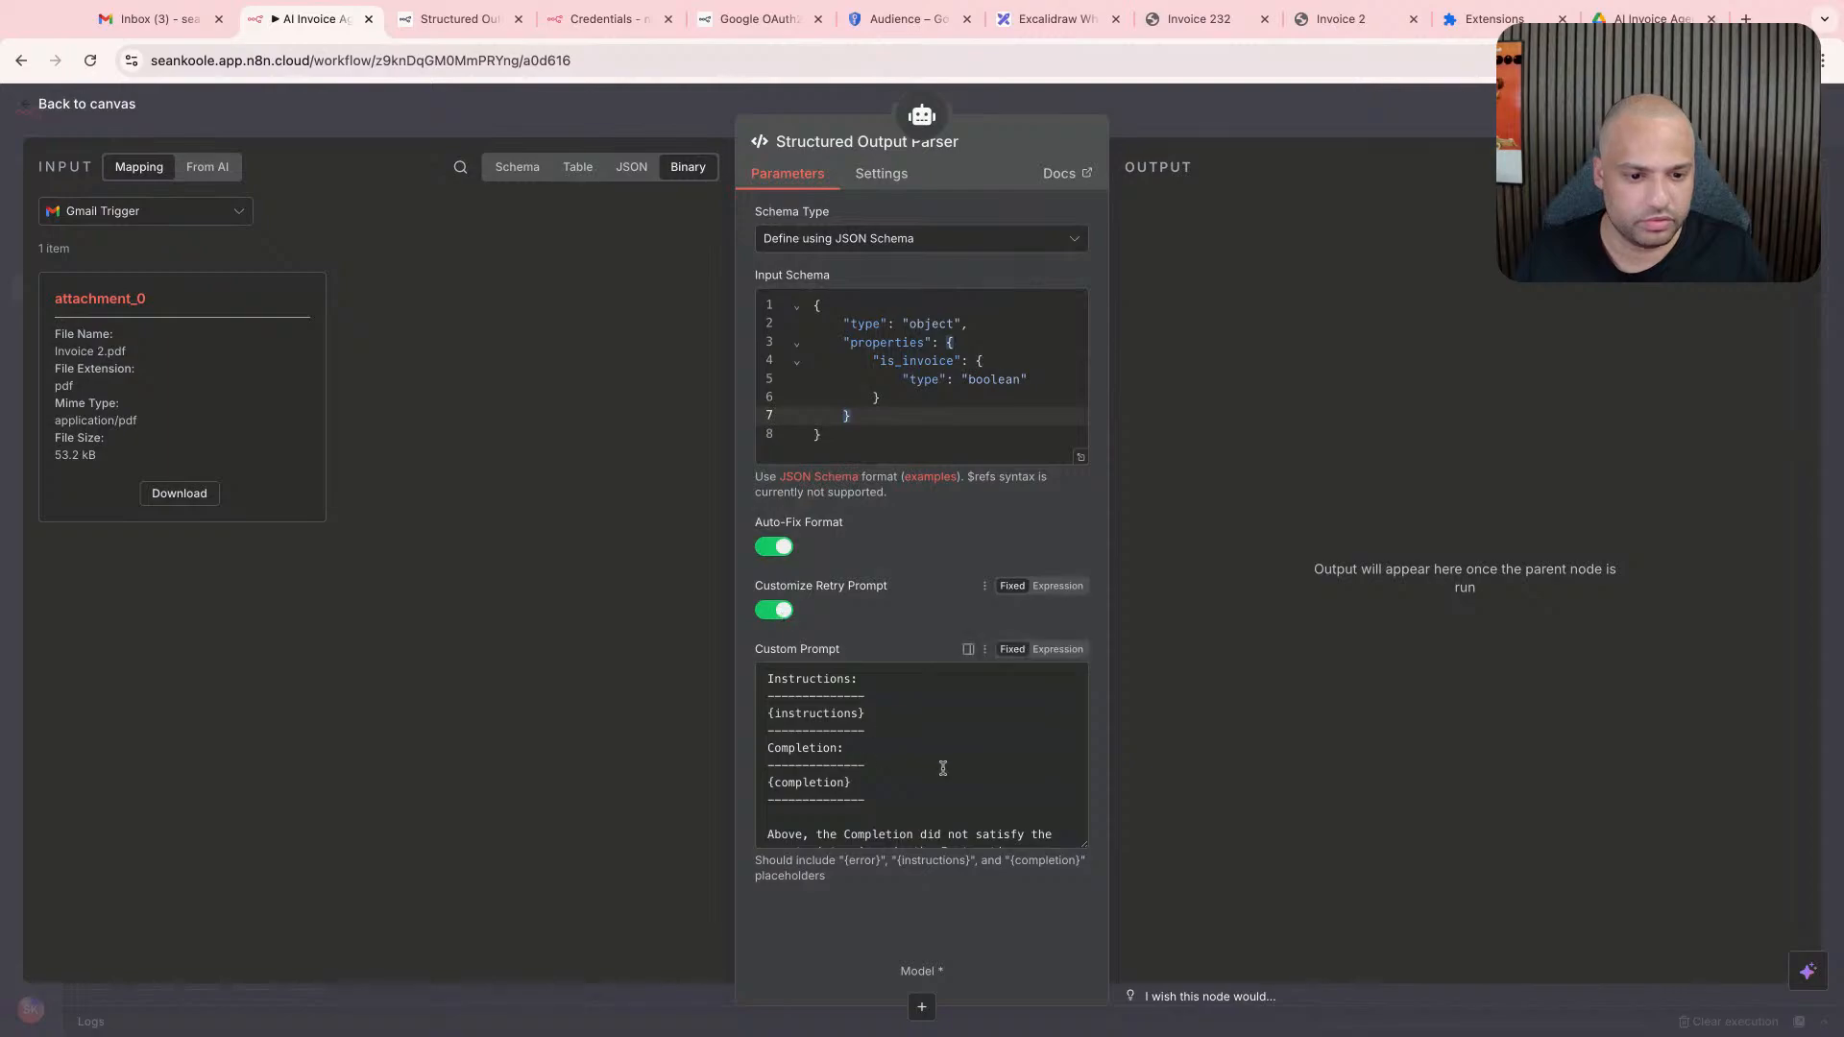
{"action": "scroll", "coordinate": [961, 745], "scroll_direction": "down", "scroll_amount": 4}
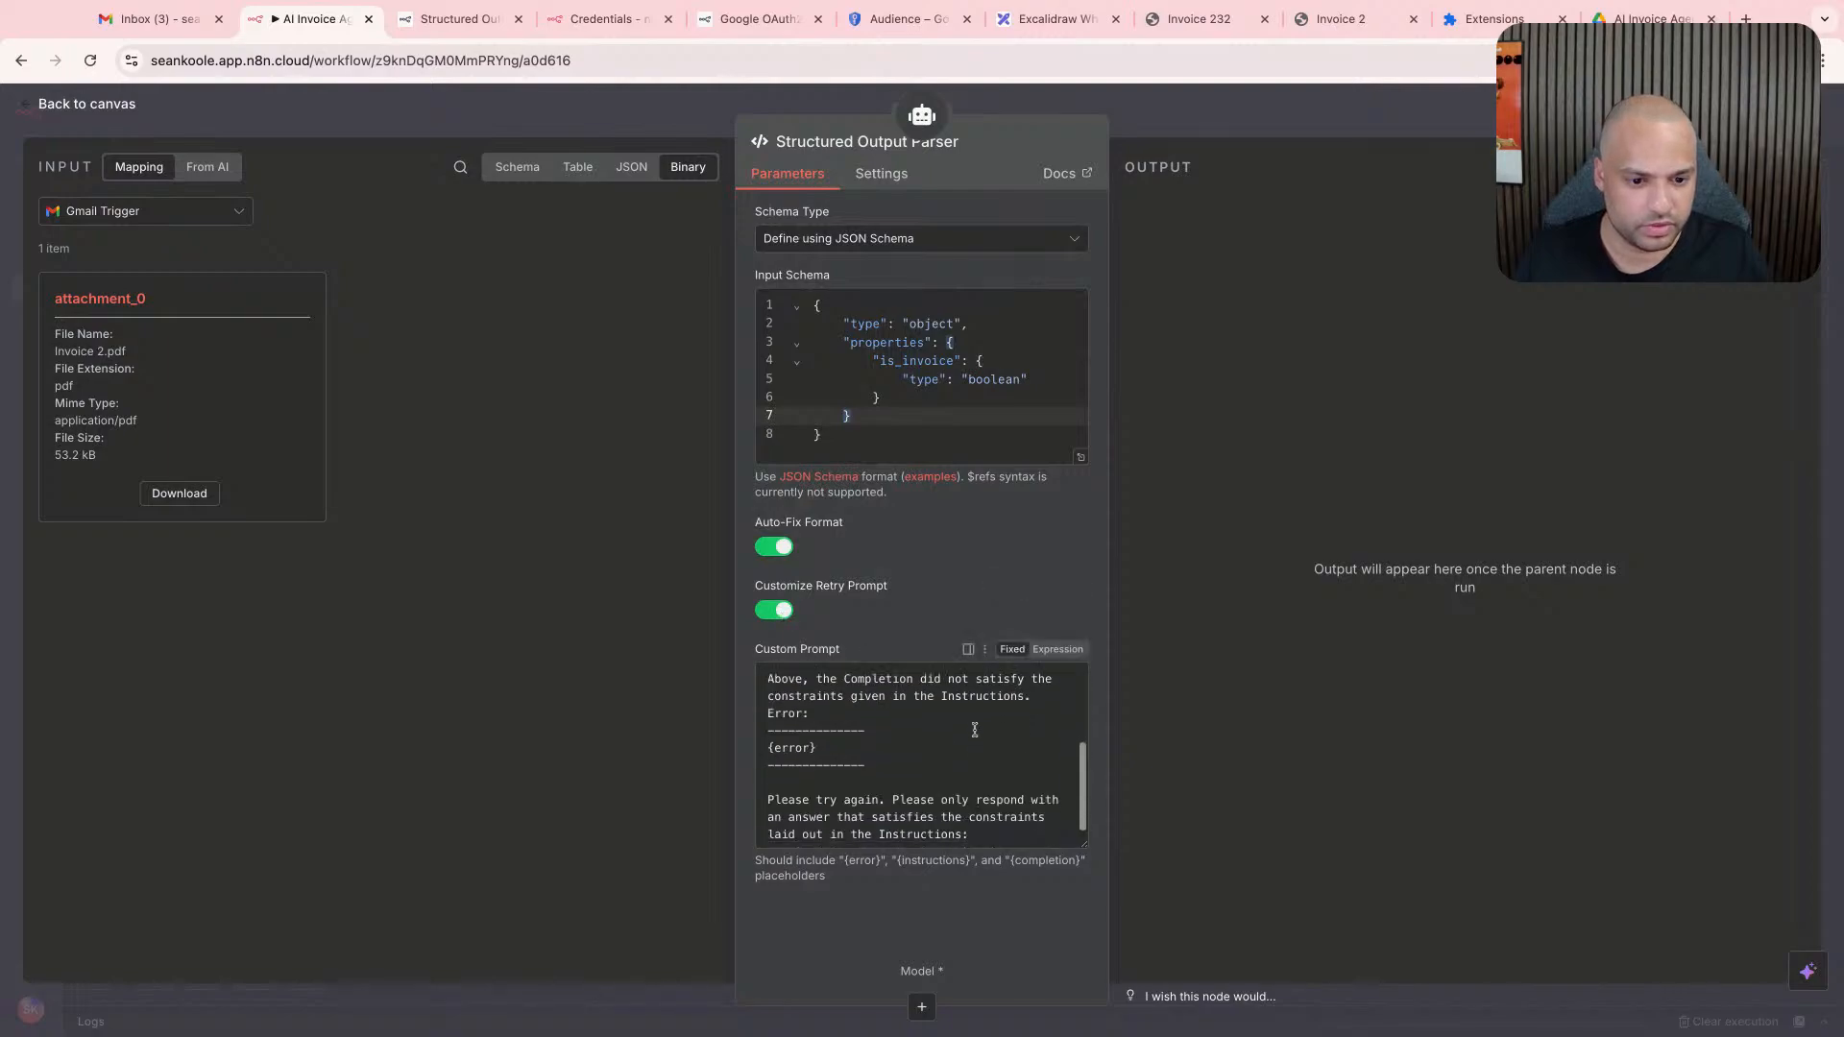
{"action": "left_click", "coordinate": [784, 615]}
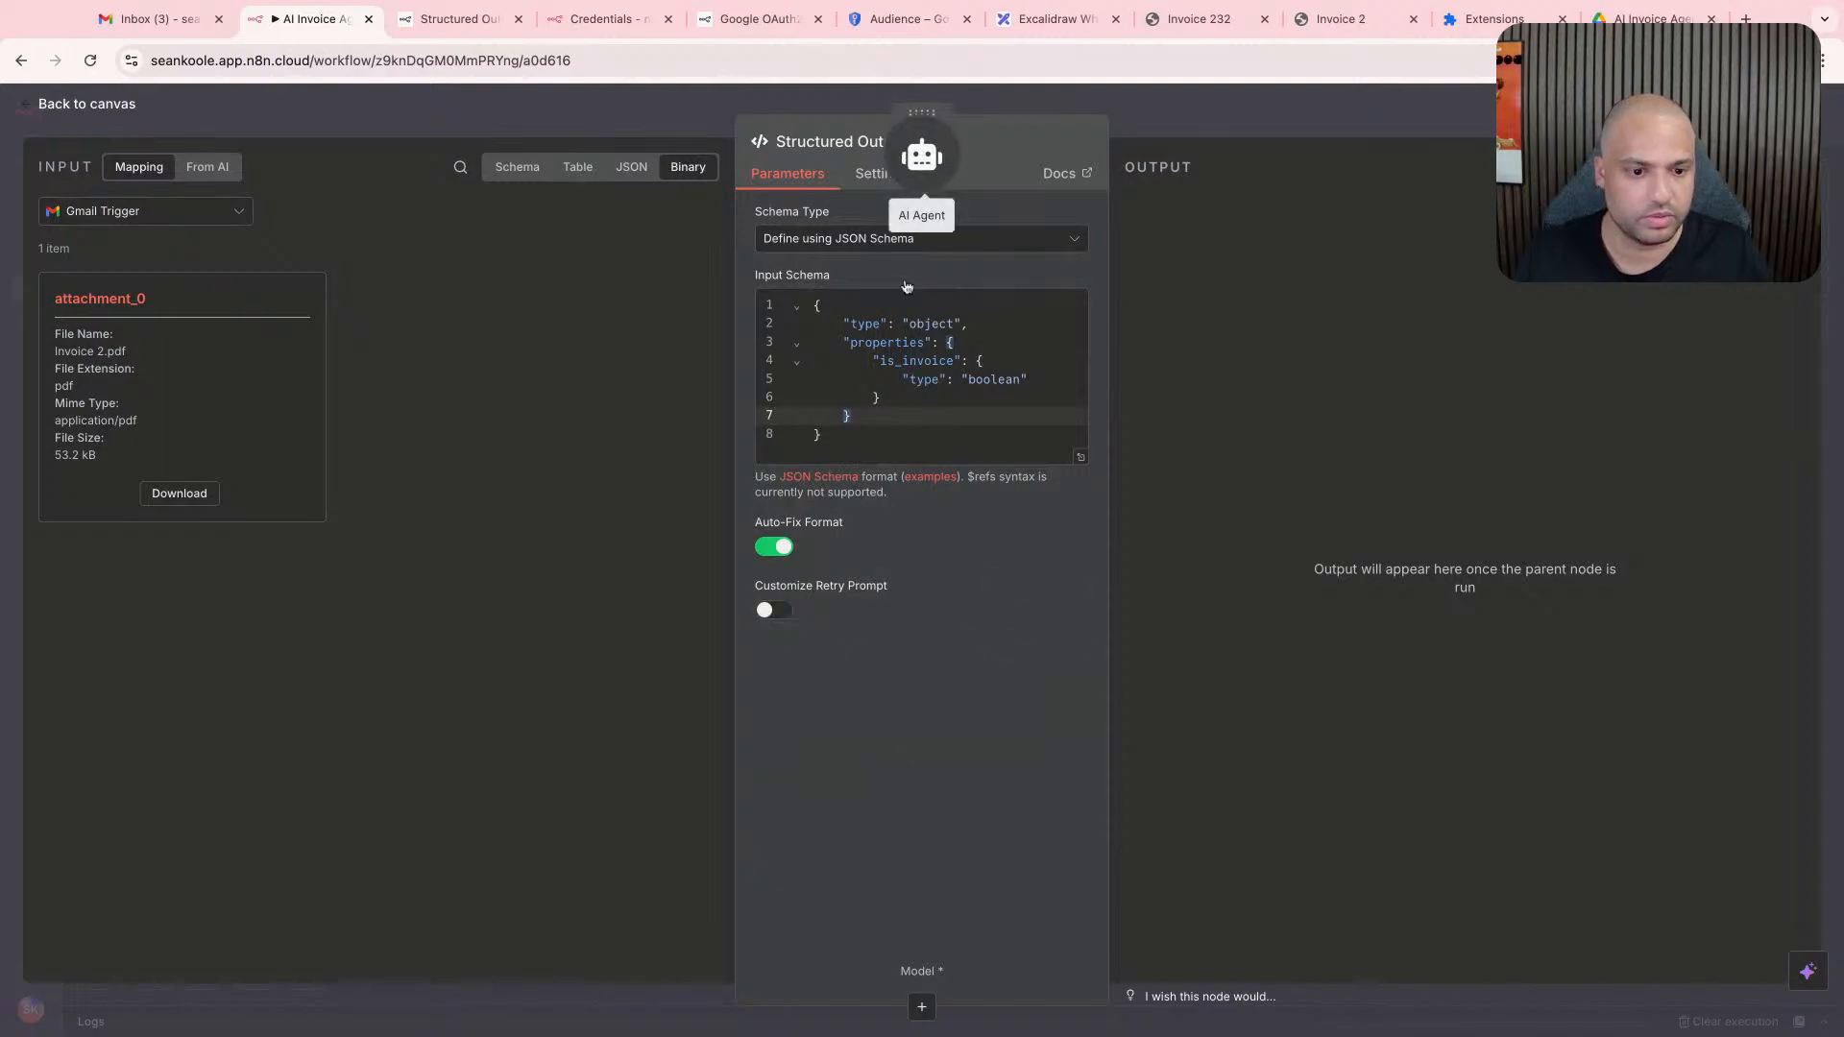
{"action": "left_click", "coordinate": [1203, 85]}
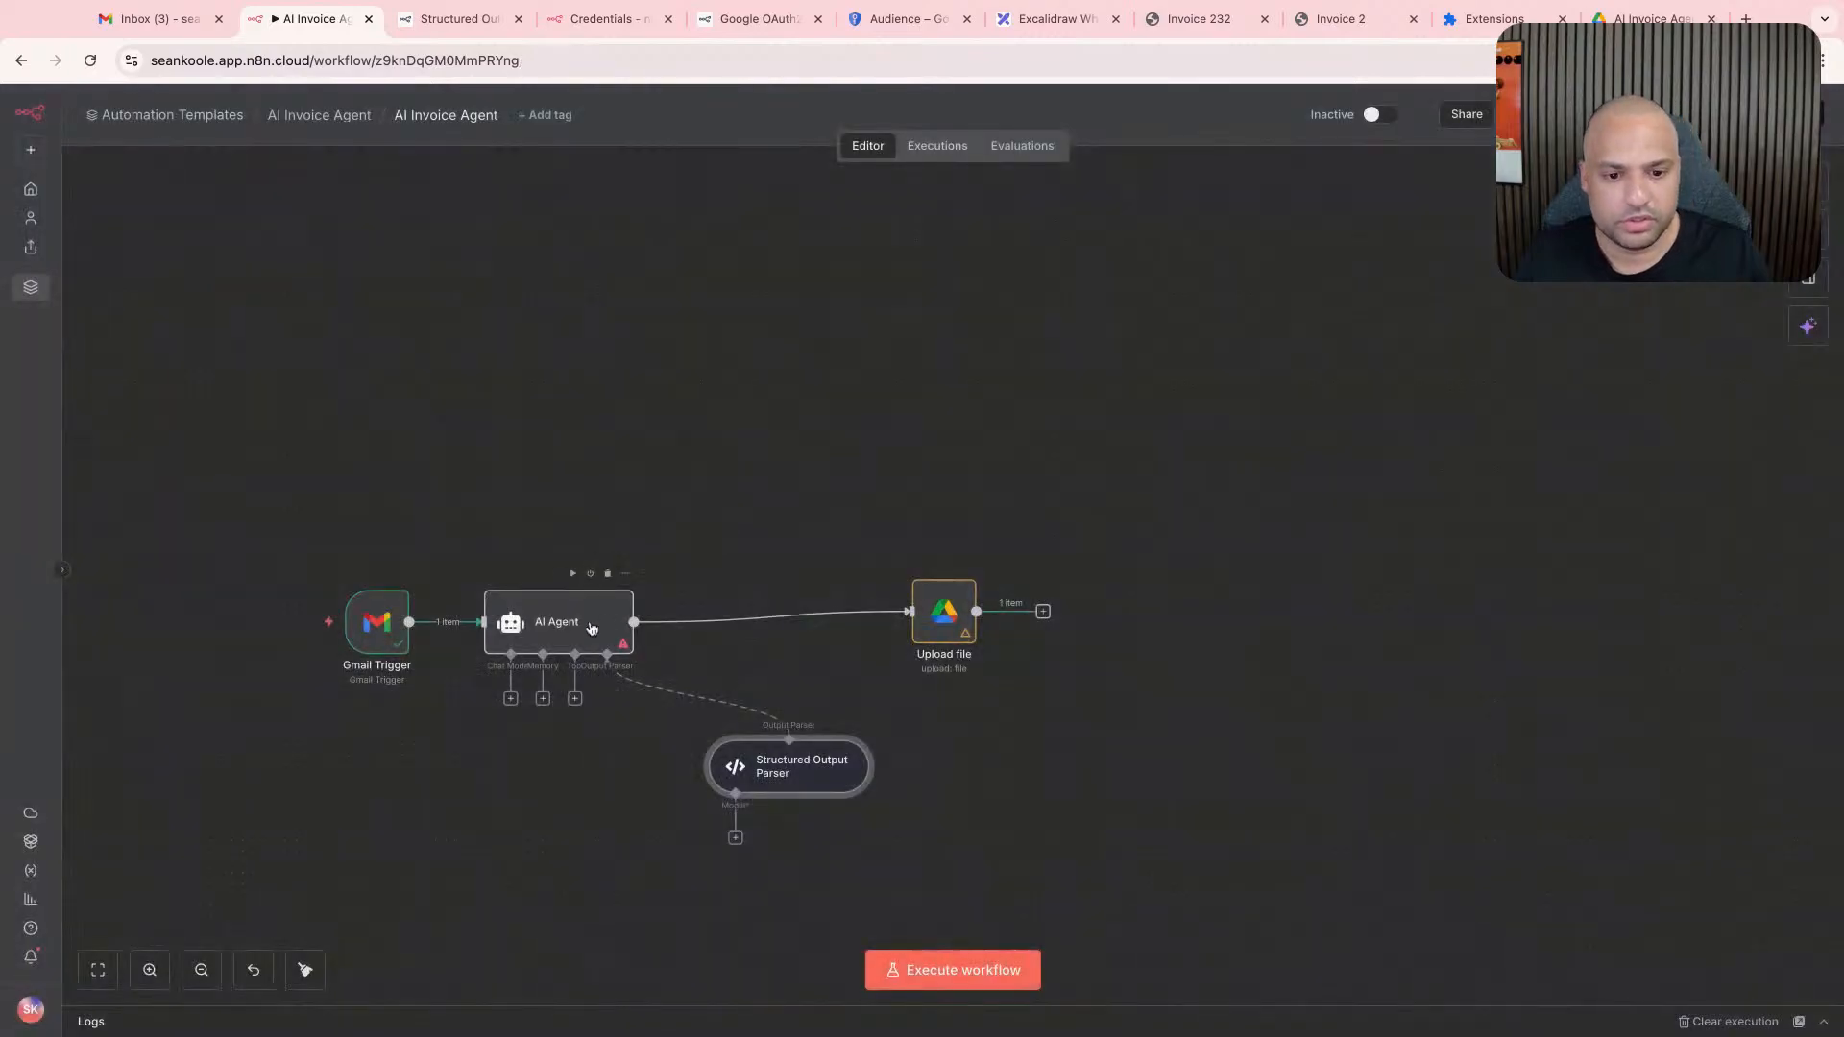
- In the AI Agent's prompt, replace "If they are." with "Please specify if this is an invoice by return "is_invoice""
{"action": "double_click", "coordinate": [585, 624]}
{"action": "left_click", "coordinate": [1066, 384]}
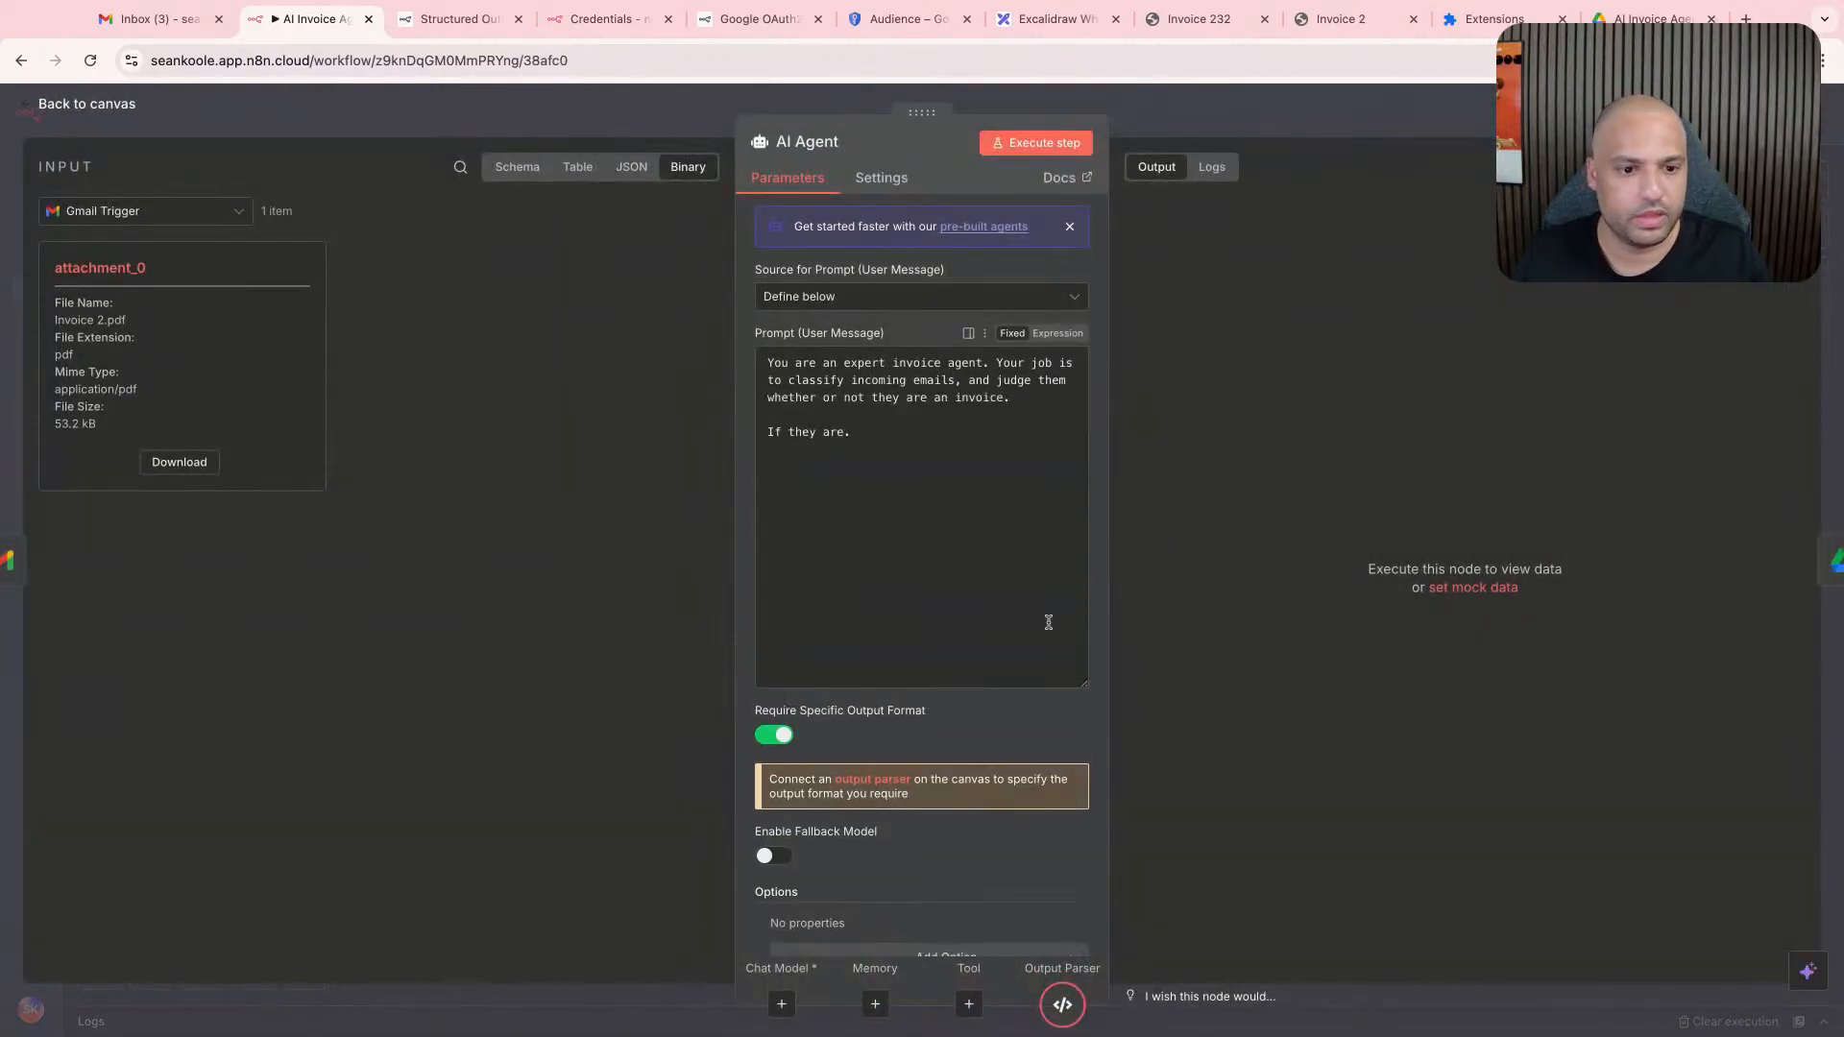
{"action": "triple_click", "coordinate": [862, 445]}
{"action": "type", "text": "Please"}
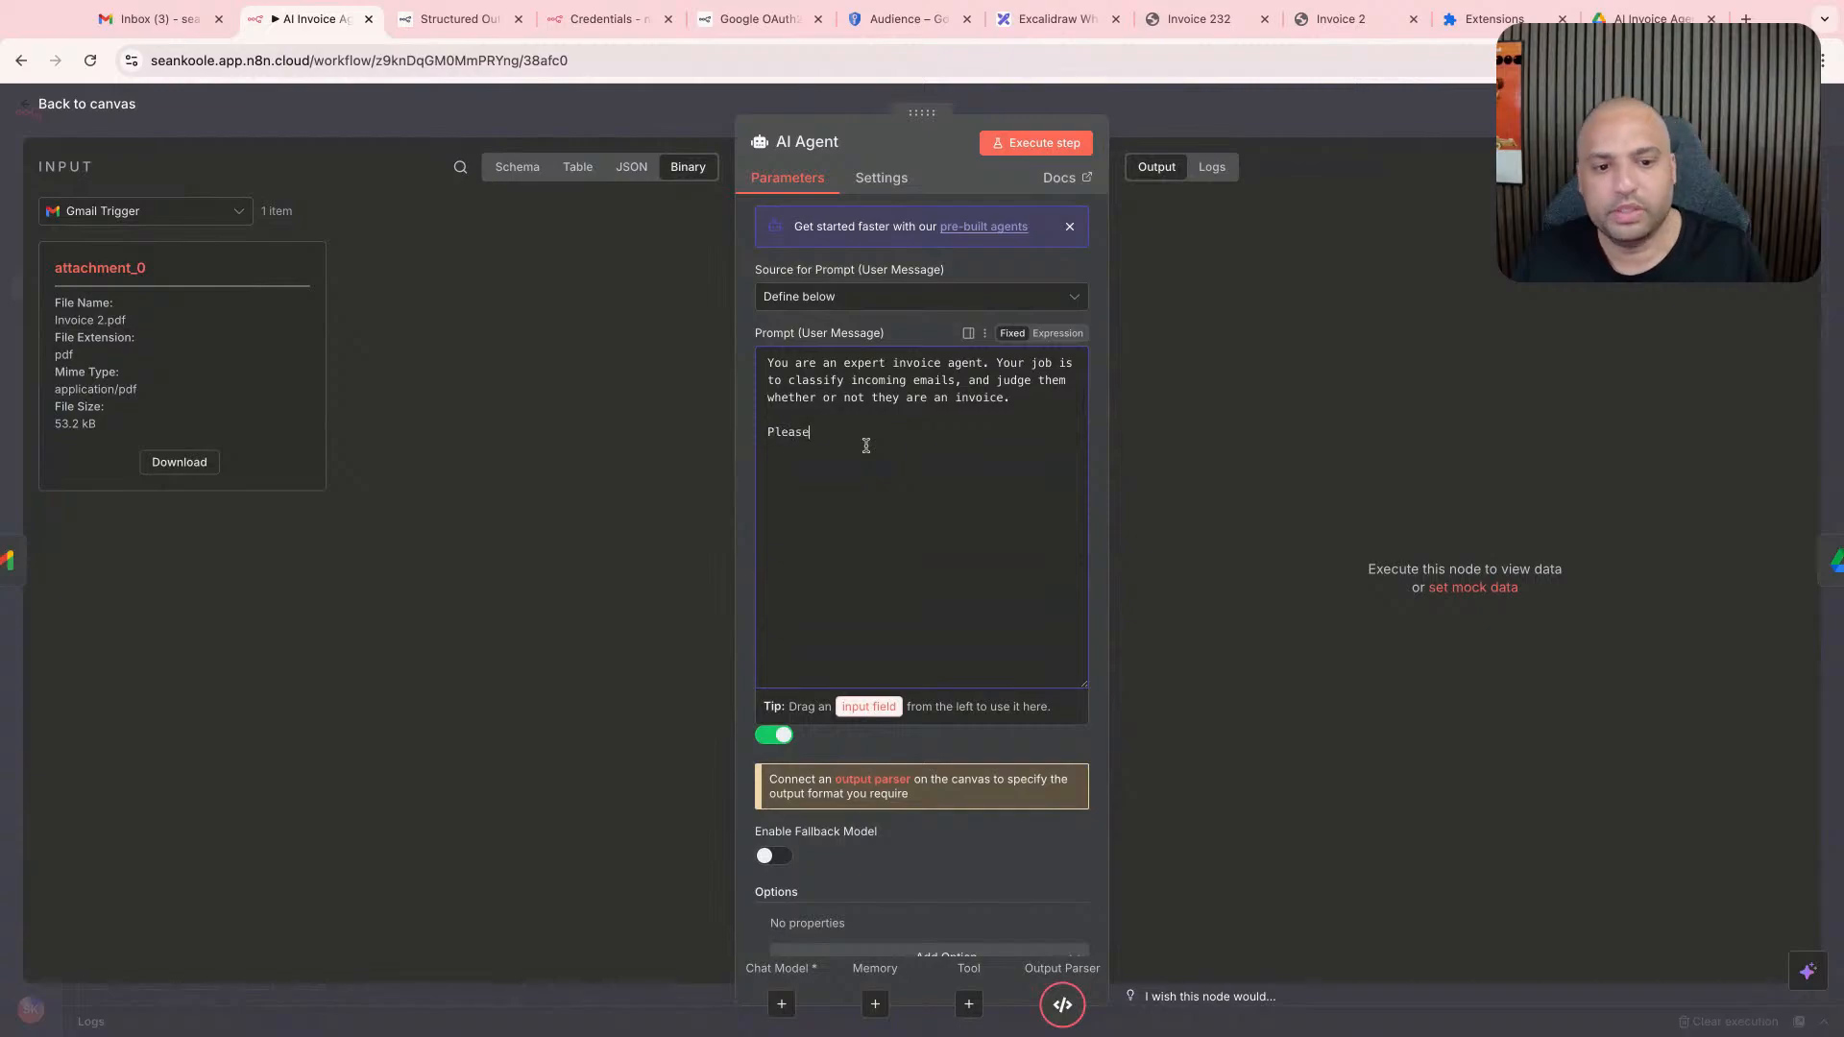
{"action": "type", "text": " specifcy u"}
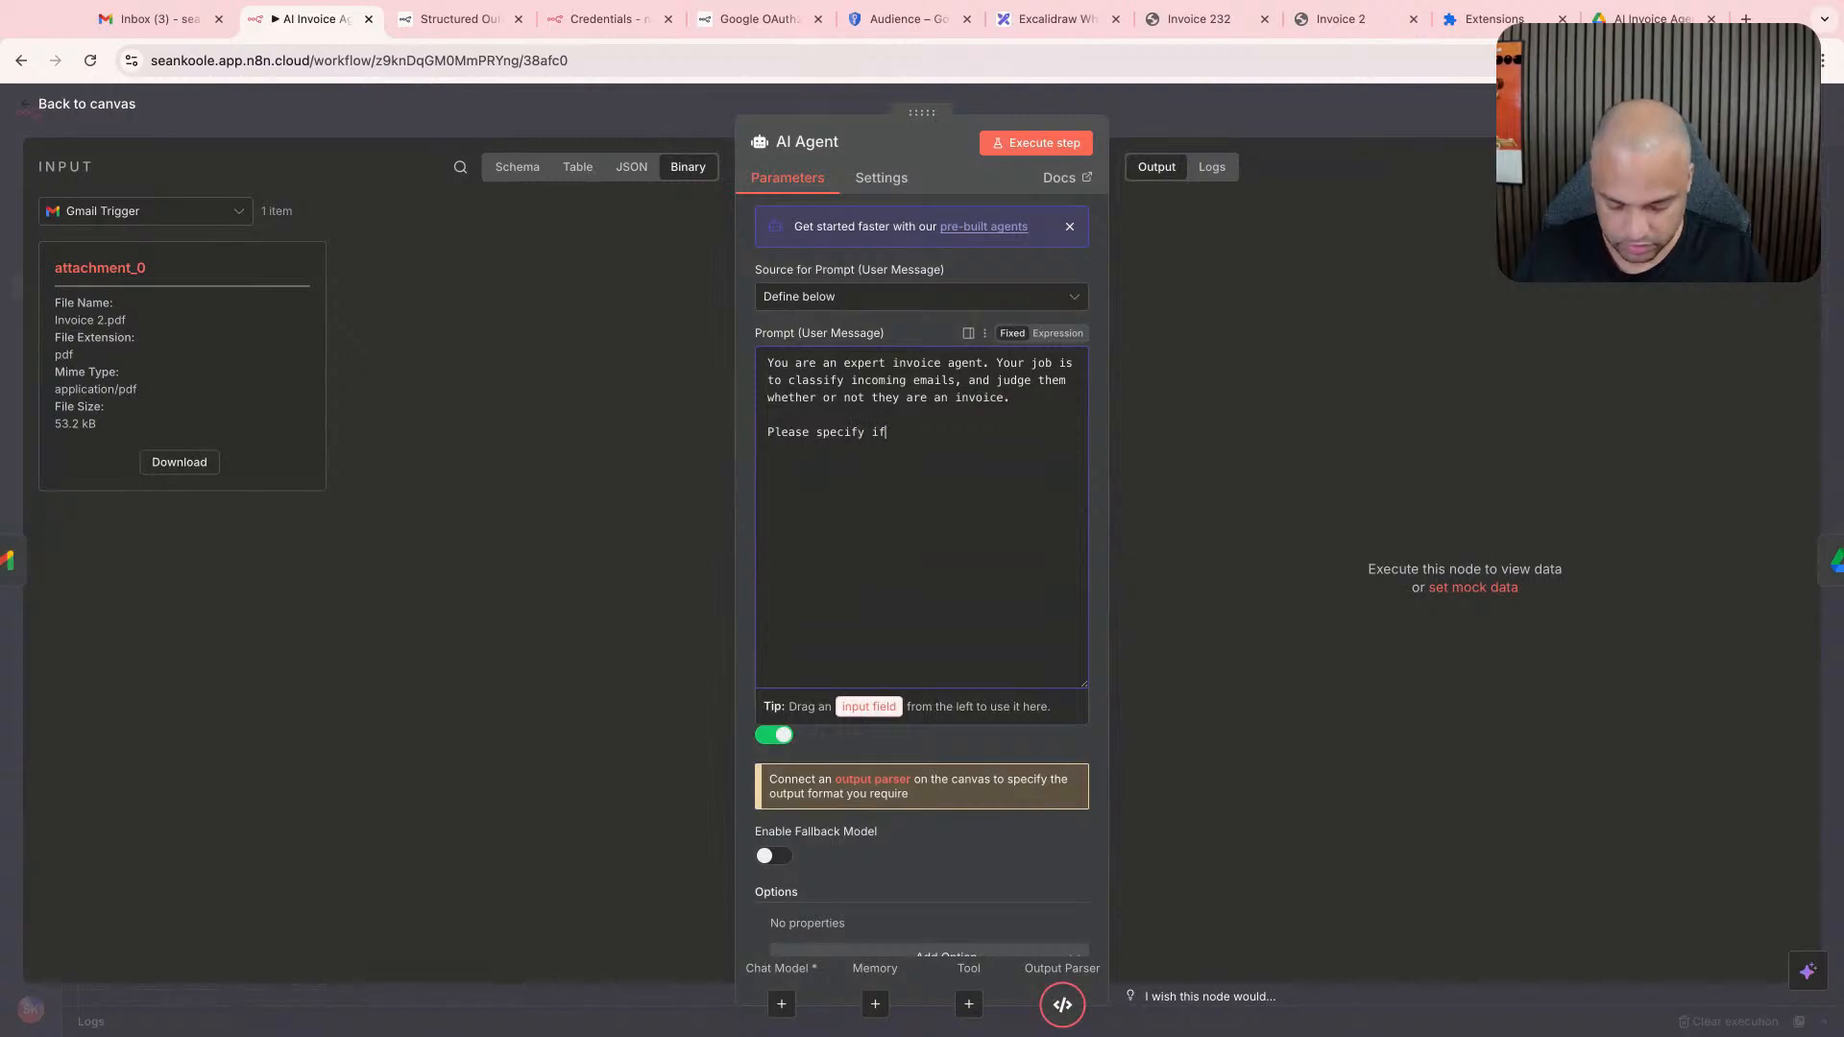
{"action": "type", "text": "invoic"}
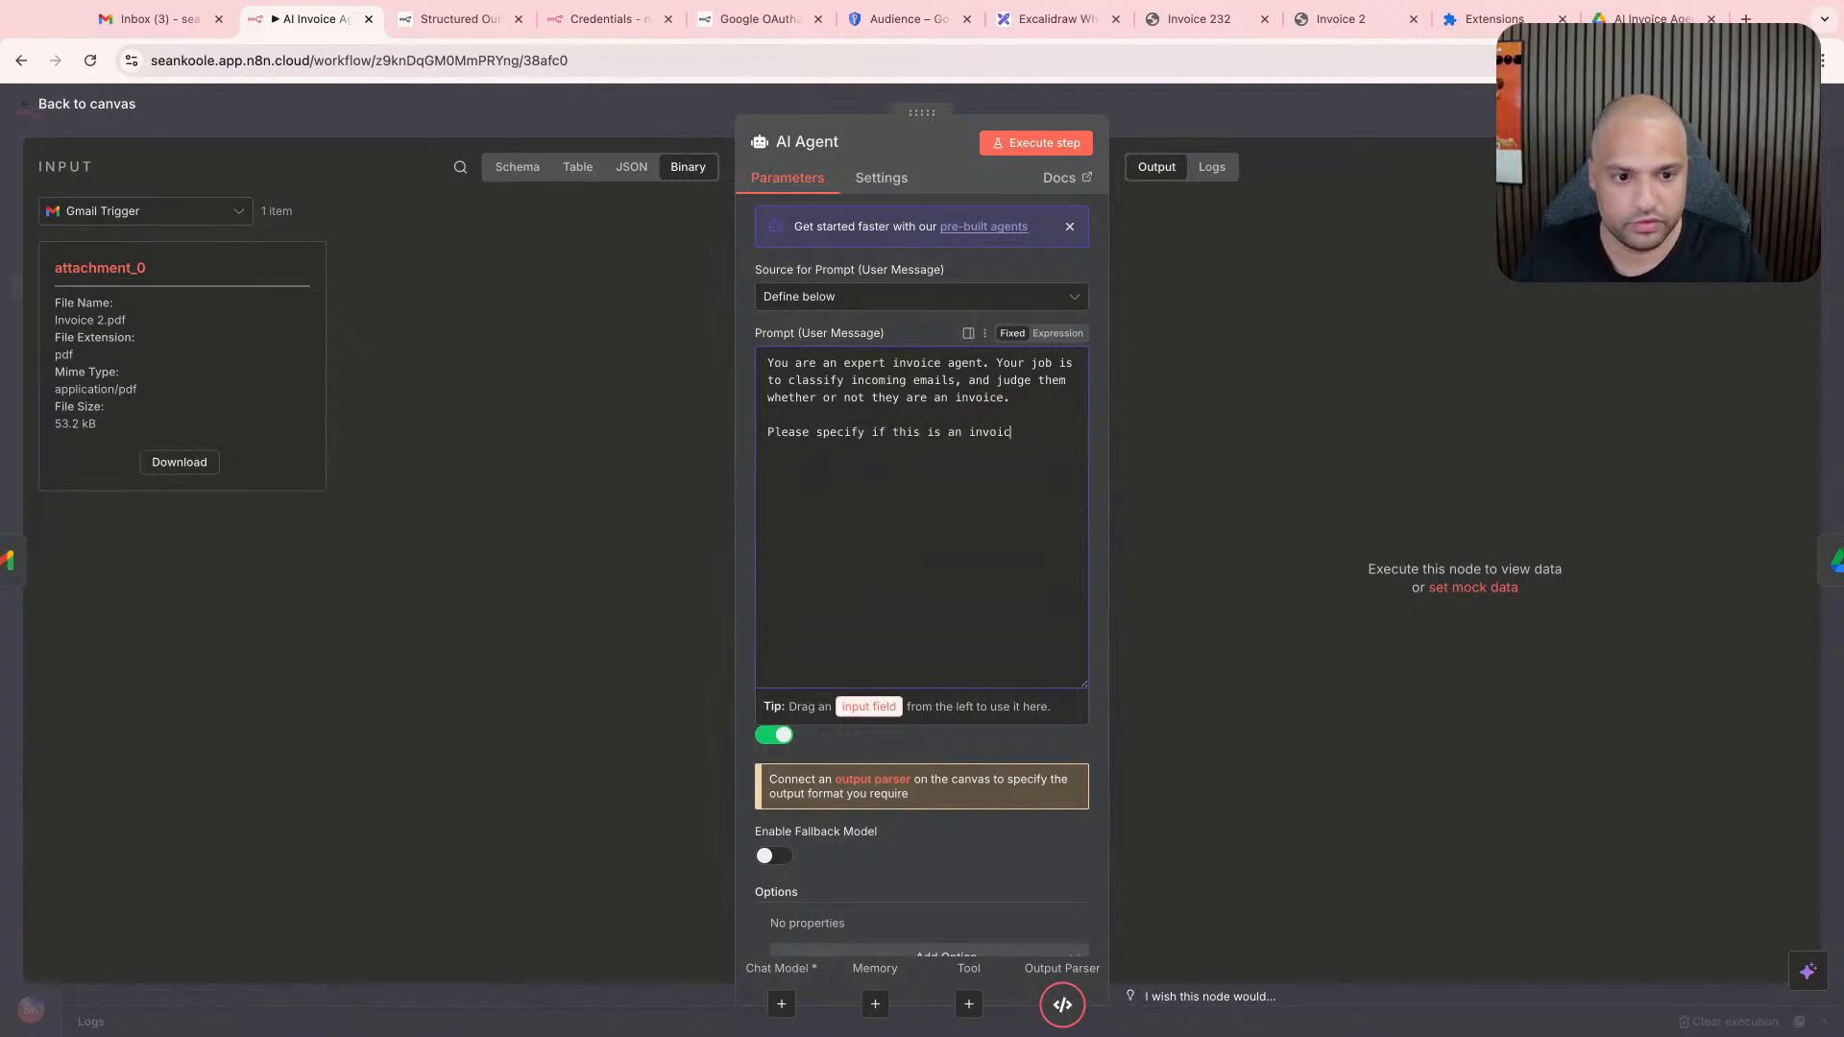
{"action": "type", "text": "e by r"}
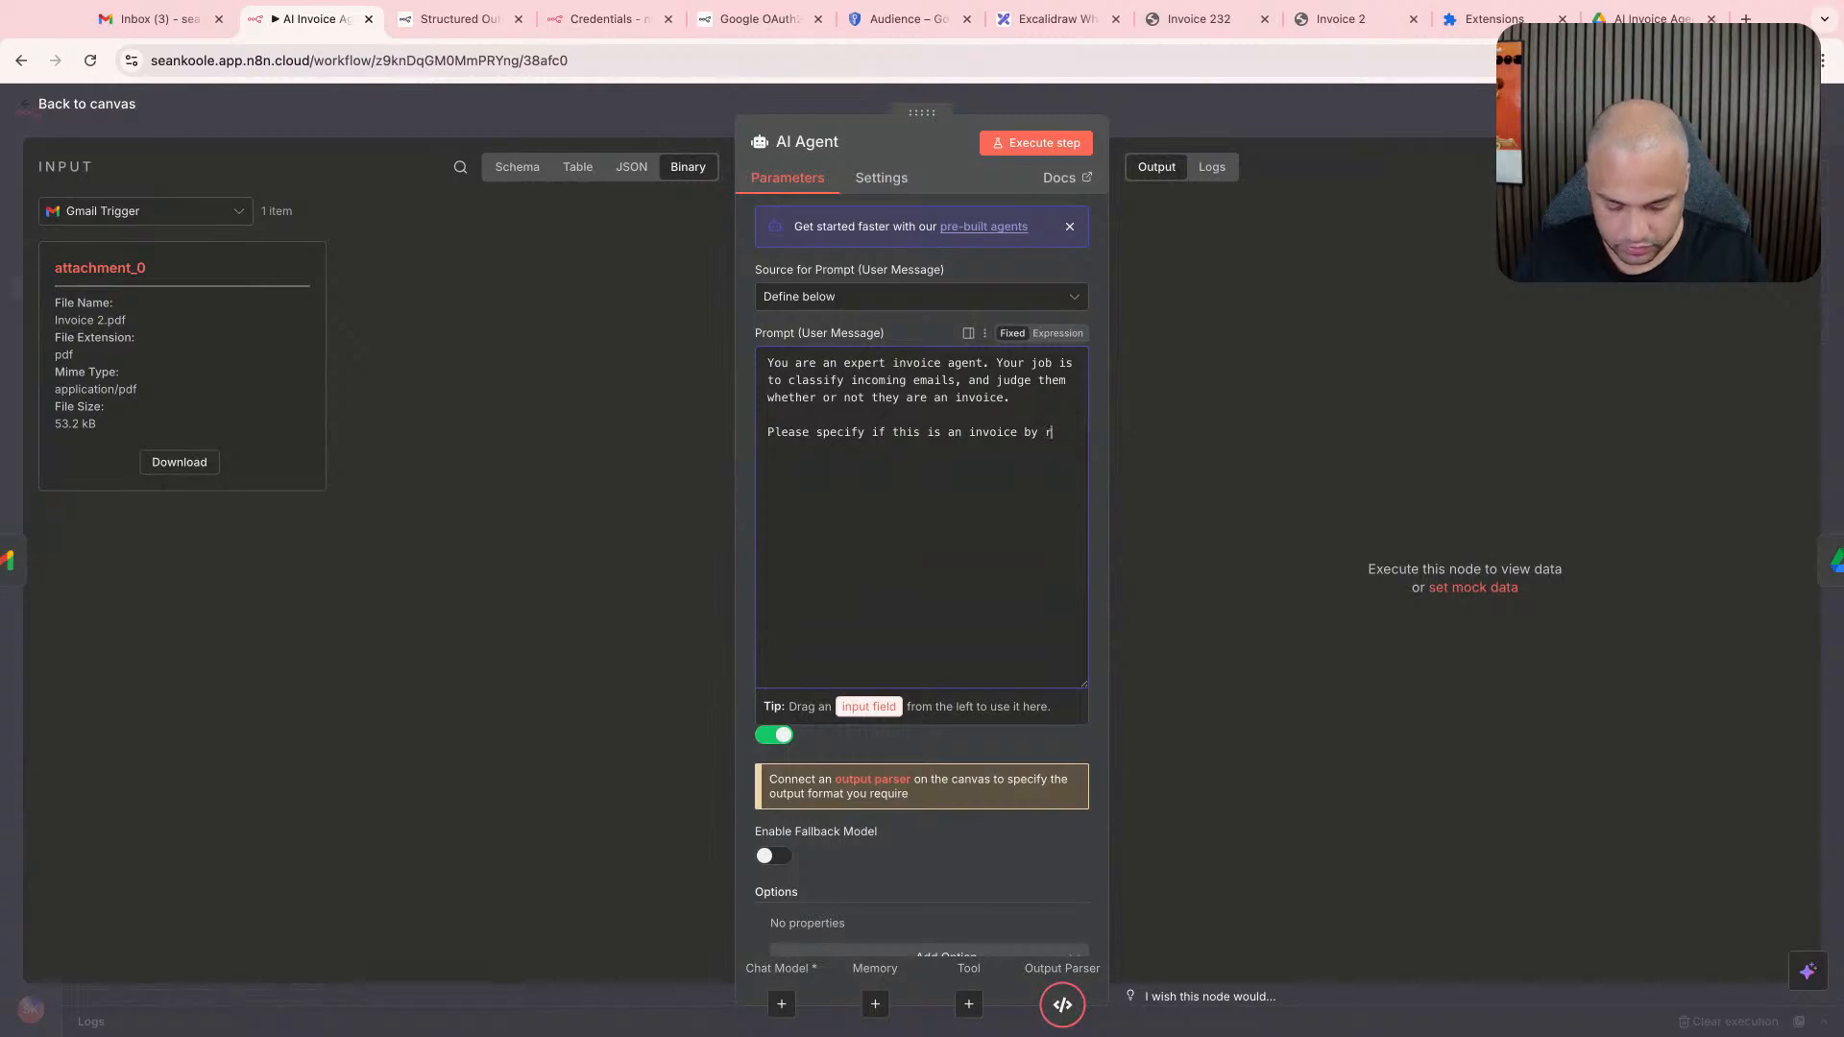
{"action": "type", "text": "eturn \"is_invoice"}
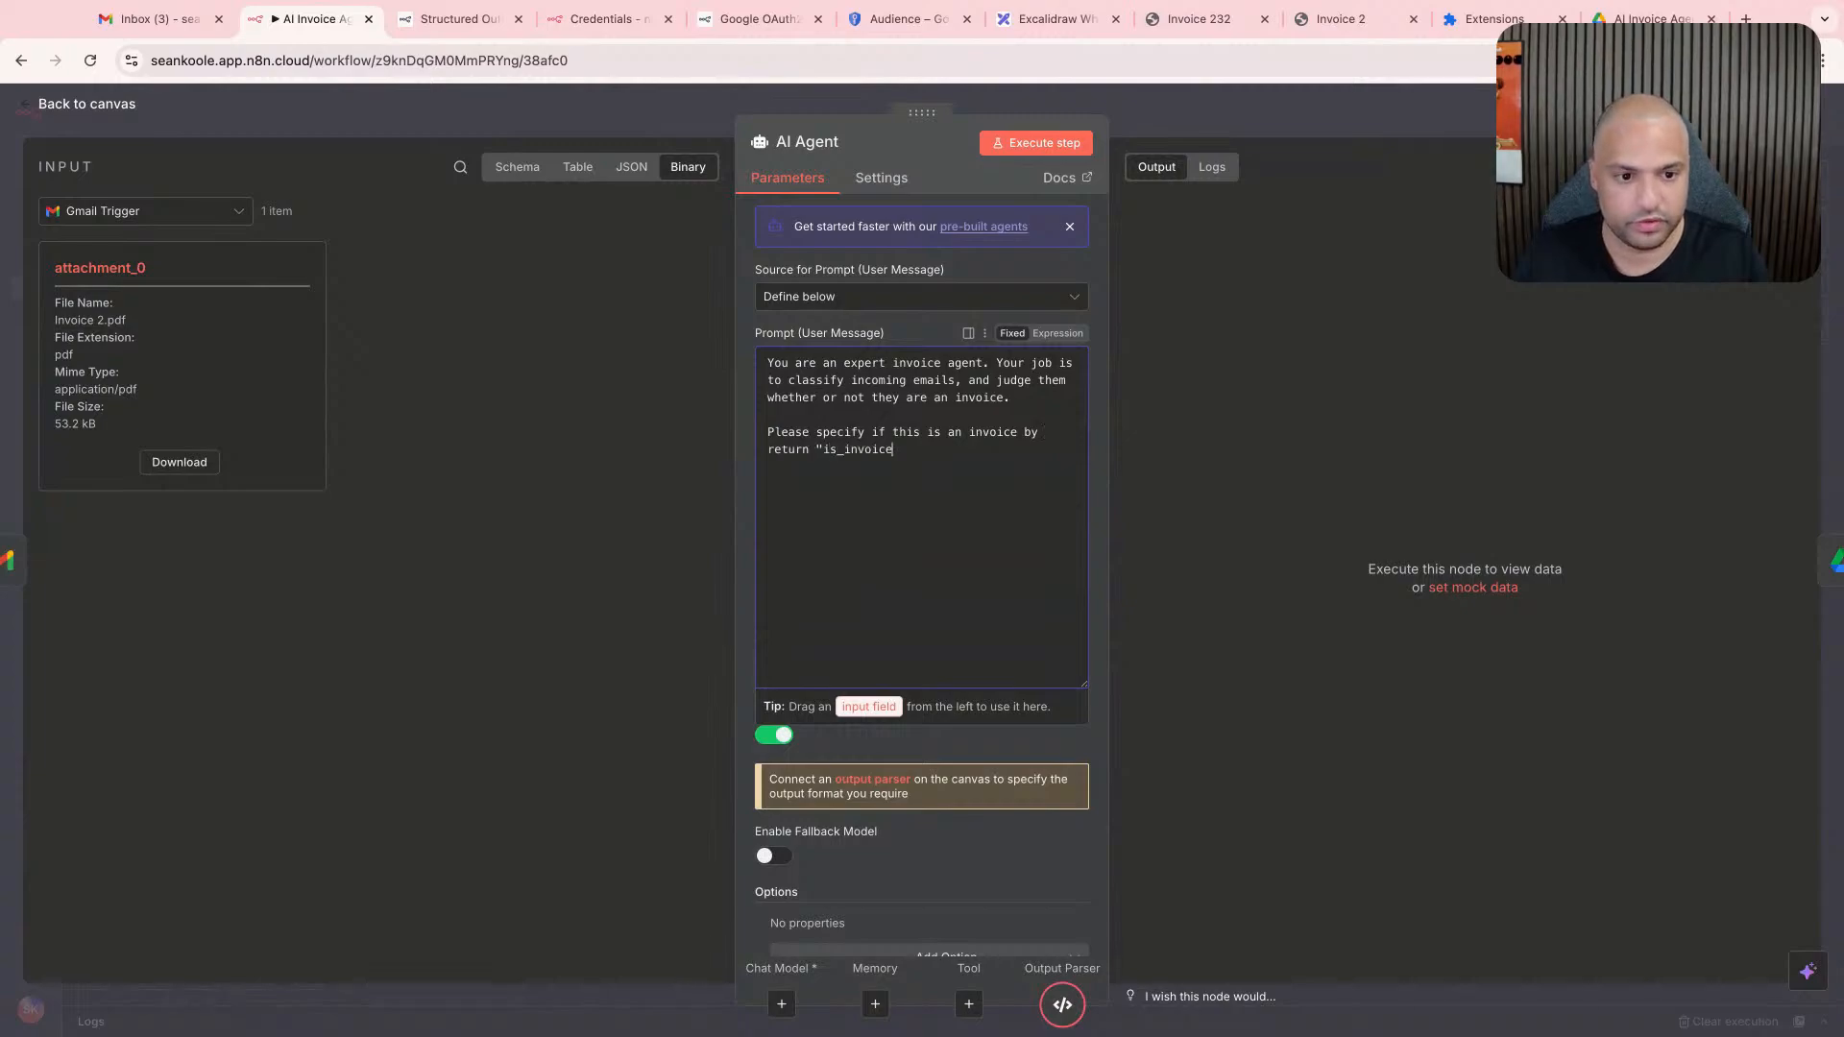
{"action": "type", "text": "\" with either \"true\" if it is an anvoi"}
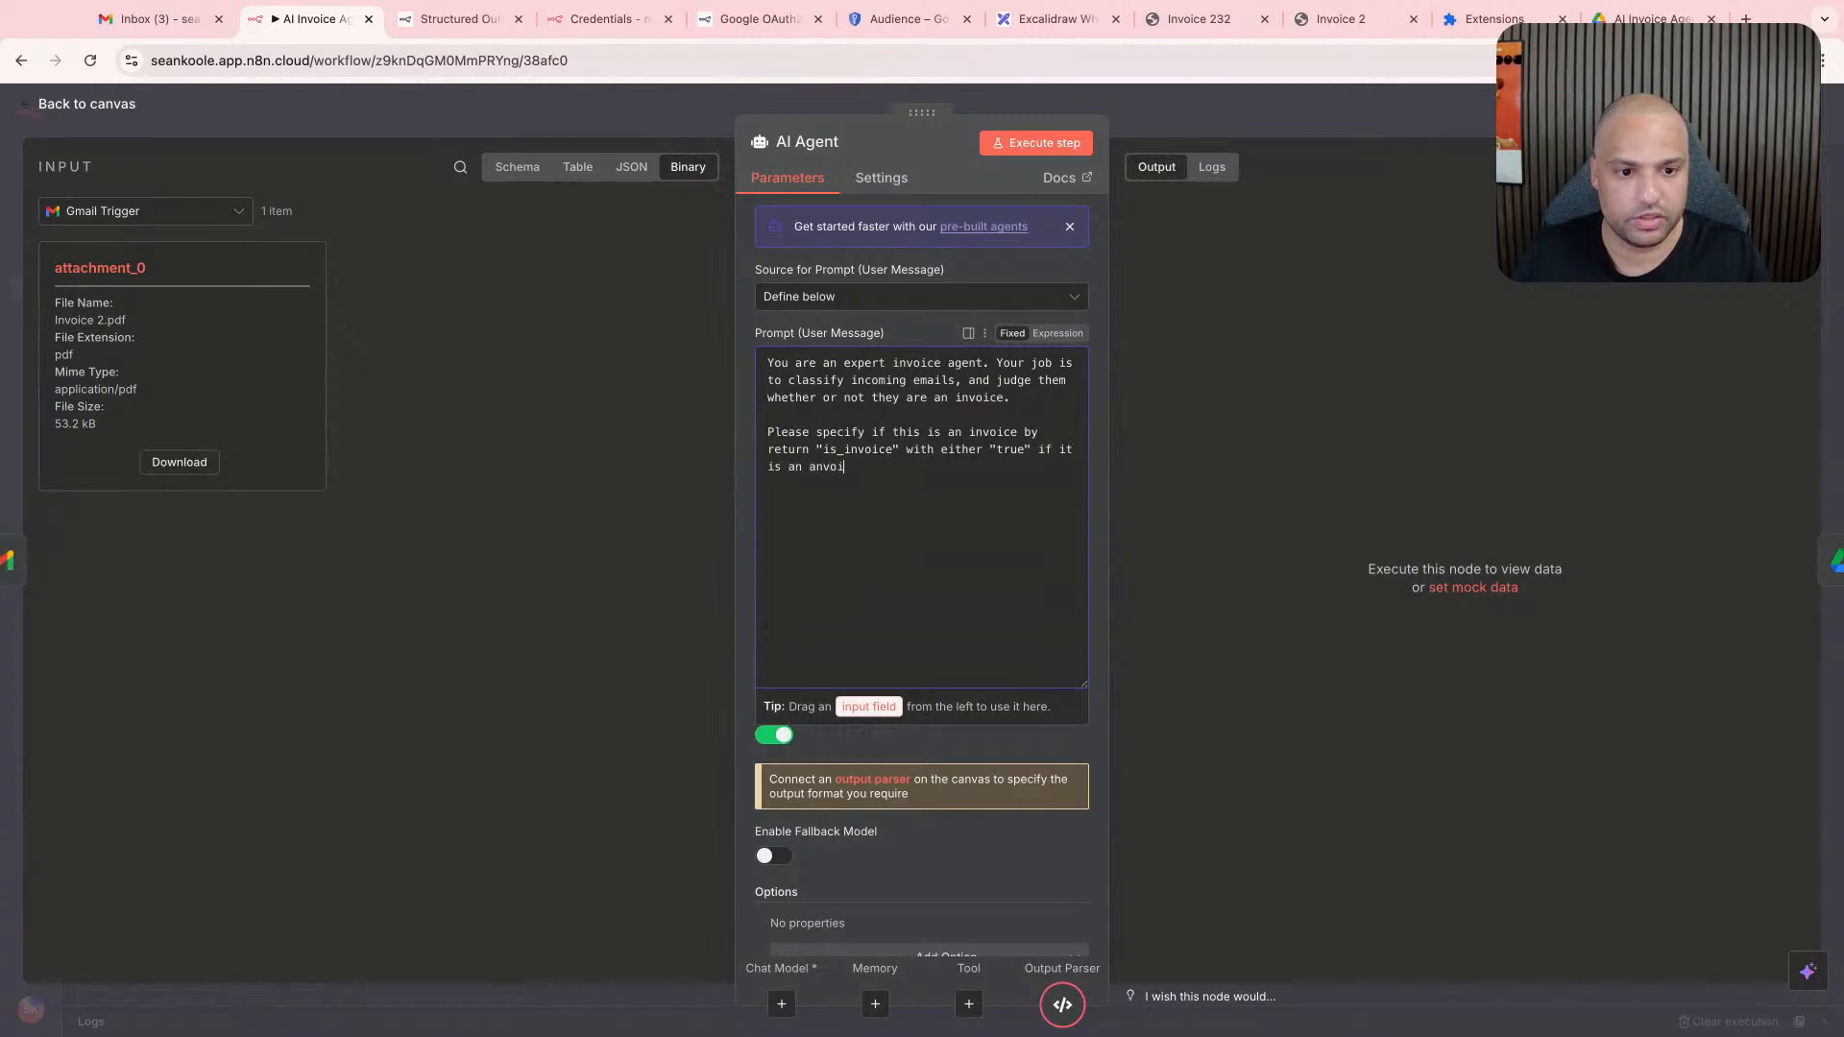
- Complete the prompt's last sentence with "with either "true" if it is an invoice, and "false" when it isn't."
{"action": "type", "text": "d \"false\" when it isn't."}
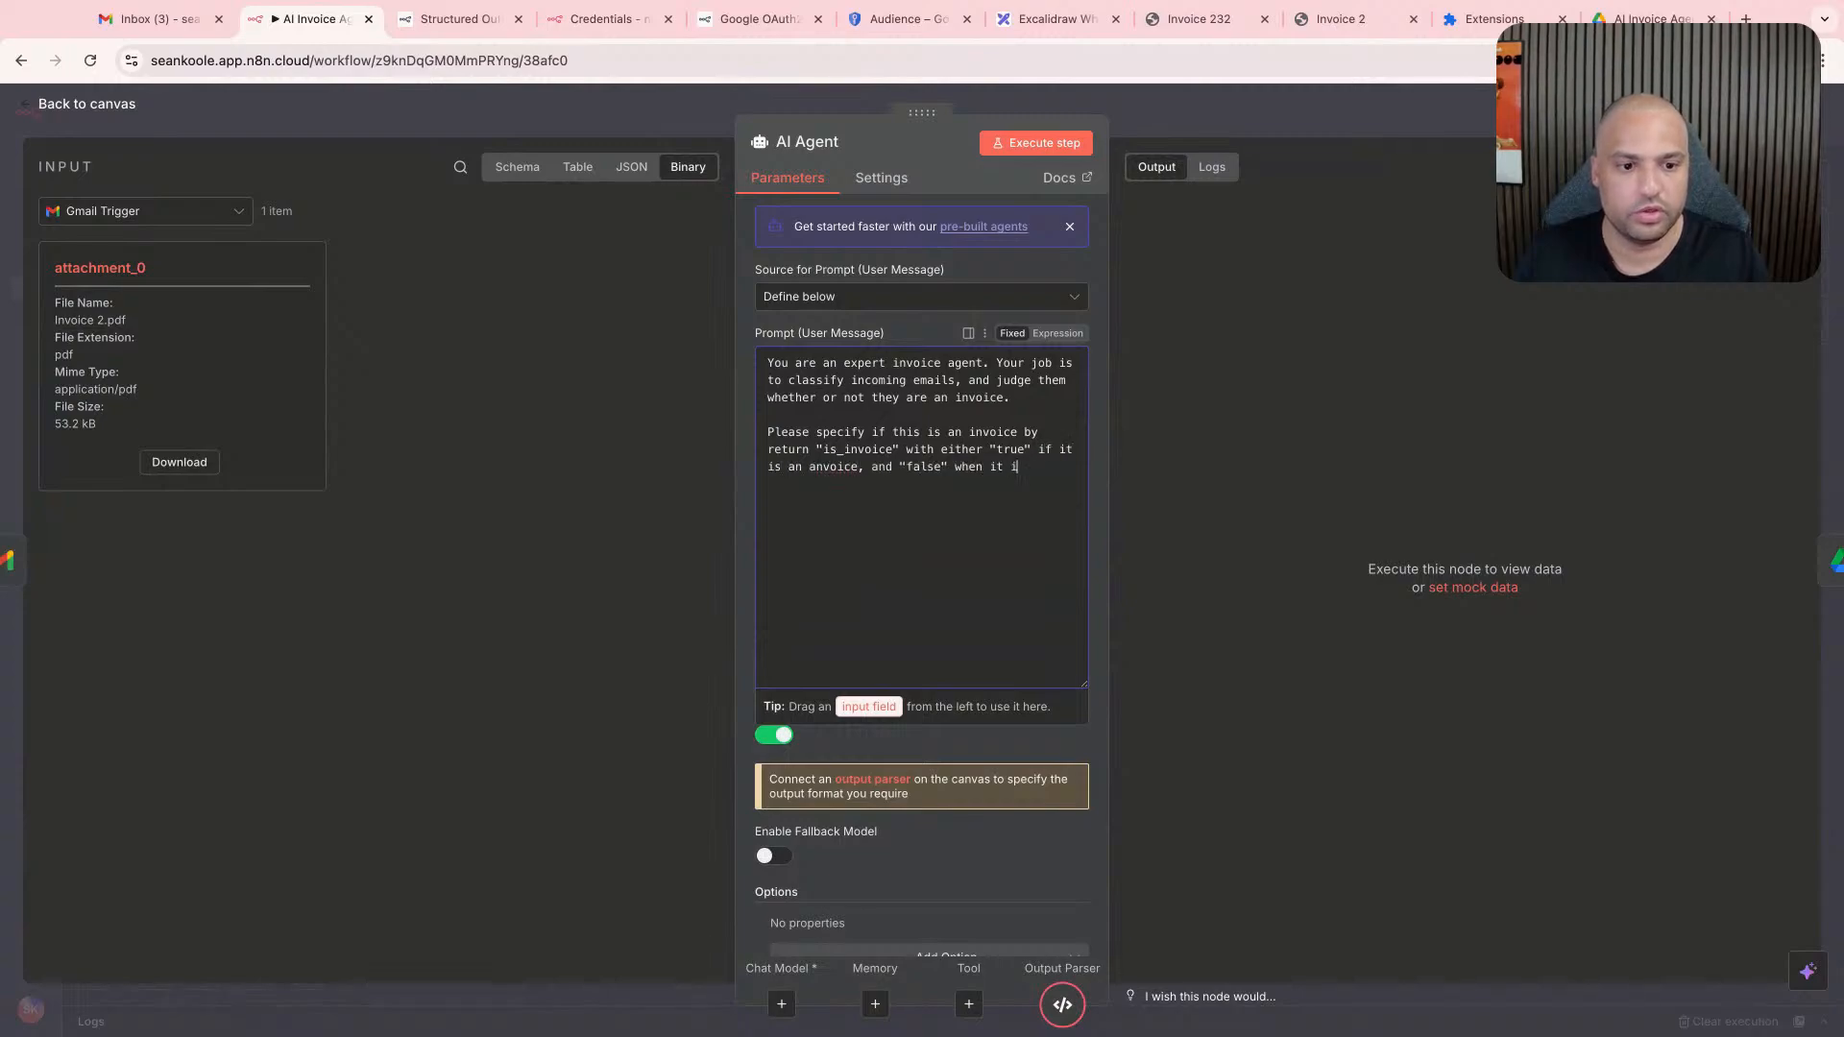
{"action": "left_click", "coordinate": [825, 468]}
{"action": "key", "text": "BackSpace"}
{"action": "type", "text": "in"}
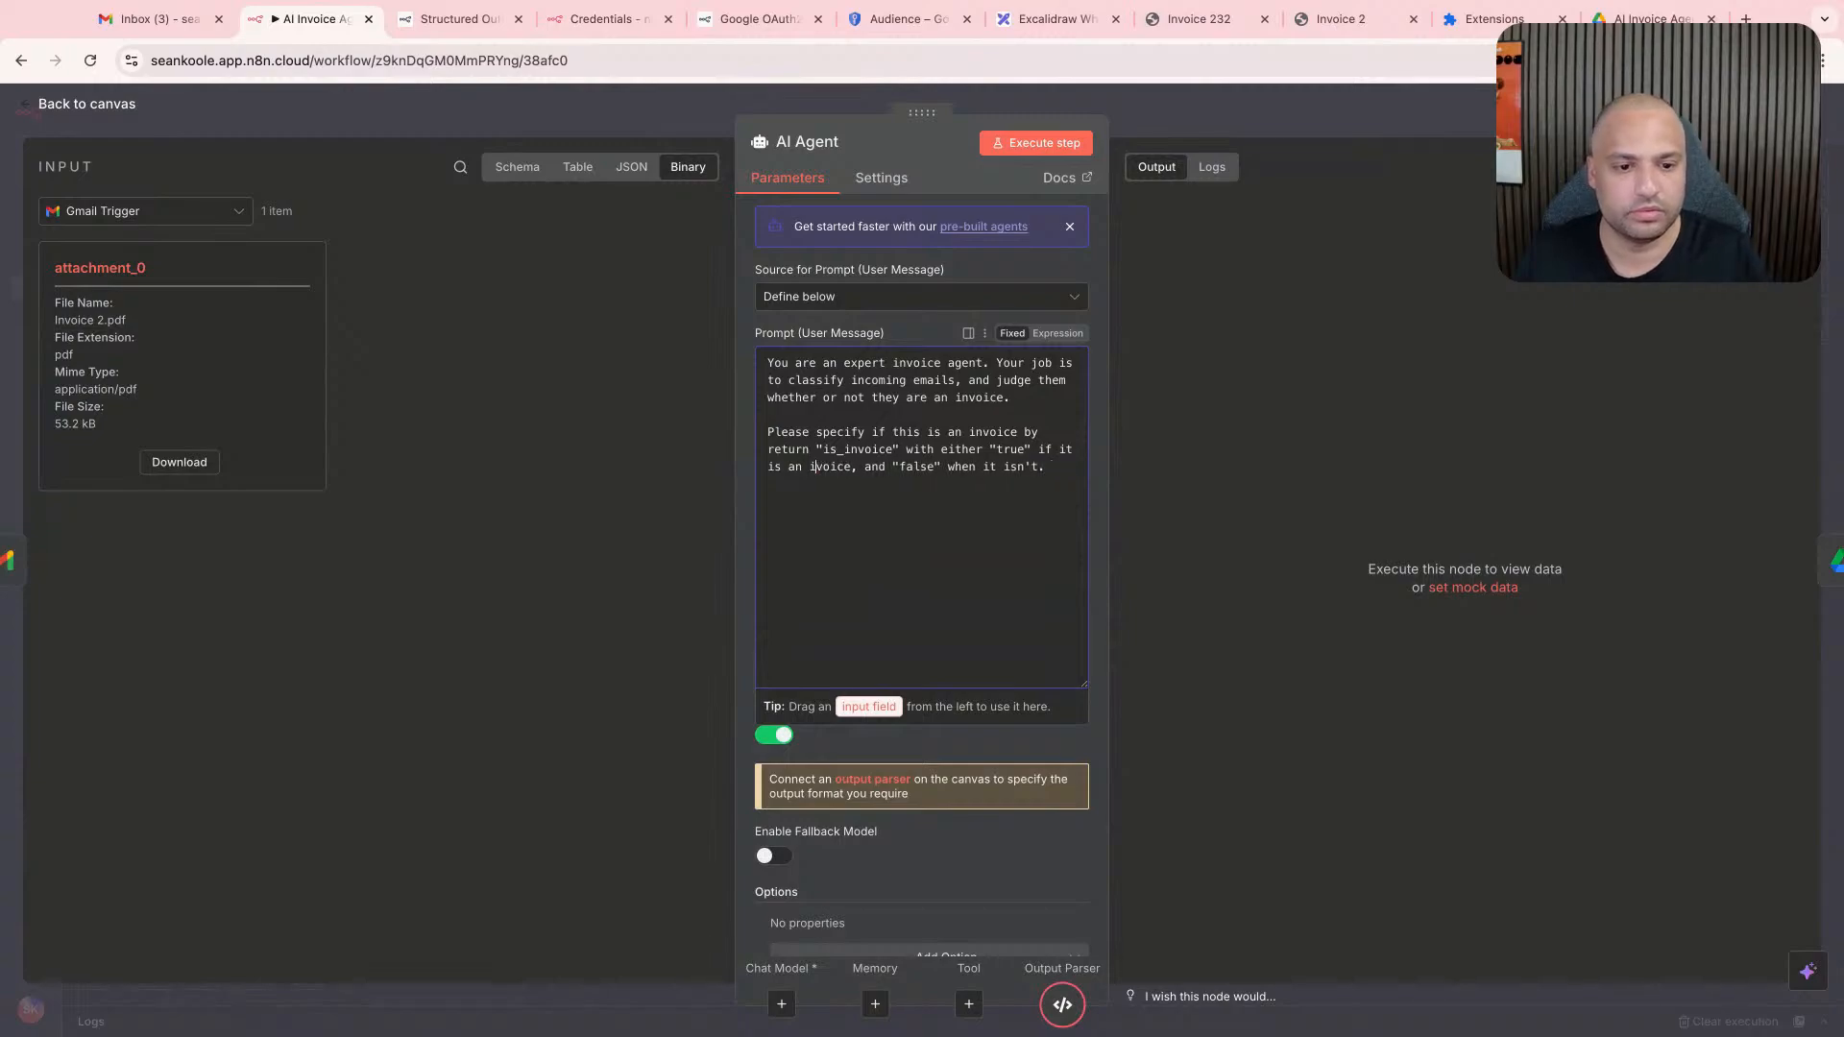
- Try executing the AI Agent step with the updated prompt and return to the canvas
{"action": "left_click", "coordinate": [1036, 142]}
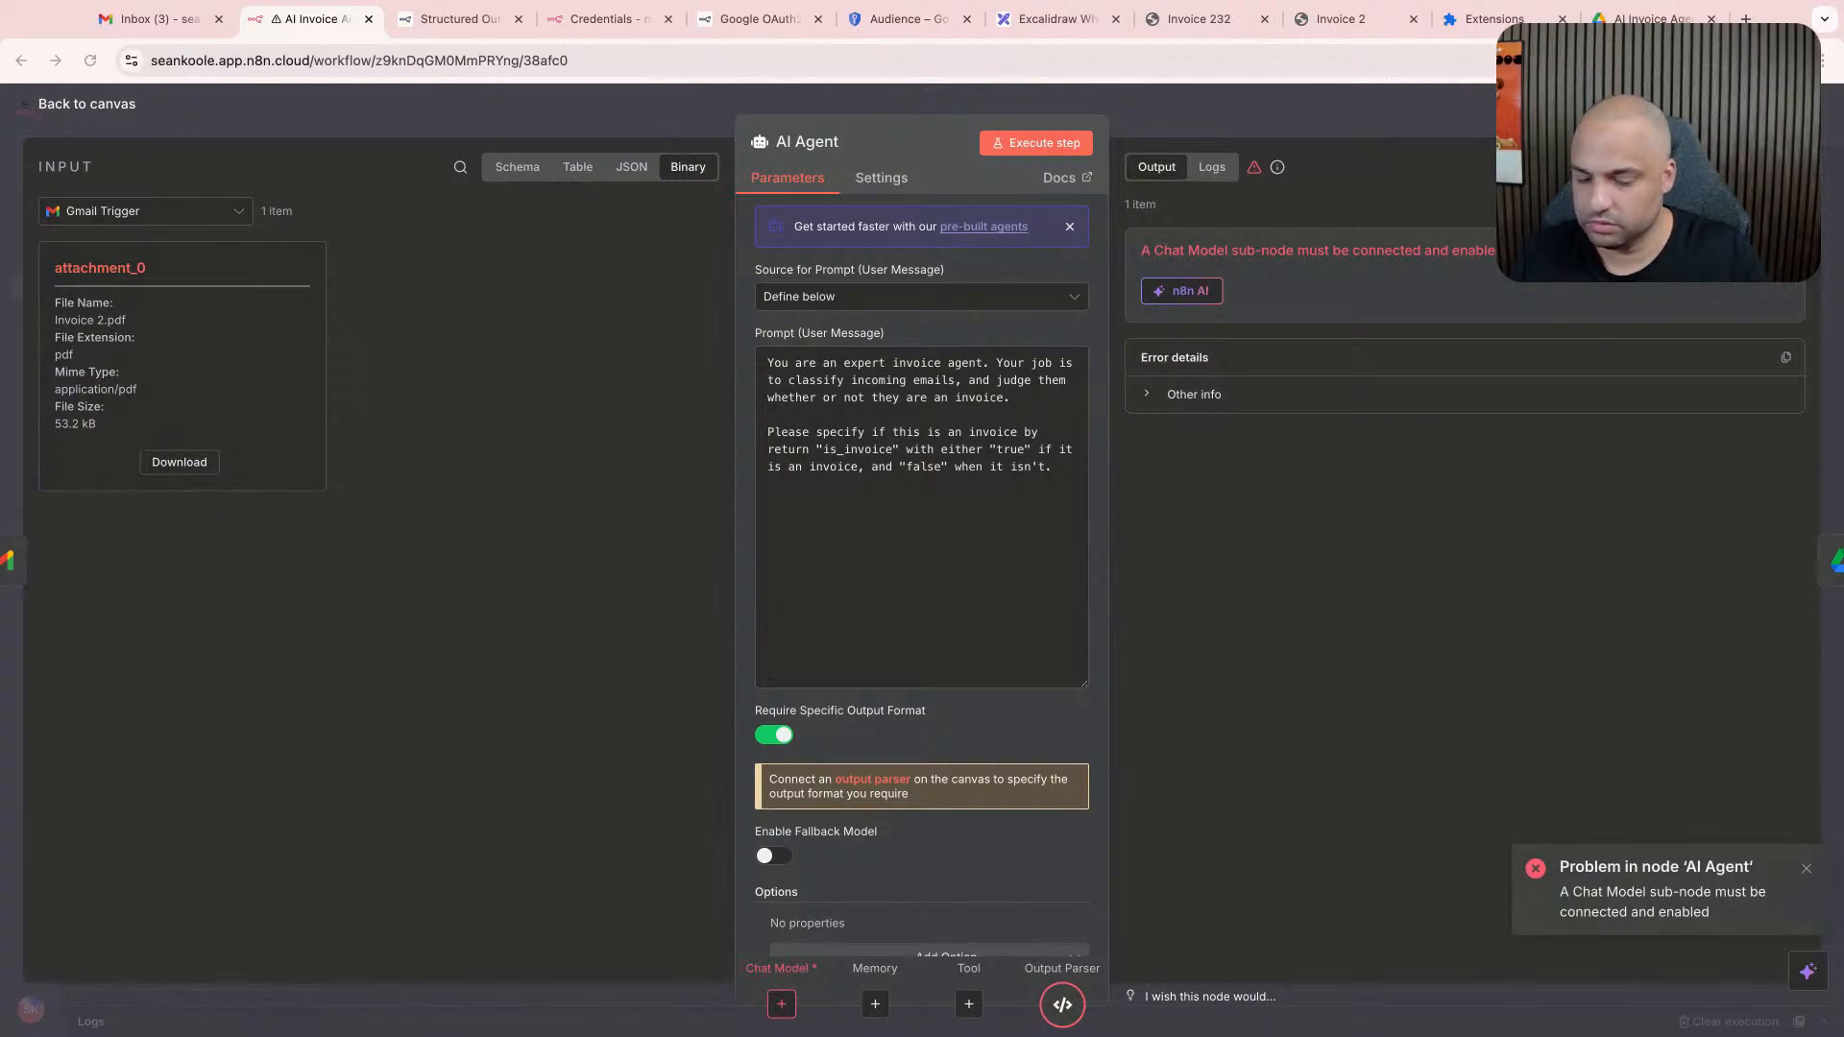
{"action": "left_click", "coordinate": [949, 632]}
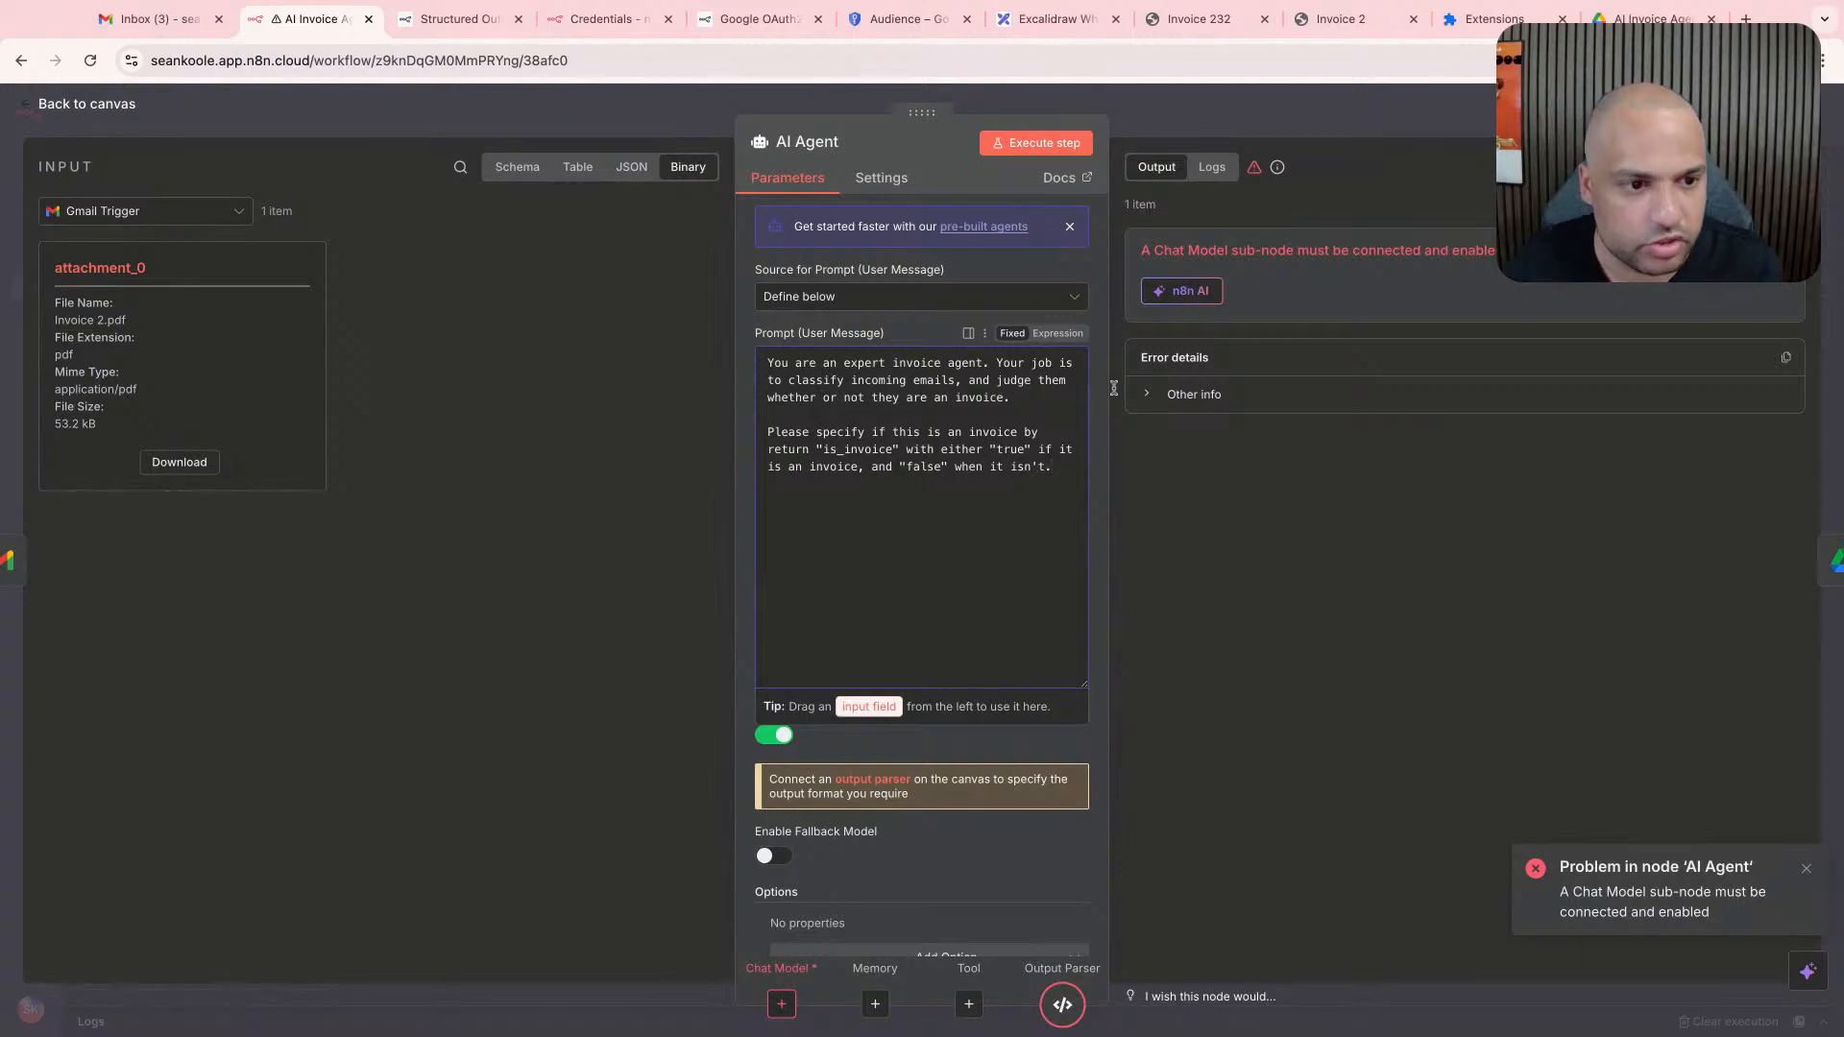
{"action": "left_click", "coordinate": [1189, 116]}
{"action": "double_click", "coordinate": [571, 642]}
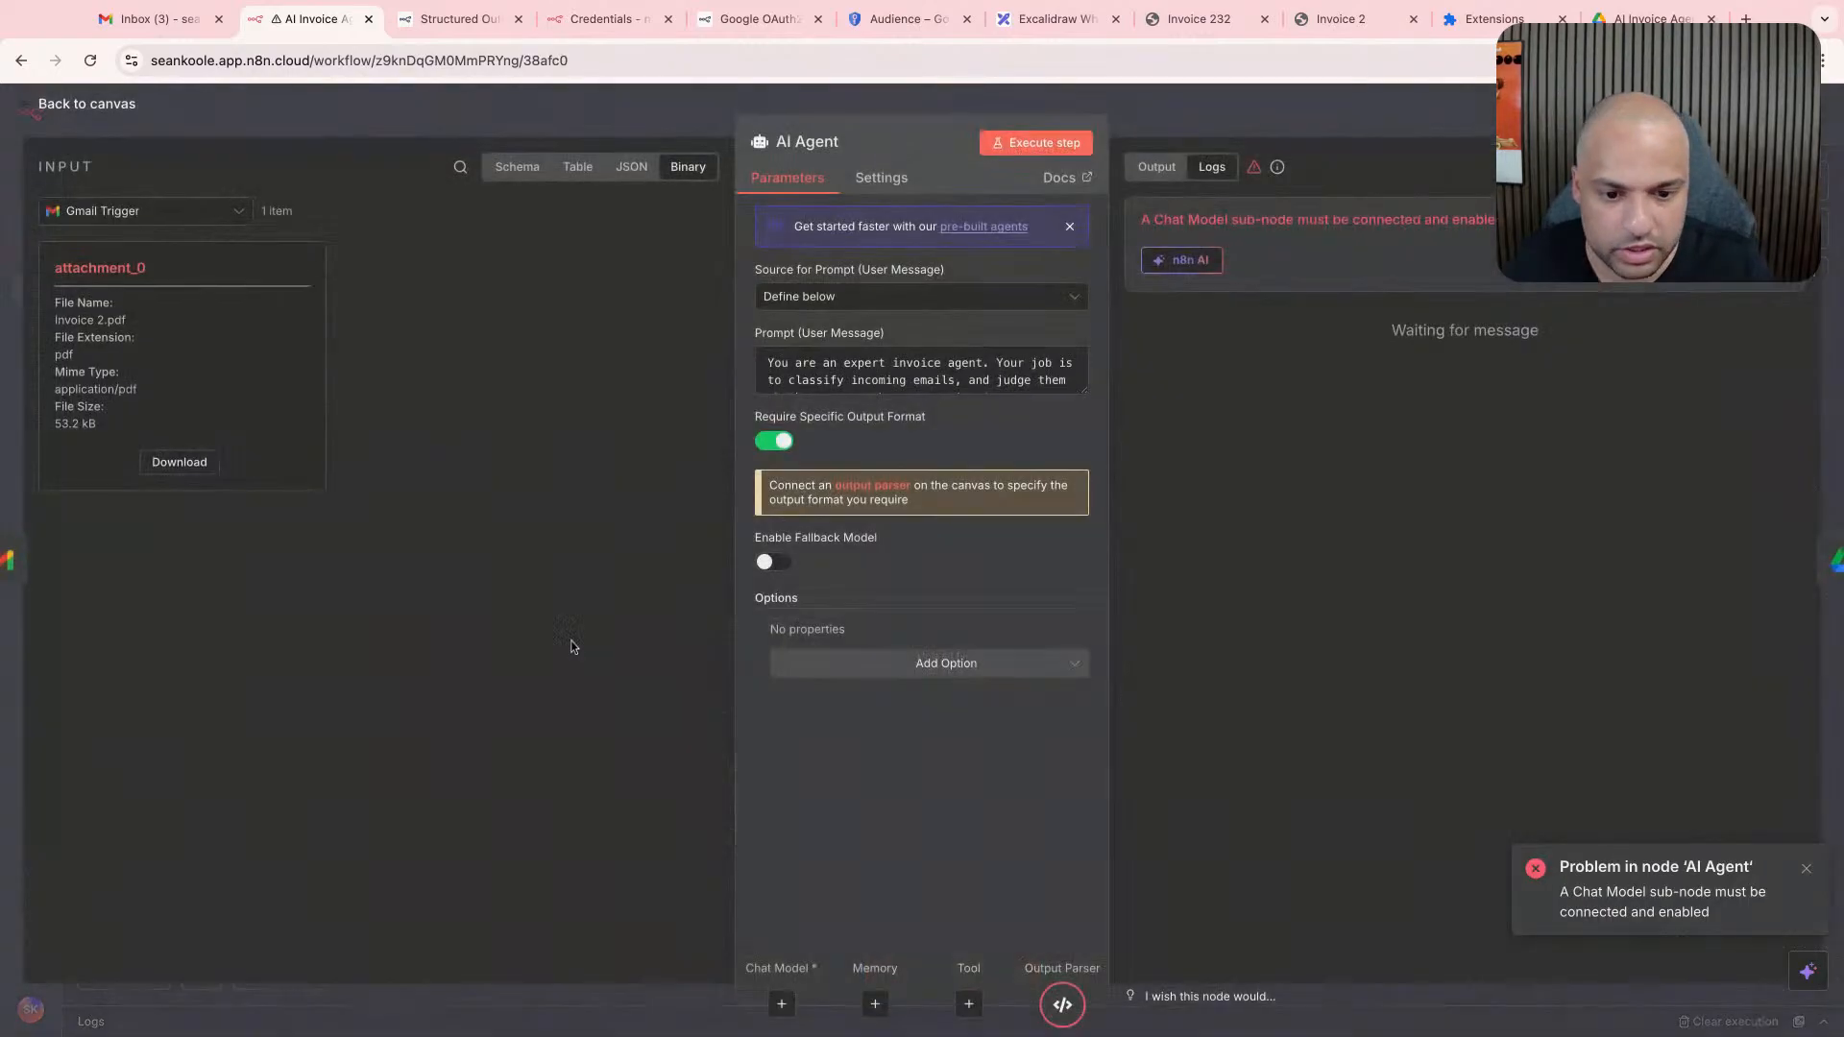
{"action": "key", "text": "Escape"}
- Move the Structured Output Parser node closer beneath the AI Agent, leaving its model unconnected
{"action": "scroll", "coordinate": [597, 634], "scroll_direction": "down", "scroll_amount": 1}
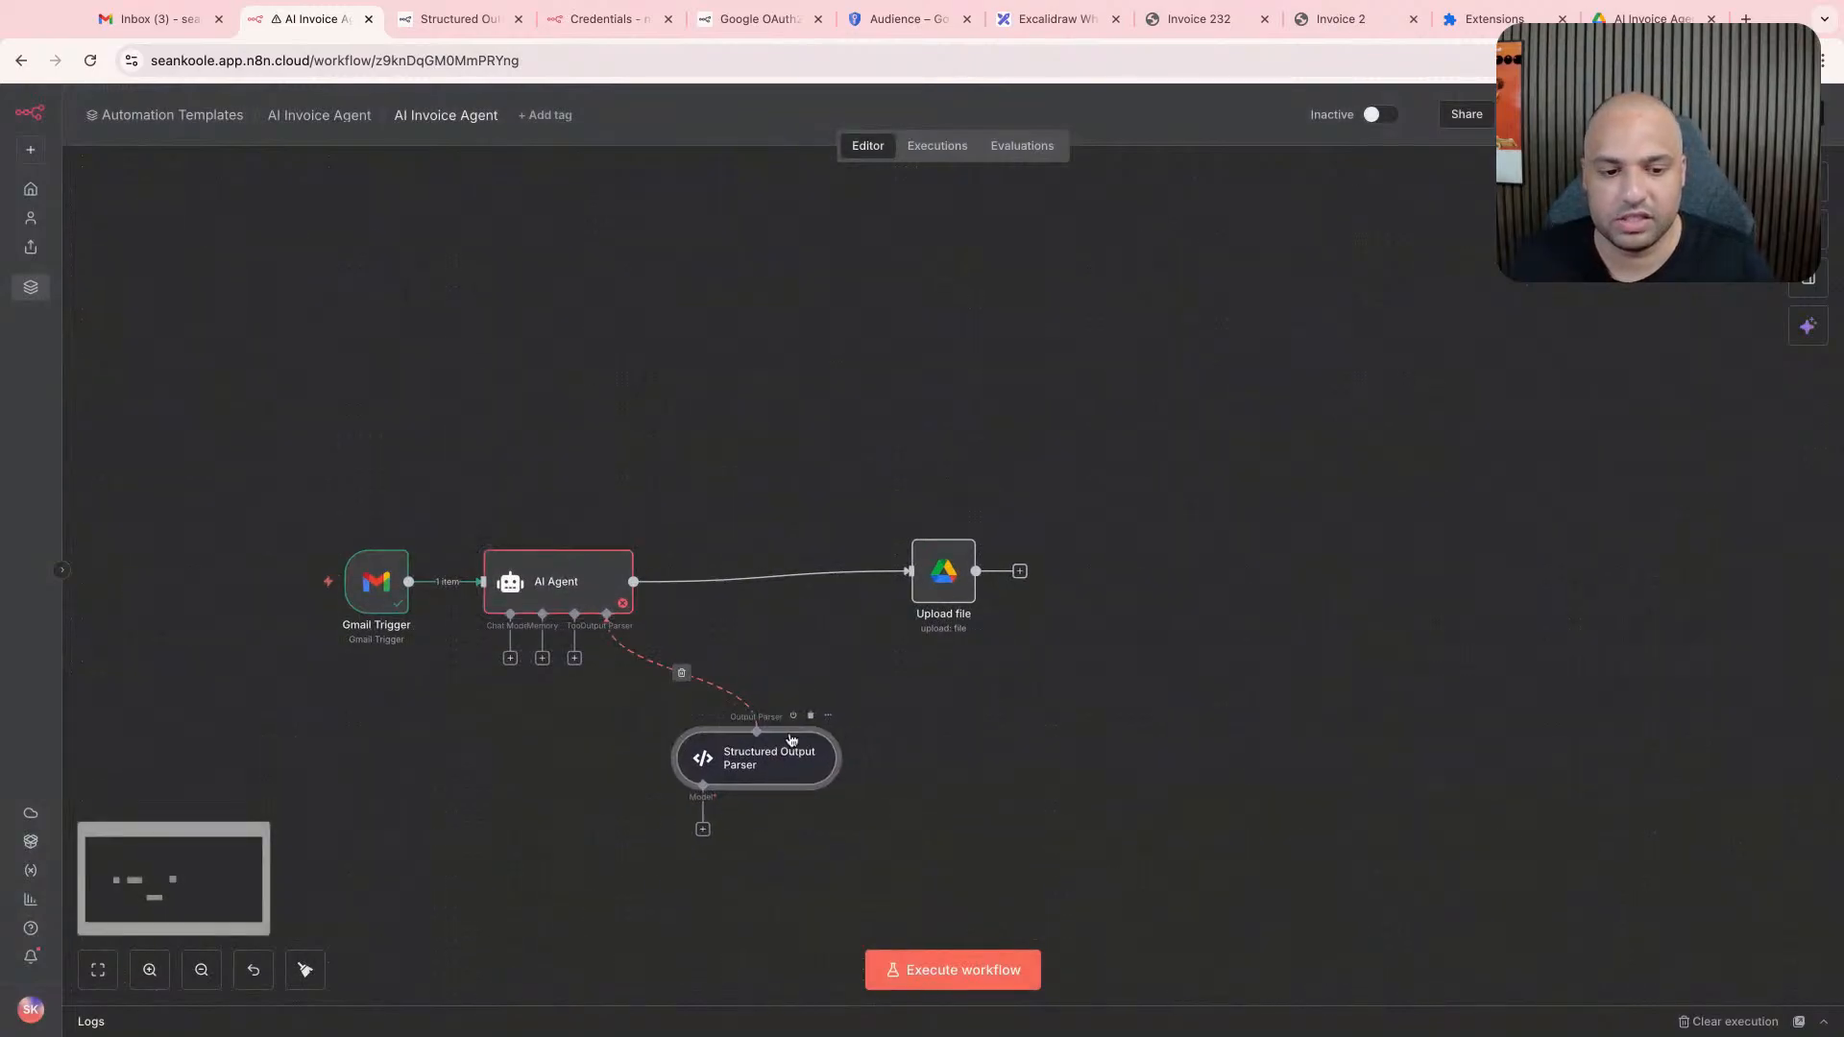
{"action": "left_click_drag", "start_coordinate": [790, 739], "coordinate": [759, 749]}
{"action": "left_click", "coordinate": [671, 841]}
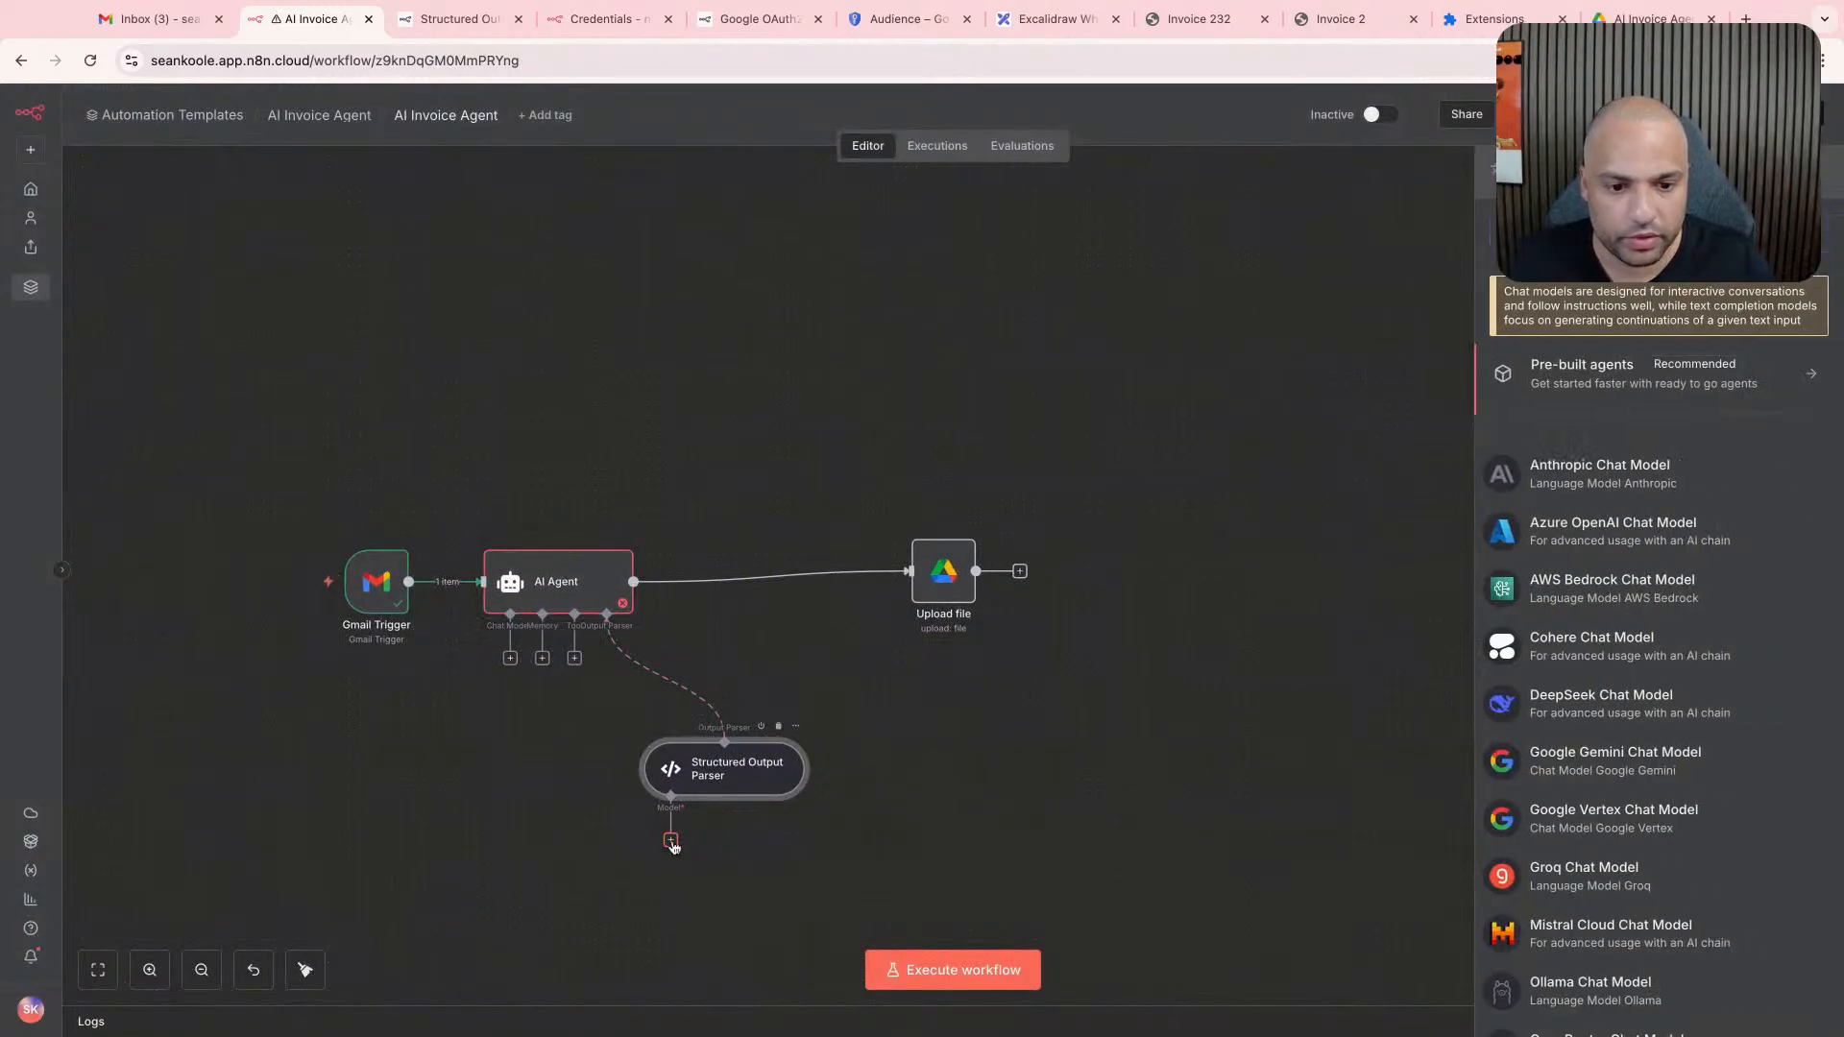
{"action": "left_click", "coordinate": [435, 774]}
- Attach an OpenAI Chat Model to the AI Agent using the gpt-4.1-mini model, without extra options
{"action": "left_click", "coordinate": [510, 658]}
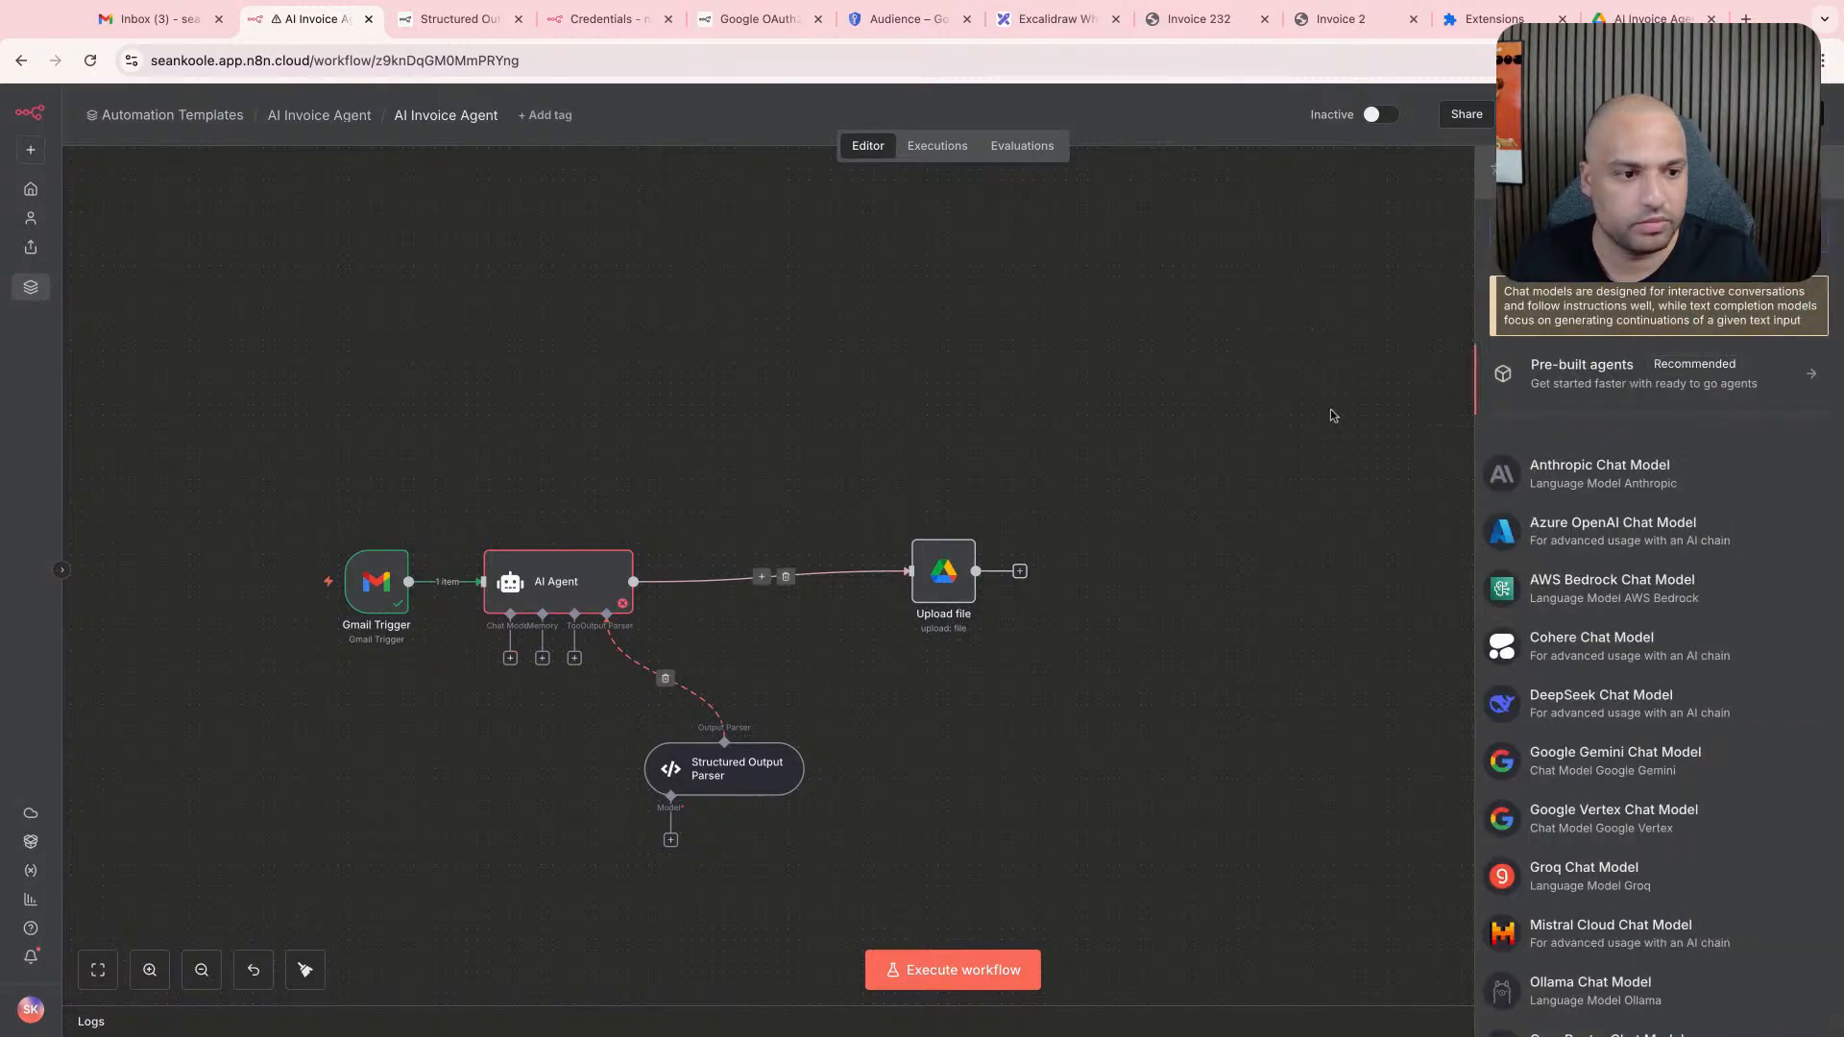
{"action": "type", "text": "openai"}
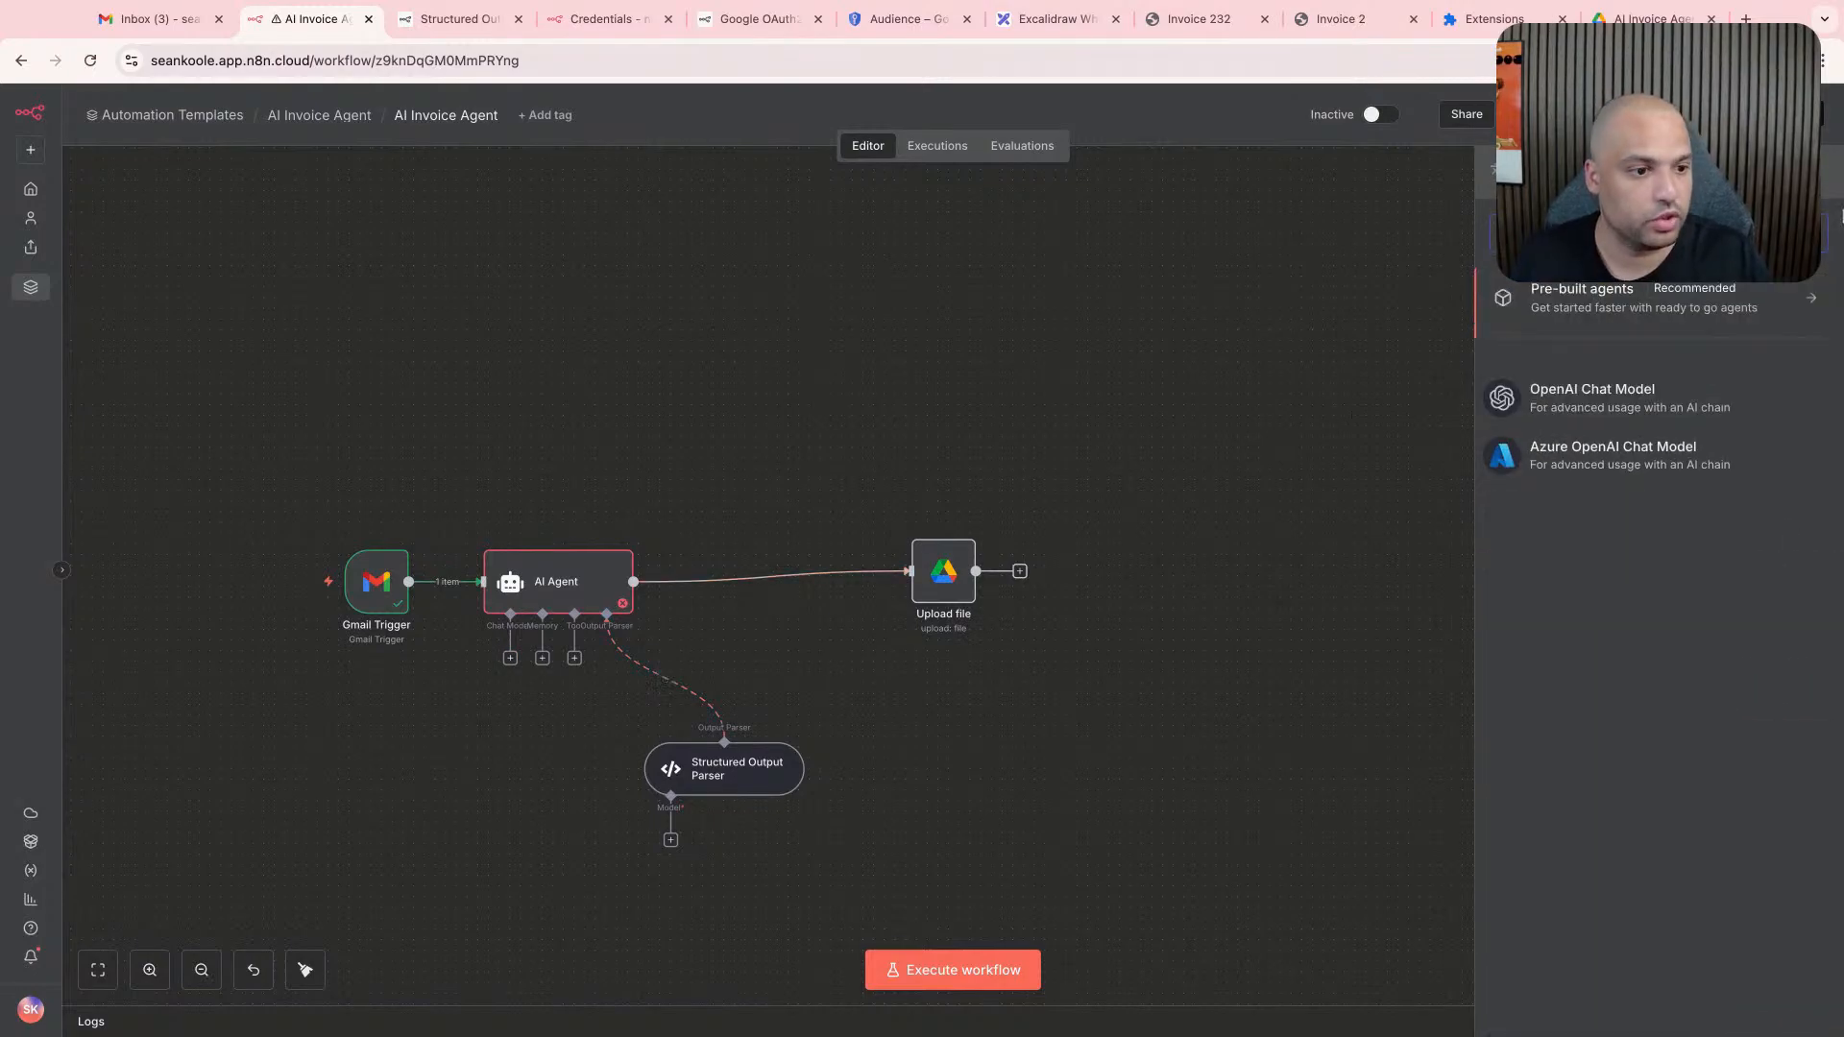
{"action": "left_click", "coordinate": [1594, 394]}
{"action": "left_click", "coordinate": [912, 298]}
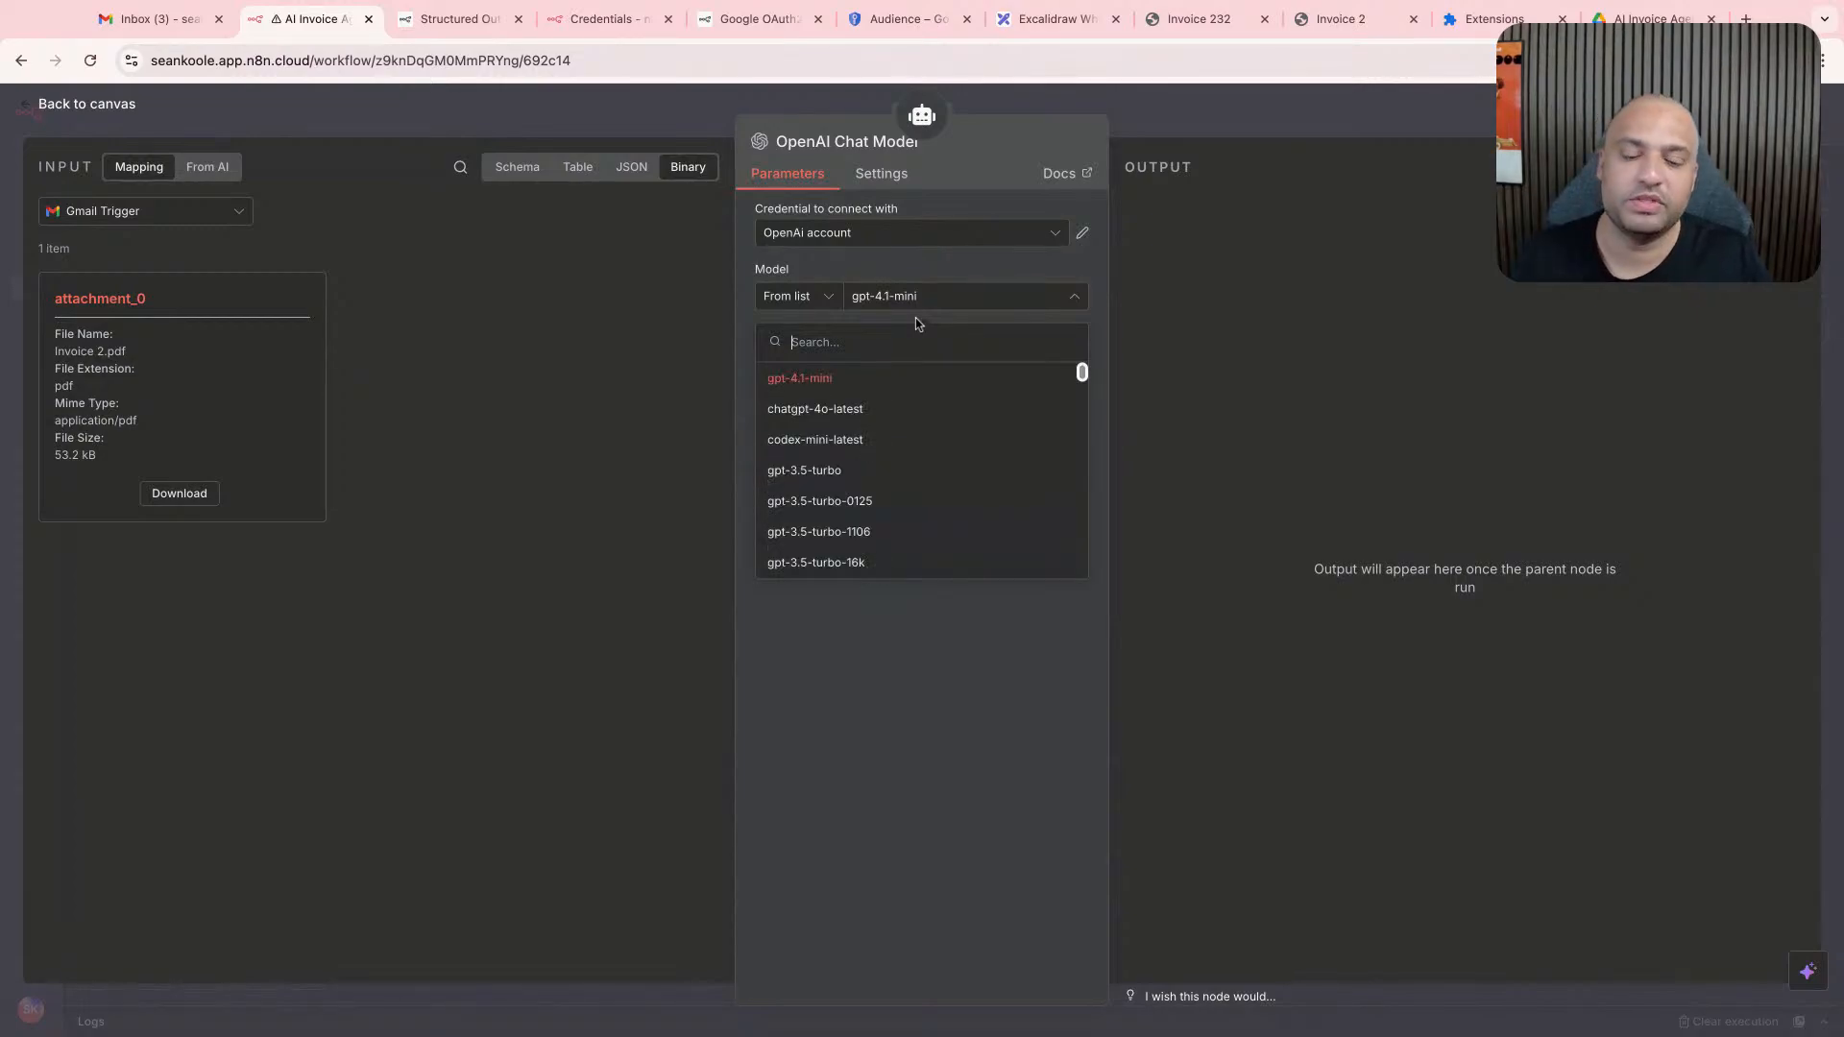
{"action": "left_click", "coordinate": [923, 382]}
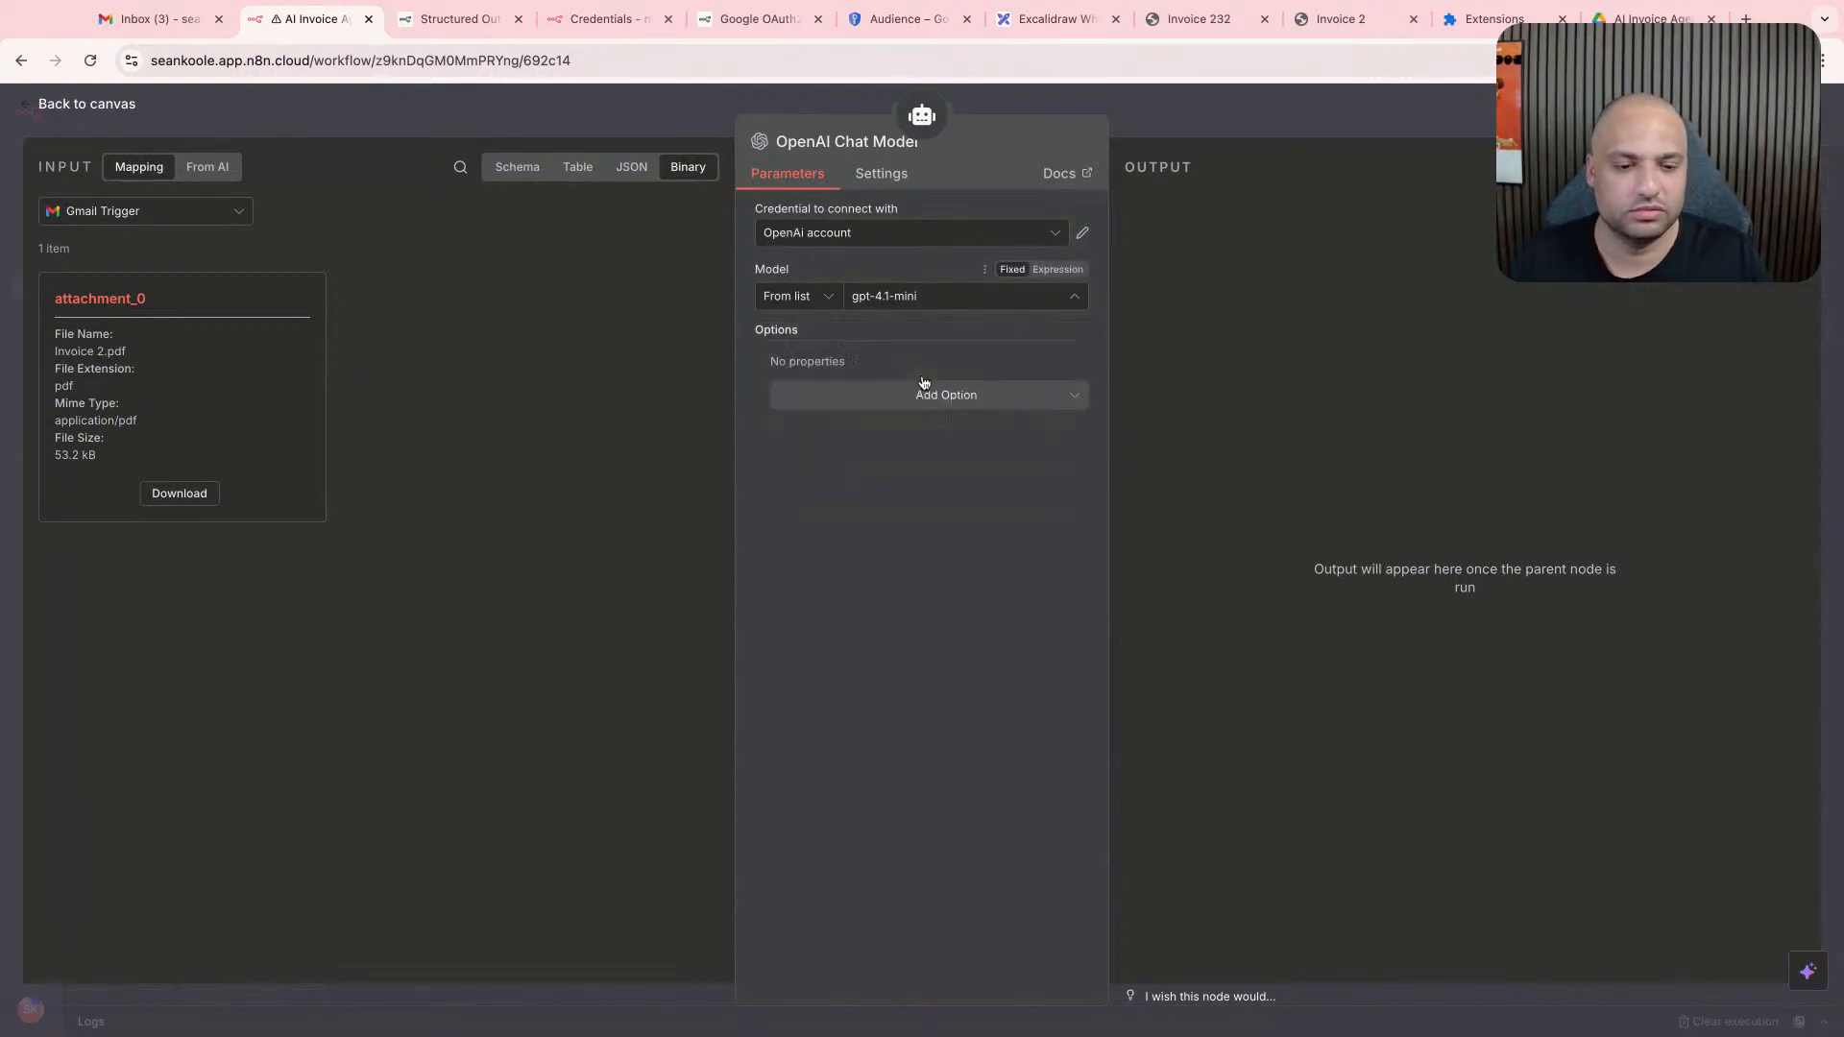
{"action": "left_click", "coordinate": [856, 407]}
{"action": "left_click", "coordinate": [864, 385]}
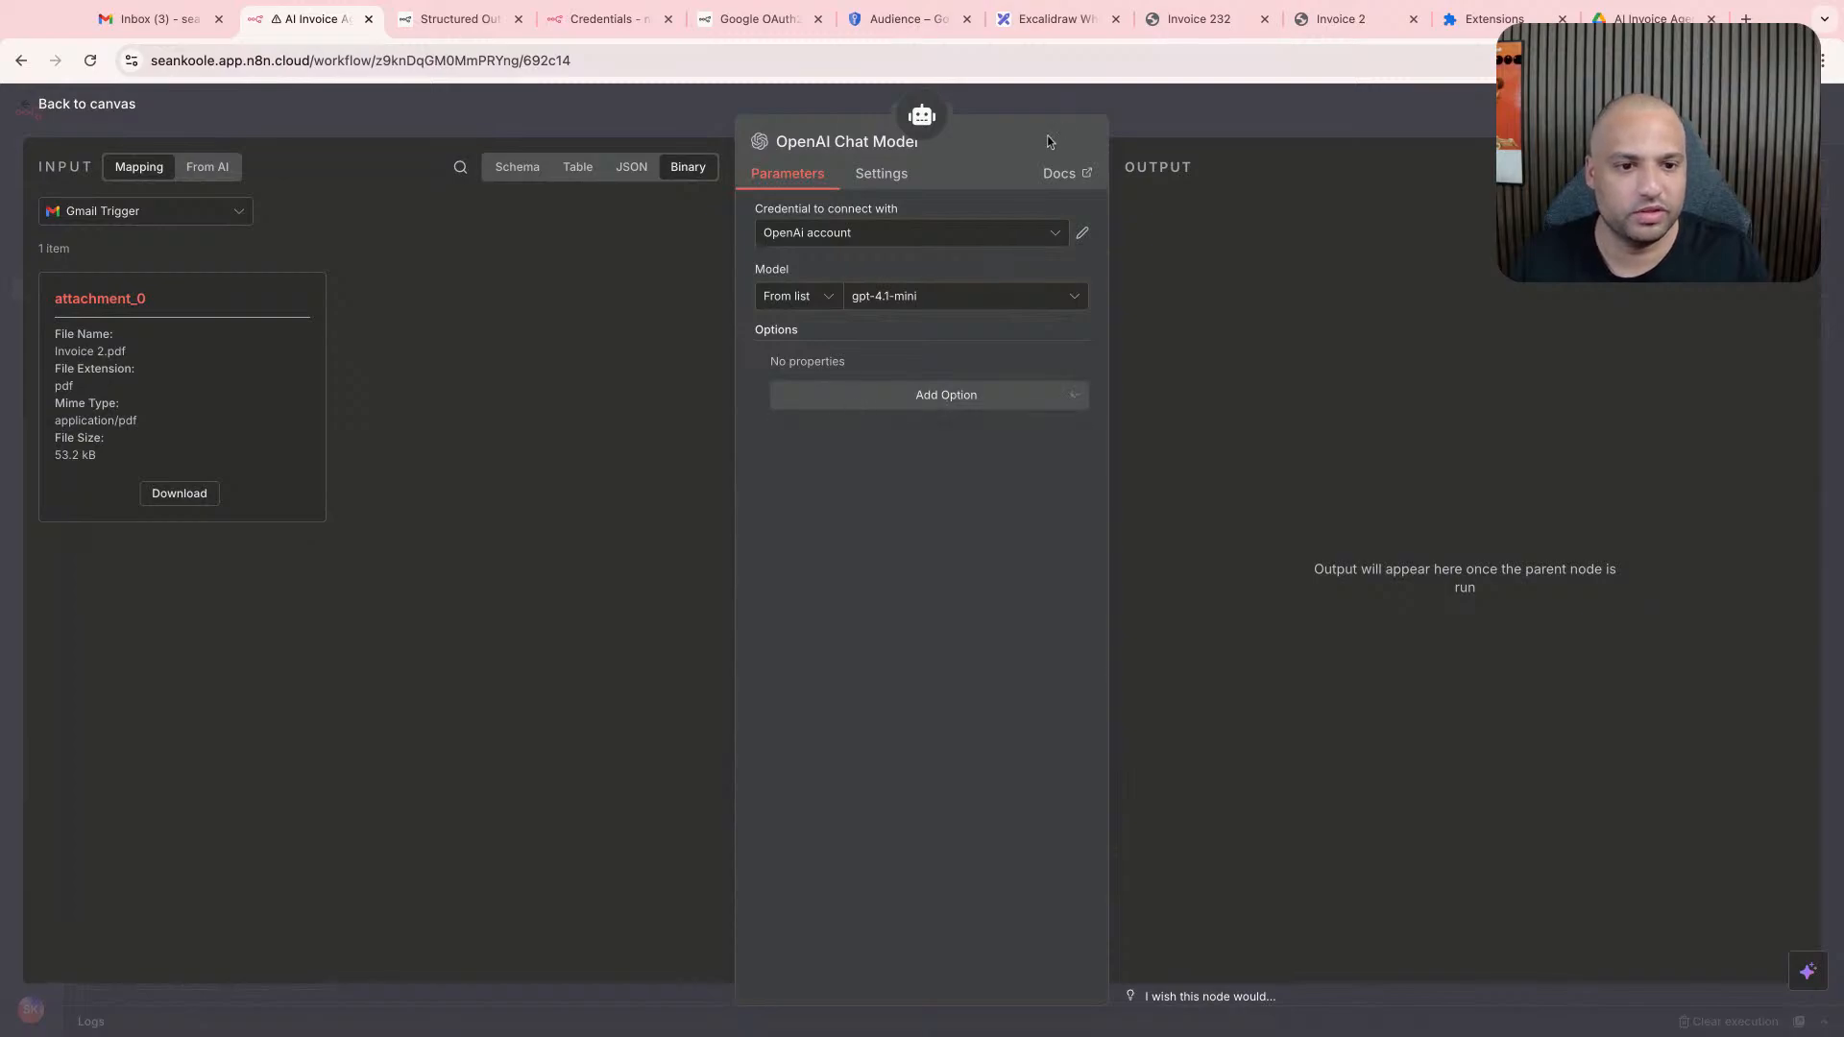
- Connect the OpenAI Chat Model to the Structured Output Parser's model input too, and move the model node lower on the canvas
{"action": "left_click", "coordinate": [1147, 112]}
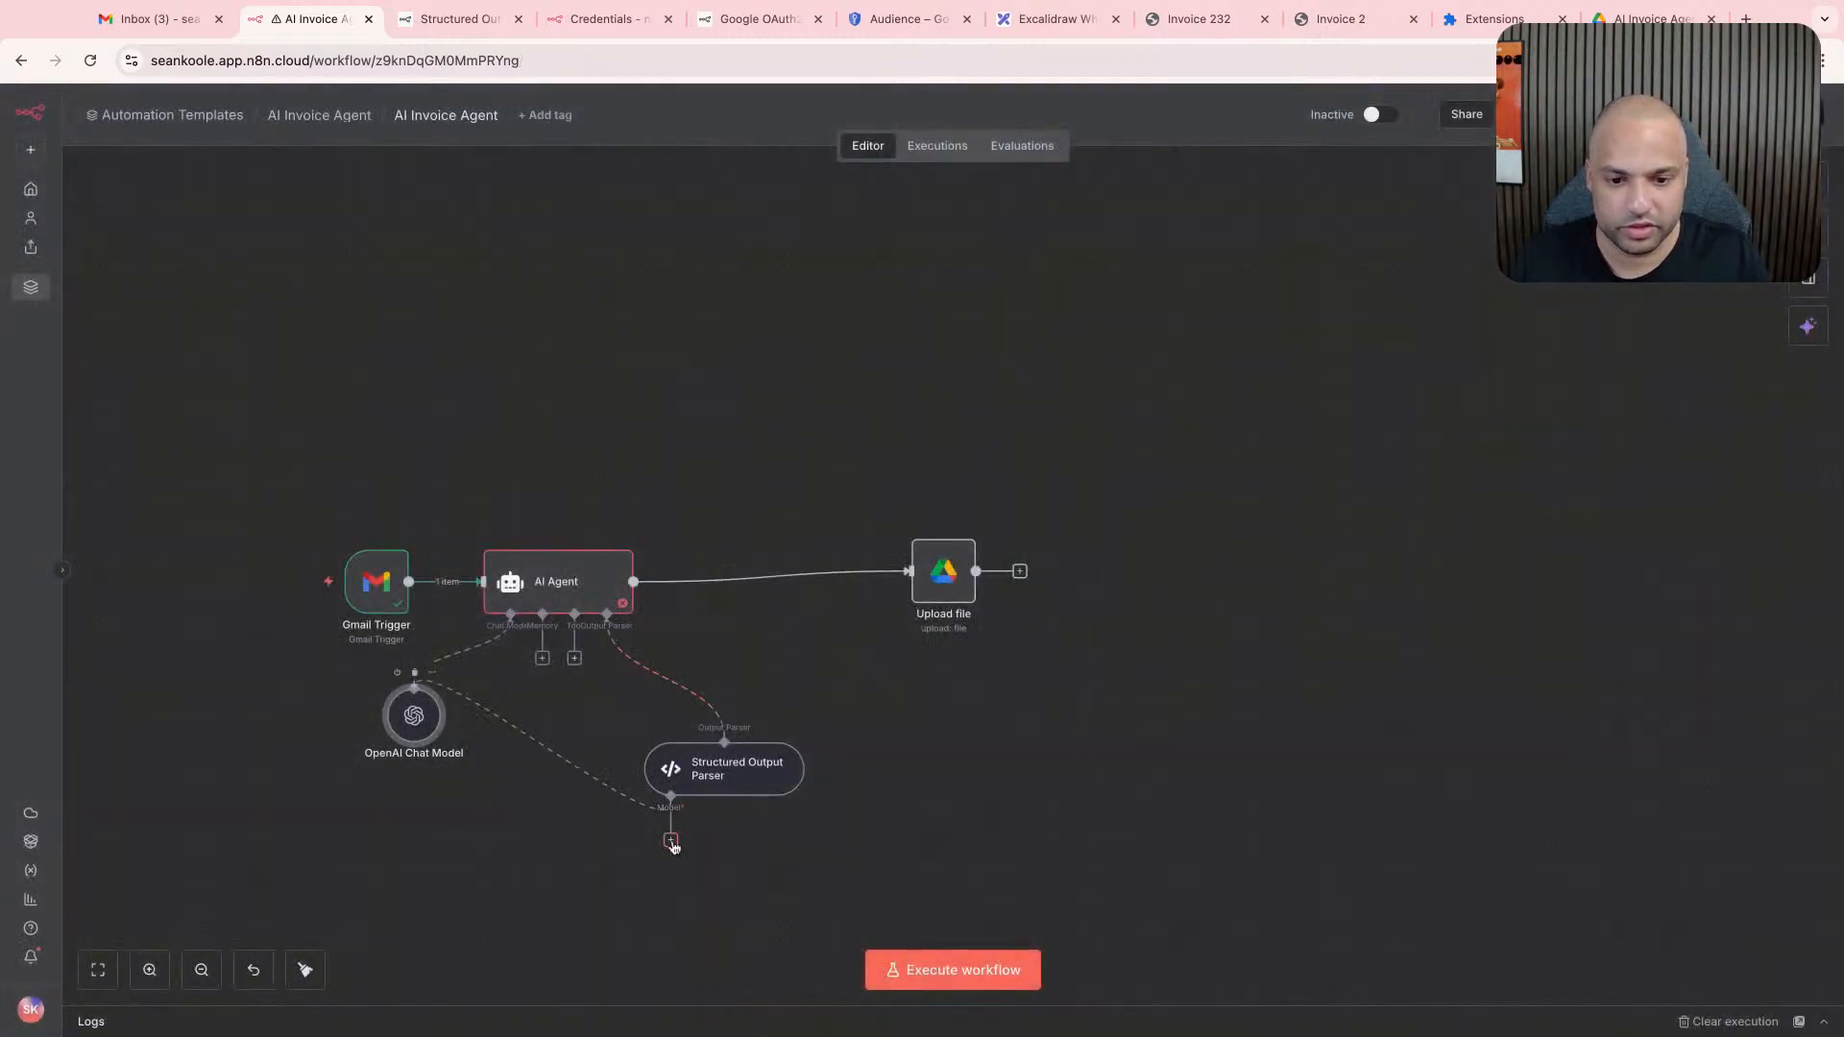
{"action": "left_click_drag", "start_coordinate": [414, 715], "coordinate": [413, 811]}
{"action": "left_click", "coordinate": [575, 658]}
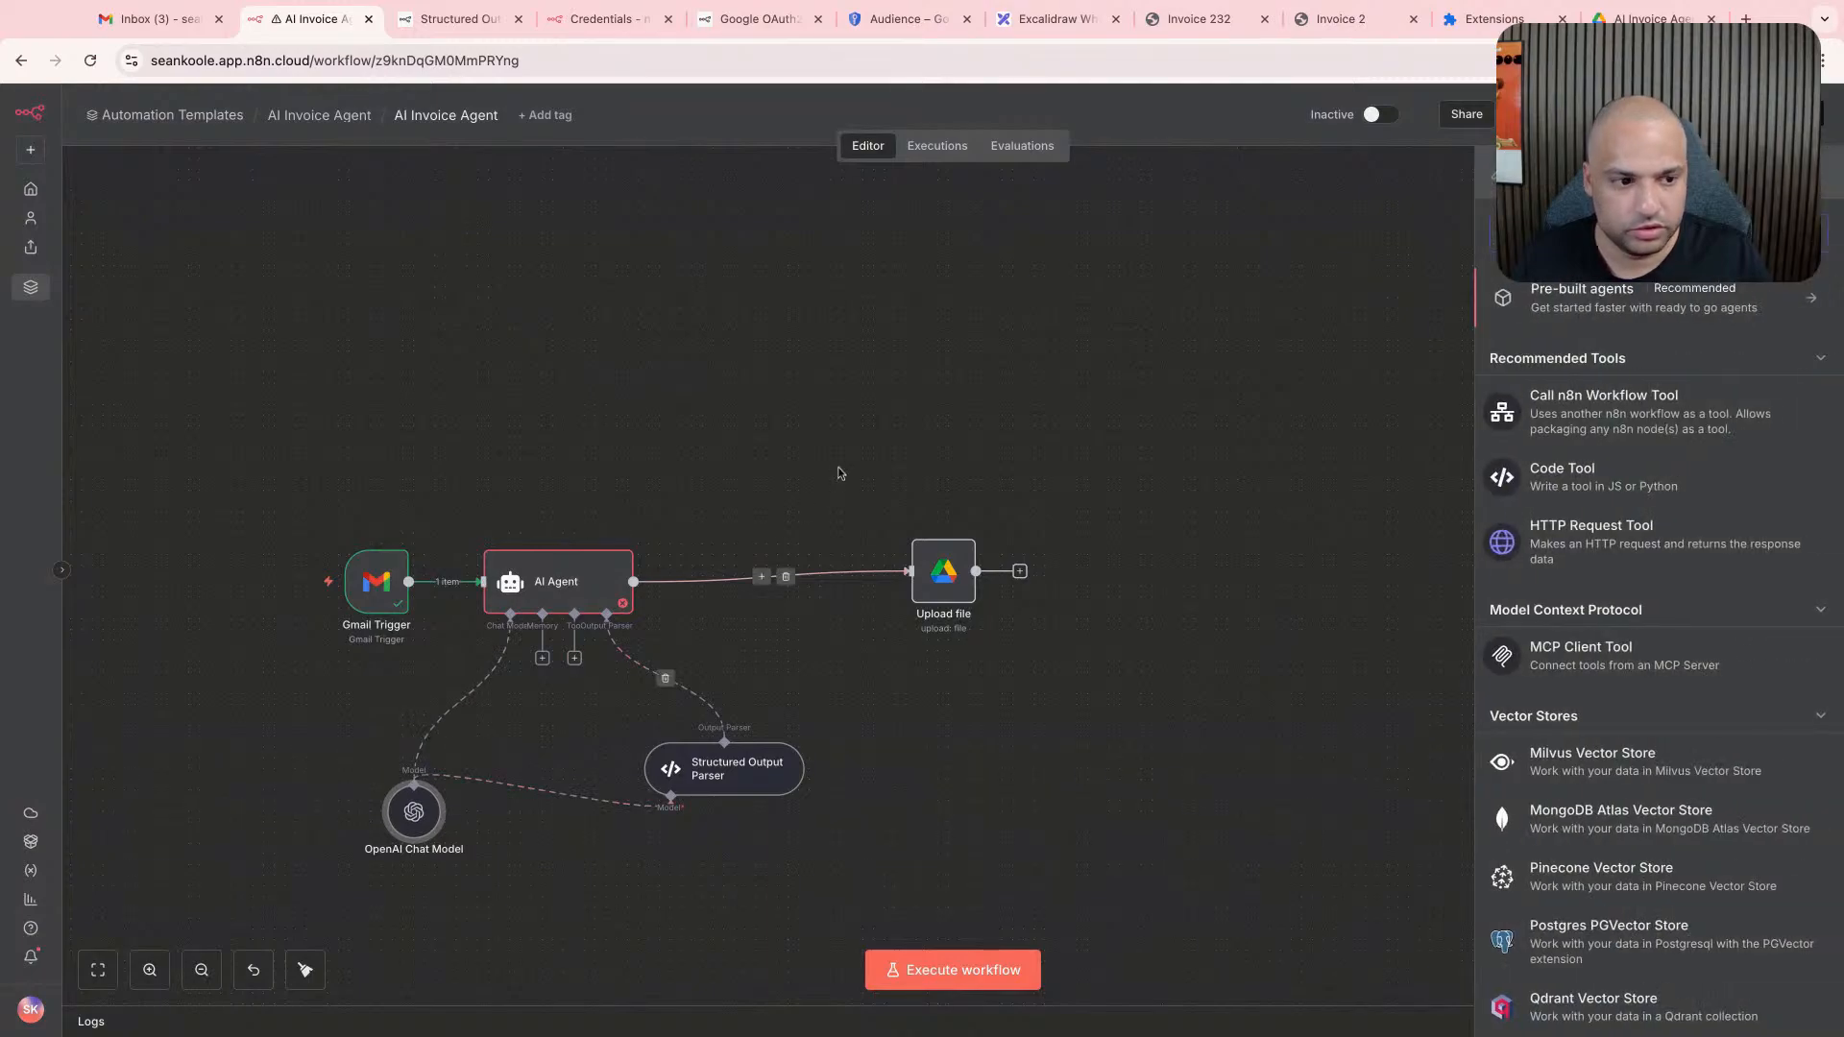
{"action": "left_click", "coordinate": [840, 473]}
- Execute the AI Agent step and inspect the last Structured Output Parser run's input and output in its logs
{"action": "double_click", "coordinate": [557, 581]}
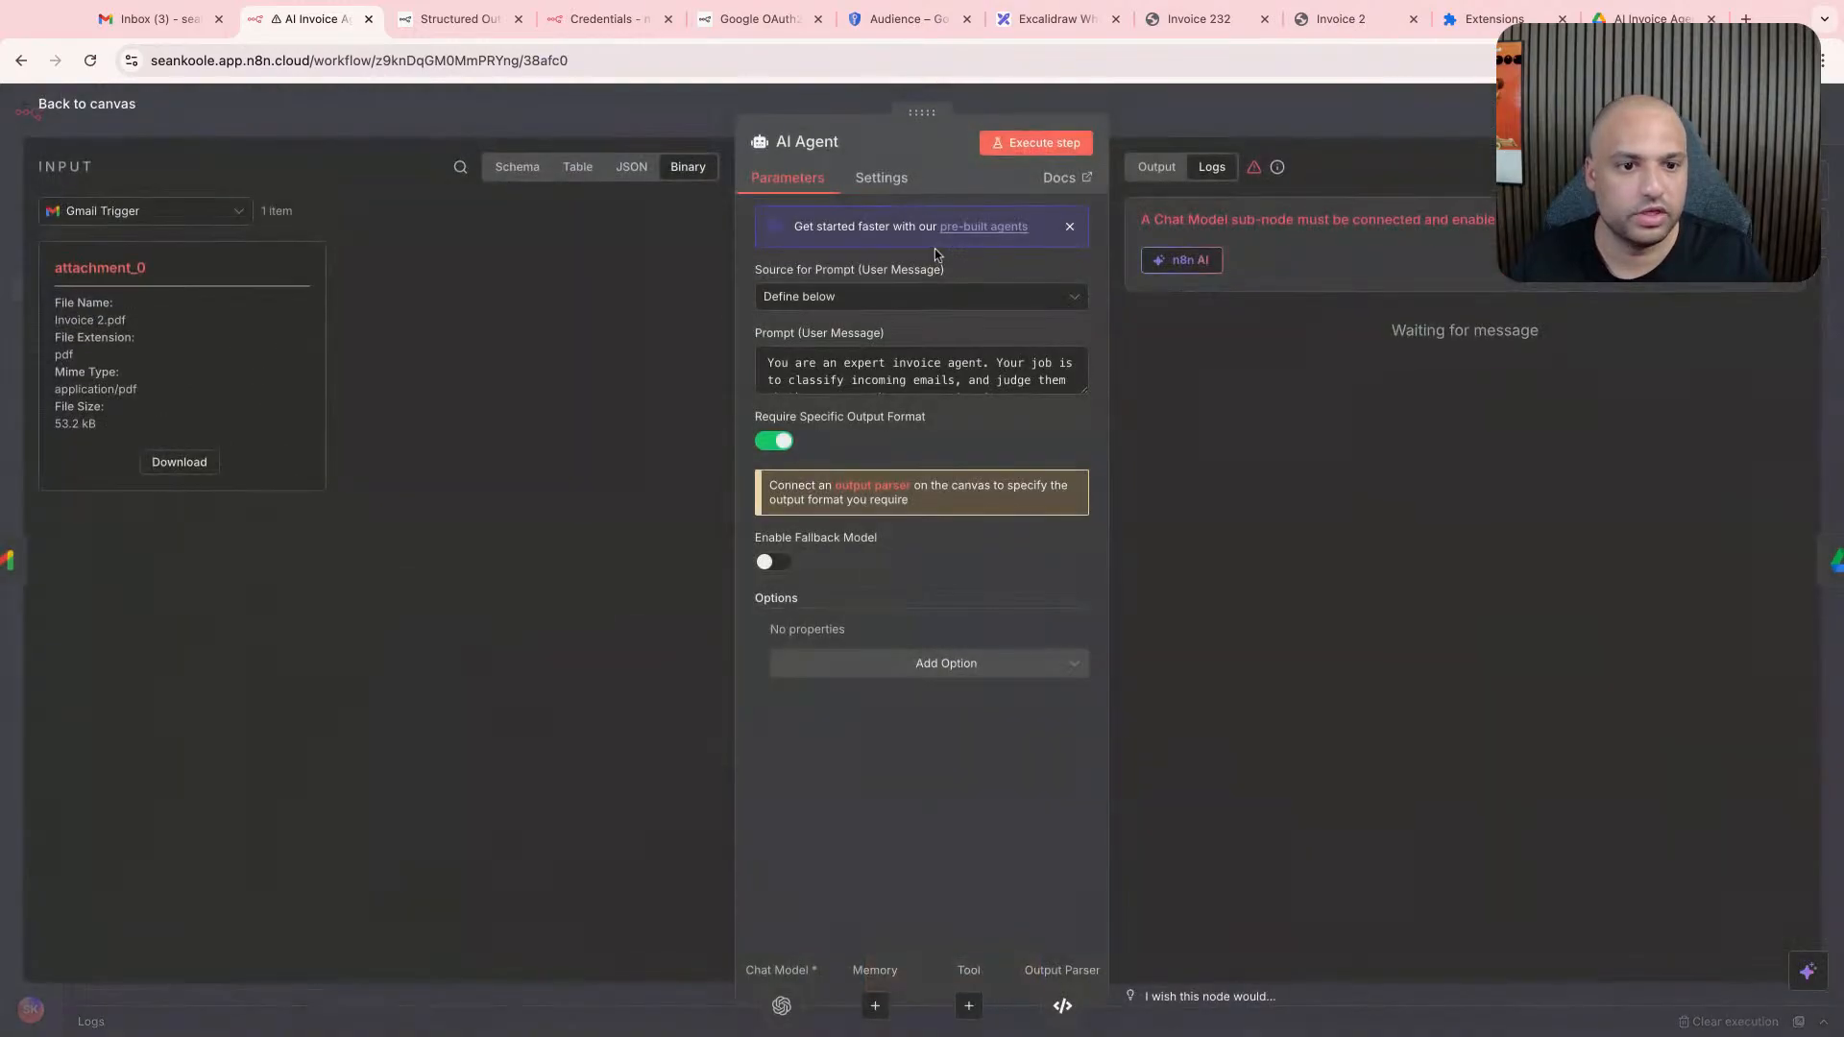
{"action": "left_click", "coordinate": [1040, 154]}
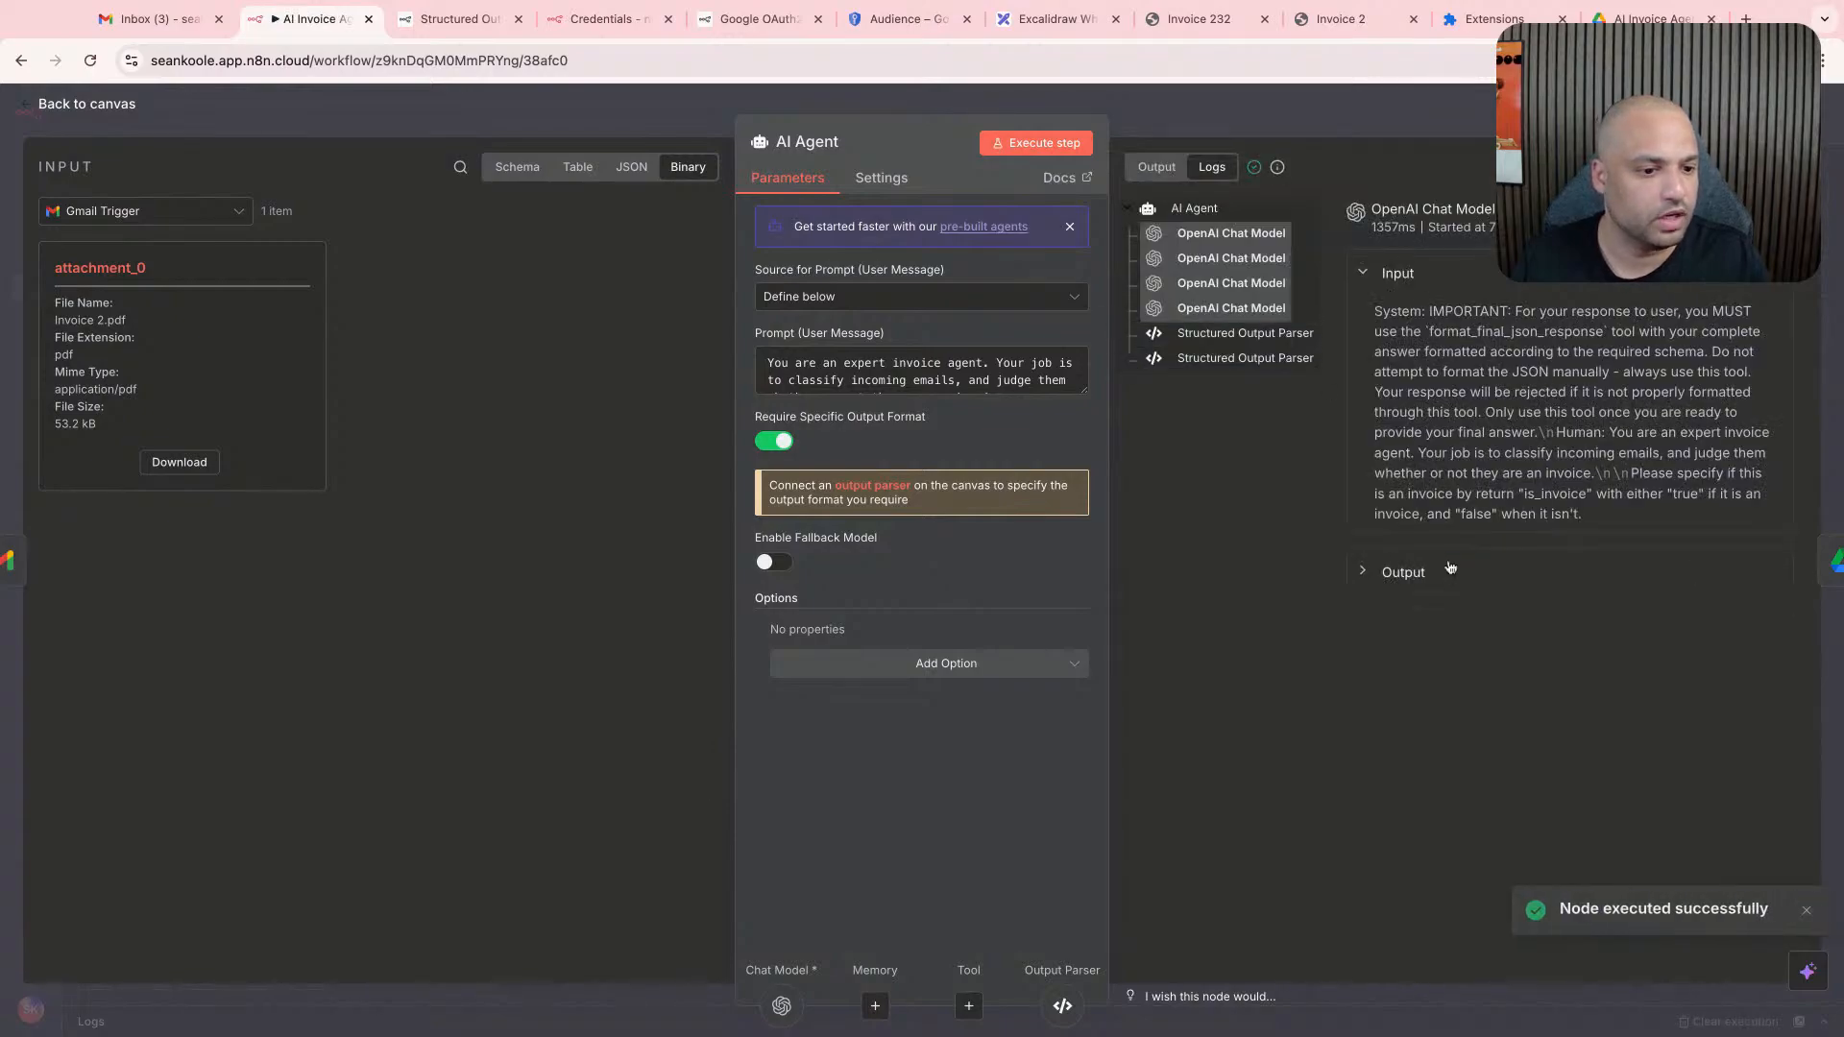
{"action": "left_click", "coordinate": [1253, 349]}
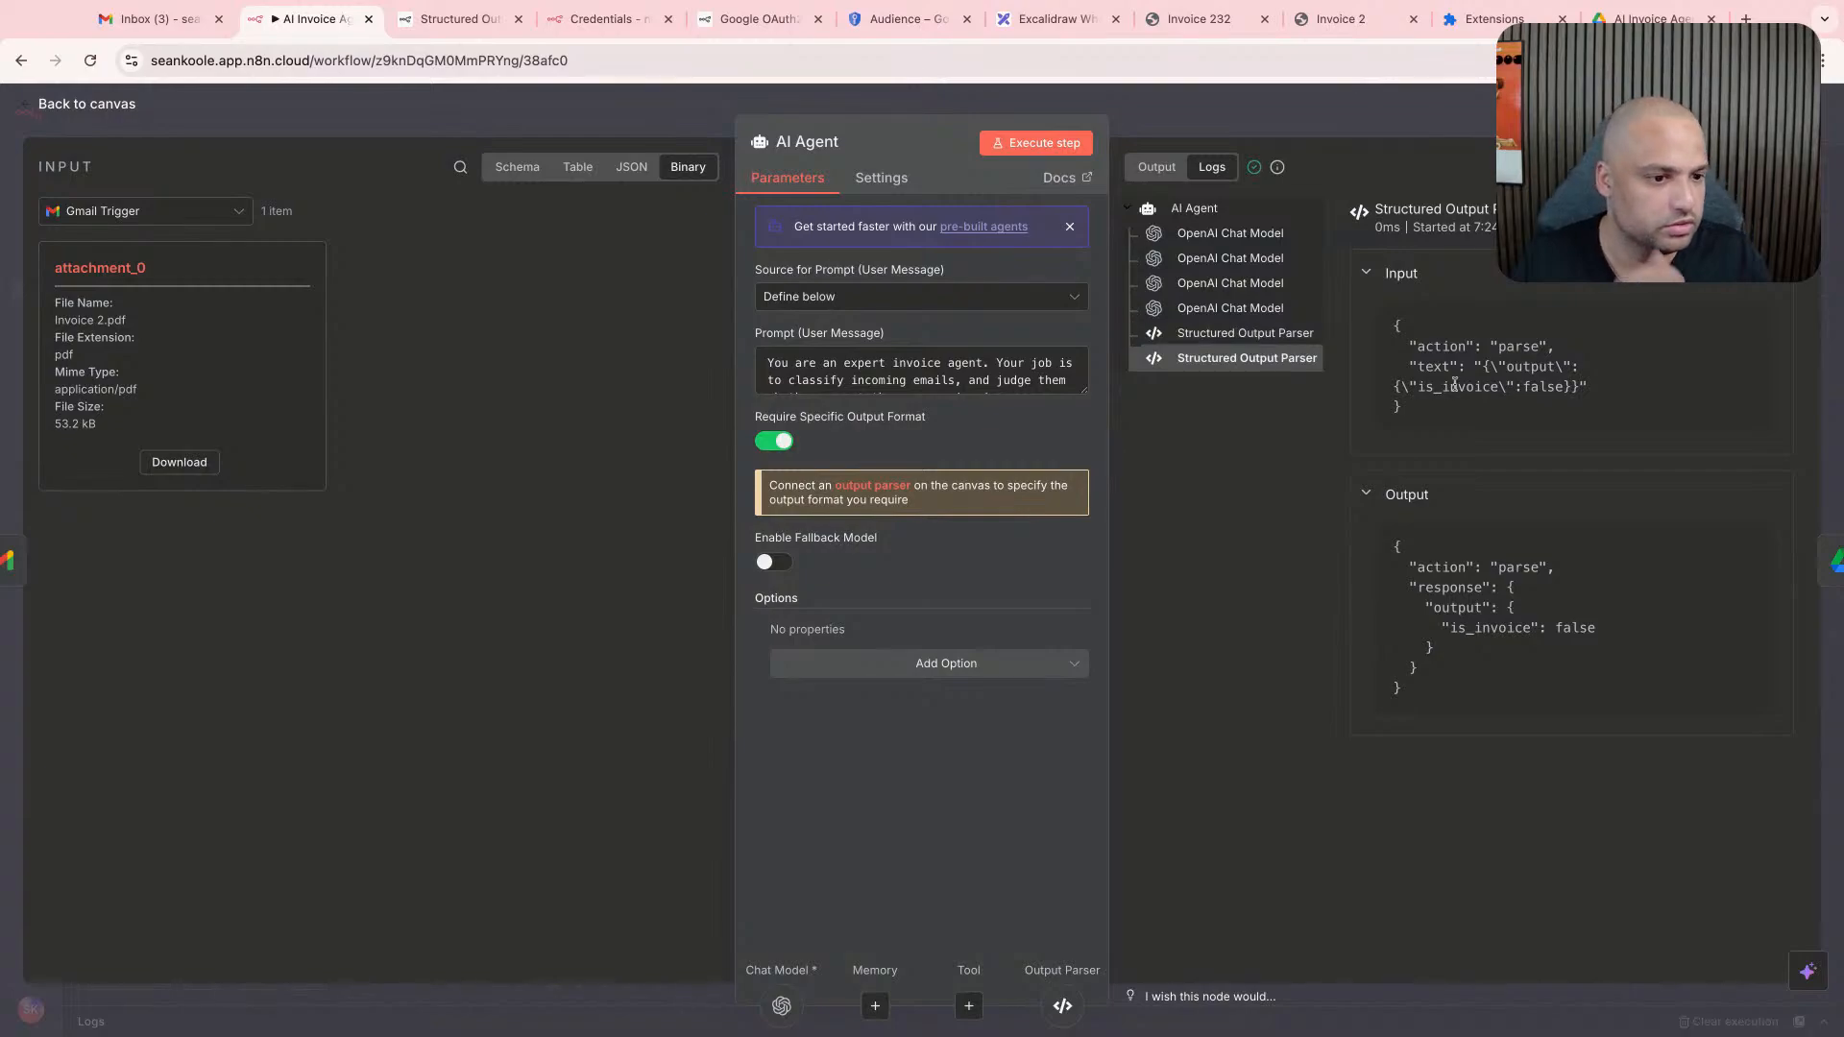
{"action": "left_click_drag", "start_coordinate": [1467, 346], "coordinate": [1535, 363]}
{"action": "left_click", "coordinate": [1535, 363]}
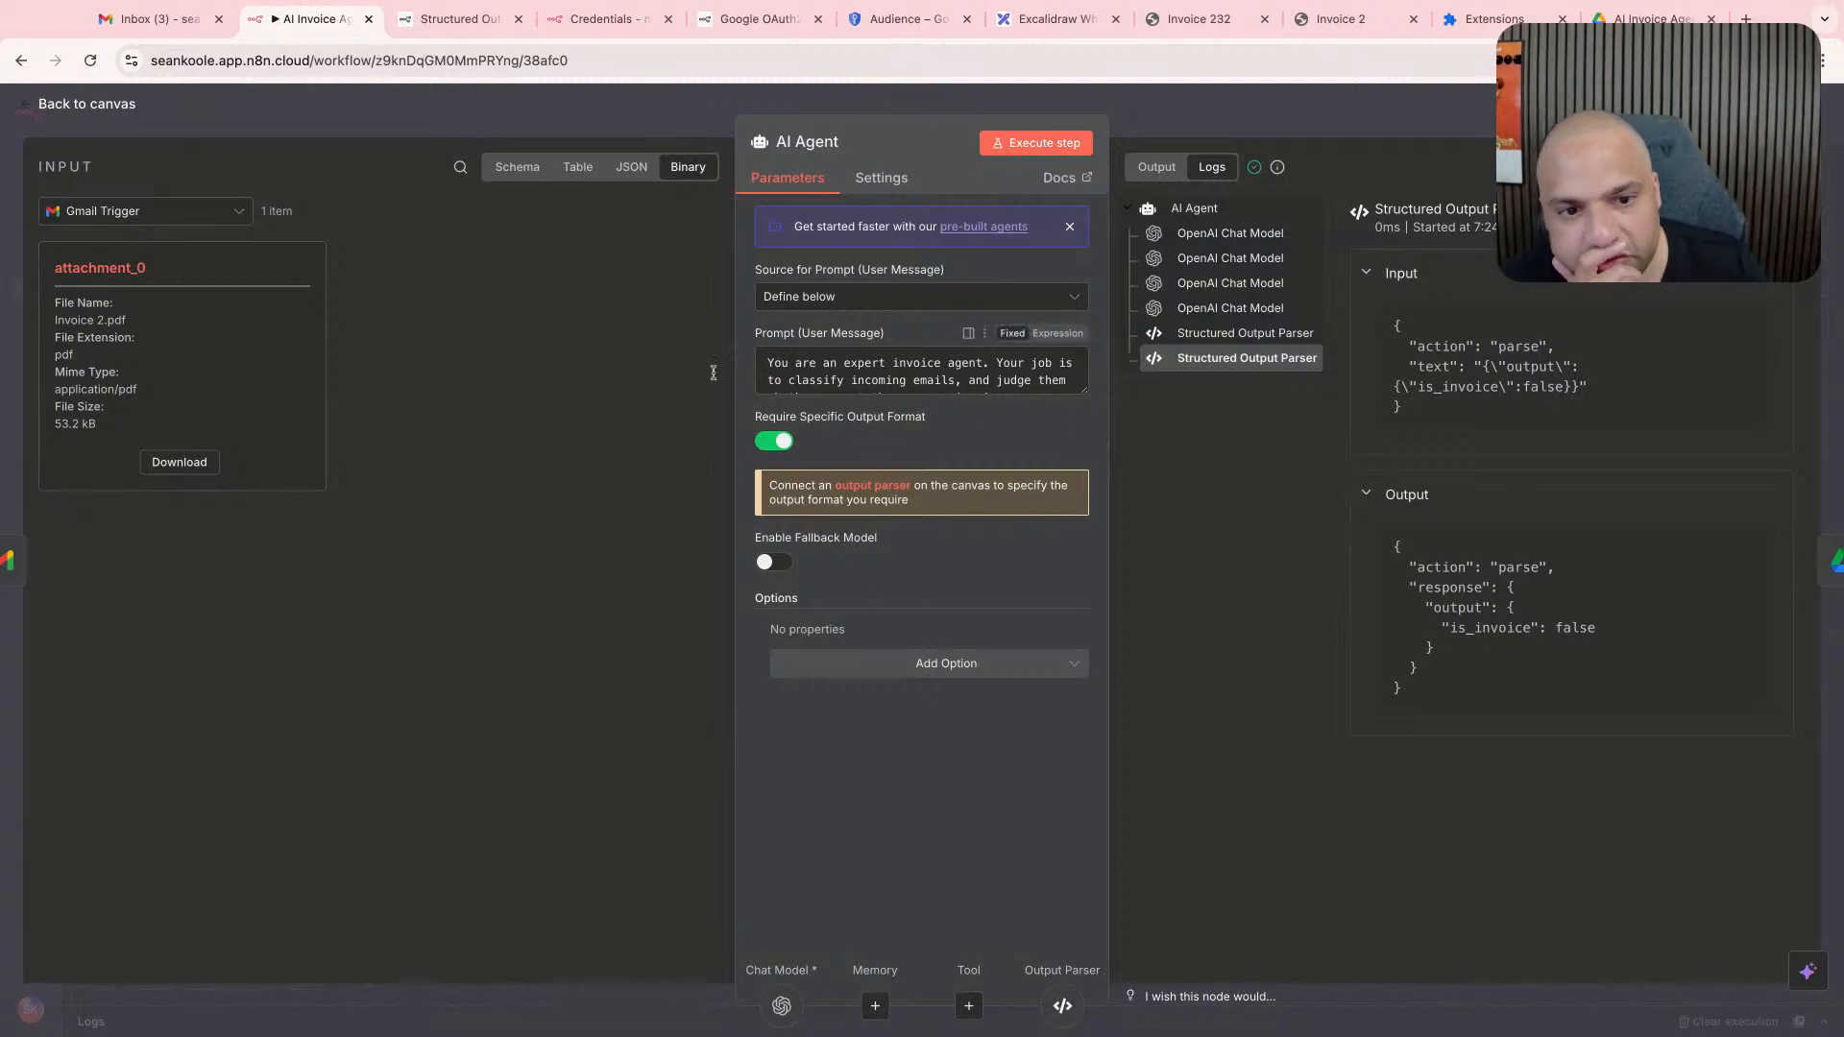
- View the Gmail Trigger input as a schema and append "This is the email:" below the AI Agent's existing prompt text
{"action": "left_click", "coordinate": [509, 176]}
{"action": "left_click", "coordinate": [1066, 384]}
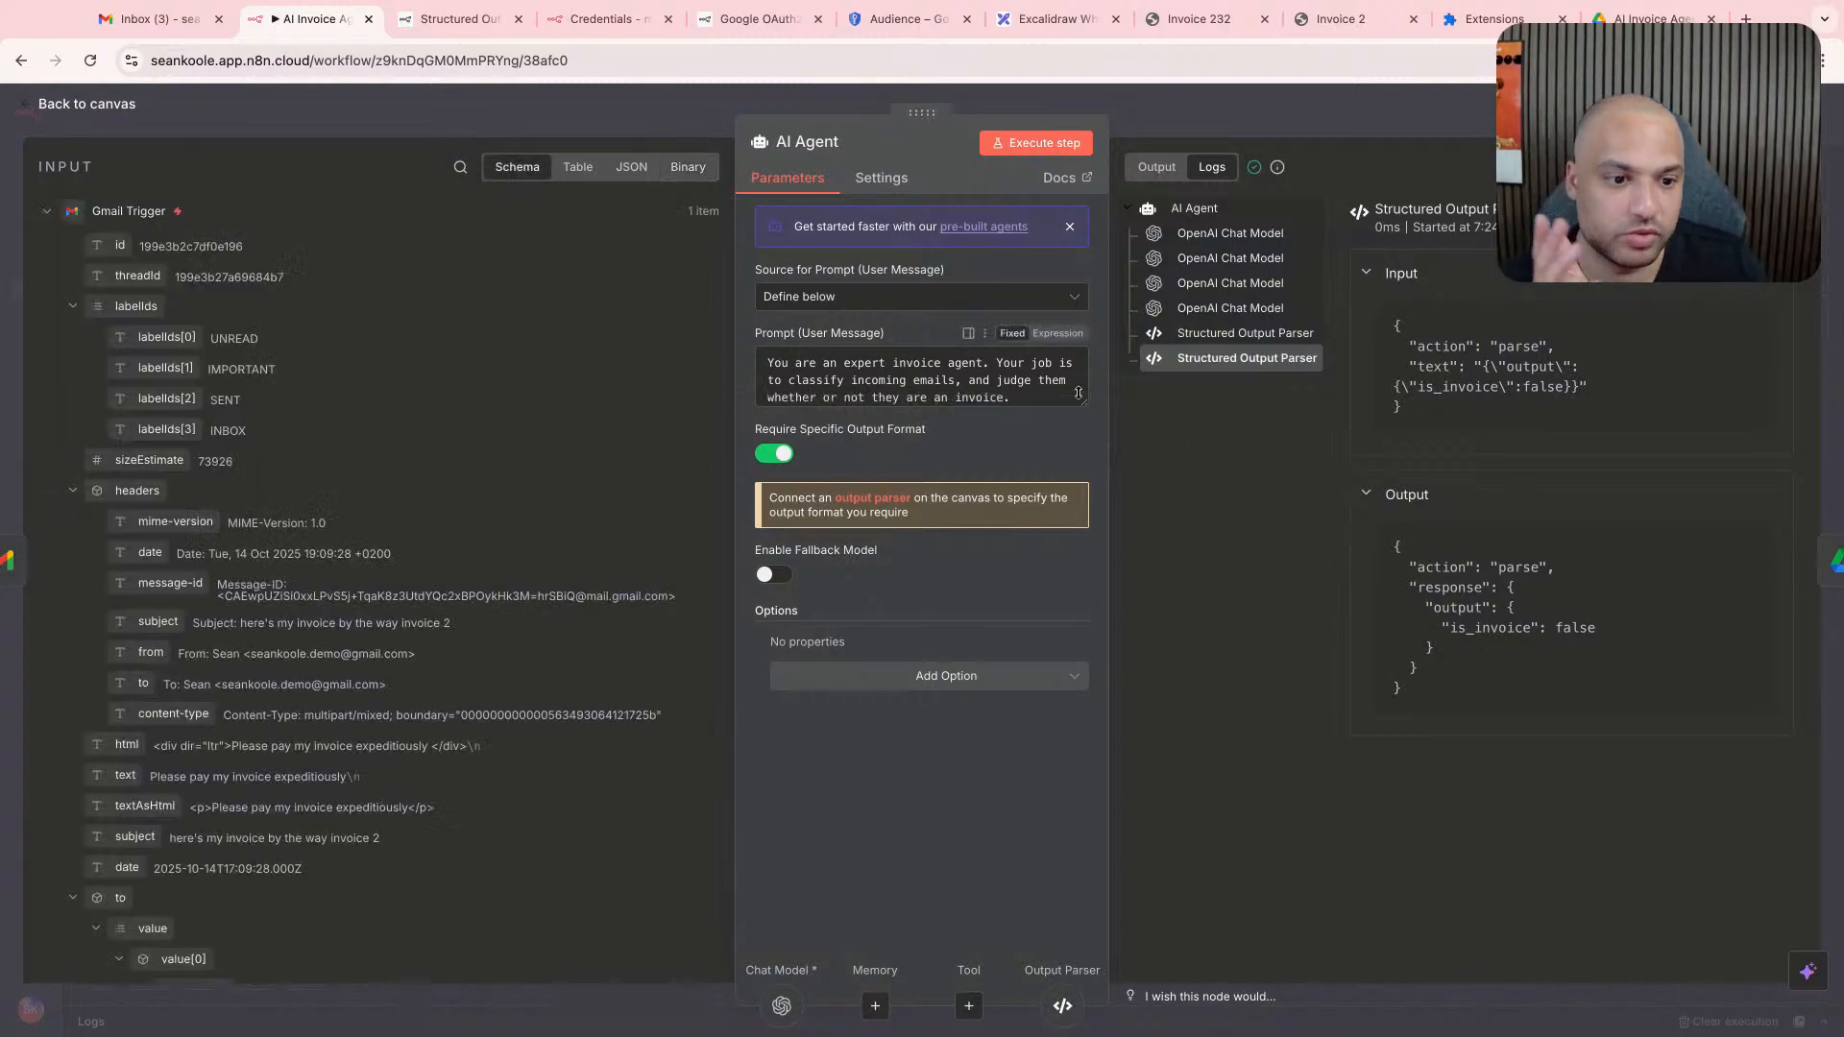
{"action": "key", "text": "Return"}
{"action": "key", "text": "Return"}
{"action": "type", "text": "This"}
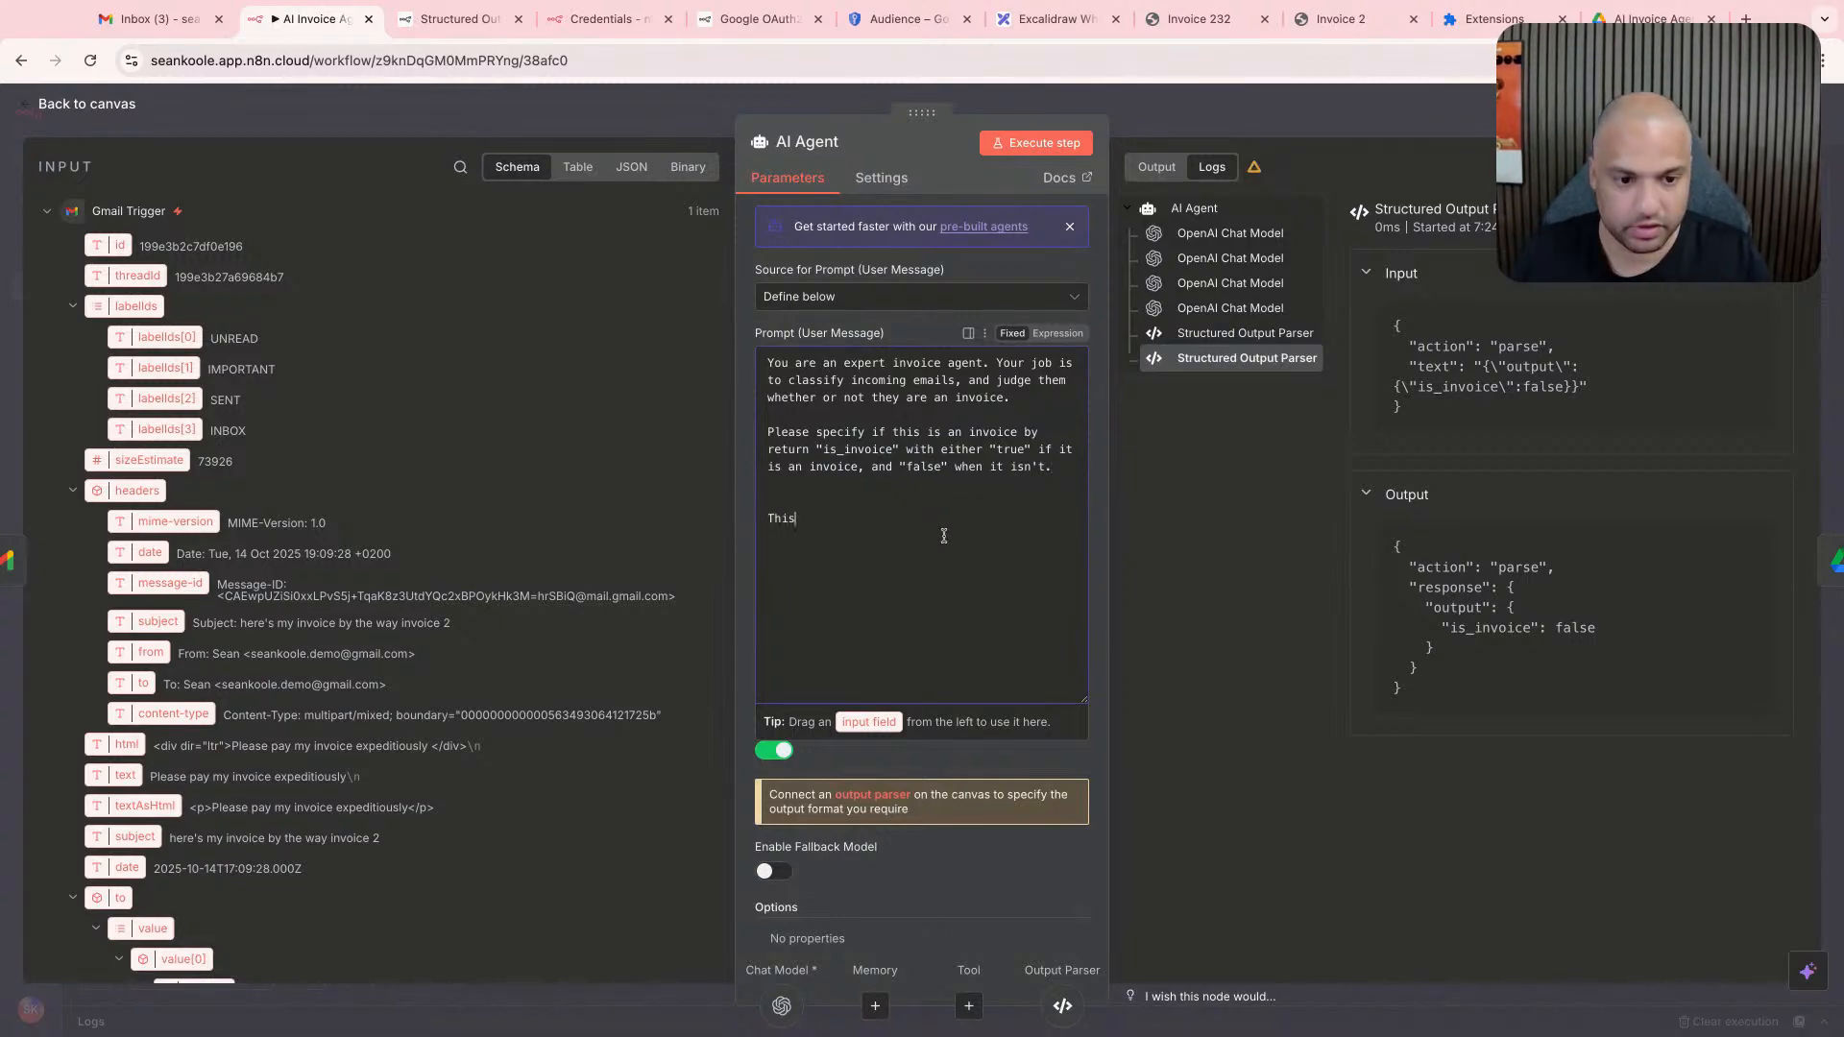
{"action": "type", "text": " is the email:"}
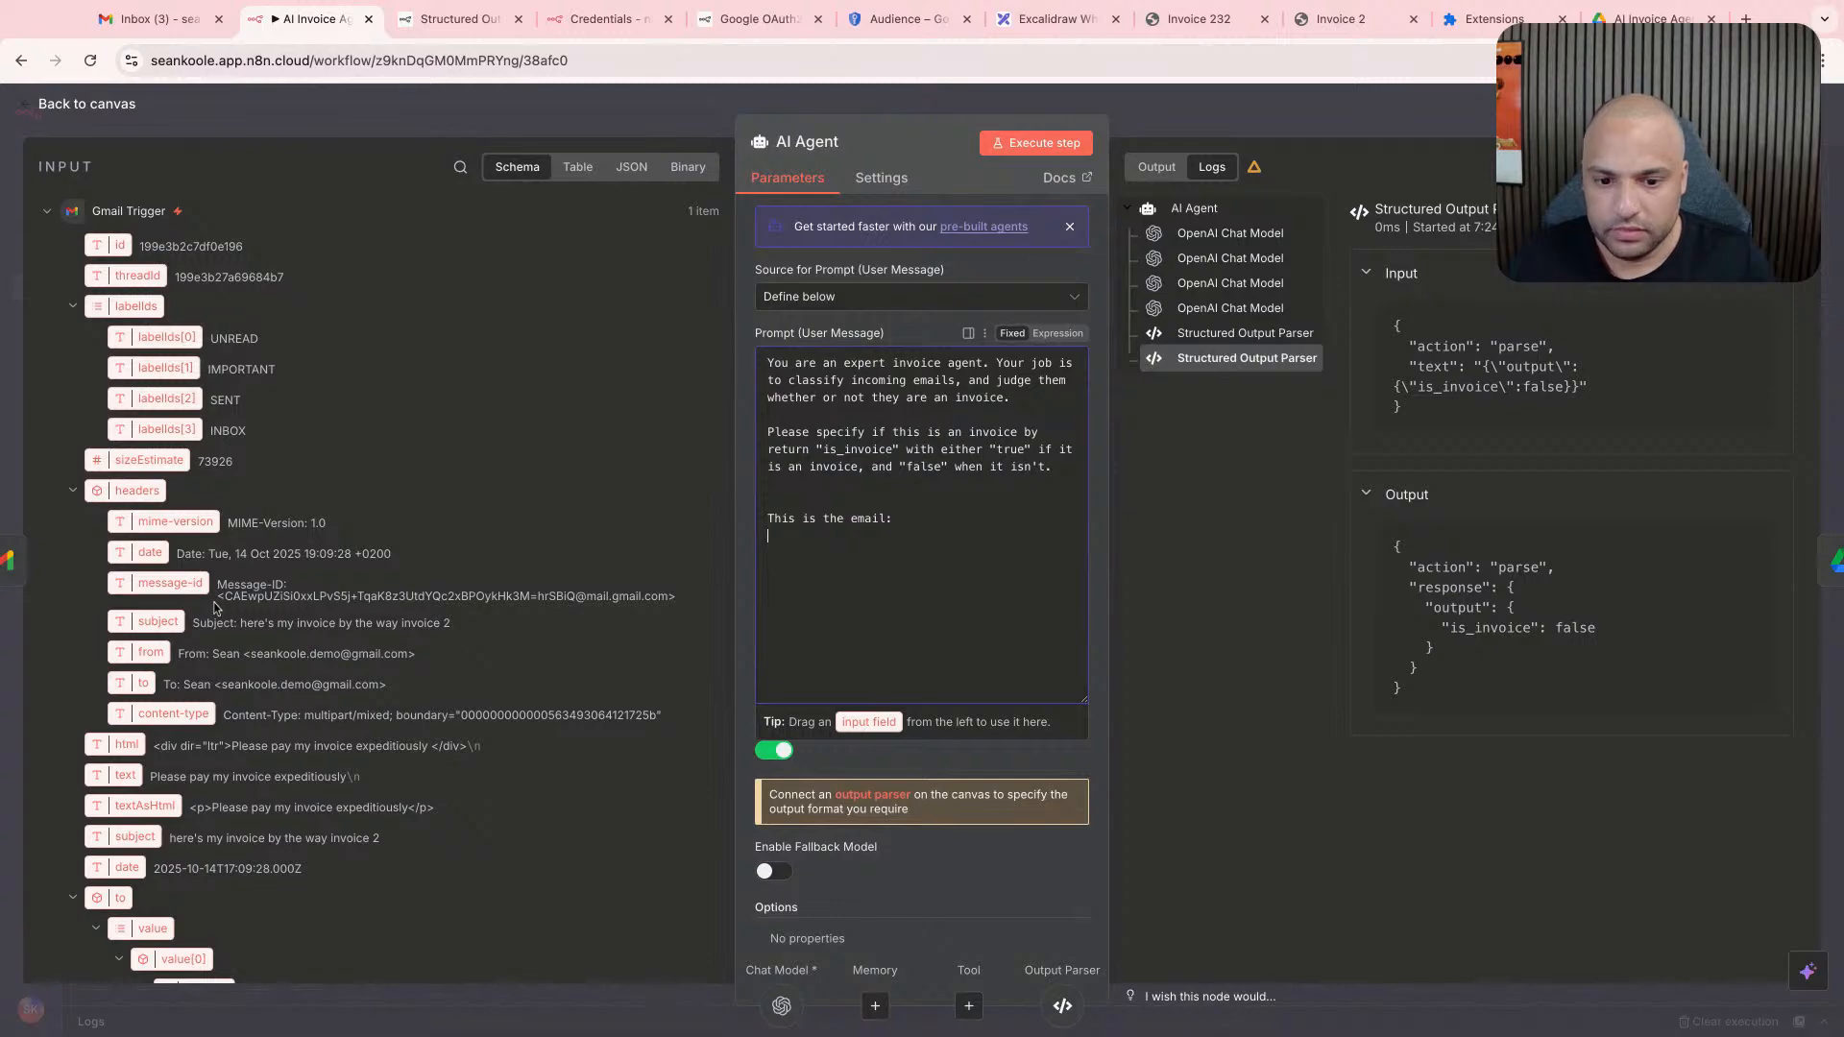
- Add a "Subject:" line to the prompt mapped to the Gmail Trigger's subject field, and check the expression enlarged
{"action": "key", "text": "Return"}
{"action": "type", "text": "Subject:"}
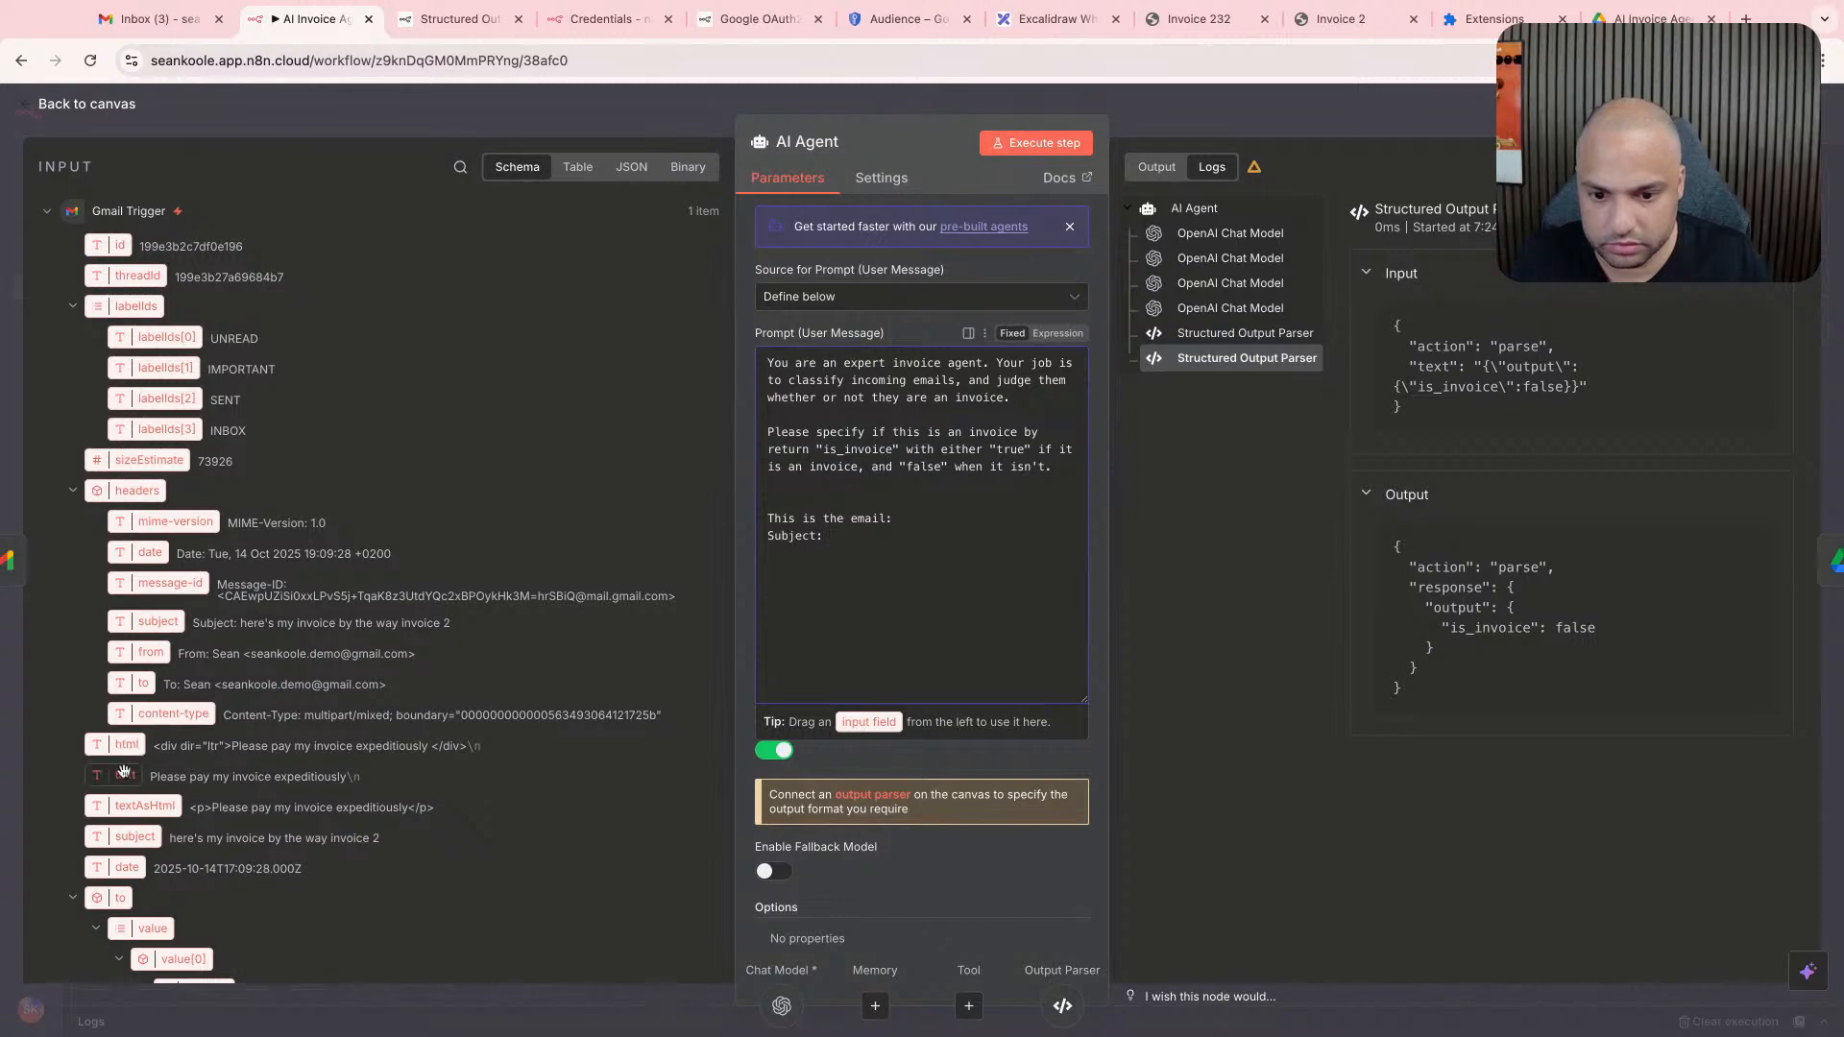
{"action": "left_click_drag", "start_coordinate": [135, 836], "coordinate": [832, 536]}
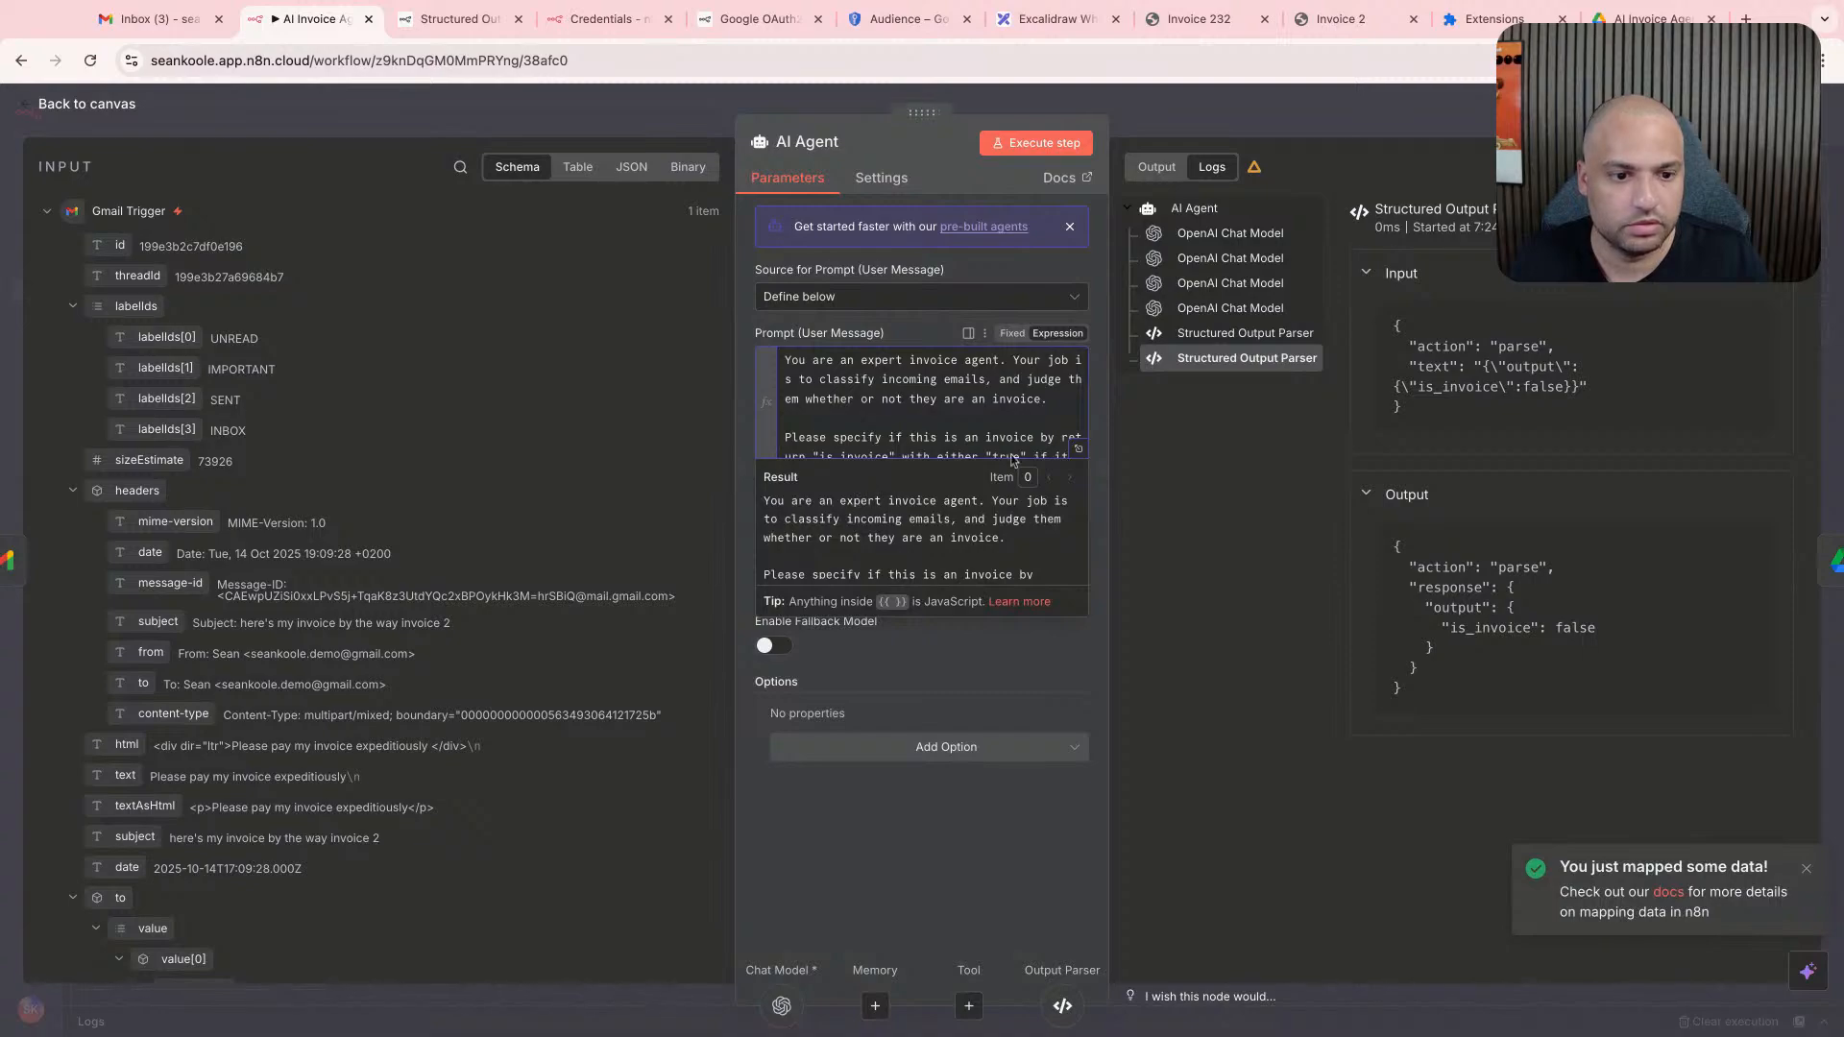
{"action": "left_click", "coordinate": [1078, 448]}
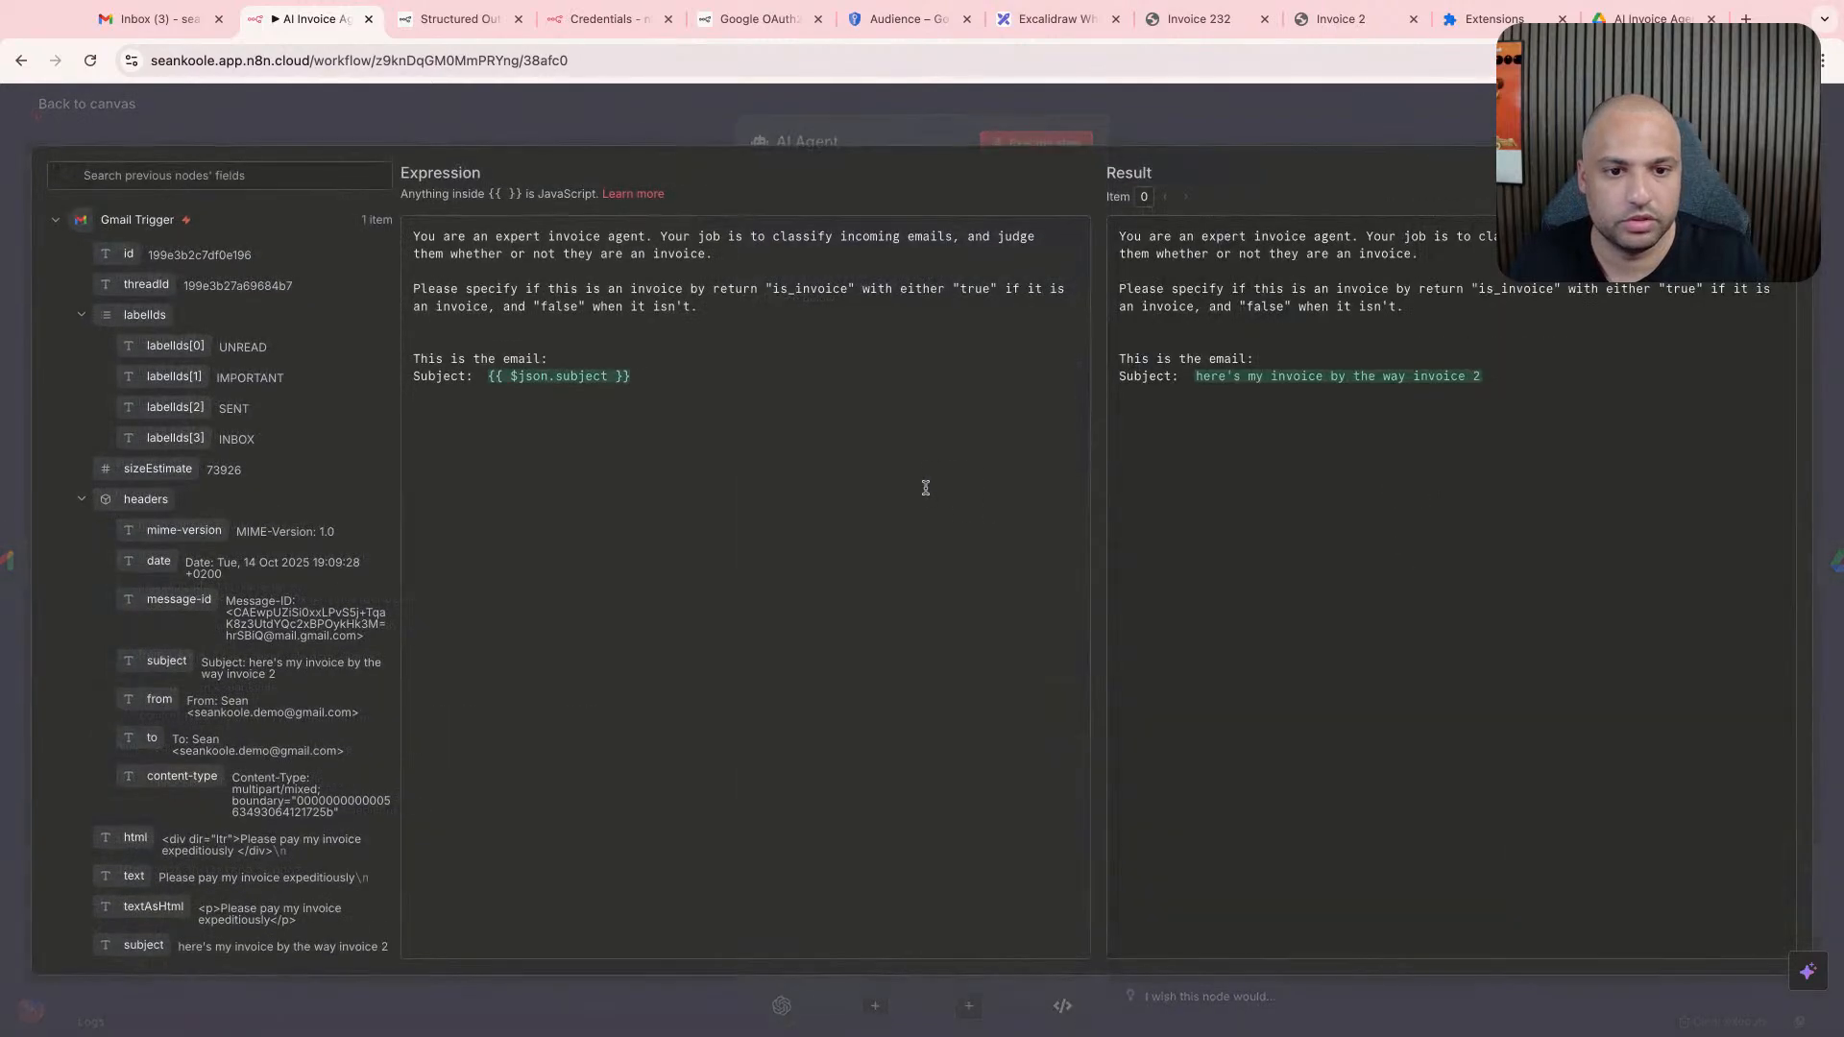
{"action": "key", "text": "Escape"}
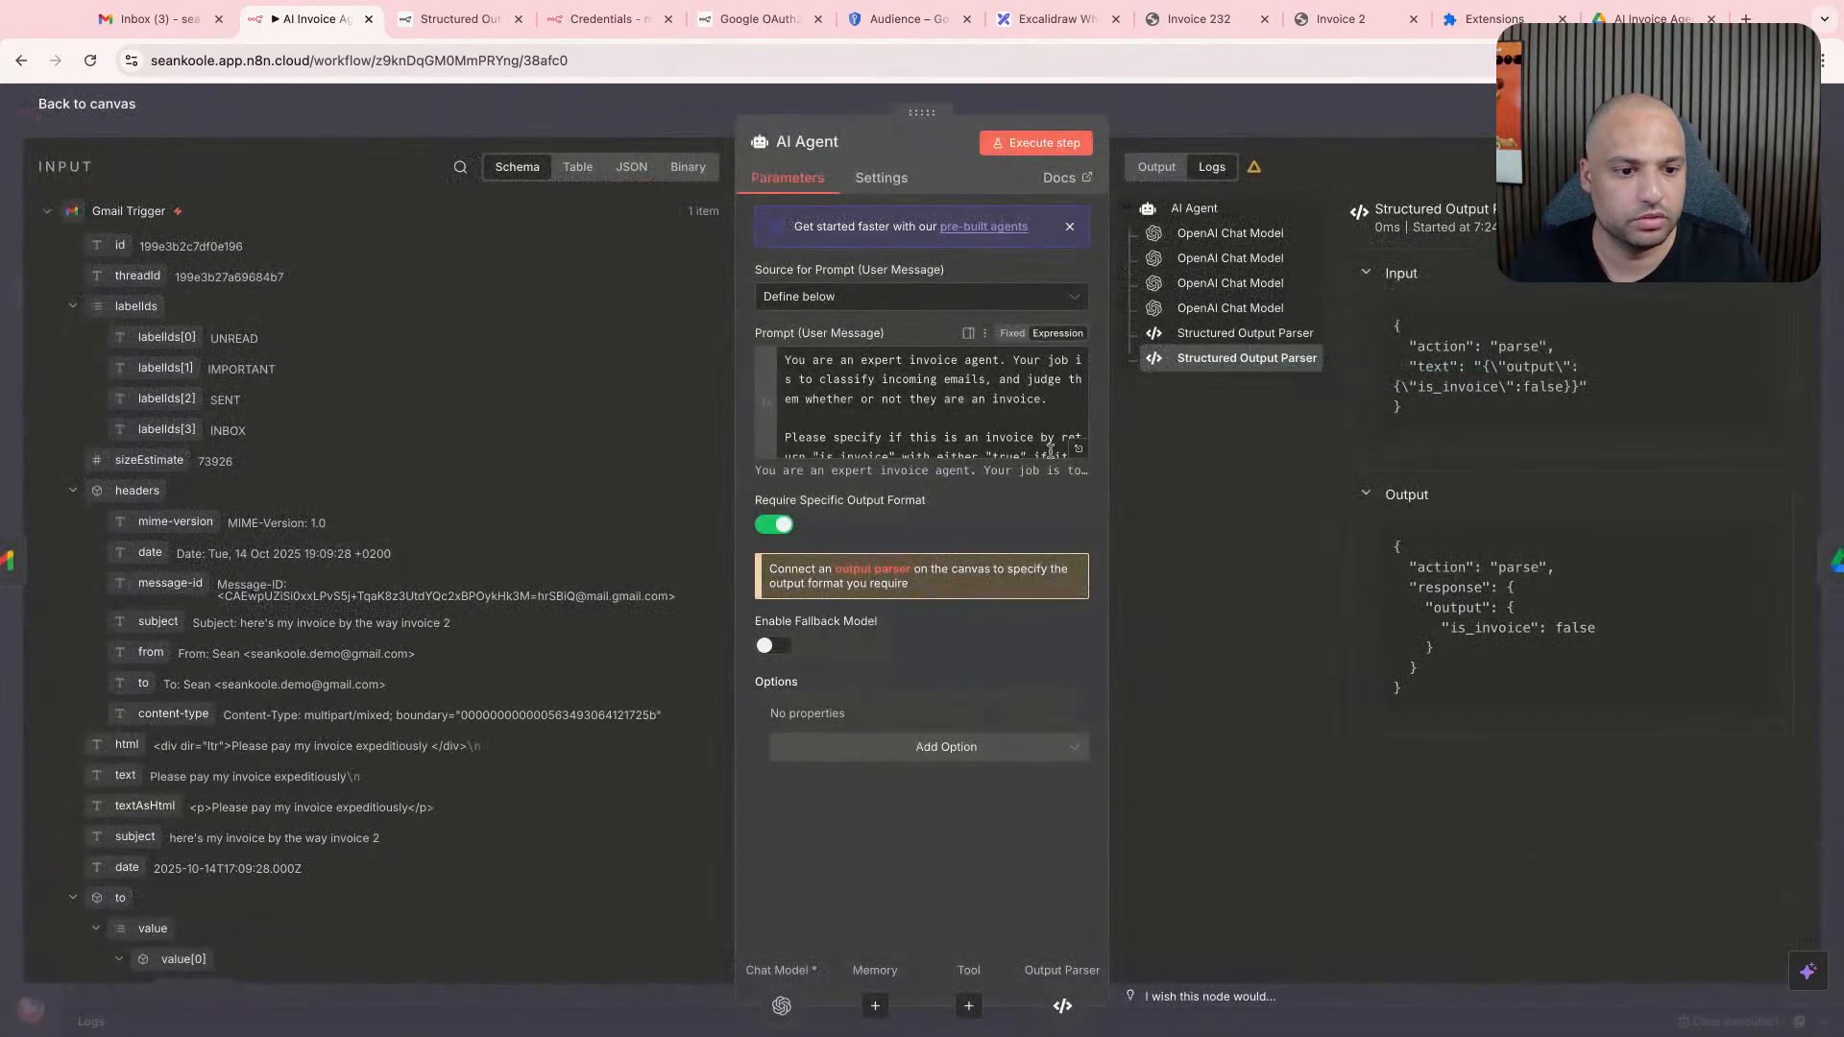
- Add a "Body:" line beneath the subject, mapped to the Gmail Trigger's text field
{"action": "left_click", "coordinate": [972, 435]}
{"action": "key", "text": "Return"}
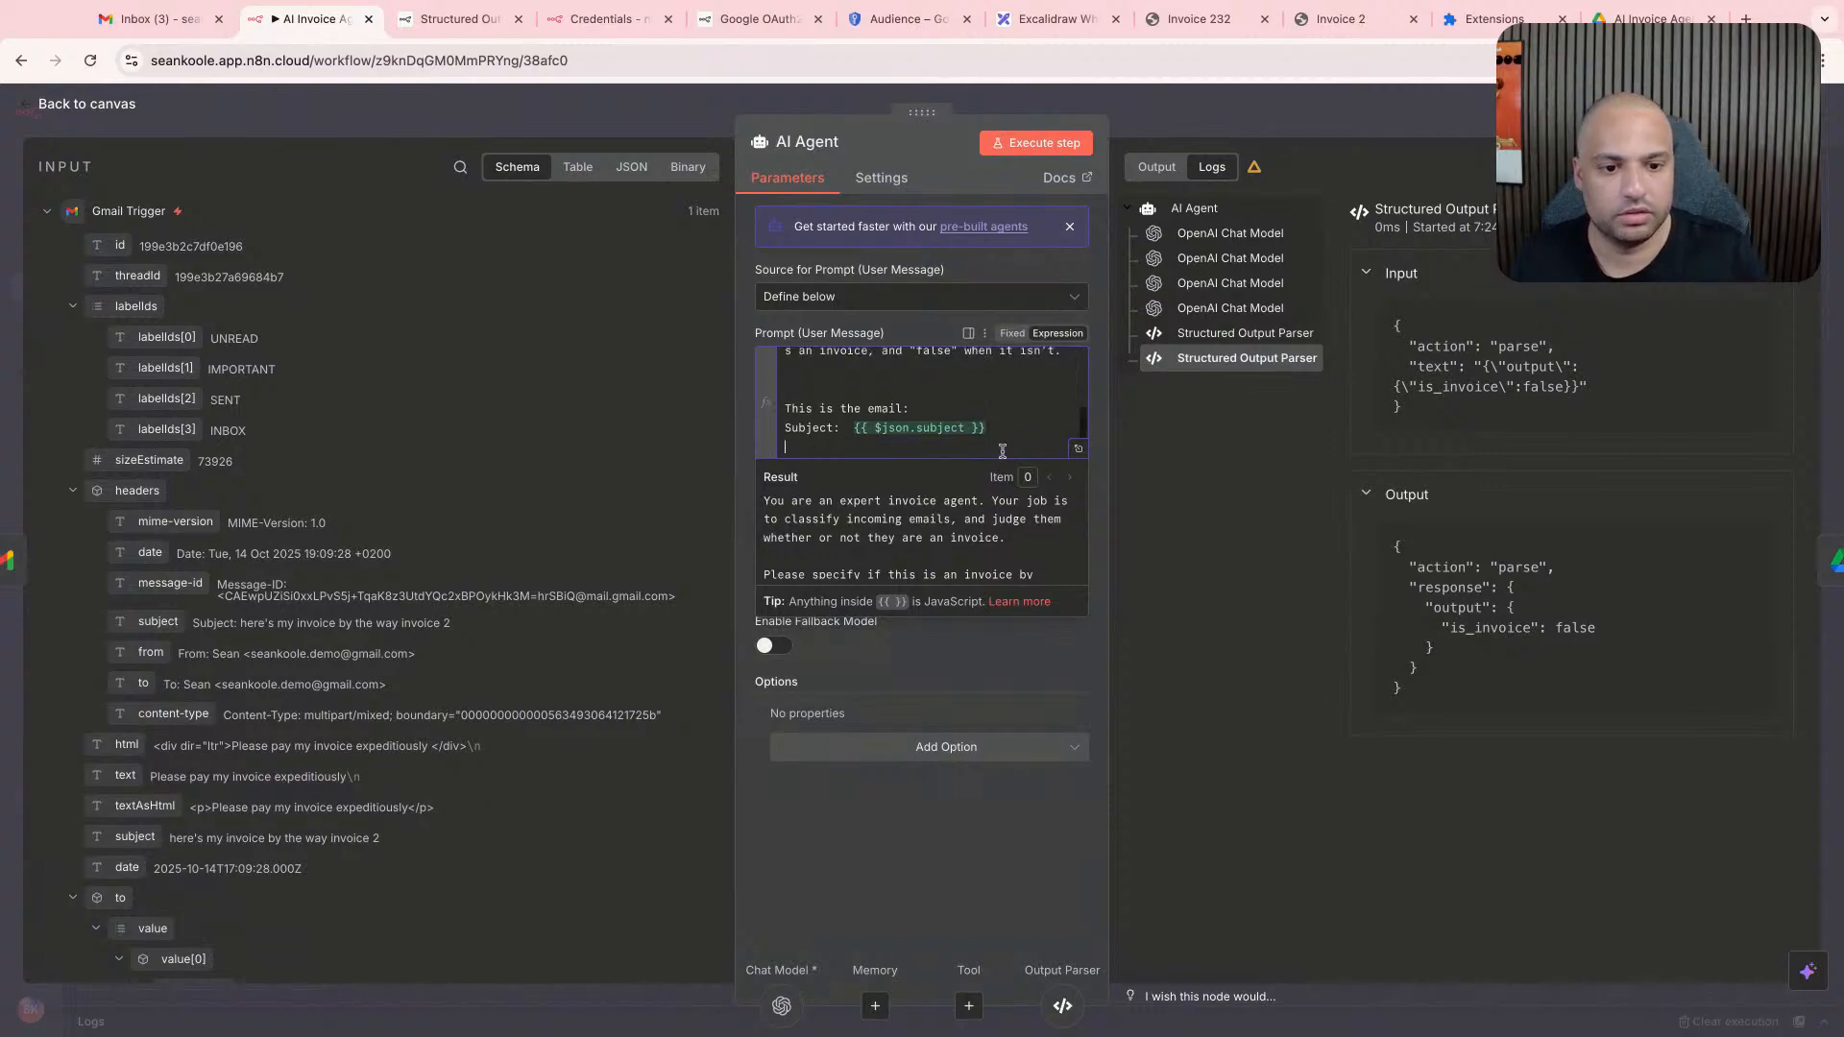
{"action": "type", "text": "Body:"}
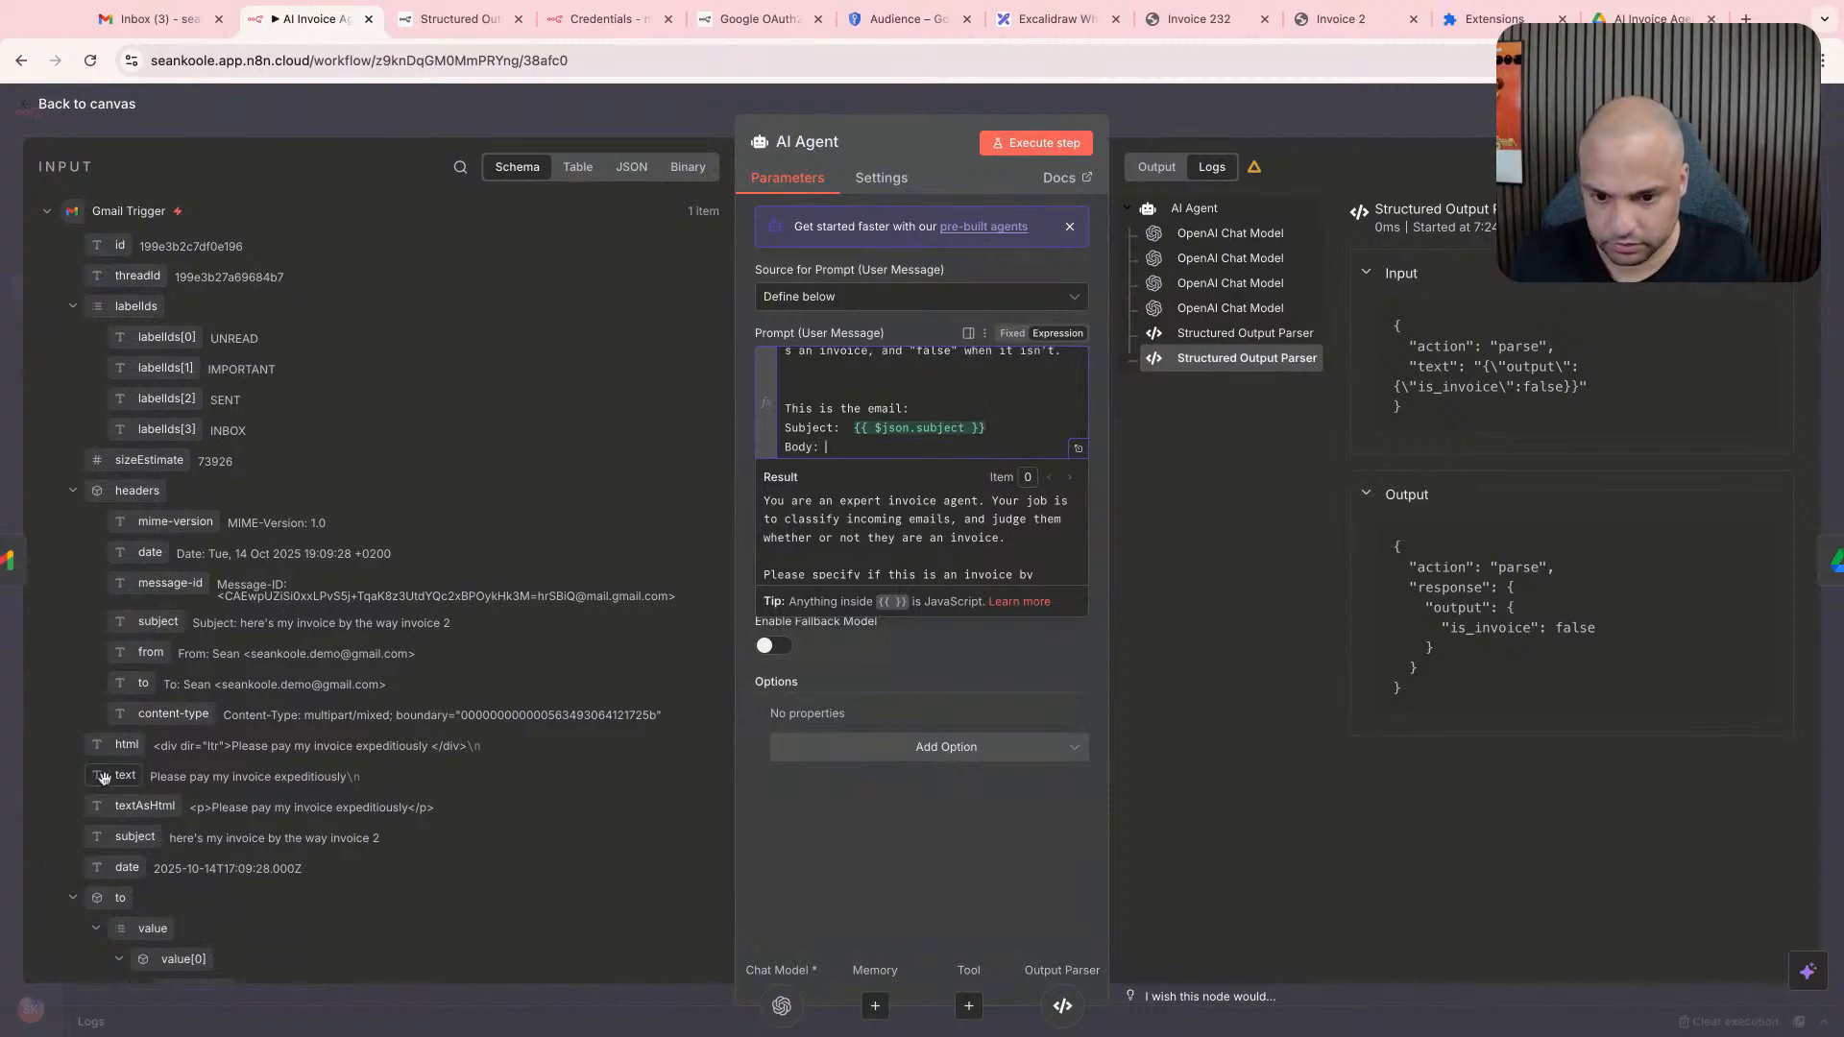
{"action": "left_click_drag", "start_coordinate": [113, 775], "coordinate": [826, 447]}
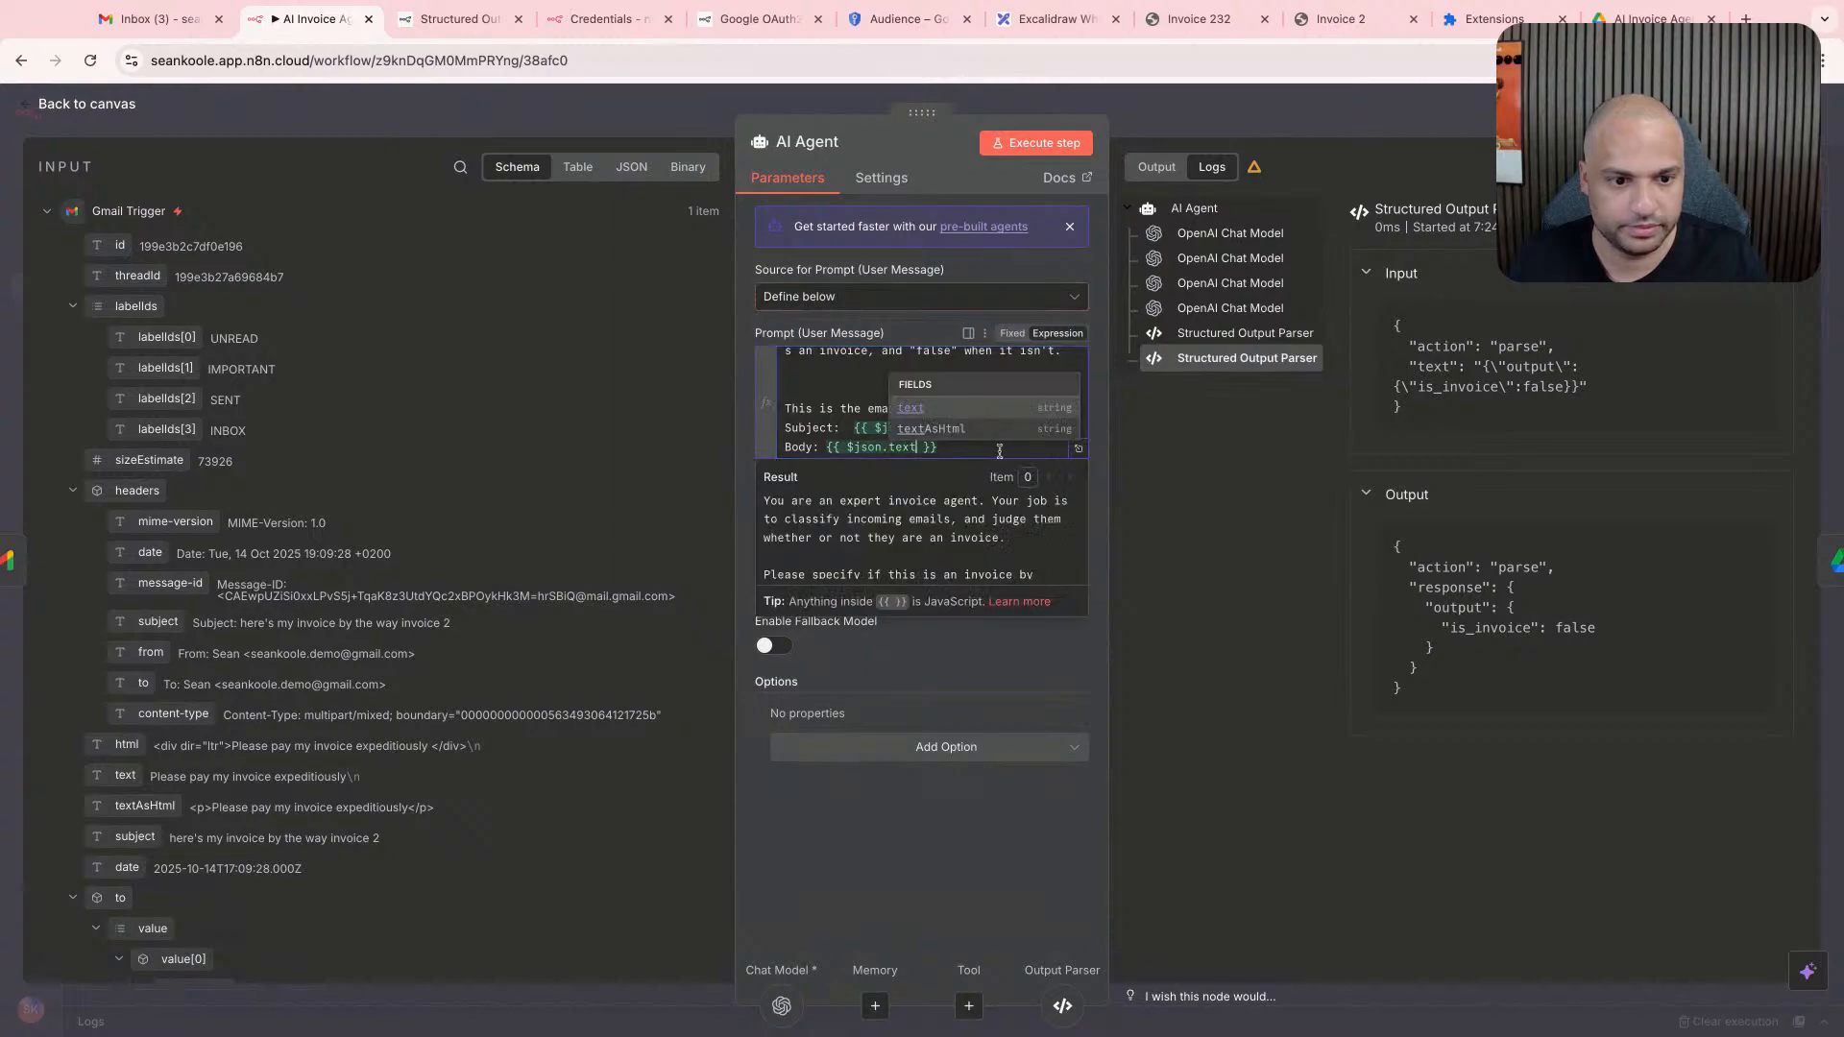
- Start an "Attachment" line below the body line of the prompt
{"action": "key", "text": "Return"}
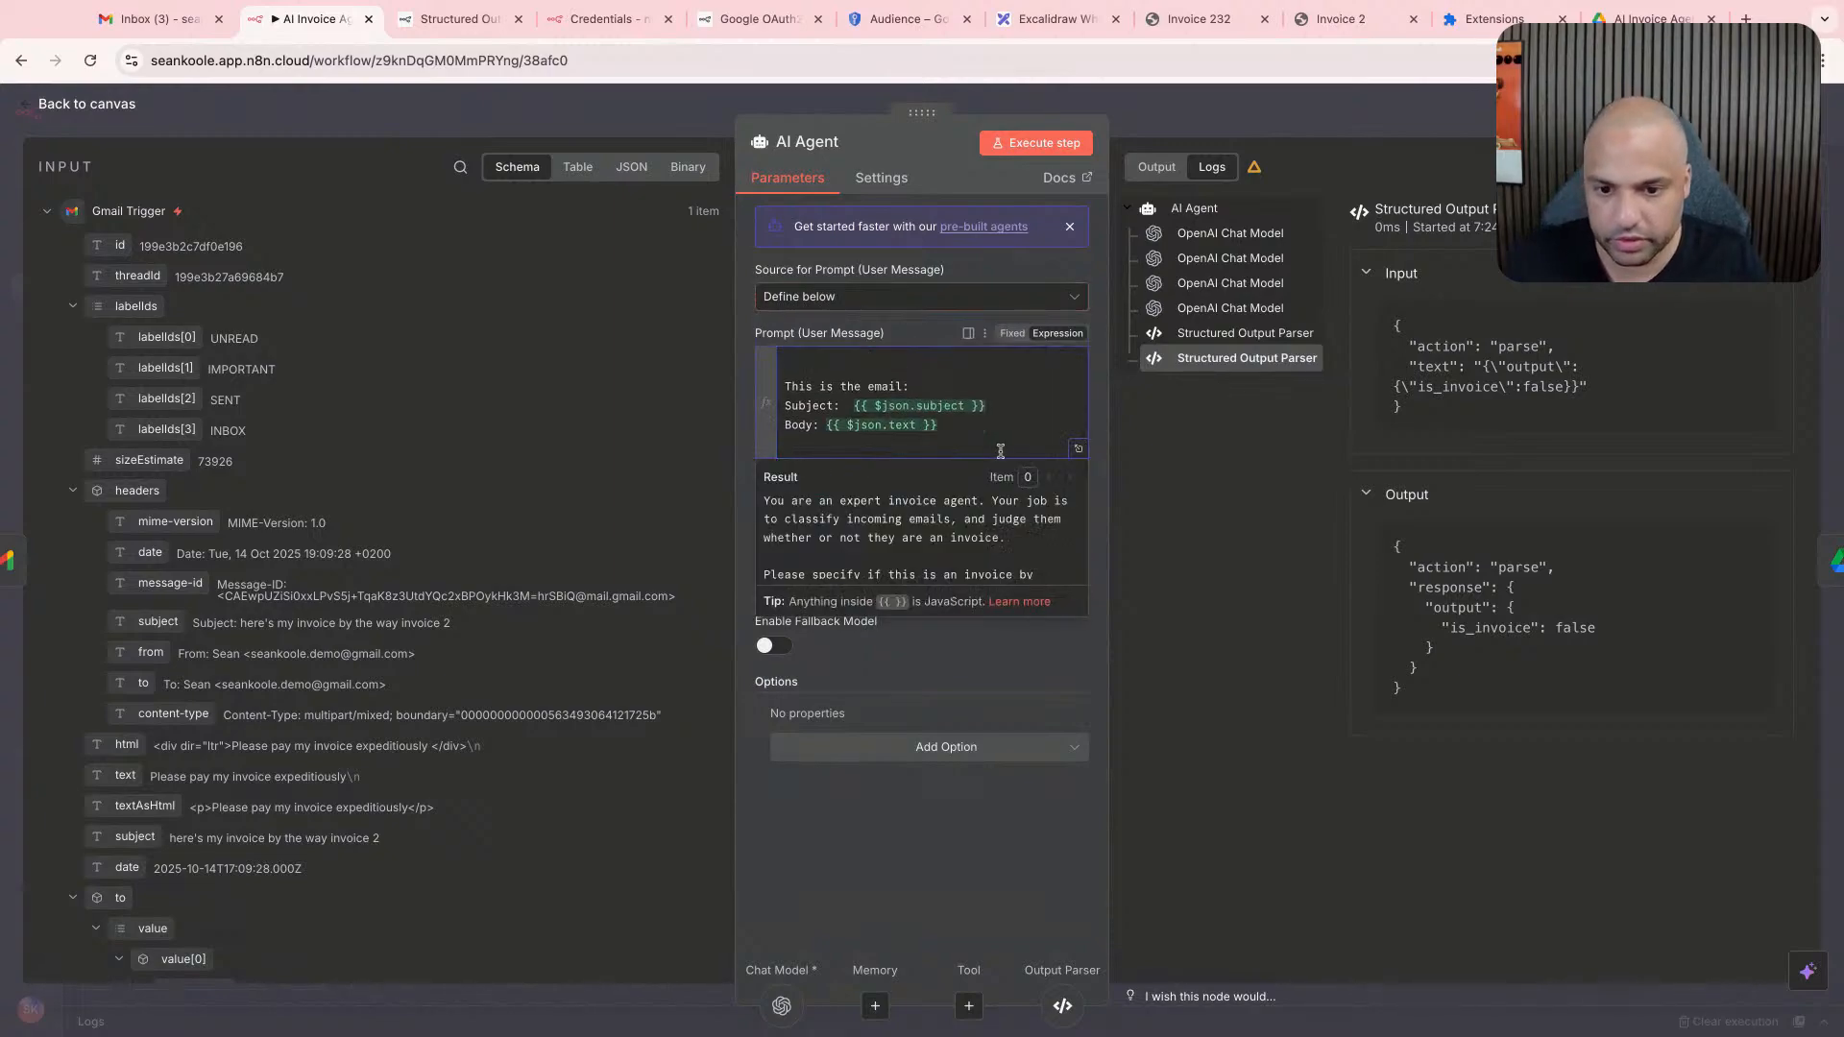
{"action": "key", "text": "Return"}
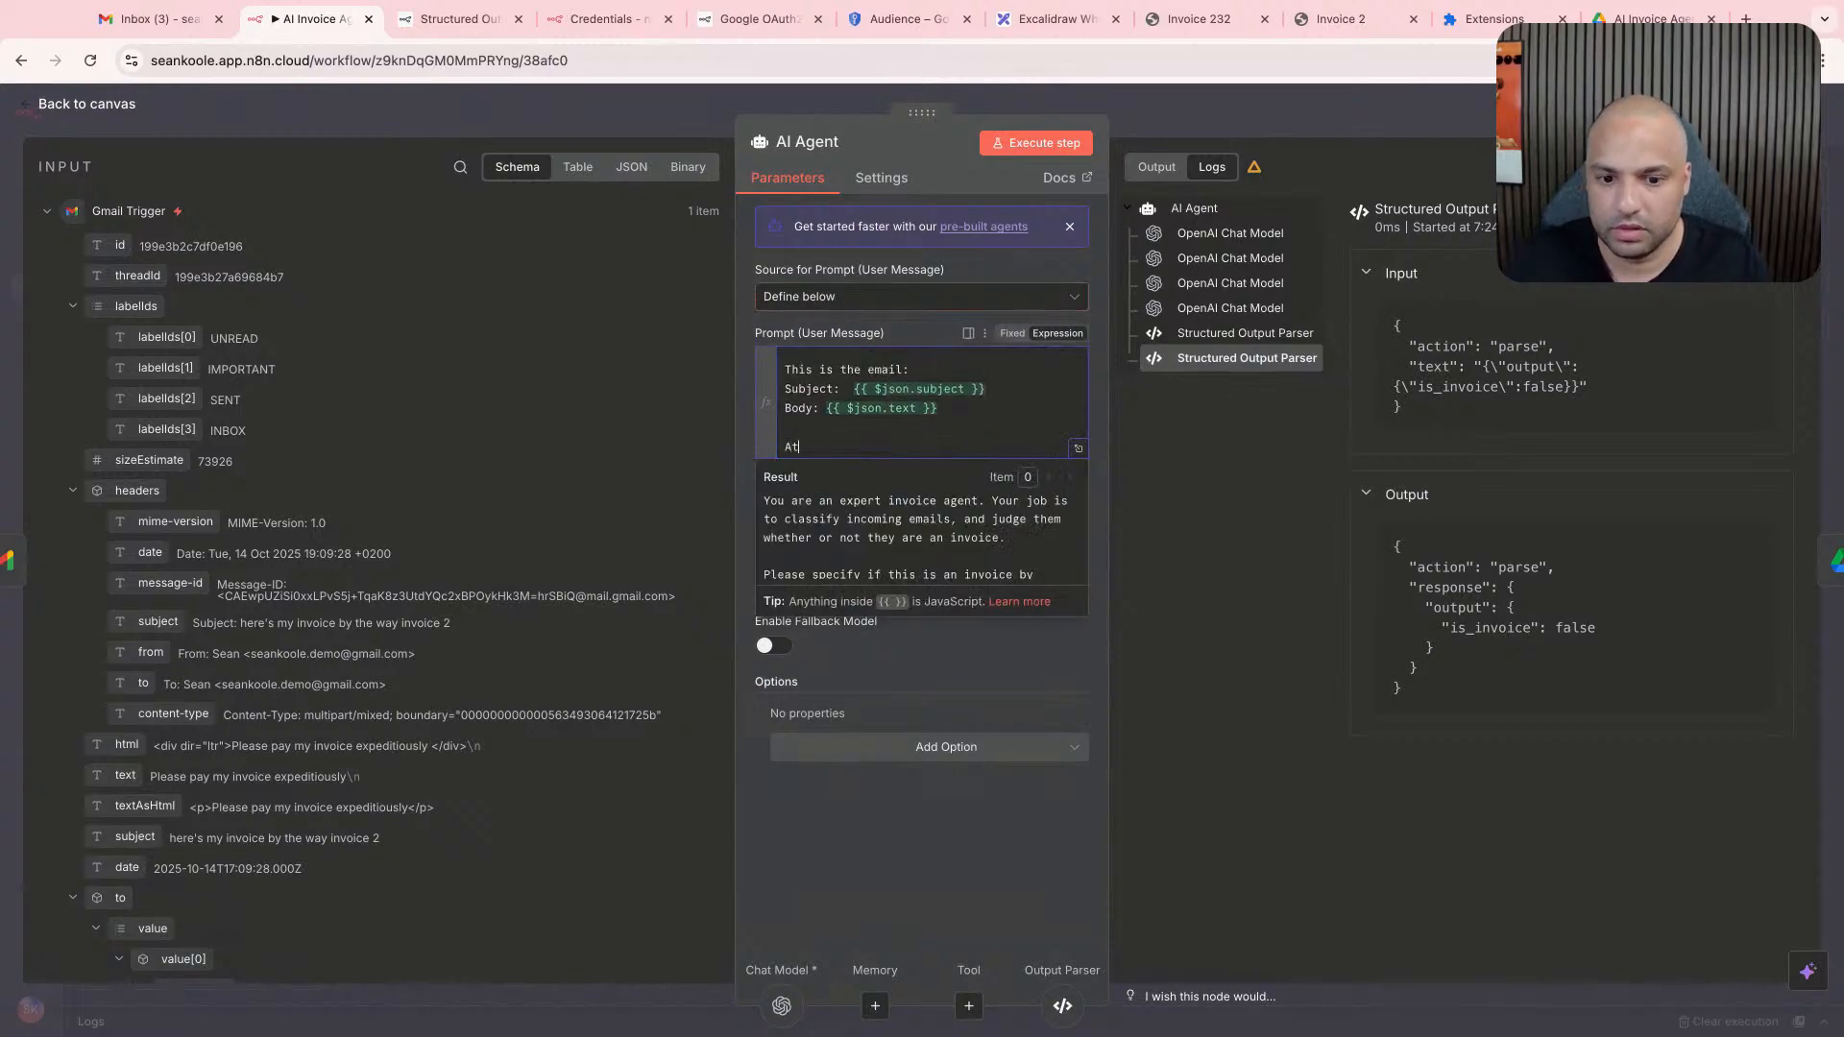
{"action": "type", "text": "Attachment"}
- Look through the Gmail Trigger's schema for an attachment field, searching the page for "invoice"
{"action": "scroll", "coordinate": [213, 838], "scroll_direction": "down", "scroll_amount": 5}
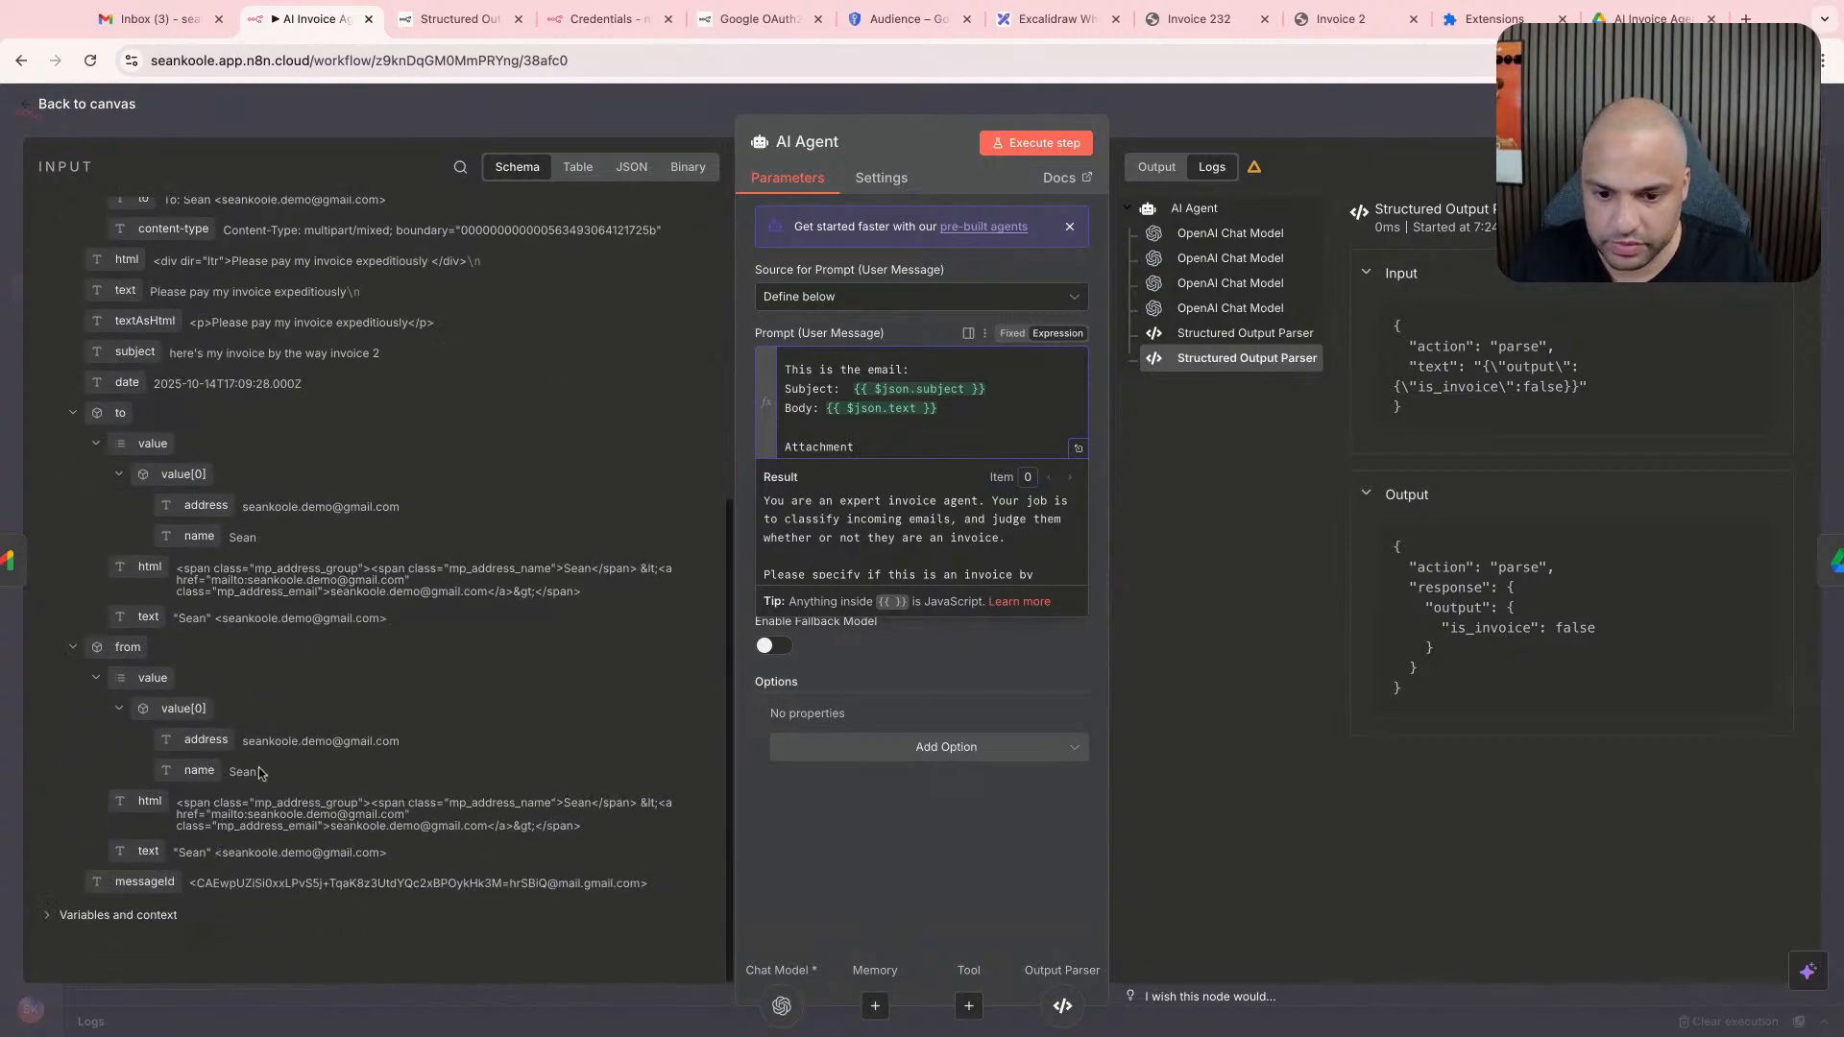
{"action": "left_click", "coordinate": [101, 916]}
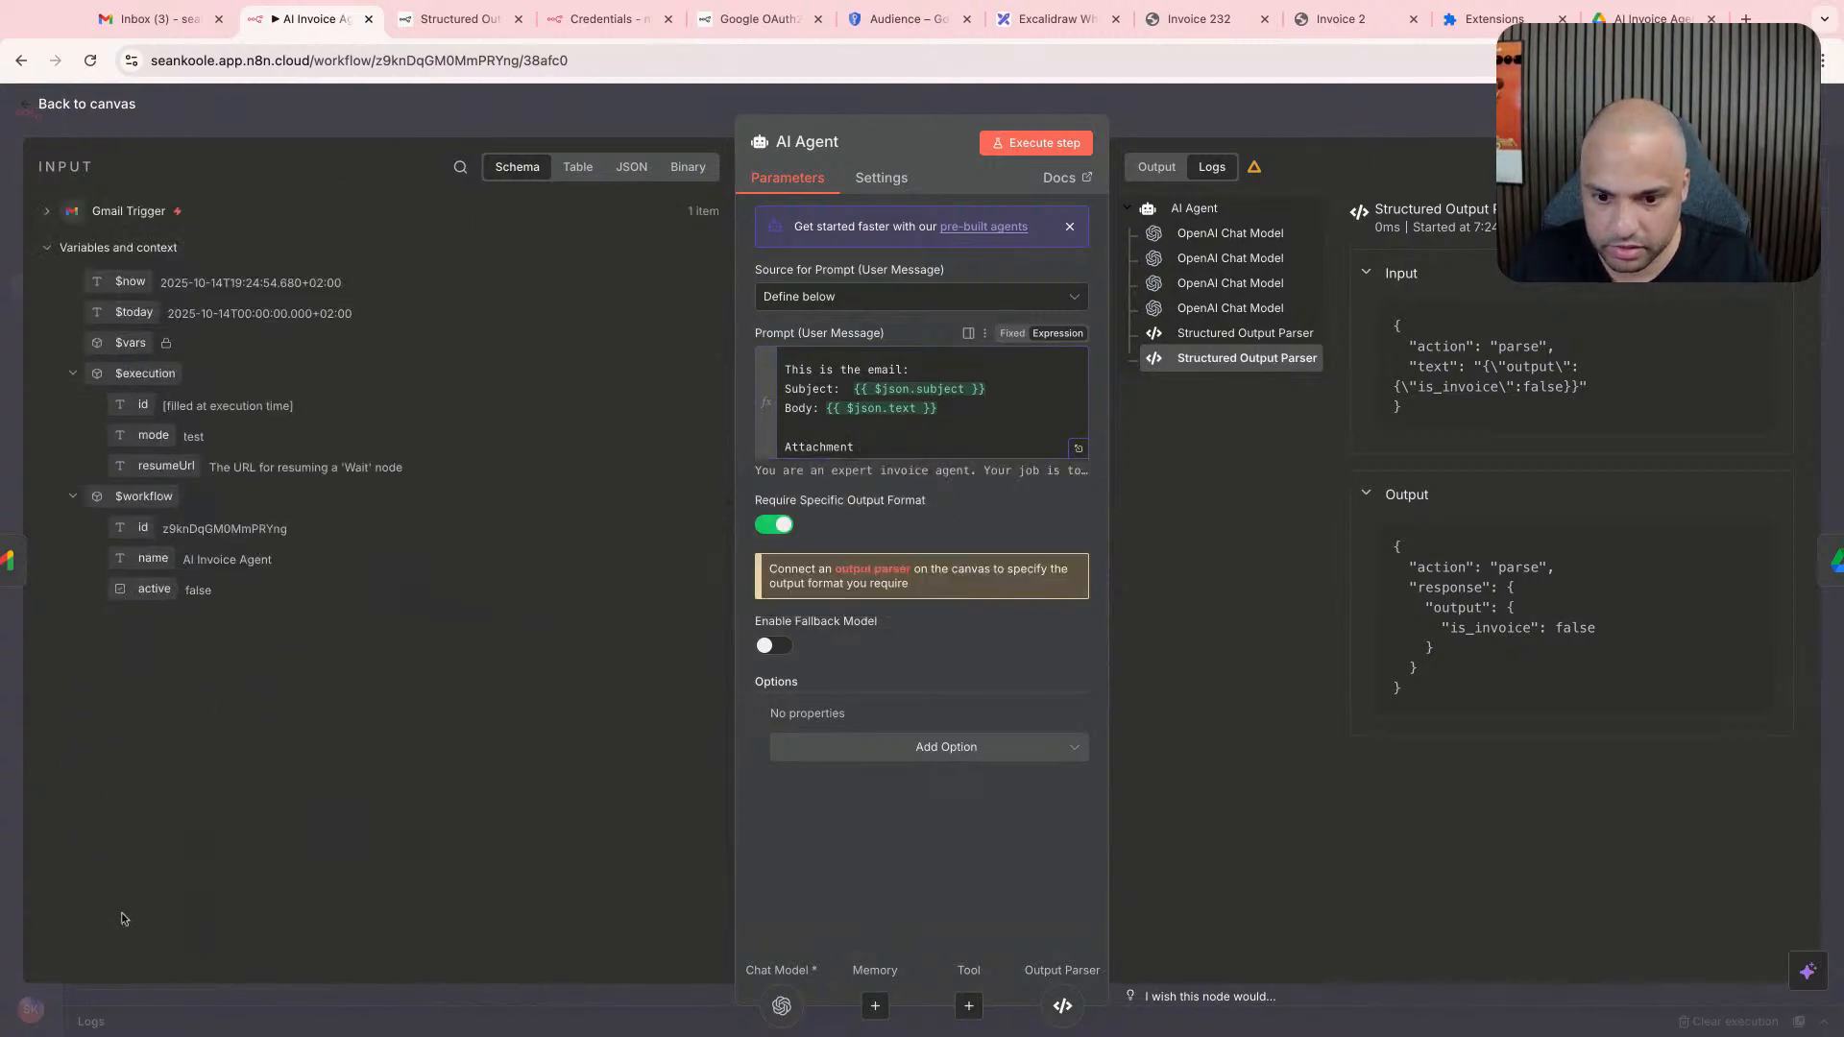
{"action": "left_click", "coordinate": [96, 250]}
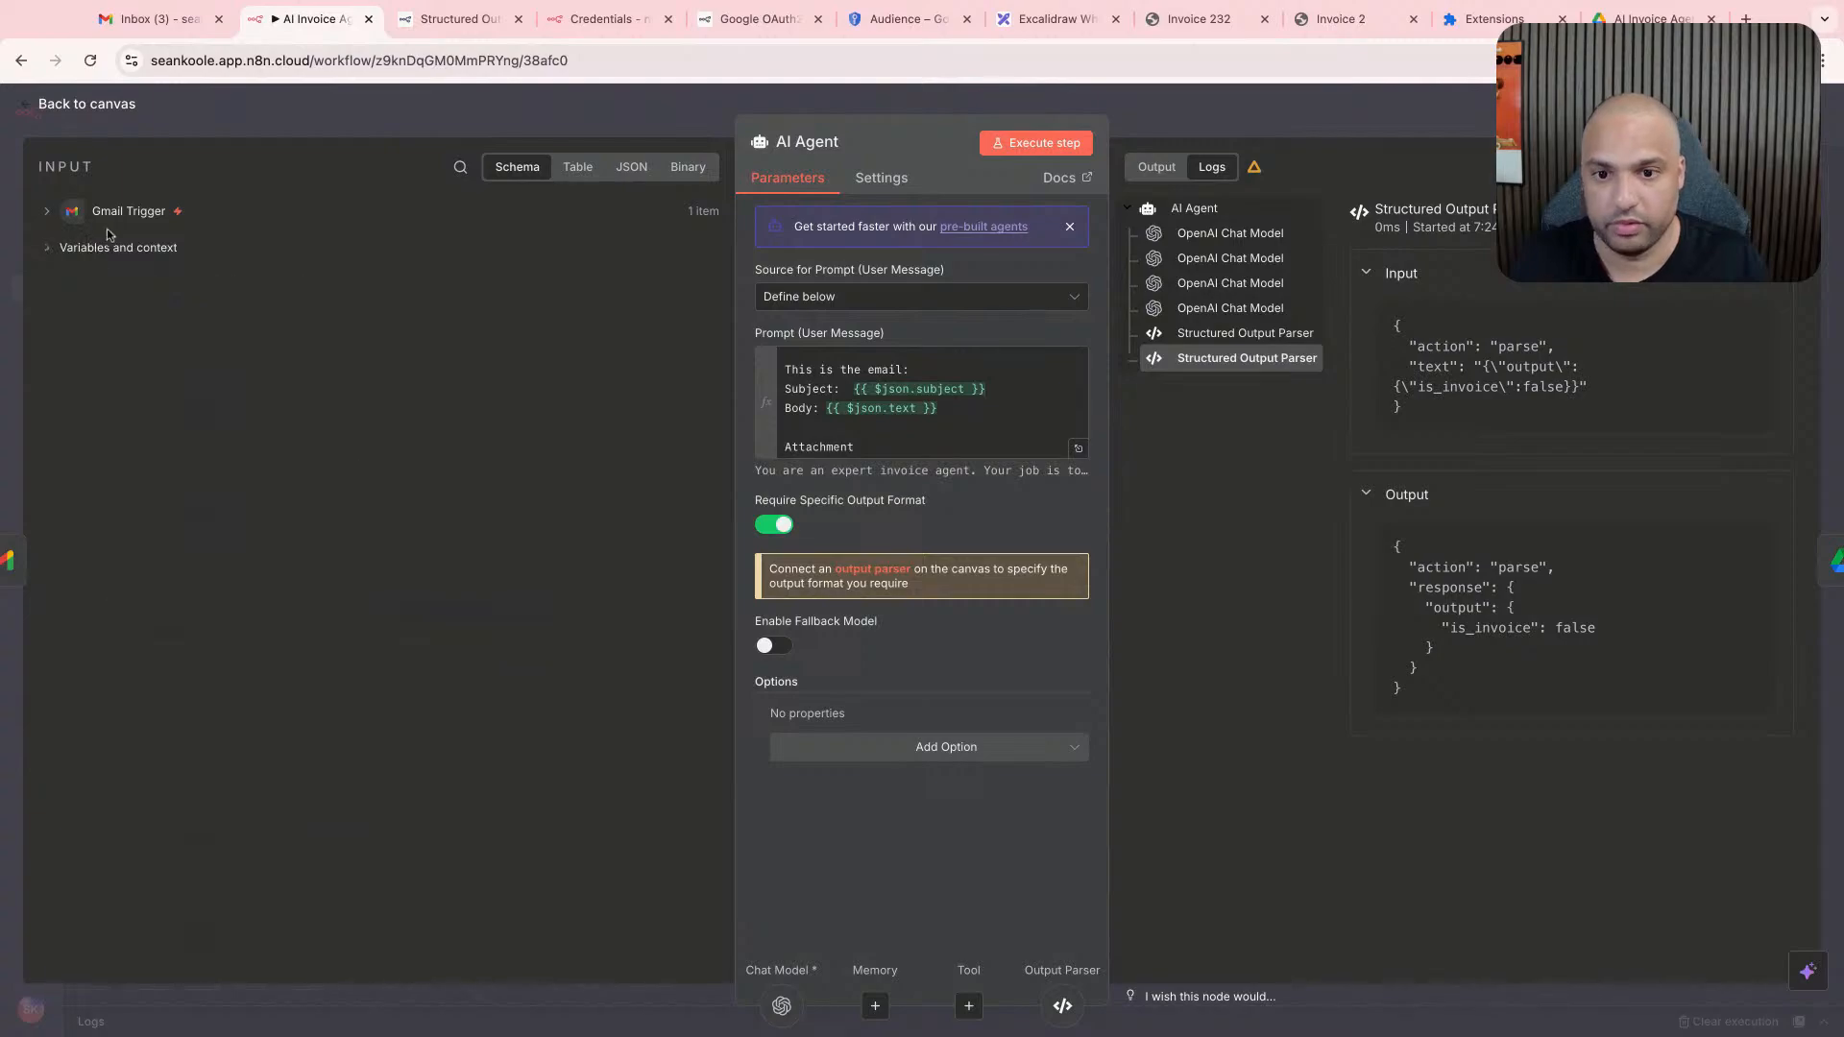
{"action": "left_click", "coordinate": [118, 214]}
{"action": "scroll", "coordinate": [288, 701], "scroll_direction": "down", "scroll_amount": 4}
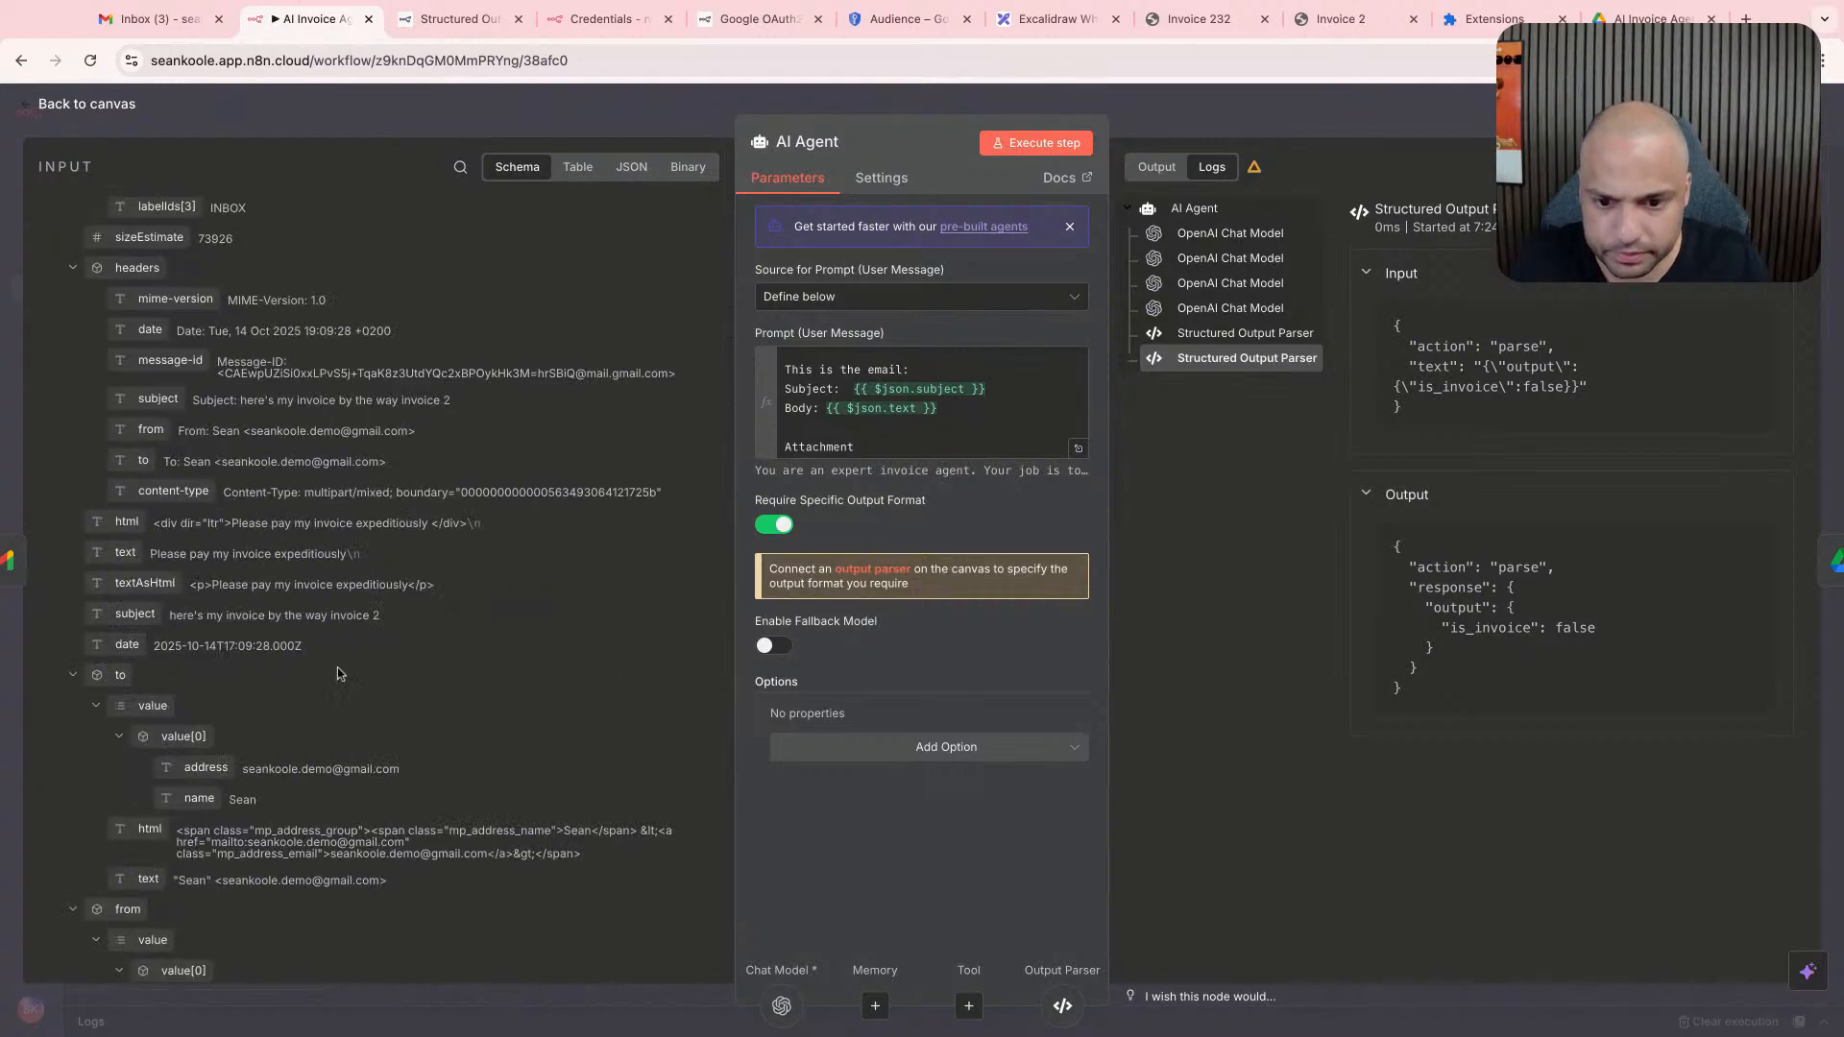
{"action": "scroll", "coordinate": [333, 653], "scroll_direction": "down", "scroll_amount": 1}
{"action": "key", "text": "super+f"}
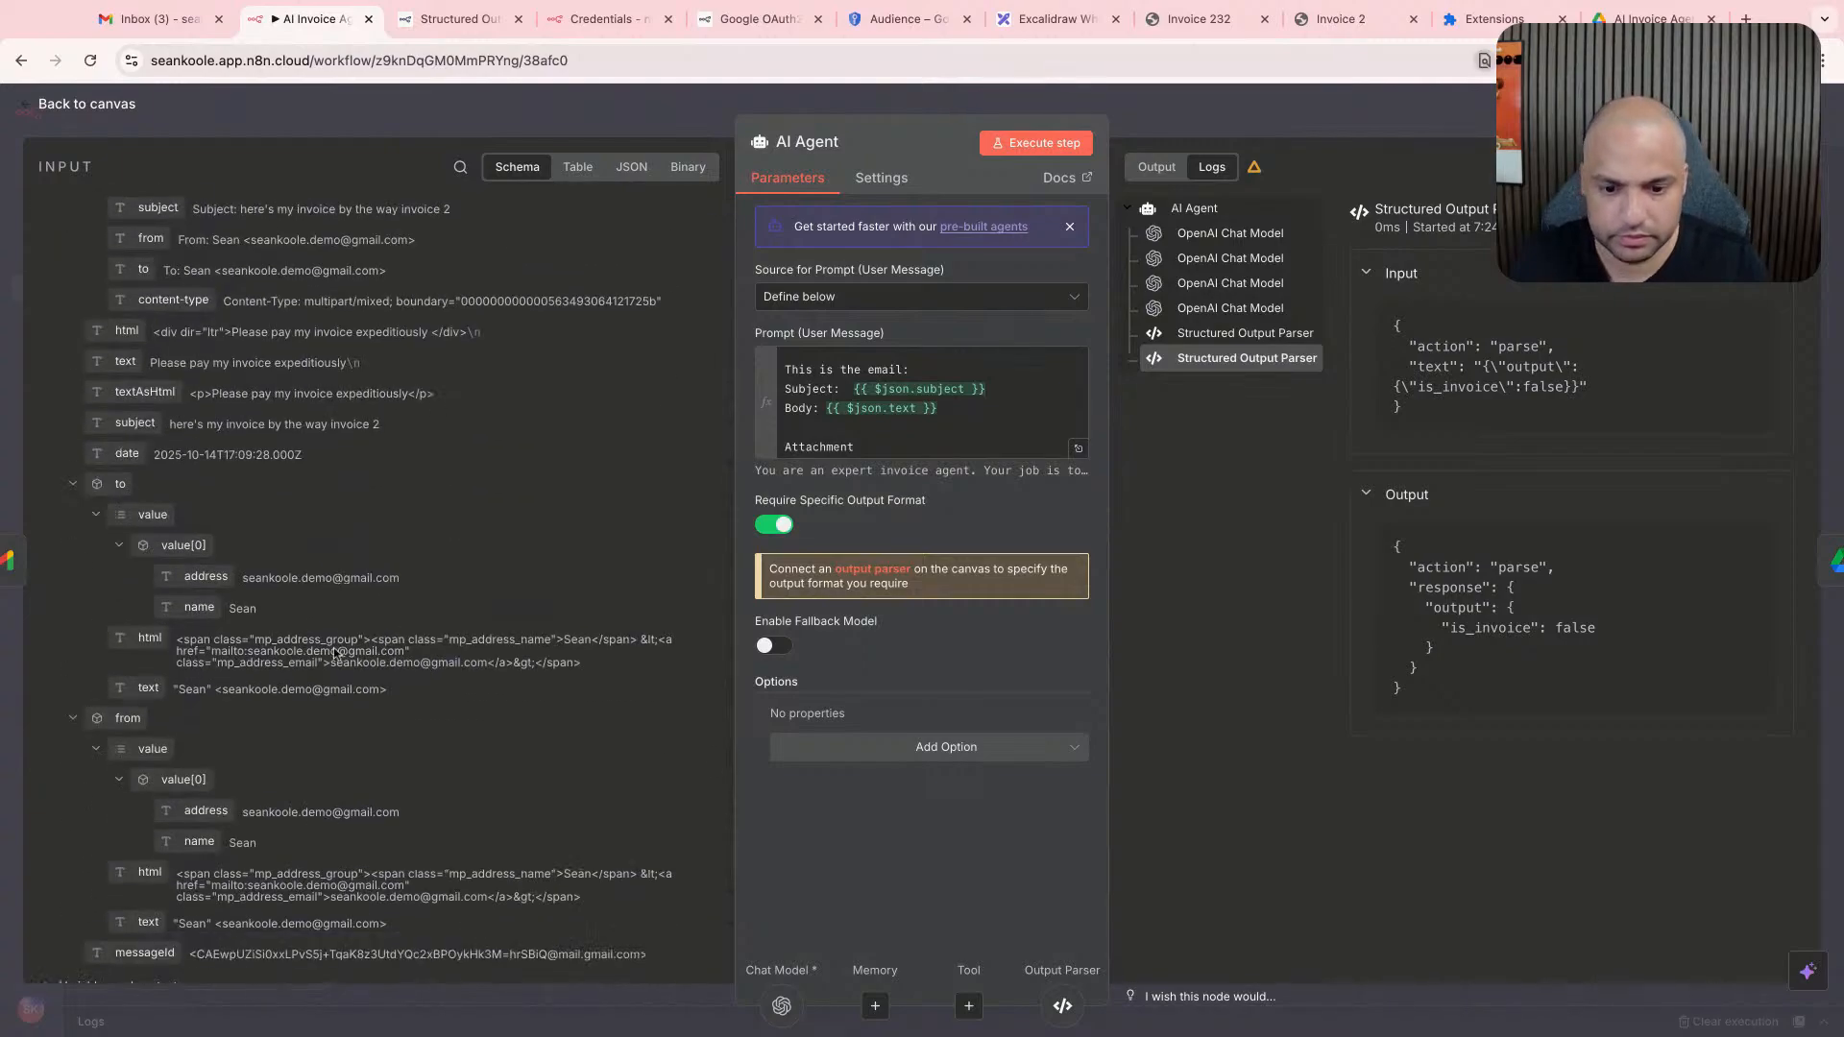
{"action": "type", "text": "invoic"}
{"action": "scroll", "coordinate": [412, 625], "scroll_direction": "up", "scroll_amount": 4}
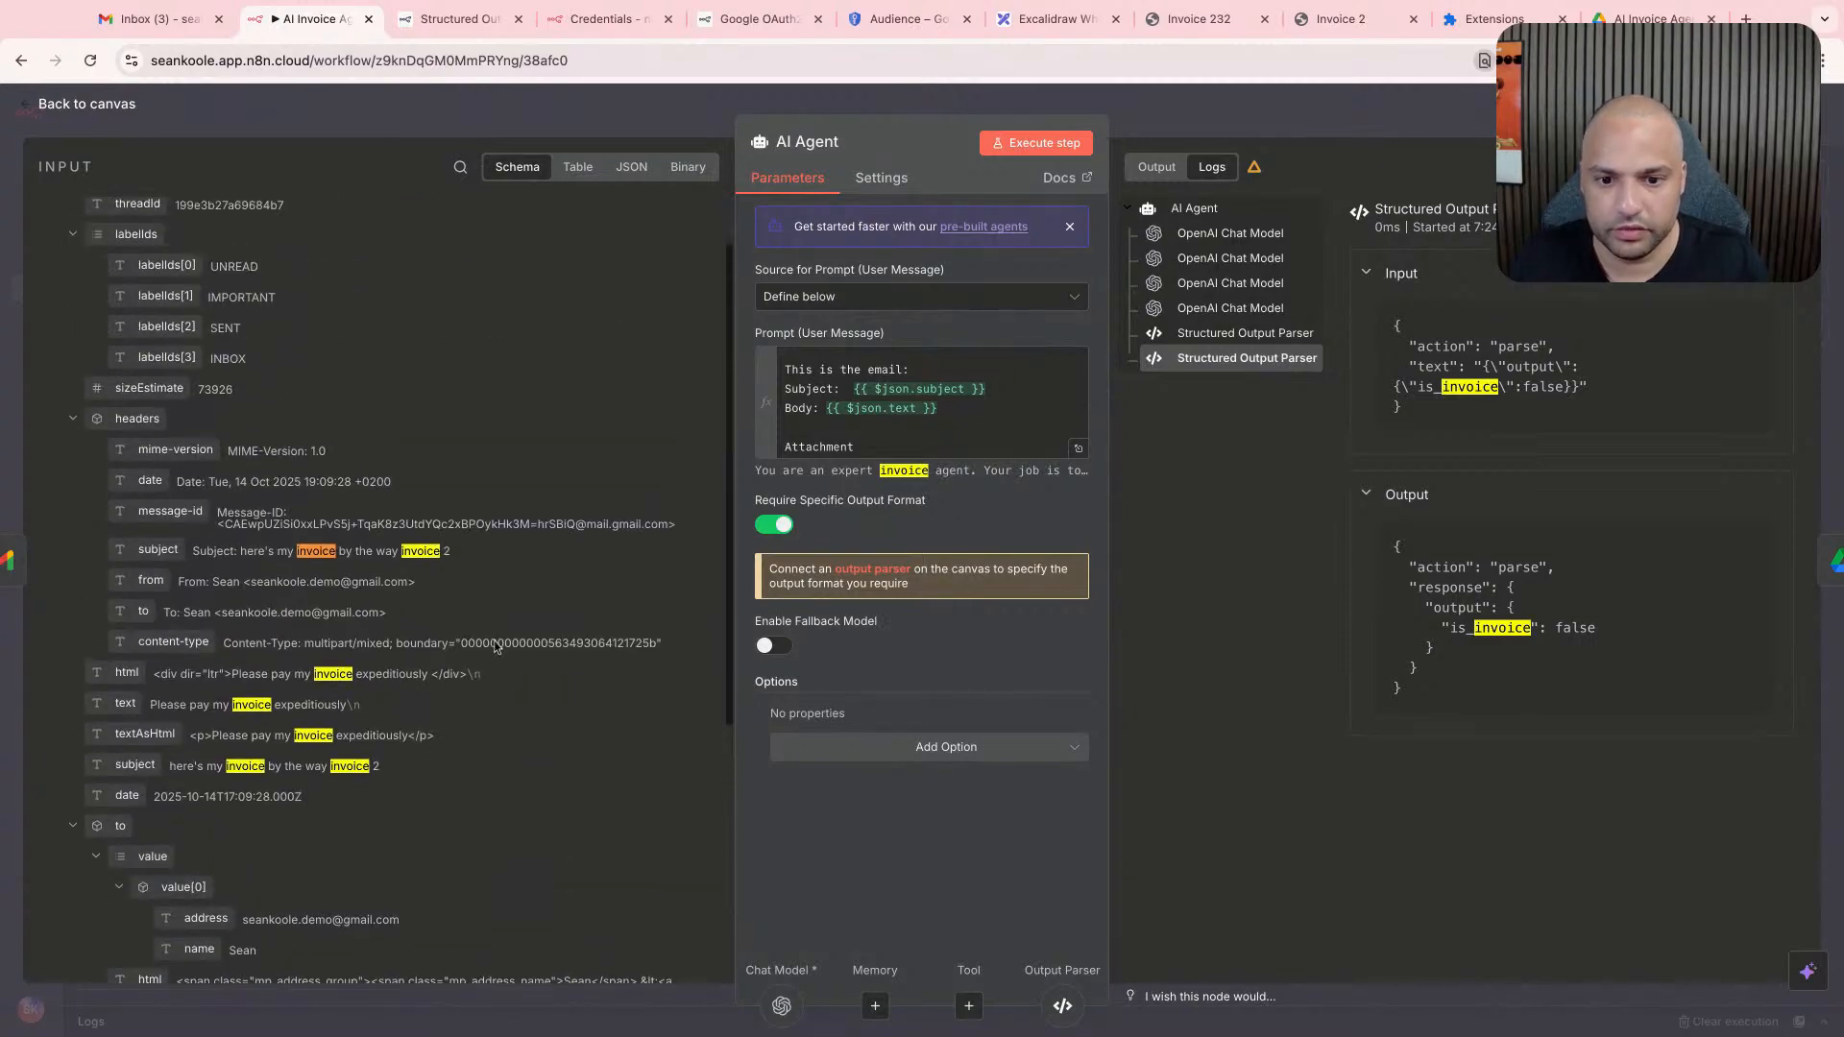
{"action": "scroll", "coordinate": [413, 576], "scroll_direction": "up", "scroll_amount": 1}
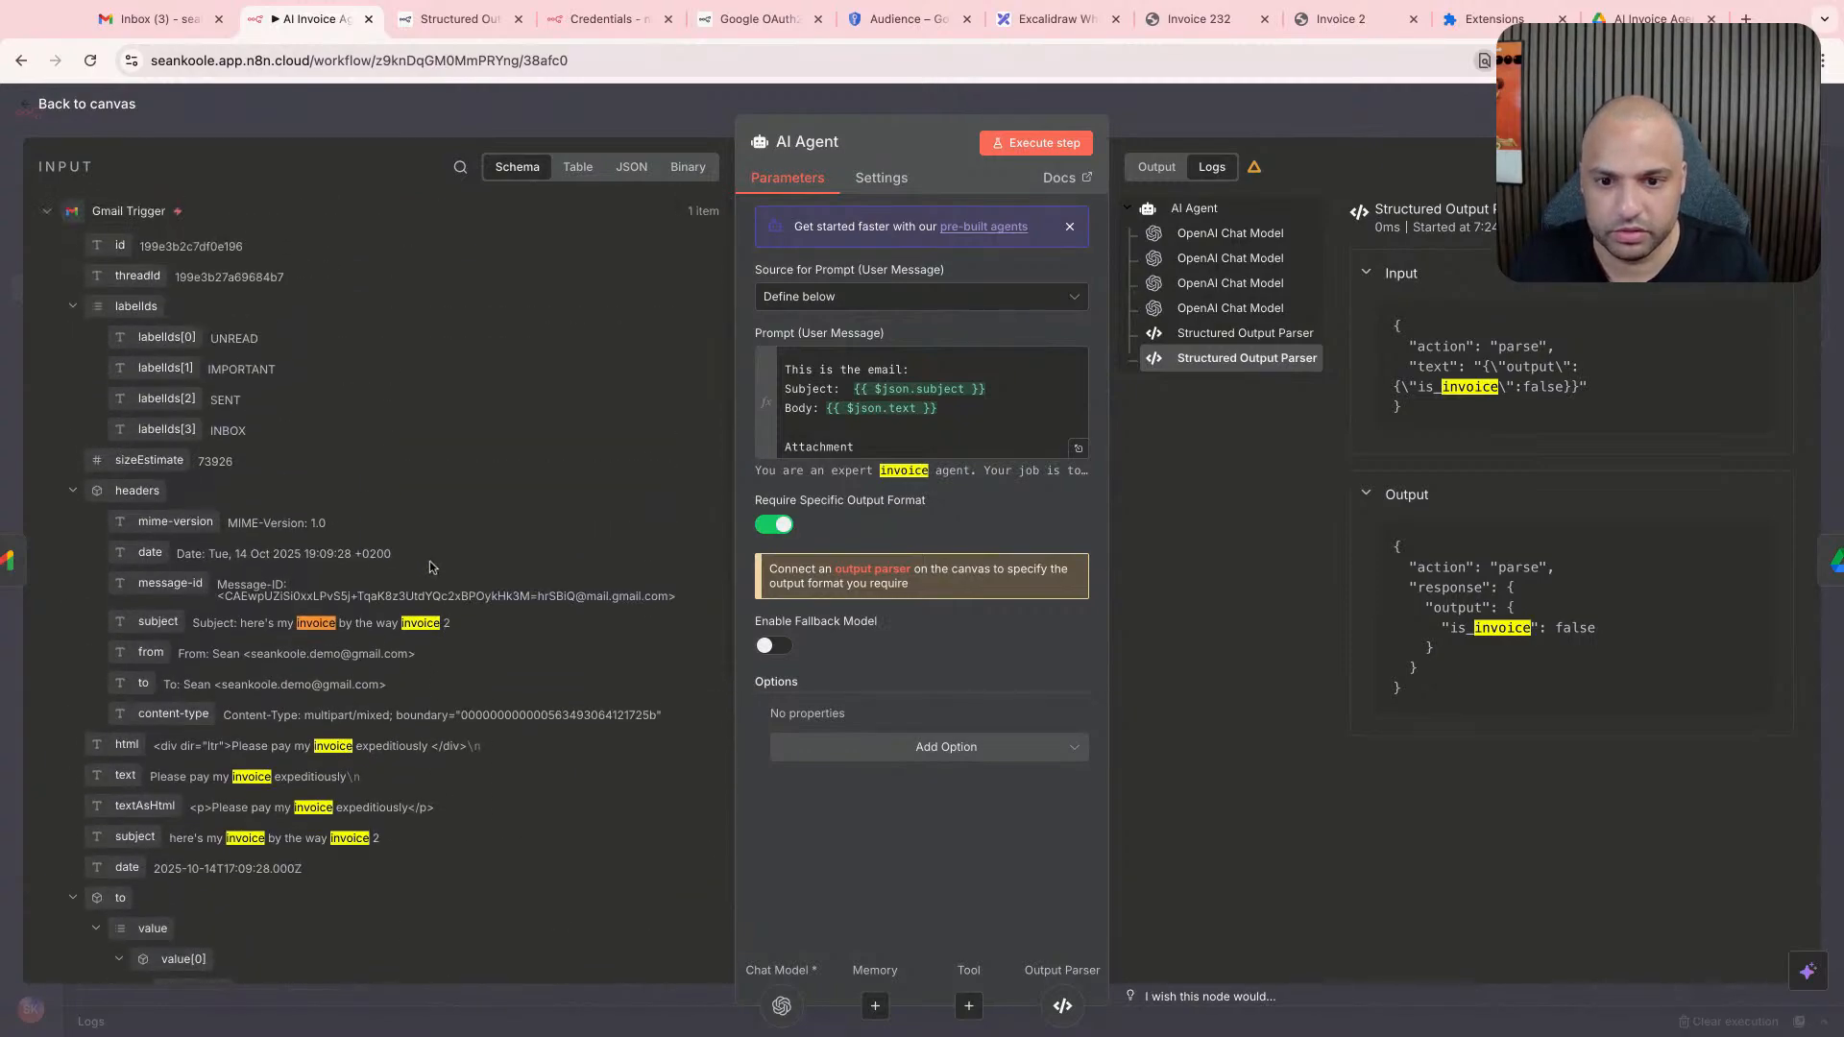
- Examine the file details of the email's attachment in the Gmail Trigger's binary data
{"action": "left_click", "coordinate": [676, 167]}
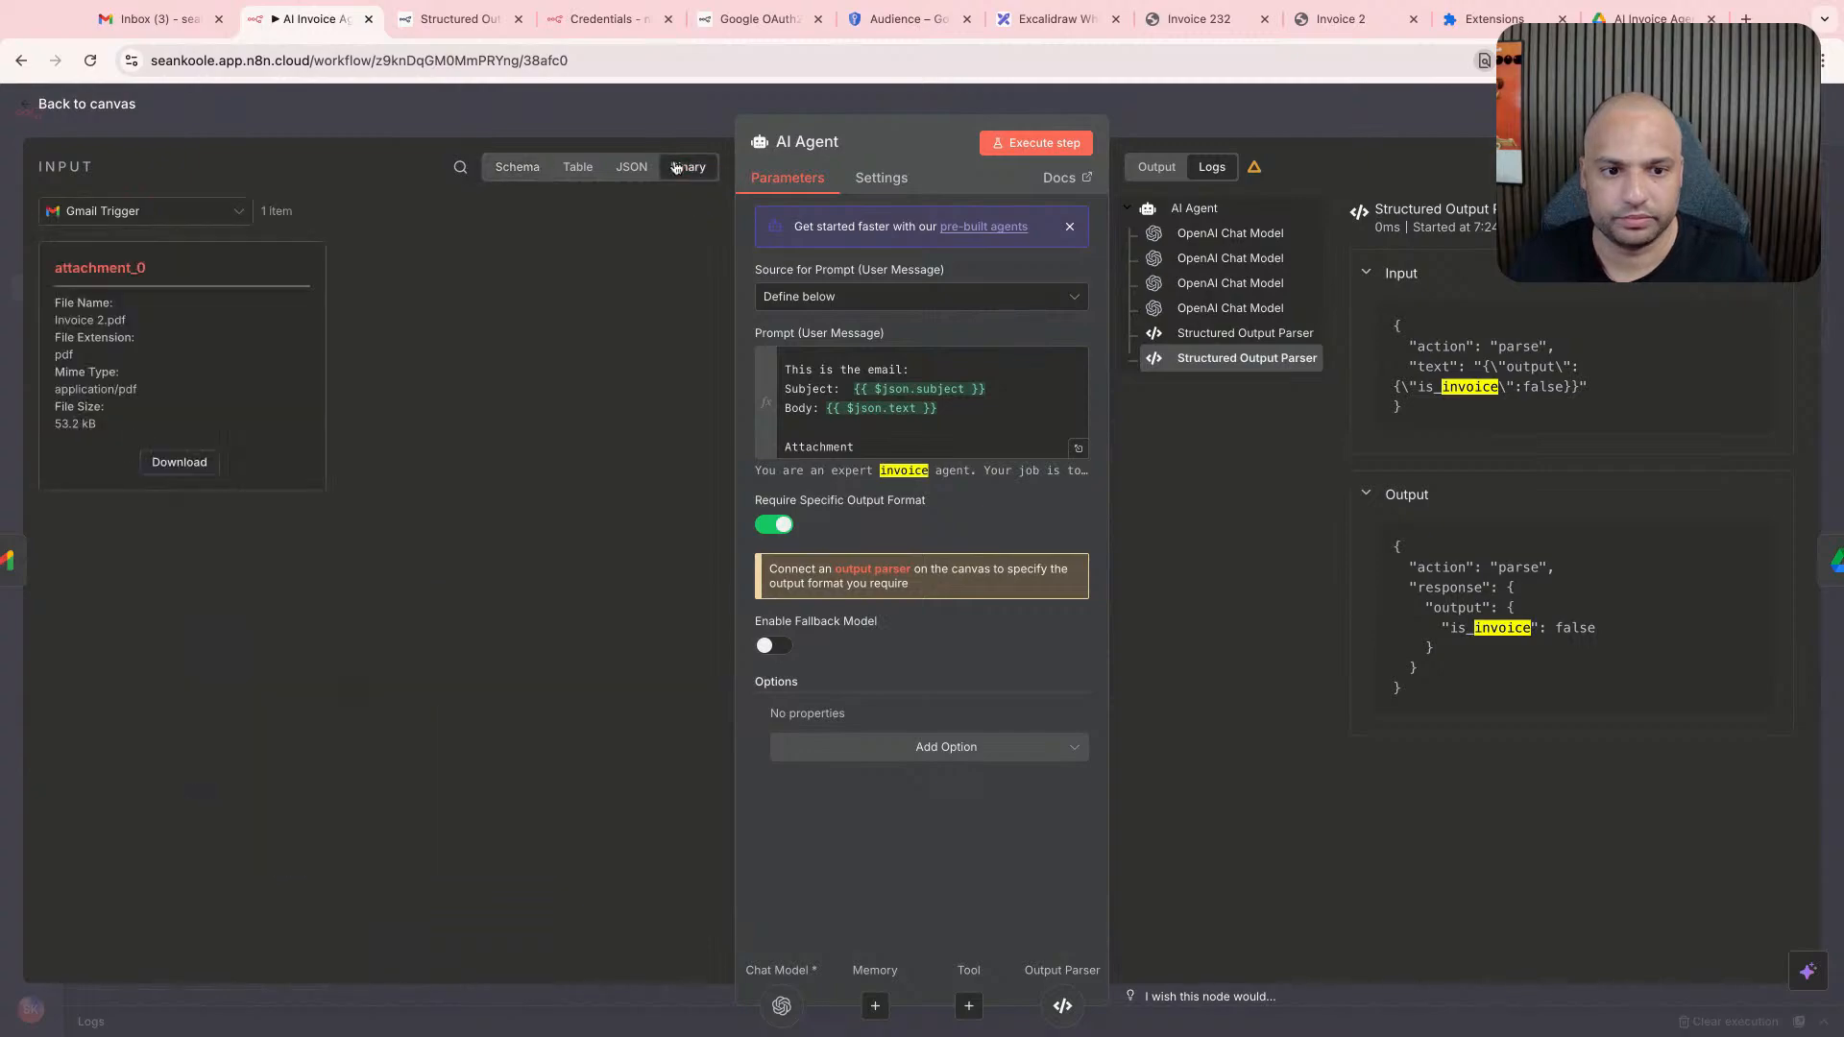
{"action": "left_click_drag", "start_coordinate": [123, 257], "coordinate": [88, 355]}
{"action": "left_click_drag", "start_coordinate": [85, 372], "coordinate": [81, 425]}
{"action": "left_click", "coordinate": [139, 435]}
- Delete the "Attachment" line from the end of the prompt
{"action": "left_click", "coordinate": [898, 445]}
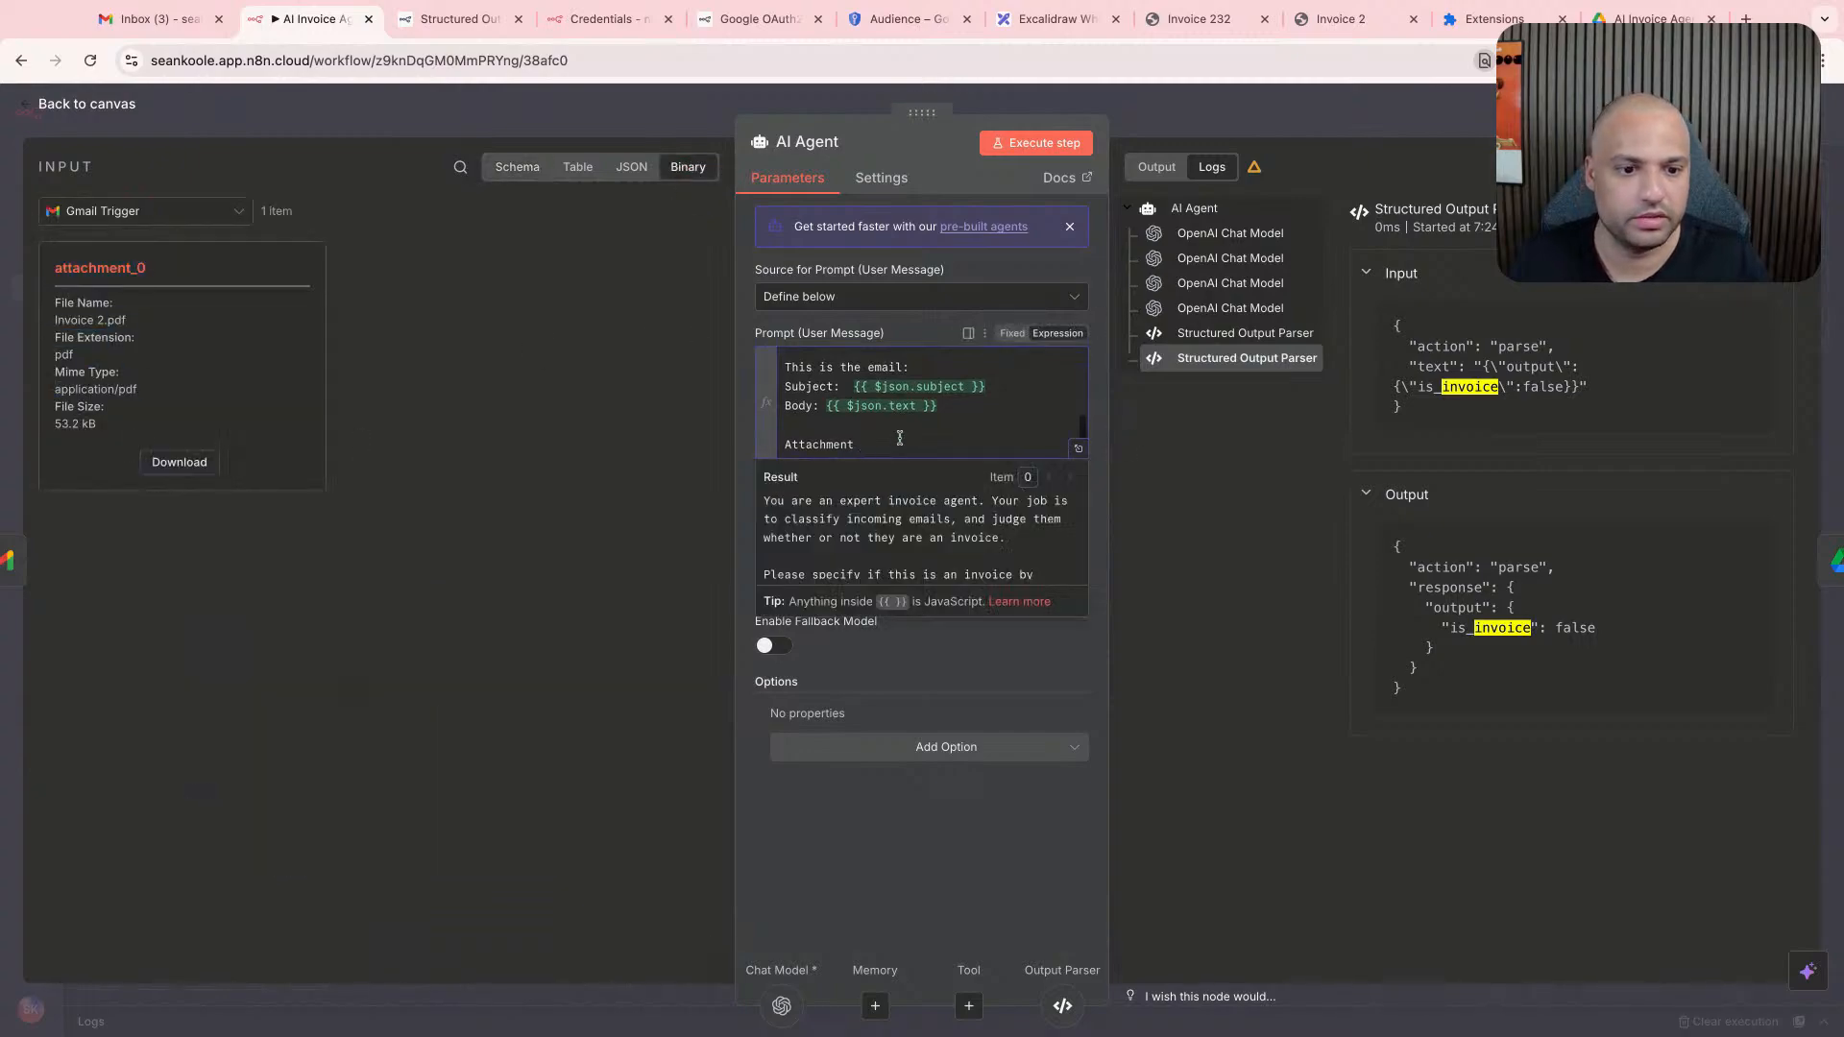
{"action": "triple_click", "coordinate": [897, 441]}
{"action": "key", "text": "BackSpace"}
{"action": "key", "text": "BackSpace"}
- Execute the AI Agent step with the subject and body included, and check the OpenAI Chat Model's output in the logs
{"action": "left_click", "coordinate": [1073, 147]}
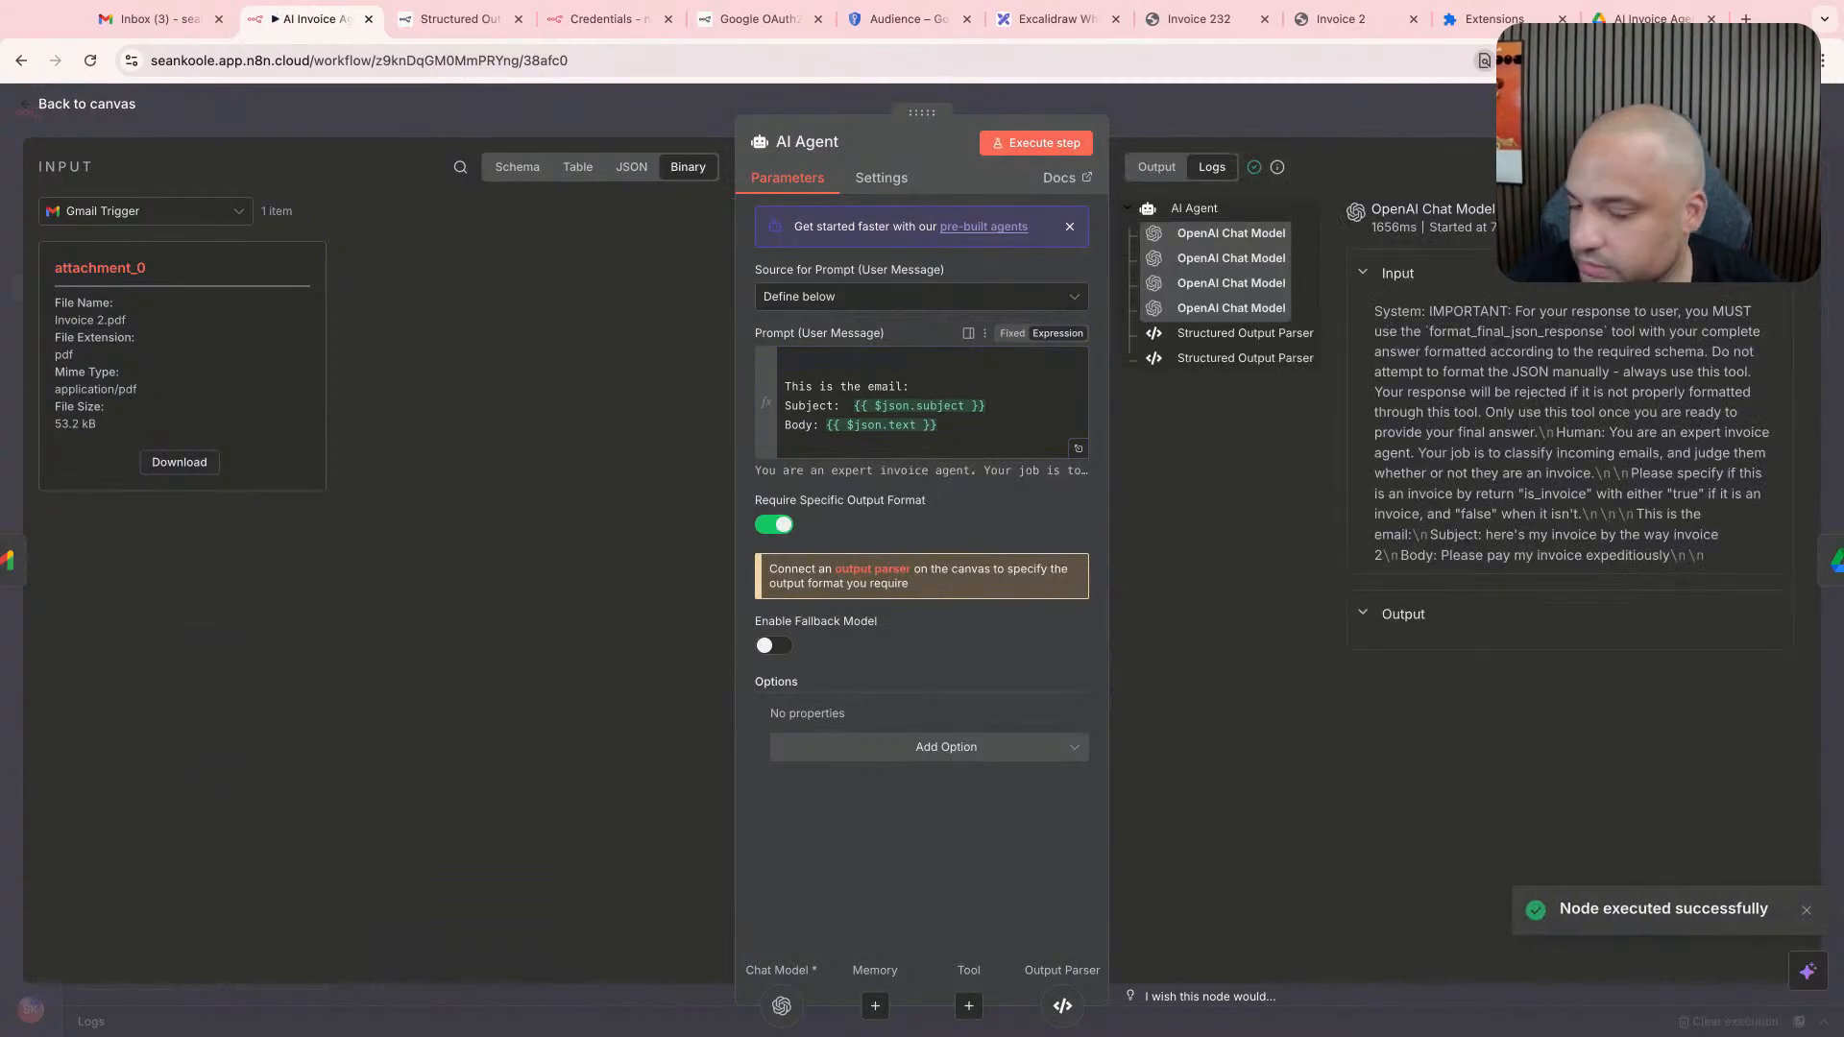
{"action": "left_click", "coordinate": [1418, 614]}
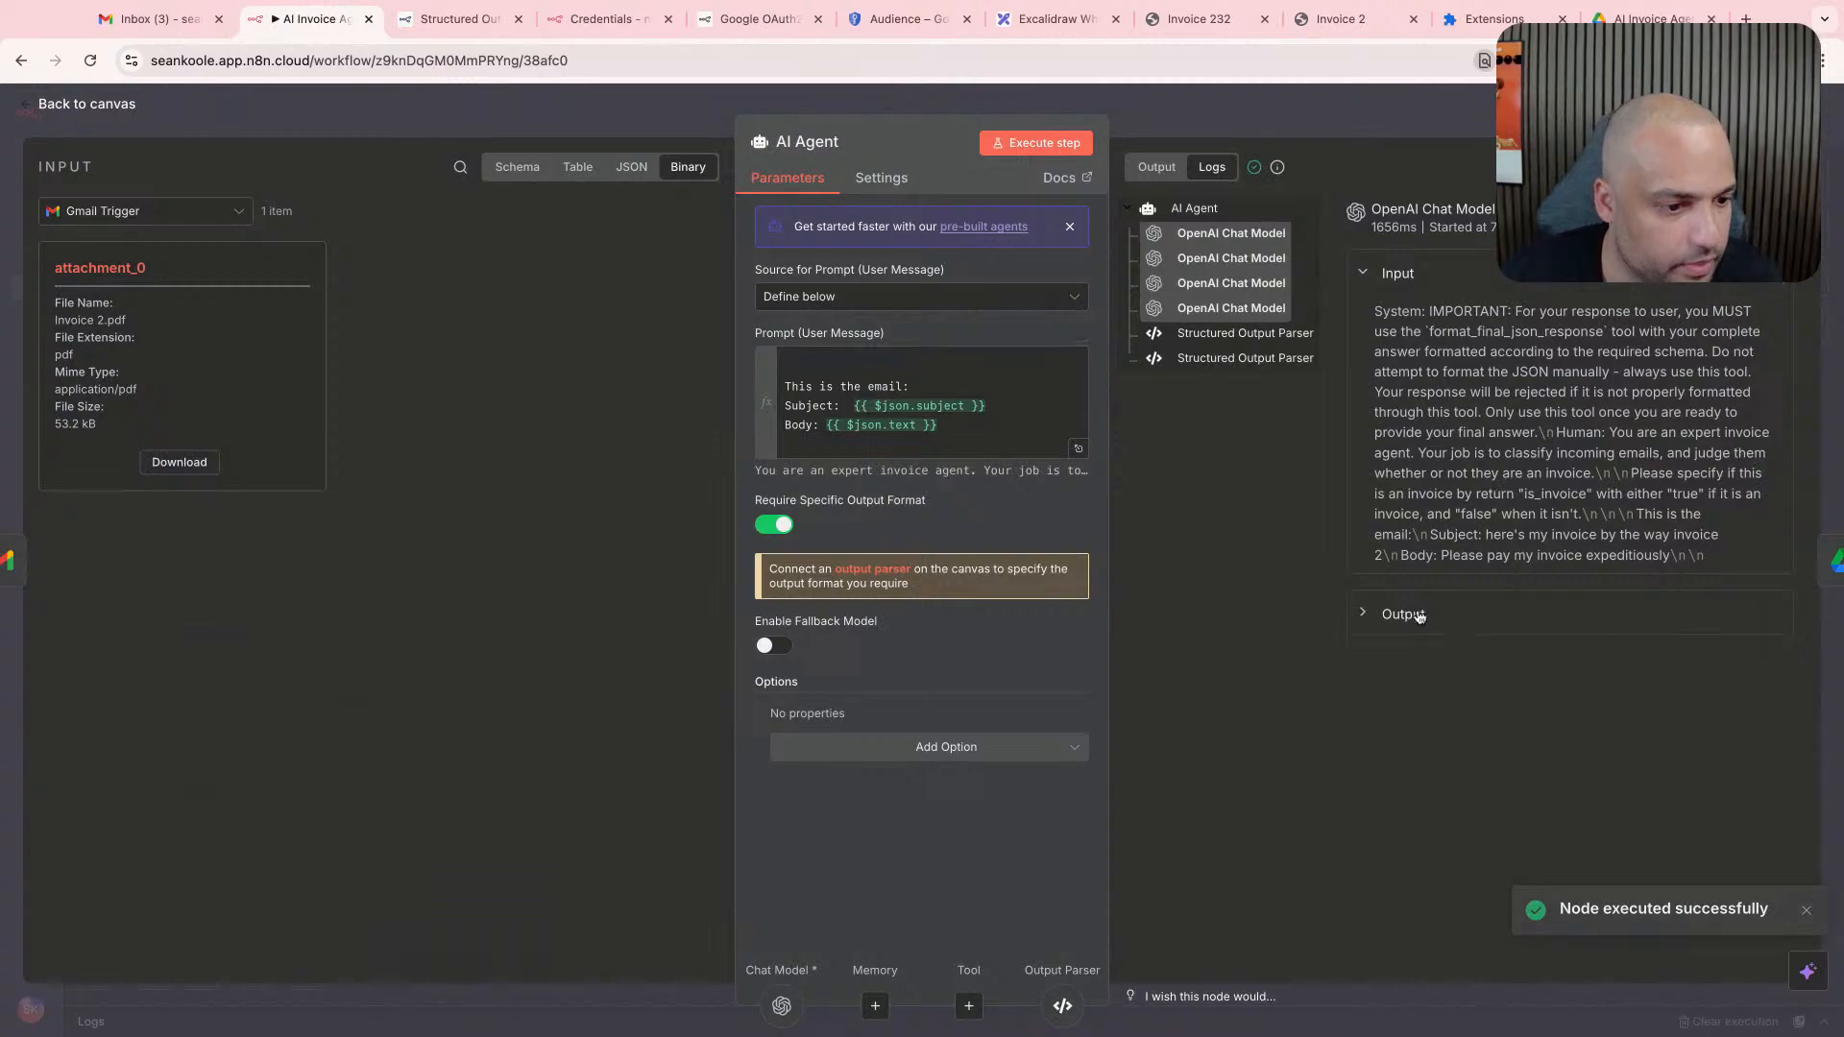
{"action": "left_click", "coordinate": [1419, 615]}
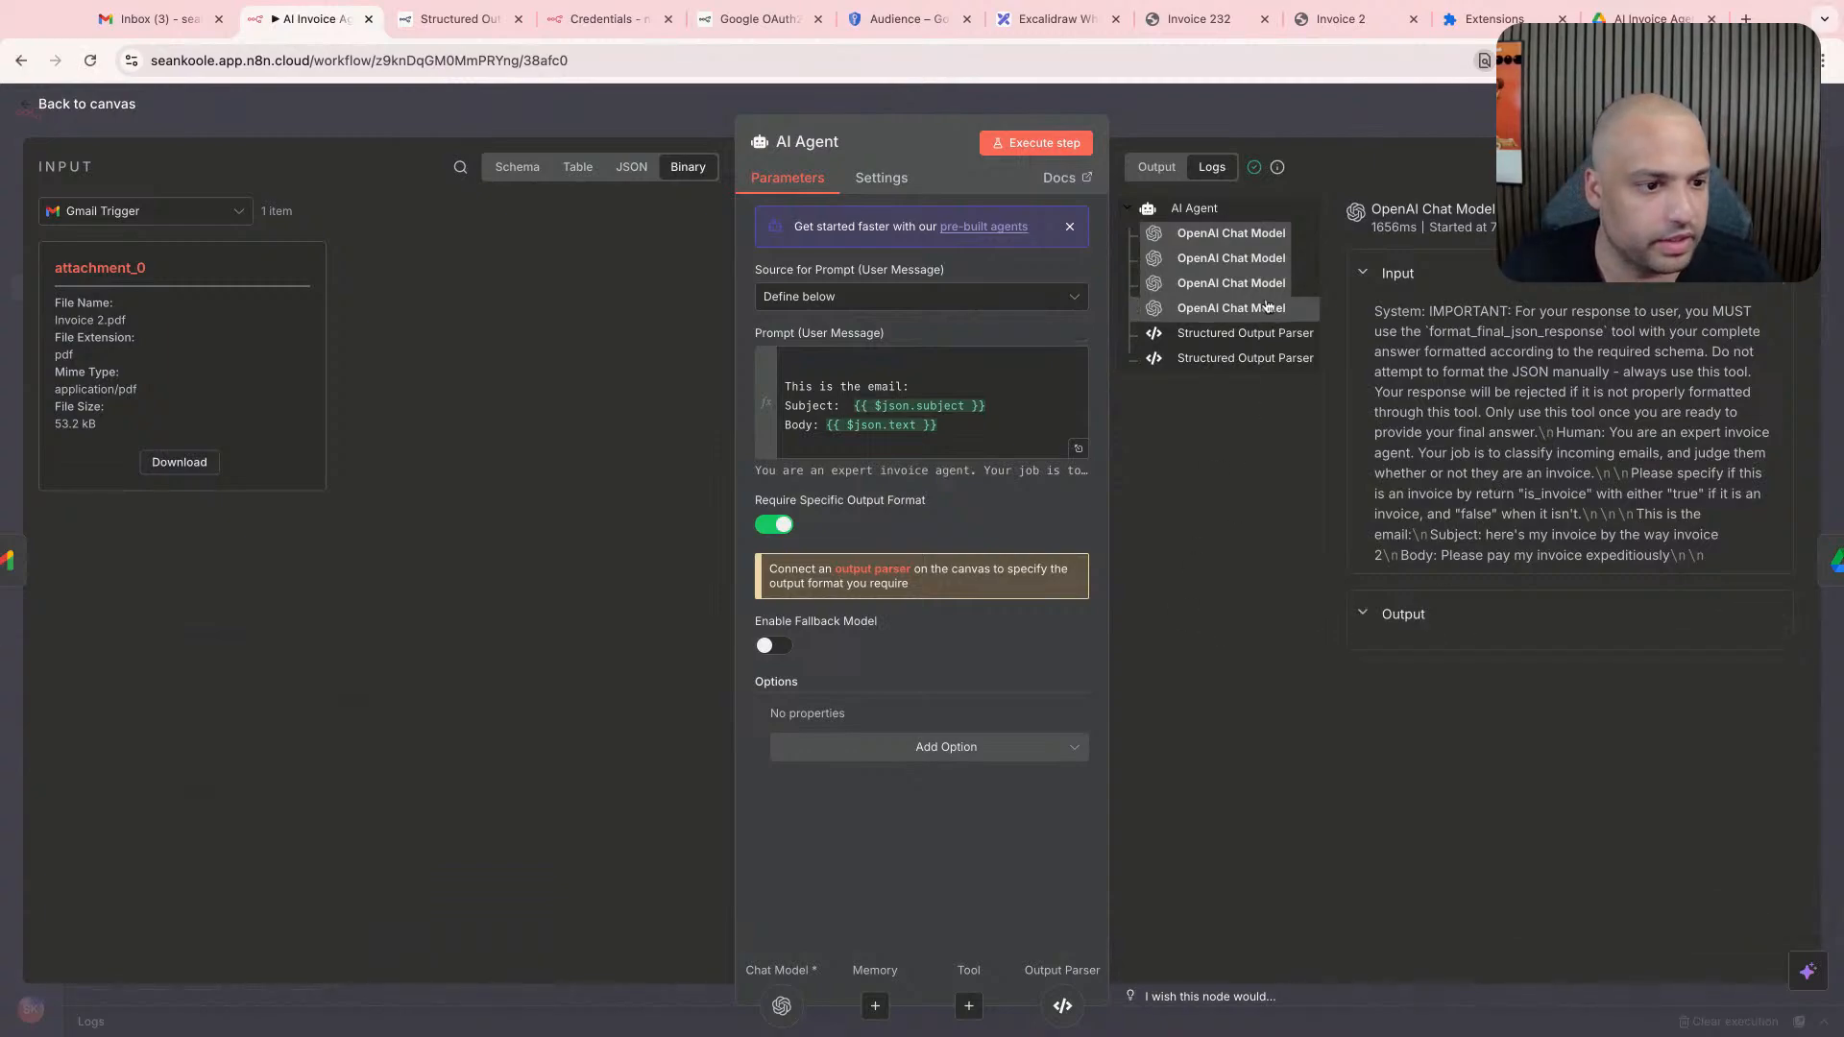
- Return to the canvas and review the execution logs of the AI Agent, its chat model and both output parser runs
{"action": "key", "text": "Escape"}
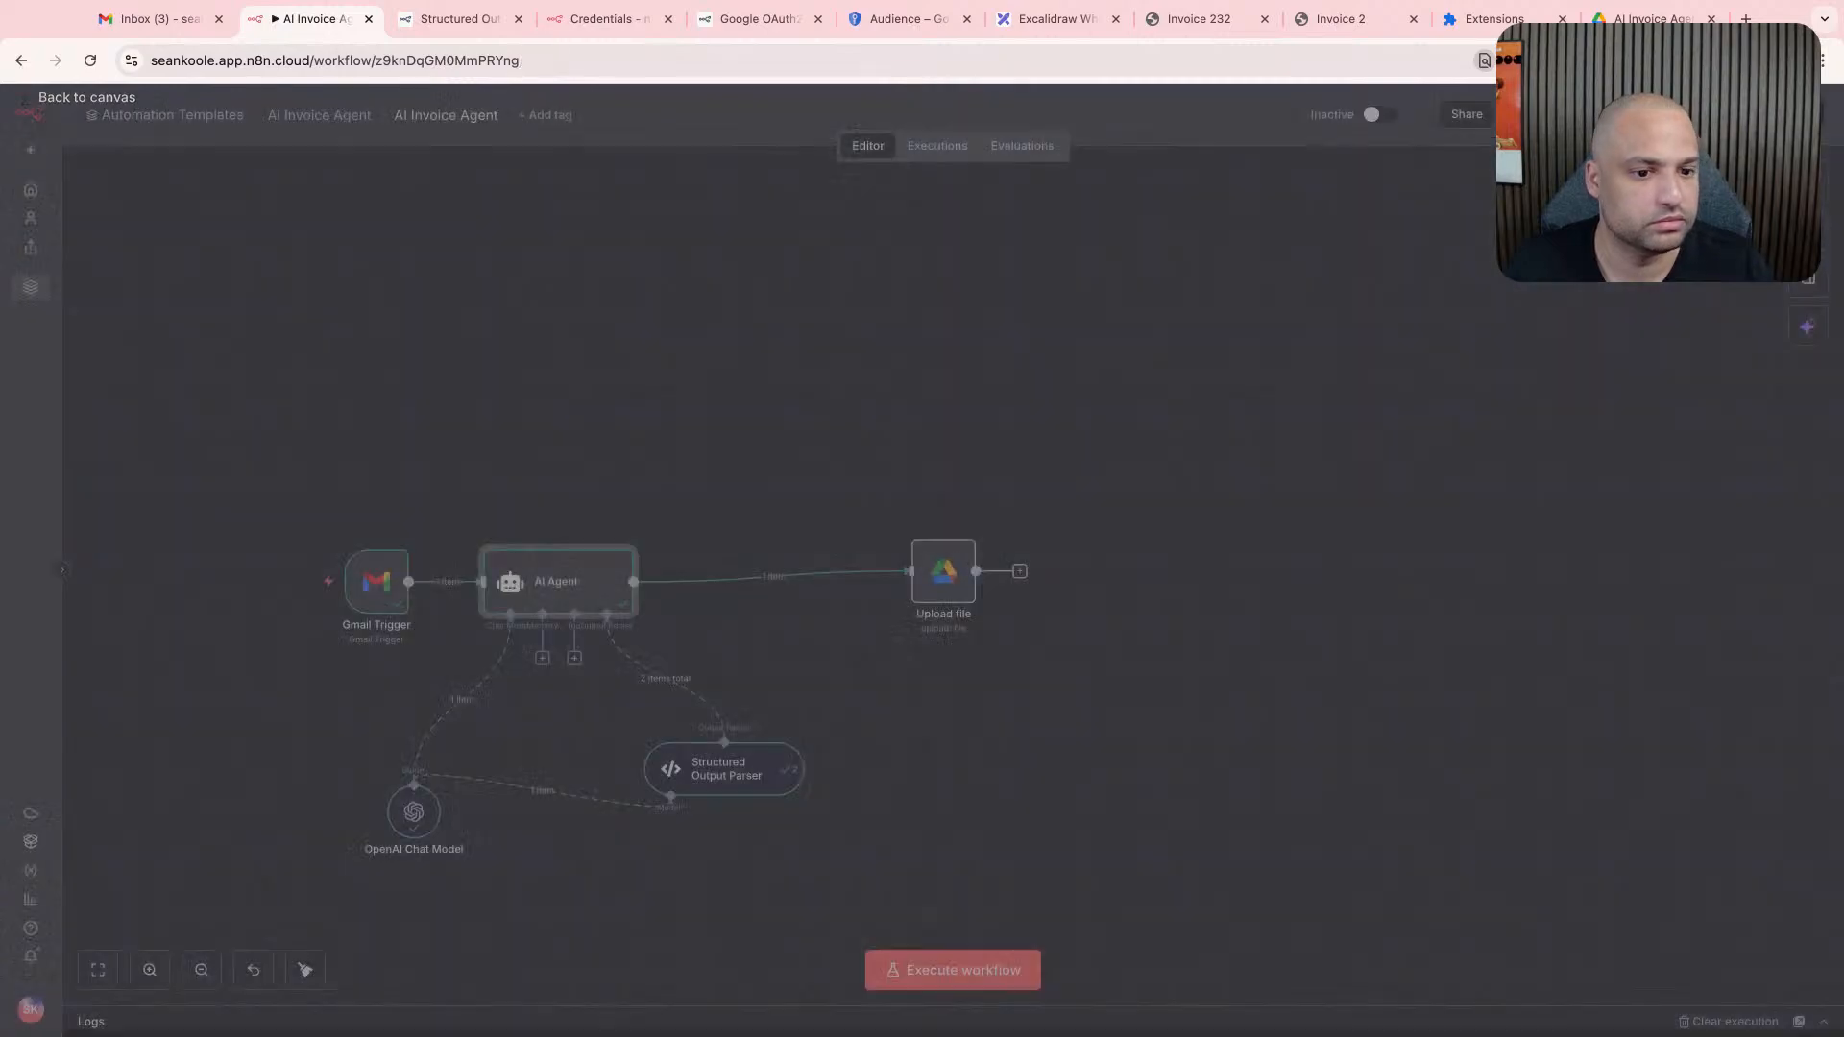
{"action": "left_click", "coordinate": [127, 1009]}
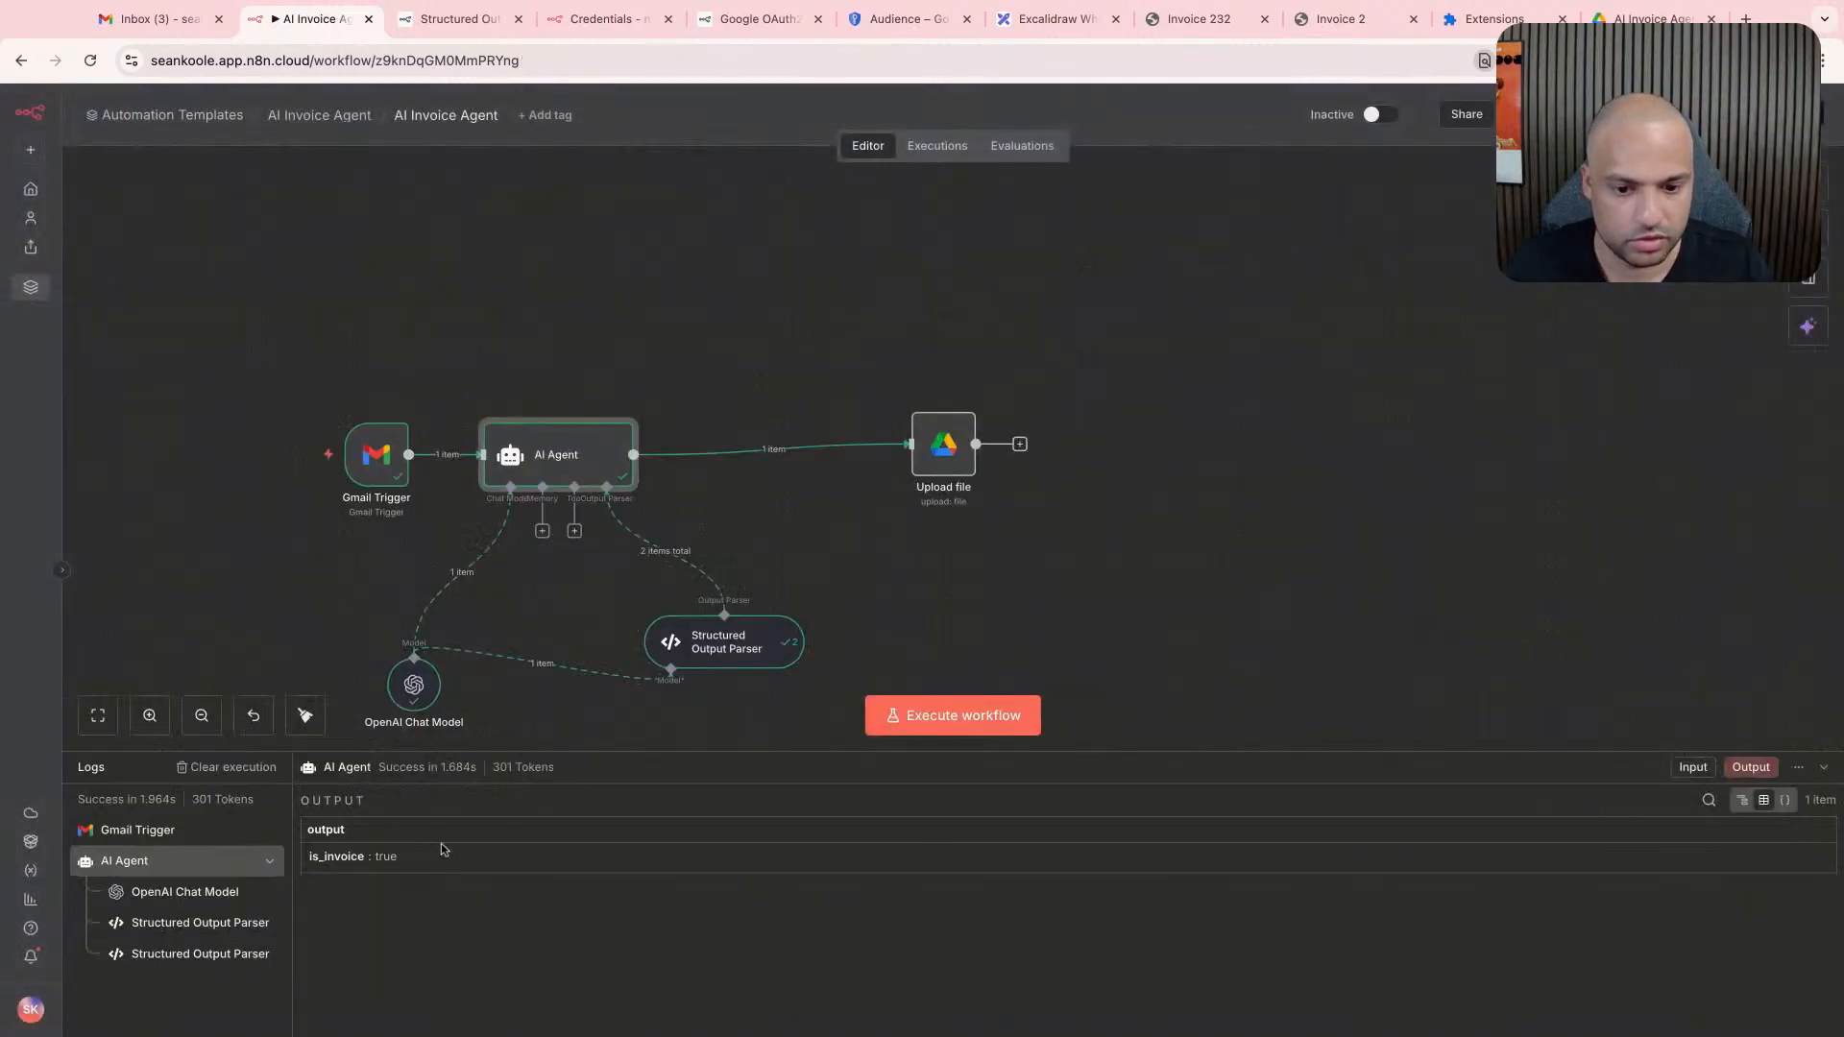
{"action": "left_click", "coordinate": [185, 903]}
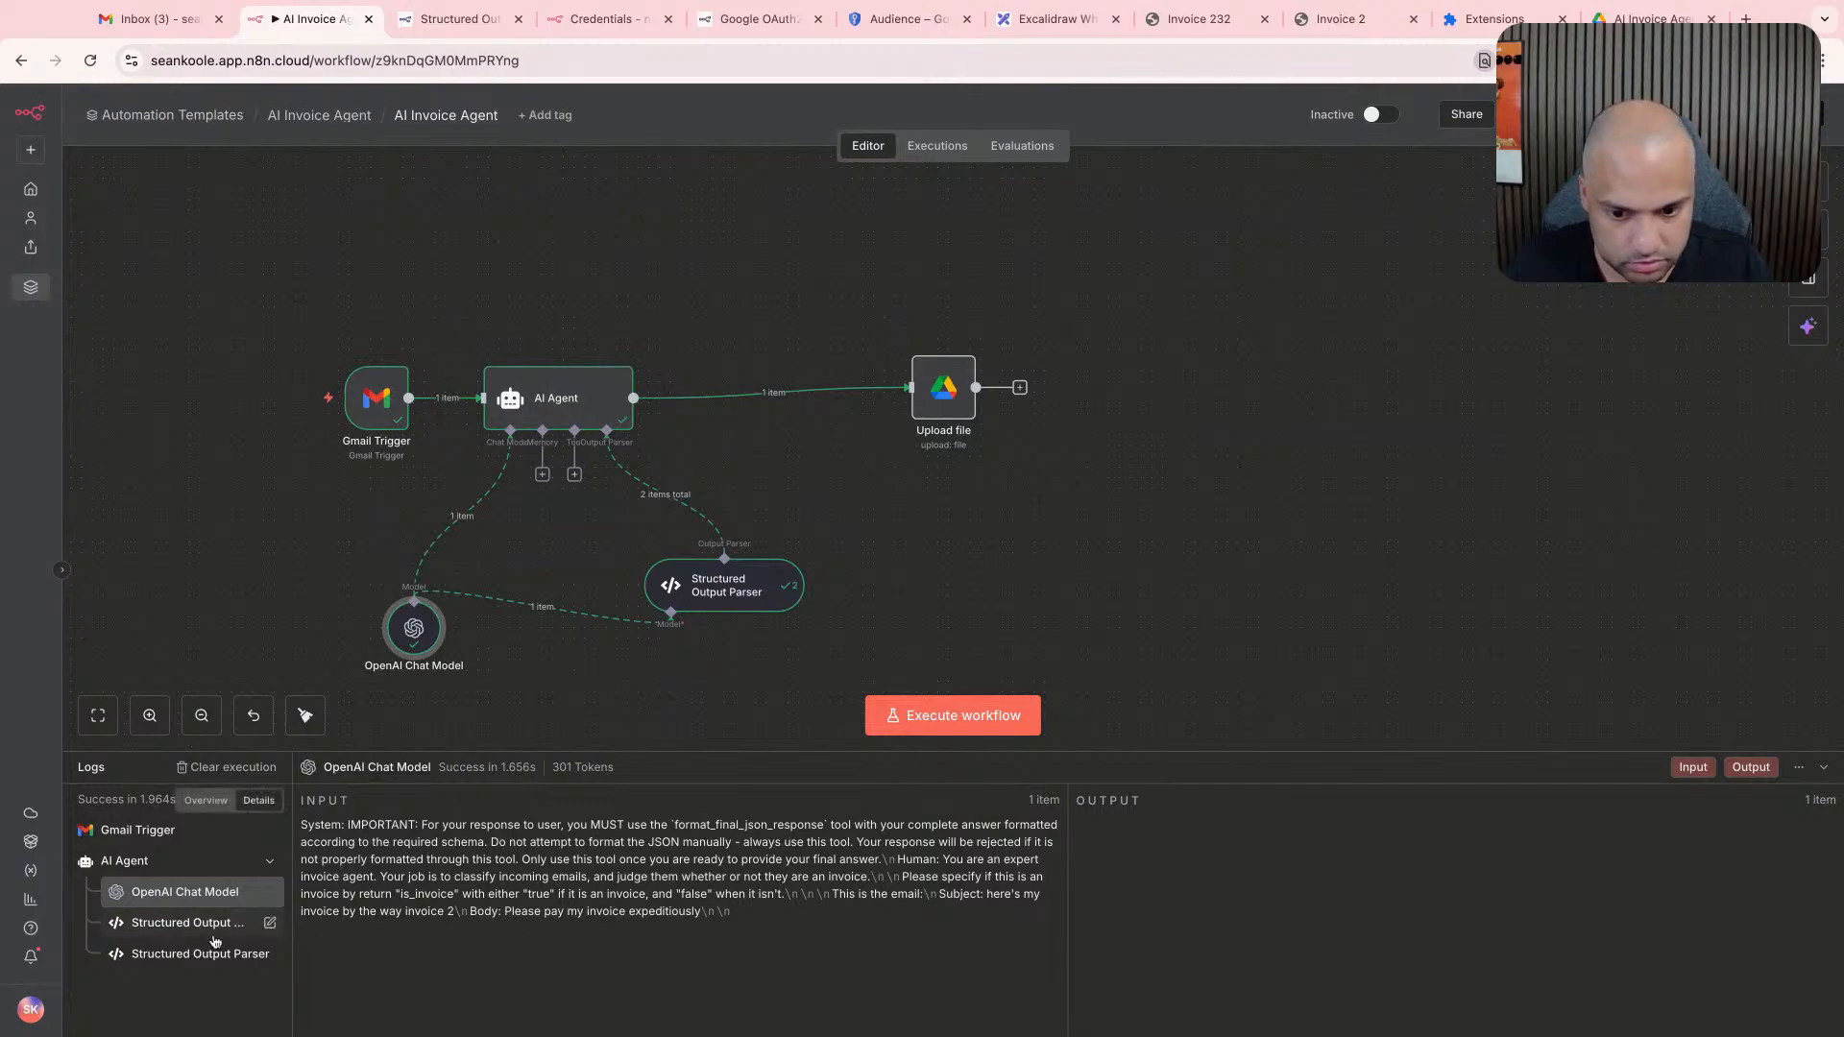
{"action": "left_click", "coordinate": [163, 929]}
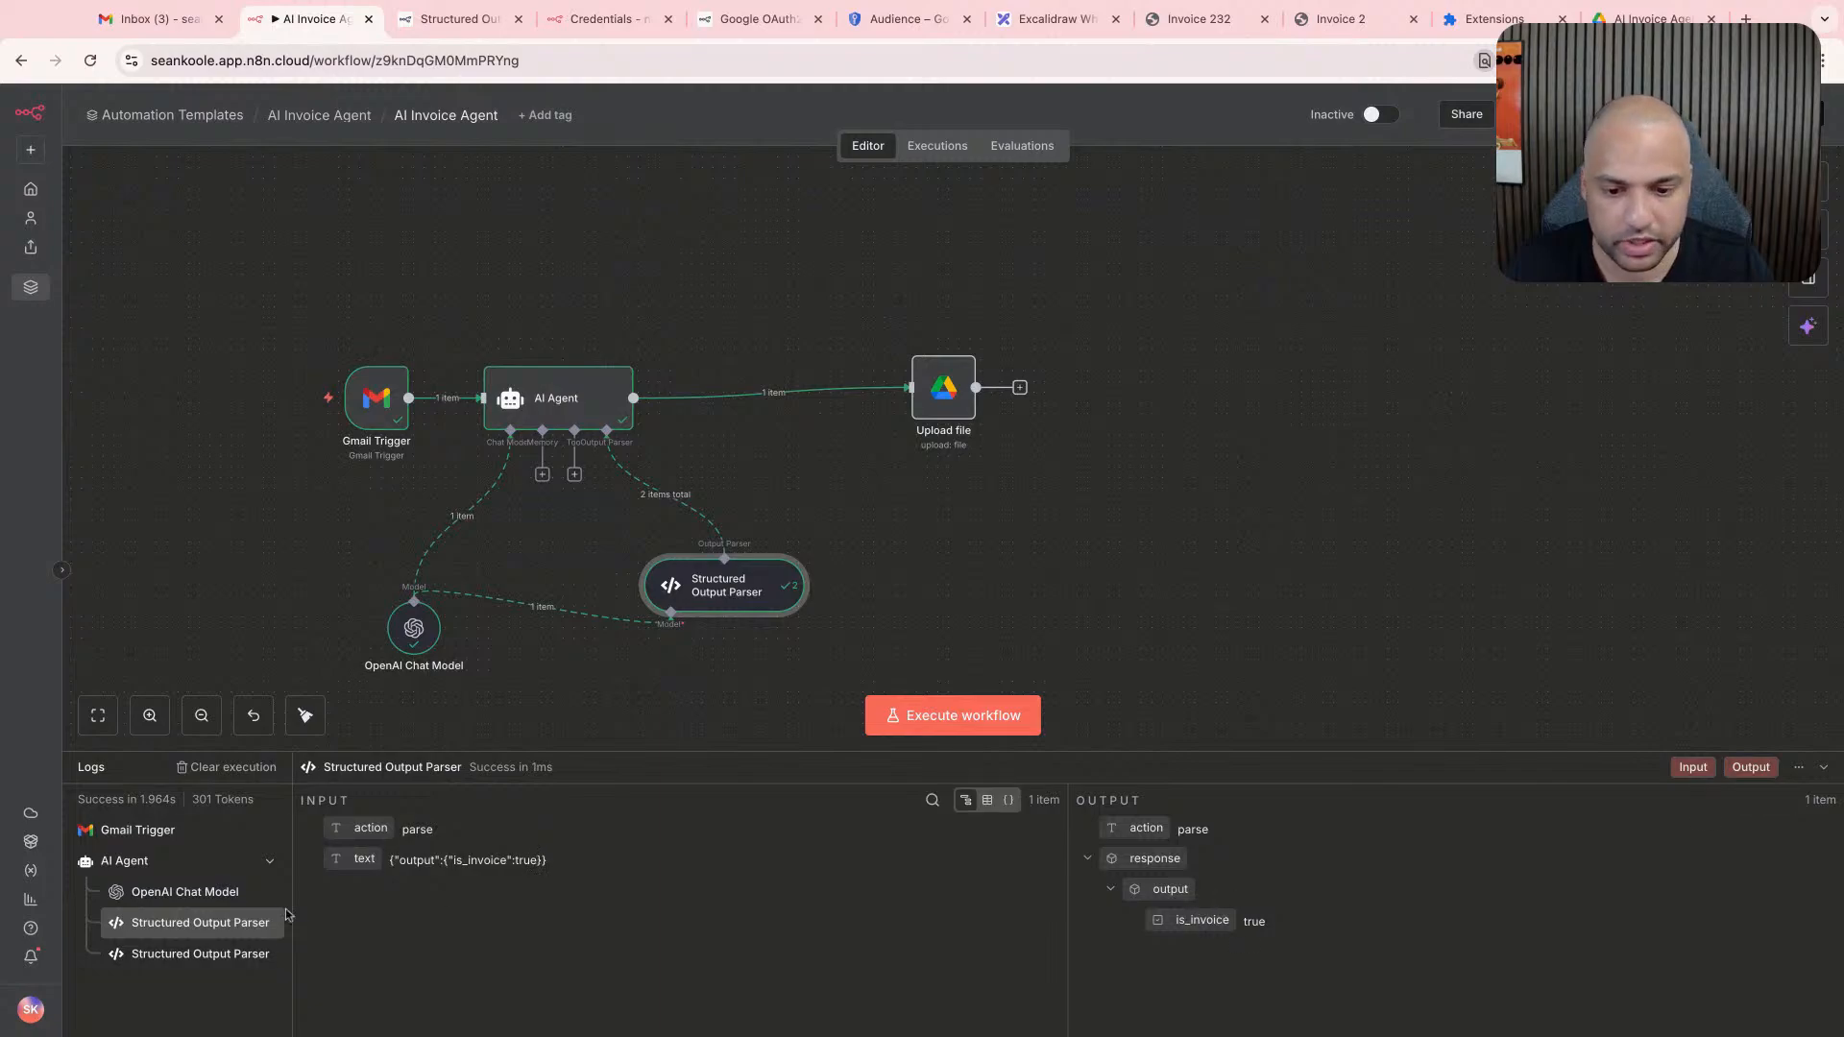
{"action": "left_click", "coordinate": [224, 956]}
{"action": "left_click", "coordinate": [235, 892]}
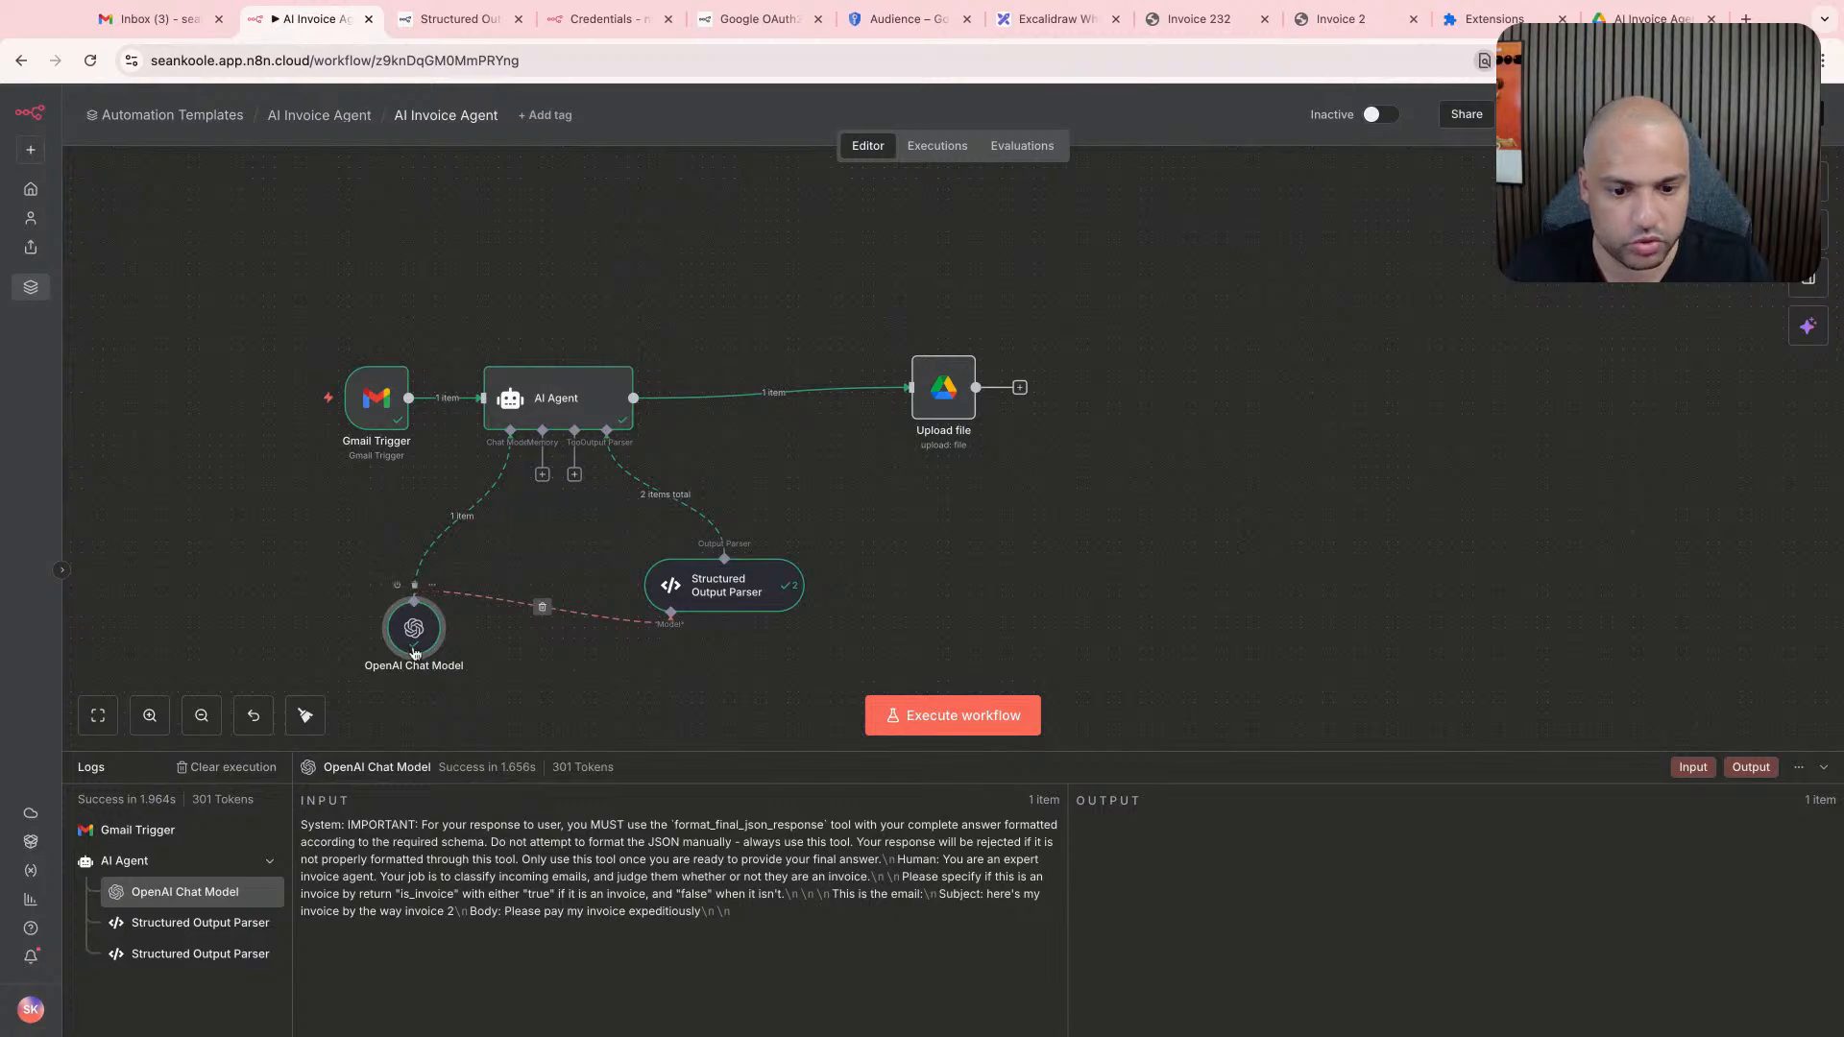
- Start a new Gmail message to the account's own address with the subject "Hi How are you doing?"
{"action": "double_click", "coordinate": [560, 415]}
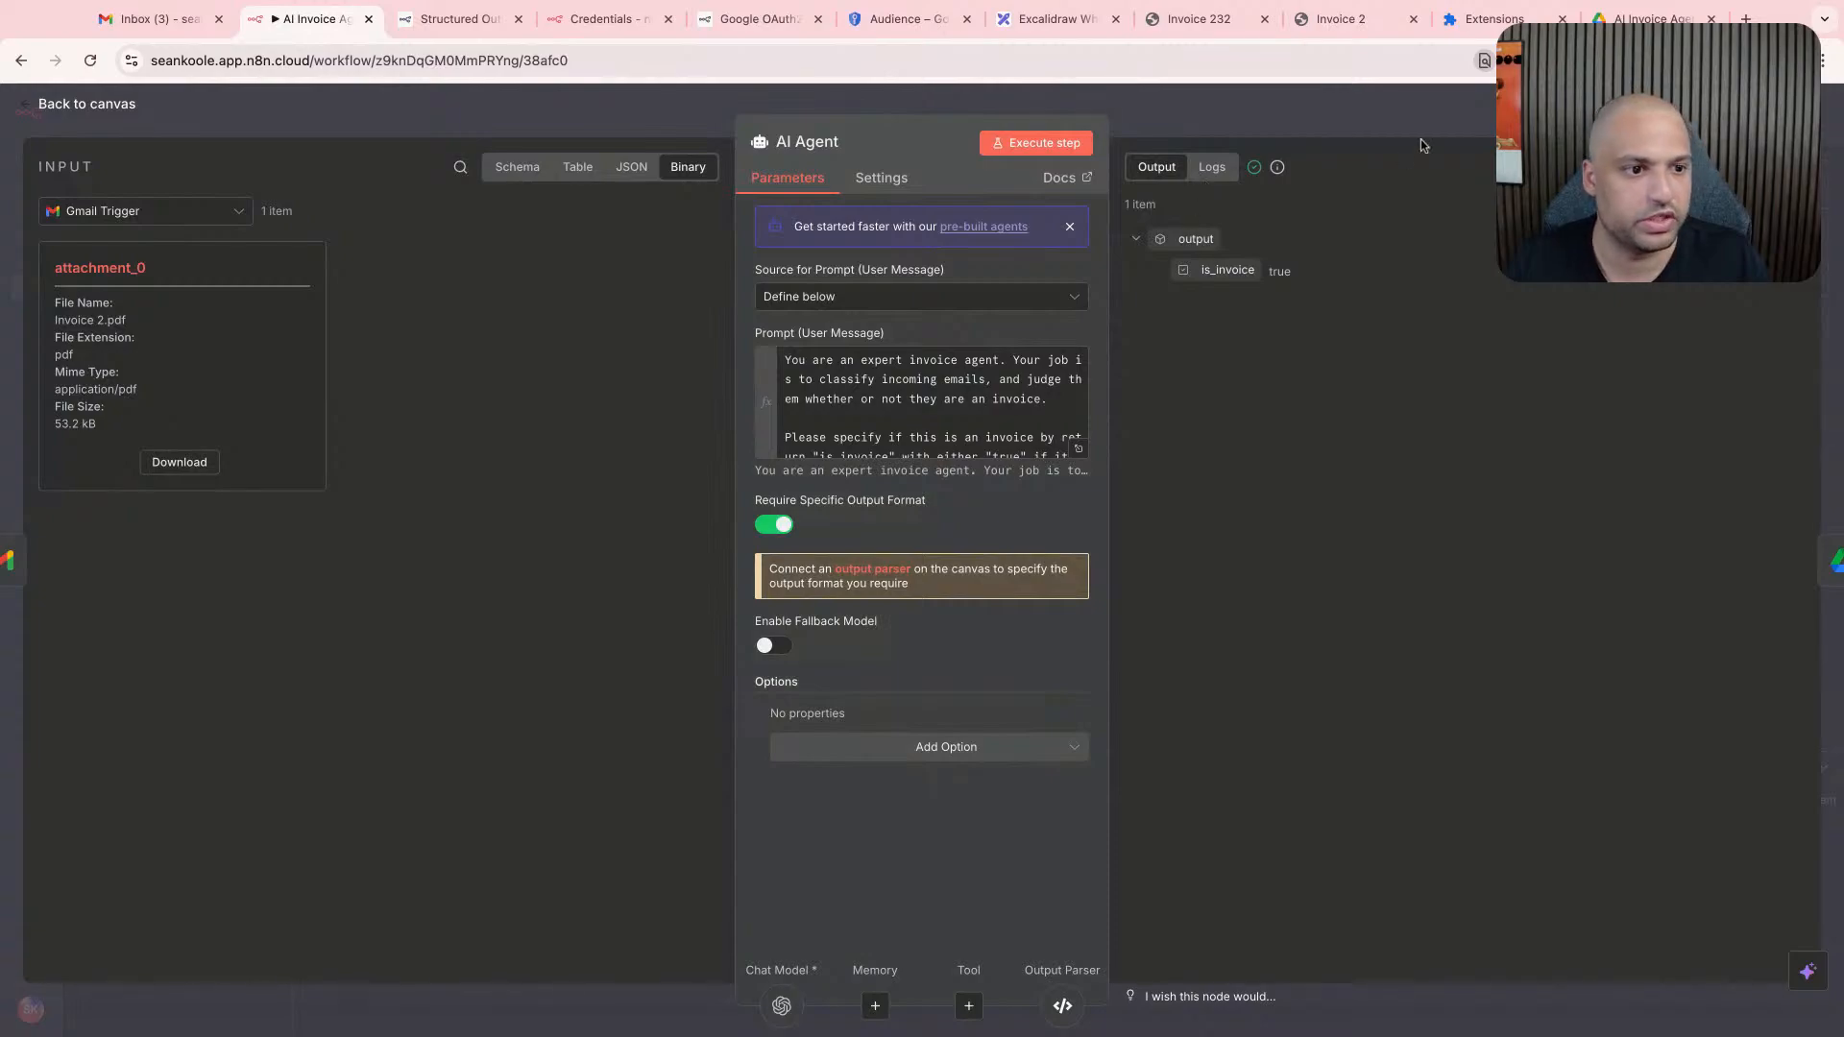
{"action": "left_click", "coordinate": [975, 399]}
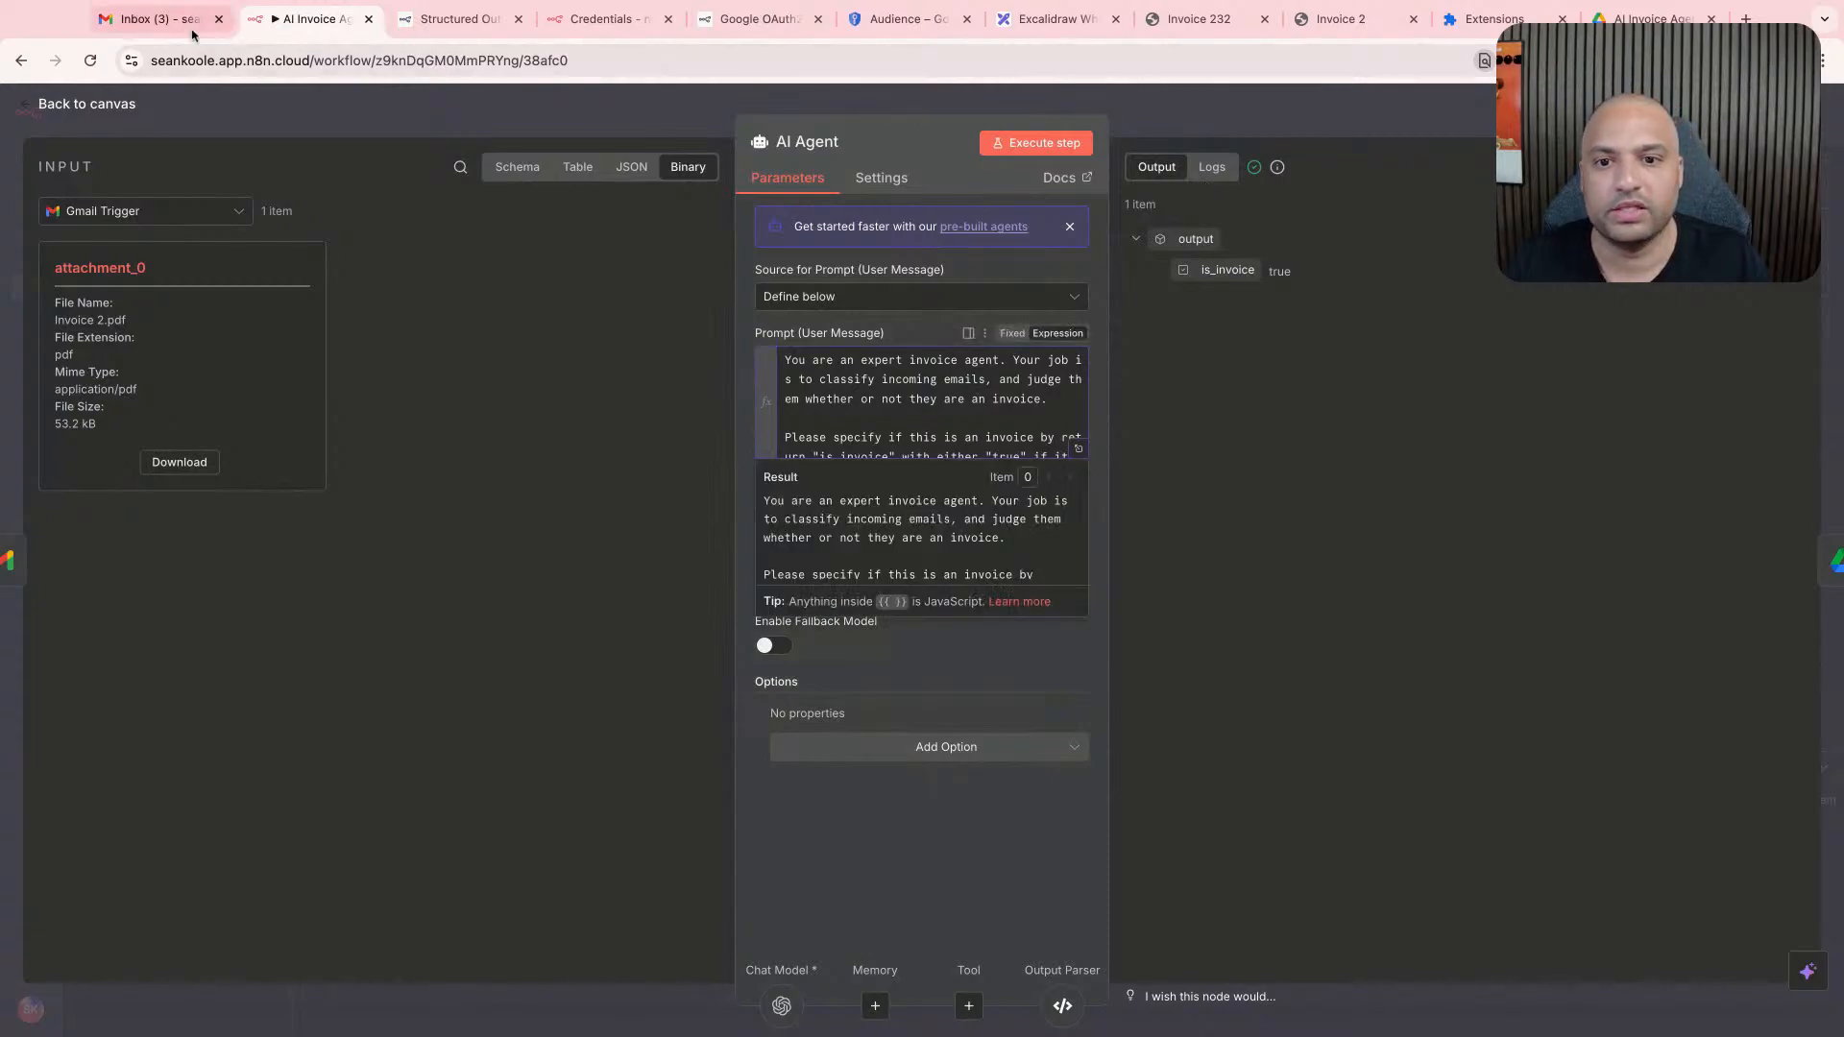
{"action": "left_click", "coordinate": [154, 18]}
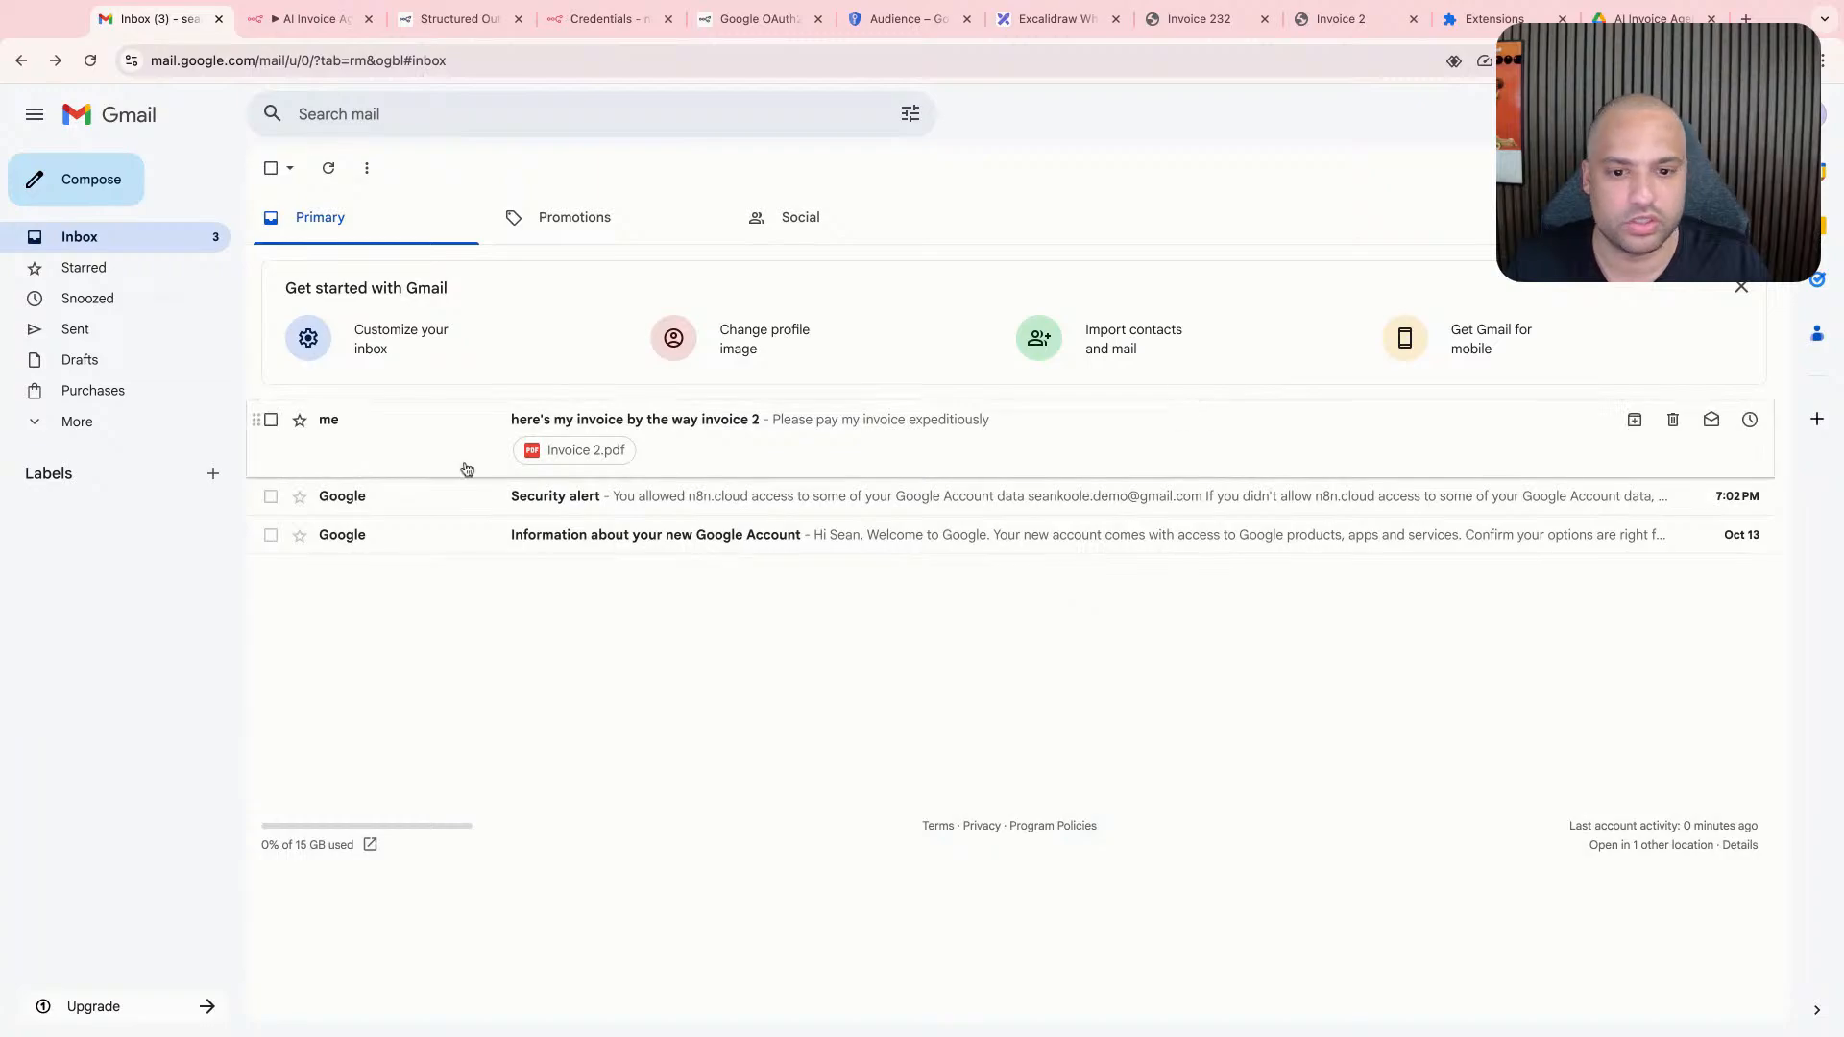
{"action": "left_click", "coordinate": [133, 200]}
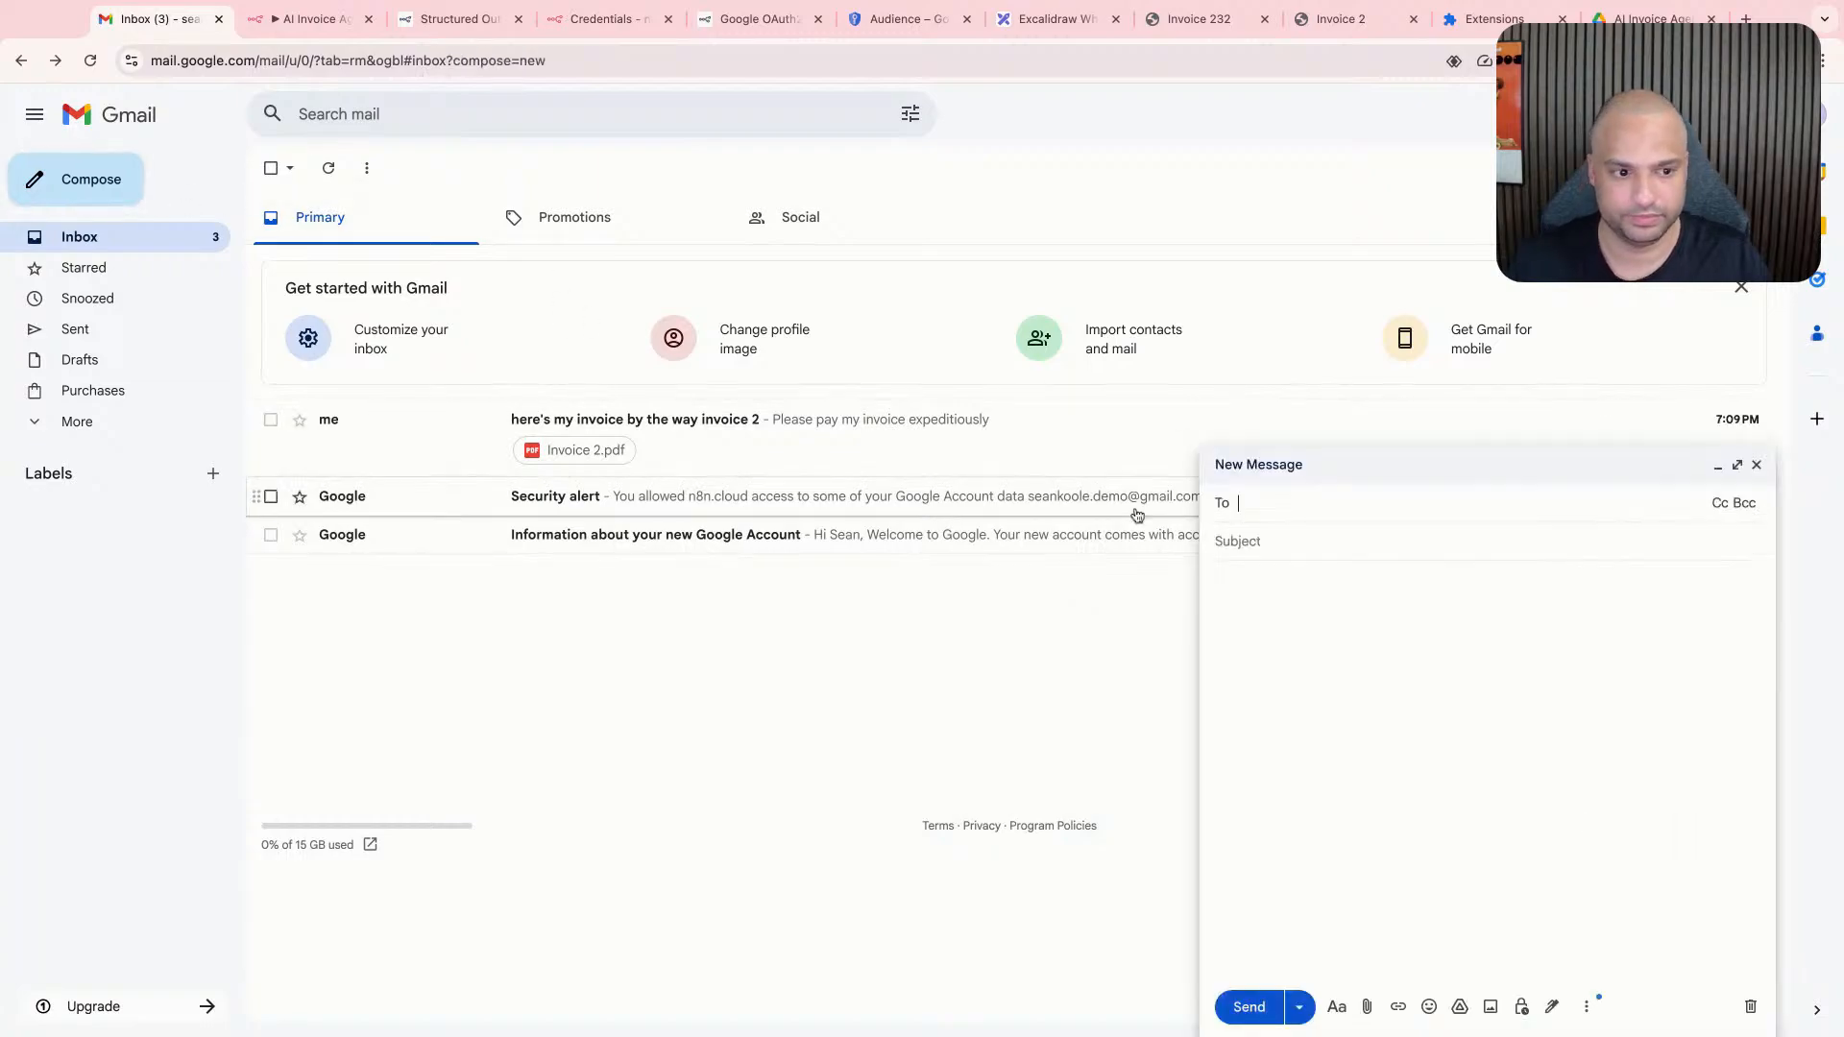
{"action": "type", "text": "T"}
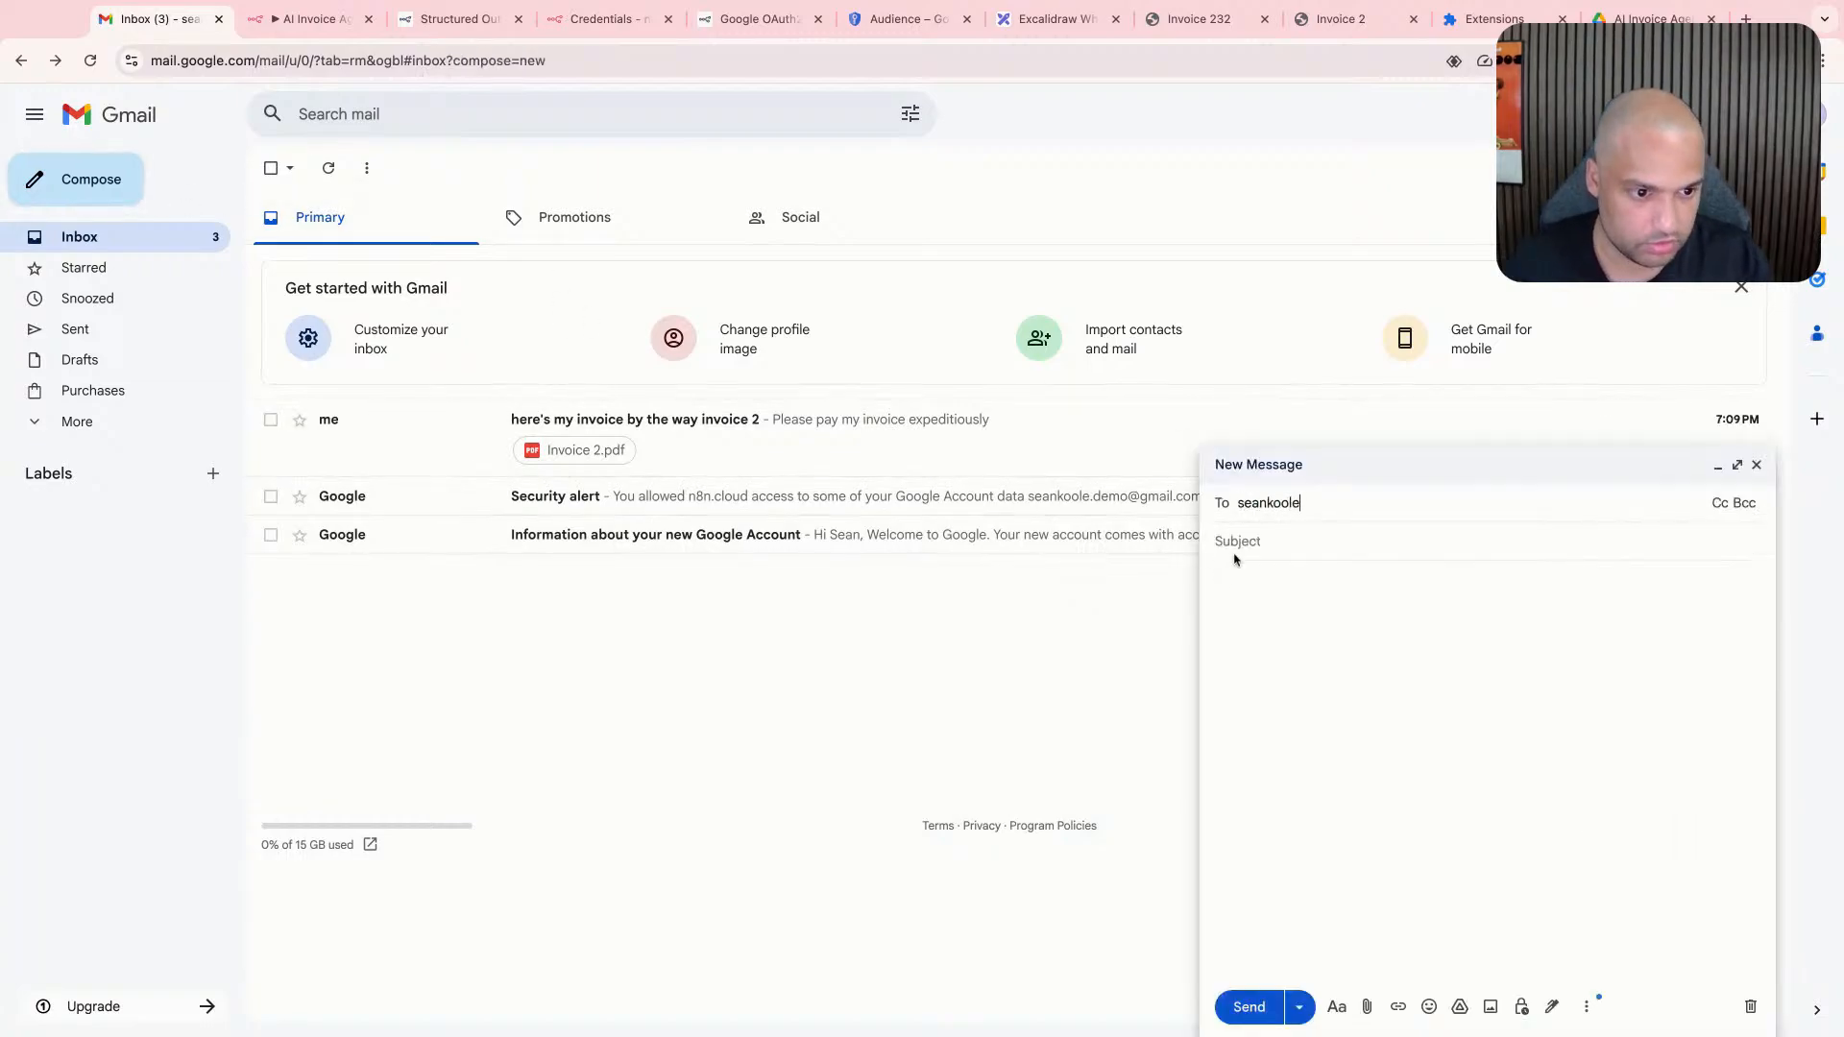
{"action": "key", "text": "Return"}
{"action": "type", "text": "Hi"}
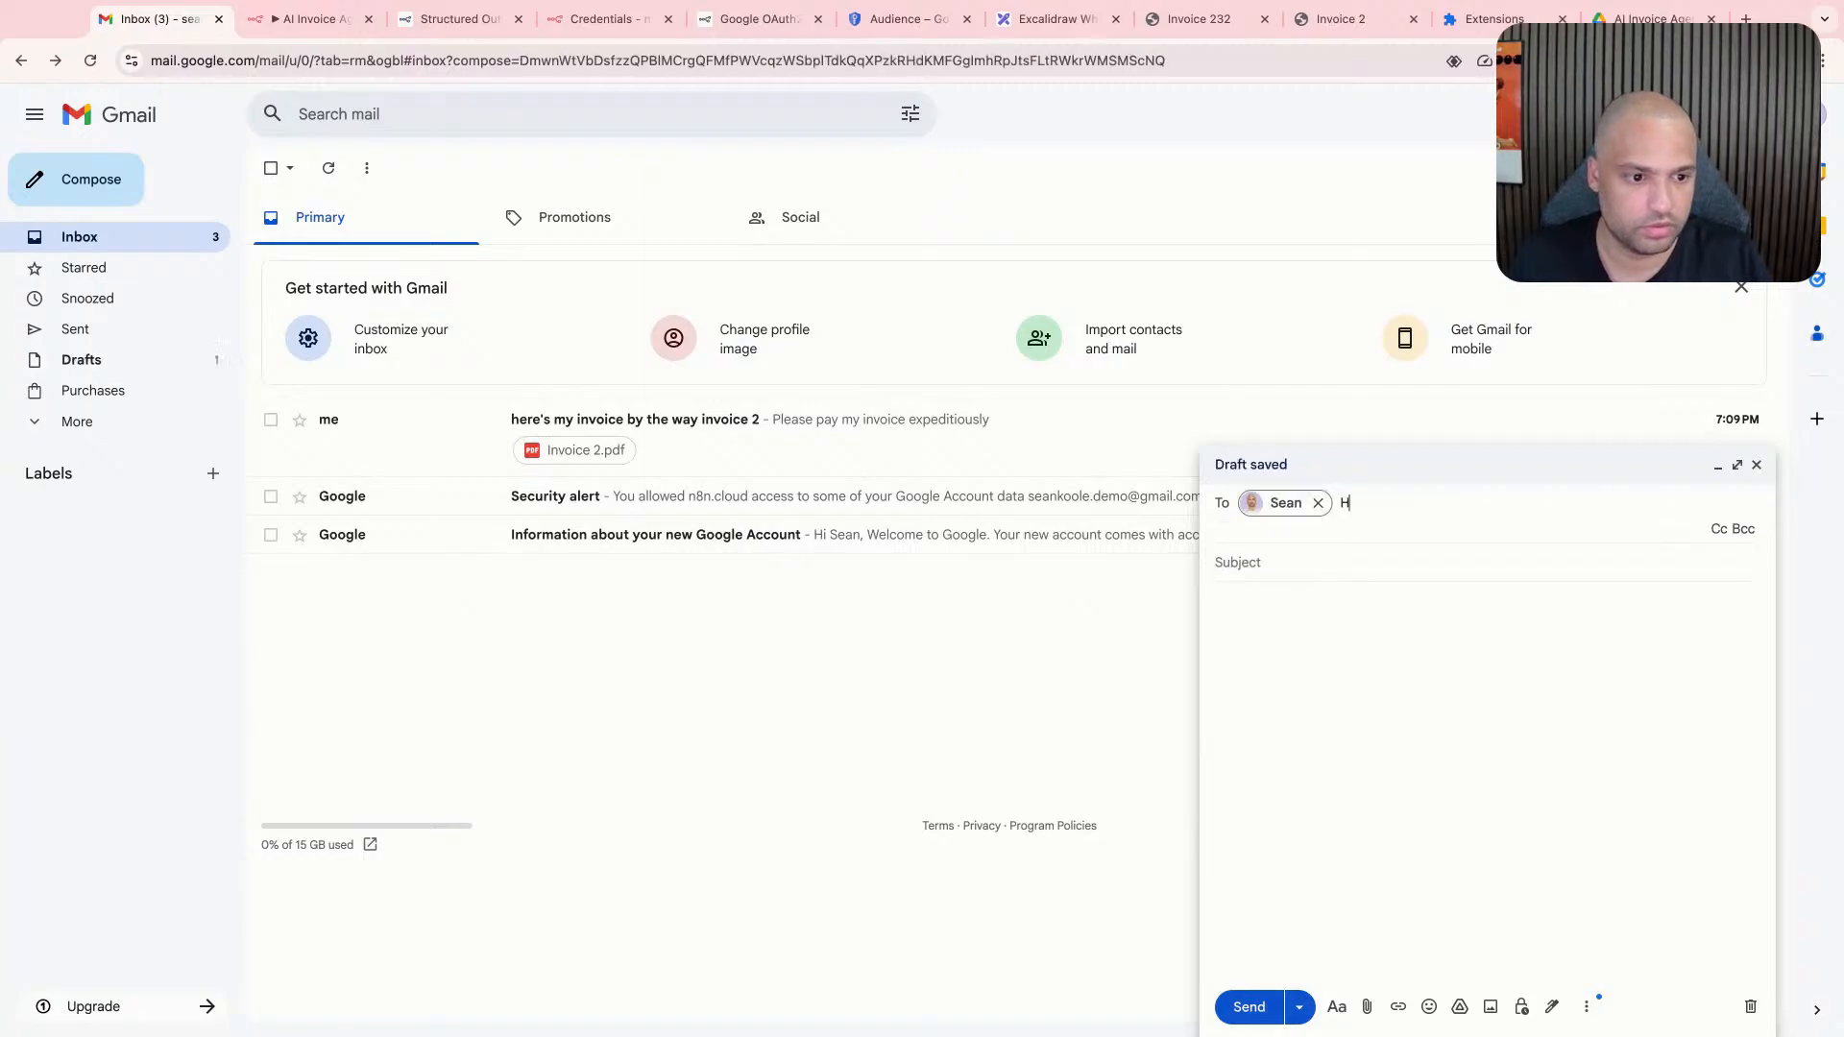
{"action": "key", "text": "Tab"}
{"action": "type", "text": "H"}
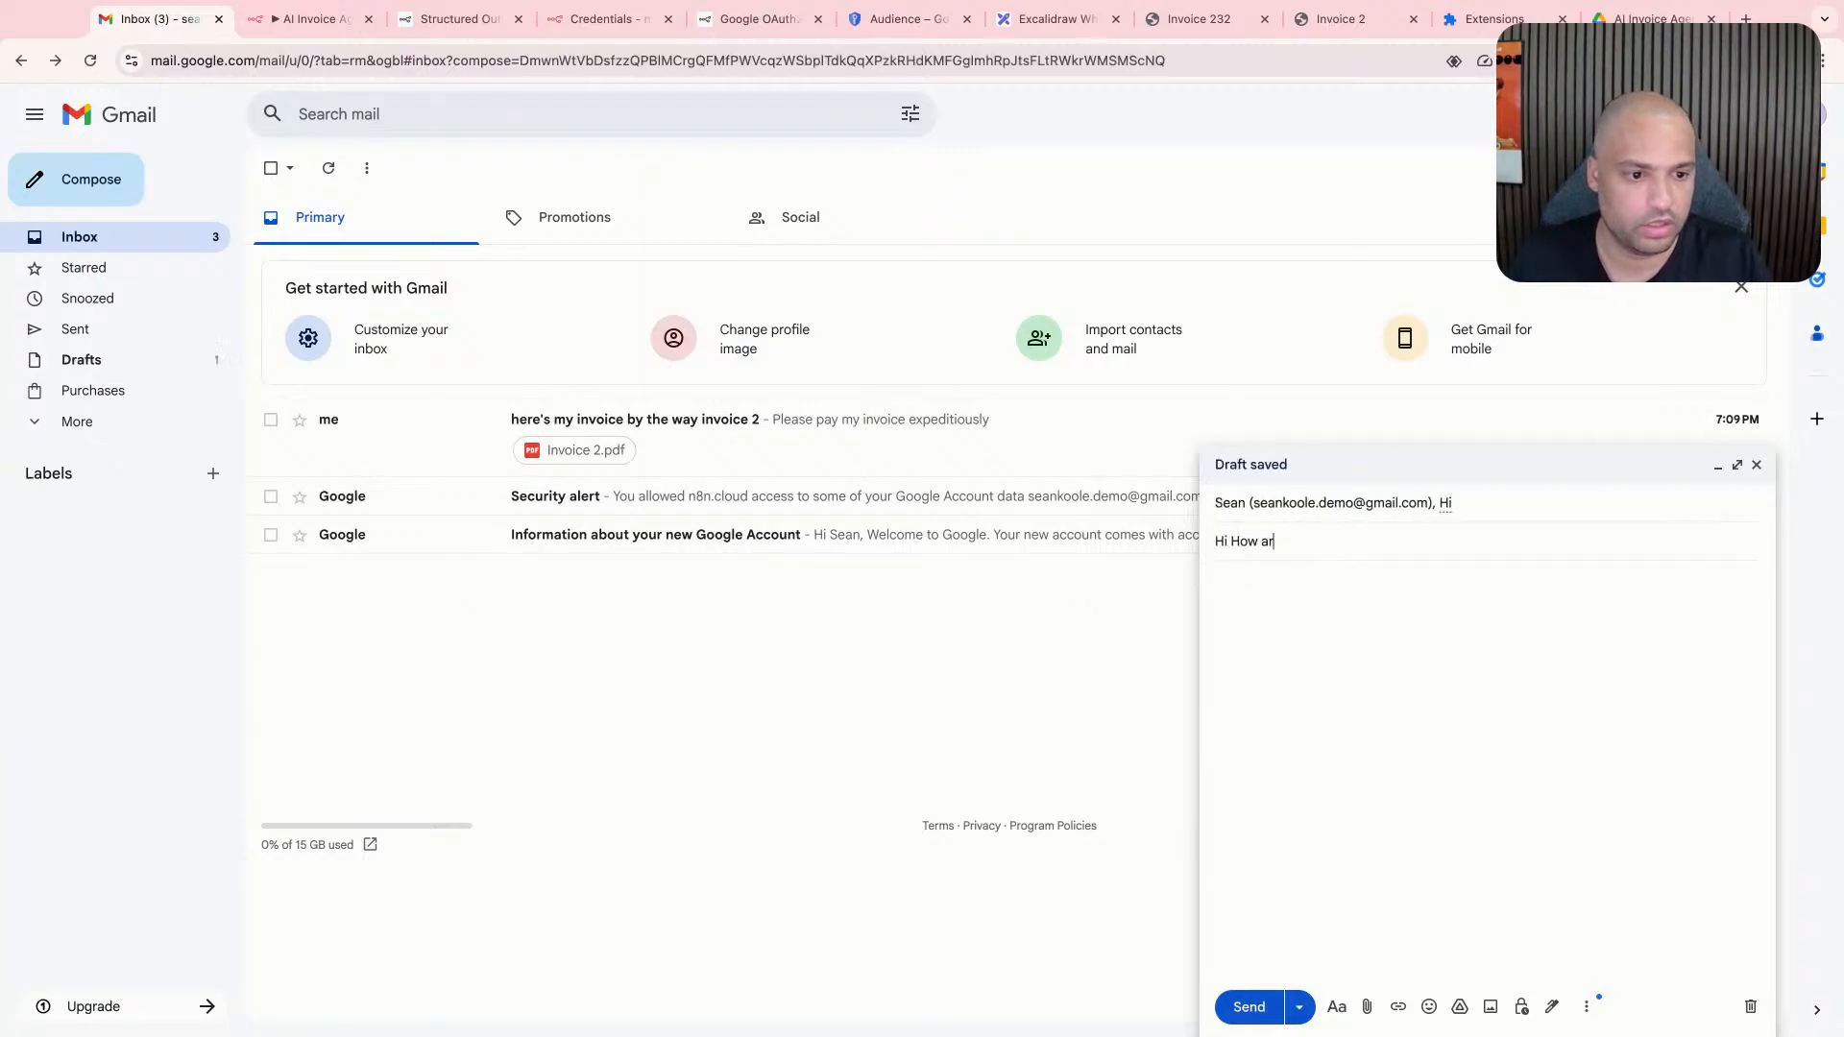
{"action": "left_click", "coordinate": [1490, 506]}
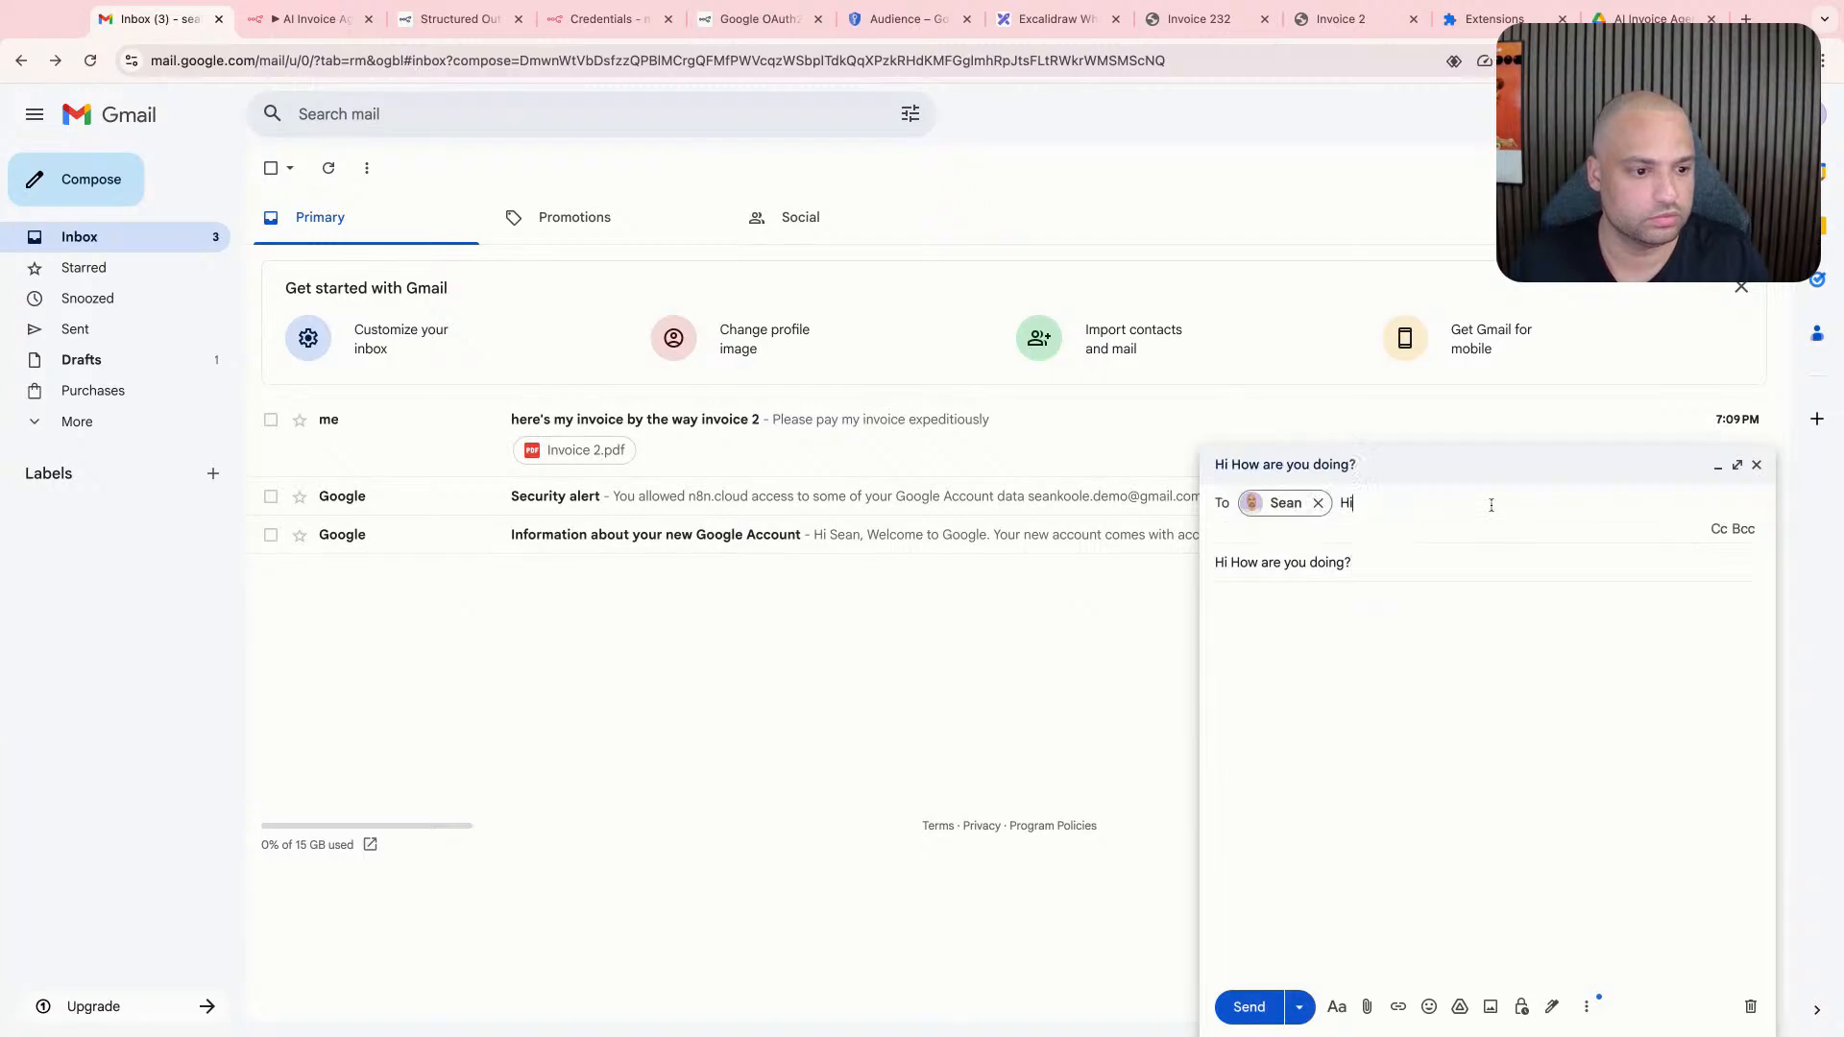
- Write "It was lovely to hear from you" as the message body and send the email
{"action": "left_click", "coordinate": [1407, 684]}
{"action": "type", "text": "It was lovely s"}
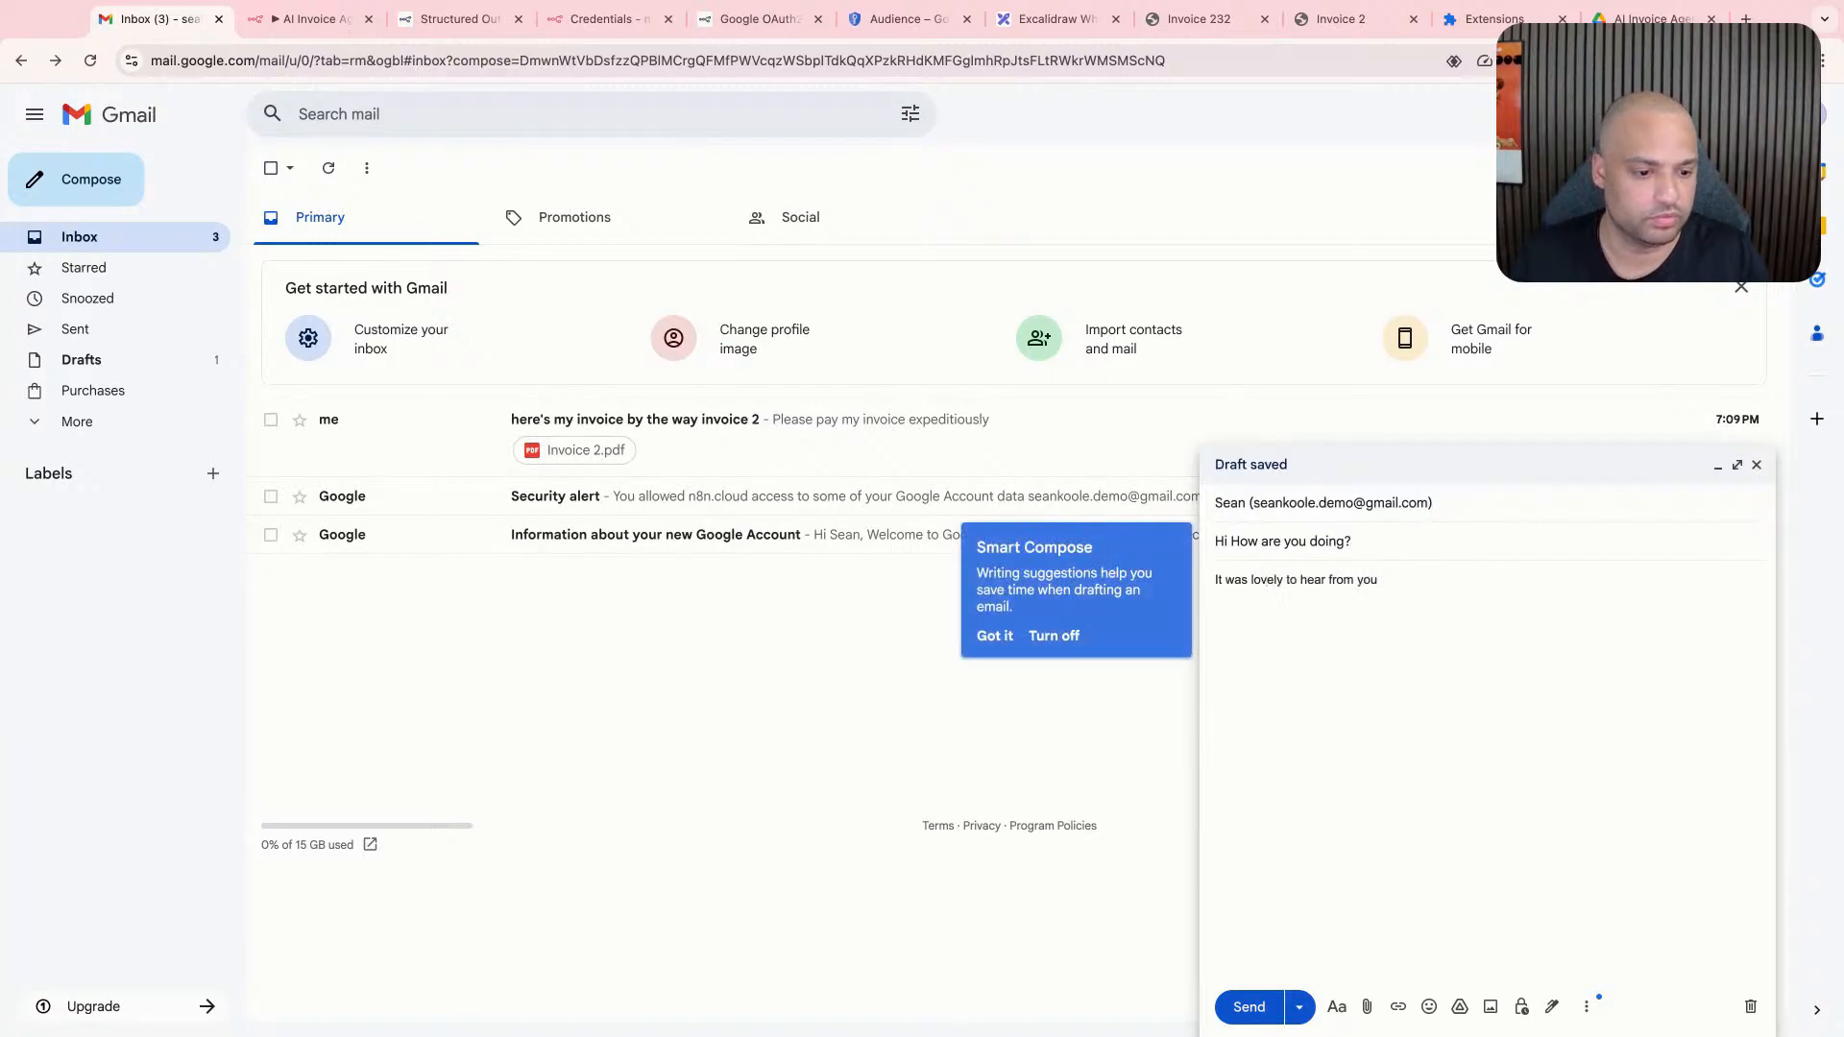
{"action": "left_click", "coordinate": [1249, 1006]}
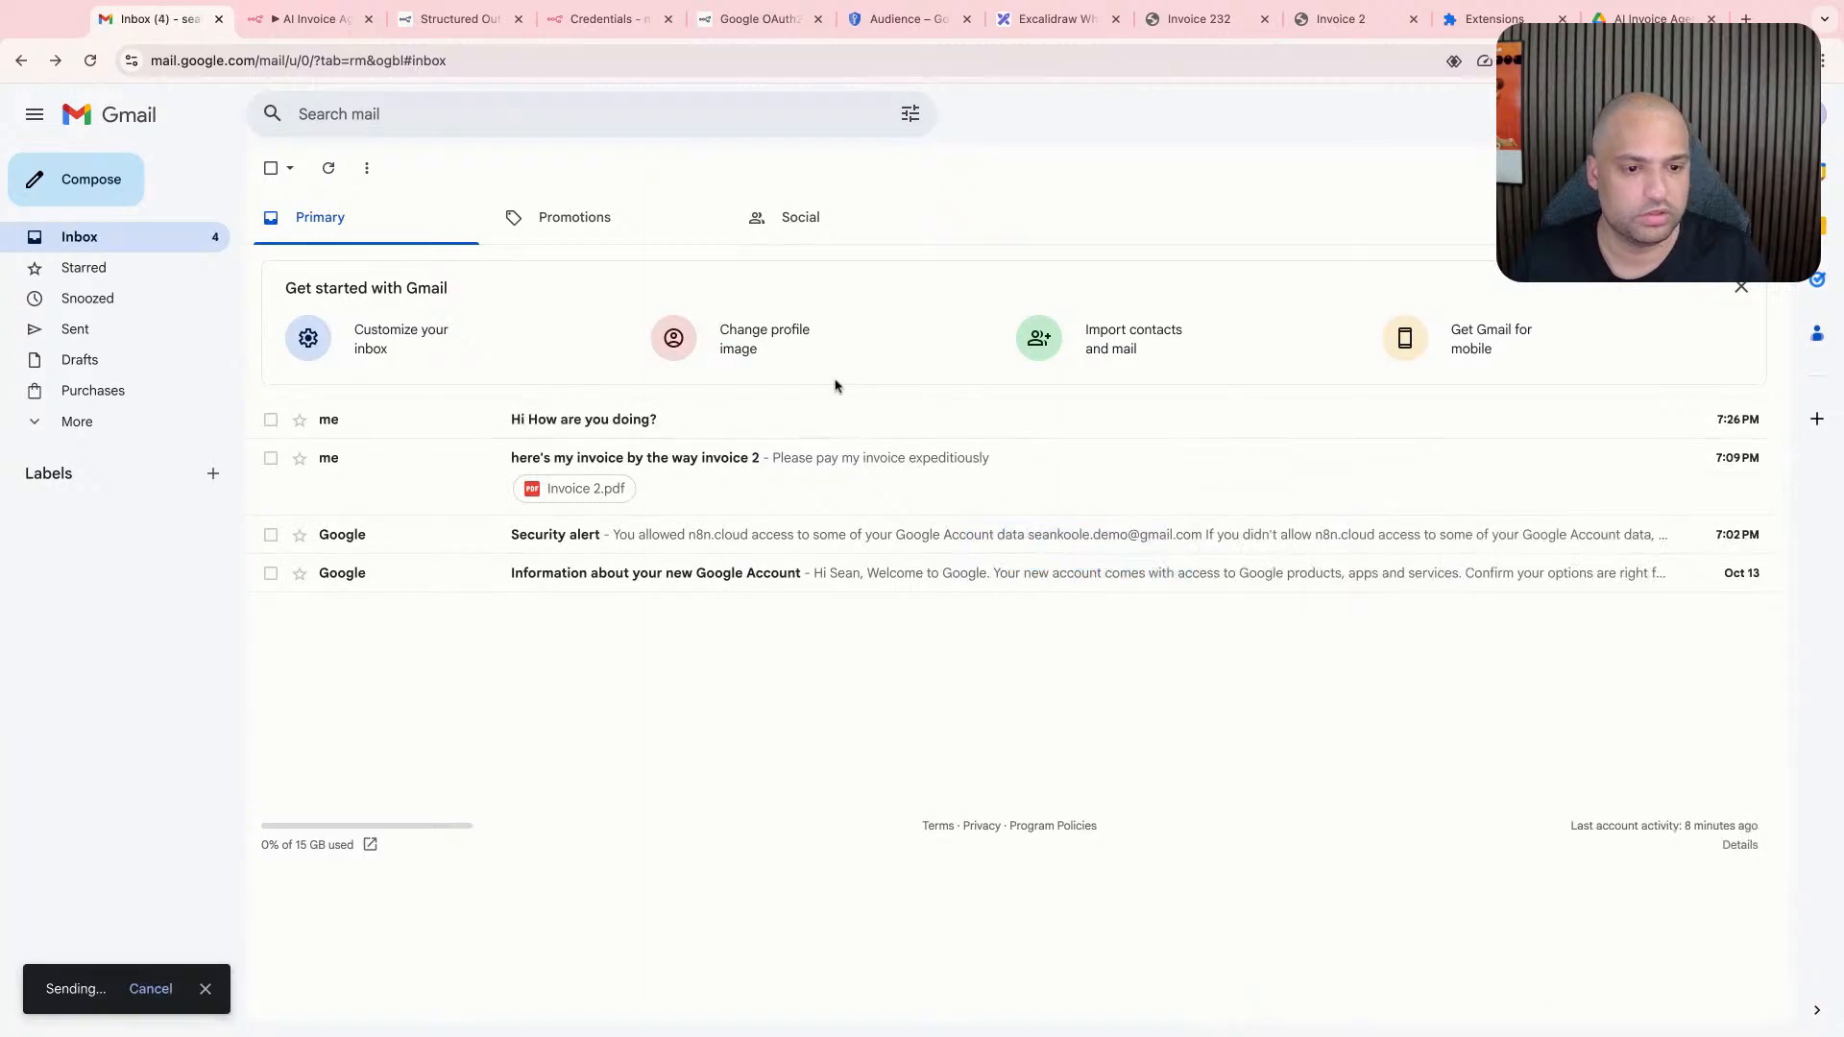
- Switch to the n8n workflow and fetch the newly sent email as the Gmail Trigger's test event
{"action": "left_click", "coordinate": [327, 19]}
{"action": "key", "text": "Escape"}
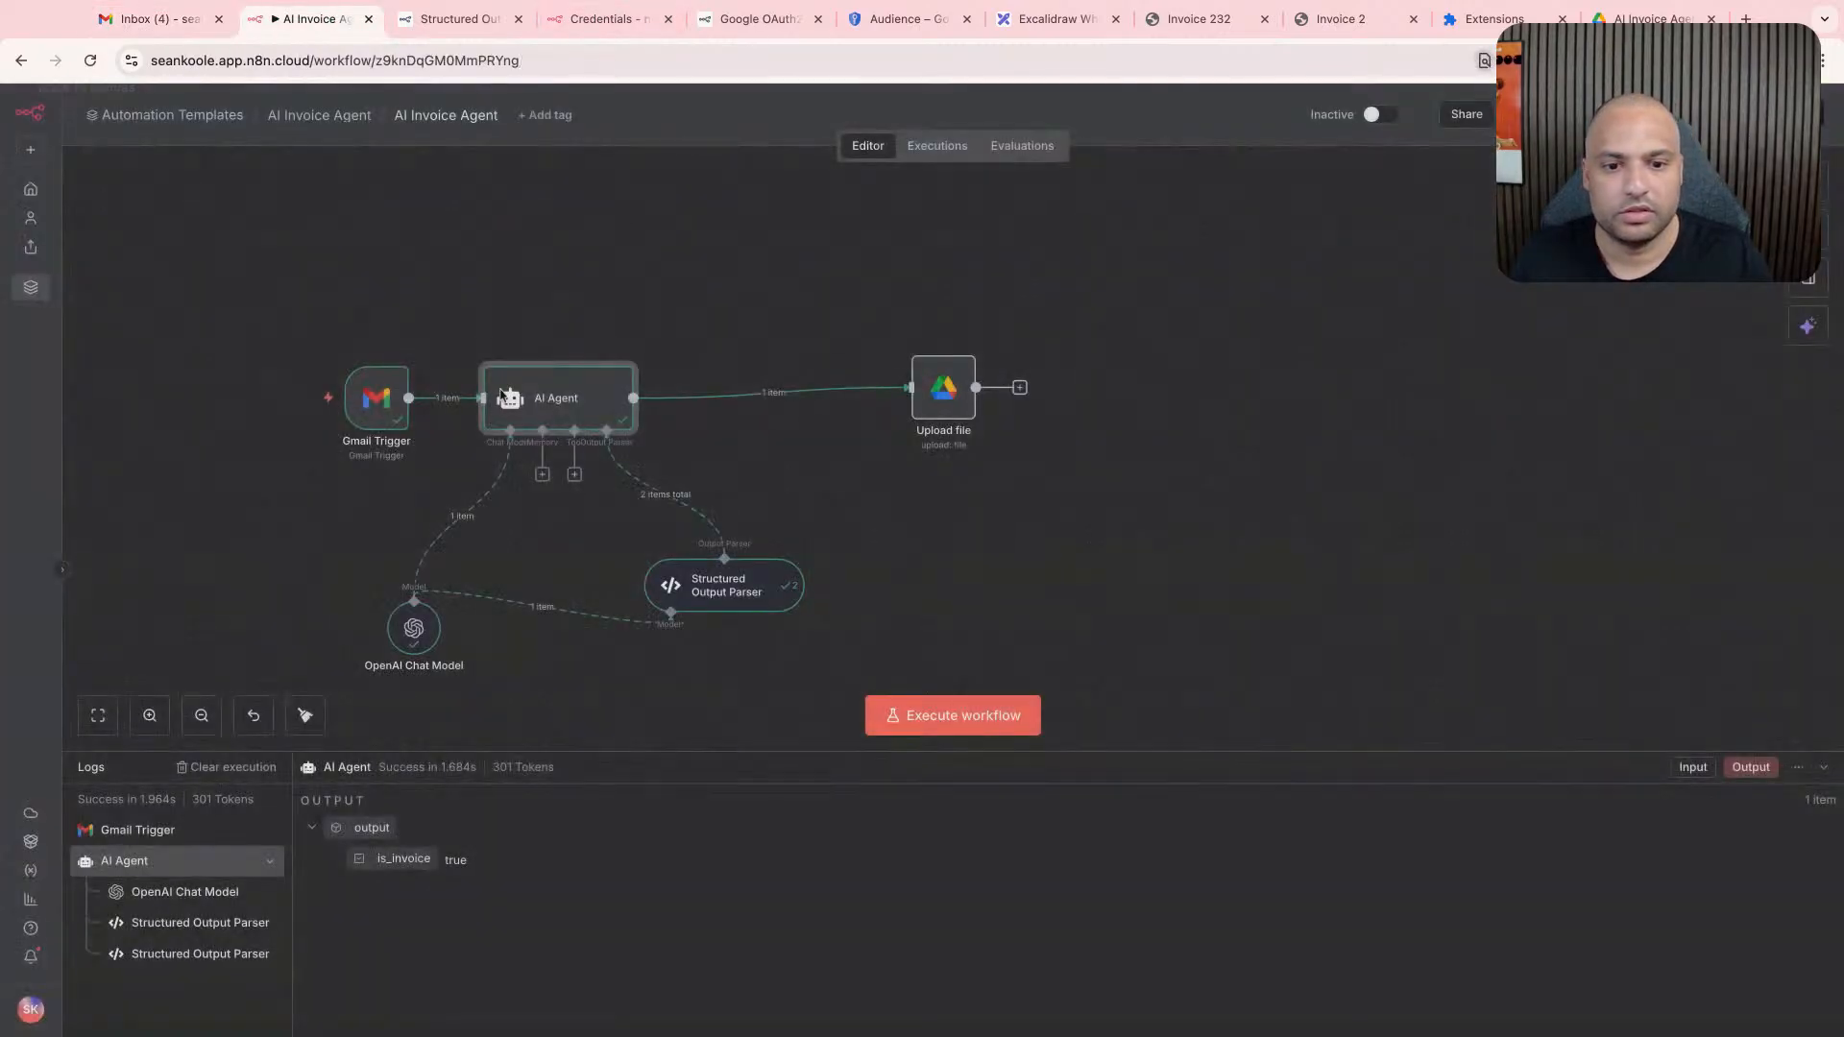
{"action": "double_click", "coordinate": [395, 409]}
{"action": "left_click", "coordinate": [753, 142]}
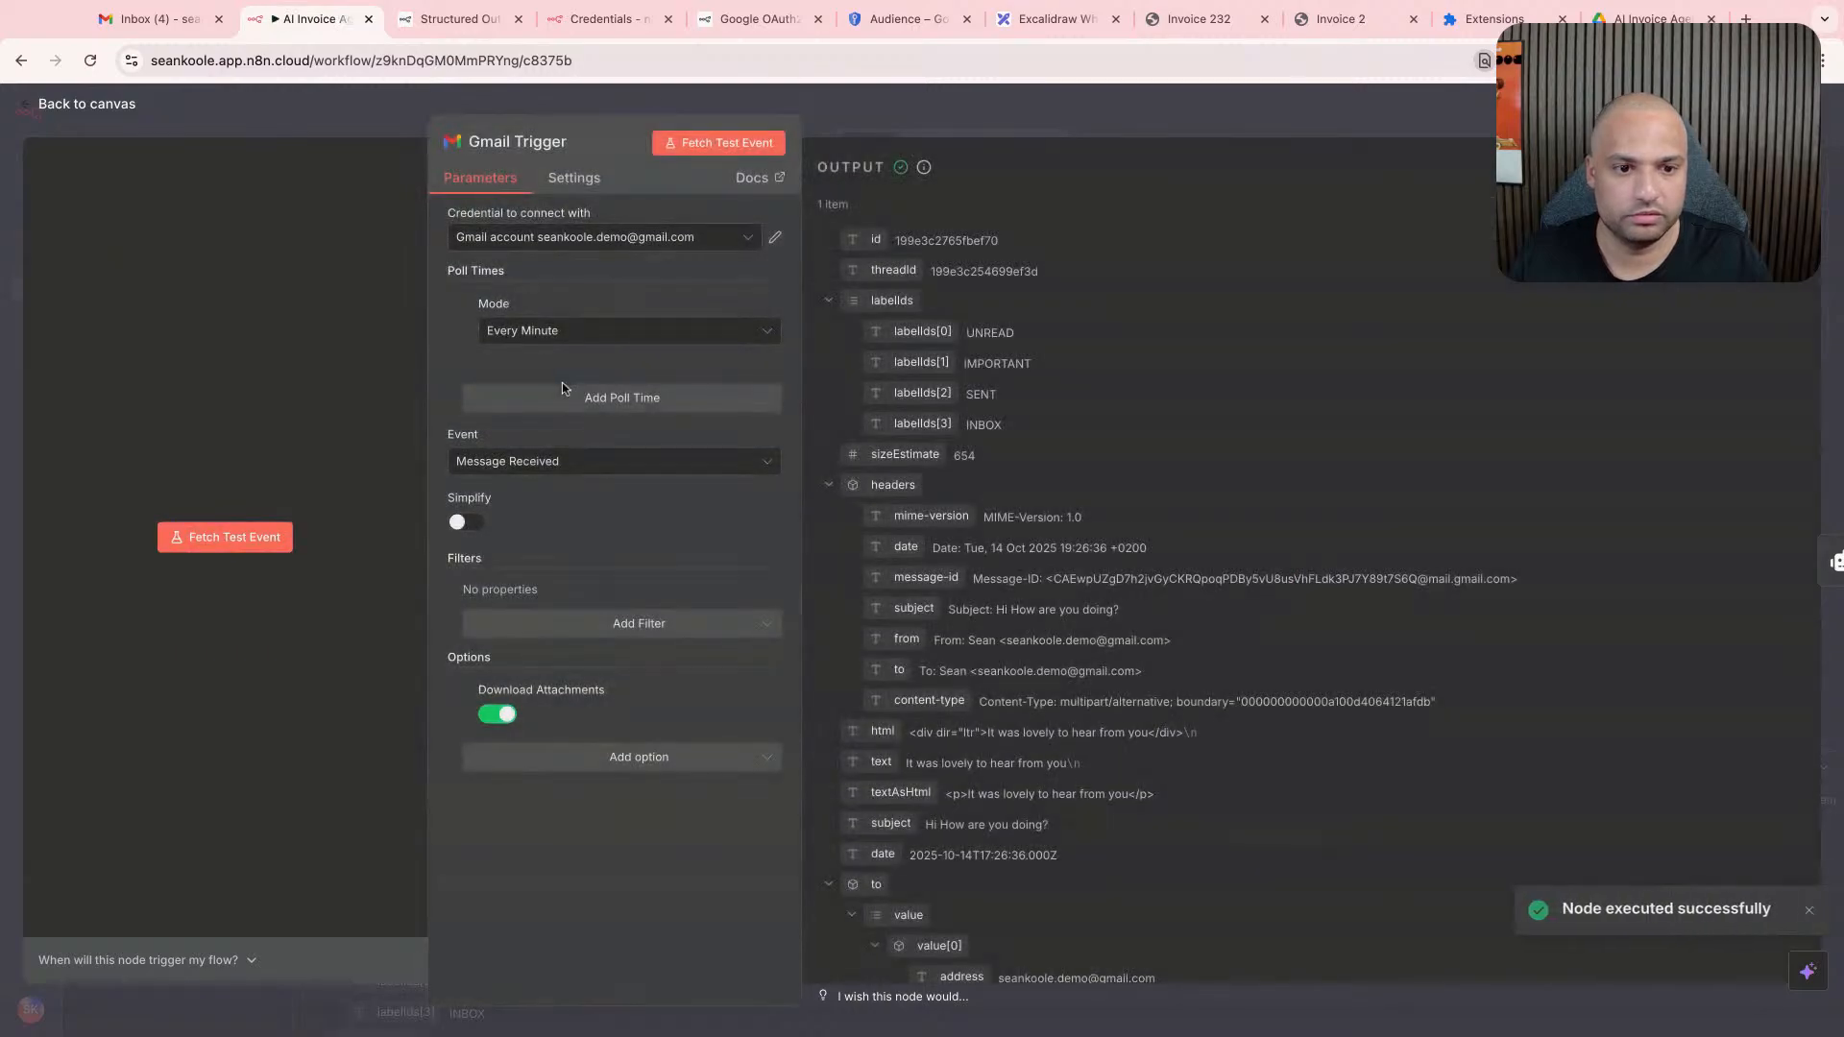
{"action": "key", "text": "Escape"}
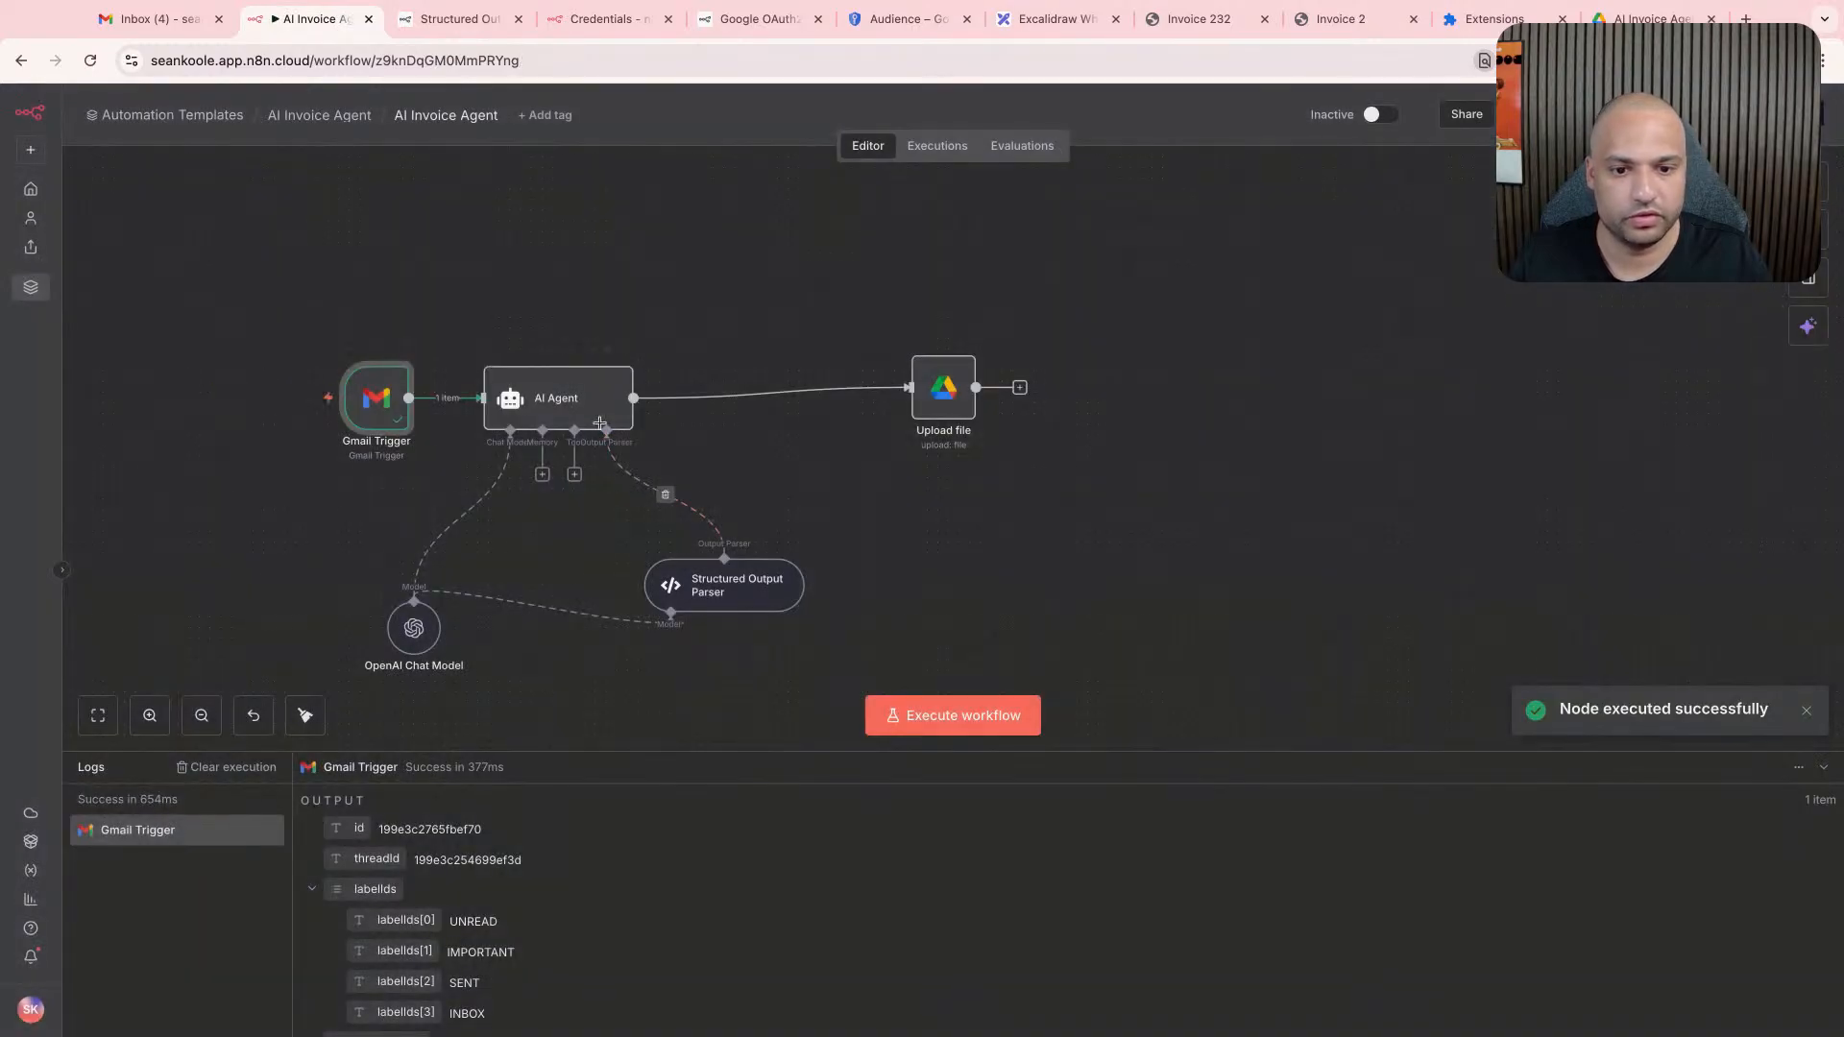
- Execute the AI Agent step on the non-invoice email, check its is_invoice output and return to the canvas
{"action": "double_click", "coordinate": [596, 415]}
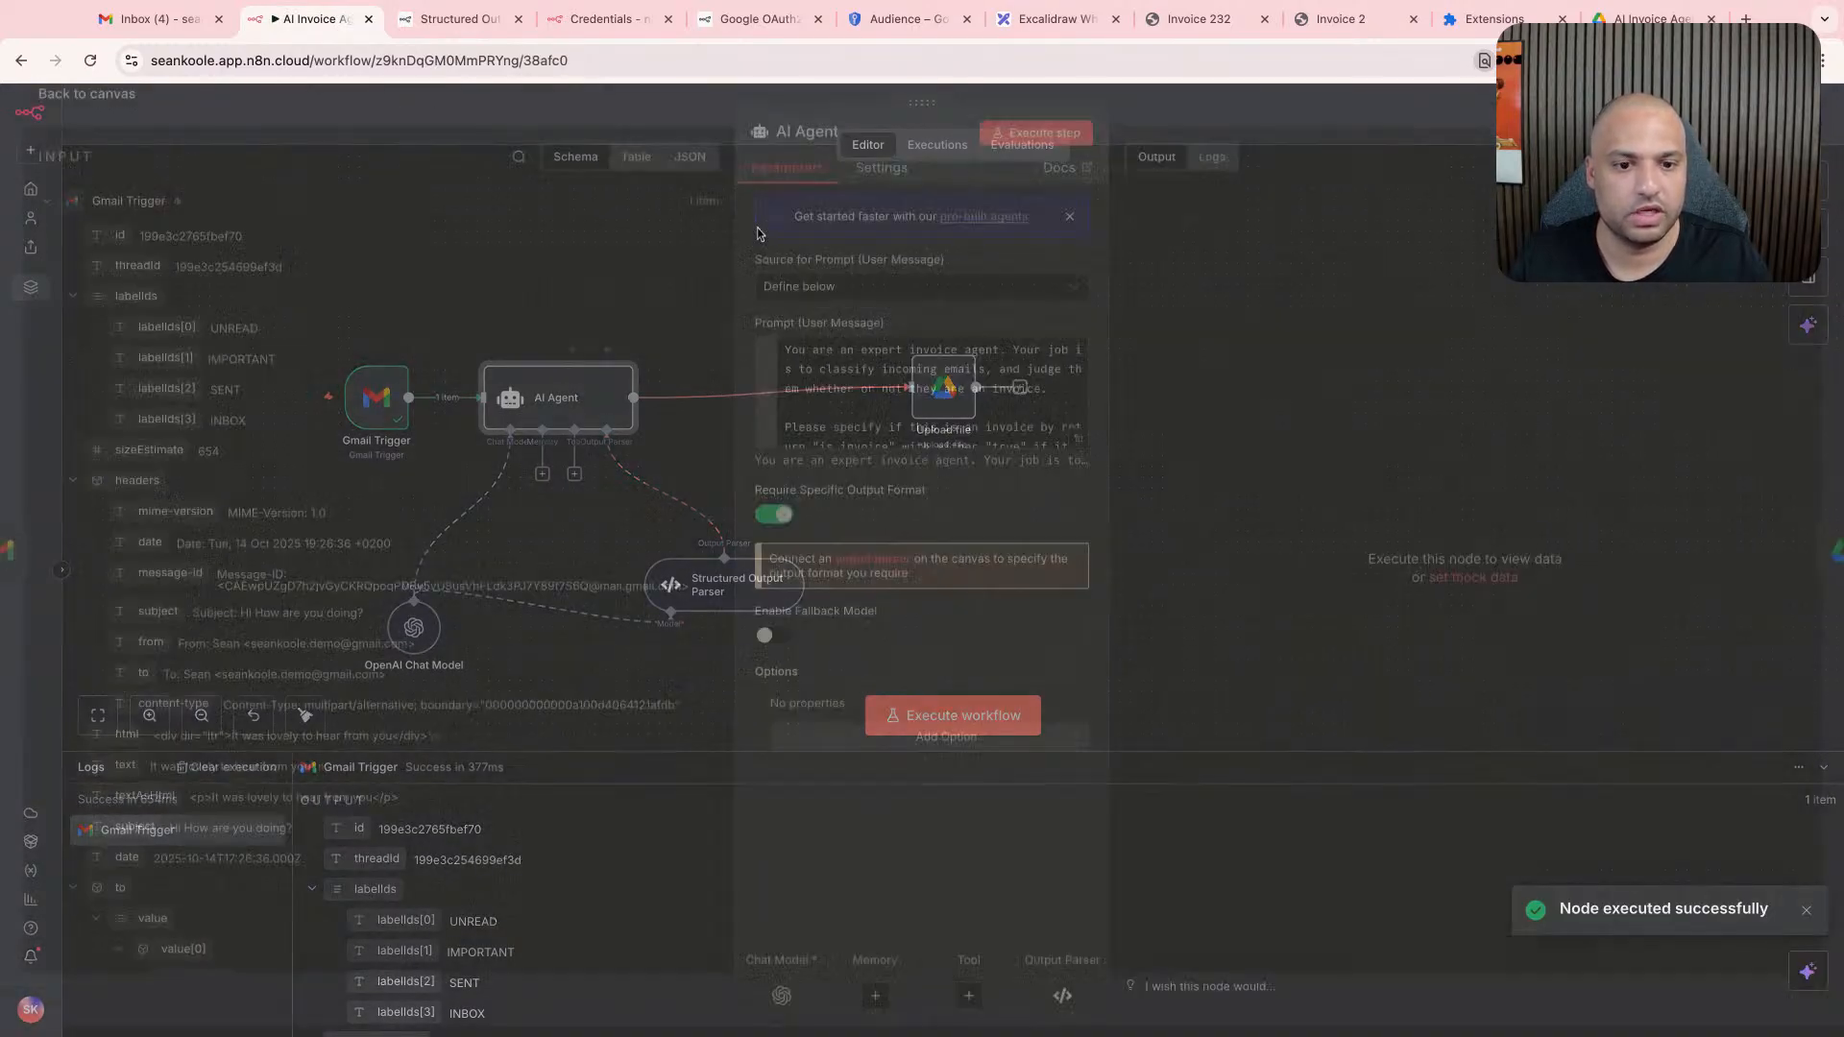
{"action": "left_click", "coordinate": [1049, 146]}
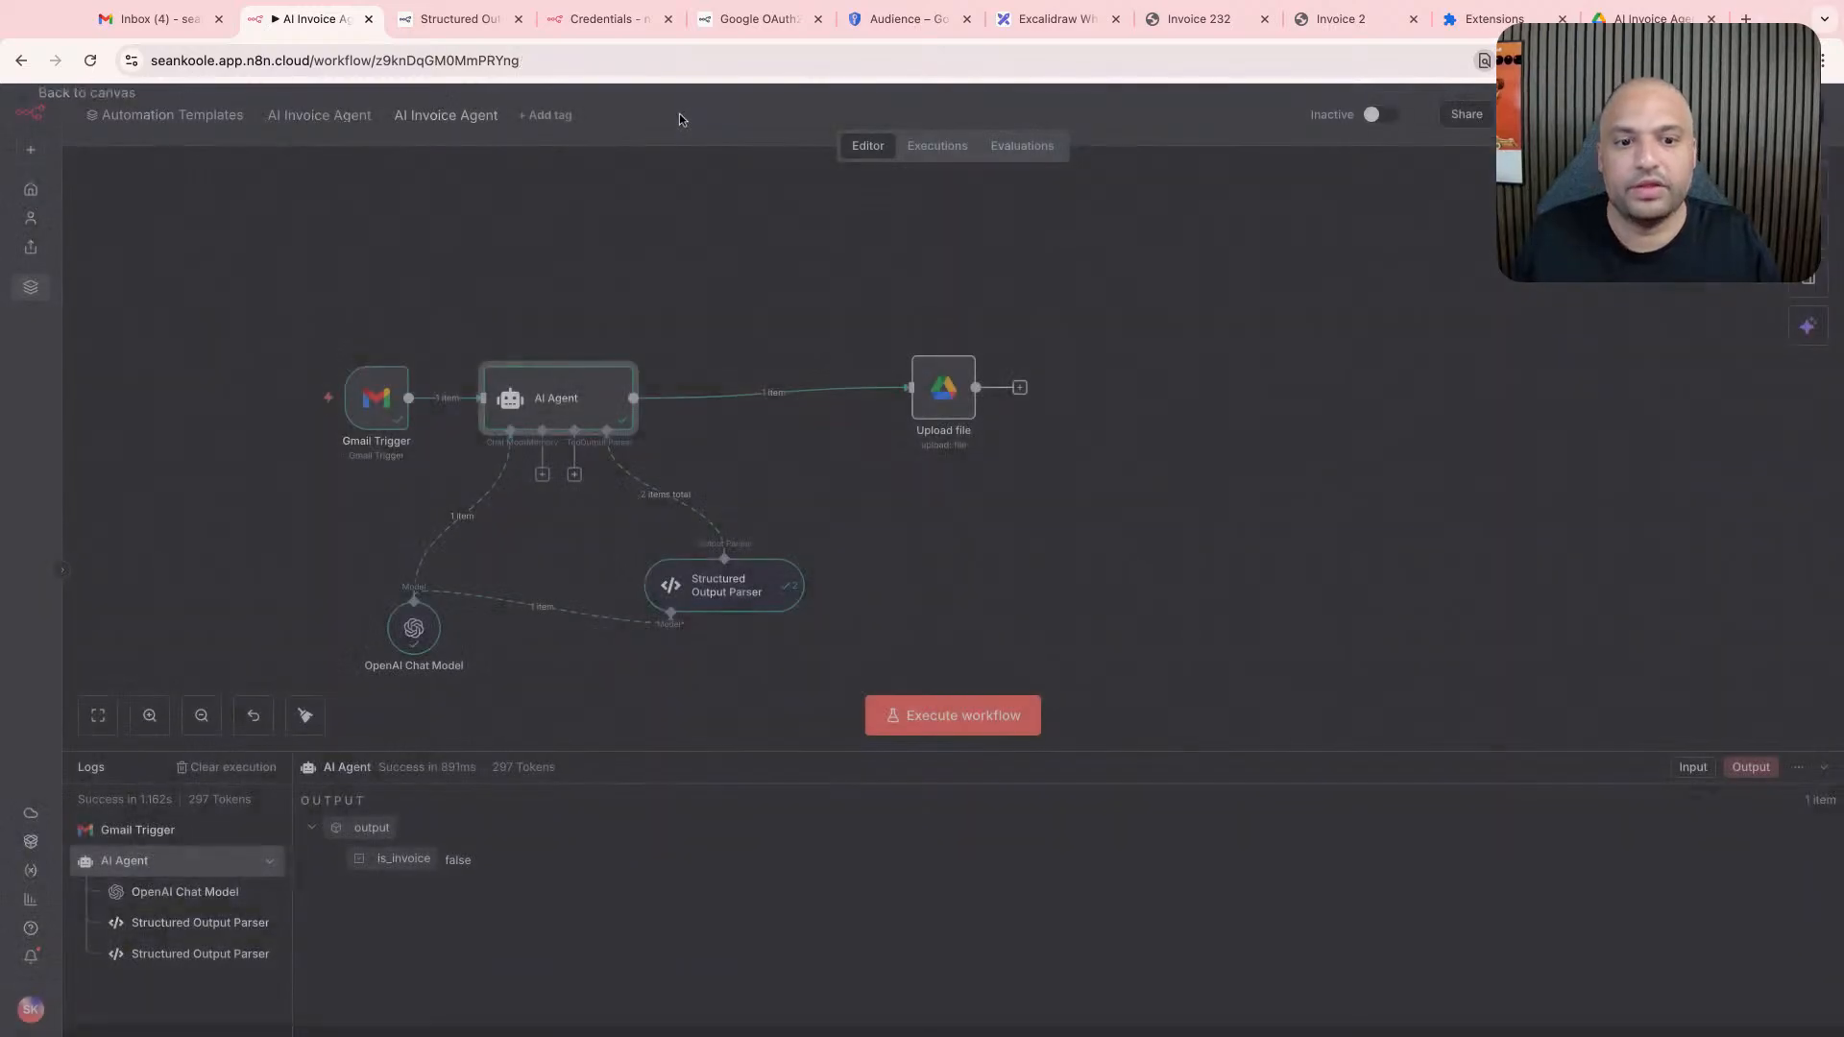
{"action": "left_click", "coordinate": [692, 136]}
{"action": "left_click", "coordinate": [687, 363]}
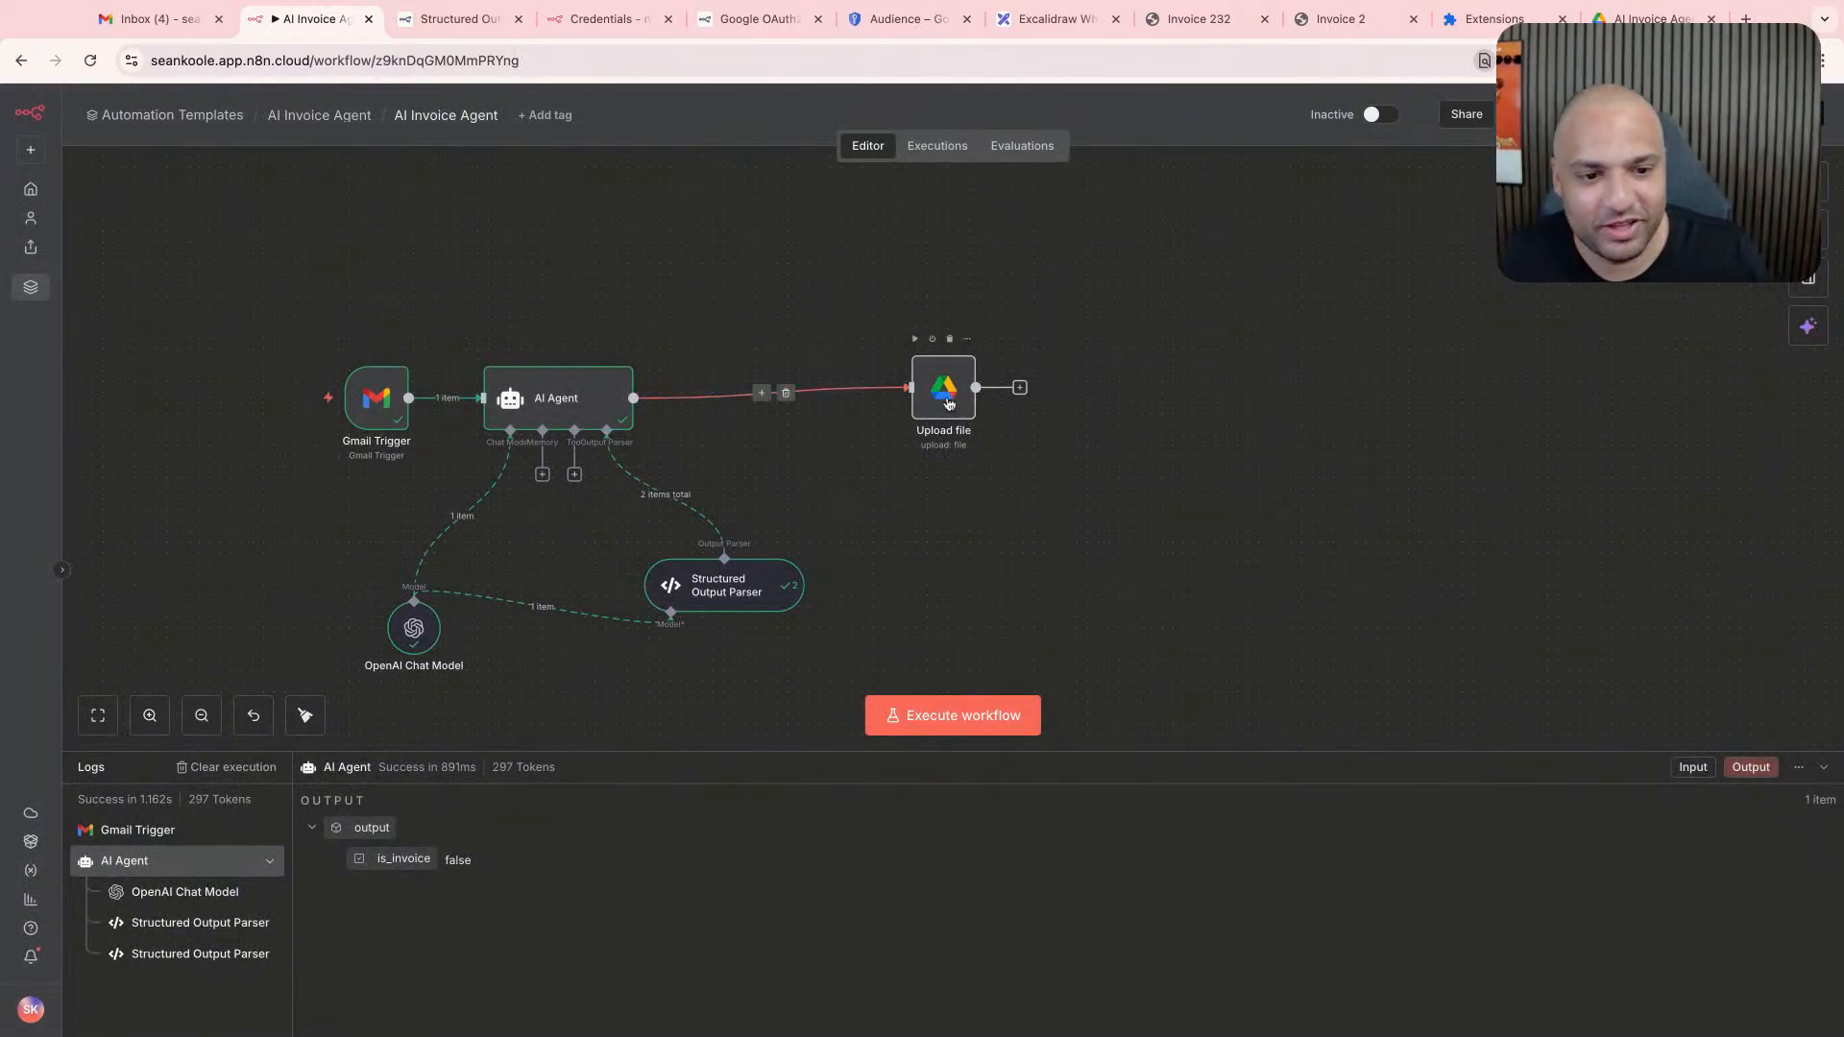
- Move Invoice 2.pdf in the AI Invoice Agent folder on Google Drive to the trash
{"action": "left_click", "coordinate": [154, 18]}
{"action": "left_click", "coordinate": [459, 18]}
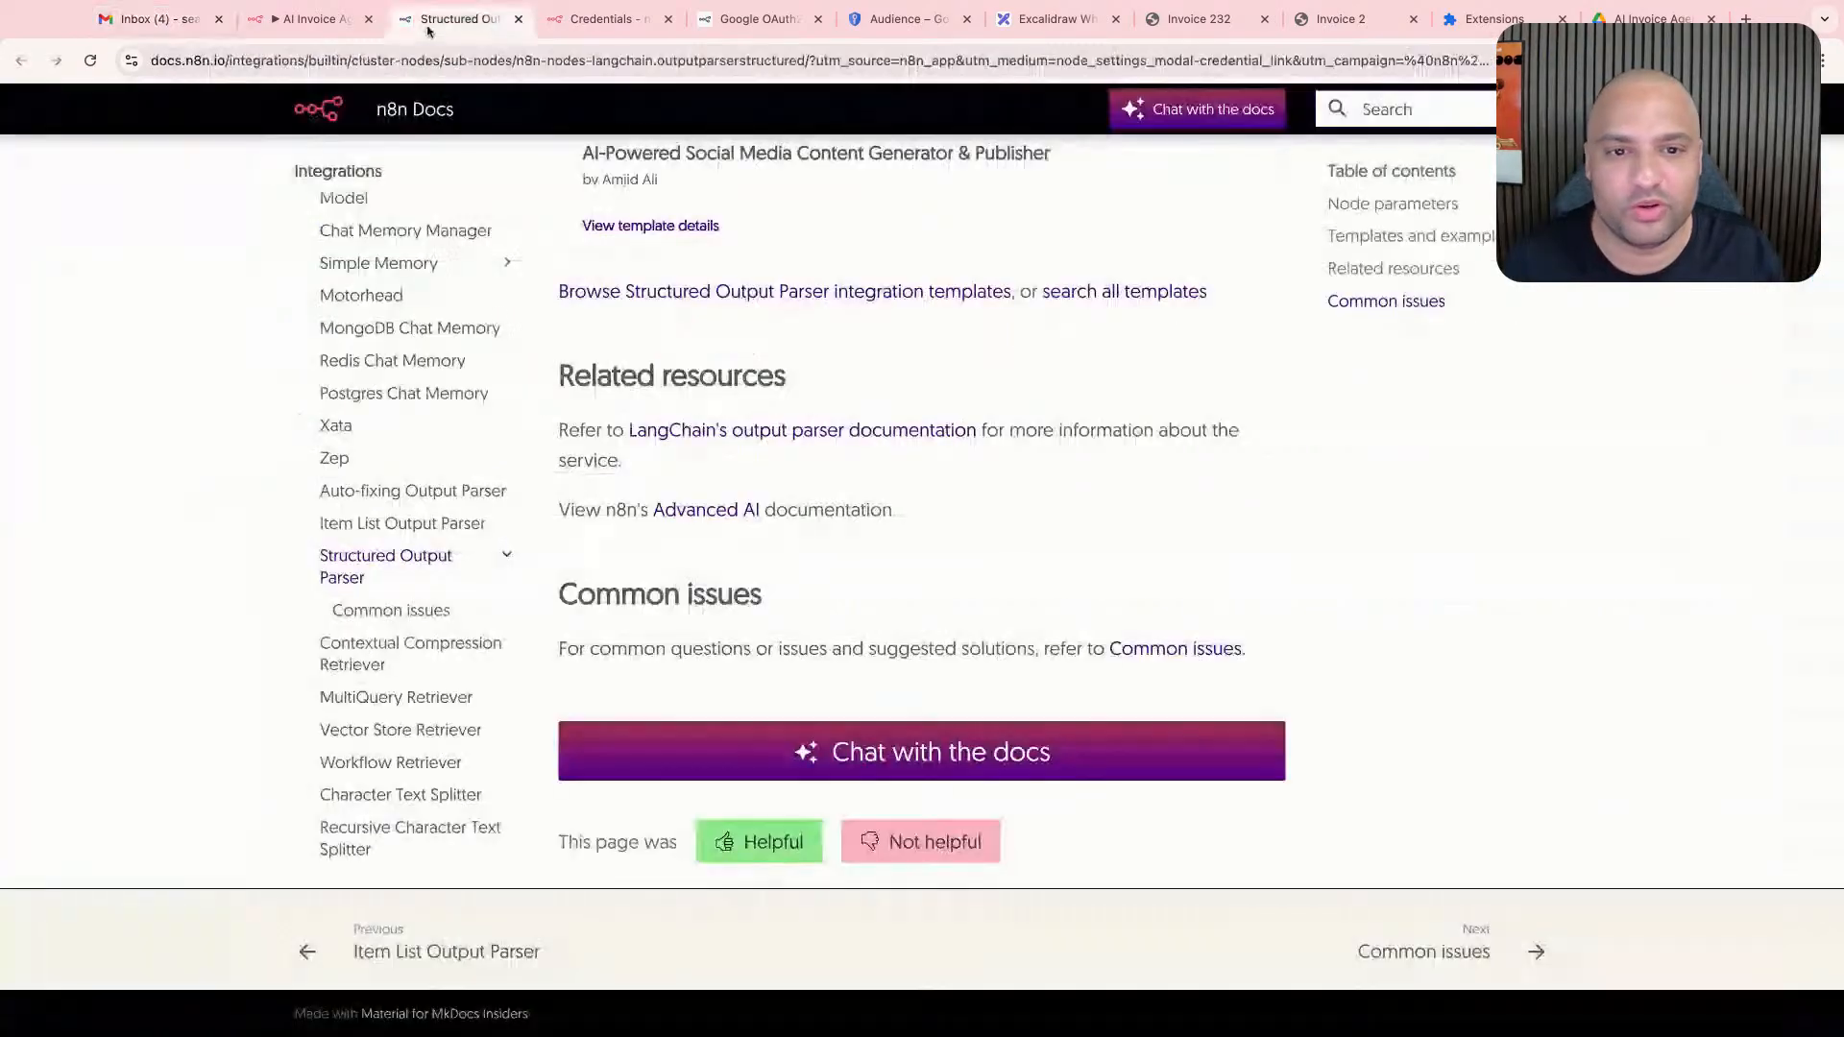
{"action": "left_click", "coordinate": [1647, 18]}
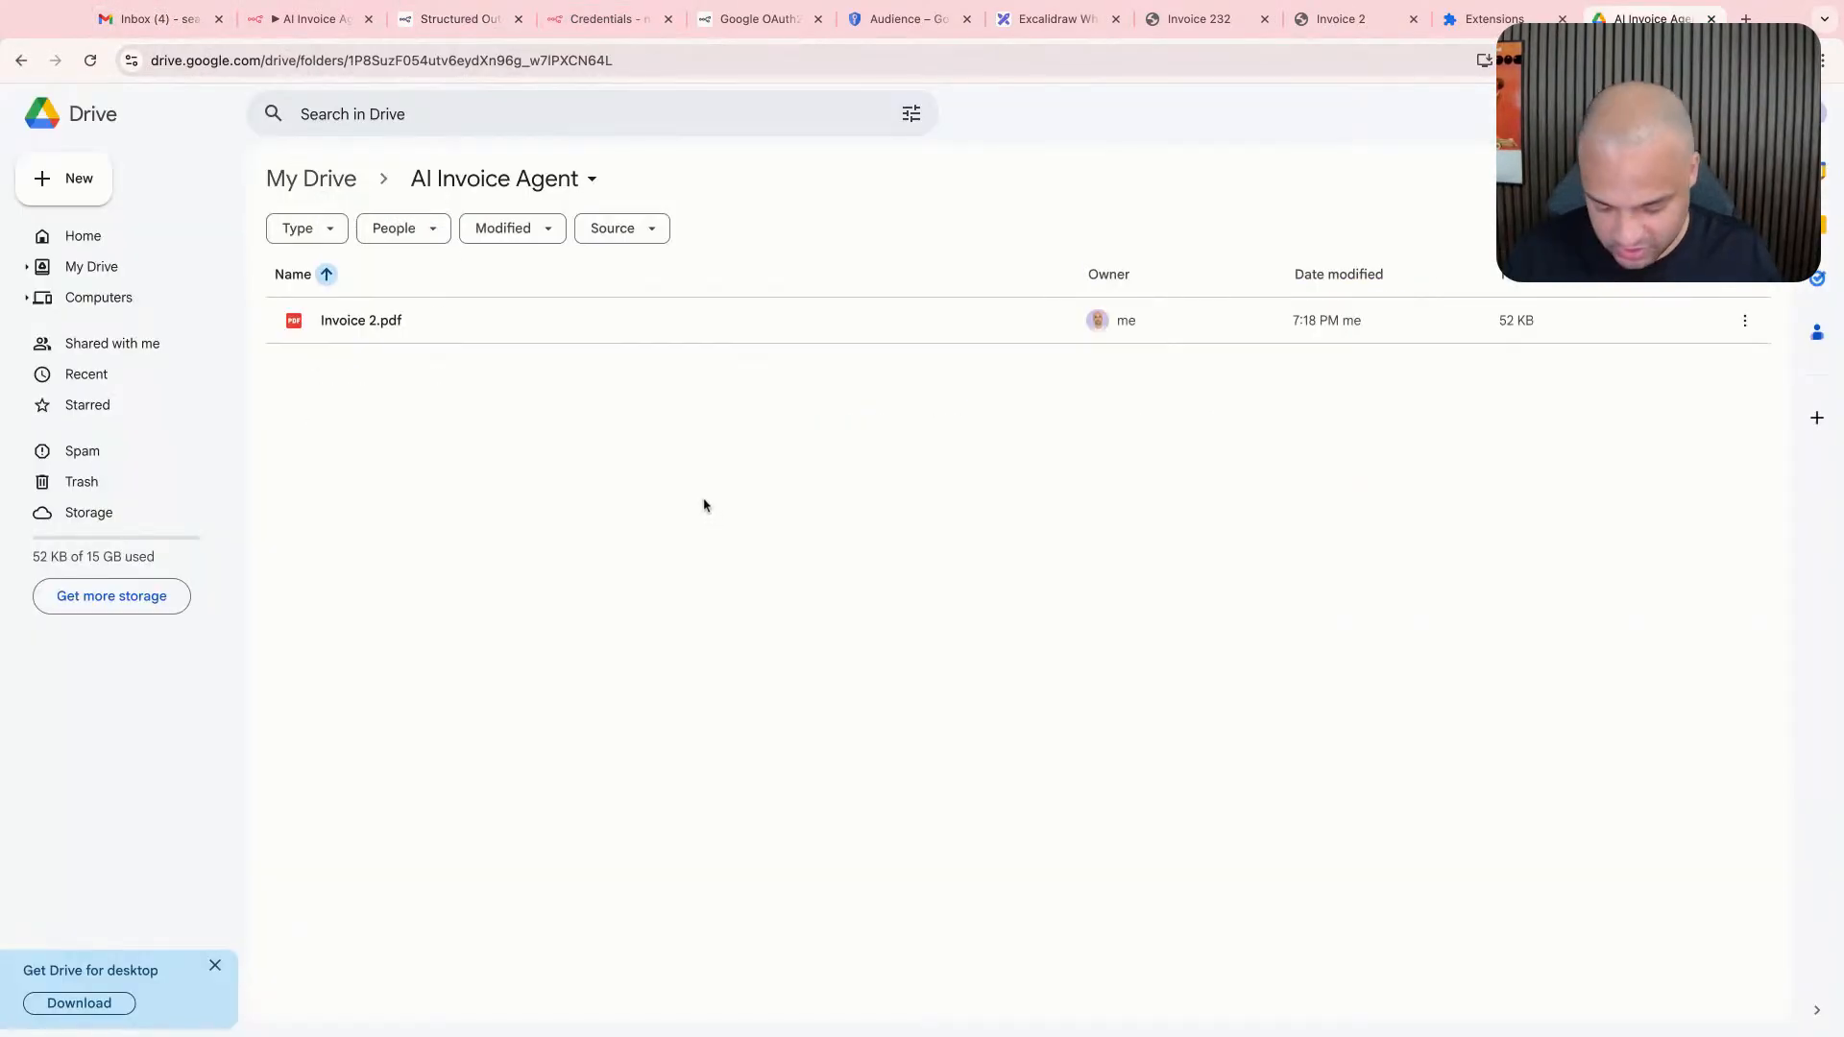
{"action": "key", "text": "super+r"}
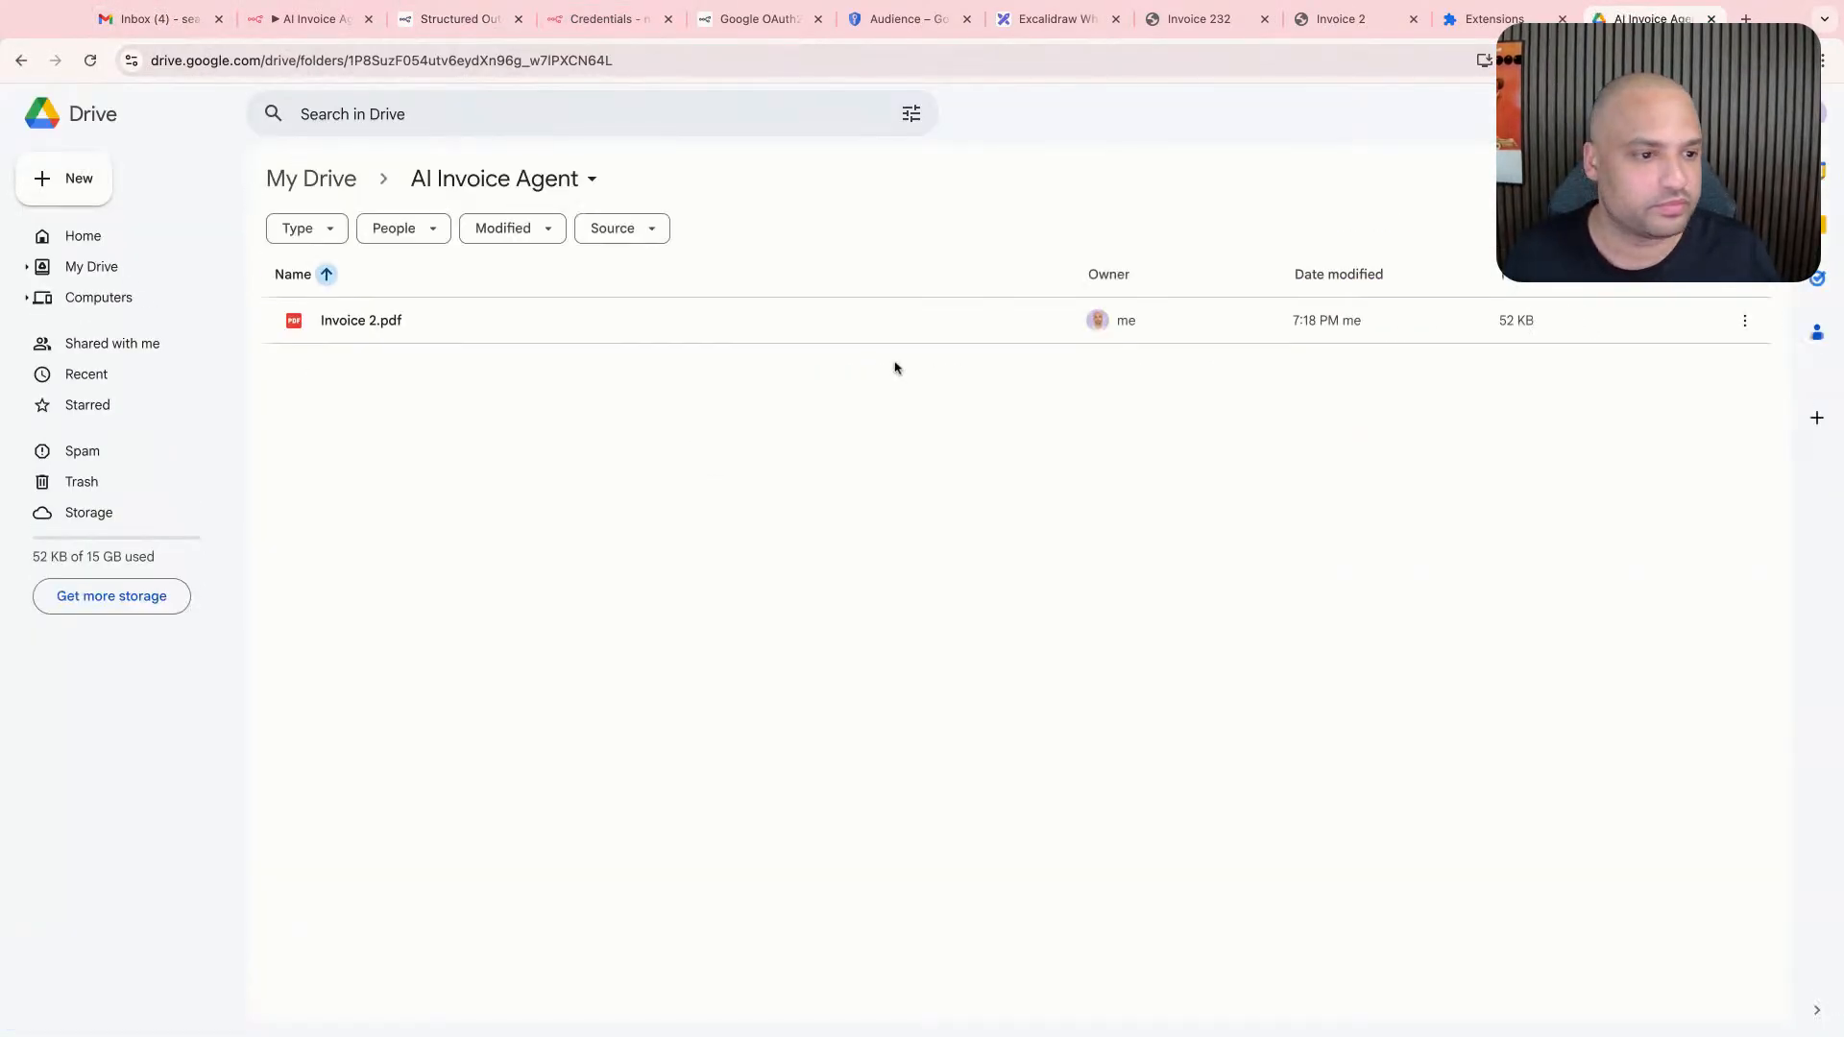
{"action": "left_click", "coordinate": [929, 317]}
{"action": "right_click", "coordinate": [929, 317]}
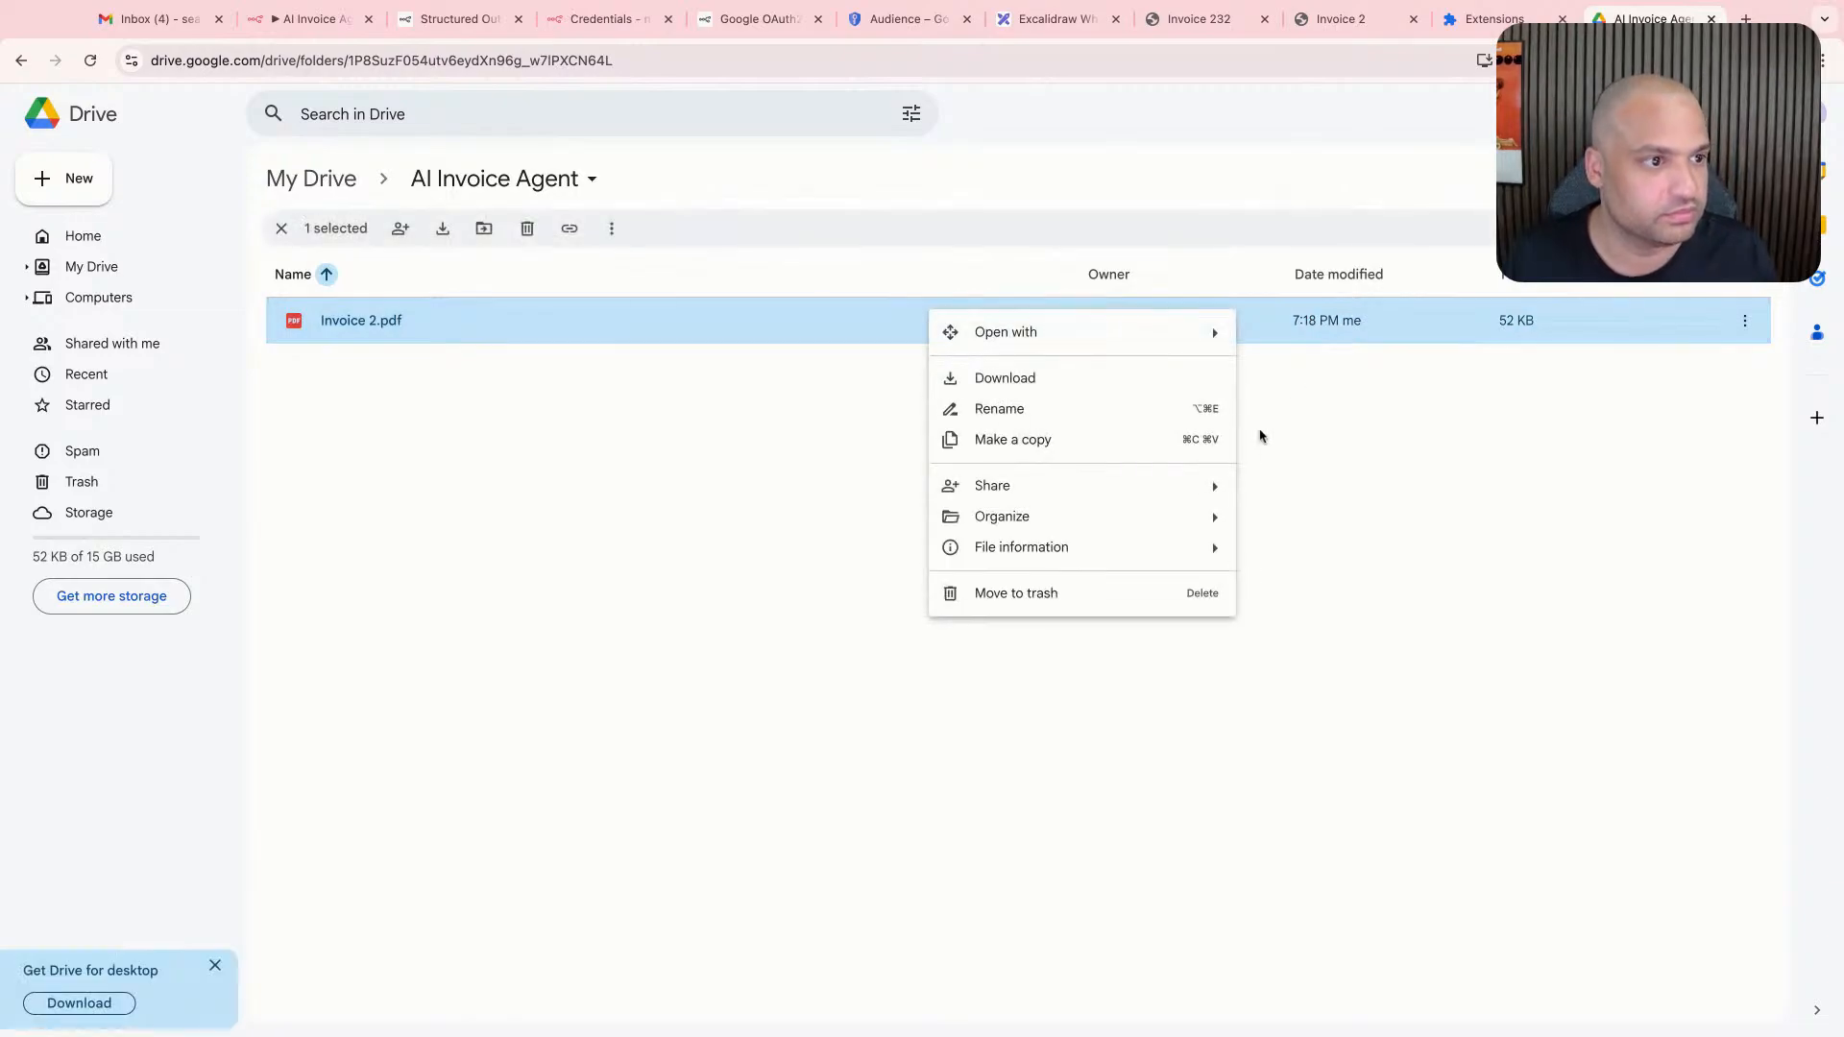
{"action": "left_click", "coordinate": [1072, 590]}
{"action": "left_click", "coordinate": [154, 18]}
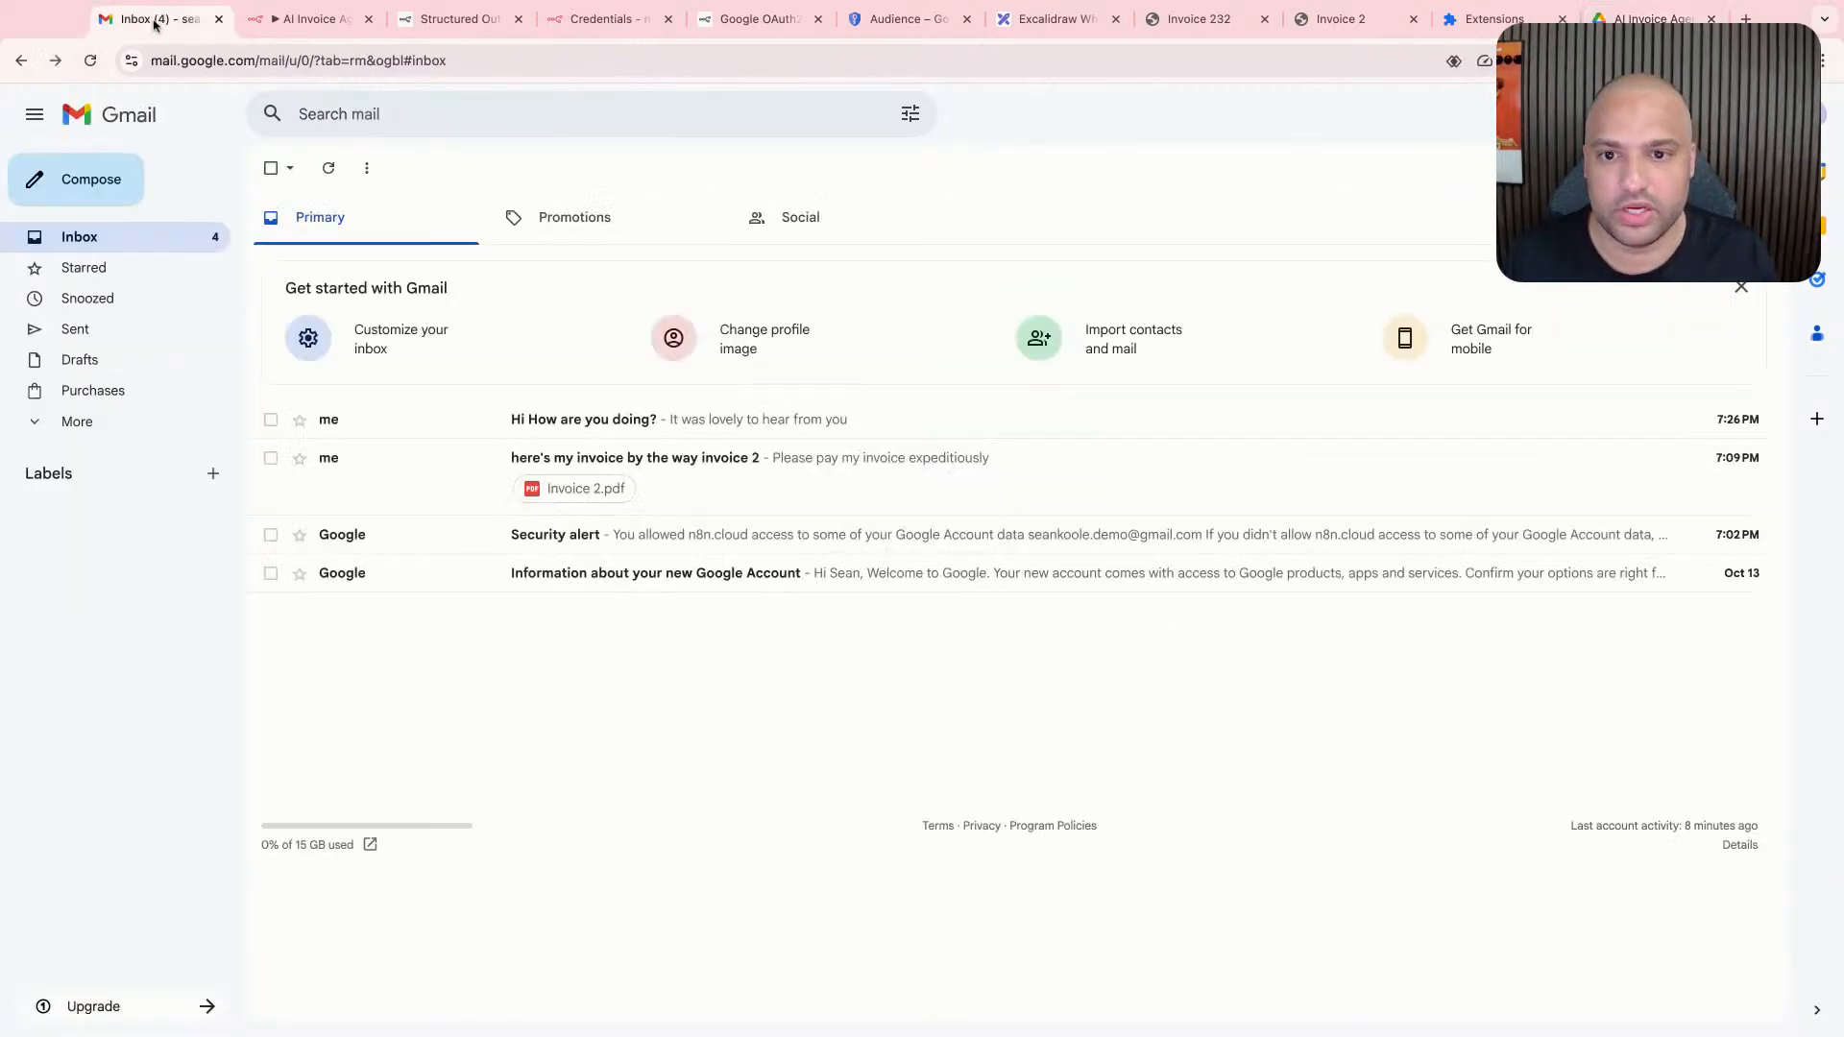
- Insert an If node between the AI Agent and the Upload file node in the n8n workflow
{"action": "left_click", "coordinate": [308, 18]}
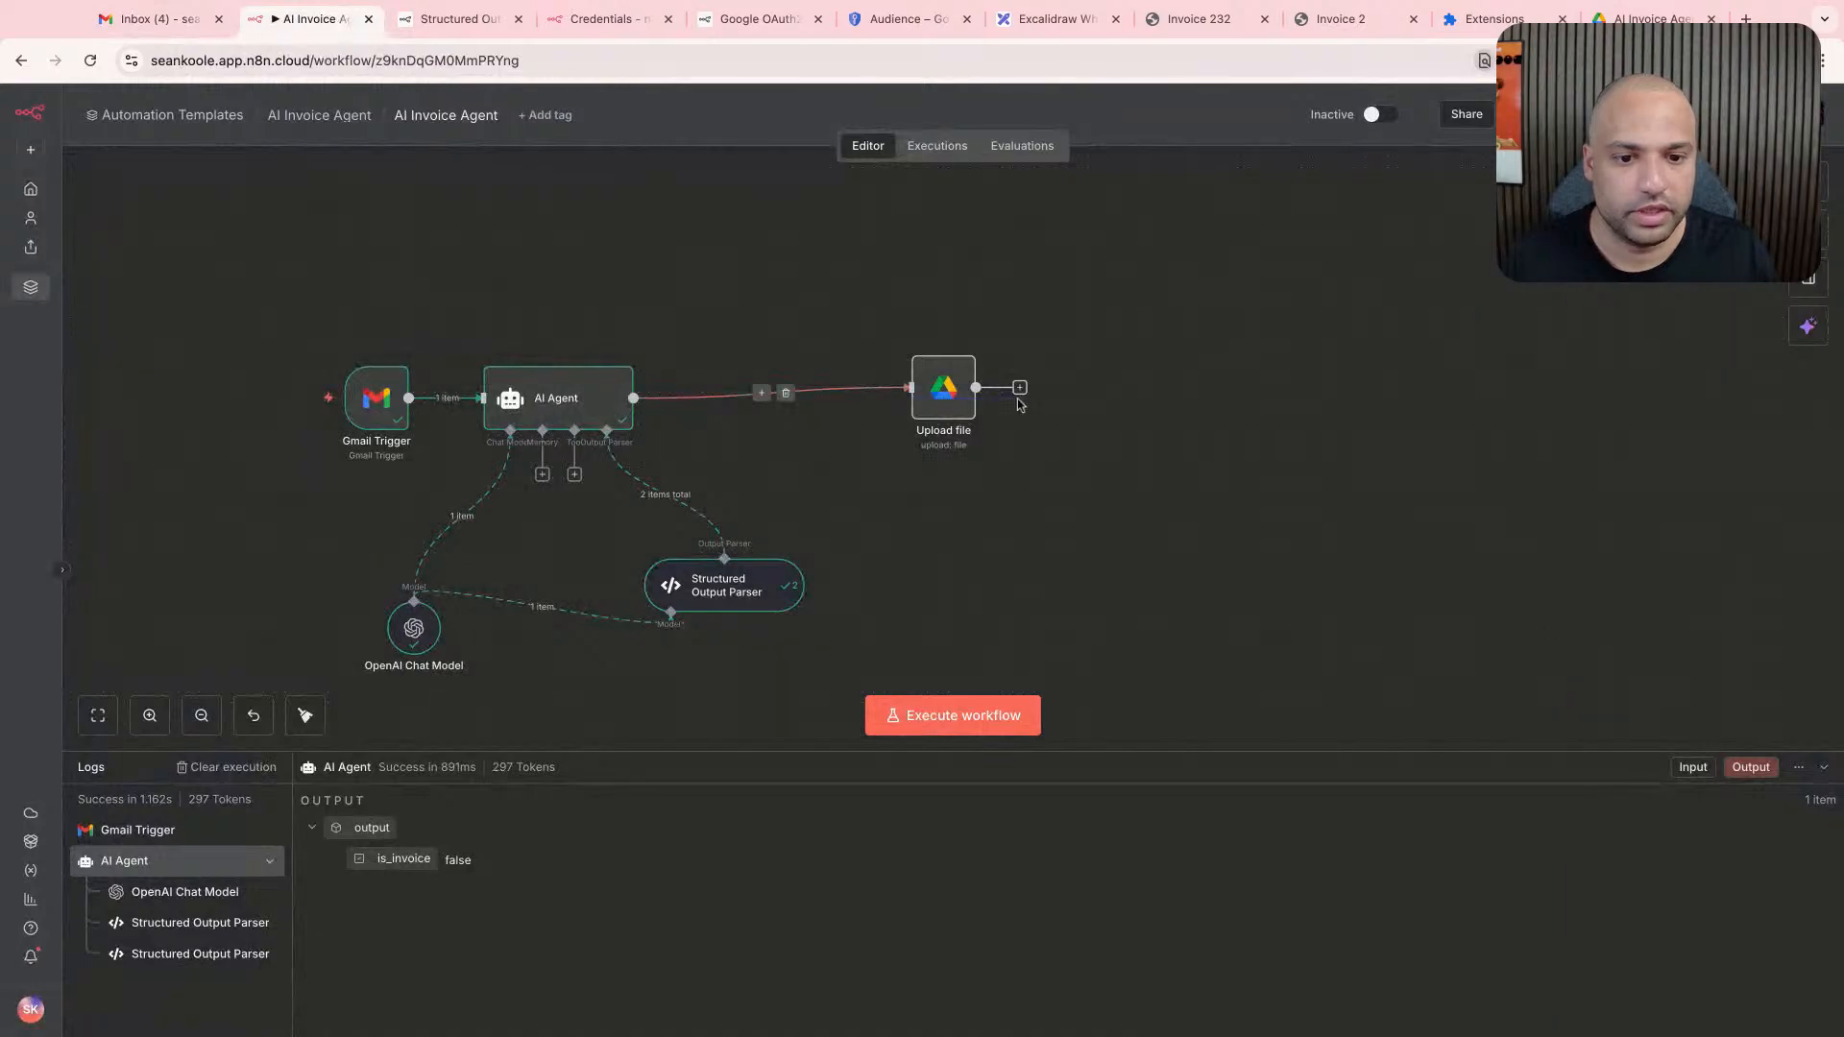
{"action": "left_click", "coordinate": [762, 392]}
{"action": "type", "text": "if"}
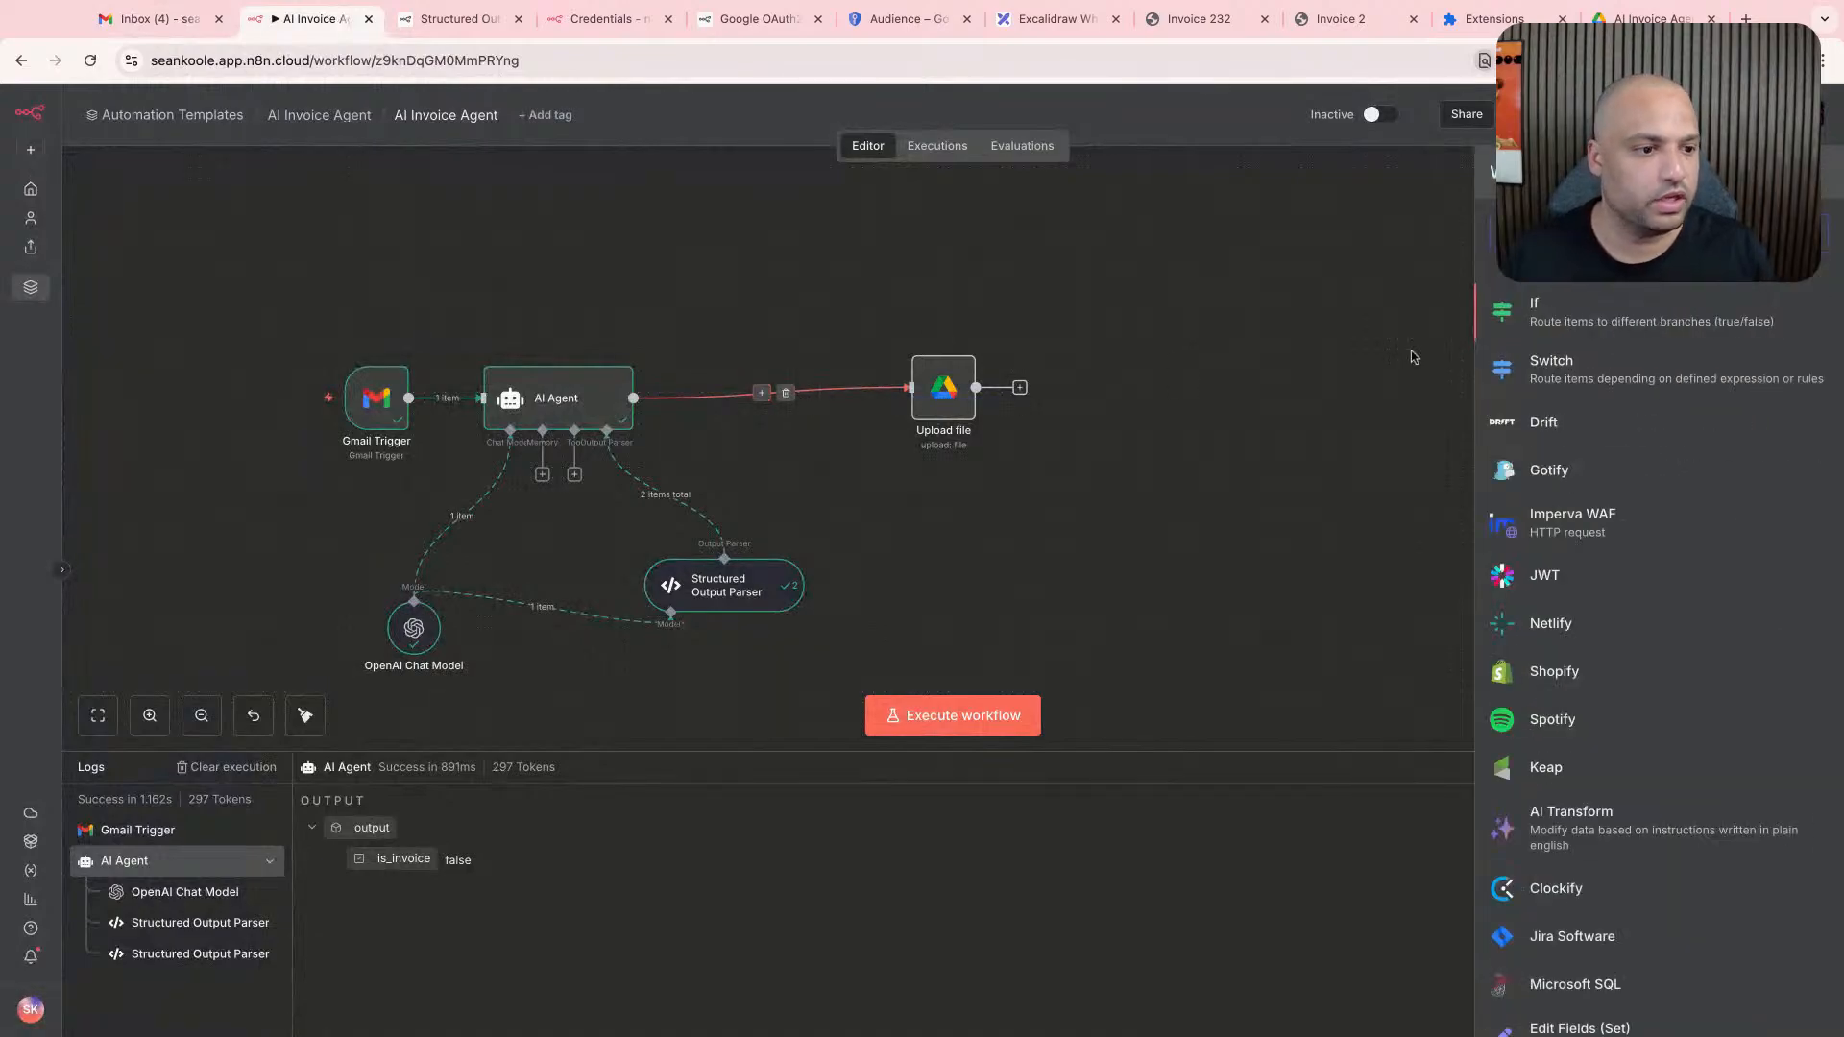
{"action": "left_click", "coordinate": [1649, 325]}
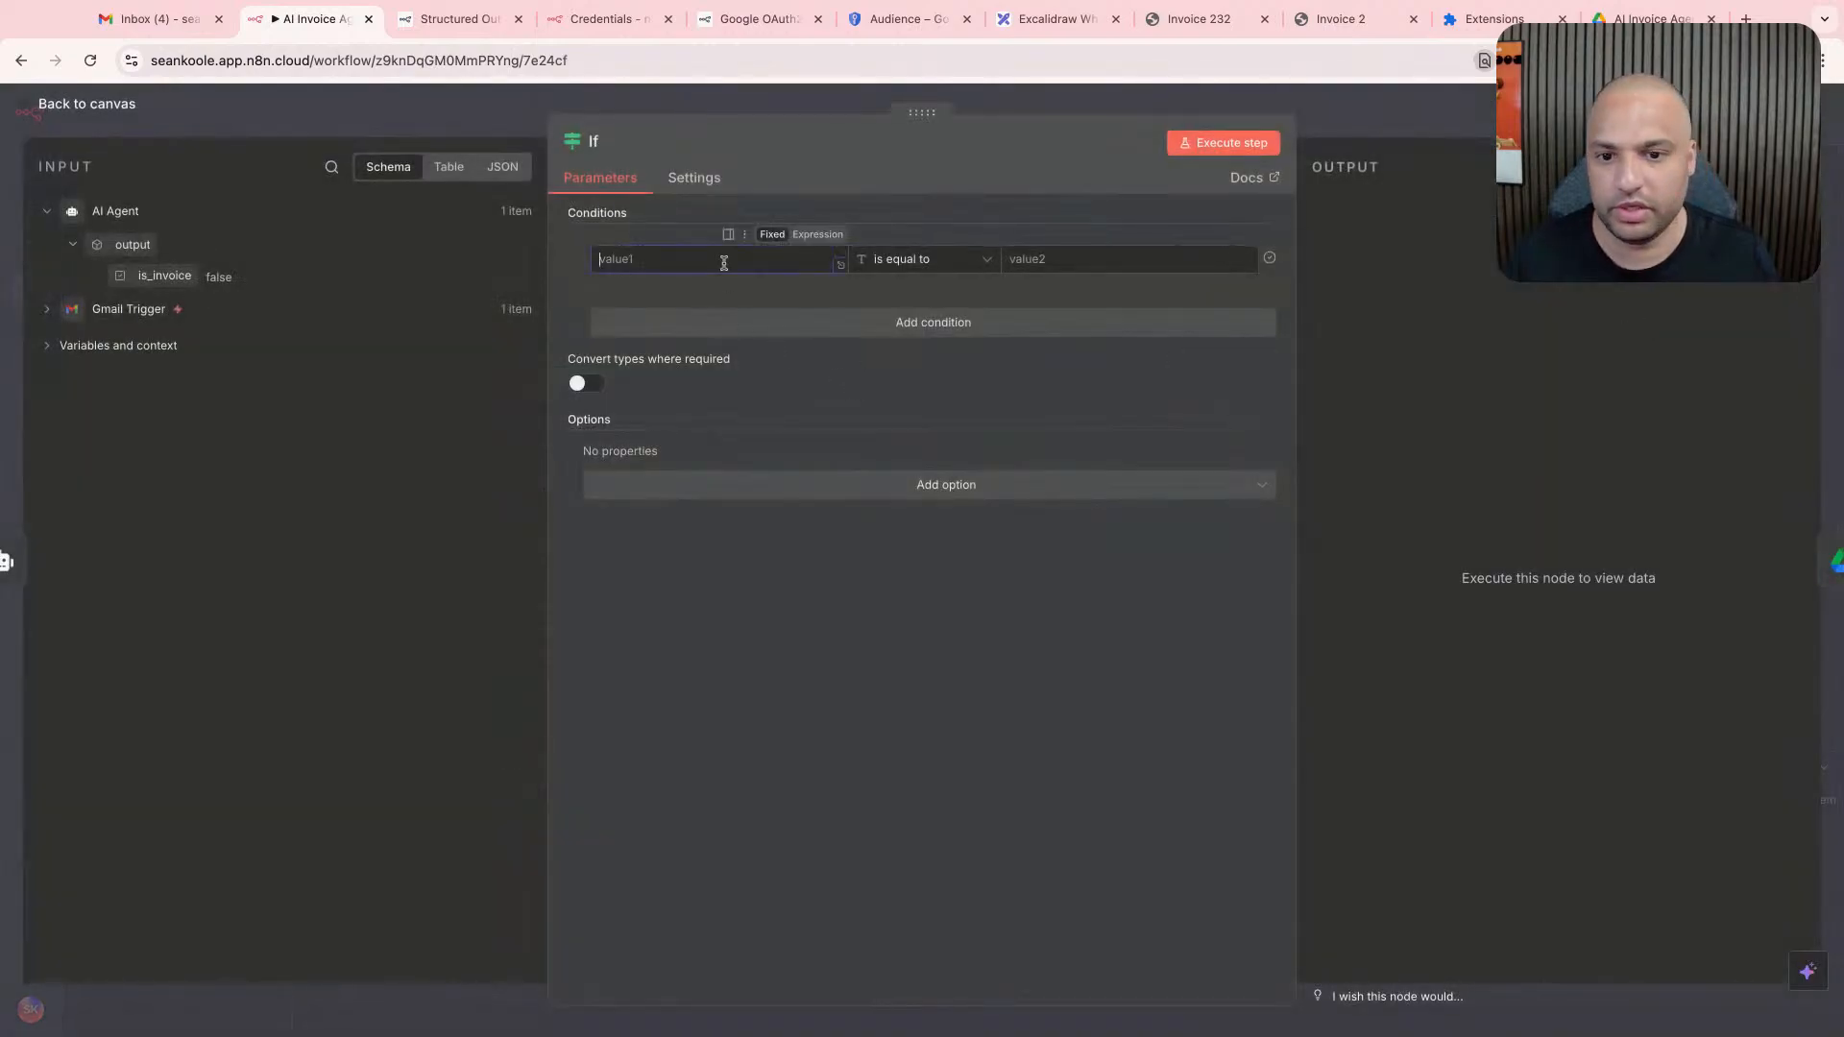
- Set the If condition to the AI Agent's is_invoice output is equal to "true", review the Gmail Trigger's input fields and return to the canvas
{"action": "left_click_drag", "start_coordinate": [168, 272], "coordinate": [691, 259]}
{"action": "left_click", "coordinate": [1028, 260]}
{"action": "type", "text": "true"}
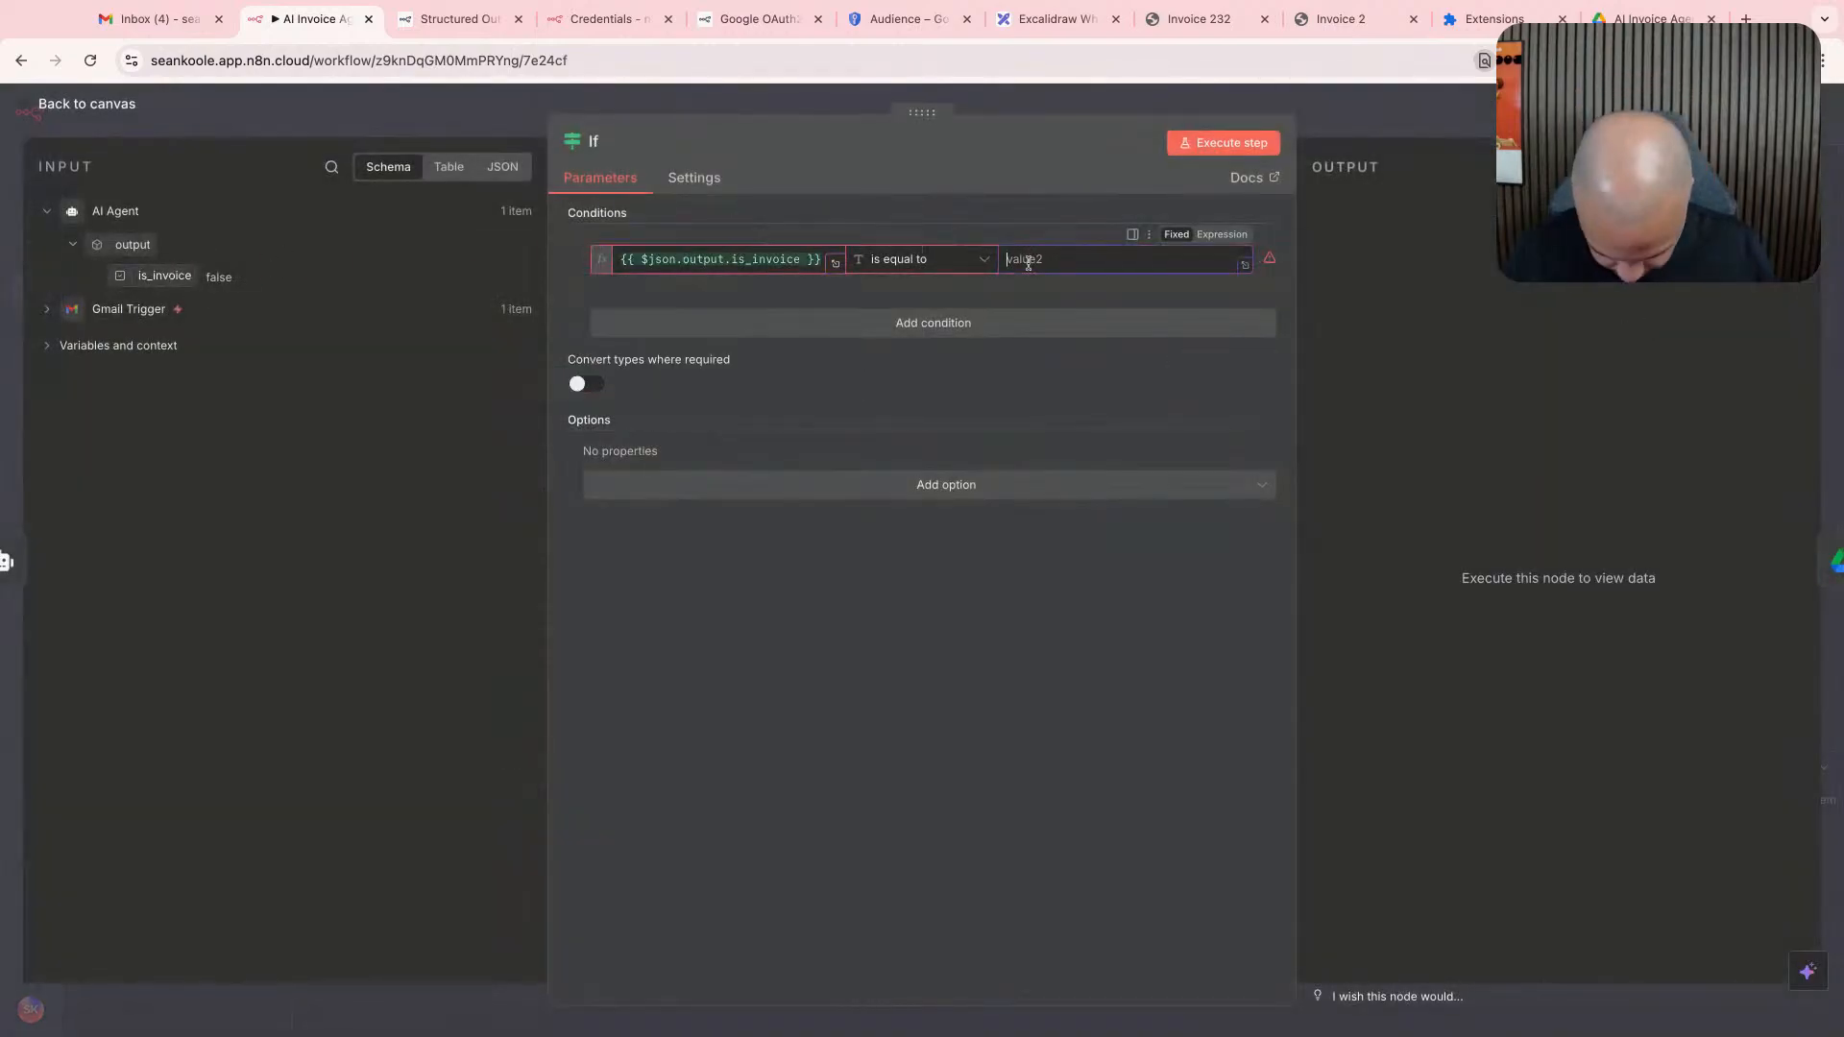
{"action": "left_click", "coordinate": [1116, 594]}
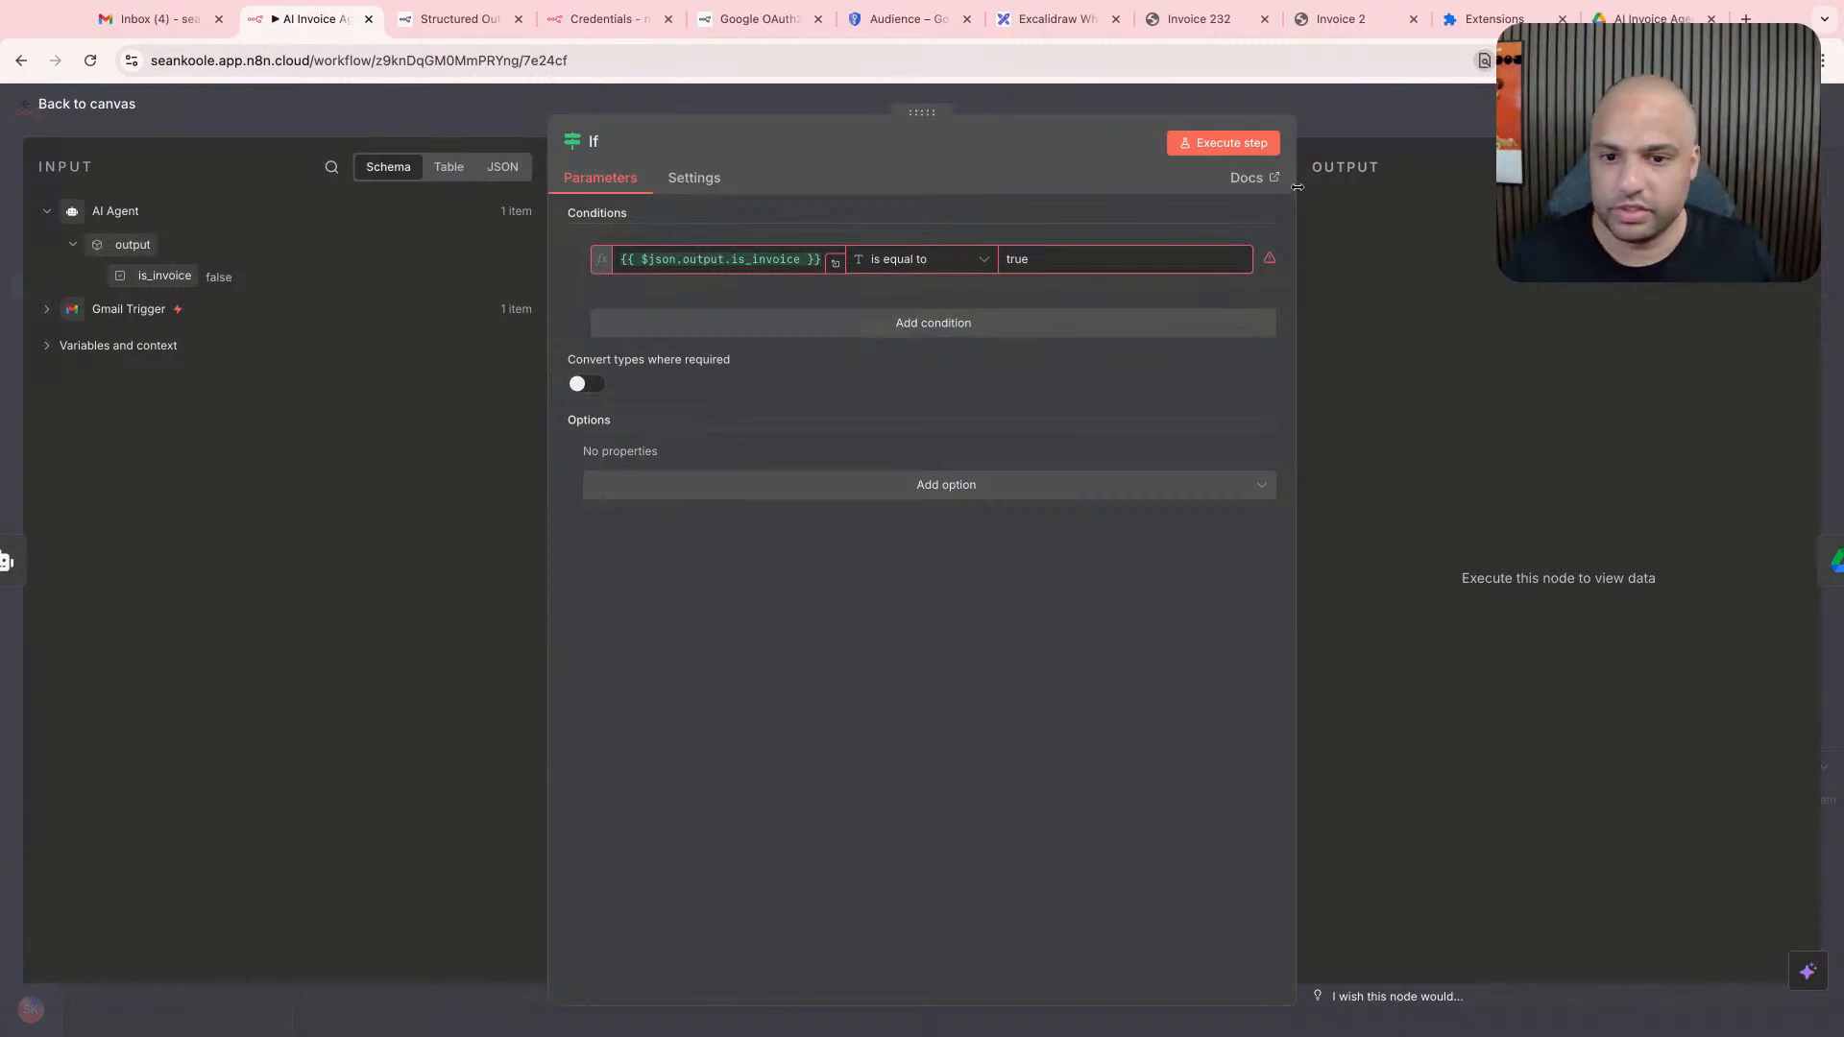
{"action": "left_click", "coordinate": [46, 308]}
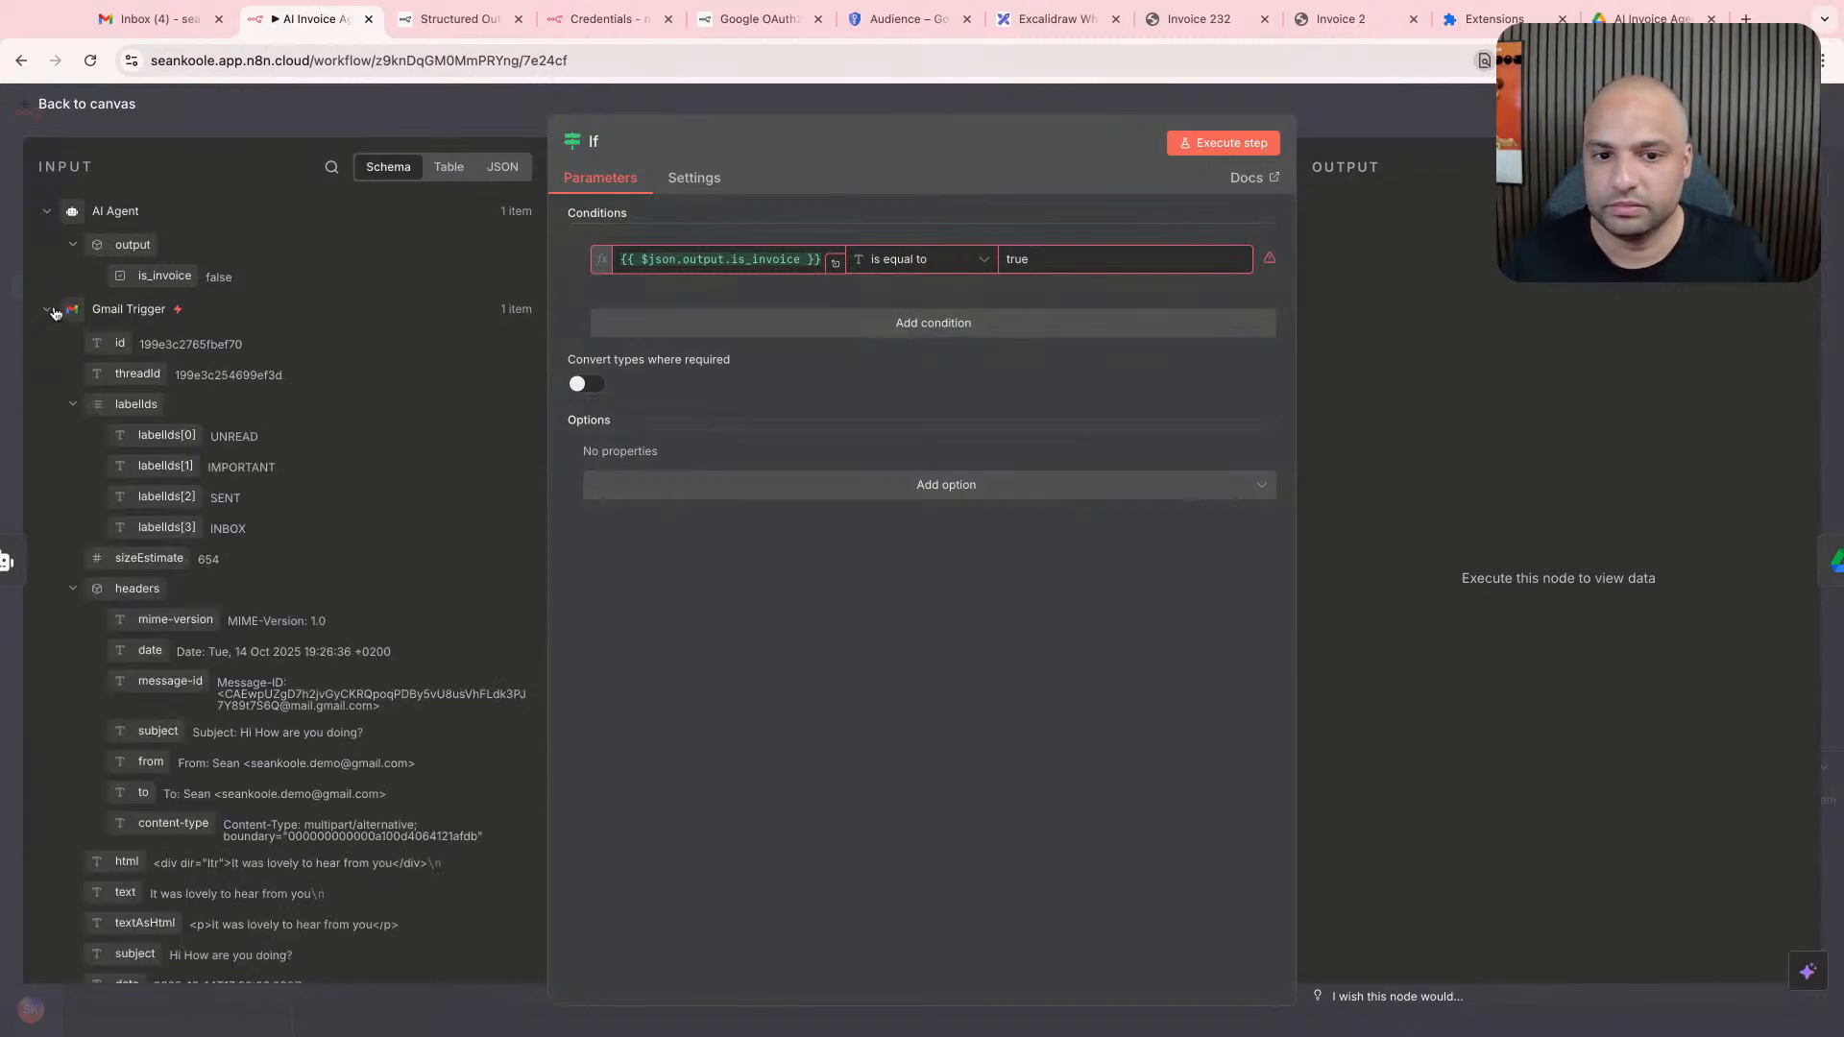
{"action": "scroll", "coordinate": [106, 382], "scroll_direction": "down", "scroll_amount": 7}
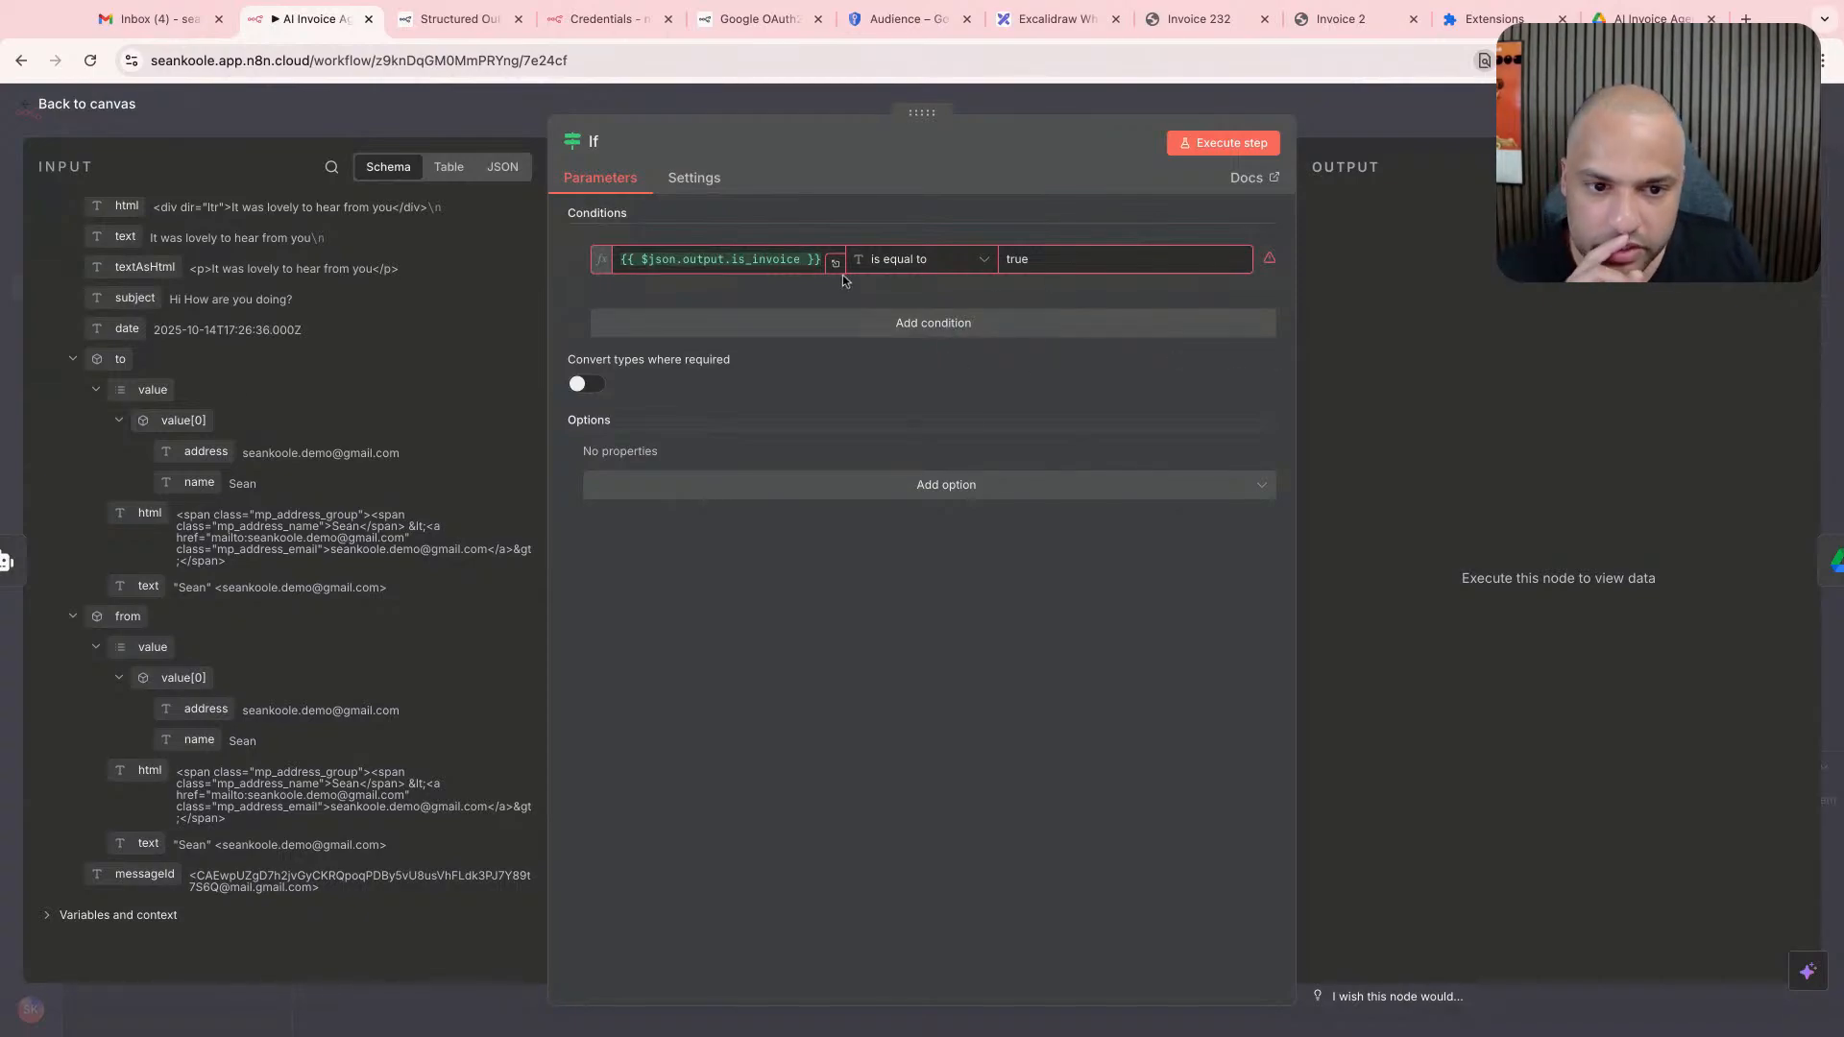
{"action": "scroll", "coordinate": [253, 388], "scroll_direction": "up", "scroll_amount": 10}
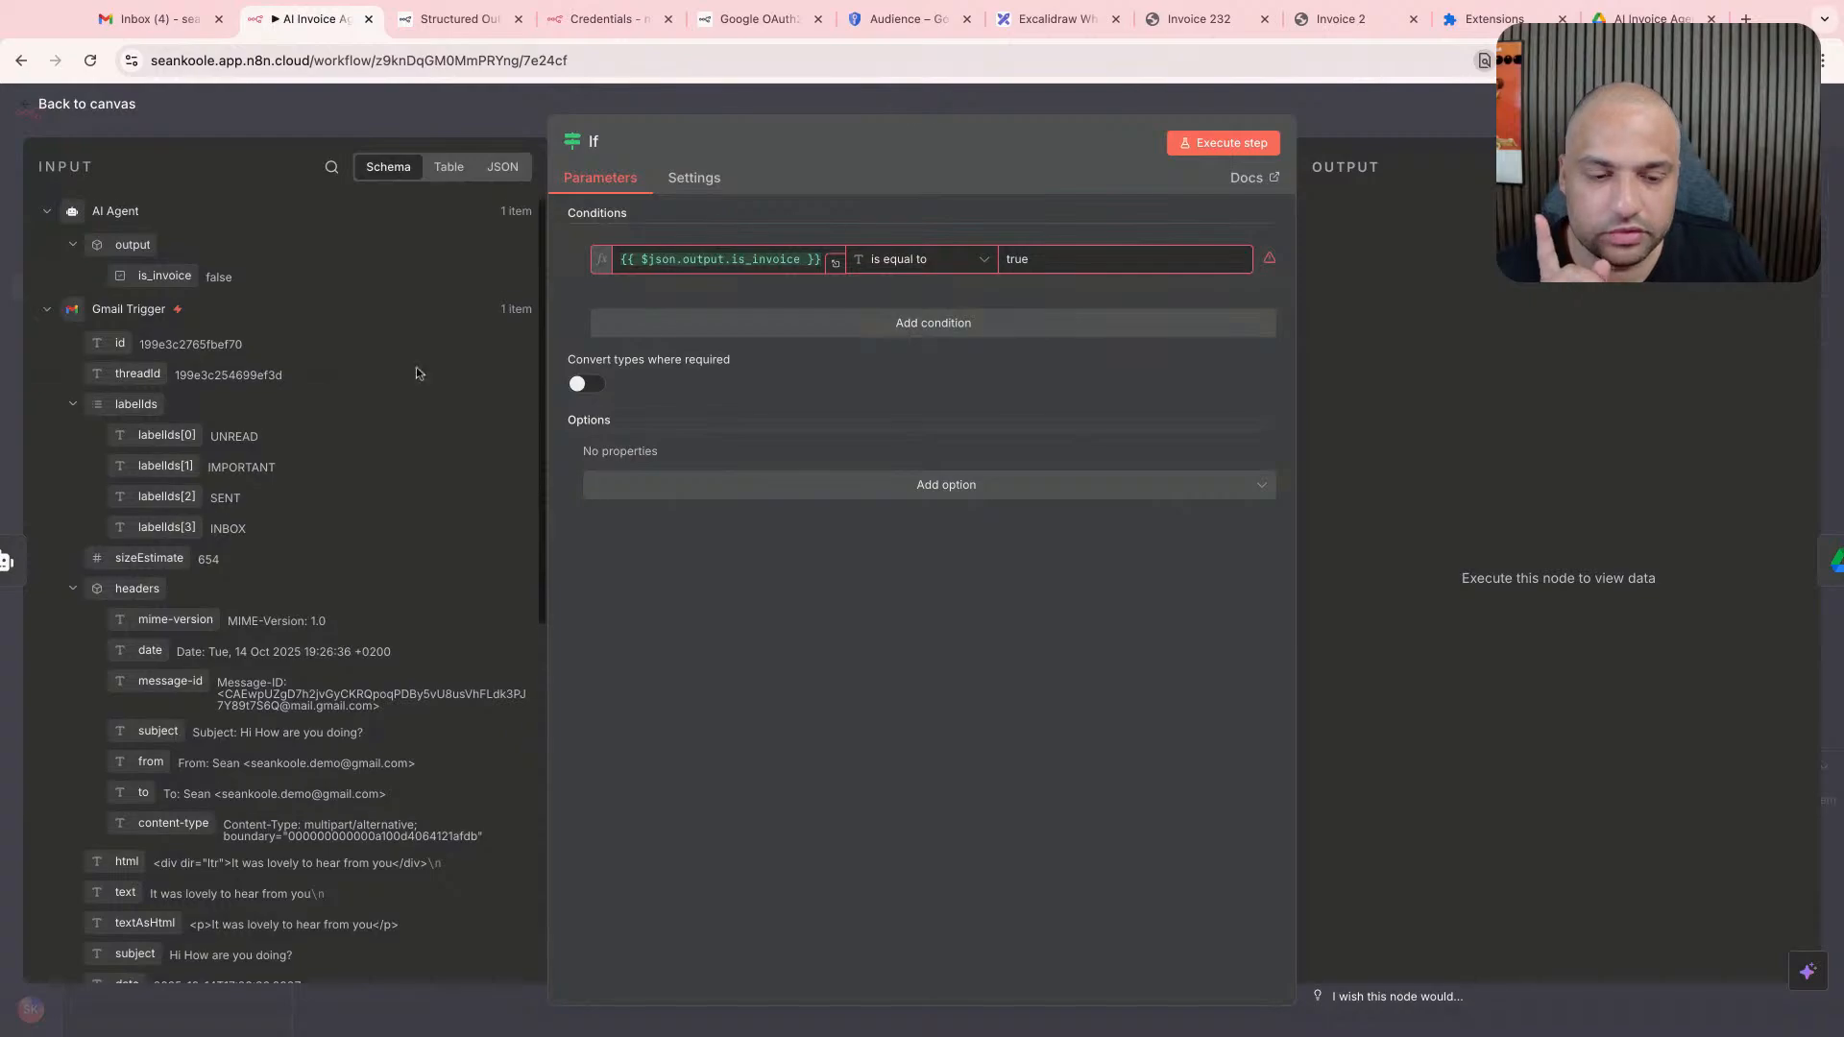
{"action": "left_click", "coordinate": [856, 119]}
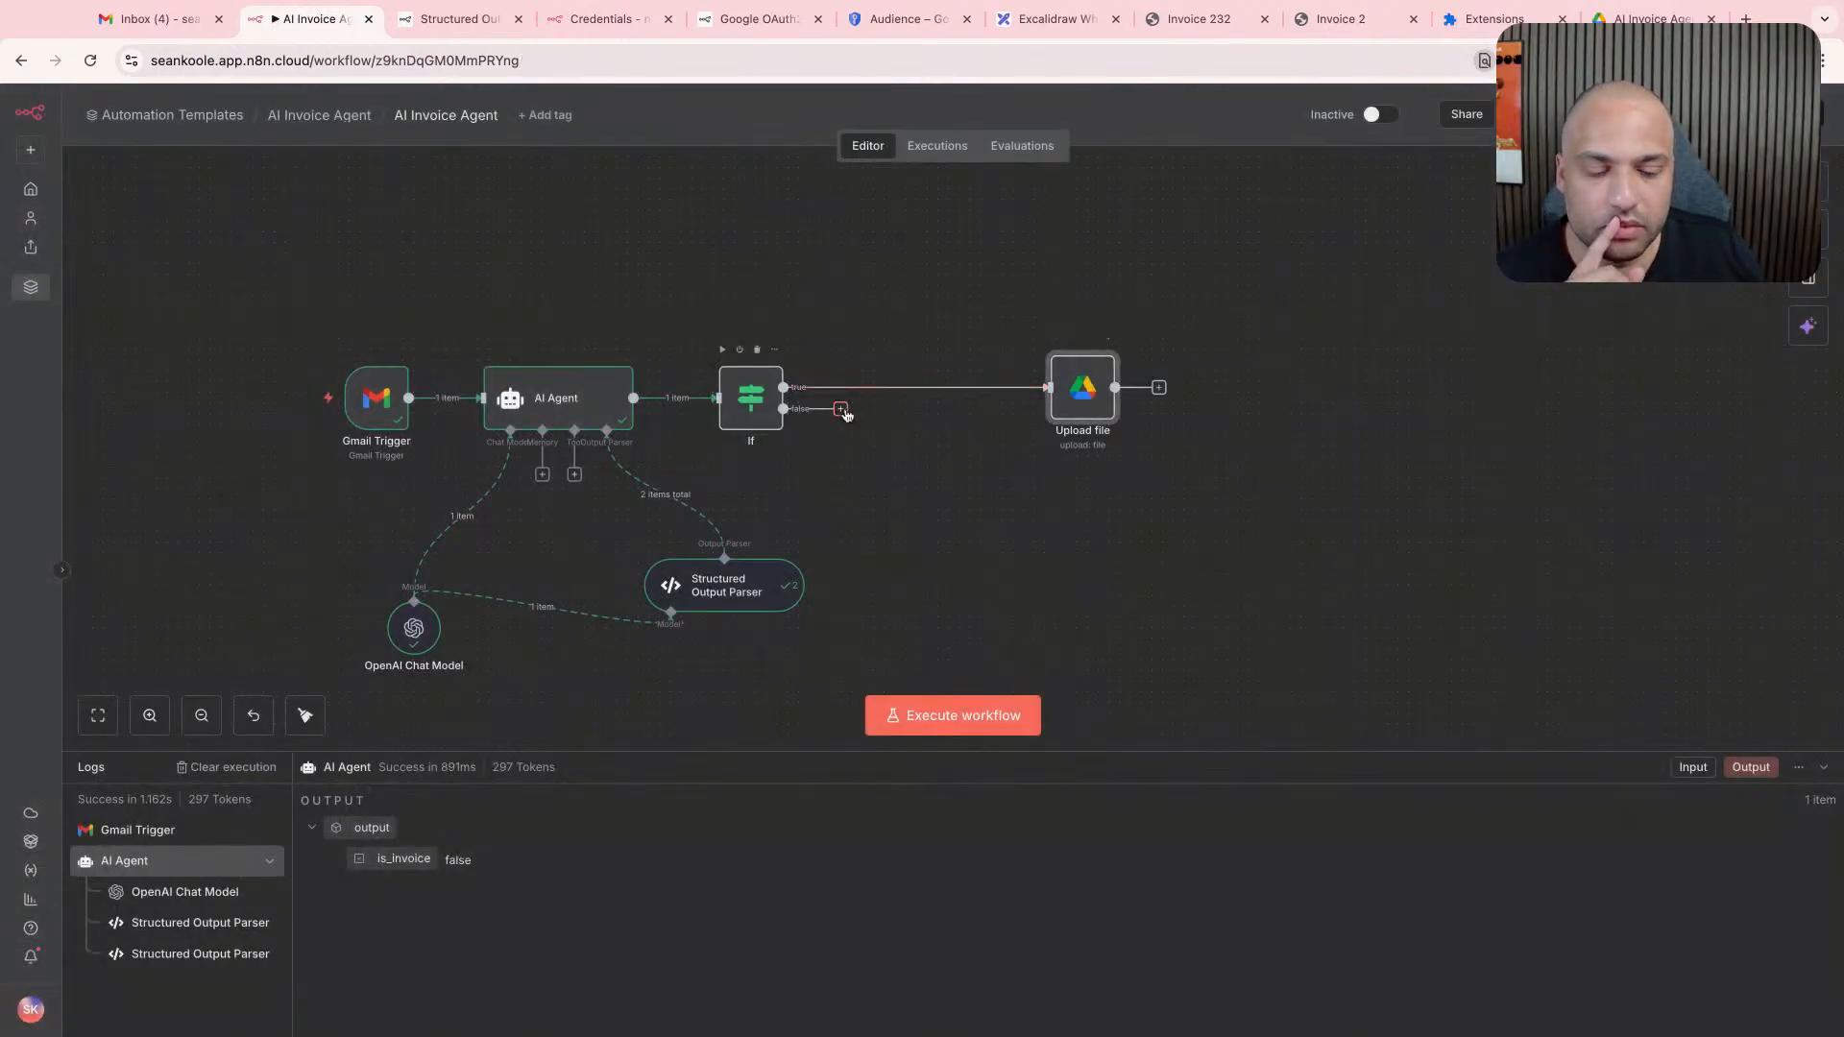
{"action": "left_click_drag", "start_coordinate": [784, 409], "coordinate": [879, 355]}
{"action": "left_click", "coordinate": [878, 355]}
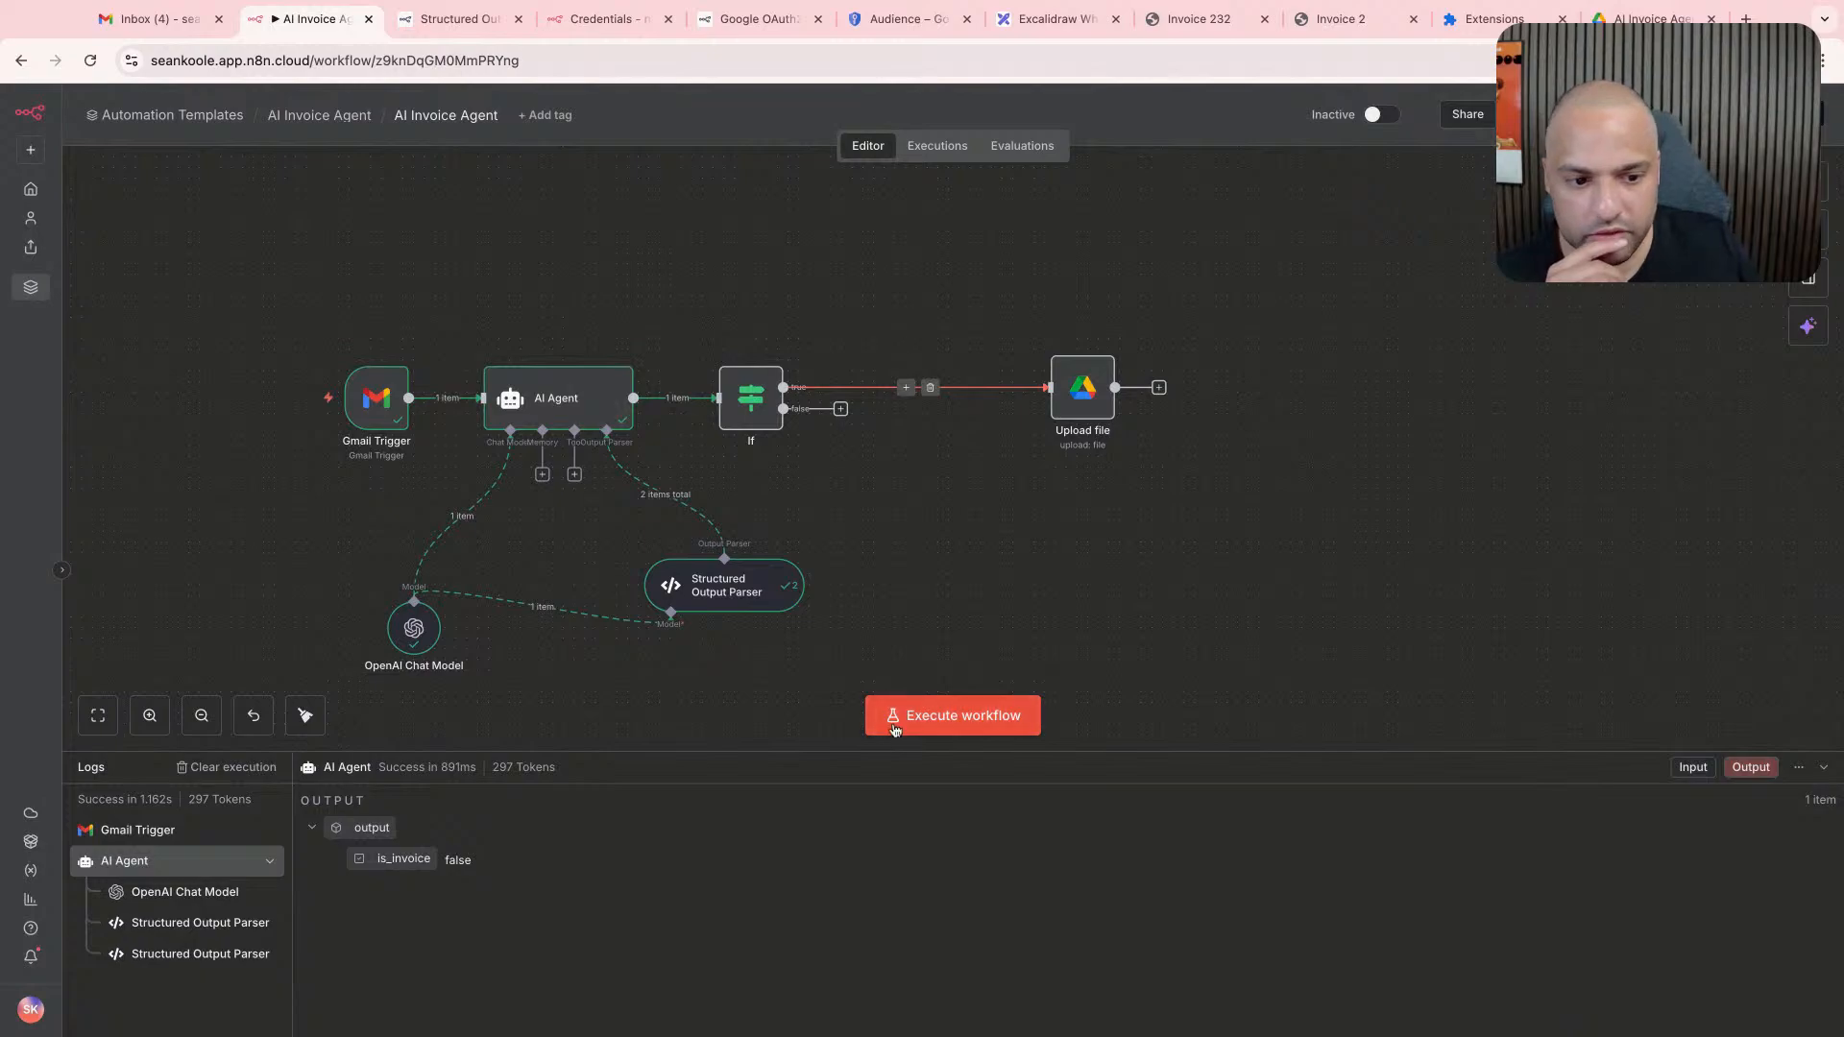
- Switch to Gmail and delete the "Hi How are you doing?" email from the inbox
{"action": "double_click", "coordinate": [384, 425]}
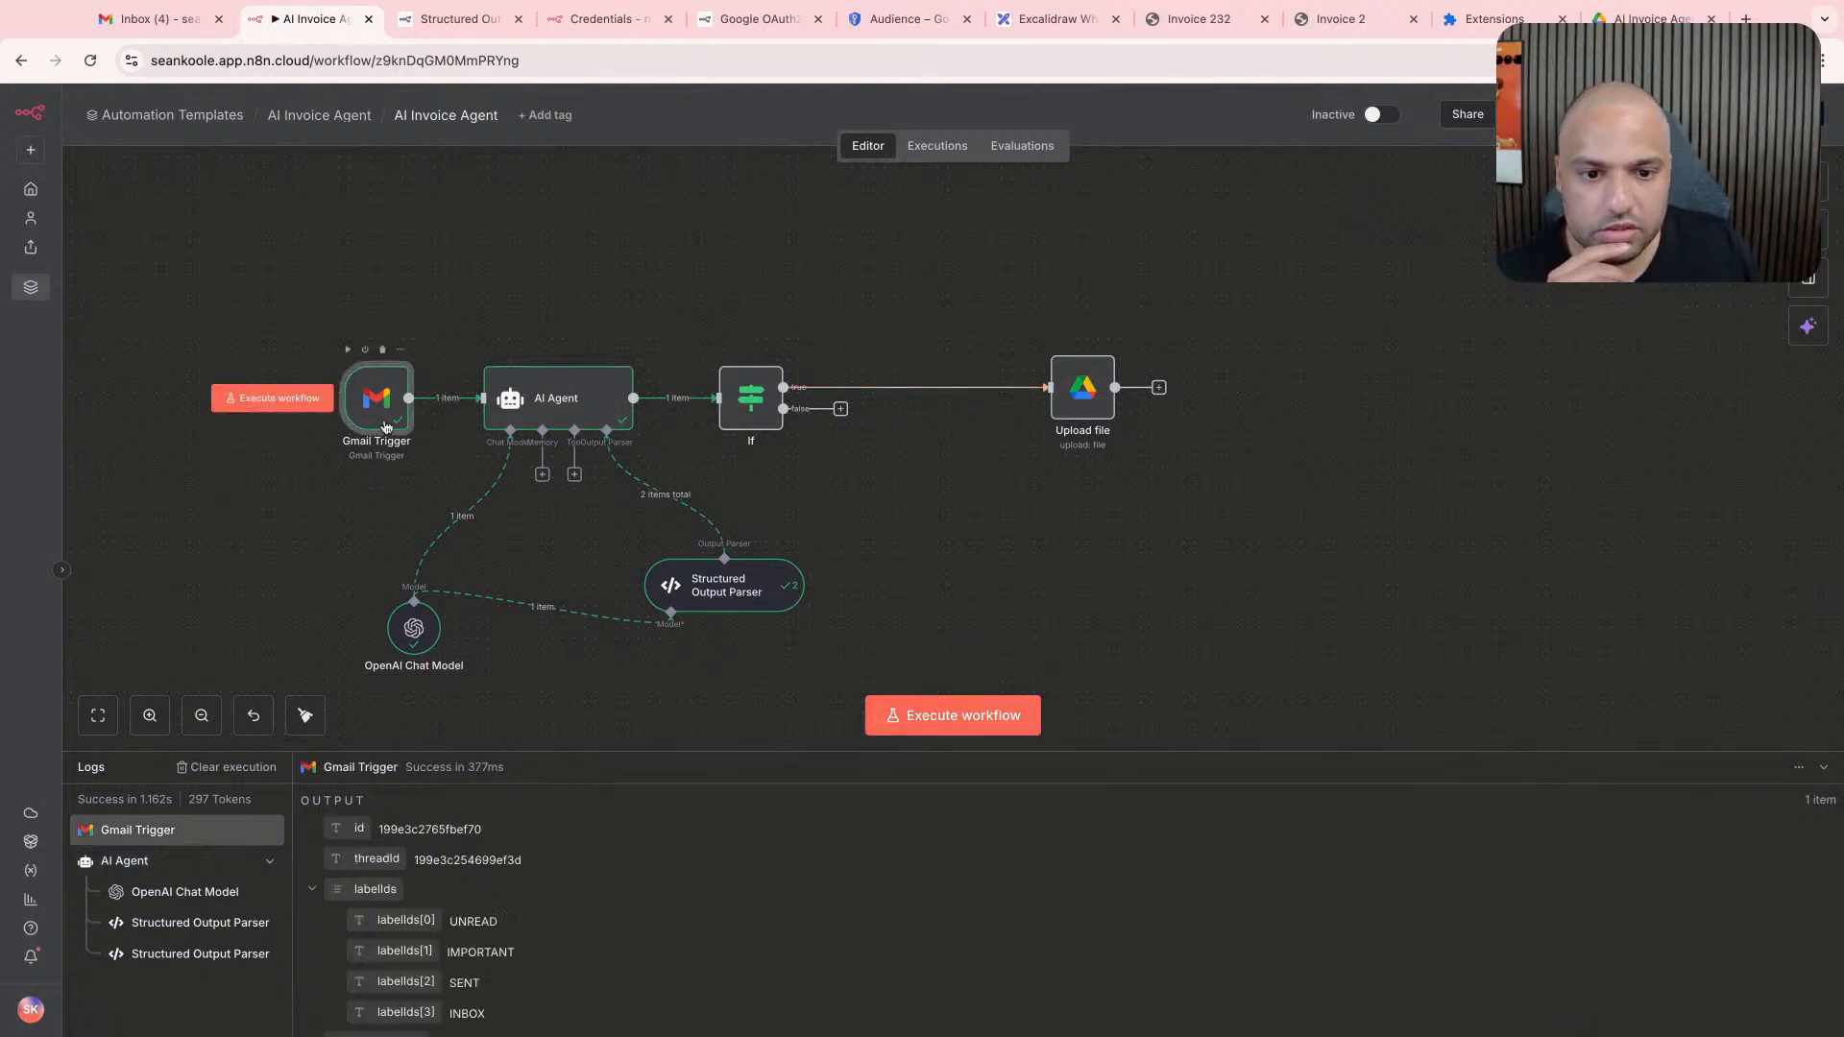
{"action": "left_click", "coordinate": [154, 18]}
{"action": "left_click", "coordinate": [271, 420]}
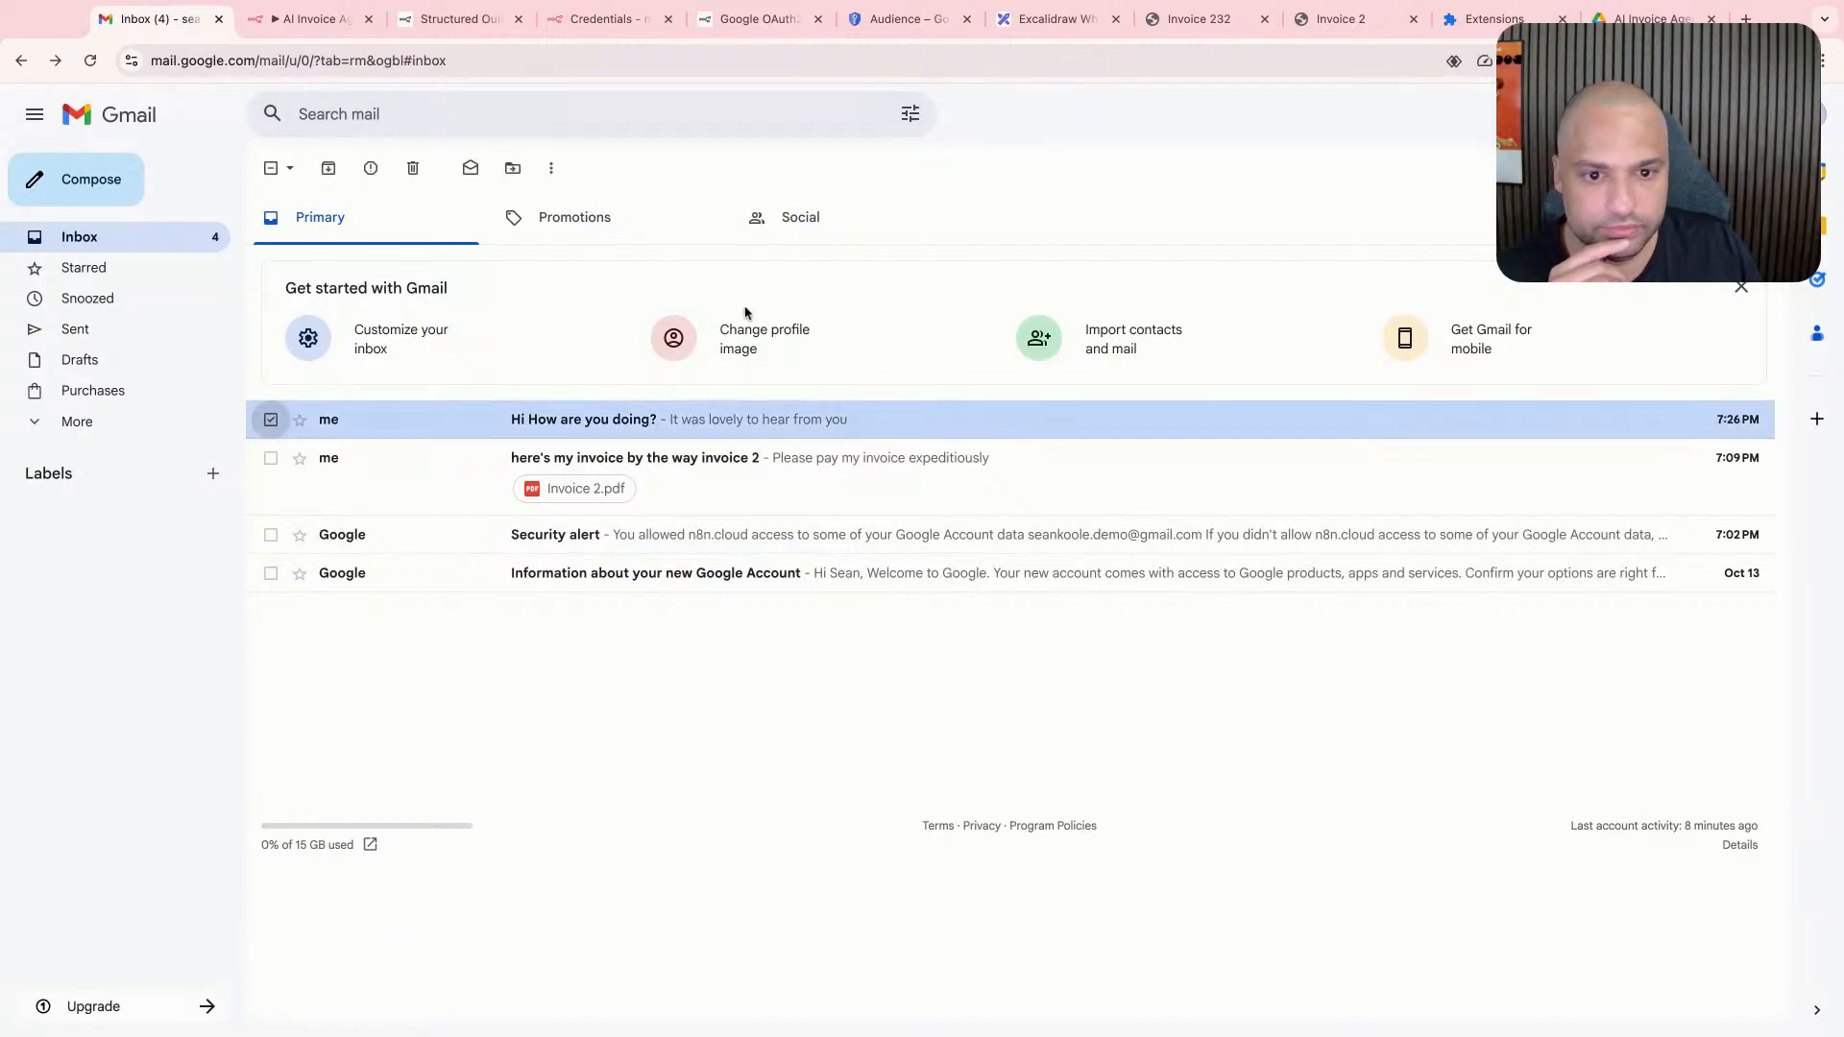
{"action": "left_click", "coordinate": [413, 169]}
- Fetch the email with the Invoice 2.pdf attachment as the Gmail Trigger's test event in n8n and return to the canvas
{"action": "left_click", "coordinate": [312, 19]}
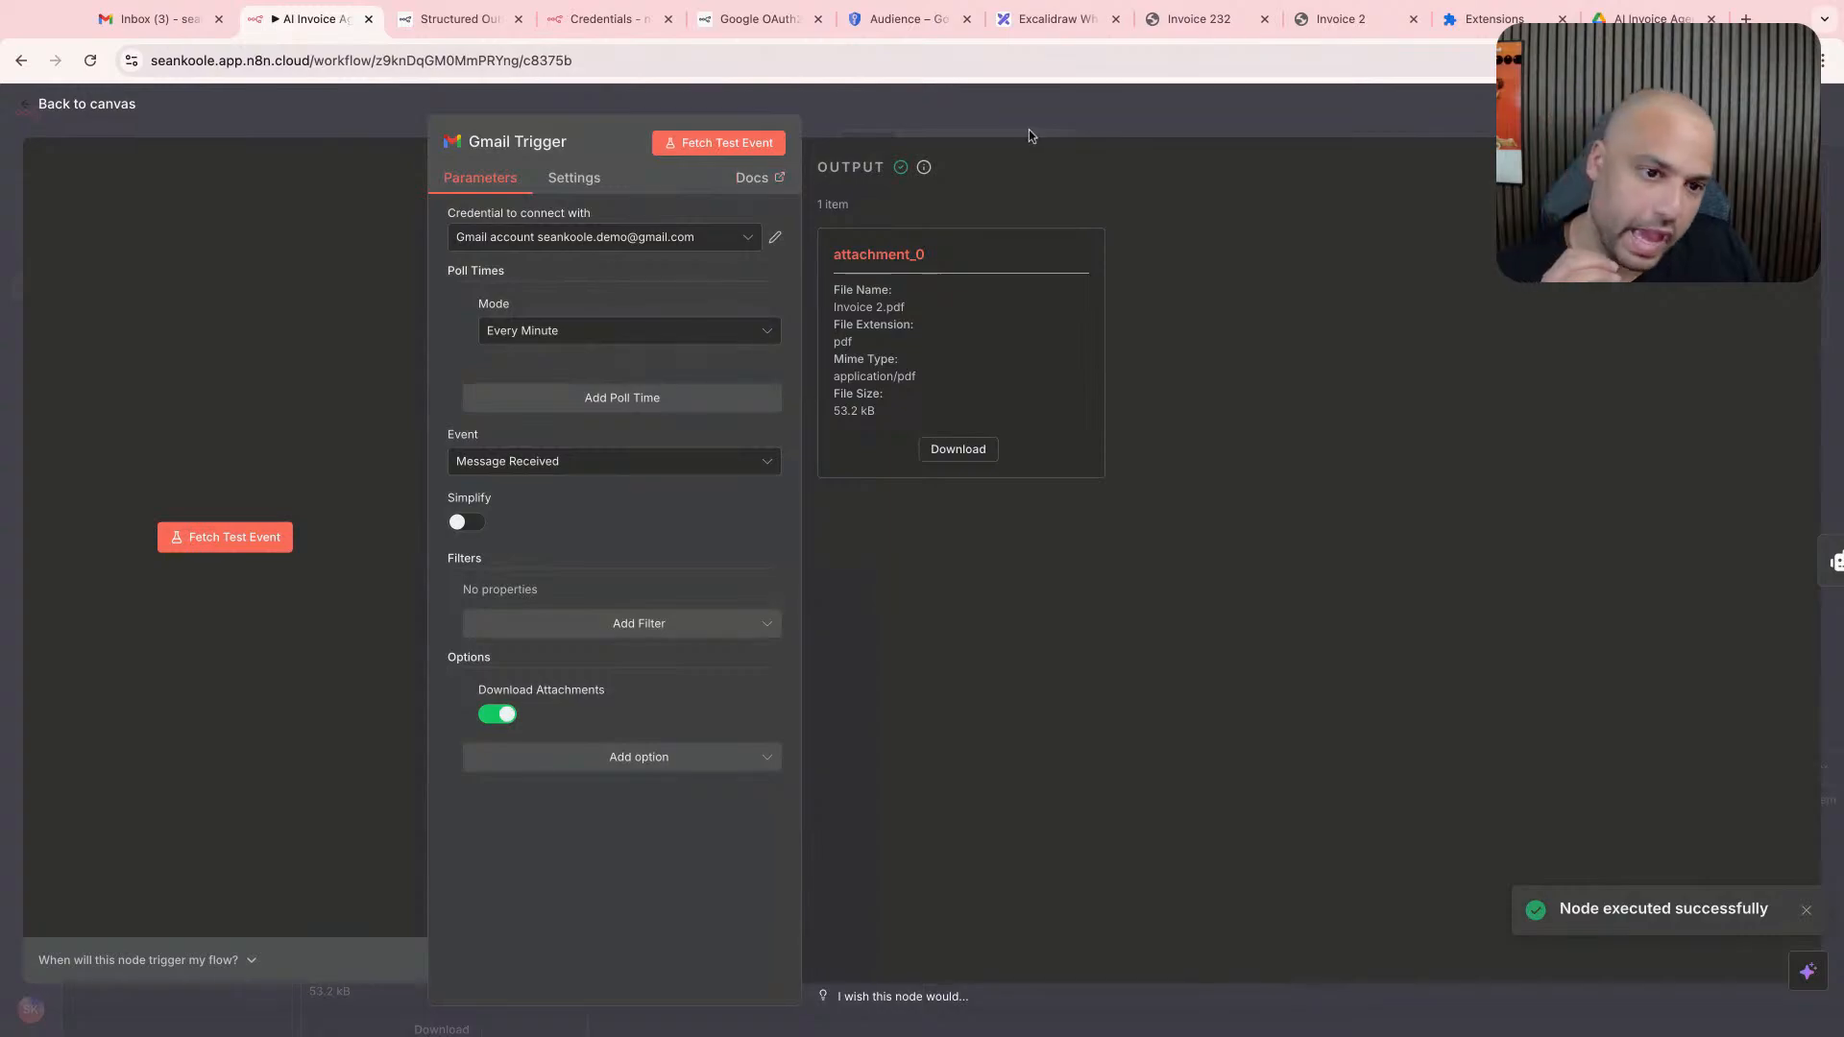
{"action": "left_click", "coordinate": [1028, 132]}
{"action": "mouse_move", "coordinate": [377, 398]}
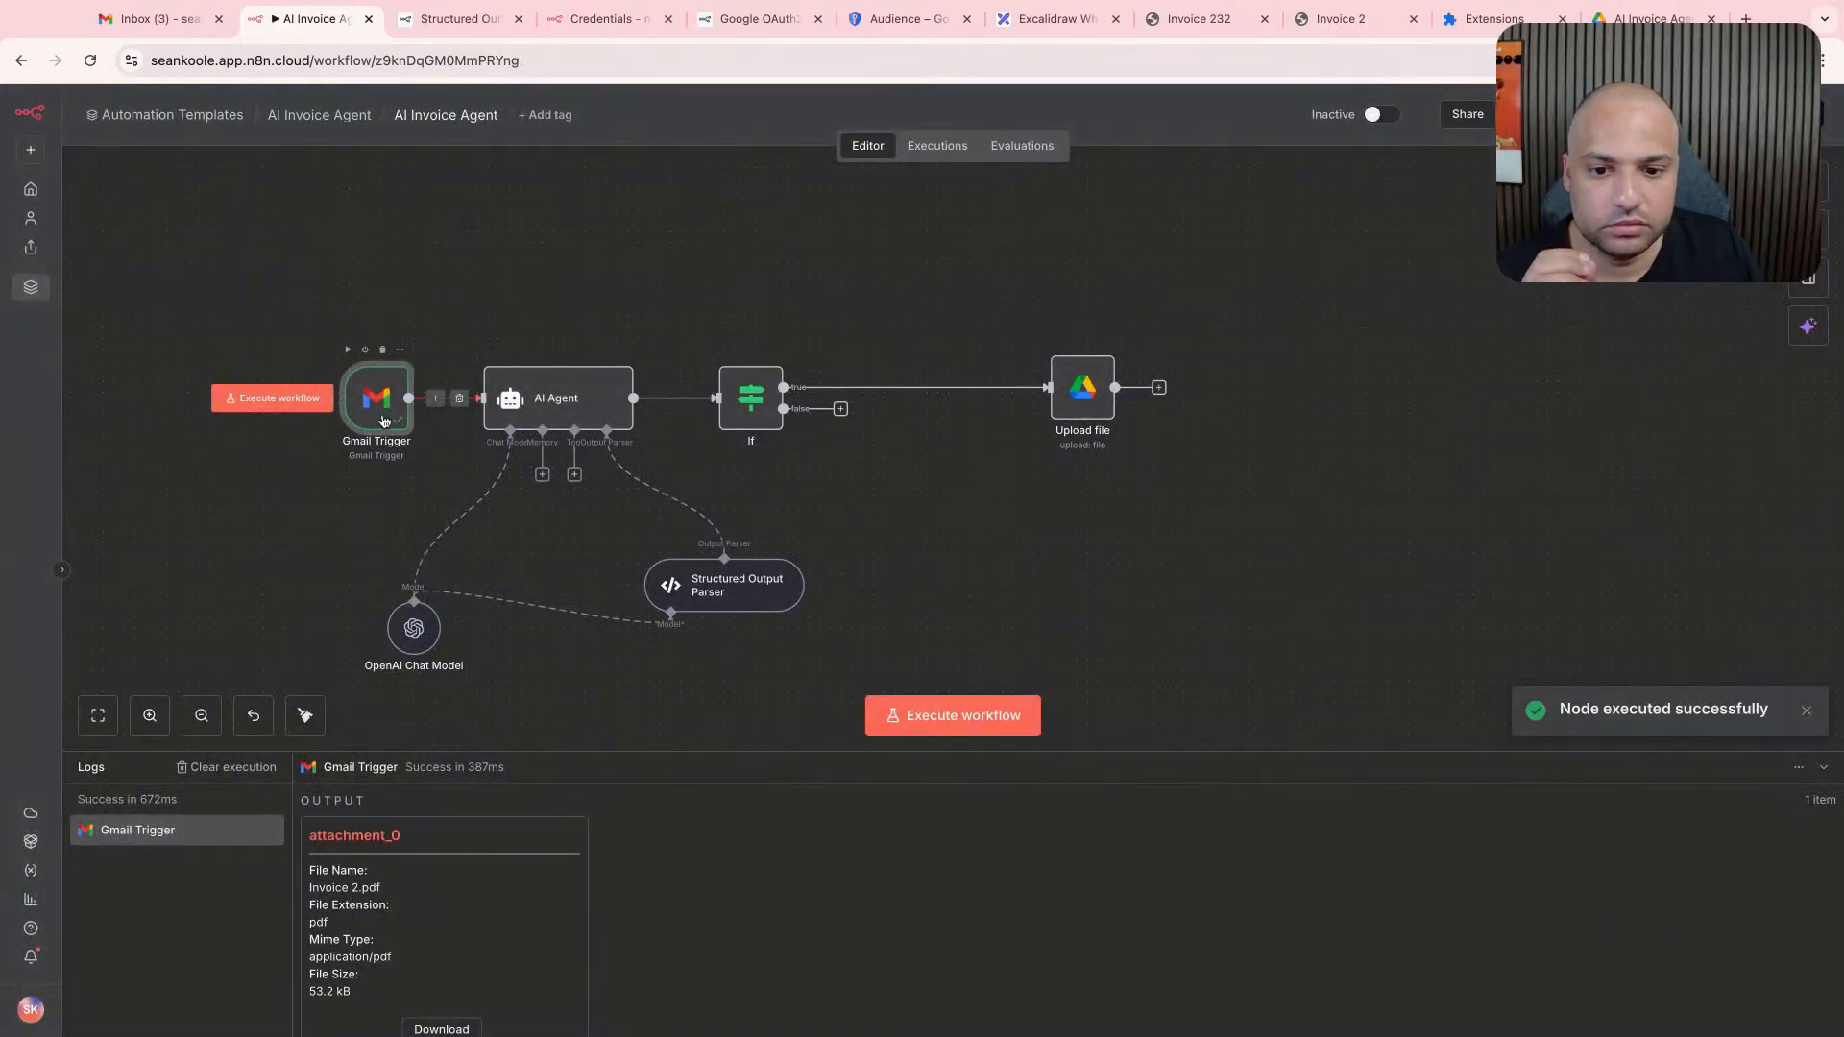
- Execute the workflow from the Gmail Trigger and open the If node
{"action": "left_click", "coordinate": [306, 411]}
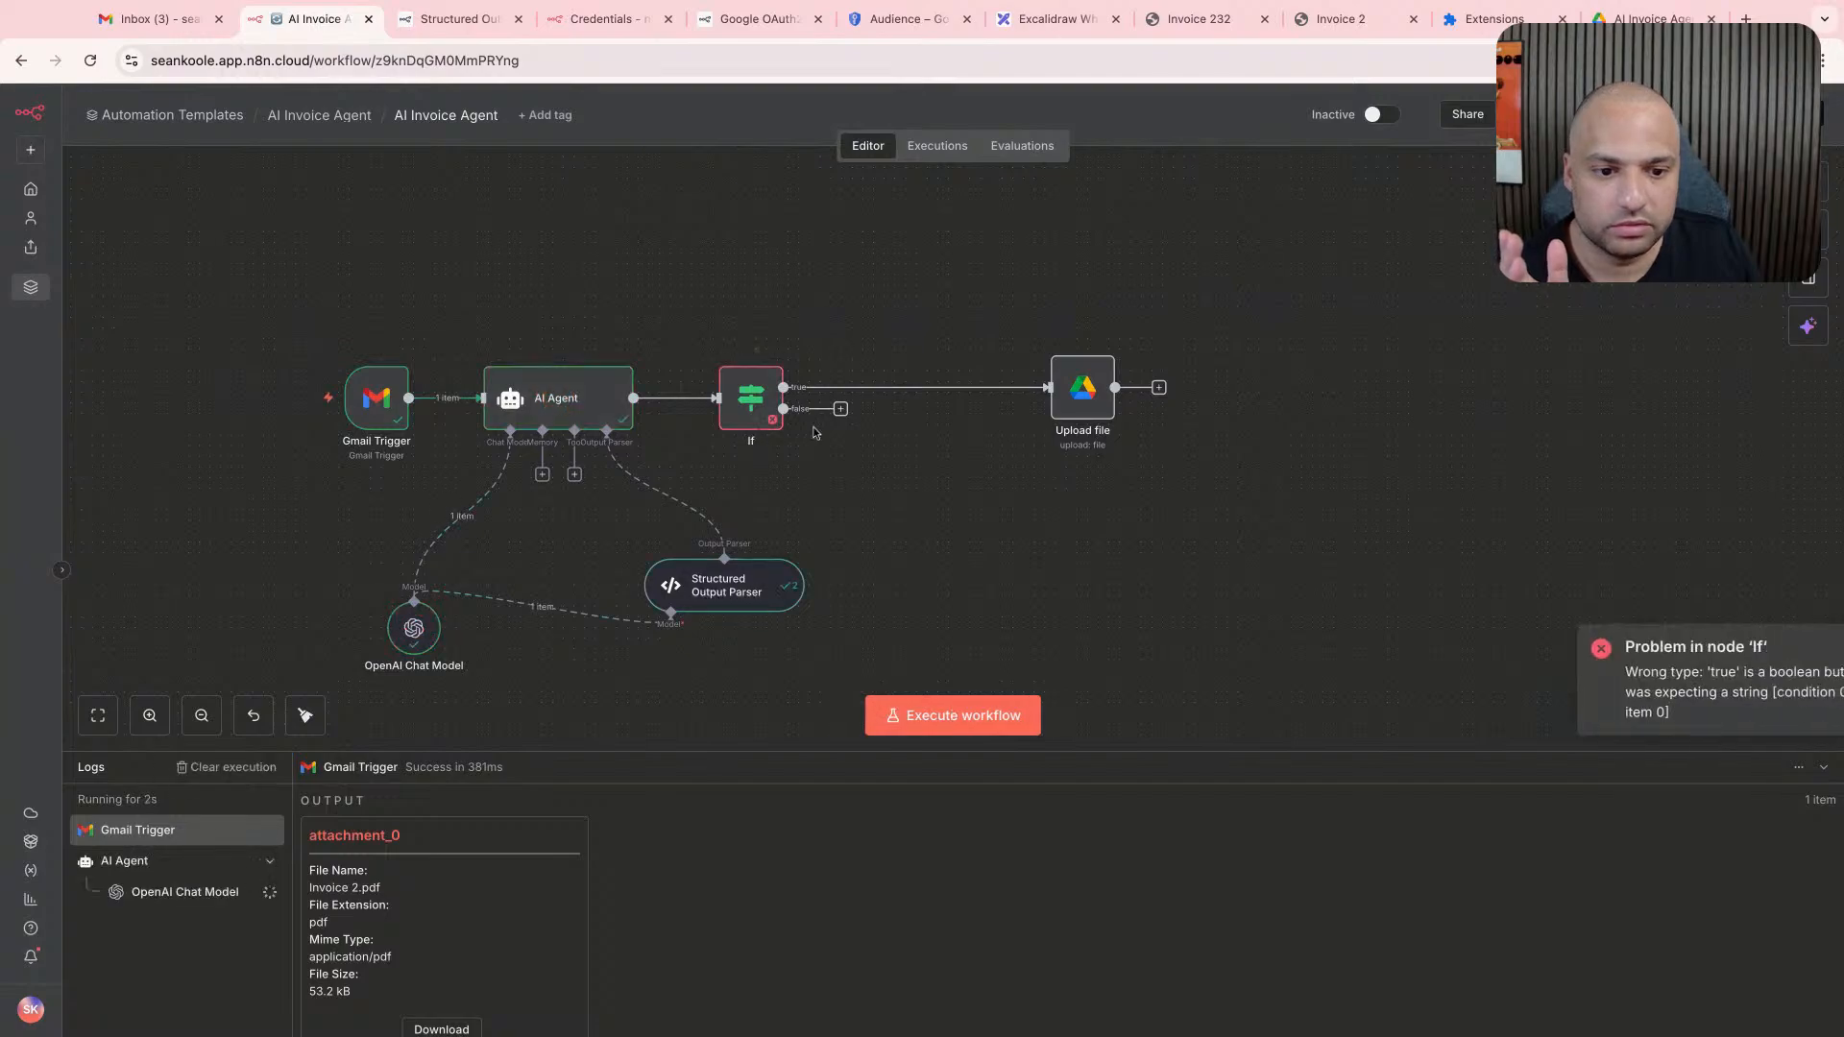
{"action": "double_click", "coordinate": [758, 413]}
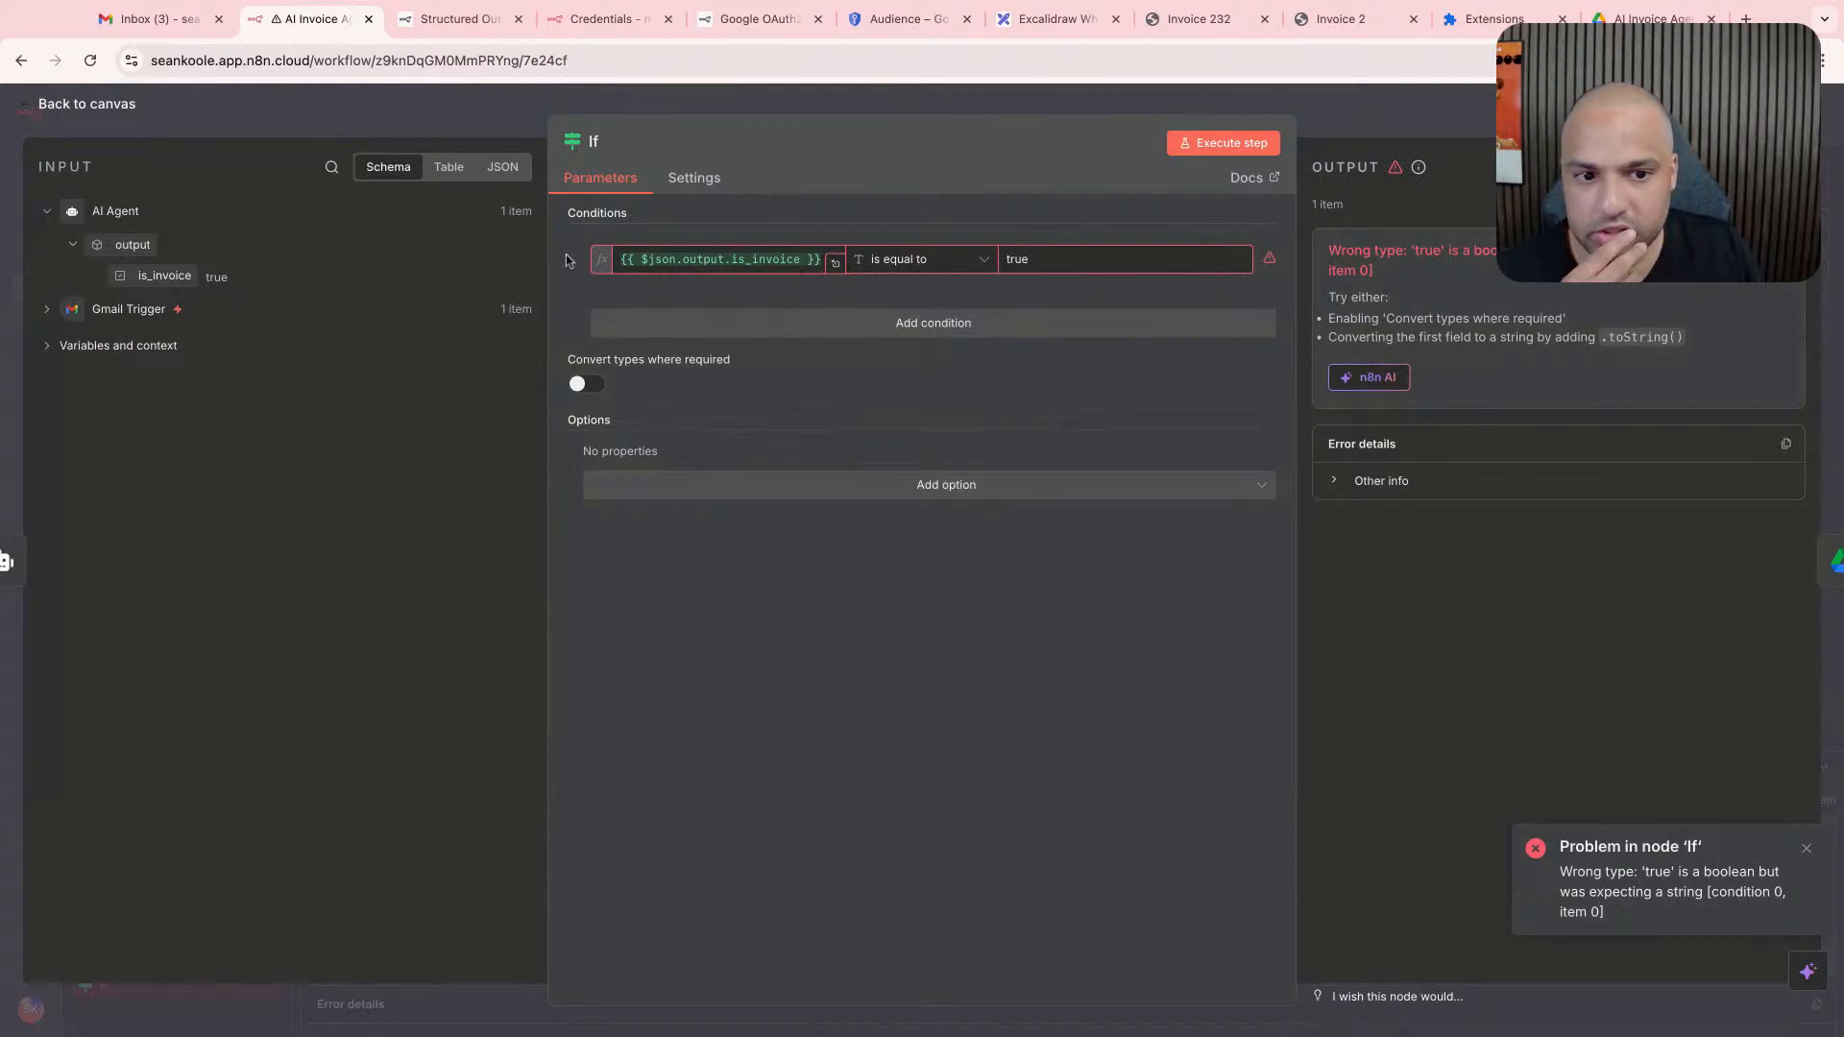
{"action": "left_click", "coordinate": [716, 258]}
{"action": "triple_click", "coordinate": [754, 260]}
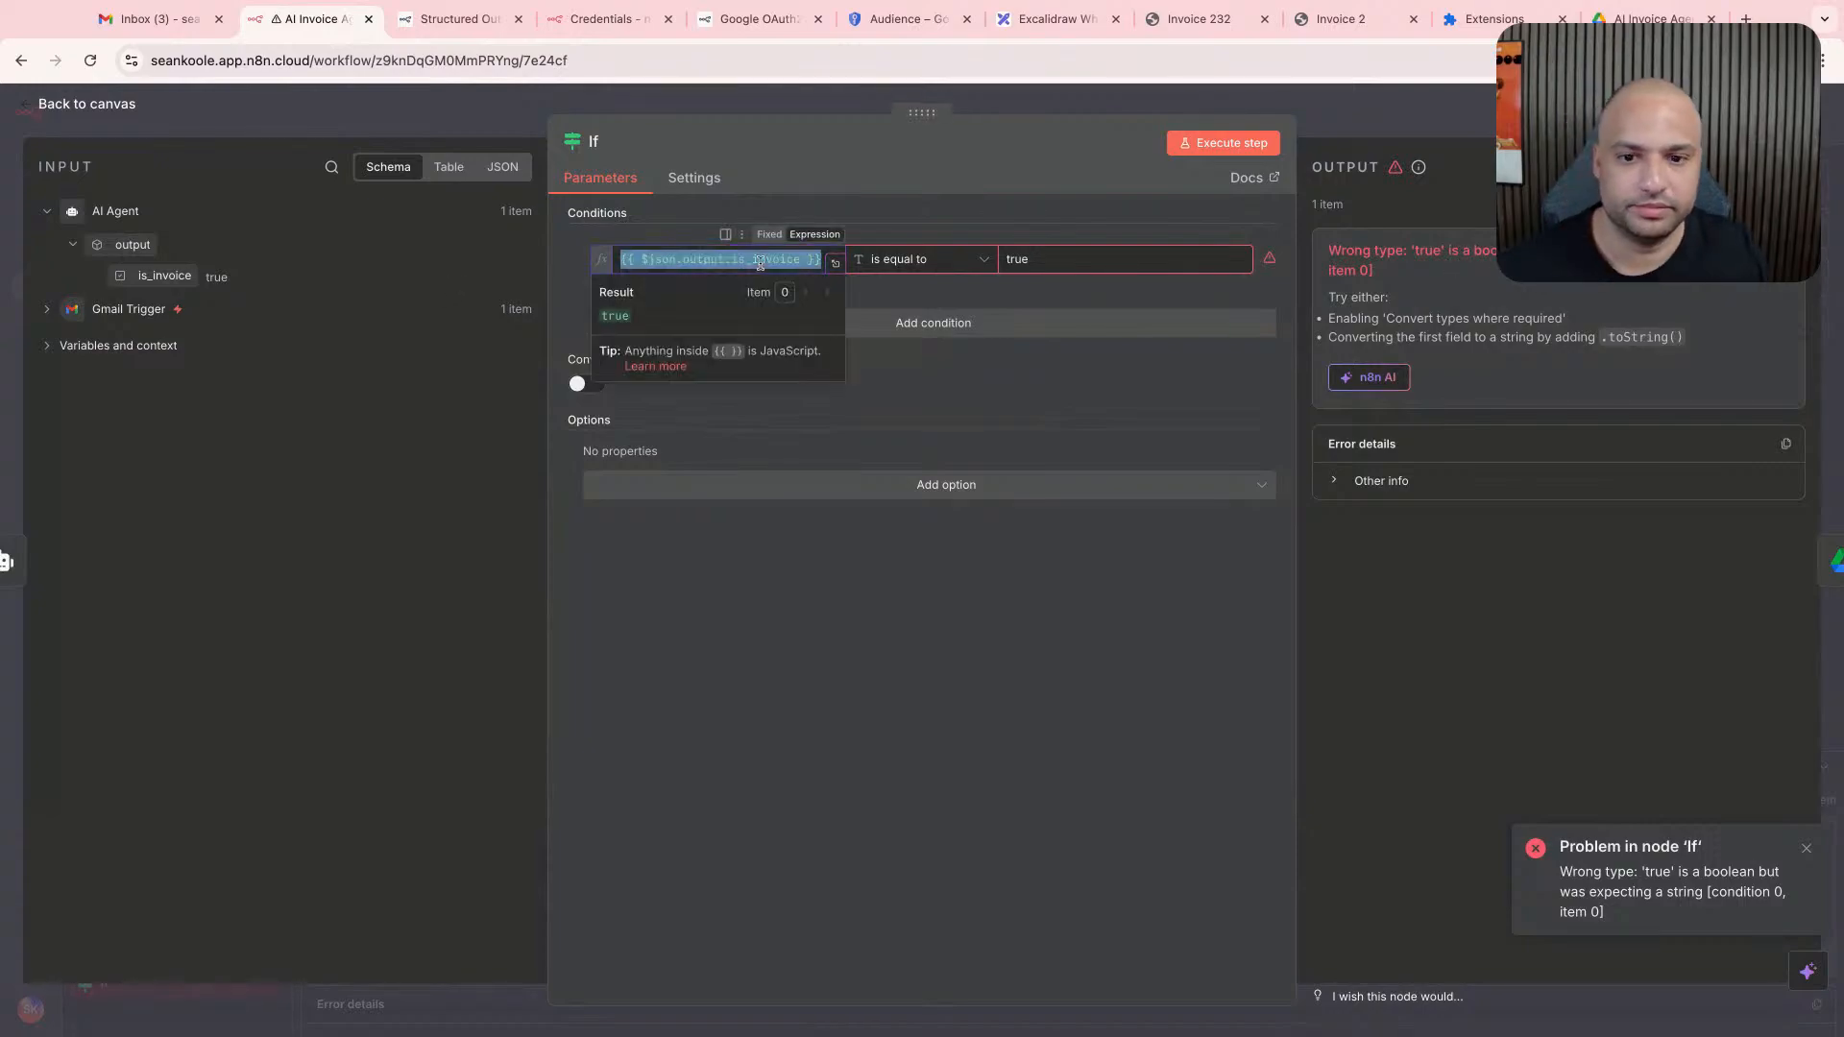
{"action": "left_click_drag", "start_coordinate": [213, 277], "coordinate": [666, 250]}
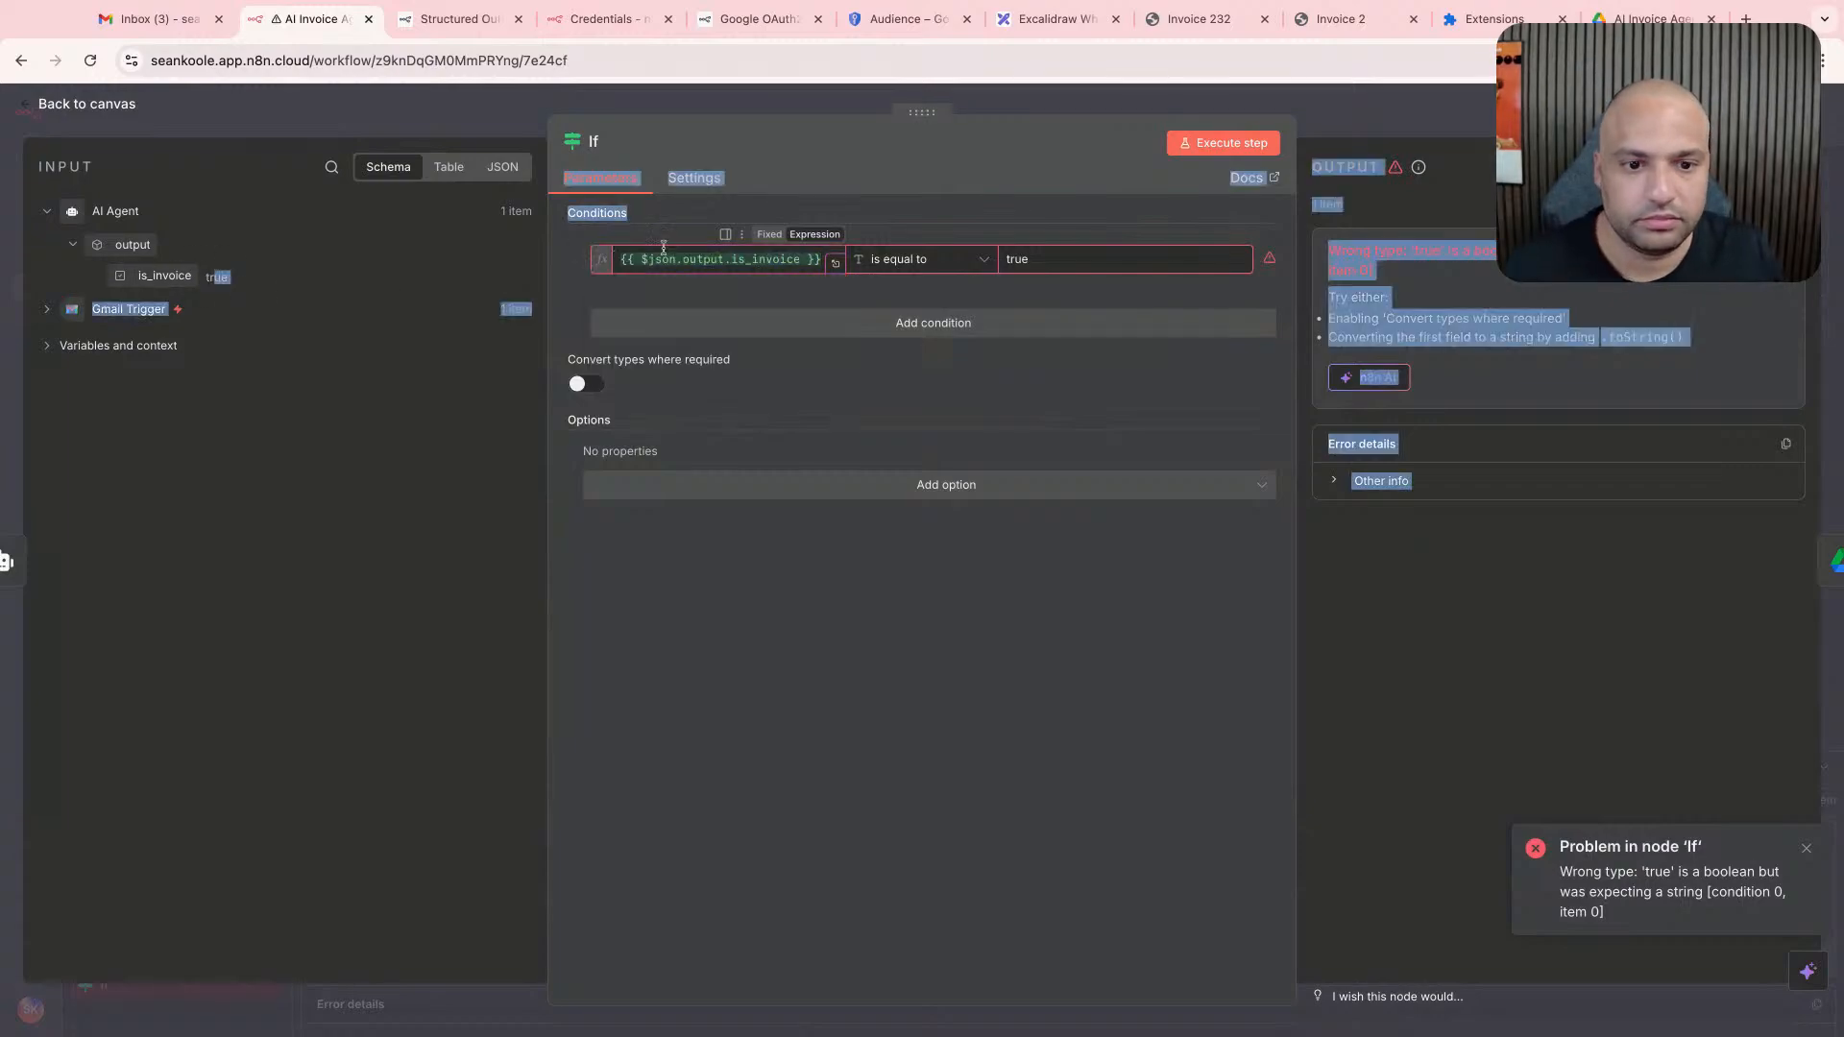
{"action": "triple_click", "coordinate": [674, 260]}
{"action": "key", "text": "BackSpace"}
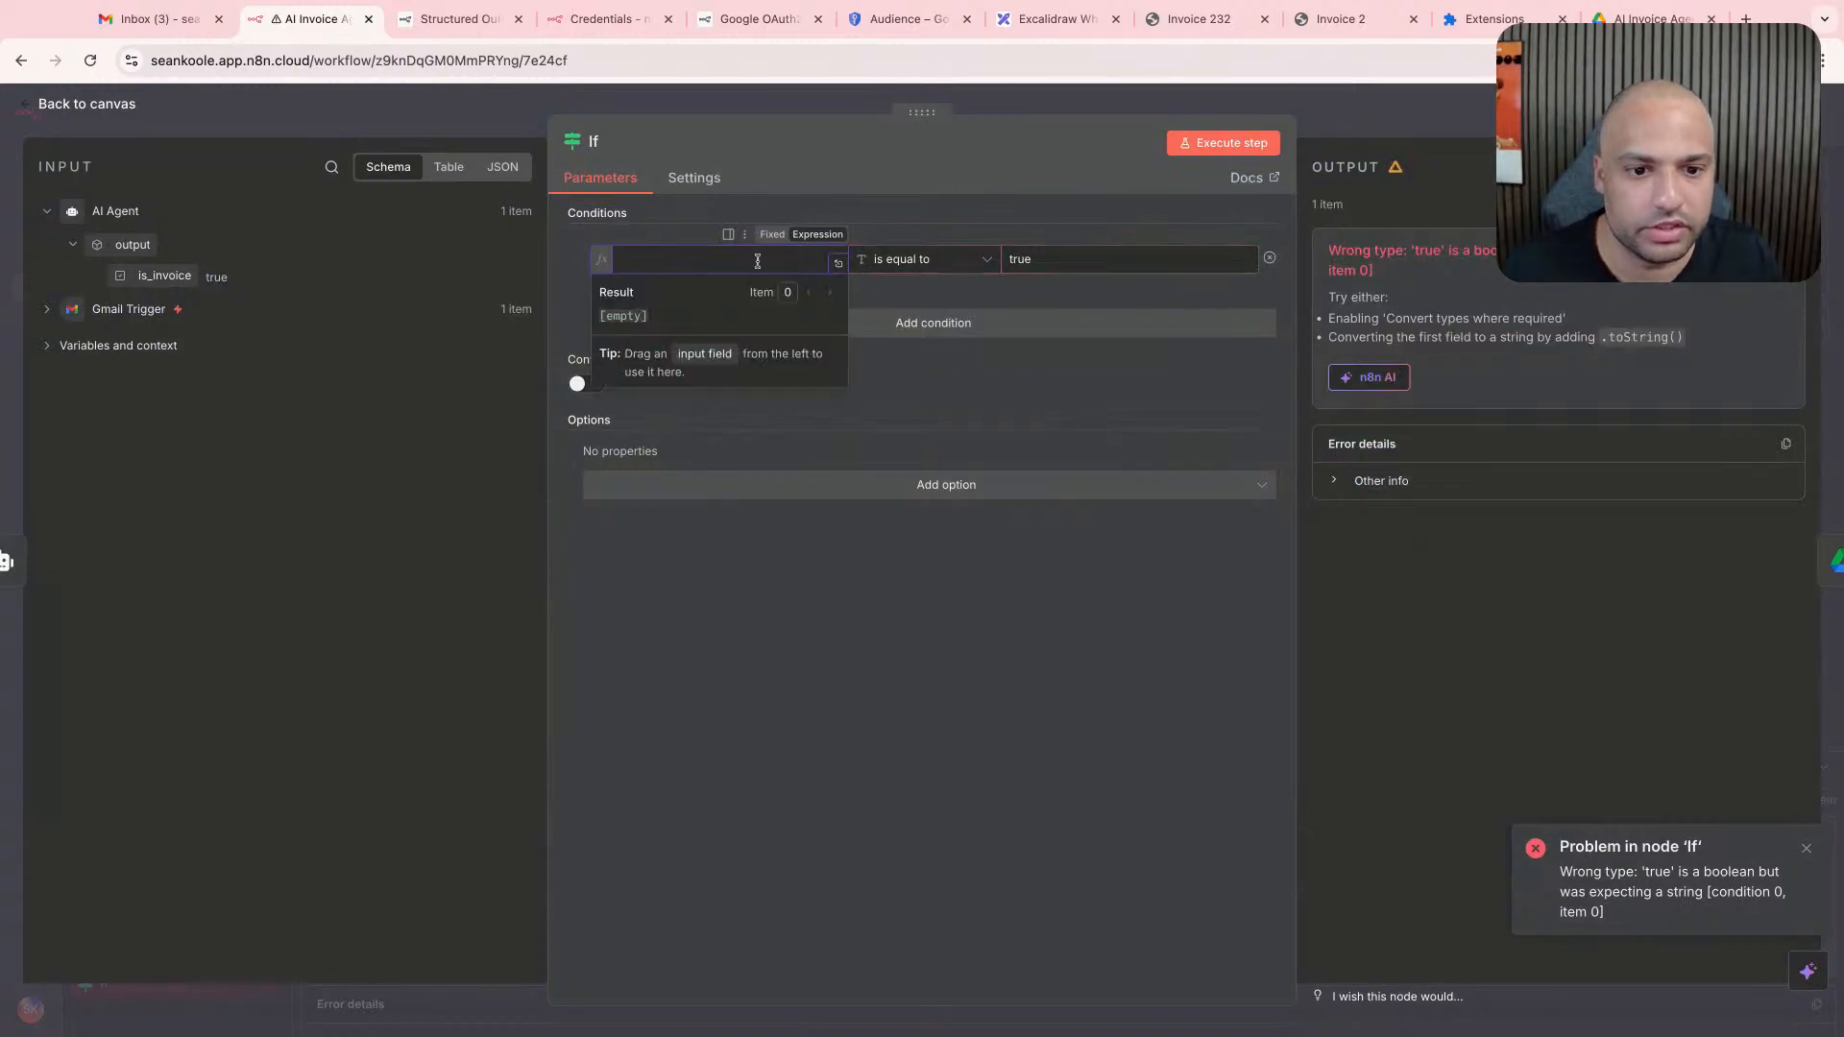
{"action": "key", "text": "ctrl+z"}
- Change the If condition's comparison to Boolean "is true", execute the node and return to the canvas
{"action": "left_click", "coordinate": [920, 261]}
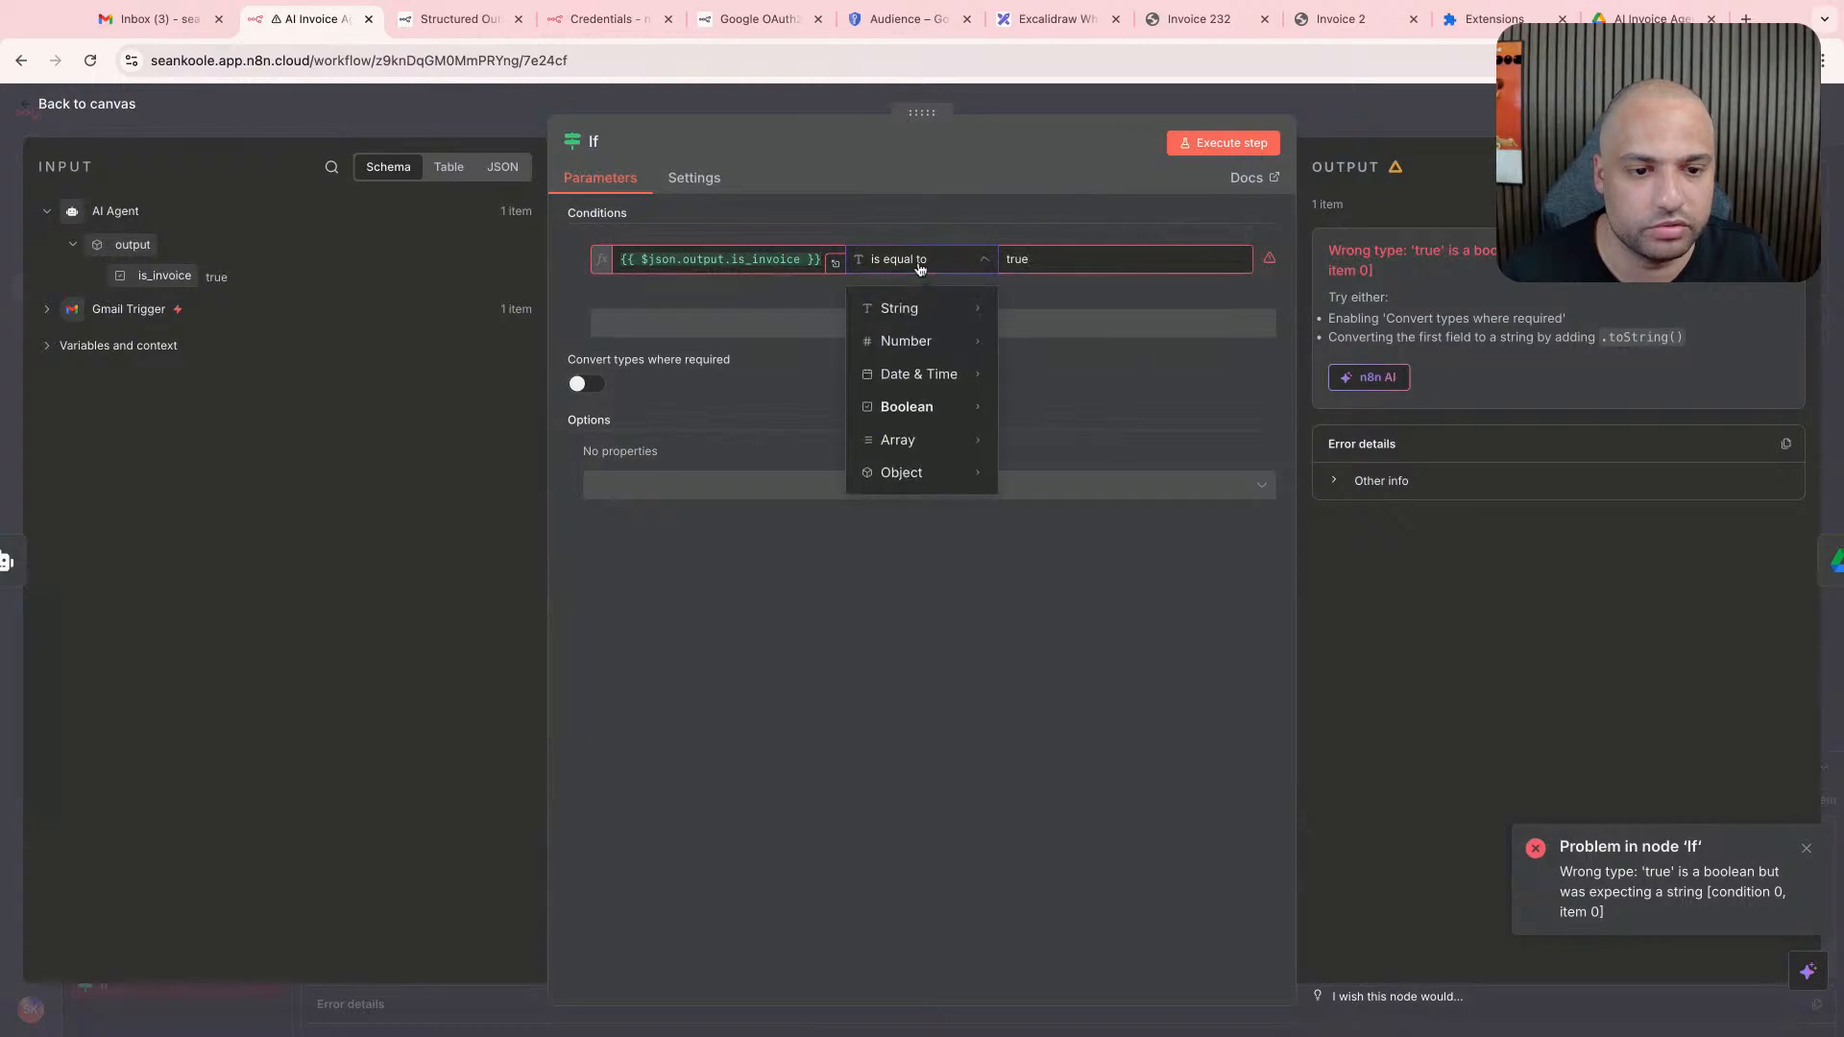
{"action": "left_click", "coordinate": [1439, 277]}
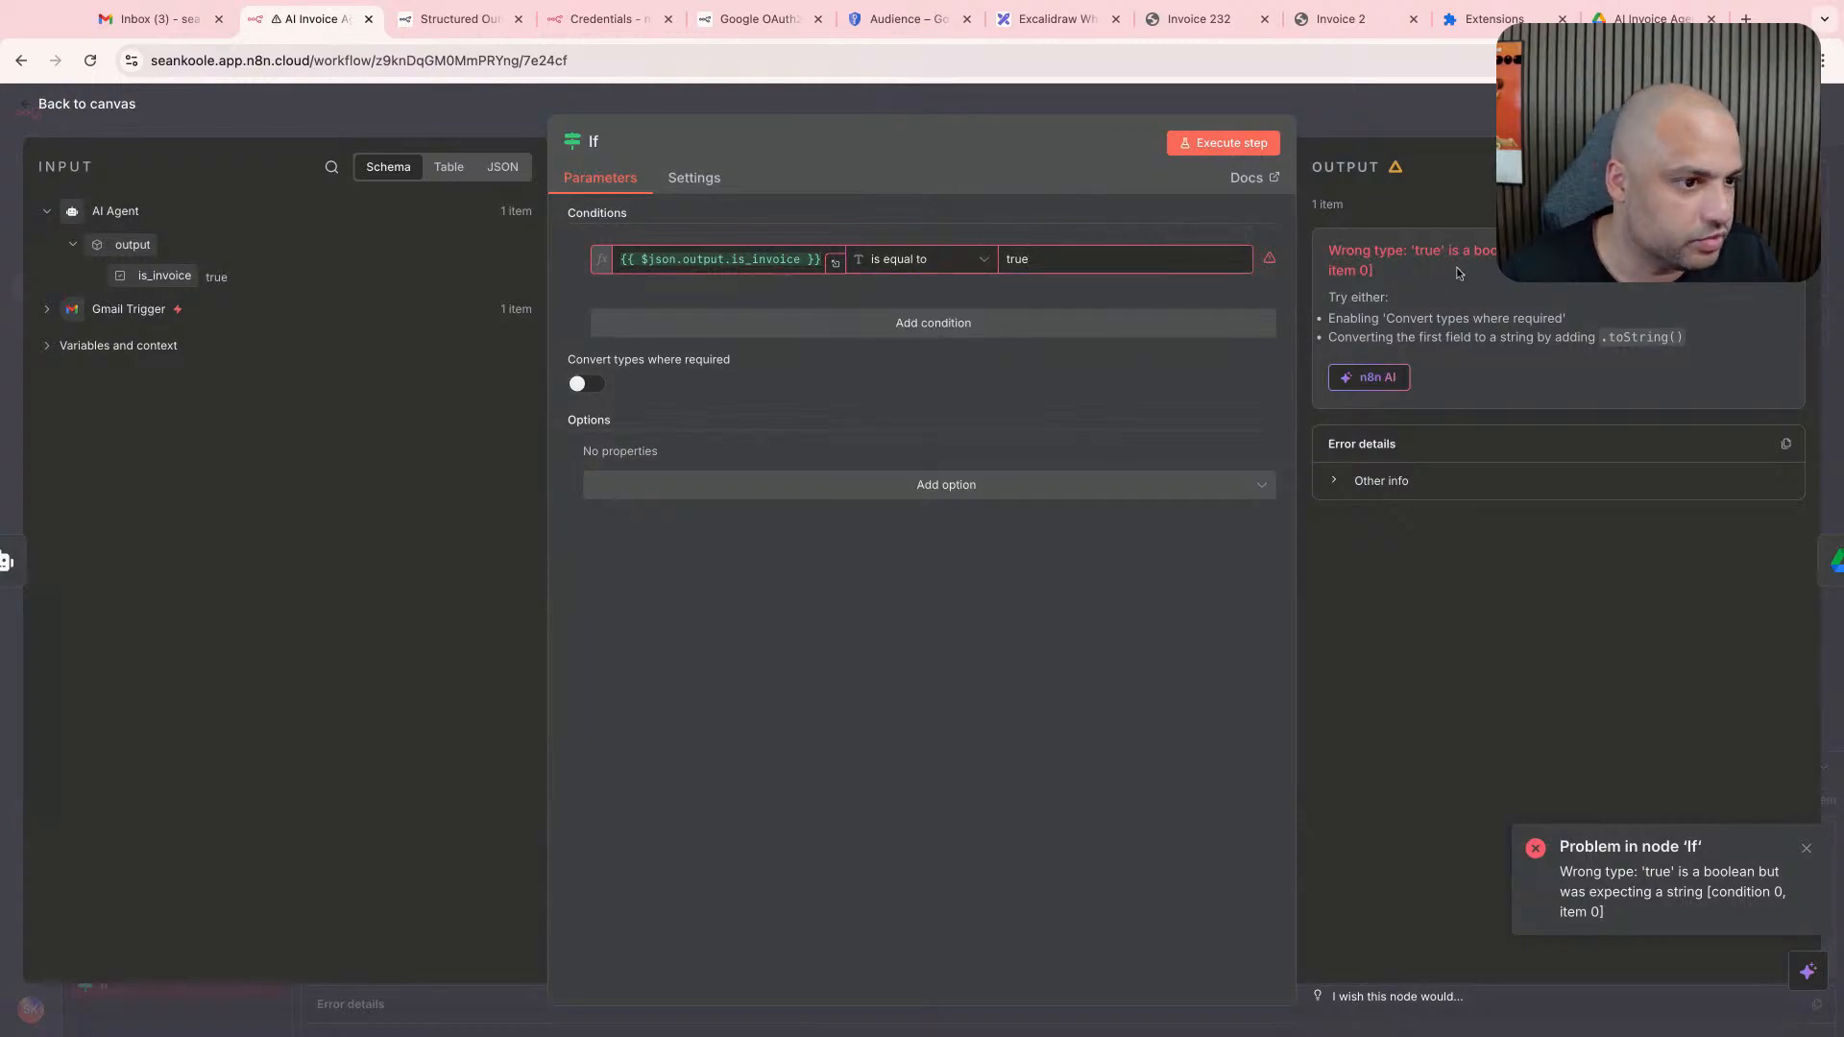
{"action": "left_click", "coordinate": [872, 275]}
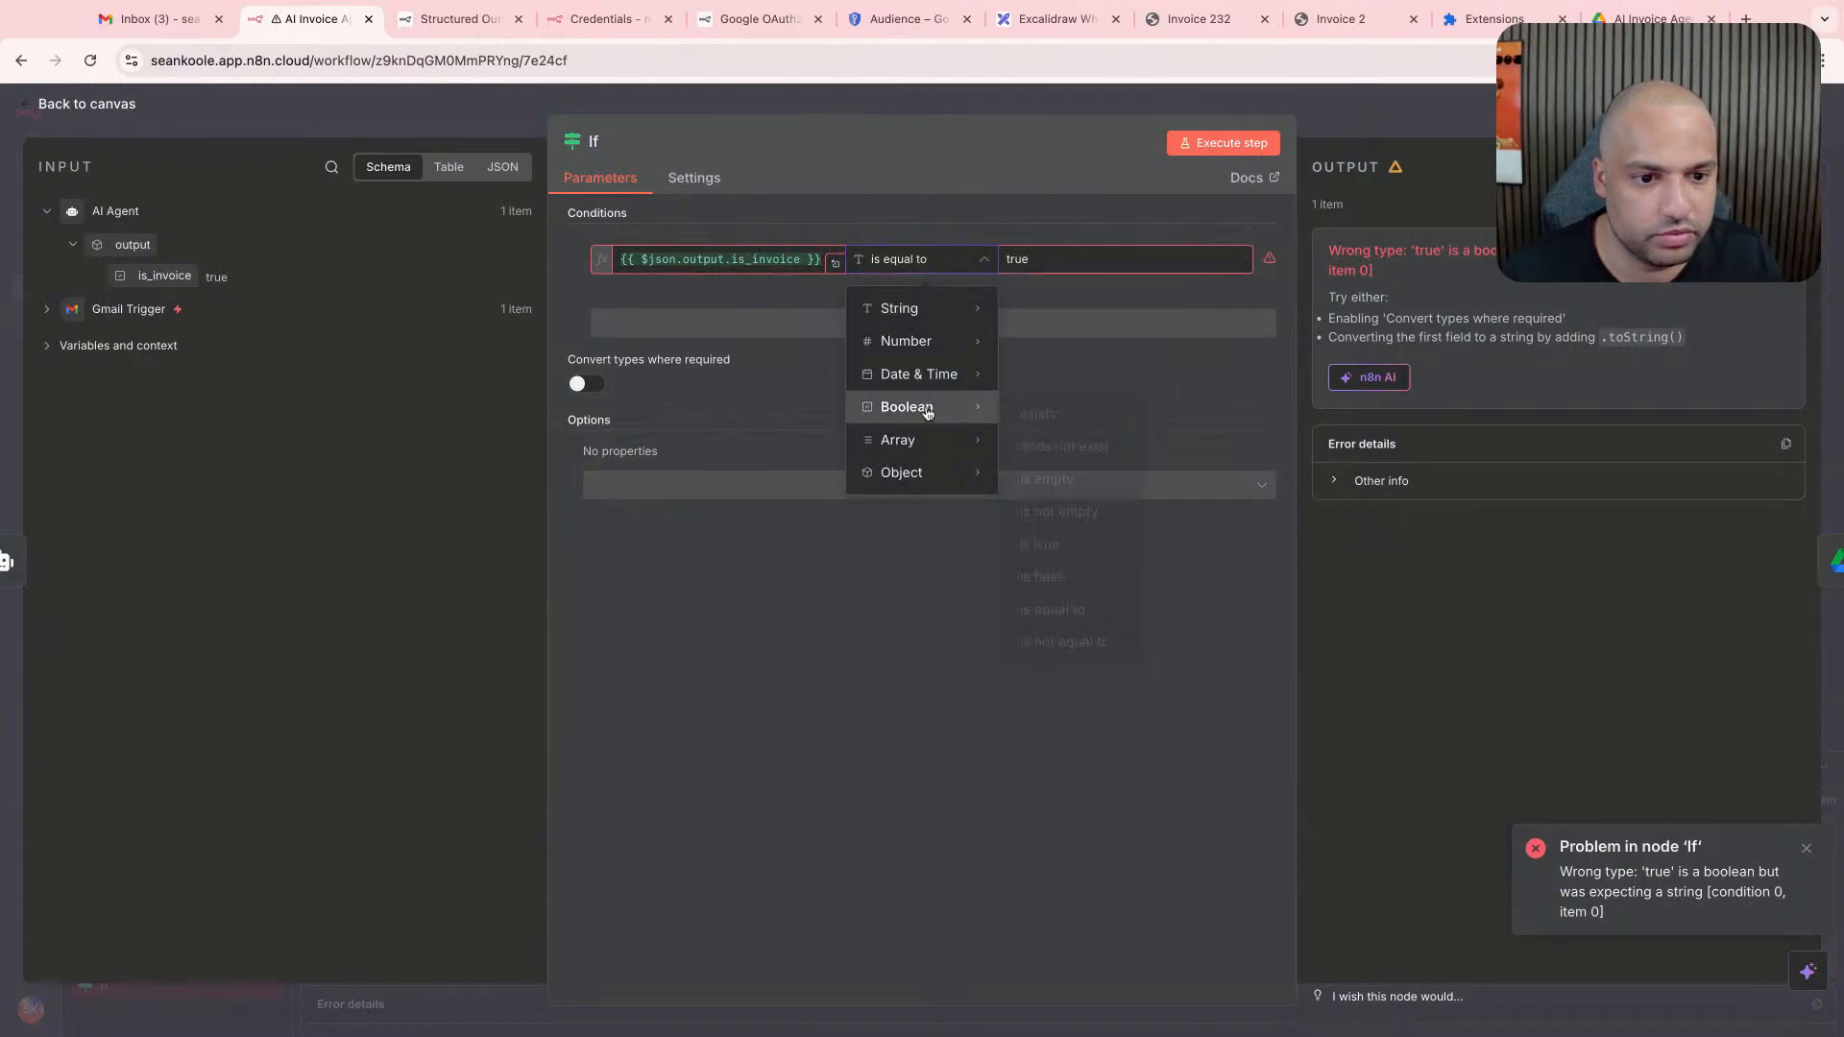
{"action": "mouse_move", "coordinate": [913, 407]}
{"action": "left_click", "coordinate": [1061, 544]}
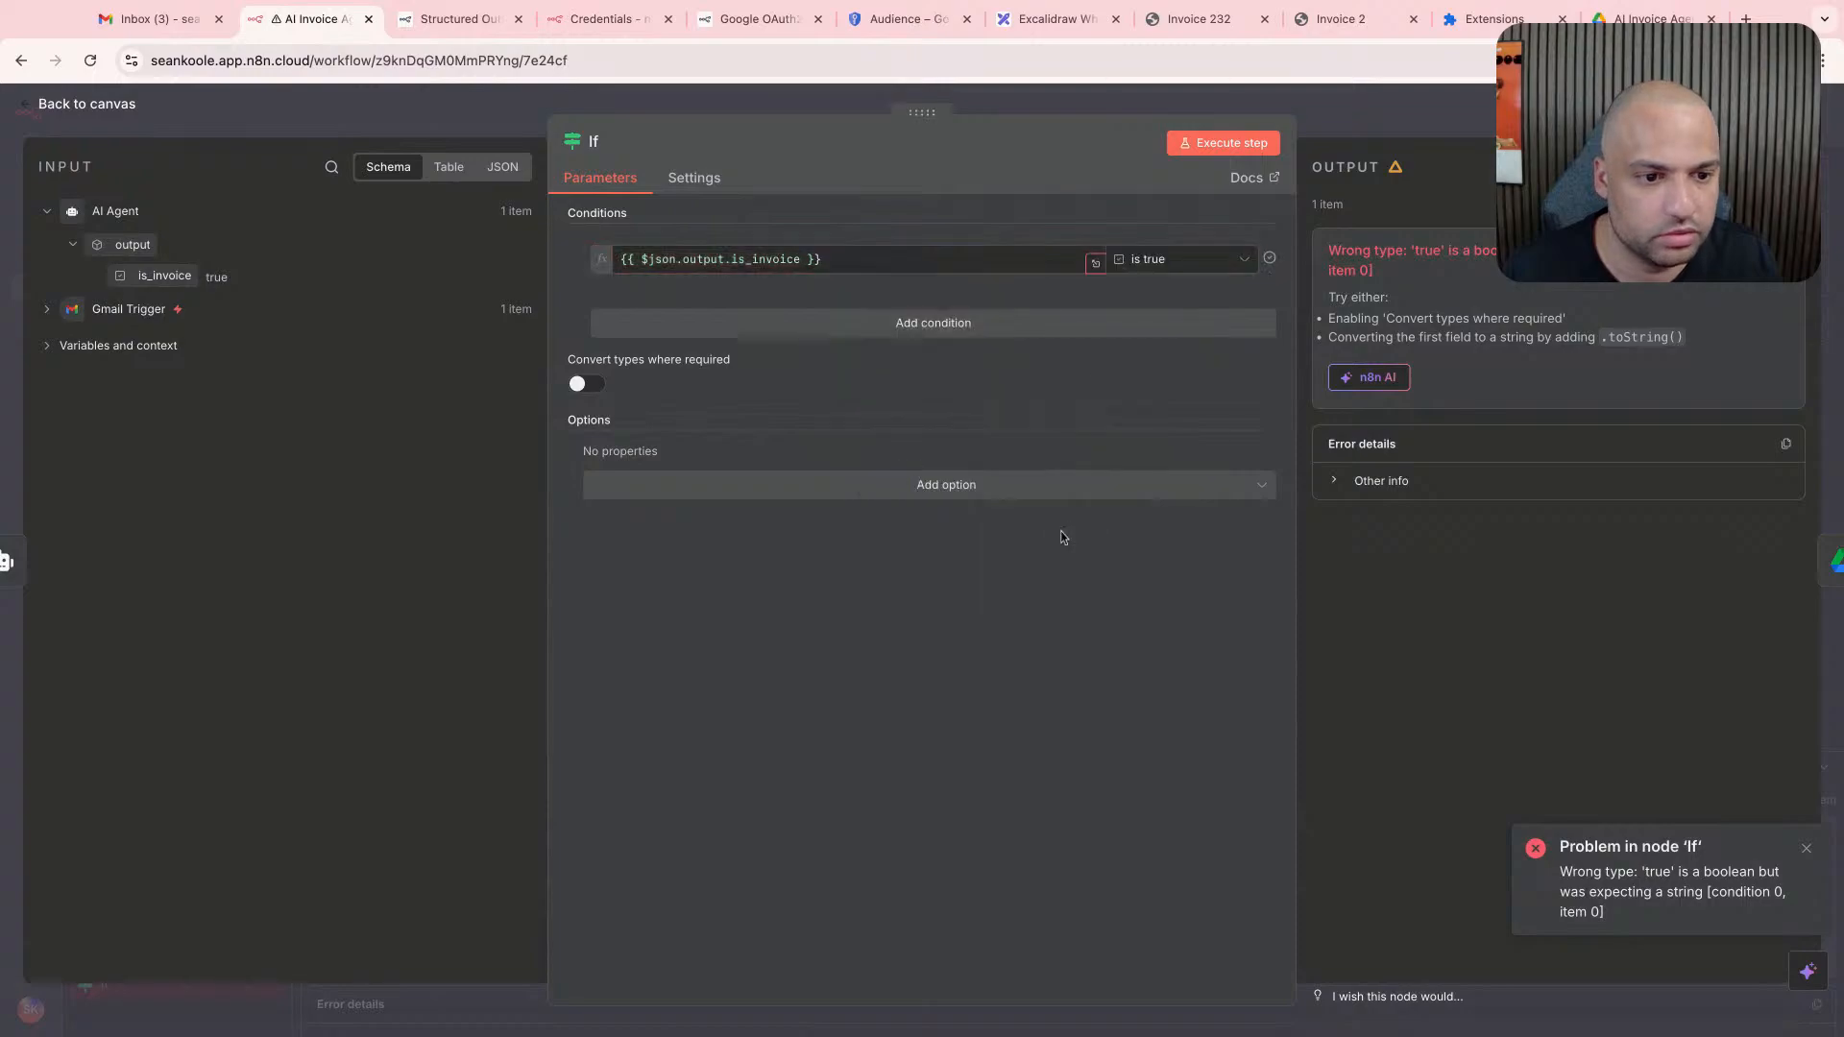
{"action": "left_click", "coordinate": [1202, 151]}
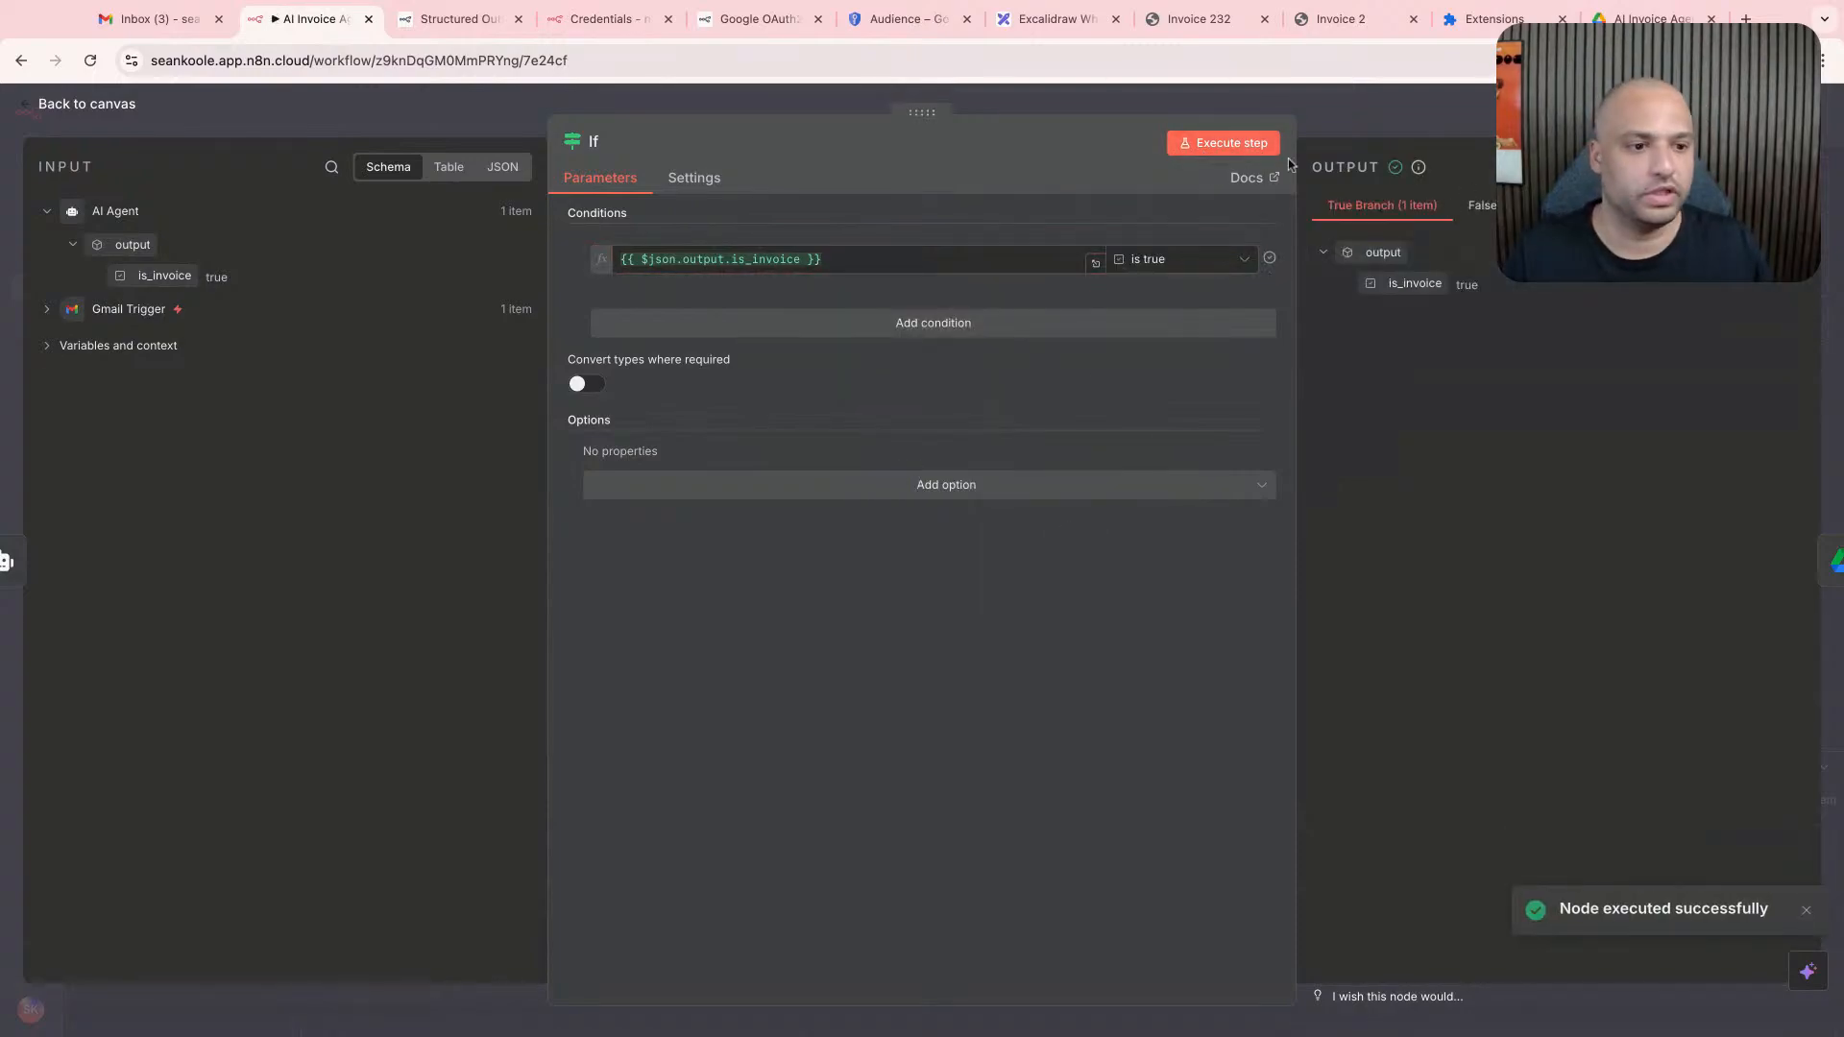
{"action": "left_click", "coordinate": [1440, 128]}
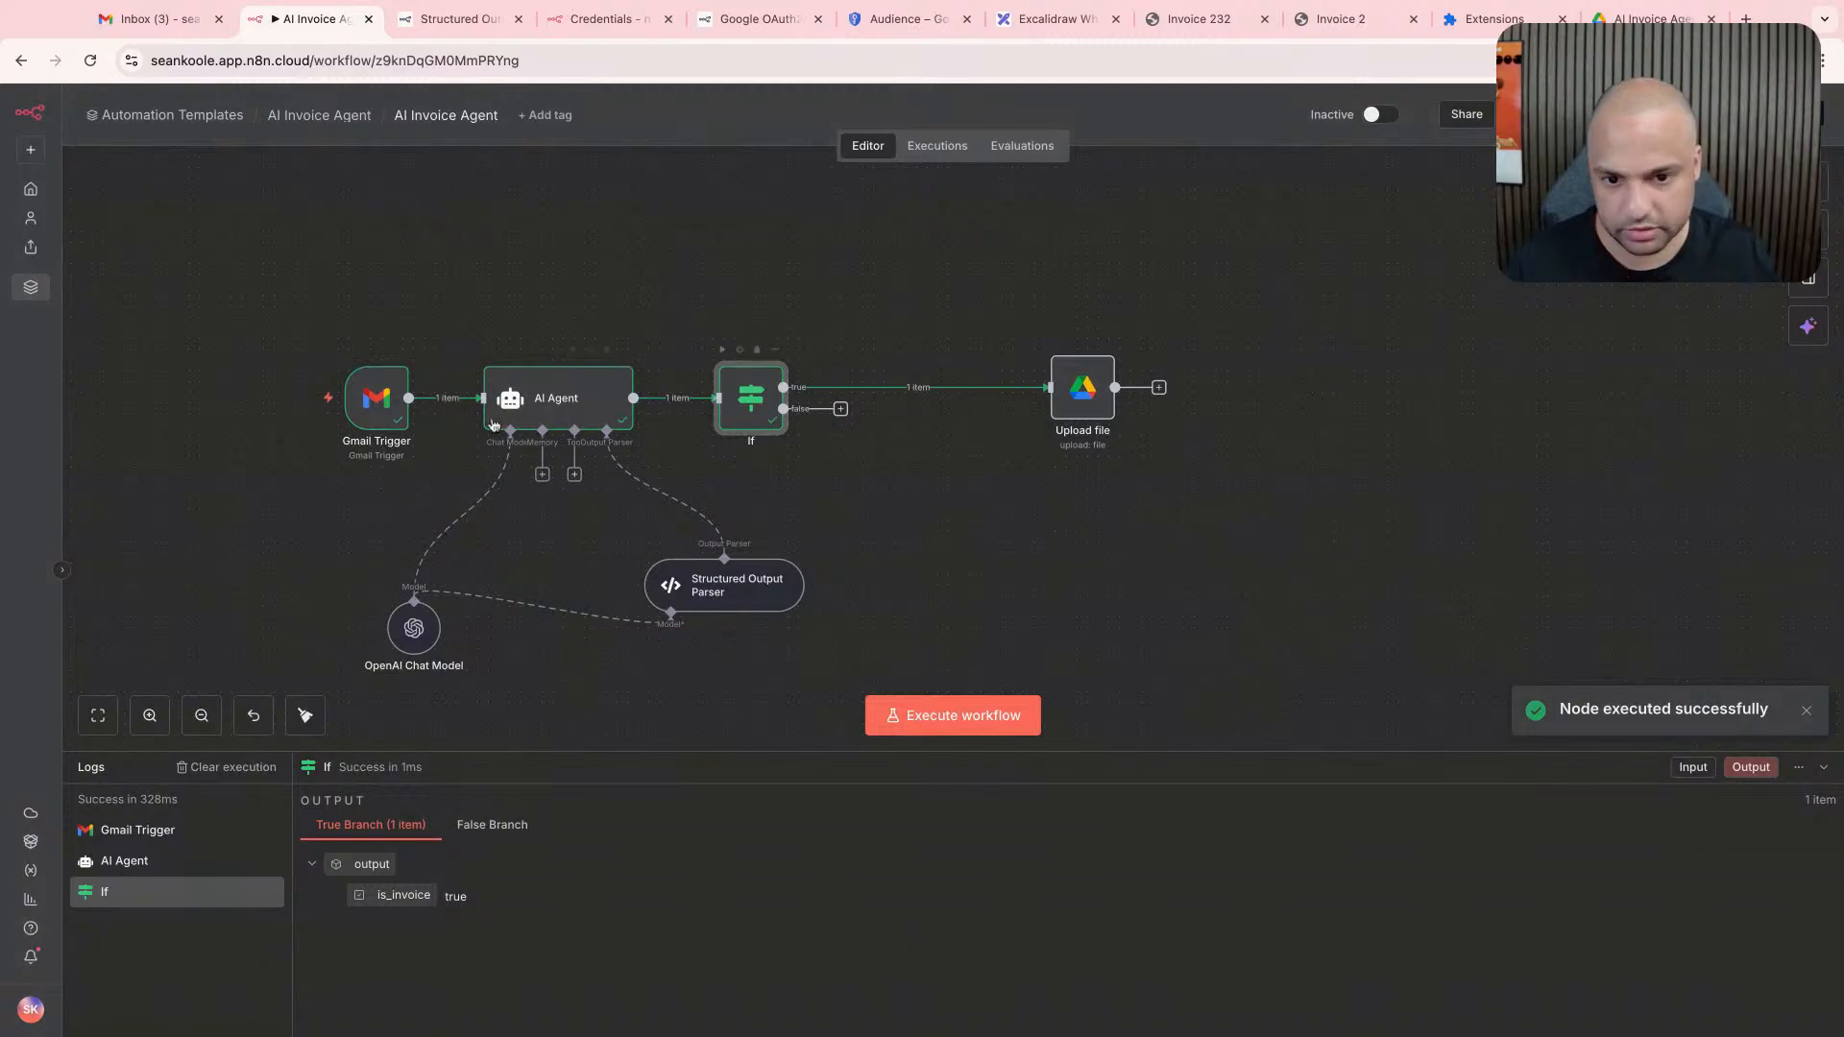
- Execute the workflow from the Gmail Trigger, check the Google Drive folder and return to the n8n workflow
{"action": "left_click", "coordinate": [315, 403]}
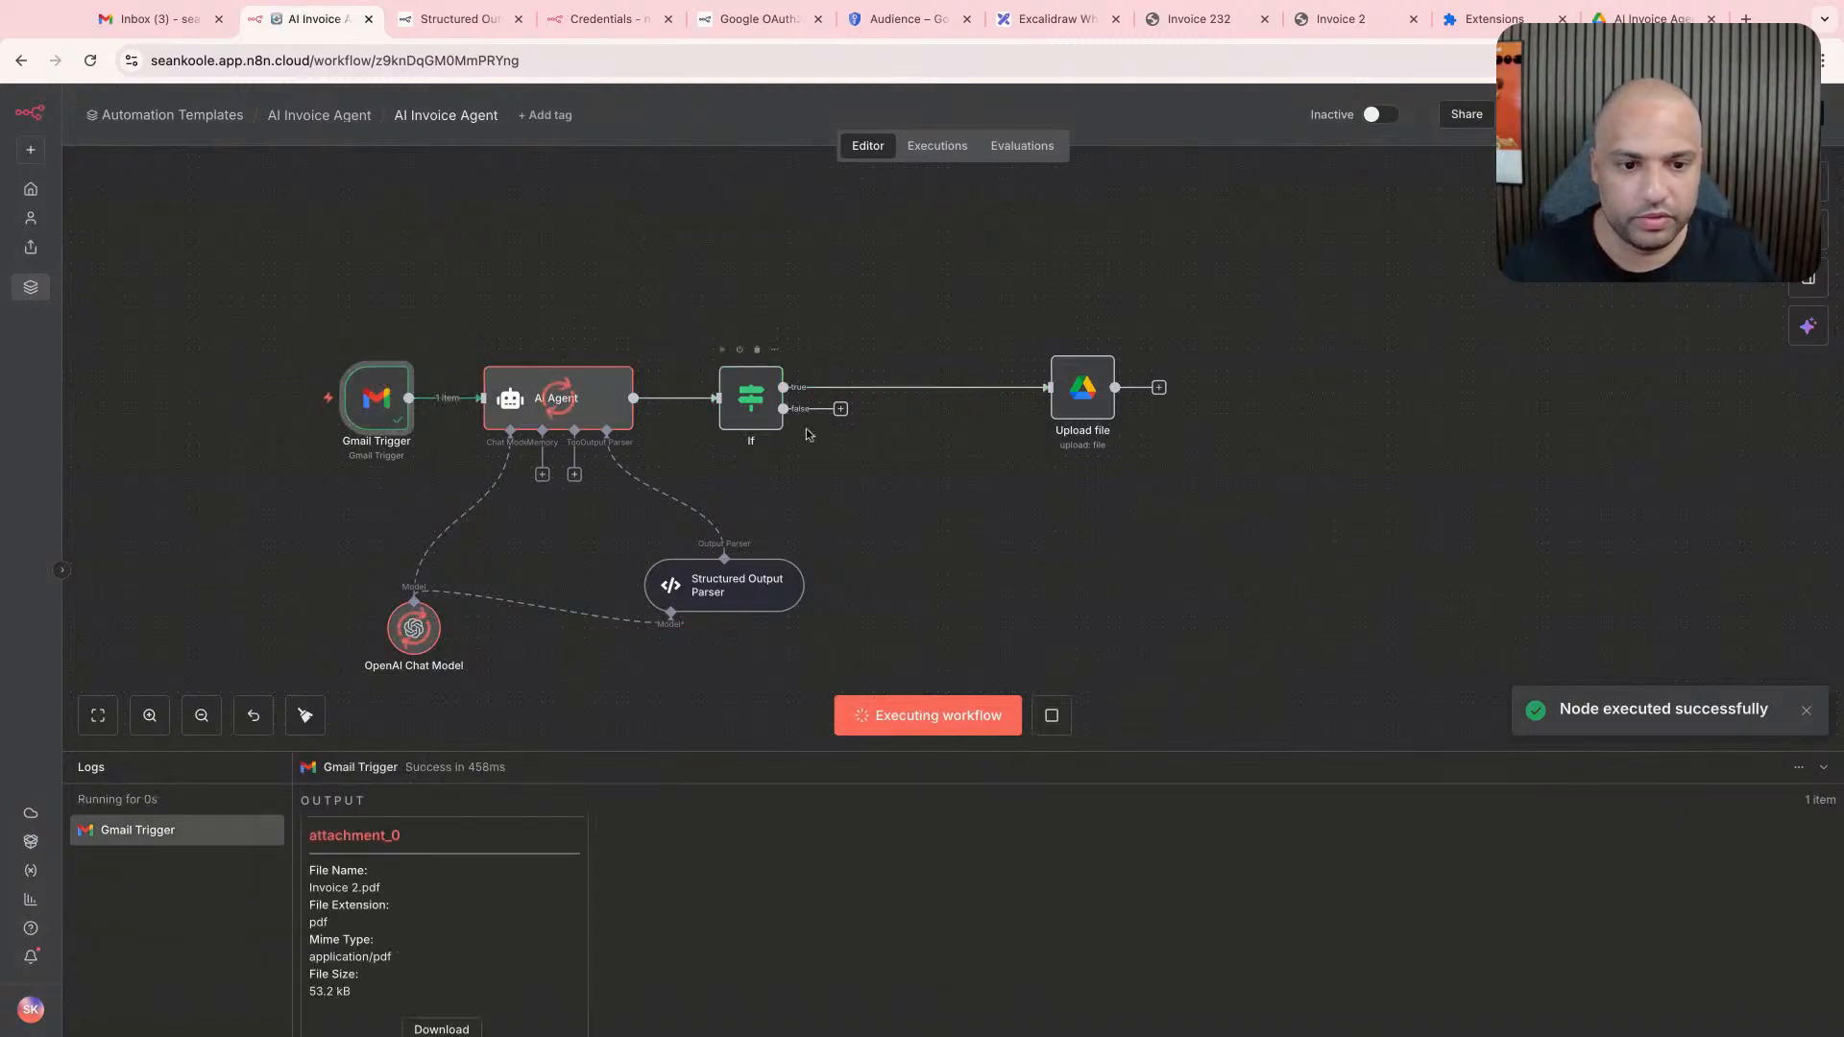
{"action": "left_click", "coordinate": [1645, 18]}
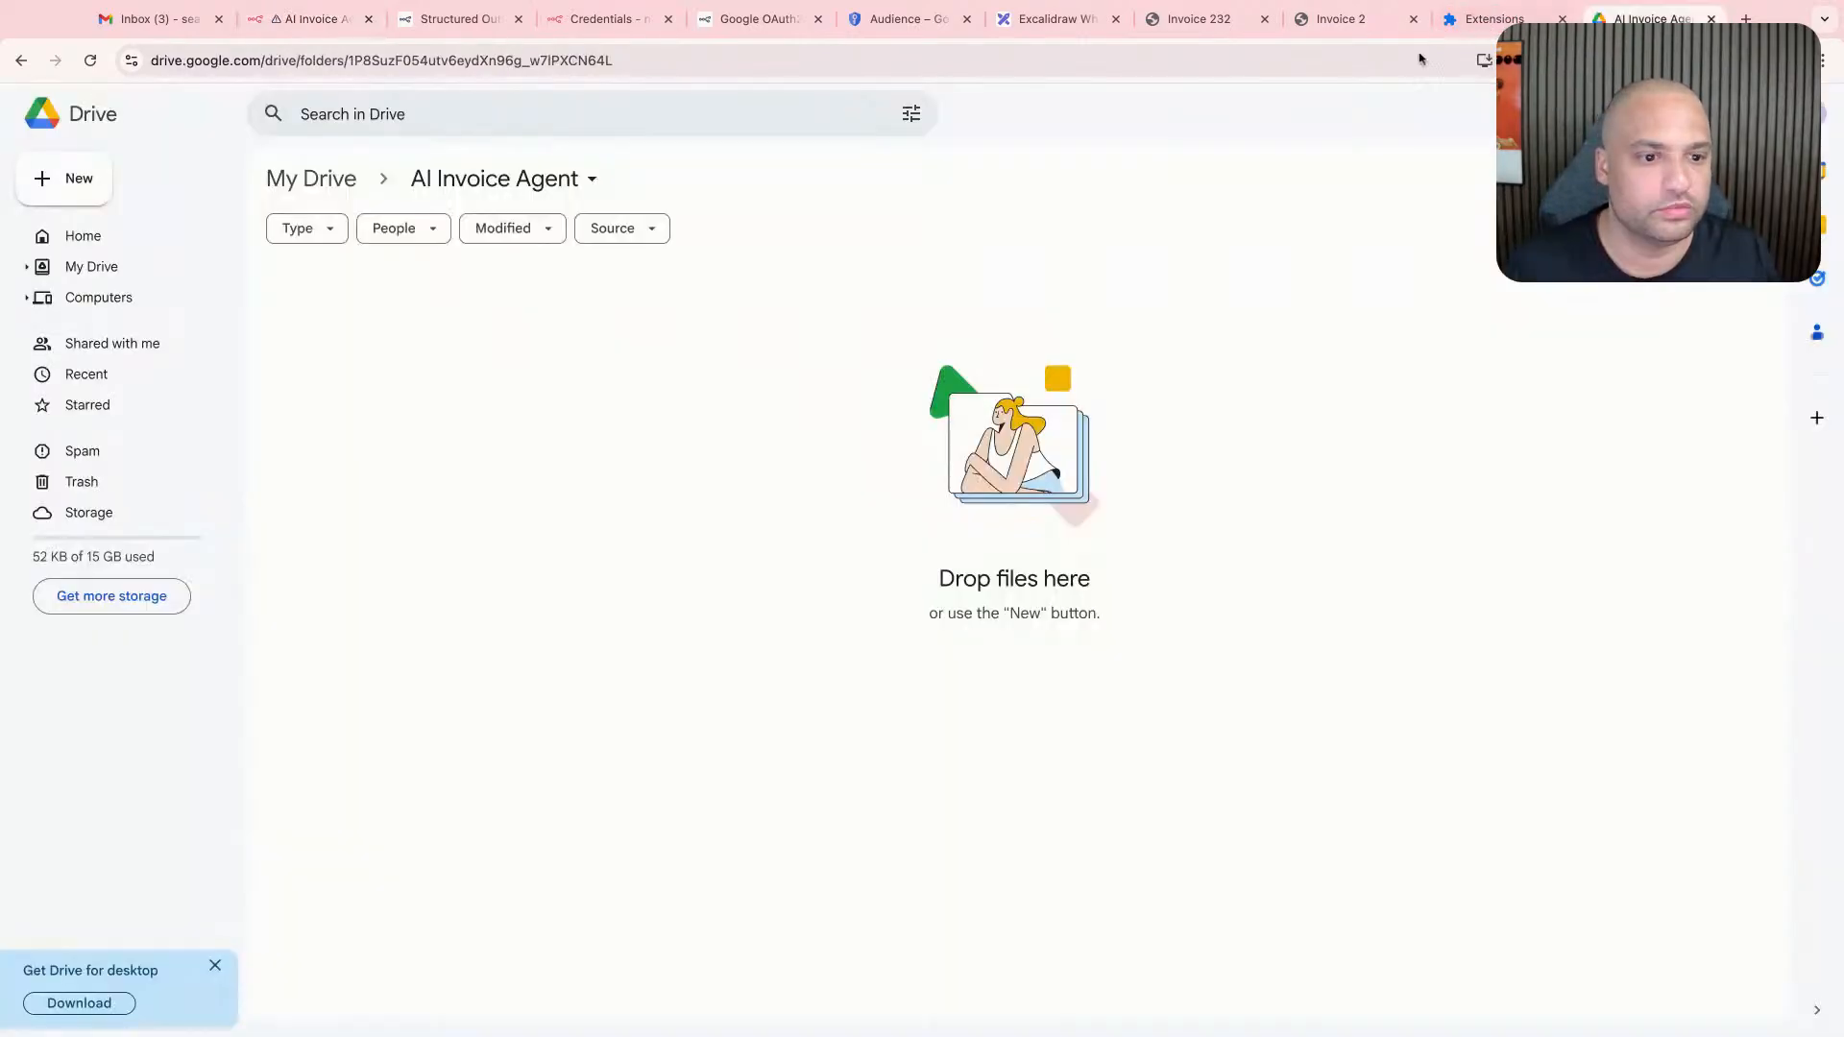
{"action": "left_click", "coordinate": [302, 21]}
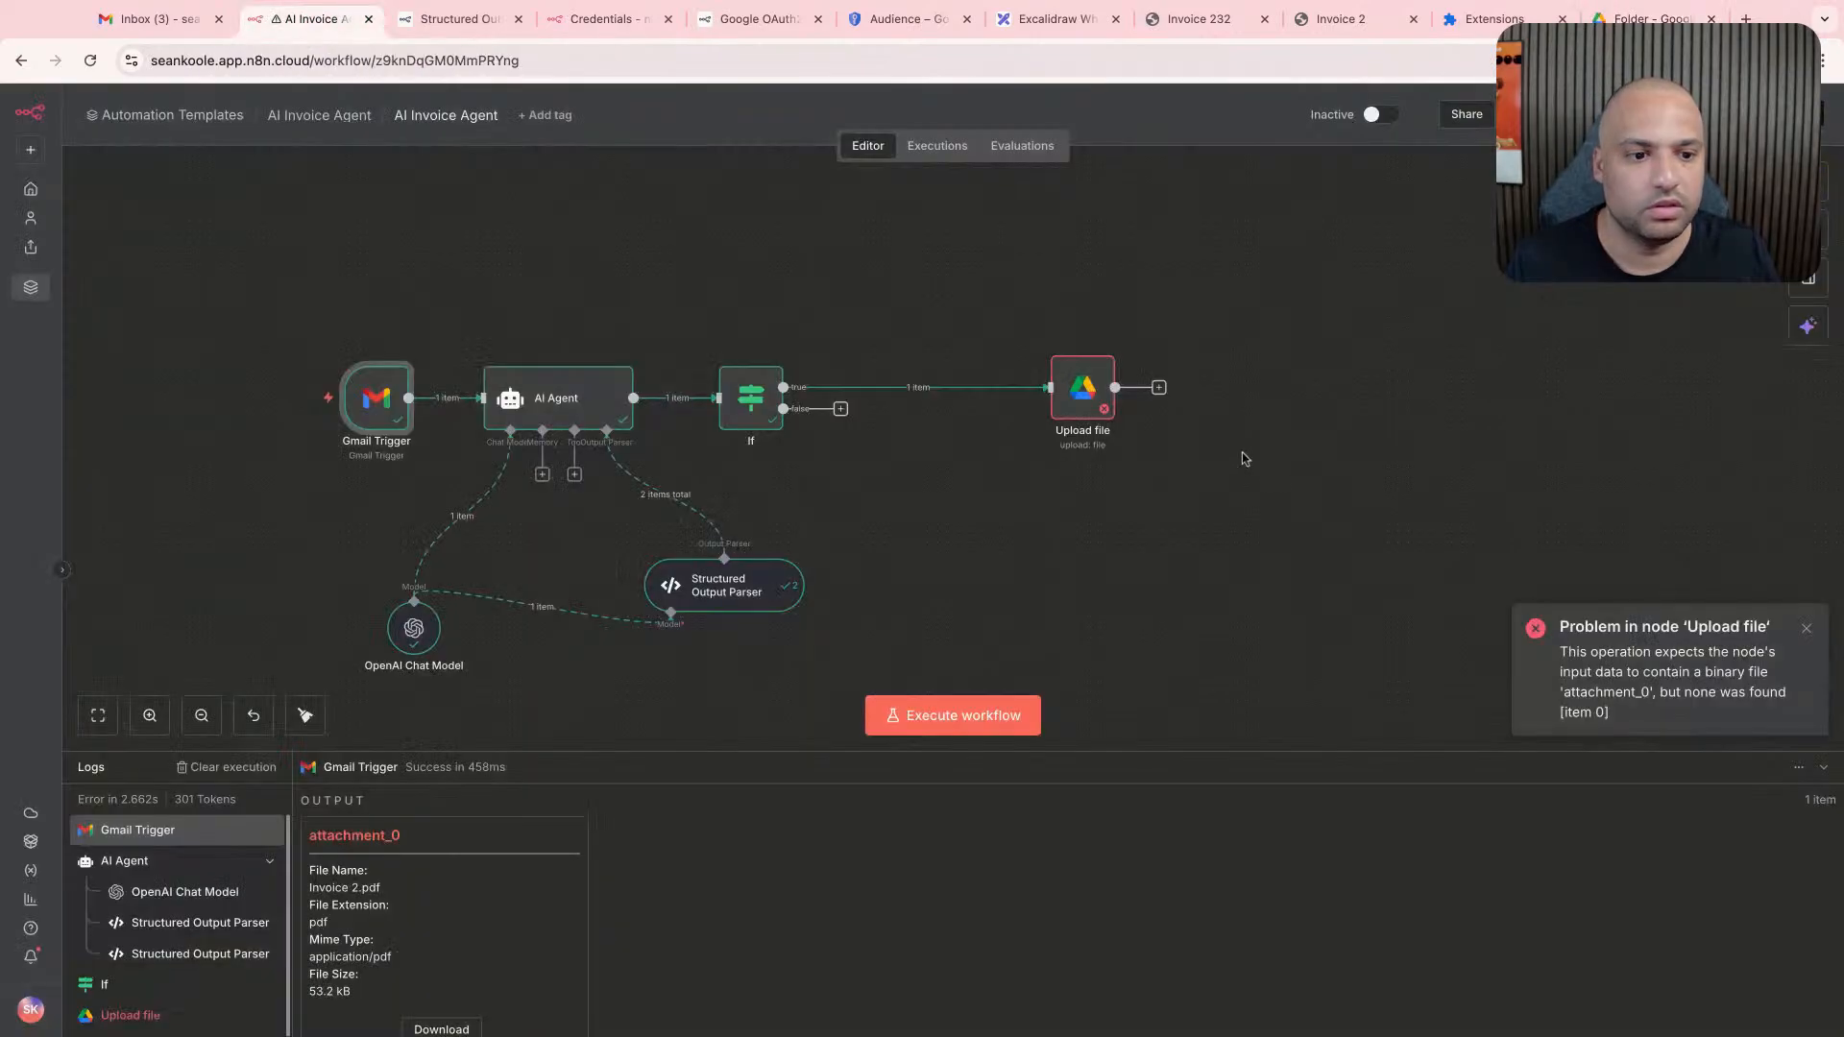
- Examine the Upload file node's error and the Gmail Trigger fields in its input, and return to the canvas
{"action": "double_click", "coordinate": [1077, 411]}
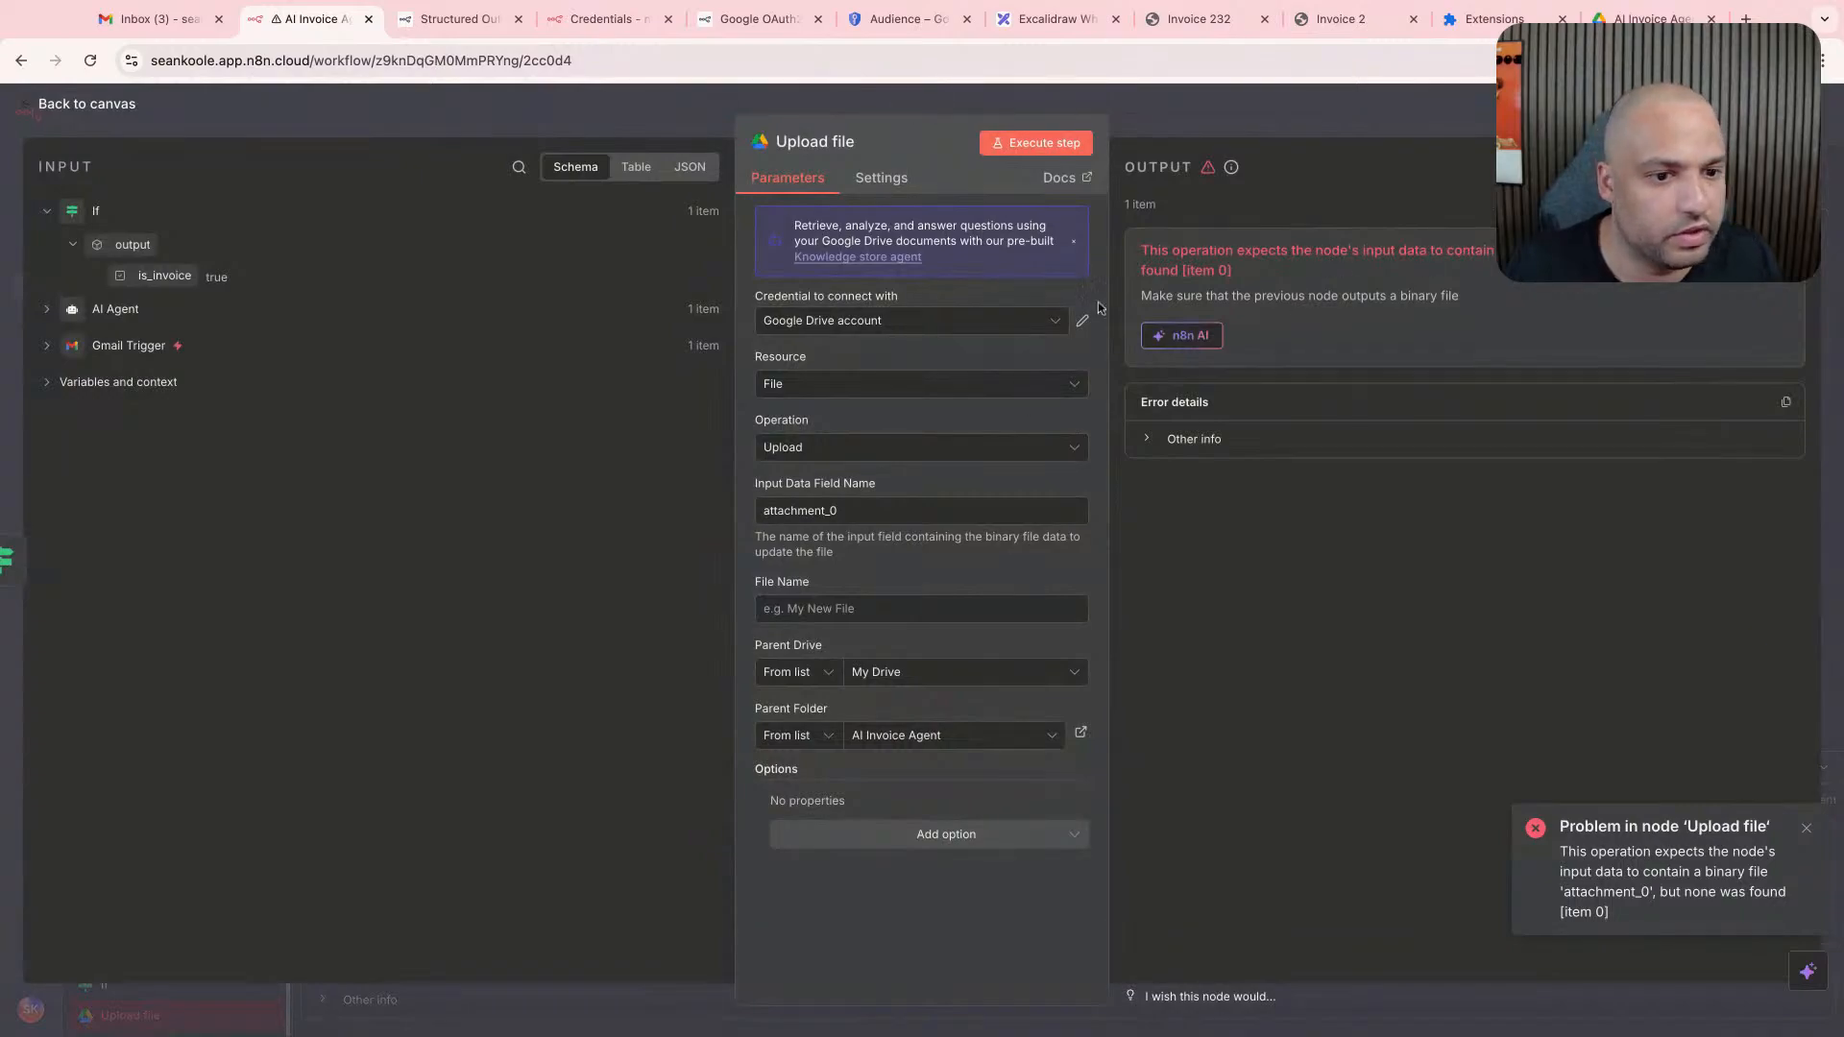
{"action": "left_click", "coordinate": [55, 357]}
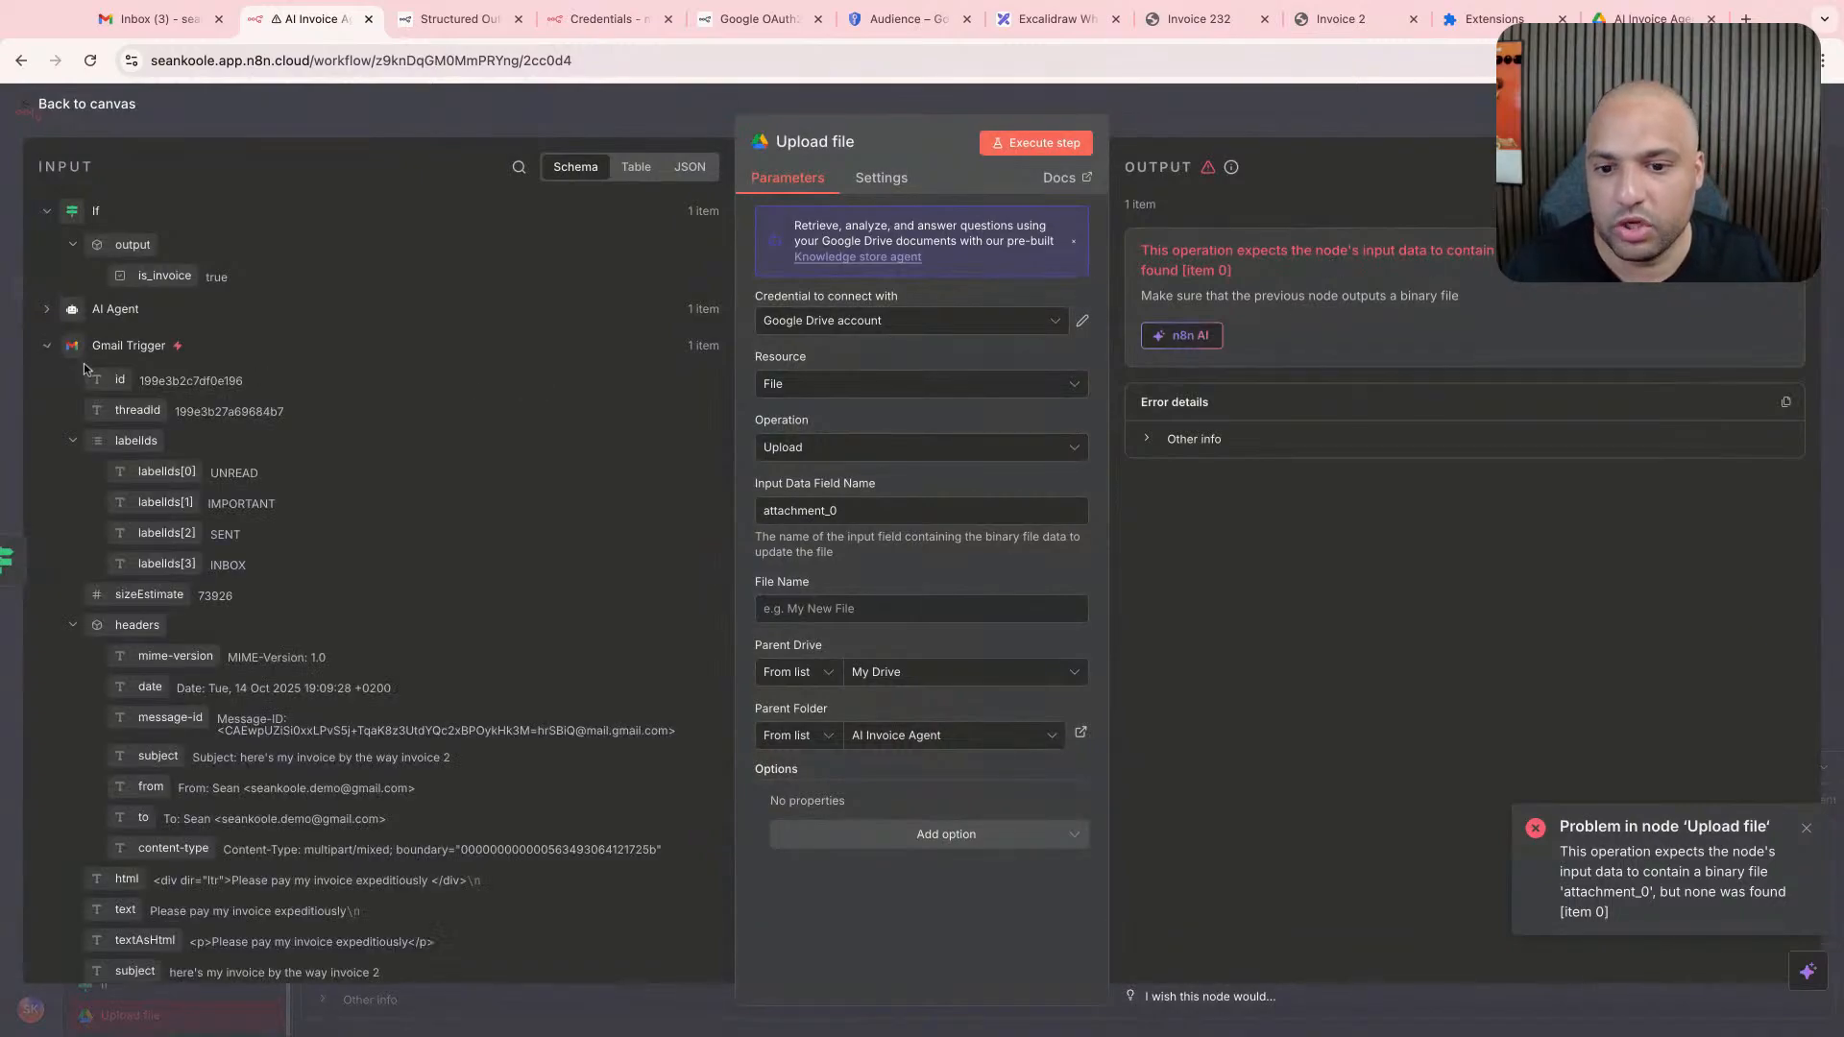
{"action": "scroll", "coordinate": [308, 592], "scroll_direction": "down", "scroll_amount": 10}
{"action": "scroll", "coordinate": [322, 591], "scroll_direction": "up", "scroll_amount": 6}
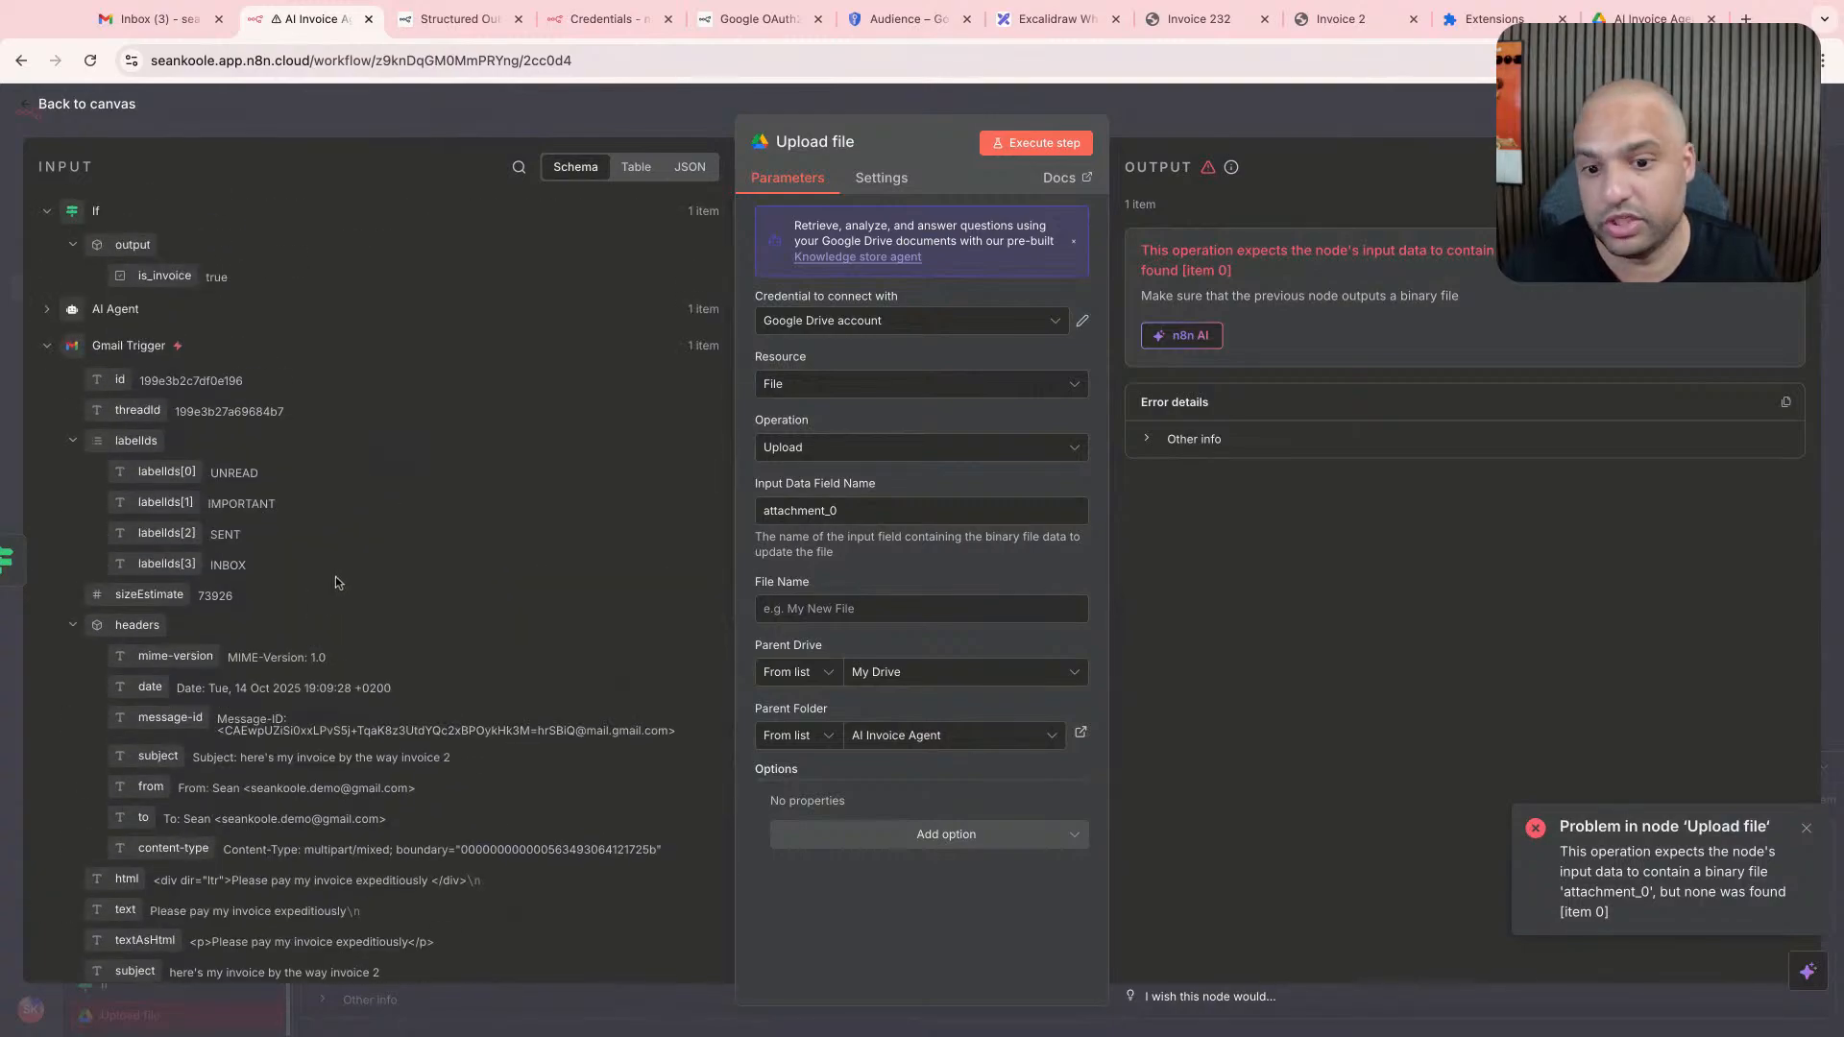
{"action": "scroll", "coordinate": [353, 581], "scroll_direction": "down", "scroll_amount": 8}
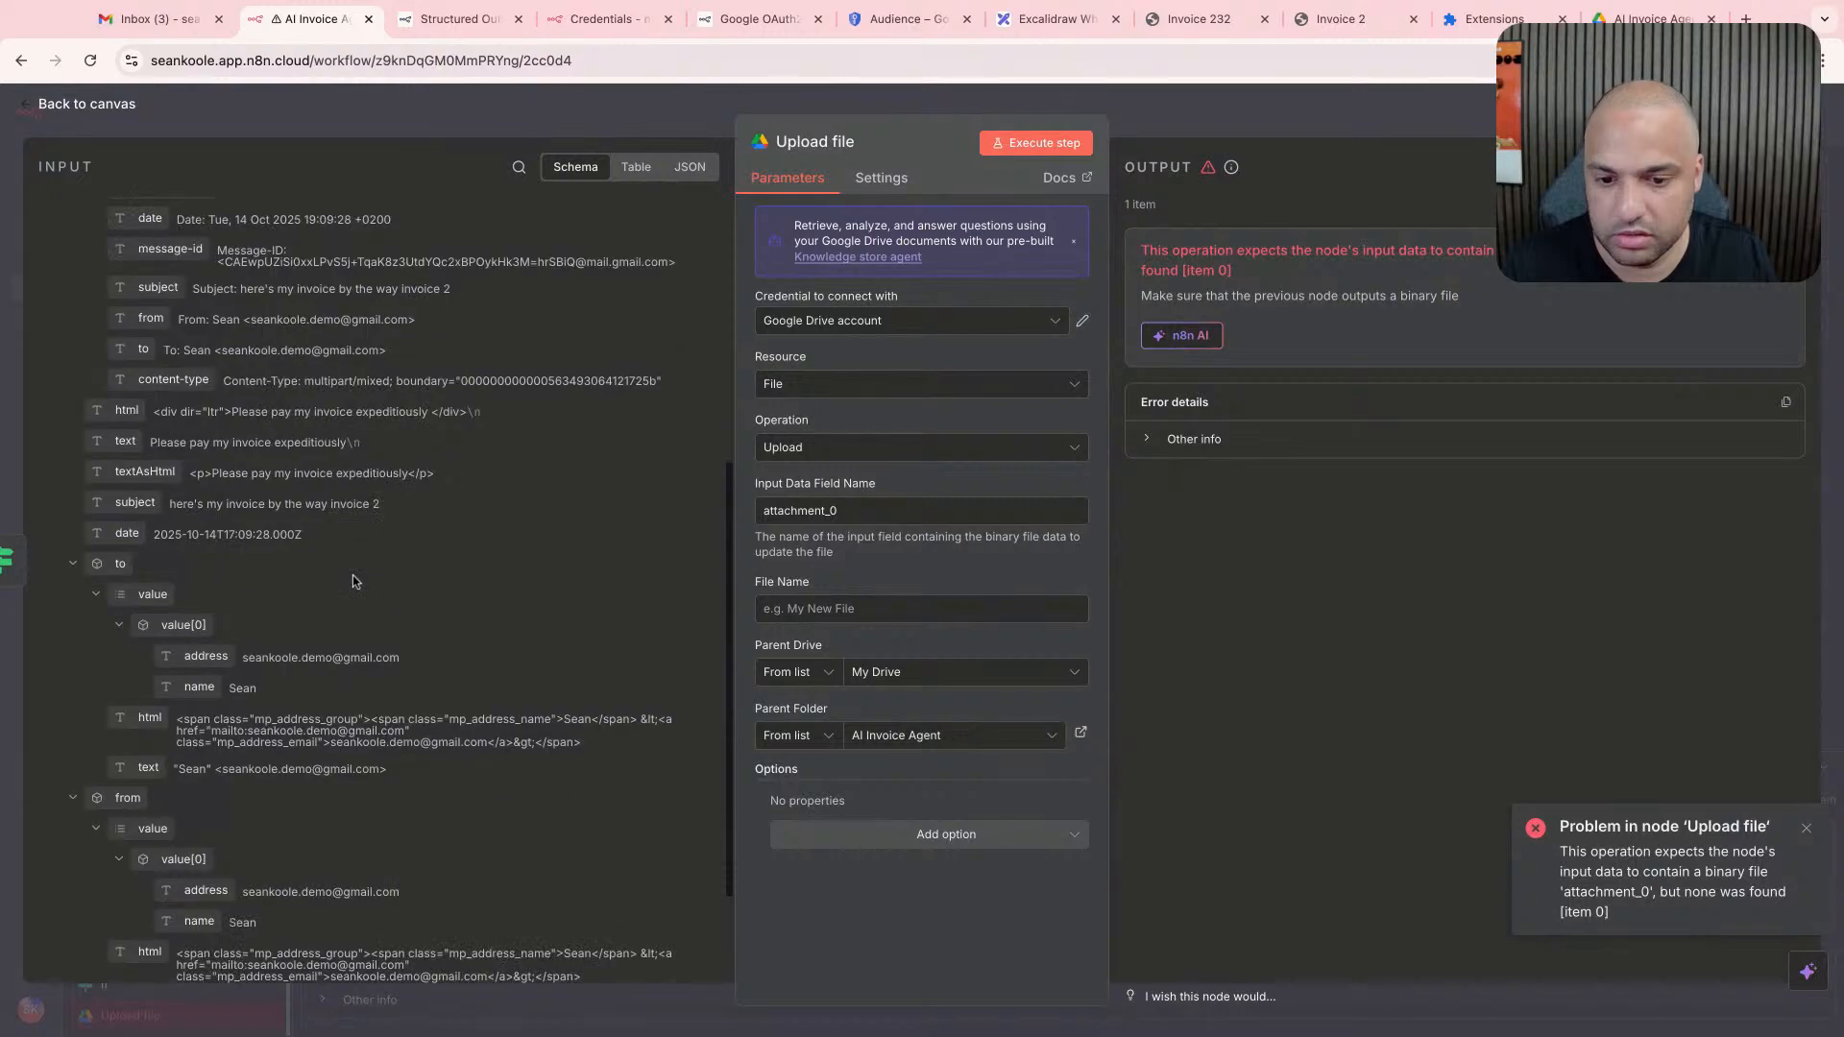
{"action": "scroll", "coordinate": [420, 449], "scroll_direction": "up", "scroll_amount": 8}
{"action": "key", "text": "Escape"}
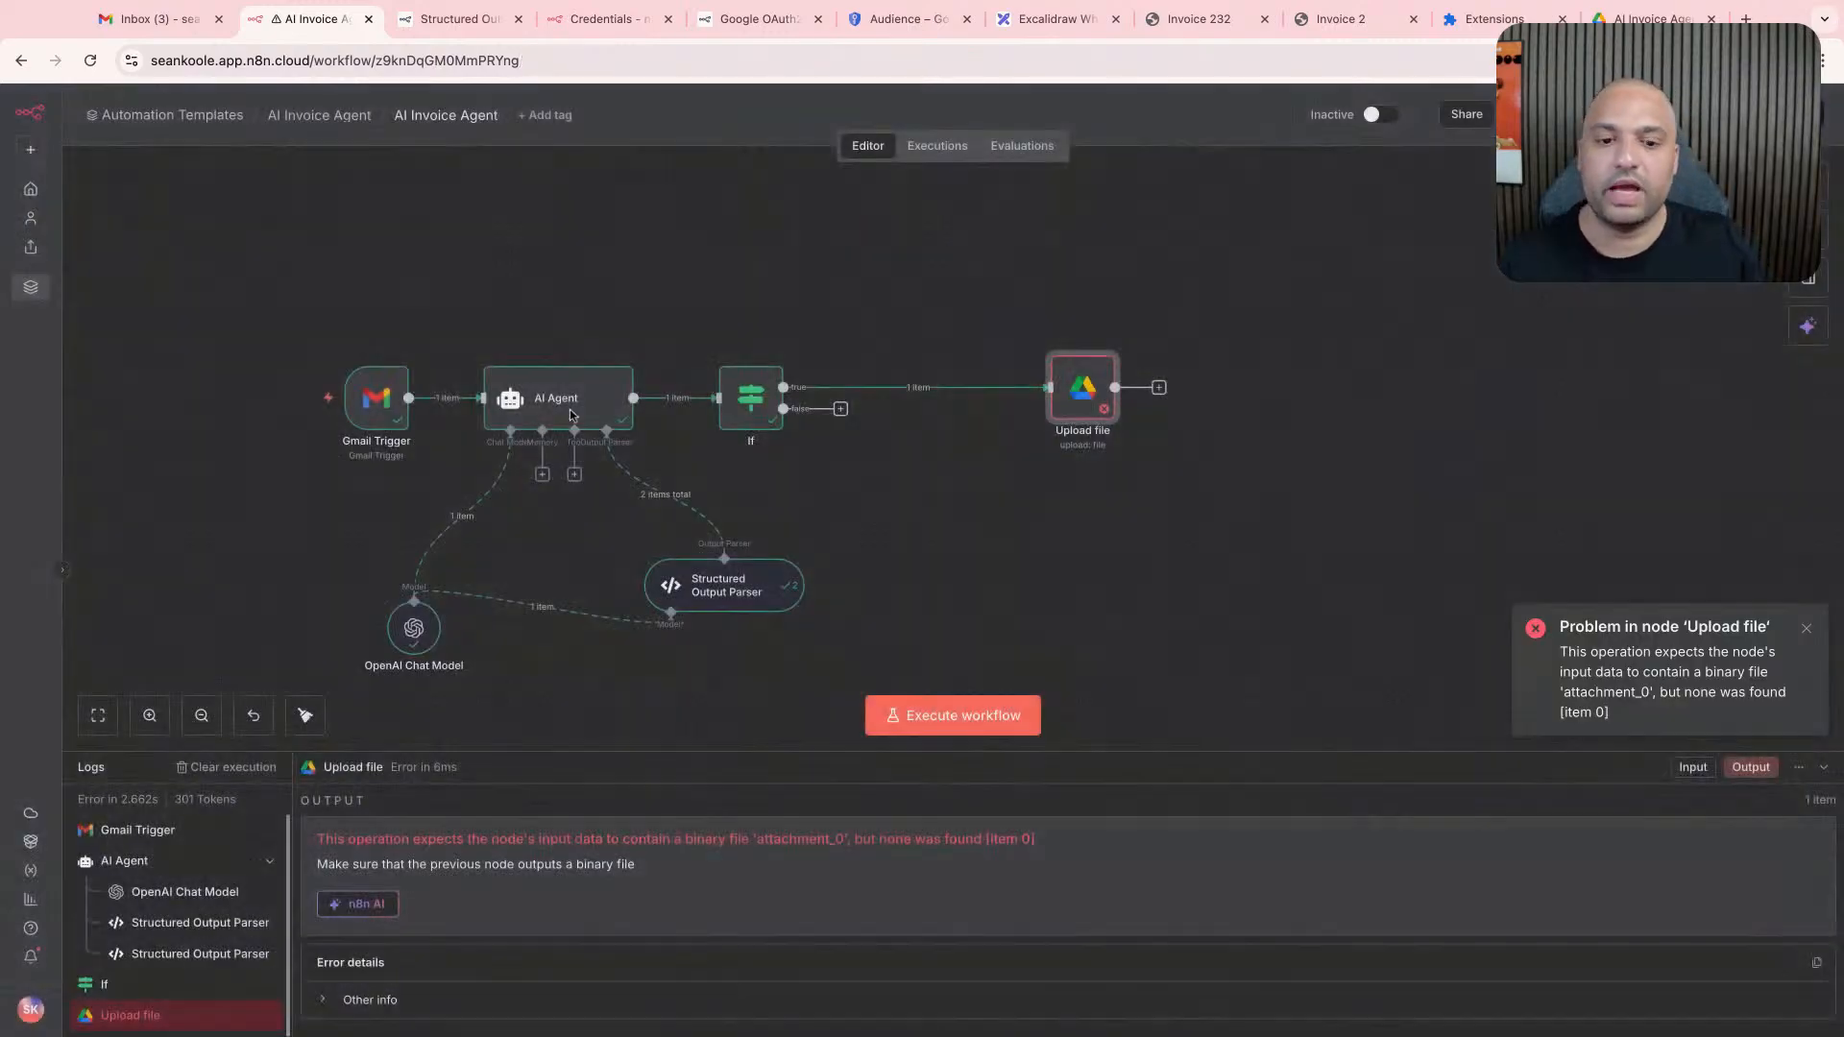
- Move the Gmail Trigger node farther away from the AI Agent node on the canvas
{"action": "left_click_drag", "start_coordinate": [376, 397], "coordinate": [226, 398]}
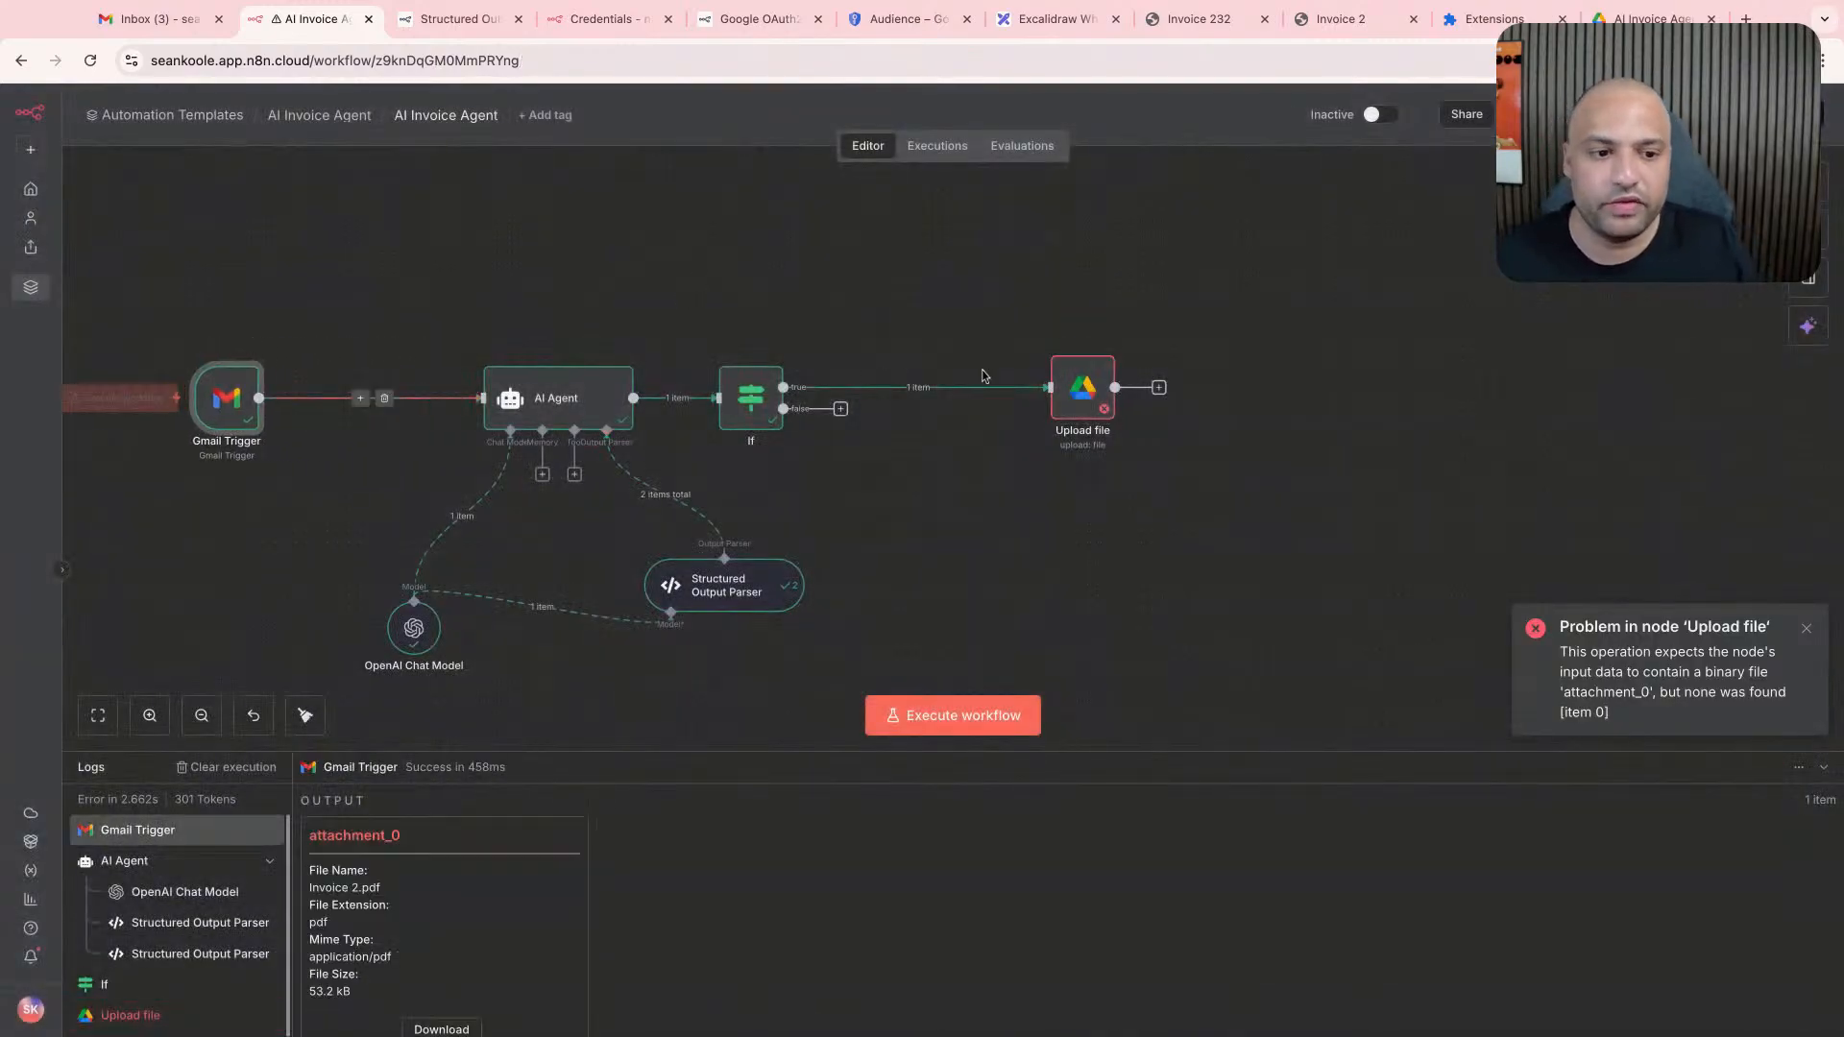
{"action": "left_click", "coordinate": [937, 296]}
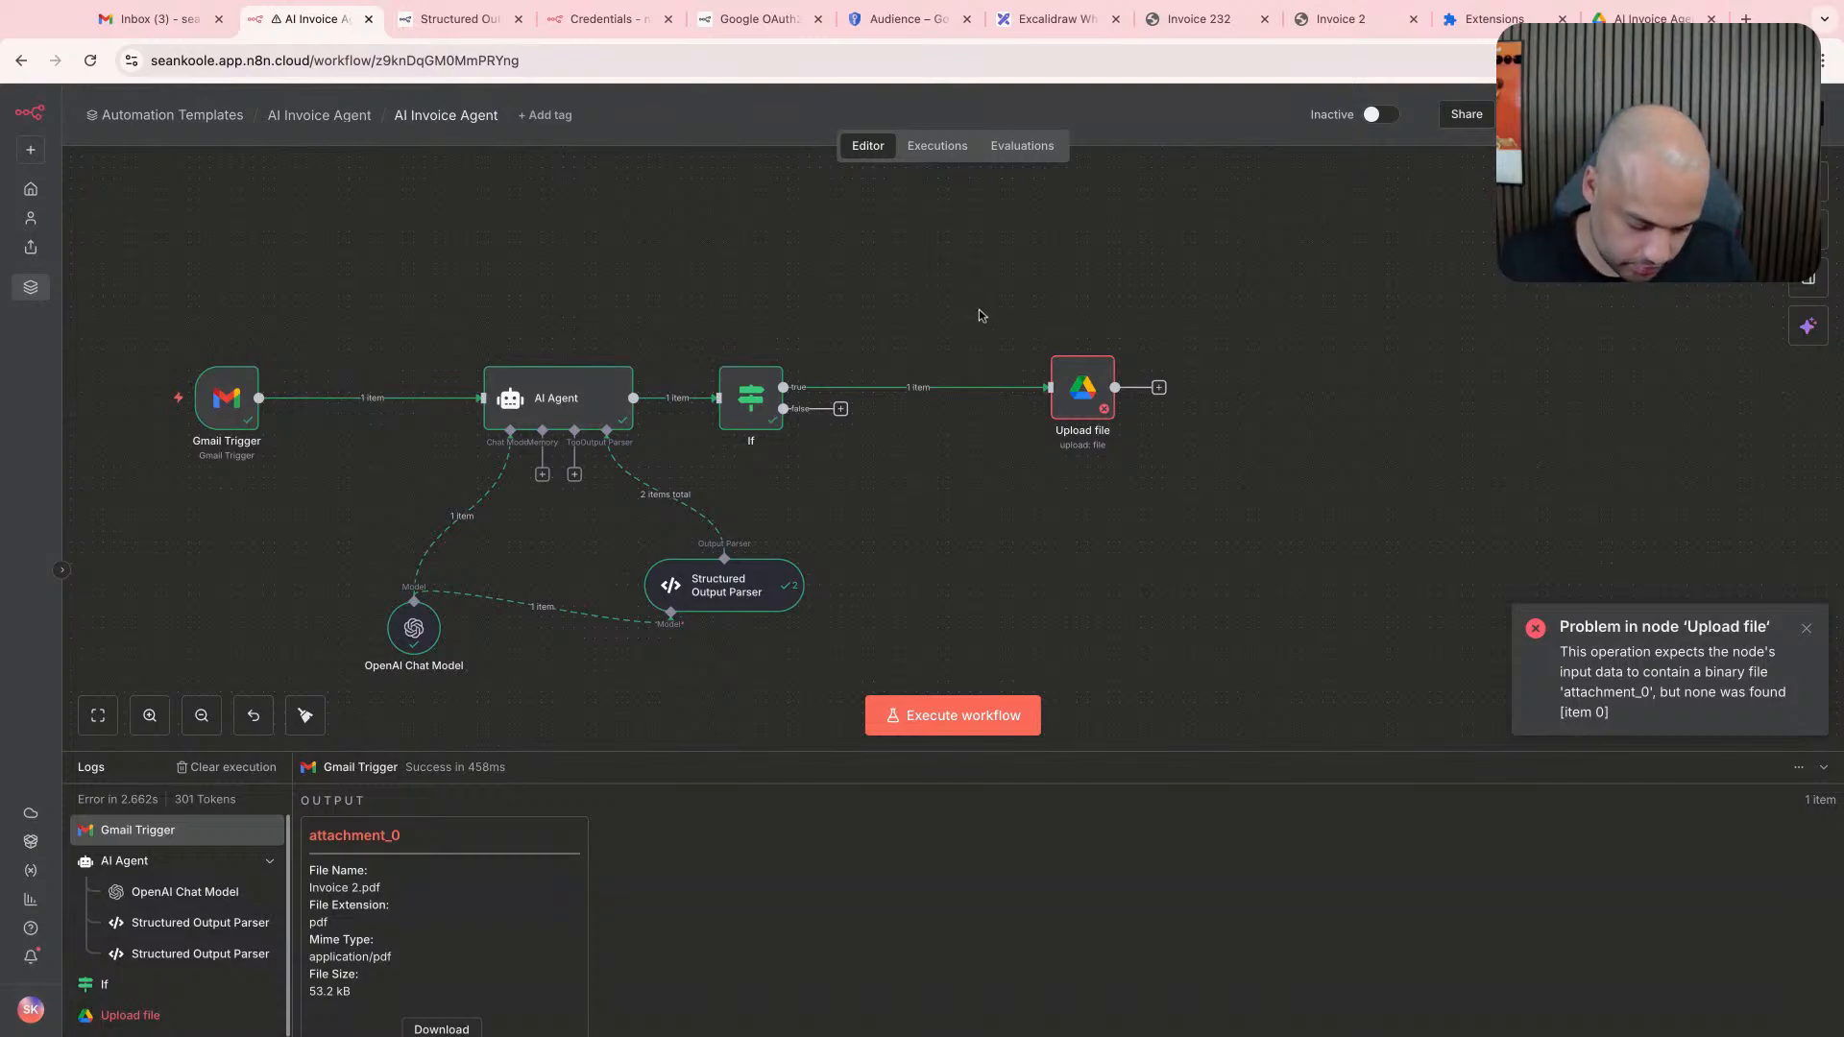
- Review the Upload file node's error log and the Gmail Trigger's settings and attachment output, and return to the canvas
{"action": "left_click", "coordinate": [1071, 413]}
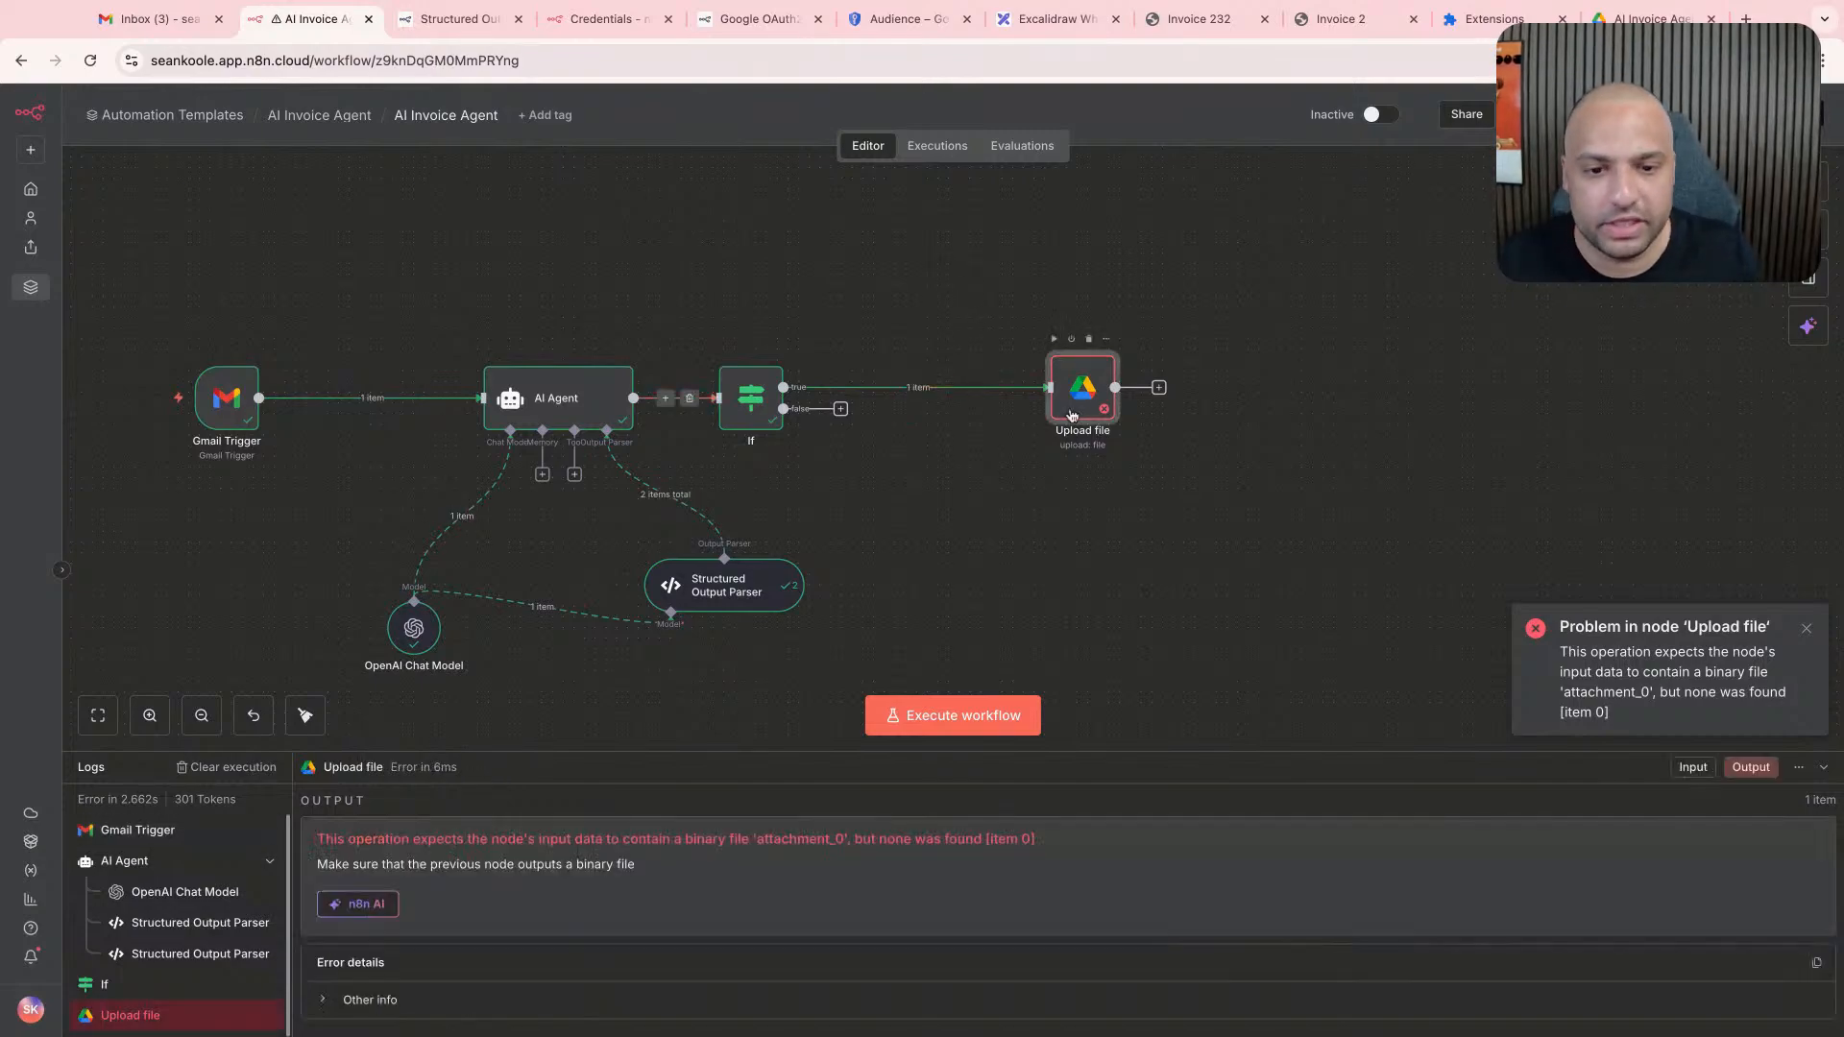
{"action": "left_click", "coordinate": [240, 430]}
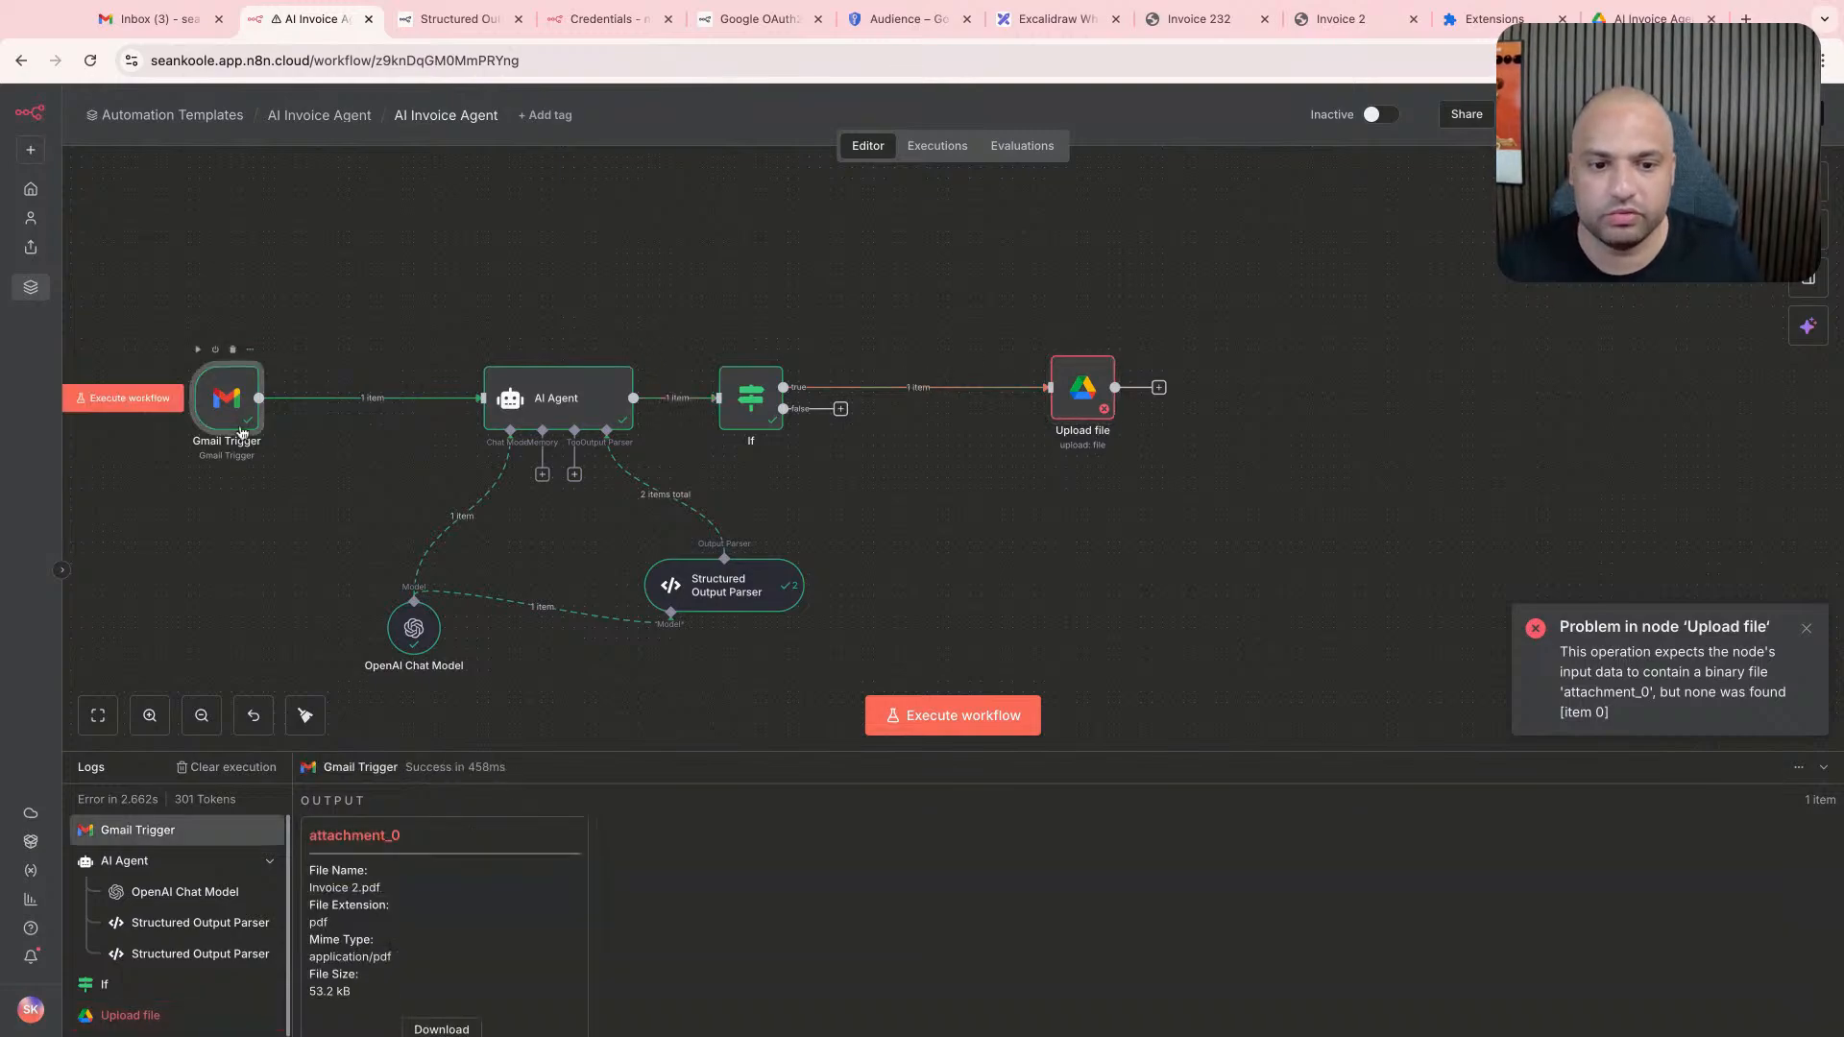
{"action": "double_click", "coordinate": [240, 430]}
{"action": "left_click", "coordinate": [1098, 112]}
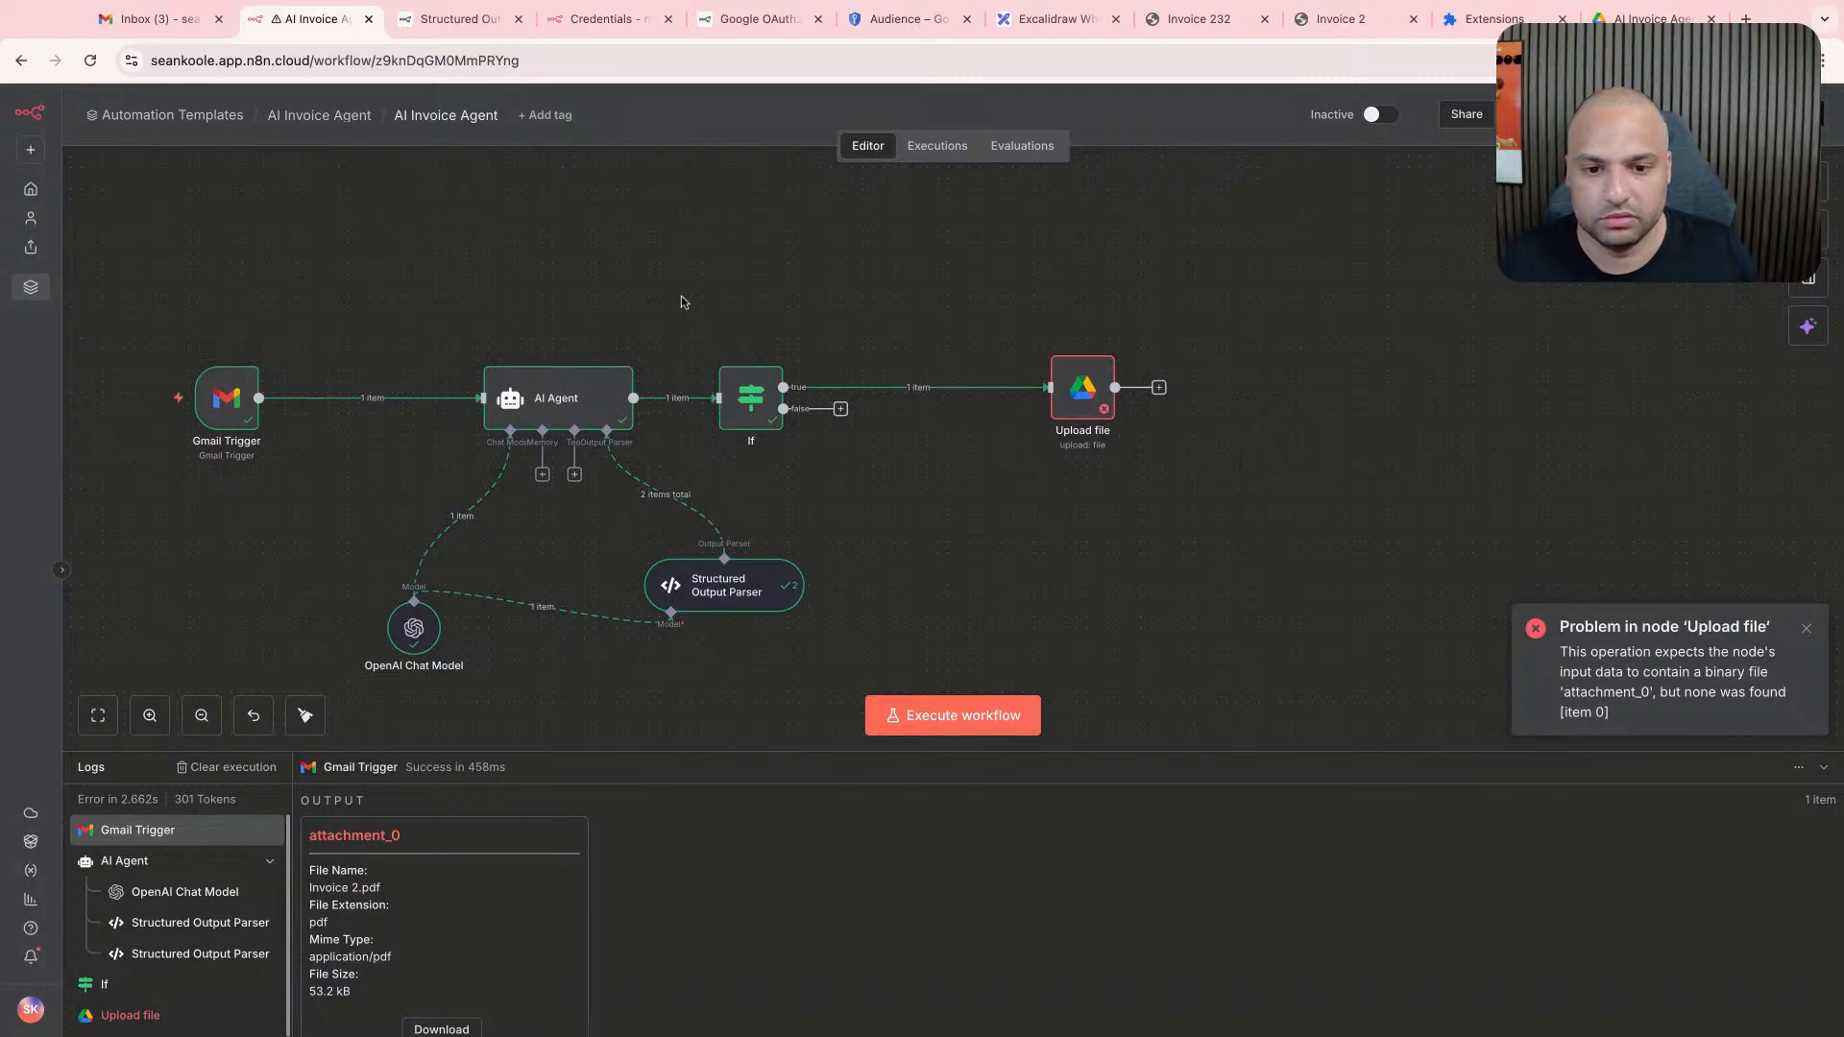
{"action": "double_click", "coordinate": [226, 396]}
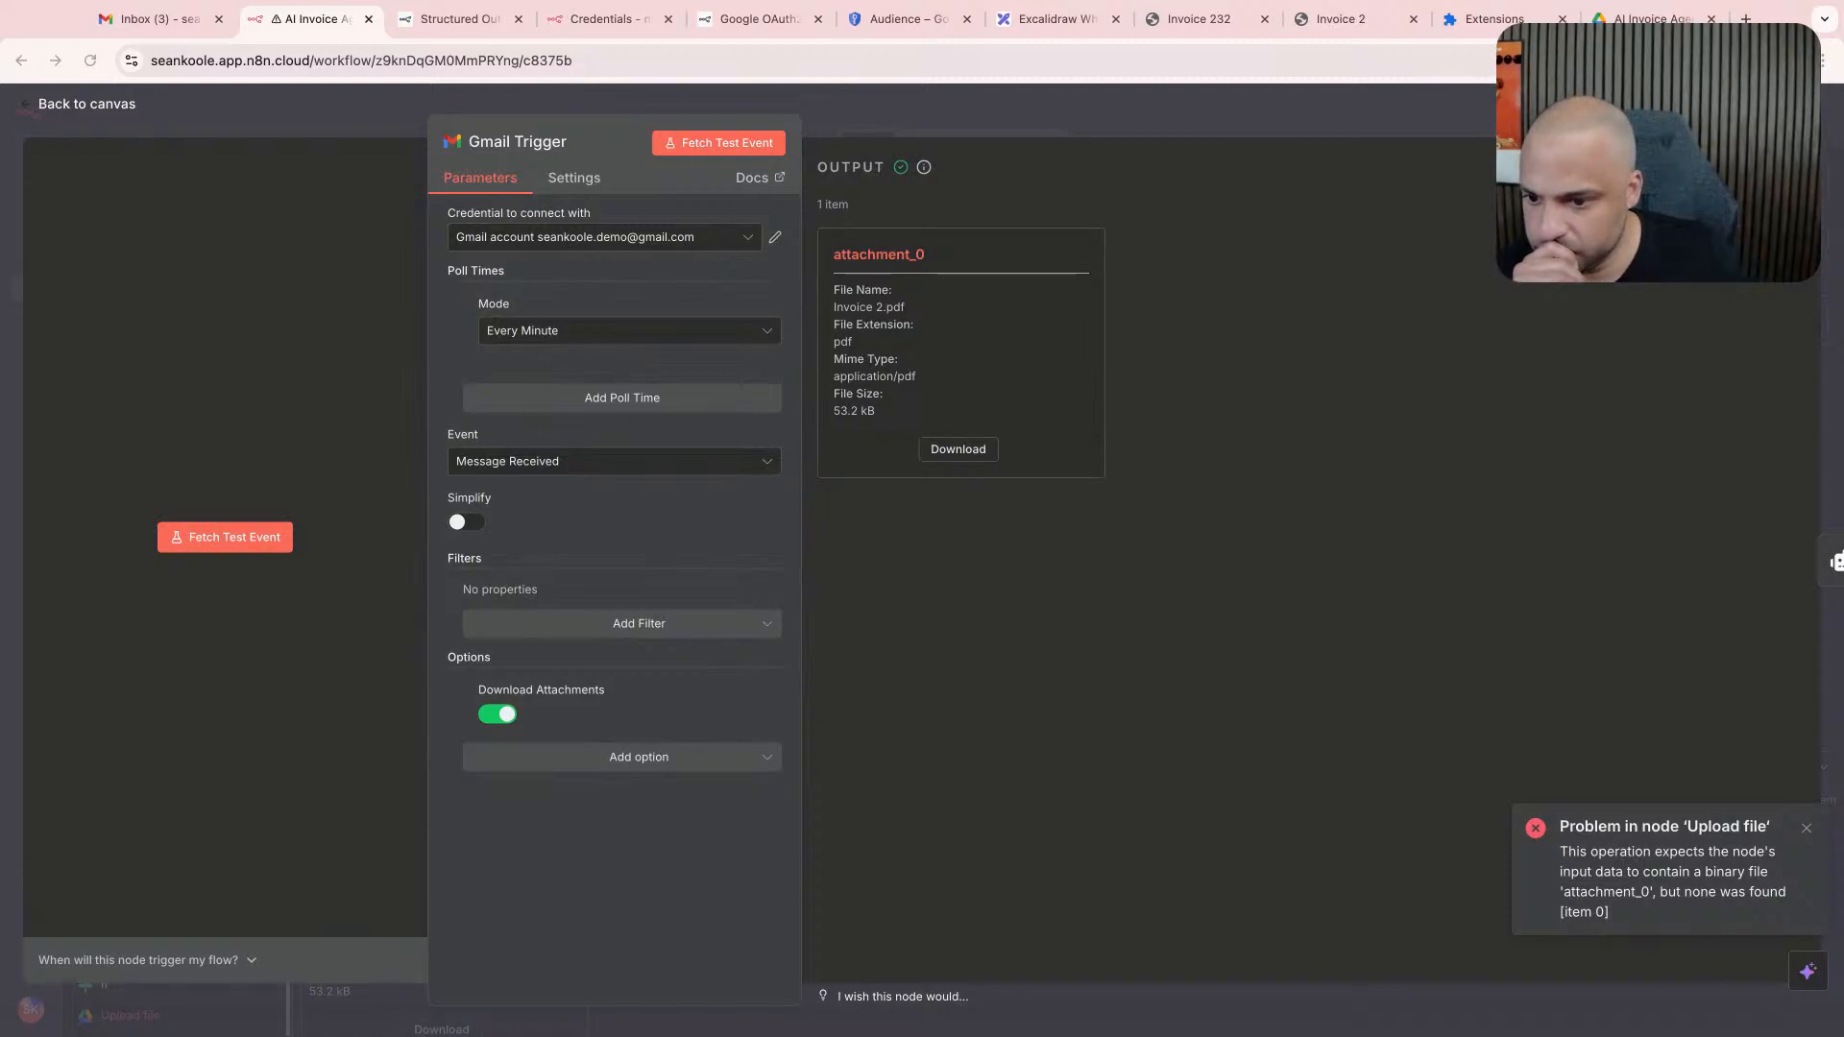
{"action": "left_click", "coordinate": [1253, 119]}
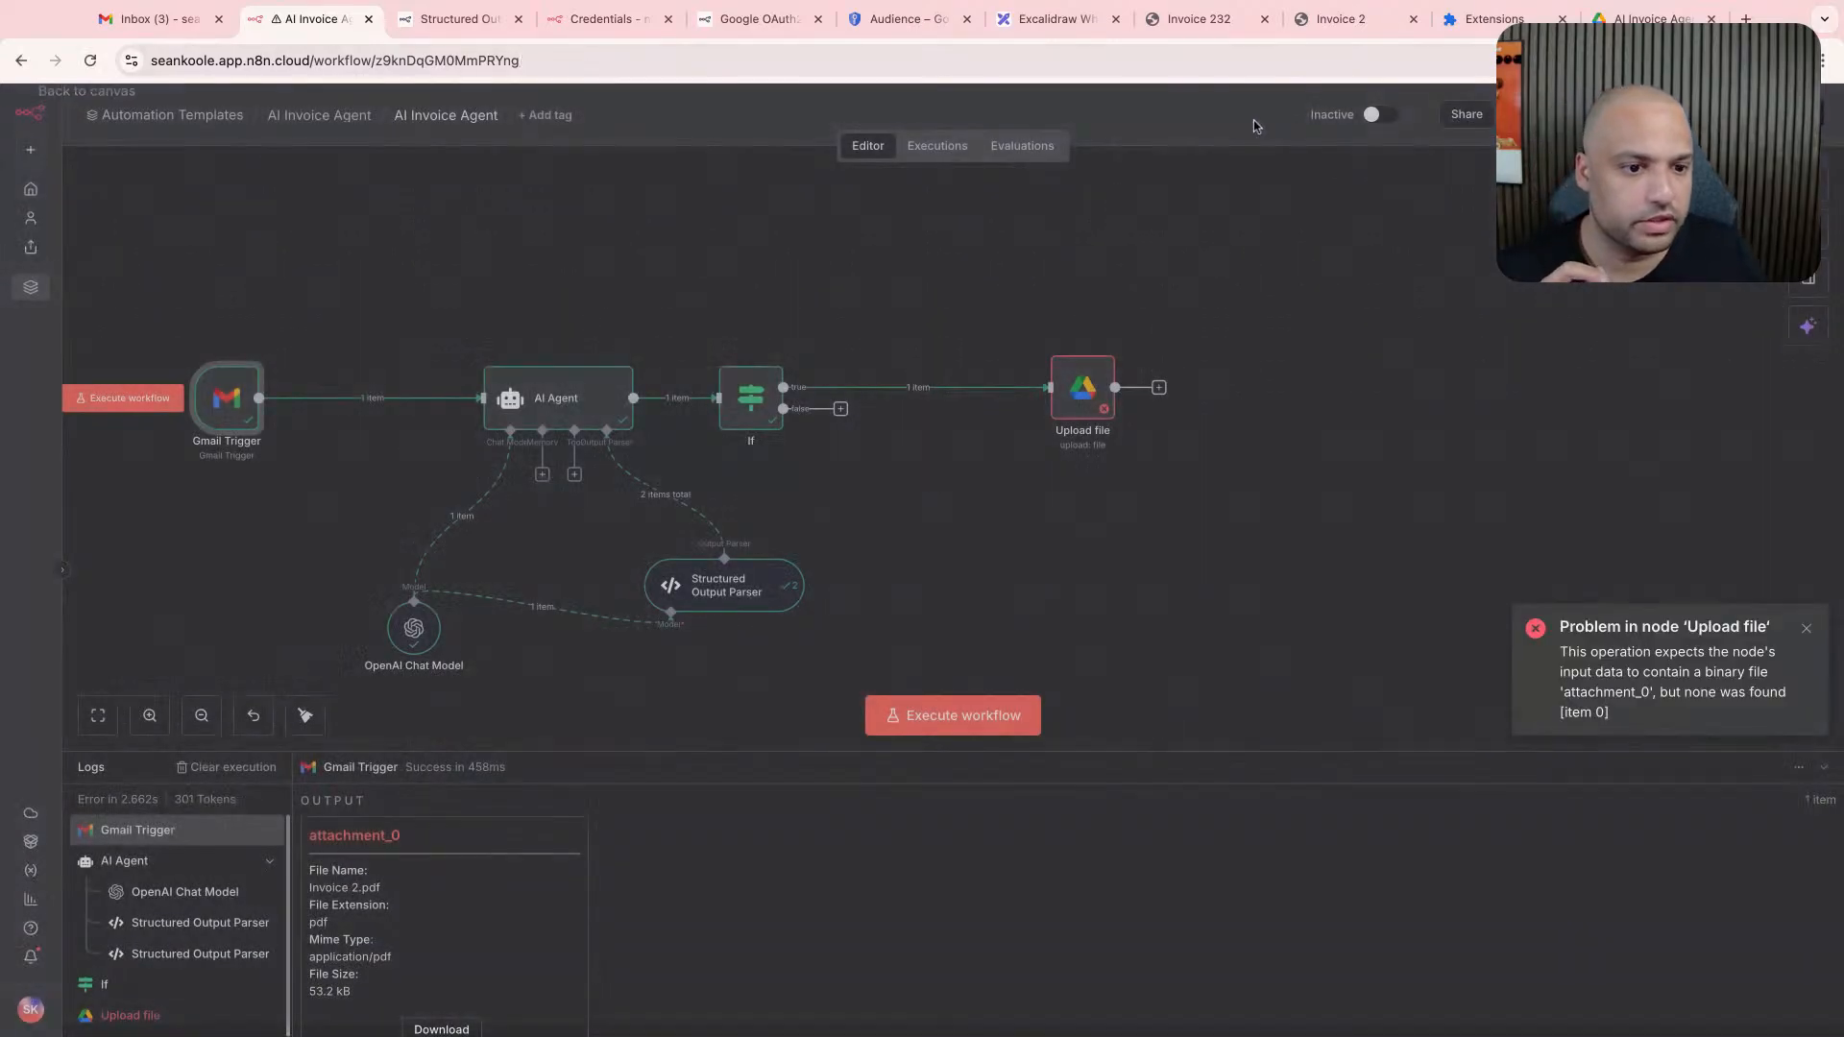
- Insert a Merge node between the If node's true branch and Upload file, review its Gmail Trigger input fields and return to the canvas
{"action": "left_click", "coordinate": [906, 387]}
{"action": "type", "text": "m"}
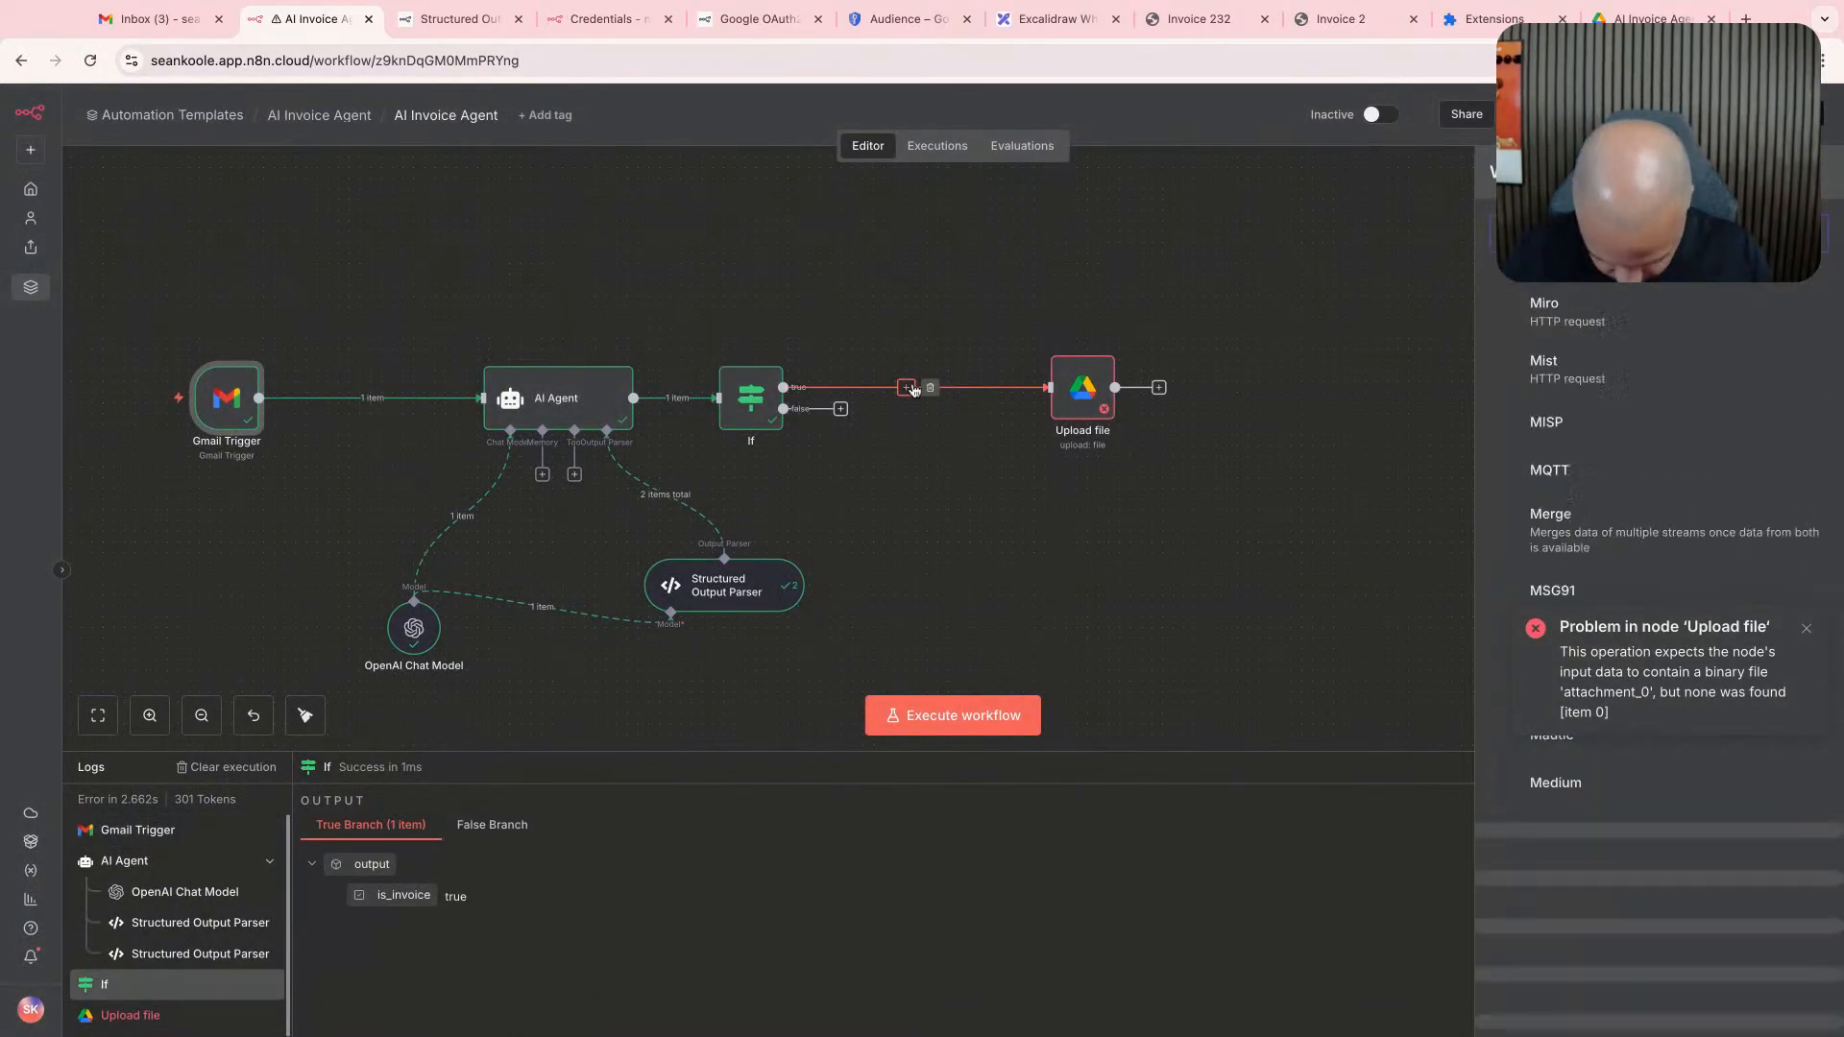
{"action": "type", "text": "erge"}
{"action": "left_click", "coordinate": [1529, 320]}
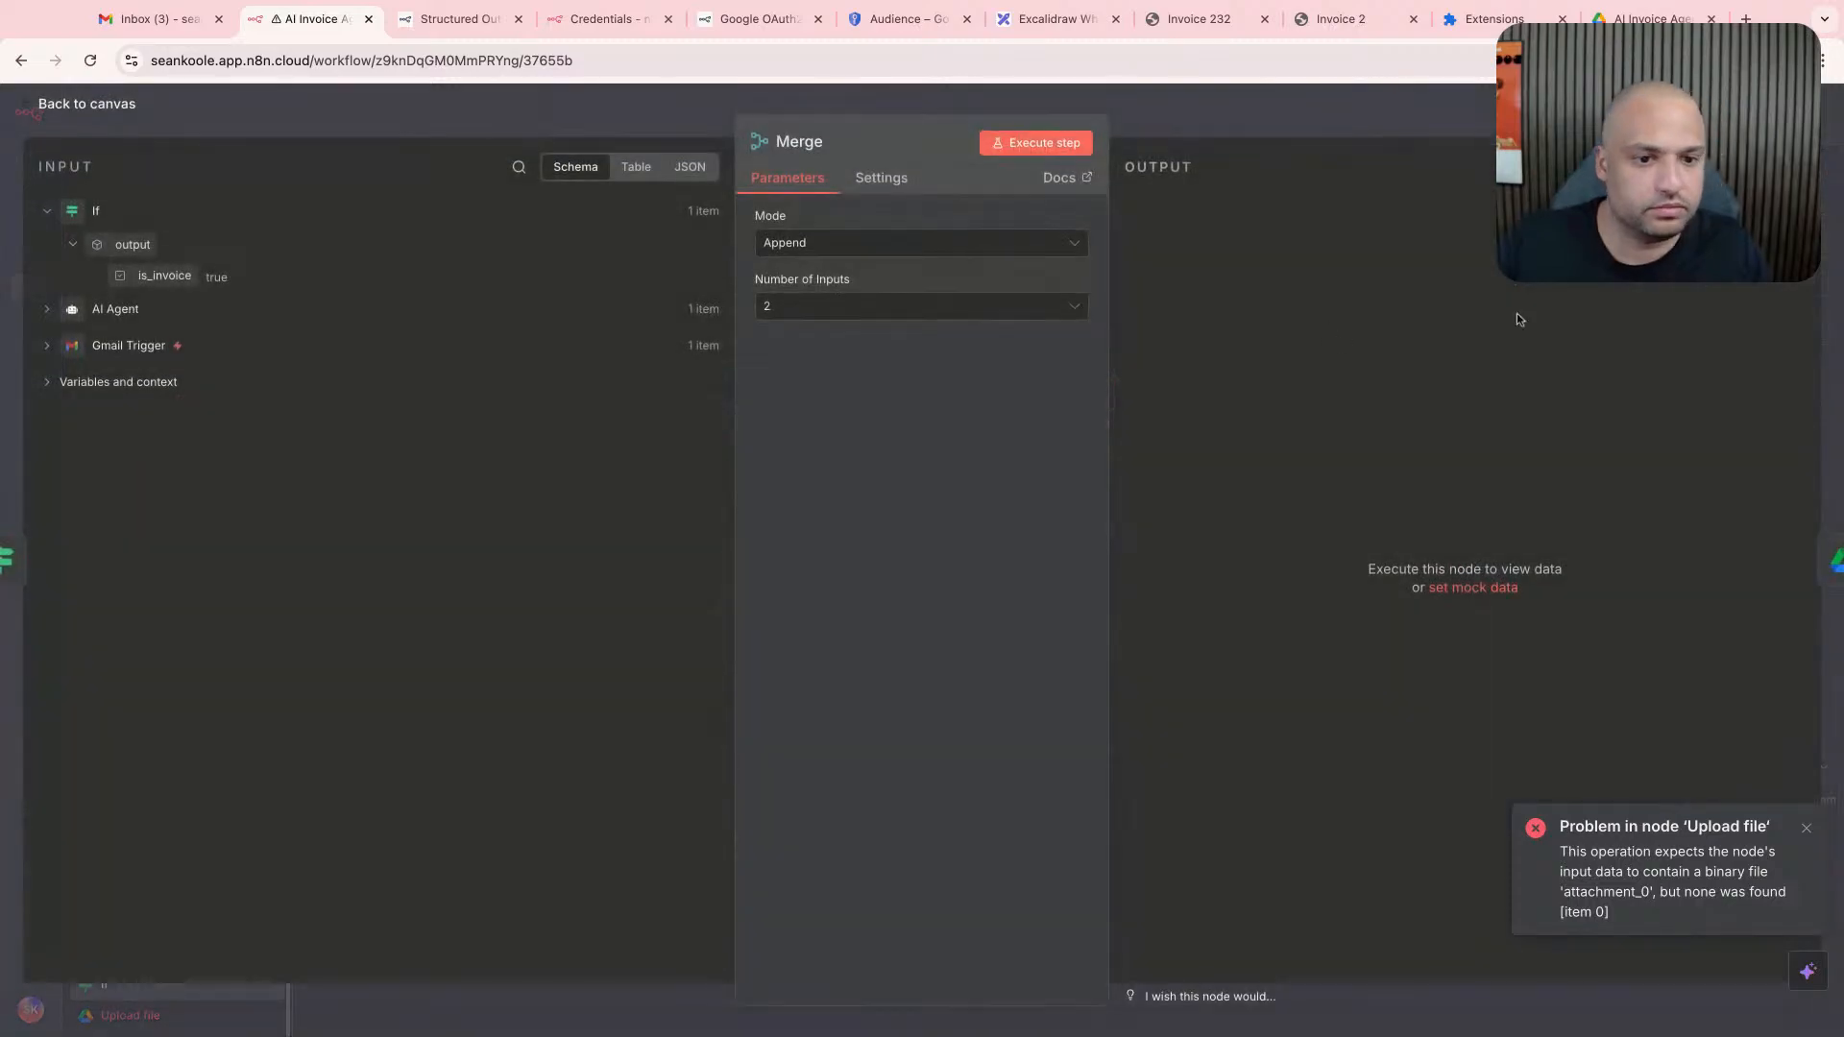
{"action": "left_click", "coordinate": [46, 348]}
{"action": "scroll", "coordinate": [295, 477], "scroll_direction": "down", "scroll_amount": 5}
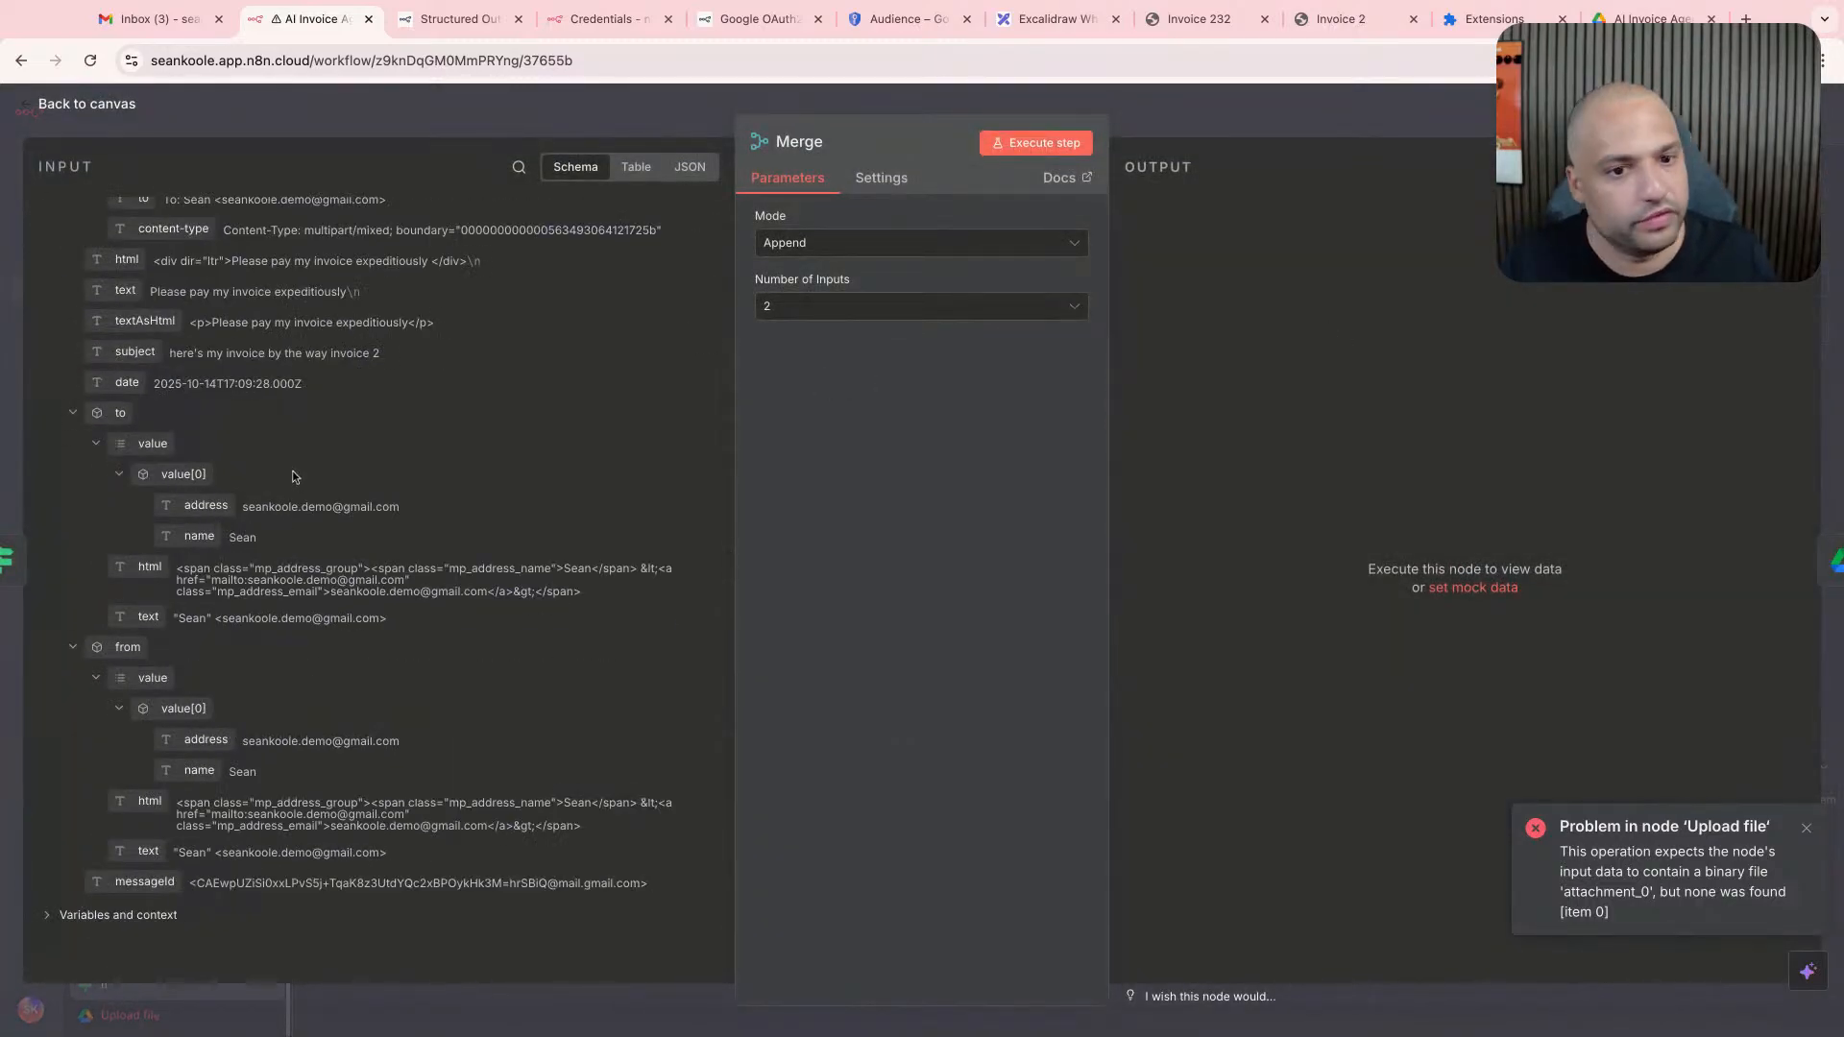
{"action": "key", "text": "Escape"}
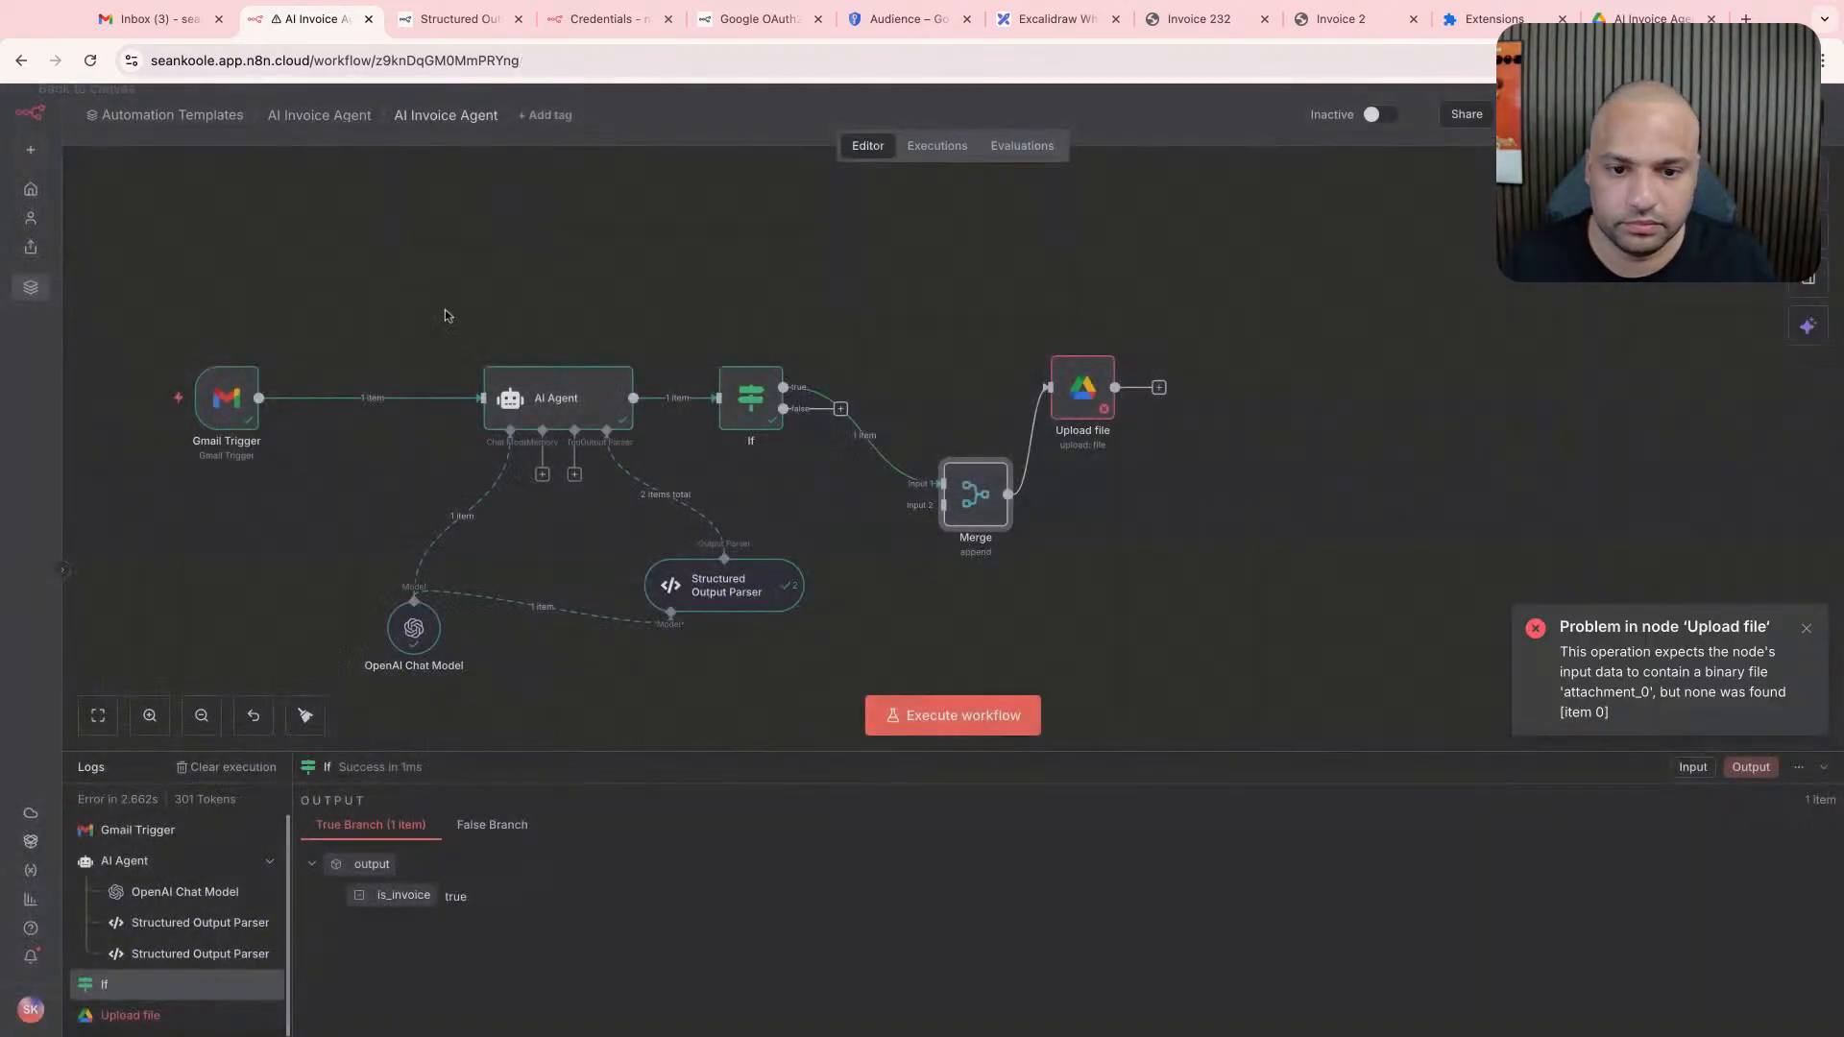
- Connect the Gmail Trigger's output to Input 2 of the Merge node
{"action": "left_click", "coordinate": [258, 398]}
{"action": "left_click", "coordinate": [258, 399]}
{"action": "left_click_drag", "start_coordinate": [259, 399], "coordinate": [945, 506]}
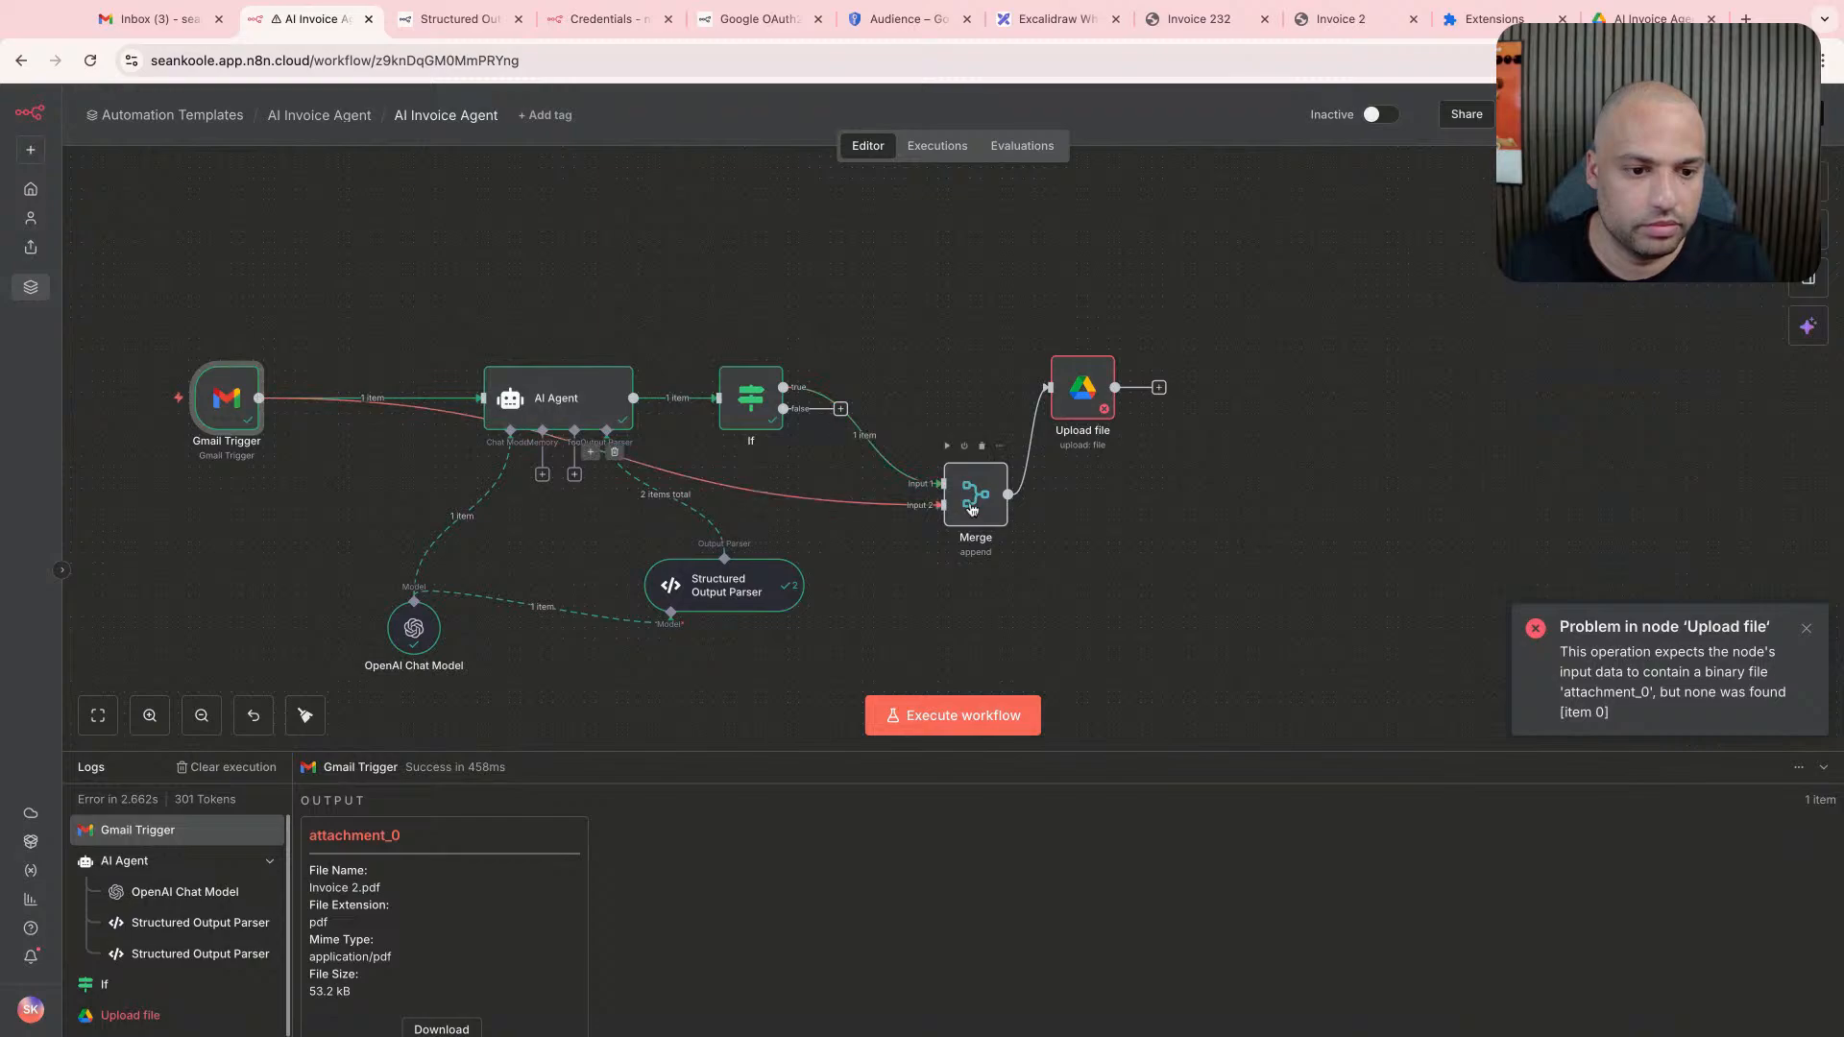
- Execute the Merge node on its own and return to the canvas
{"action": "scroll", "coordinate": [976, 536], "scroll_direction": "up", "scroll_amount": 1}
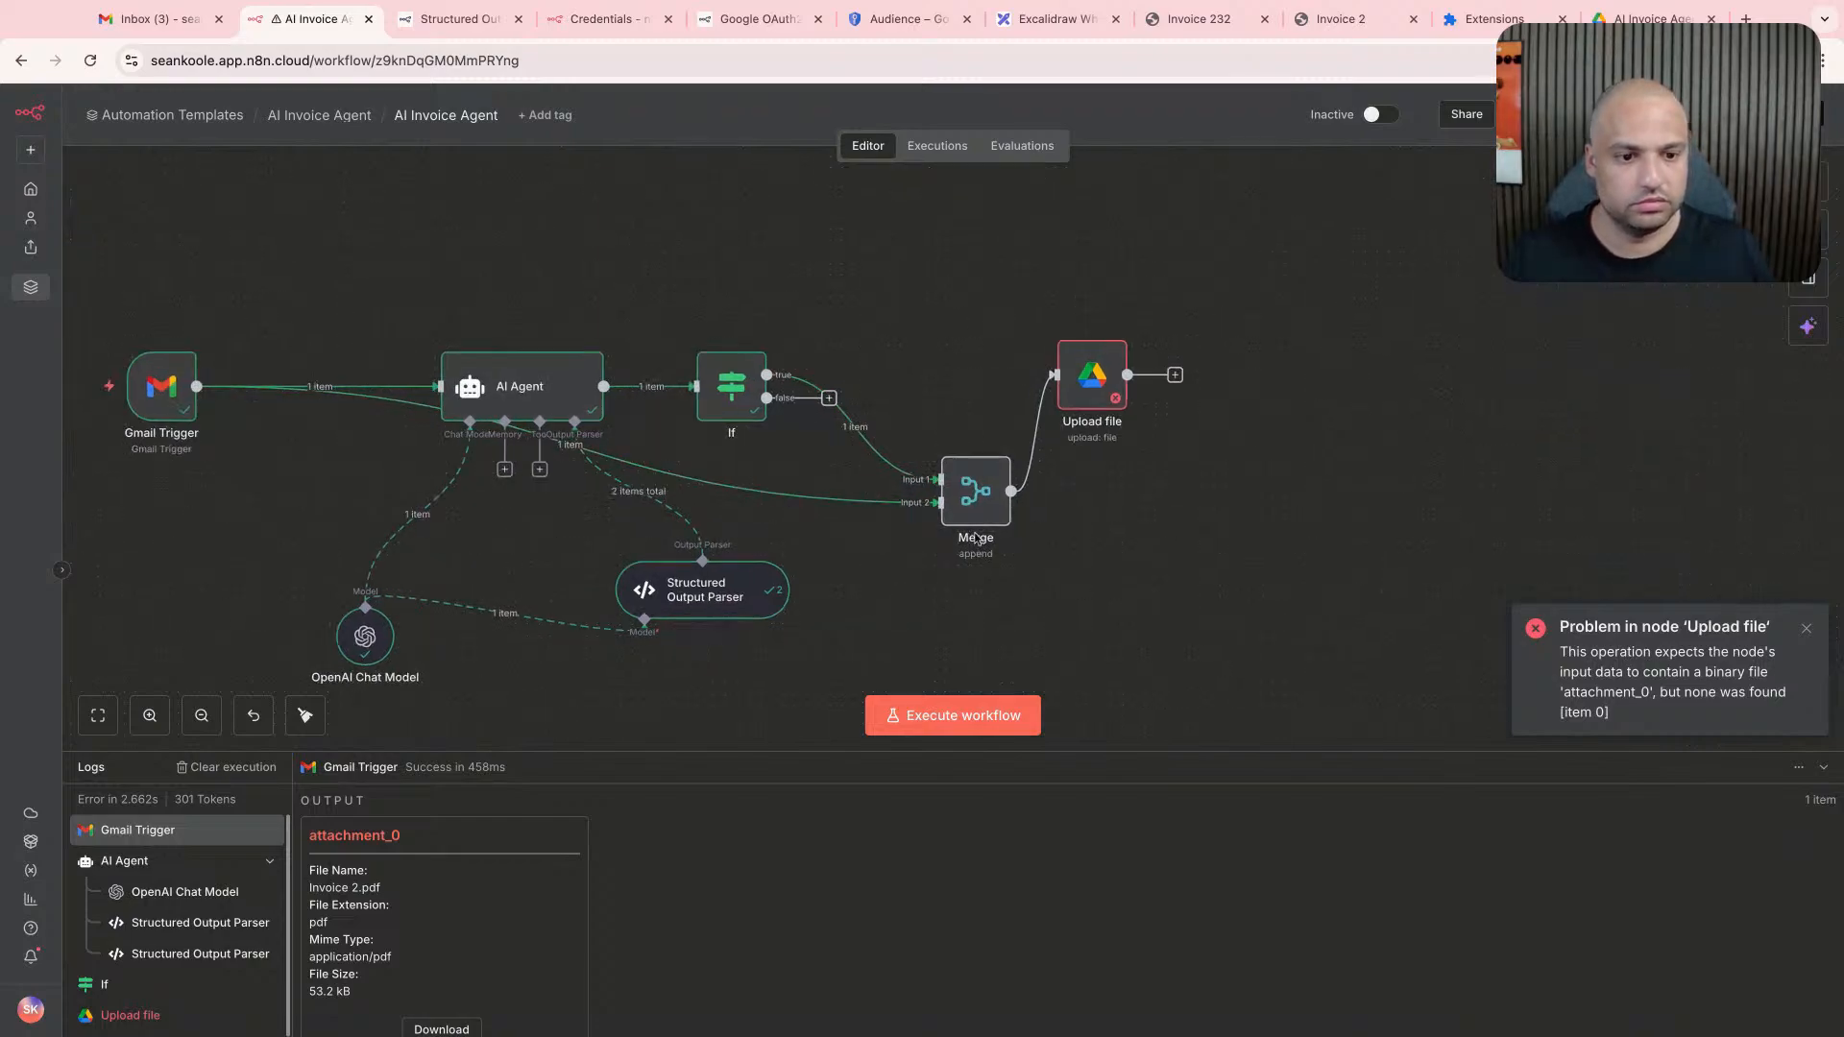
{"action": "scroll", "coordinate": [976, 537], "scroll_direction": "up", "scroll_amount": 2}
{"action": "double_click", "coordinate": [976, 471]}
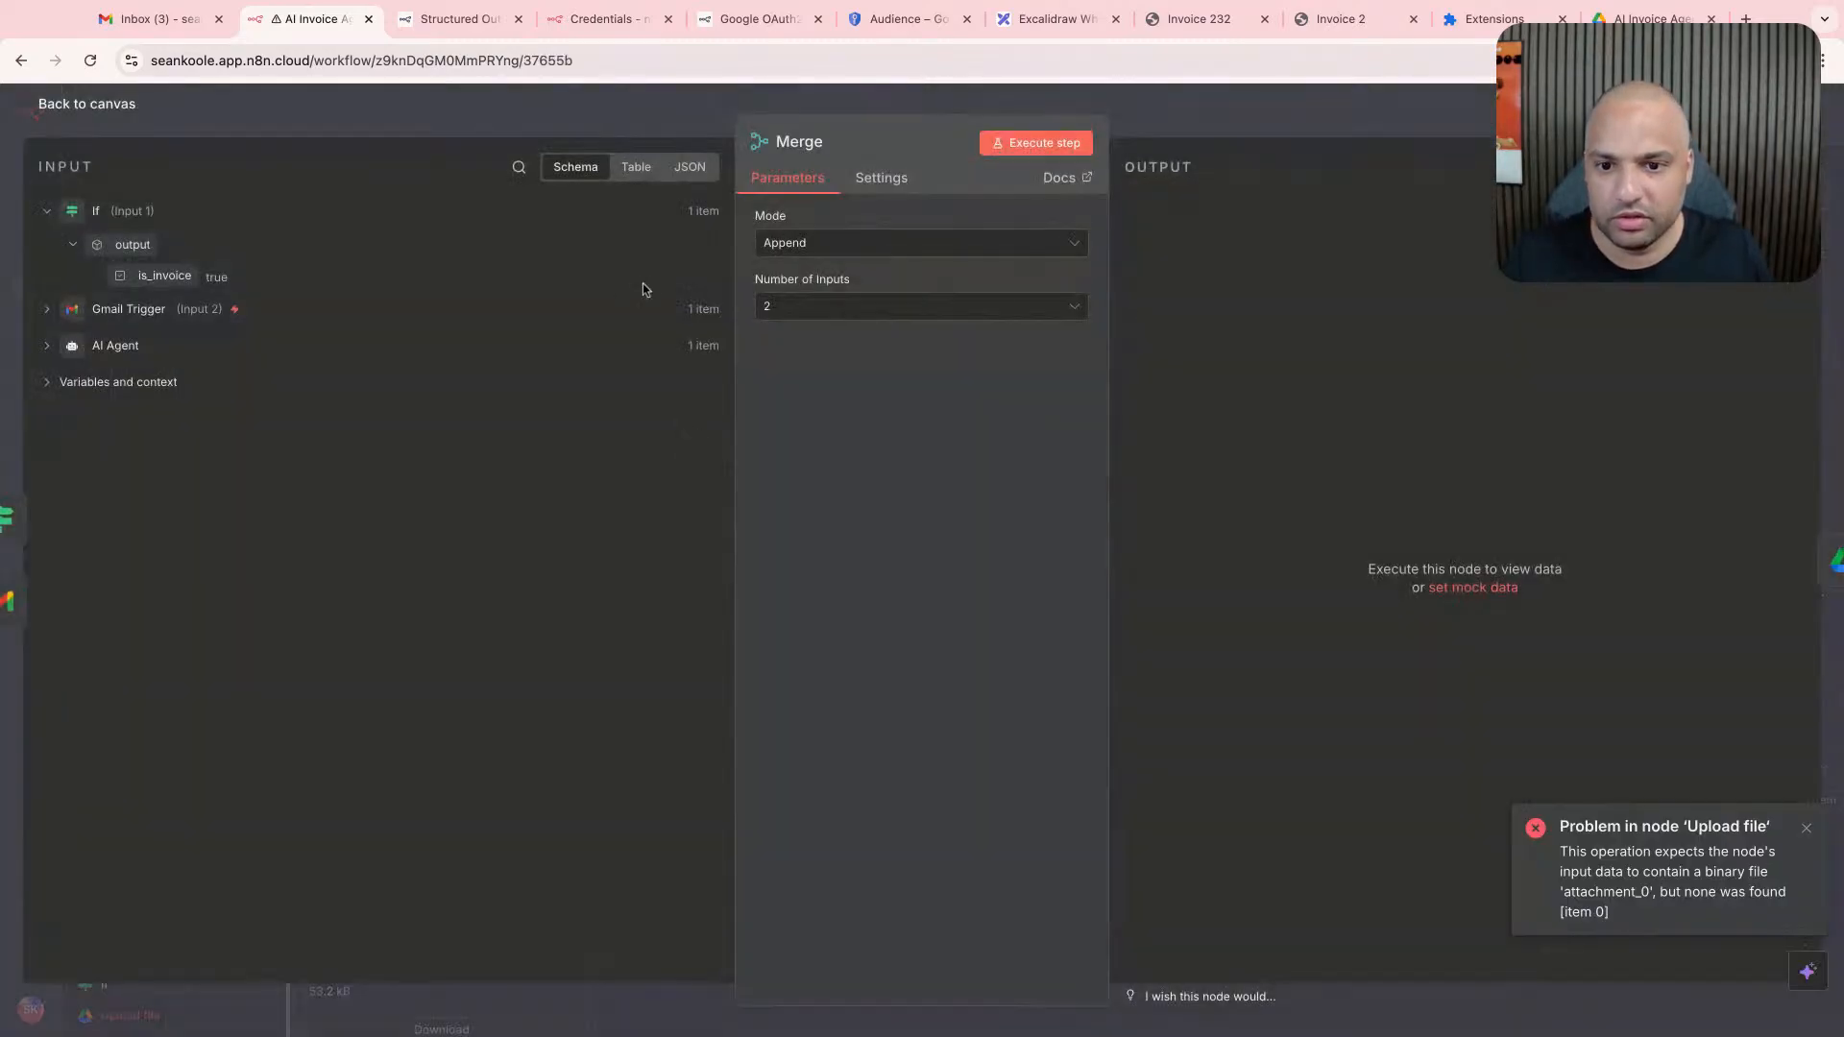
{"action": "left_click", "coordinate": [1045, 144]}
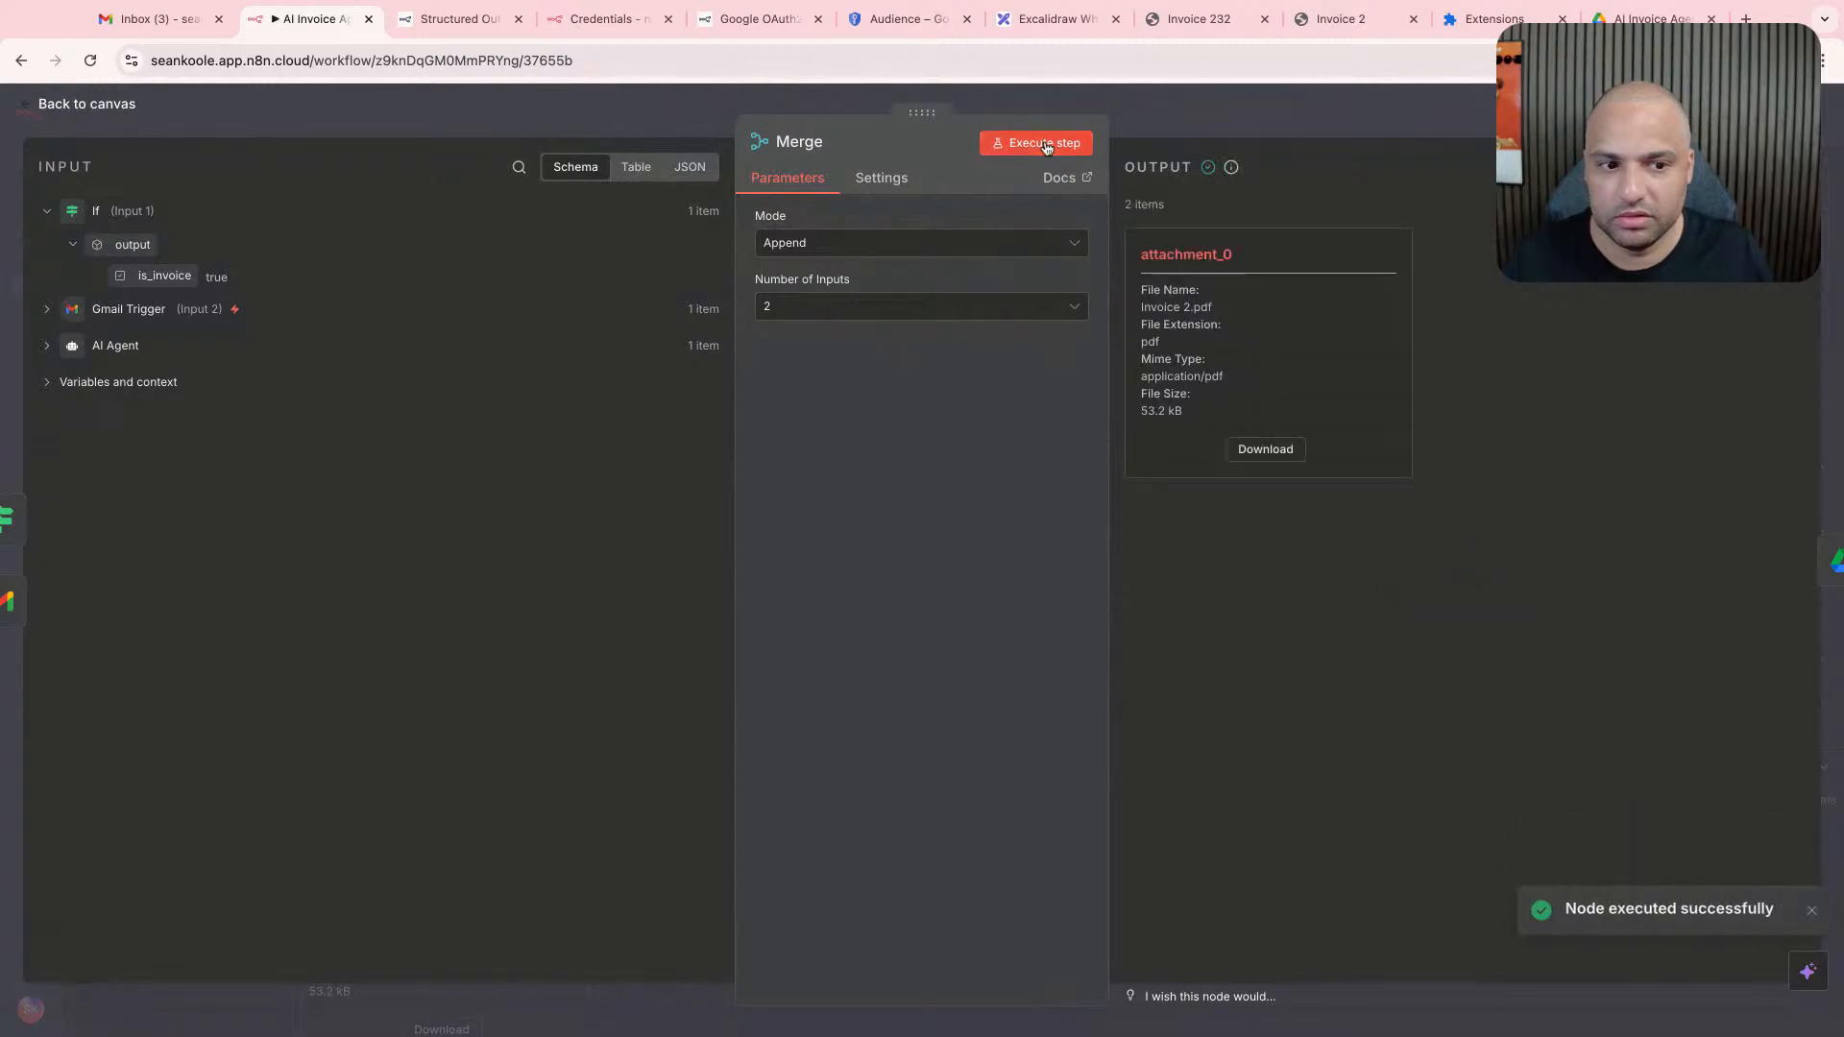
{"action": "key", "text": "Escape"}
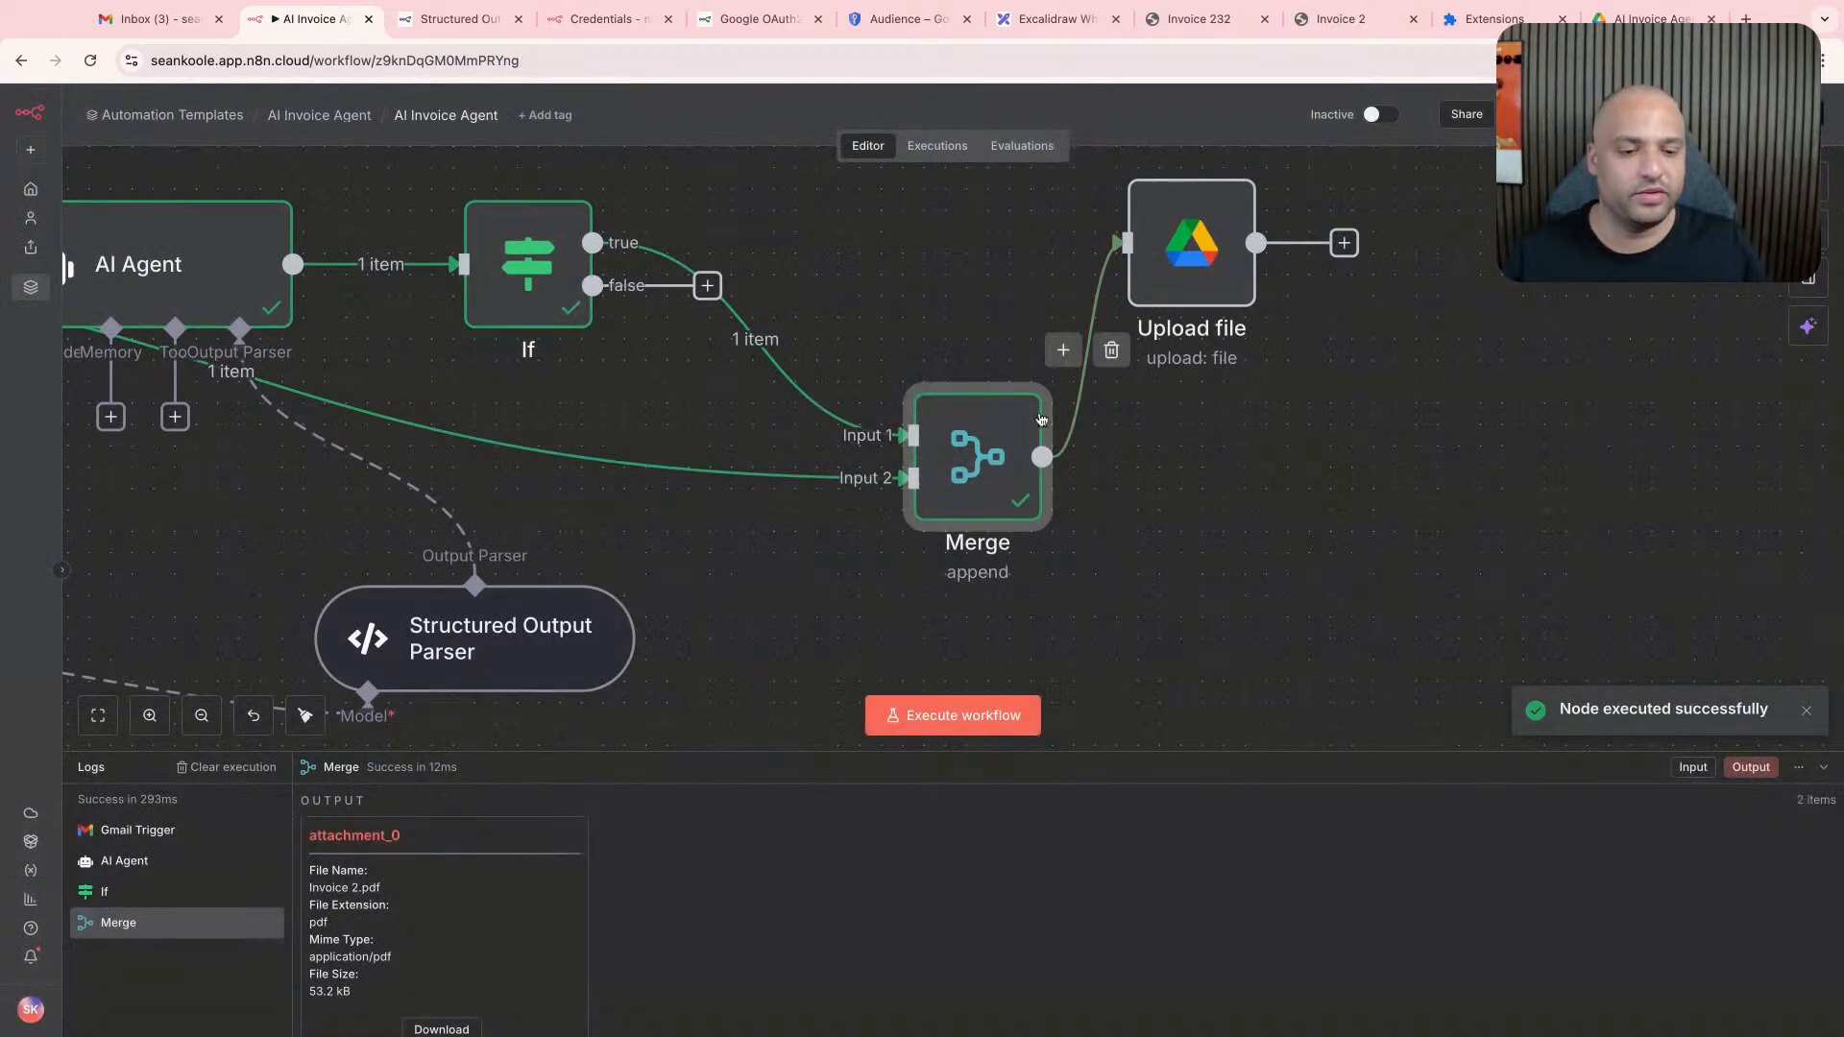
- Reposition the Merge node above the main row of the workflow, over the If node's output
{"action": "left_click_drag", "start_coordinate": [1041, 420], "coordinate": [1062, 249]}
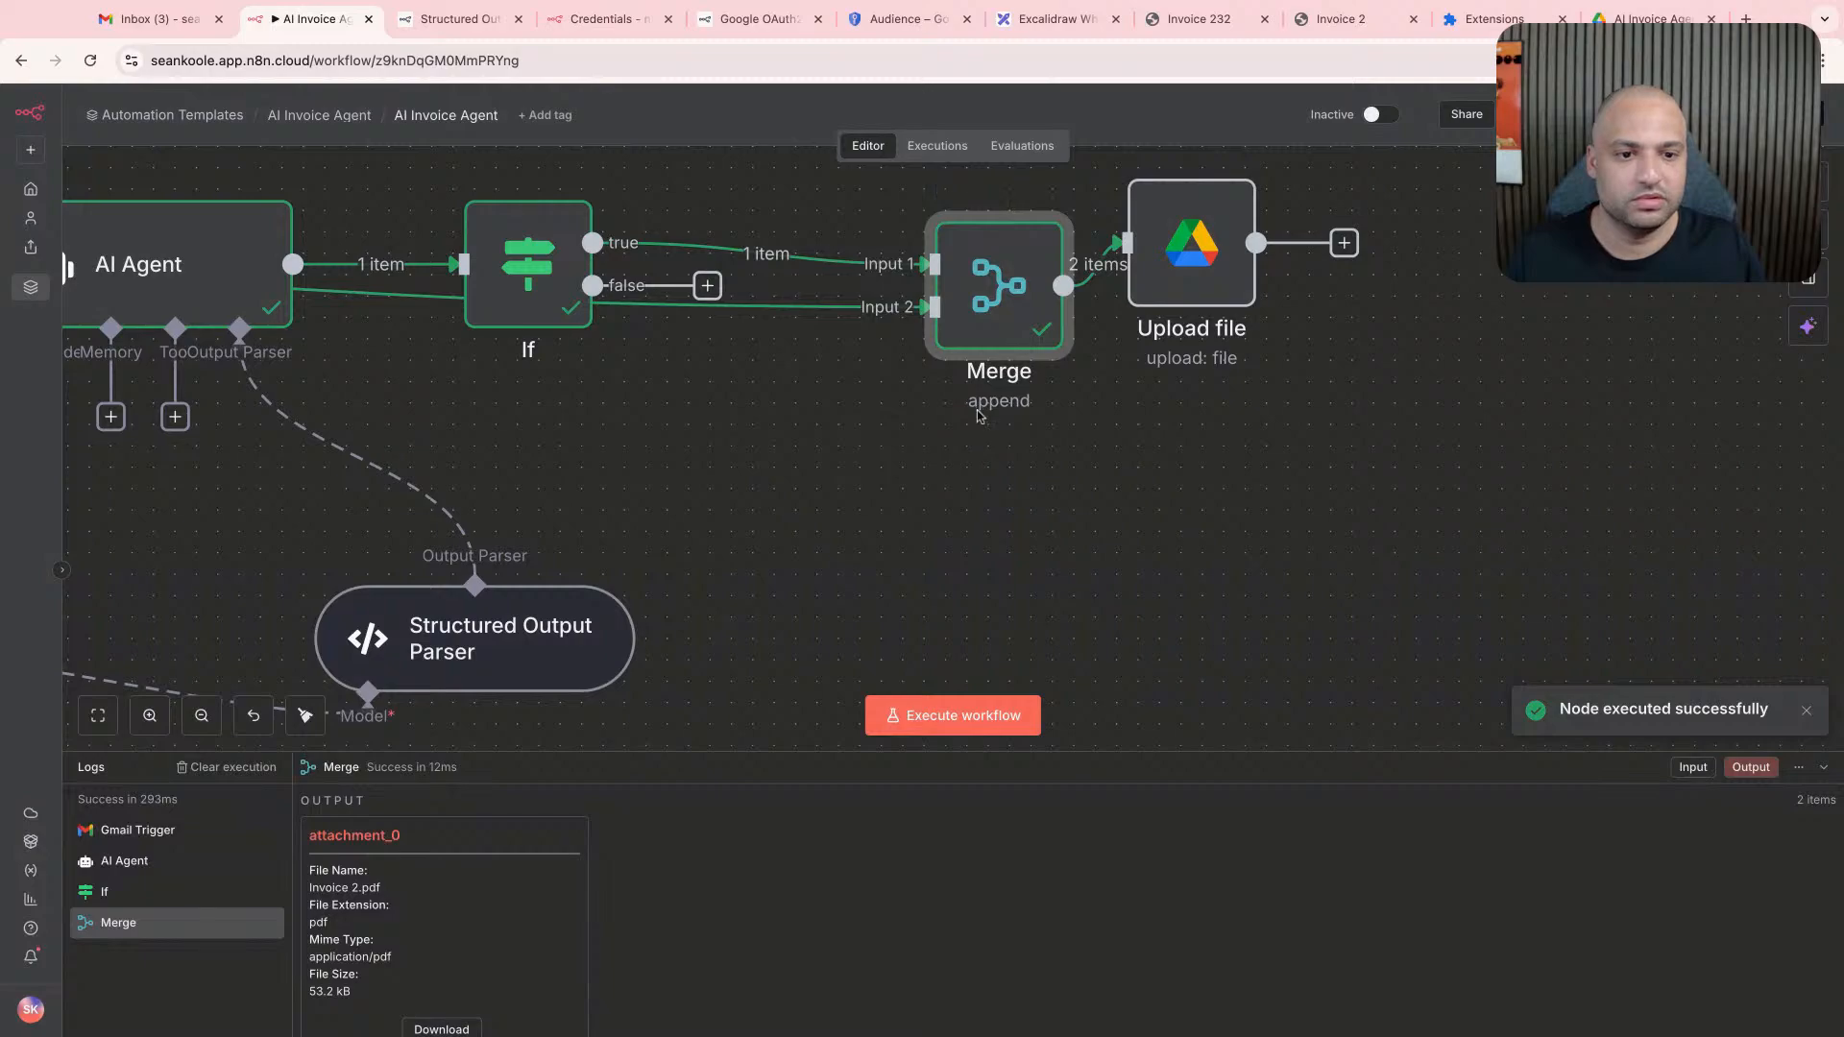
{"action": "scroll", "coordinate": [977, 413], "scroll_direction": "down", "scroll_amount": 6}
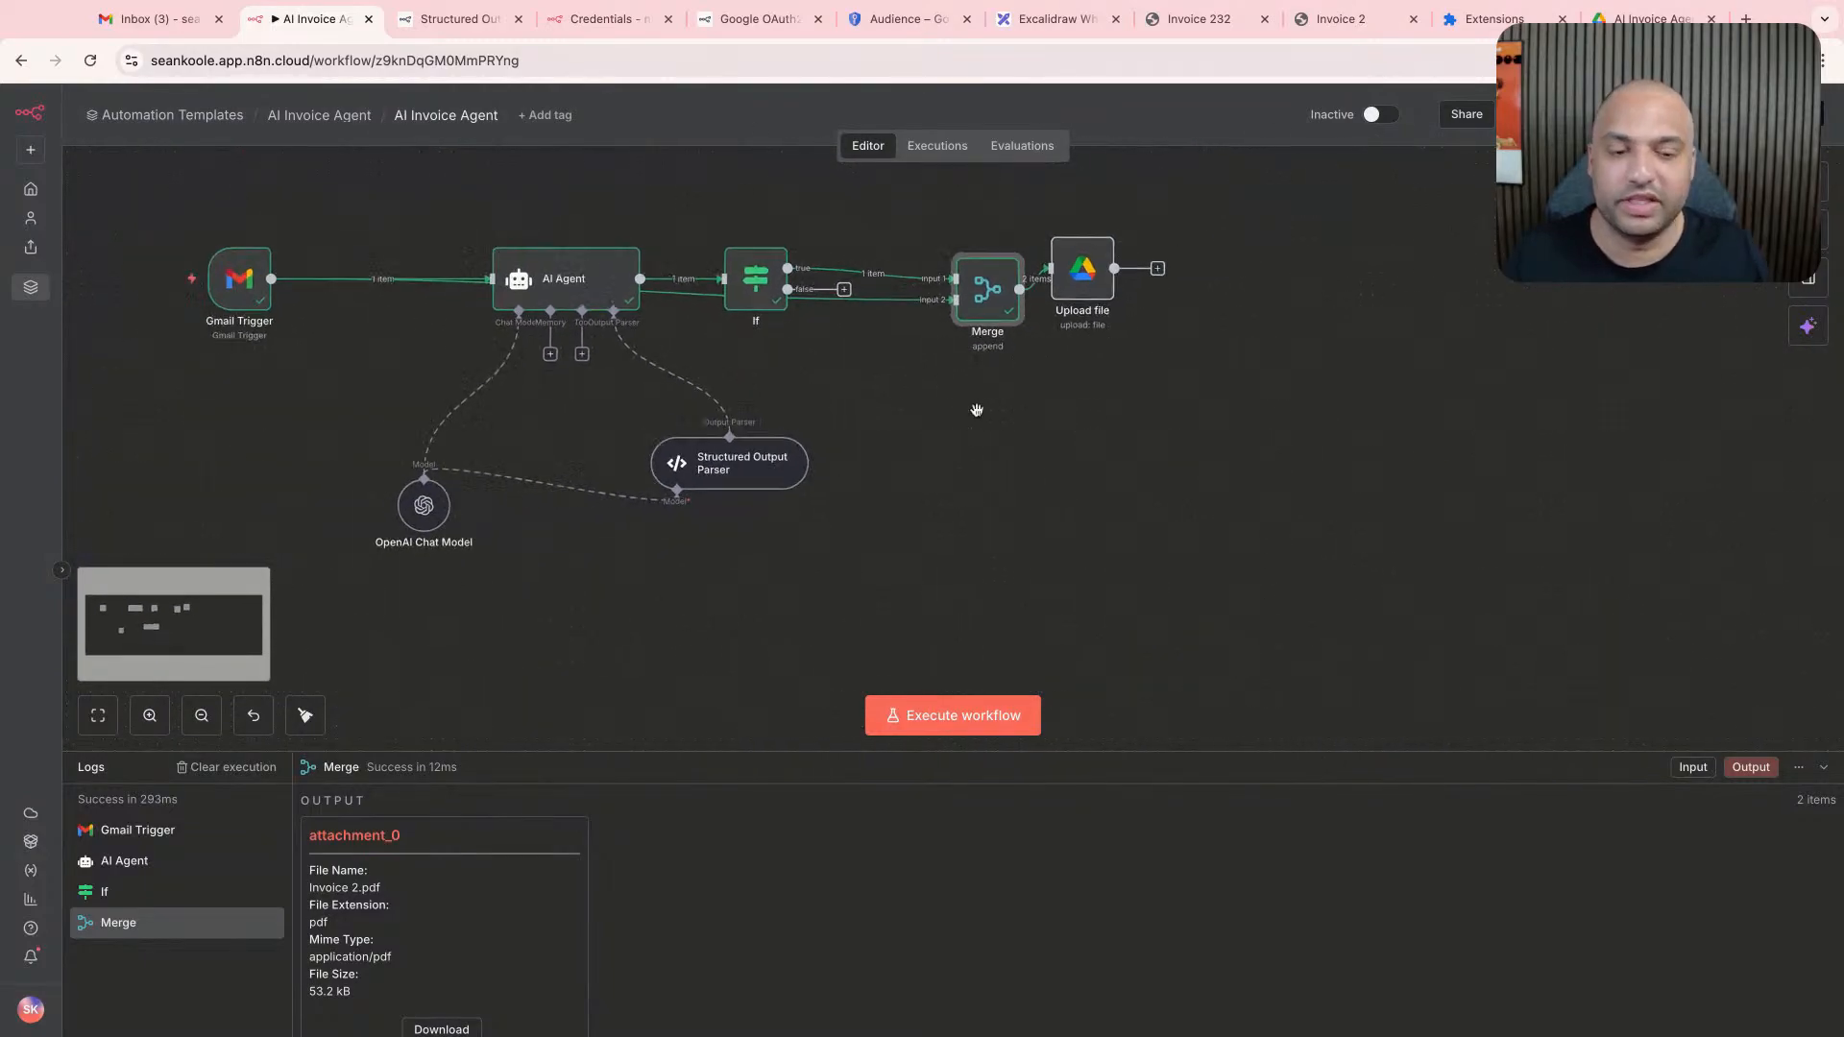
{"action": "scroll", "coordinate": [976, 410], "scroll_direction": "down", "scroll_amount": 1}
{"action": "left_click_drag", "start_coordinate": [984, 309], "coordinate": [972, 216]}
{"action": "scroll", "coordinate": [981, 400], "scroll_direction": "up", "scroll_amount": 2}
{"action": "left_click_drag", "start_coordinate": [977, 347], "coordinate": [872, 257]}
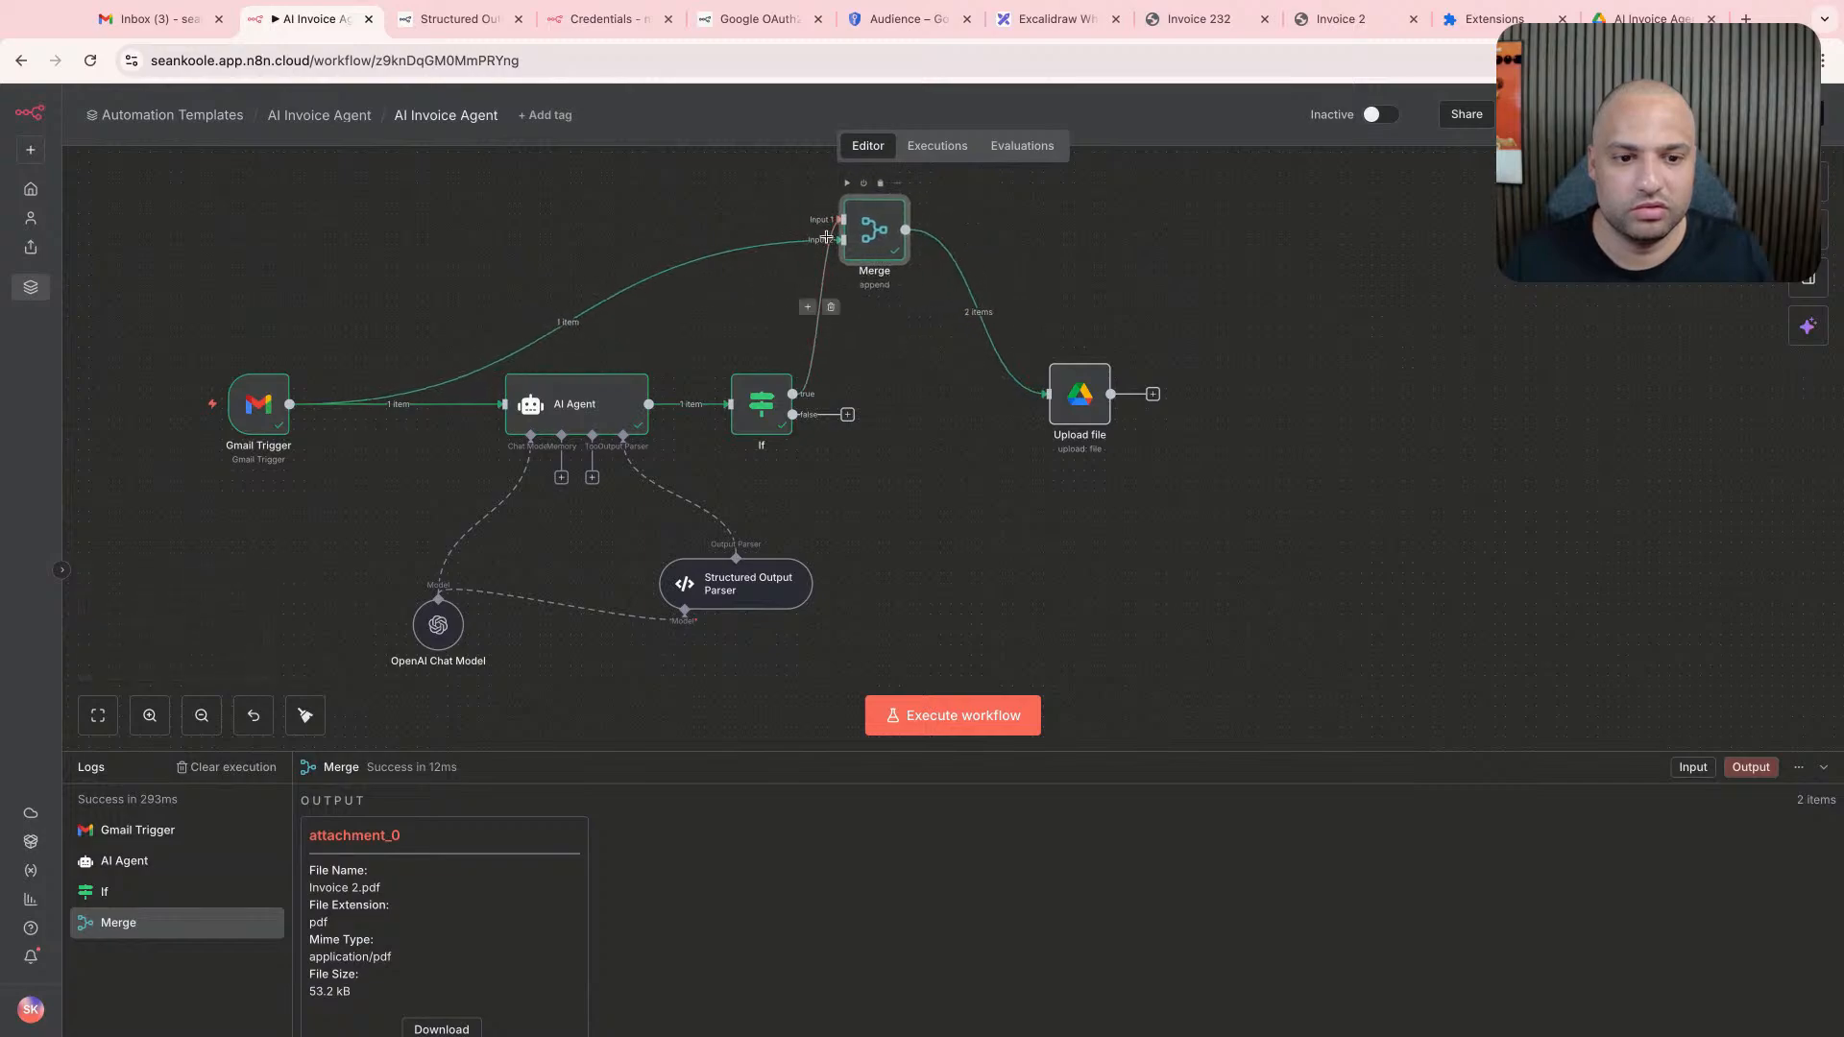
- Swap the Merge inputs: connect the Gmail Trigger to Input 1 and the If node's true branch to Input 2
{"action": "left_click", "coordinate": [579, 321]}
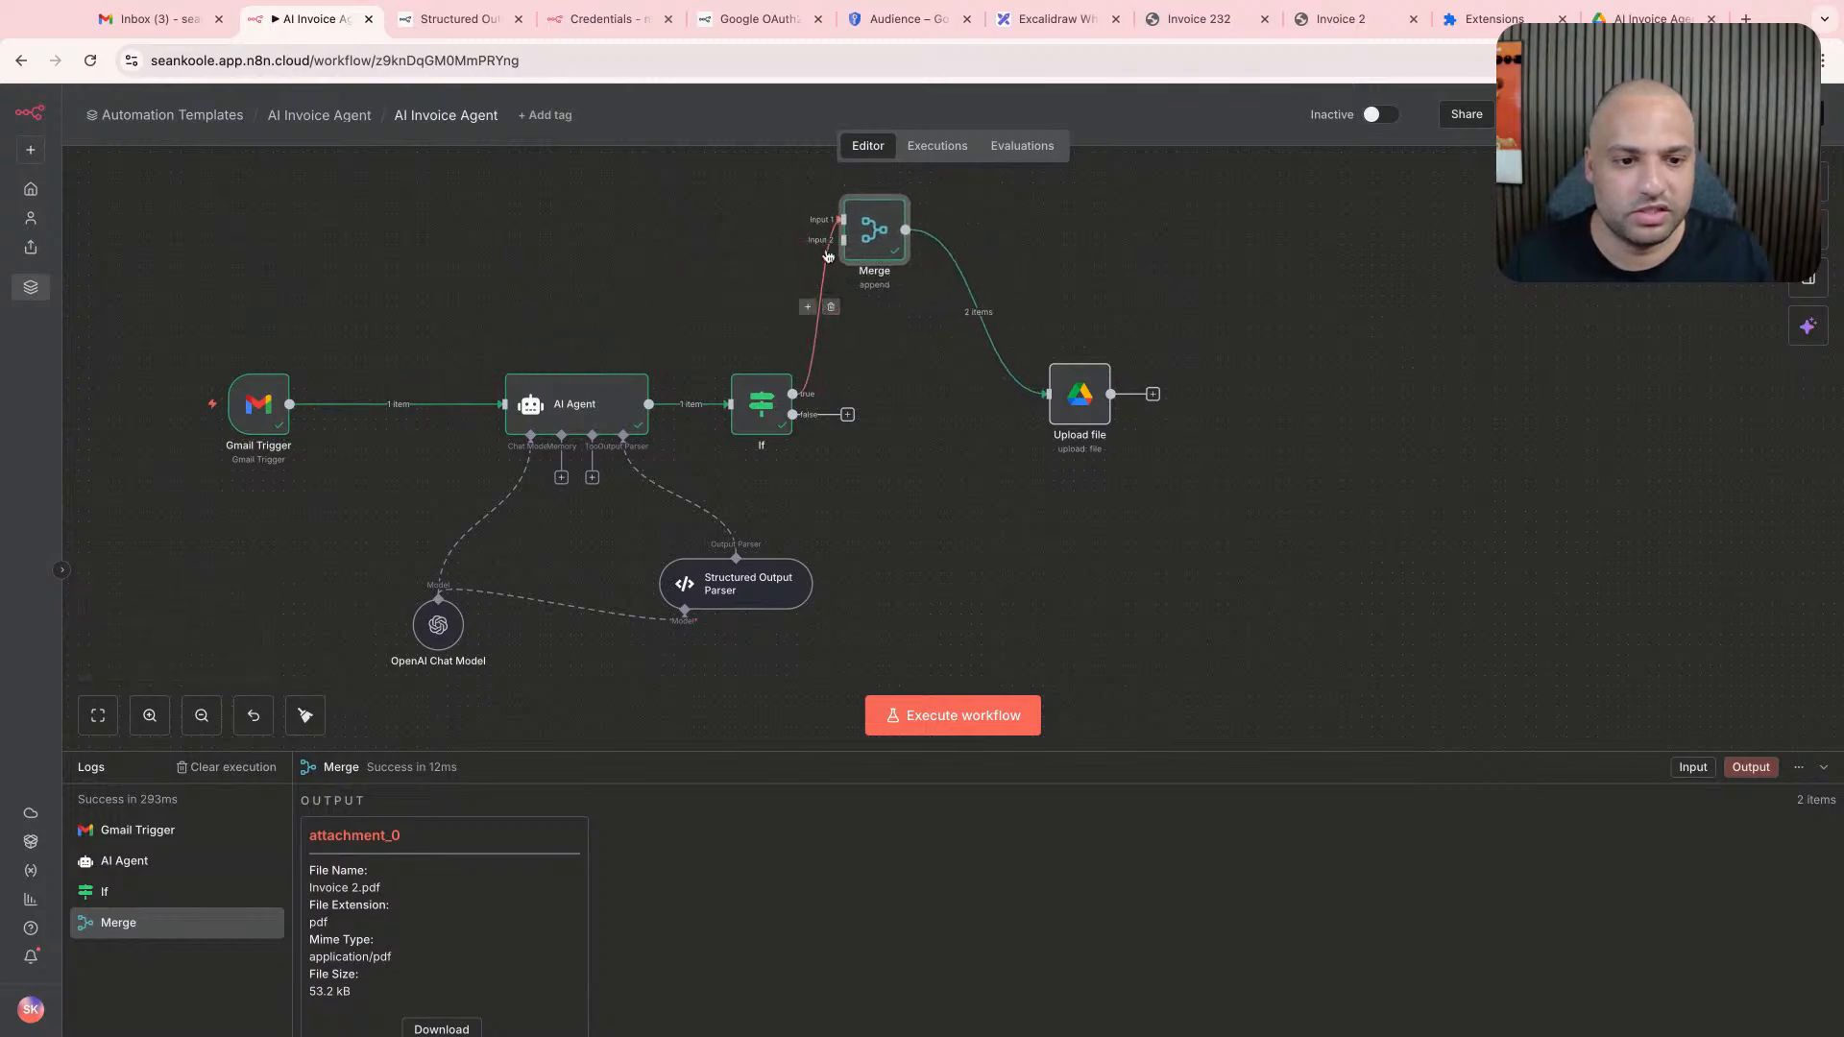
{"action": "left_click", "coordinate": [831, 307]}
{"action": "left_click", "coordinate": [856, 394]}
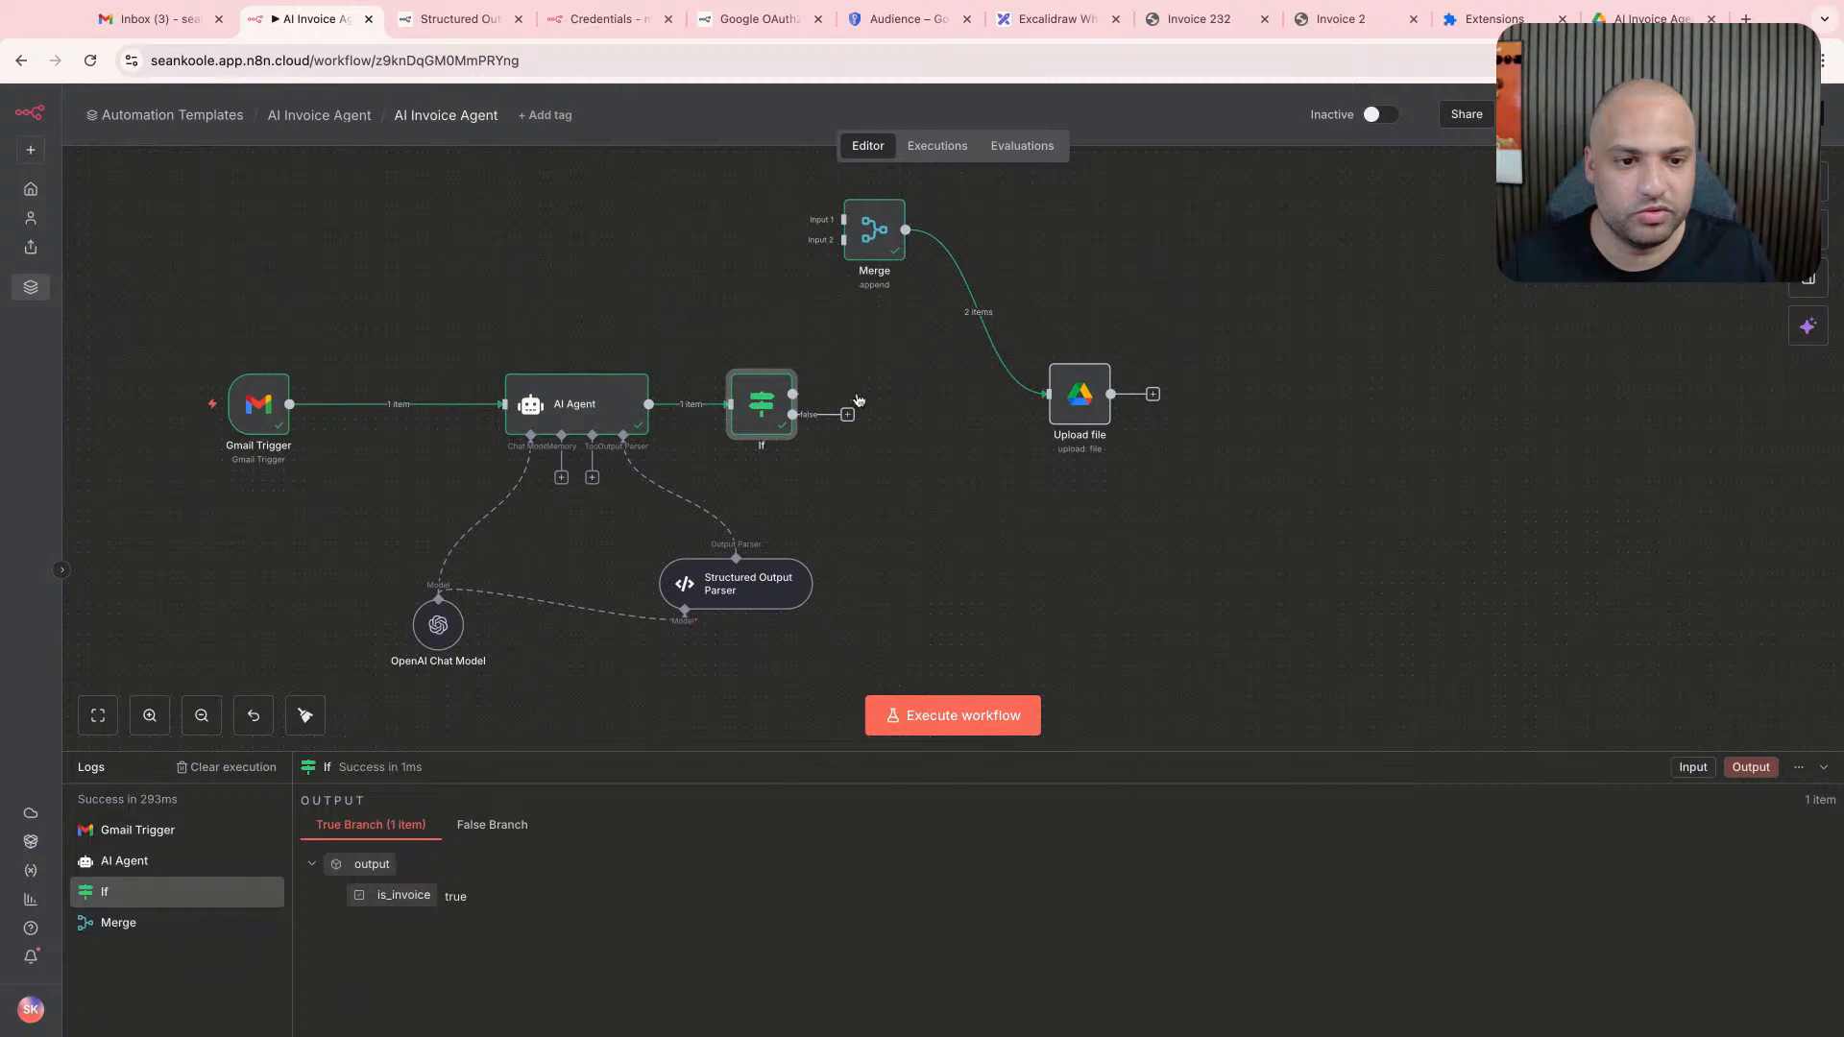
{"action": "left_click_drag", "start_coordinate": [290, 403], "coordinate": [843, 219]}
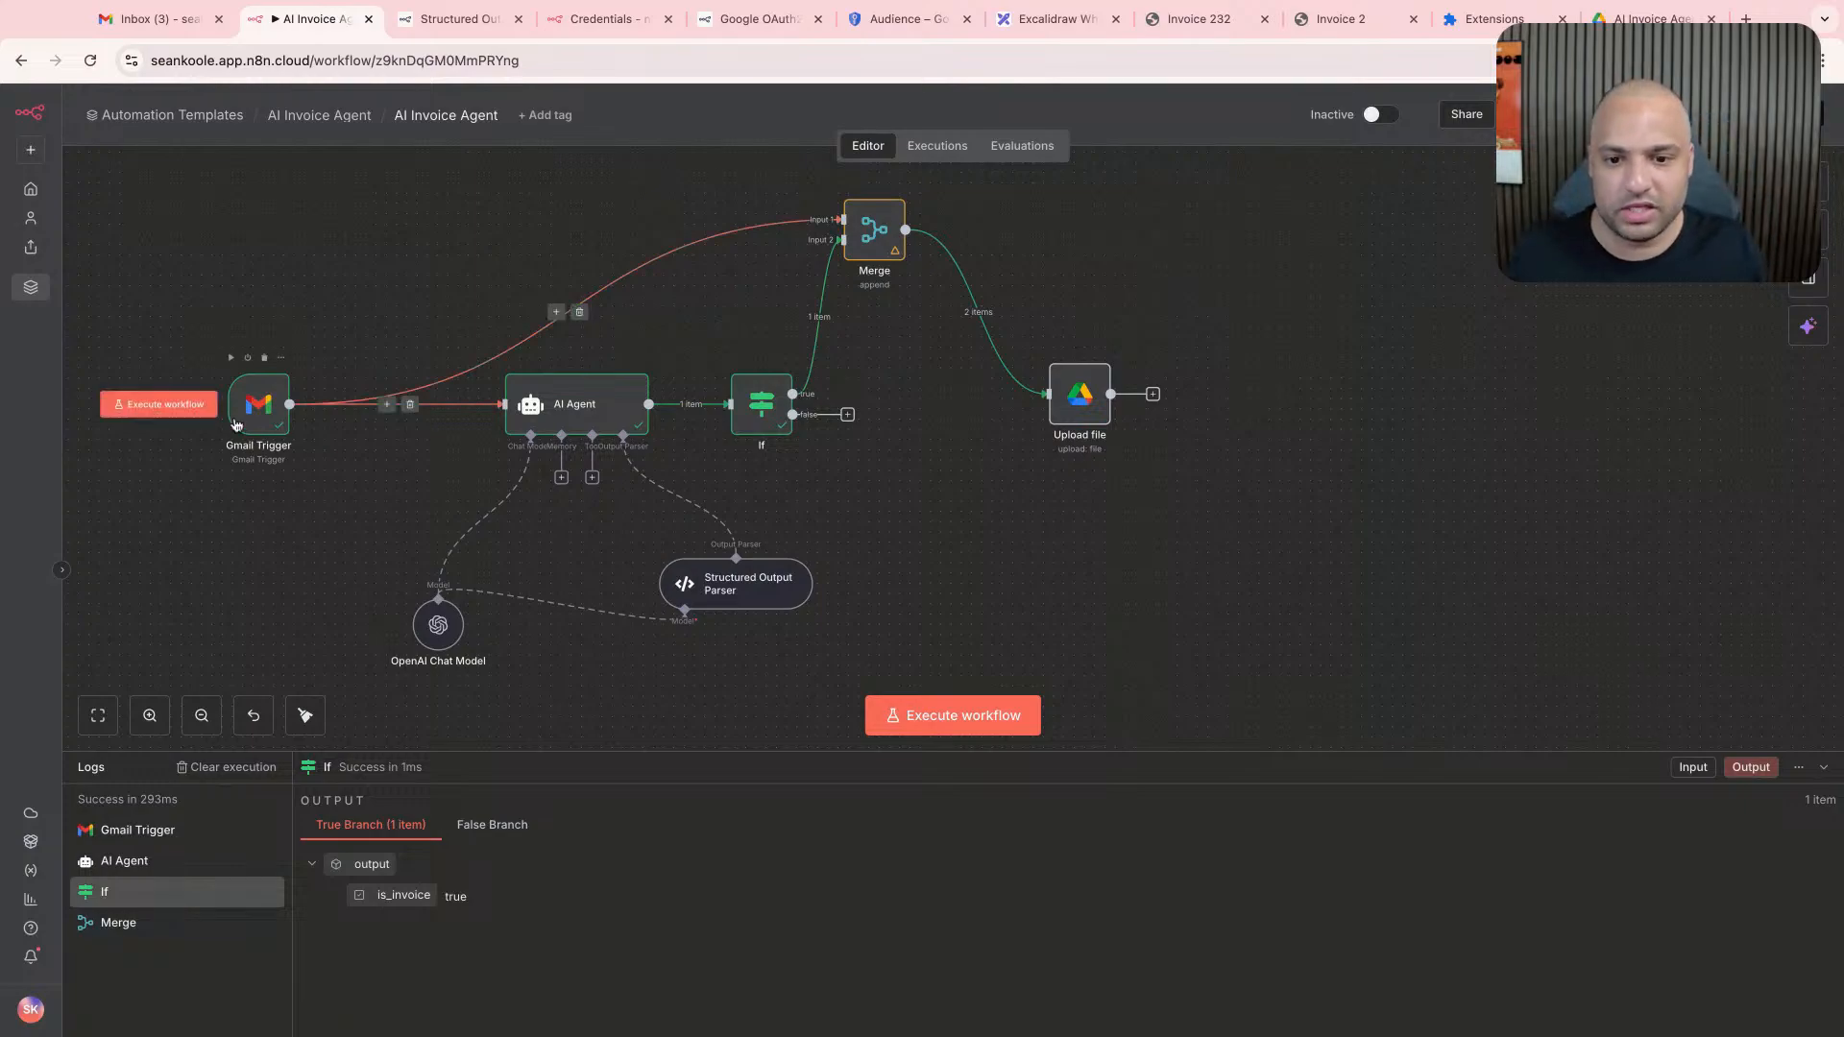
- Execute the workflow from the Gmail Trigger, check the Merge node's settings and output, and return to the canvas
{"action": "left_click", "coordinate": [192, 413]}
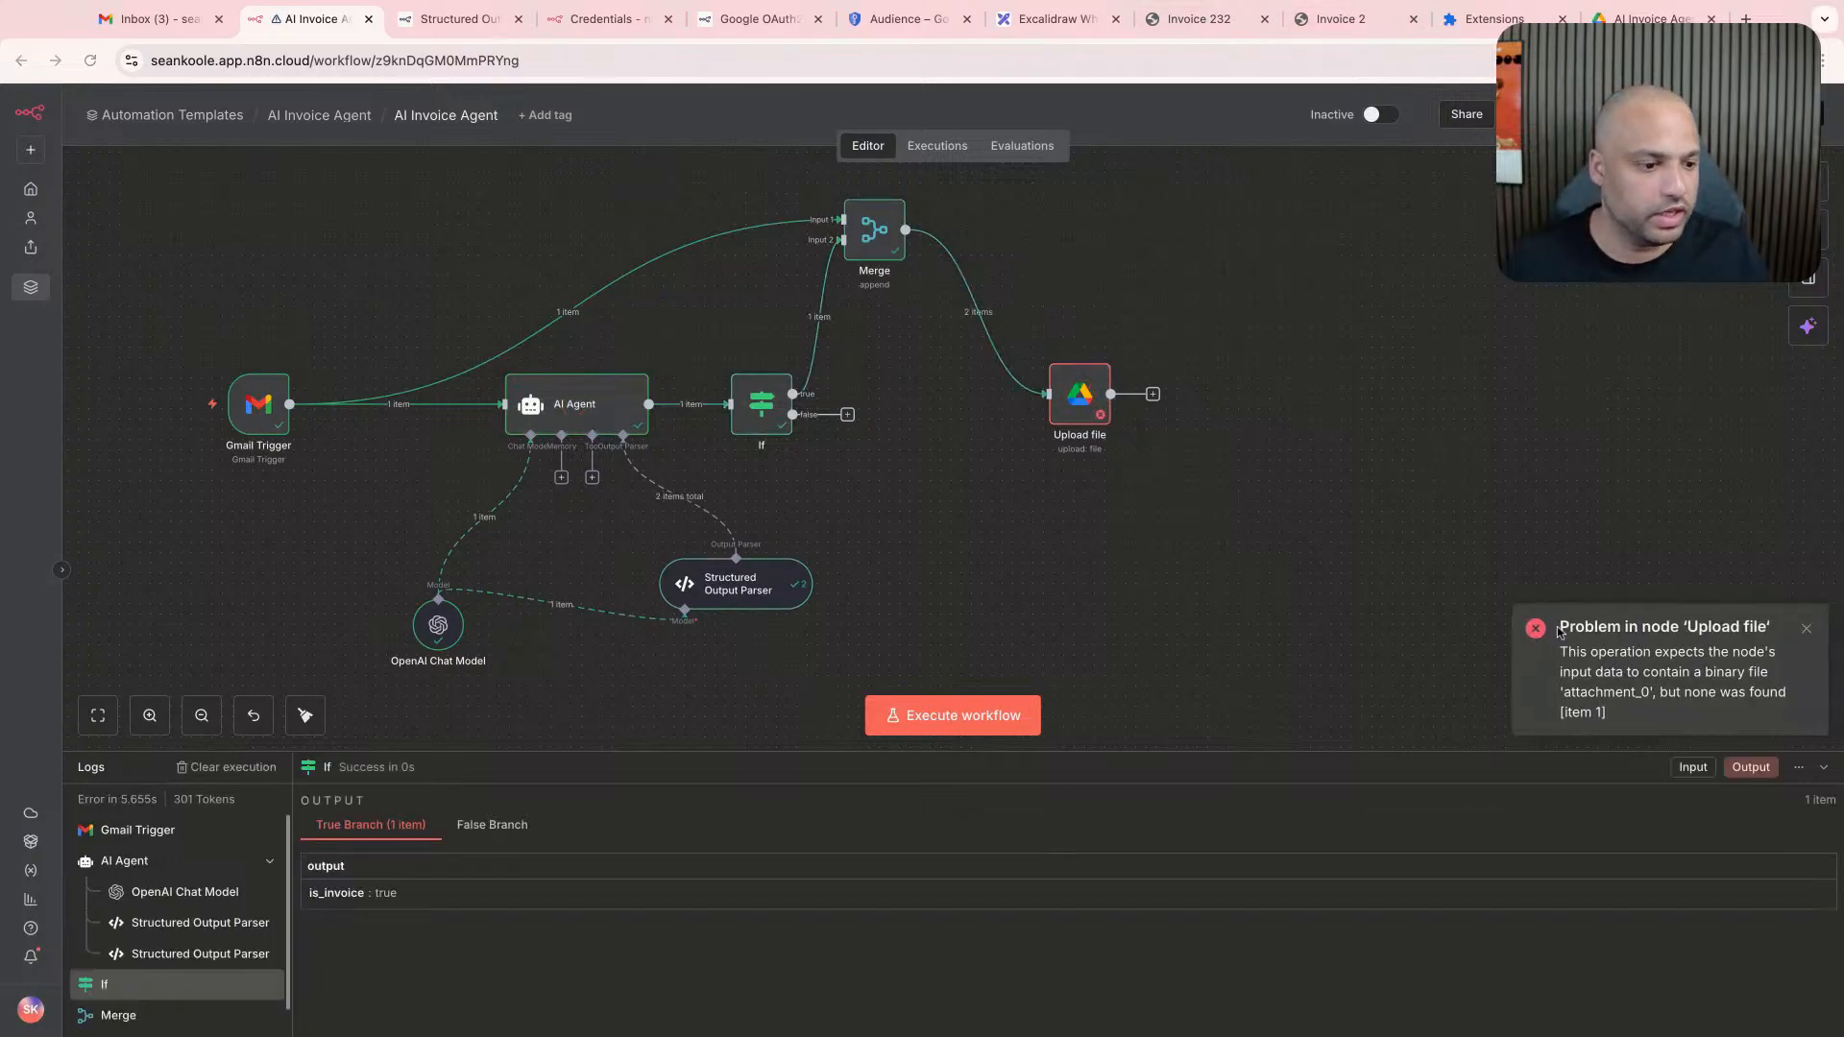
{"action": "double_click", "coordinate": [874, 231]}
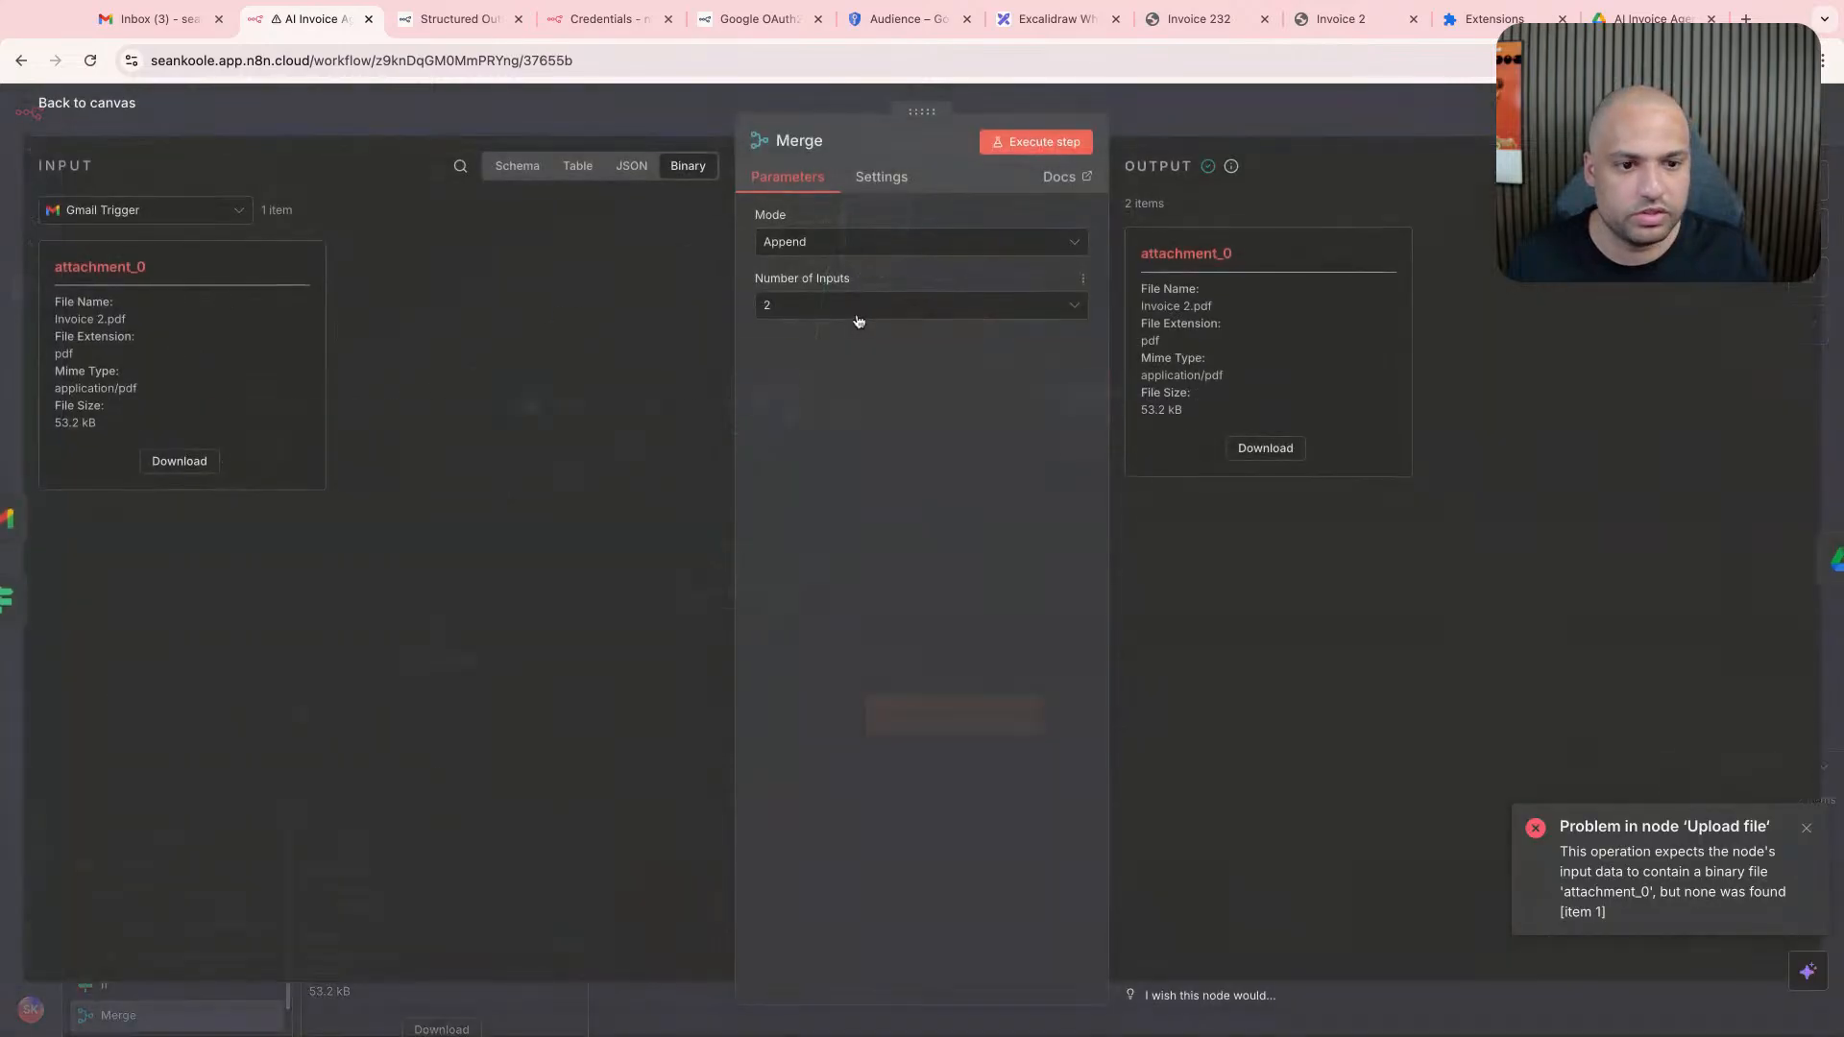
{"action": "left_click", "coordinate": [1219, 123]}
- Review the Upload file node's error, data field name, and Merge and Gmail Trigger inputs, and return to the canvas
{"action": "double_click", "coordinate": [1066, 397]}
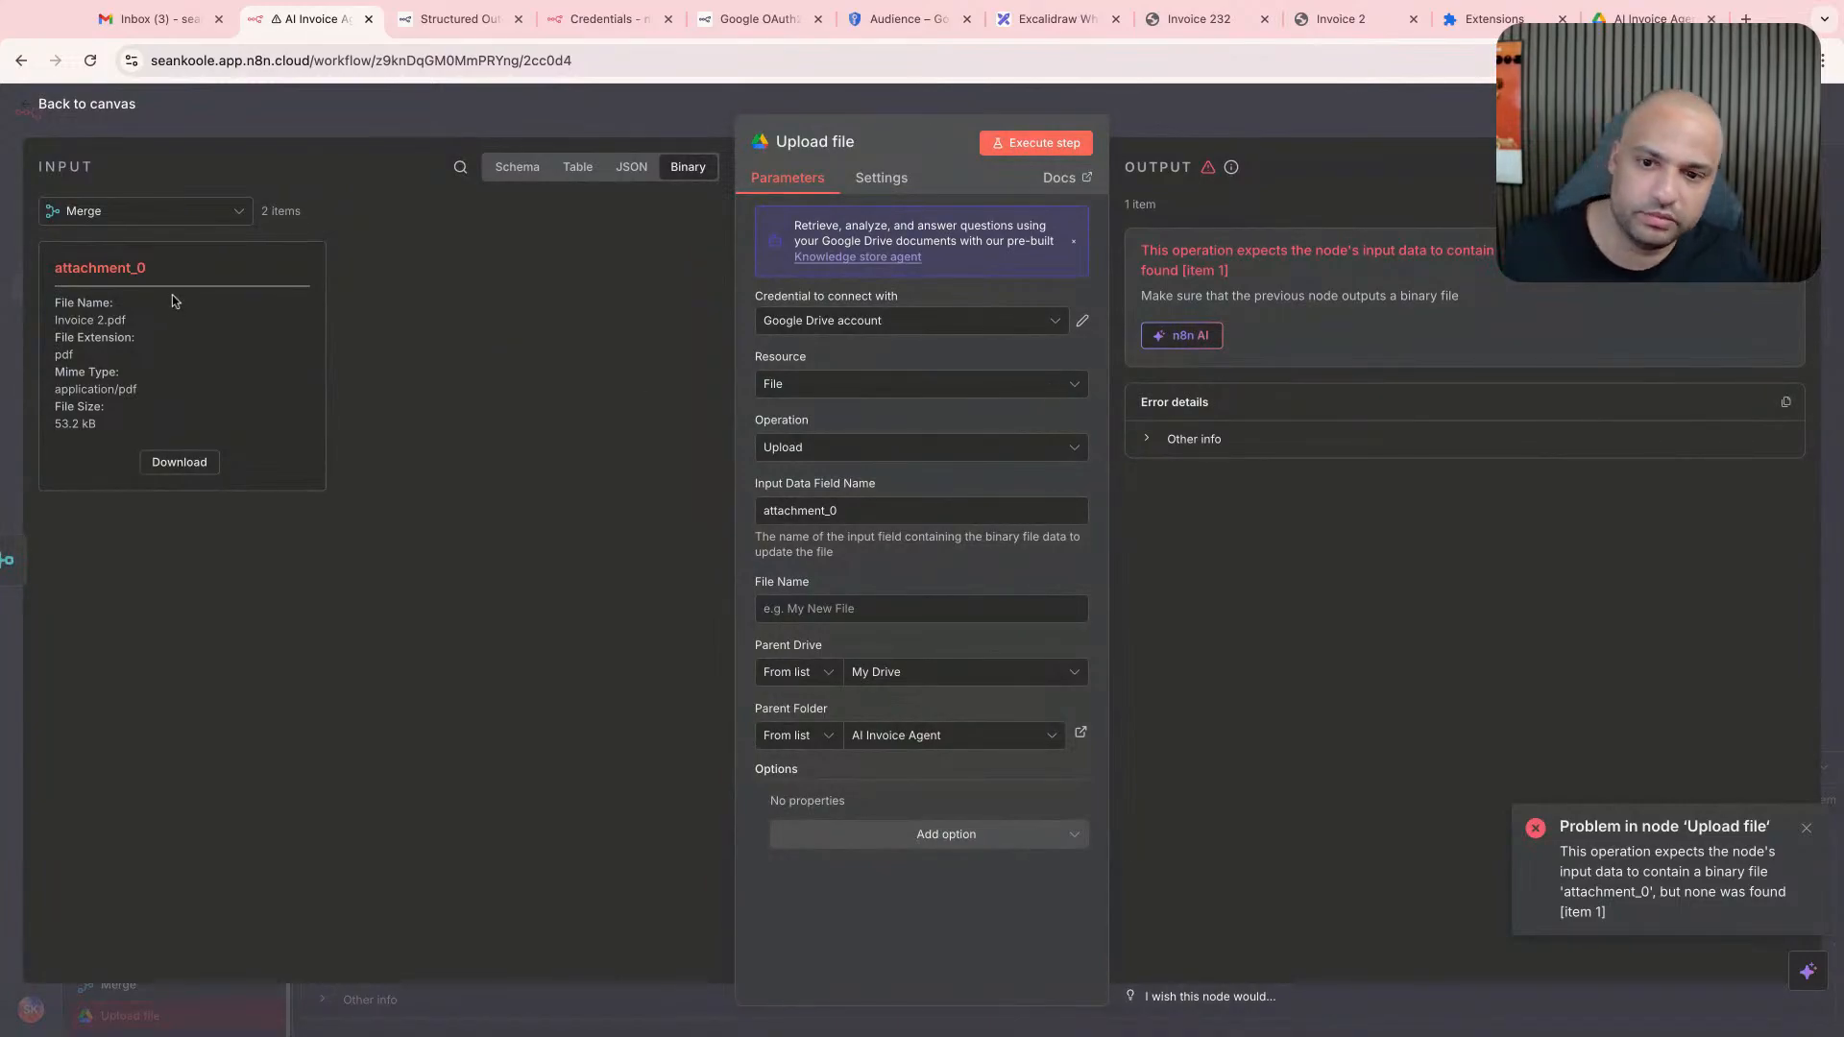
{"action": "left_click_drag", "start_coordinate": [71, 423], "coordinate": [85, 429]}
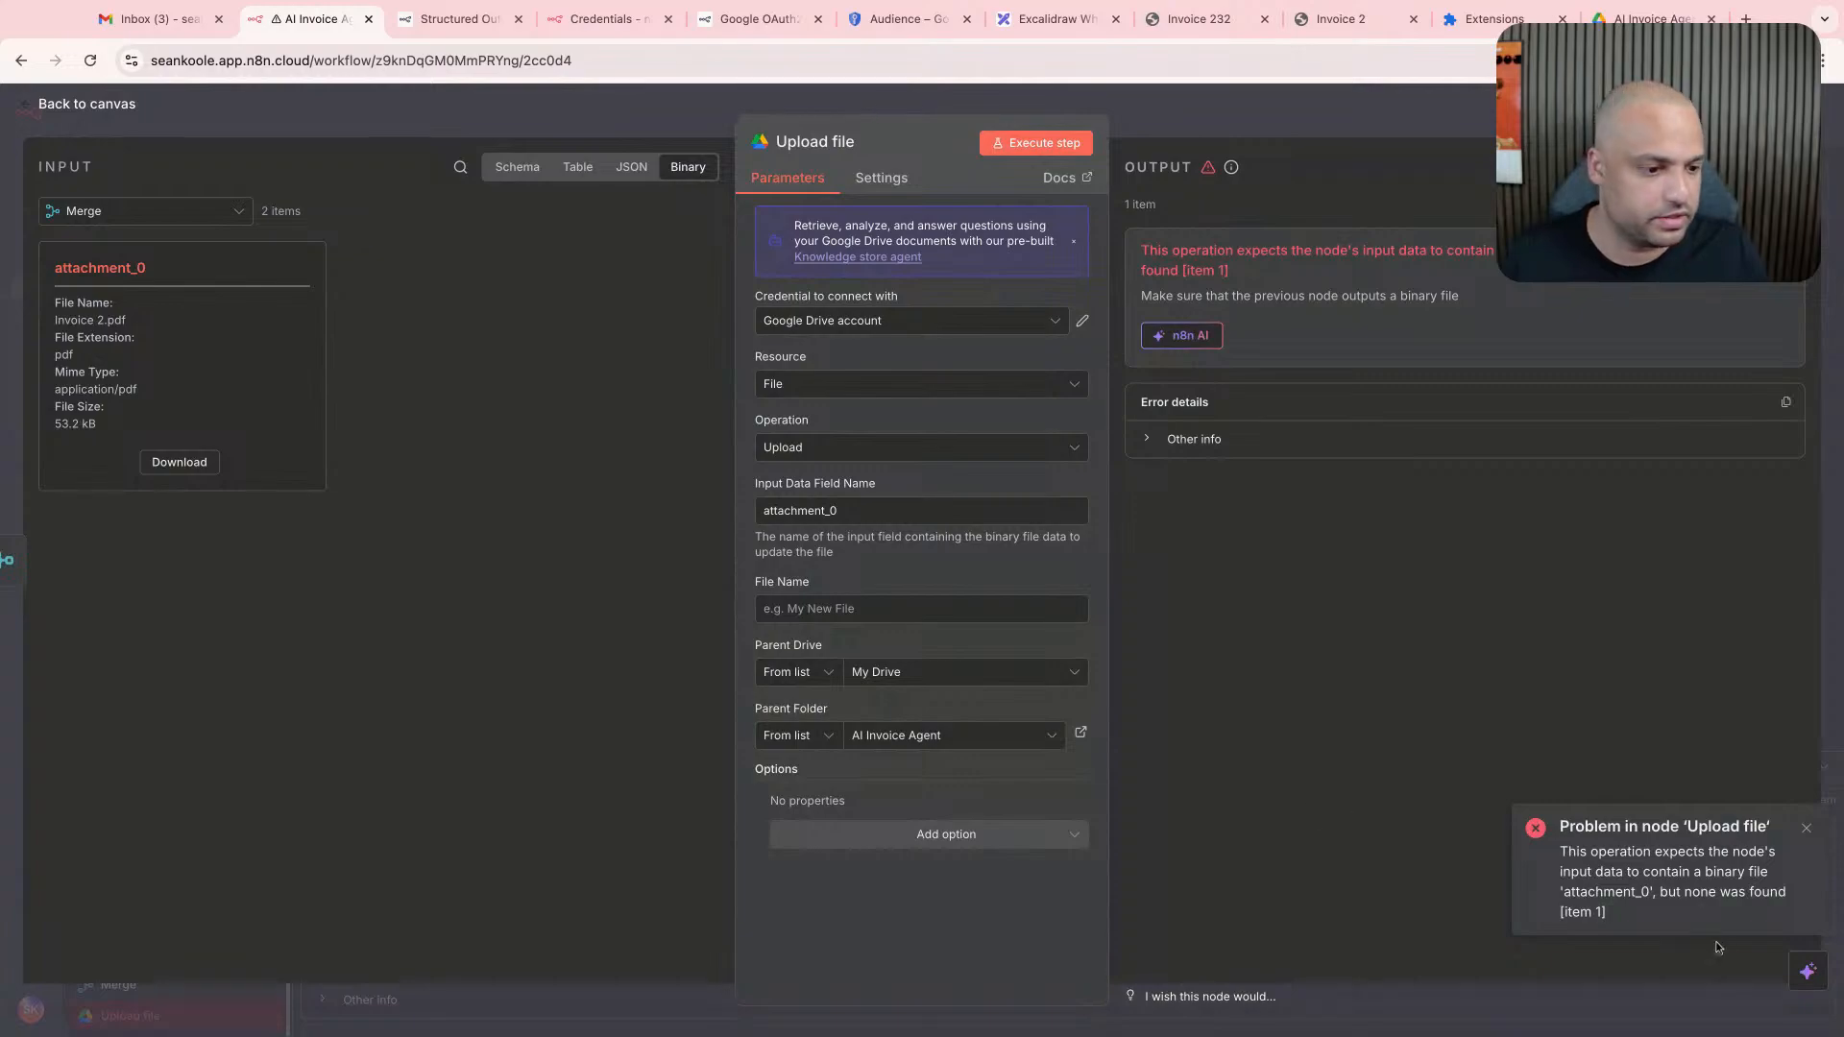
{"action": "left_click_drag", "start_coordinate": [1700, 865], "coordinate": [1701, 858]}
{"action": "left_click", "coordinate": [1709, 872]}
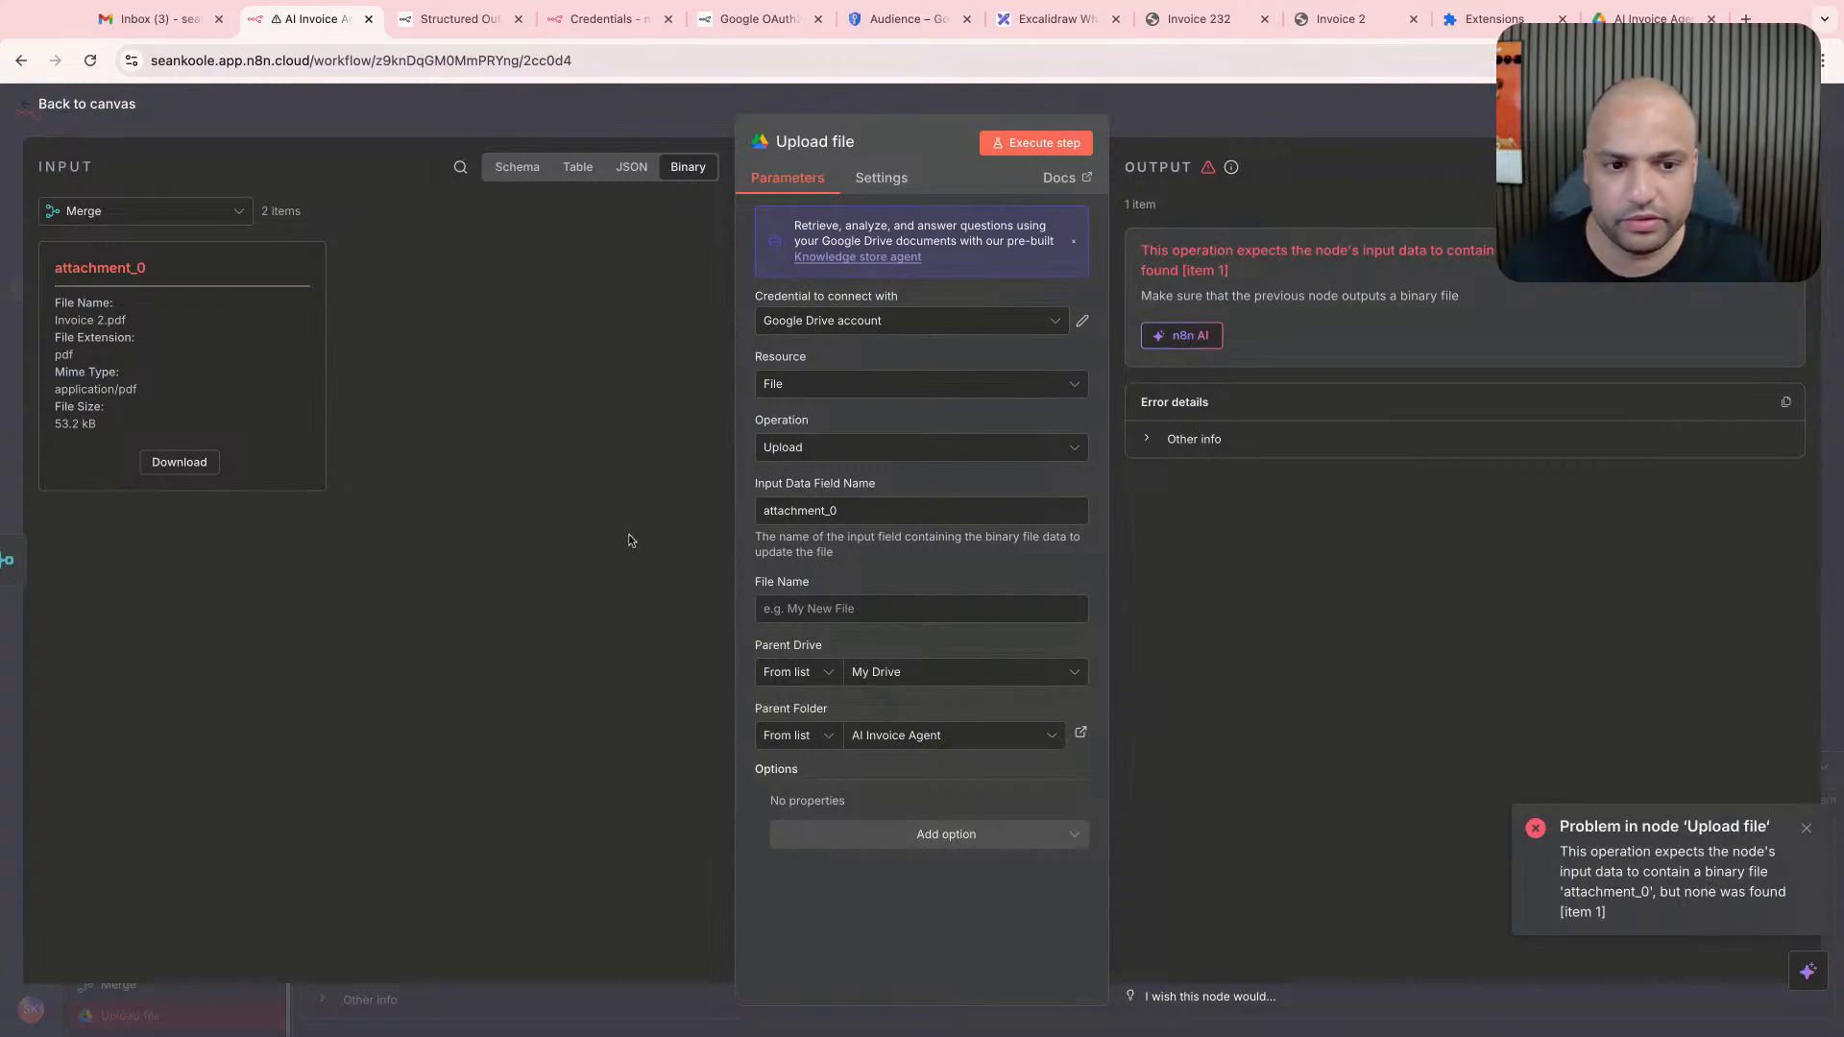
{"action": "left_click", "coordinate": [181, 215]}
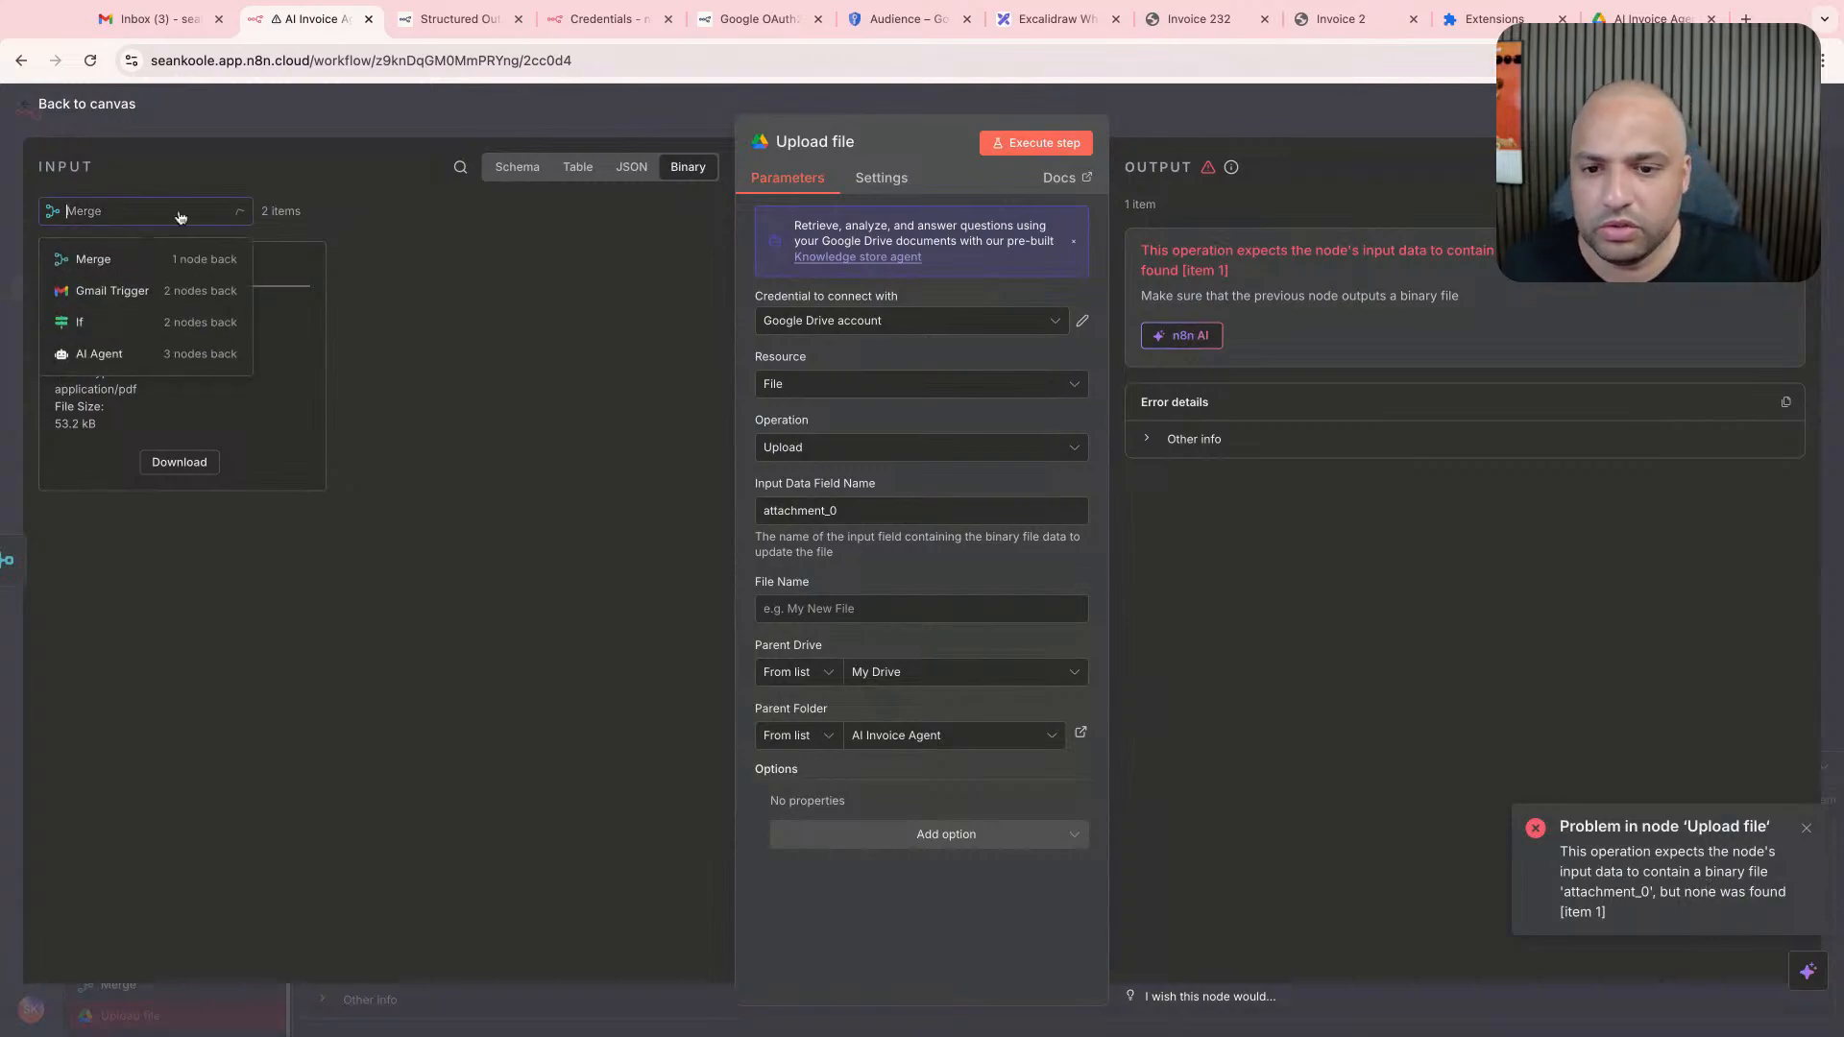
{"action": "left_click", "coordinate": [173, 276]}
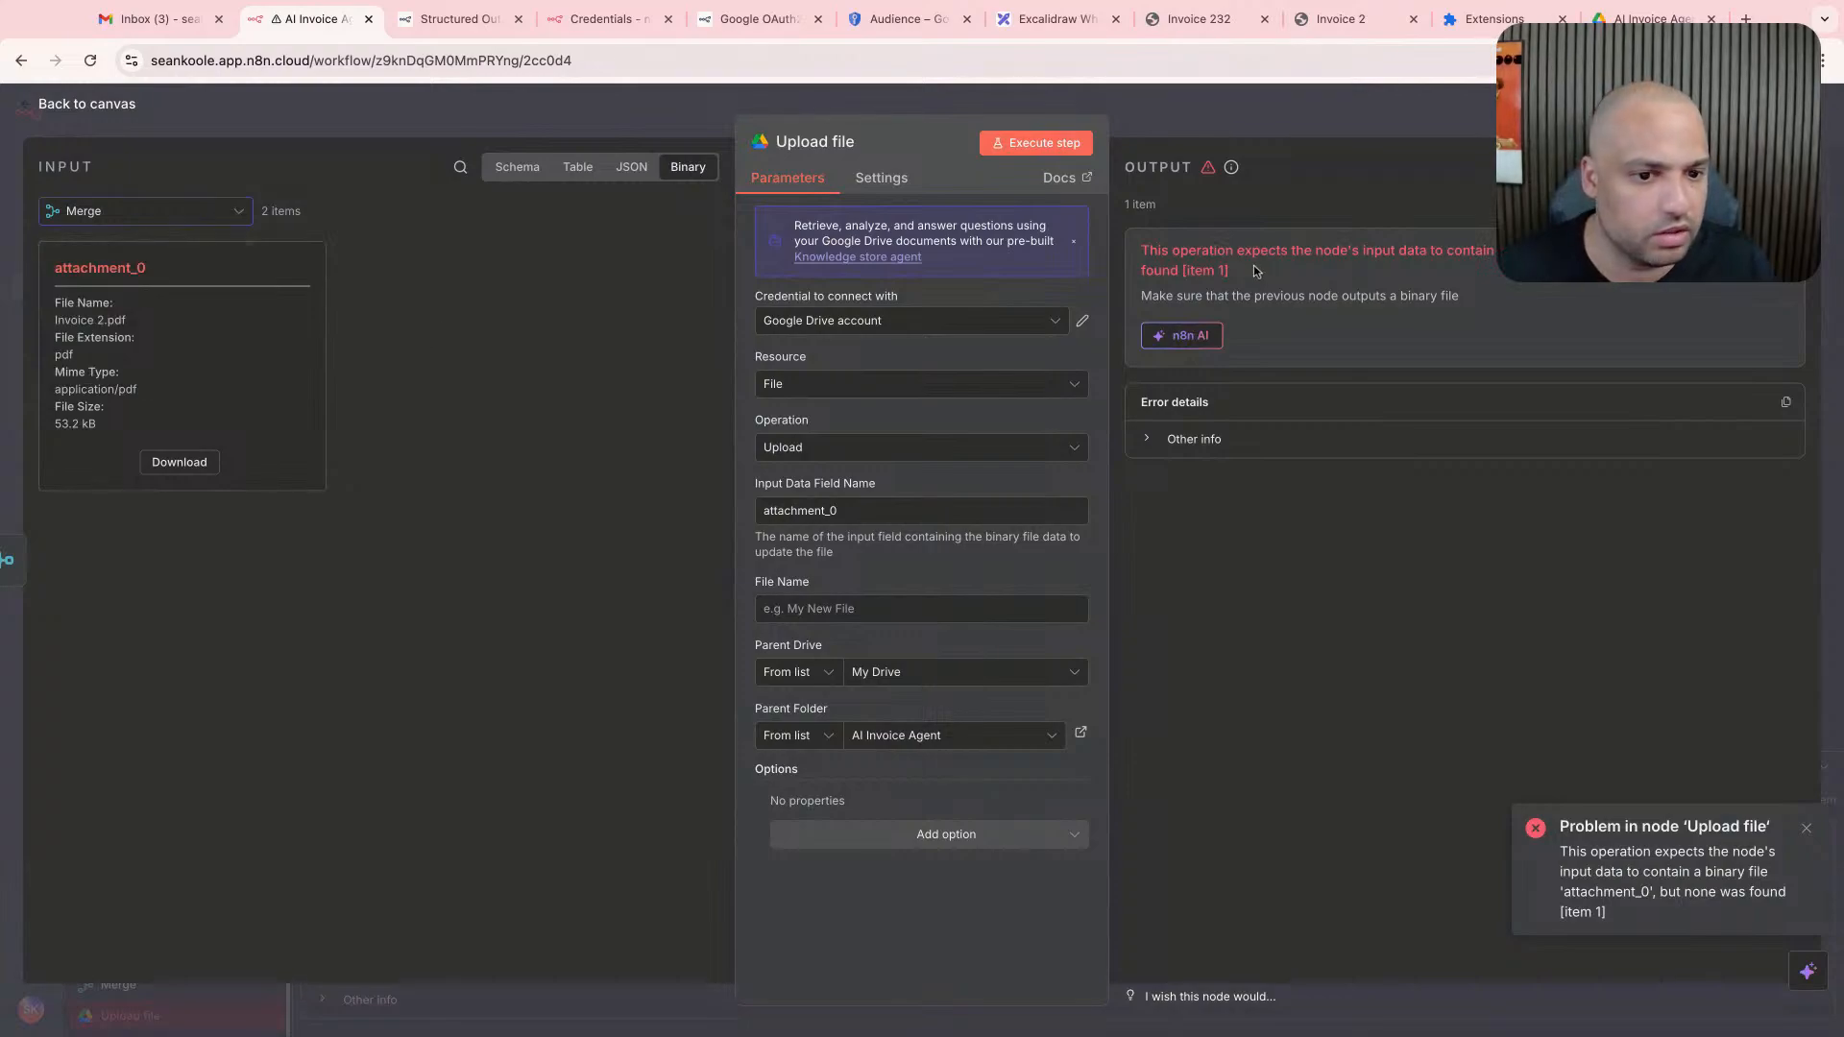
{"action": "left_click", "coordinate": [894, 510]}
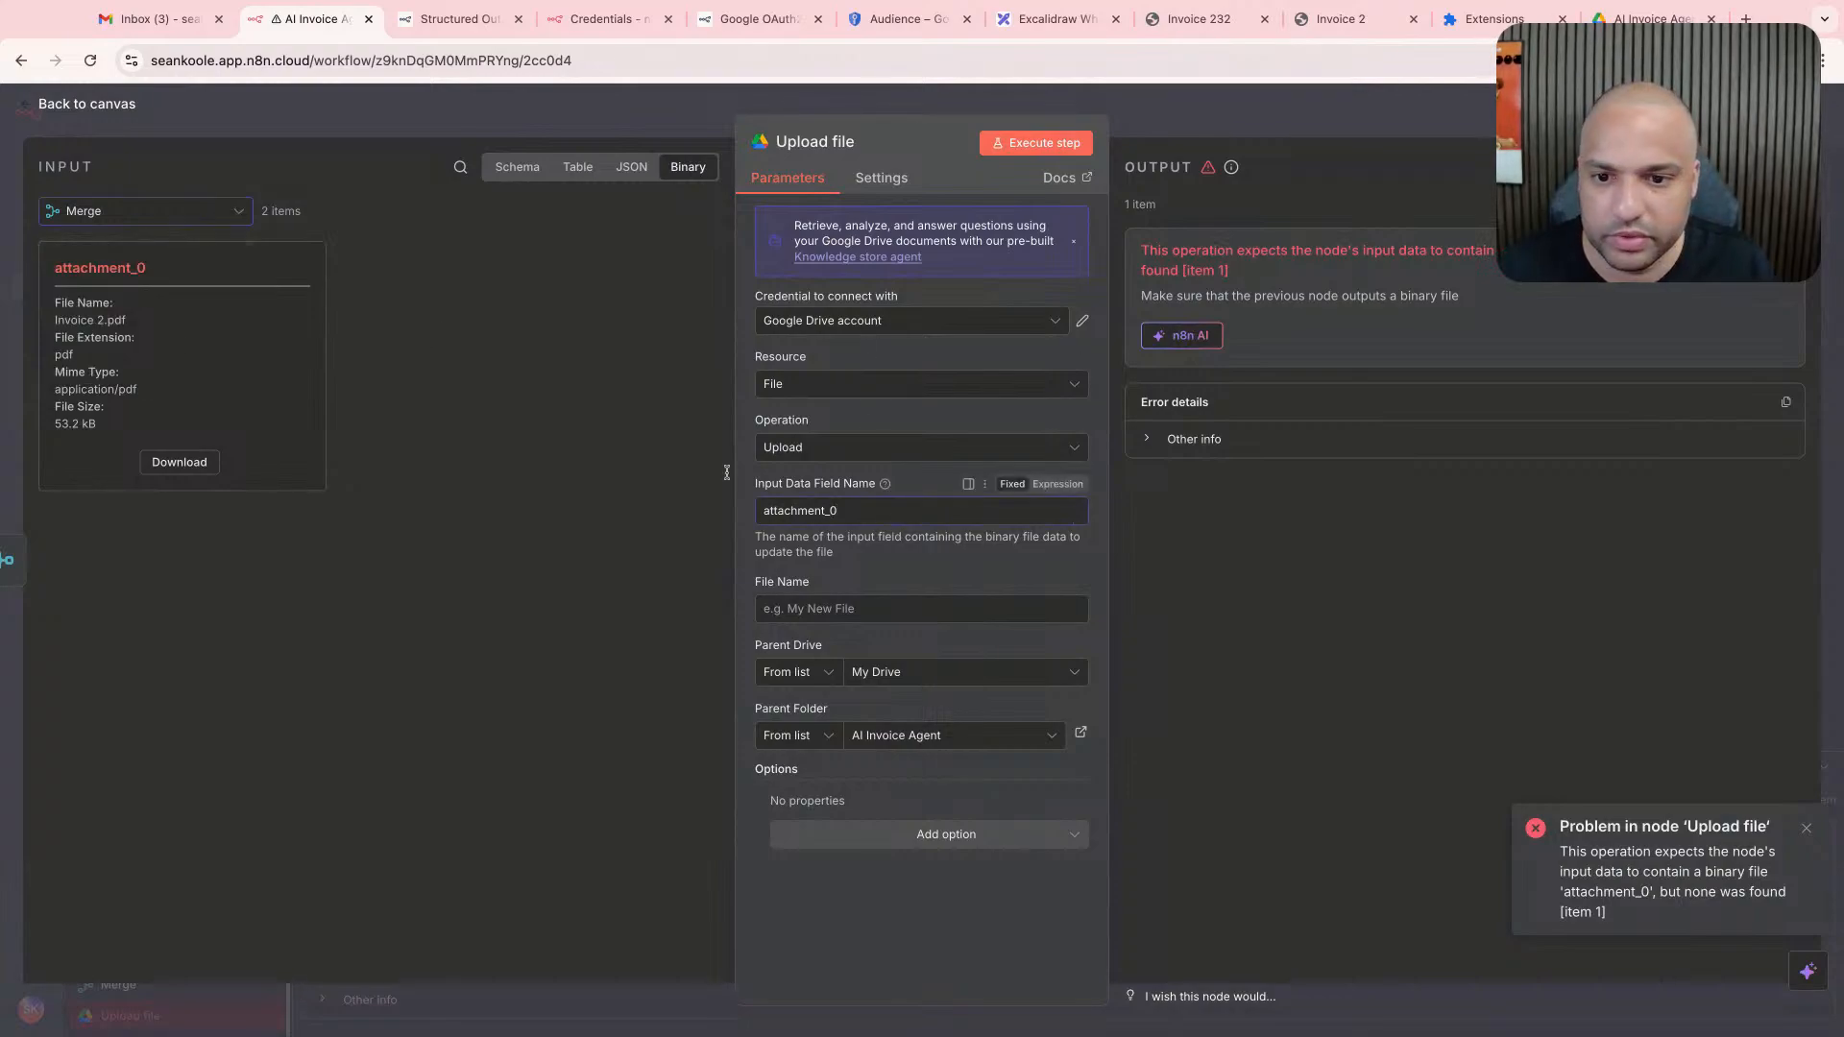
{"action": "left_click", "coordinate": [541, 415]}
{"action": "left_click", "coordinate": [246, 222]}
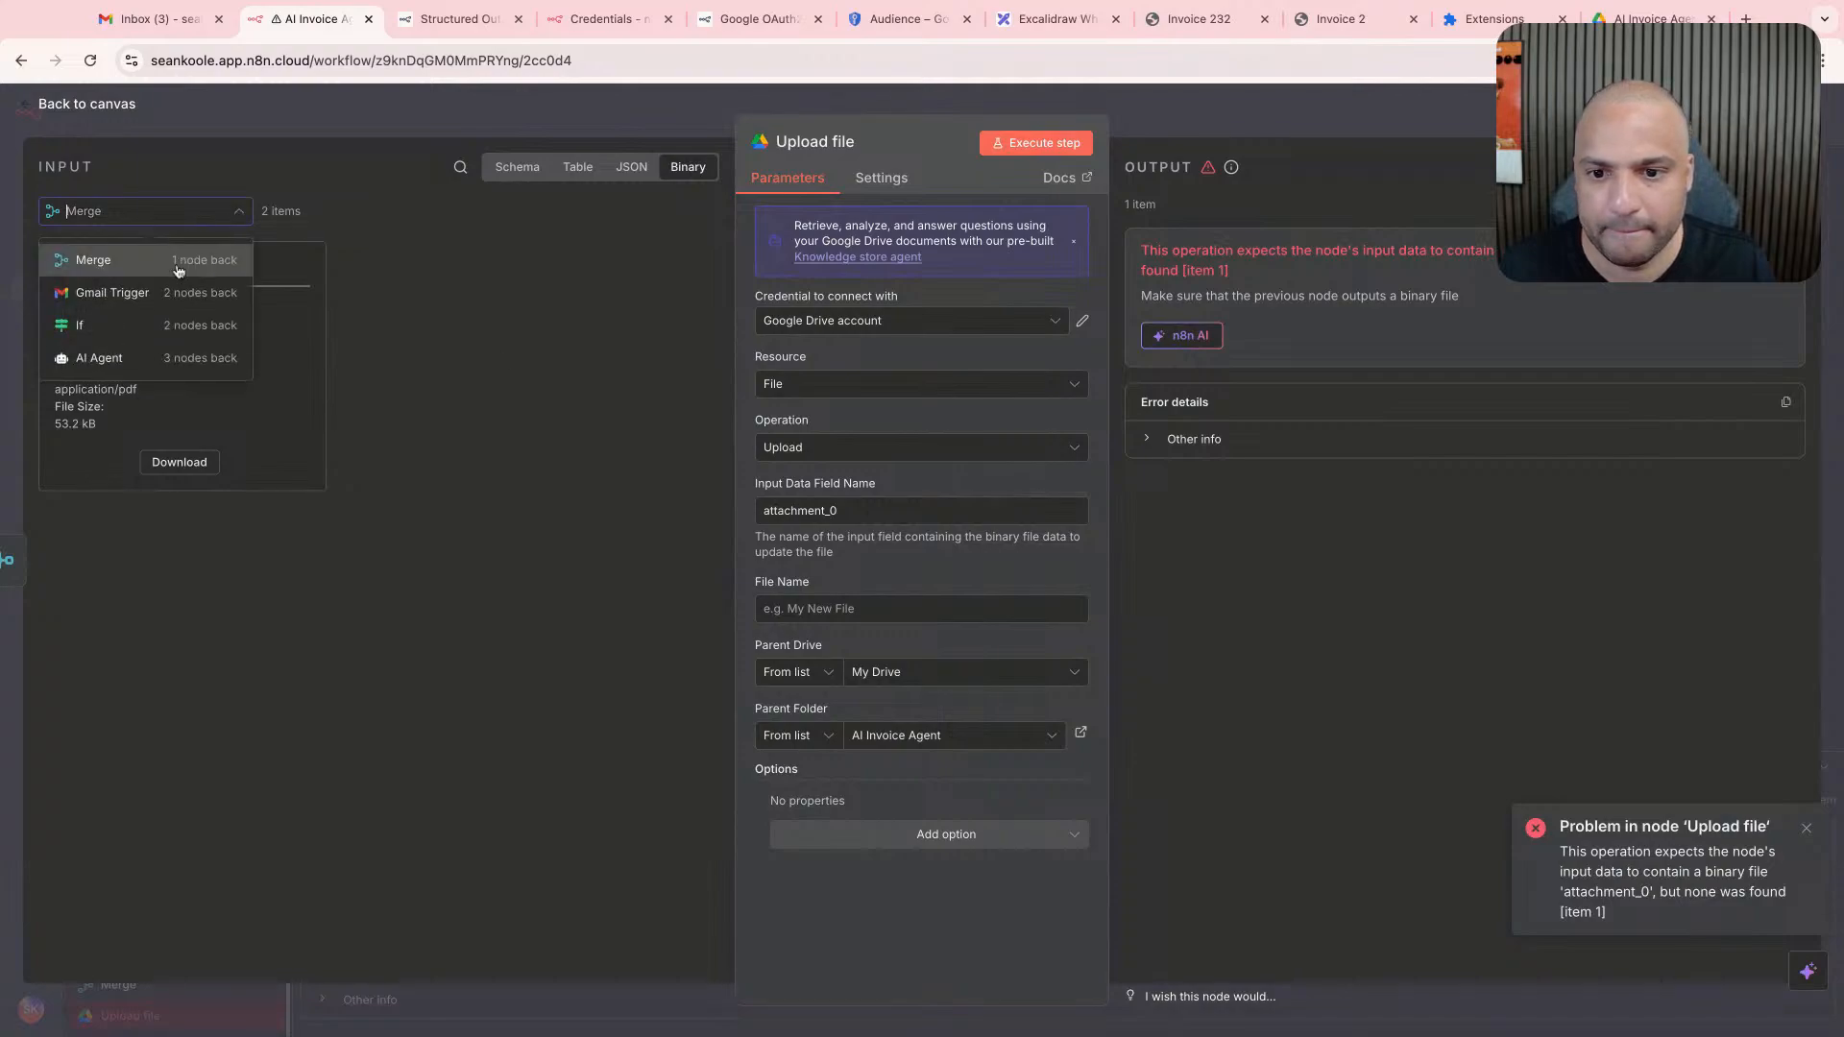
{"action": "left_click", "coordinate": [219, 300]}
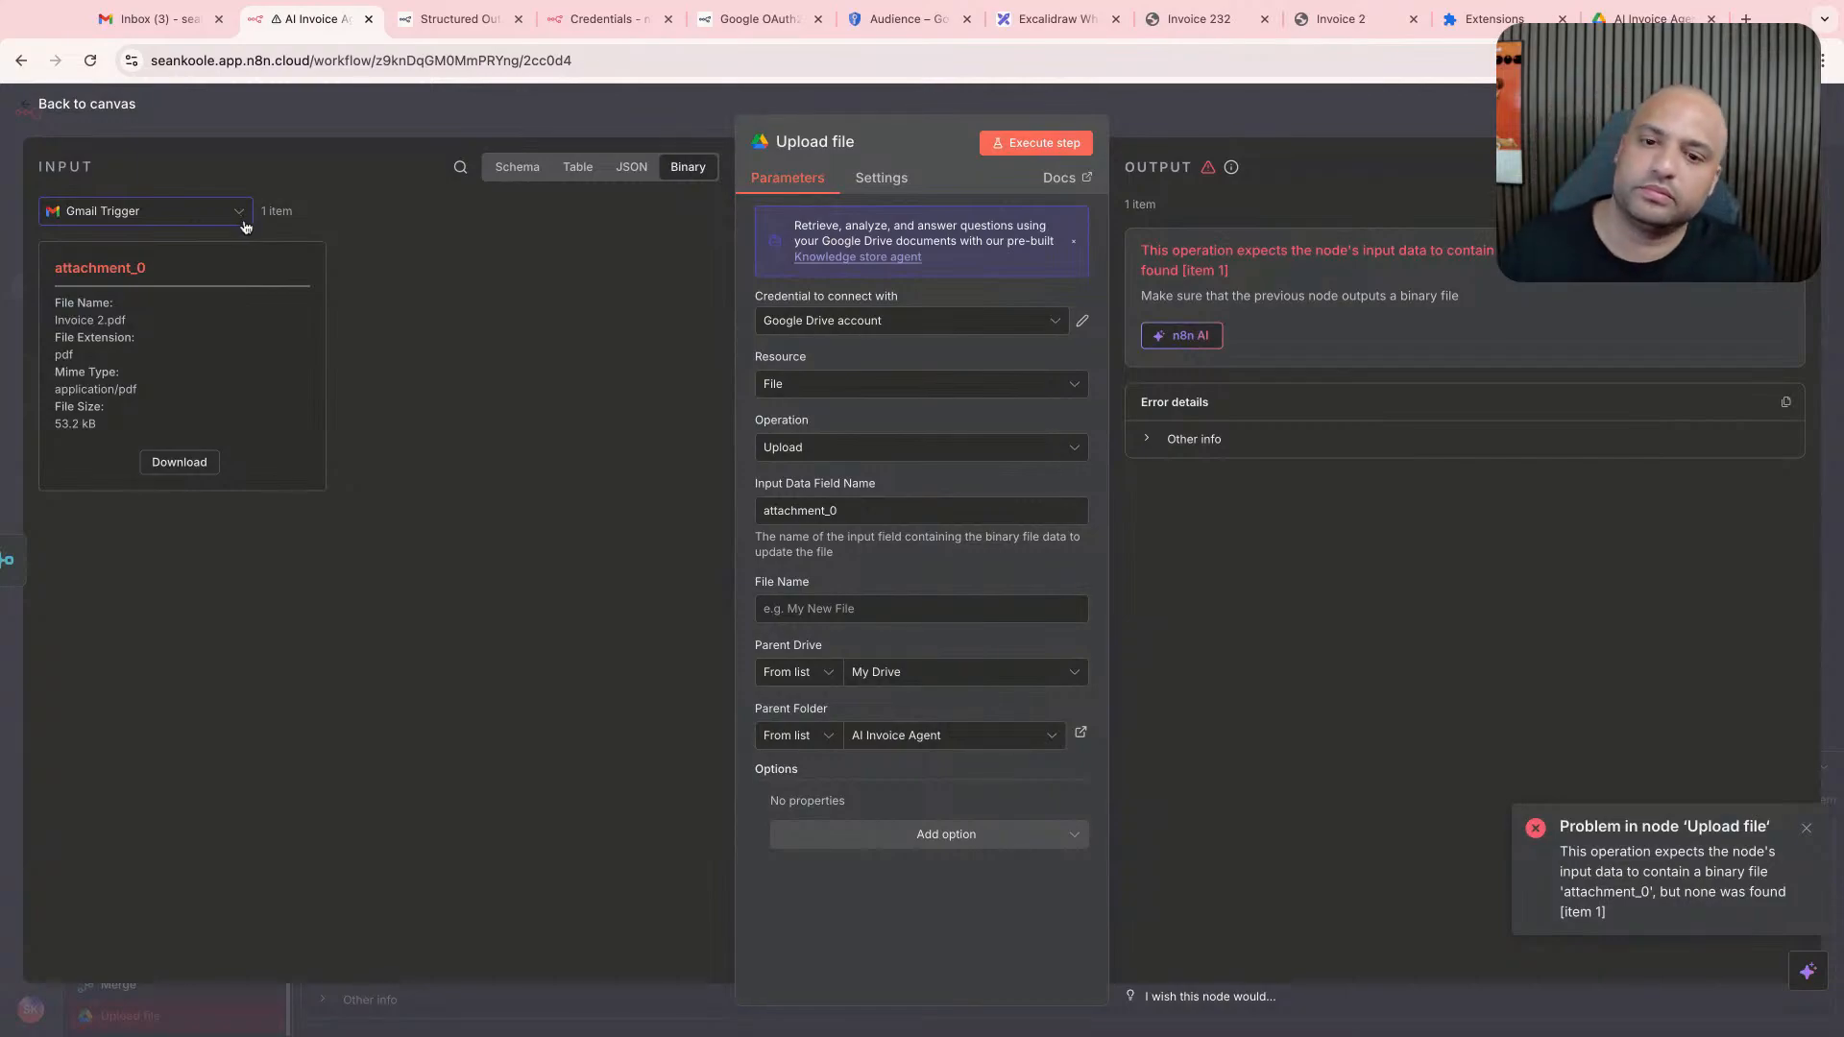
{"action": "left_click", "coordinate": [482, 126]}
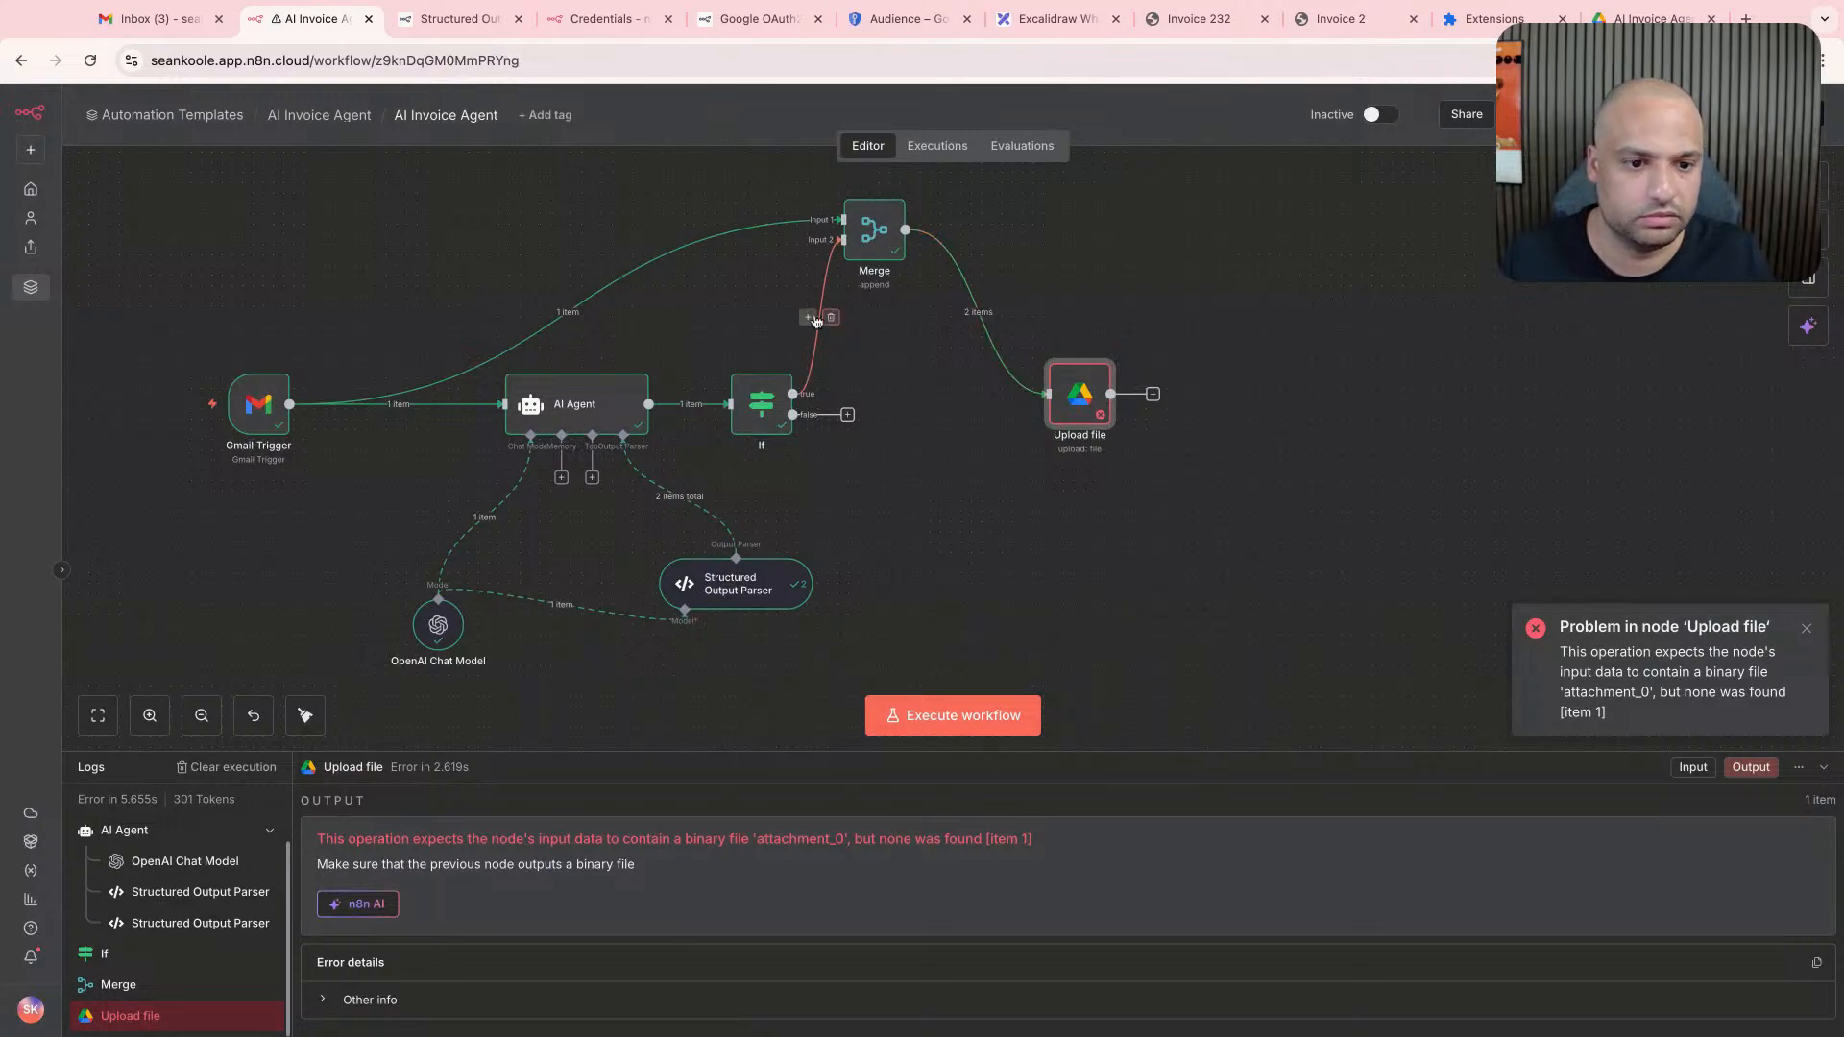
- Bypass Merge by connecting the If node's true branch directly to Upload file, and check that node's input fields
{"action": "left_click", "coordinate": [831, 317]}
{"action": "left_click_drag", "start_coordinate": [793, 394], "coordinate": [1047, 394]}
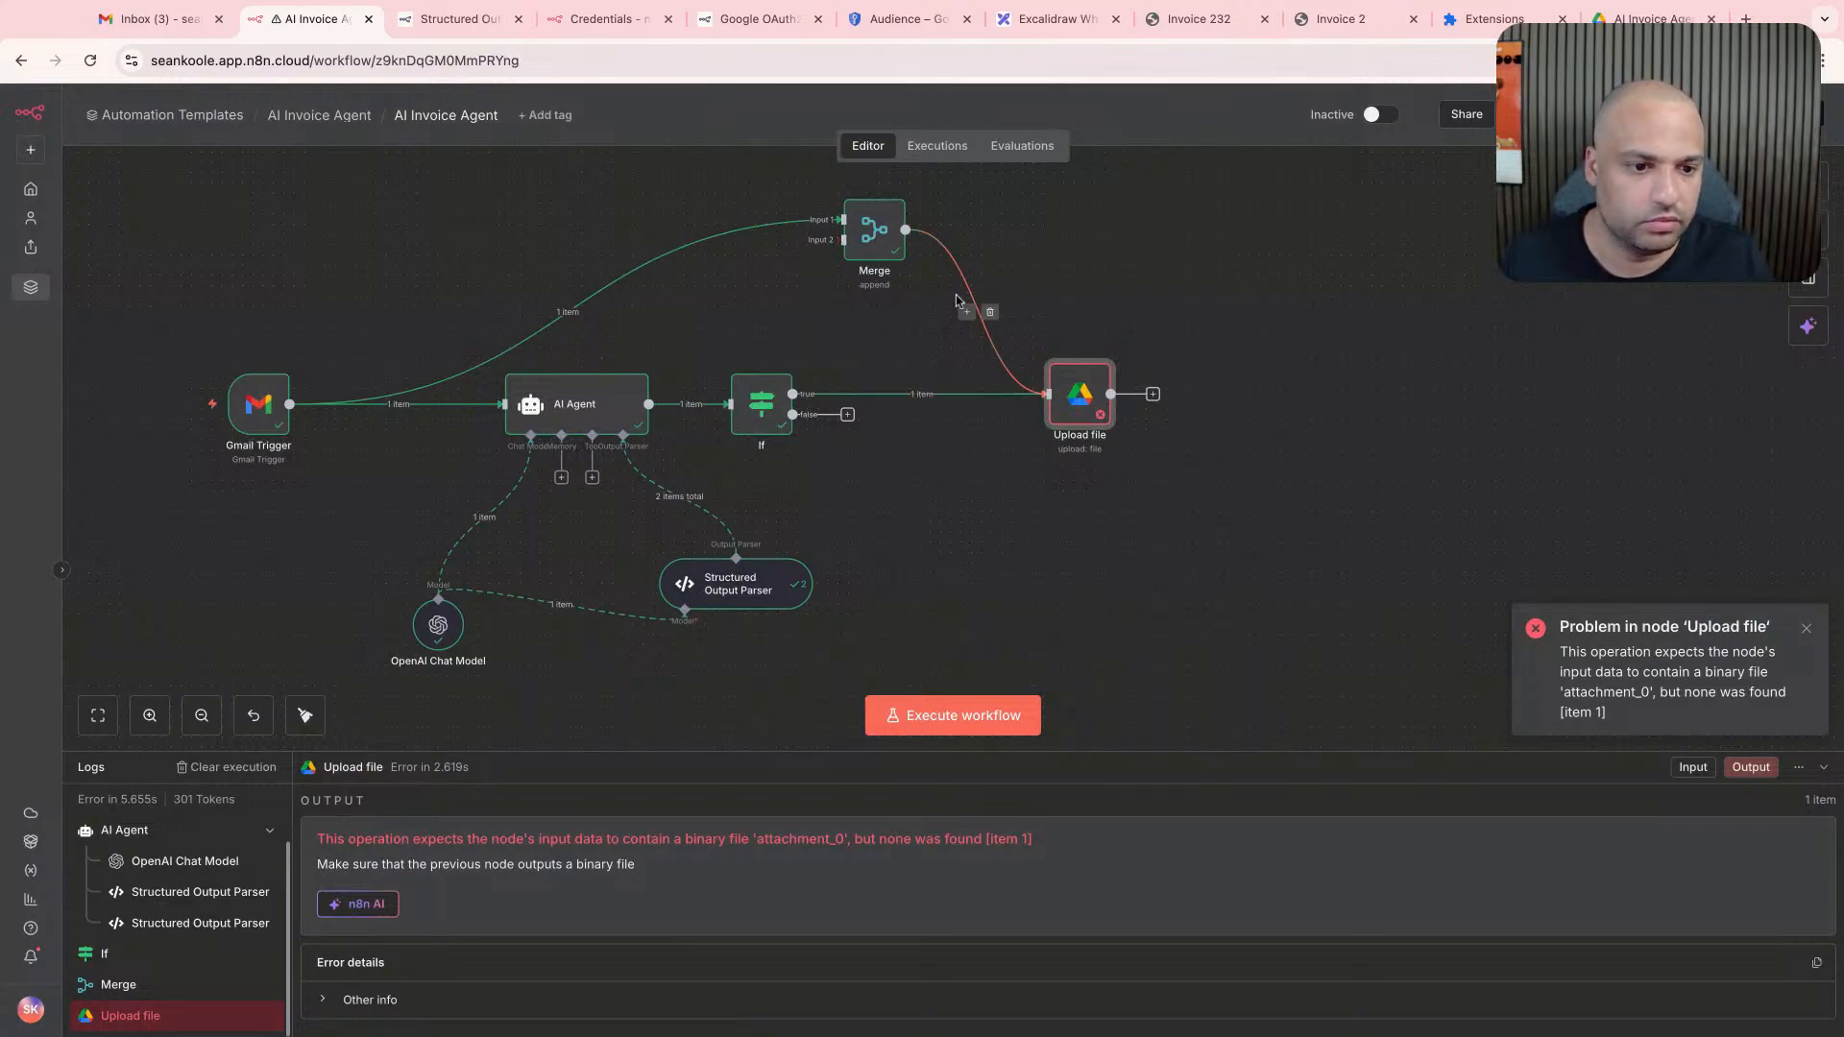
{"action": "left_click", "coordinate": [989, 312]}
{"action": "double_click", "coordinate": [1101, 399]}
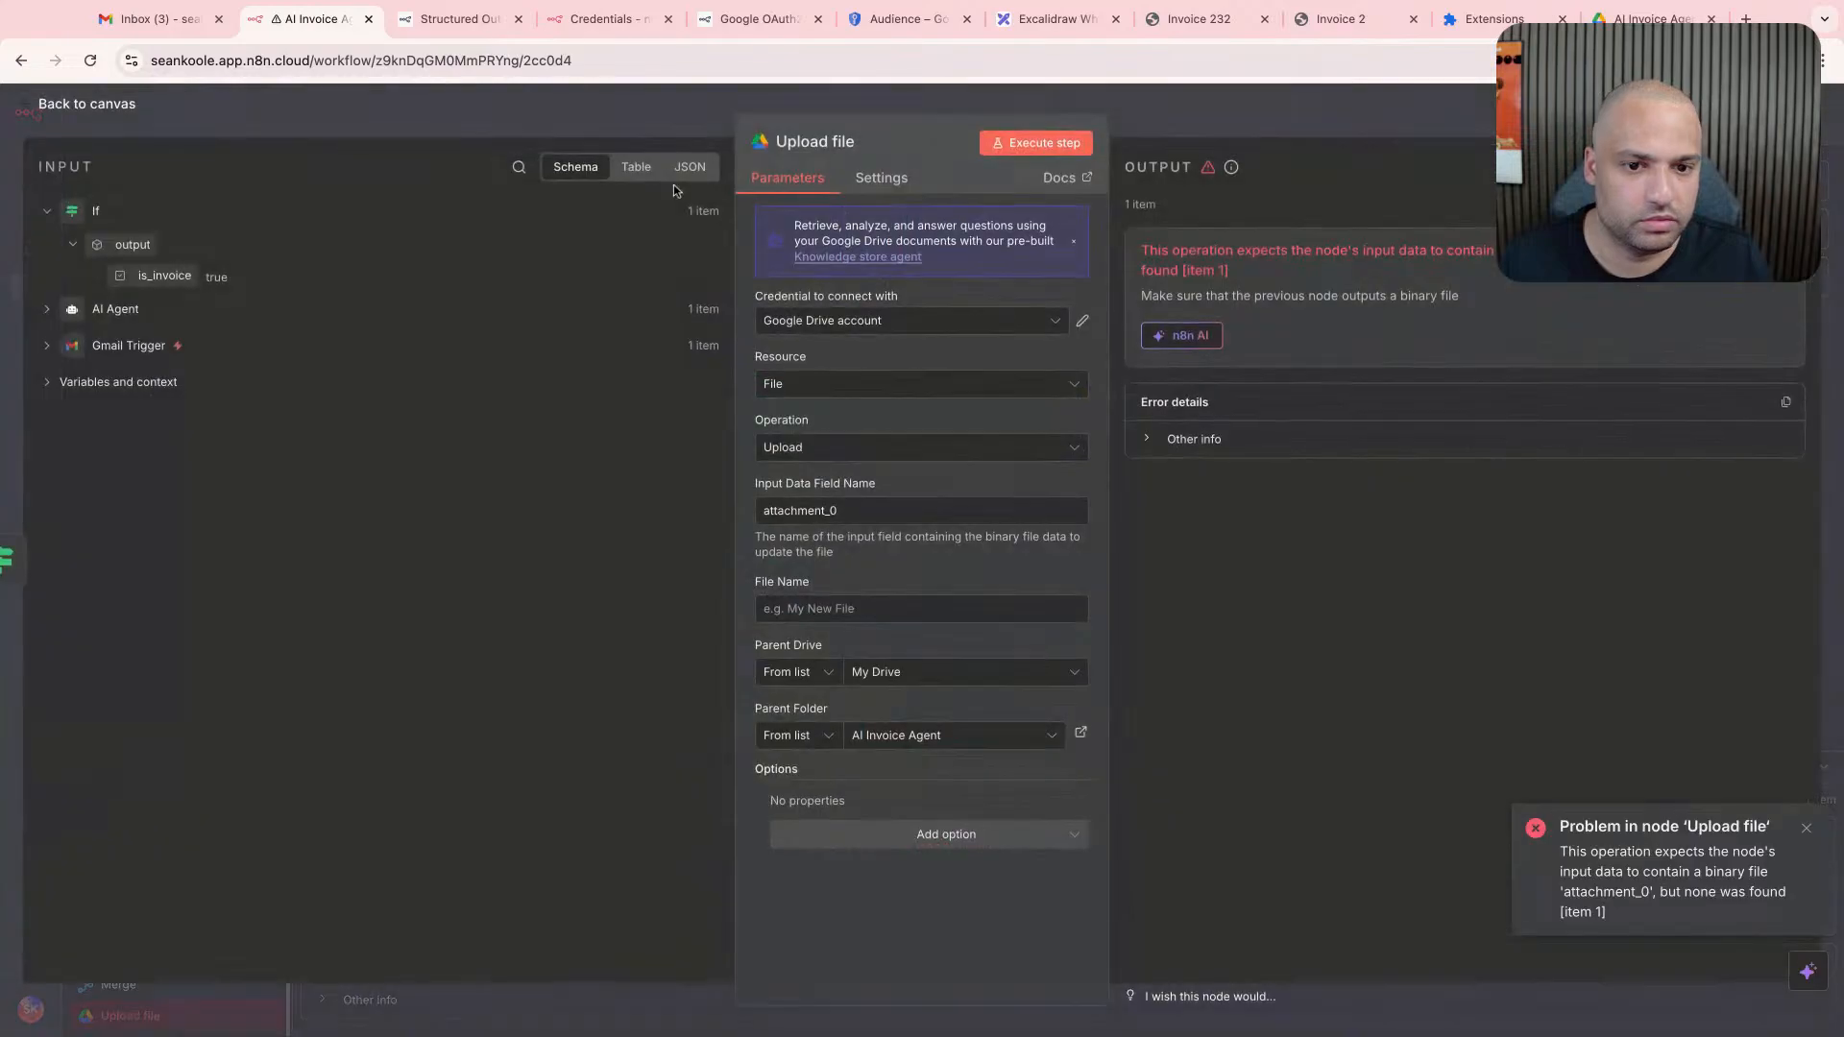
{"action": "left_click", "coordinate": [1026, 103]}
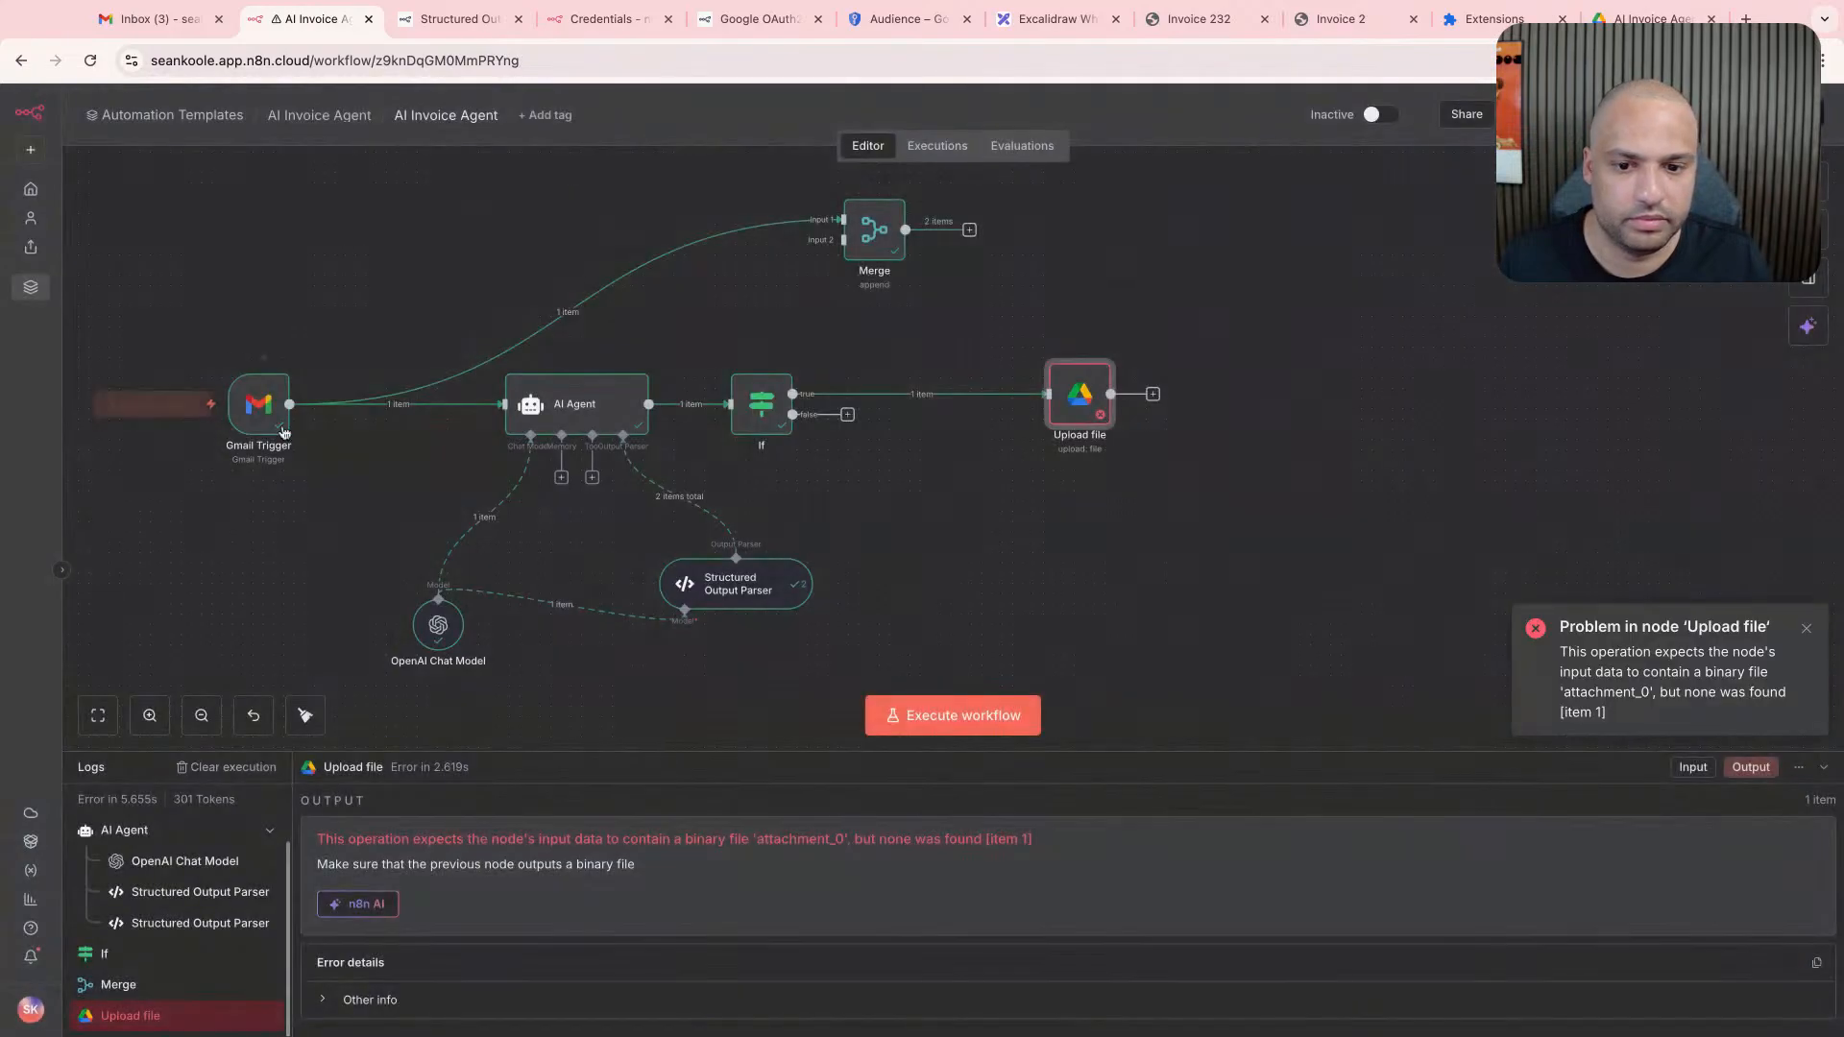
- Execute the workflow from the Gmail Trigger and examine Upload file's input in table and JSON views
{"action": "left_click", "coordinate": [198, 406]}
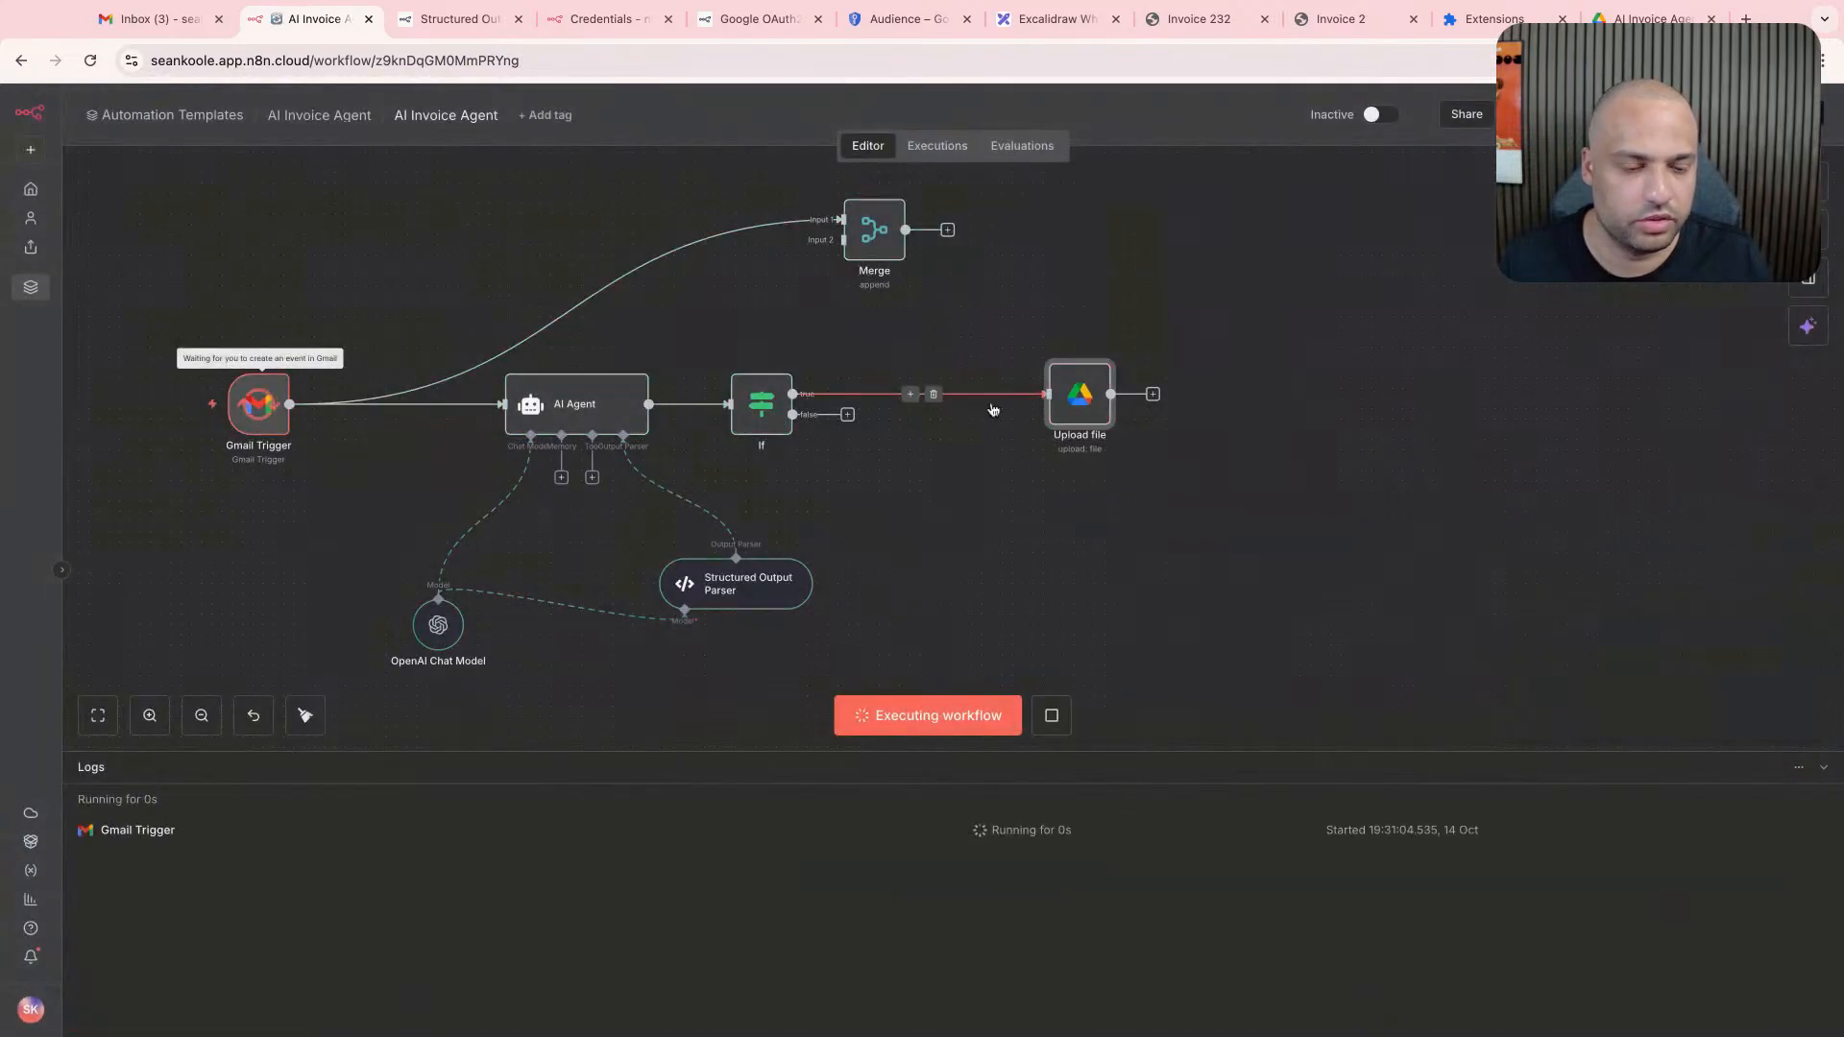
{"action": "double_click", "coordinate": [1080, 407]}
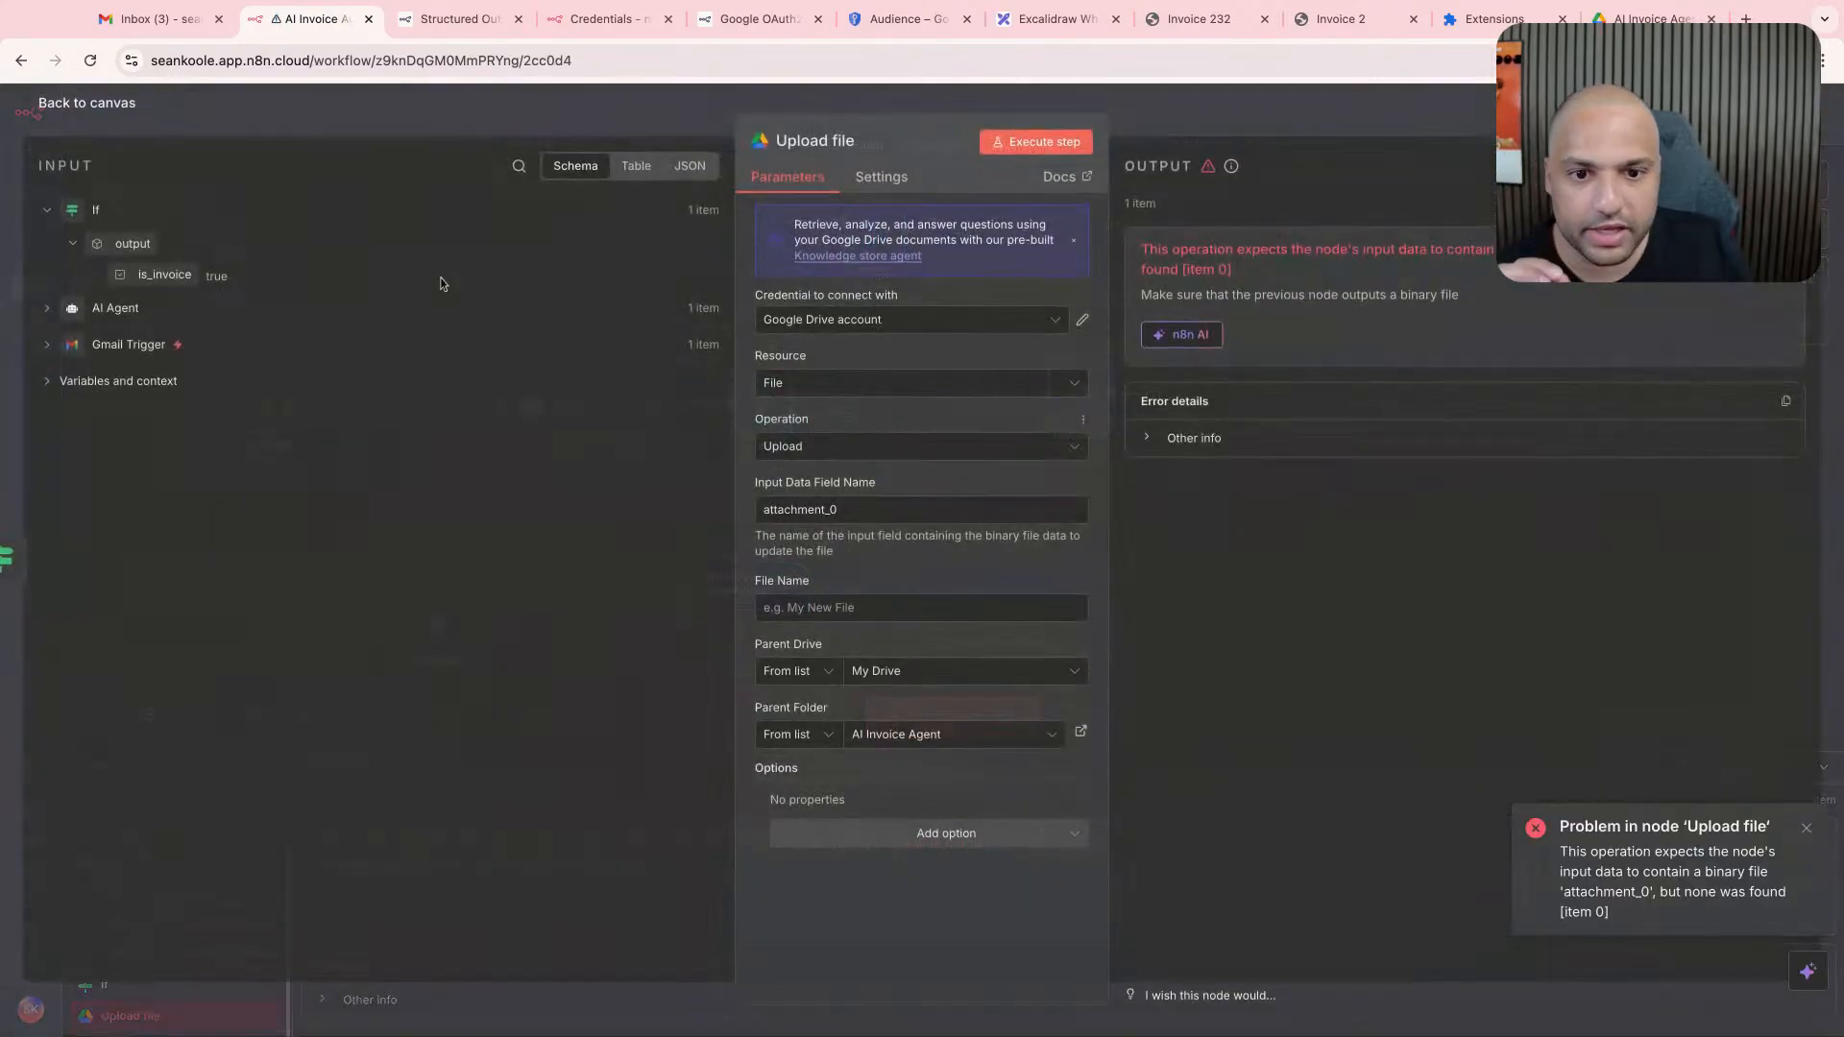
{"action": "left_click", "coordinate": [632, 169]}
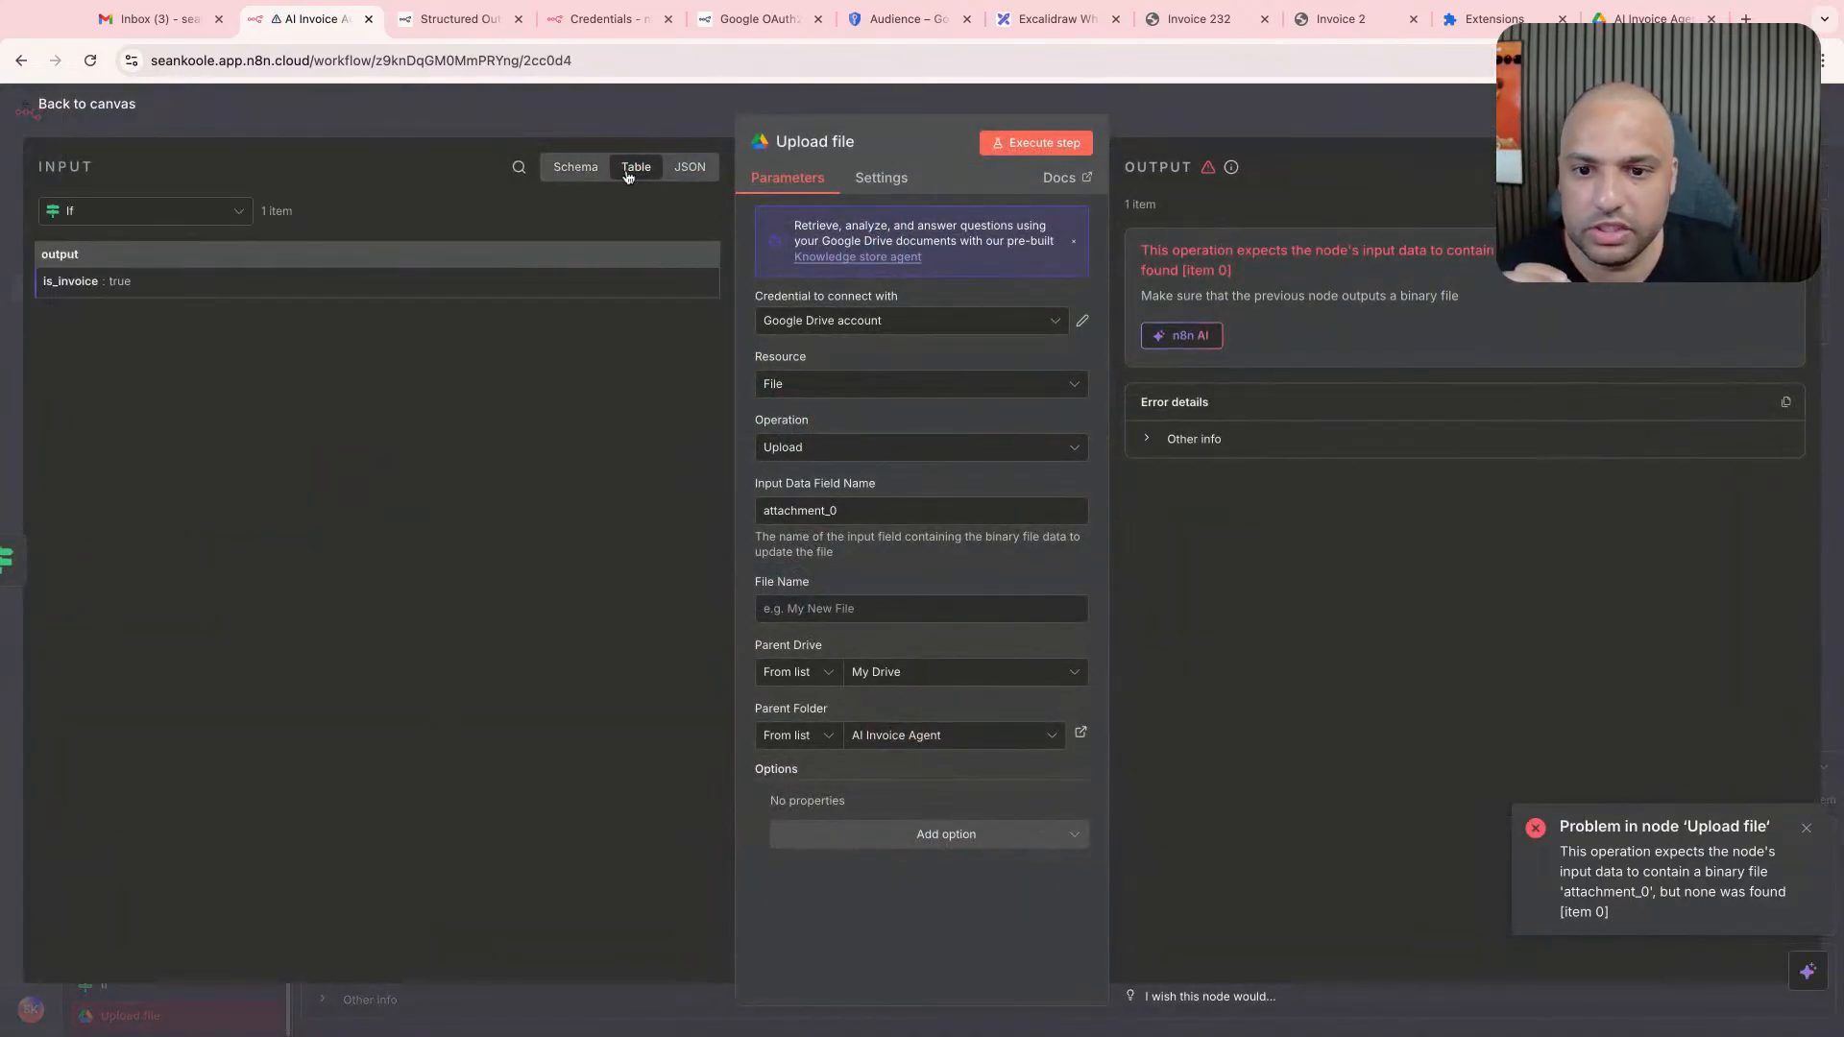
{"action": "left_click", "coordinate": [607, 174]}
{"action": "left_click", "coordinate": [636, 167]}
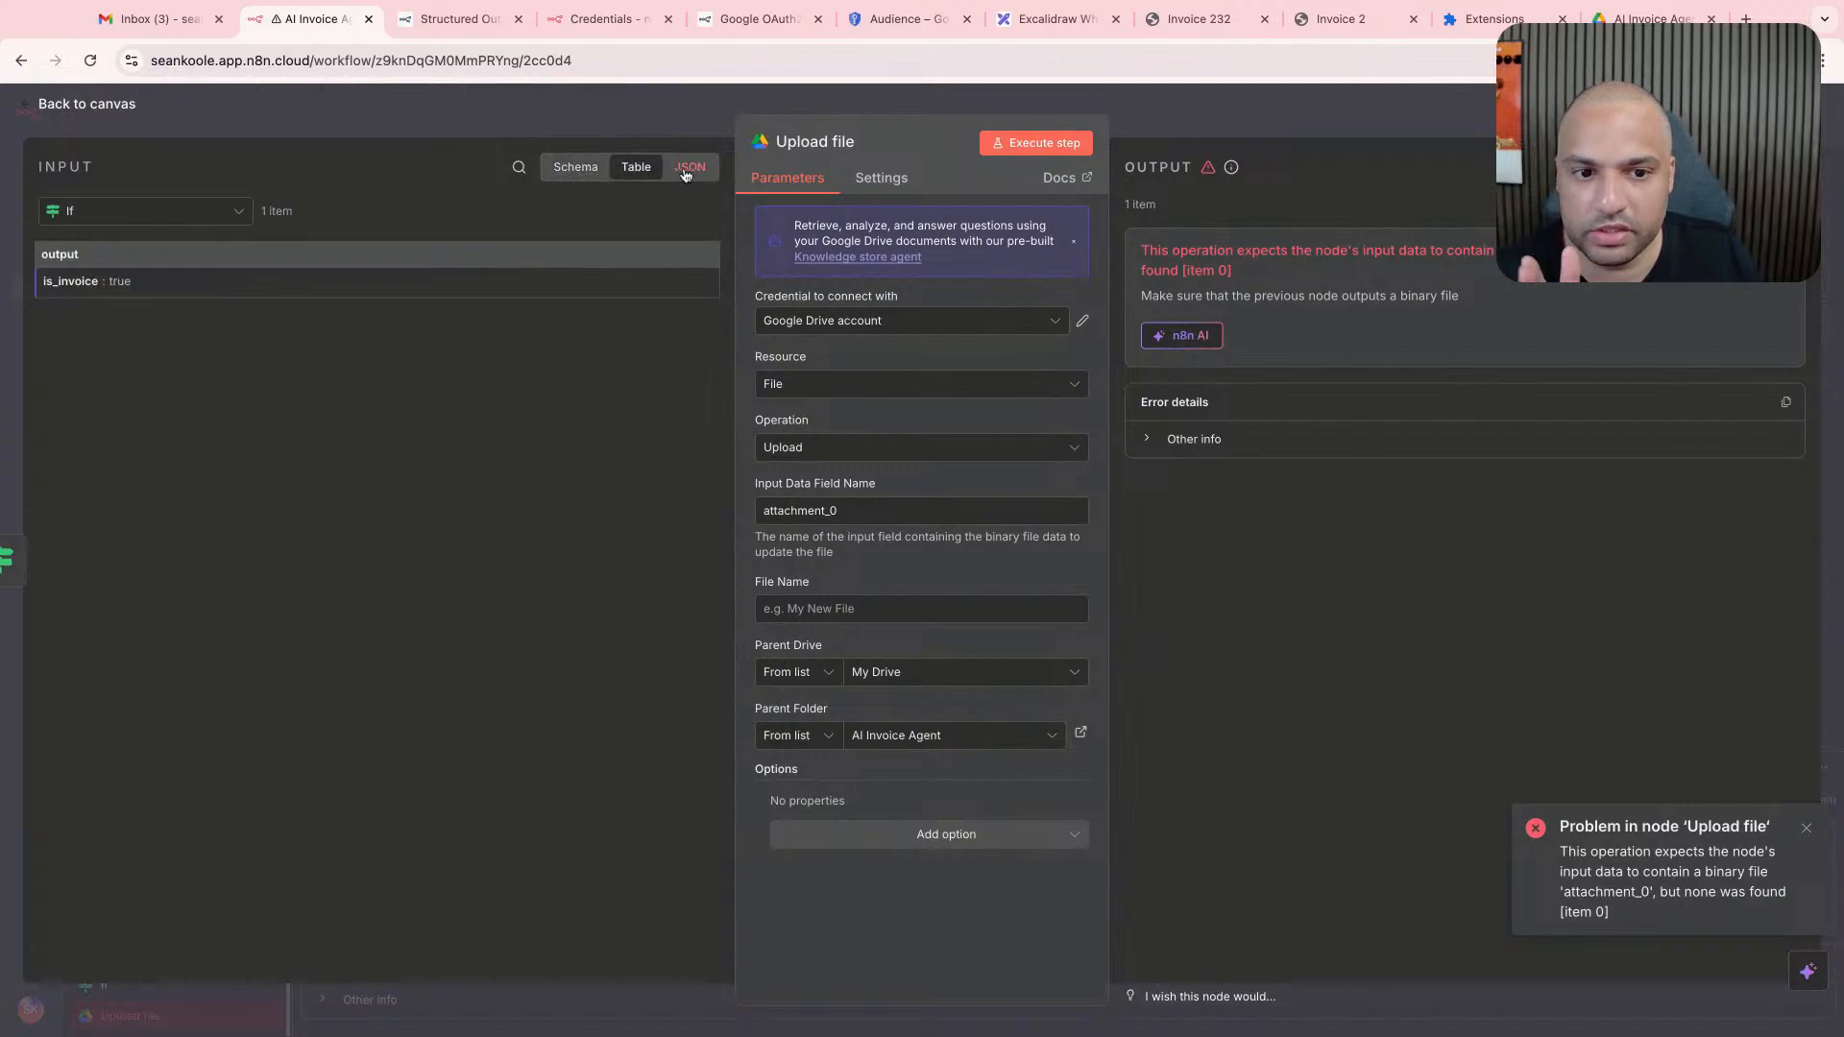
{"action": "left_click", "coordinate": [690, 167]}
{"action": "left_click", "coordinate": [722, 106]}
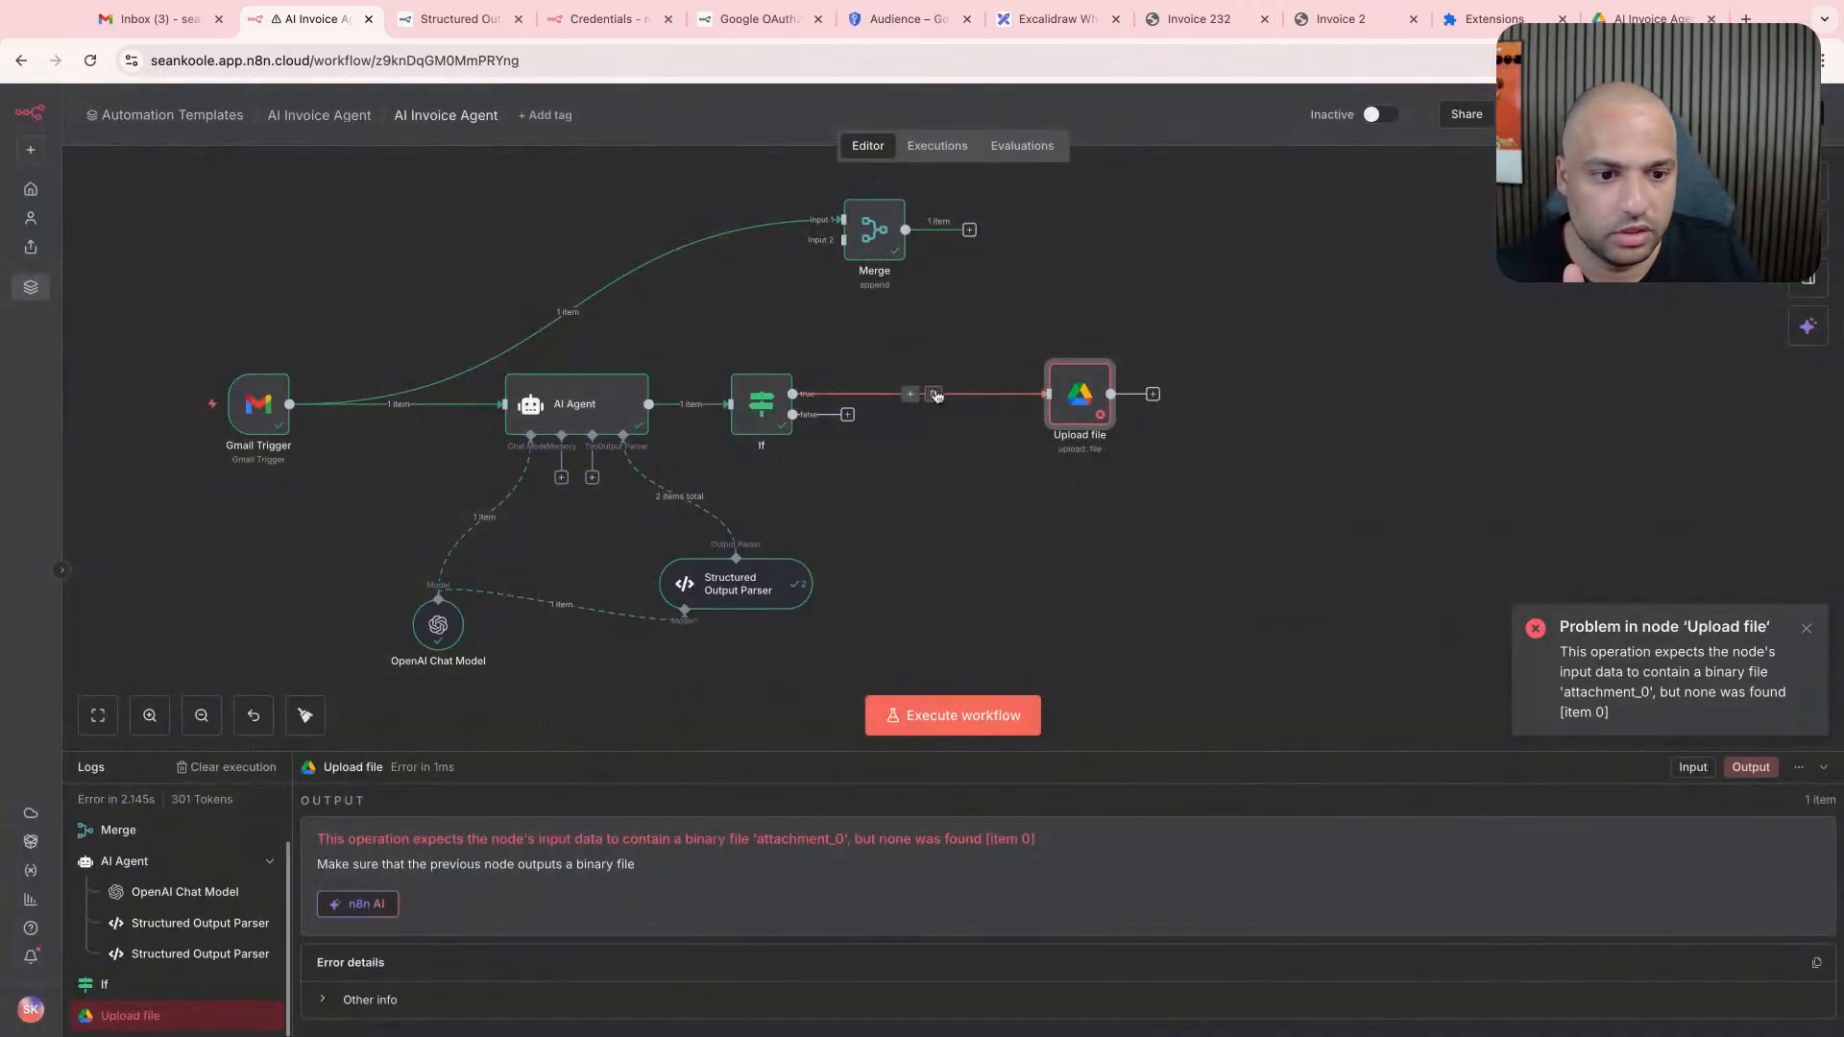
- Route the If node's true branch back through Merge Input 2, connect Merge to Upload file and execute the workflow
{"action": "left_click", "coordinate": [935, 395]}
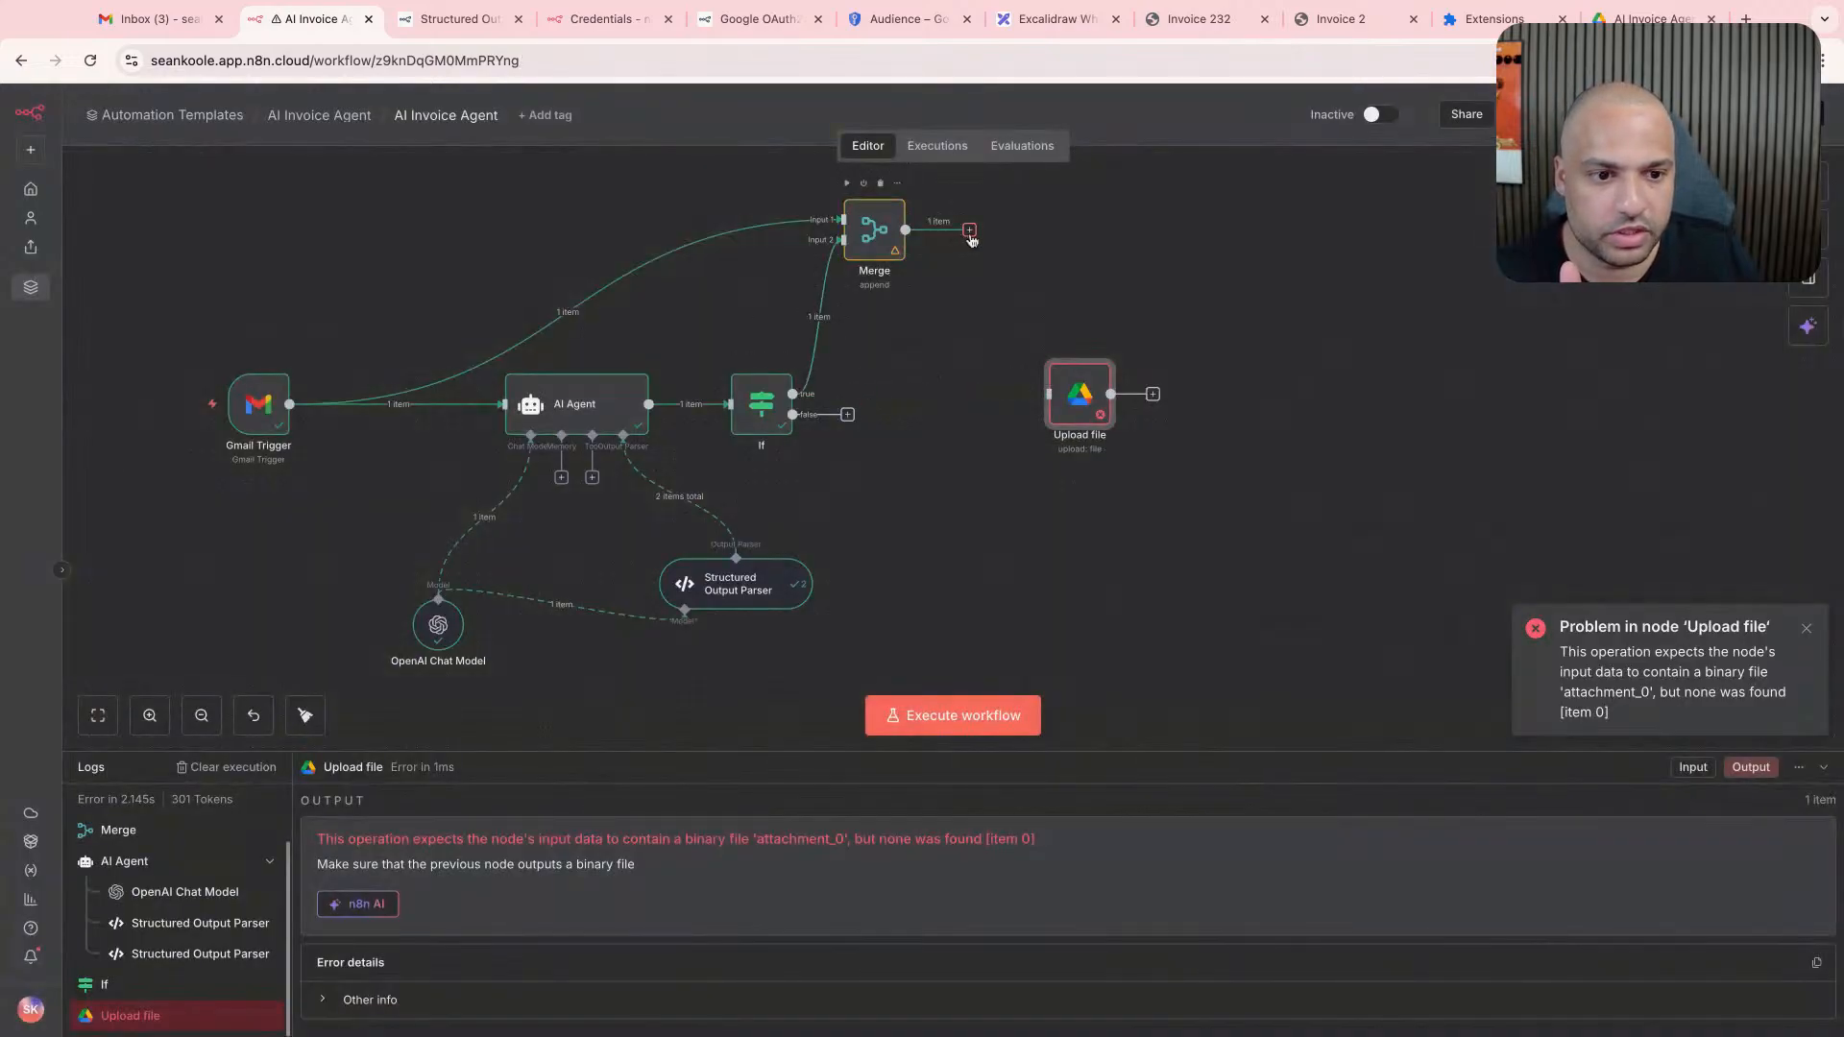
{"action": "left_click_drag", "start_coordinate": [969, 231], "coordinate": [1047, 394]}
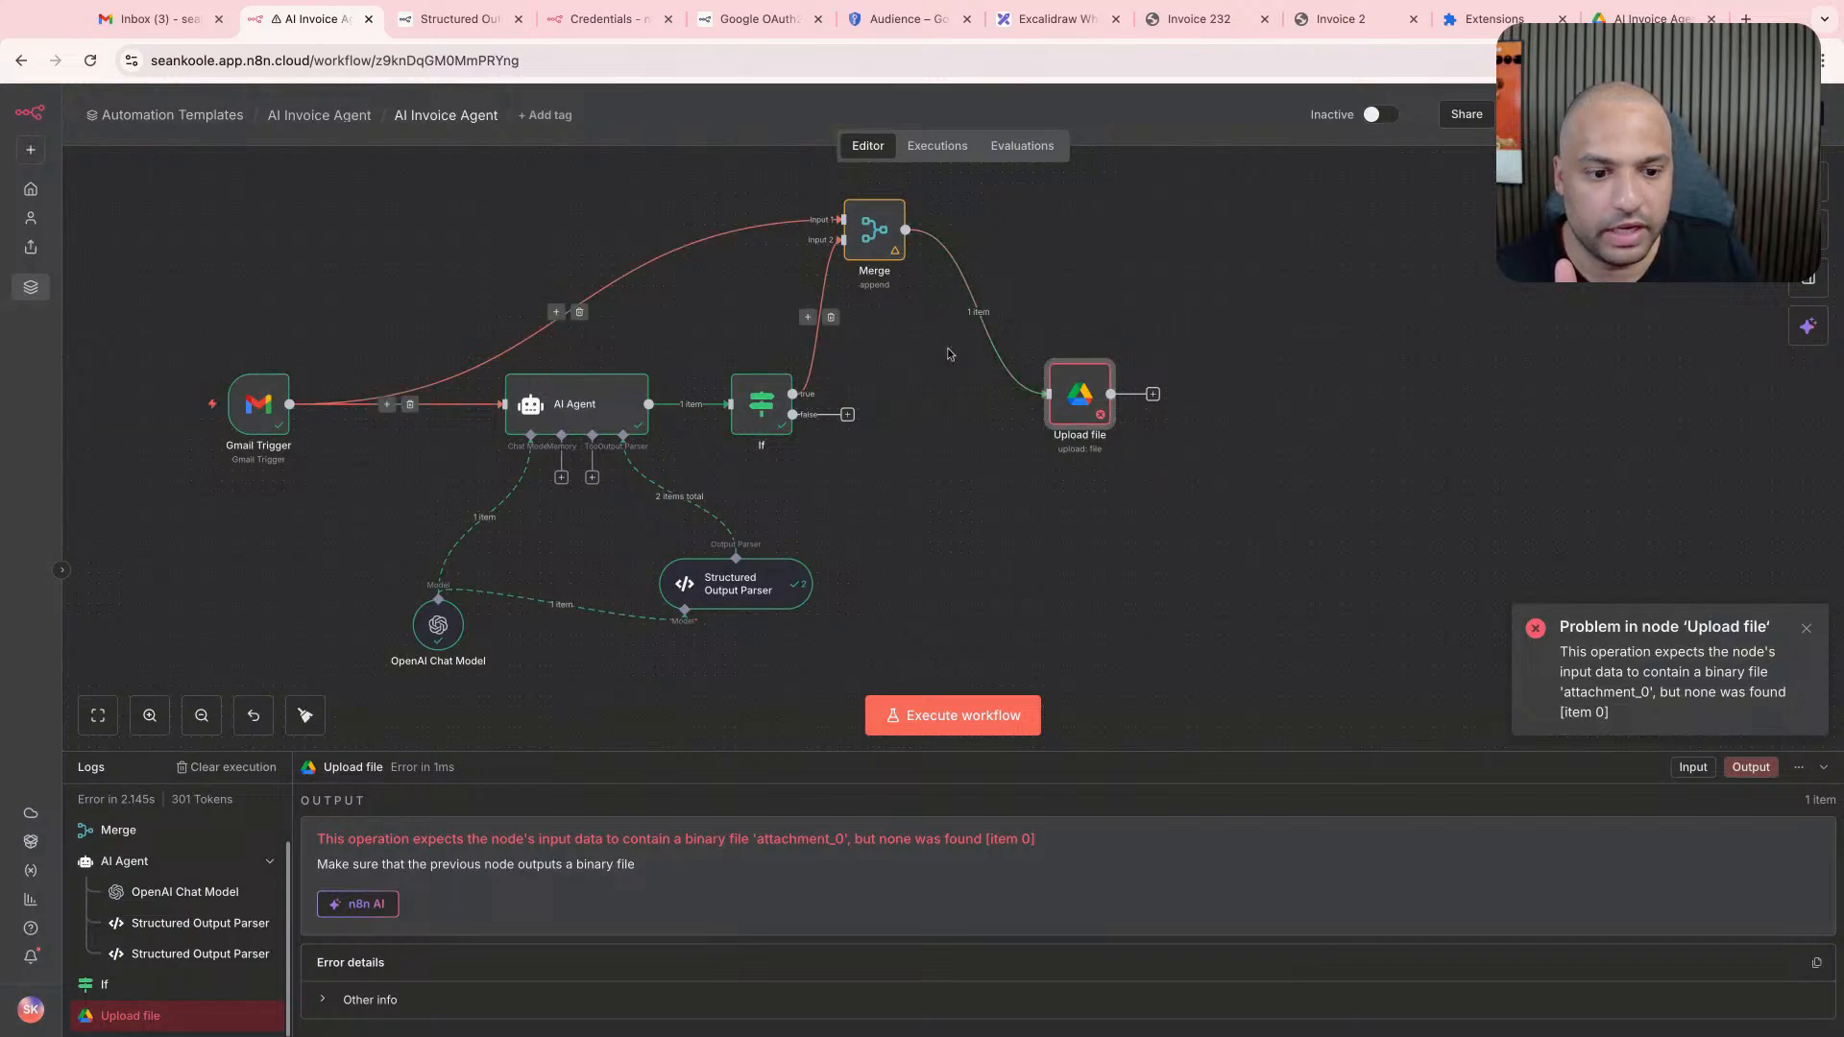
{"action": "left_click", "coordinate": [951, 716]}
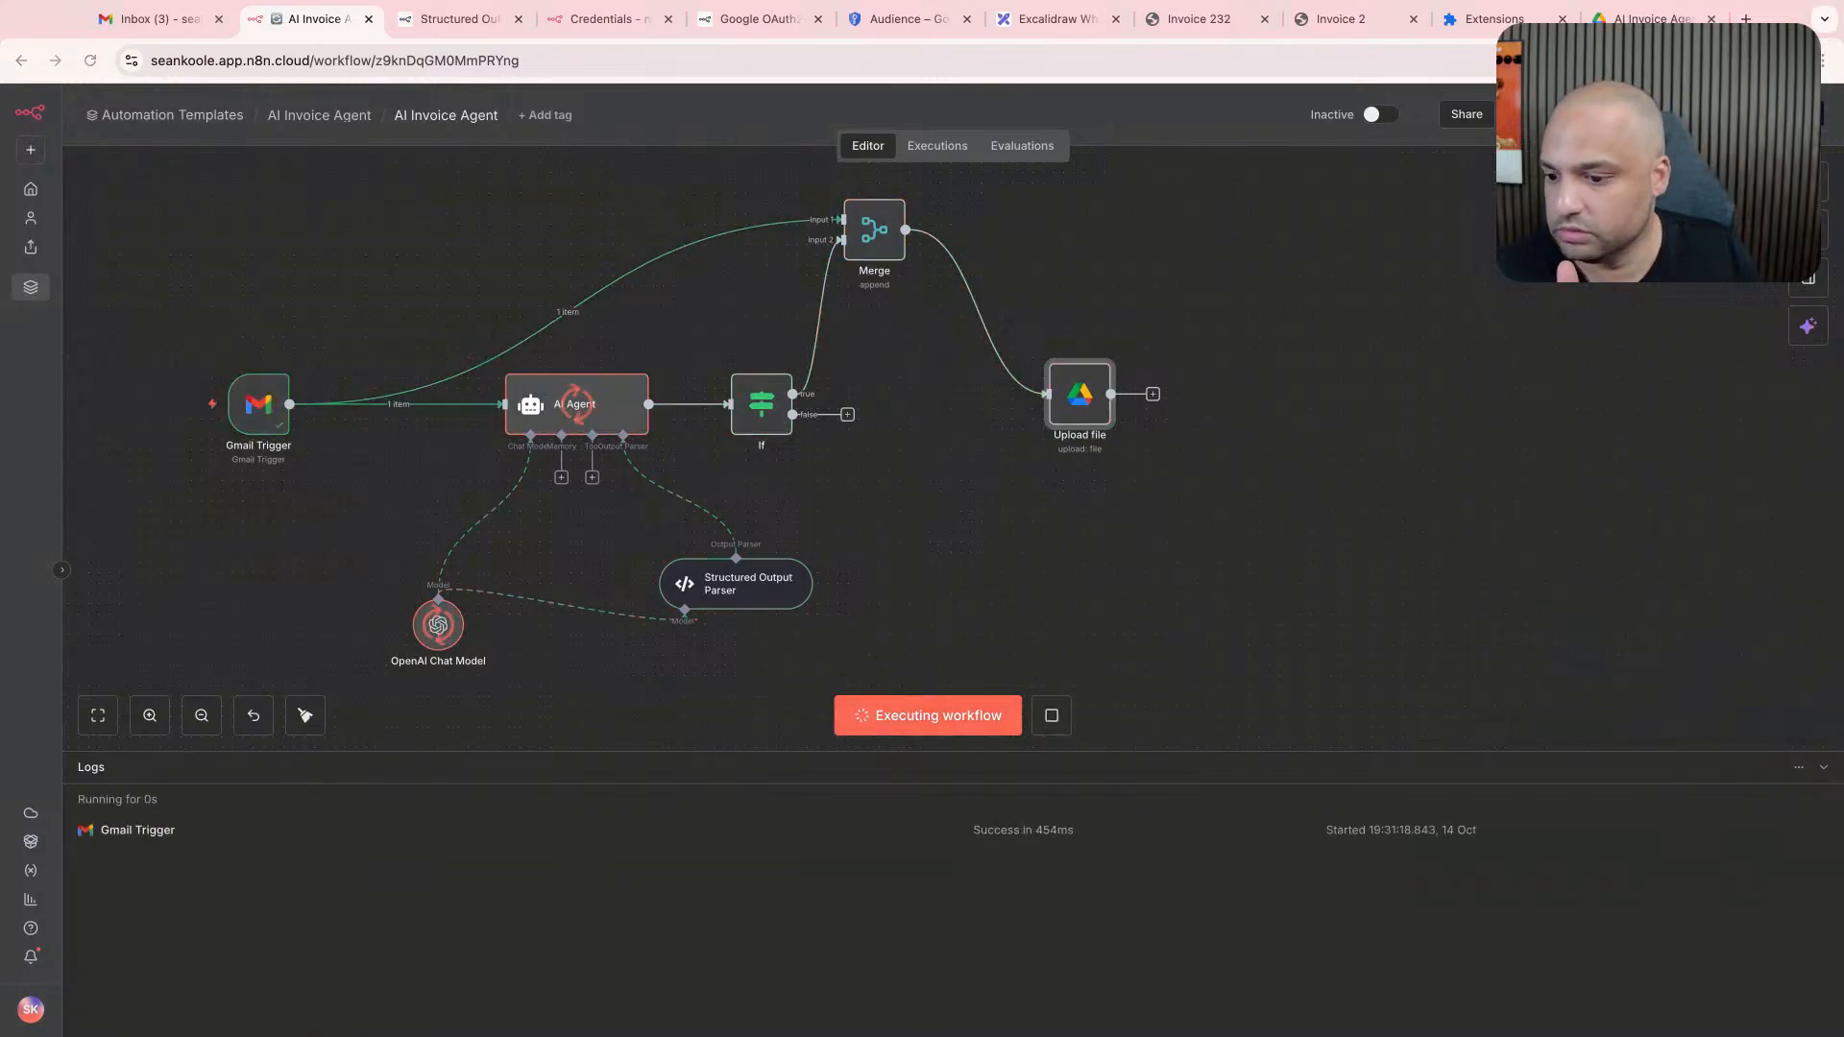
- Inspect the Upload file node's error and its Merge input in JSON and binary views
{"action": "double_click", "coordinate": [1074, 393]}
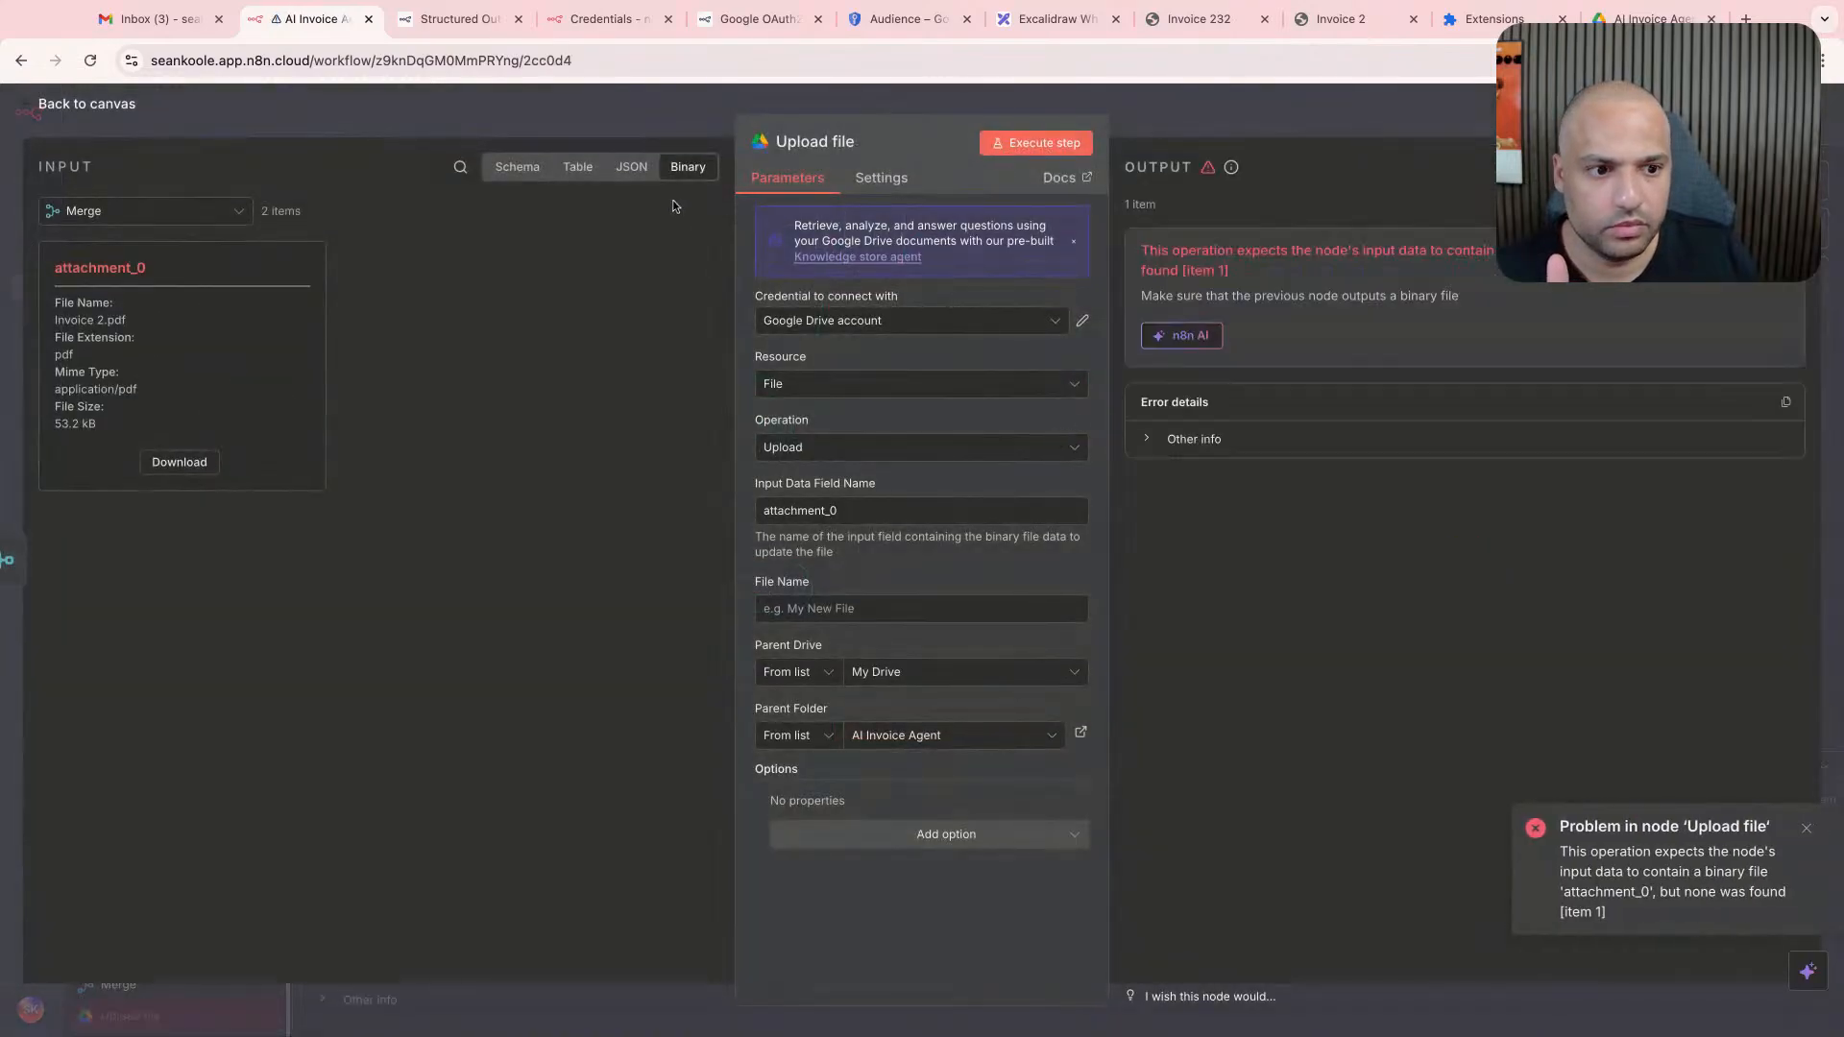
{"action": "left_click", "coordinate": [632, 168]}
{"action": "left_click", "coordinate": [686, 168]}
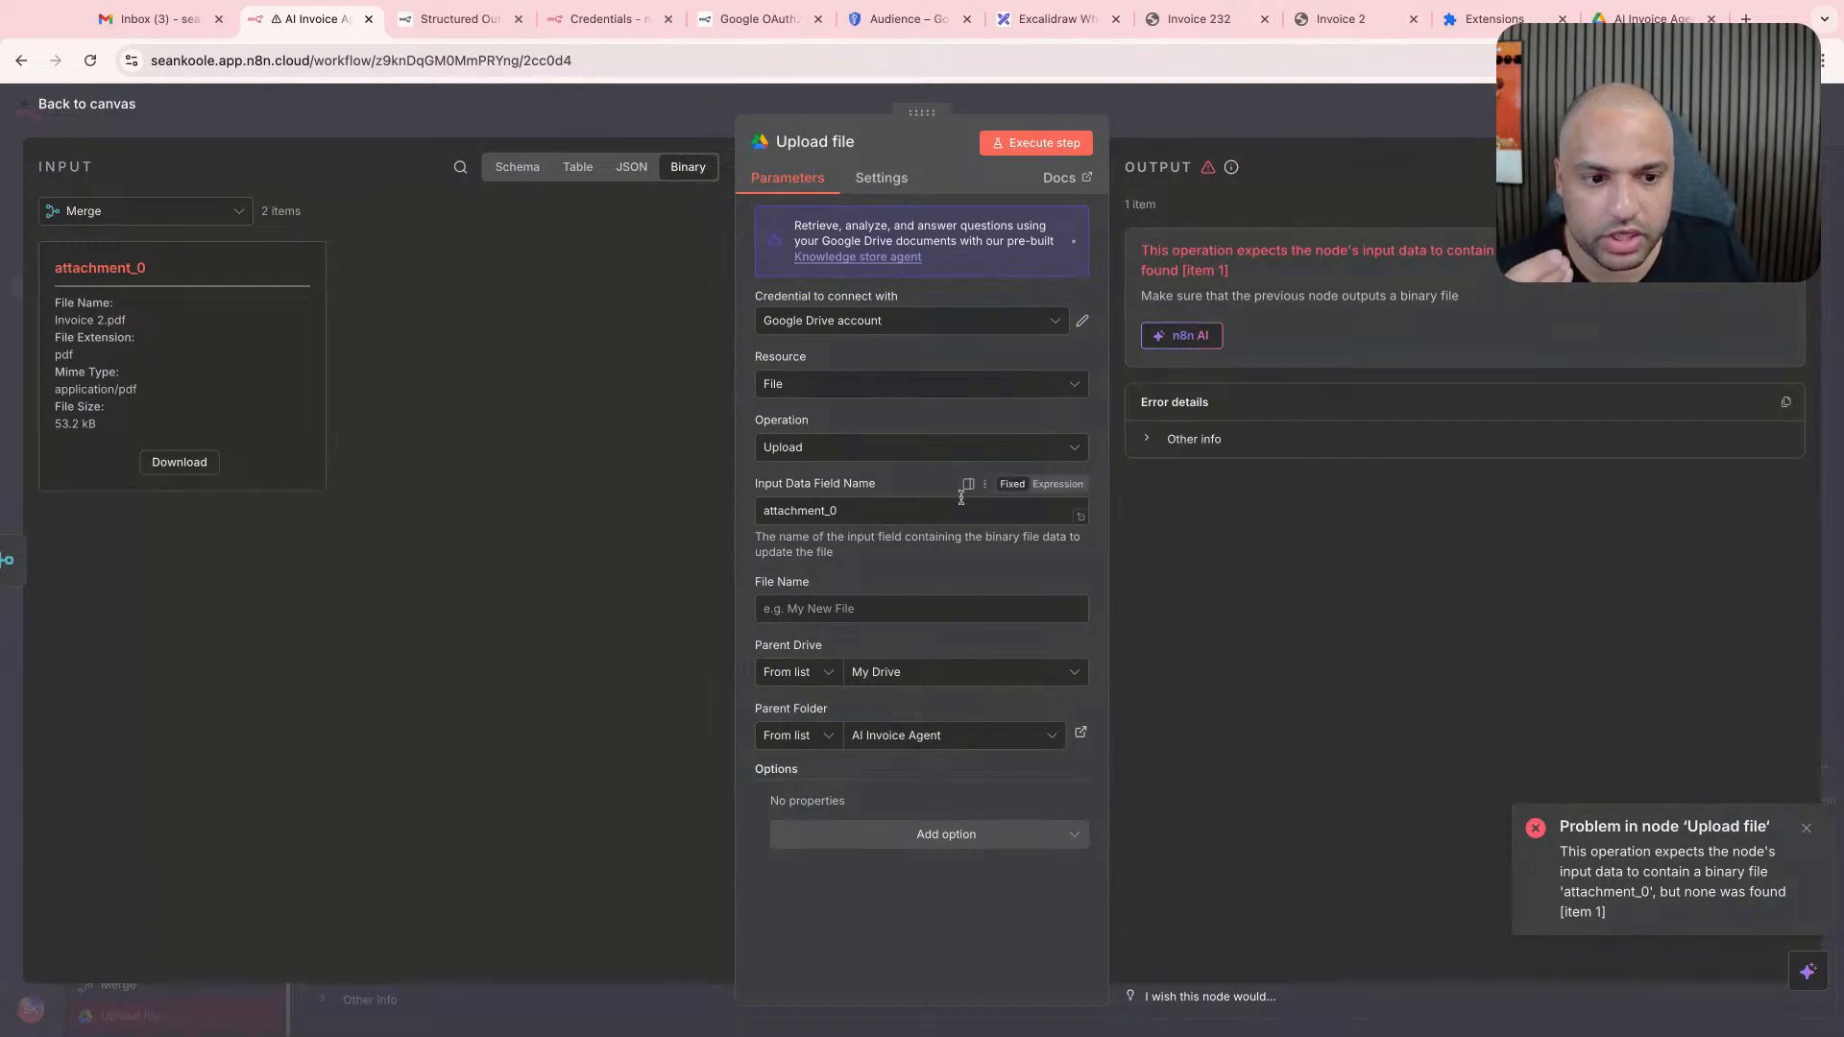
- Switch to the AI Invoice Agent folder in Google Drive, refresh it and move both Invoice 2.pdf files to the trash
{"action": "left_click", "coordinate": [1494, 19]}
{"action": "left_click", "coordinate": [1644, 19]}
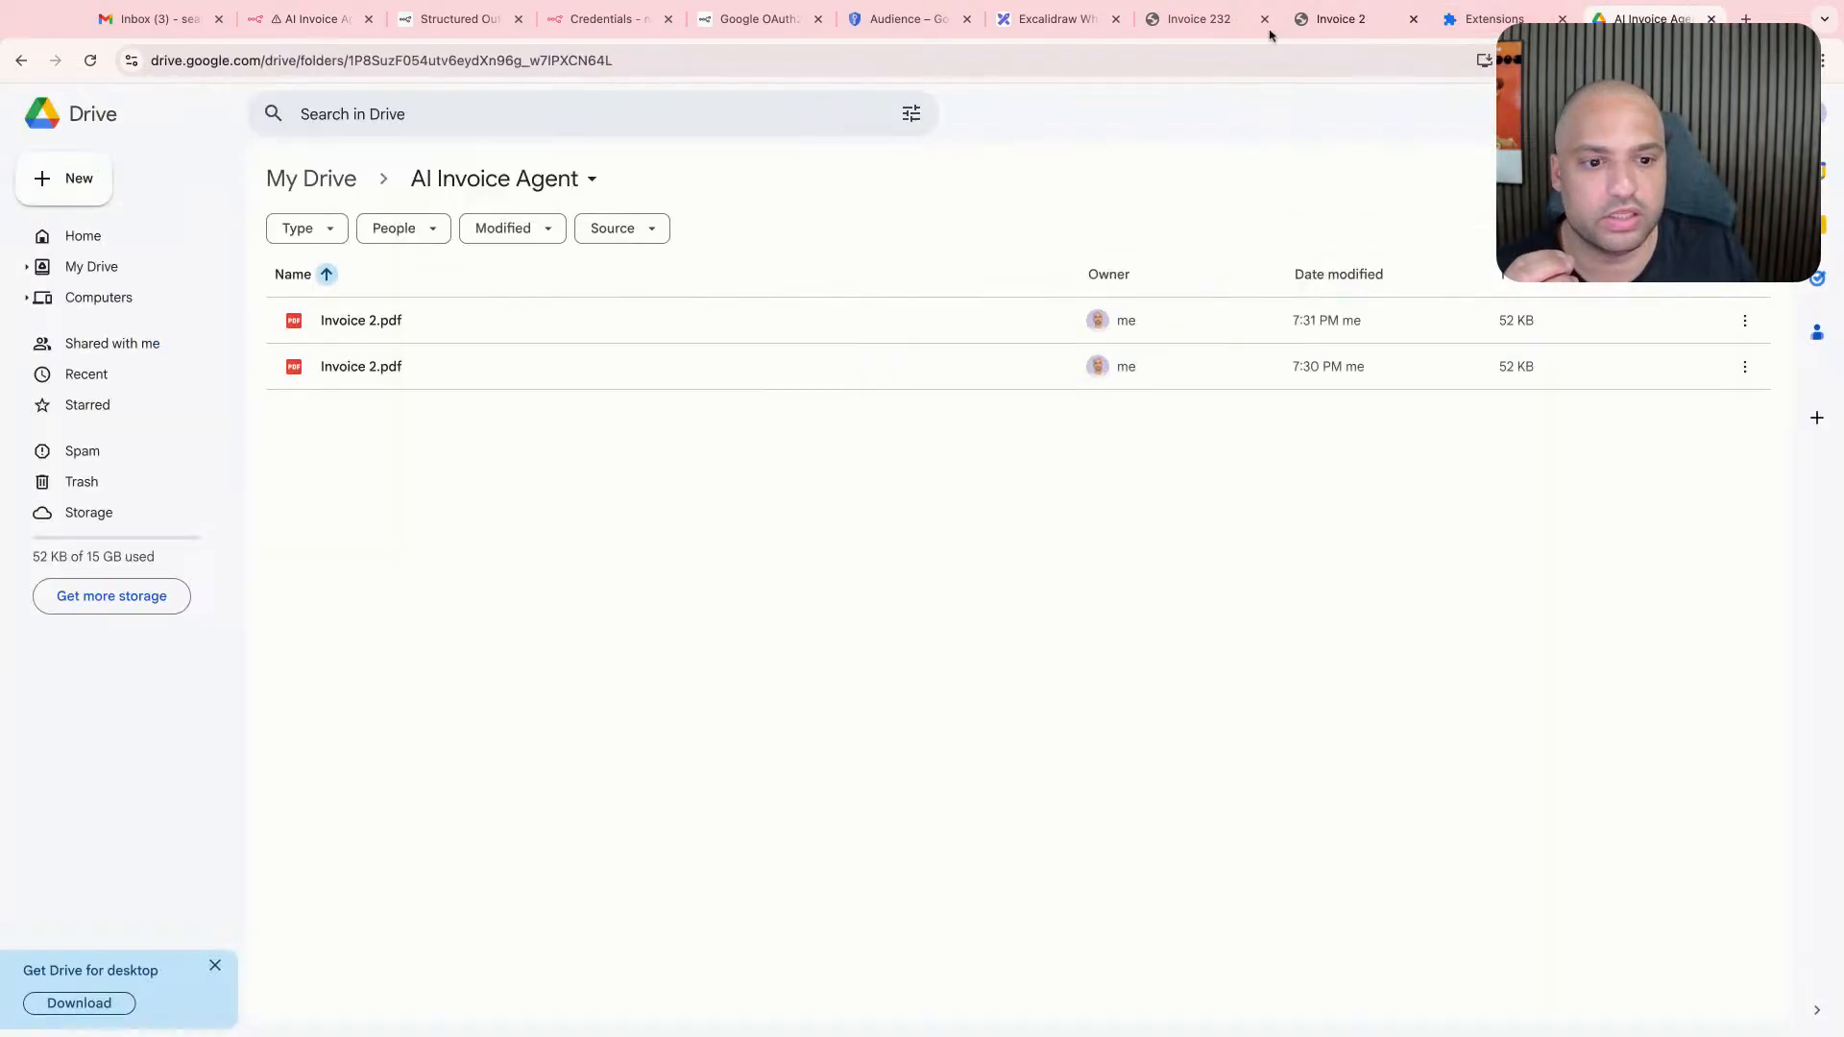
{"action": "left_click", "coordinate": [90, 60]}
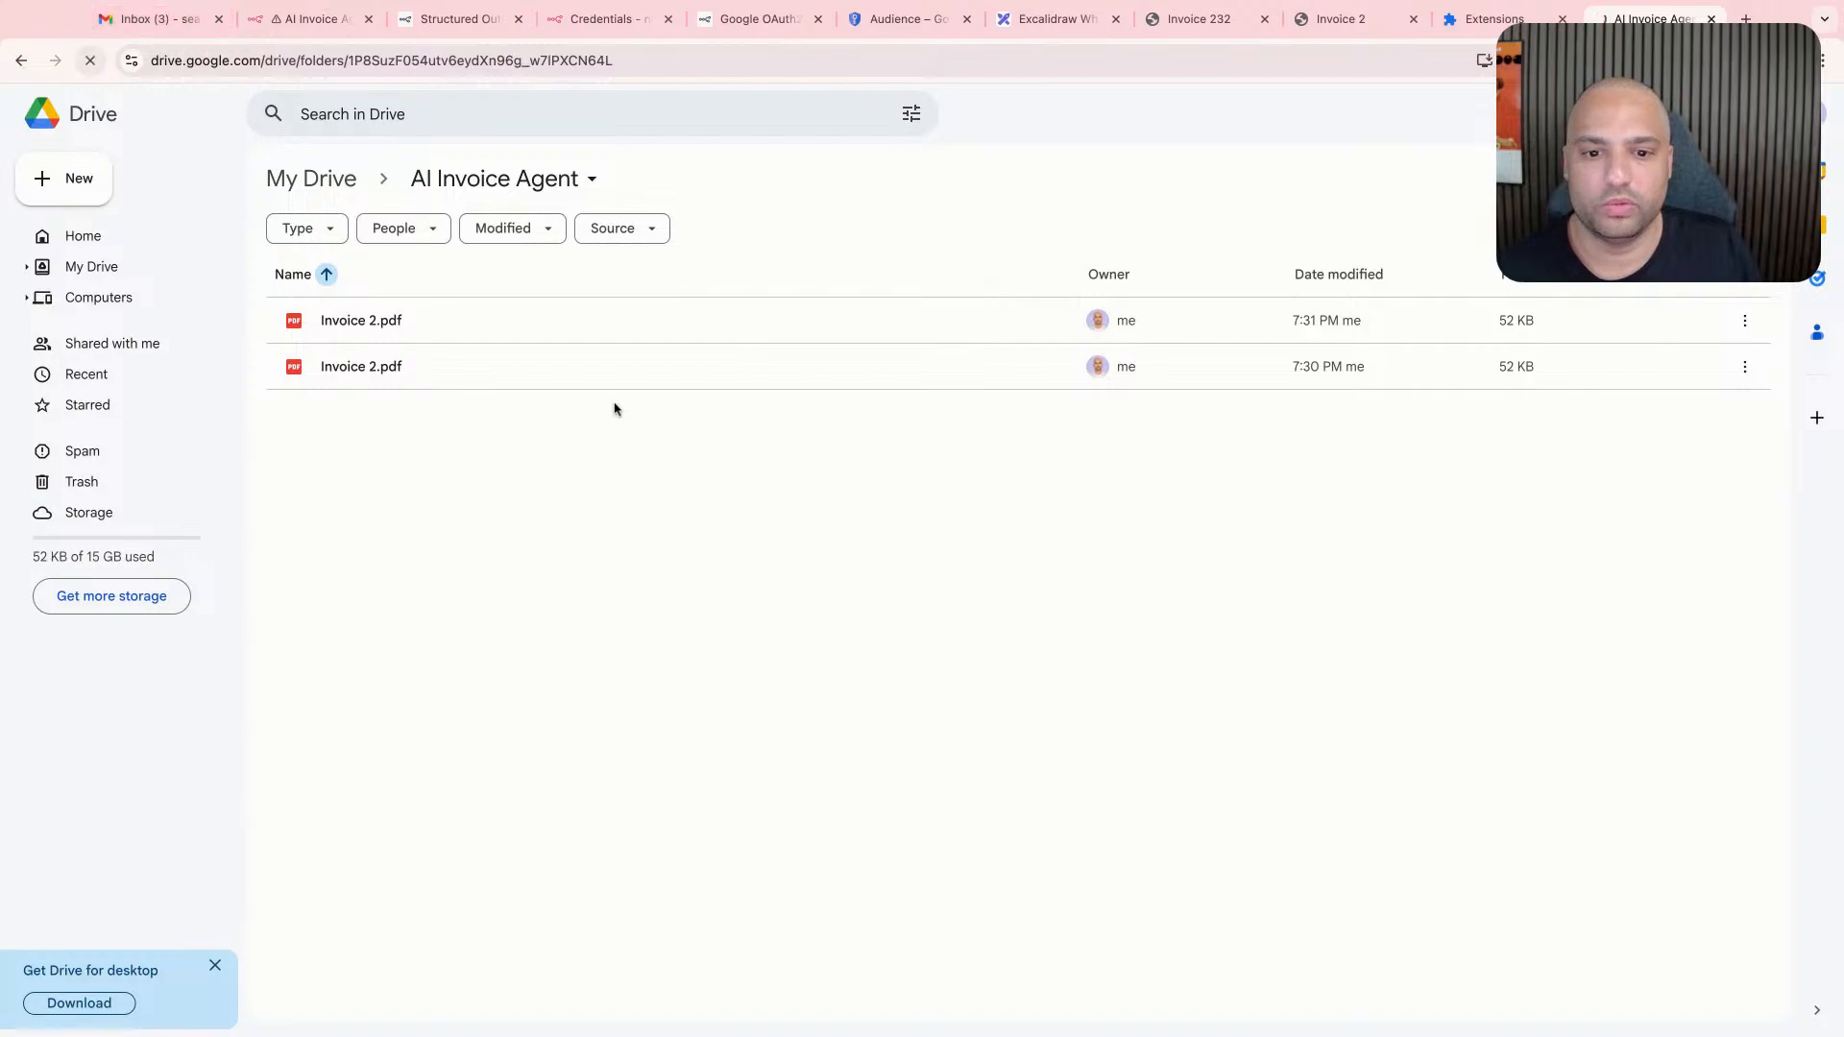
{"action": "left_click_drag", "start_coordinate": [683, 429], "coordinate": [483, 321]}
{"action": "left_click", "coordinate": [528, 229]}
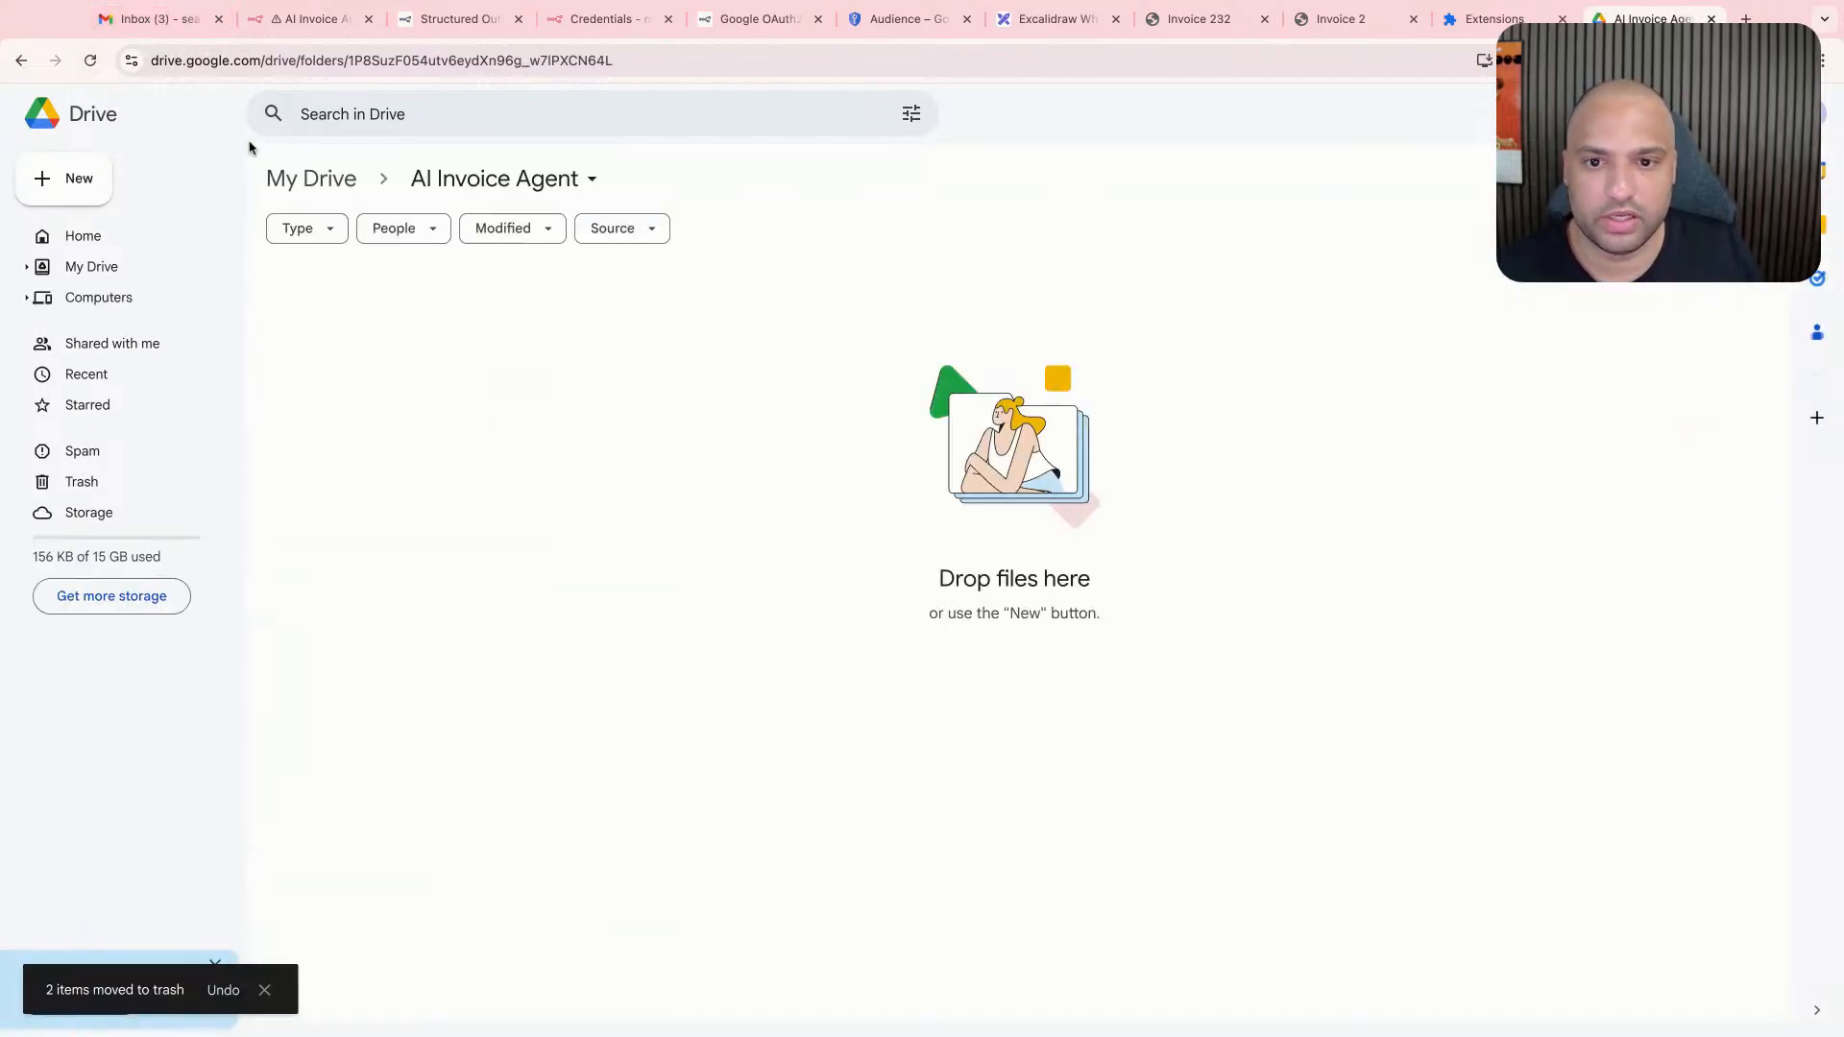
- Switch back to n8n, execute the Upload file node on its own and check the AI Invoice Agent folder in Google Drive
{"action": "left_click", "coordinate": [159, 19]}
{"action": "left_click", "coordinate": [317, 20]}
{"action": "left_click", "coordinate": [1082, 146]}
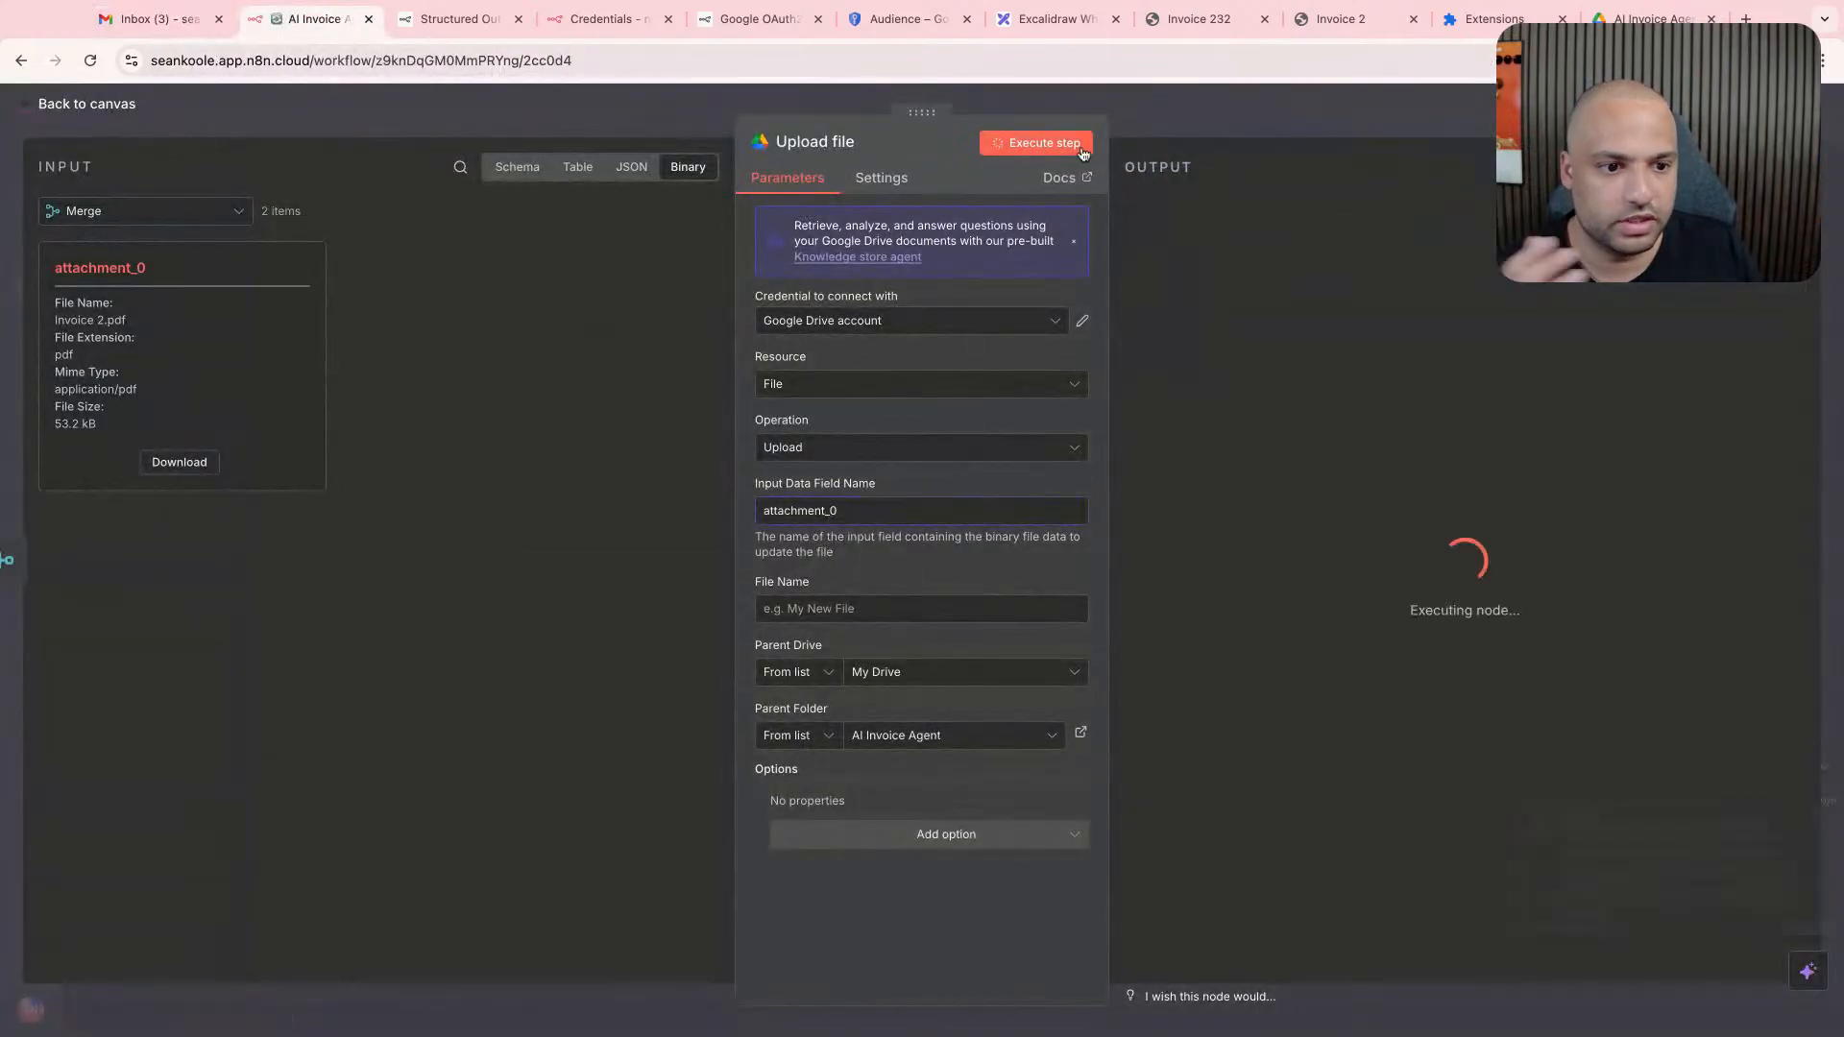
{"action": "left_click", "coordinate": [1647, 19]}
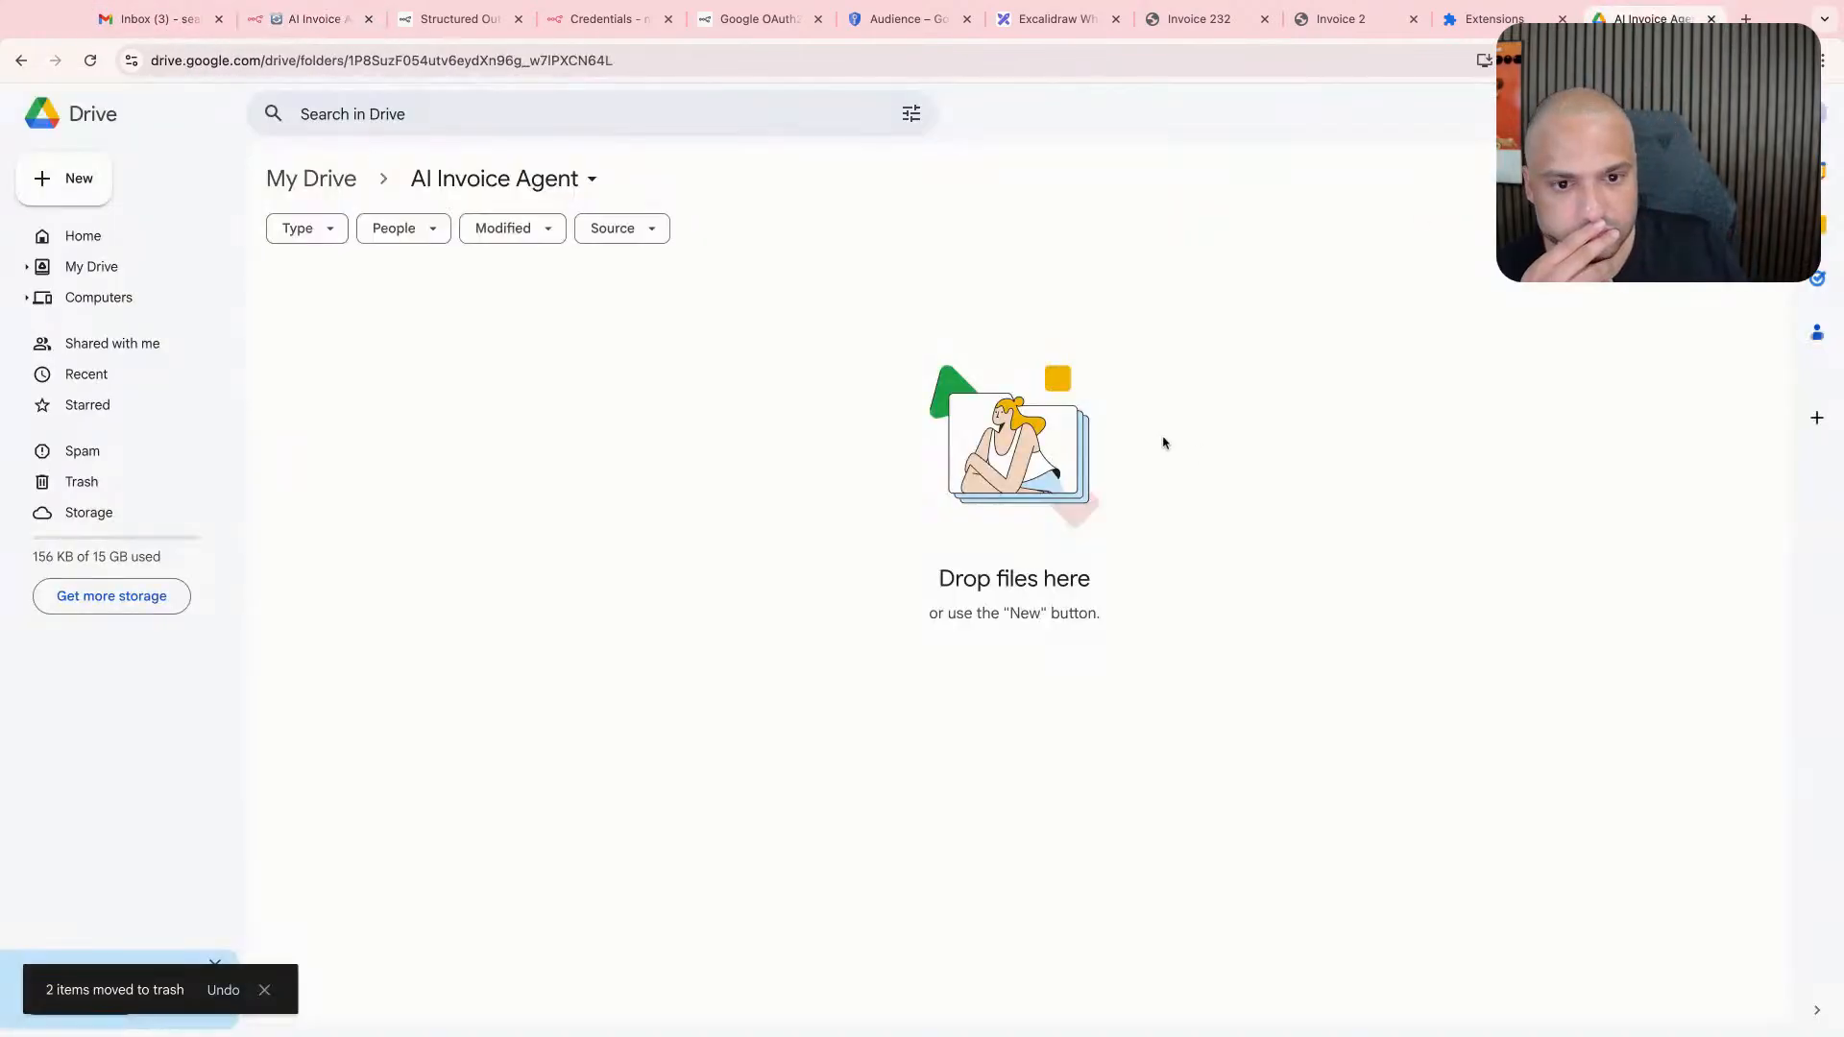
- Refresh the AI Invoice Agent folder in Google Drive, switch back to n8n and review the Upload file node
{"action": "left_click", "coordinate": [93, 60]}
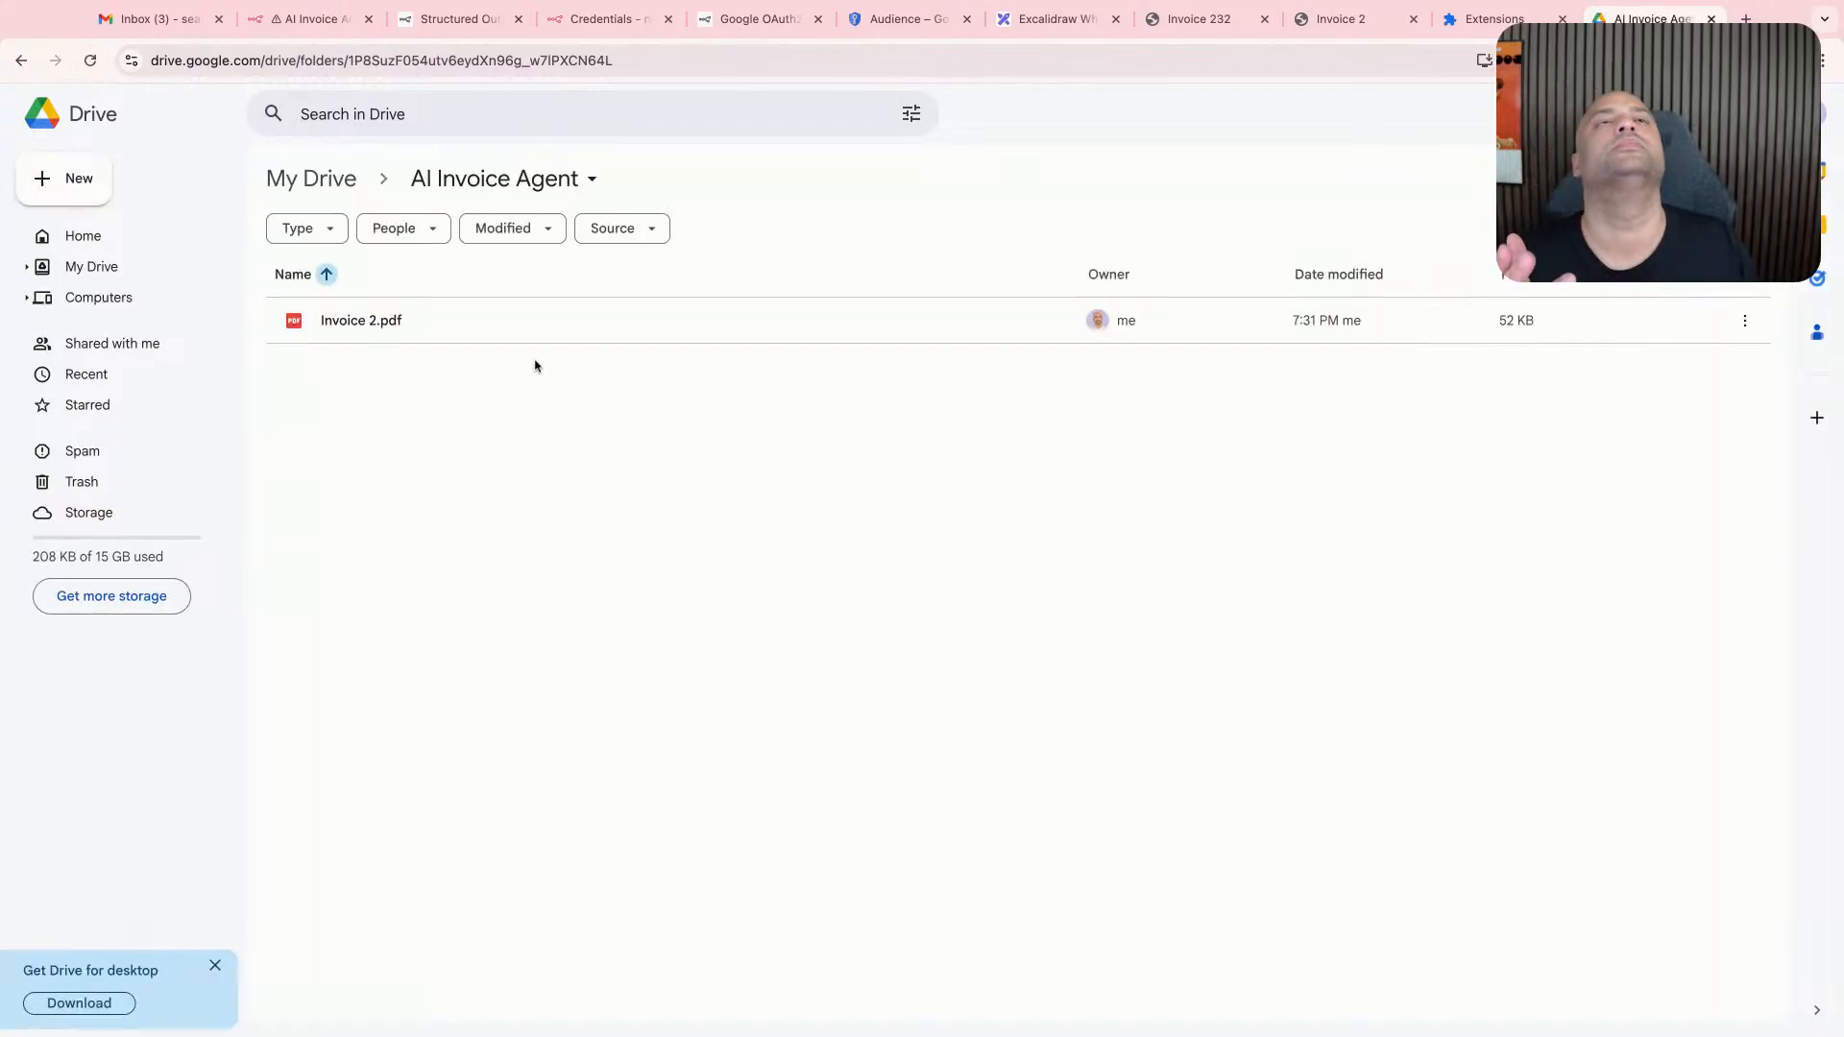
{"action": "left_click", "coordinate": [273, 27]}
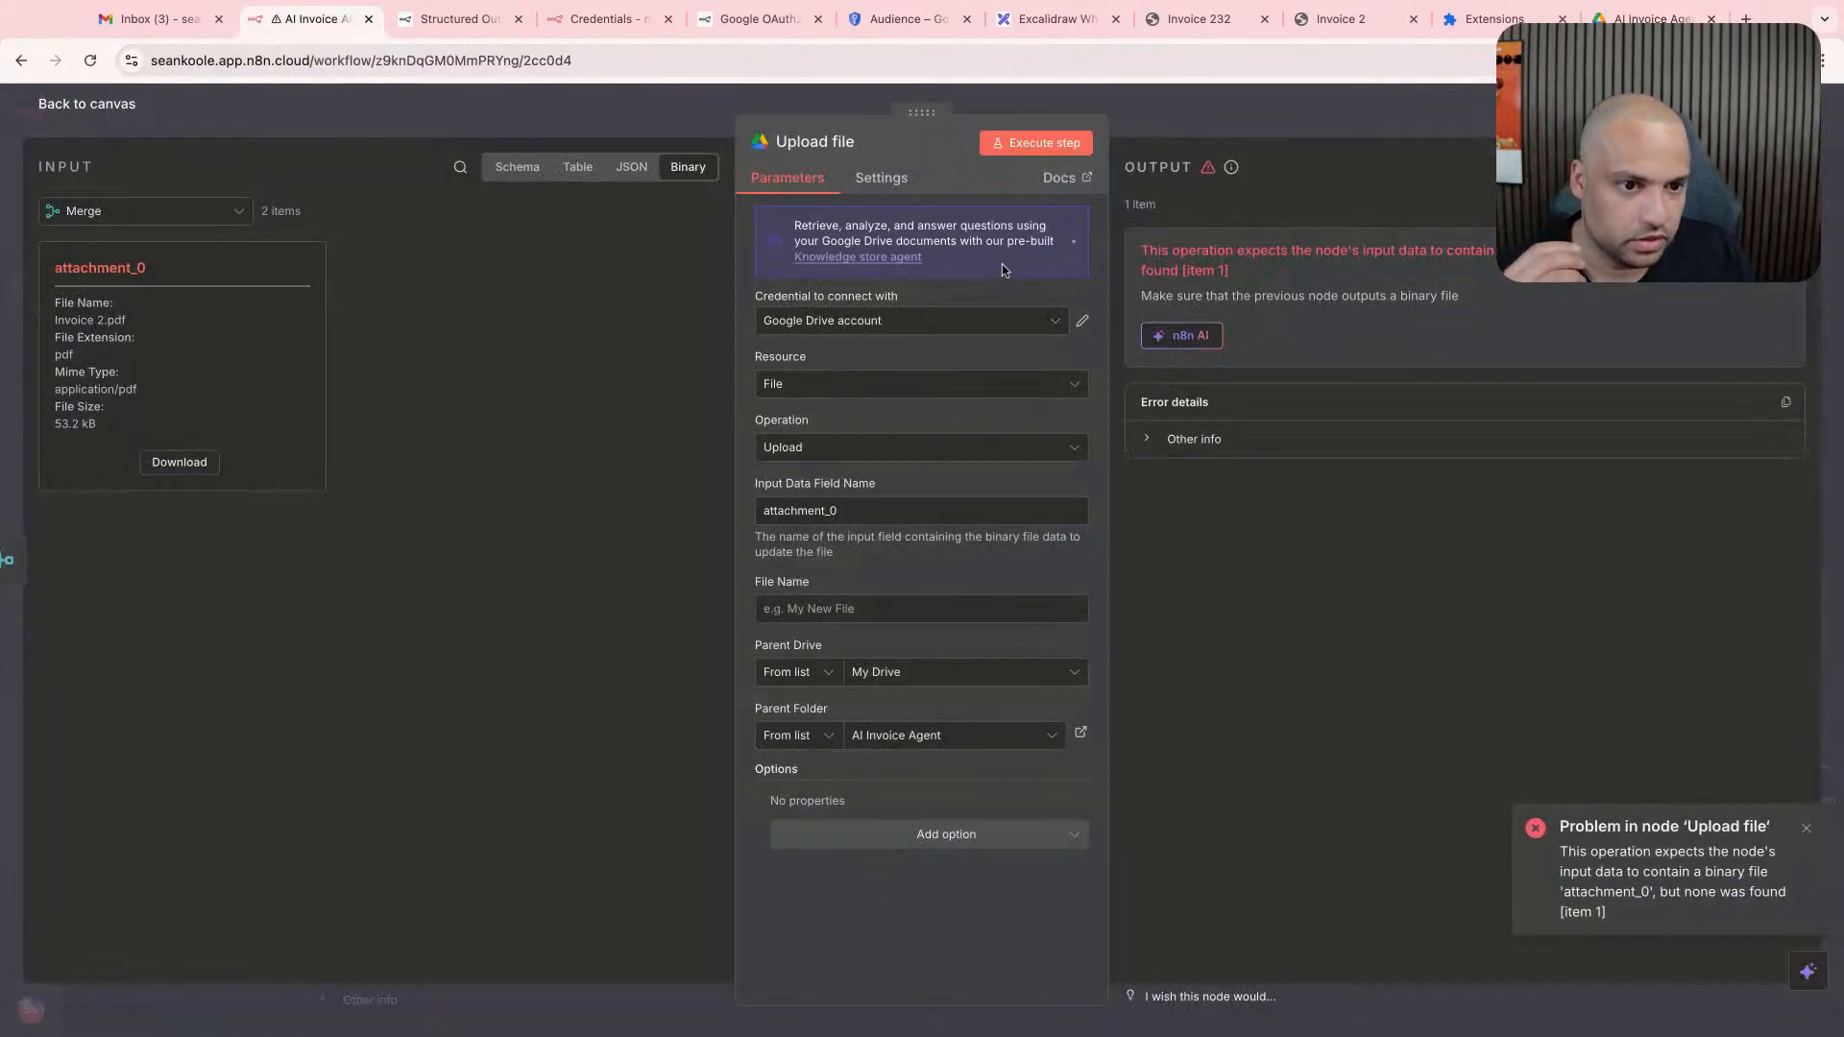
{"action": "left_click", "coordinate": [1179, 119]}
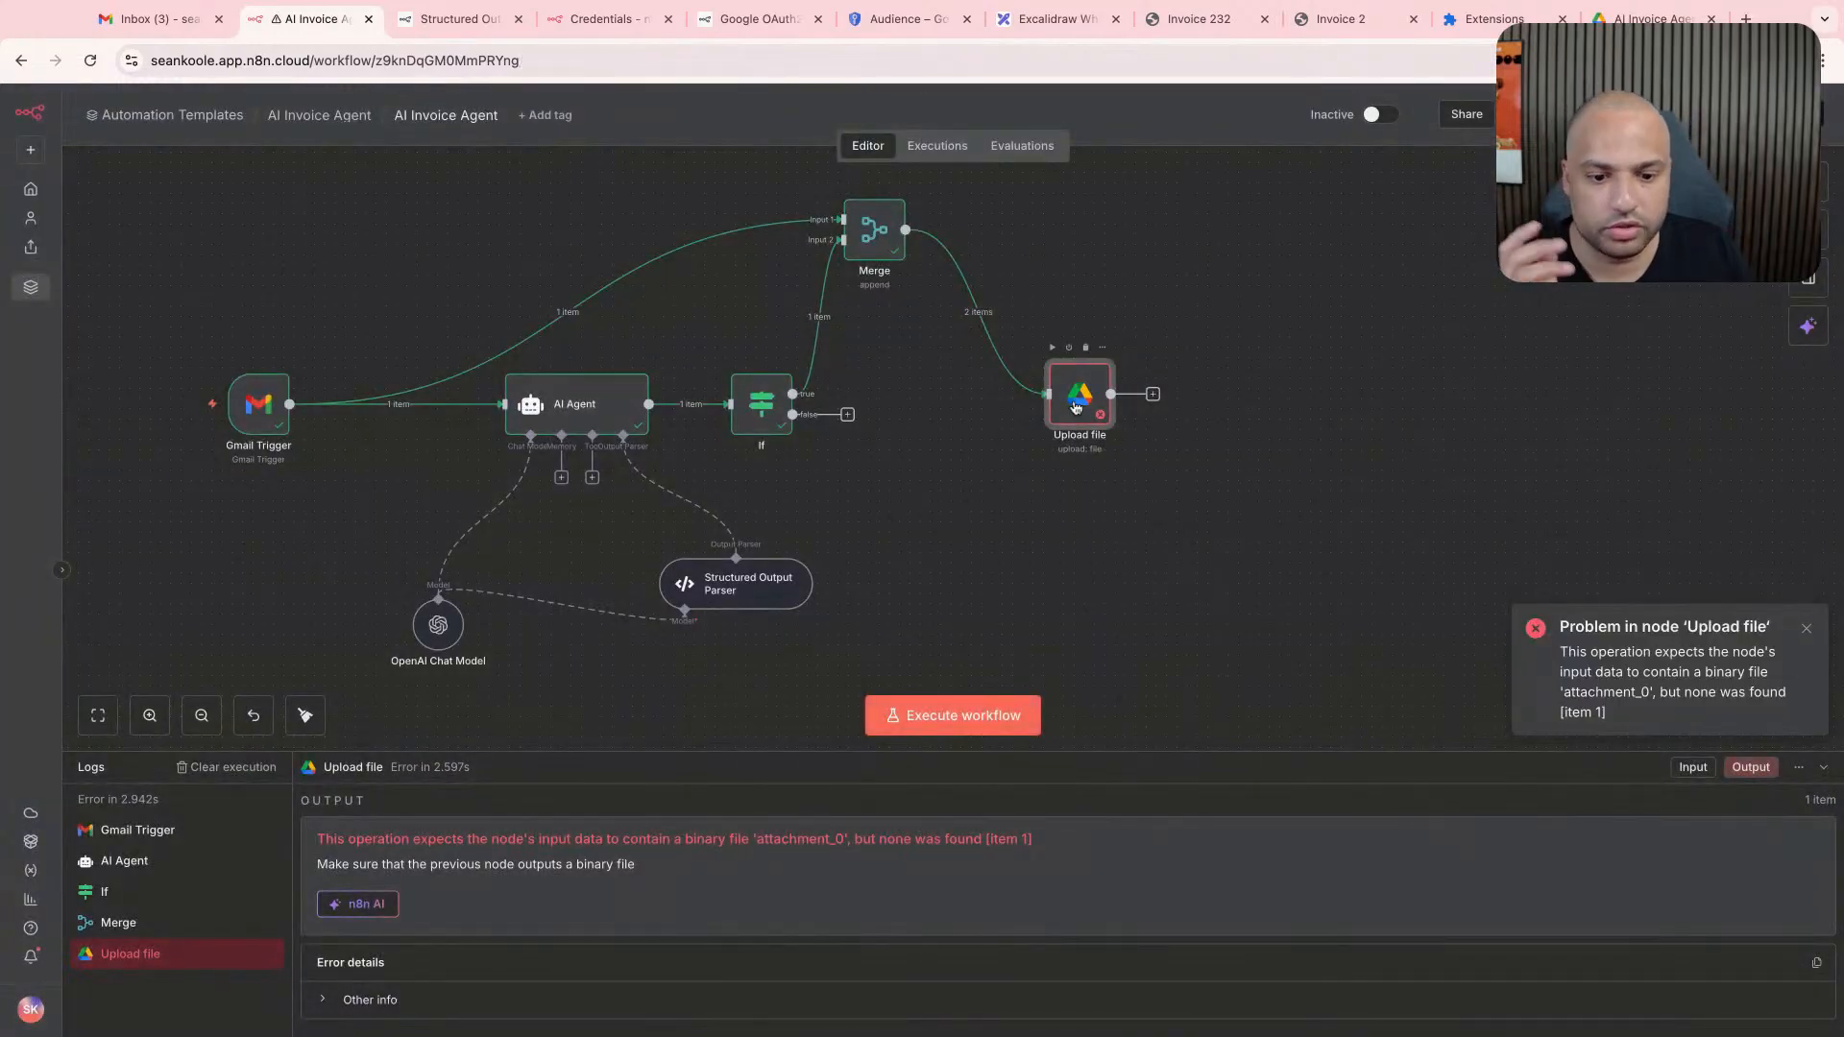
{"action": "double_click", "coordinate": [1075, 408]}
{"action": "key", "text": "Escape"}
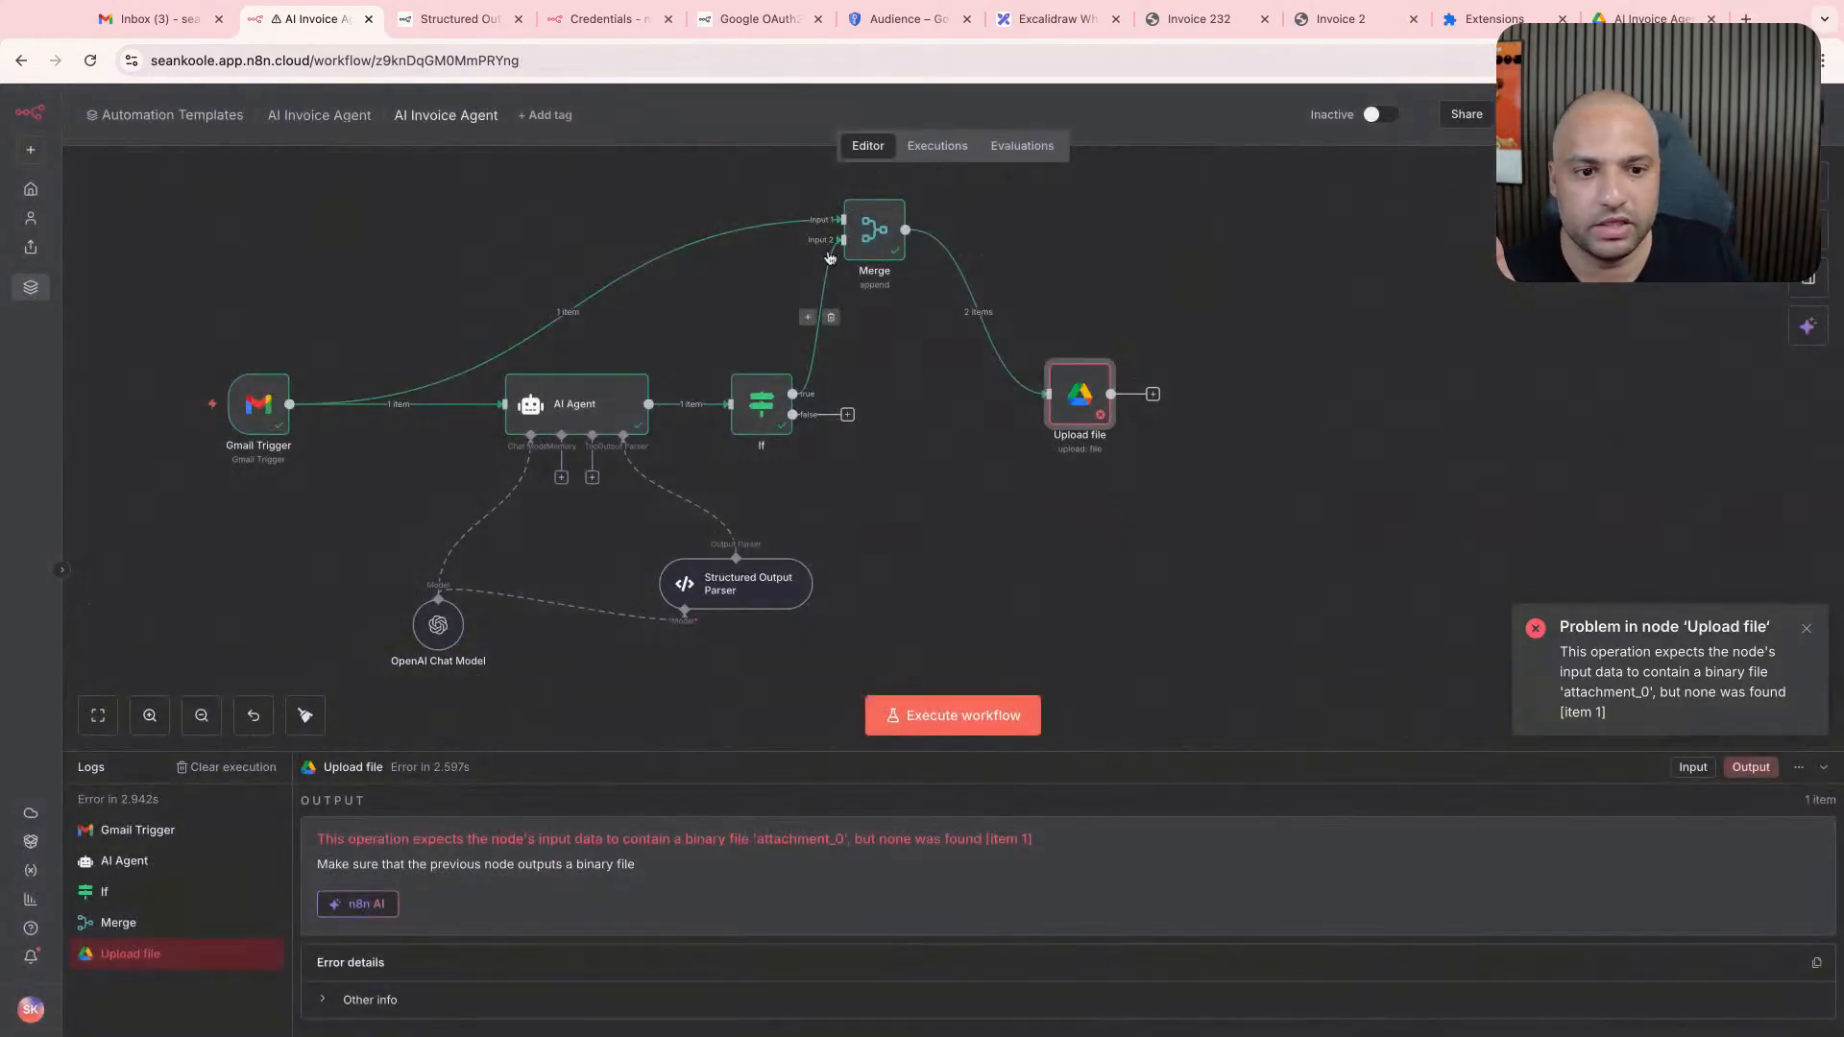
- Review the Merge node's input count and mode options, and set its mode to Combine
{"action": "double_click", "coordinate": [849, 248]}
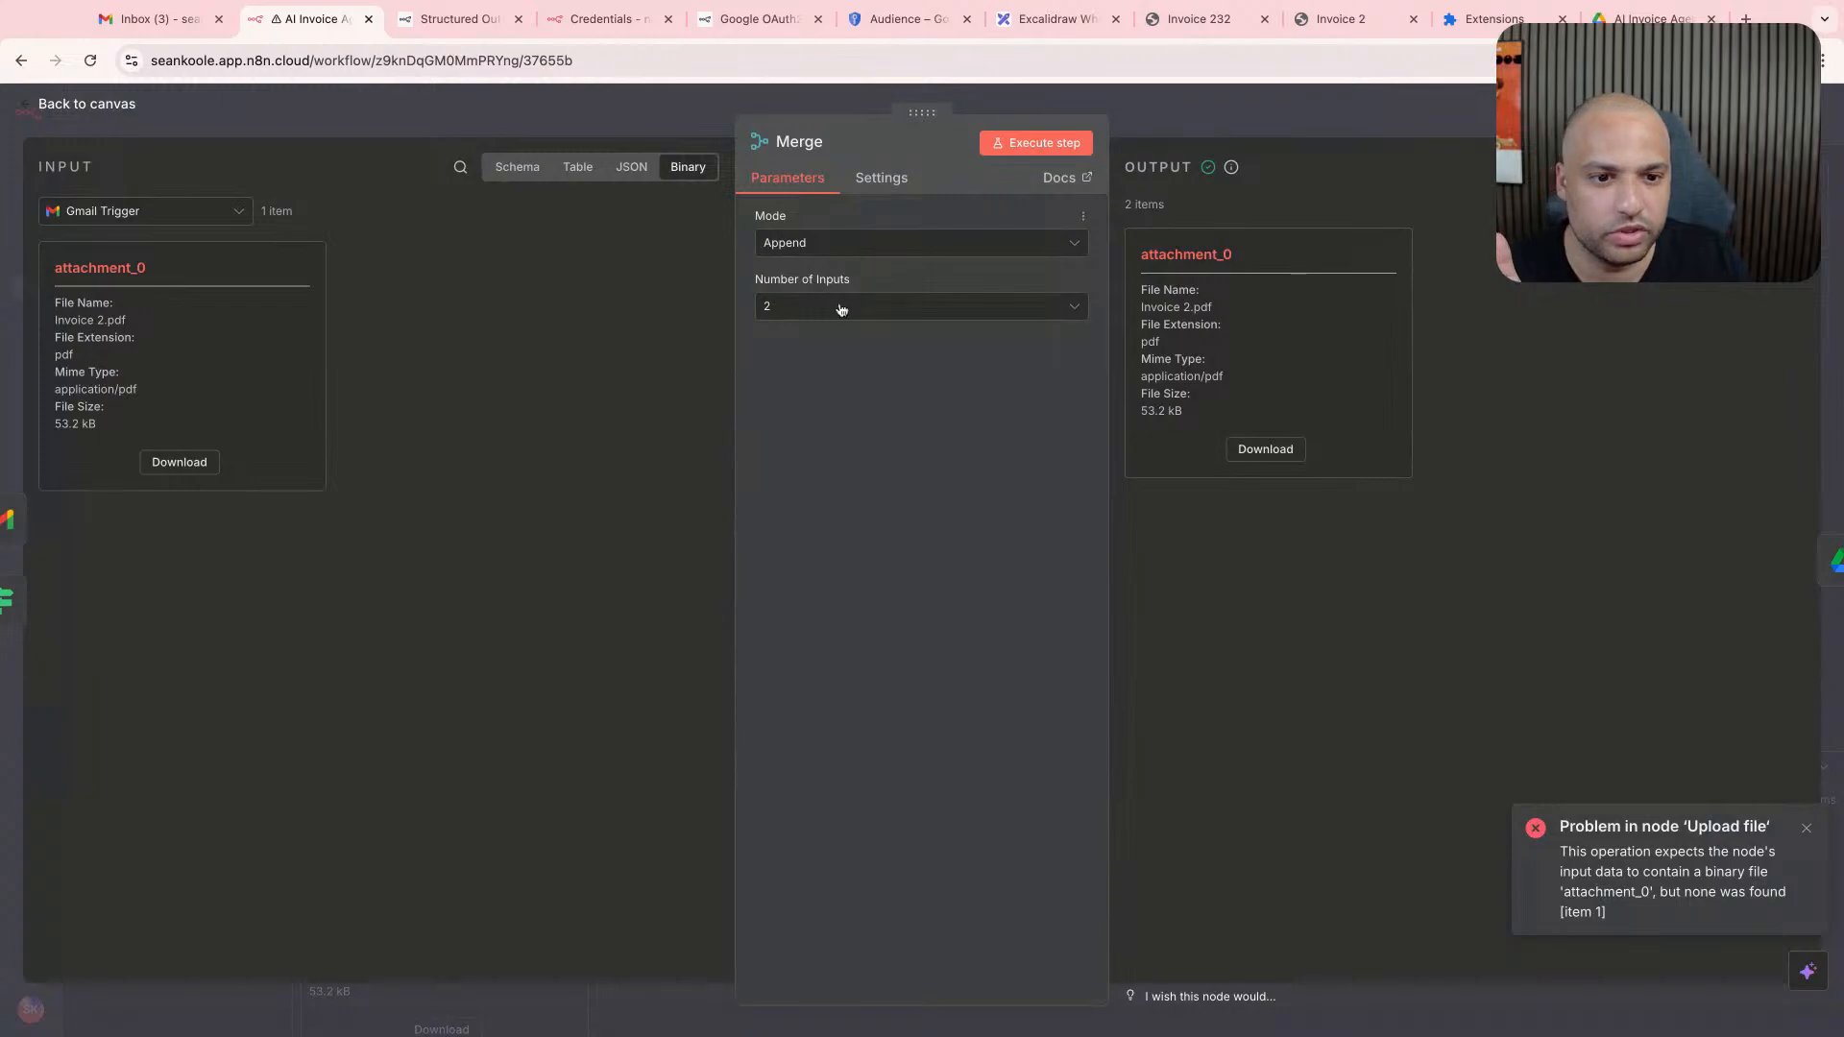
{"action": "left_click", "coordinate": [845, 307]}
{"action": "left_click", "coordinate": [874, 245]}
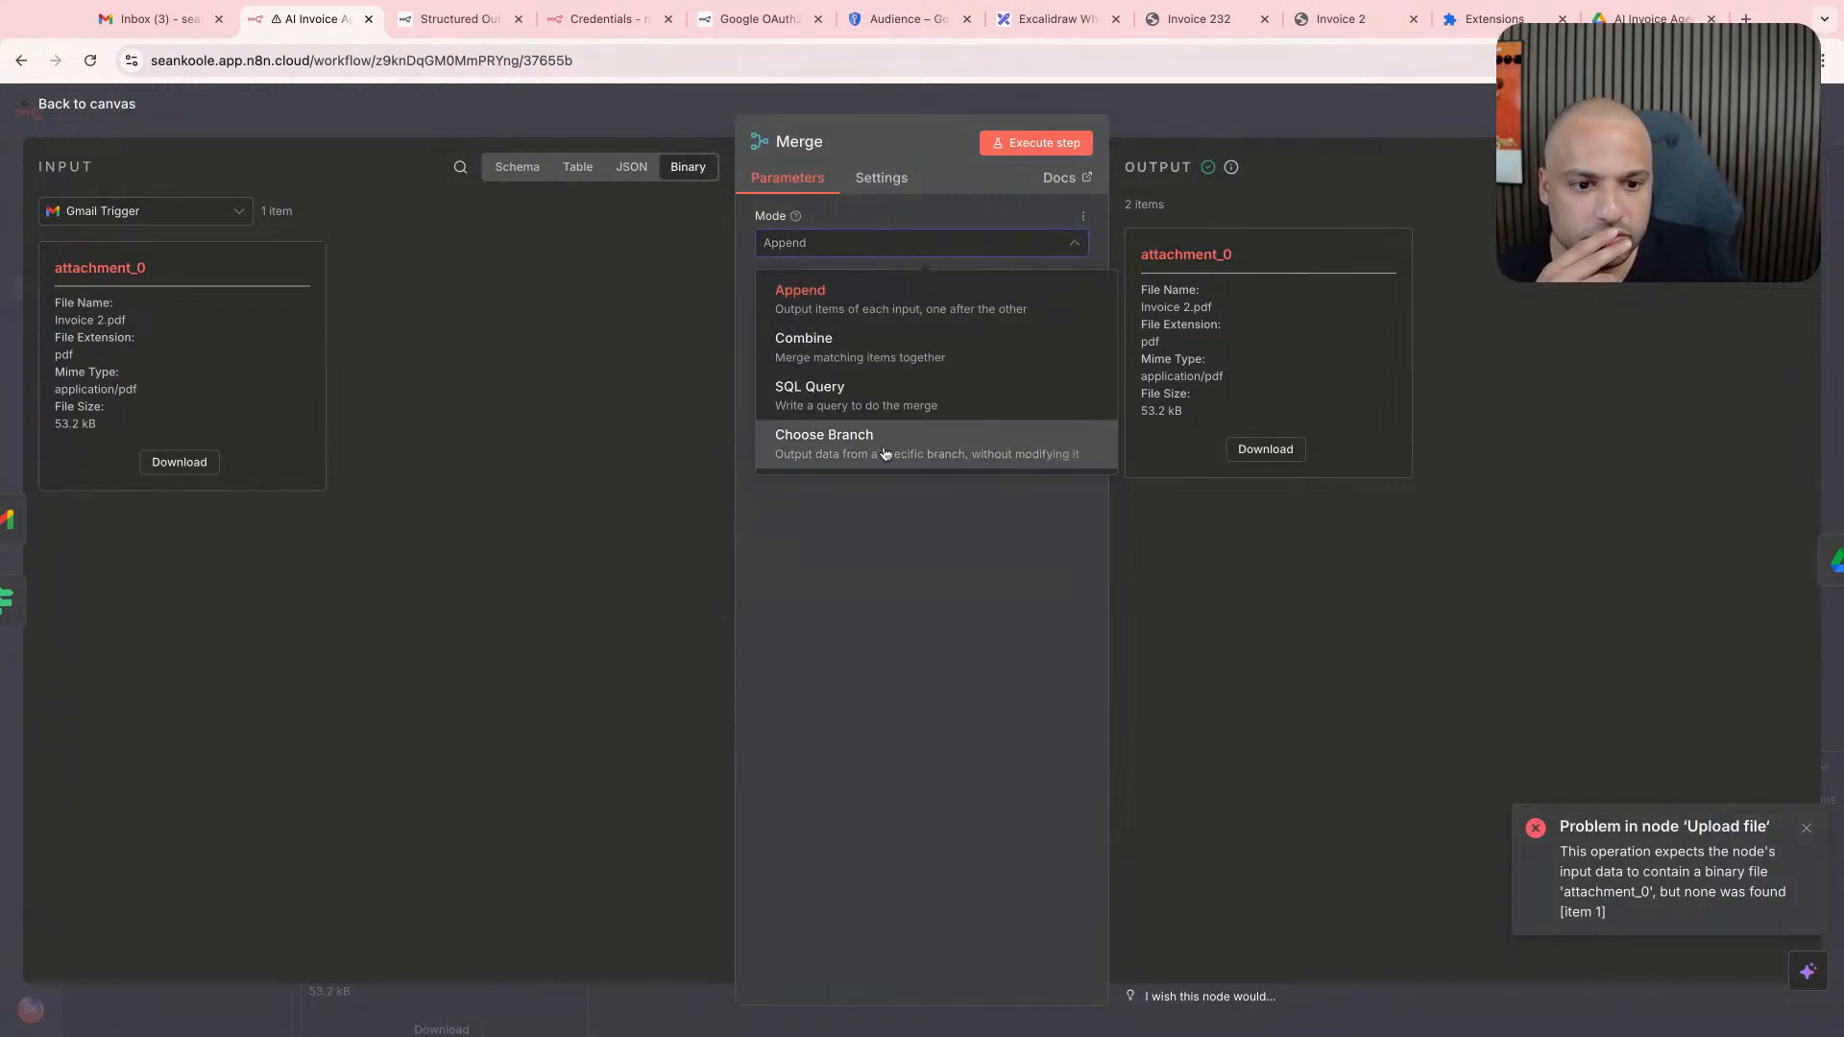
{"action": "scroll", "coordinate": [1018, 465], "scroll_direction": "up", "scroll_amount": 5}
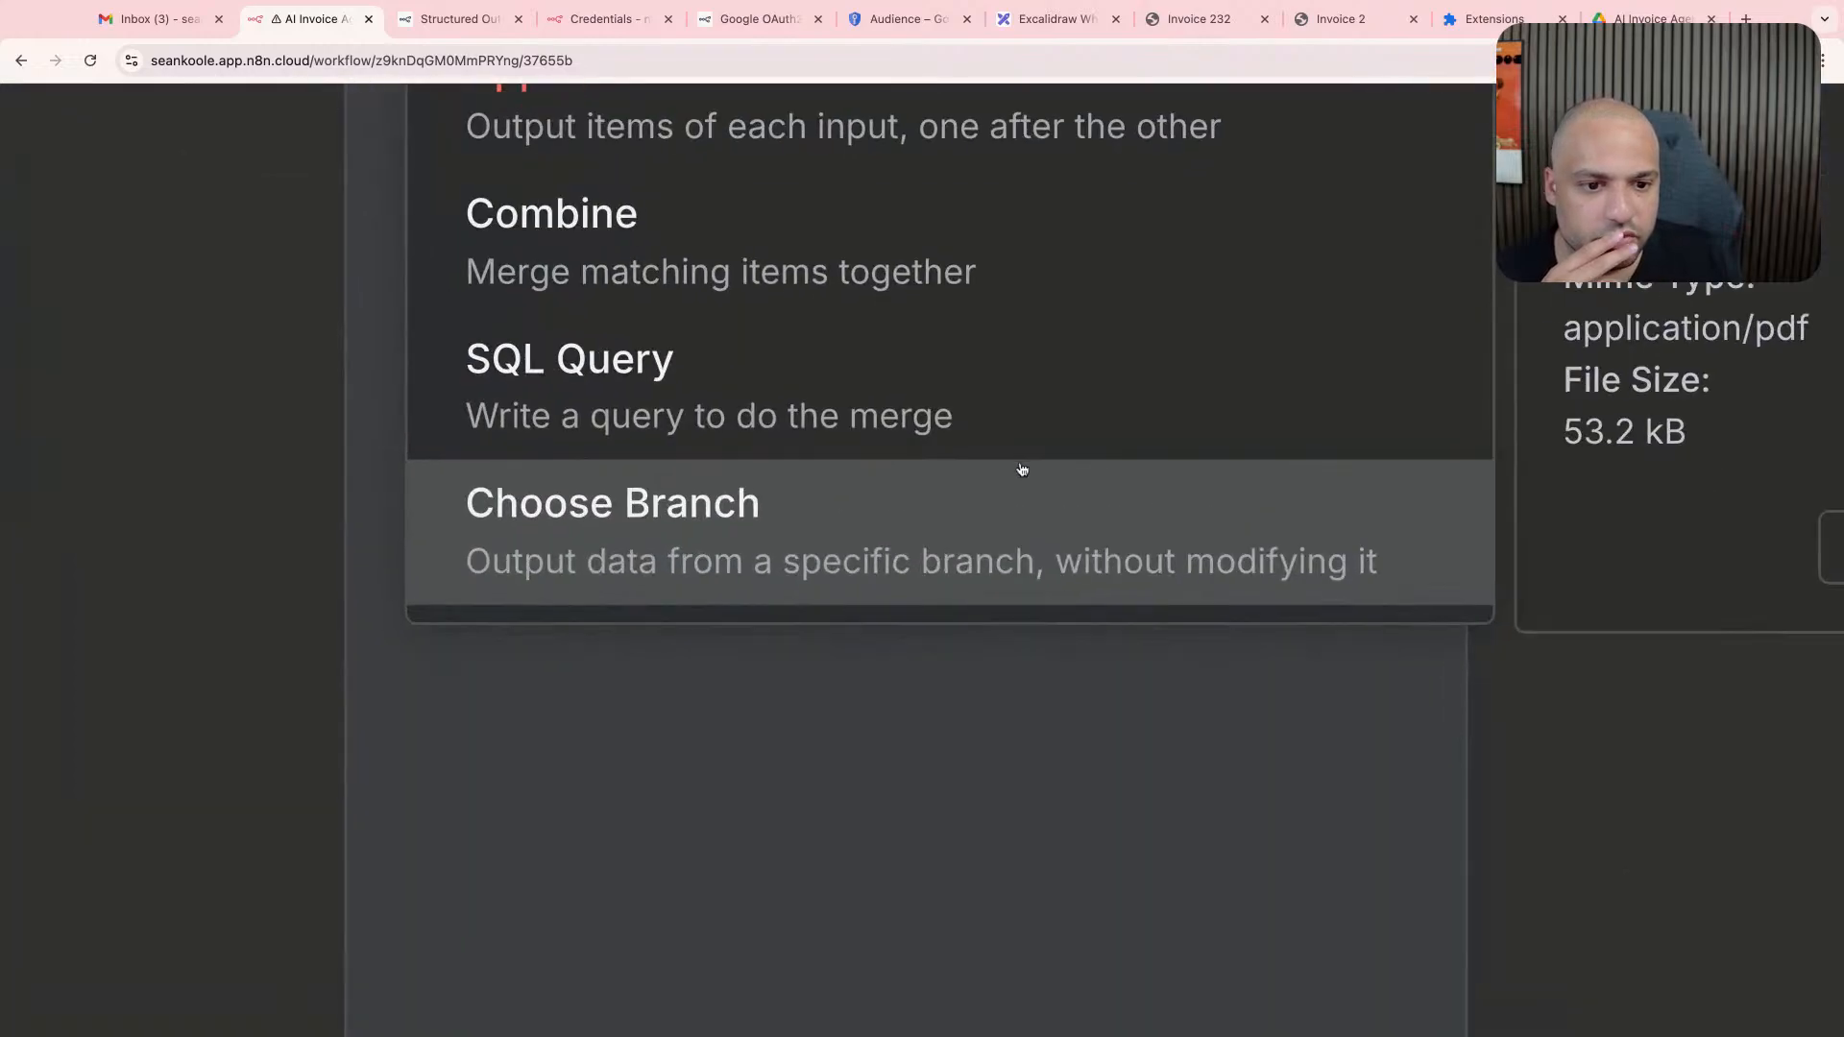
{"action": "scroll", "coordinate": [1021, 469], "scroll_direction": "down", "scroll_amount": 5}
{"action": "left_click", "coordinate": [966, 355]}
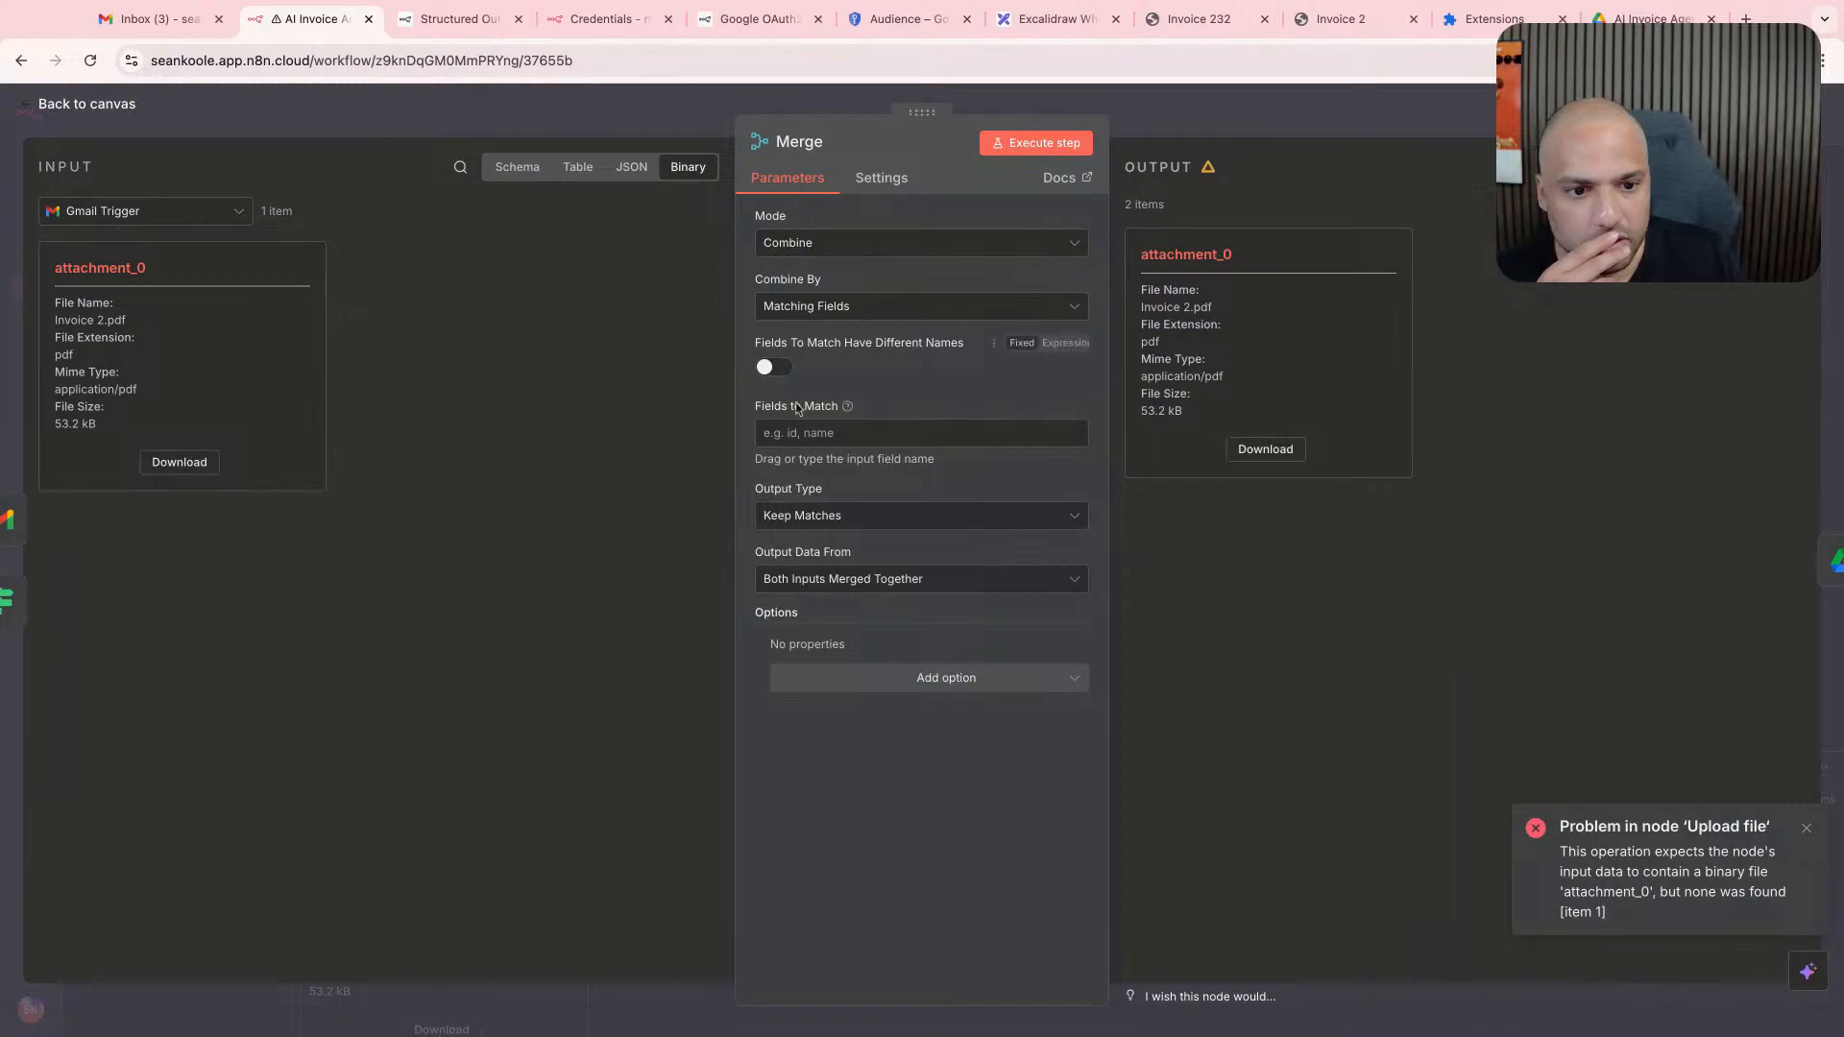
- Turn on Fields To Match Have Different Names in the Merge node, stay in the workflow without leaving, and reopen the node
{"action": "left_click", "coordinate": [779, 371]}
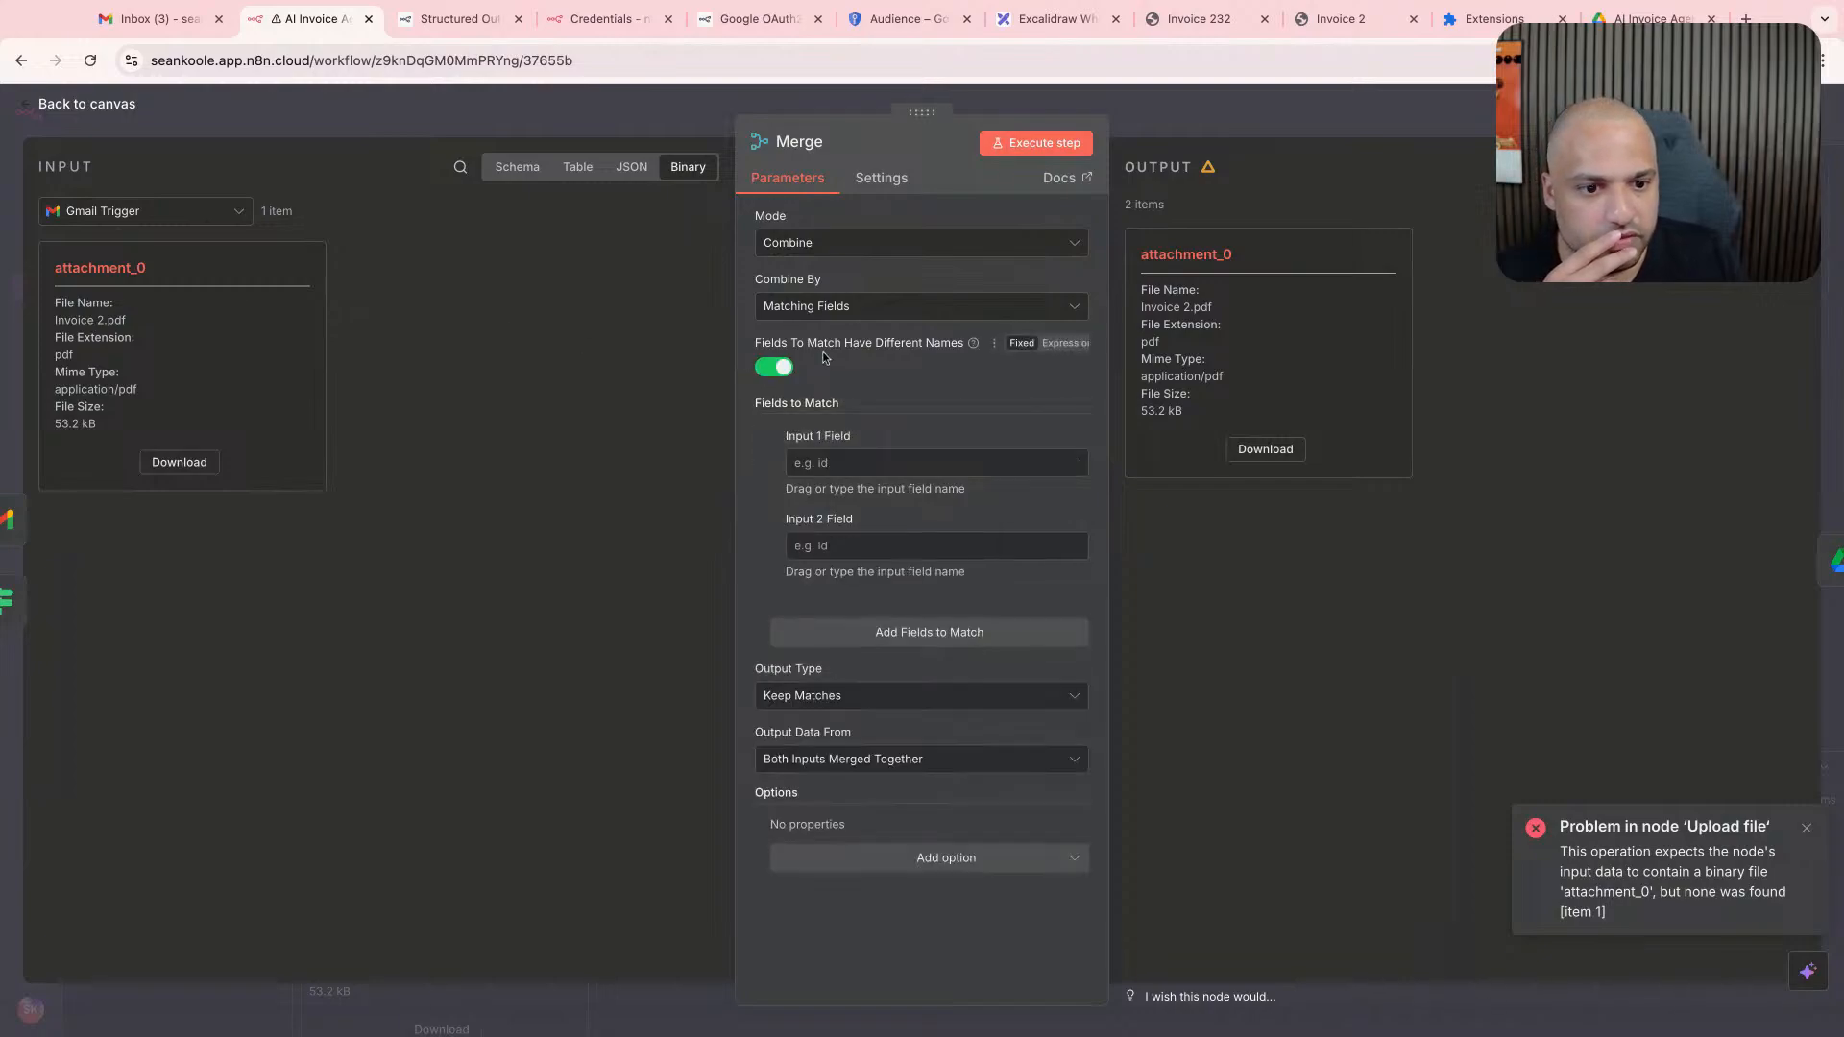
{"action": "scroll", "coordinate": [823, 356], "scroll_direction": "left", "scroll_amount": 5}
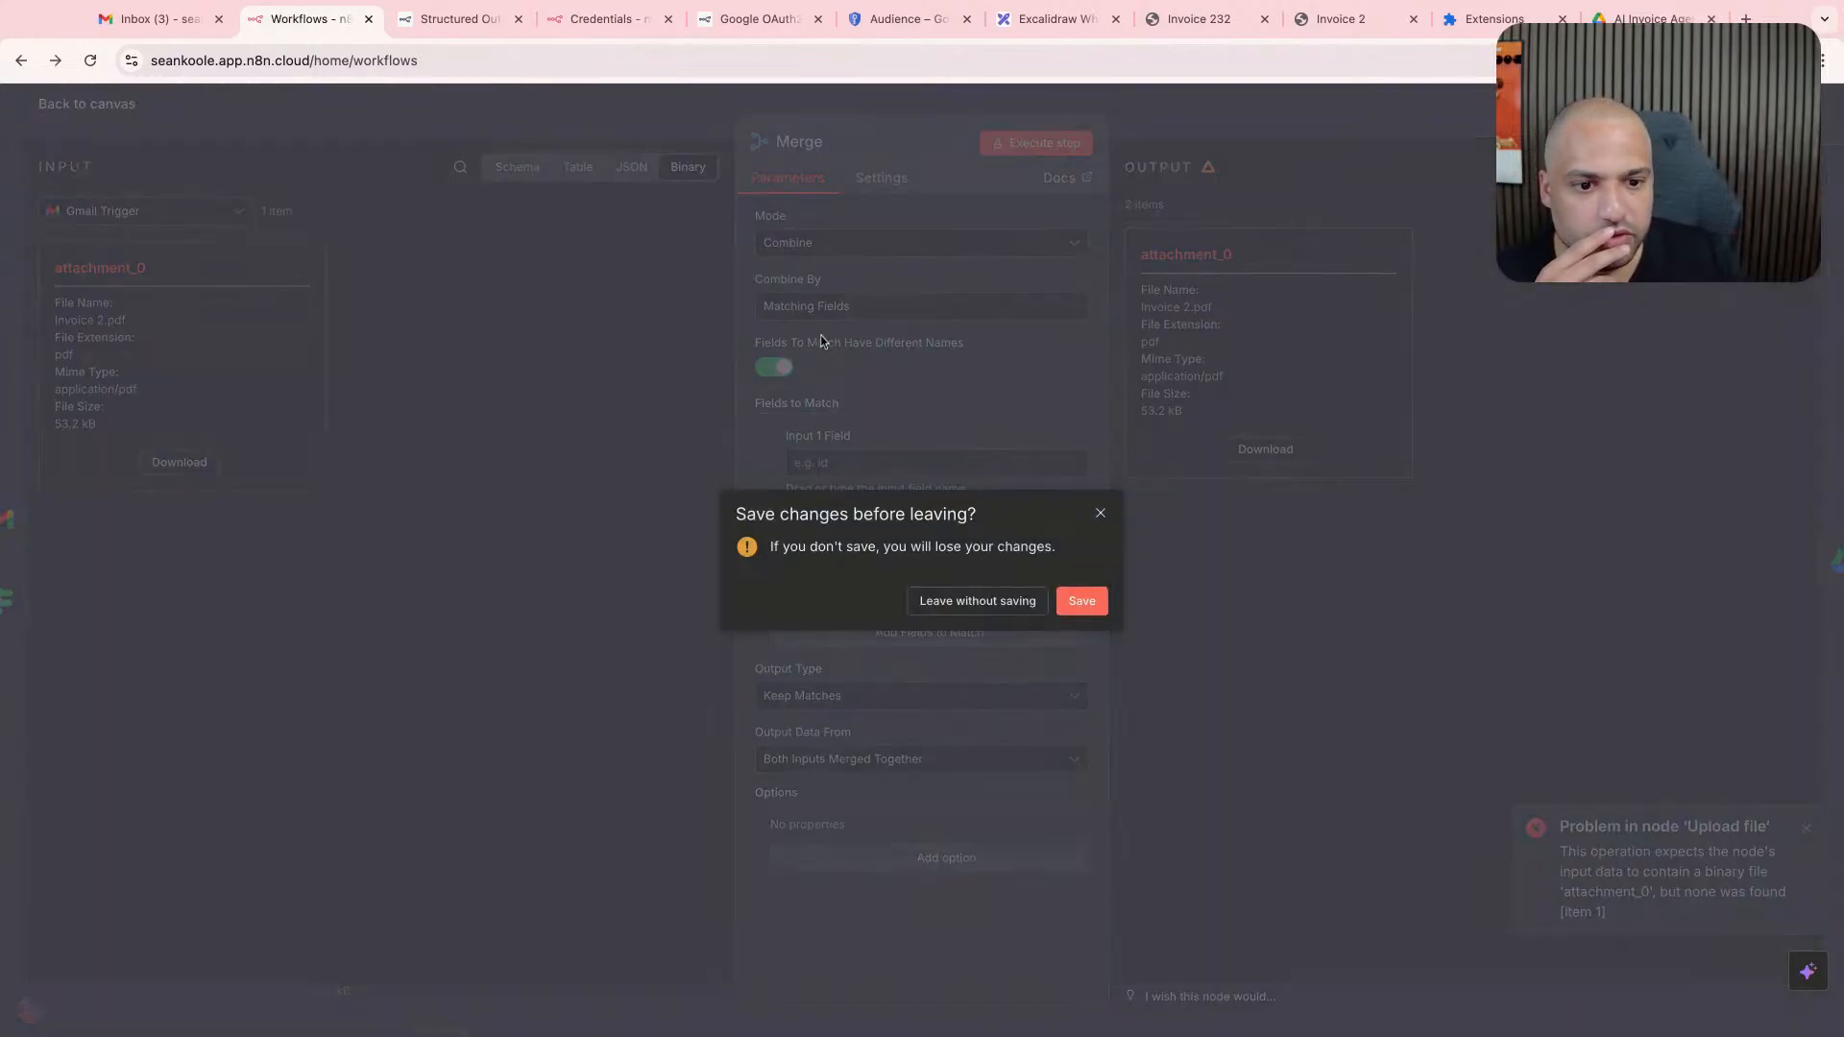
{"action": "left_click", "coordinate": [1100, 515]}
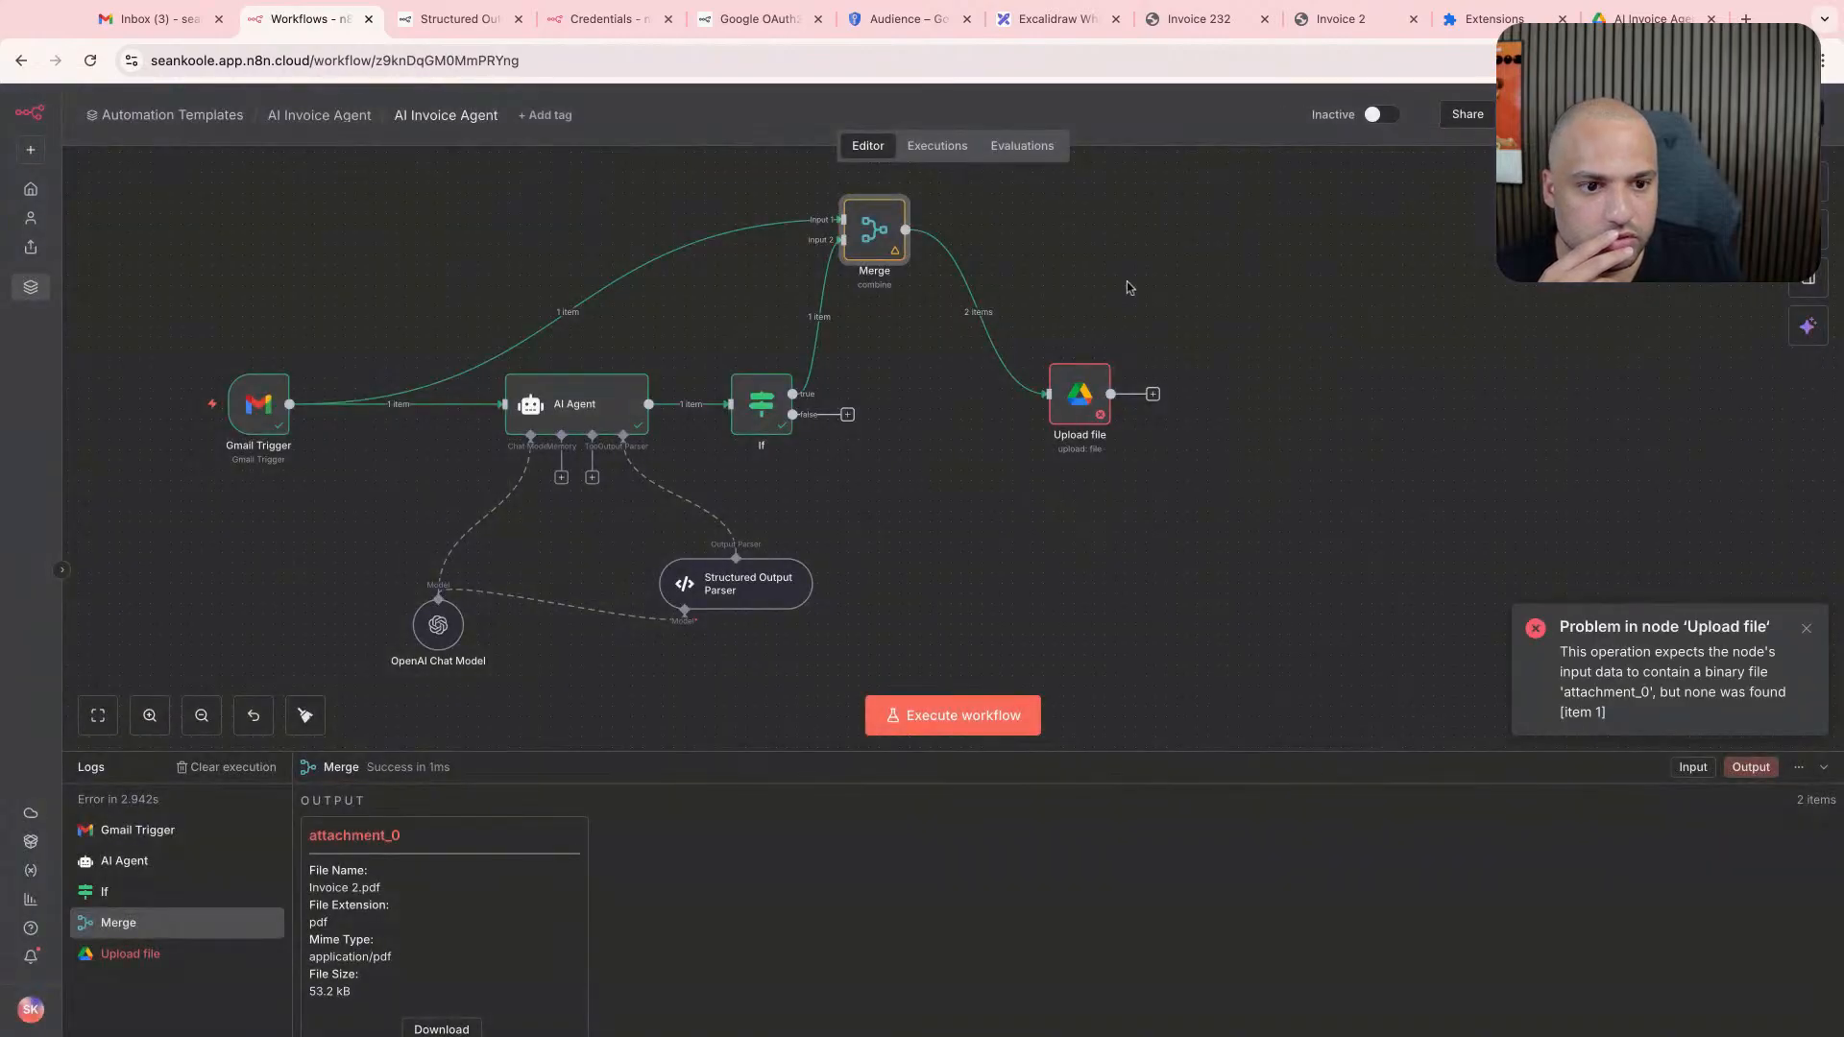
{"action": "double_click", "coordinate": [874, 230]}
{"action": "left_click", "coordinate": [892, 462]}
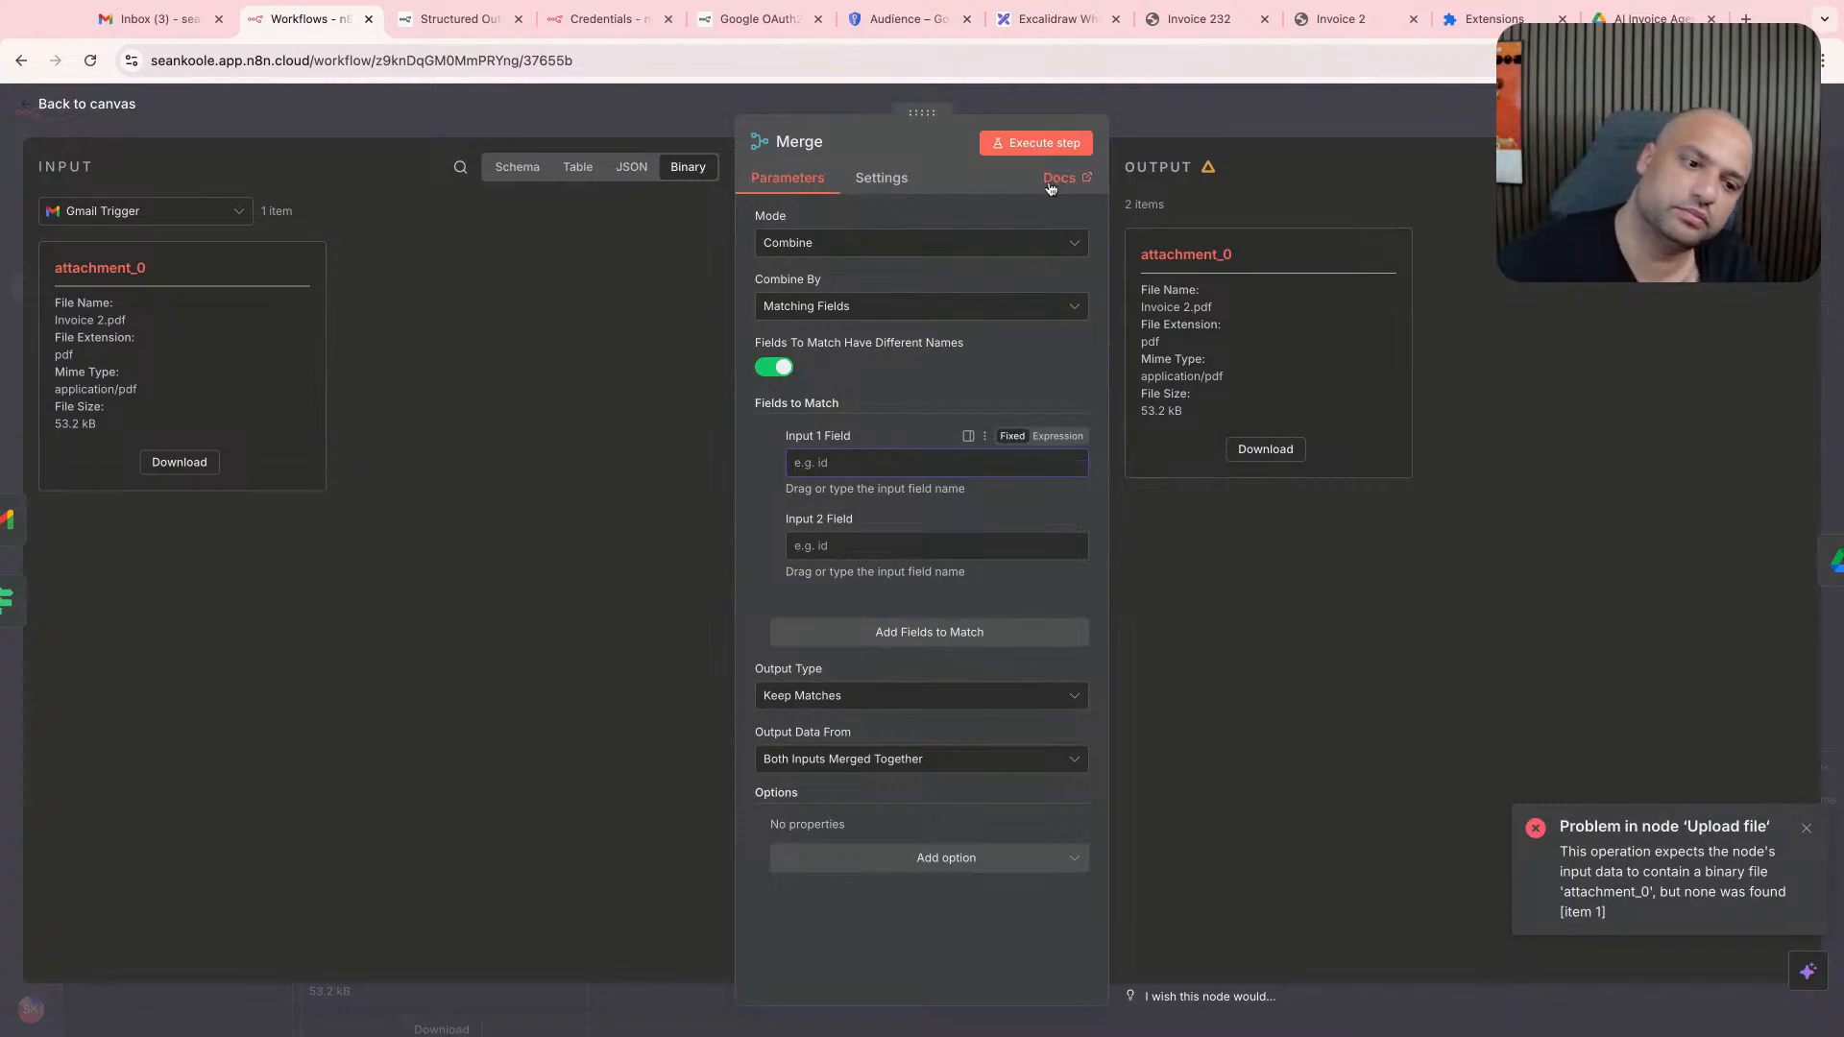
- Examine the Merge node's output items in schema, table, JSON and binary views
{"action": "left_click", "coordinate": [1141, 210]}
{"action": "left_click", "coordinate": [1572, 167]}
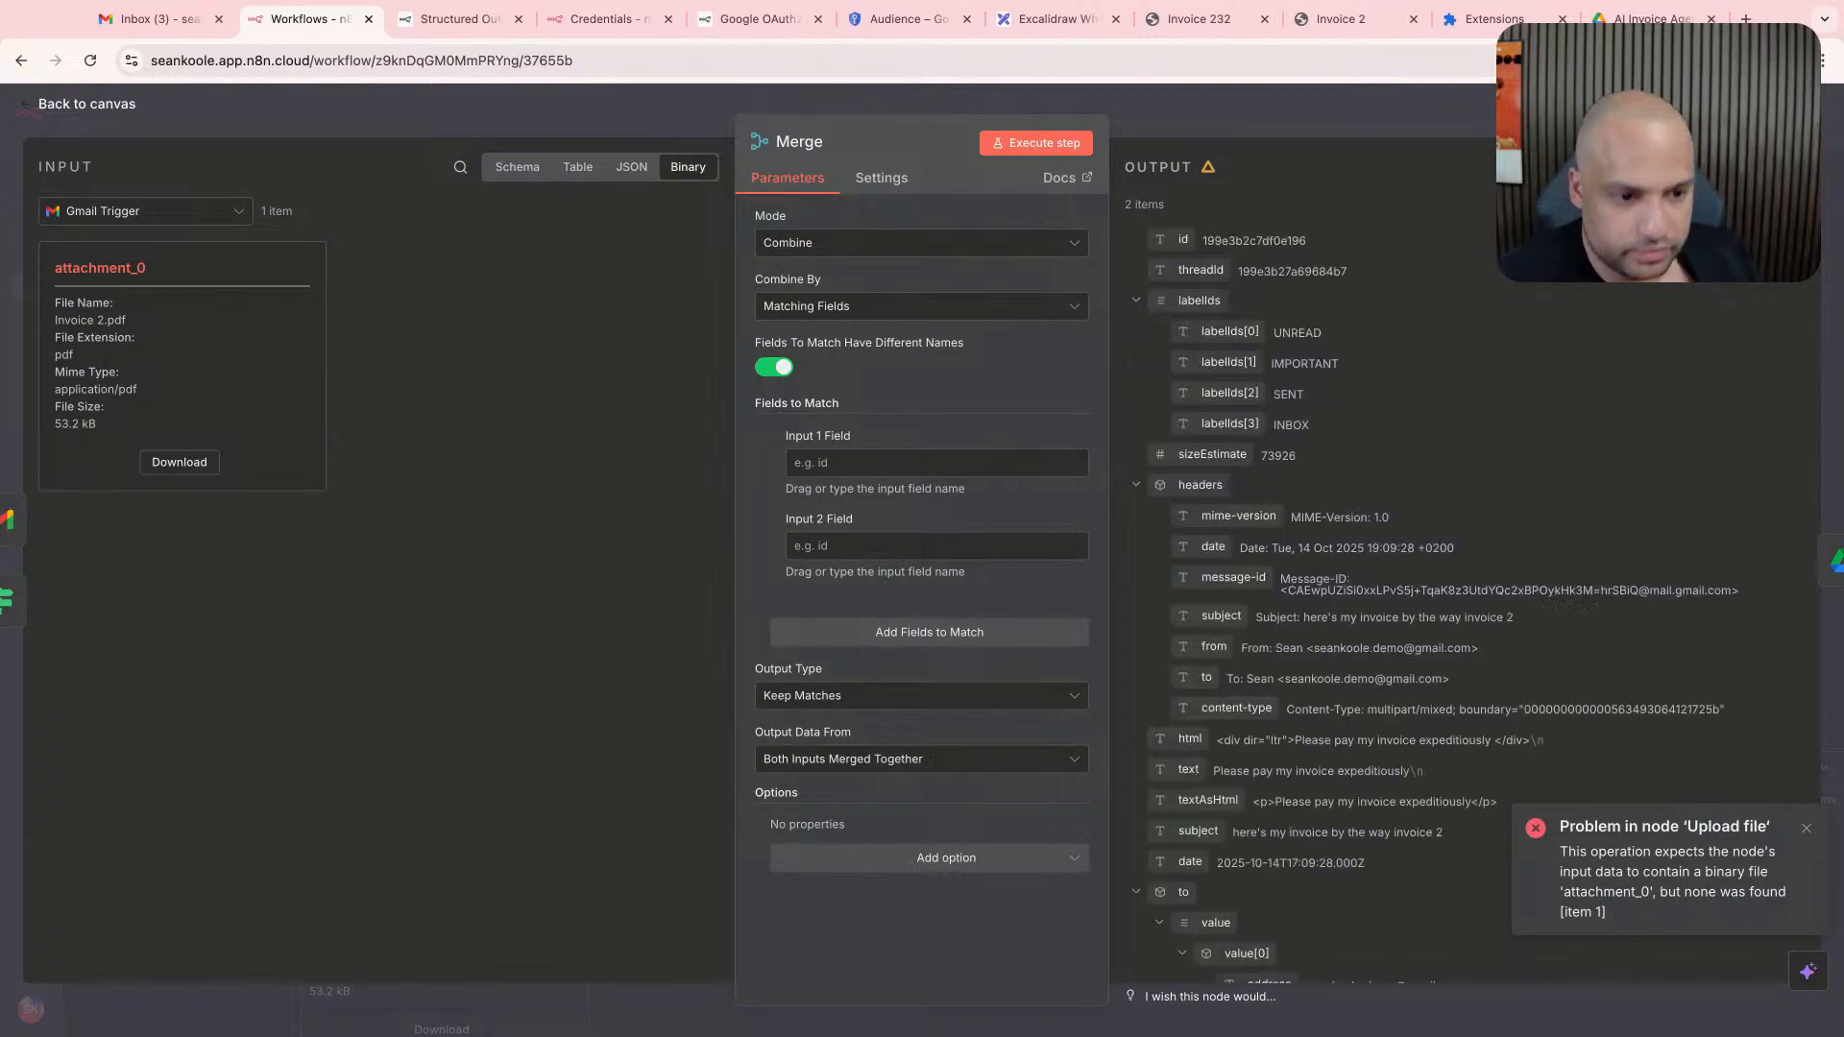
{"action": "scroll", "coordinate": [1294, 388], "scroll_direction": "down", "scroll_amount": 10}
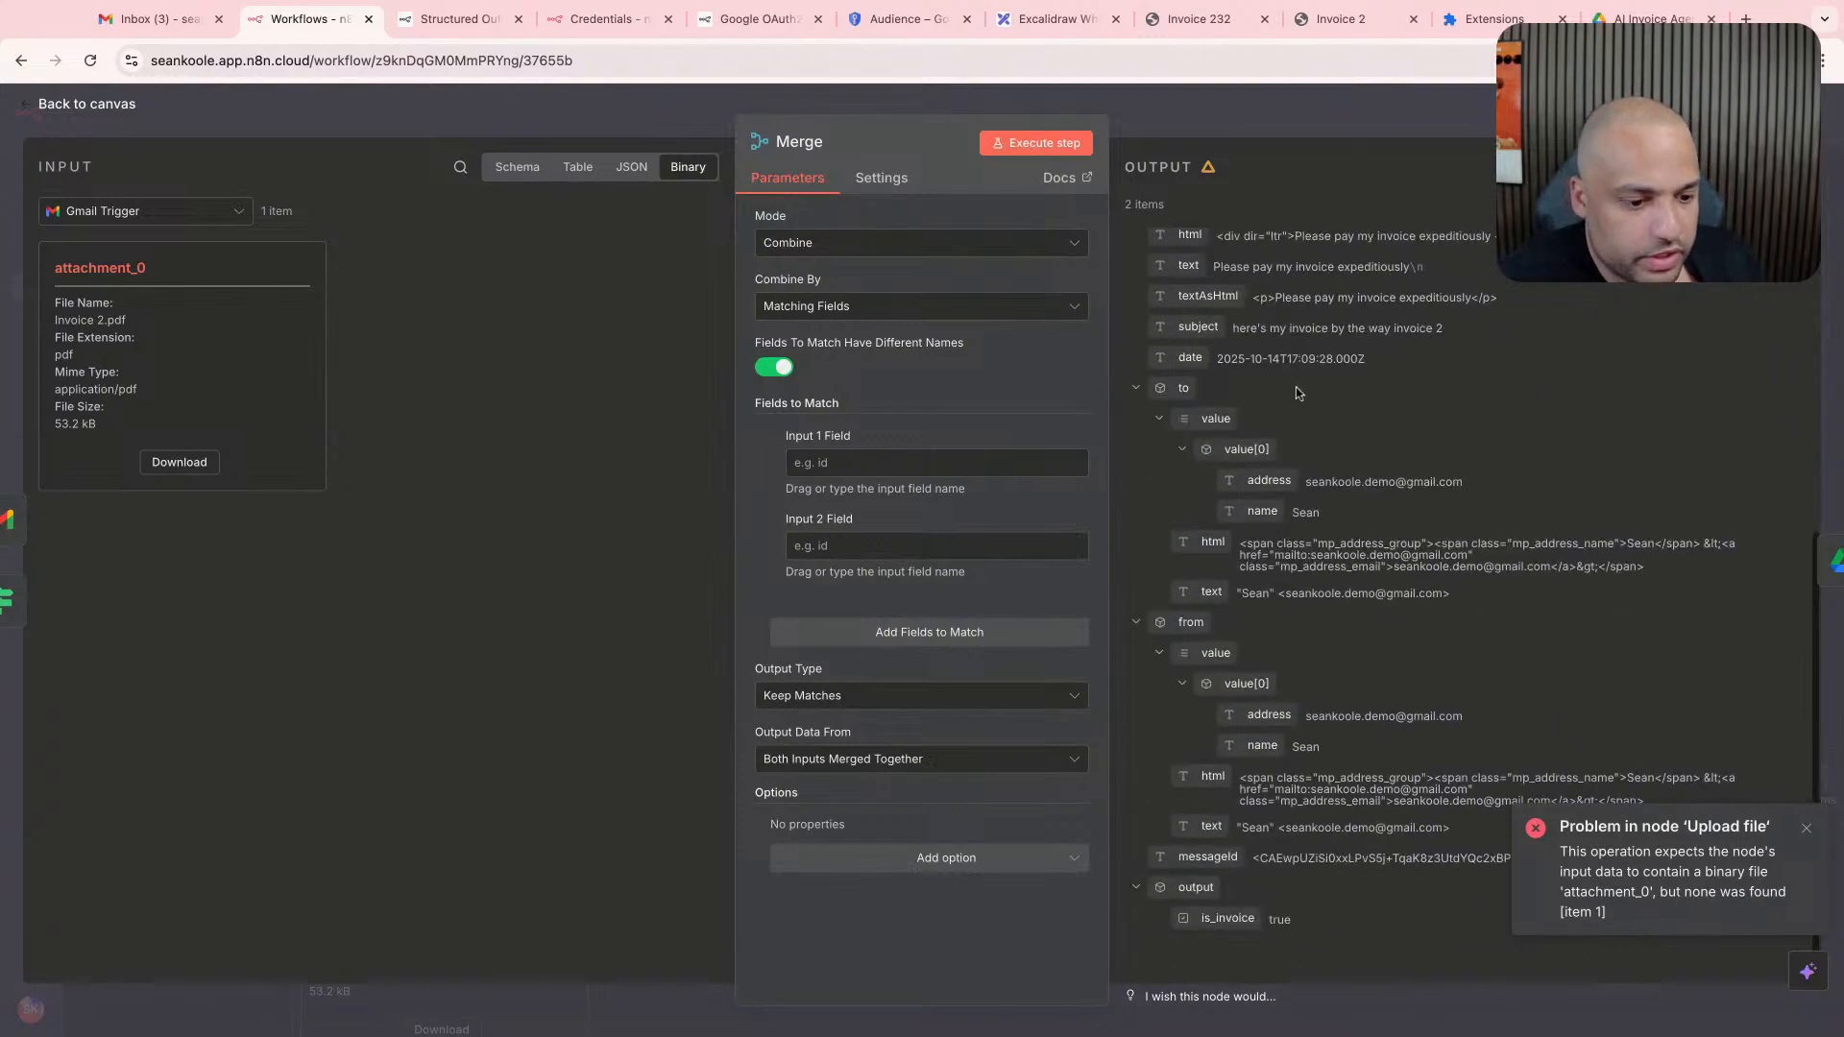
{"action": "scroll", "coordinate": [1294, 388], "scroll_direction": "up", "scroll_amount": 10}
{"action": "scroll", "coordinate": [1469, 605], "scroll_direction": "down", "scroll_amount": 2}
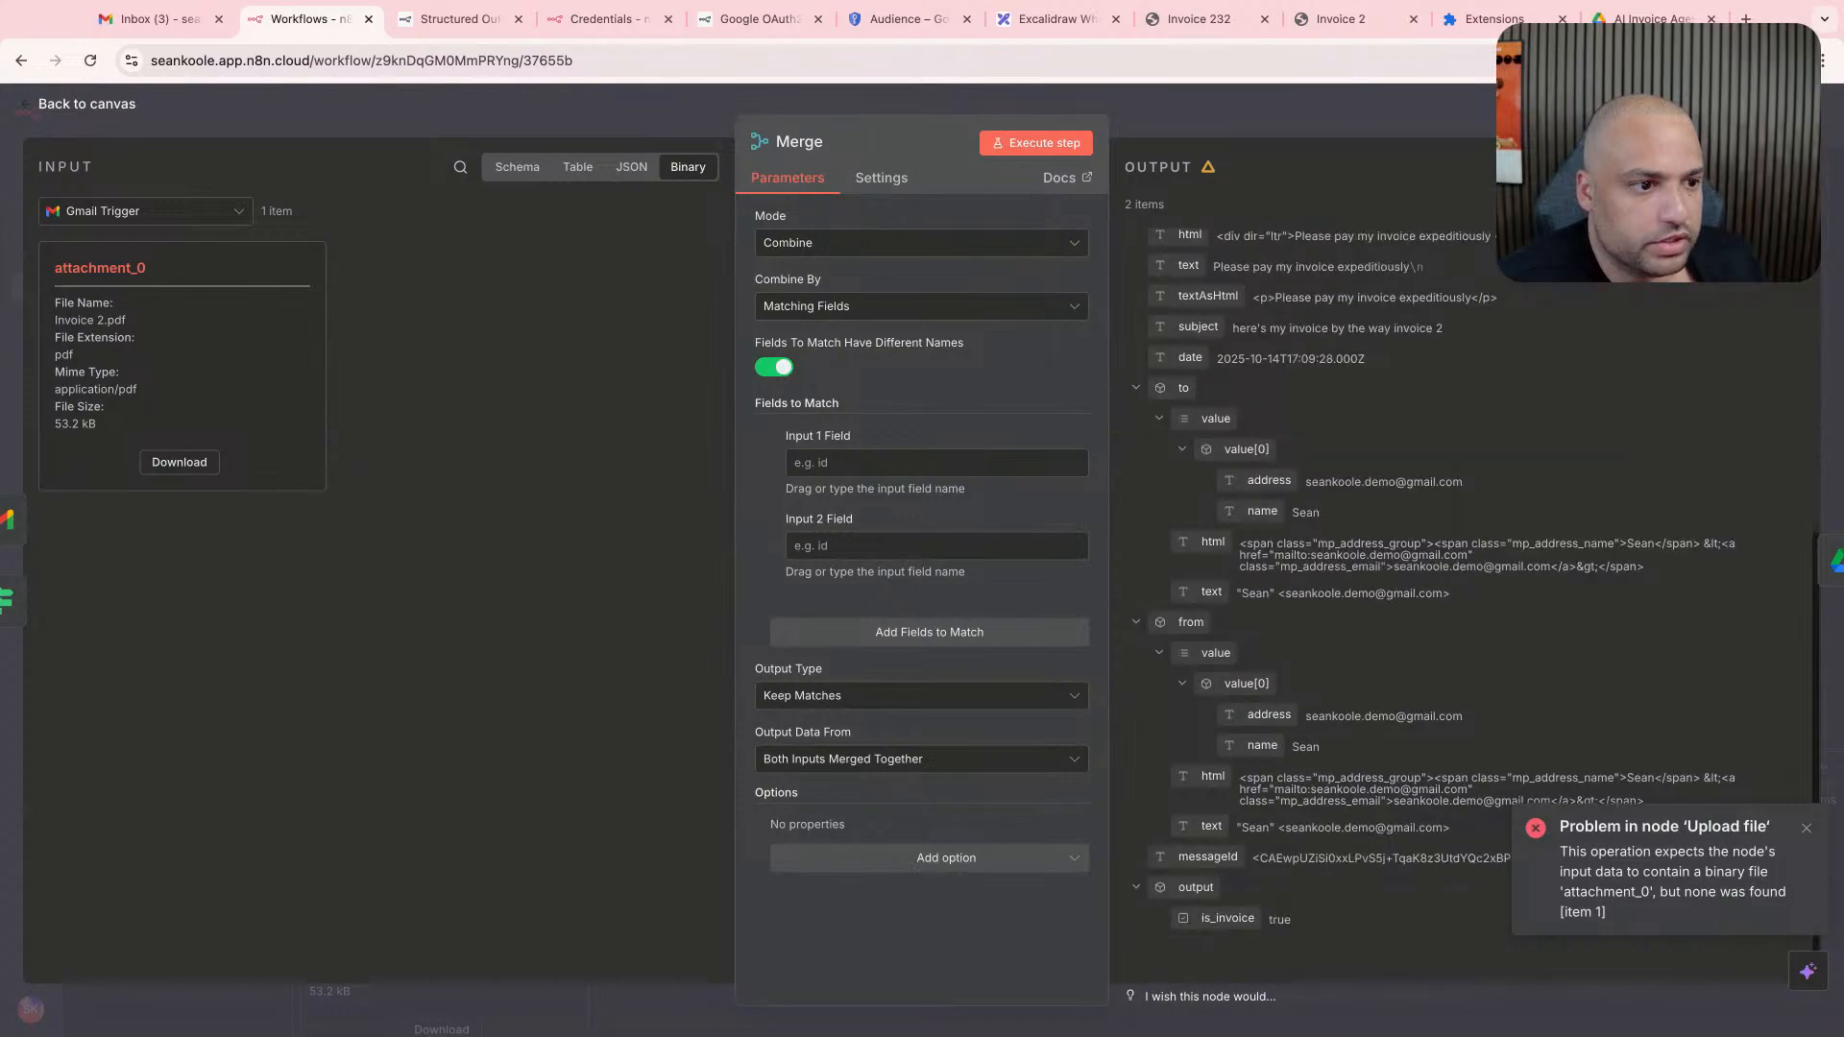
{"action": "left_click", "coordinate": [1629, 167]}
{"action": "scroll", "coordinate": [1726, 285], "scroll_direction": "right", "scroll_amount": 10}
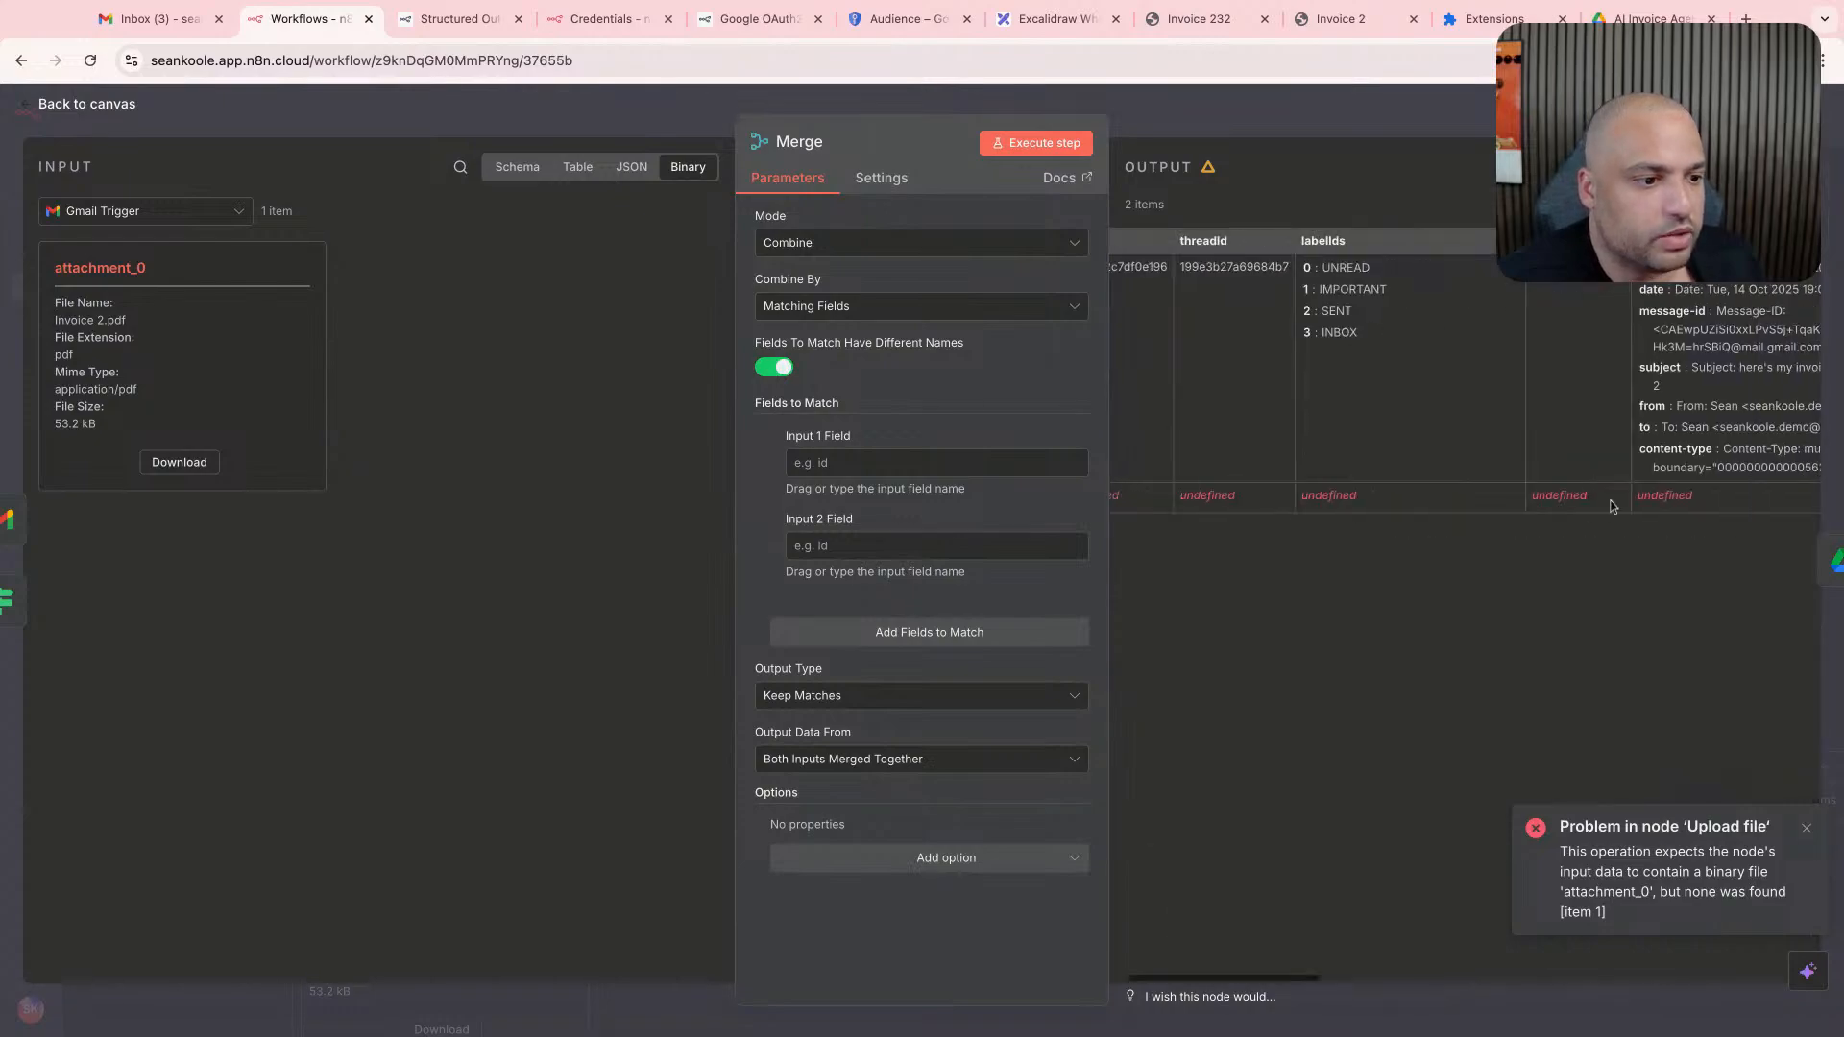
{"action": "scroll", "coordinate": [1726, 285], "scroll_direction": "right", "scroll_amount": 5}
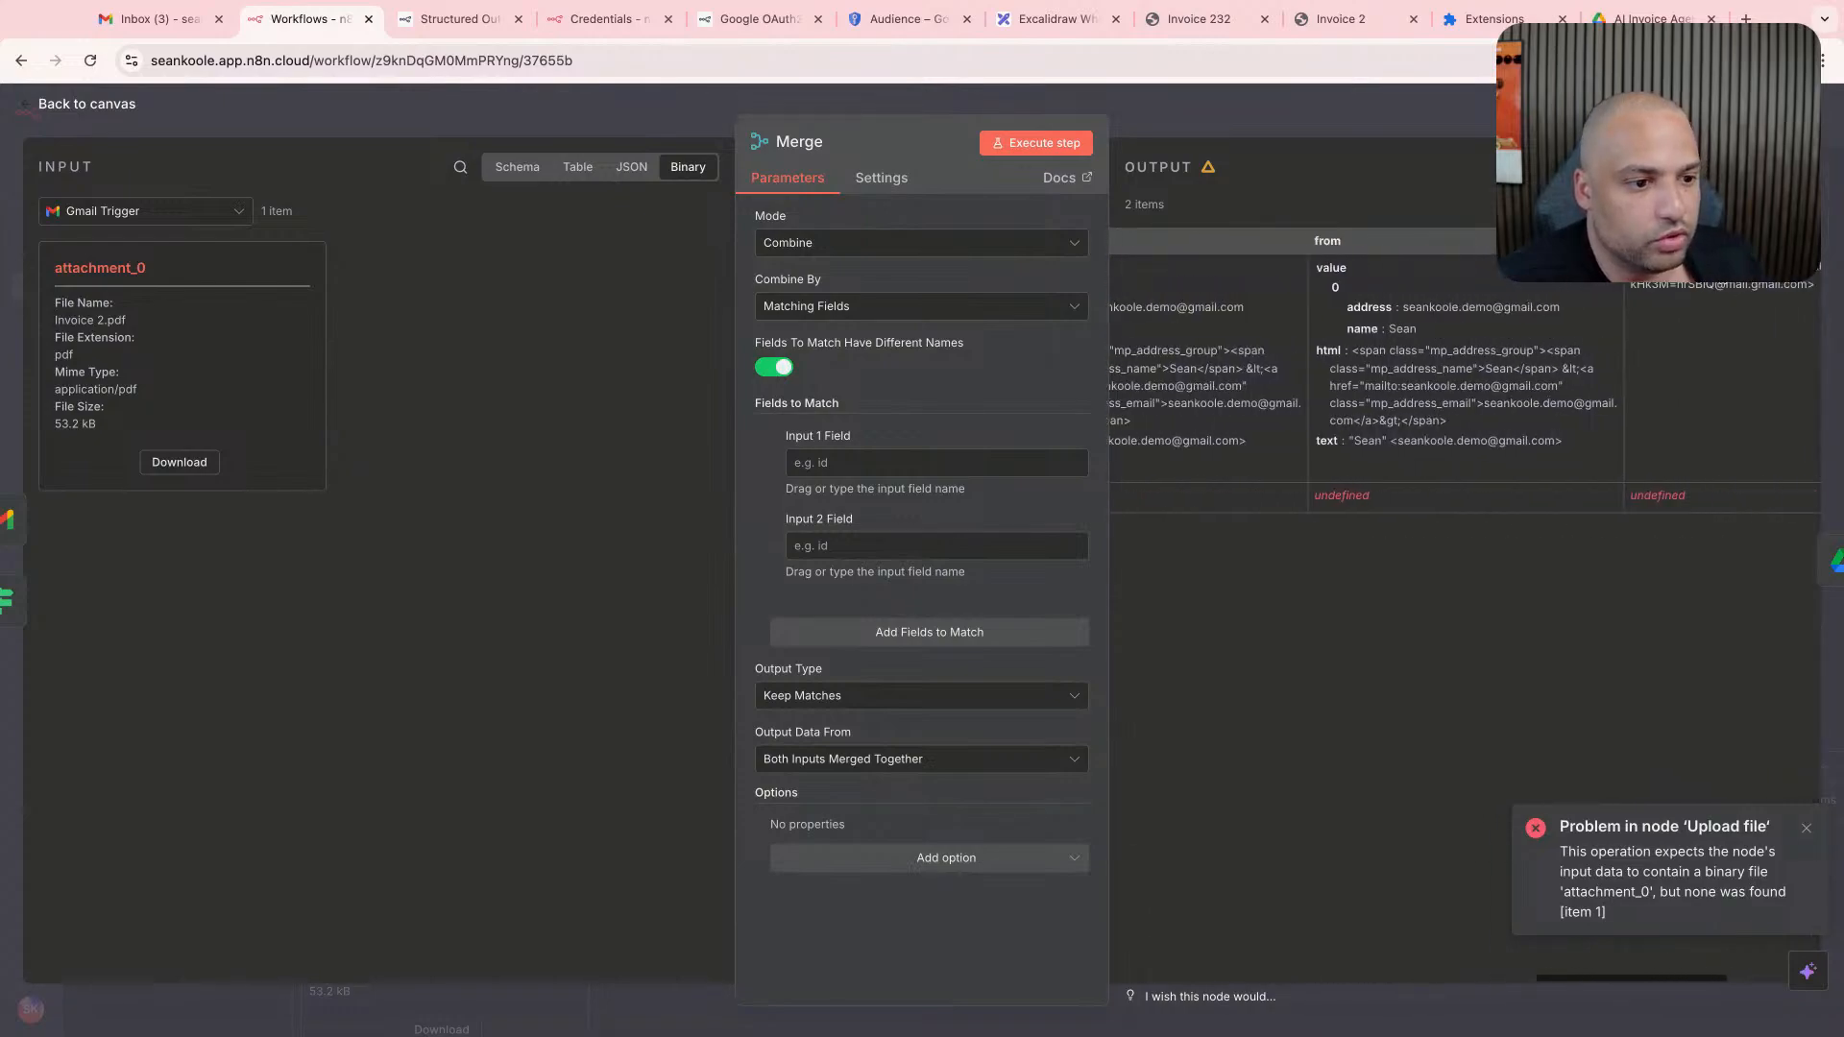
{"action": "left_click", "coordinate": [1683, 167]}
{"action": "left_click", "coordinate": [1740, 168]}
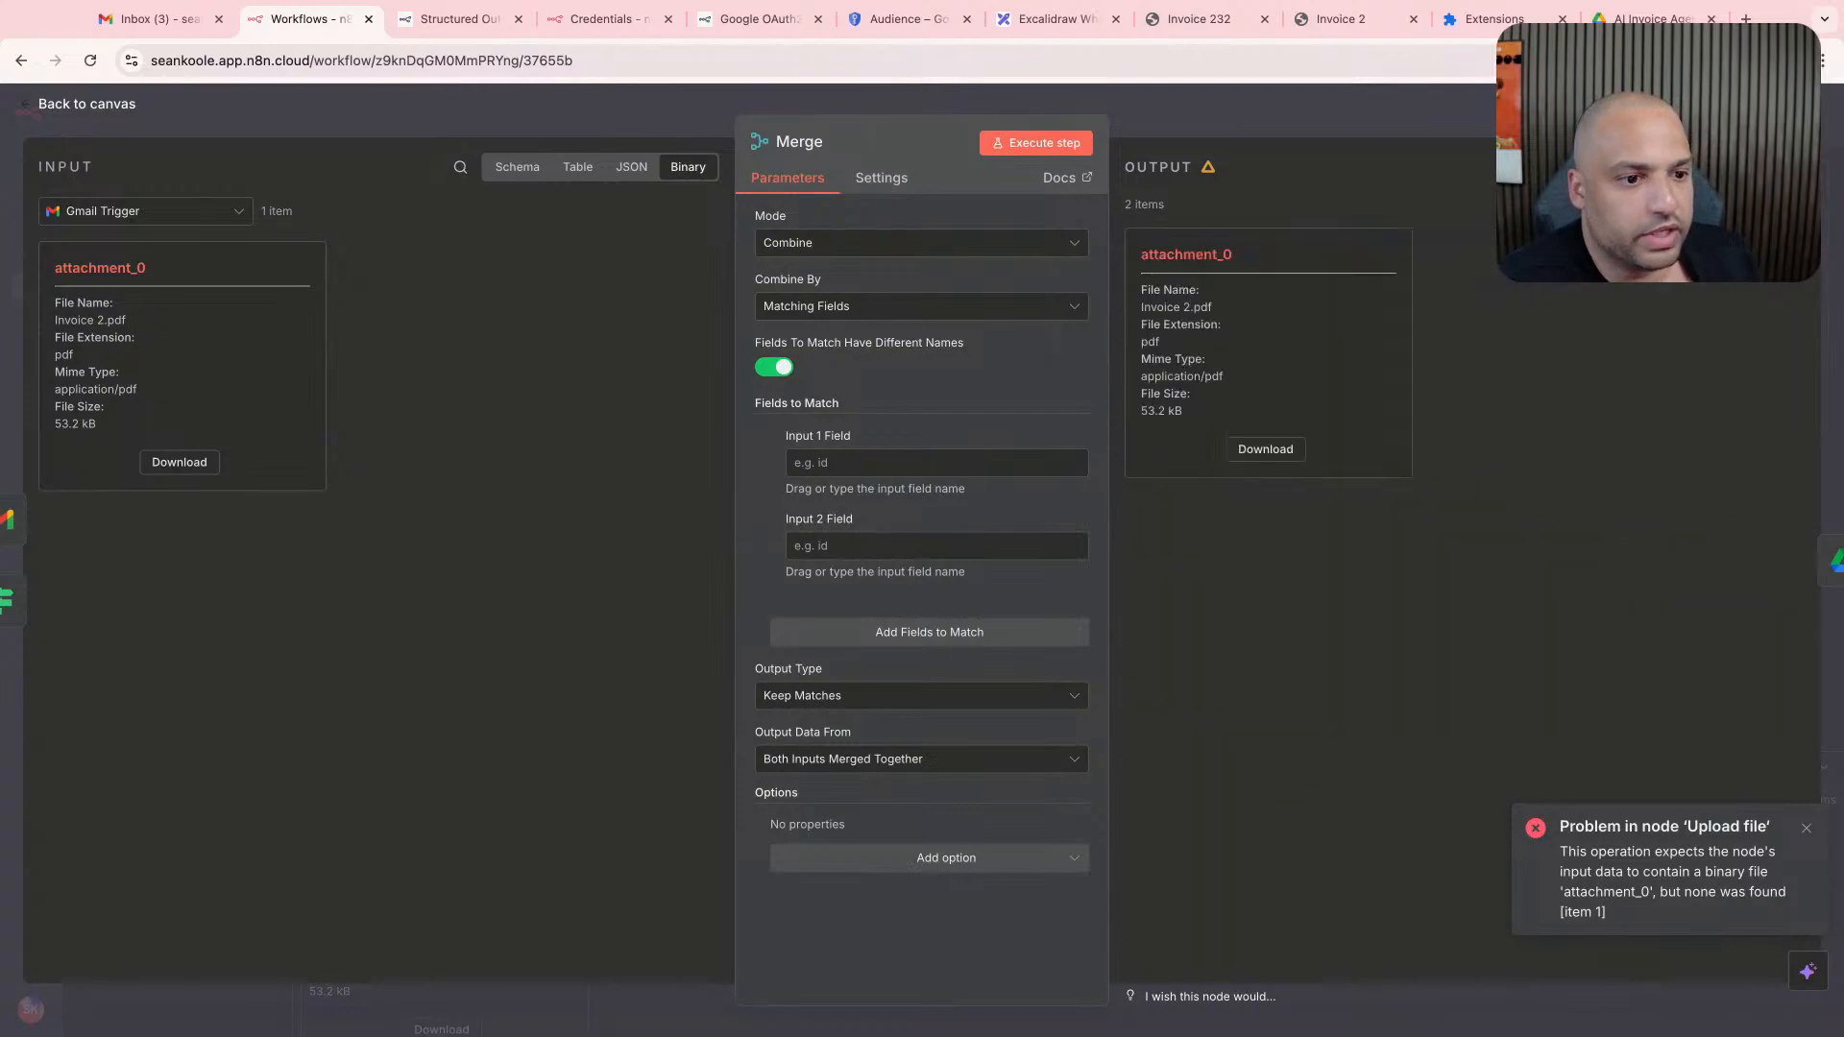
{"action": "key", "text": "Escape"}
- Move the Upload file node farther from Merge and try executing Merge with Fields To Match Have Different Names turned off
{"action": "left_click_drag", "start_coordinate": [1072, 388], "coordinate": [1186, 398]}
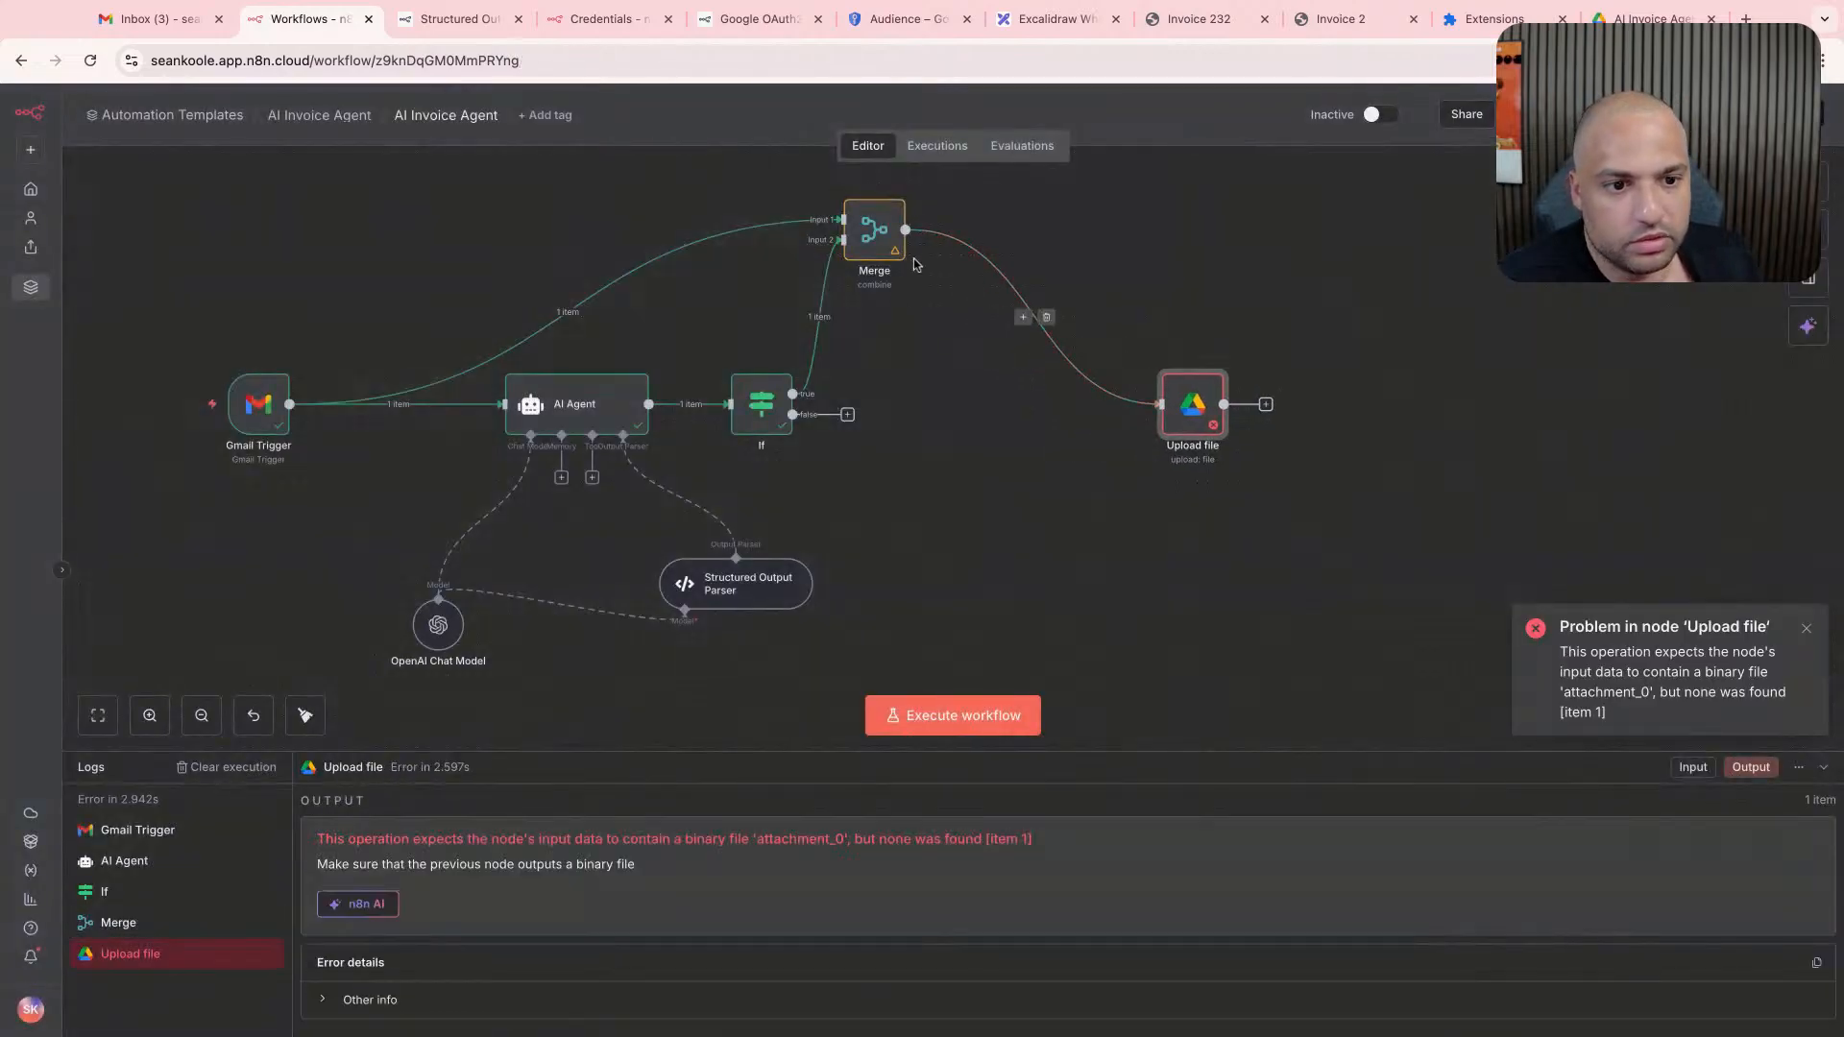
{"action": "left_click", "coordinate": [888, 248]}
{"action": "double_click", "coordinate": [888, 249]}
{"action": "double_click", "coordinate": [1178, 209]}
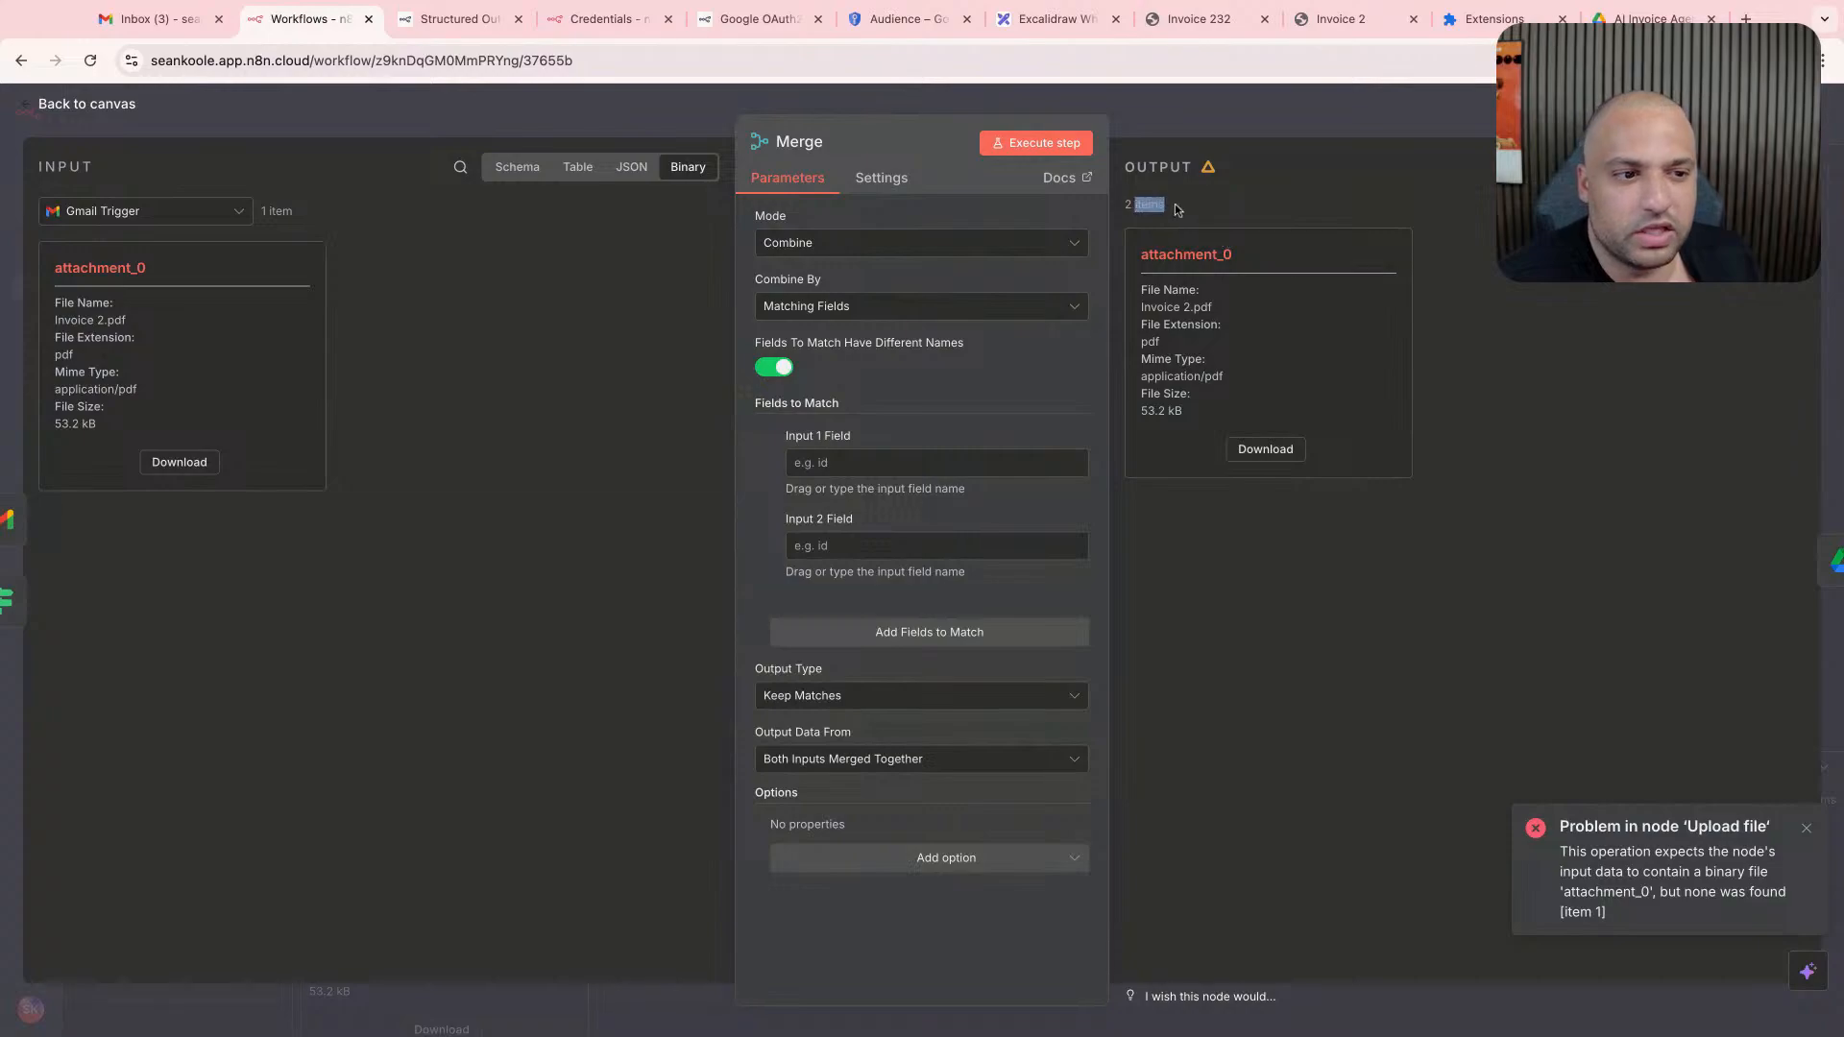
{"action": "left_click", "coordinate": [1178, 211]}
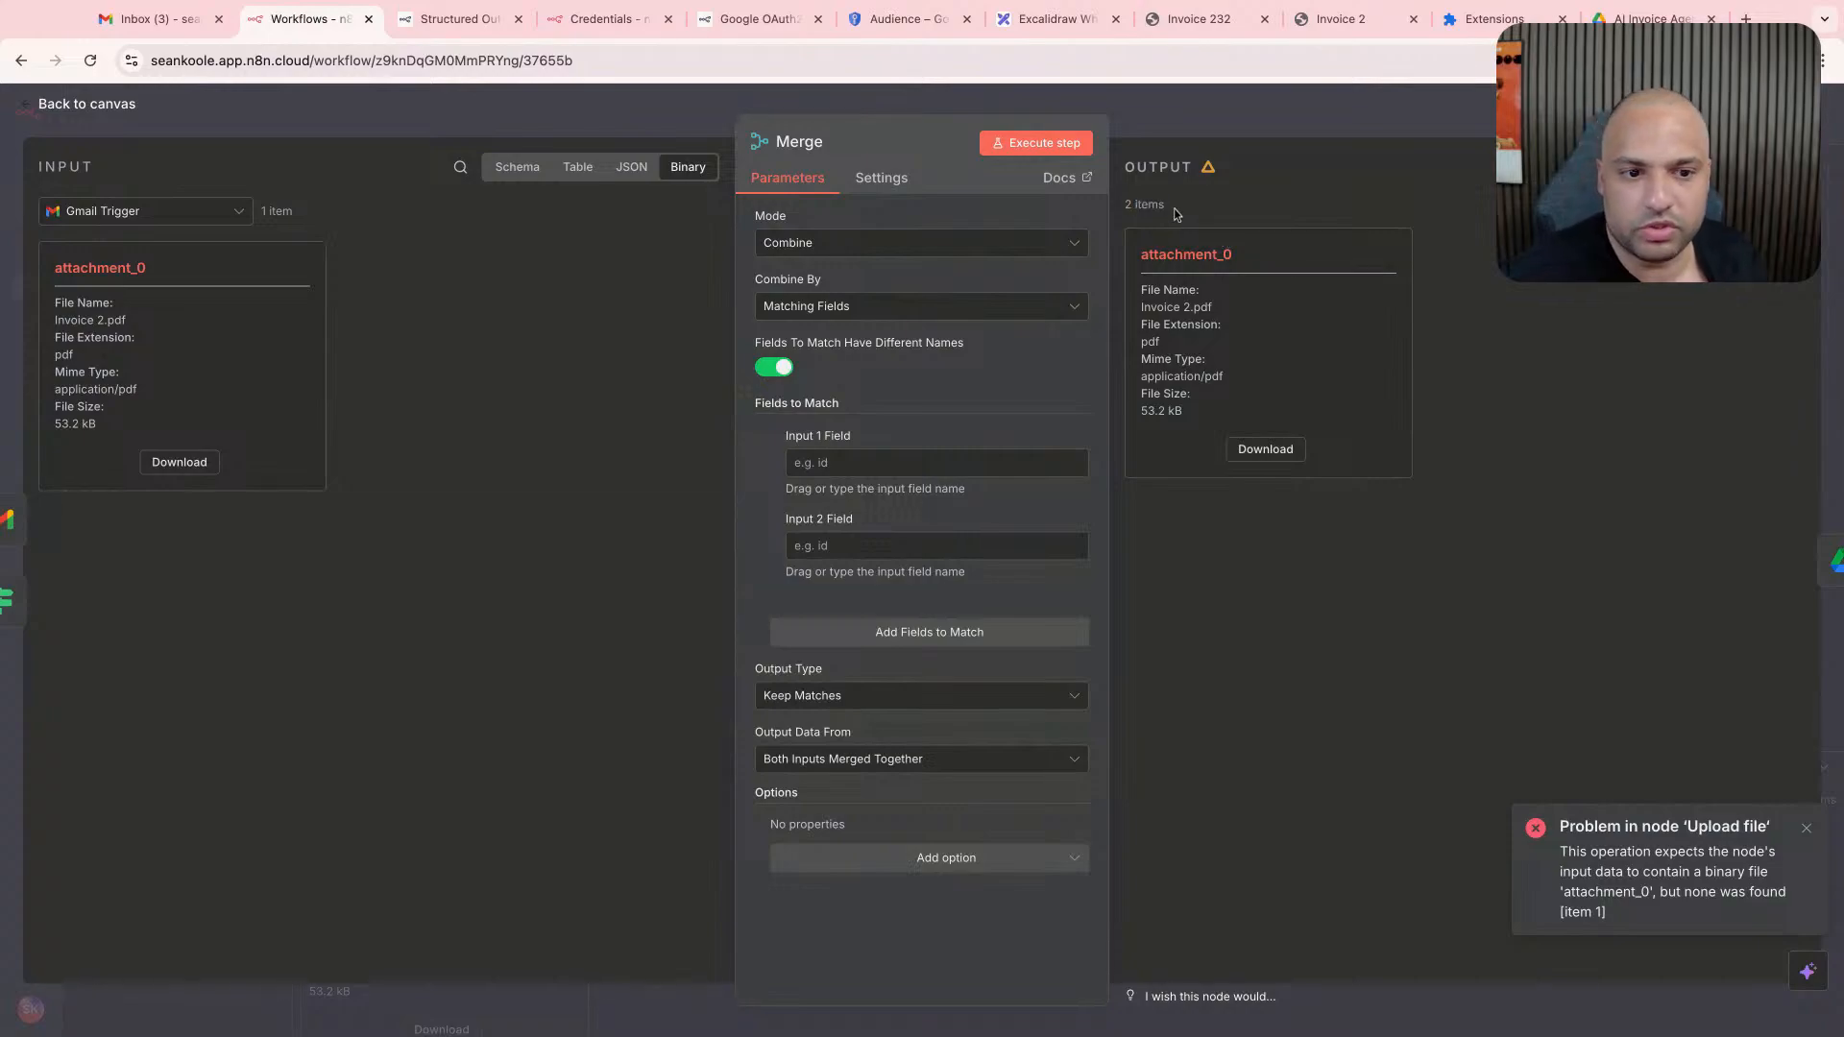
{"action": "left_click", "coordinate": [877, 258]}
{"action": "left_click", "coordinate": [817, 344]}
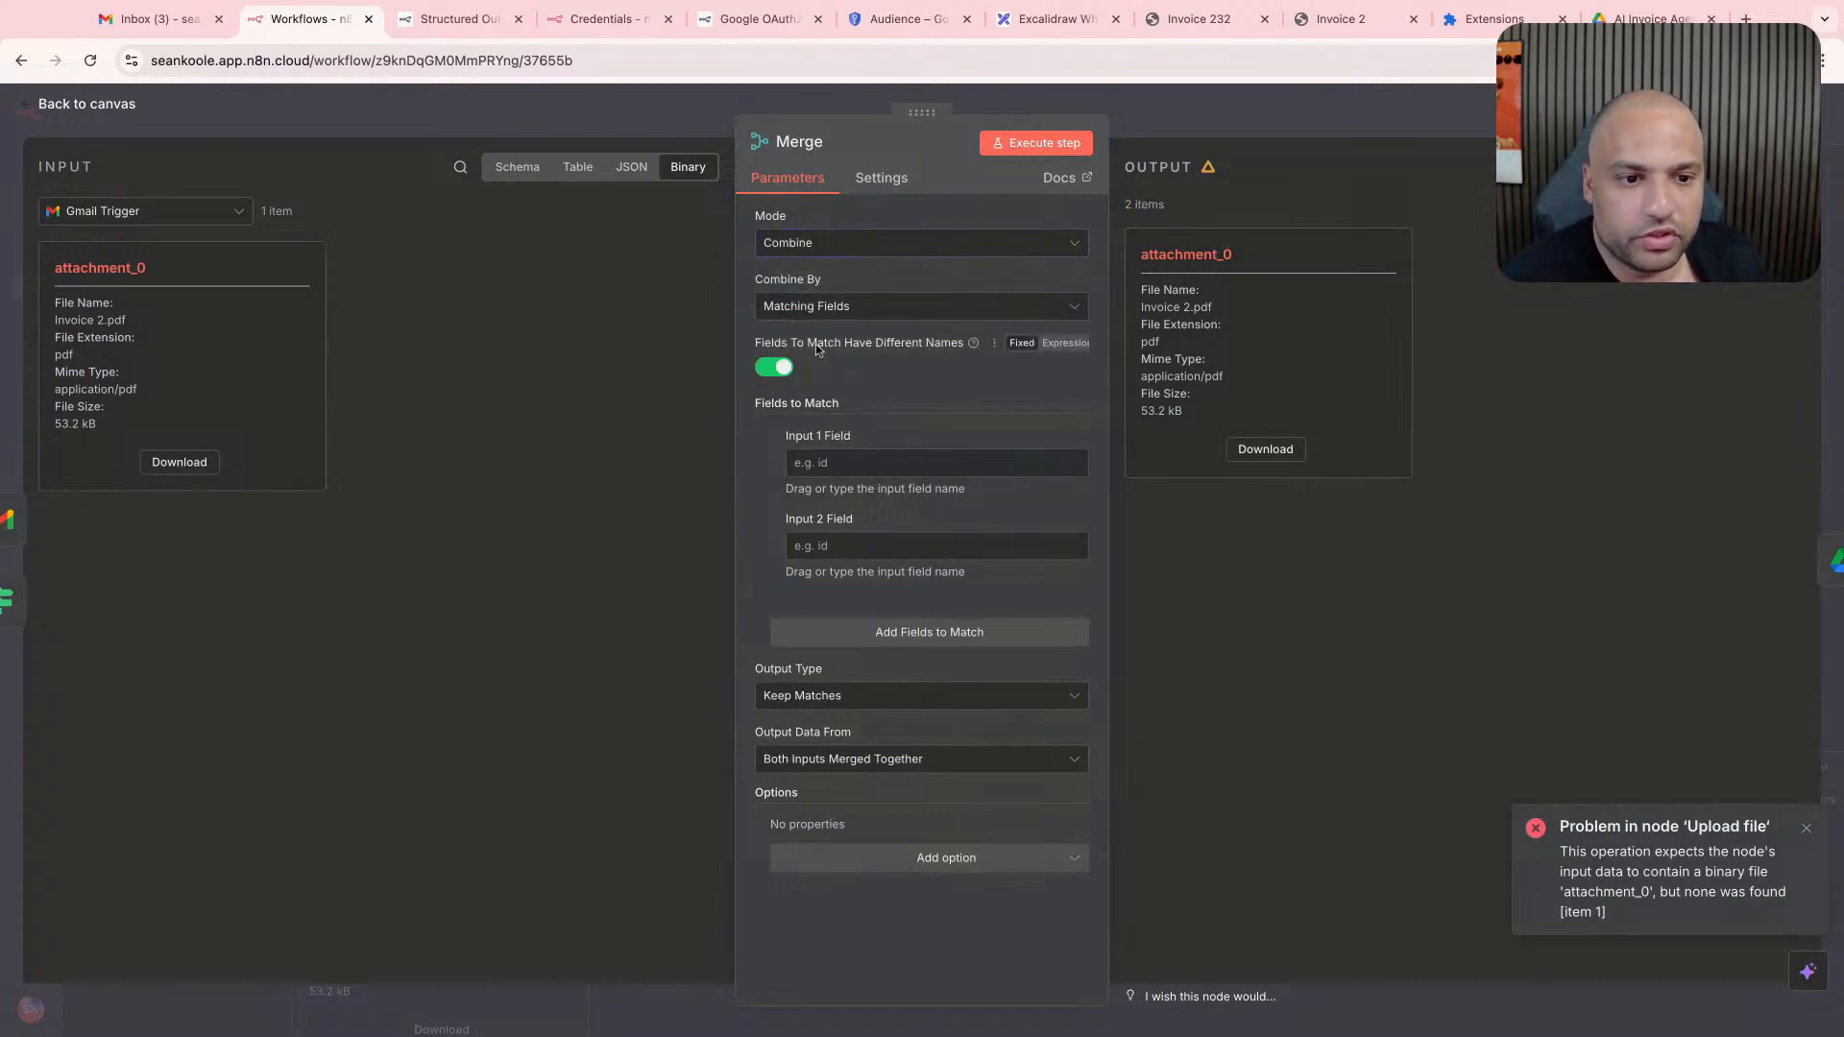
{"action": "left_click", "coordinate": [776, 370]}
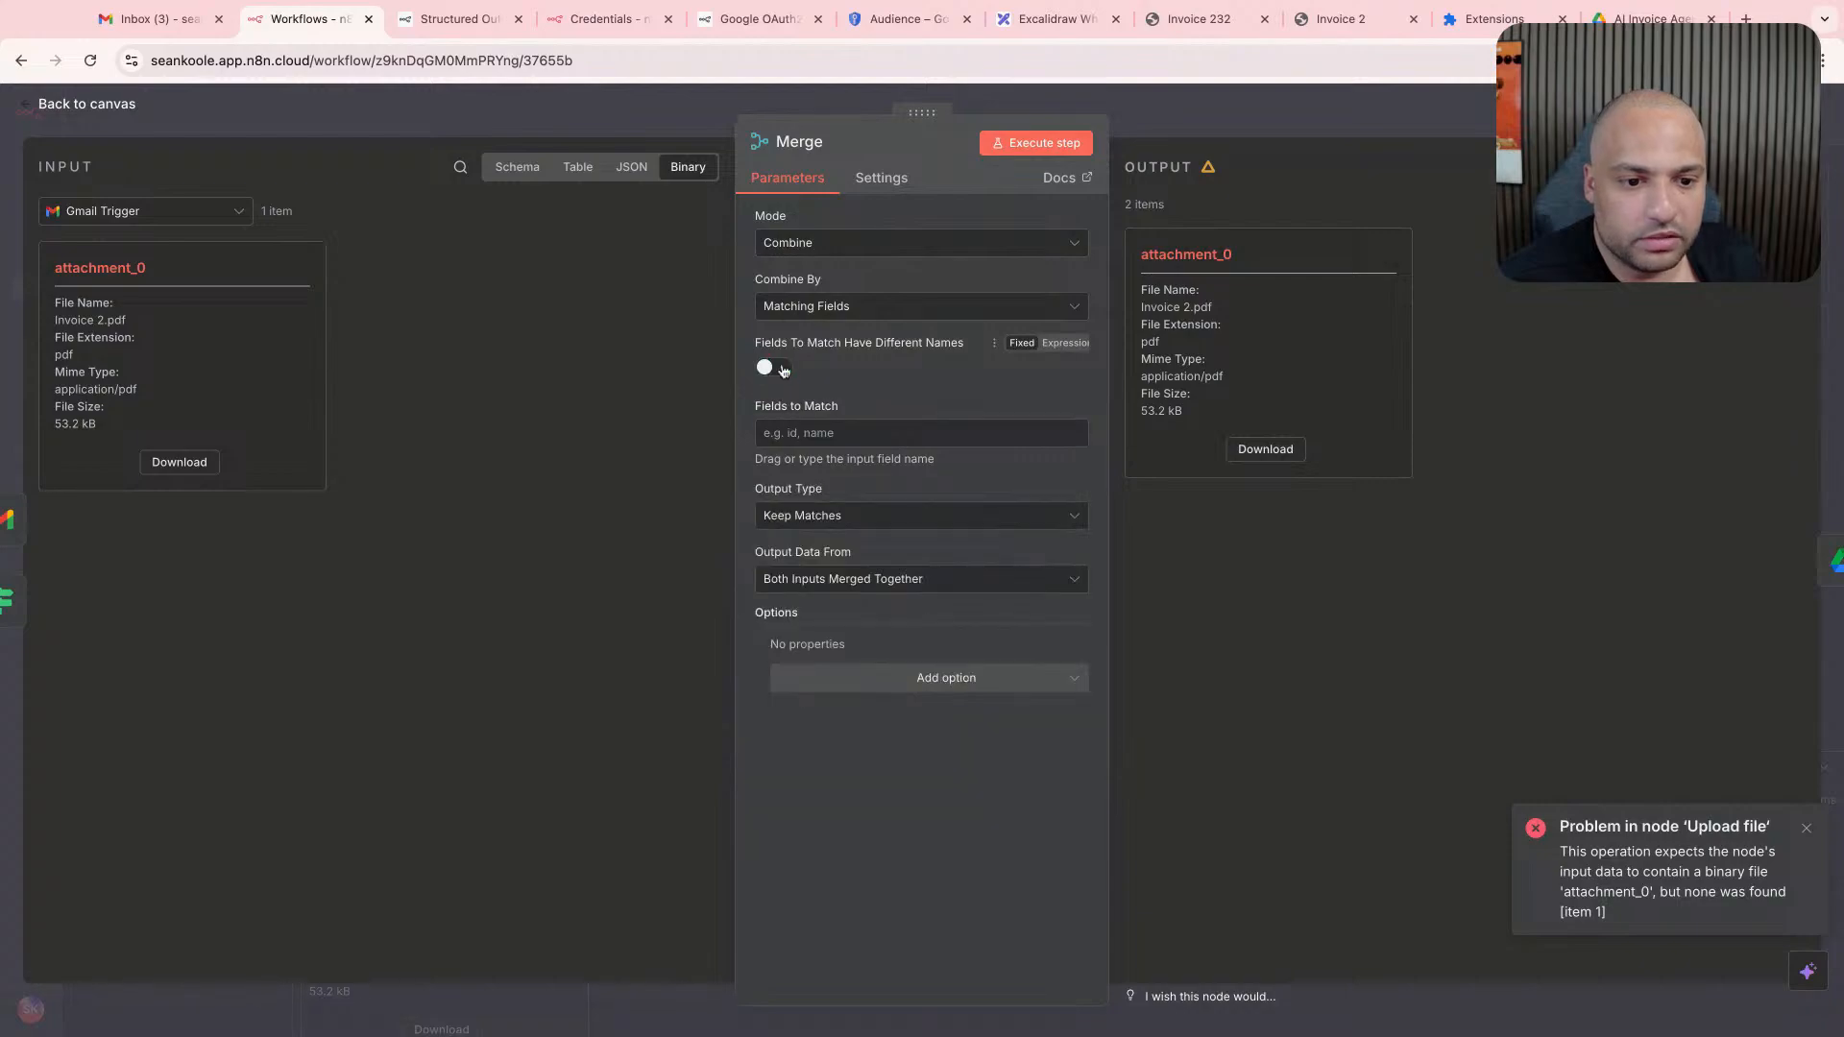
{"action": "left_click", "coordinate": [1036, 142]}
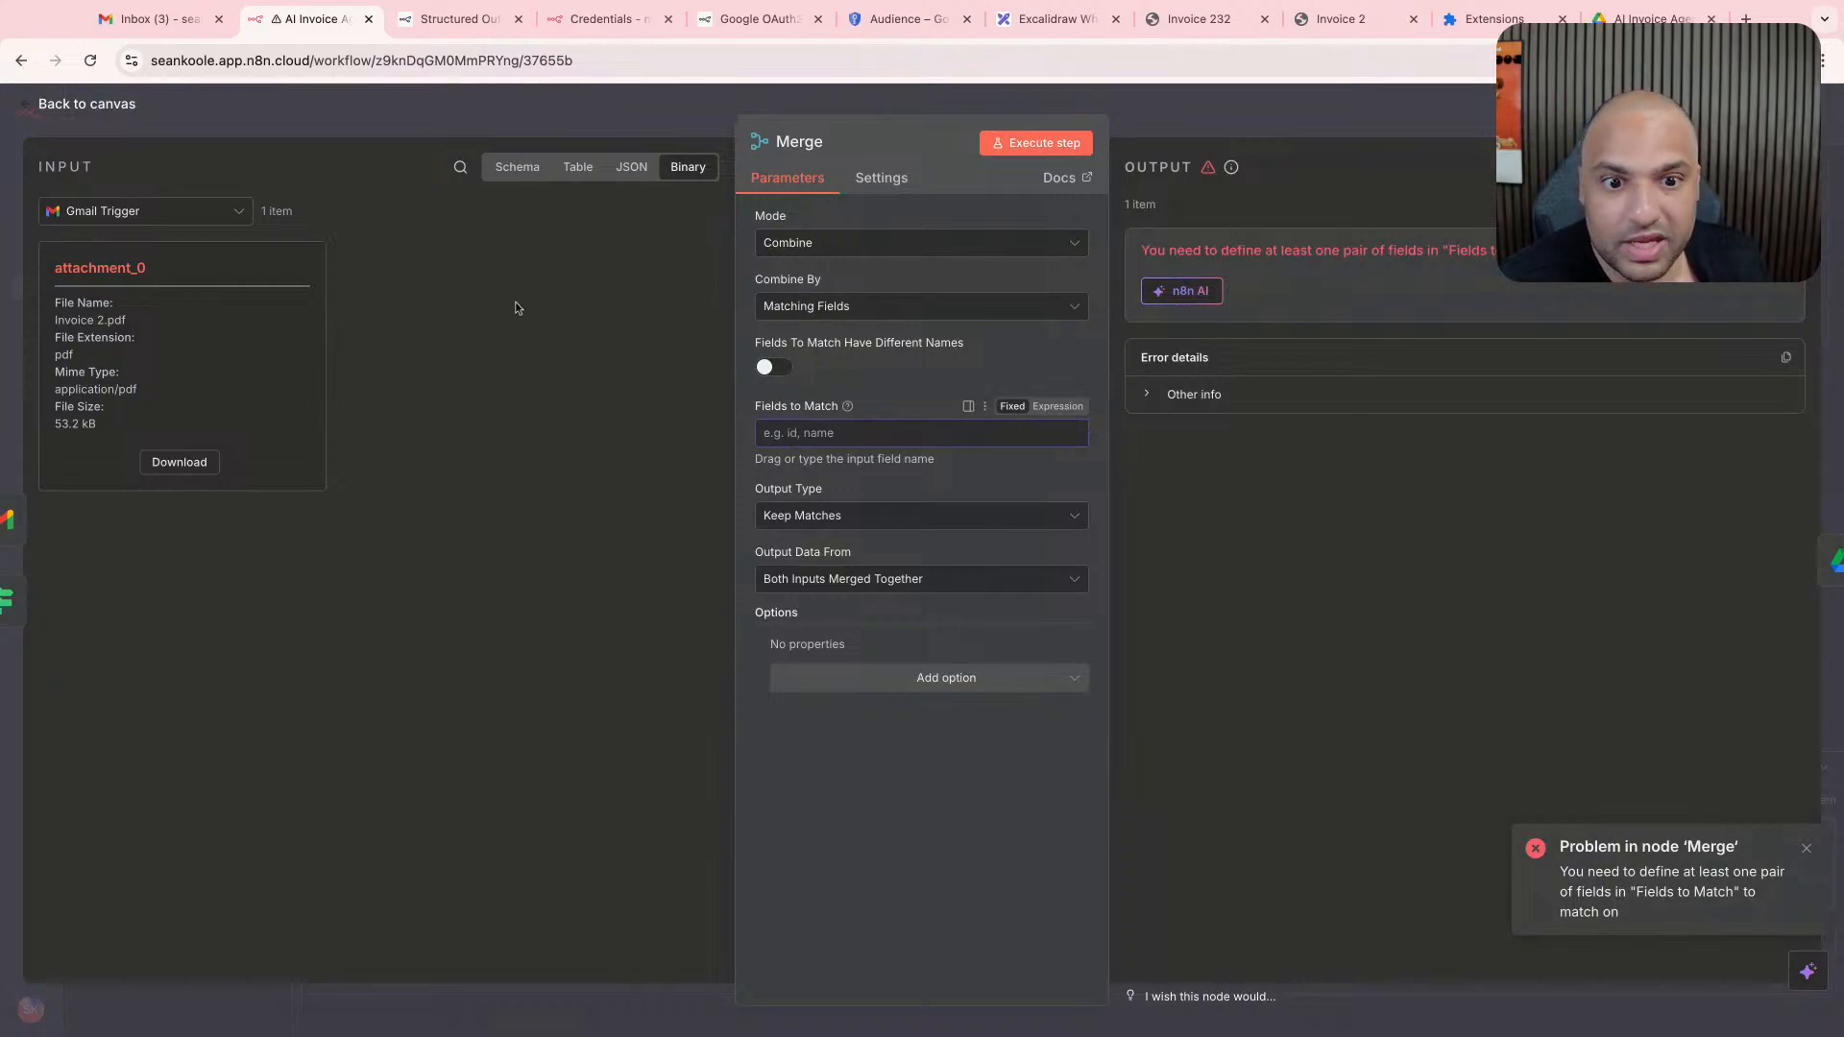
- Set the Merge node's Combine By option to All Possible Combinations and execute the node
{"action": "left_click", "coordinate": [524, 171]}
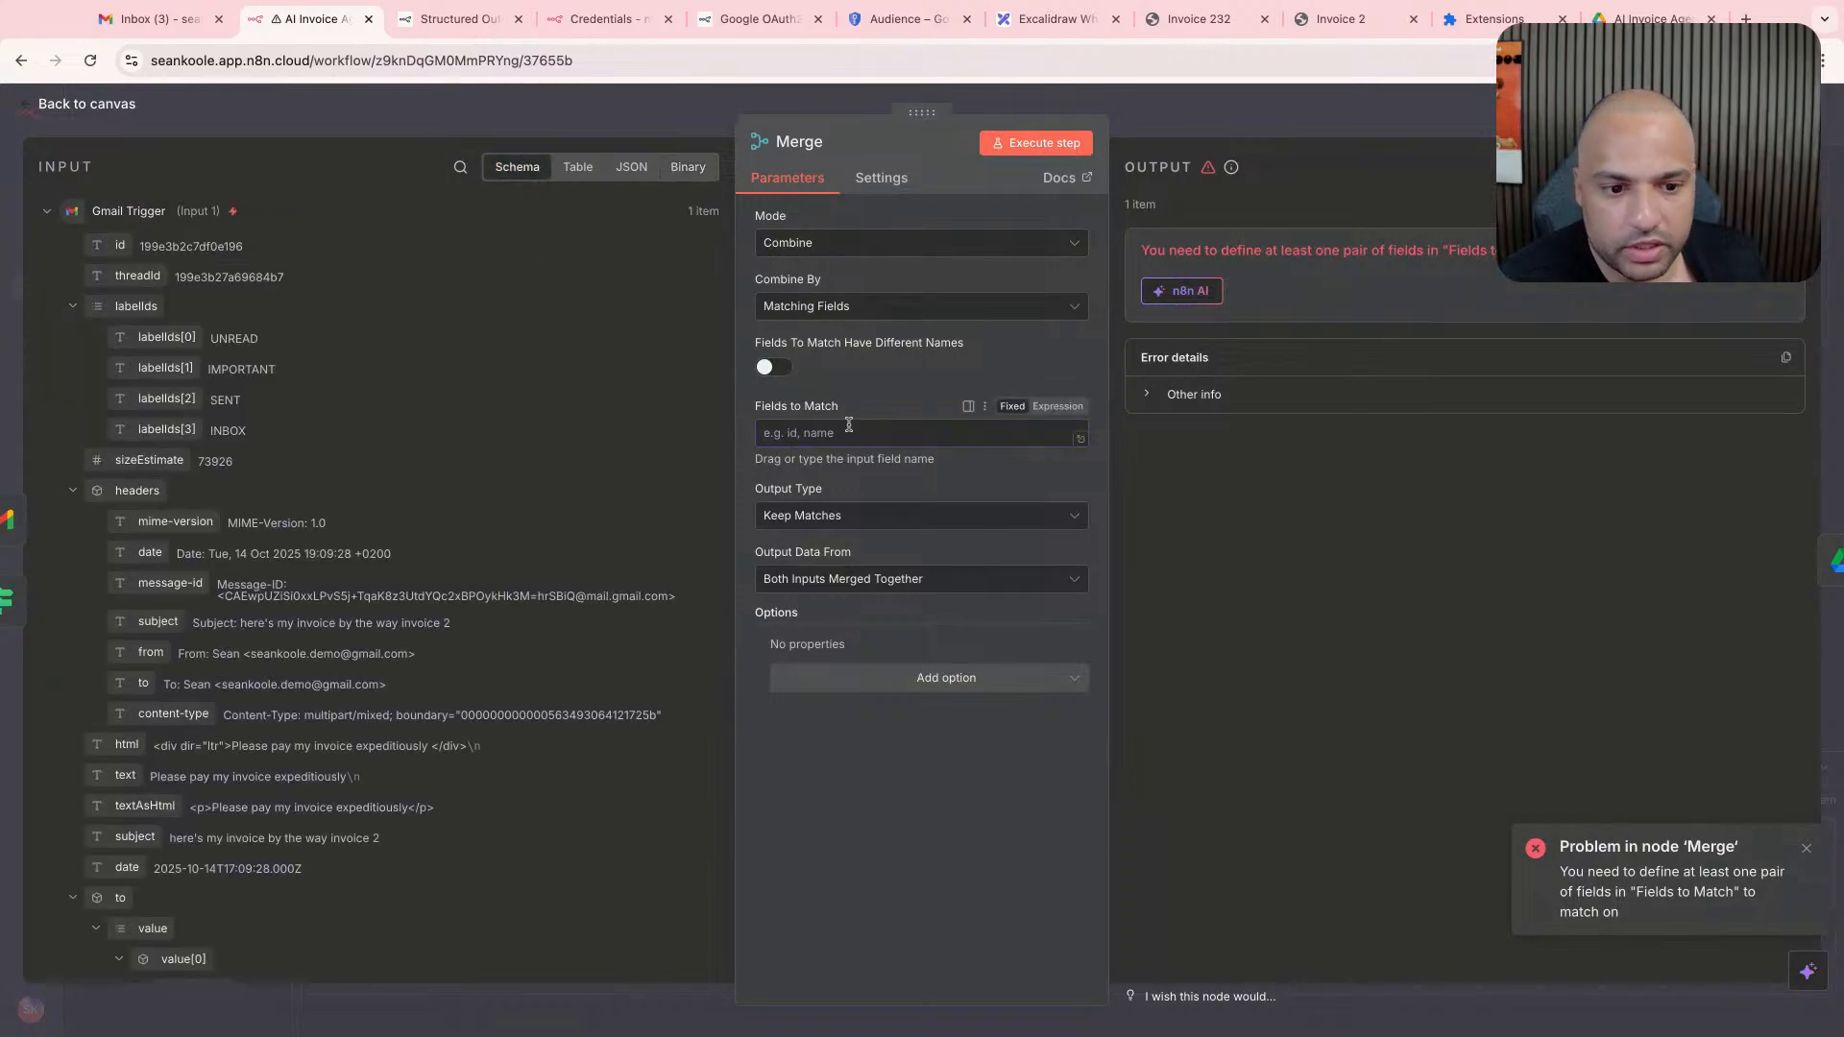
{"action": "left_click", "coordinate": [801, 317]}
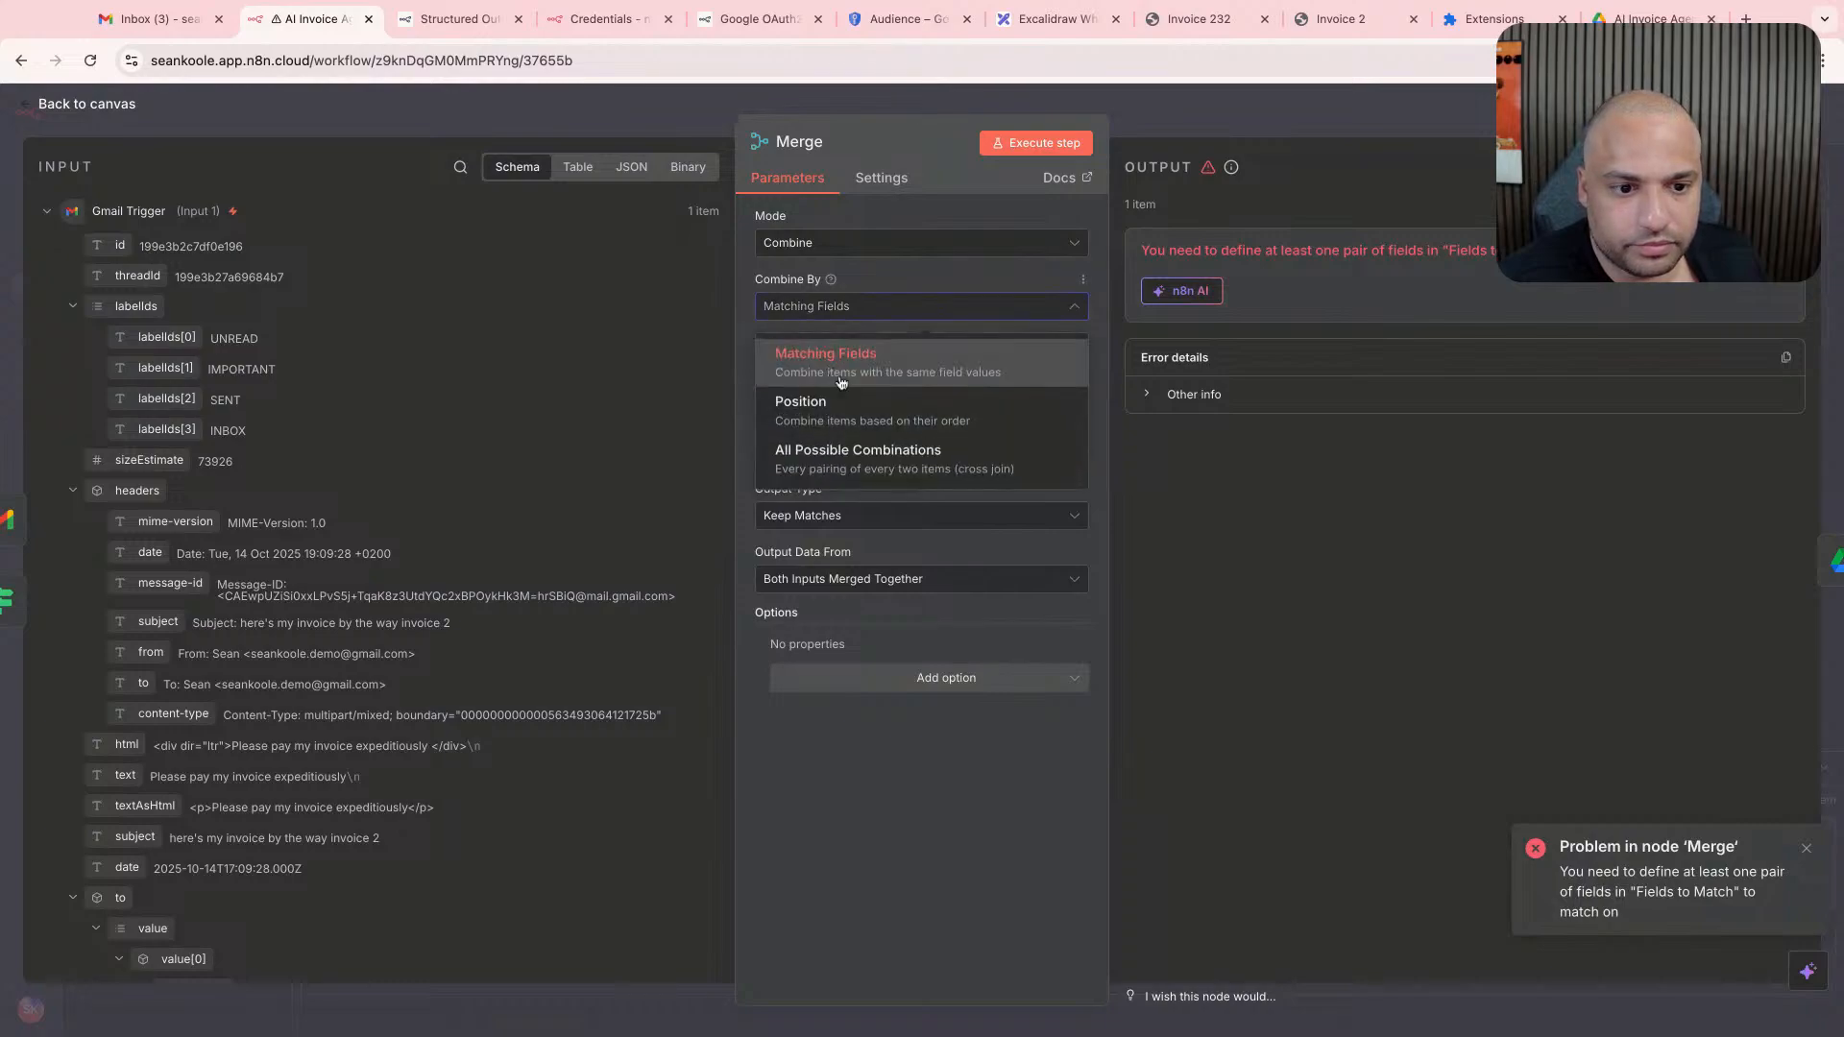
{"action": "left_click", "coordinate": [884, 454]}
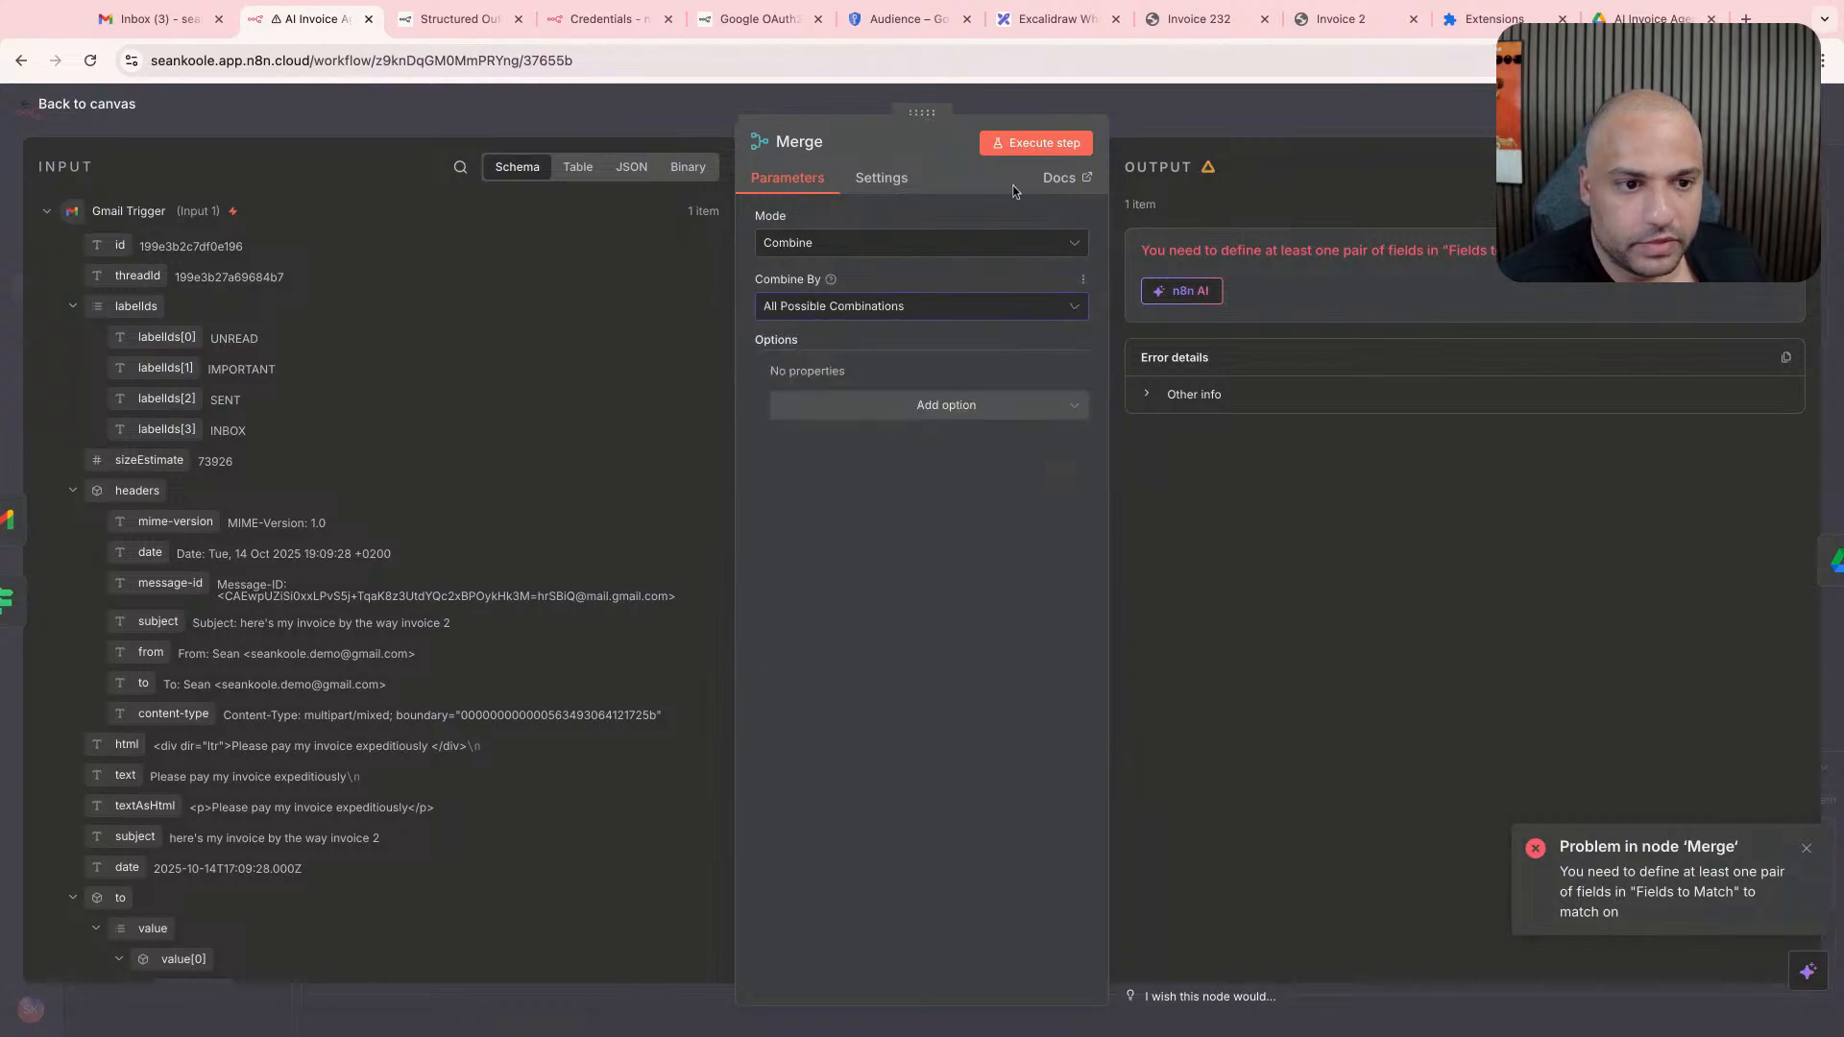
{"action": "left_click", "coordinate": [1032, 142]}
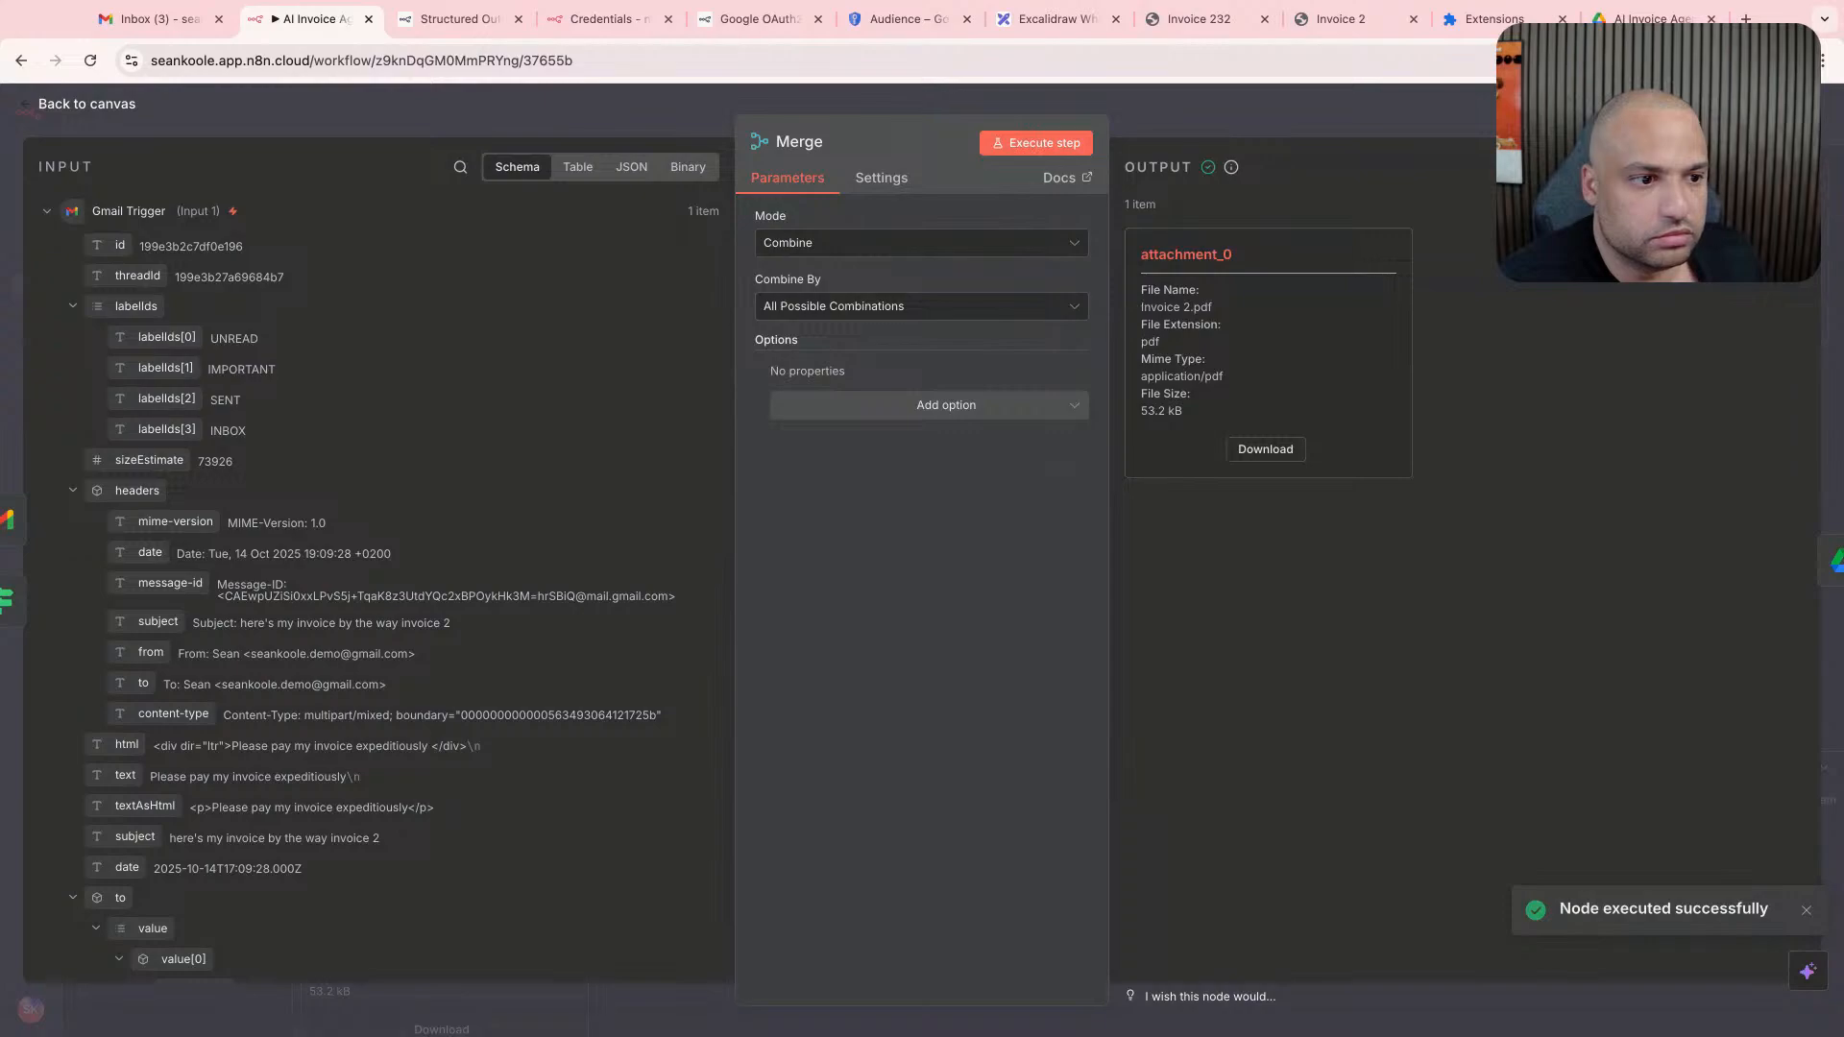
{"action": "left_click", "coordinate": [1567, 167]}
{"action": "left_click", "coordinate": [1438, 113]}
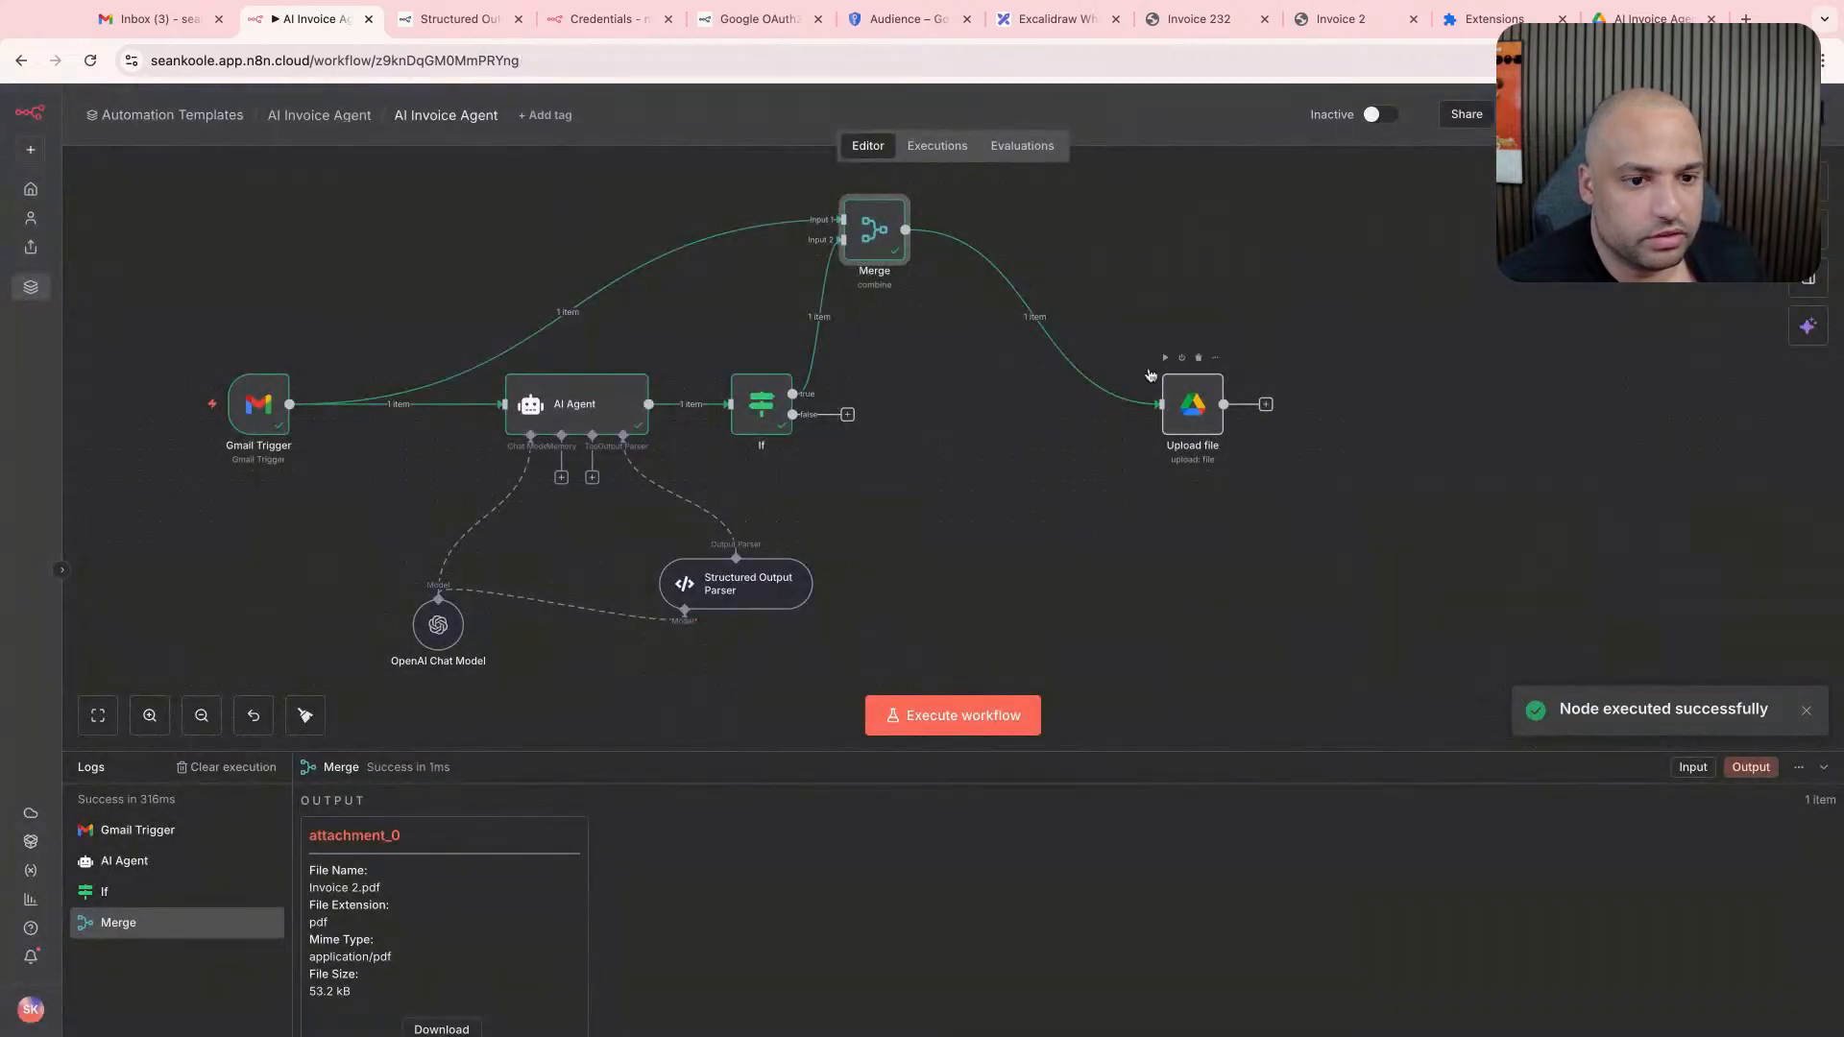
- Execute the whole workflow from the Gmail Trigger and check the AI Invoice Agent folder in Google Drive
{"action": "double_click", "coordinate": [258, 403]}
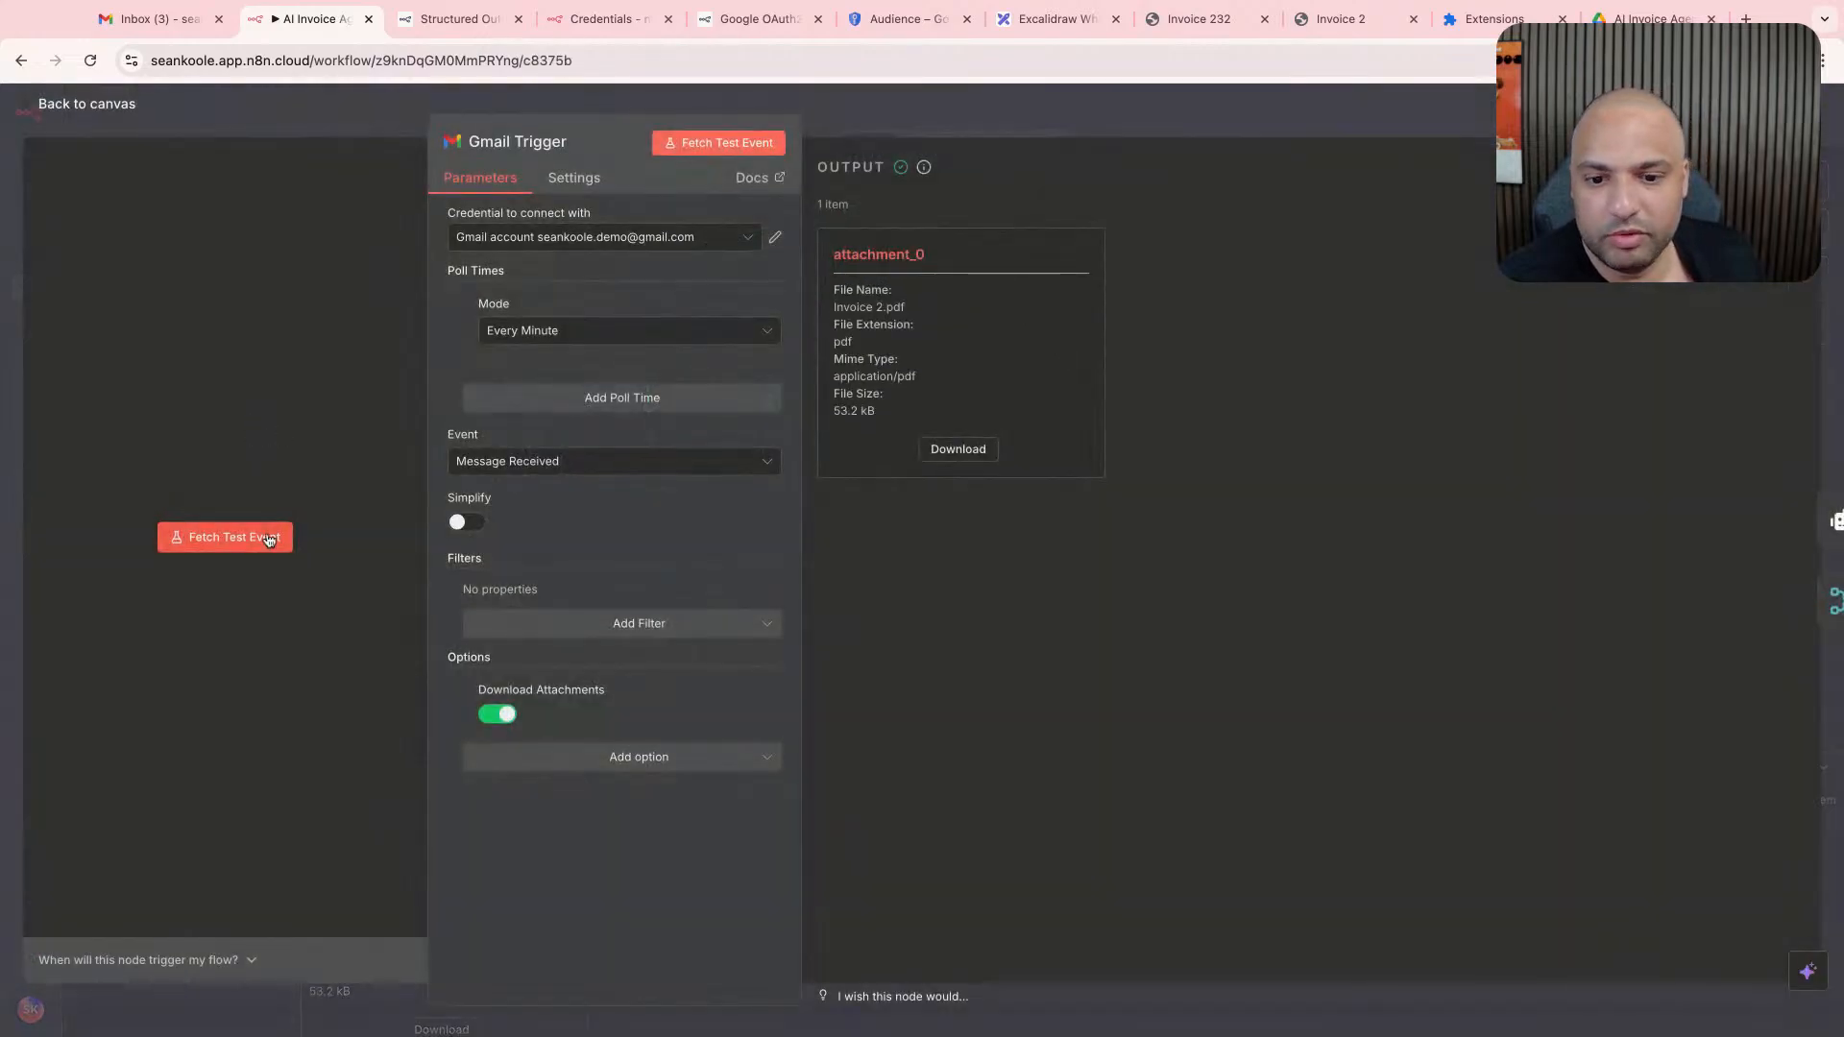
{"action": "key", "text": "Escape"}
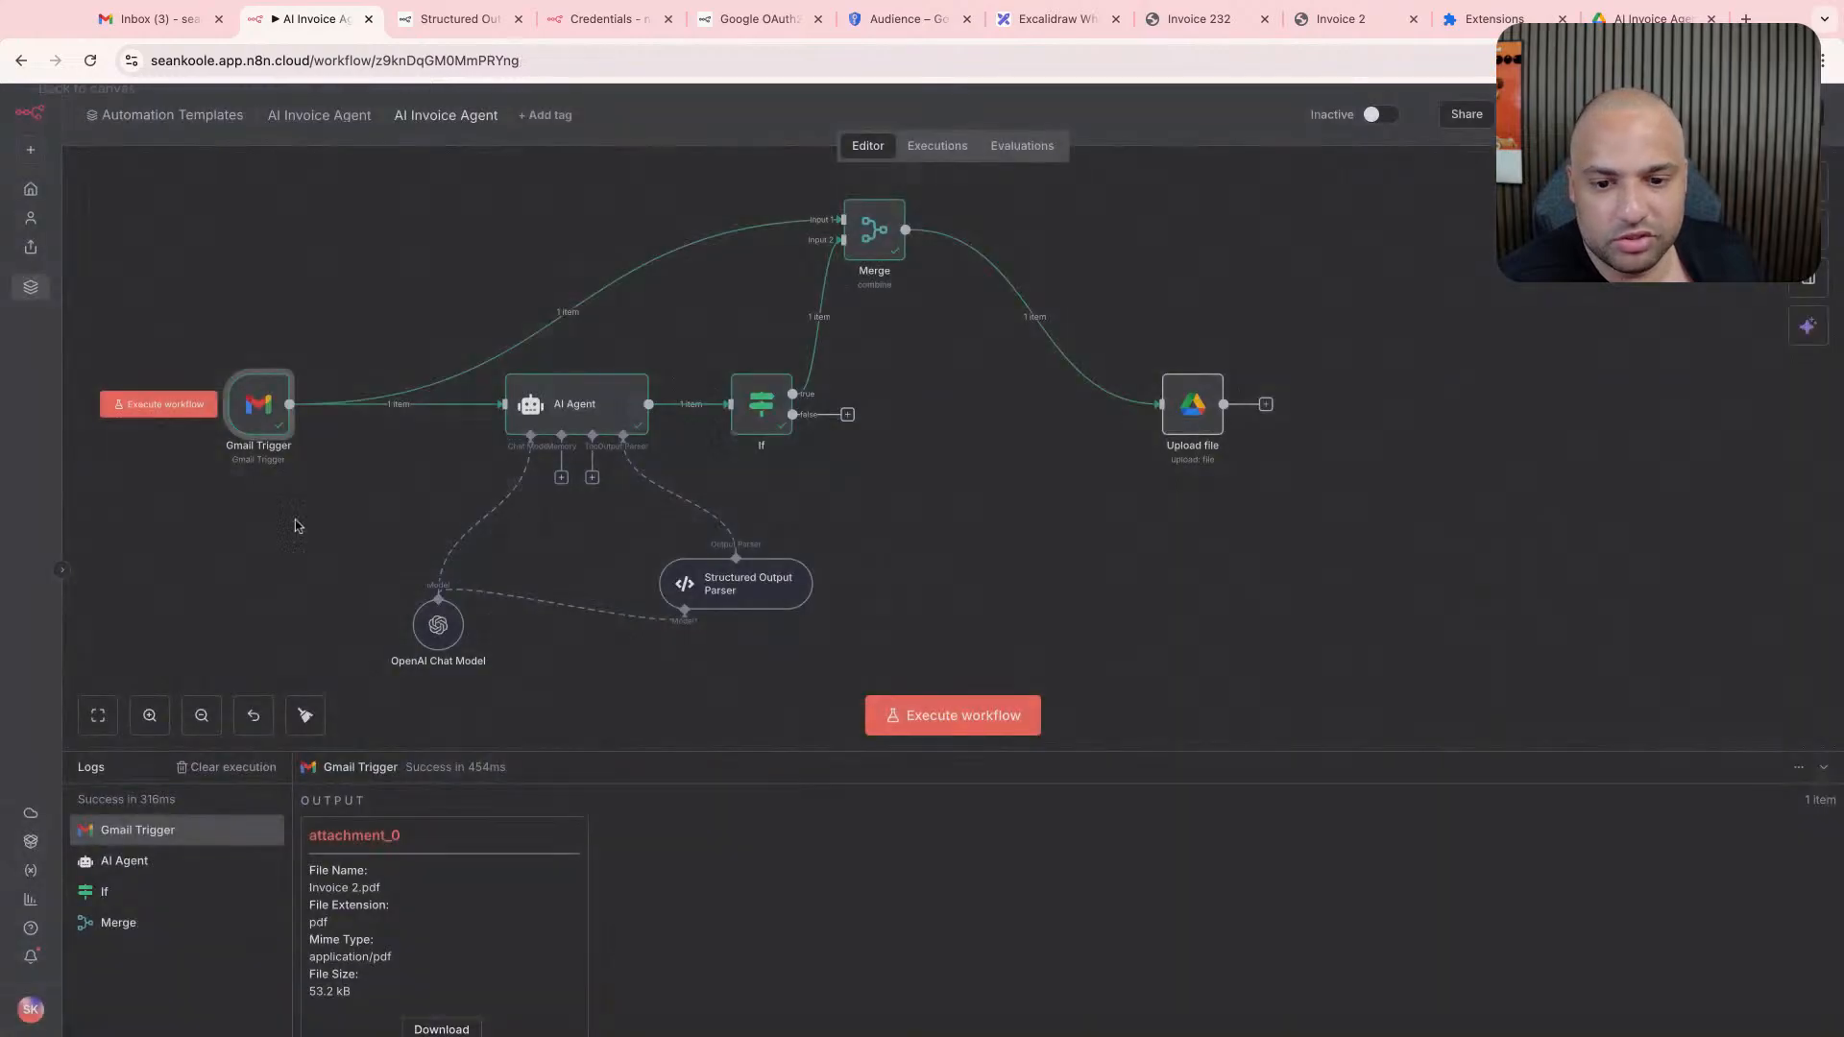
{"action": "left_click", "coordinate": [170, 411]}
{"action": "left_click", "coordinate": [1650, 18]}
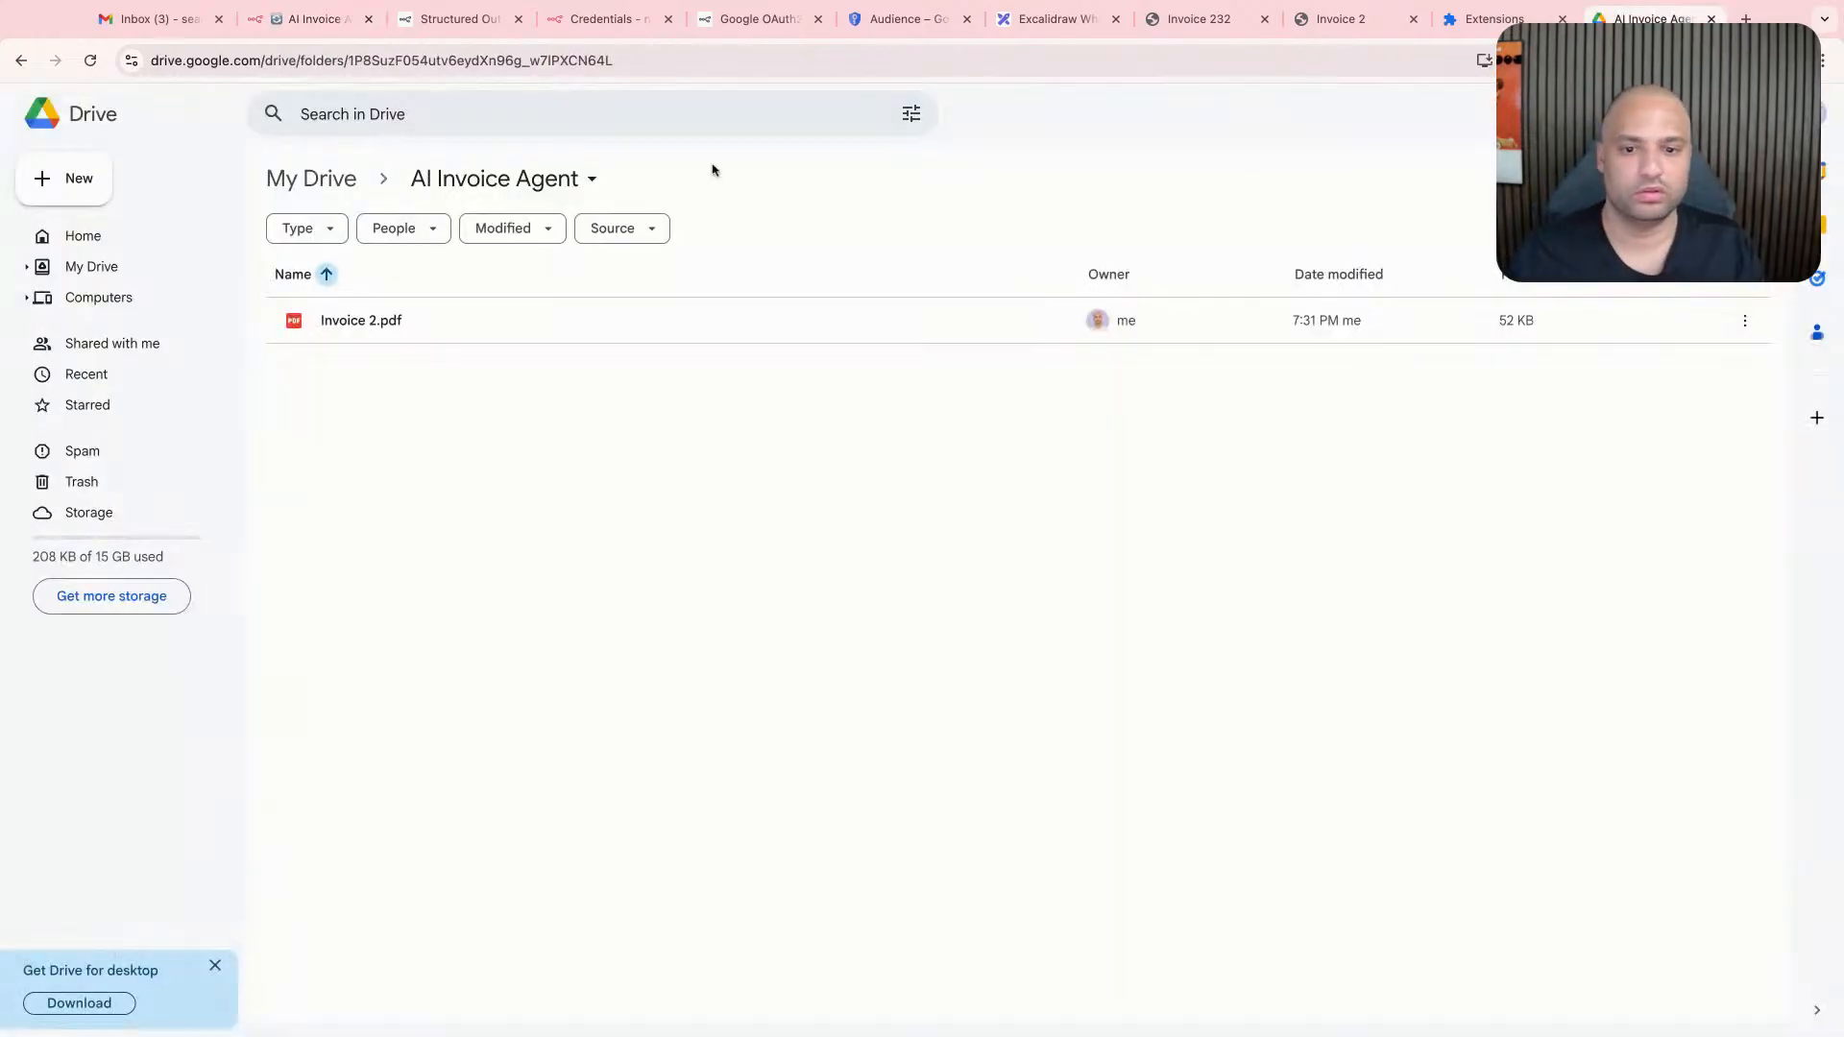
{"action": "left_click", "coordinate": [178, 21]}
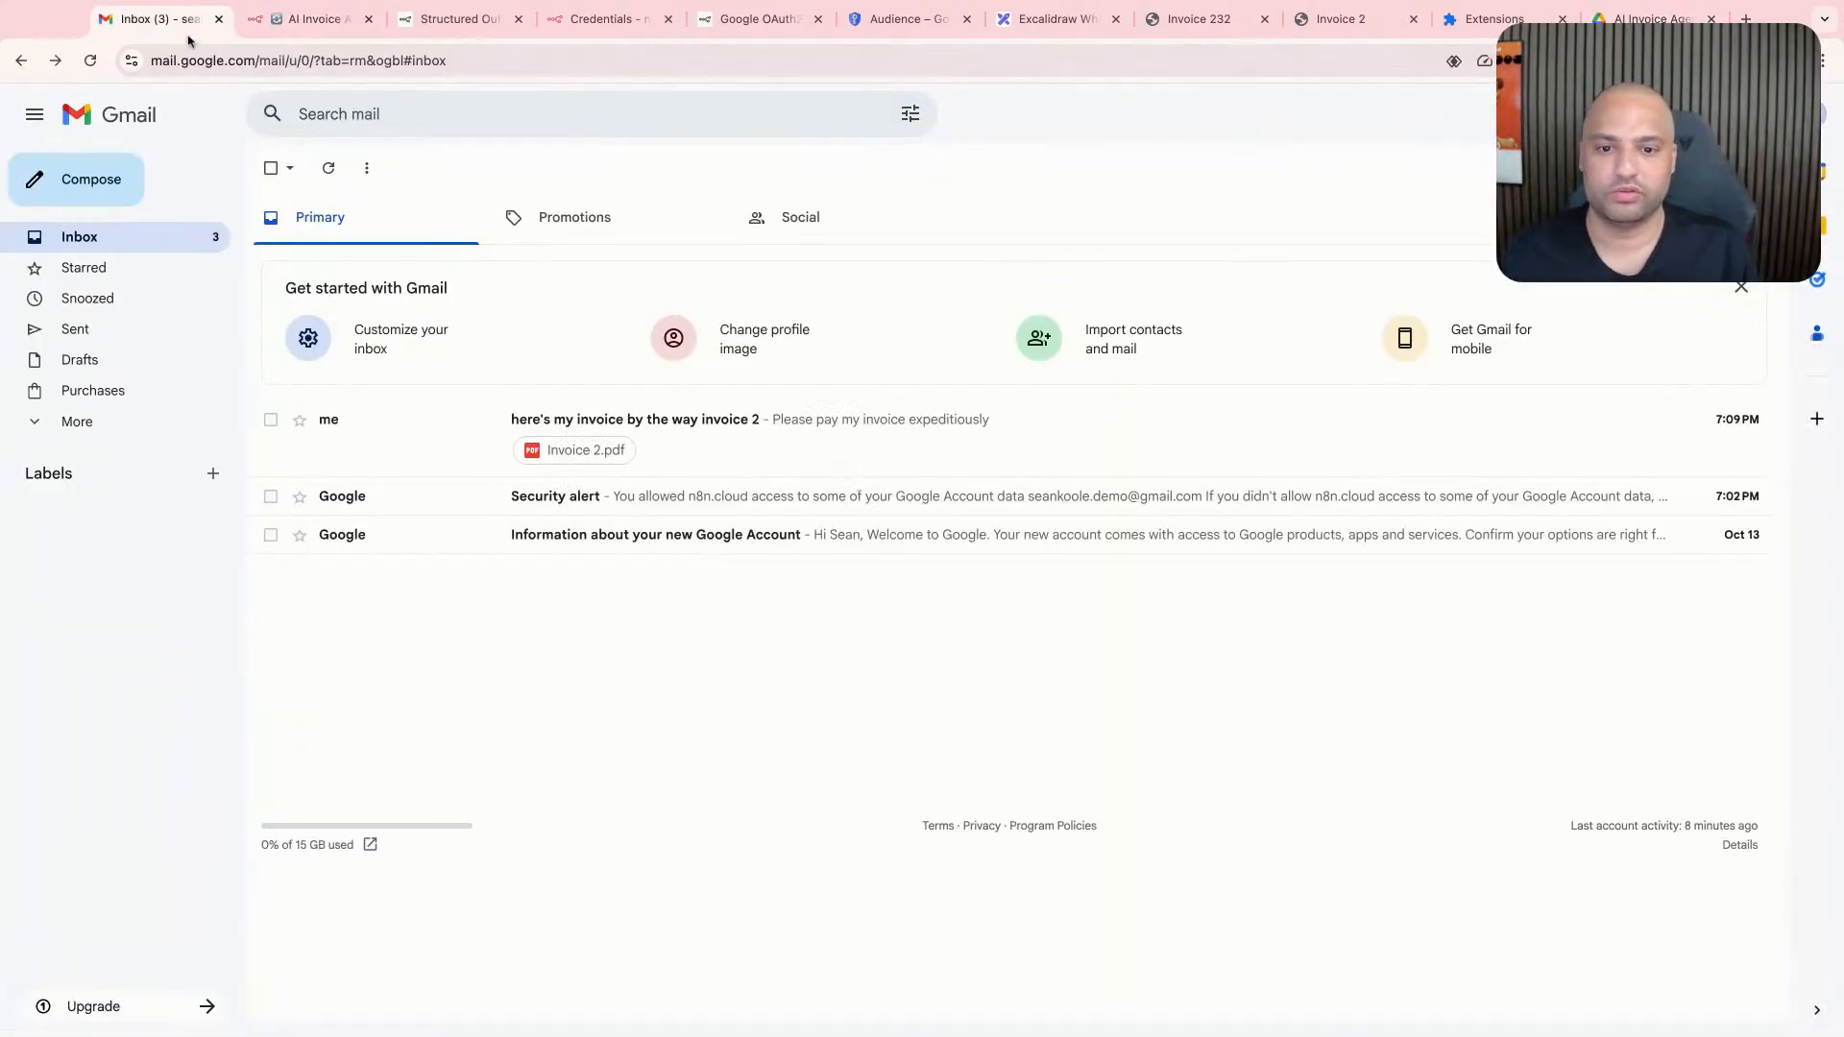
{"action": "left_click", "coordinate": [306, 19]}
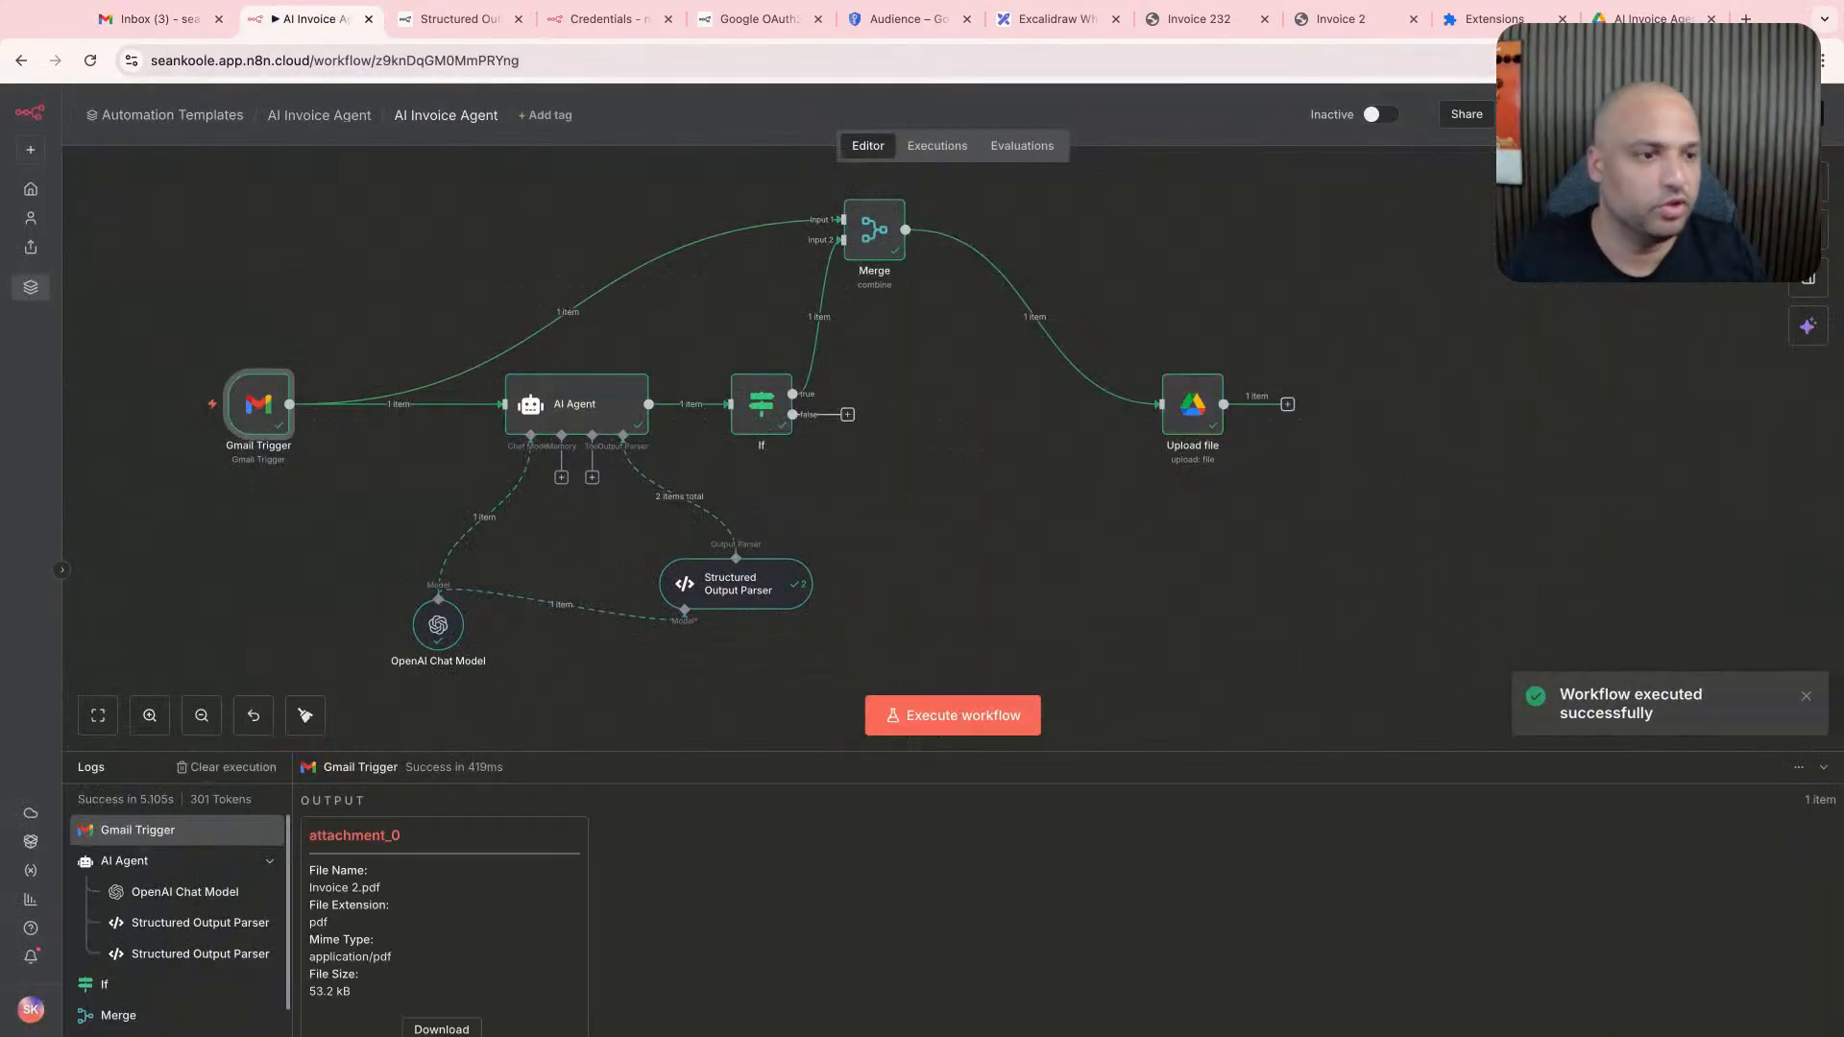
{"action": "left_click", "coordinate": [1652, 19]}
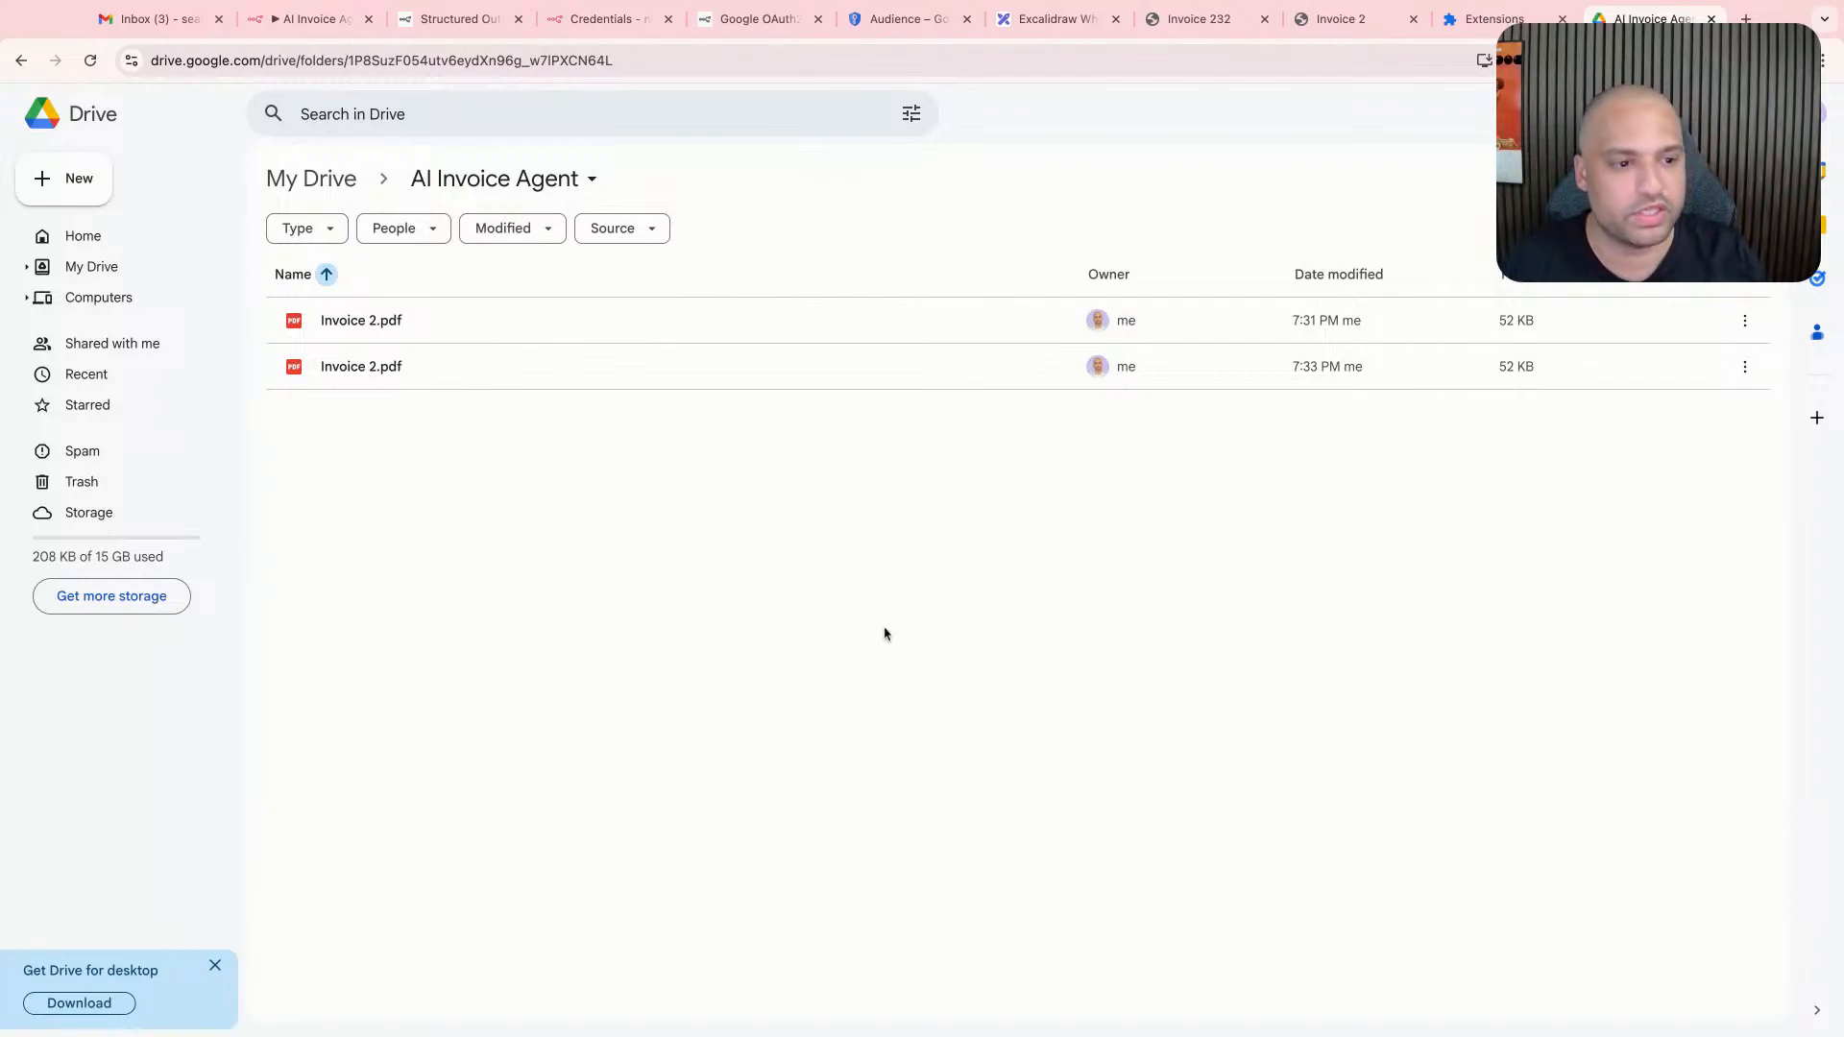
- Move both Invoice 2.pdf files in the AI Invoice Agent folder to the trash
{"action": "left_click", "coordinate": [1324, 367]}
{"action": "left_click", "coordinate": [1250, 322], "text": "shift"}
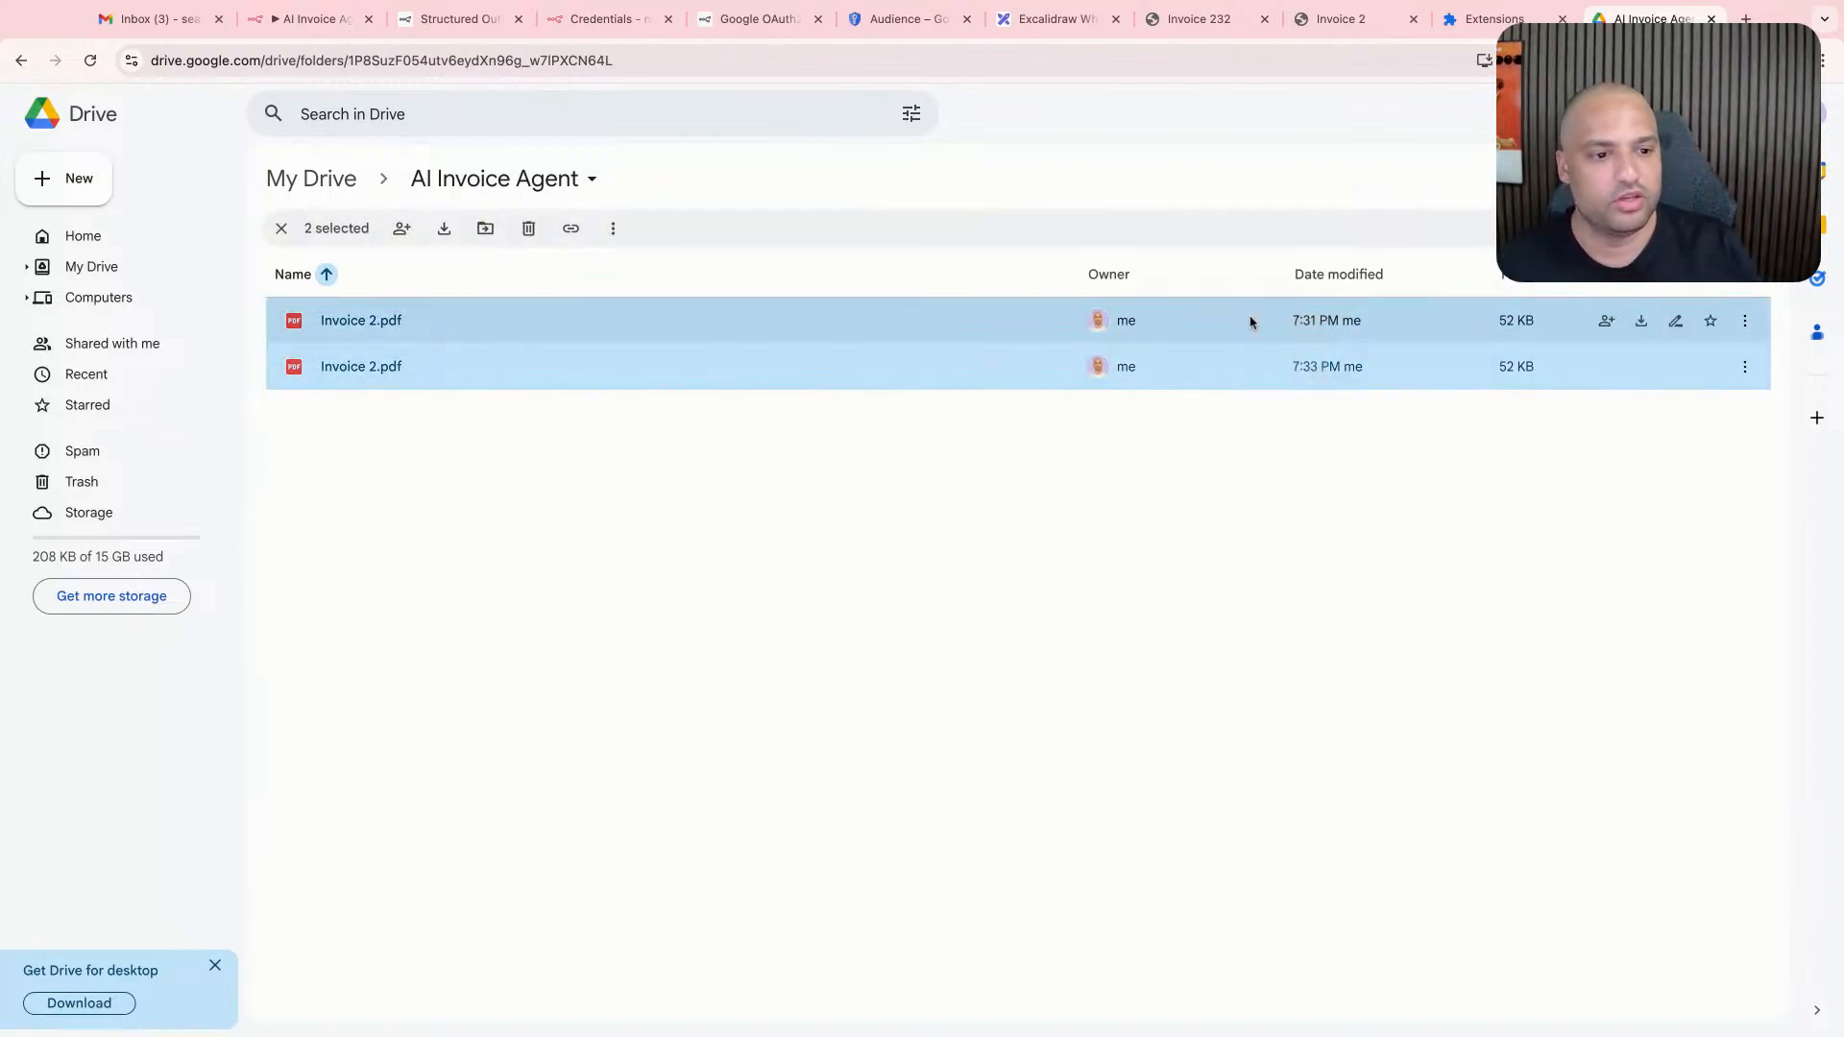
{"action": "right_click", "coordinate": [1251, 321]}
{"action": "left_click", "coordinate": [1300, 611]}
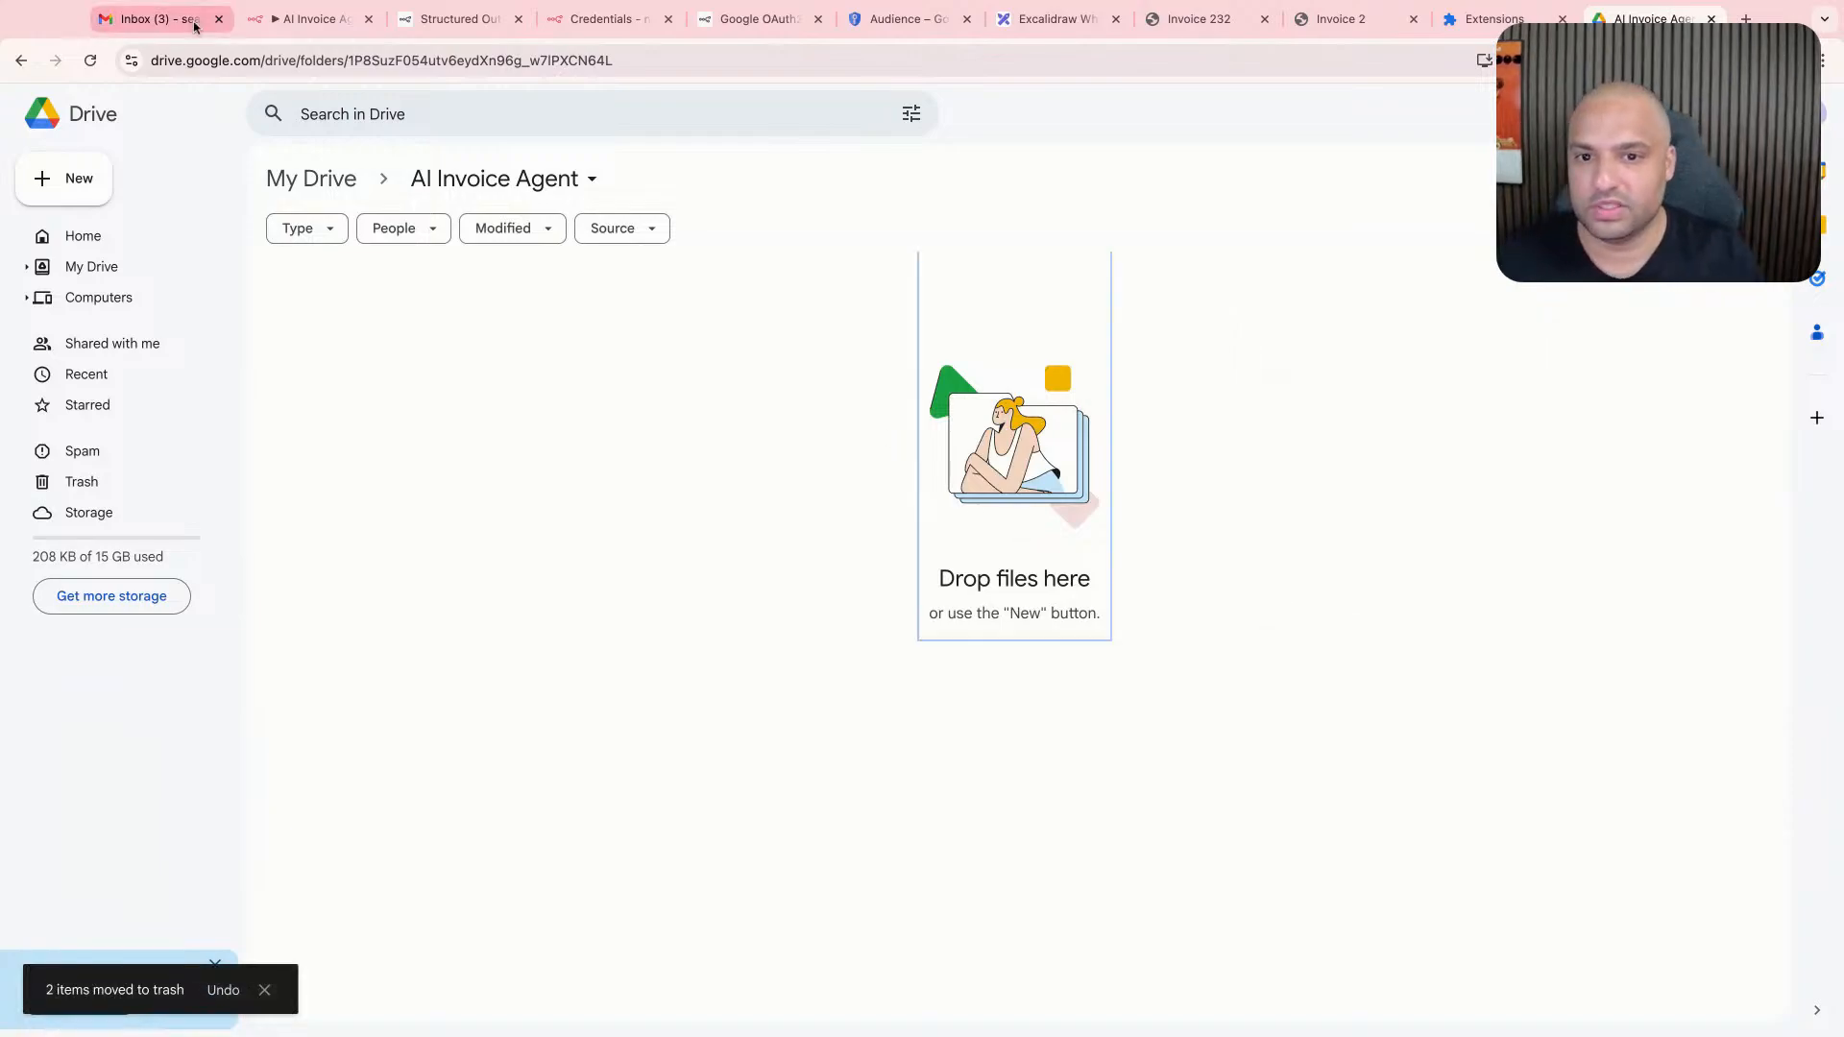
- Switch to the n8n workflow and tidy its layout, moving Upload file closer to Merge and spacing out OpenAI Chat Model and Structured Output Parser
{"action": "left_click", "coordinate": [157, 18]}
{"action": "left_click", "coordinate": [309, 18]}
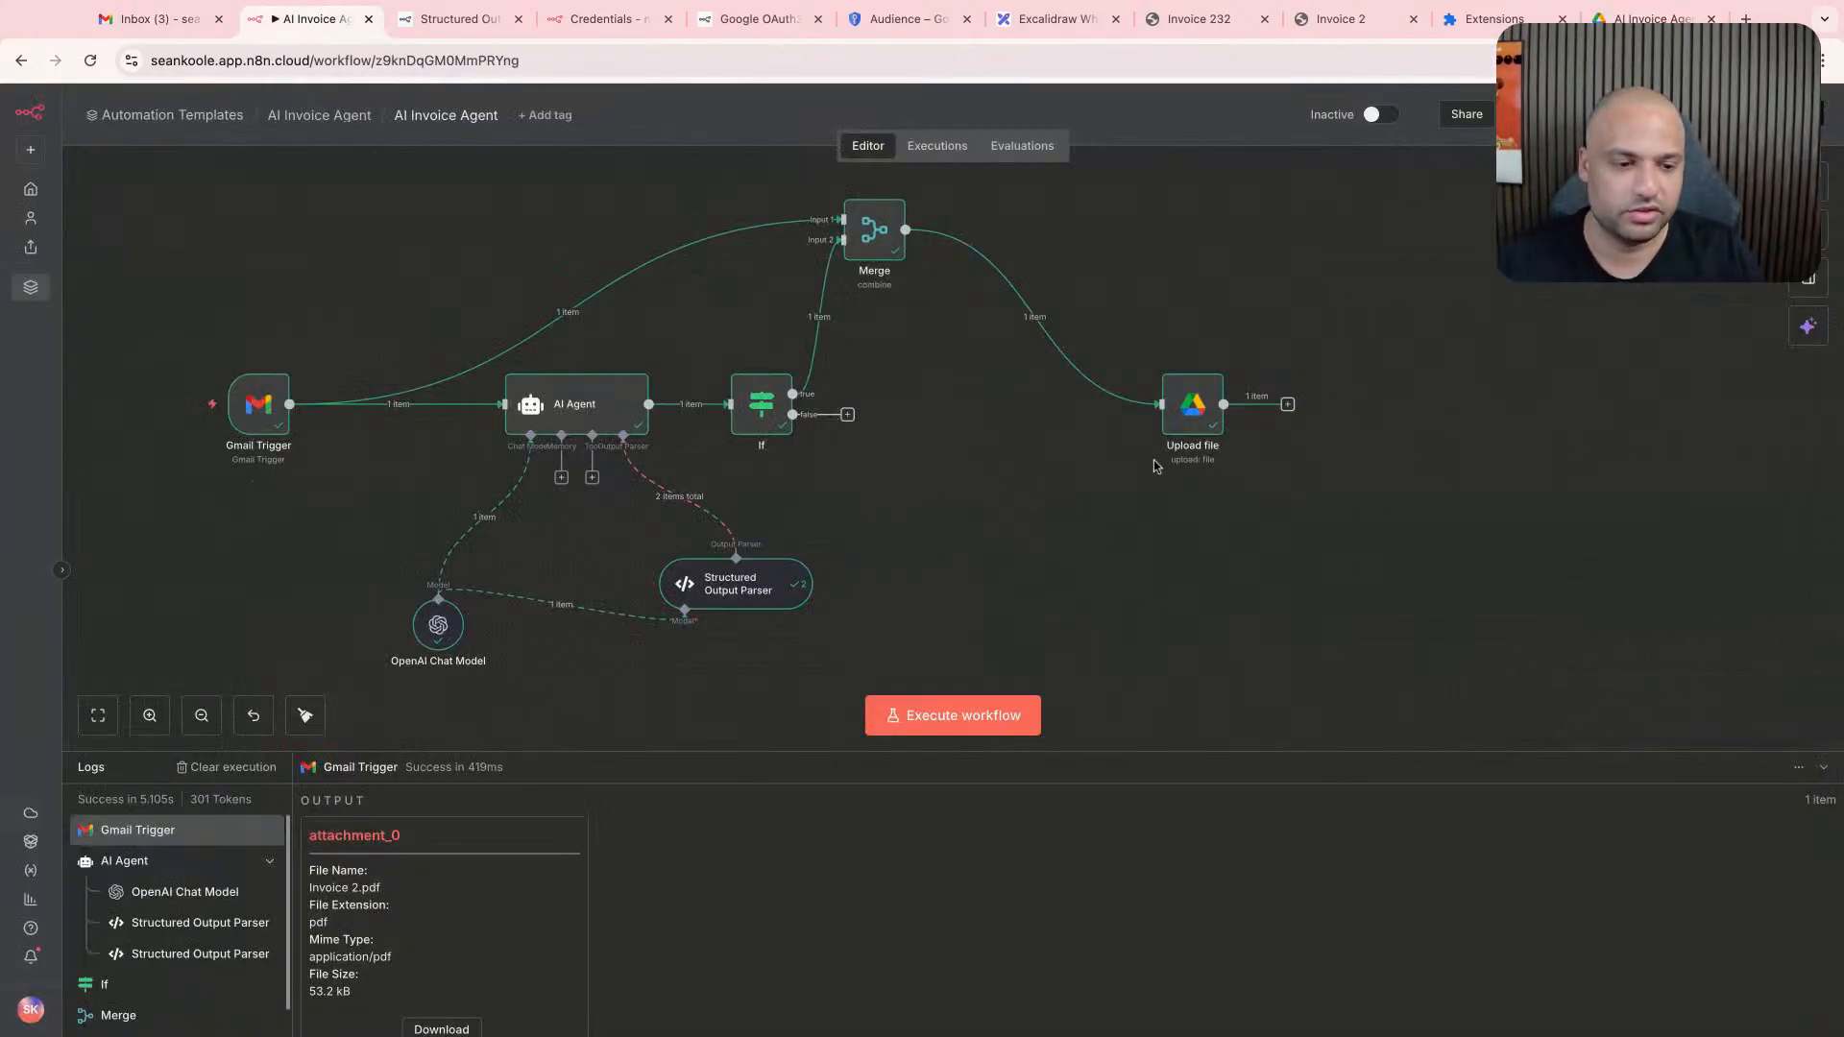
{"action": "mouse_move", "coordinate": [1199, 430]}
{"action": "left_mouse_down"}
{"action": "mouse_move", "coordinate": [1014, 429]}
{"action": "mouse_move", "coordinate": [1034, 429]}
{"action": "left_mouse_up"}
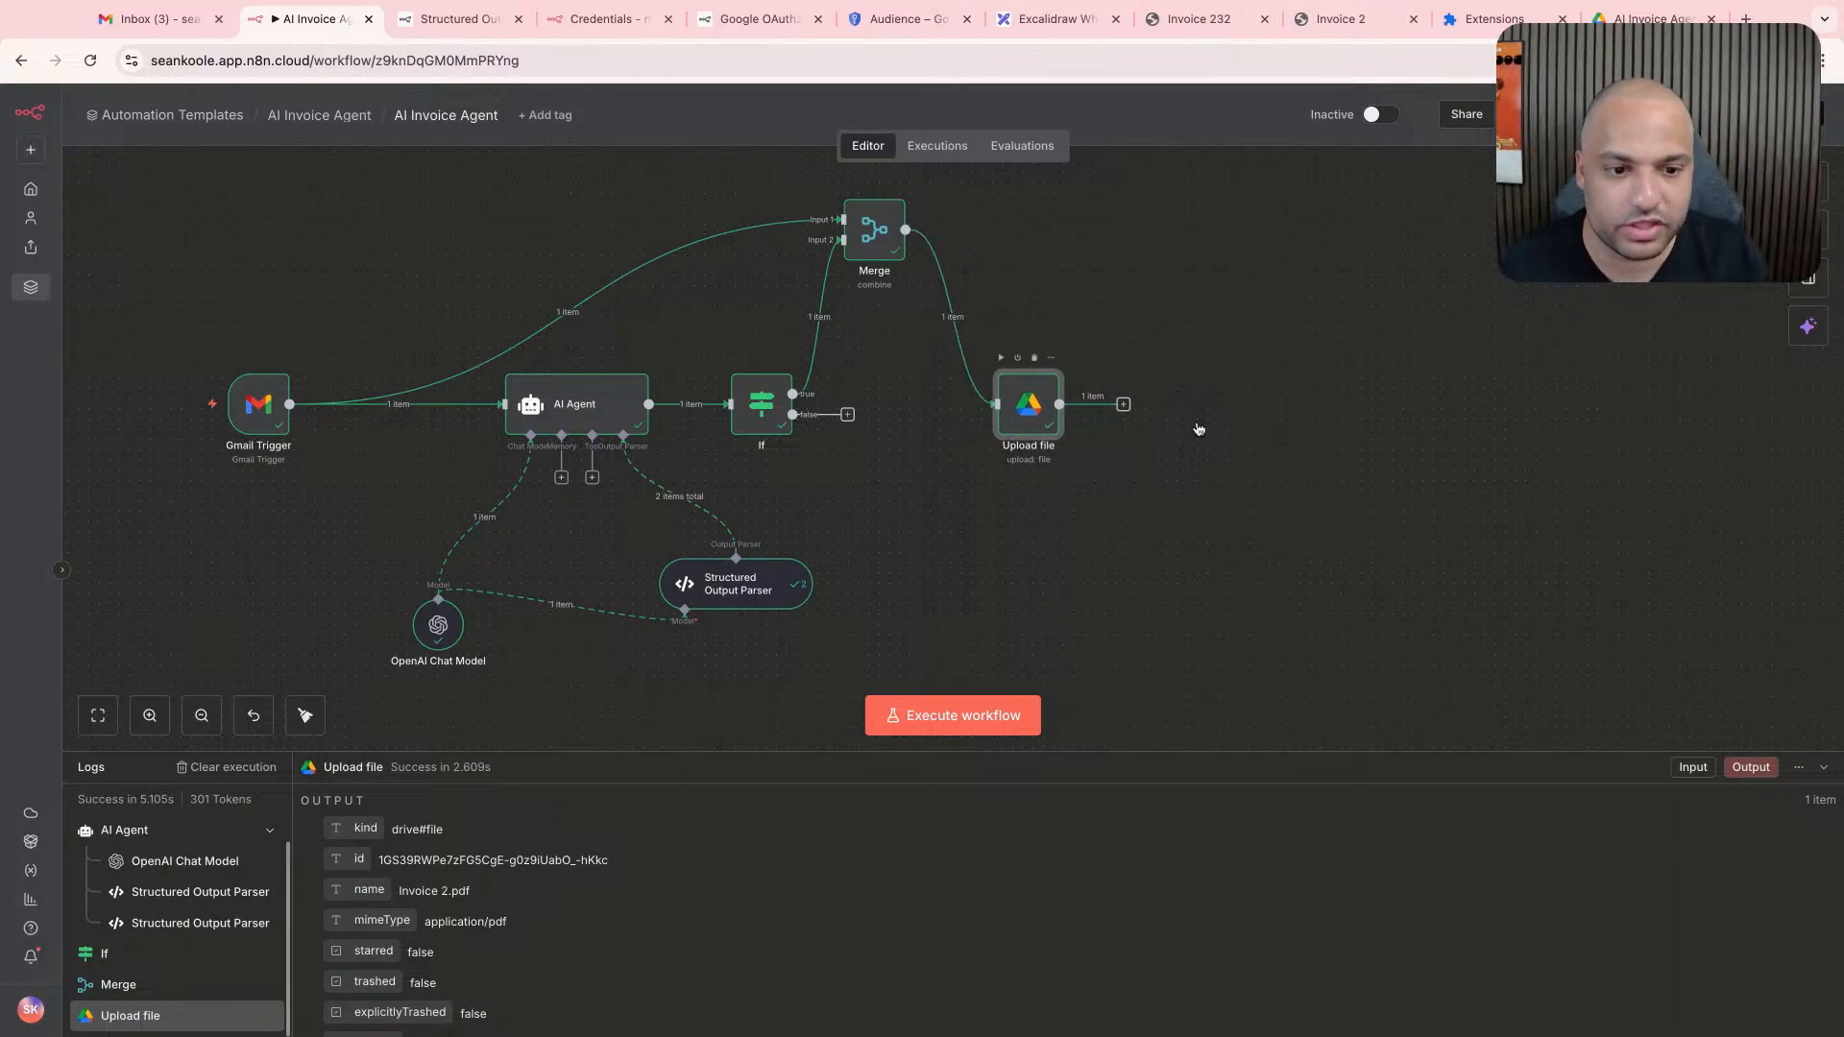
{"action": "left_click", "coordinate": [893, 502]}
{"action": "mouse_move", "coordinate": [679, 497]}
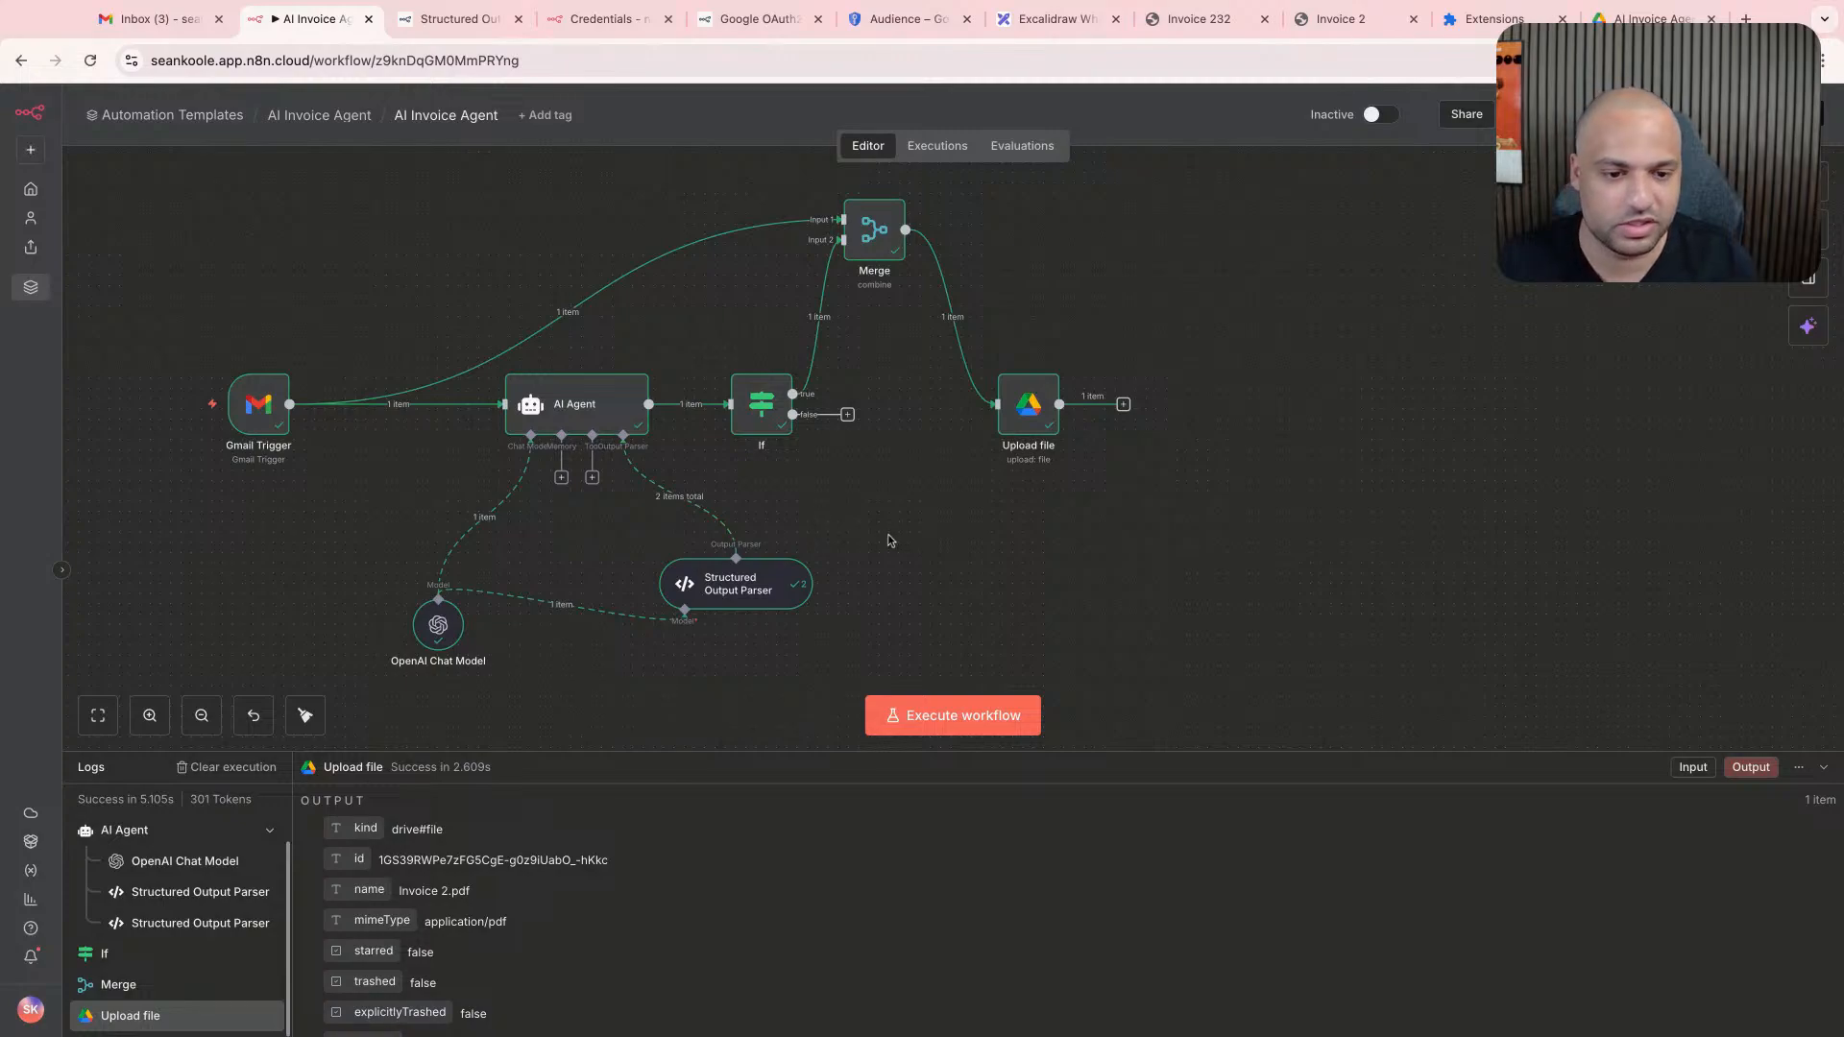
{"action": "left_click_drag", "start_coordinate": [778, 587], "coordinate": [787, 596]}
{"action": "left_click_drag", "start_coordinate": [445, 629], "coordinate": [394, 659]}
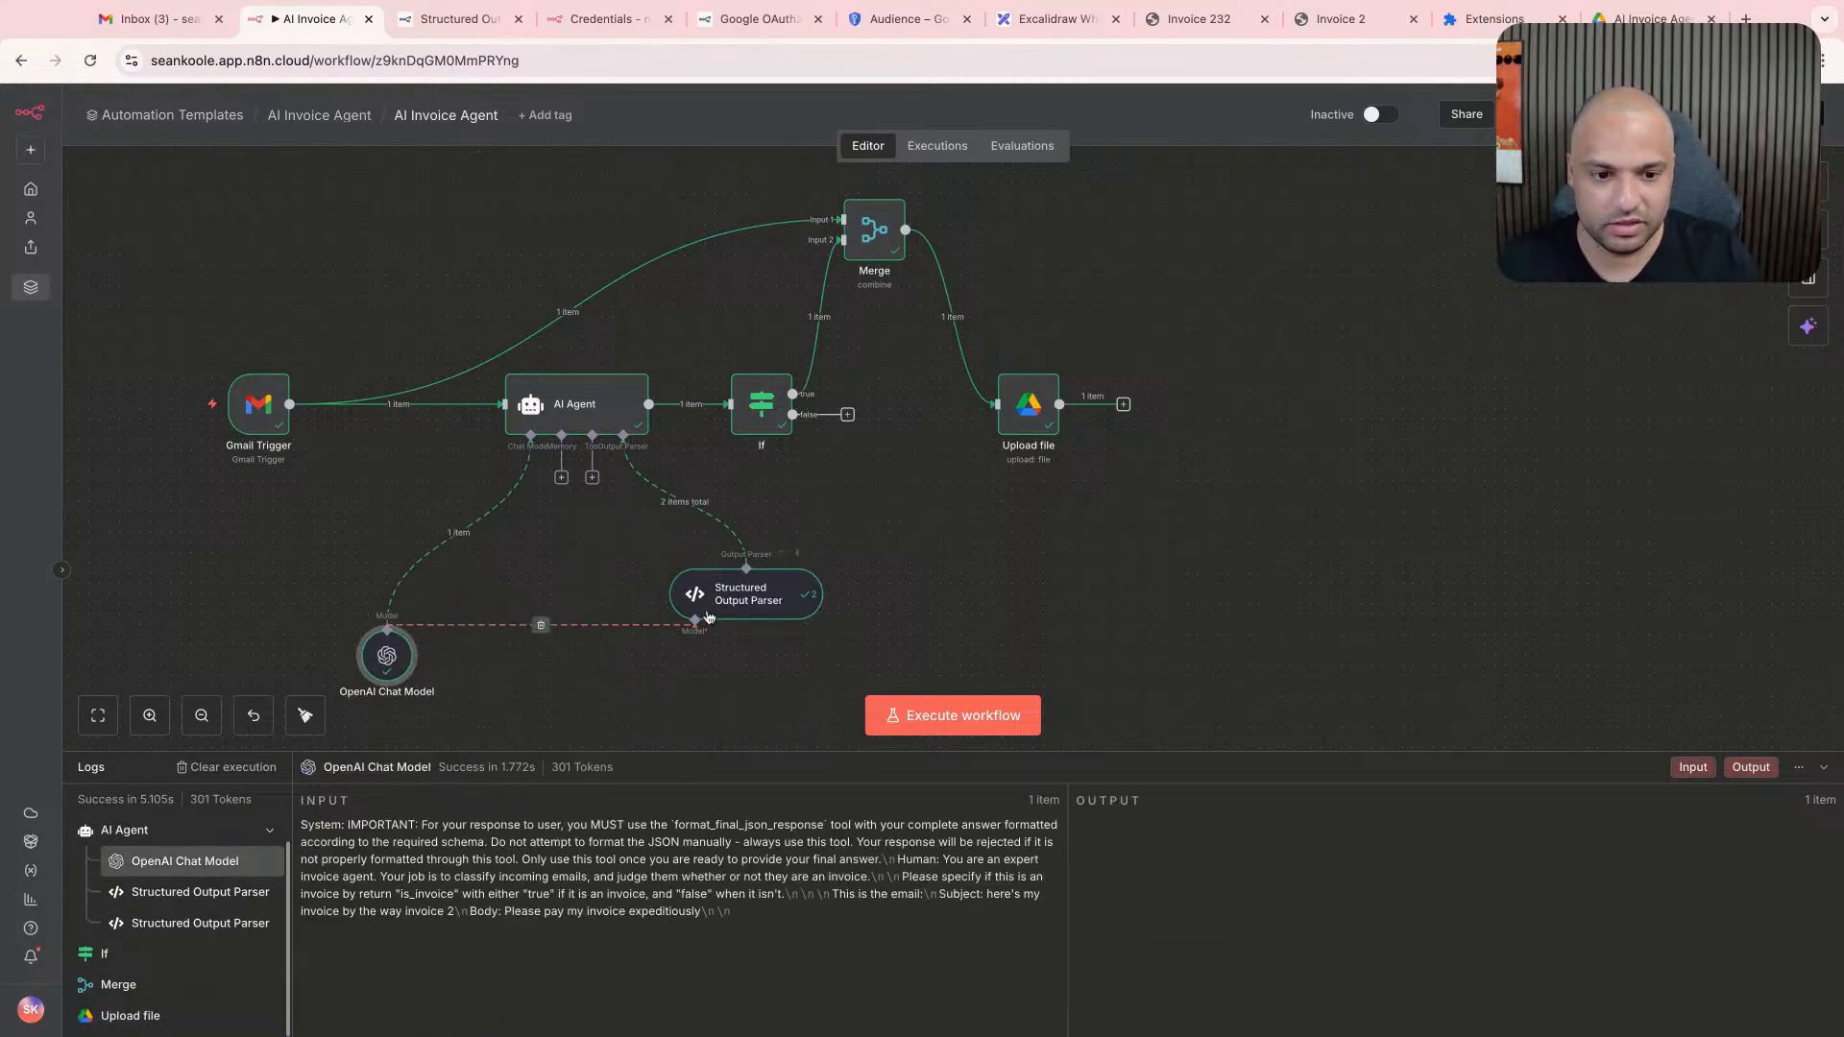
{"action": "left_click_drag", "start_coordinate": [700, 607], "coordinate": [708, 617]}
{"action": "scroll", "coordinate": [873, 530], "scroll_direction": "right", "scroll_amount": 2}
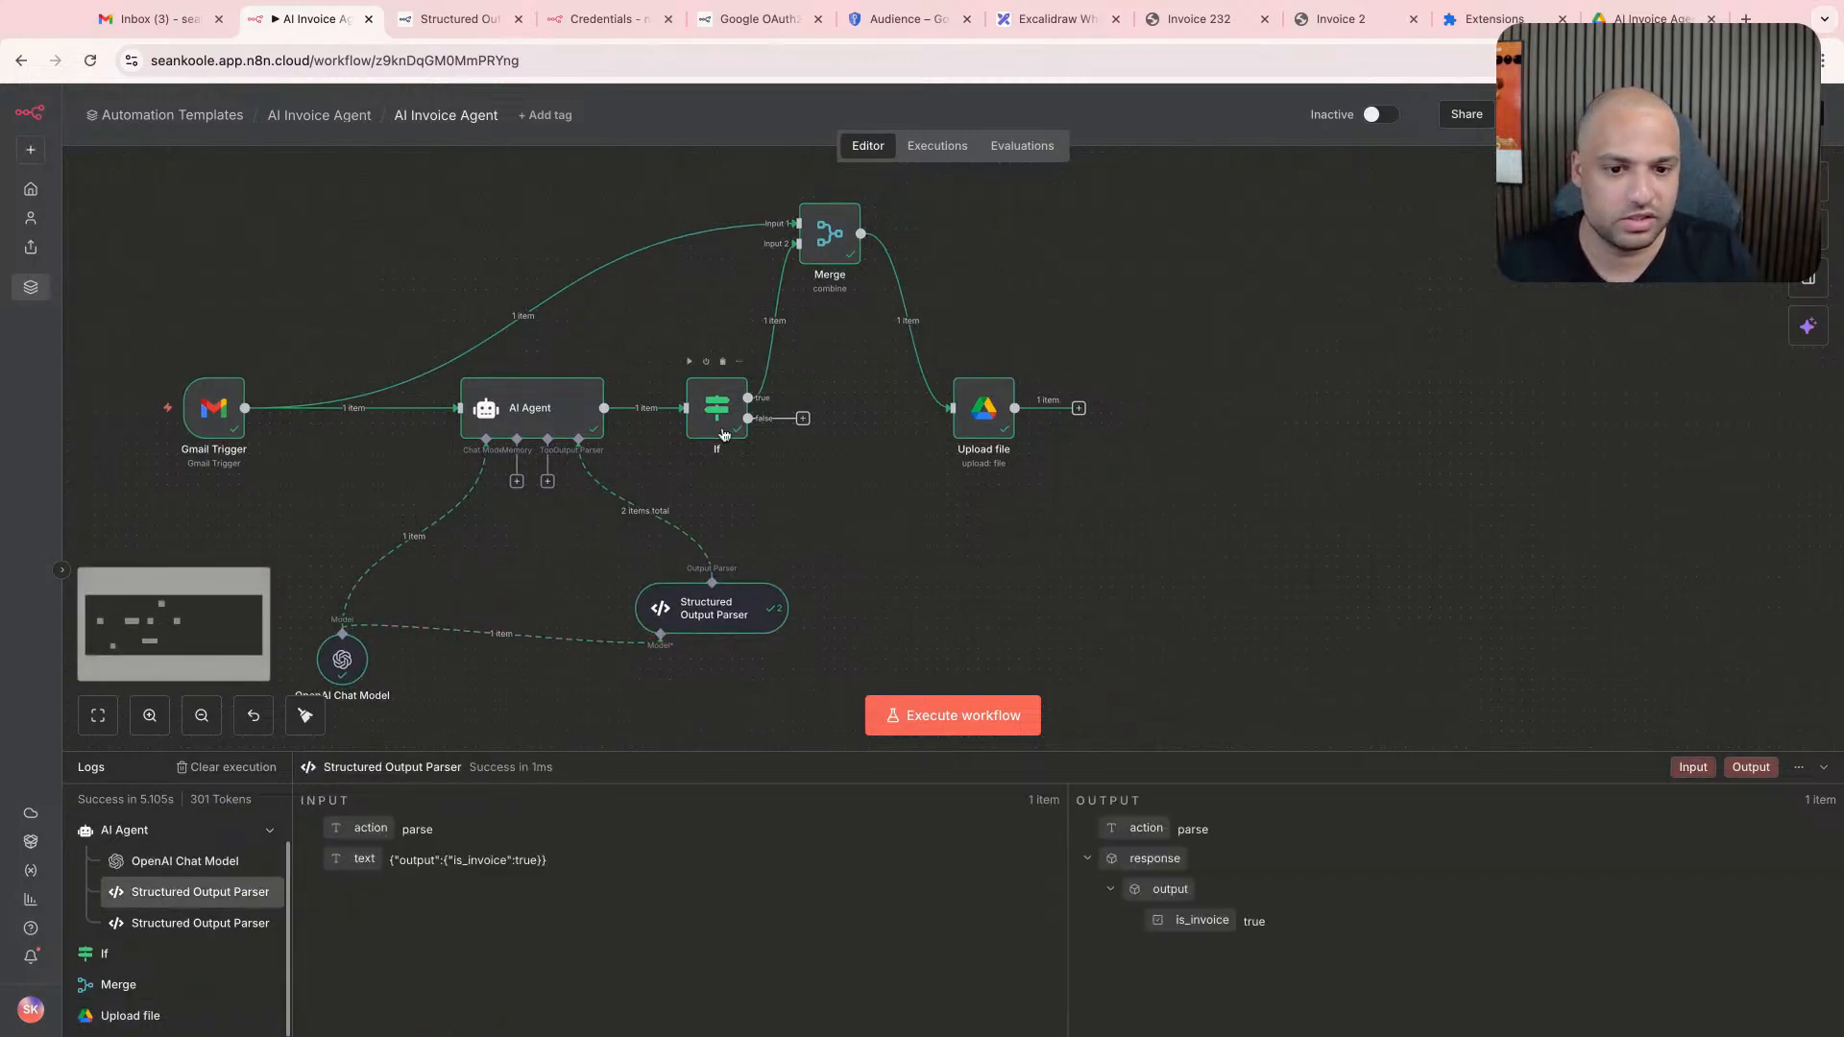
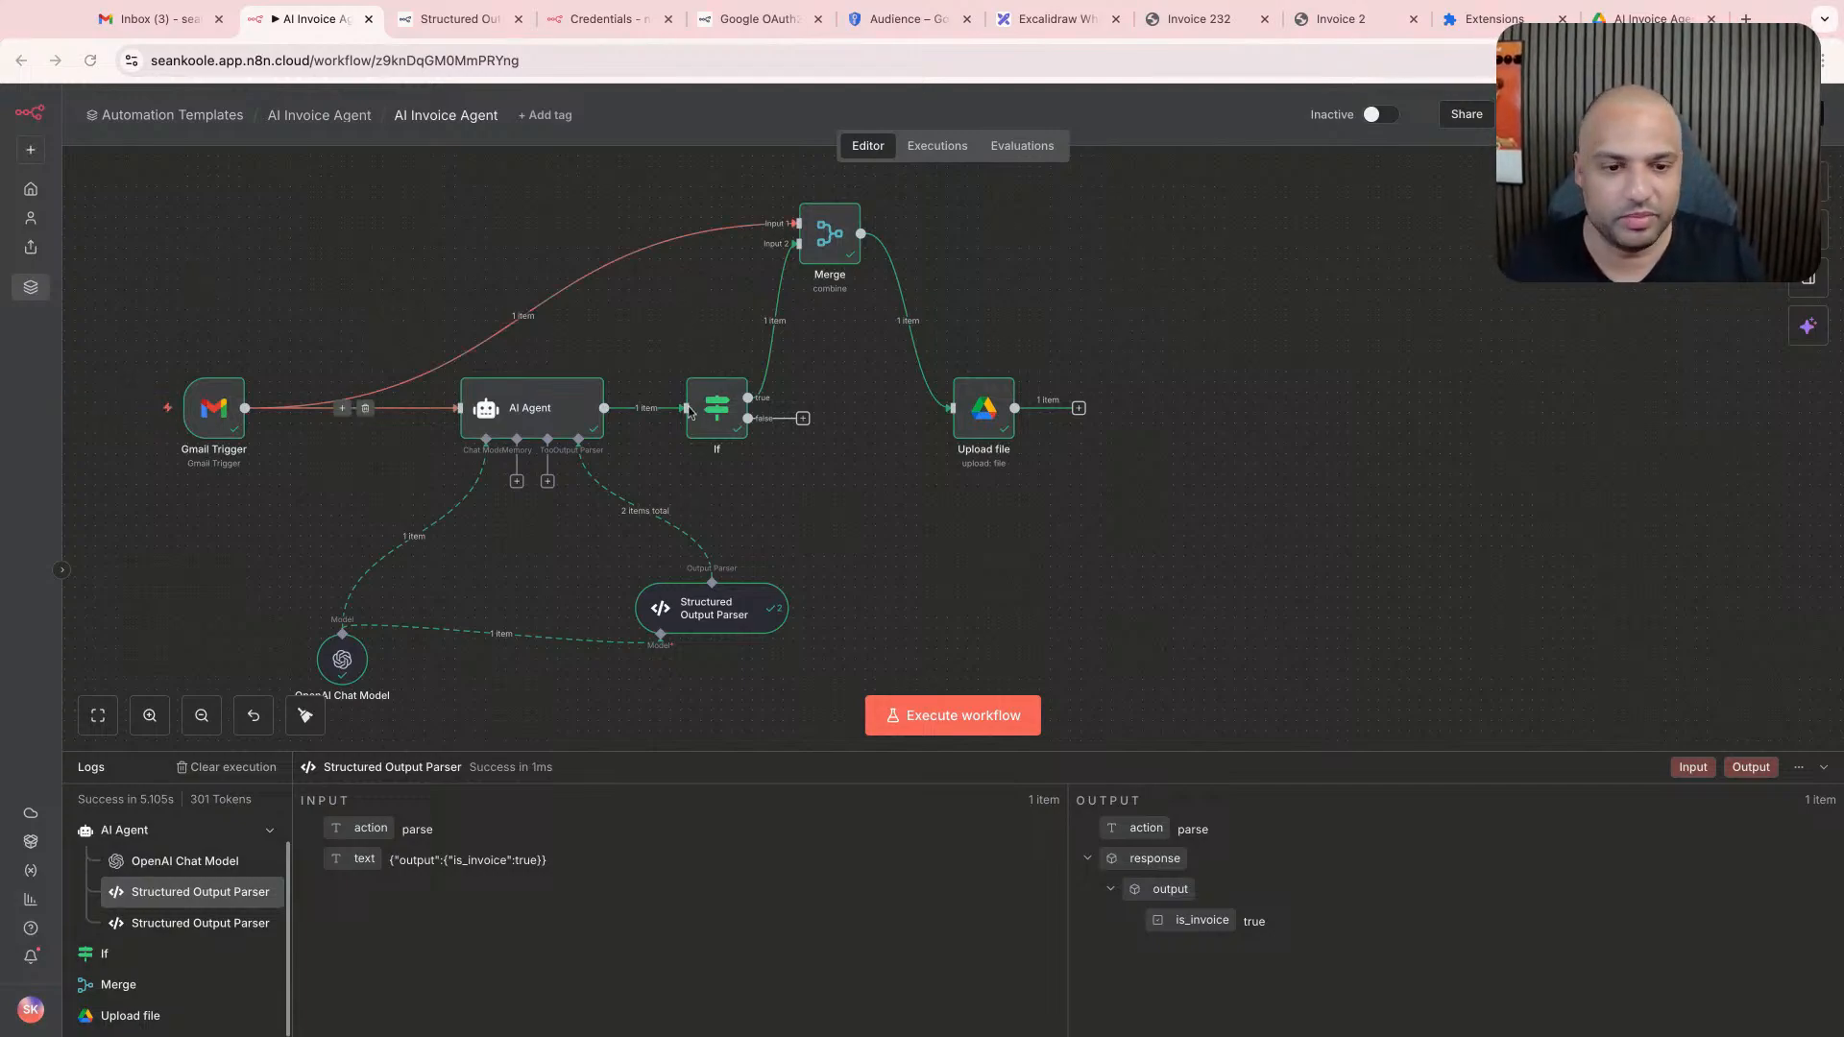
- Switch to Google Drive and create a folder named Invoices inside the AI Invoice Agent folder
{"action": "scroll", "coordinate": [649, 336], "scroll_direction": "up", "scroll_amount": 1}
{"action": "scroll", "coordinate": [657, 341], "scroll_direction": "right", "scroll_amount": 3}
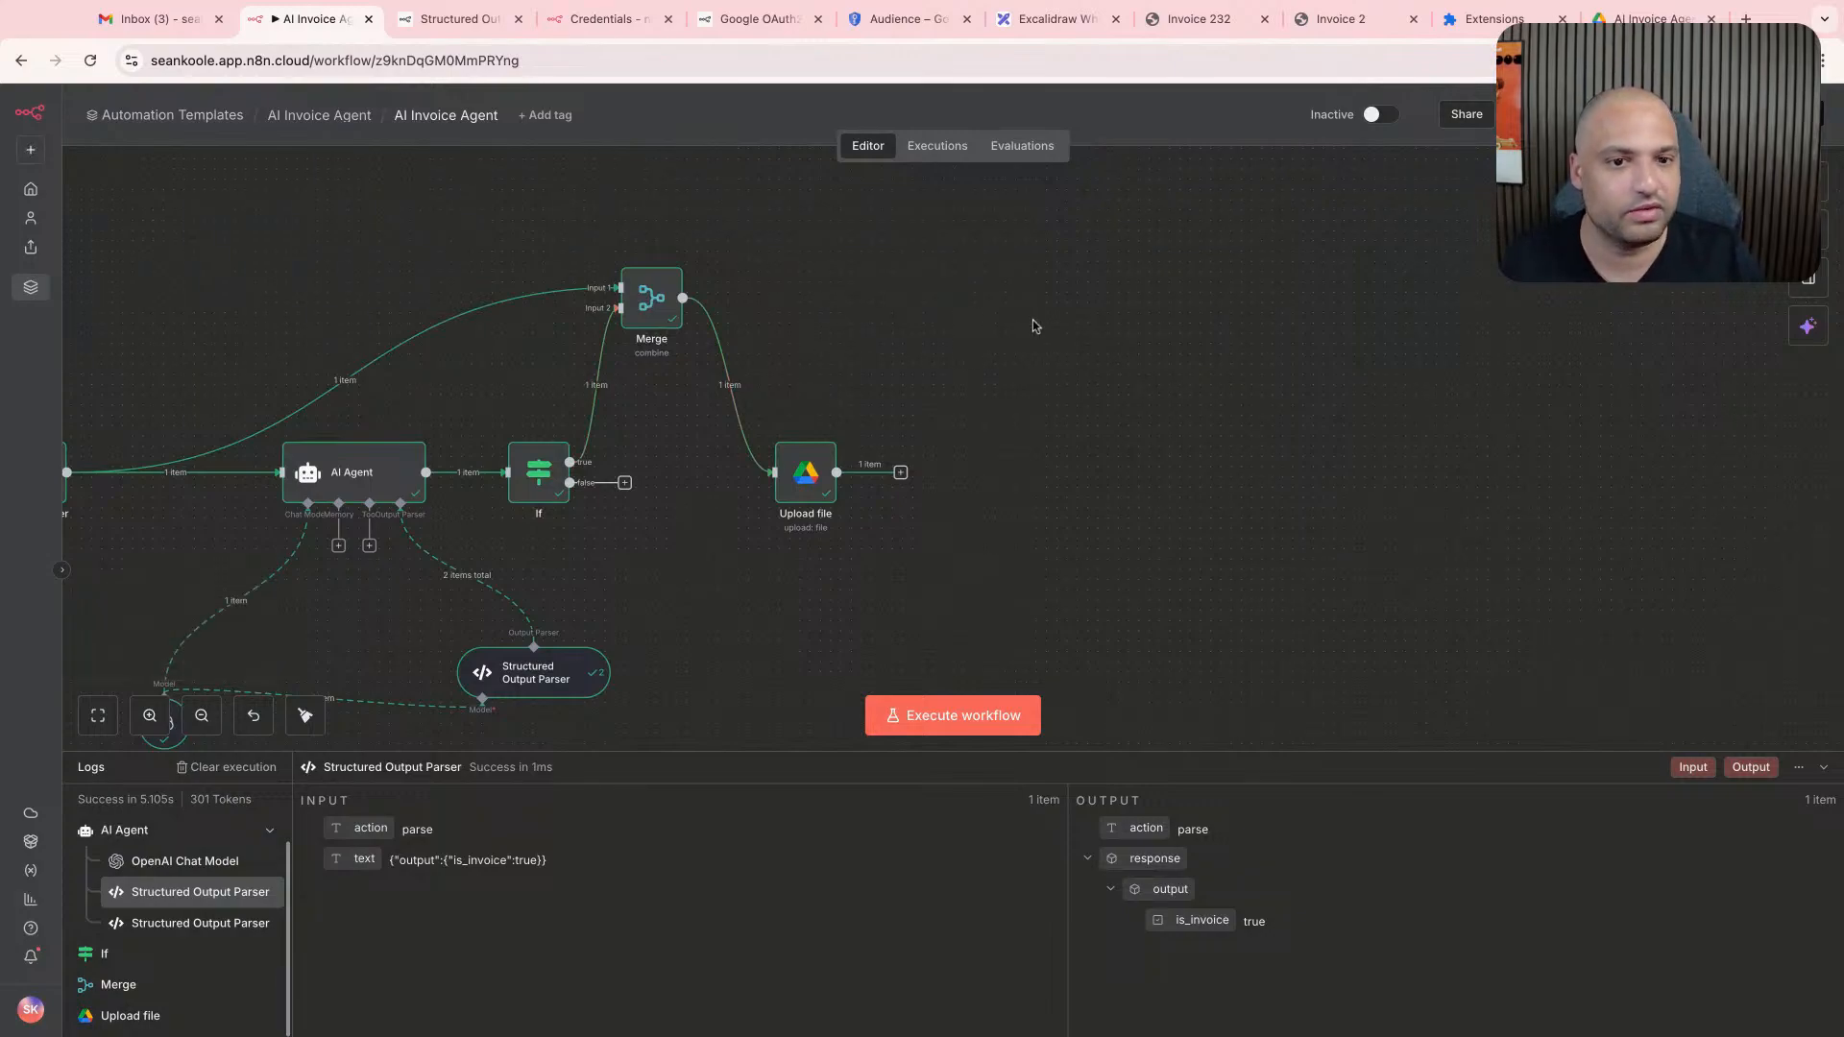
{"action": "left_click", "coordinate": [1650, 18]}
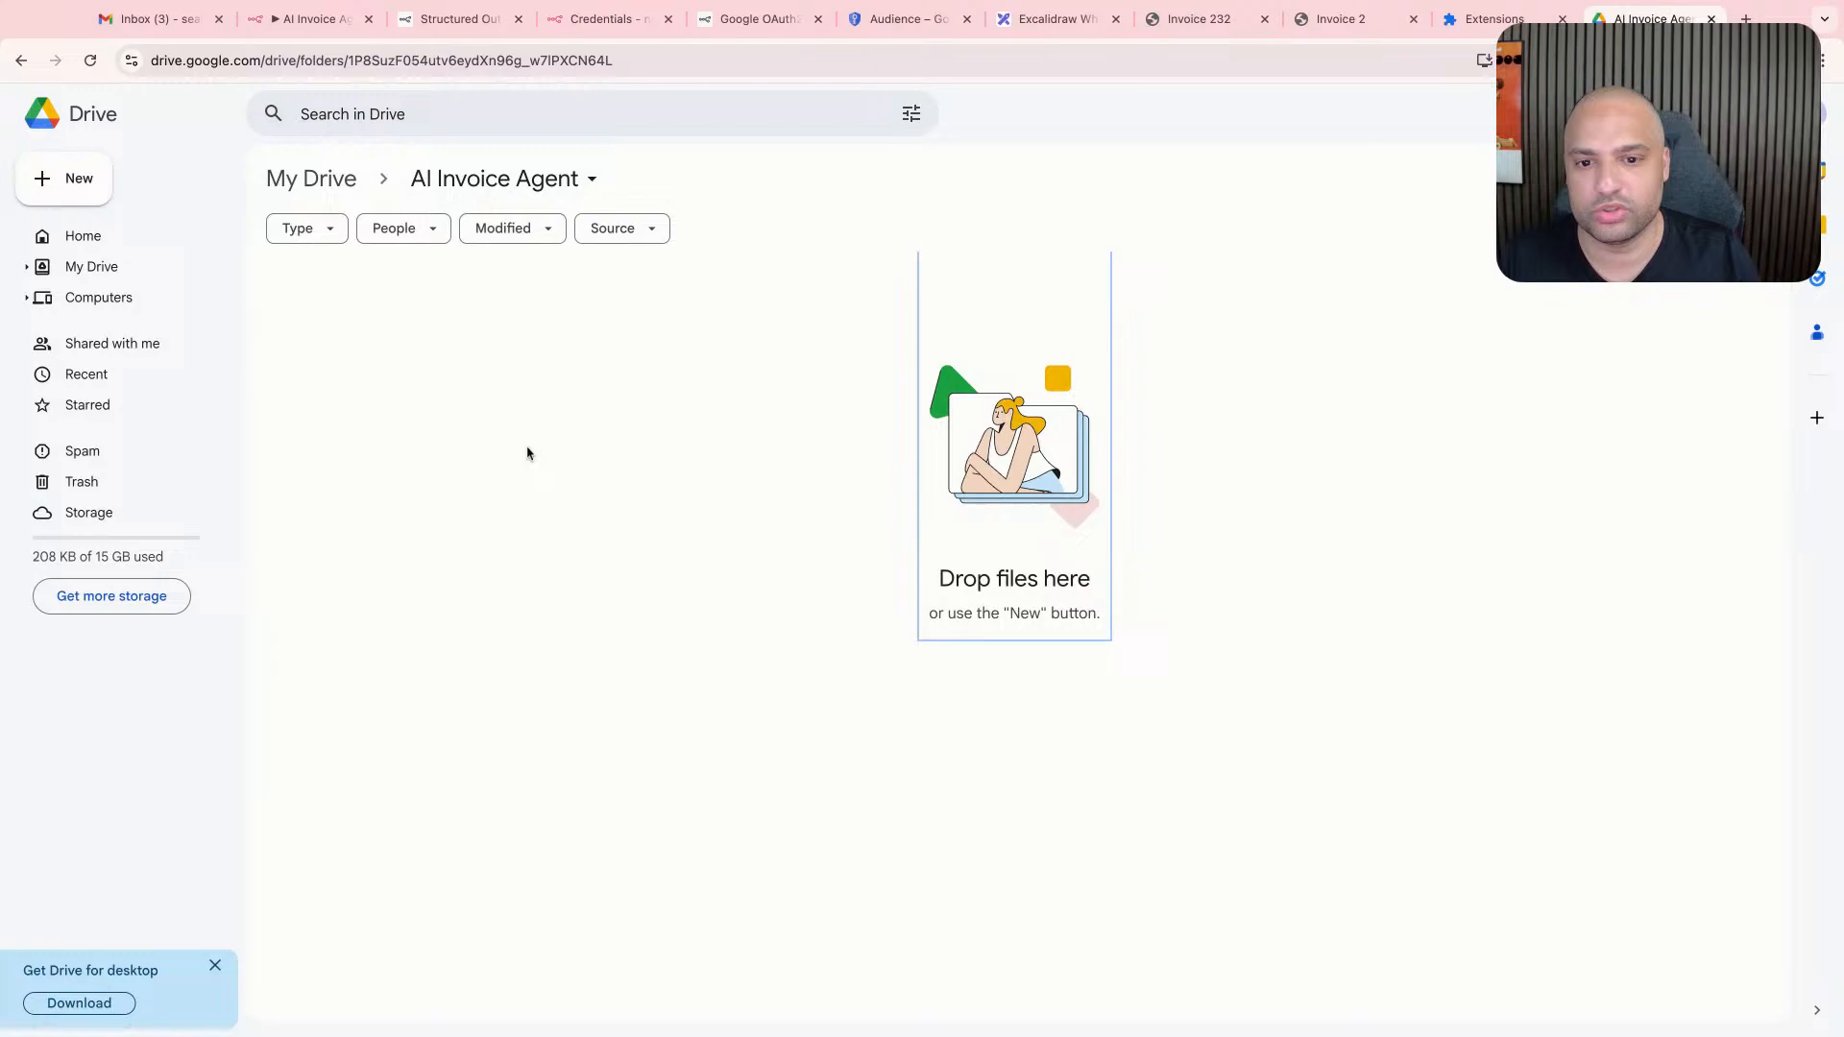
{"action": "left_click", "coordinate": [139, 236]}
{"action": "double_click", "coordinate": [453, 408]}
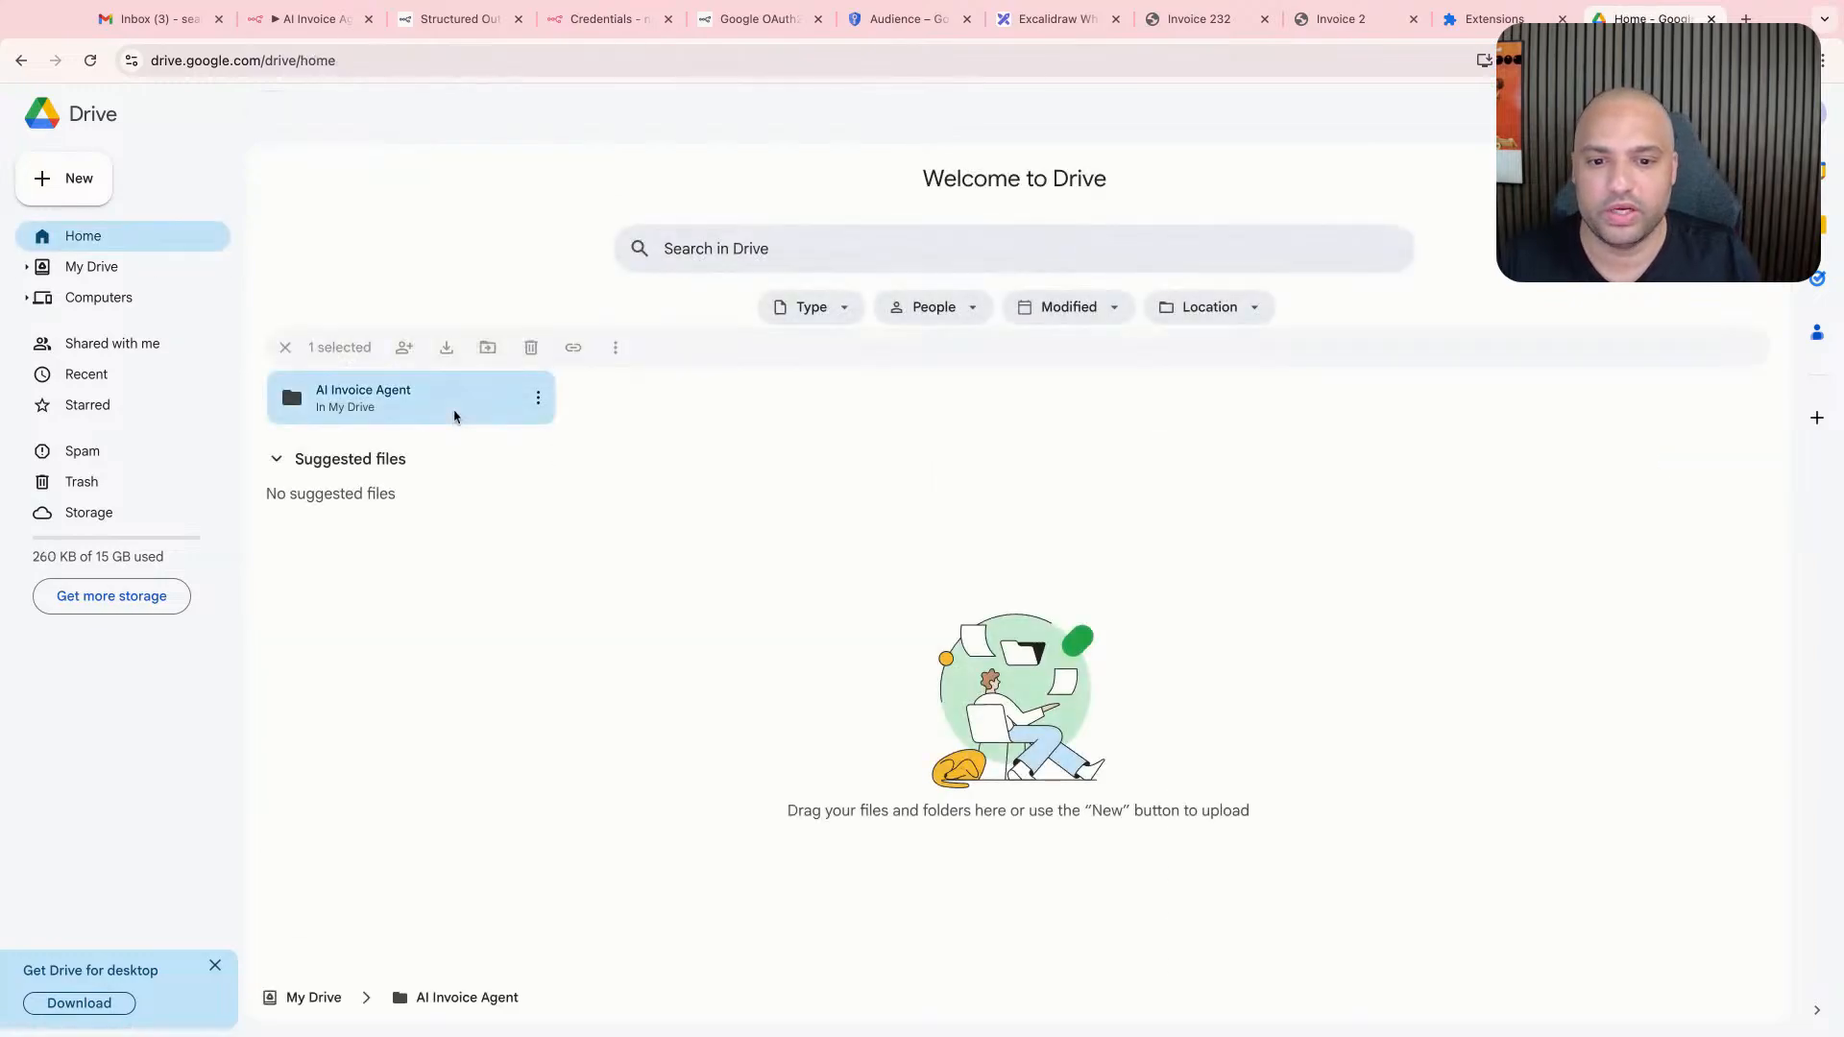
{"action": "right_click", "coordinate": [516, 416]}
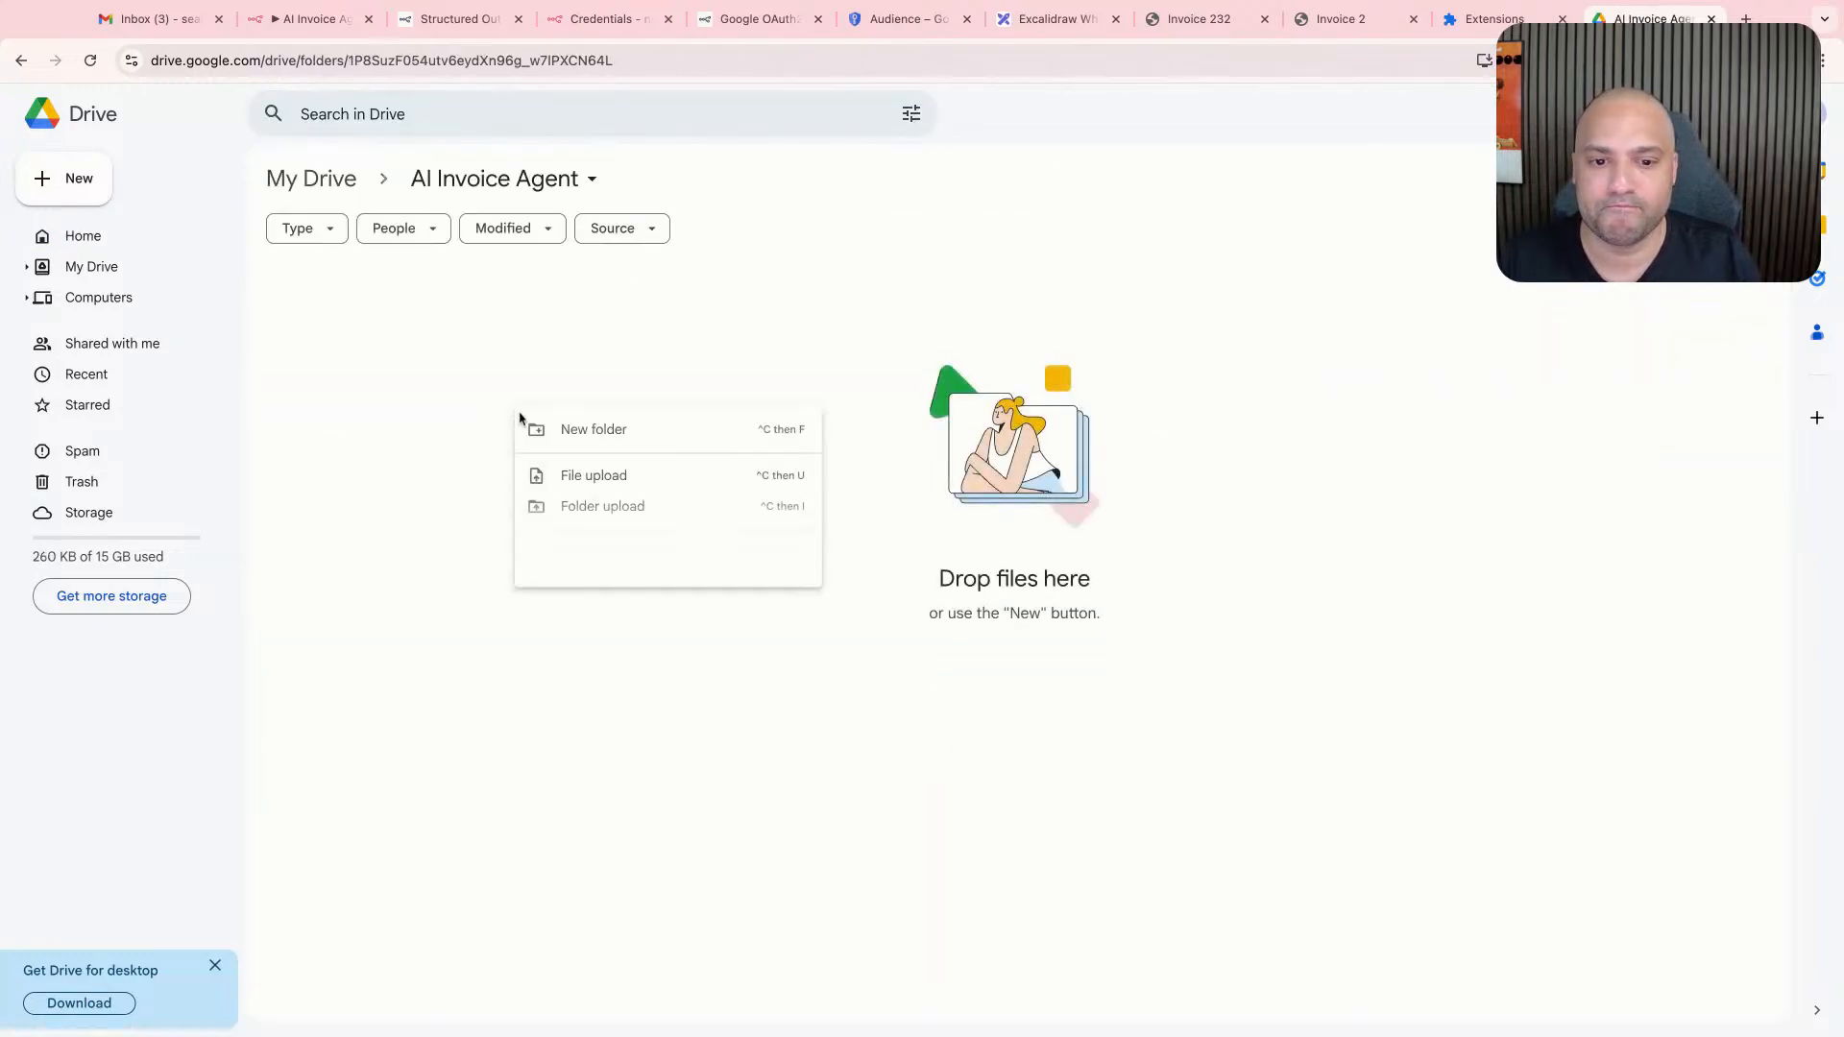
{"action": "left_click", "coordinate": [574, 429]}
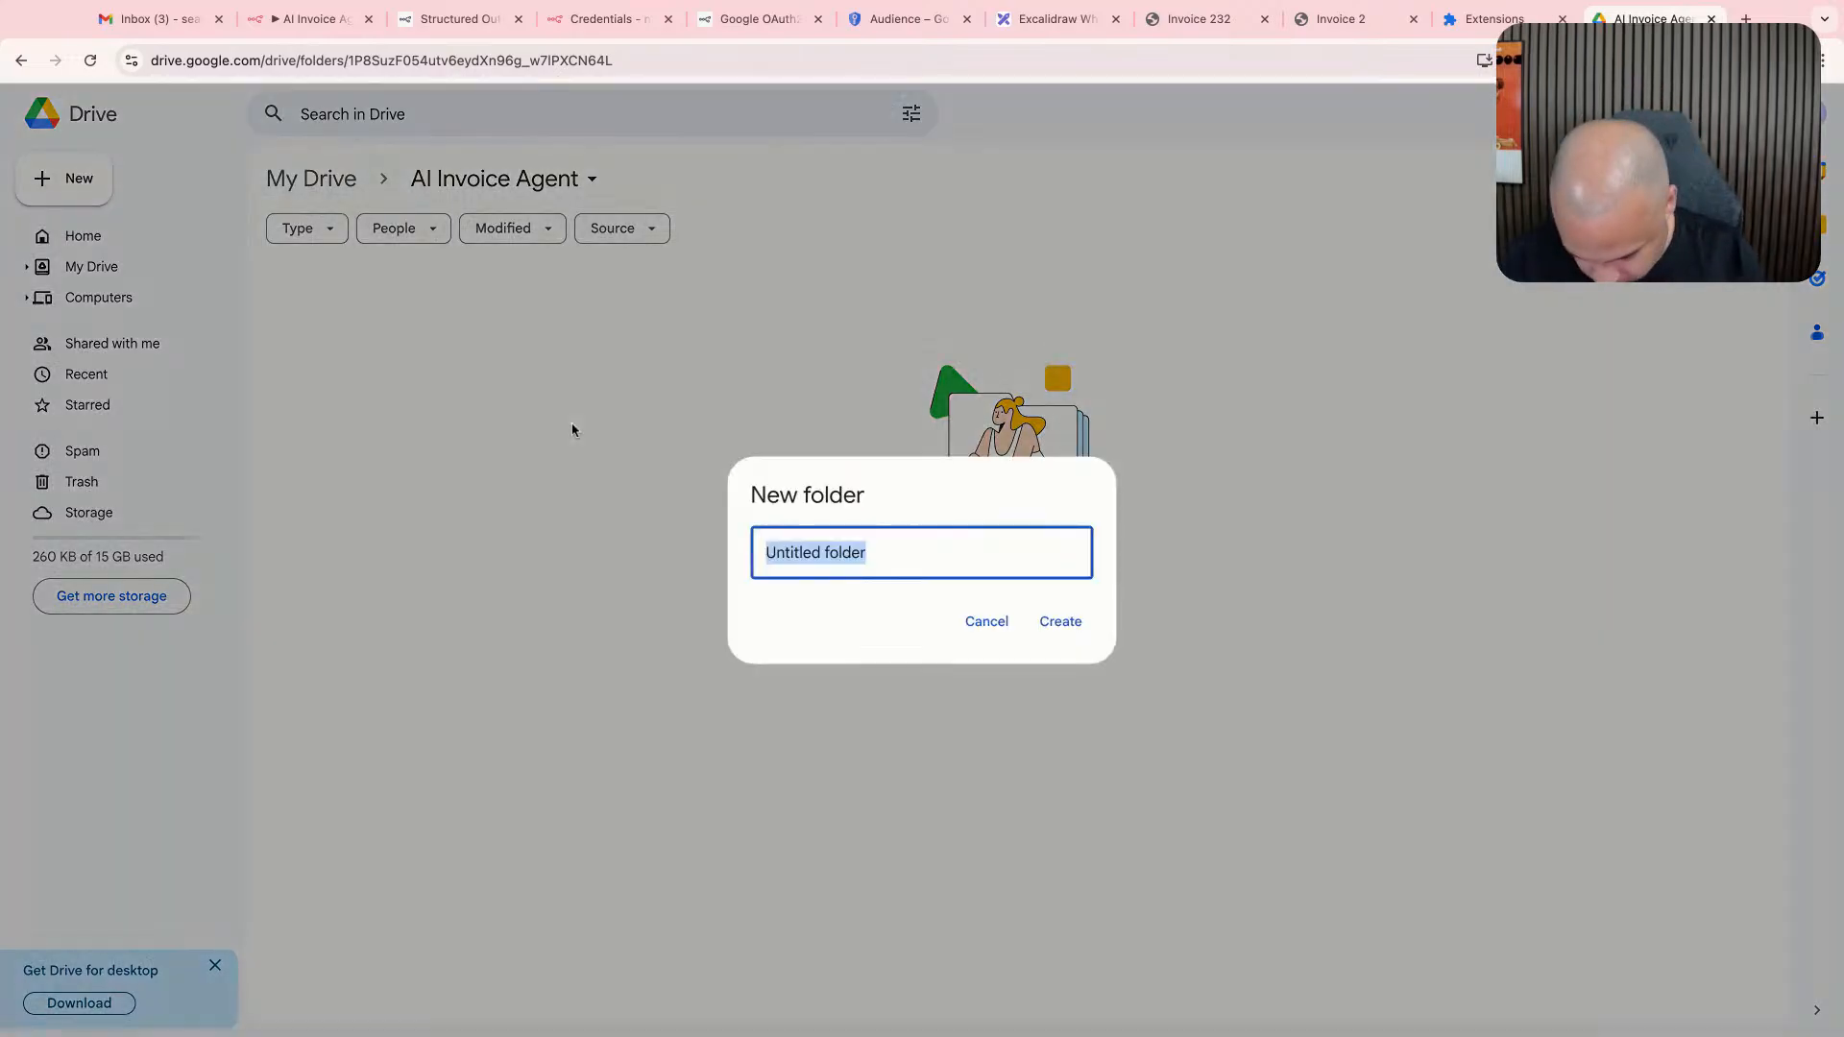
{"action": "type", "text": "Invoices"}
{"action": "key", "text": "Return"}
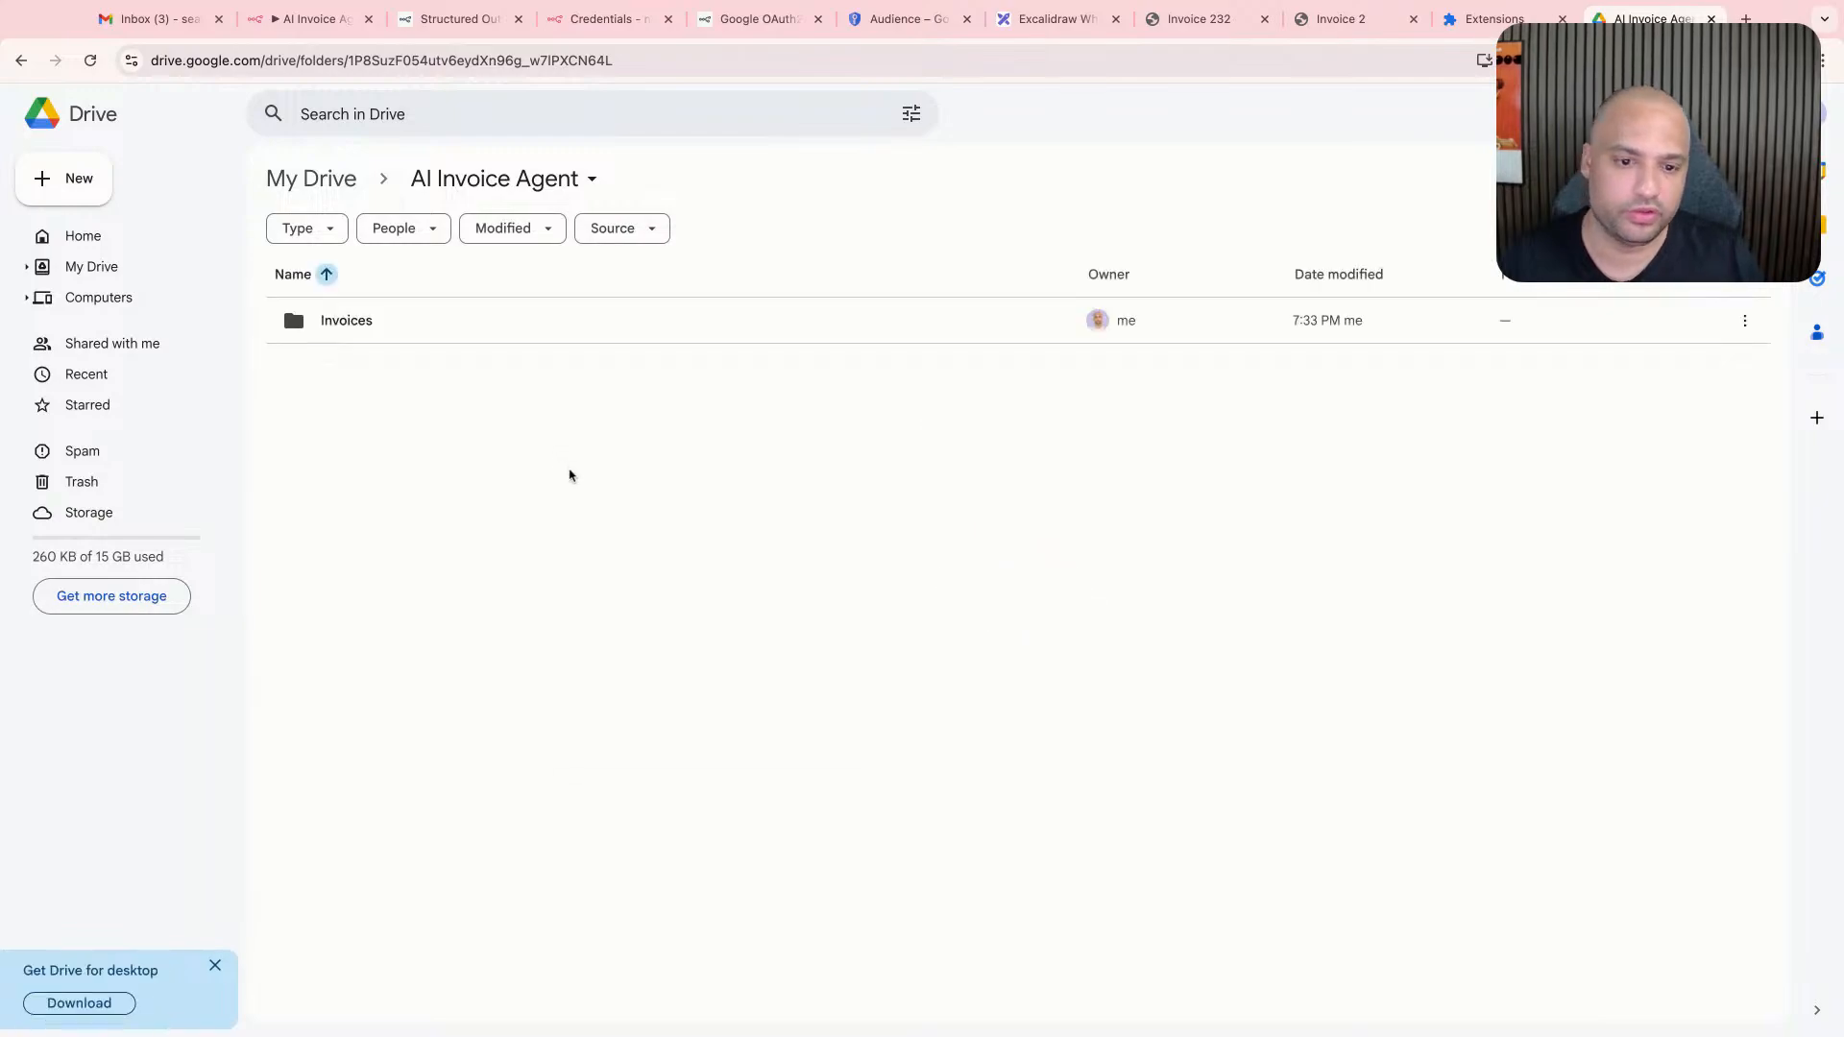
- Create a Google Sheets spreadsheet in the AI Invoice Agent folder and title it AI Invoice Agent - Invoices
{"action": "right_click", "coordinate": [581, 485]}
{"action": "left_click", "coordinate": [695, 660]}
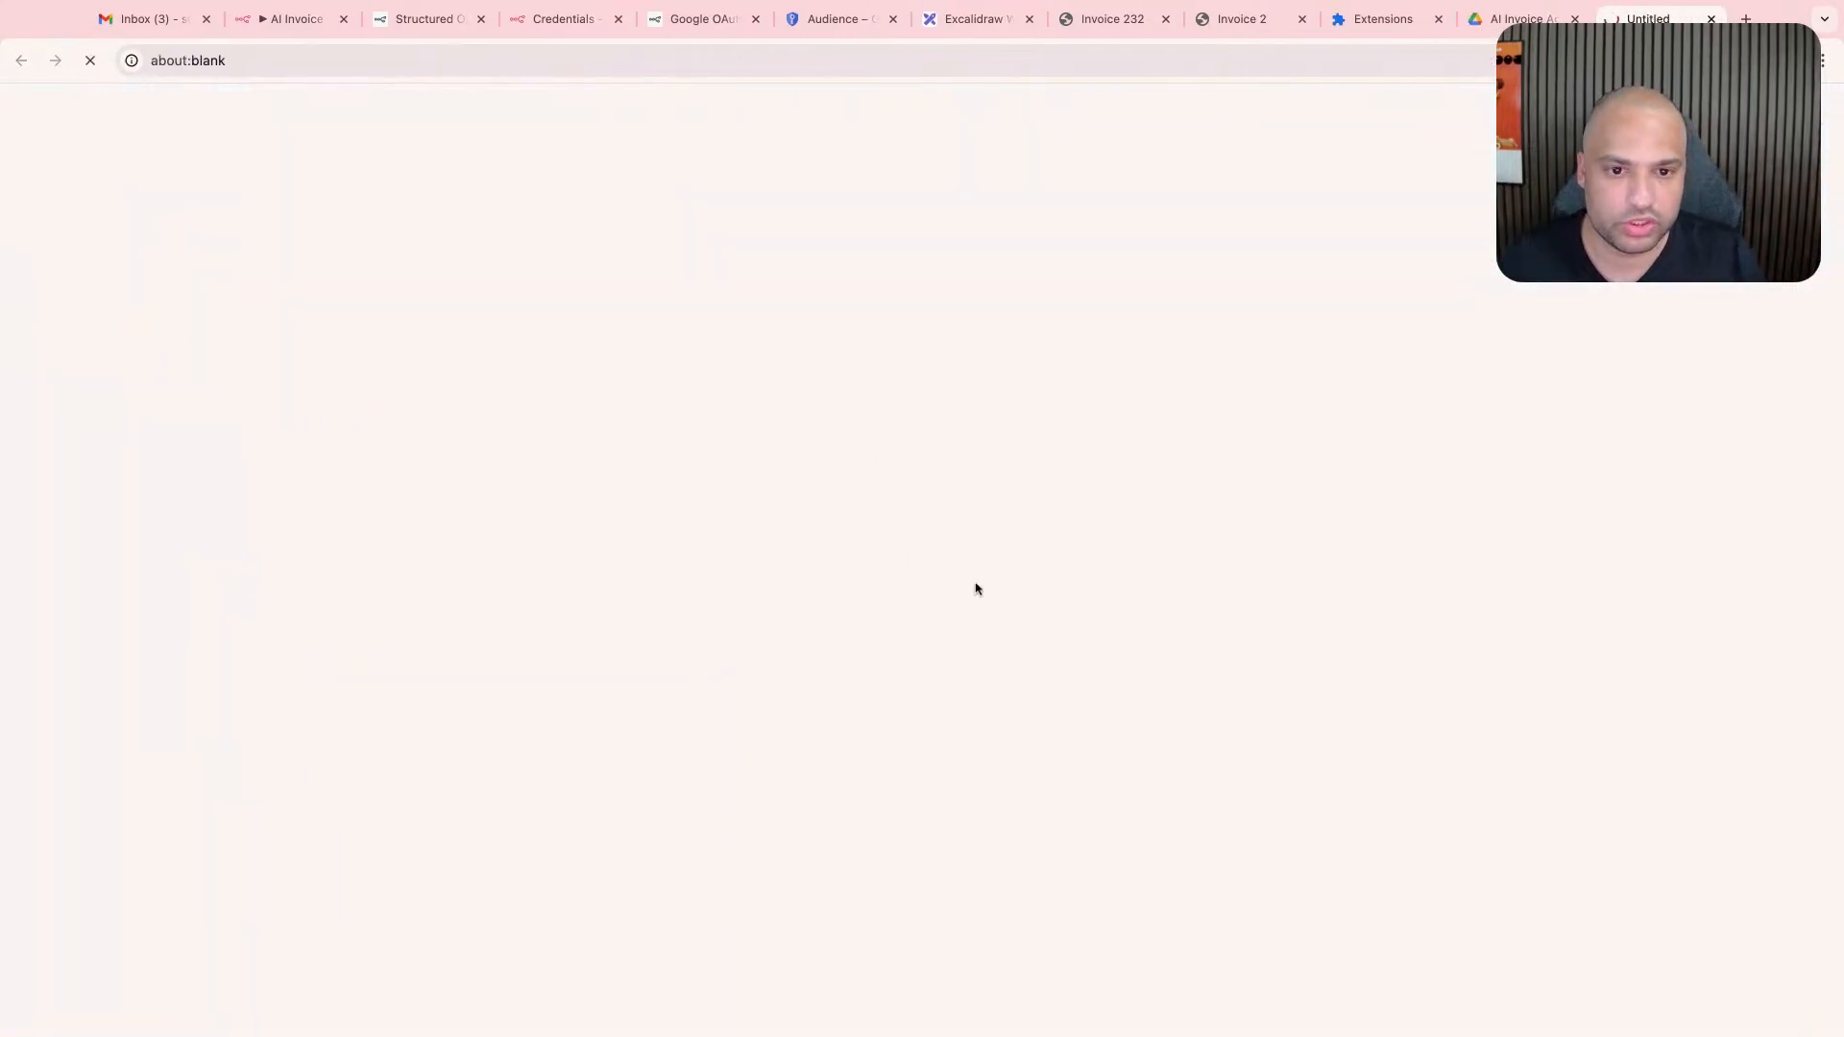
{"action": "left_click", "coordinate": [159, 107]}
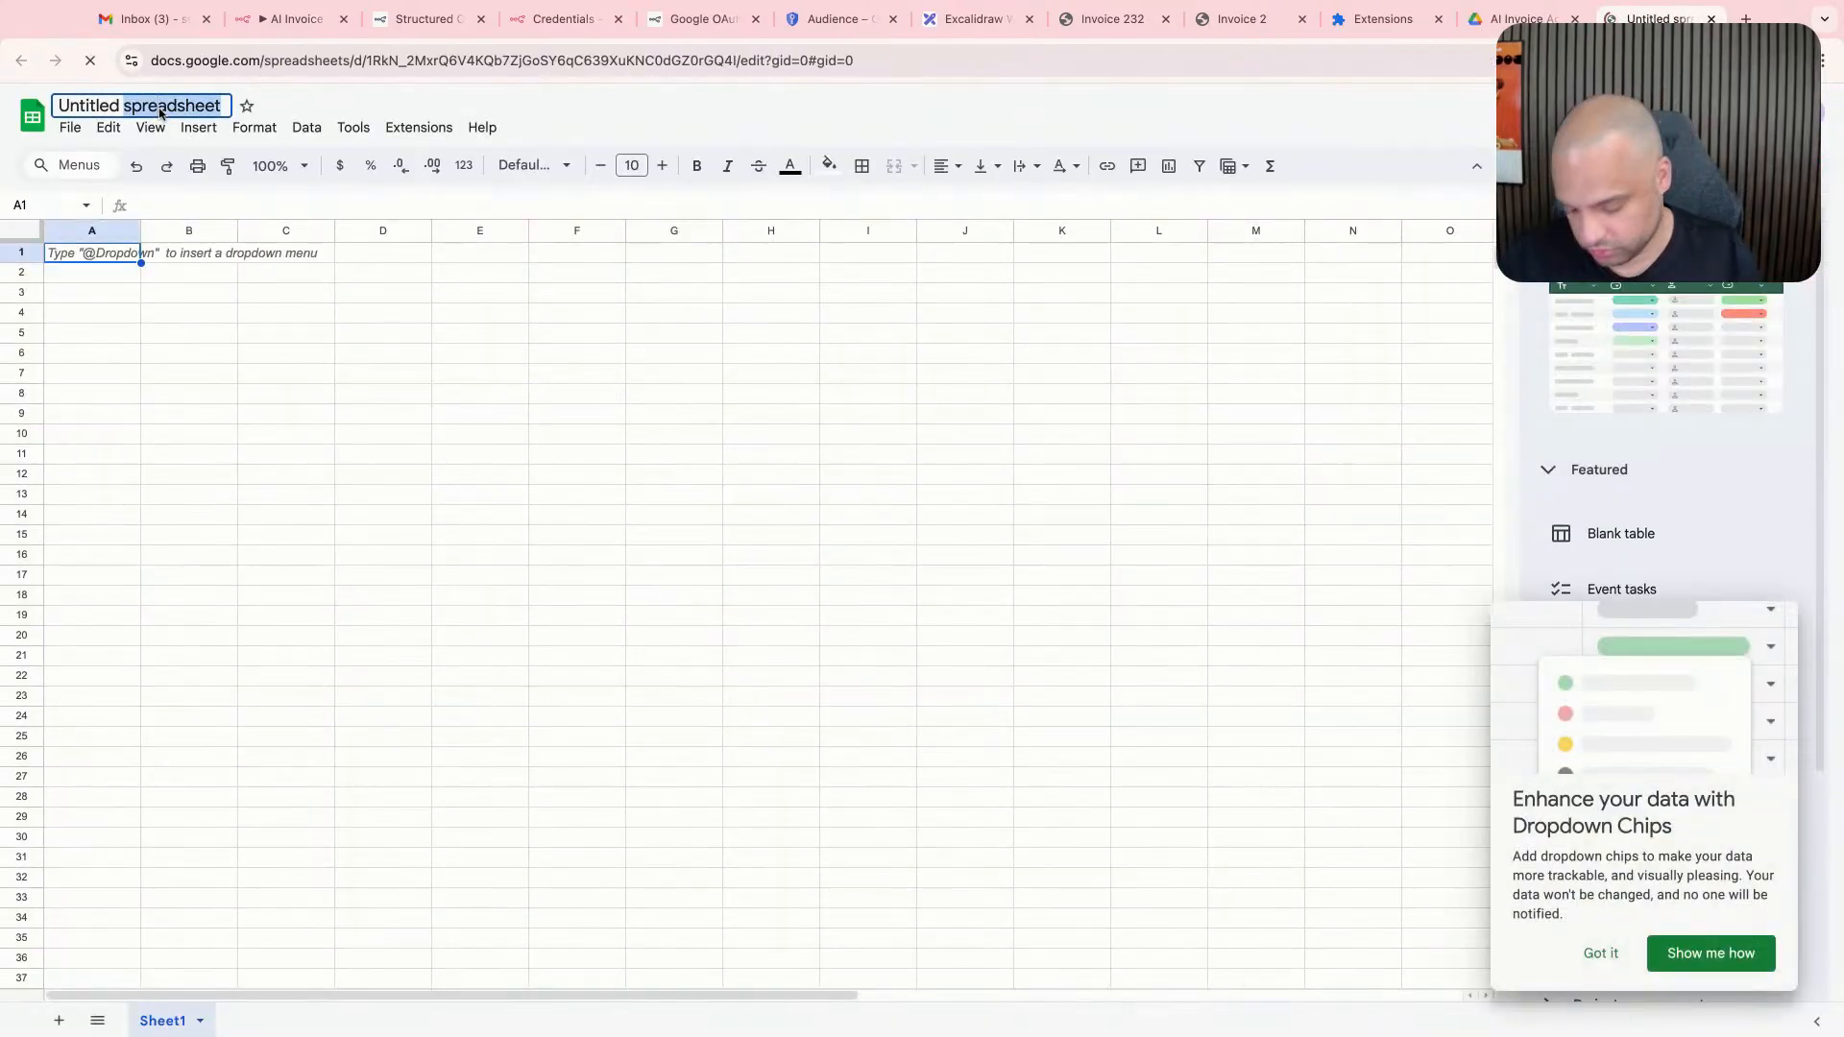
{"action": "key", "text": "BackSpace"}
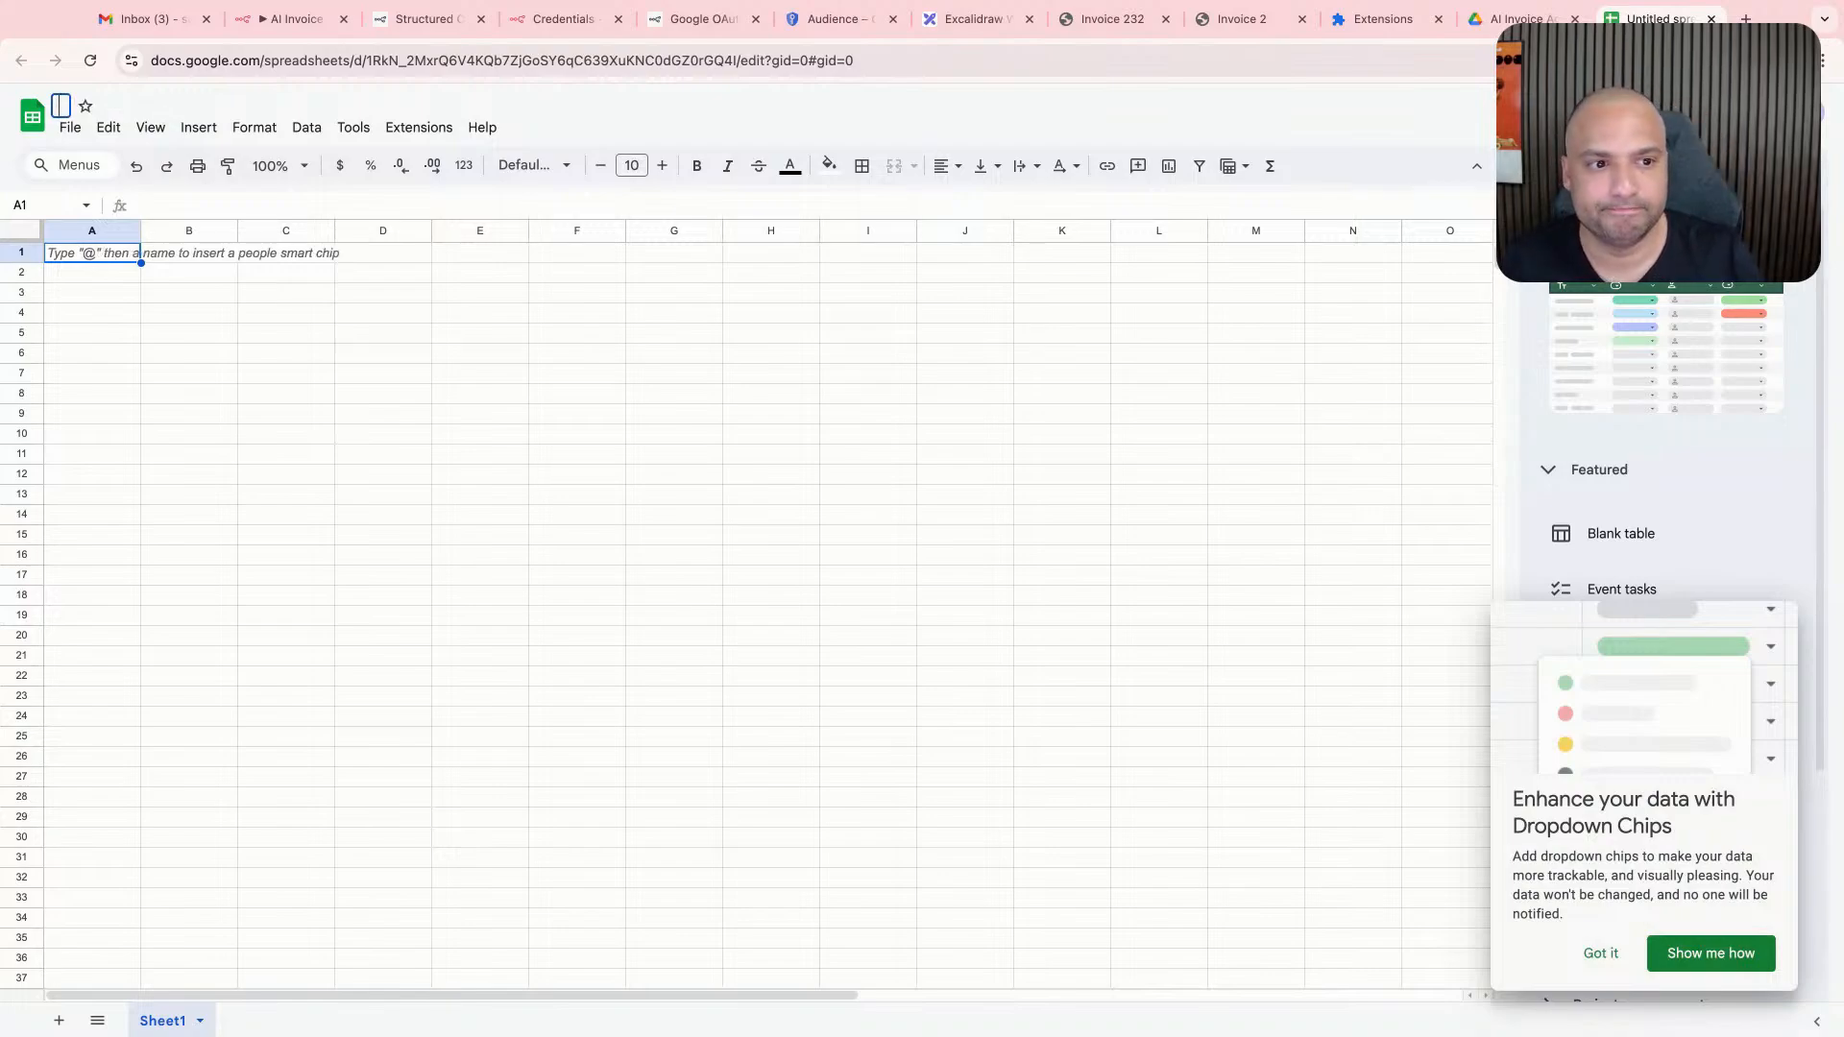
{"action": "type", "text": "AI Invoice Agent-"}
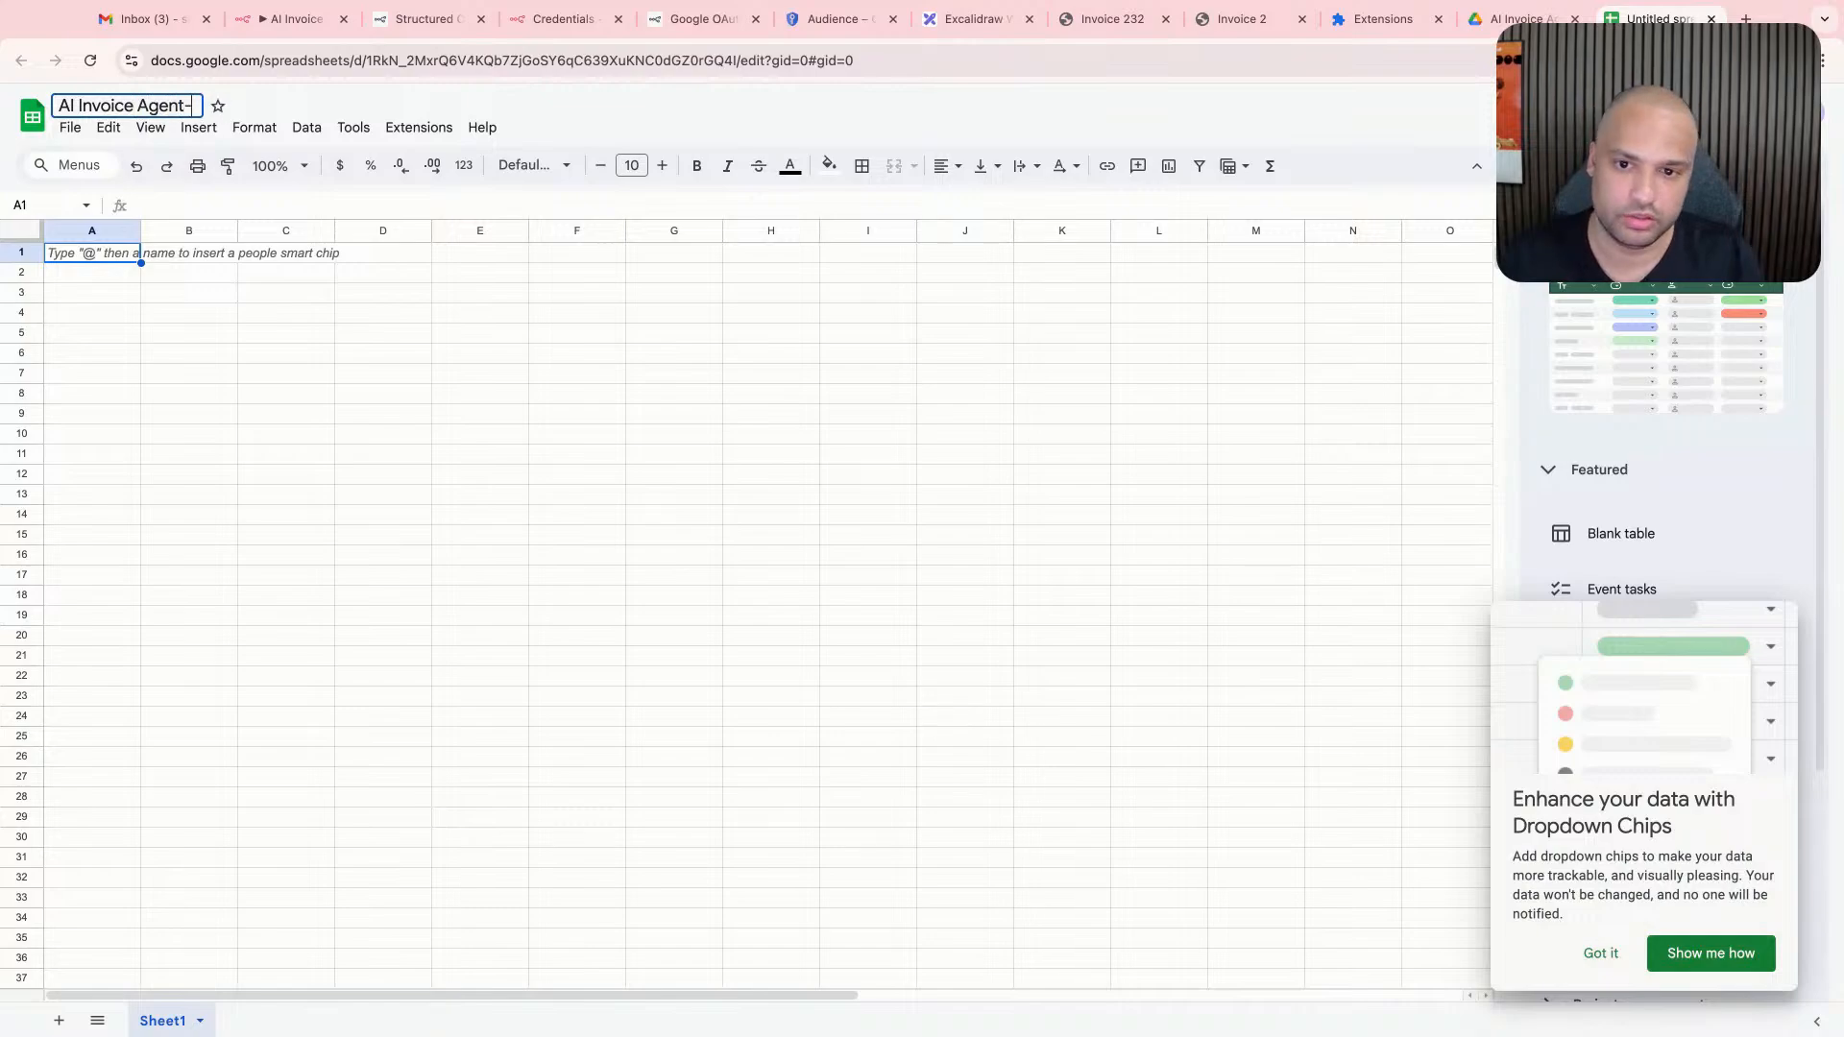
{"action": "key", "text": "BackSpace"}
{"action": "type", "text": "- Invoices"}
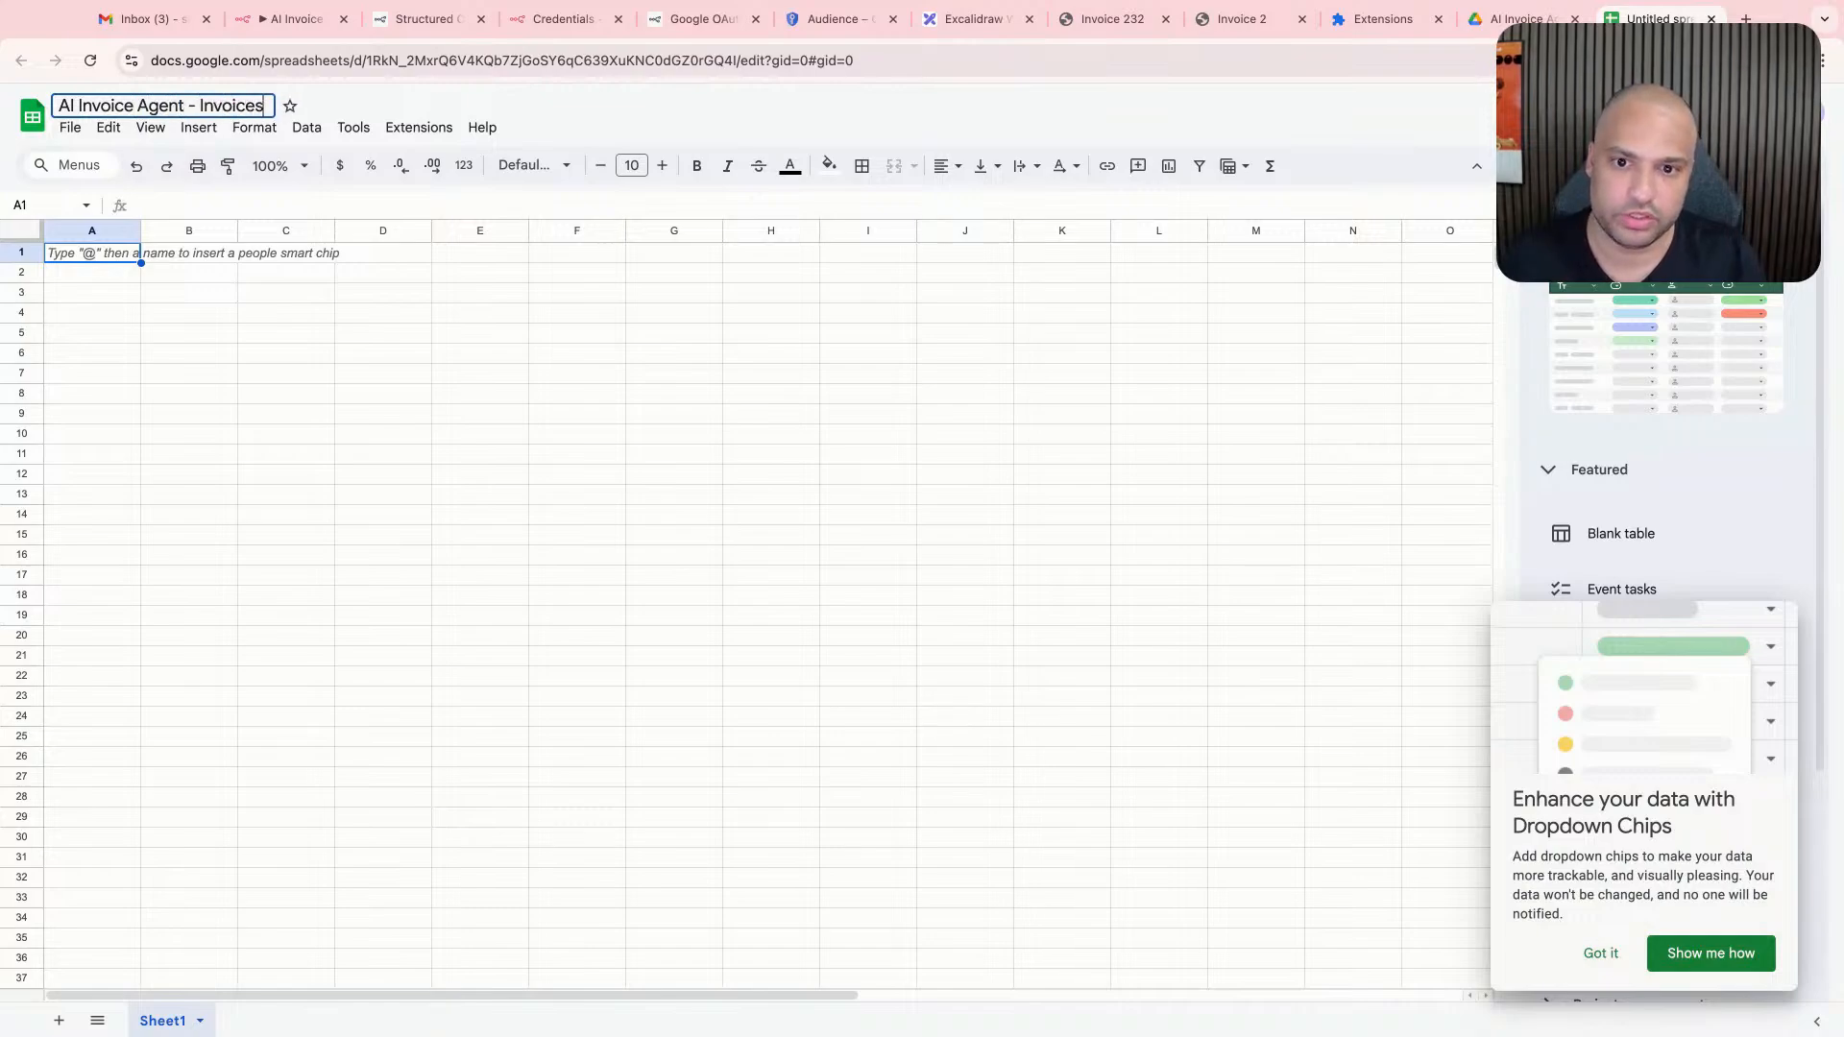
{"action": "left_click", "coordinate": [269, 313]}
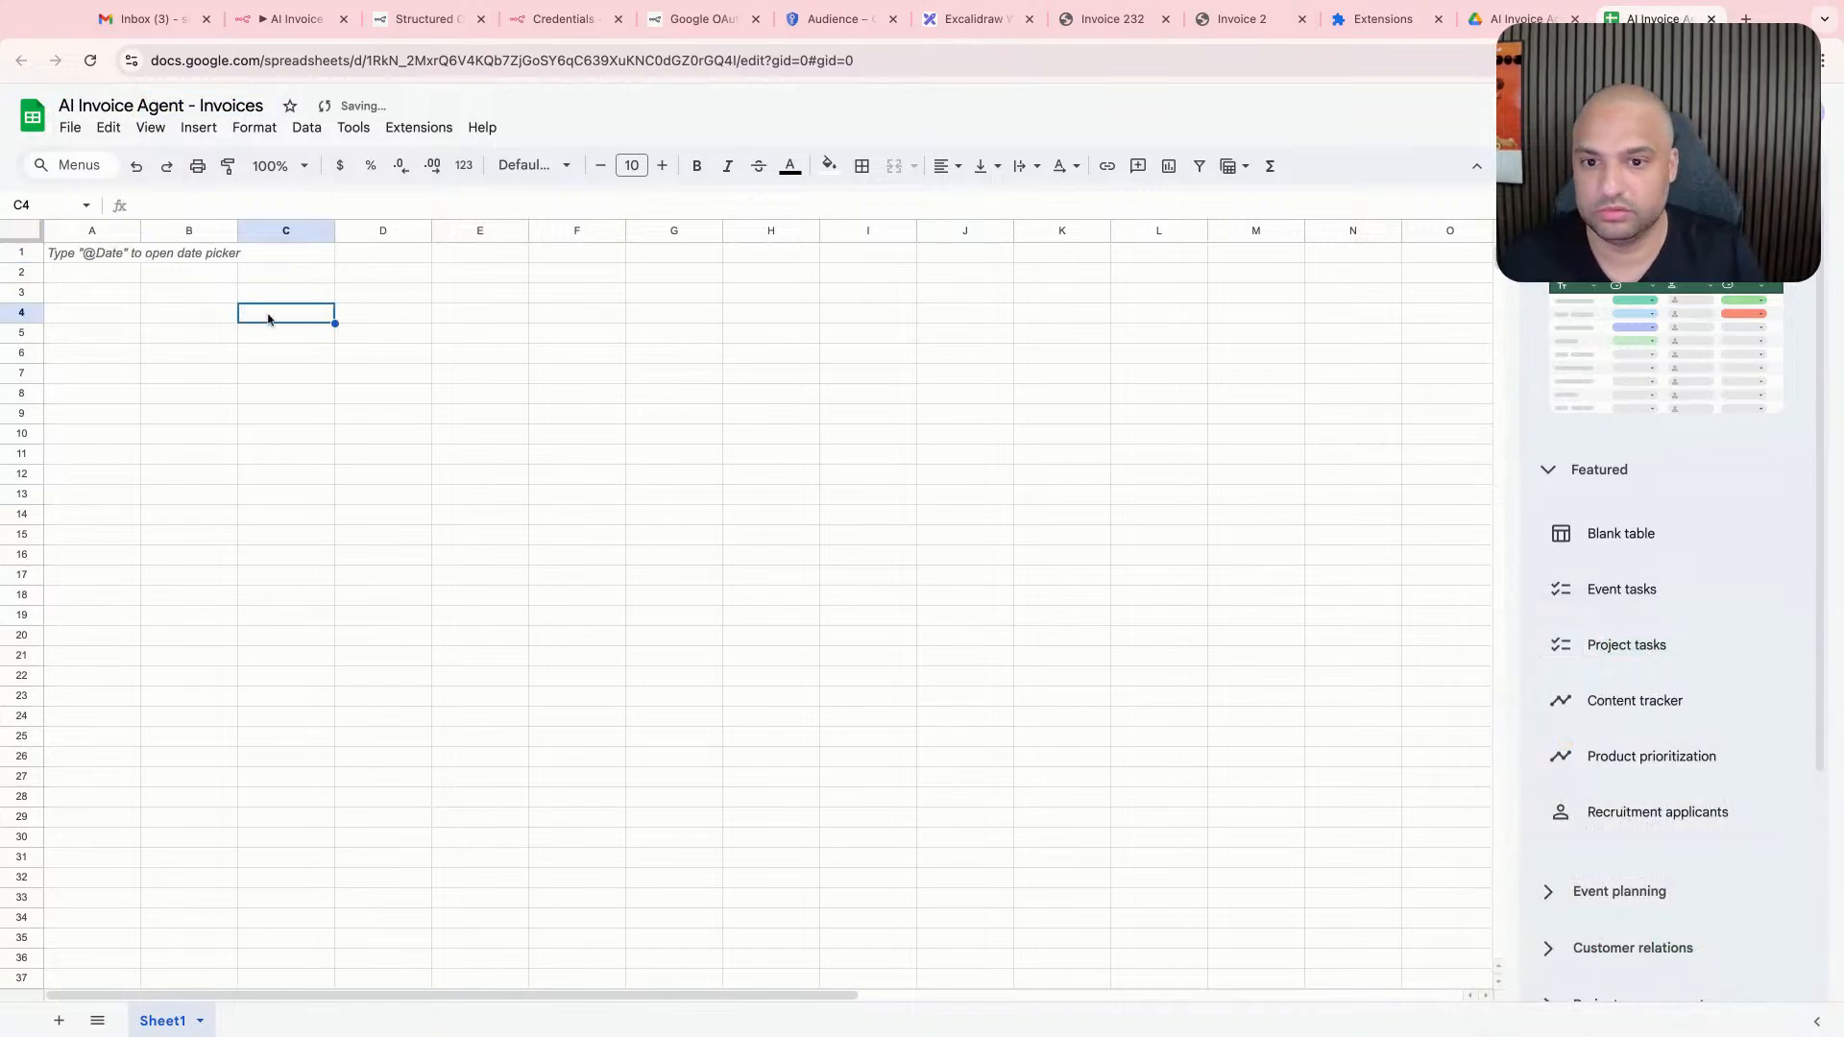
- Rename the spreadsheet's first sheet to Invoices
{"action": "double_click", "coordinate": [161, 1021]}
{"action": "type", "text": "I"}
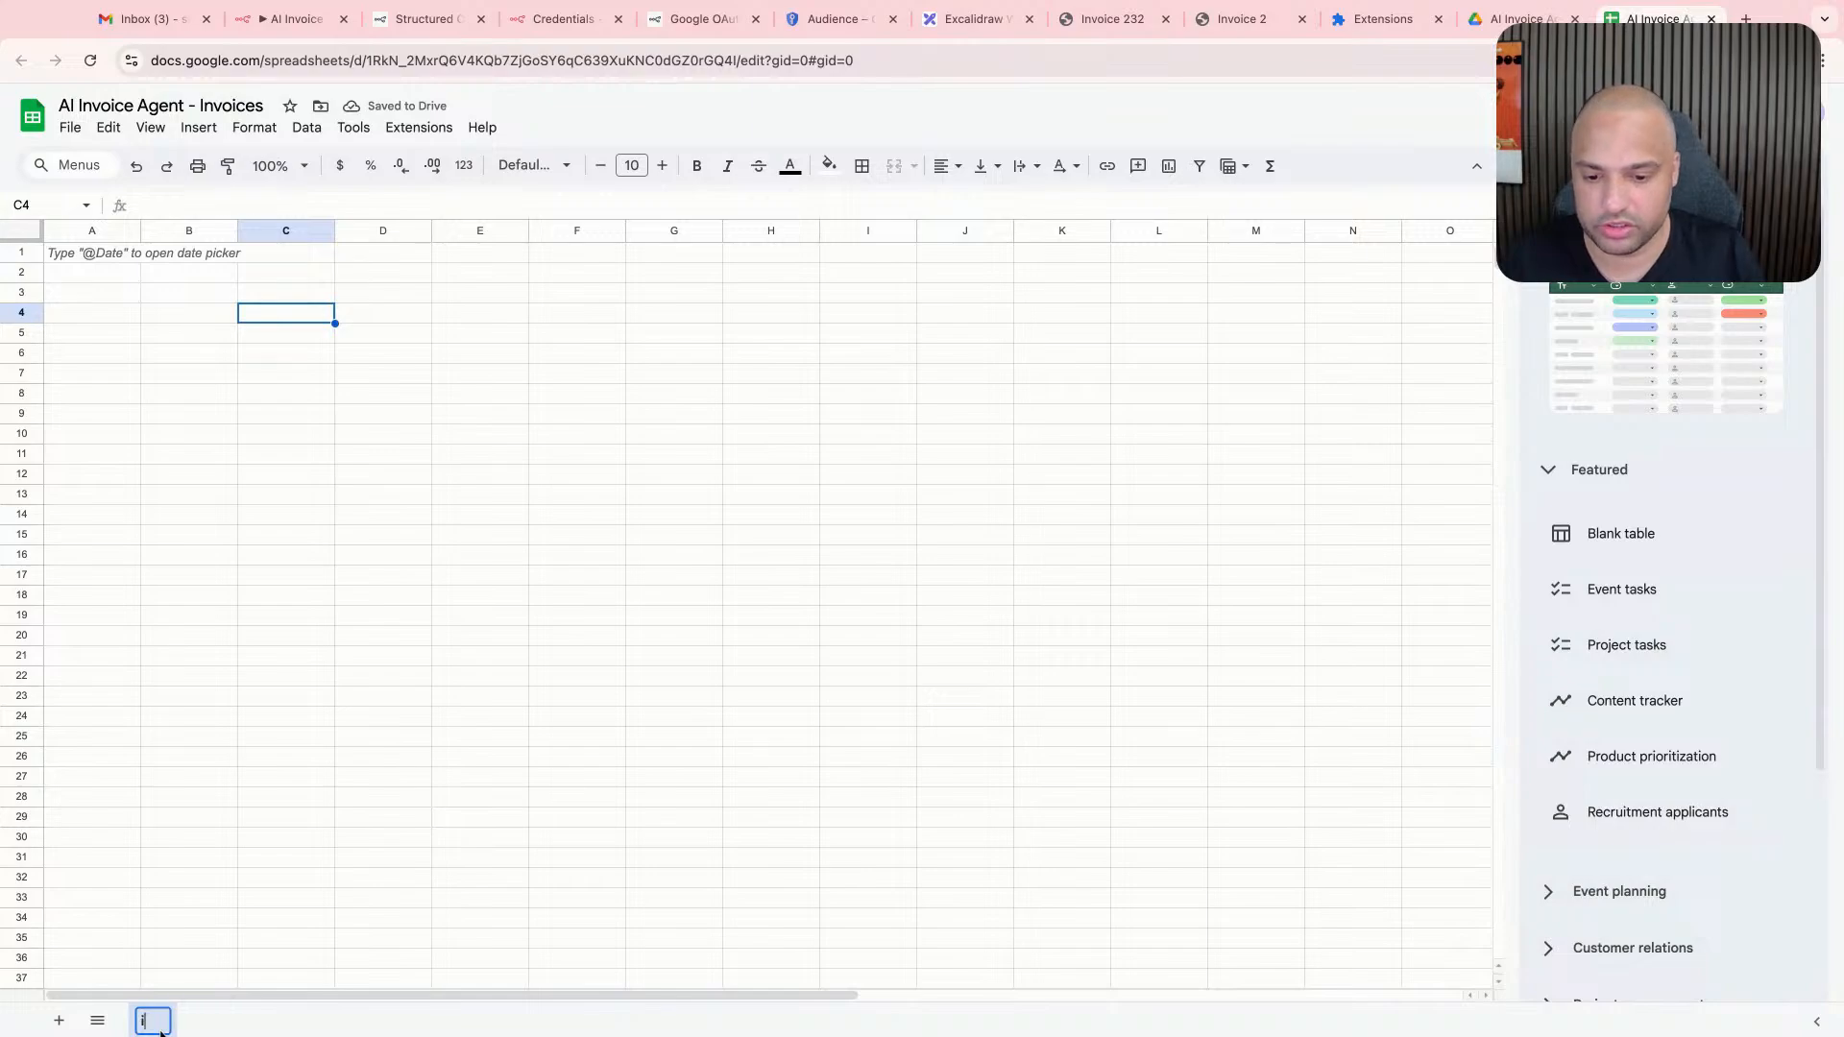
{"action": "type", "text": "nvoices"}
{"action": "key", "text": "Return"}
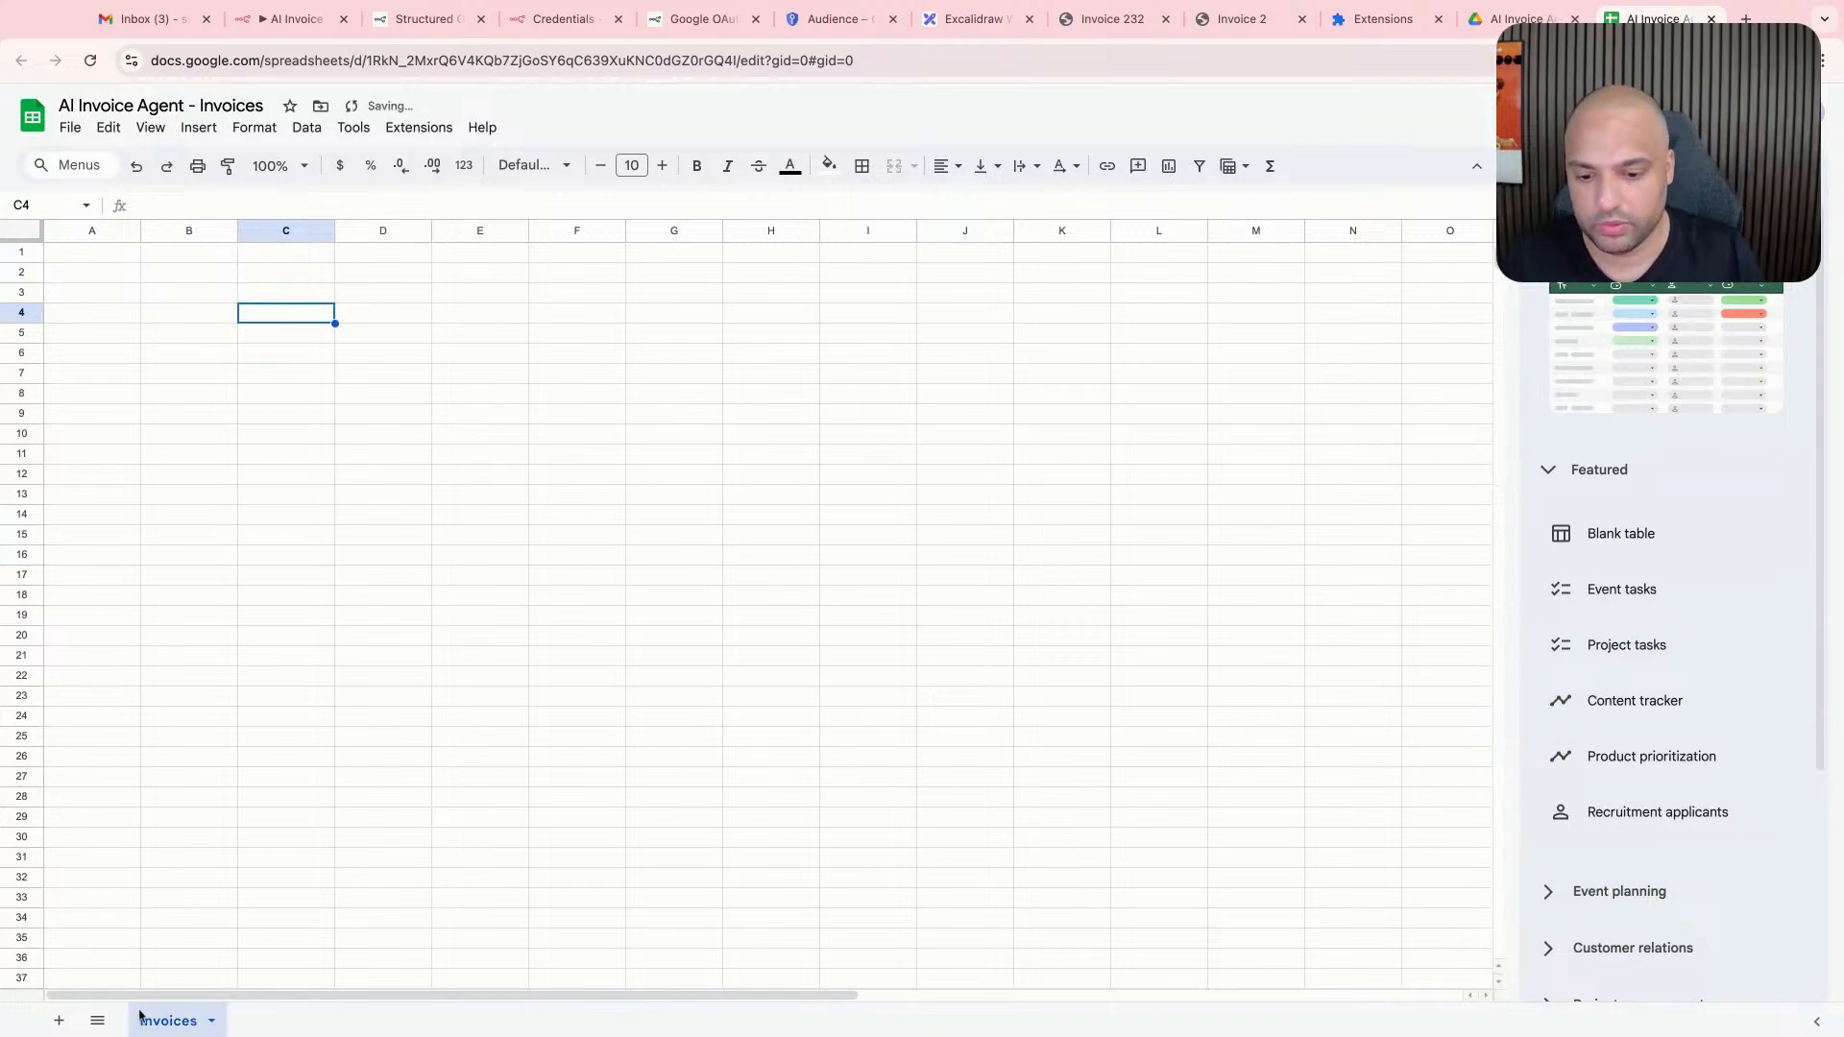
- Add a second sheet to the spreadsheet and name it Contacts
{"action": "left_click", "coordinate": [58, 1020]}
{"action": "double_click", "coordinate": [260, 1021]}
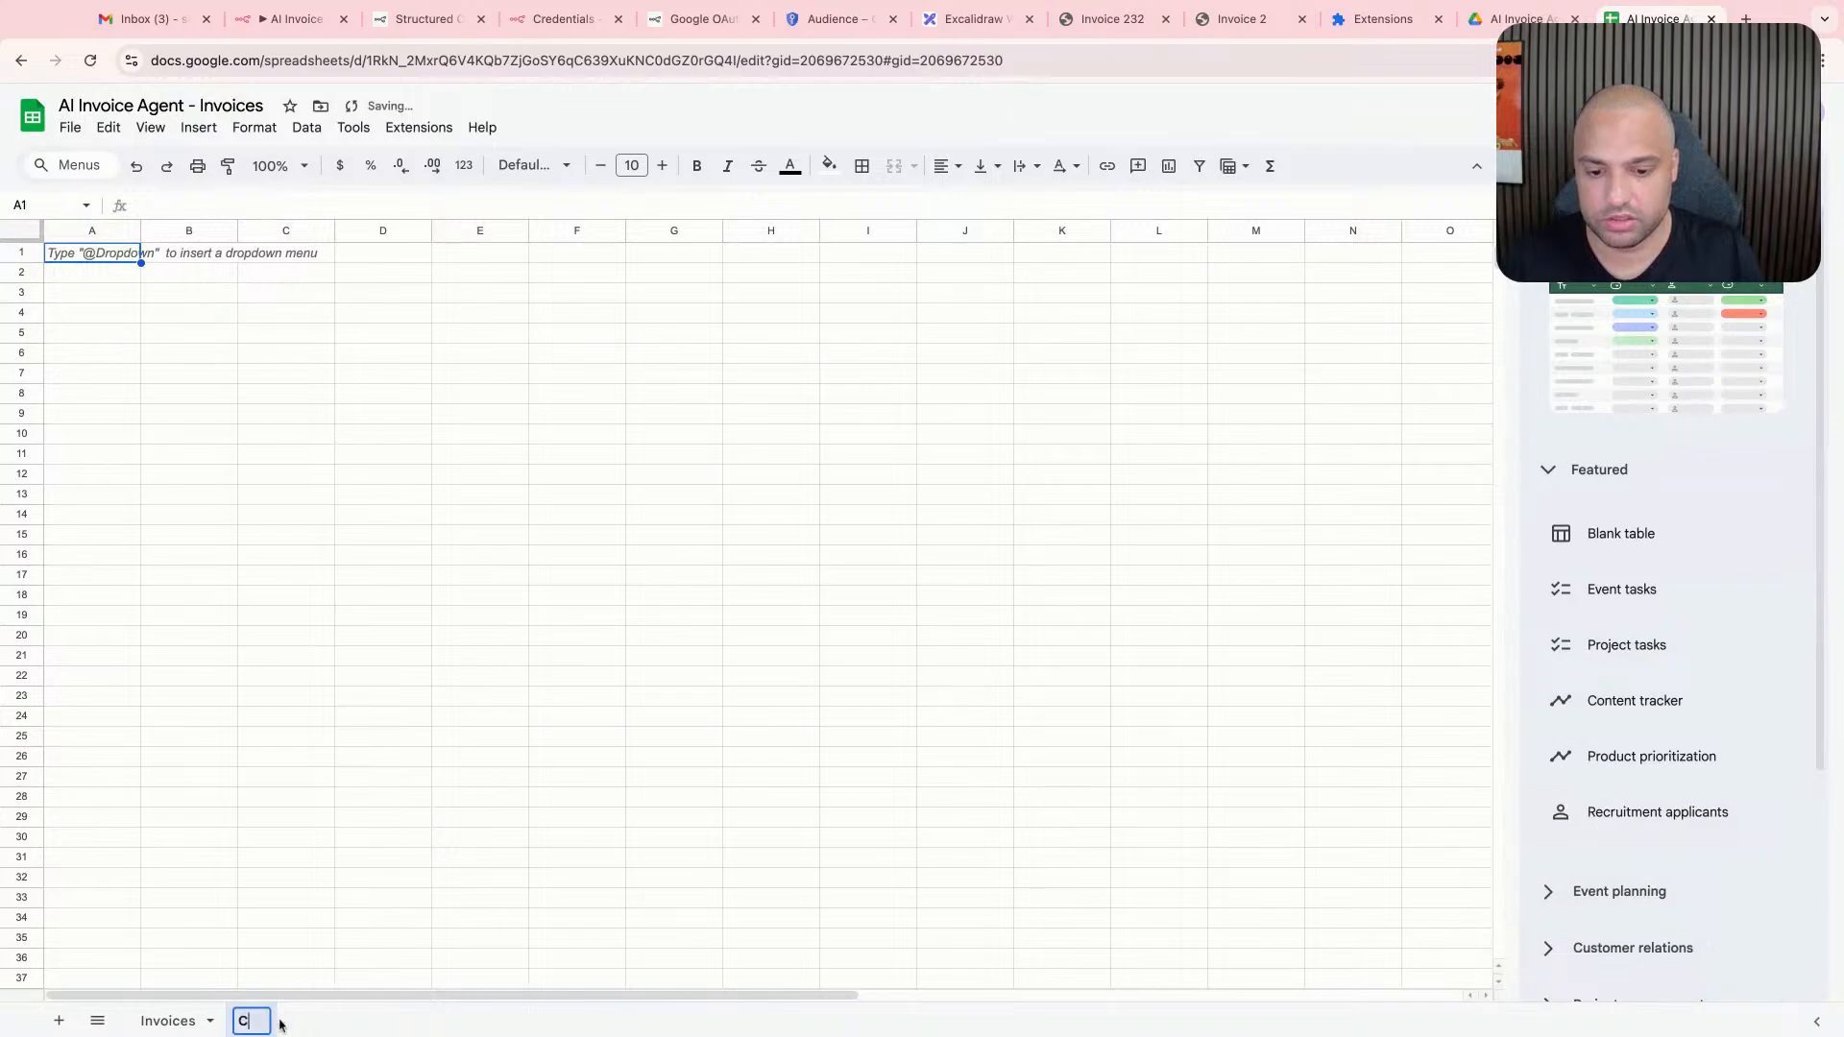
{"action": "type", "text": "Contacts"}
{"action": "key", "text": "Return"}
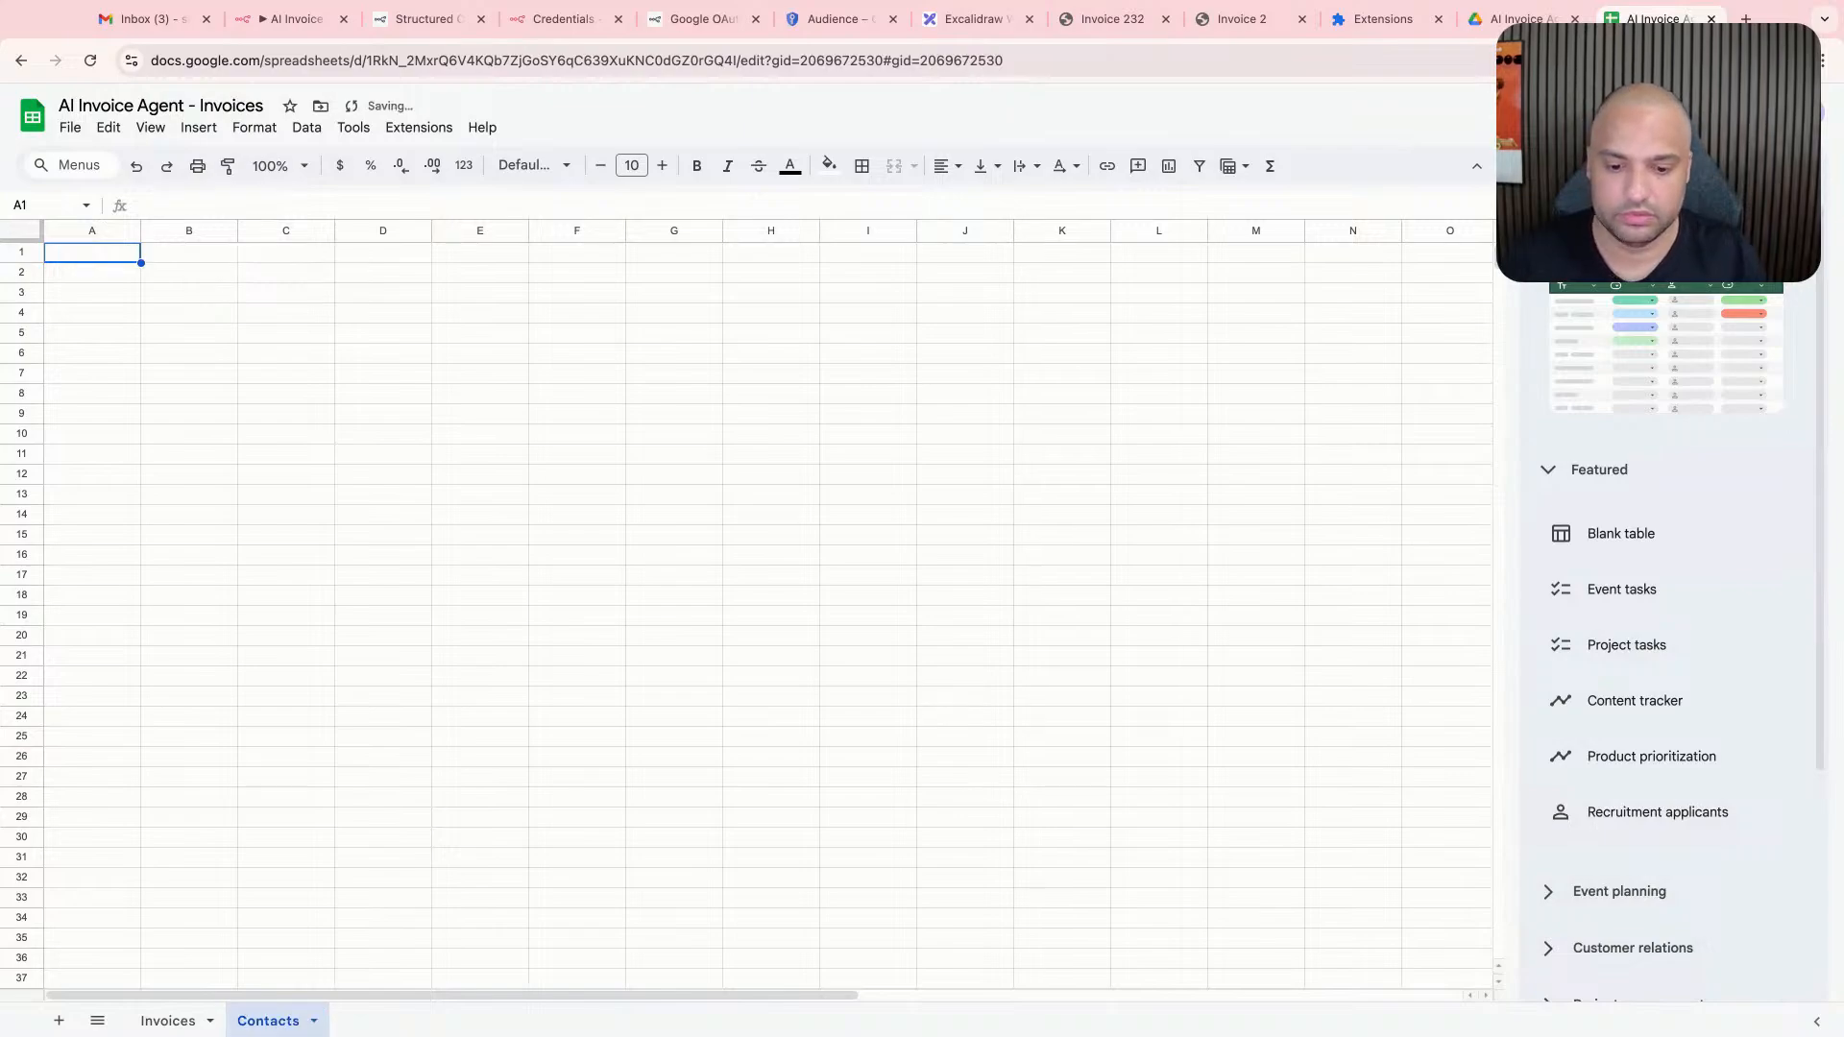
{"action": "left_click", "coordinate": [581, 617]}
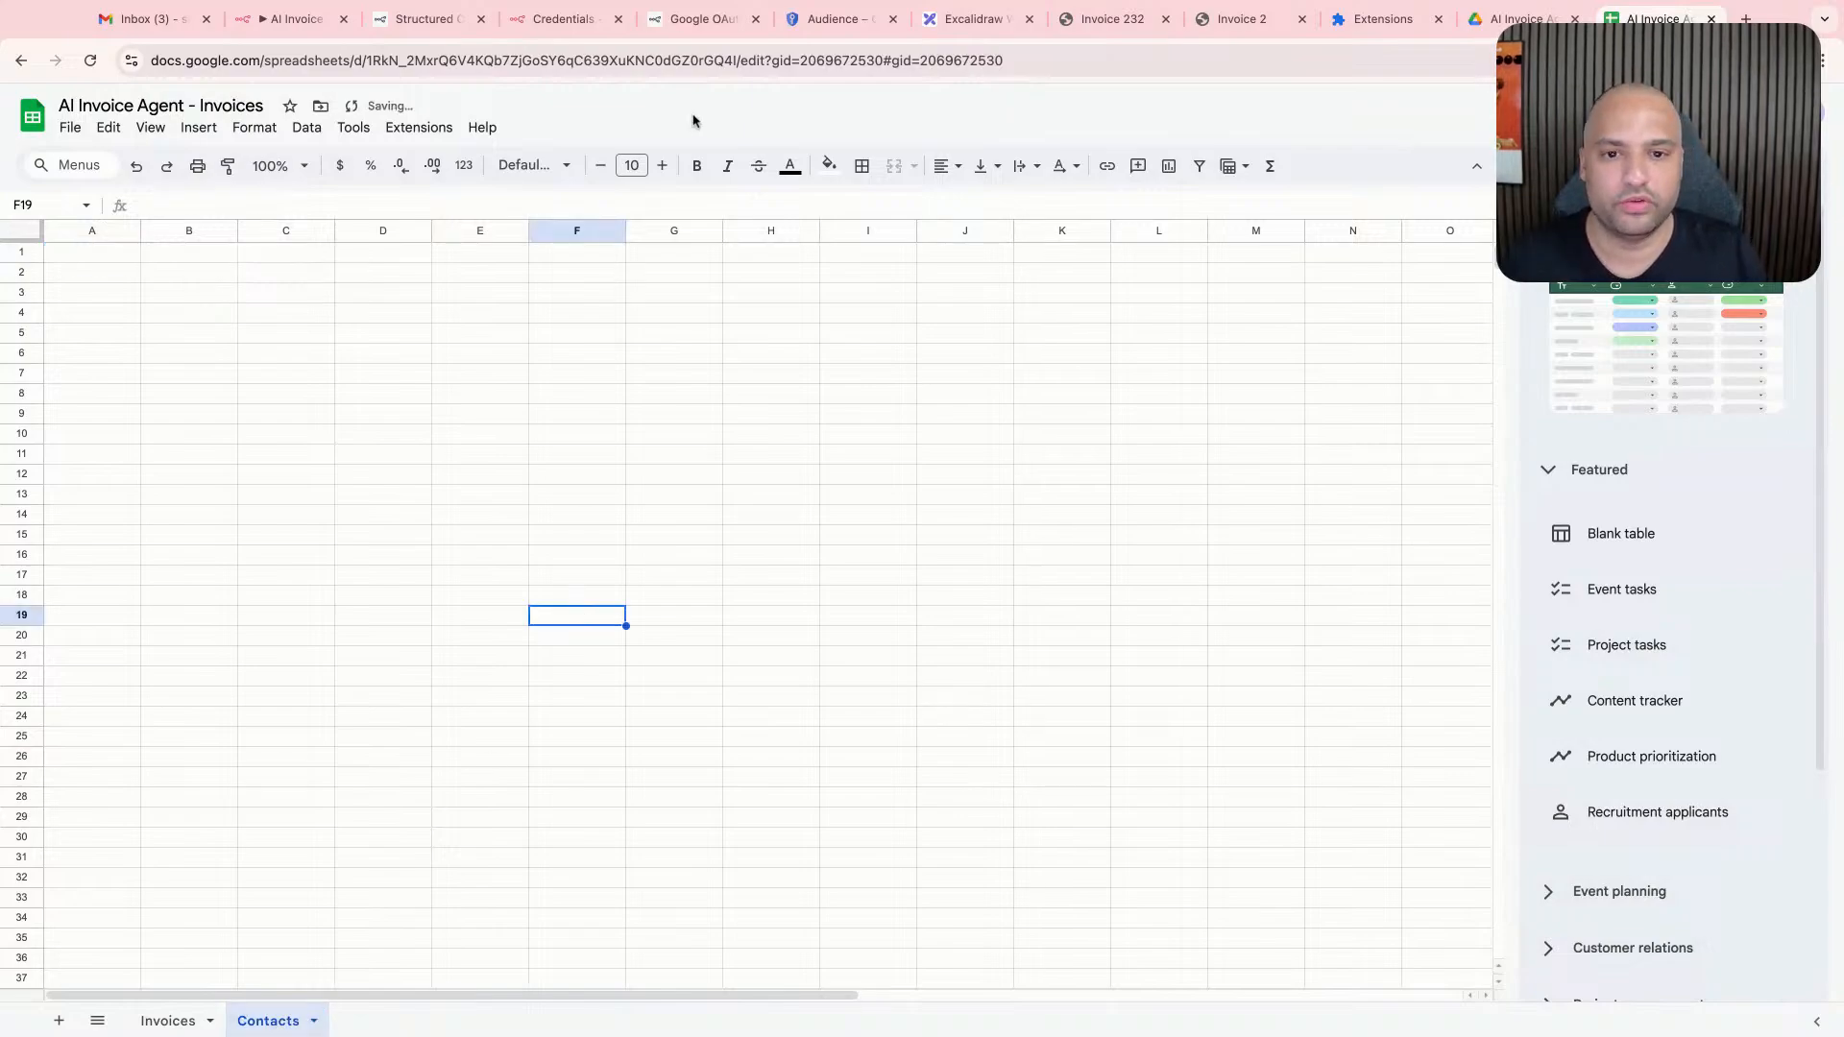
- Search the browser history for invoice and reopen the Free Invoice Generator page with the sample invoice
{"action": "key", "text": "super+y"}
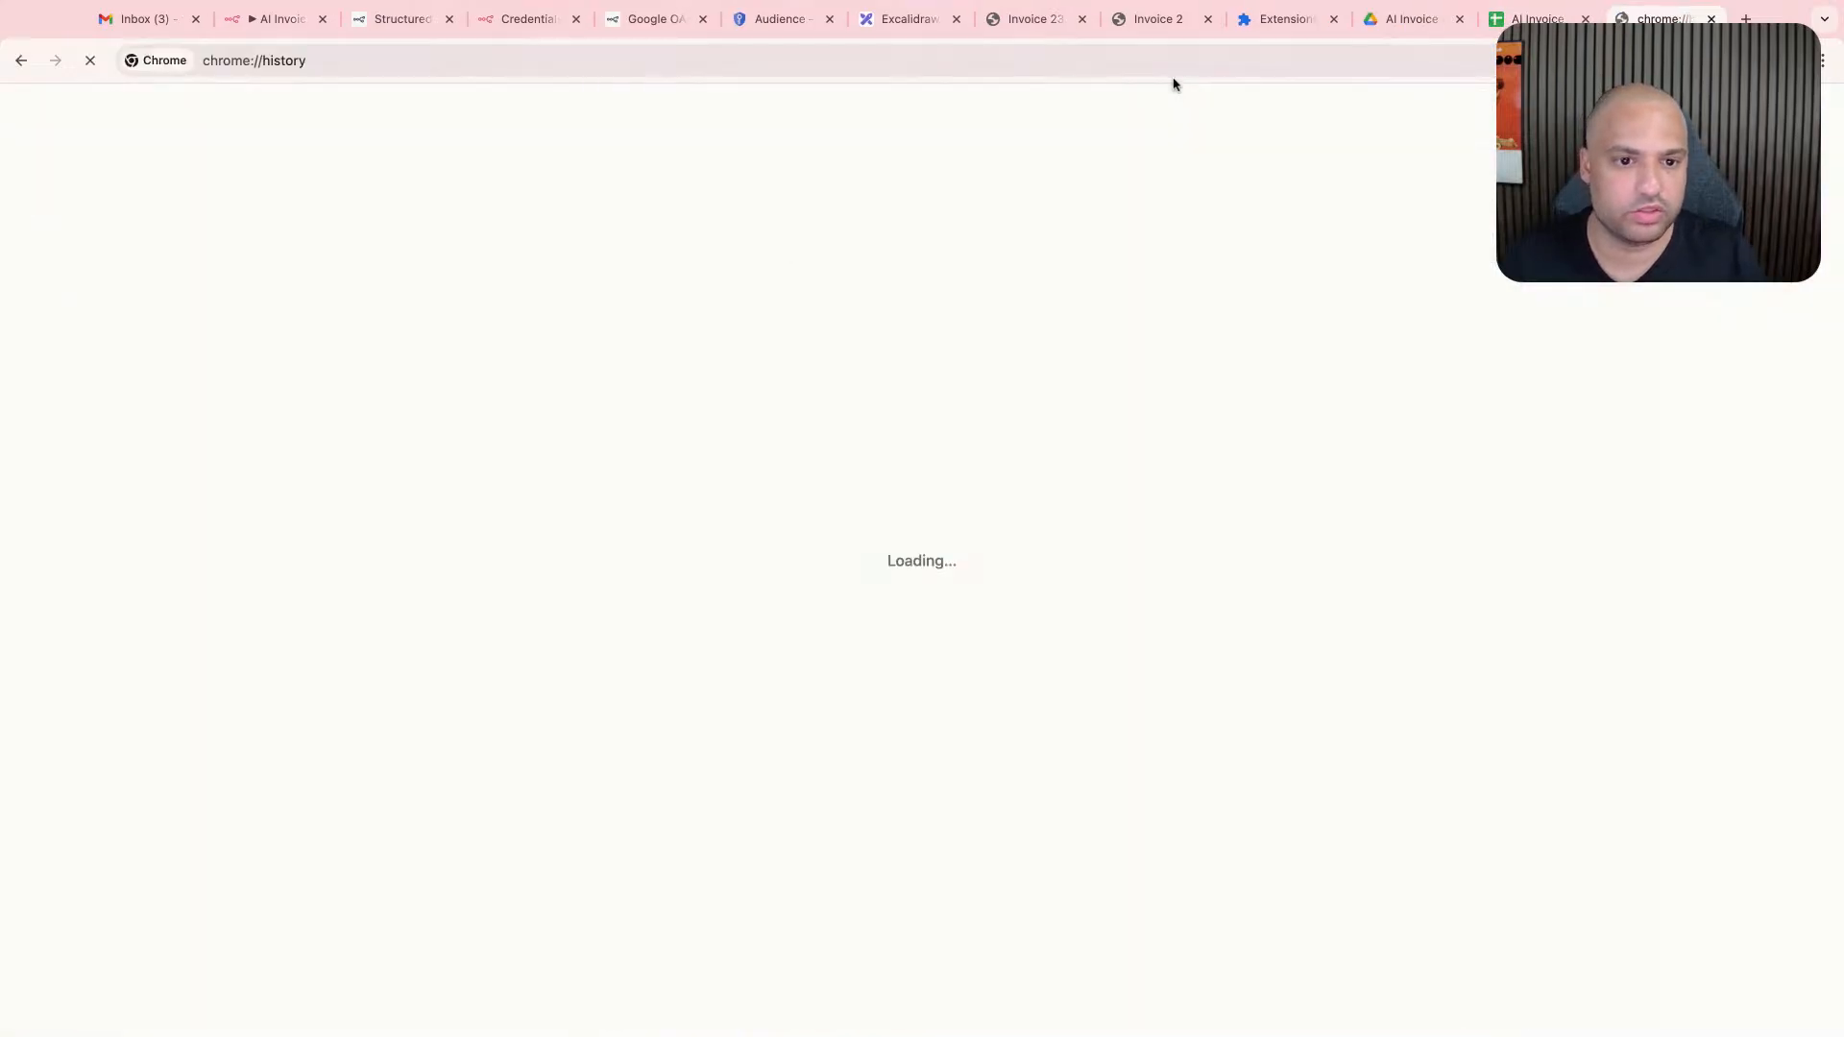
{"action": "scroll", "coordinate": [913, 594], "scroll_direction": "down", "scroll_amount": 3}
{"action": "scroll", "coordinate": [913, 594], "scroll_direction": "down", "scroll_amount": 5}
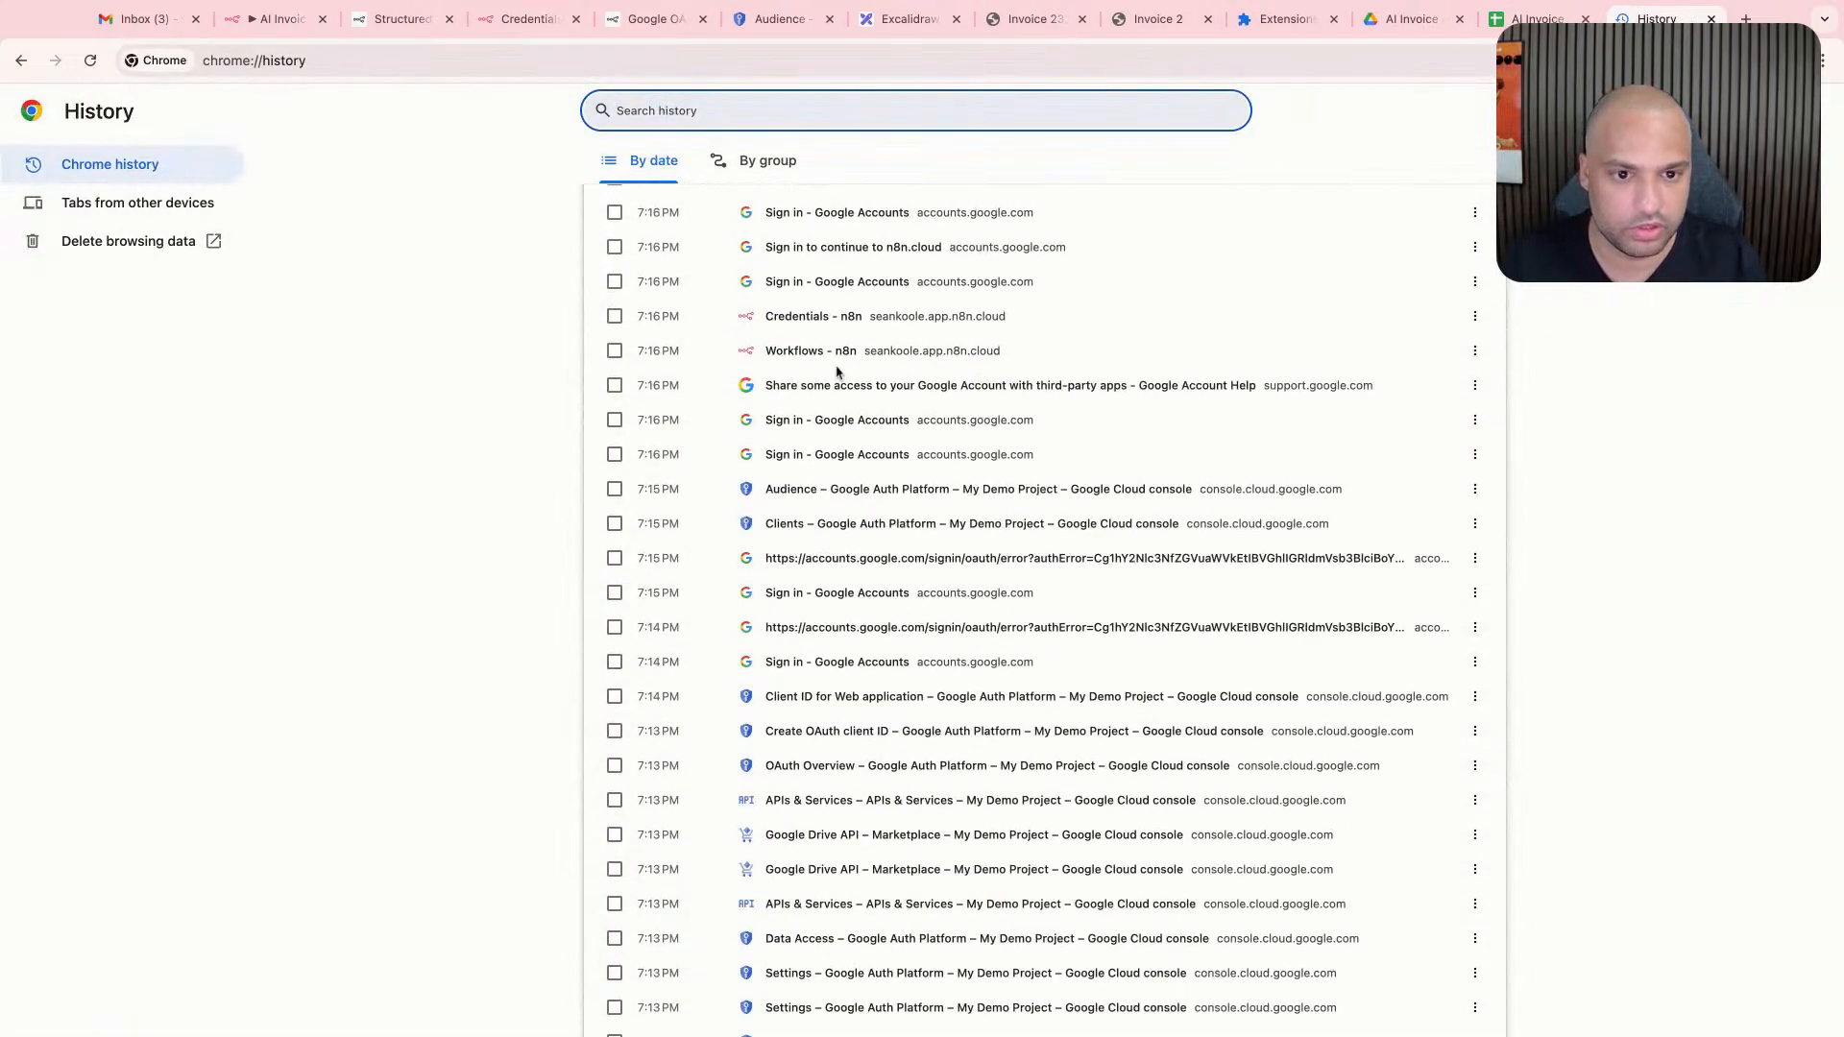
{"action": "type", "text": "invoice"}
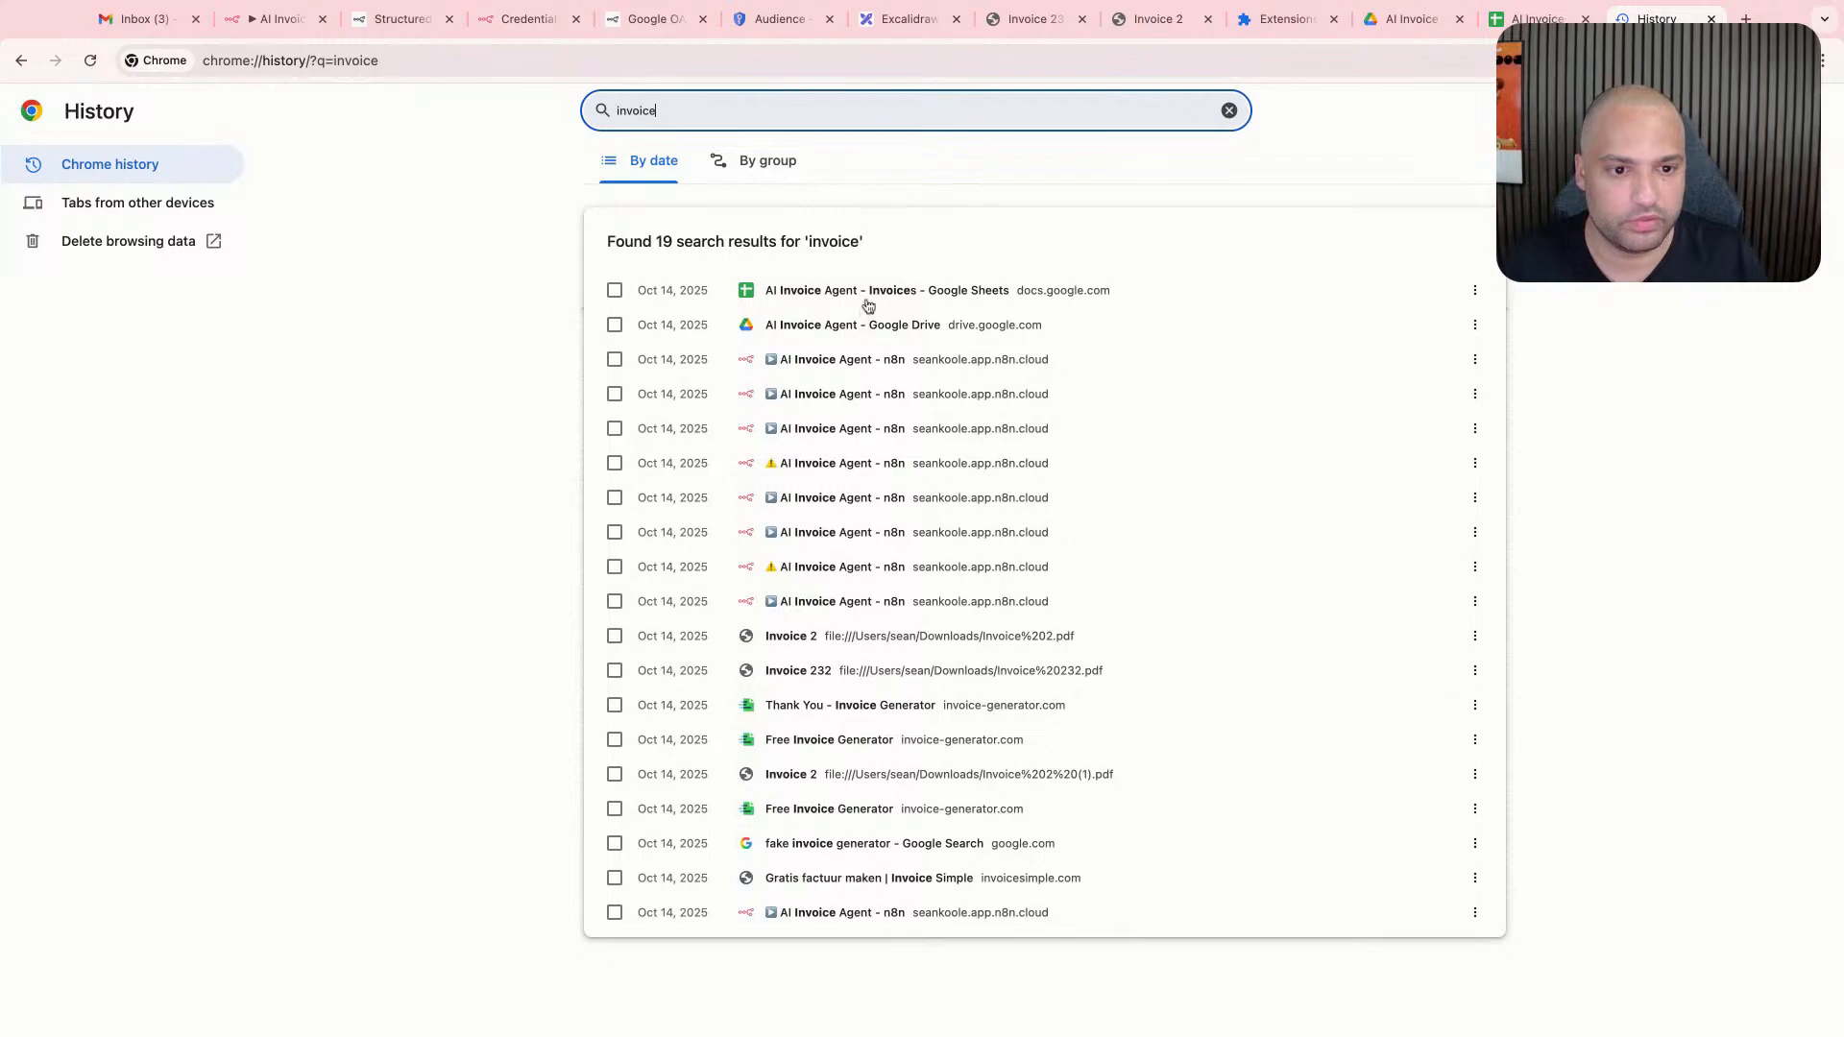
{"action": "scroll", "coordinate": [841, 625], "scroll_direction": "up", "scroll_amount": 5}
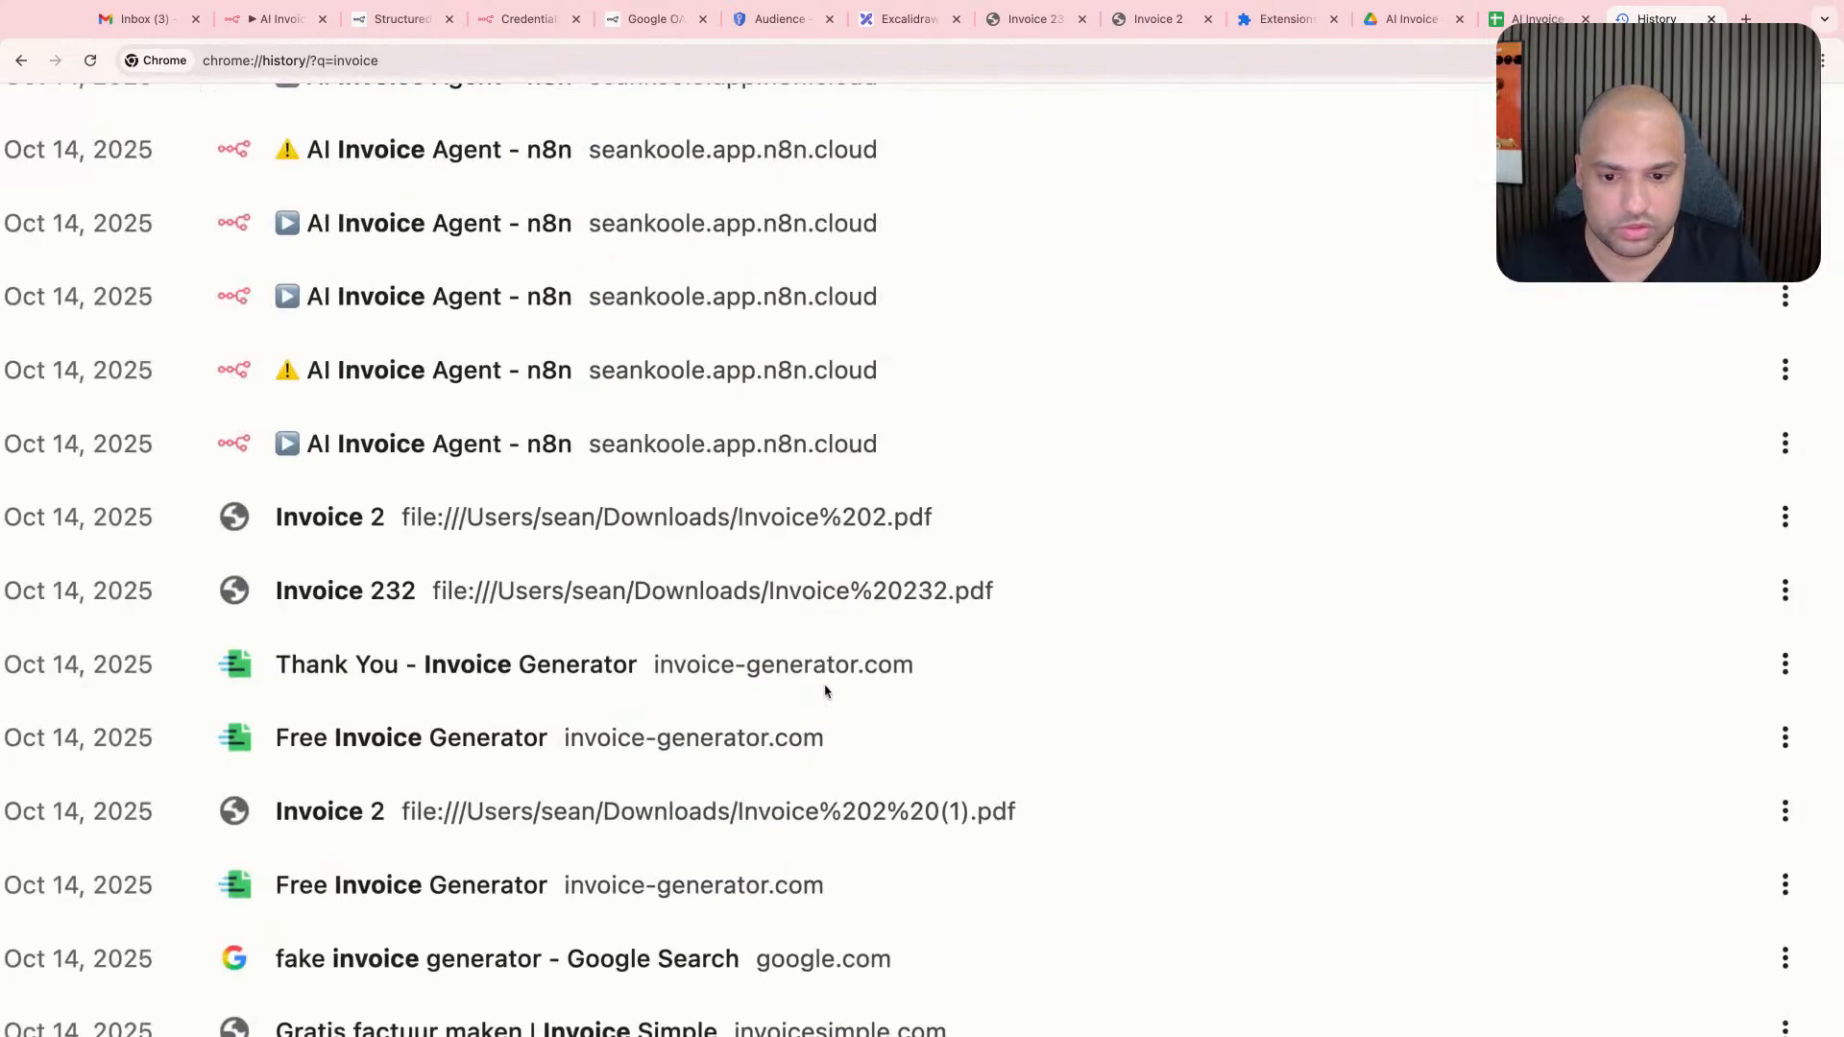
{"action": "scroll", "coordinate": [824, 672], "scroll_direction": "up", "scroll_amount": 1}
{"action": "scroll", "coordinate": [701, 609], "scroll_direction": "down", "scroll_amount": 6}
{"action": "left_click", "coordinate": [885, 740]}
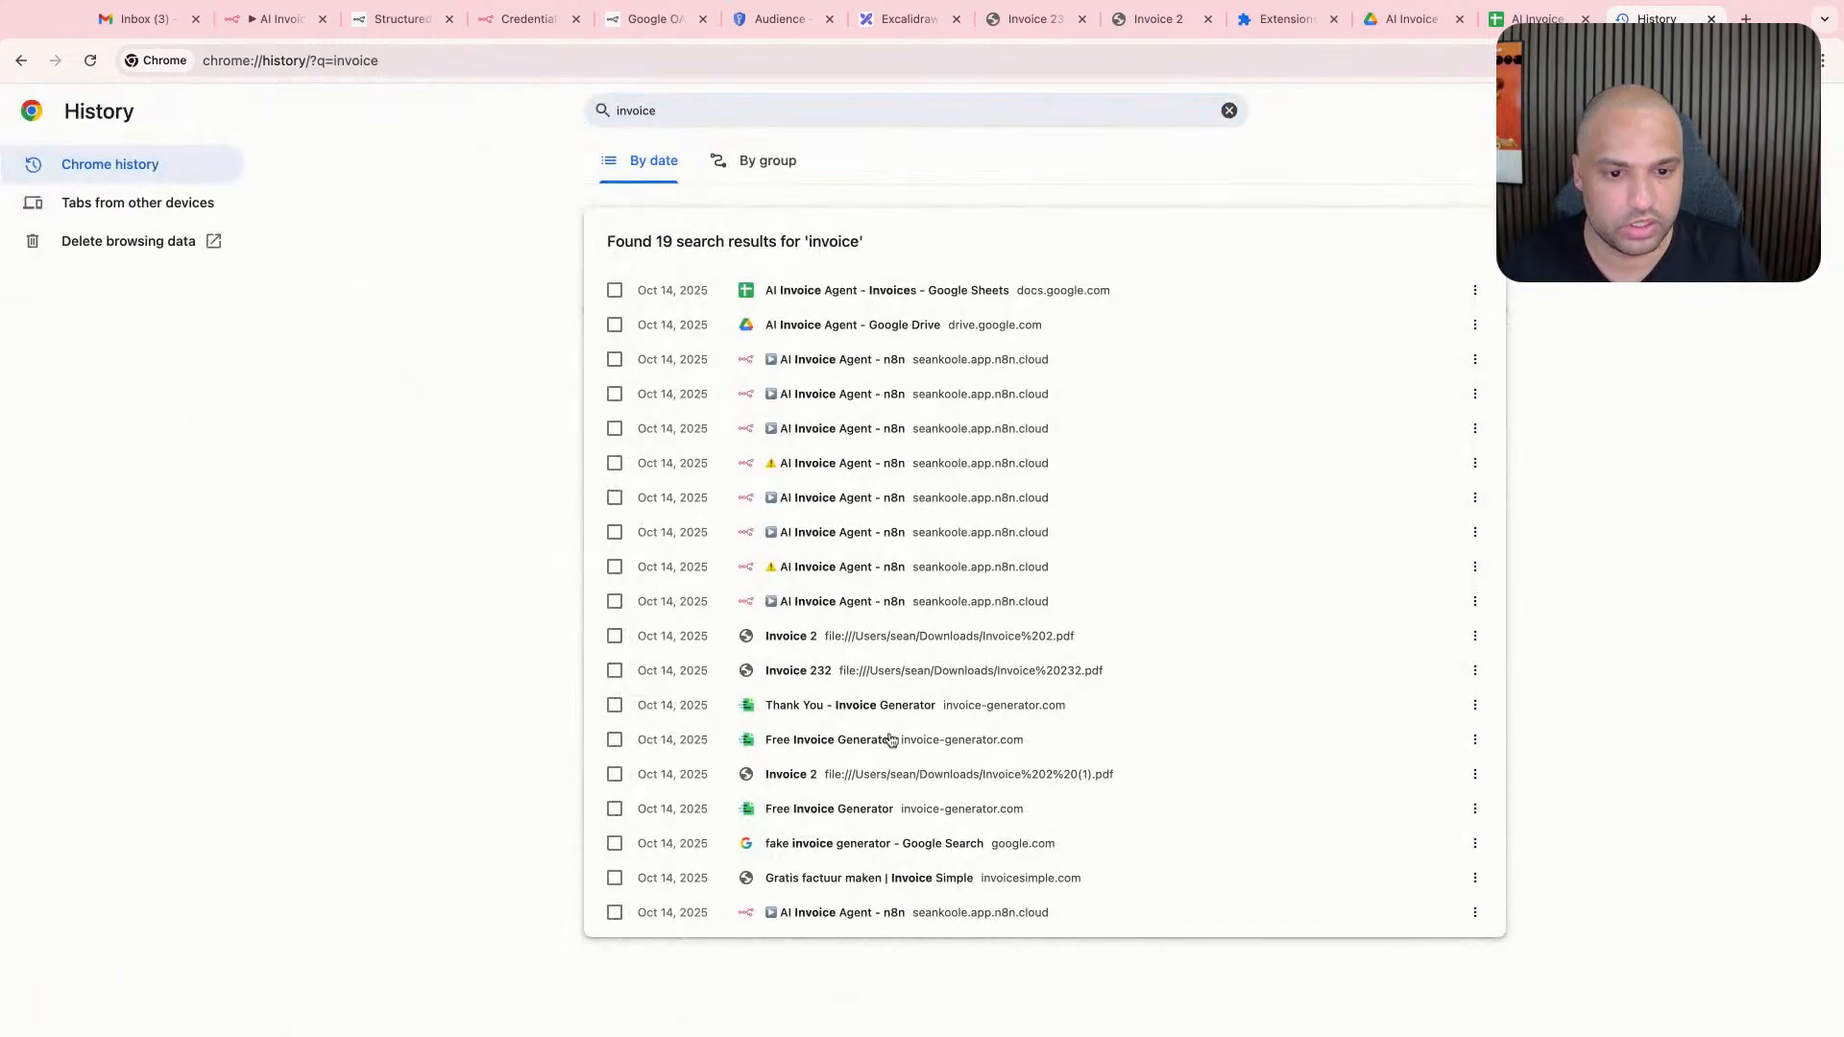
{"action": "scroll", "coordinate": [329, 527], "scroll_direction": "down", "scroll_amount": 3}
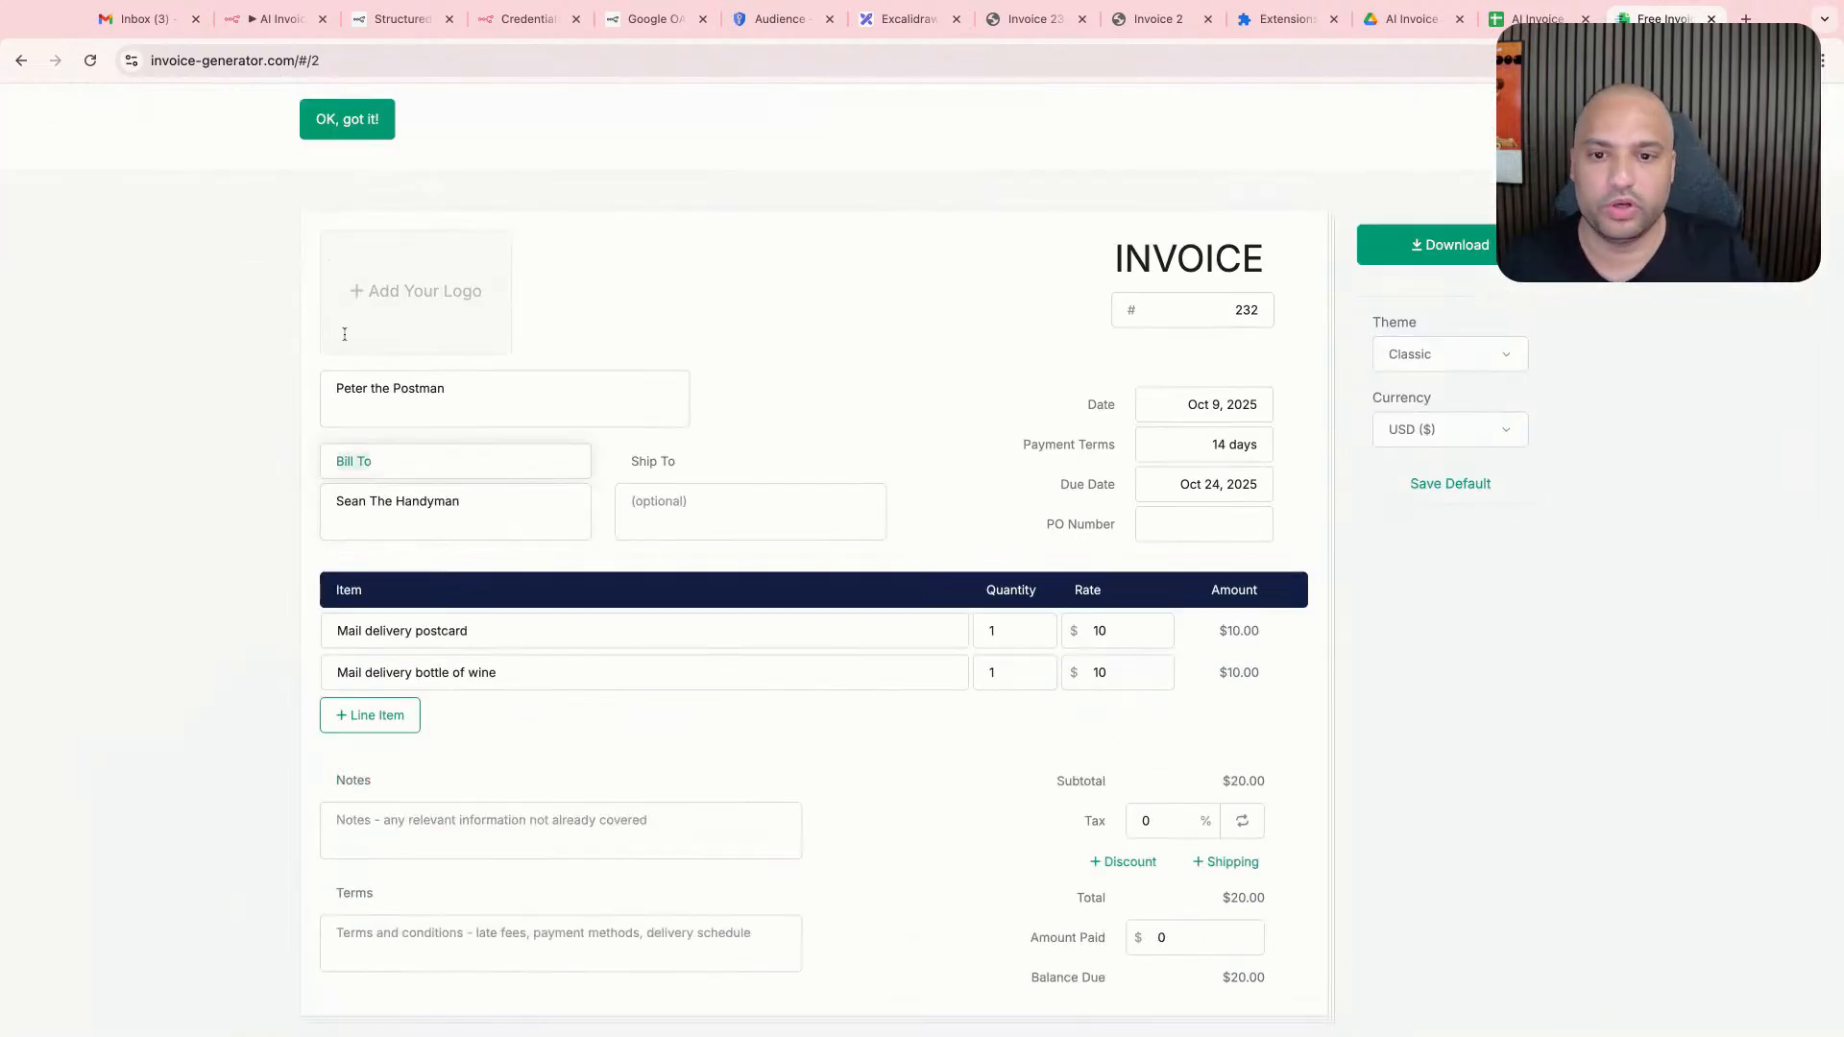
{"action": "left_click", "coordinate": [1534, 19]}
{"action": "left_click", "coordinate": [126, 255]}
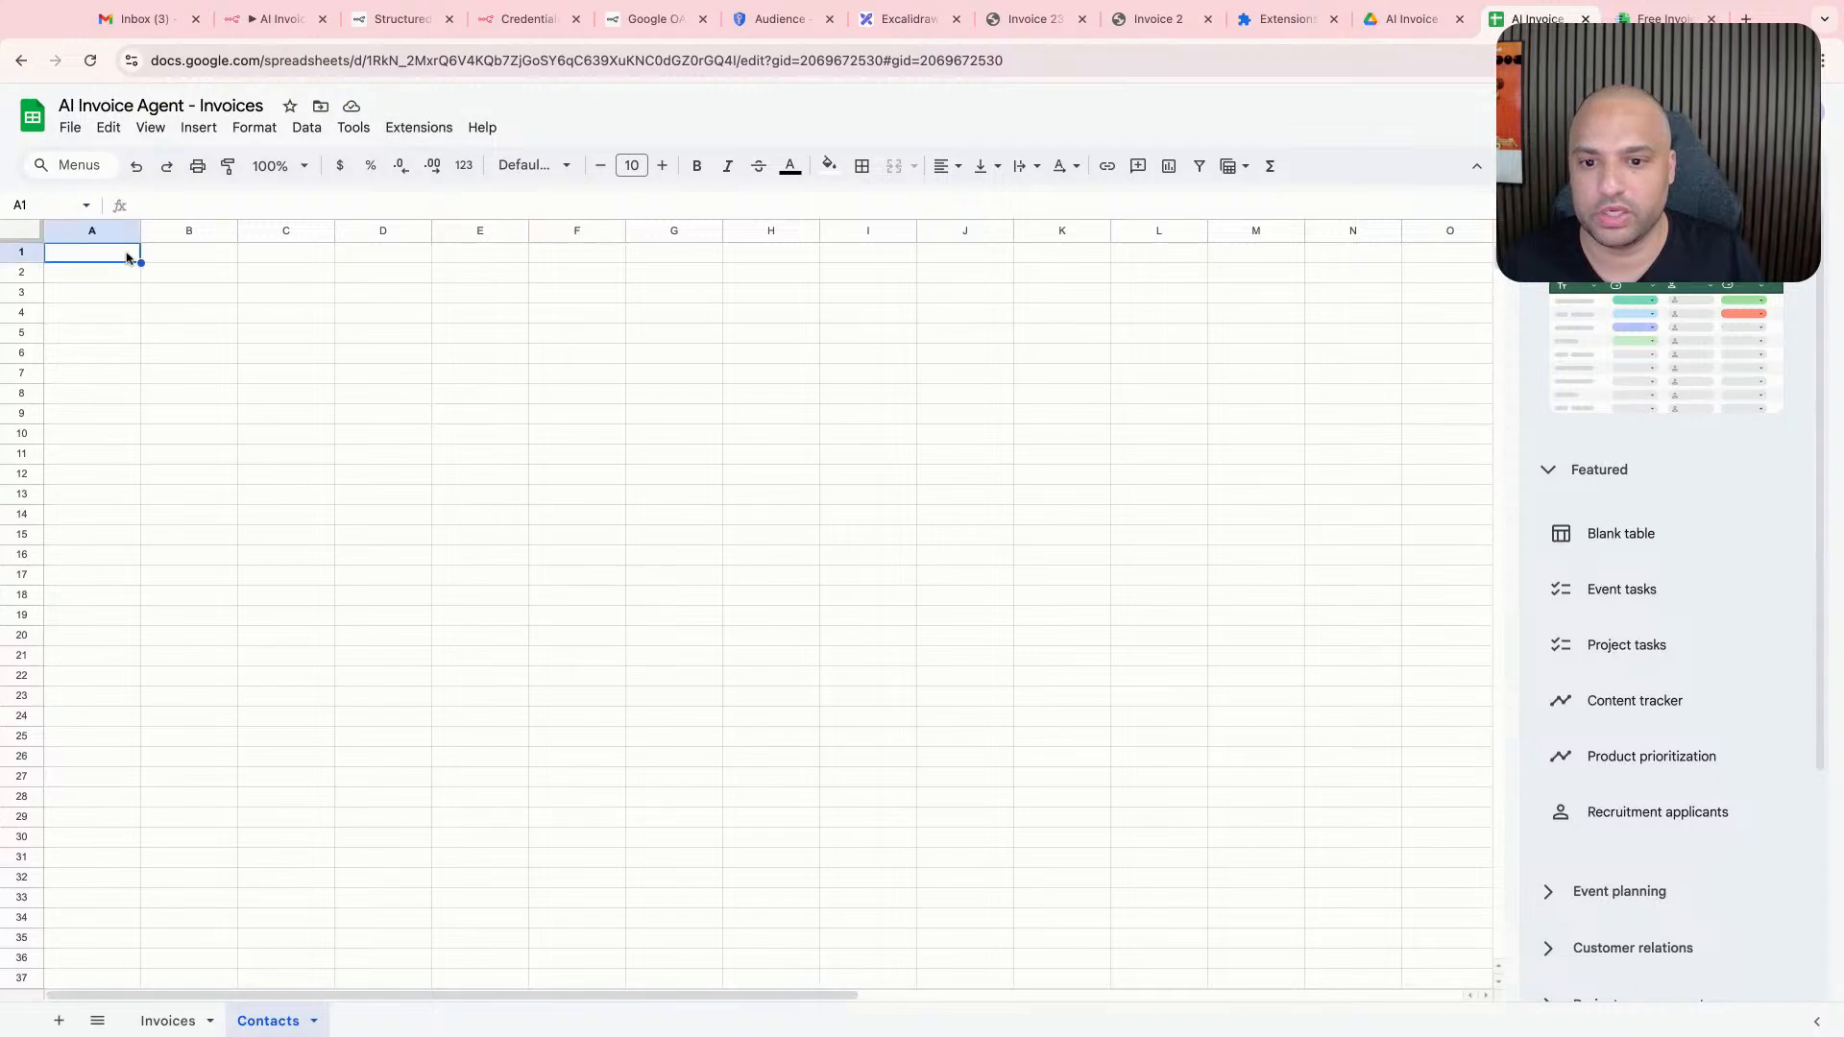
{"action": "type", "text": "Bill To"}
{"action": "left_click", "coordinate": [298, 273]}
{"action": "left_click", "coordinate": [1664, 18]}
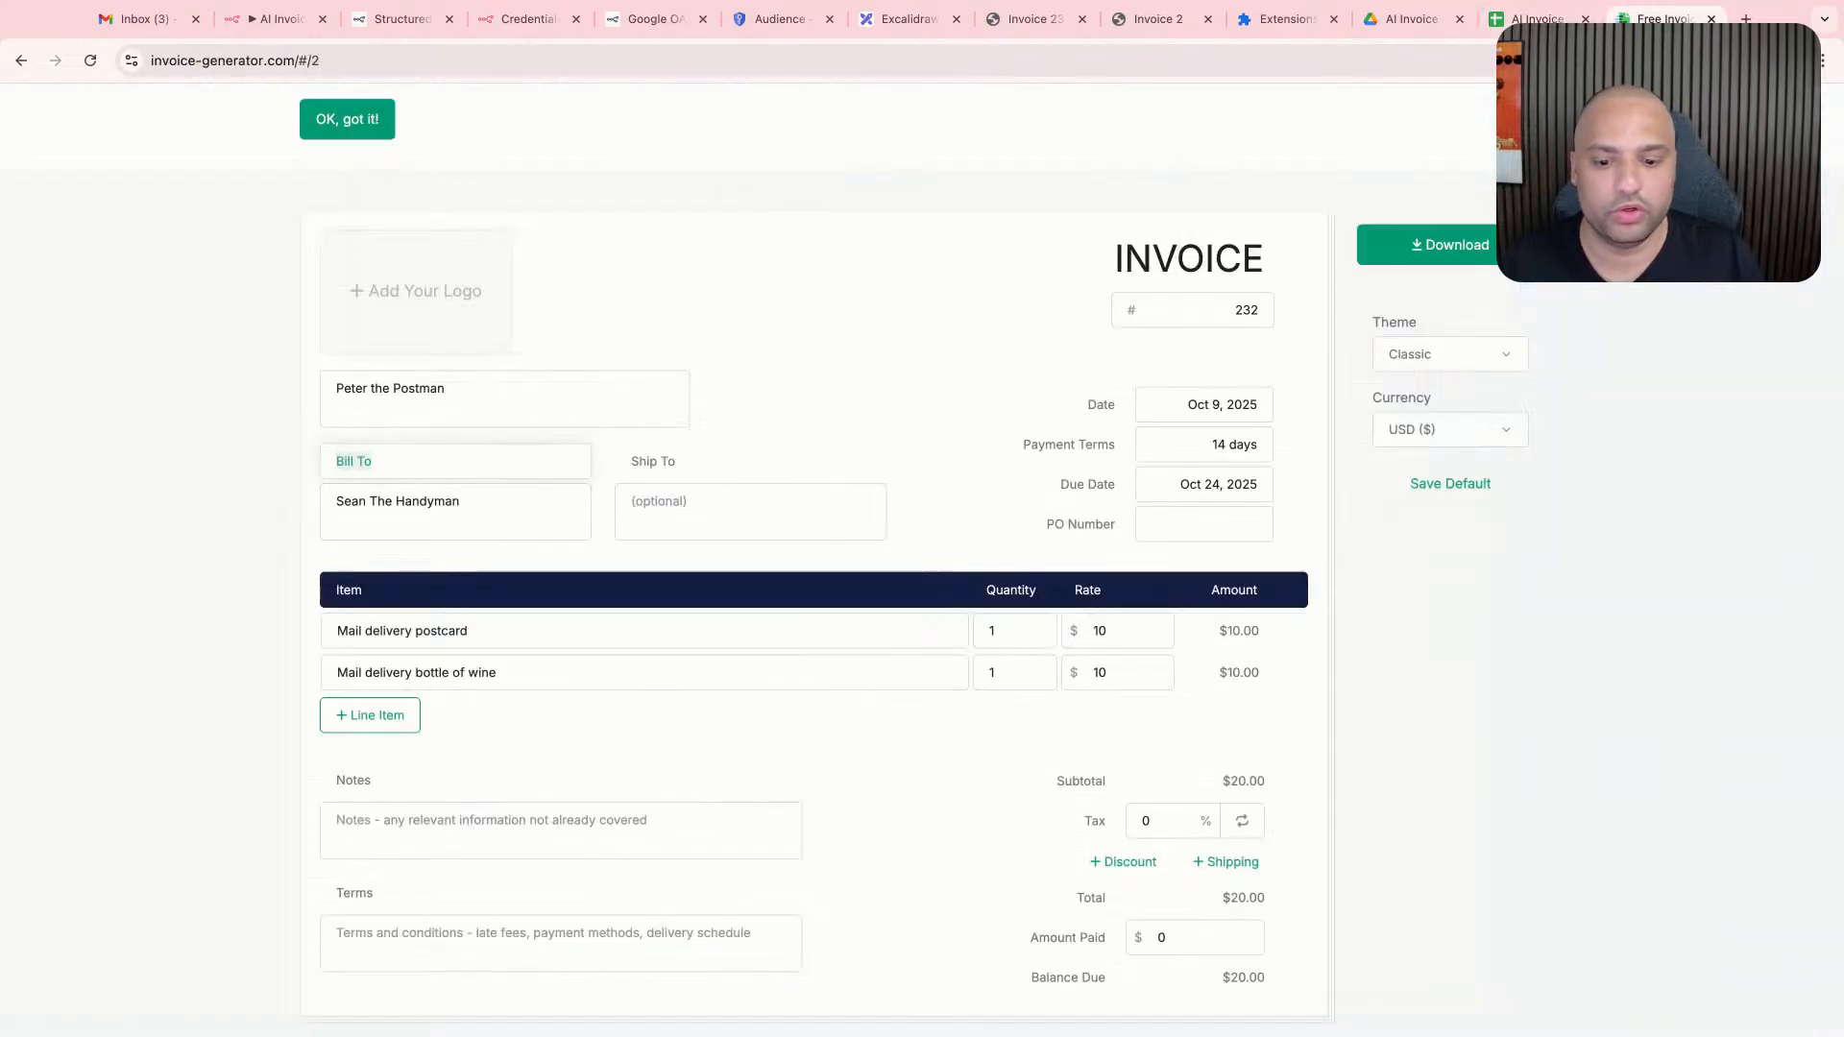
{"action": "left_click", "coordinate": [1534, 19]}
{"action": "left_click", "coordinate": [117, 256]}
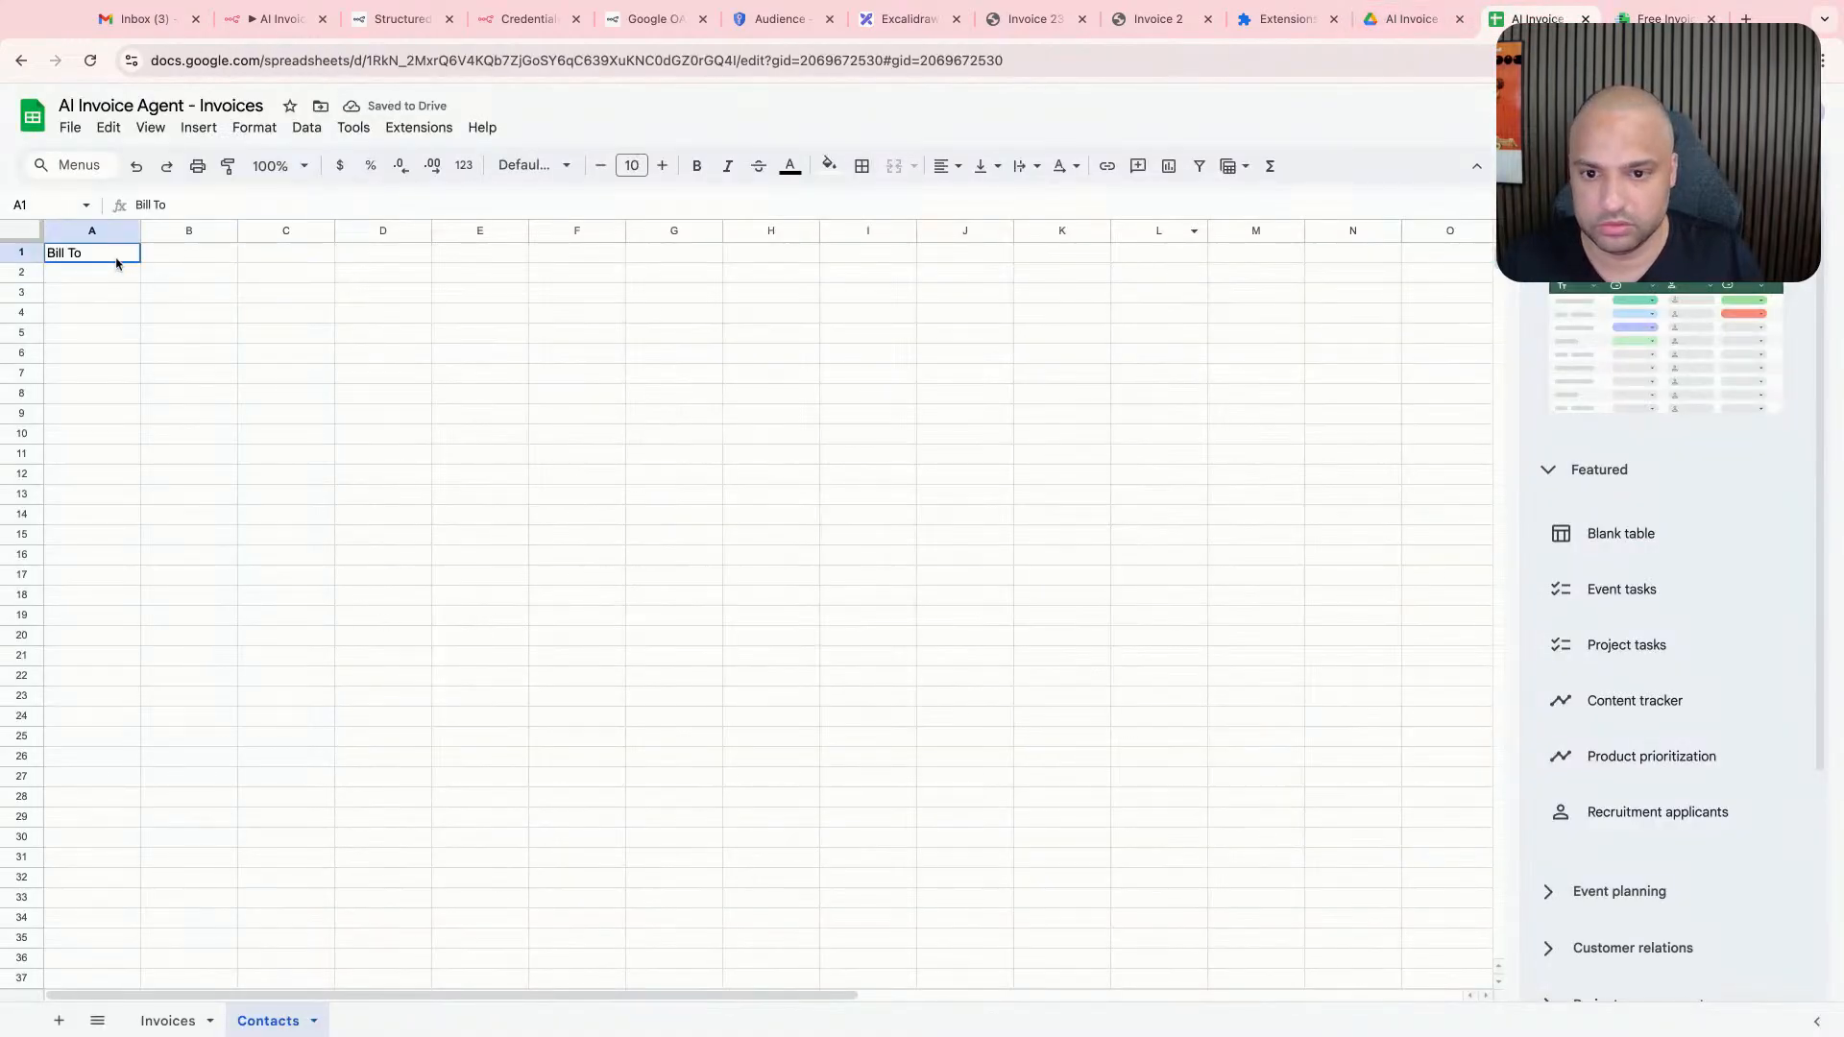
{"action": "key", "text": "Delete"}
- Enter the header Bill To in cell A1 of the Invoices sheet
{"action": "left_click", "coordinate": [152, 1017]}
{"action": "left_click", "coordinate": [119, 257]}
{"action": "type", "text": "Bill To"}
{"action": "left_click", "coordinate": [461, 336]}
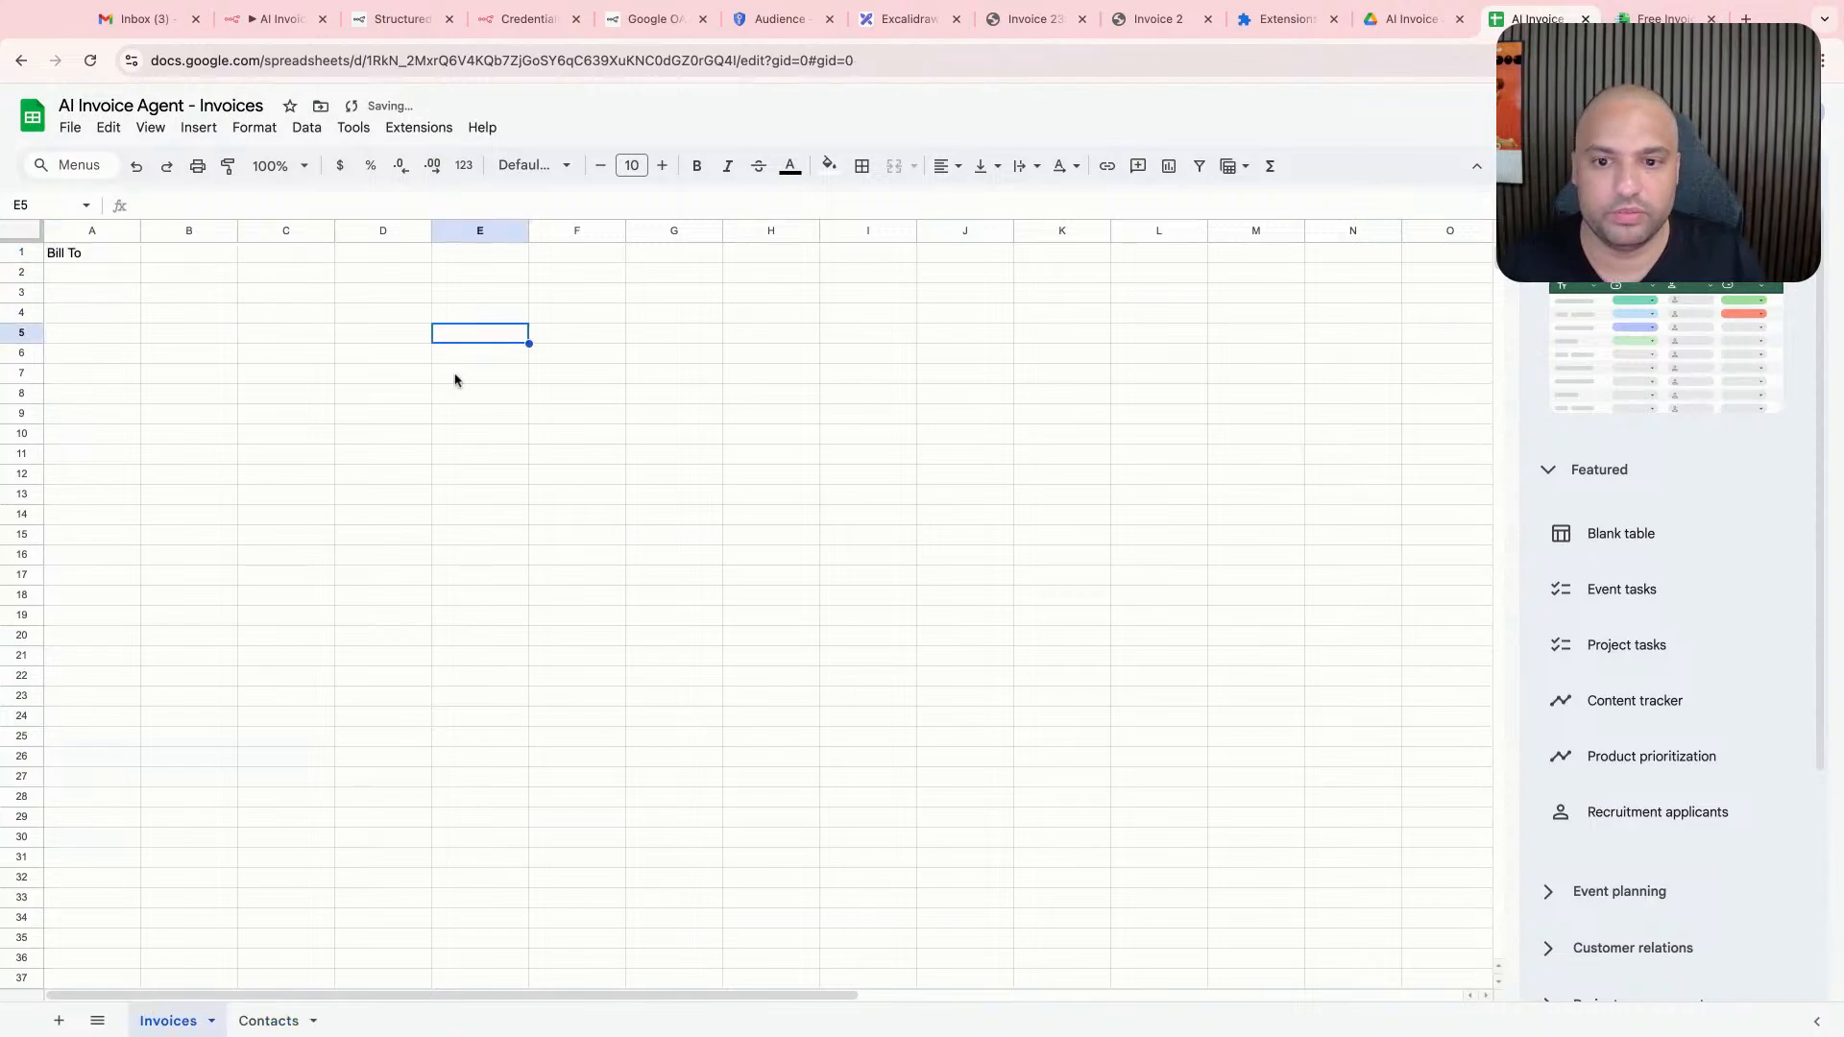
- Take the next field label from the sample invoice and enter the header Date in cell B1 of the Invoices sheet
{"action": "left_click", "coordinate": [1664, 18]}
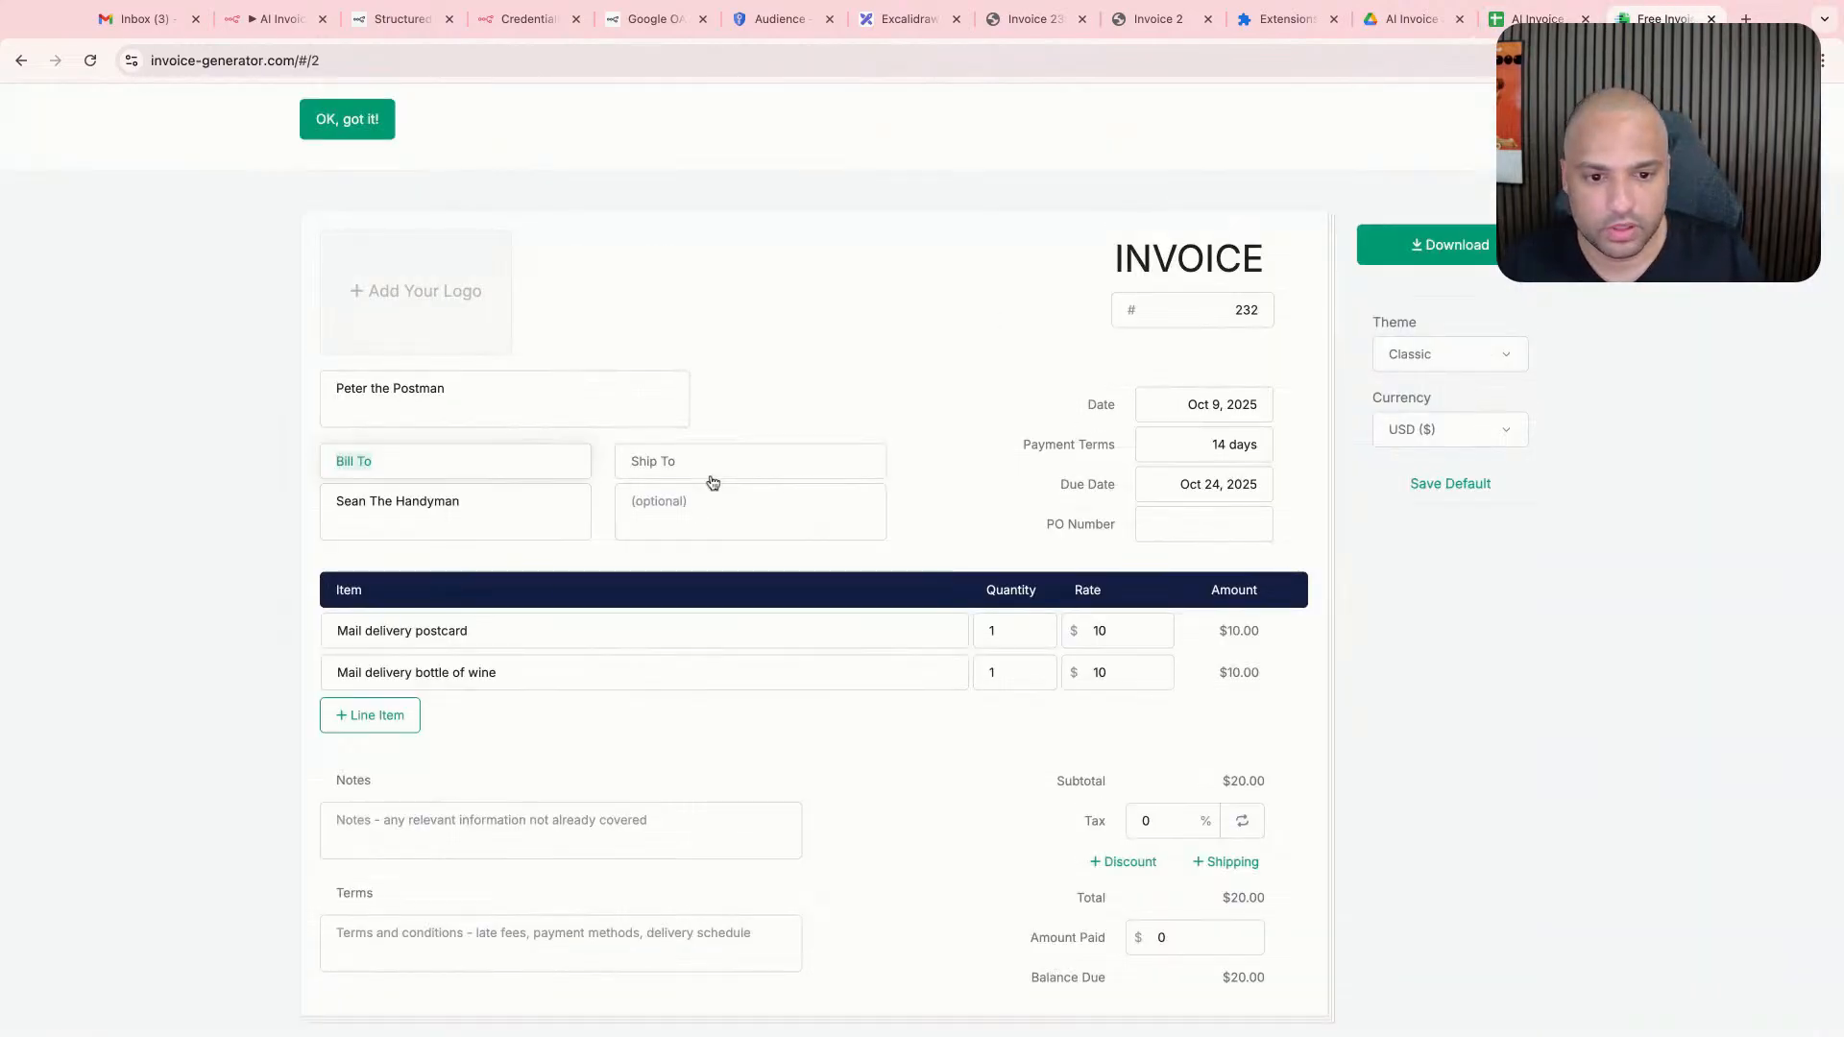
{"action": "left_click", "coordinate": [653, 457]}
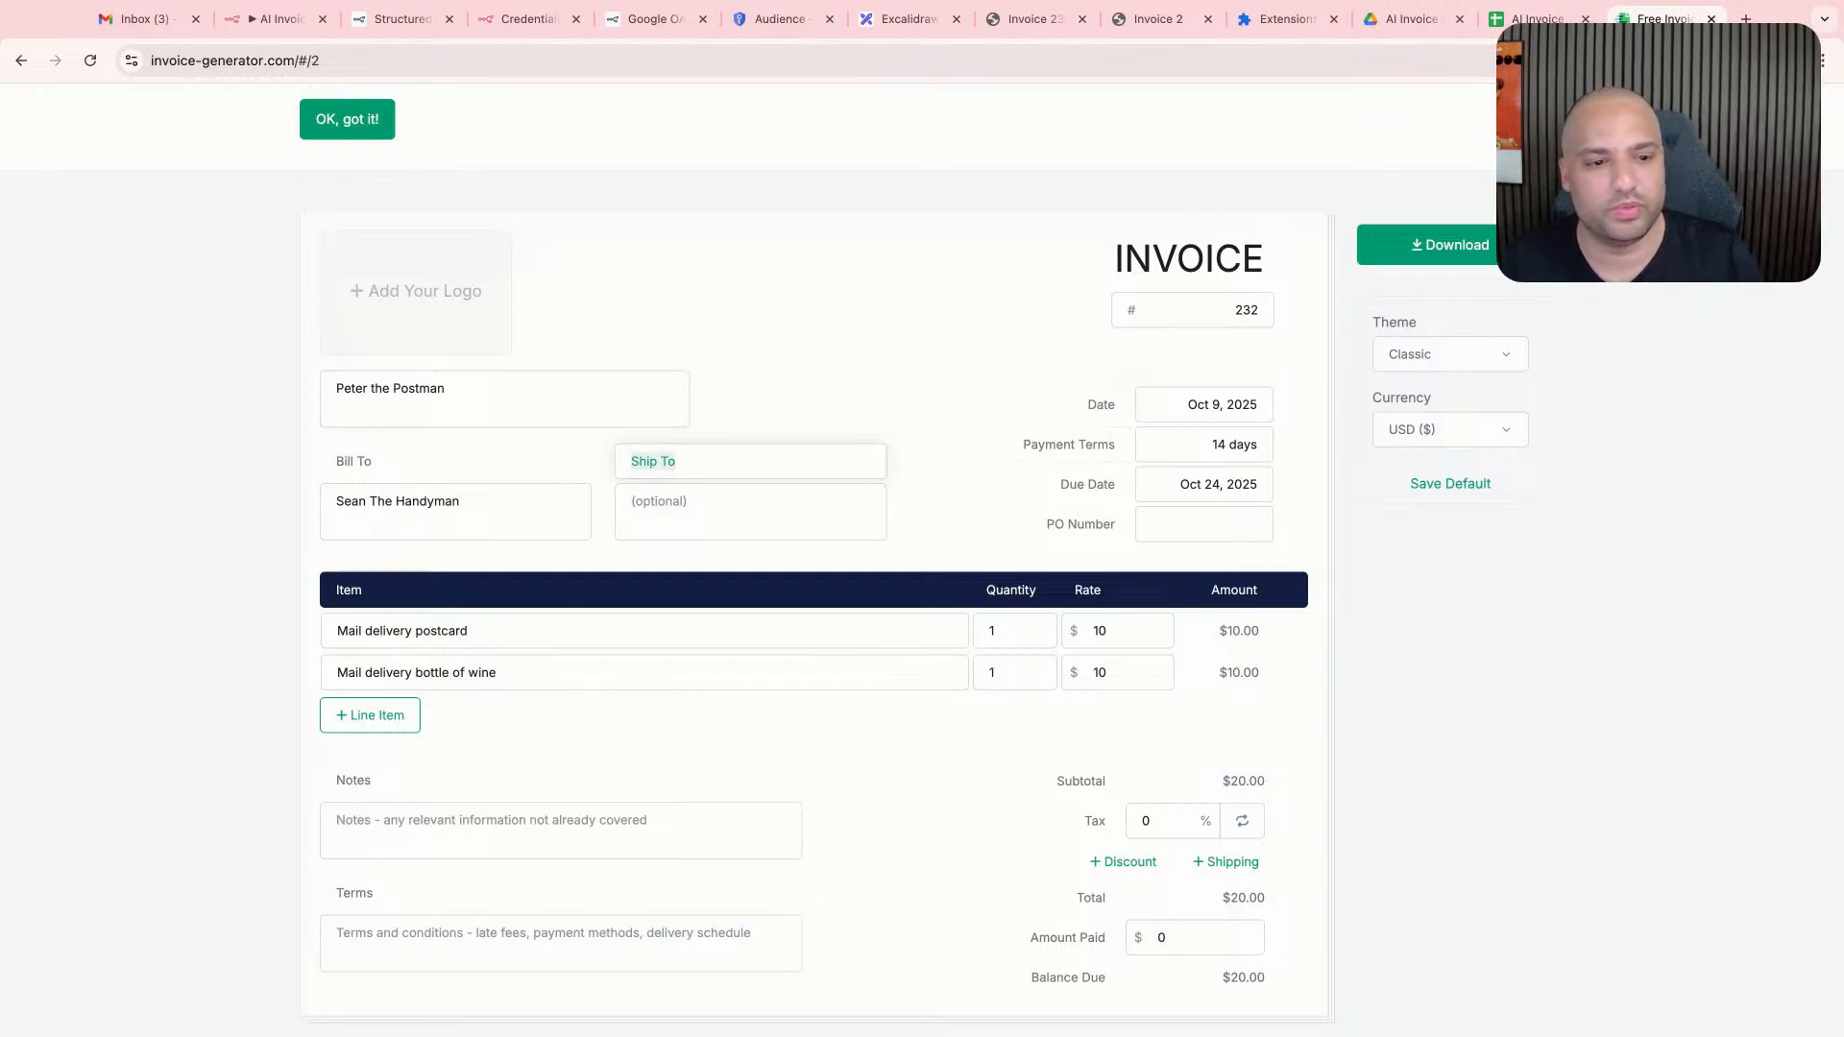
{"action": "left_click", "coordinate": [1100, 408]}
{"action": "left_click", "coordinate": [1564, 21]}
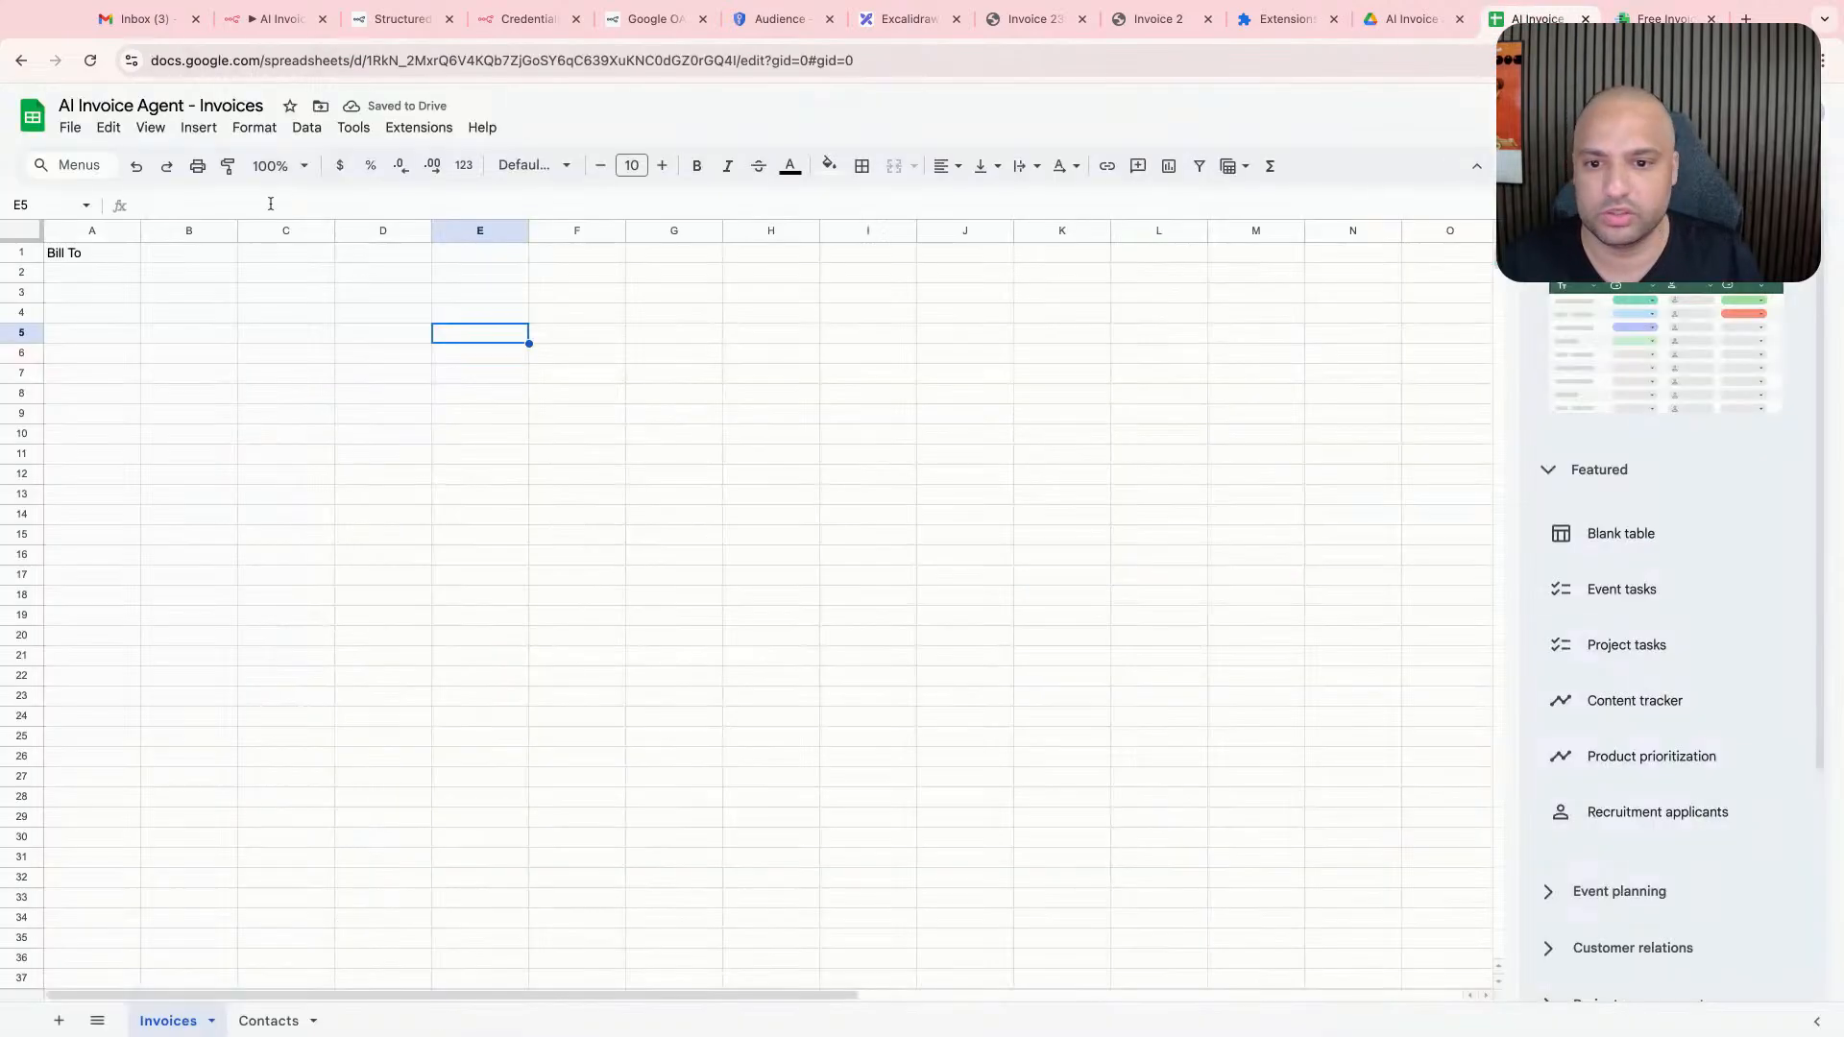
{"action": "left_click", "coordinate": [210, 261]}
{"action": "type", "text": "I"}
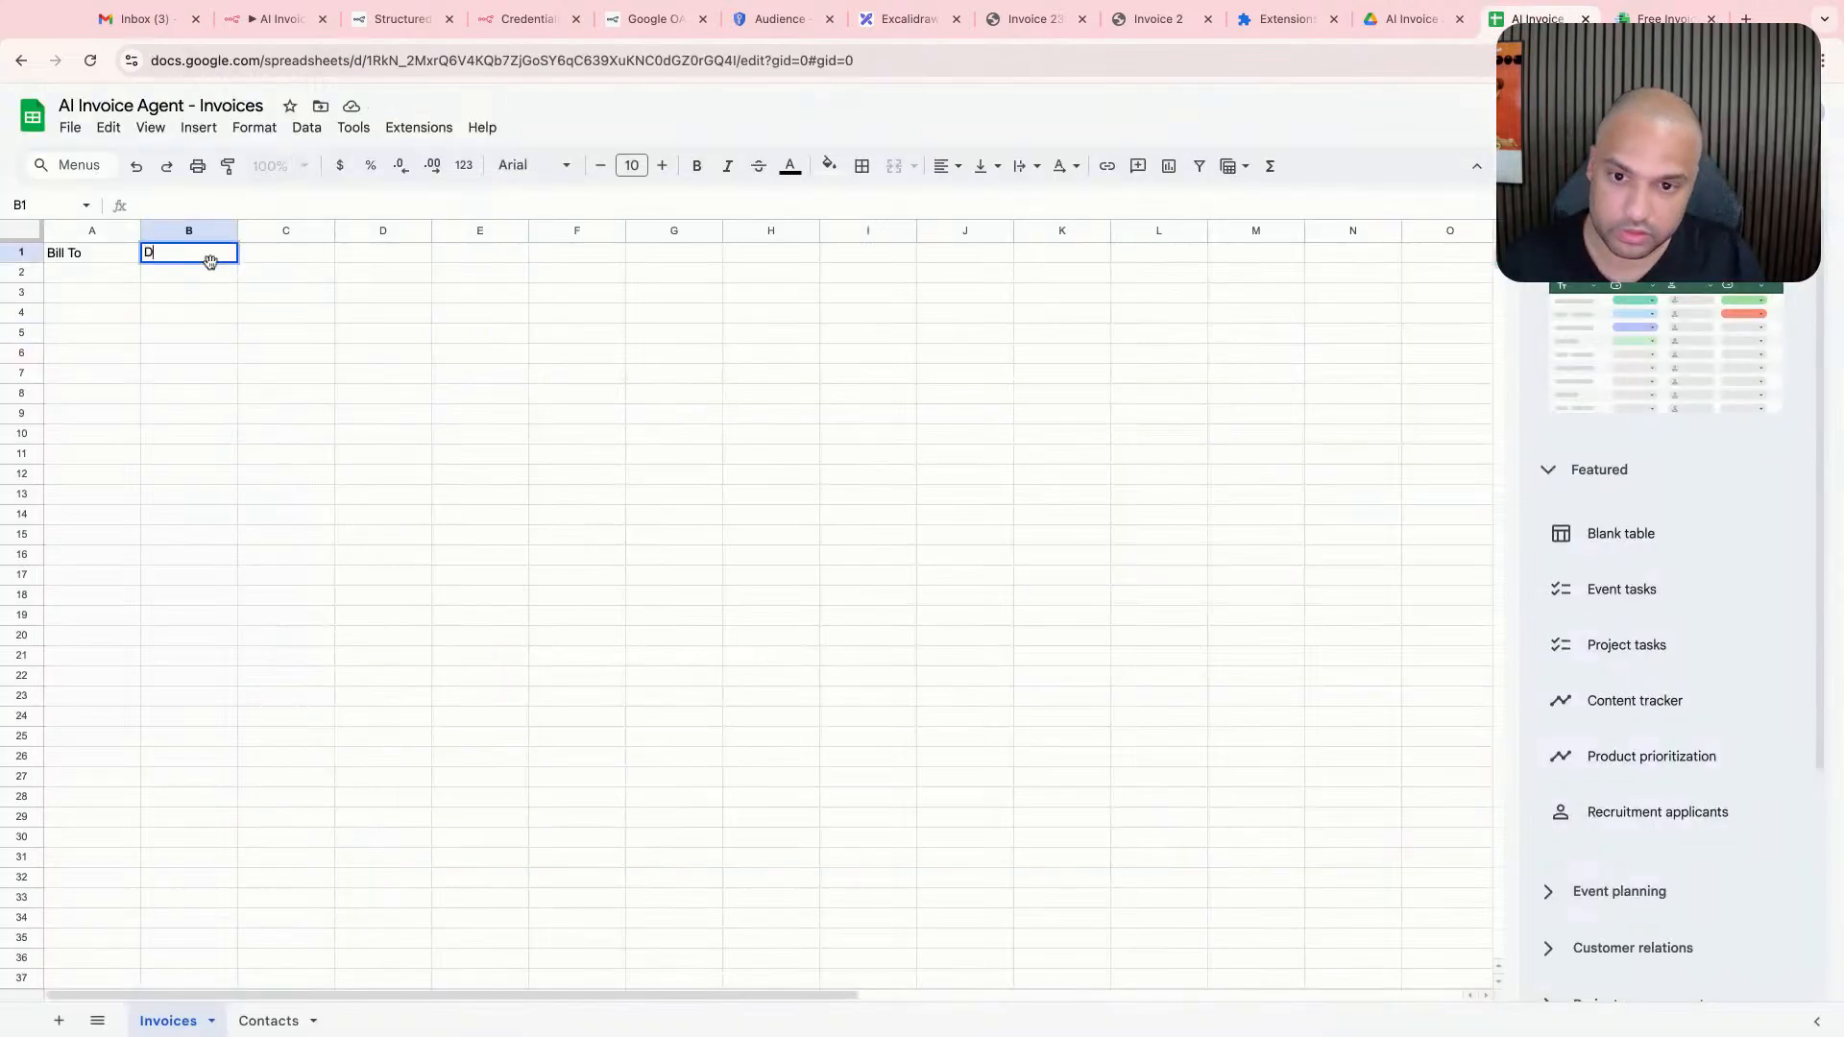
{"action": "type", "text": "ate"}
{"action": "key", "text": "Return"}
- Copy the Payment Terms label from the sample invoice into cell C1 of the Invoices sheet
{"action": "left_click", "coordinate": [1657, 19]}
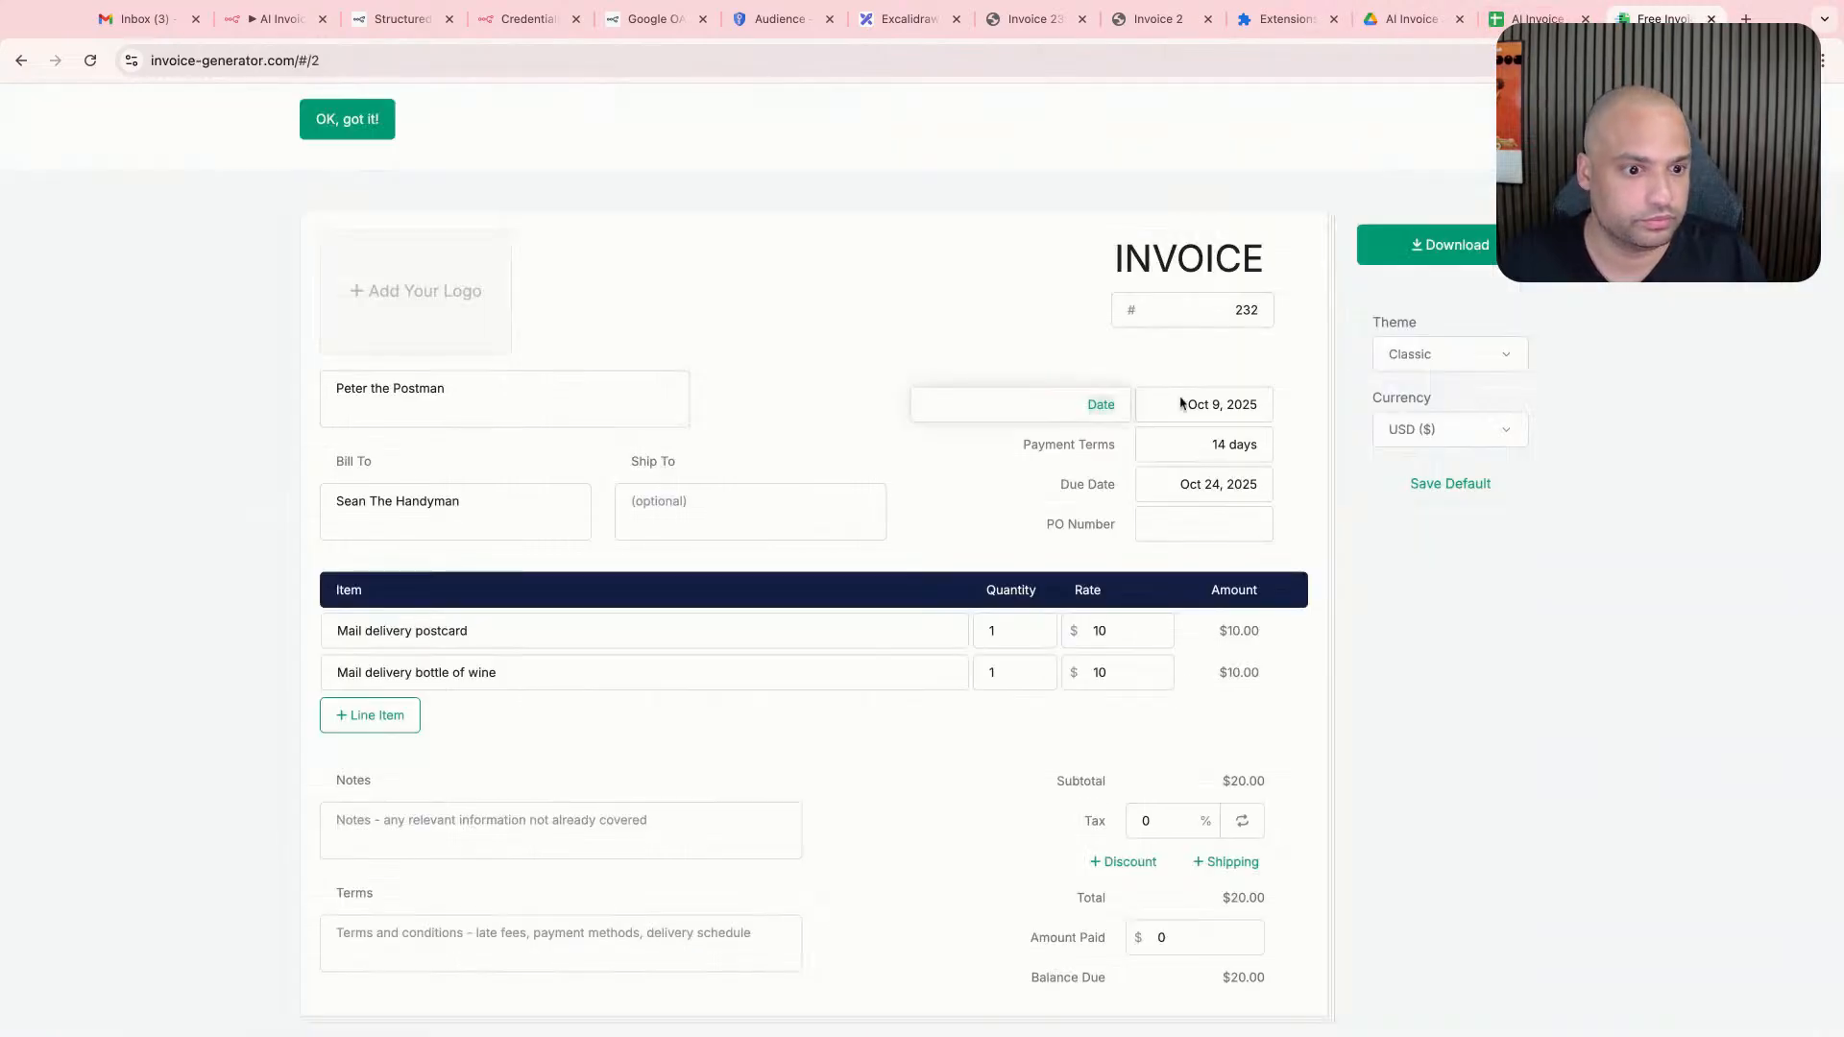
{"action": "left_click", "coordinate": [1095, 444]}
{"action": "left_click", "coordinate": [1537, 20]}
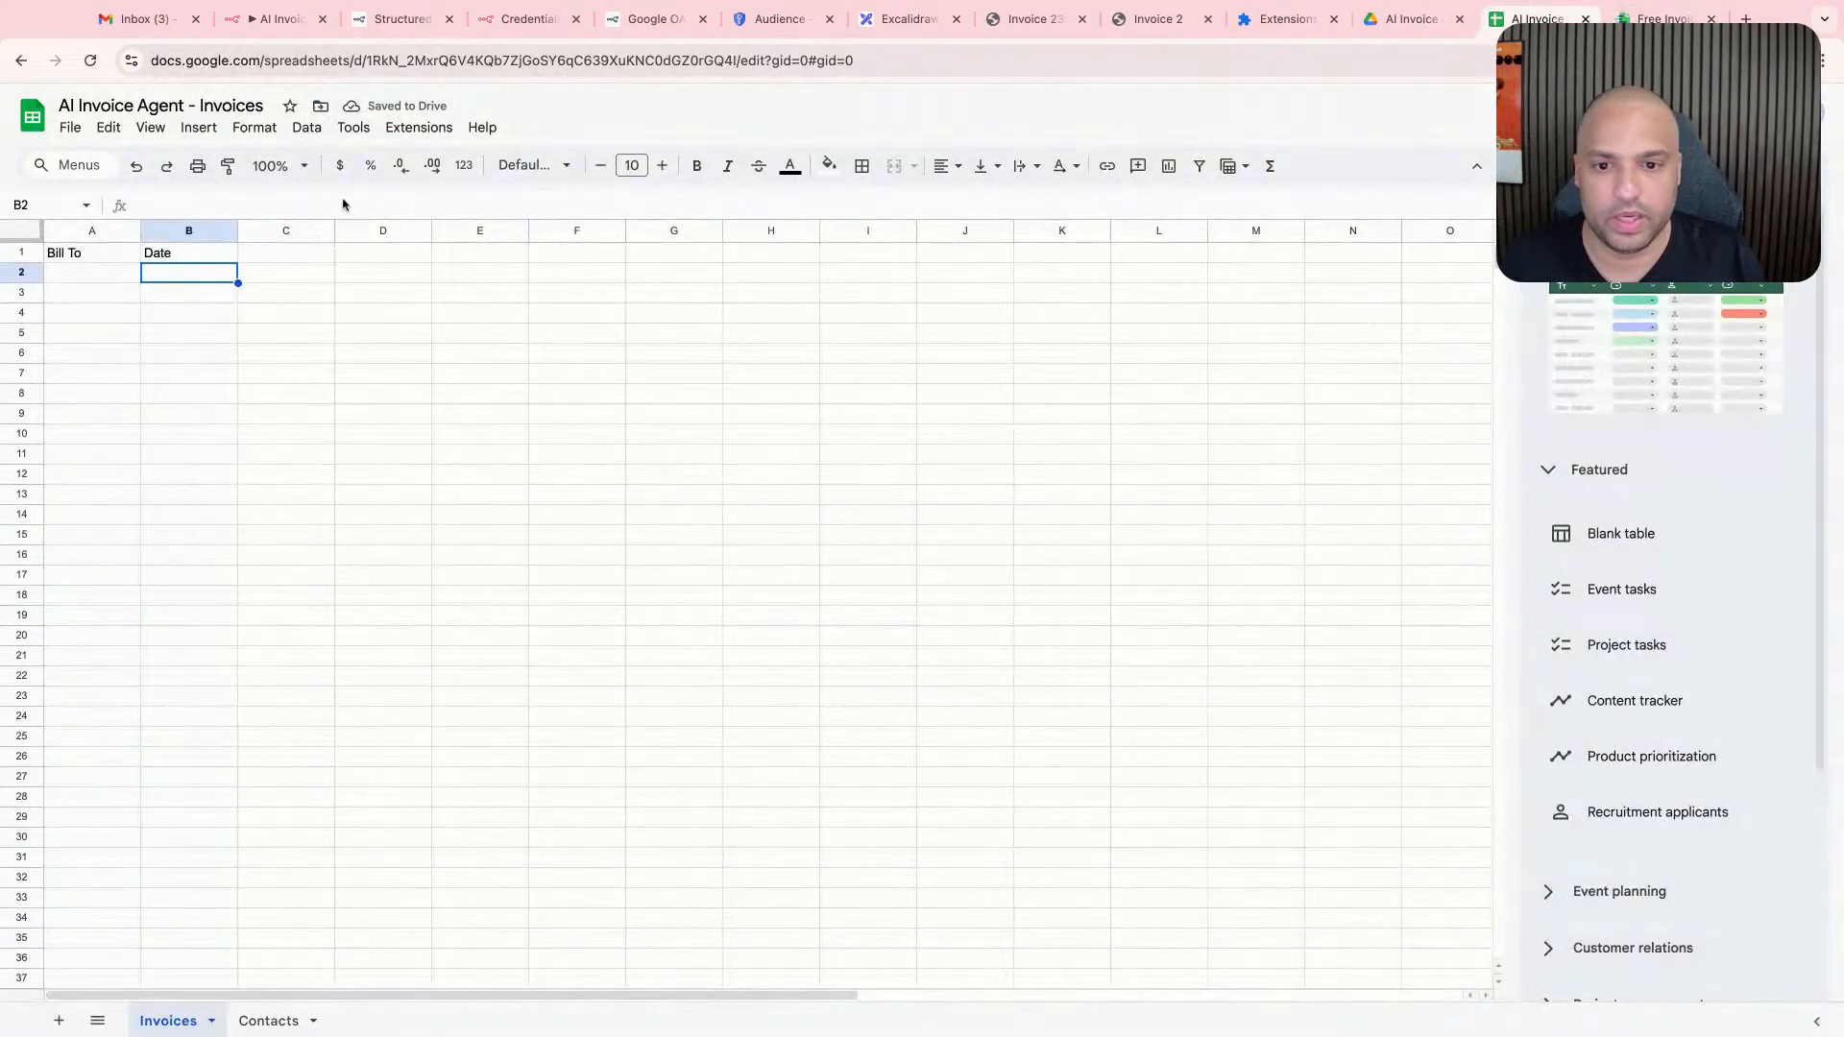
{"action": "left_click", "coordinate": [264, 252]}
{"action": "type", "text": "Payment Terms"}
{"action": "left_click", "coordinate": [619, 307]}
- Copy the Due Date label from the sample invoice into cell D1 of the Invoices sheet
{"action": "left_click", "coordinate": [1660, 19]}
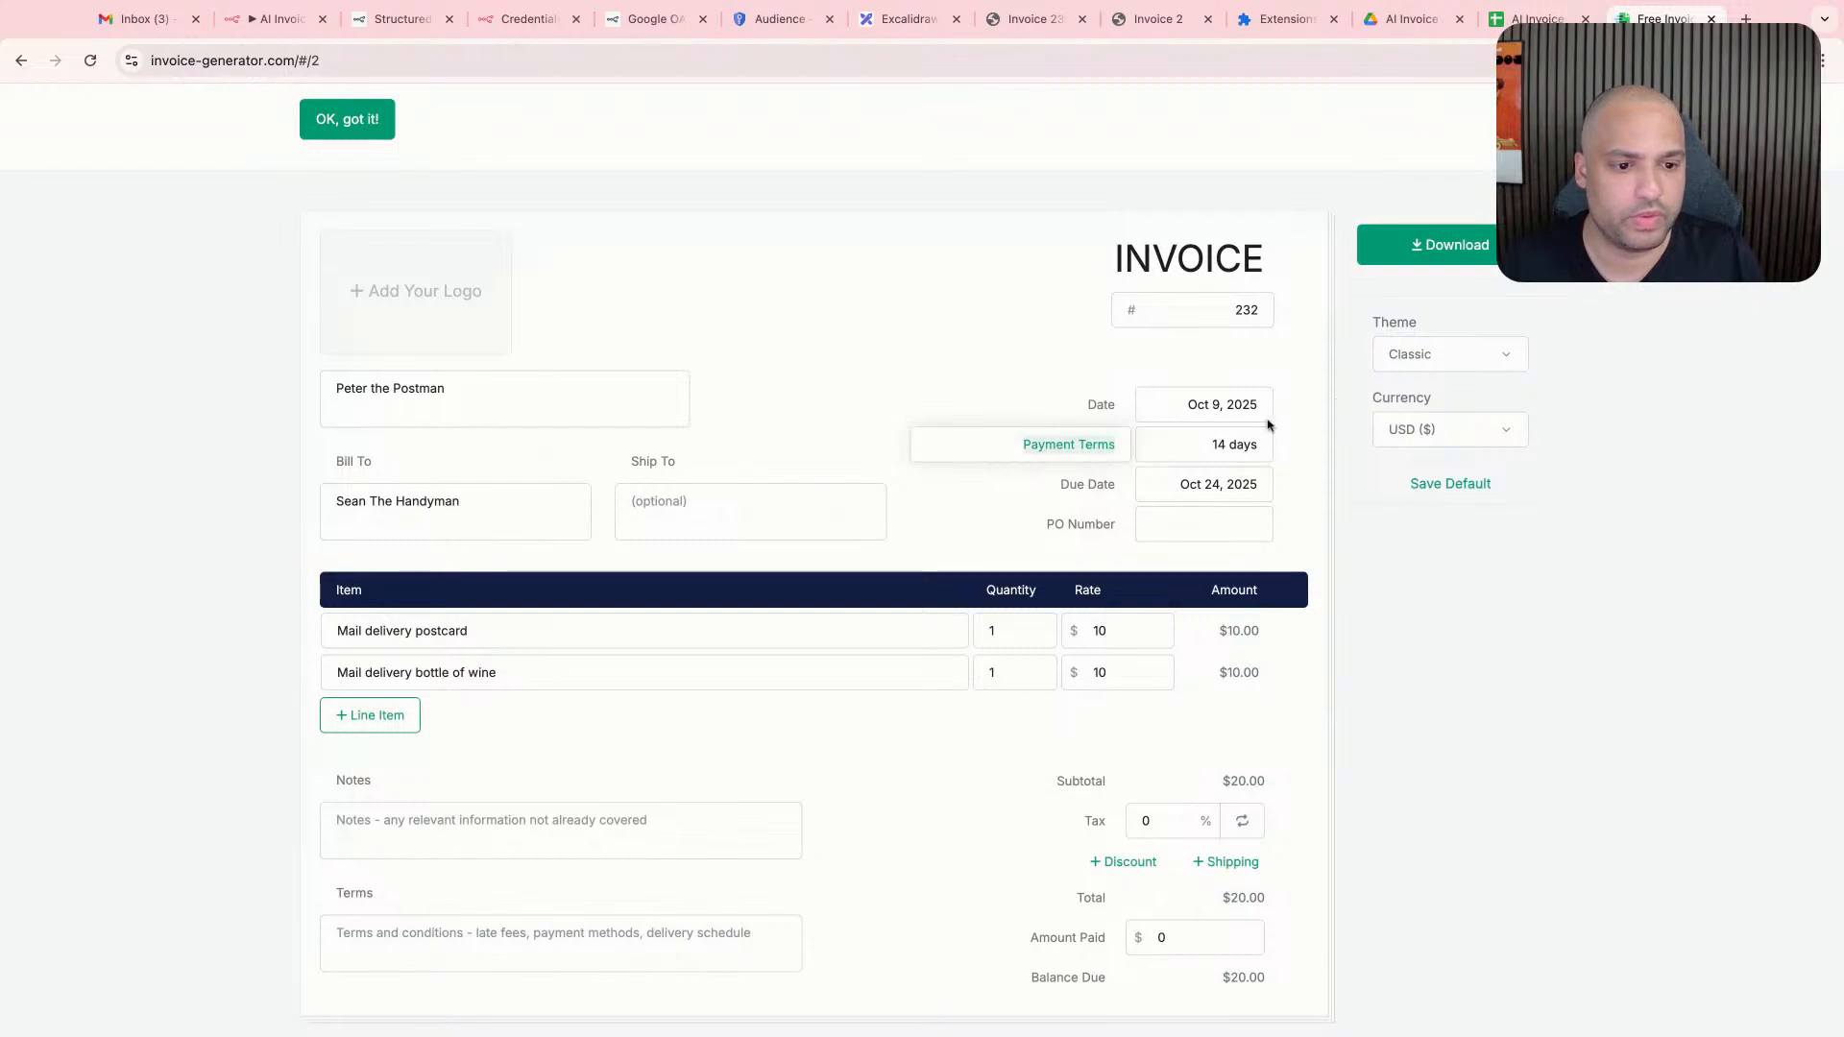
{"action": "left_click", "coordinate": [1083, 488]}
{"action": "left_click", "coordinate": [1537, 19]}
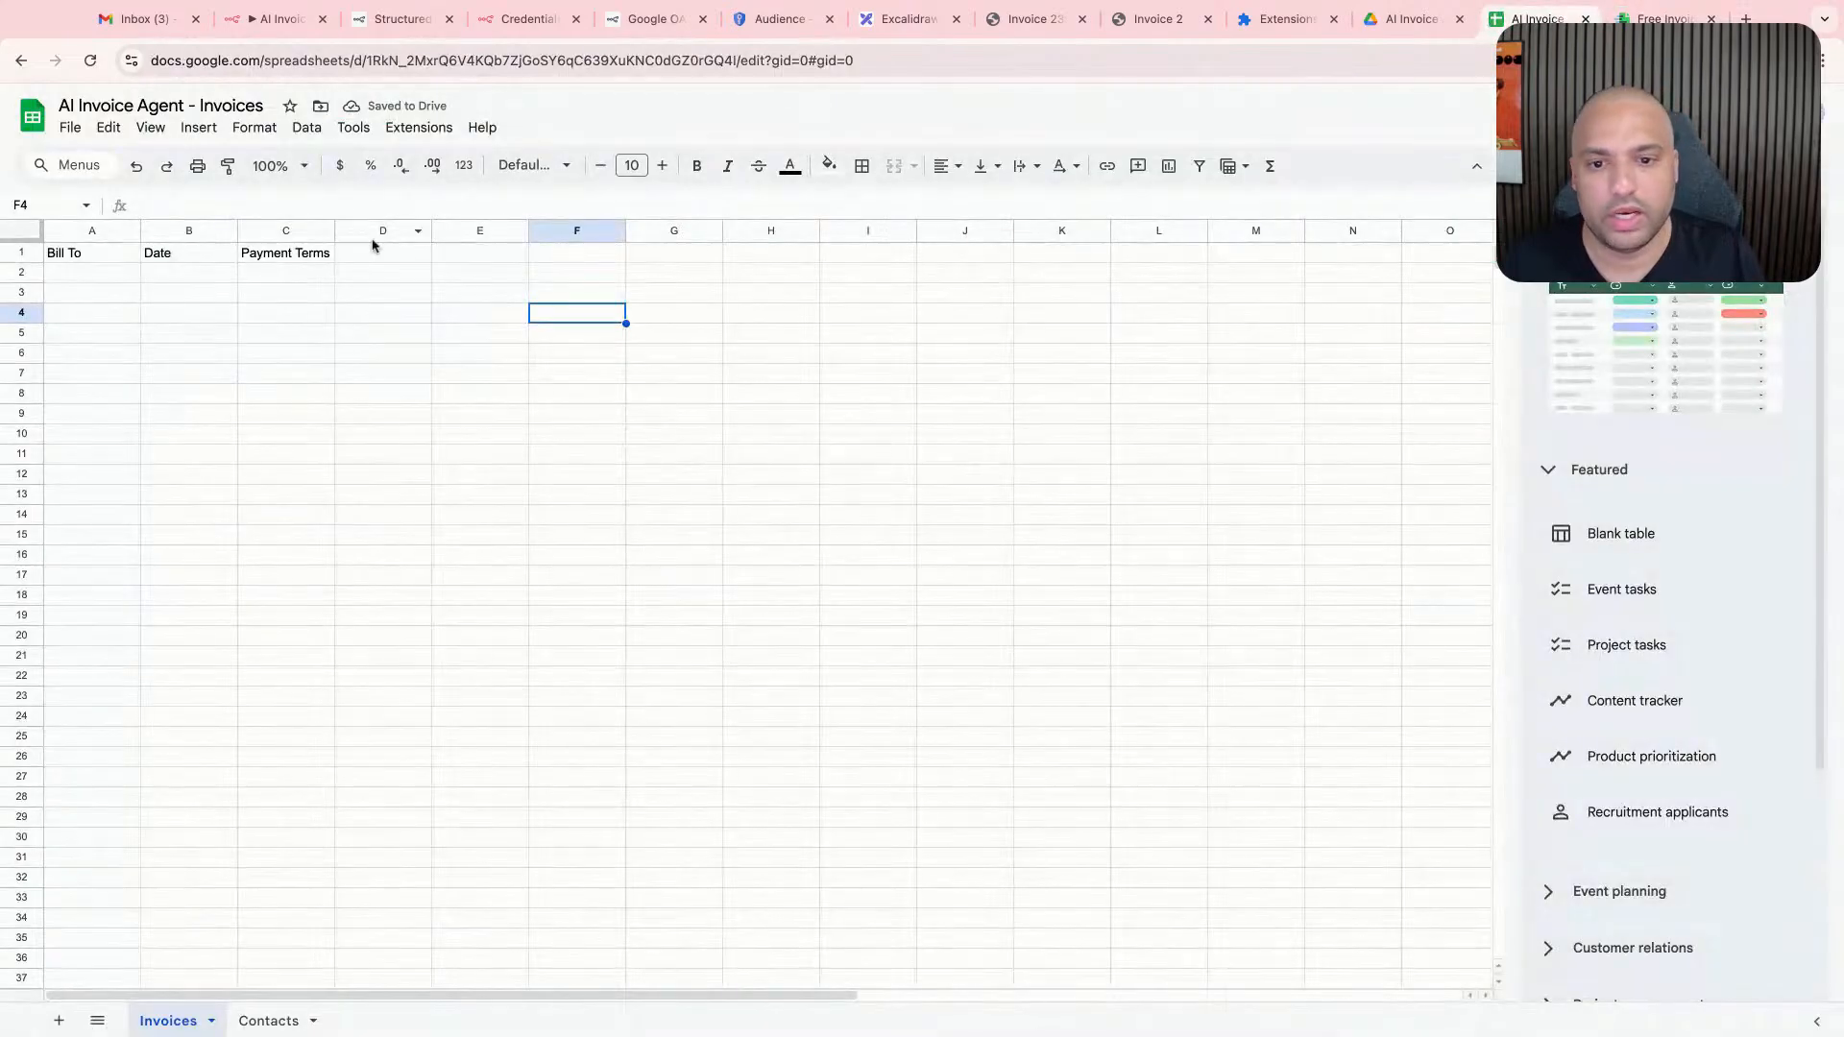
{"action": "left_click", "coordinate": [379, 253]}
{"action": "type", "text": "Due Date"}
- Copy the PO Number label from the sample invoice into cell E1 of the Invoices sheet
{"action": "left_click", "coordinate": [1660, 19]}
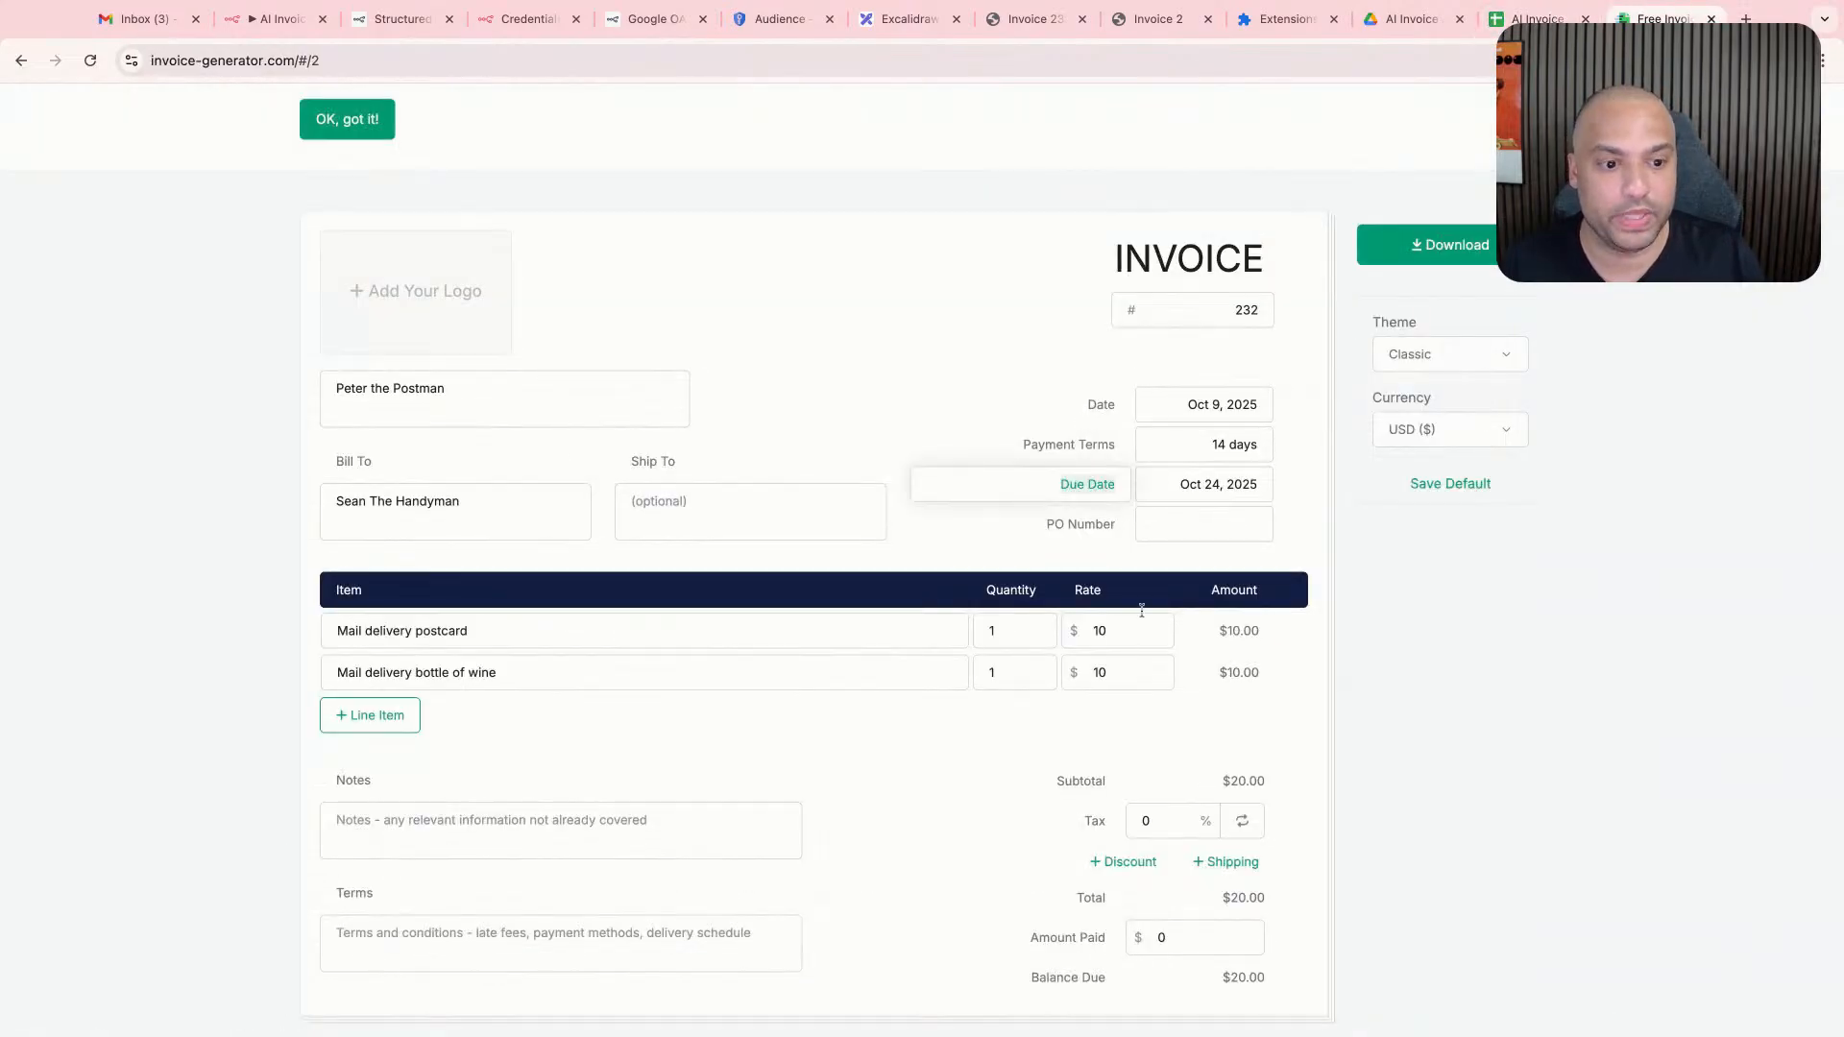
{"action": "left_click", "coordinate": [1097, 531]}
{"action": "left_click", "coordinate": [1536, 19]}
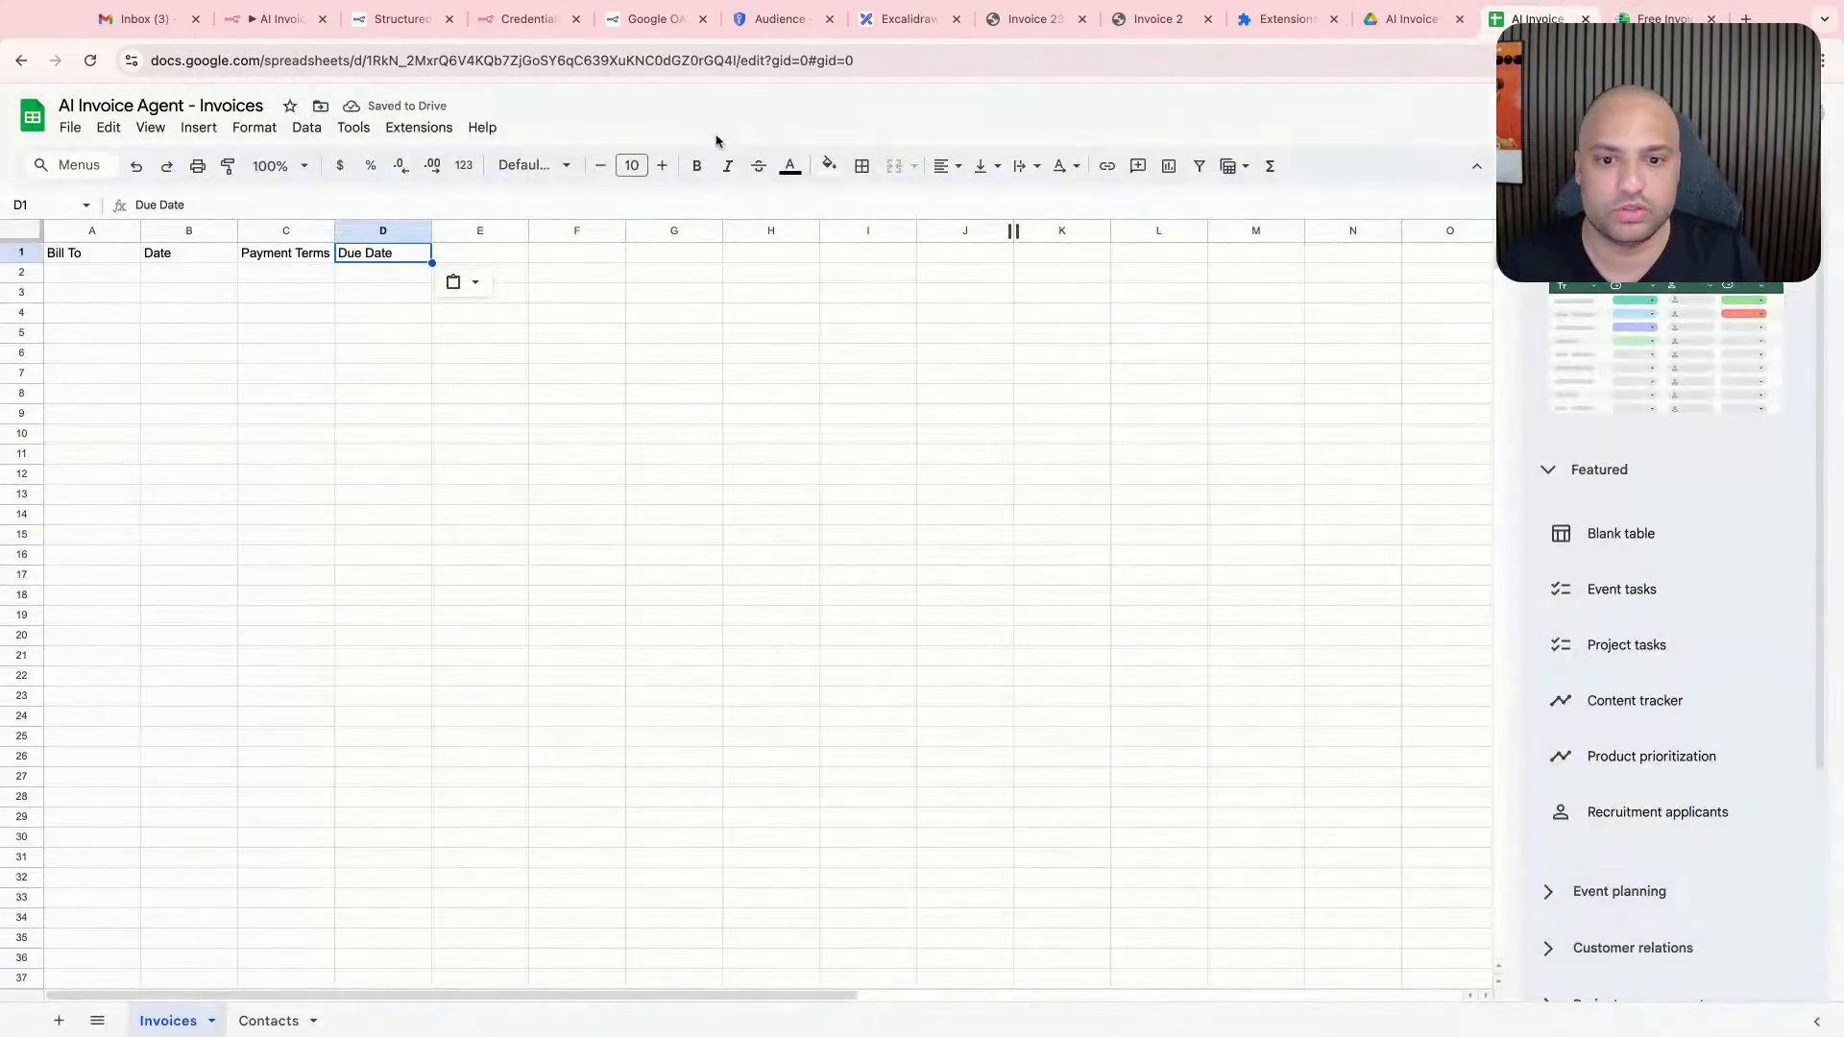
{"action": "left_click", "coordinate": [499, 252]}
{"action": "type", "text": "PO Number"}
{"action": "left_click", "coordinate": [1083, 309]}
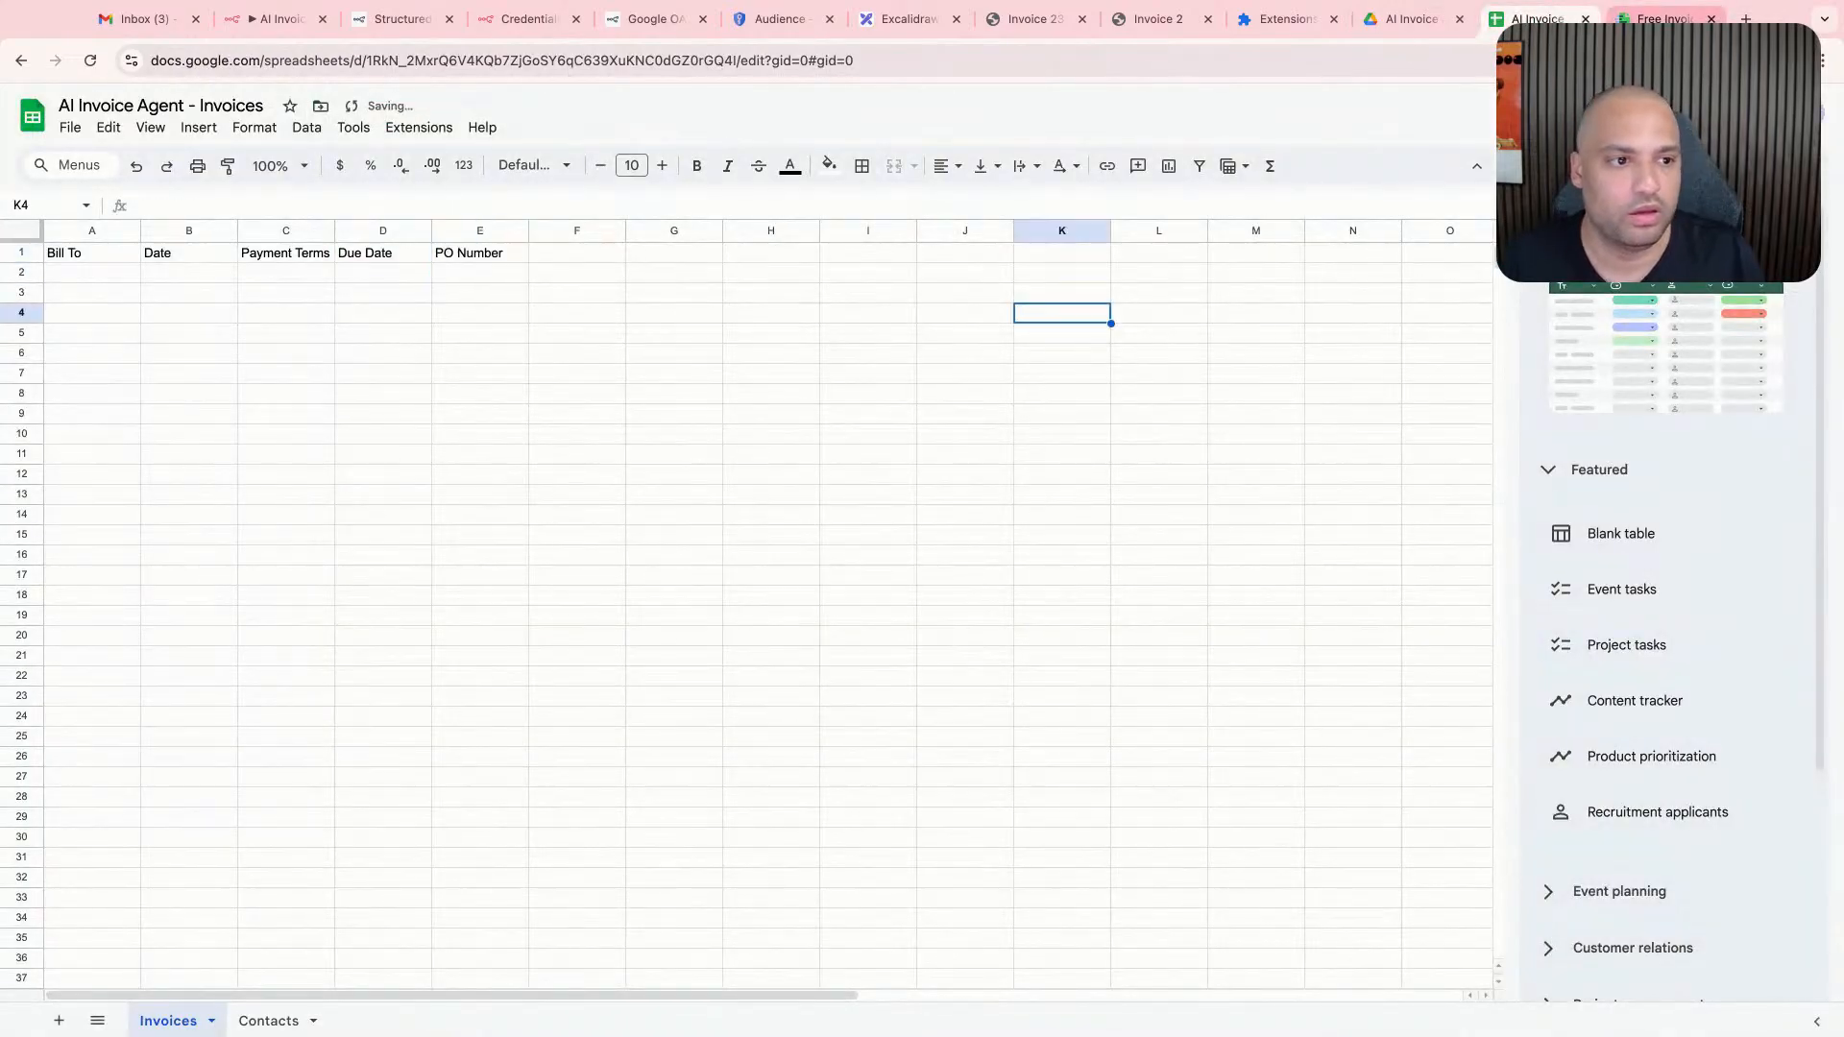
- Check the line item table on the sample invoice, then return to the Invoices sheet
{"action": "left_click", "coordinate": [1659, 19]}
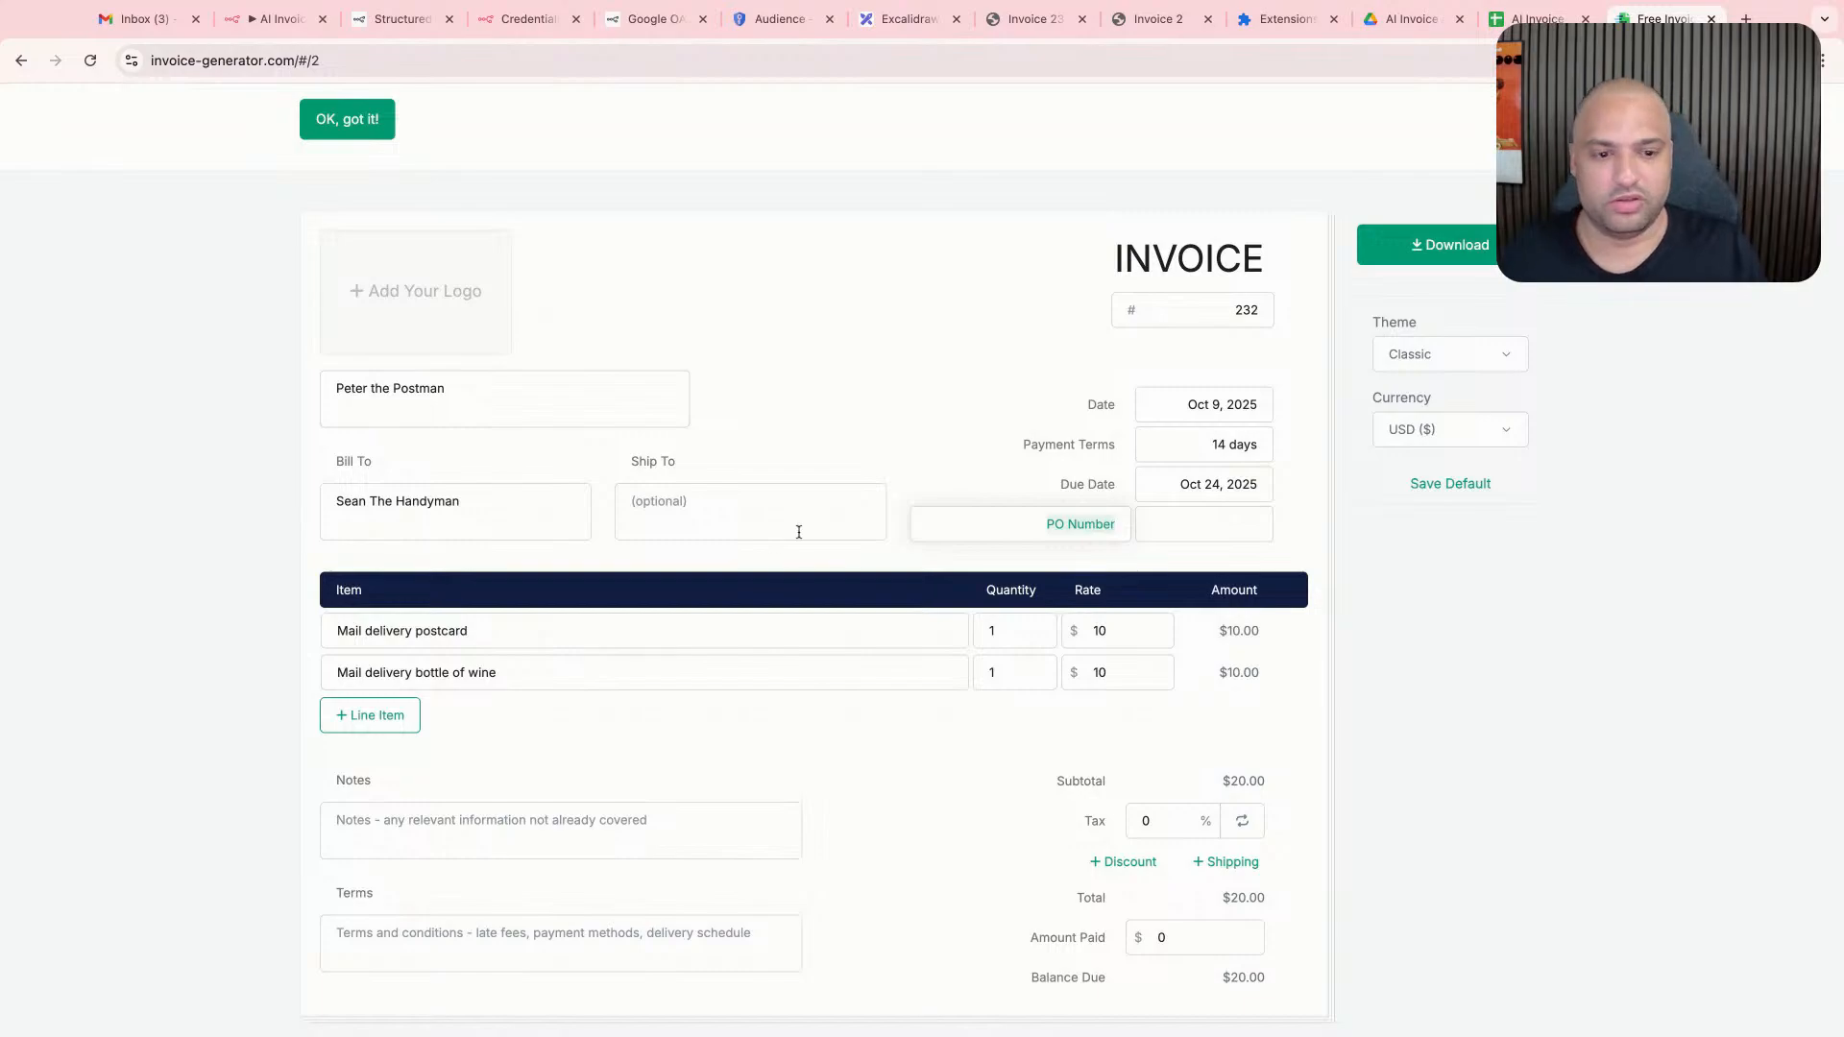
{"action": "left_click", "coordinate": [796, 531]}
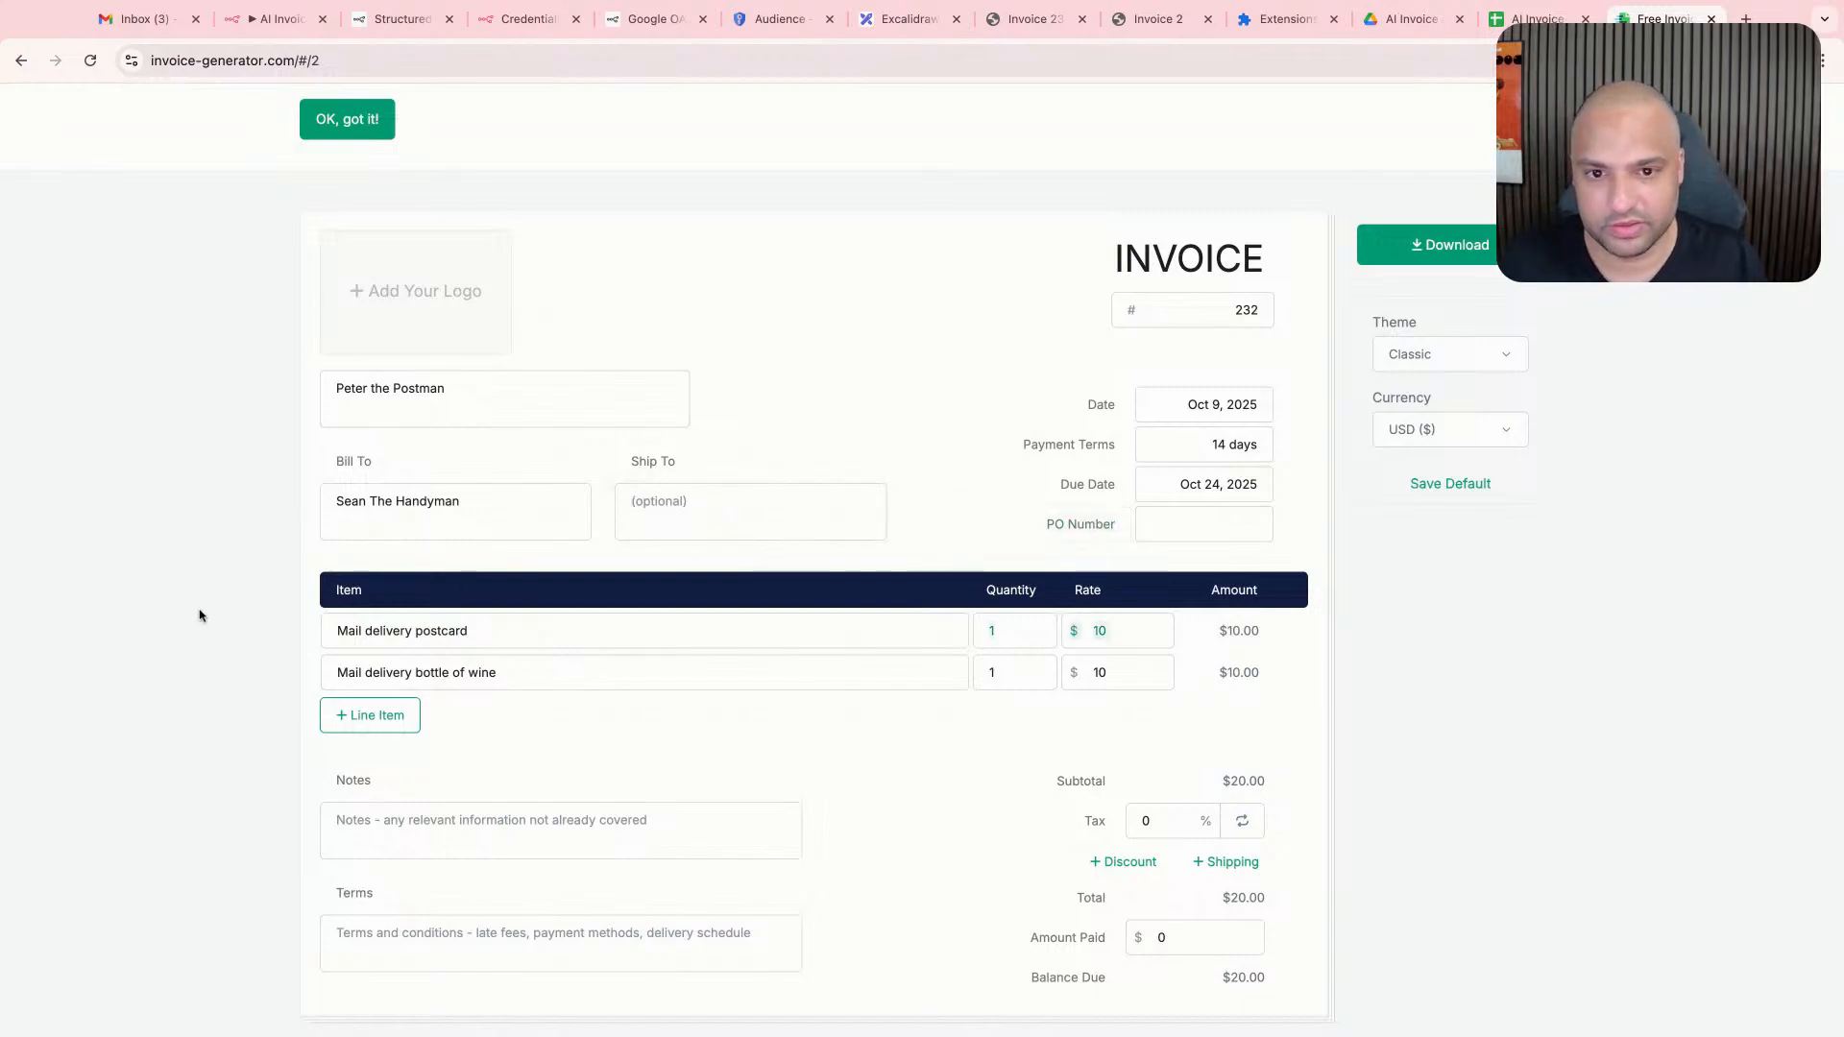
{"action": "left_click", "coordinate": [1536, 19]}
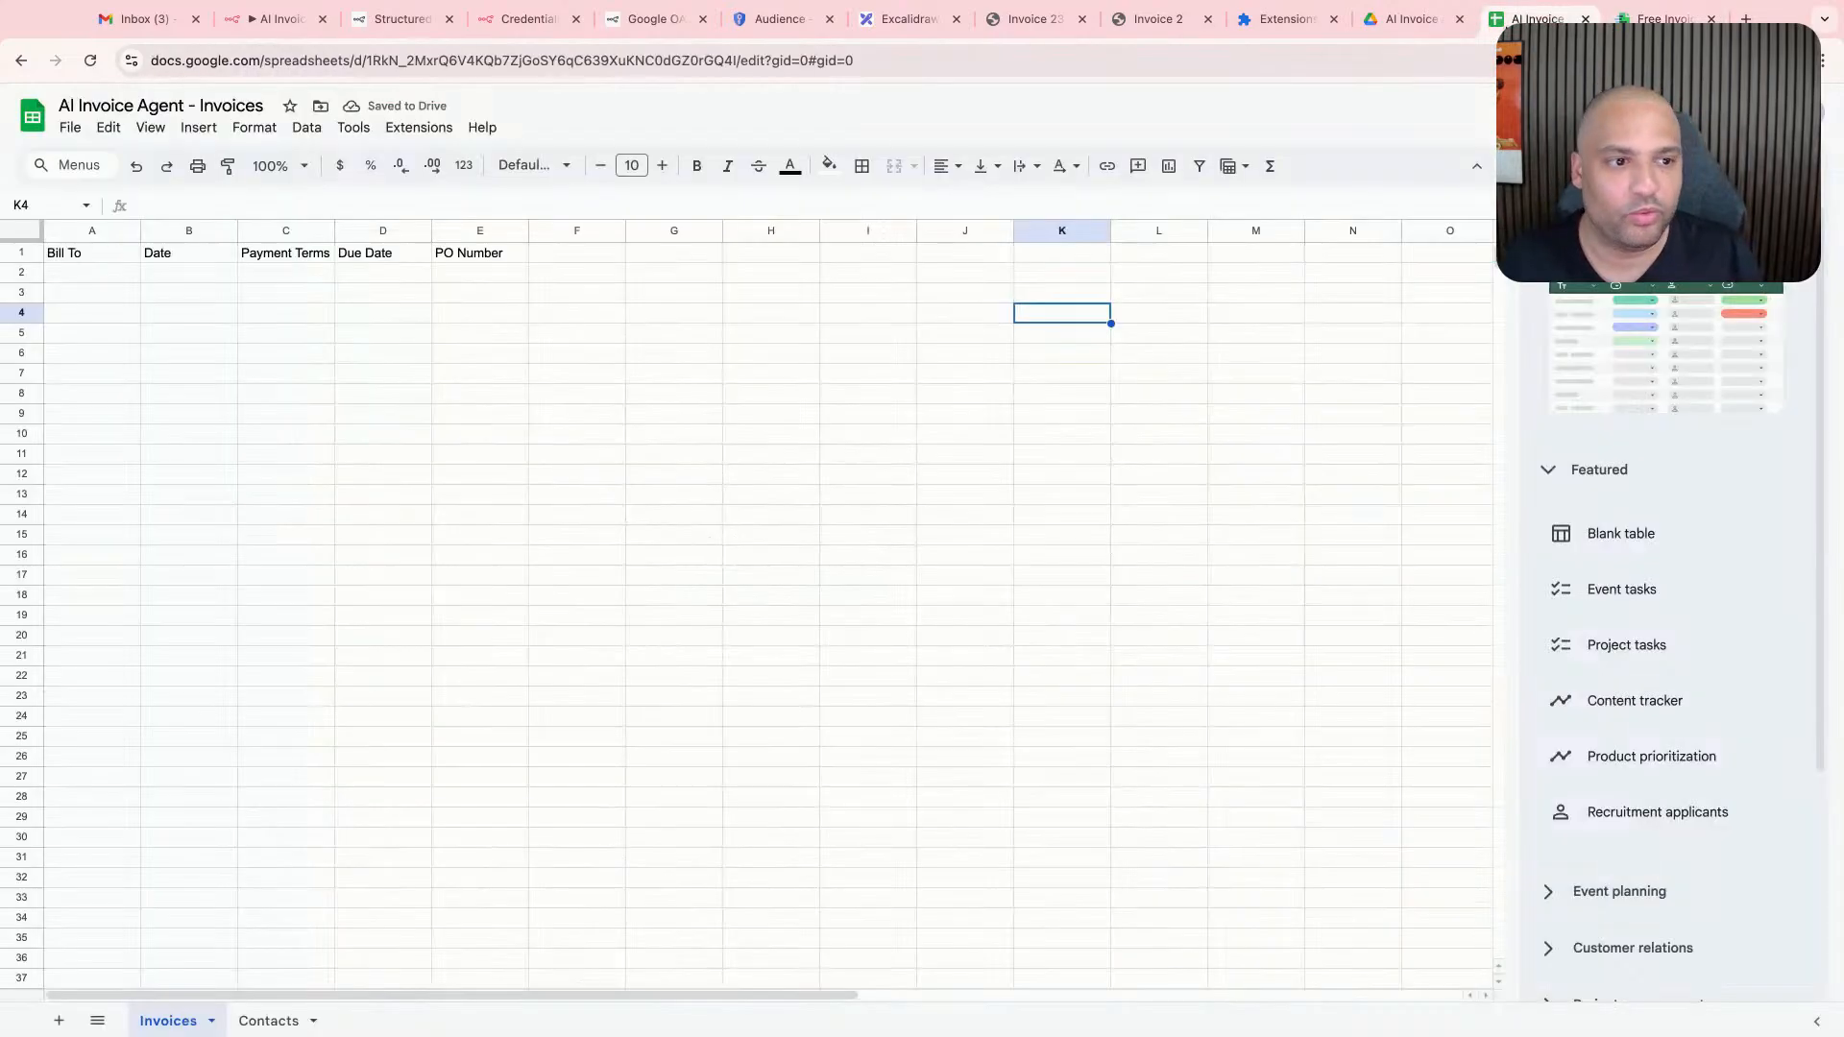
{"action": "left_click", "coordinate": [738, 294]}
{"action": "left_click", "coordinate": [395, 276]}
{"action": "left_click", "coordinate": [524, 276]}
{"action": "double_click", "coordinate": [564, 256]}
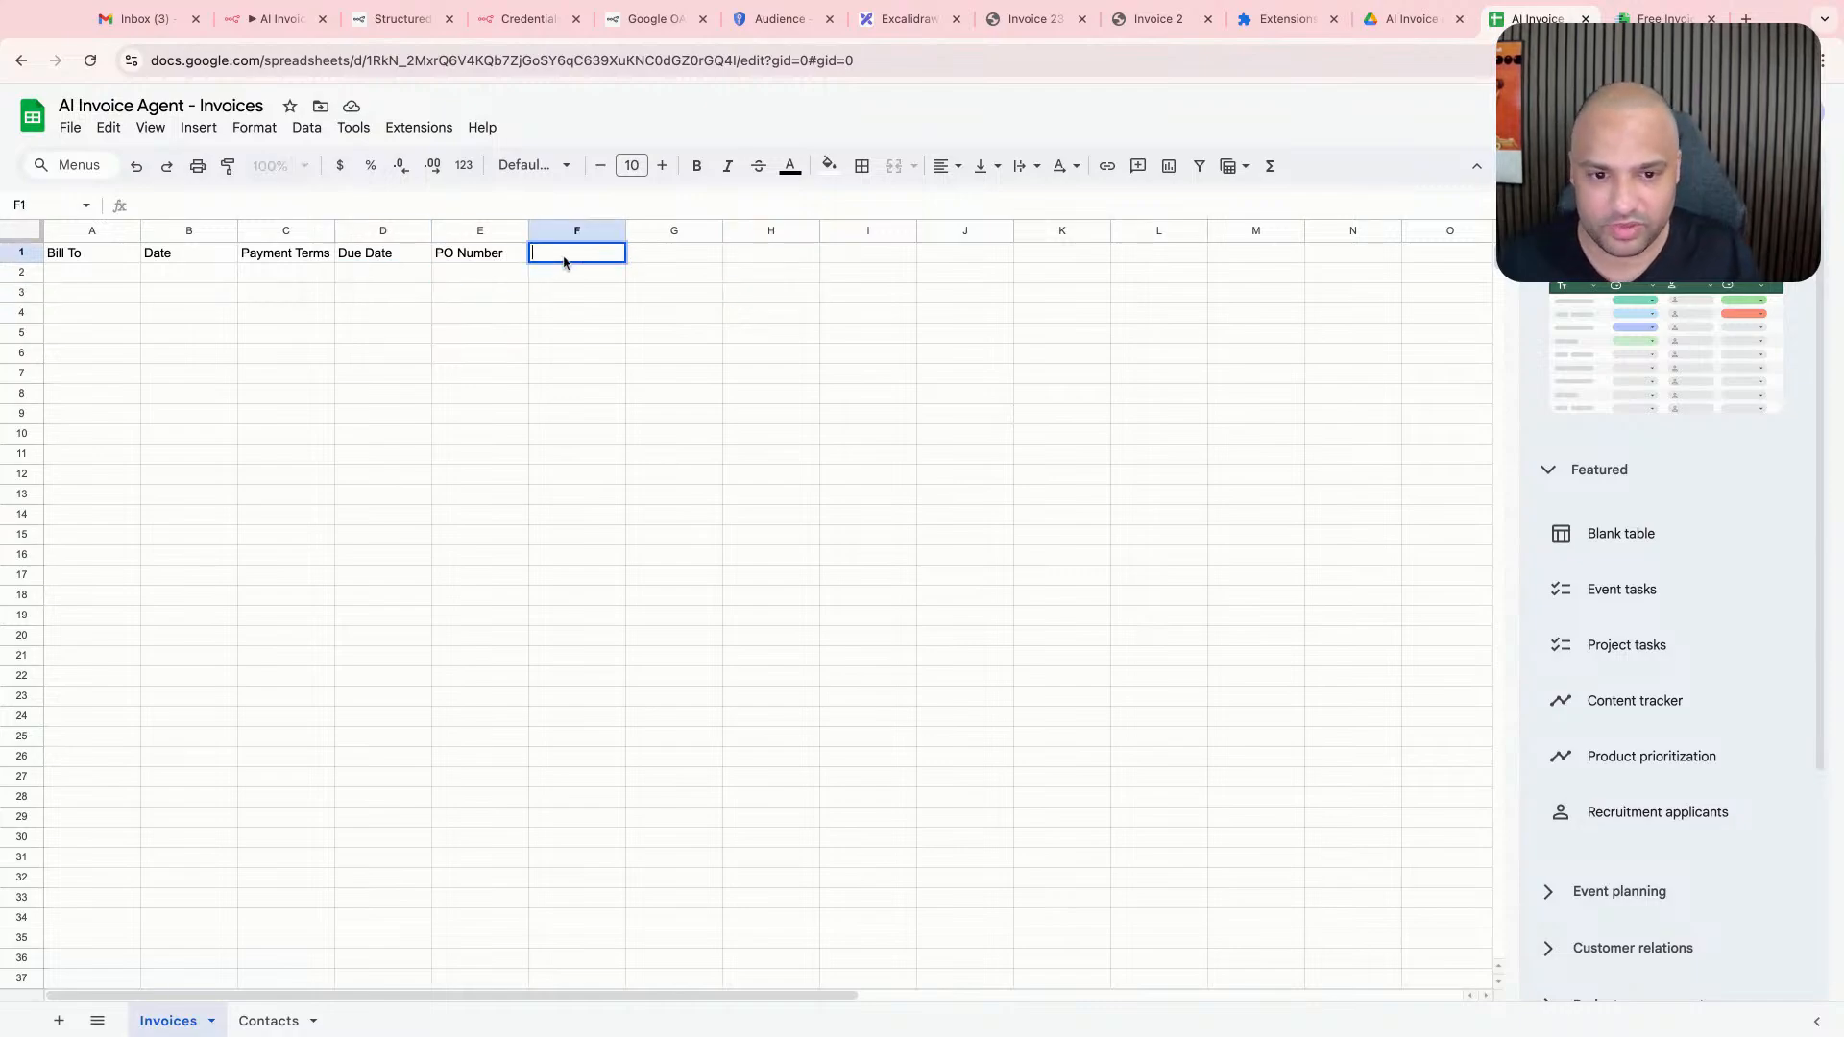
{"action": "type", "text": "sdifojsklsnws"}
{"action": "key", "text": "super+a"}
{"action": "key", "text": "BackSpace"}
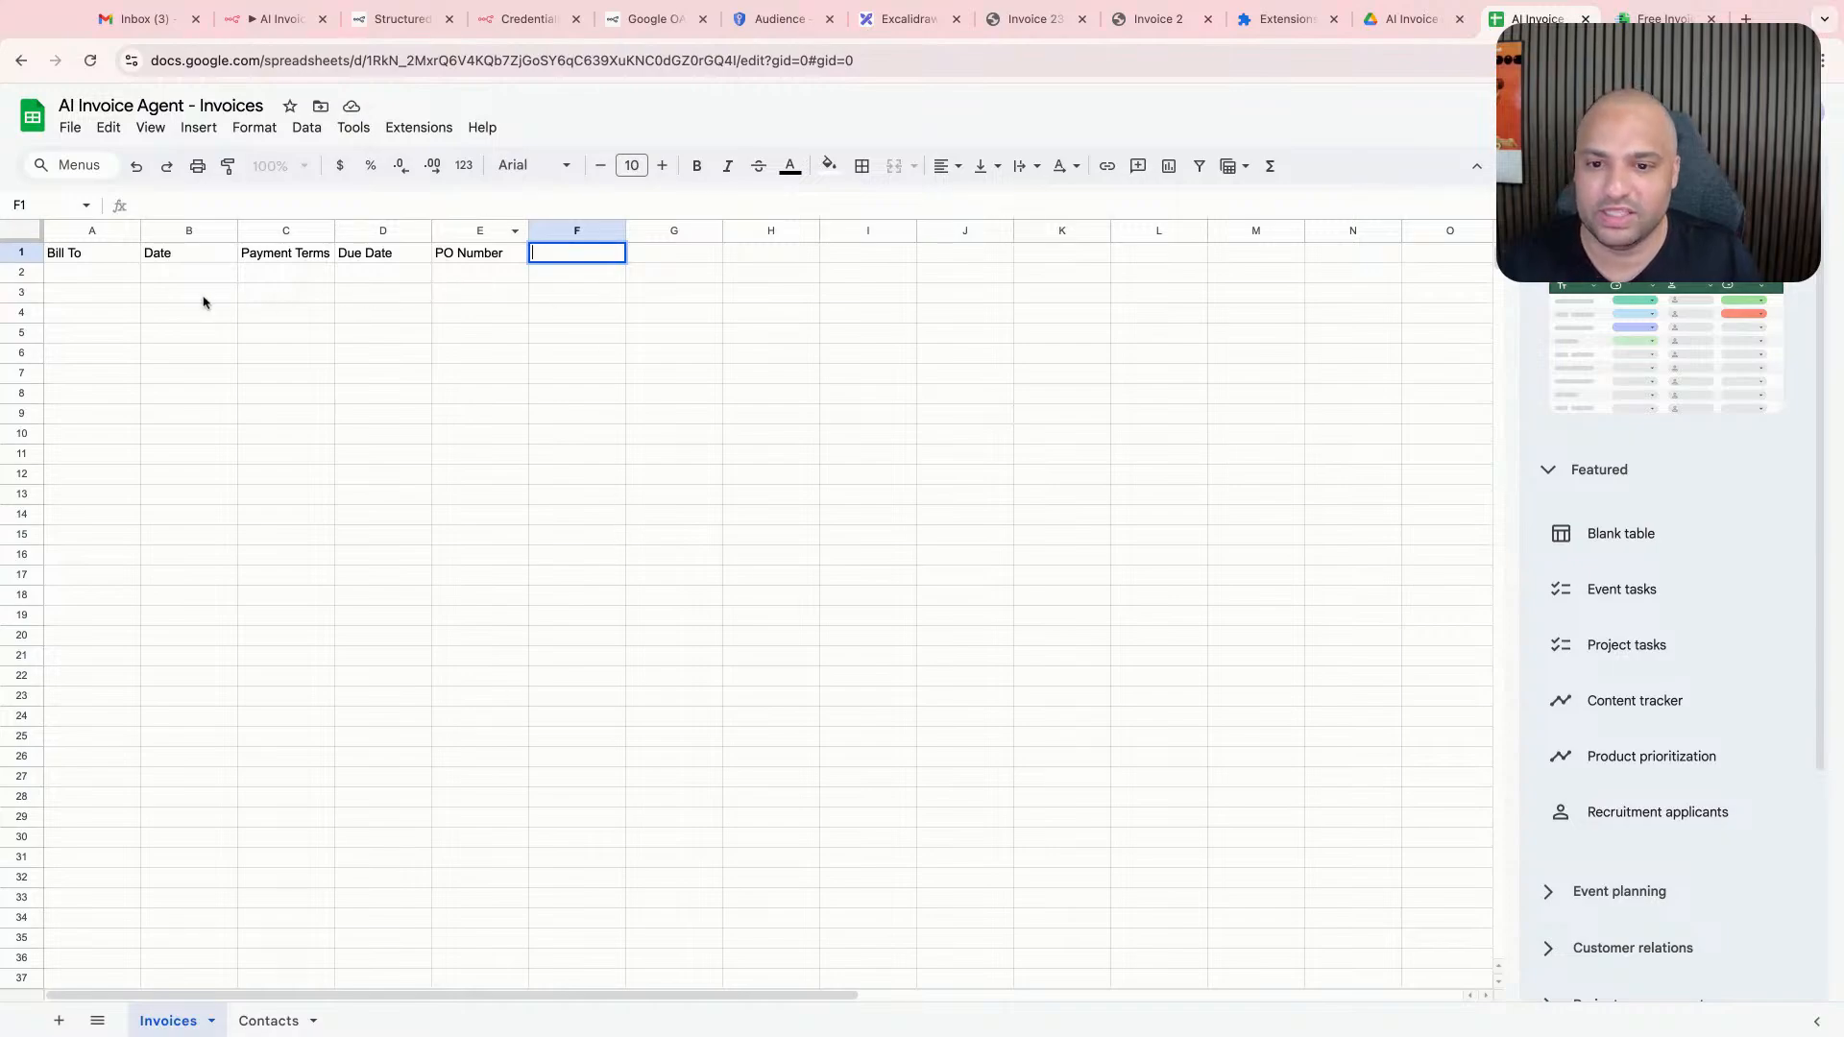
- Enter the placeholder value A under the Bill To header in cell A2
{"action": "left_click", "coordinate": [106, 275]}
{"action": "type", "text": "A"}
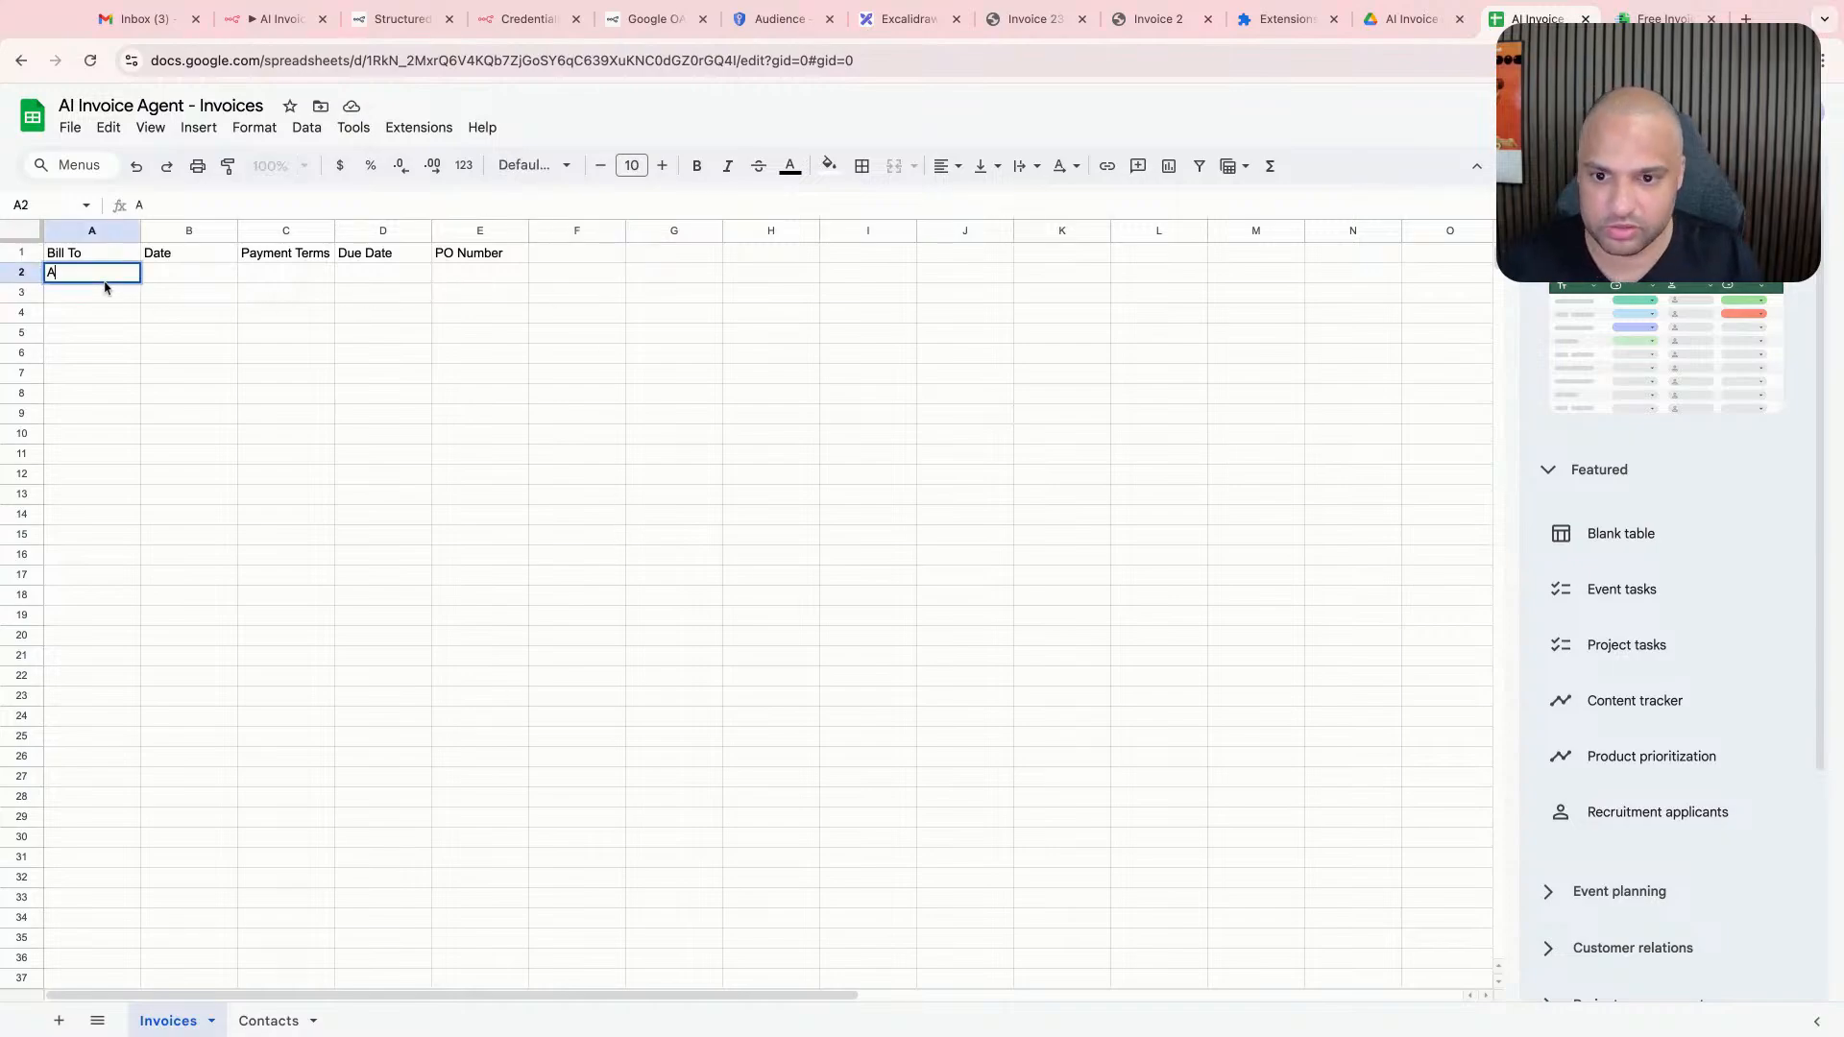
{"action": "key", "text": "Tab"}
{"action": "left_click", "coordinate": [585, 299]}
{"action": "left_click", "coordinate": [464, 295]}
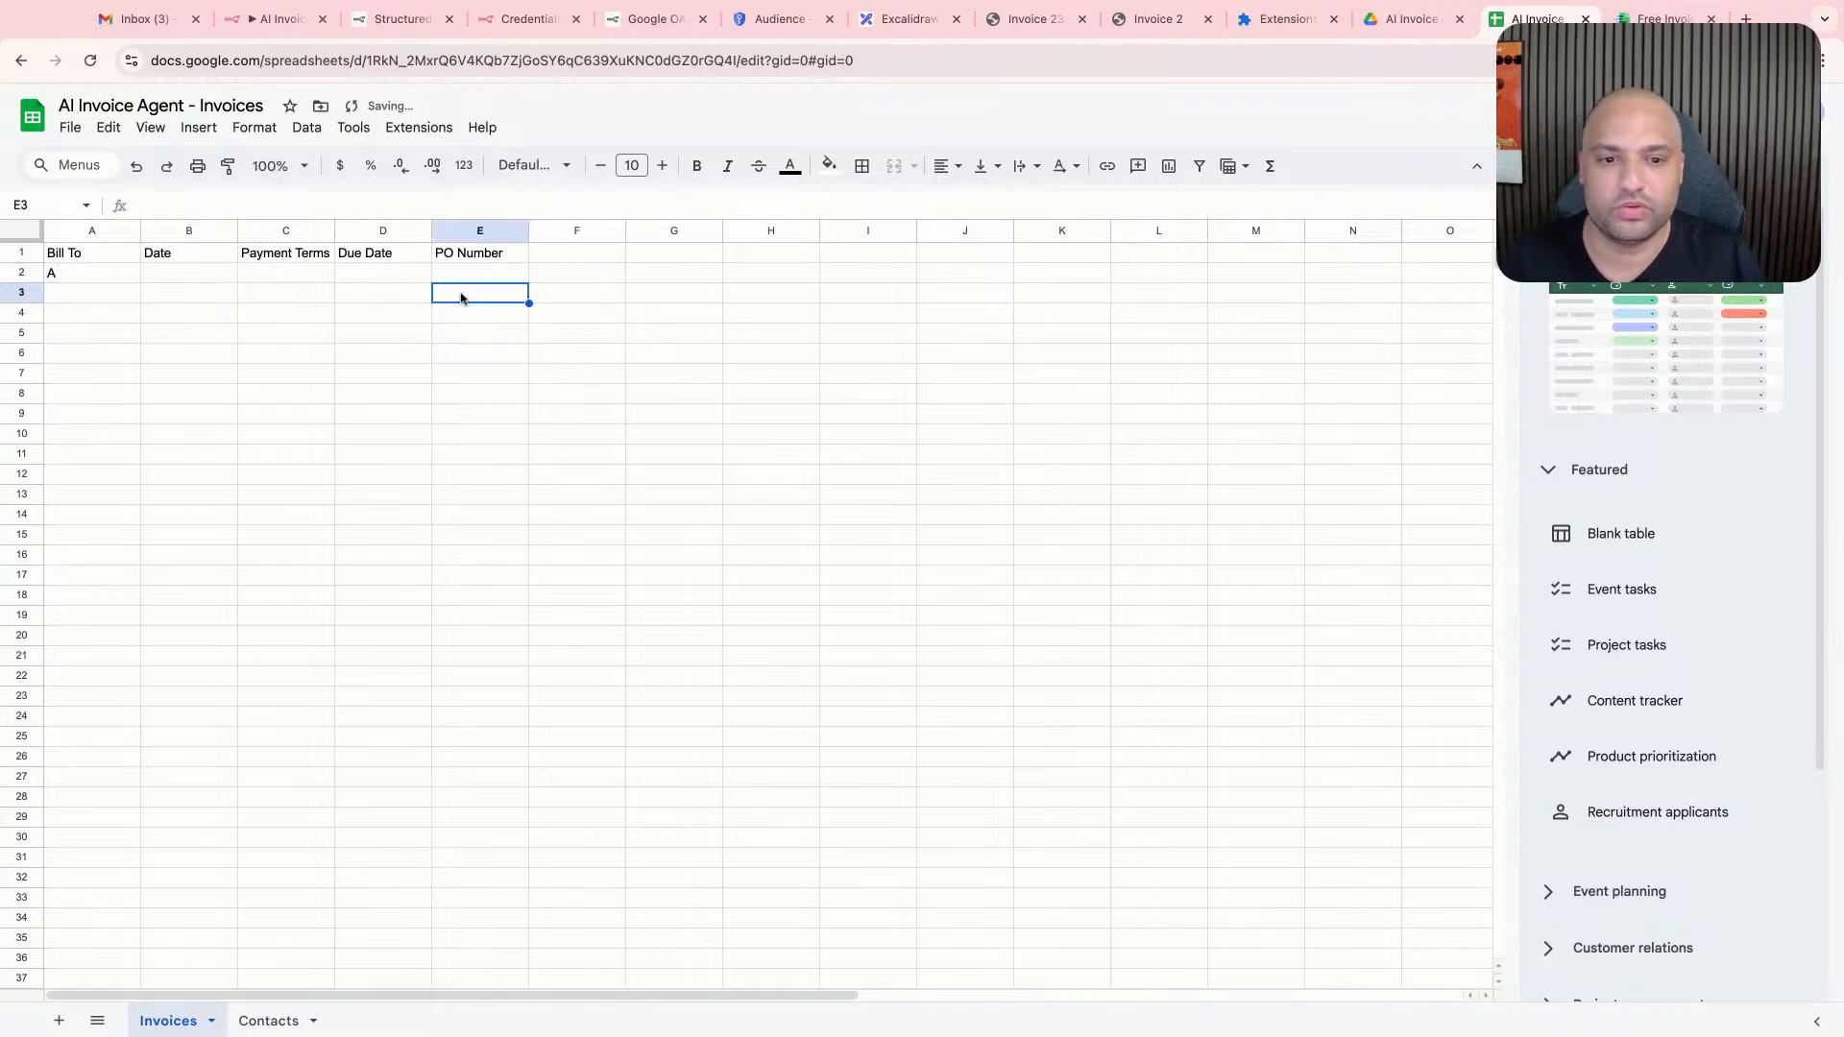
- Enter the header Line Items in cell F1 of the Invoices sheet
{"action": "left_click", "coordinate": [582, 254]}
{"action": "type", "text": "Line Items"}
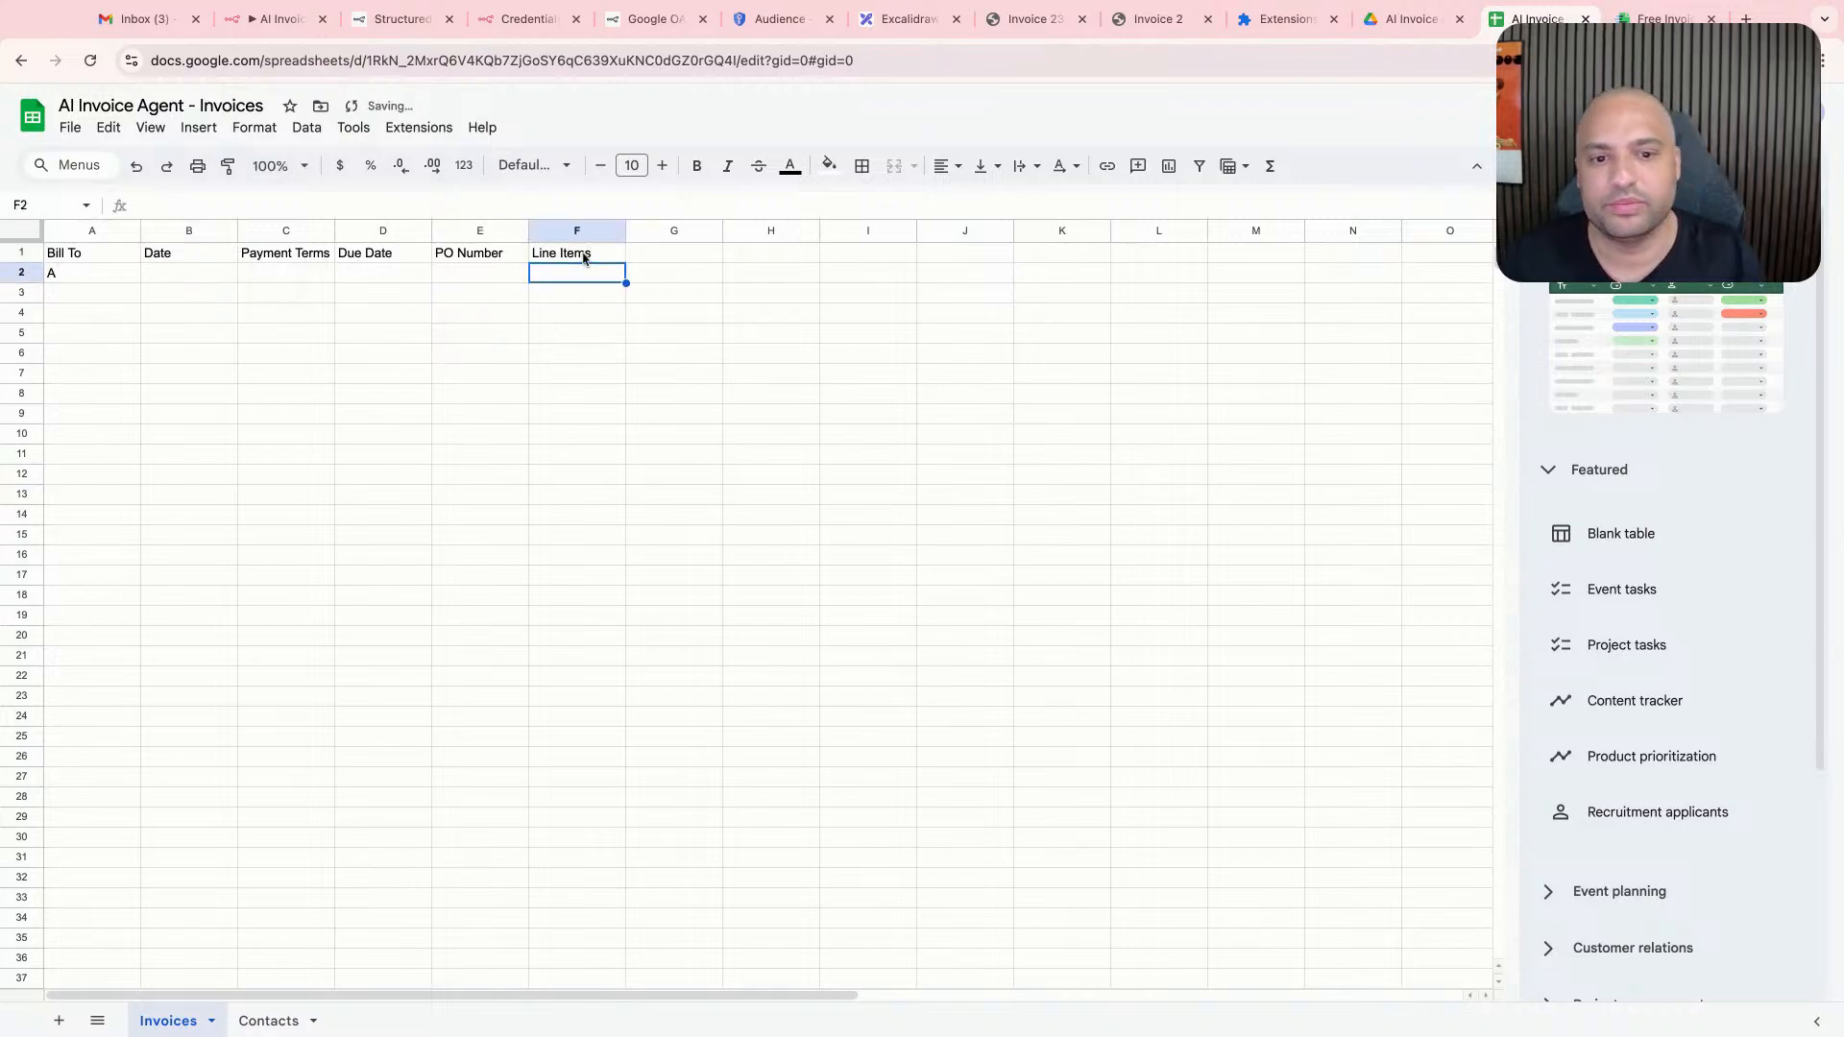
{"action": "key", "text": "Return"}
- Enter the placeholder line items A, AB and AC in cells F2 to F4
{"action": "type", "text": "A"}
{"action": "key", "text": "Return"}
{"action": "type", "text": "AB"}
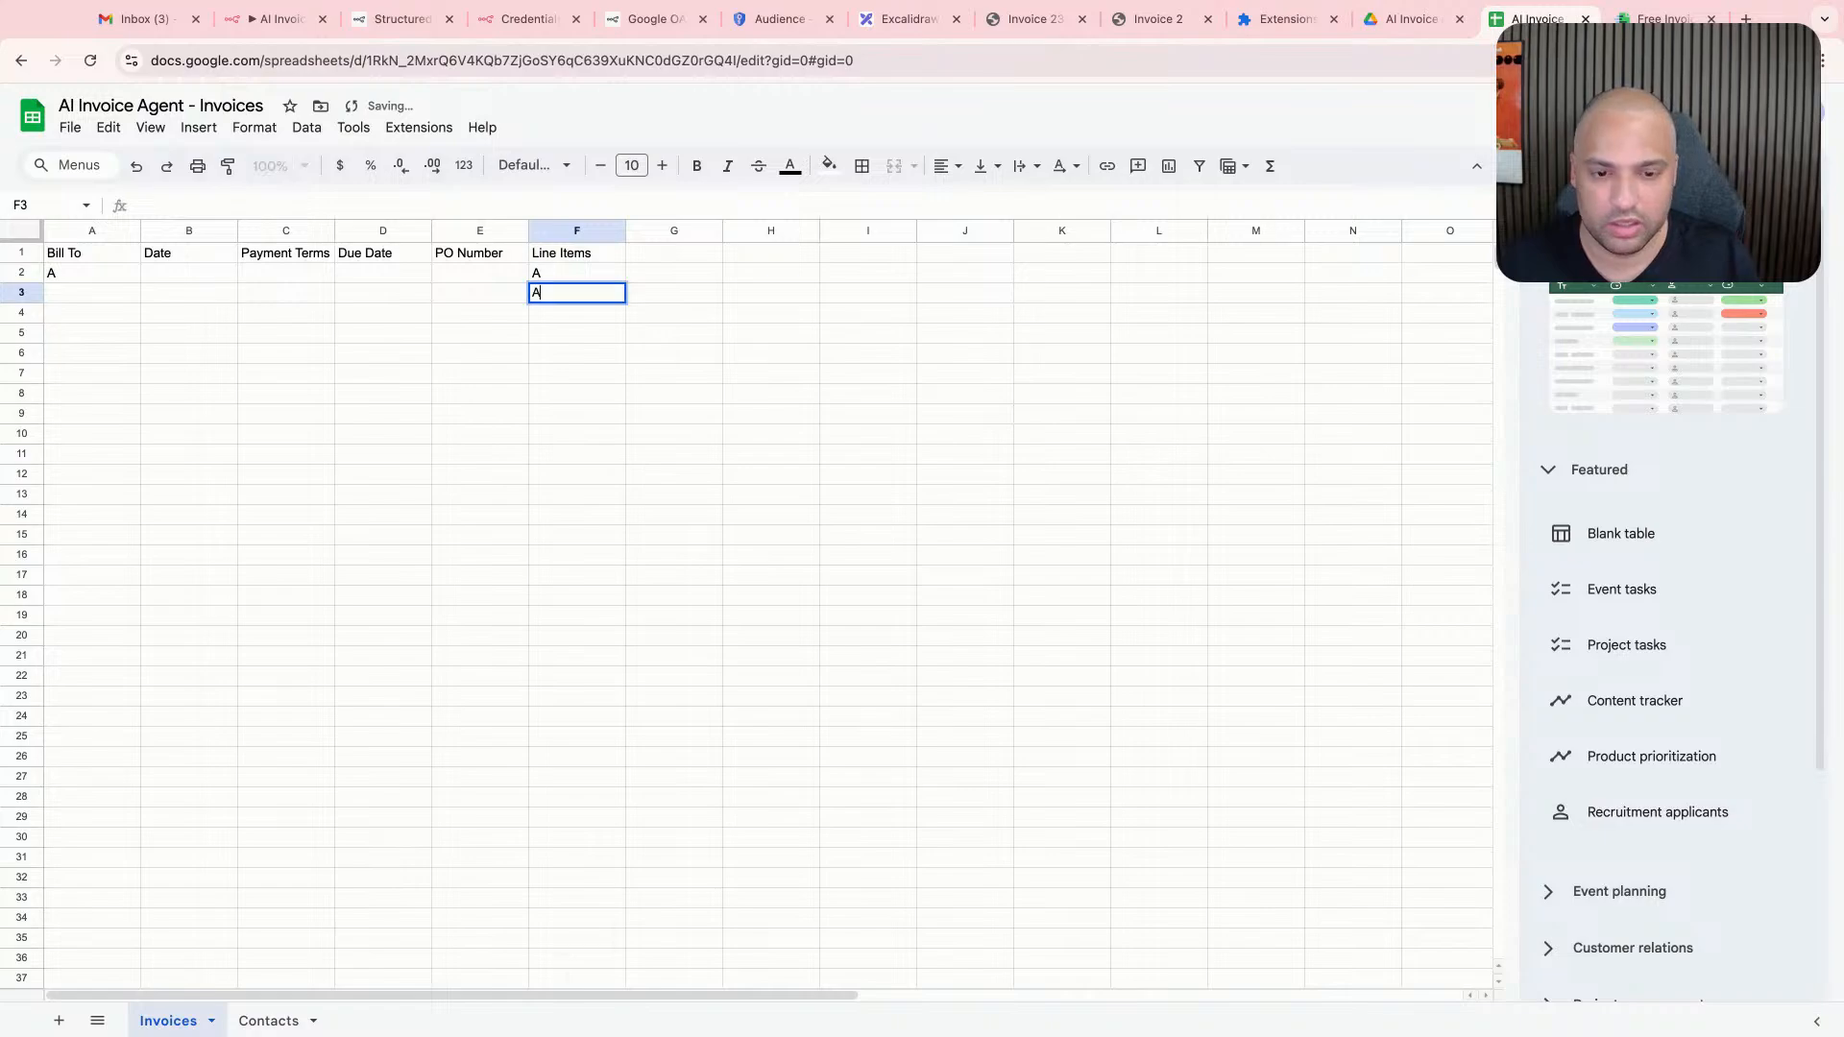
{"action": "key", "text": "Return"}
{"action": "type", "text": "AC"}
{"action": "key", "text": "Return"}
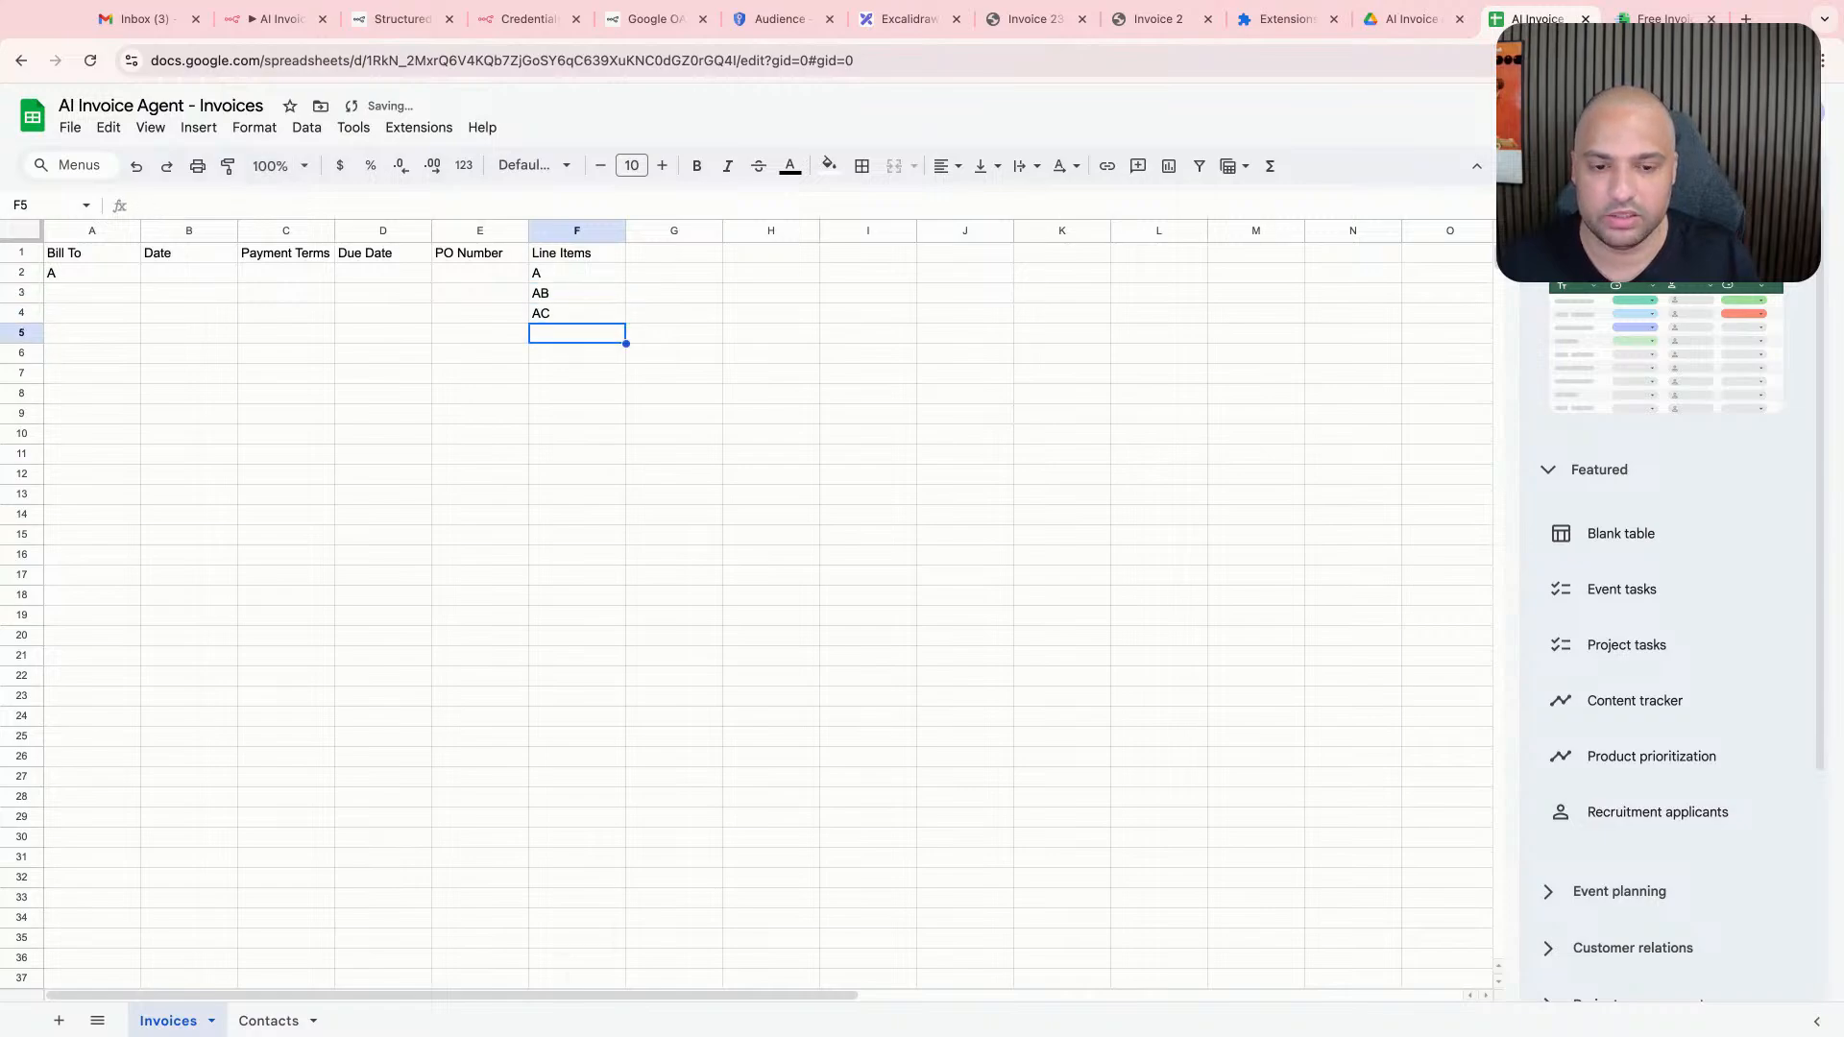
- Clear the placeholder entries below the Line Items header
{"action": "left_click_drag", "start_coordinate": [105, 301], "coordinate": [561, 287]}
{"action": "left_click", "coordinate": [502, 360]}
{"action": "left_click", "coordinate": [175, 277]}
{"action": "key", "text": "Delete"}
{"action": "left_click", "coordinate": [570, 273]}
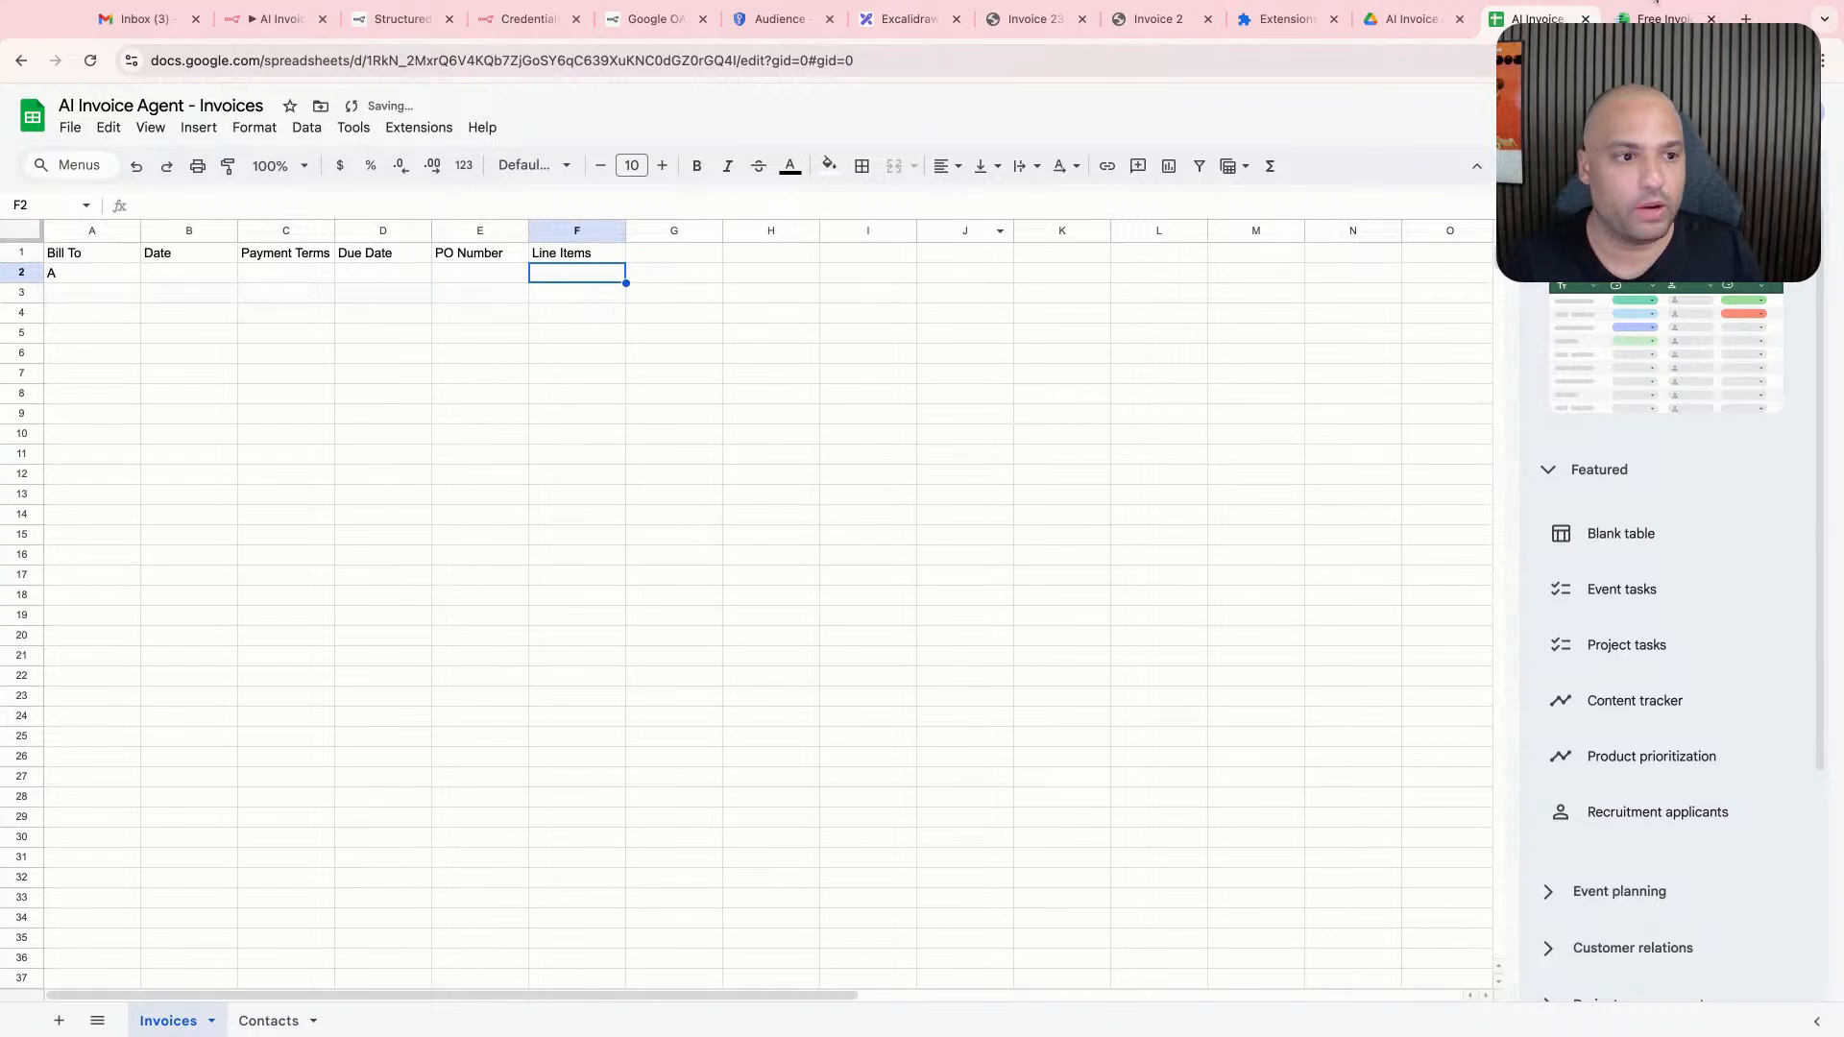
- Check the totals section of the sample invoice and enter the header Amount Total in cell G1 of the Invoices sheet
{"action": "left_click", "coordinate": [1671, 16]}
{"action": "scroll", "coordinate": [605, 691], "scroll_direction": "down", "scroll_amount": 2}
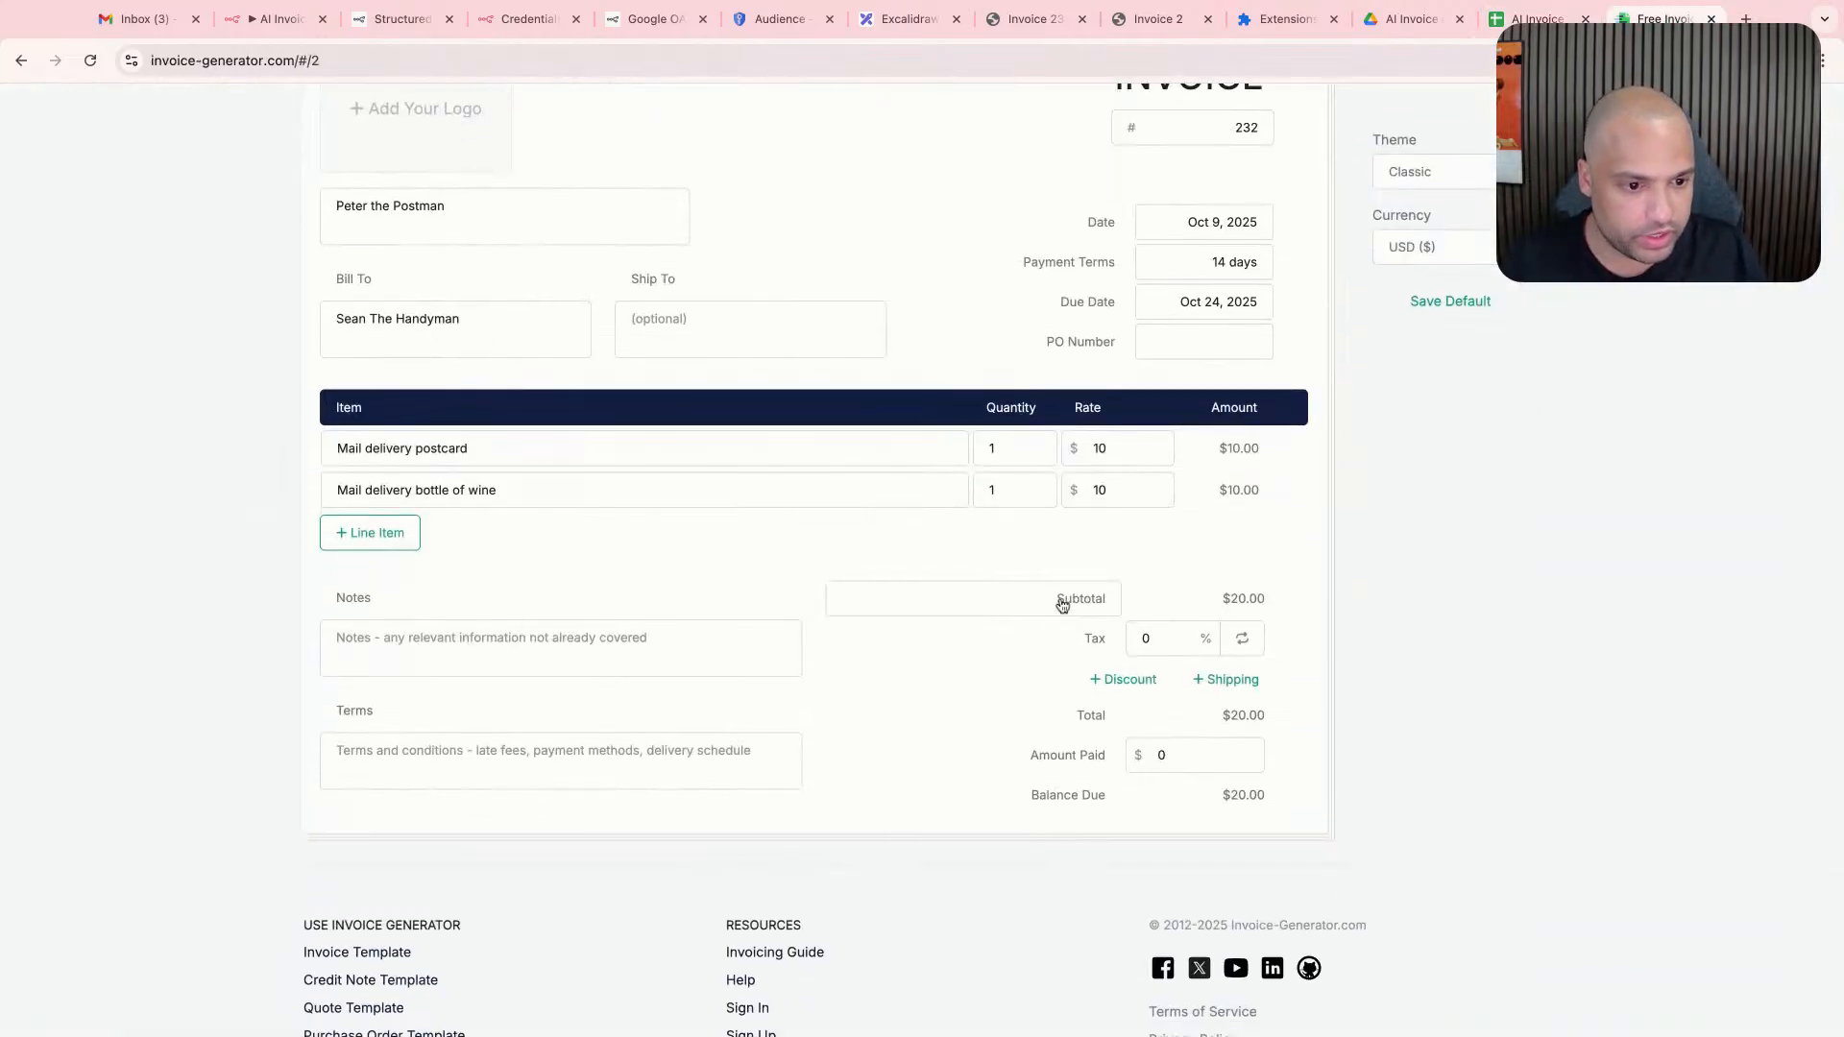
{"action": "left_click_drag", "start_coordinate": [1056, 599], "coordinate": [1139, 601]}
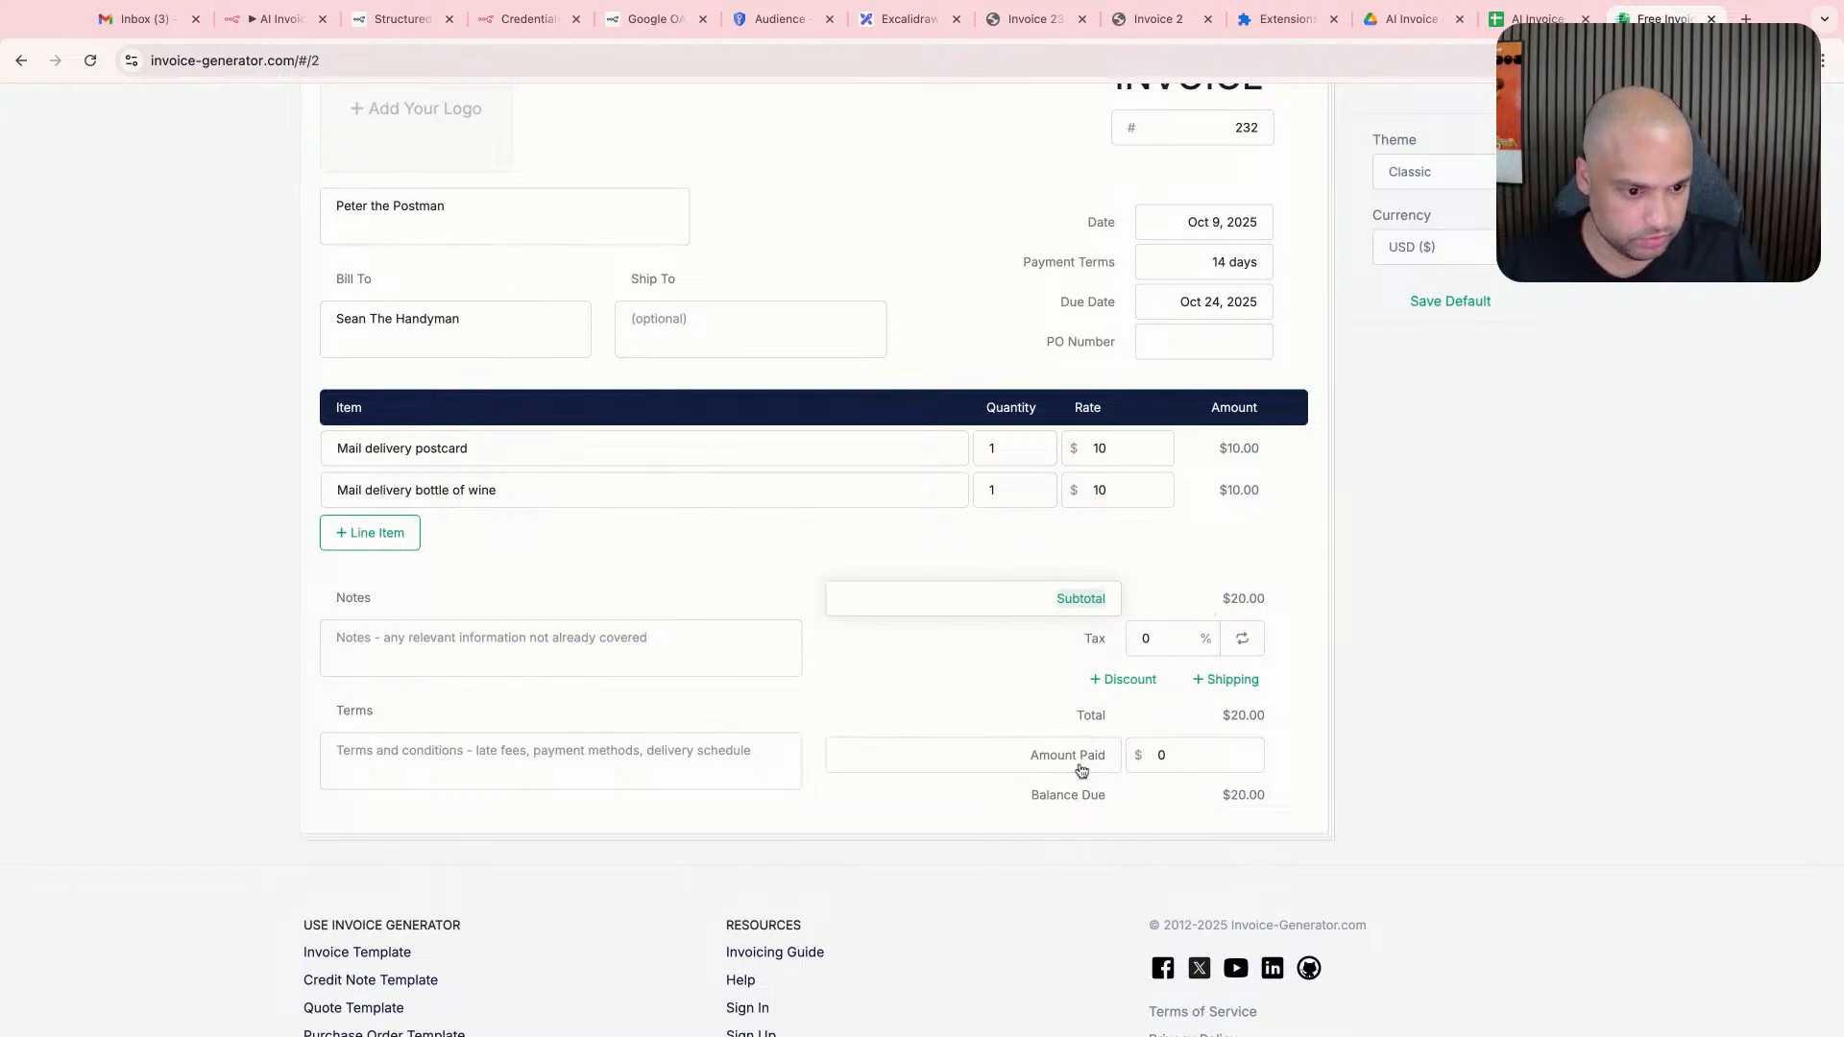
{"action": "left_click", "coordinate": [1536, 19]}
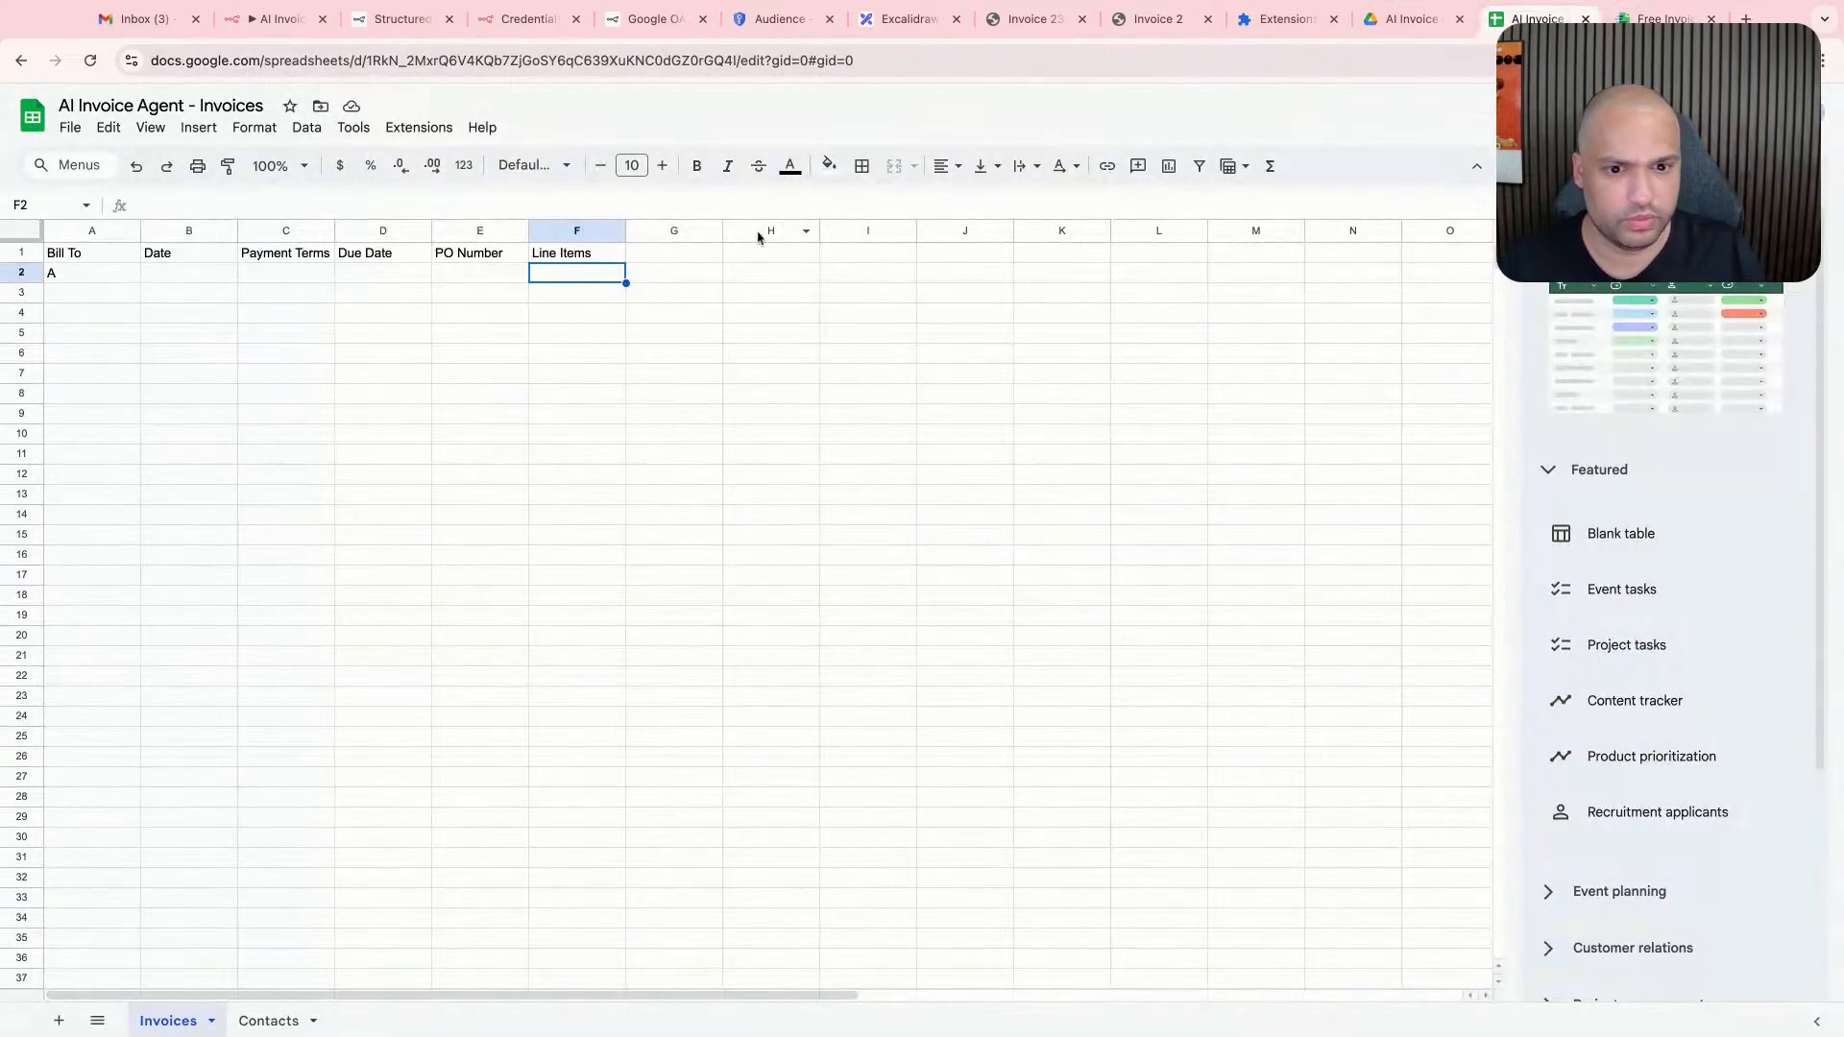
{"action": "left_click", "coordinate": [648, 253]}
{"action": "type", "text": "T"}
{"action": "key", "text": "BackSpace"}
{"action": "type", "text": "A"}
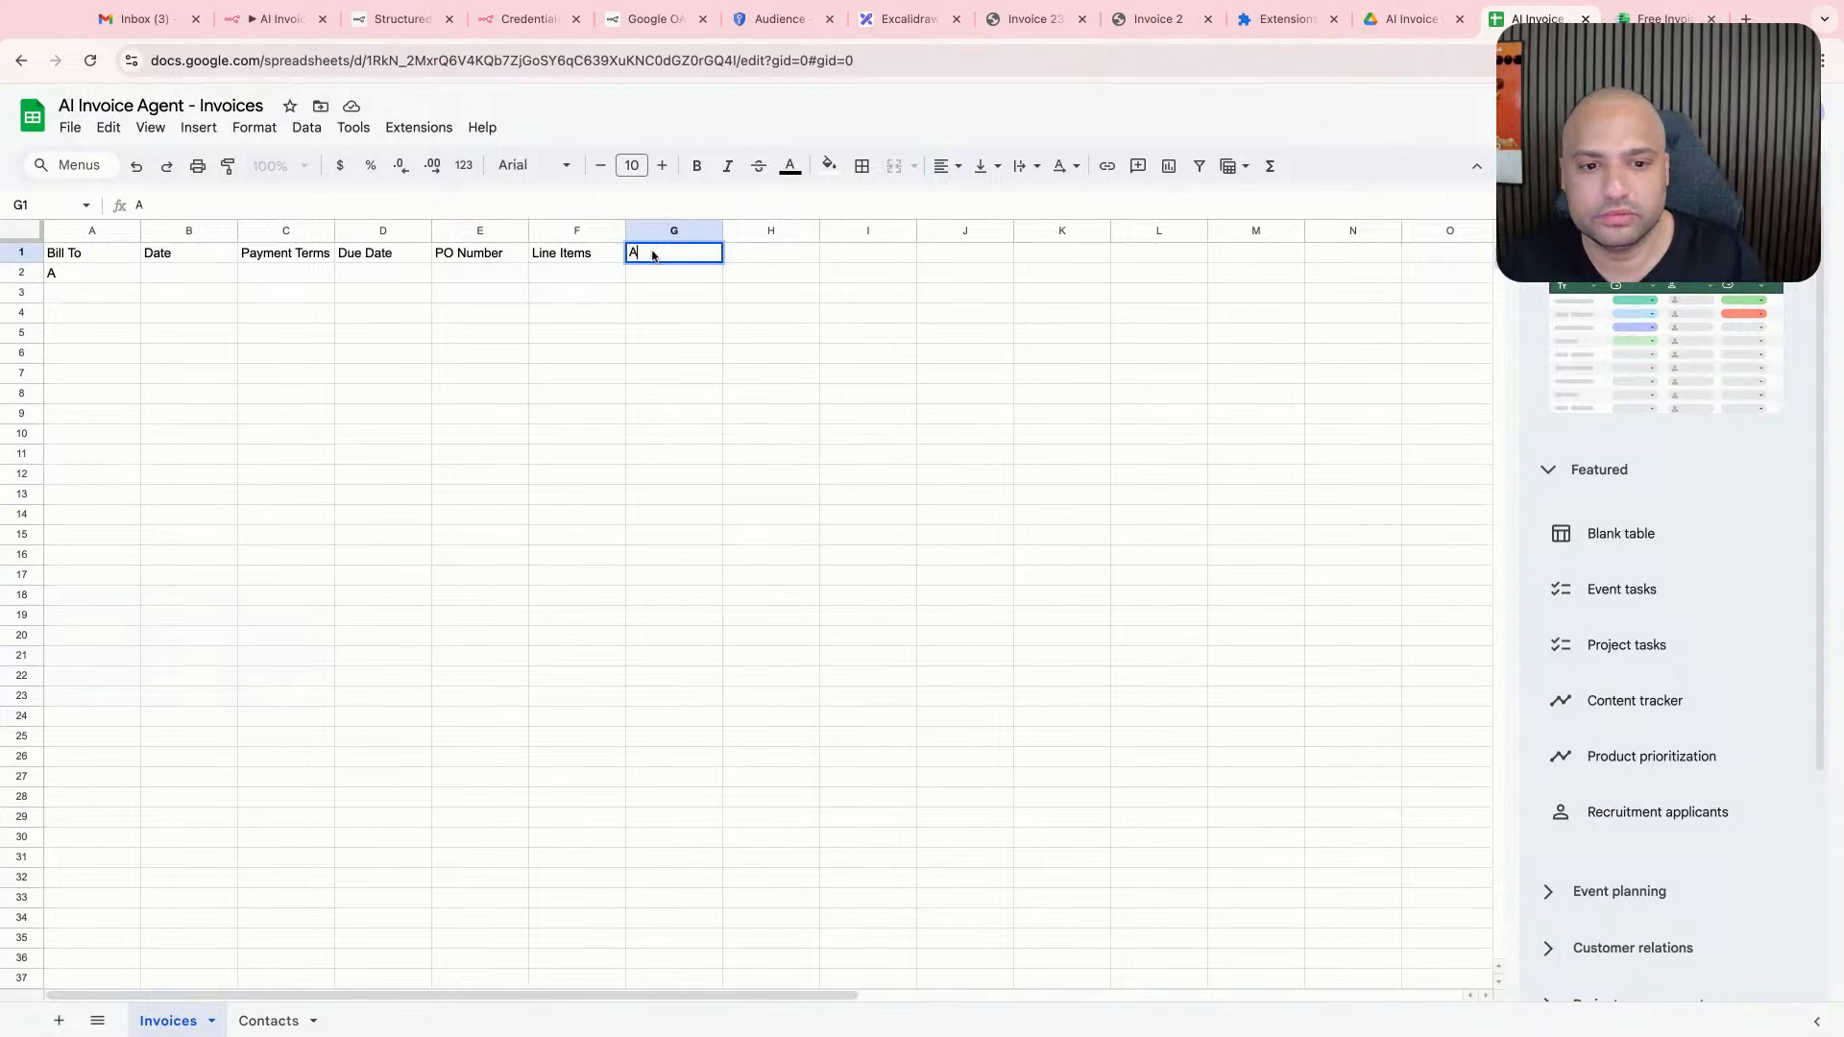
{"action": "key", "text": "BackSpace"}
{"action": "type", "text": "Total"}
{"action": "key", "text": "super+a"}
{"action": "type", "text": "Amount Total"}
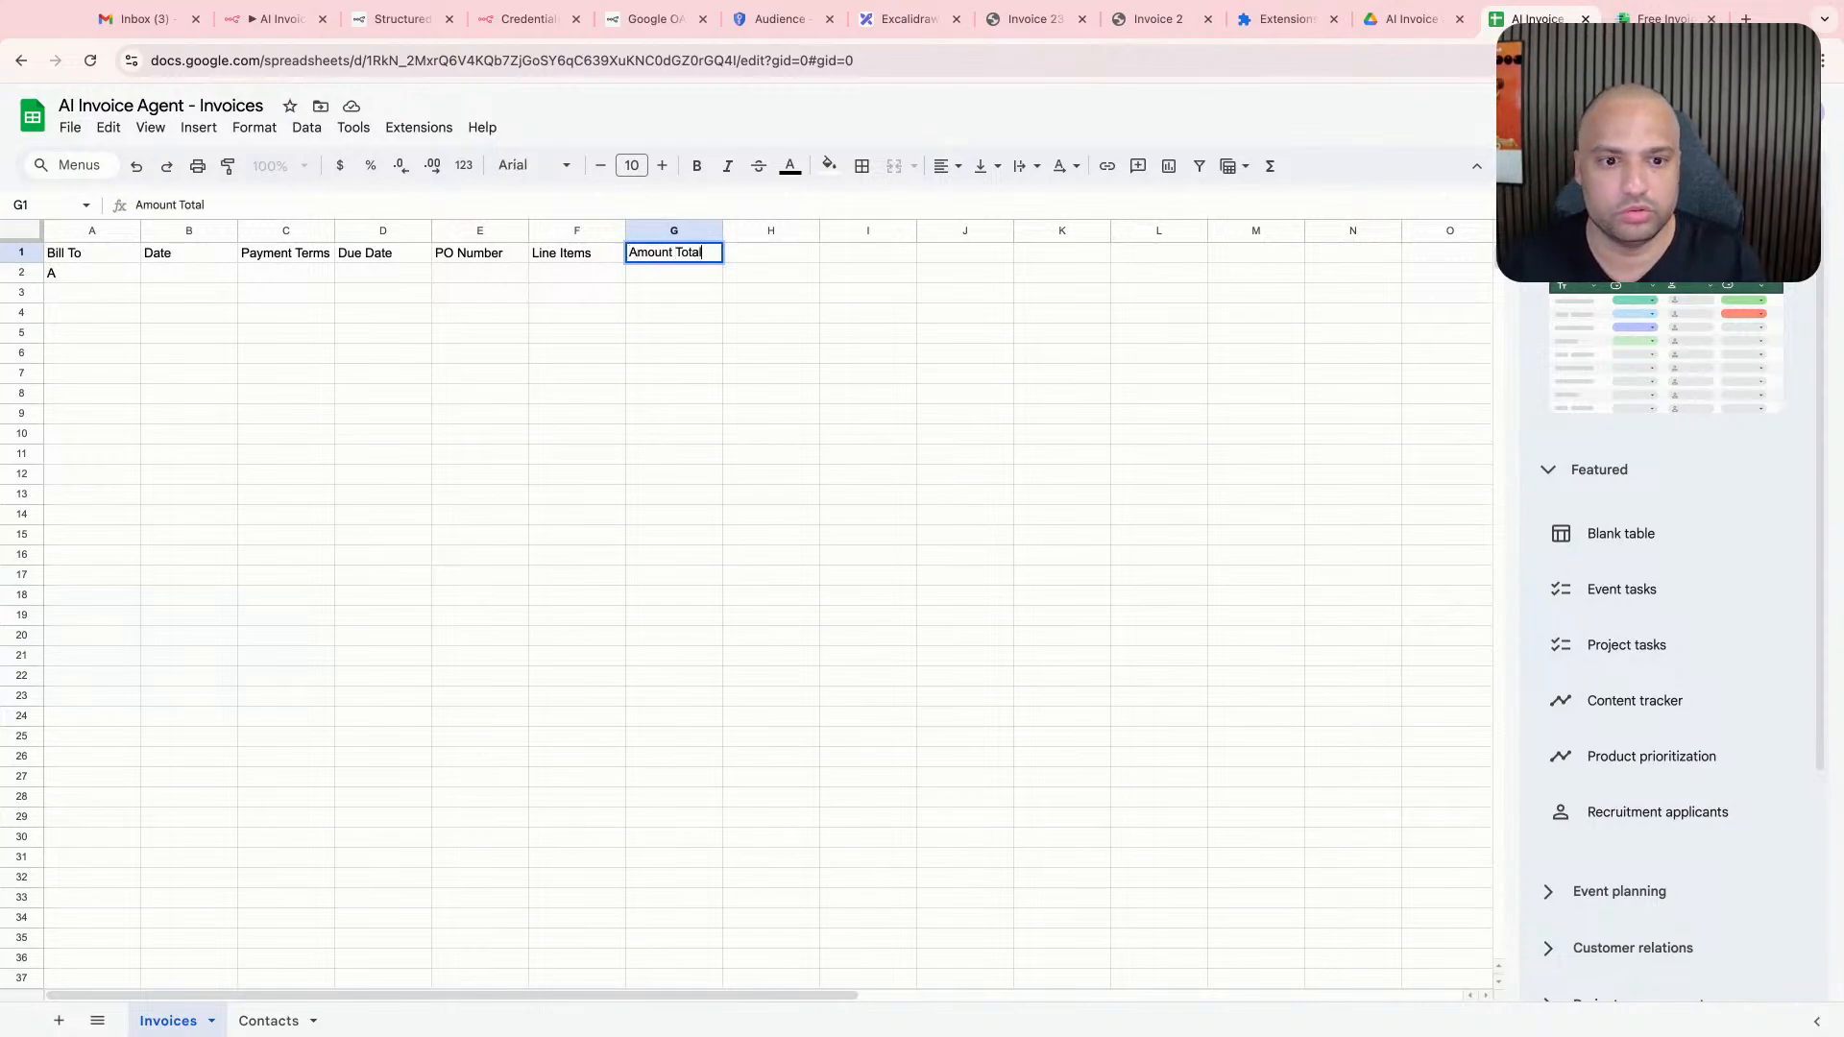
- Enter the header Status in cell H1 of the Invoices sheet
{"action": "key", "text": "Tab"}
{"action": "type", "text": "Status"}
{"action": "key", "text": "Return"}
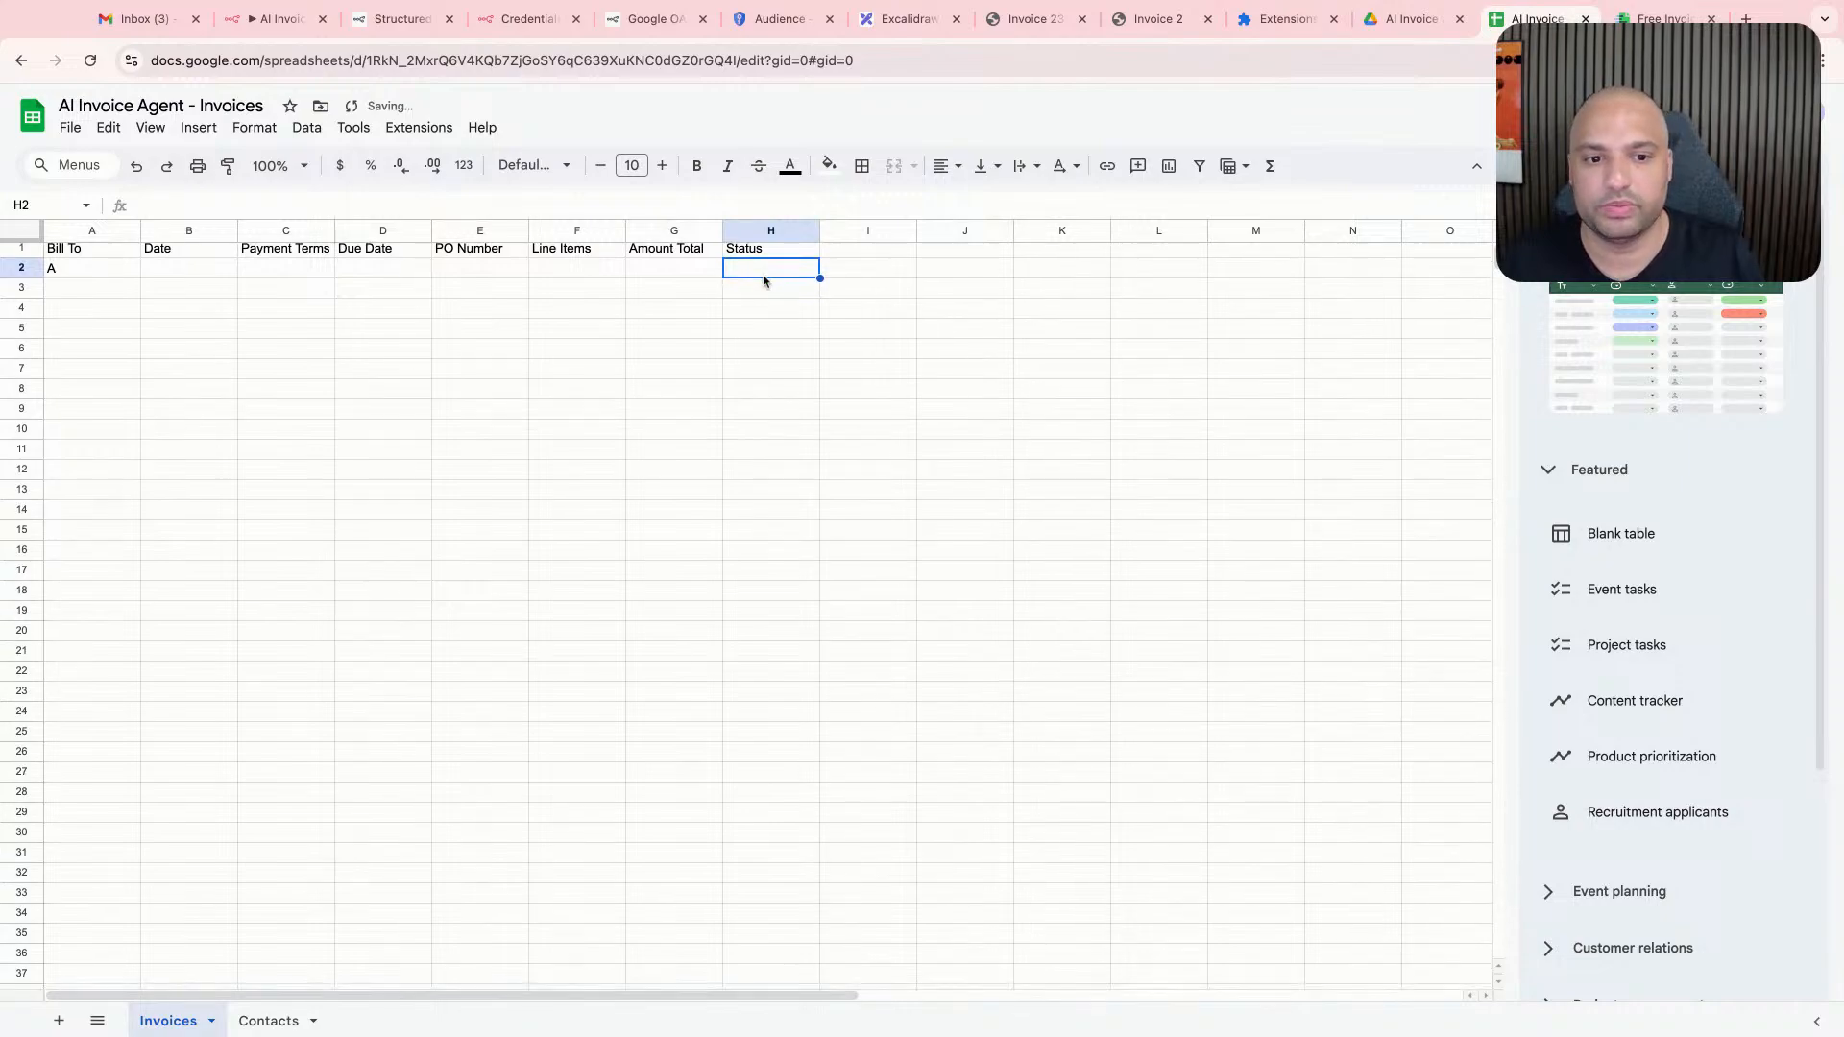
{"action": "type", "text": "A"}
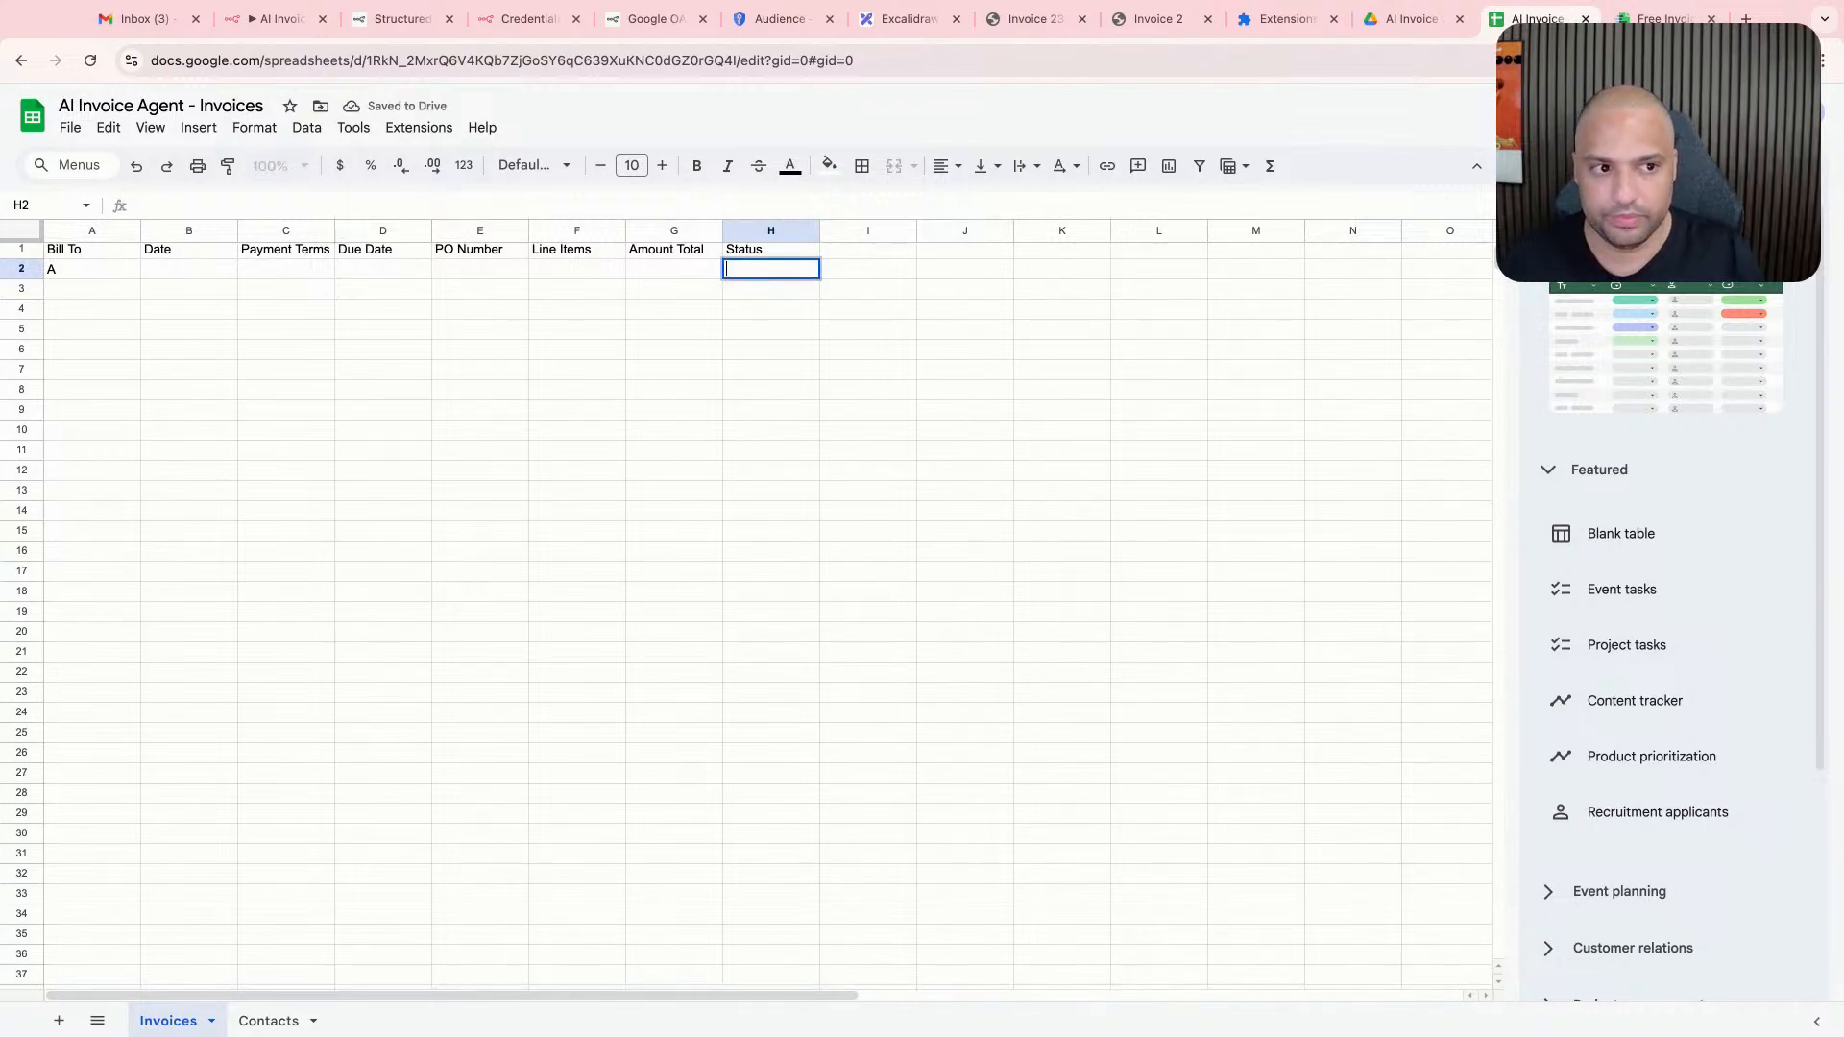
{"action": "type", "text": "A"}
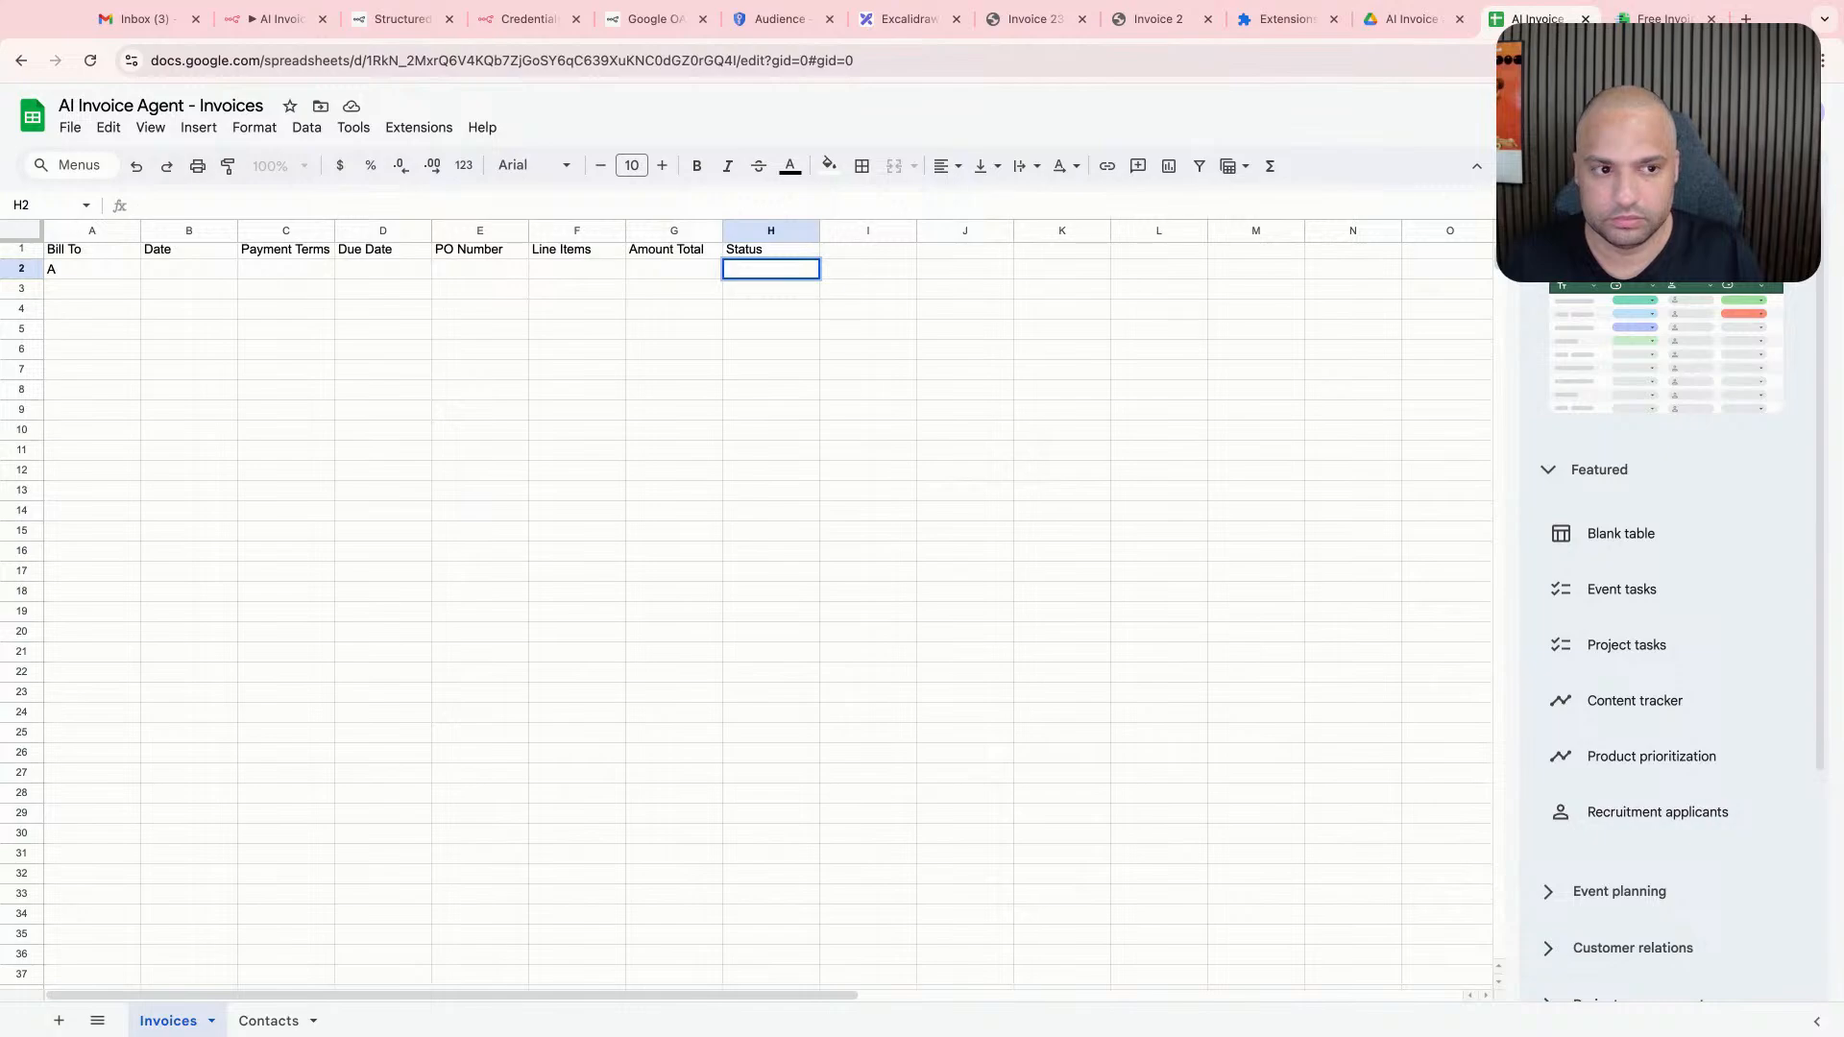
{"action": "type", "text": "Open"}
{"action": "key", "text": "Return"}
{"action": "key", "text": "super+a"}
{"action": "key", "text": "Up"}
- Enter the status values Pending in cell H2 and Accepted in cell H3
{"action": "type", "text": "P"}
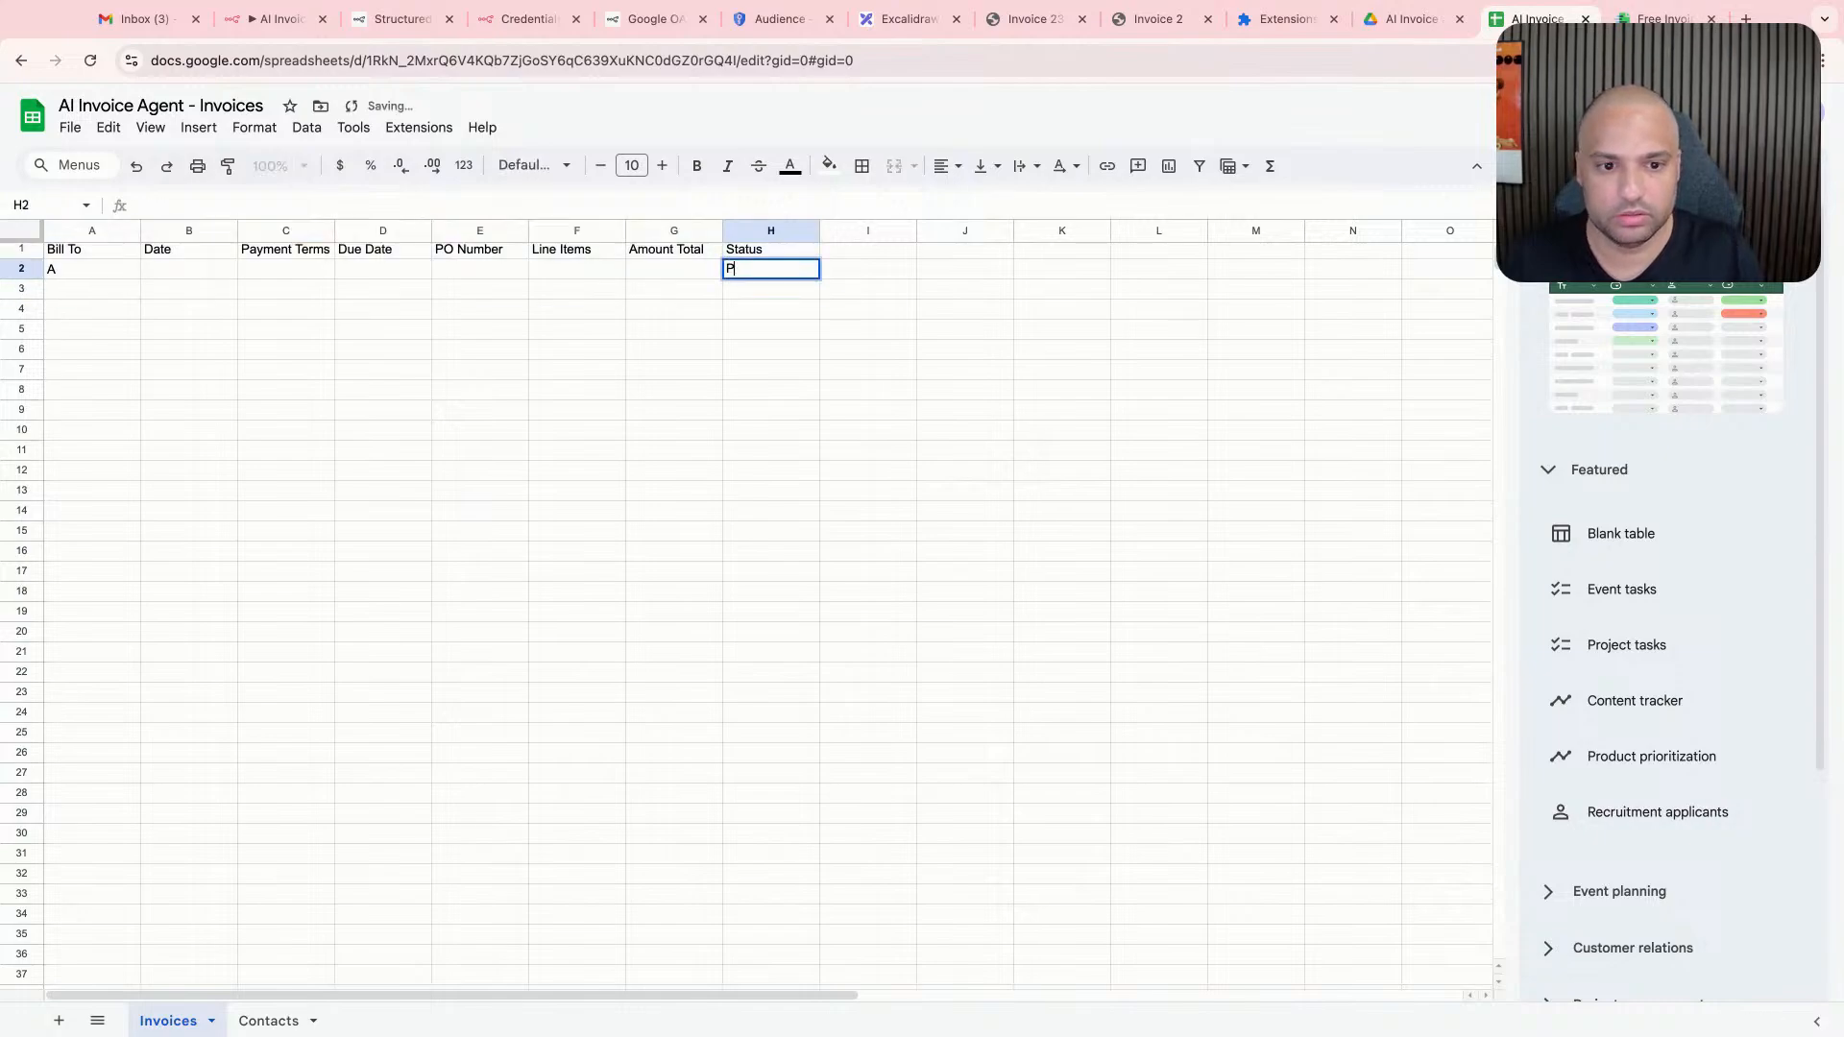
{"action": "type", "text": "ending"}
{"action": "key", "text": "Return"}
{"action": "type", "text": "Acceptin"}
{"action": "key", "text": "BackSpace"}
{"action": "key", "text": "BackSpace"}
{"action": "type", "text": "e"}
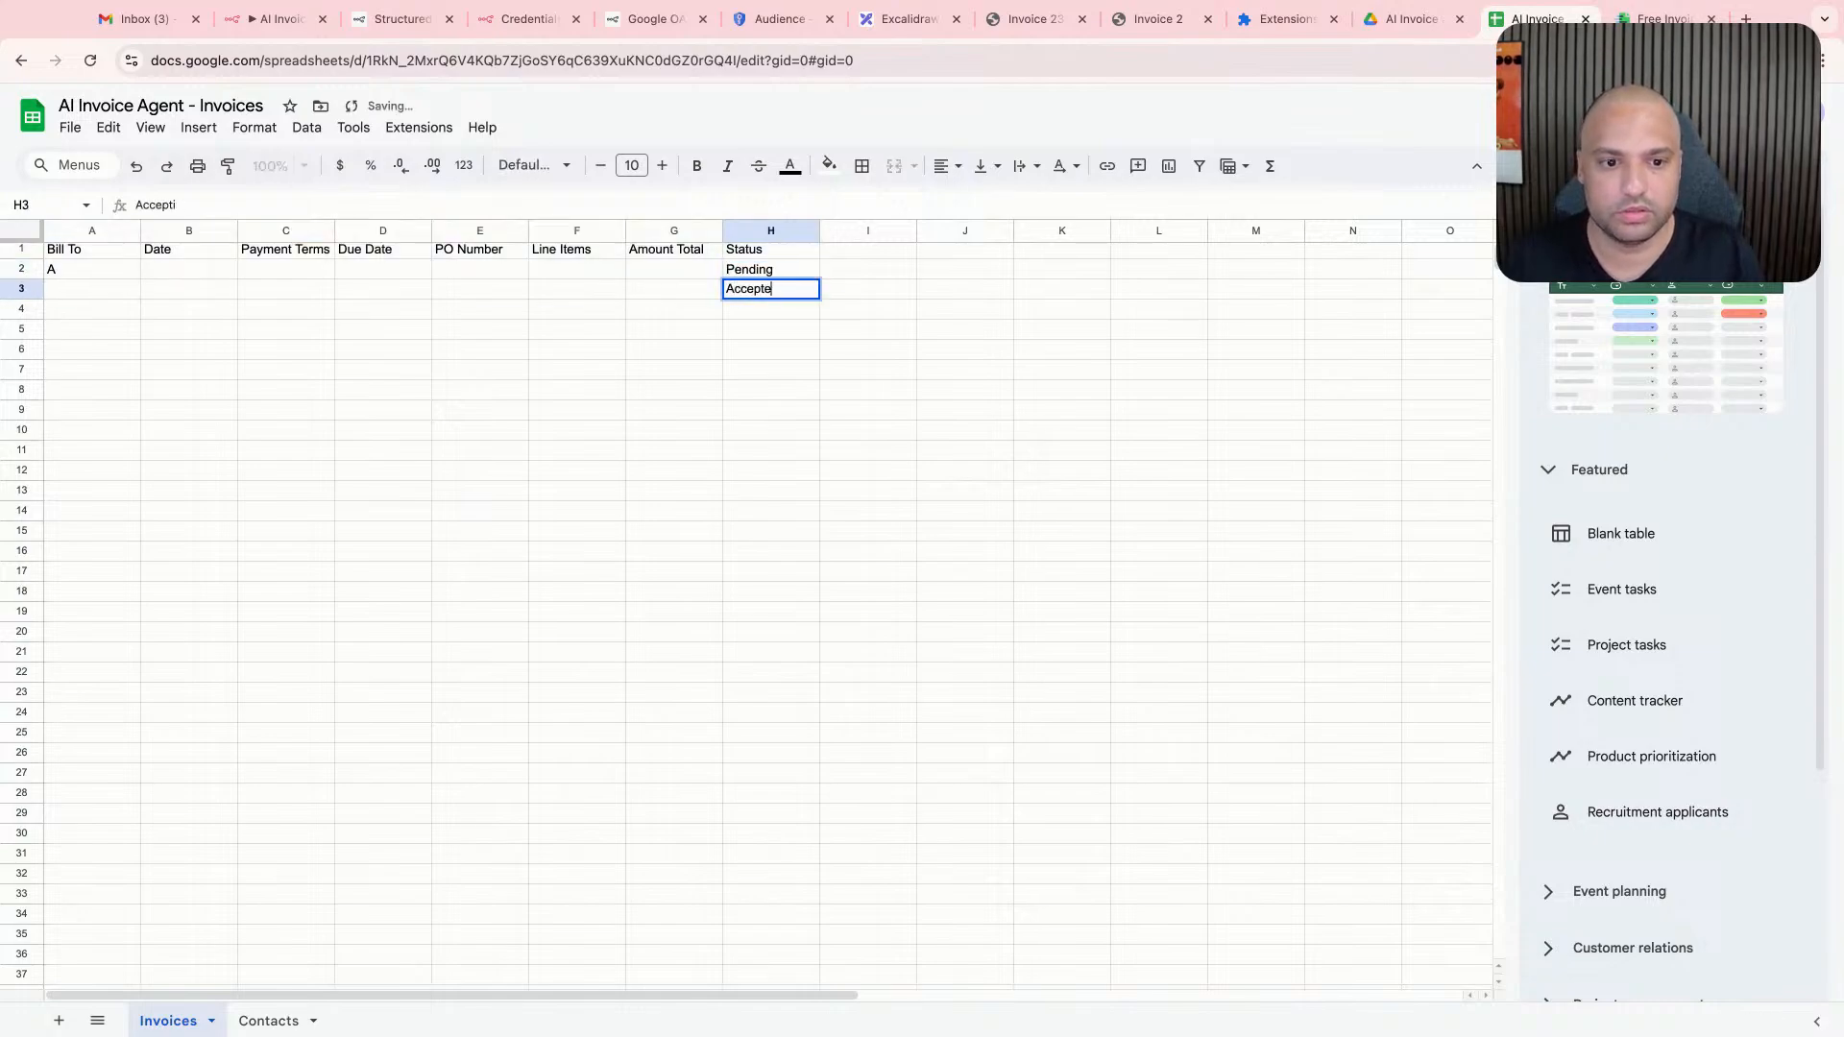
{"action": "type", "text": "d"}
{"action": "key", "text": "Return"}
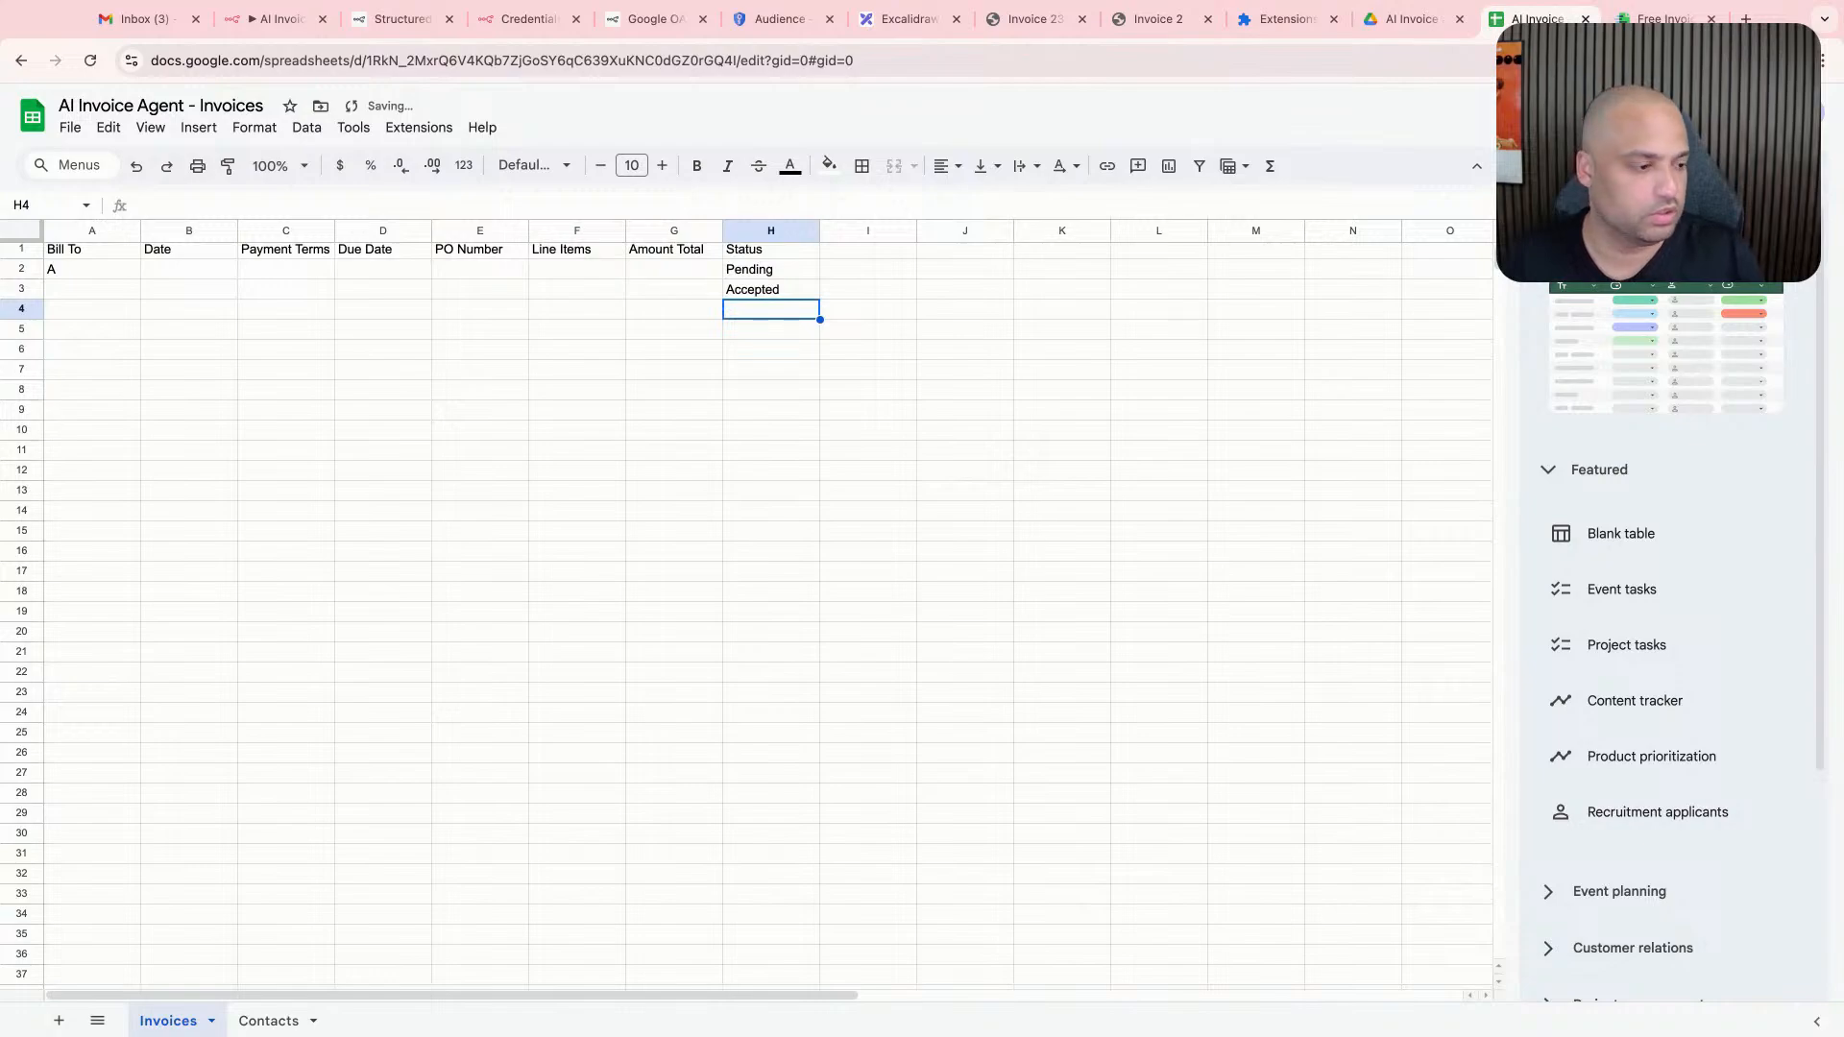
- Enter the status values Declined in cell H4 and Paid in cell H5
{"action": "type", "text": "Declineed"}
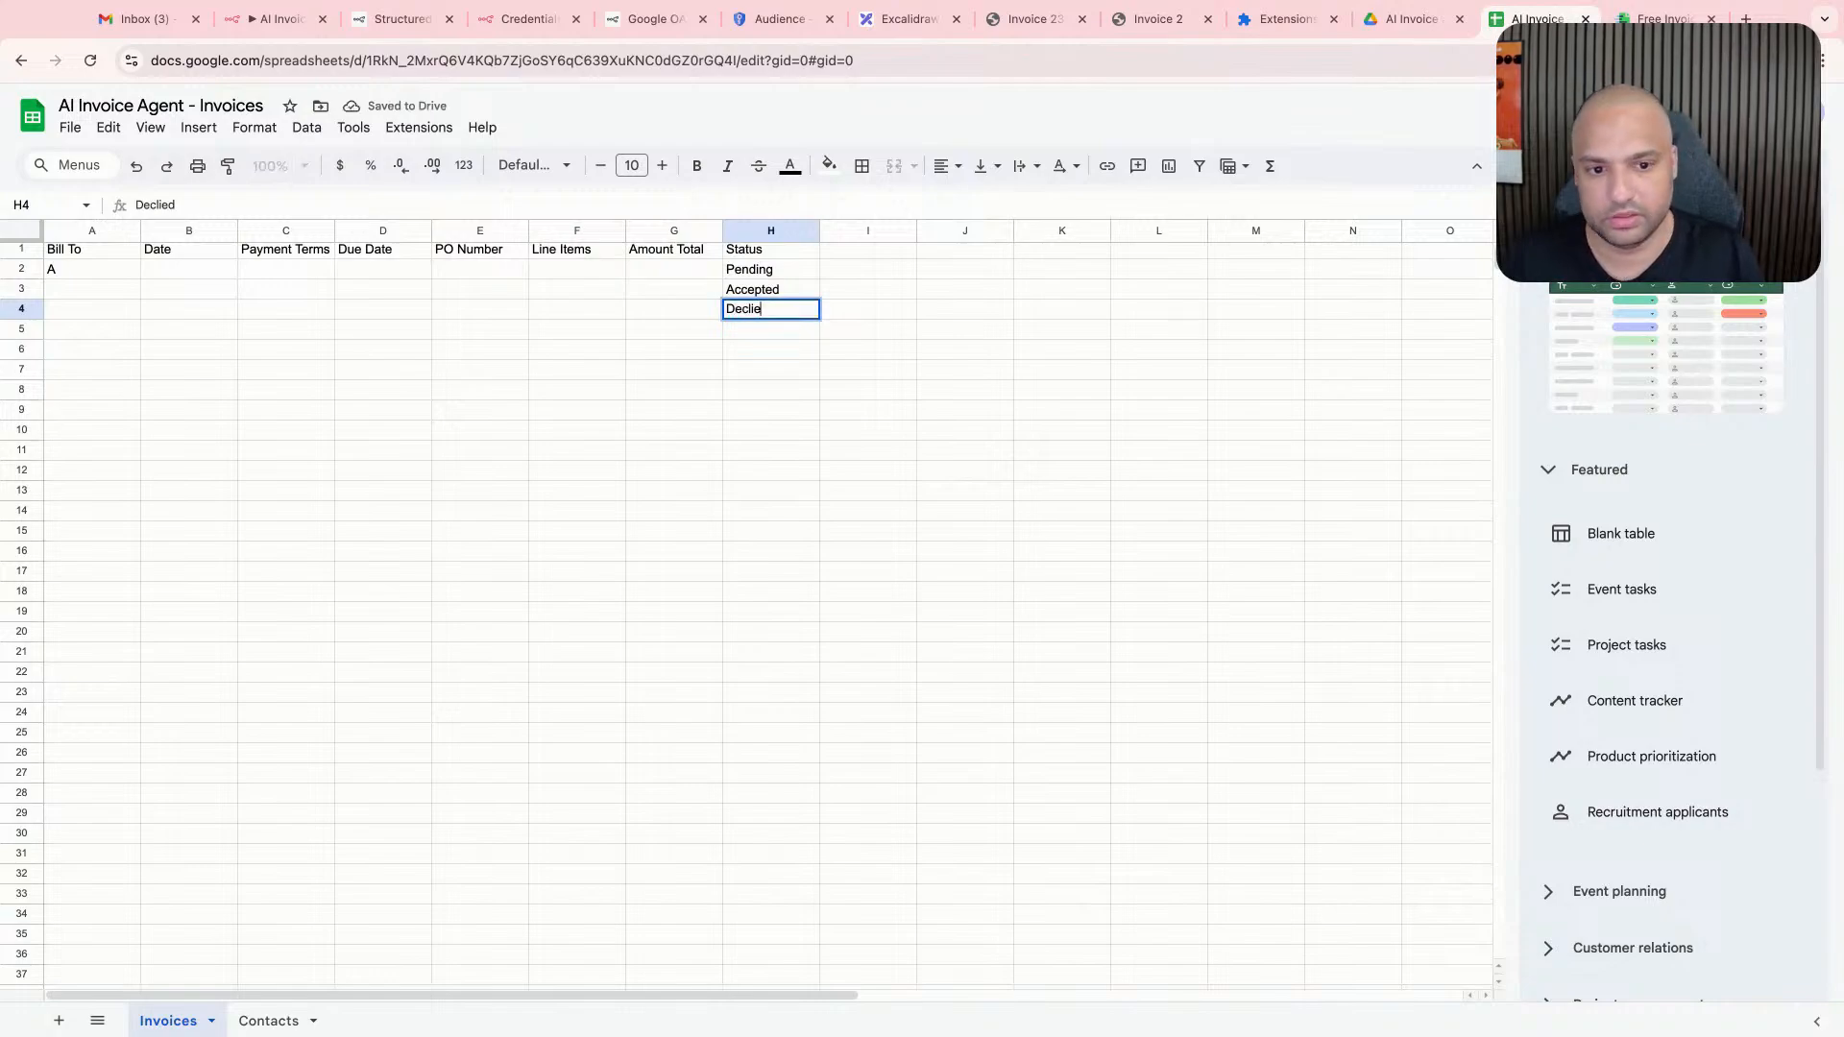
{"action": "key", "text": "Return"}
{"action": "type", "text": "Pa"}
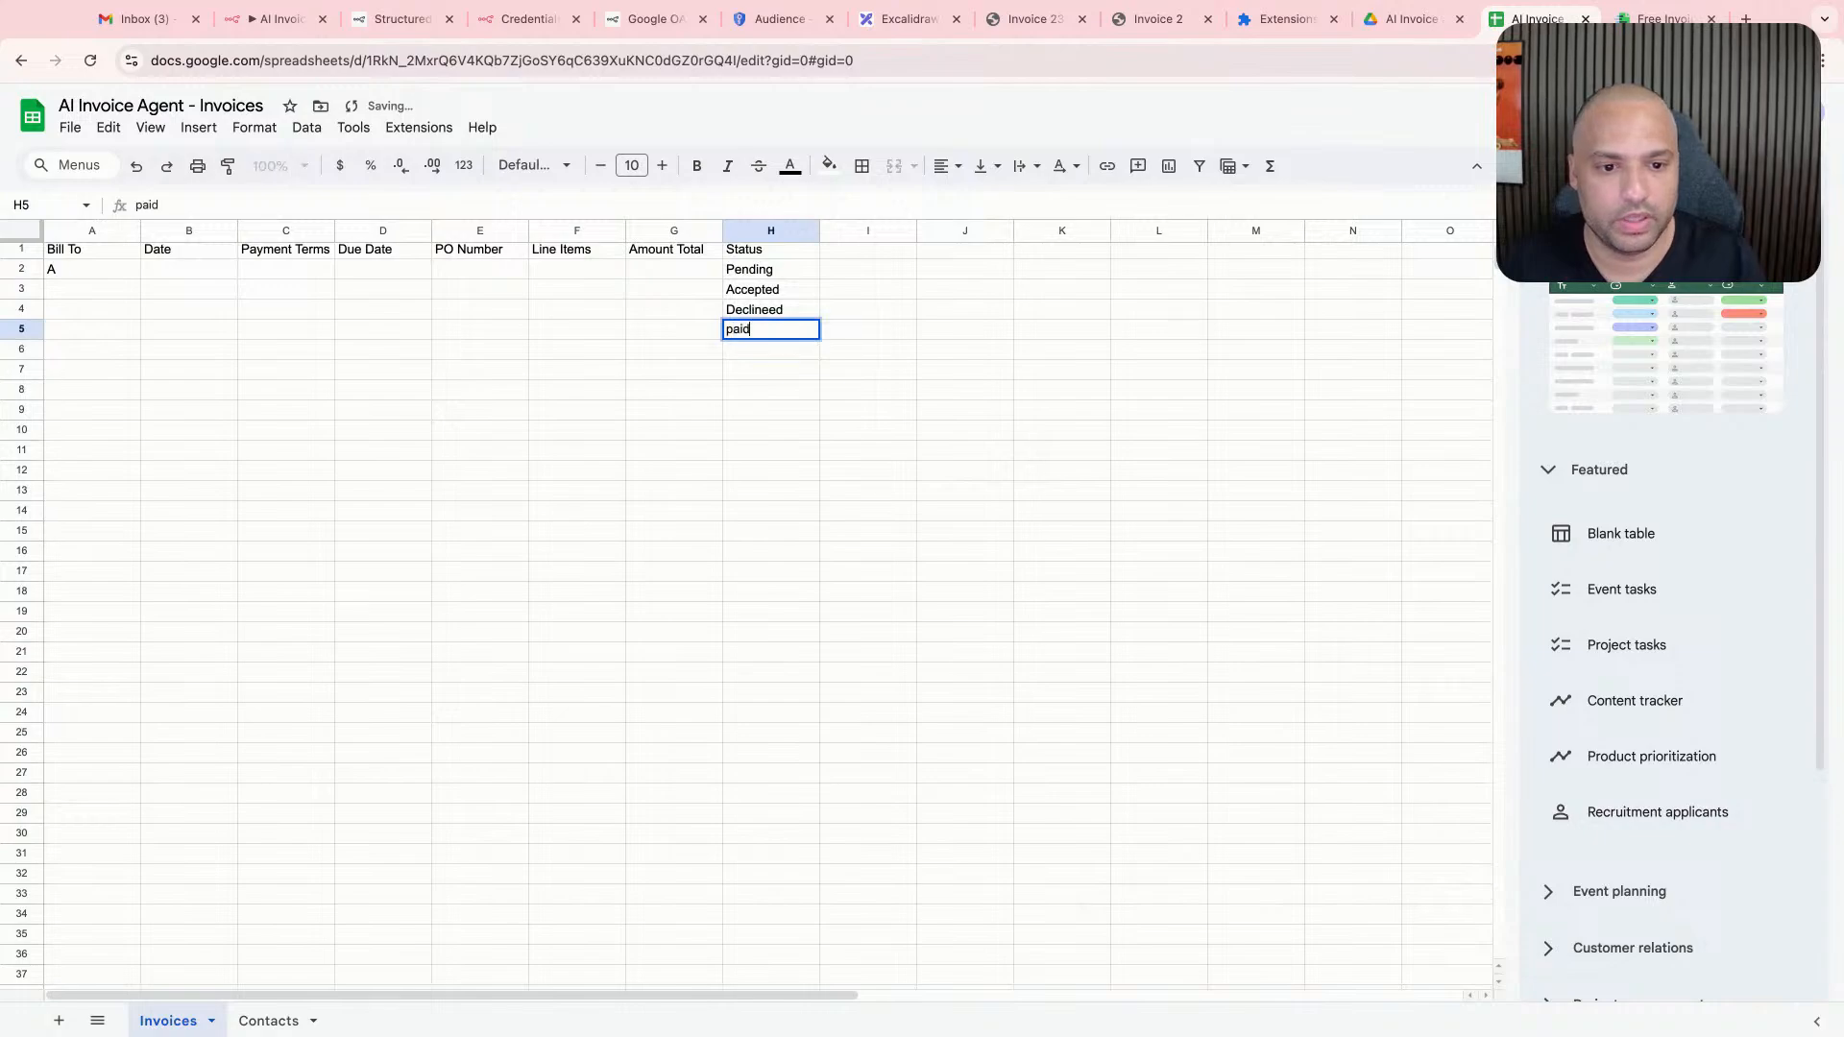
{"action": "type", "text": "id"}
{"action": "key", "text": "Return"}
{"action": "scroll", "coordinate": [803, 268], "scroll_direction": "right", "scroll_amount": 1}
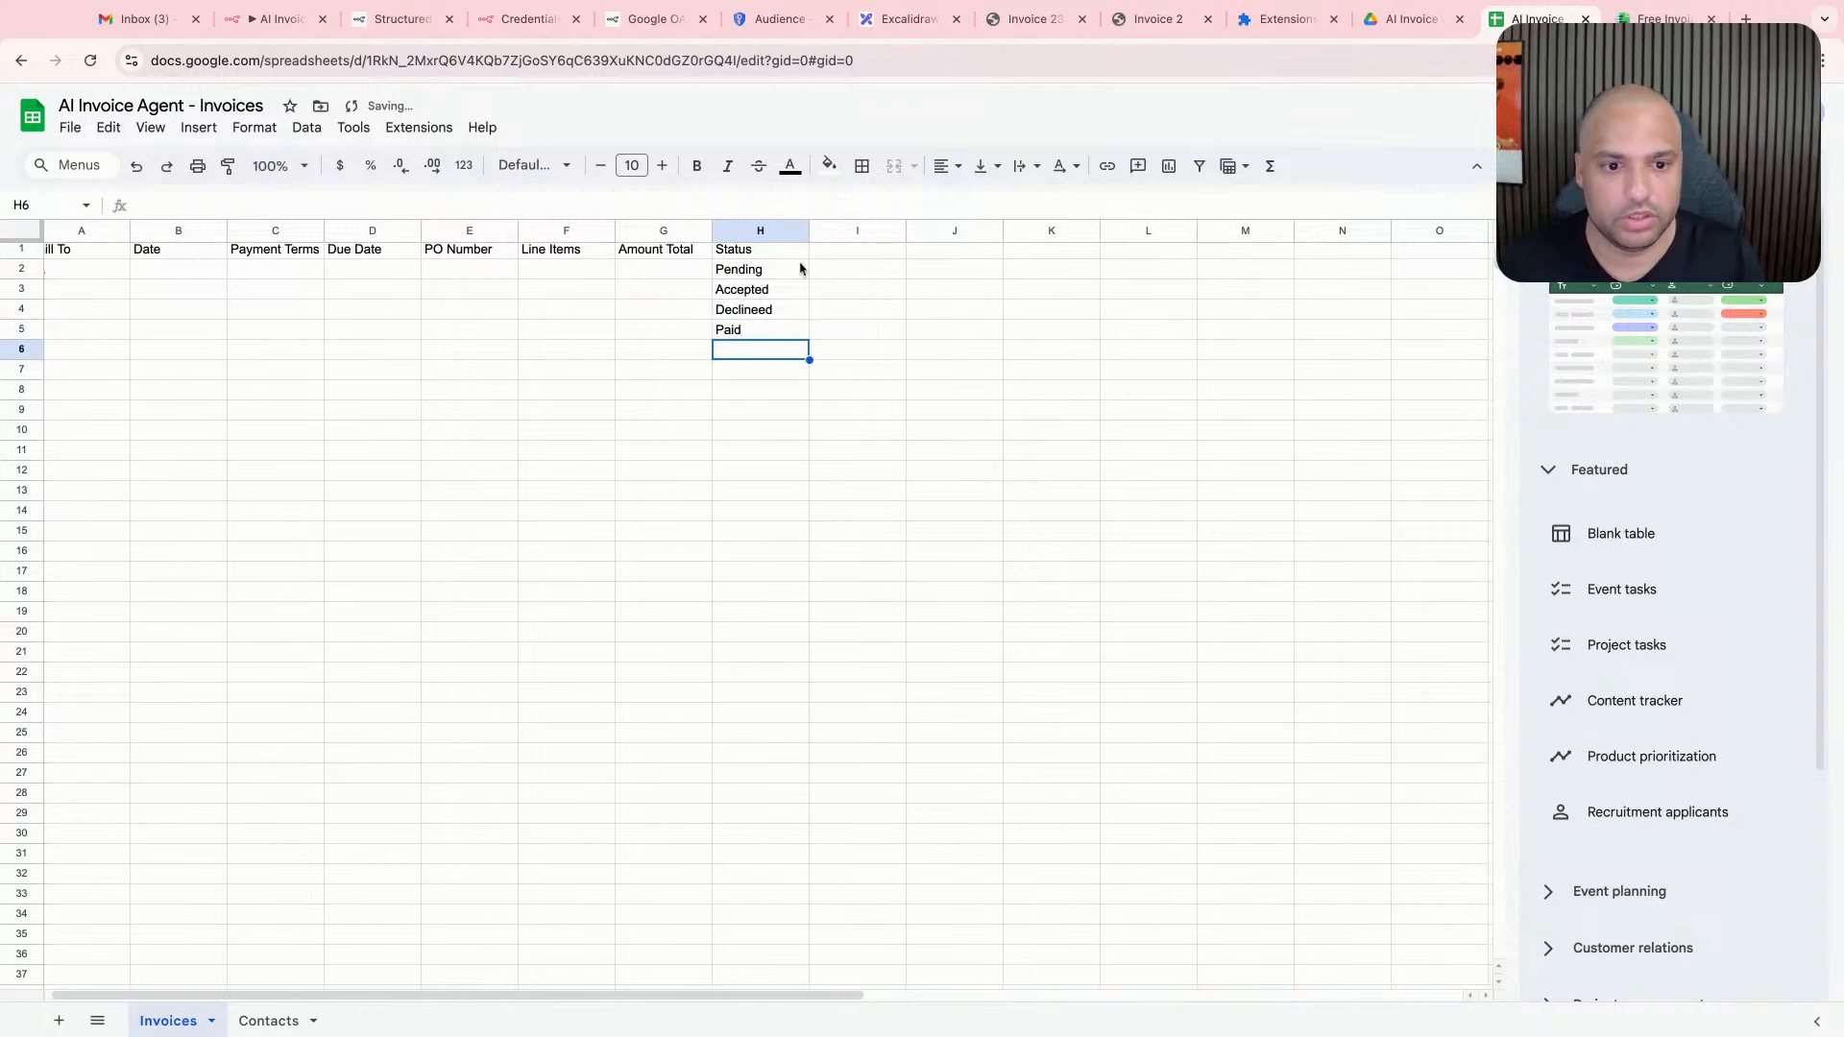
{"action": "double_click", "coordinate": [764, 308]}
{"action": "key", "text": "BackSpace"}
{"action": "key", "text": "Return"}
{"action": "left_click_drag", "start_coordinate": [566, 594], "coordinate": [567, 614]}
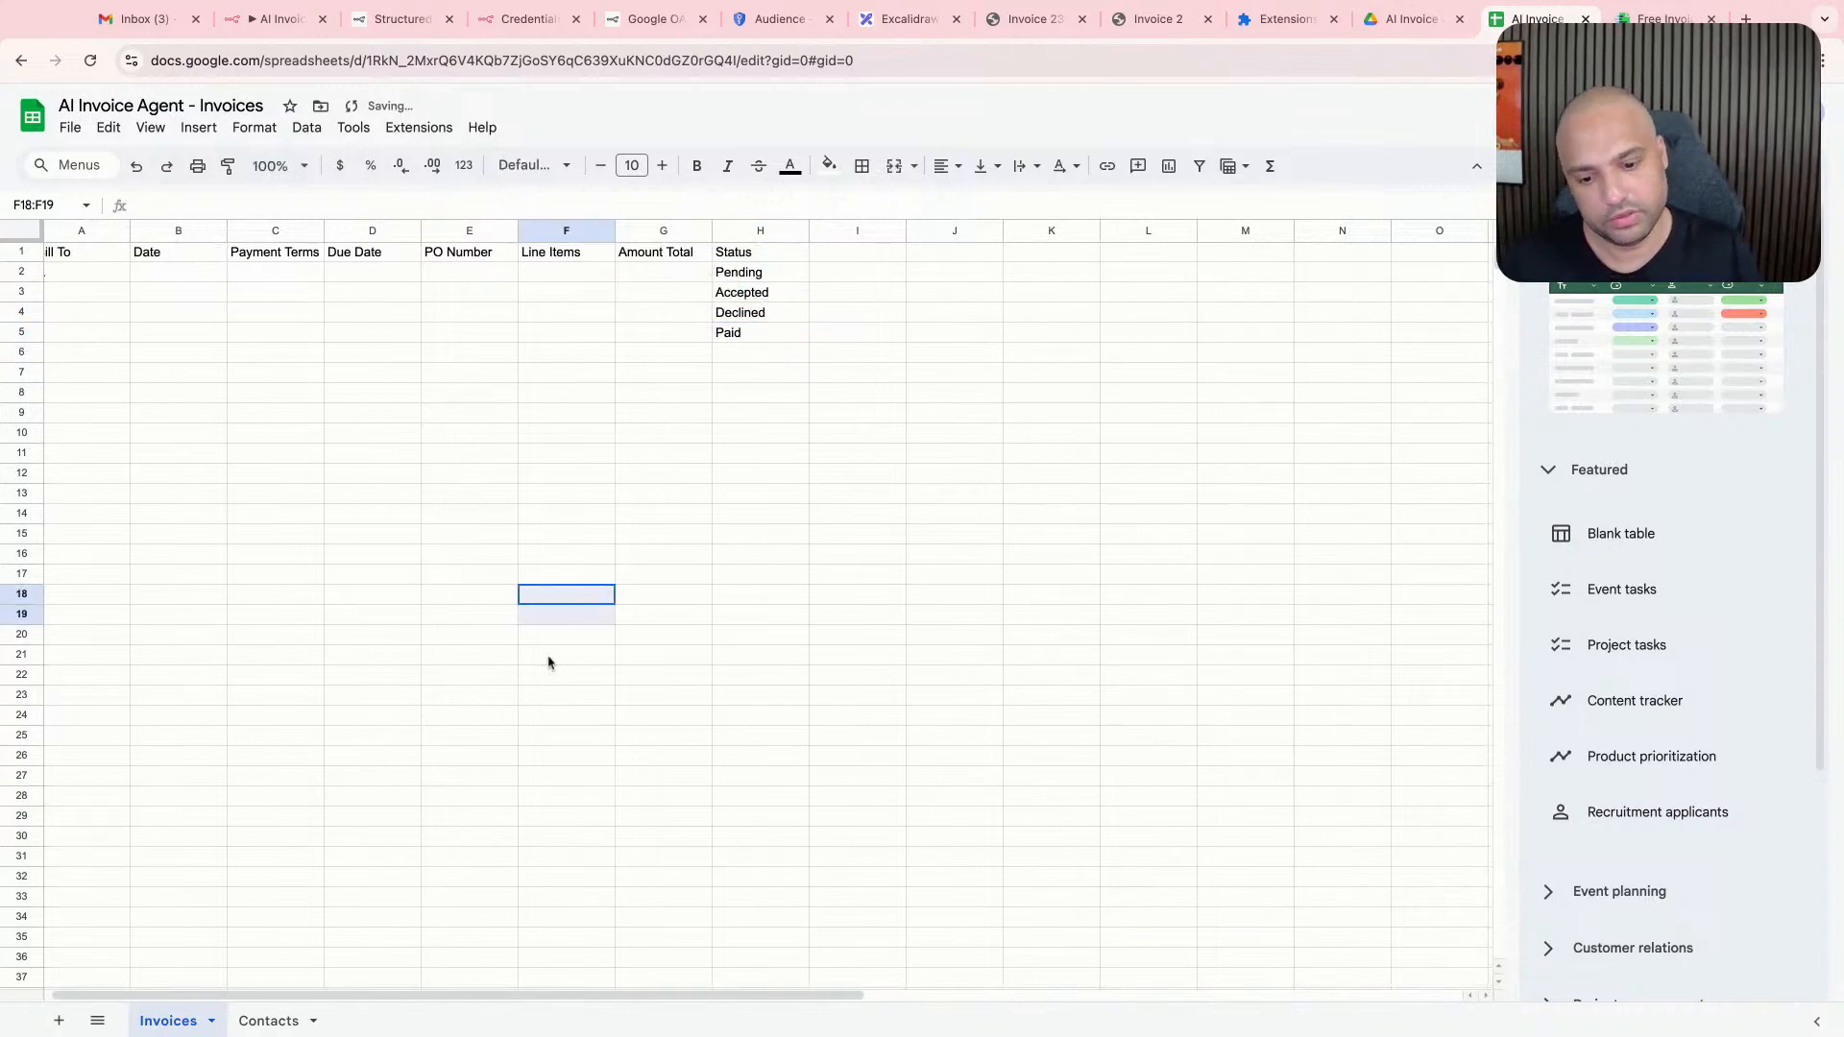
{"action": "scroll", "coordinate": [301, 921], "scroll_direction": "left", "scroll_amount": 1}
{"action": "left_click_drag", "start_coordinate": [342, 733], "coordinate": [403, 675]}
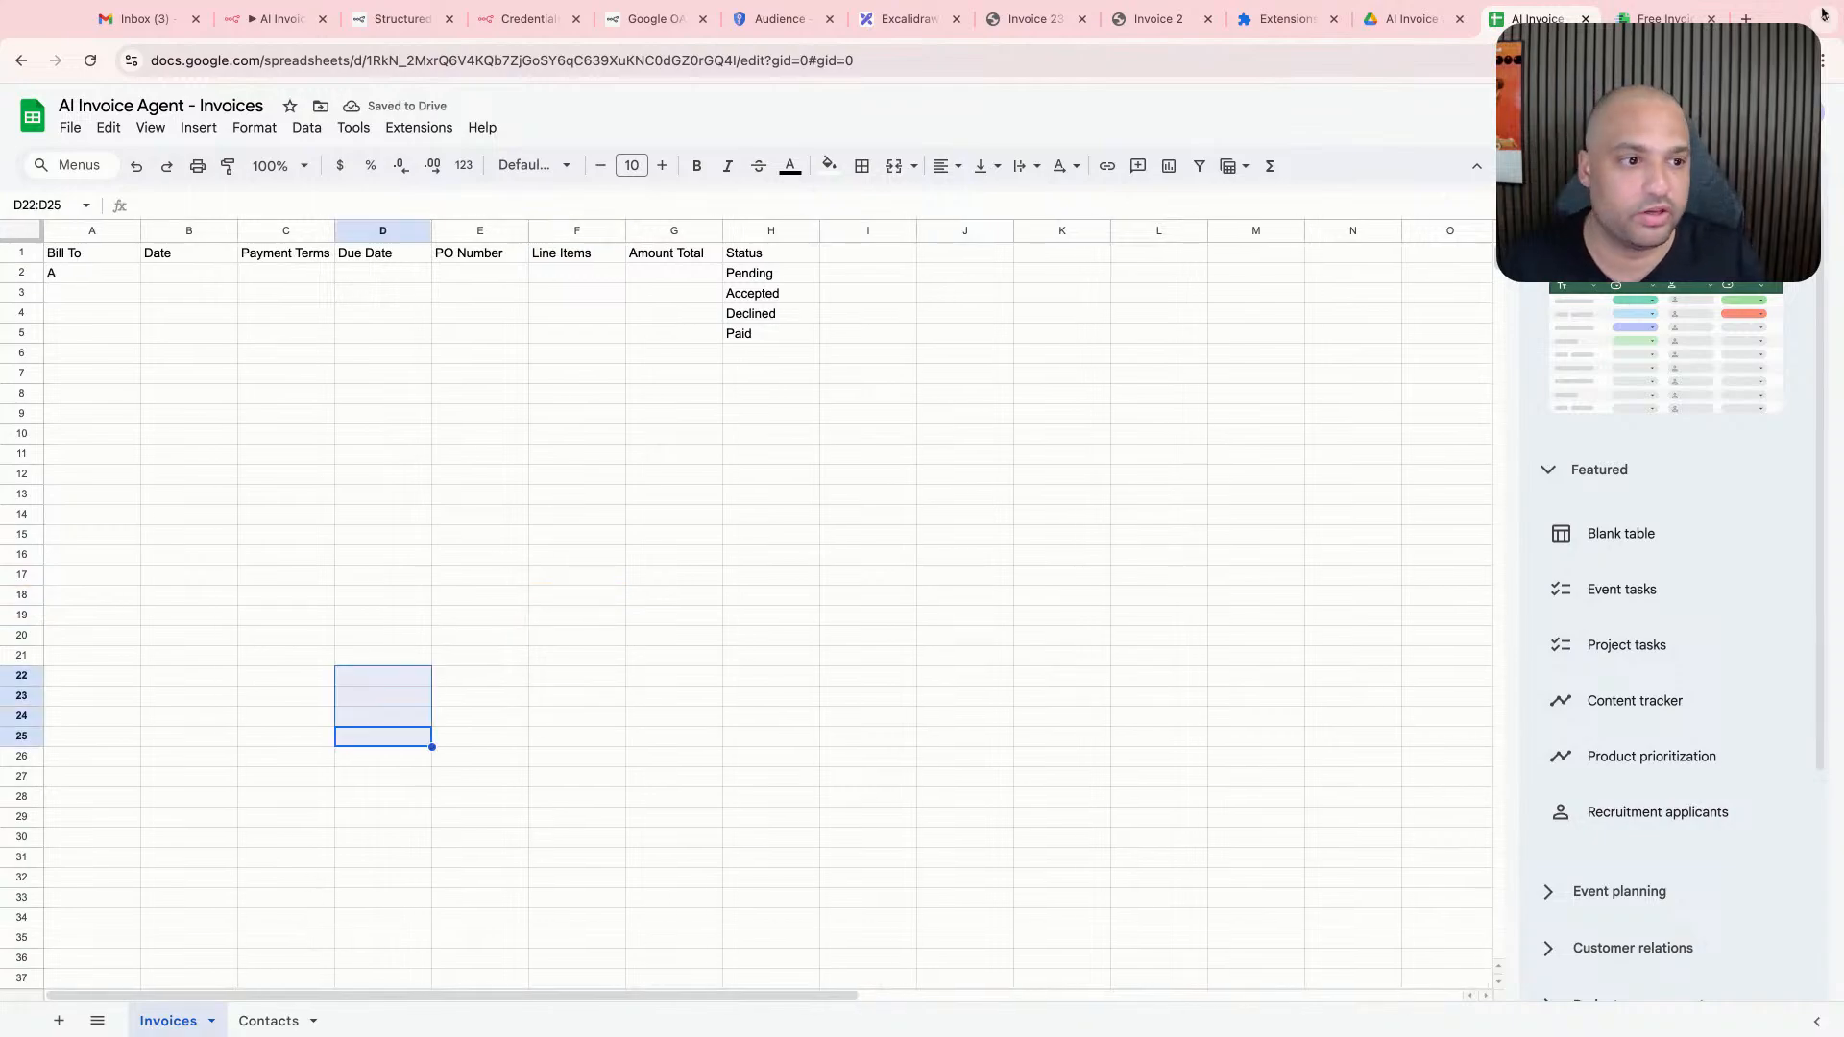
{"action": "left_click", "coordinate": [1671, 18]}
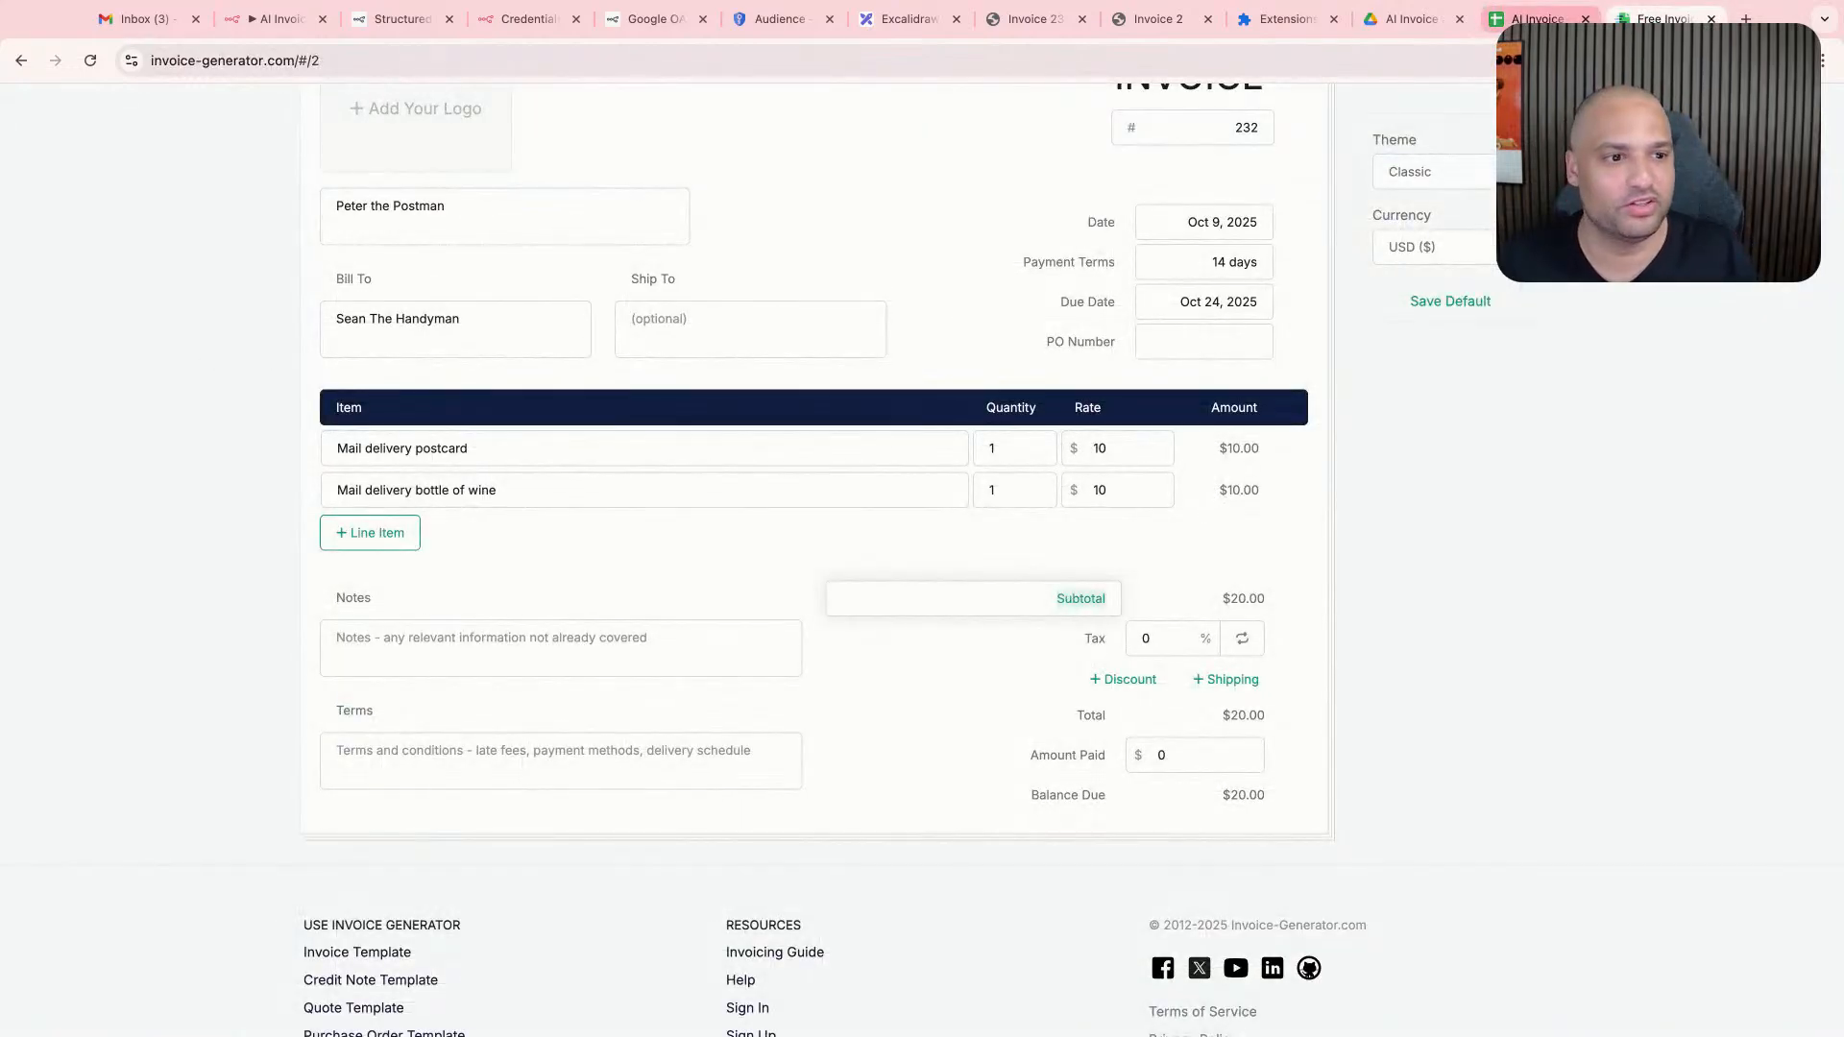
{"action": "left_click", "coordinate": [1534, 18]}
{"action": "left_click", "coordinate": [374, 883]}
{"action": "left_click", "coordinate": [115, 275]}
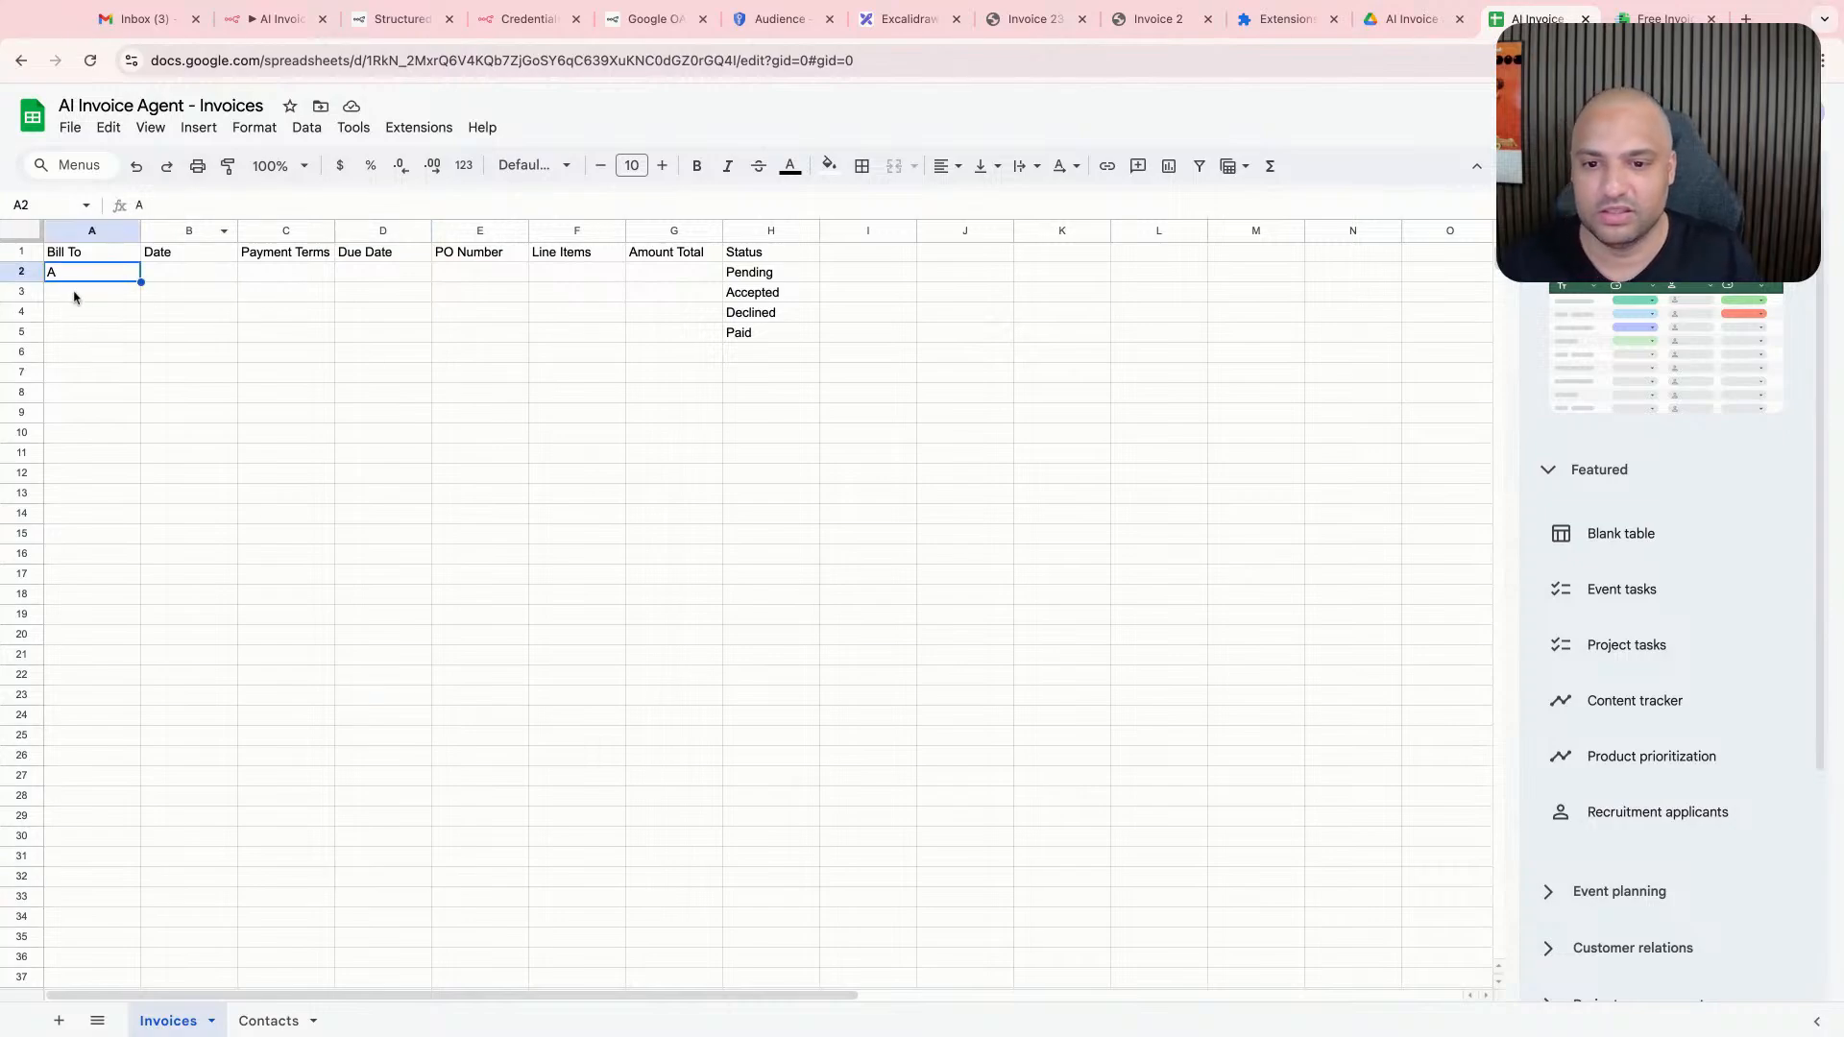
{"action": "left_click_drag", "start_coordinate": [709, 278], "coordinate": [17, 234]}
{"action": "left_click", "coordinate": [769, 356]}
{"action": "left_click", "coordinate": [175, 284]}
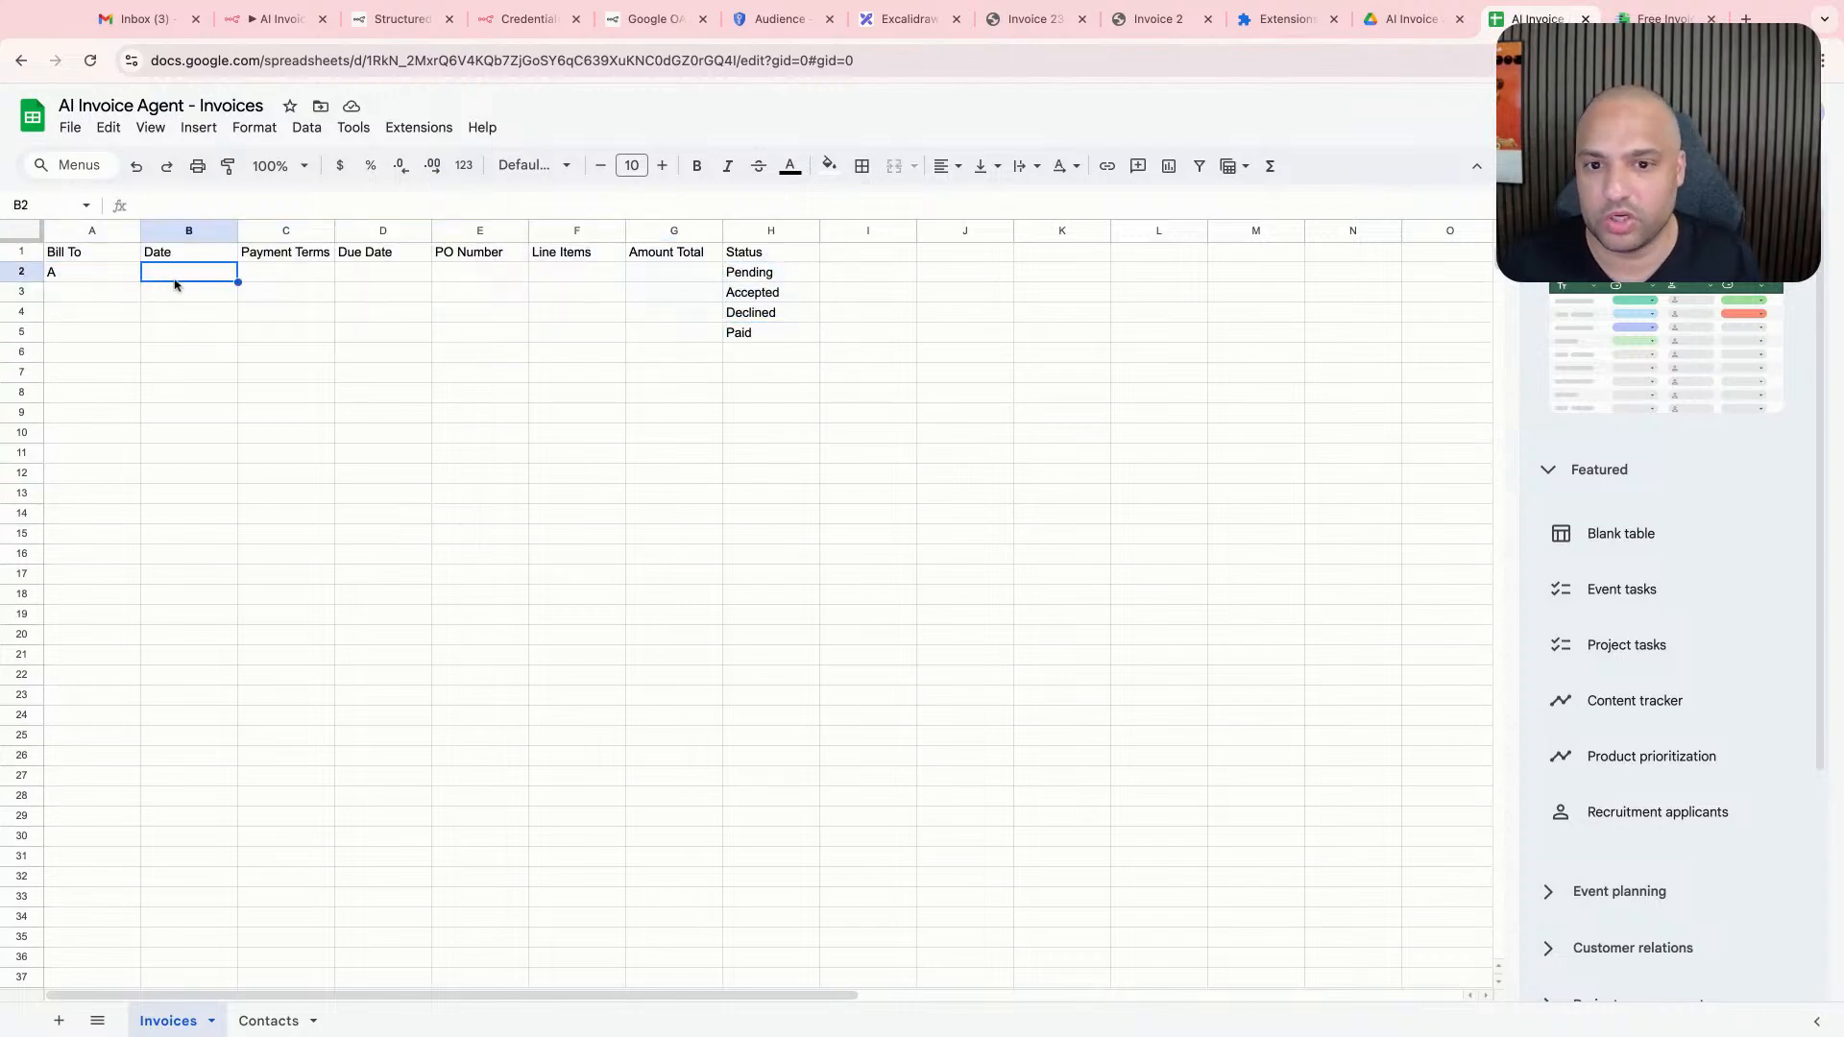
- Switch to the n8n AI Invoice Agent workflow and move the Google Drive Upload file node above and to the right of Merge
{"action": "left_click", "coordinate": [276, 21]}
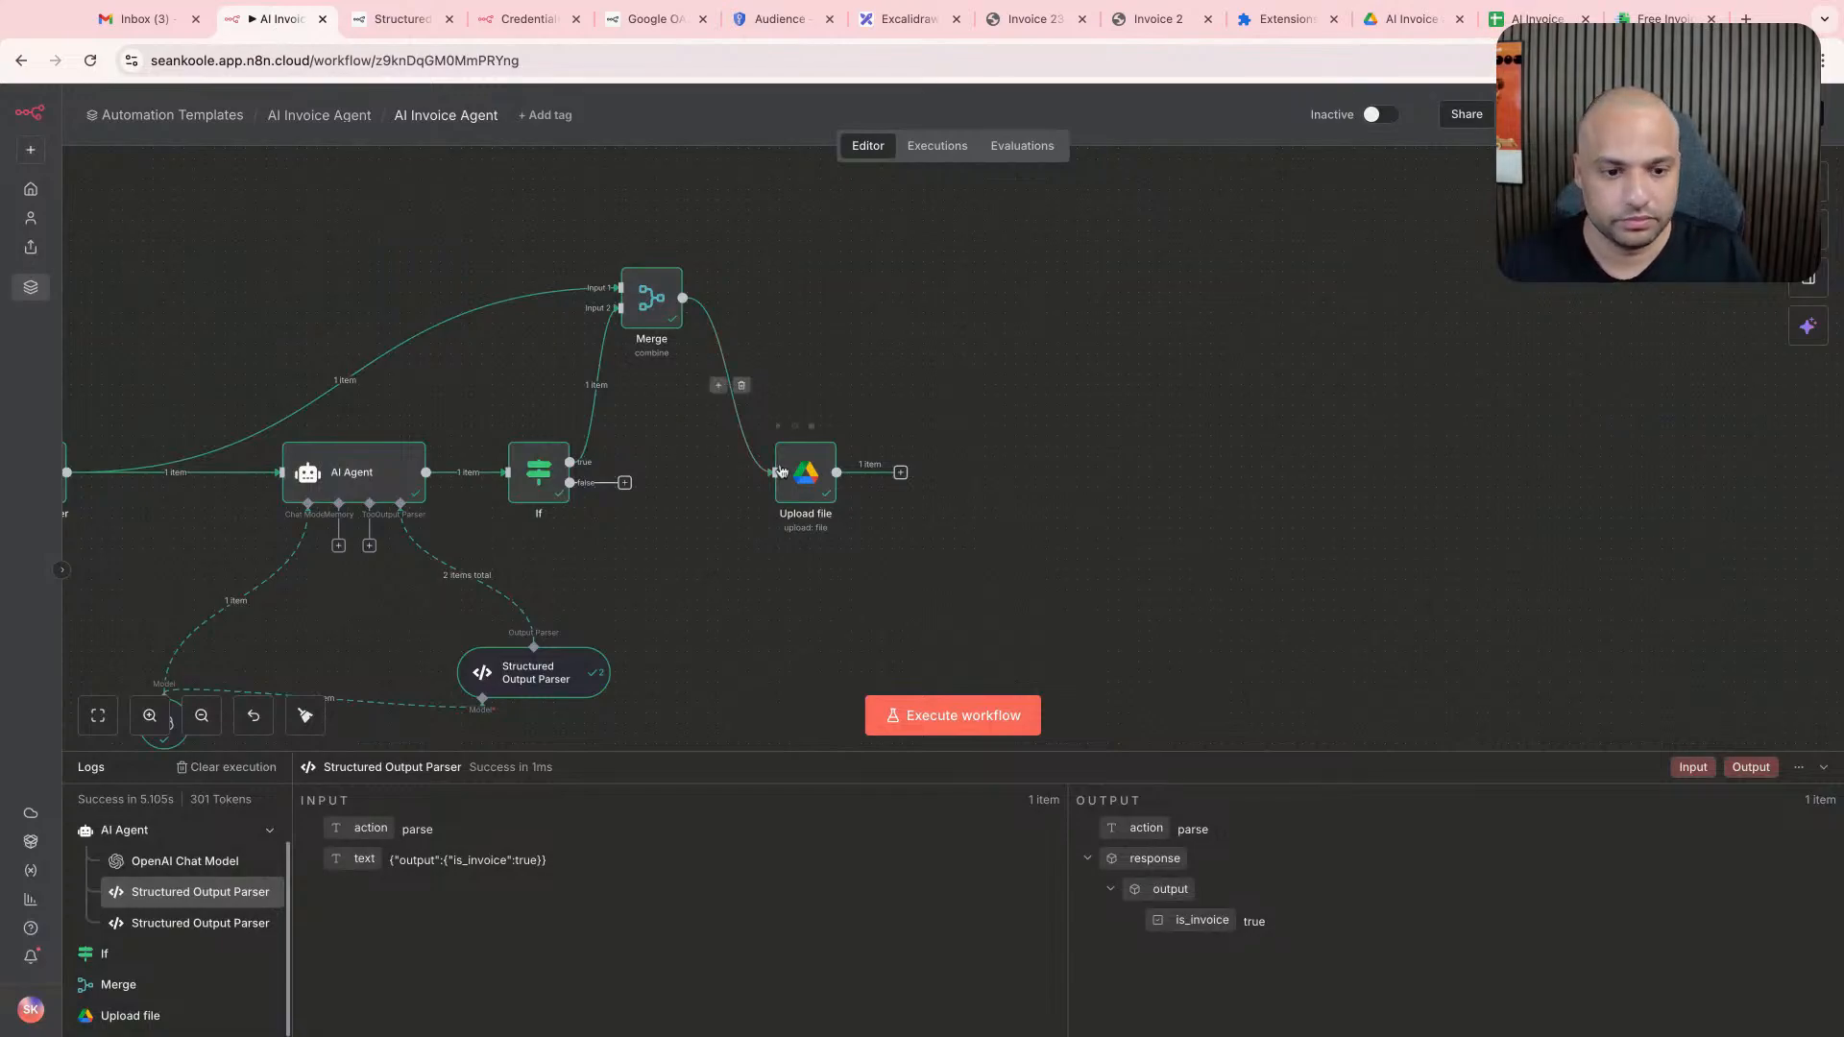
{"action": "scroll", "coordinate": [784, 471], "scroll_direction": "left", "scroll_amount": 2}
{"action": "left_click_drag", "start_coordinate": [918, 485], "coordinate": [1113, 218]}
{"action": "scroll", "coordinate": [1138, 368], "scroll_direction": "up", "scroll_amount": 1}
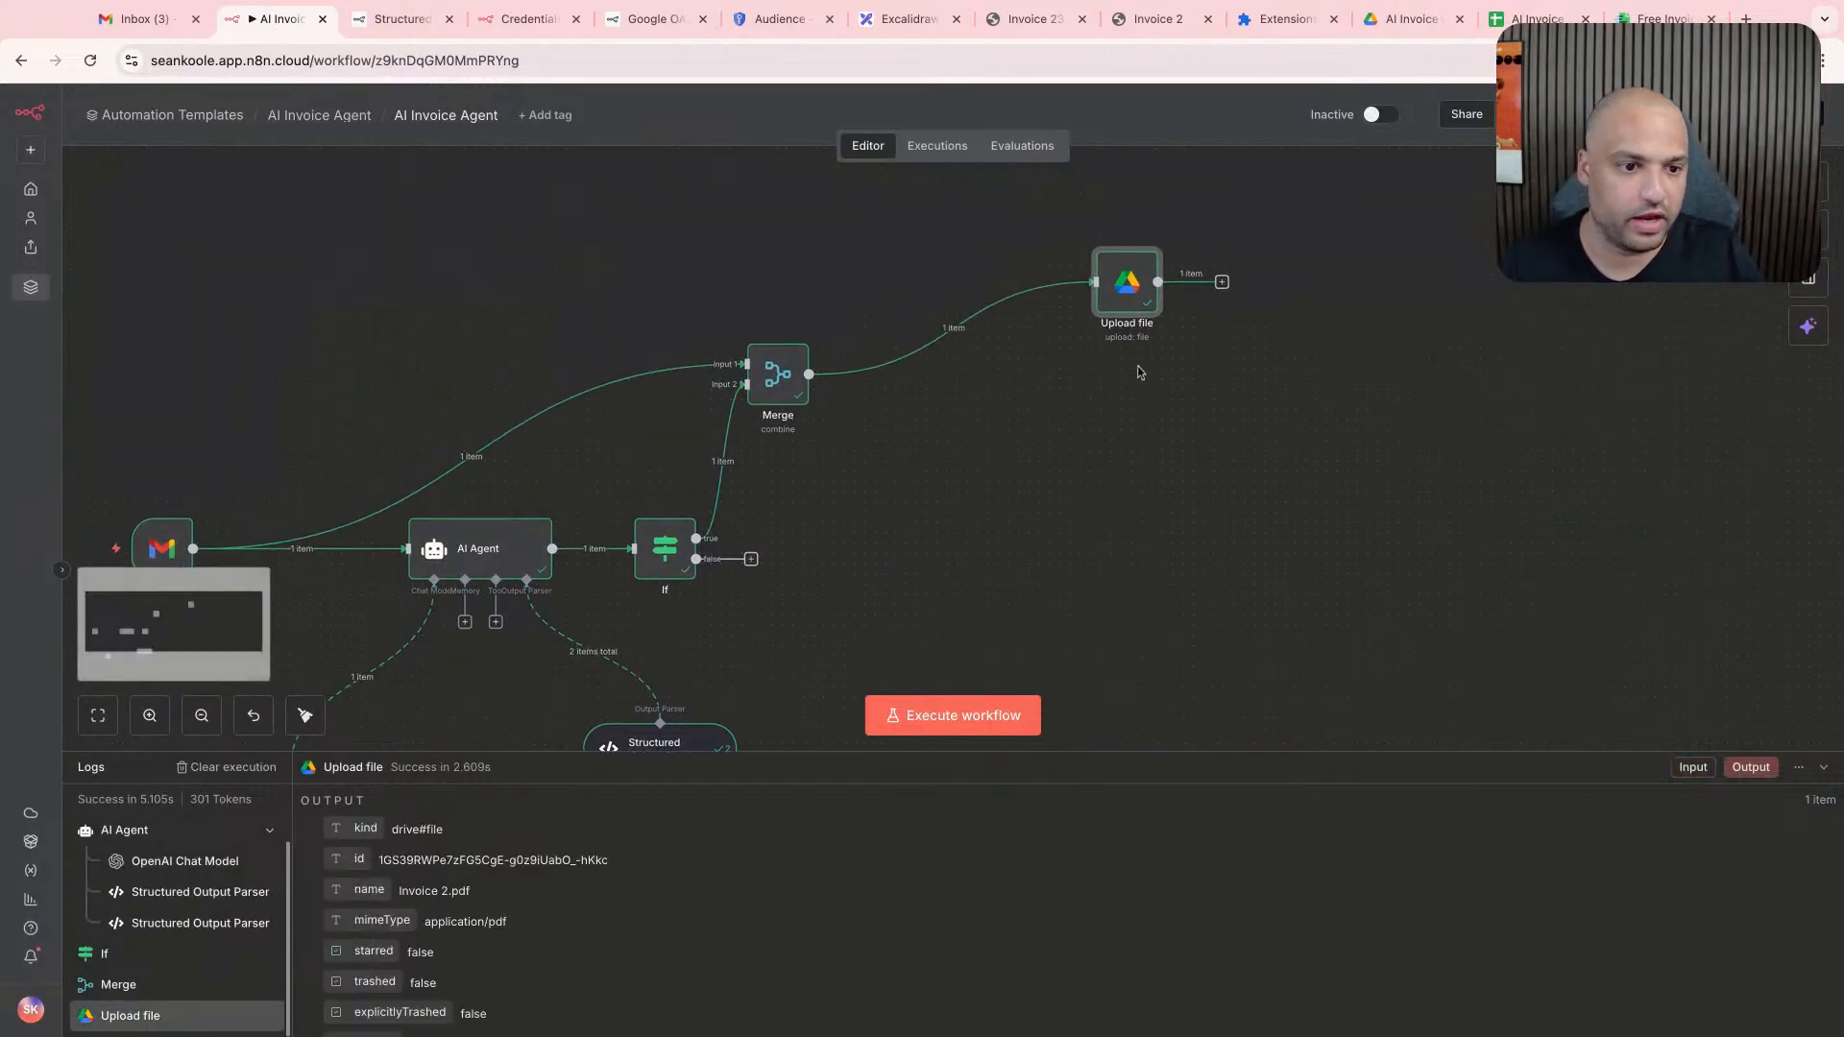
{"action": "left_click_drag", "start_coordinate": [1127, 298], "coordinate": [1013, 227]}
{"action": "scroll", "coordinate": [917, 363], "scroll_direction": "up", "scroll_amount": 1}
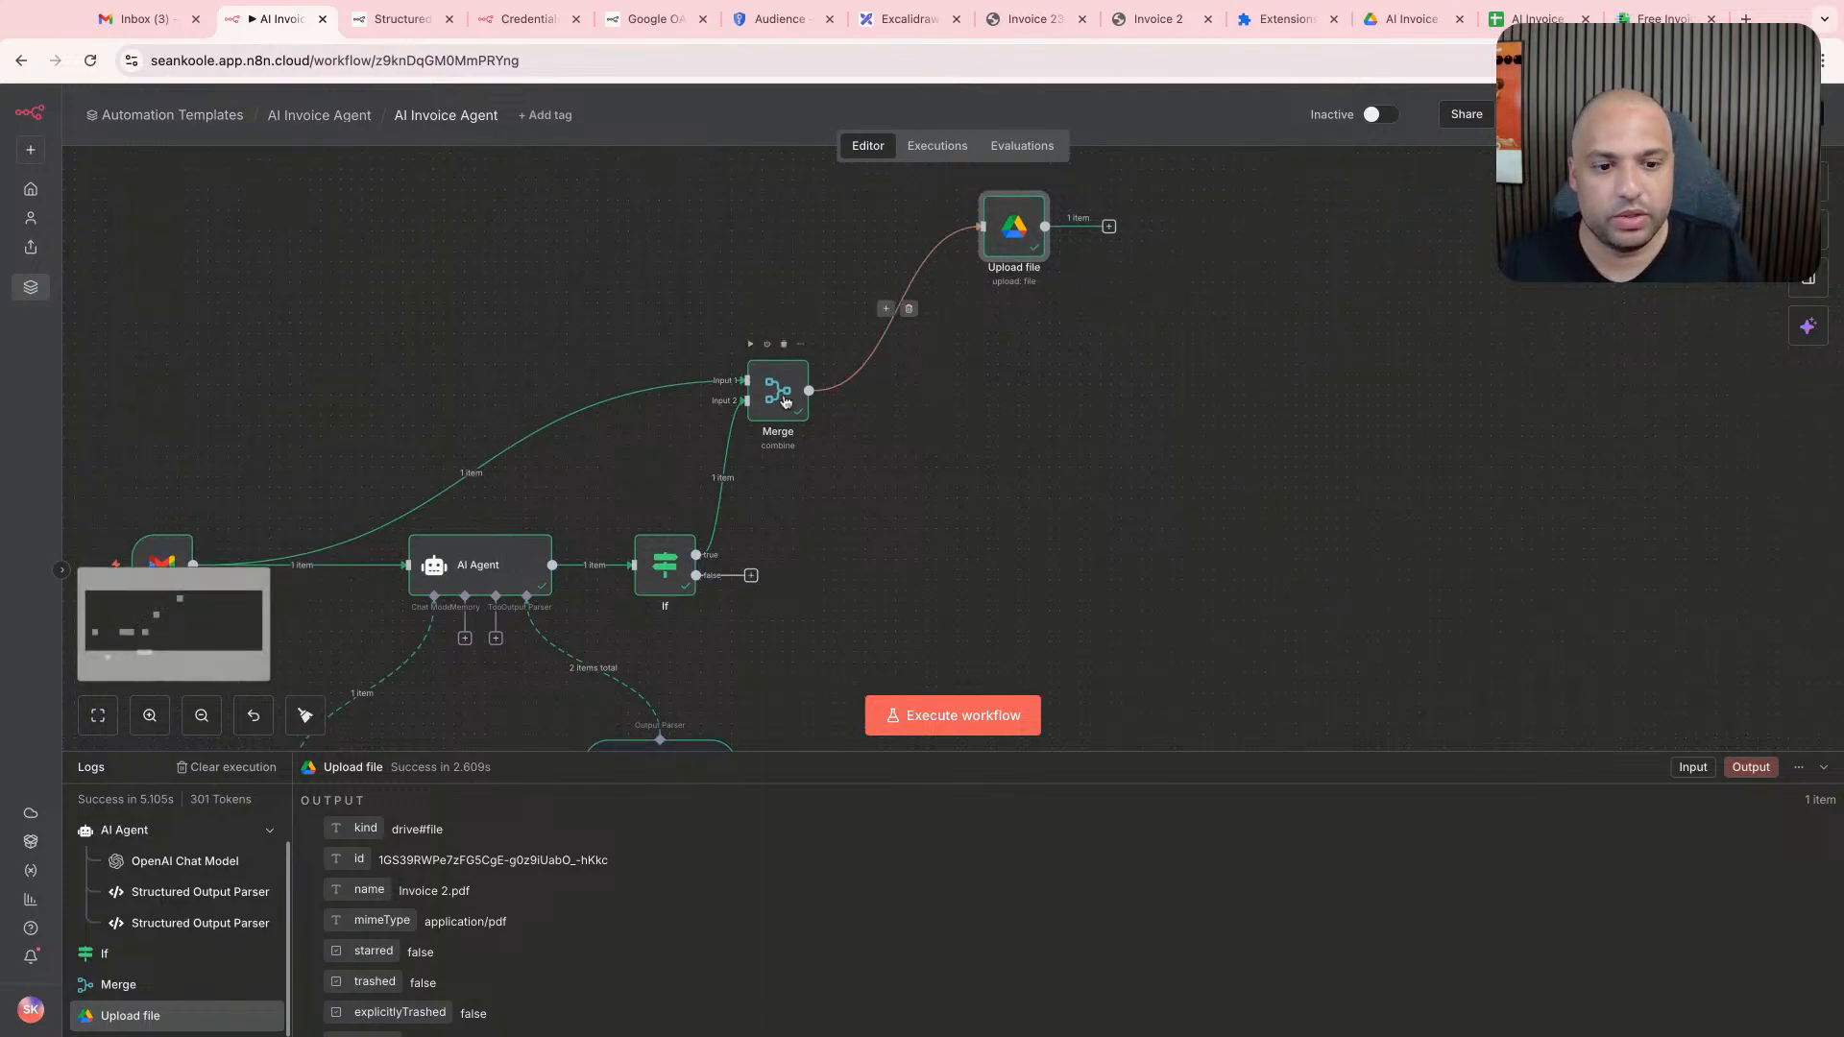
{"action": "scroll", "coordinate": [828, 397], "scroll_direction": "down", "scroll_amount": 1}
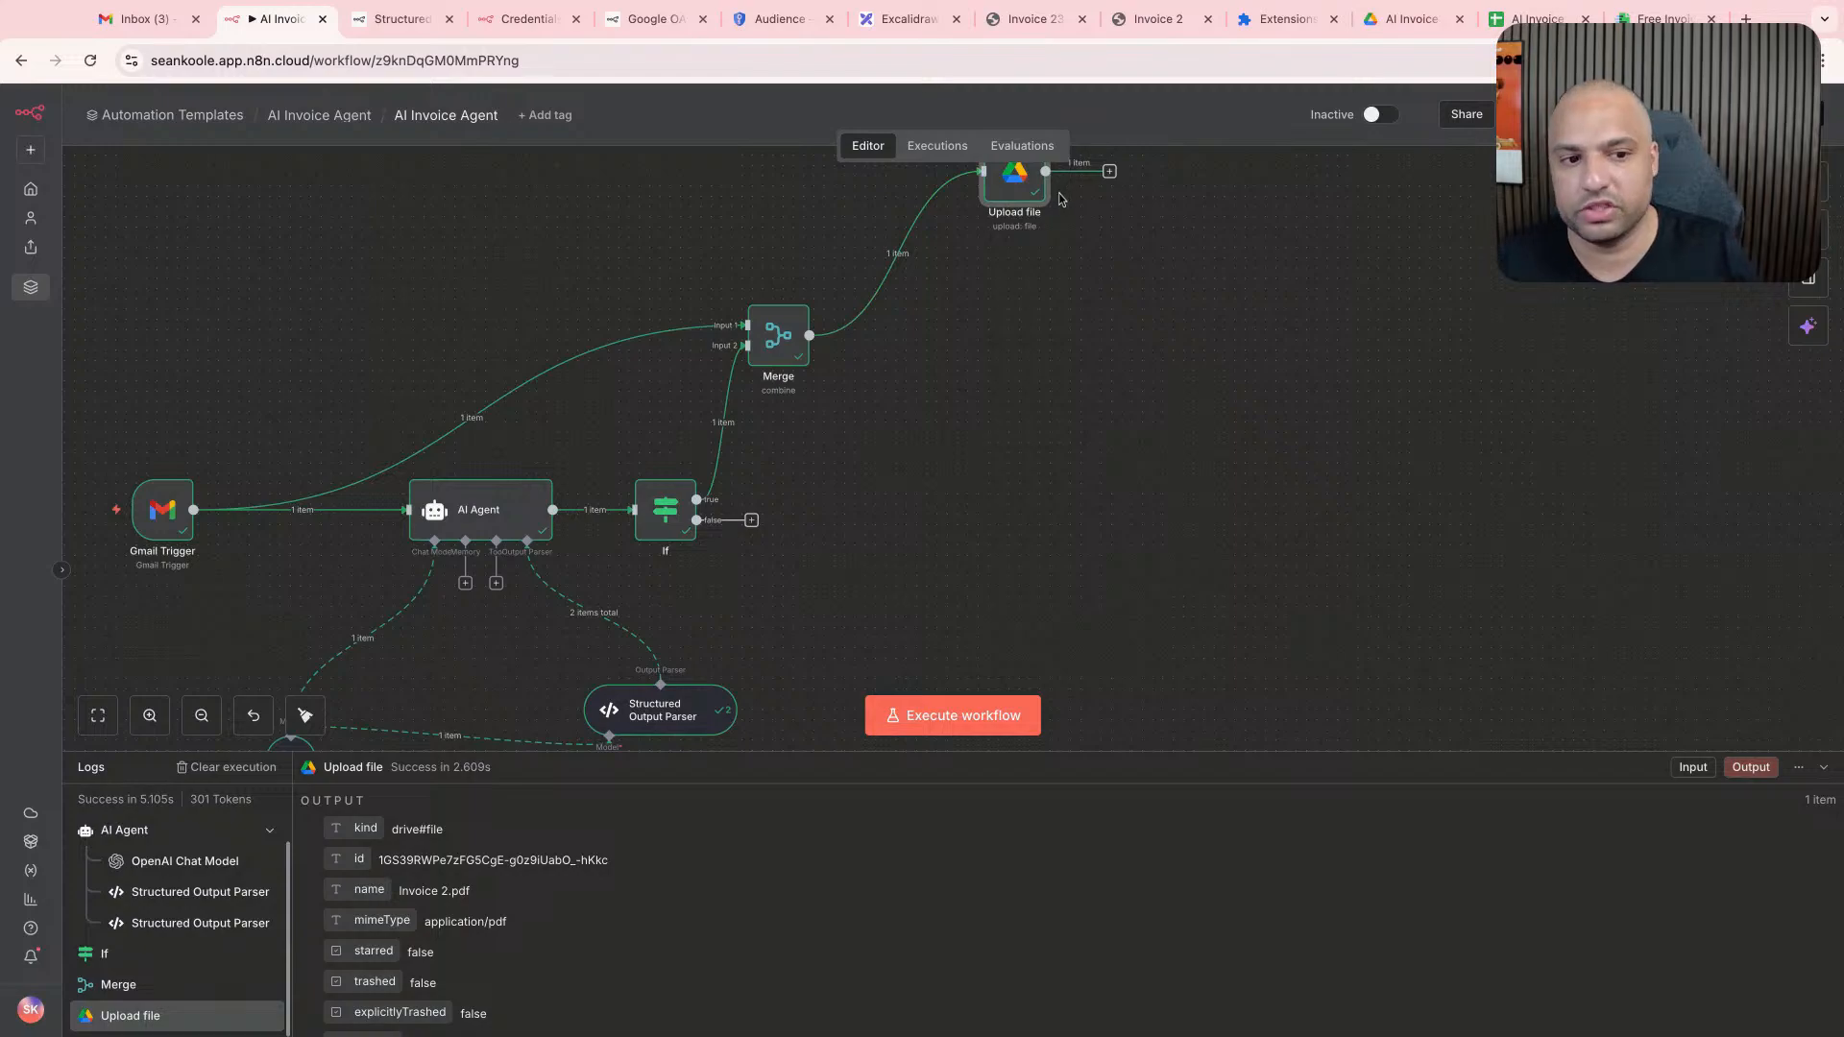
{"action": "scroll", "coordinate": [1030, 233], "scroll_direction": "up", "scroll_amount": 1}
{"action": "left_click", "coordinate": [1112, 247]}
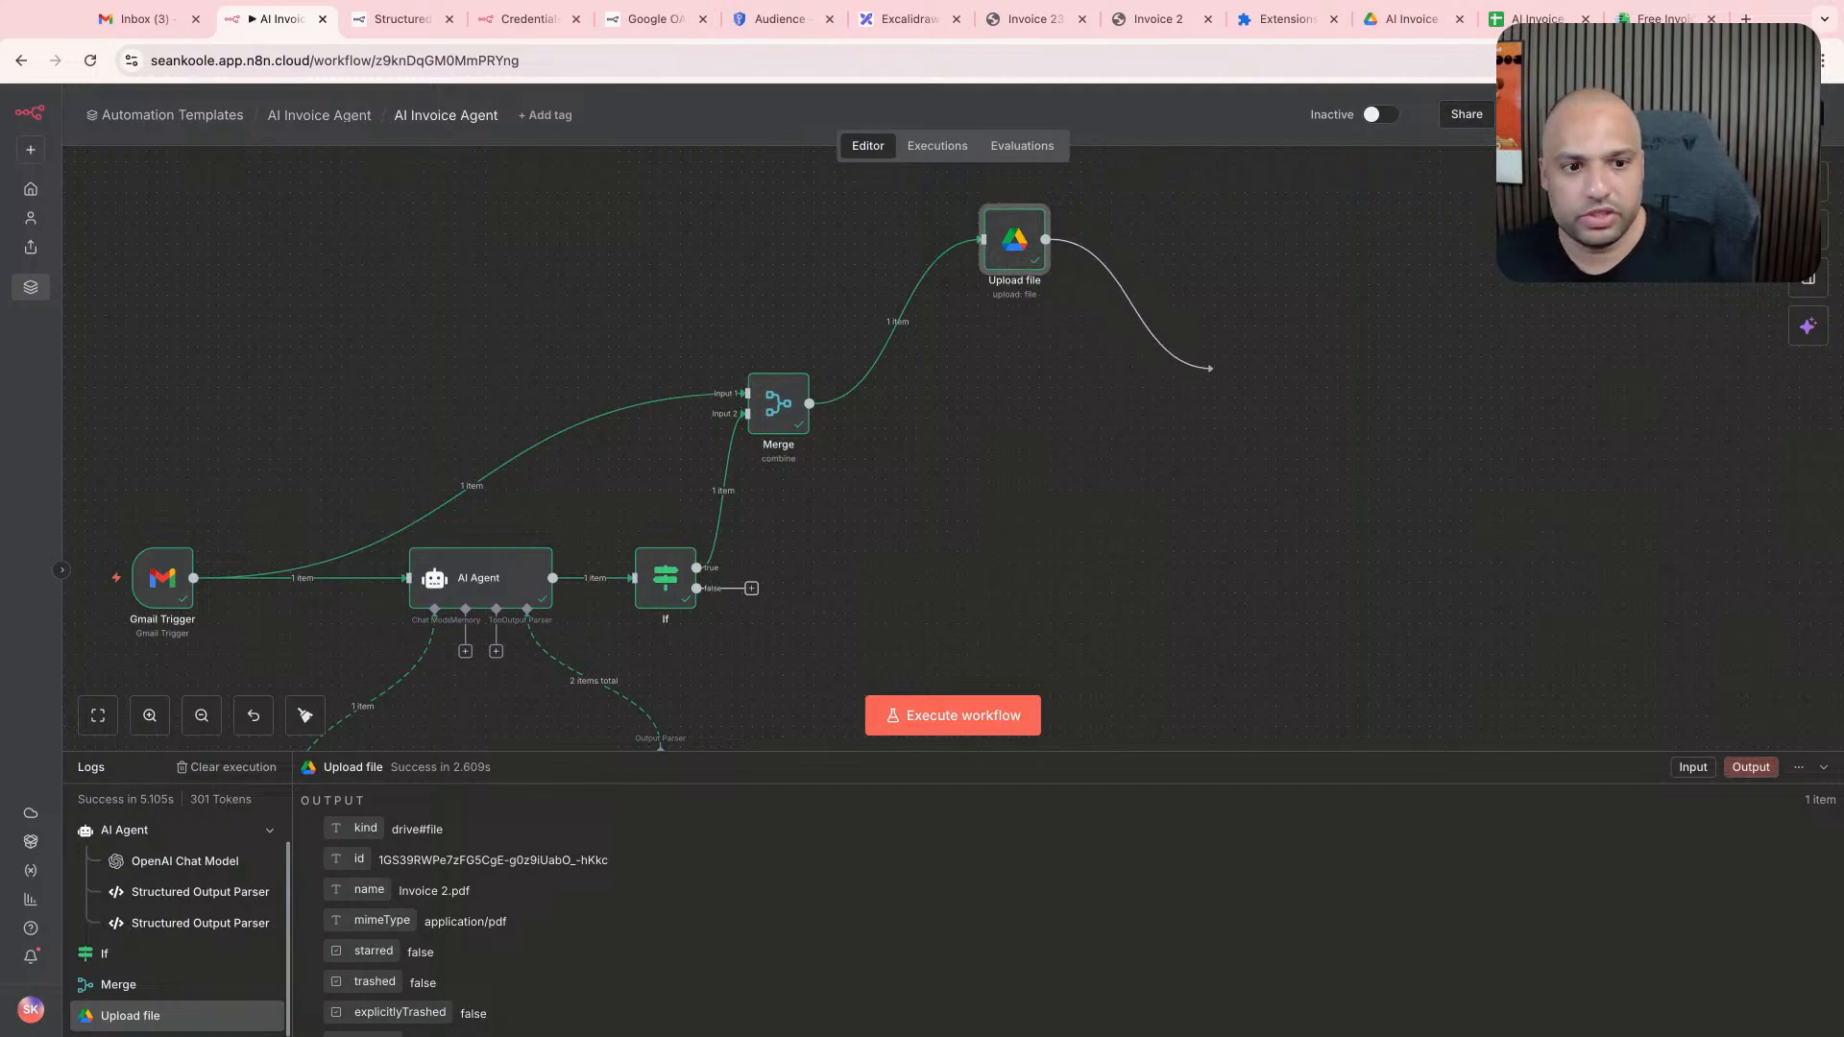
{"action": "left_click_drag", "start_coordinate": [1213, 368], "coordinate": [1213, 368]}
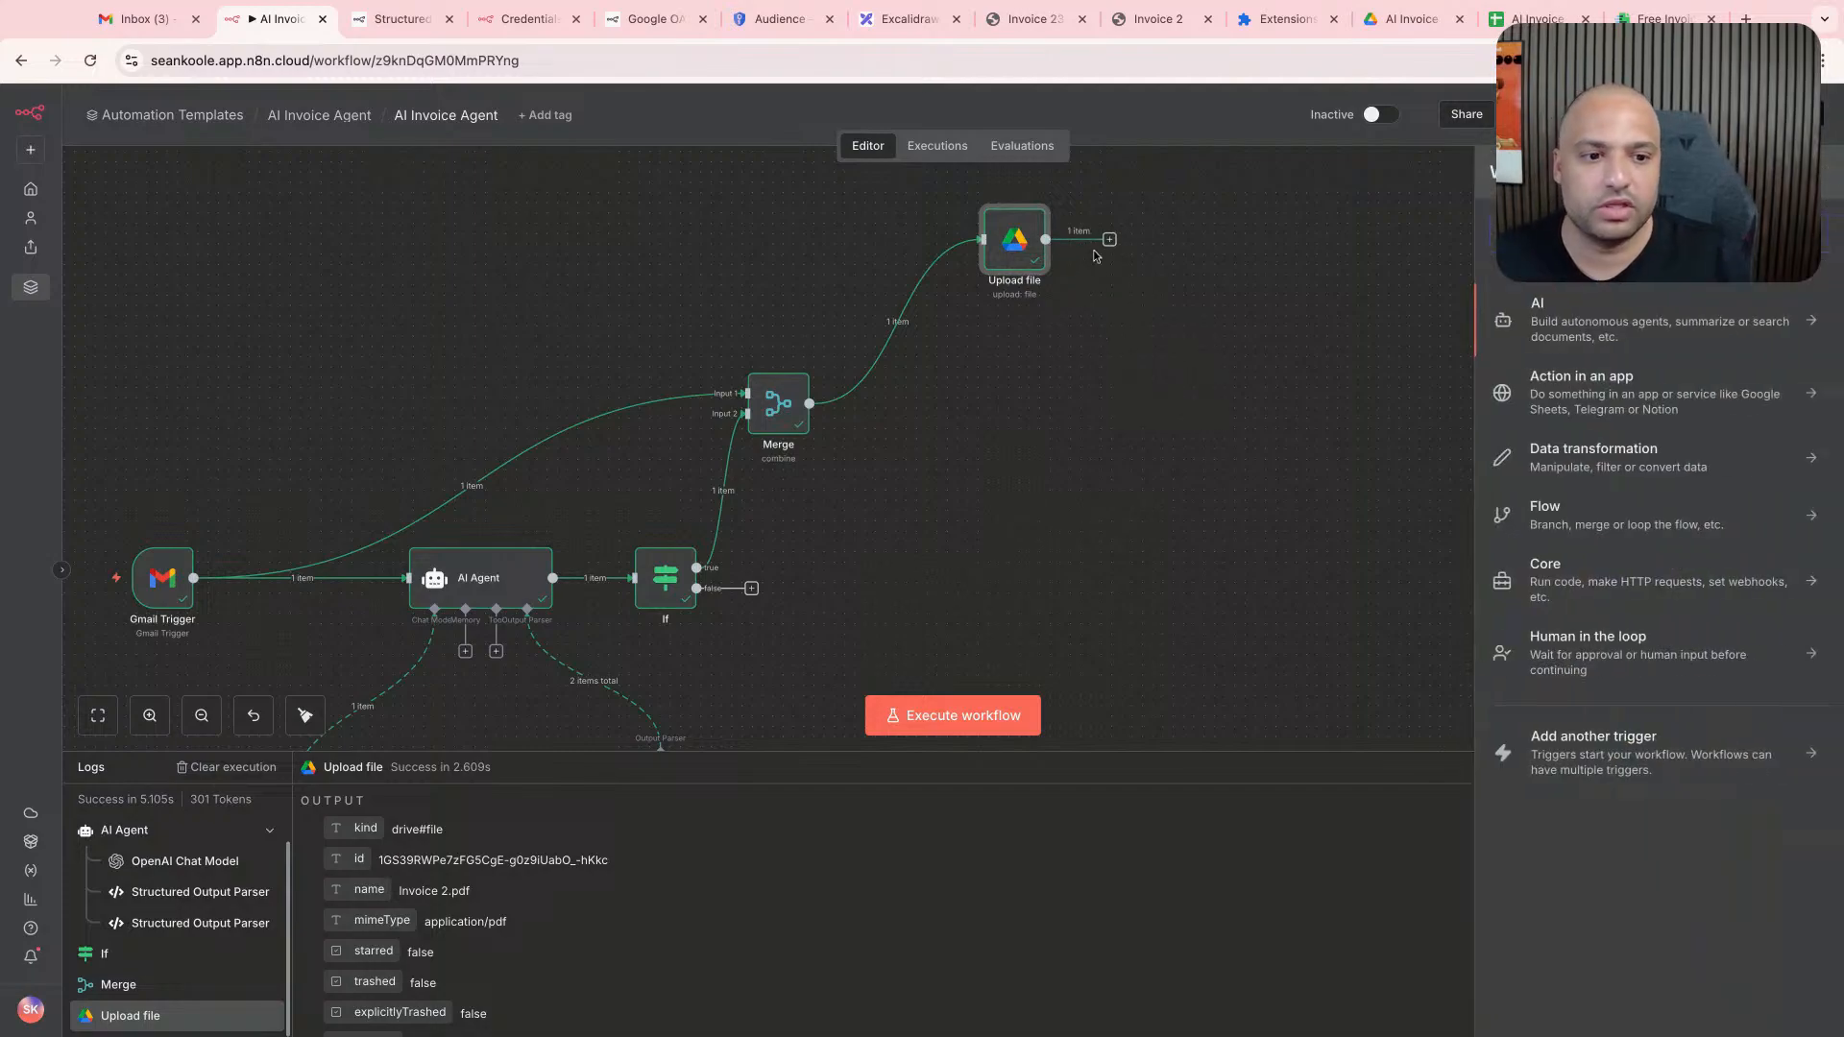
{"action": "left_click", "coordinate": [1147, 419]}
{"action": "scroll", "coordinate": [1154, 419], "scroll_direction": "right", "scroll_amount": 3}
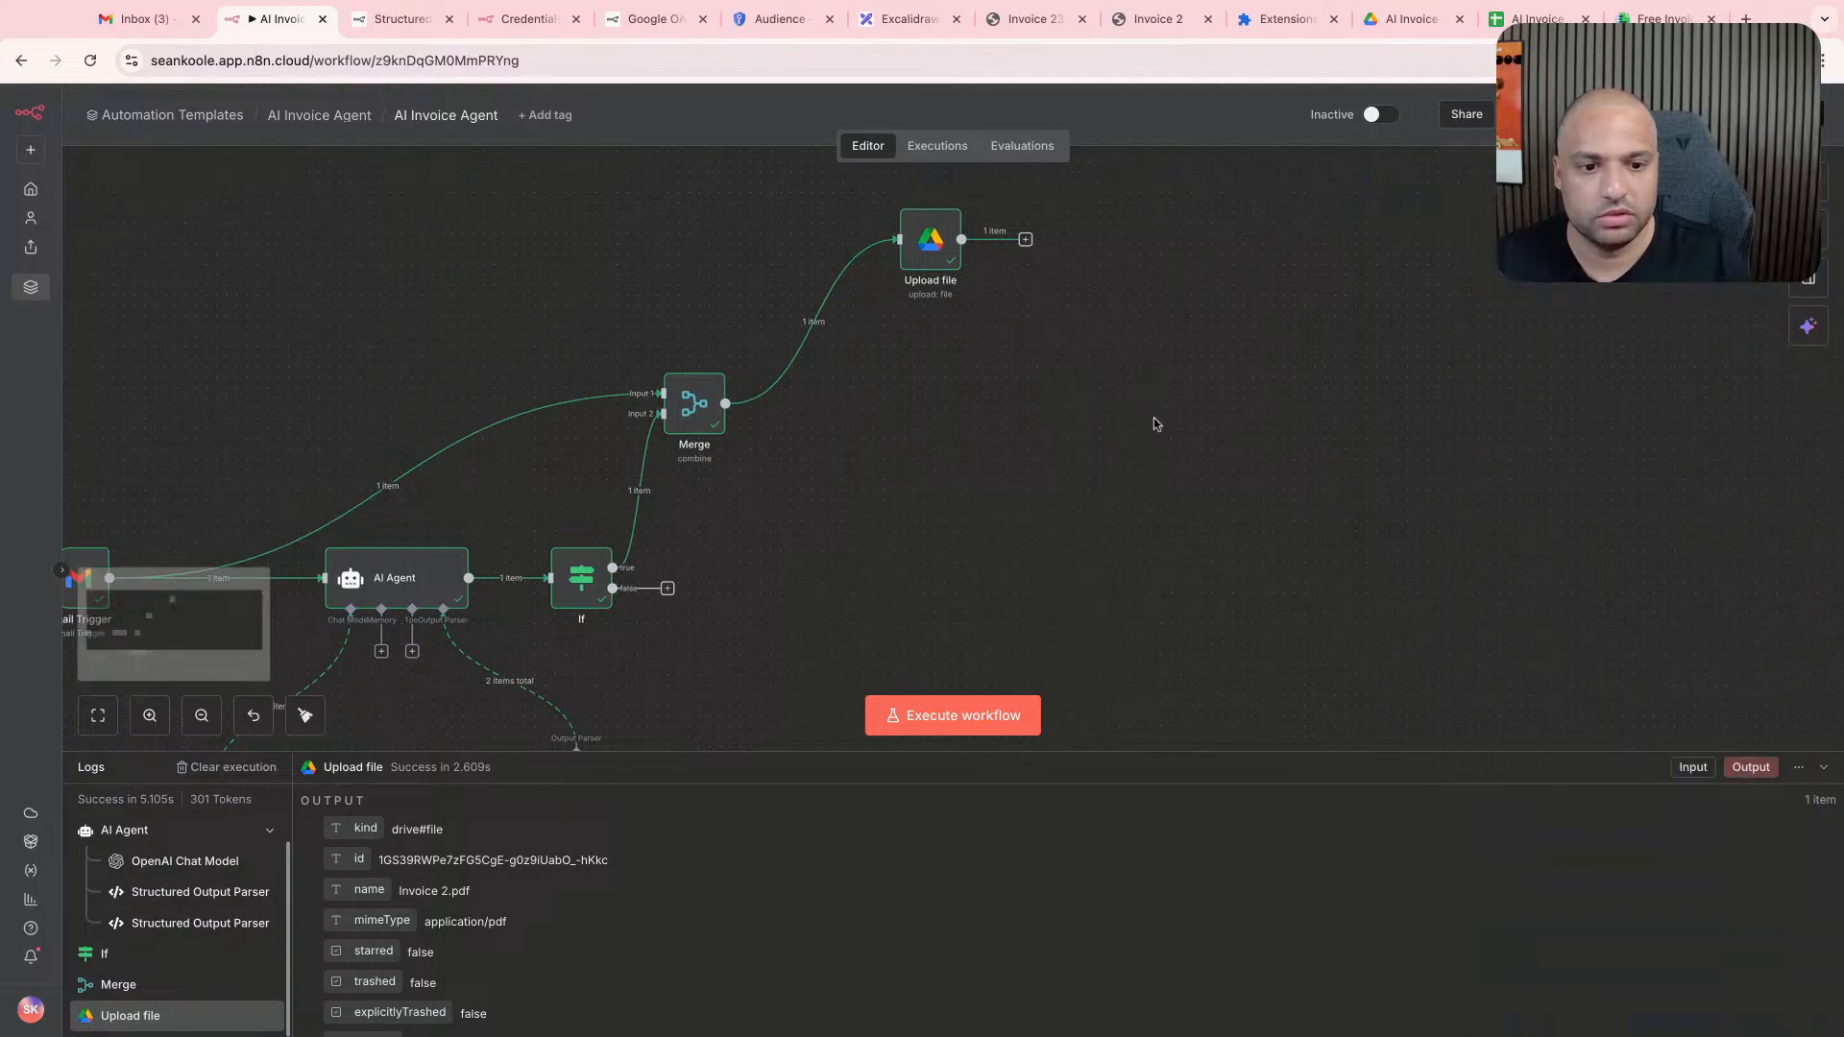
{"action": "right_click", "coordinate": [1153, 420]}
{"action": "left_click", "coordinate": [993, 426]}
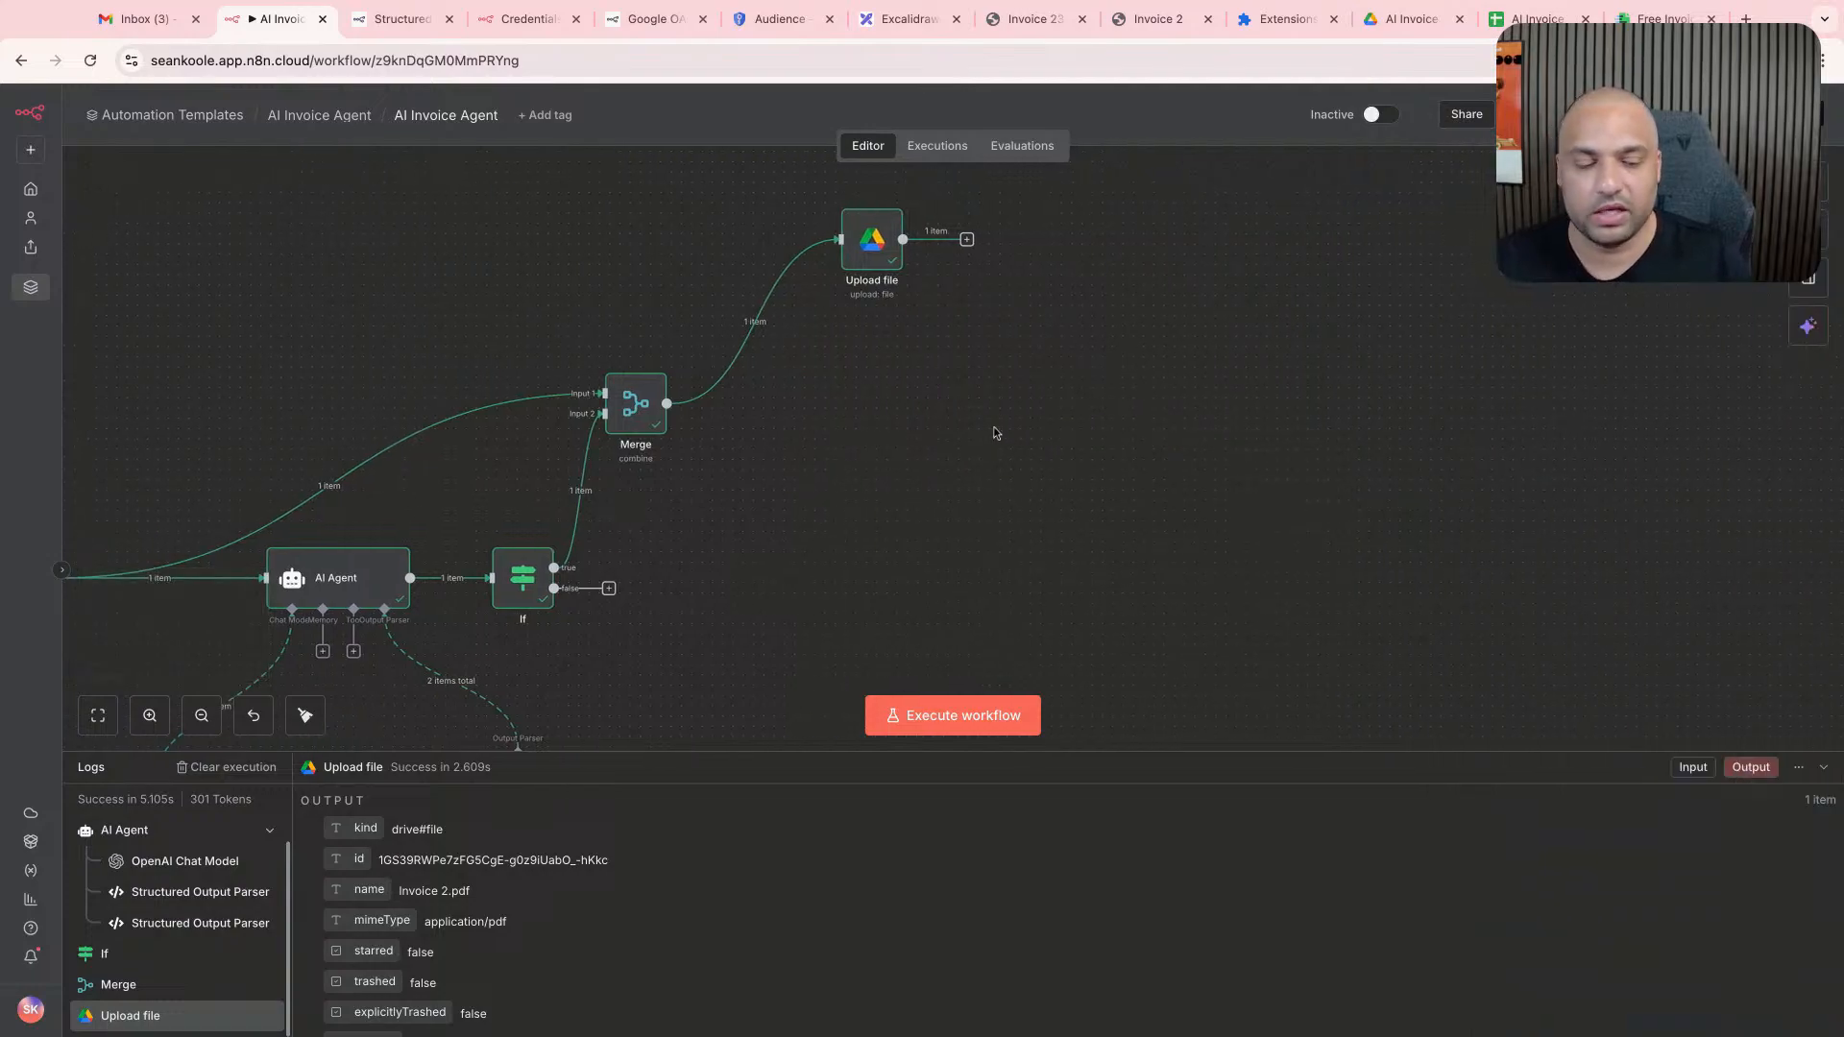
- Add an OpenAI Upload a file node after the Google Drive Upload file node
{"action": "scroll", "coordinate": [995, 426], "scroll_direction": "right", "scroll_amount": 2}
{"action": "scroll", "coordinate": [1004, 420], "scroll_direction": "right", "scroll_amount": 2}
{"action": "scroll", "coordinate": [821, 282], "scroll_direction": "up", "scroll_amount": 1}
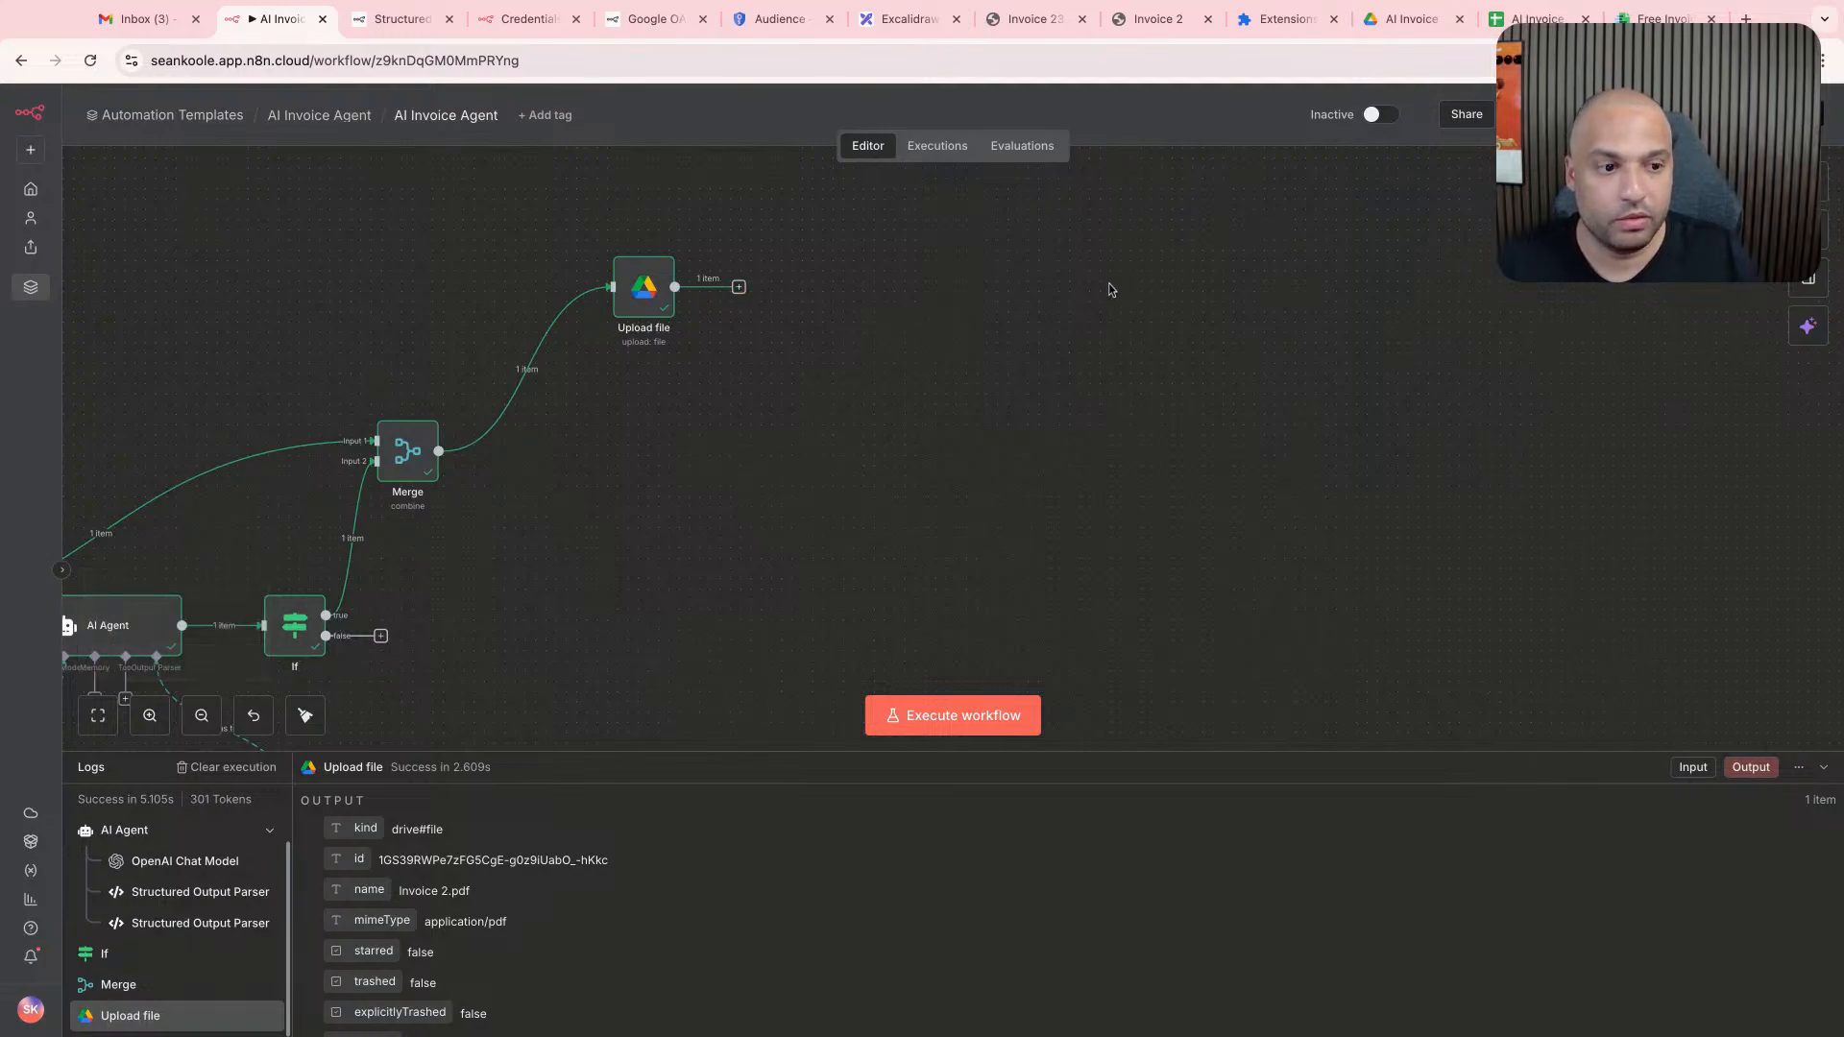
{"action": "left_click", "coordinate": [745, 294]}
{"action": "type", "text": "openai"}
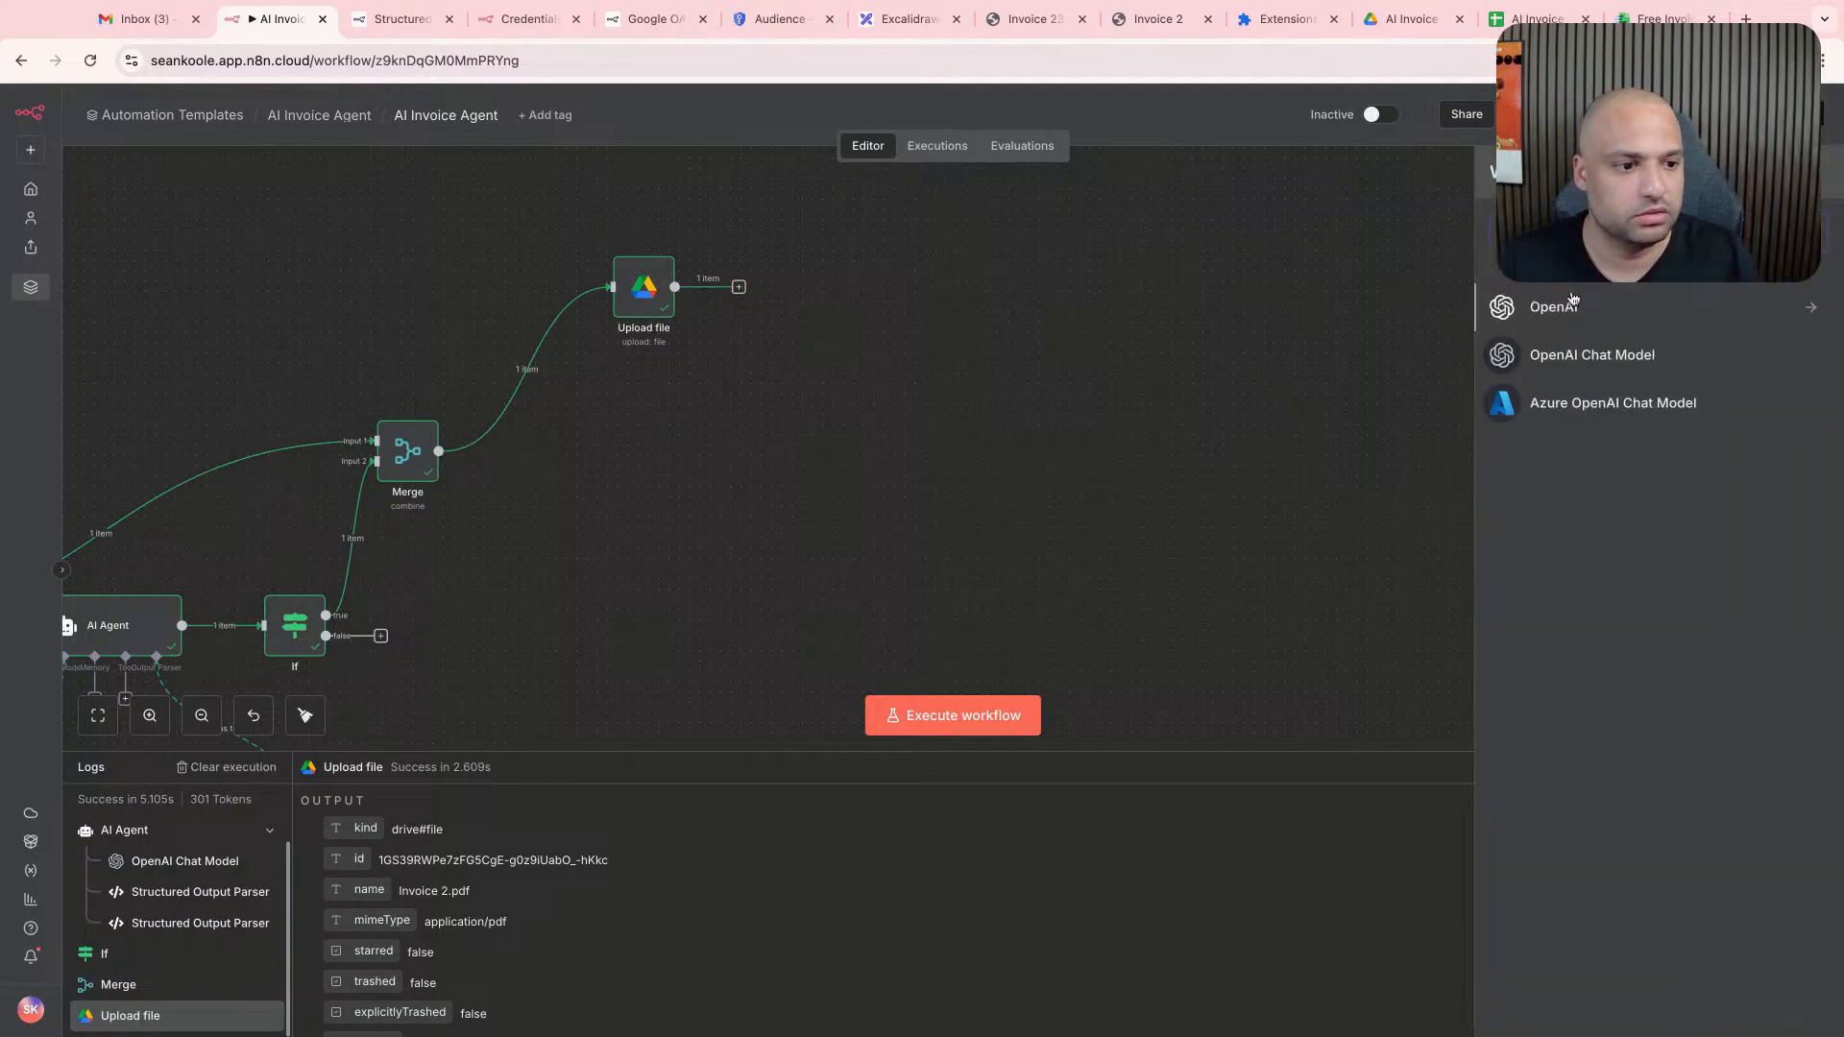
{"action": "left_click", "coordinate": [1553, 307]}
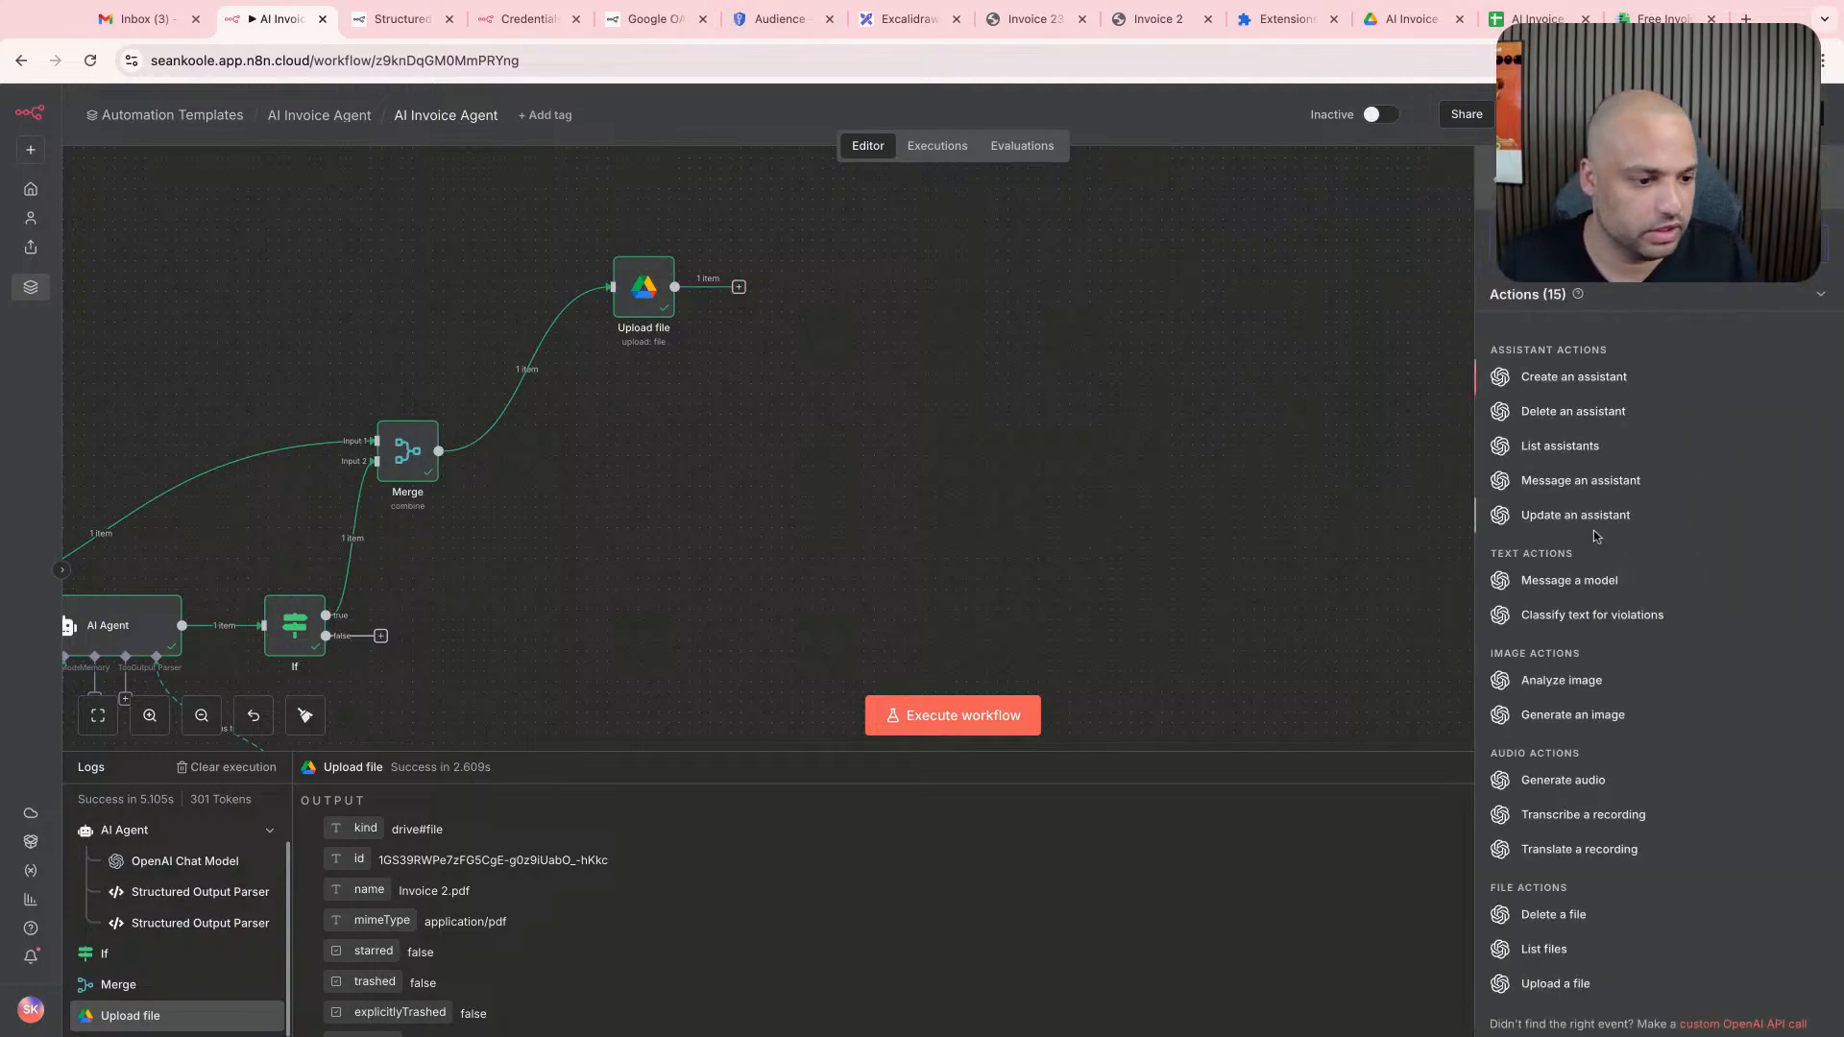
{"action": "scroll", "coordinate": [1633, 595], "scroll_direction": "down", "scroll_amount": 1}
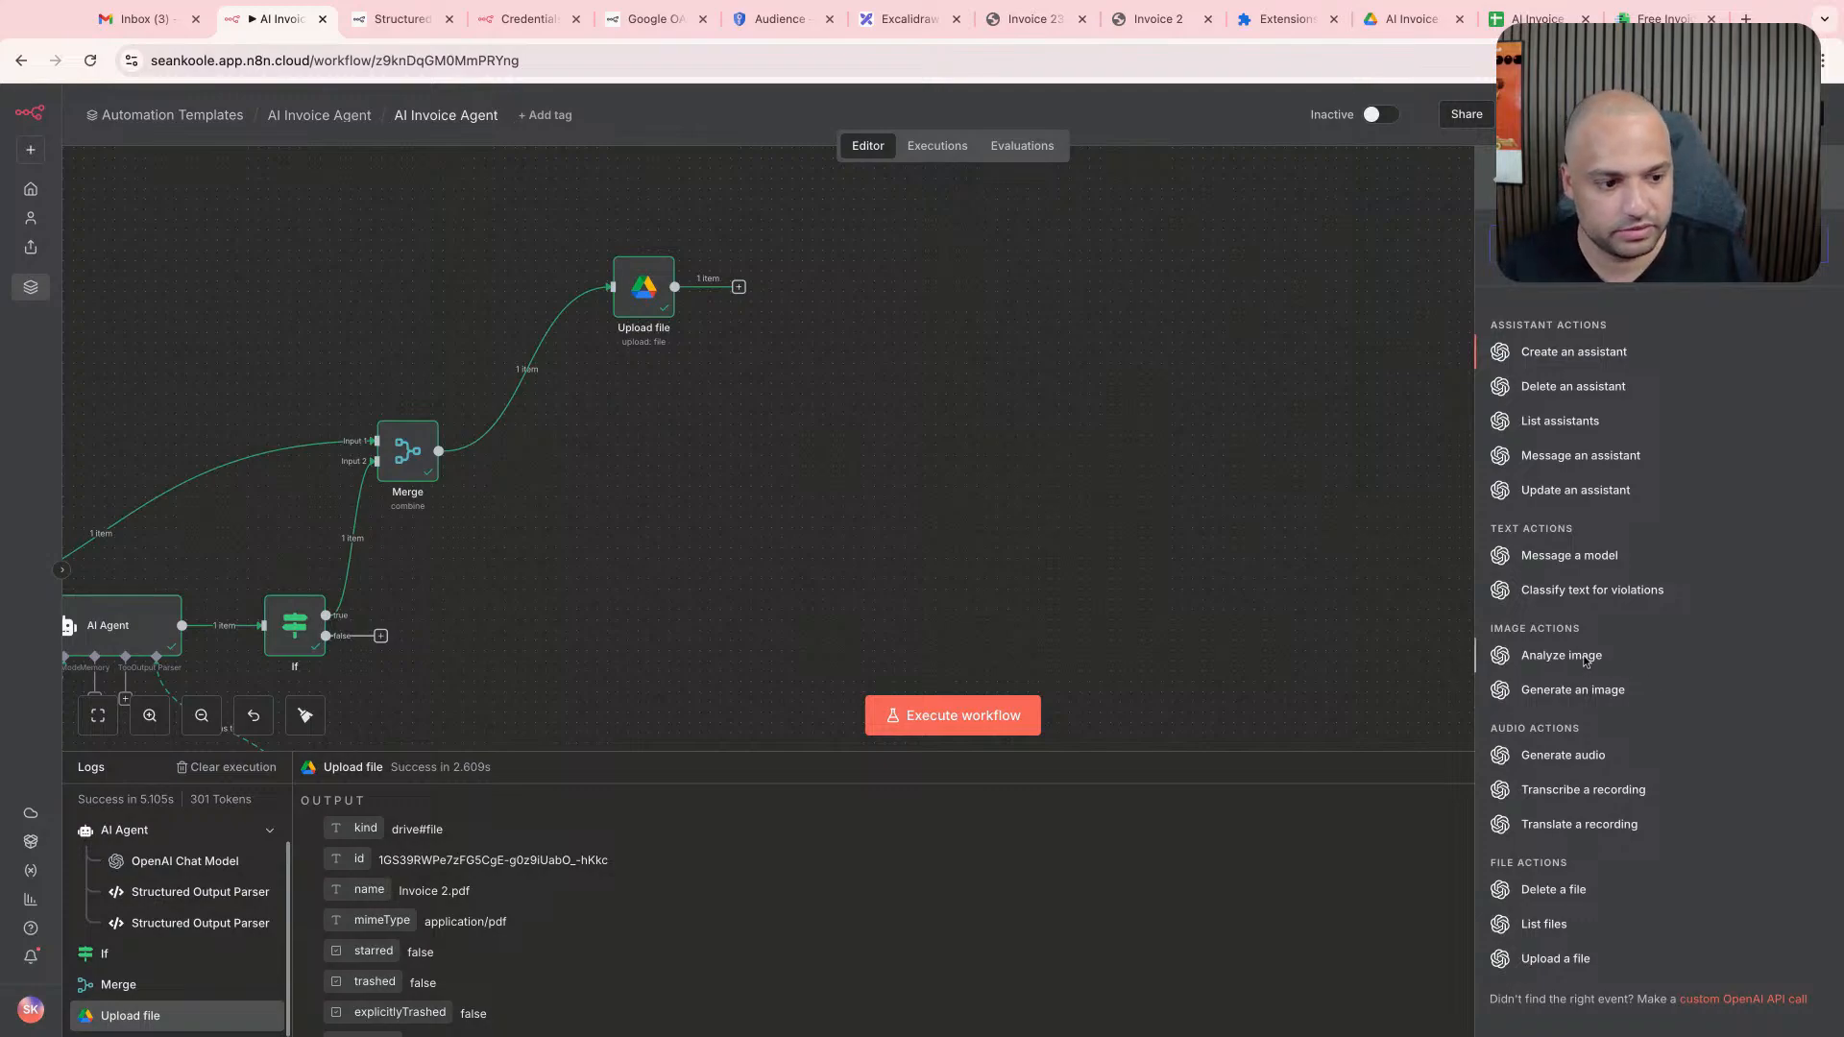
{"action": "left_click", "coordinate": [1566, 964]}
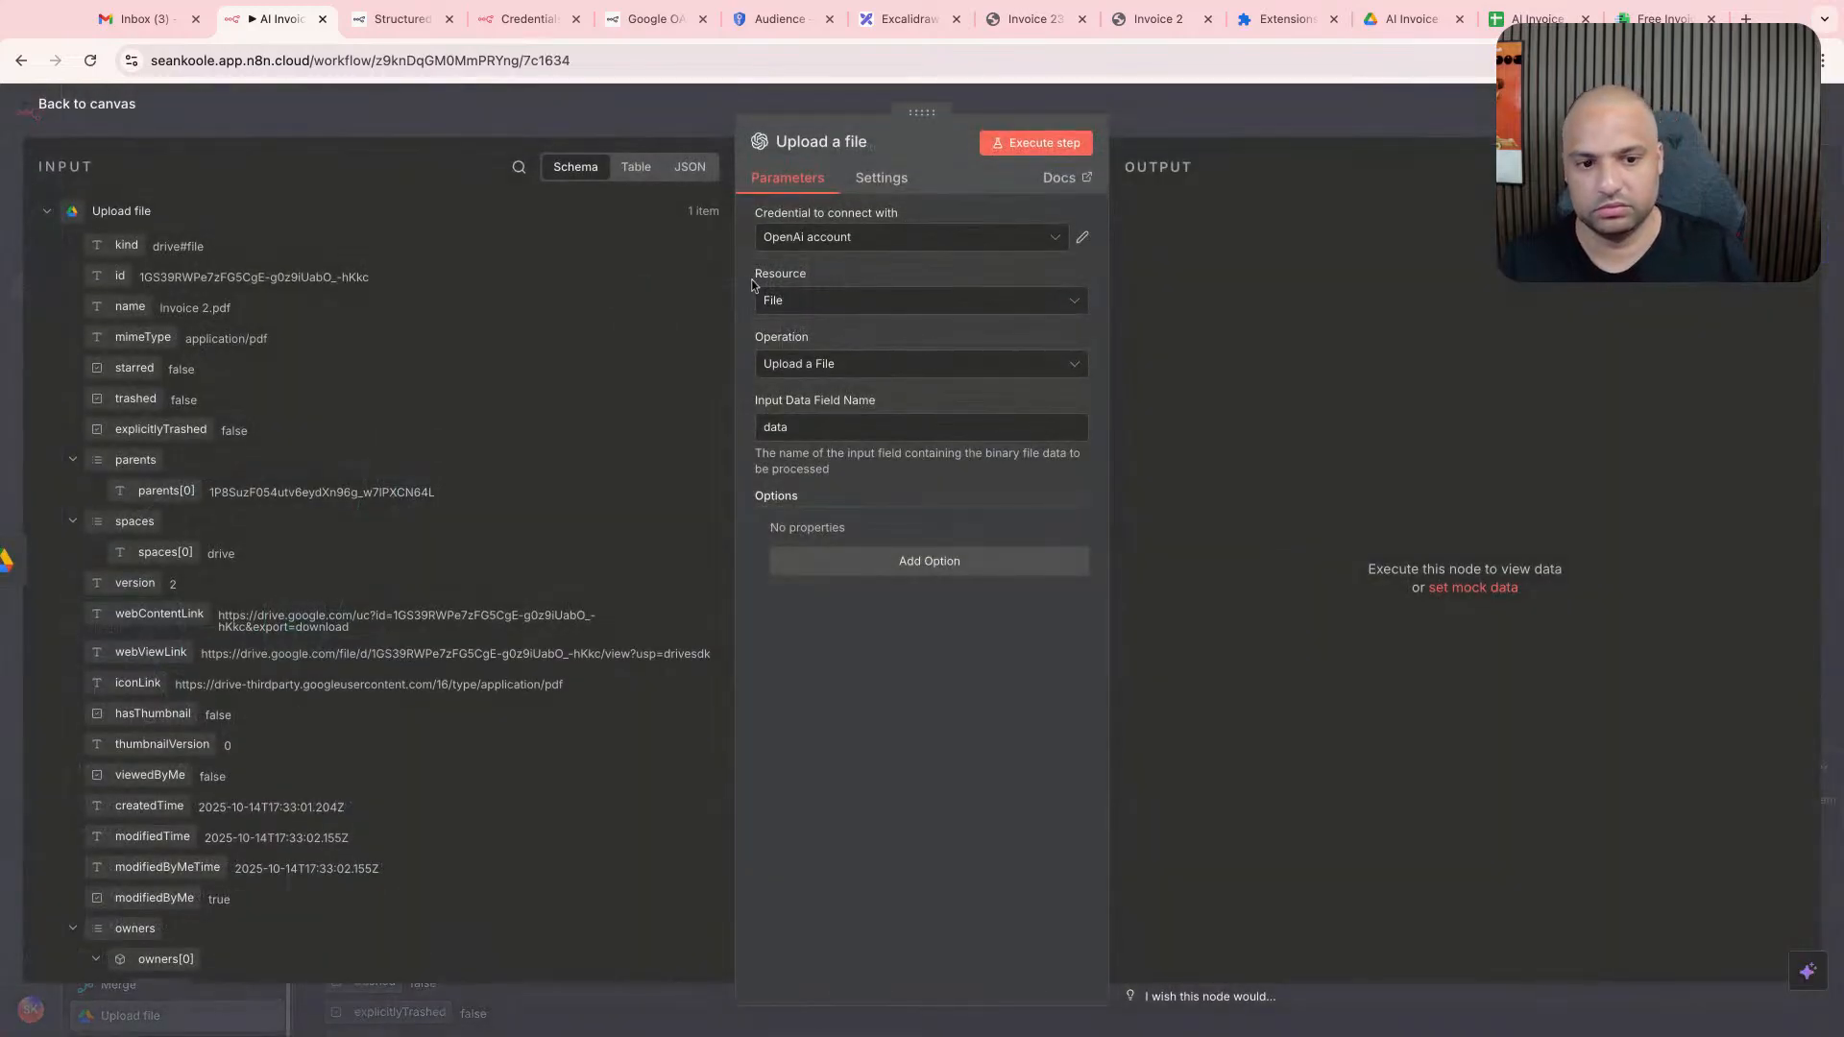
- Set the Input Data Field Name of the OpenAI Upload a file node to attachment and return to the canvas
{"action": "left_click", "coordinate": [890, 428]}
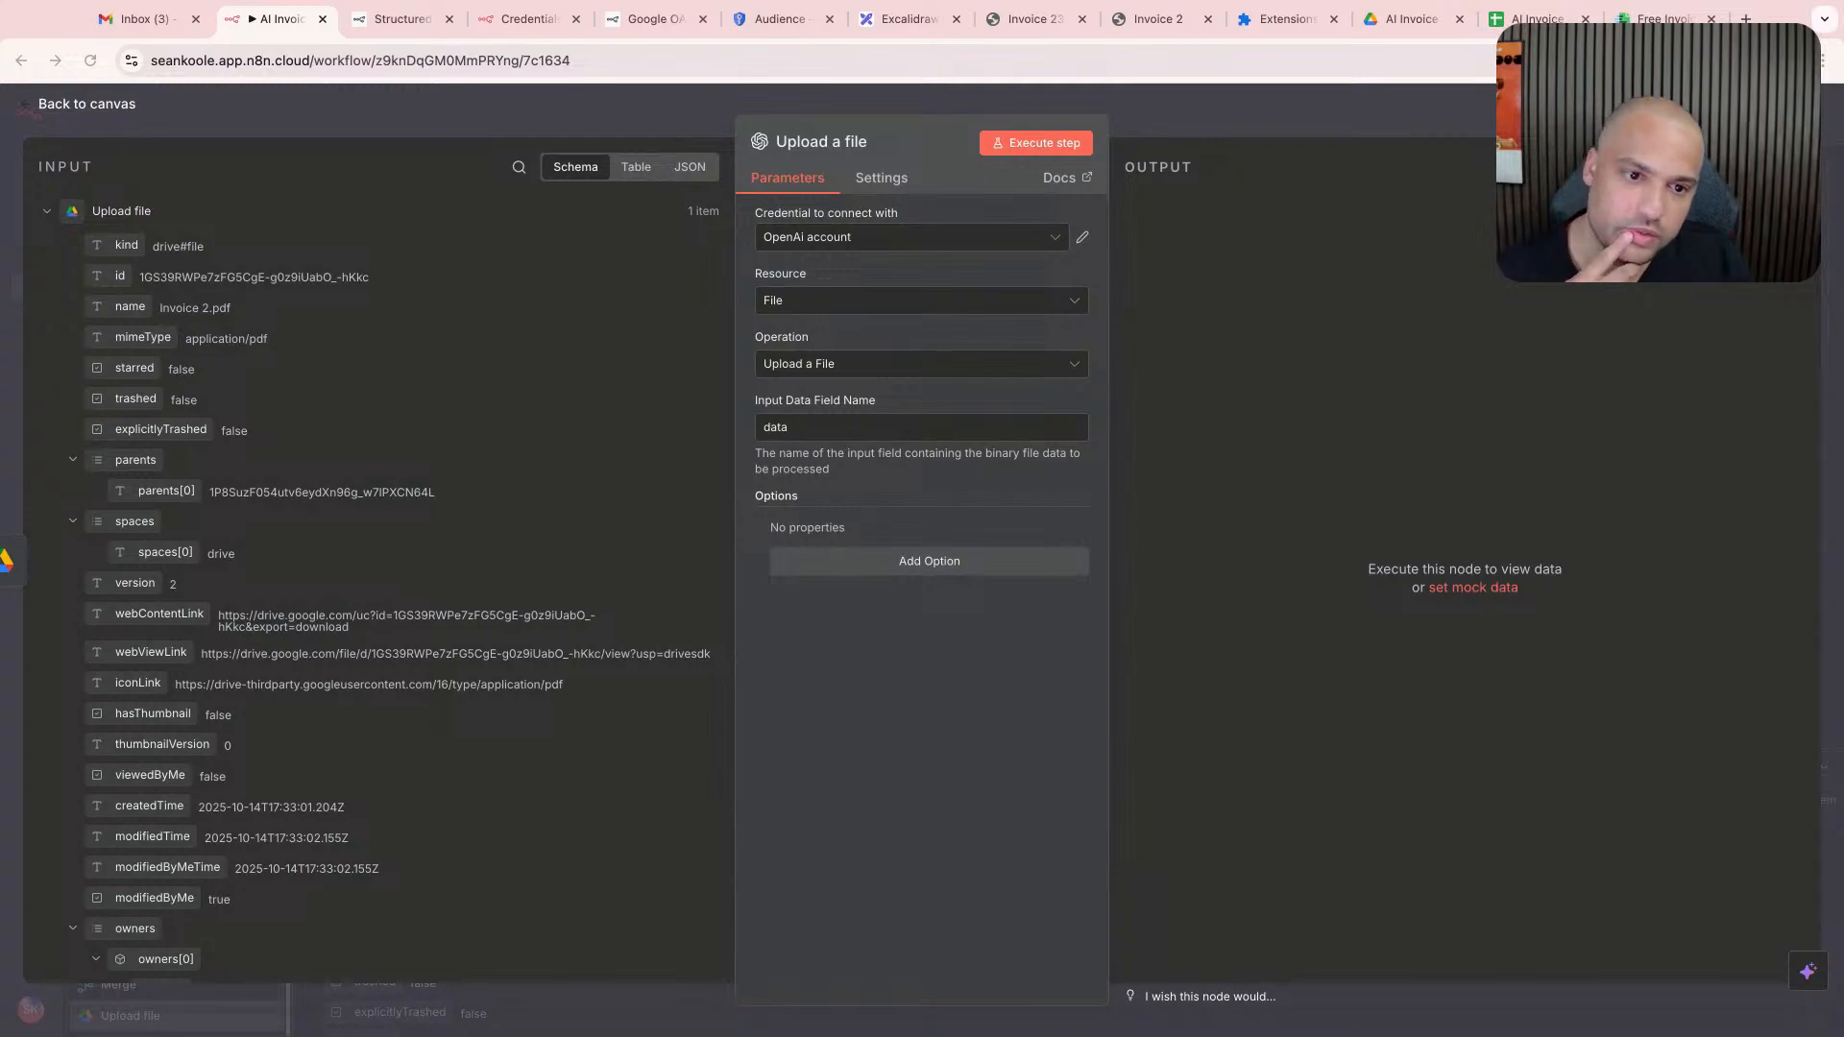
{"action": "left_click", "coordinate": [1184, 106]}
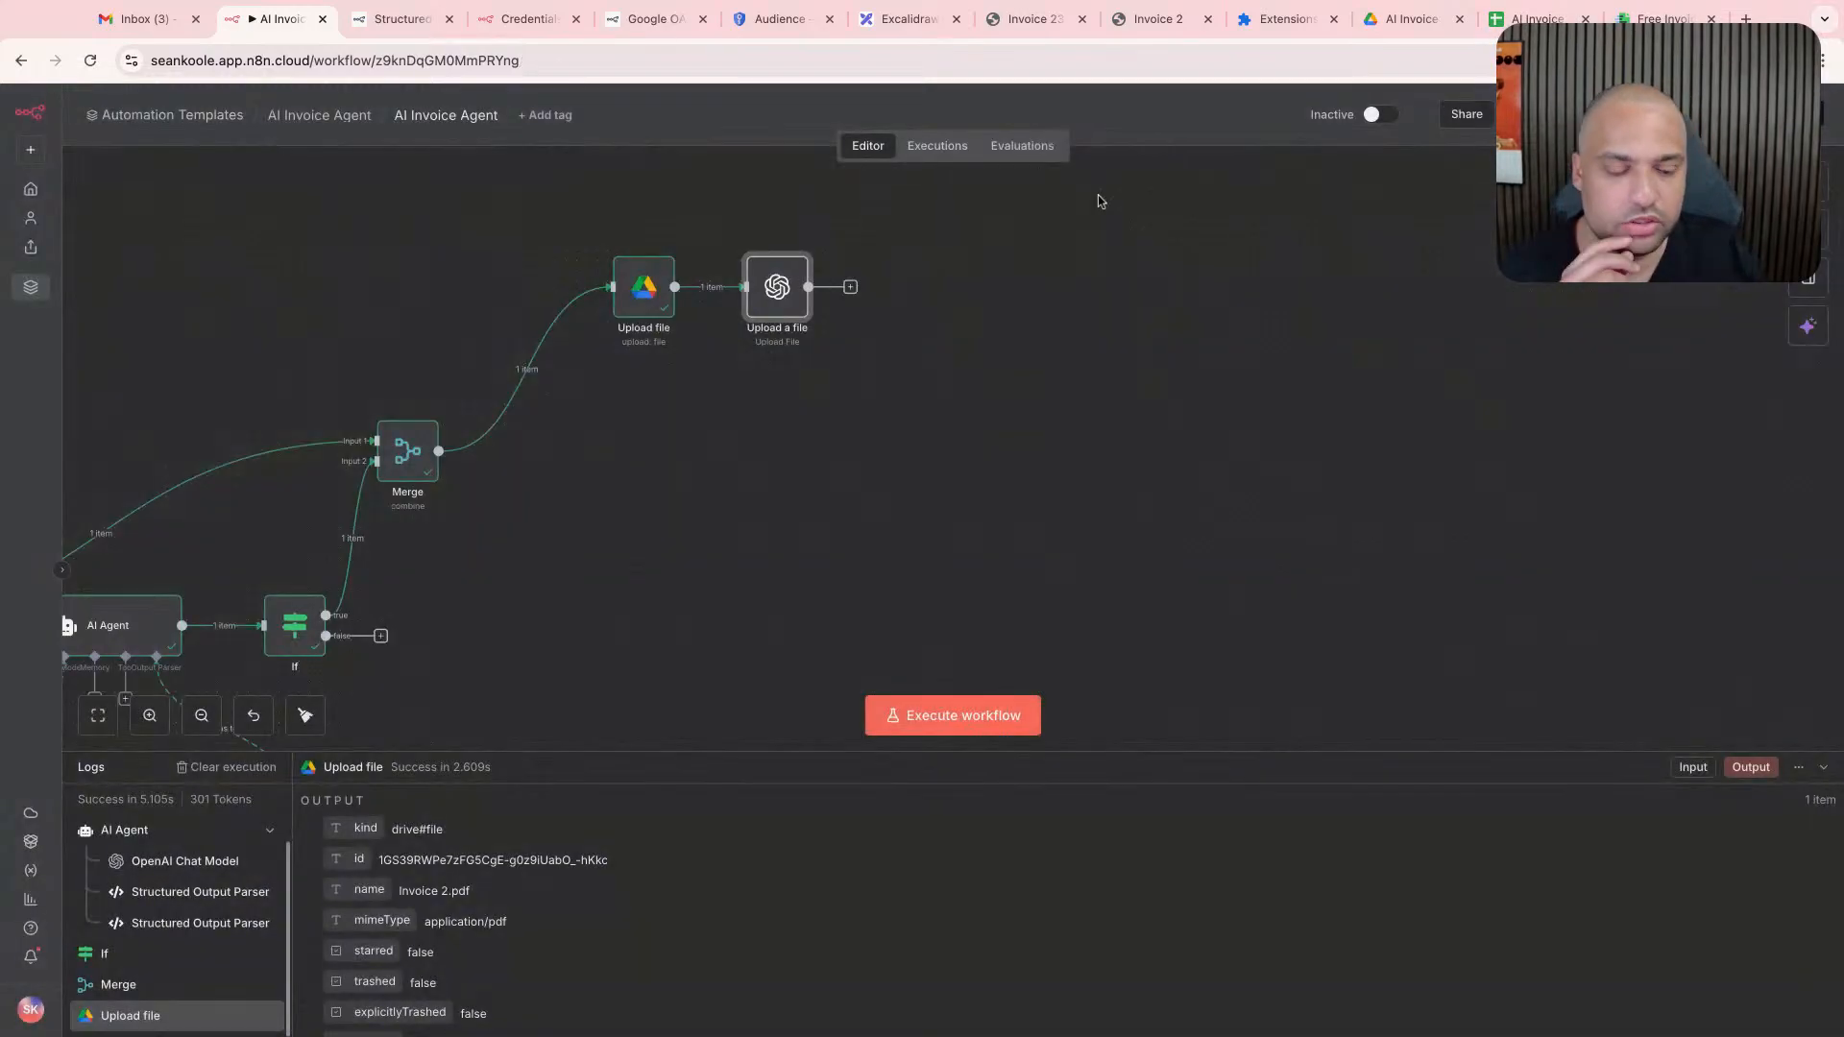
{"action": "double_click", "coordinate": [803, 317]}
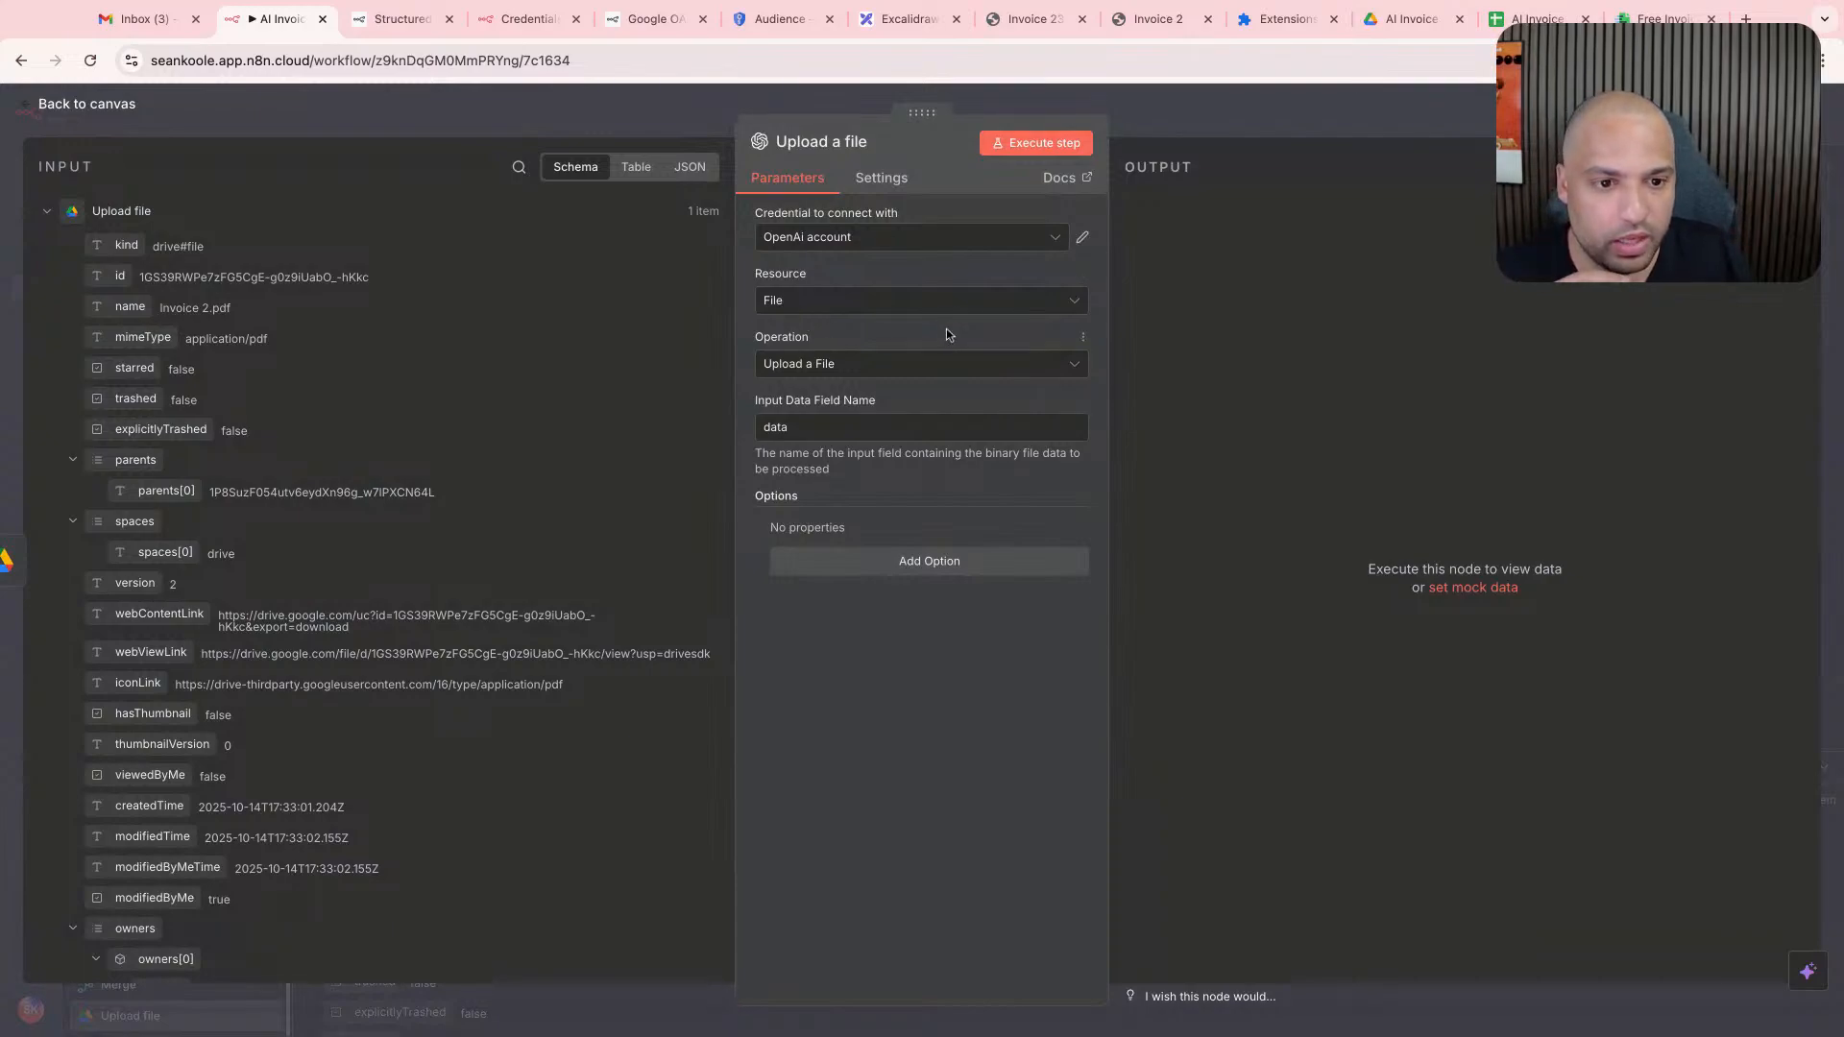
{"action": "double_click", "coordinate": [855, 426]}
{"action": "type", "text": "ATA"}
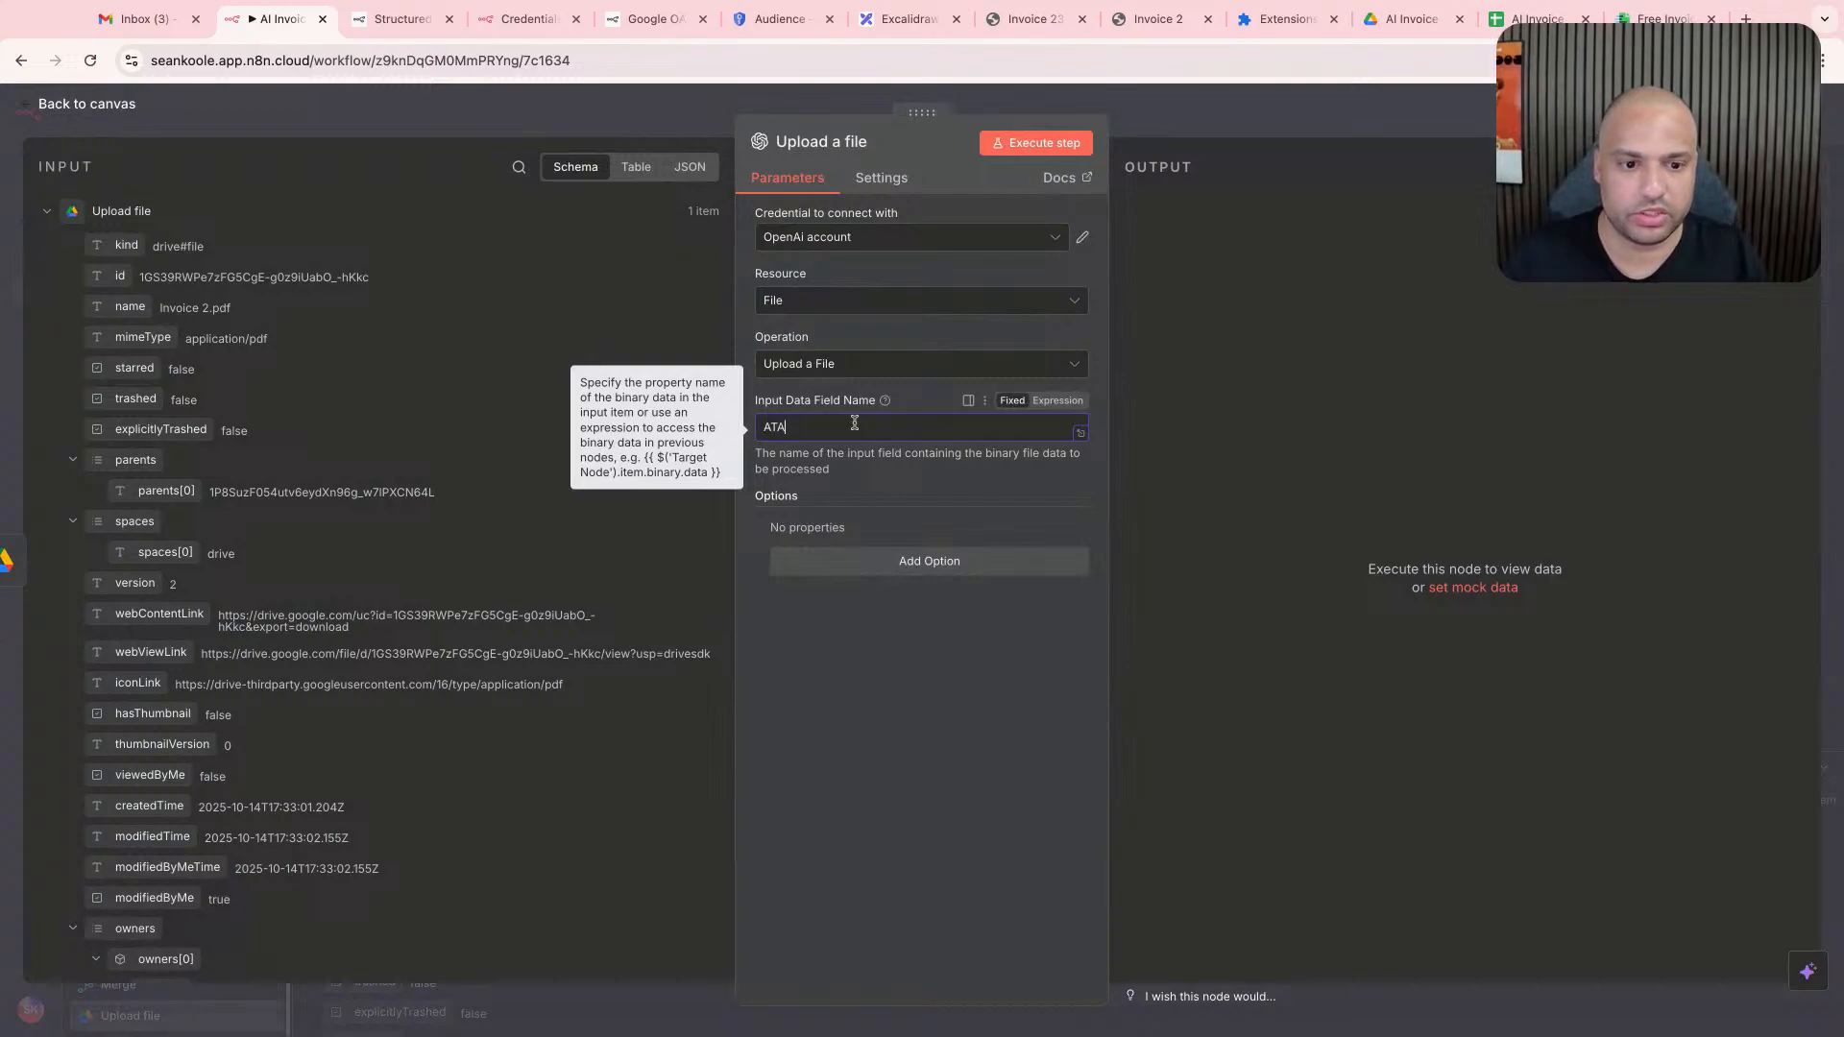
{"action": "key", "text": "BackSpace"}
{"action": "key", "text": "BackSpace"}
{"action": "key", "text": "BackSpace"}
{"action": "type", "text": "attac"}
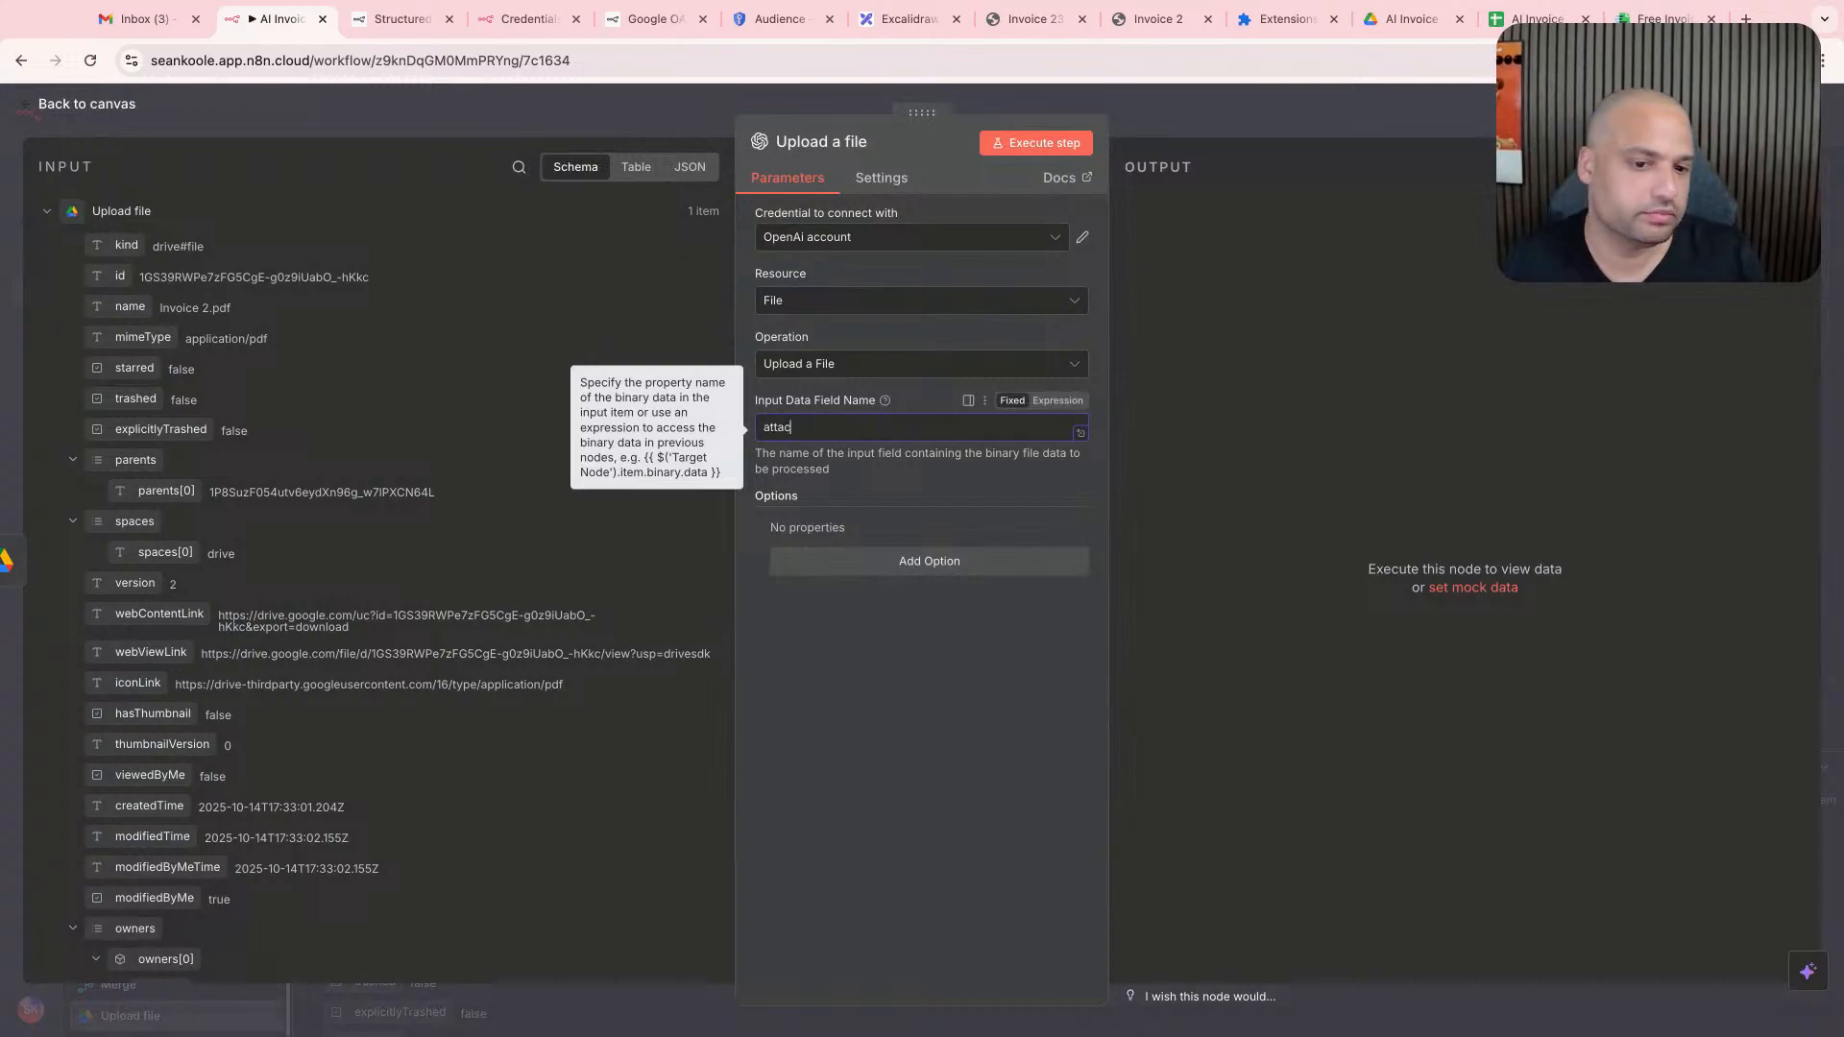
{"action": "type", "text": "hment_0"}
{"action": "left_click", "coordinate": [1207, 131]}
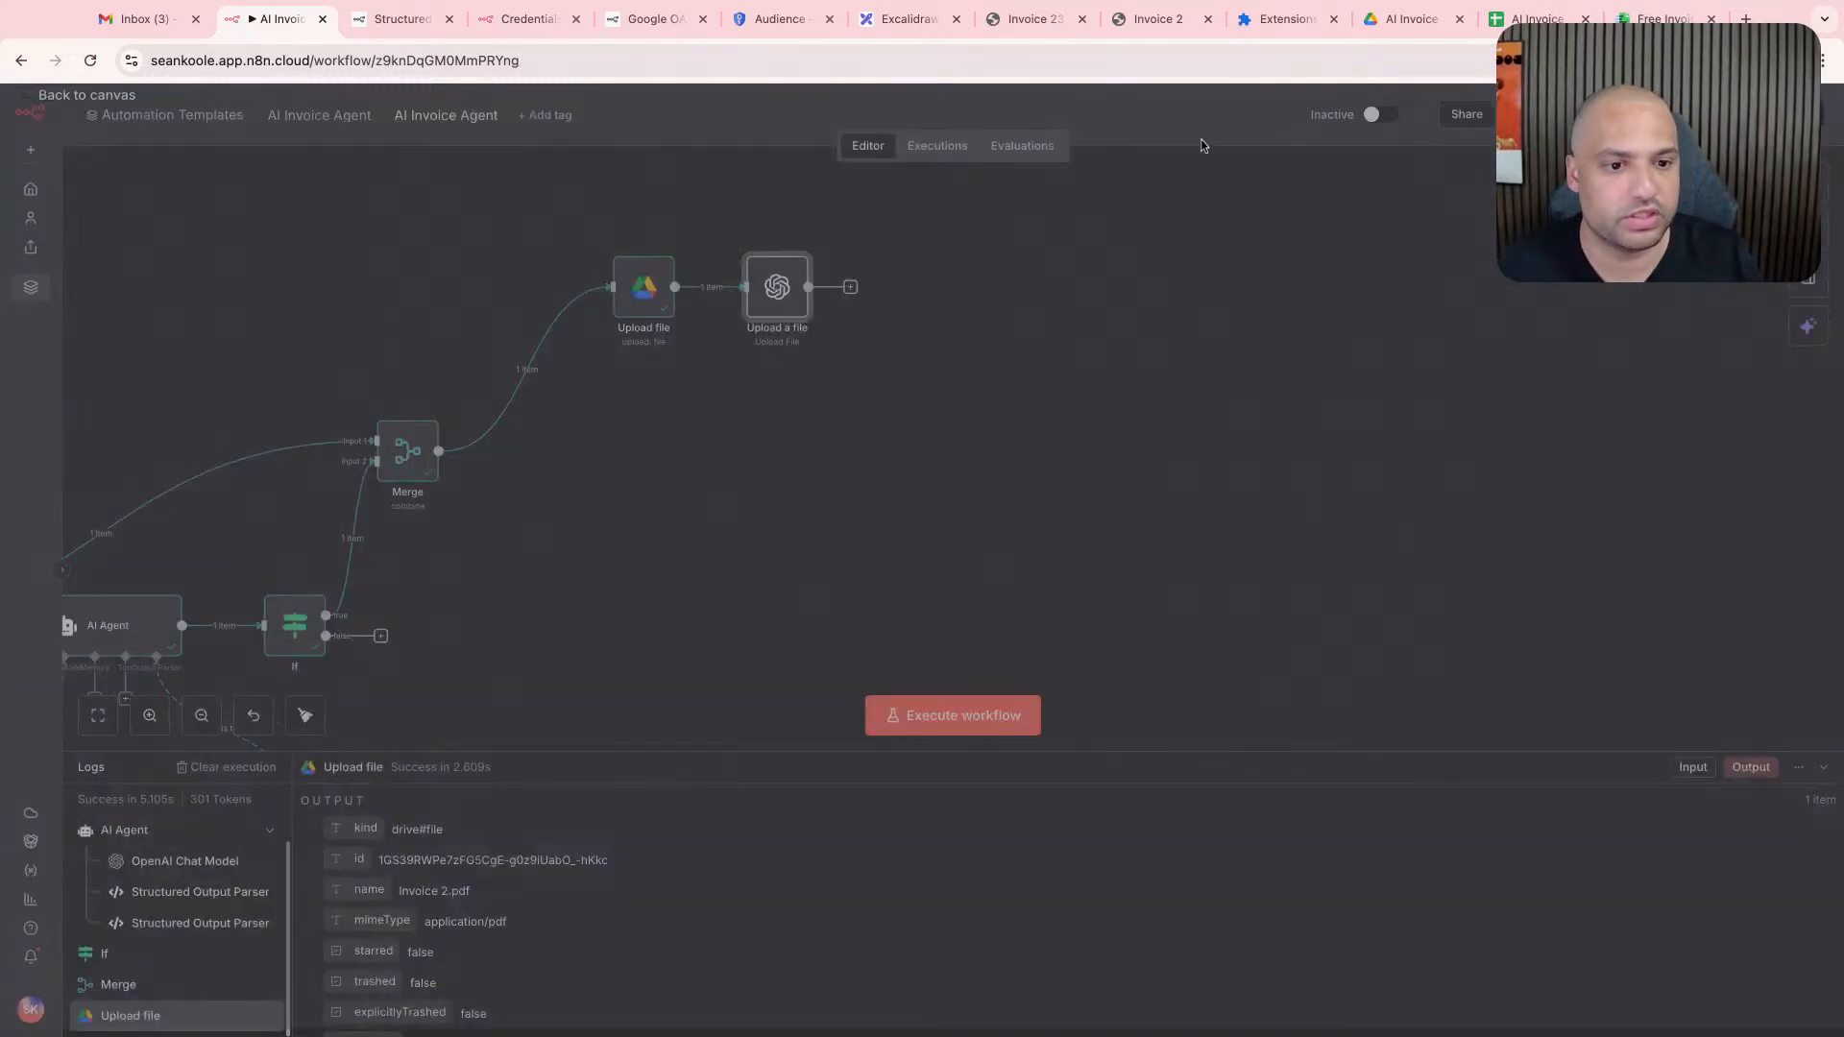
- Disconnect the OpenAI Upload a file node from the Drive upload, place it underneath, and connect it to the Merge output
{"action": "left_click", "coordinate": [724, 287]}
{"action": "left_click_drag", "start_coordinate": [783, 294], "coordinate": [680, 448]}
{"action": "left_click_drag", "start_coordinate": [440, 452], "coordinate": [643, 444]}
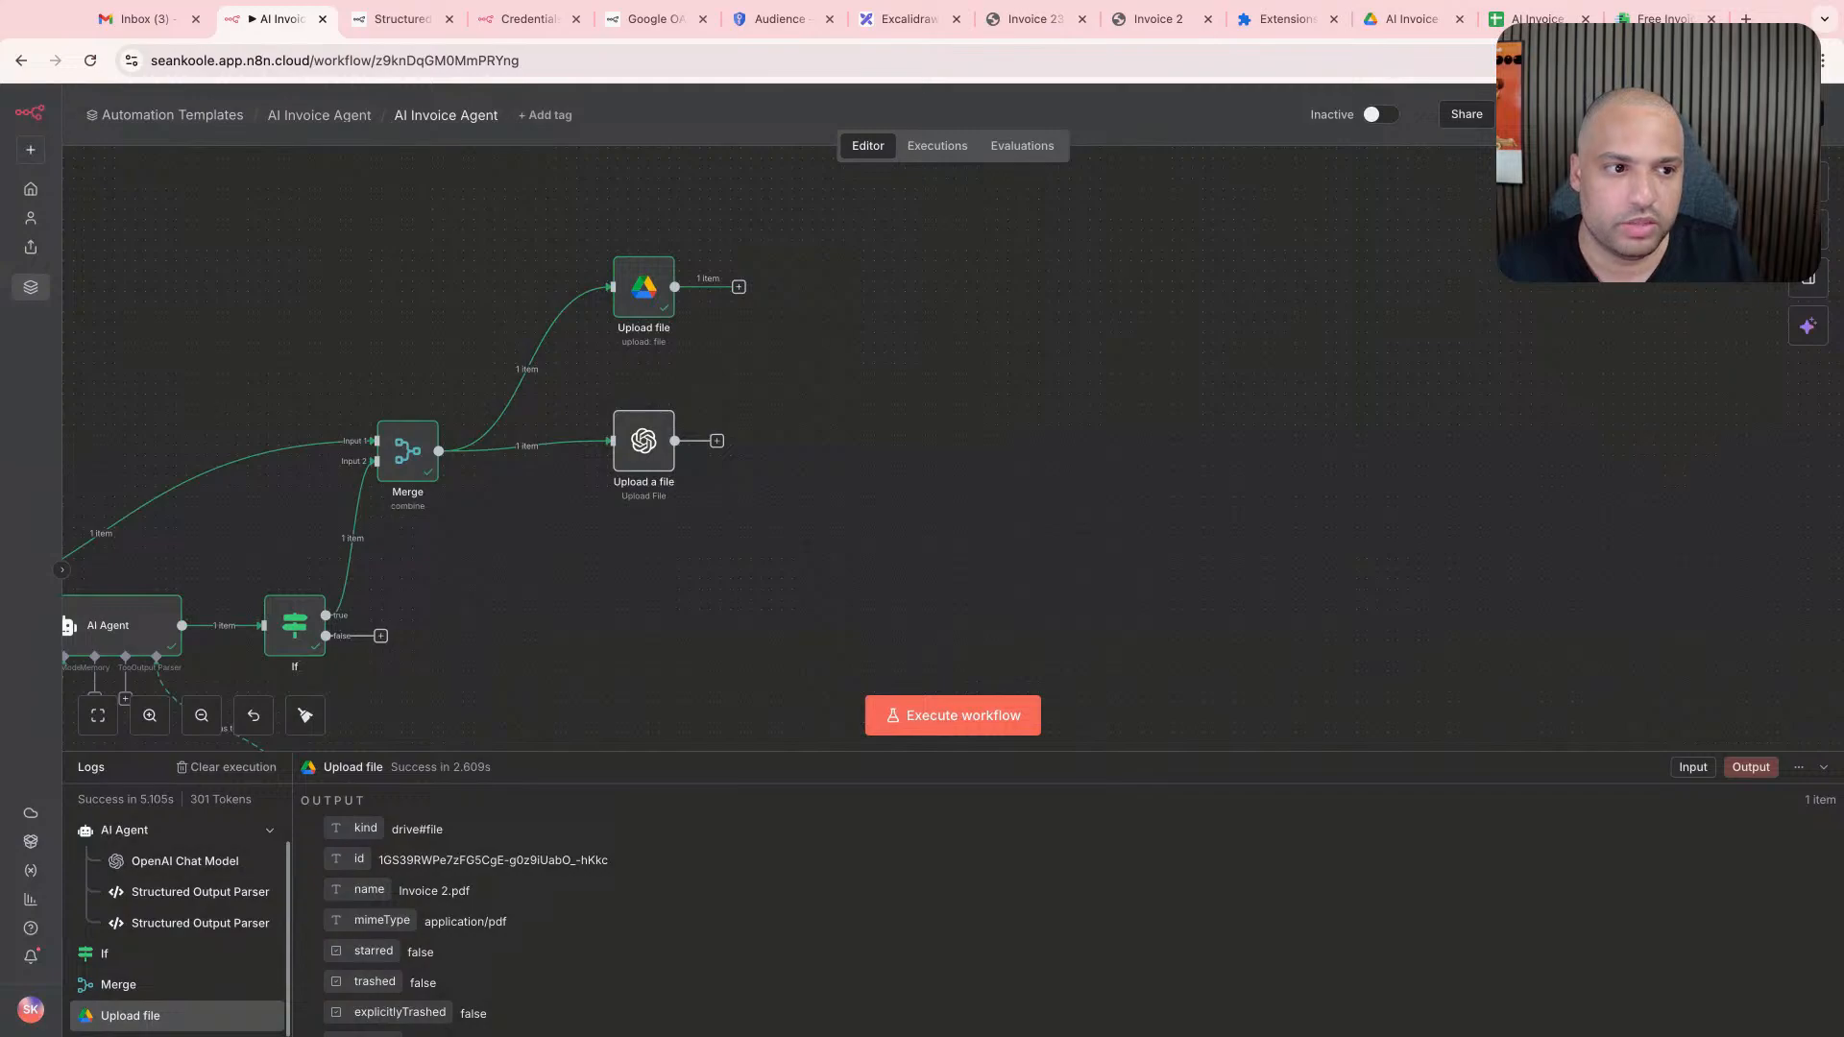
- Execute the workflow to test the parallel Google Drive and OpenAI file uploads
{"action": "scroll", "coordinate": [591, 501], "scroll_direction": "left", "scroll_amount": 5}
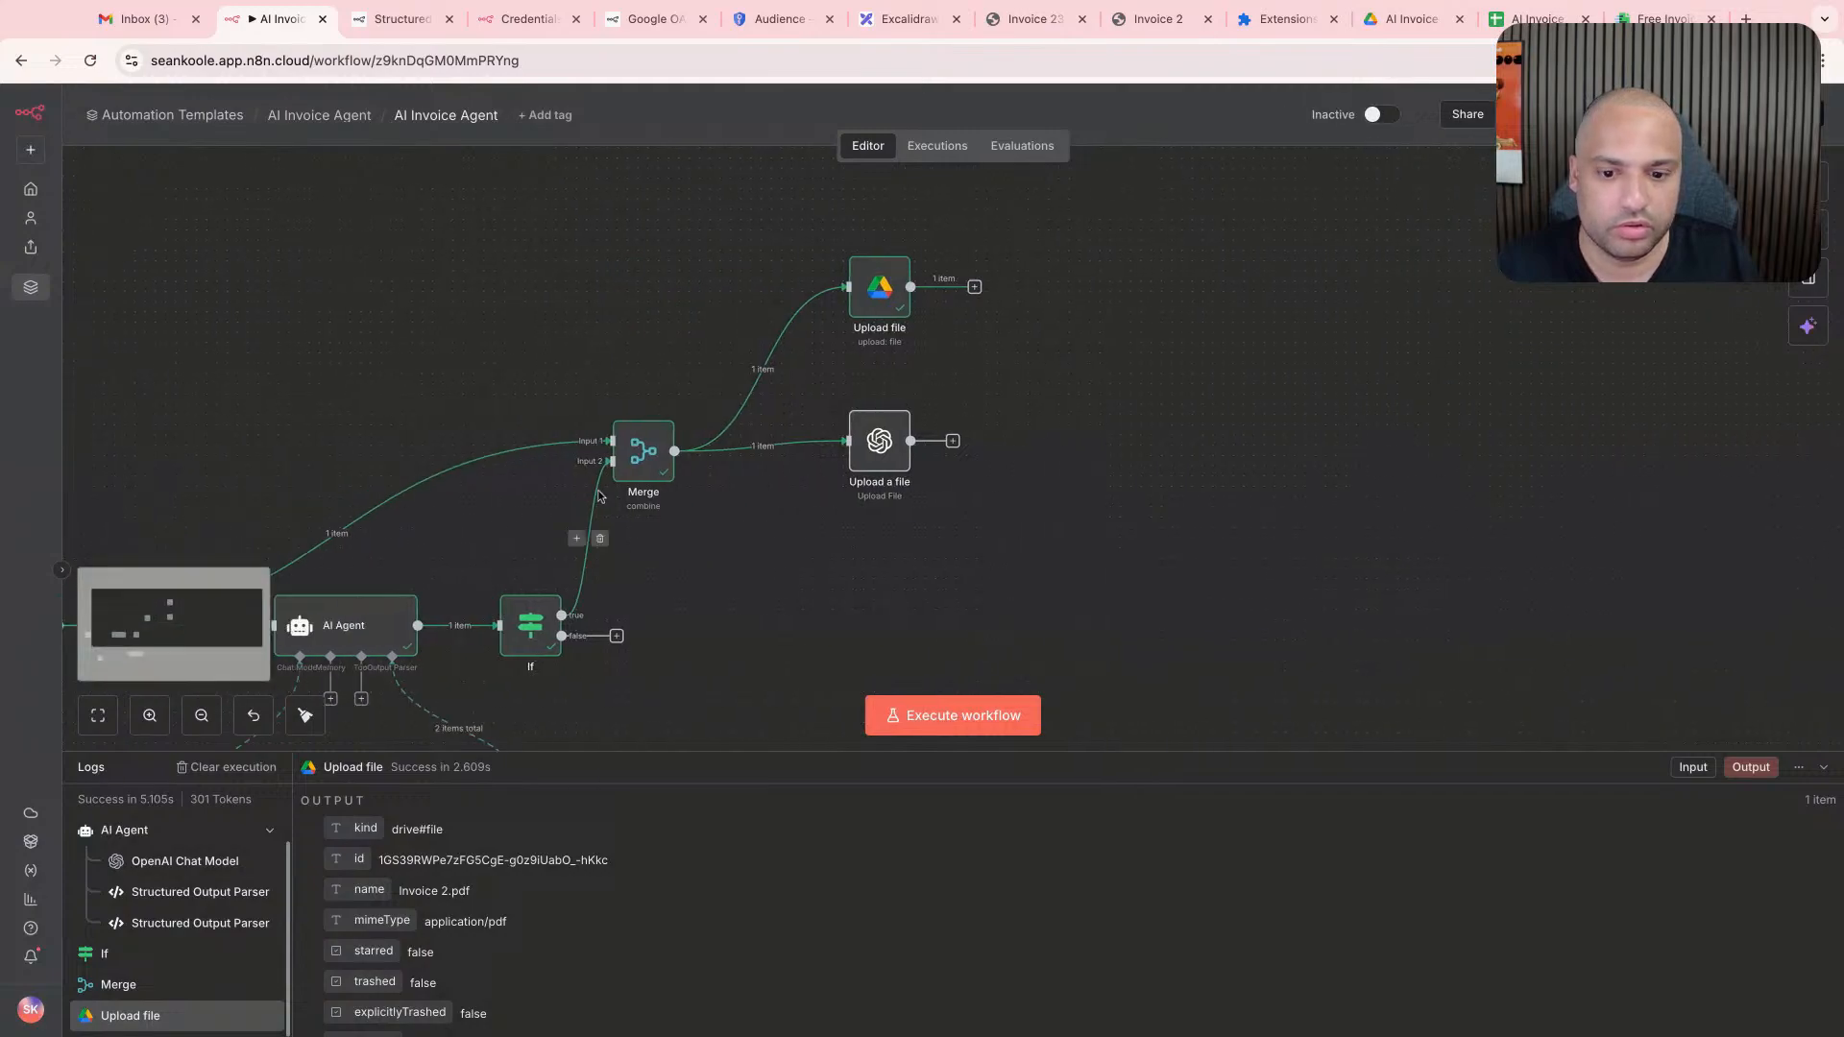
{"action": "scroll", "coordinate": [614, 505], "scroll_direction": "left", "scroll_amount": 10}
{"action": "scroll", "coordinate": [633, 461], "scroll_direction": "down", "scroll_amount": 1}
{"action": "key", "text": "ctrl+Return"}
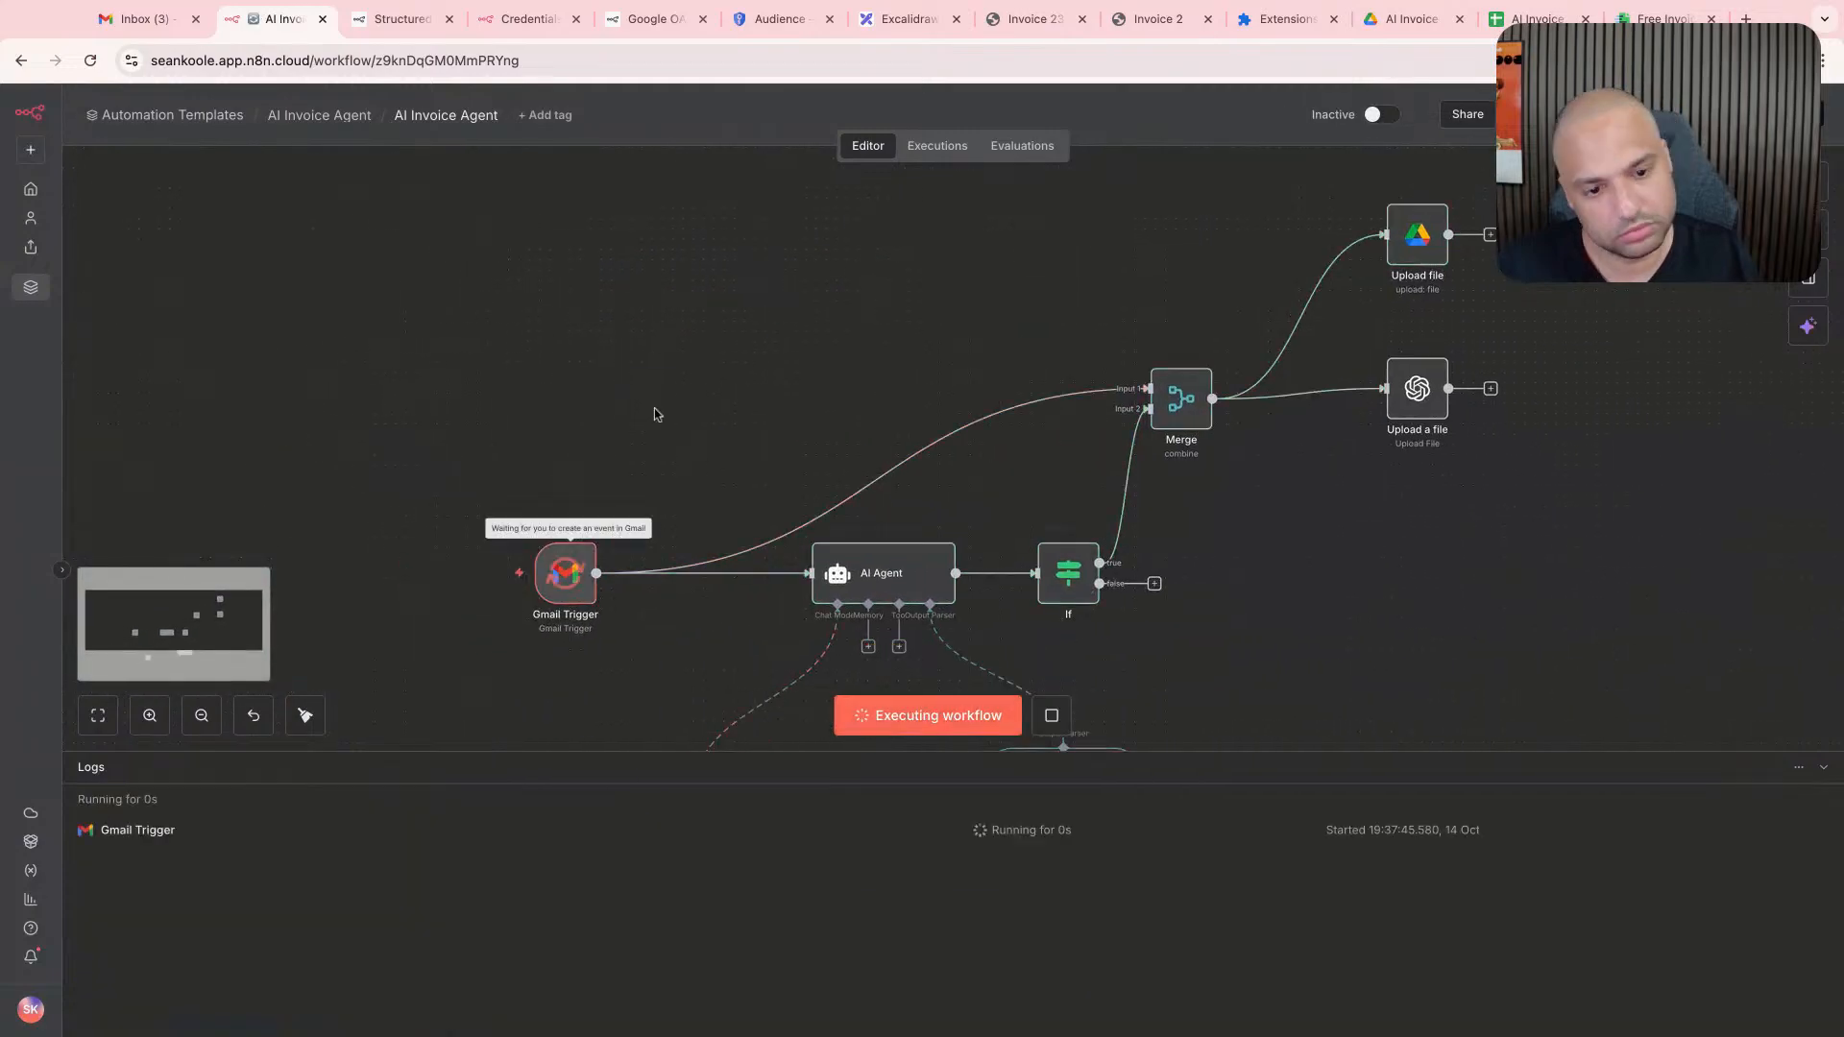
{"action": "scroll", "coordinate": [705, 392], "scroll_direction": "right", "scroll_amount": 4}
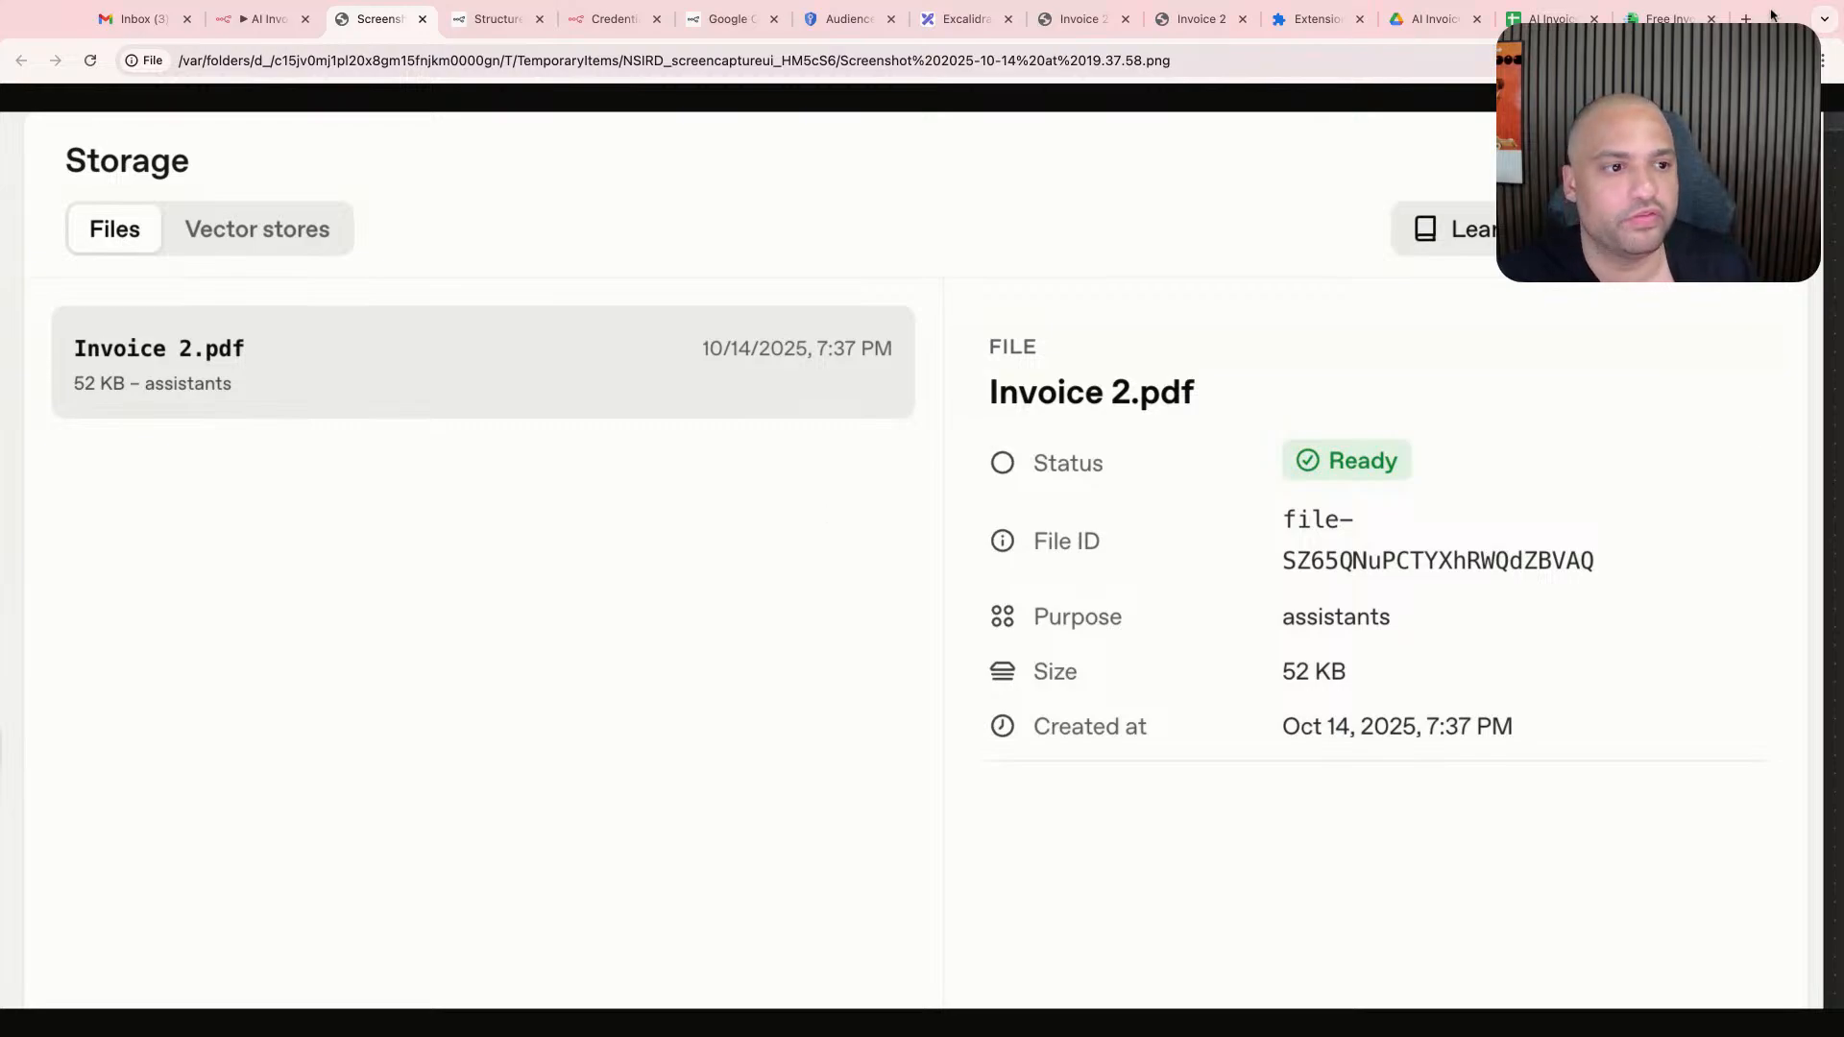
- Return to the AI Invoice Agent workflow and shift the OpenAI Upload a file node slightly down
{"action": "left_click", "coordinate": [257, 19]}
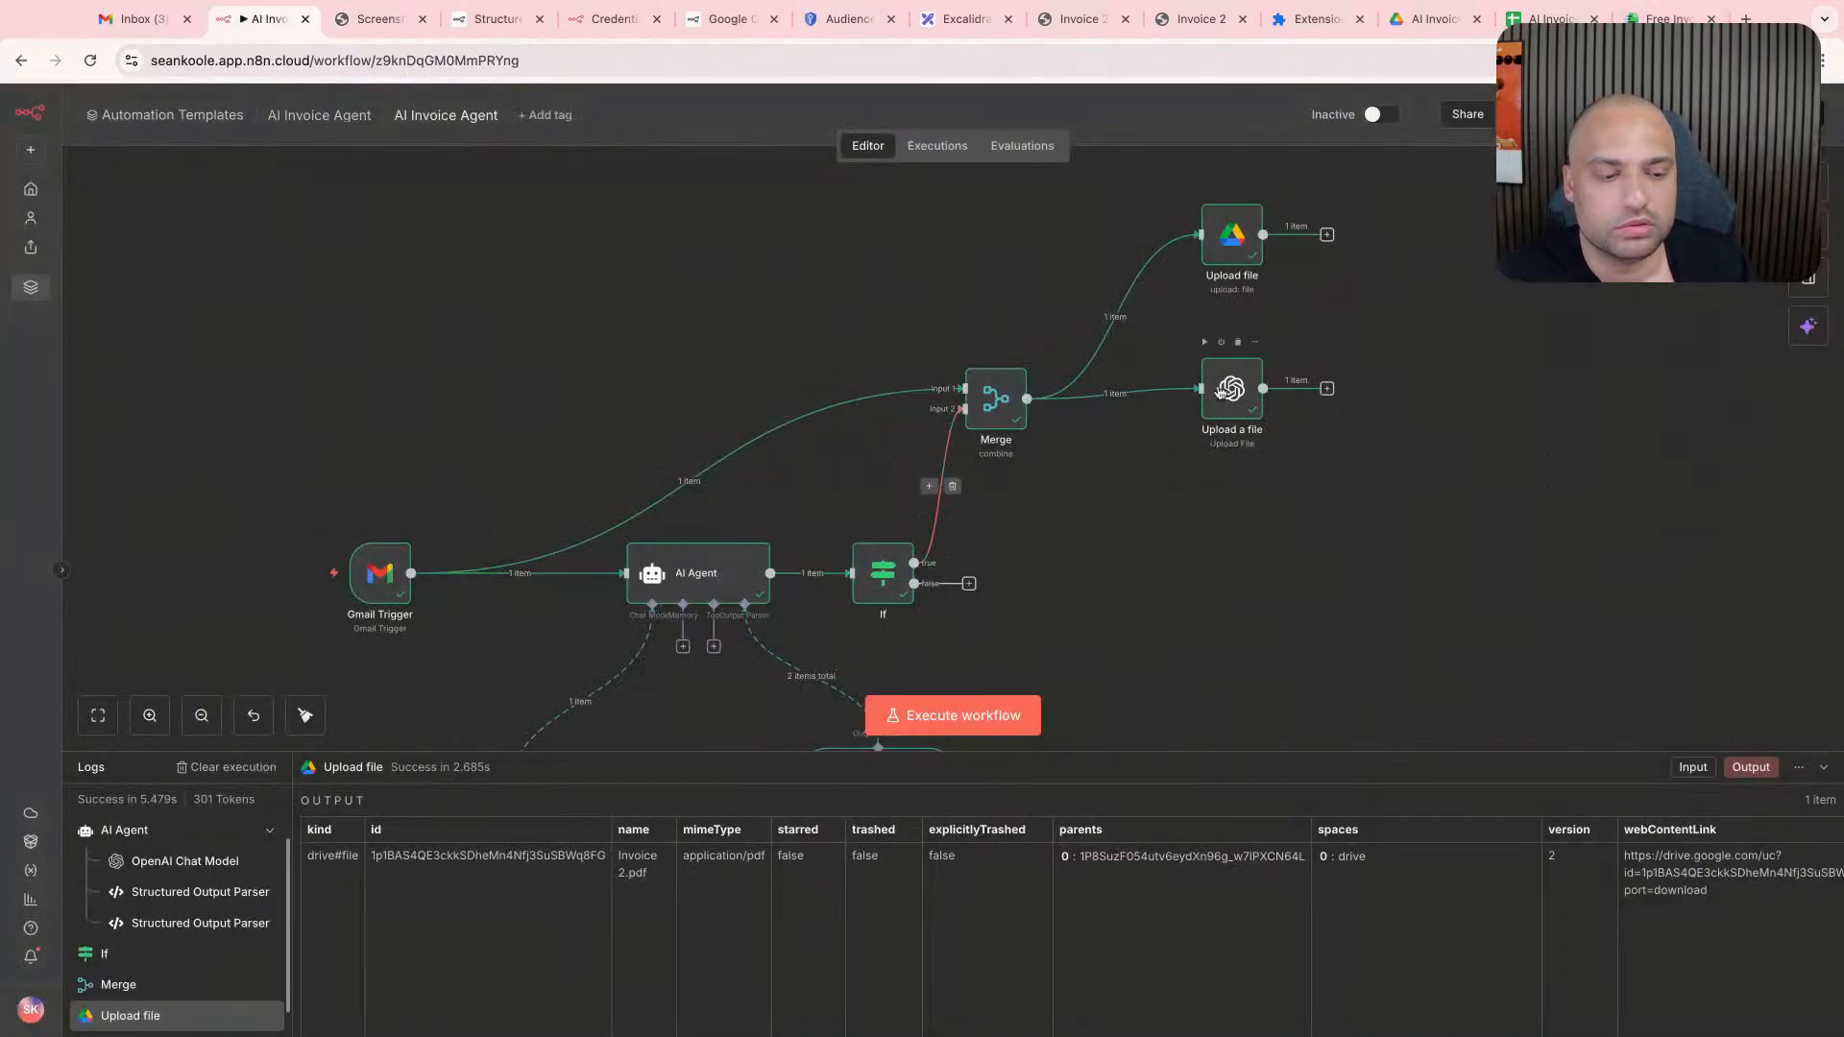
{"action": "scroll", "coordinate": [1216, 391], "scroll_direction": "right", "scroll_amount": 5}
{"action": "scroll", "coordinate": [1216, 388], "scroll_direction": "right", "scroll_amount": 4}
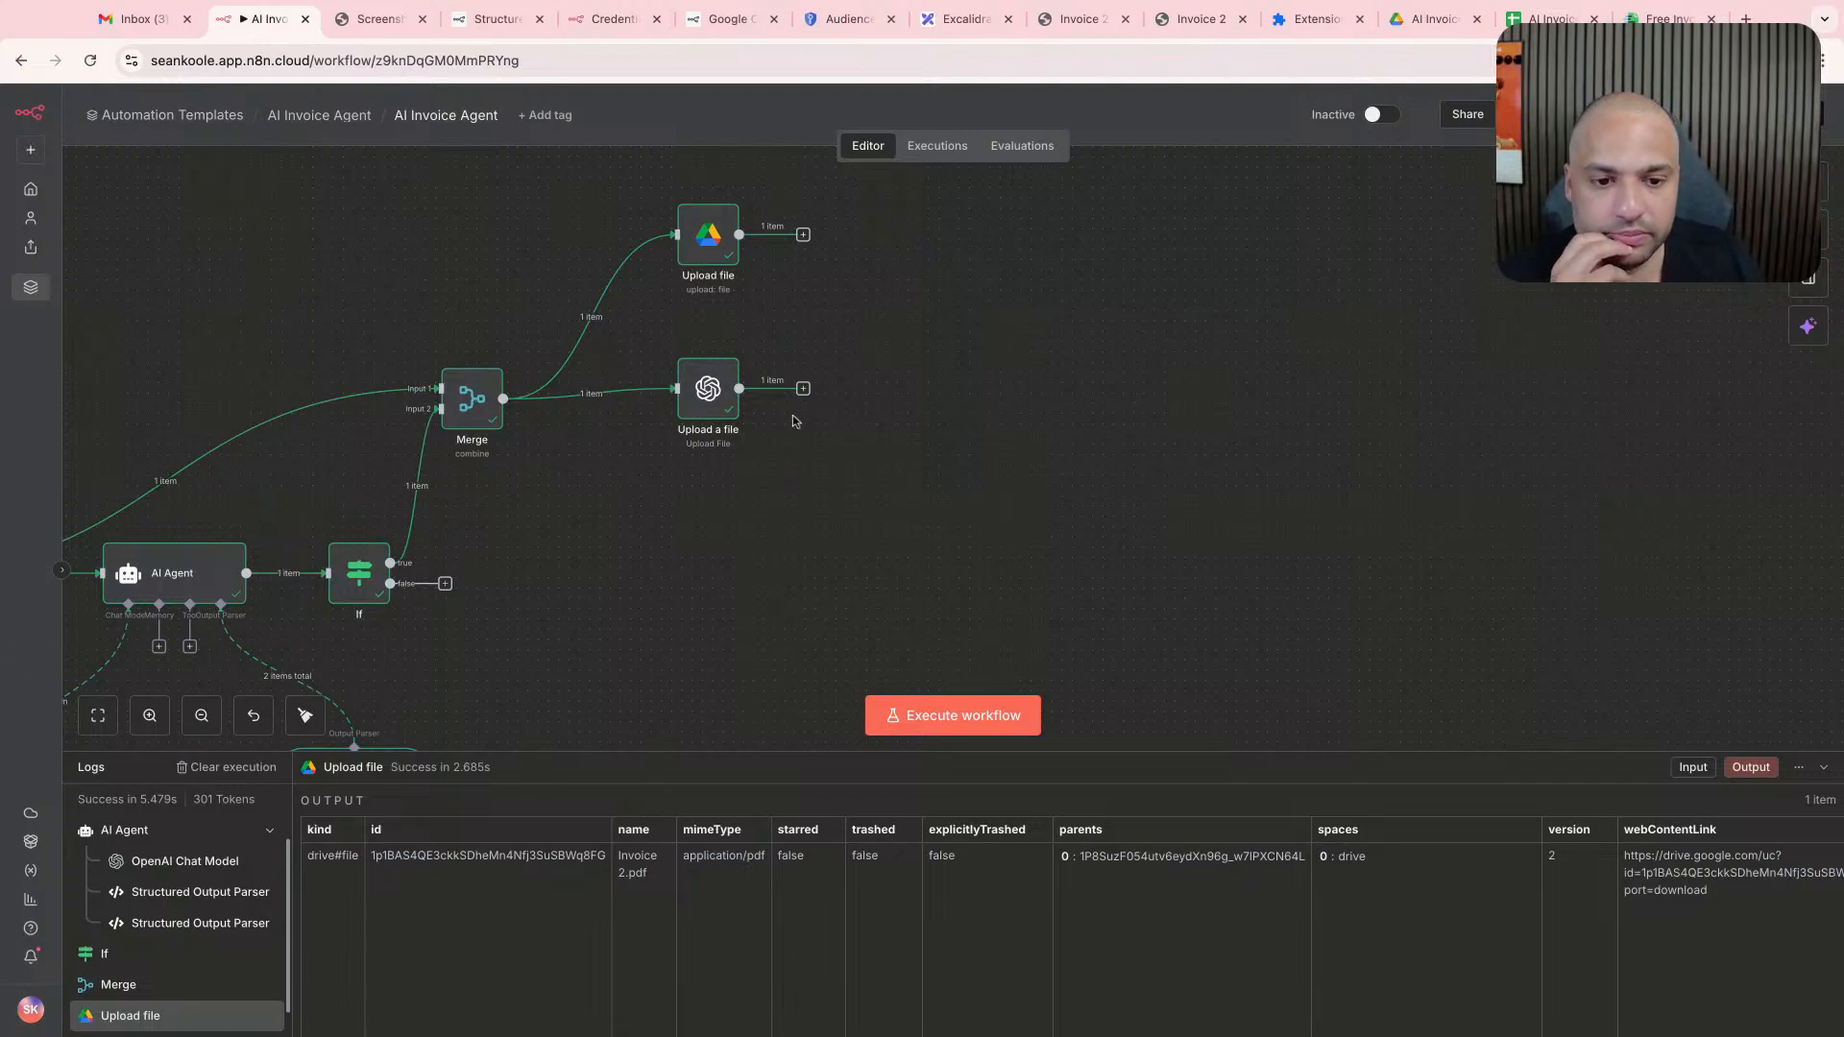
{"action": "left_click_drag", "start_coordinate": [720, 390], "coordinate": [720, 411]}
{"action": "scroll", "coordinate": [936, 437], "scroll_direction": "right", "scroll_amount": 1}
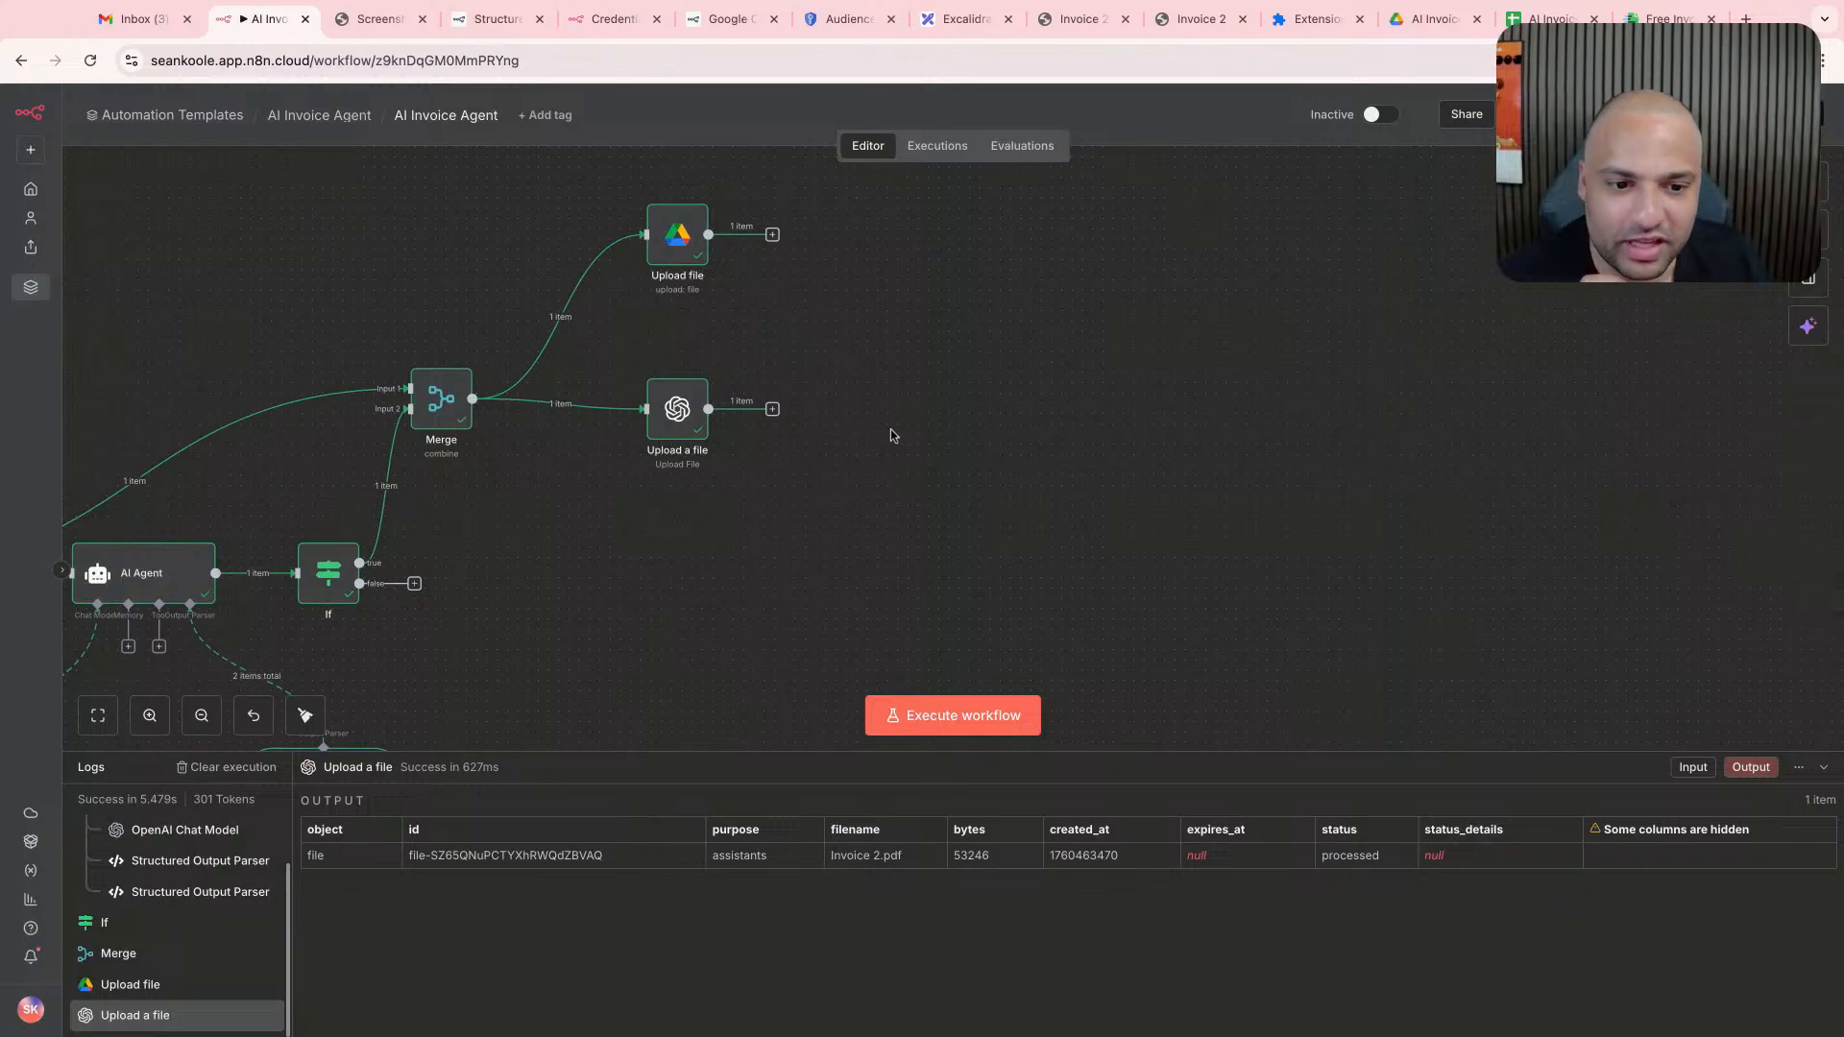
{"action": "left_click", "coordinate": [772, 409]}
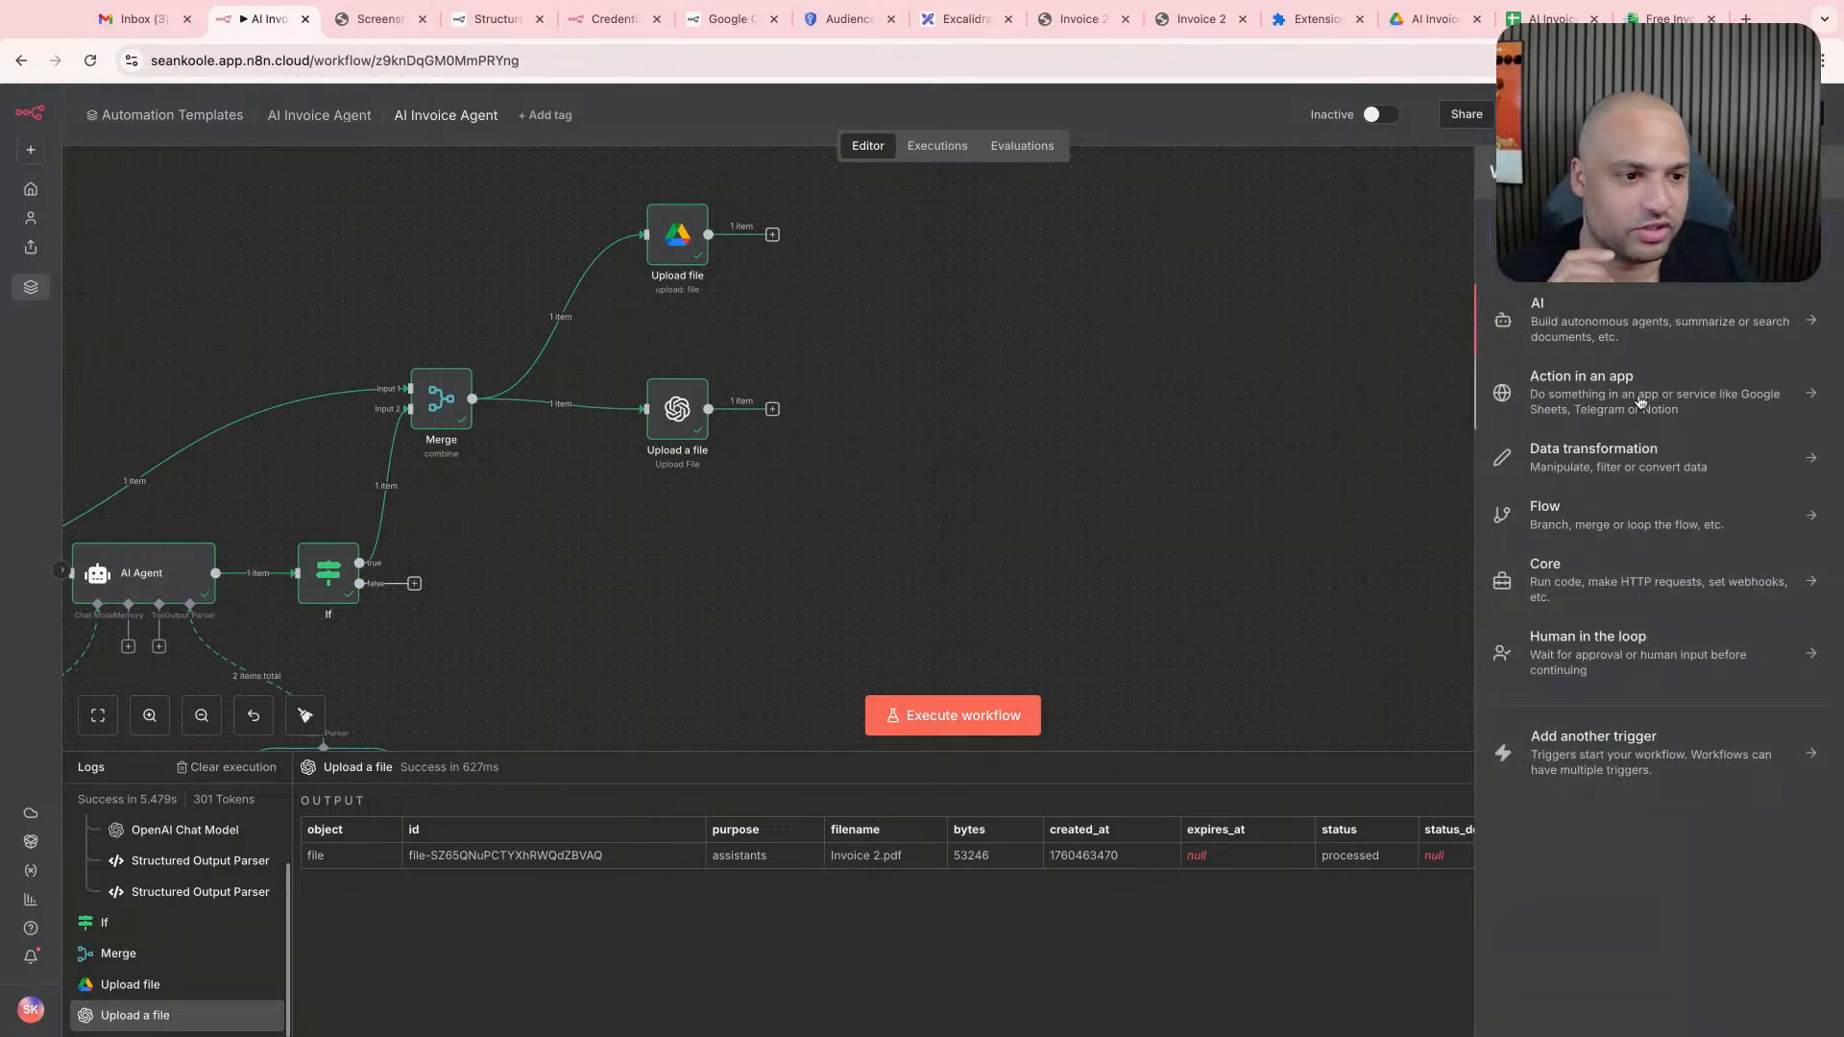
{"action": "type", "text": "openai"}
{"action": "key", "text": "Return"}
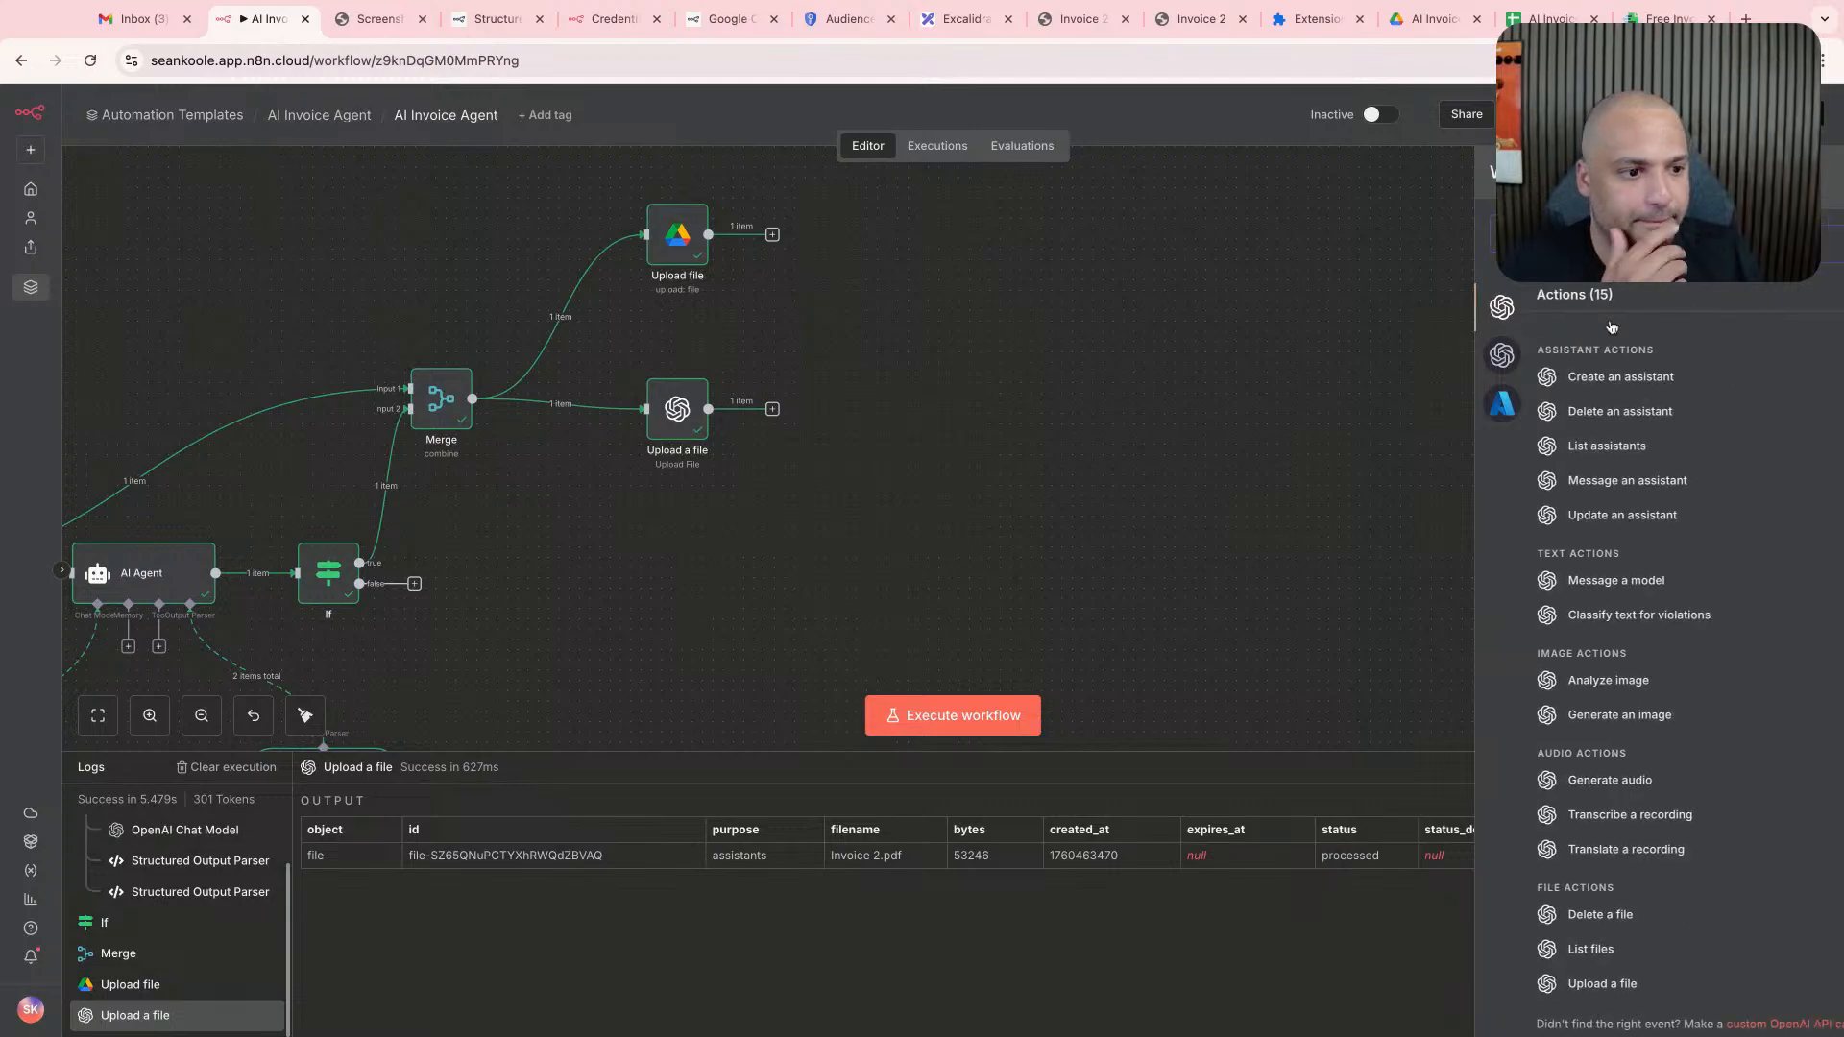
{"action": "scroll", "coordinate": [1602, 845], "scroll_direction": "down", "scroll_amount": 1}
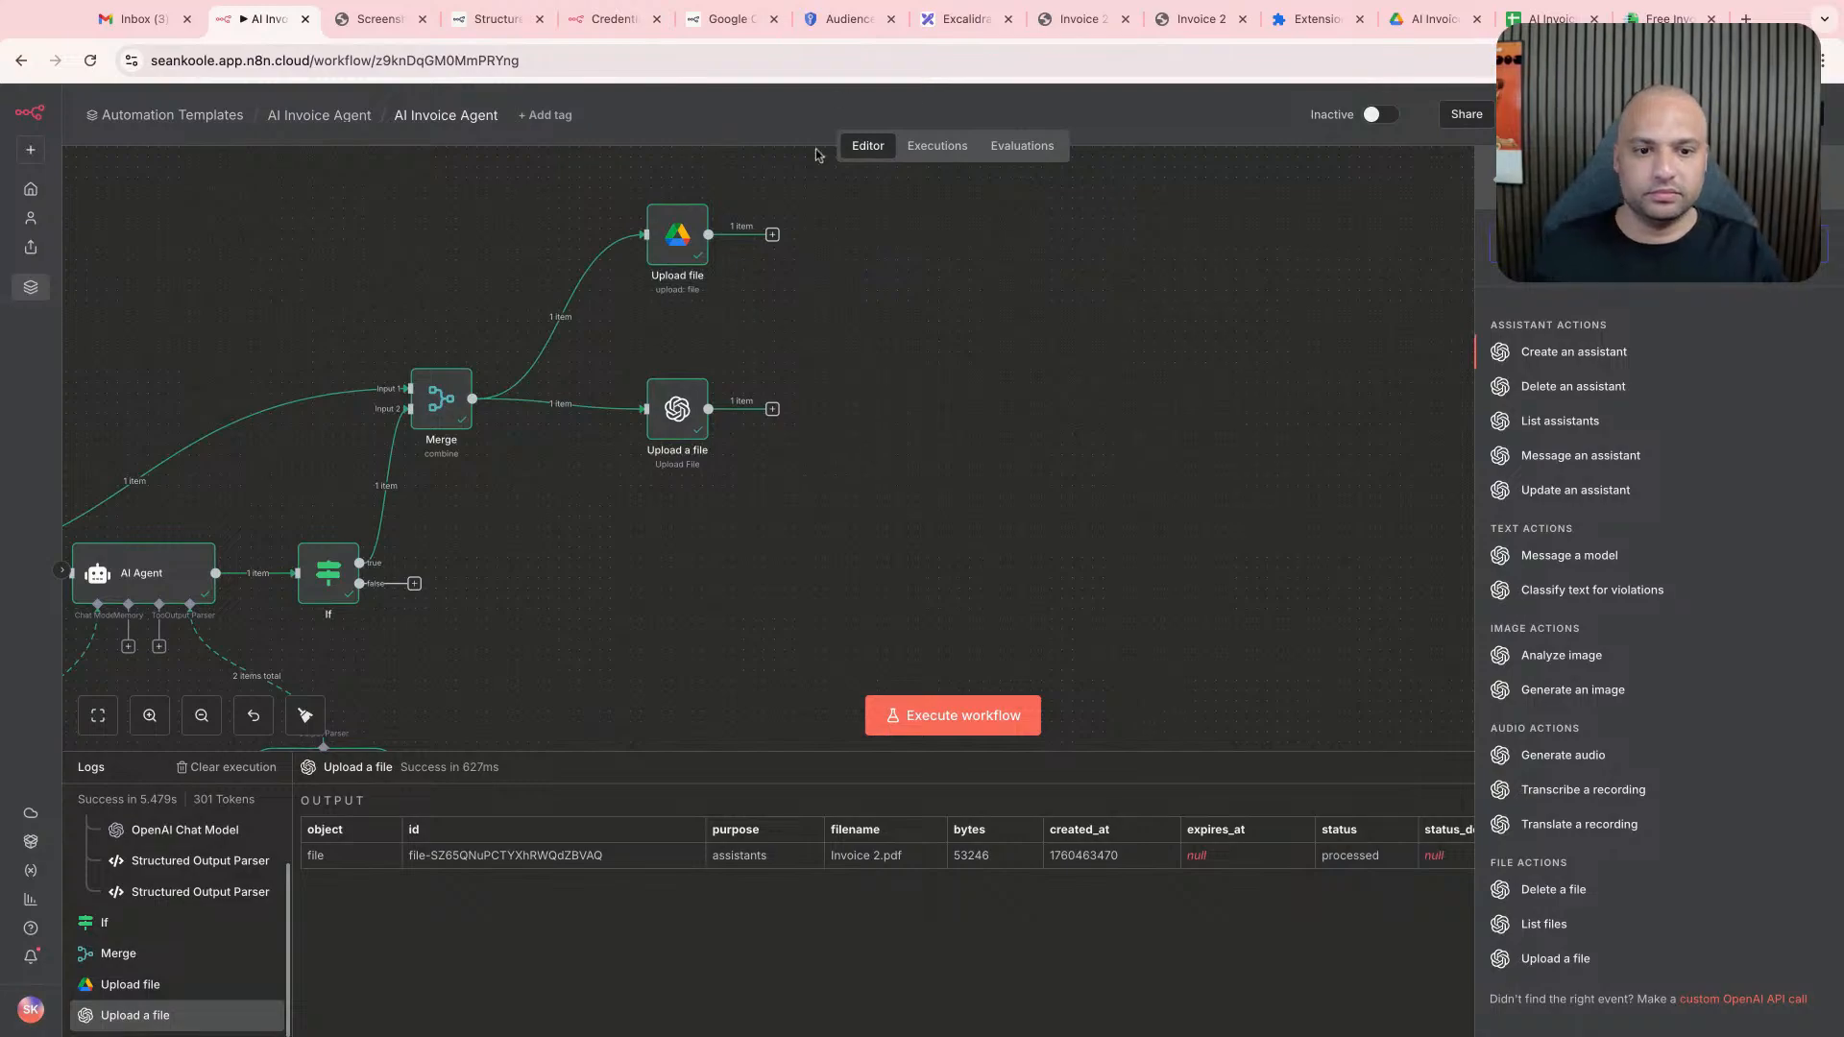
{"action": "left_click", "coordinate": [862, 310]}
{"action": "scroll", "coordinate": [864, 314], "scroll_direction": "up", "scroll_amount": 1}
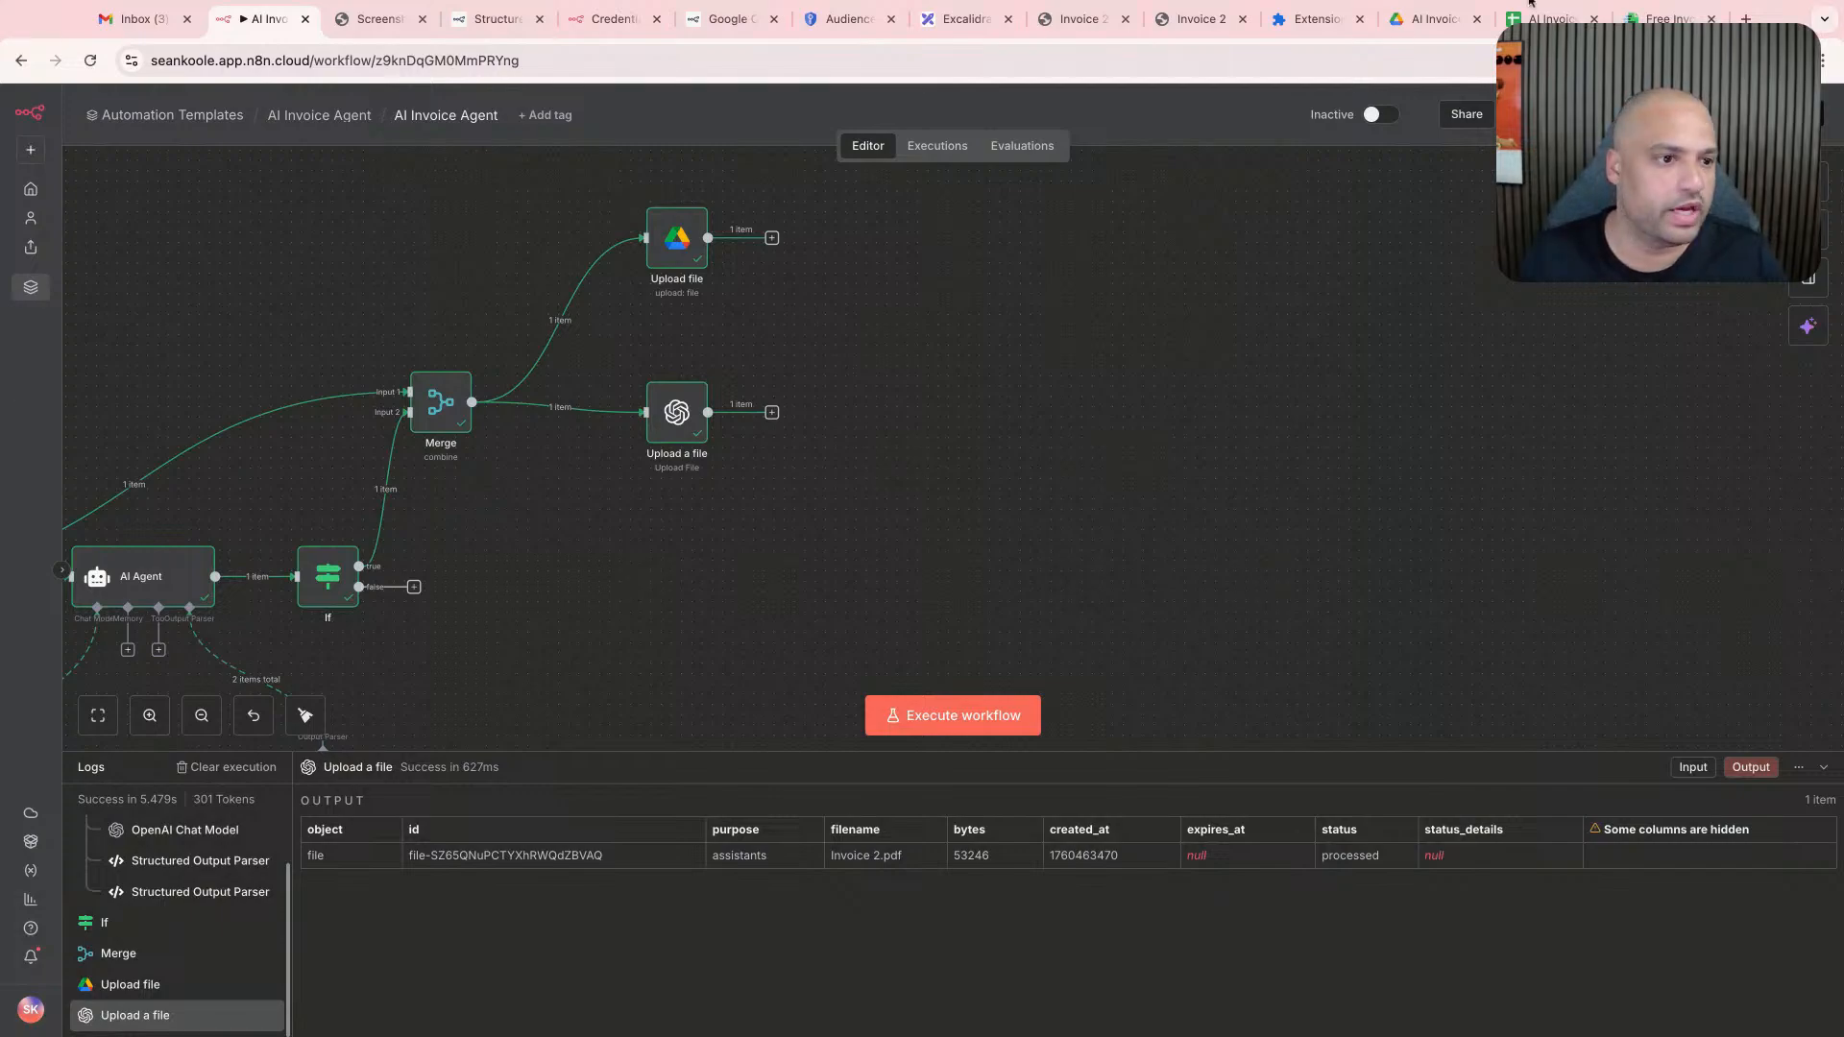
- Check the AI Invoice Agent folder in Google Drive for the uploaded invoice PDF, and return to the n8n workflow
{"action": "left_click", "coordinate": [1431, 18]}
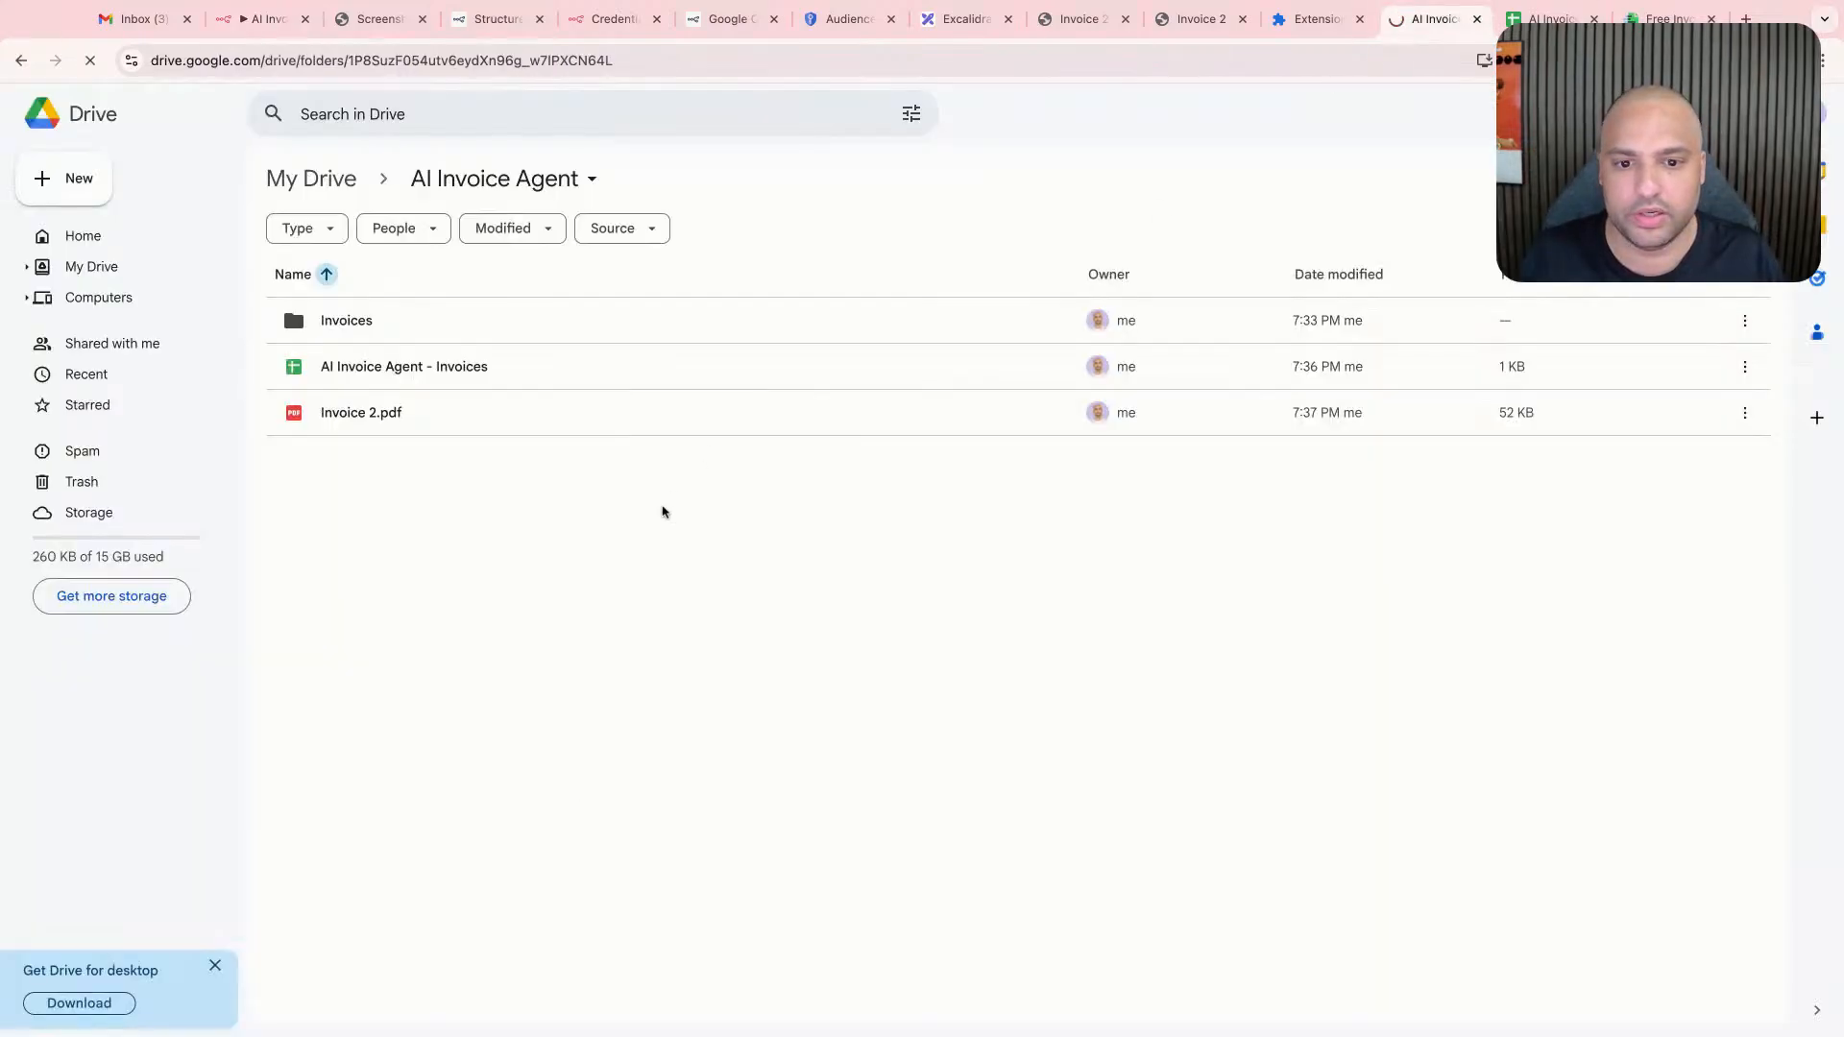
{"action": "left_click_drag", "start_coordinate": [658, 509], "coordinate": [461, 560]}
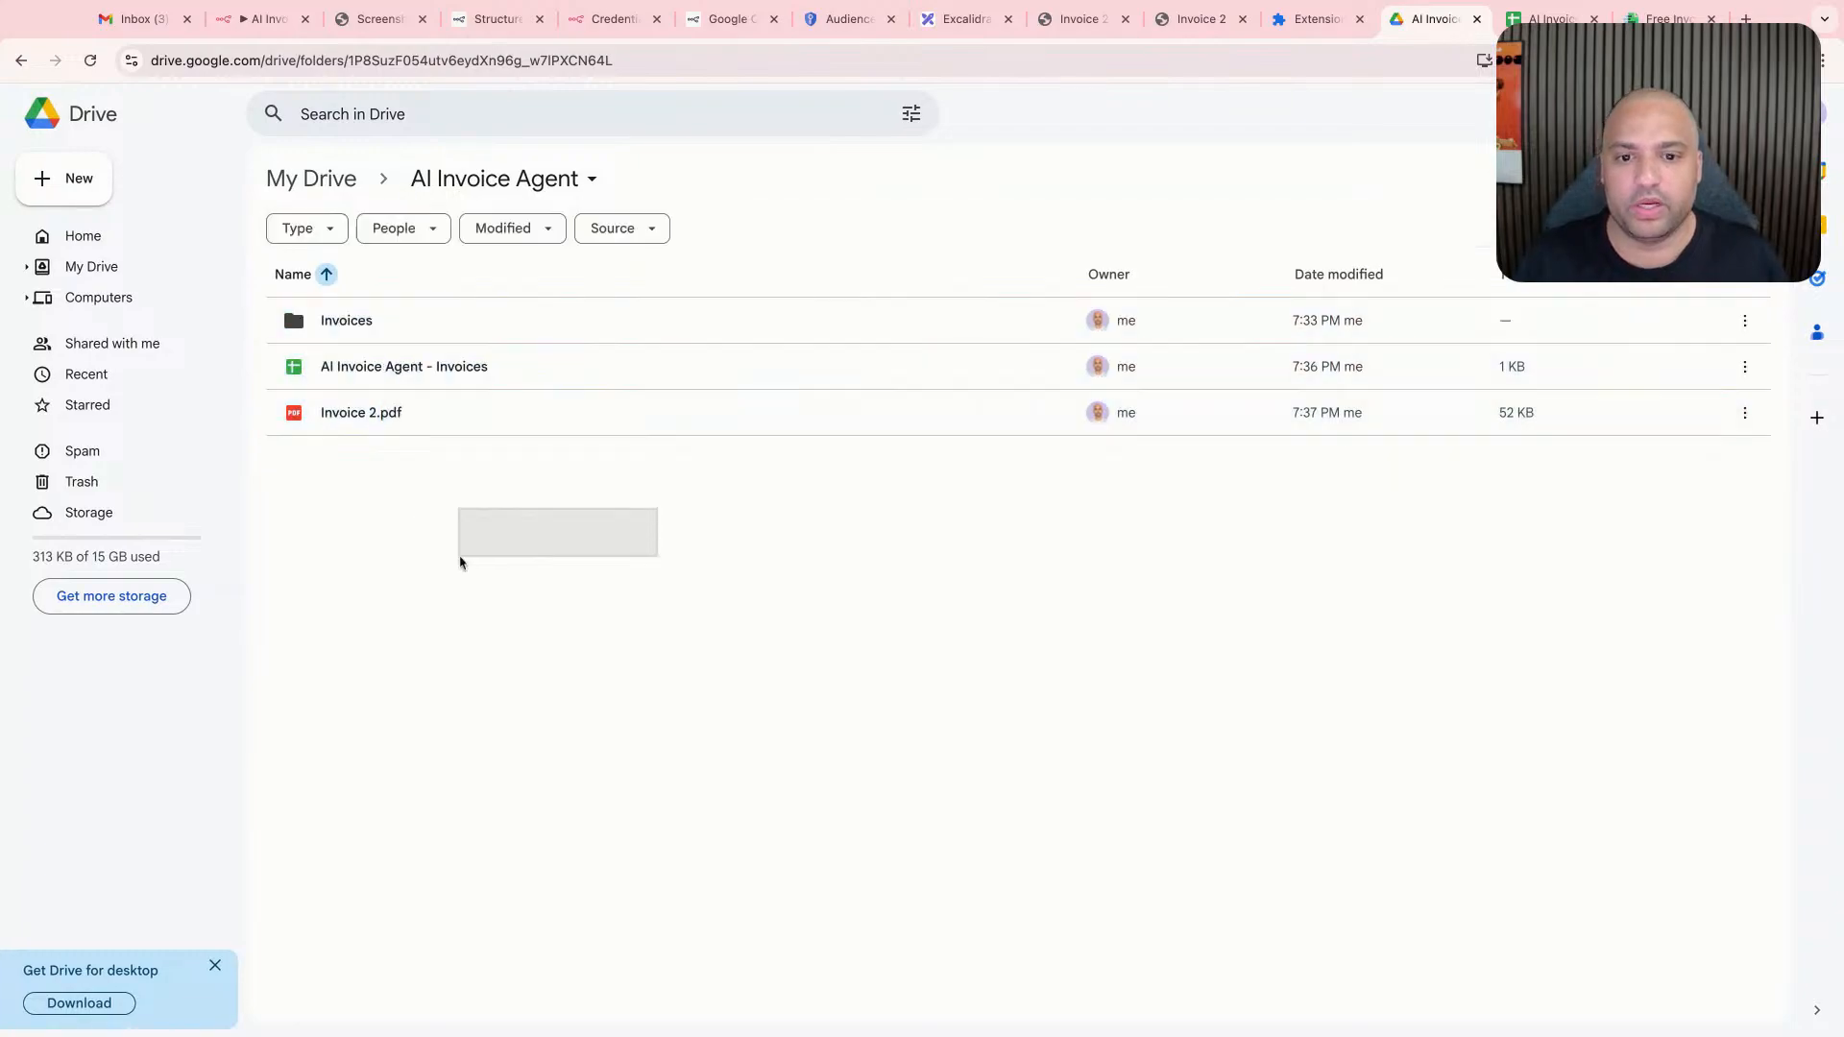
{"action": "left_click", "coordinate": [259, 18]}
- Set the Google Drive Upload file node's parent folder to Invoices and execute the node
{"action": "scroll", "coordinate": [473, 443], "scroll_direction": "left", "scroll_amount": 6}
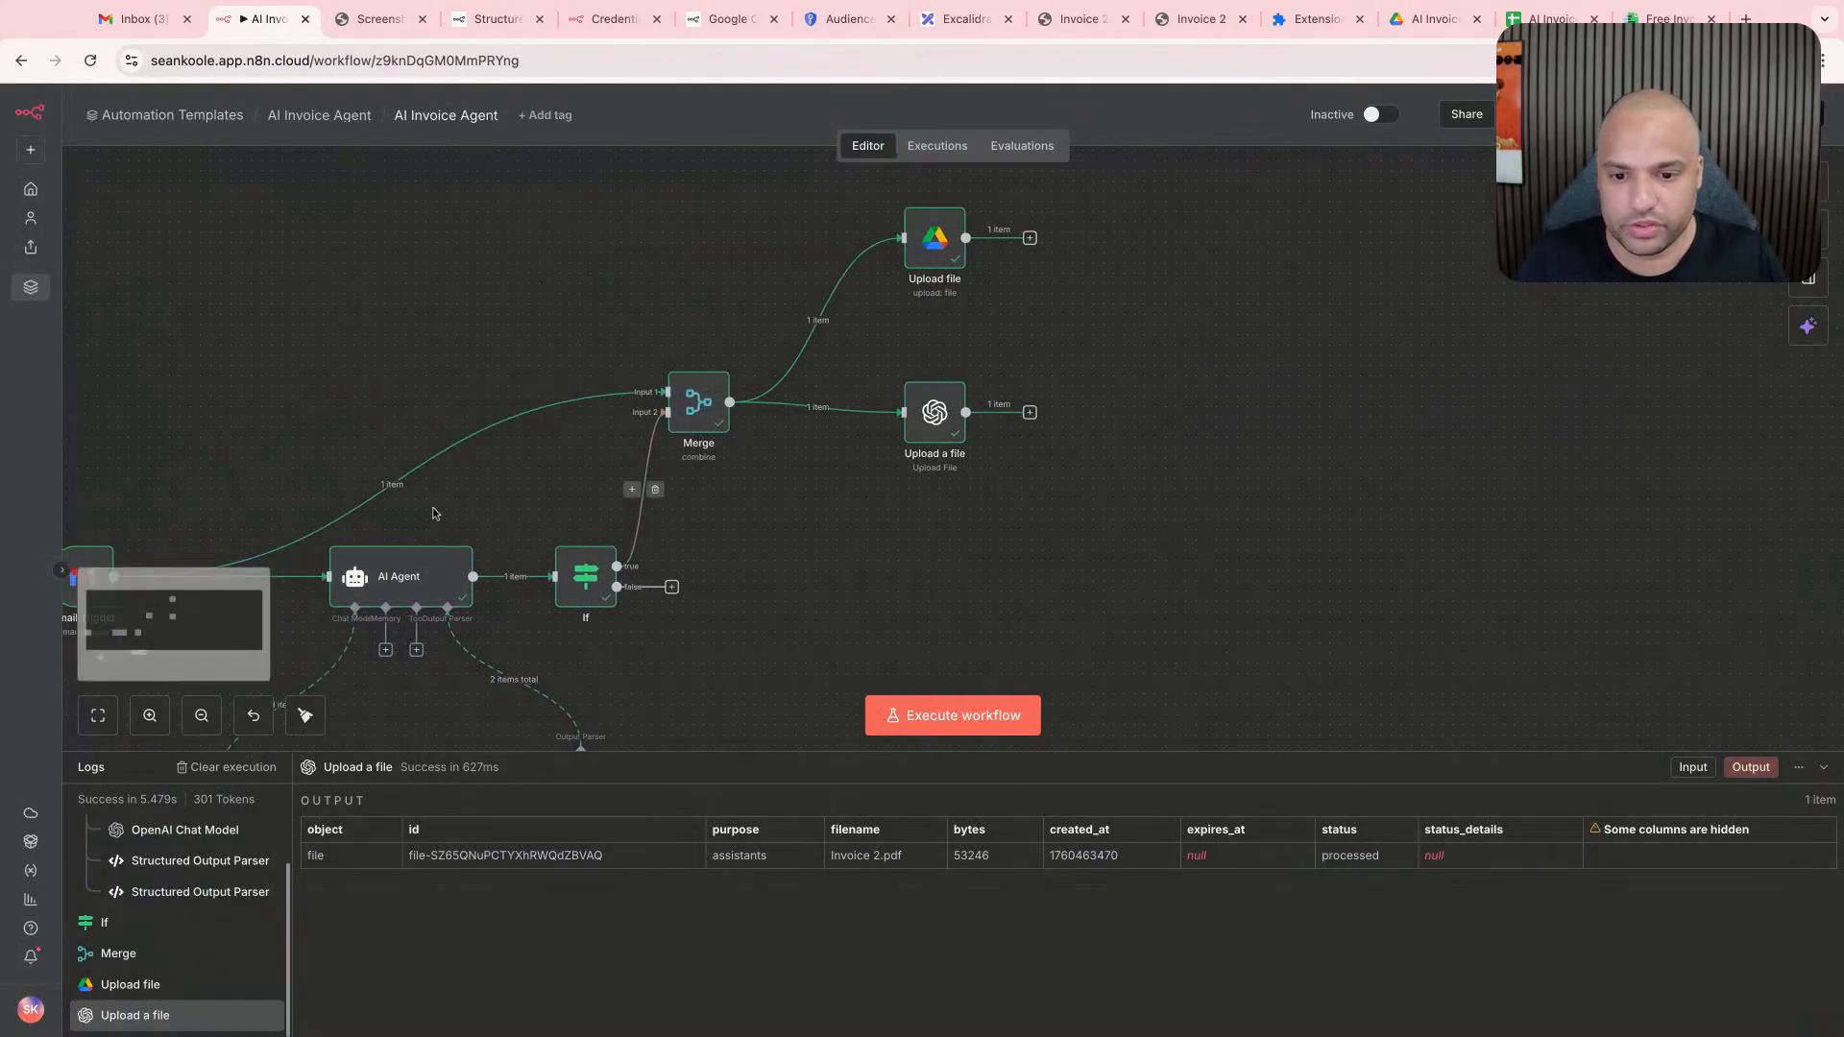
{"action": "double_click", "coordinate": [1255, 266]}
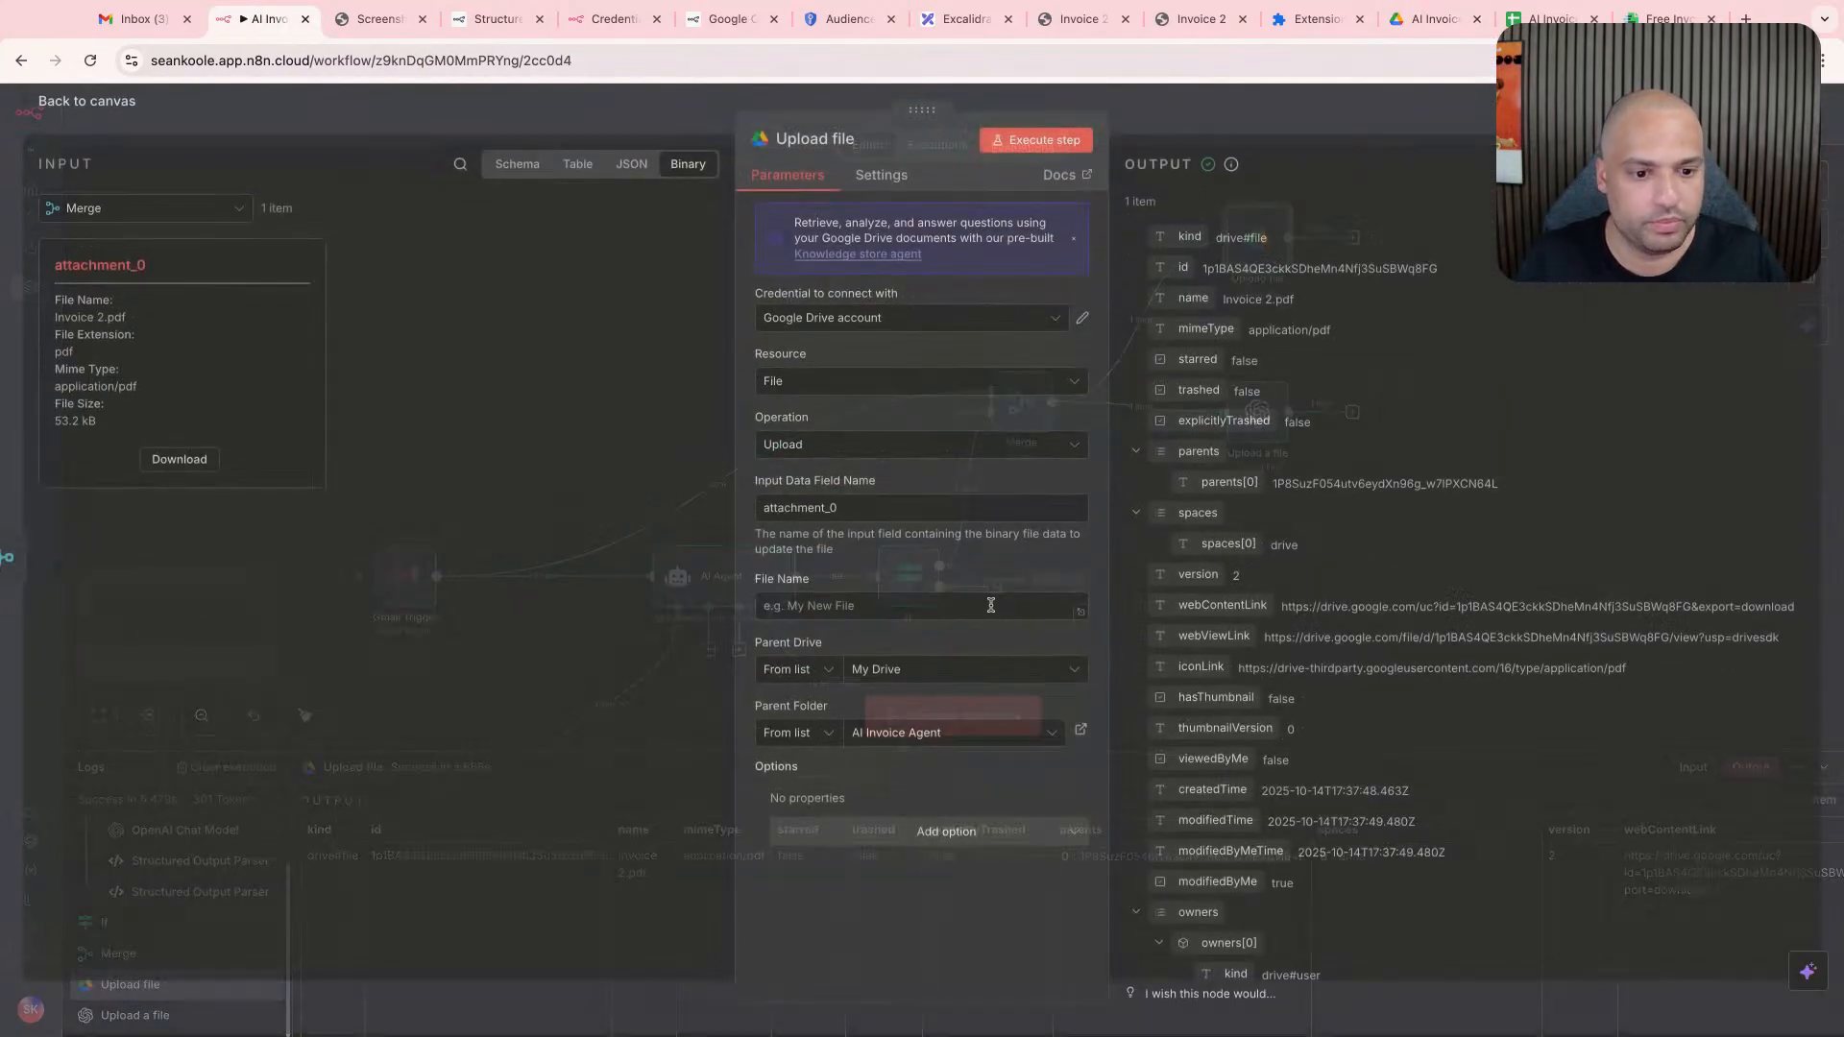
{"action": "left_click", "coordinate": [949, 737]}
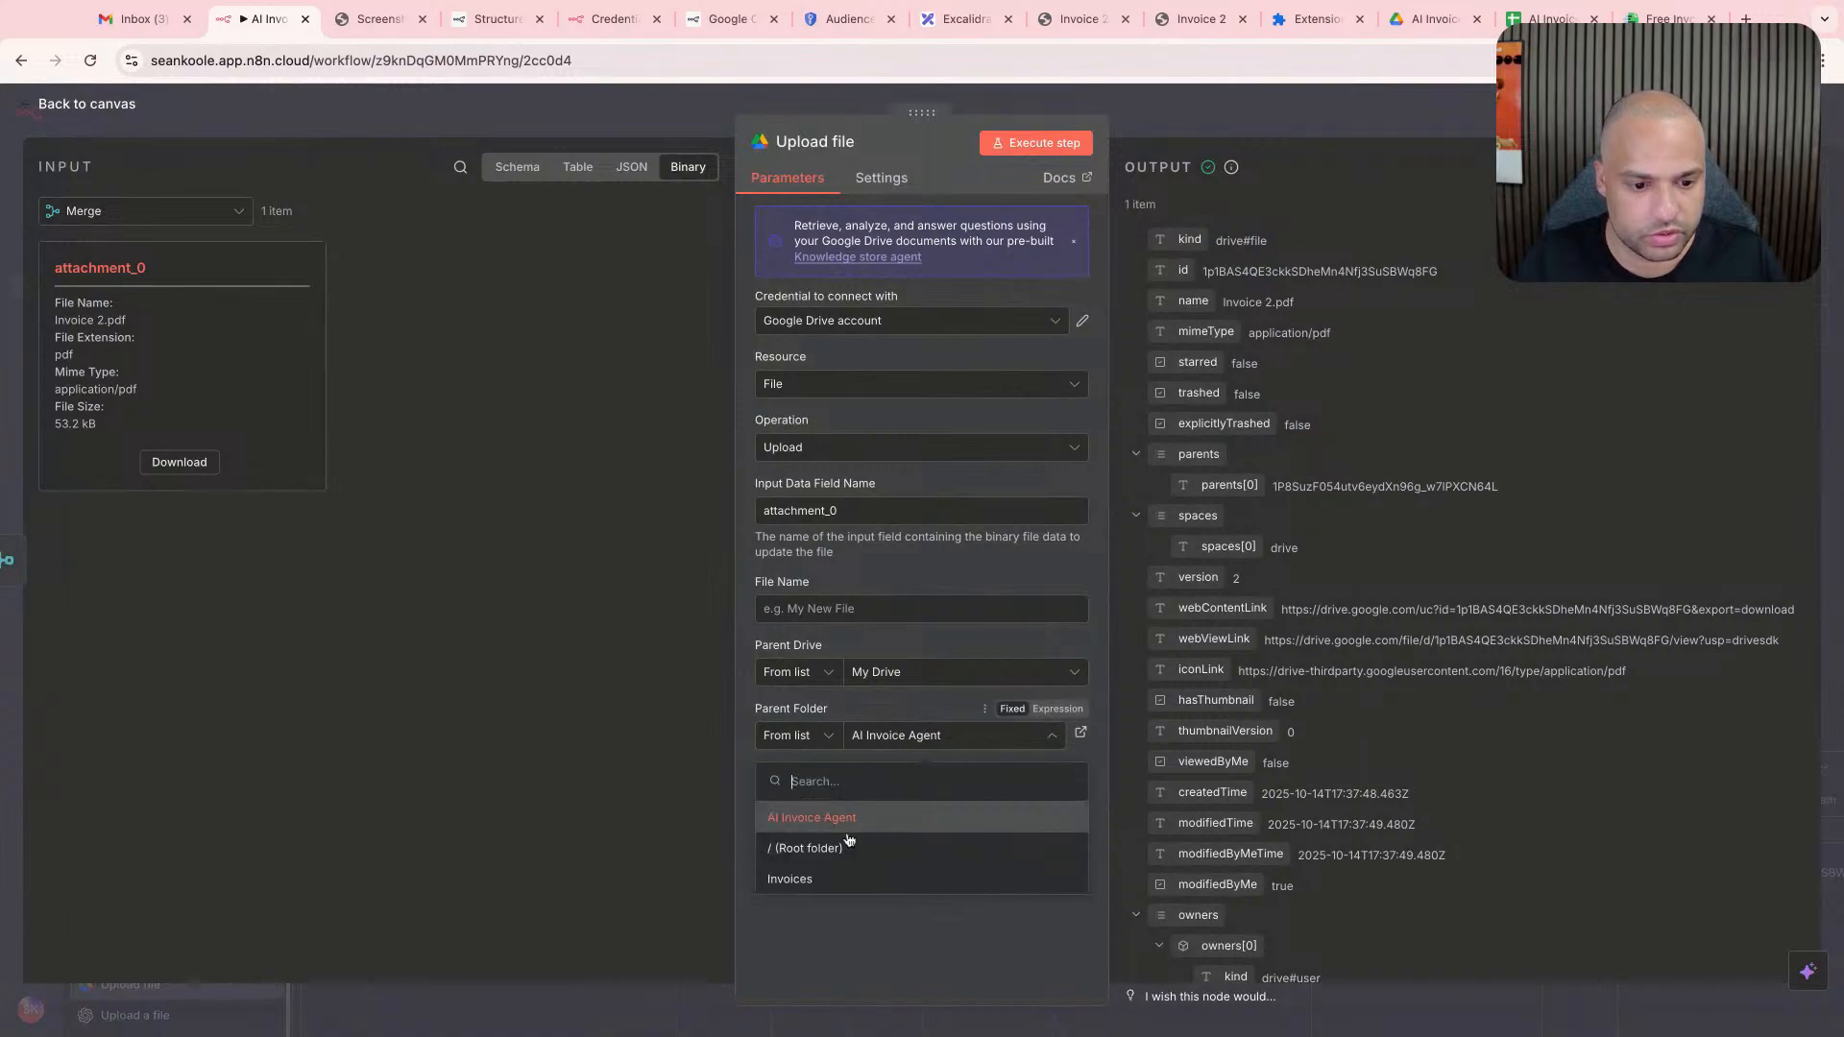
{"action": "left_click", "coordinate": [826, 879]}
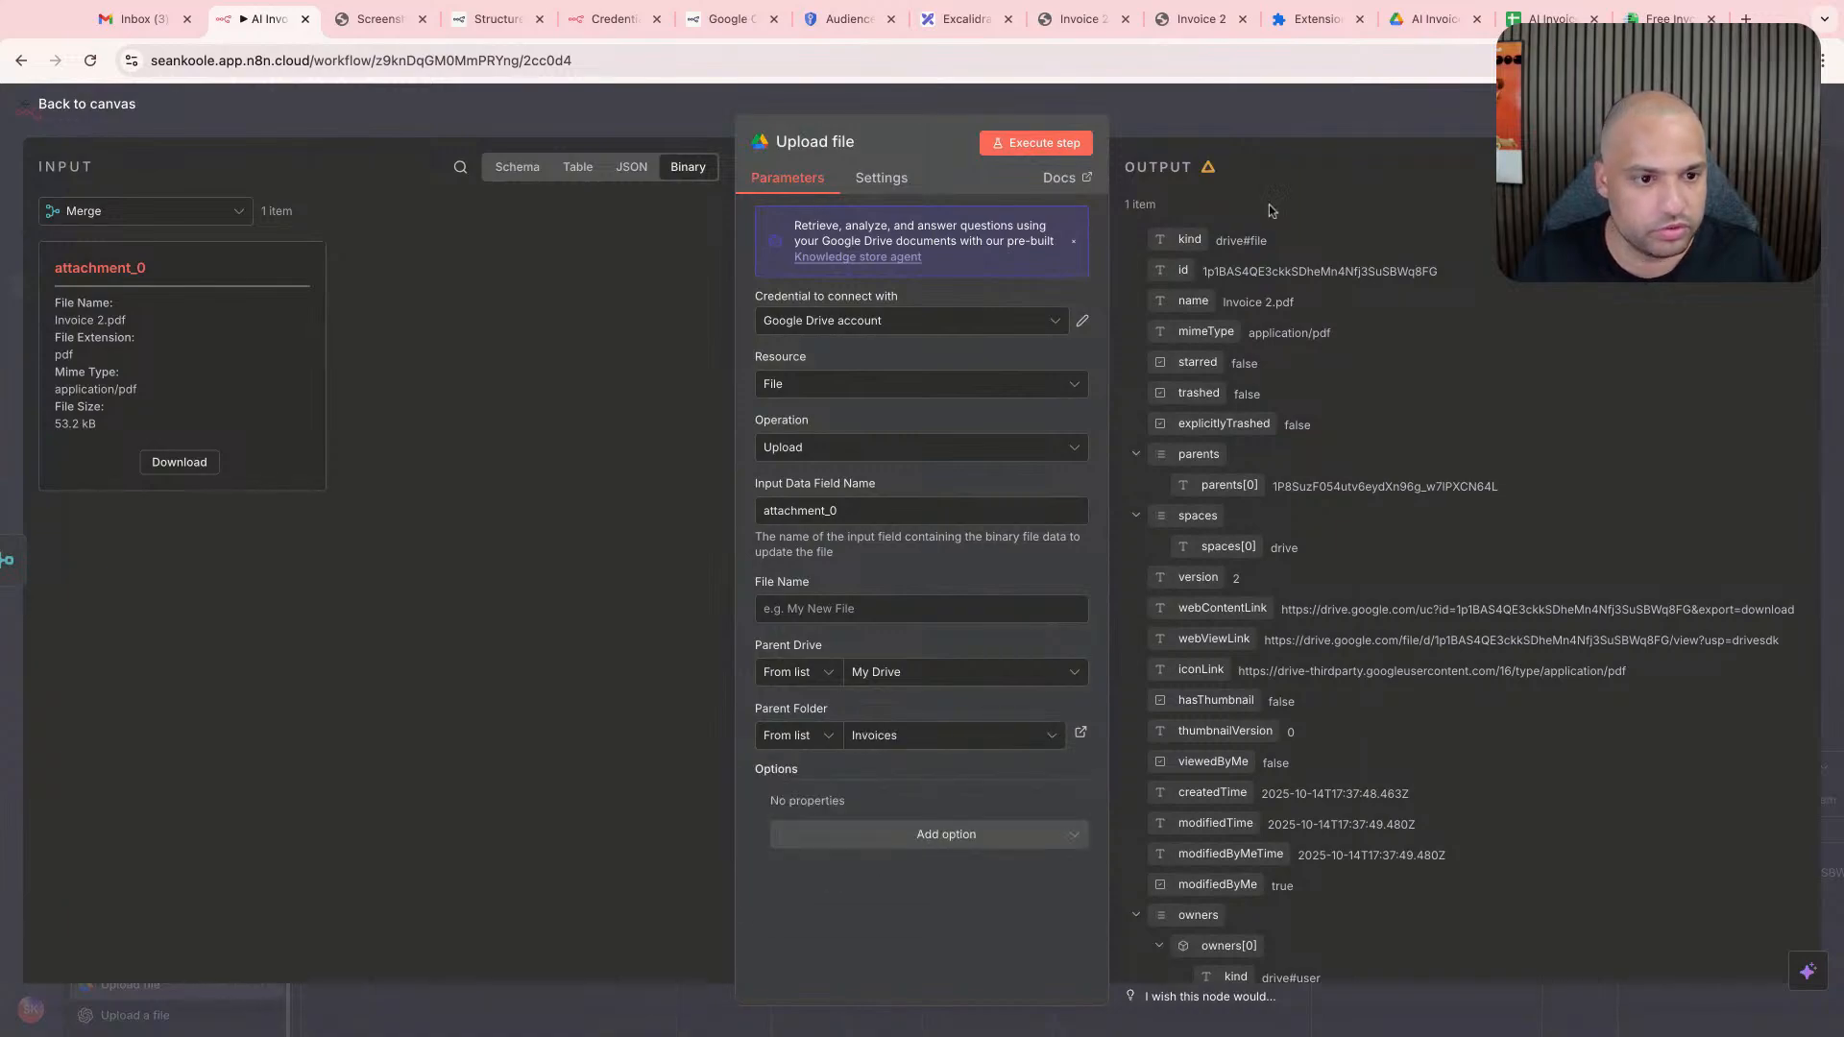
{"action": "left_click", "coordinate": [1023, 145]}
{"action": "left_click", "coordinate": [1230, 114]}
- Open the Invoices folder in Google Drive to check for the uploaded invoice PDF
{"action": "left_click", "coordinate": [1657, 20]}
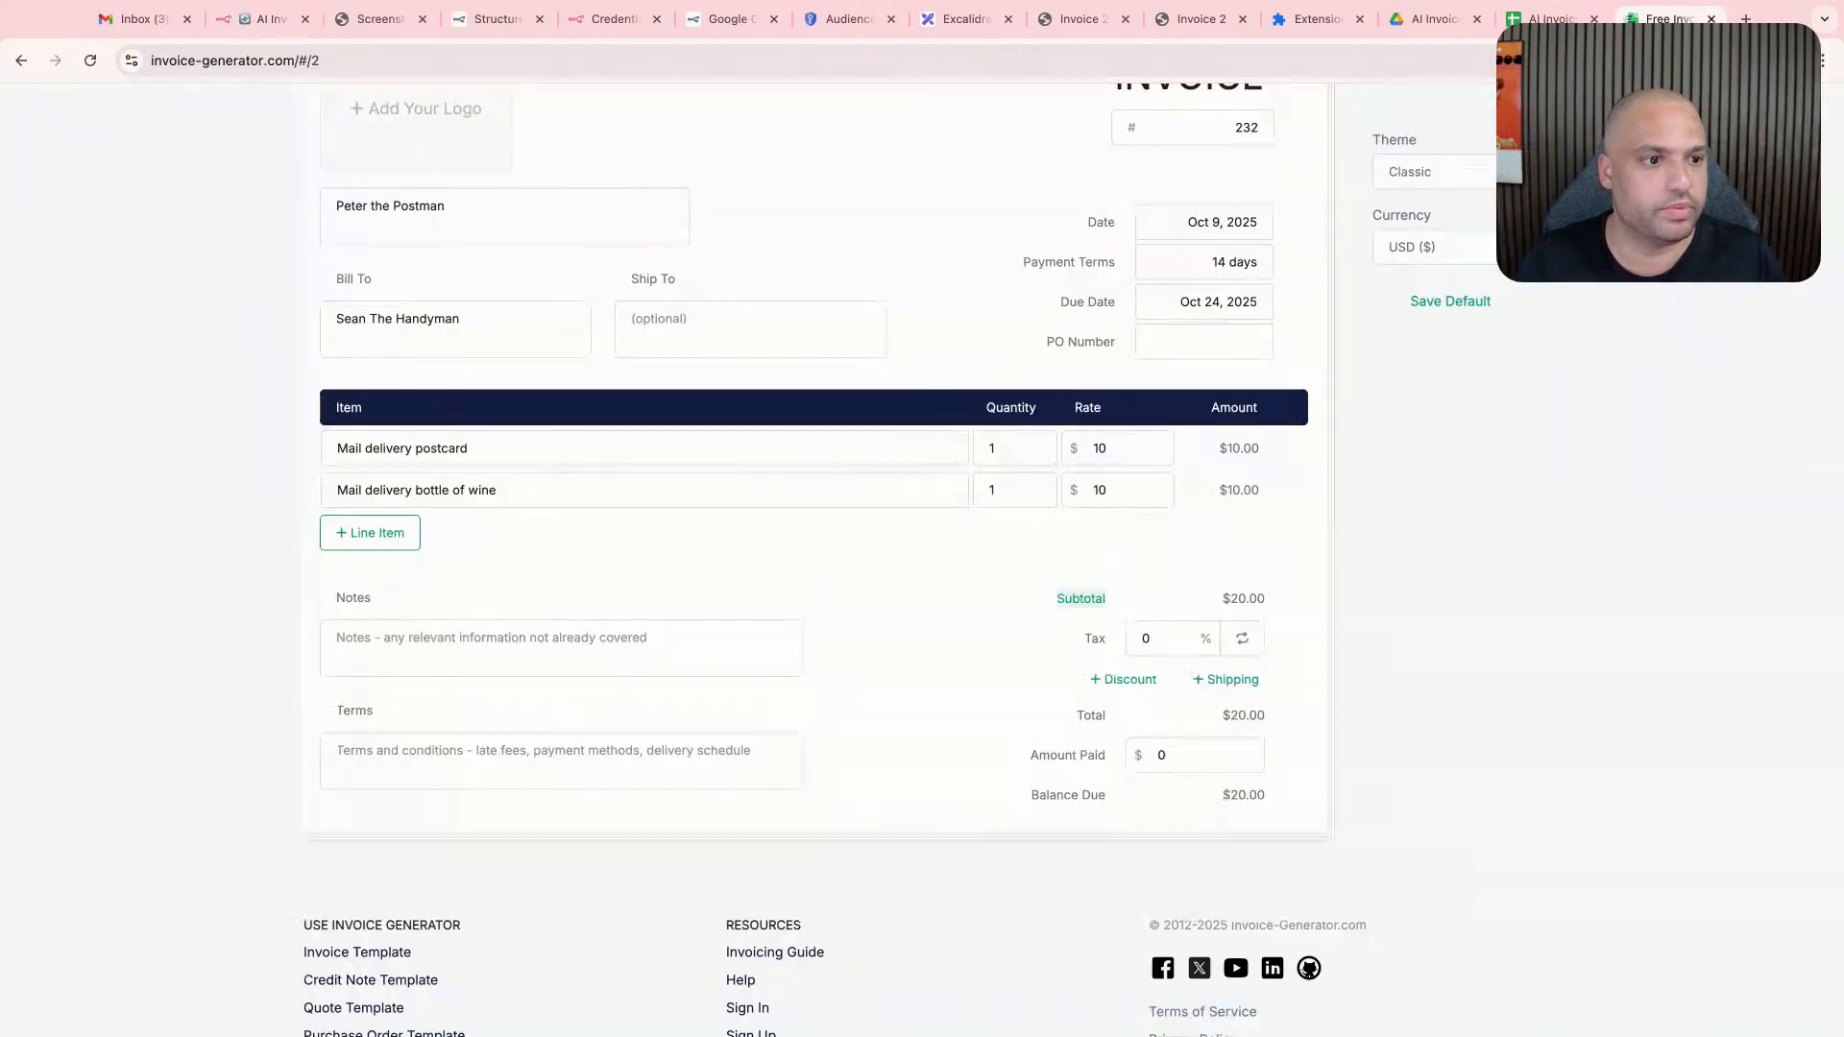
{"action": "left_click", "coordinate": [1448, 23]}
{"action": "double_click", "coordinate": [467, 336]}
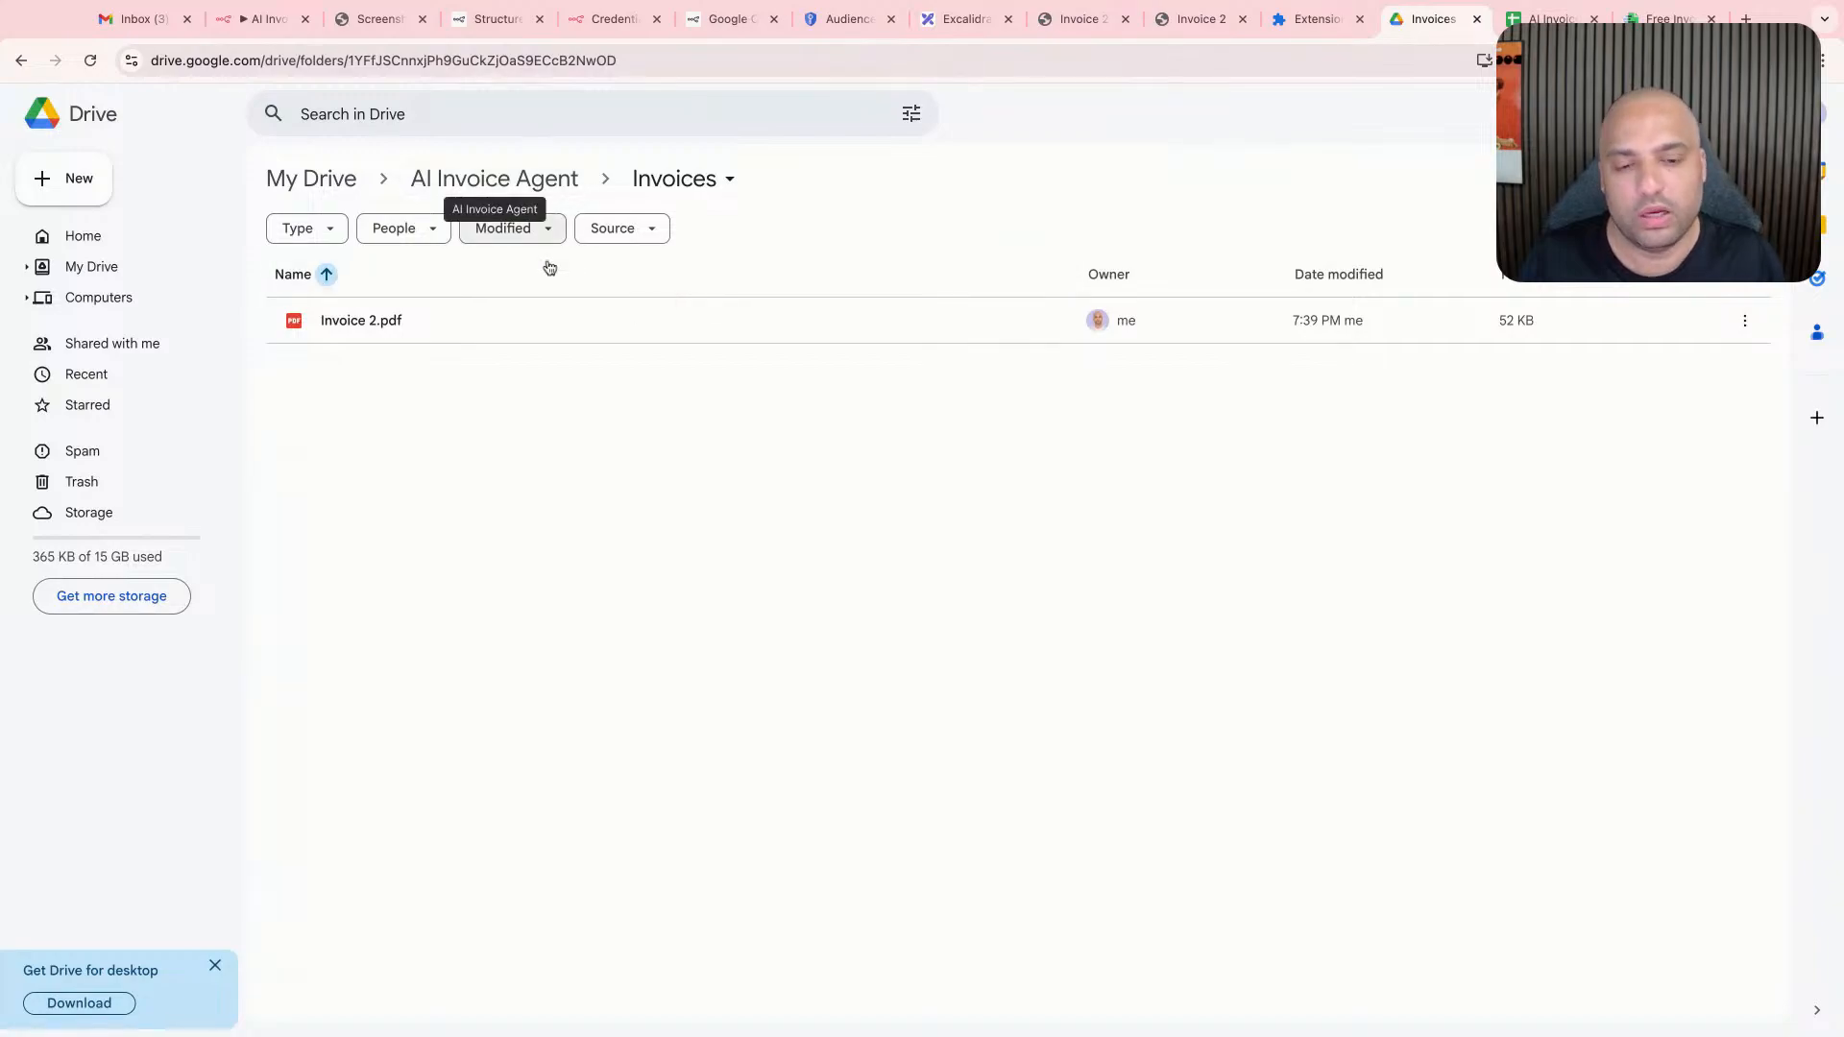
- Move Invoice 2.pdf in the AI Invoice Agent Drive folder to the trash, and return to the n8n workflow
{"action": "left_click", "coordinate": [495, 178]}
{"action": "left_click", "coordinate": [428, 424]}
{"action": "right_click", "coordinate": [427, 425]}
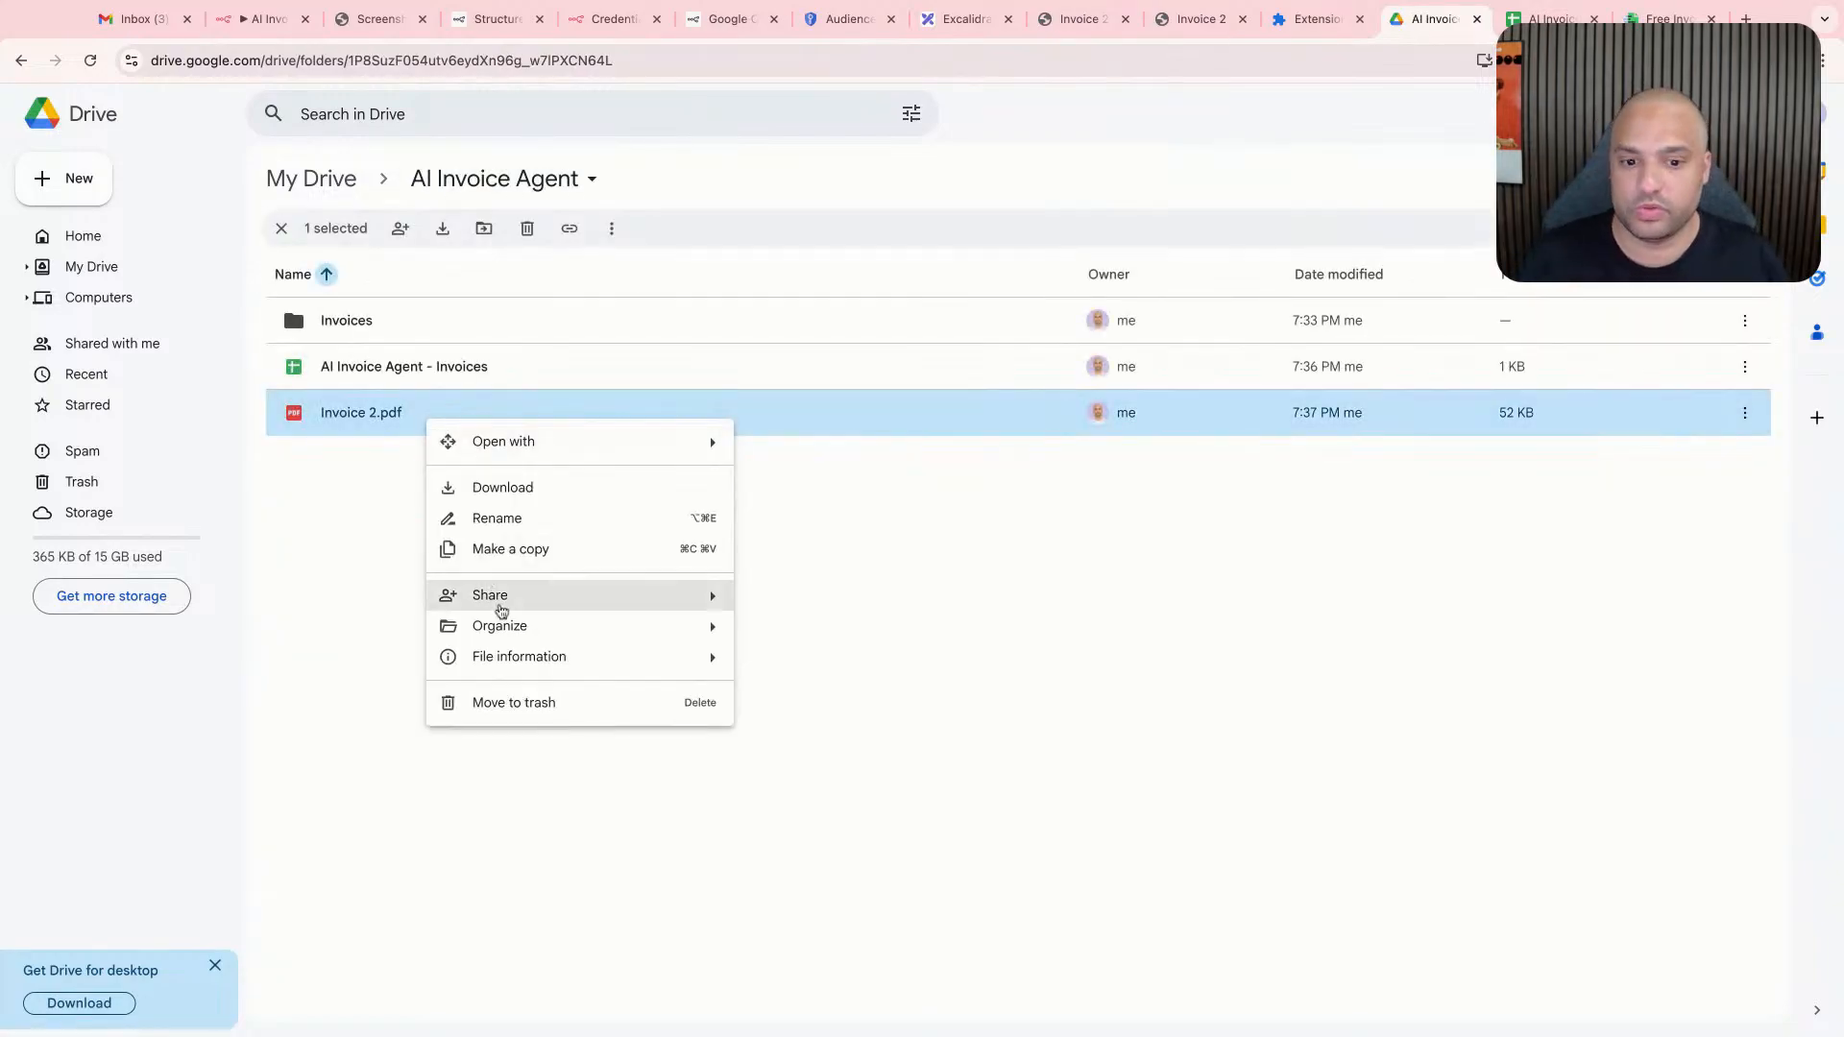
{"action": "left_click", "coordinate": [529, 705]}
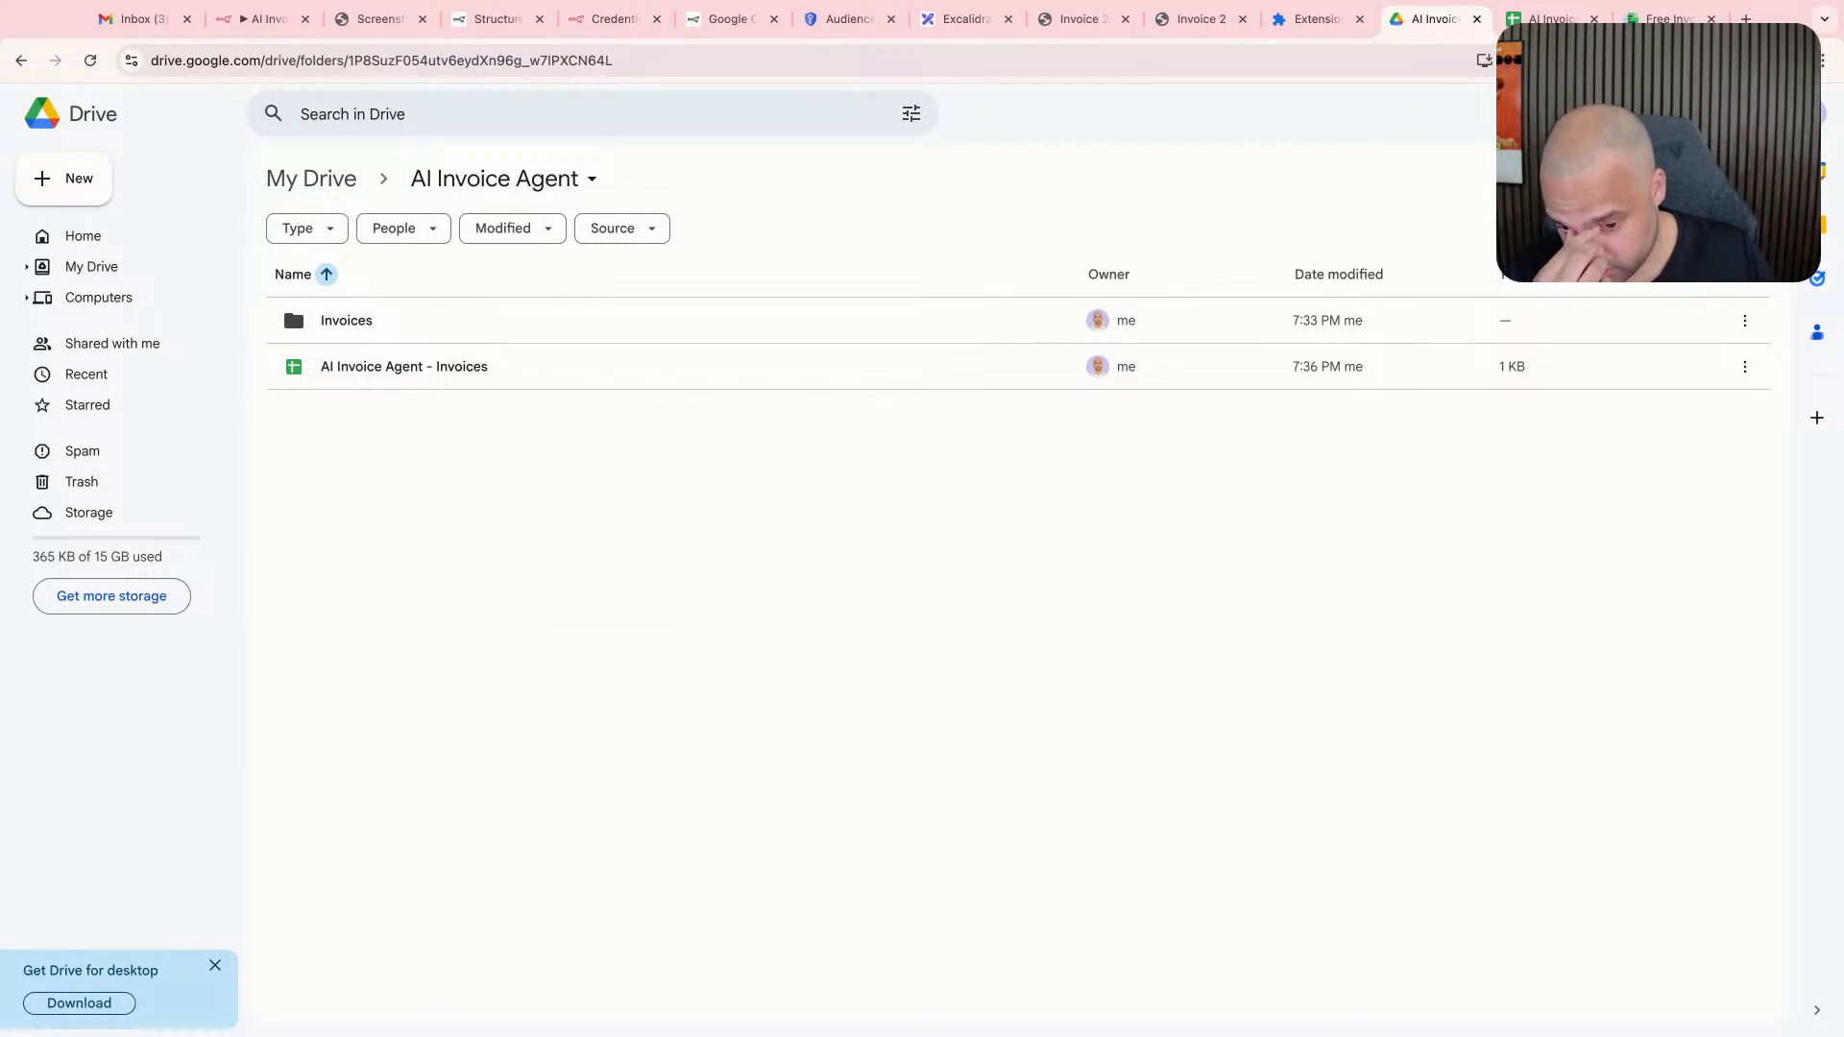
{"action": "left_click", "coordinate": [161, 21]}
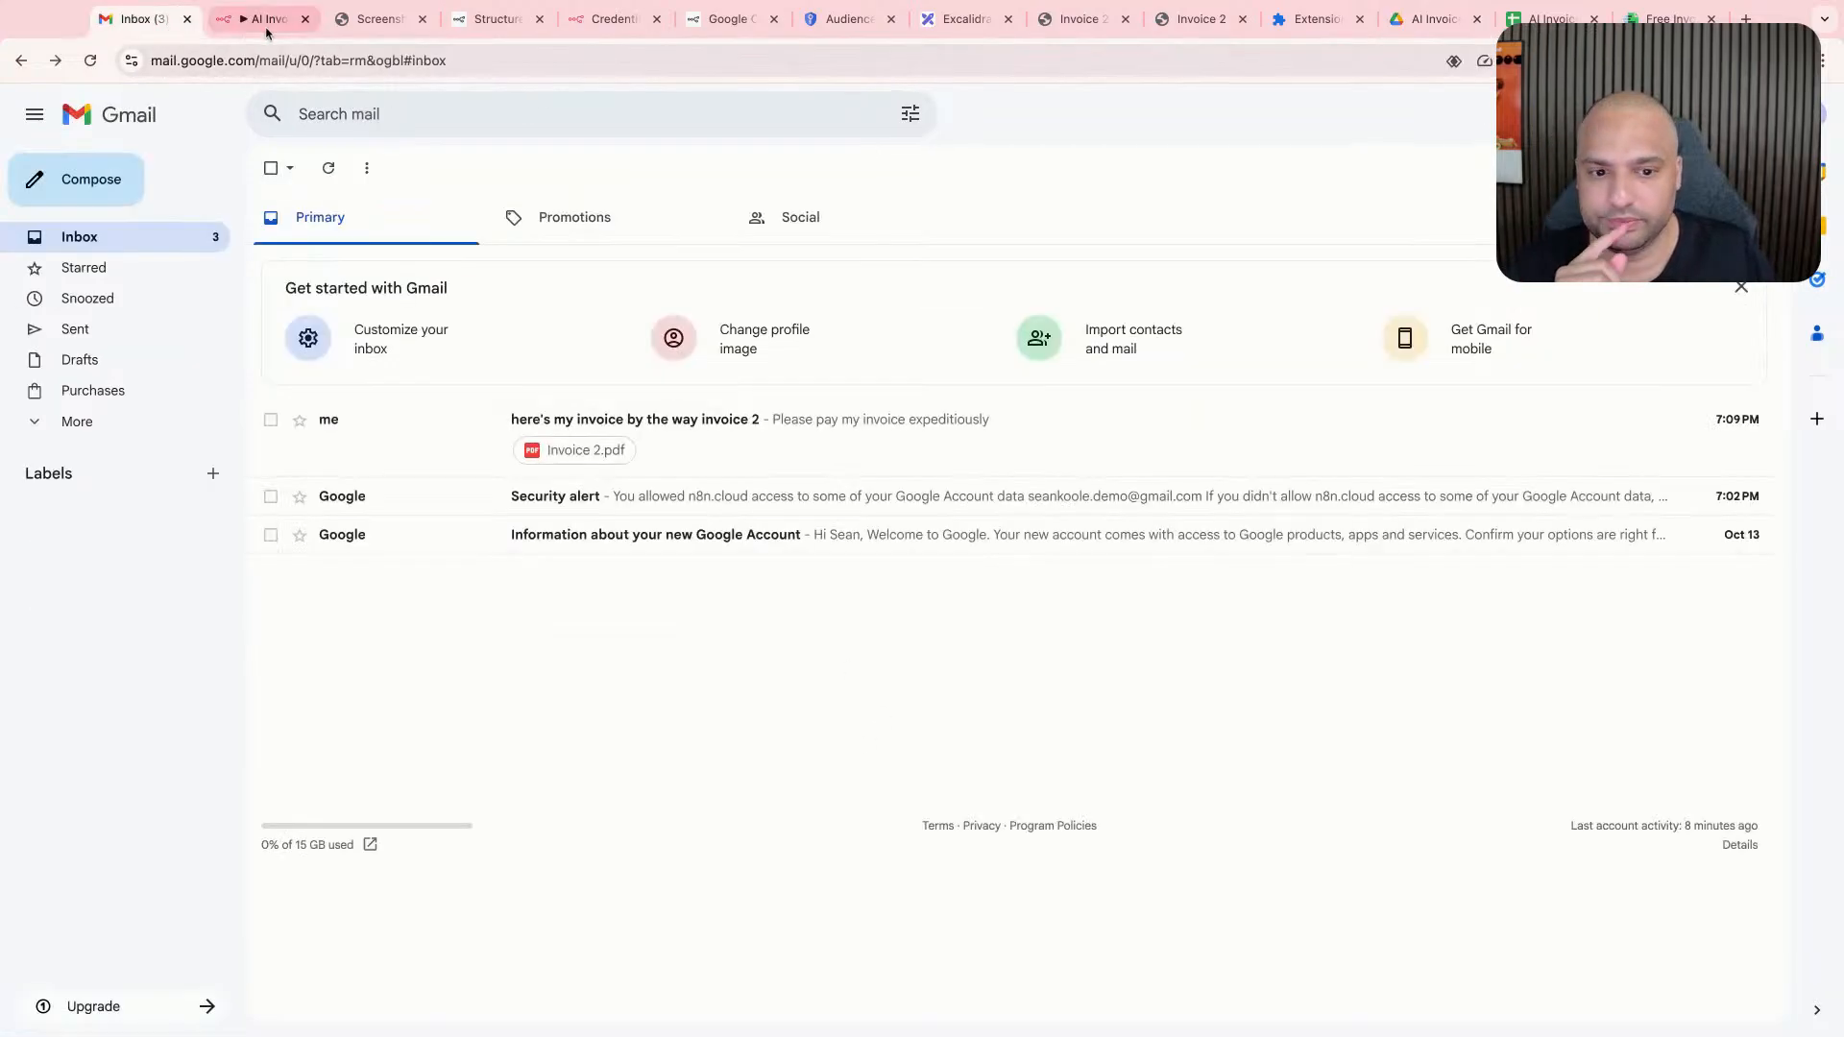
{"action": "left_click", "coordinate": [268, 23]}
- Add an AI Agent node after the OpenAI Upload a file node
{"action": "scroll", "coordinate": [1247, 538], "scroll_direction": "right", "scroll_amount": 5}
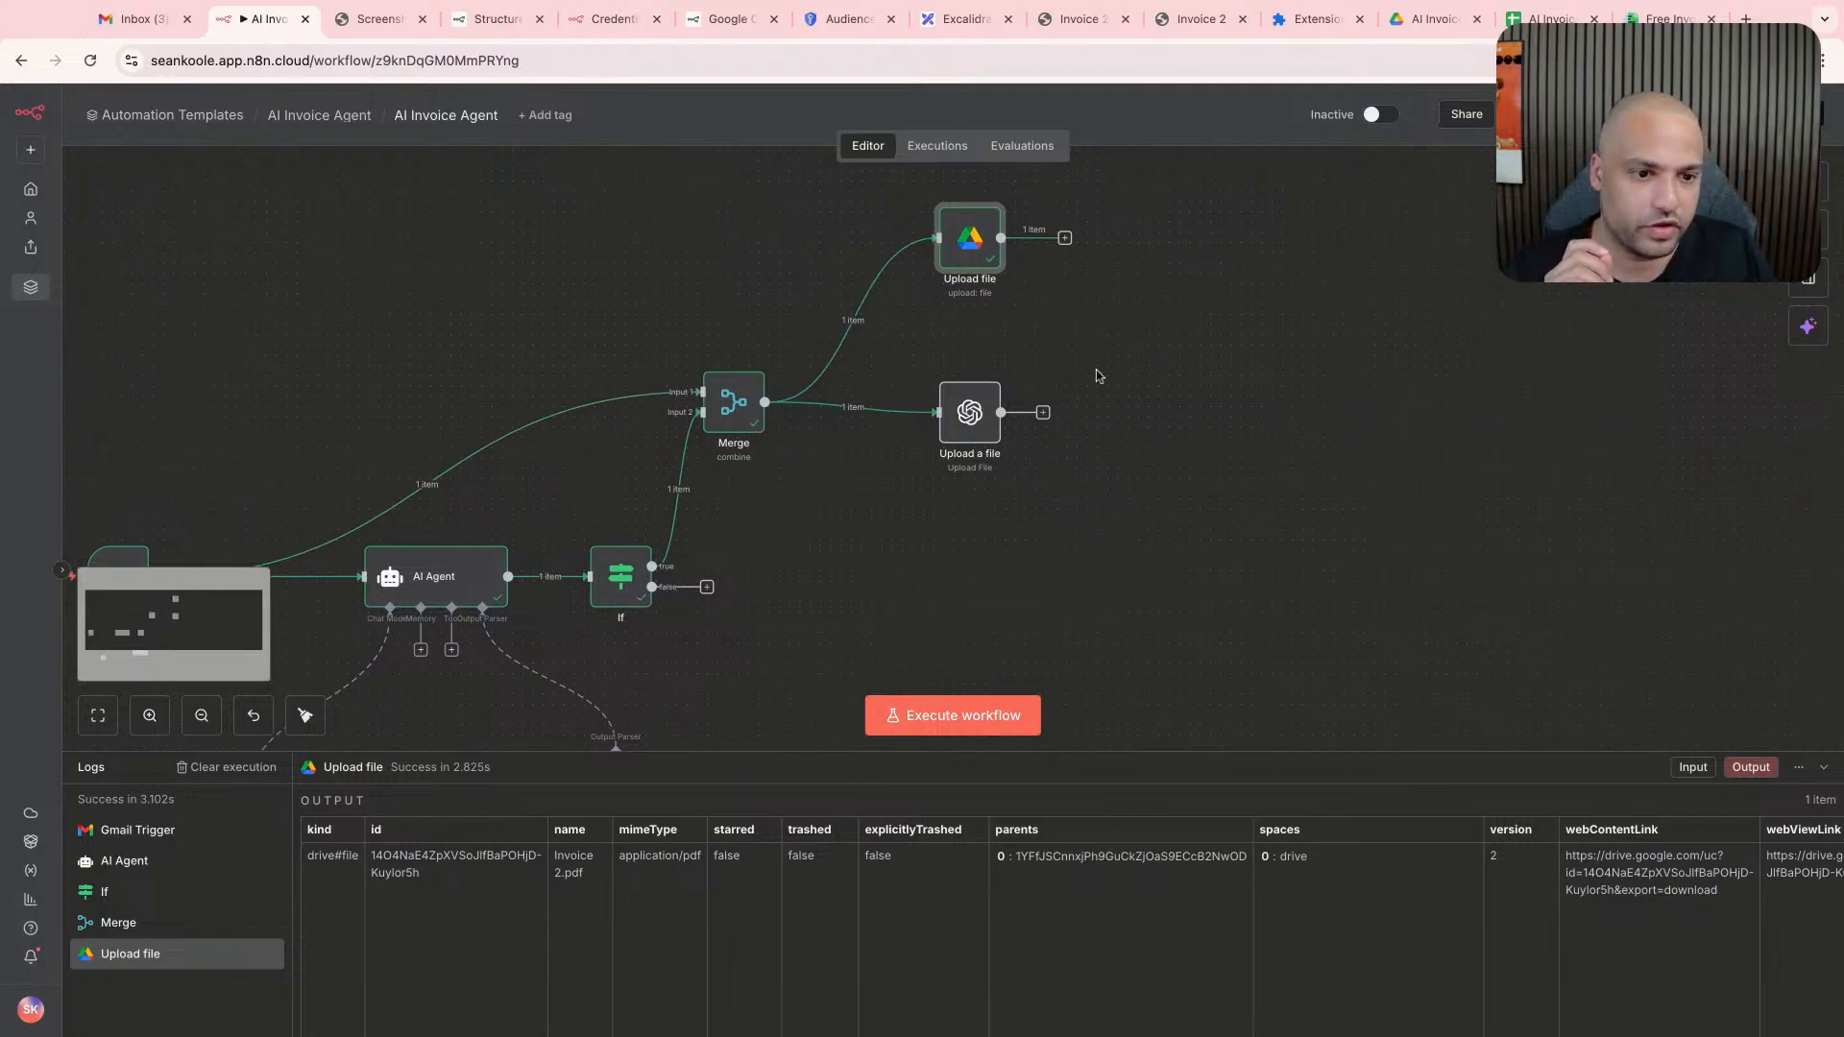
{"action": "left_click", "coordinate": [1044, 413]}
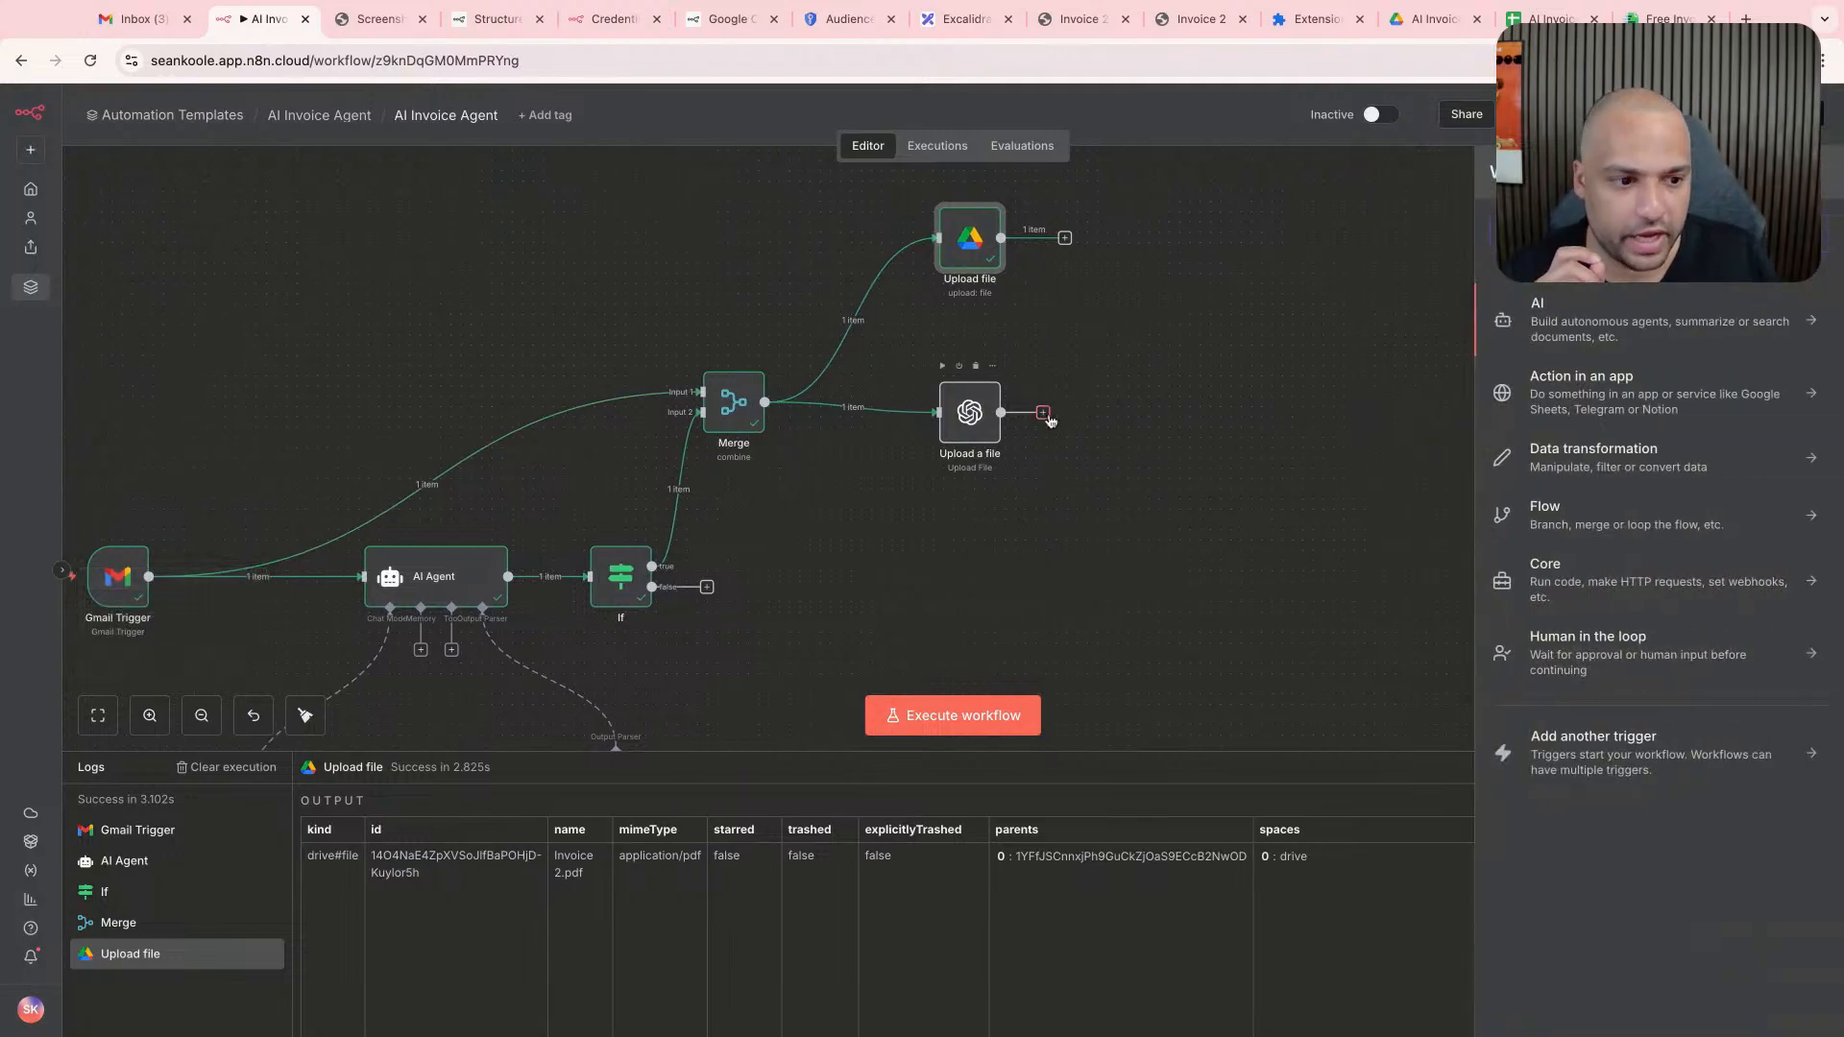
{"action": "left_click", "coordinate": [1169, 346]}
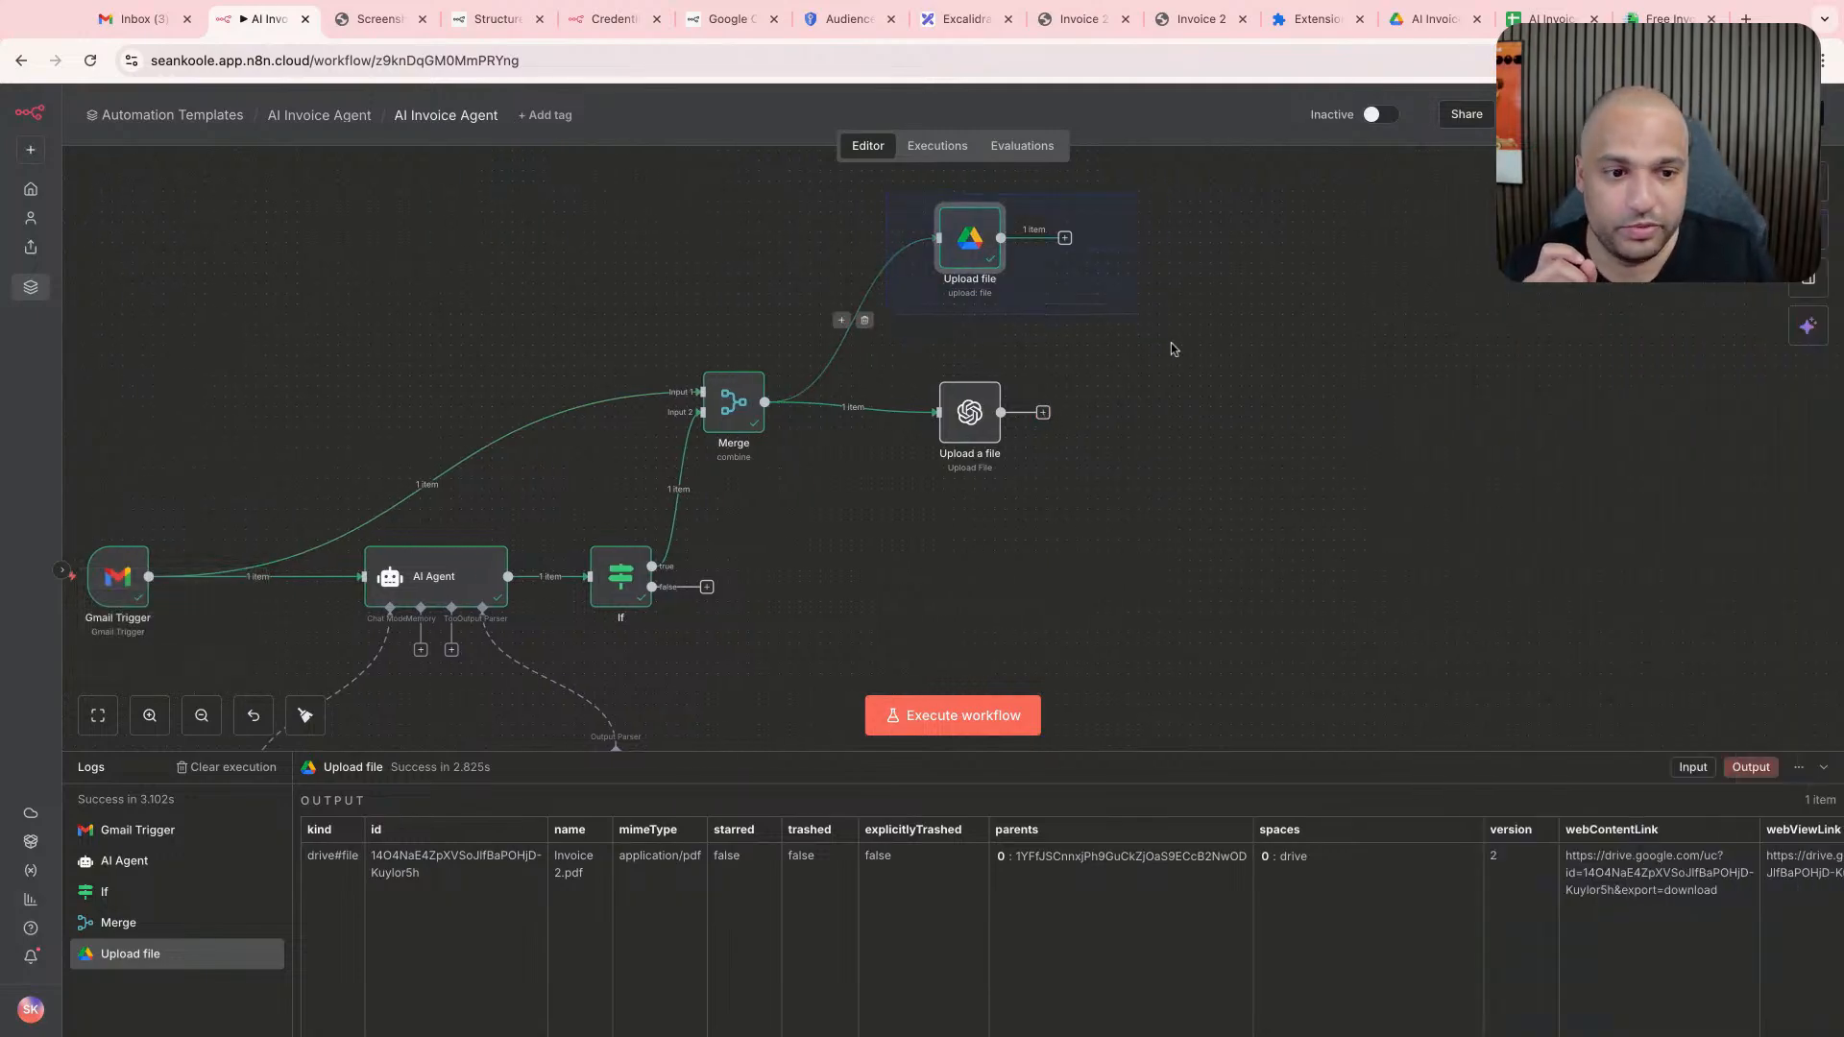
{"action": "left_click", "coordinate": [1043, 413]}
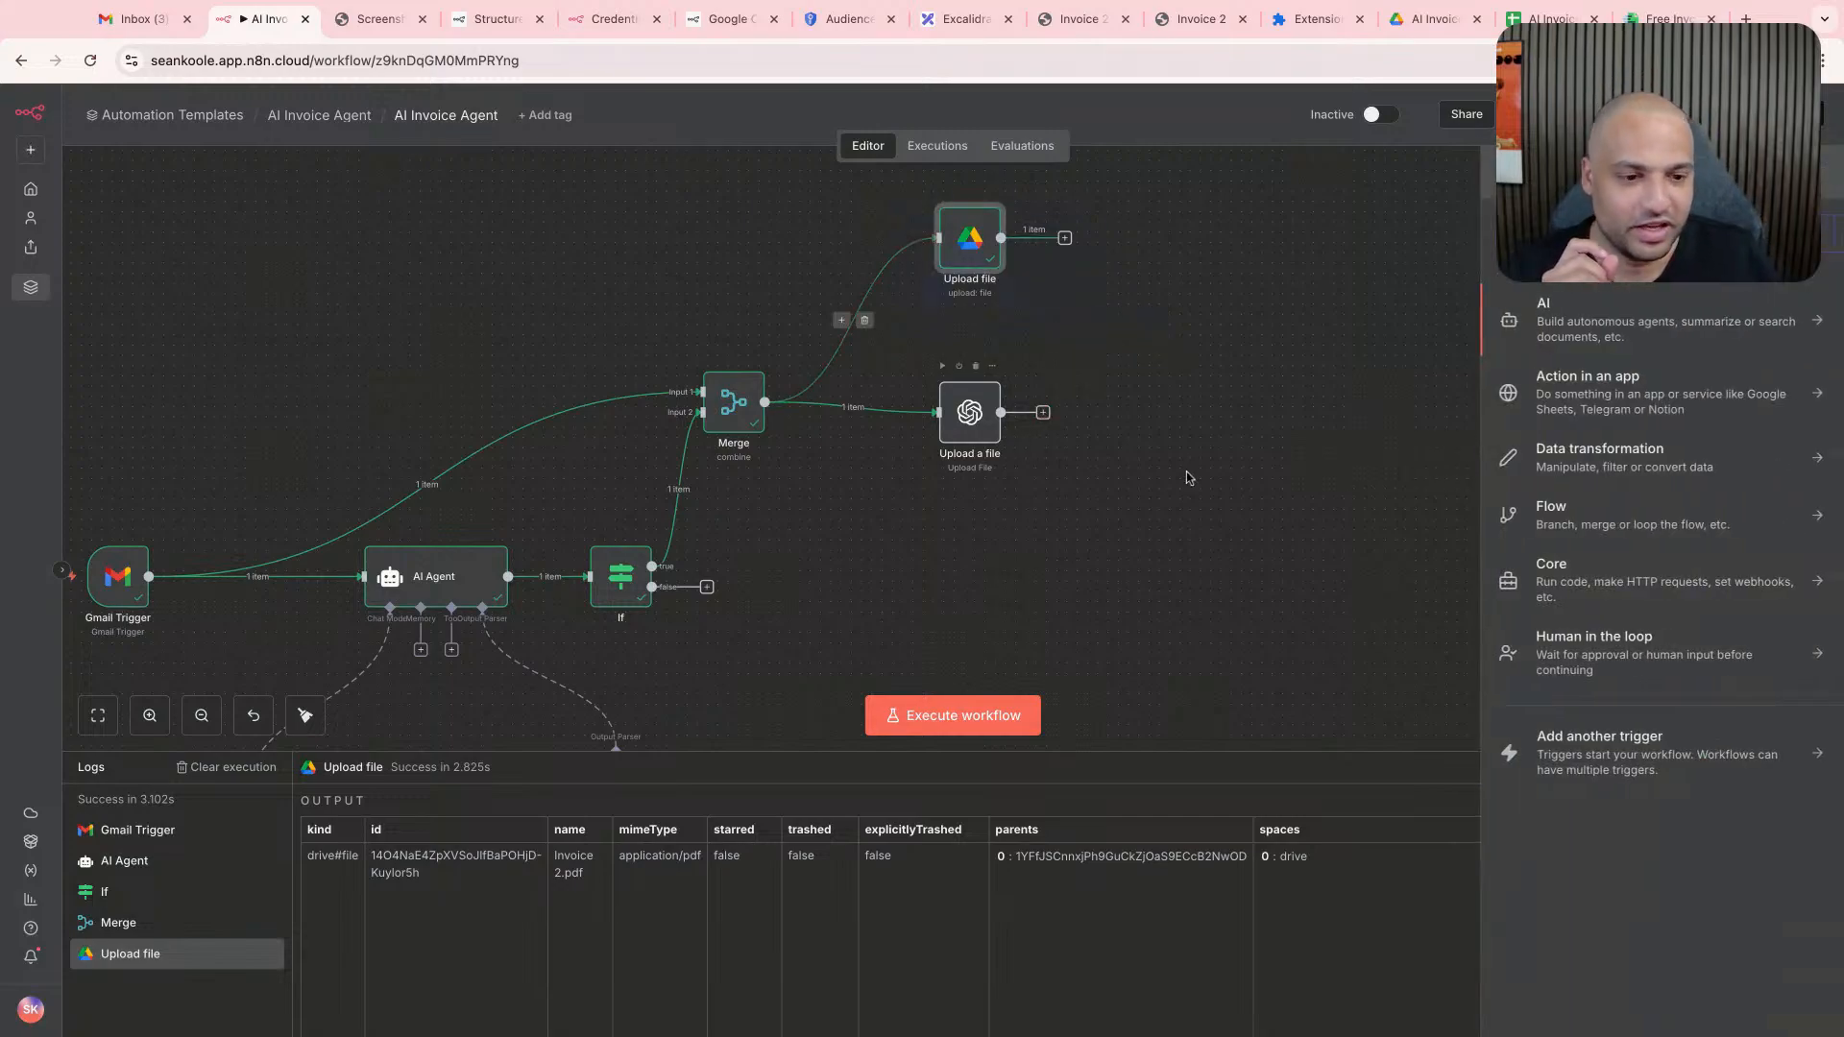
{"action": "left_click", "coordinate": [1648, 333]}
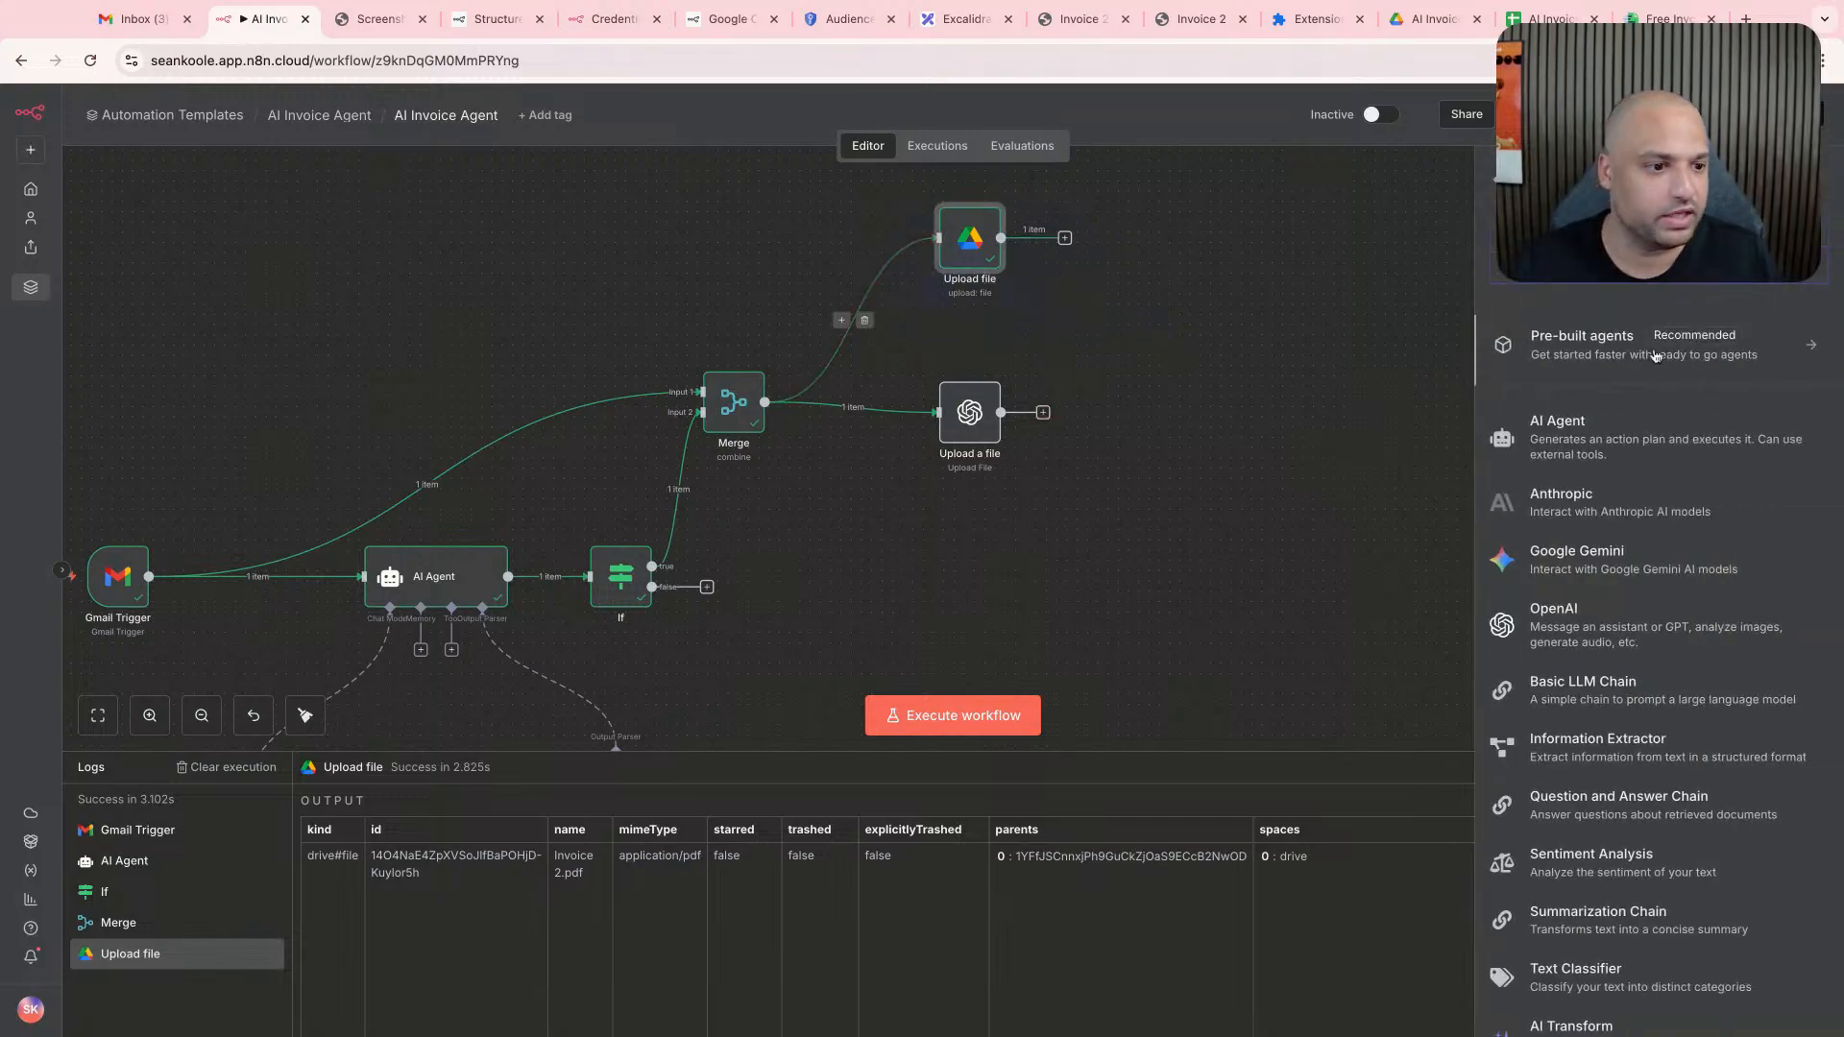
{"action": "left_click", "coordinate": [1537, 416]}
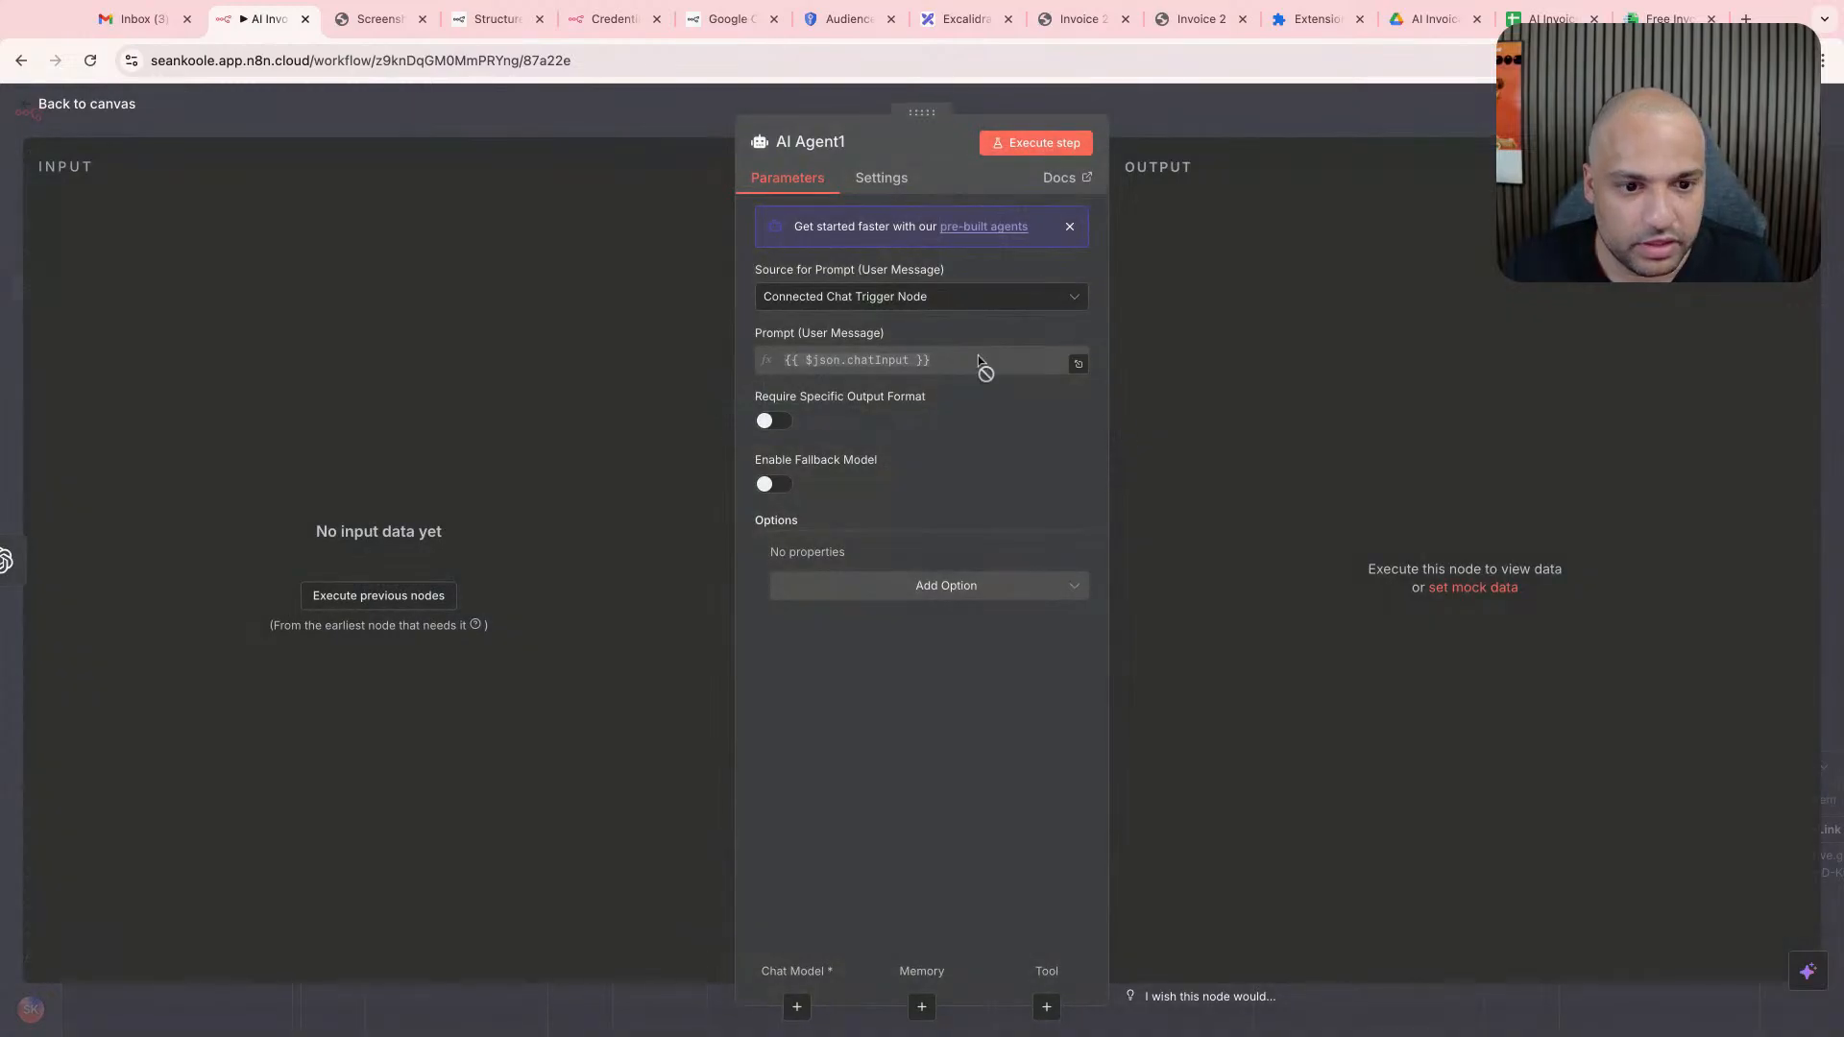
- Set the new agent's prompt source to Define below and begin its user message with "Can you"
{"action": "left_click", "coordinate": [922, 296]}
{"action": "left_click", "coordinate": [905, 424]}
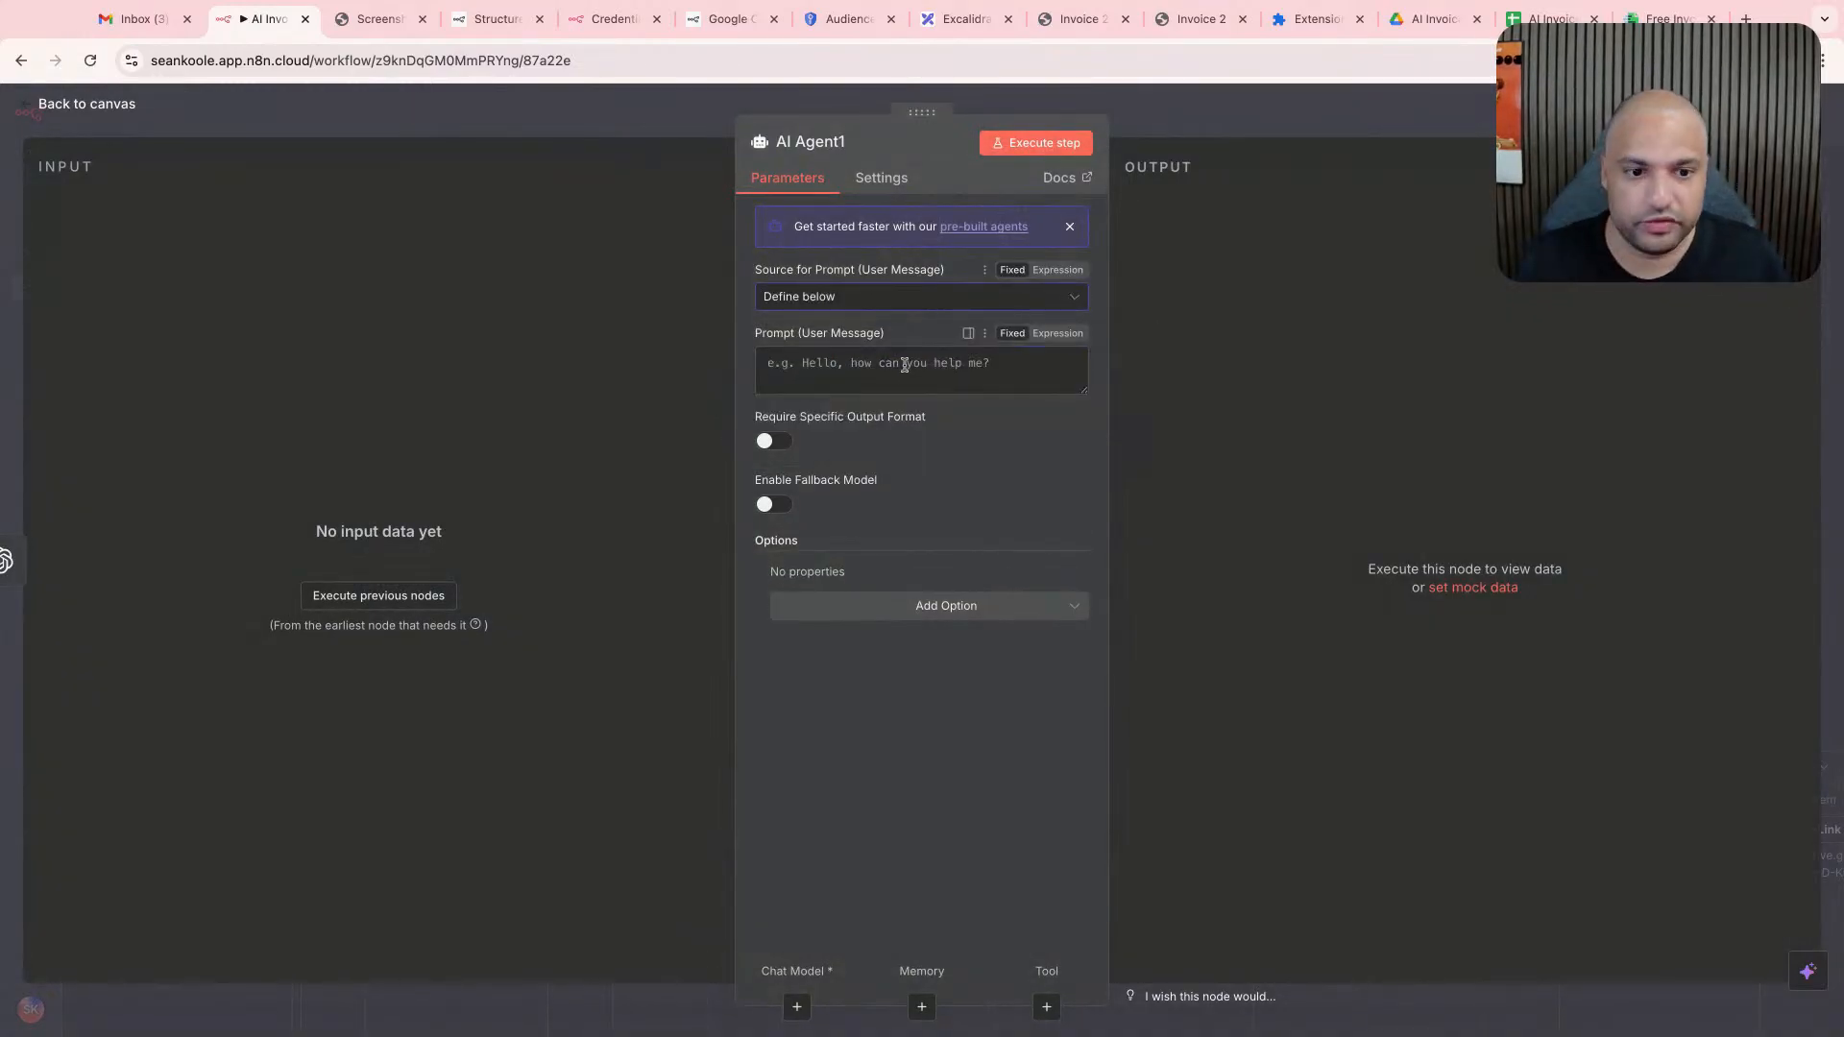
{"action": "left_click", "coordinate": [906, 365]}
{"action": "type", "text": "Can you"}
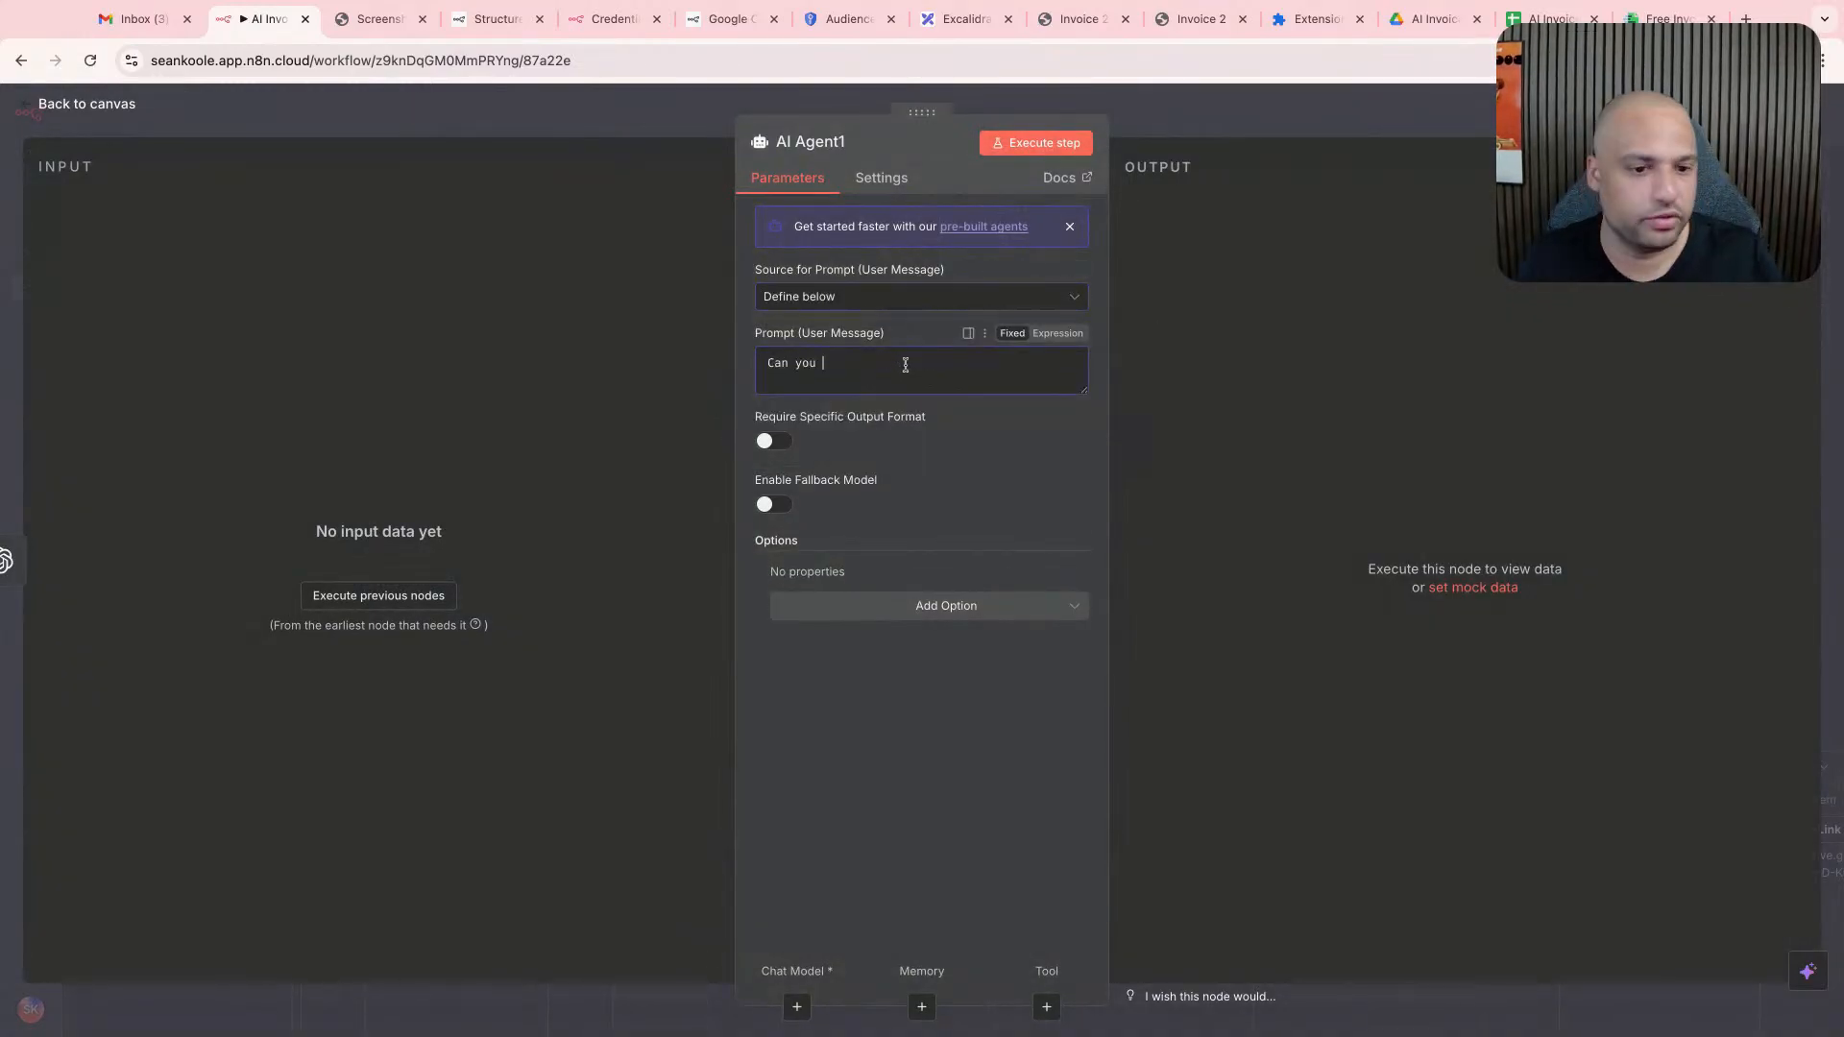
{"action": "key", "text": "Escape"}
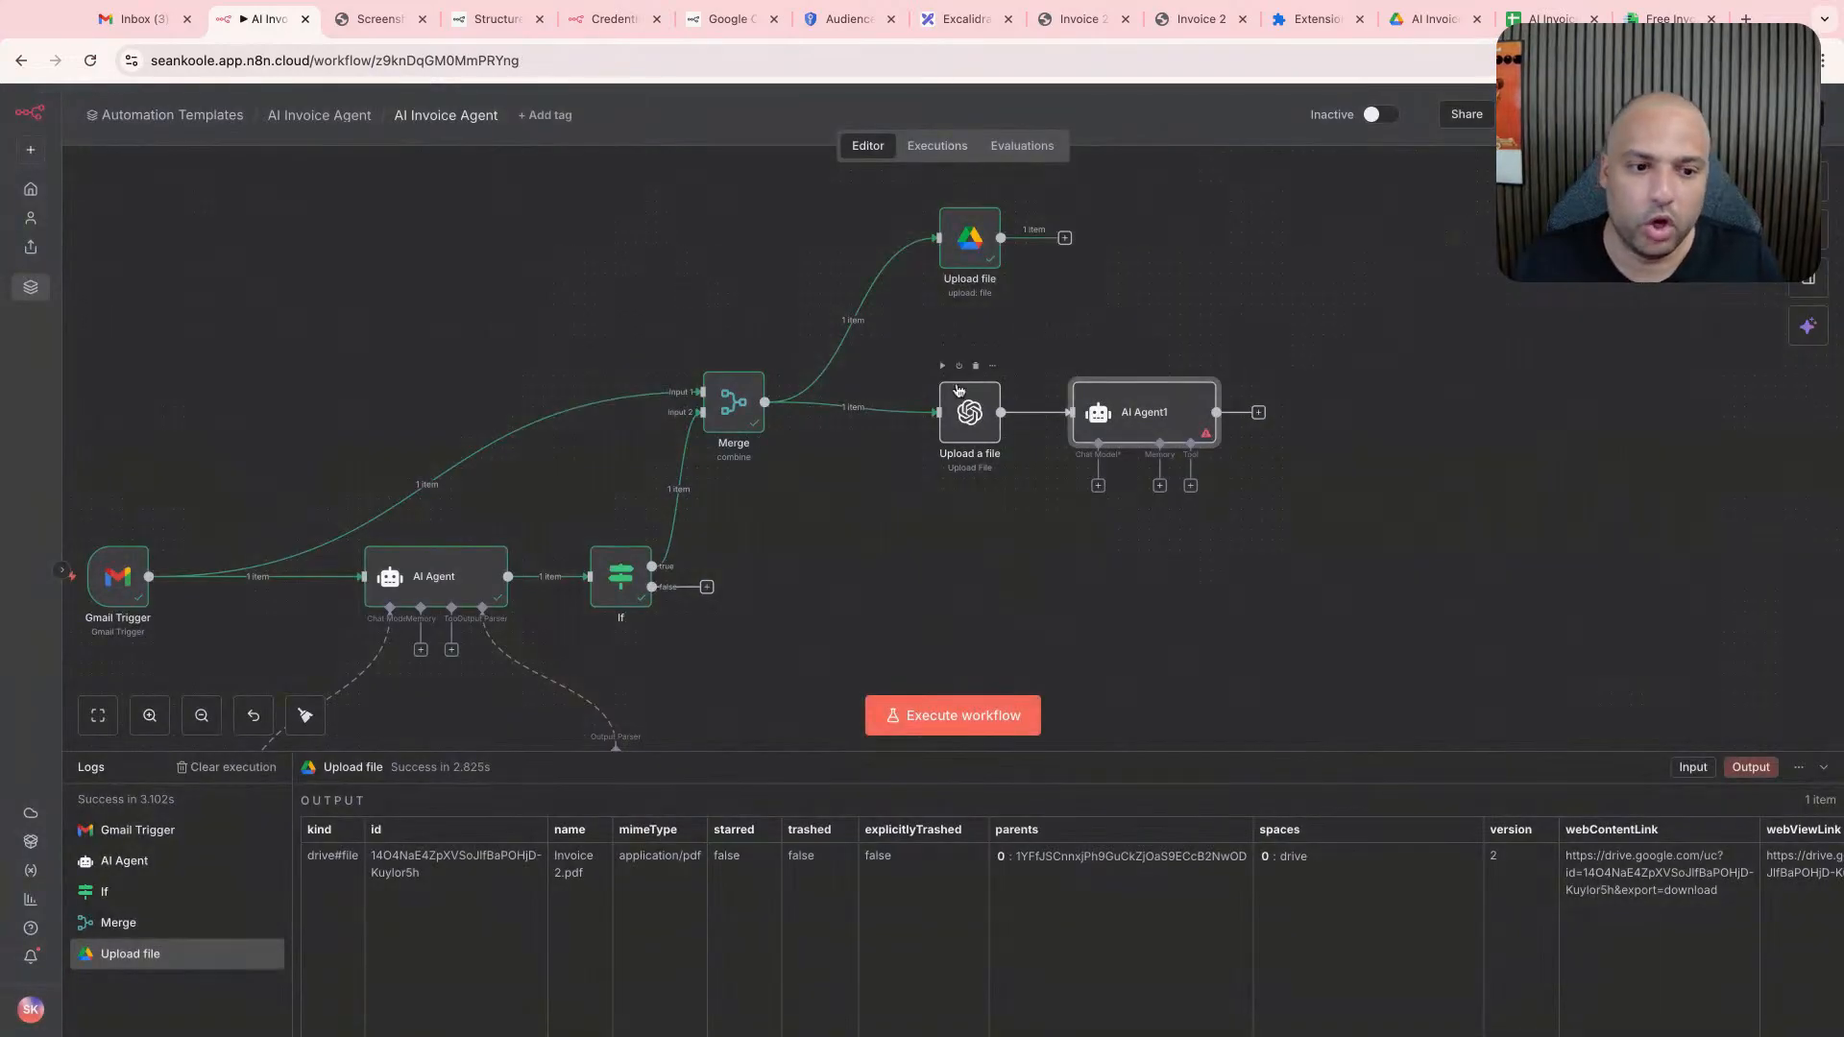
- Execute the OpenAI Upload a file node and check its output as input data in AI Agent1
{"action": "double_click", "coordinate": [1007, 386]}
{"action": "left_click", "coordinate": [1057, 146]}
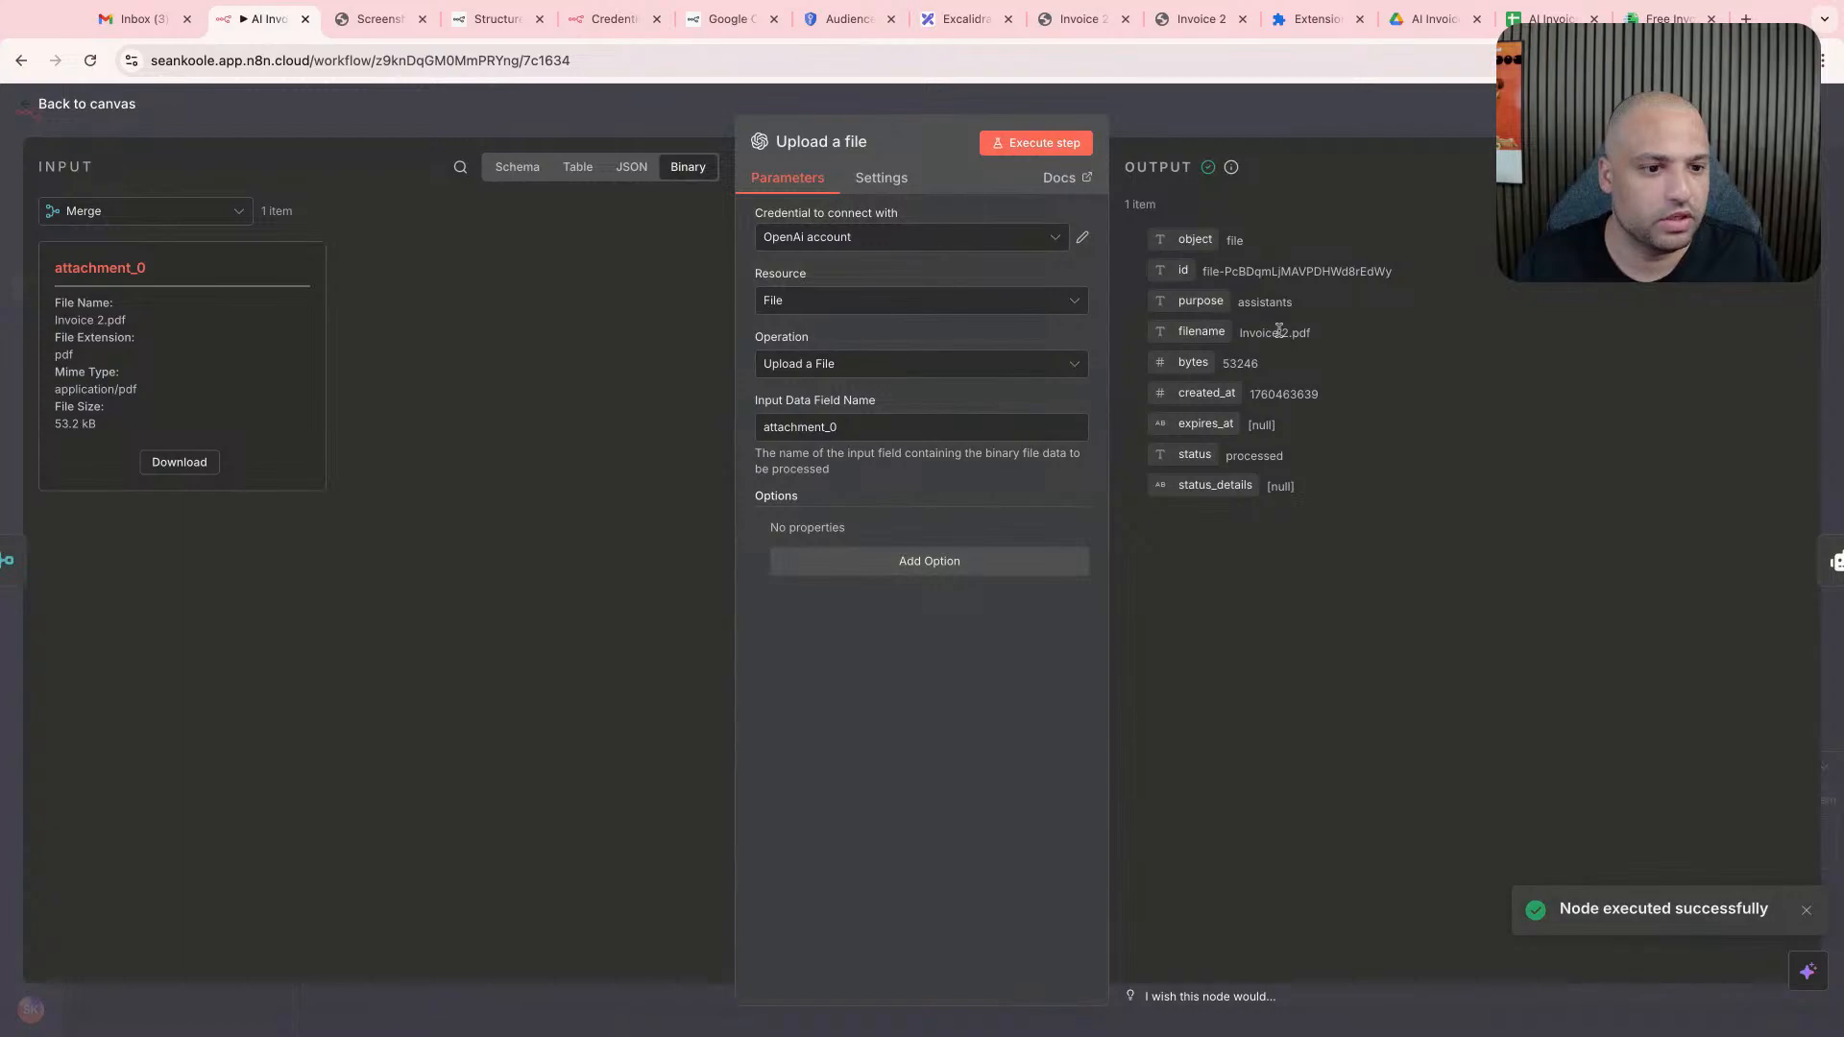
{"action": "left_click", "coordinate": [1316, 121]}
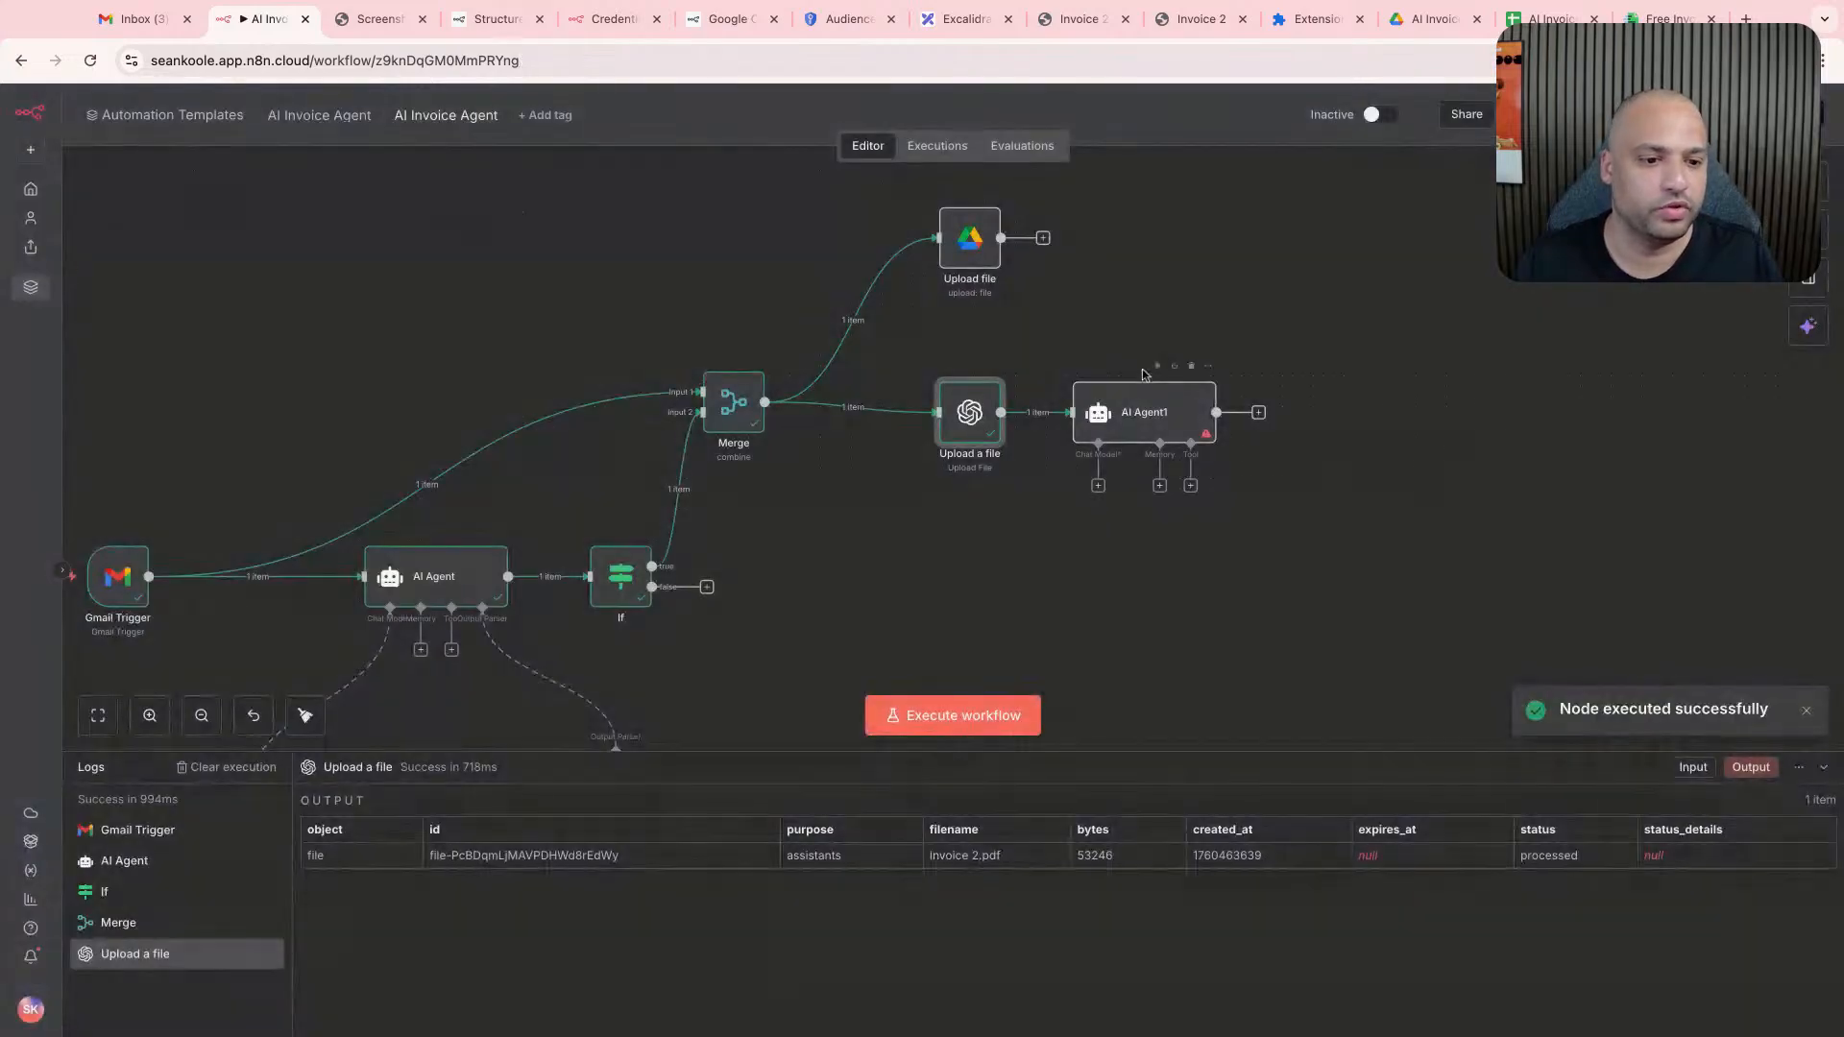
{"action": "double_click", "coordinate": [1146, 428]}
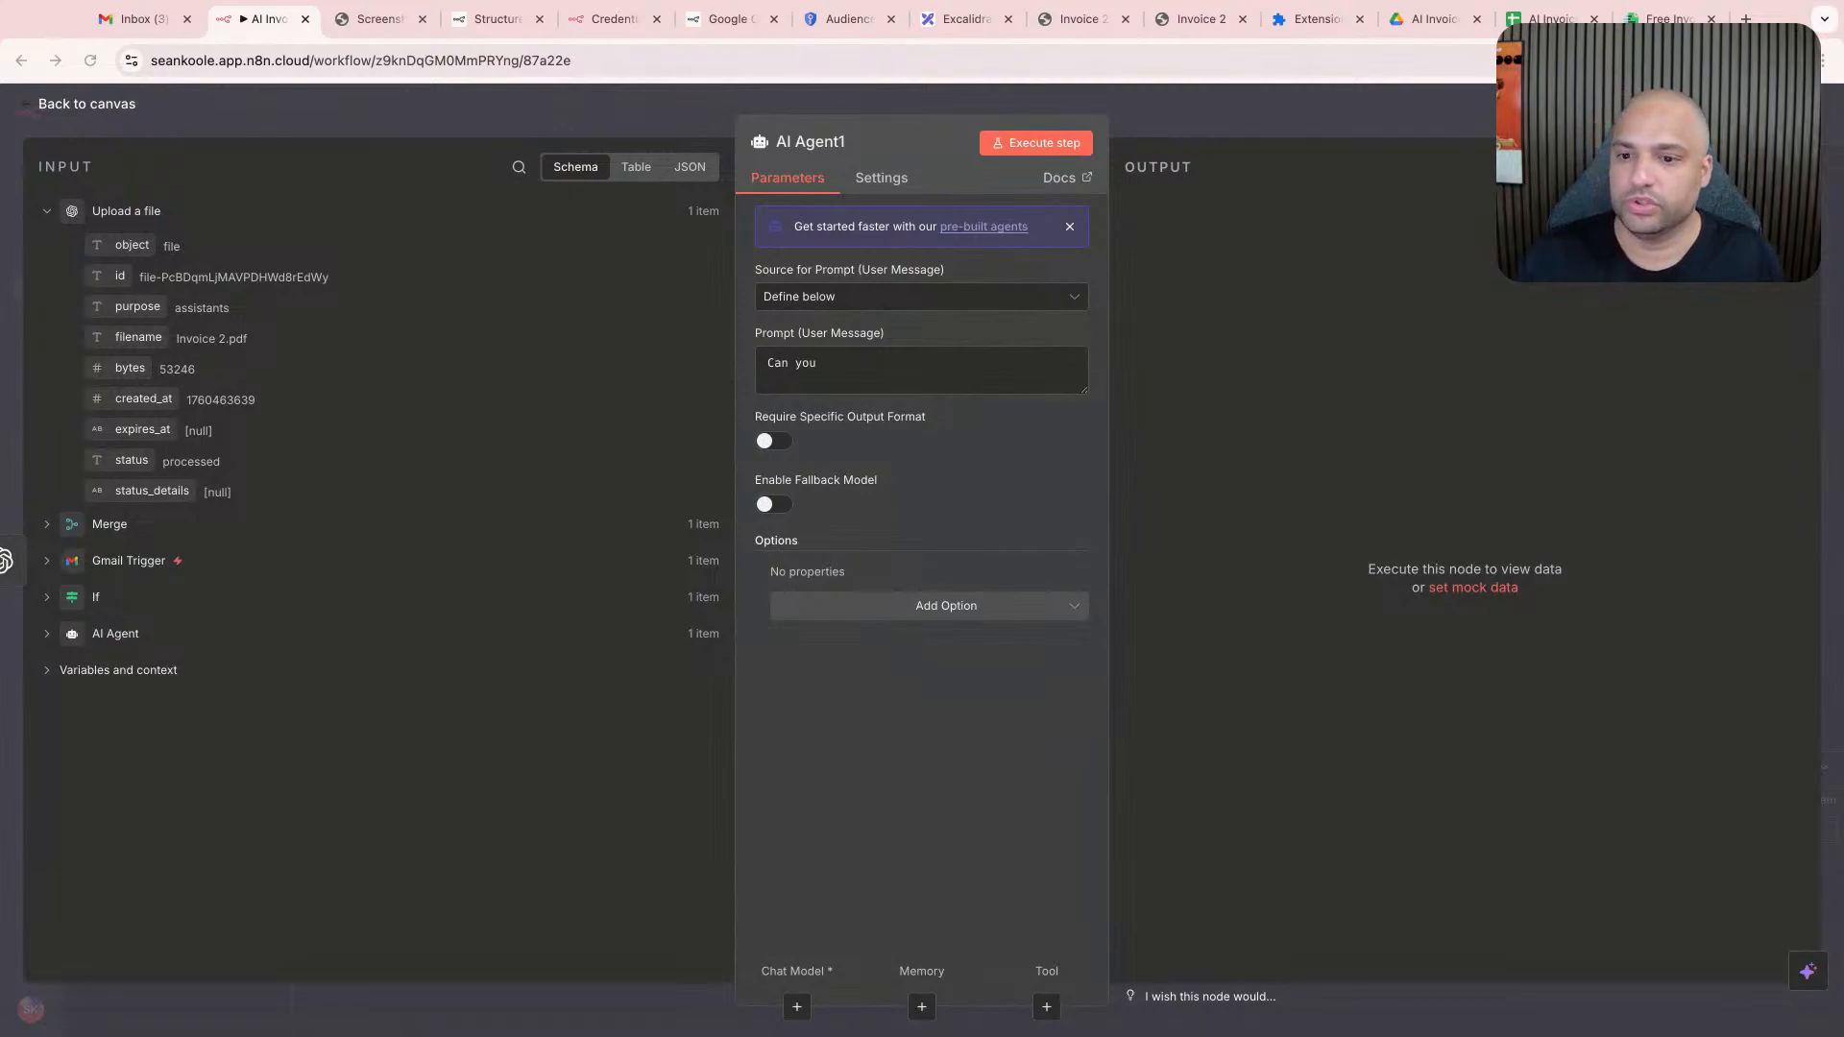
{"action": "left_click", "coordinate": [1206, 112]}
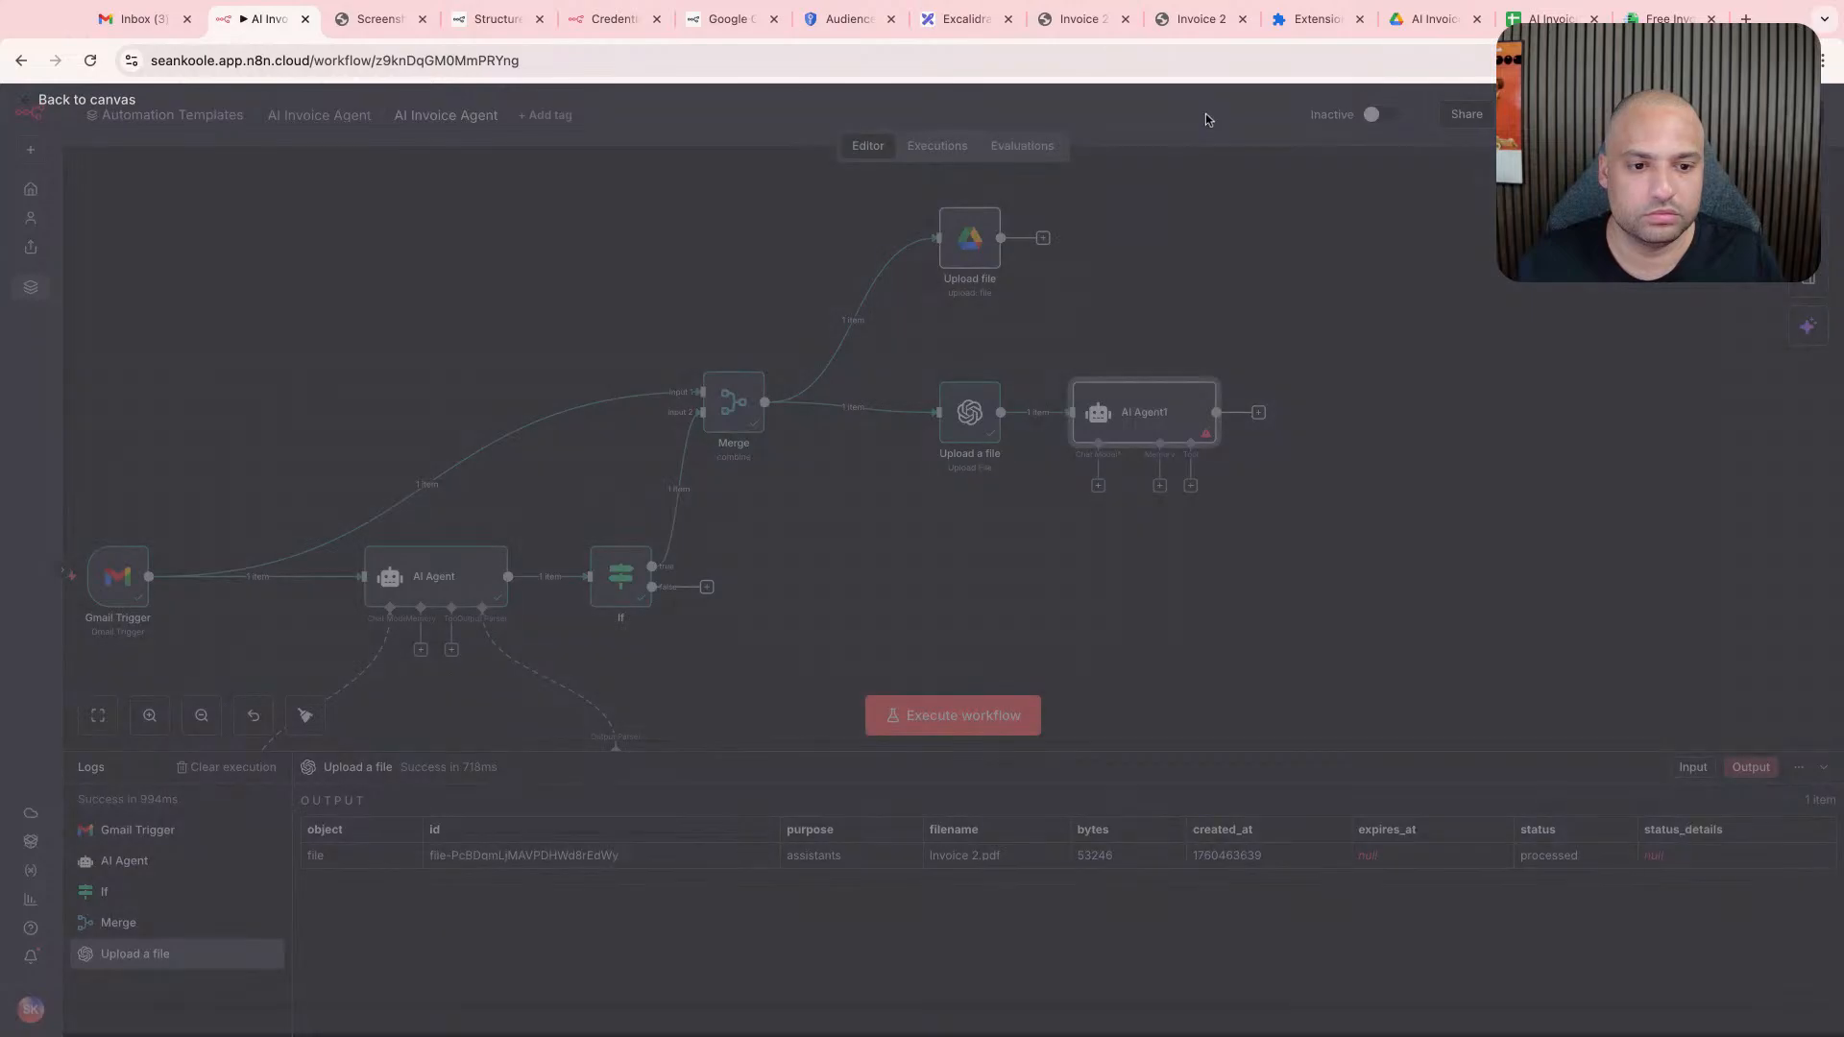
- Add a sticky note and place it directly beneath the OpenAI Upload a file node
{"action": "scroll", "coordinate": [986, 435], "scroll_direction": "right", "scroll_amount": 1}
{"action": "scroll", "coordinate": [914, 383], "scroll_direction": "up", "scroll_amount": 2}
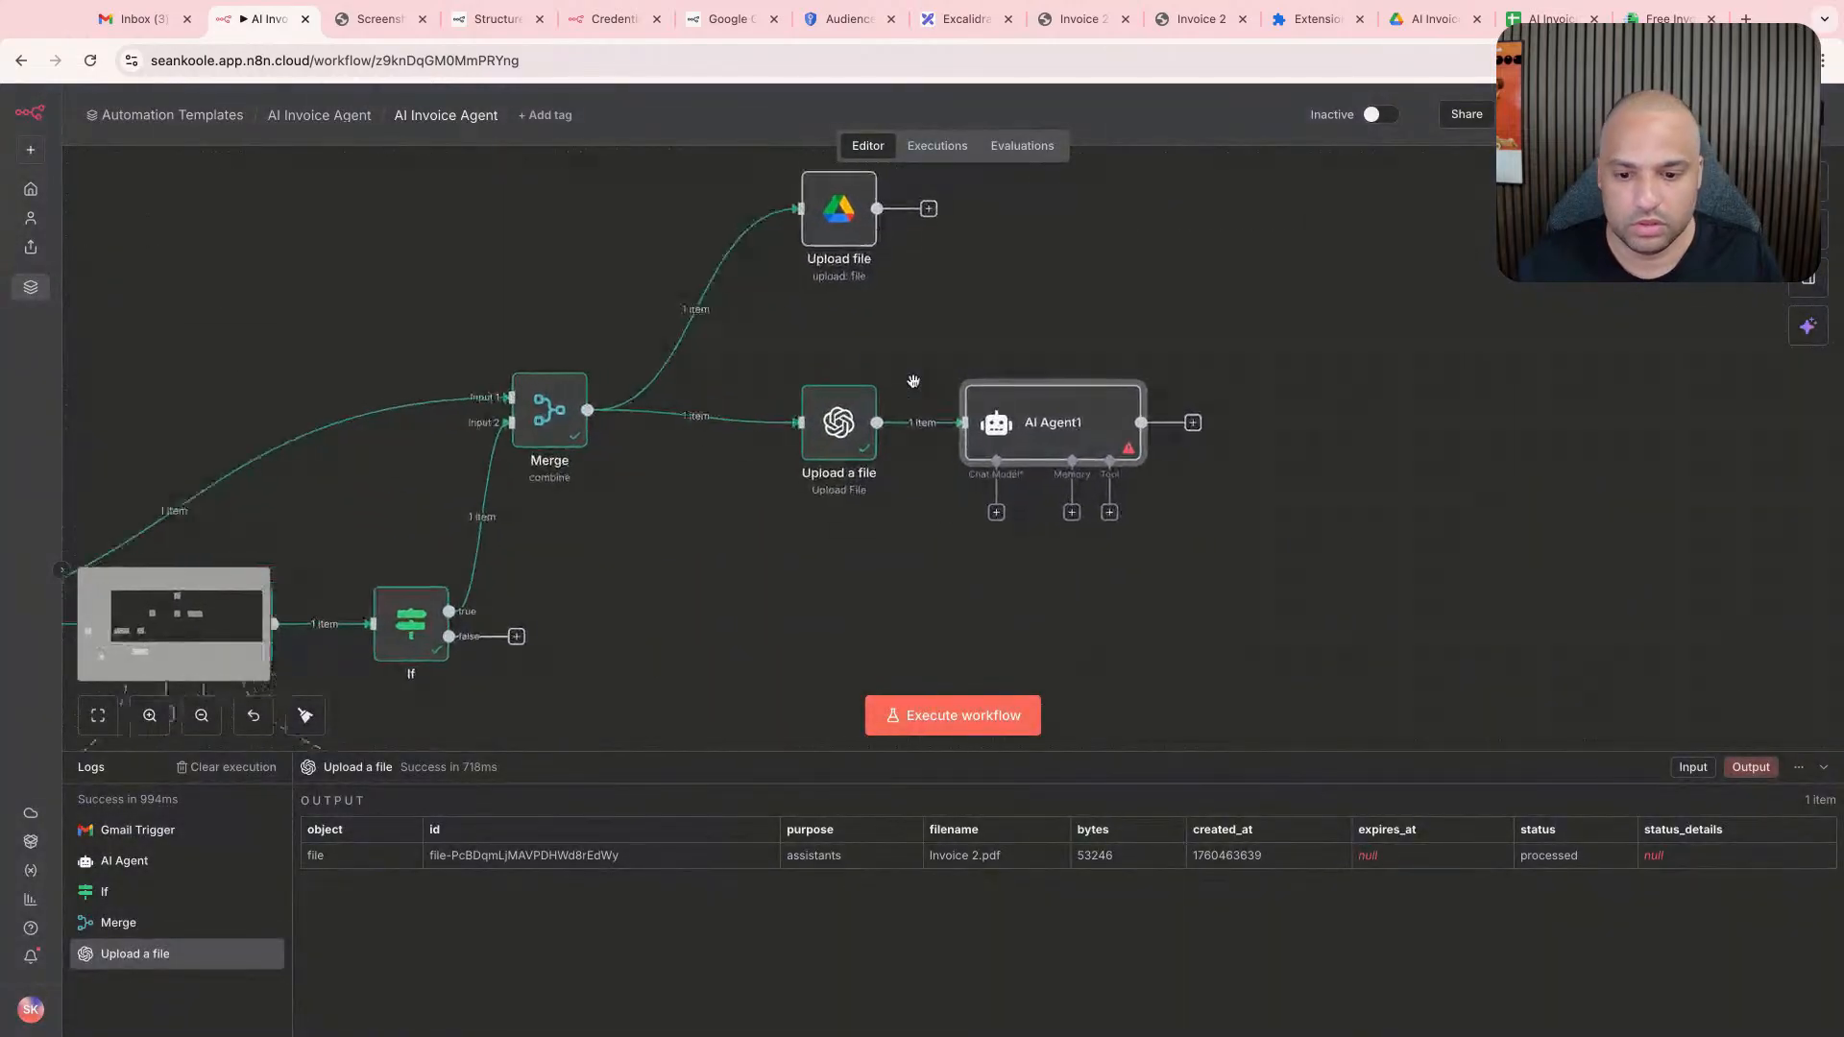
{"action": "scroll", "coordinate": [913, 382], "scroll_direction": "up", "scroll_amount": 1}
{"action": "scroll", "coordinate": [916, 386], "scroll_direction": "right", "scroll_amount": 1}
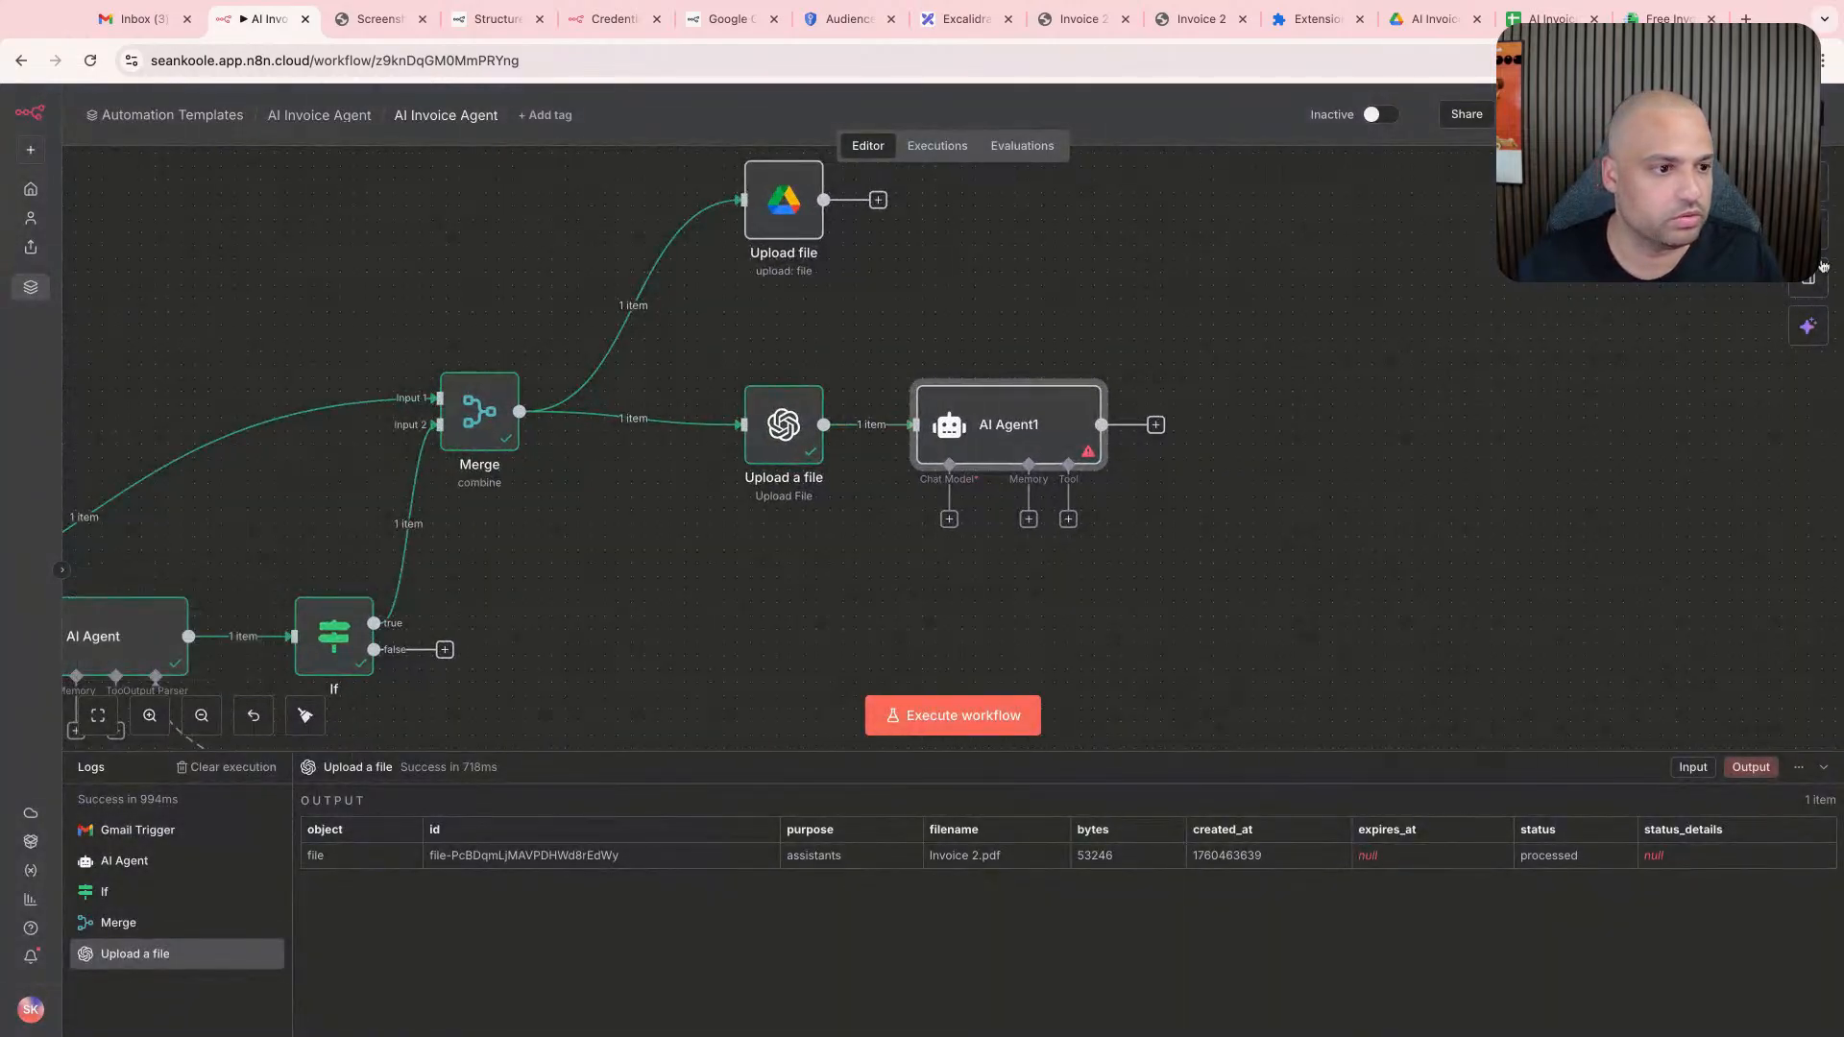
{"action": "left_click", "coordinate": [1816, 232]}
{"action": "left_click_drag", "start_coordinate": [1085, 606], "coordinate": [941, 592]}
- Write in the note: "We're to upload the file, then ask the AI agent, to summarize it in a structured format, and after completion, we delete the file."
{"action": "double_click", "coordinate": [941, 592]}
{"action": "key", "text": "super+a"}
{"action": "type", "text": "W"}
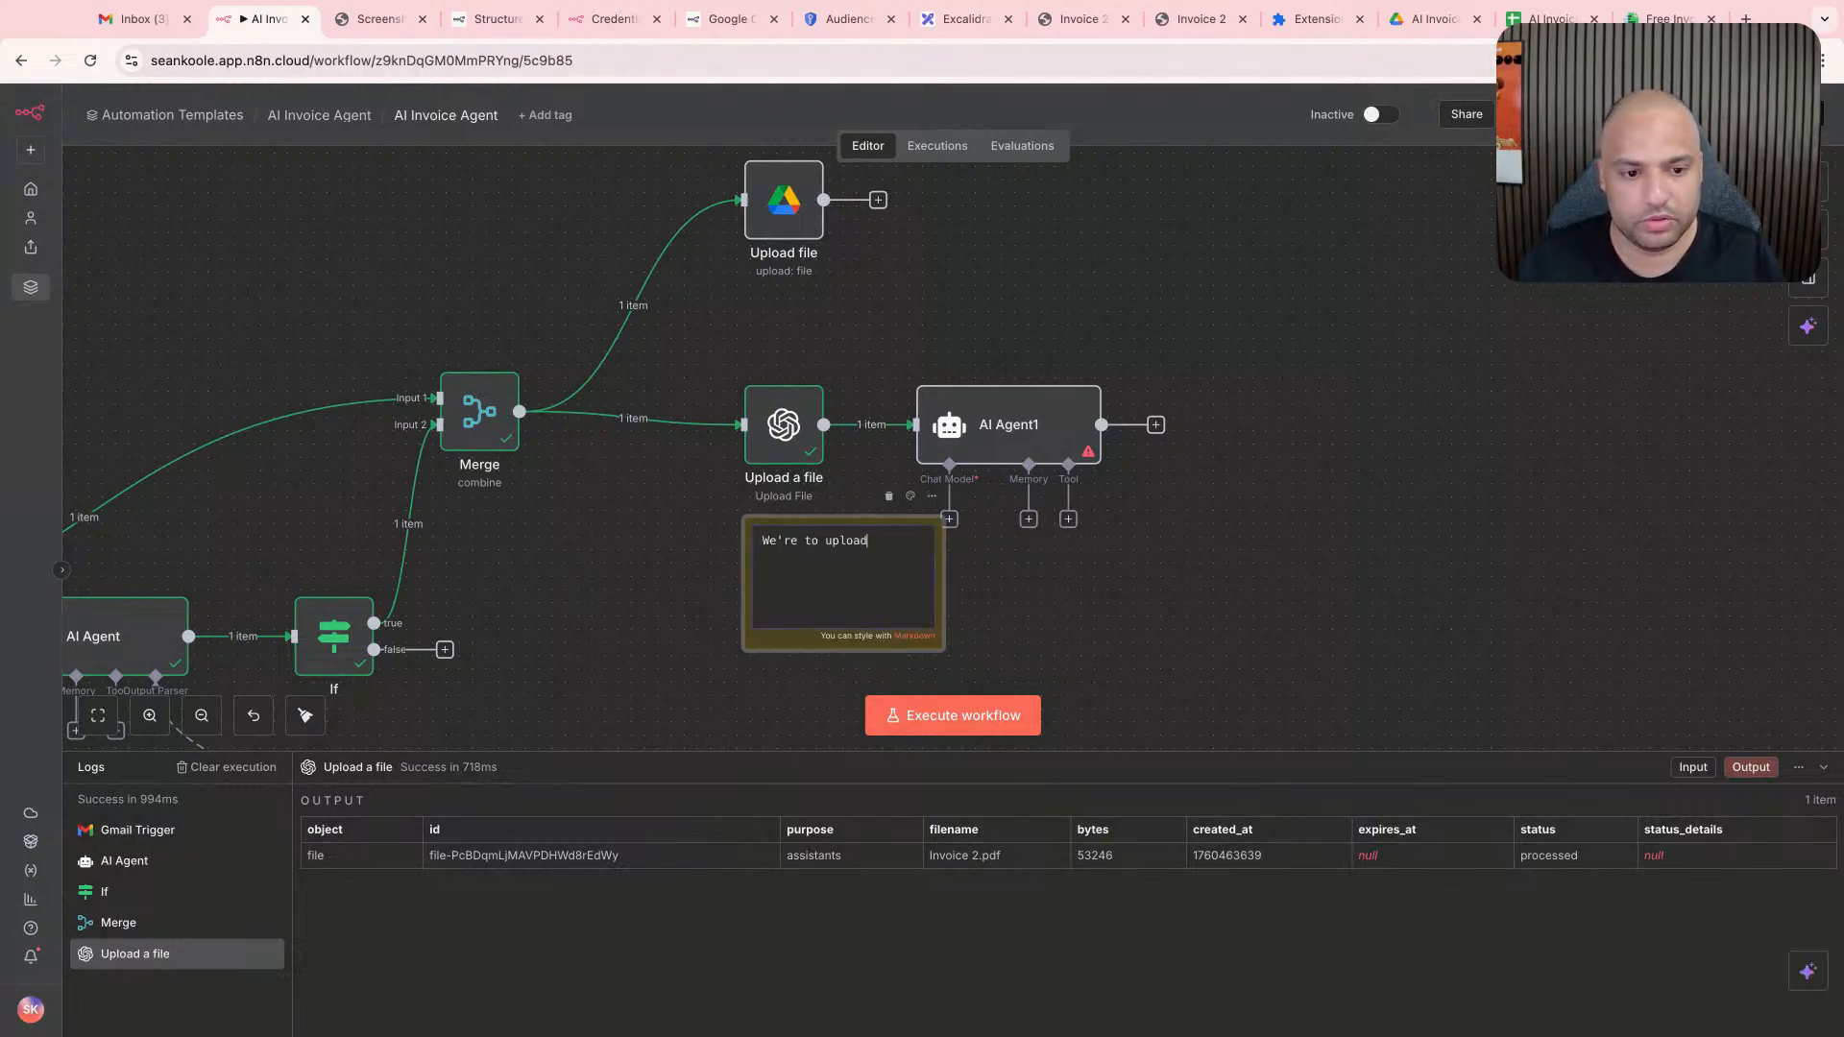
{"action": "type", "text": "e're to upload the file "}
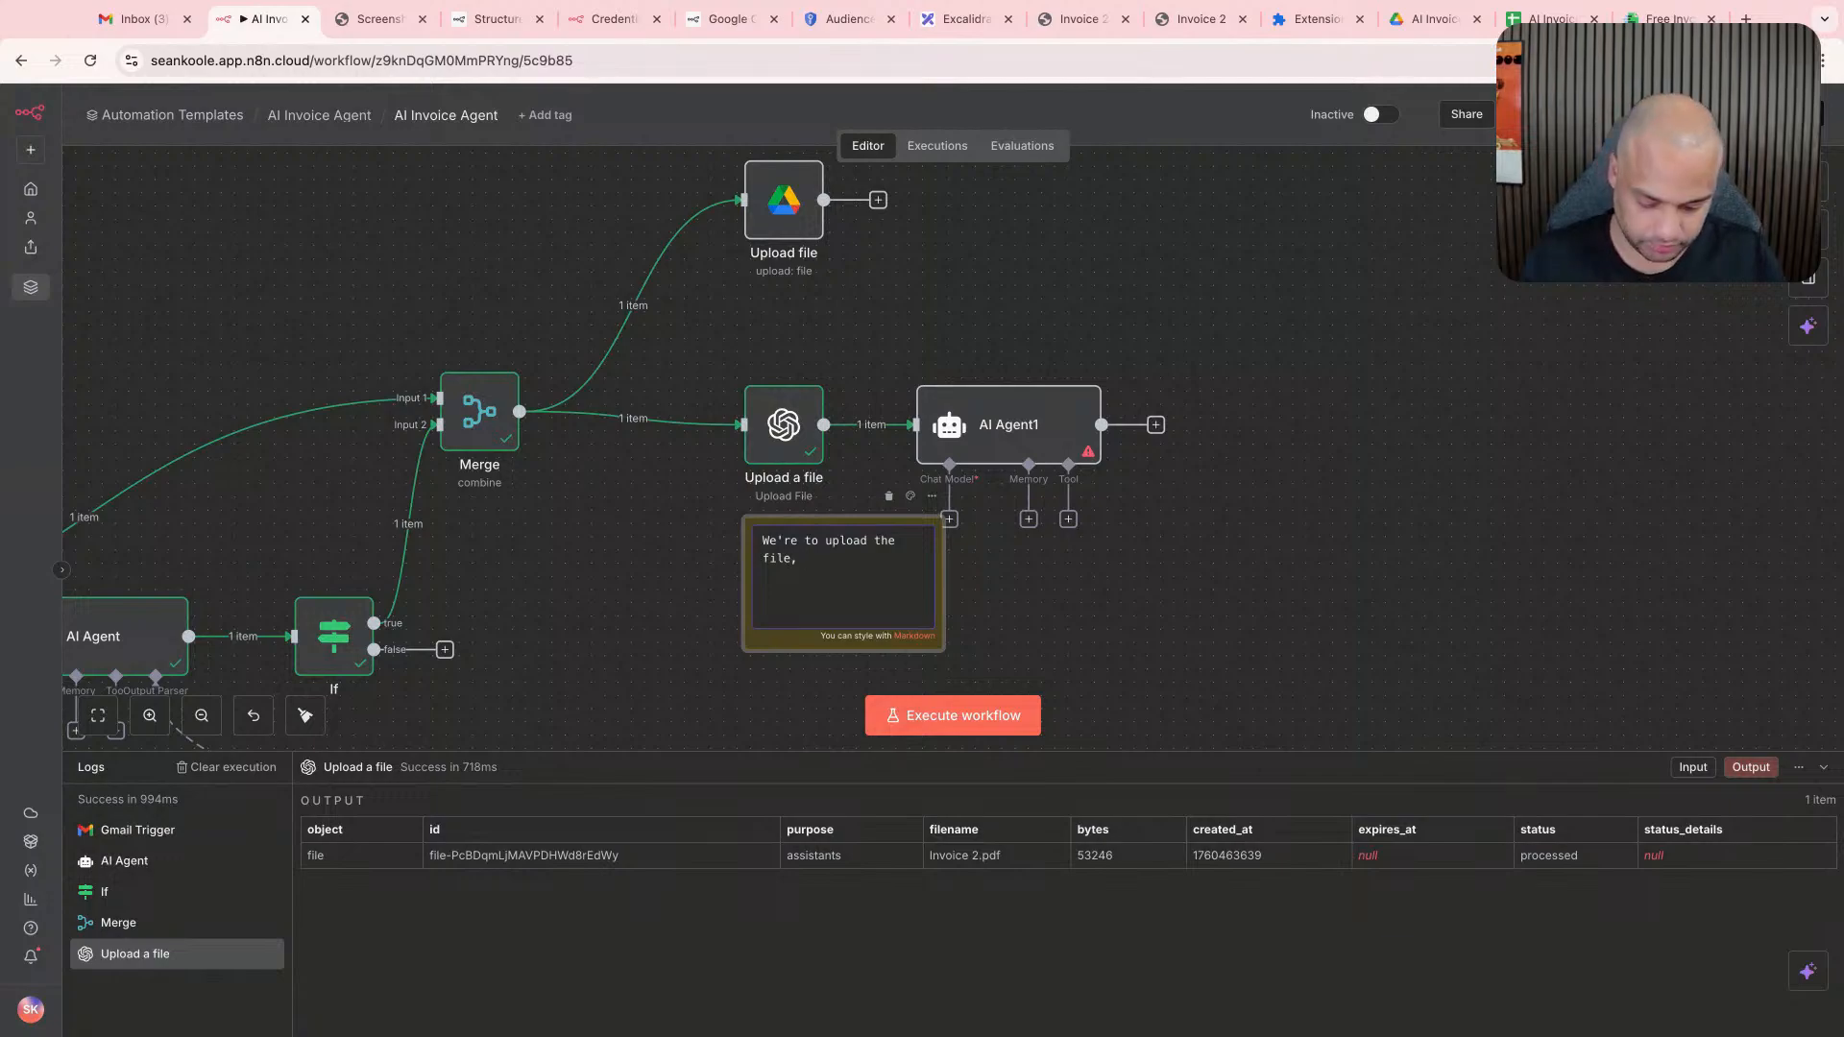
{"action": "type", "text": " then ask the AI agent"}
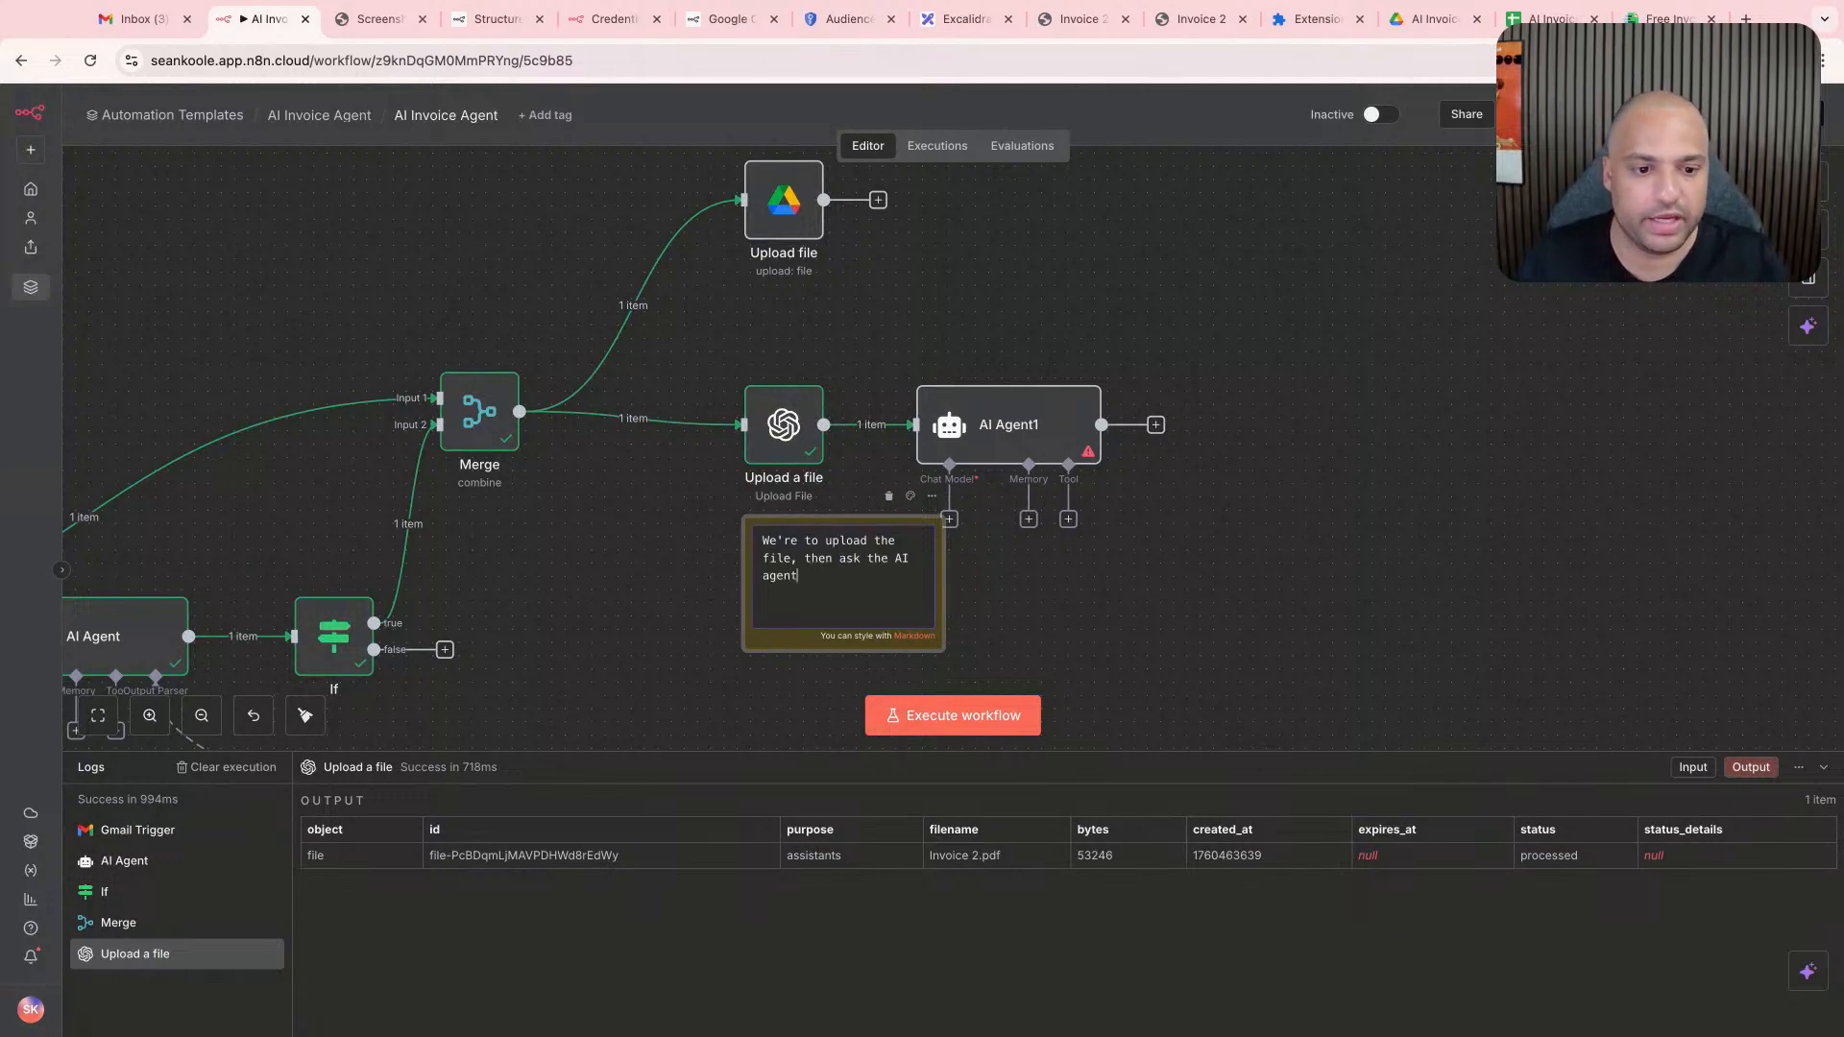
{"action": "type", "text": ", to summarize it in a str"}
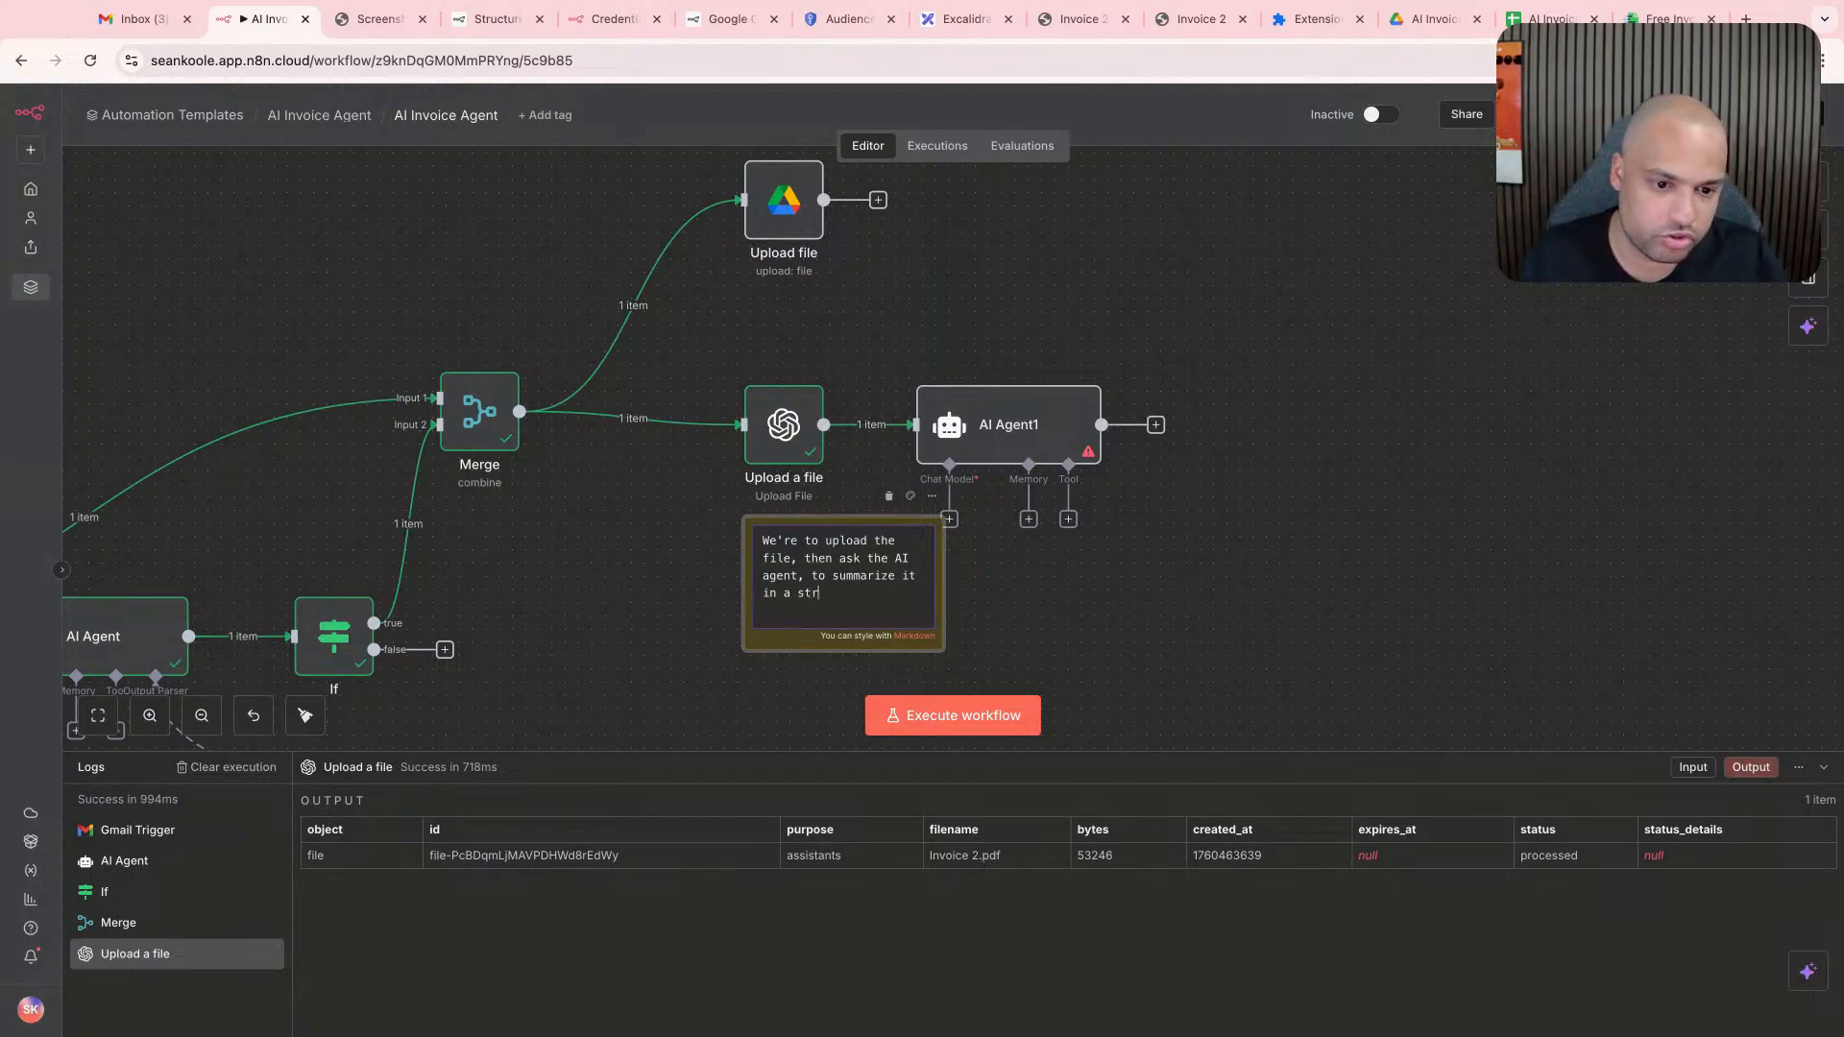
{"action": "type", "text": "uctured format,"}
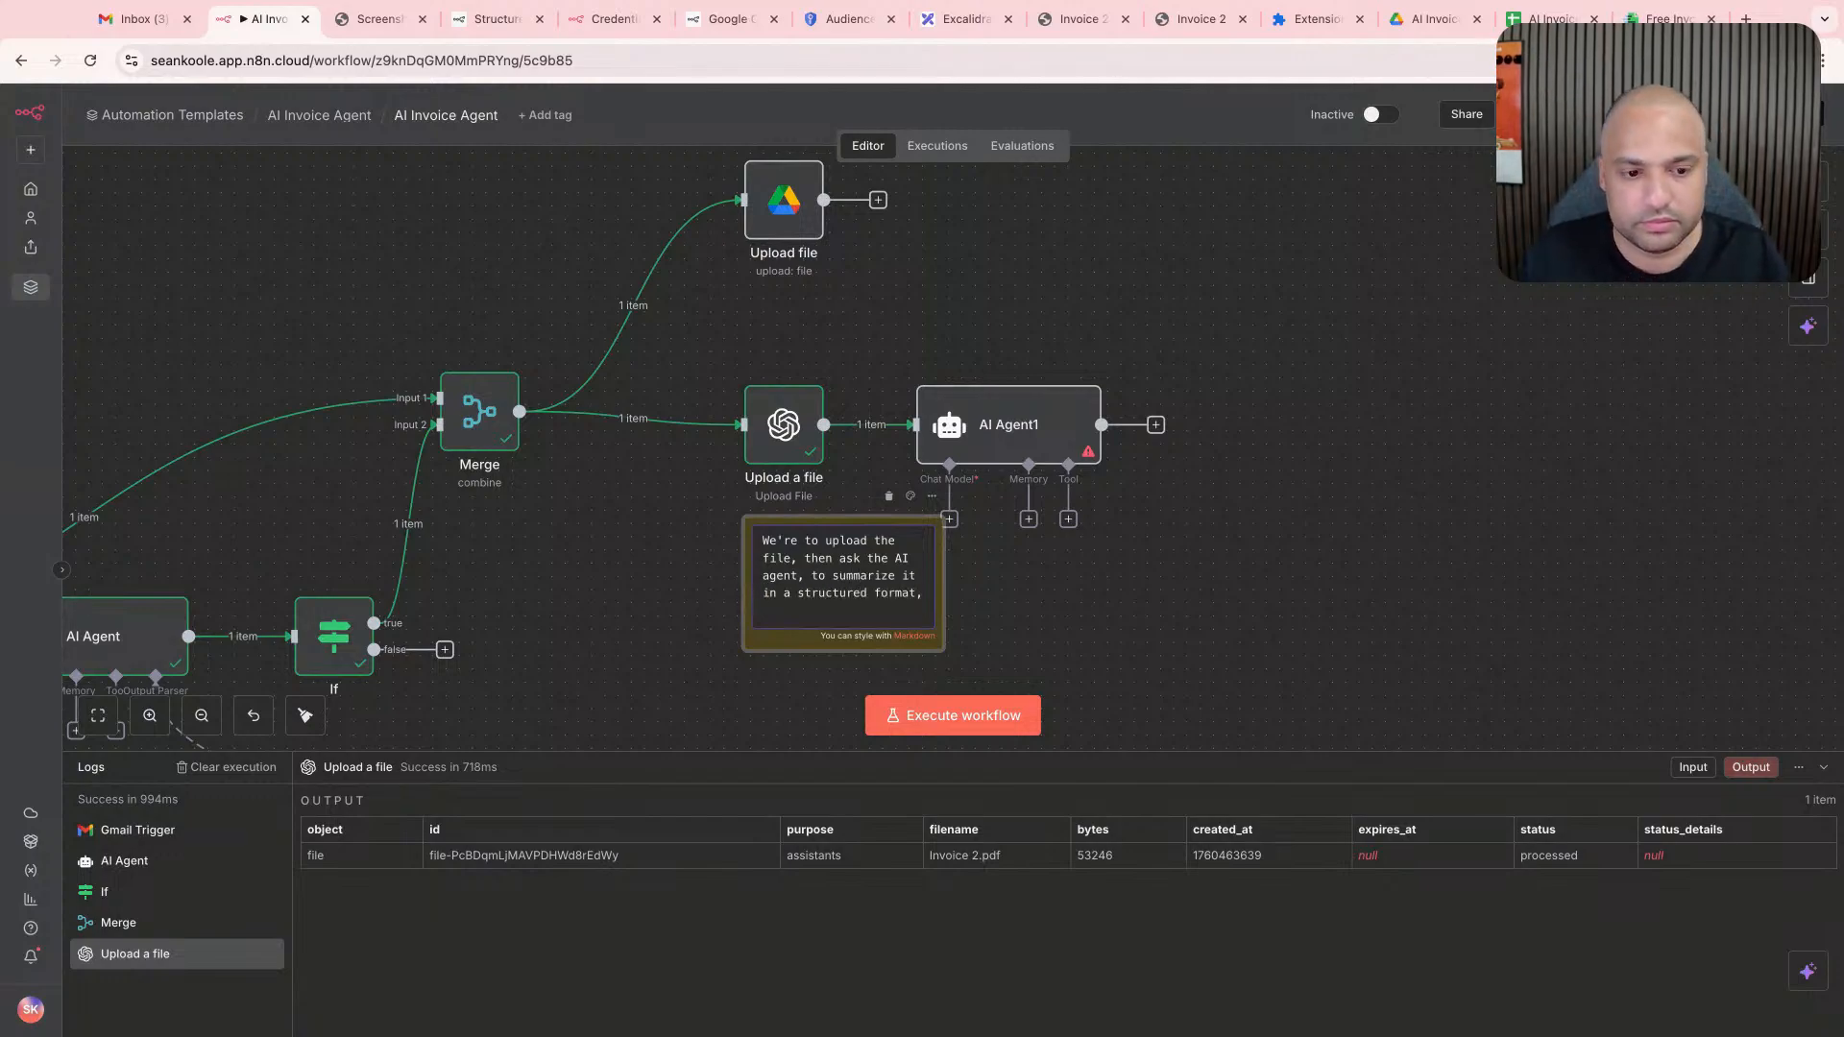
{"action": "type", "text": " and aft"}
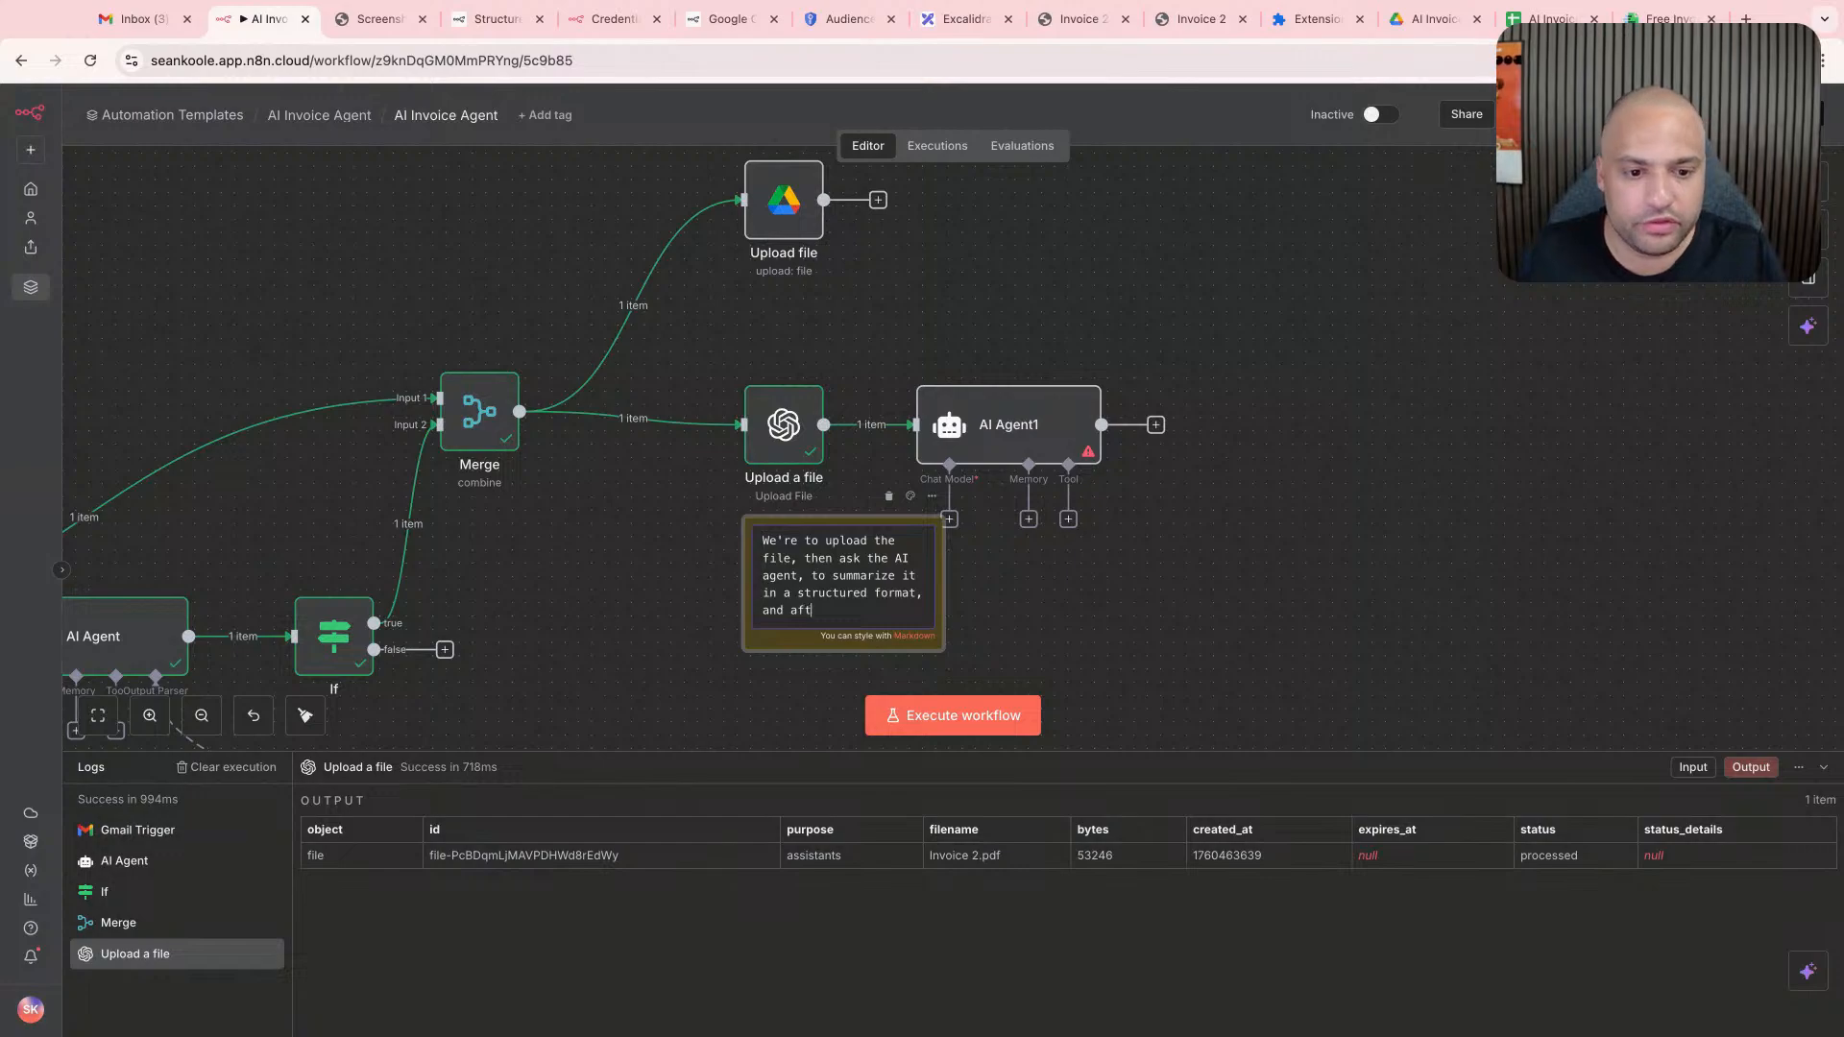
{"action": "type", "text": "er completion, we"}
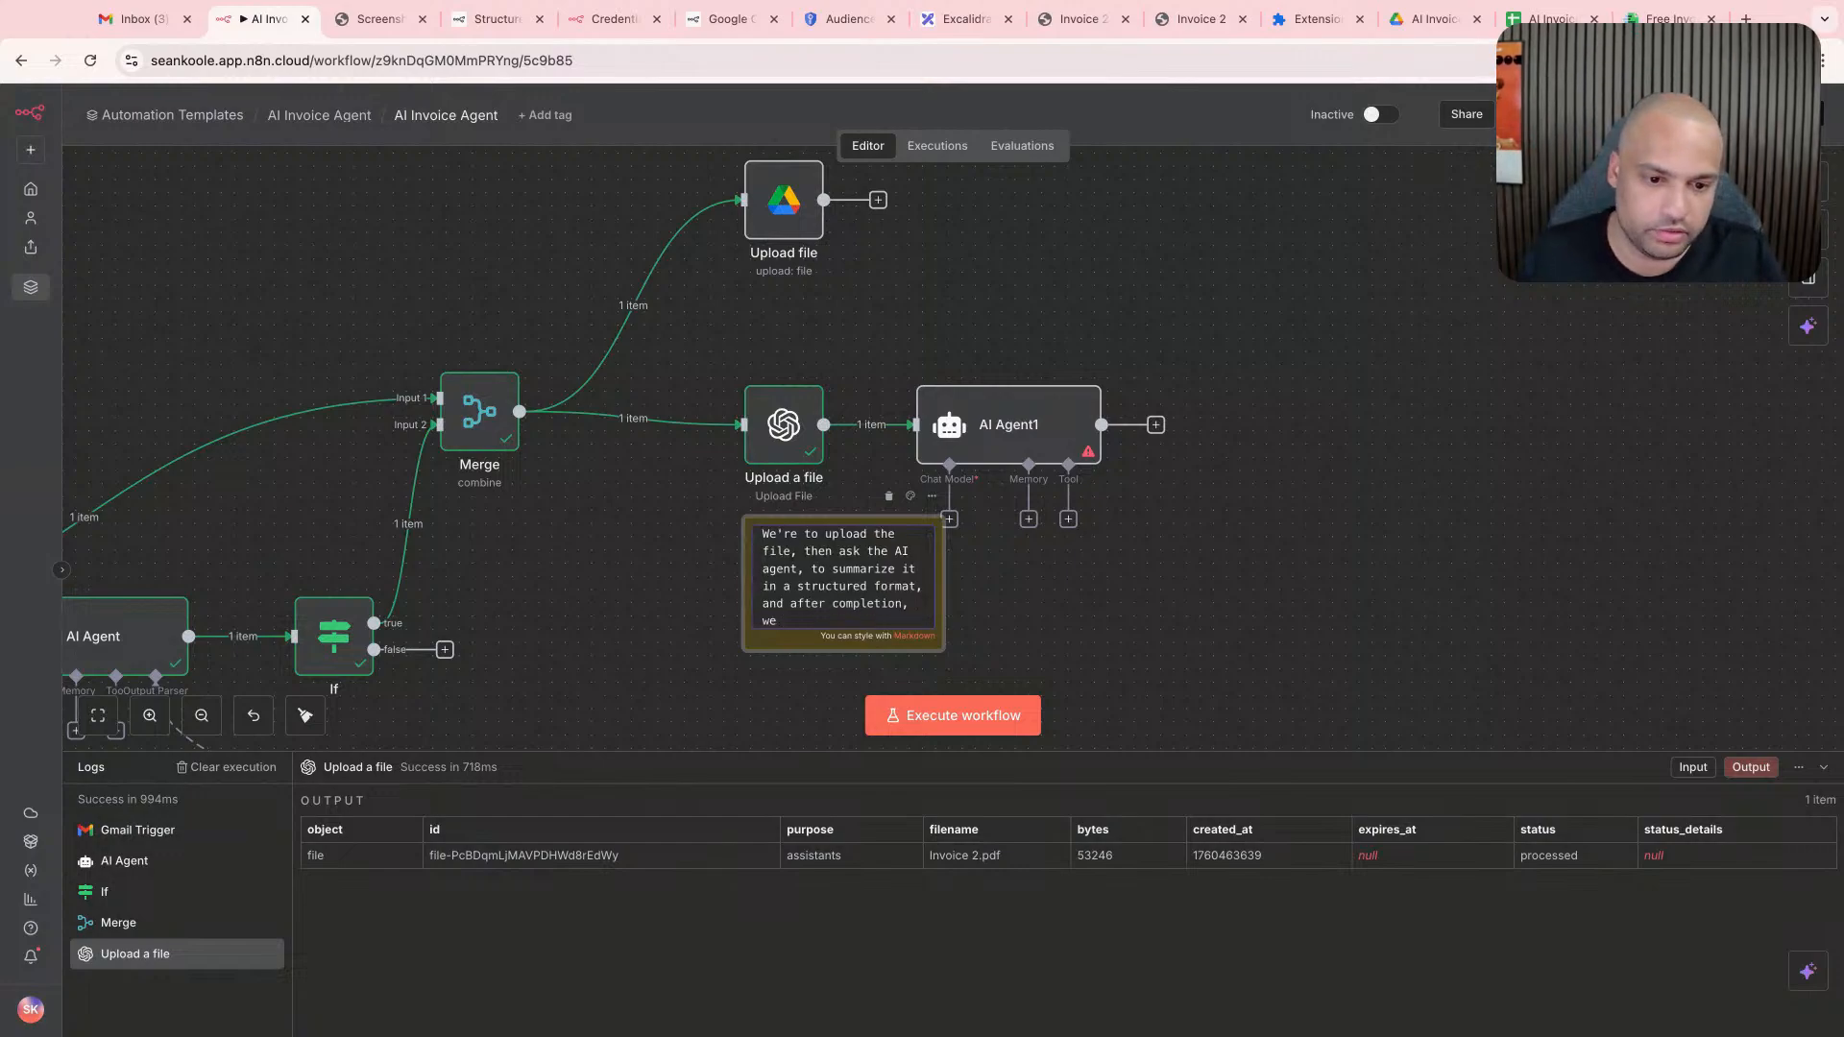
{"action": "type", "text": " delete the file."}
{"action": "left_click", "coordinate": [942, 579]}
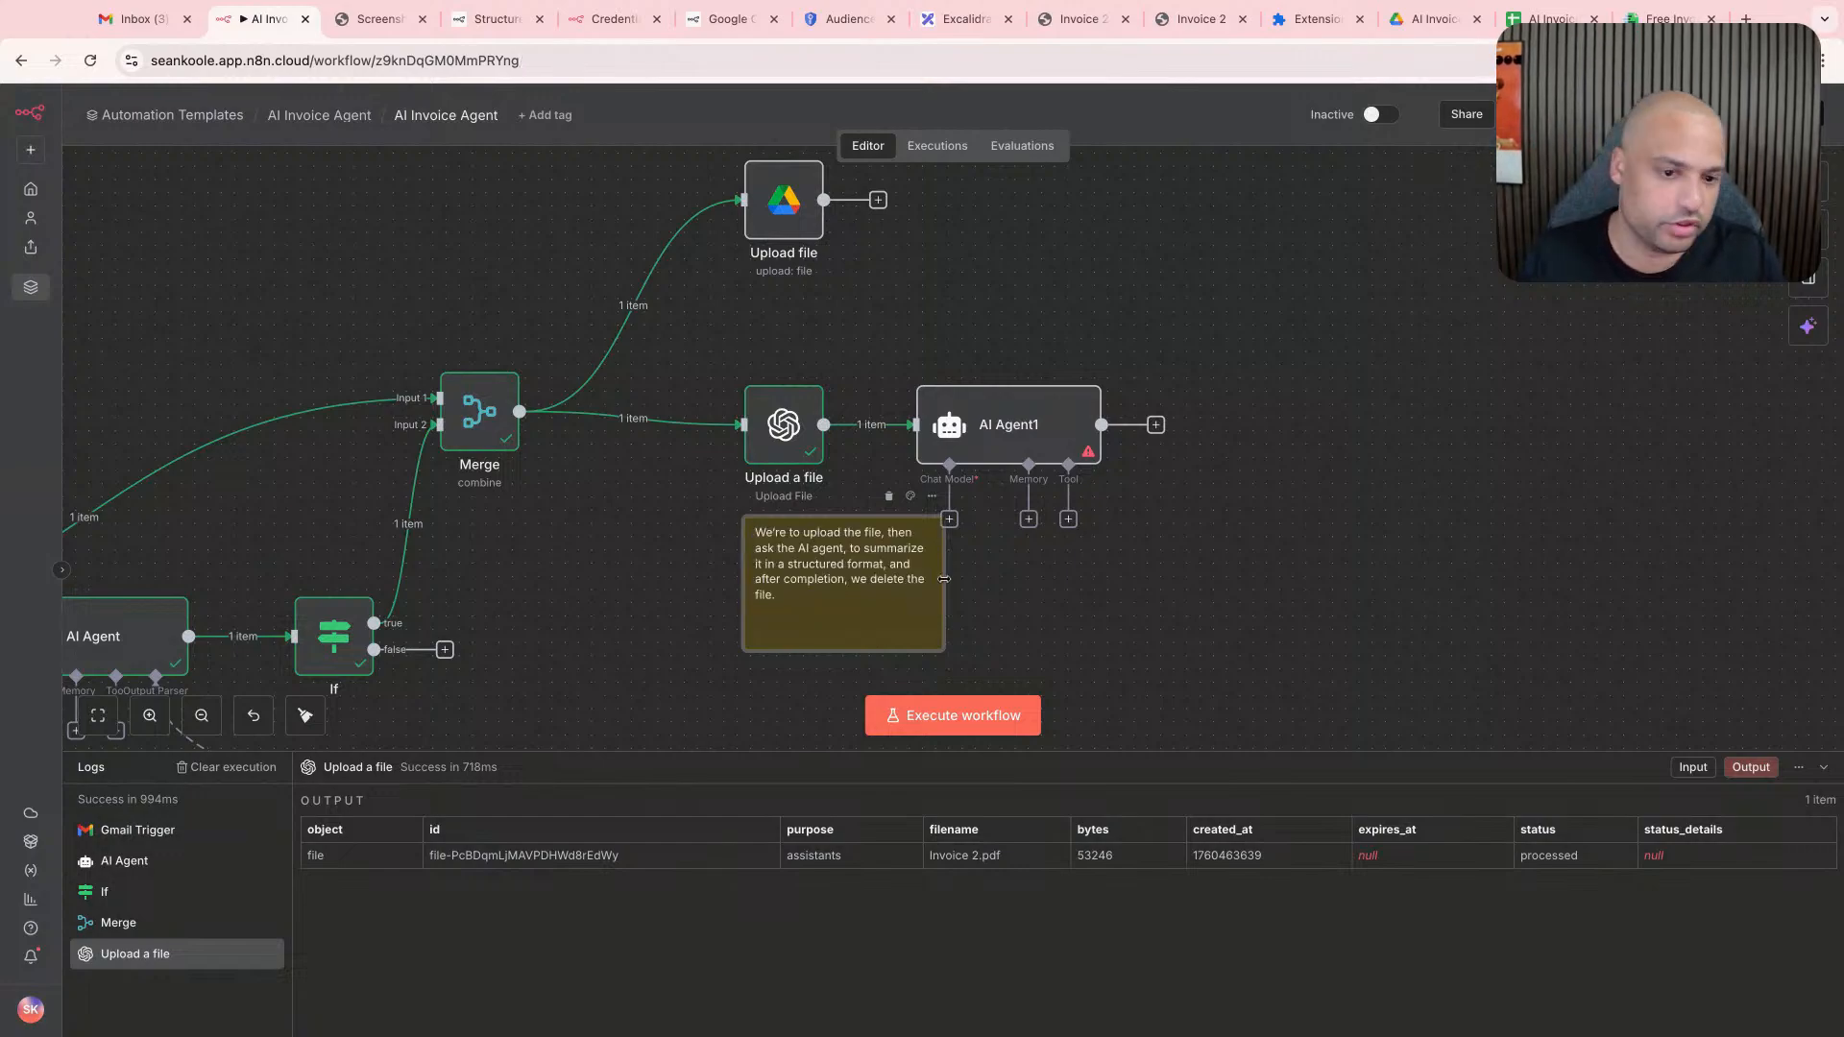
{"action": "left_click_drag", "start_coordinate": [925, 600], "coordinate": [894, 612]}
- Move the OpenAI Chat Model node to the empty canvas area below the sticky note
{"action": "scroll", "coordinate": [1036, 555], "scroll_direction": "right", "scroll_amount": 2}
{"action": "scroll", "coordinate": [823, 538], "scroll_direction": "down", "scroll_amount": 1}
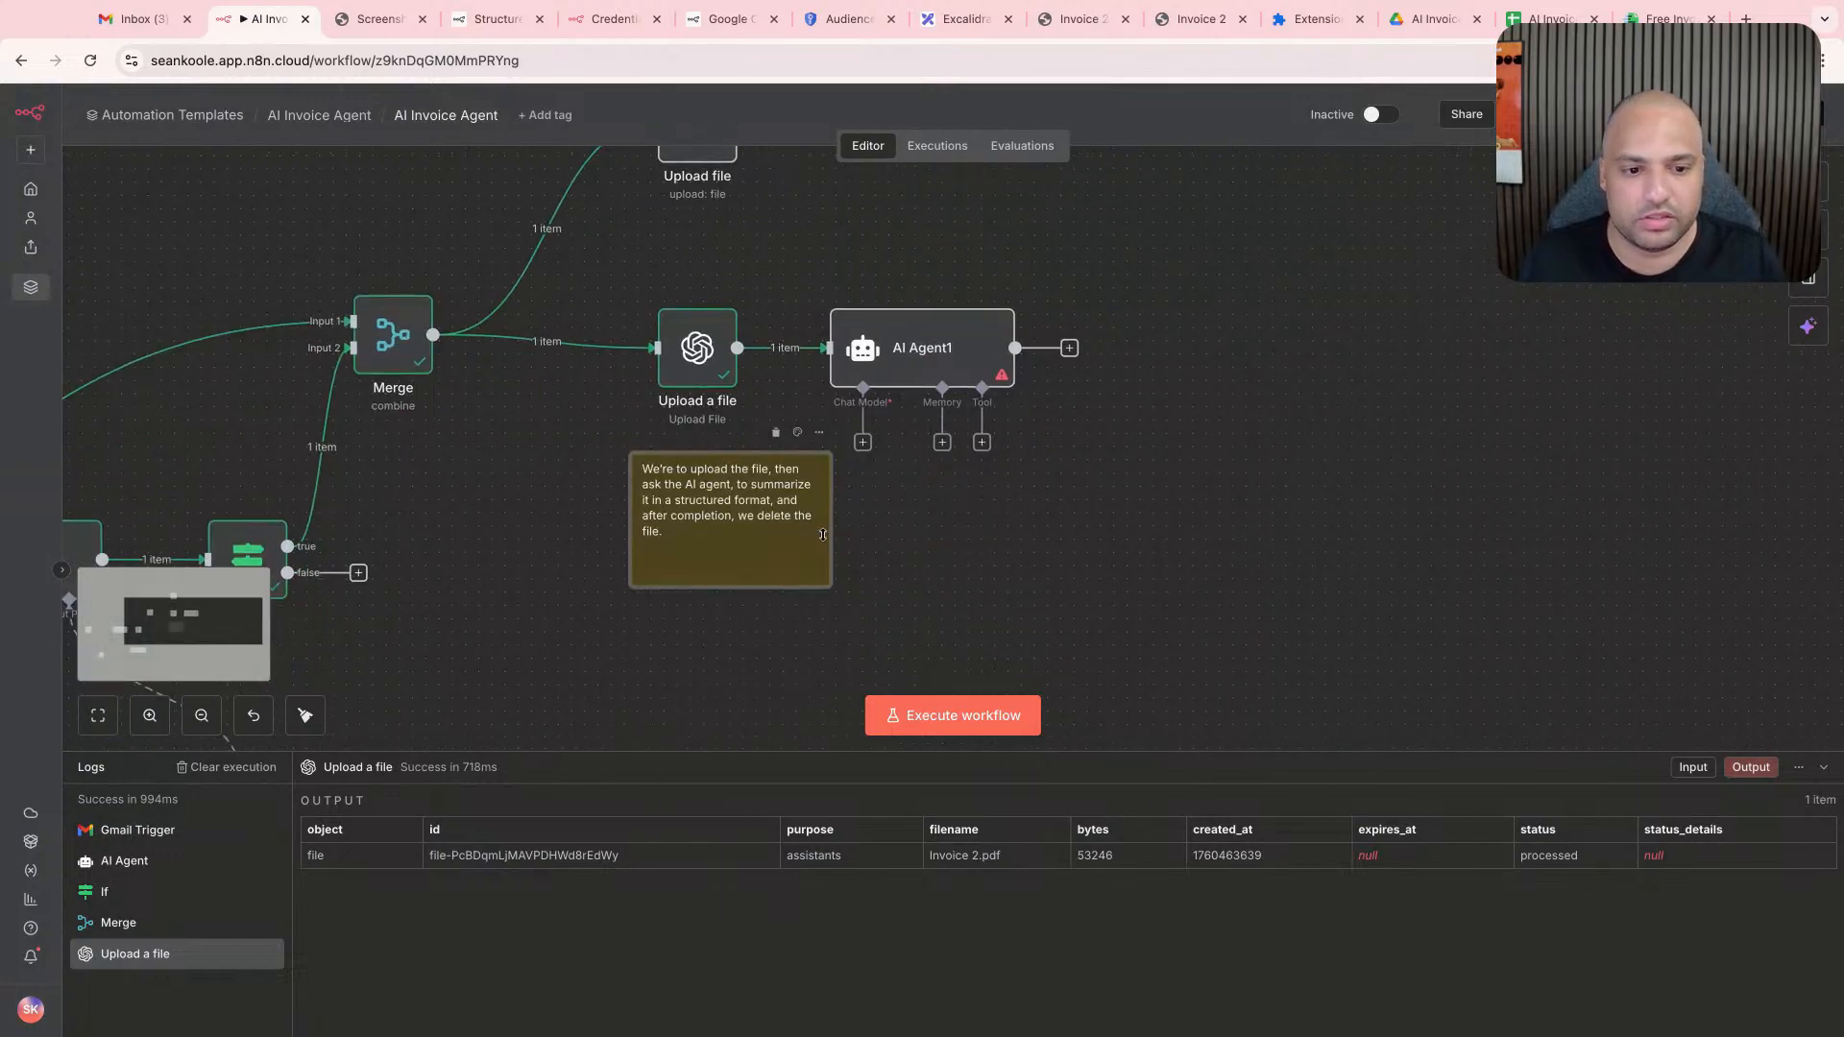
{"action": "scroll", "coordinate": [823, 538], "scroll_direction": "down", "scroll_amount": 4}
{"action": "scroll", "coordinate": [823, 541], "scroll_direction": "down", "scroll_amount": 2}
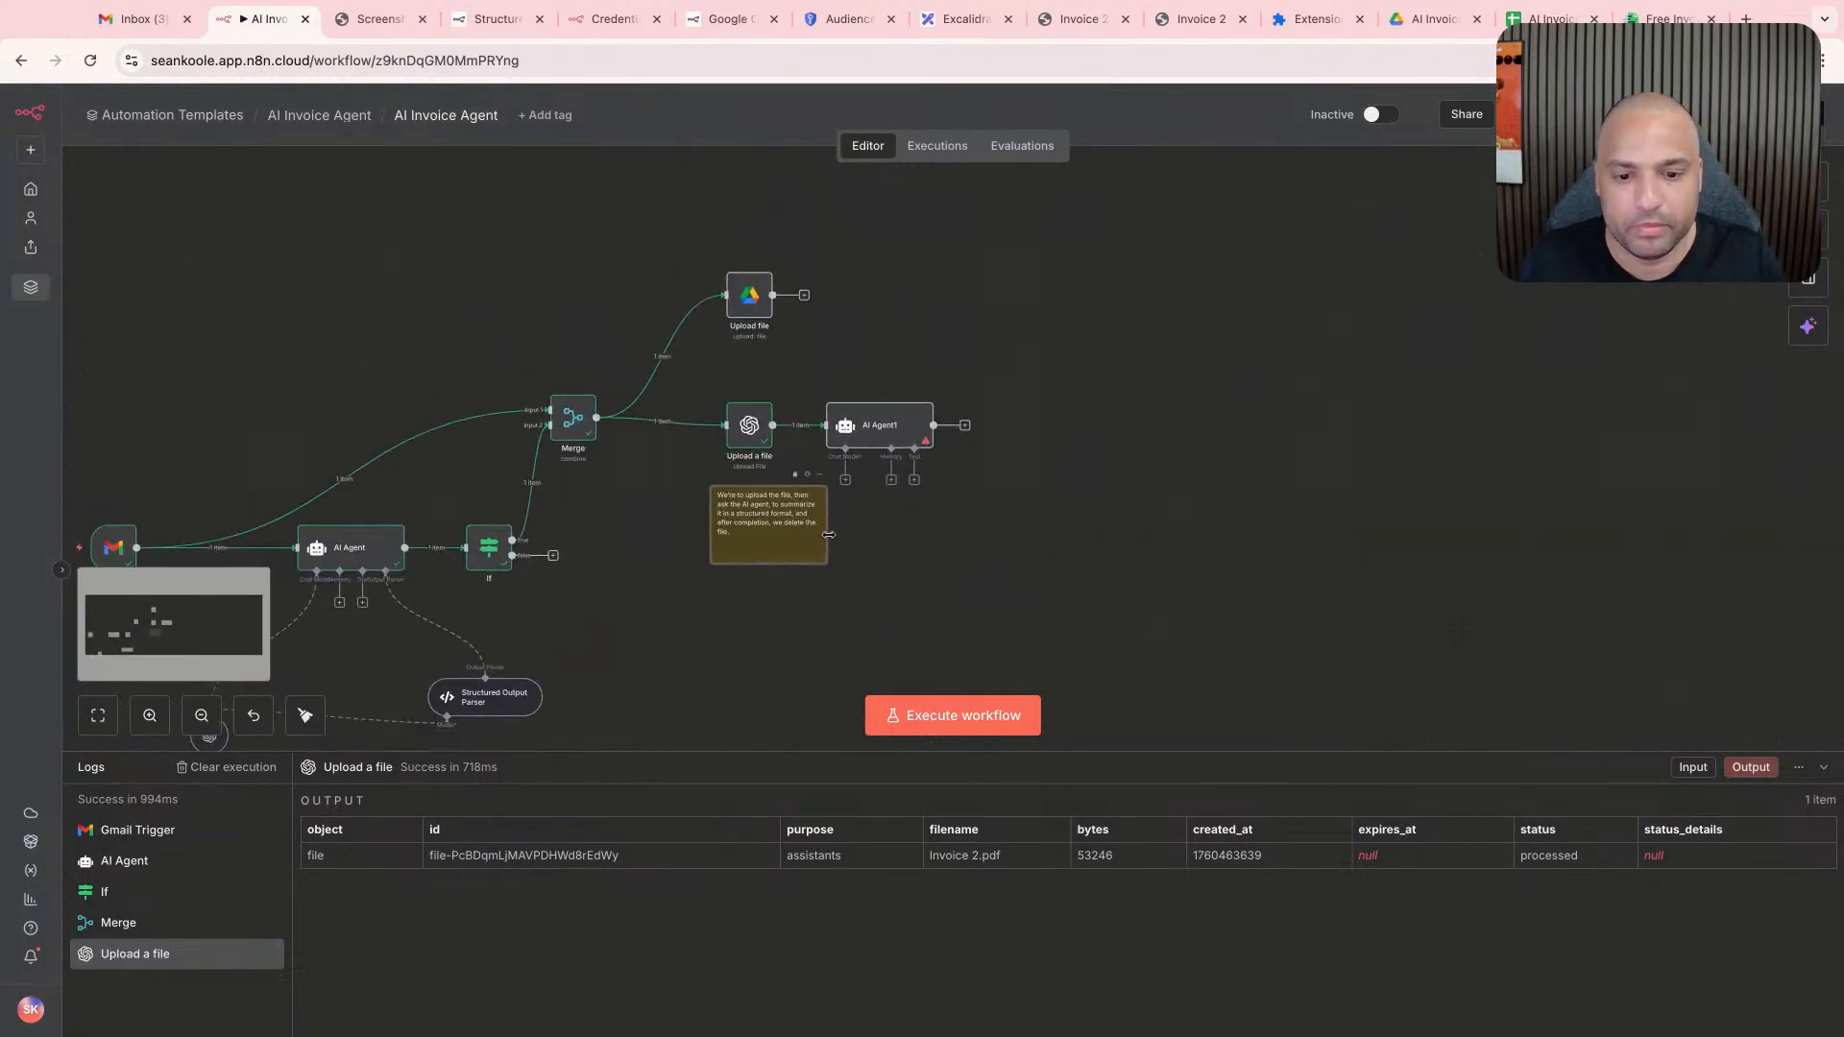
{"action": "scroll", "coordinate": [334, 582], "scroll_direction": "down", "scroll_amount": 2}
{"action": "left_click_drag", "start_coordinate": [221, 527], "coordinate": [626, 592]}
{"action": "key", "text": "ctrl+z"}
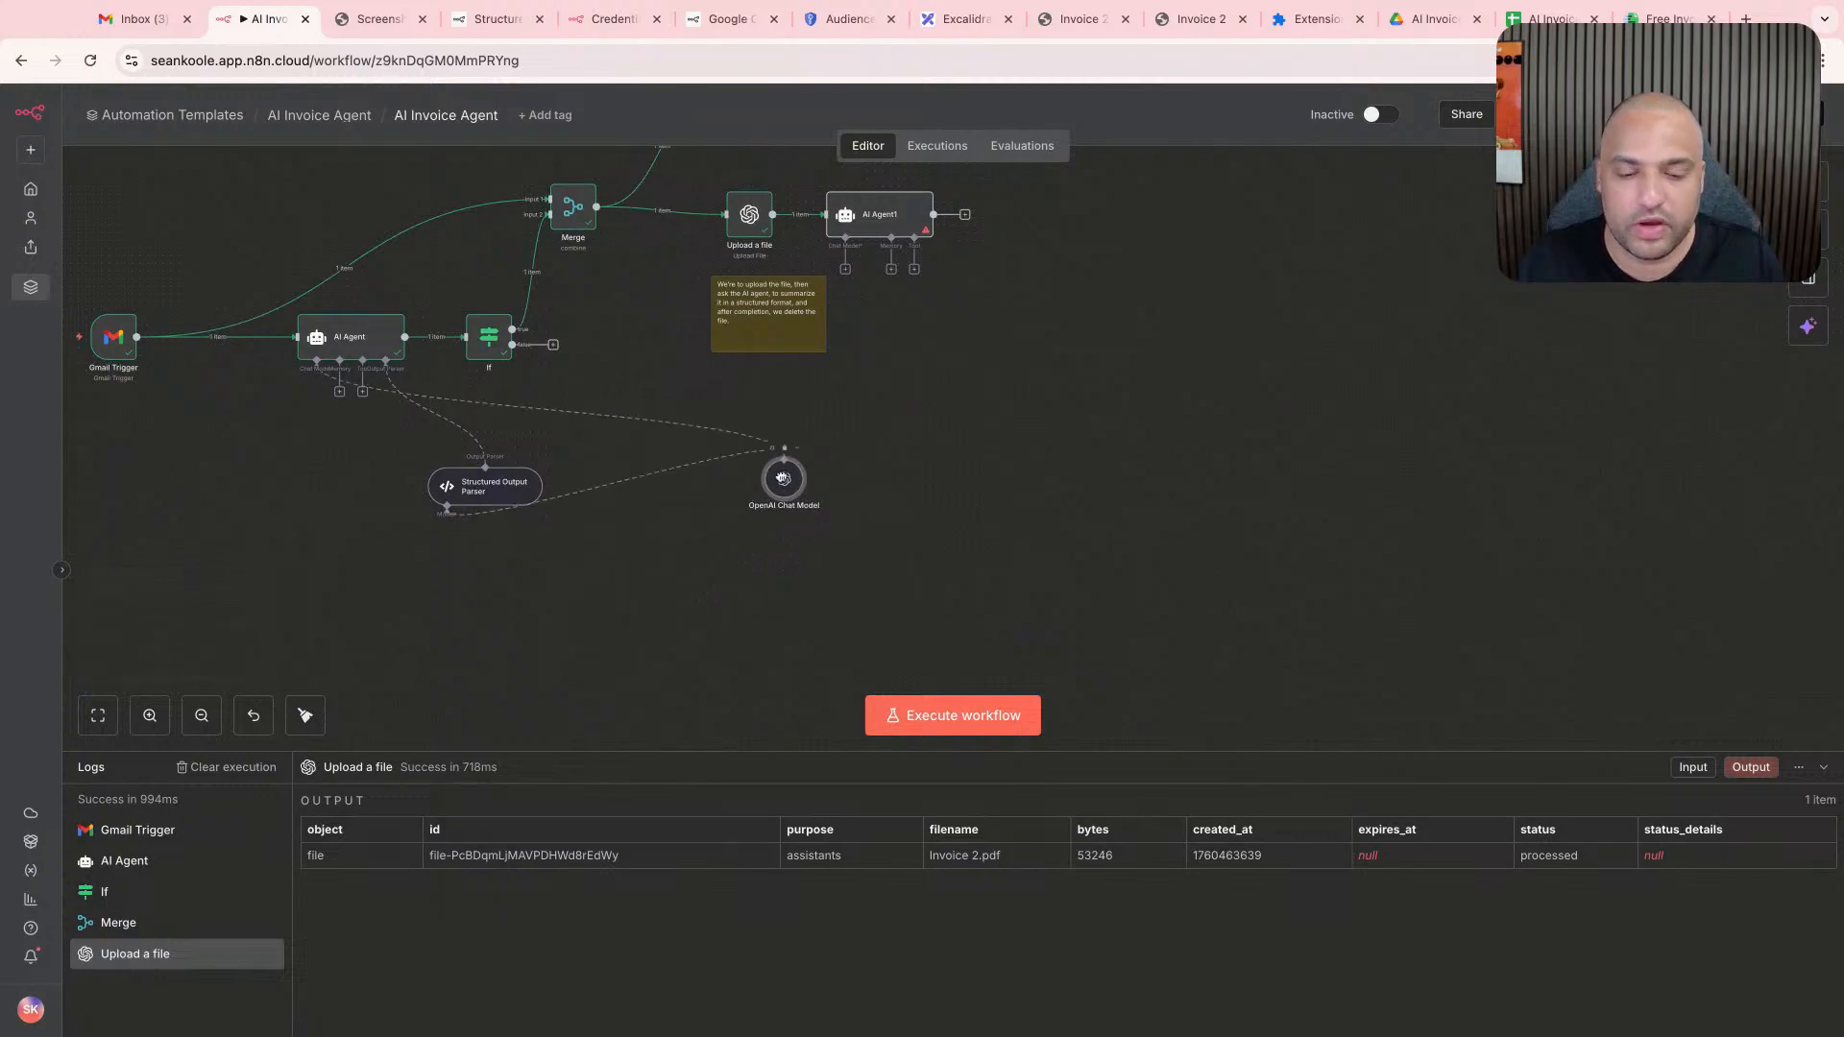
- Connect the OpenAI Chat Model node to the Chat Model input of AI Agent1
{"action": "scroll", "coordinate": [848, 341], "scroll_direction": "up", "scroll_amount": 2}
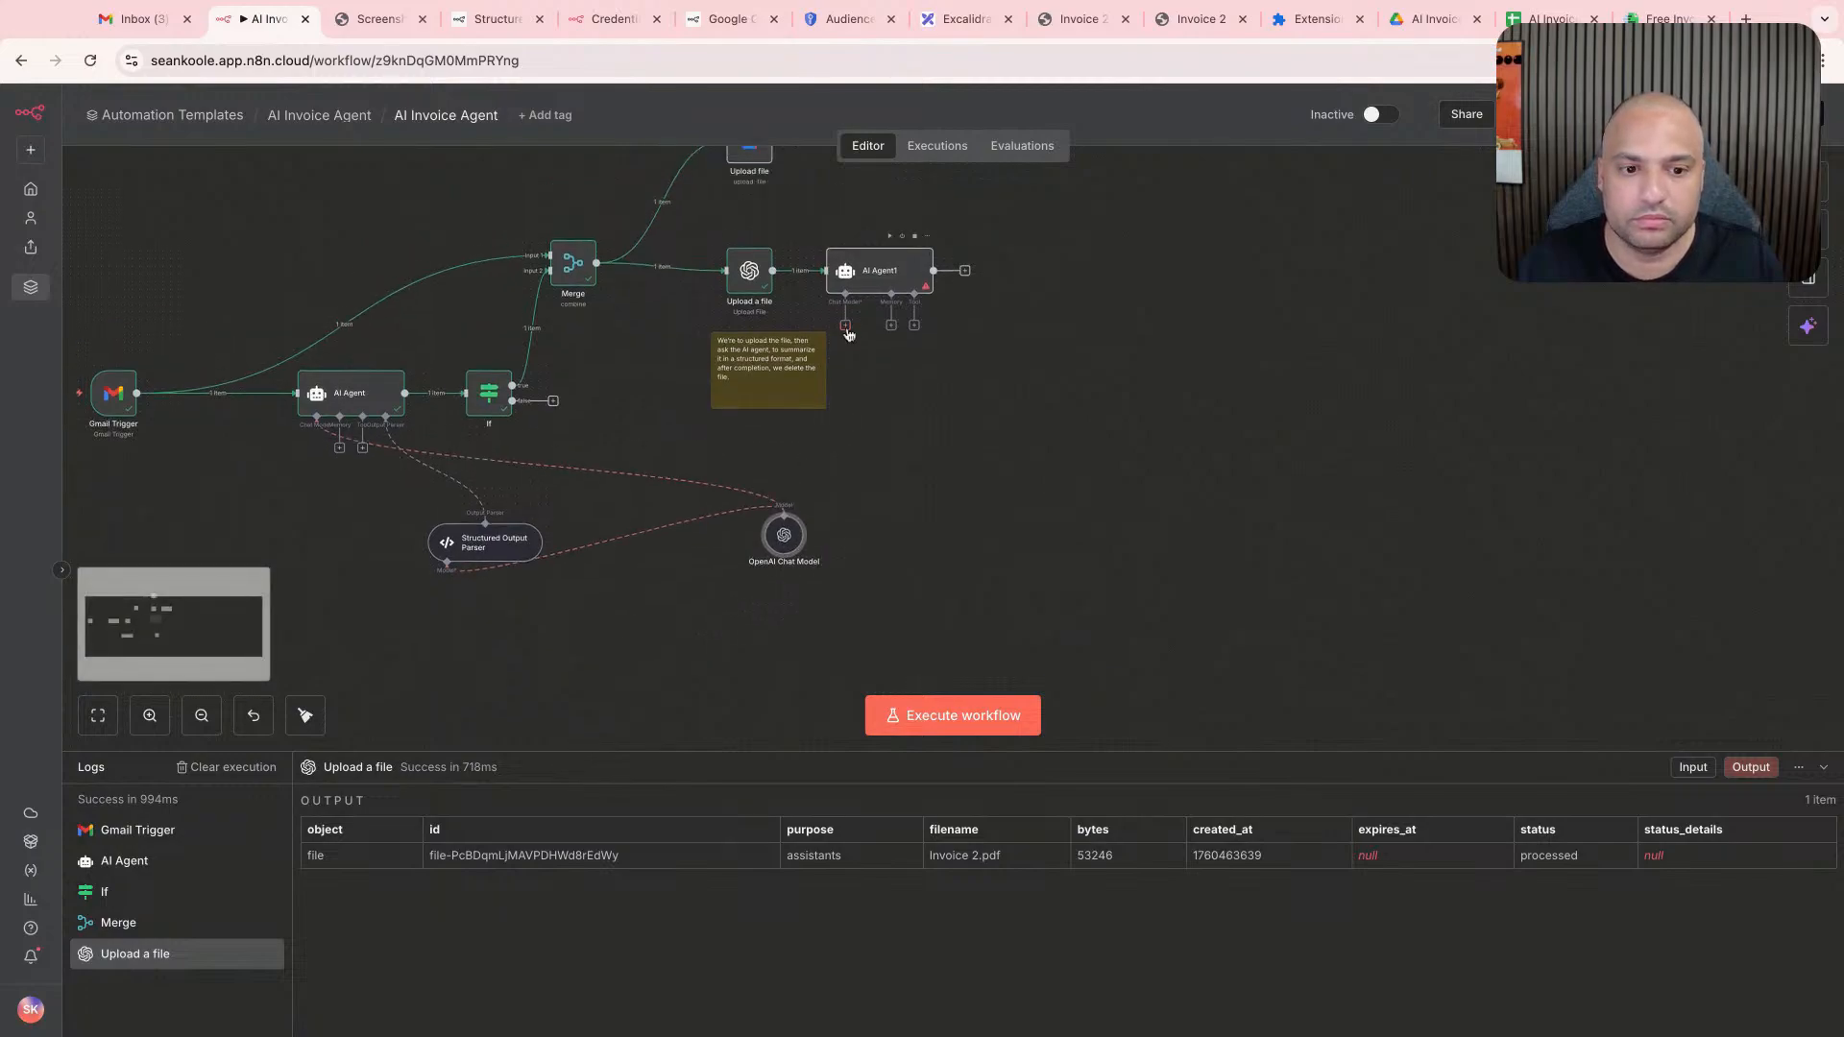
{"action": "scroll", "coordinate": [796, 367], "scroll_direction": "up", "scroll_amount": 5}
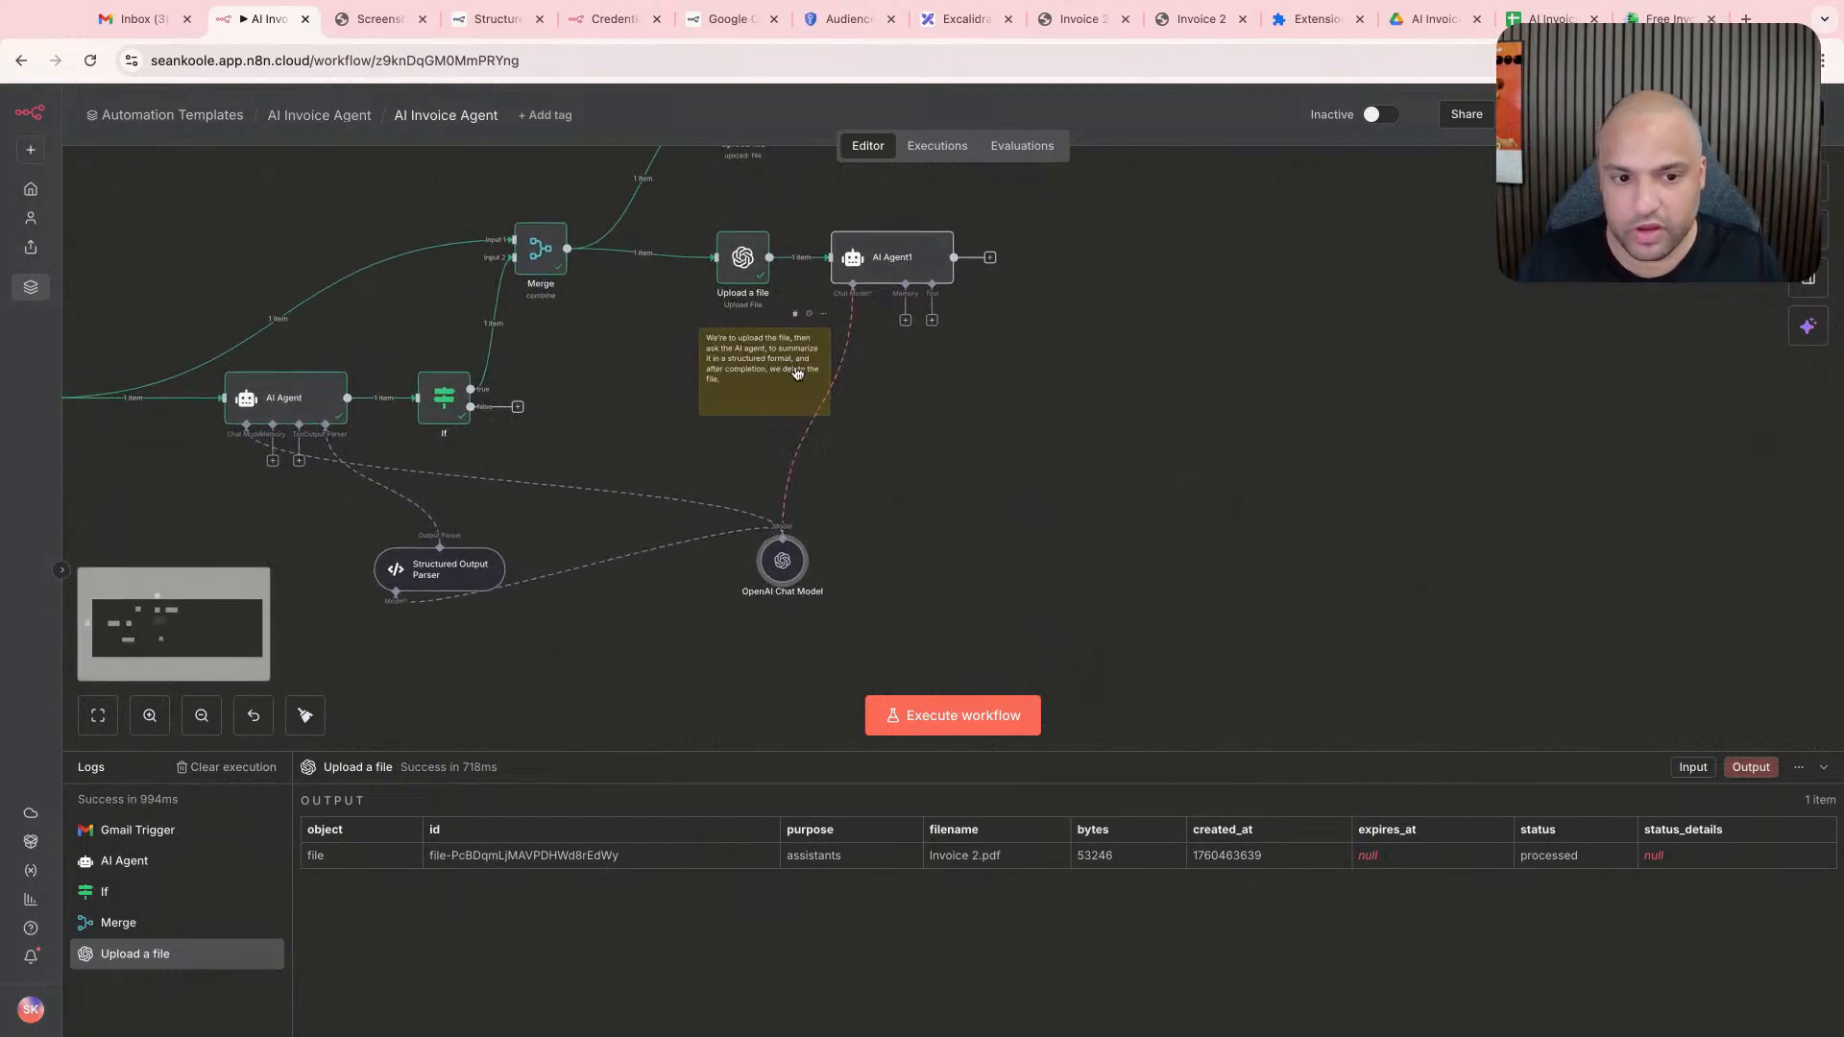
{"action": "scroll", "coordinate": [946, 404], "scroll_direction": "up", "scroll_amount": 4}
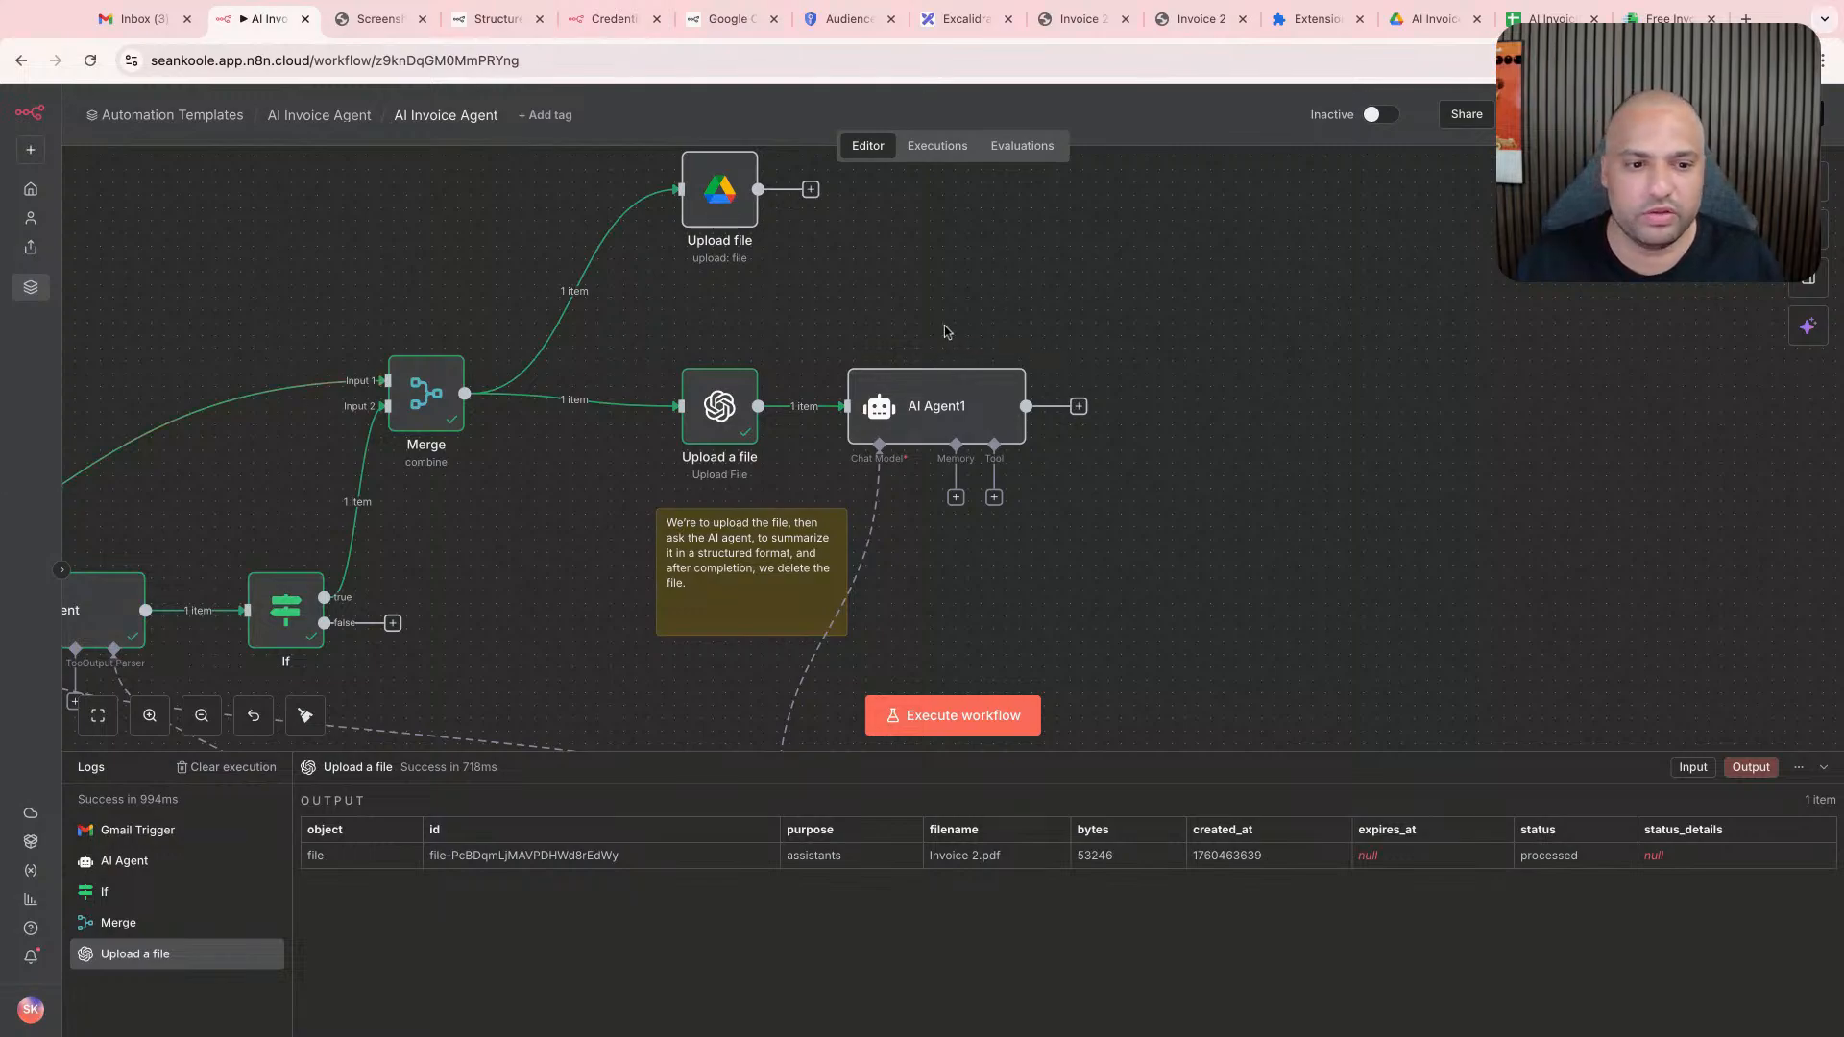
- Pin the output data of the OpenAI Upload a file node for test executions
{"action": "double_click", "coordinate": [713, 411]}
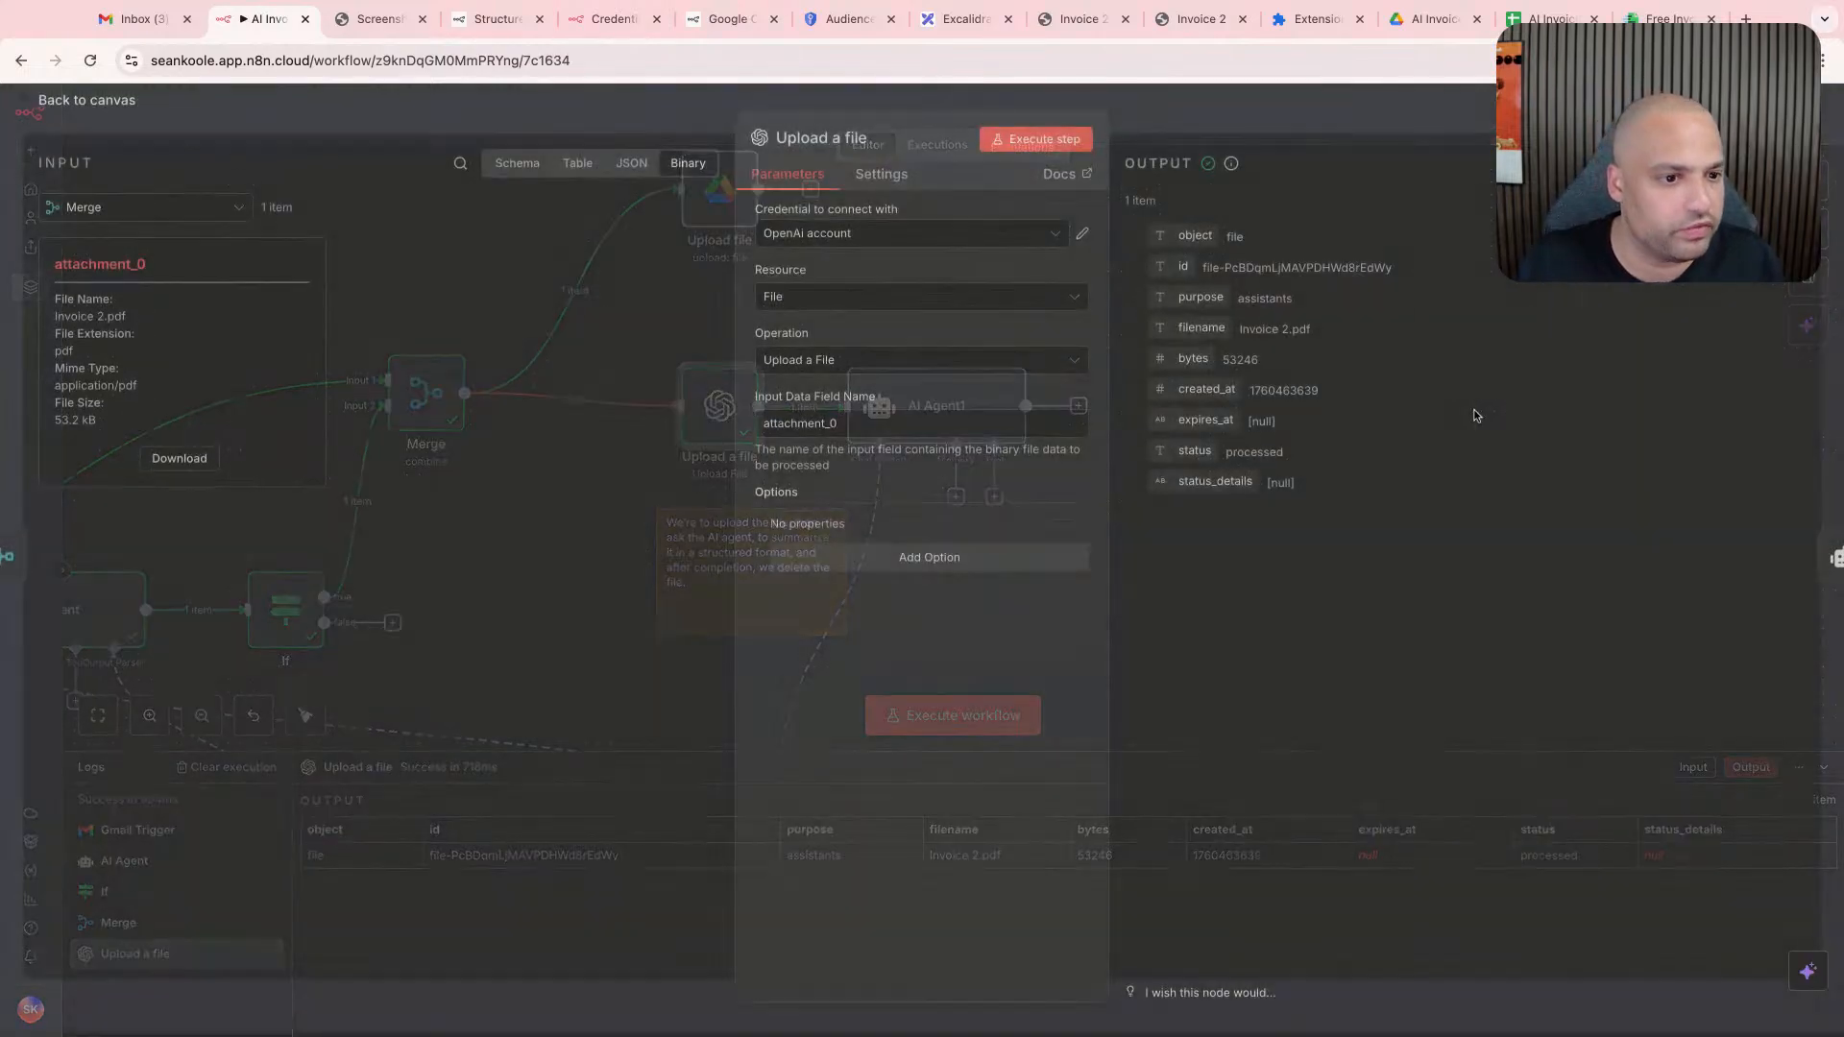
{"action": "key", "text": "Escape"}
{"action": "double_click", "coordinate": [913, 412]}
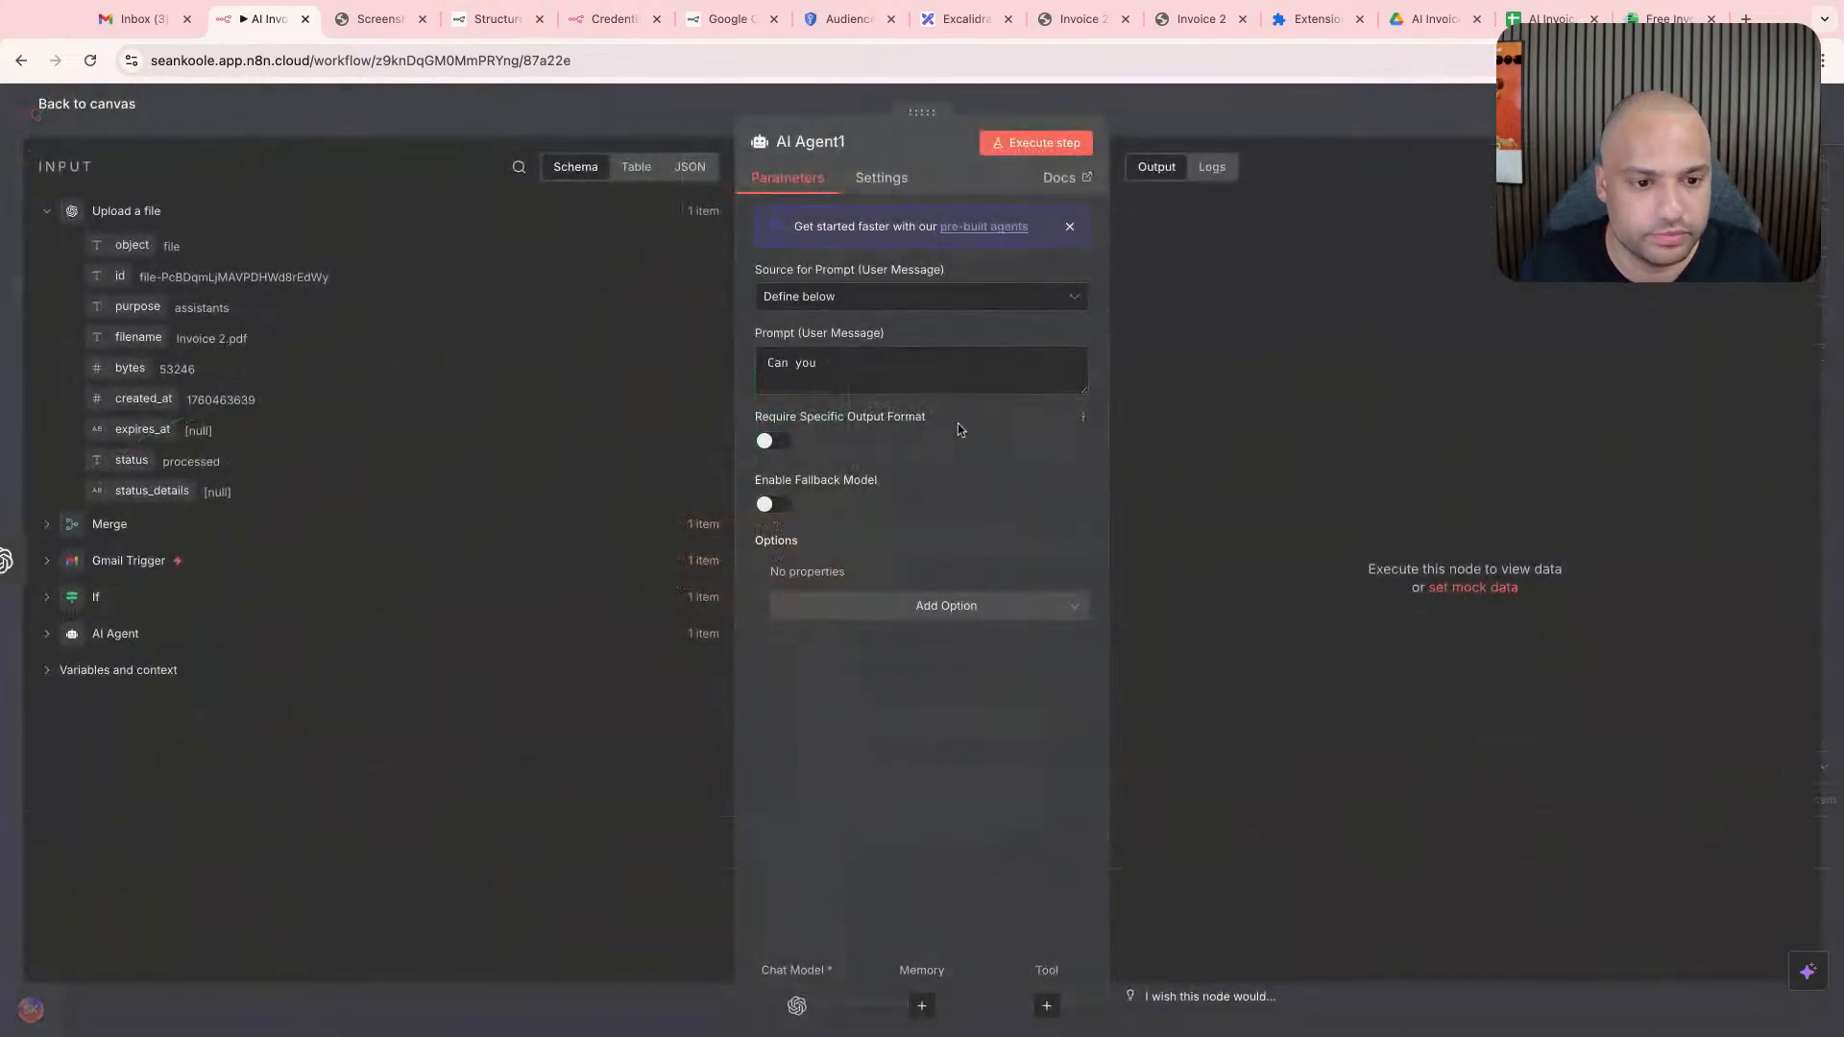
{"action": "left_click", "coordinate": [922, 367]}
{"action": "type", "text": "Can you"}
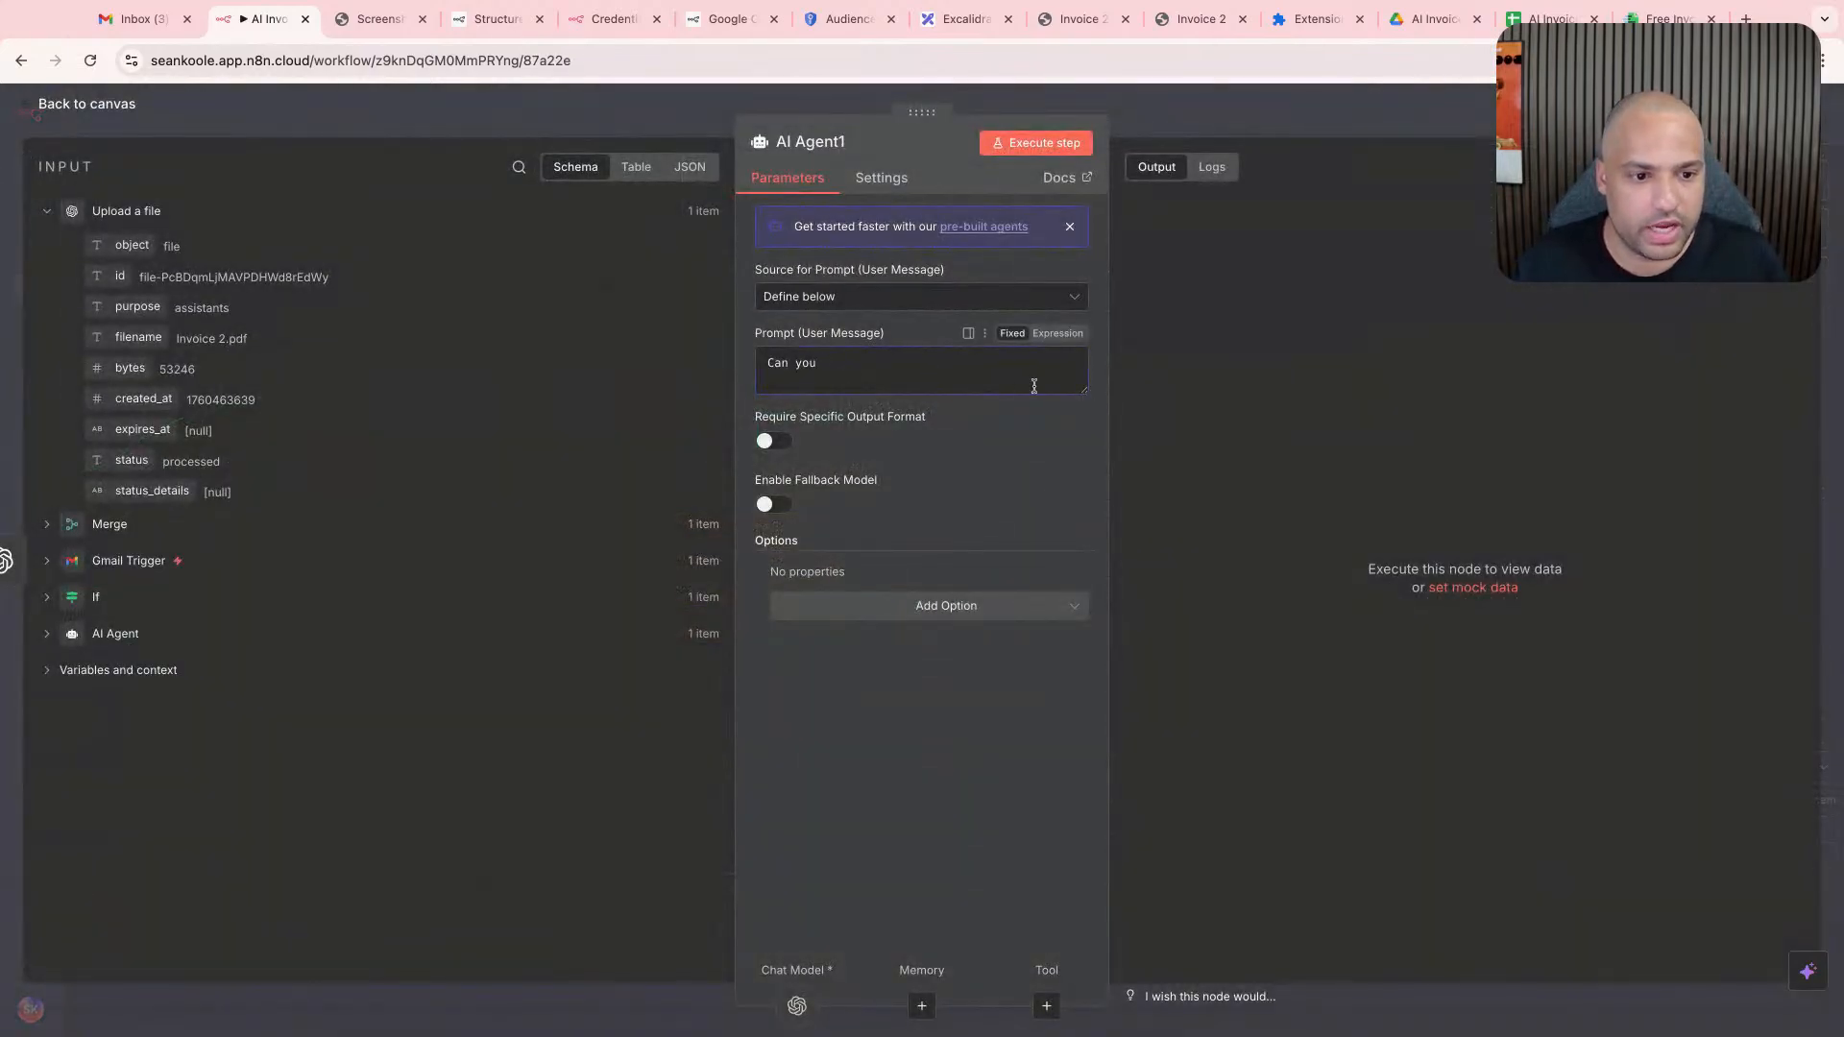
{"action": "key", "text": "Escape"}
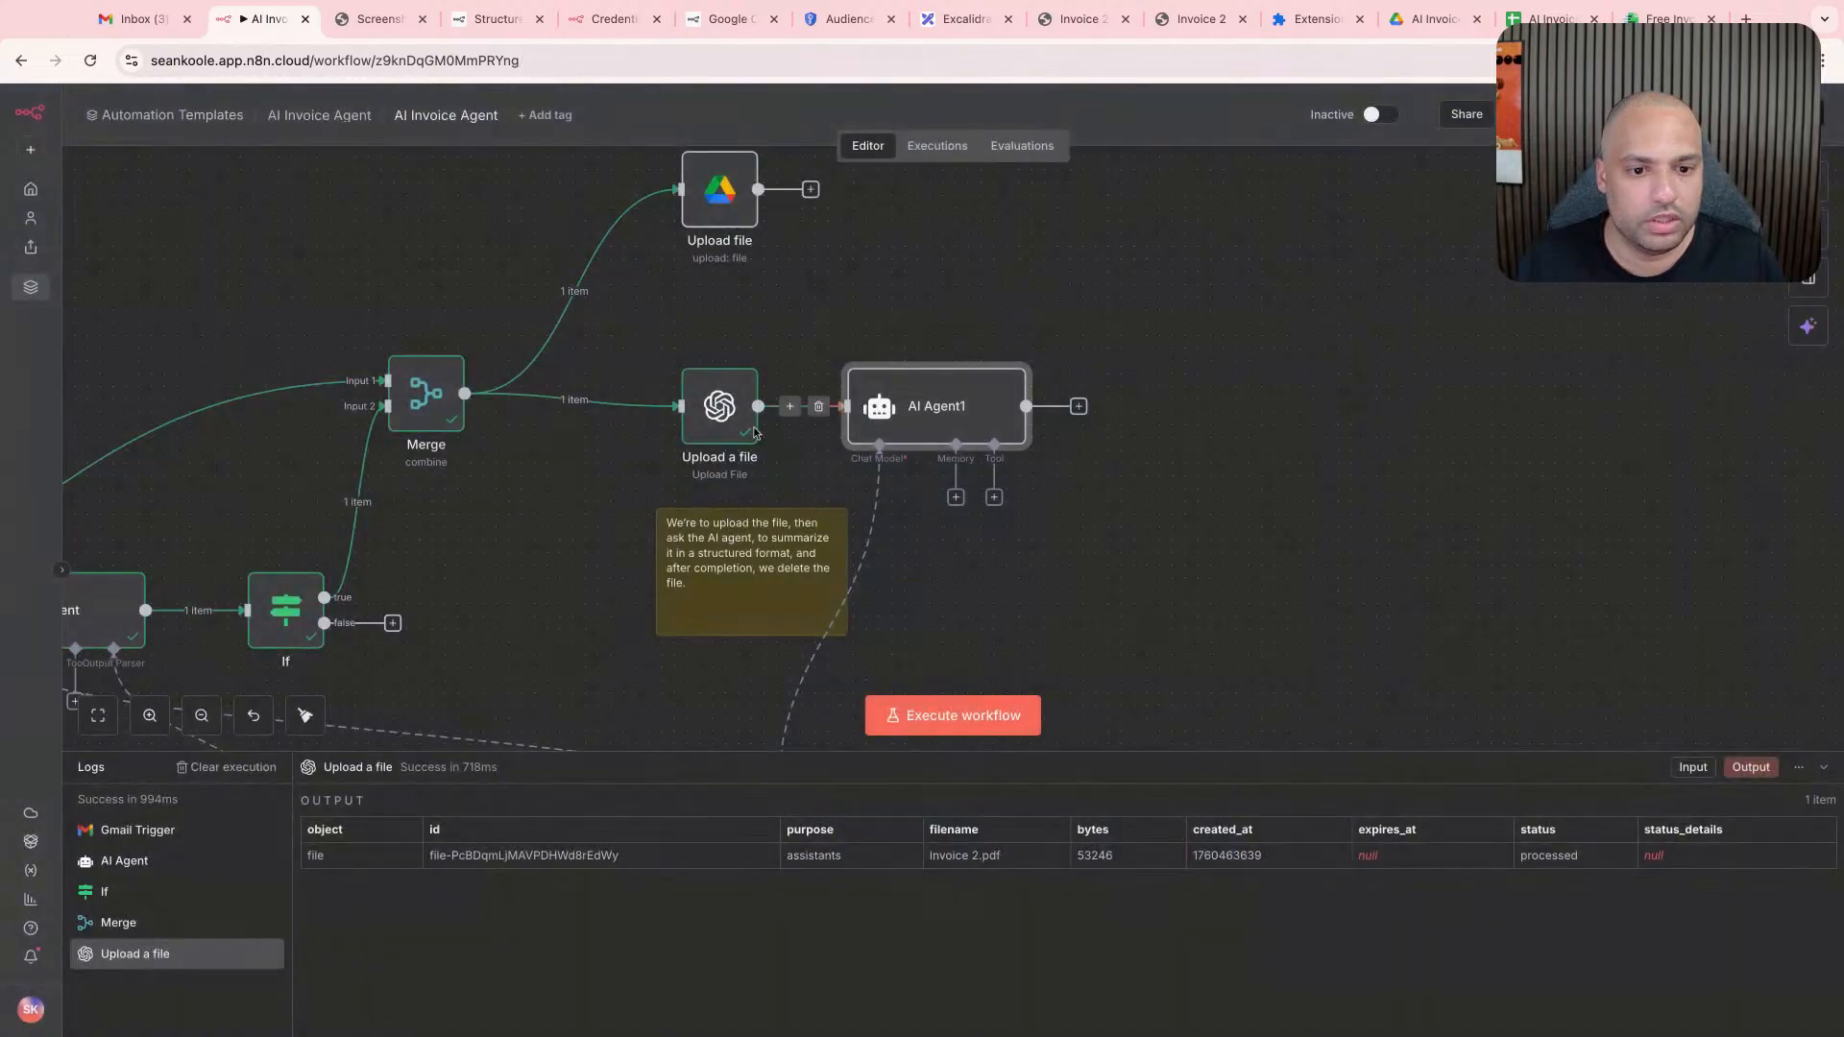
{"action": "double_click", "coordinate": [715, 411]}
{"action": "left_click", "coordinate": [1789, 167]}
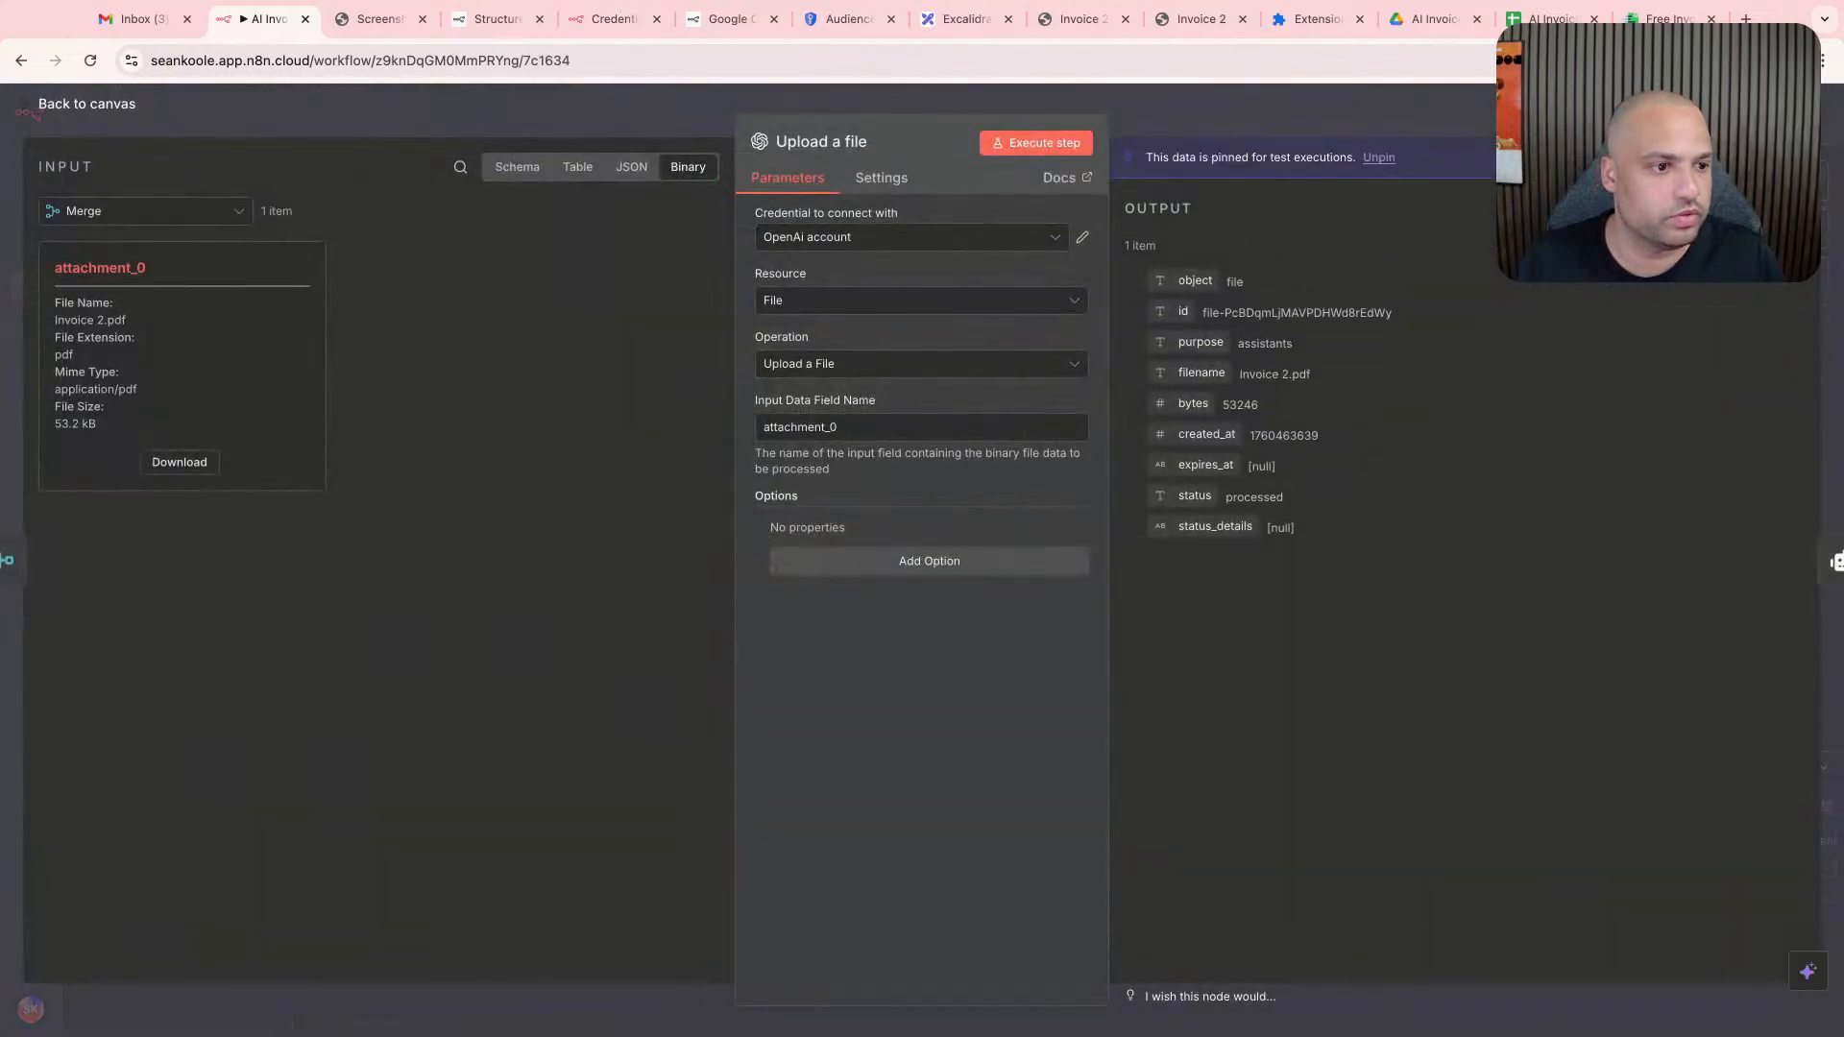
{"action": "key", "text": "Escape"}
- Complete AI Agent1's prompt as "Can you summarize the file", the pasted file ID in backticks and "for me?", and execute the node
{"action": "double_click", "coordinate": [918, 388]}
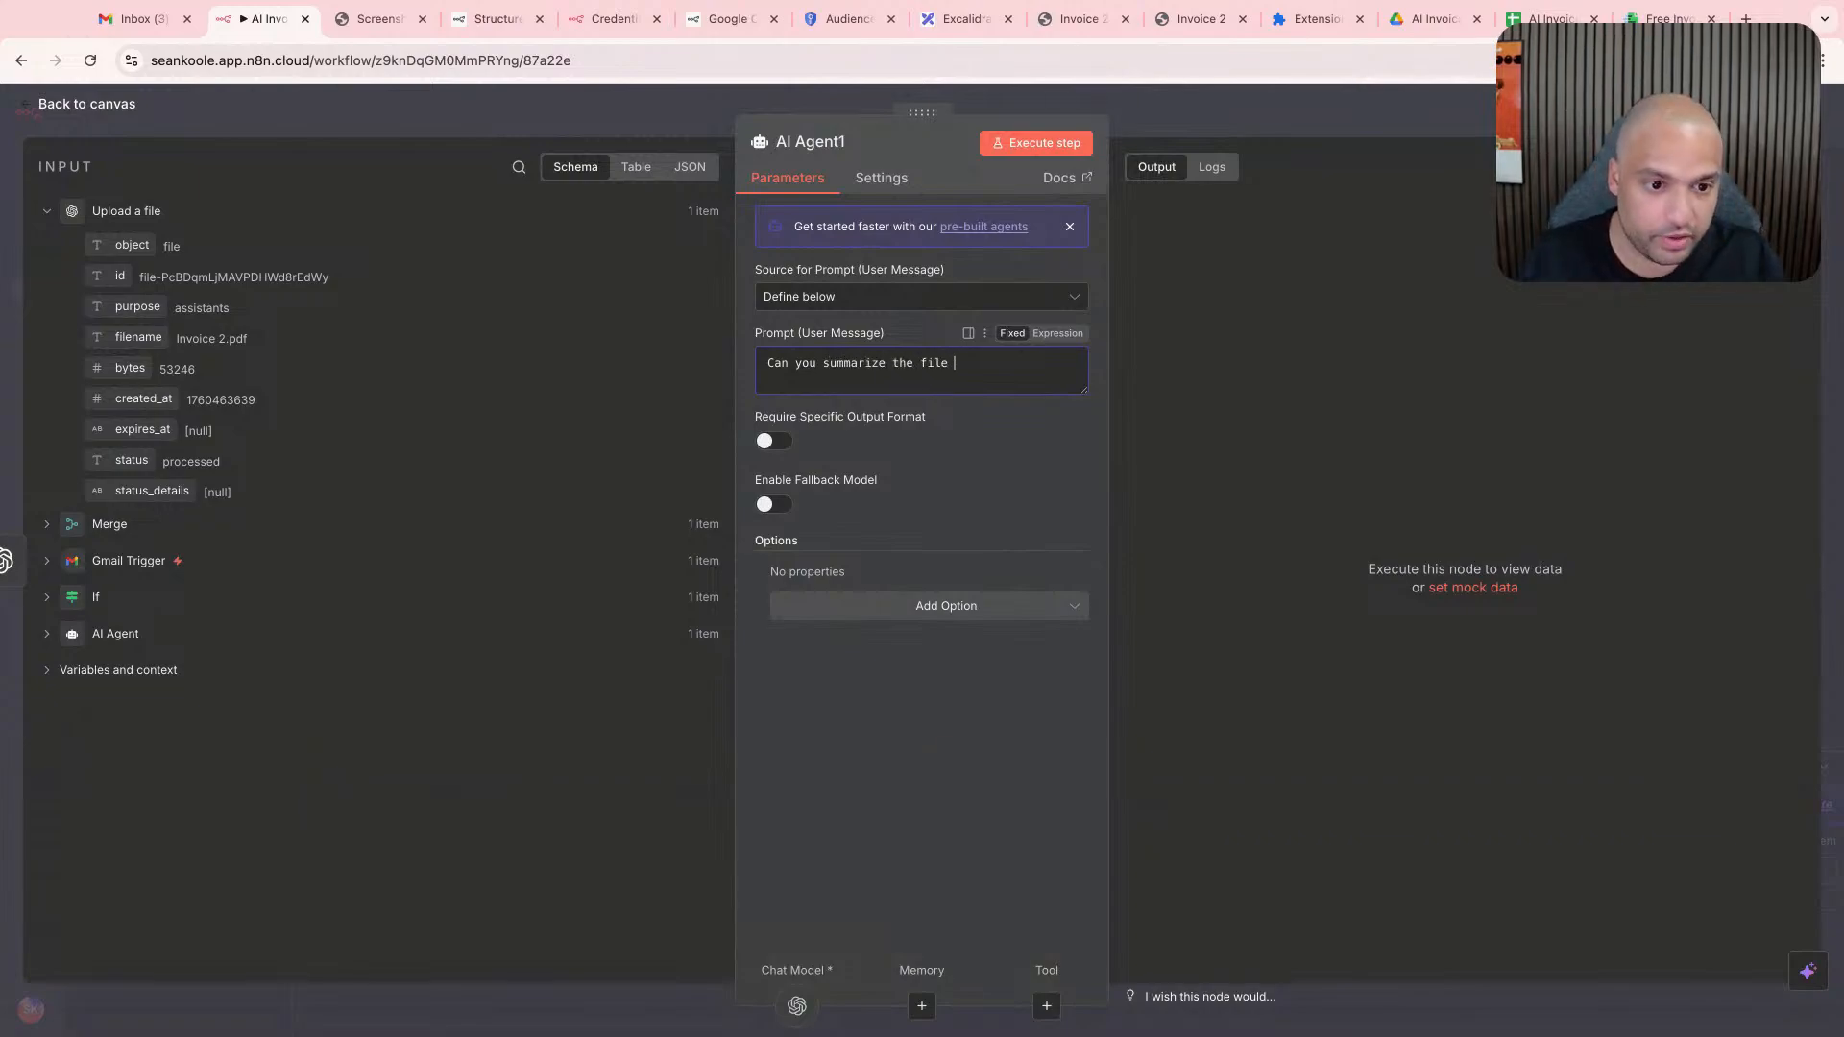
{"action": "type", "text": "`file-SZ65QNuPCTYXhRWQdZBVAQ"}
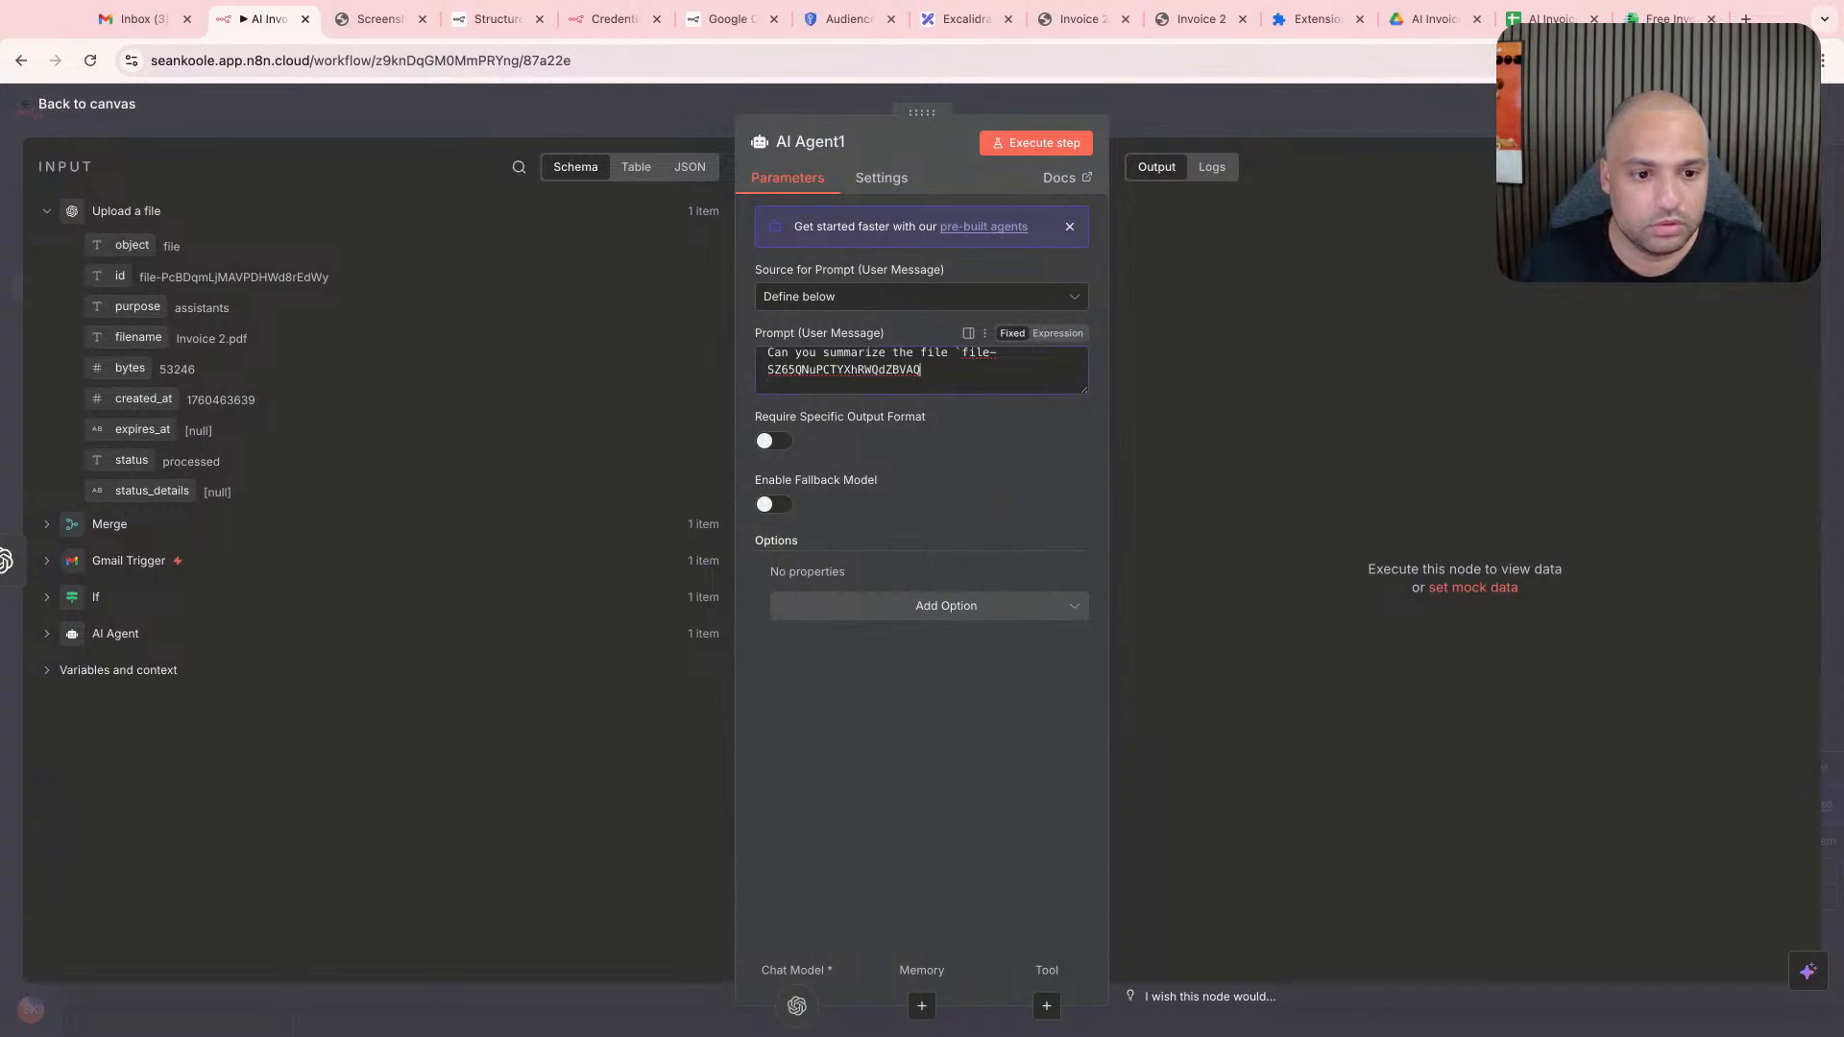
{"action": "left_click", "coordinate": [1018, 144]}
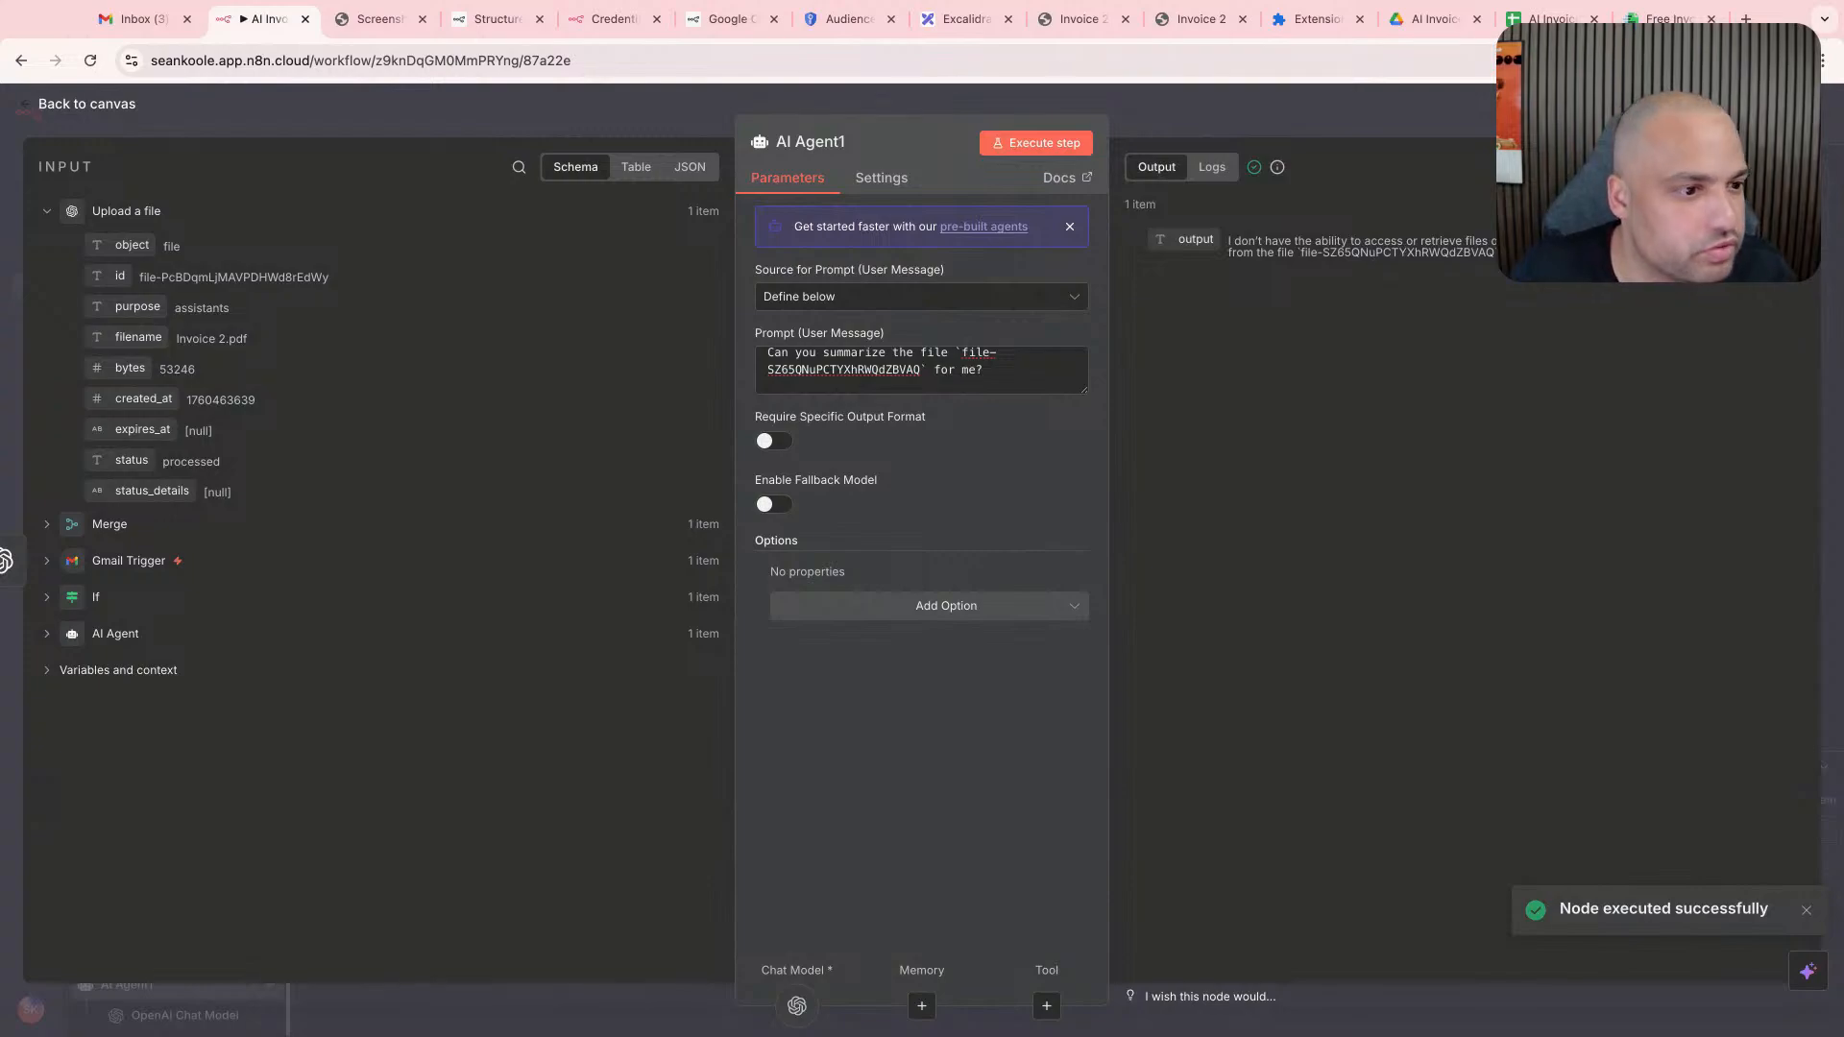
- Review which extra options can be added to AI Agent1 and return to the canvas
{"action": "left_click", "coordinate": [949, 606]}
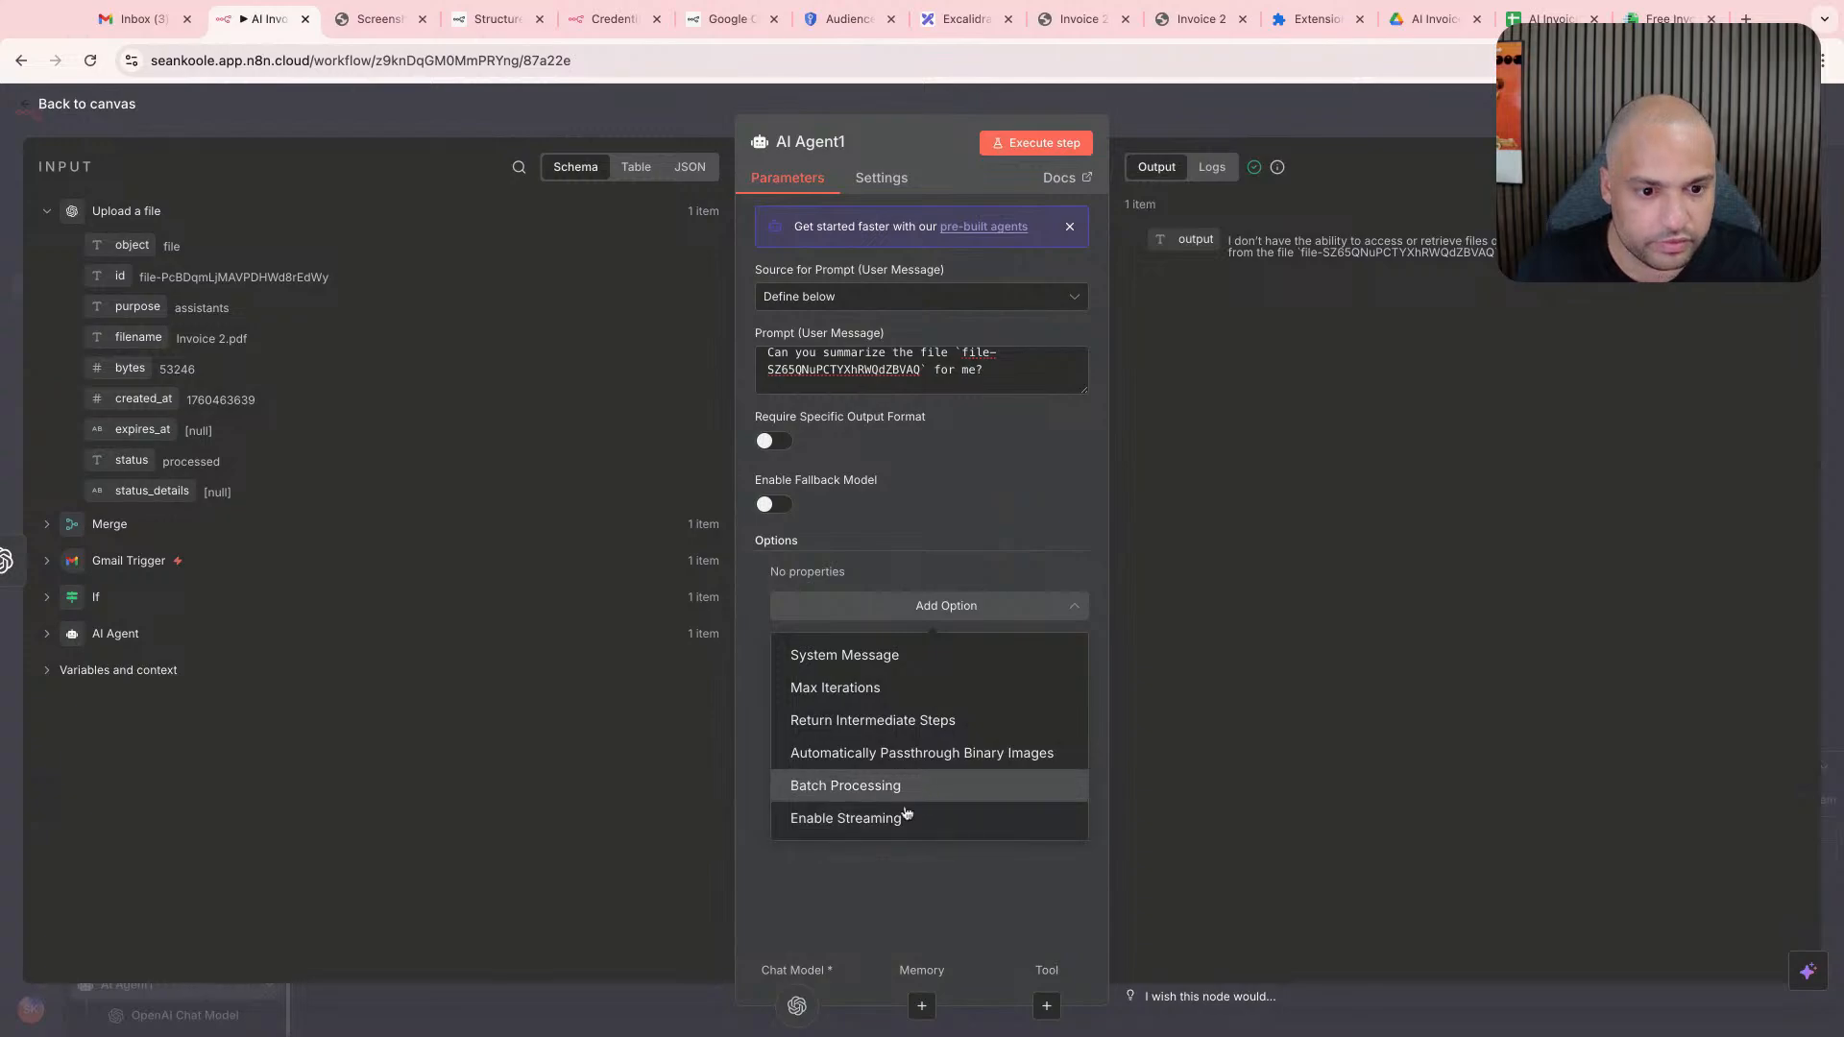
{"action": "left_click", "coordinate": [999, 529]}
{"action": "key", "text": "Escape"}
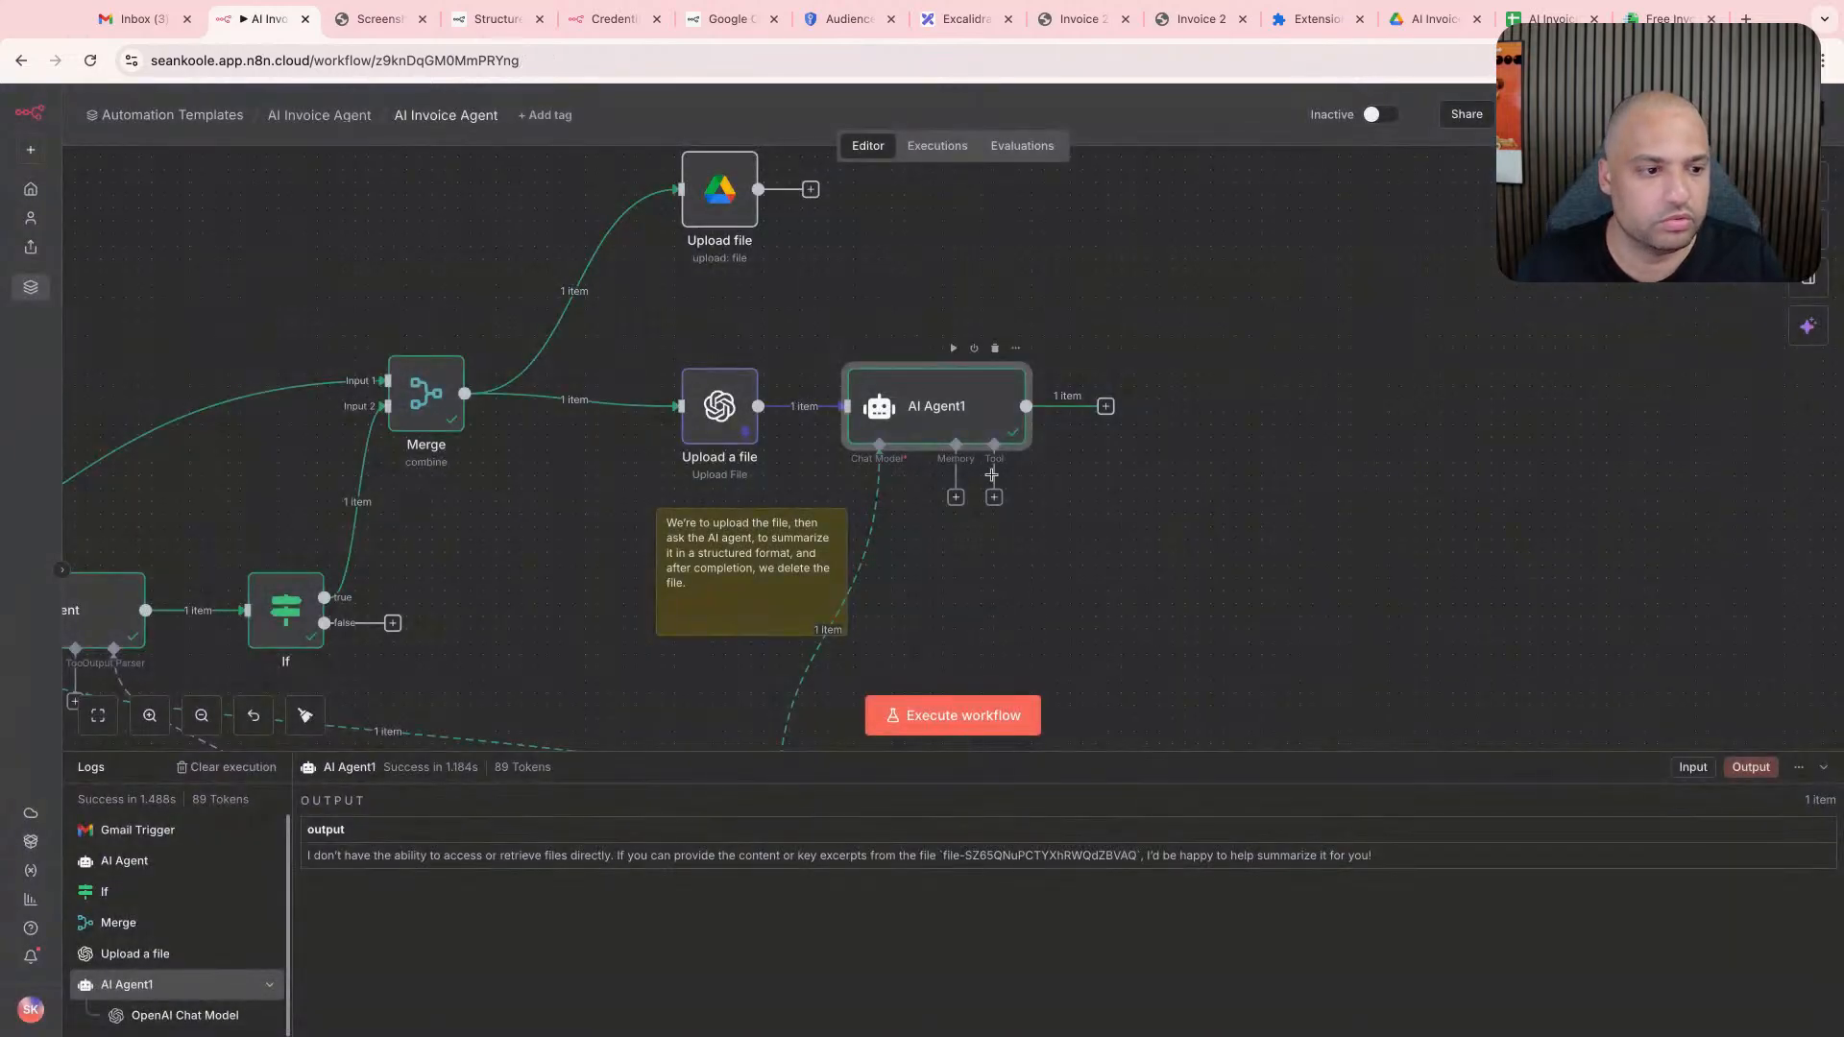
- Search the tools available to AI Agent1 for "file", "openai" and "gpt"
{"action": "left_click", "coordinate": [994, 497]}
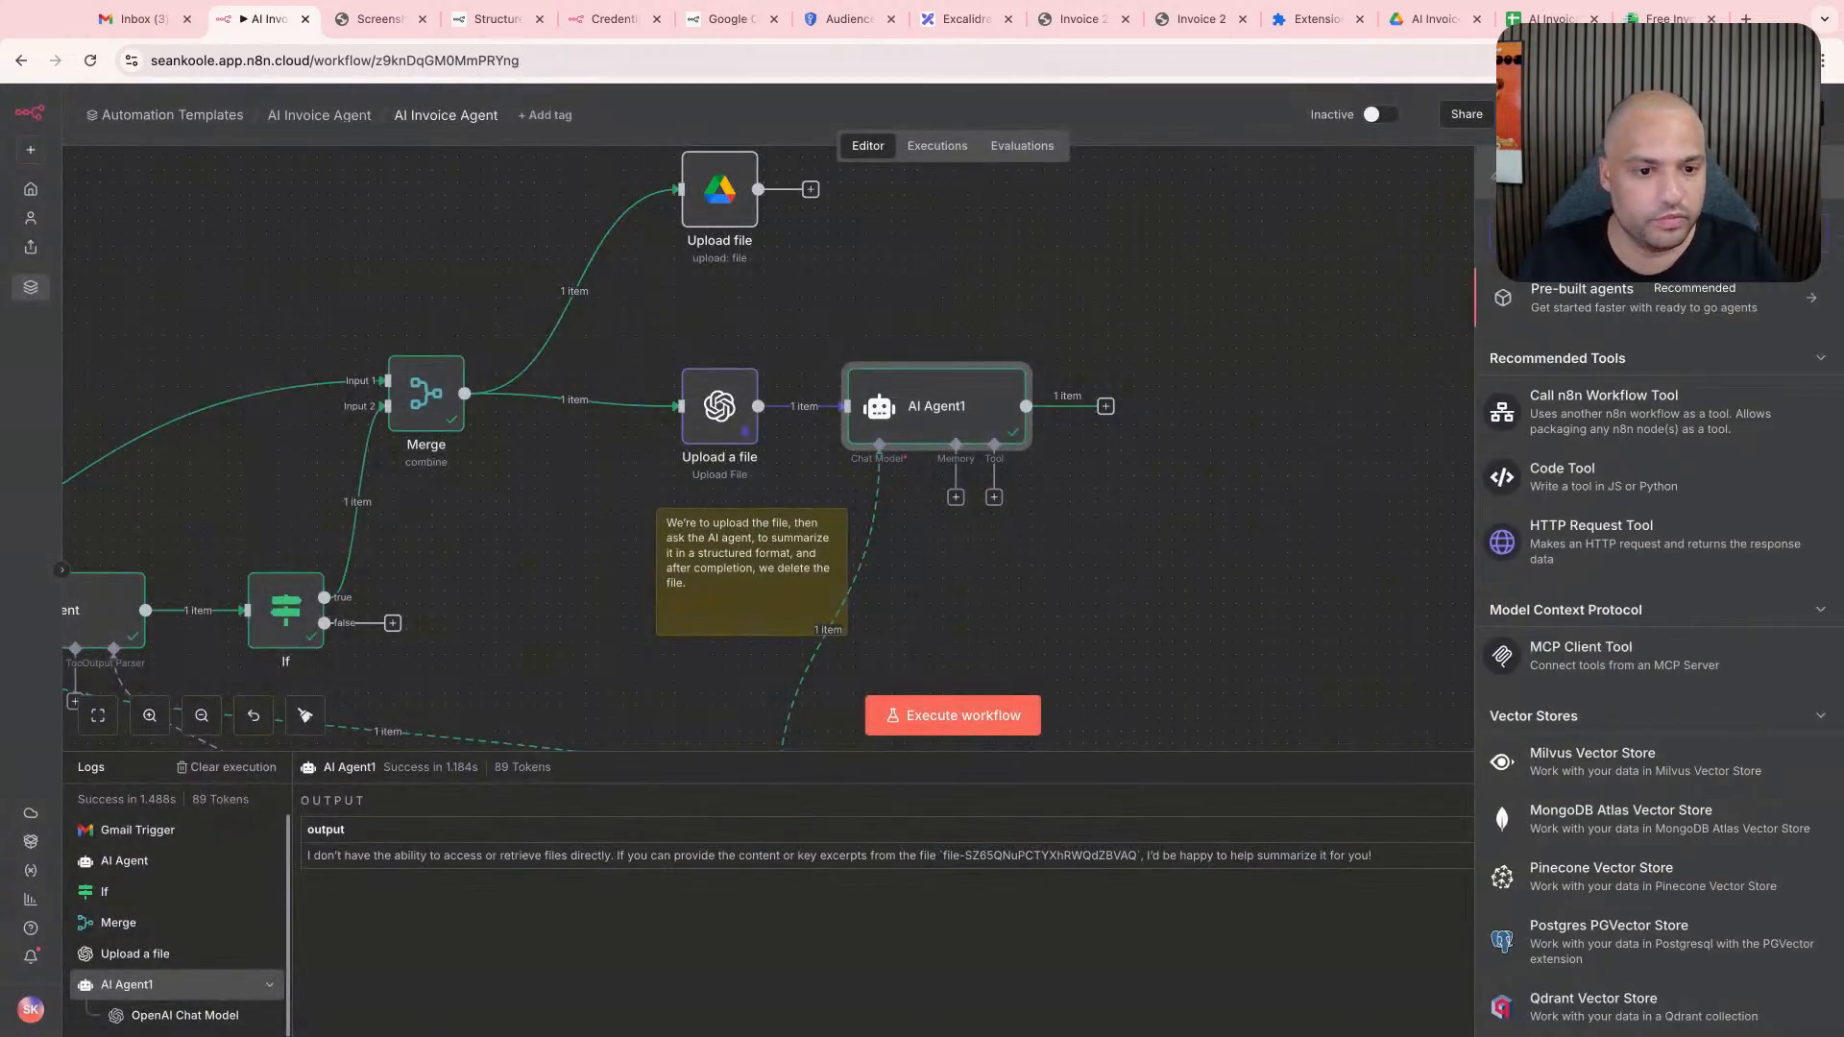
{"action": "type", "text": "file"}
{"action": "key", "text": "BackSpace"}
{"action": "key", "text": "BackSpace"}
{"action": "key", "text": "BackSpace"}
{"action": "key", "text": "BackSpace"}
{"action": "type", "text": "openai"}
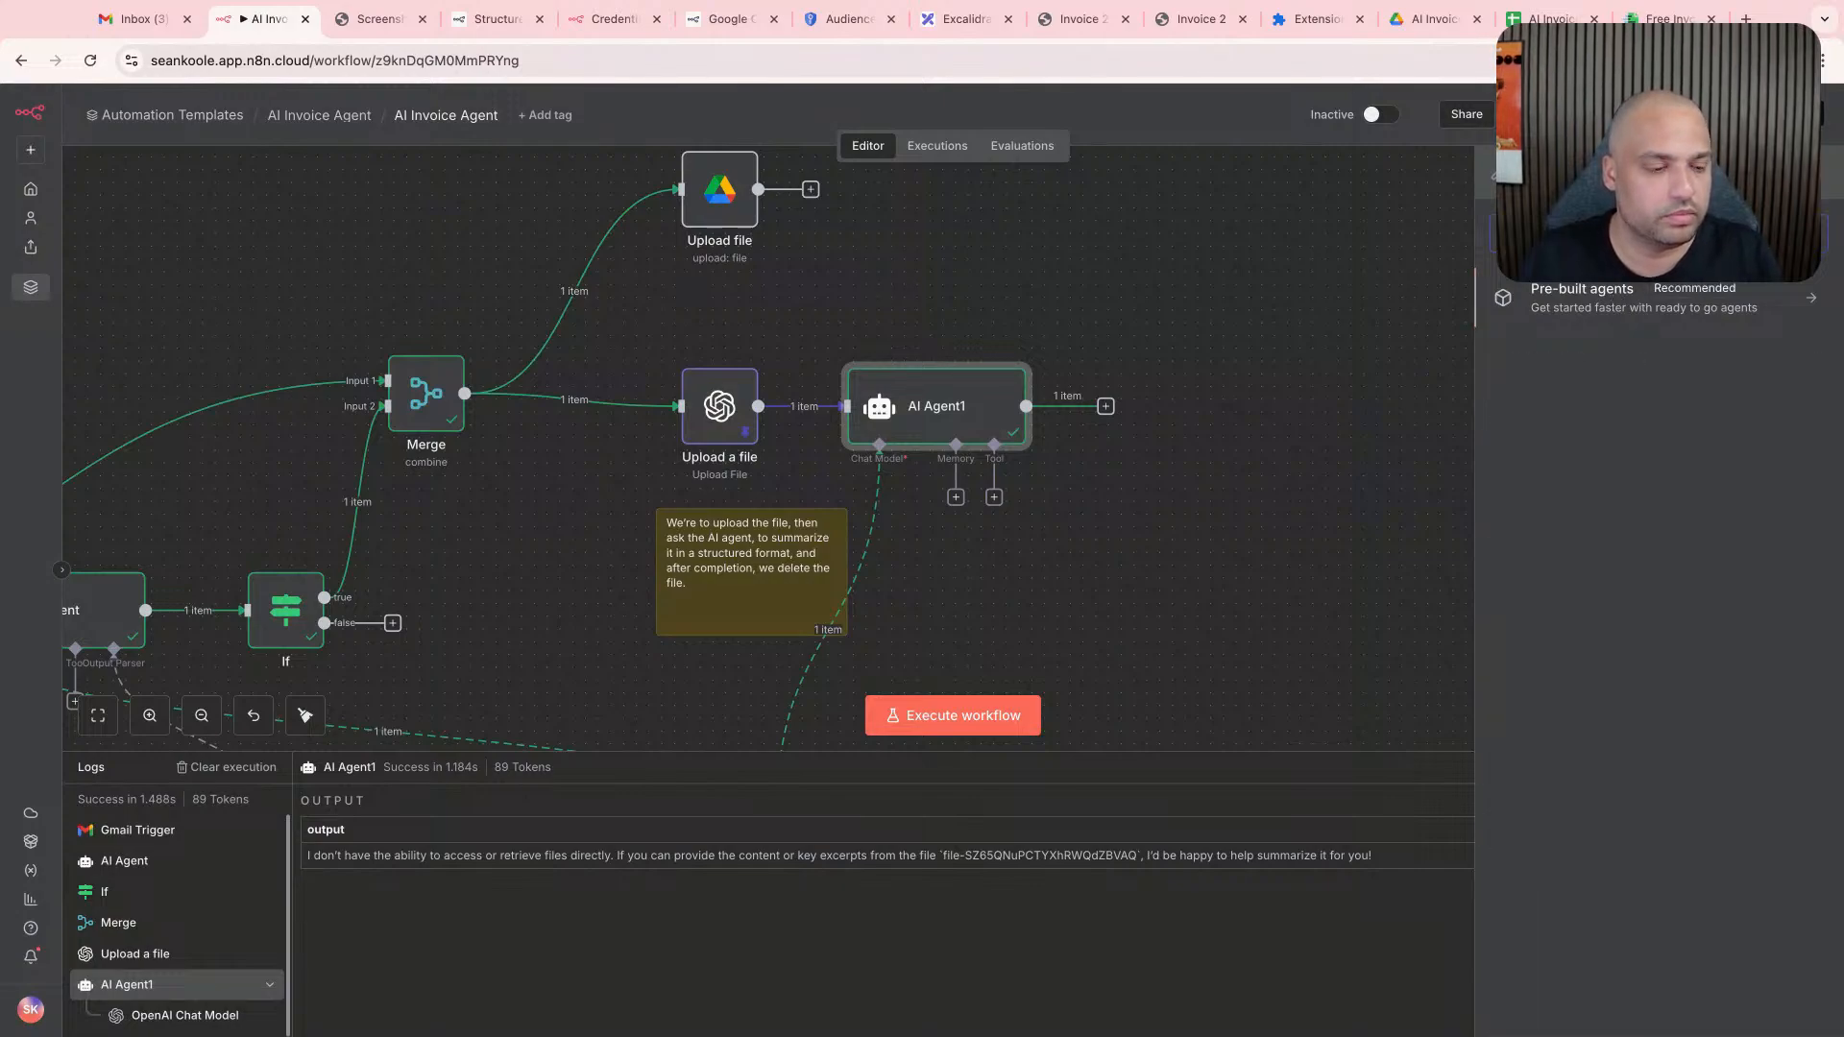
{"action": "key", "text": "BackSpace"}
{"action": "key", "text": "BackSpace"}
{"action": "key", "text": "BackSpace"}
{"action": "key", "text": "BackSpace"}
{"action": "key", "text": "BackSpace"}
{"action": "key", "text": "BackSpace"}
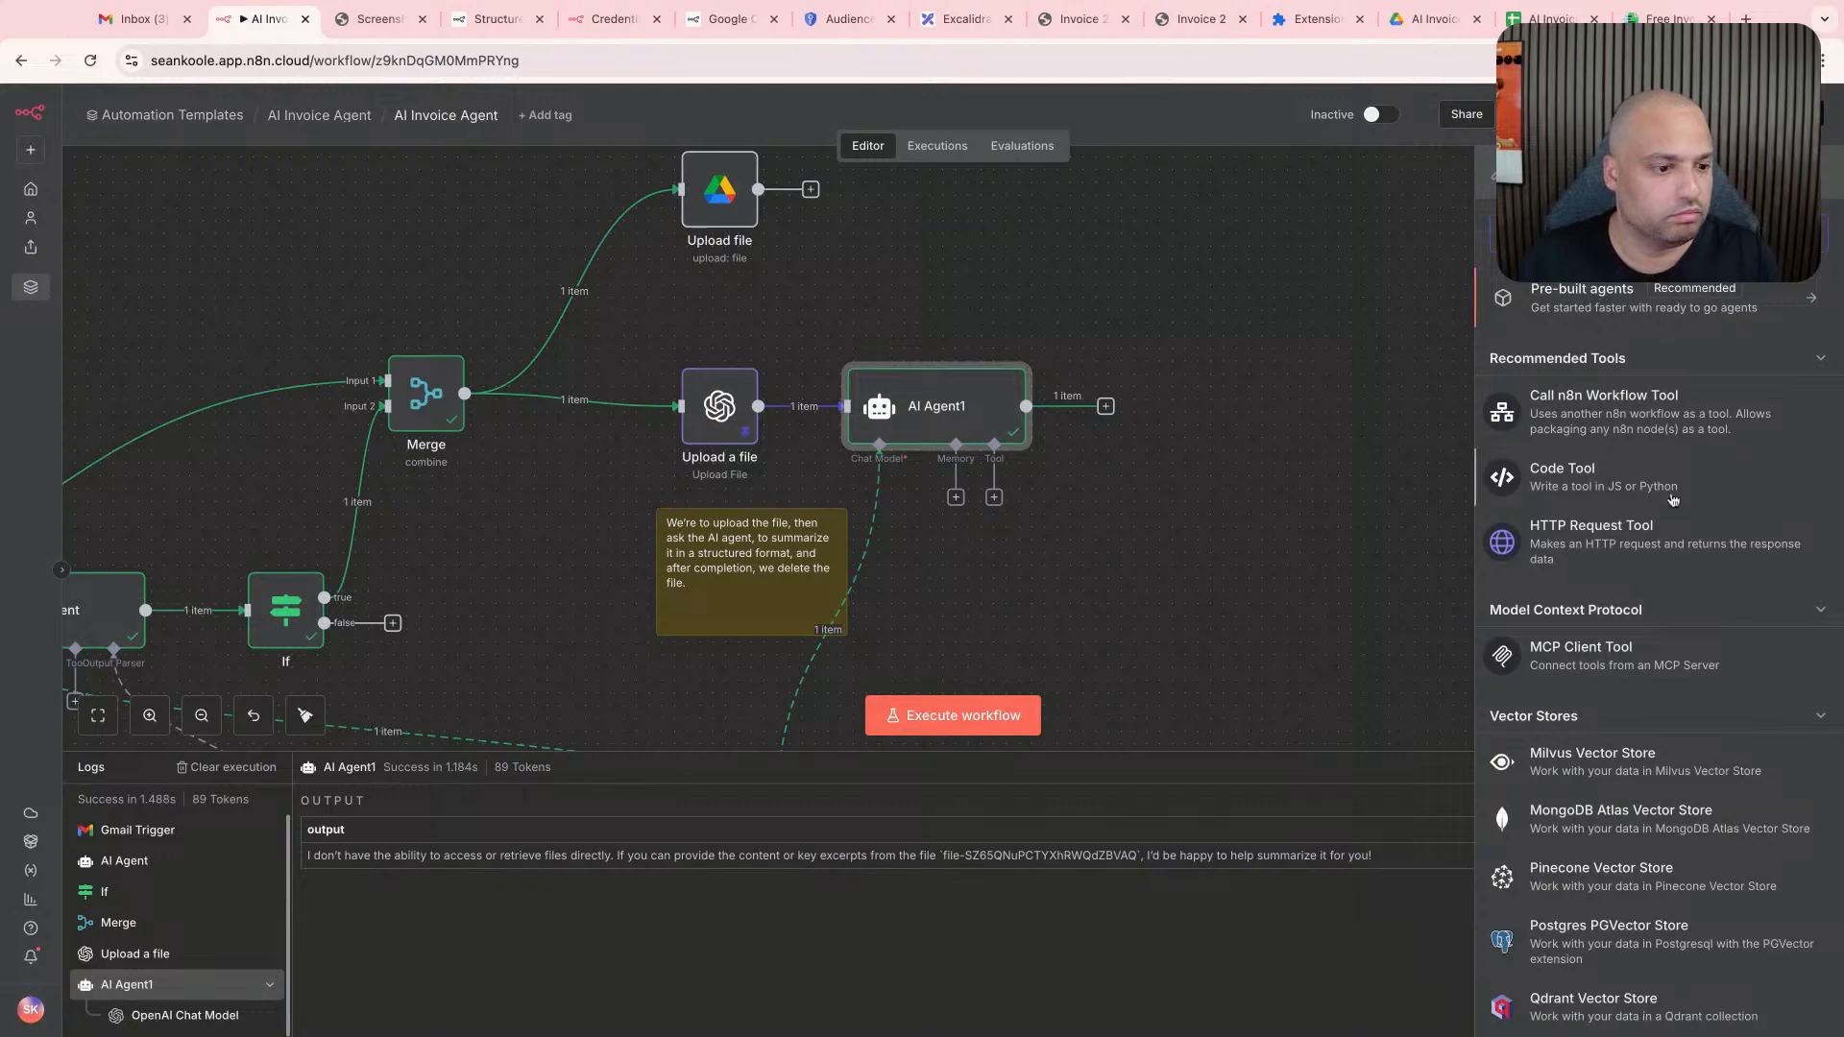
{"action": "type", "text": "gpt"}
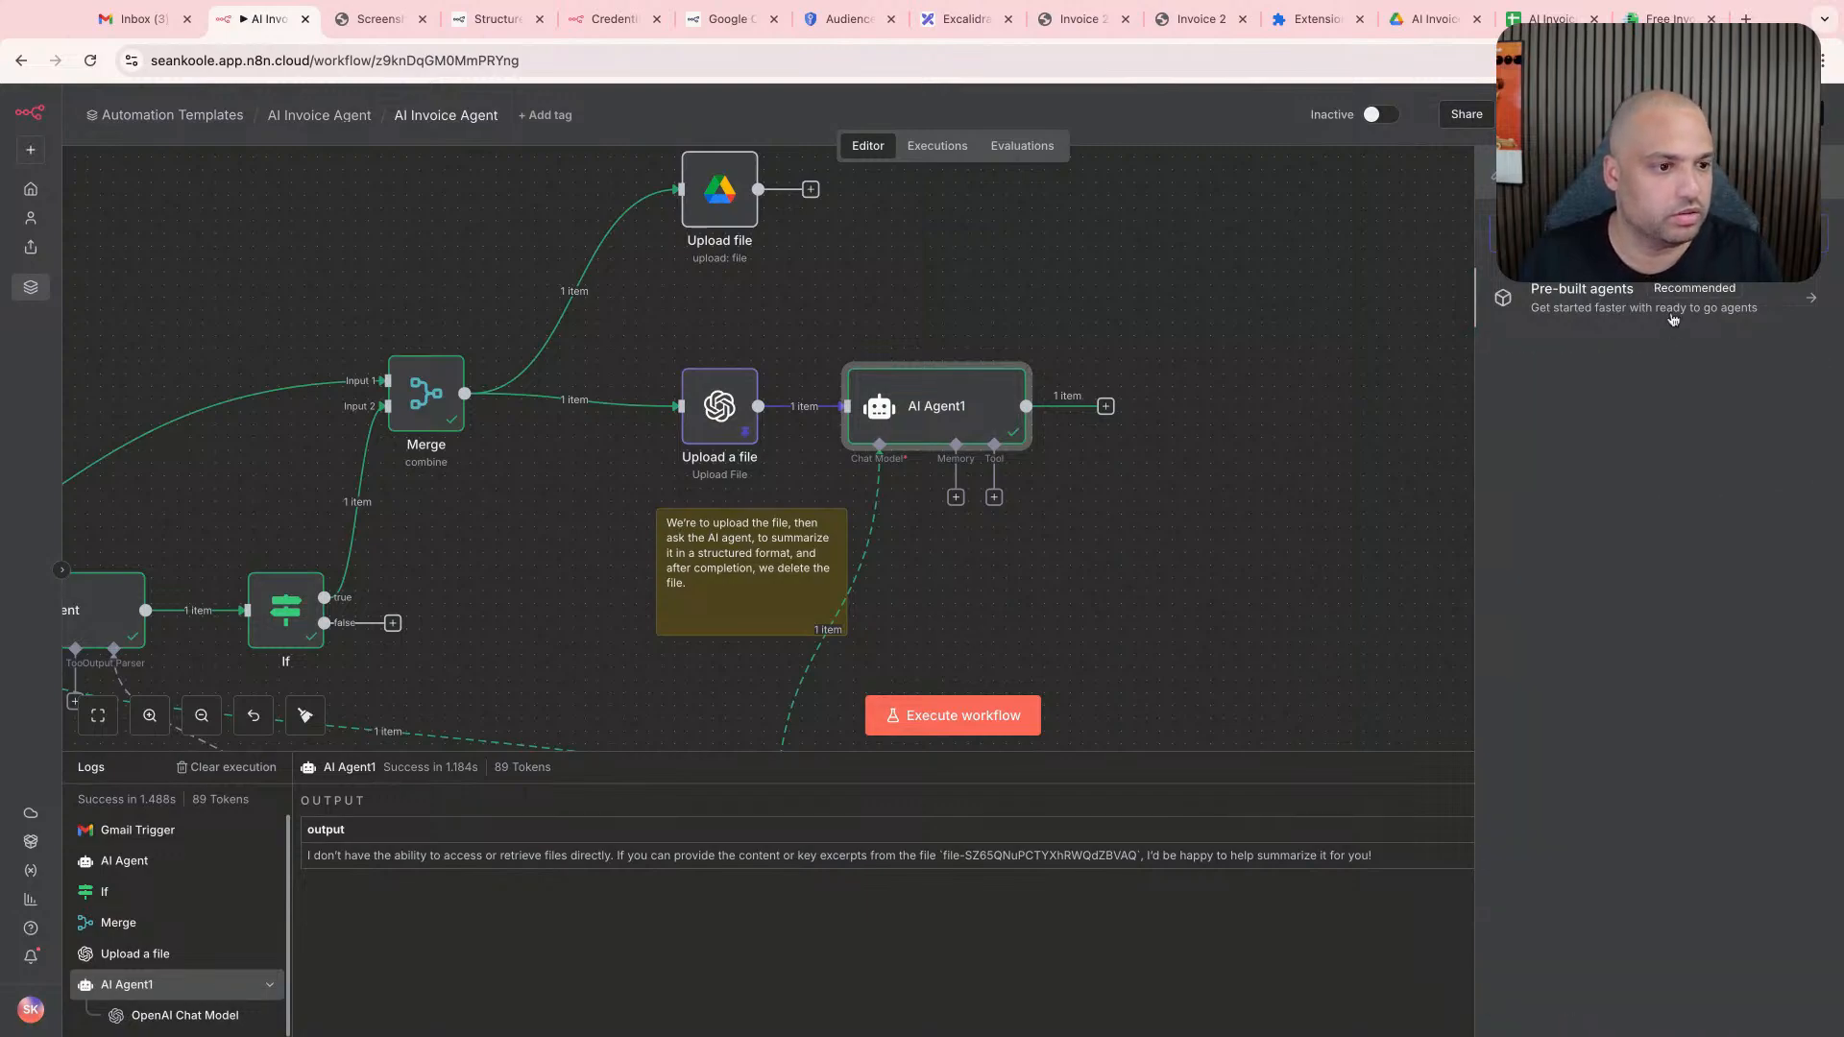
{"action": "left_click", "coordinate": [1671, 325]}
{"action": "left_click", "coordinate": [1502, 180]}
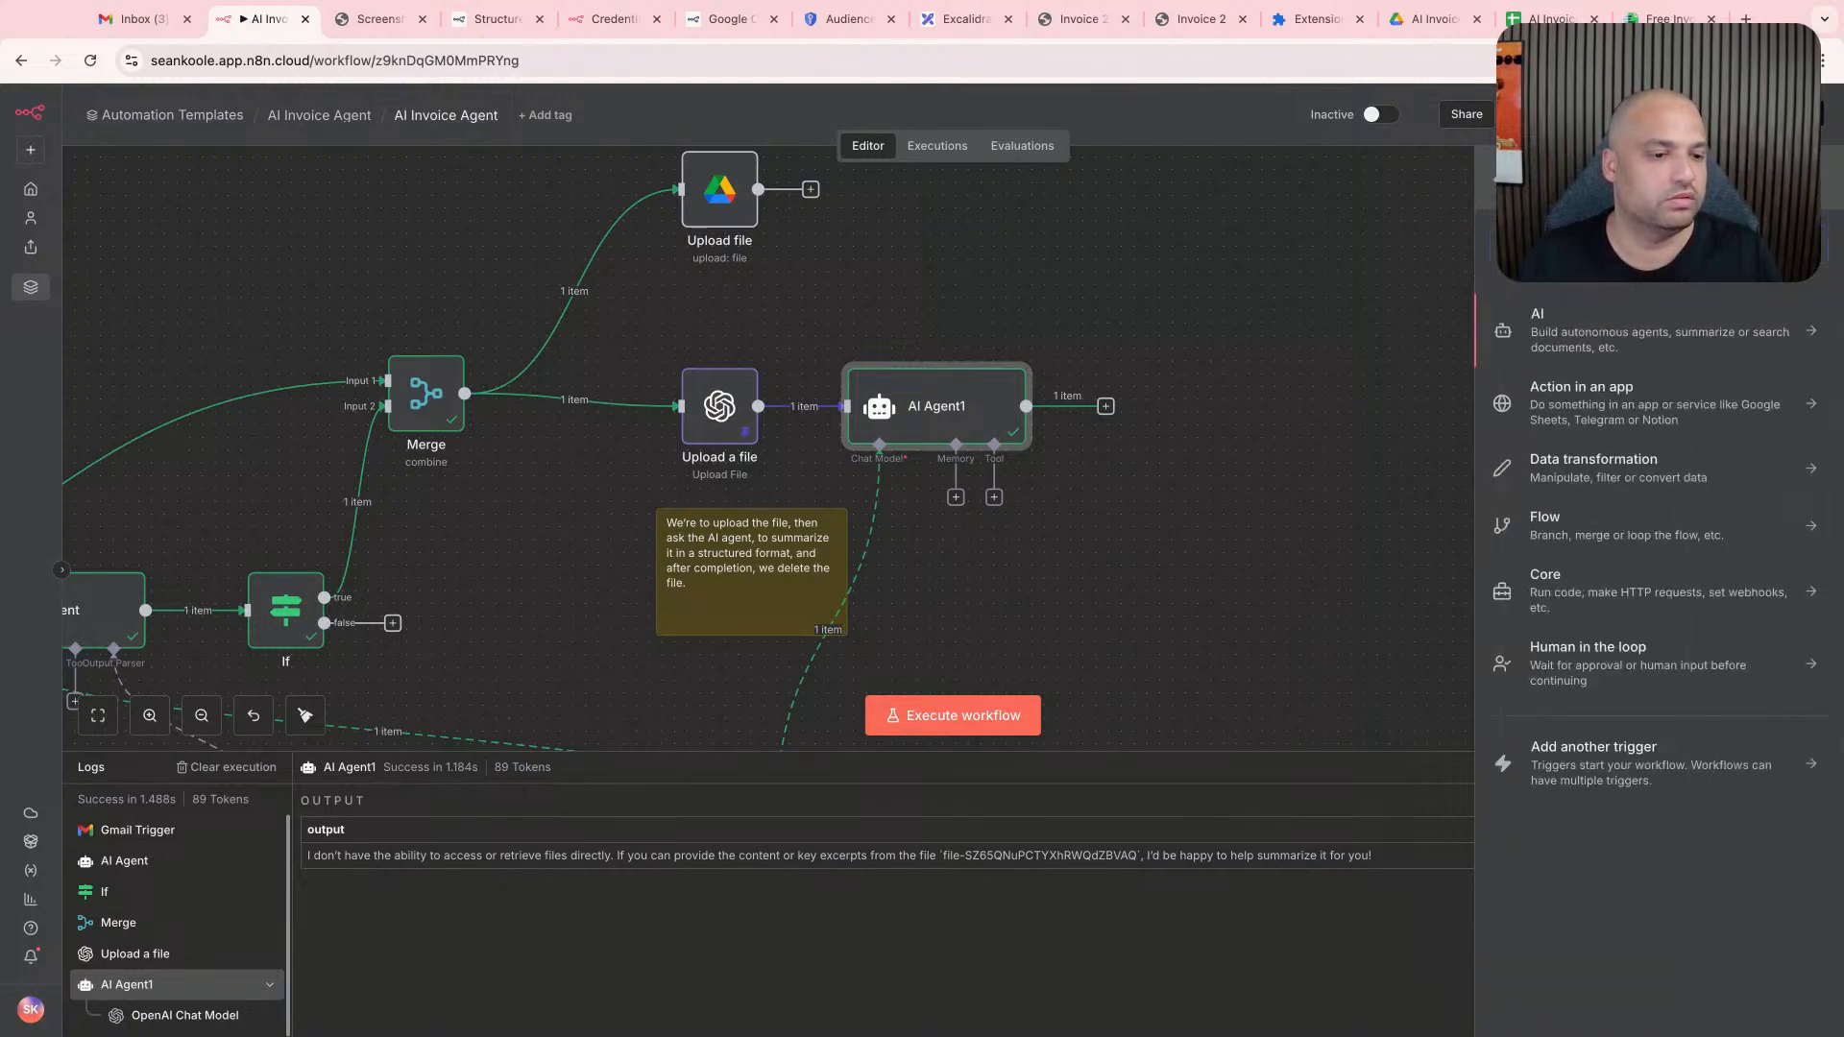
- Search the general node library for "file" and look into the Action in an app category
{"action": "type", "text": "file"}
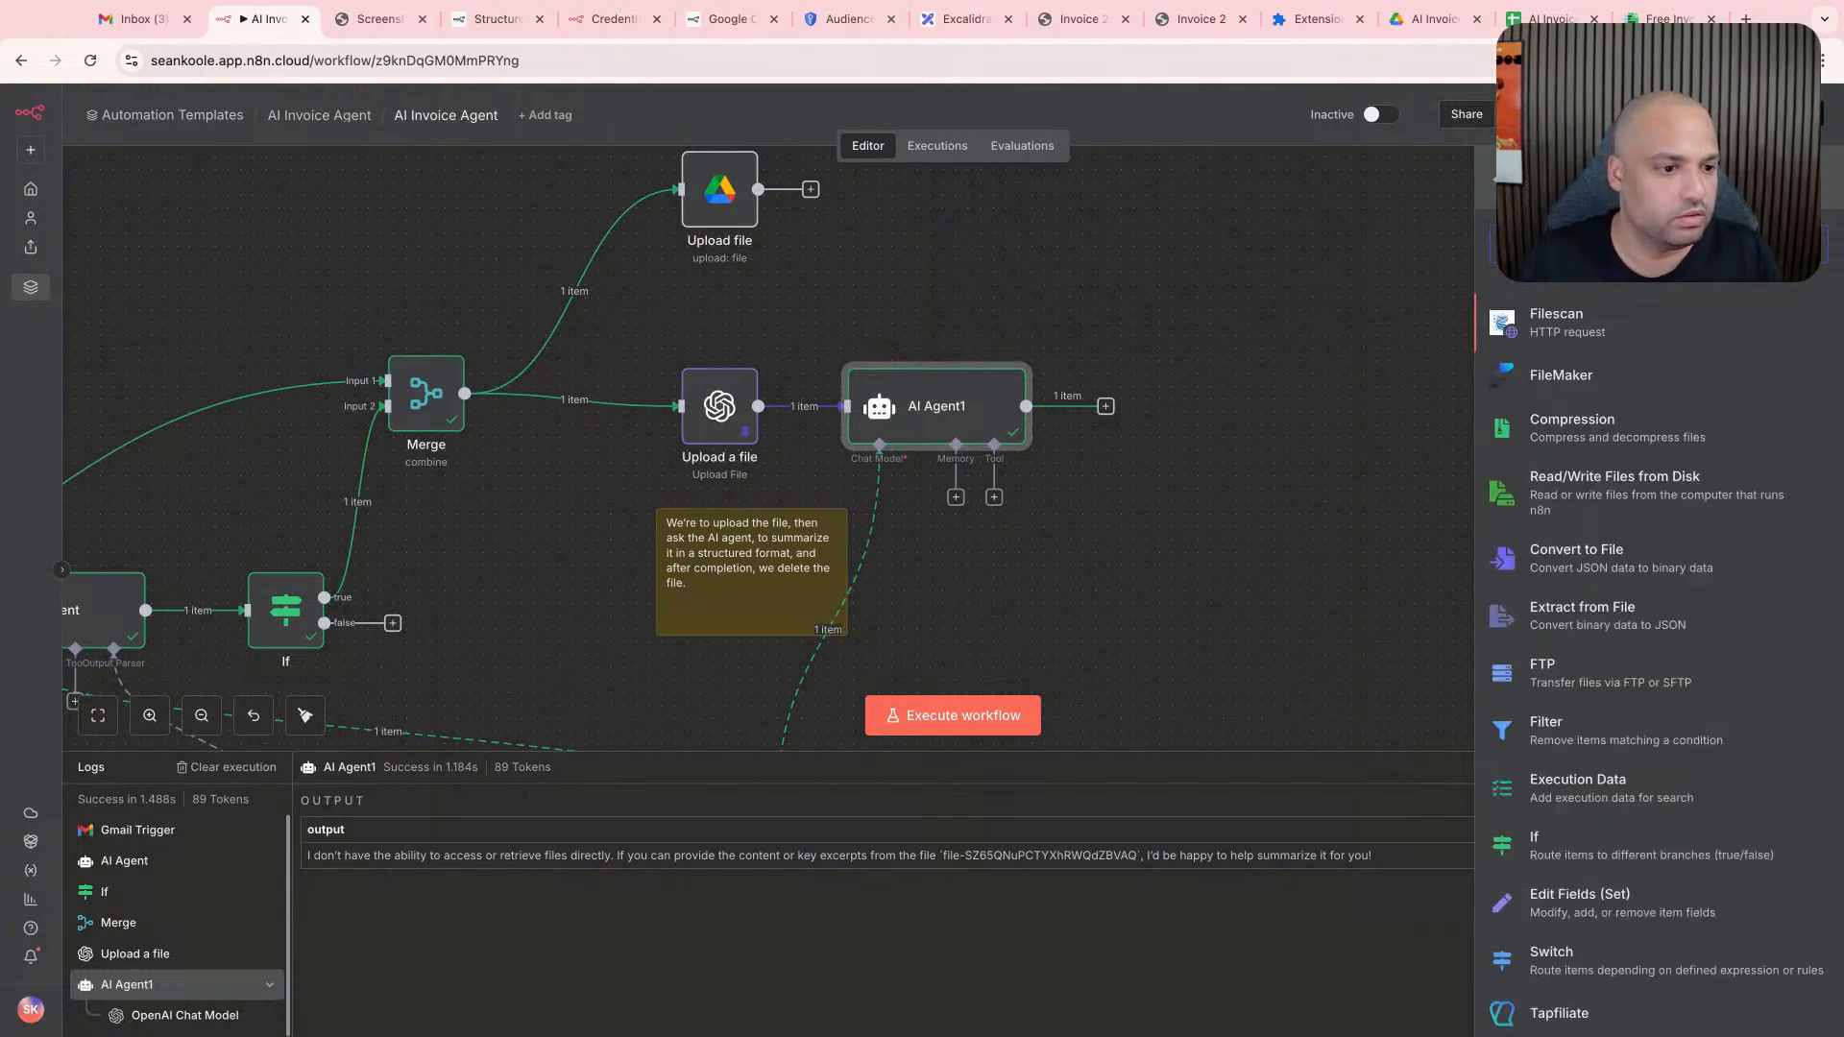
{"action": "scroll", "coordinate": [1659, 516], "scroll_direction": "down", "scroll_amount": 5}
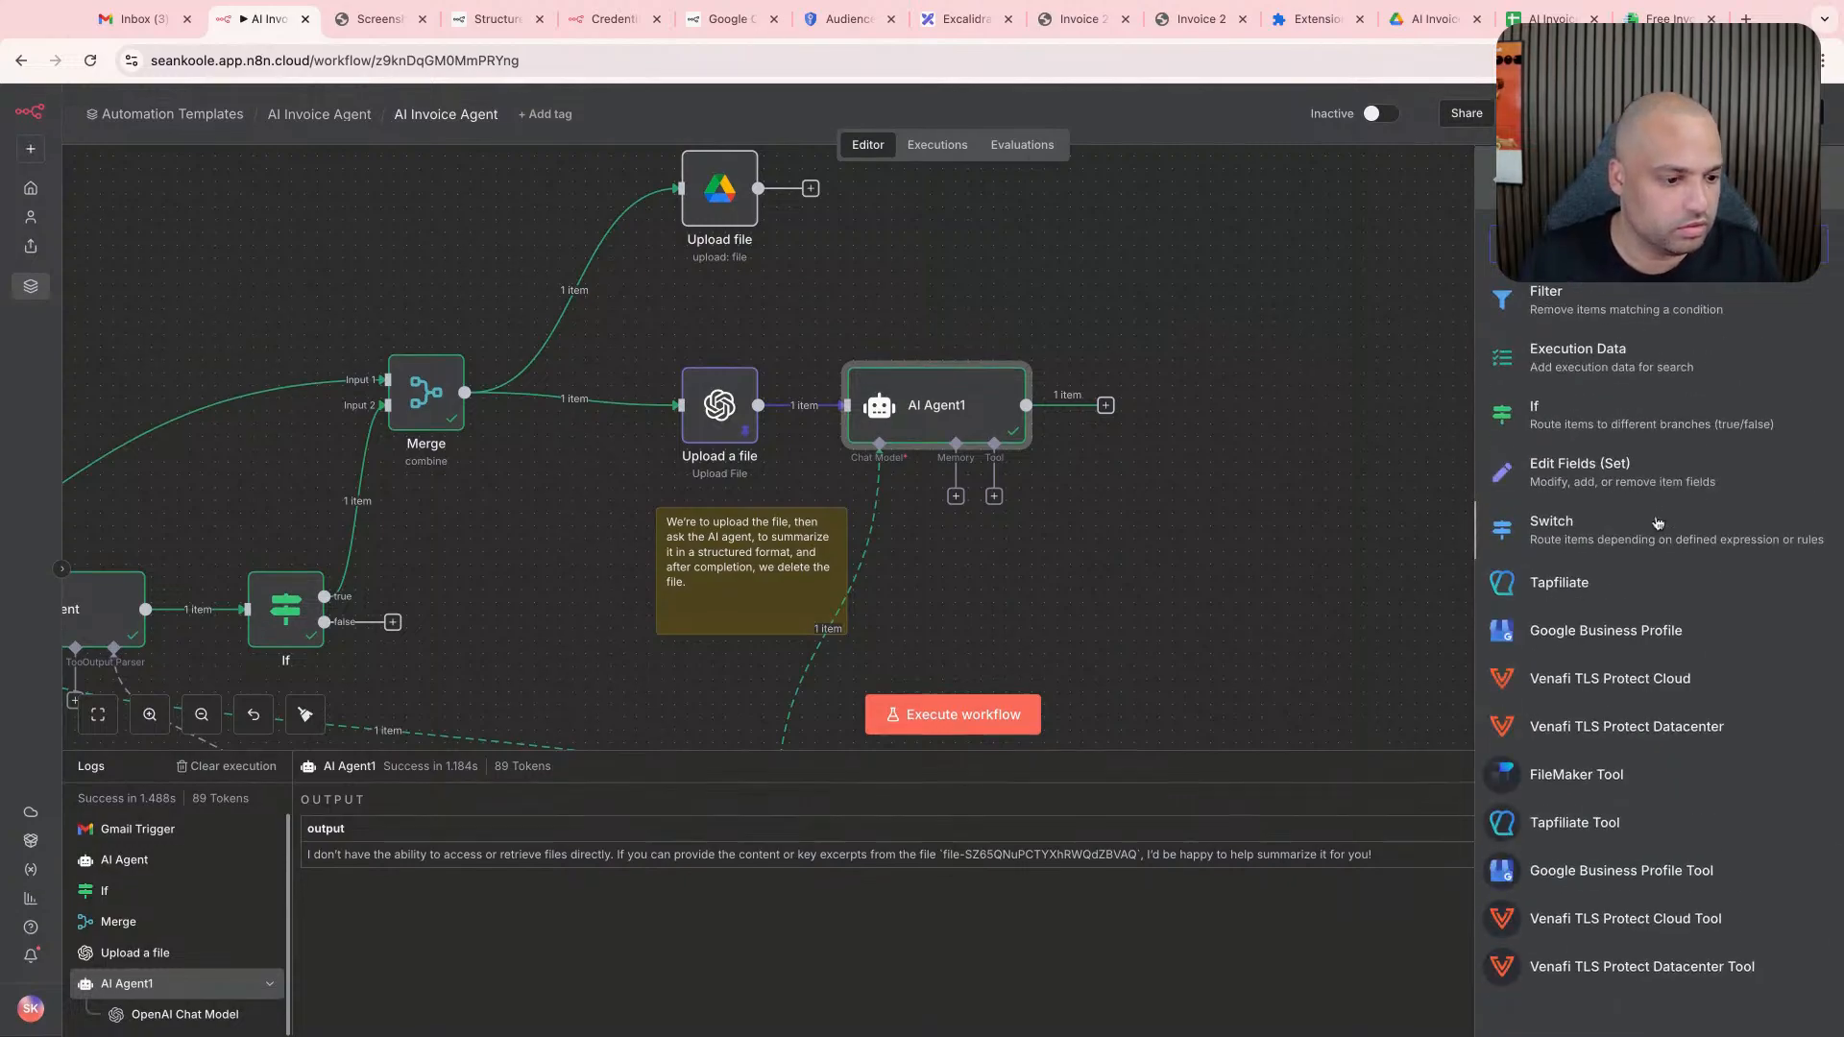
{"action": "scroll", "coordinate": [1659, 520], "scroll_direction": "up", "scroll_amount": 5}
{"action": "left_click", "coordinate": [1809, 244]}
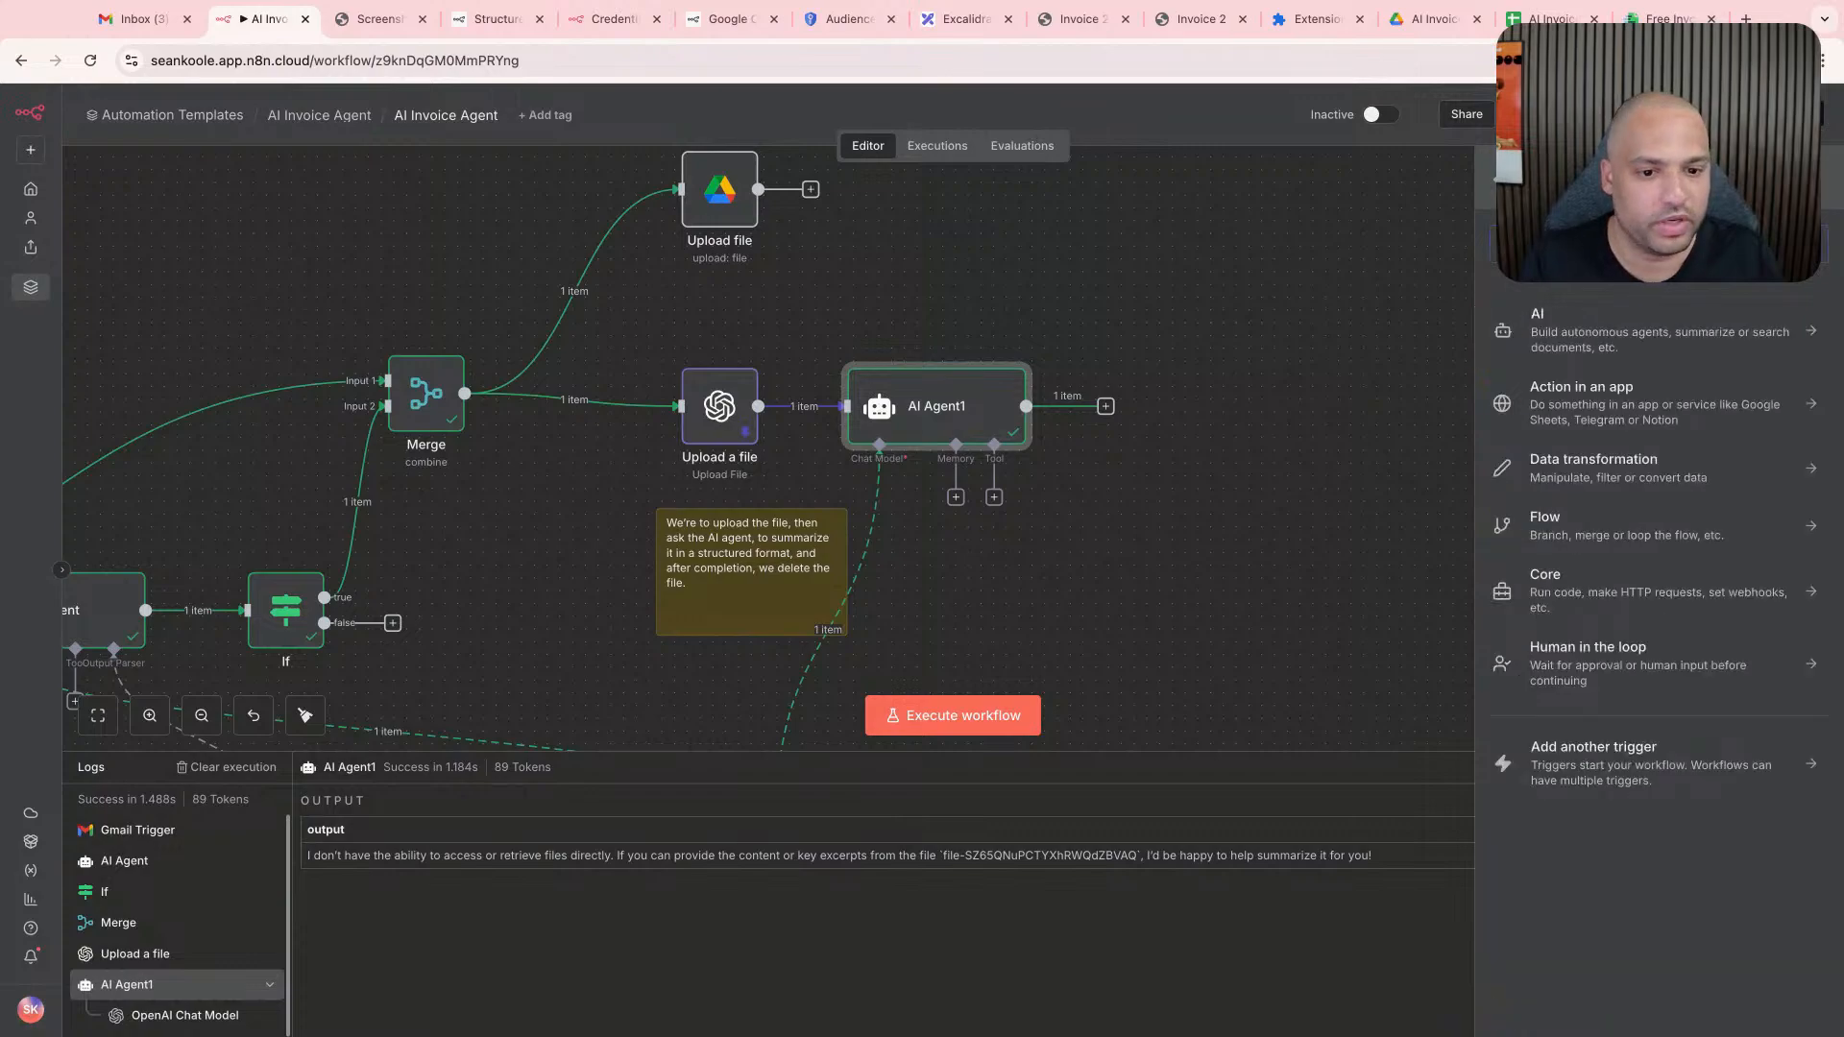
{"action": "left_click", "coordinate": [1641, 396]}
{"action": "left_click", "coordinate": [1500, 178]}
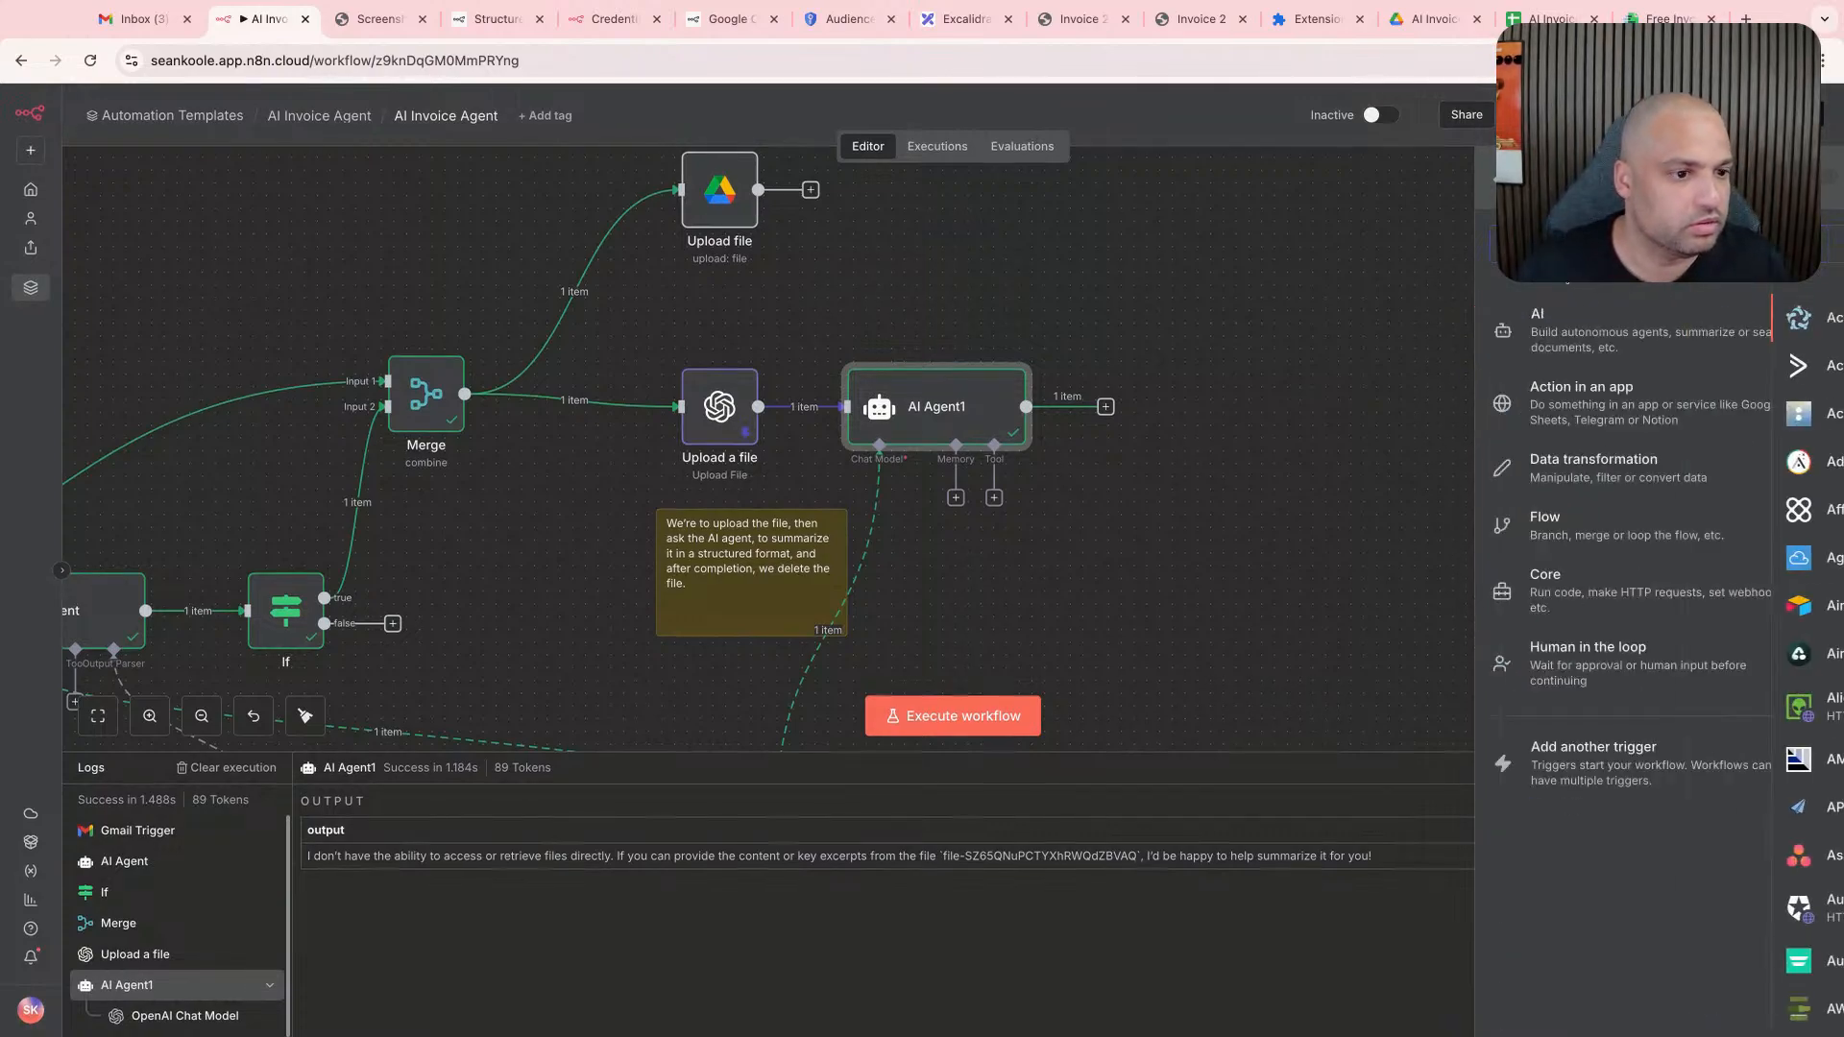
- Add an OpenAI node with the List files action from the AI category to the workflow
{"action": "left_click", "coordinate": [1600, 324]}
{"action": "scroll", "coordinate": [1632, 480], "scroll_direction": "down", "scroll_amount": 2}
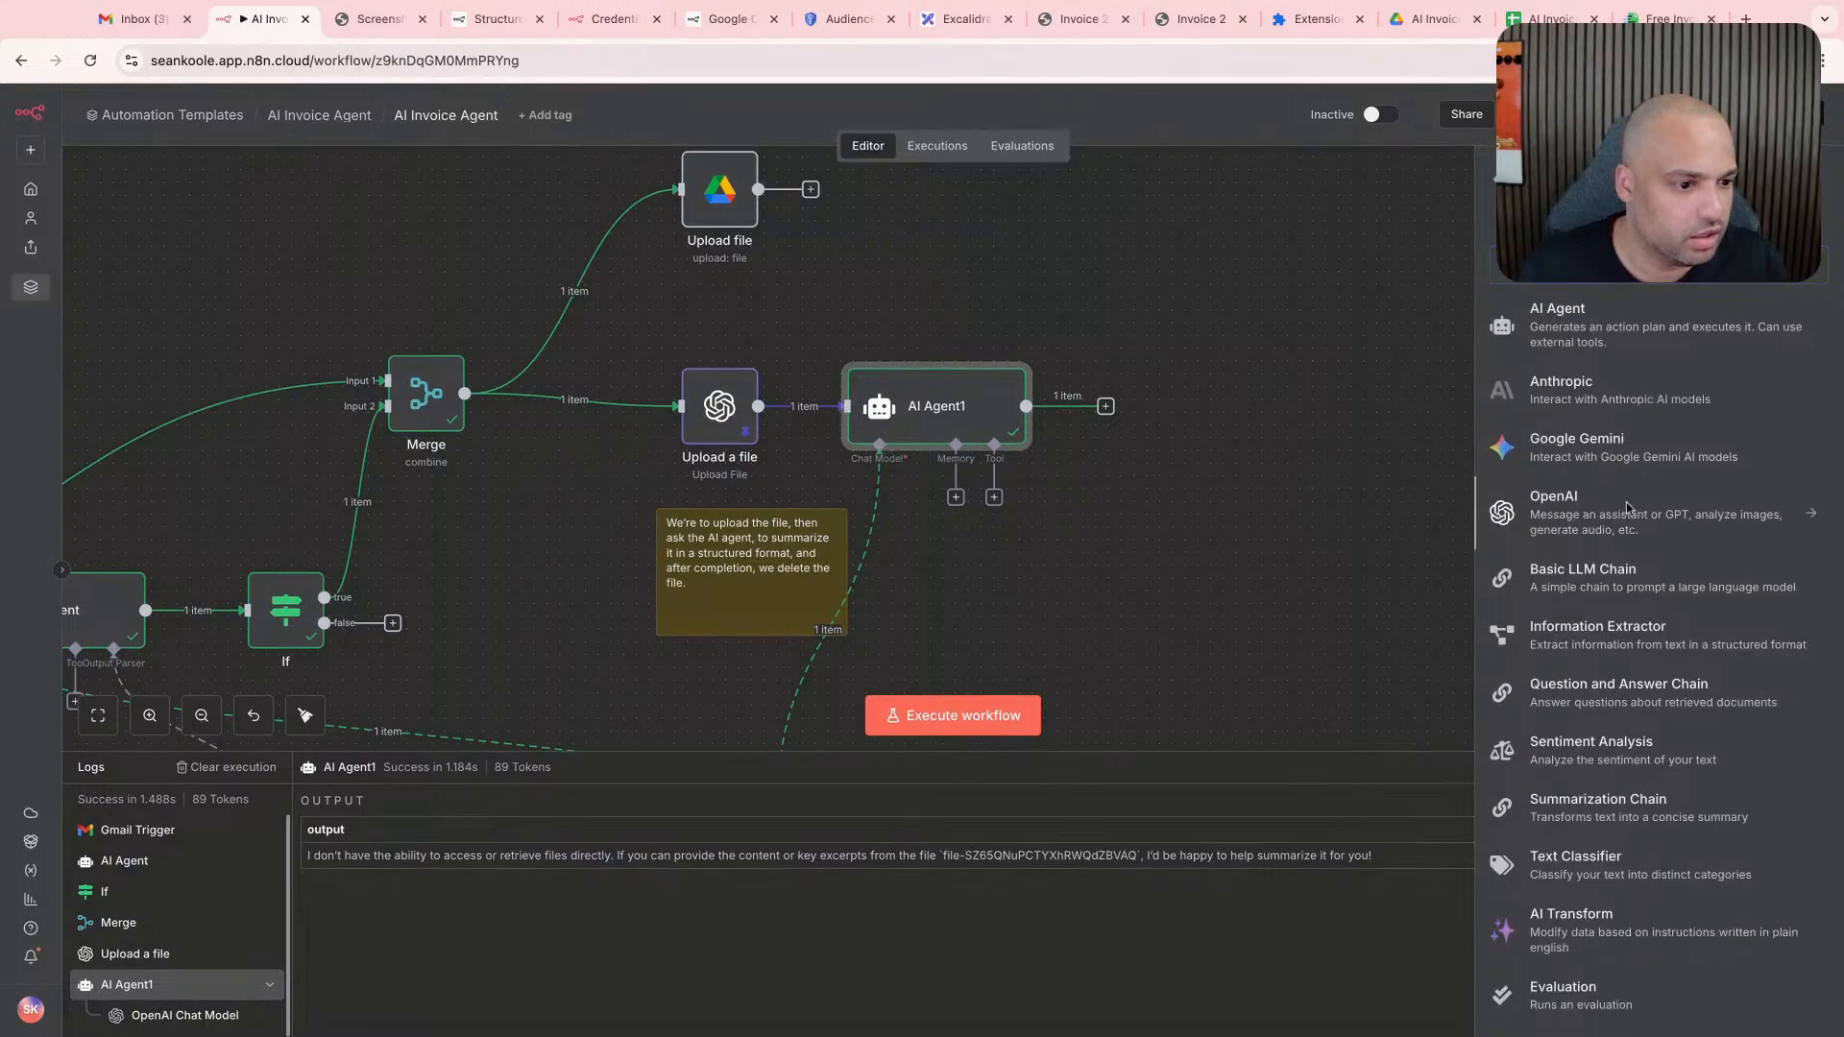
{"action": "left_click", "coordinate": [1655, 525]}
{"action": "scroll", "coordinate": [1575, 845], "scroll_direction": "down", "scroll_amount": 1}
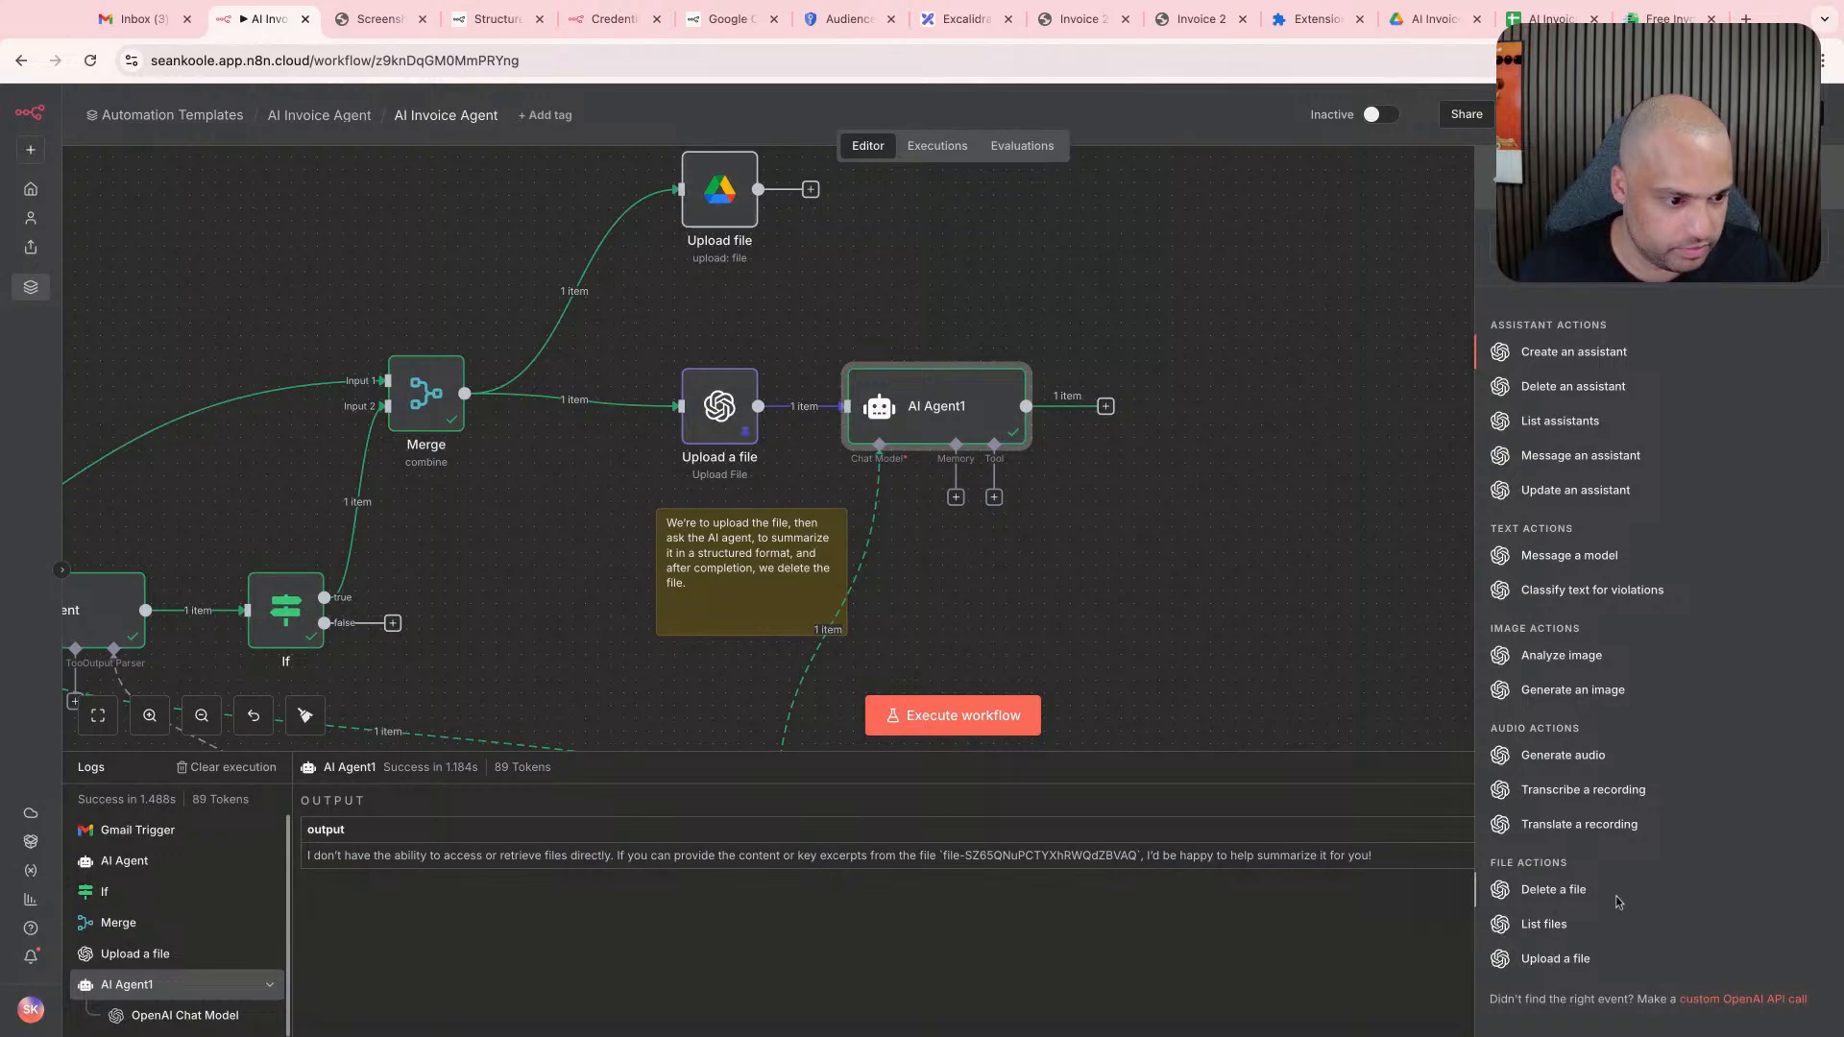
{"action": "left_click", "coordinate": [1565, 925]}
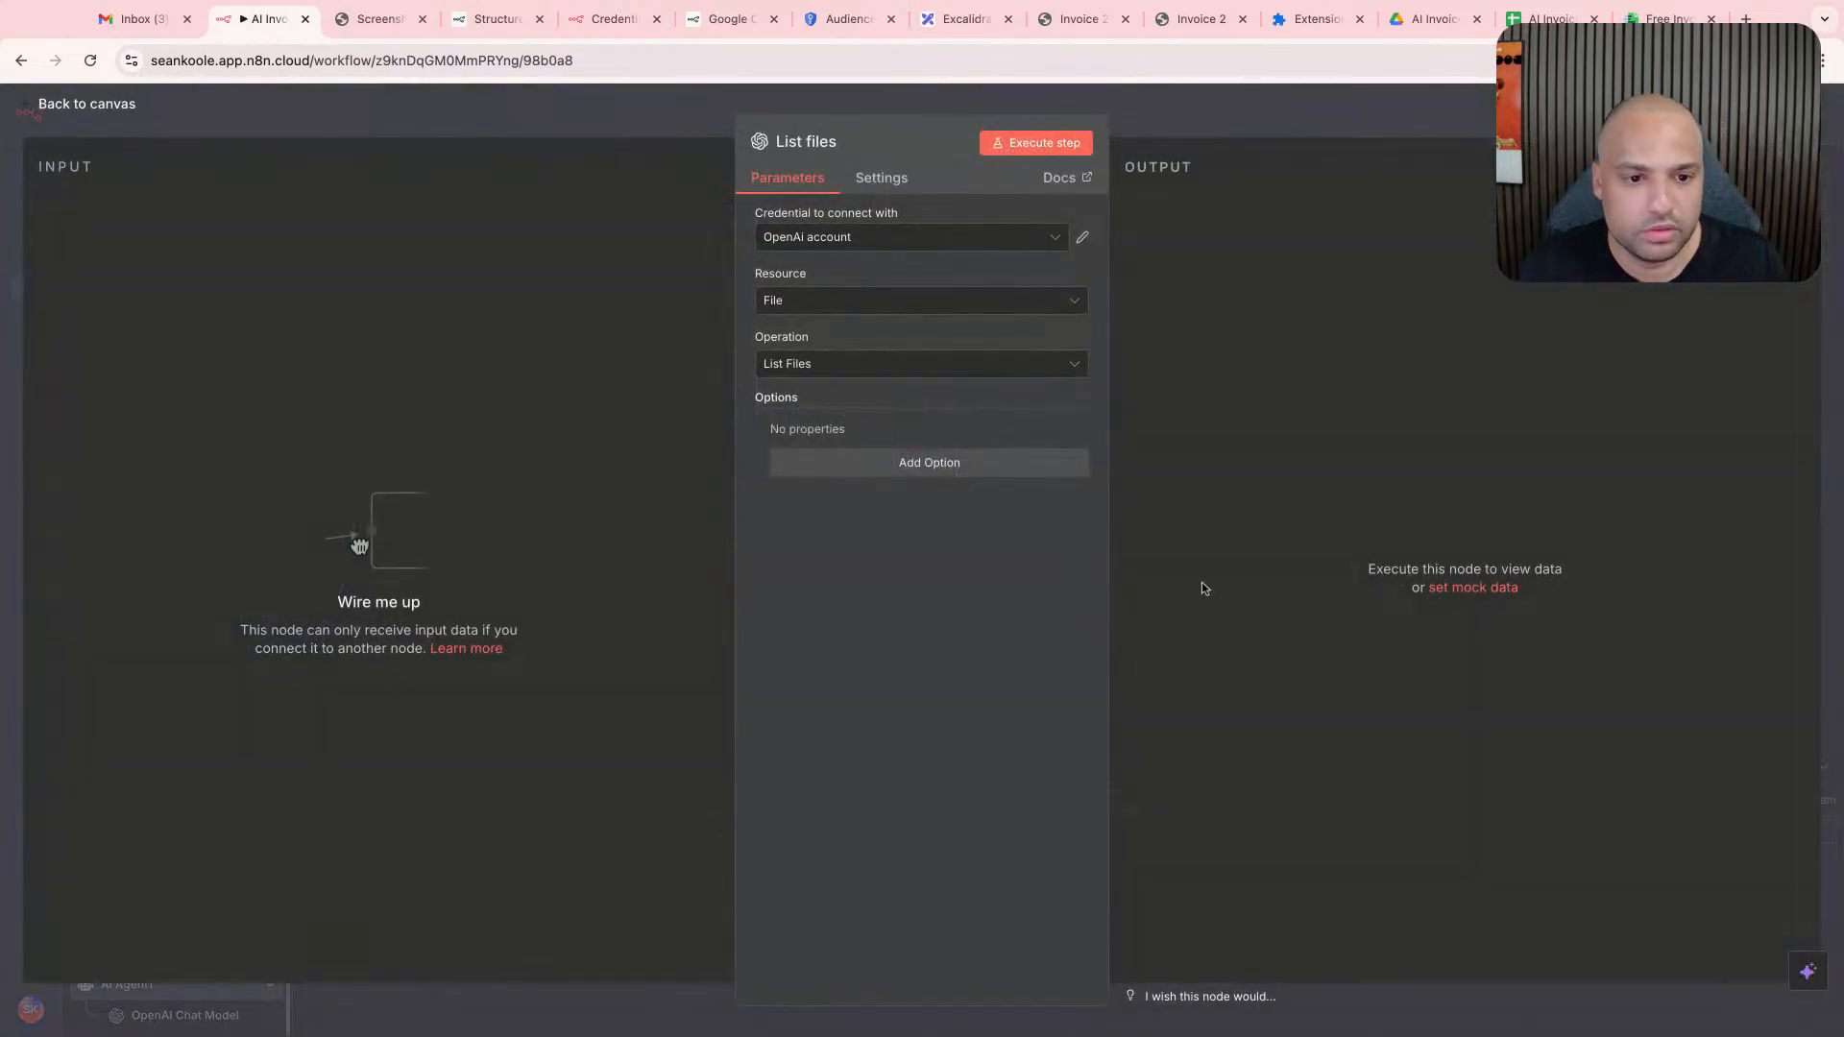
- Review the List files node's Resource and Operation choices and place the unconnected node below AI Agent1, slightly to its right
{"action": "left_click", "coordinate": [920, 305]}
{"action": "left_click", "coordinate": [914, 582]}
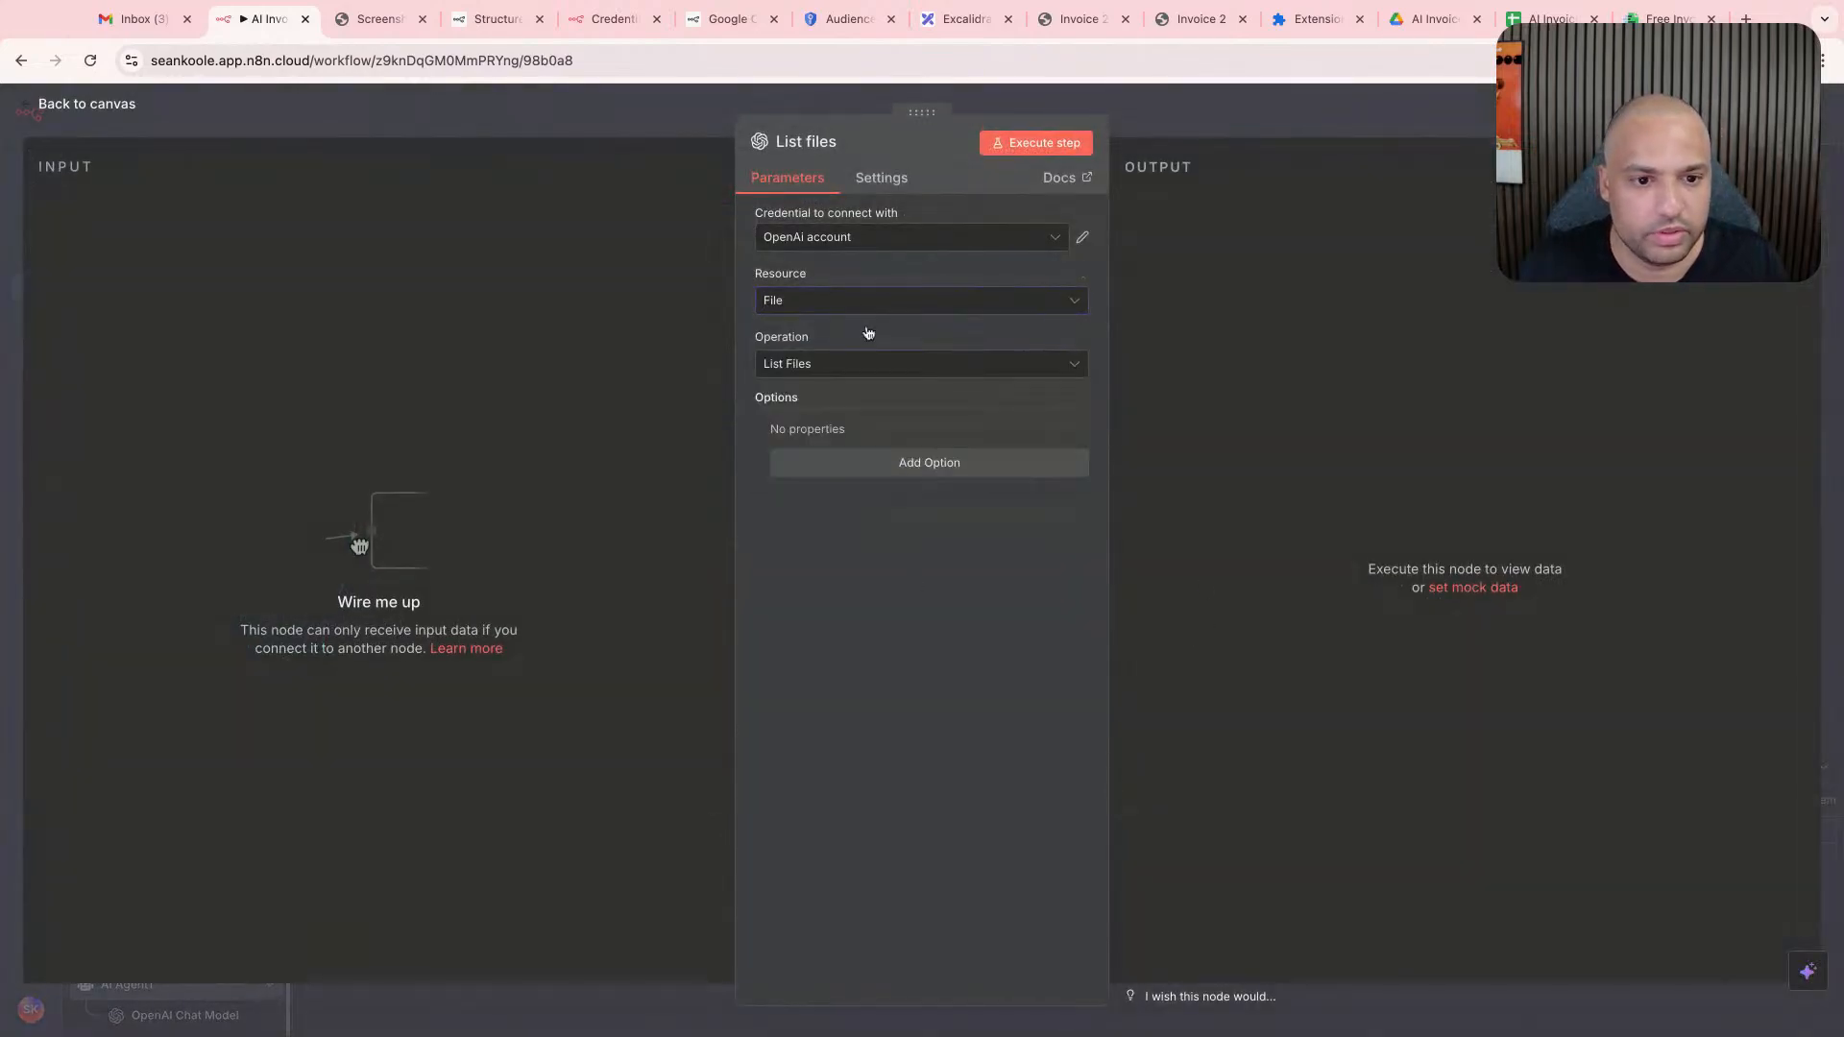
{"action": "left_click", "coordinate": [868, 302]}
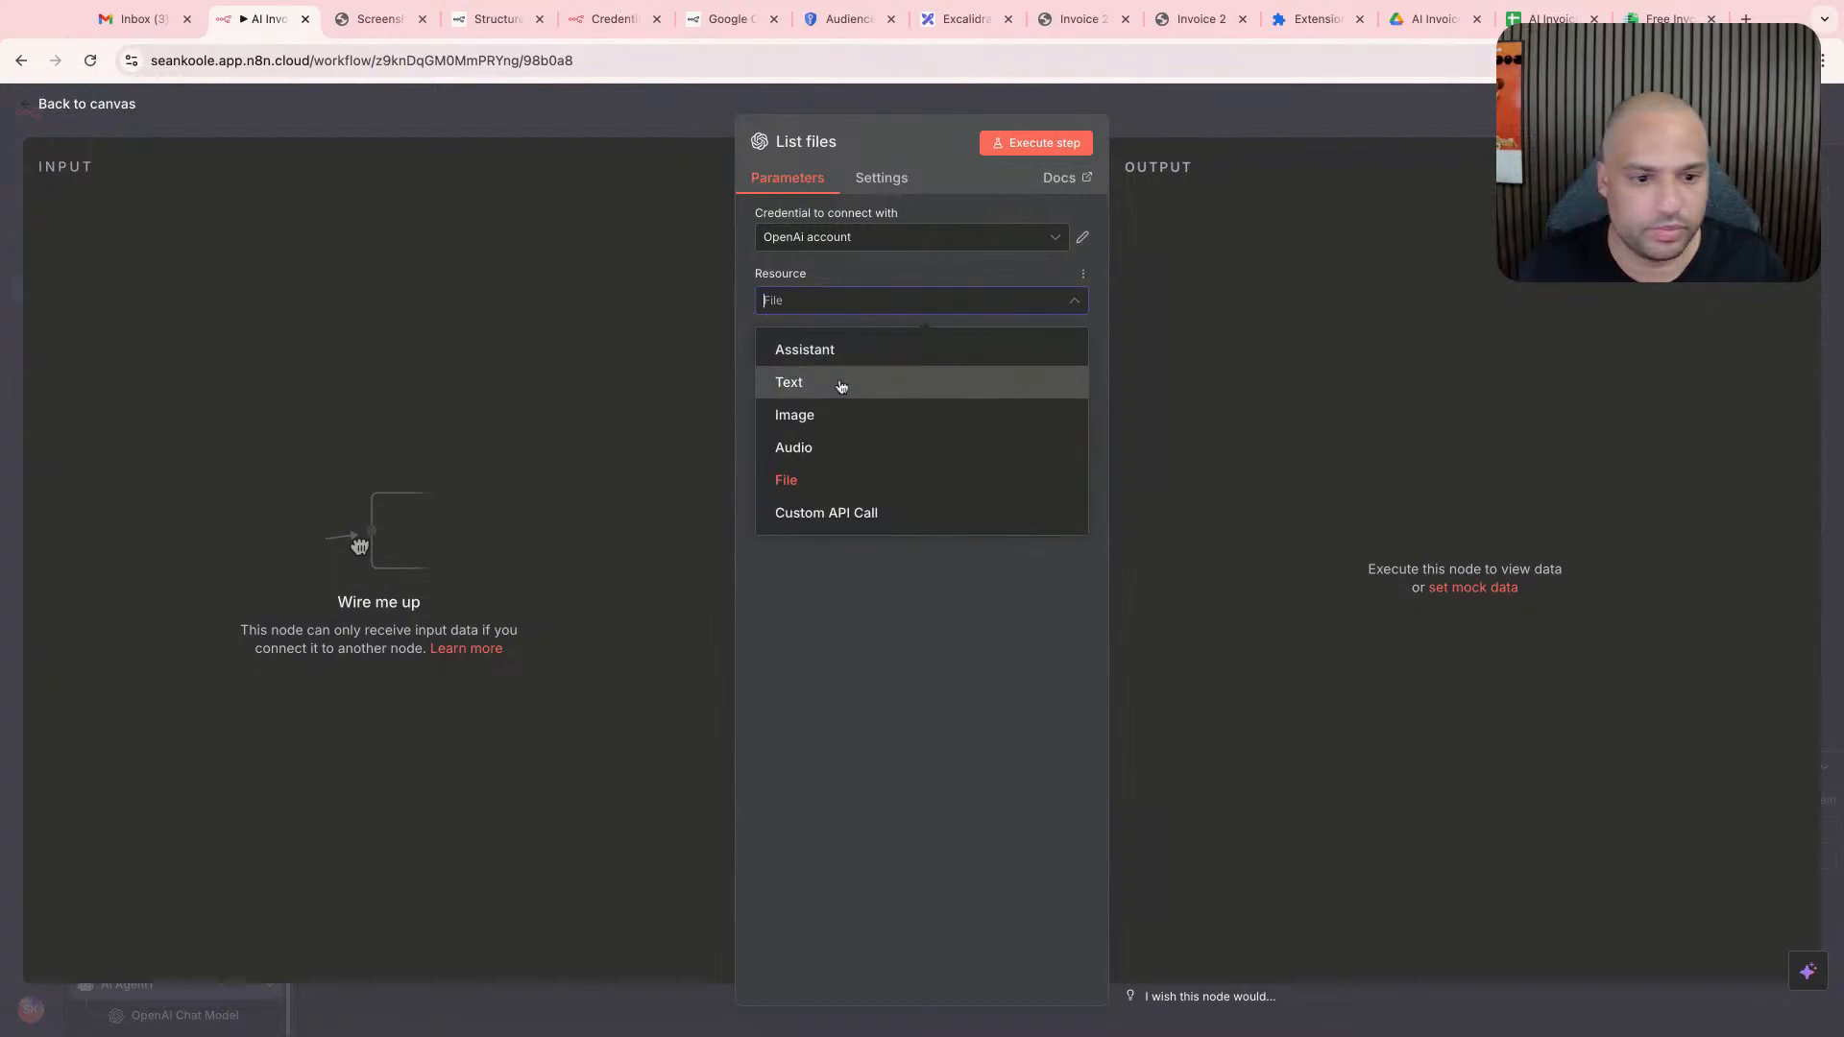
{"action": "left_click", "coordinate": [844, 584]}
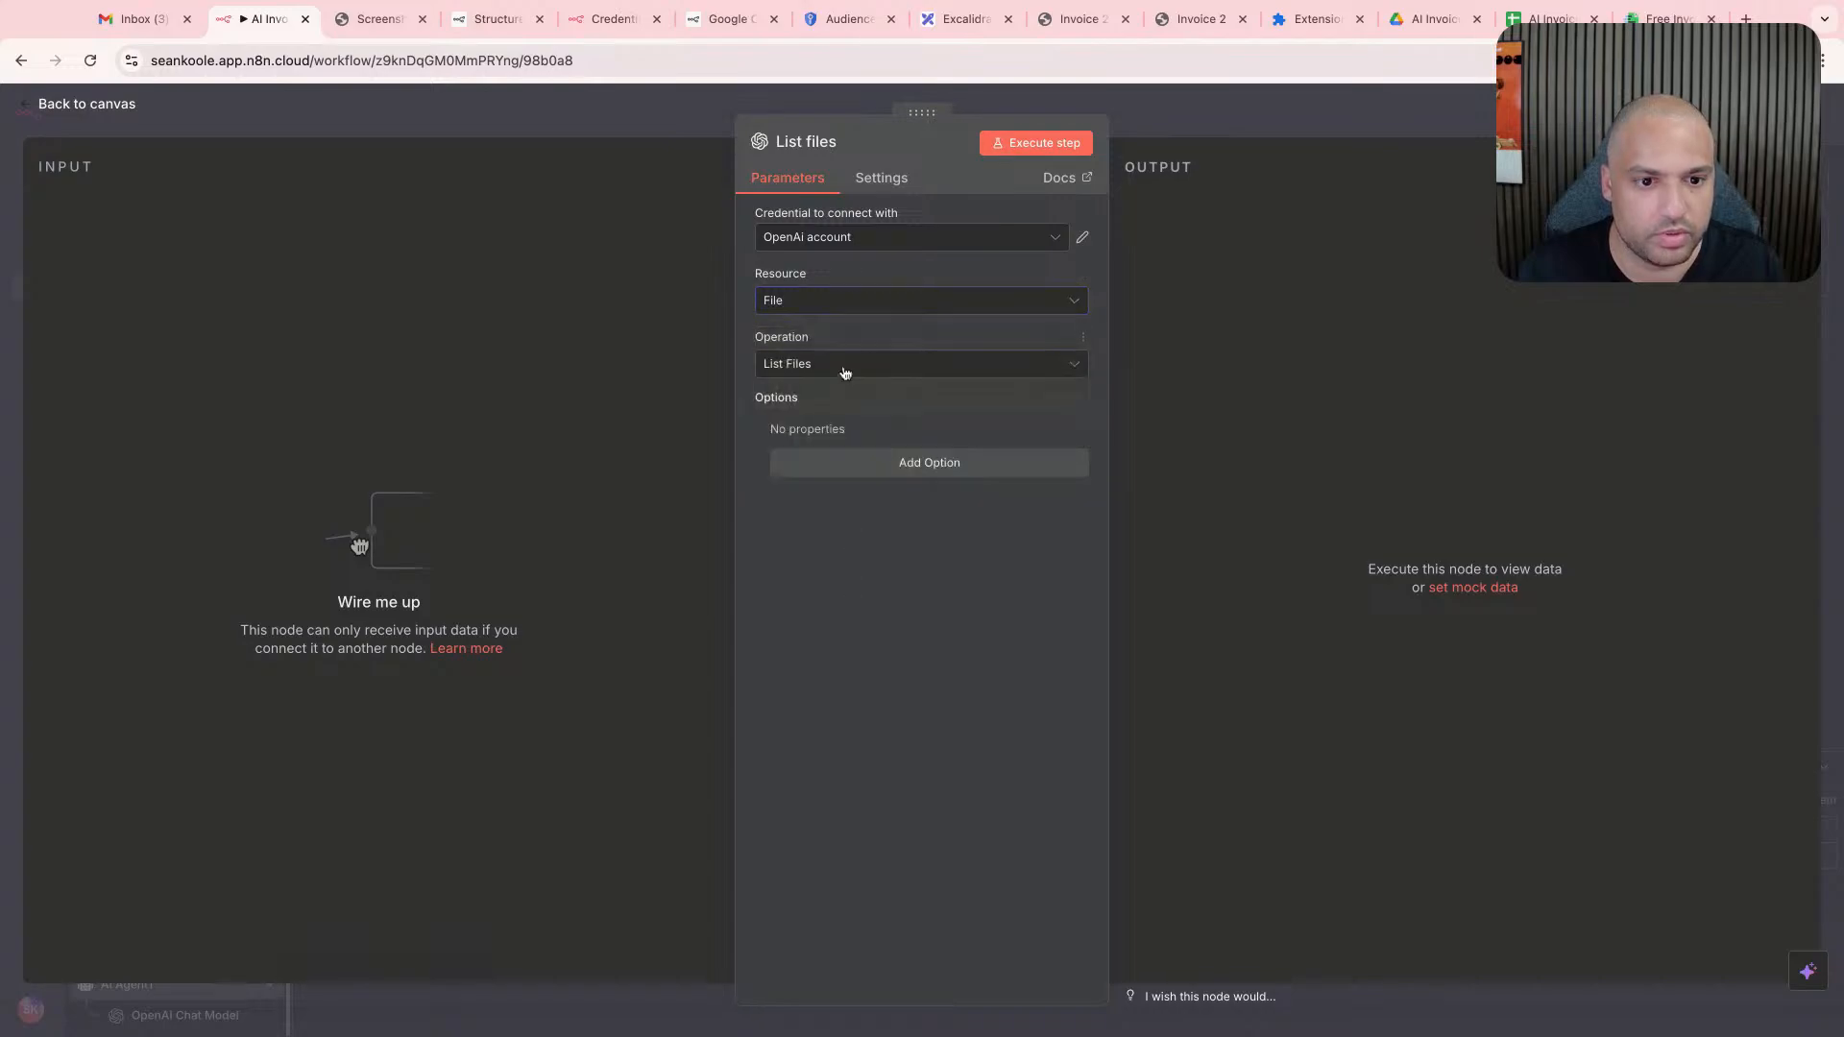
{"action": "left_click", "coordinate": [844, 371]}
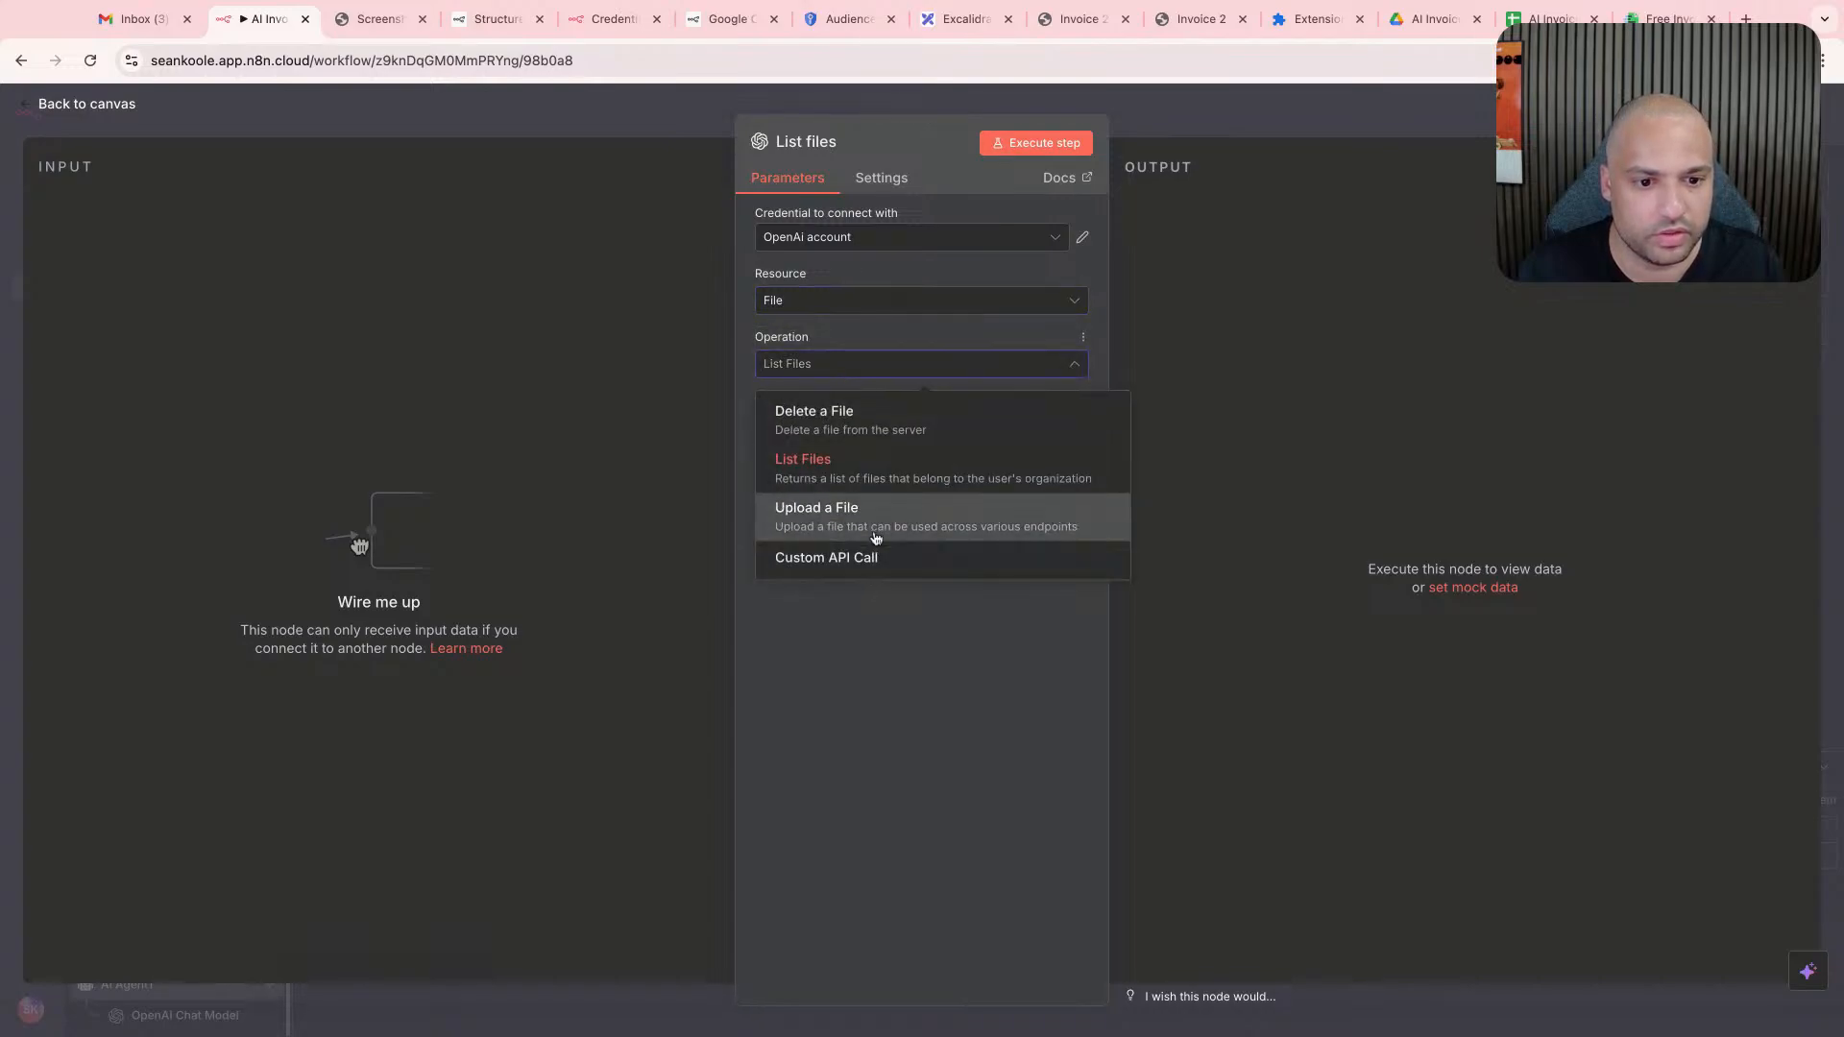
{"action": "left_click", "coordinate": [1254, 99]}
{"action": "left_click", "coordinate": [1253, 99]}
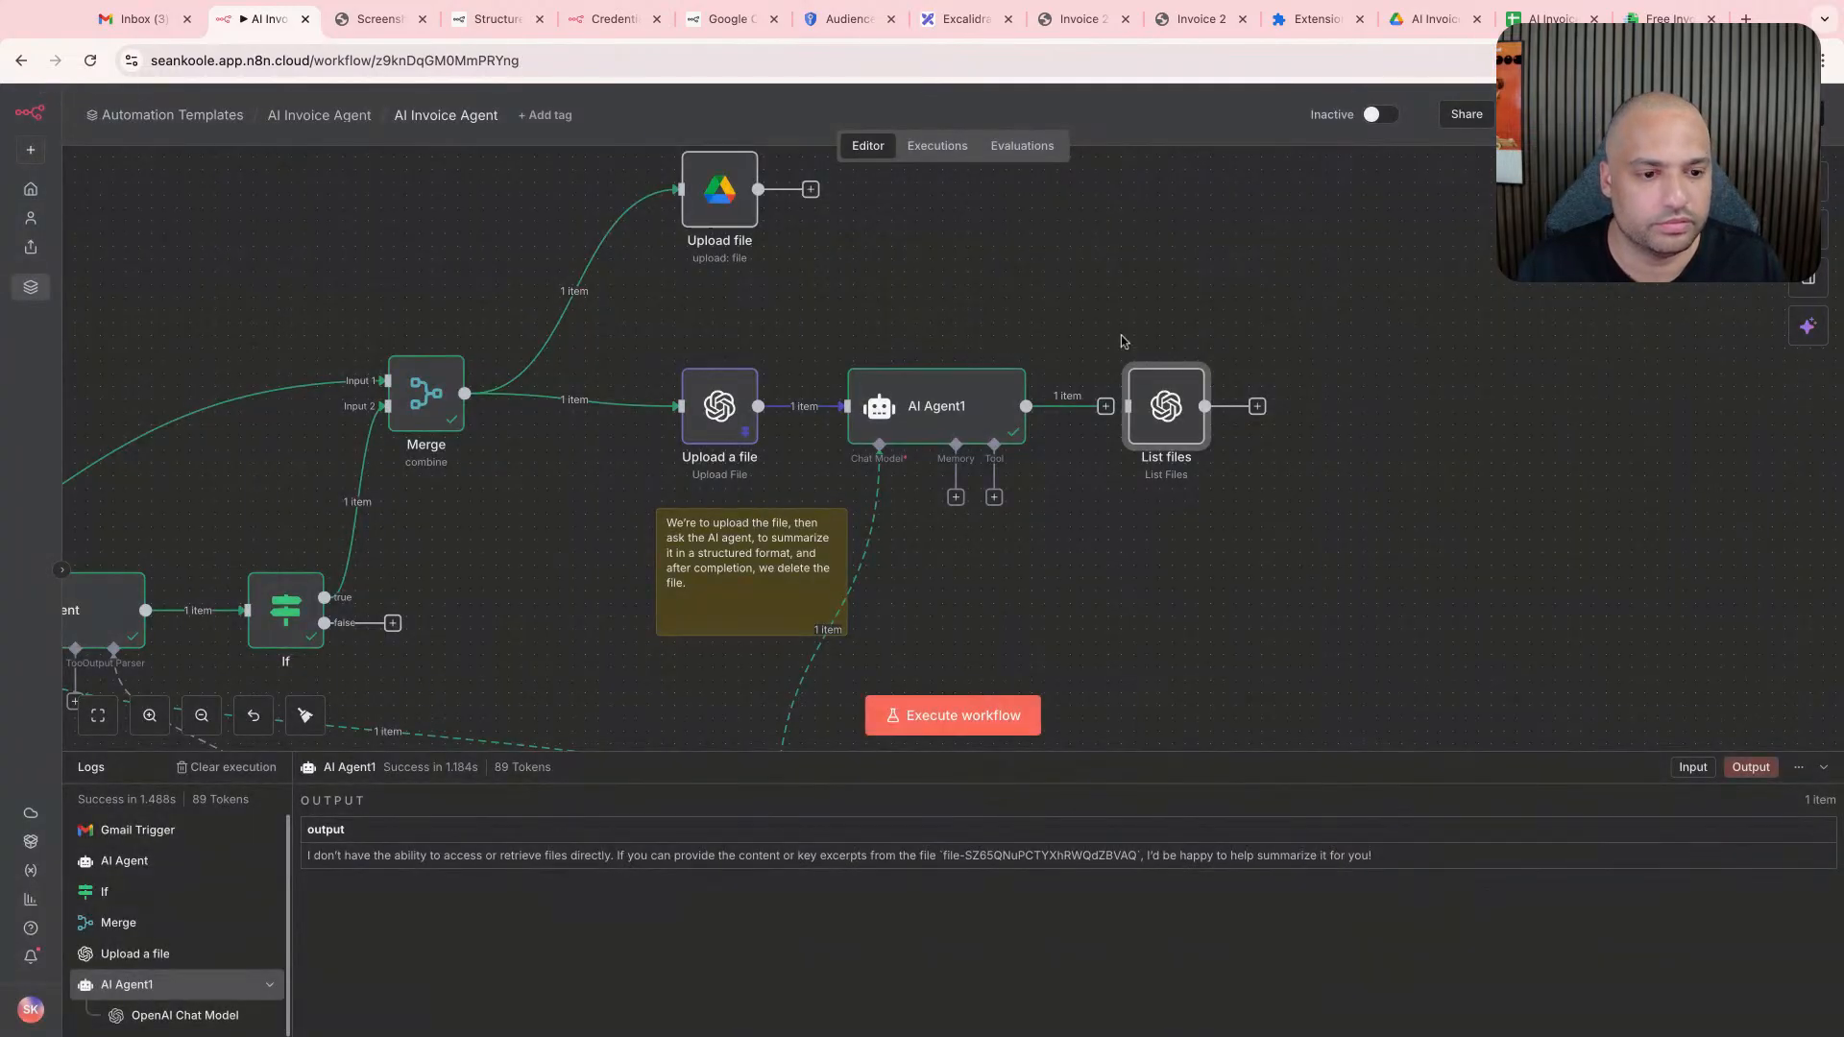
{"action": "left_click_drag", "start_coordinate": [1132, 422], "coordinate": [1093, 550]}
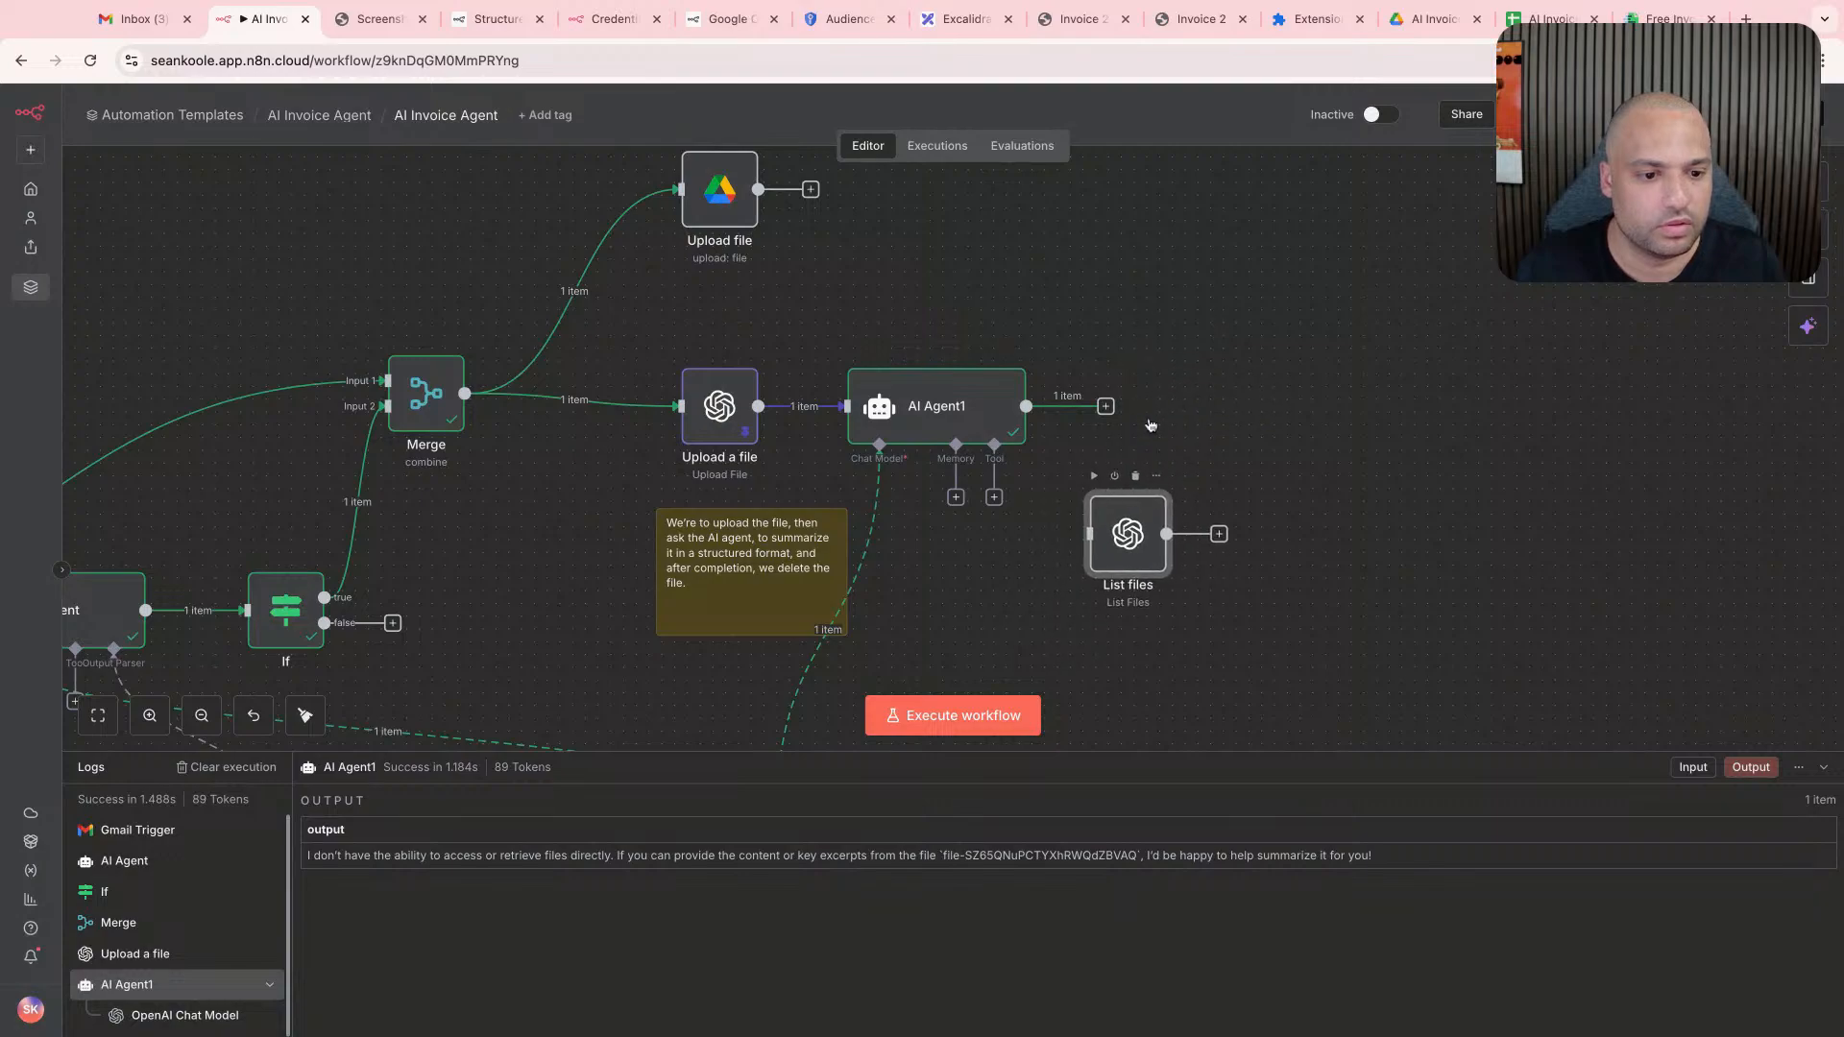
- Browse the tools that can be attached to AI Agent1 and search them for "open"
{"action": "left_click", "coordinate": [994, 497]}
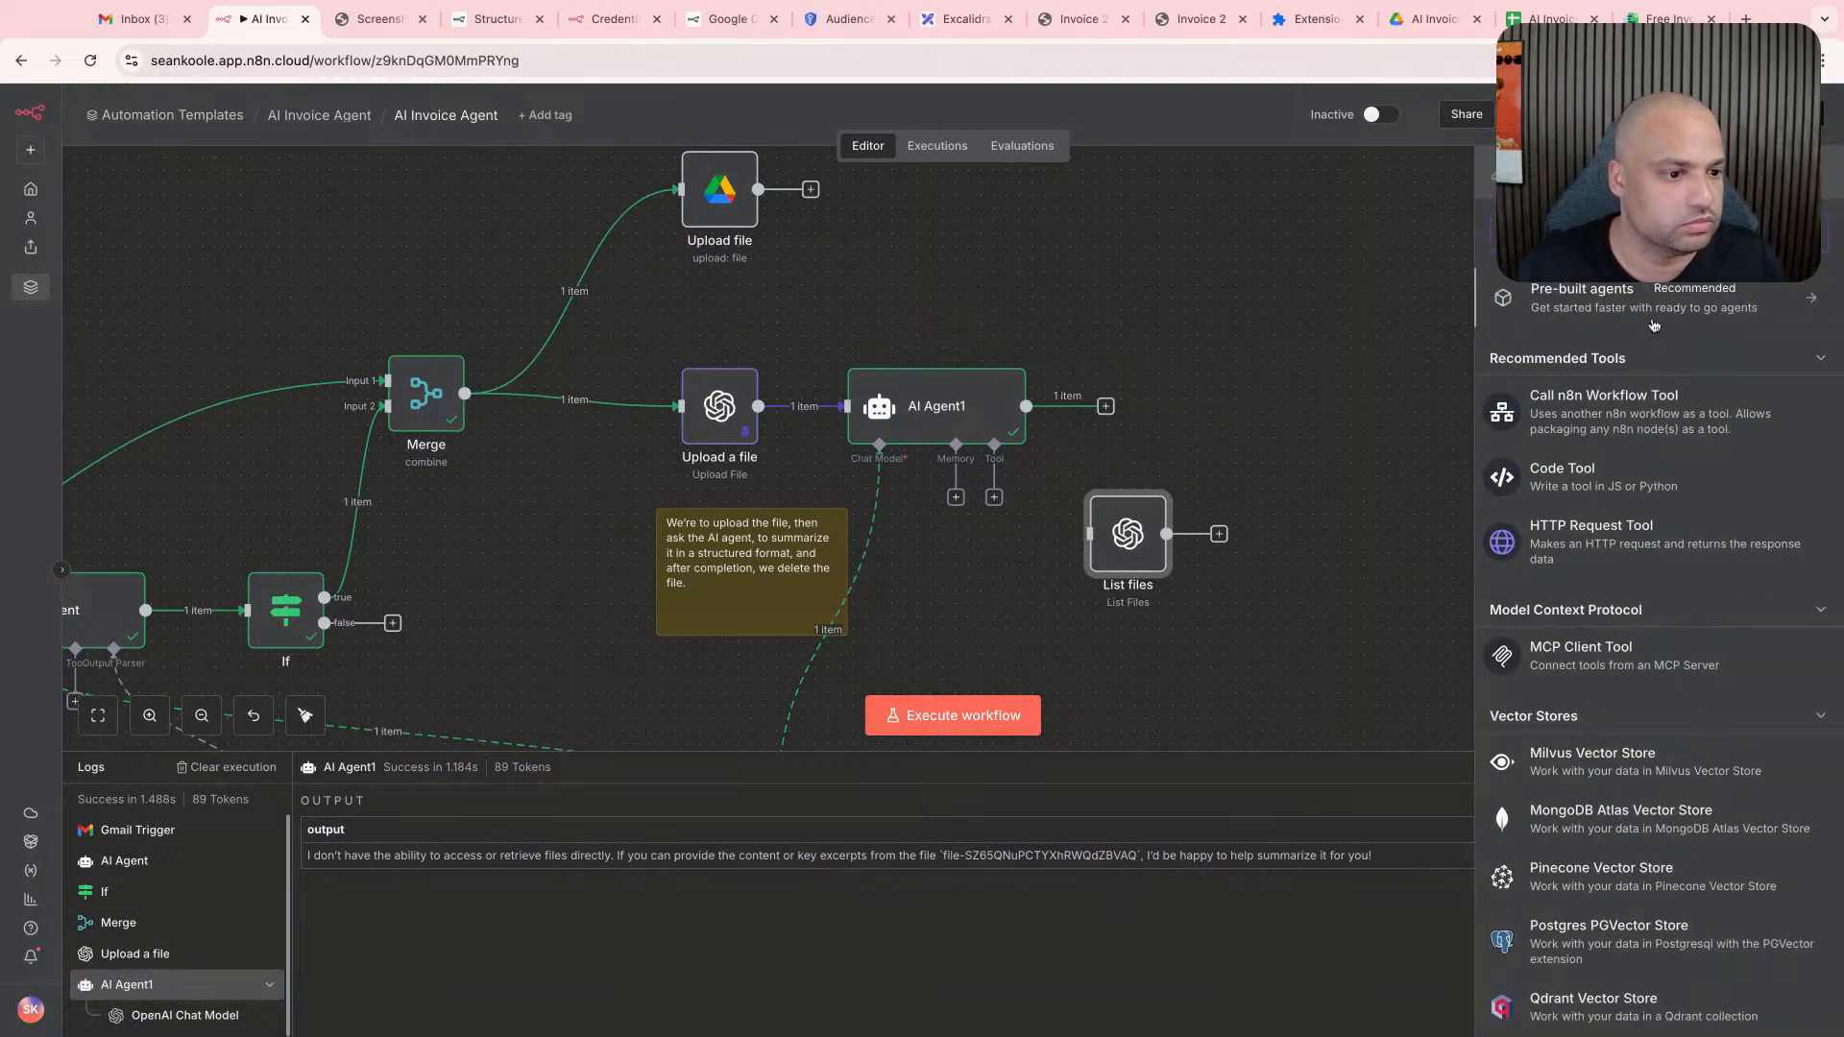
{"action": "scroll", "coordinate": [1619, 525], "scroll_direction": "down", "scroll_amount": 2}
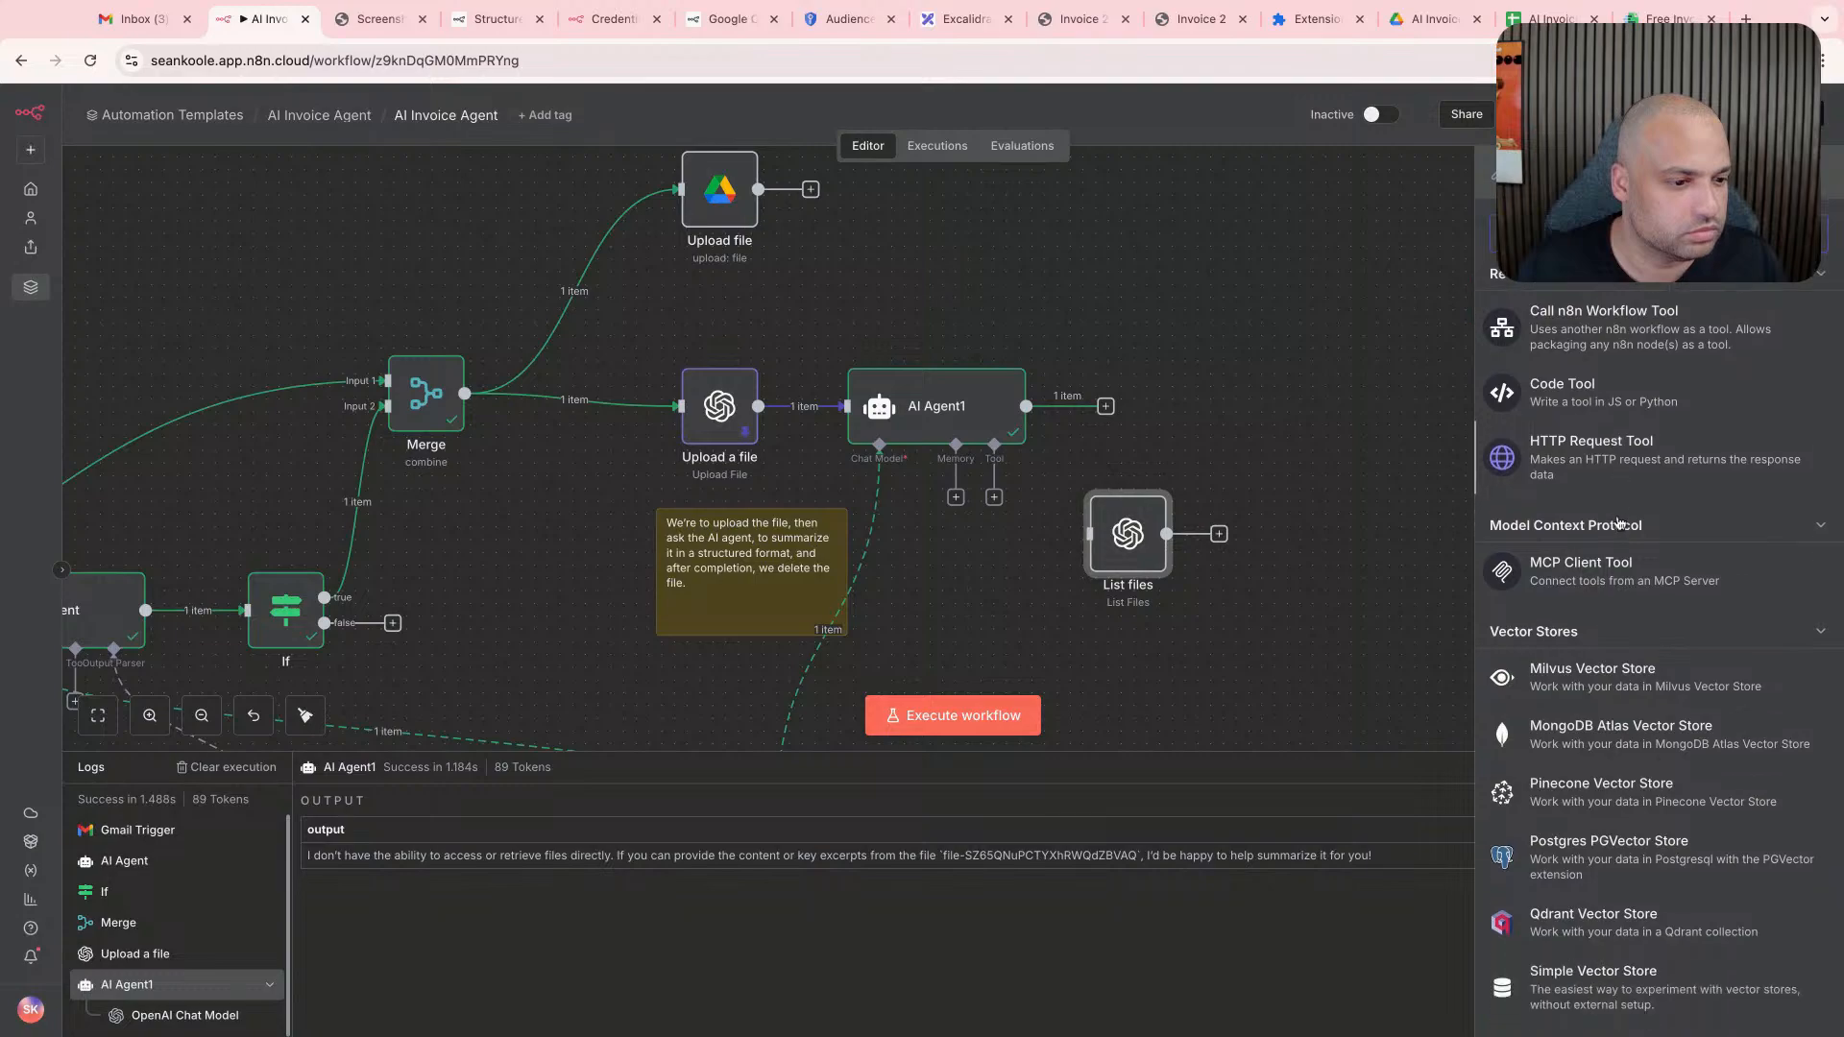
{"action": "scroll", "coordinate": [1604, 516], "scroll_direction": "down", "scroll_amount": 3}
{"action": "scroll", "coordinate": [1604, 516], "scroll_direction": "down", "scroll_amount": 6}
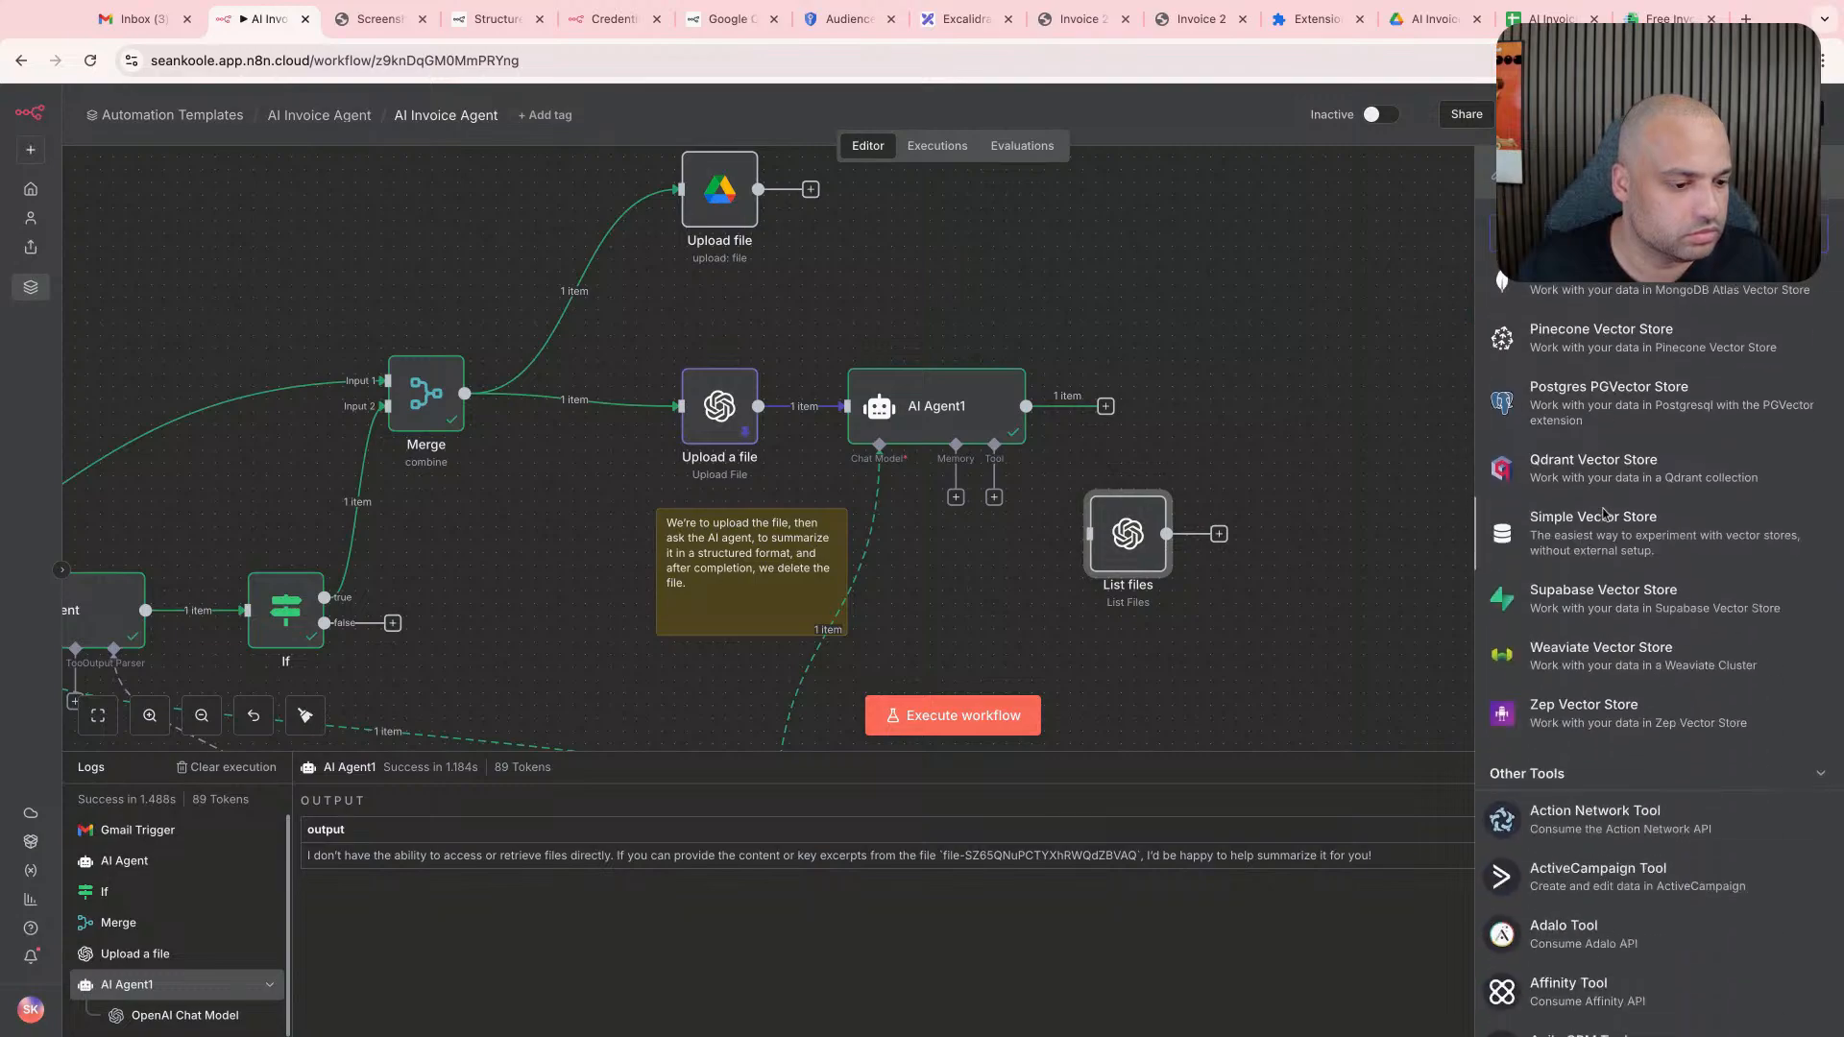
{"action": "scroll", "coordinate": [1609, 540], "scroll_direction": "down", "scroll_amount": 12}
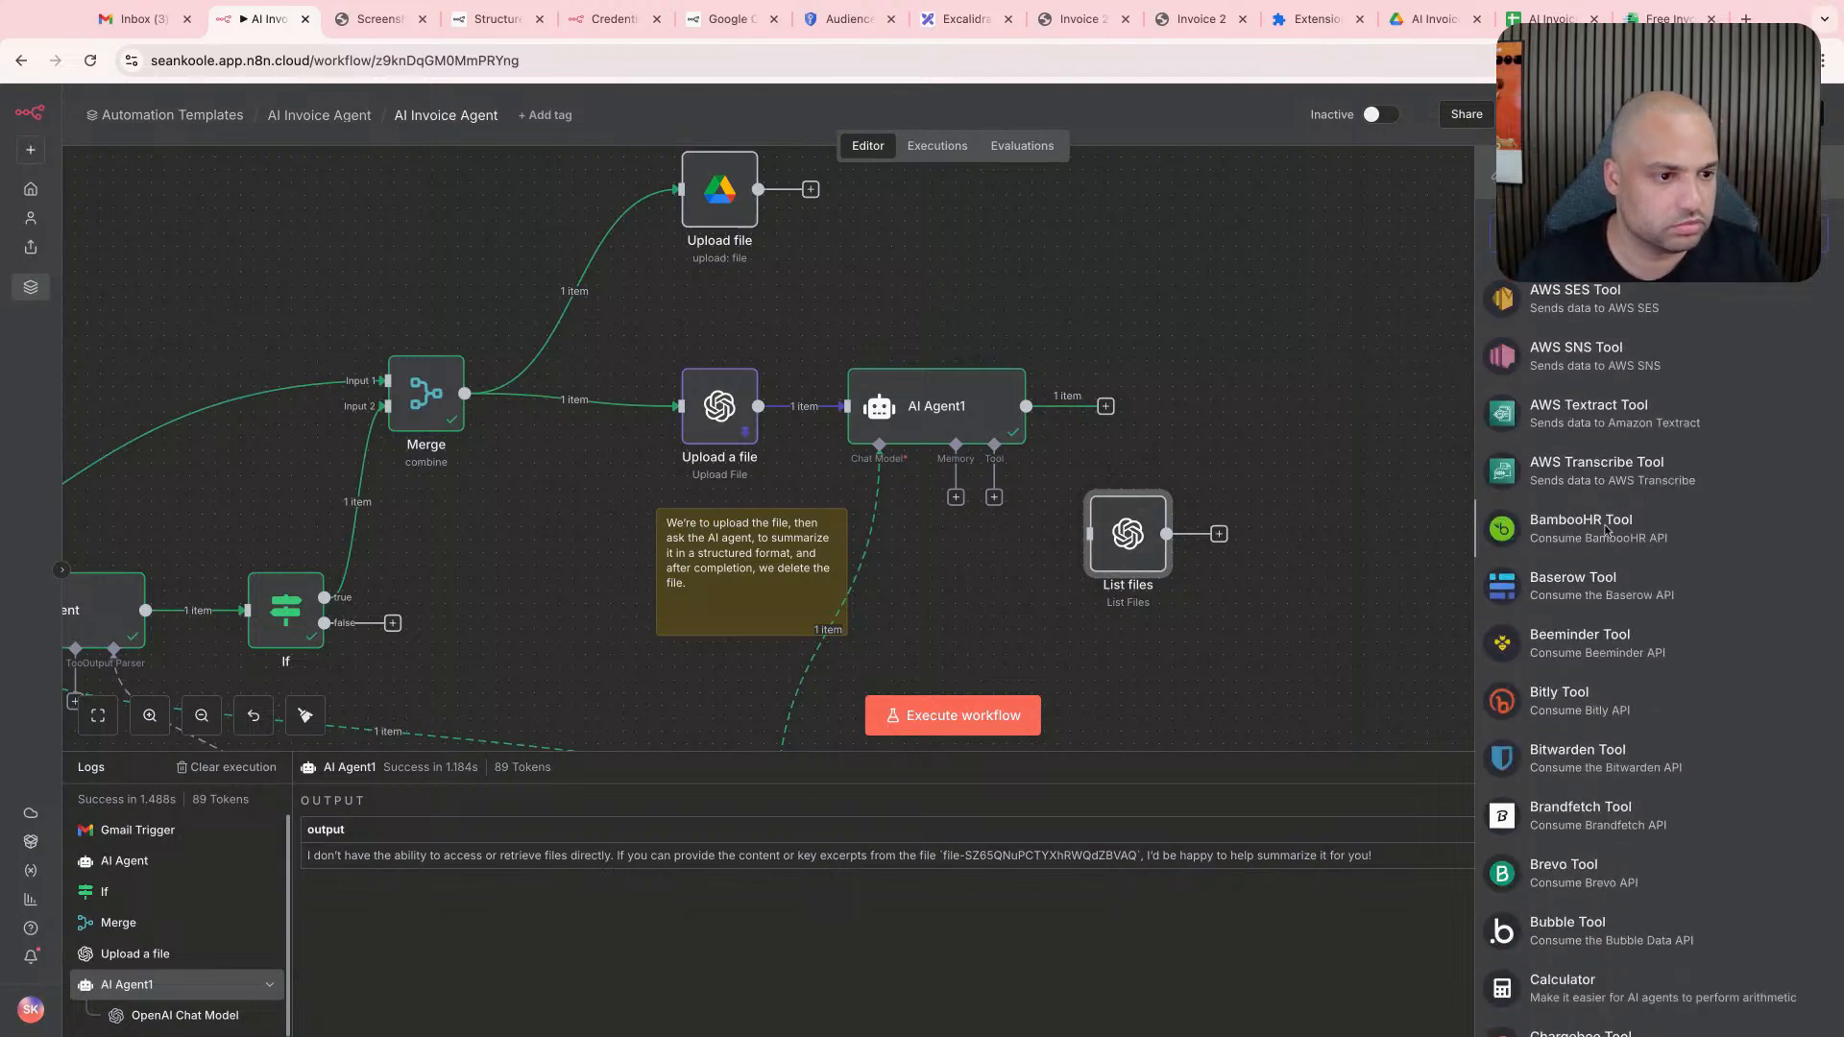
{"action": "type", "text": "opeai"}
{"action": "key", "text": "BackSpace"}
{"action": "key", "text": "BackSpace"}
{"action": "type", "text": "n"}
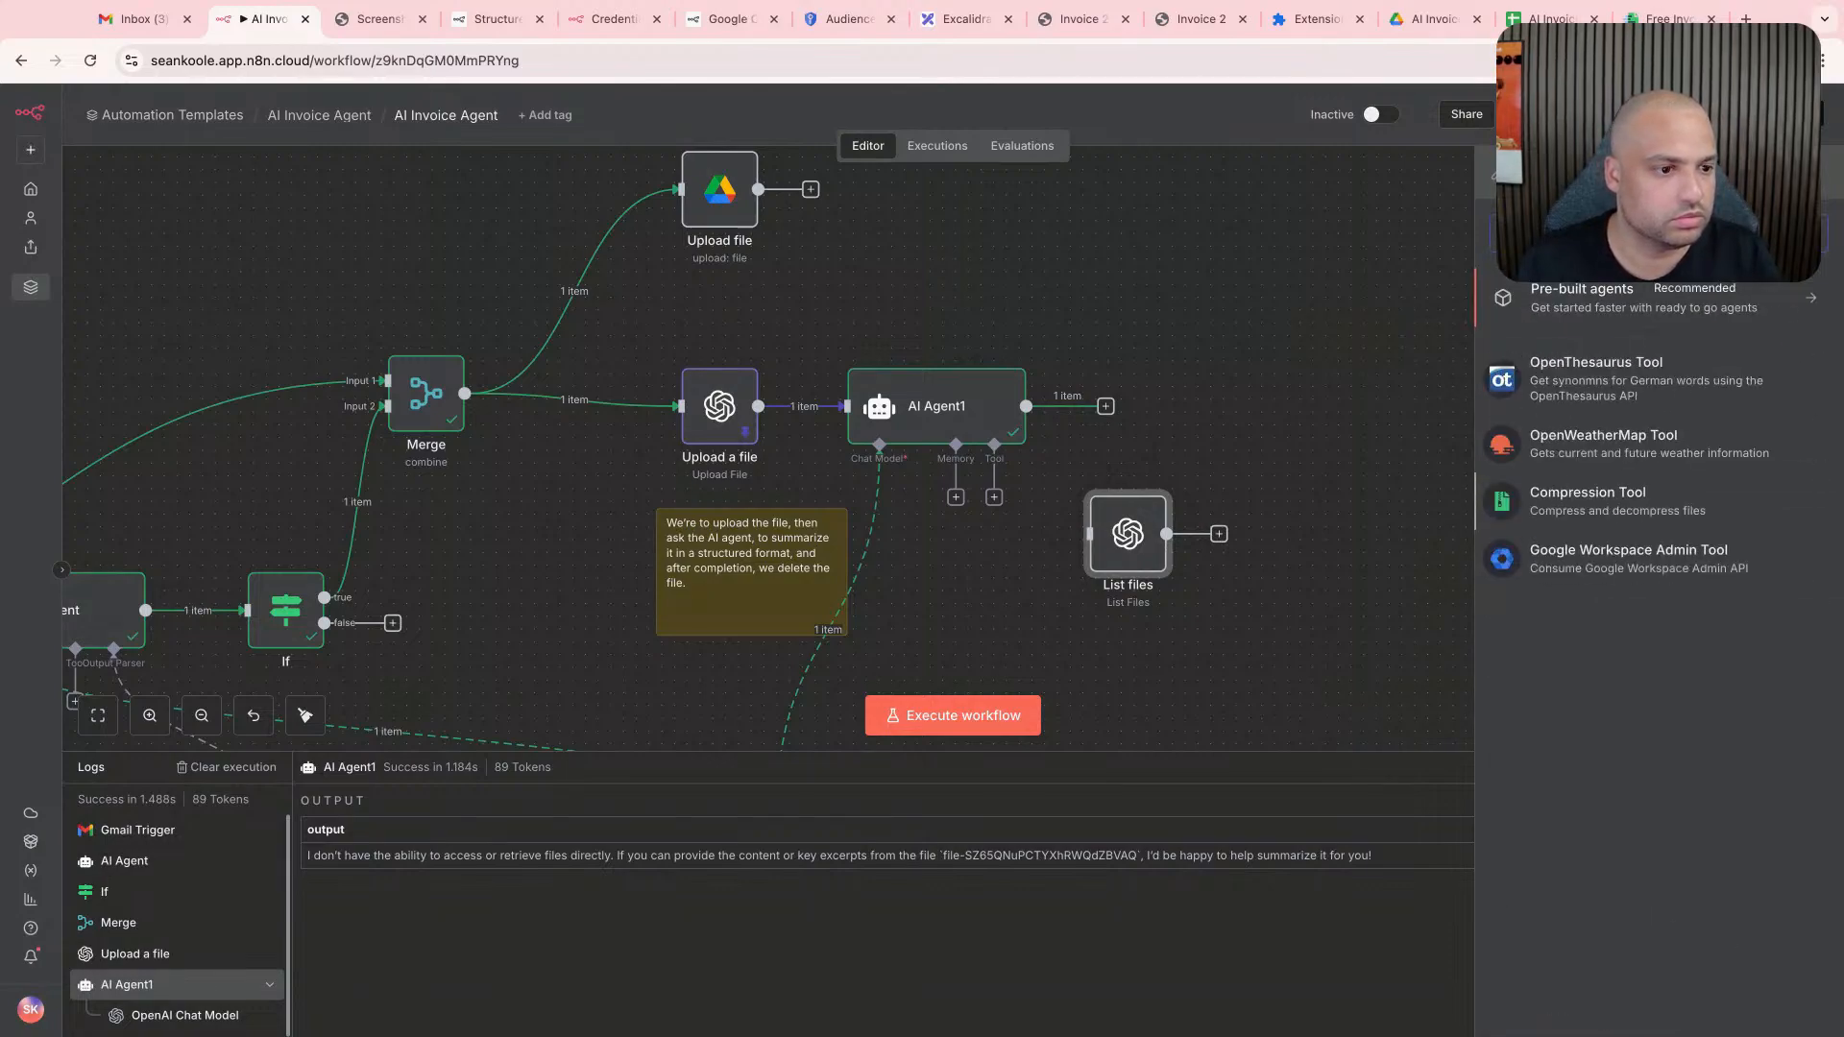
{"action": "key", "text": "BackSpace"}
{"action": "key", "text": "BackSpace"}
{"action": "key", "text": "BackSpace"}
{"action": "key", "text": "BackSpace"}
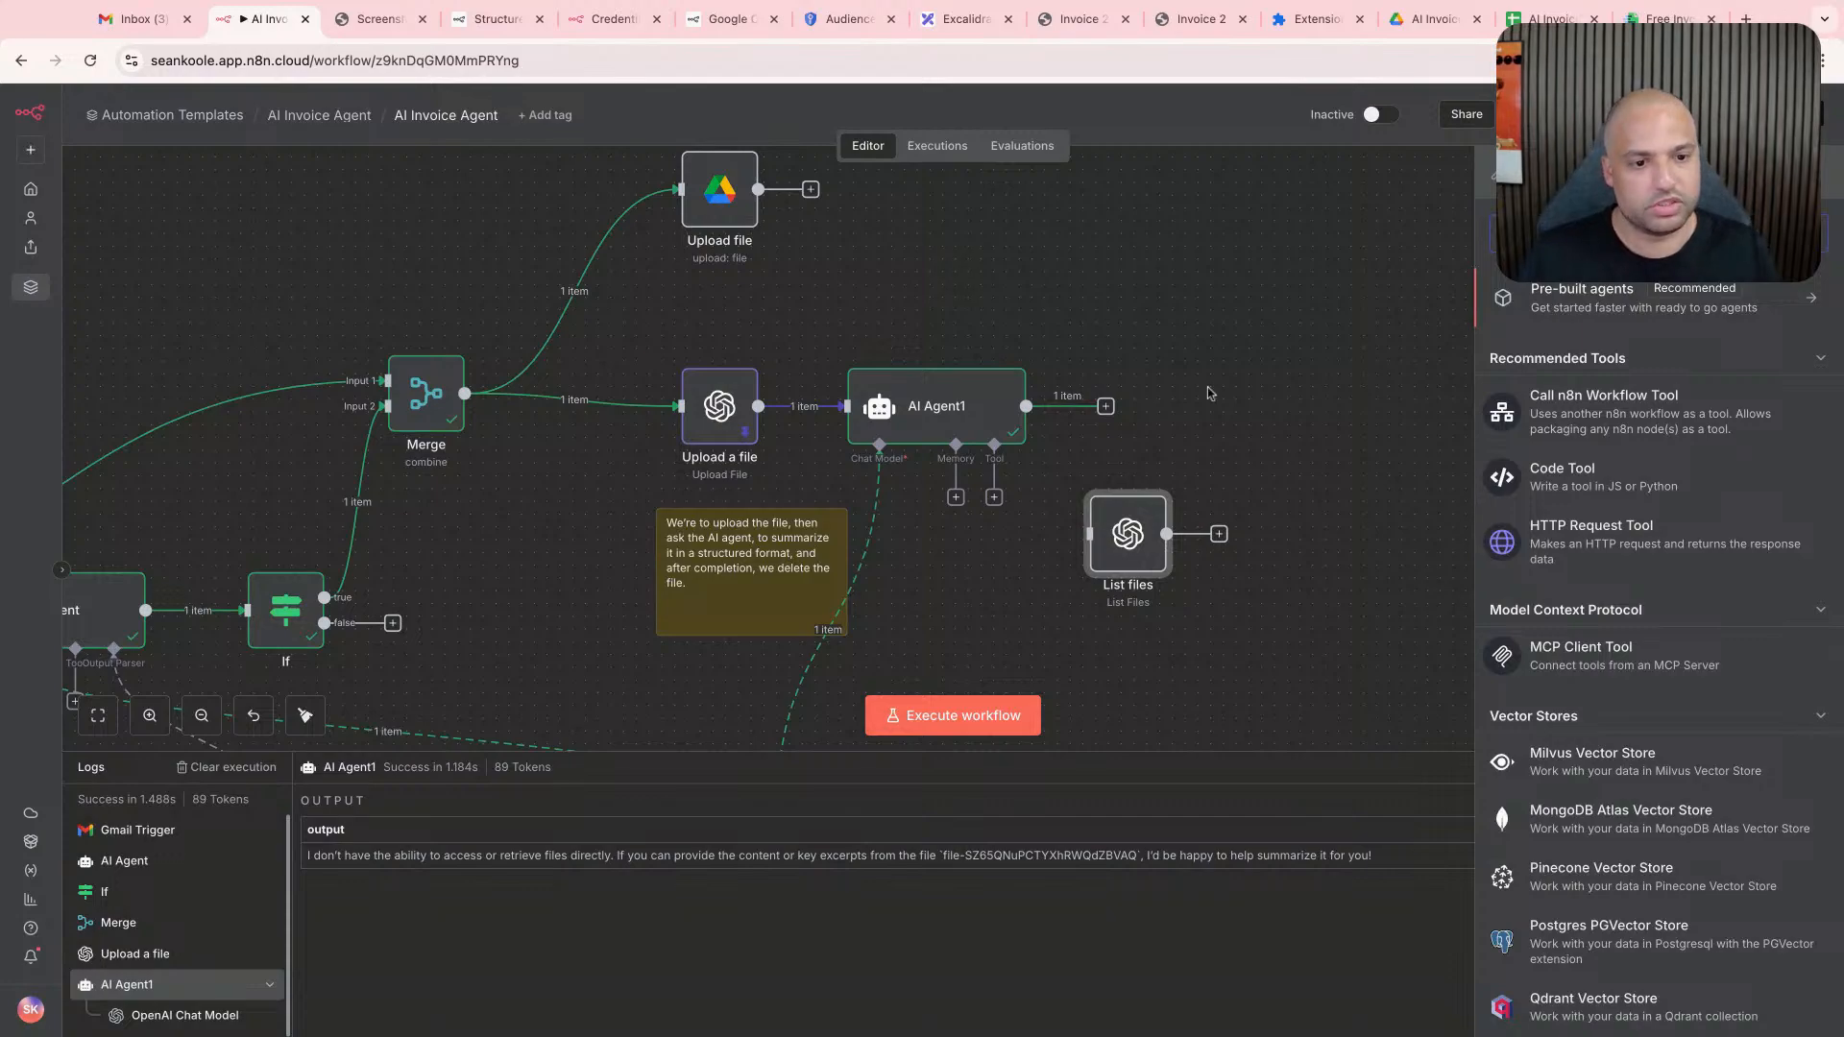
{"action": "left_click", "coordinate": [1208, 393]}
- Review the Upload a file node's parameters and output, and move AI Agent1 slightly farther from it
{"action": "double_click", "coordinate": [696, 431]}
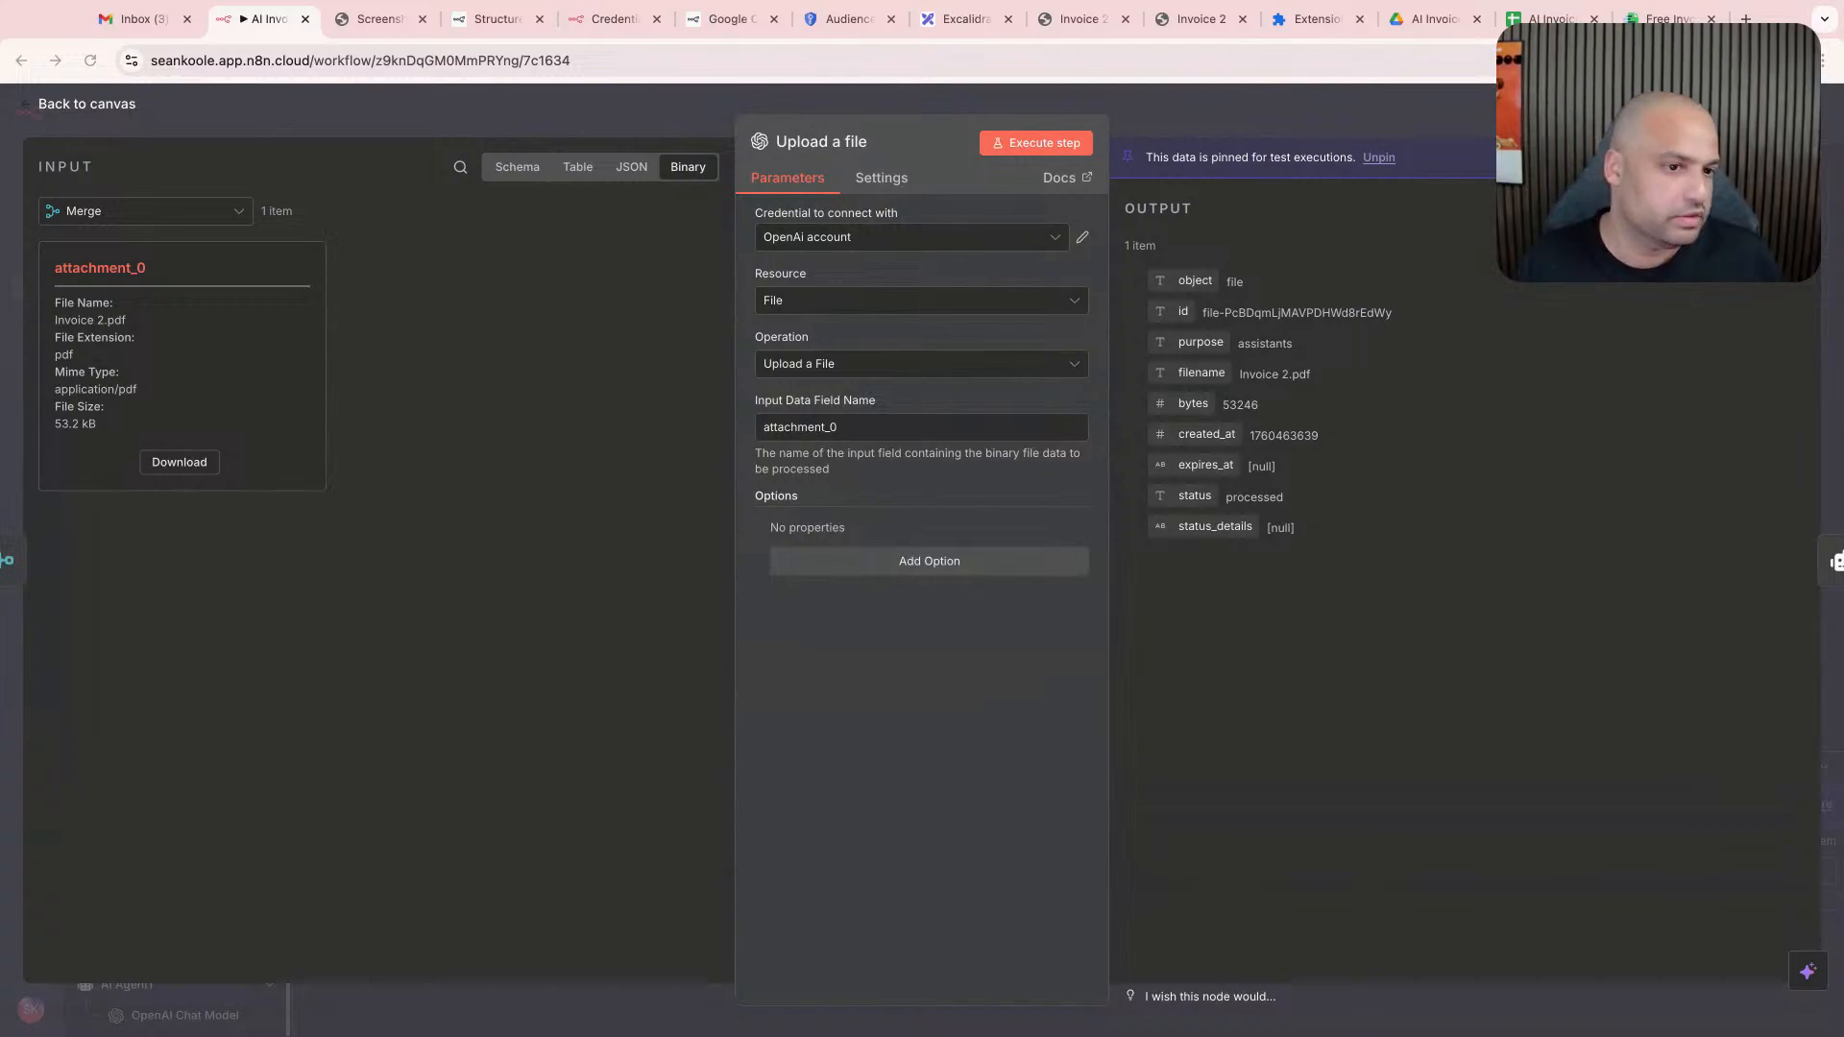
{"action": "left_click", "coordinate": [1409, 125]}
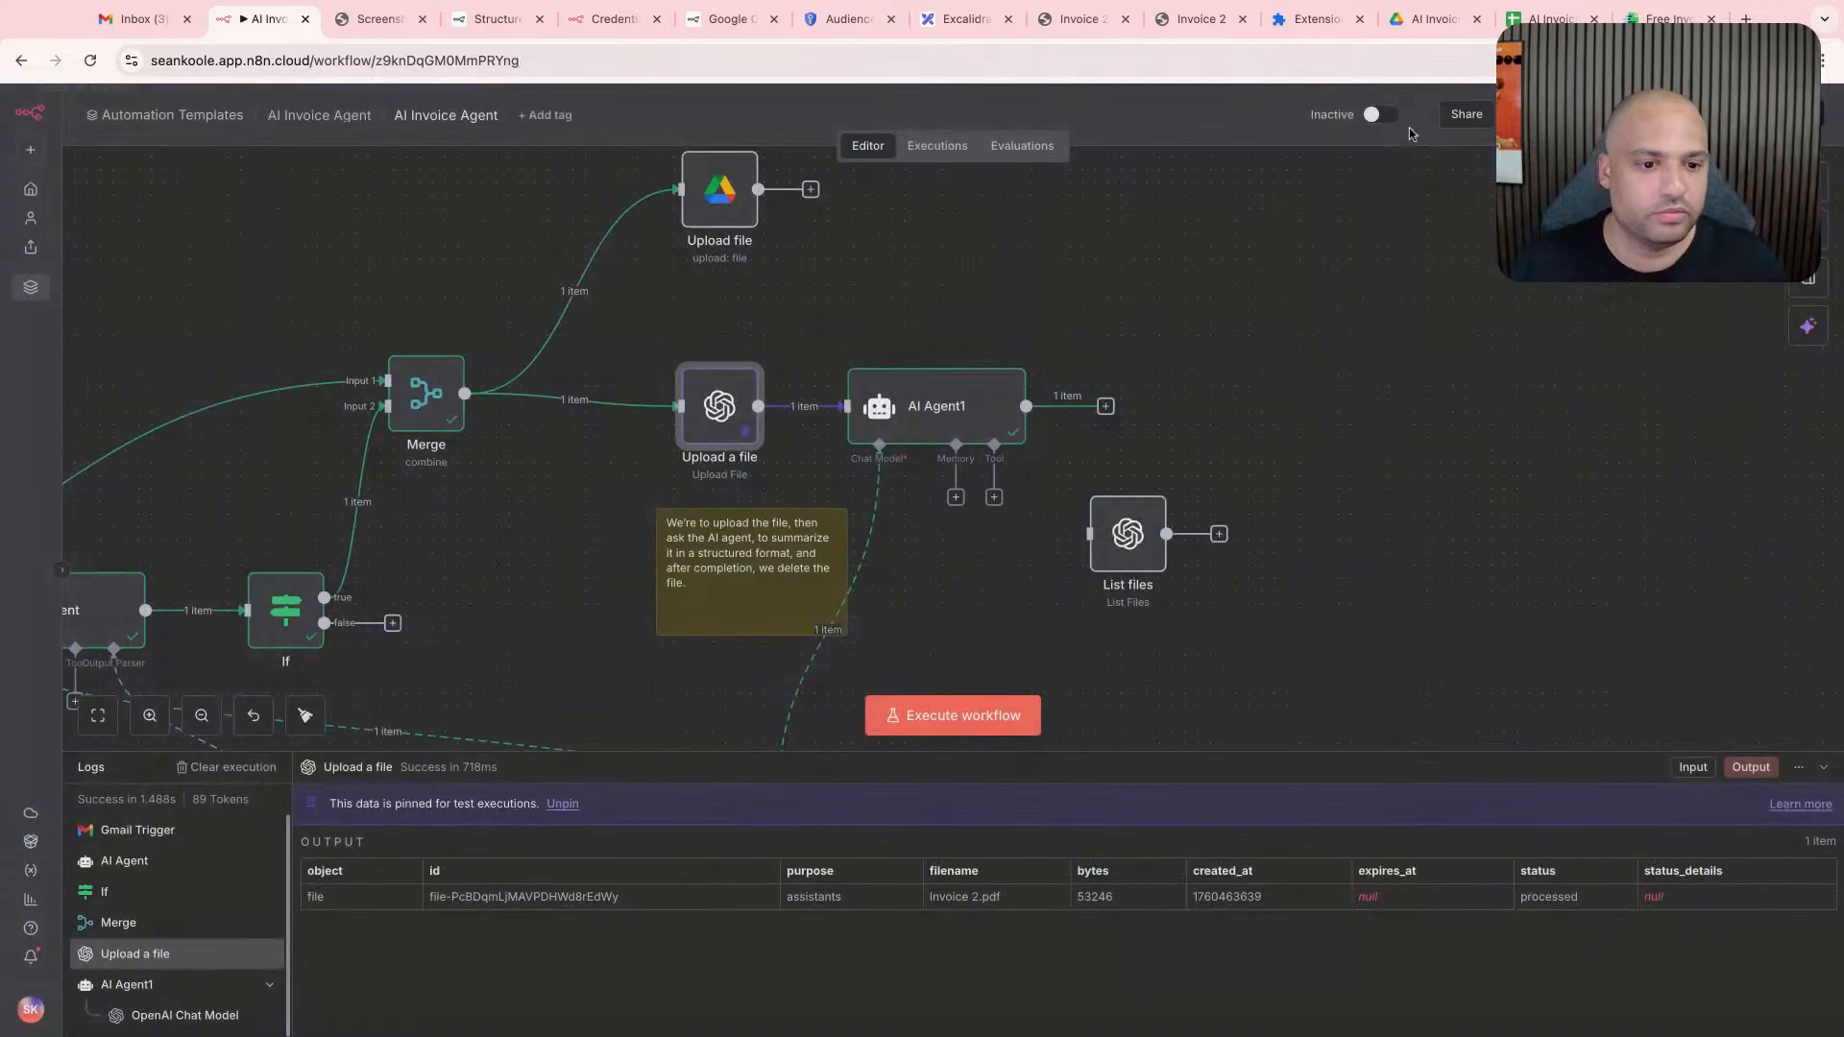
{"action": "left_click_drag", "start_coordinate": [971, 427], "coordinate": [1023, 427]}
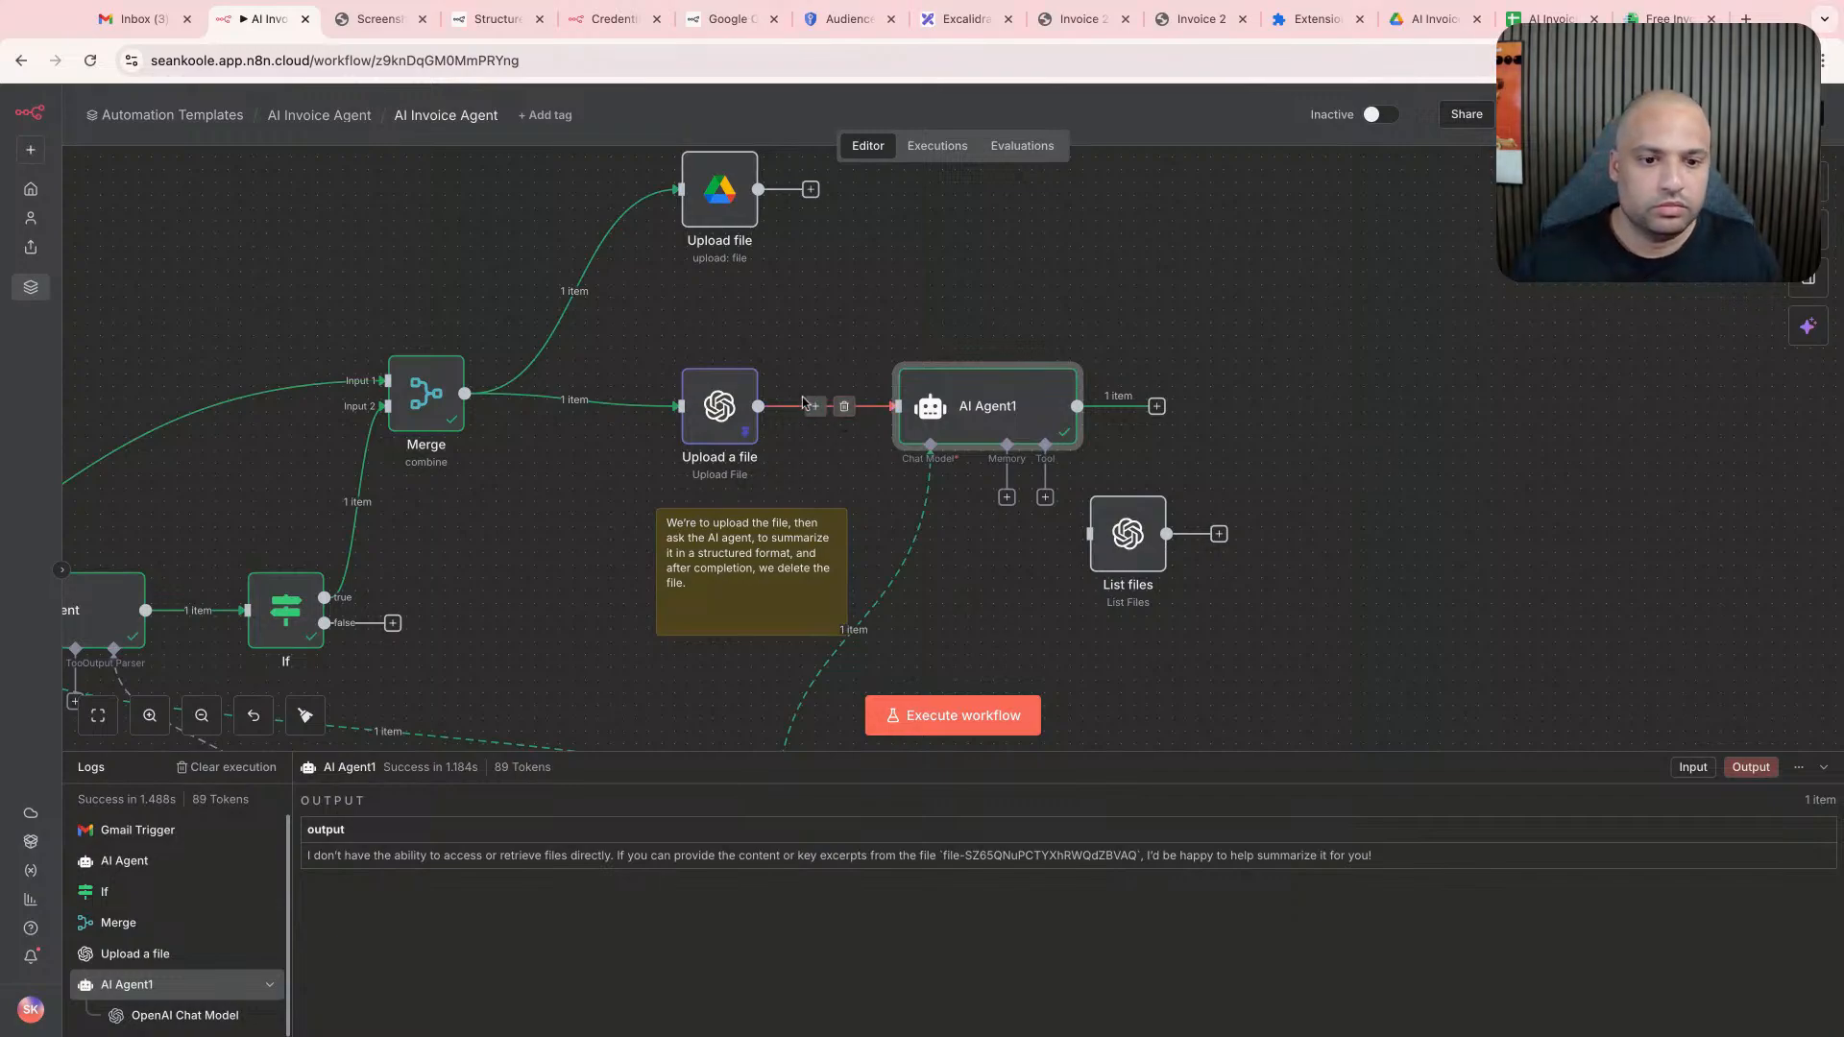
{"action": "left_click", "coordinate": [810, 189]}
{"action": "type", "text": "extar"}
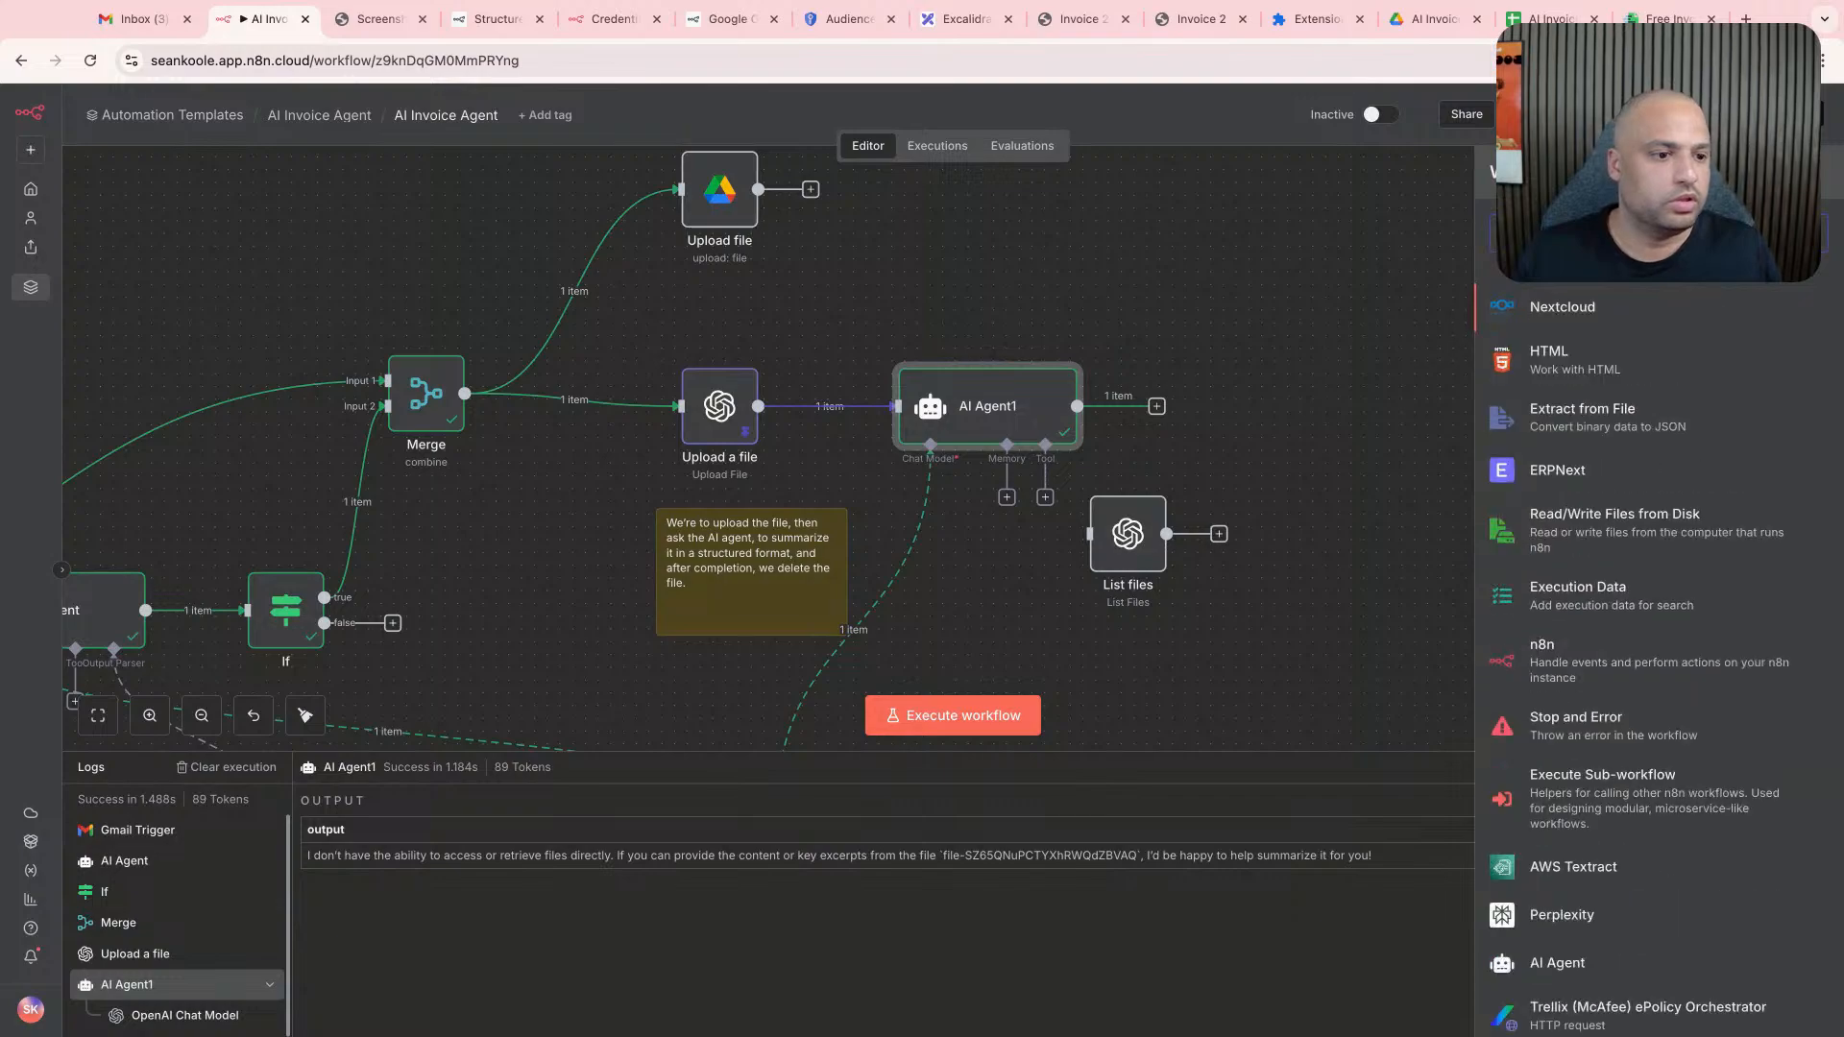
{"action": "left_click", "coordinate": [1617, 324]}
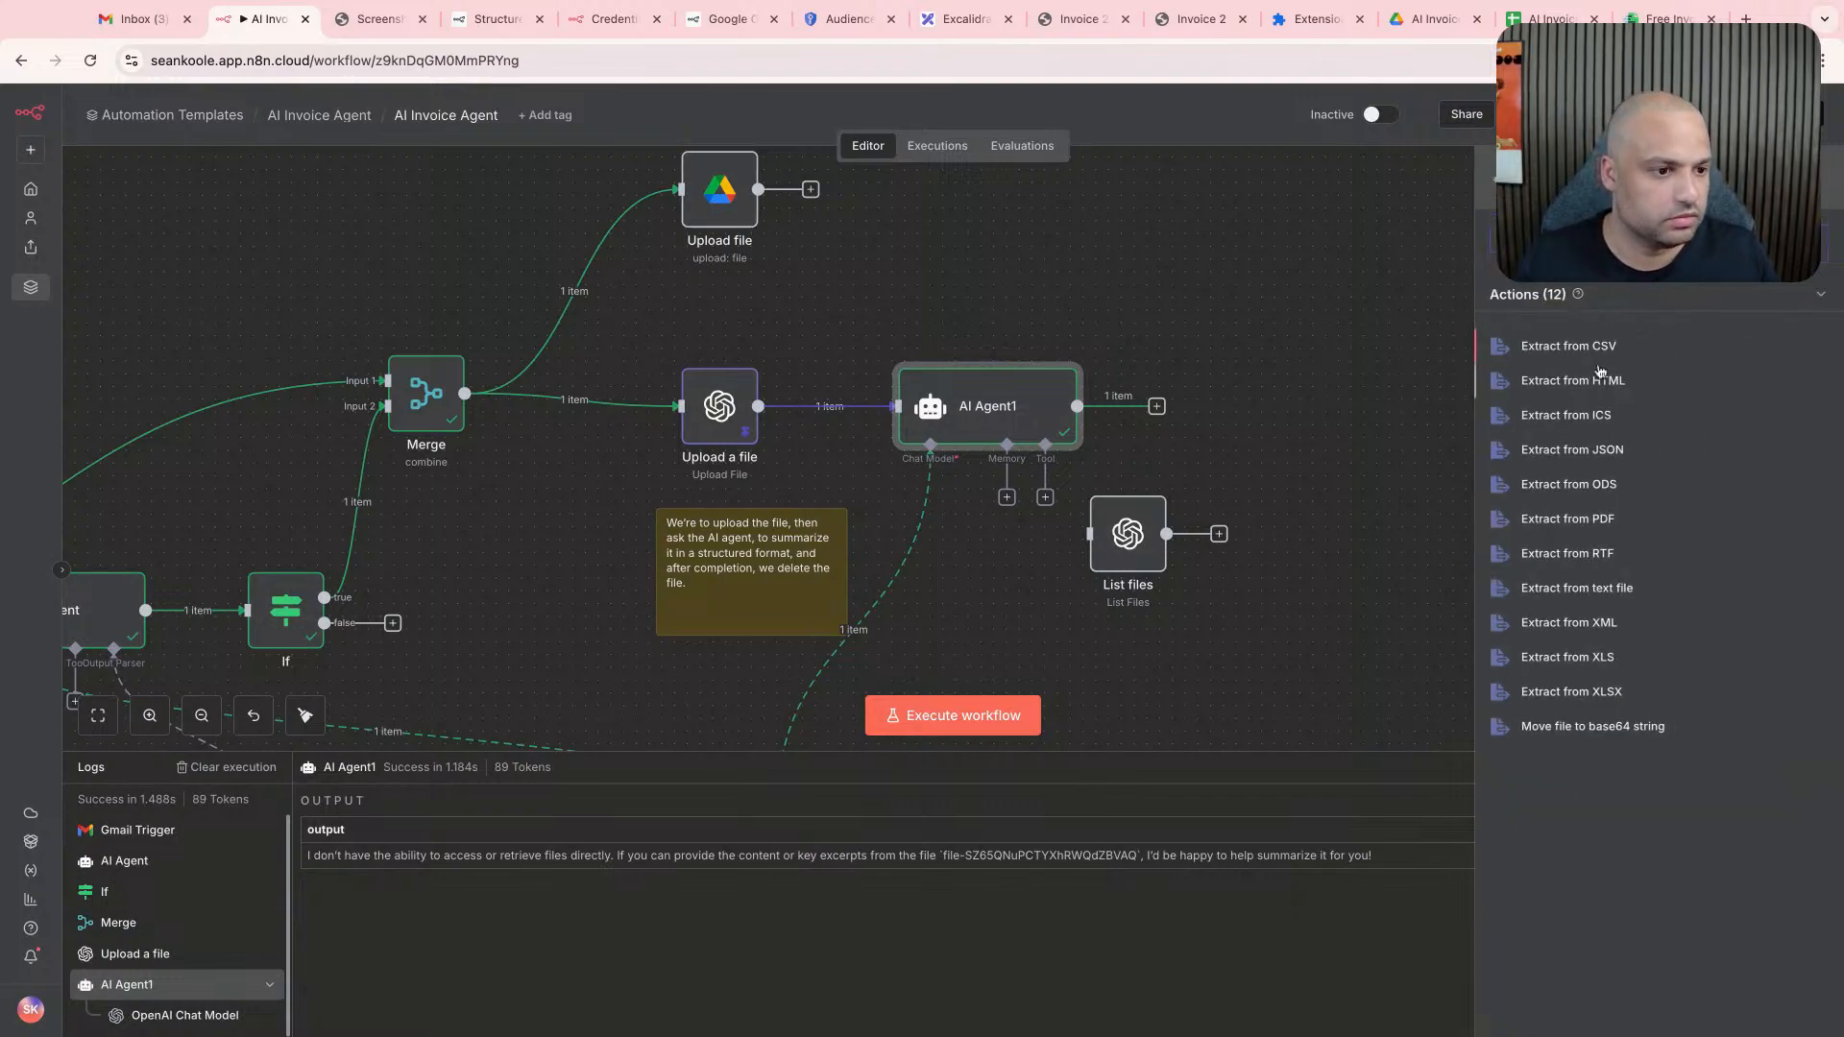
{"action": "left_click", "coordinate": [1345, 568]}
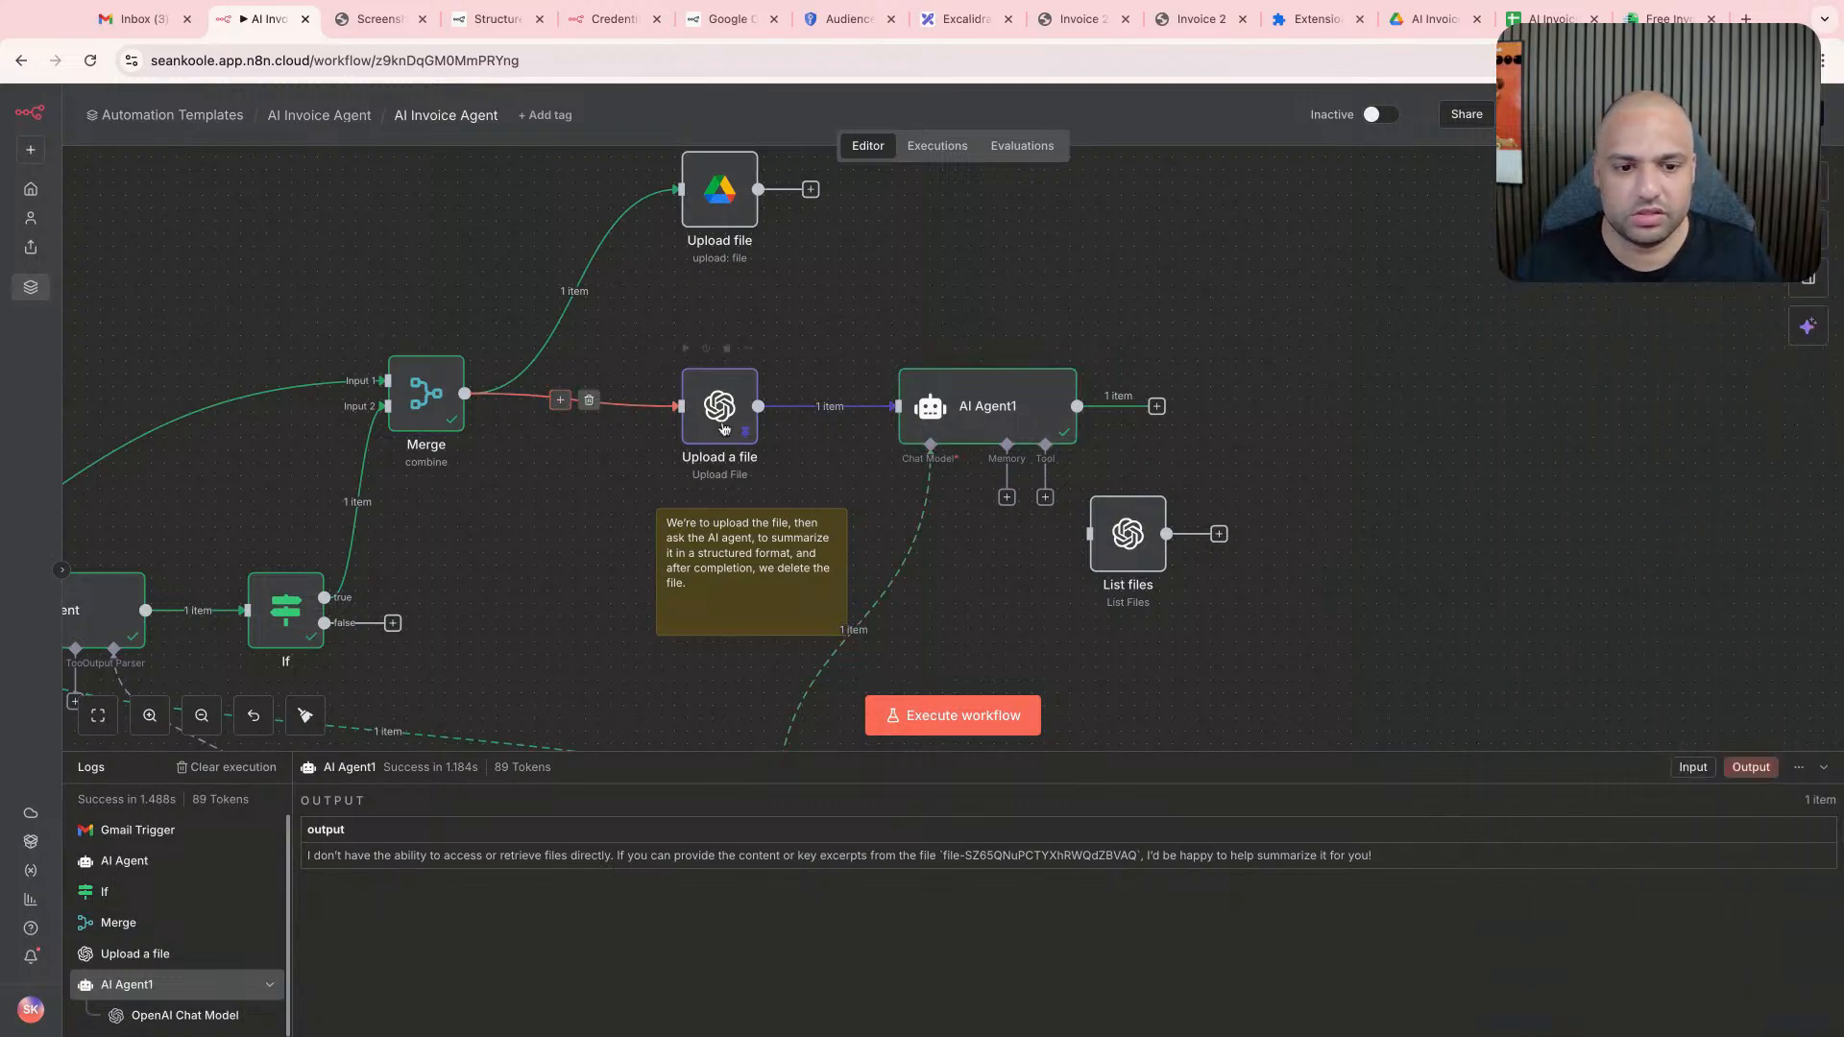
- Disconnect the Upload a file node from Merge and AI Agent1, and move it out of the flow beside the sticky note
{"action": "left_click", "coordinate": [588, 401]}
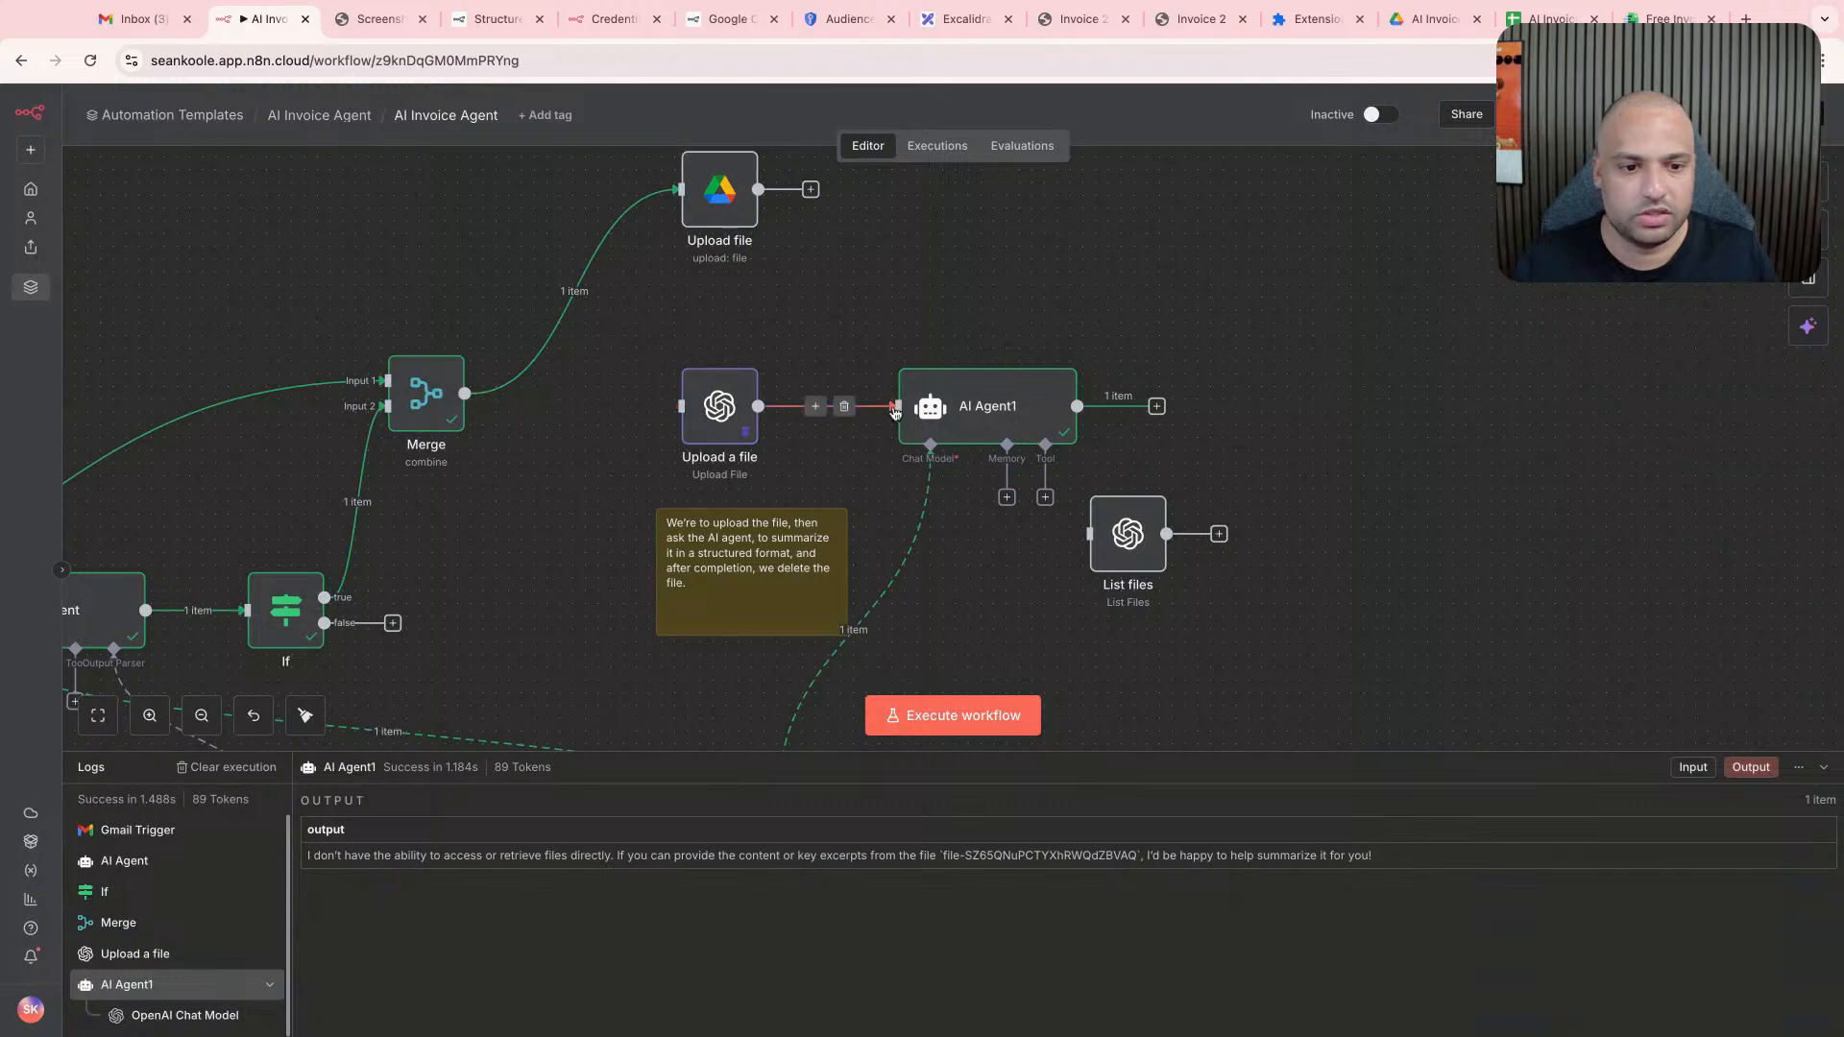
{"action": "left_click", "coordinate": [844, 408]}
{"action": "left_click_drag", "start_coordinate": [738, 427], "coordinate": [571, 619]}
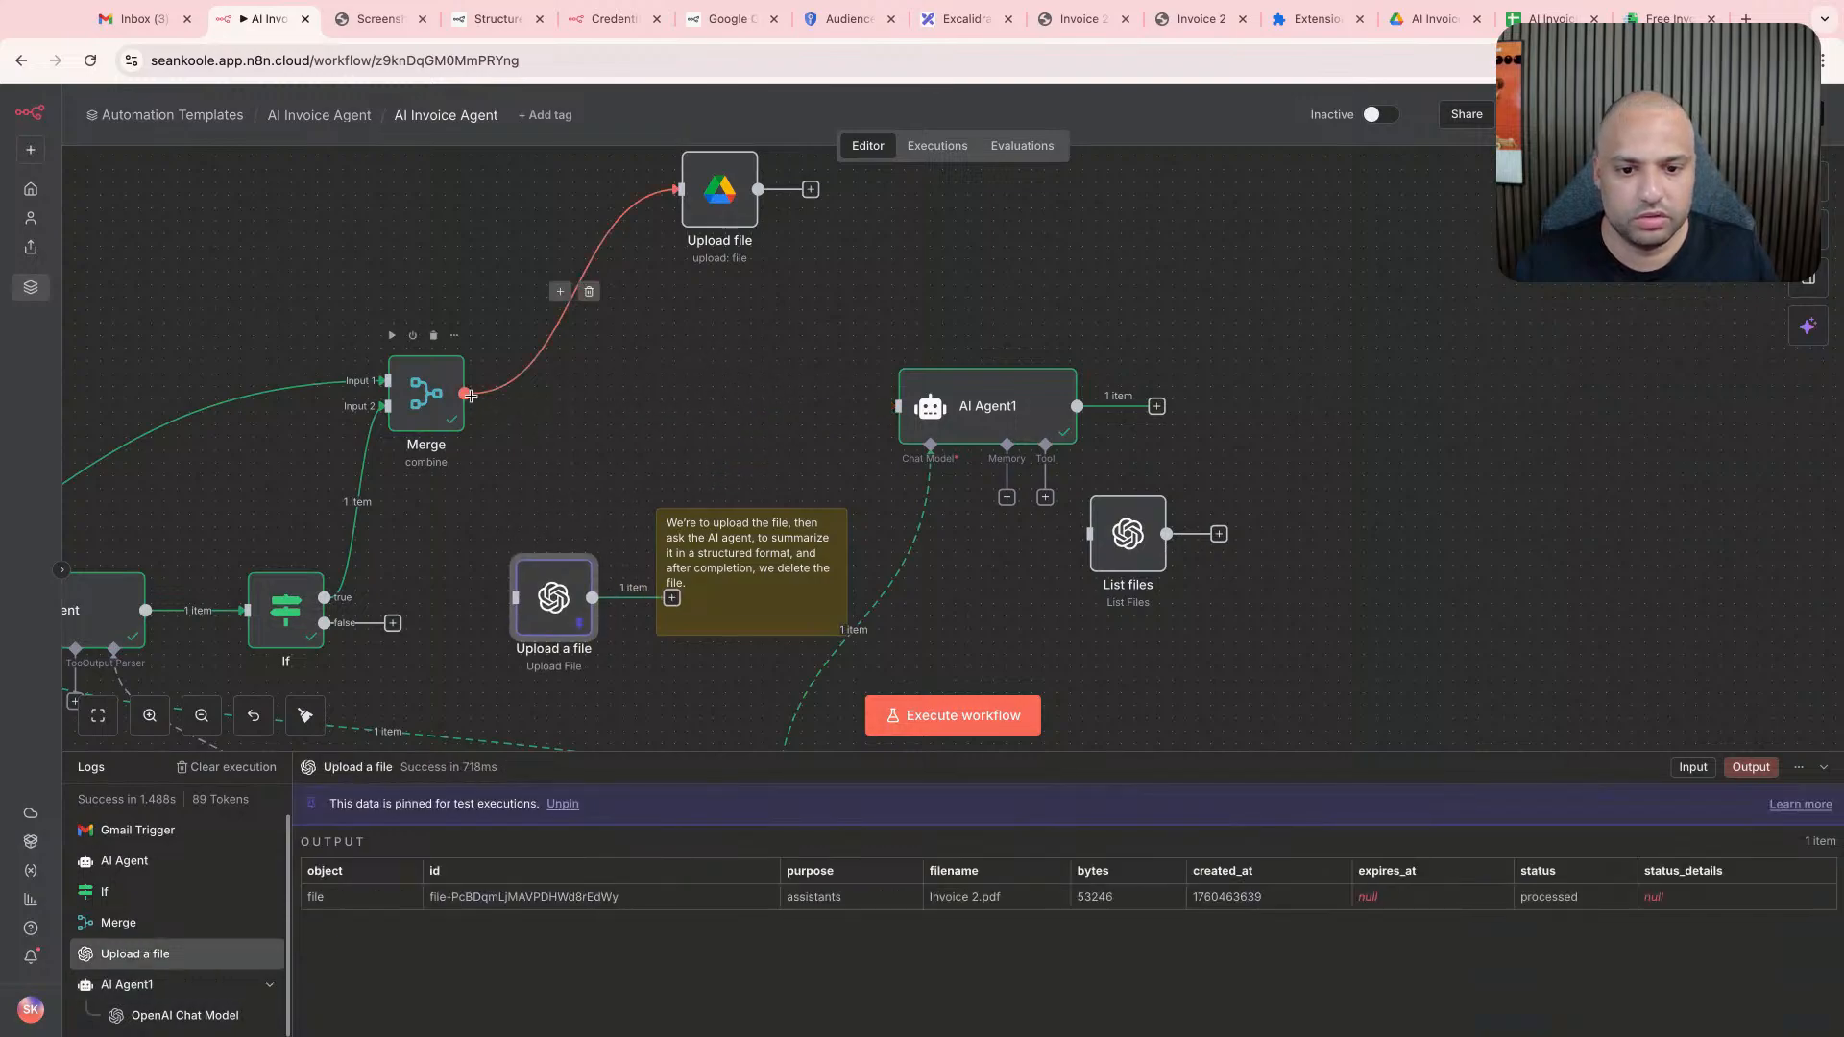
- Add an Extract from File node with the Extract from PDF action after Merge, with attachment_0 as its Input Binary Field
{"action": "left_click_drag", "start_coordinate": [466, 393], "coordinate": [619, 407]}
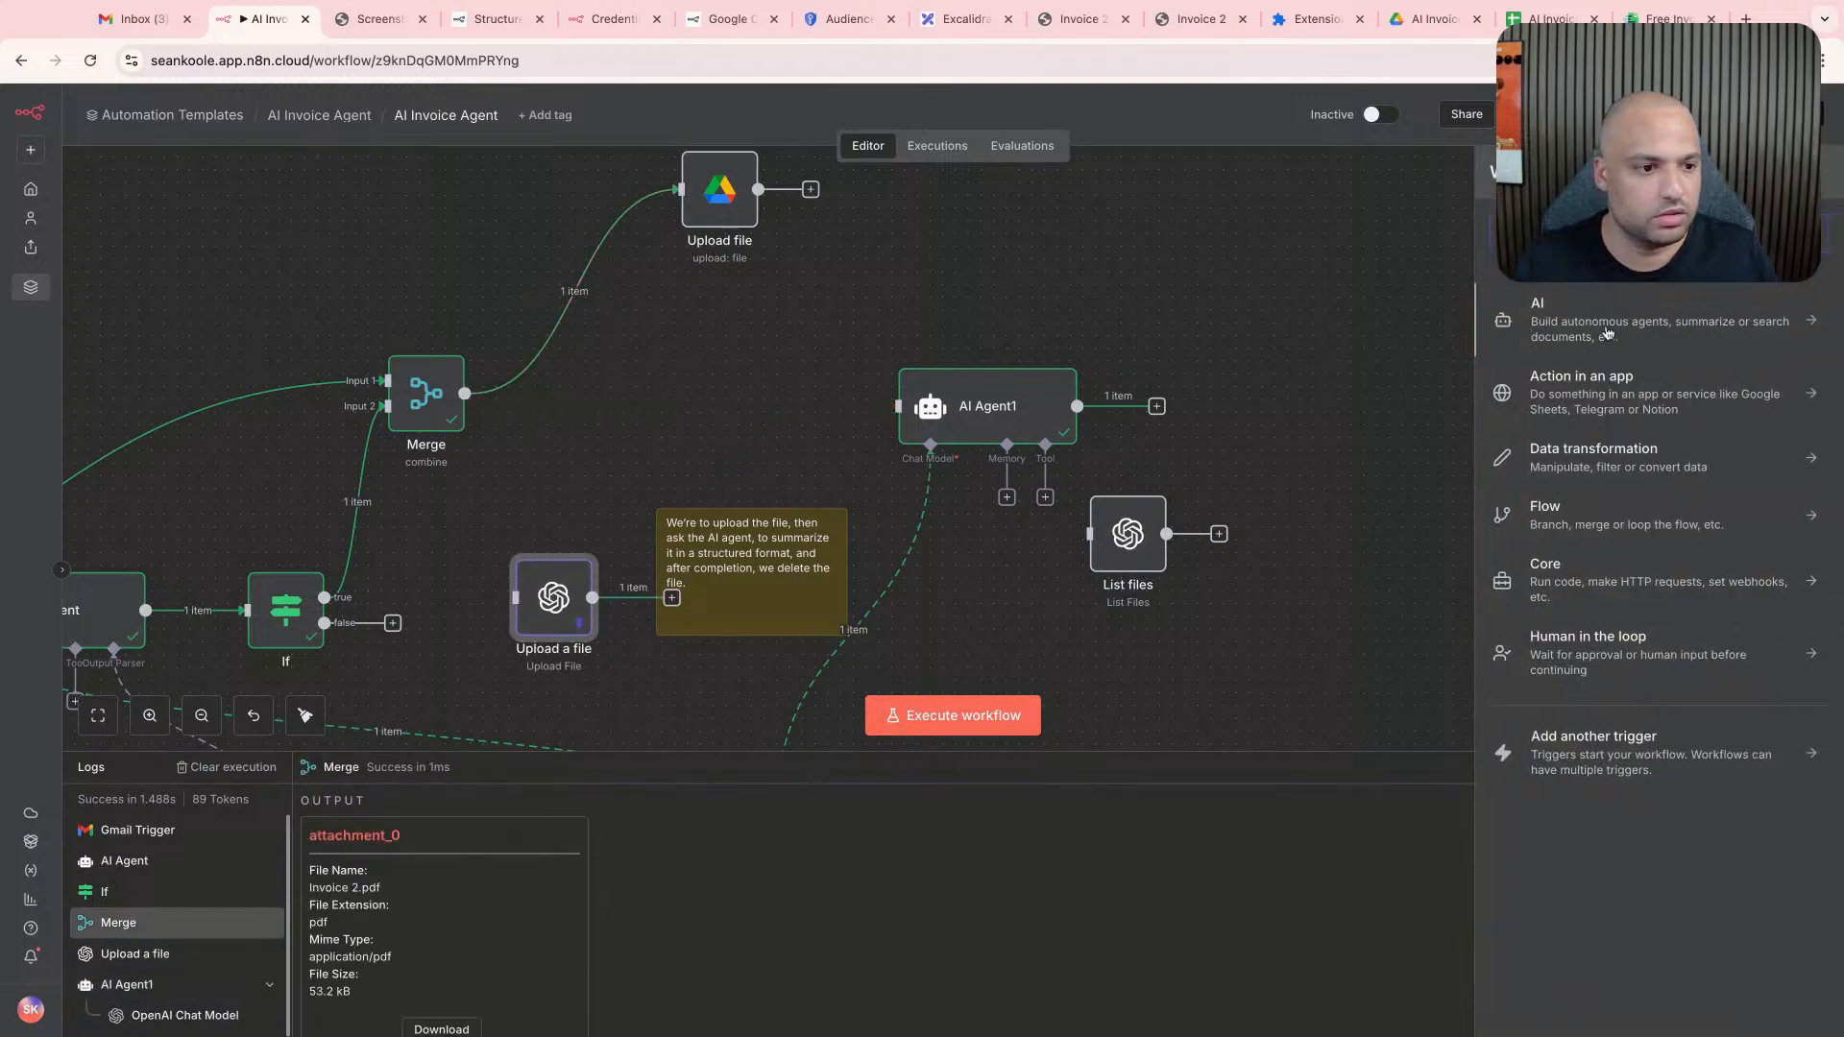
{"action": "type", "text": "extra"}
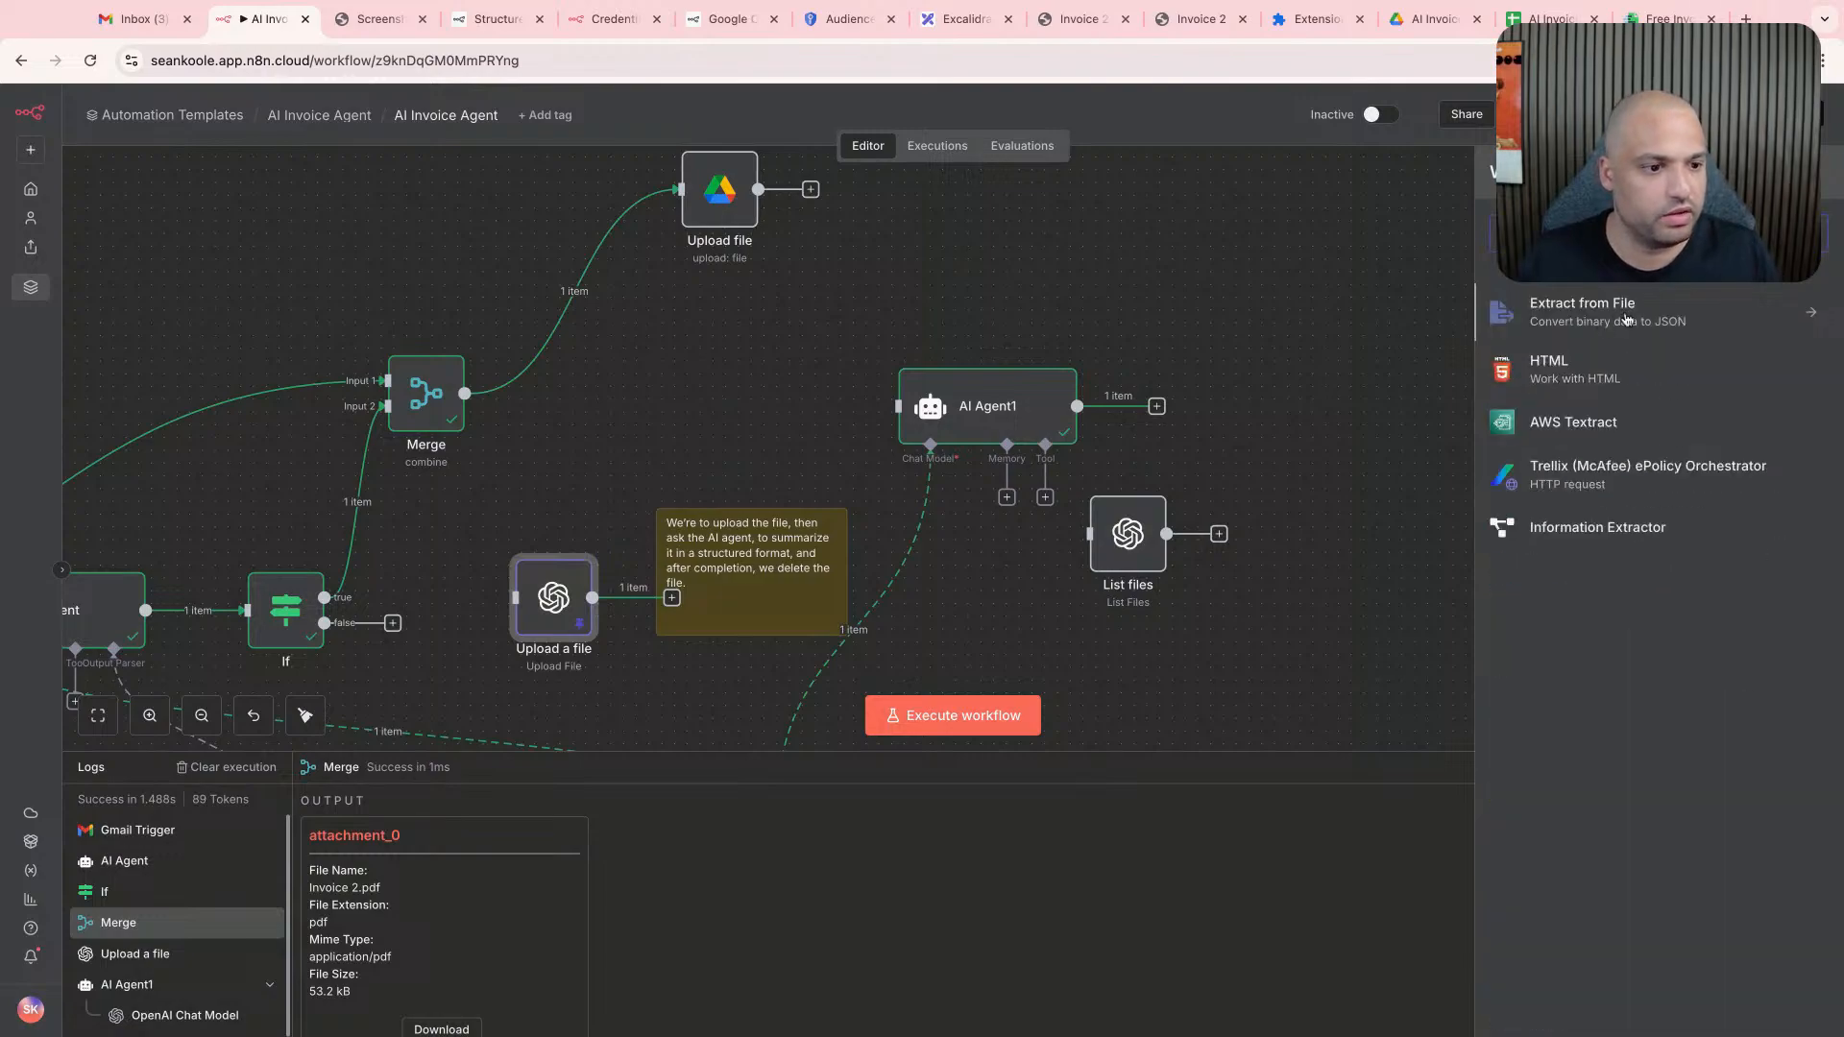
{"action": "left_click", "coordinate": [1626, 317]}
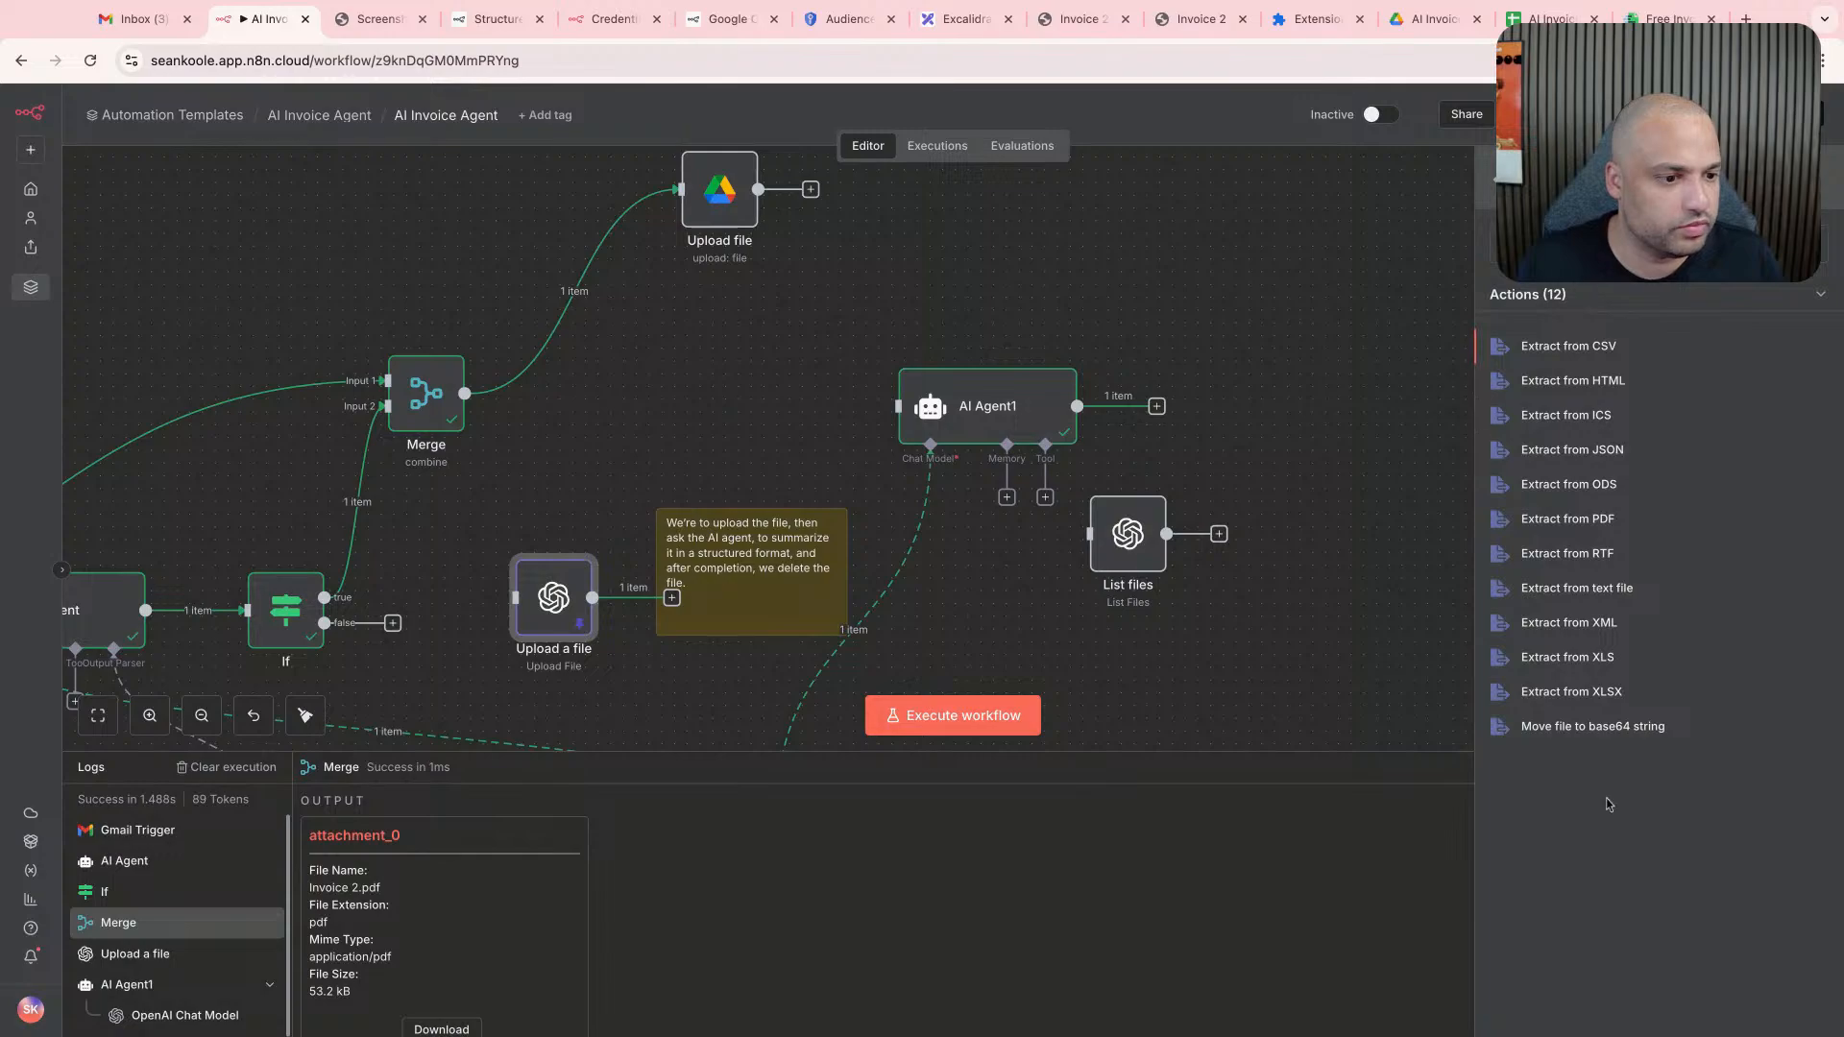
{"action": "left_click", "coordinate": [1602, 523]}
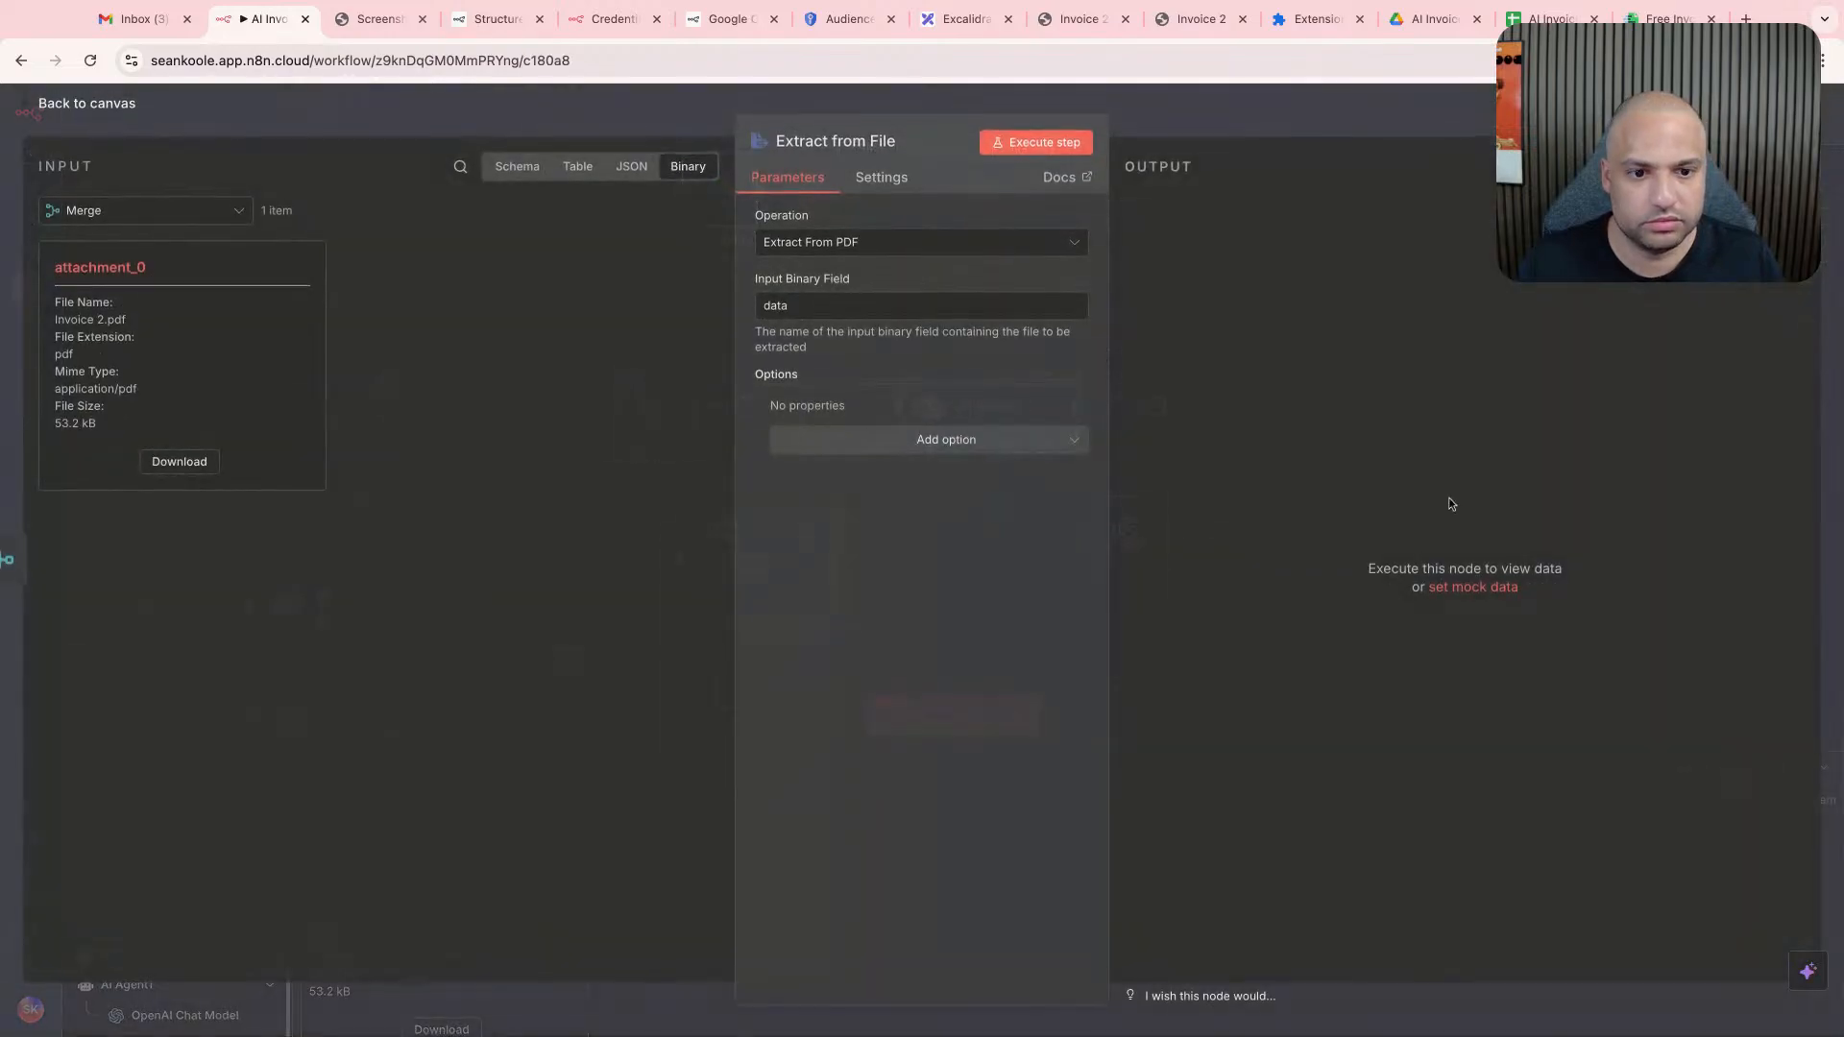
{"action": "double_click", "coordinate": [850, 306]}
{"action": "type", "text": "attachment_0"}
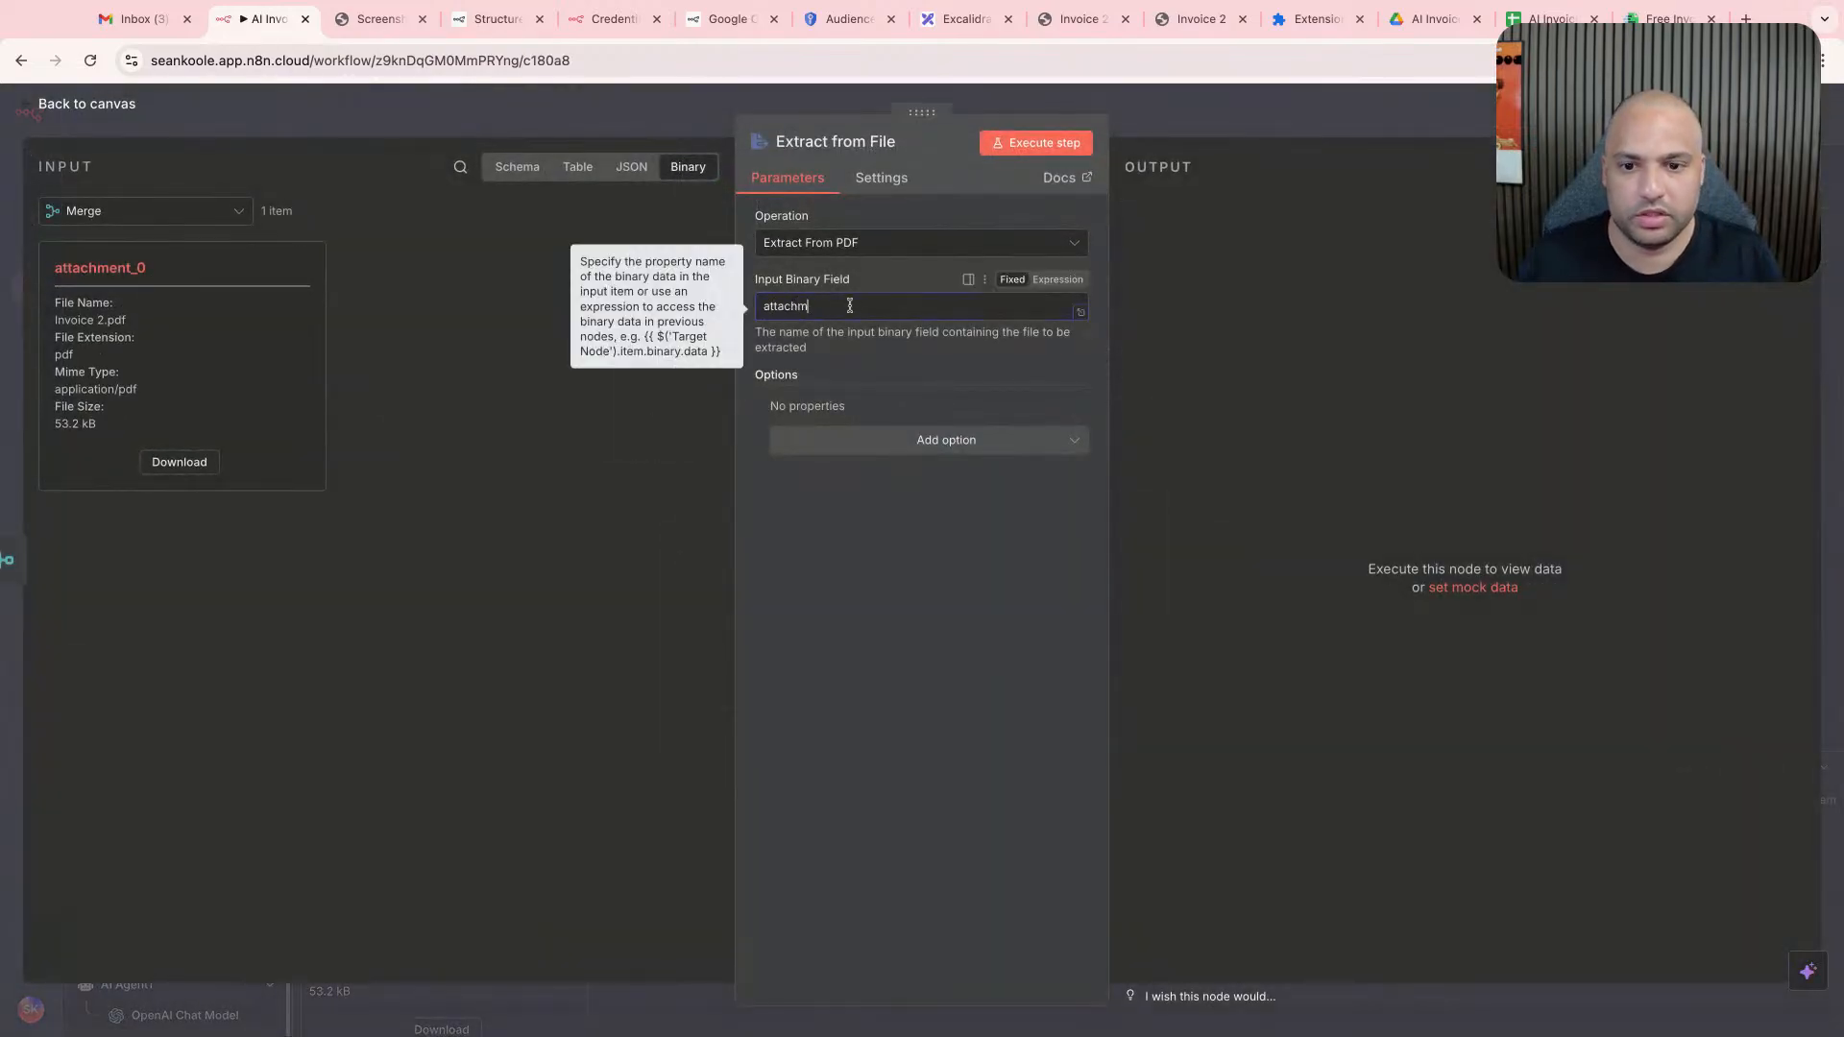
{"action": "left_click", "coordinate": [1150, 117]}
- Check the Merge node's attachment data and run the Extract from File node on it
{"action": "double_click", "coordinate": [426, 393]}
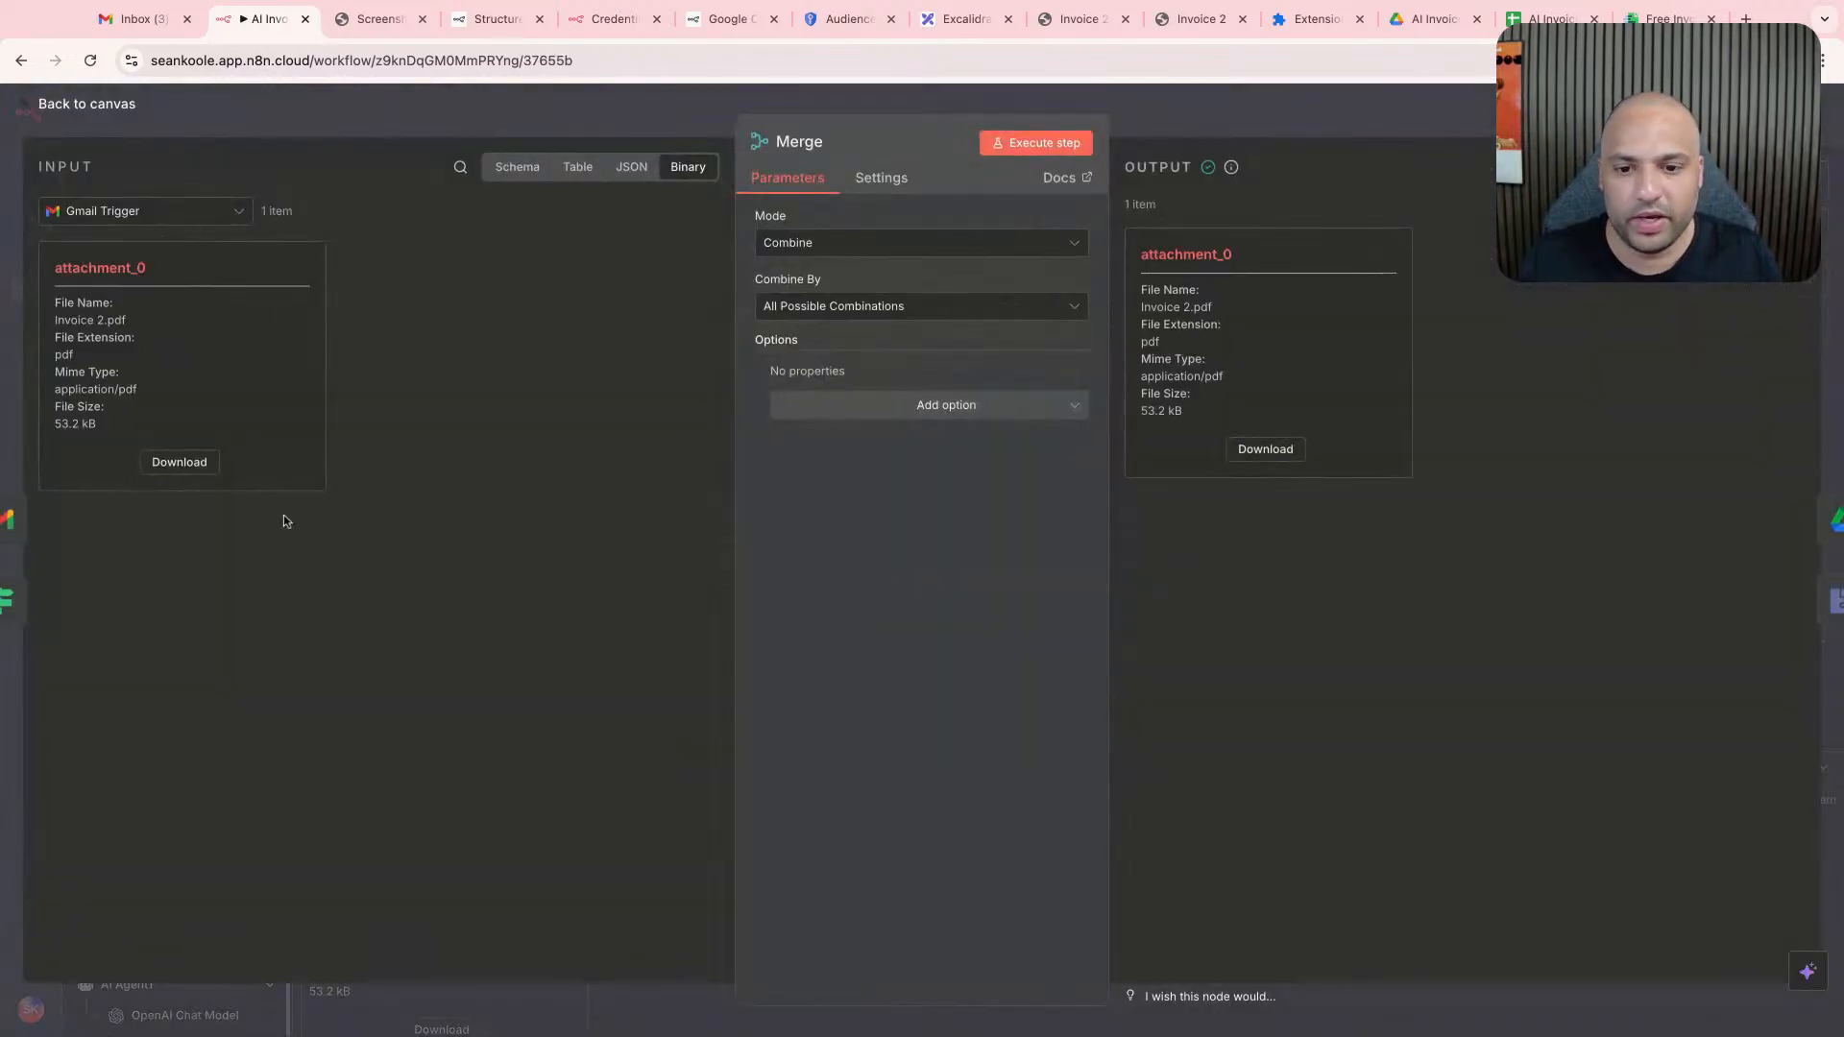
{"action": "key", "text": "Escape"}
{"action": "double_click", "coordinate": [654, 404]}
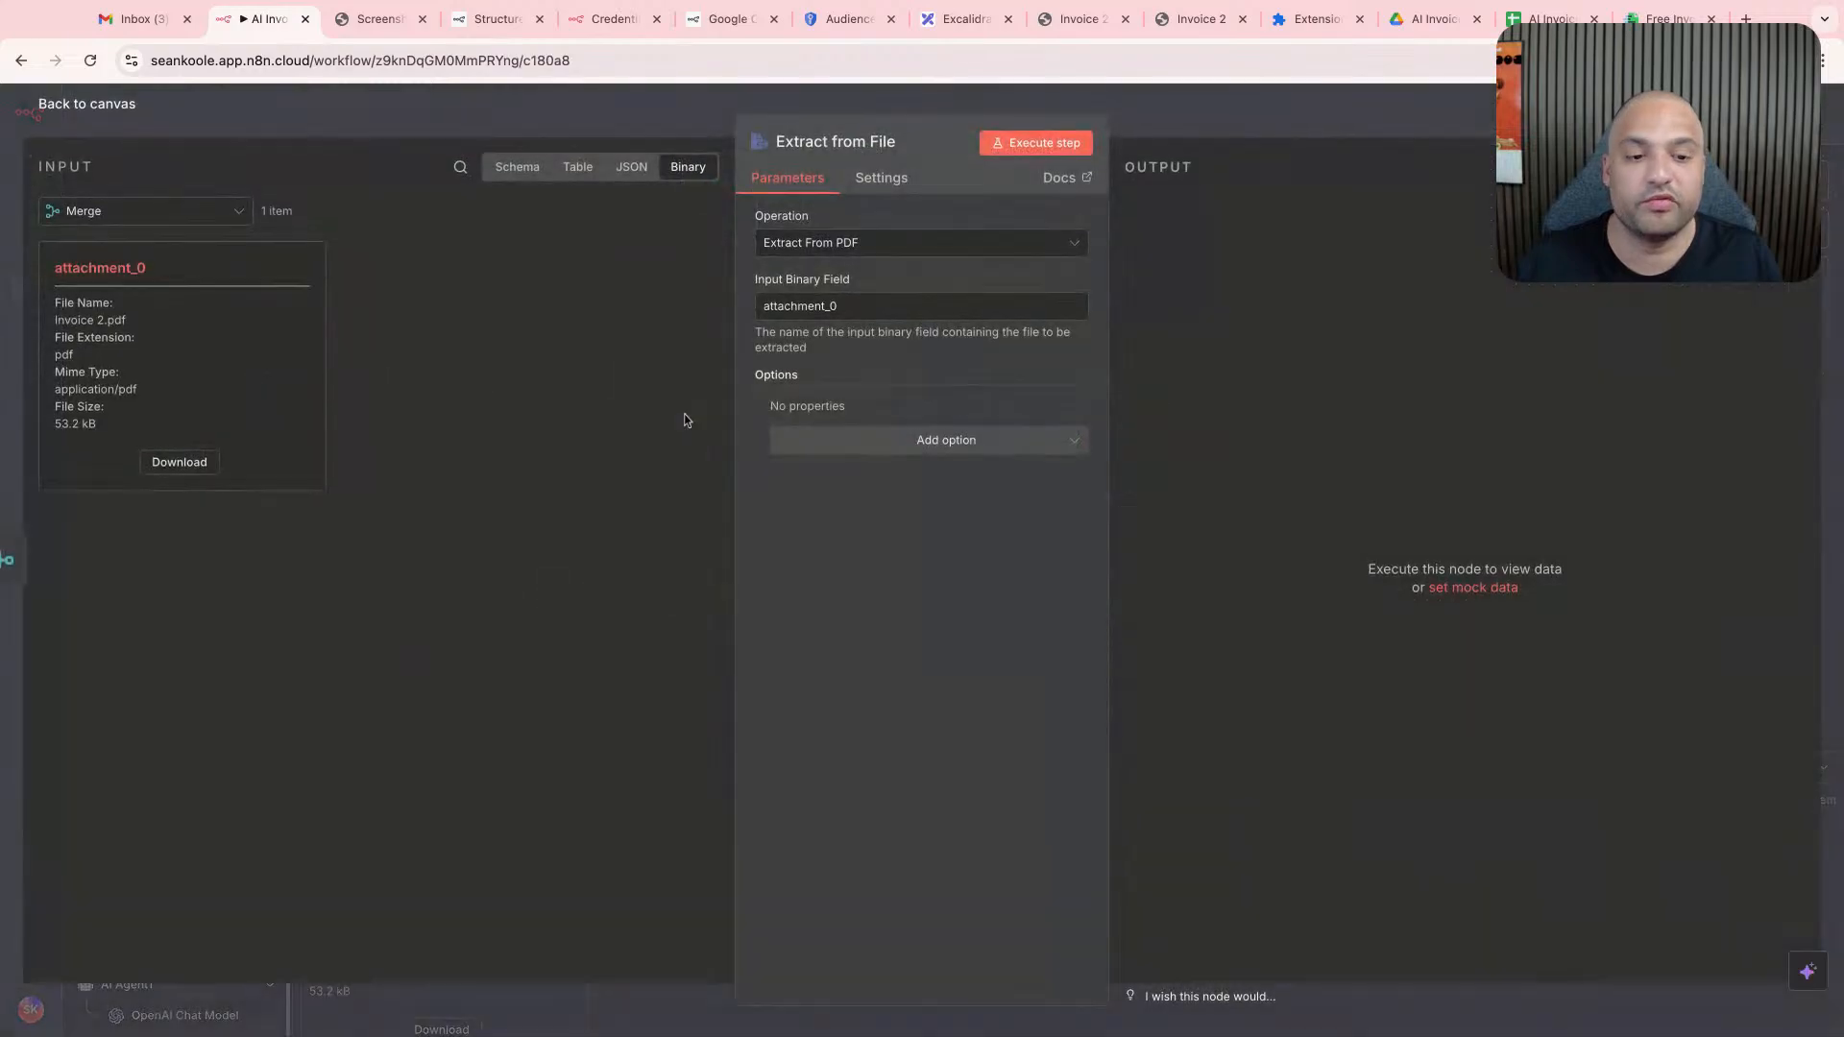
{"action": "left_click", "coordinate": [877, 306]}
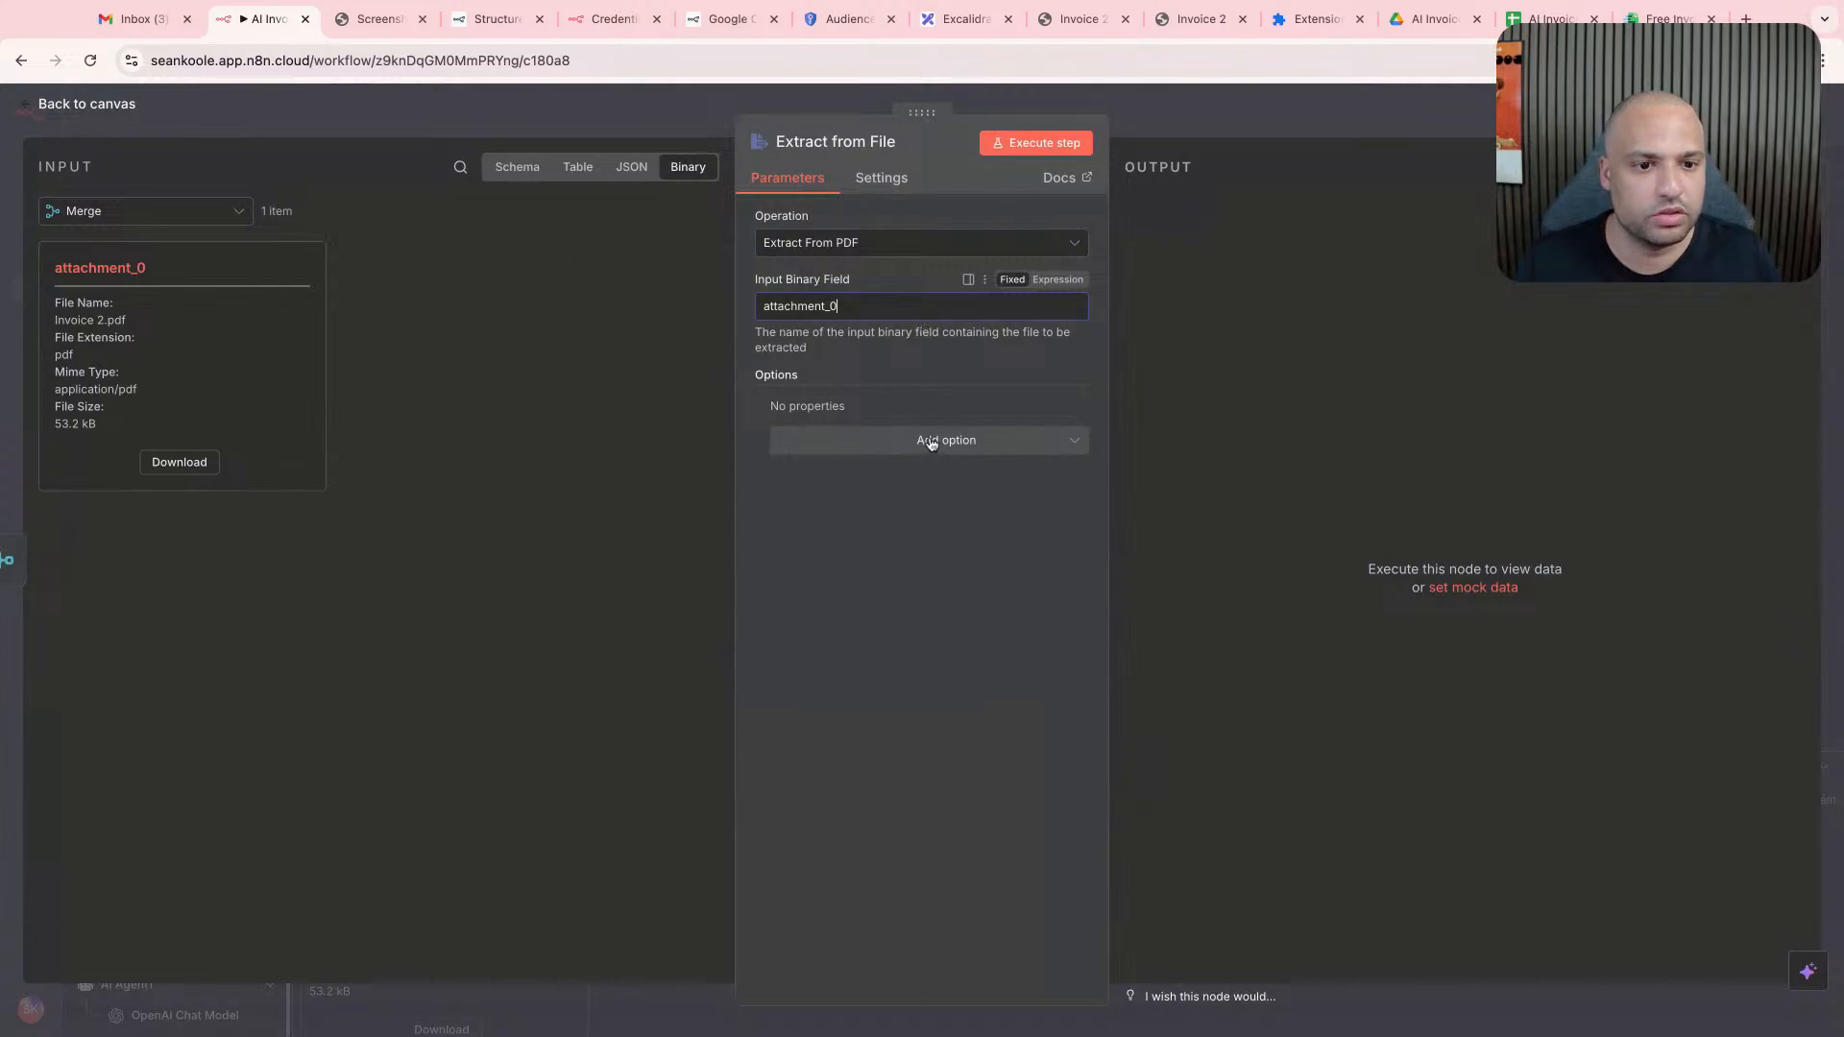
{"action": "left_click", "coordinate": [1037, 142]}
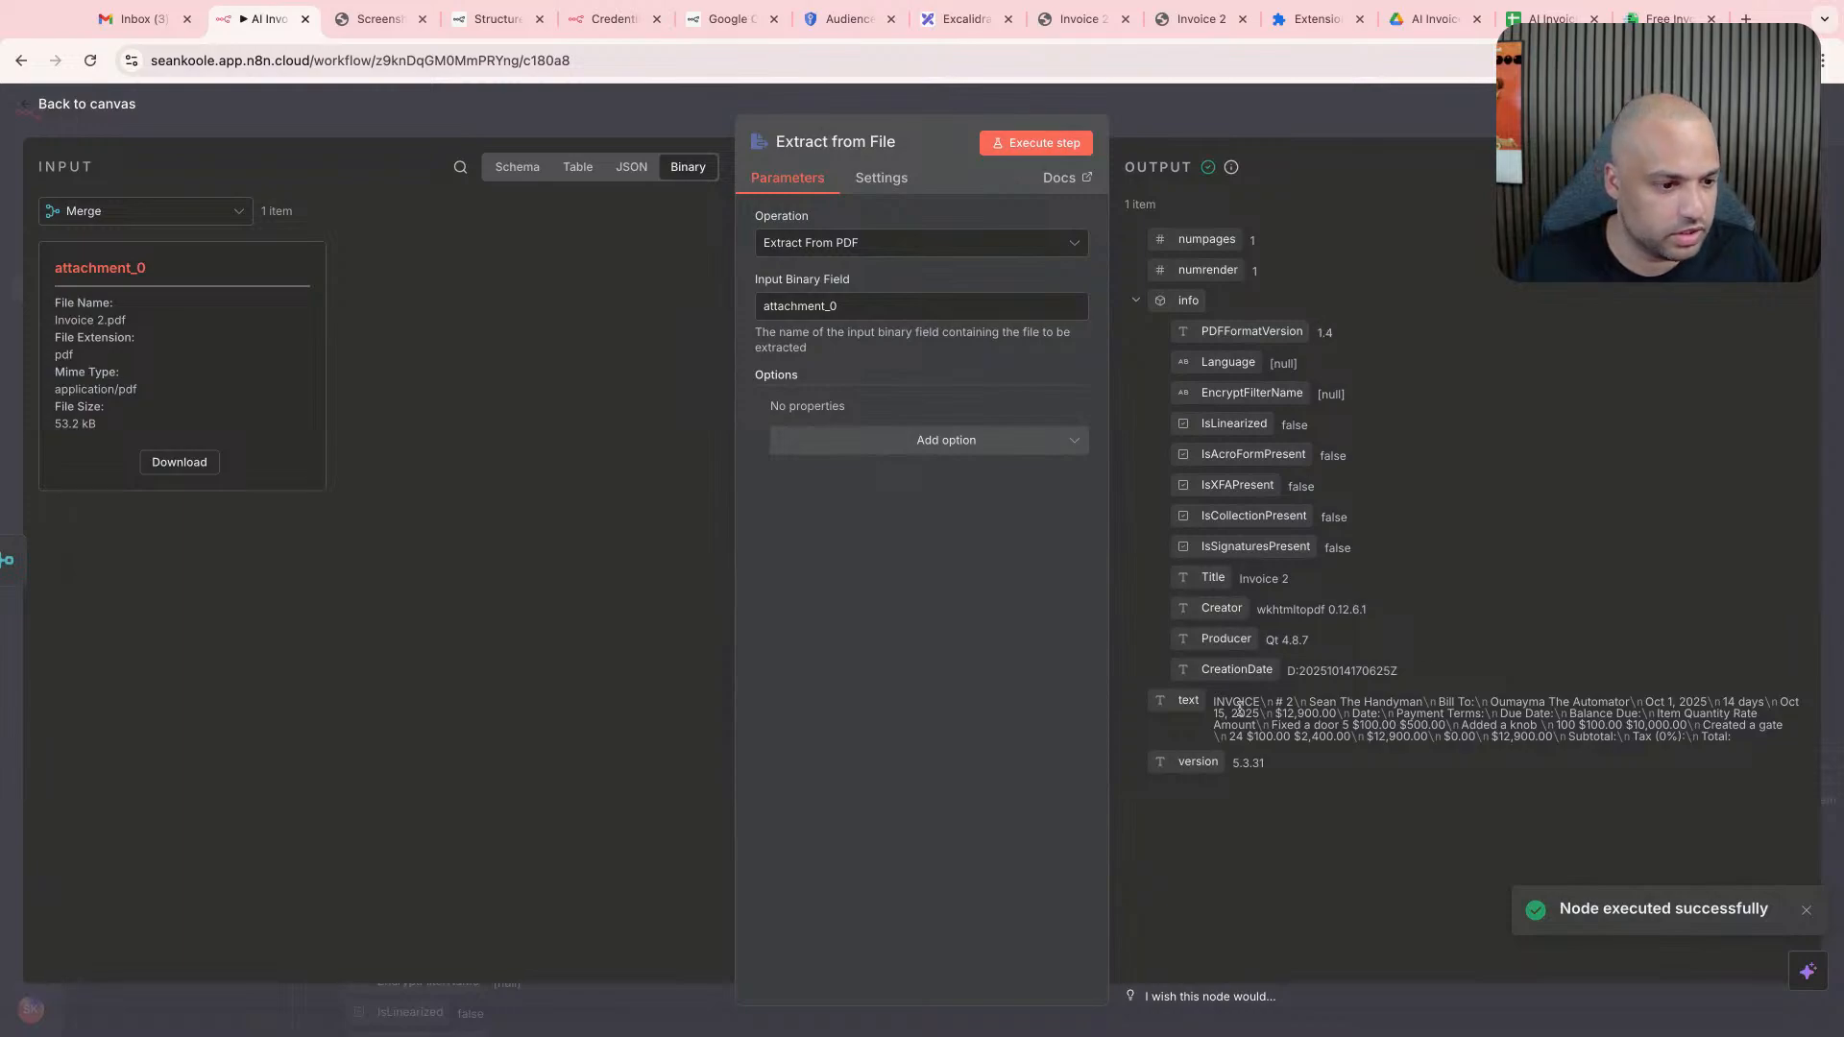
{"action": "left_click", "coordinate": [1317, 124]}
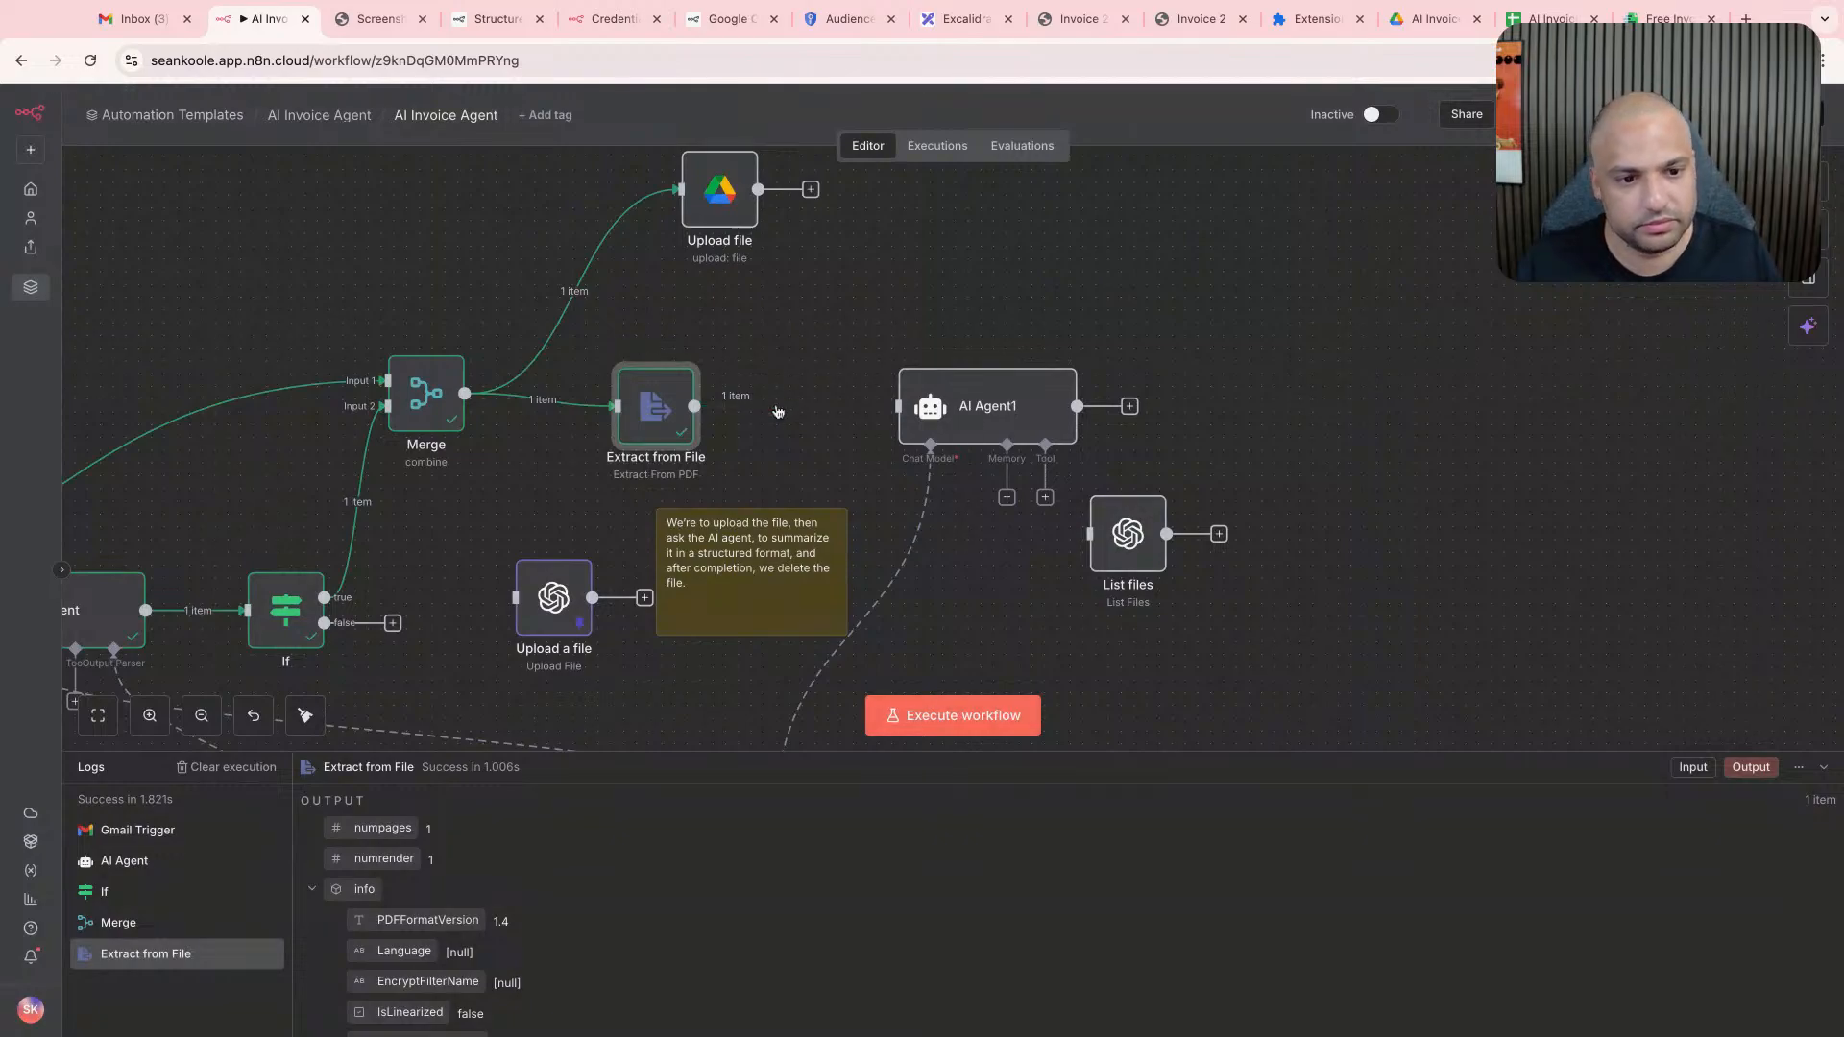
- Set AI Agent1's prompt to "Can you get me a structured JSON back that is based off of the following invoice data?" followed by {{ $json.text }}
{"action": "double_click", "coordinate": [937, 406]}
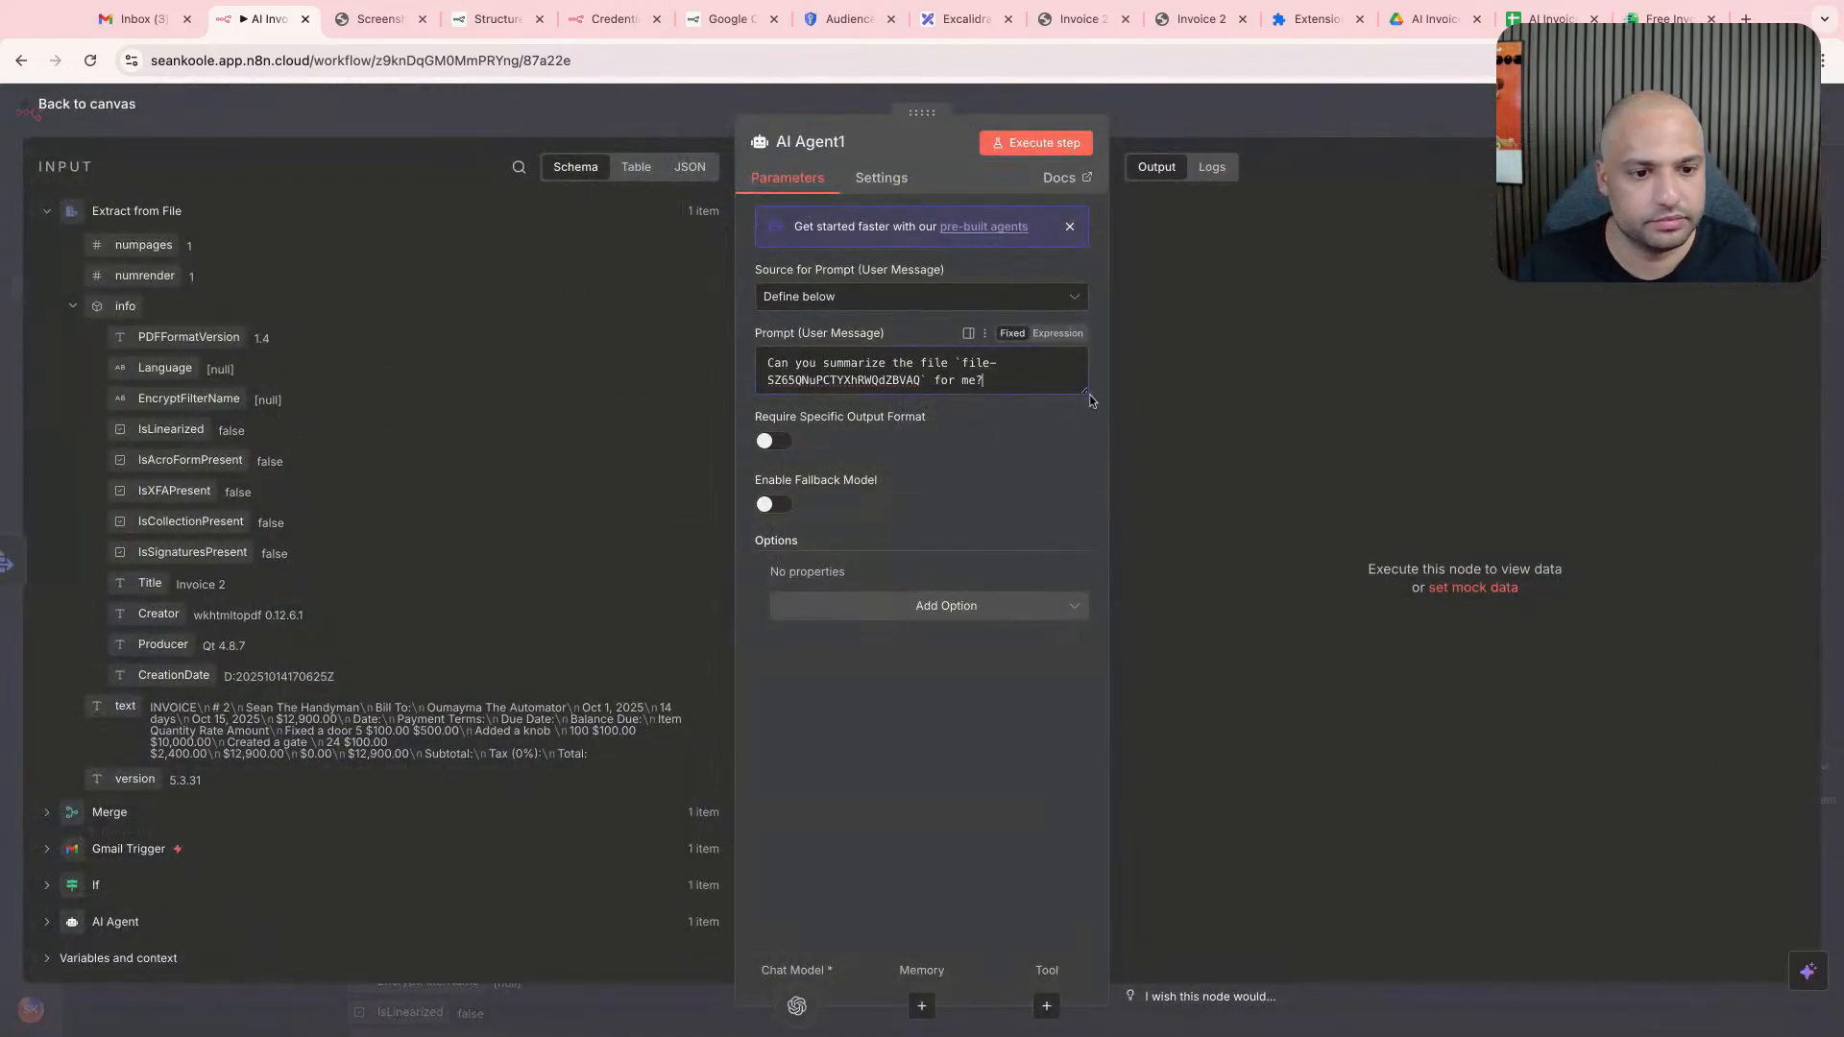
{"action": "left_click_drag", "start_coordinate": [1089, 395], "coordinate": [1087, 634]}
{"action": "triple_click", "coordinate": [1044, 523]}
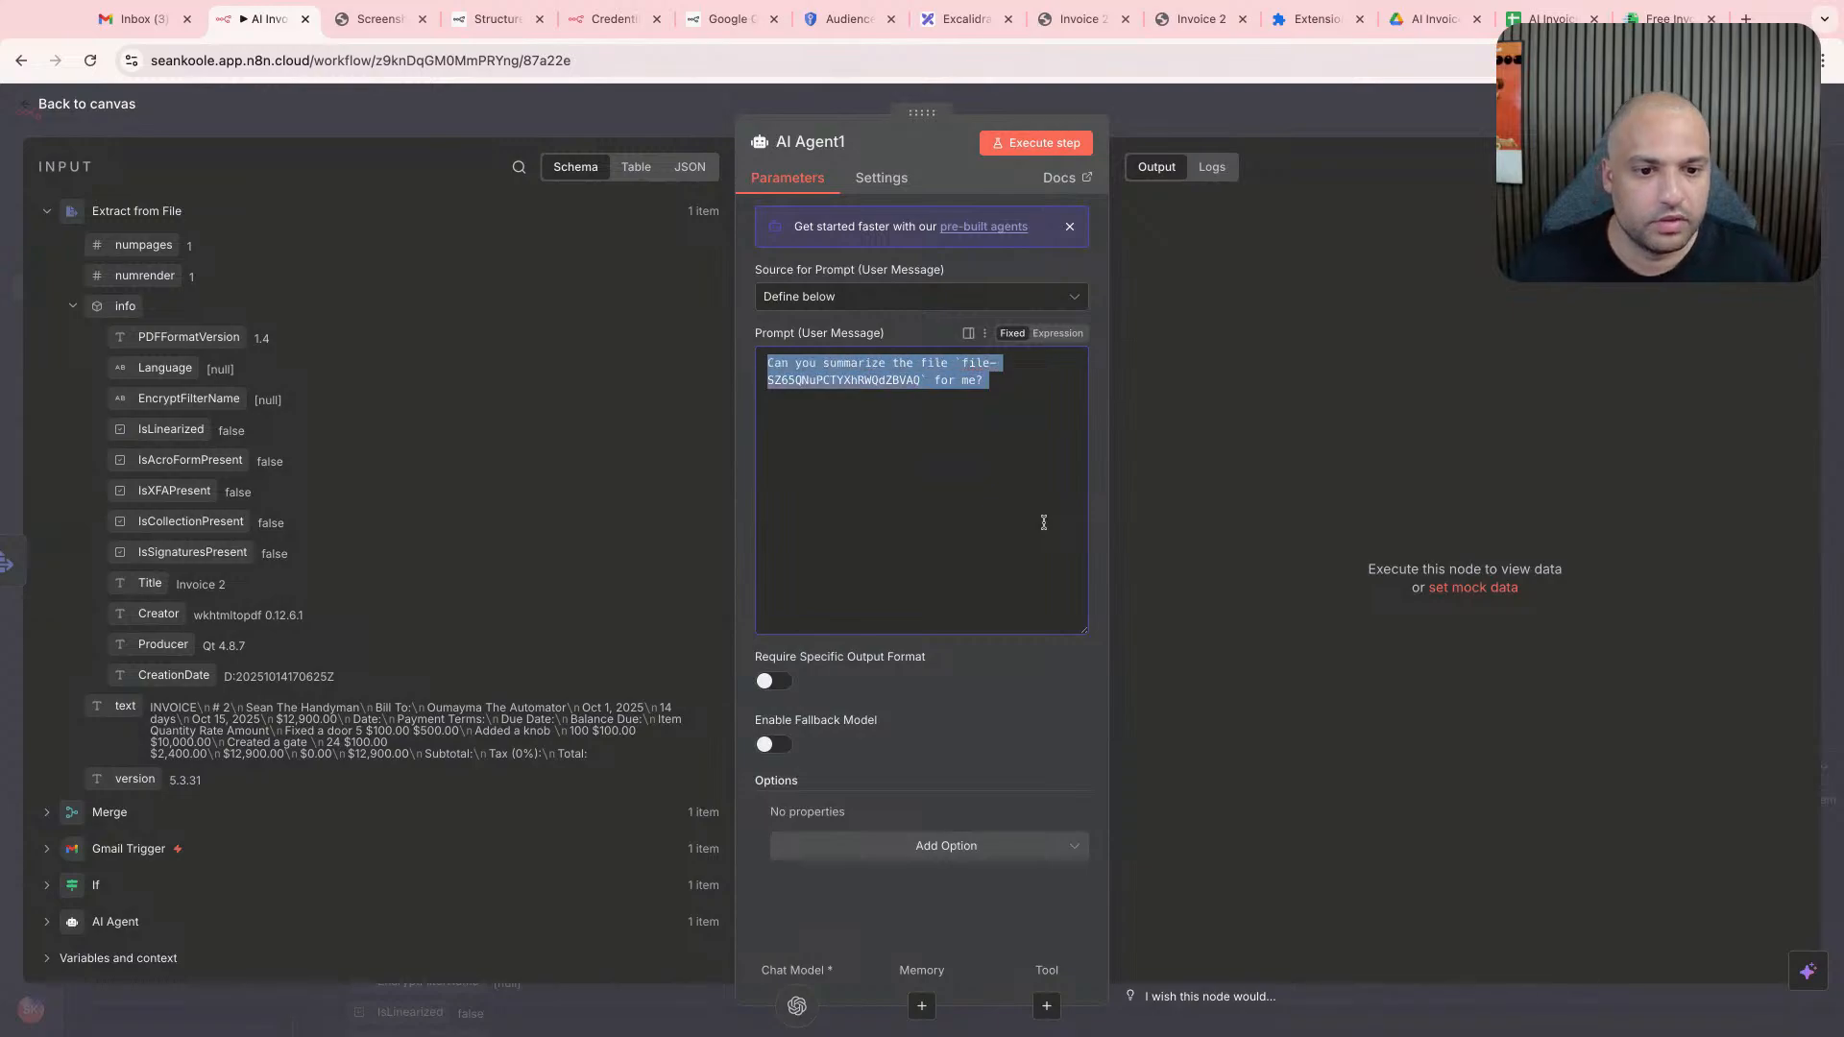
{"action": "type", "text": "Can you get me"}
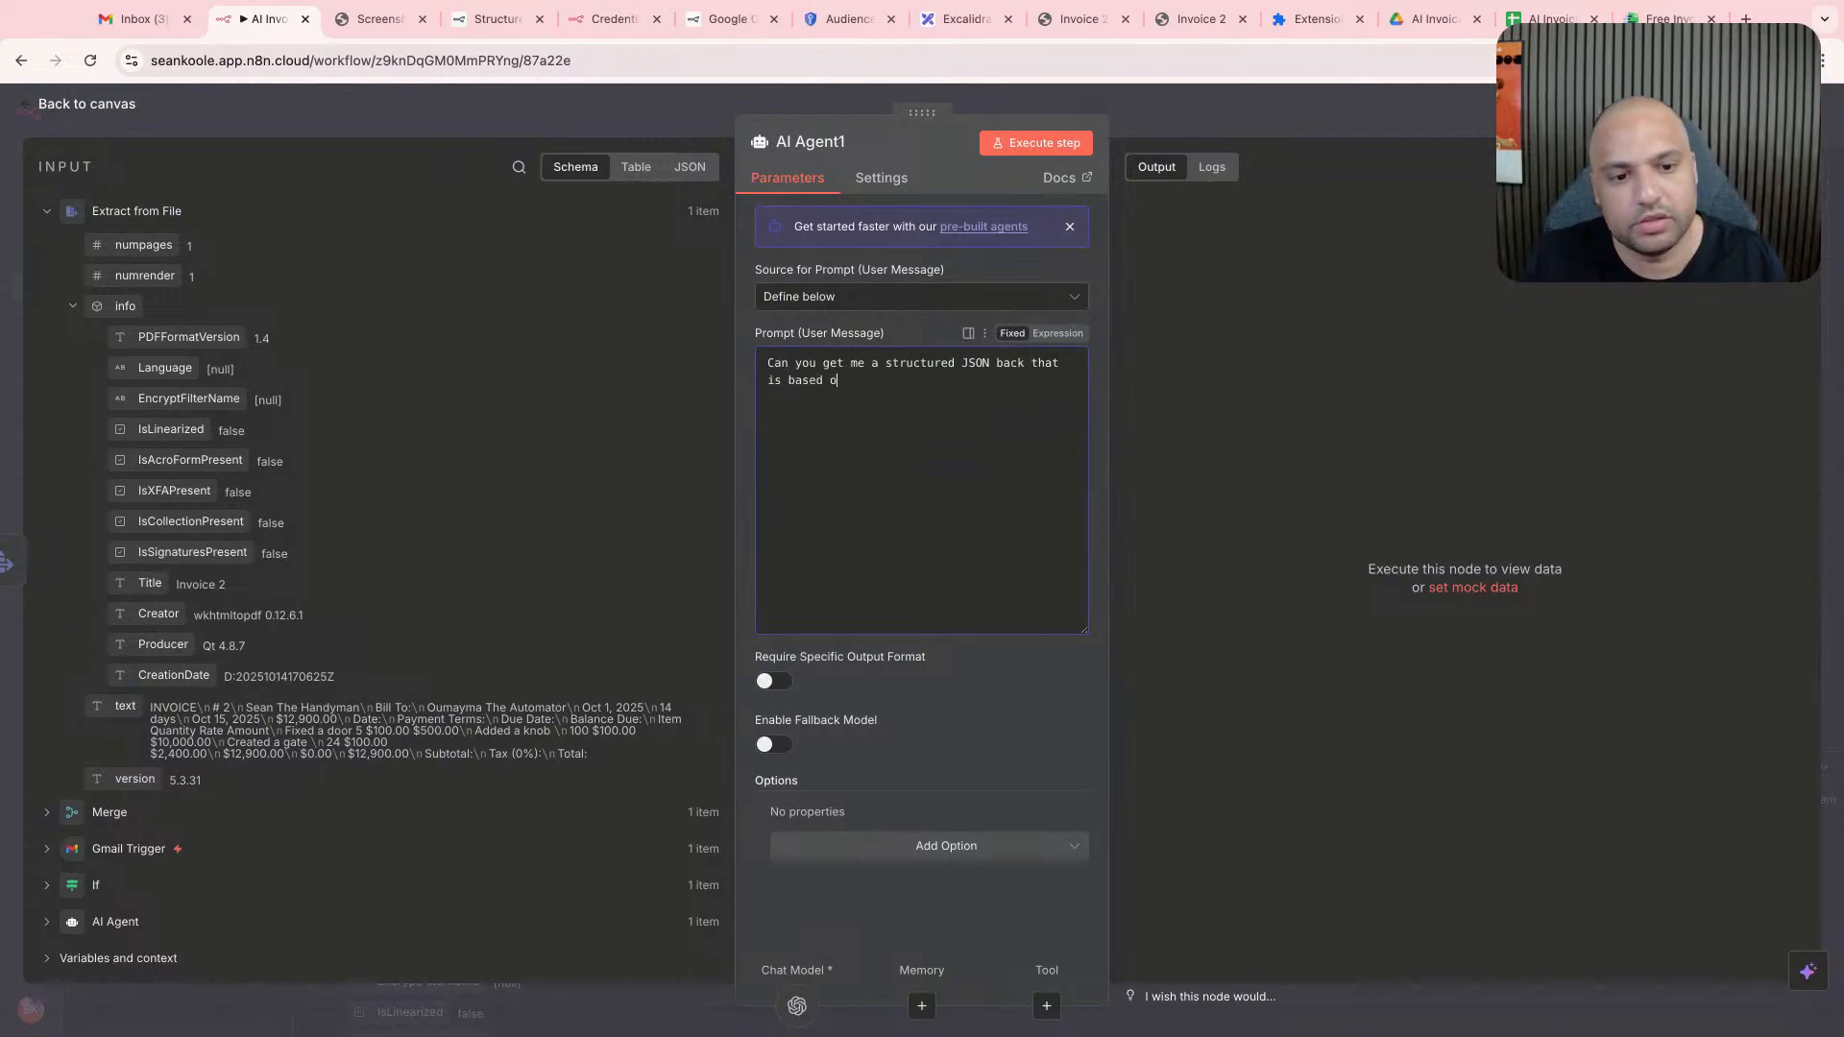
{"action": "type", "text": "a structured JSON back that is based off of the following invoice data?"}
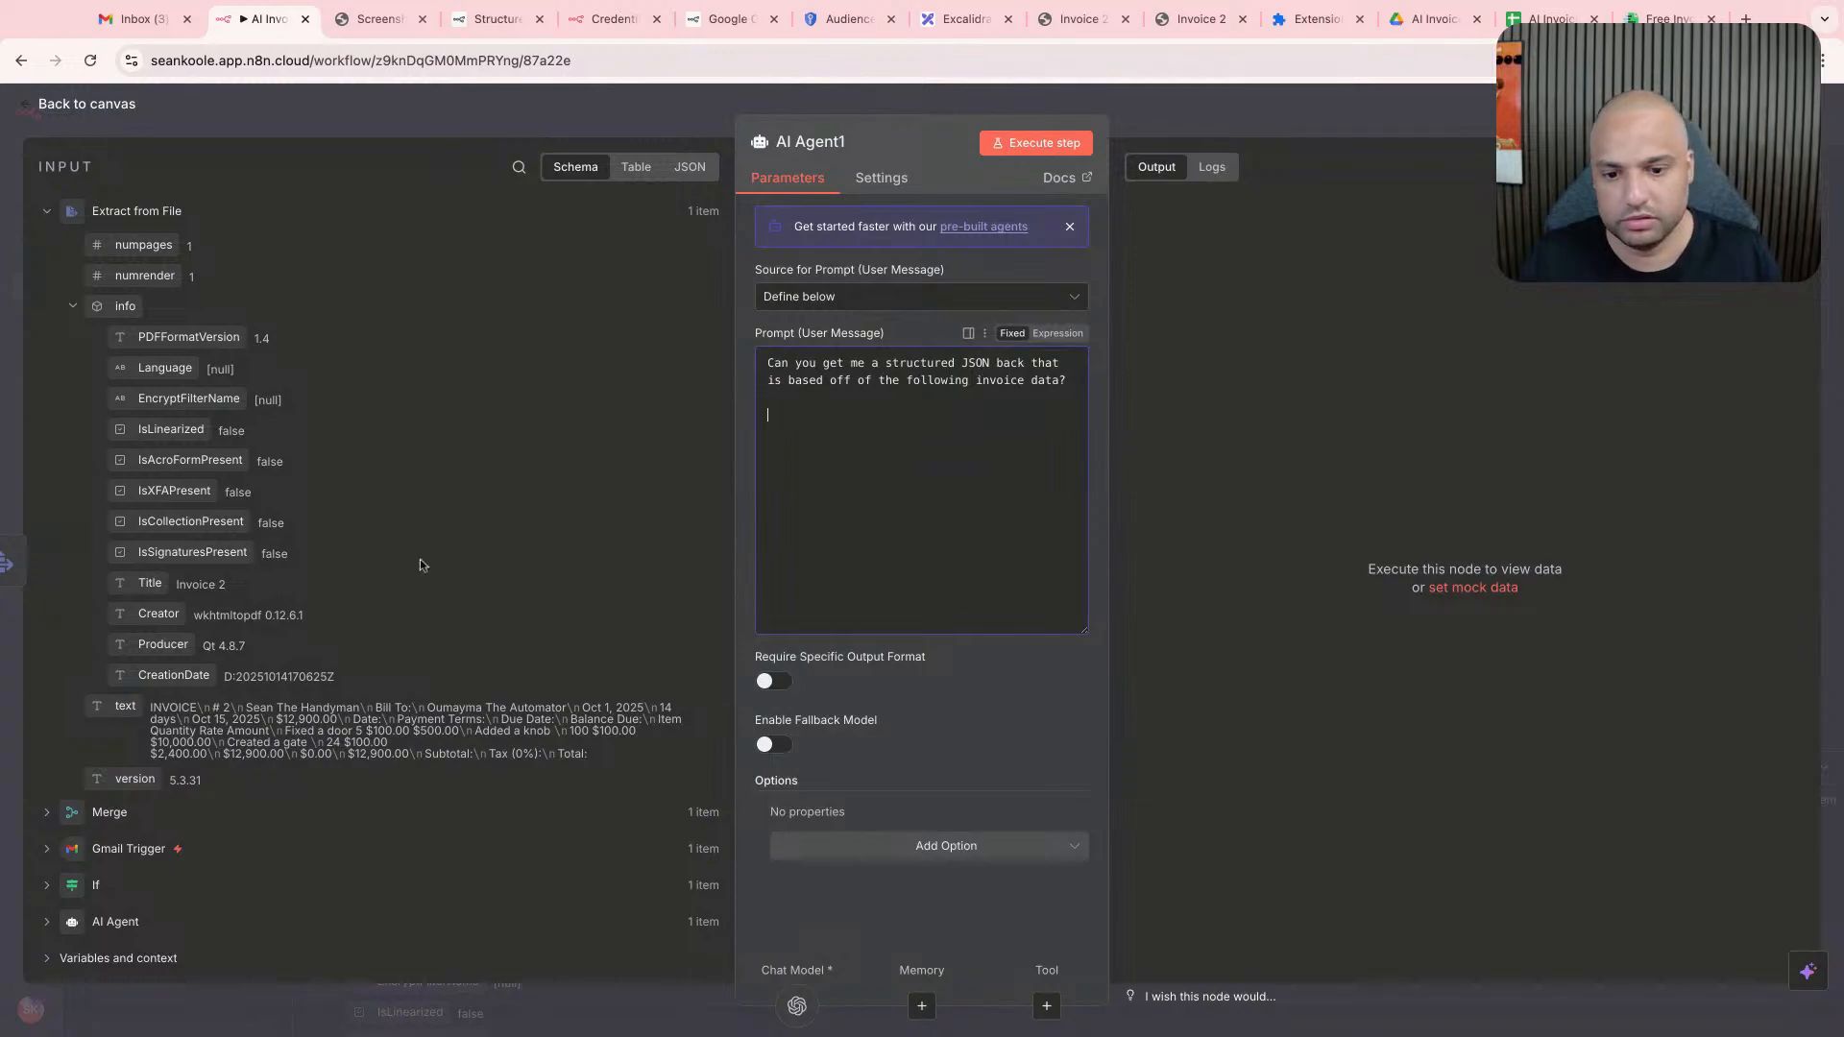
{"action": "left_click_drag", "start_coordinate": [122, 704], "coordinate": [797, 403]}
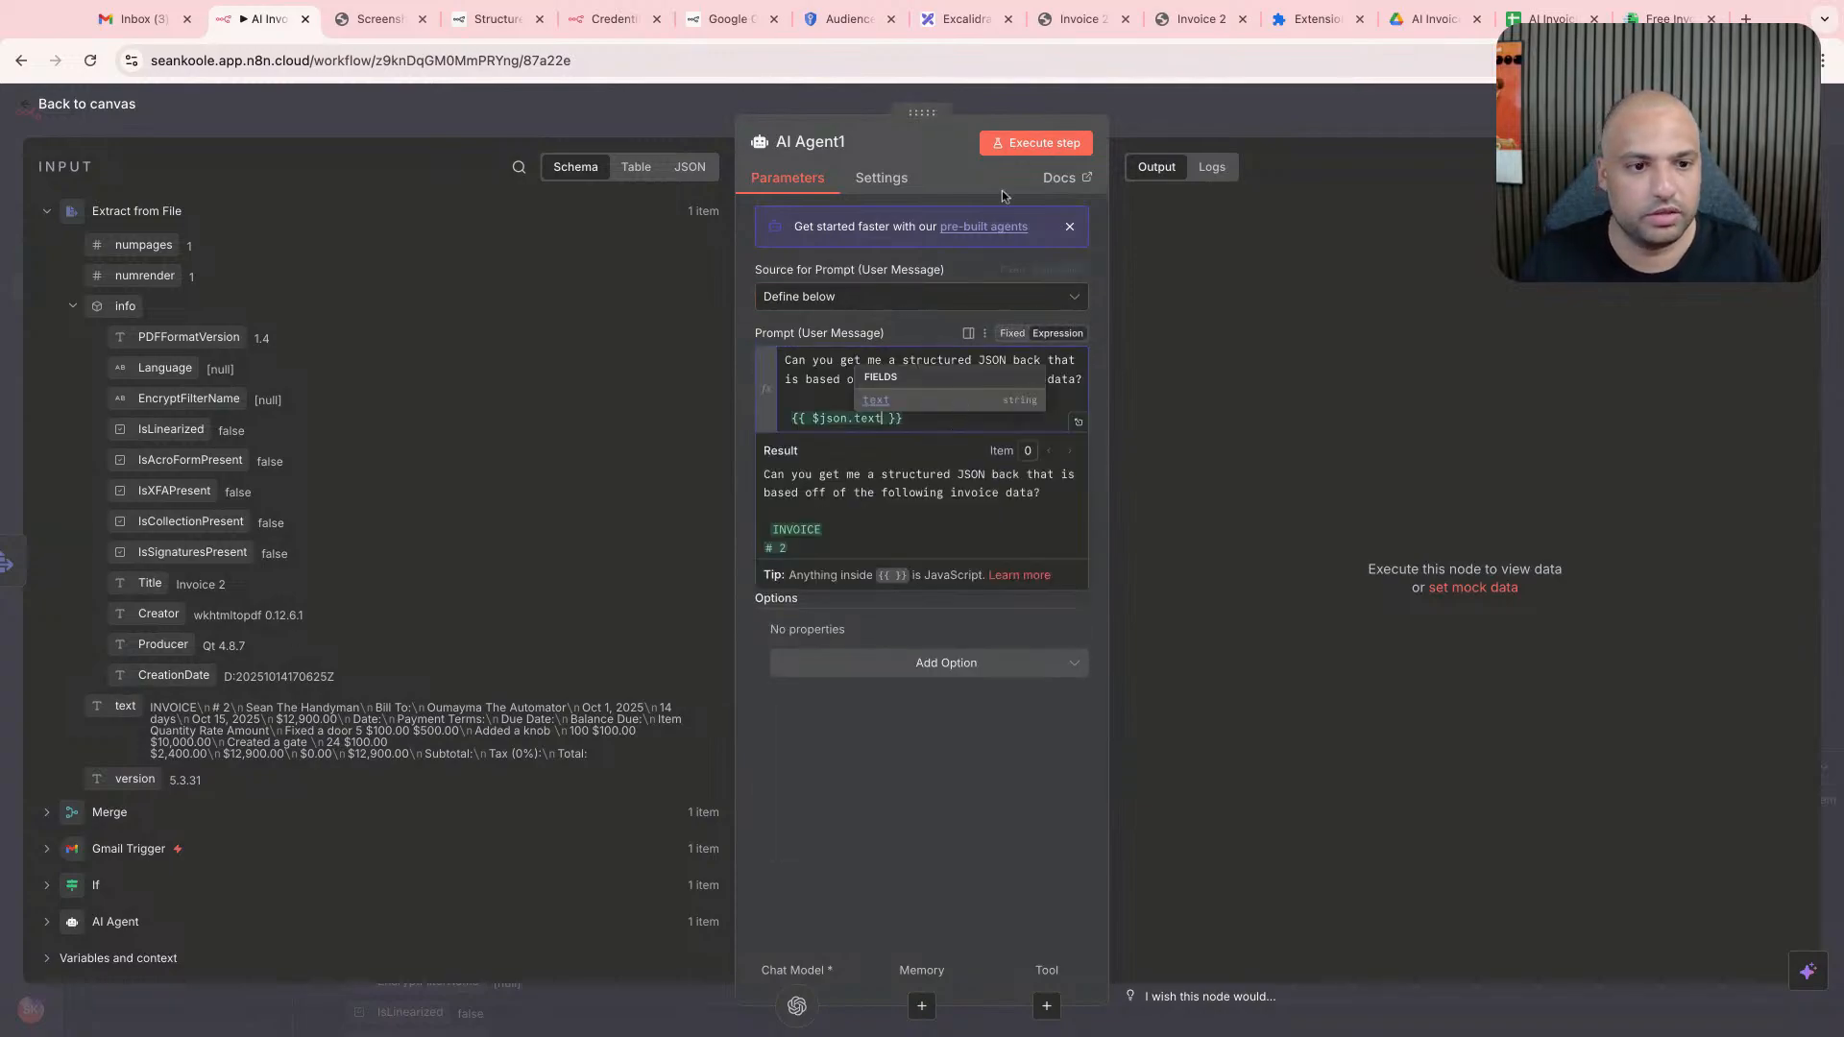
- Run AI Agent1 and examine its output in the Table, JSON and Schema views
{"action": "left_click", "coordinate": [1018, 150]}
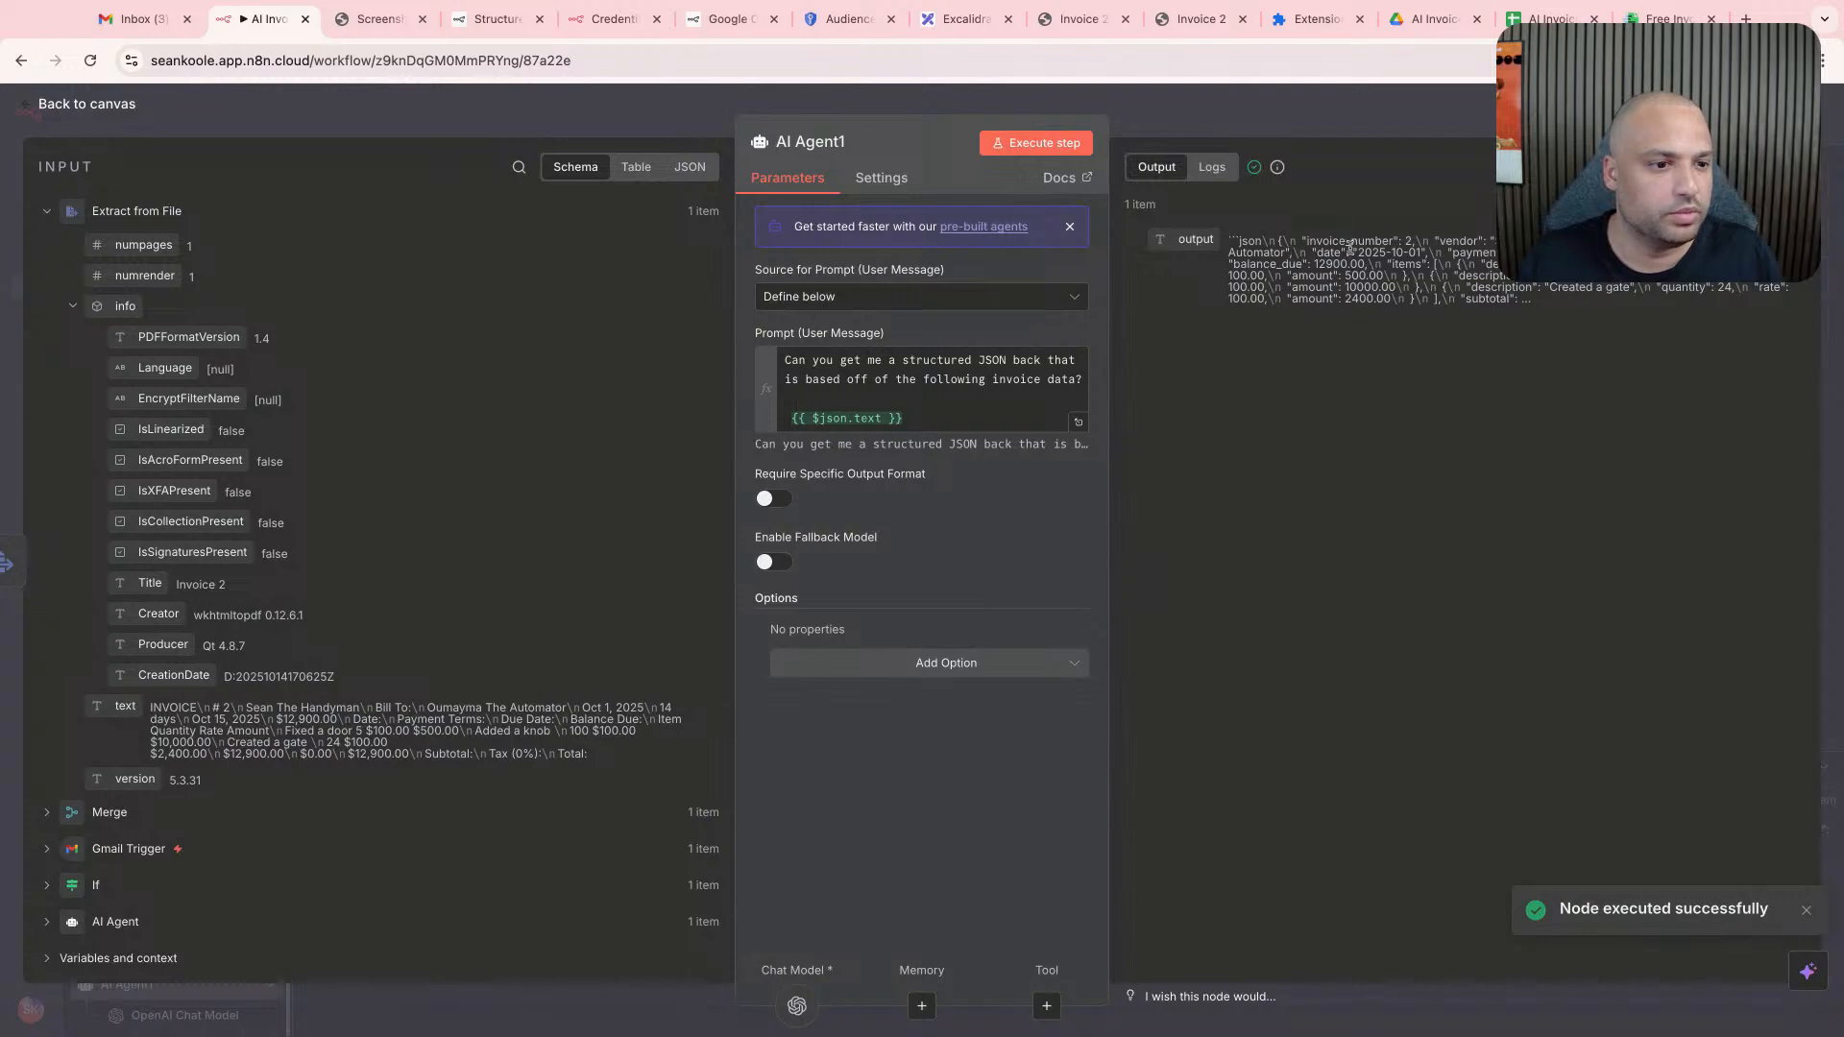
{"action": "left_click", "coordinate": [1645, 167]}
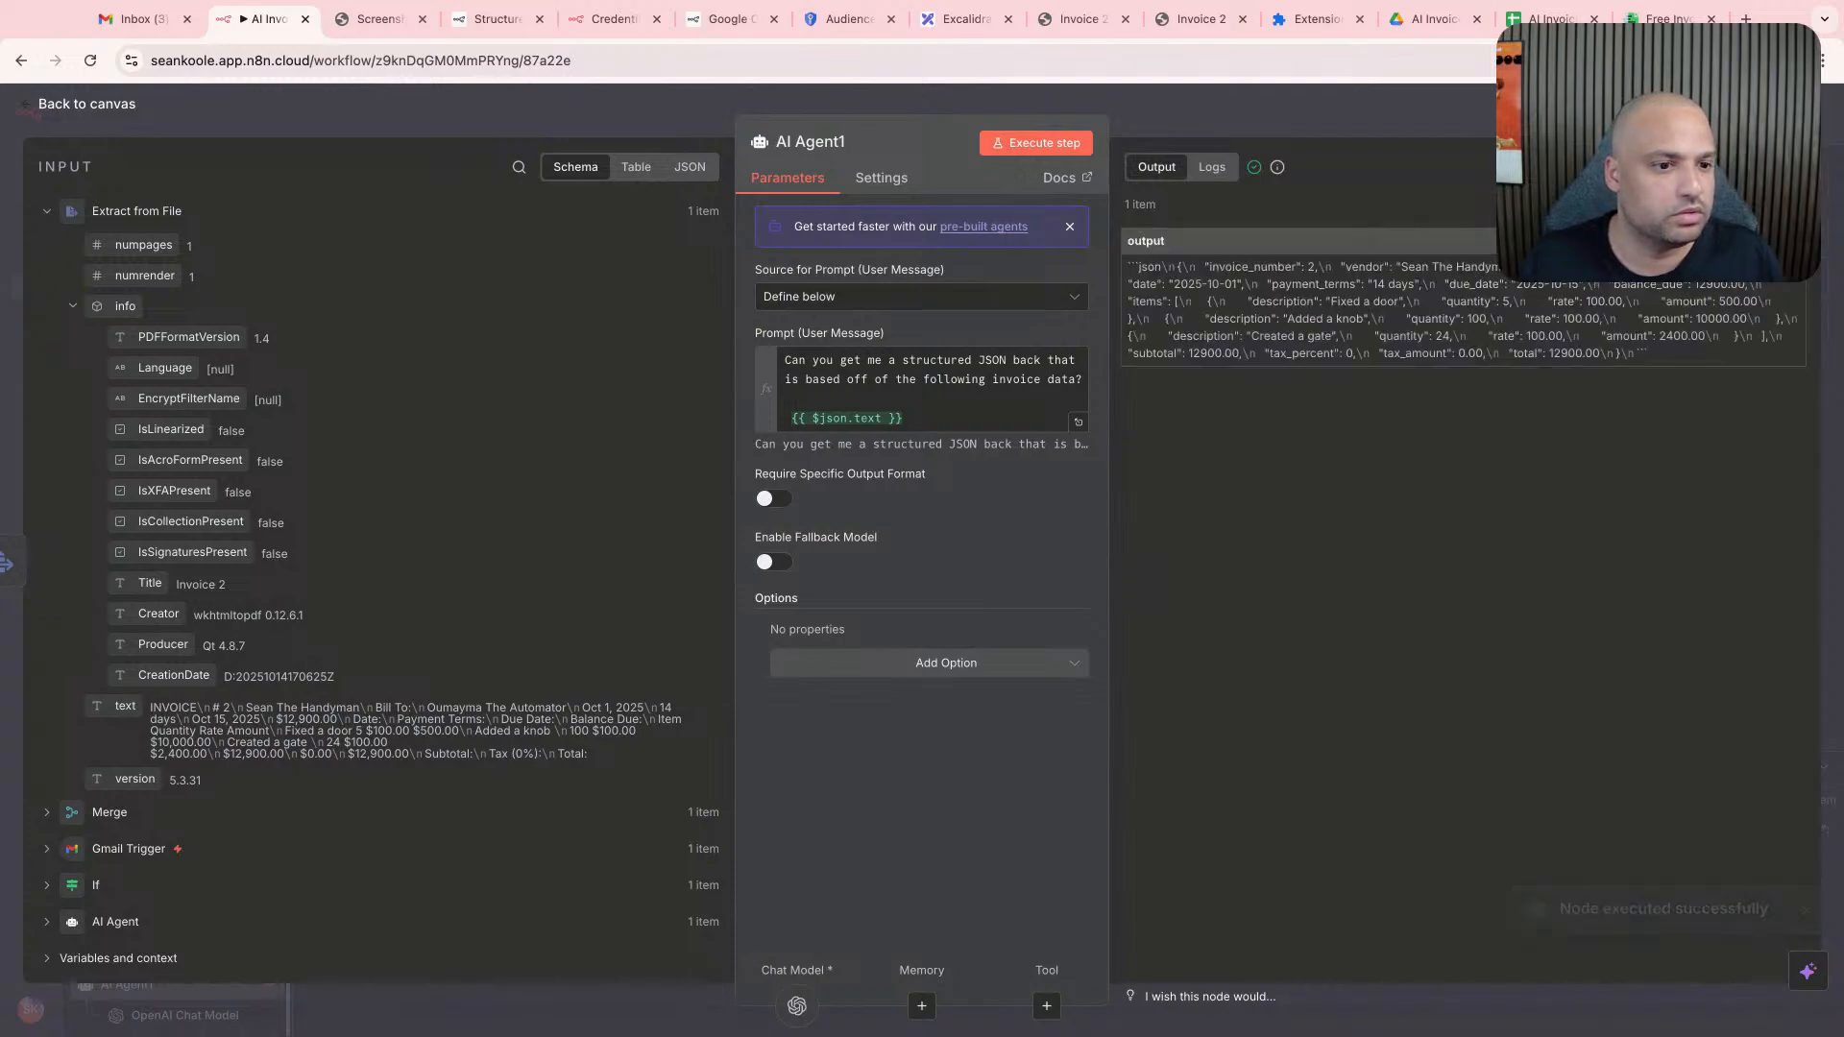
{"action": "left_click", "coordinate": [1699, 168]}
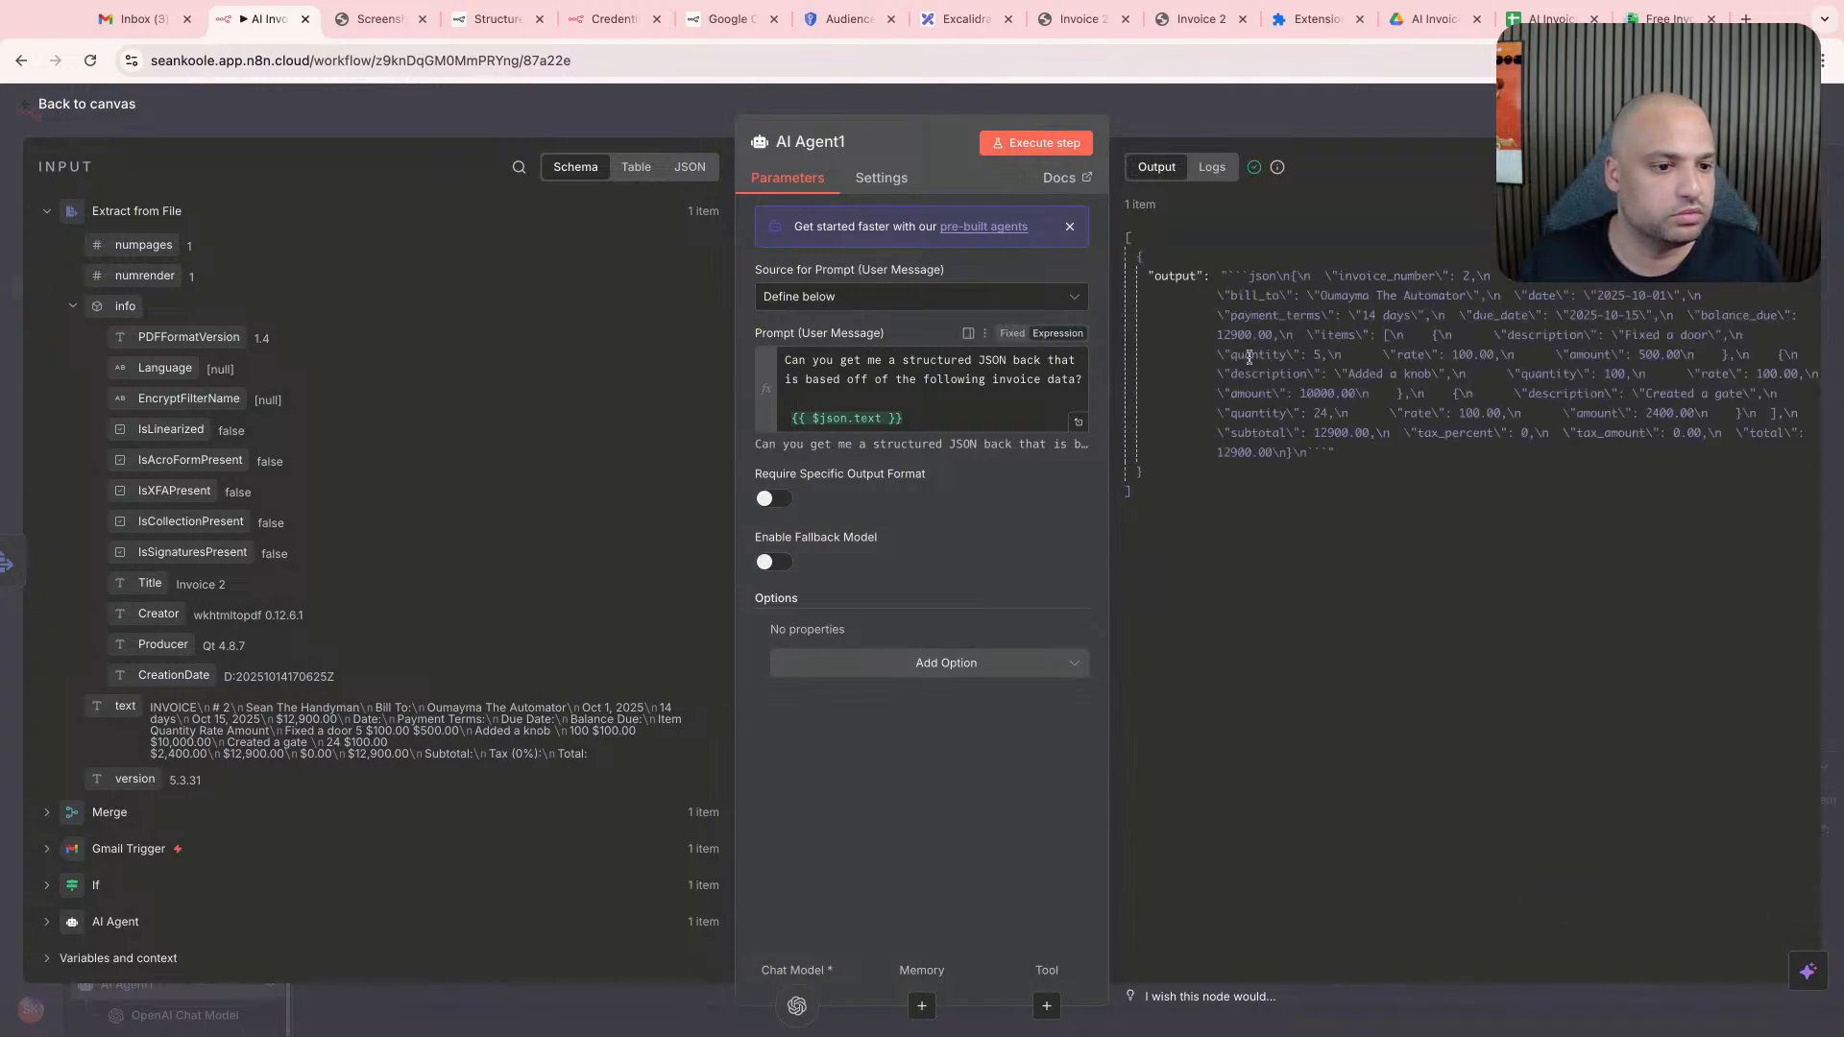
{"action": "left_click", "coordinate": [1792, 248]}
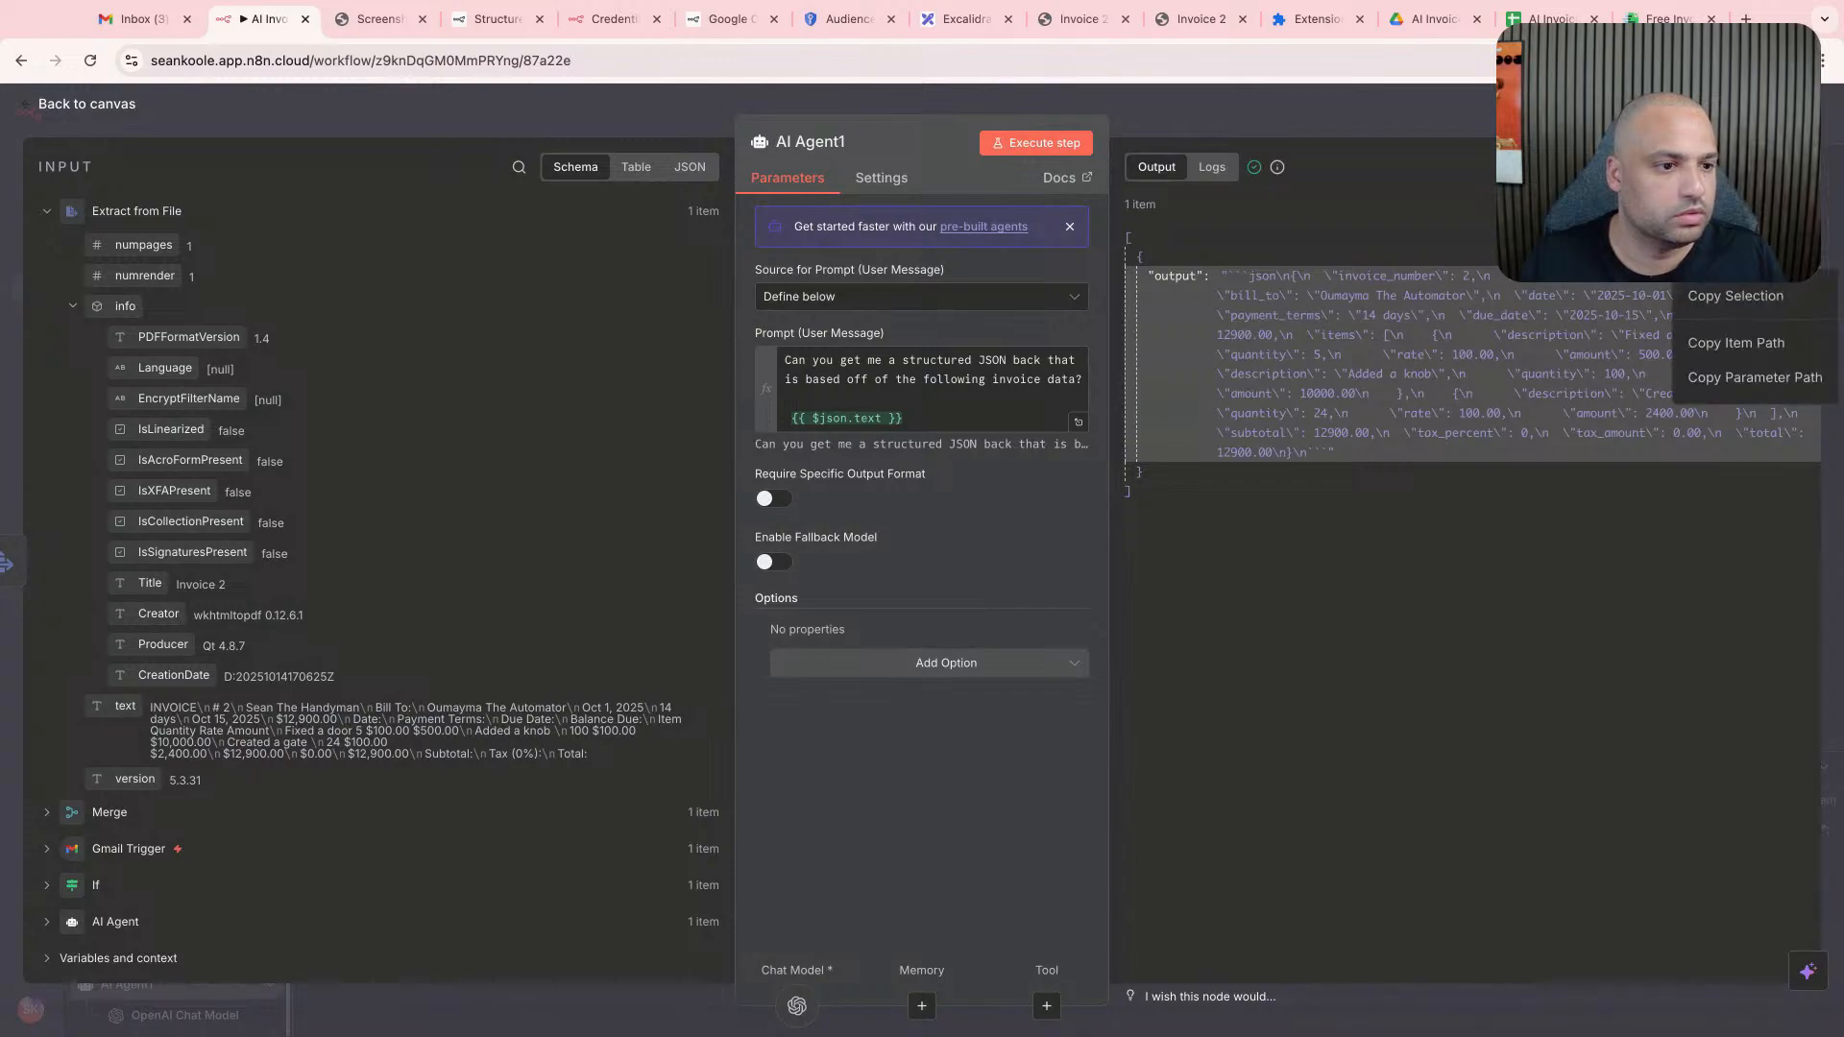
{"action": "left_click", "coordinate": [1645, 168]}
{"action": "left_click", "coordinate": [1585, 167]}
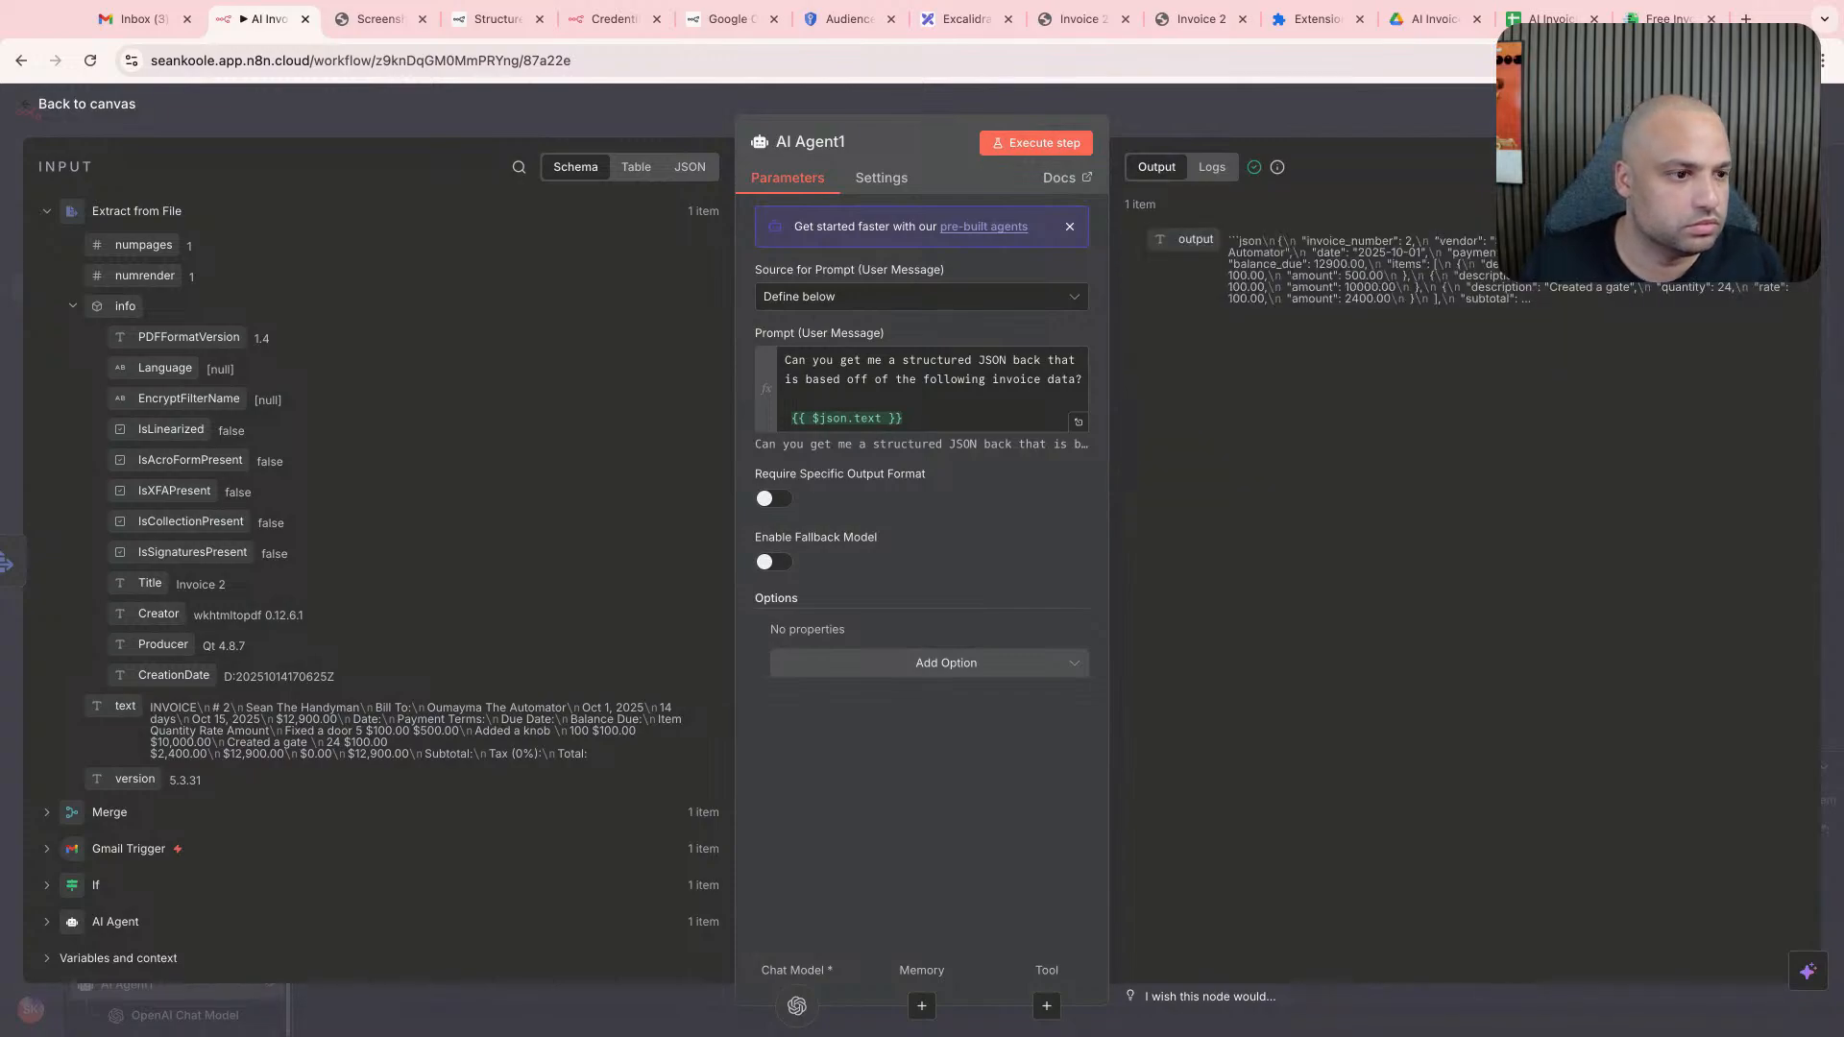
- Compare the JSON and Table renderings of AI Agent1's invoice output
{"action": "left_click", "coordinate": [1751, 167]}
{"action": "left_click", "coordinate": [1304, 439]}
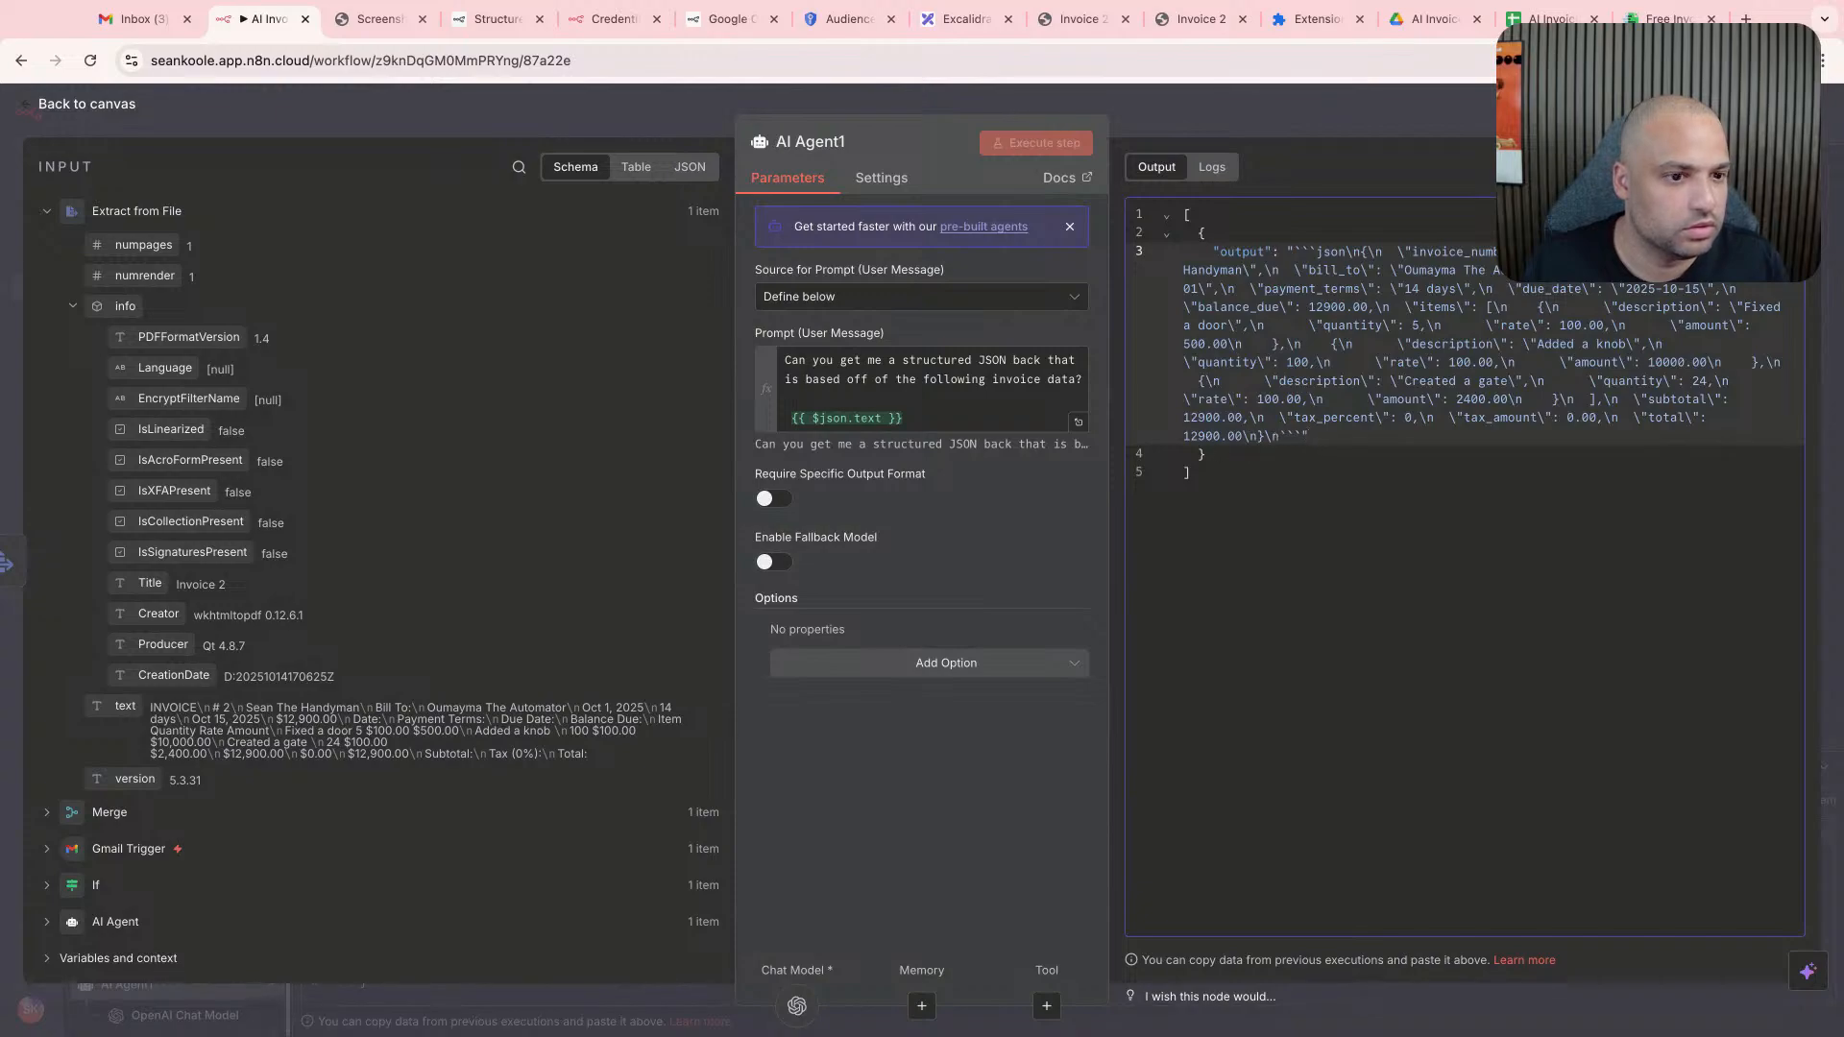
{"action": "left_click", "coordinate": [1719, 168]}
{"action": "left_click", "coordinate": [1645, 168]}
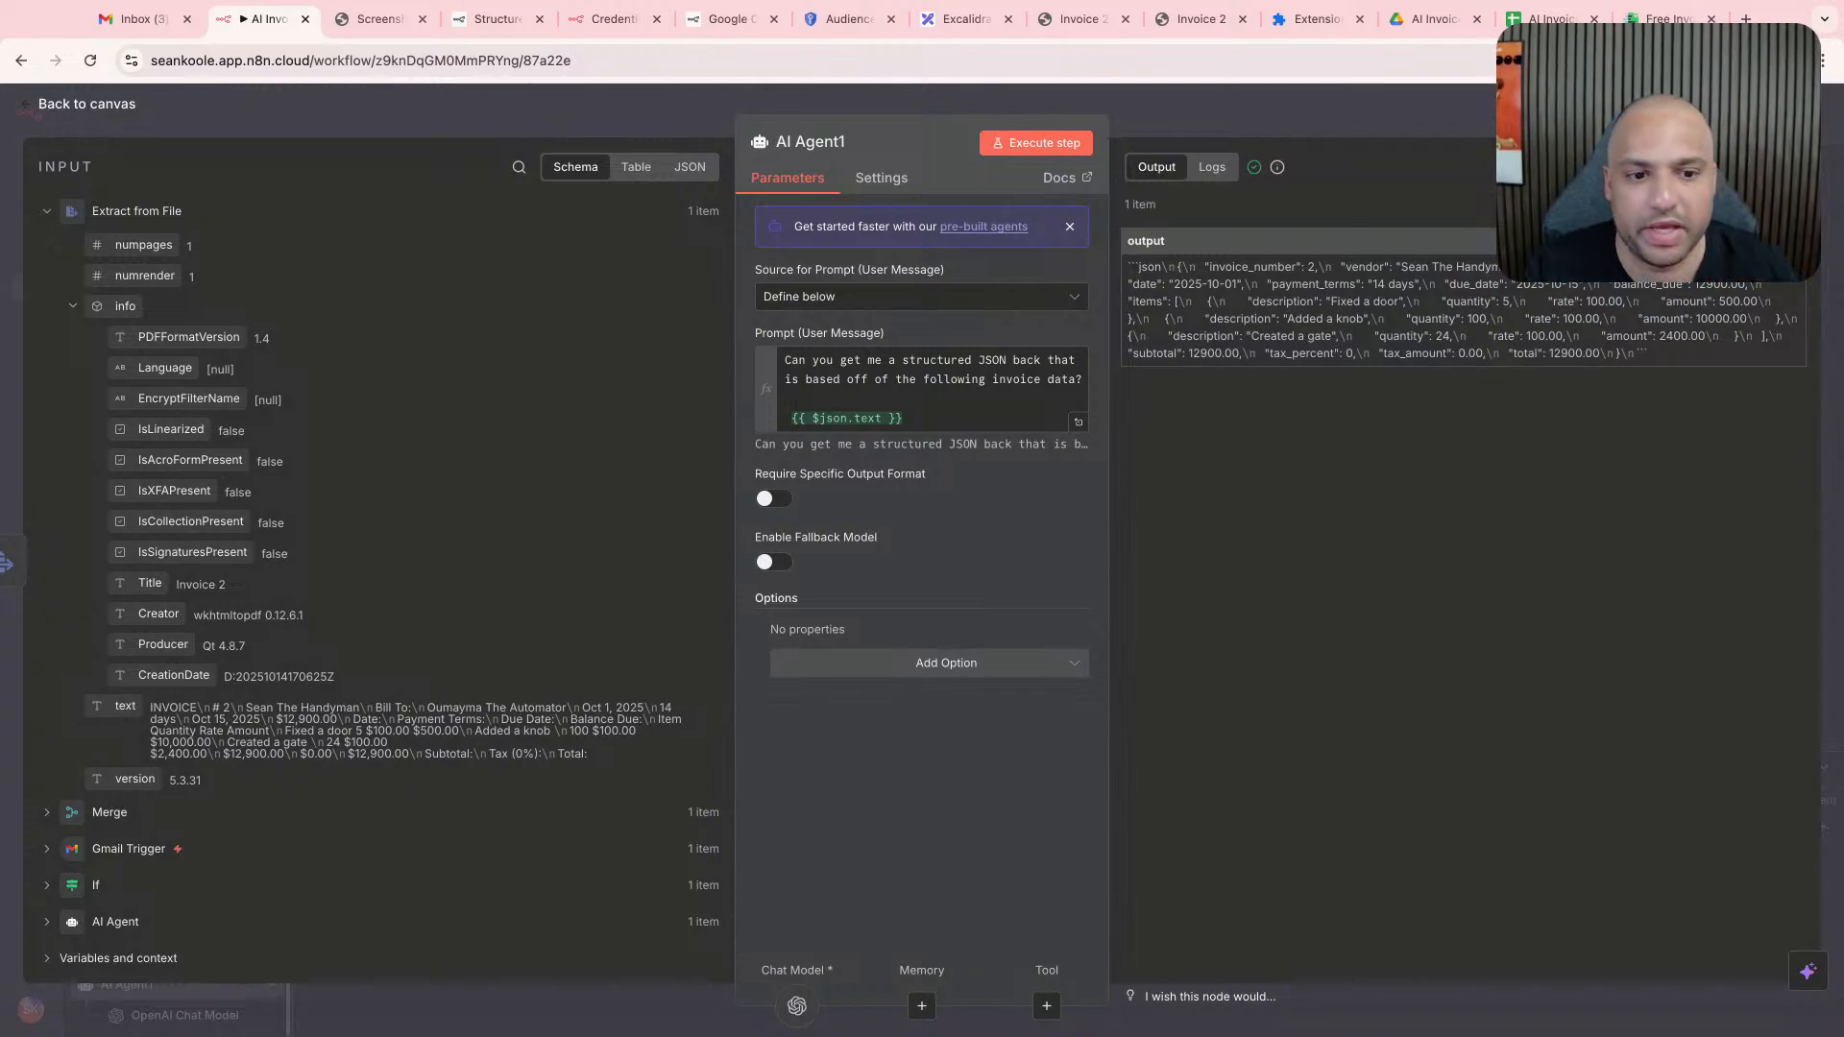
- Require a specific output format on AI Agent1 and attach a Structured Output Parser with the Generate From JSON Example schema type
{"action": "left_click", "coordinate": [773, 498]}
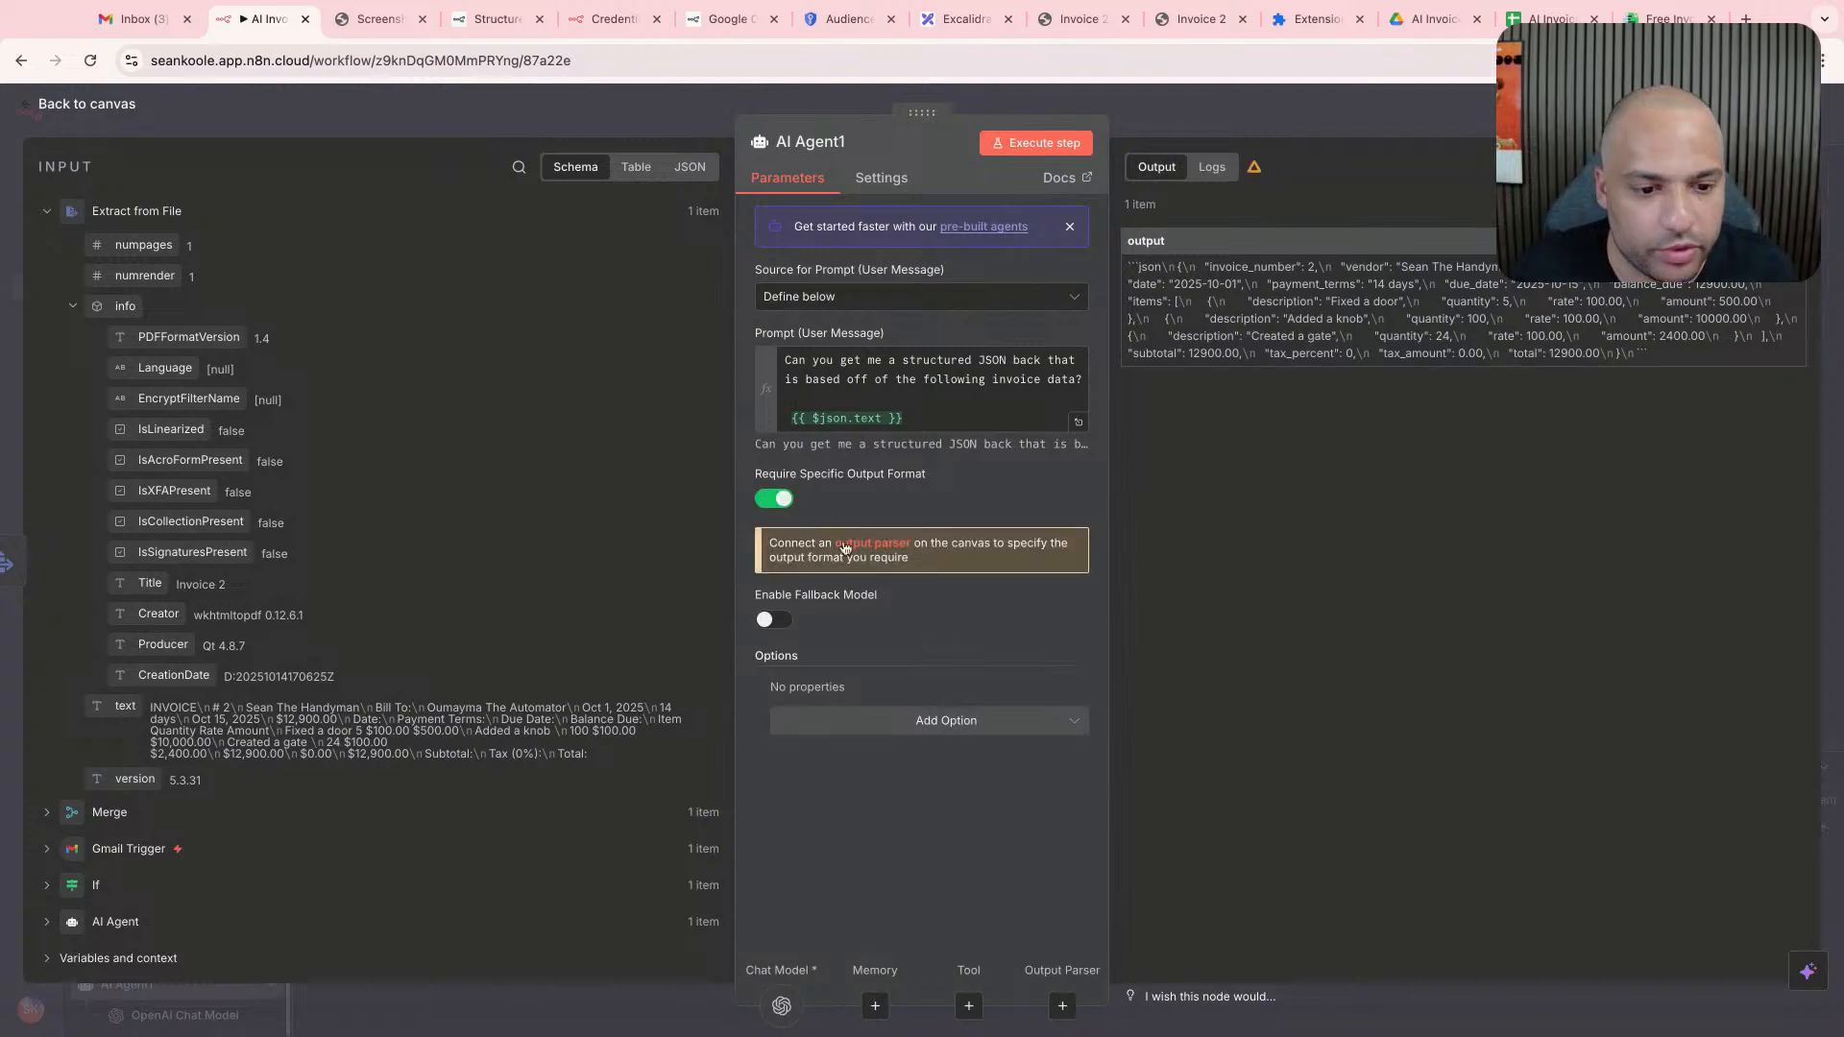
{"action": "left_click", "coordinate": [845, 549]}
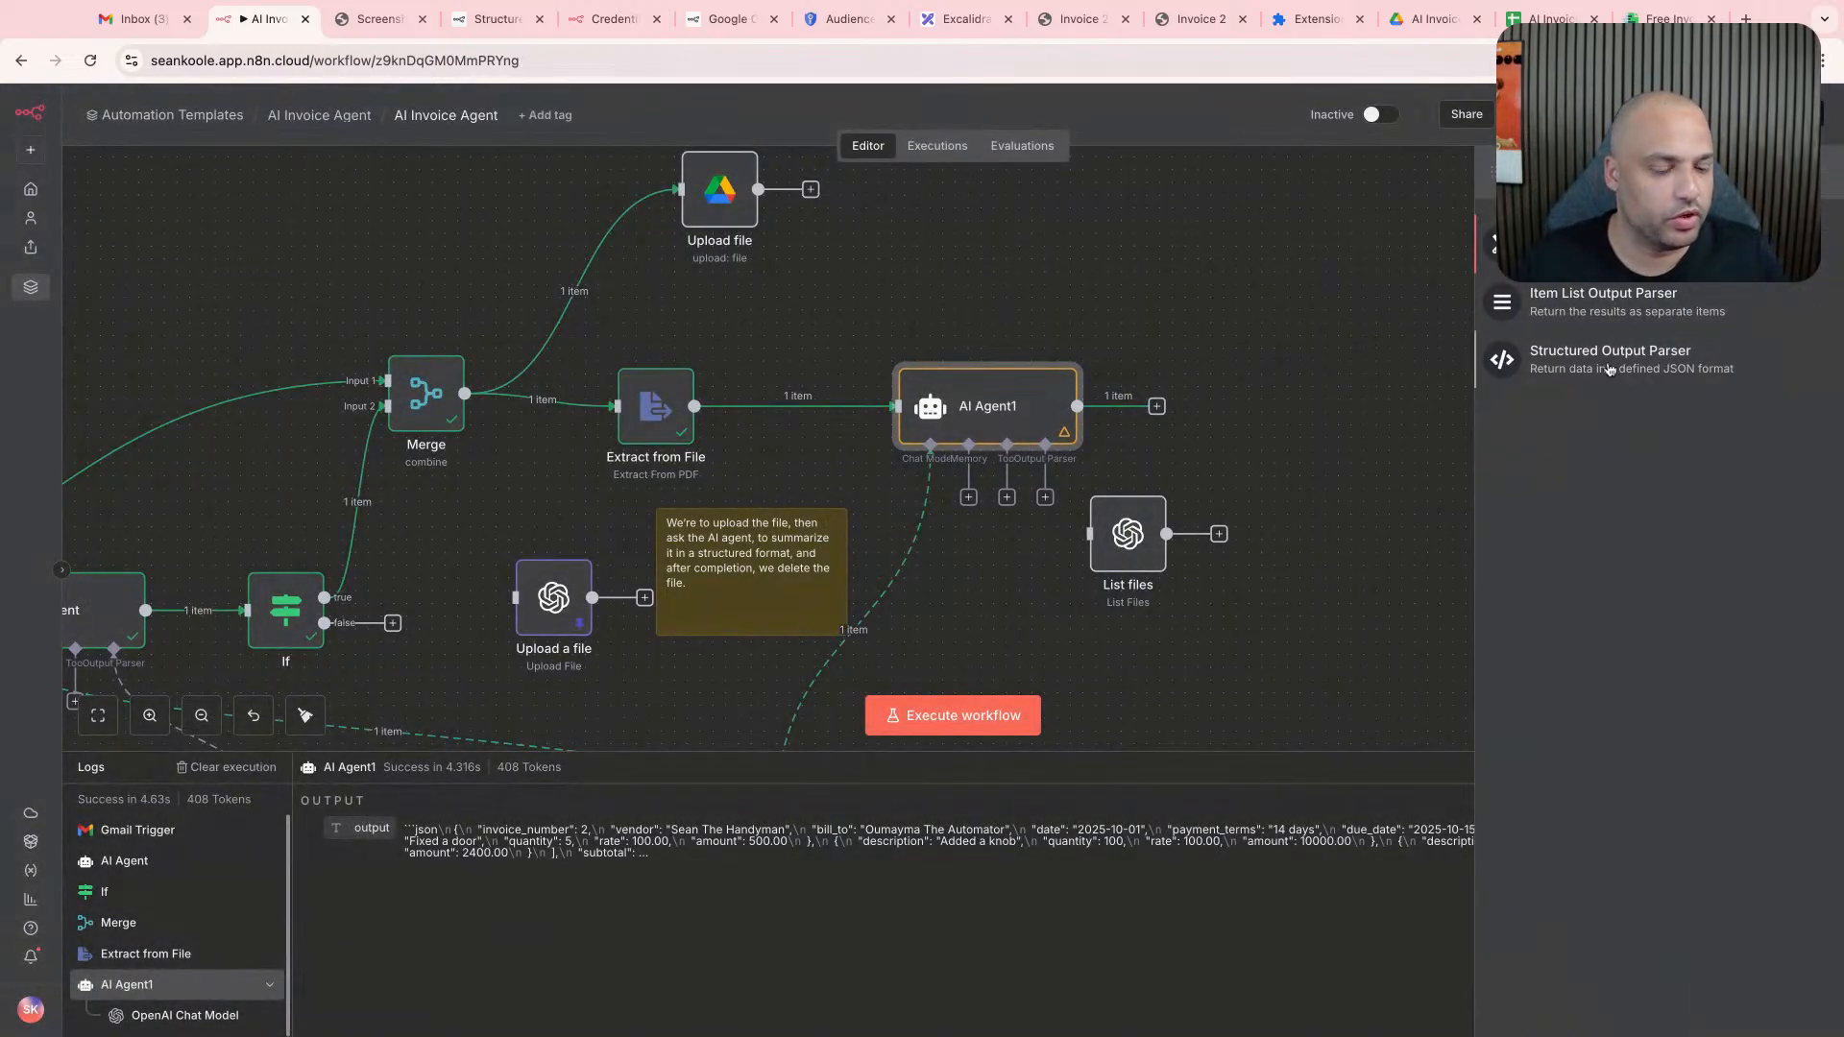
{"action": "left_click", "coordinate": [1609, 370]}
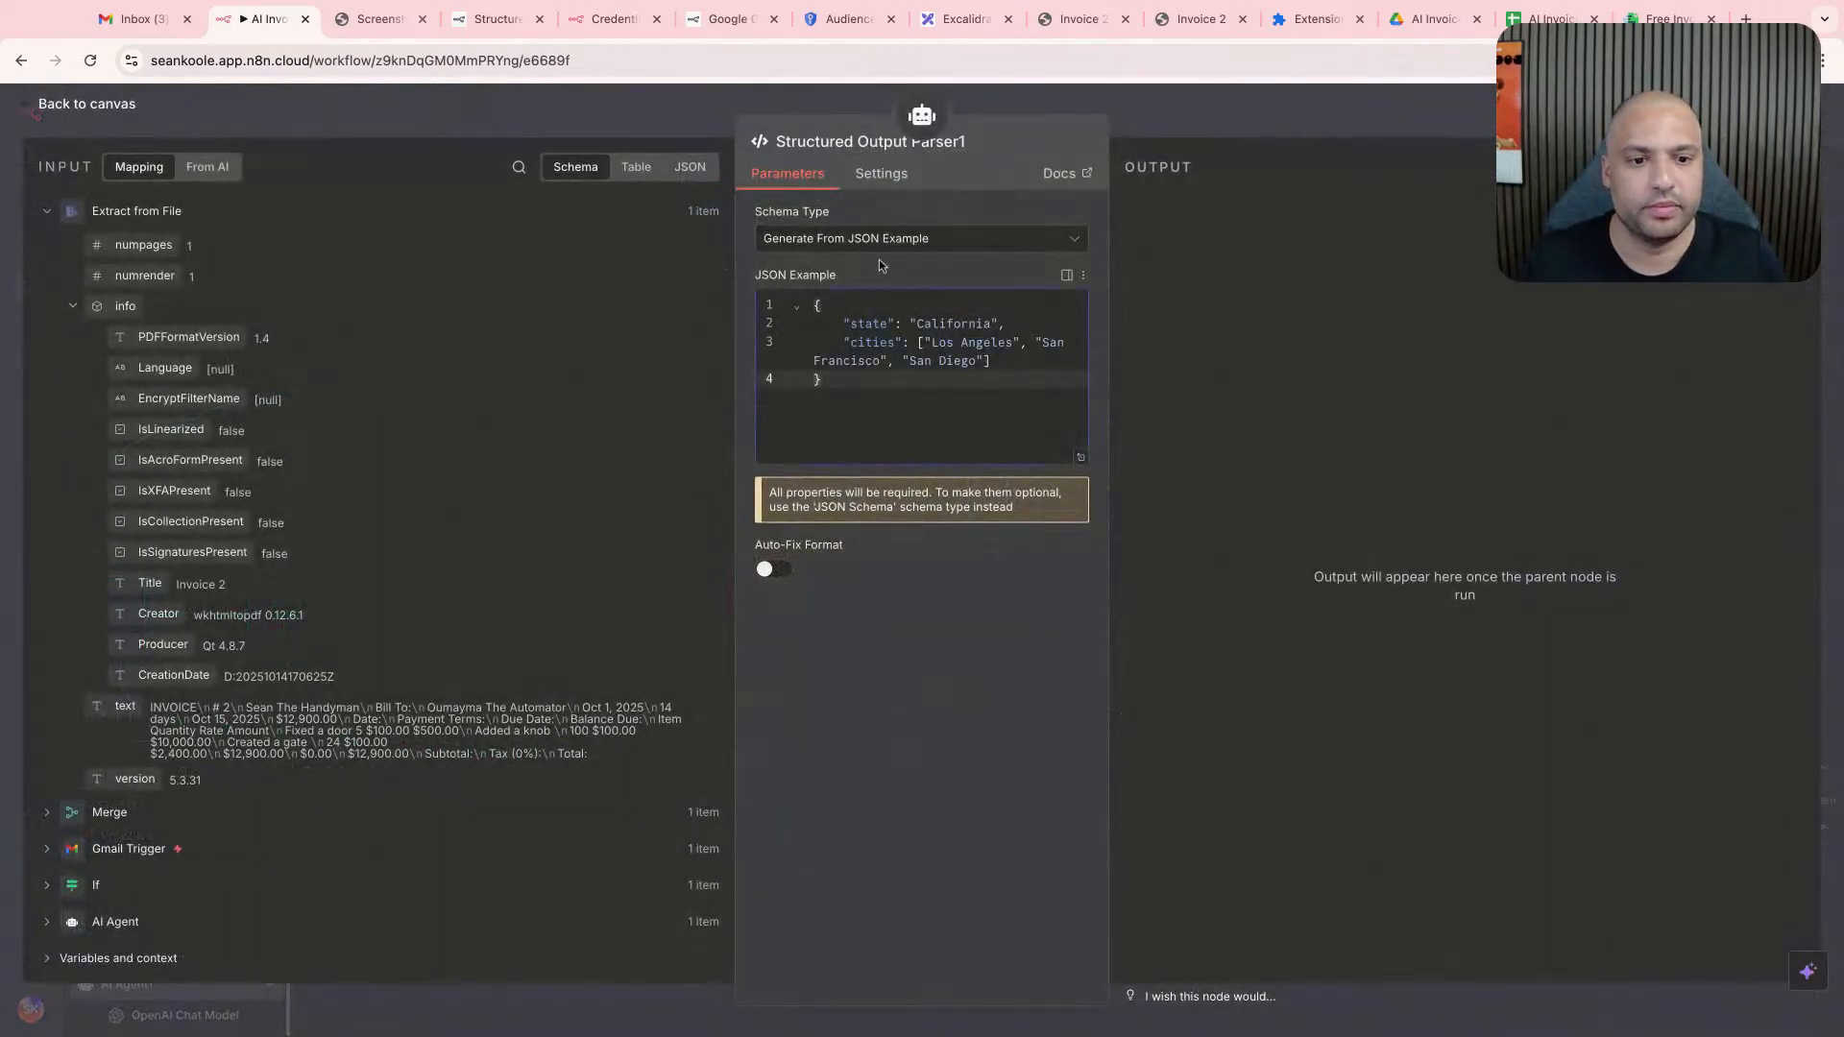
{"action": "left_click", "coordinate": [881, 242]}
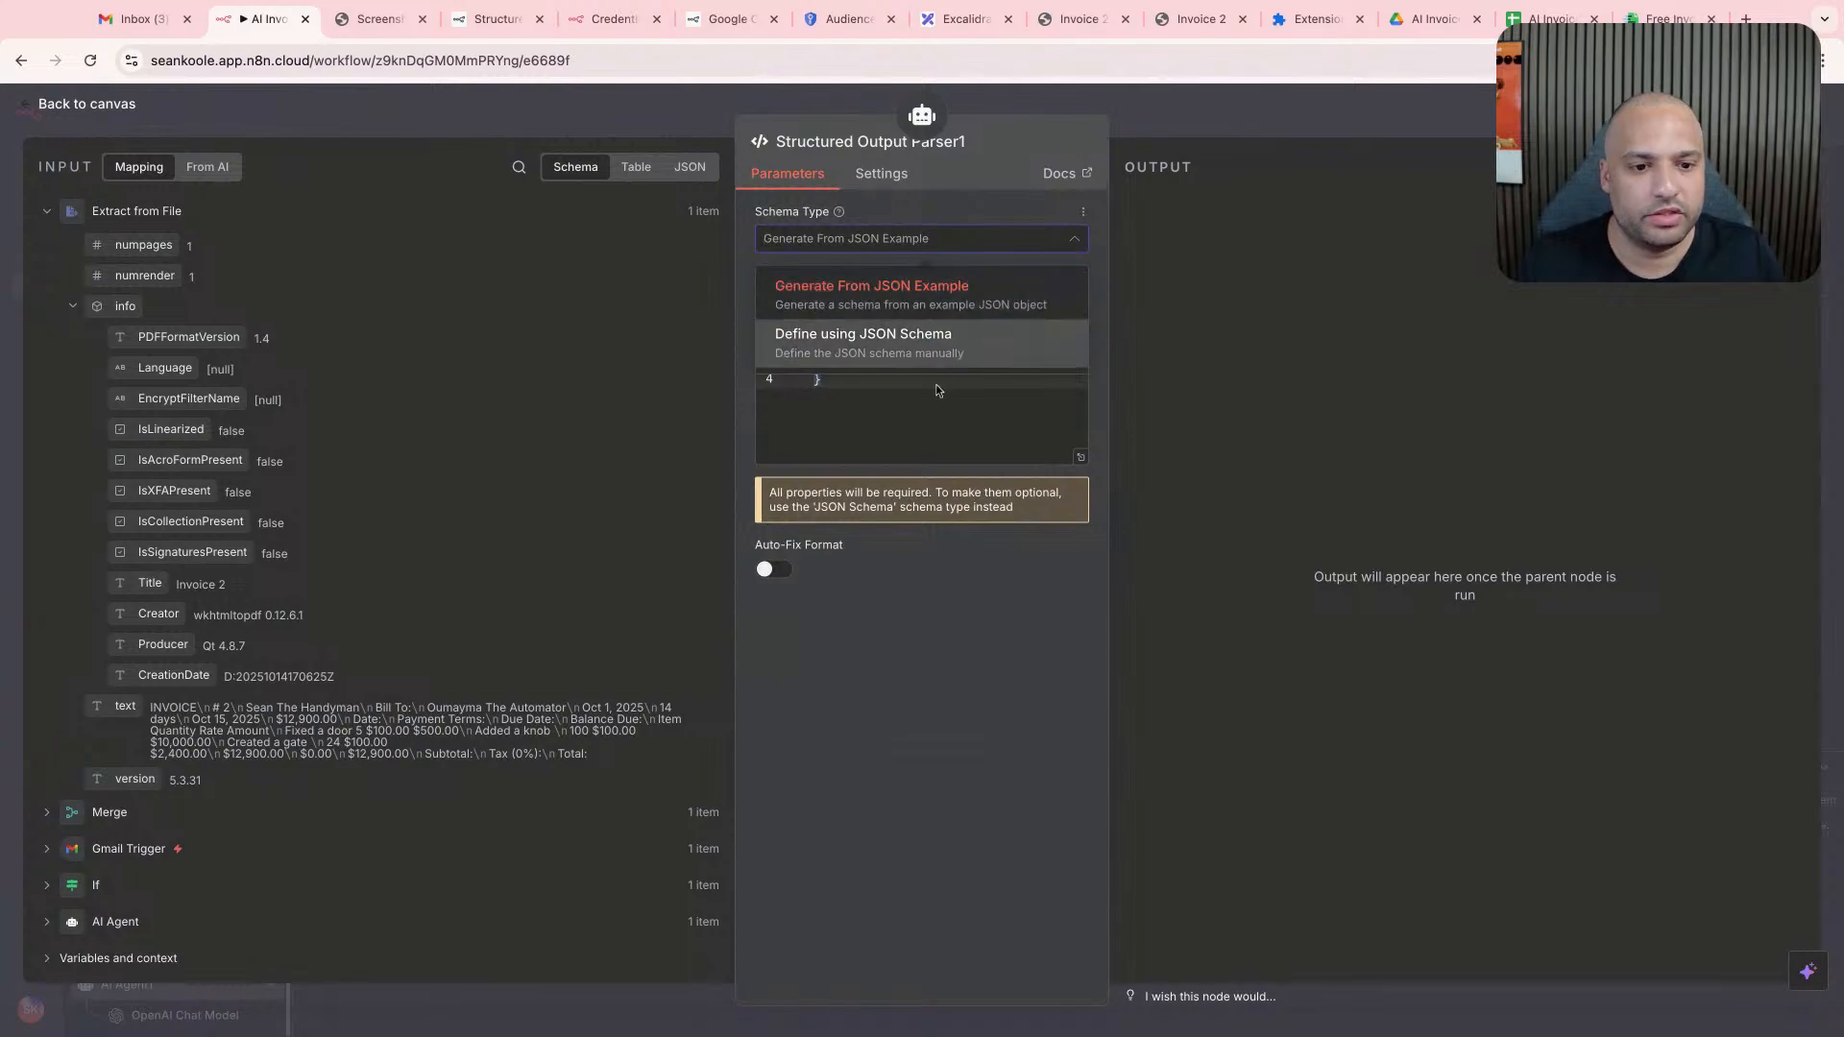
{"action": "left_click", "coordinate": [952, 441]}
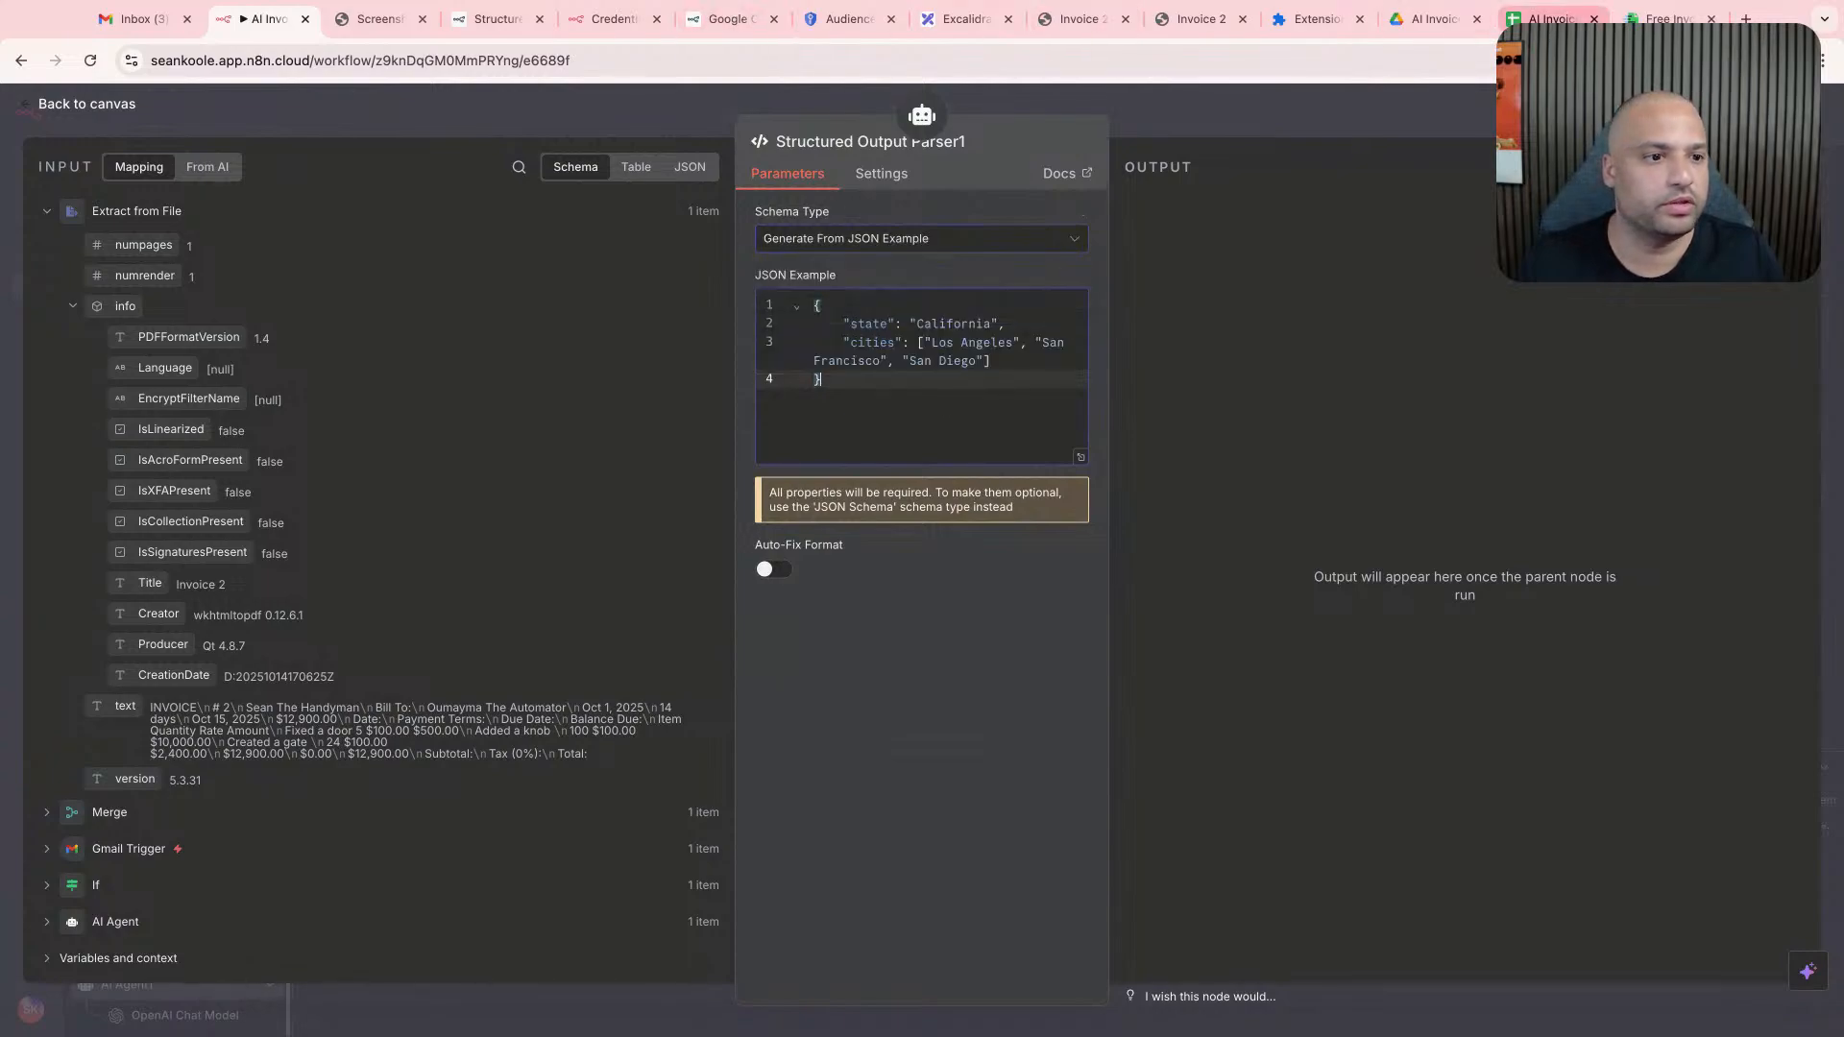
- Copy the range A1:H5, with the column headers and status options, from the Invoices sheet of the AI Invoice Agent spreadsheet
{"action": "left_click", "coordinate": [1548, 21]}
{"action": "left_click", "coordinate": [779, 336]}
{"action": "key", "text": "super+a"}
{"action": "left_click", "coordinate": [98, 258]}
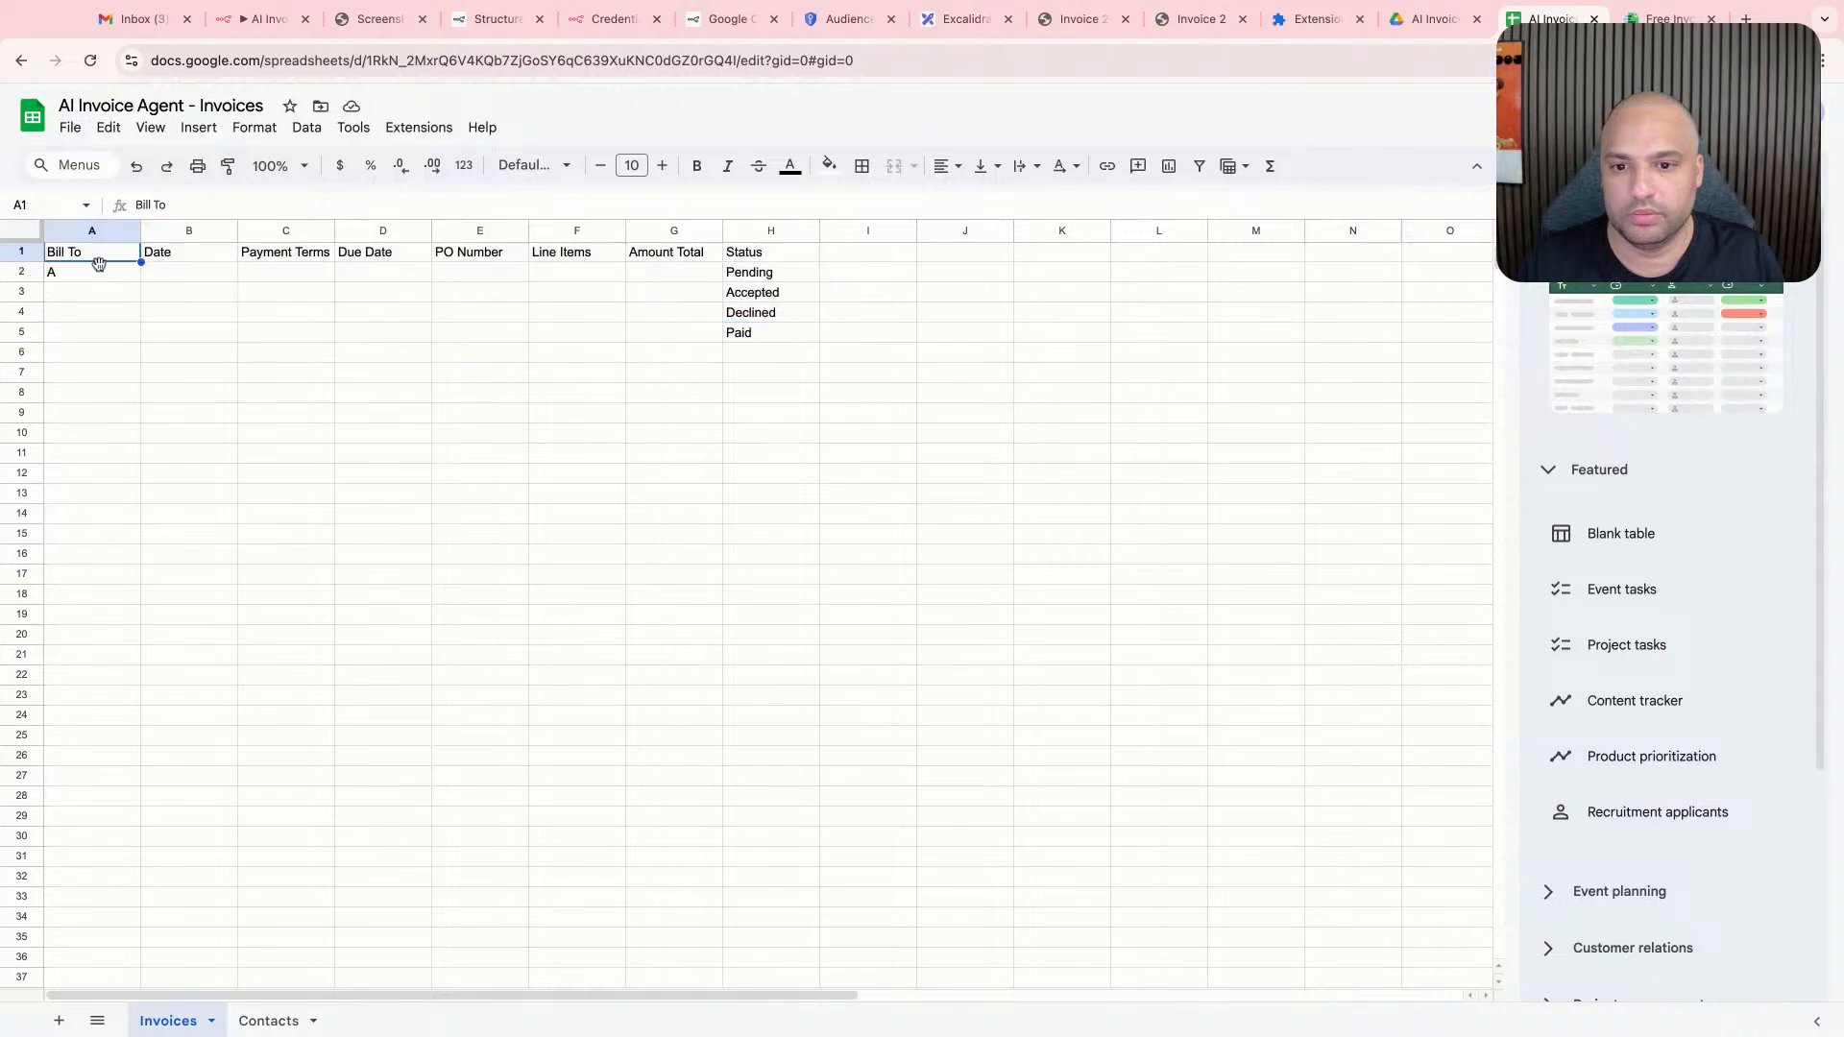
{"action": "left_click_drag", "start_coordinate": [98, 265], "coordinate": [110, 272]}
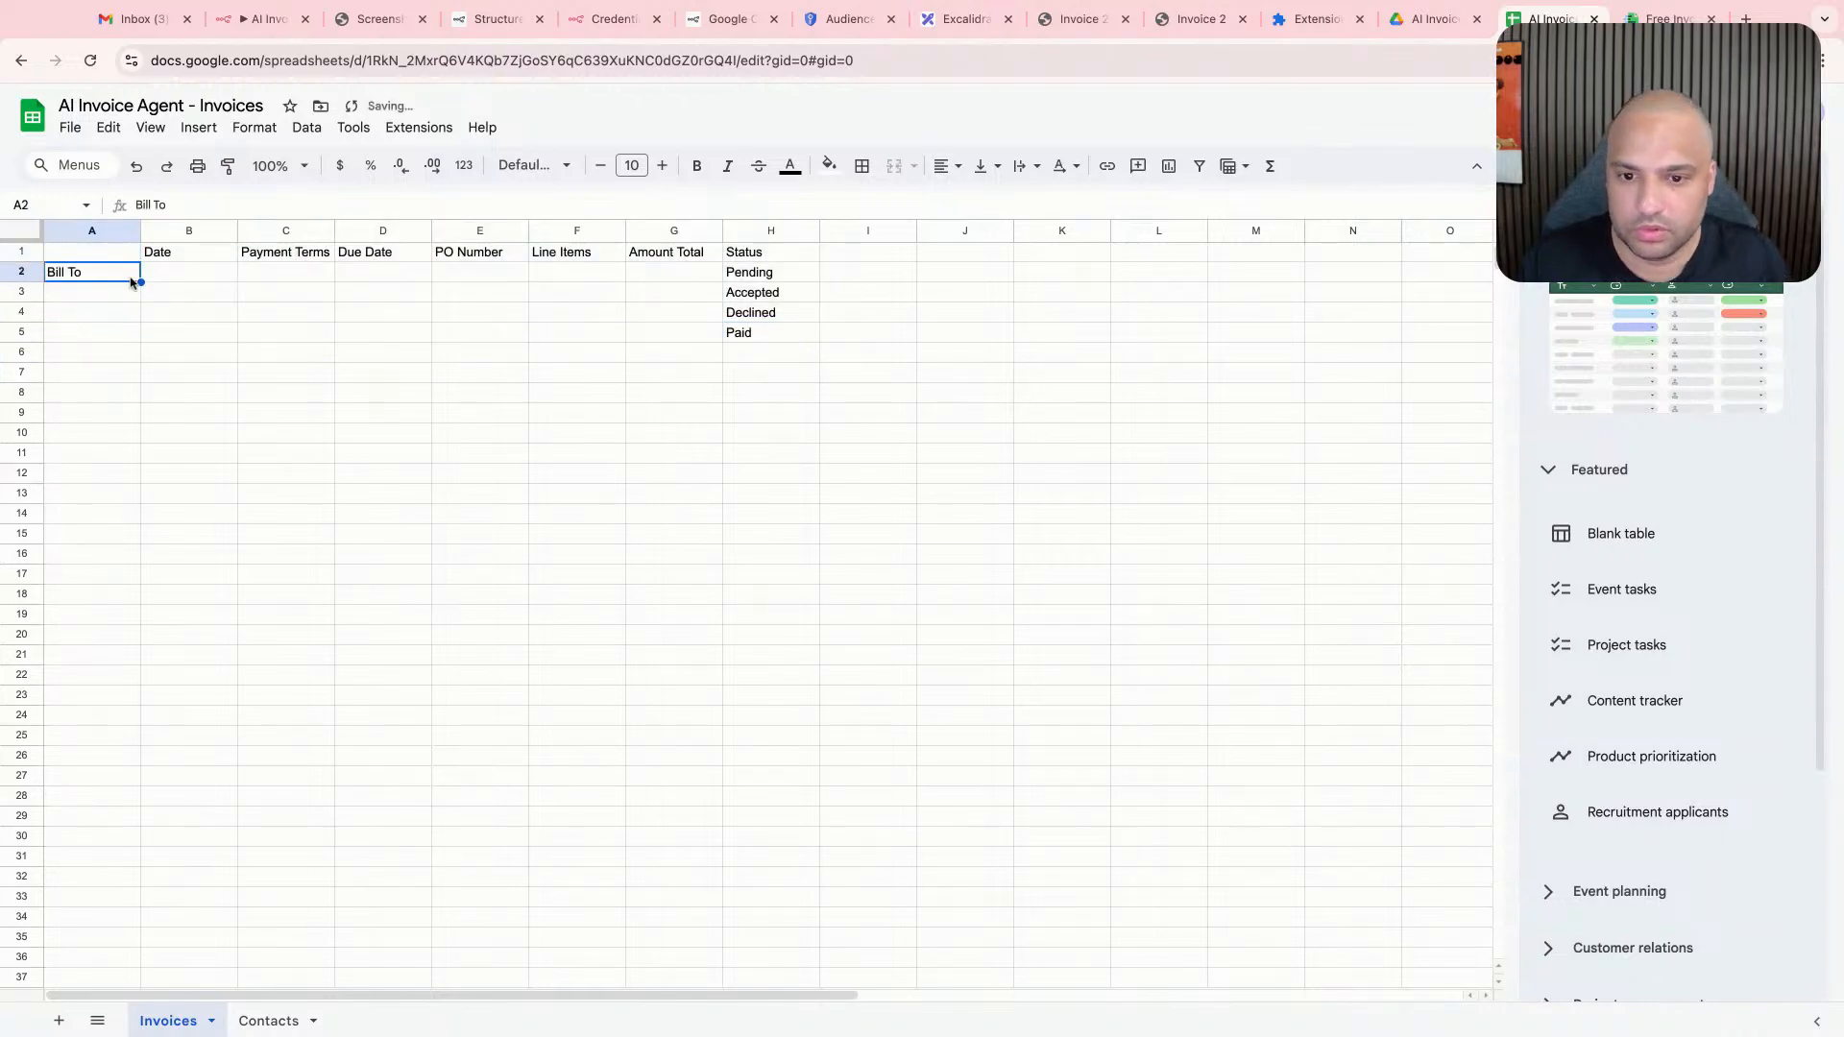
{"action": "key", "text": "super+z"}
{"action": "key", "text": "super+a"}
{"action": "key", "text": "super+c"}
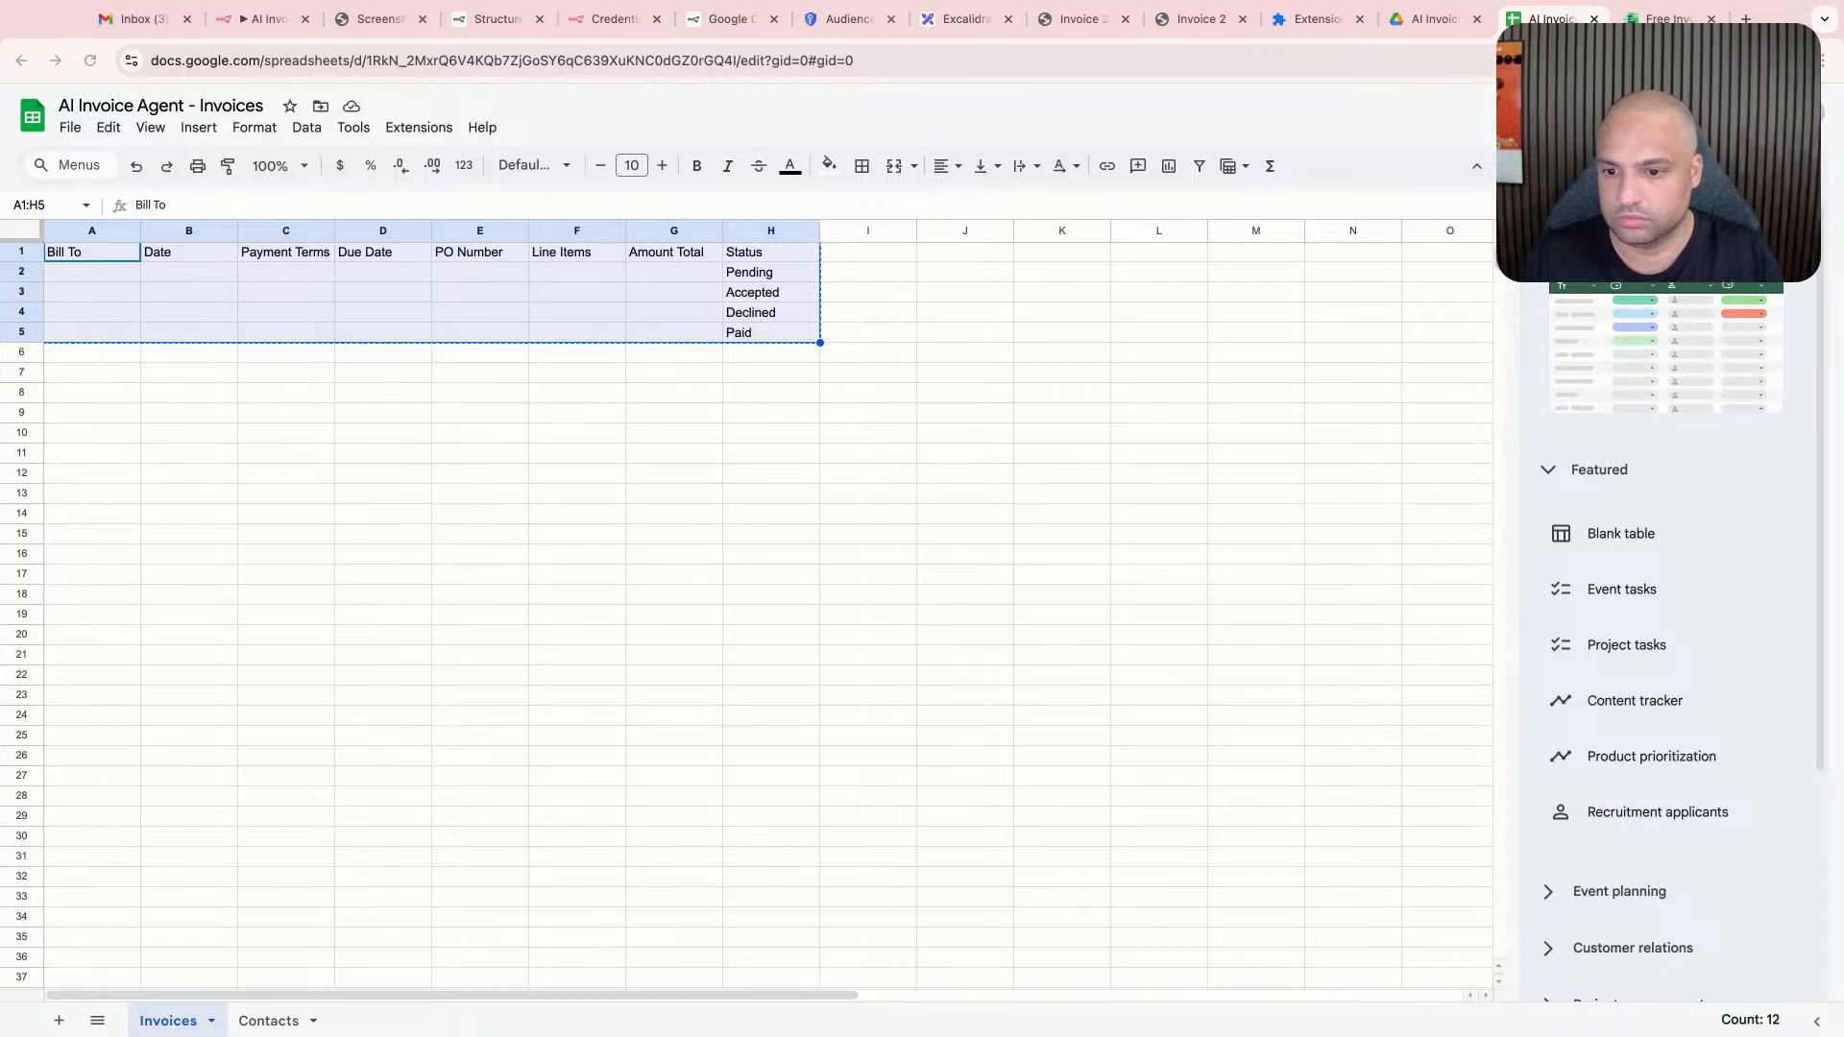
{"action": "left_click", "coordinate": [382, 554]}
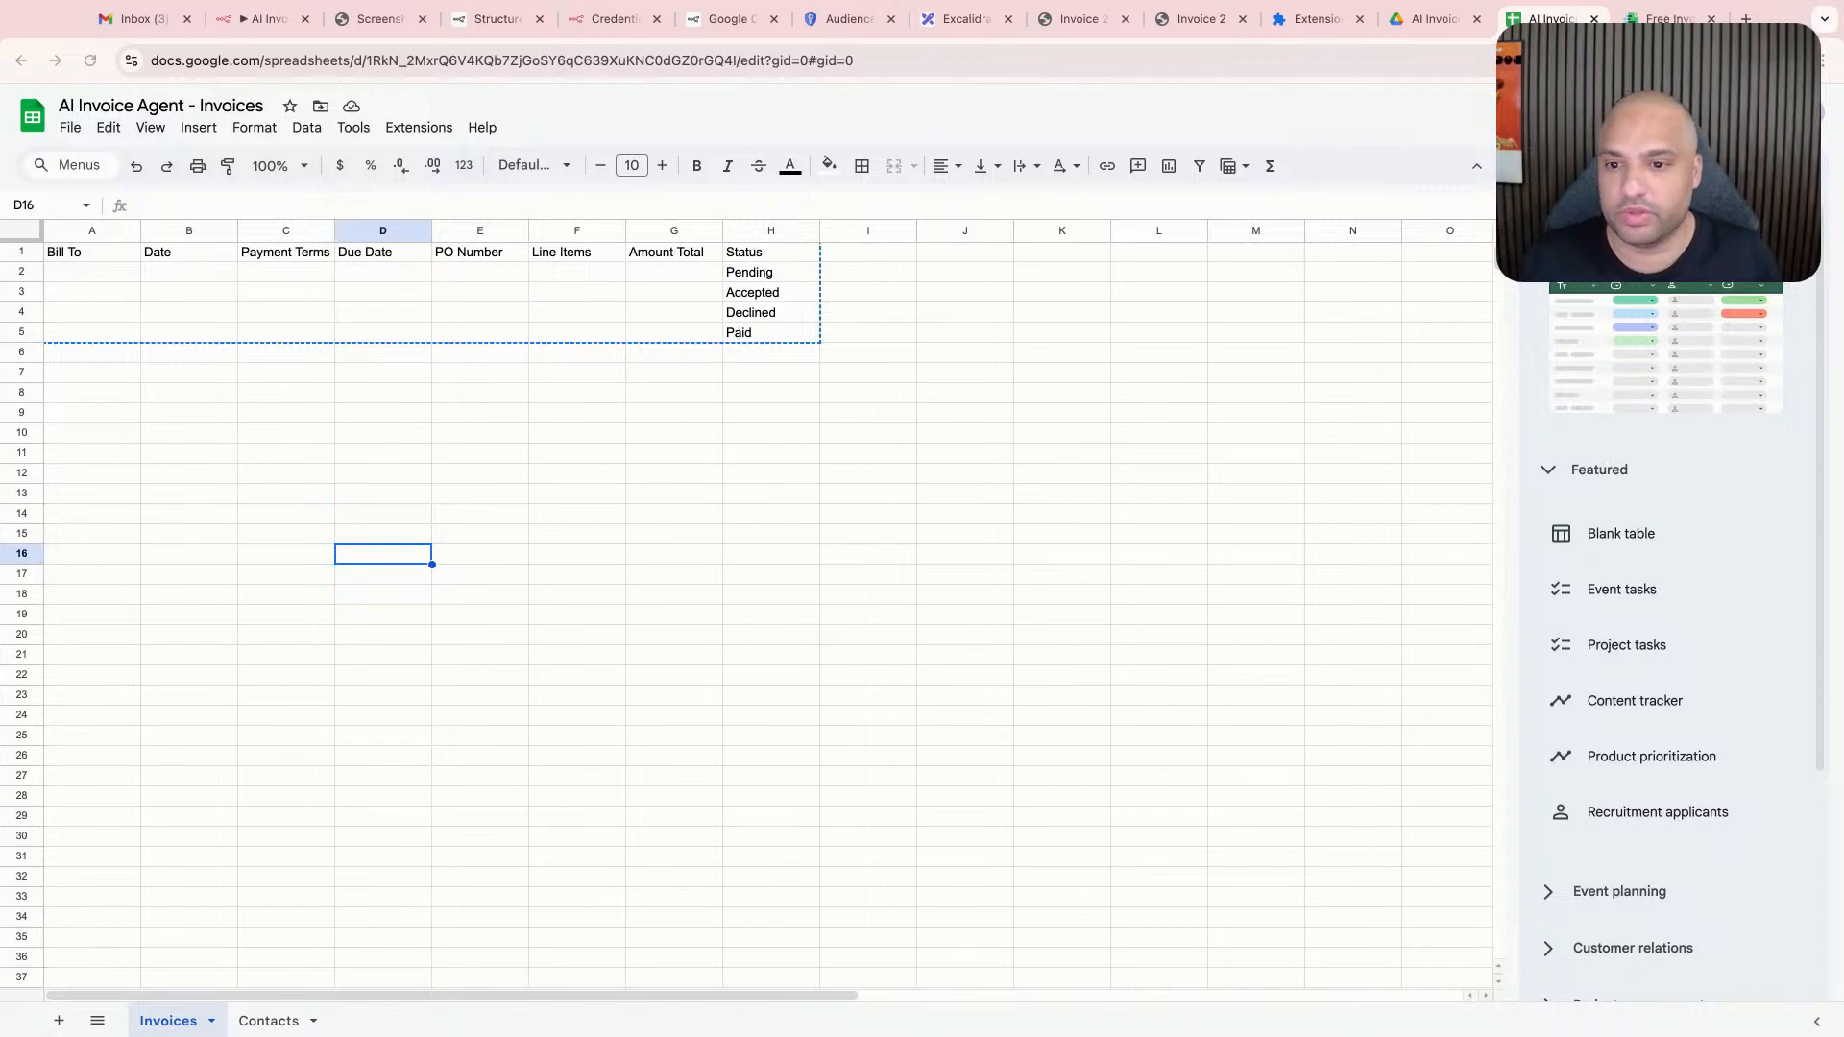
- View the screenshot of the sample invoices JSON built from the sheet's columns
{"action": "left_click", "coordinate": [248, 23]}
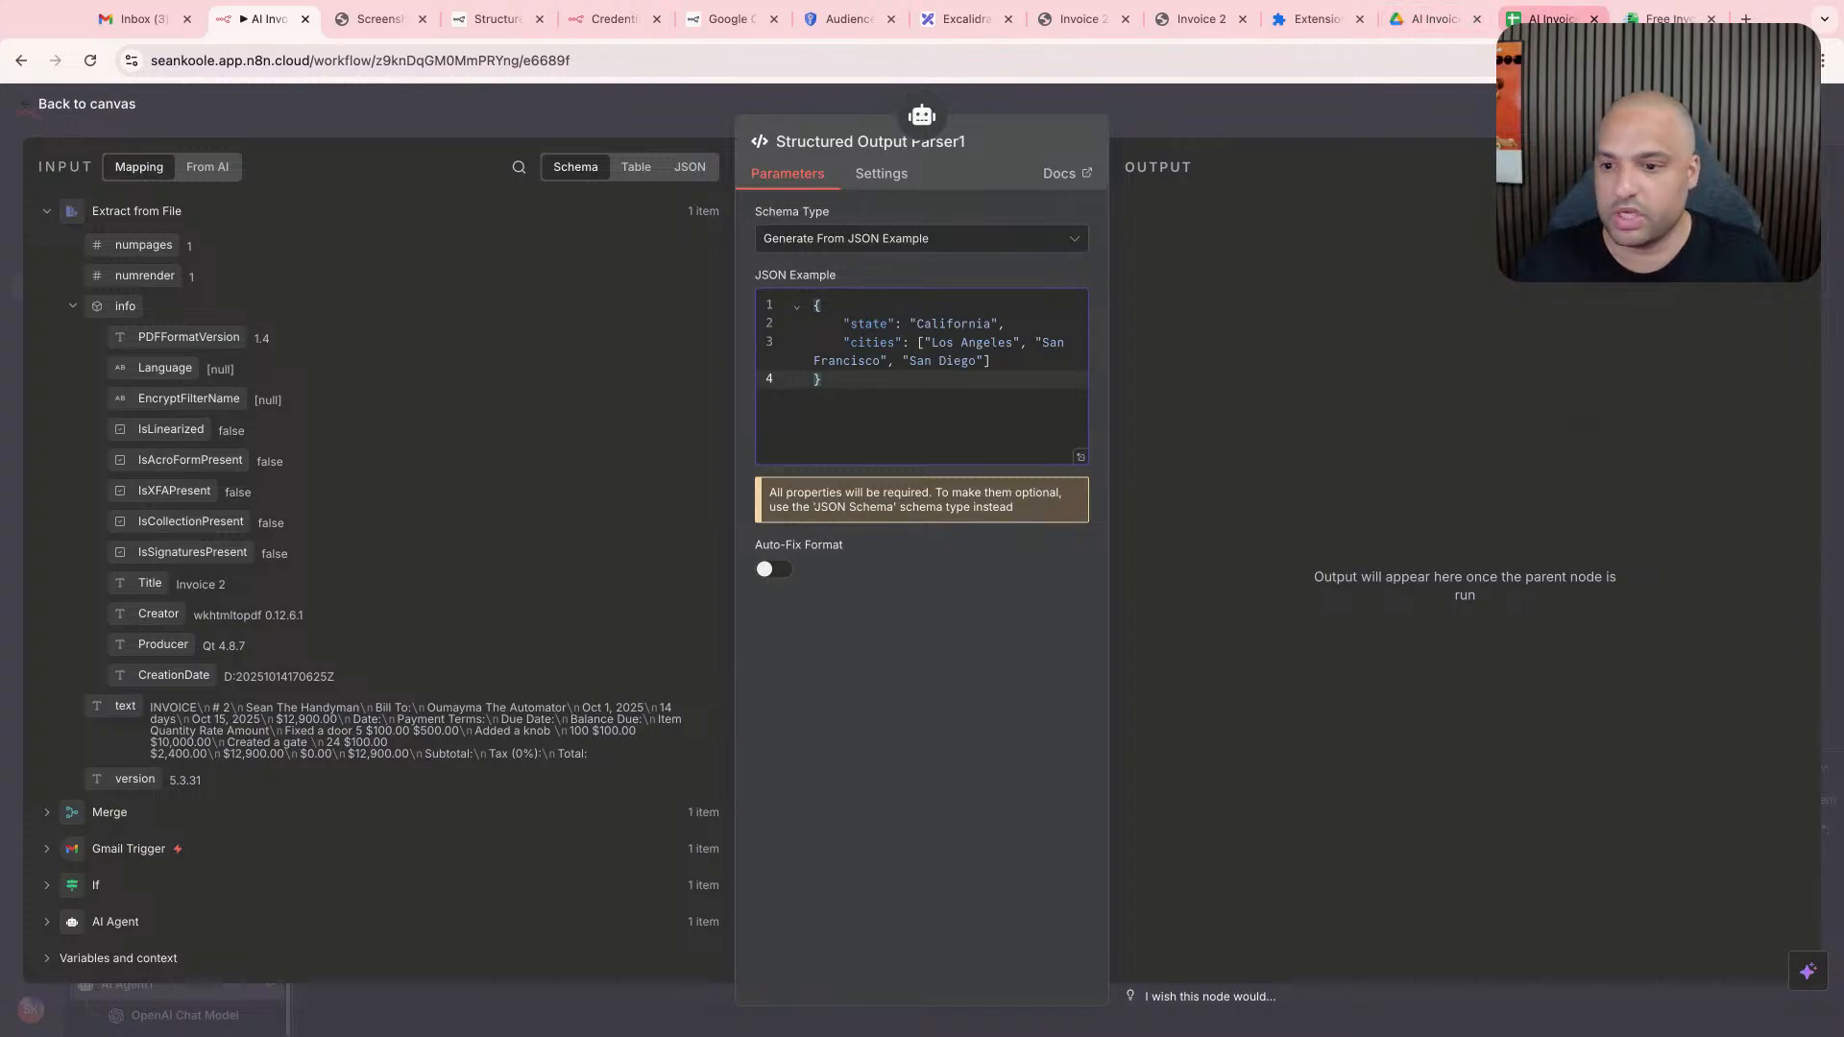
{"action": "left_click", "coordinate": [1551, 18]}
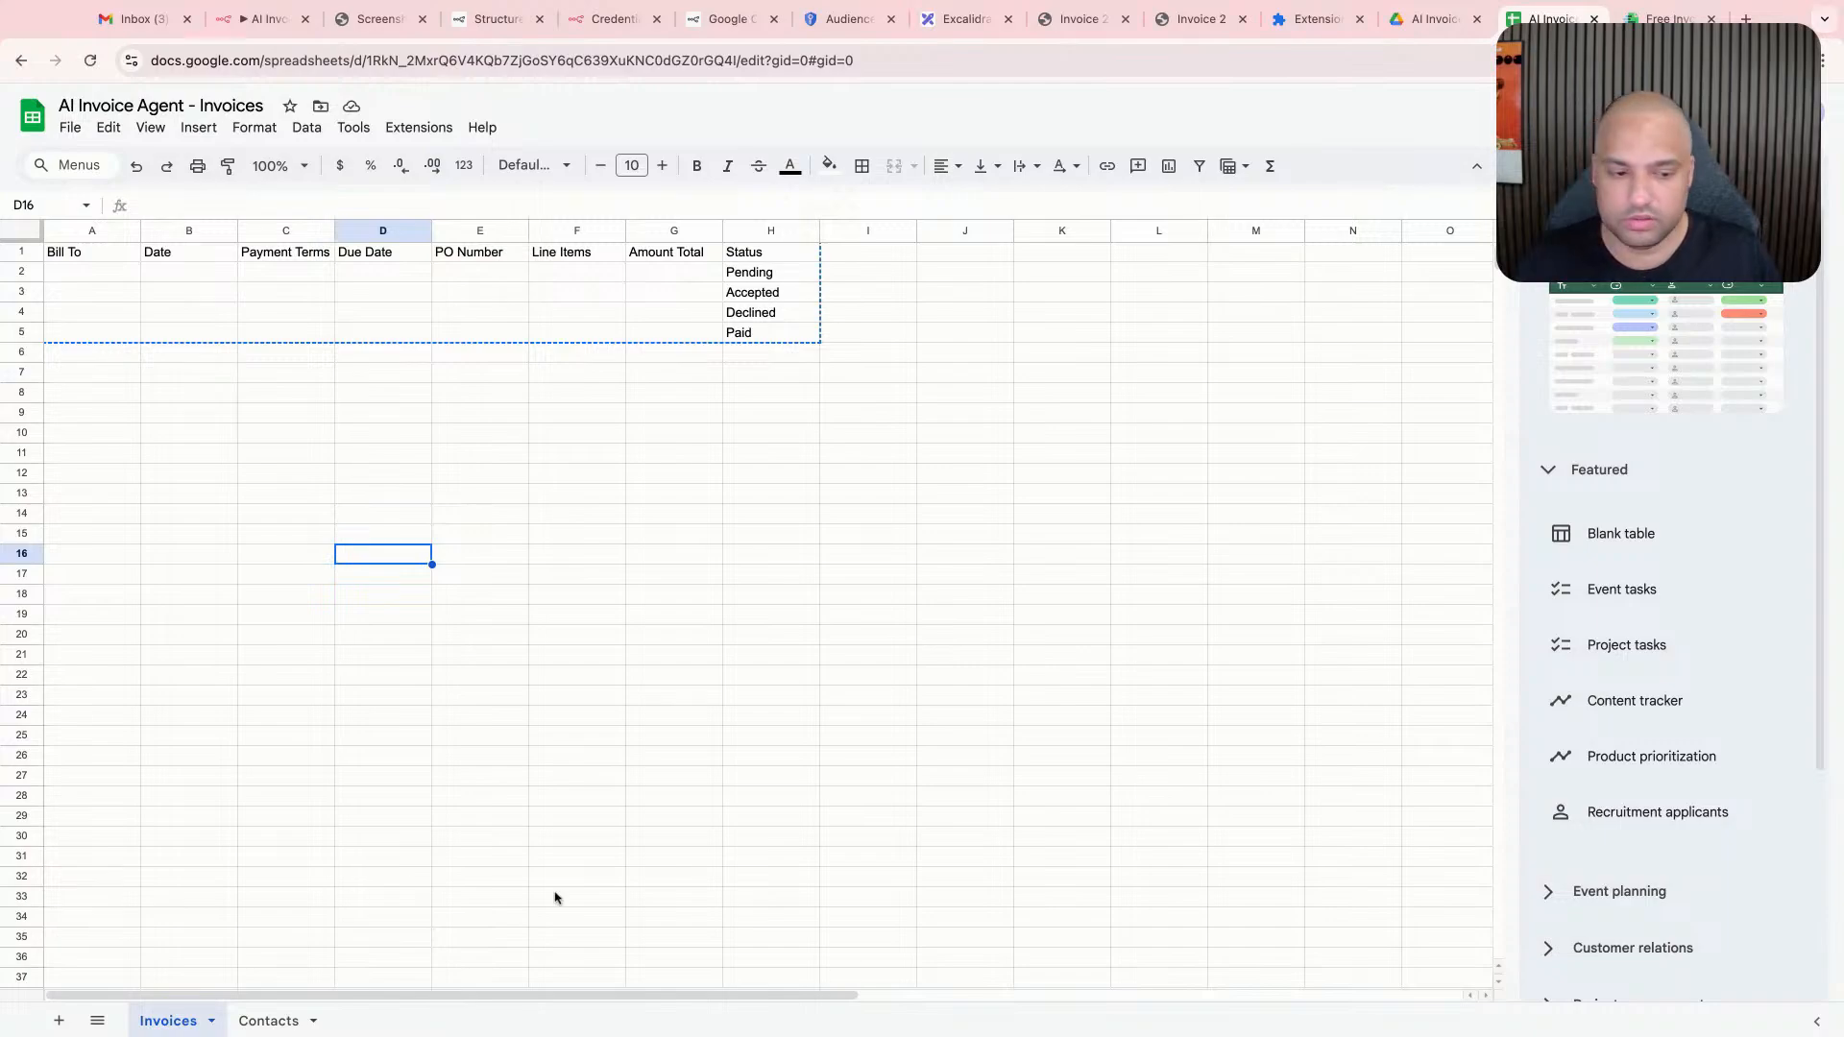
{"action": "left_click_drag", "start_coordinate": [1755, 21], "coordinate": [1754, 19]}
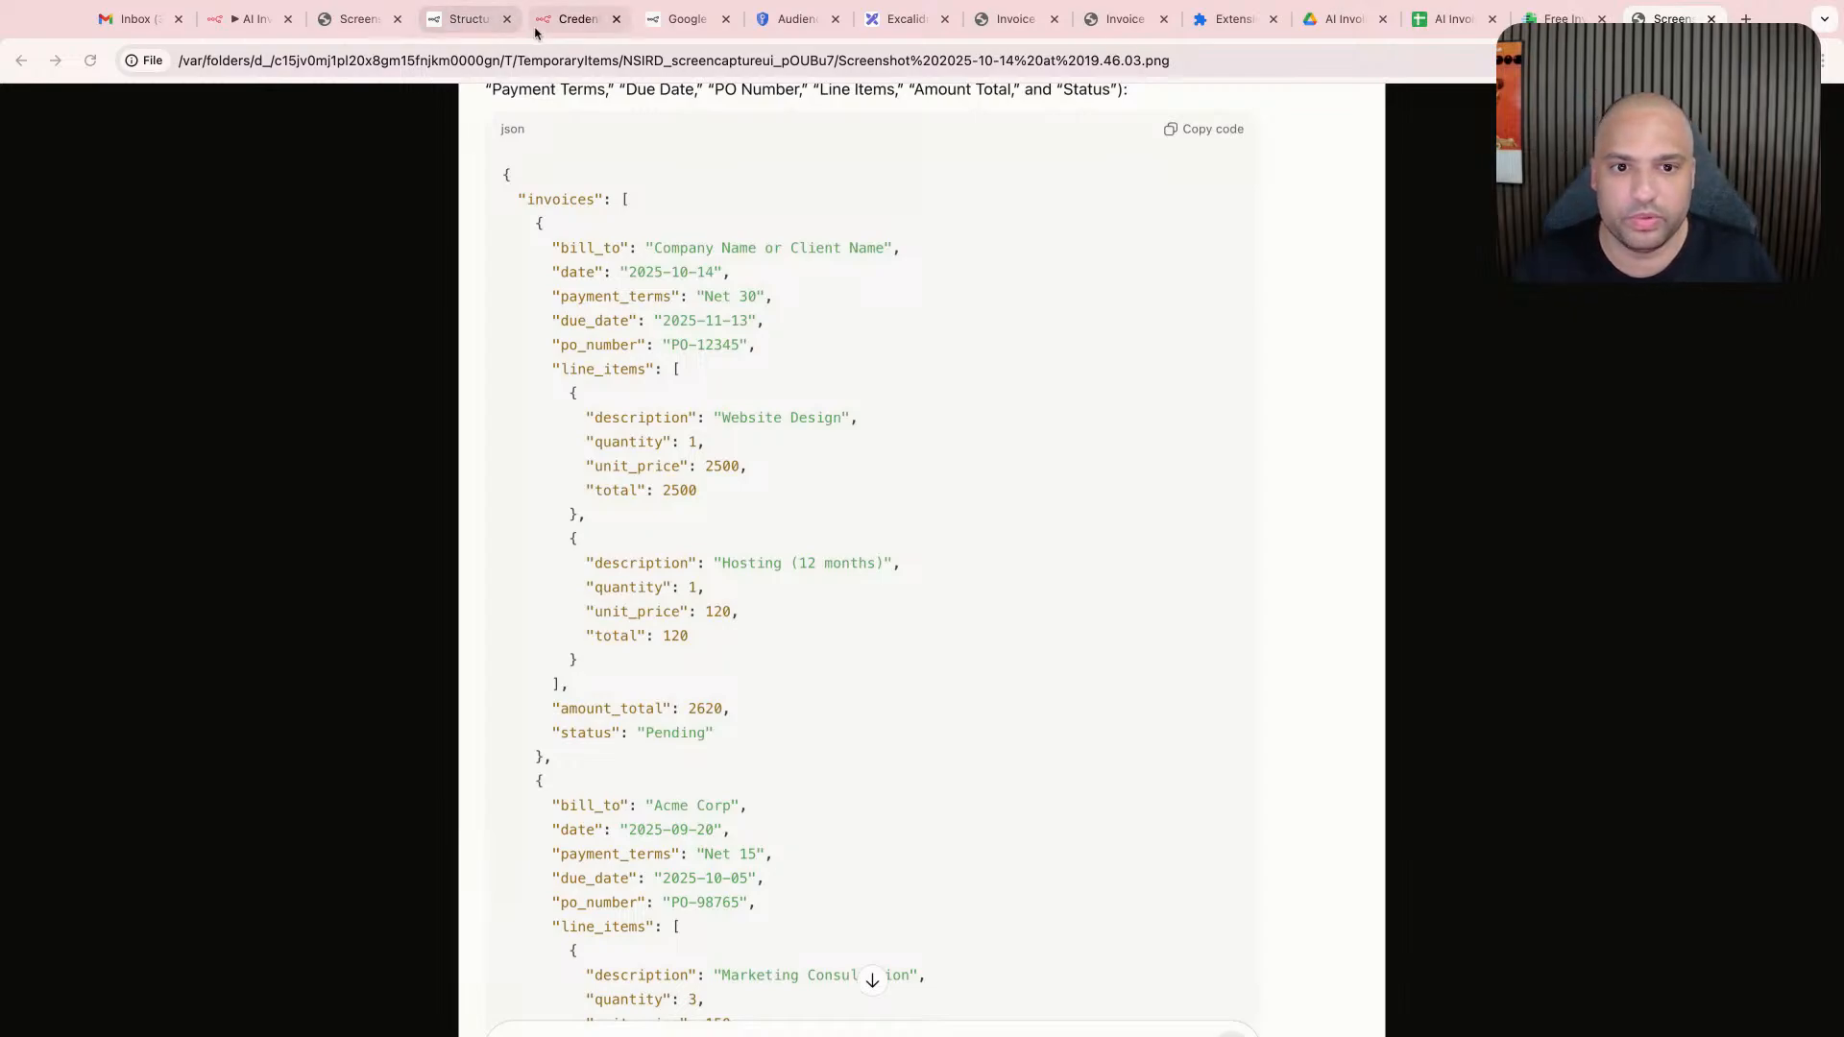
- Replace Structured Output Parser1's JSON Example with the copied invoices sample containing bill_to, date, payment_terms, due_date, po_number, line_items, amount_total and status
{"action": "left_click", "coordinate": [252, 18]}
{"action": "left_click", "coordinate": [940, 360]}
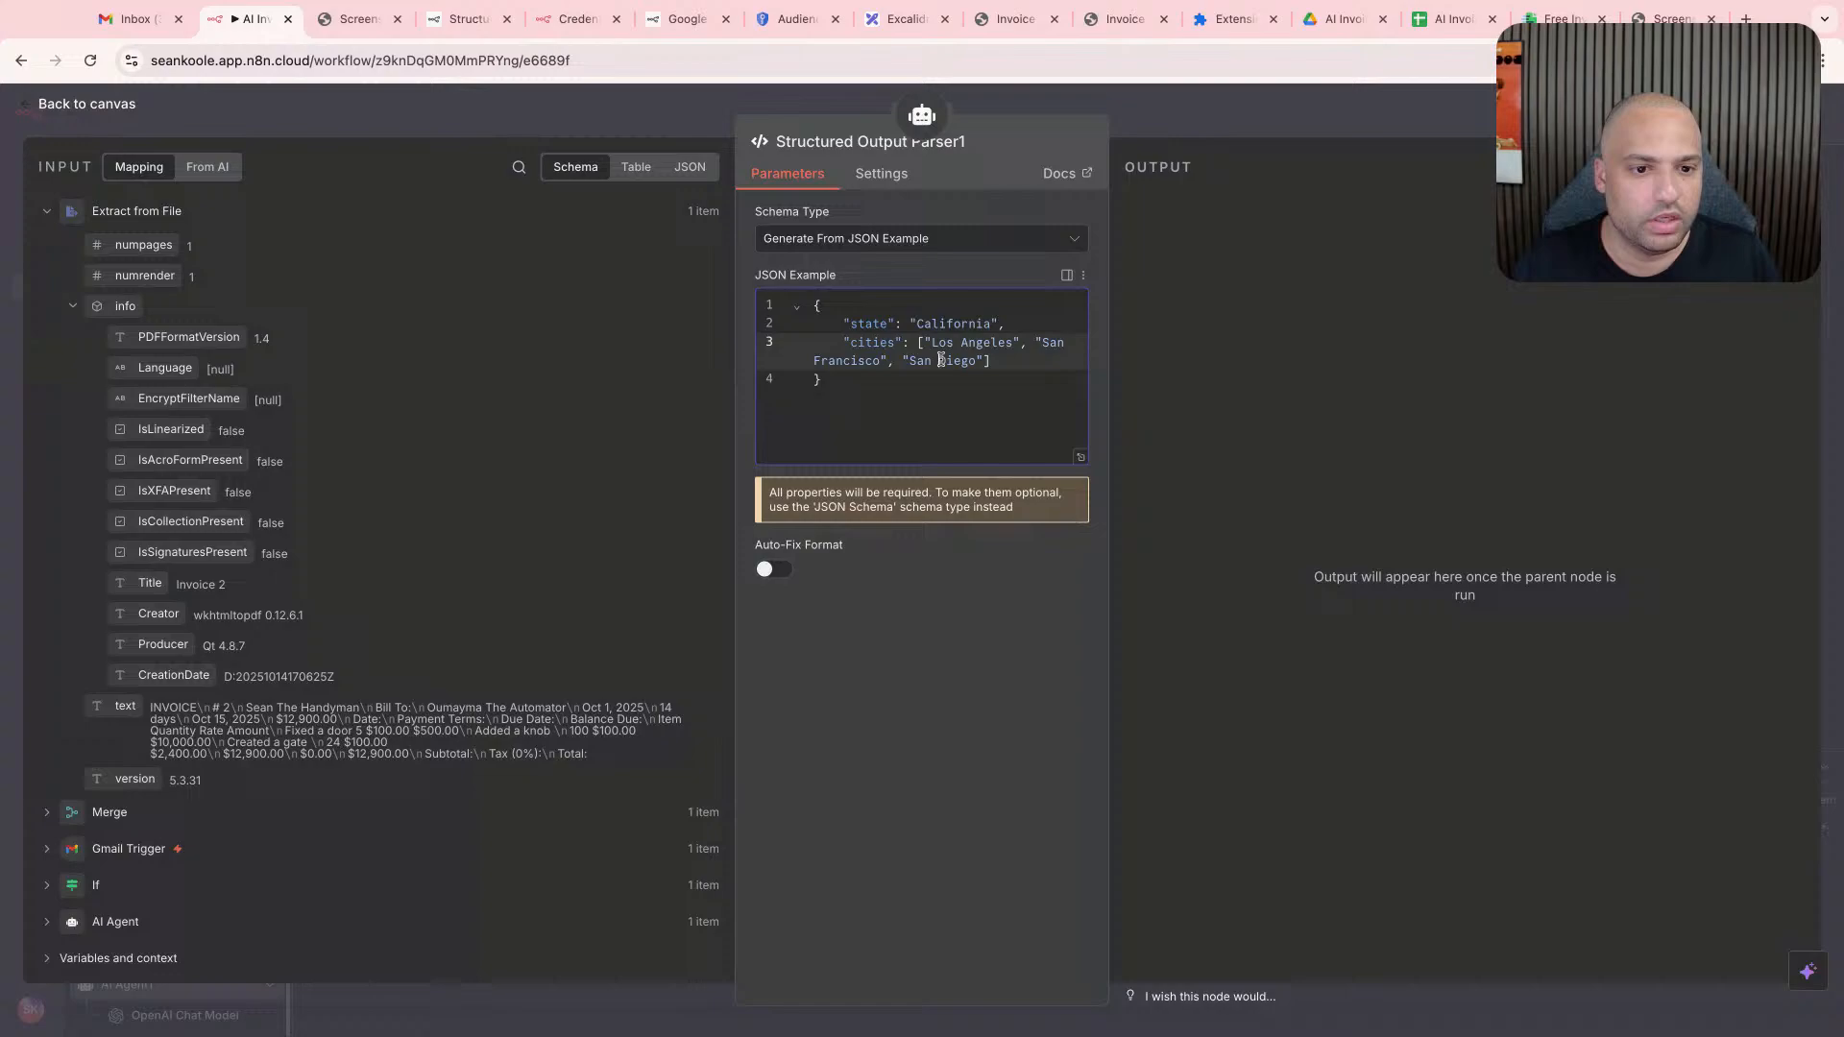
{"action": "left_click", "coordinate": [908, 251]}
{"action": "left_click", "coordinate": [924, 430]}
{"action": "key", "text": "super+a"}
{"action": "left_click", "coordinate": [942, 381]}
{"action": "key", "text": "super+a"}
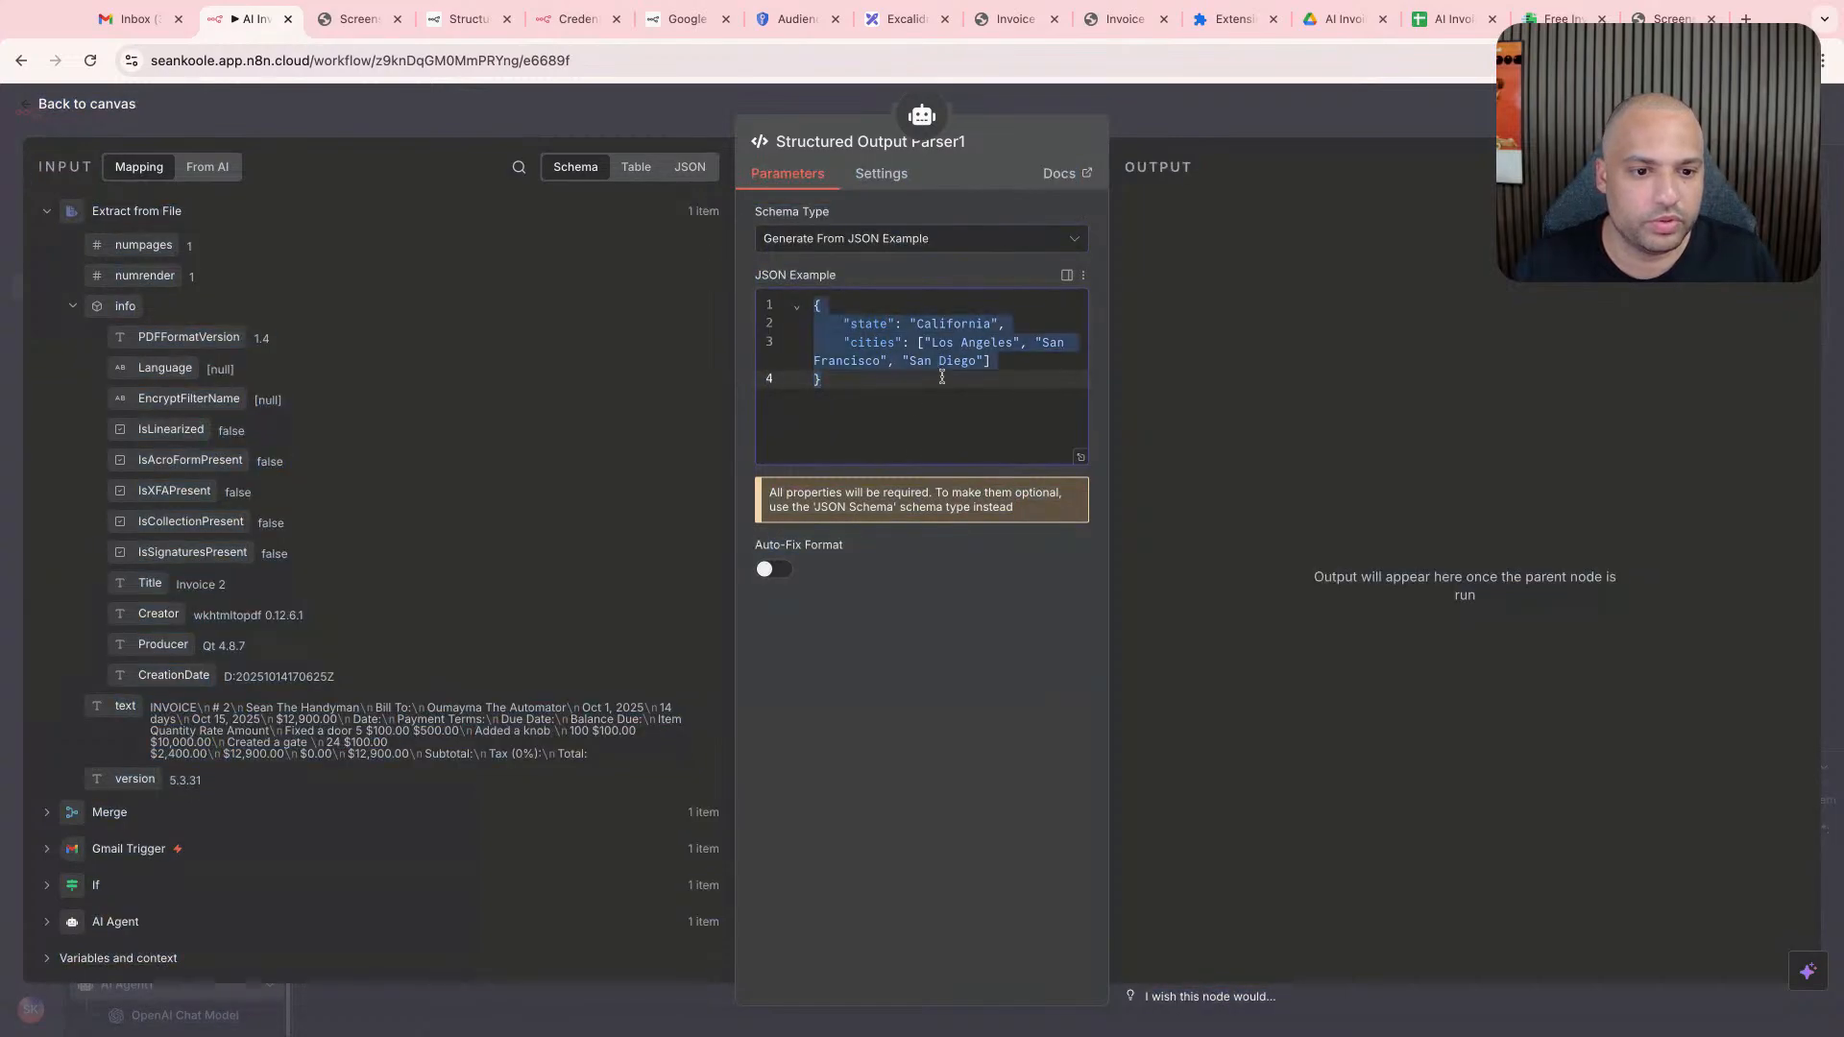
{"action": "key", "text": "super+v"}
{"action": "left_click", "coordinate": [943, 381]}
{"action": "left_click", "coordinate": [1141, 128]}
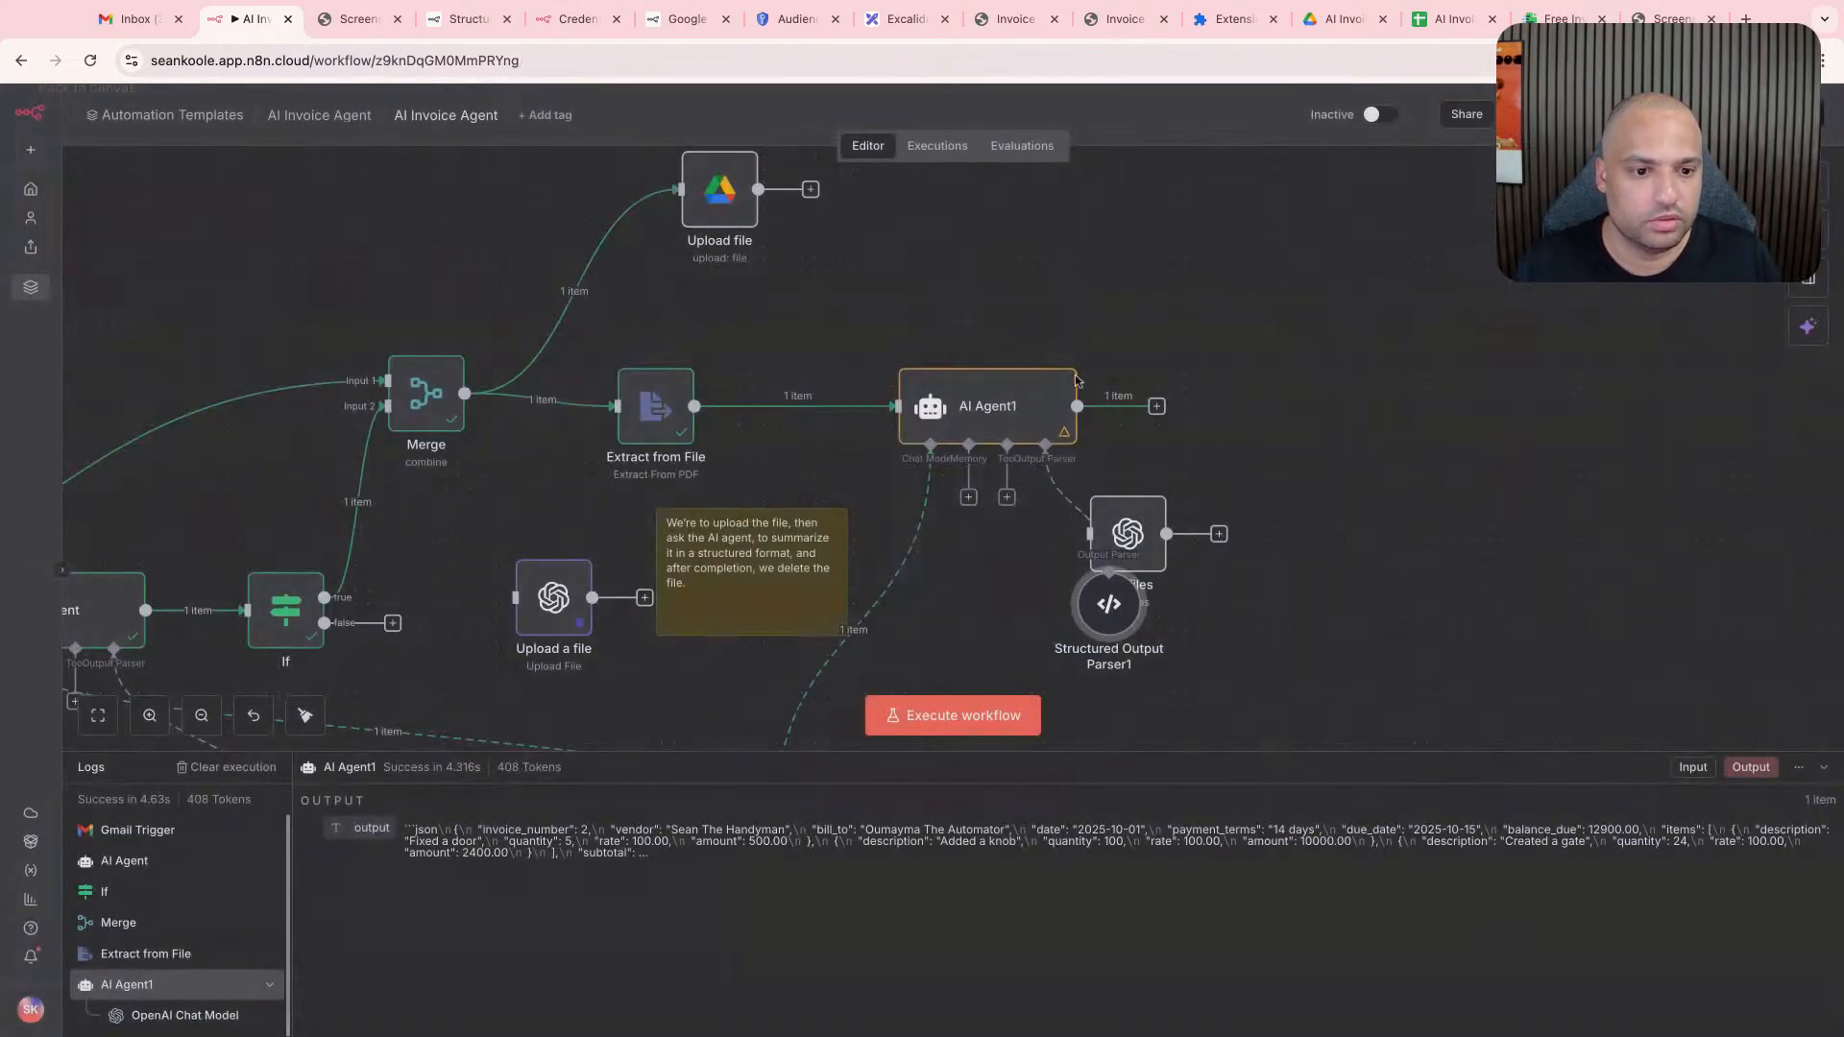
- Move the List files node clear of Structured Output Parser1 and shift the parser slightly down beneath AI Agent1
{"action": "double_click", "coordinate": [987, 427]}
{"action": "key", "text": "Escape"}
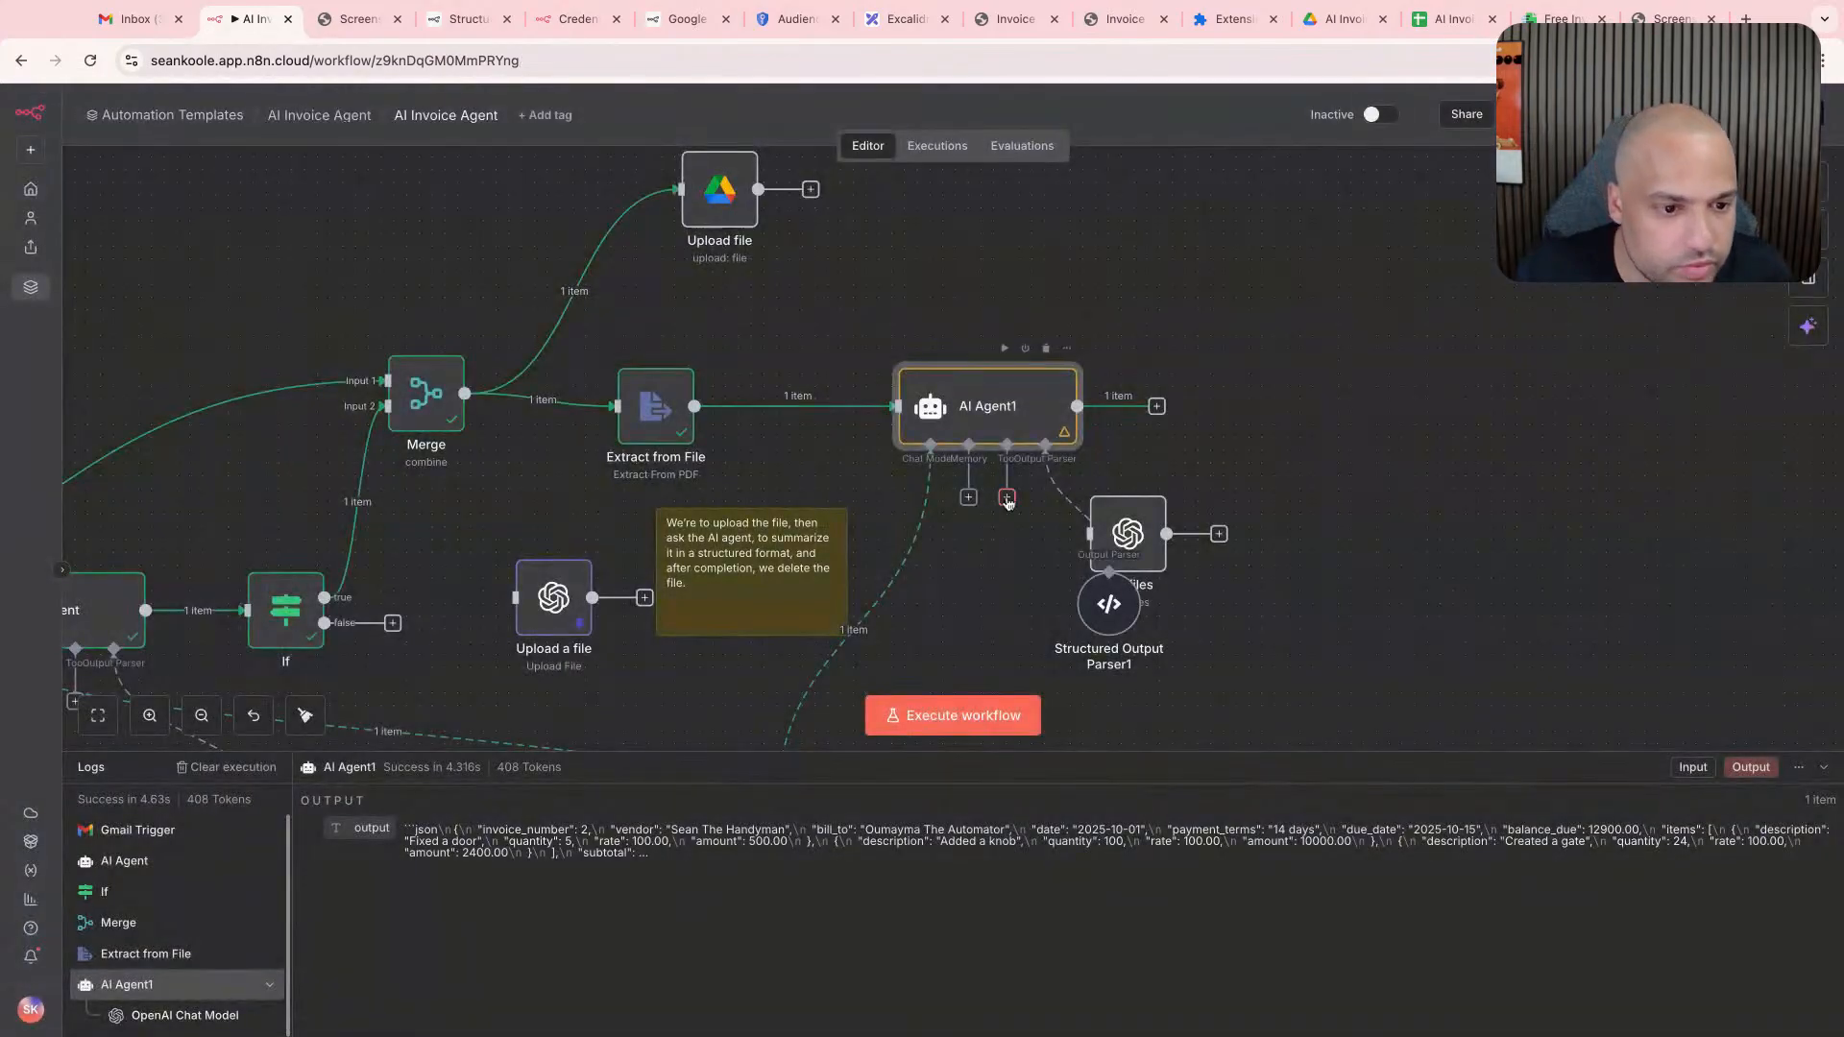
{"action": "left_click_drag", "start_coordinate": [1114, 523], "coordinate": [1304, 537]}
{"action": "scroll", "coordinate": [1114, 598], "scroll_direction": "down", "scroll_amount": 2}
{"action": "scroll", "coordinate": [1113, 590], "scroll_direction": "down", "scroll_amount": 3}
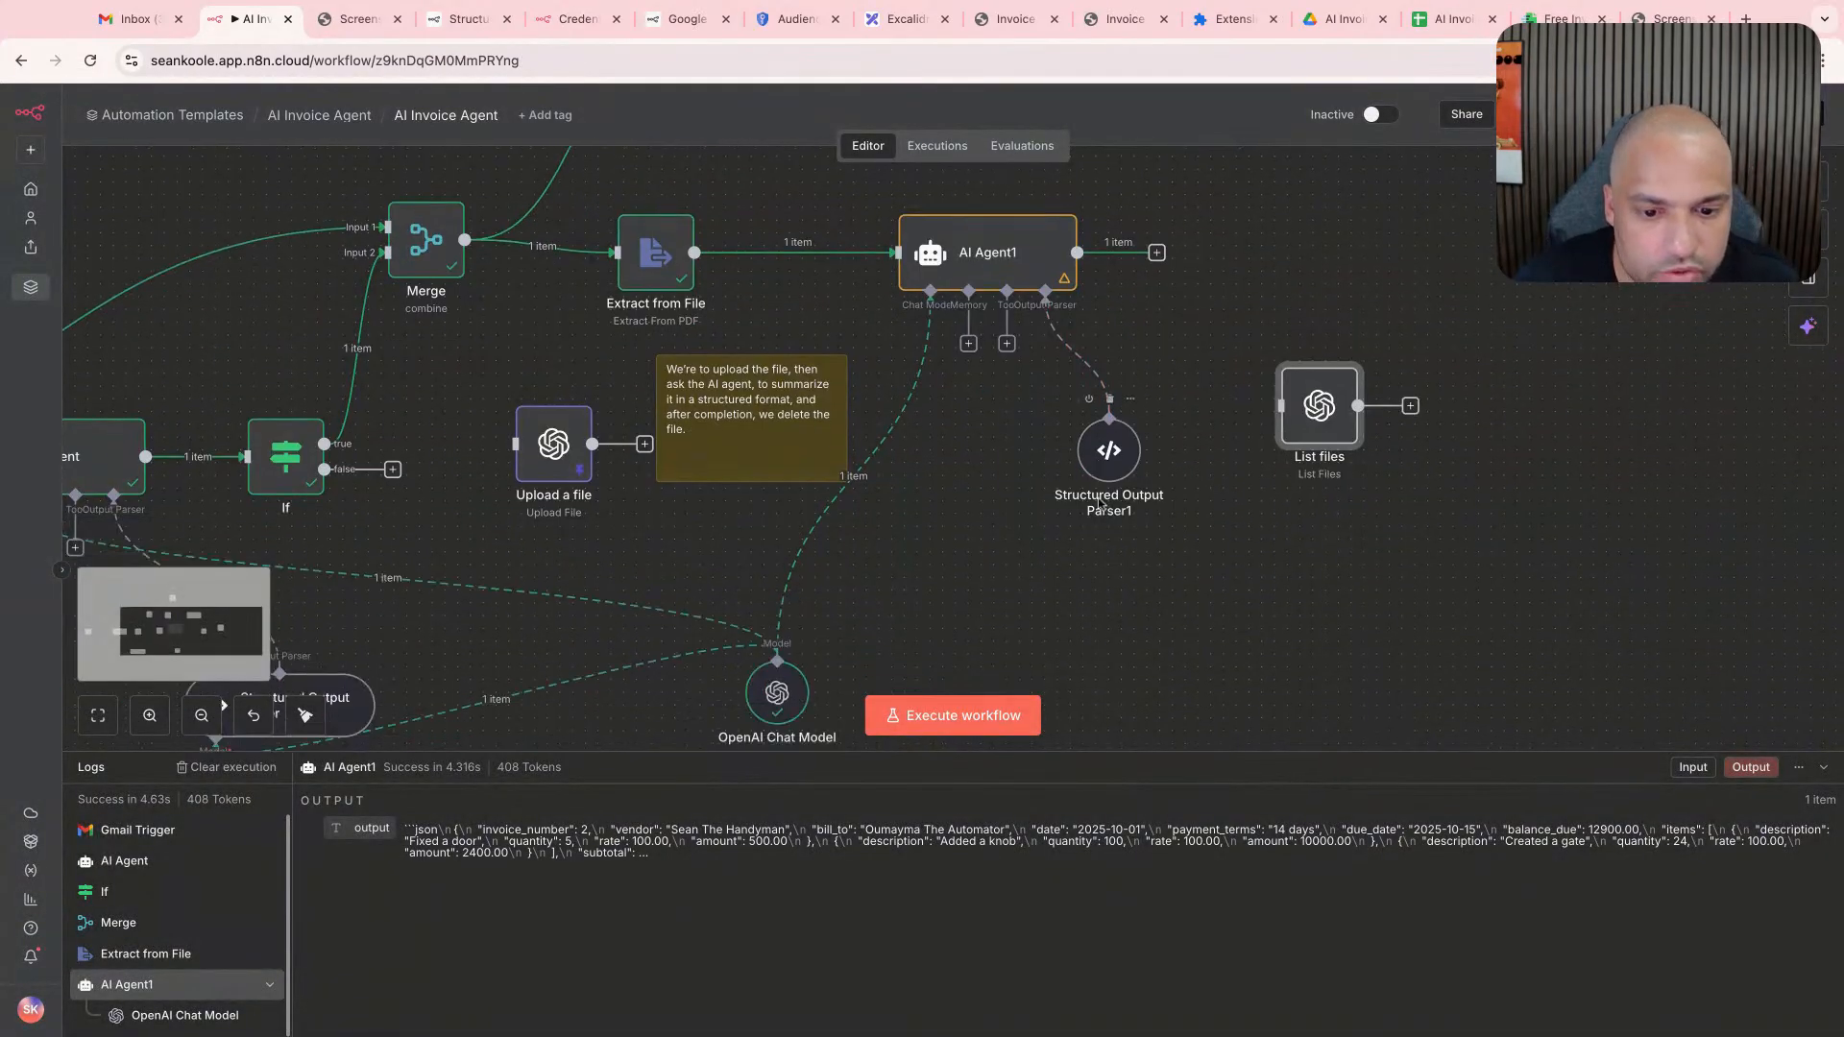
{"action": "scroll", "coordinate": [864, 586], "scroll_direction": "left", "scroll_amount": 5}
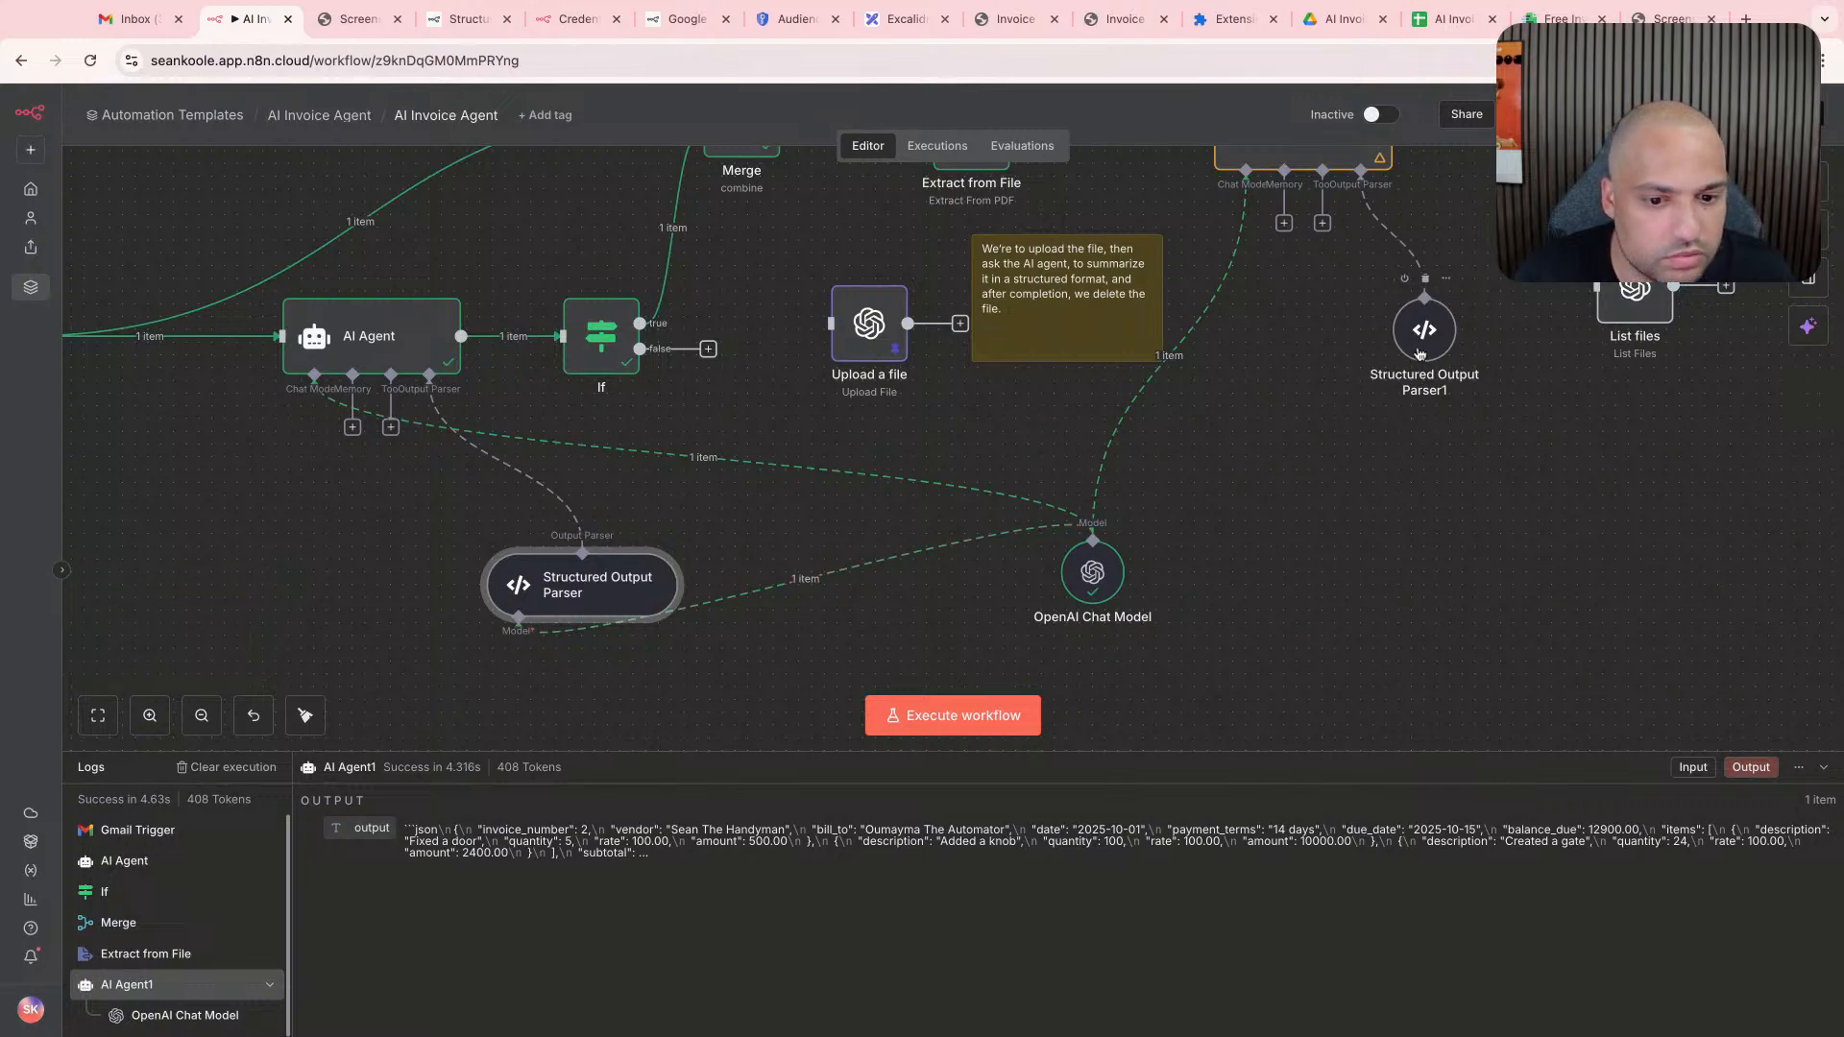
{"action": "scroll", "coordinate": [1420, 354], "scroll_direction": "right", "scroll_amount": 2}
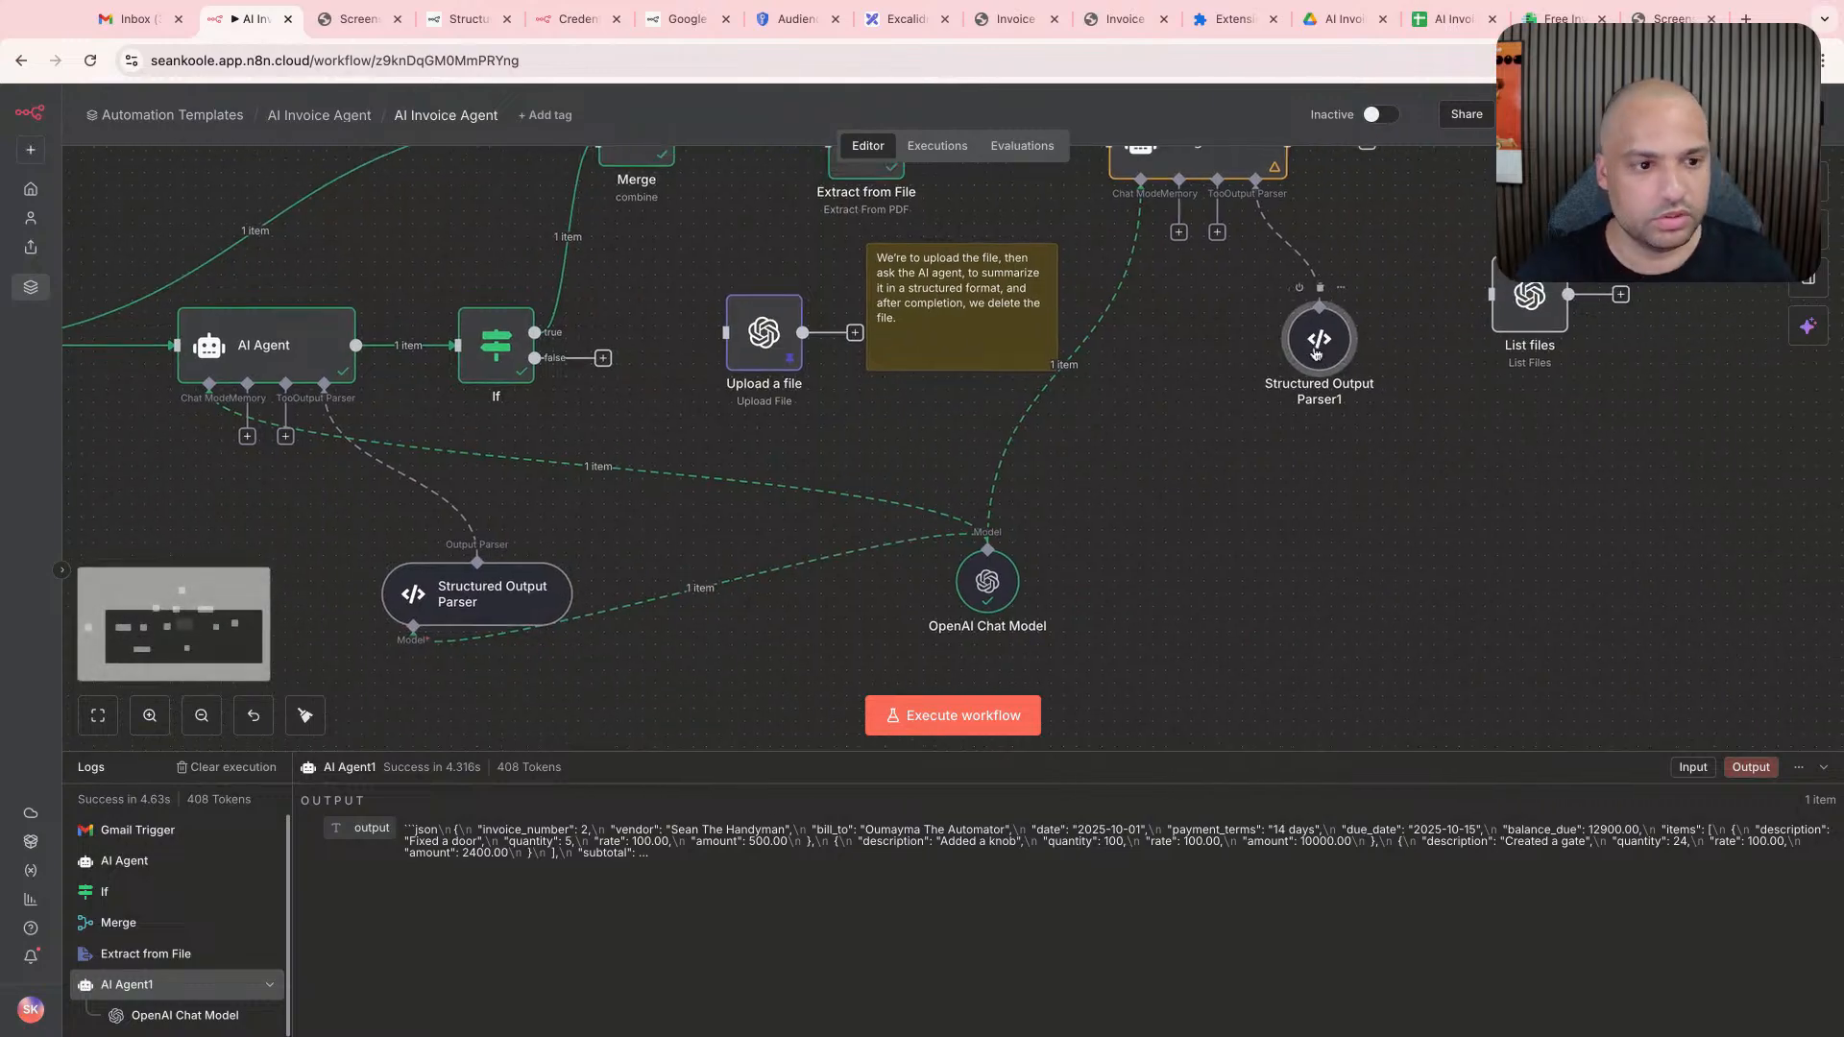
{"action": "left_click_drag", "start_coordinate": [1316, 354], "coordinate": [1314, 366]}
- Delete the OpenAI Chat Model node and undo the deletion
{"action": "key", "text": "Delete"}
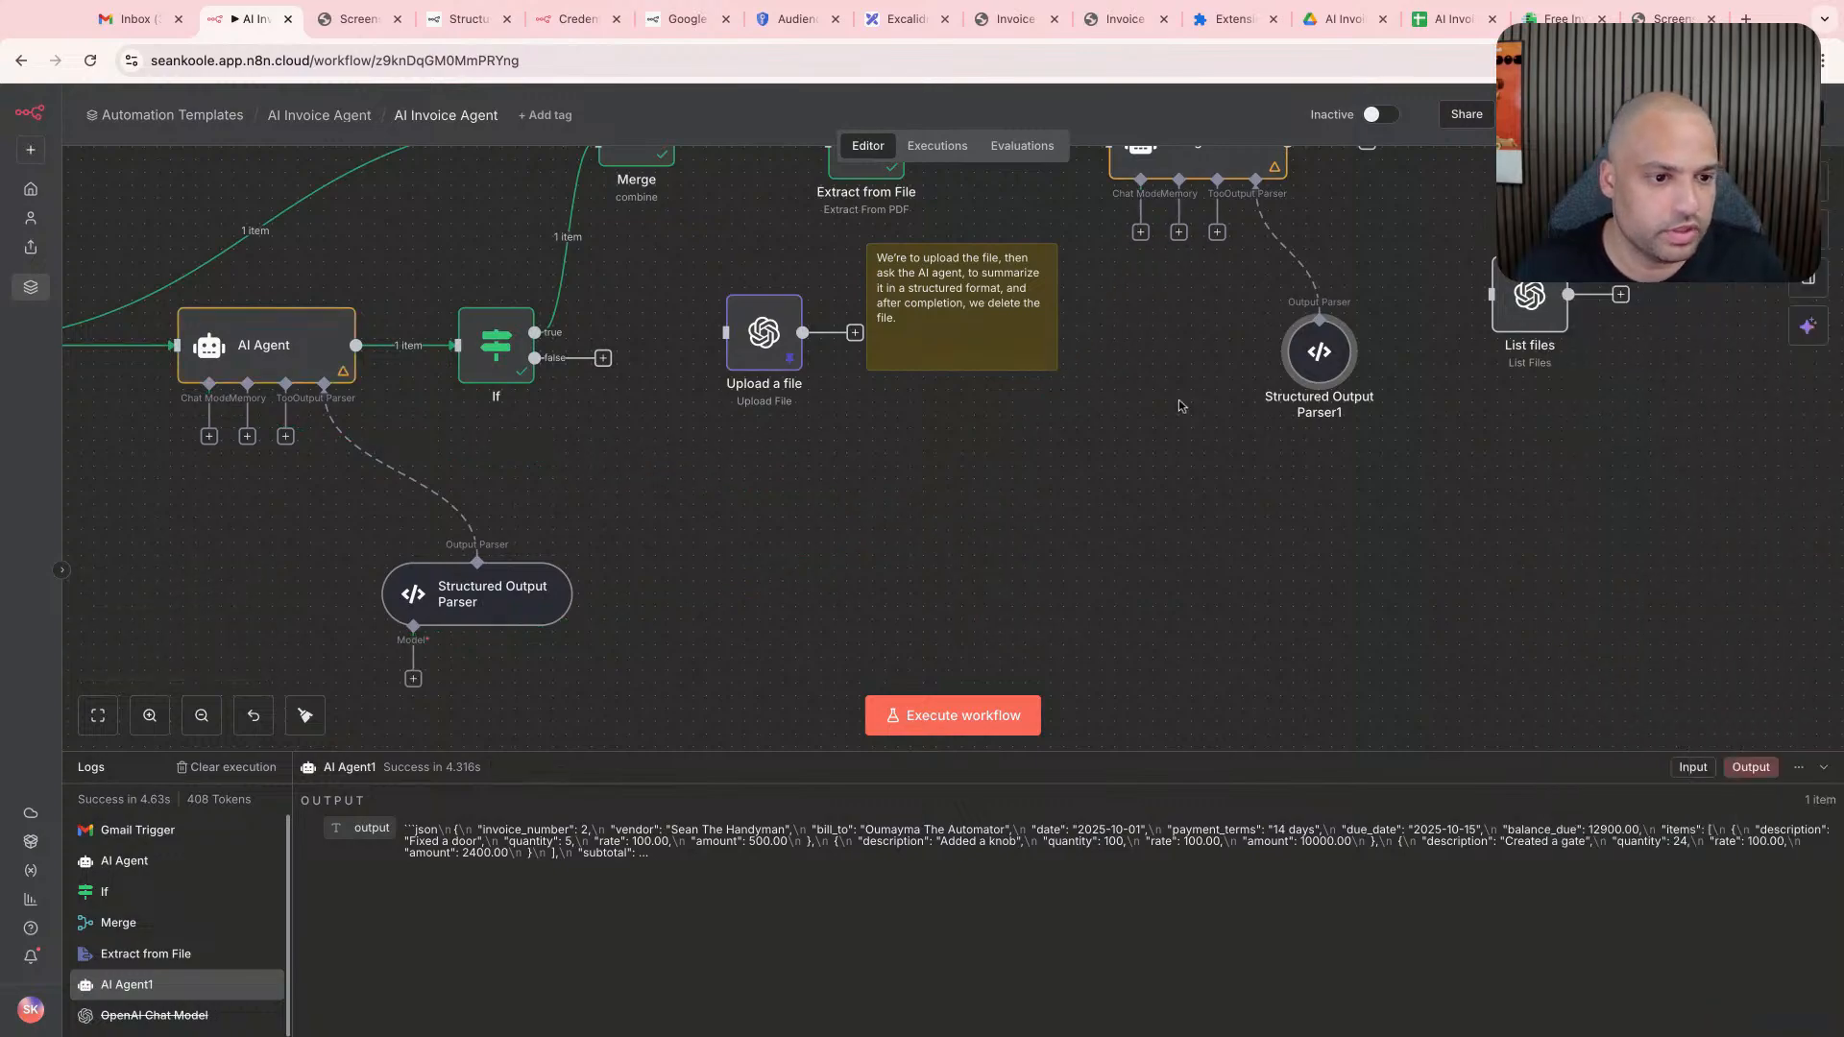
{"action": "scroll", "coordinate": [554, 647], "scroll_direction": "down", "scroll_amount": 3}
{"action": "key", "text": "ctrl+z"}
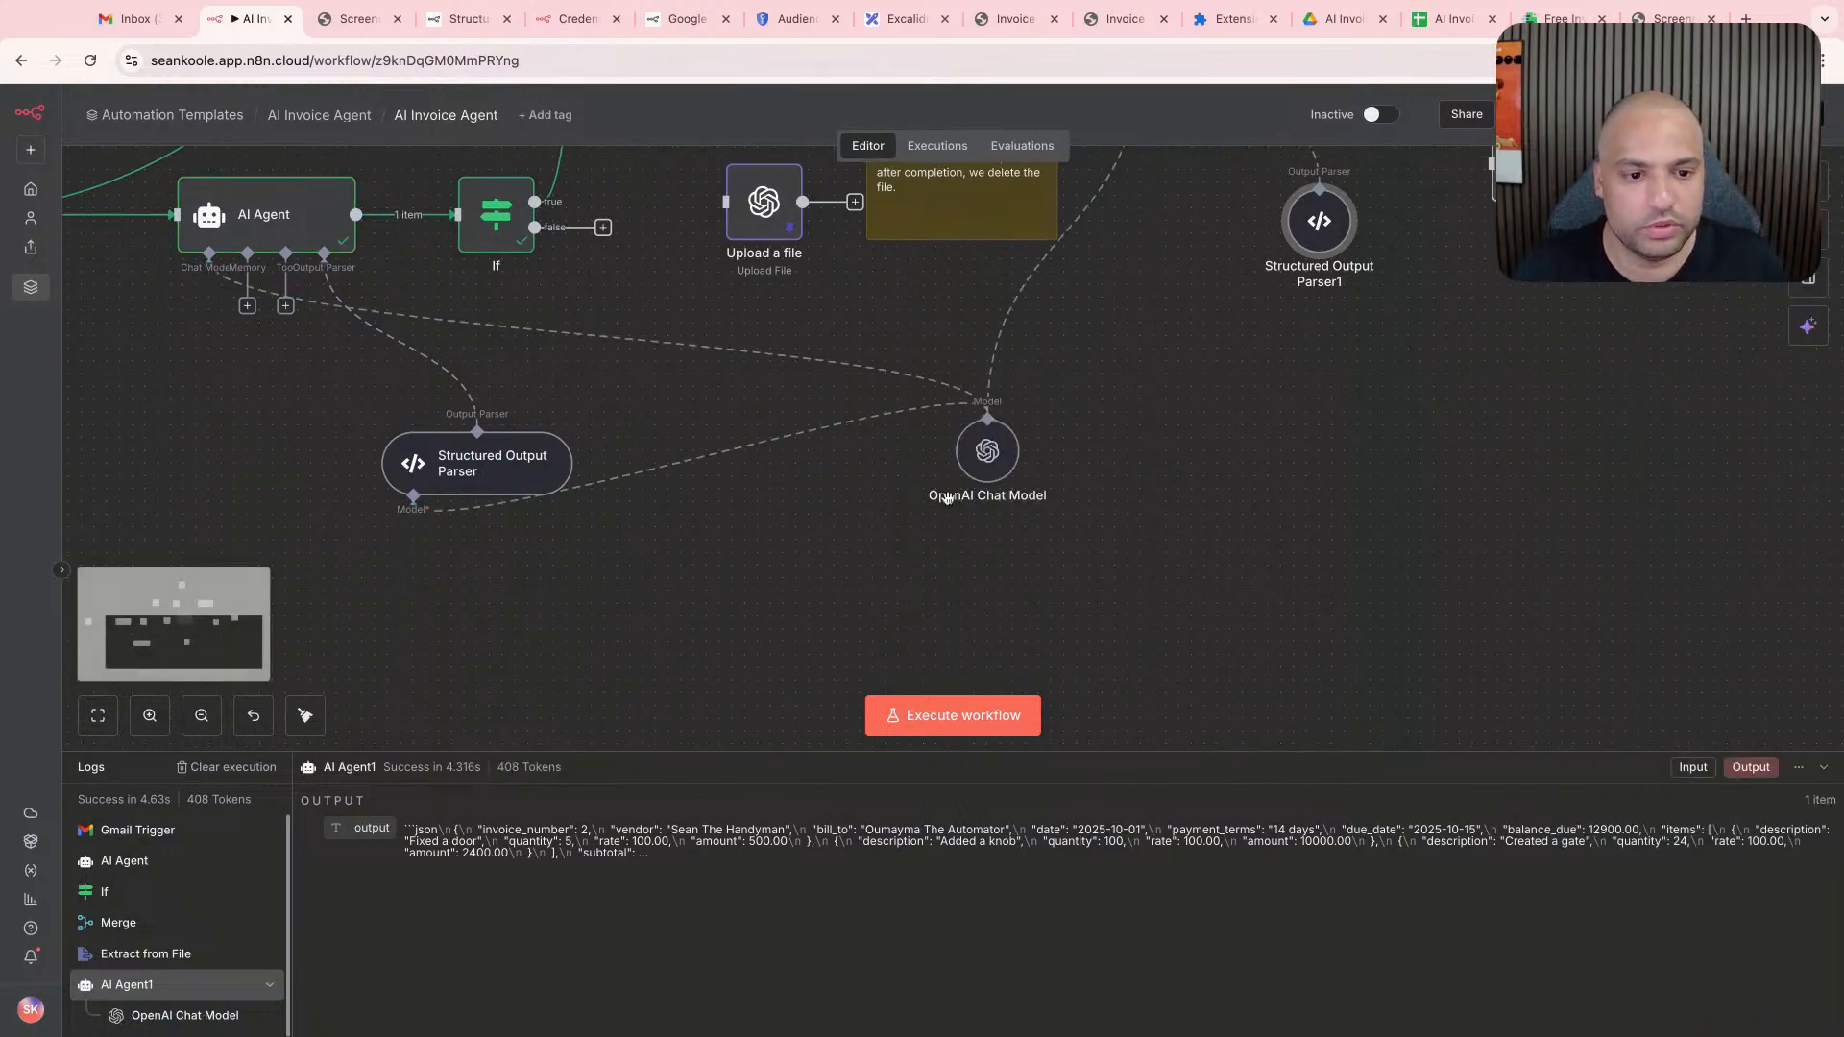
- Run the AI Agent1 node with its structured output parser connected
{"action": "scroll", "coordinate": [1207, 360], "scroll_direction": "up", "scroll_amount": 4}
{"action": "scroll", "coordinate": [1209, 318], "scroll_direction": "up", "scroll_amount": 1}
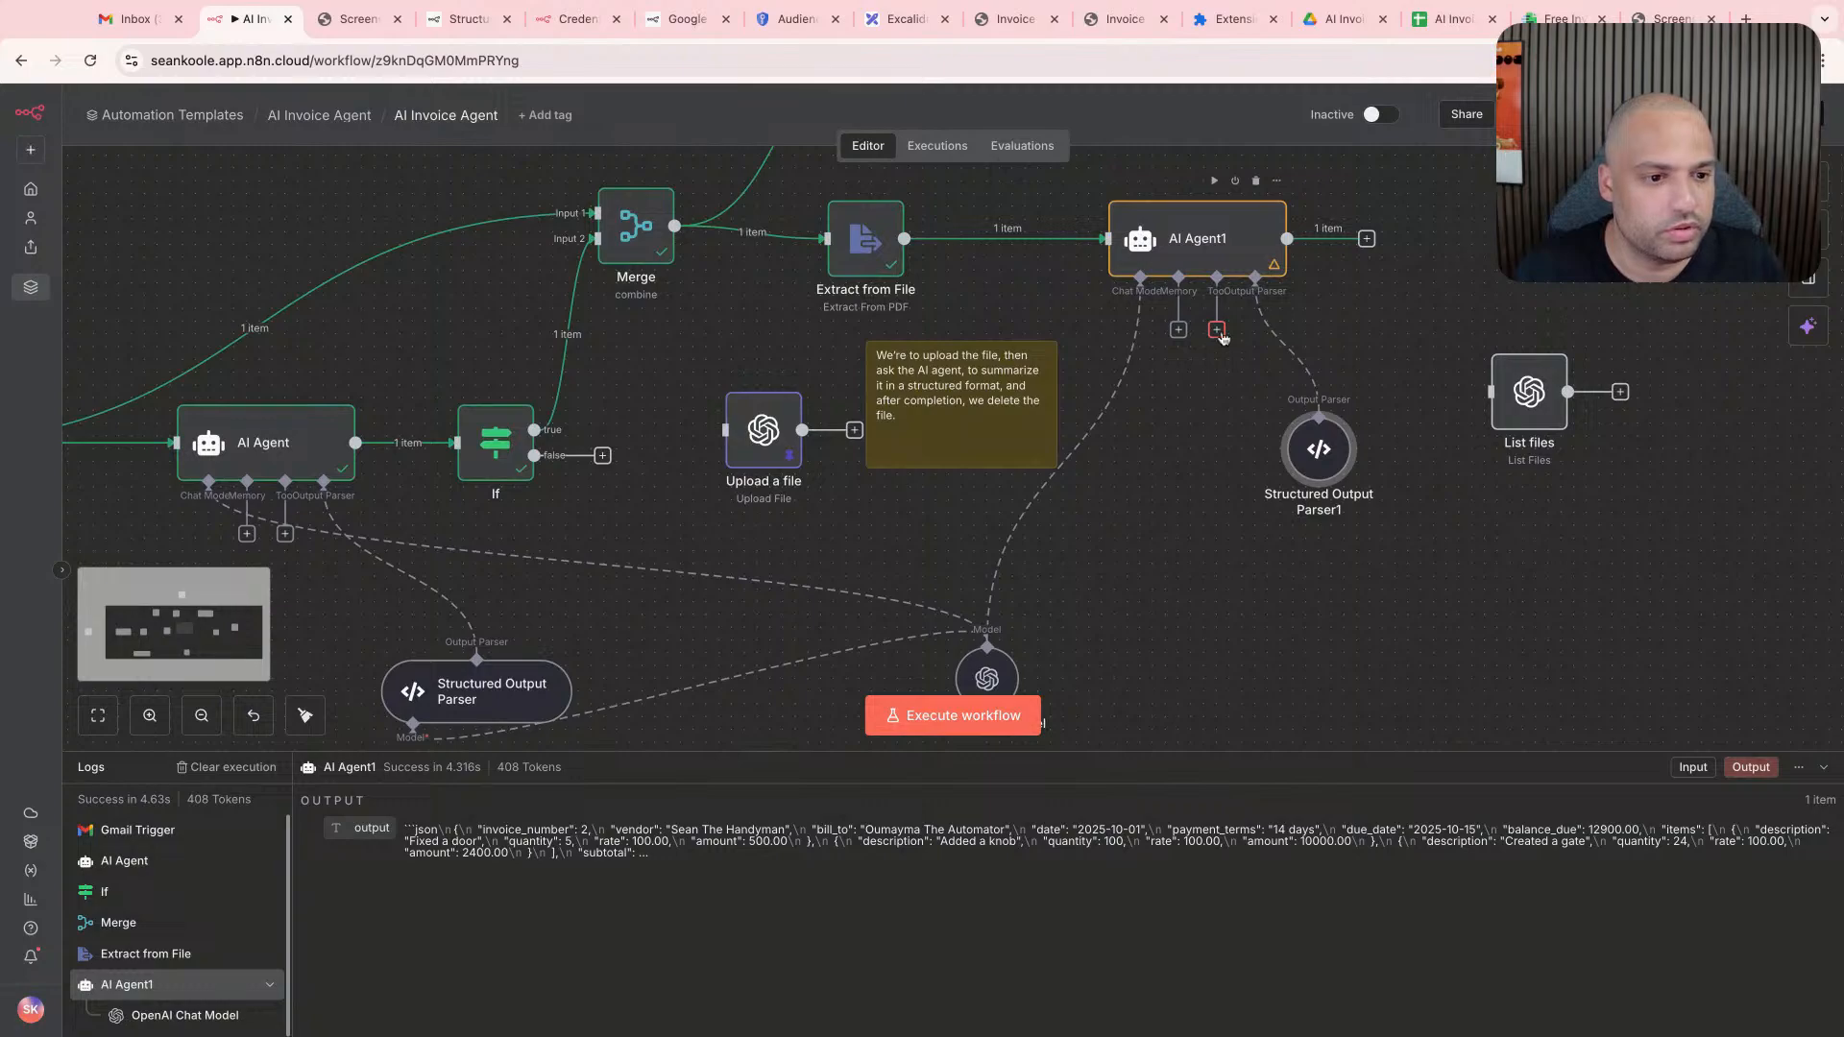
{"action": "double_click", "coordinate": [1231, 261]}
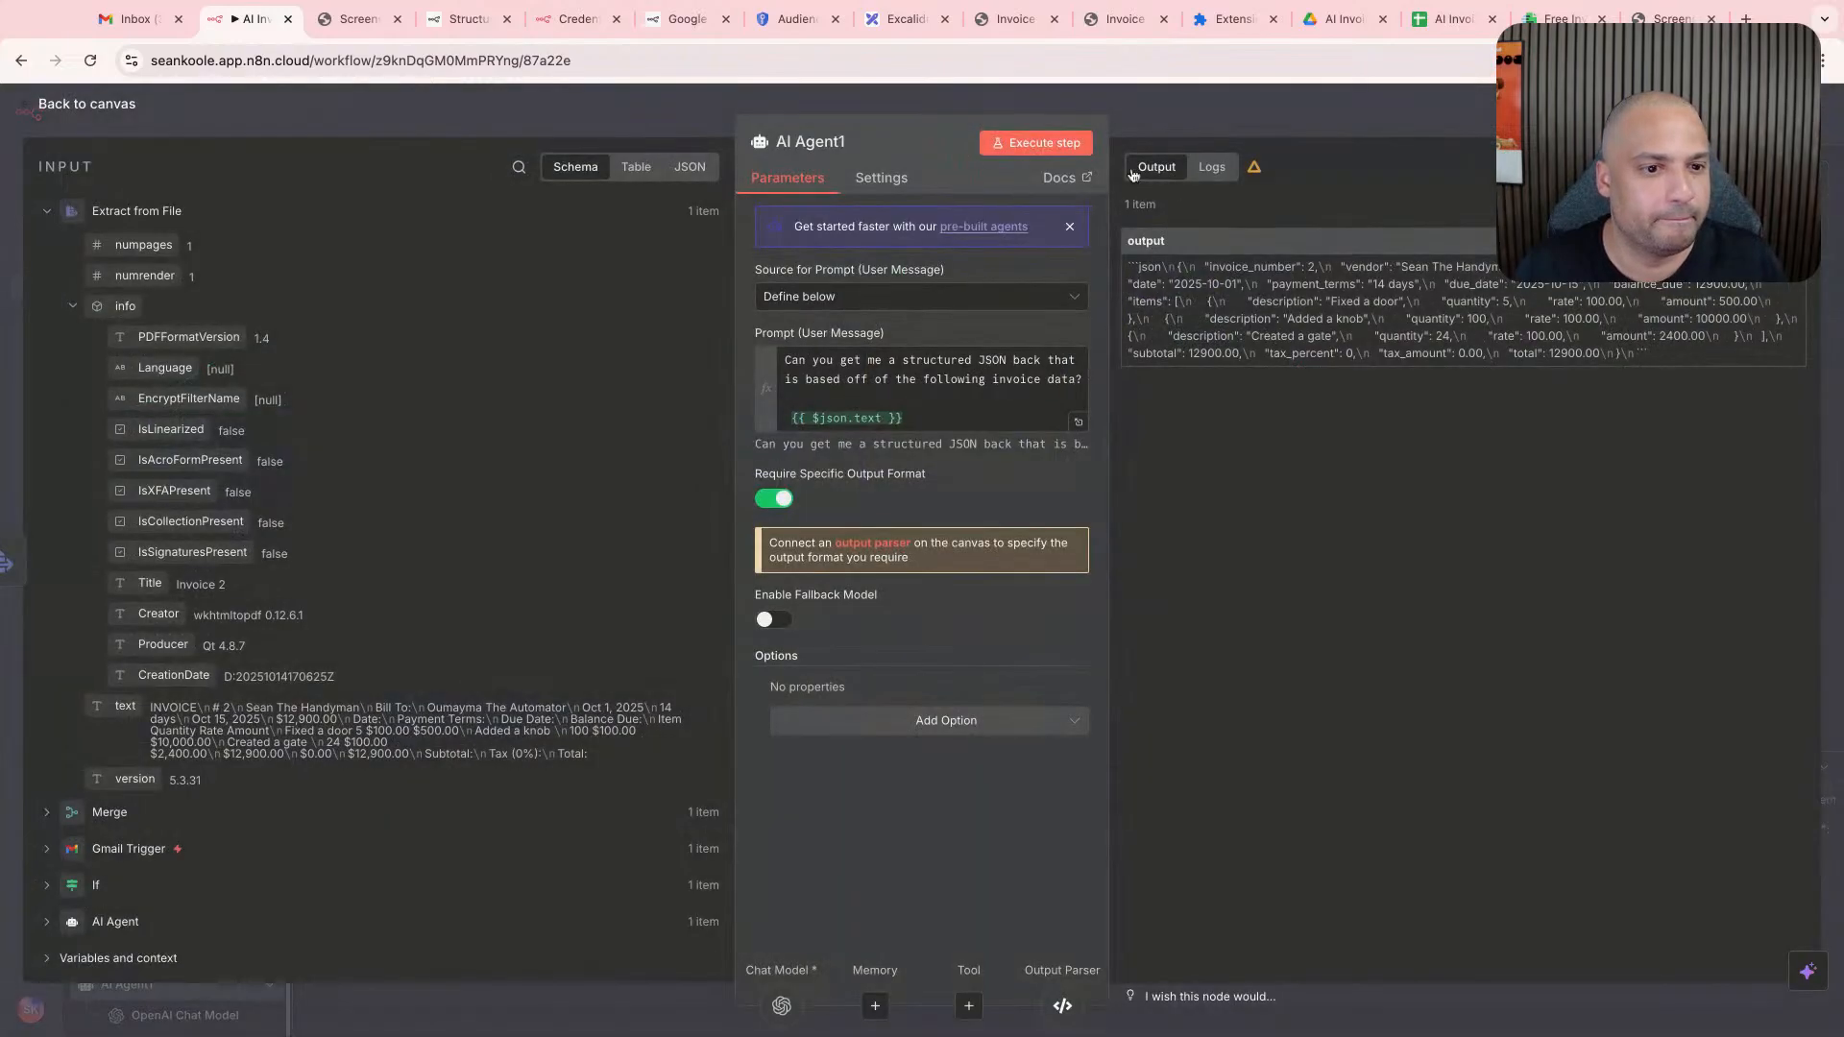
{"action": "left_click", "coordinate": [1035, 142]}
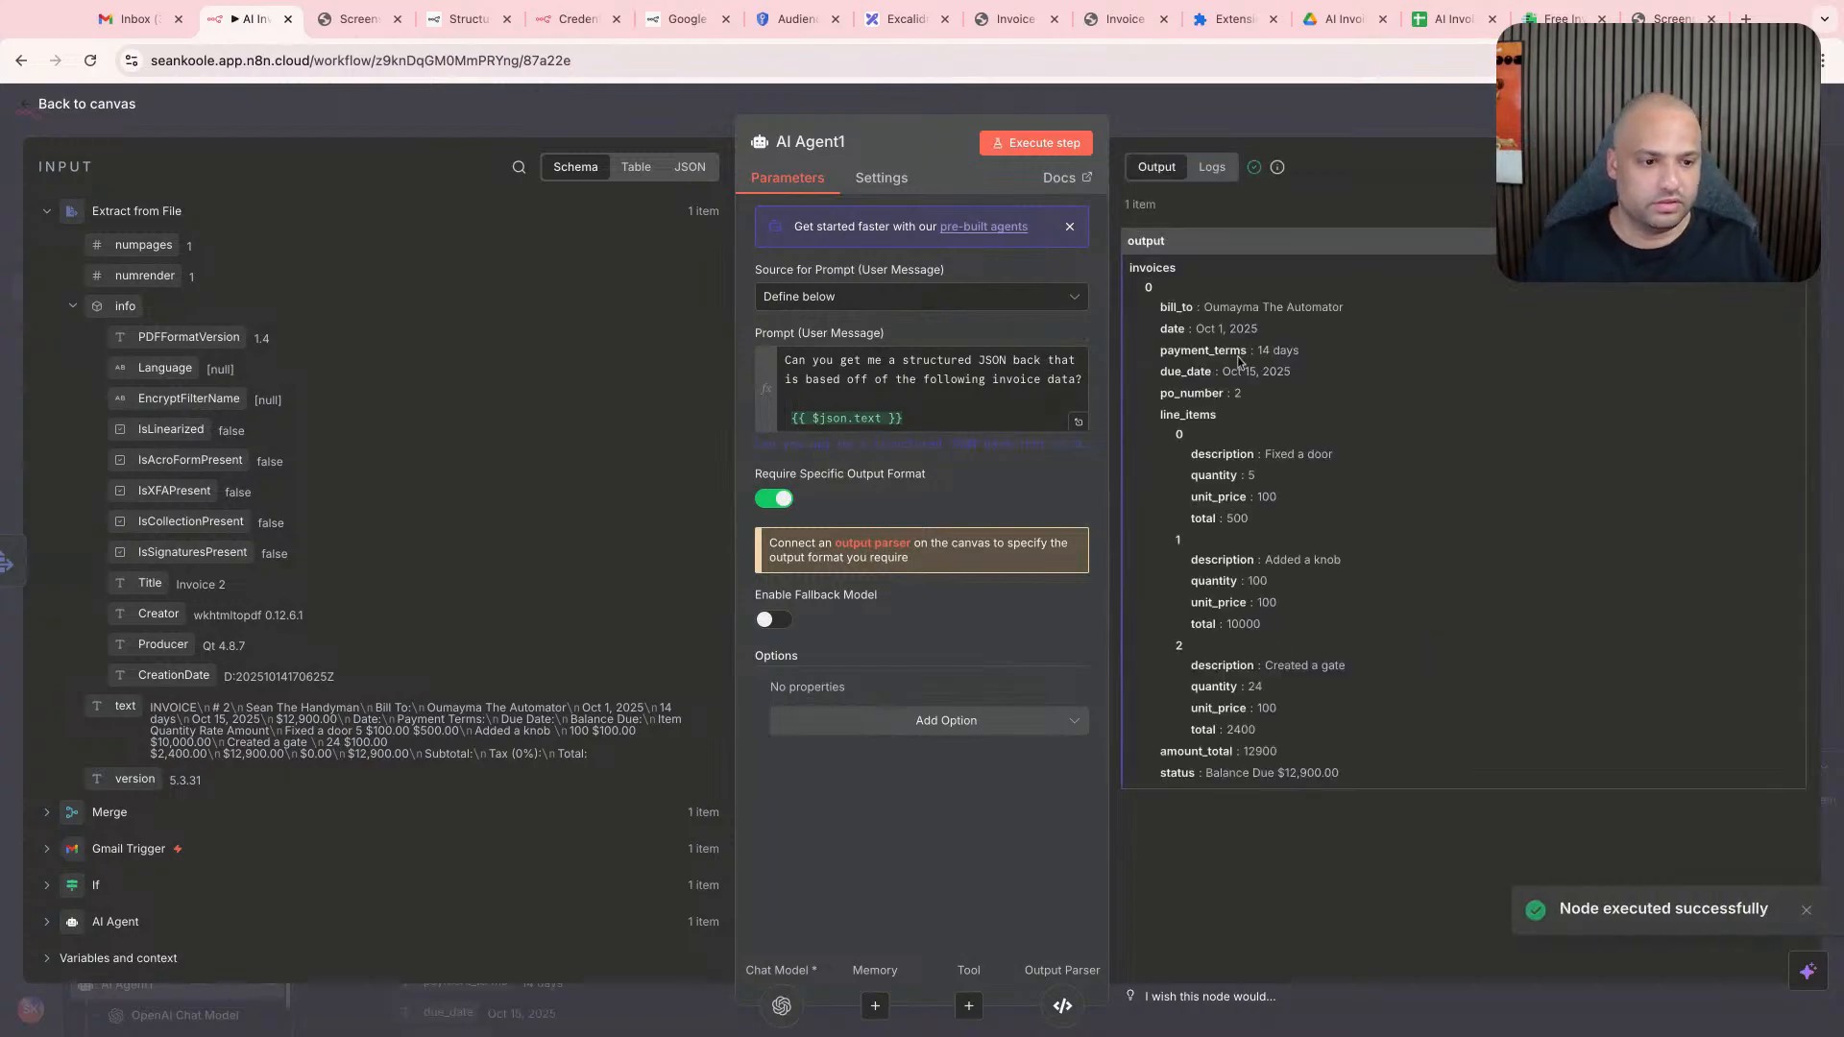
- Check the bill_to, date, payment_terms, due_date, po_number, amount_total and status values in AI Agent1's structured output
{"action": "left_click_drag", "start_coordinate": [1204, 308], "coordinate": [1344, 309]}
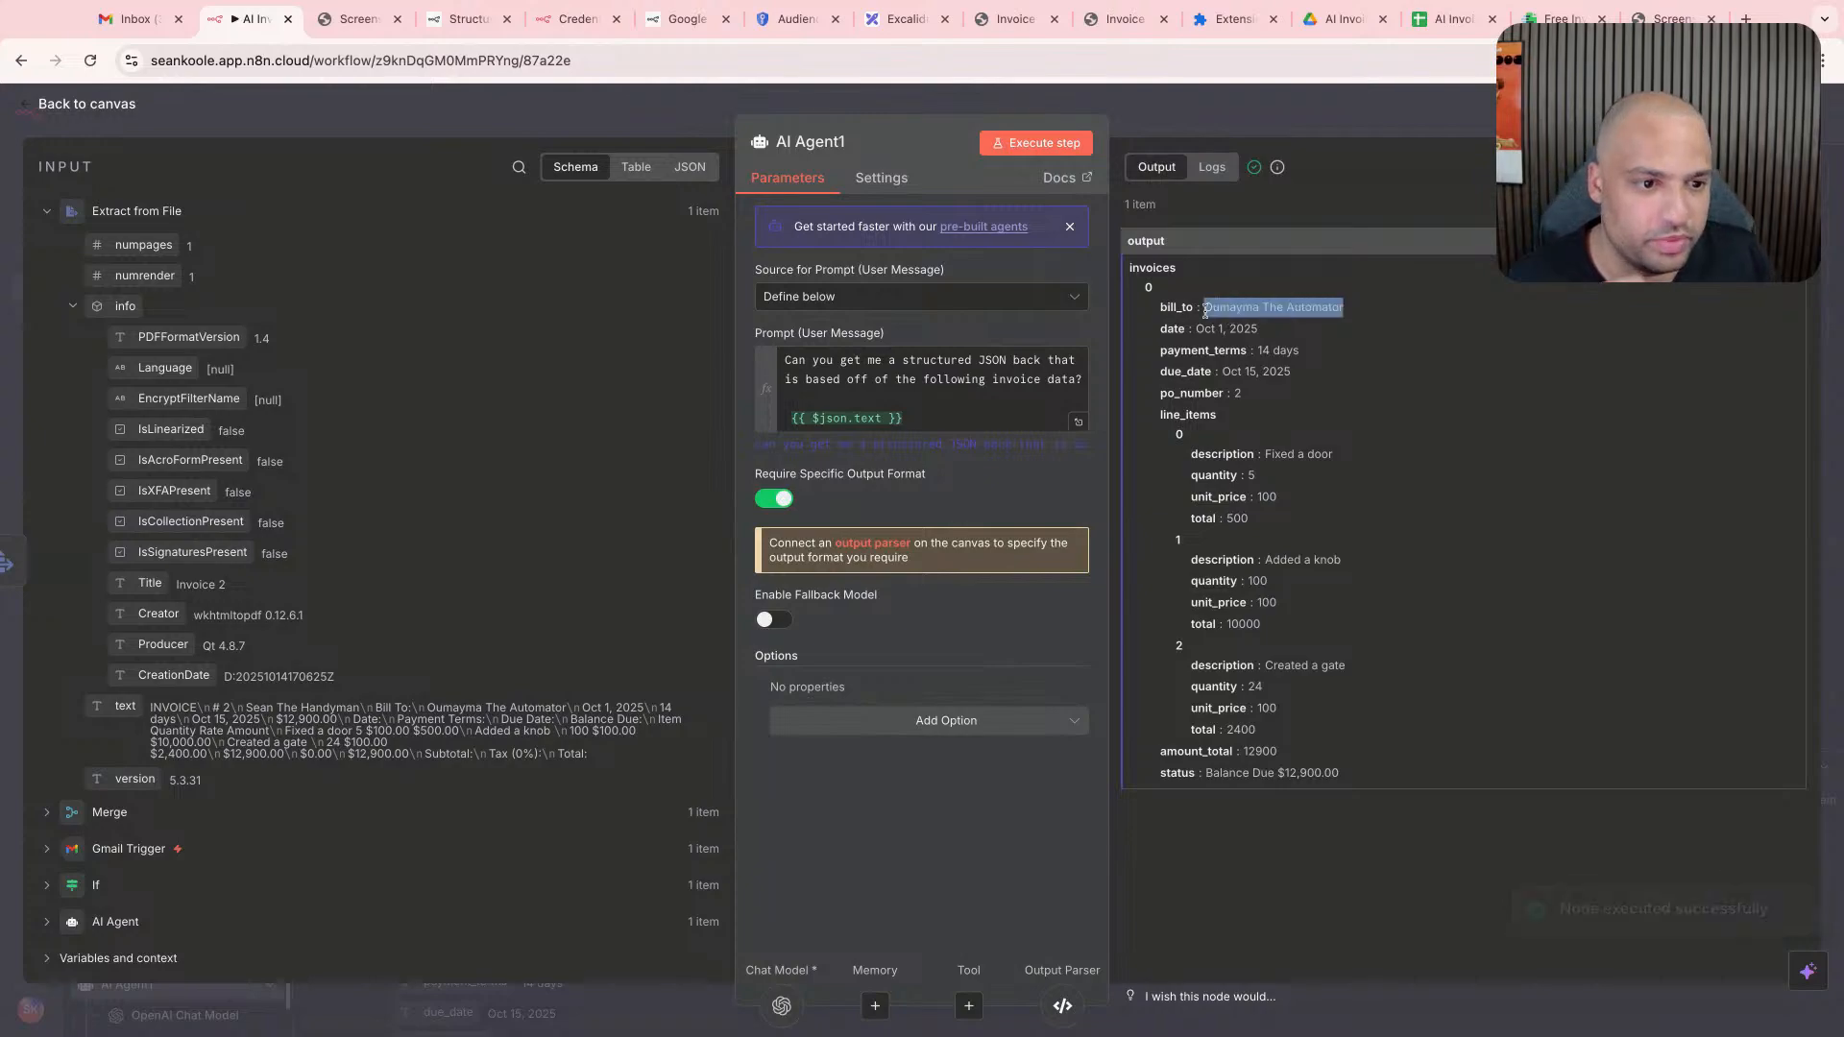
{"action": "left_click", "coordinate": [1290, 310]}
{"action": "left_click_drag", "start_coordinate": [1204, 330], "coordinate": [1290, 375]}
{"action": "double_click", "coordinate": [1236, 393]}
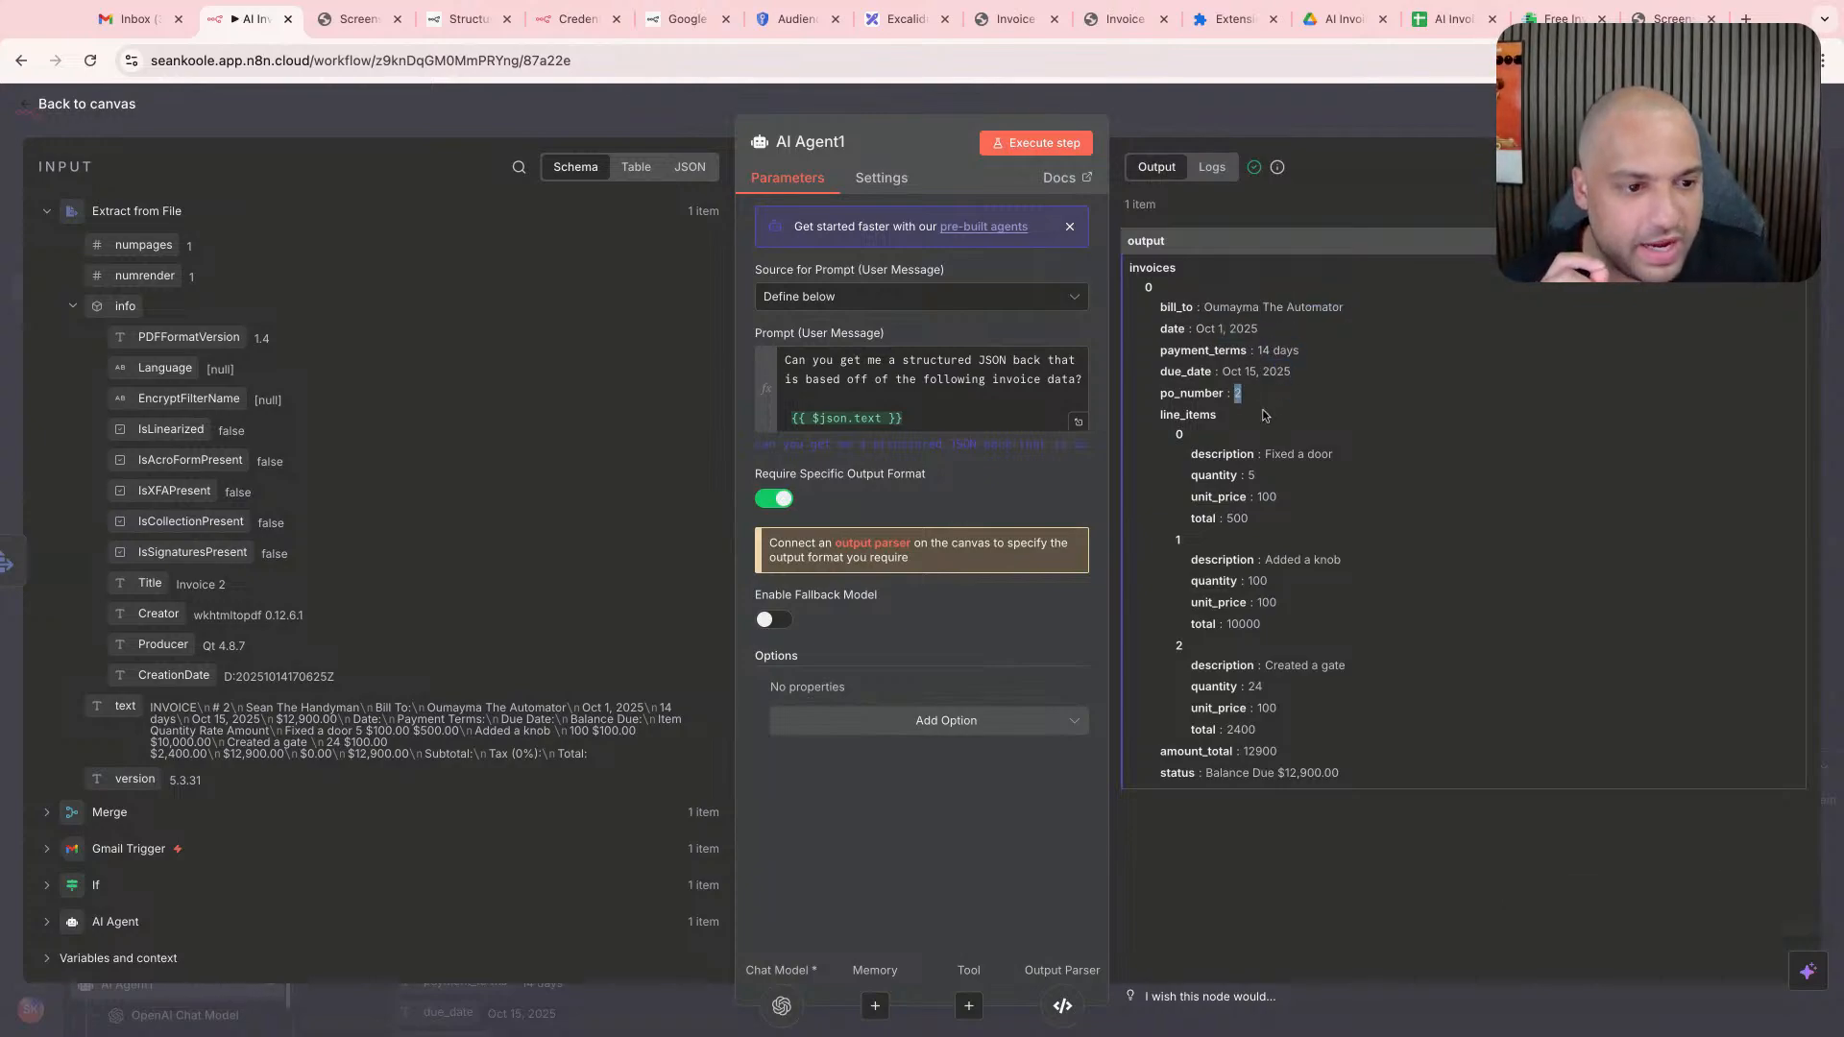
{"action": "left_click_drag", "start_coordinate": [1243, 753], "coordinate": [1367, 780]}
{"action": "left_click", "coordinate": [1278, 763]}
{"action": "left_click", "coordinate": [1368, 780]}
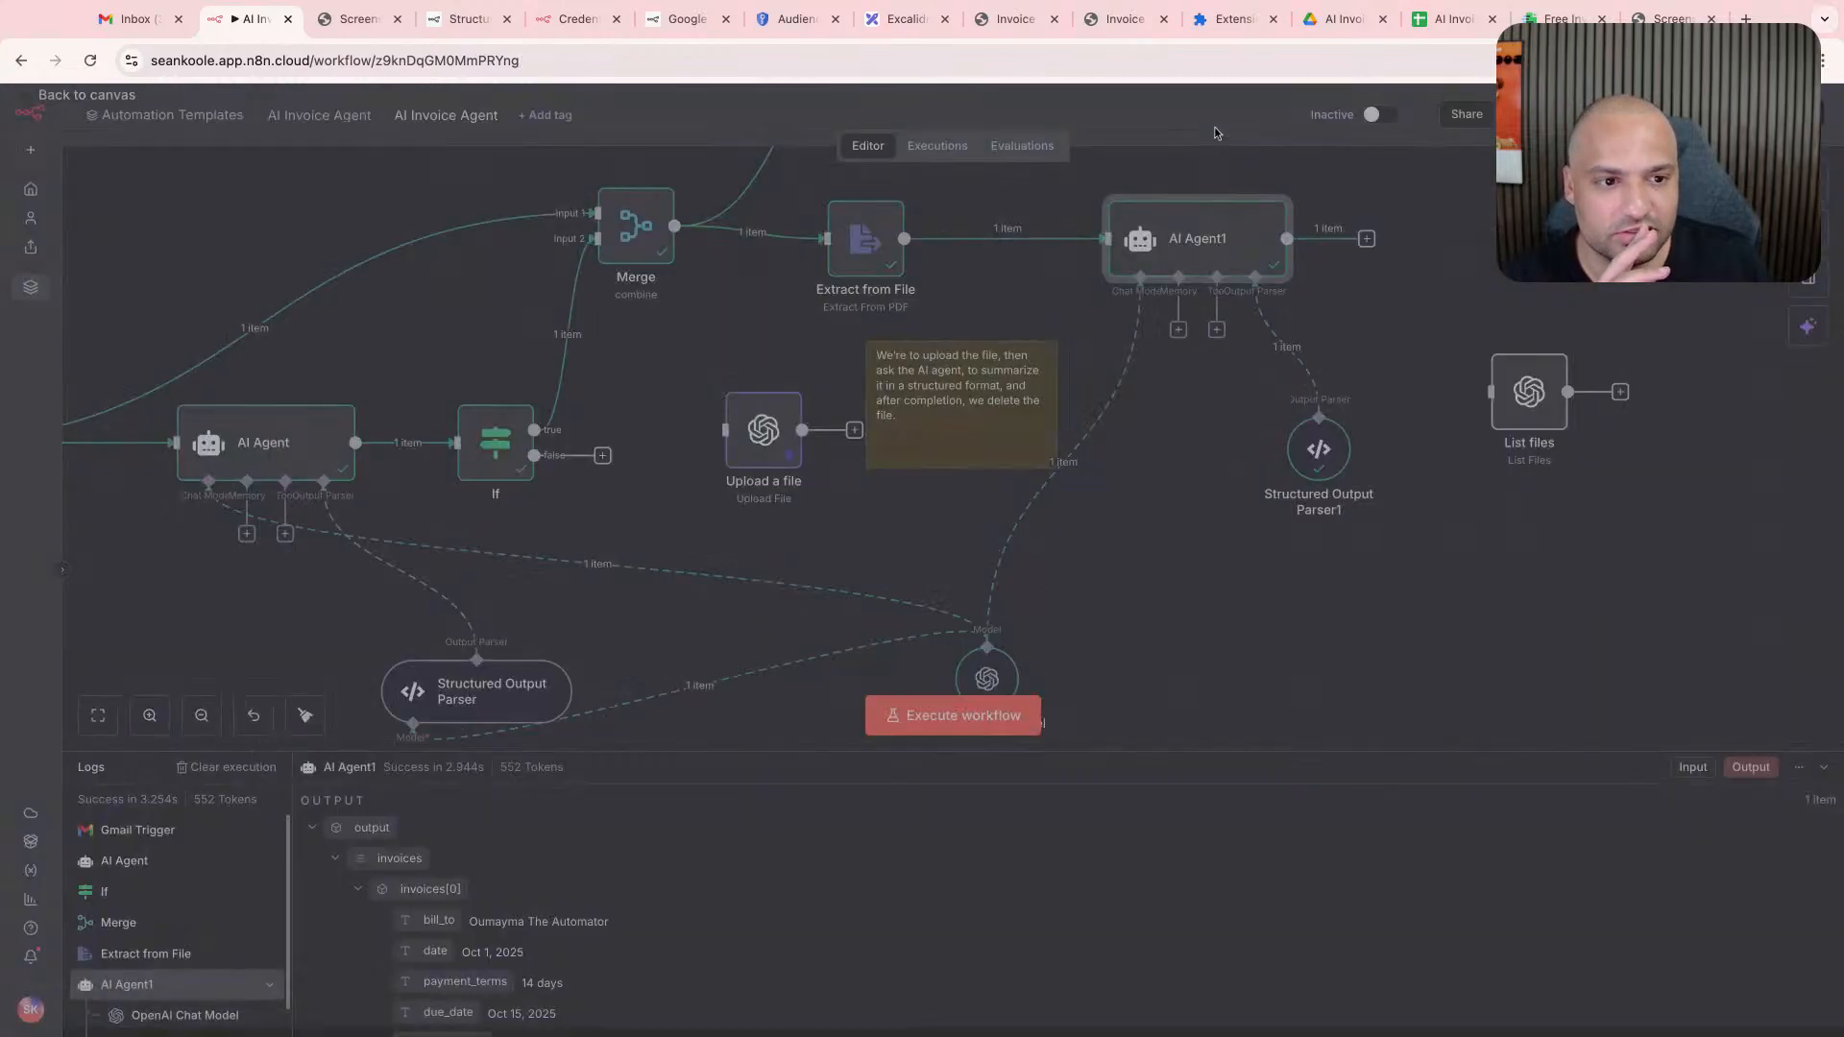
{"action": "left_click", "coordinate": [1217, 134]}
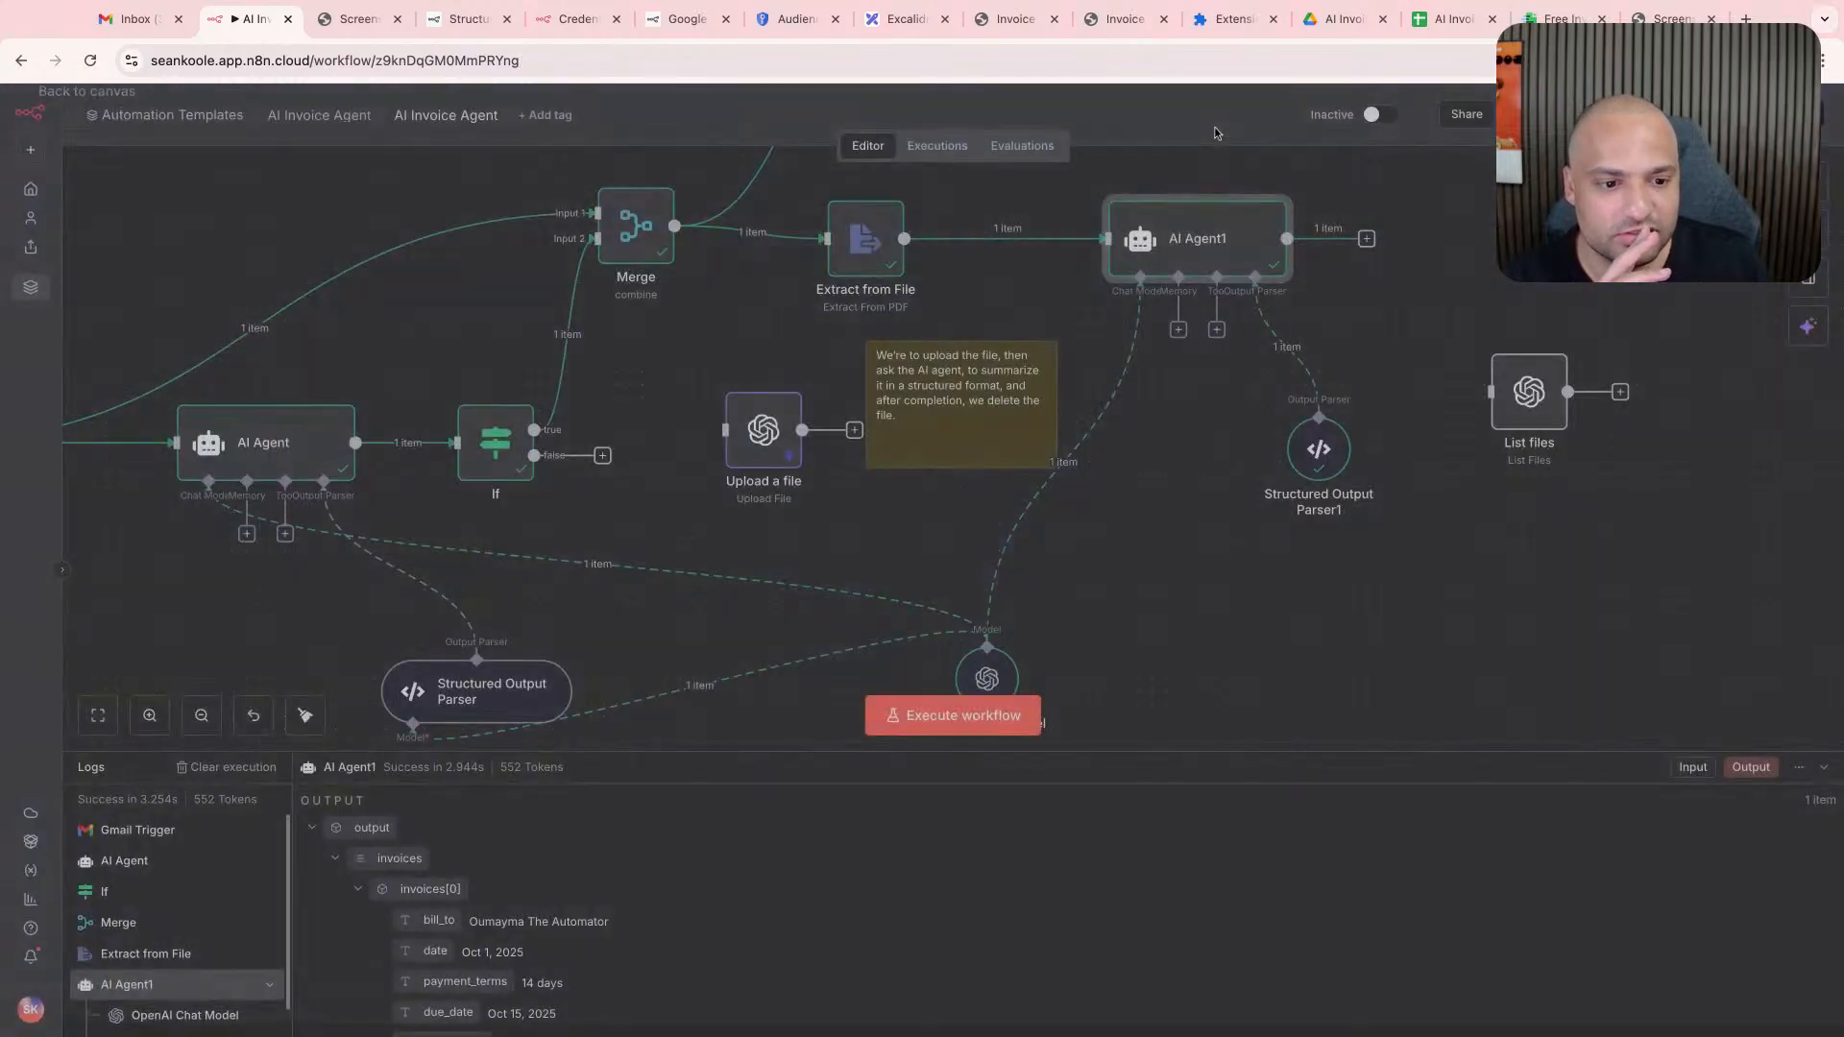
- Delete the status line from the first invoice in Structured Output Parser1's JSON example
{"action": "double_click", "coordinate": [1318, 450]}
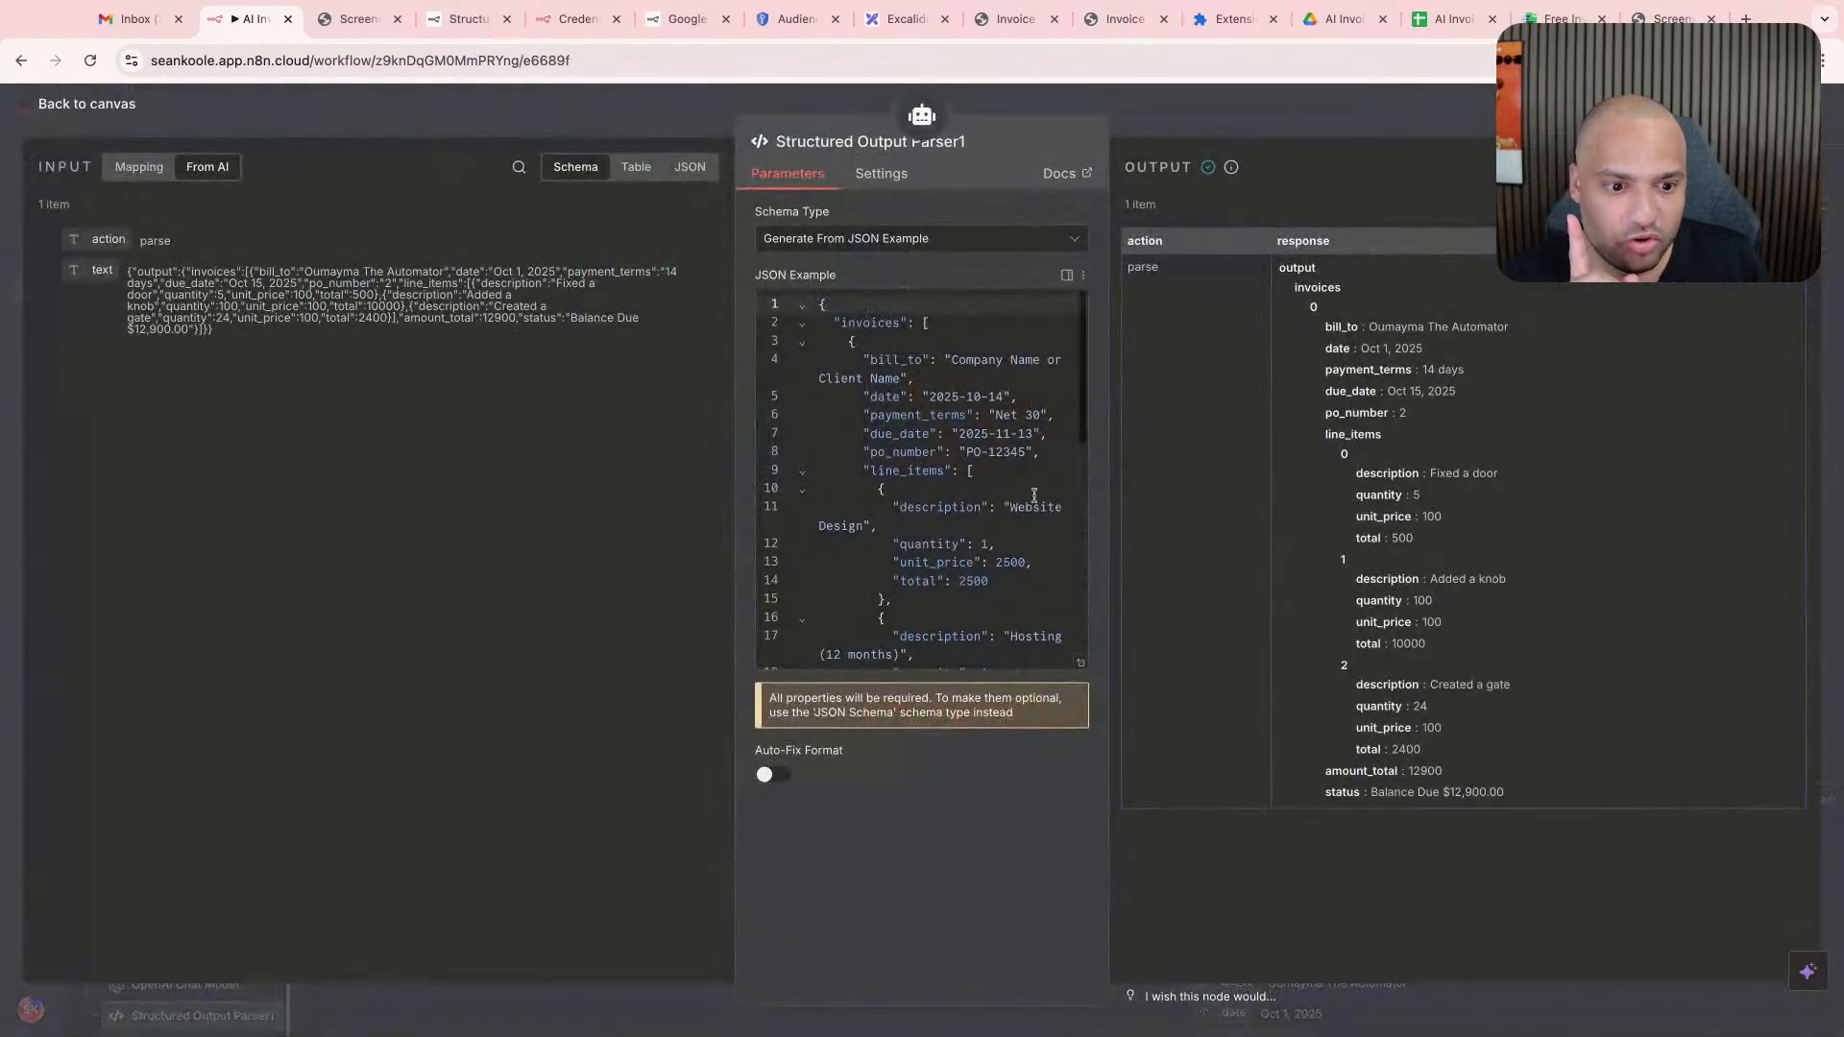
{"action": "scroll", "coordinate": [1035, 495], "scroll_direction": "down", "scroll_amount": 6}
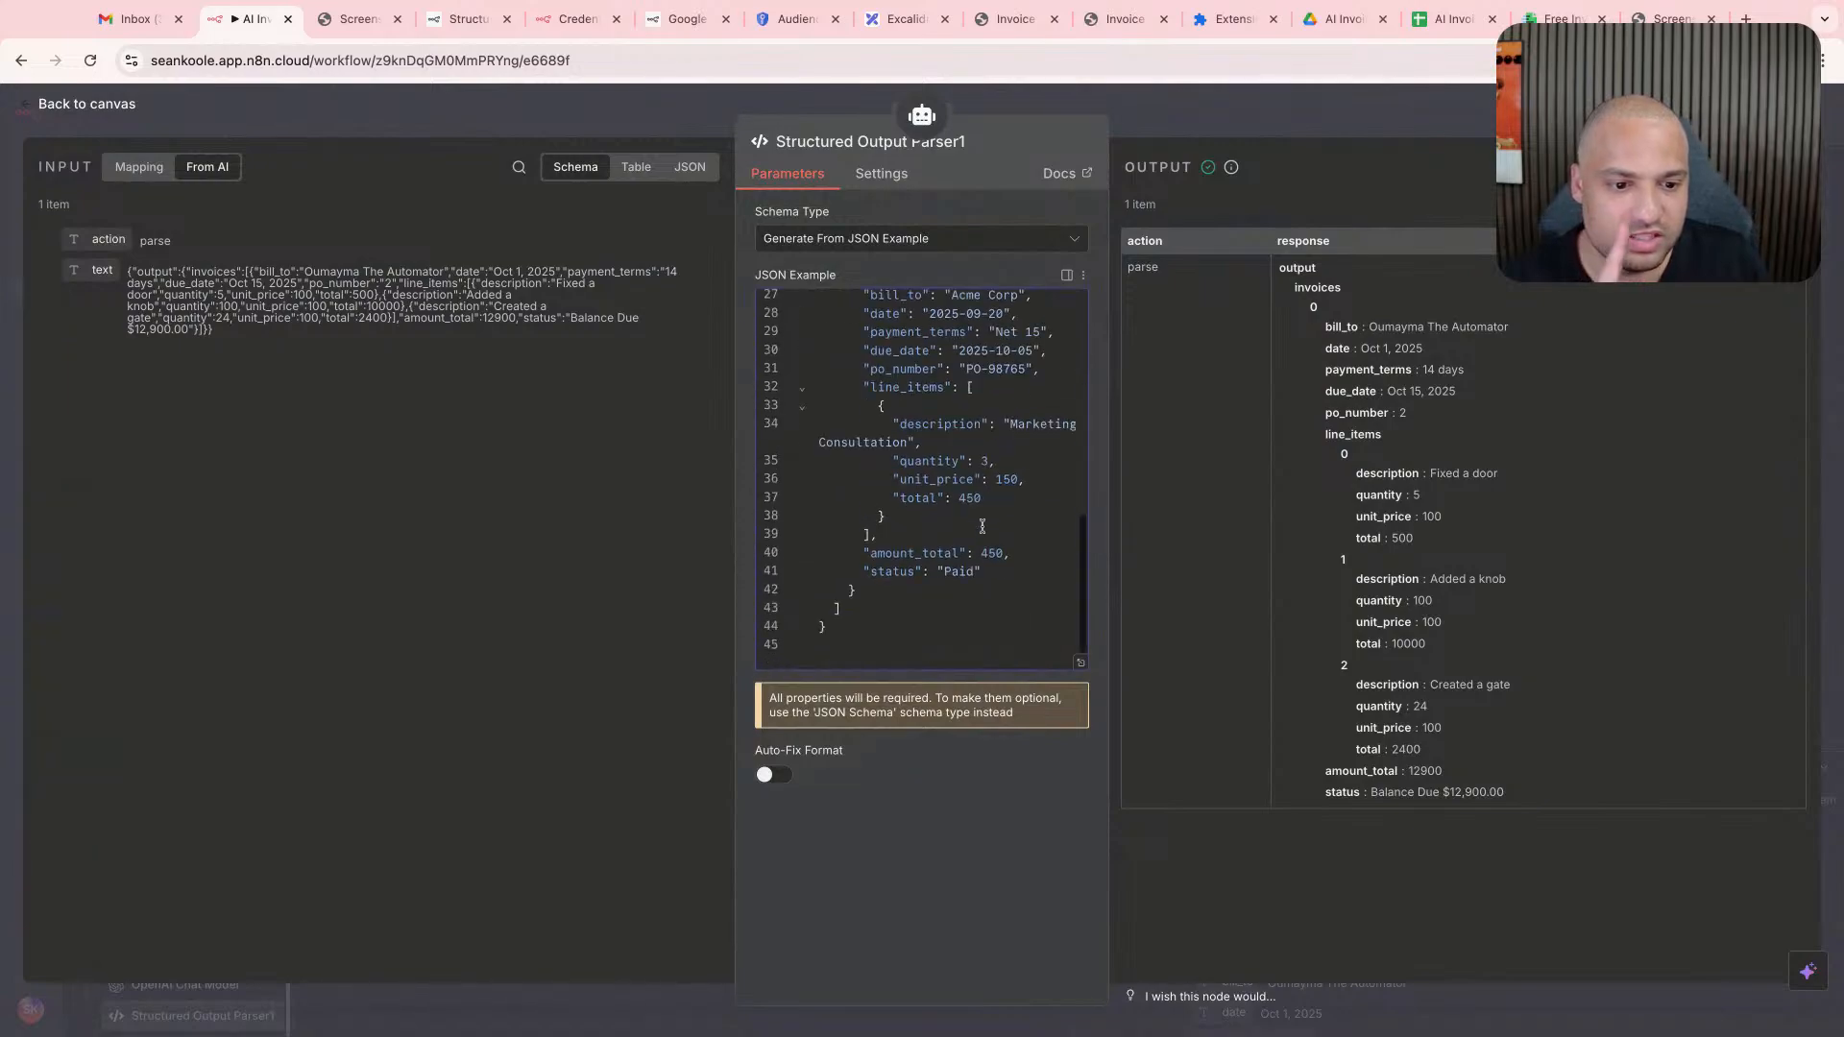
{"action": "scroll", "coordinate": [989, 543], "scroll_direction": "up", "scroll_amount": 3}
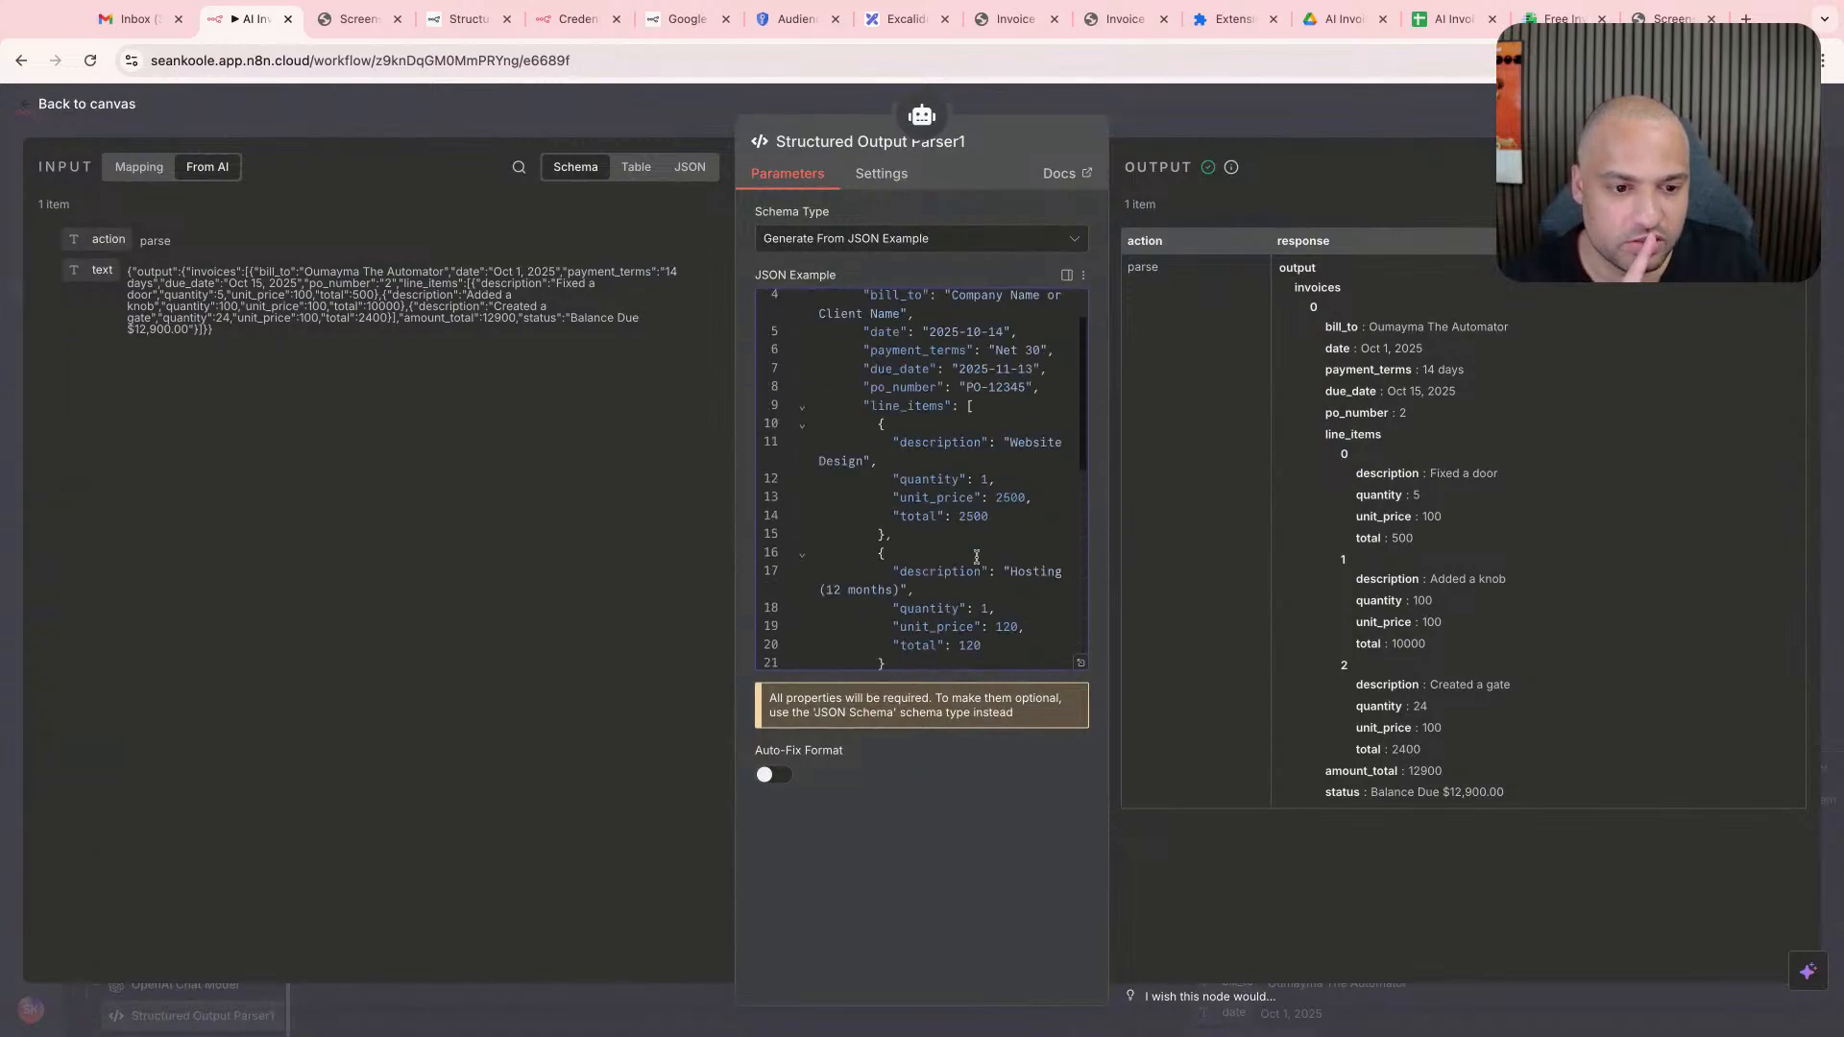
{"action": "scroll", "coordinate": [975, 557], "scroll_direction": "down", "scroll_amount": 3}
{"action": "scroll", "coordinate": [976, 557], "scroll_direction": "up", "scroll_amount": 6}
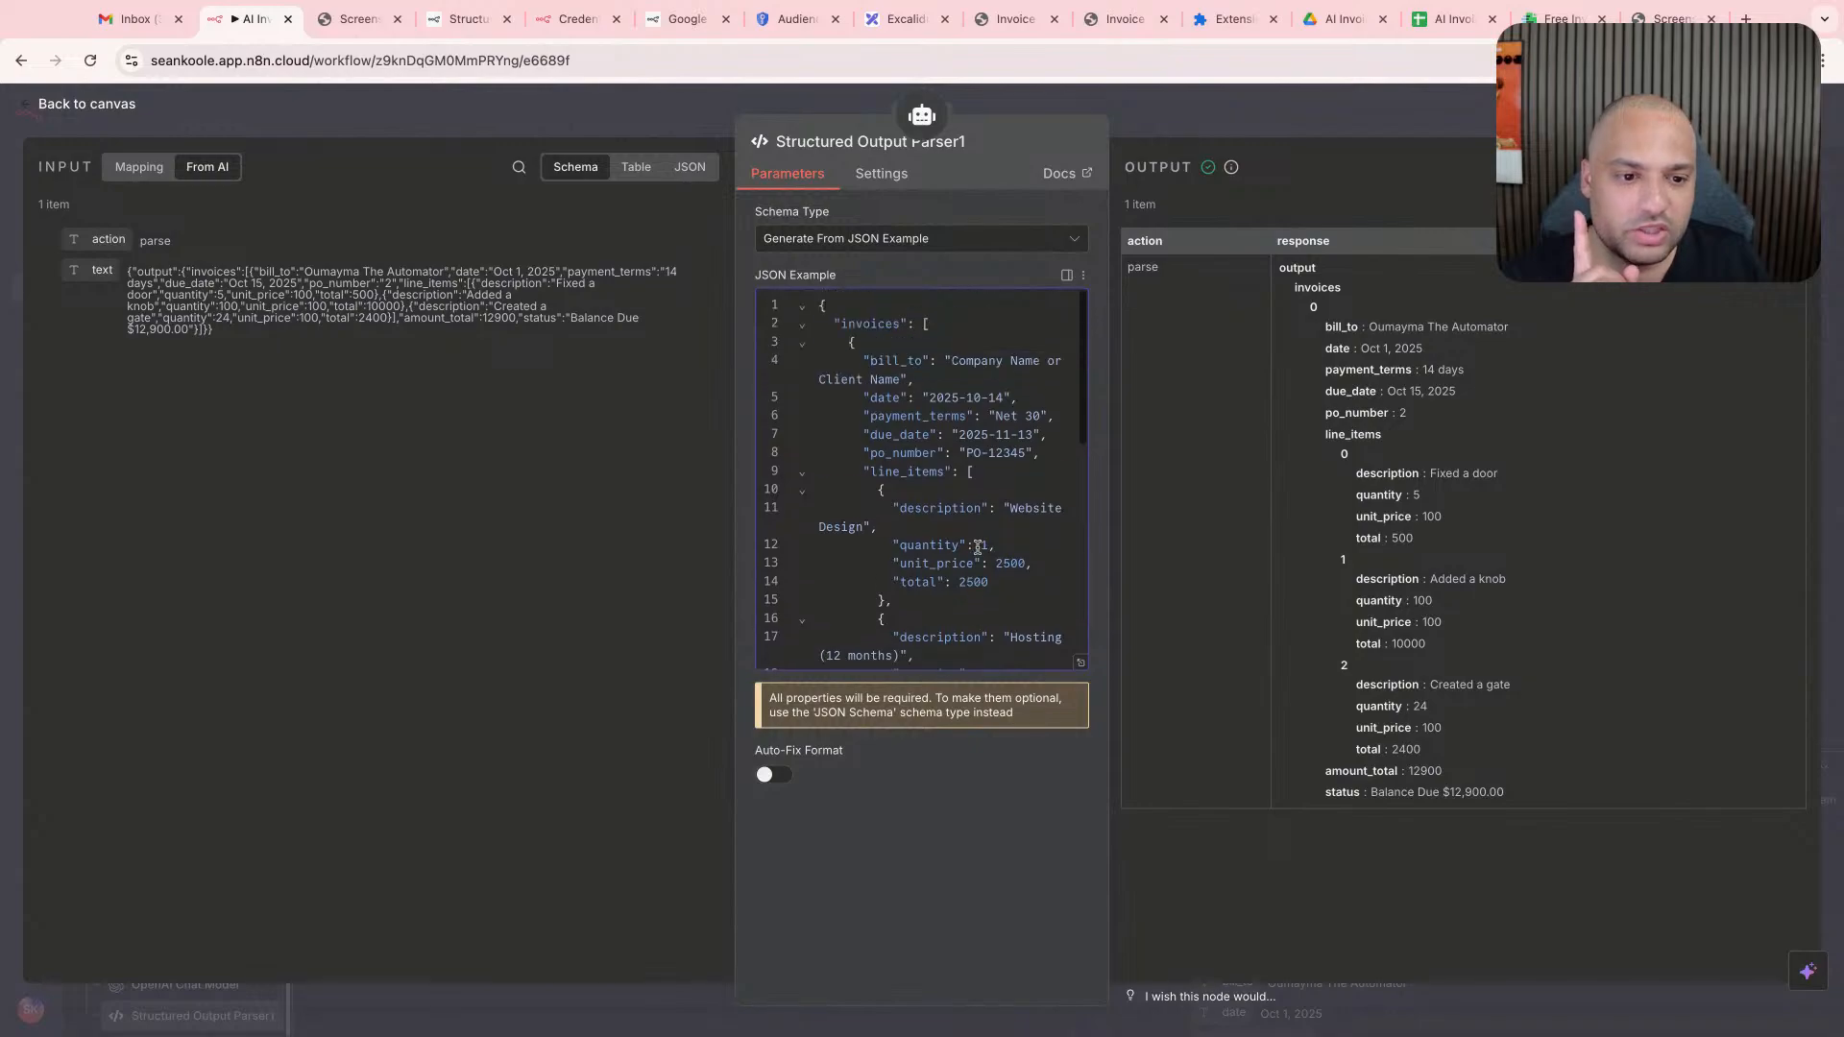
{"action": "scroll", "coordinate": [977, 546], "scroll_direction": "down", "scroll_amount": 3}
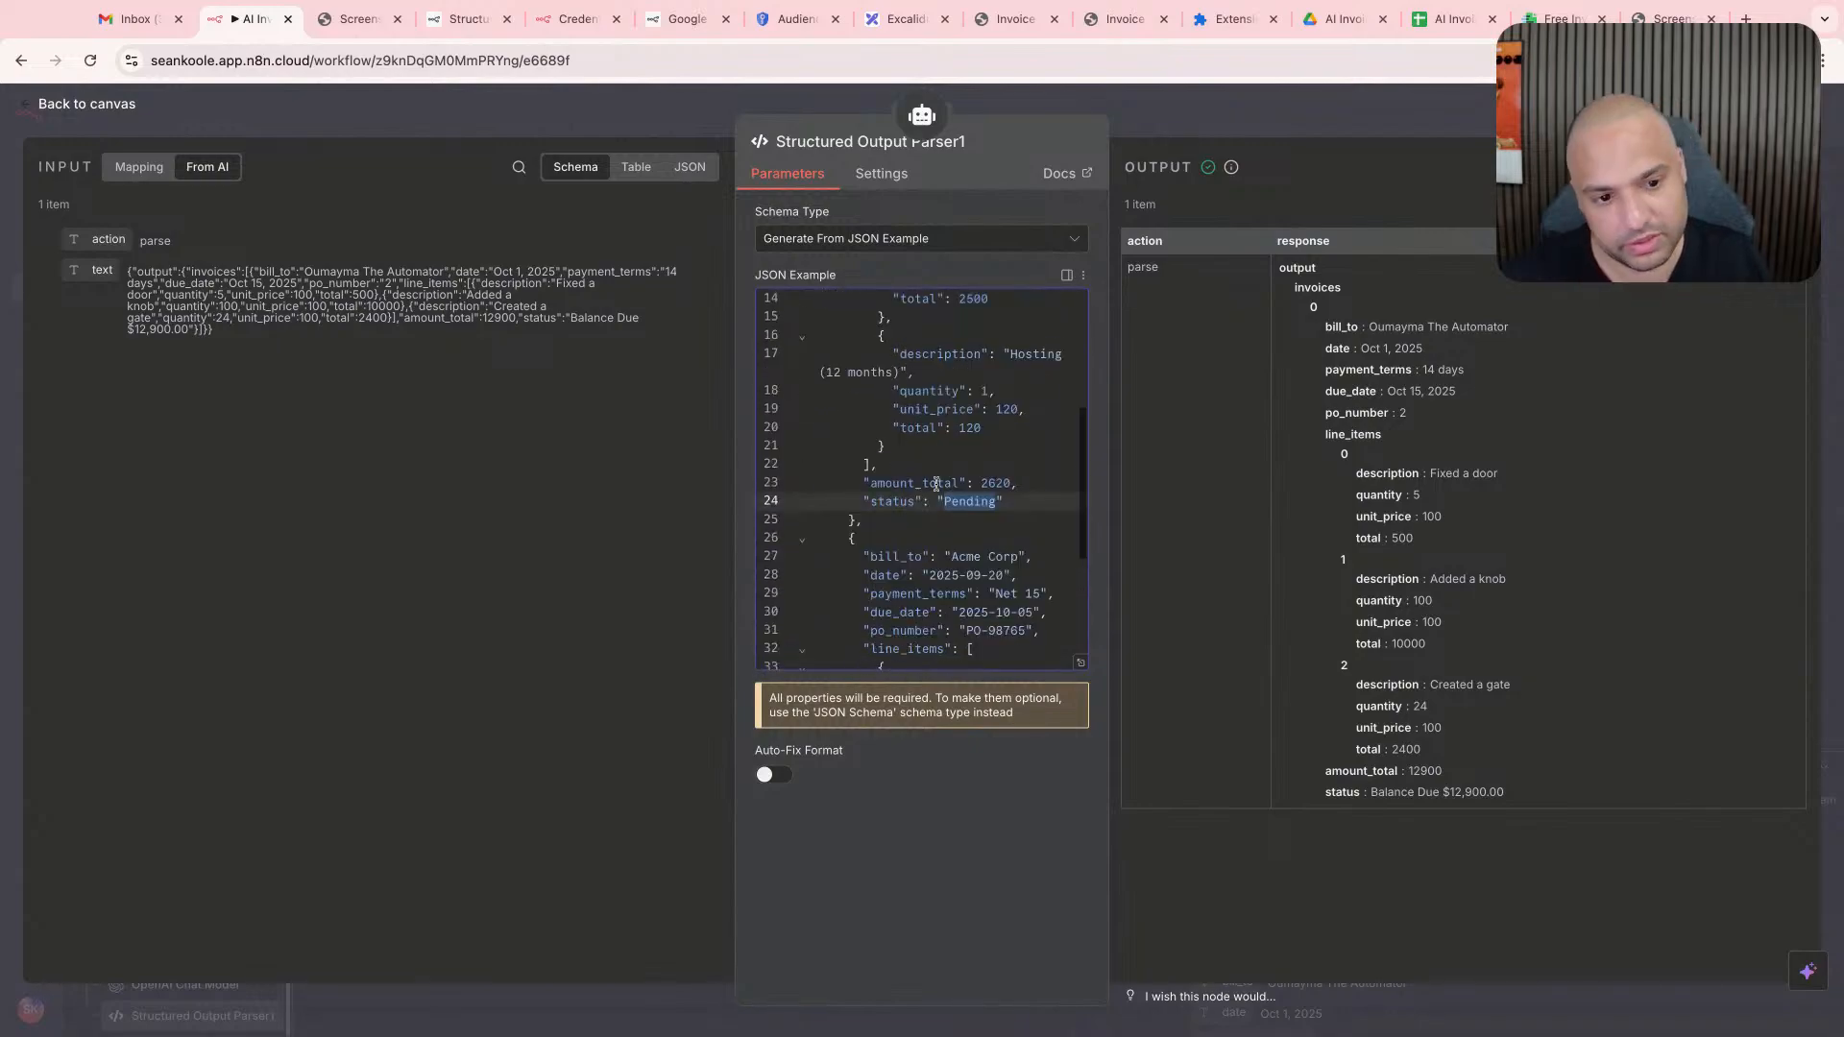
{"action": "left_click", "coordinate": [939, 501]}
{"action": "triple_click", "coordinate": [939, 501]}
{"action": "key", "text": "BackSpace"}
- Delete the status line from the Acme Corp invoice in the JSON example, along with the trailing comma after its amount_total
{"action": "scroll", "coordinate": [970, 497], "scroll_direction": "down", "scroll_amount": 2}
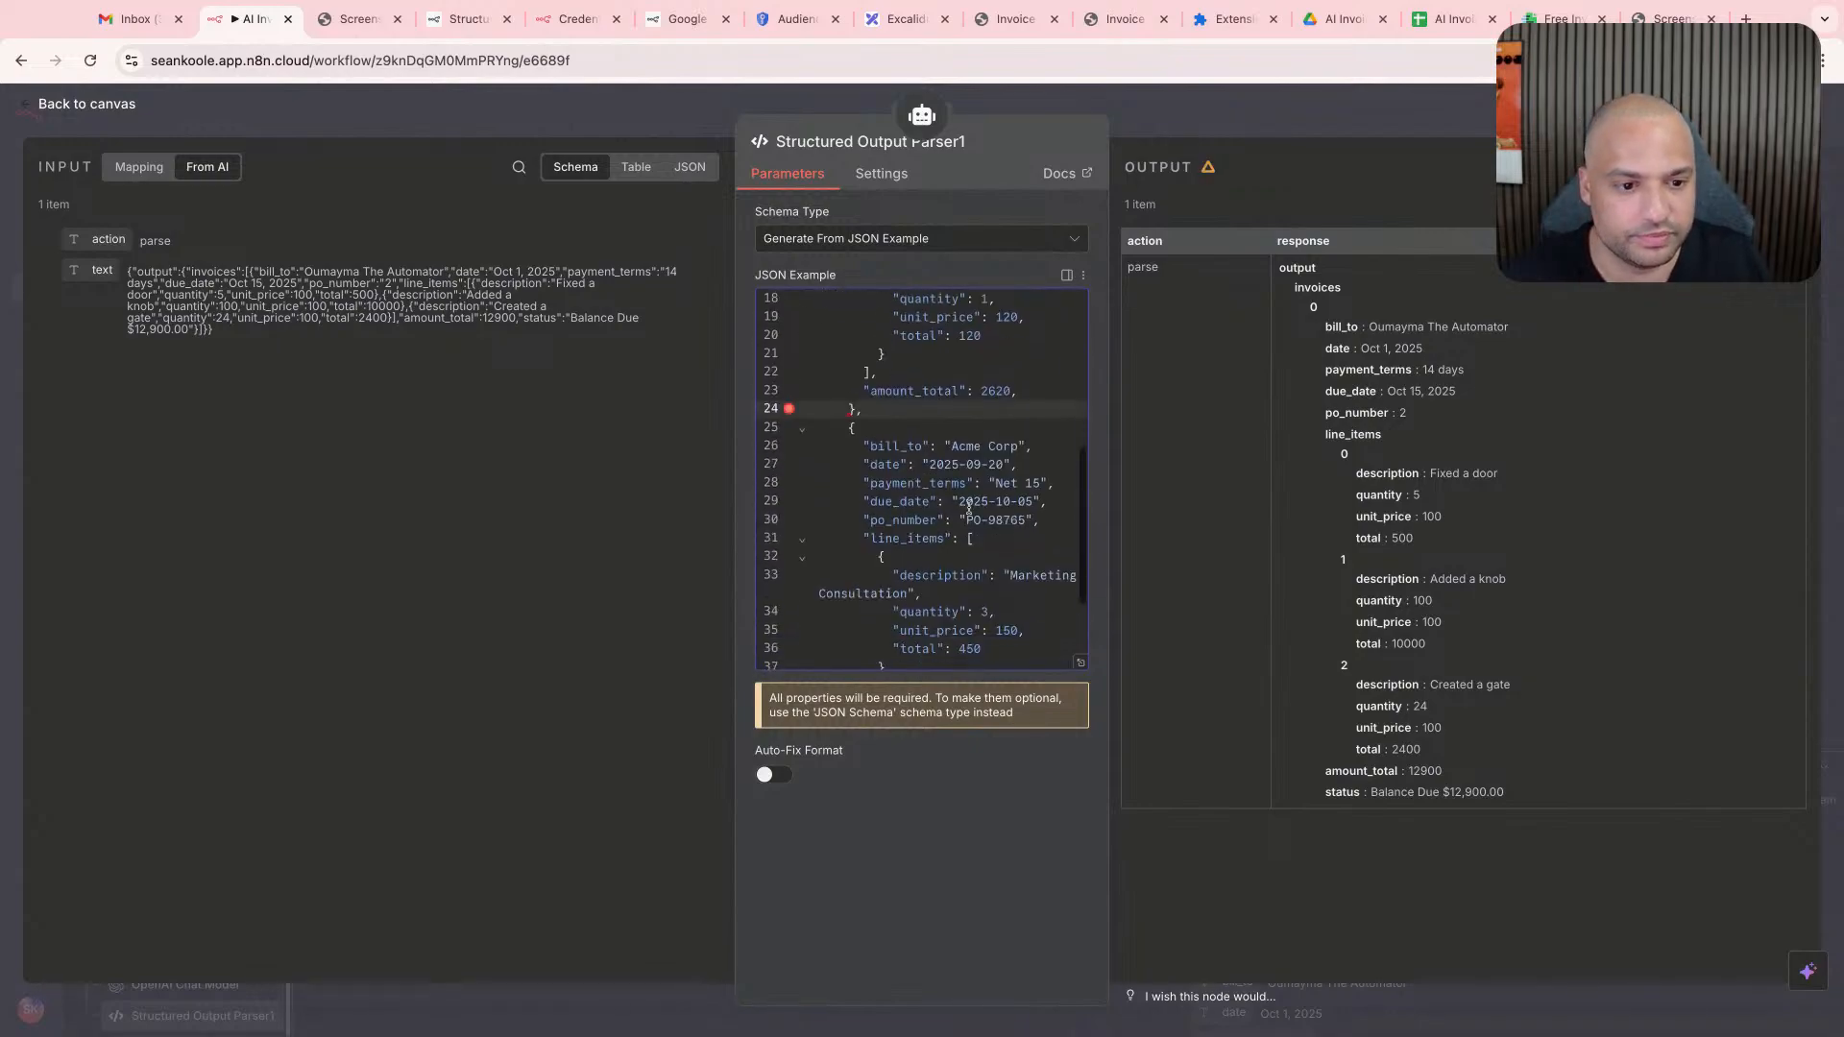
{"action": "scroll", "coordinate": [970, 497], "scroll_direction": "down", "scroll_amount": 4}
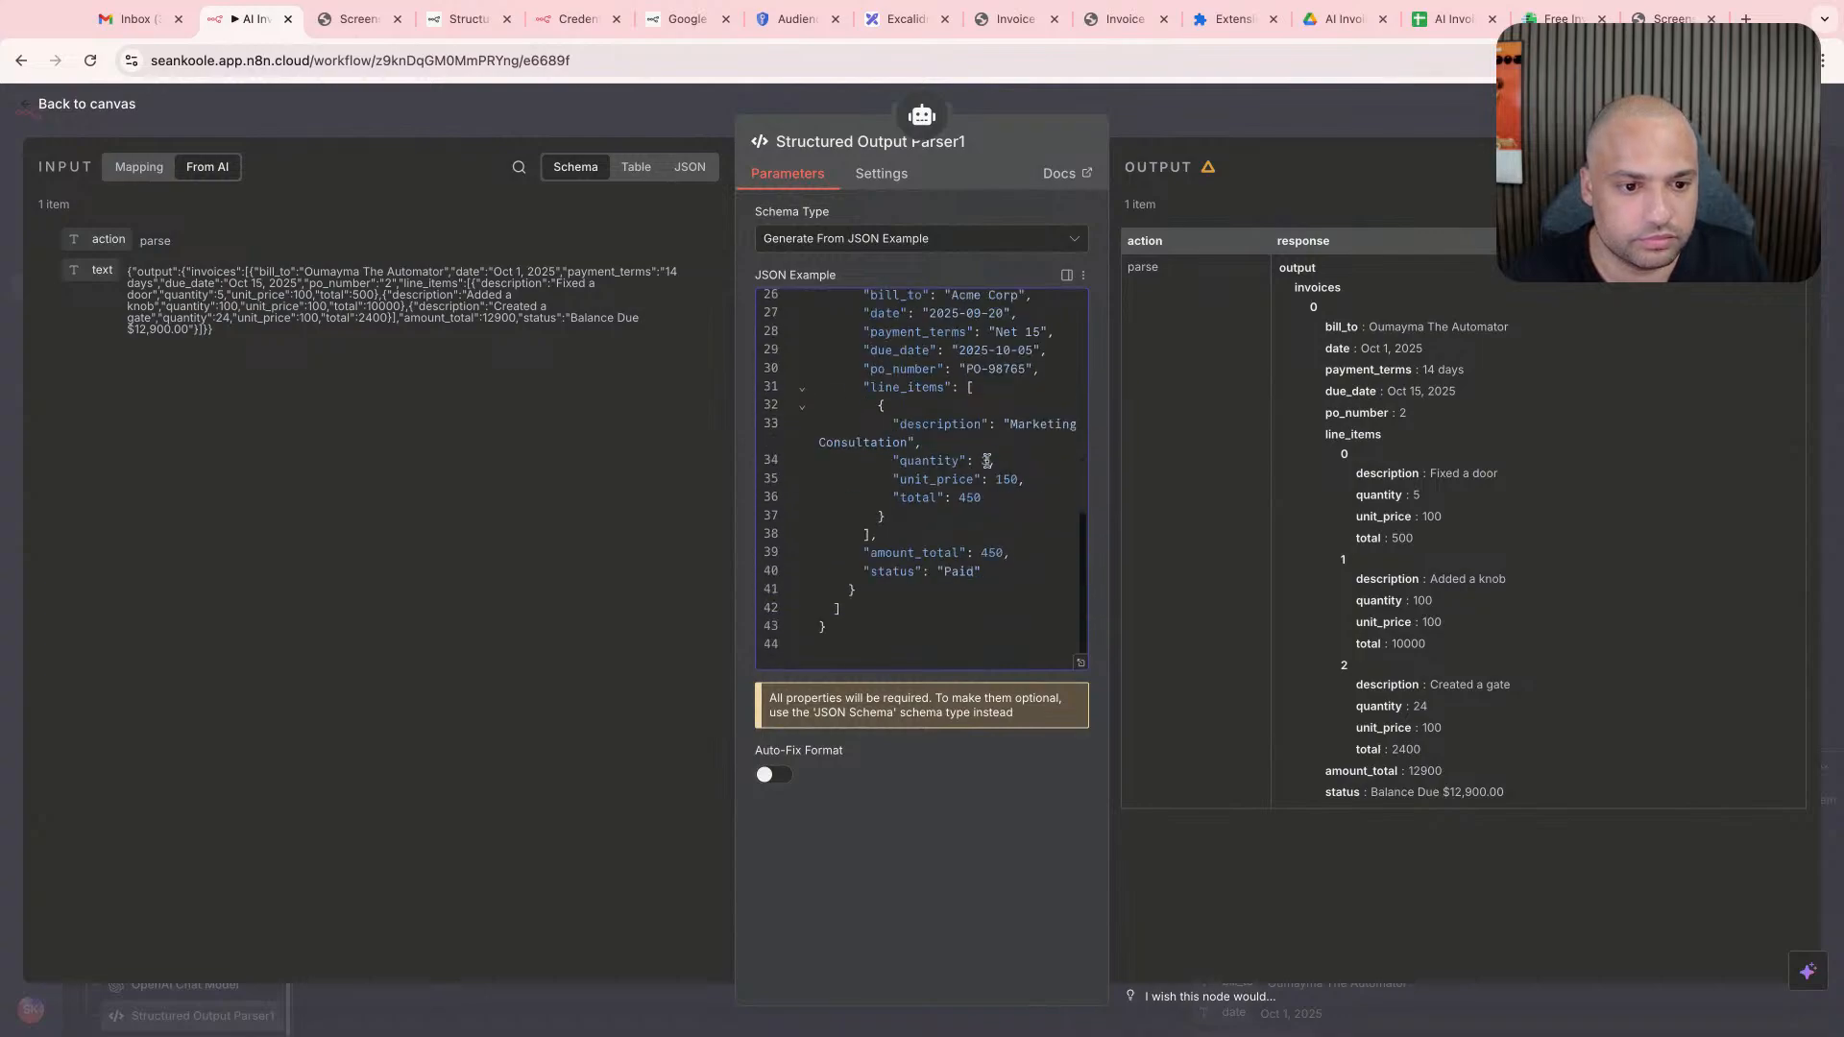
{"action": "triple_click", "coordinate": [919, 571]}
{"action": "key", "text": "BackSpace"}
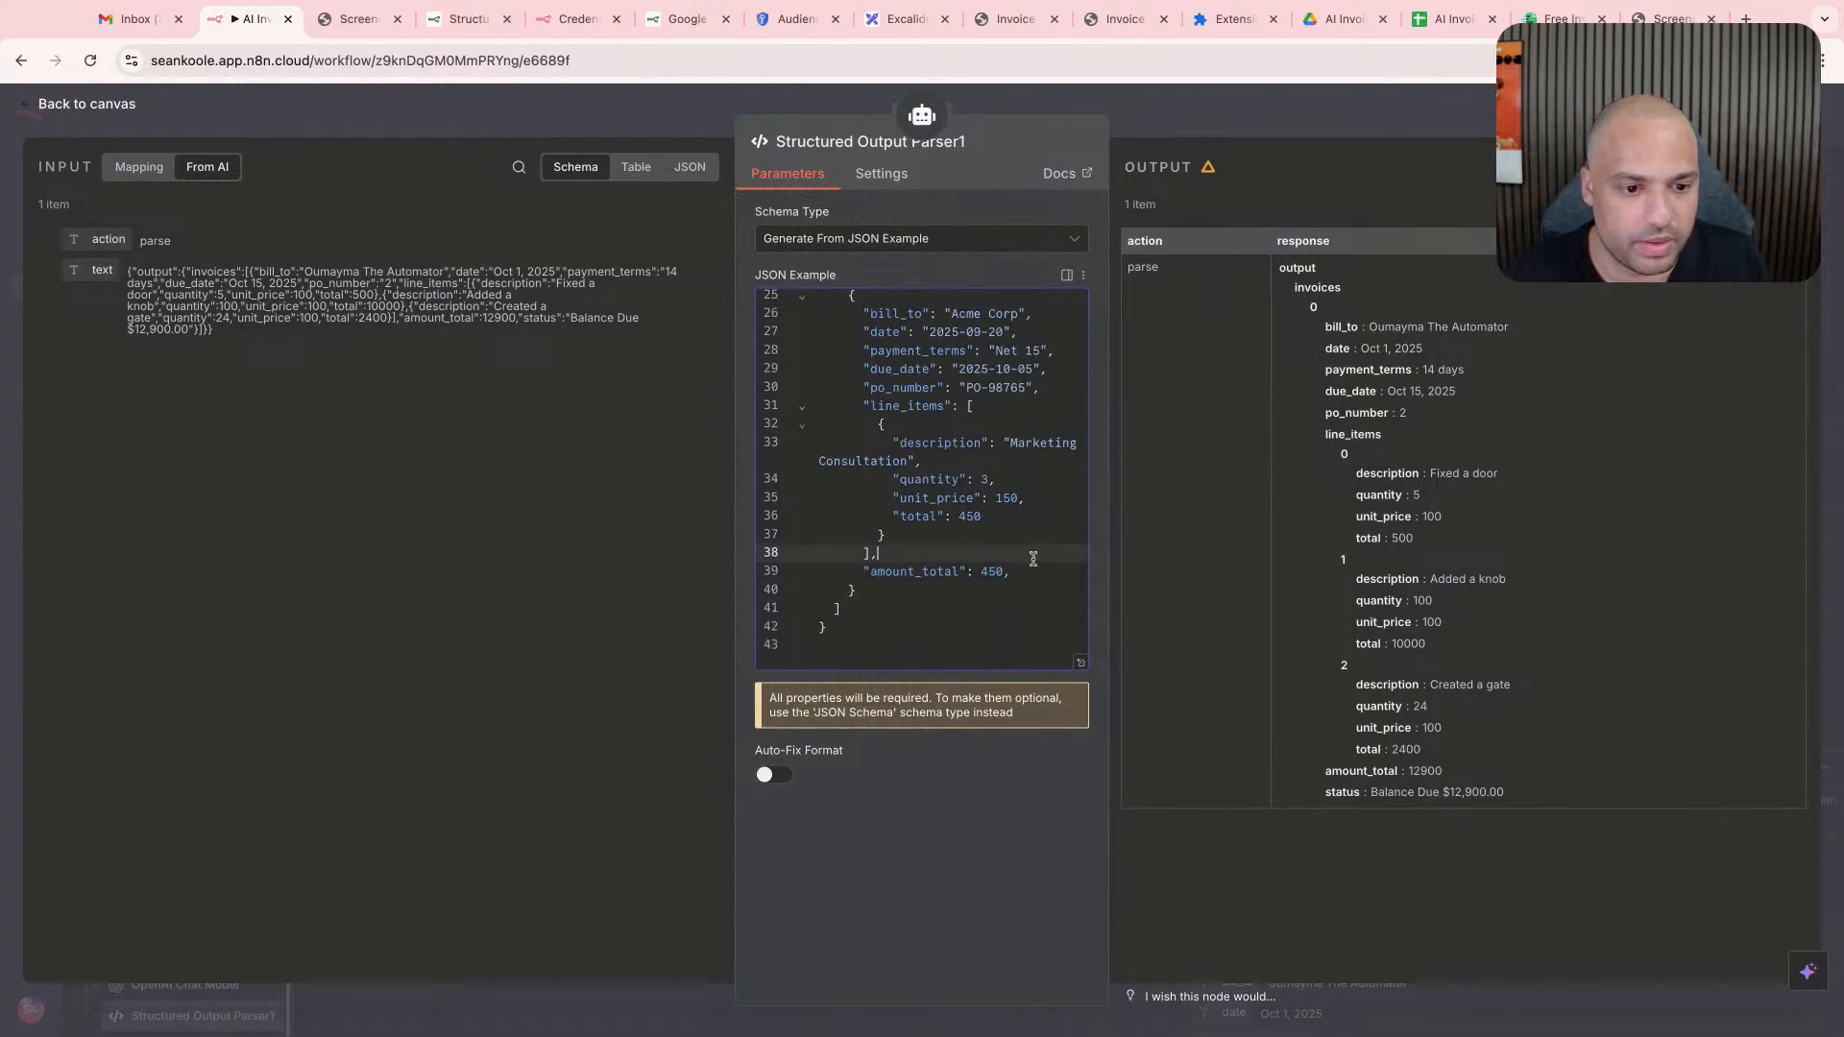
{"action": "left_click", "coordinate": [1013, 561]}
{"action": "key", "text": "BackSpace"}
{"action": "scroll", "coordinate": [1013, 561], "scroll_direction": "up", "scroll_amount": 10}
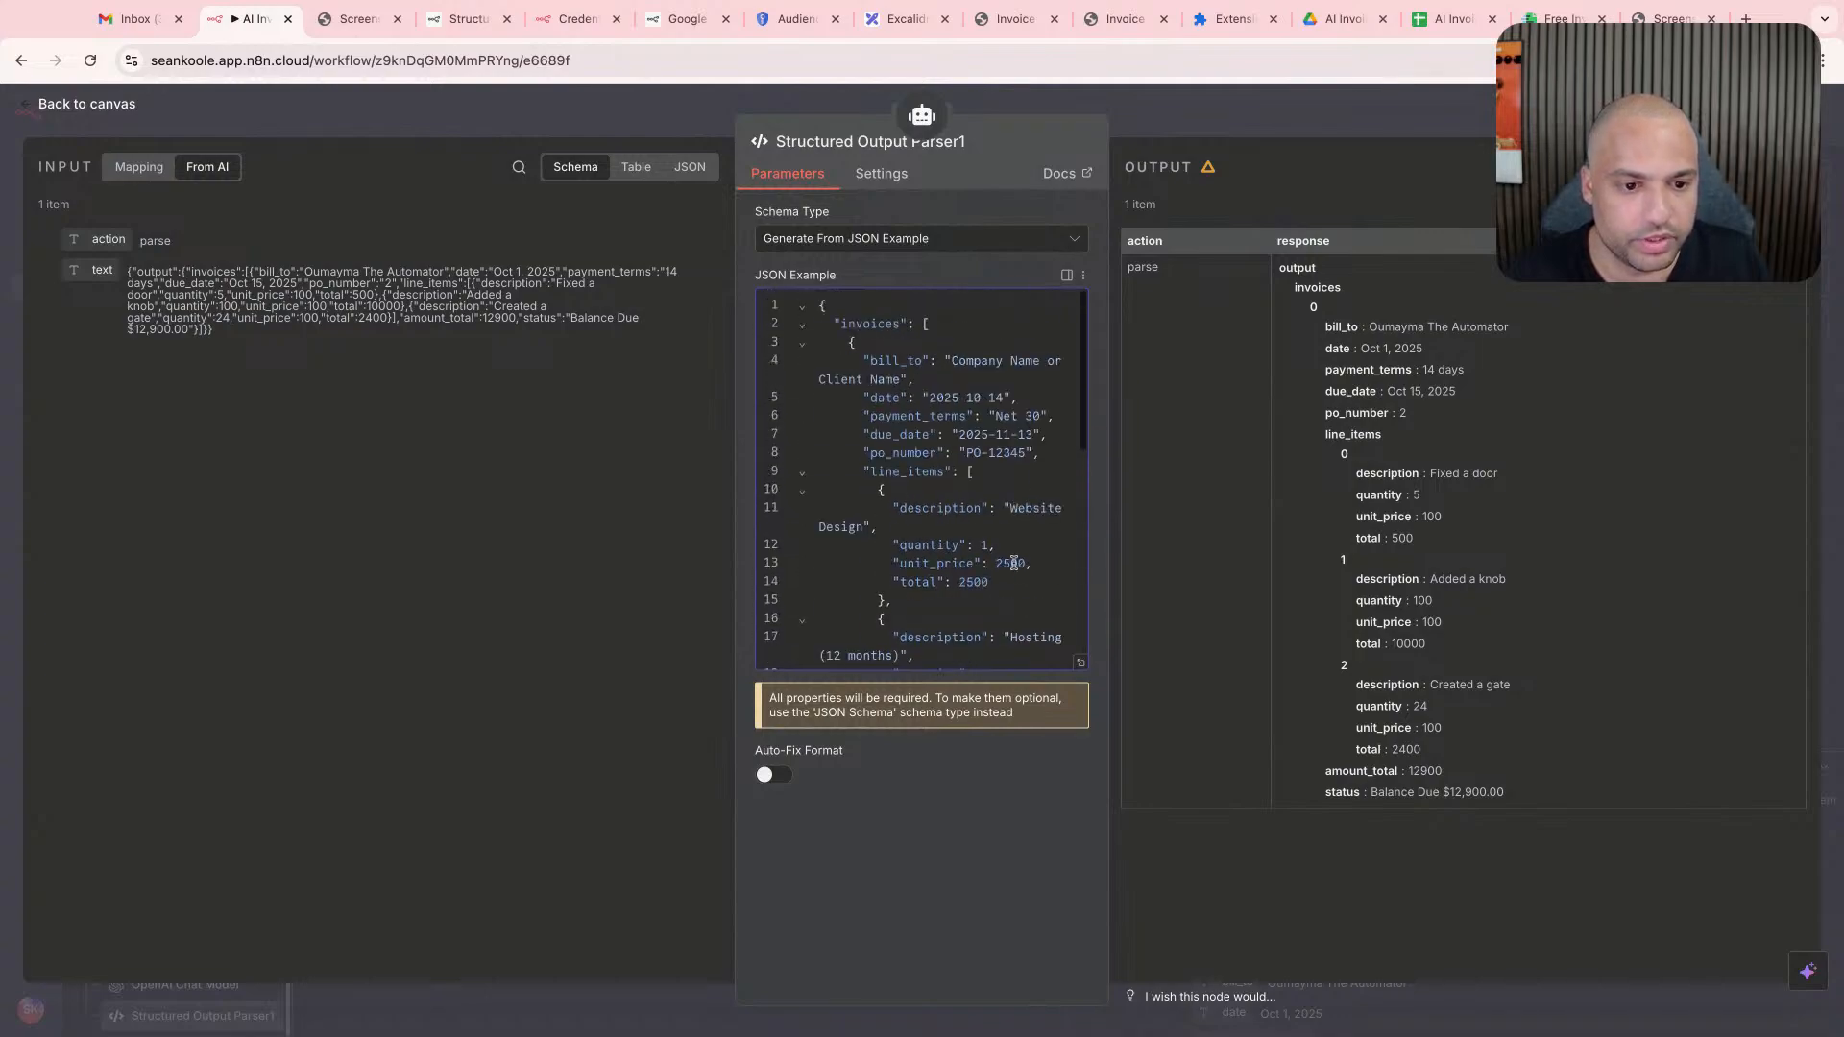
- Run the AI Agent1 node again with the status field removed from its parser, and return to the canvas
{"action": "left_click", "coordinate": [1211, 133]}
{"action": "double_click", "coordinate": [1149, 263]}
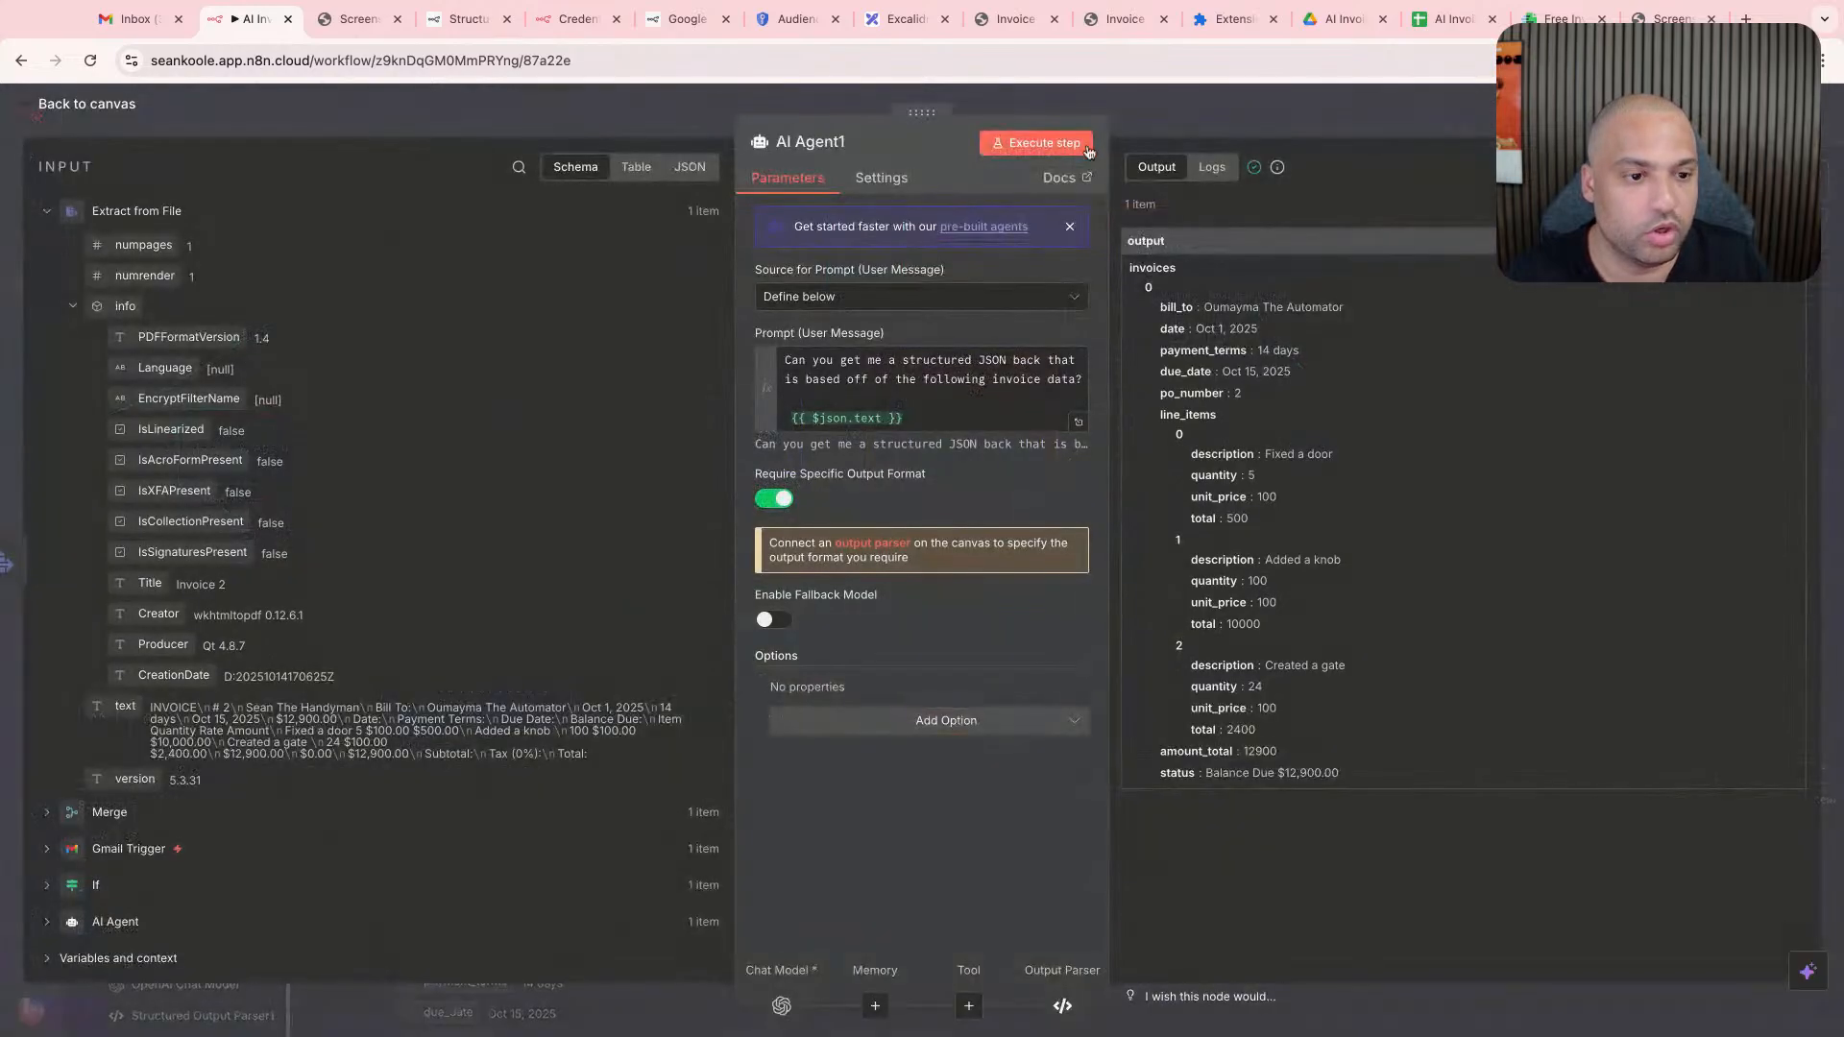
{"action": "left_click", "coordinate": [1148, 132]}
{"action": "double_click", "coordinate": [1268, 240]}
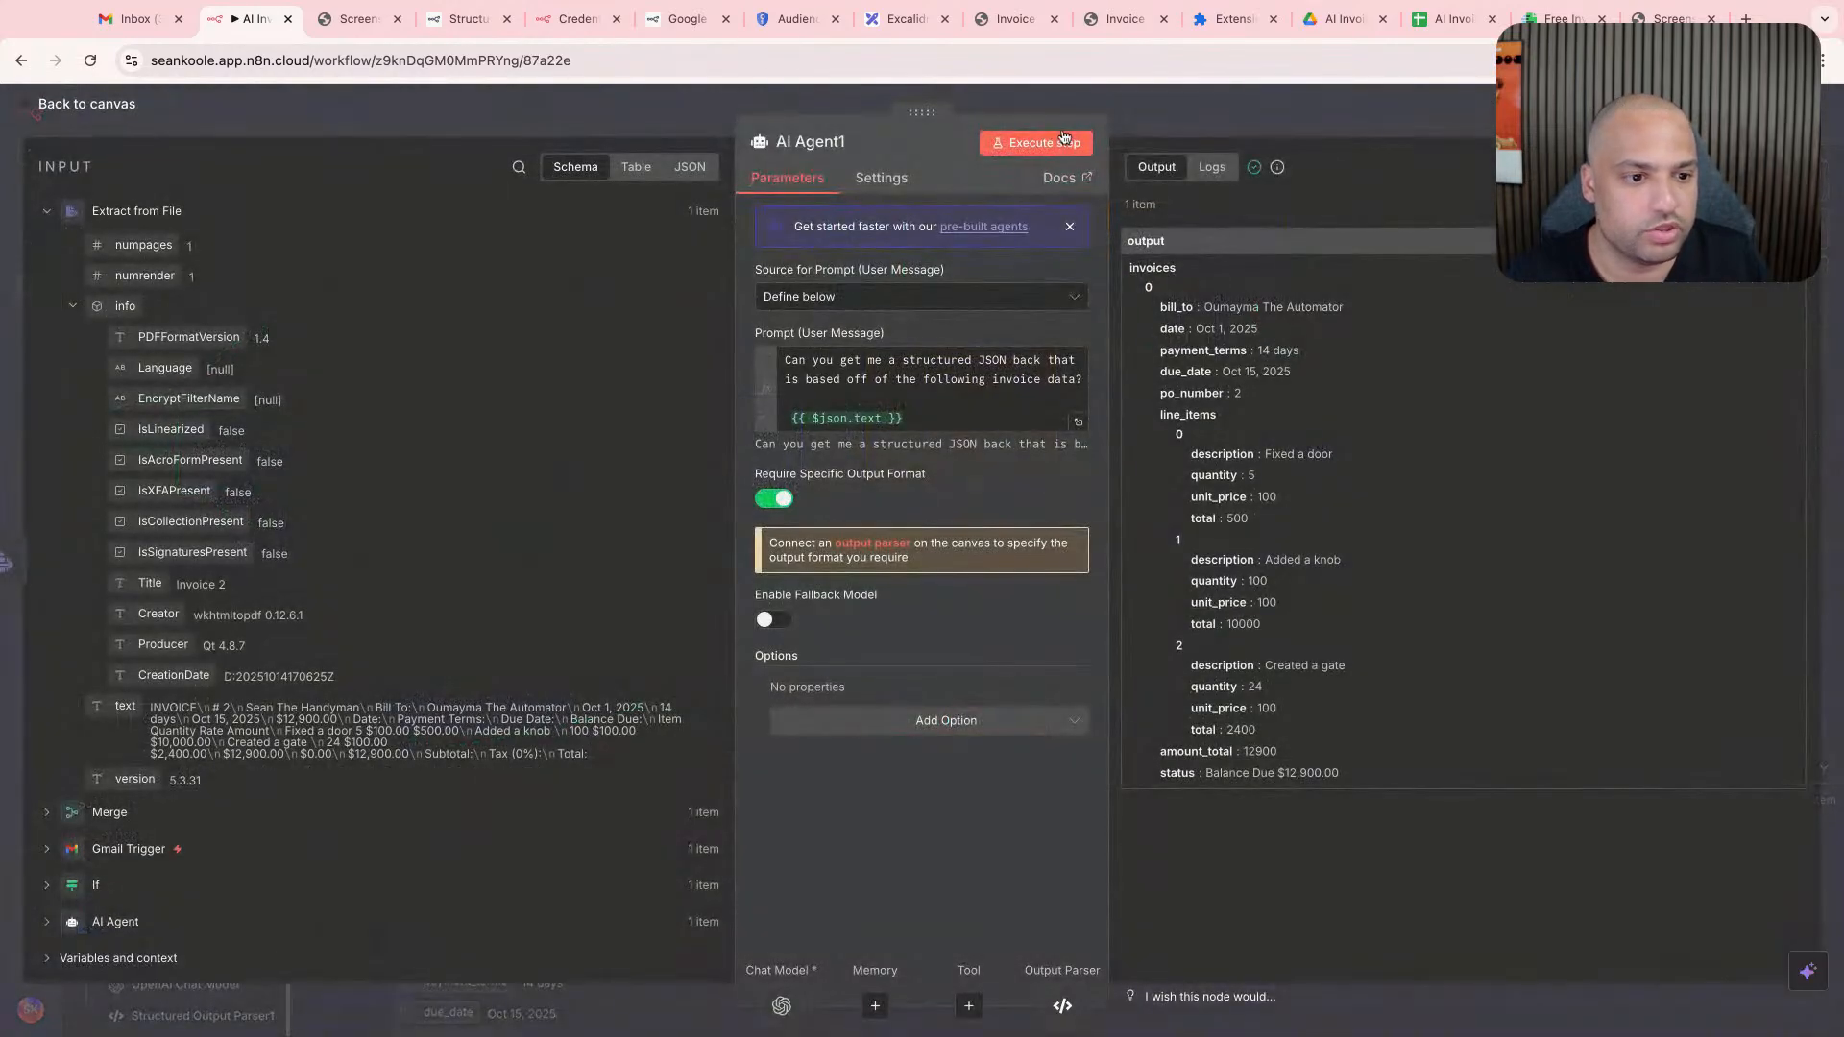
{"action": "left_click", "coordinate": [1036, 142]}
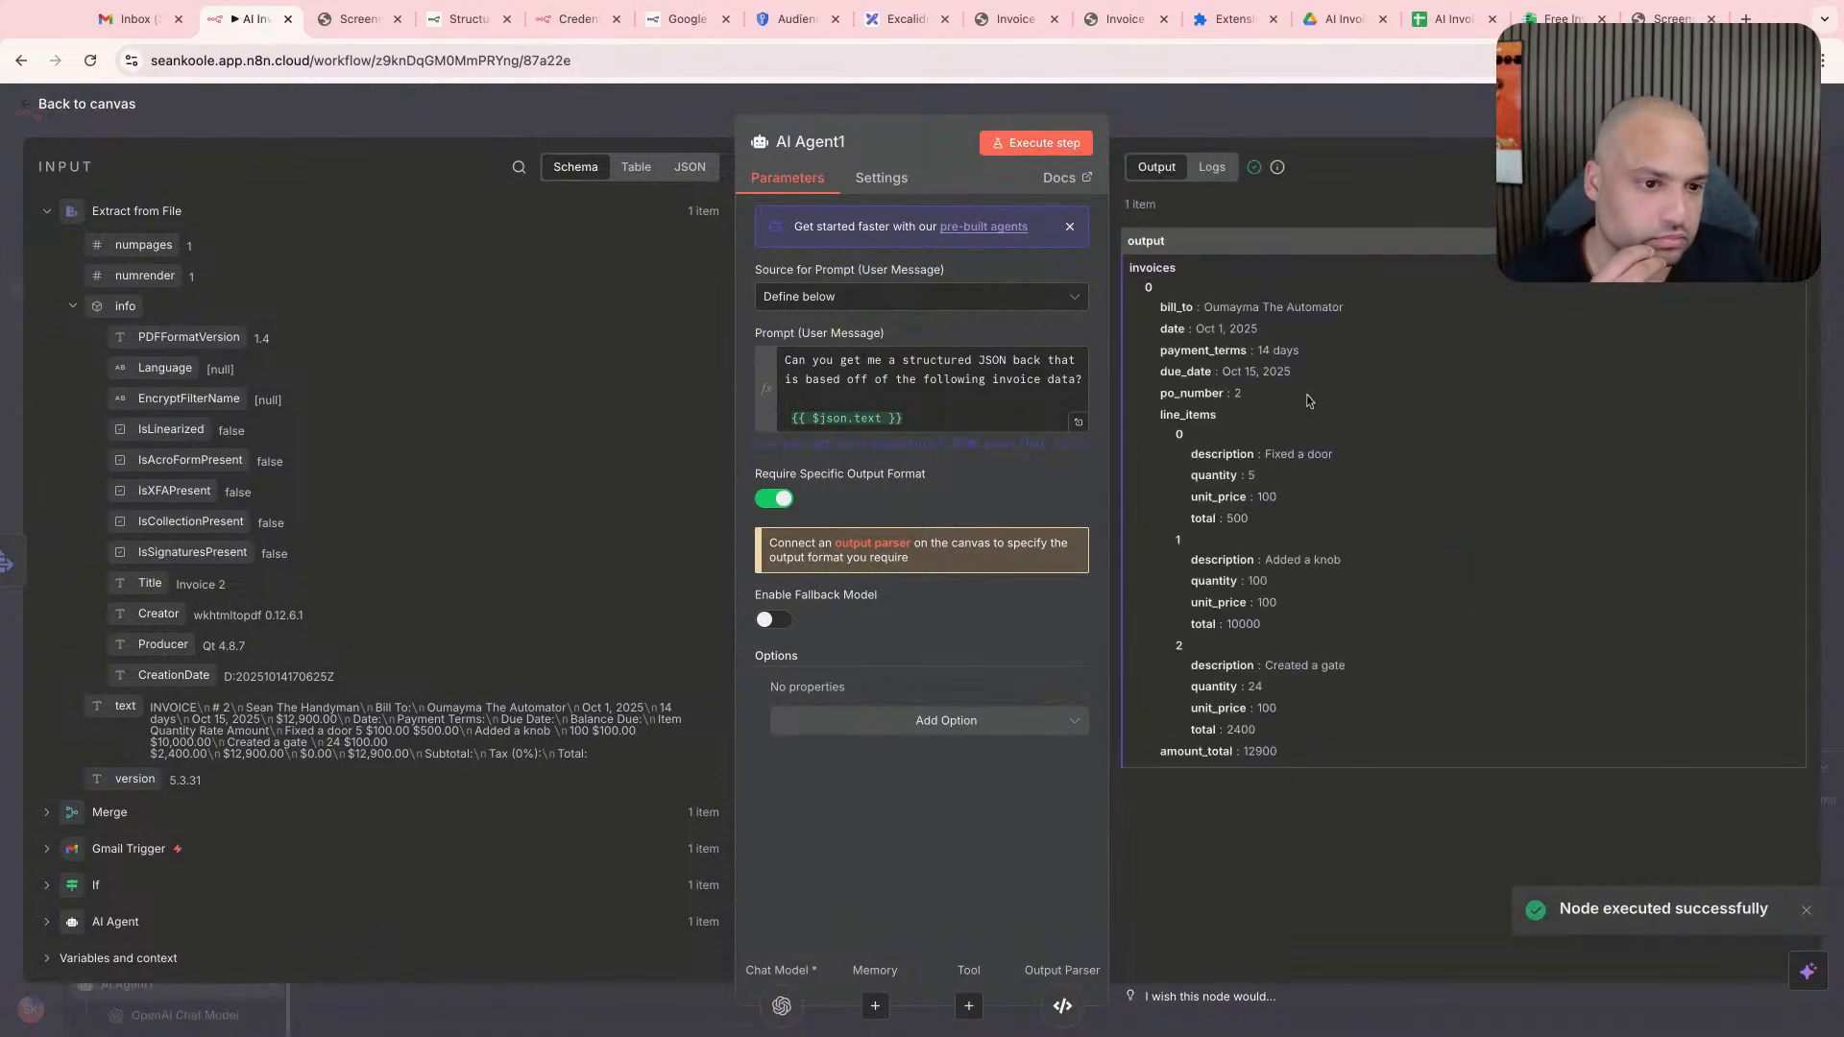
{"action": "left_click", "coordinate": [1214, 129]}
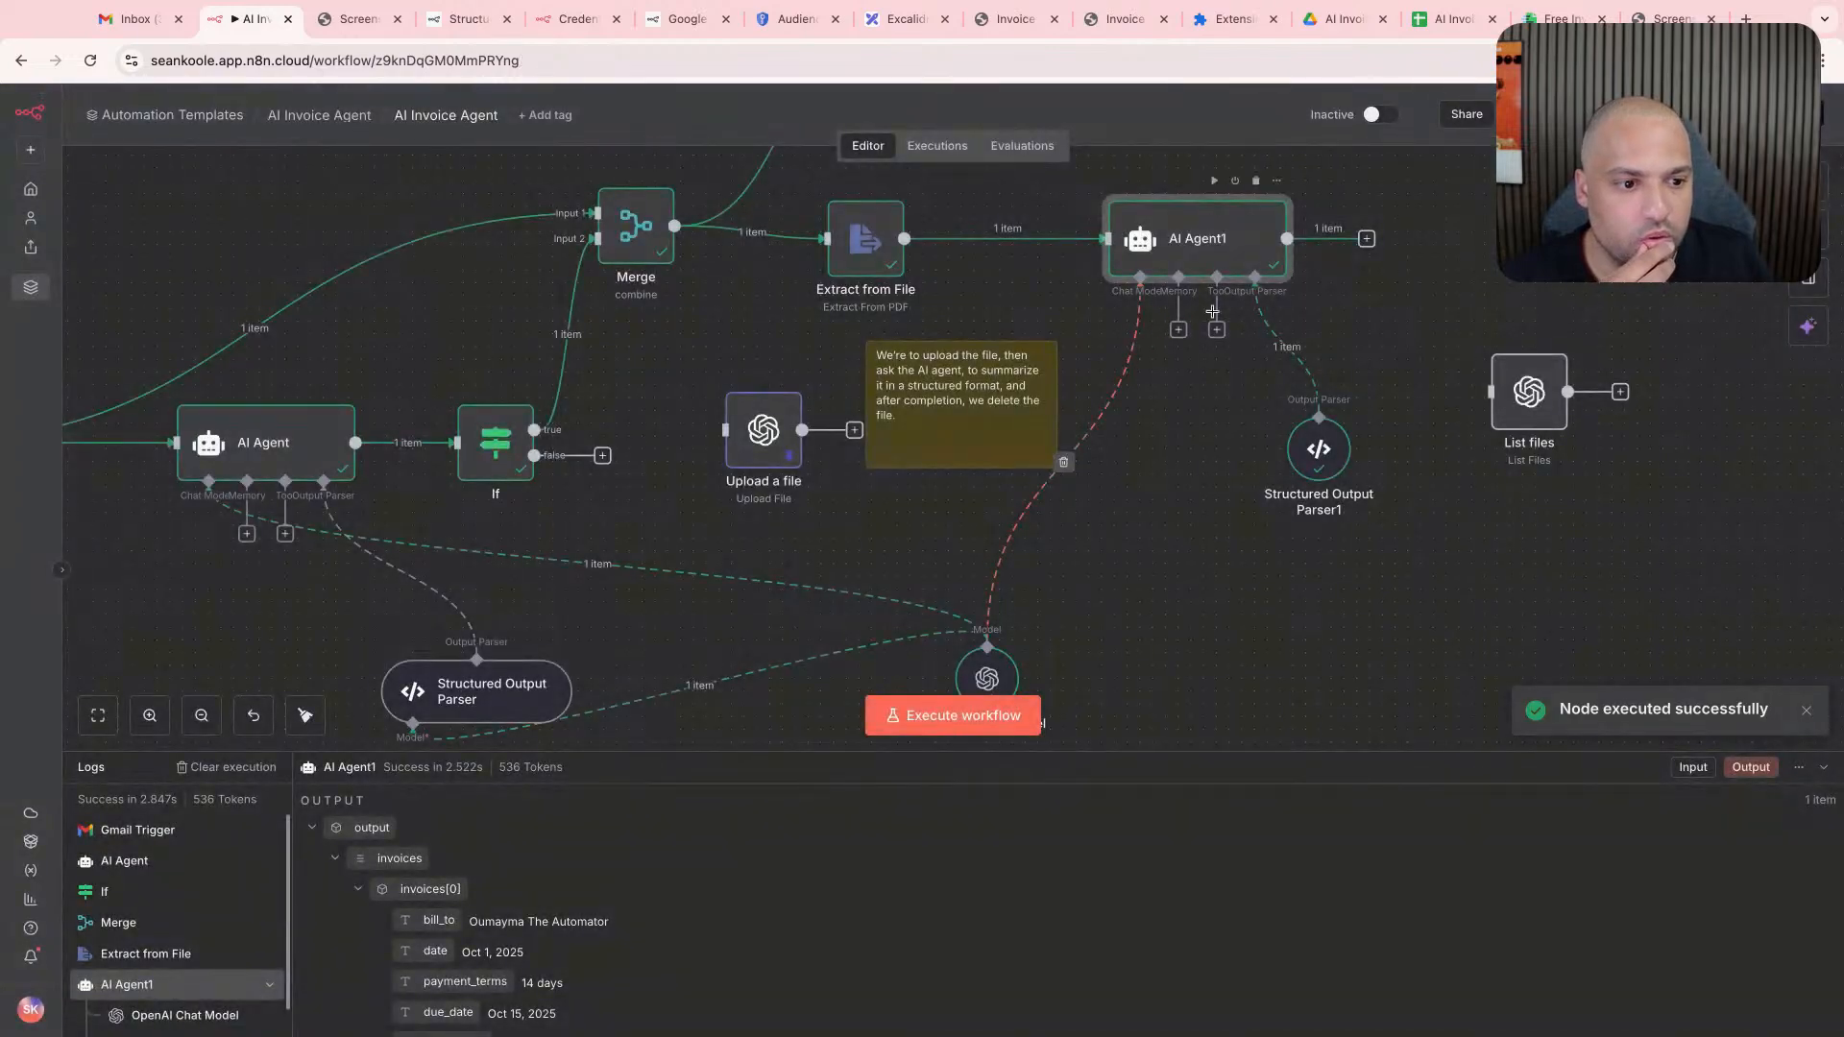
- Remove the outer opening brace and the "invoices" array opening from the start of Structured Output Parser1's JSON example
{"action": "double_click", "coordinate": [1319, 449]}
{"action": "left_click", "coordinate": [870, 342]}
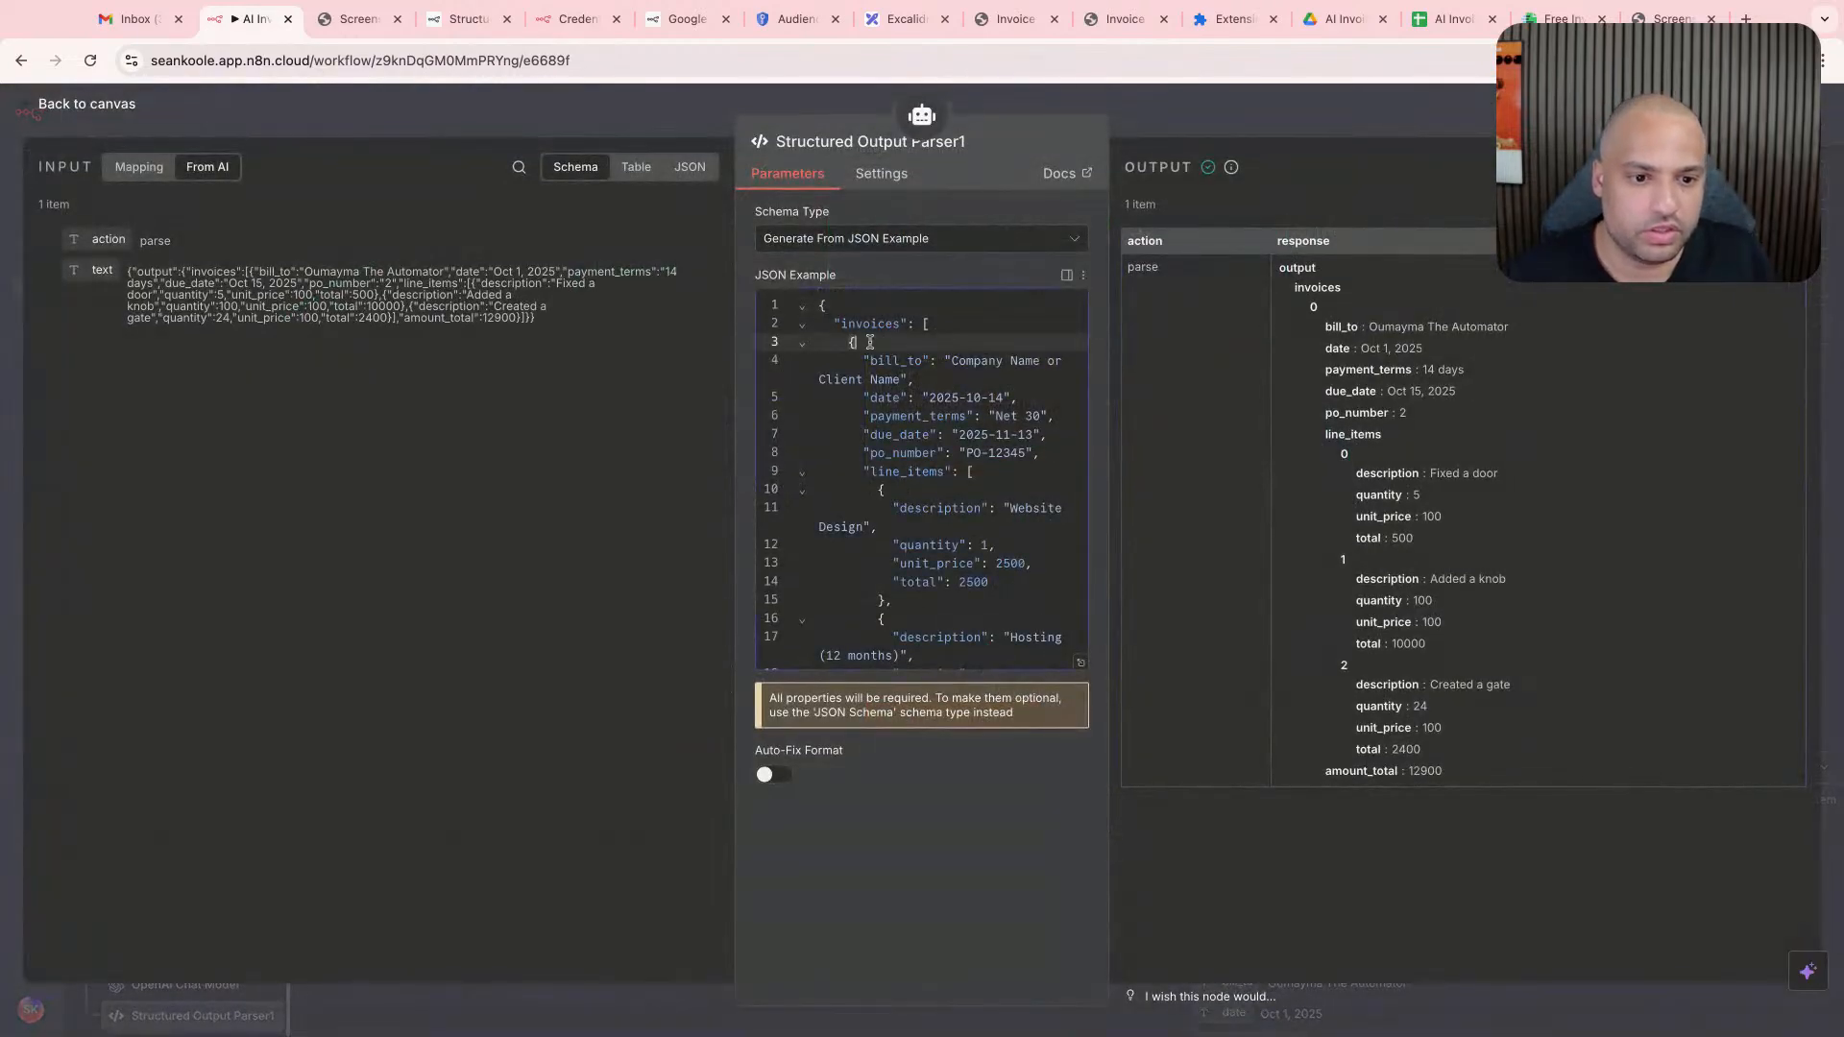
{"action": "left_click_drag", "start_coordinate": [956, 324], "coordinate": [820, 305]}
{"action": "key", "text": "BackSpace"}
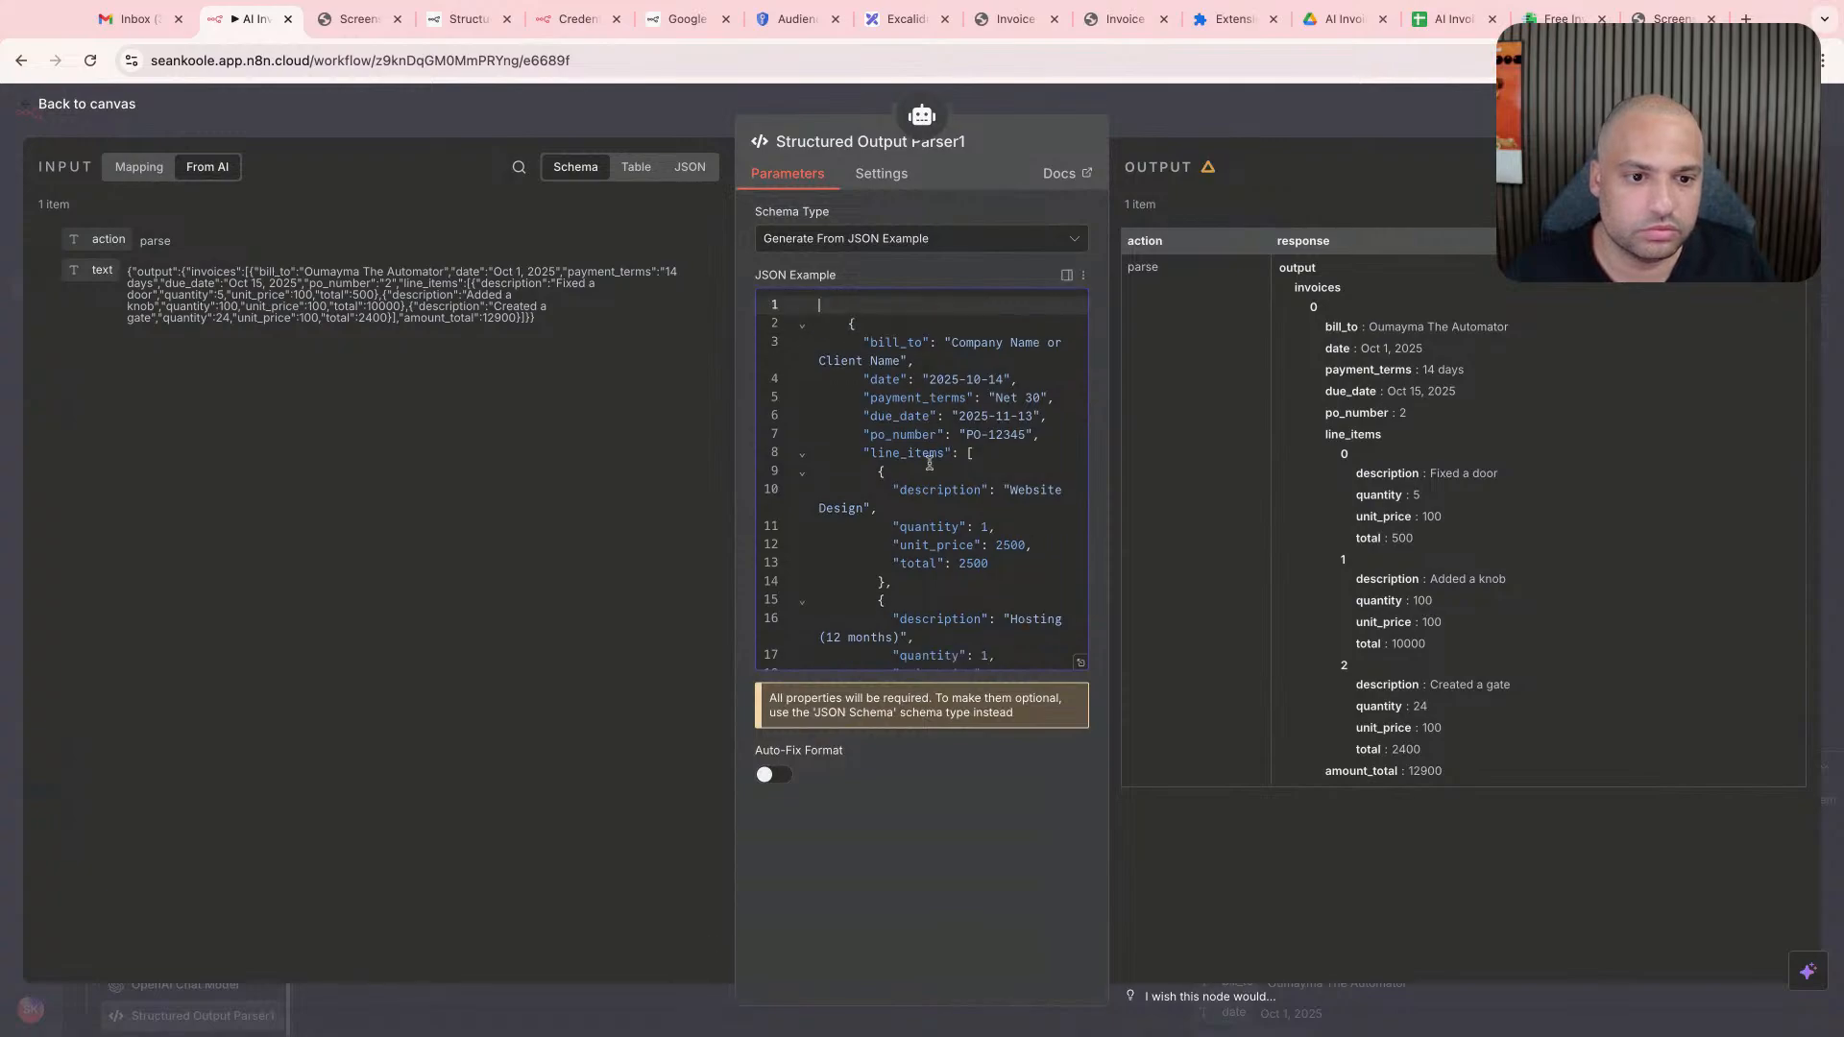
- Delete the Acme Corp invoice and the closing array and object brackets so the JSON example holds a single invoice object
{"action": "scroll", "coordinate": [929, 461], "scroll_direction": "down", "scroll_amount": 3}
{"action": "left_click", "coordinate": [855, 467]}
{"action": "key", "text": "super+shift+Down"}
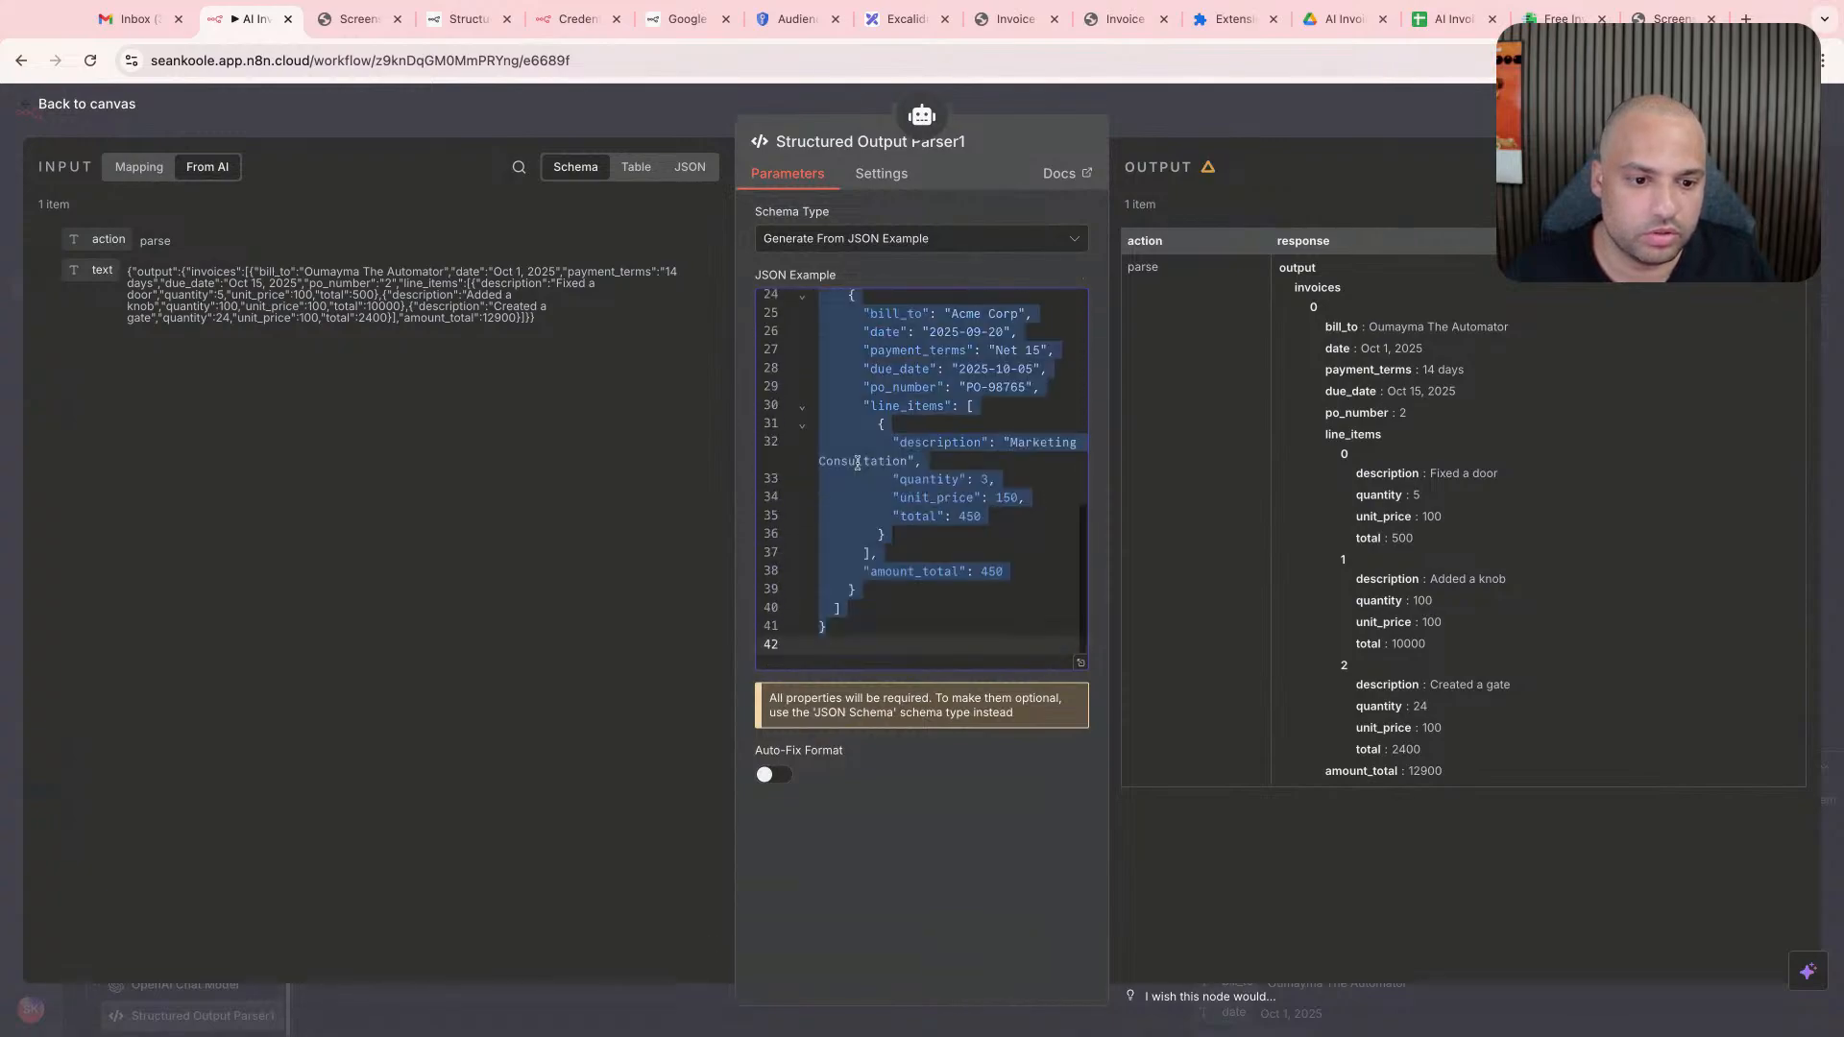
{"action": "key", "text": "BackSpace"}
{"action": "left_click", "coordinate": [1180, 110]}
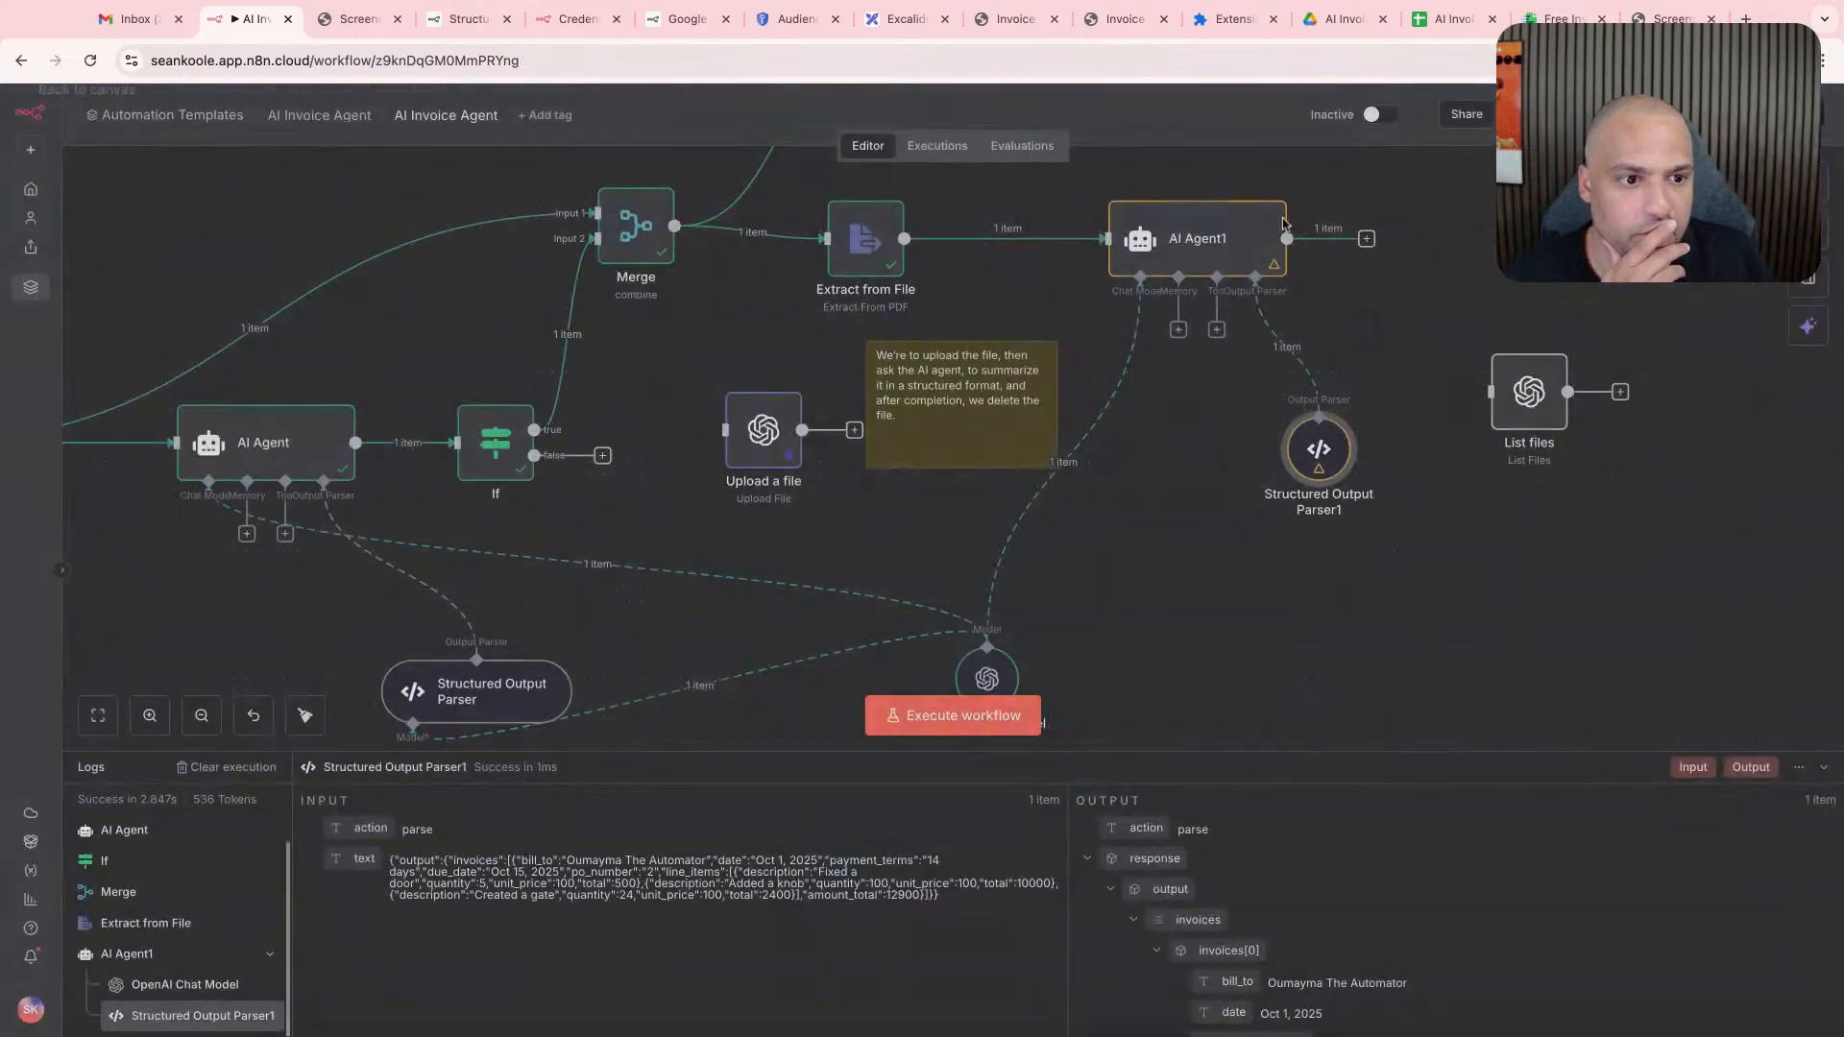
- Run AI Agent1 to test the parser with the single-invoice JSON example
{"action": "double_click", "coordinate": [1223, 240]}
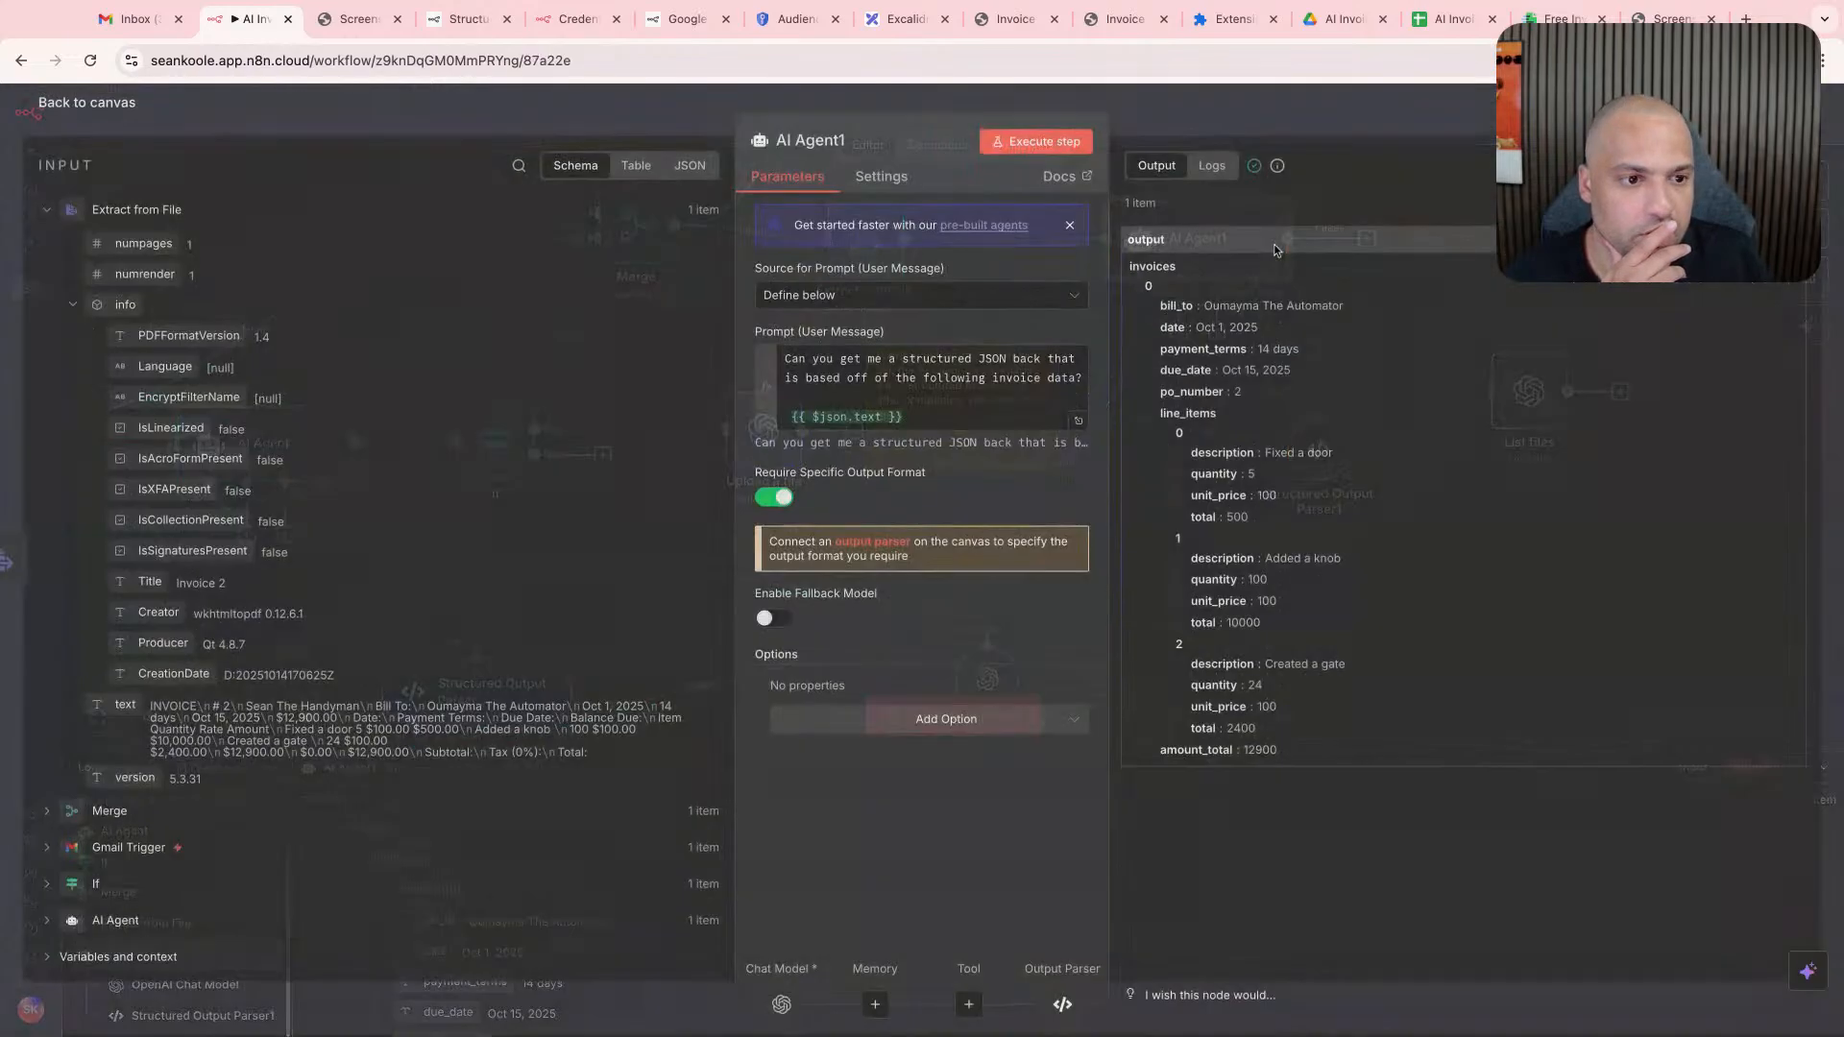
{"action": "left_click", "coordinate": [1056, 143]}
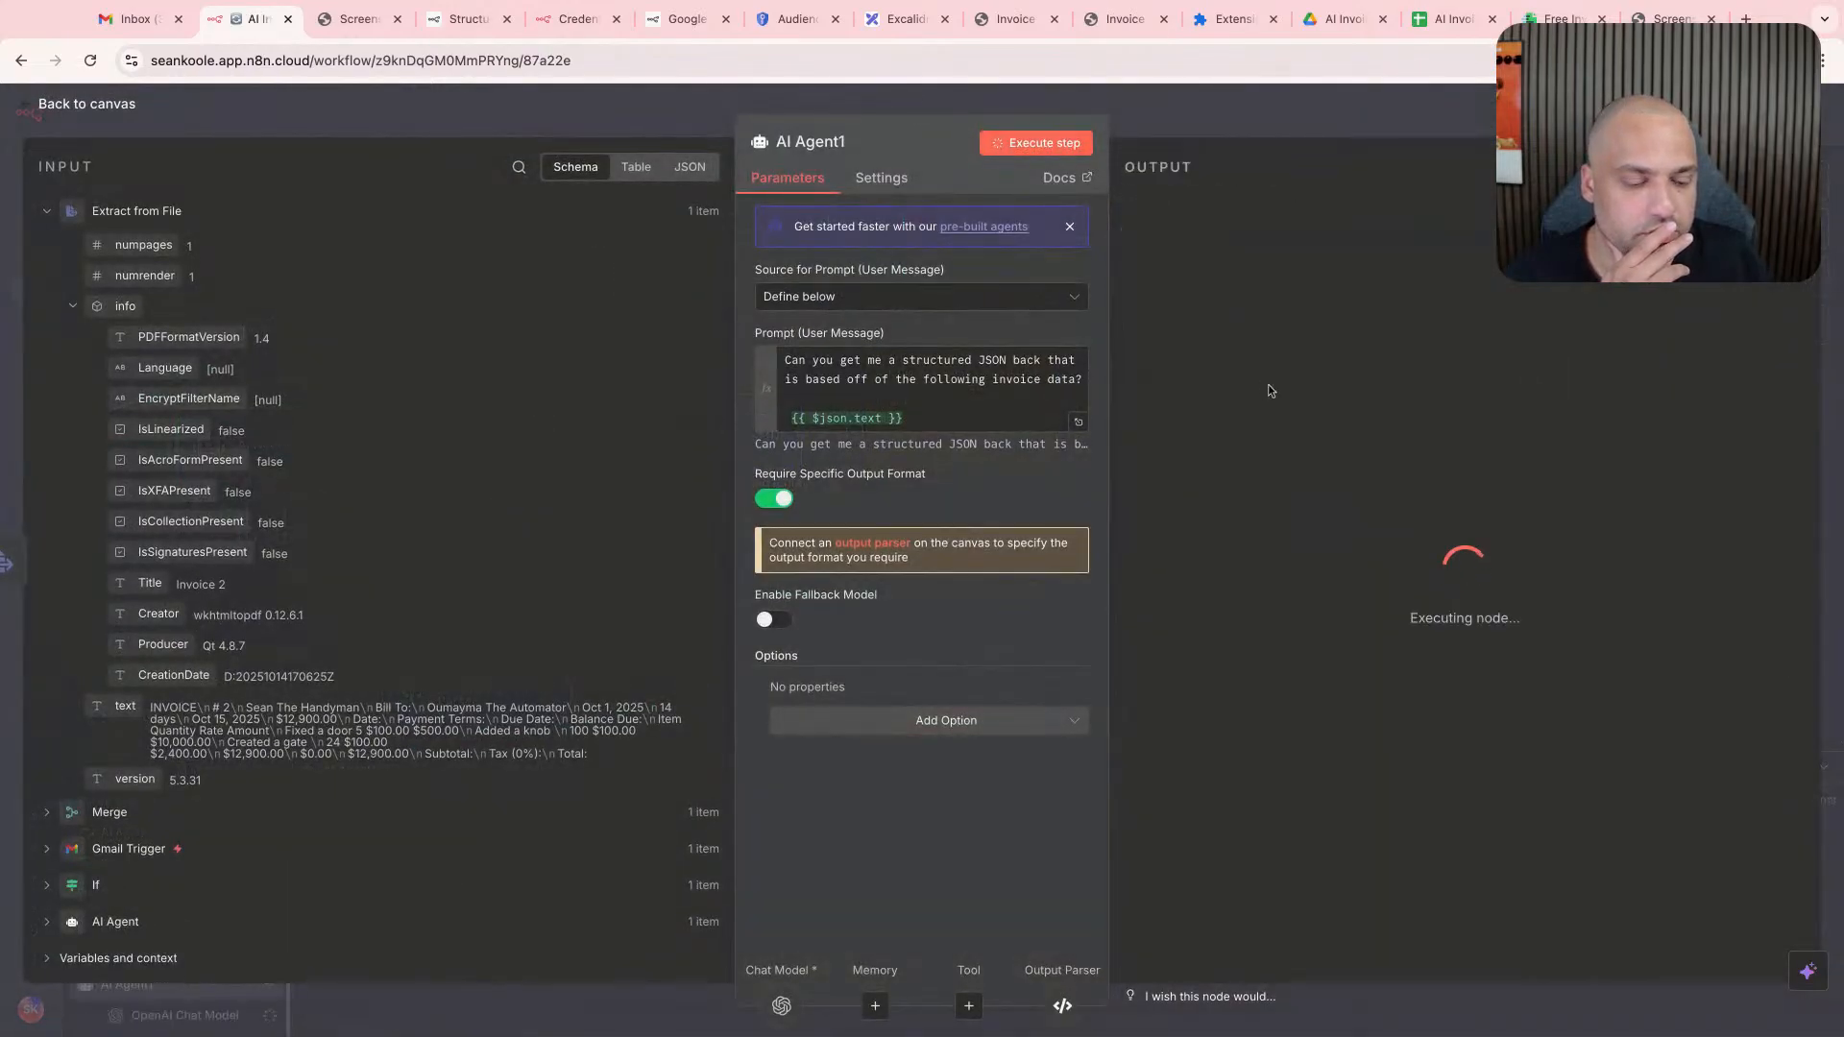
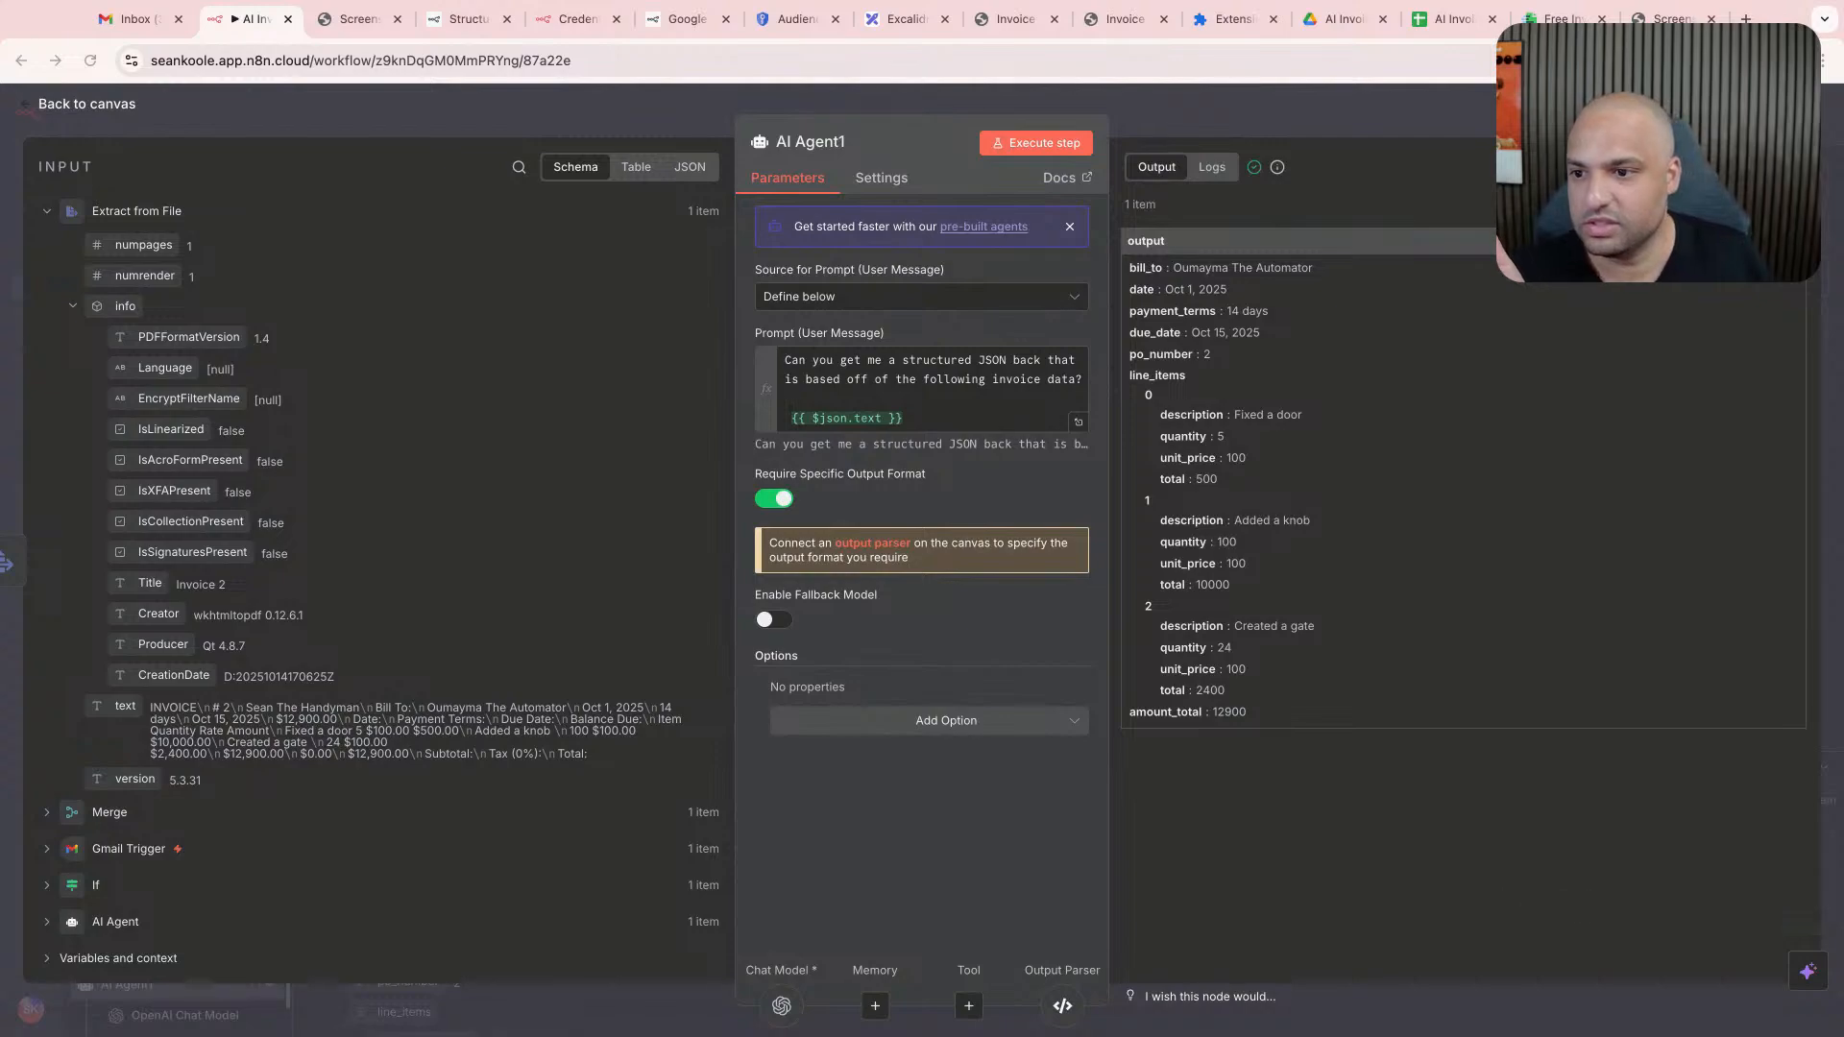
- Return to the canvas from AI Agent1 and delete the unconnected List files node
{"action": "left_click", "coordinate": [1270, 113]}
{"action": "scroll", "coordinate": [1152, 393], "scroll_direction": "right", "scroll_amount": 5}
{"action": "scroll", "coordinate": [1184, 384], "scroll_direction": "up", "scroll_amount": 3}
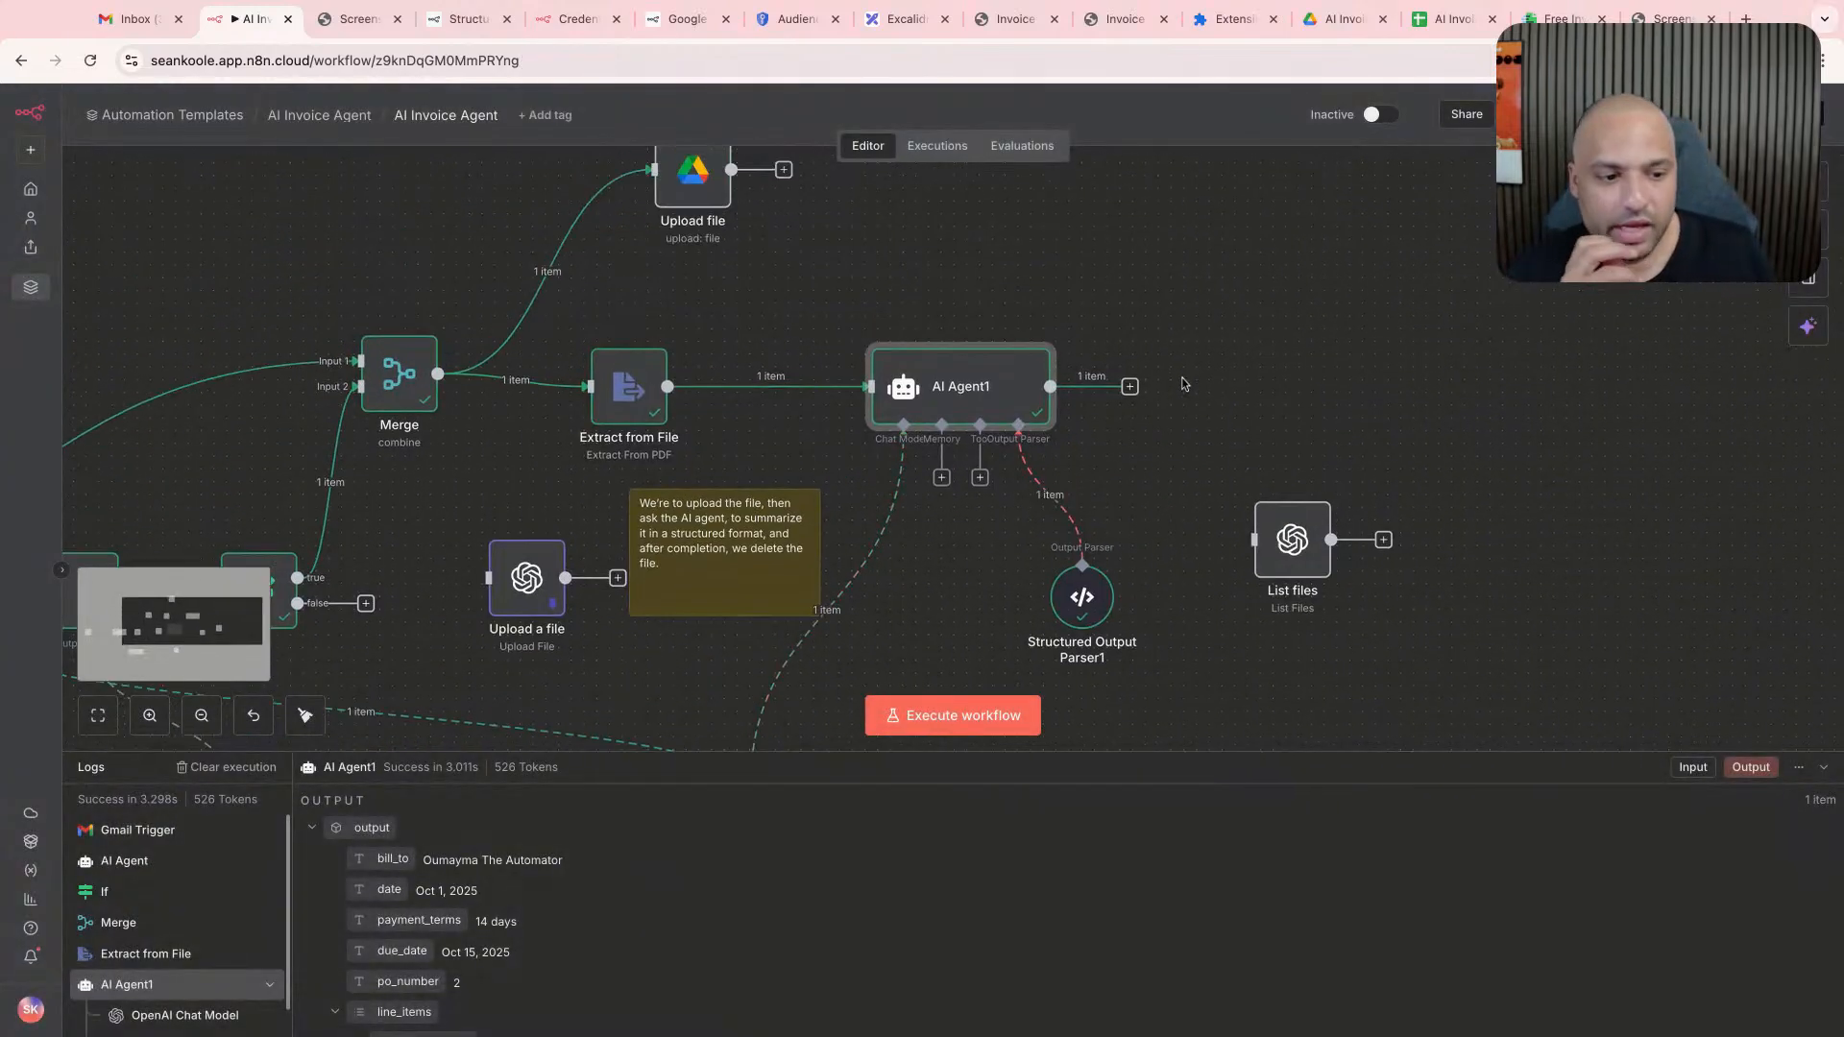
{"action": "left_click", "coordinate": [1218, 572]}
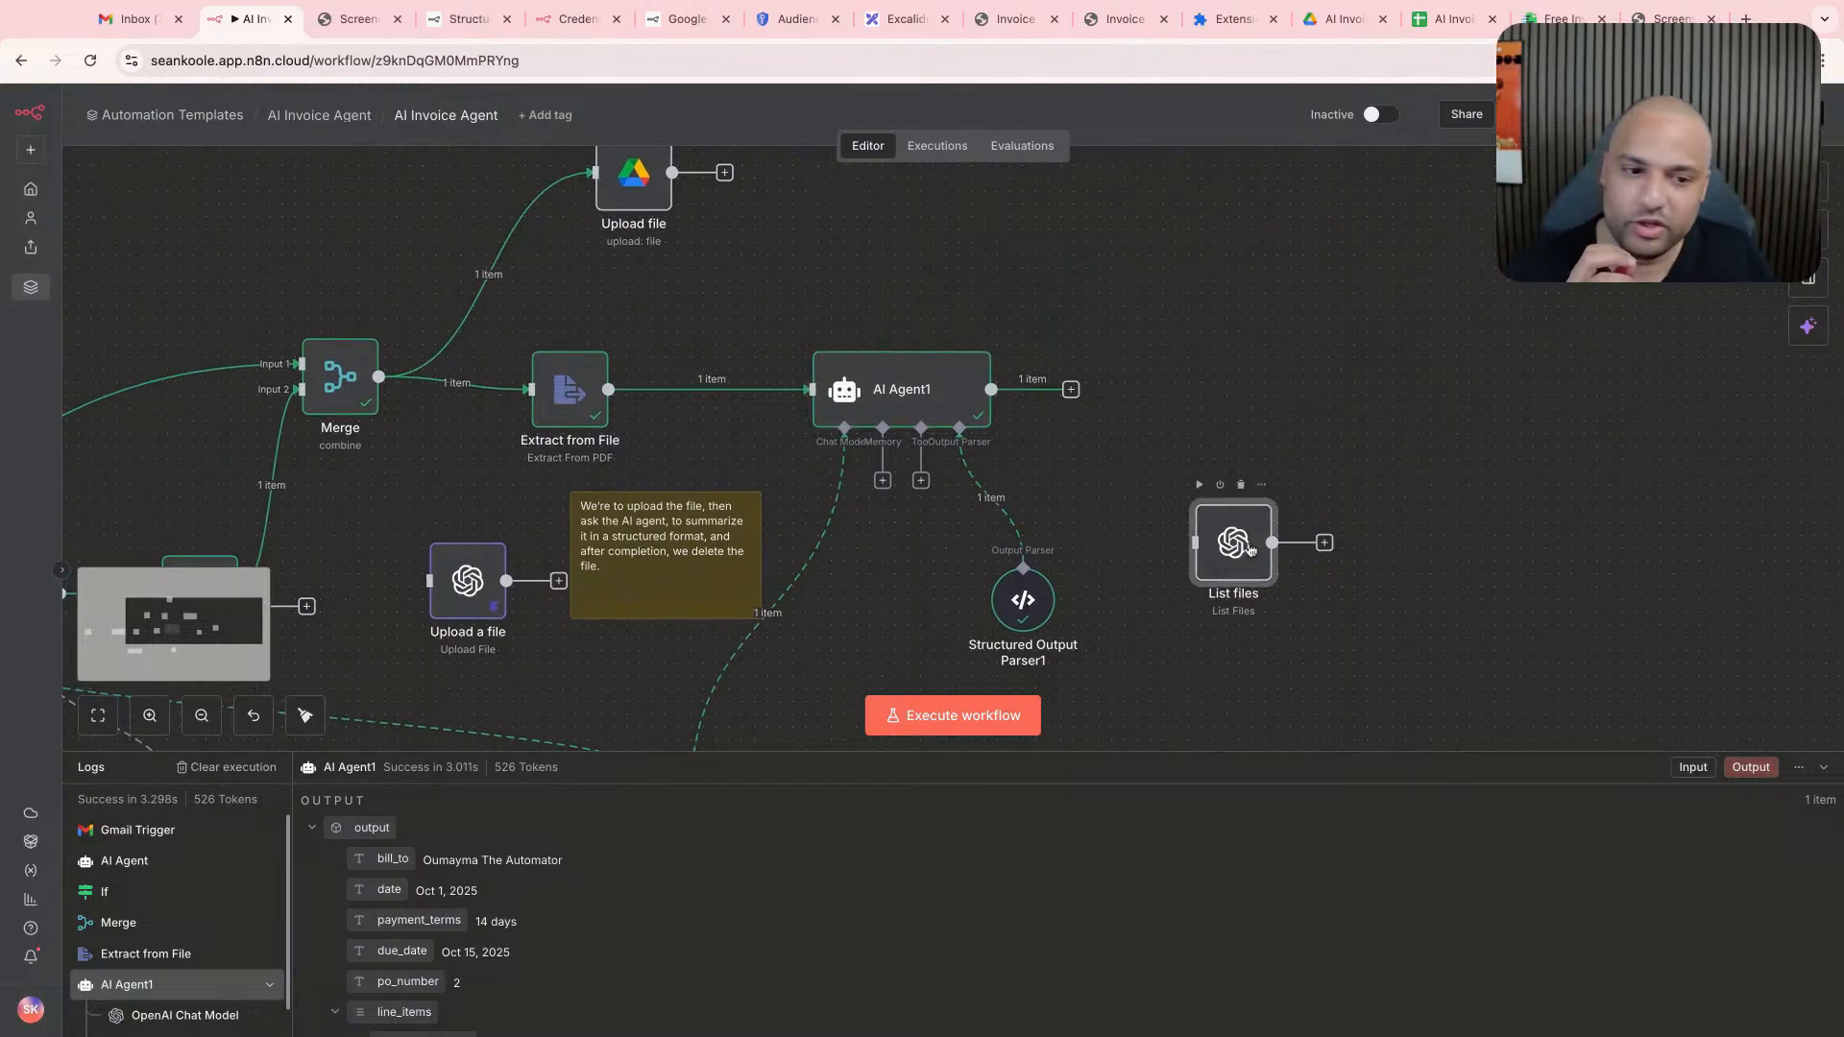
{"action": "left_click", "coordinate": [1240, 486]}
- Move the Google Drive Upload file node so it sits above and slightly beyond AI Agent1
{"action": "scroll", "coordinate": [857, 380], "scroll_direction": "up", "scroll_amount": 2}
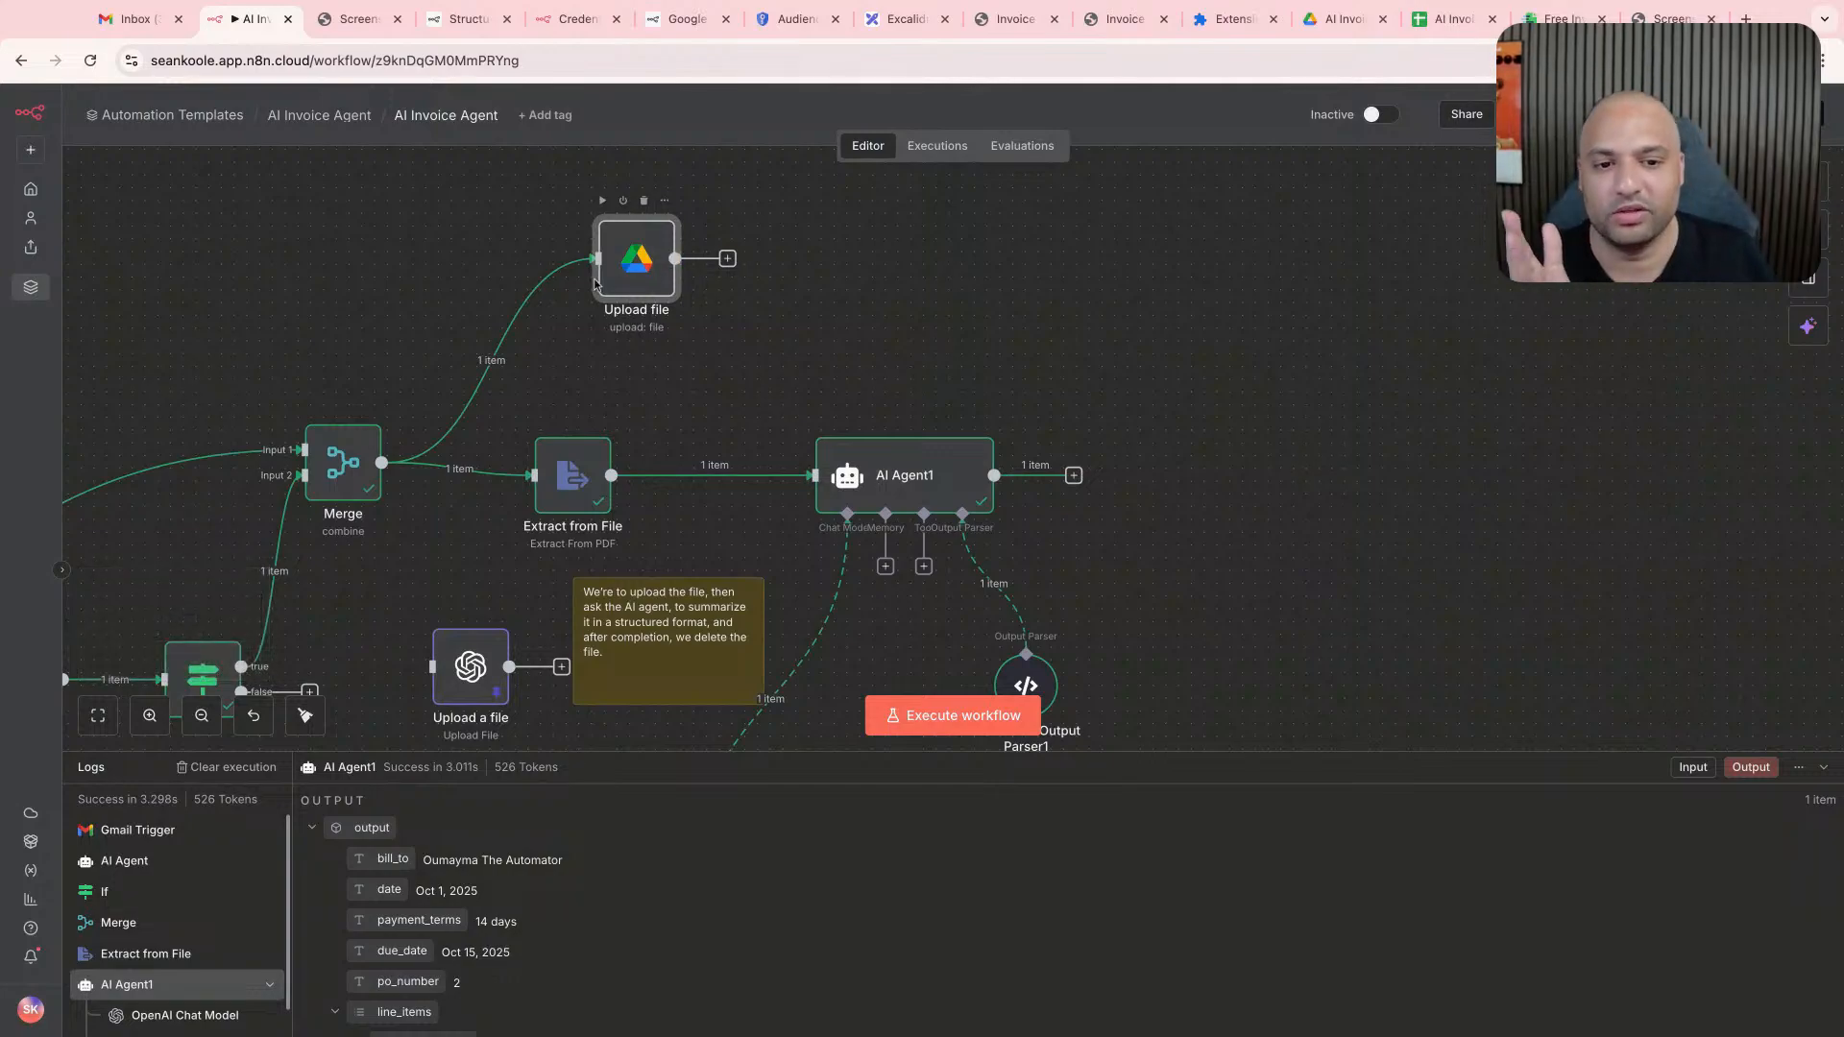
{"action": "left_click_drag", "start_coordinate": [655, 282], "coordinate": [1001, 301]}
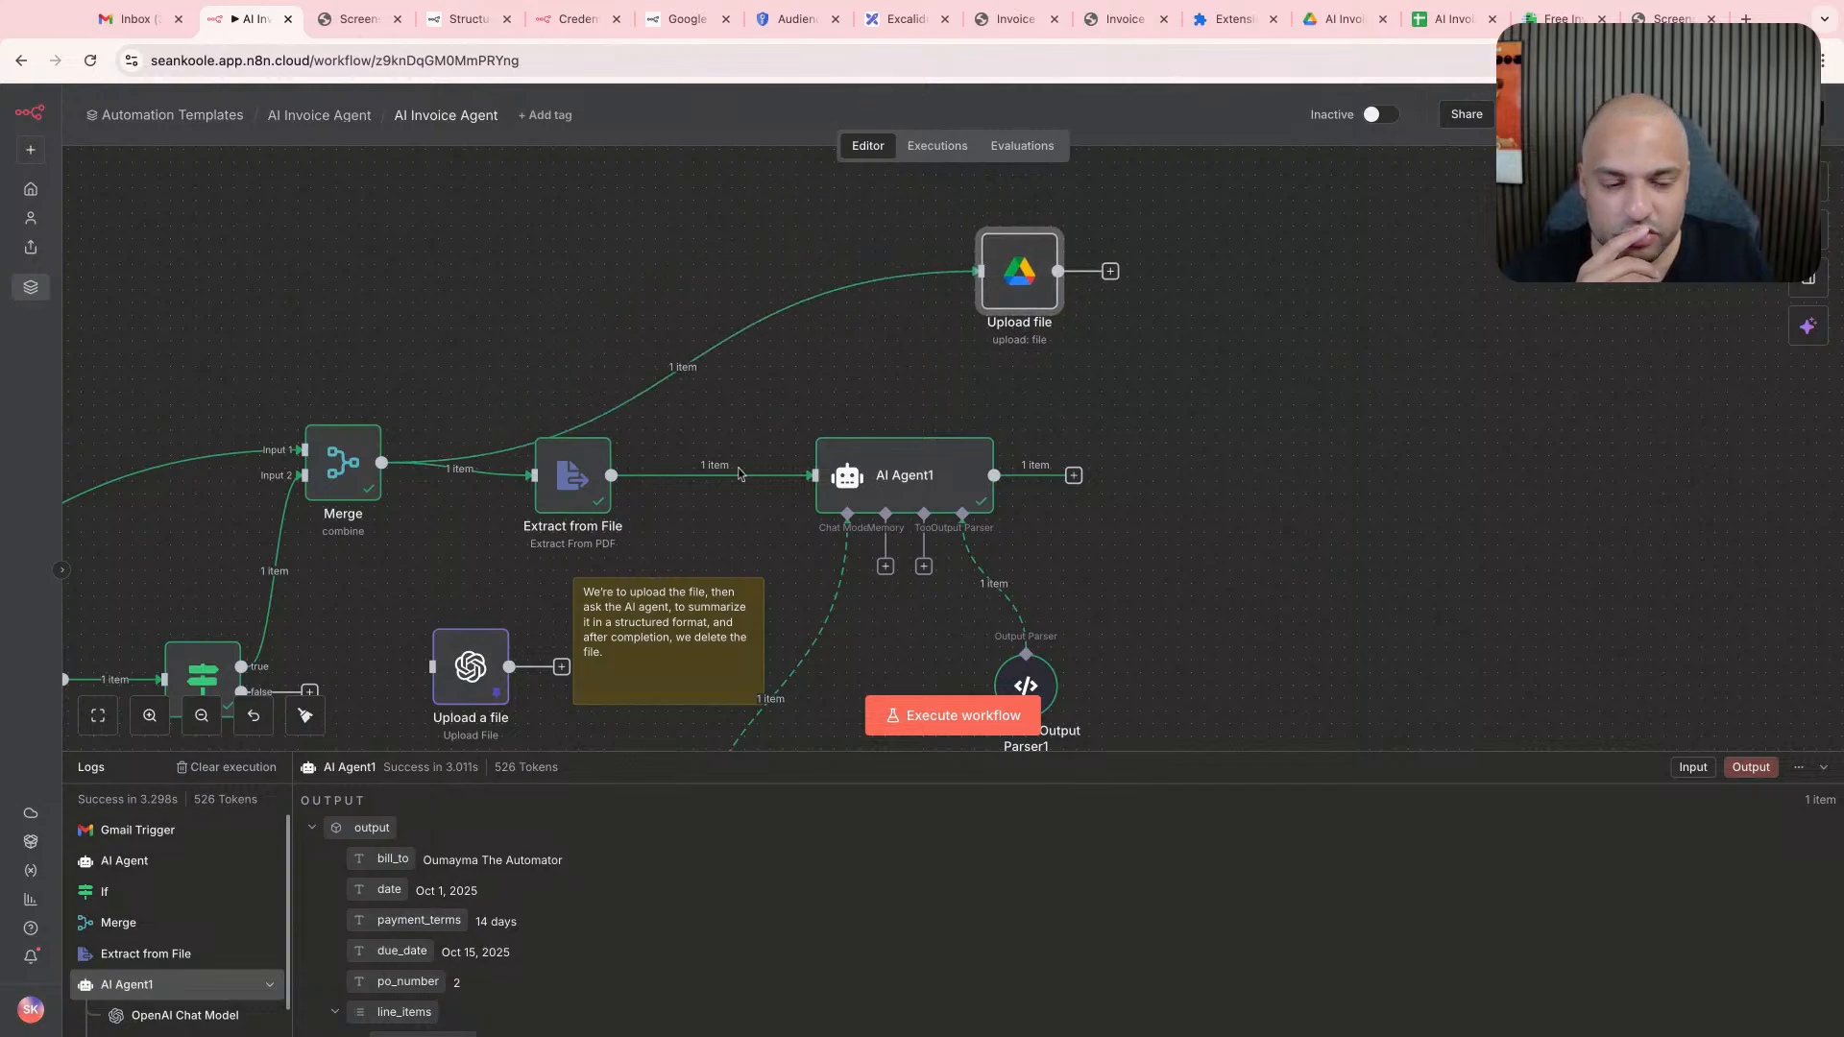
{"action": "scroll", "coordinate": [739, 472], "scroll_direction": "right", "scroll_amount": 5}
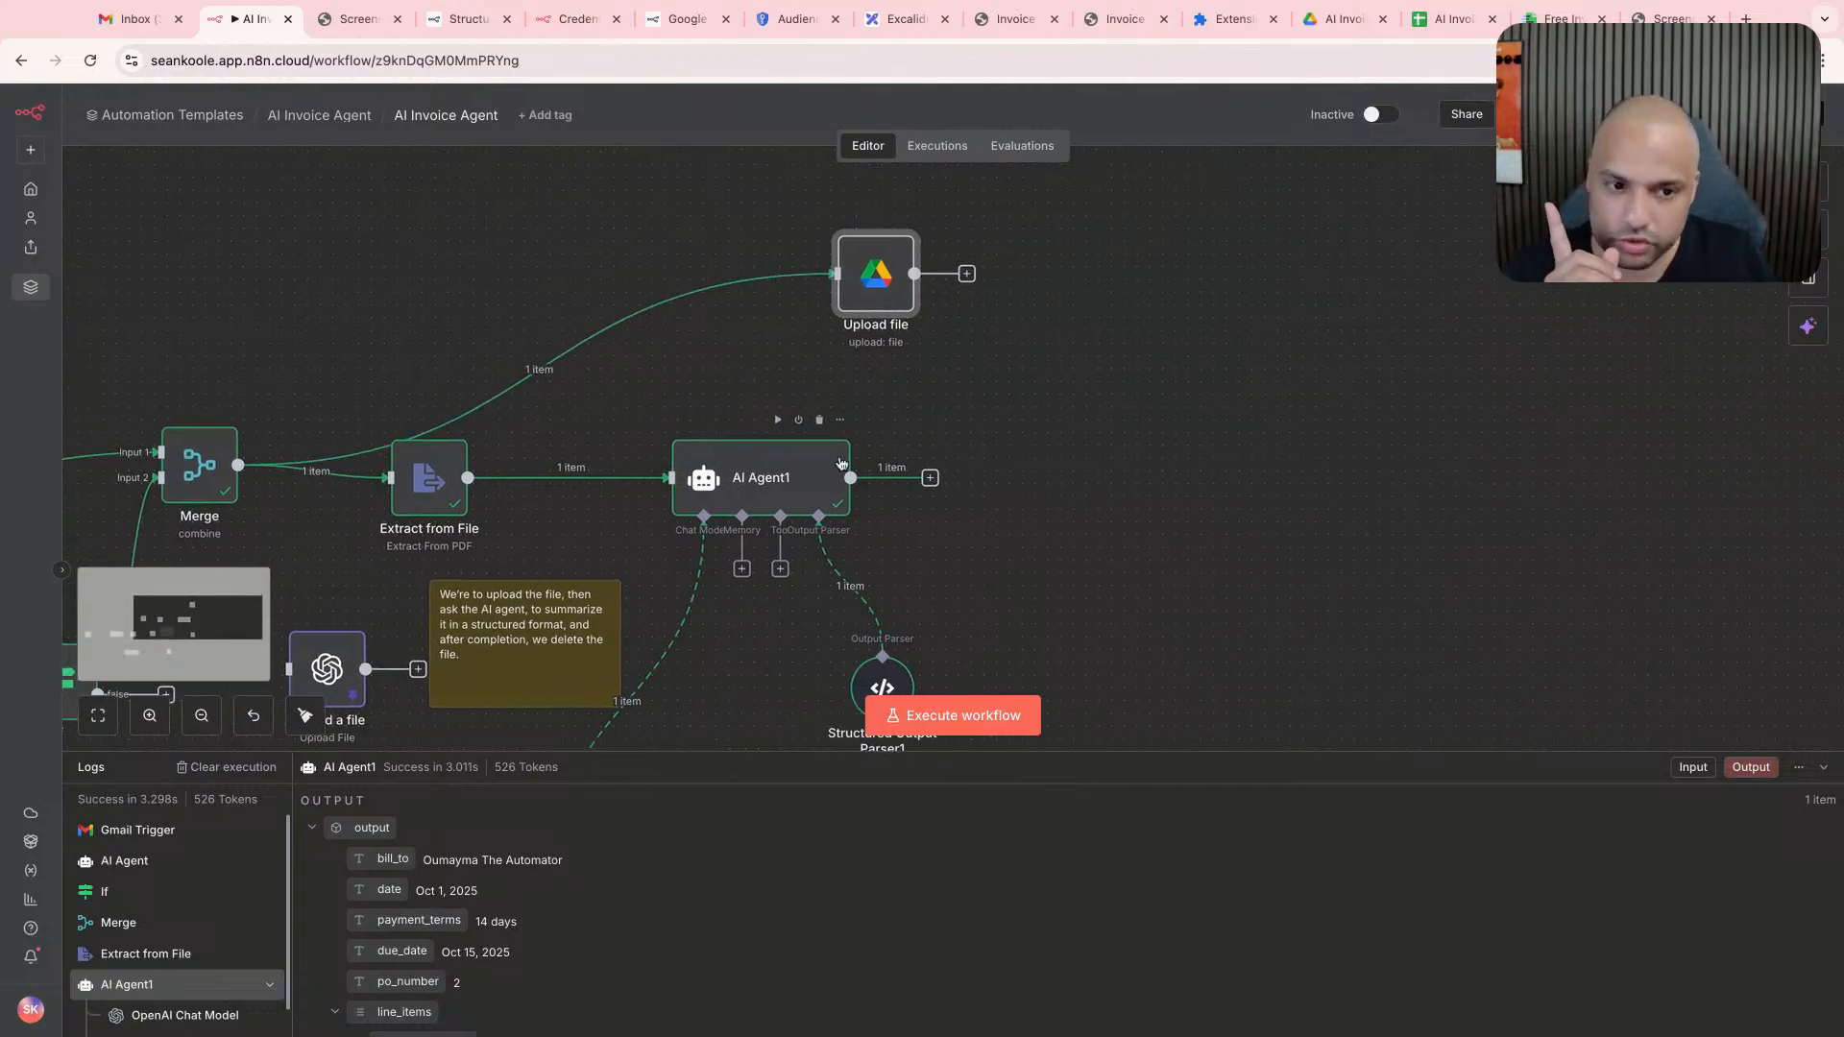
{"action": "scroll", "coordinate": [842, 463], "scroll_direction": "right", "scroll_amount": 4}
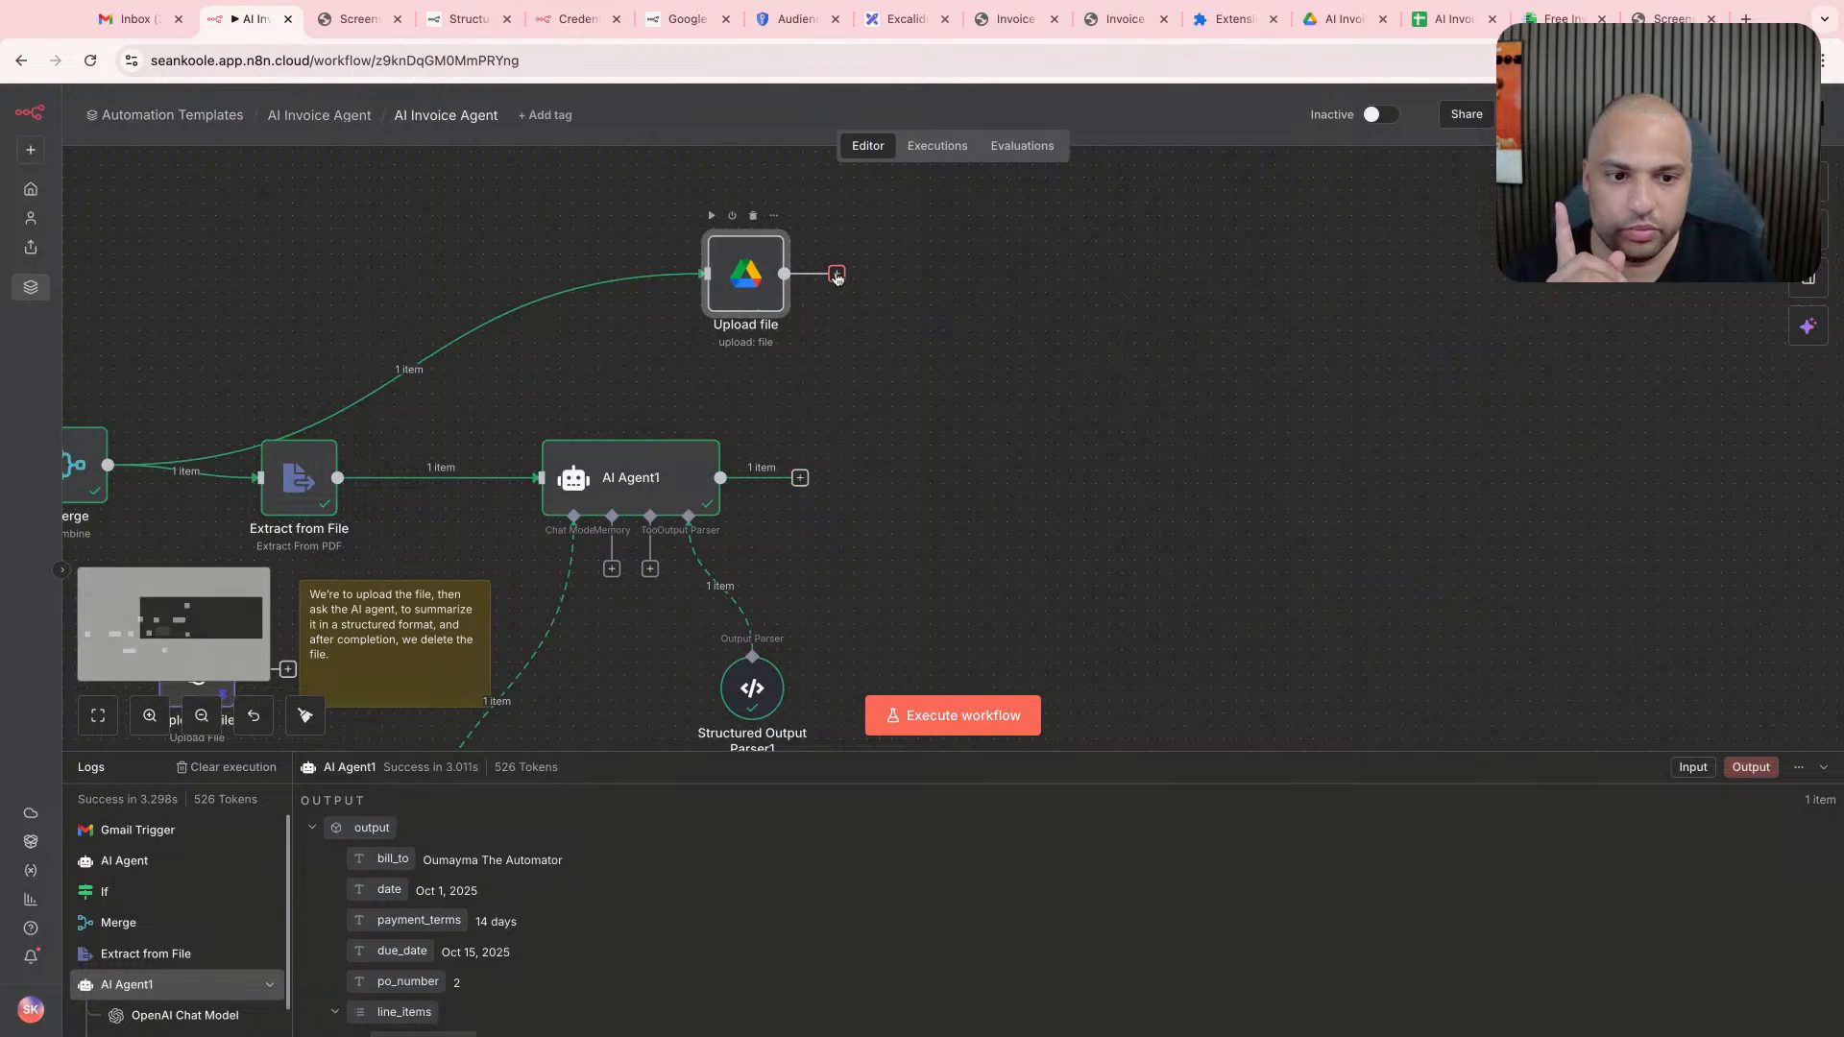
- Add a Merge node after AI Agent1
{"action": "left_click_drag", "start_coordinate": [837, 277], "coordinate": [855, 448]}
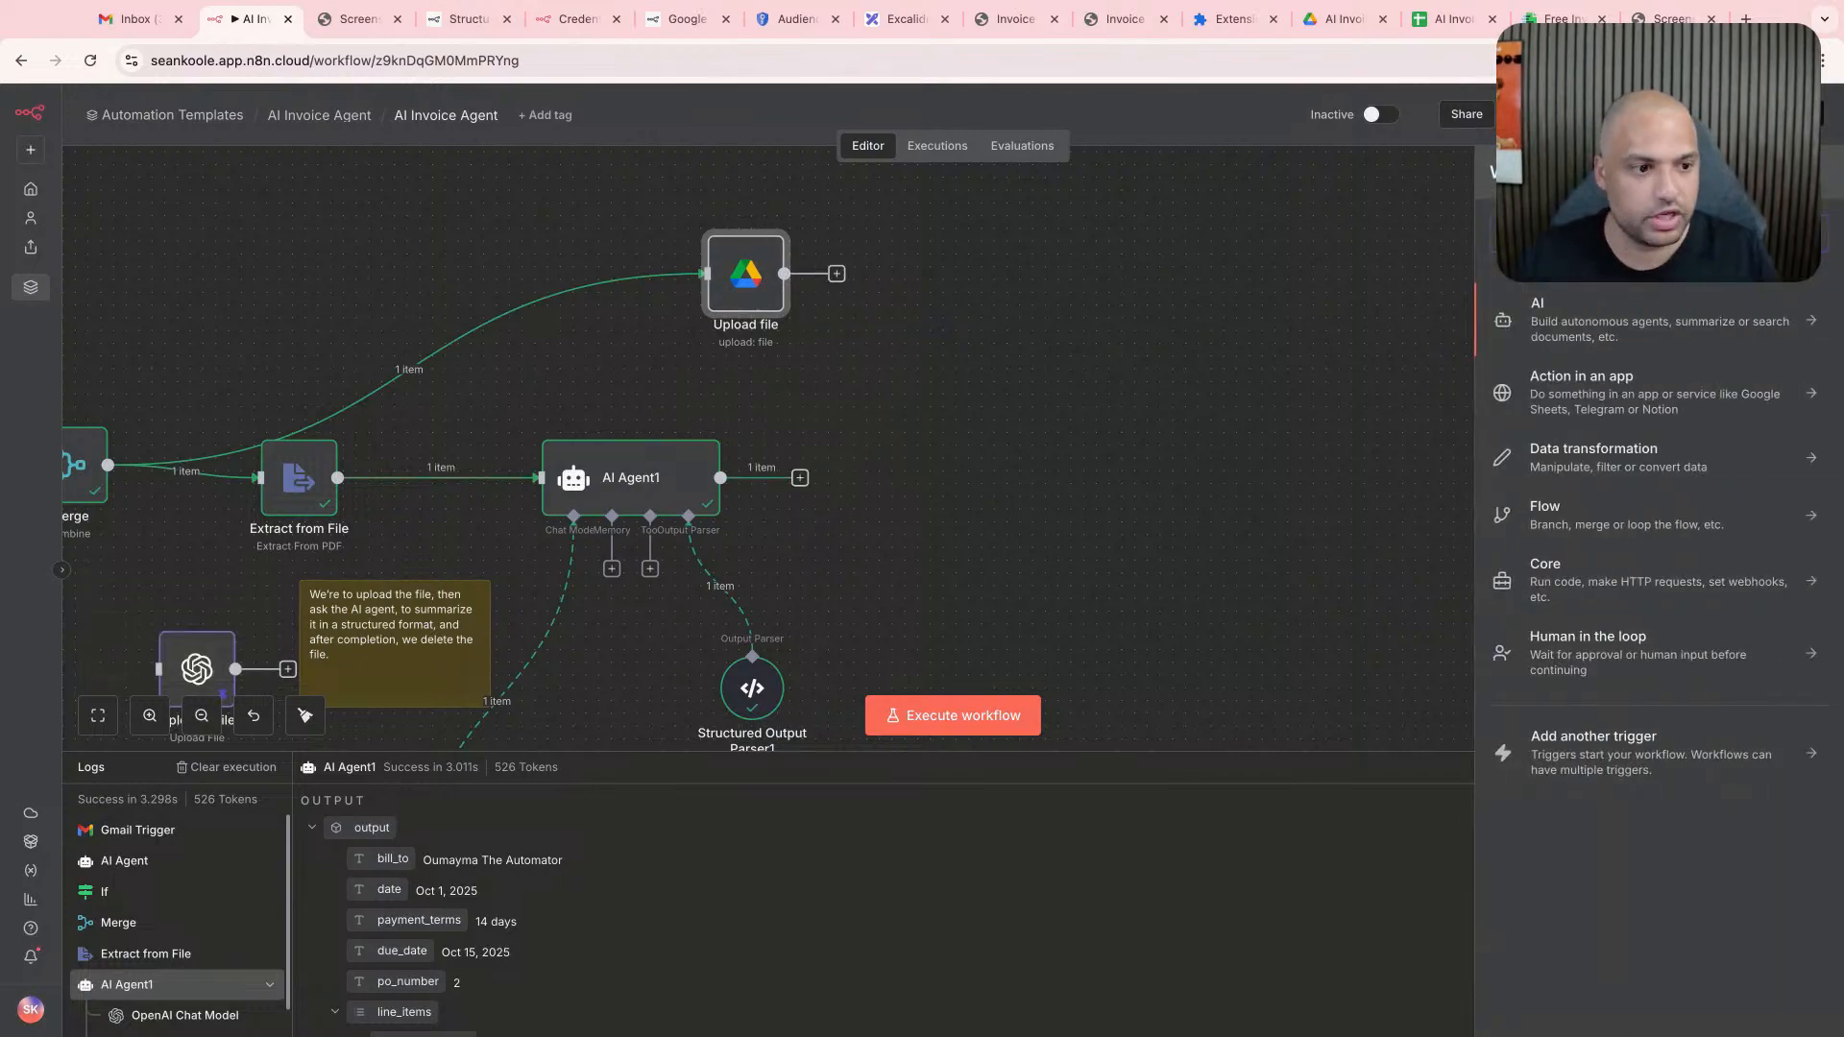
{"action": "type", "text": "merge"}
{"action": "key", "text": "Return"}
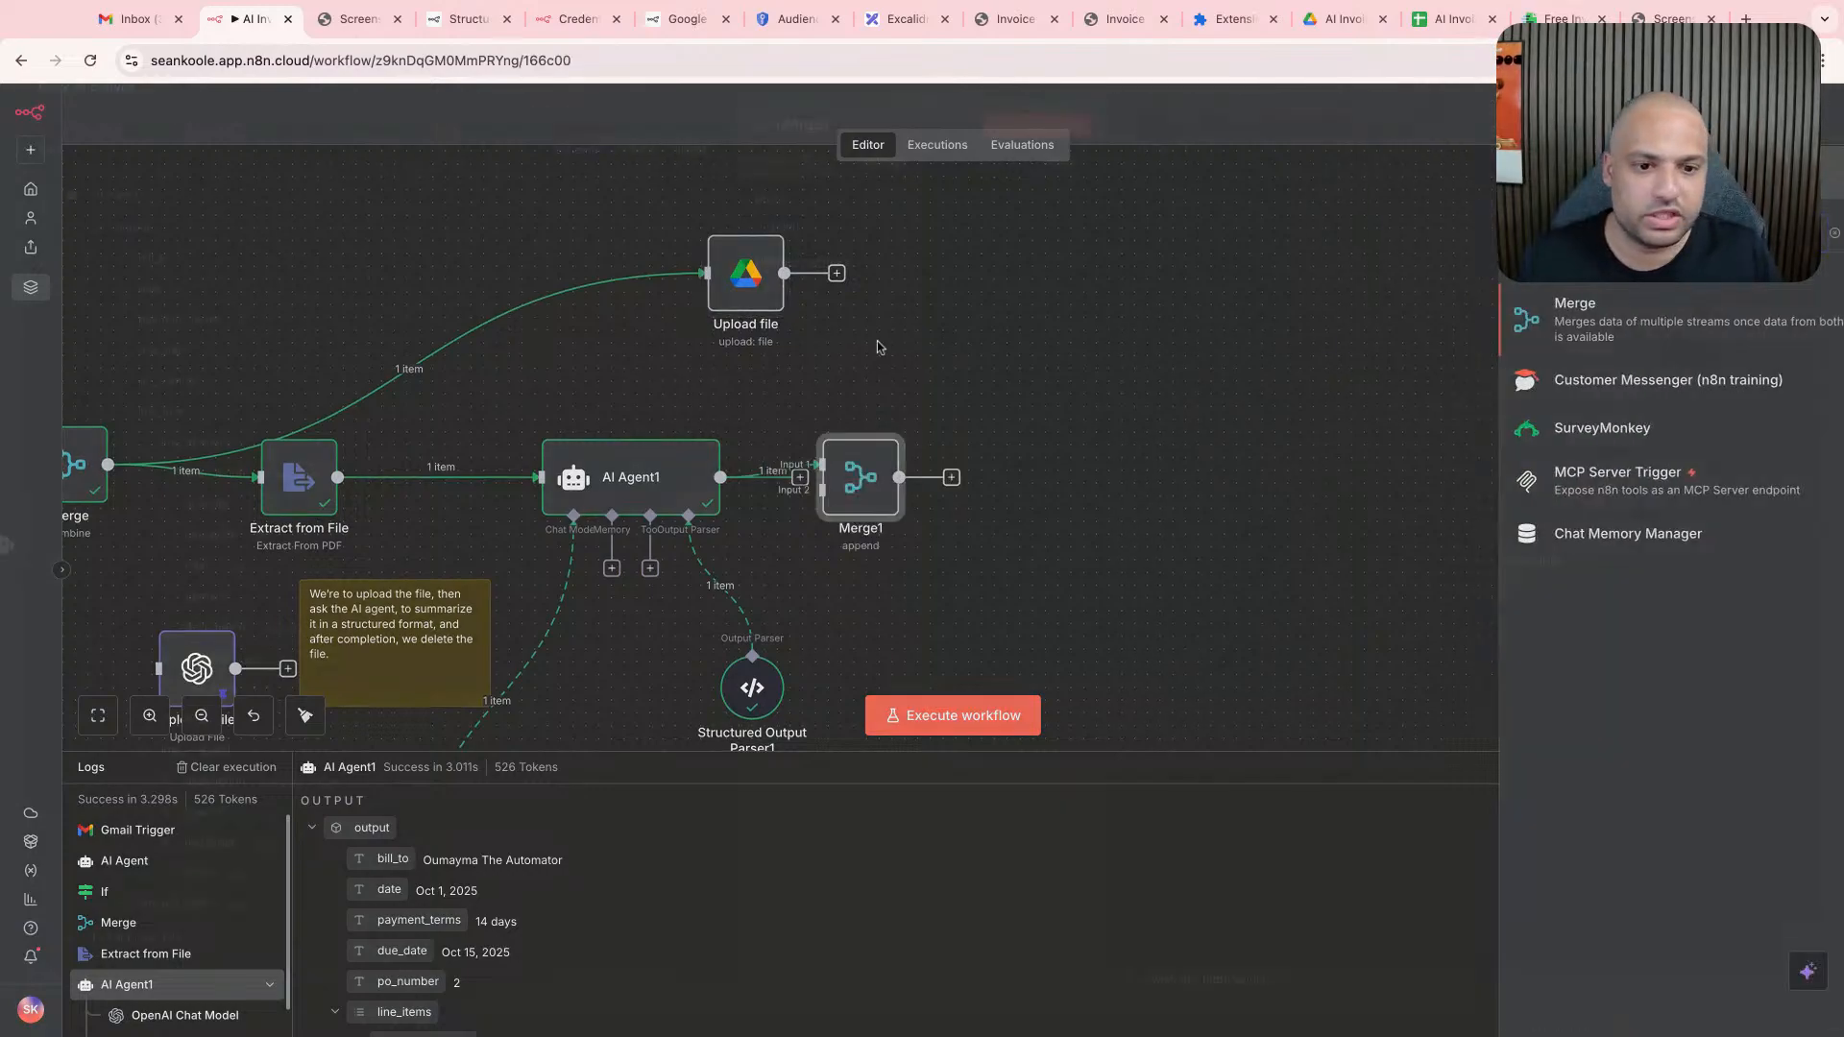
- Set the new Merge node's mode to Combine
{"action": "left_click", "coordinate": [878, 243]}
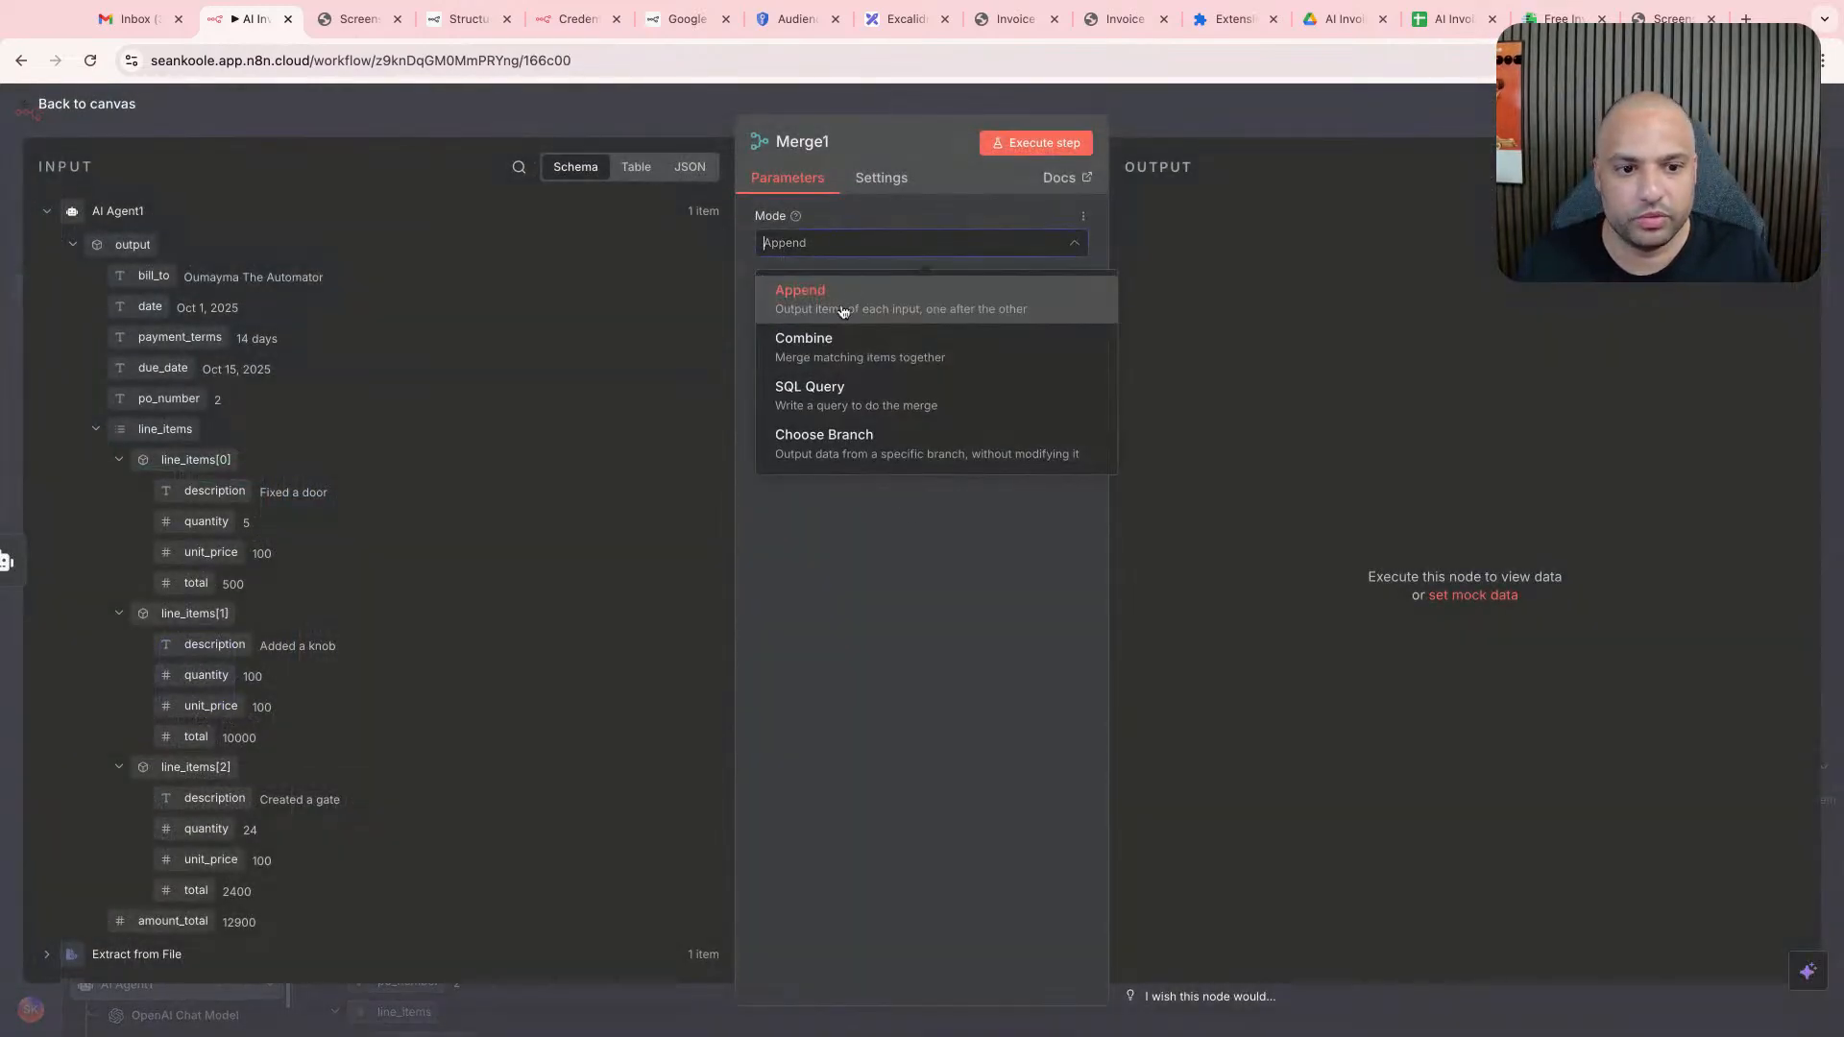
{"action": "left_click", "coordinate": [861, 358]}
{"action": "left_click", "coordinate": [868, 246]}
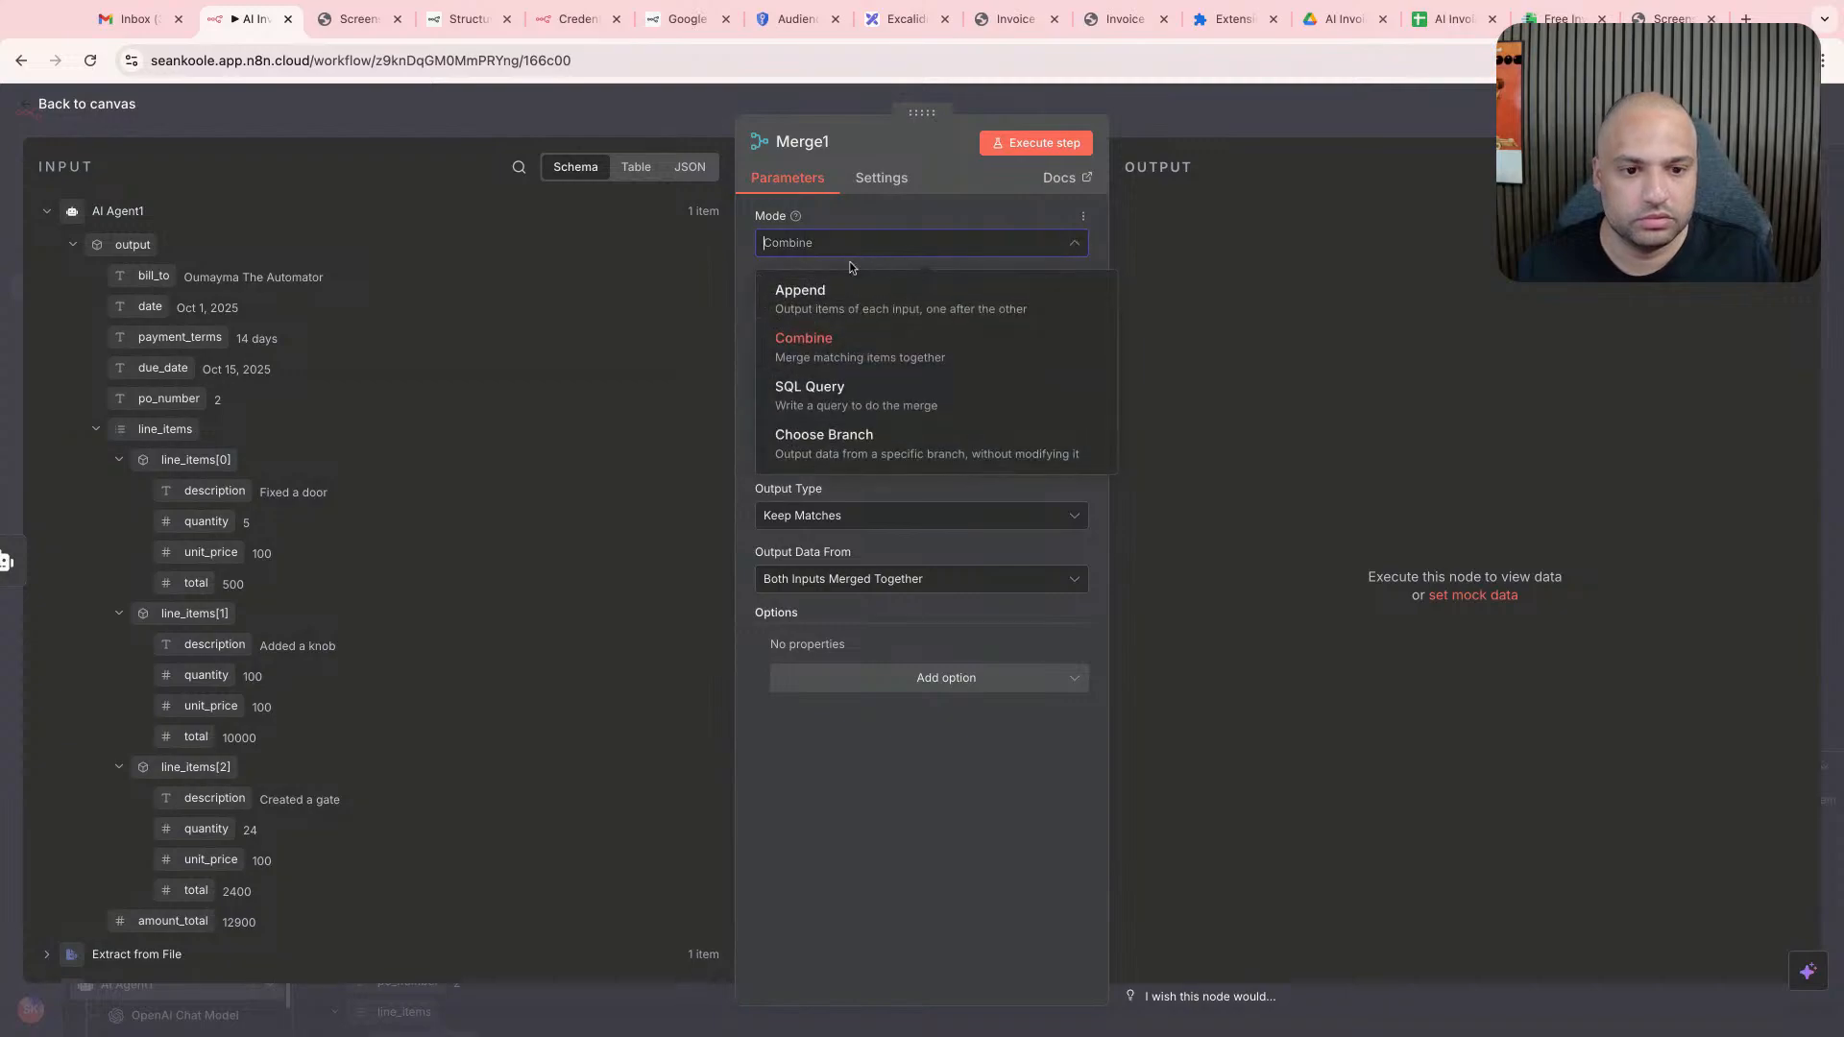
{"action": "left_click", "coordinate": [835, 346]}
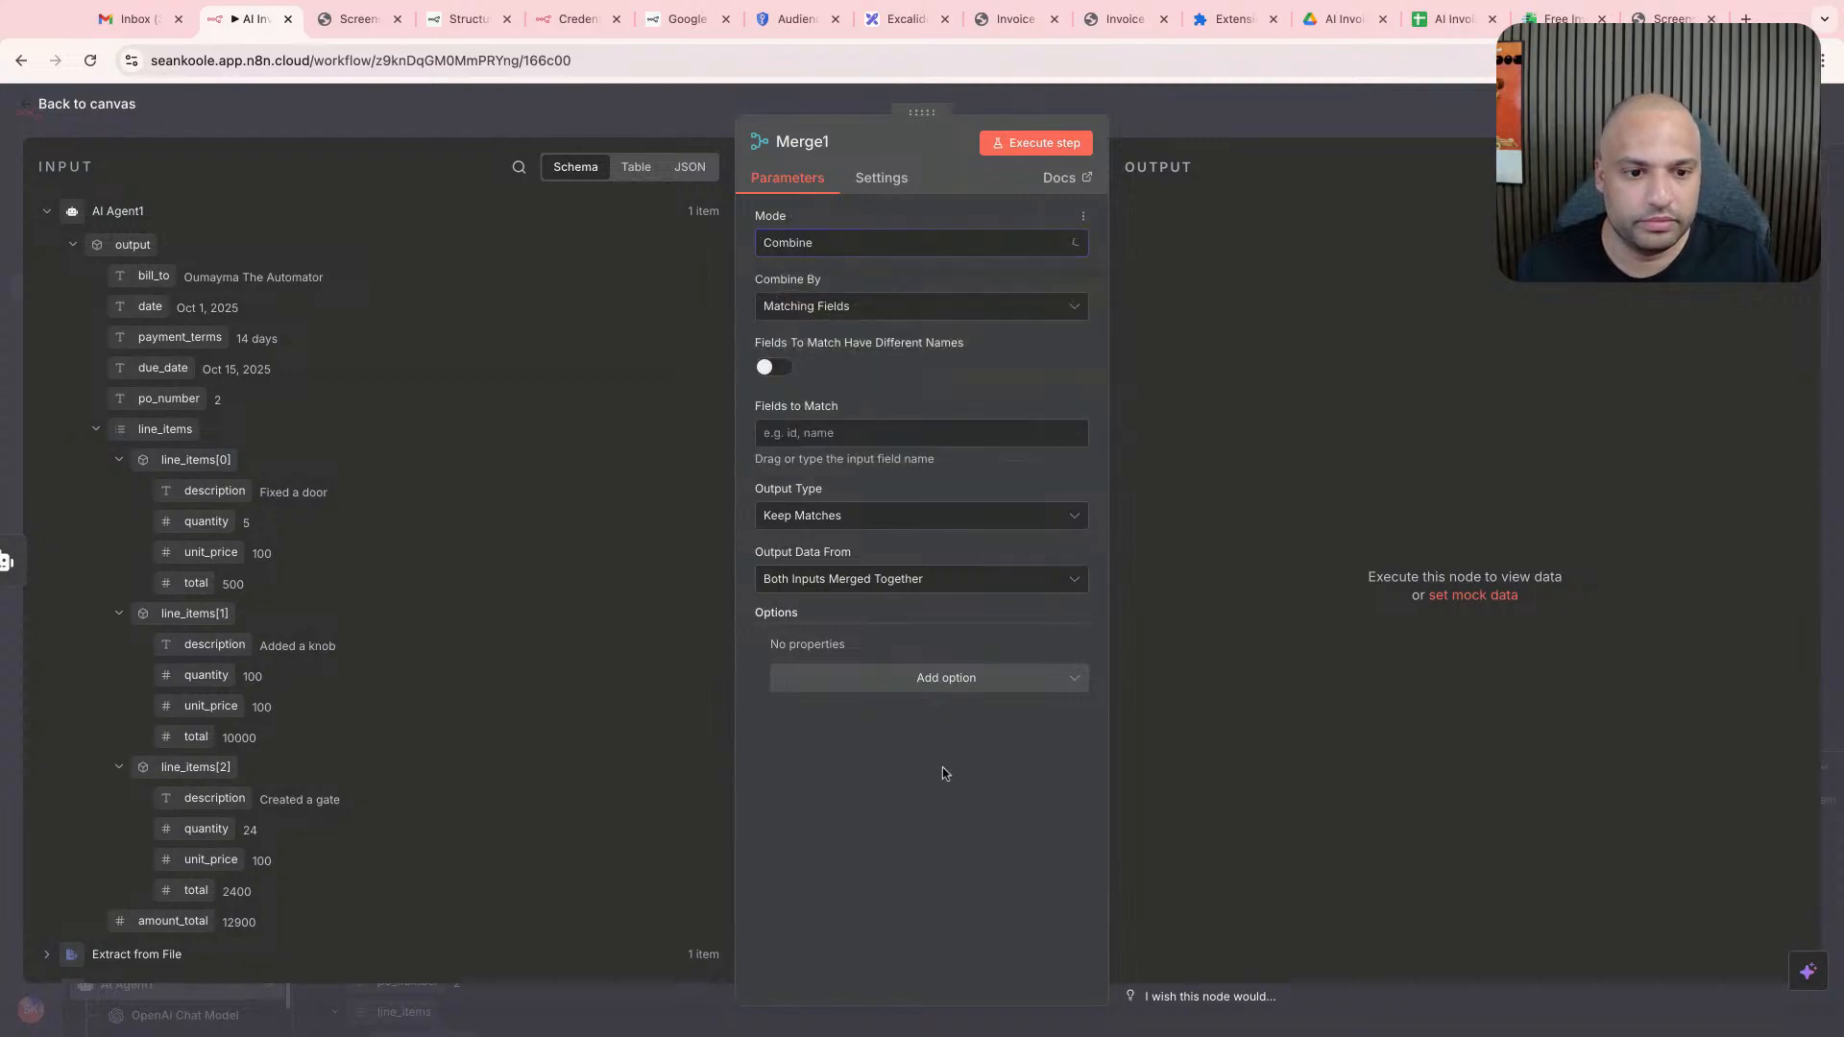
- Set the new Merge node's Combine By option to Position and execute the step
{"action": "left_click", "coordinate": [842, 307]}
{"action": "left_click", "coordinate": [481, 281]}
{"action": "left_click", "coordinate": [855, 312]}
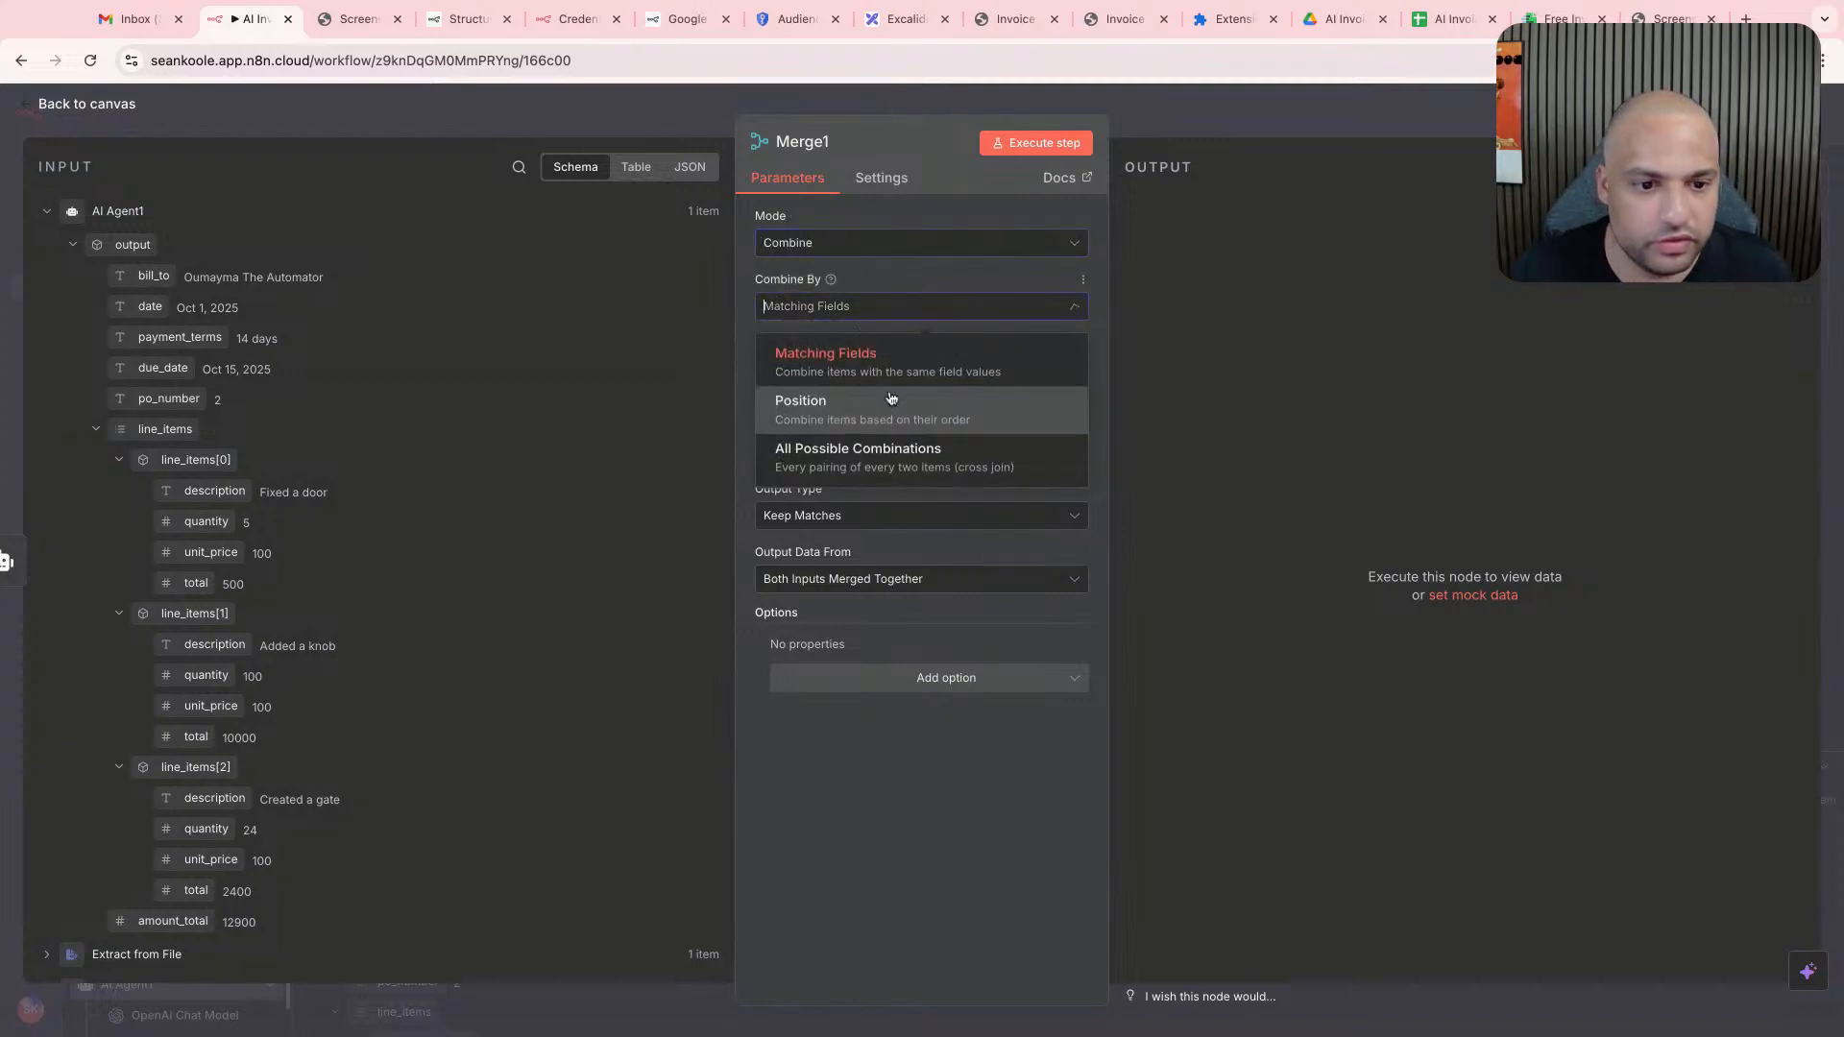
{"action": "left_click", "coordinate": [936, 456]}
{"action": "left_click", "coordinate": [891, 308]}
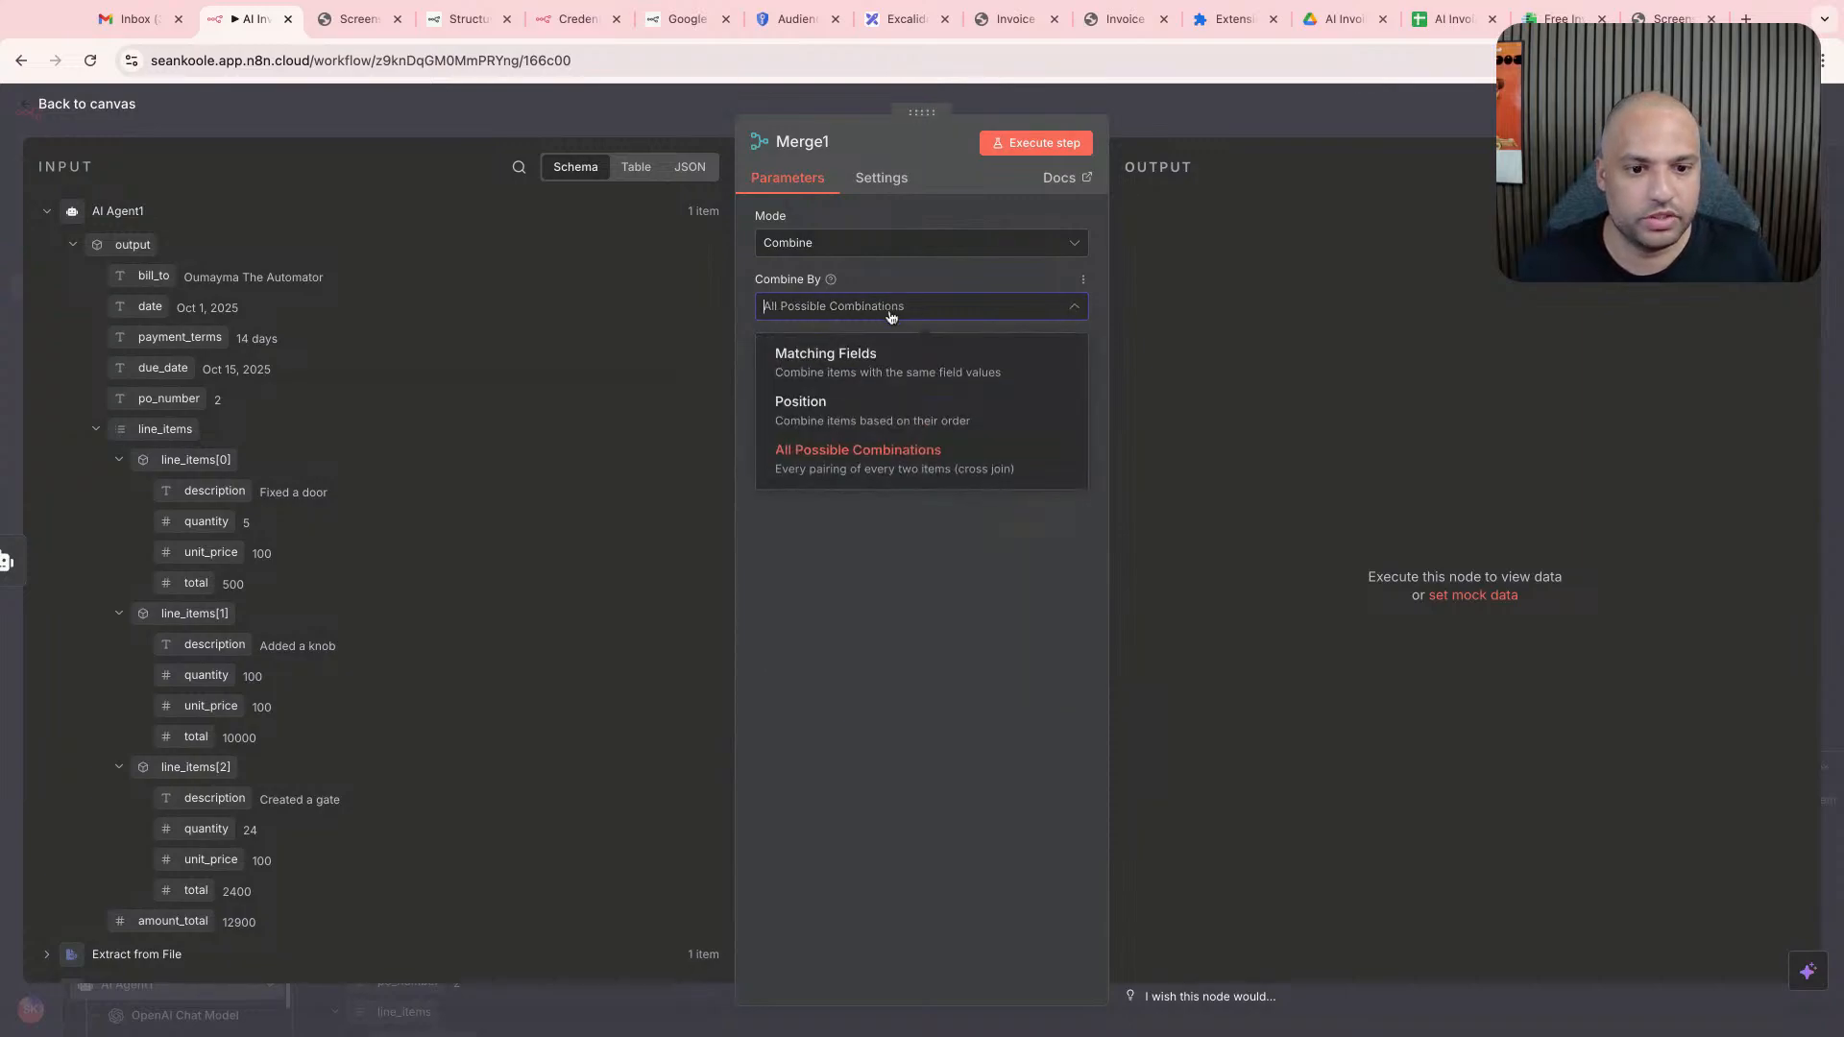
{"action": "left_click", "coordinate": [901, 429]}
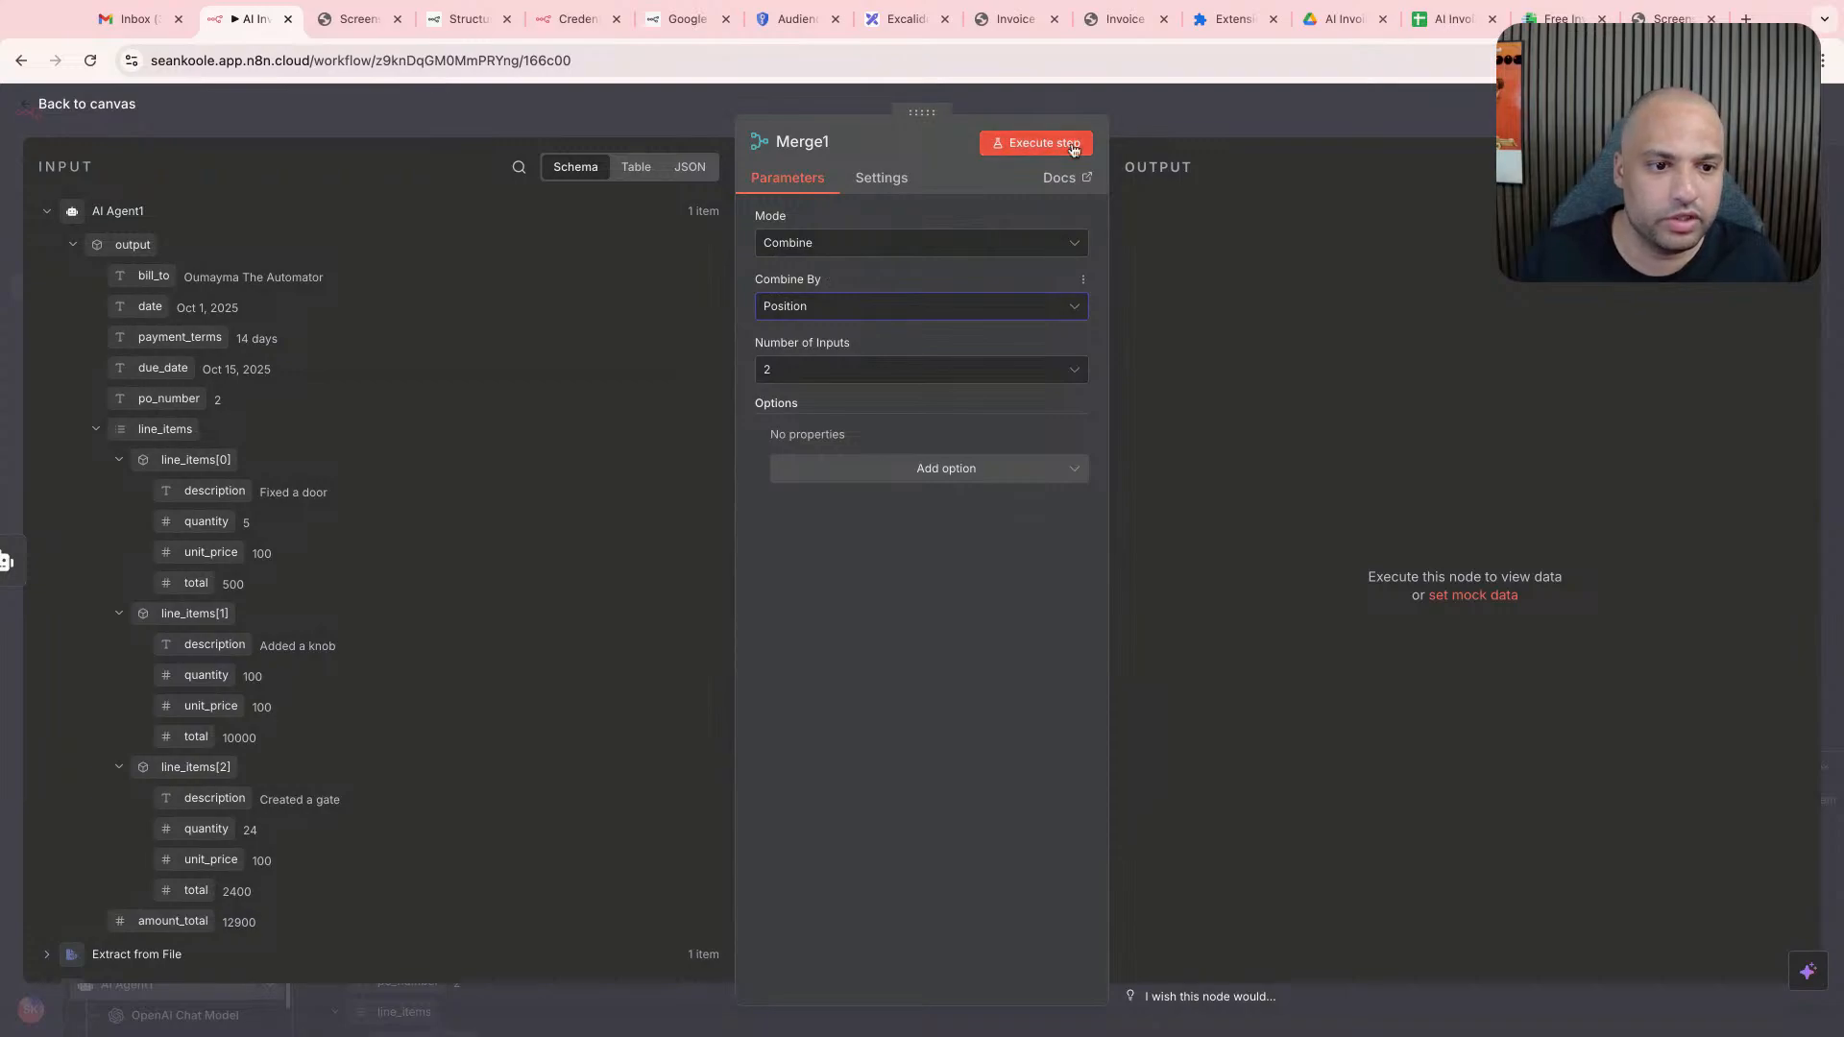
{"action": "left_click", "coordinate": [1035, 142]}
- Move the new Merge node further along the canvas, connecting Upload file to its Input 1 and AI Agent1 to its Input 2
{"action": "key", "text": "Escape"}
{"action": "left_click_drag", "start_coordinate": [861, 477], "coordinate": [975, 426]}
{"action": "left_click_drag", "start_coordinate": [786, 478], "coordinate": [937, 439]}
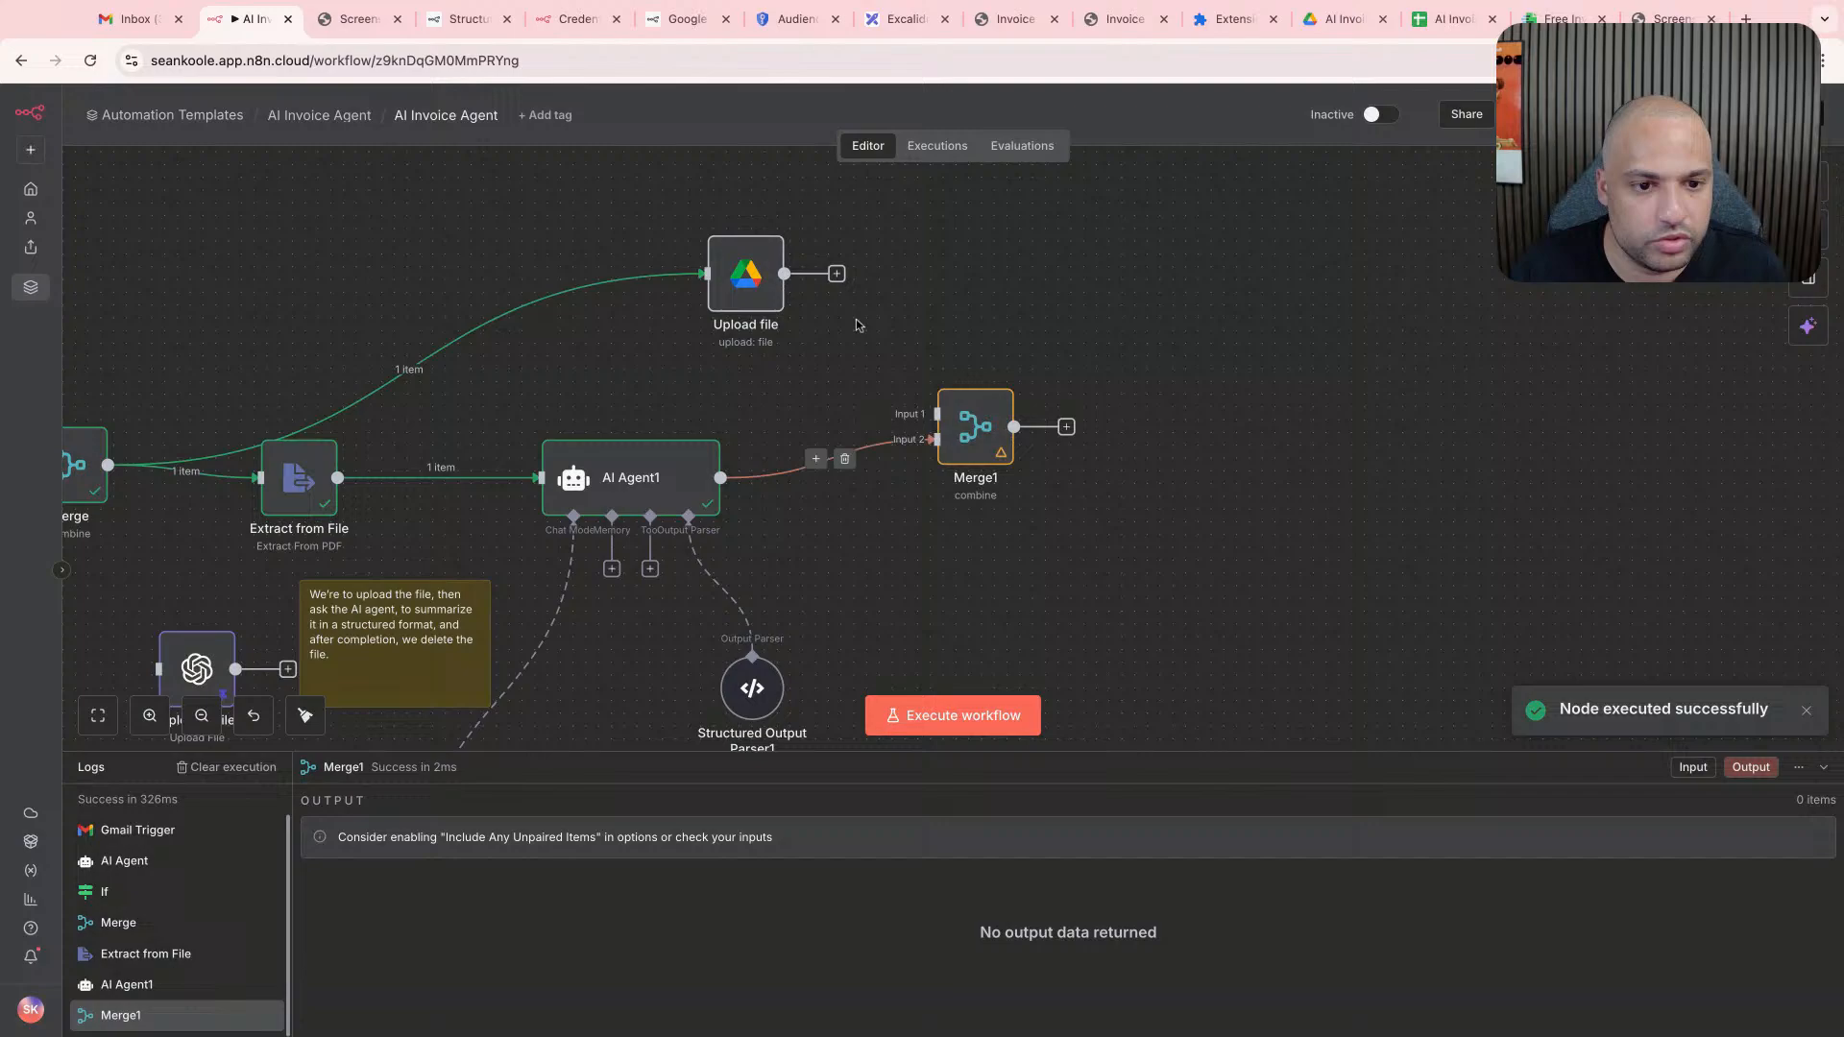
- Execute the Google Drive Upload file step and check its output for the webViewLink
{"action": "double_click", "coordinate": [745, 274]}
{"action": "left_click", "coordinate": [1054, 144]}
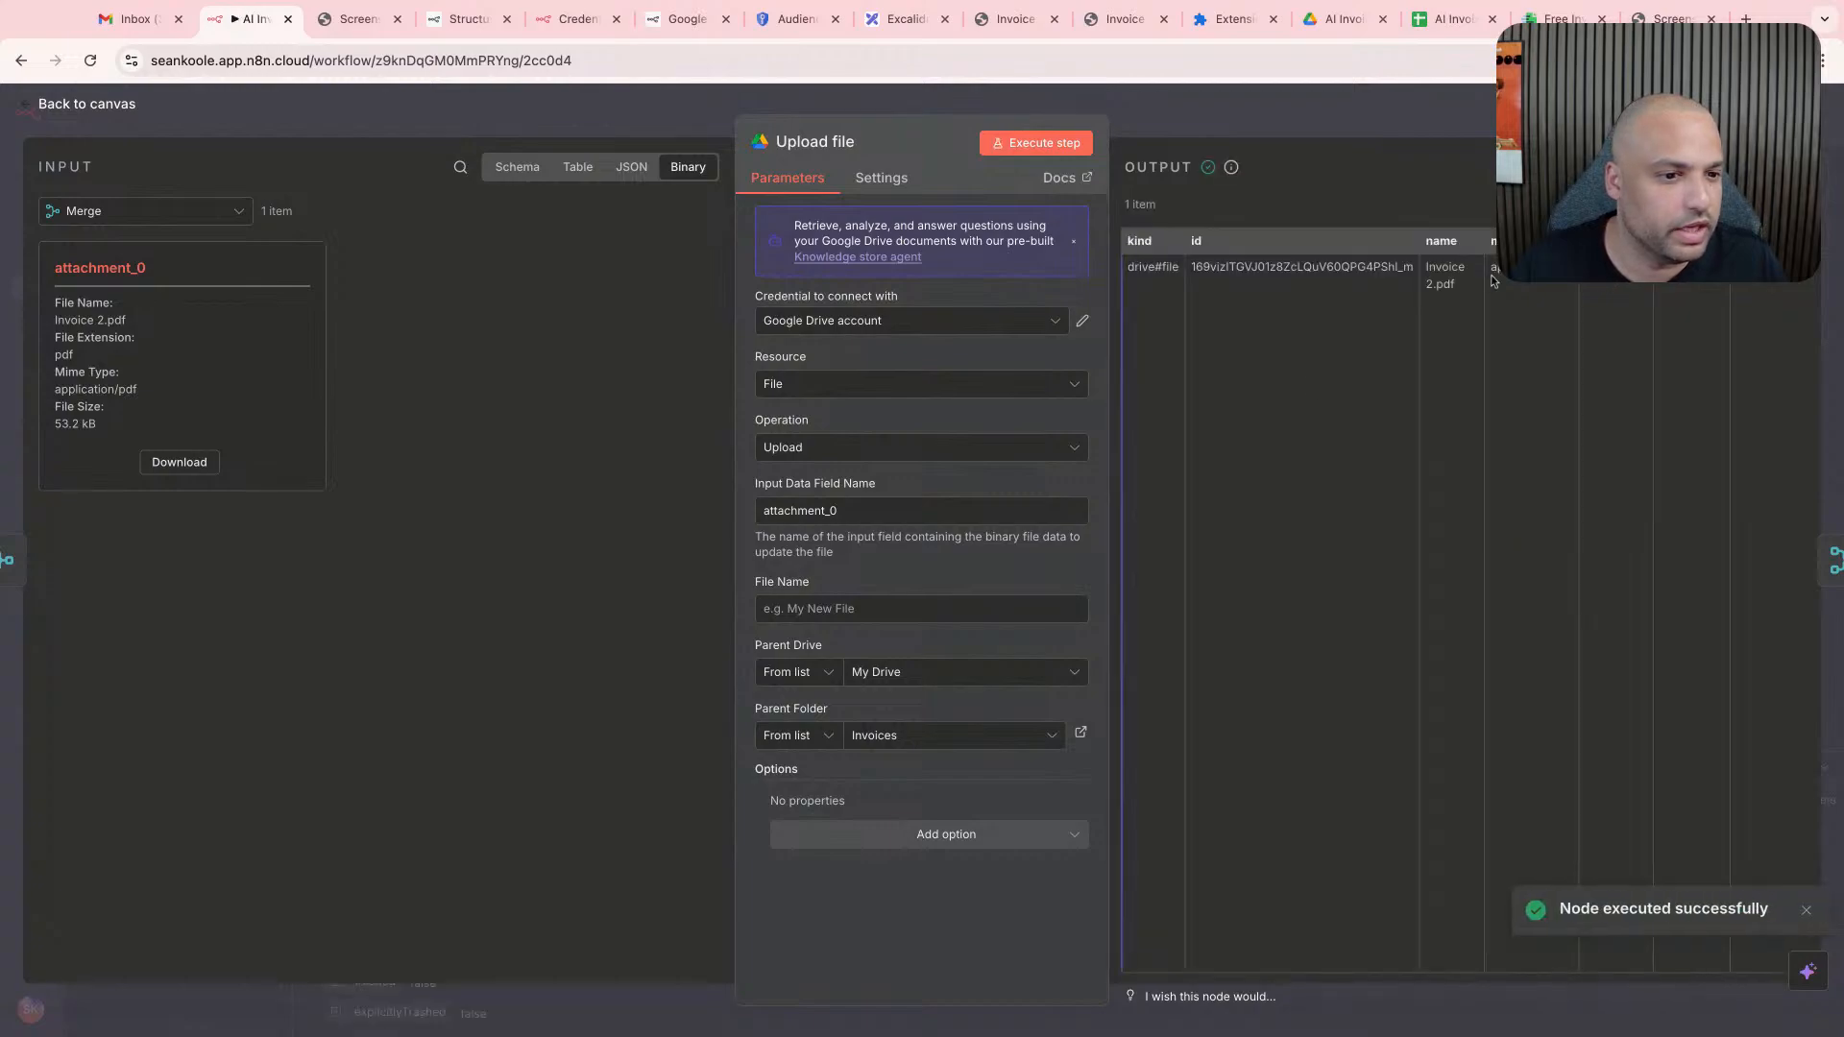
{"action": "scroll", "coordinate": [1495, 281], "scroll_direction": "right", "scroll_amount": 10}
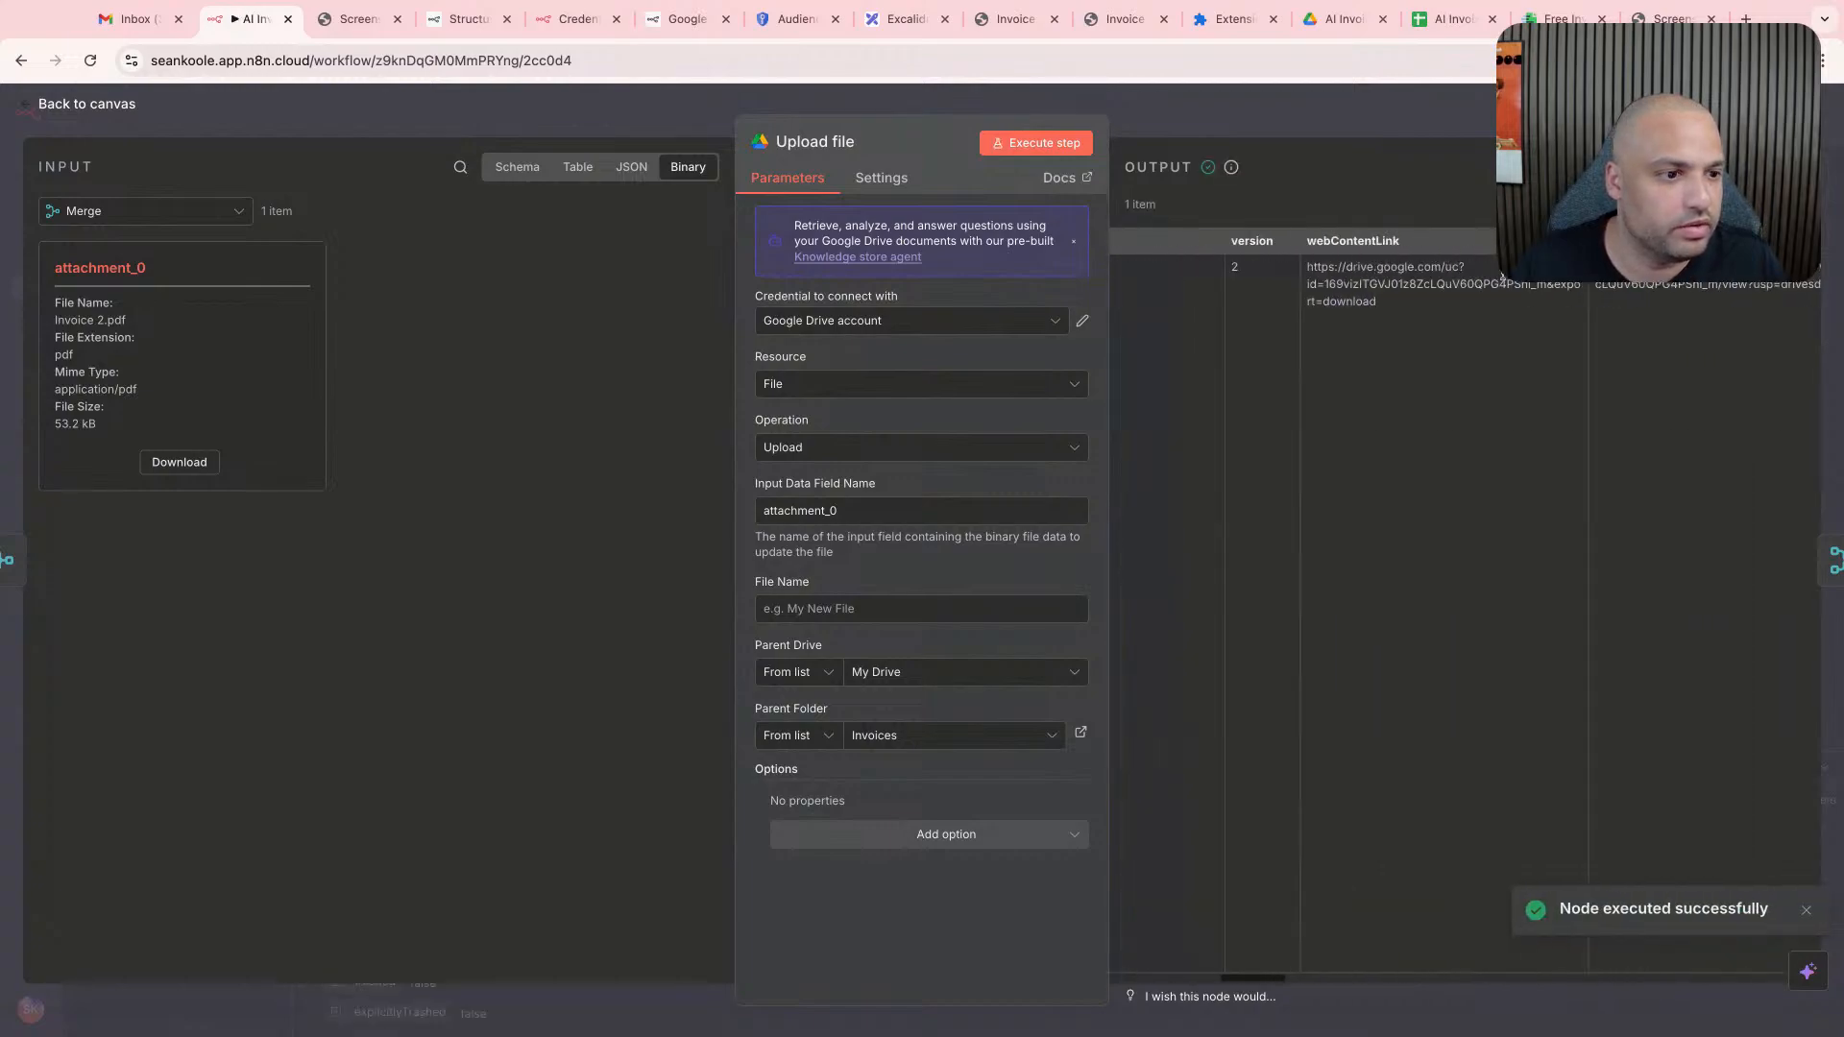
{"action": "scroll", "coordinate": [1500, 279], "scroll_direction": "right", "scroll_amount": 4}
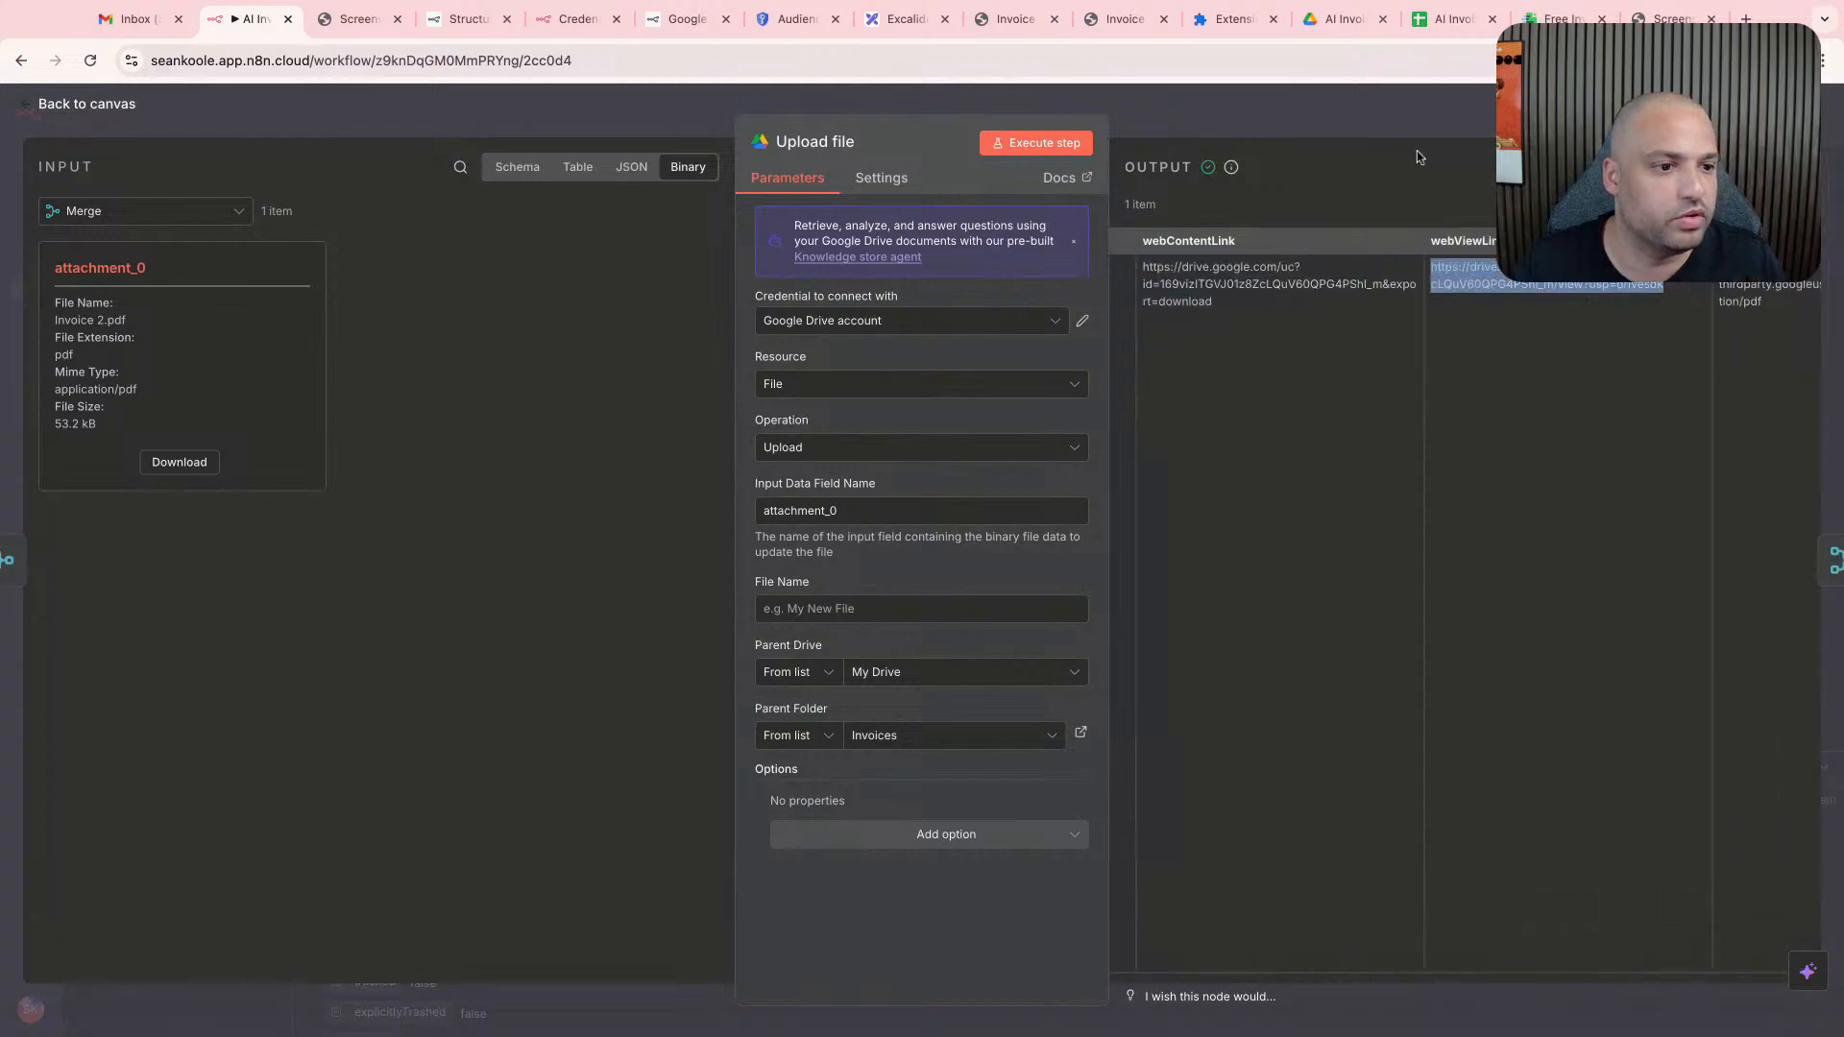
{"action": "key", "text": "Escape"}
- Execute the Merge1 node with both the Upload file and AI Agent1 inputs connected
{"action": "left_click", "coordinate": [999, 403]}
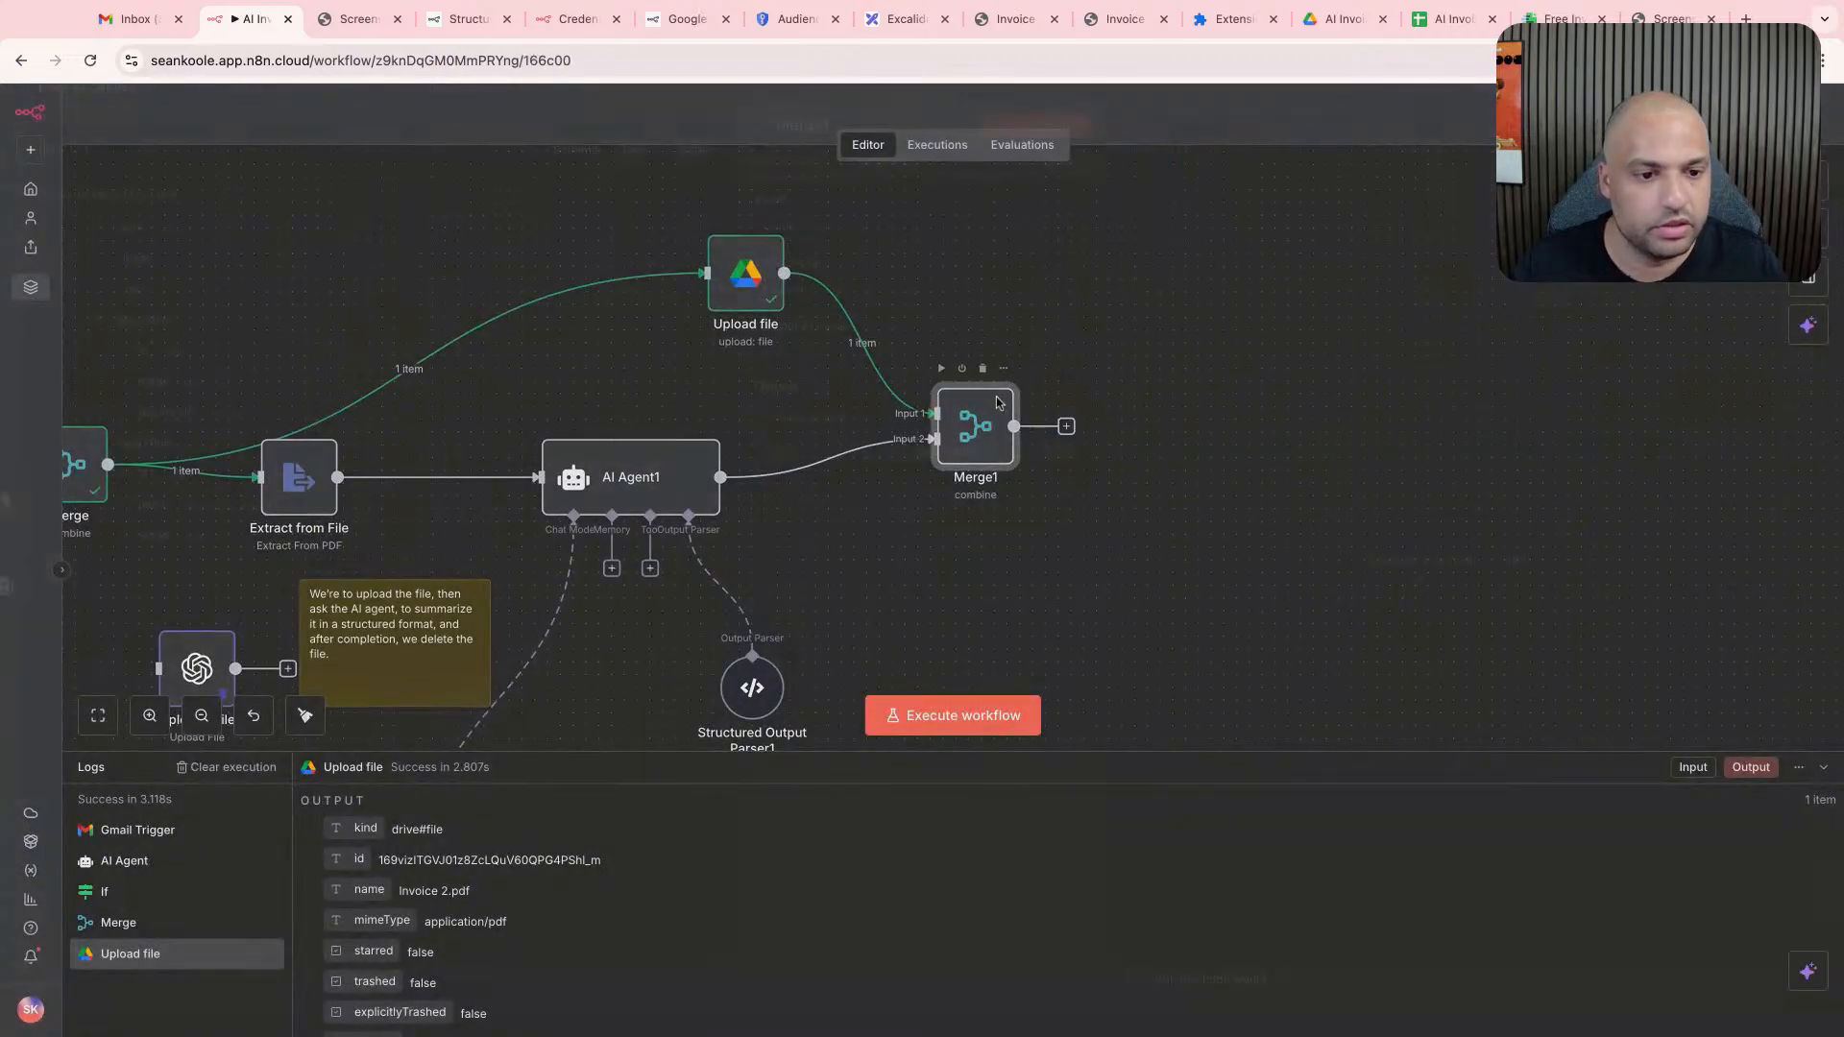
{"action": "double_click", "coordinate": [999, 403]}
{"action": "left_click", "coordinate": [1033, 143]}
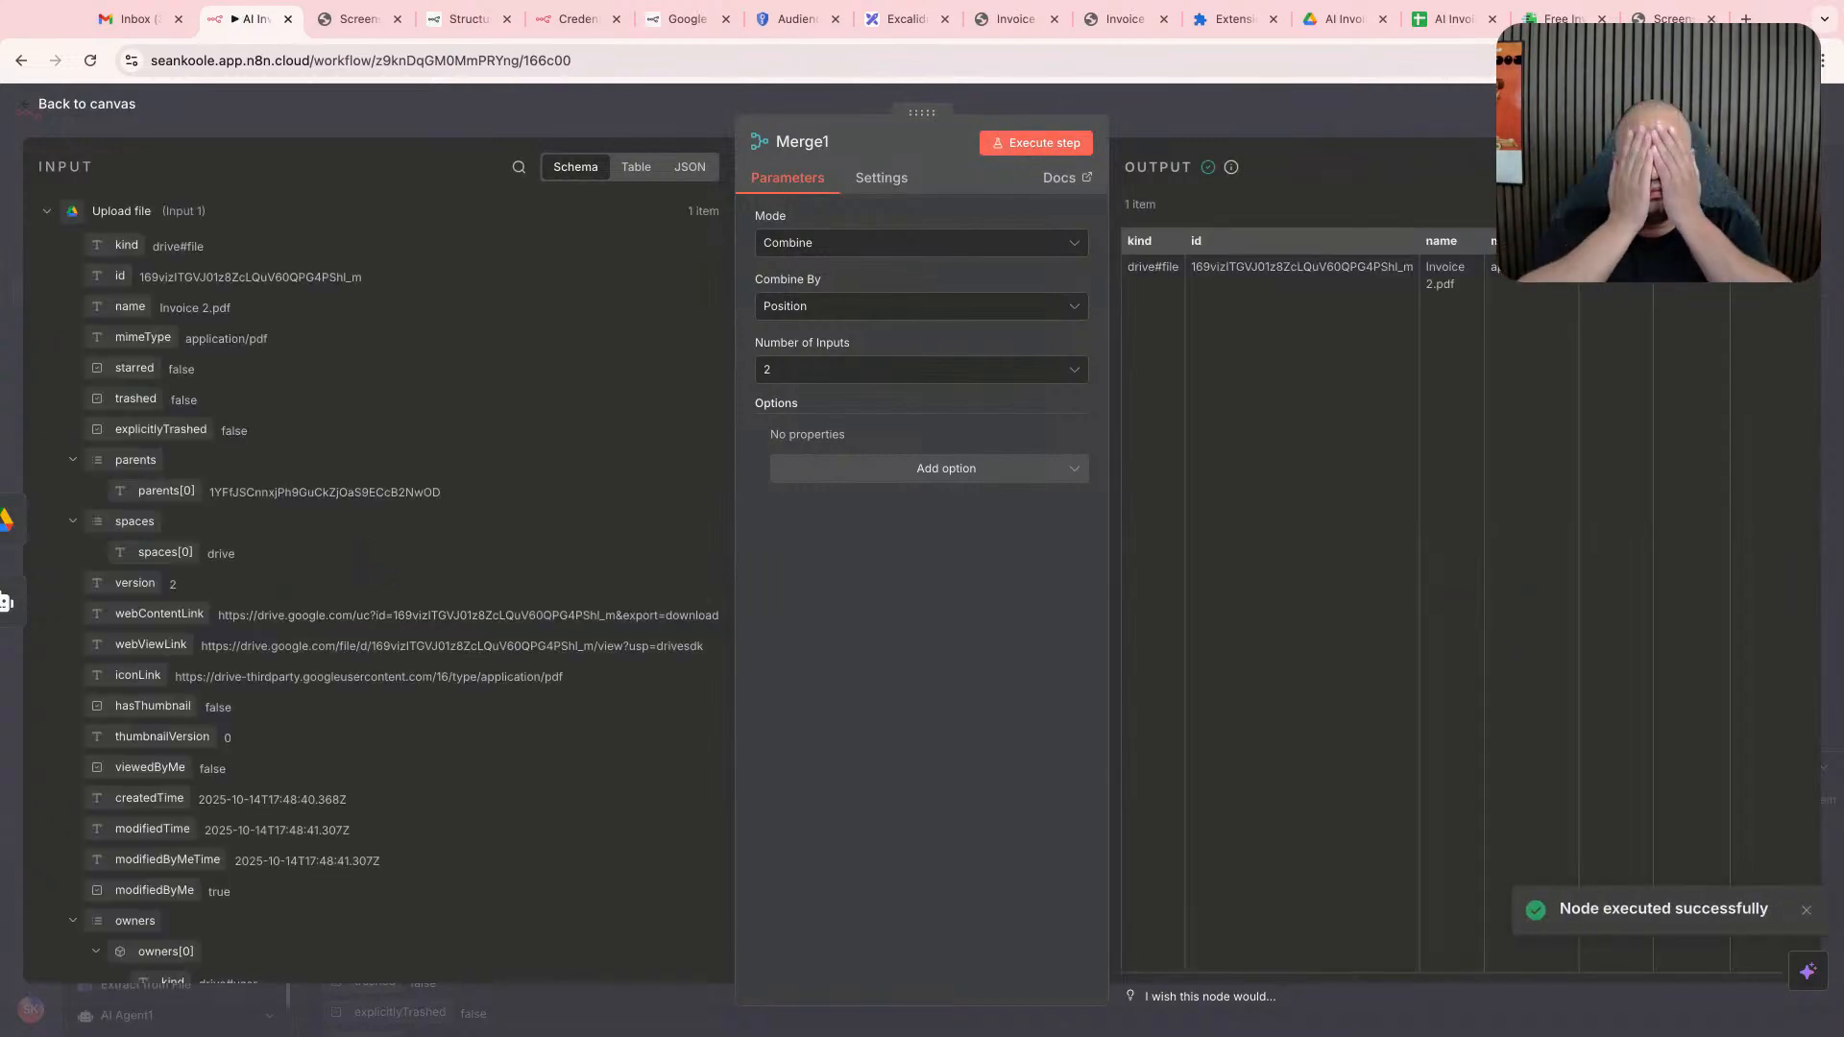
- Examine the Merge1 output columns and input schema for the uploaded file's details and the structured invoice data
{"action": "scroll", "coordinate": [1139, 369], "scroll_direction": "down", "scroll_amount": 1}
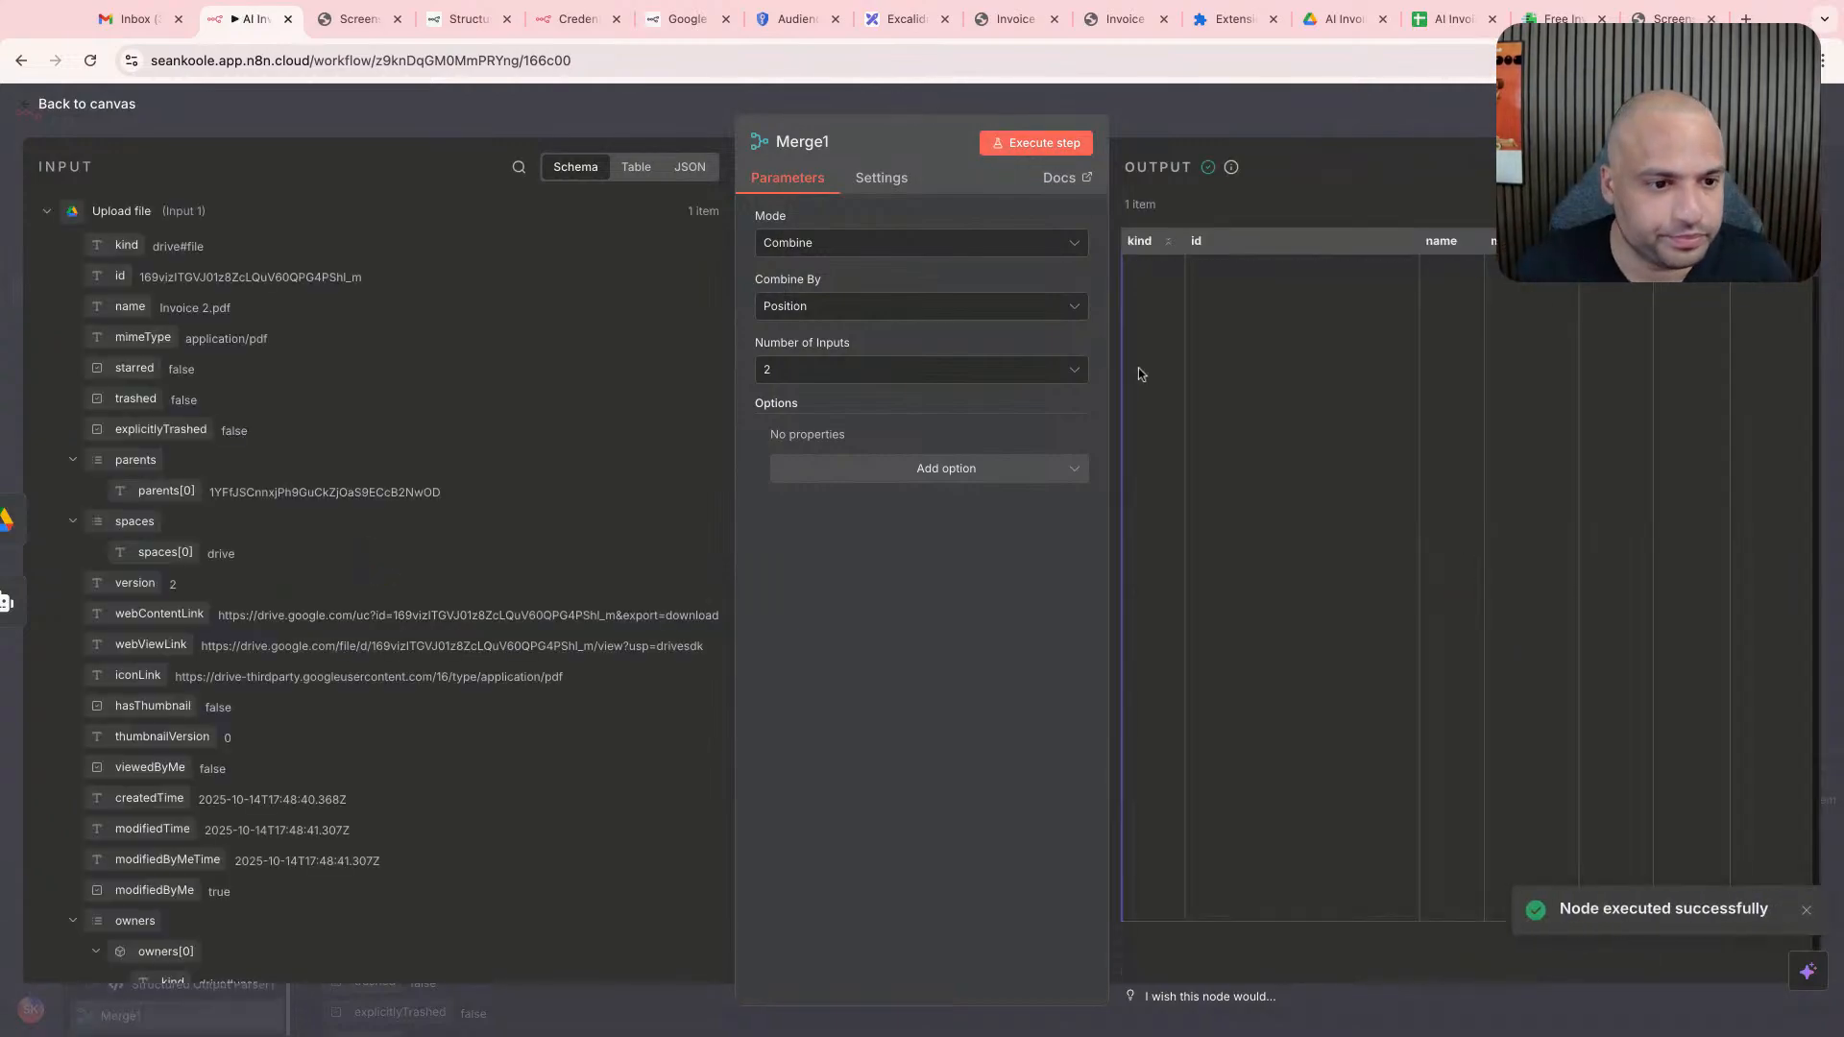
{"action": "scroll", "coordinate": [1248, 375], "scroll_direction": "up", "scroll_amount": 1}
{"action": "scroll", "coordinate": [1316, 366], "scroll_direction": "right", "scroll_amount": 10}
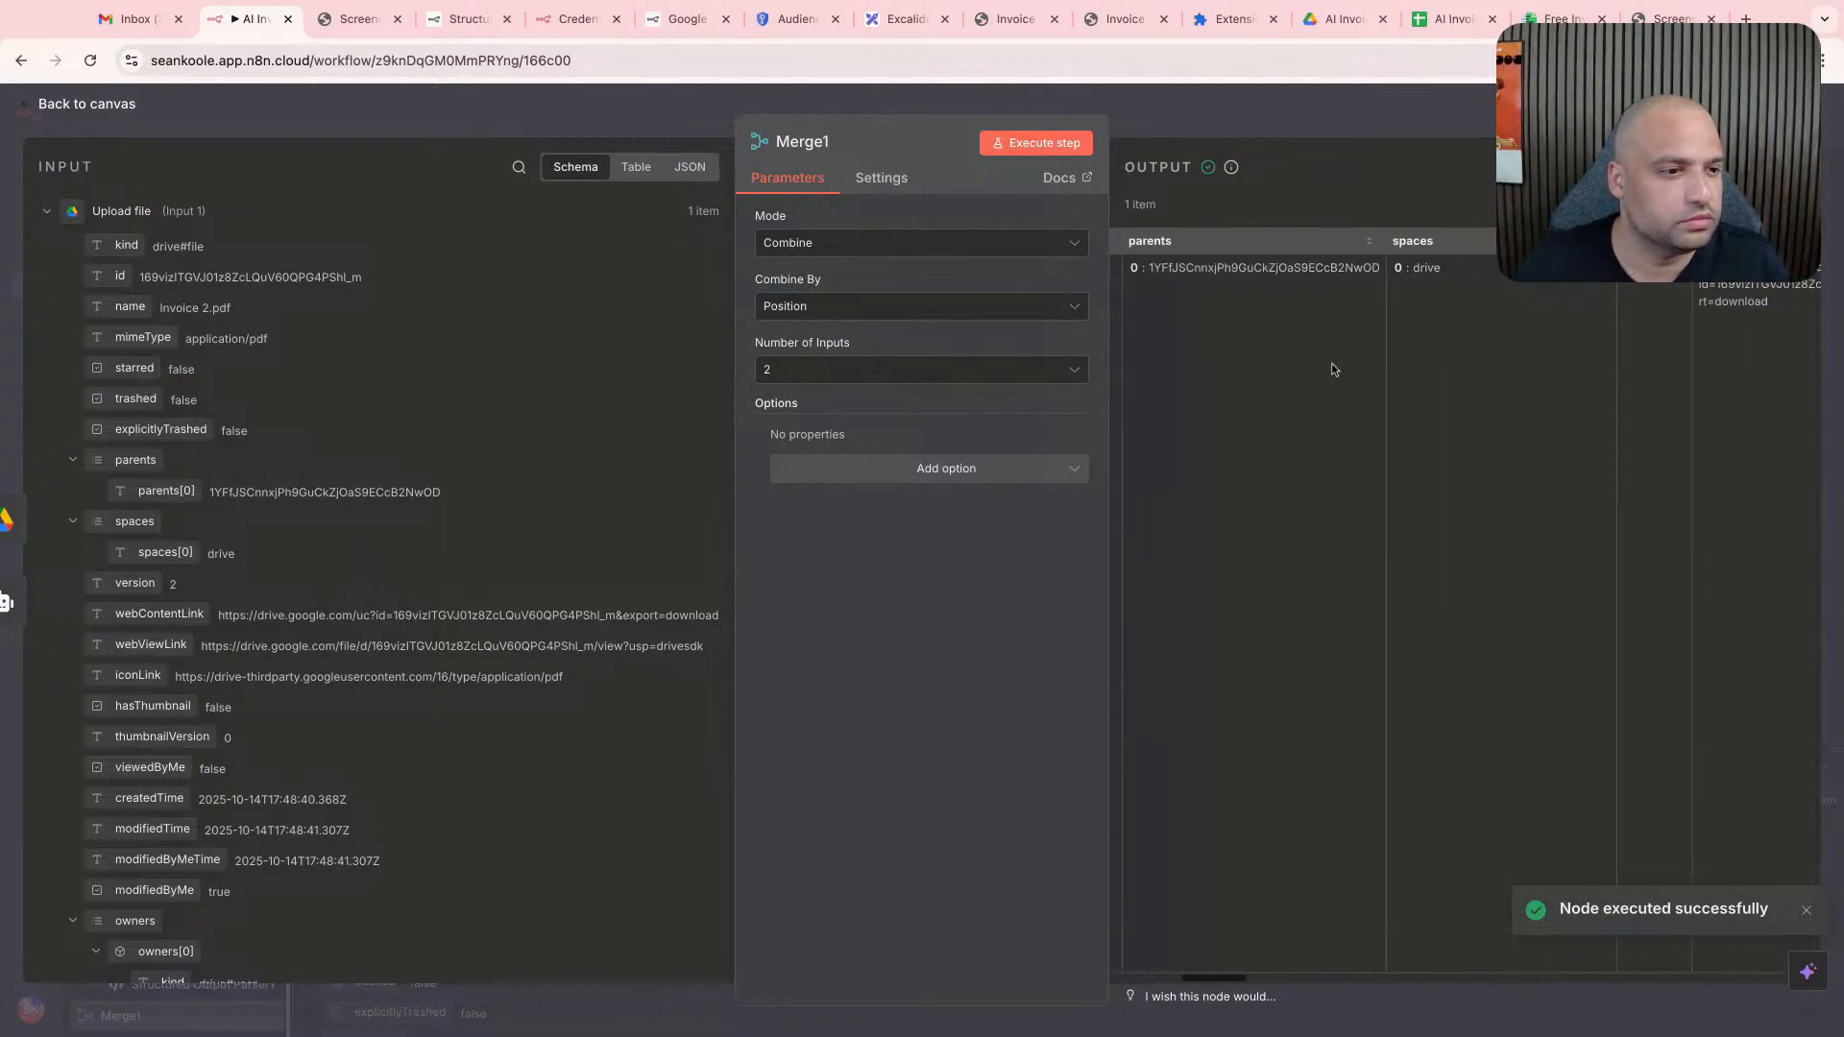
{"action": "scroll", "coordinate": [1335, 368], "scroll_direction": "right", "scroll_amount": 15}
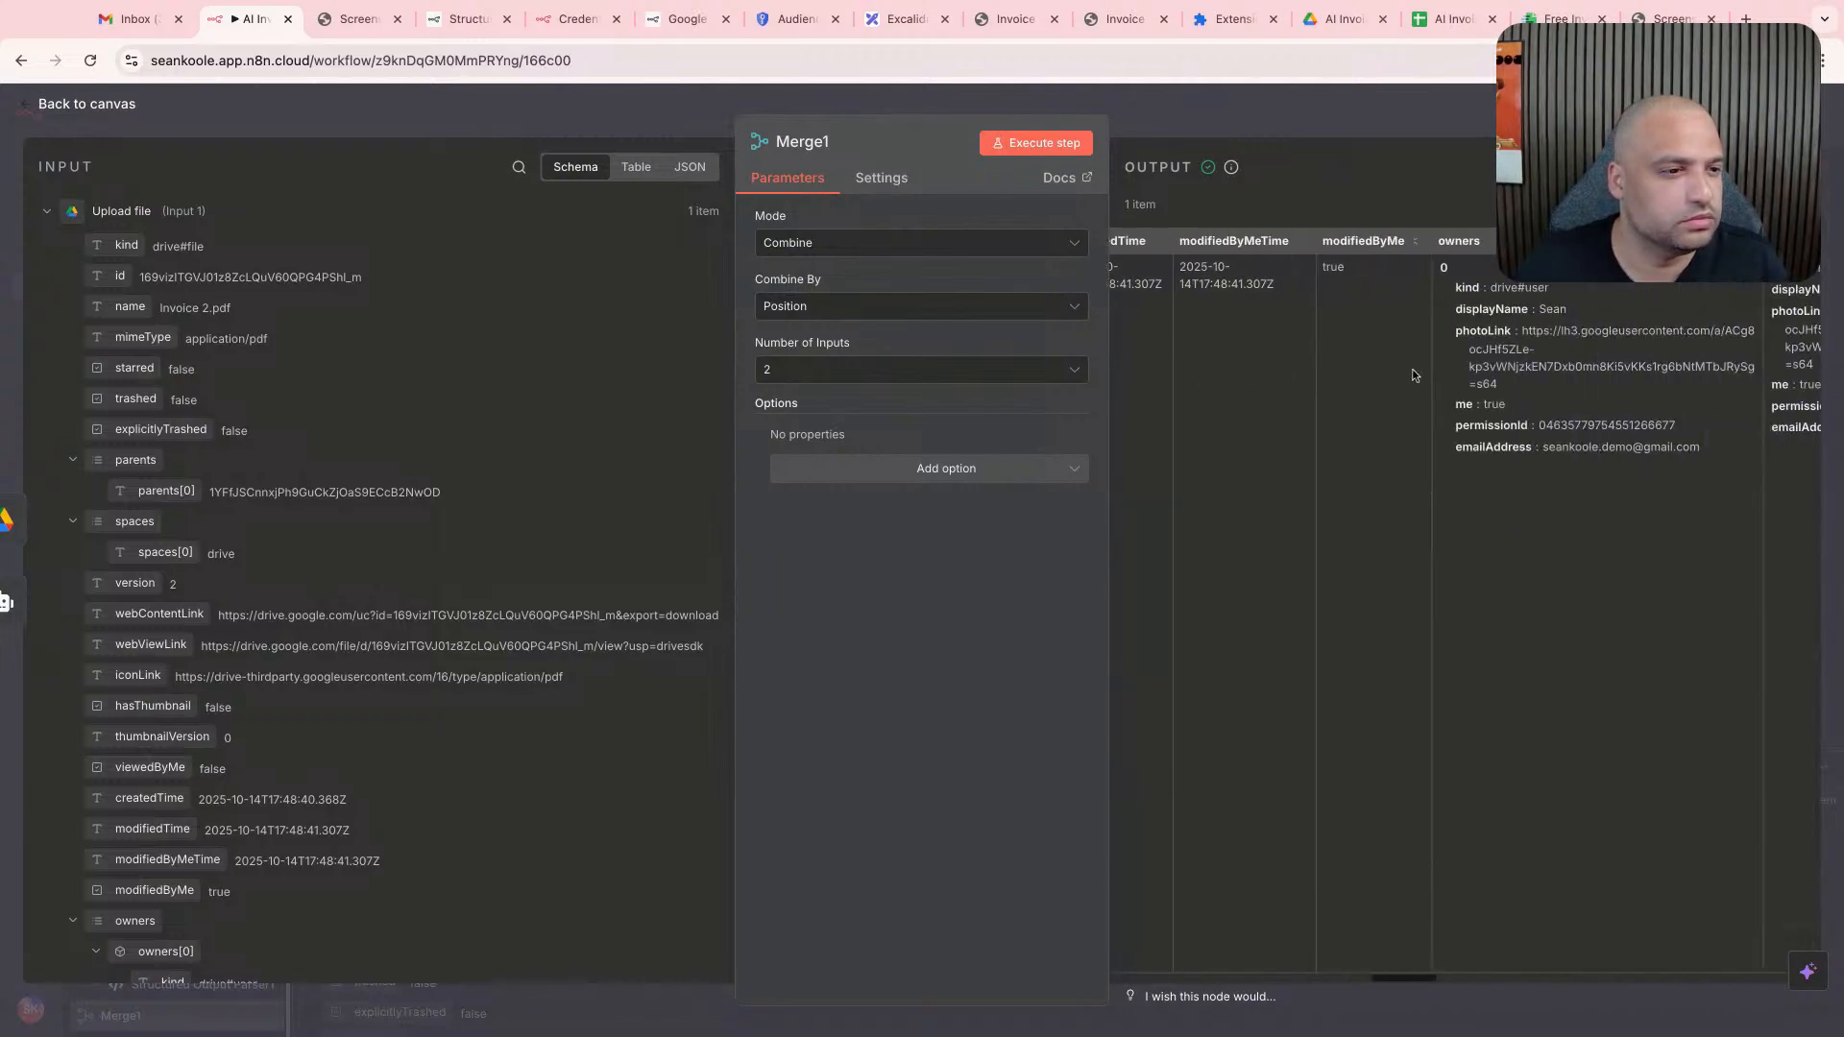
{"action": "scroll", "coordinate": [1413, 374], "scroll_direction": "right", "scroll_amount": 8}
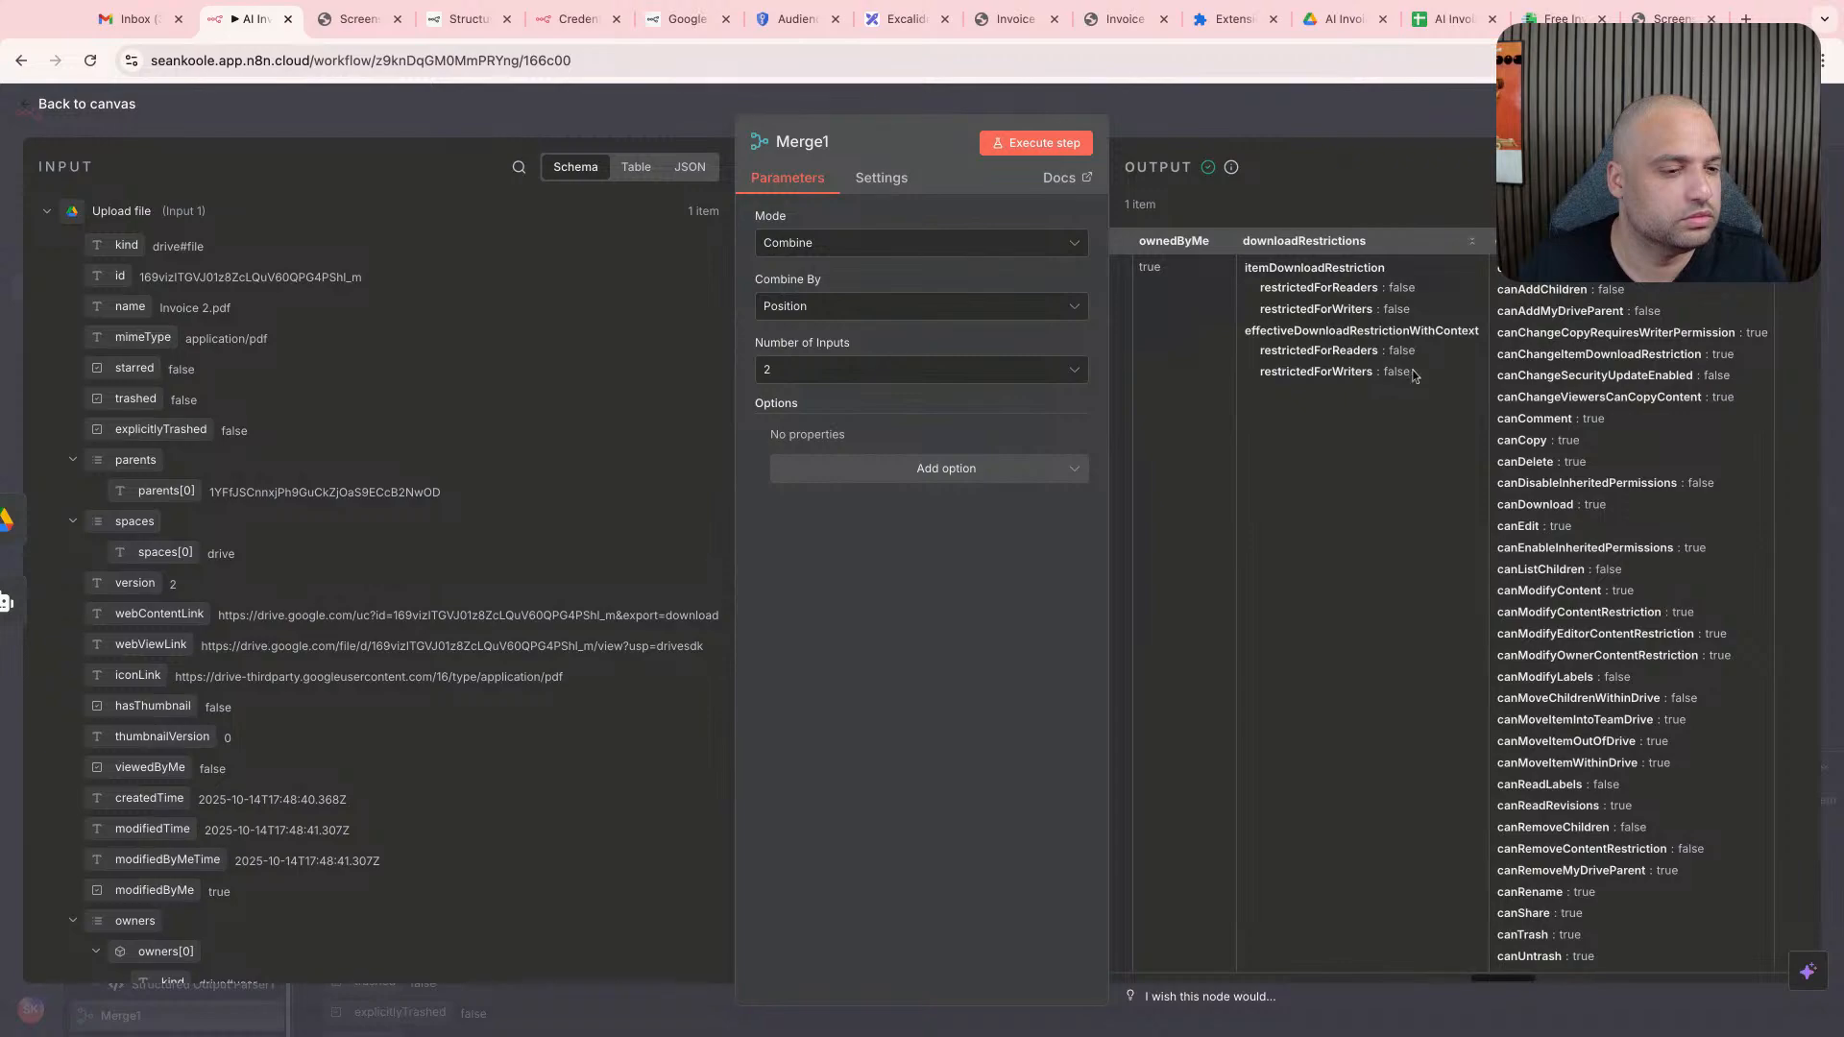
{"action": "scroll", "coordinate": [1414, 374], "scroll_direction": "right", "scroll_amount": 10}
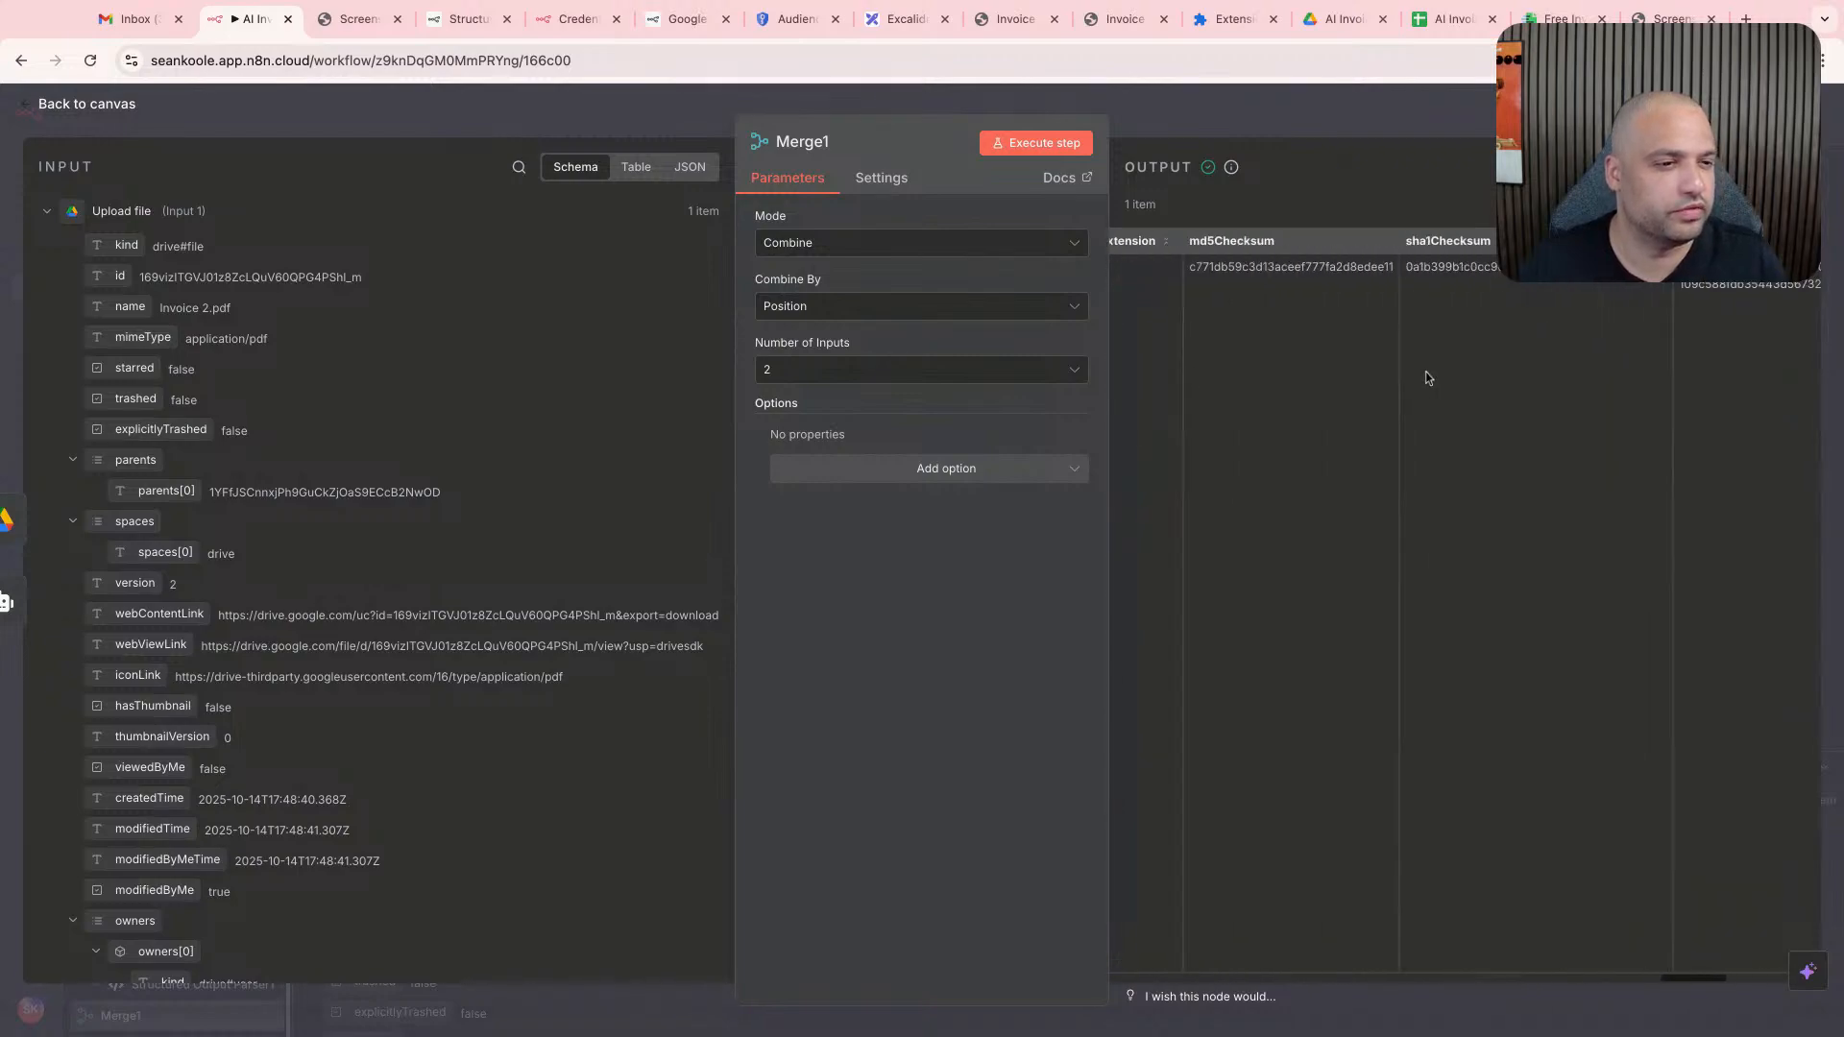
{"action": "scroll", "coordinate": [1425, 377], "scroll_direction": "right", "scroll_amount": 5}
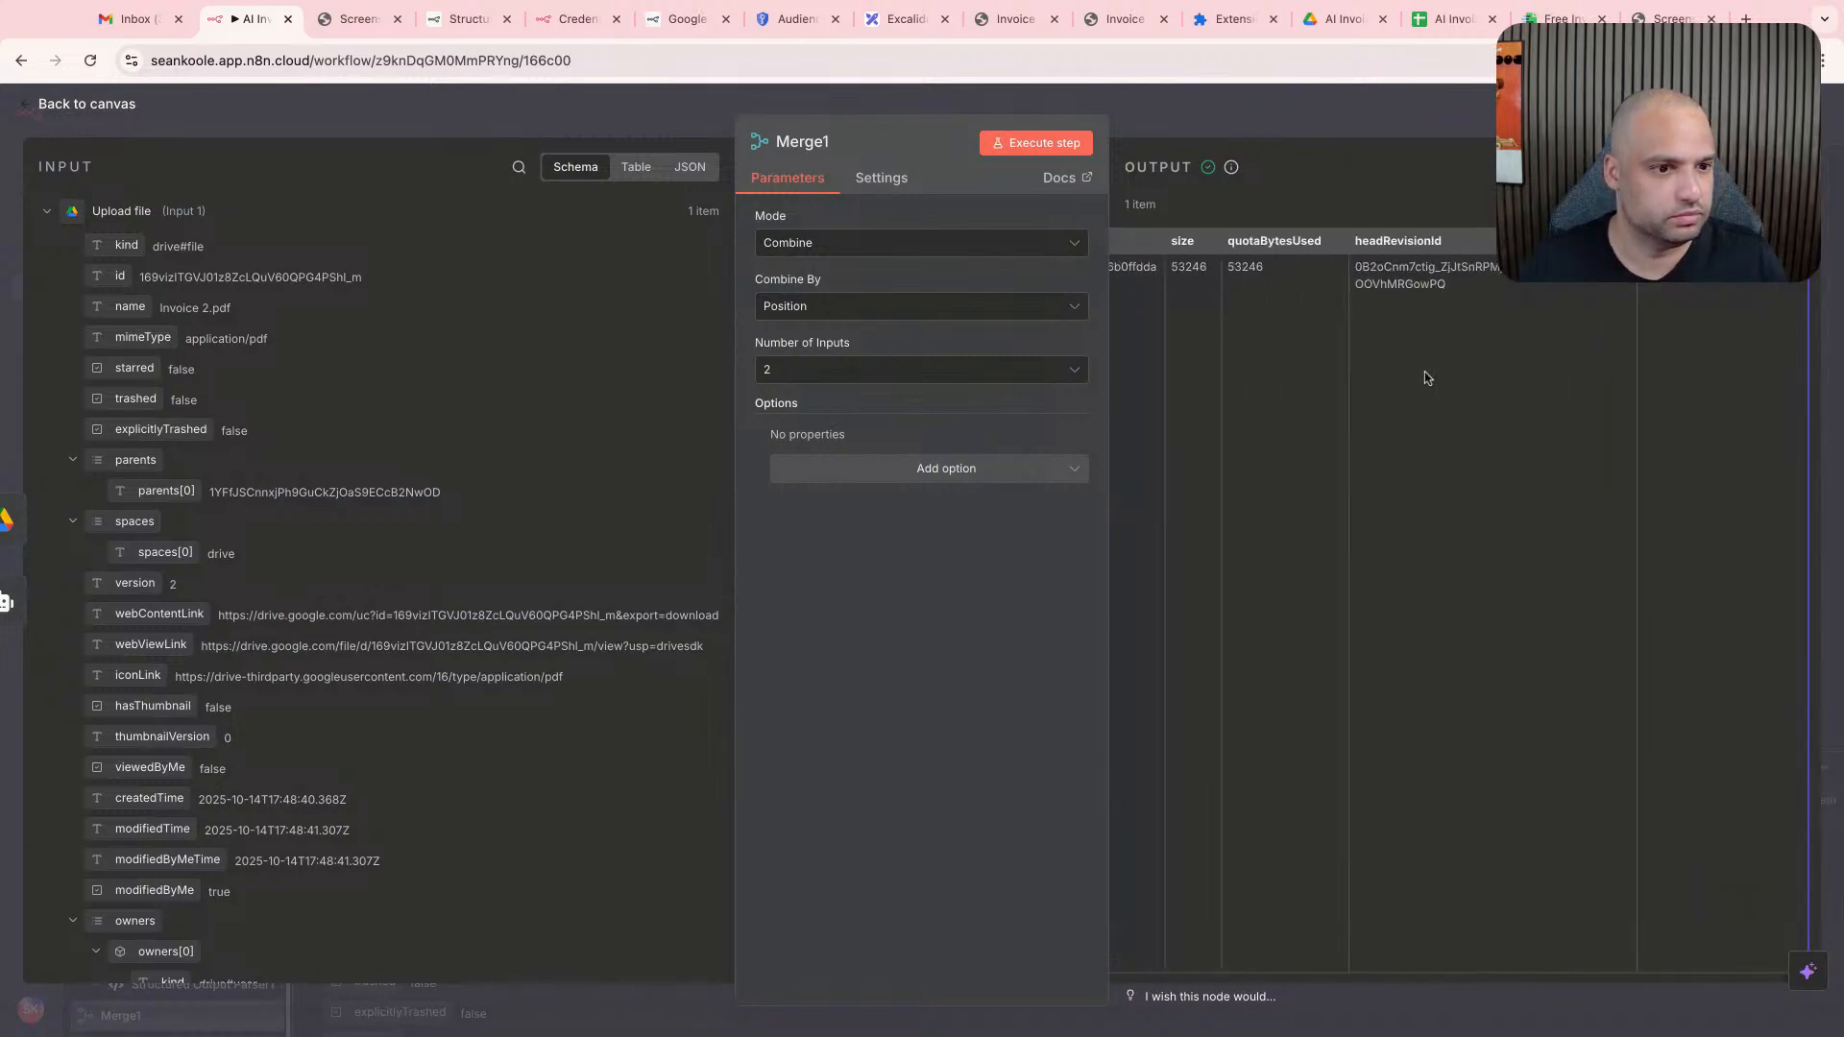
{"action": "scroll", "coordinate": [254, 564], "scroll_direction": "down", "scroll_amount": 10}
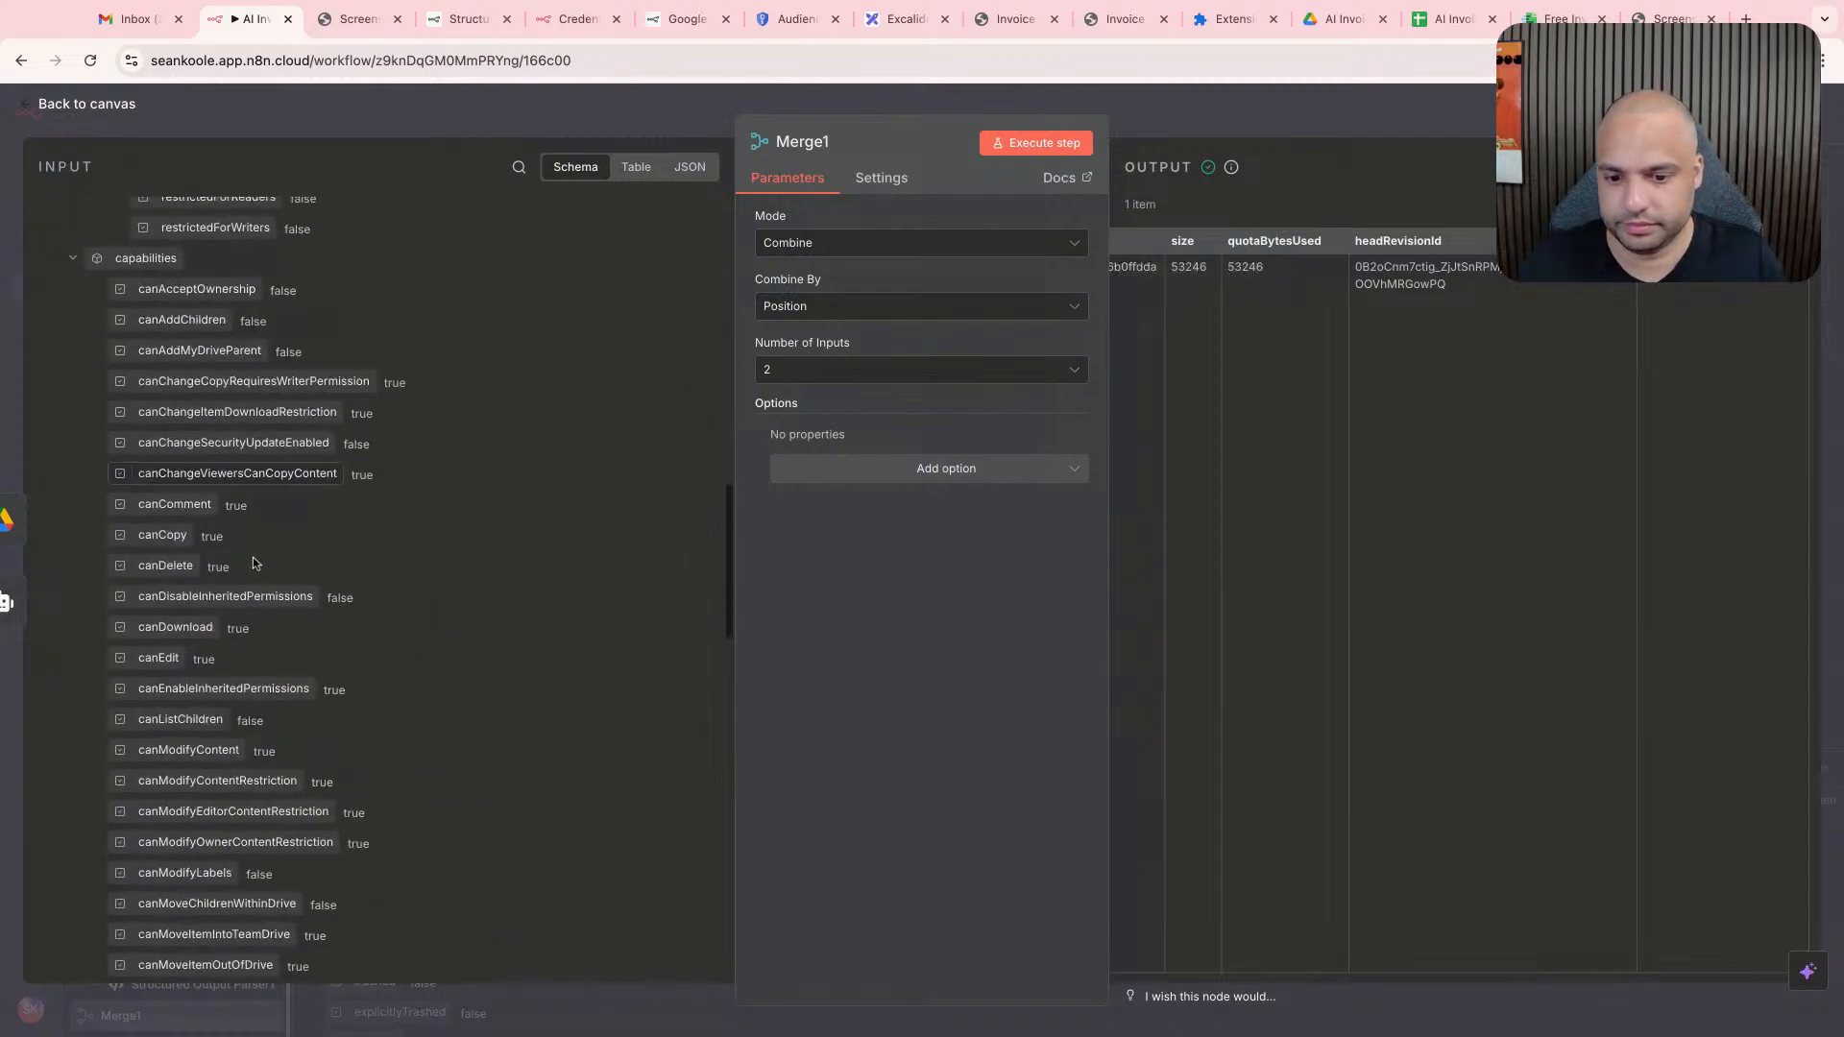
{"action": "scroll", "coordinate": [254, 564], "scroll_direction": "down", "scroll_amount": 5}
- Pin the AI Agent1 output data for test executions
{"action": "key", "text": "Escape"}
{"action": "double_click", "coordinate": [630, 486]}
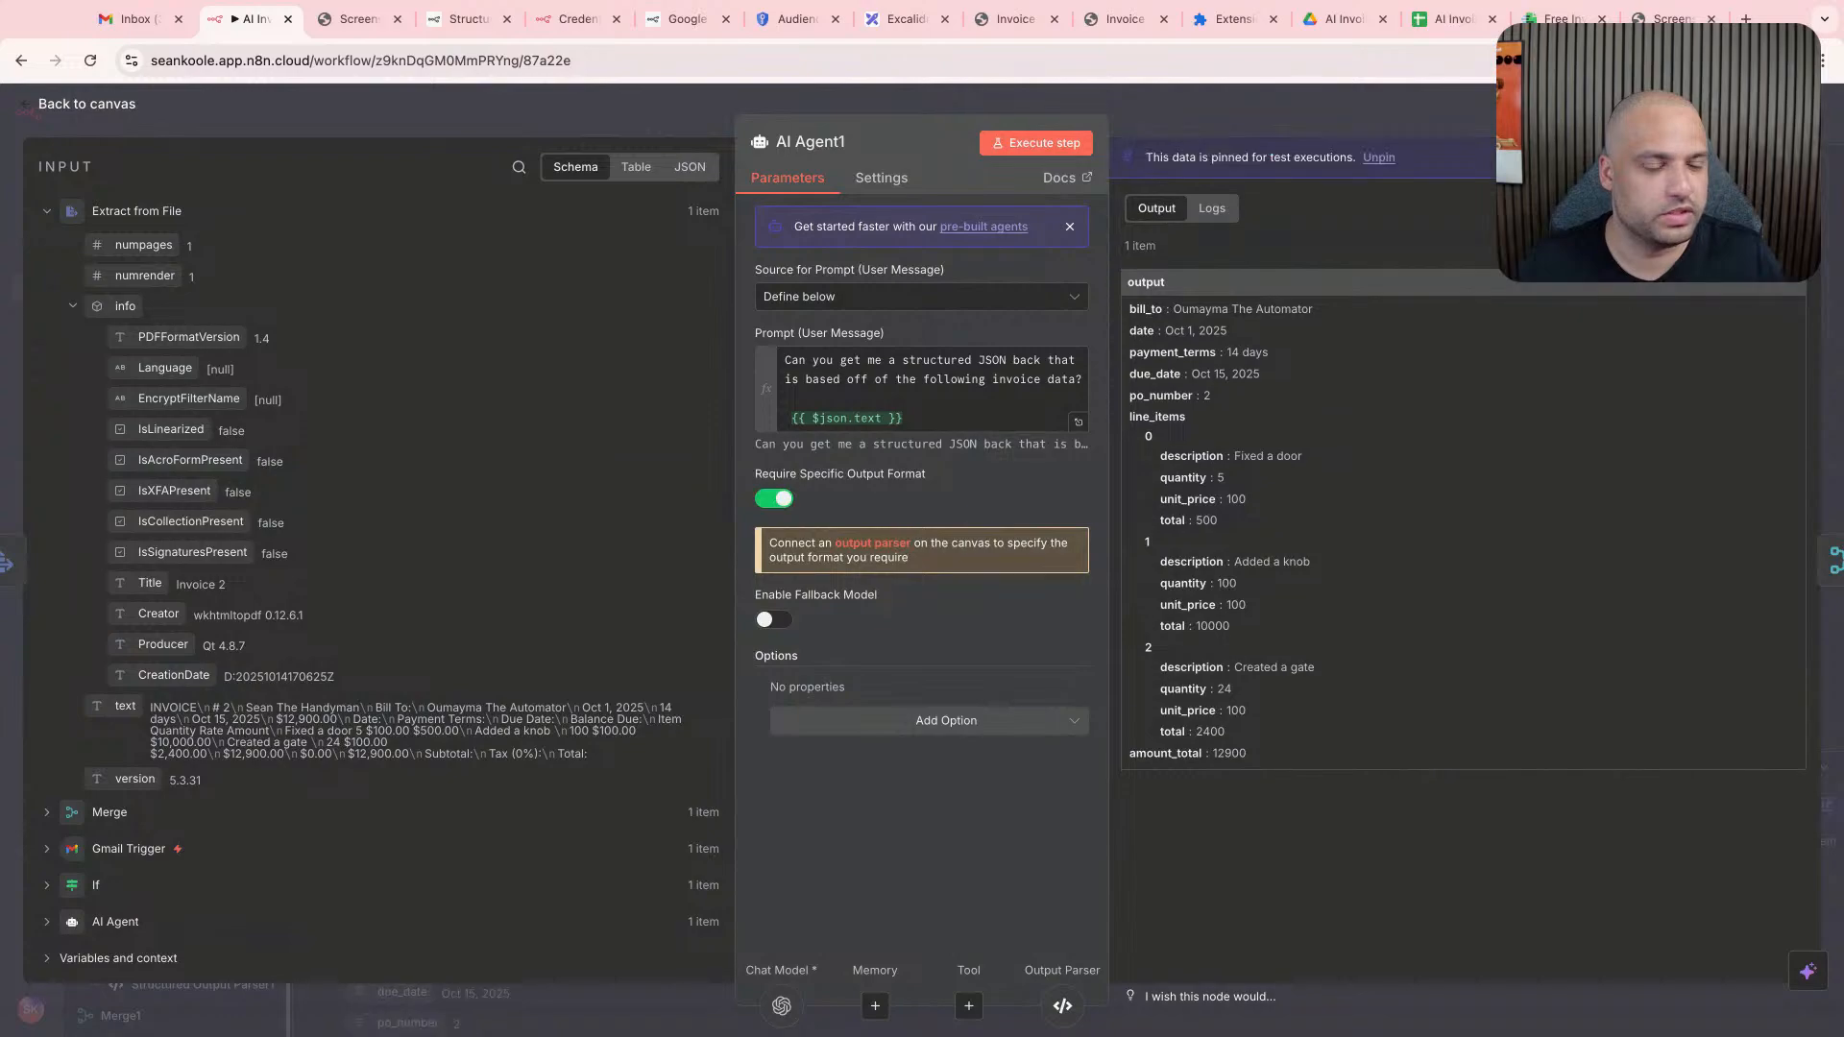
{"action": "key", "text": "Escape"}
- Set Merge1's Combine By option to All Possible Combinations, execute the step and review the combined output in schema view
{"action": "double_click", "coordinate": [975, 427]}
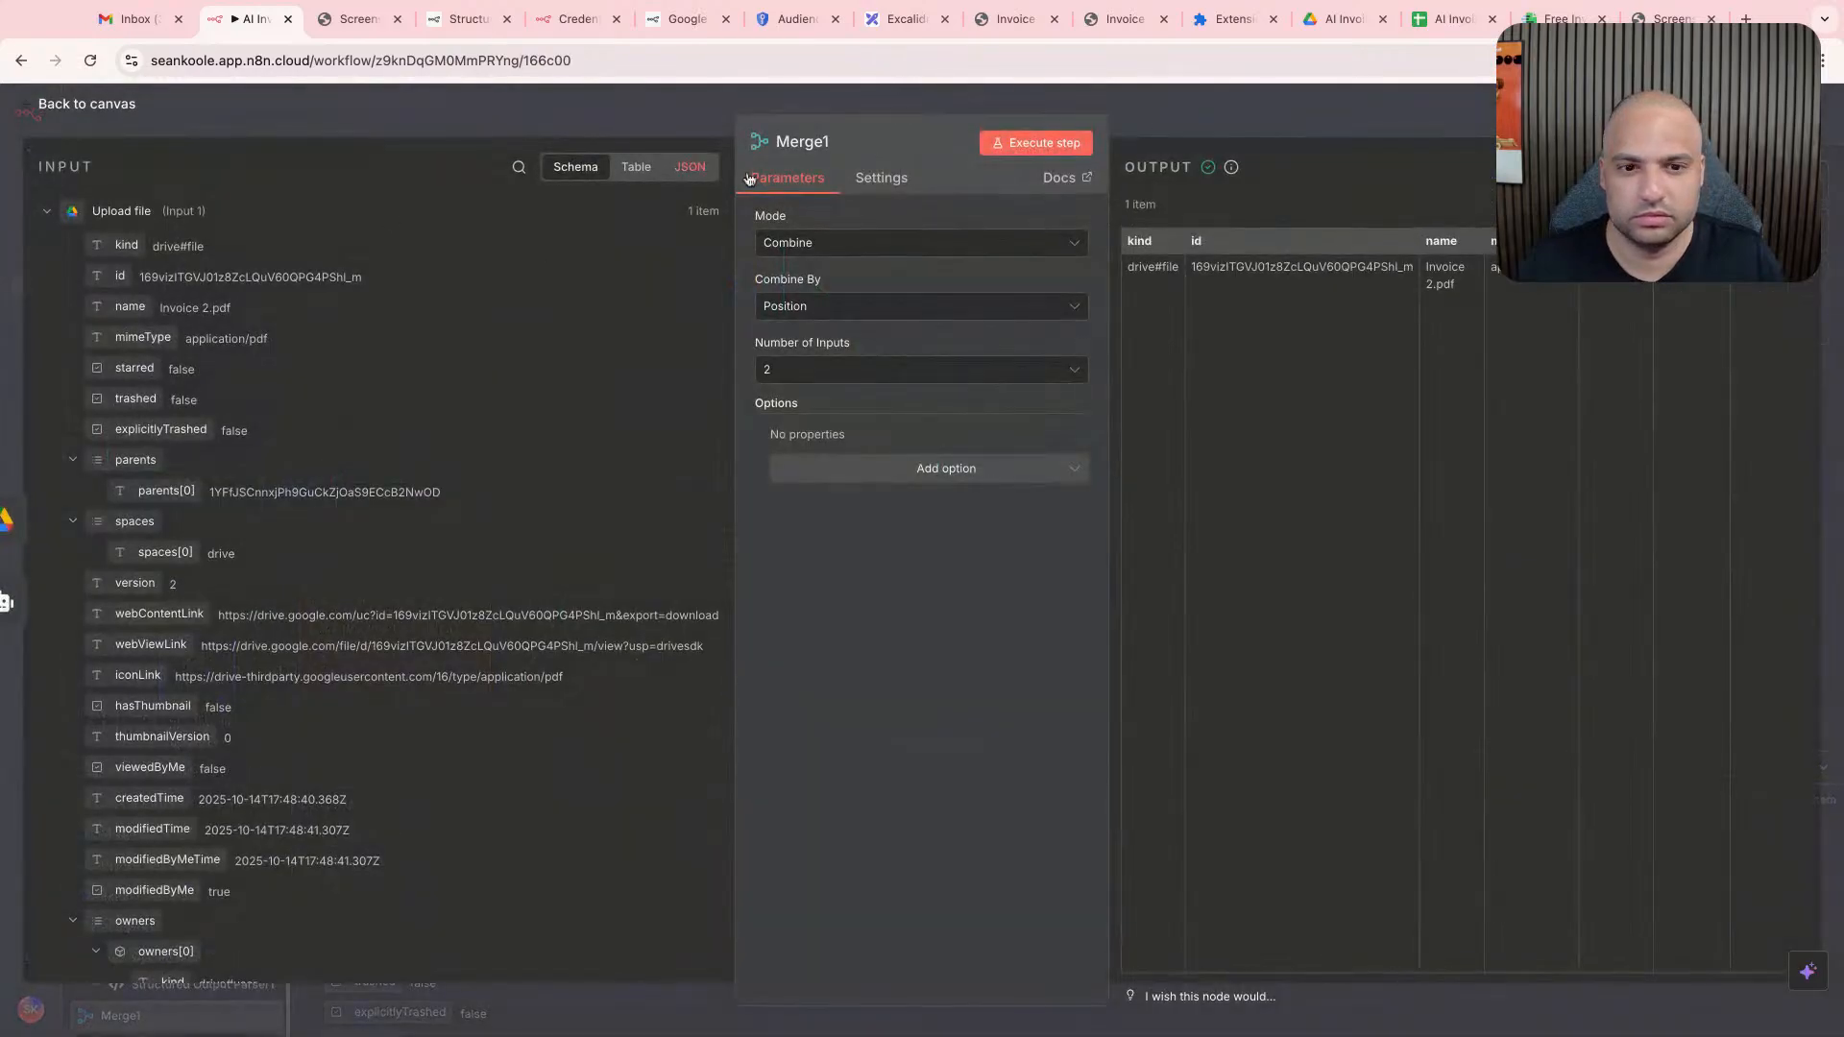
{"action": "left_click", "coordinate": [869, 307]}
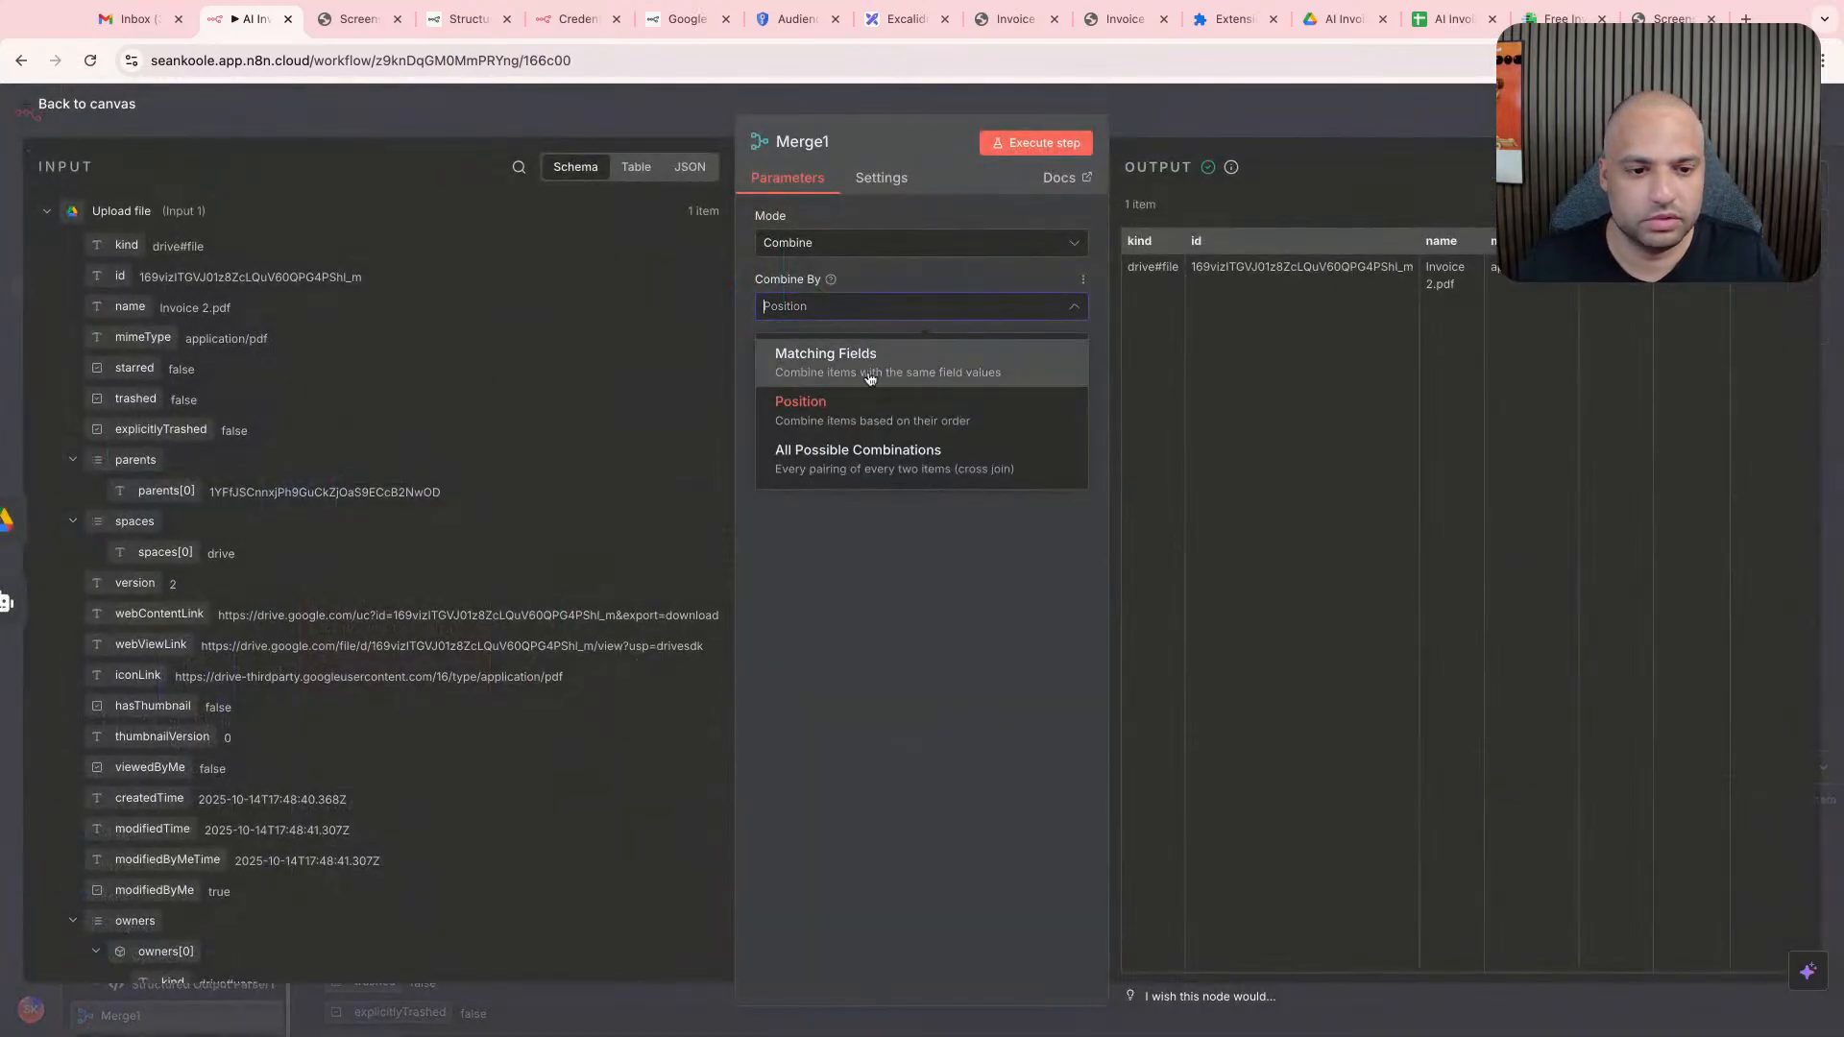
{"action": "left_click", "coordinate": [897, 453]}
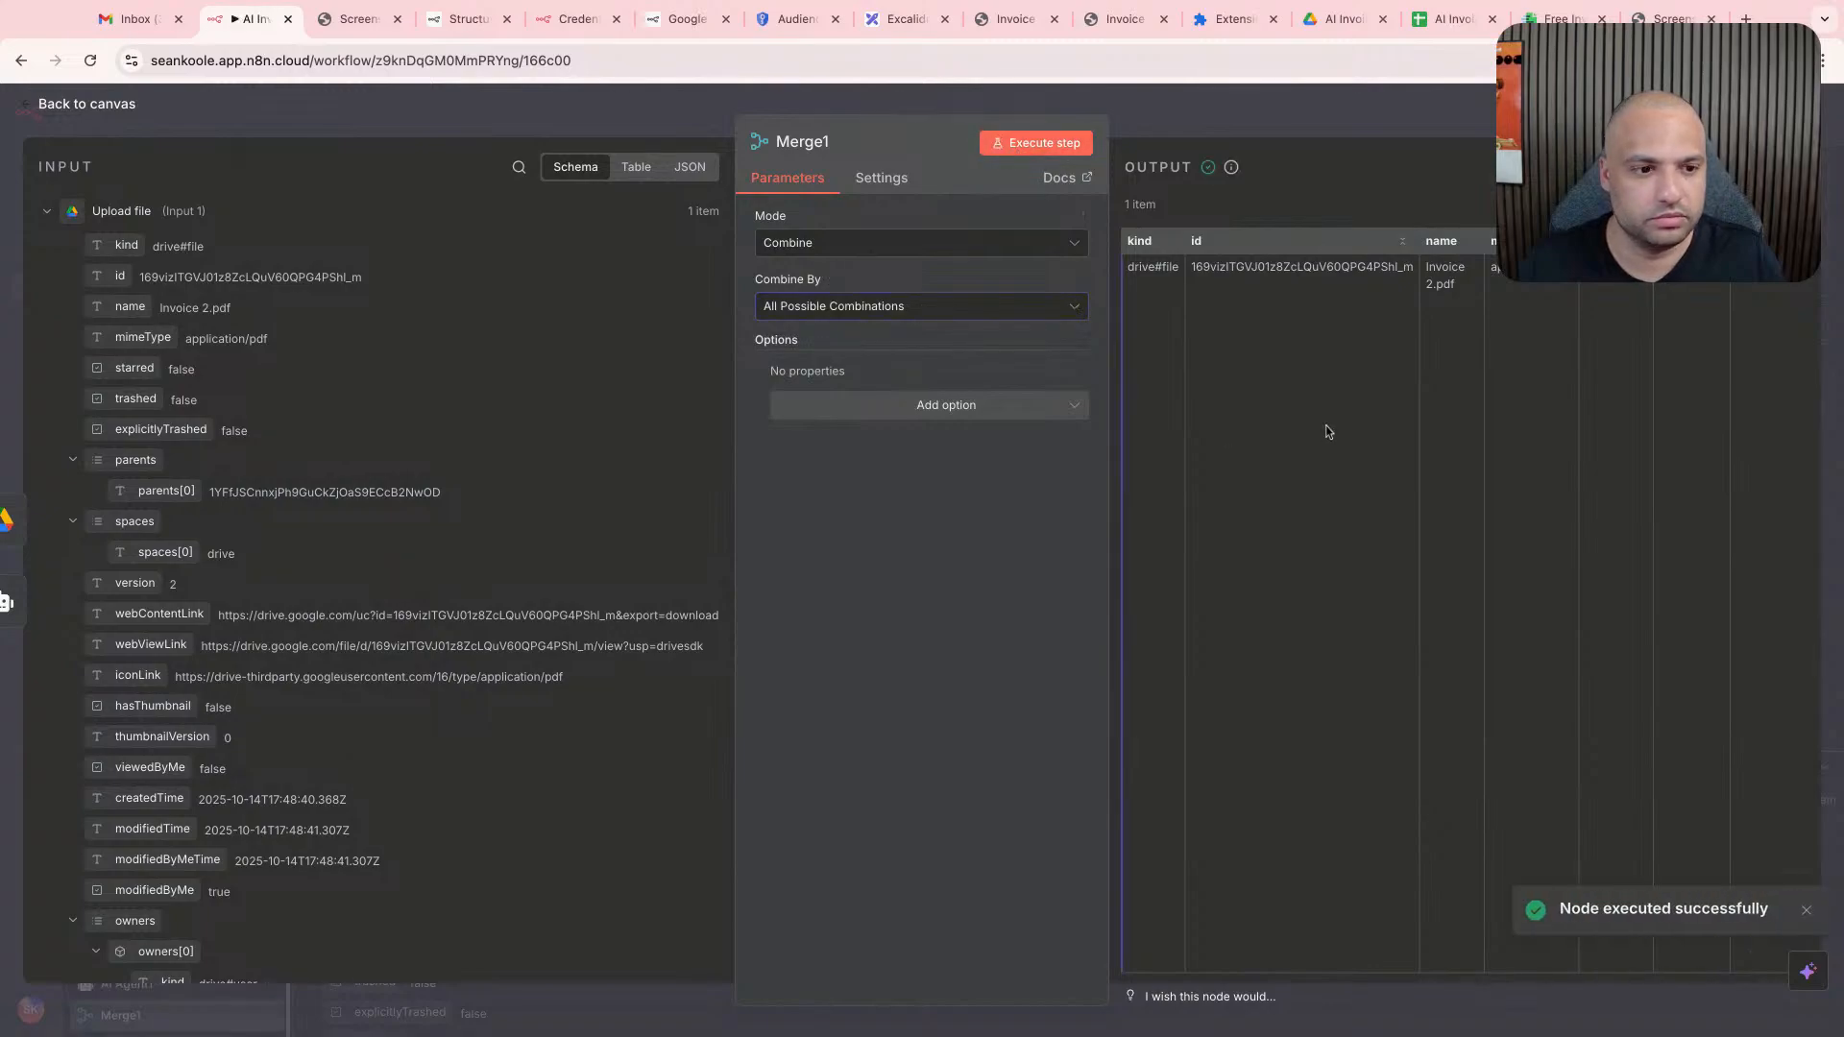
{"action": "scroll", "coordinate": [1325, 428], "scroll_direction": "right", "scroll_amount": 10}
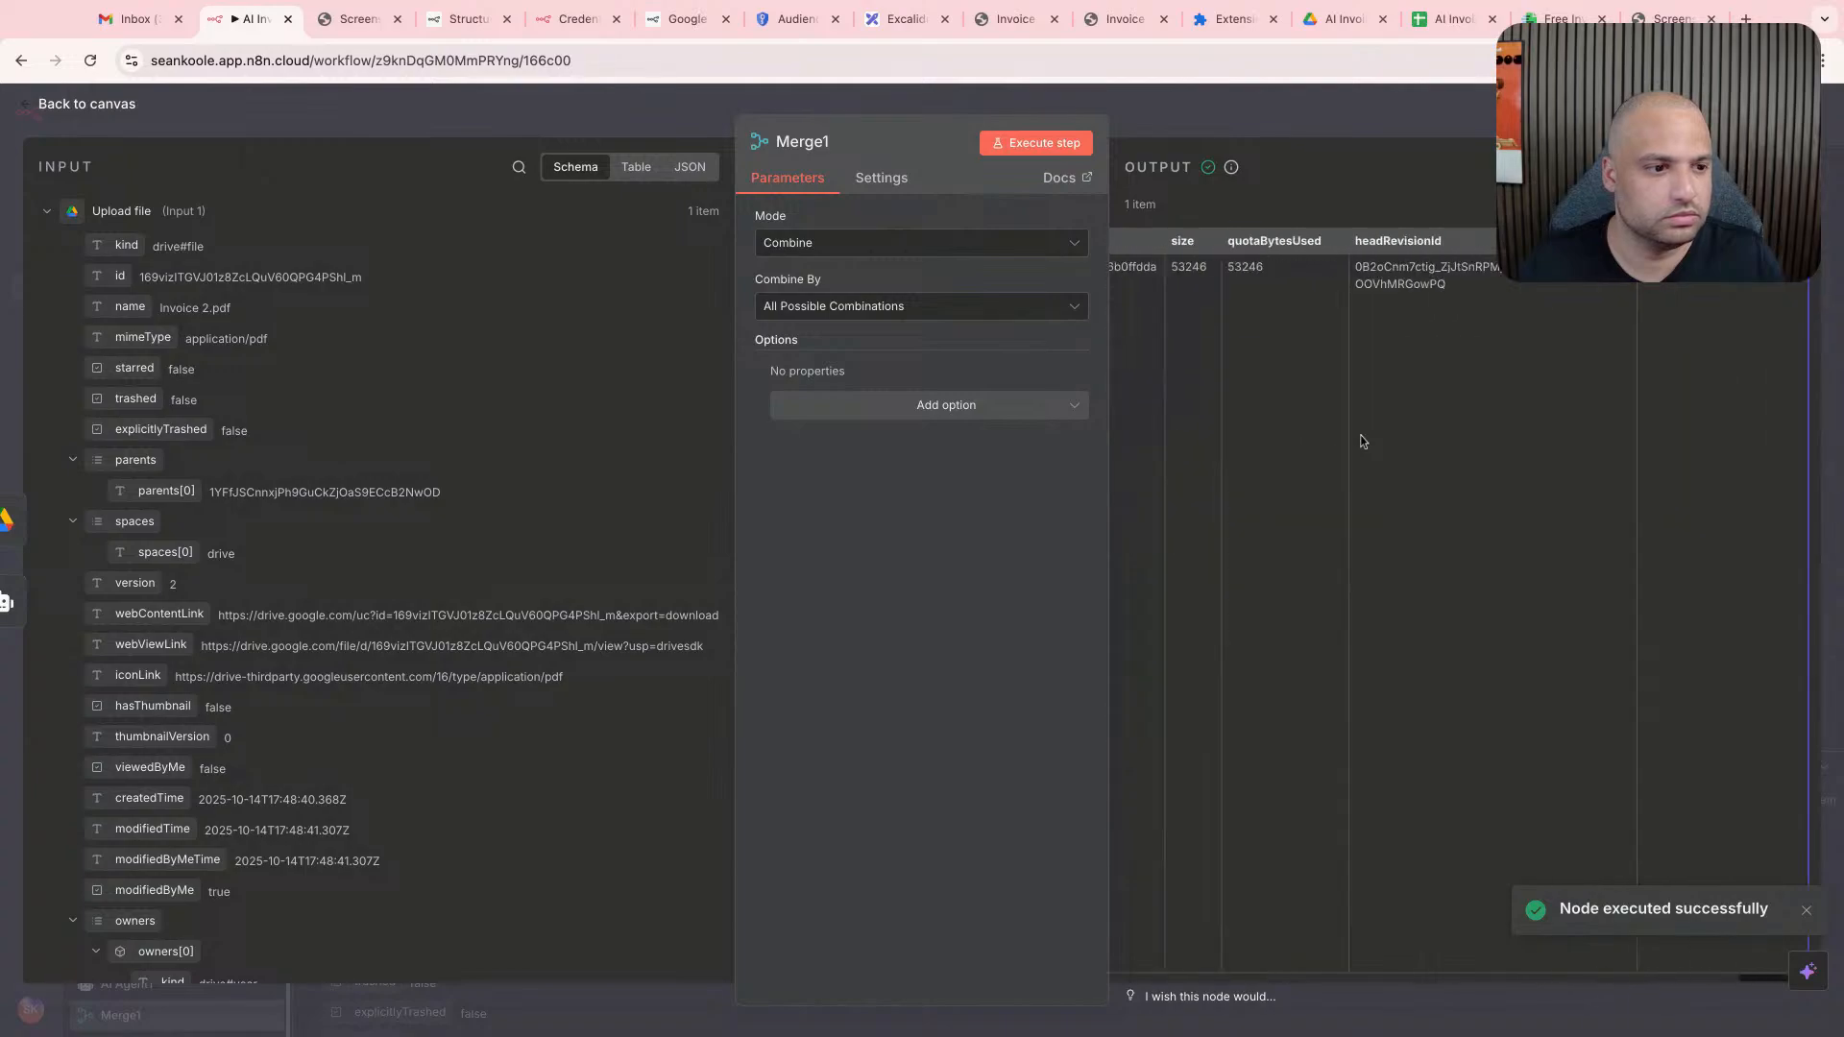
{"action": "scroll", "coordinate": [1360, 441], "scroll_direction": "right", "scroll_amount": 10}
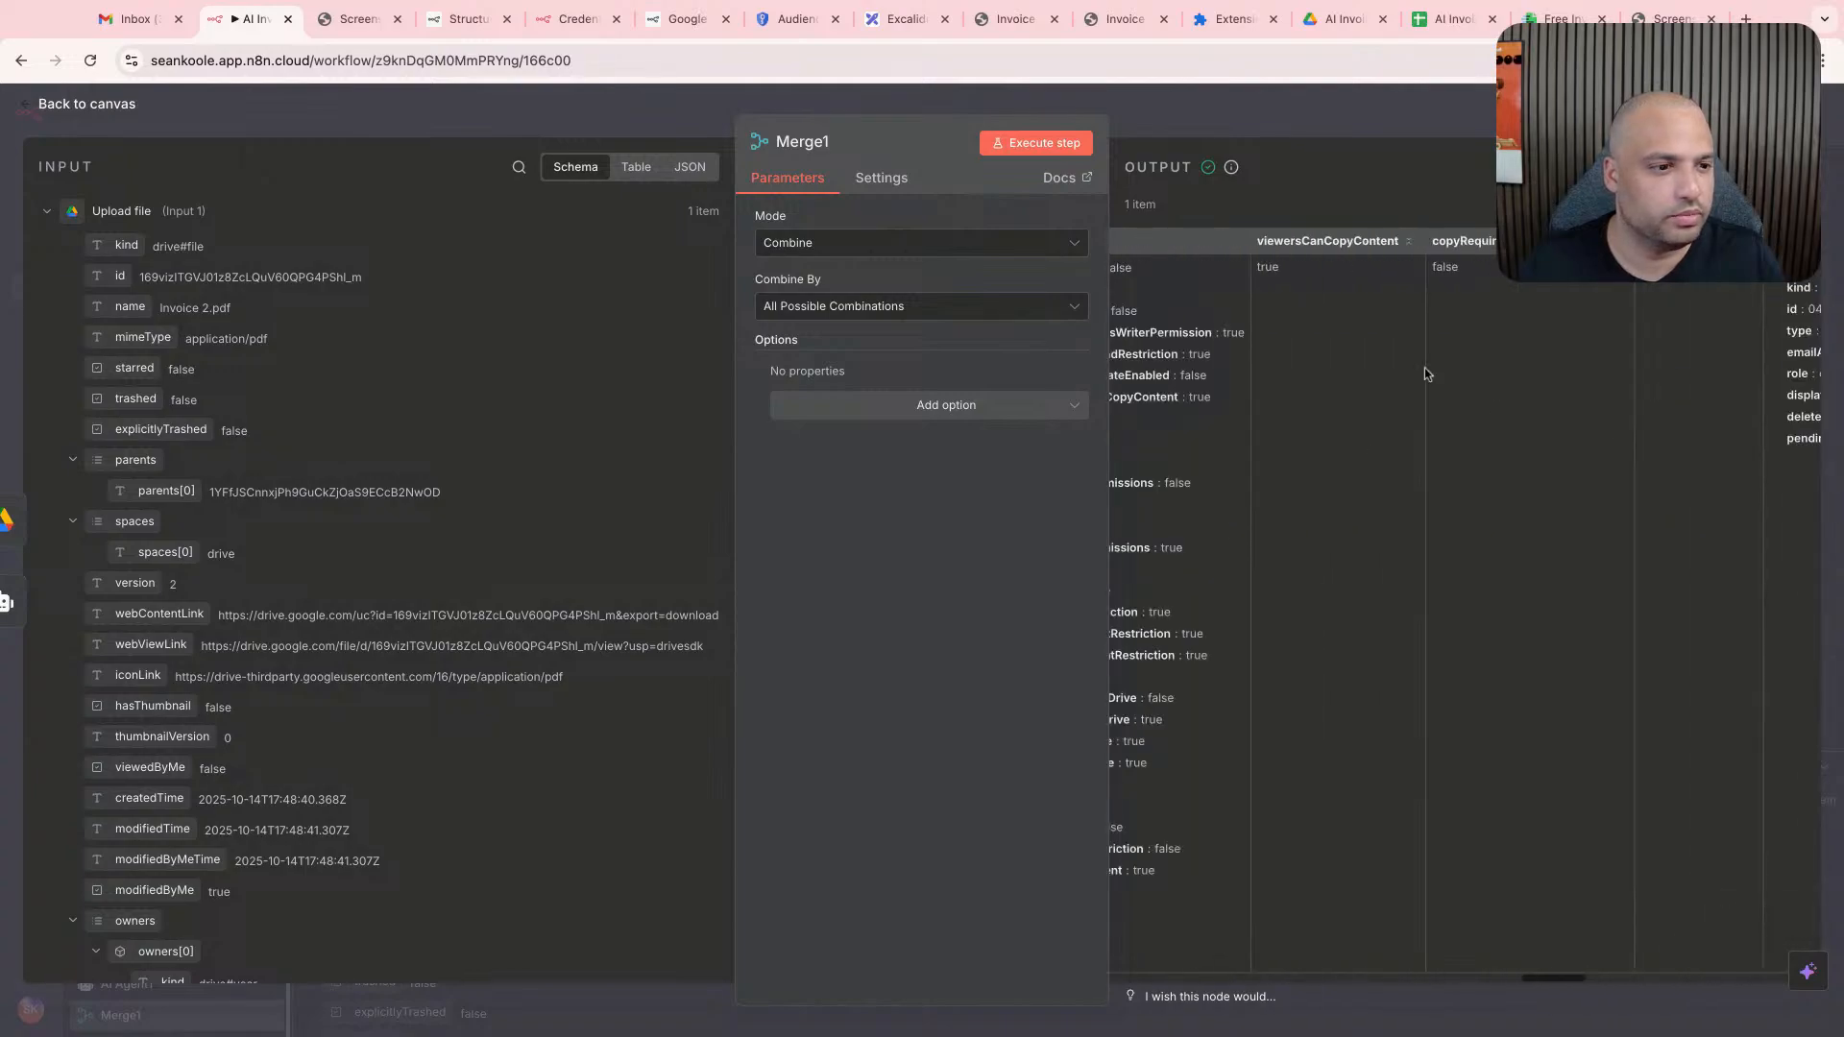
{"action": "scroll", "coordinate": [1306, 527], "scroll_direction": "down", "scroll_amount": 15}
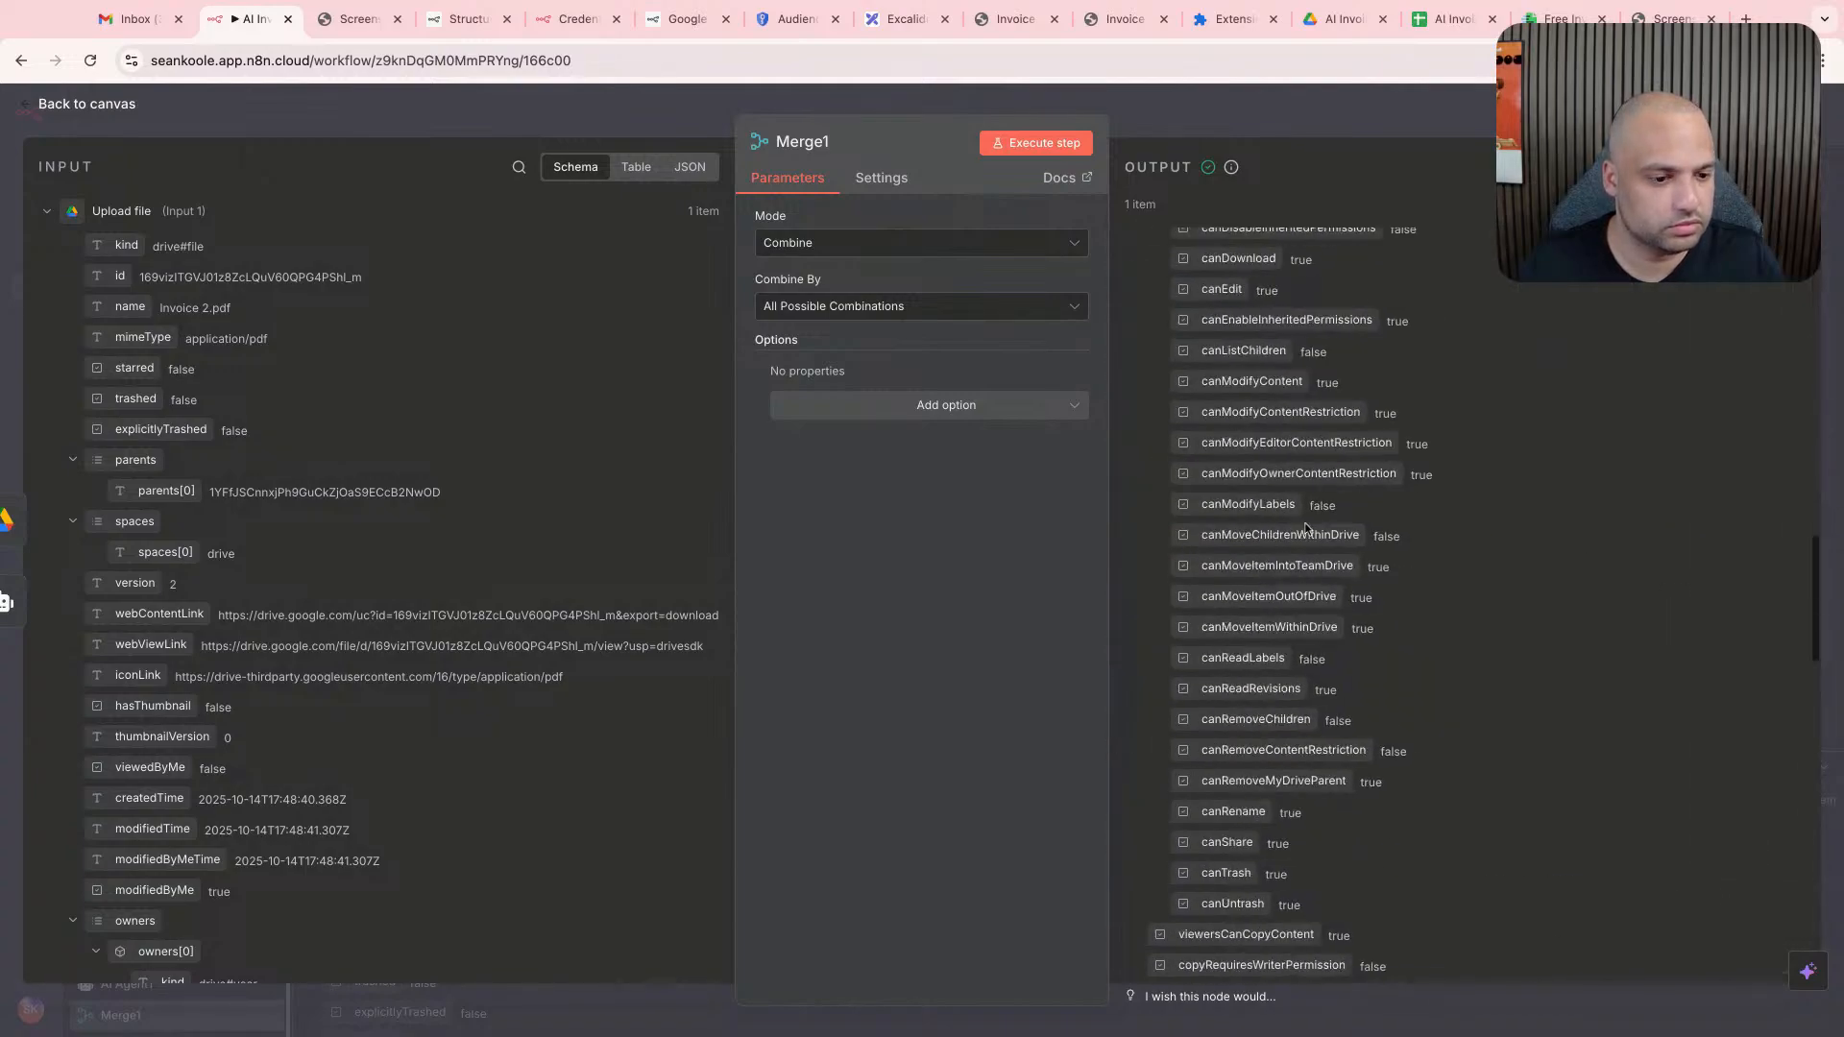
{"action": "scroll", "coordinate": [1307, 526], "scroll_direction": "down", "scroll_amount": 8}
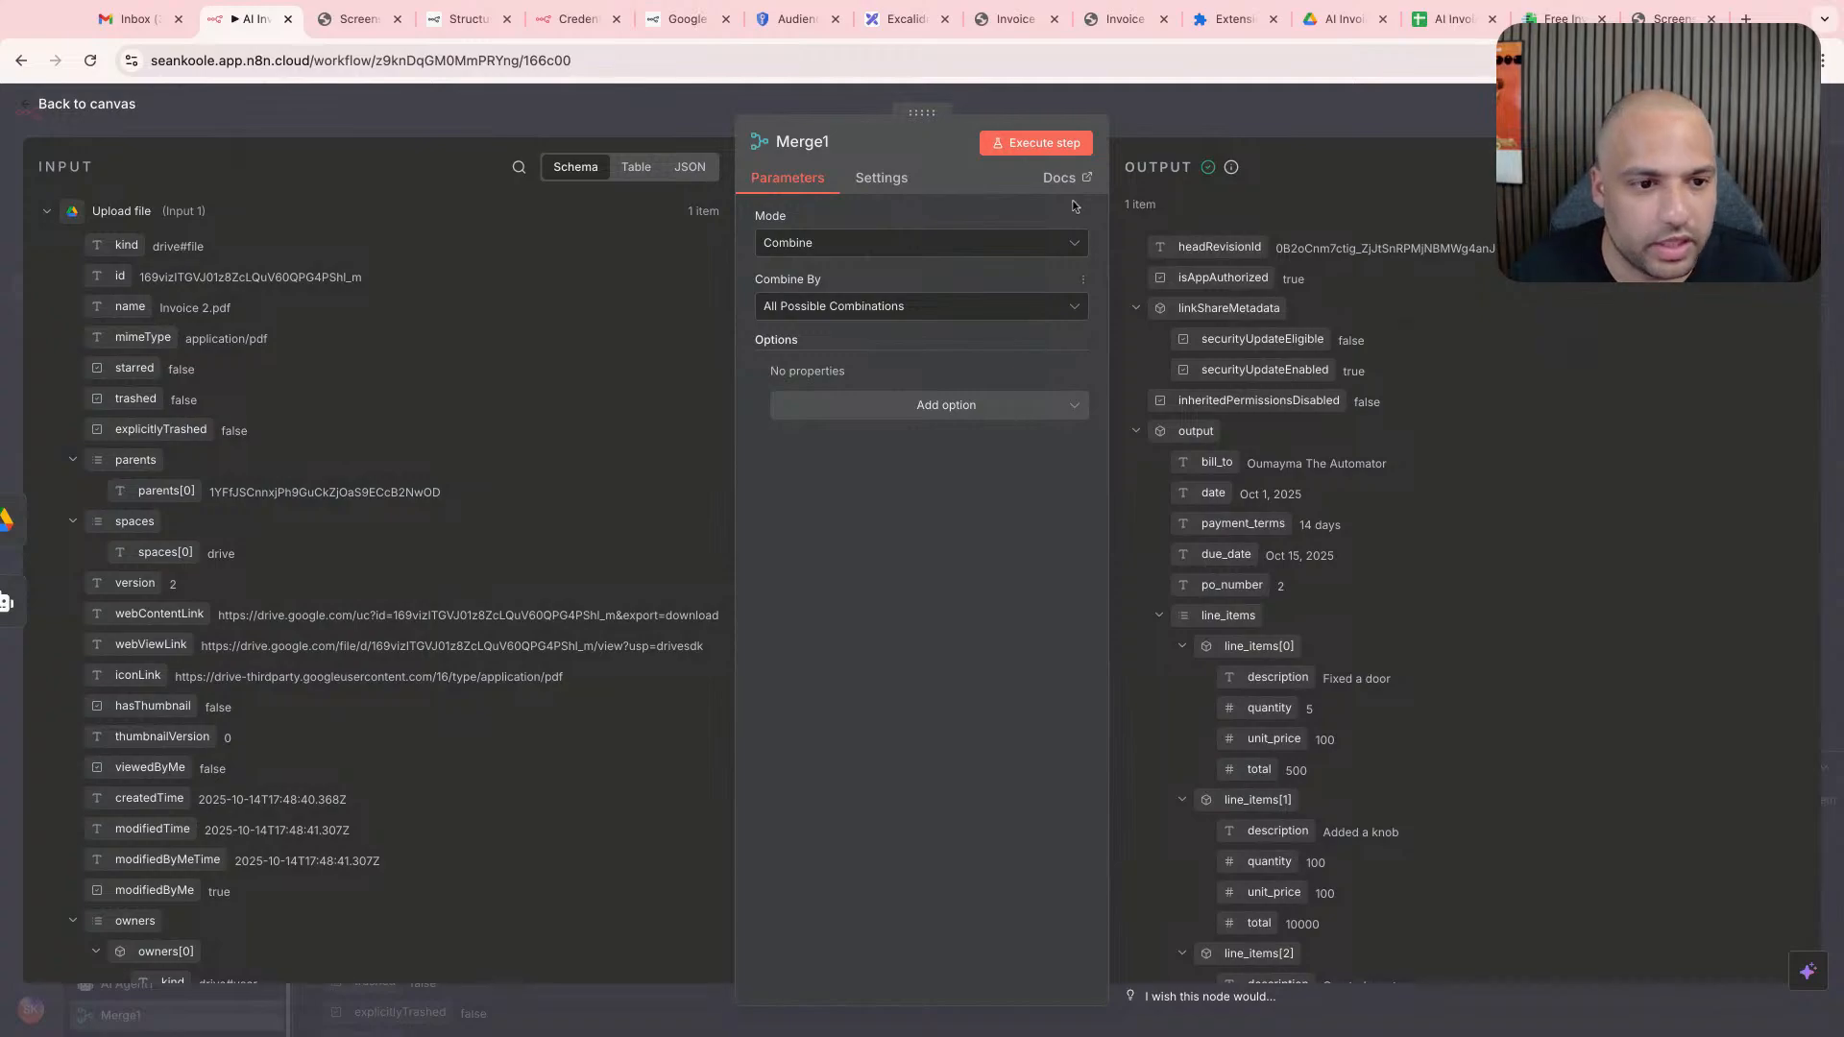
- Add a Google Sheets node with the Append or update row in sheet action after Merge1
{"action": "left_click", "coordinate": [1008, 407]}
{"action": "left_click", "coordinate": [1008, 408]}
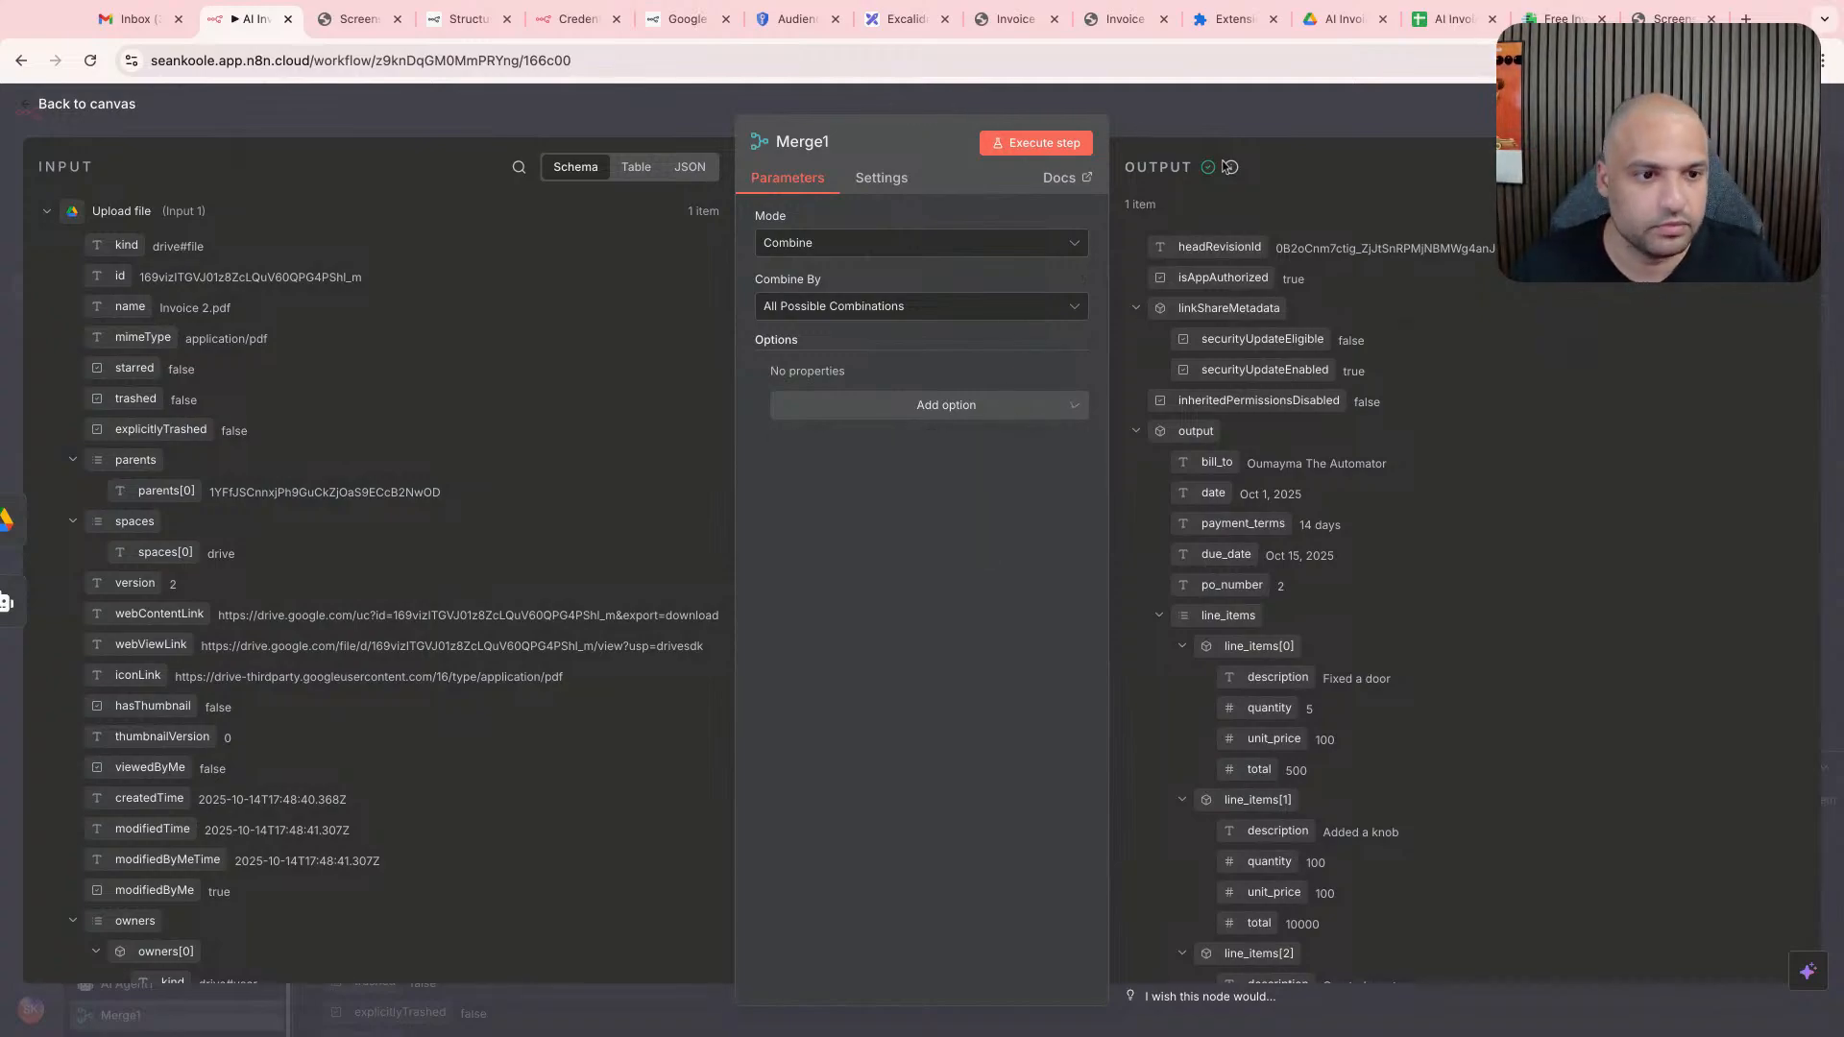
{"action": "left_click", "coordinate": [1230, 132]}
{"action": "scroll", "coordinate": [1124, 362], "scroll_direction": "right", "scroll_amount": 4}
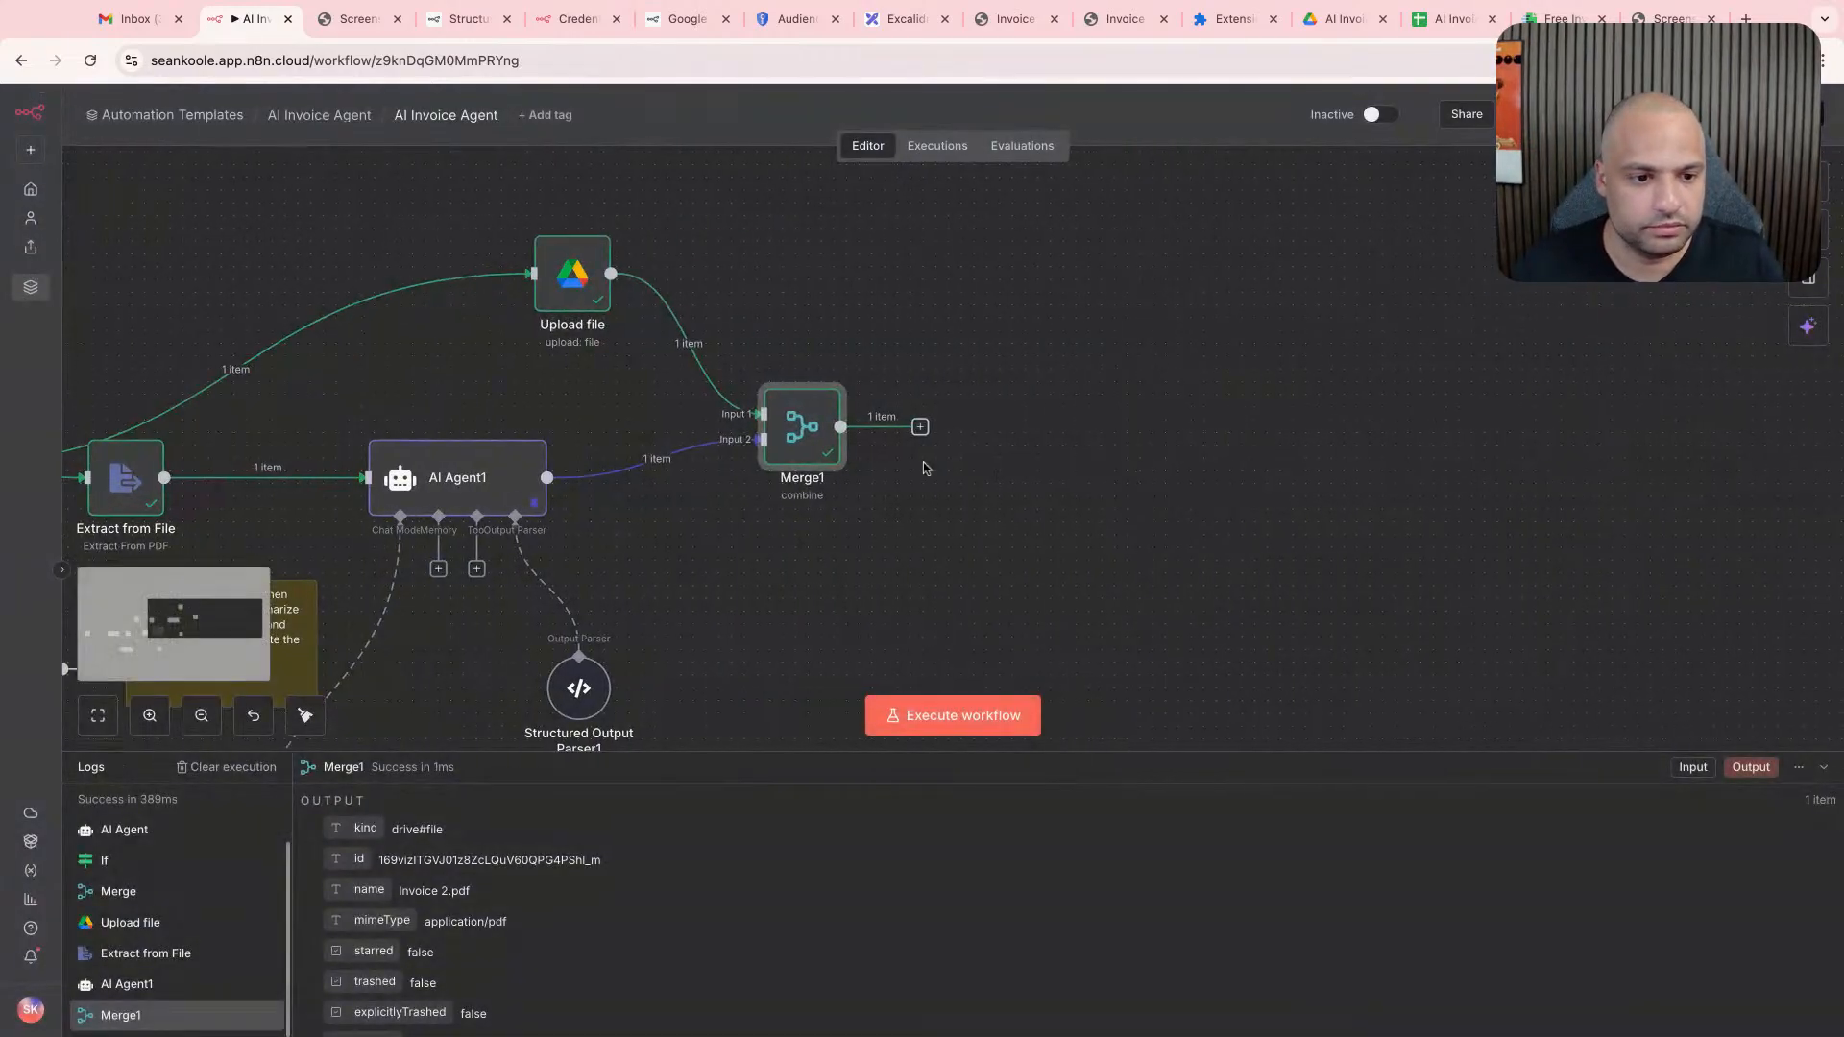
{"action": "left_click", "coordinate": [920, 426]}
{"action": "type", "text": "google sheets"}
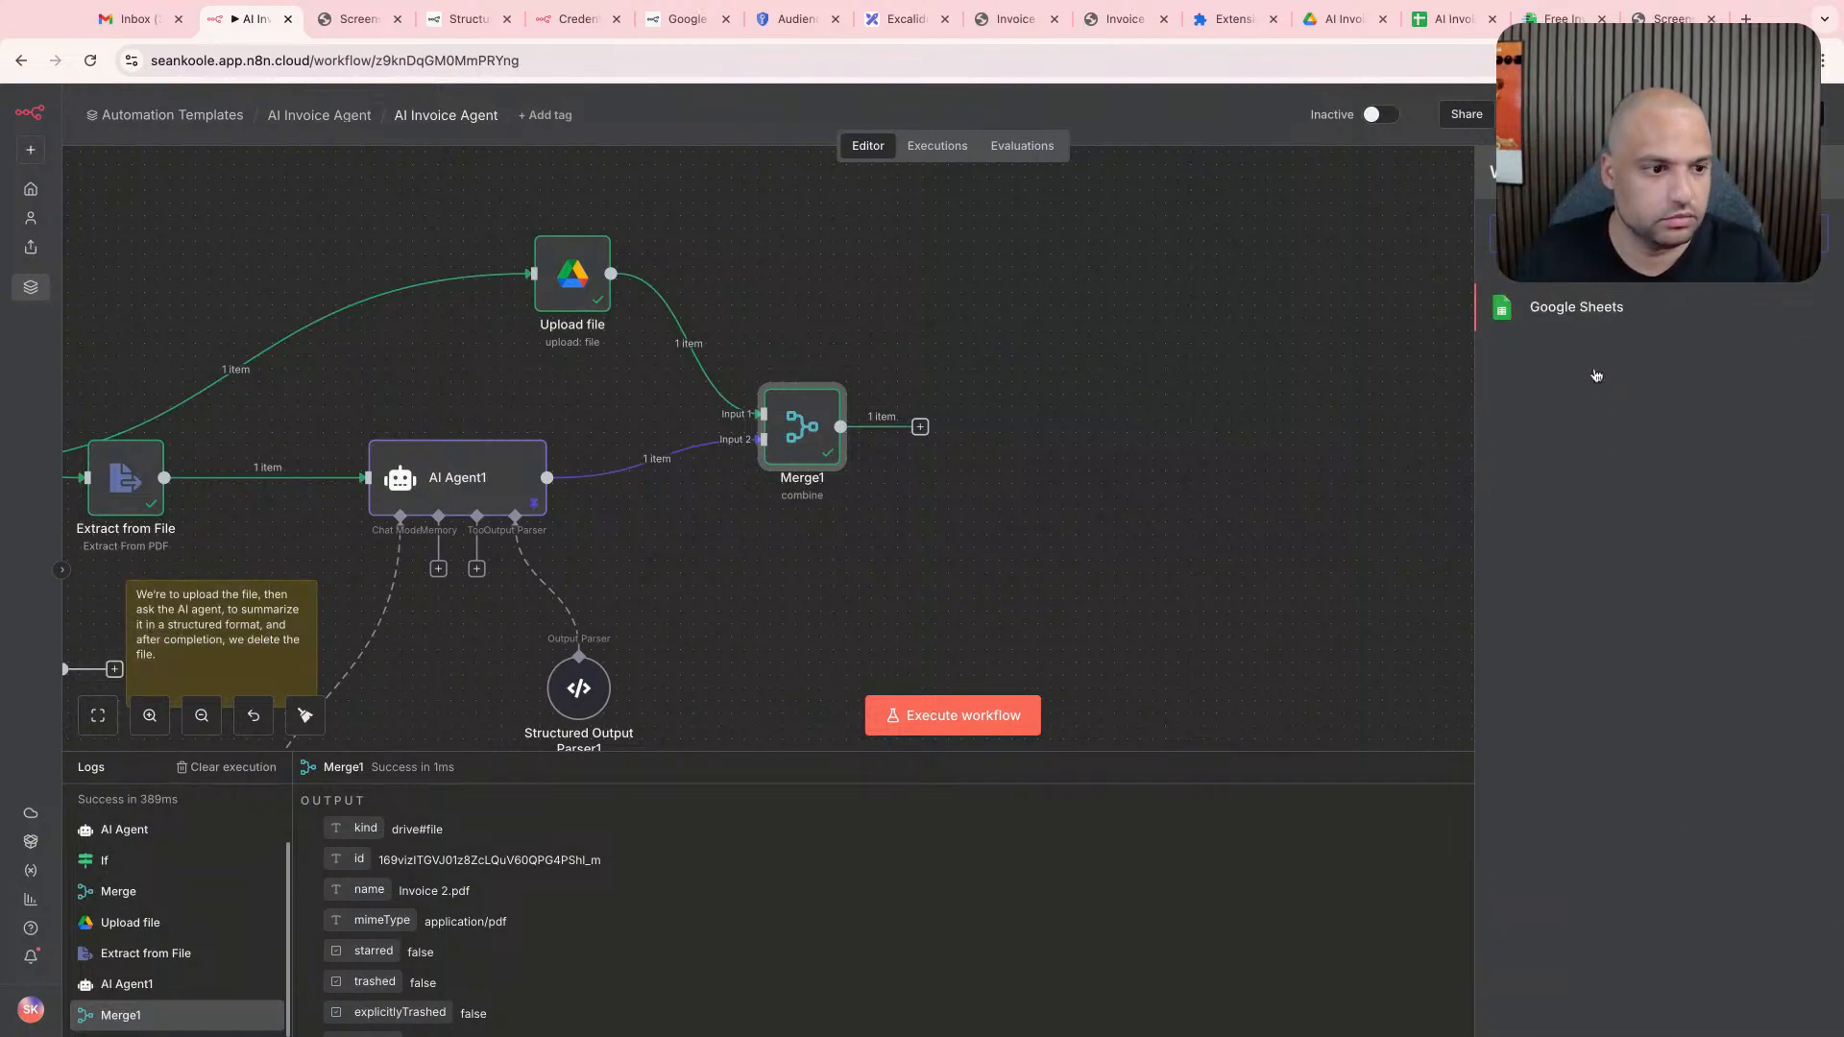
{"action": "left_click", "coordinate": [1580, 315]}
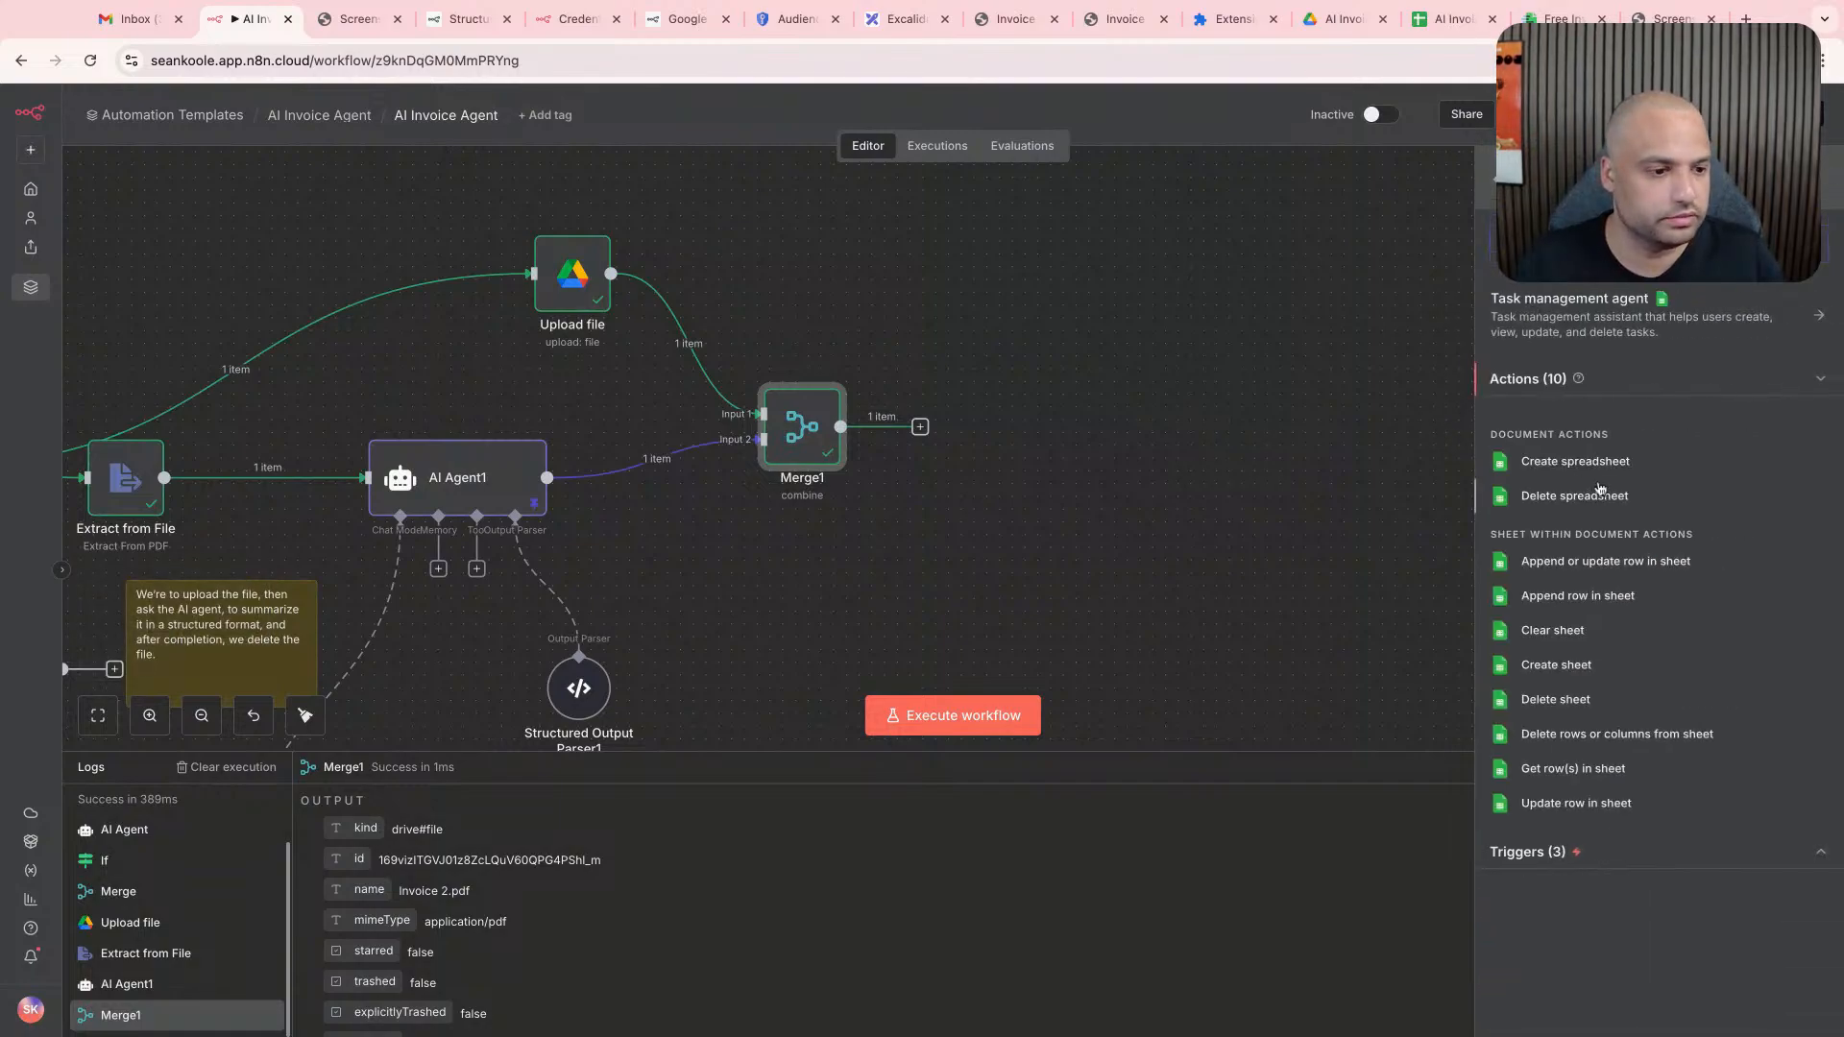
{"action": "left_click", "coordinate": [1629, 565]}
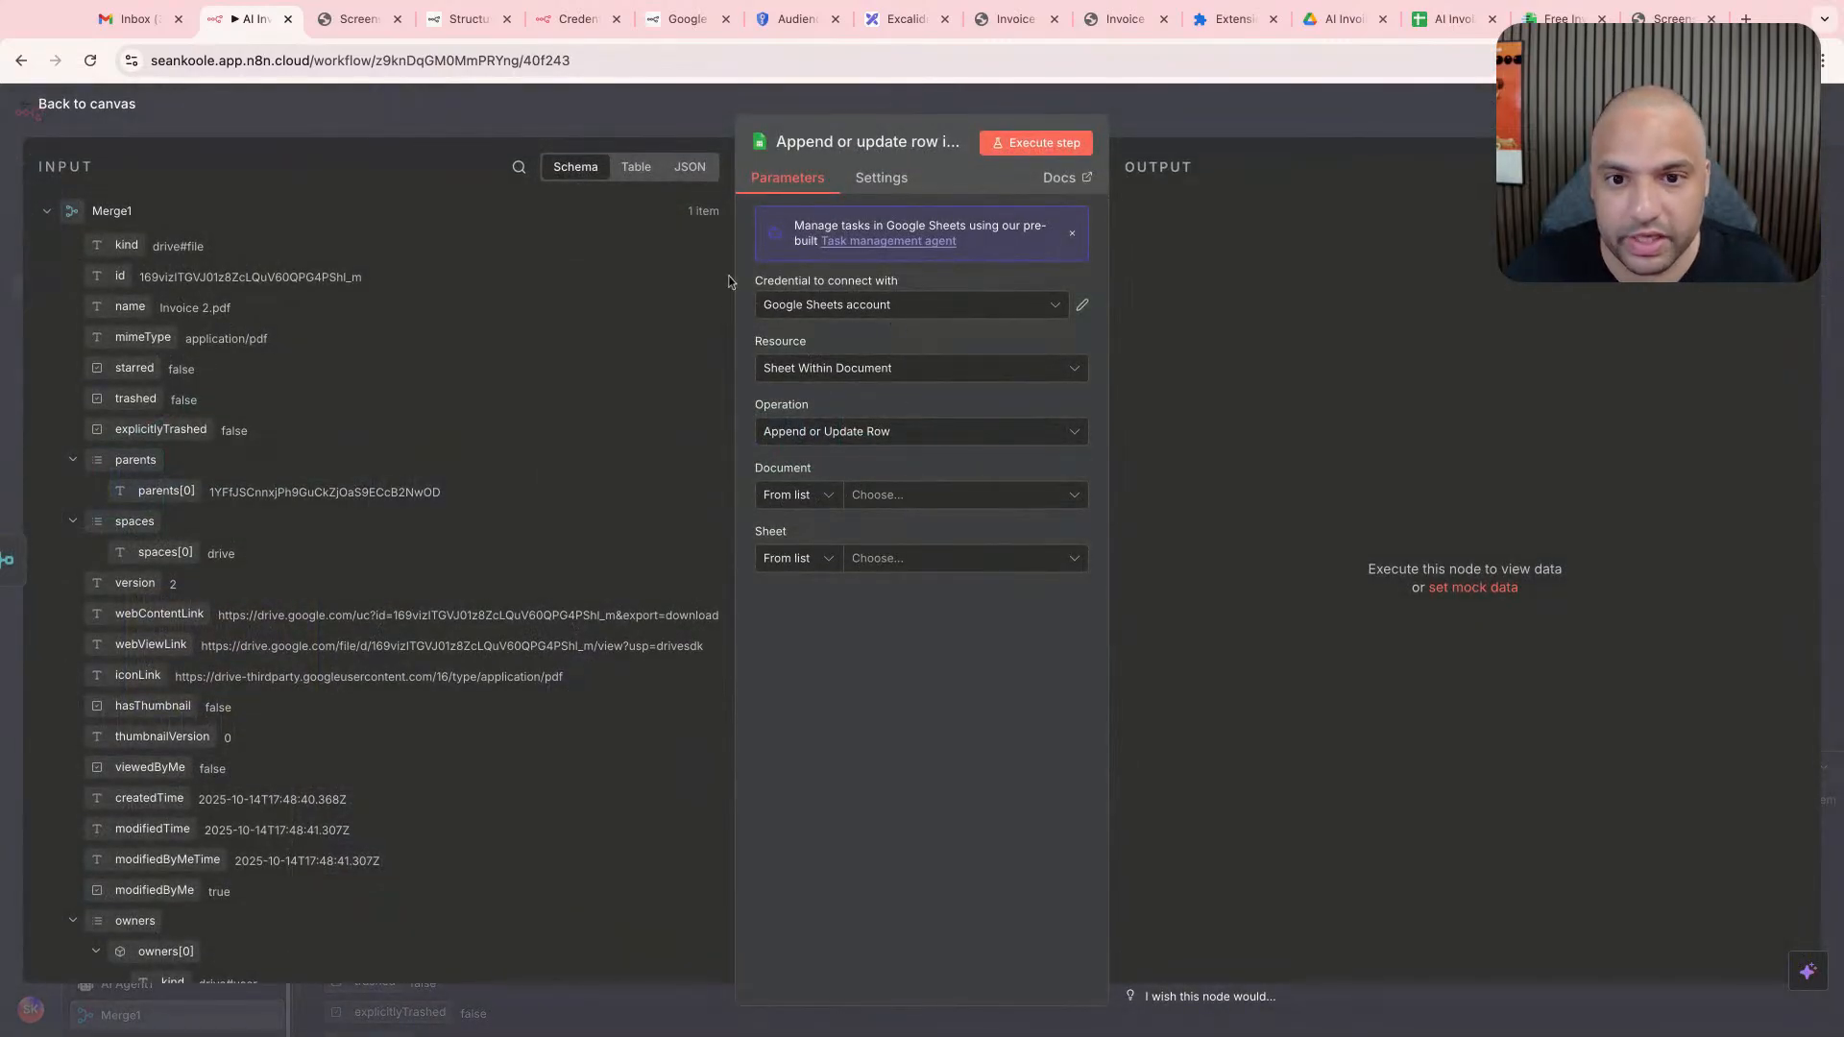
- In the Google Sheets invoices spreadsheet, insert a column before Bill To on the Invoices sheet and head it Google Drive Link
{"action": "left_click", "coordinate": [1452, 20]}
{"action": "left_click", "coordinate": [658, 319]}
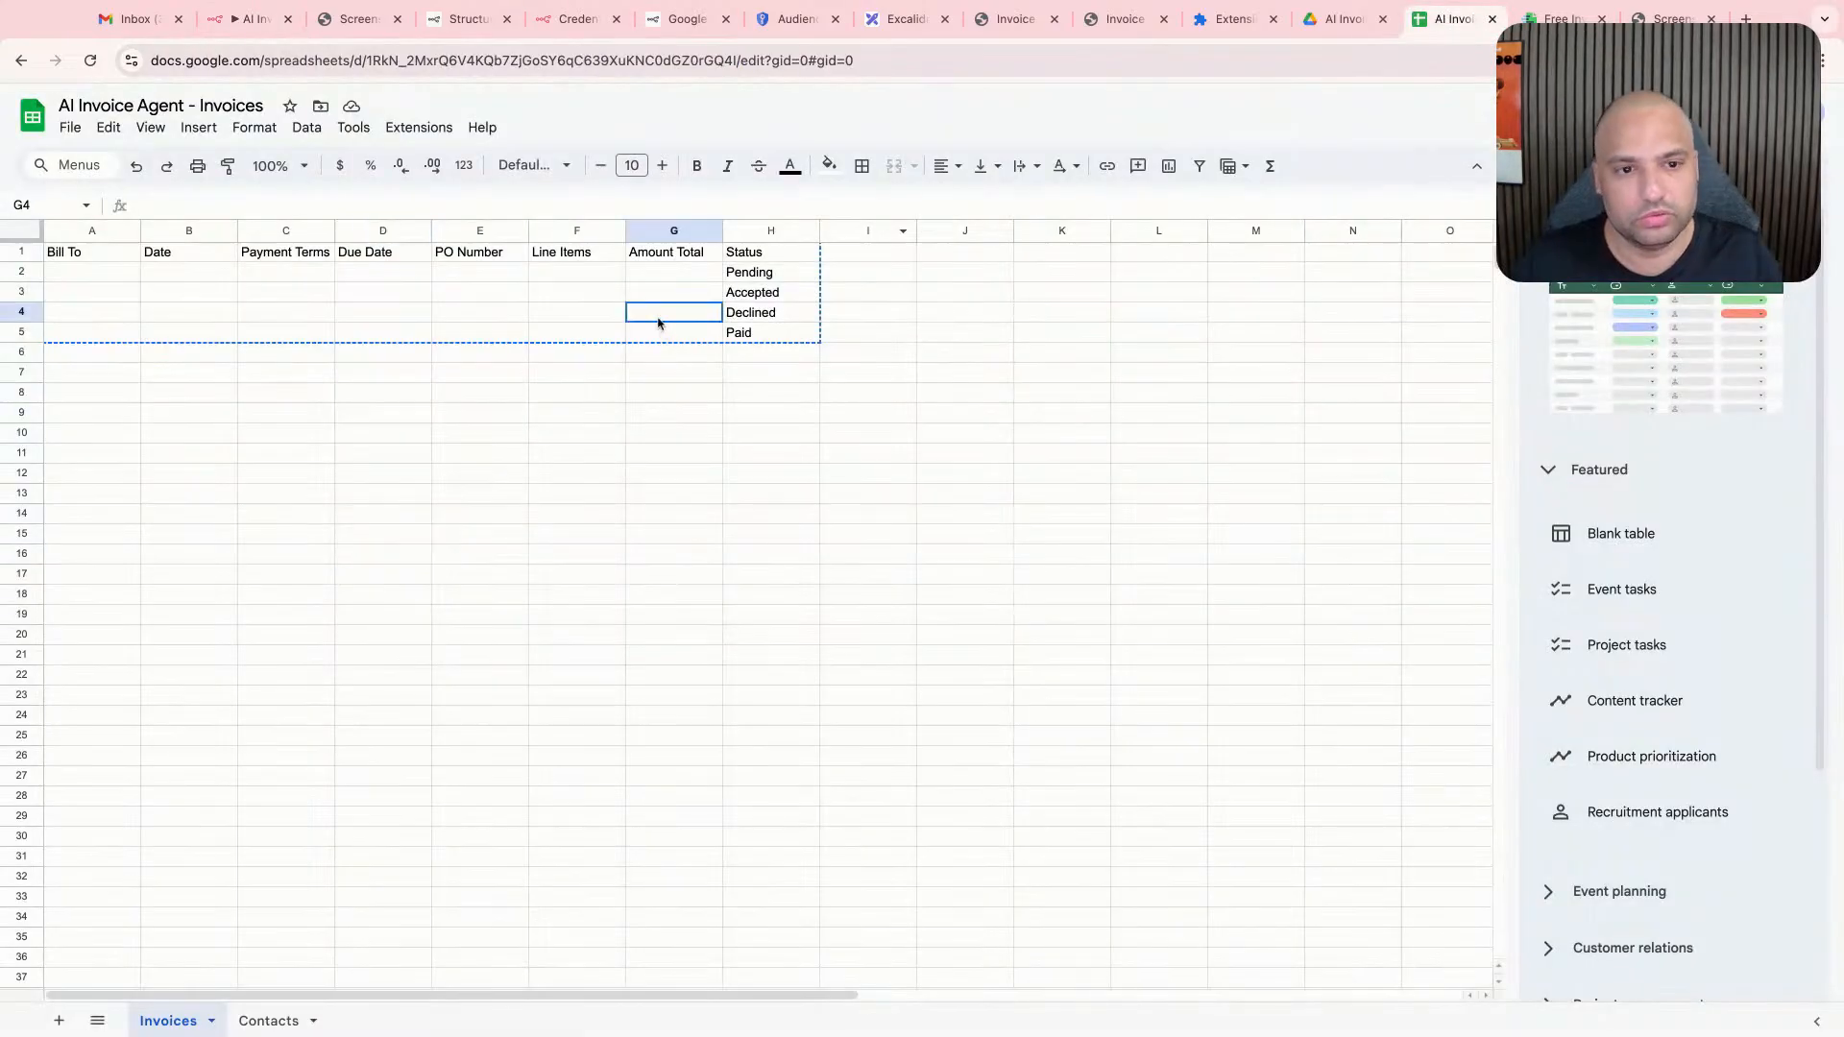
{"action": "right_click", "coordinate": [91, 231]}
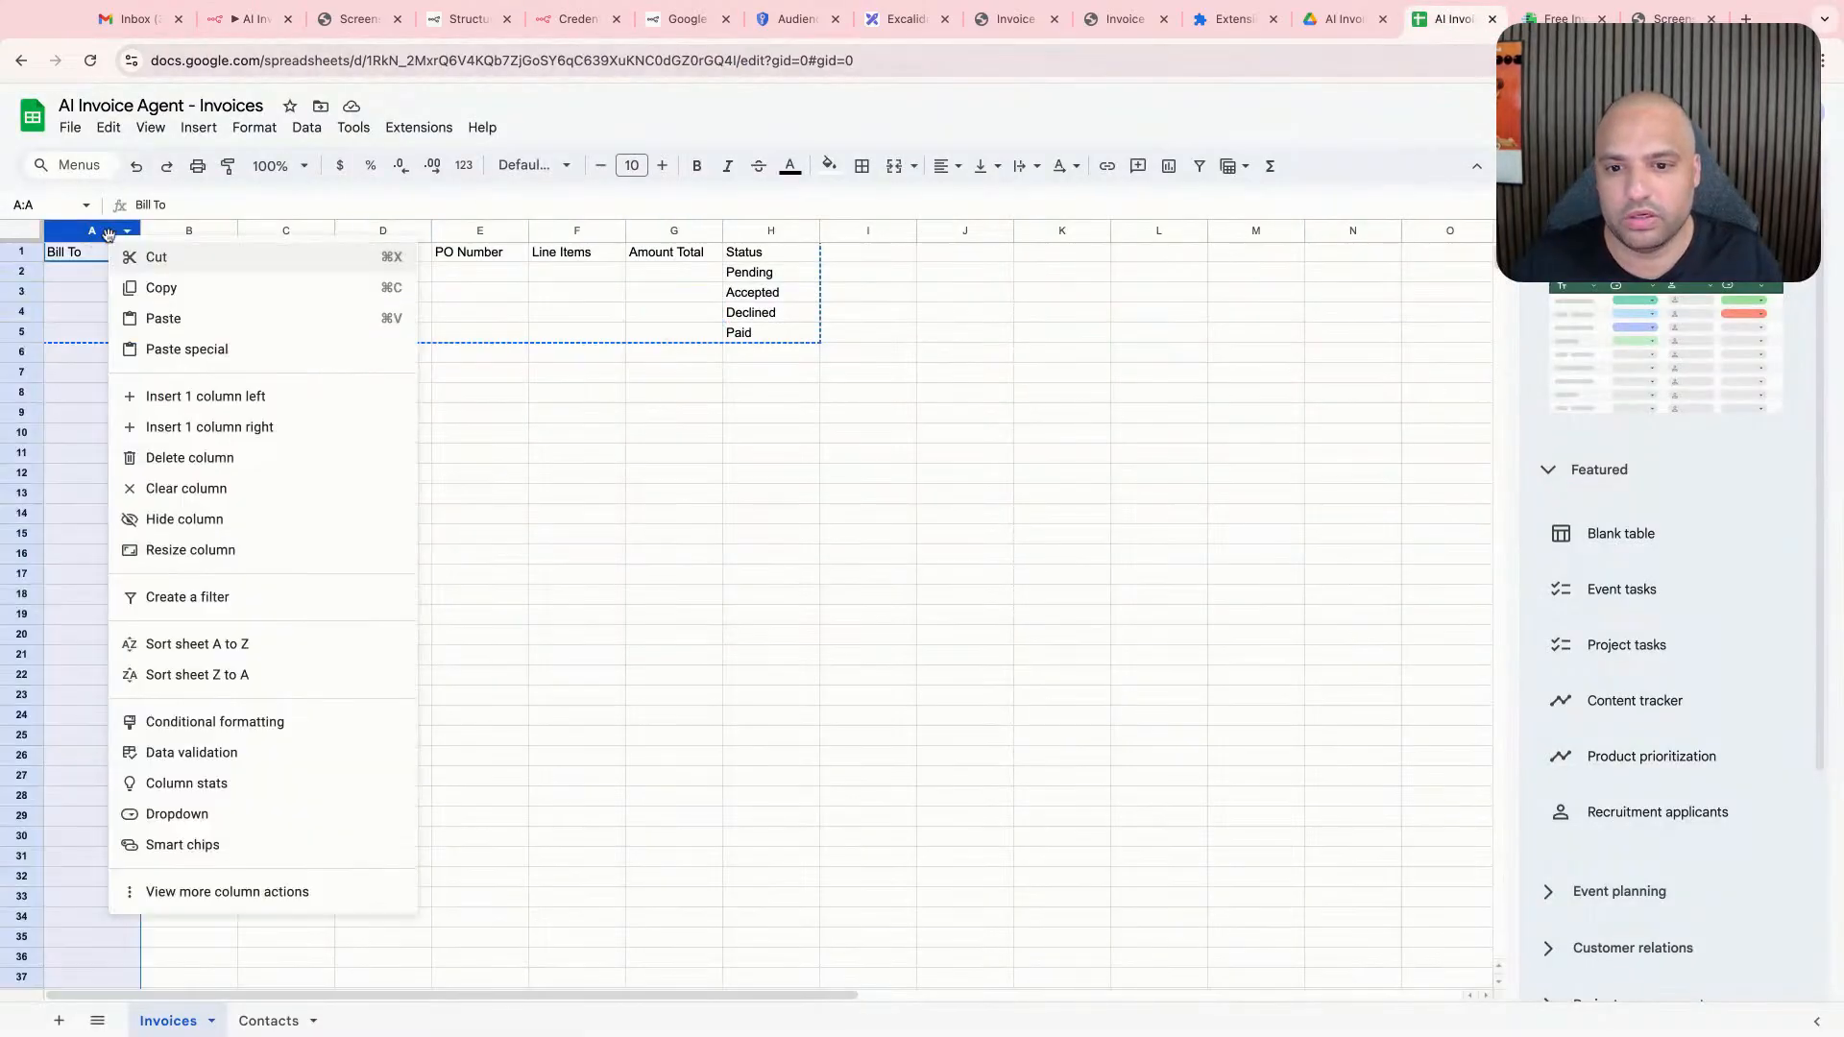
{"action": "left_click", "coordinate": [206, 397]}
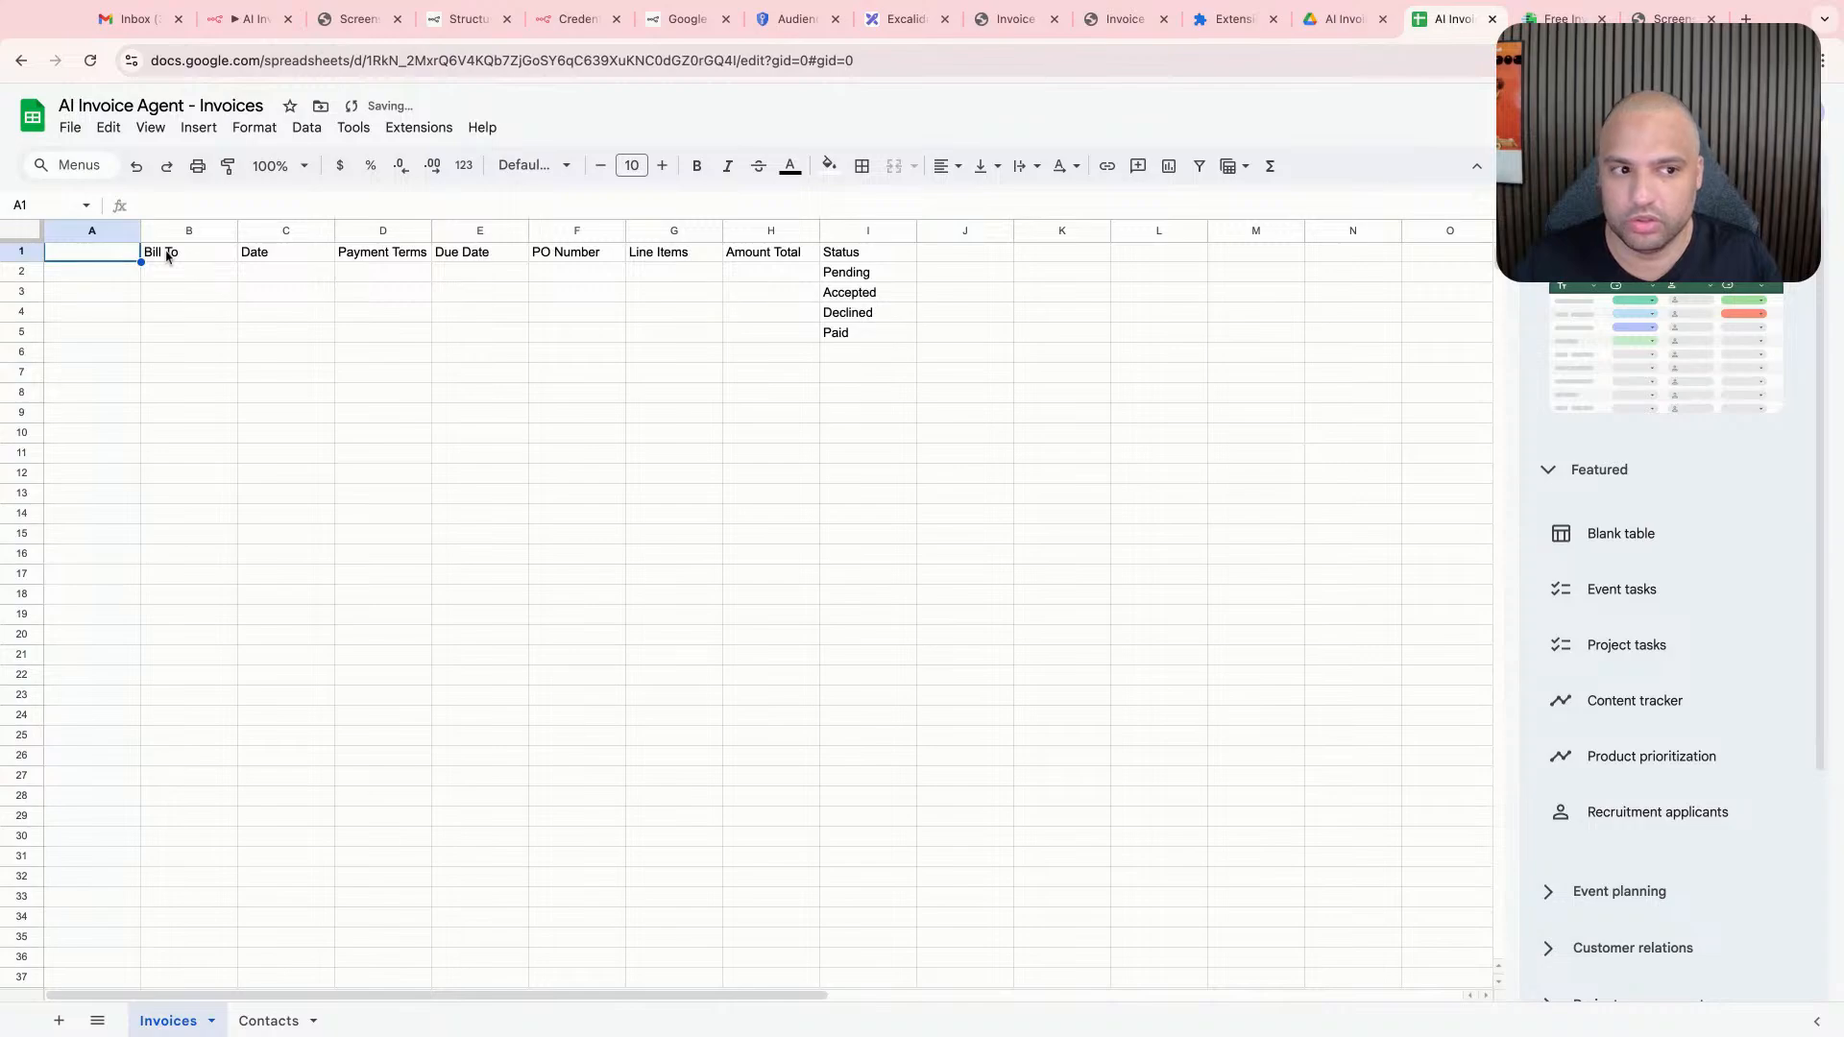
{"action": "type", "text": "Google Drive Link"}
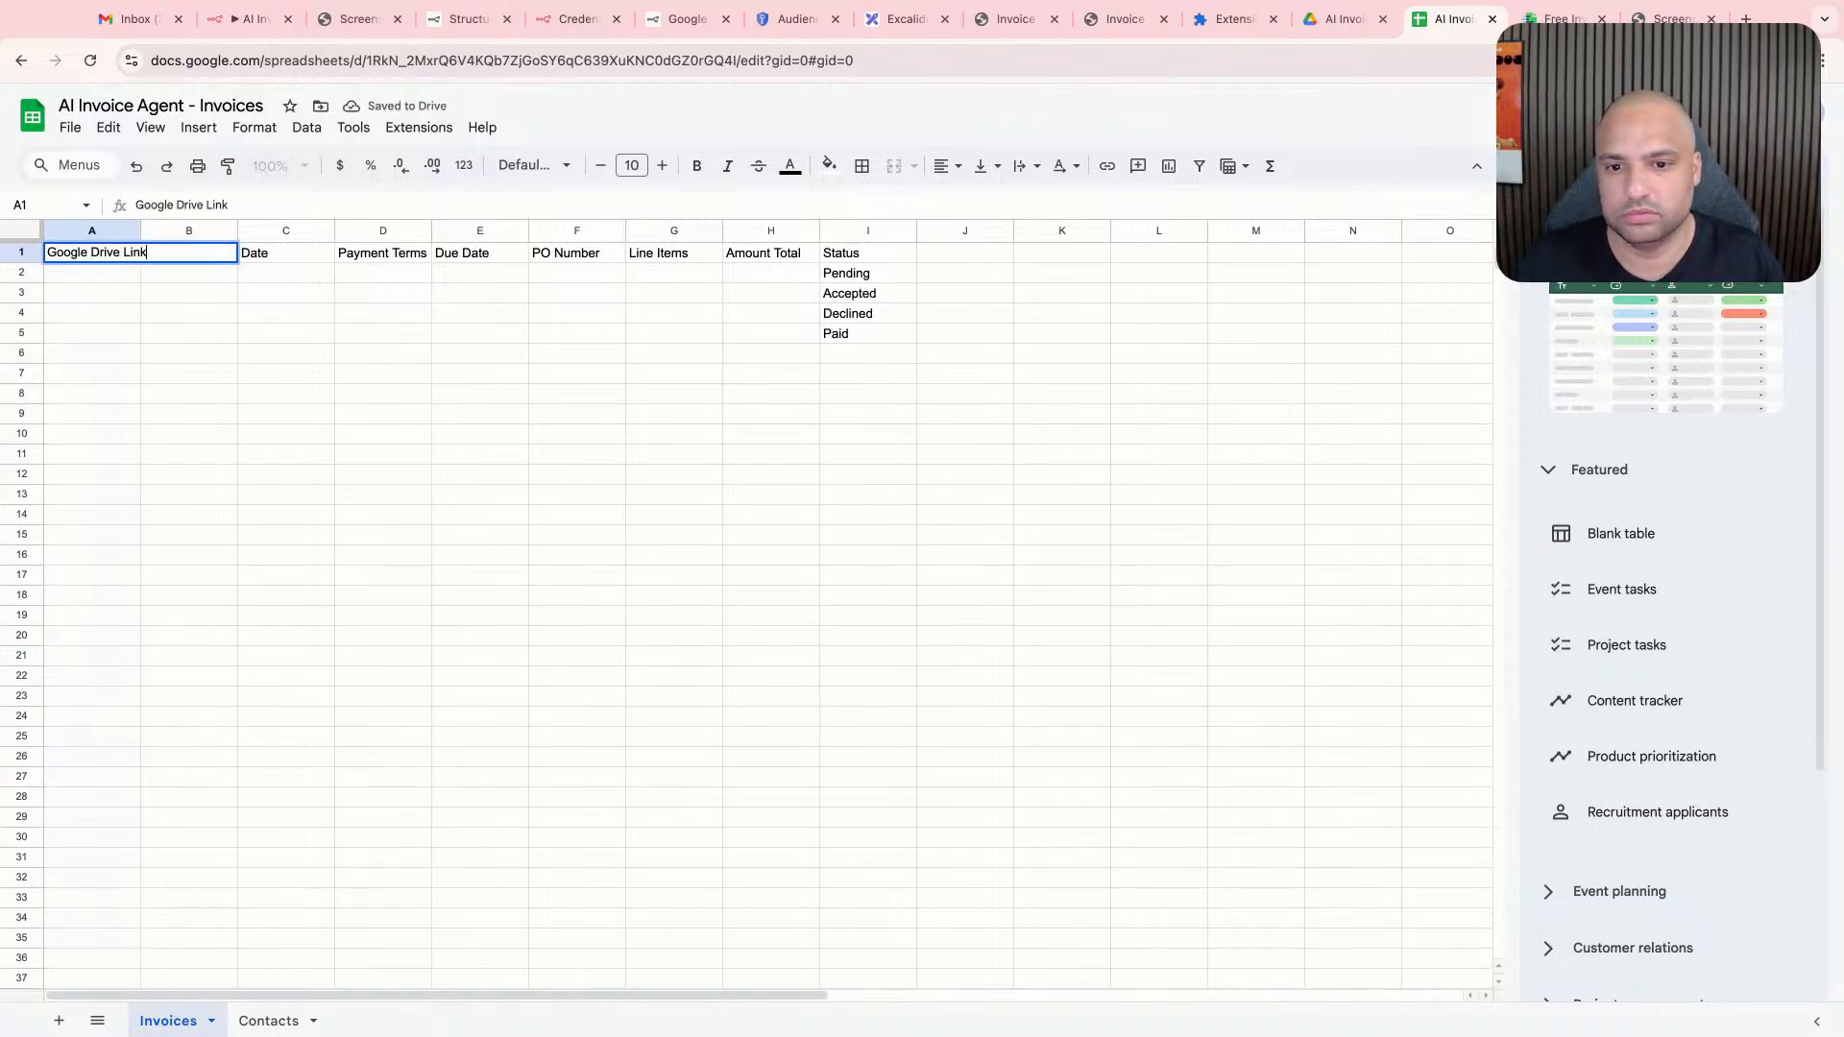
{"action": "key", "text": "Return"}
- Back in n8n, set the Google Sheets node's Resource to Sheet Within Document and its Operation to Append or Update Row
{"action": "left_click", "coordinate": [250, 18]}
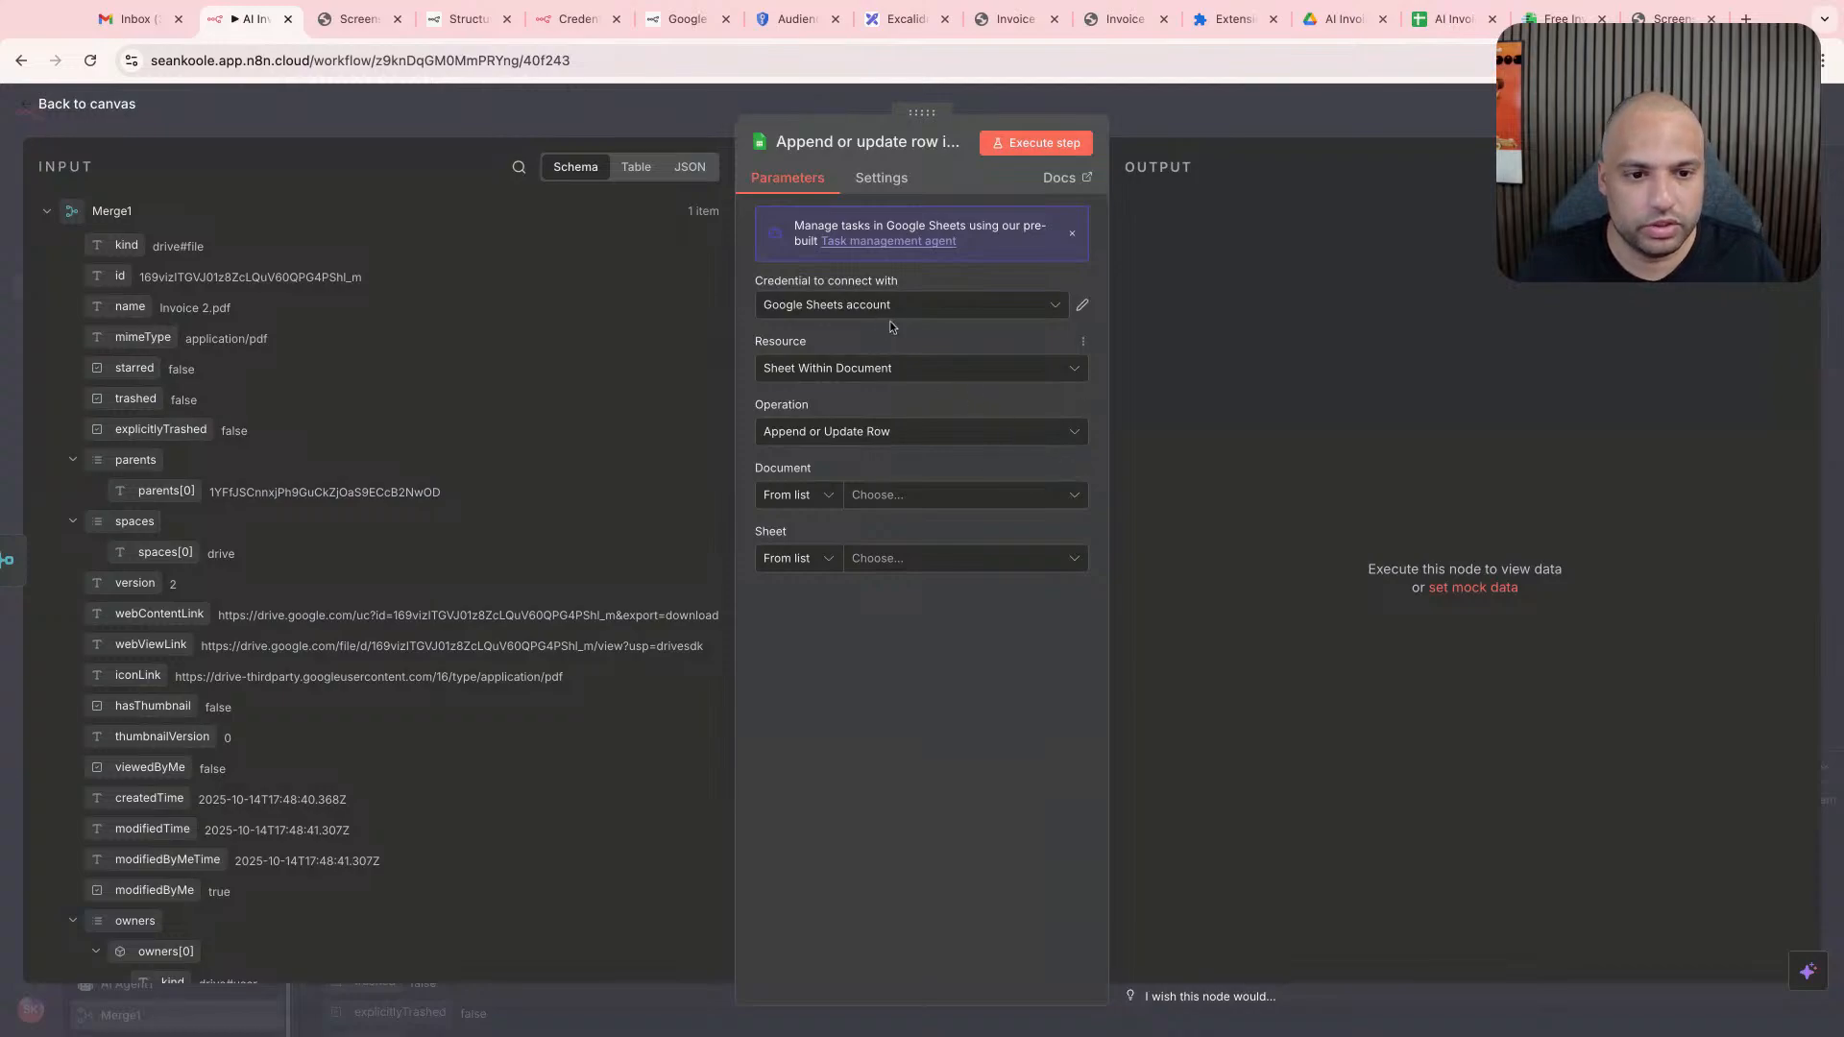
{"action": "left_click", "coordinate": [884, 372]}
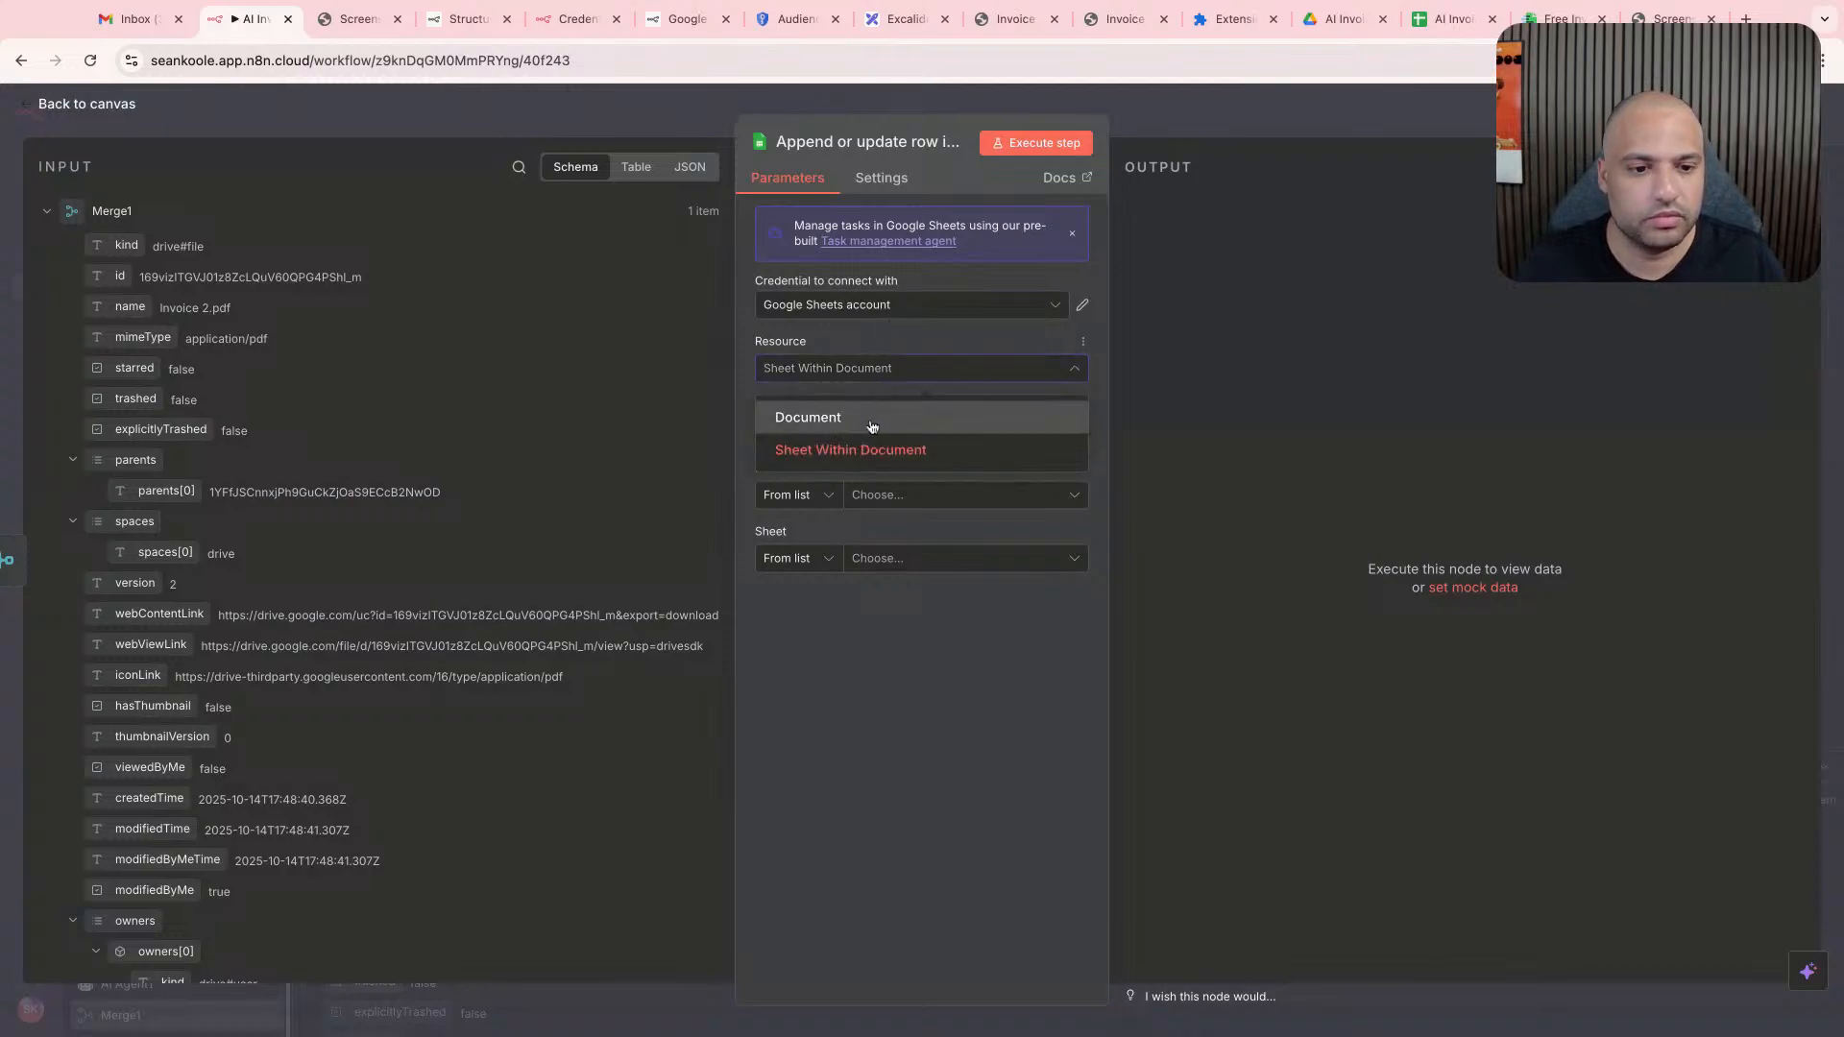
{"action": "left_click", "coordinate": [914, 357]}
{"action": "left_click", "coordinate": [910, 382]}
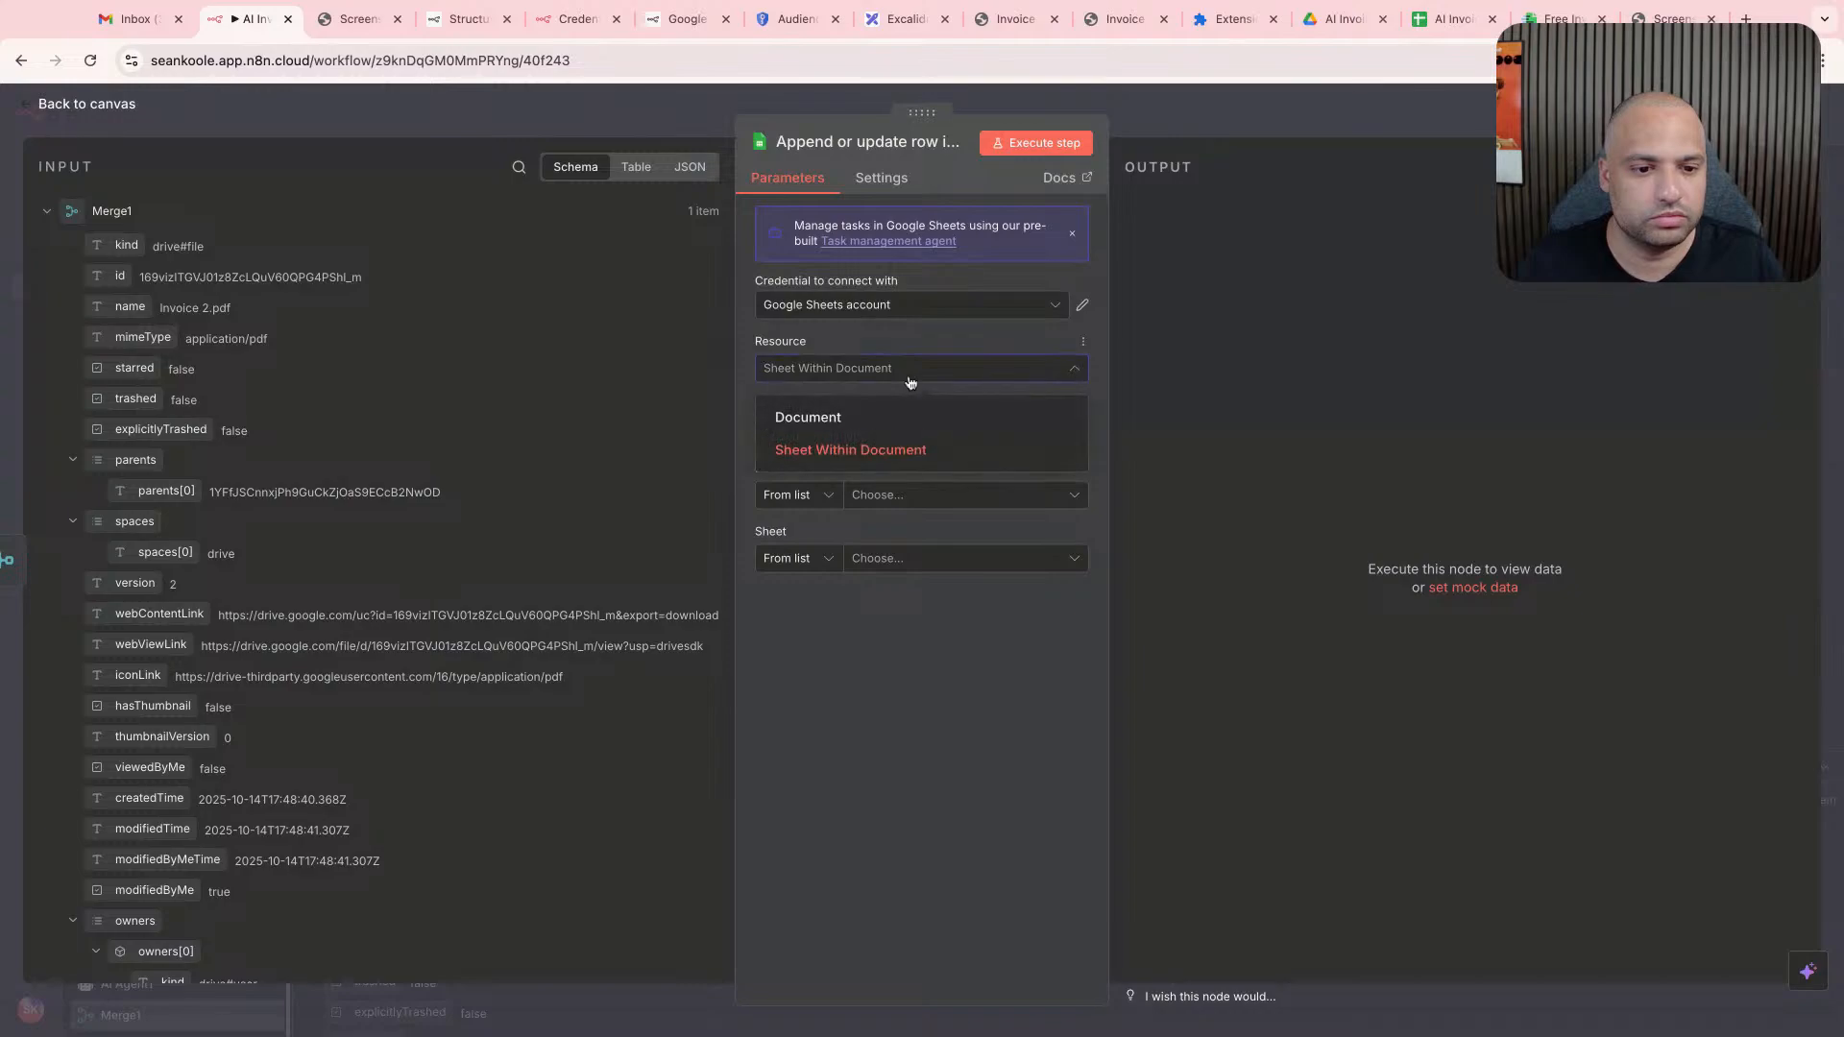
{"action": "left_click", "coordinate": [848, 452]}
{"action": "left_click", "coordinate": [901, 445]}
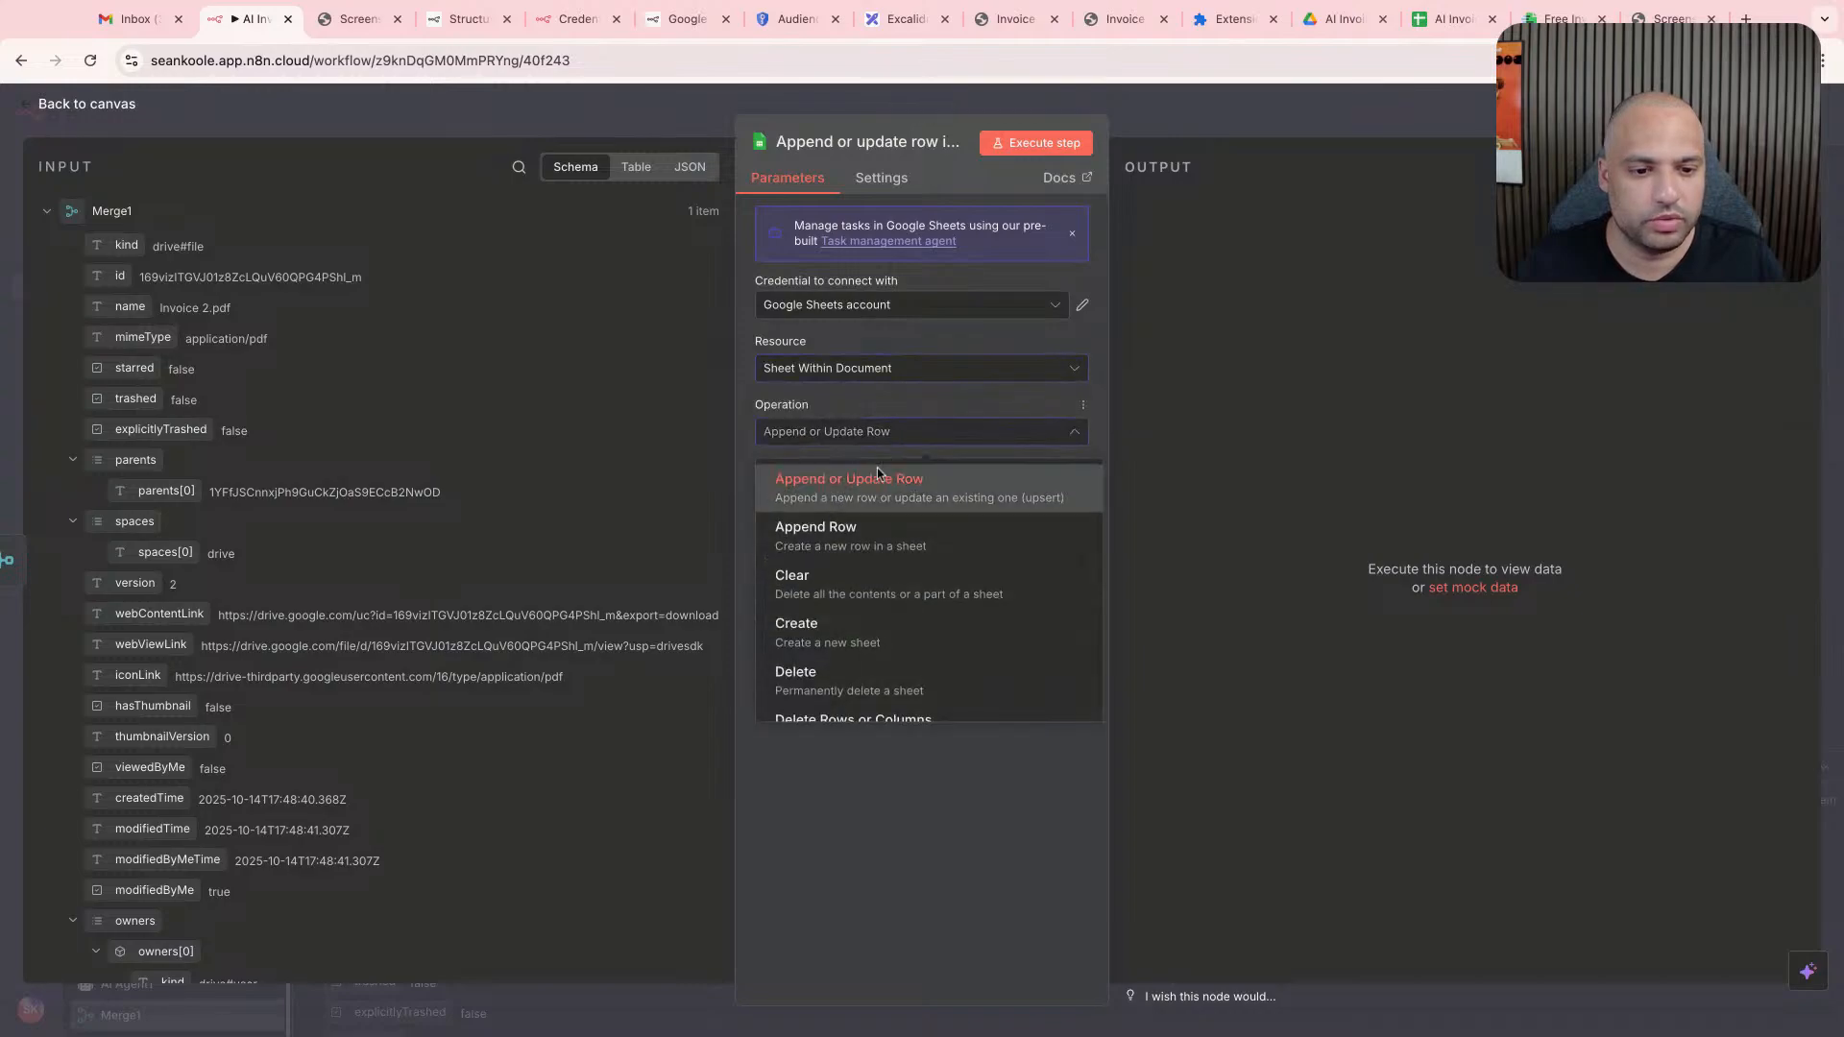
{"action": "left_click", "coordinate": [879, 478]}
- Create a new OAuth2 credential for the Google Sheets node and connect it by signing in with Google
{"action": "left_click", "coordinate": [891, 495]}
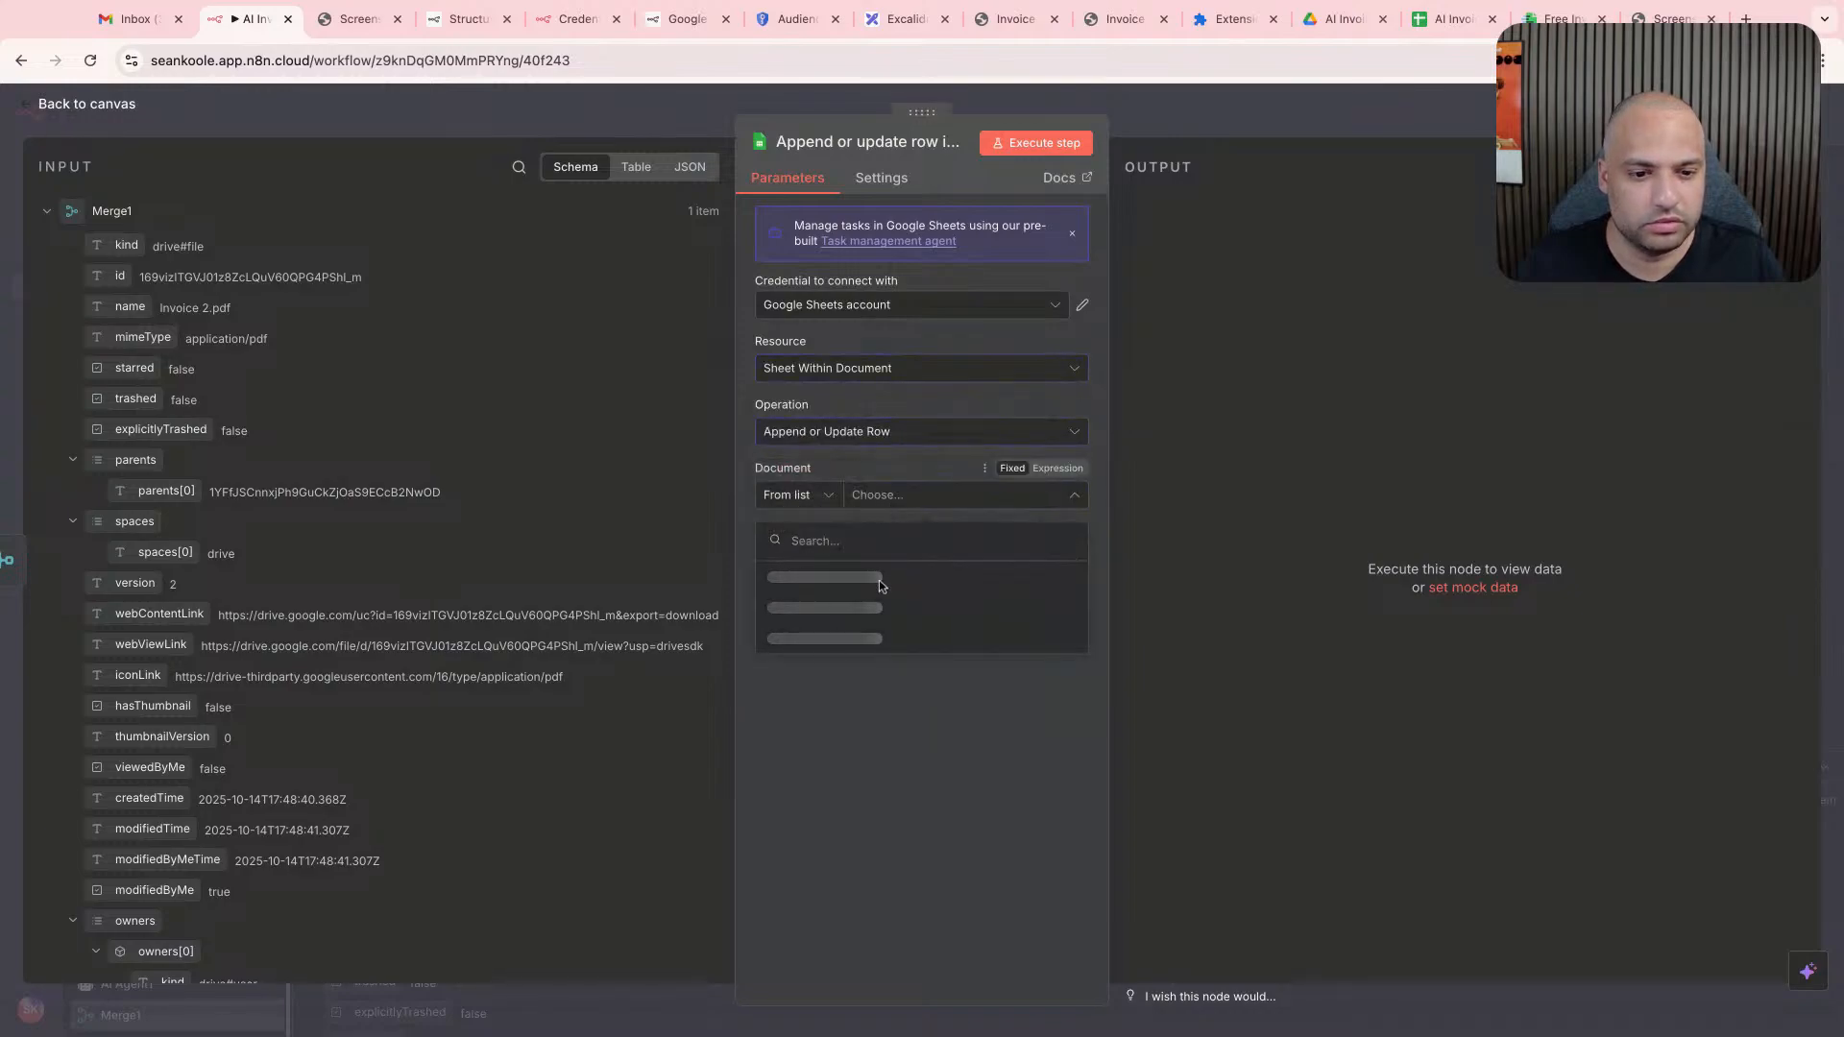
{"action": "left_click", "coordinate": [891, 300]}
{"action": "left_click", "coordinate": [899, 405]}
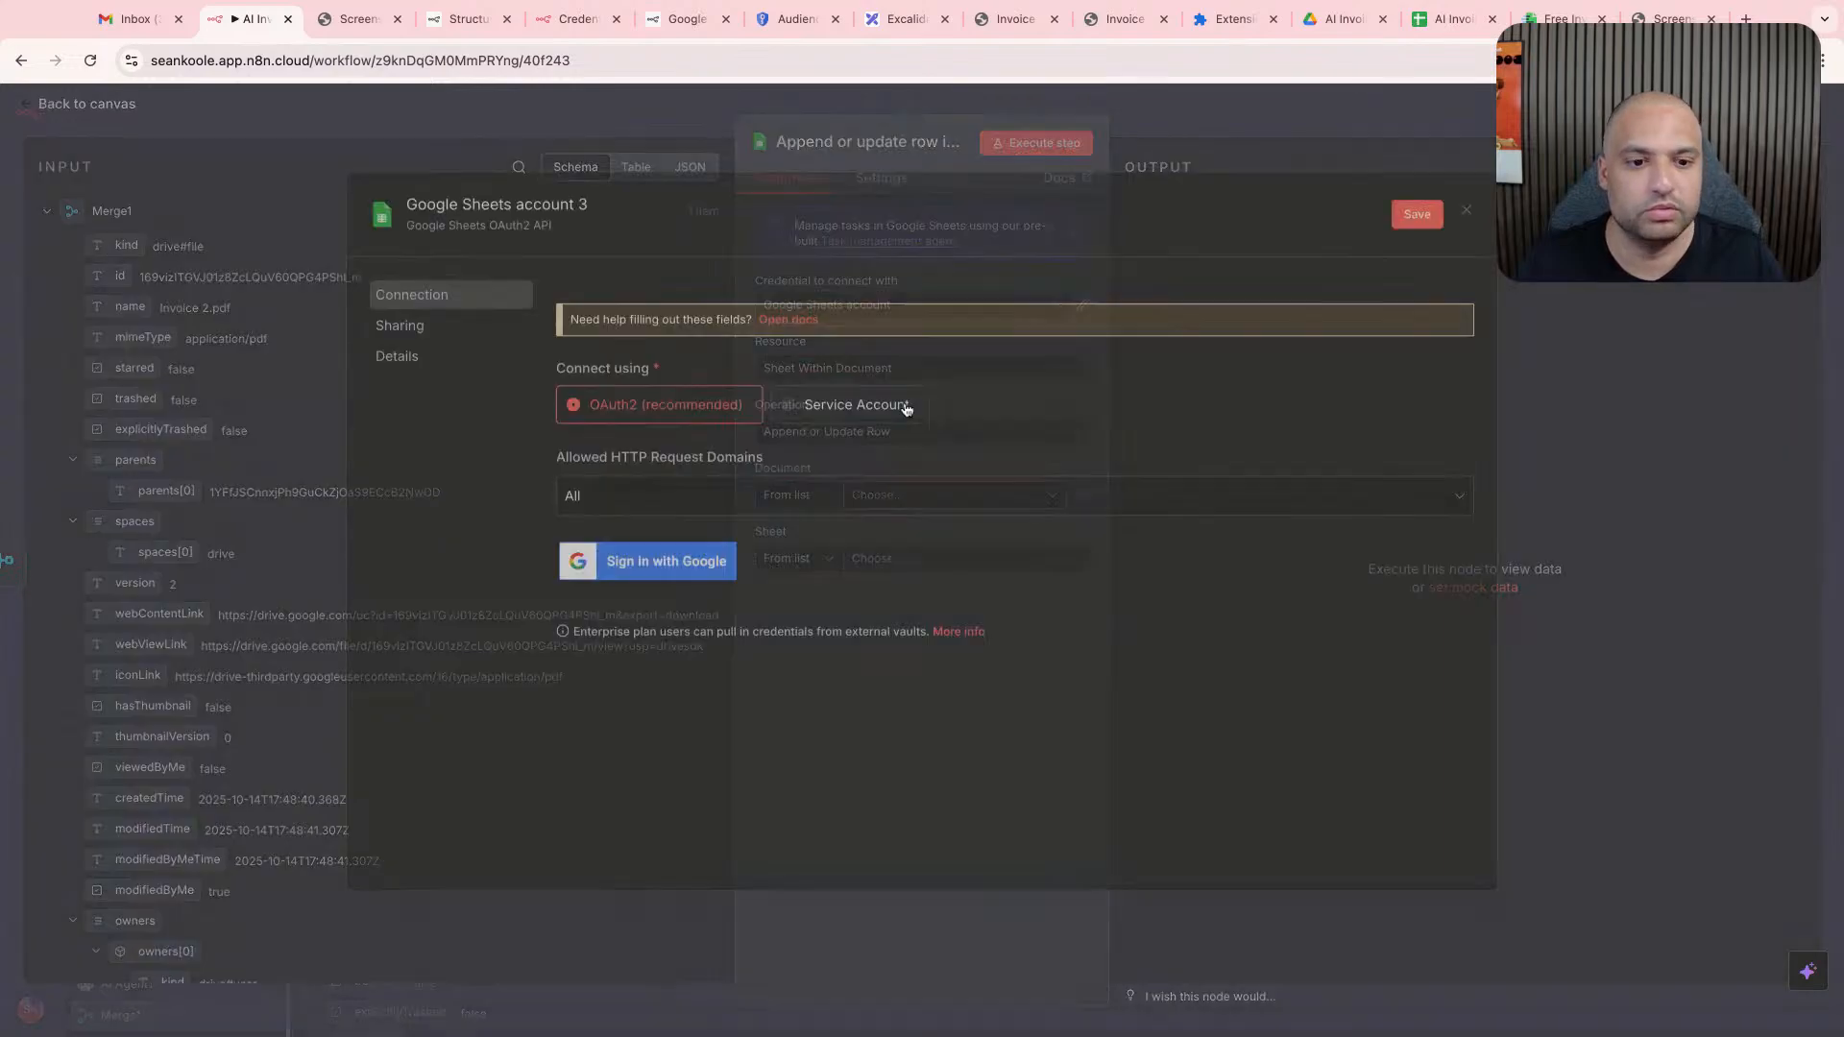
{"action": "left_click", "coordinate": [685, 568]}
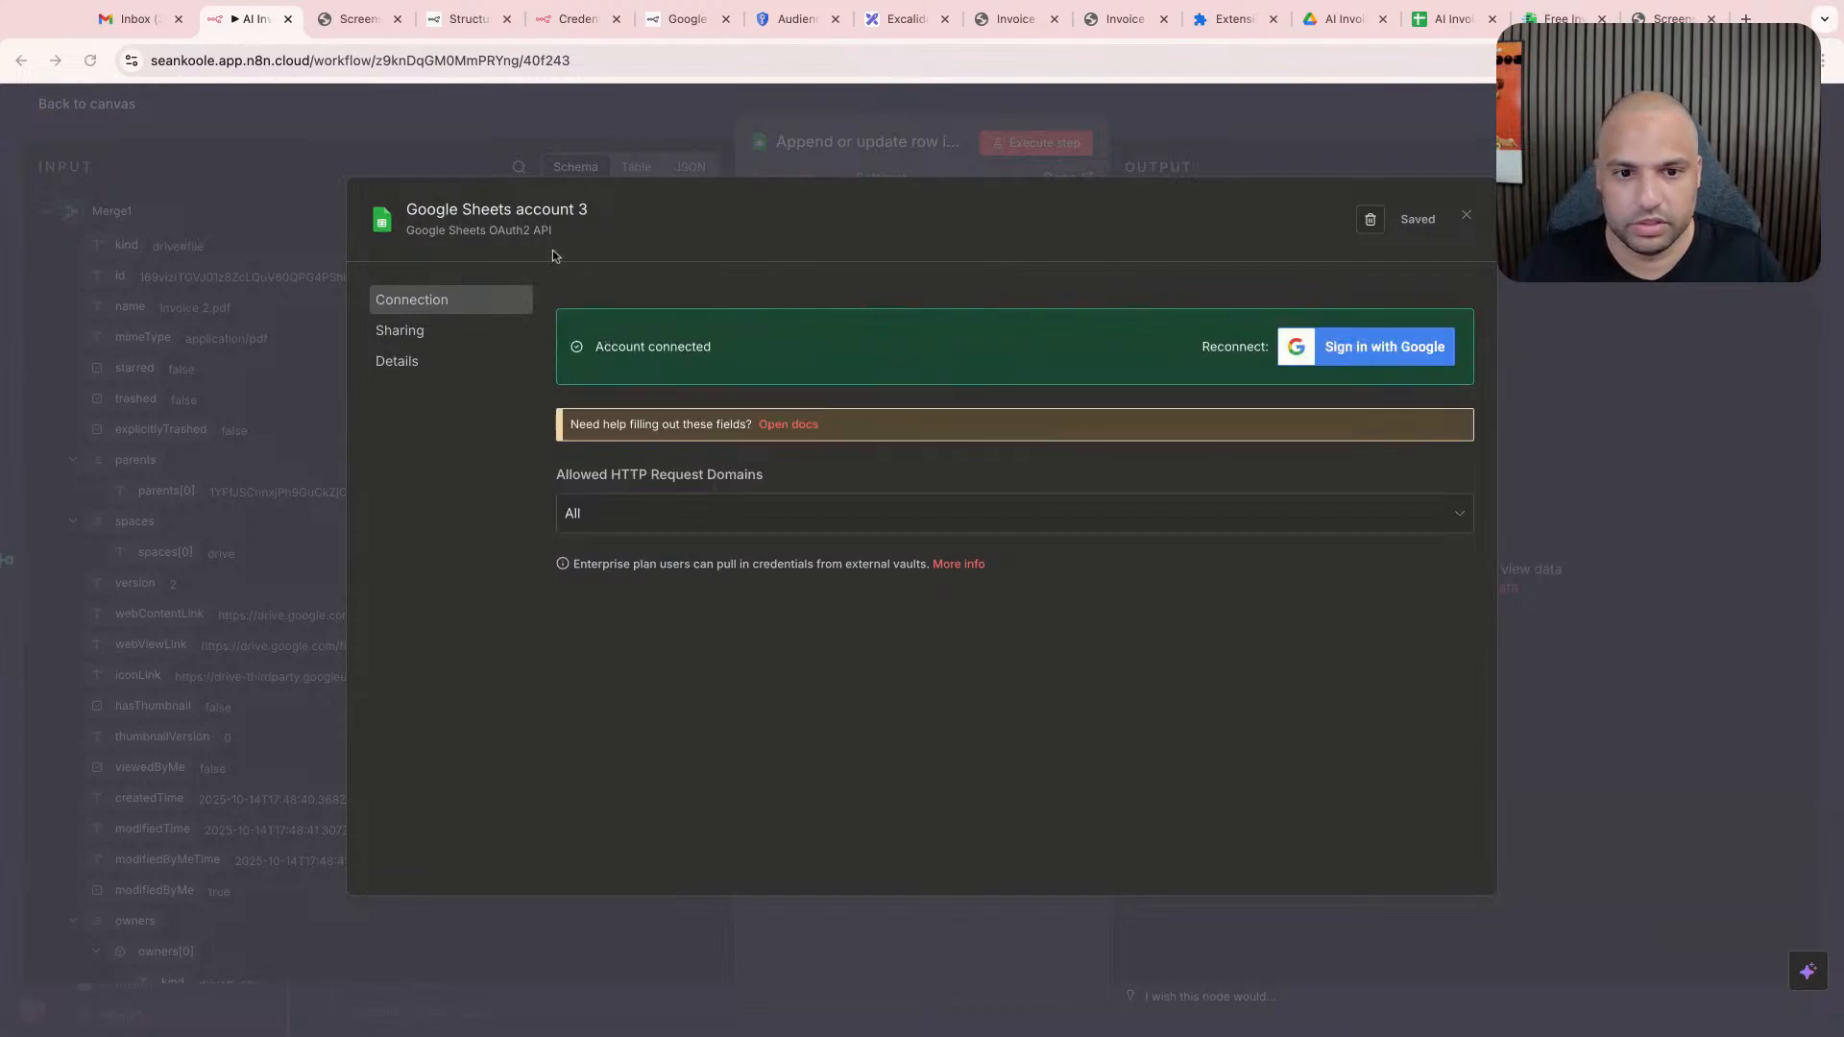
- Try to rename the new Google Sheets credential after the connected account's e-mail address
{"action": "left_click", "coordinate": [519, 210]}
{"action": "left_click", "coordinate": [518, 209]}
{"action": "left_click_drag", "start_coordinate": [517, 209], "coordinate": [650, 224]}
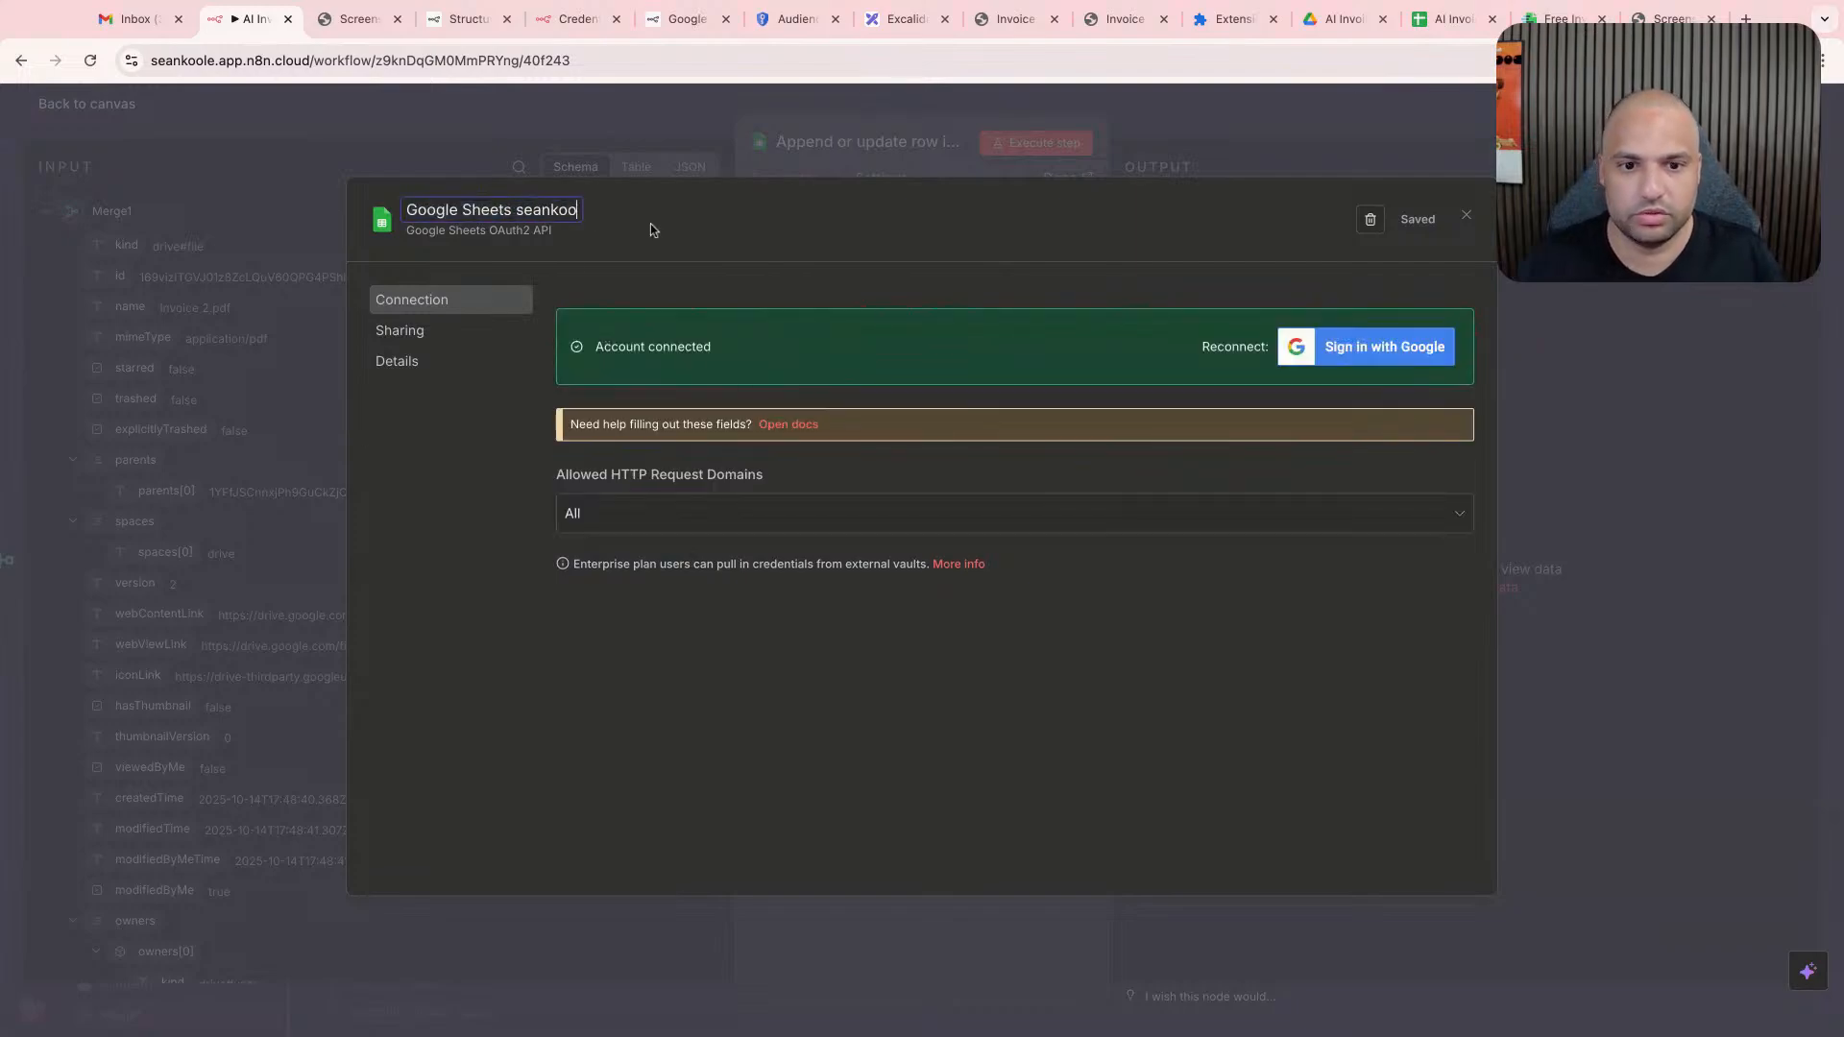
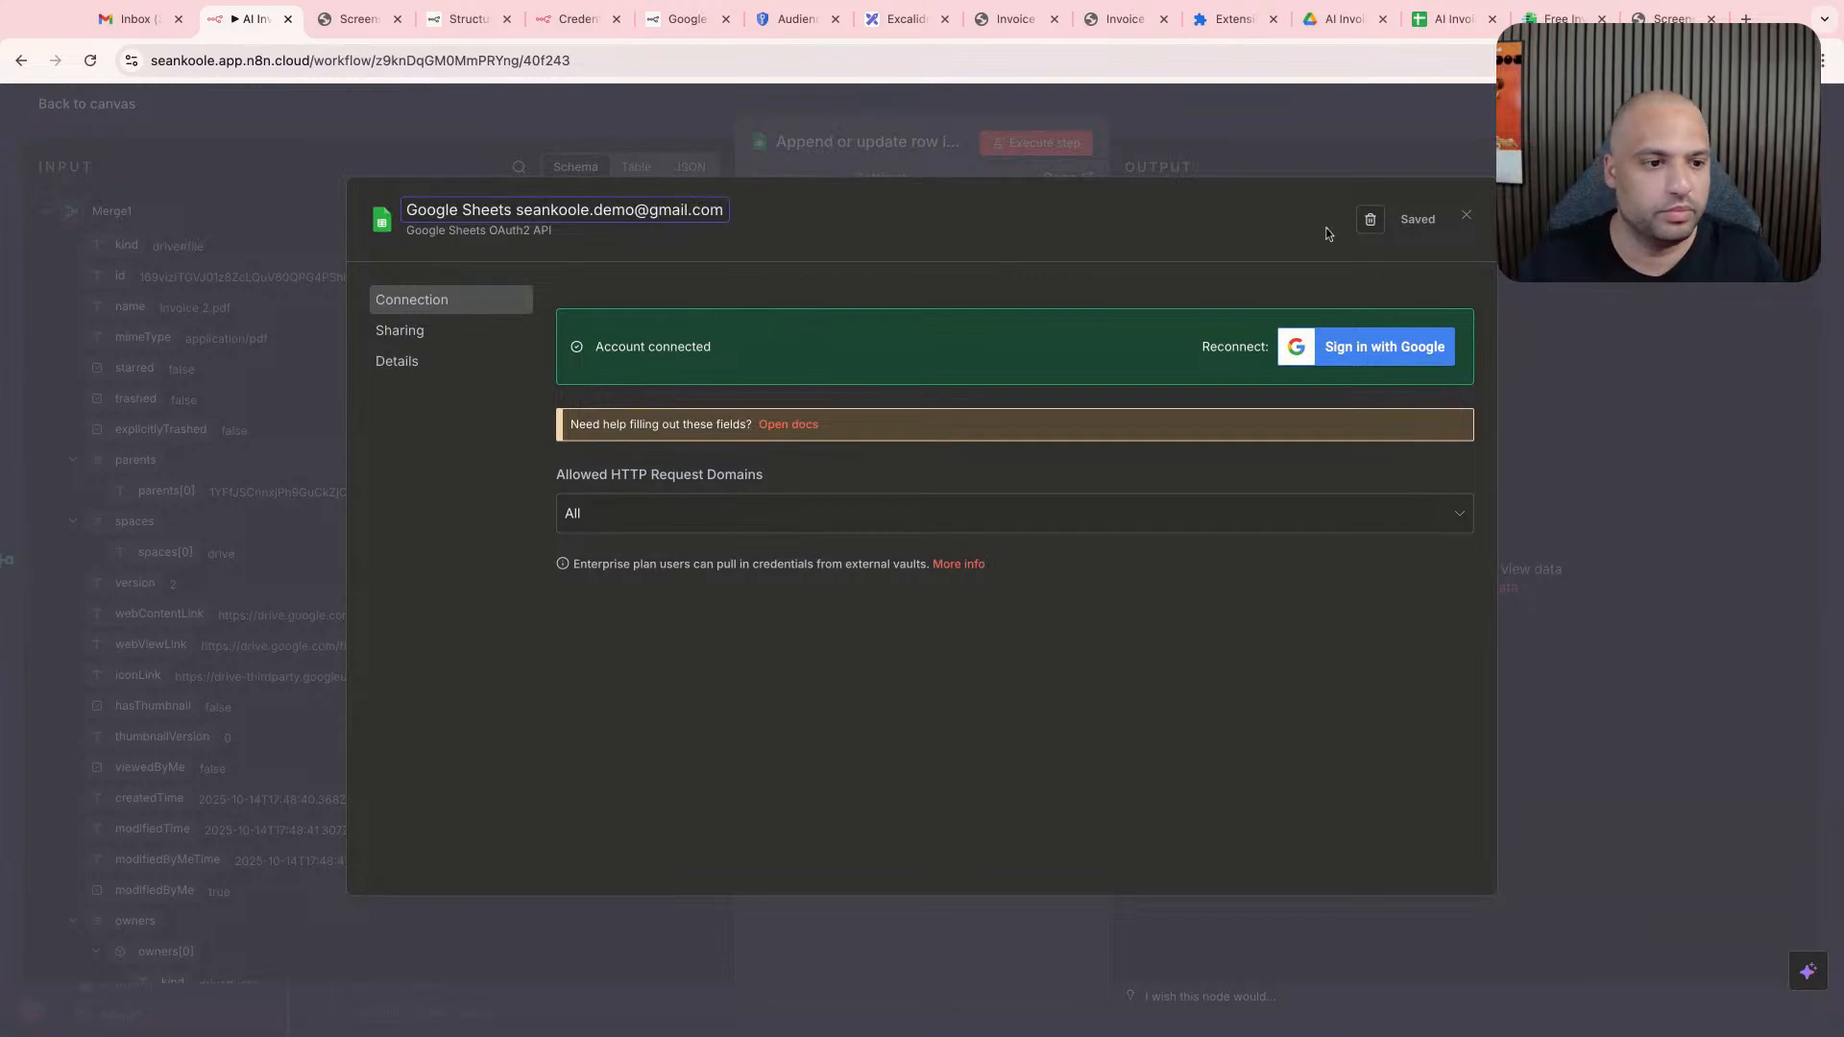
{"action": "left_click", "coordinate": [1466, 214]}
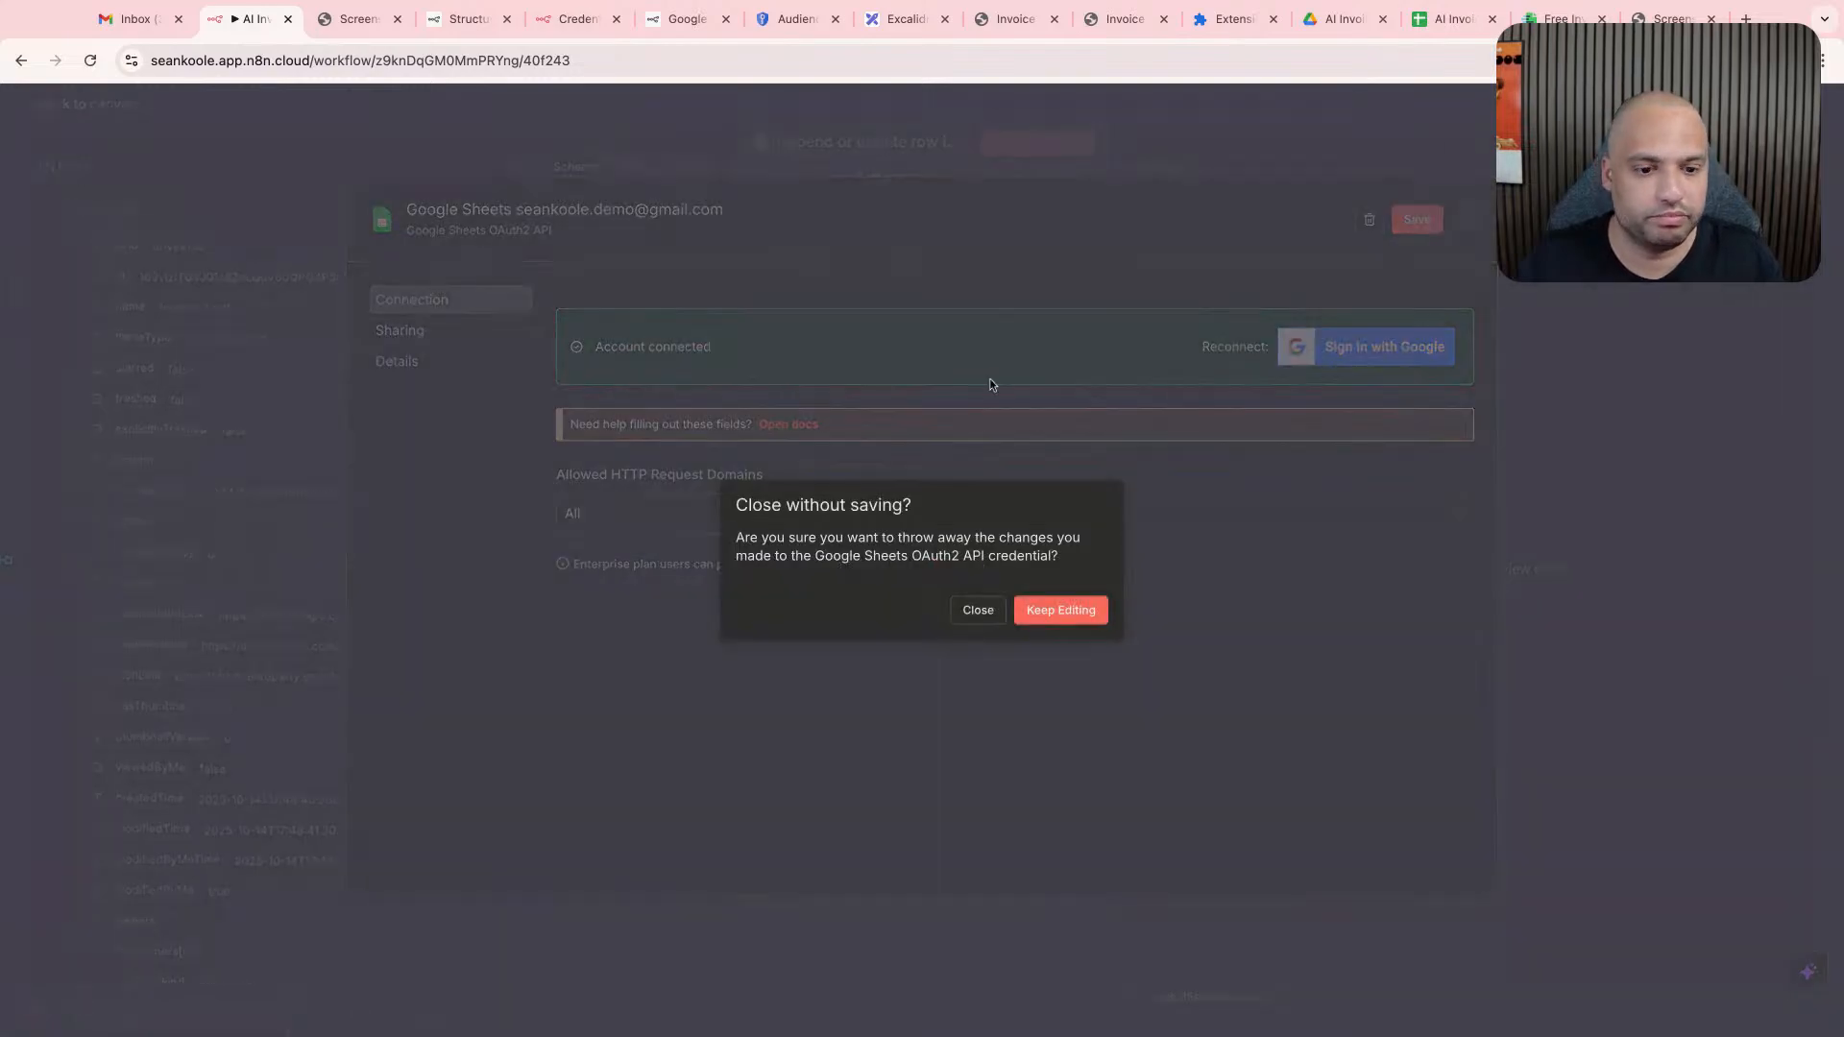
{"action": "left_click", "coordinate": [1002, 612]}
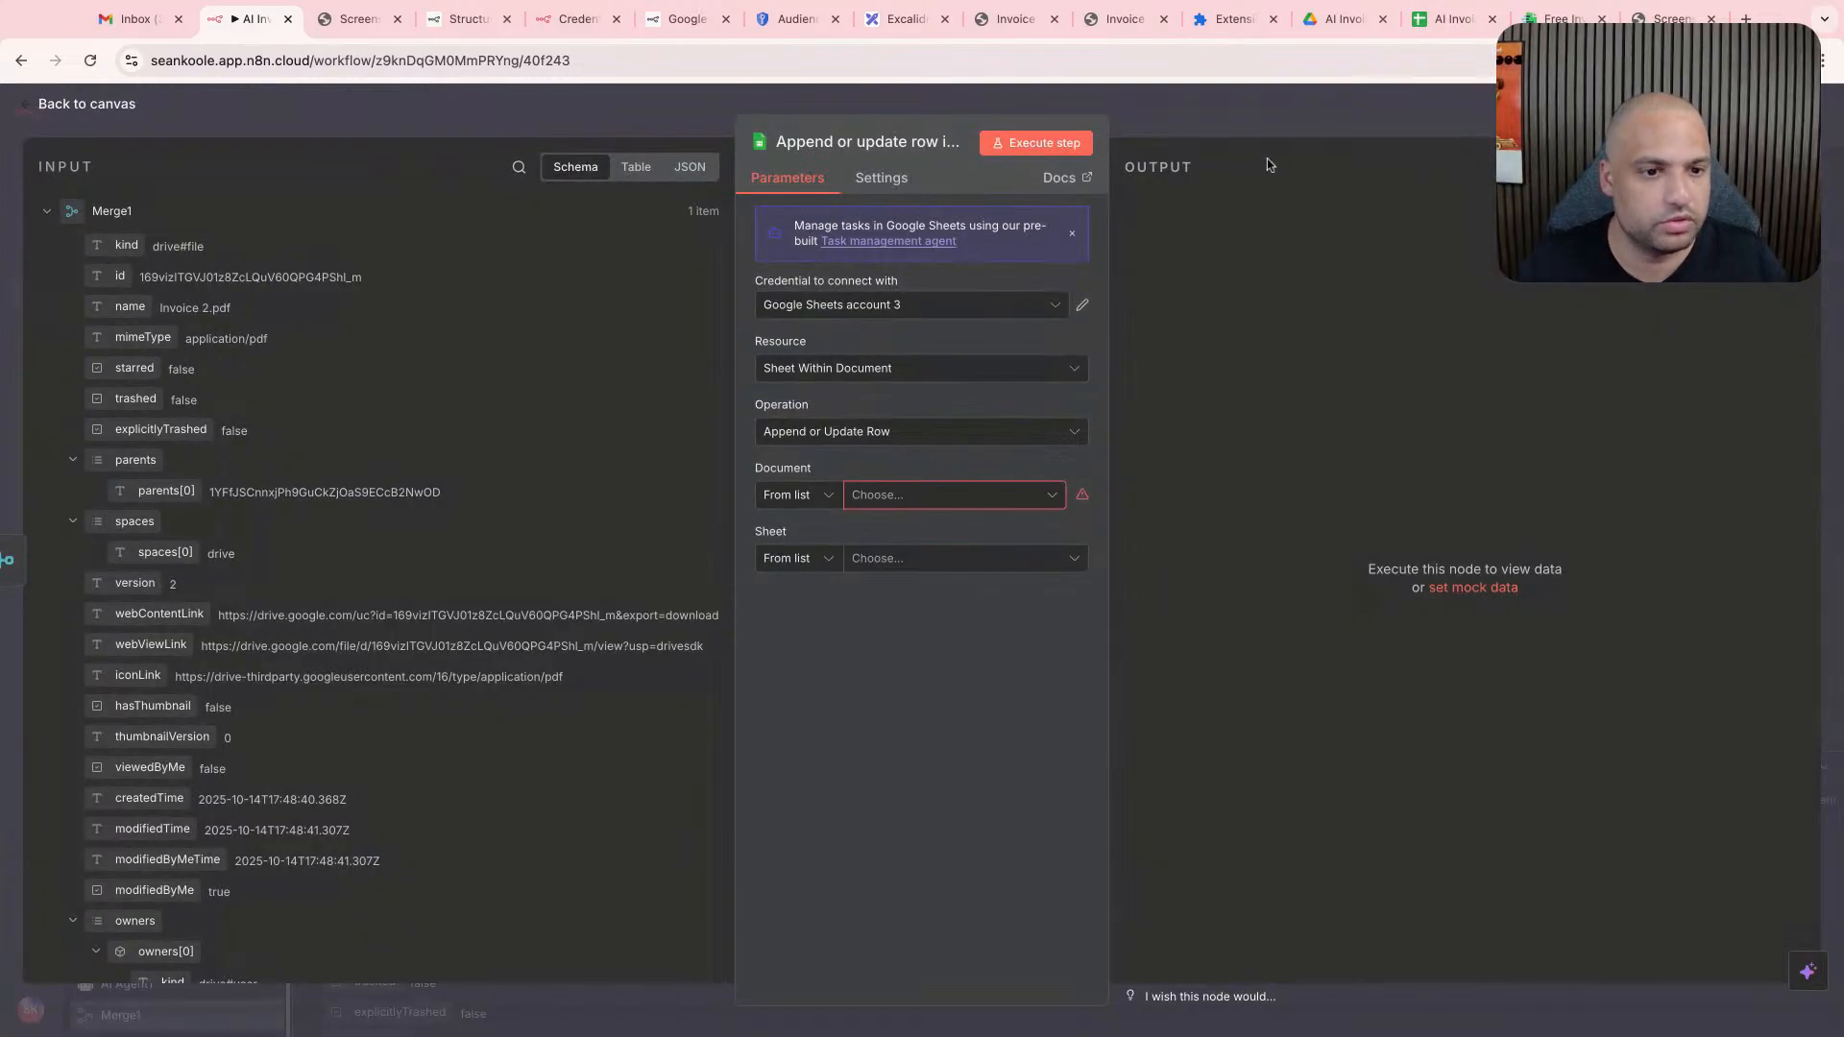
- Select the AI Invoice Agent - Invoices document and its Invoices sheet as the node's target, using Google Sheets account 3
{"action": "left_click", "coordinate": [917, 313]}
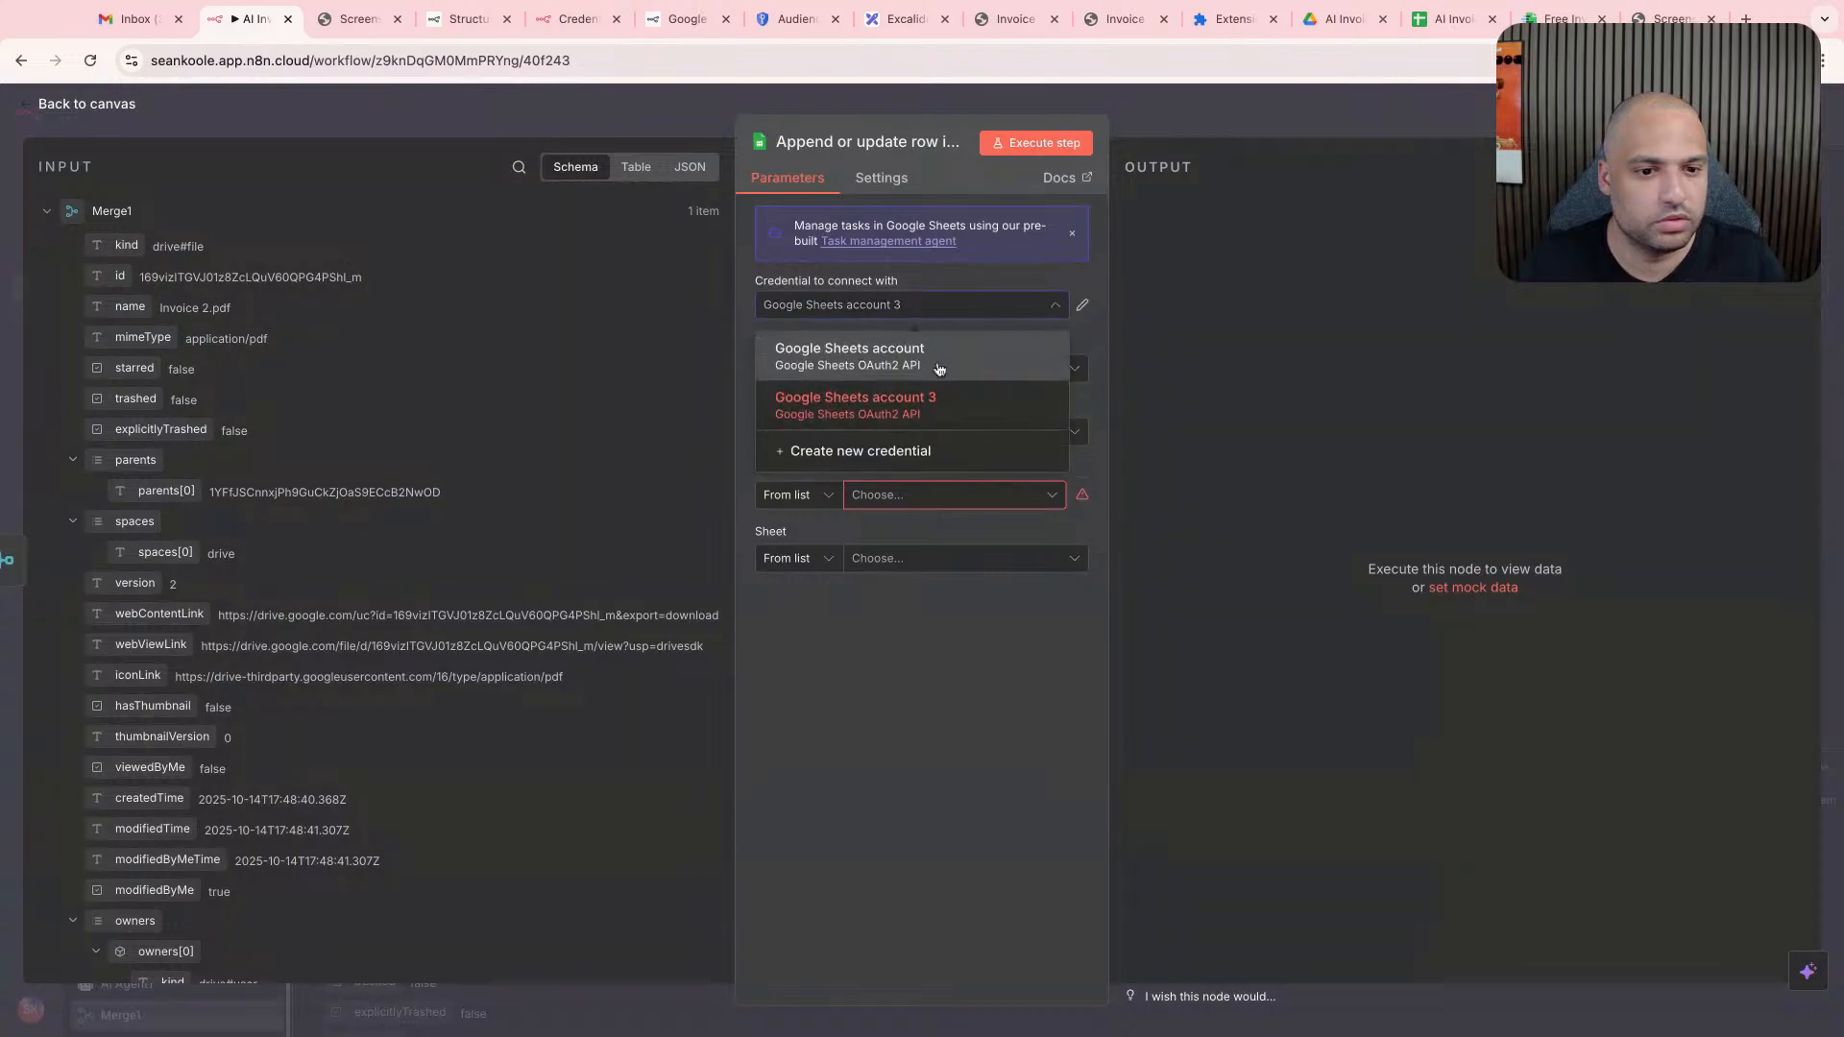
{"action": "left_click", "coordinate": [940, 369]}
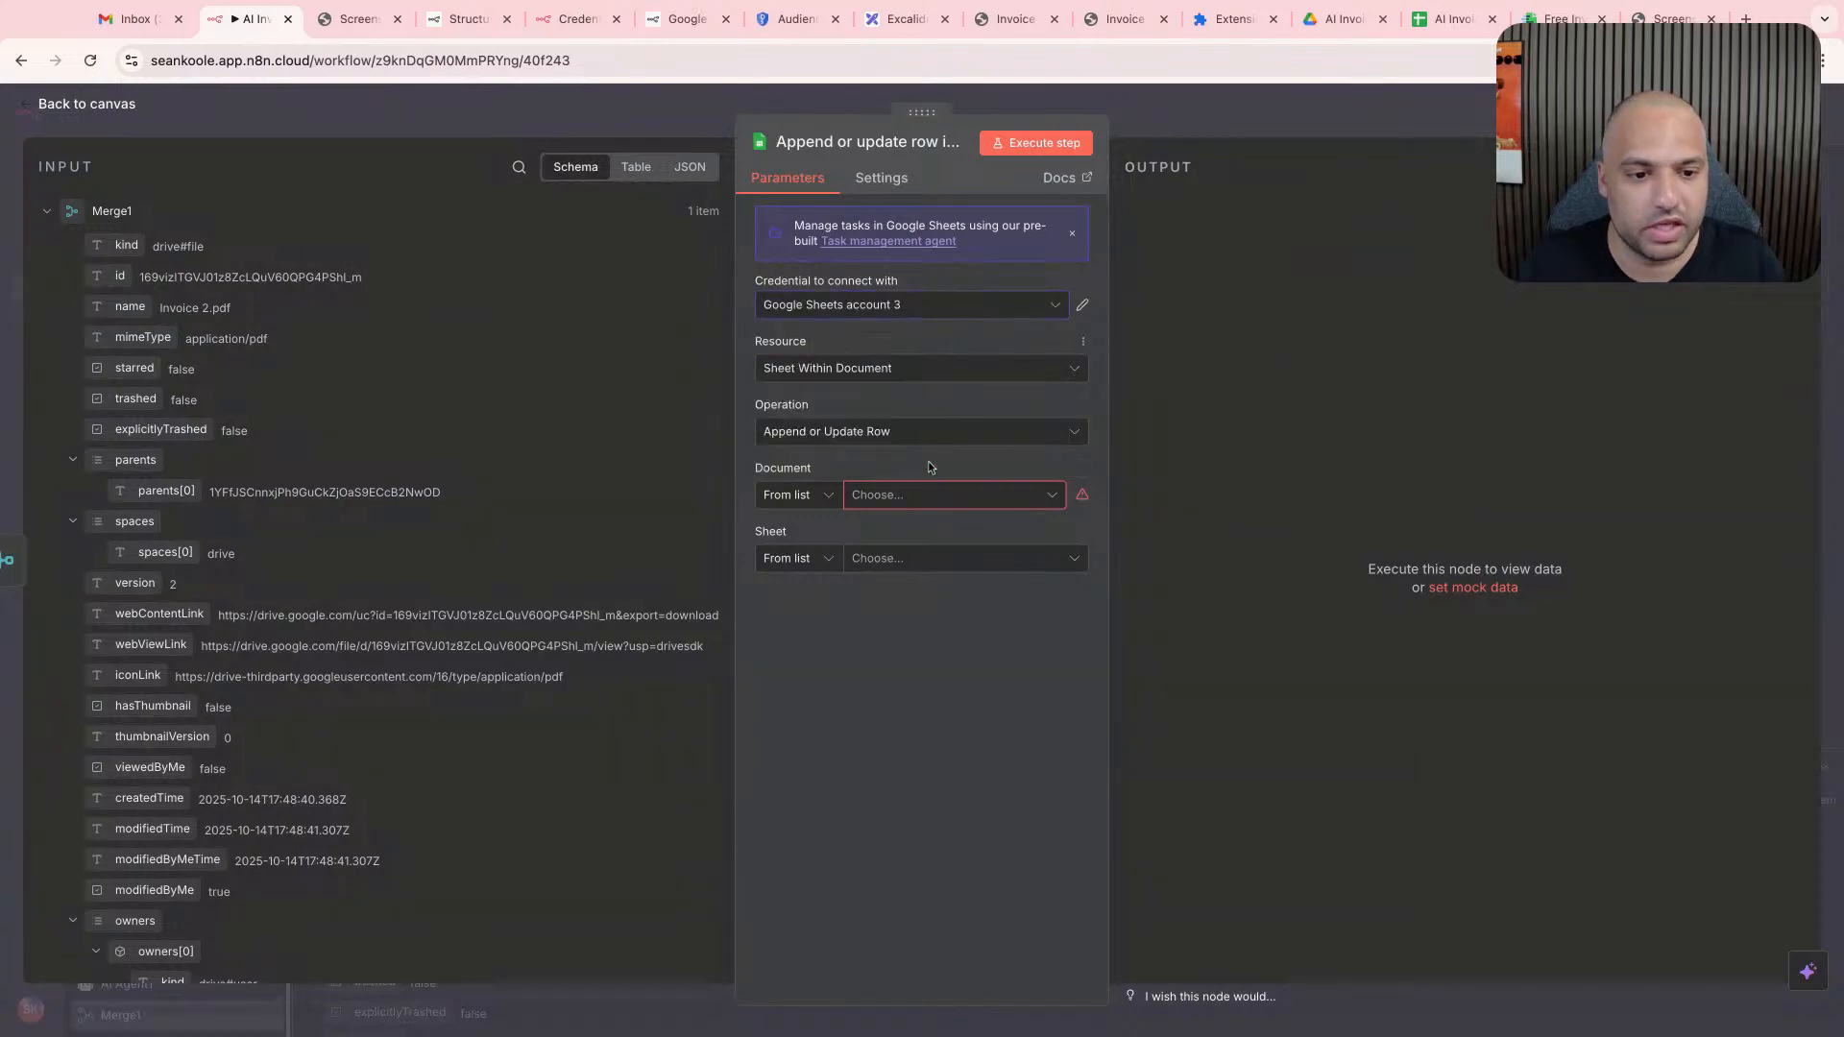
{"action": "left_click", "coordinate": [928, 494]}
{"action": "left_click", "coordinate": [927, 581]}
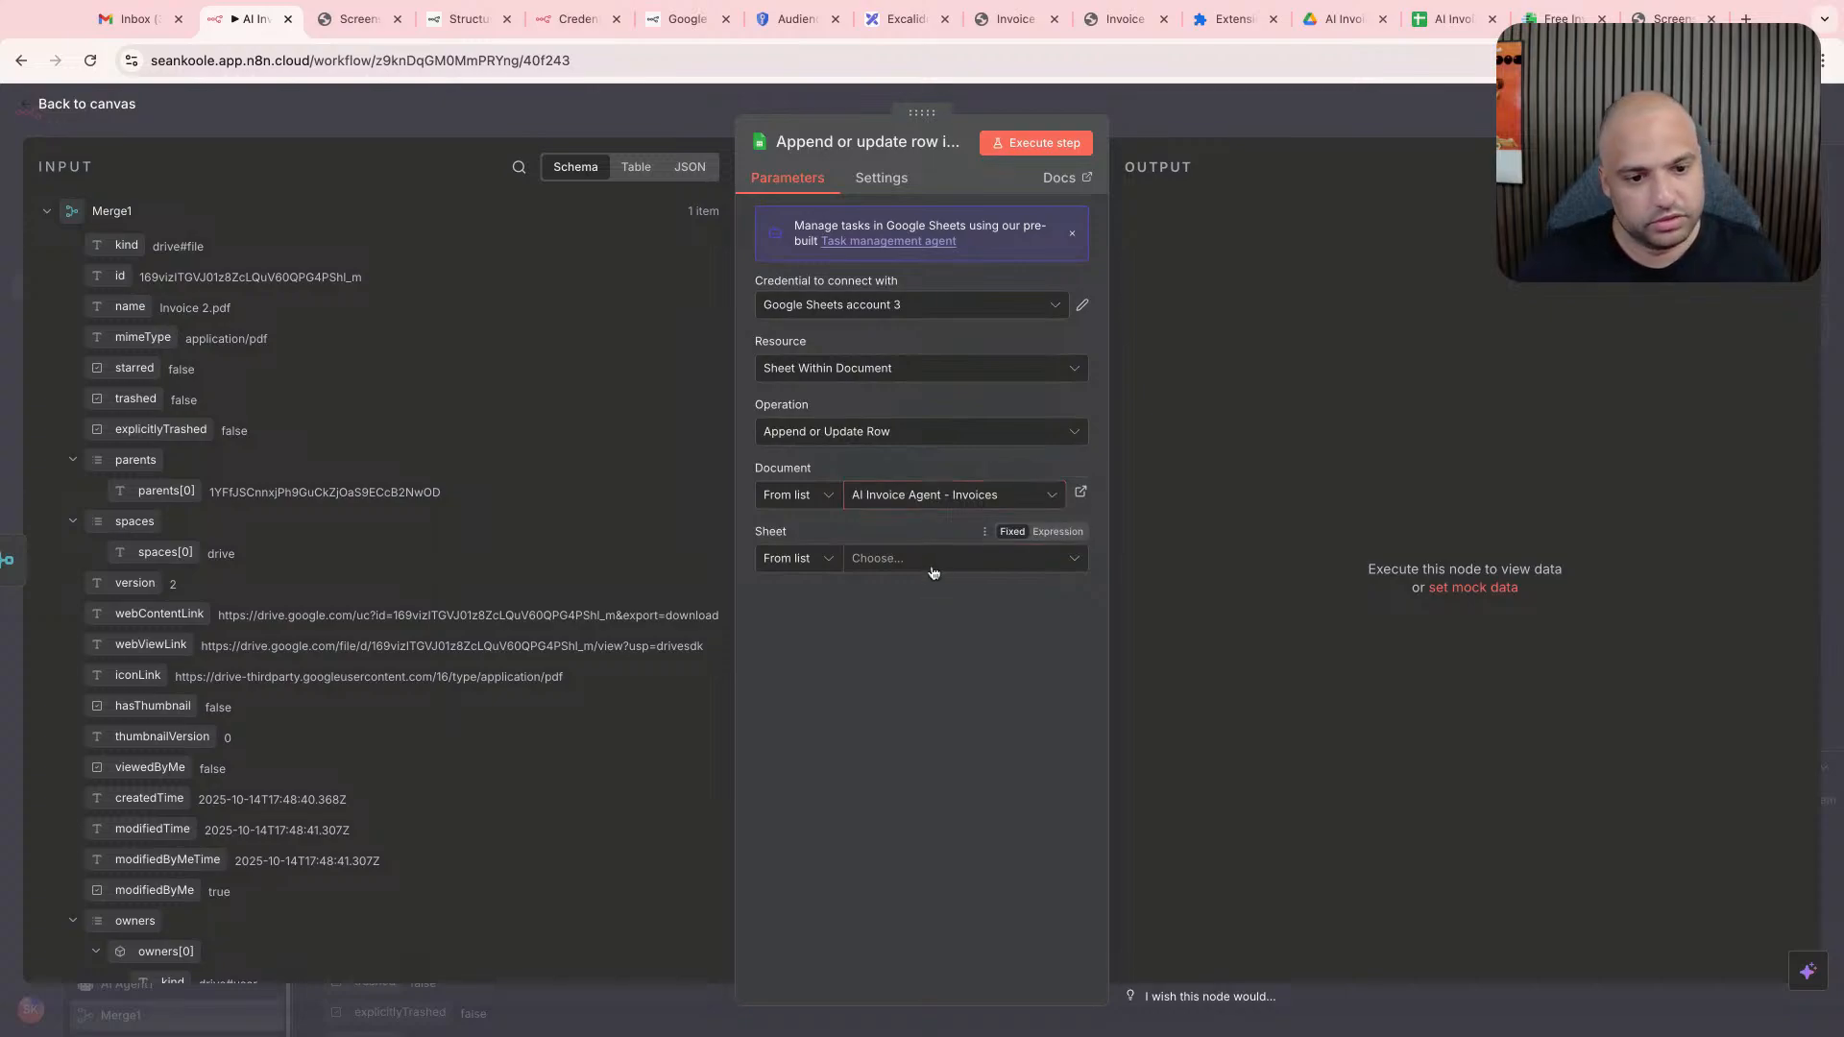
{"action": "left_click", "coordinate": [937, 563]}
{"action": "left_click", "coordinate": [931, 625]}
{"action": "left_click", "coordinate": [925, 733]}
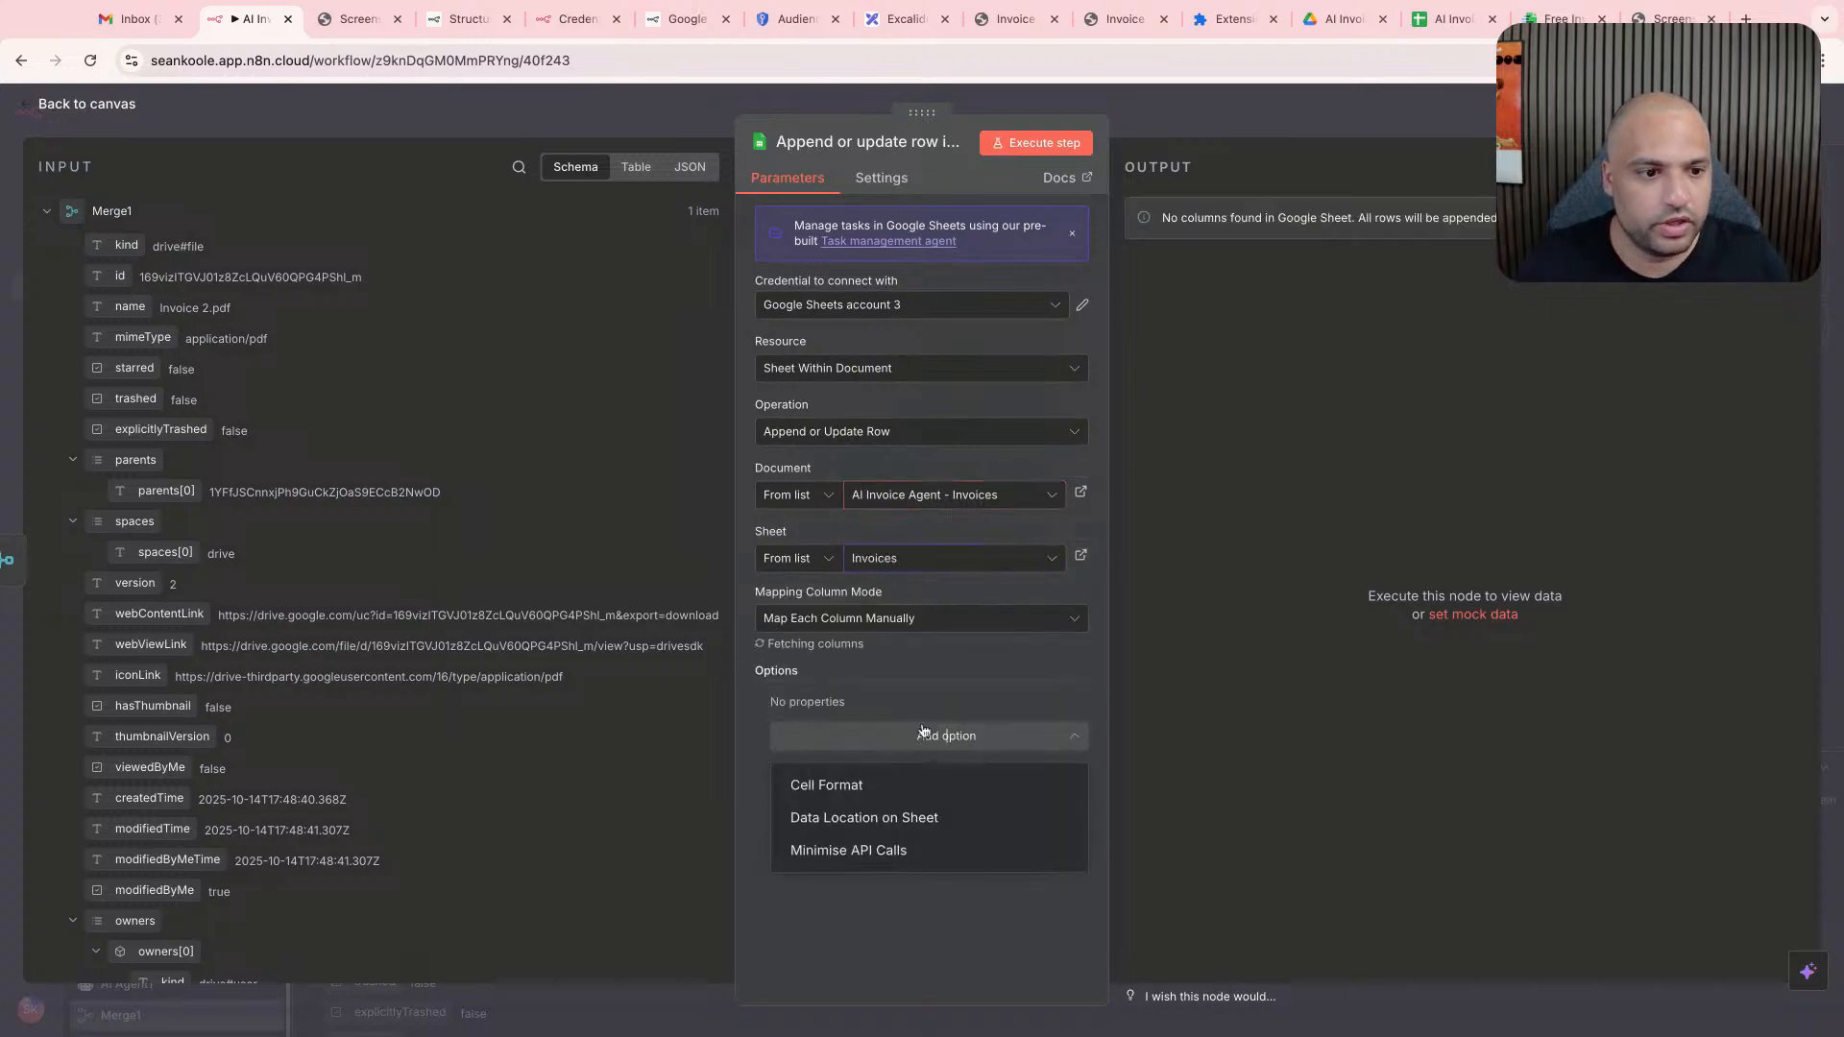
{"action": "scroll", "coordinate": [928, 687], "scroll_direction": "down", "scroll_amount": 5}
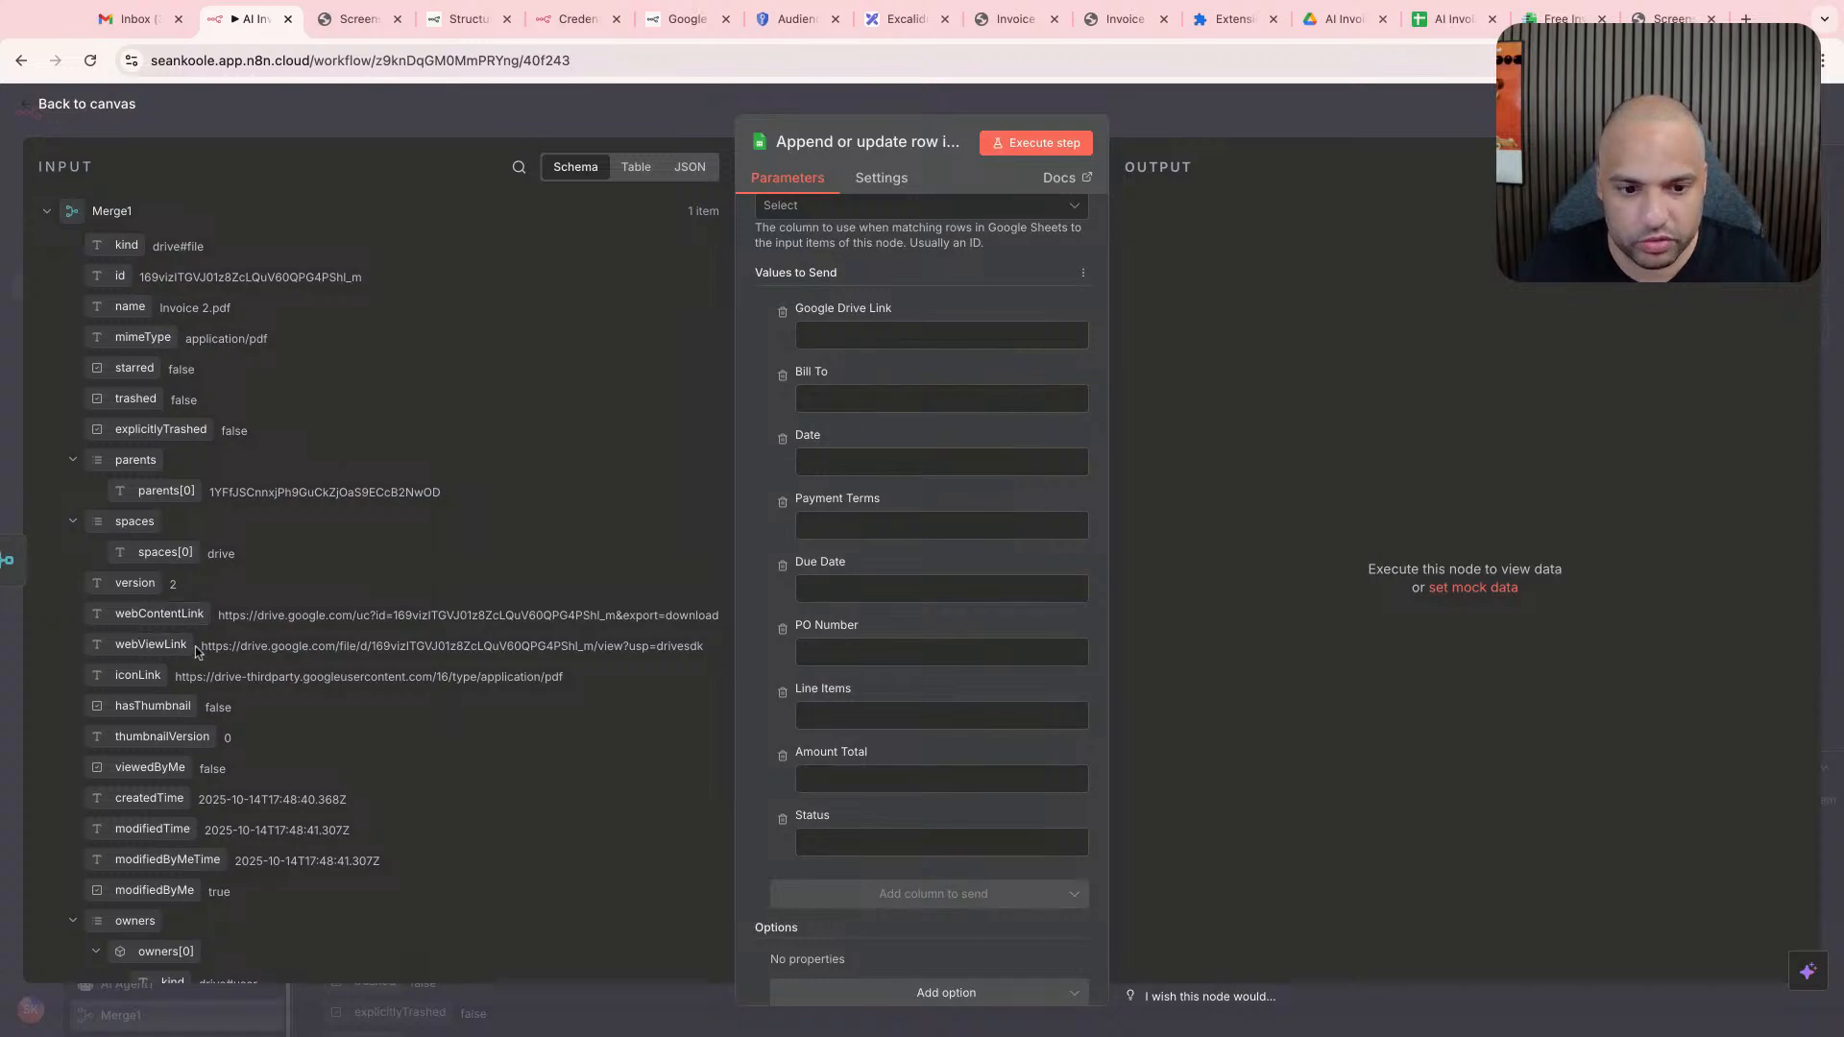
- Map the Google Drive Link column to Merge1's webViewLink field
{"action": "left_click_drag", "start_coordinate": [245, 618], "coordinate": [695, 618]}
{"action": "left_click", "coordinate": [300, 651]}
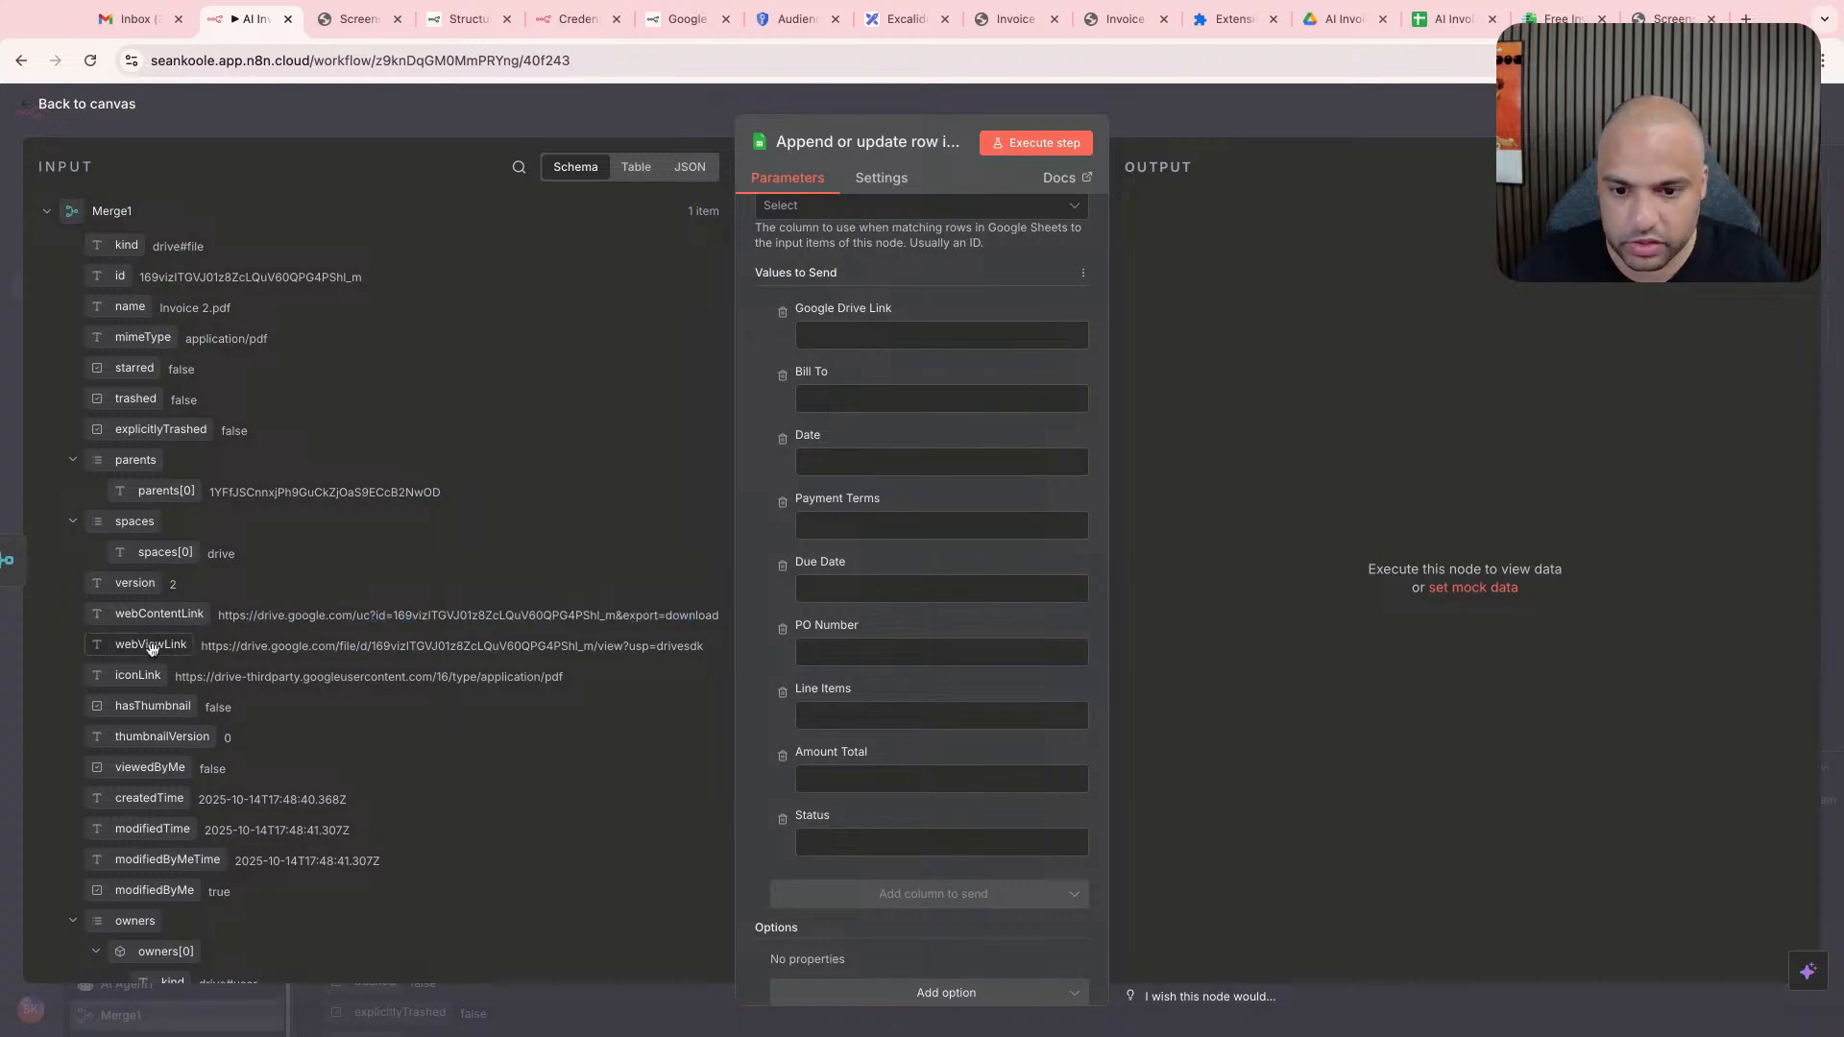
{"action": "left_click_drag", "start_coordinate": [151, 646], "coordinate": [842, 343]}
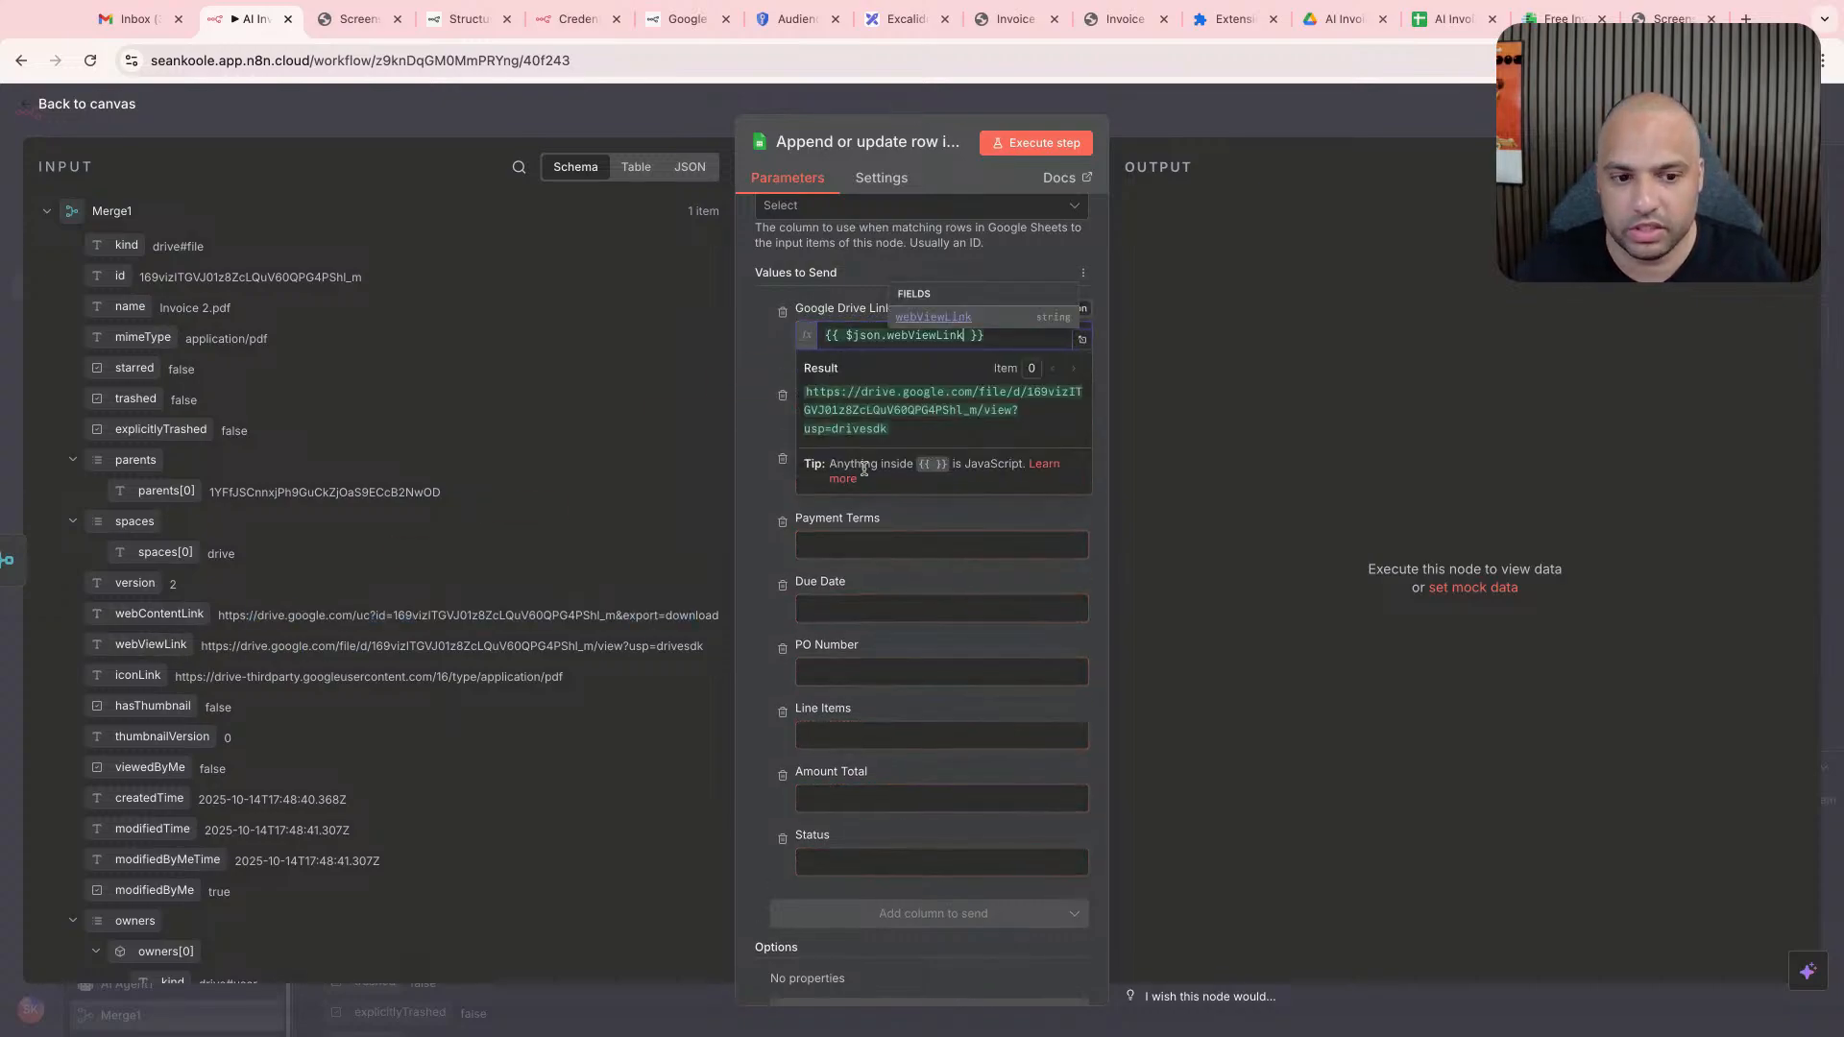
{"action": "left_click", "coordinate": [877, 539]}
- Map the Bill To, Date and Payment Terms columns to the output's bill_to, date and payment_terms fields
{"action": "left_click", "coordinate": [851, 415]}
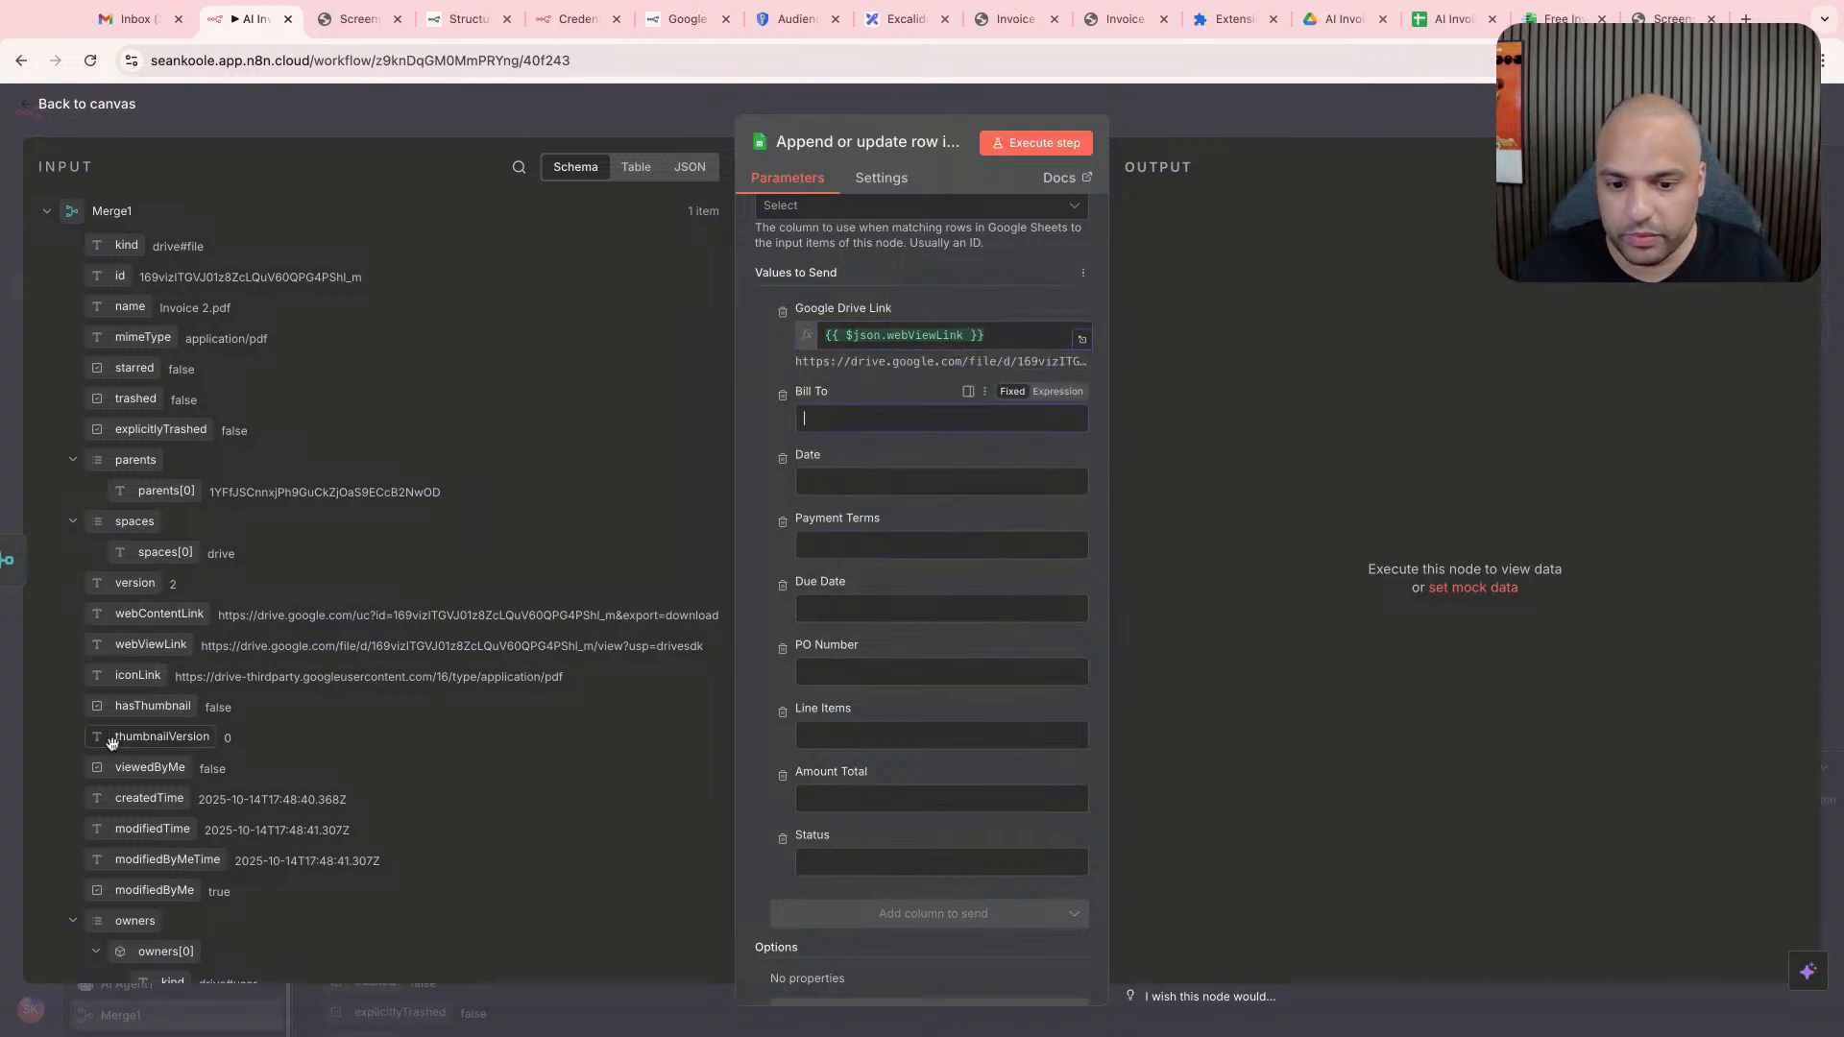
{"action": "scroll", "coordinate": [192, 735], "scroll_direction": "down", "scroll_amount": 3}
{"action": "scroll", "coordinate": [201, 735], "scroll_direction": "down", "scroll_amount": 10}
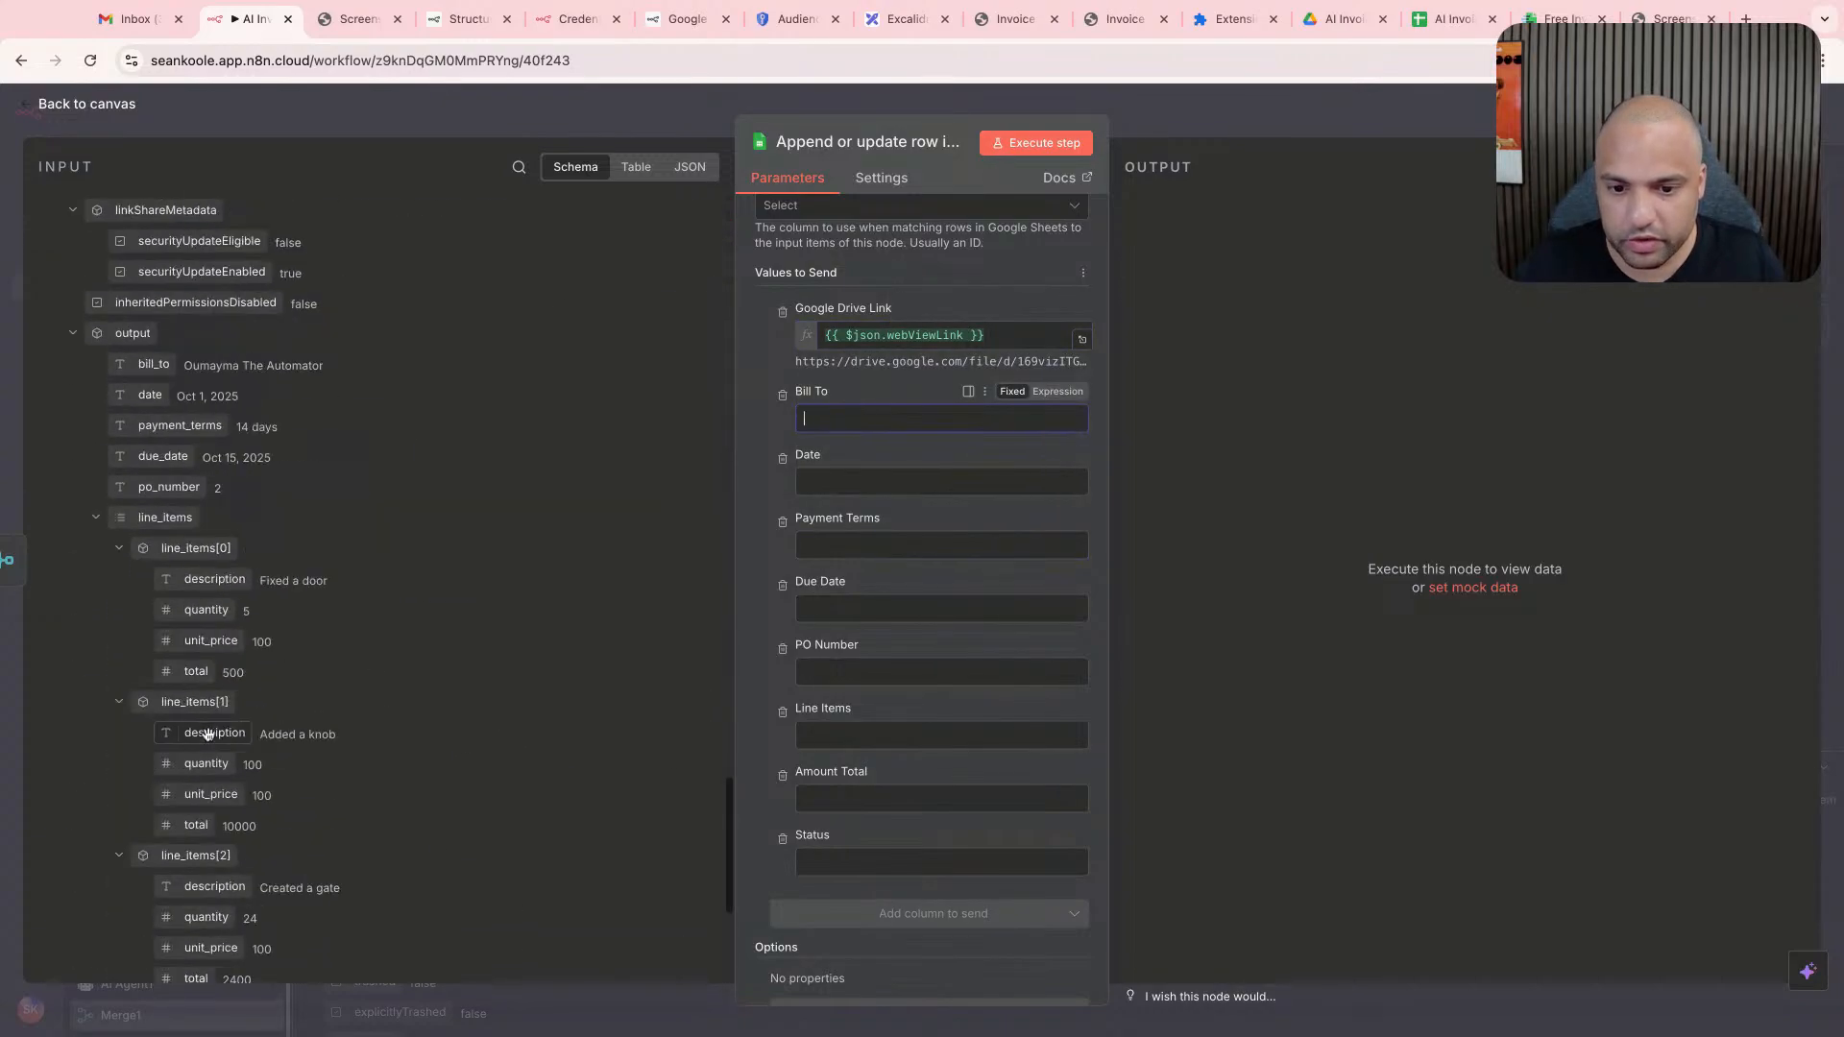
{"action": "left_click_drag", "start_coordinate": [182, 362], "coordinate": [845, 419]}
{"action": "left_click_drag", "start_coordinate": [151, 384], "coordinate": [855, 503]}
{"action": "left_click_drag", "start_coordinate": [180, 424], "coordinate": [864, 594]}
- Set Status to Pending and map Due Date, PO Number and Line Items to due_date, po_number and line_items
{"action": "scroll", "coordinate": [864, 672], "scroll_direction": "down", "scroll_amount": 2}
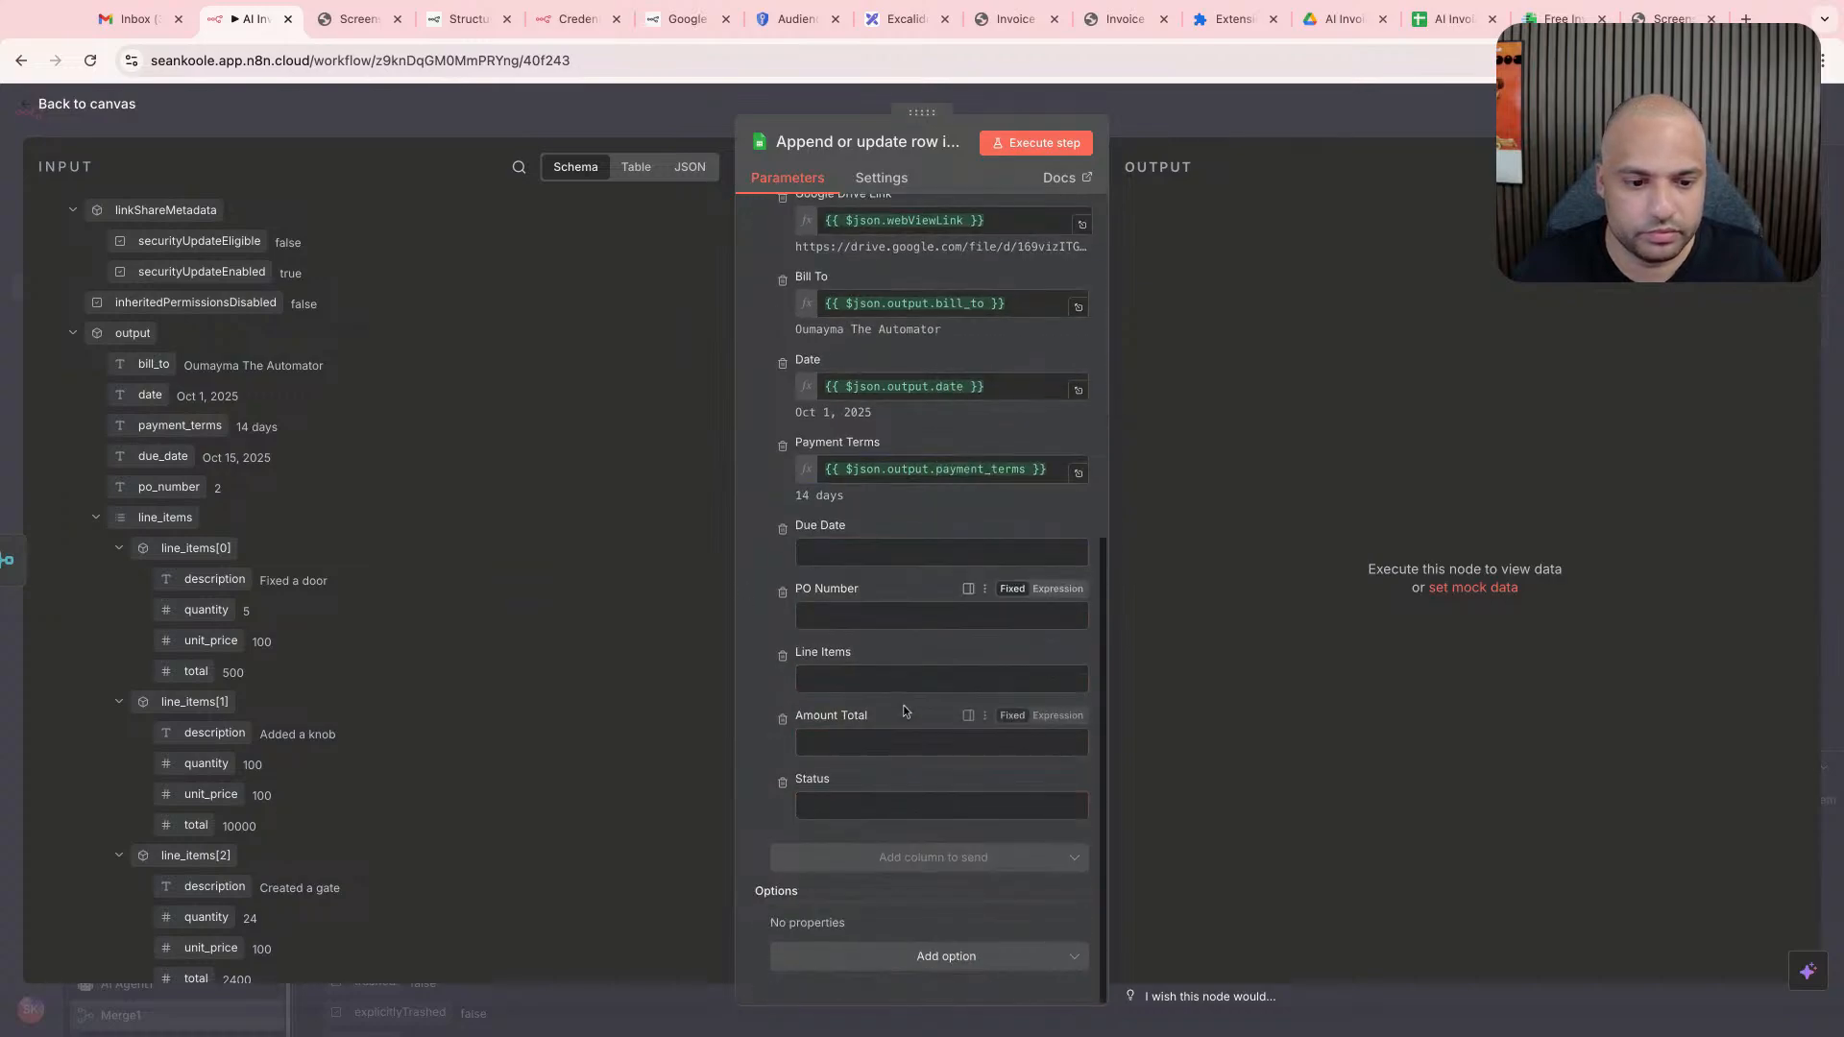
{"action": "left_click", "coordinate": [870, 801]}
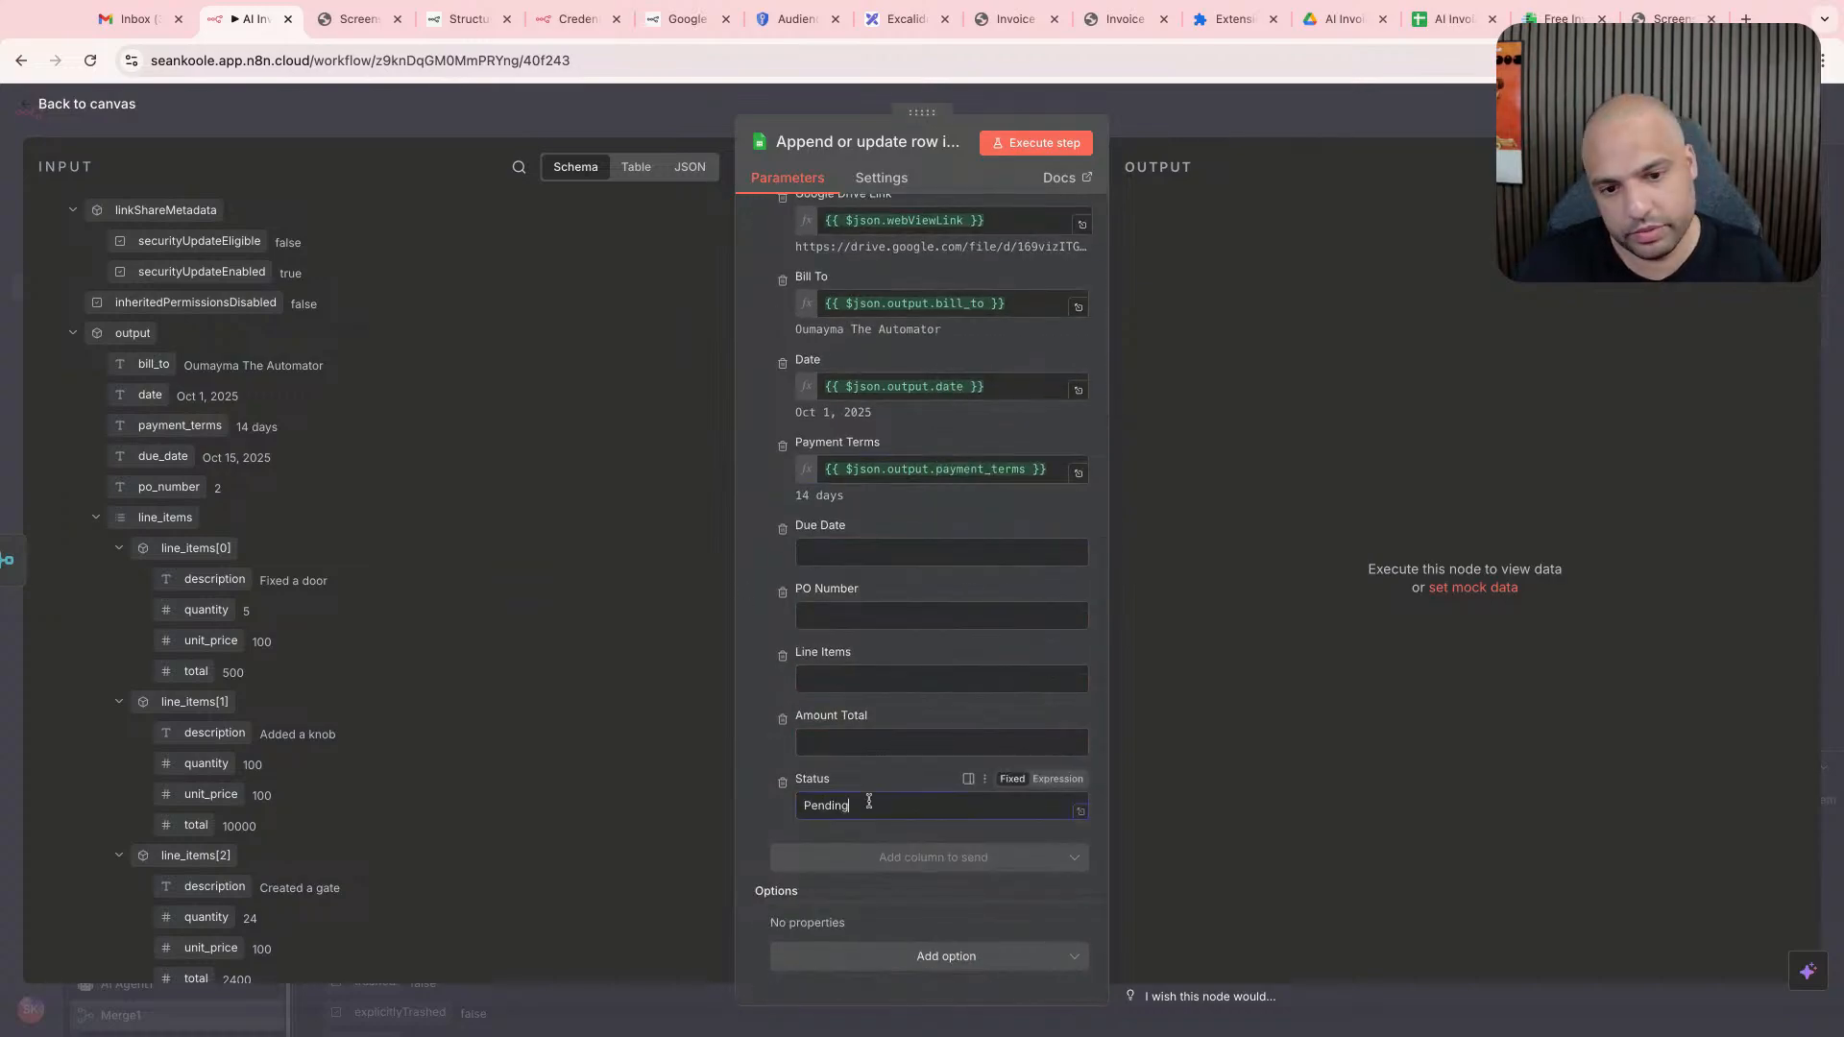
{"action": "left_click_drag", "start_coordinate": [168, 458], "coordinate": [850, 560]}
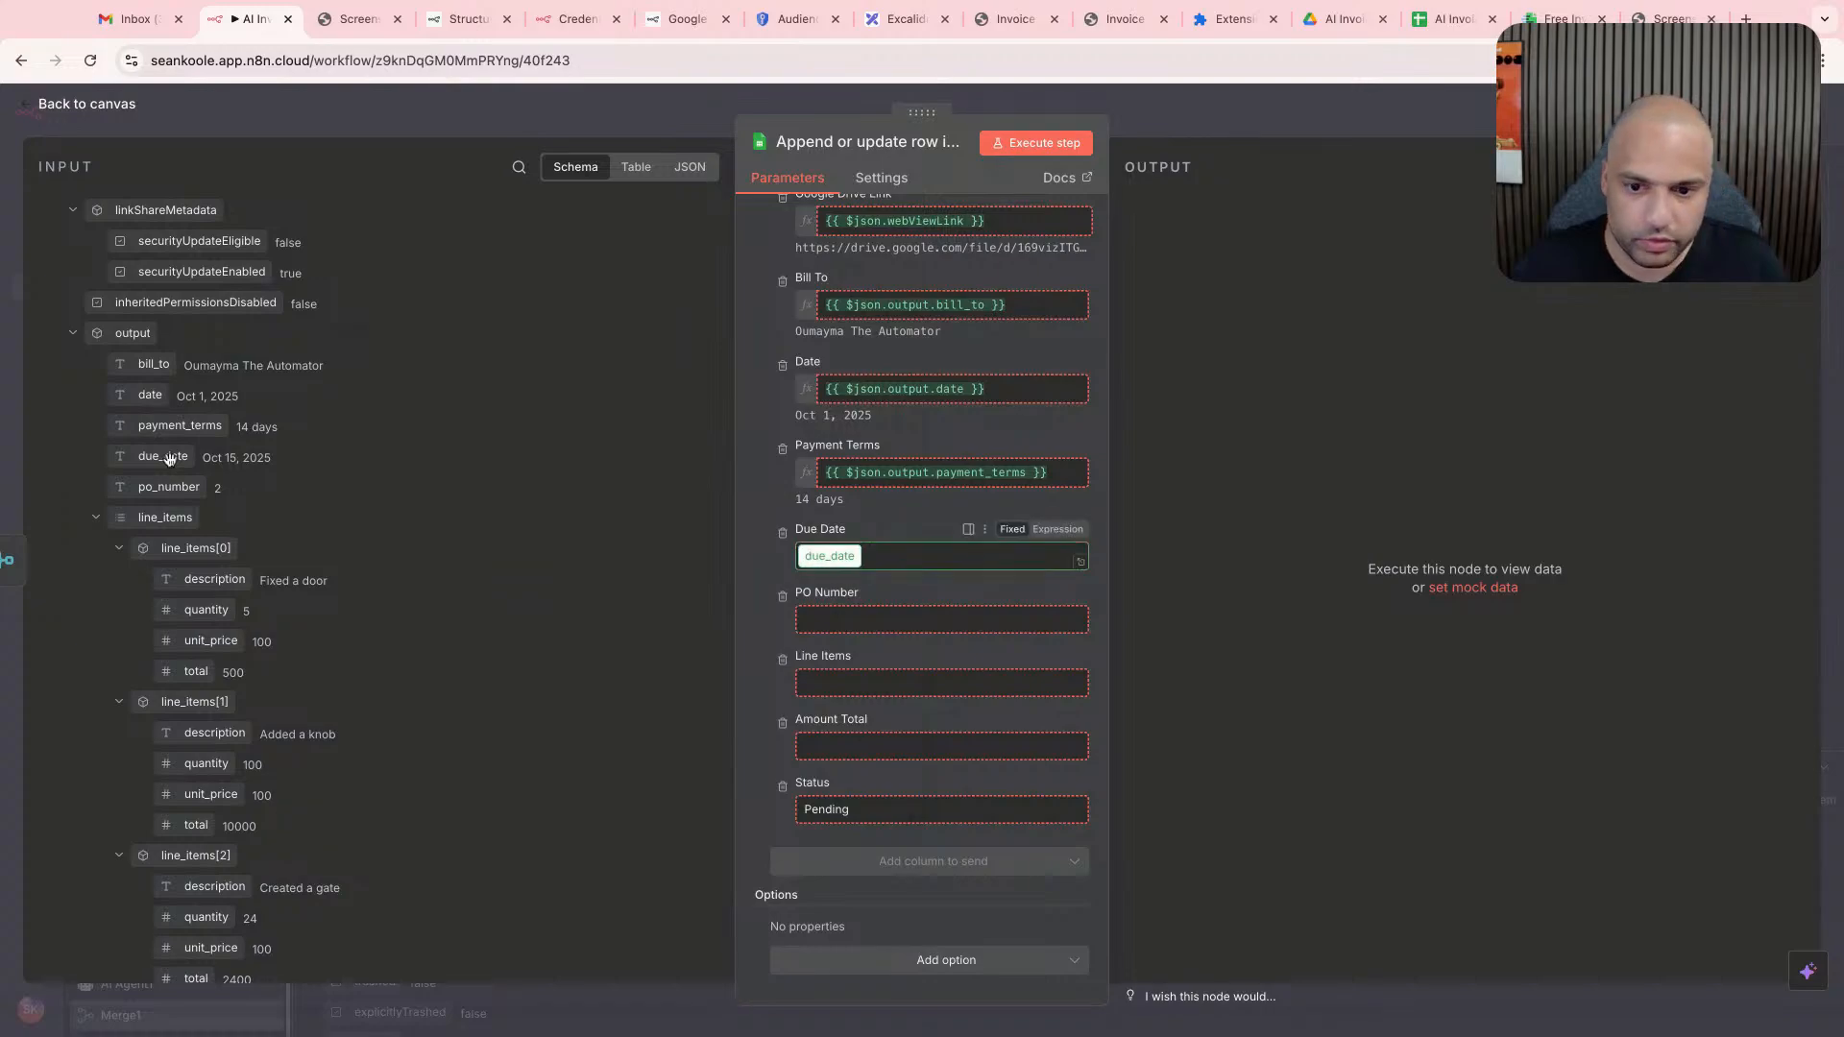
{"action": "left_click_drag", "start_coordinate": [165, 480], "coordinate": [840, 641]}
{"action": "left_click_drag", "start_coordinate": [165, 519], "coordinate": [835, 722]}
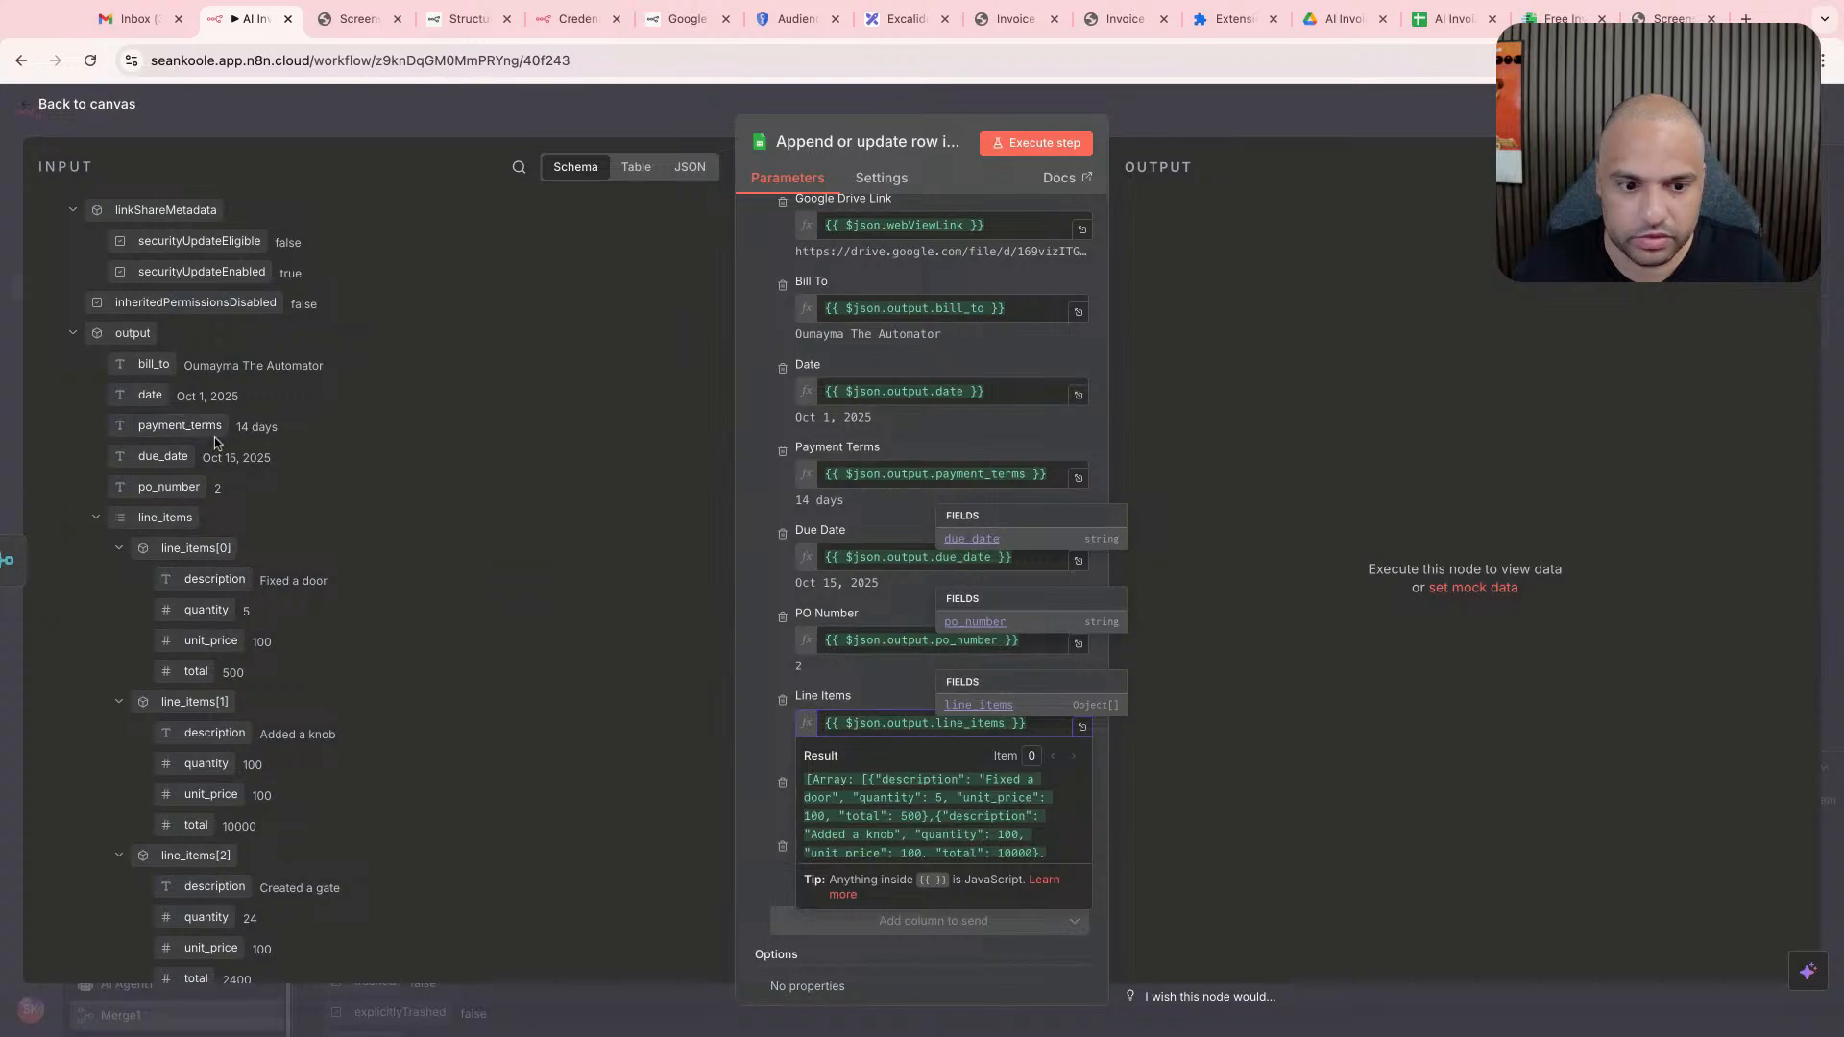
- Map the Amount Total column to the third line item's total, line_items[2].total
{"action": "scroll", "coordinate": [229, 753], "scroll_direction": "down", "scroll_amount": 3}
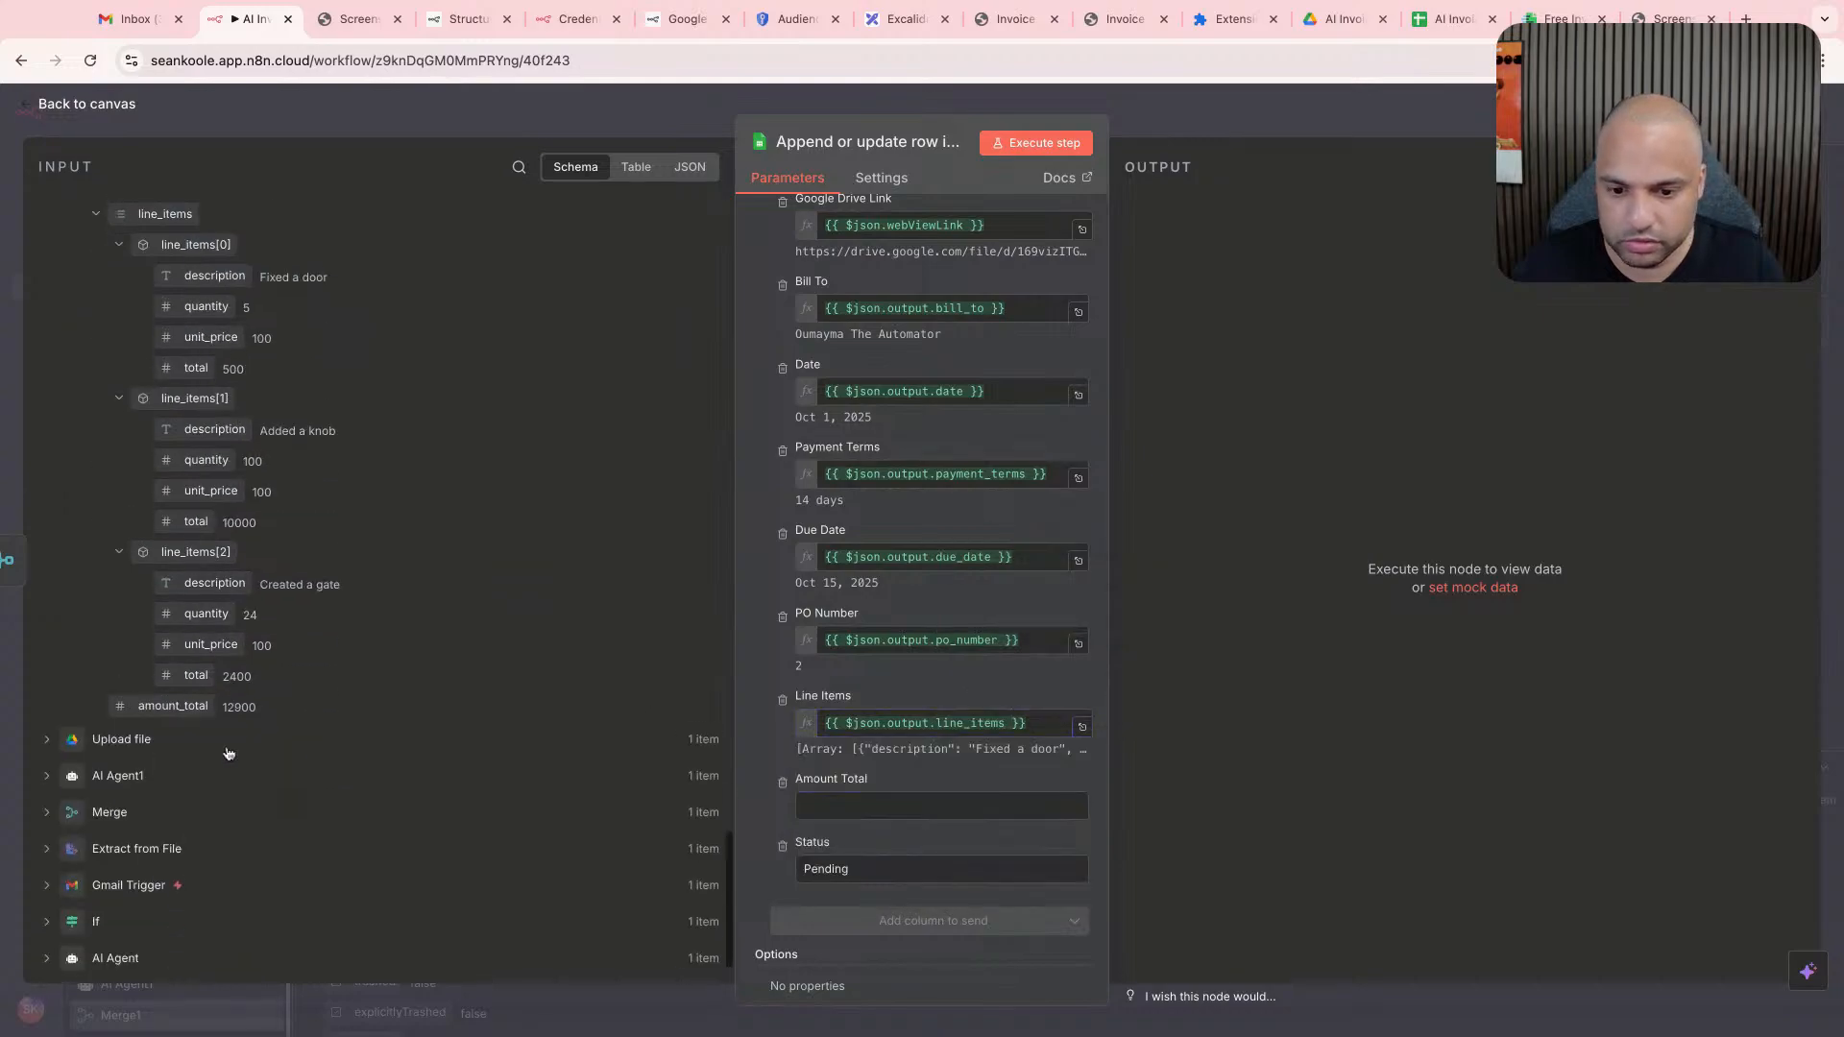
{"action": "left_click_drag", "start_coordinate": [191, 691], "coordinate": [934, 799]}
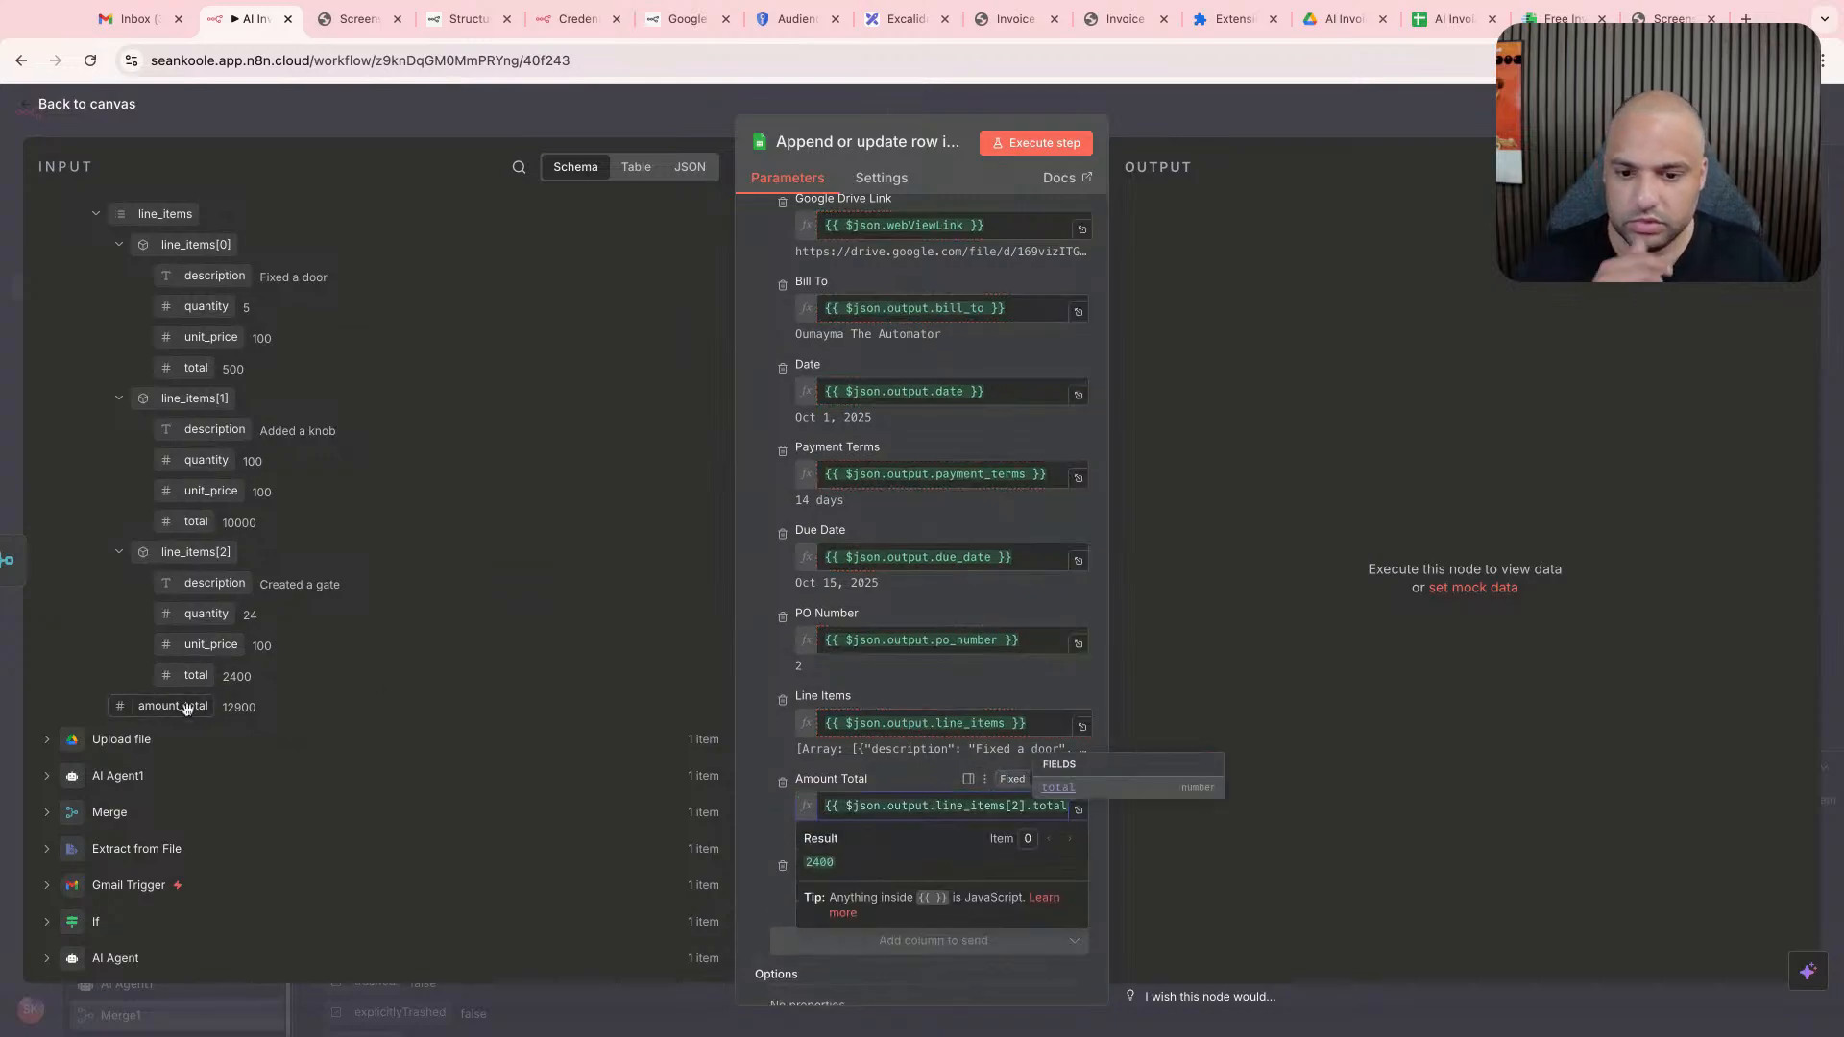
- Replace the Amount Total column's mapping with the output's amount_total field
{"action": "triple_click", "coordinate": [985, 807]}
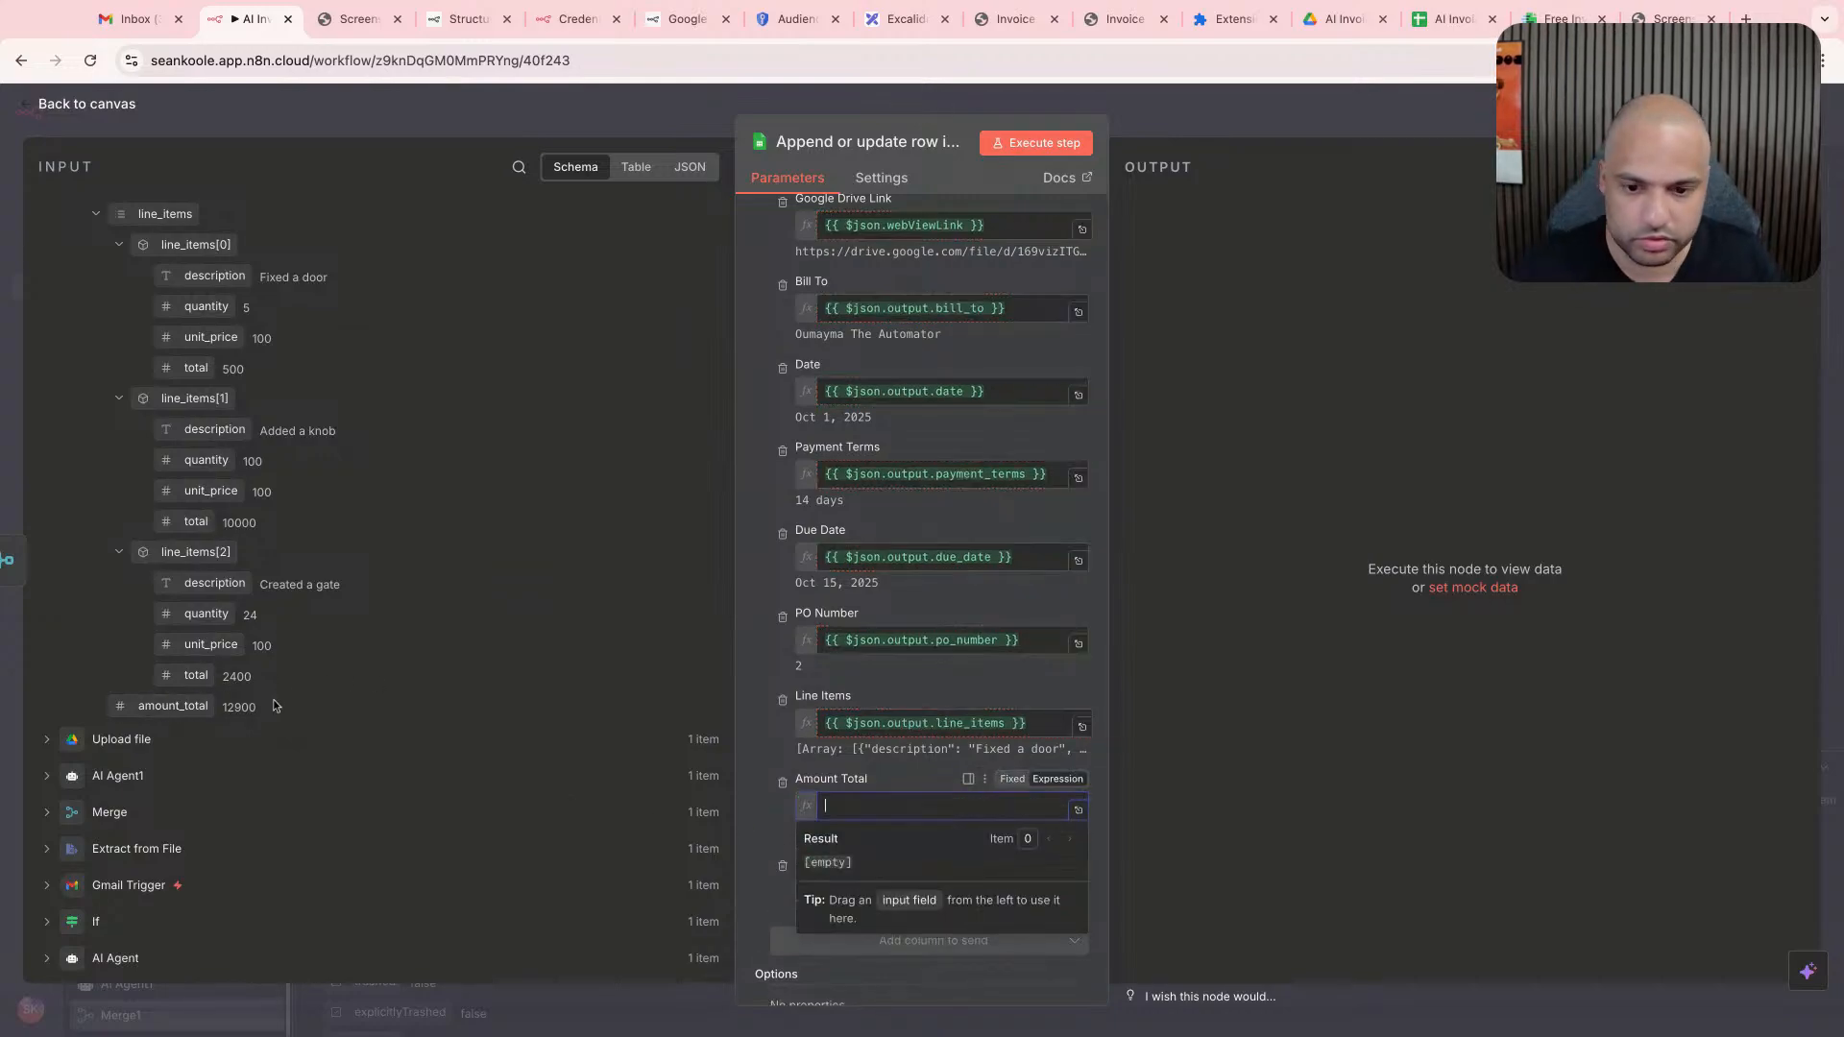
{"action": "left_click_drag", "start_coordinate": [182, 706], "coordinate": [949, 807]}
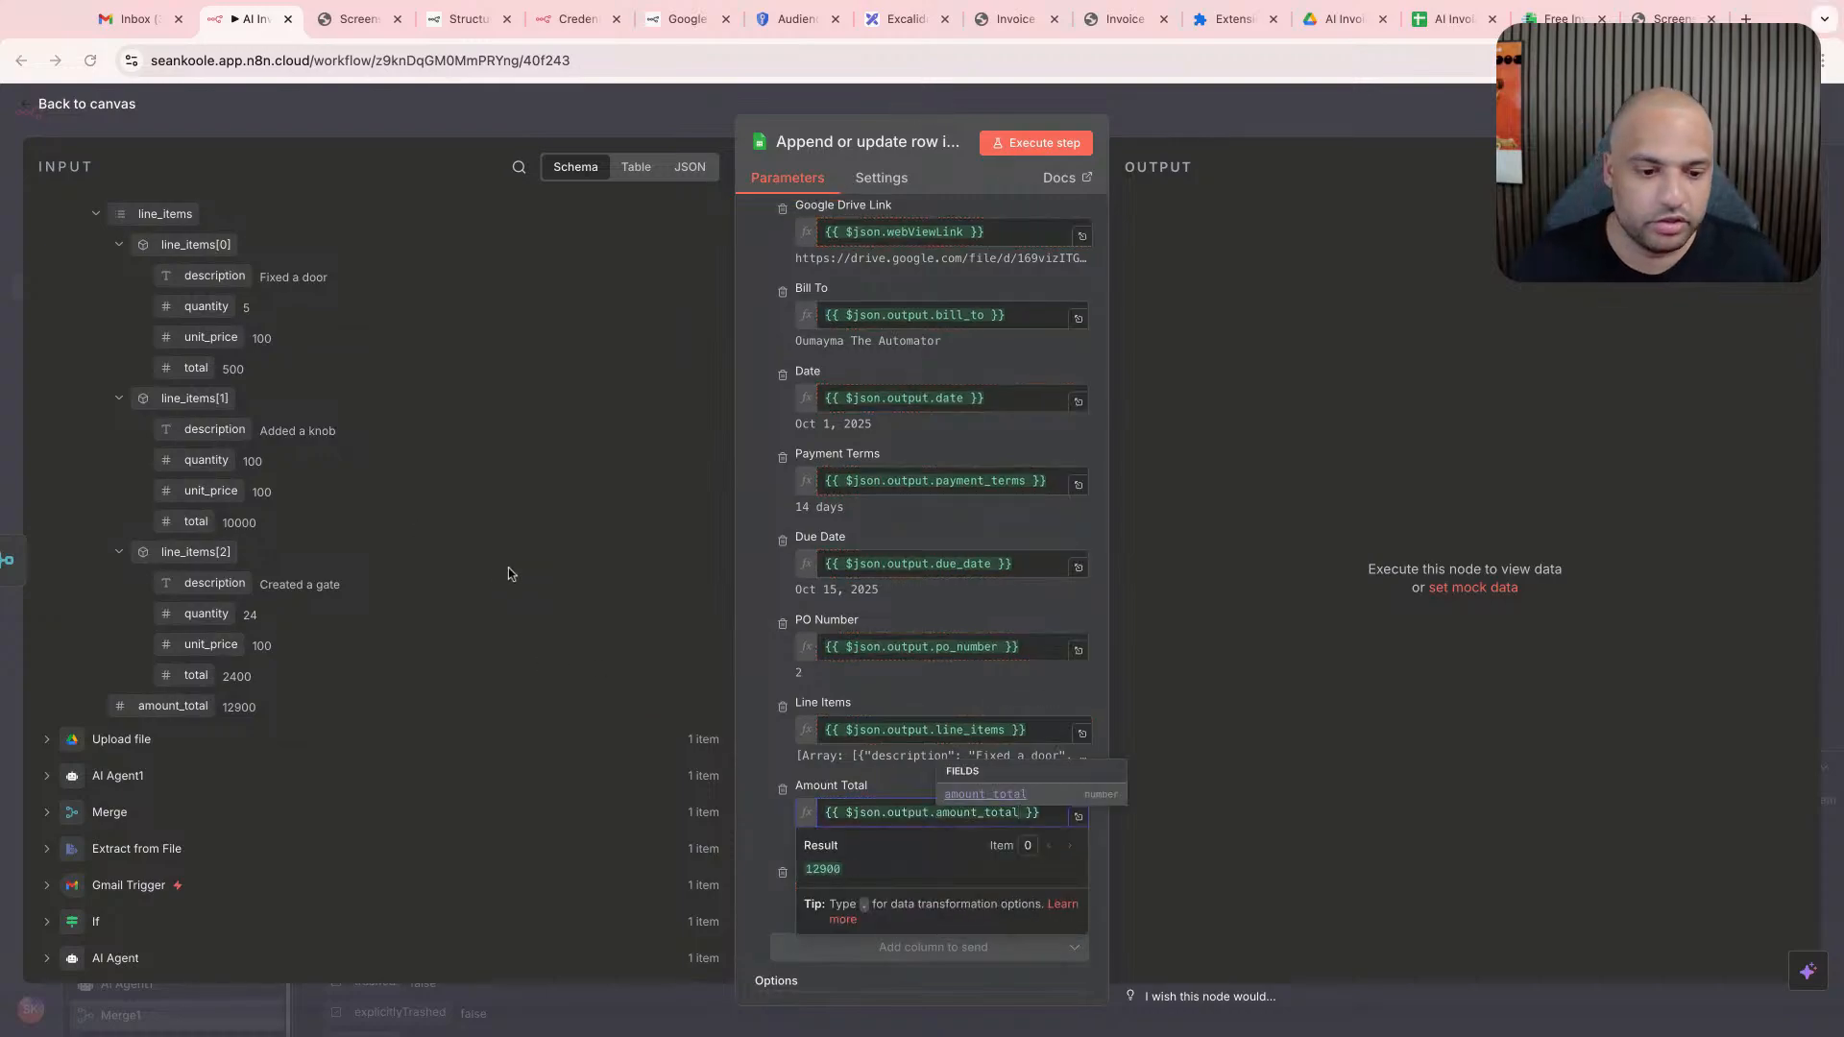
{"action": "scroll", "coordinate": [552, 578], "scroll_direction": "down", "scroll_amount": 2}
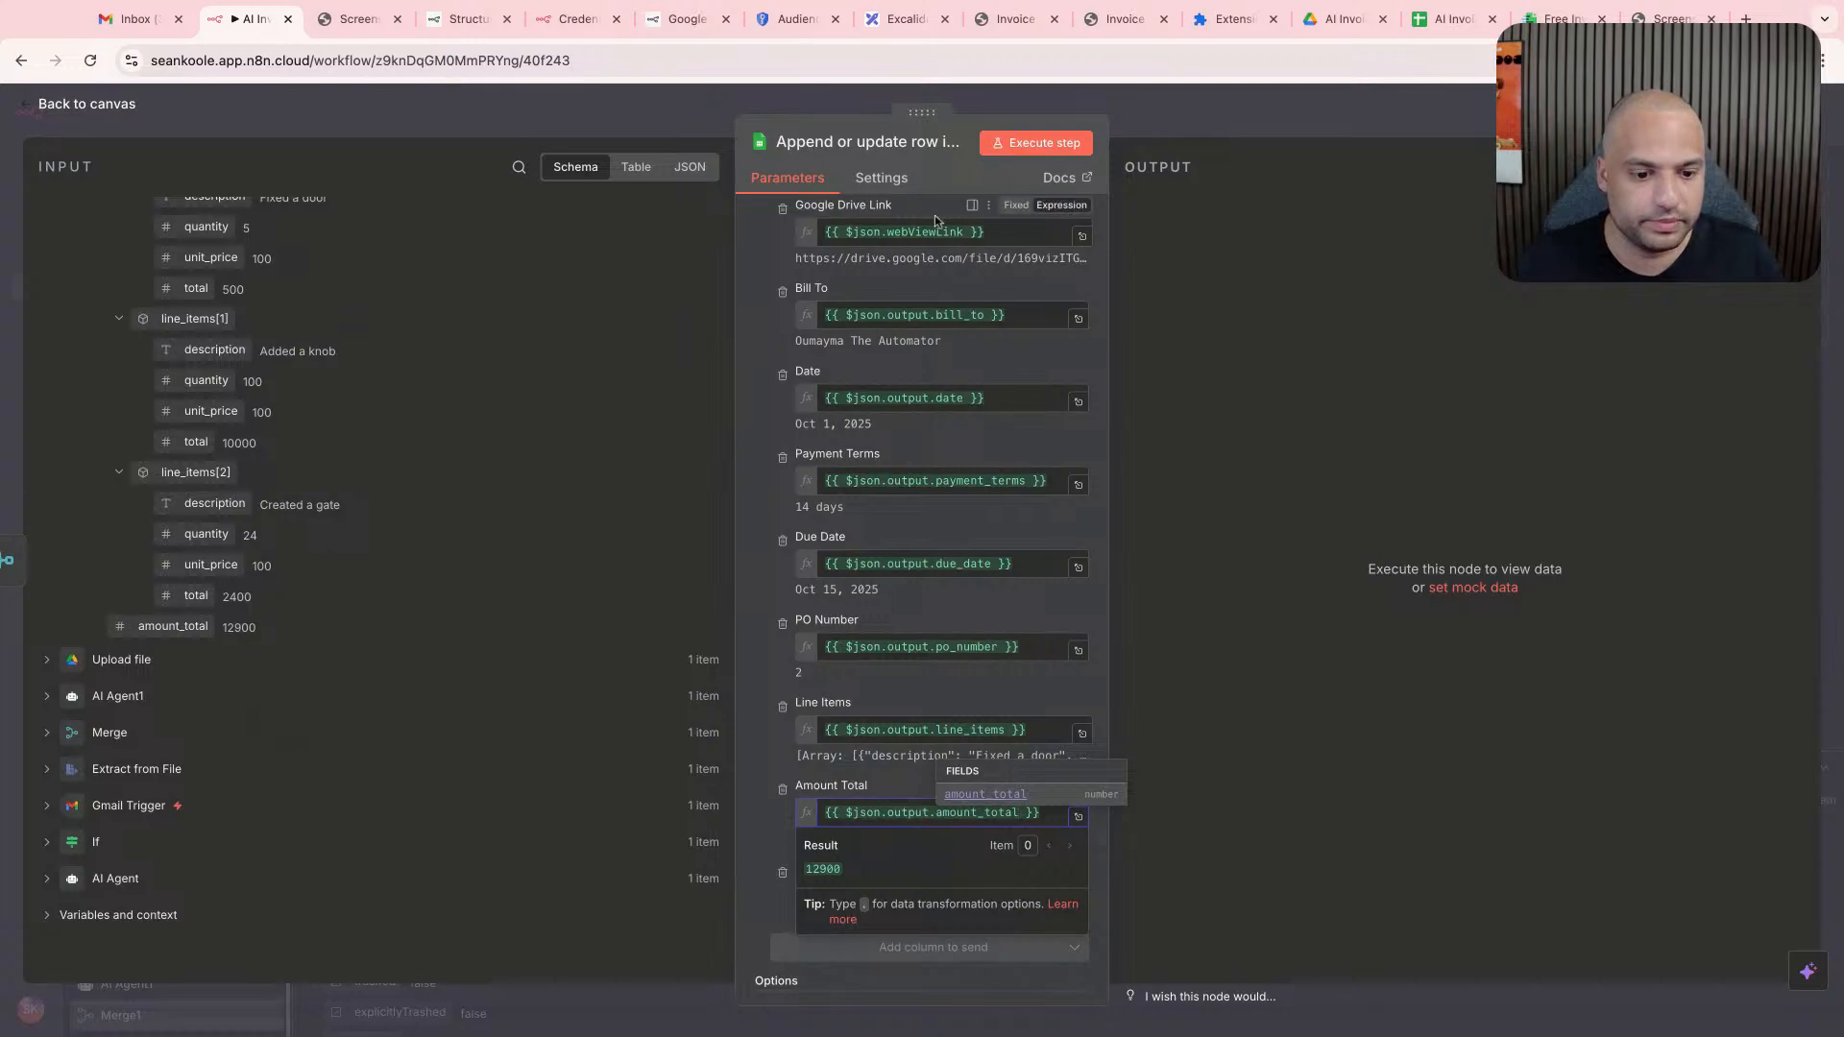
- Set the column to match on to Google Drive Link and execute the append-or-update row step
{"action": "left_click", "coordinate": [1033, 144]}
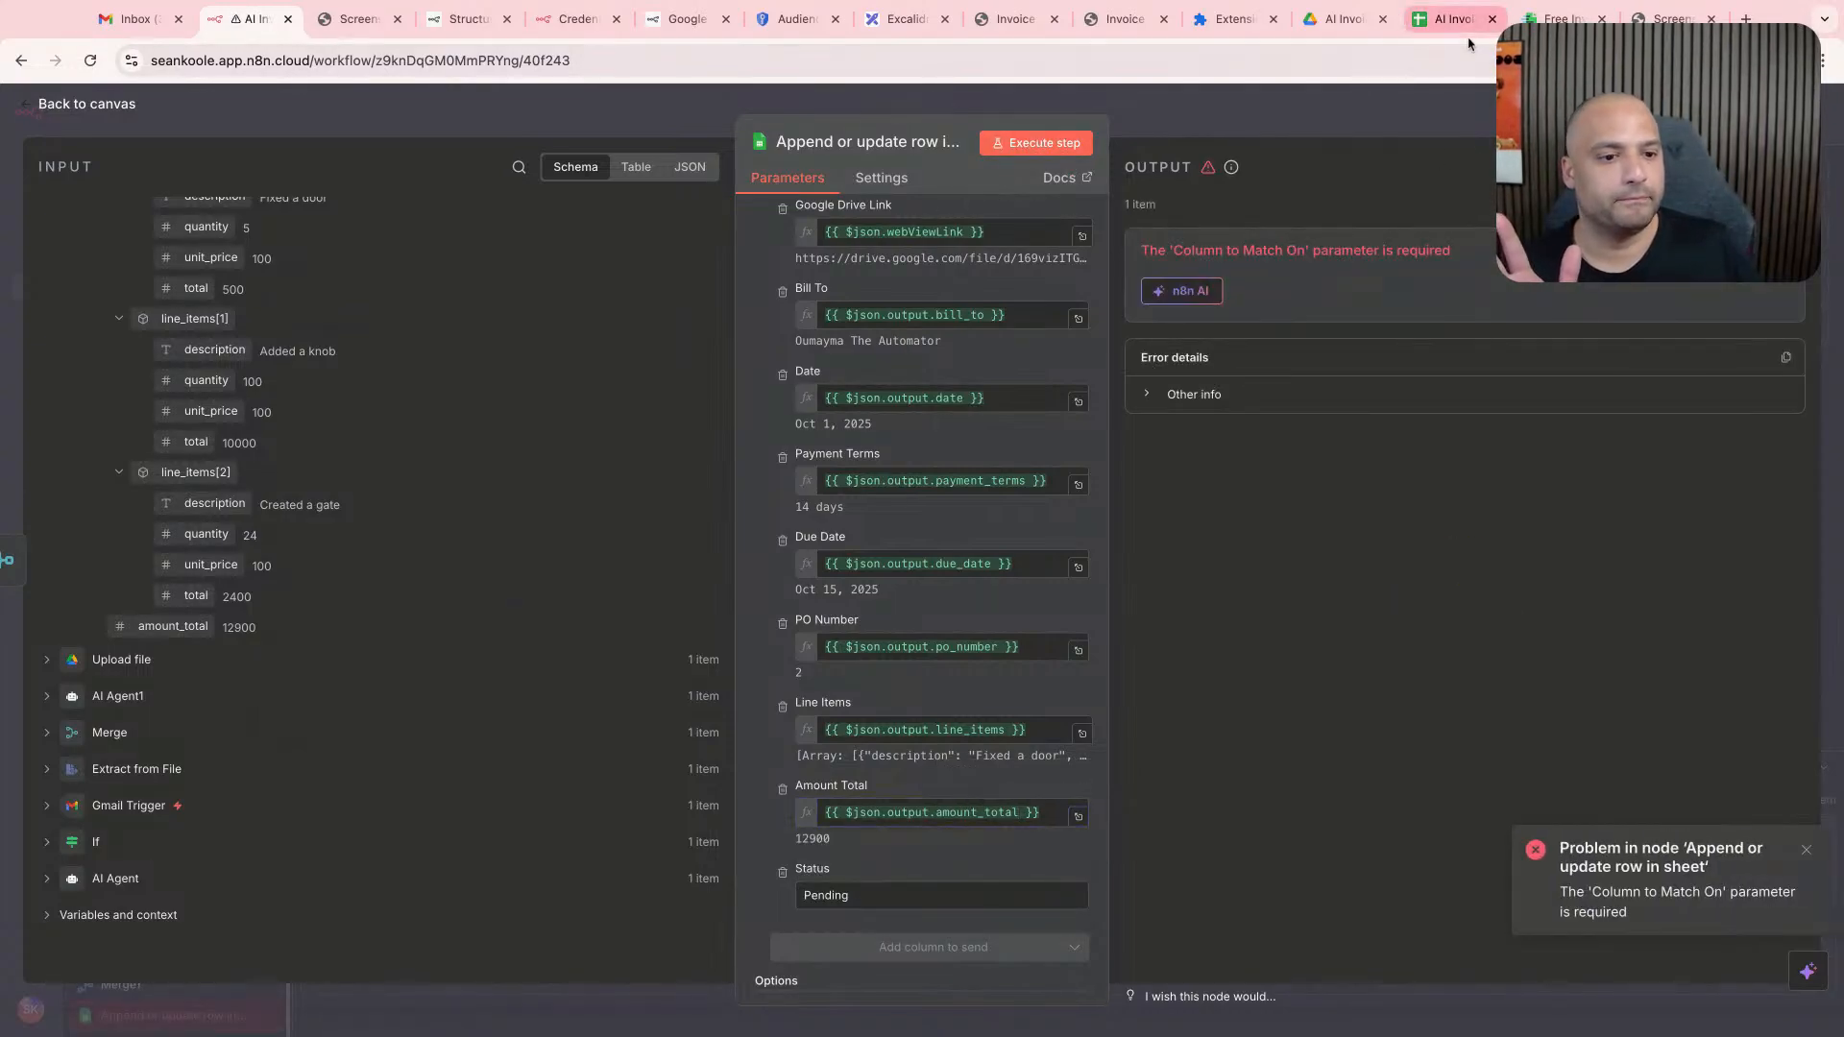
{"action": "scroll", "coordinate": [928, 597], "scroll_direction": "up", "scroll_amount": 6}
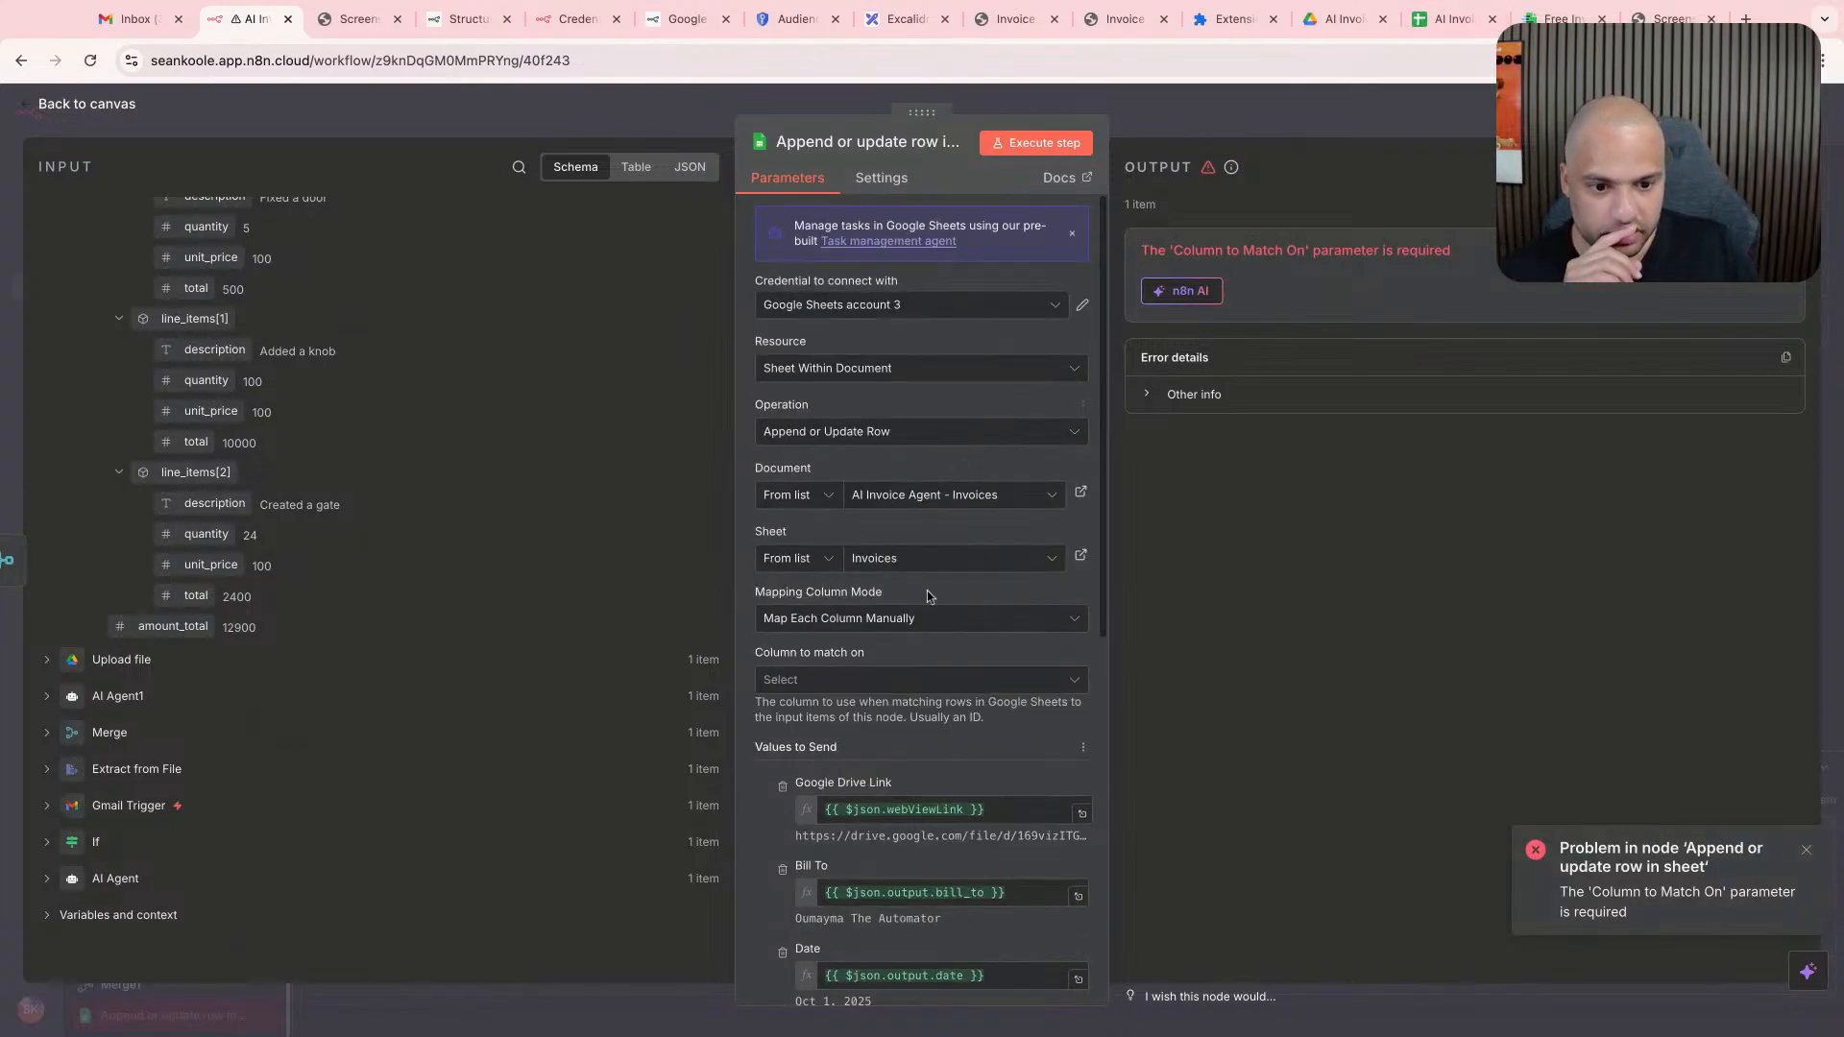
{"action": "left_click", "coordinate": [882, 680]}
{"action": "left_click", "coordinate": [882, 724]}
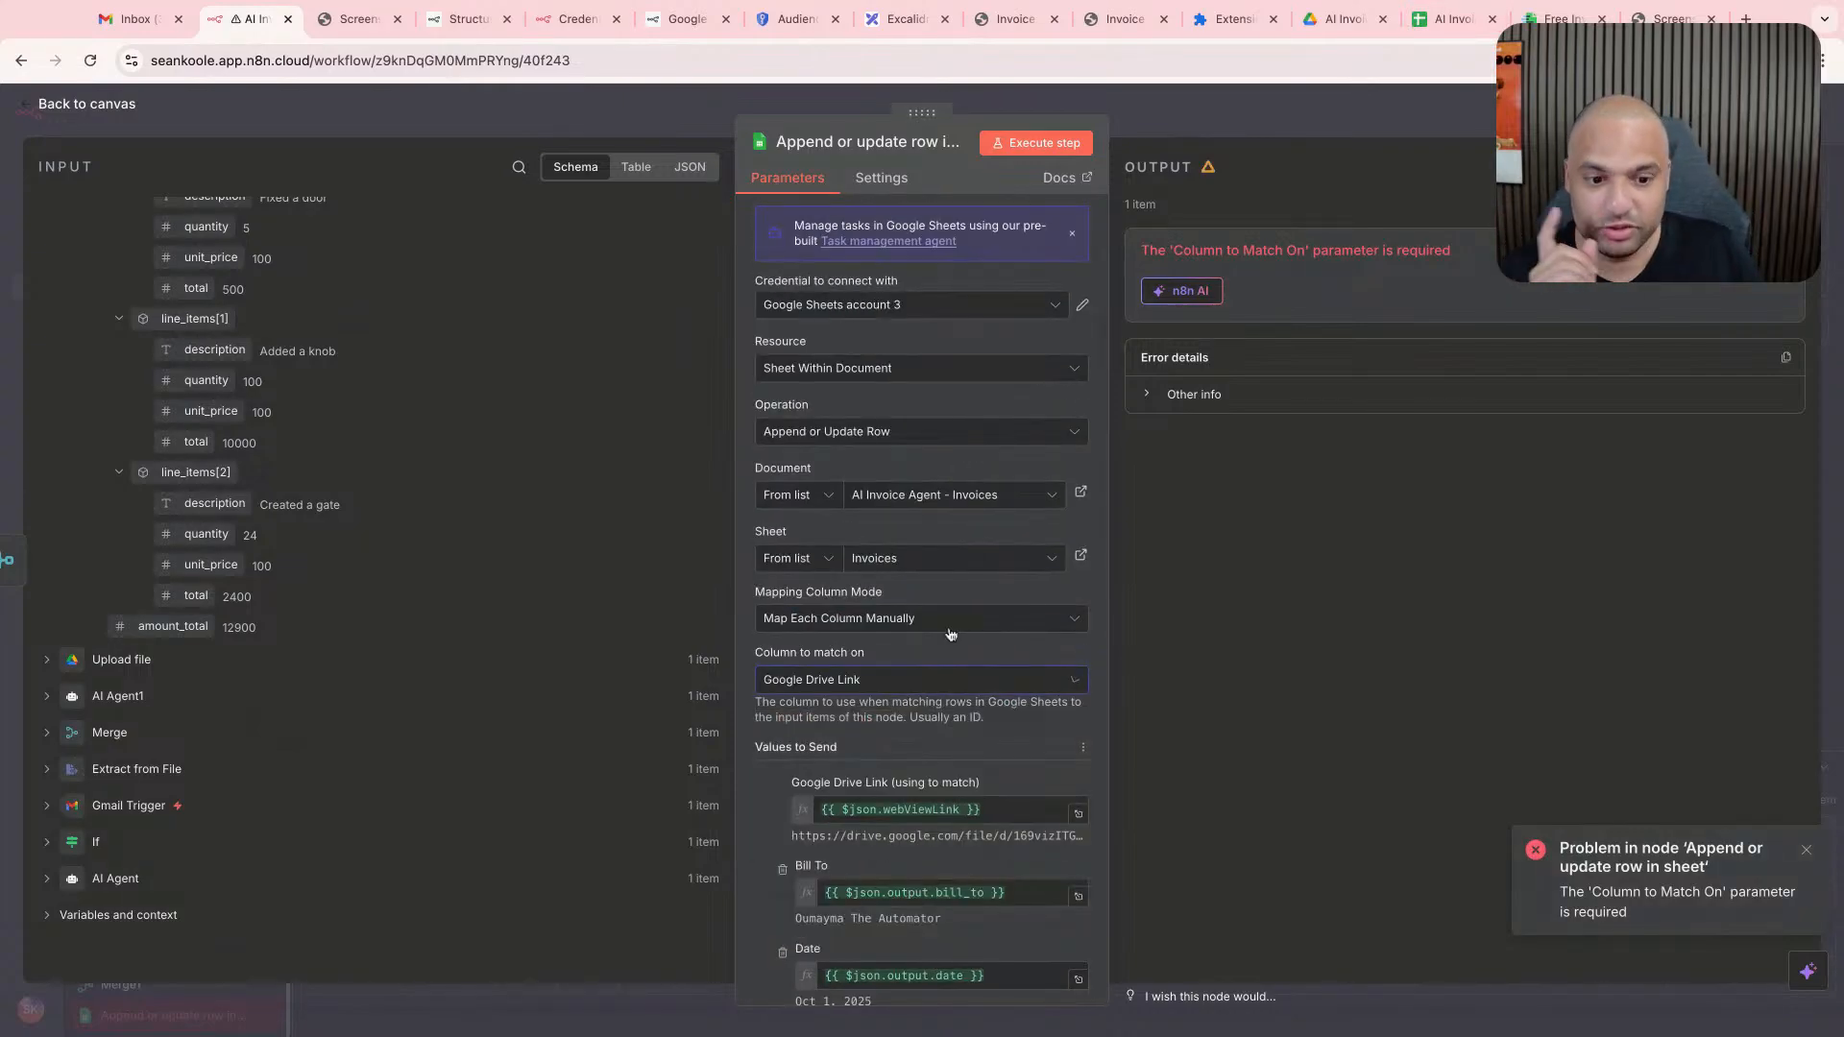
{"action": "left_click", "coordinate": [1036, 142]}
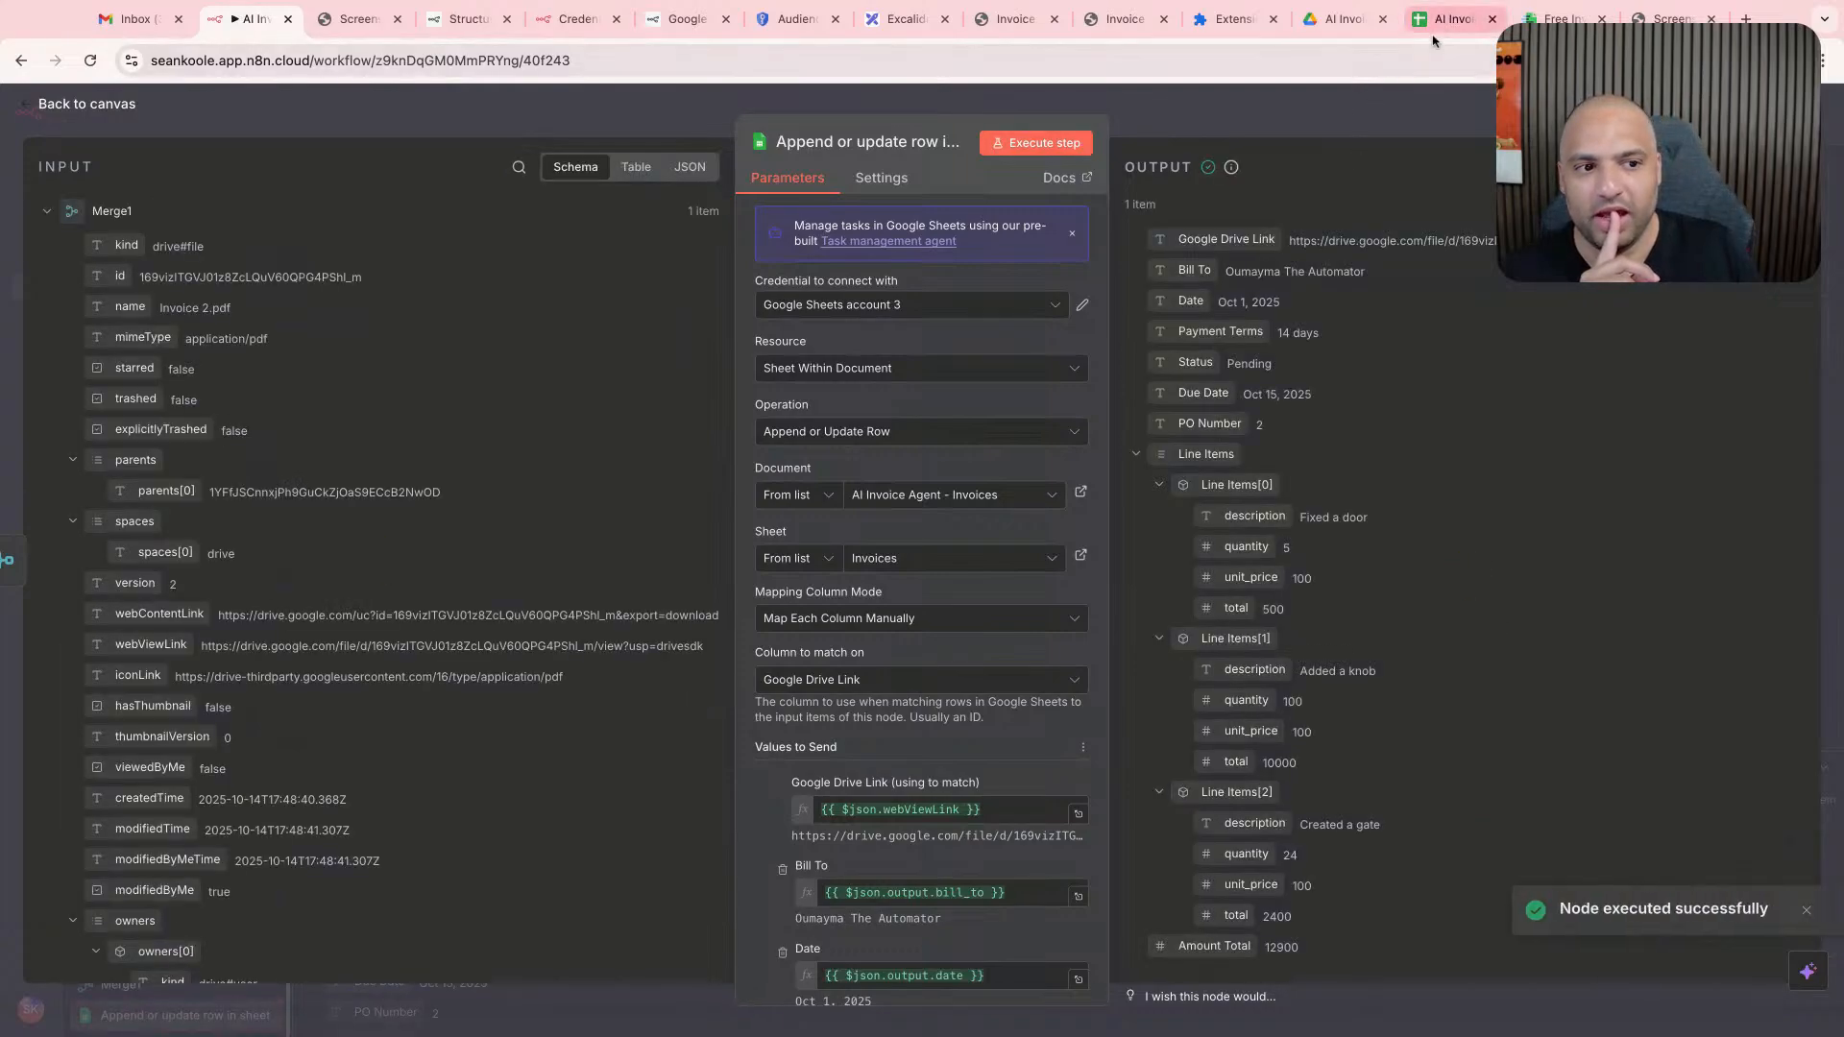
- Switch to the AI Invoice Agent - Invoices spreadsheet and examine the newly logged invoice row across its columns
{"action": "left_click", "coordinate": [1448, 20]}
{"action": "left_click", "coordinate": [574, 516]}
{"action": "scroll", "coordinate": [574, 517], "scroll_direction": "down", "scroll_amount": 1}
{"action": "scroll", "coordinate": [575, 516], "scroll_direction": "up", "scroll_amount": 2}
{"action": "scroll", "coordinate": [574, 517], "scroll_direction": "down", "scroll_amount": 2}
{"action": "left_click", "coordinate": [574, 517]}
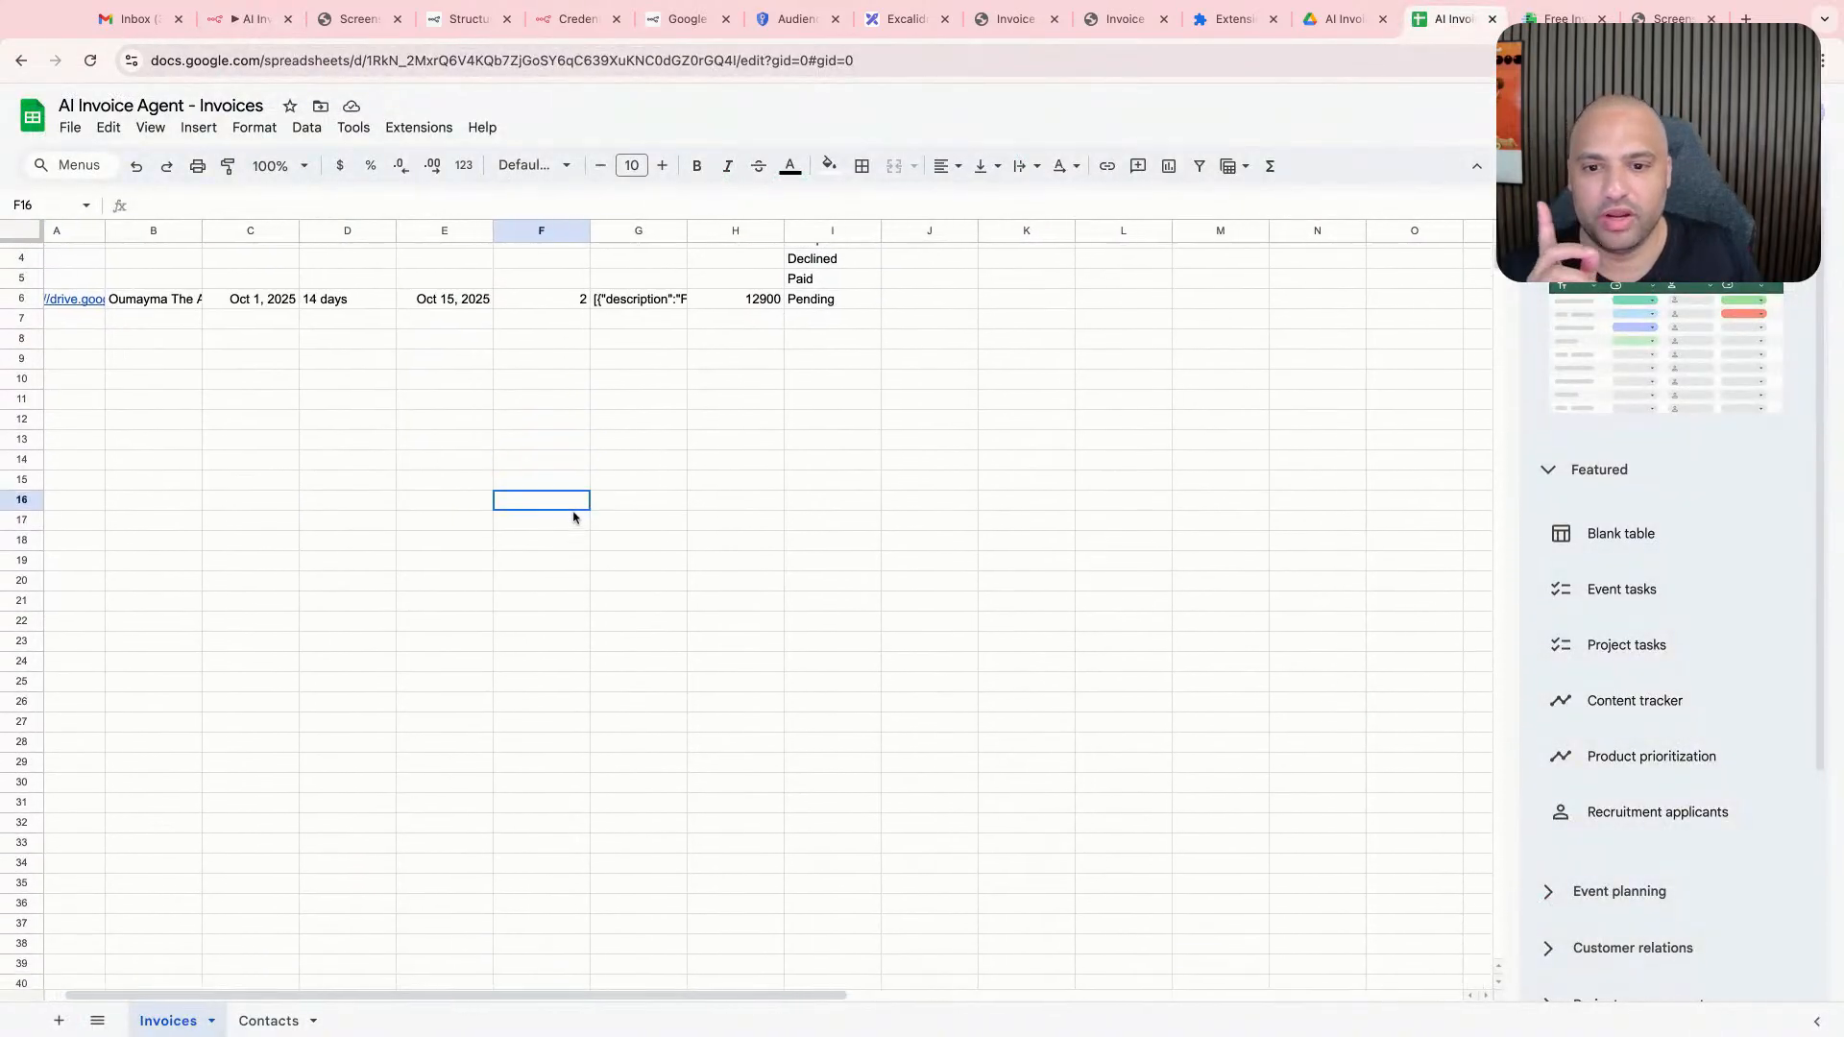
{"action": "scroll", "coordinate": [577, 518], "scroll_direction": "up", "scroll_amount": 3}
{"action": "left_click_drag", "start_coordinate": [216, 357], "coordinate": [709, 358]}
{"action": "left_click", "coordinate": [769, 356]}
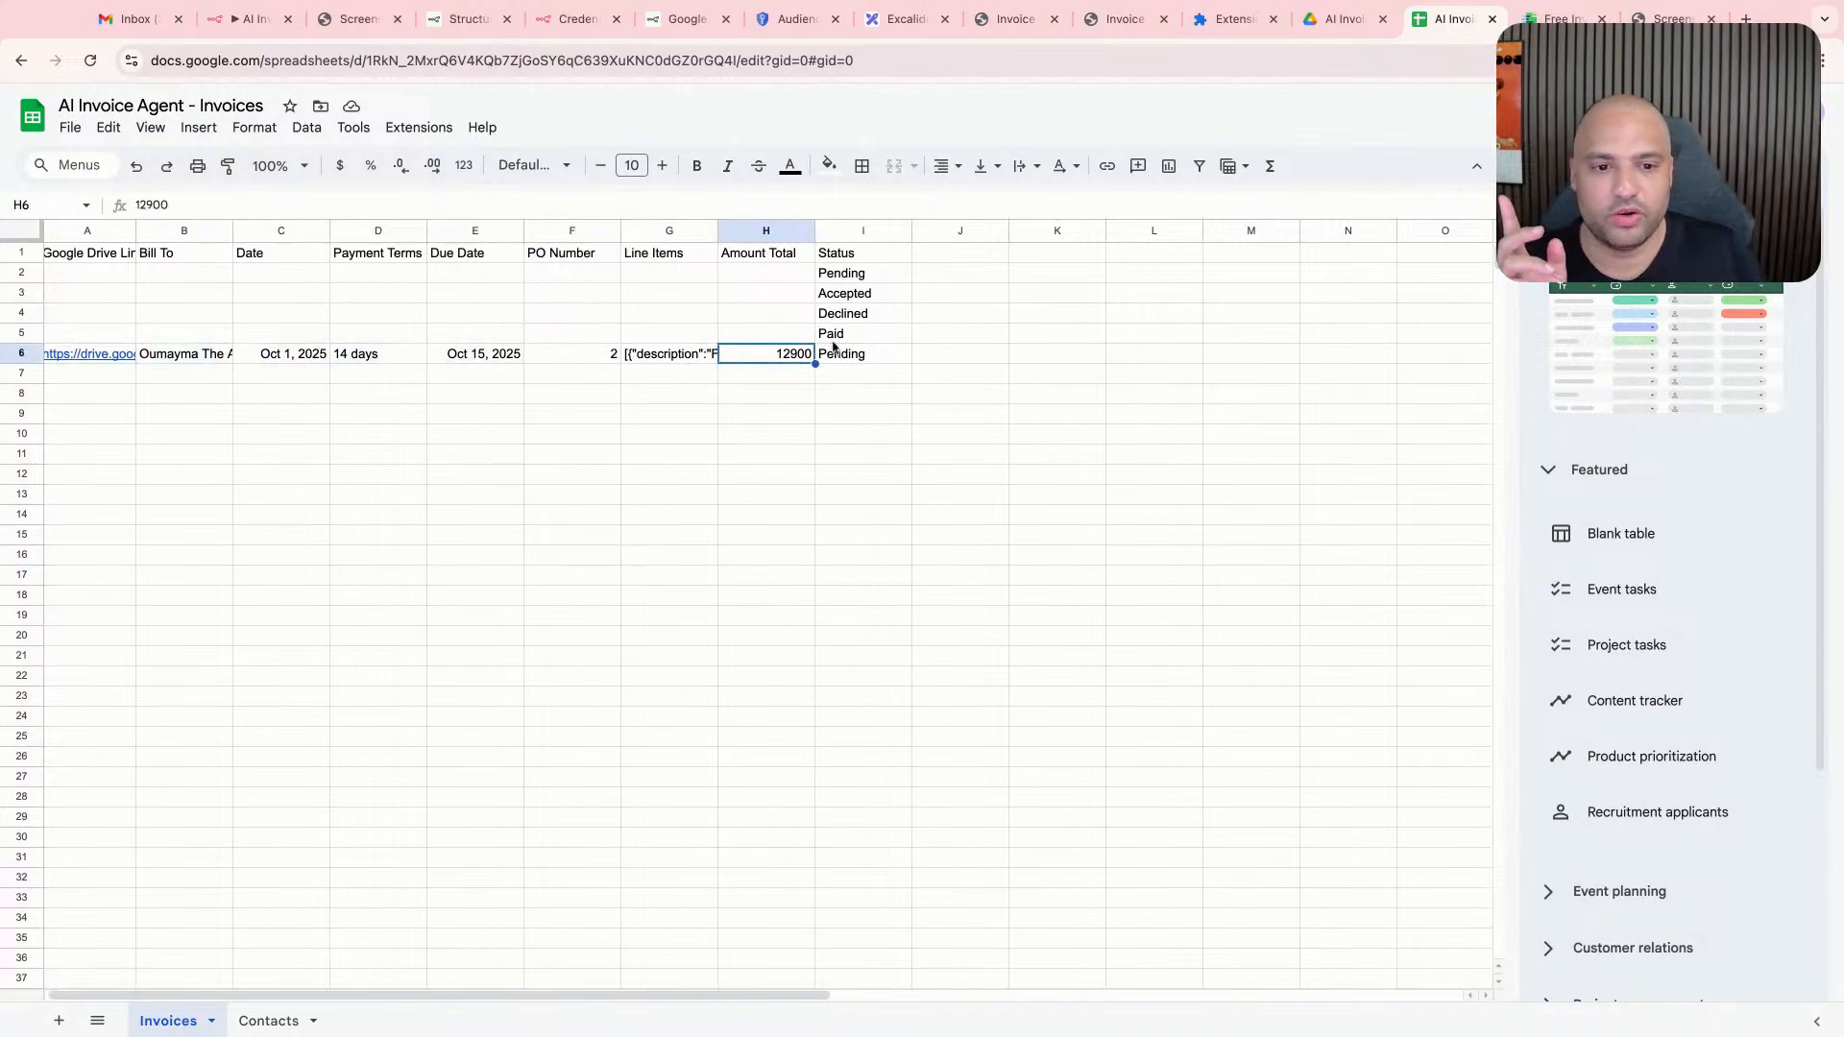
- Delete placeholder status rows 2 to 5 and the logged test invoice row beneath the headers
{"action": "left_click_drag", "start_coordinate": [840, 335], "coordinate": [144, 257]}
{"action": "left_click_drag", "start_coordinate": [21, 273], "coordinate": [21, 332]}
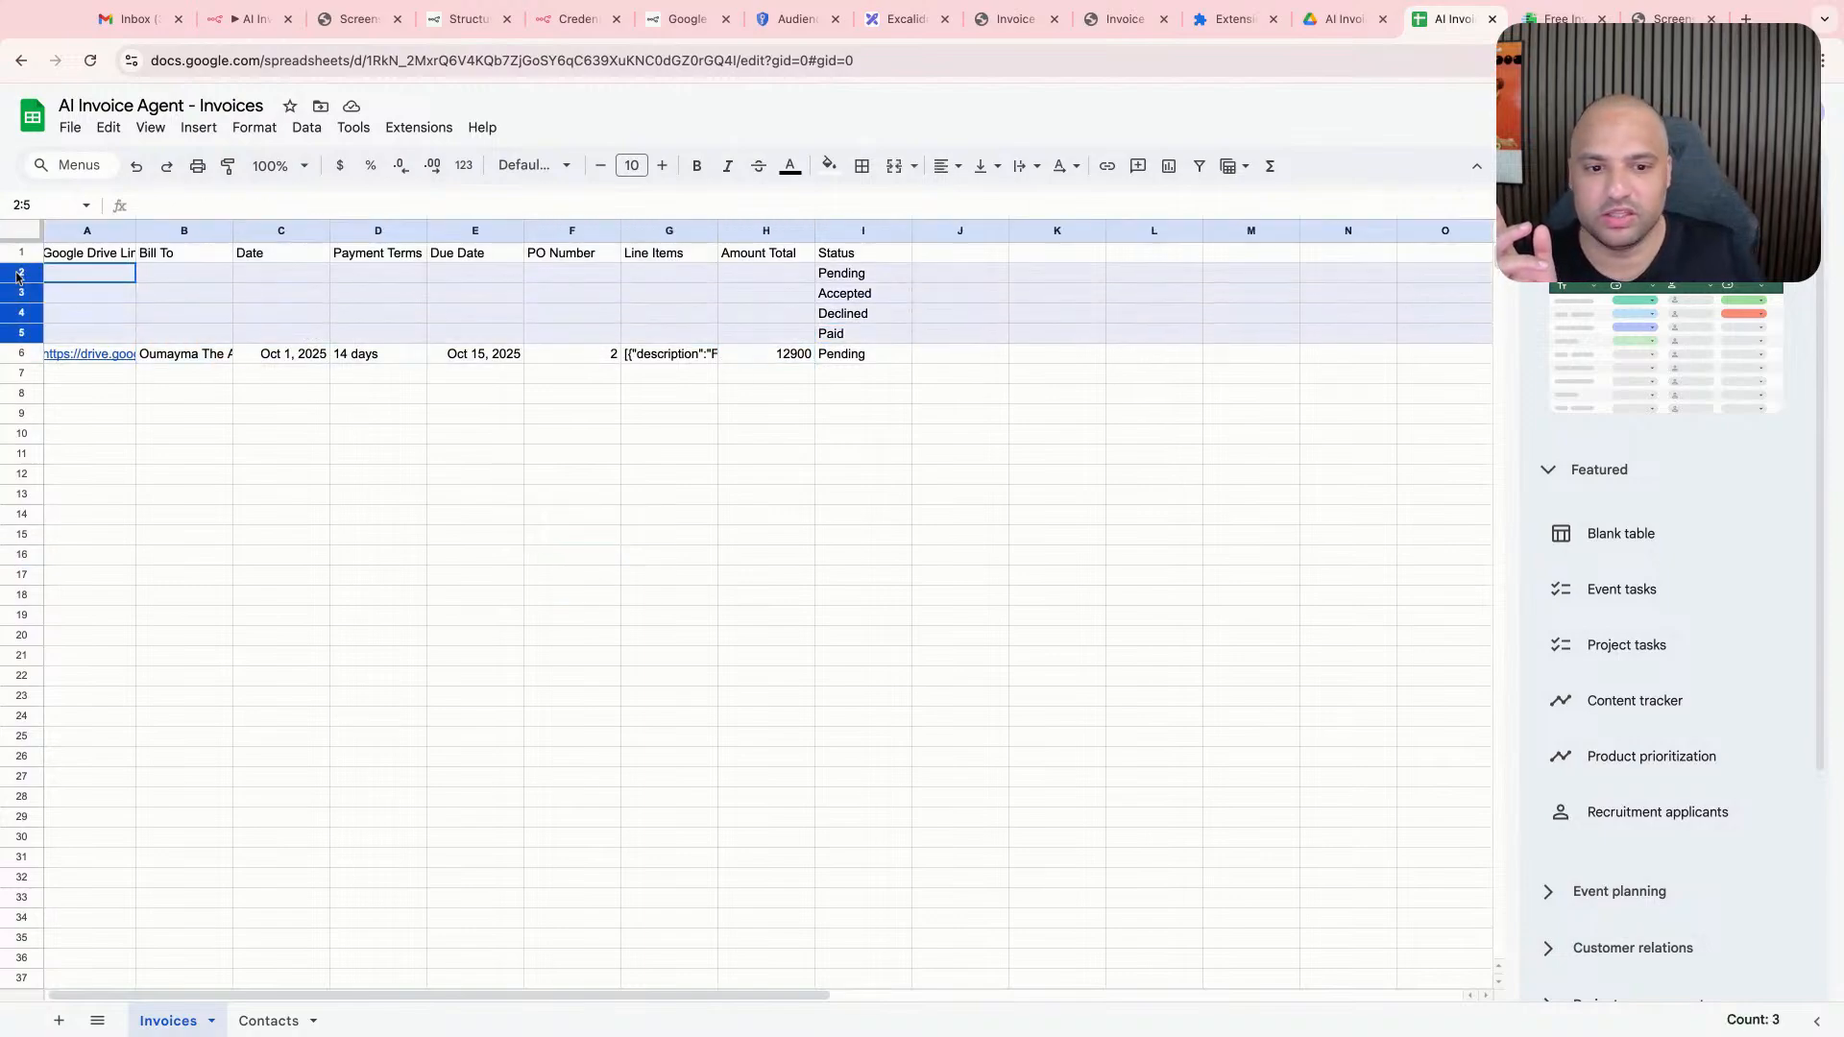
{"action": "right_click", "coordinate": [23, 328]}
{"action": "left_click", "coordinate": [113, 546]}
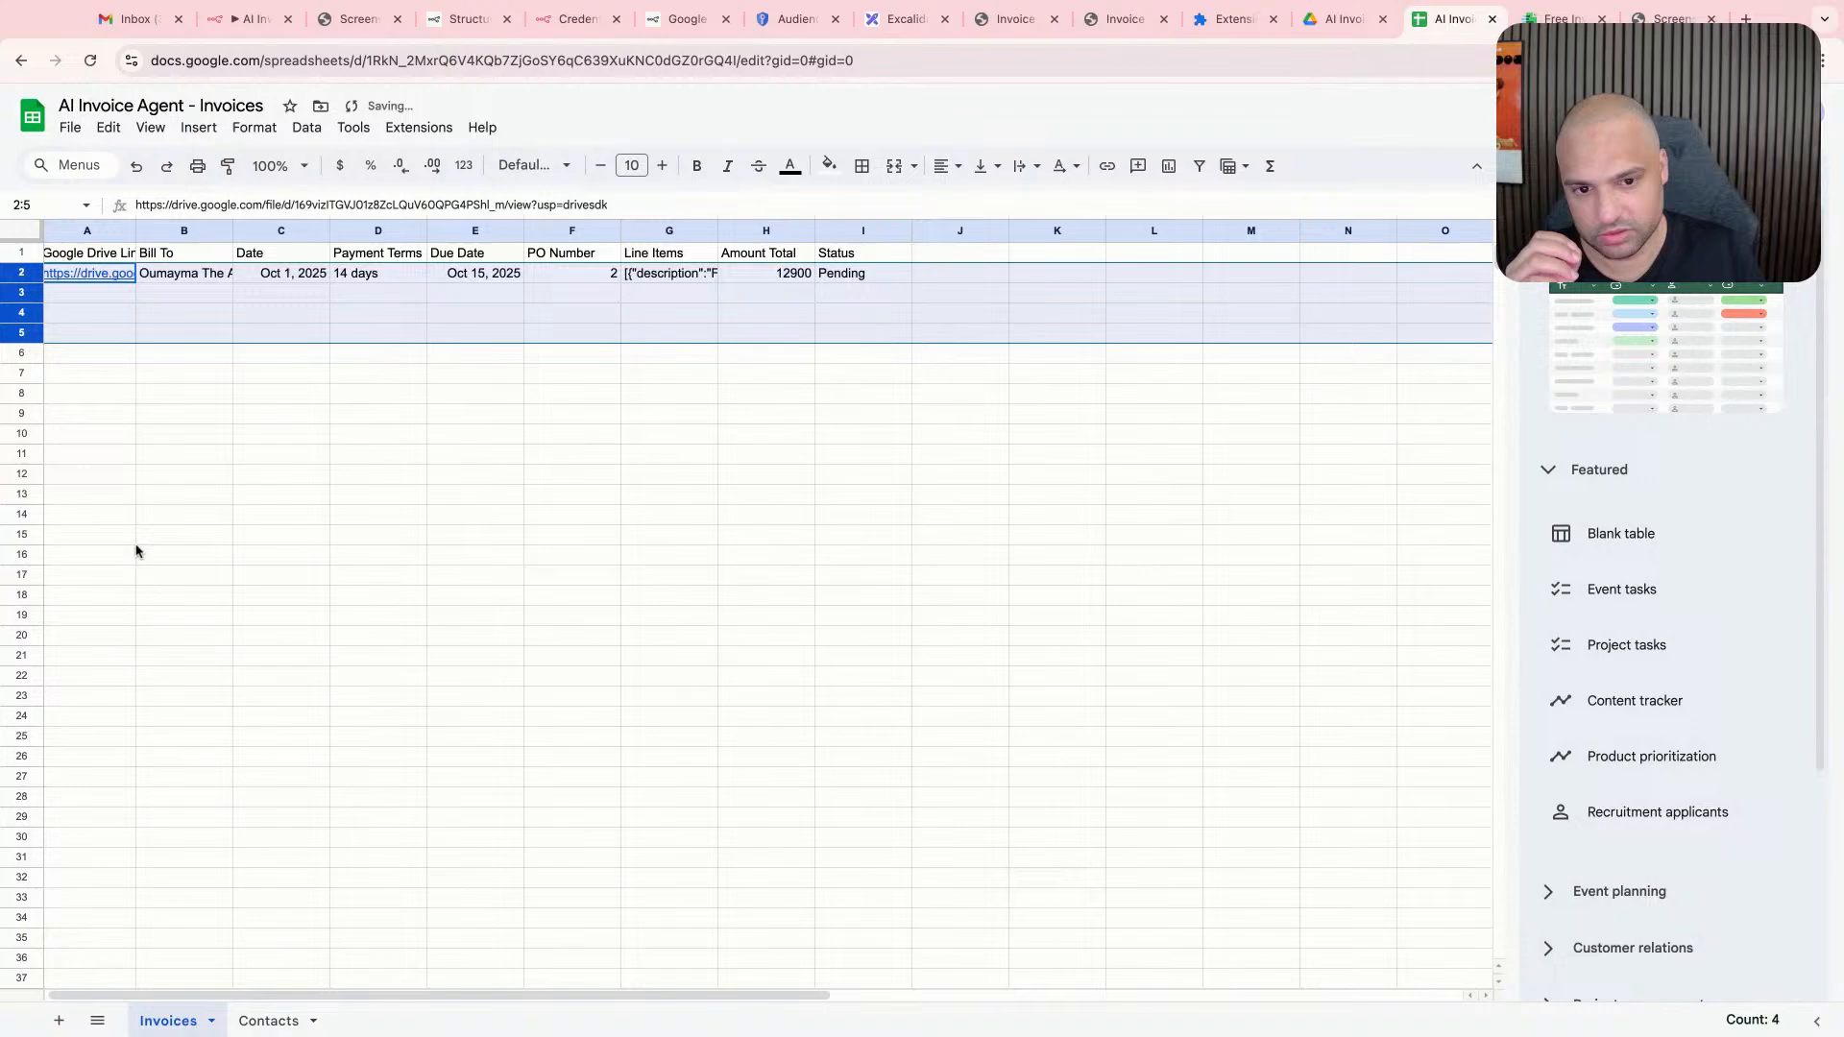
{"action": "left_click", "coordinate": [907, 253]}
{"action": "right_click", "coordinate": [23, 276]}
{"action": "left_click", "coordinate": [125, 496]}
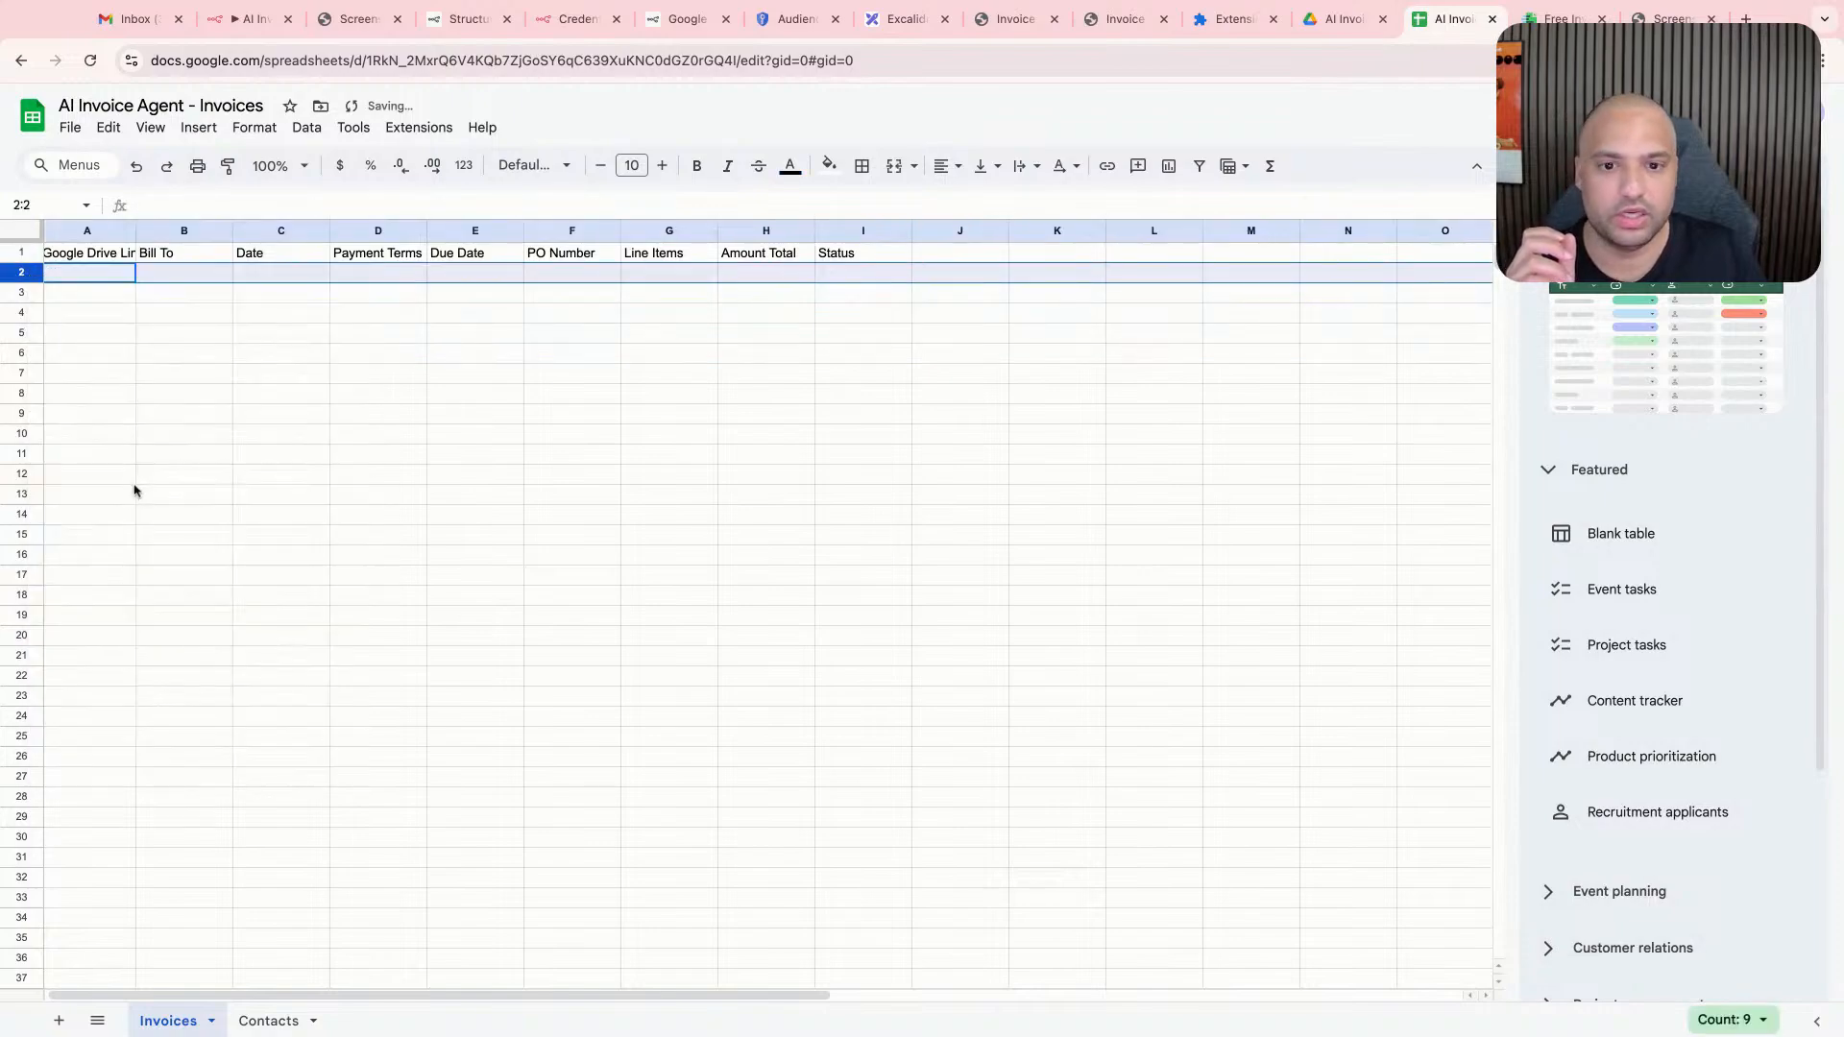
- Switch back to n8n, execute the append-or-update step again, and check the logged row in the invoices sheet
{"action": "left_click", "coordinate": [1563, 20]}
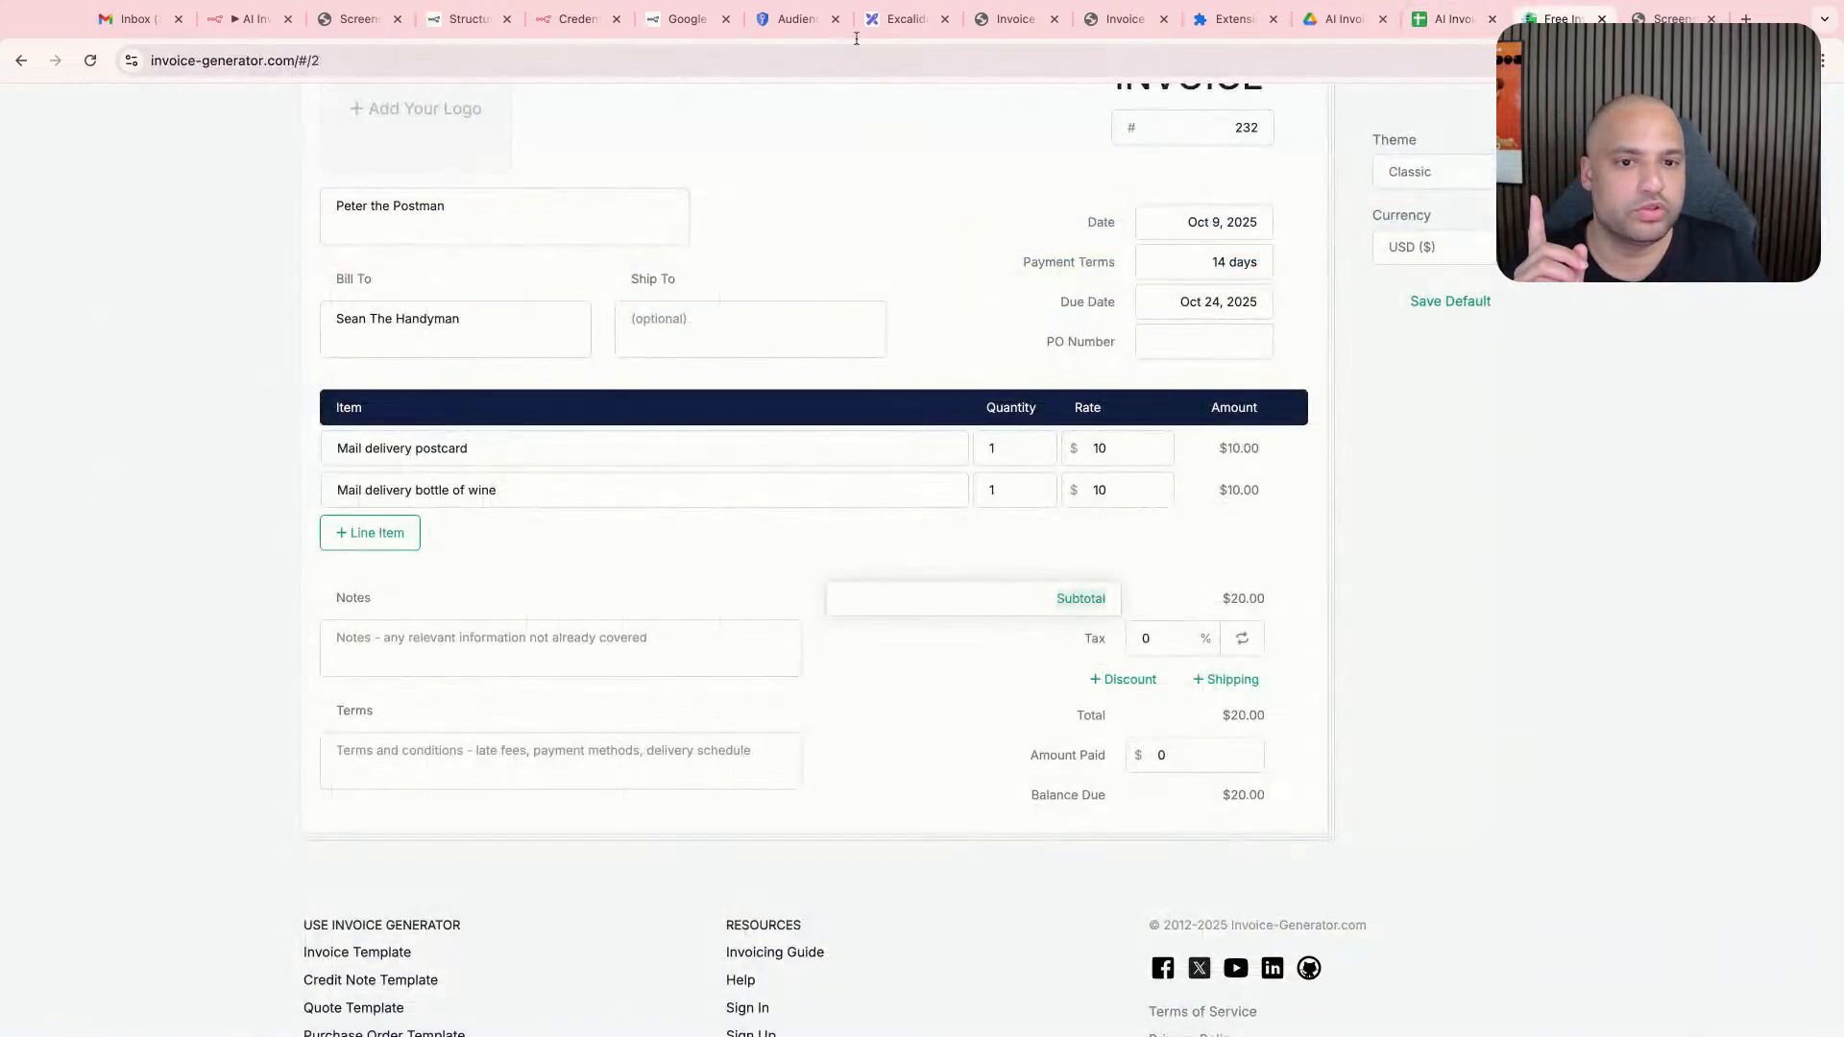
{"action": "left_click", "coordinate": [229, 19]}
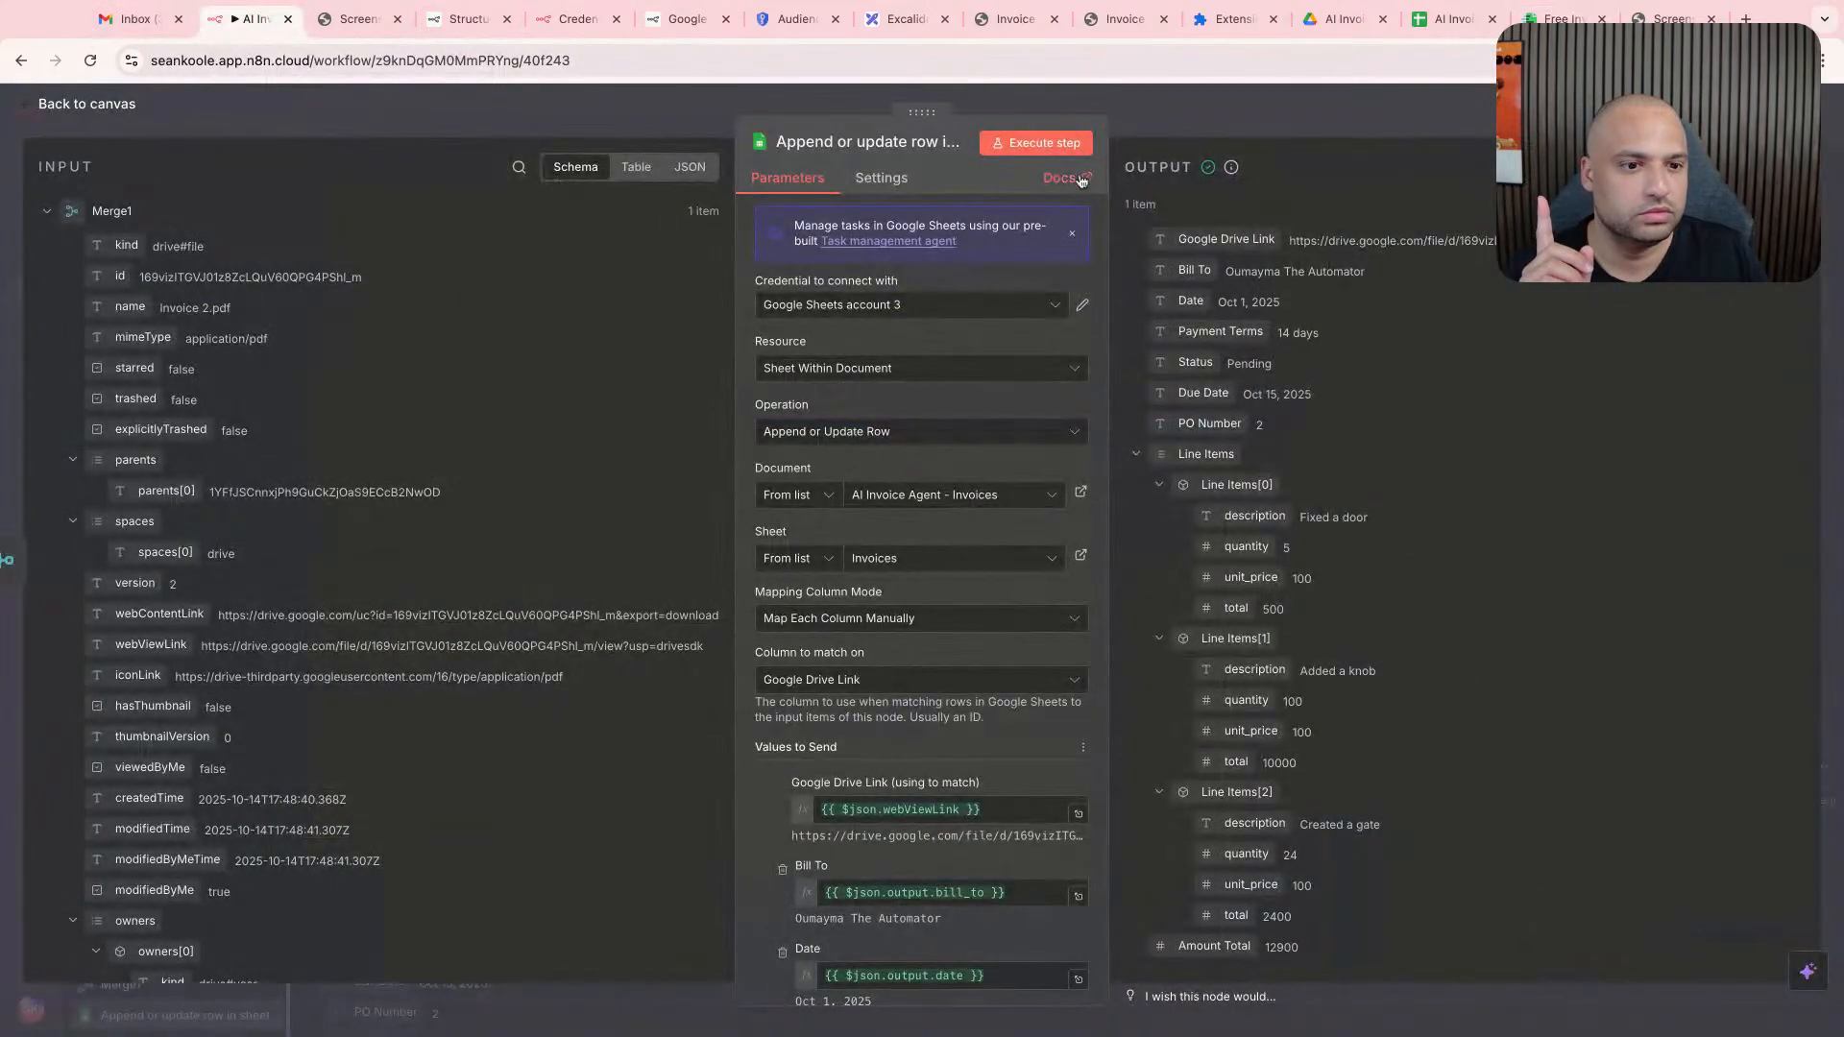
{"action": "left_click", "coordinate": [1036, 142]}
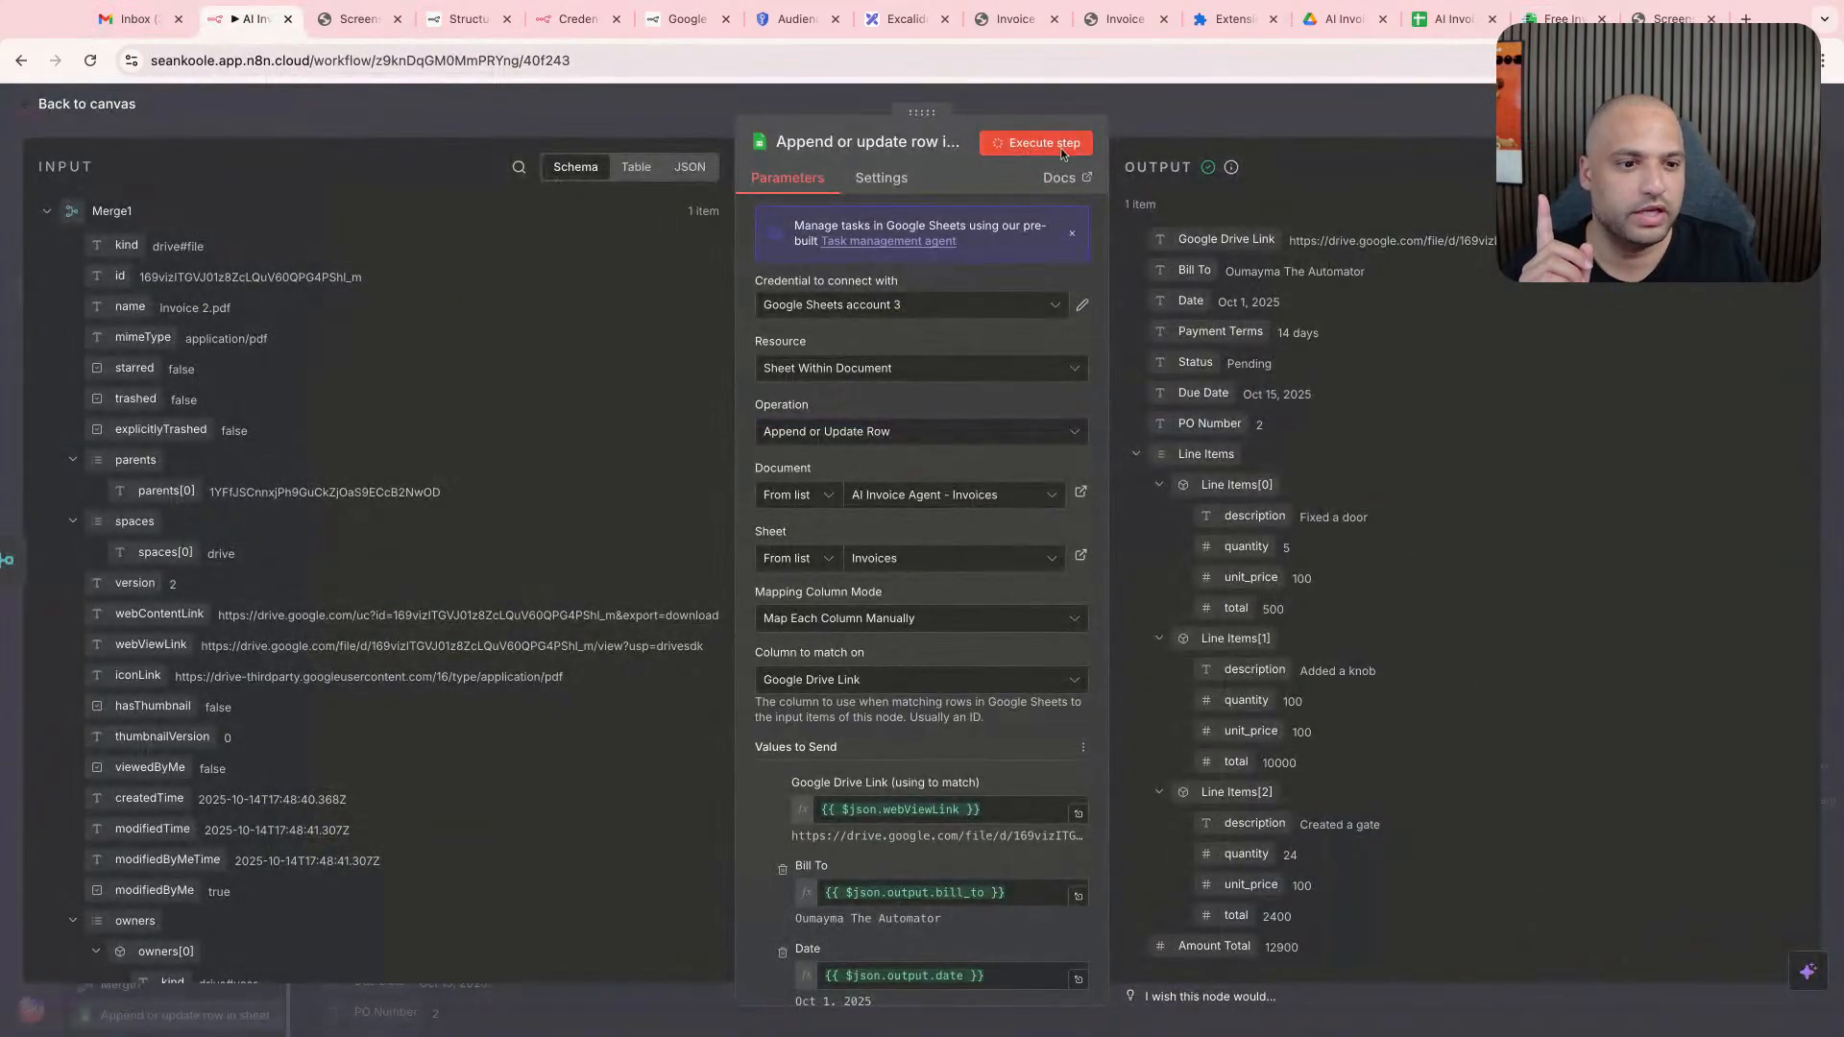
{"action": "left_click", "coordinate": [1459, 21]}
{"action": "left_click", "coordinate": [620, 333]}
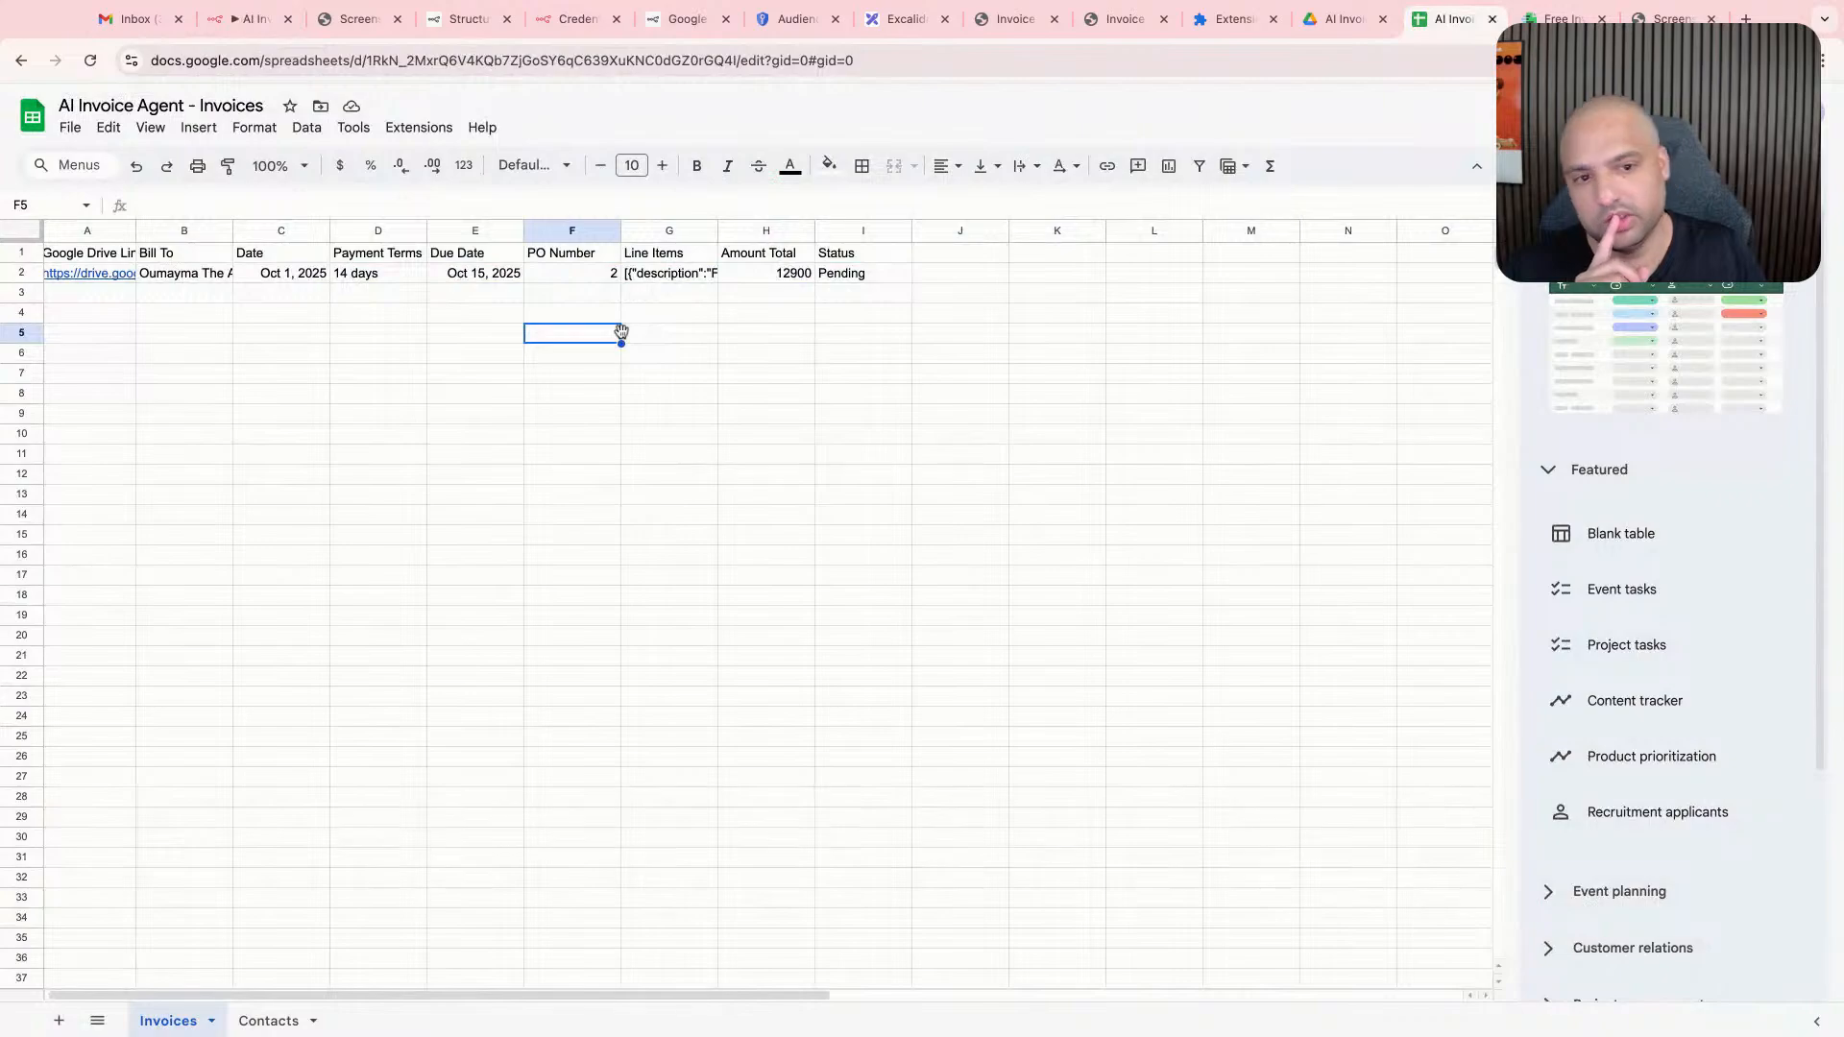
- Execute the n8n append-or-update step once more with the same invoice and check the sheet for duplicate rows
{"action": "left_click", "coordinate": [247, 20]}
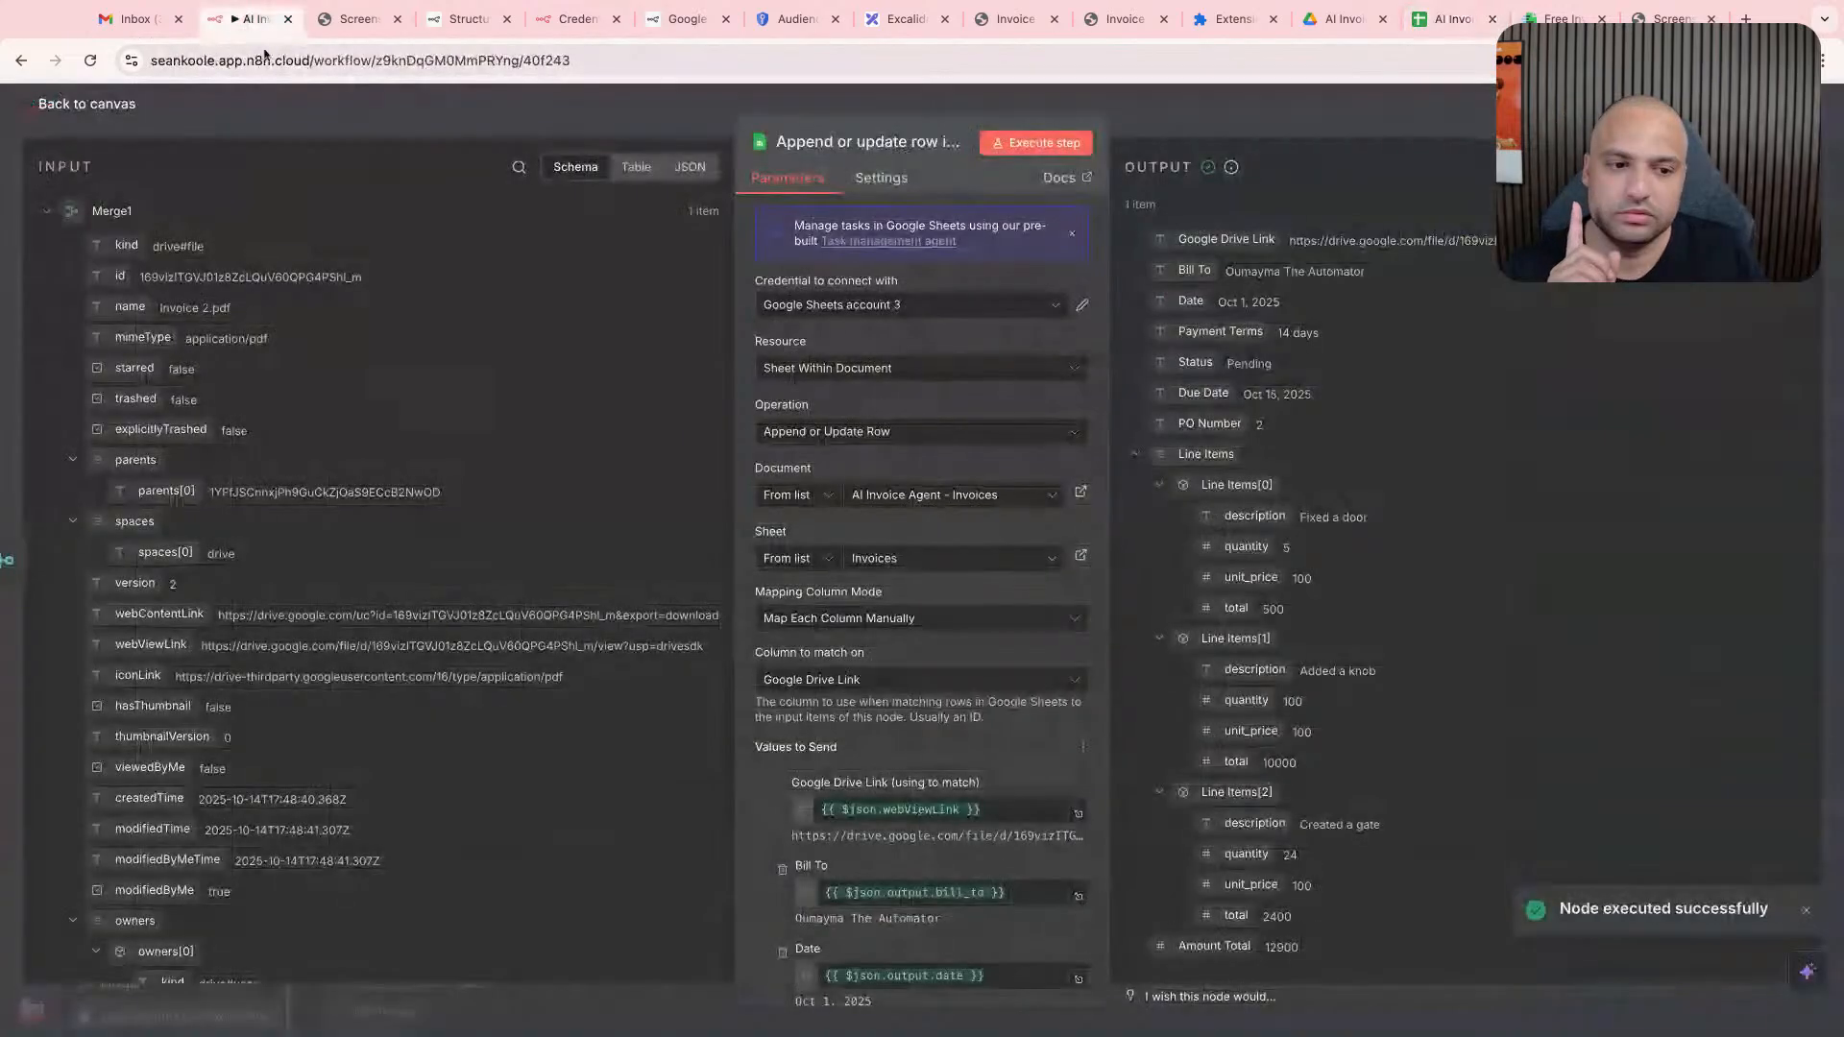
{"action": "left_click", "coordinate": [1022, 144]}
{"action": "left_click", "coordinate": [1455, 19]}
{"action": "left_click", "coordinate": [844, 298]}
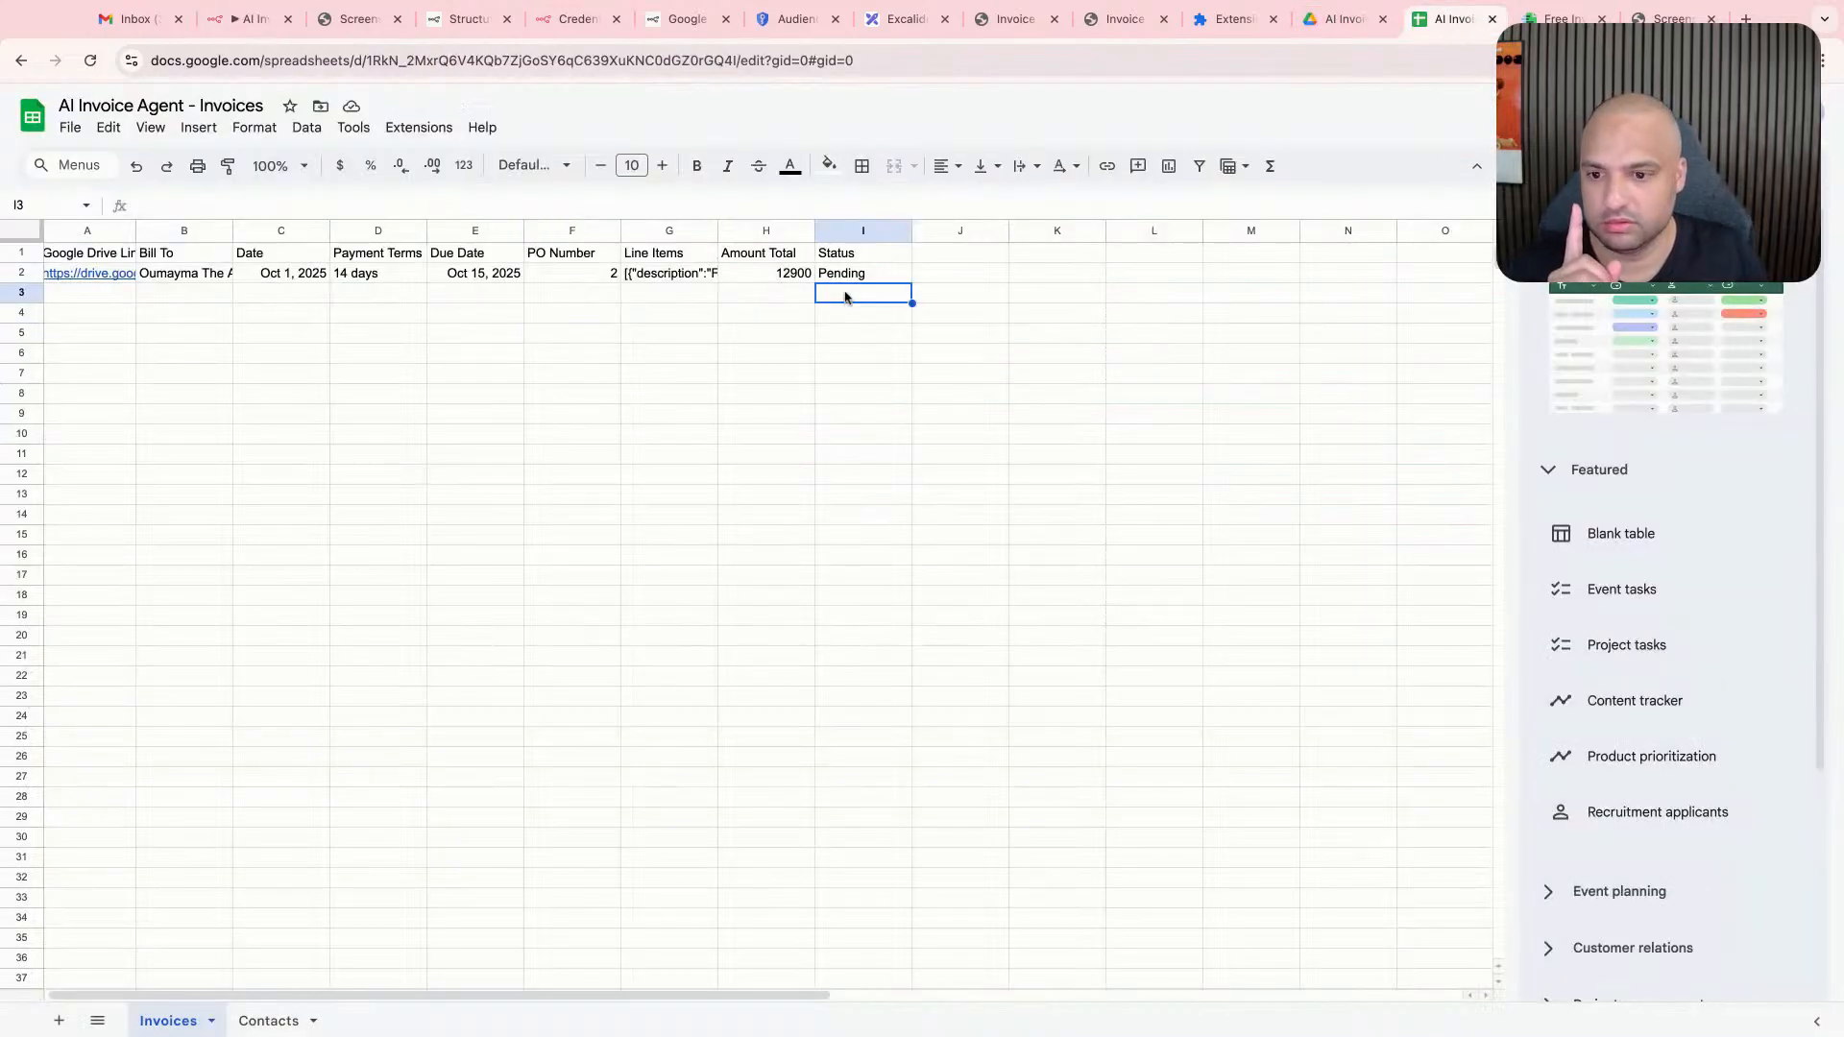
- Switch to Google Drive and open the Invoices folder to examine the uploaded Invoice 2.pdf files
{"action": "left_click", "coordinate": [1345, 19]}
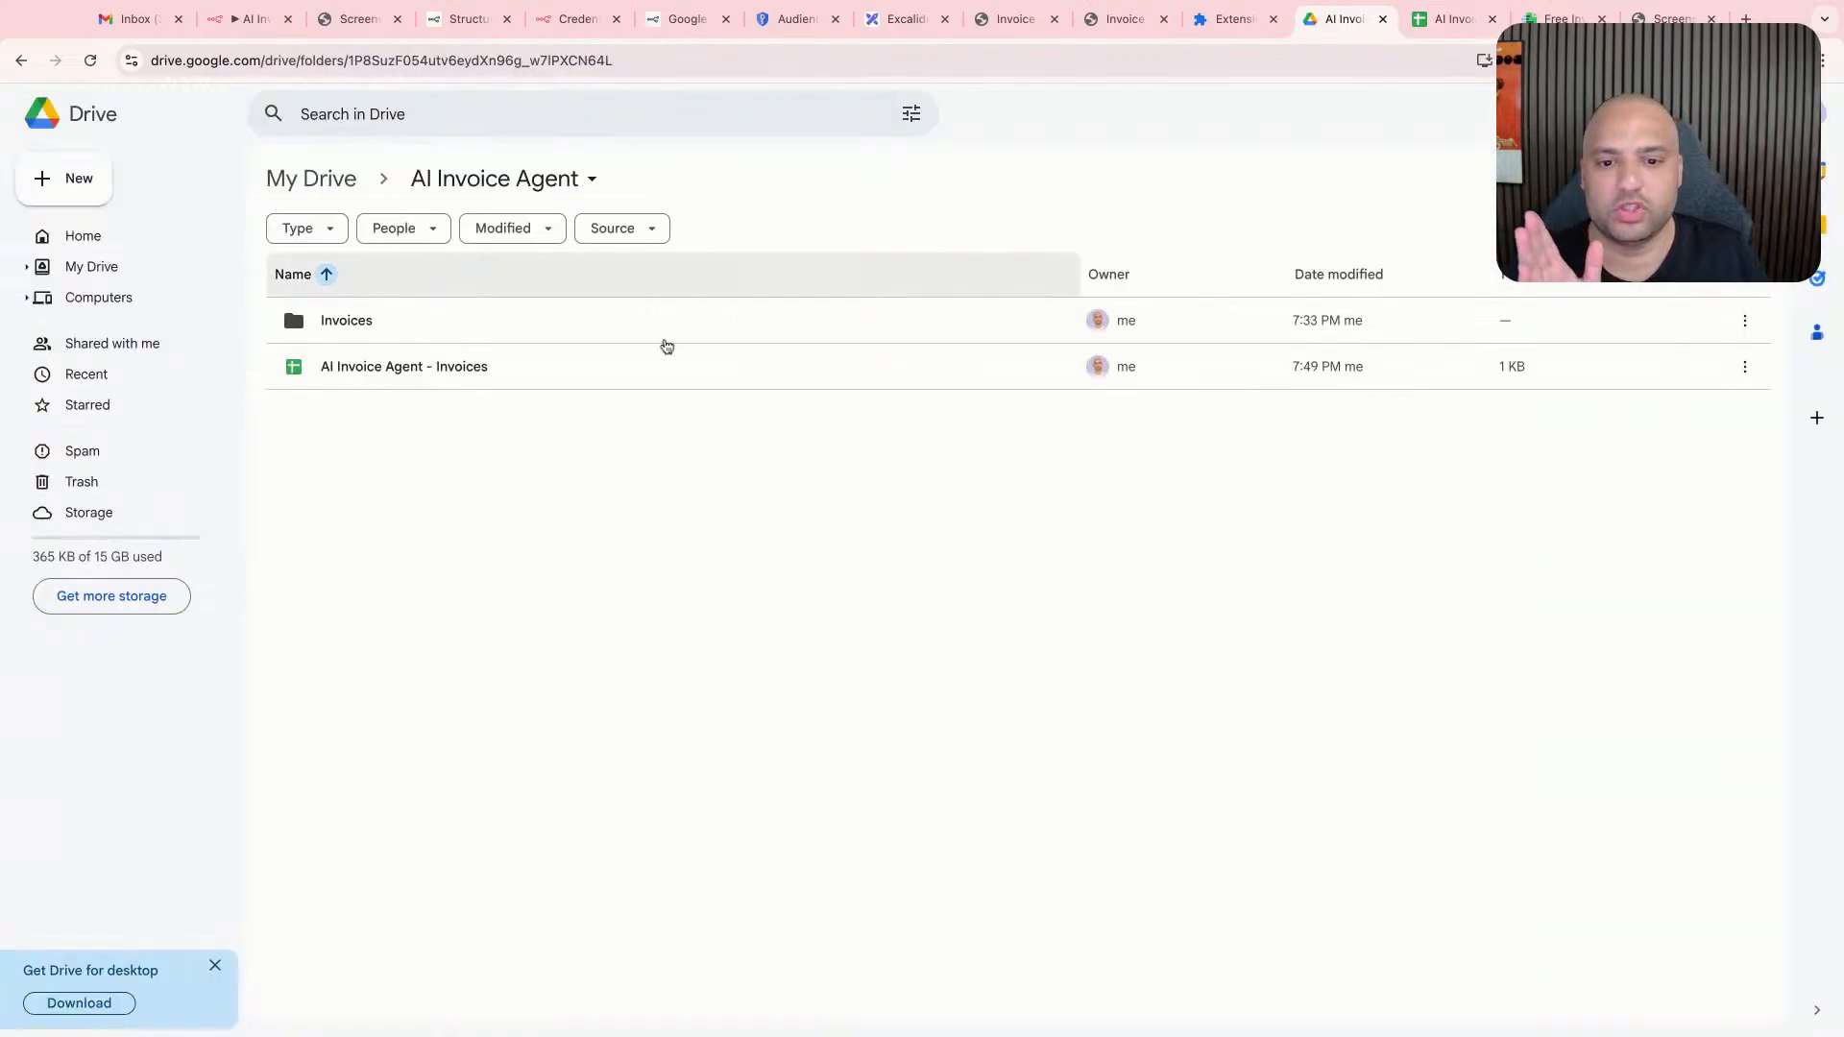
{"action": "double_click", "coordinate": [348, 317]}
{"action": "left_click_drag", "start_coordinate": [580, 498], "coordinate": [407, 319]}
{"action": "right_click", "coordinate": [419, 331]}
{"action": "left_click", "coordinate": [604, 300]}
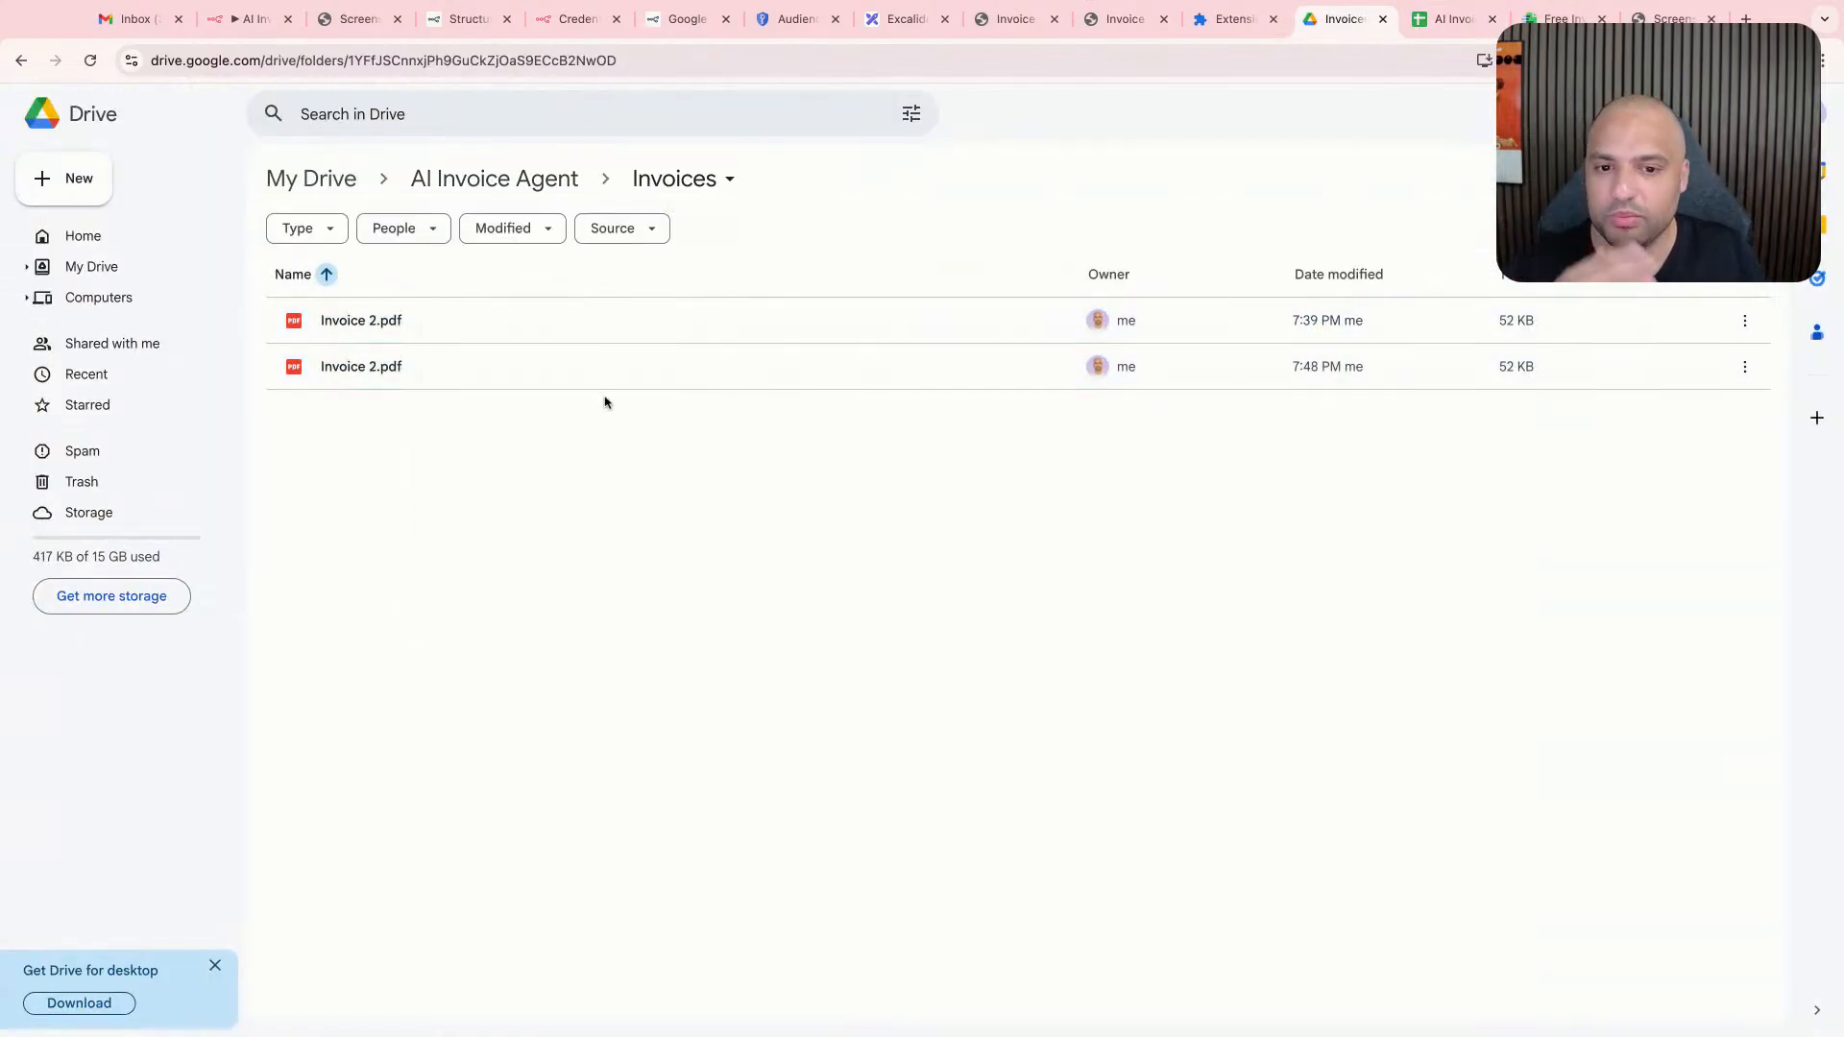
{"action": "left_click_drag", "start_coordinate": [608, 441], "coordinate": [531, 324]}
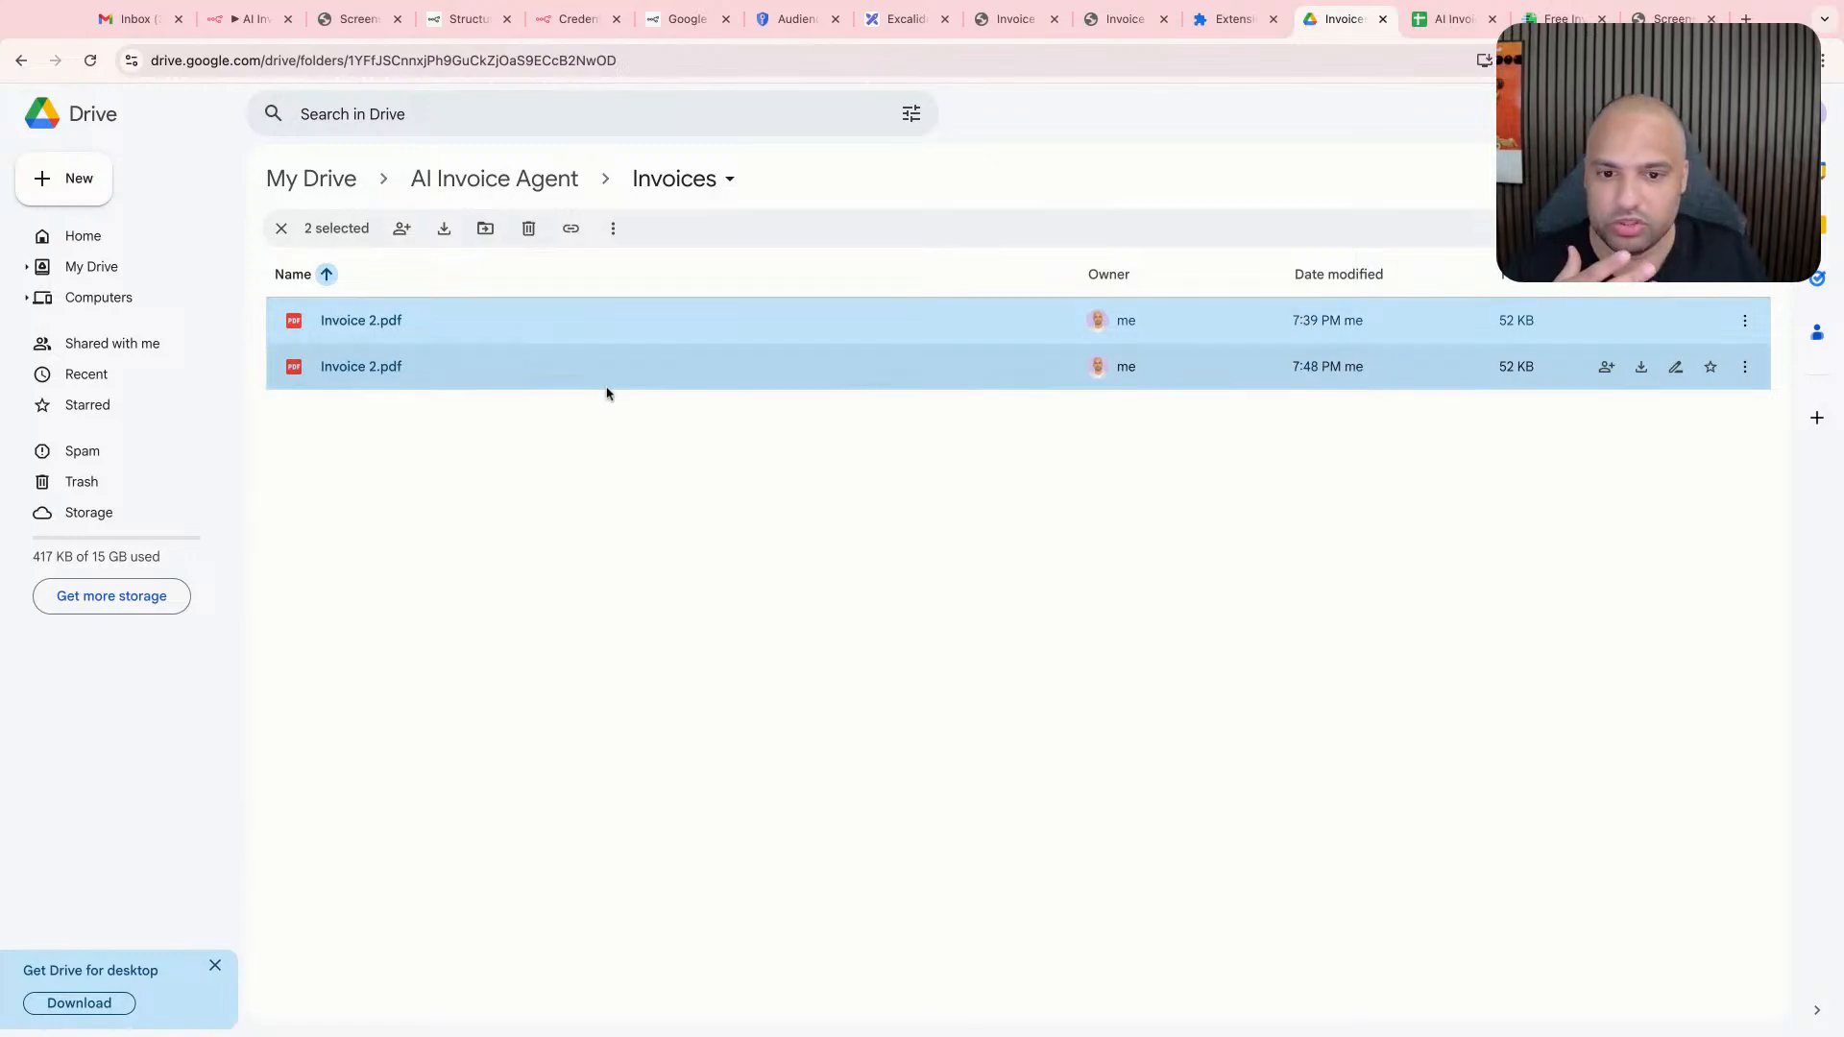
{"action": "right_click", "coordinate": [607, 356]}
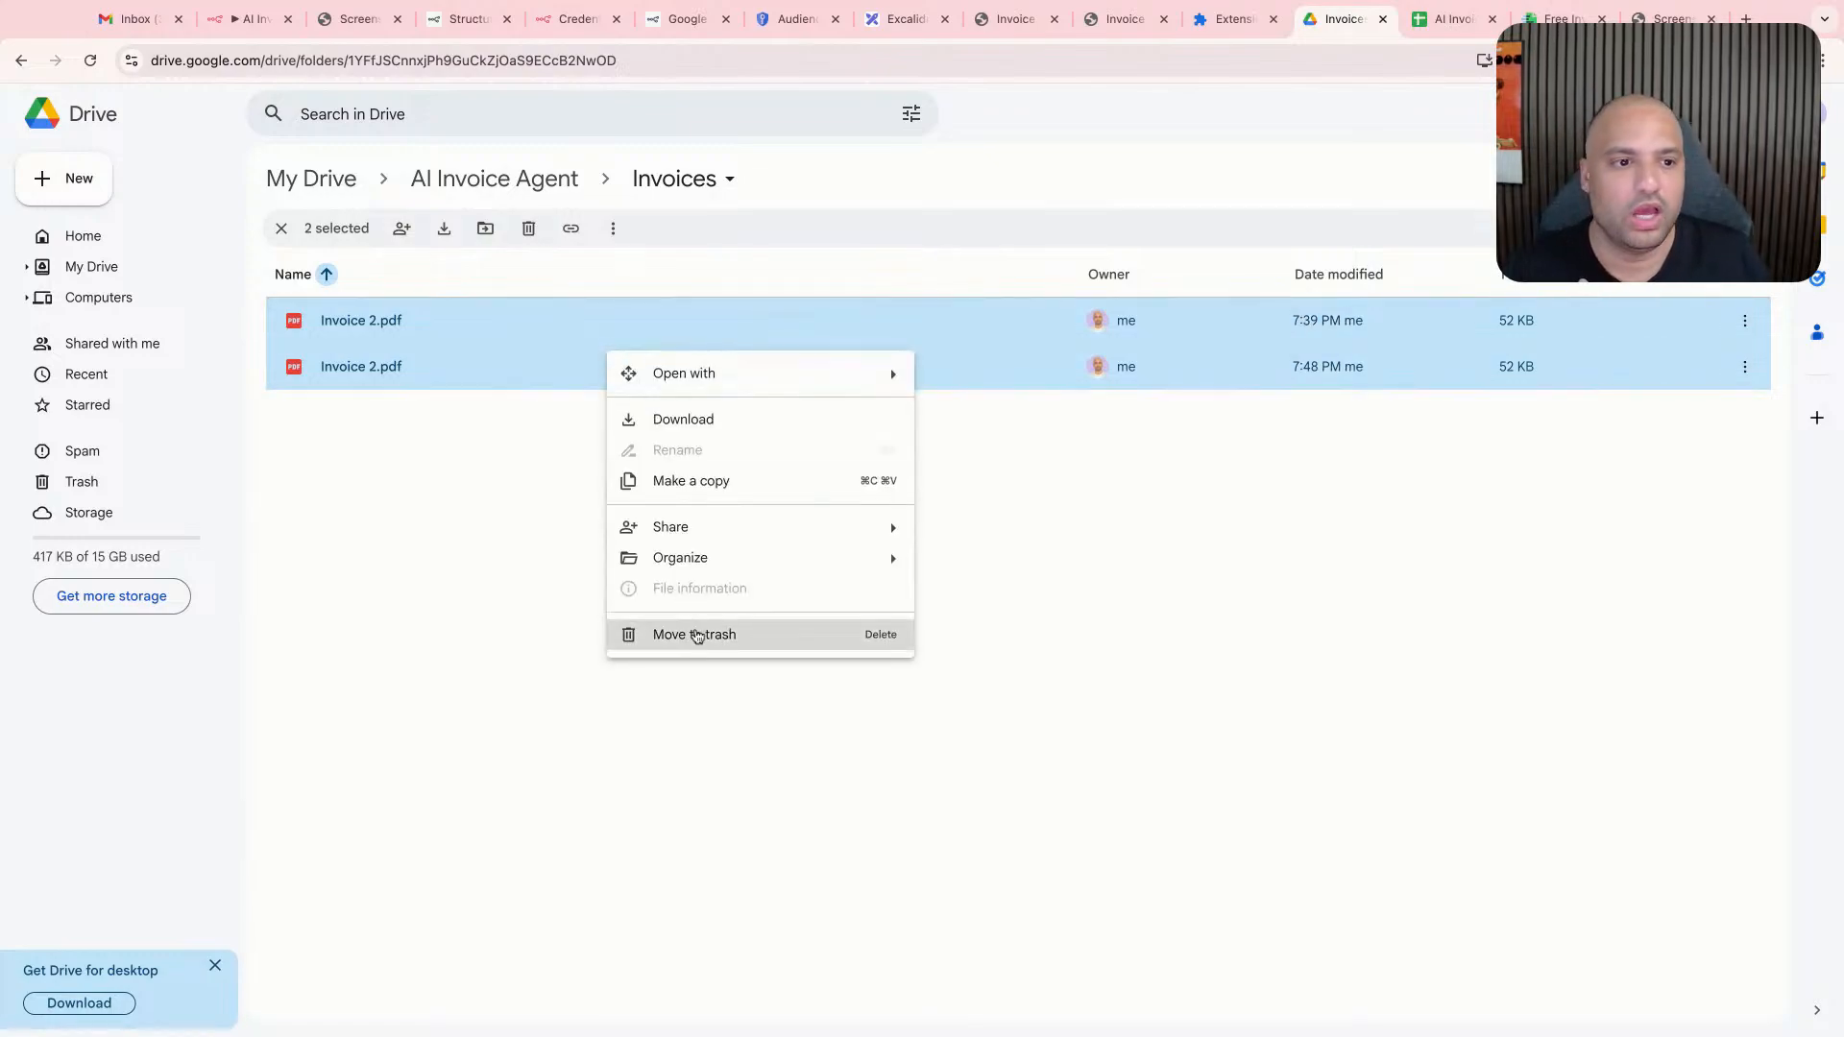
{"action": "left_click", "coordinate": [1143, 551]}
- Return to the invoices spreadsheet and review row 2 from Google Drive Link through Status
{"action": "left_click", "coordinate": [1437, 29]}
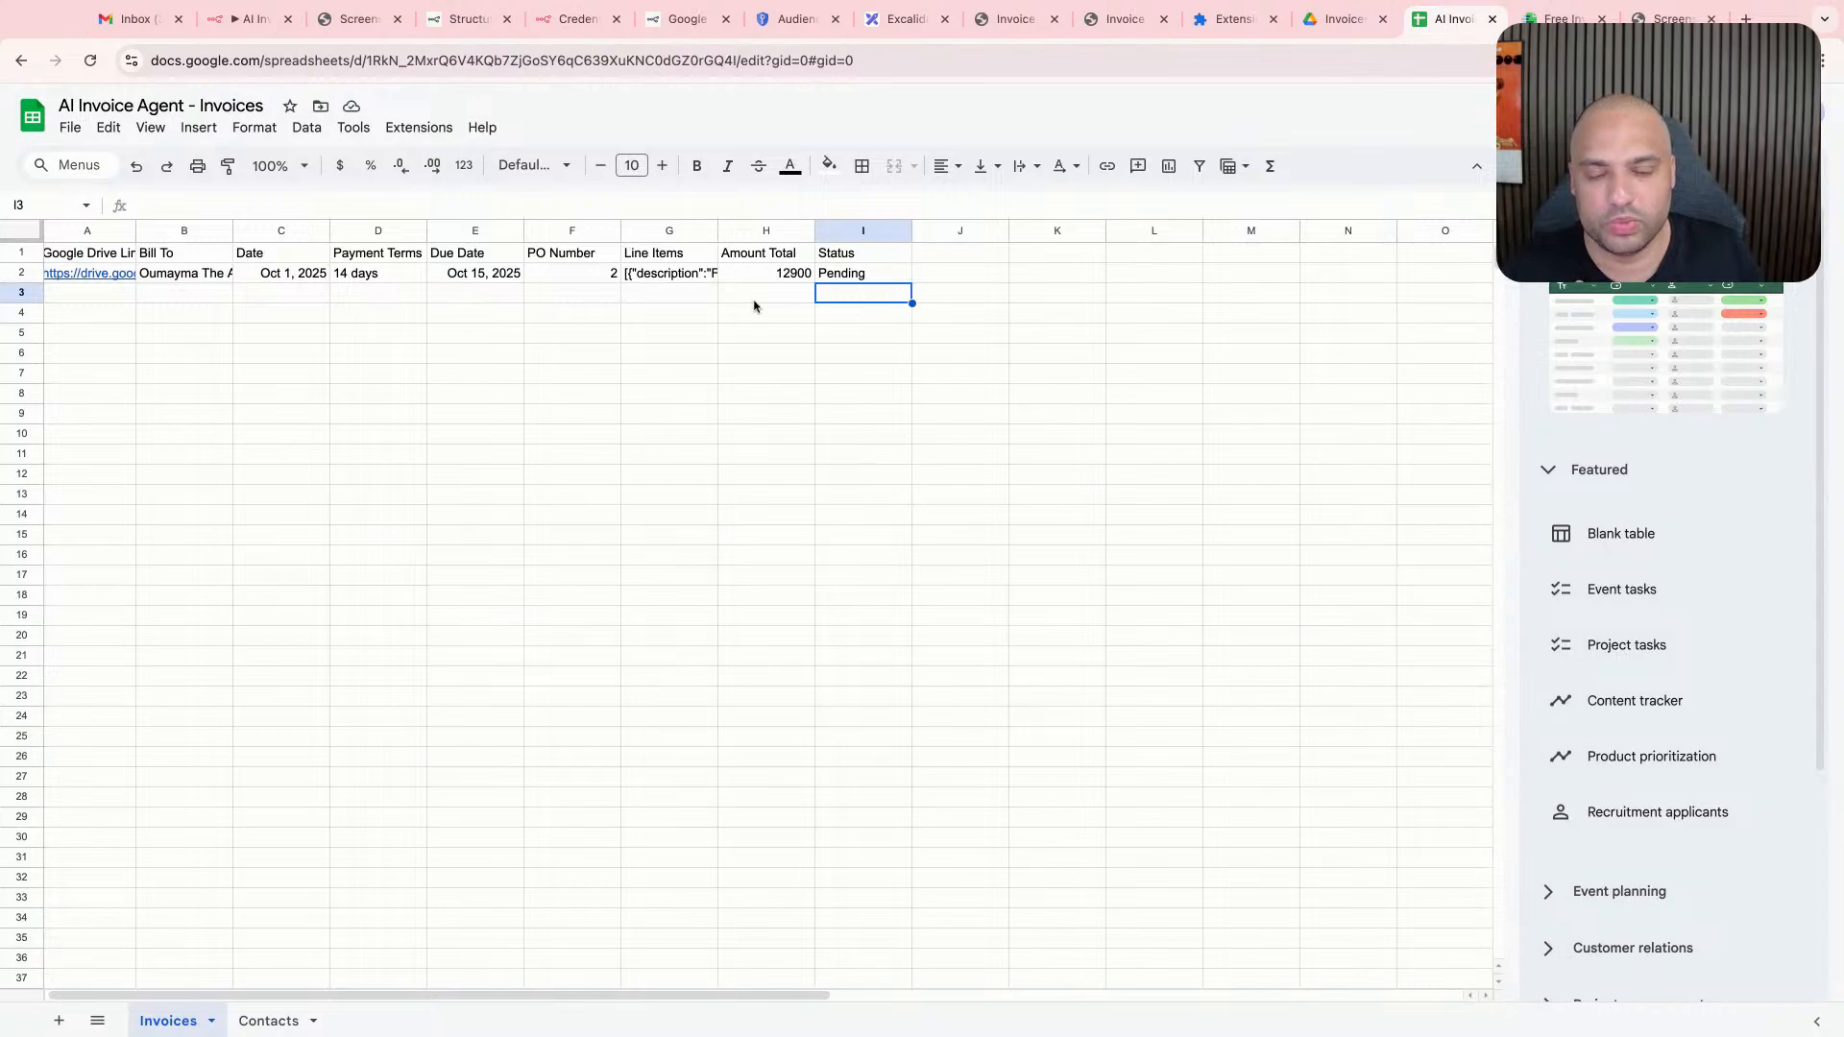
{"action": "scroll", "coordinate": [638, 309], "scroll_direction": "left", "scroll_amount": 1}
{"action": "left_click", "coordinate": [127, 293]}
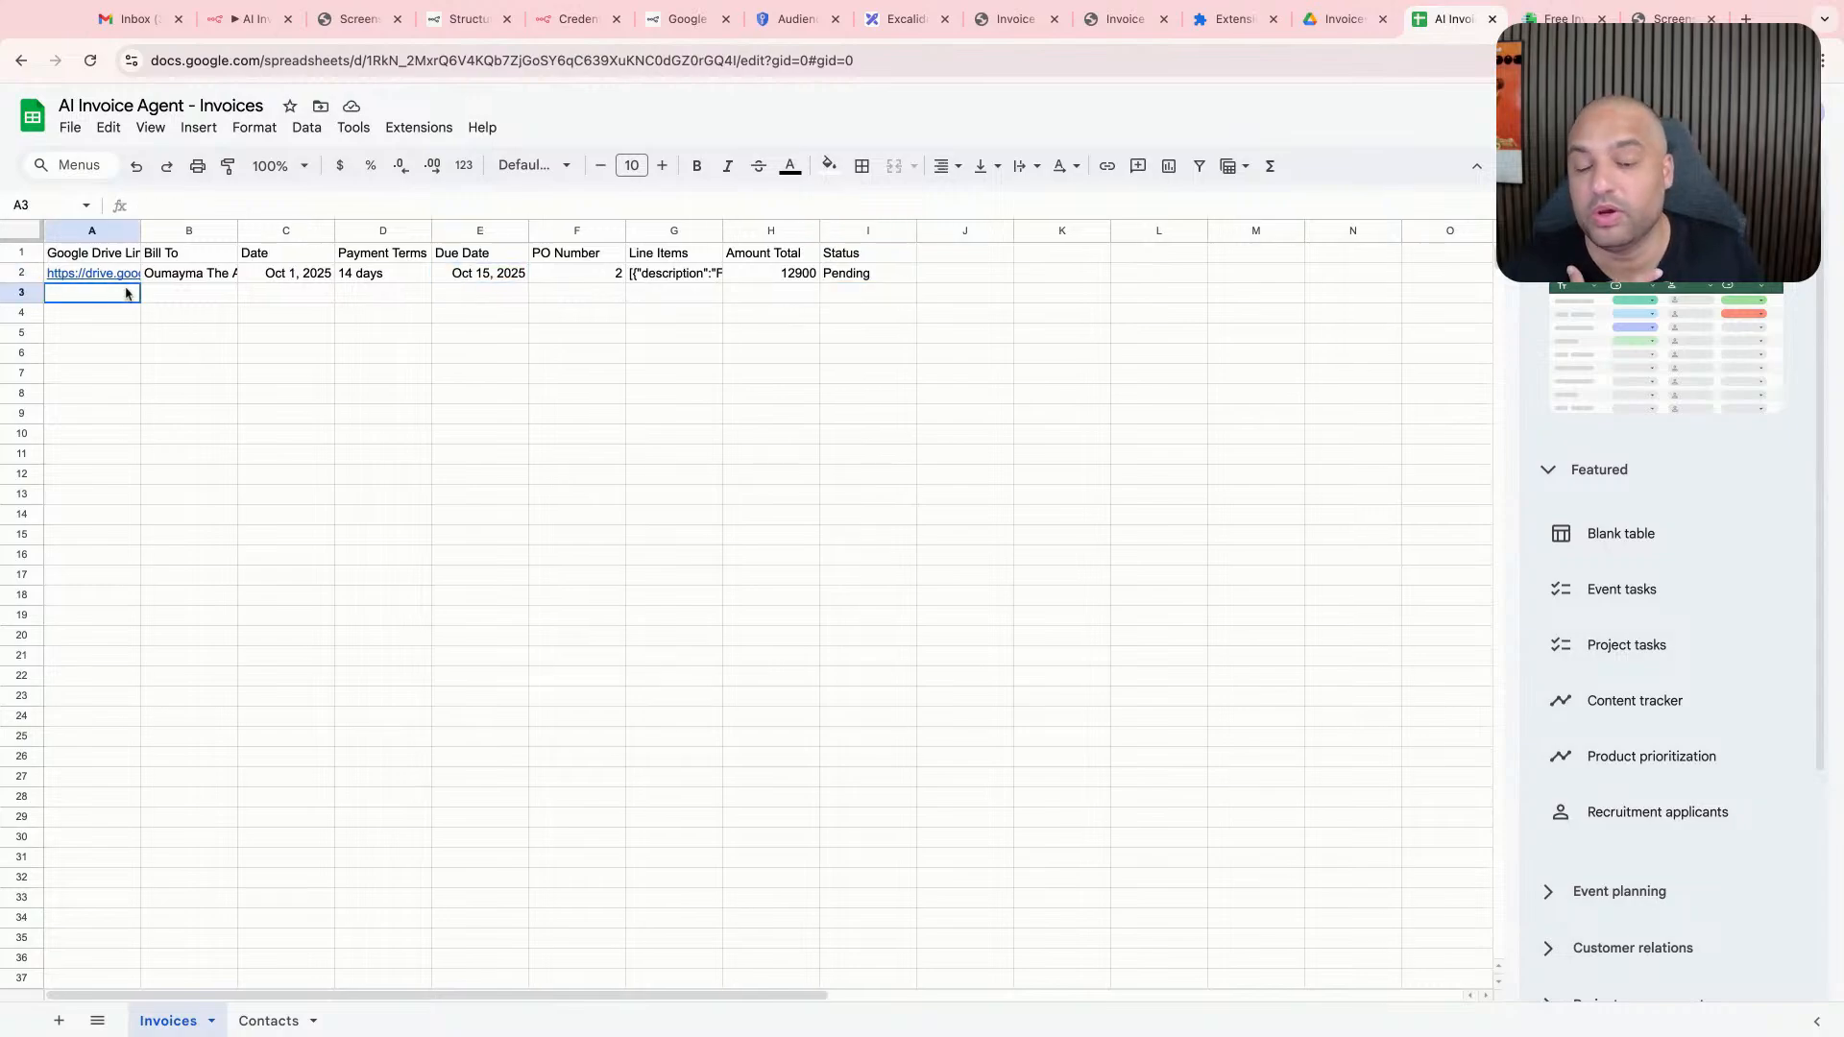
{"action": "left_click", "coordinate": [214, 276]}
{"action": "left_click_drag", "start_coordinate": [113, 274], "coordinate": [886, 297]}
{"action": "left_click", "coordinate": [886, 296]}
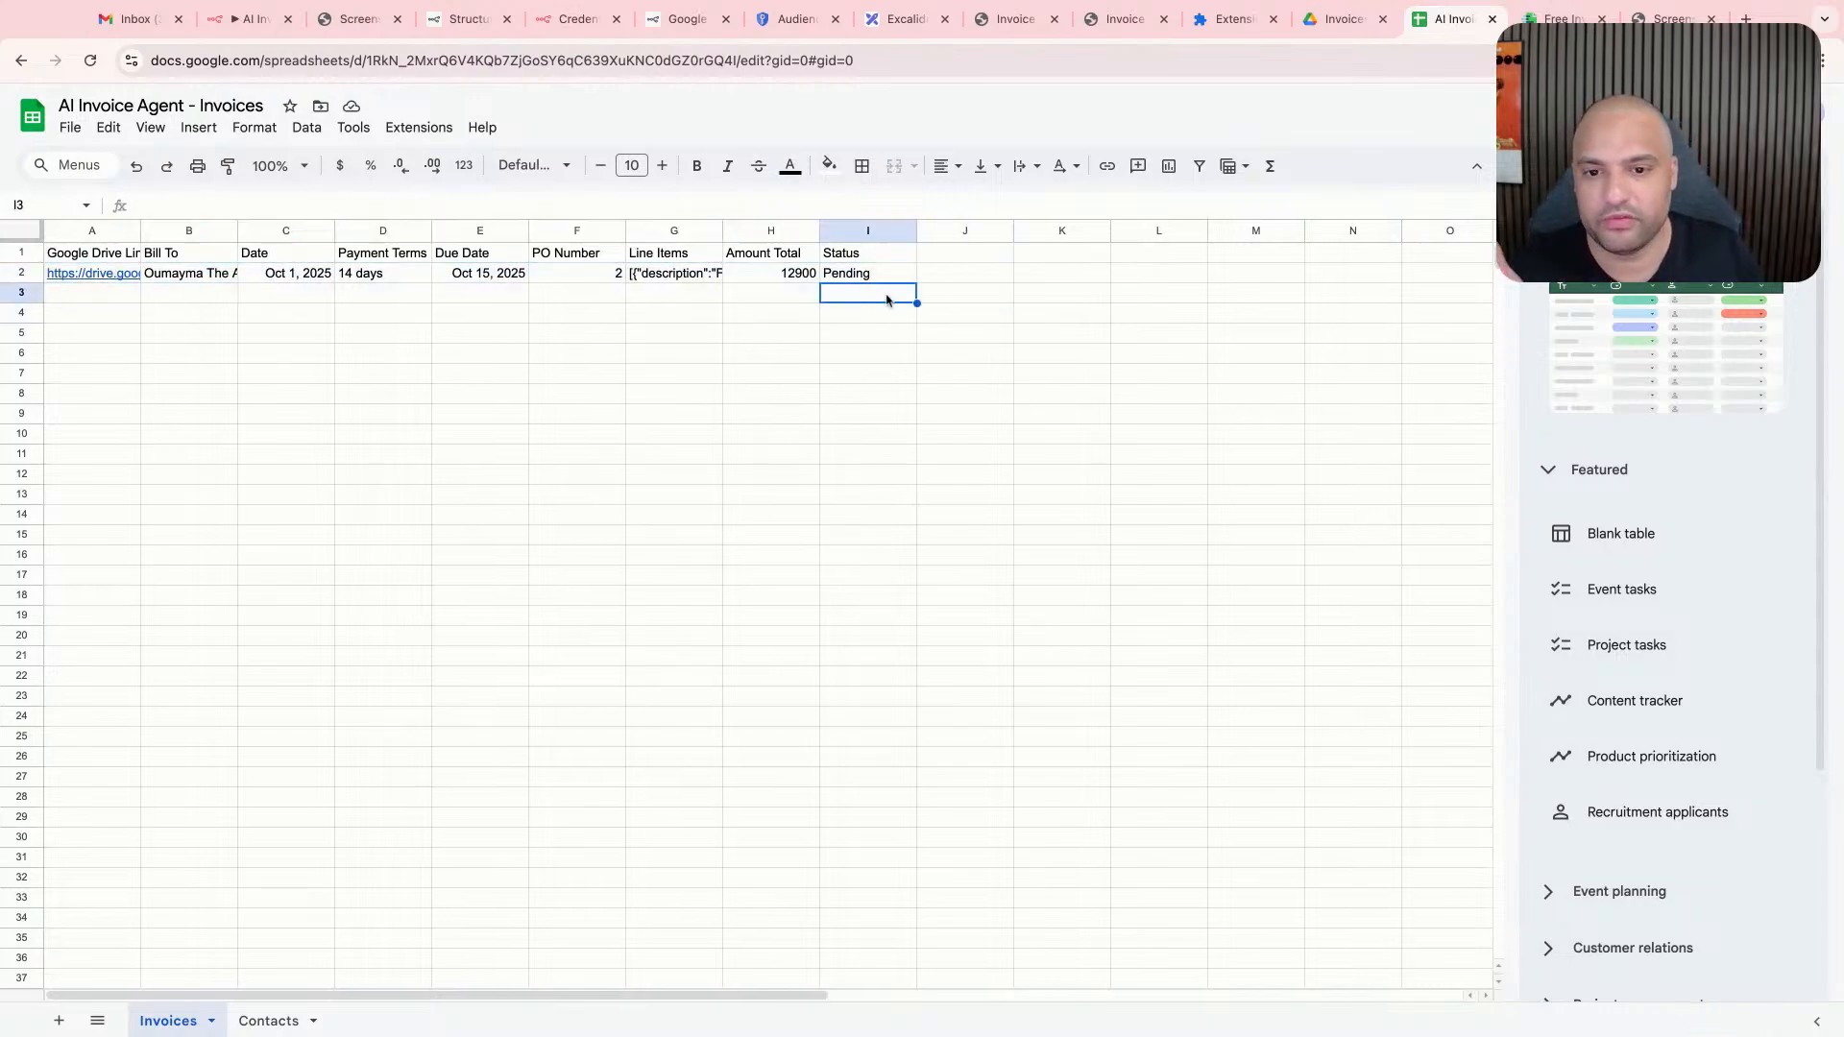
- Check the Drive folder's invoice files again, then preview the Google Drive Link in cell A2 of the invoices sheet
{"action": "left_click", "coordinate": [1354, 26]}
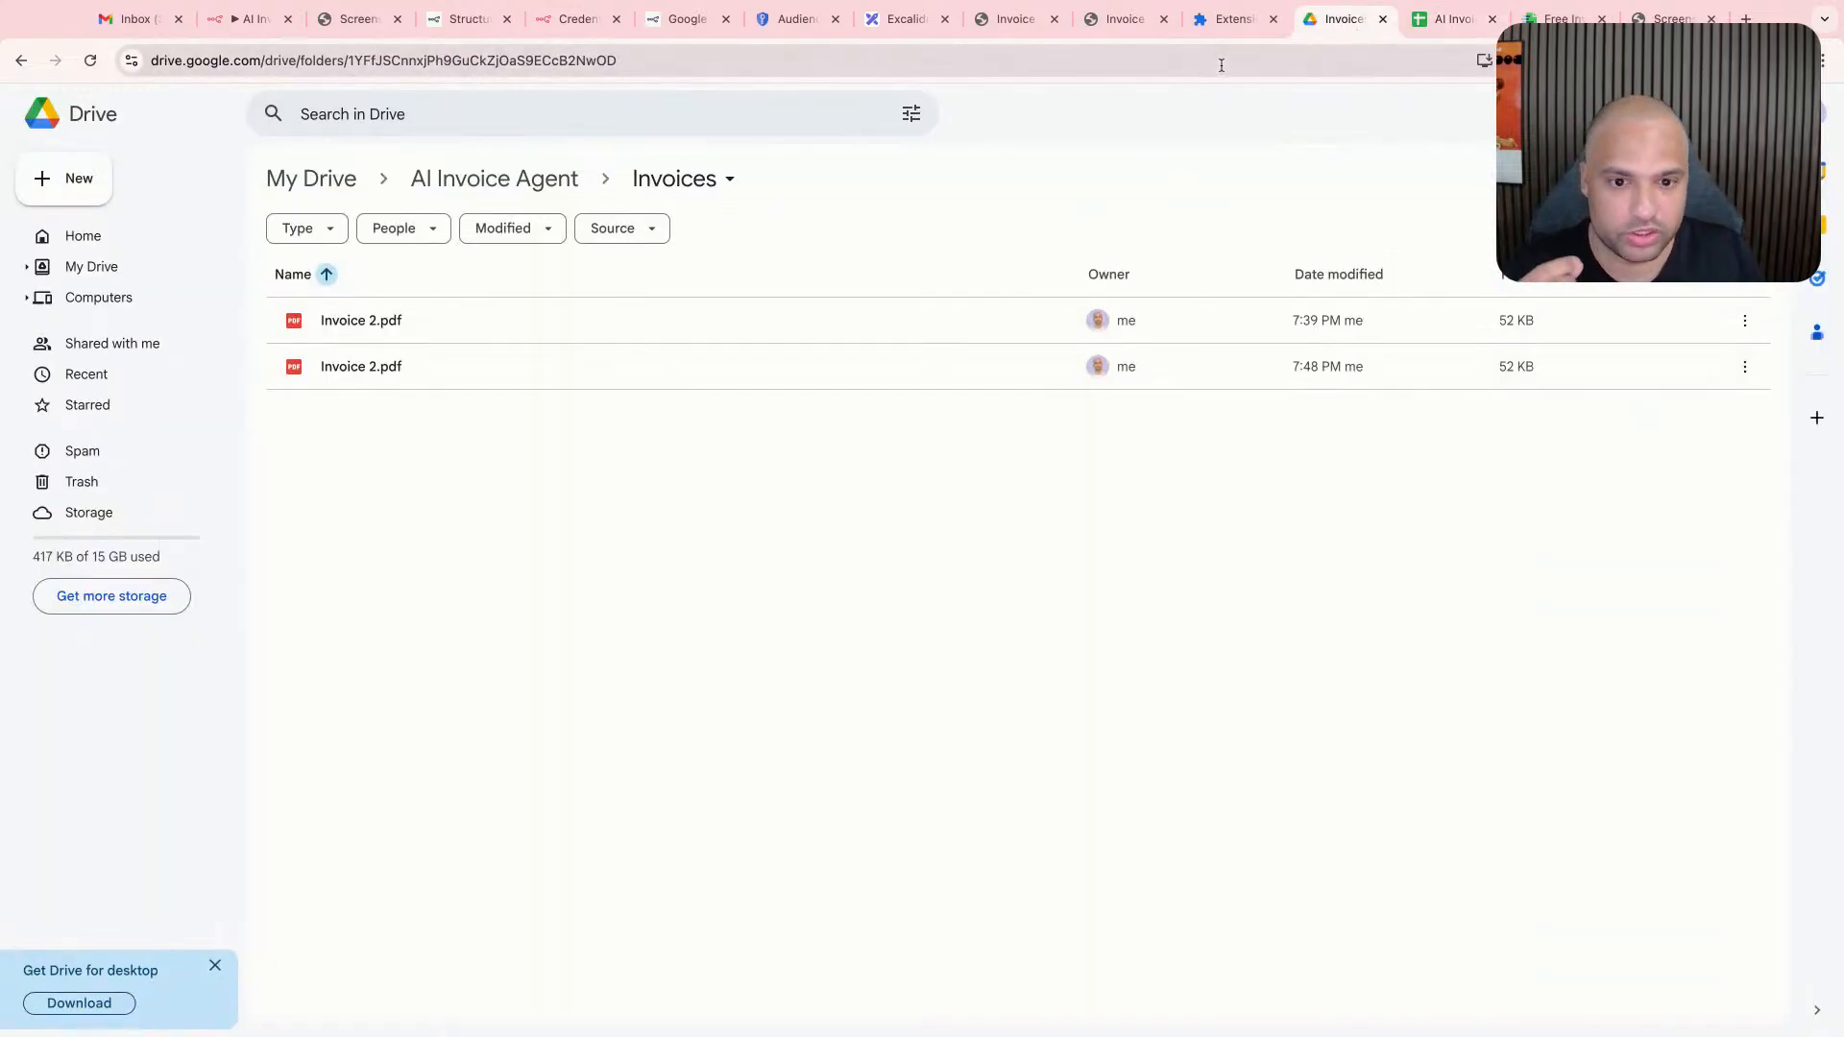
{"action": "left_click", "coordinate": [440, 383]}
{"action": "left_click", "coordinate": [1452, 24]}
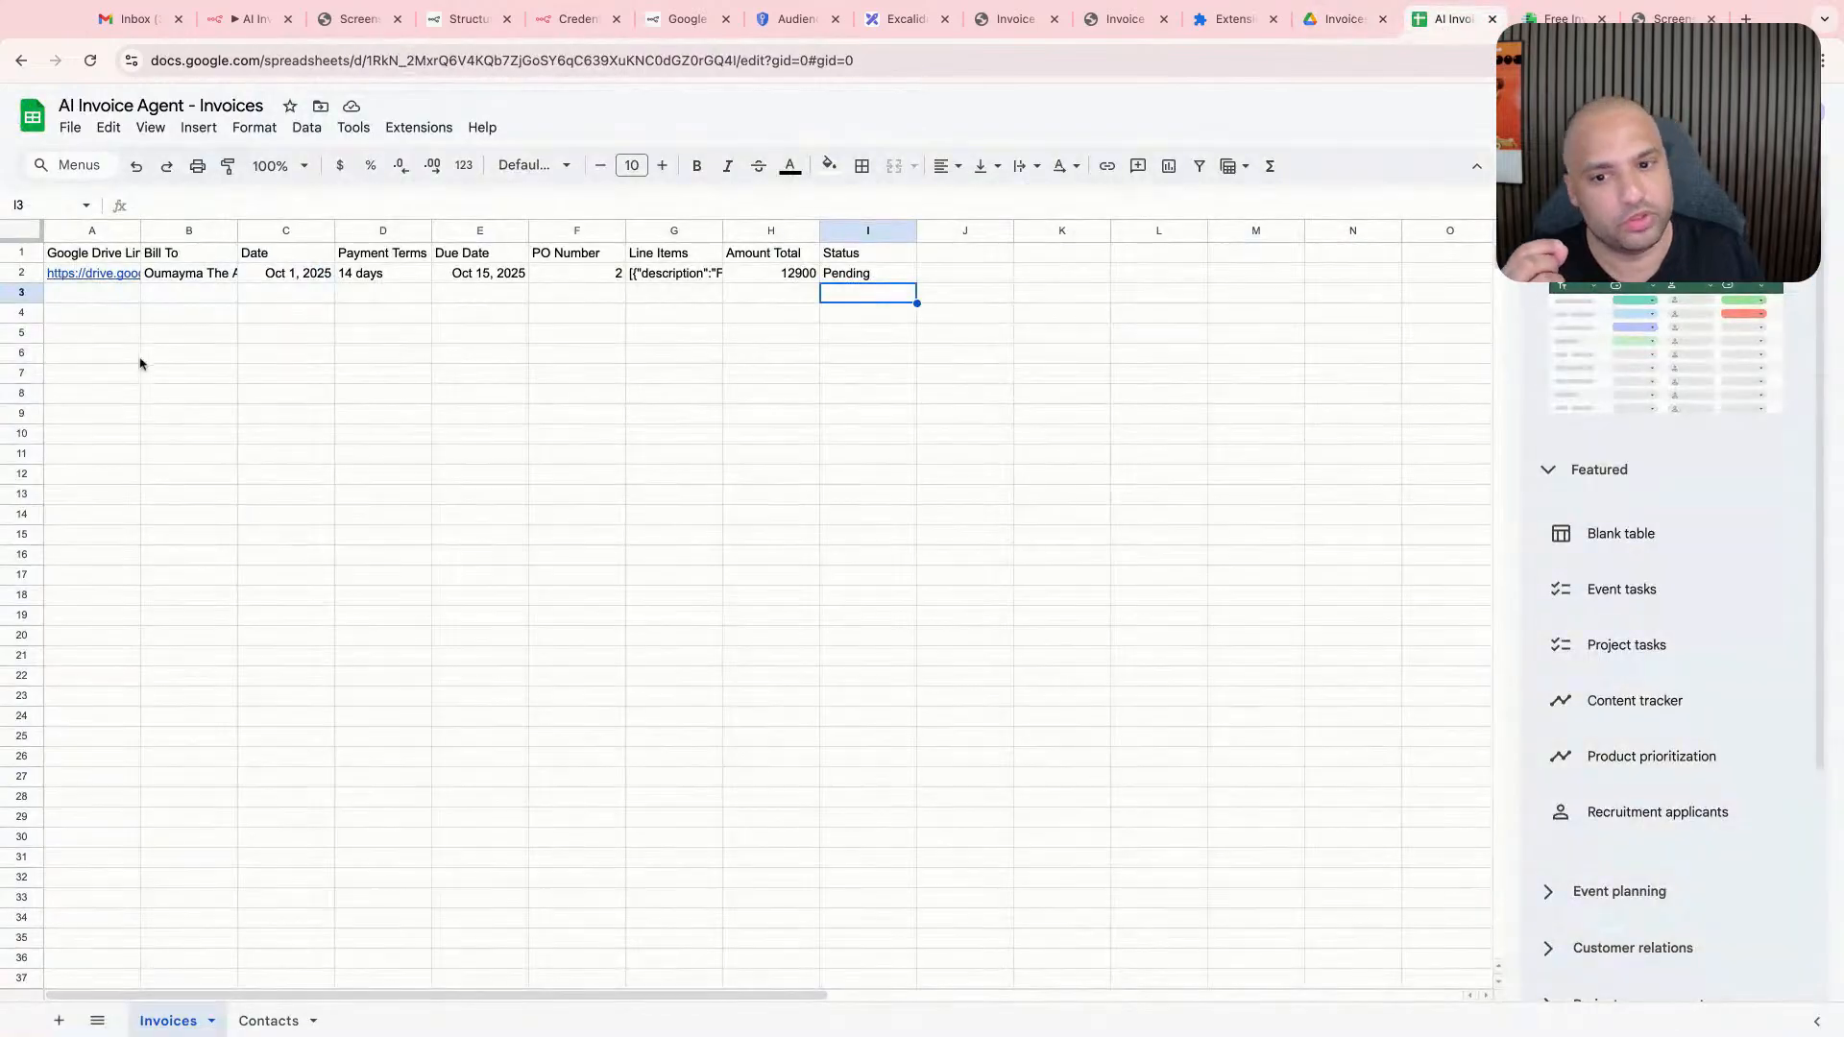
{"action": "left_click", "coordinate": [122, 279]}
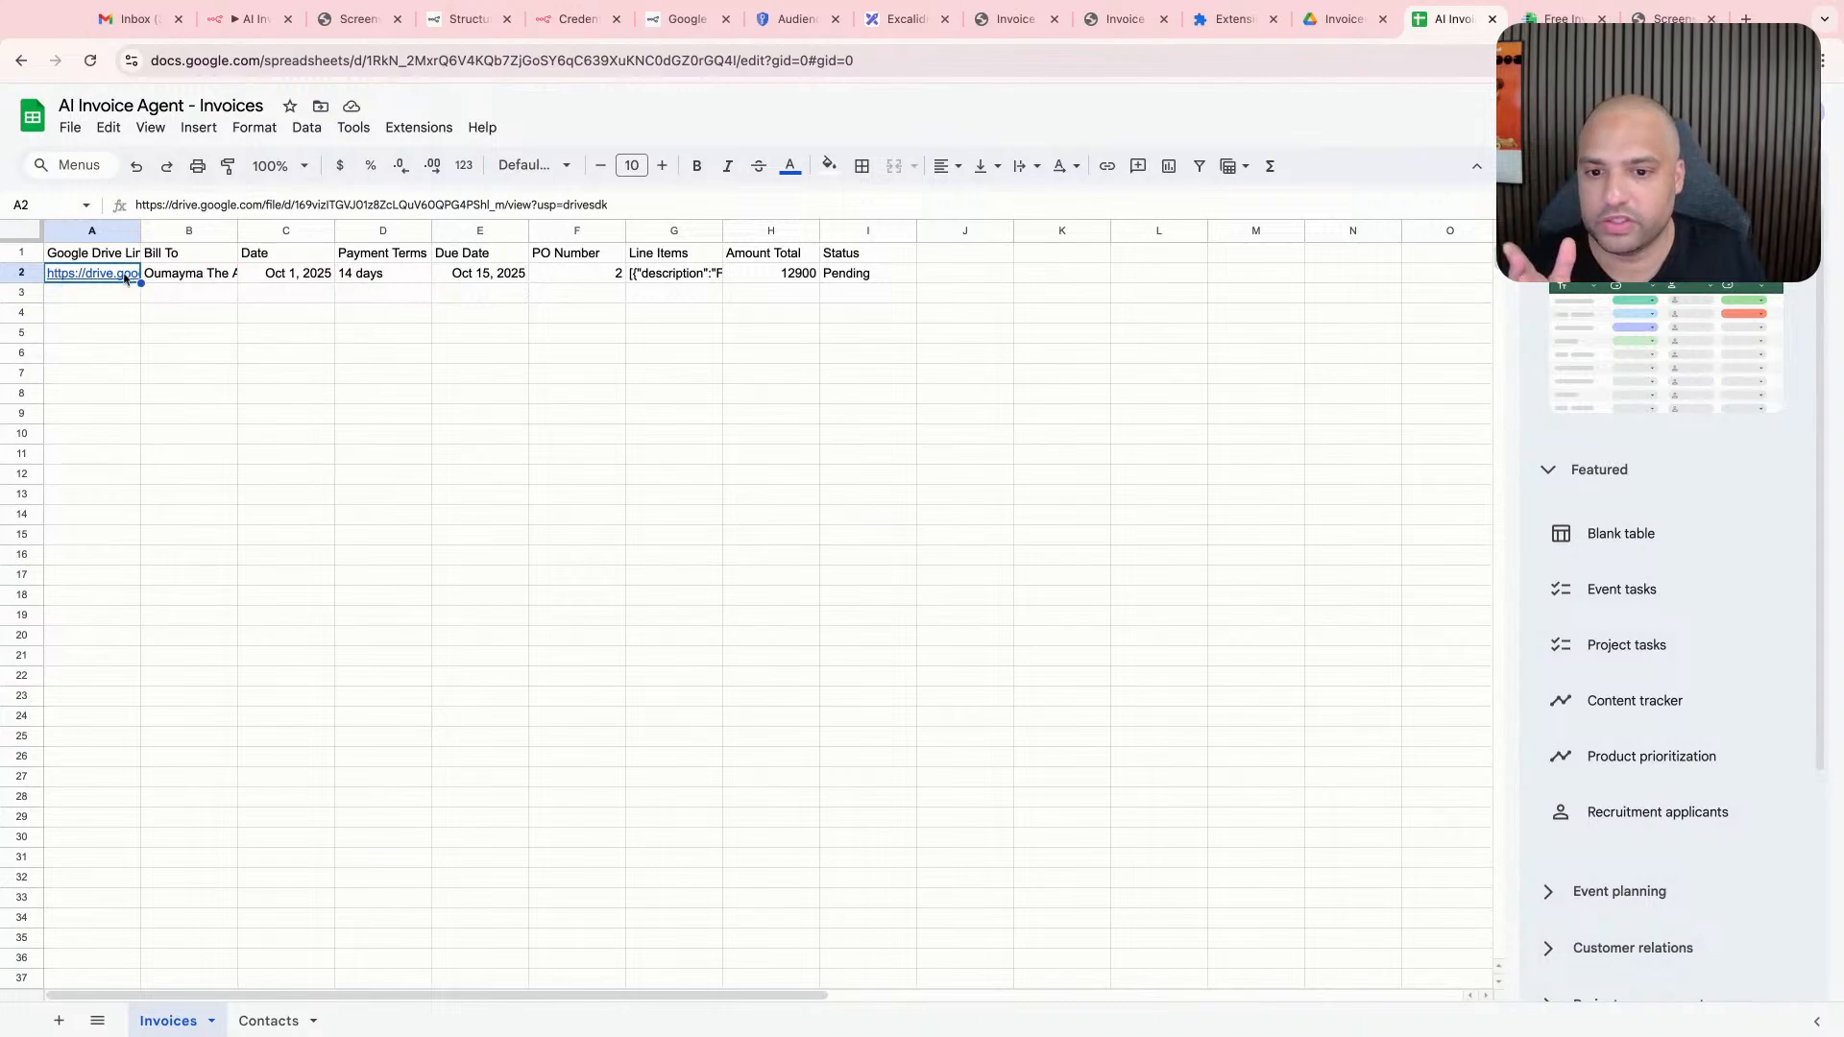
{"action": "mouse_move", "coordinate": [125, 279]}
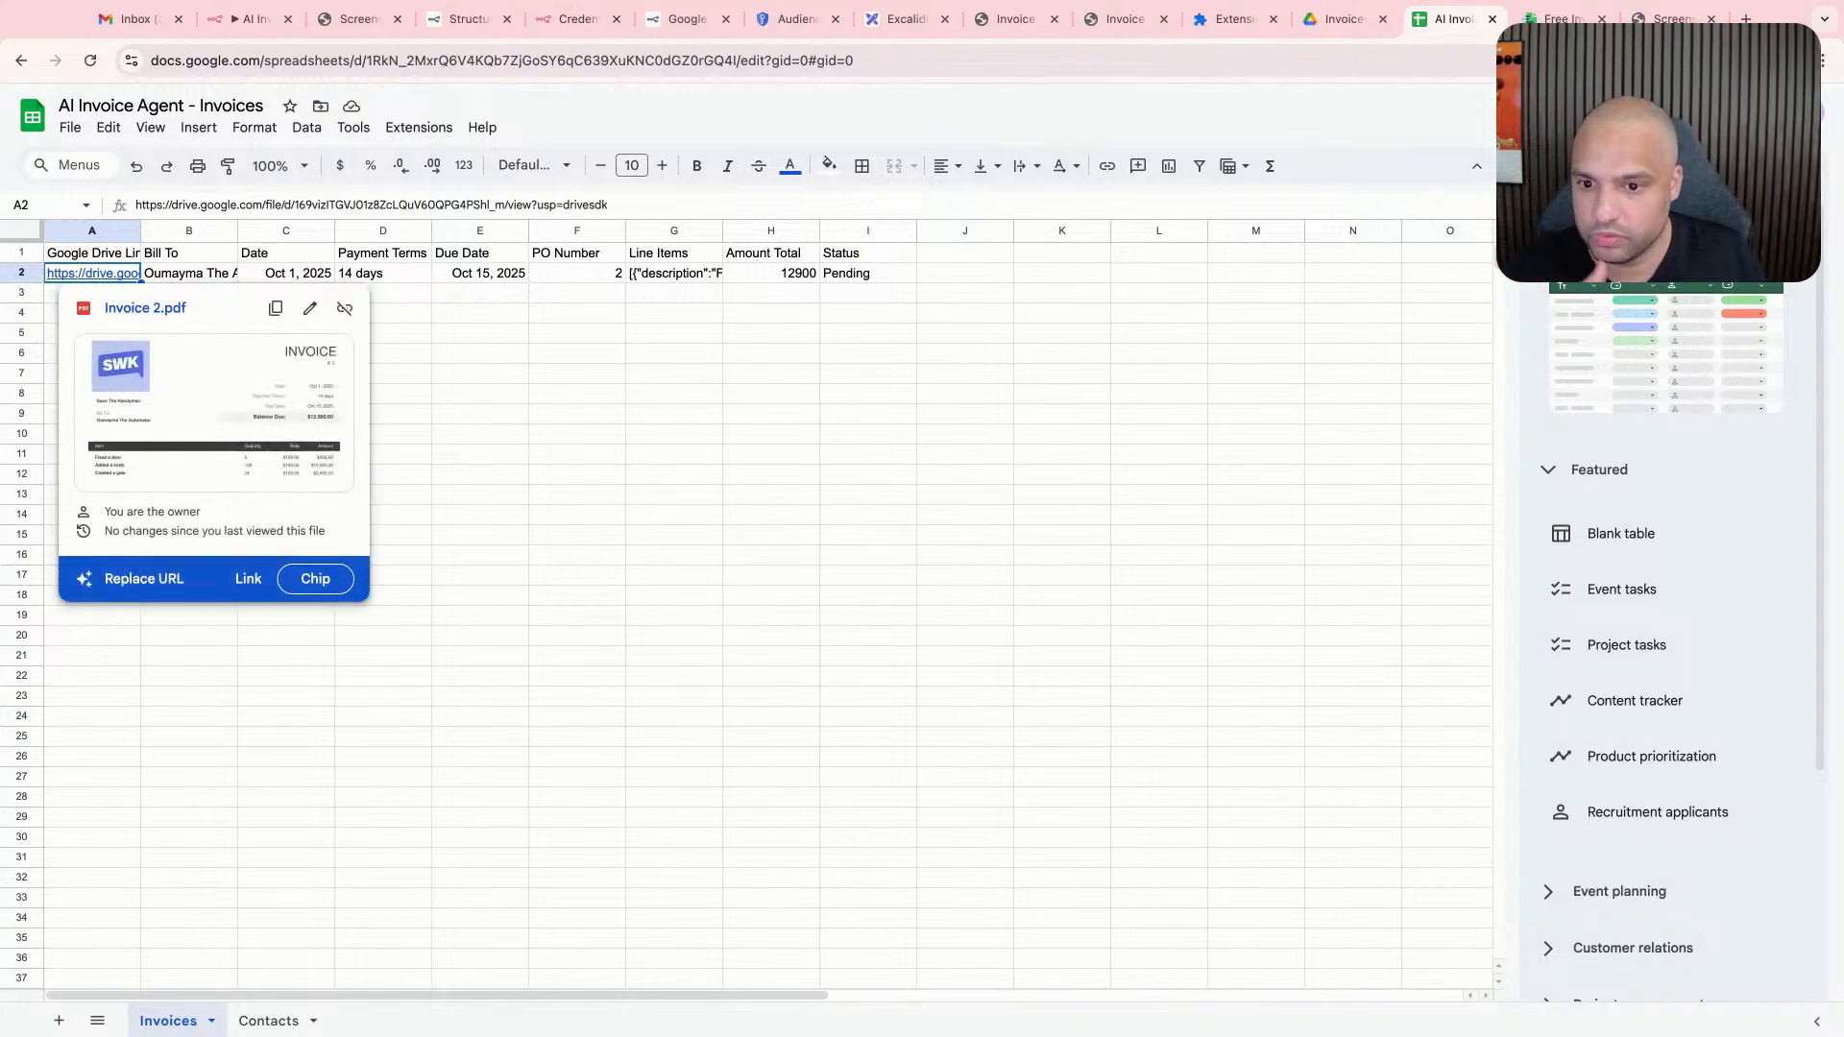
{"action": "left_click", "coordinate": [482, 305]}
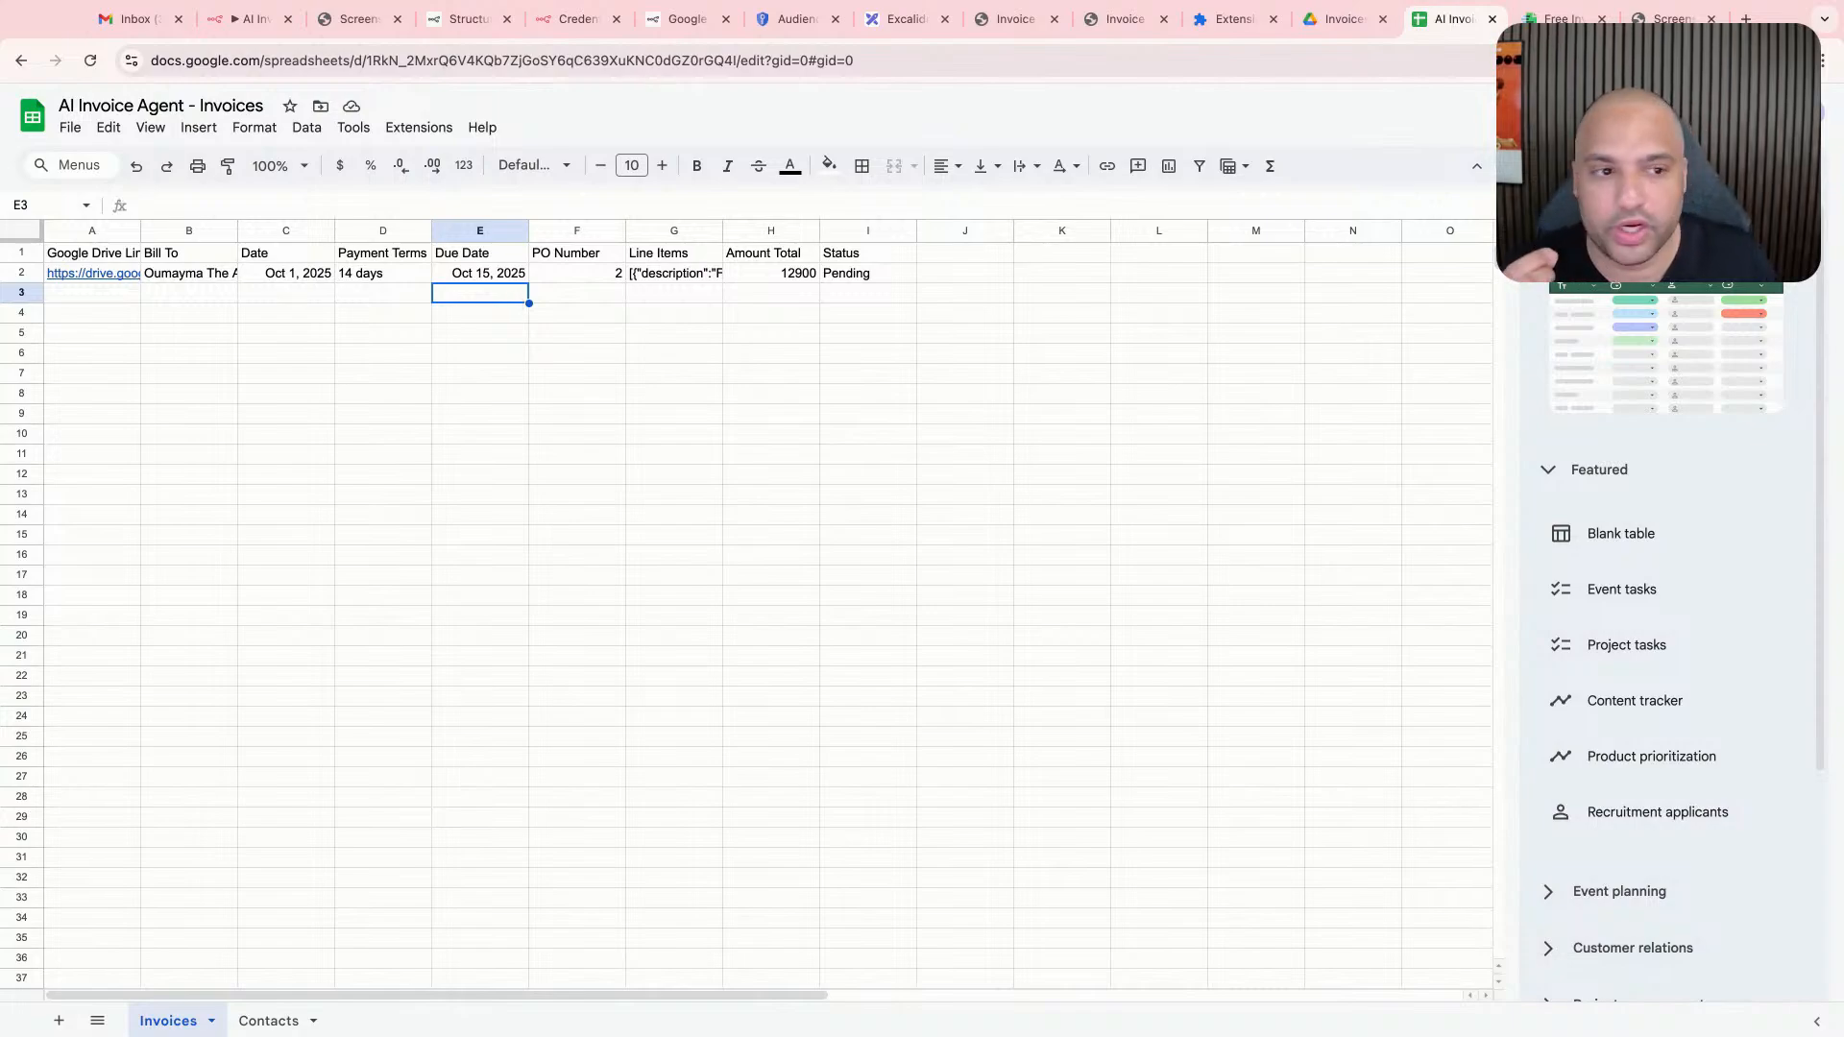
- Switch to n8n and return from the append-or-update row node to the workflow canvas
{"action": "left_click", "coordinate": [251, 18]}
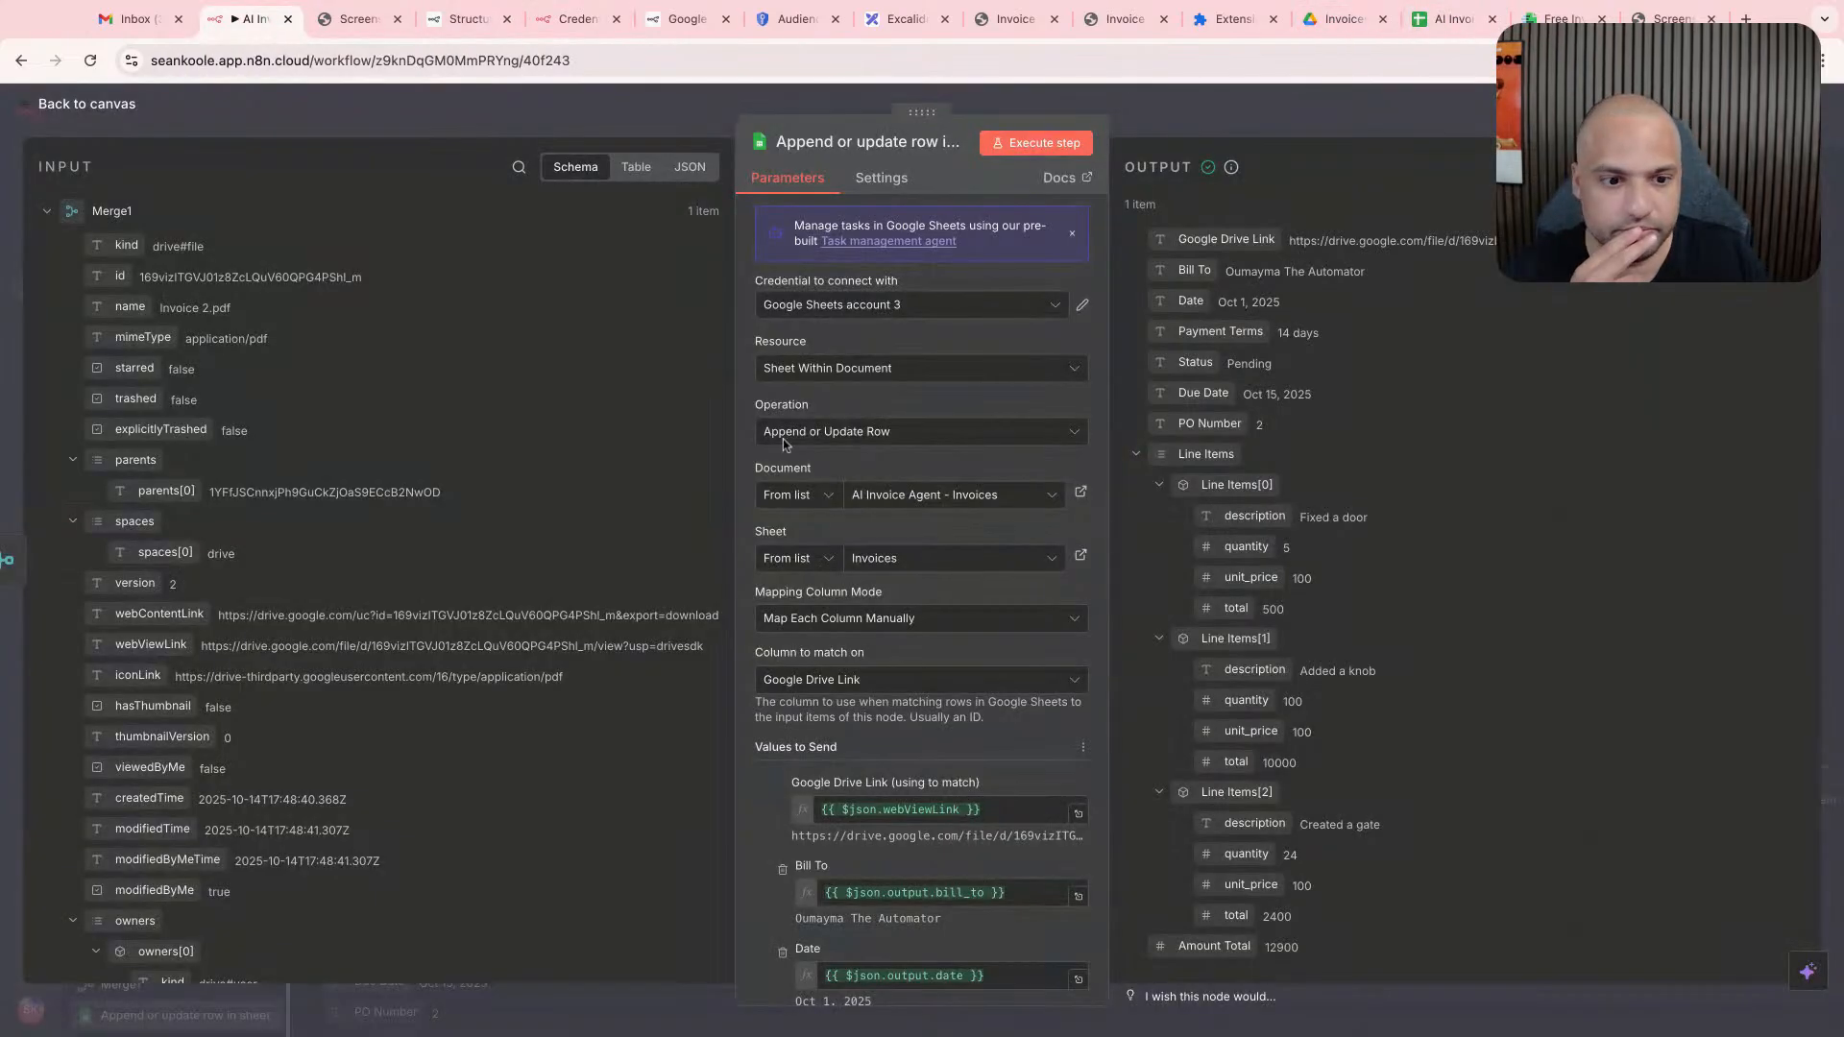
{"action": "left_click", "coordinate": [1337, 119]}
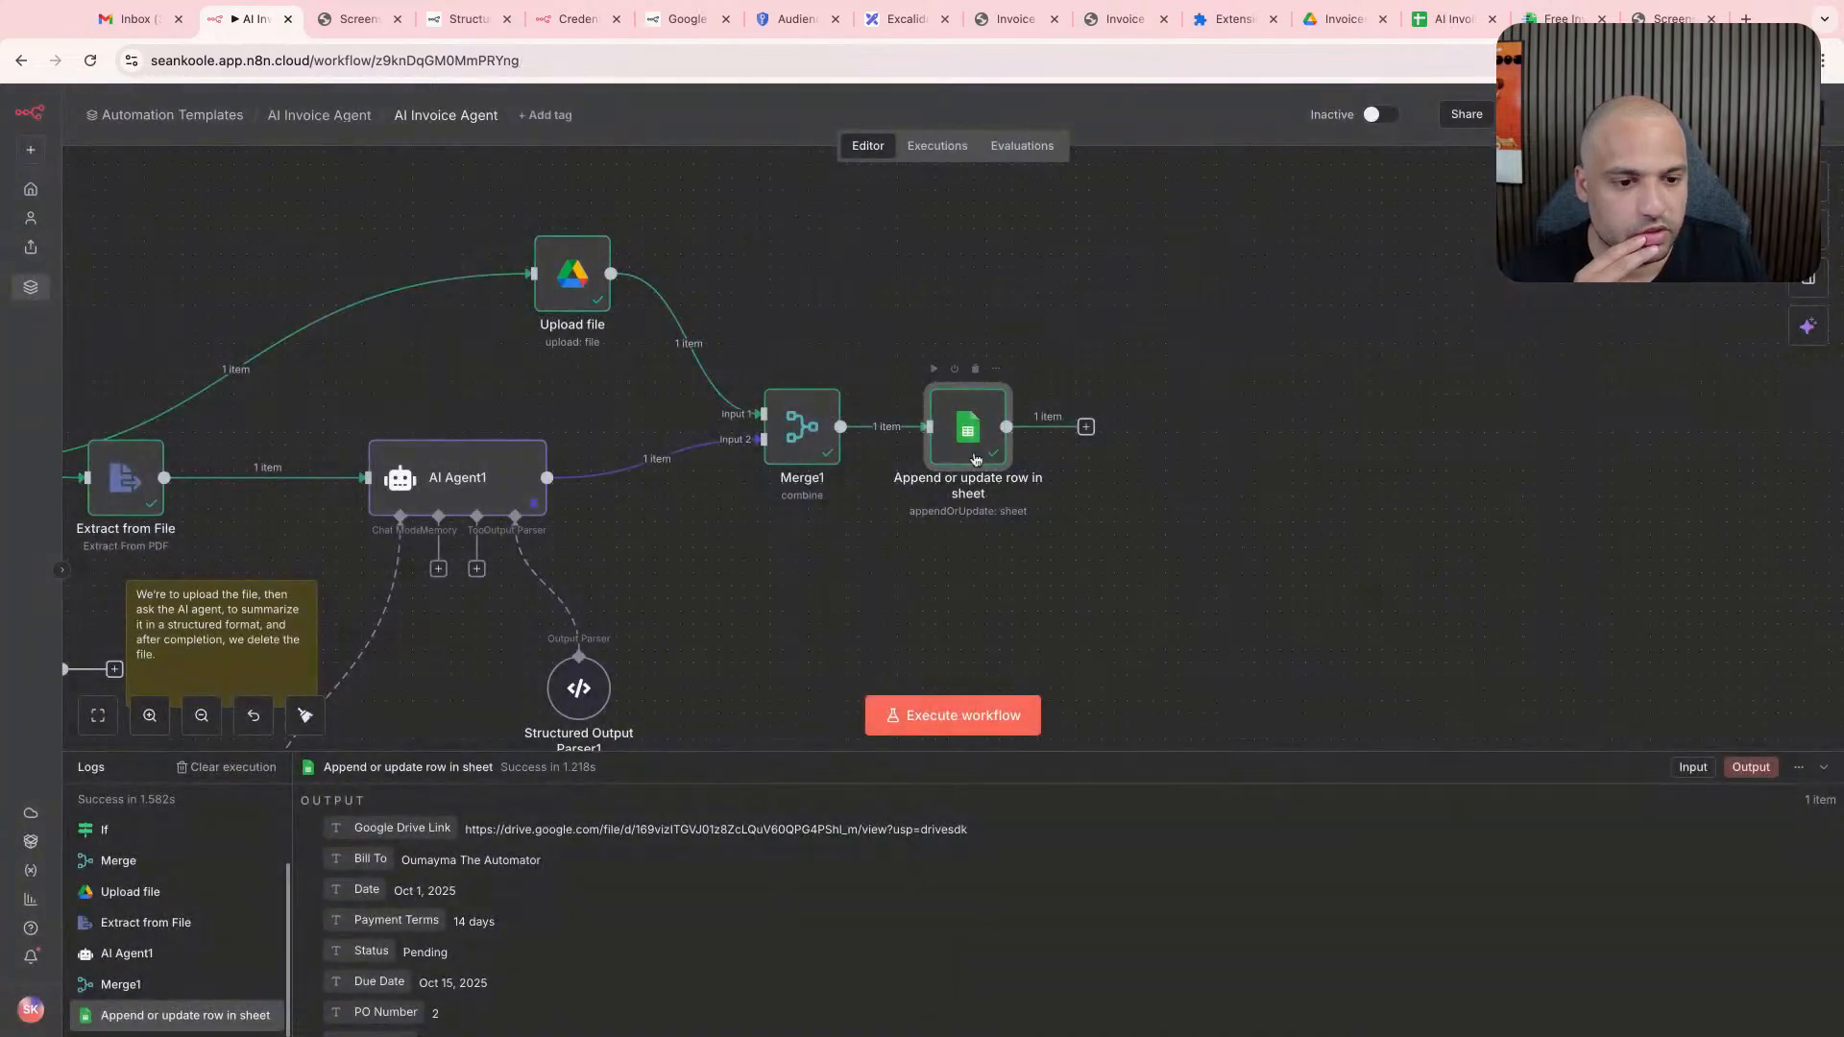
{"action": "scroll", "coordinate": [1123, 490], "scroll_direction": "down", "scroll_amount": 3}
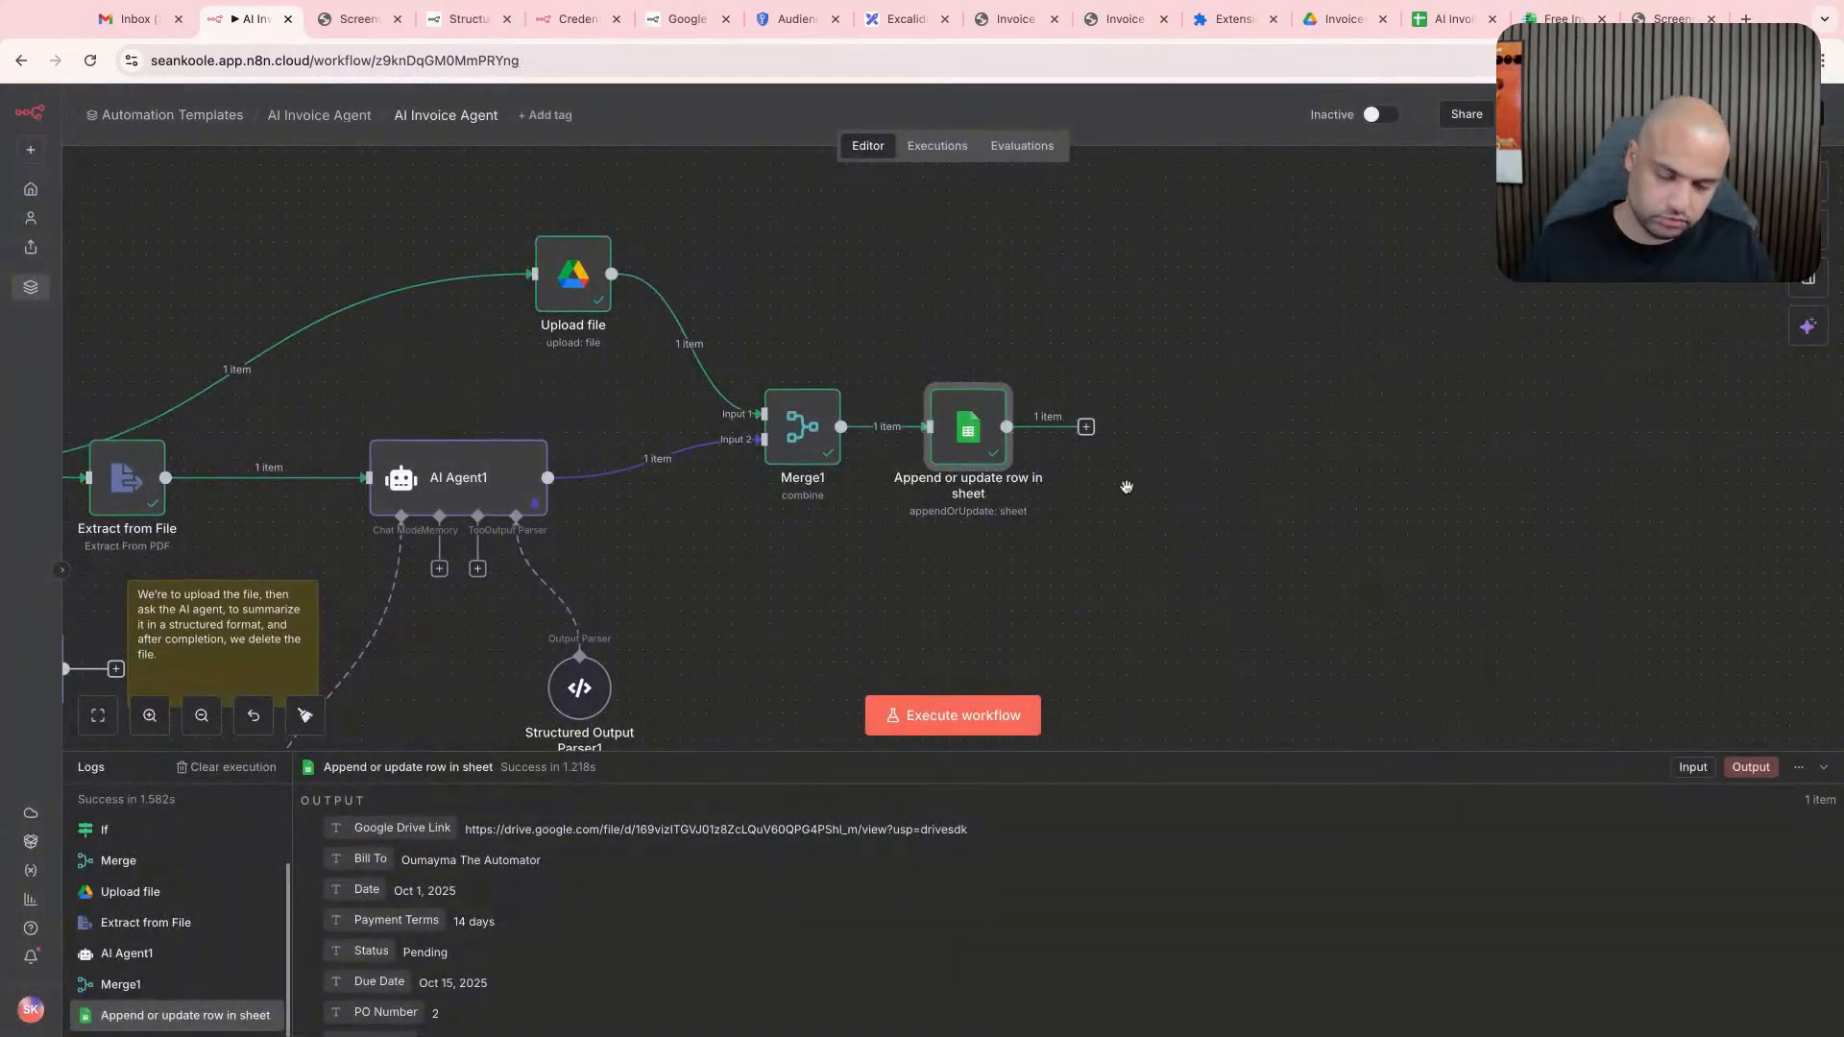
{"action": "scroll", "coordinate": [1122, 501], "scroll_direction": "down", "scroll_amount": 5}
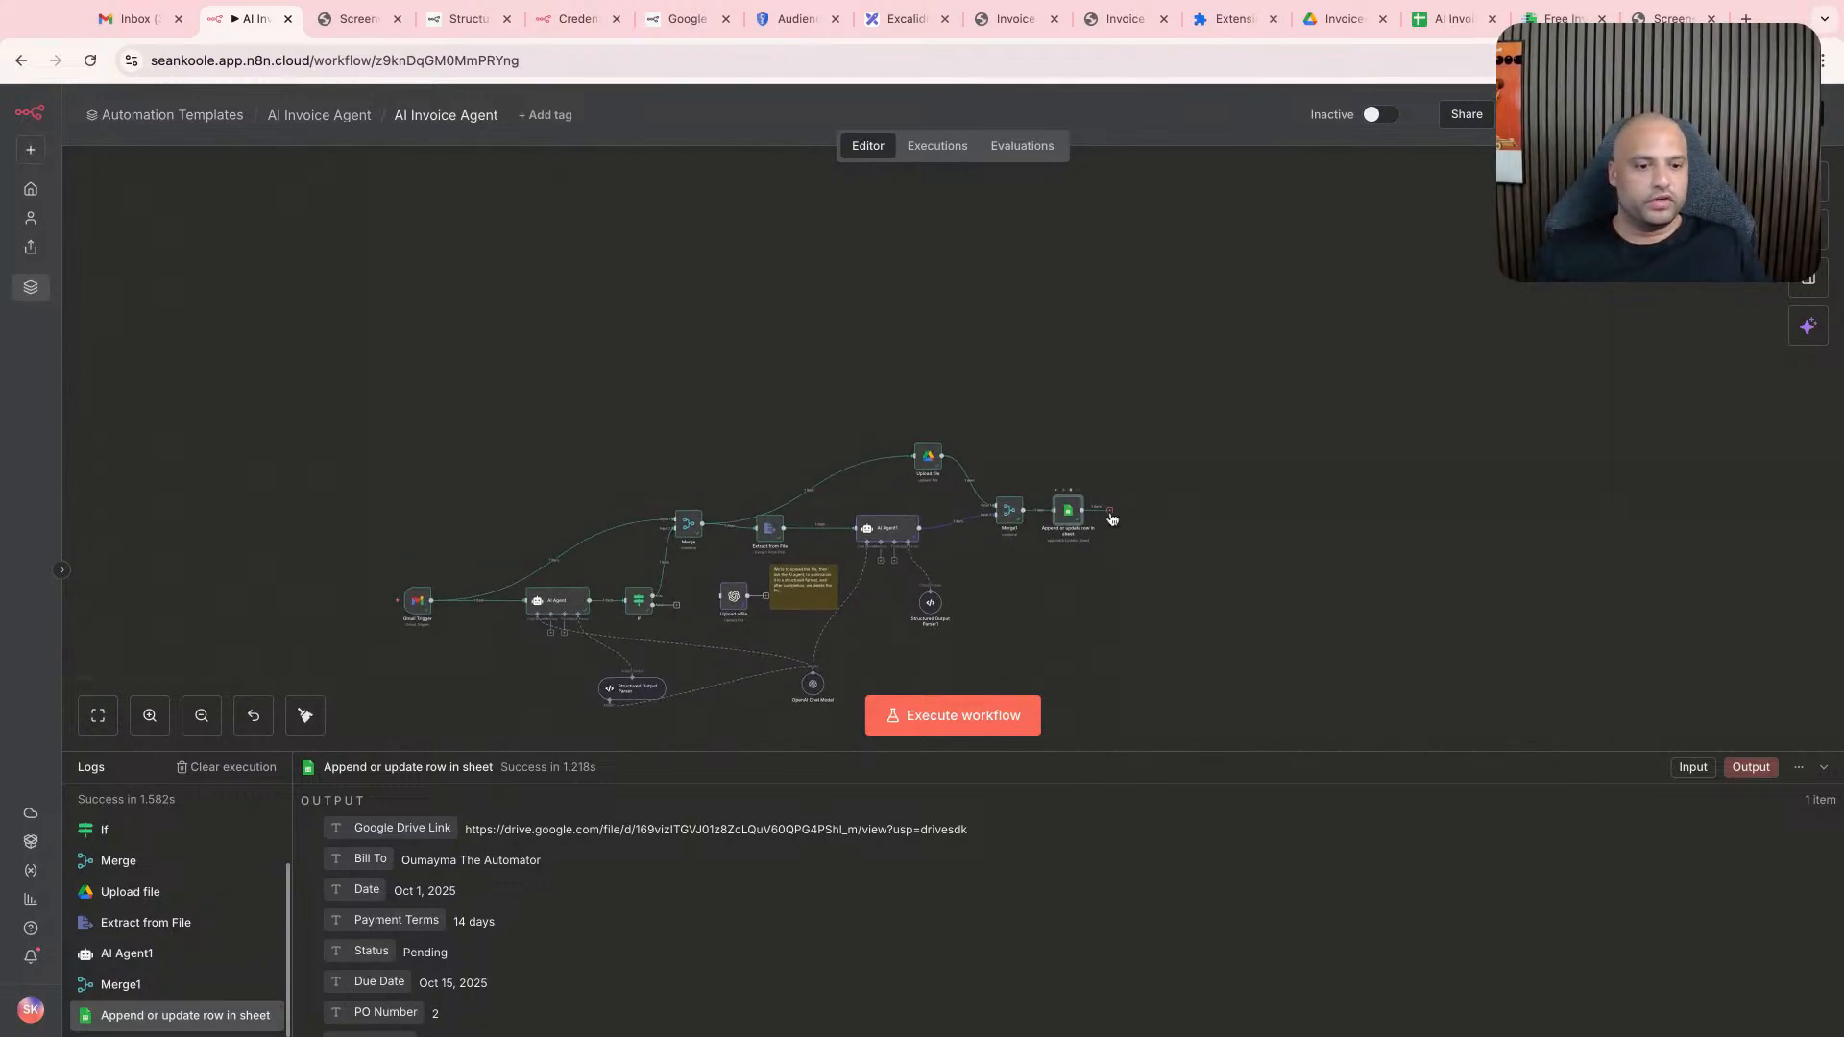
{"action": "scroll", "coordinate": [1112, 519], "scroll_direction": "up", "scroll_amount": 3}
{"action": "scroll", "coordinate": [1110, 515], "scroll_direction": "up", "scroll_amount": 4}
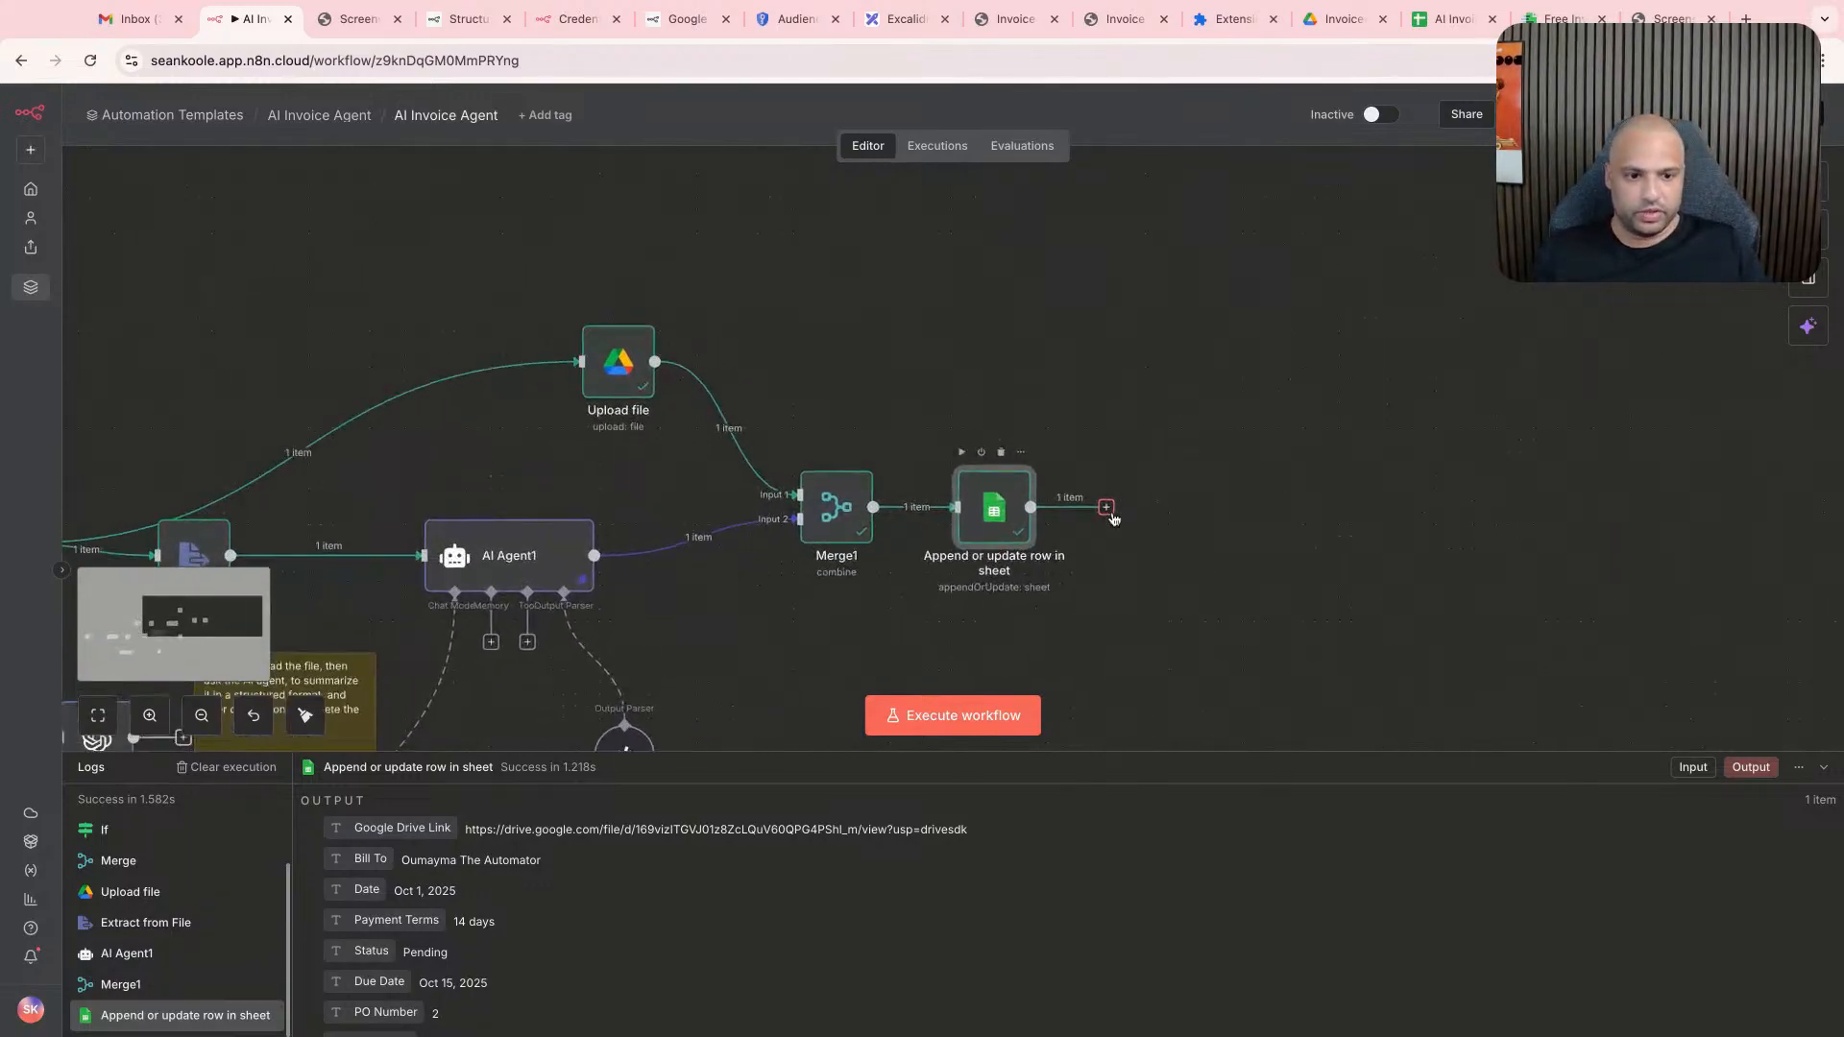
- Move the existing sheet node upward and add a second Google Sheets node after Merge1 using the Append or update row in sheet action
{"action": "left_click_drag", "start_coordinate": [963, 535], "coordinate": [962, 521]}
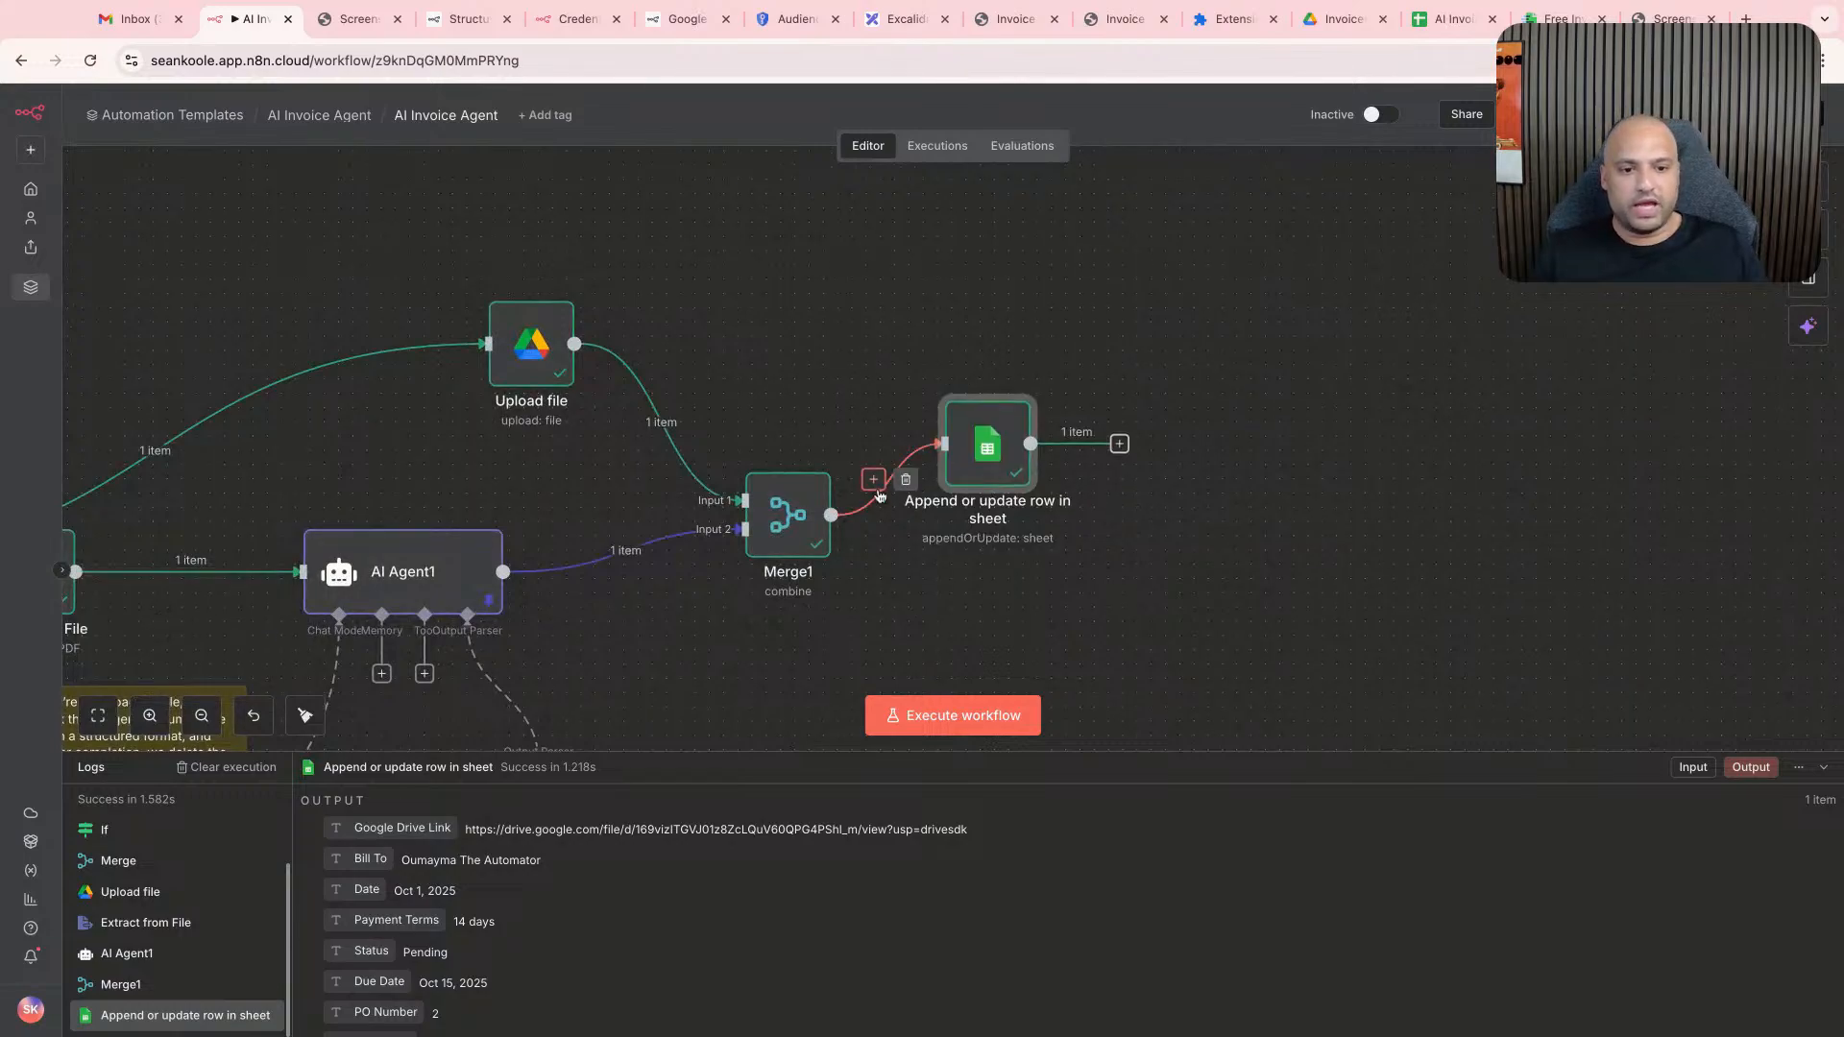
{"action": "left_click_drag", "start_coordinate": [818, 519], "coordinate": [1004, 619]}
{"action": "type", "text": "goog"}
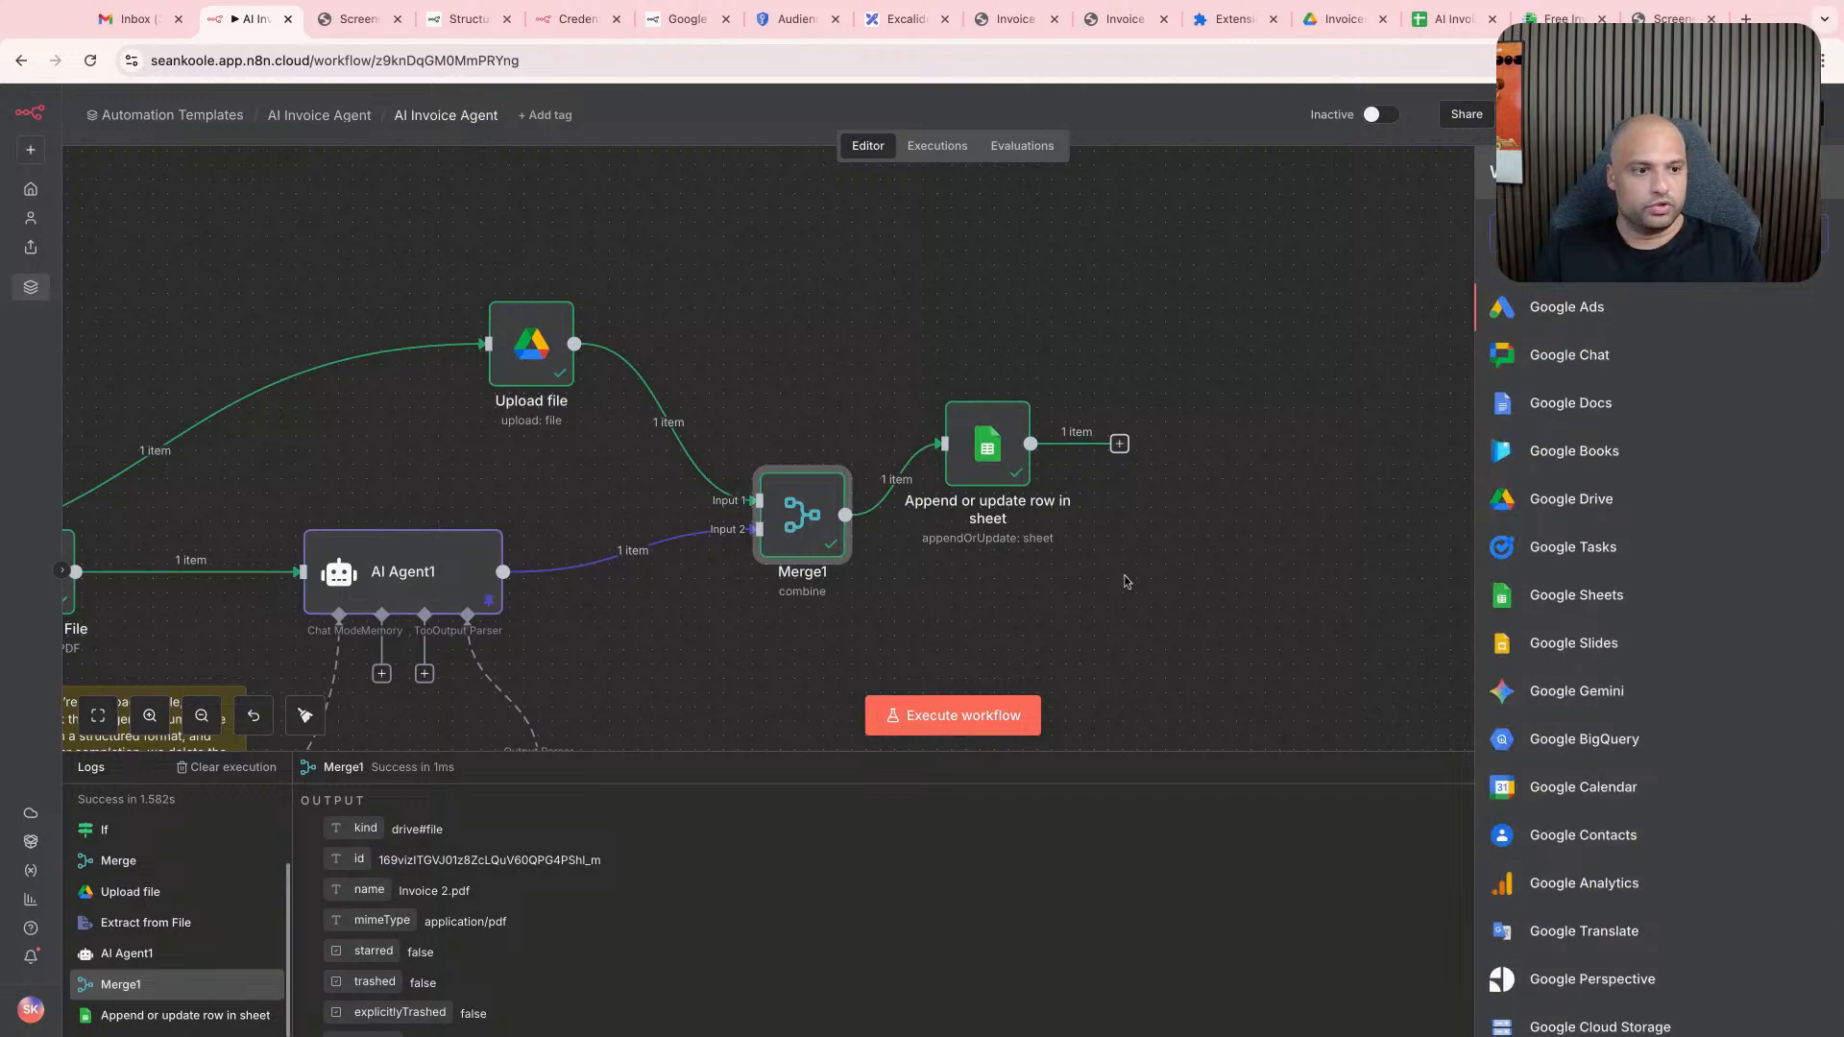
{"action": "type", "text": "le s"}
{"action": "left_click", "coordinate": [1651, 311]}
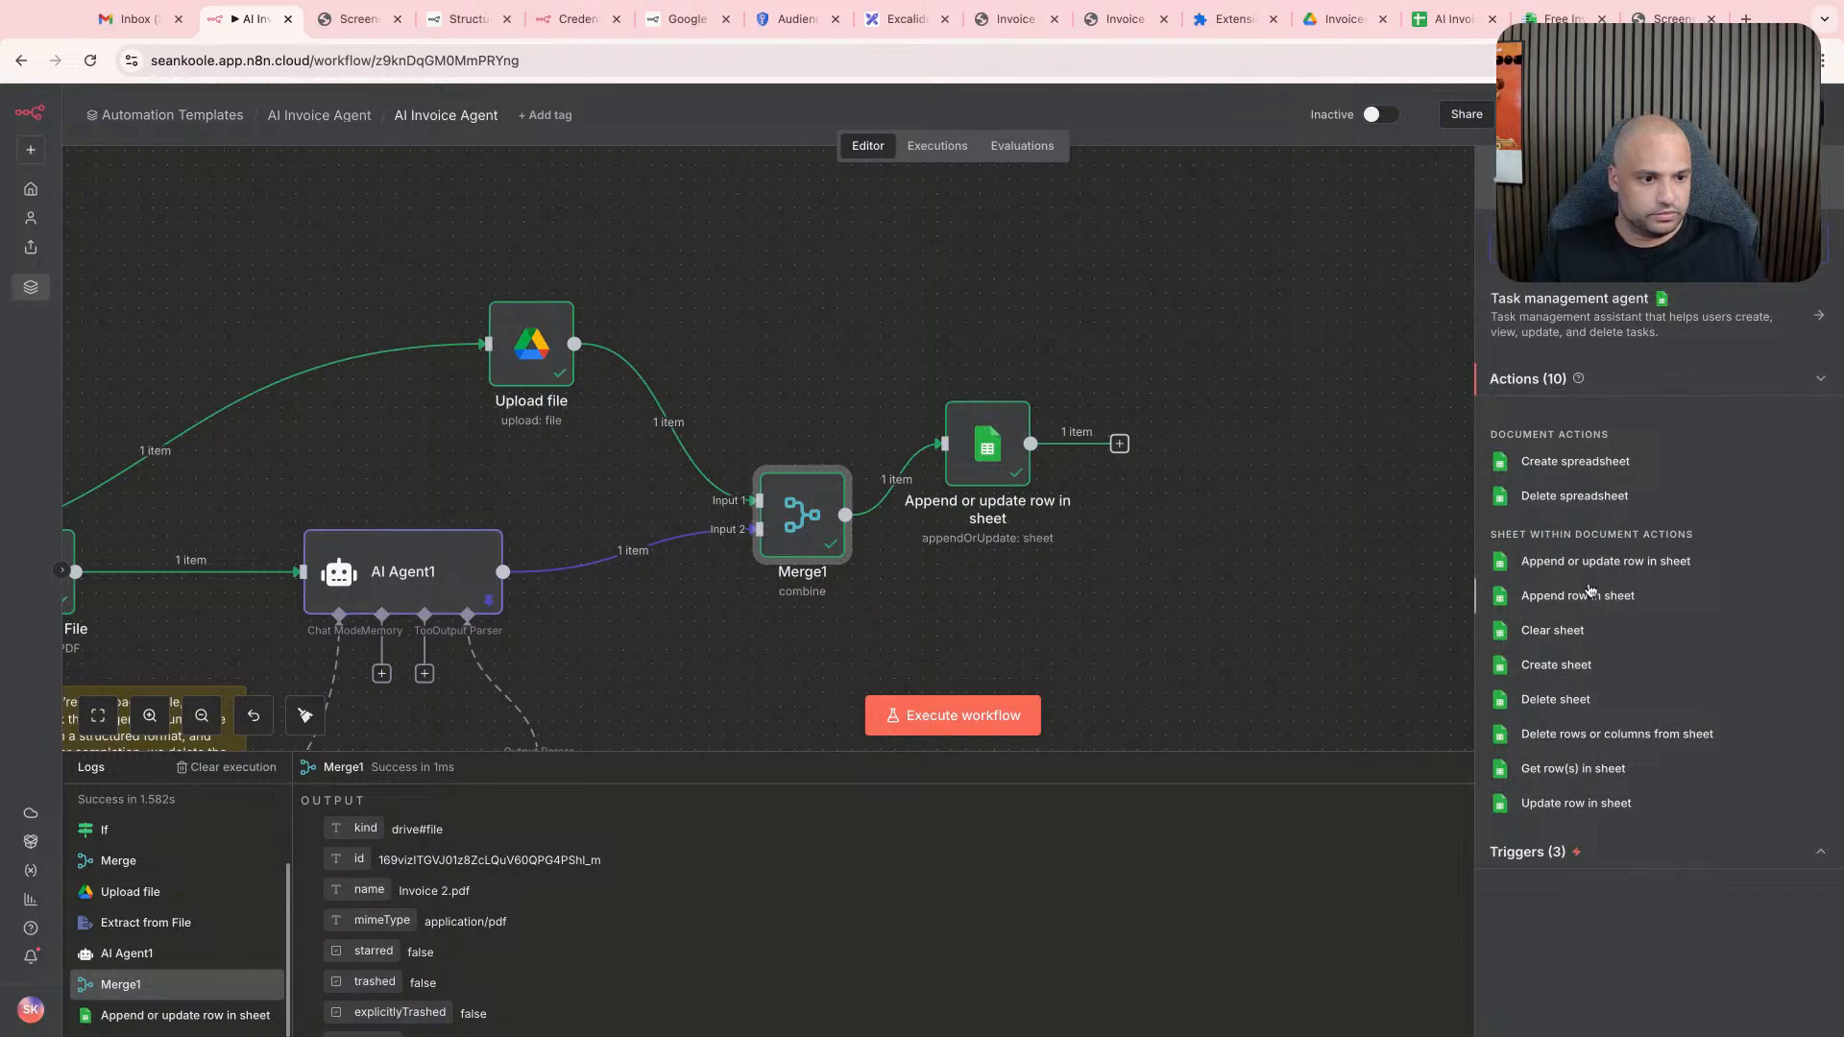
{"action": "left_click", "coordinate": [1632, 564]}
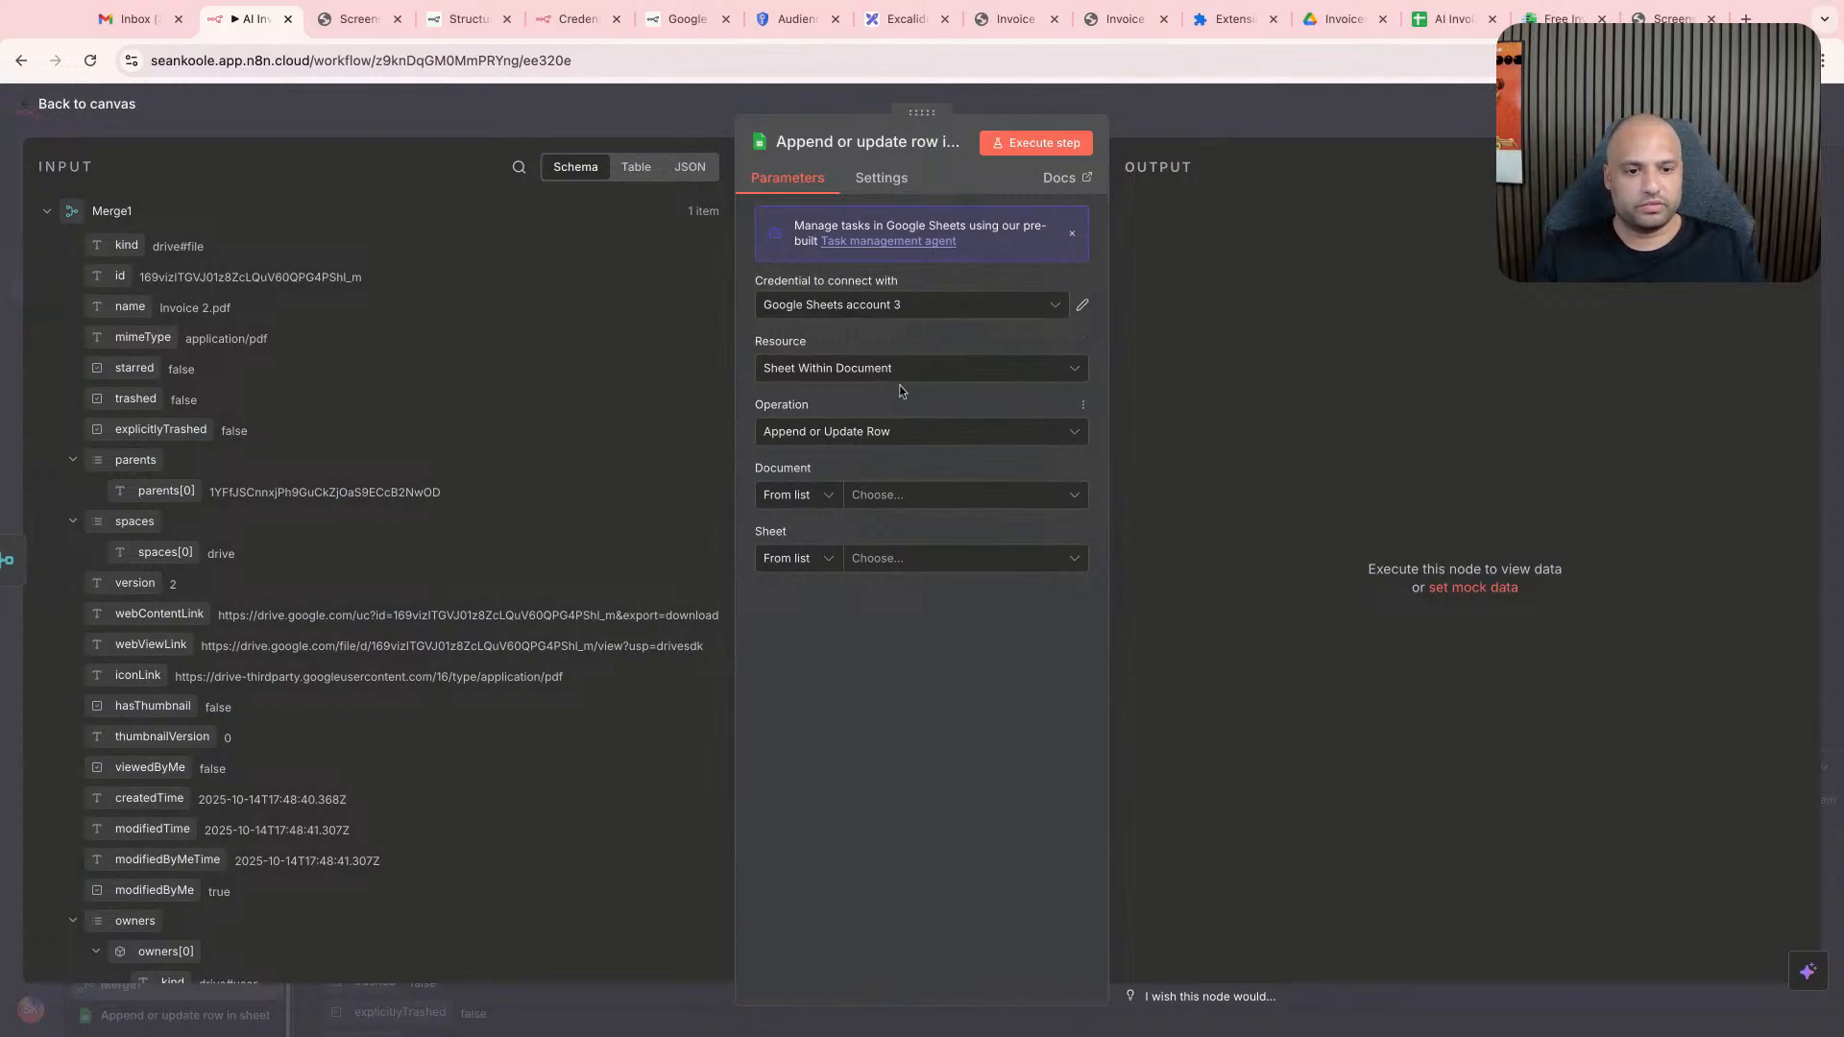
- Set the new node's document to AI Invoice Agent - Invoices and its sheet to Contacts
{"action": "left_click", "coordinate": [889, 495]}
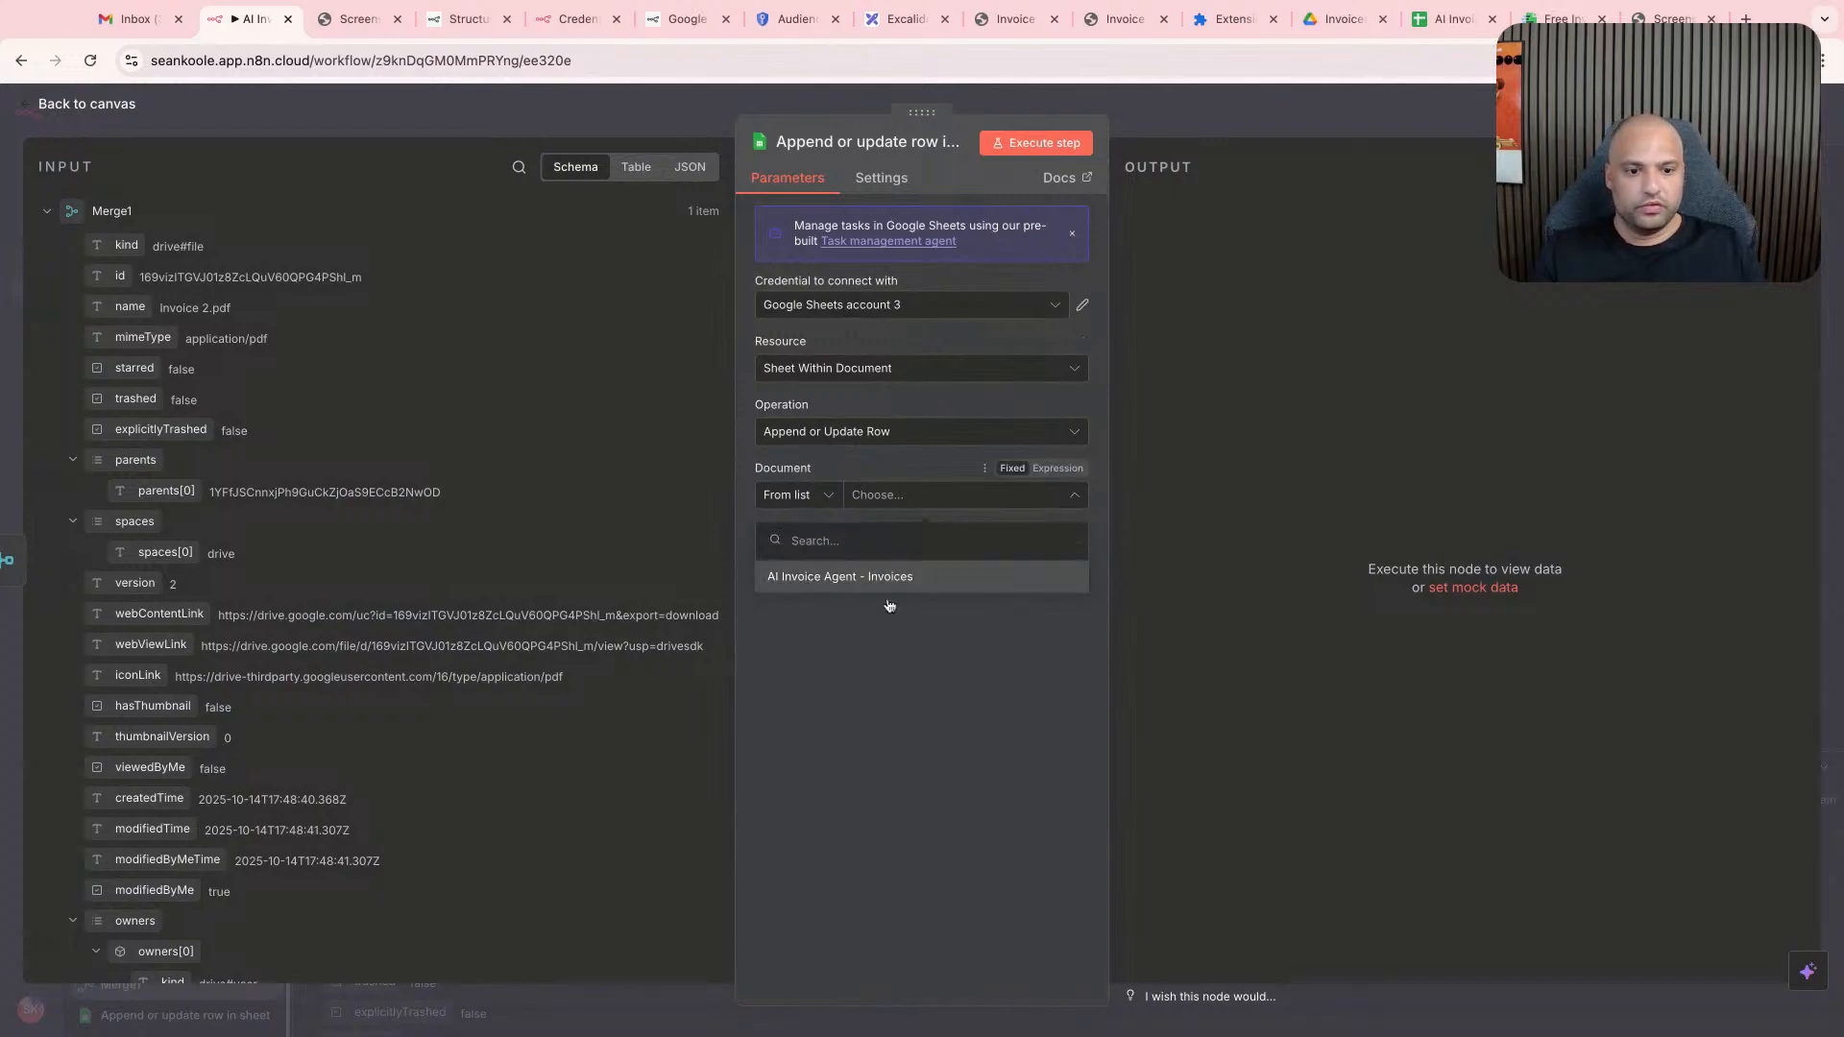
{"action": "left_click", "coordinate": [898, 579]}
{"action": "left_click", "coordinate": [906, 559]}
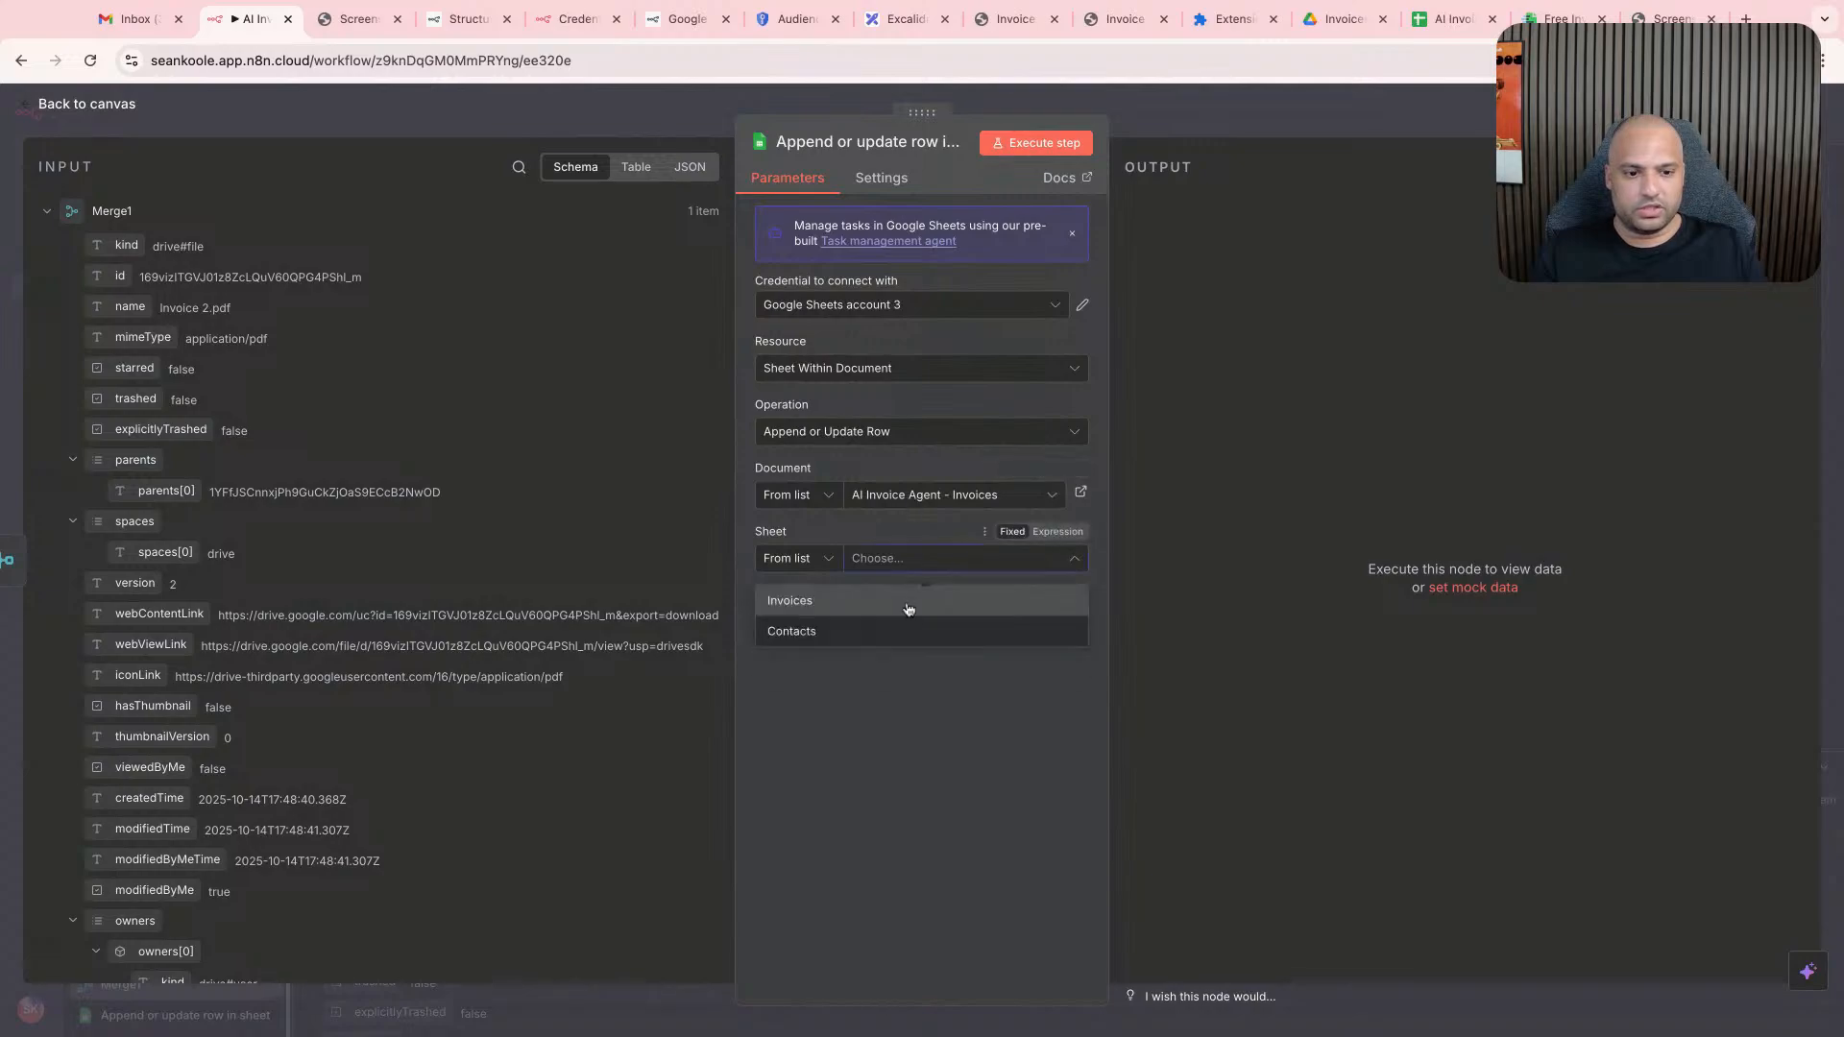
{"action": "left_click", "coordinate": [868, 632]}
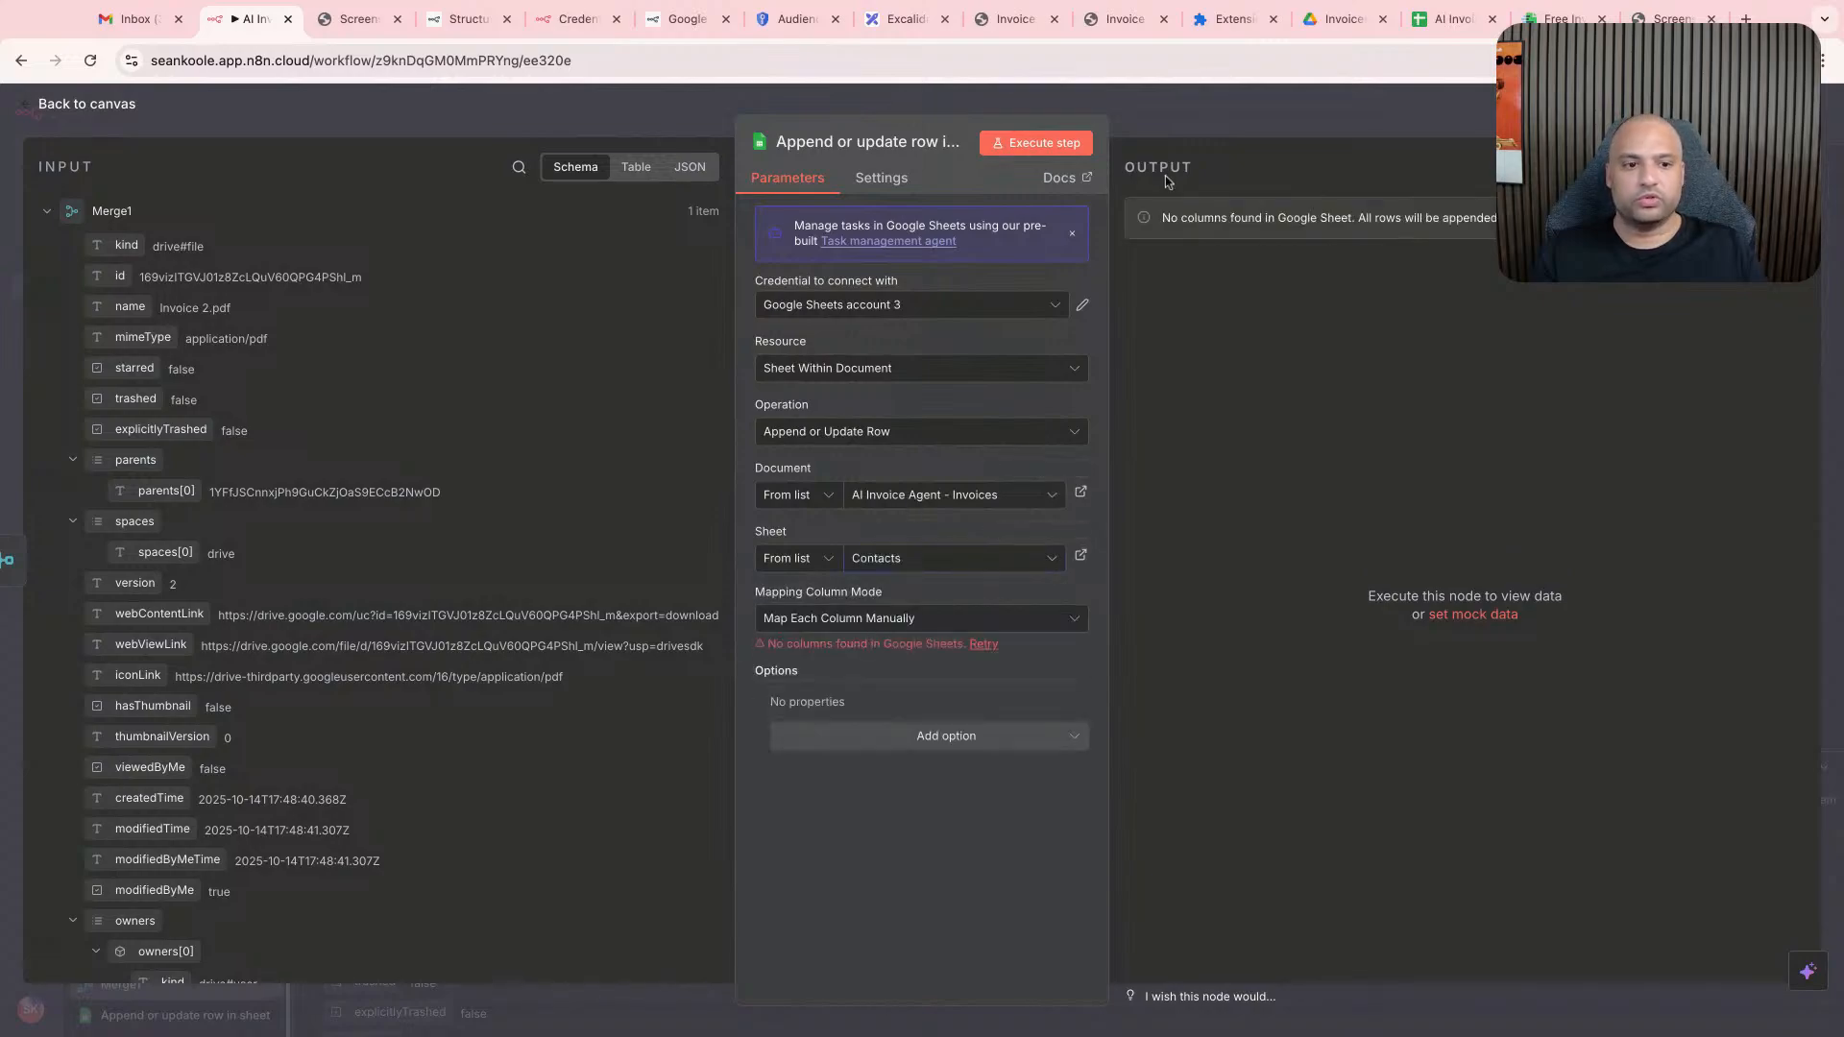
- Switch to the invoices spreadsheet and enter the headers Name and Address in A1 and B1 of the Contacts sheet
{"action": "left_click", "coordinate": [1450, 18]}
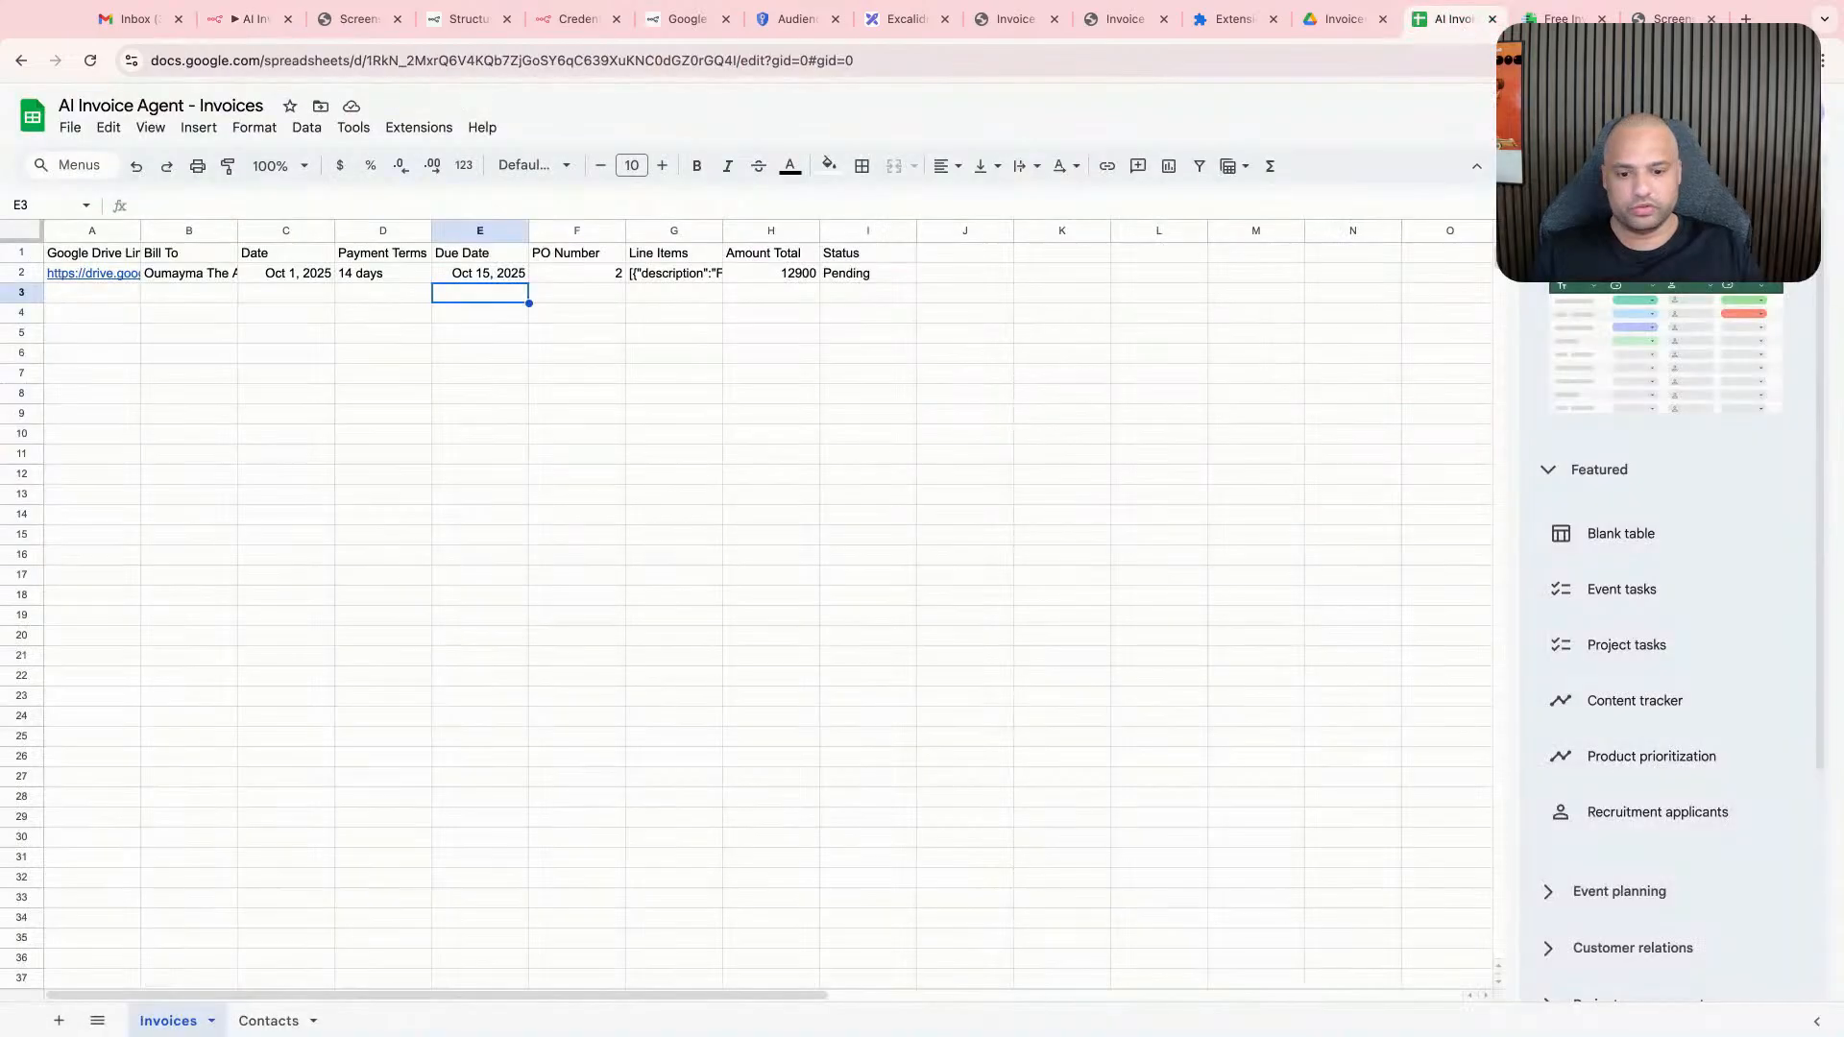
{"action": "left_click", "coordinate": [266, 1020]}
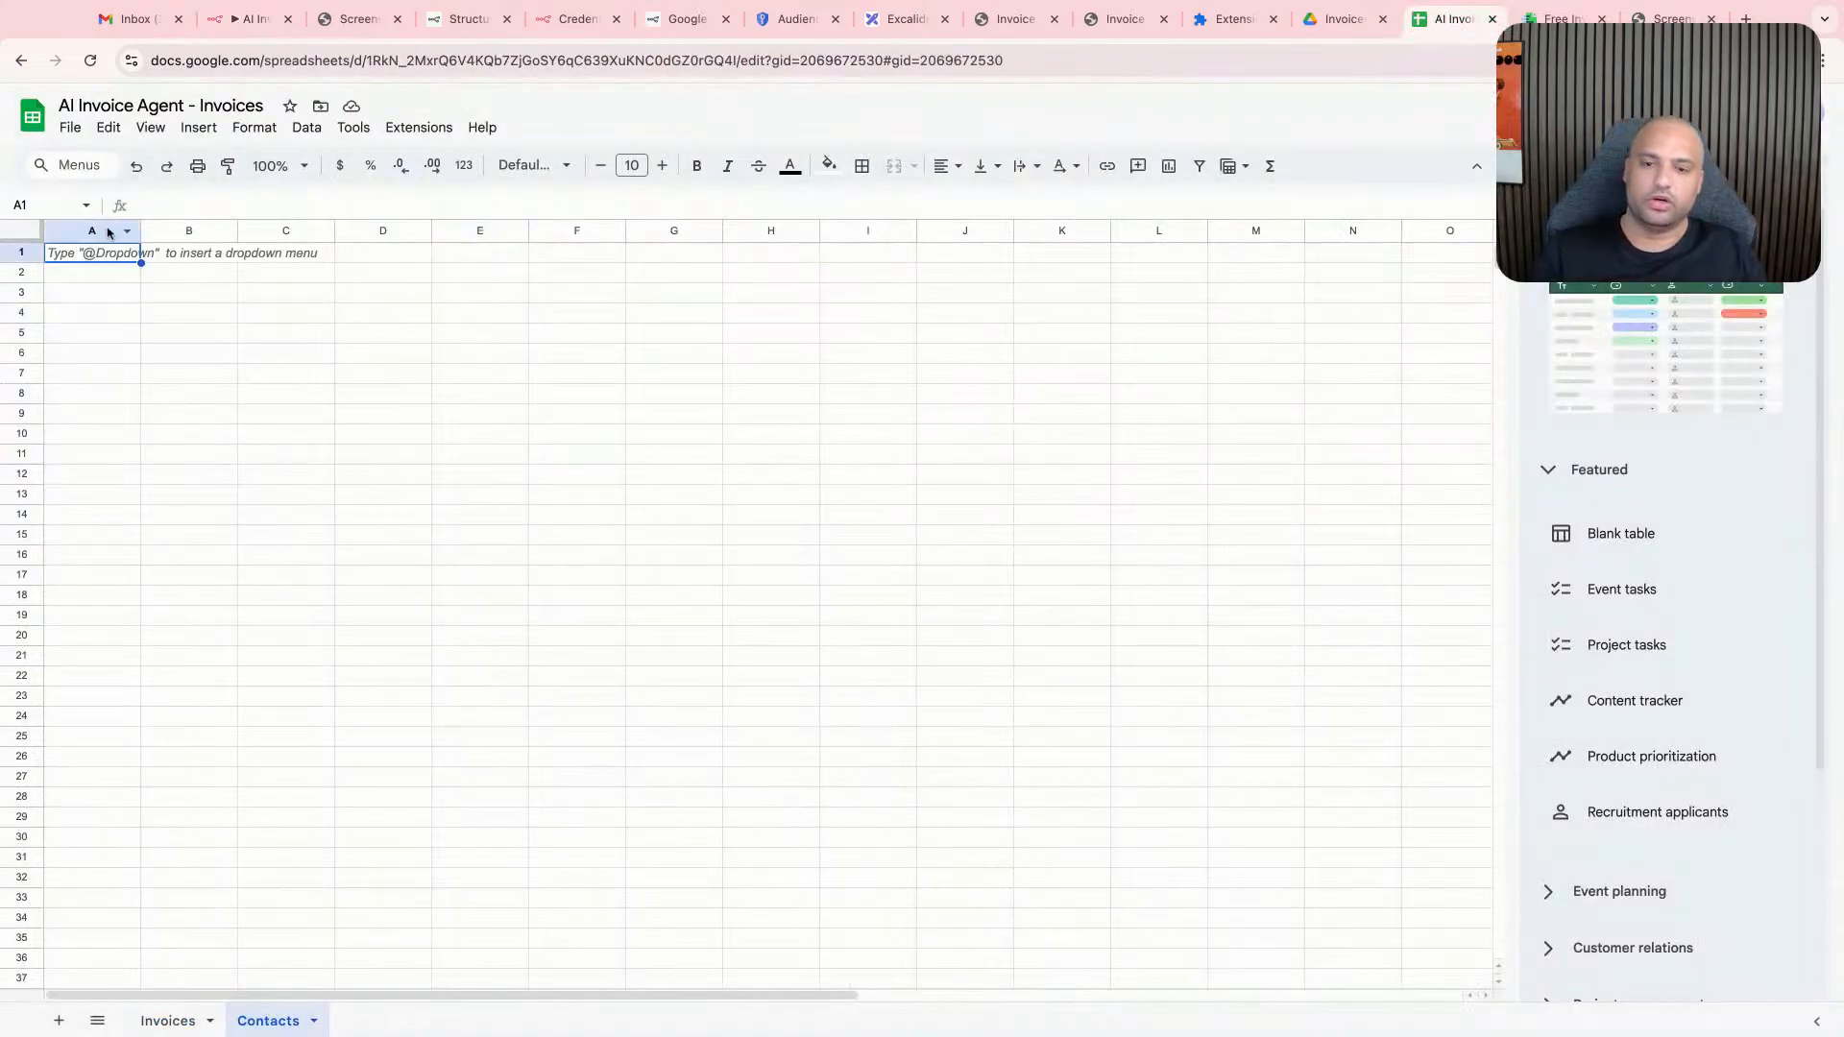
{"action": "type", "text": "Name"}
{"action": "key", "text": "Tab"}
{"action": "type", "text": "A"}
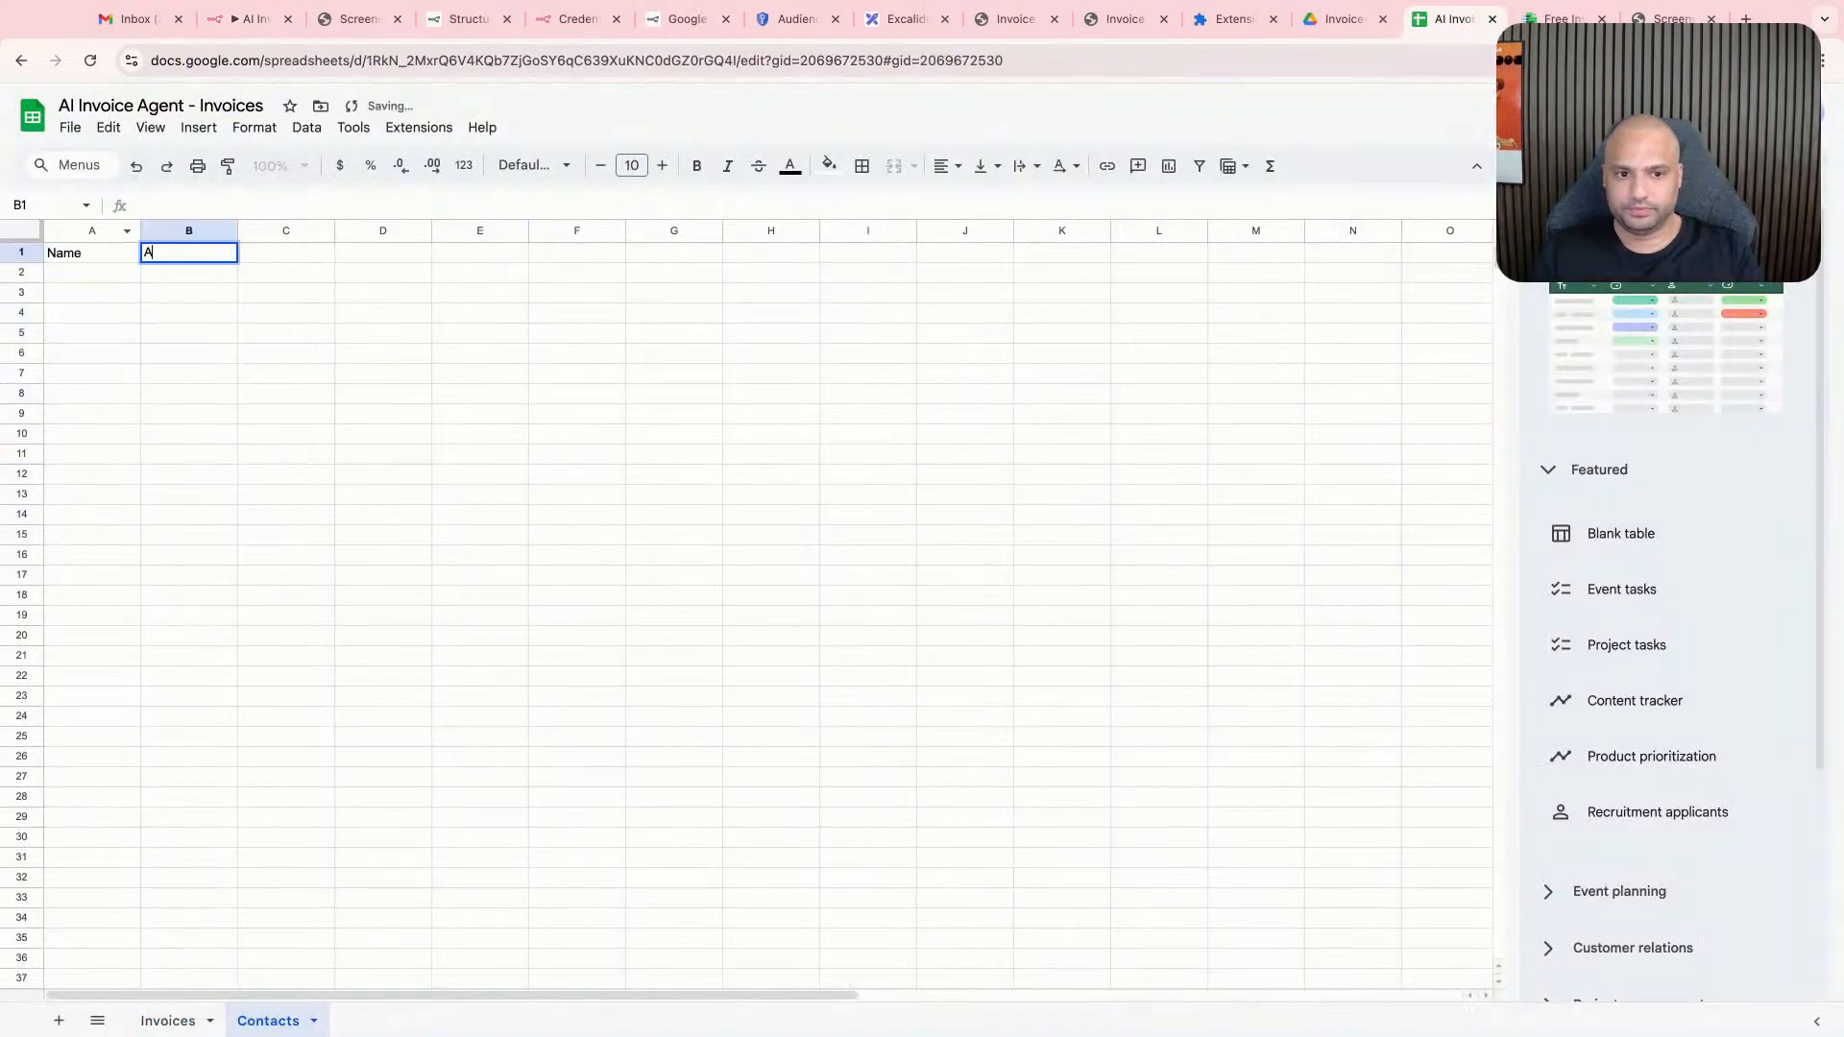
{"action": "type", "text": "ddress"}
{"action": "key", "text": "Tab"}
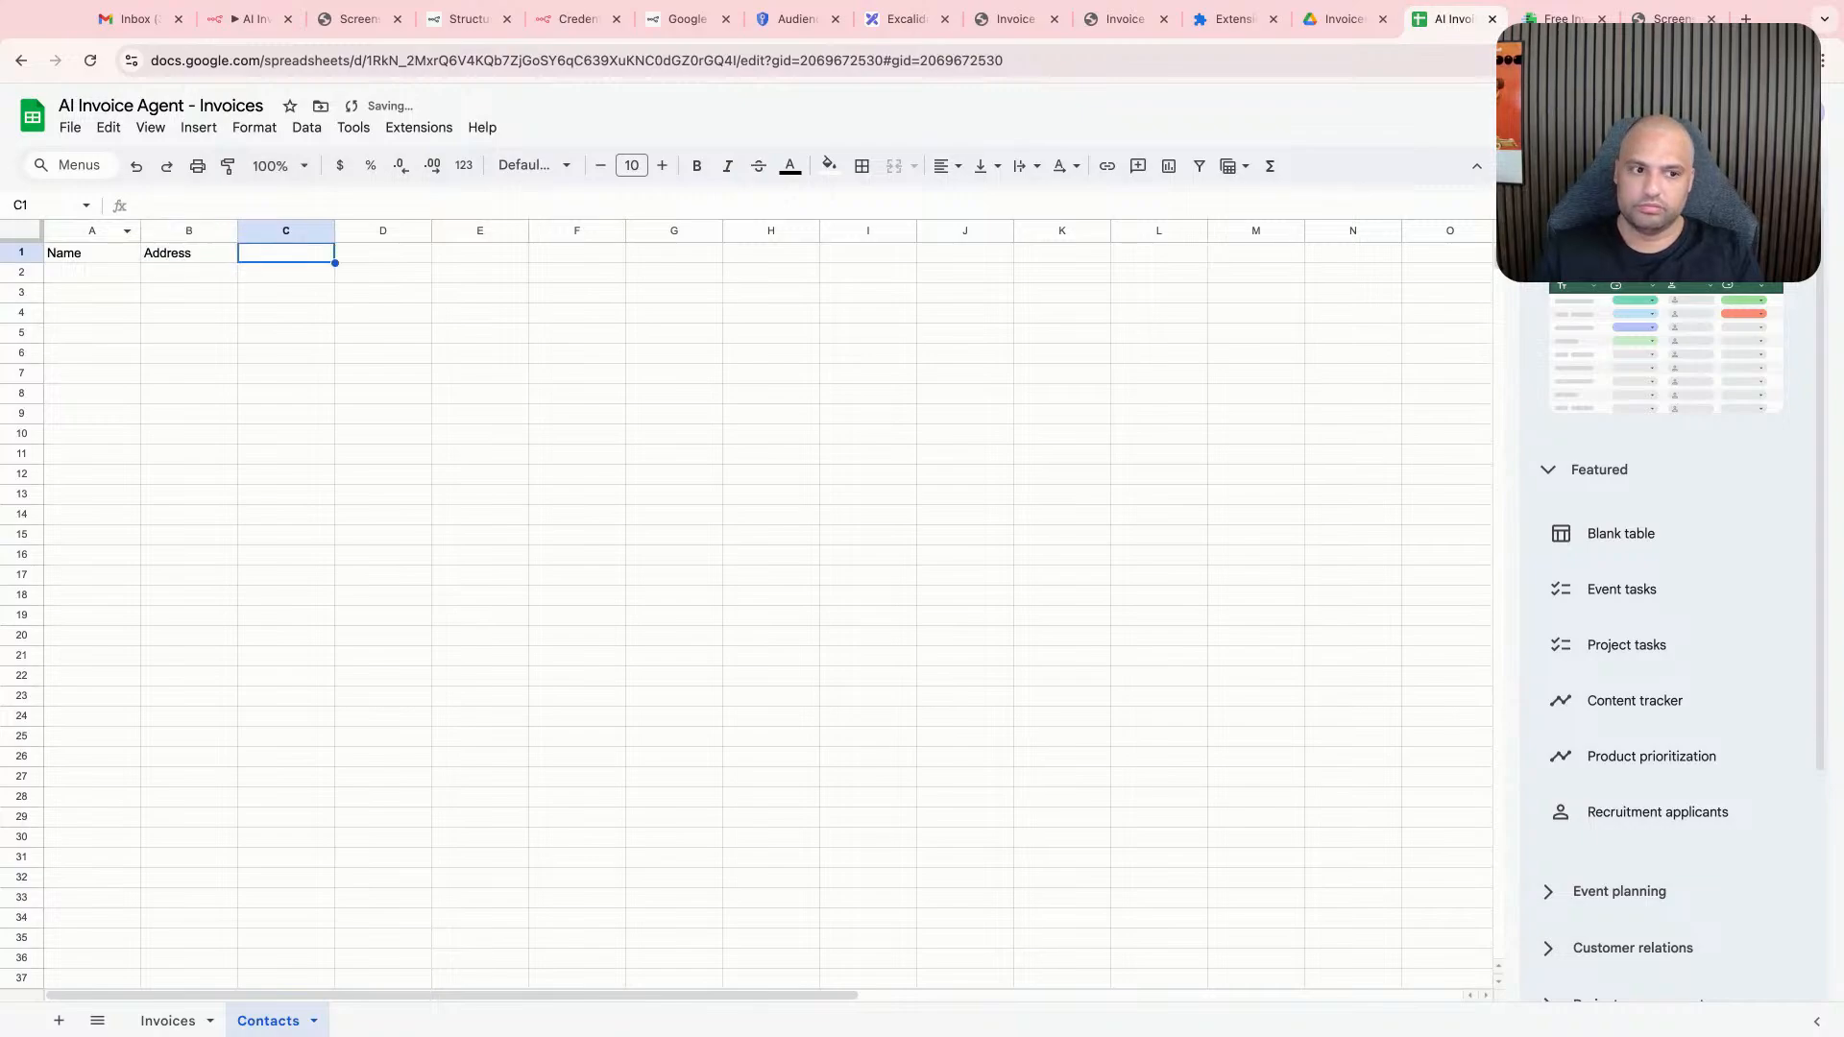
- Check the invoice generator's fields, then change the header in B1 of the Contacts sheet to Email
{"action": "left_click", "coordinate": [364, 373]}
{"action": "left_click", "coordinate": [1557, 19]}
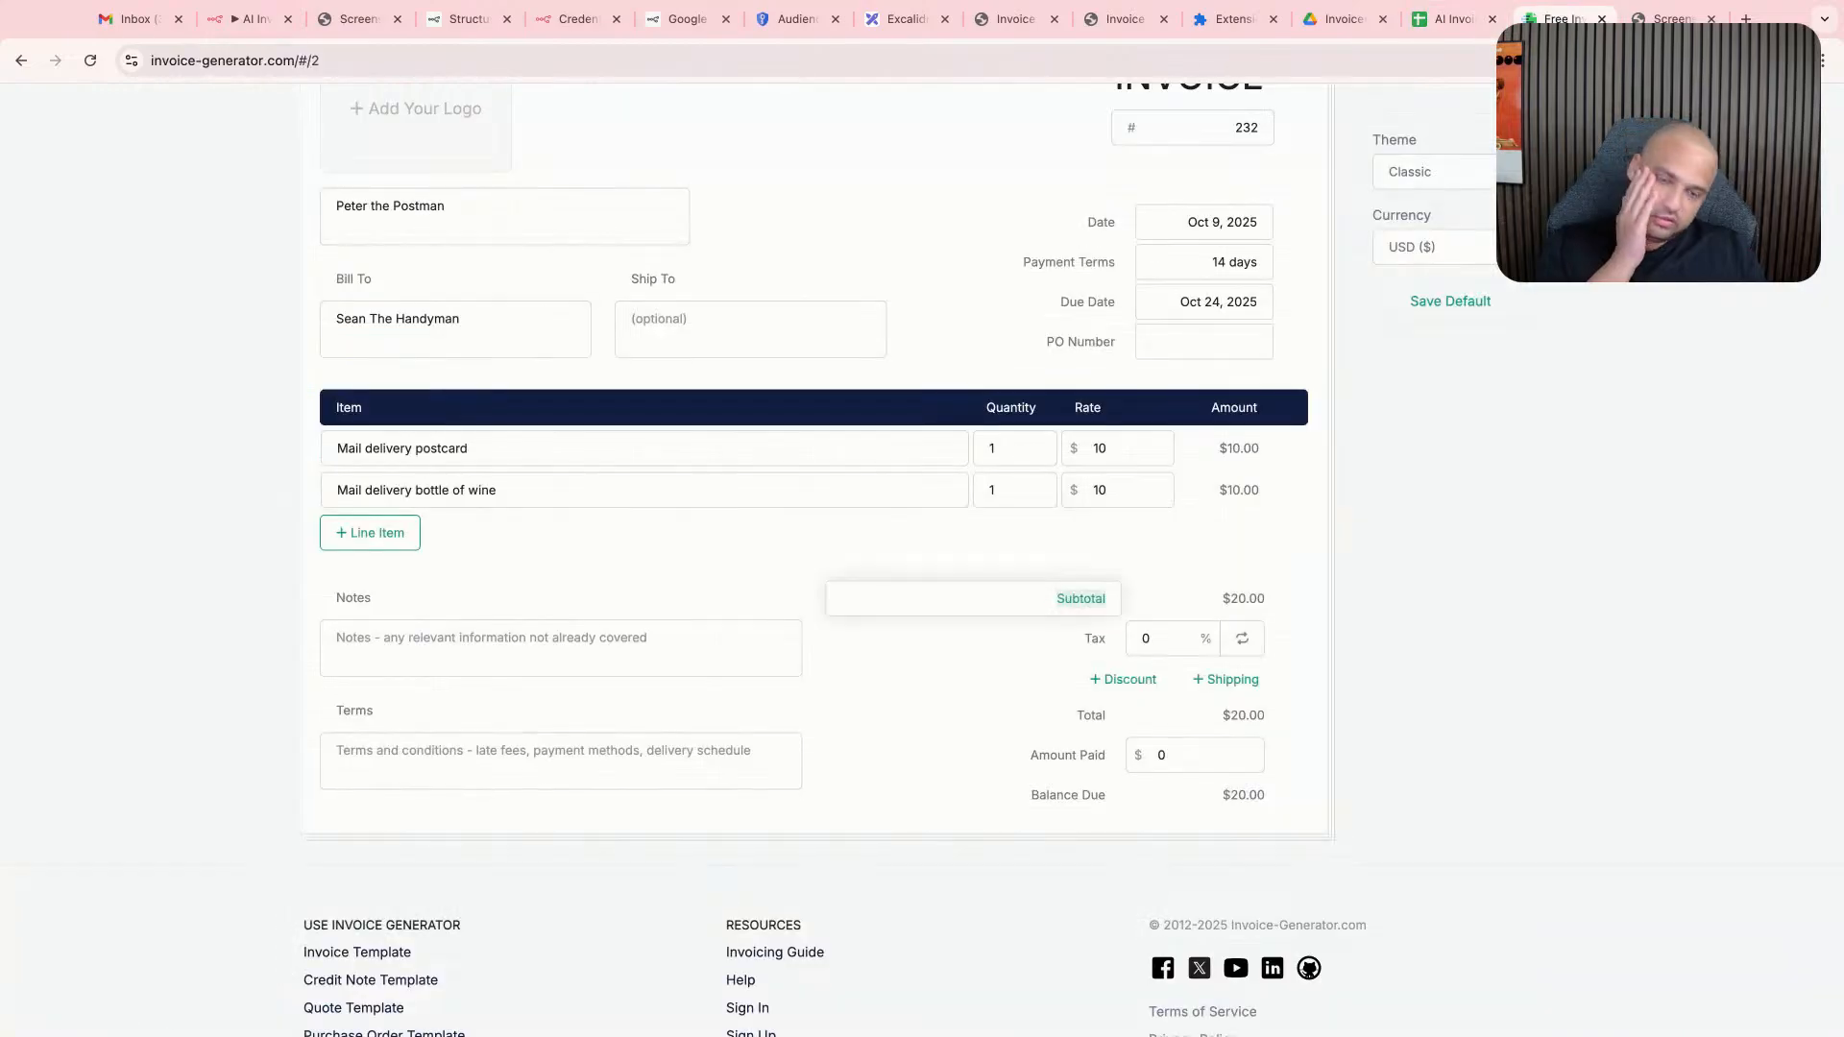
{"action": "left_click", "coordinate": [1454, 20]}
{"action": "left_click", "coordinate": [224, 254]}
{"action": "type", "text": "Email"}
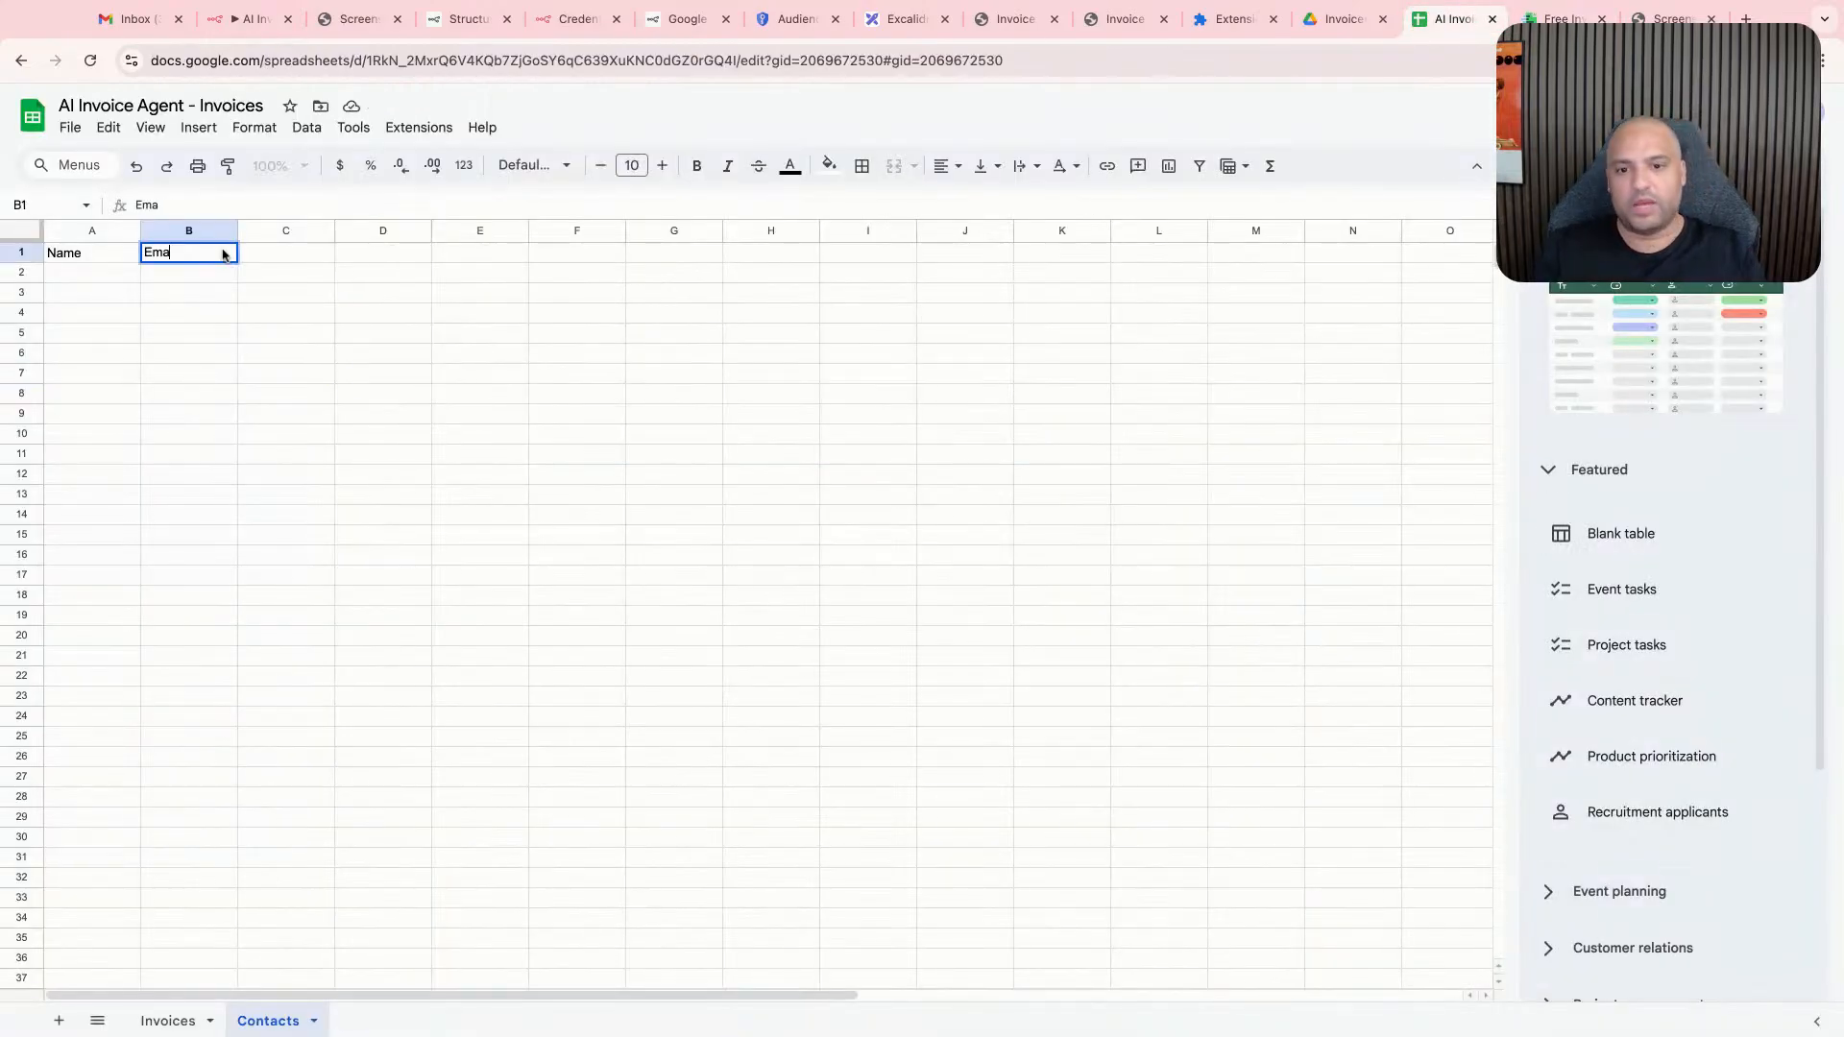
{"action": "key", "text": "Return"}
- Look over the invoice generator, the Drive Invoices folder, the Invoices sheet and the Gmail inbox
{"action": "left_click", "coordinate": [1560, 20]}
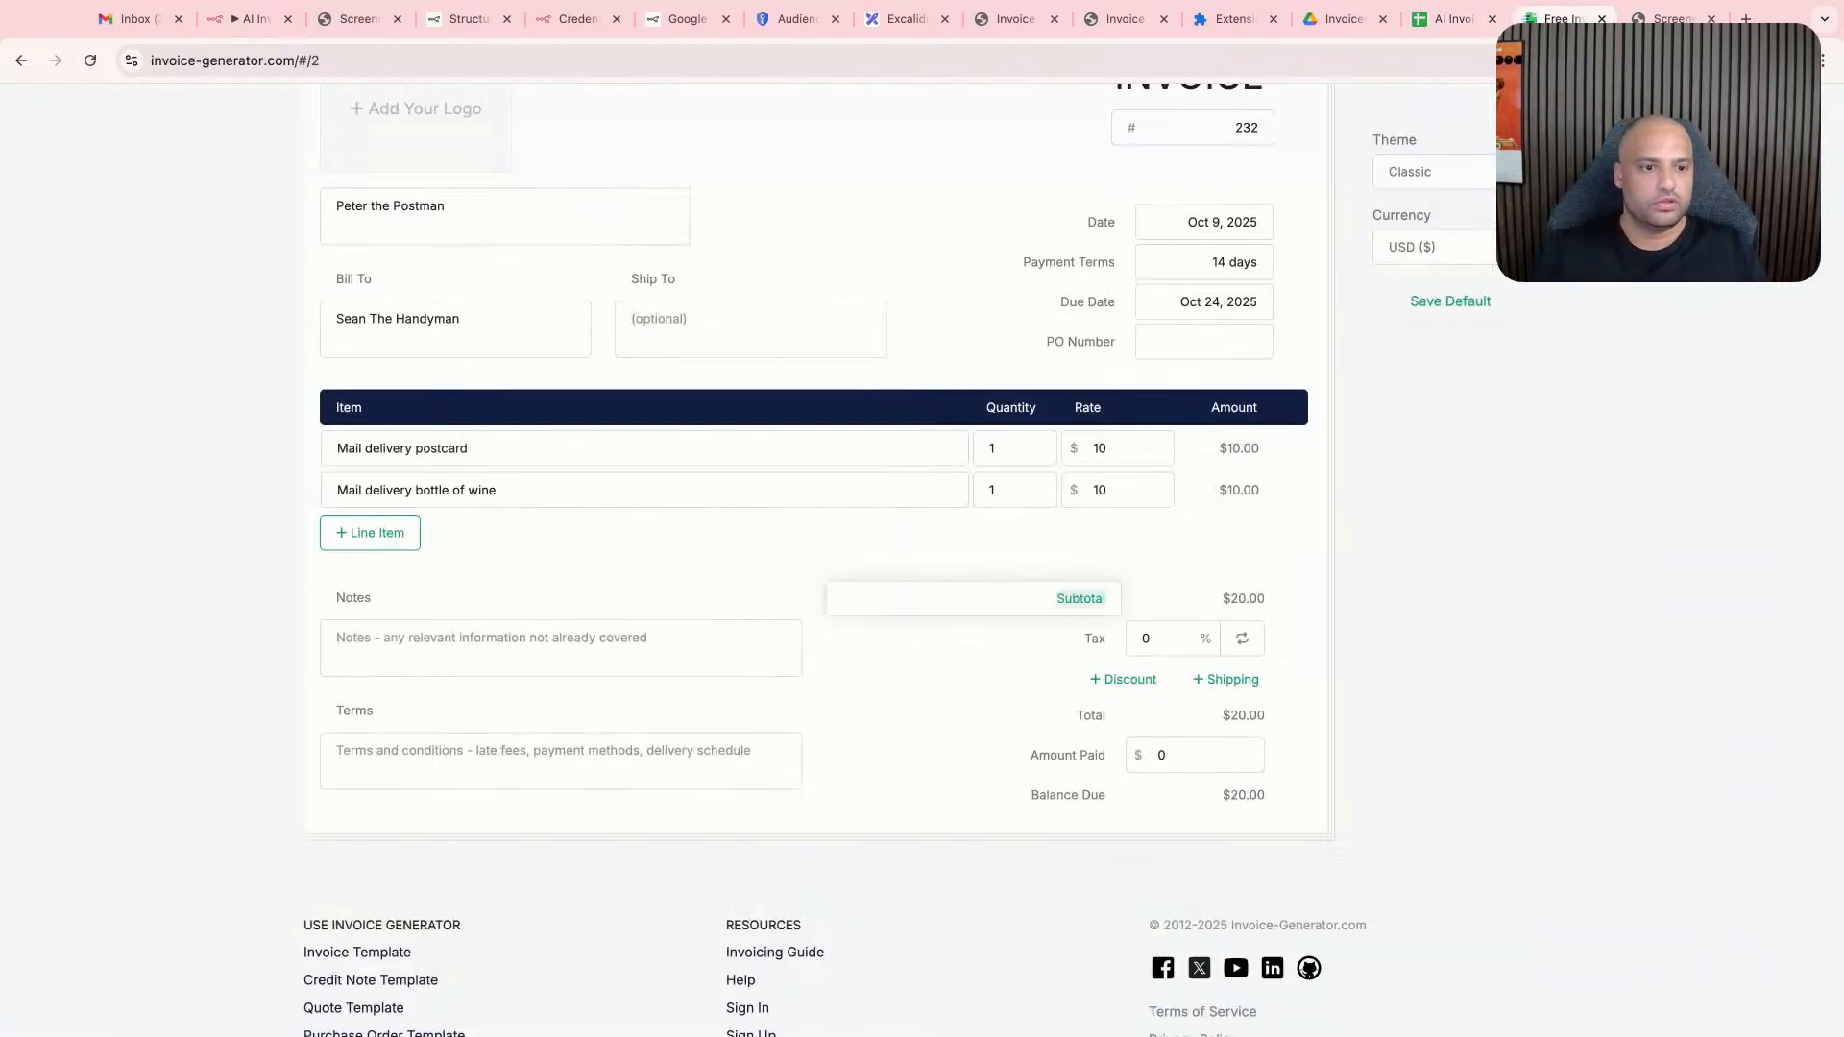
{"action": "left_click", "coordinate": [1340, 19]}
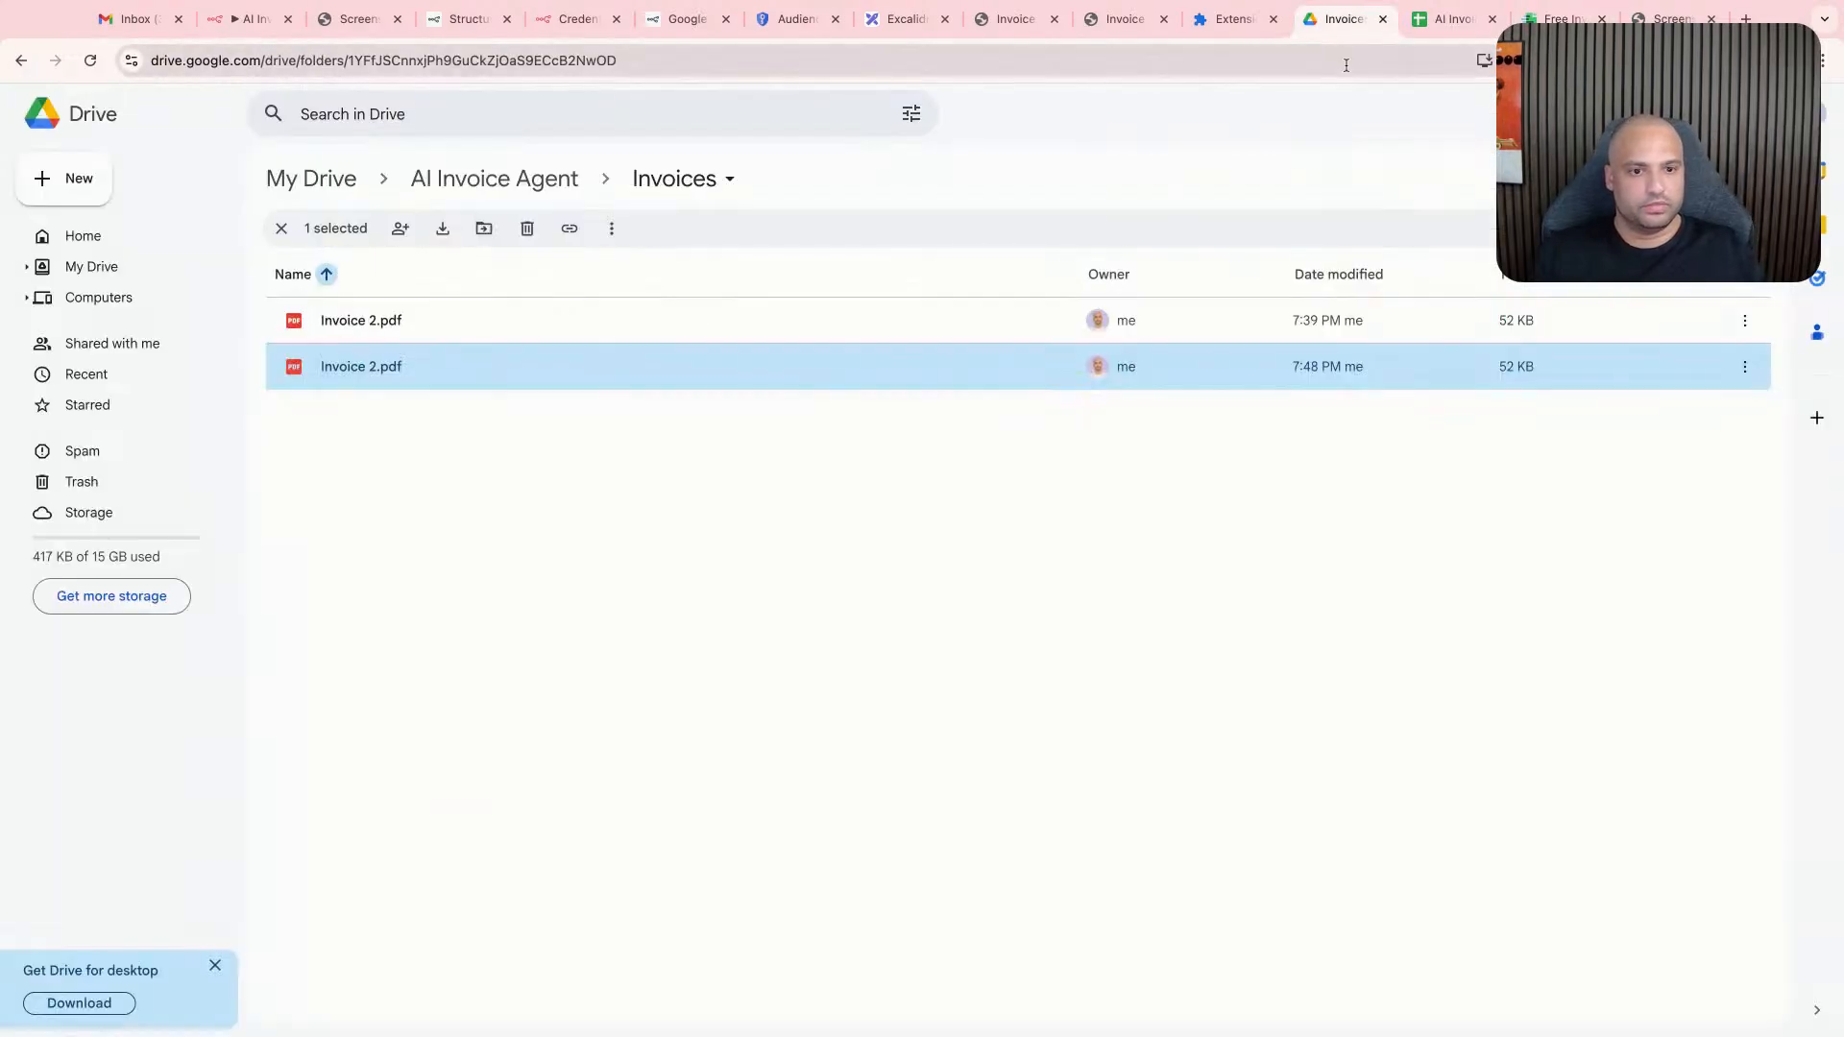
{"action": "left_click", "coordinate": [1452, 19]}
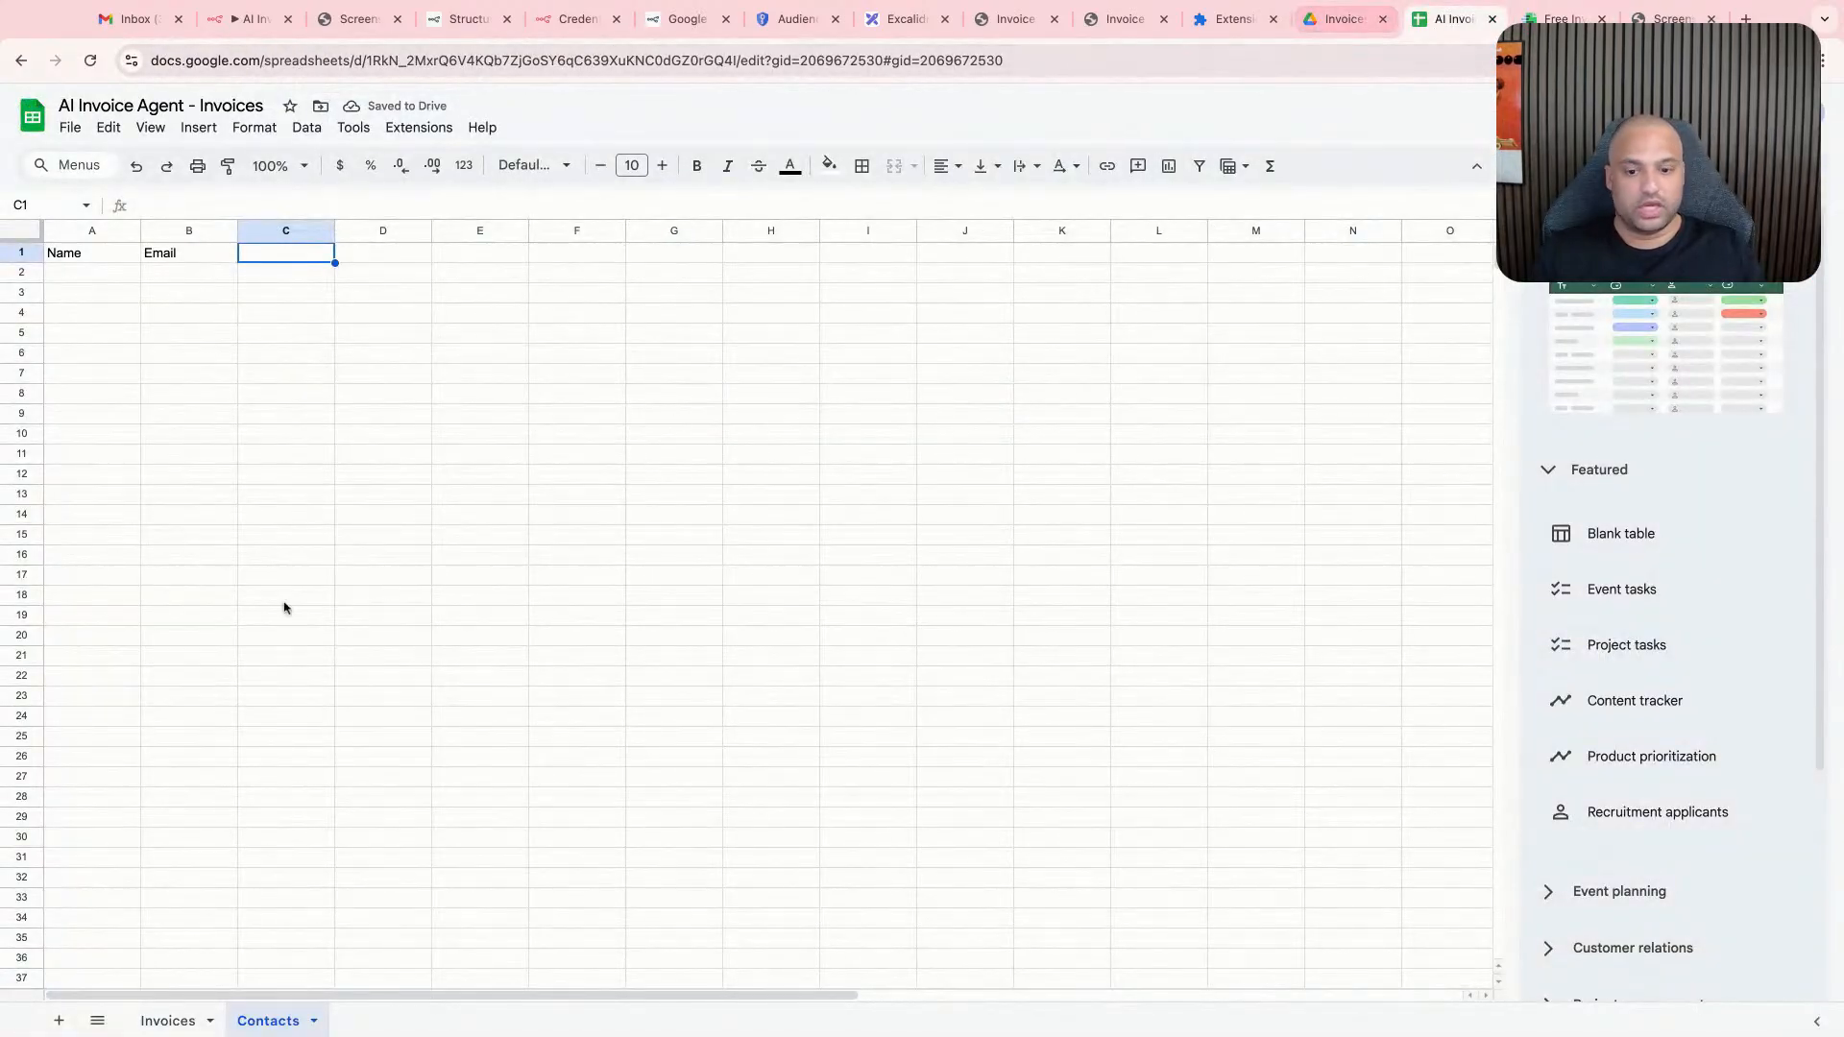
{"action": "left_click", "coordinate": [168, 1020]}
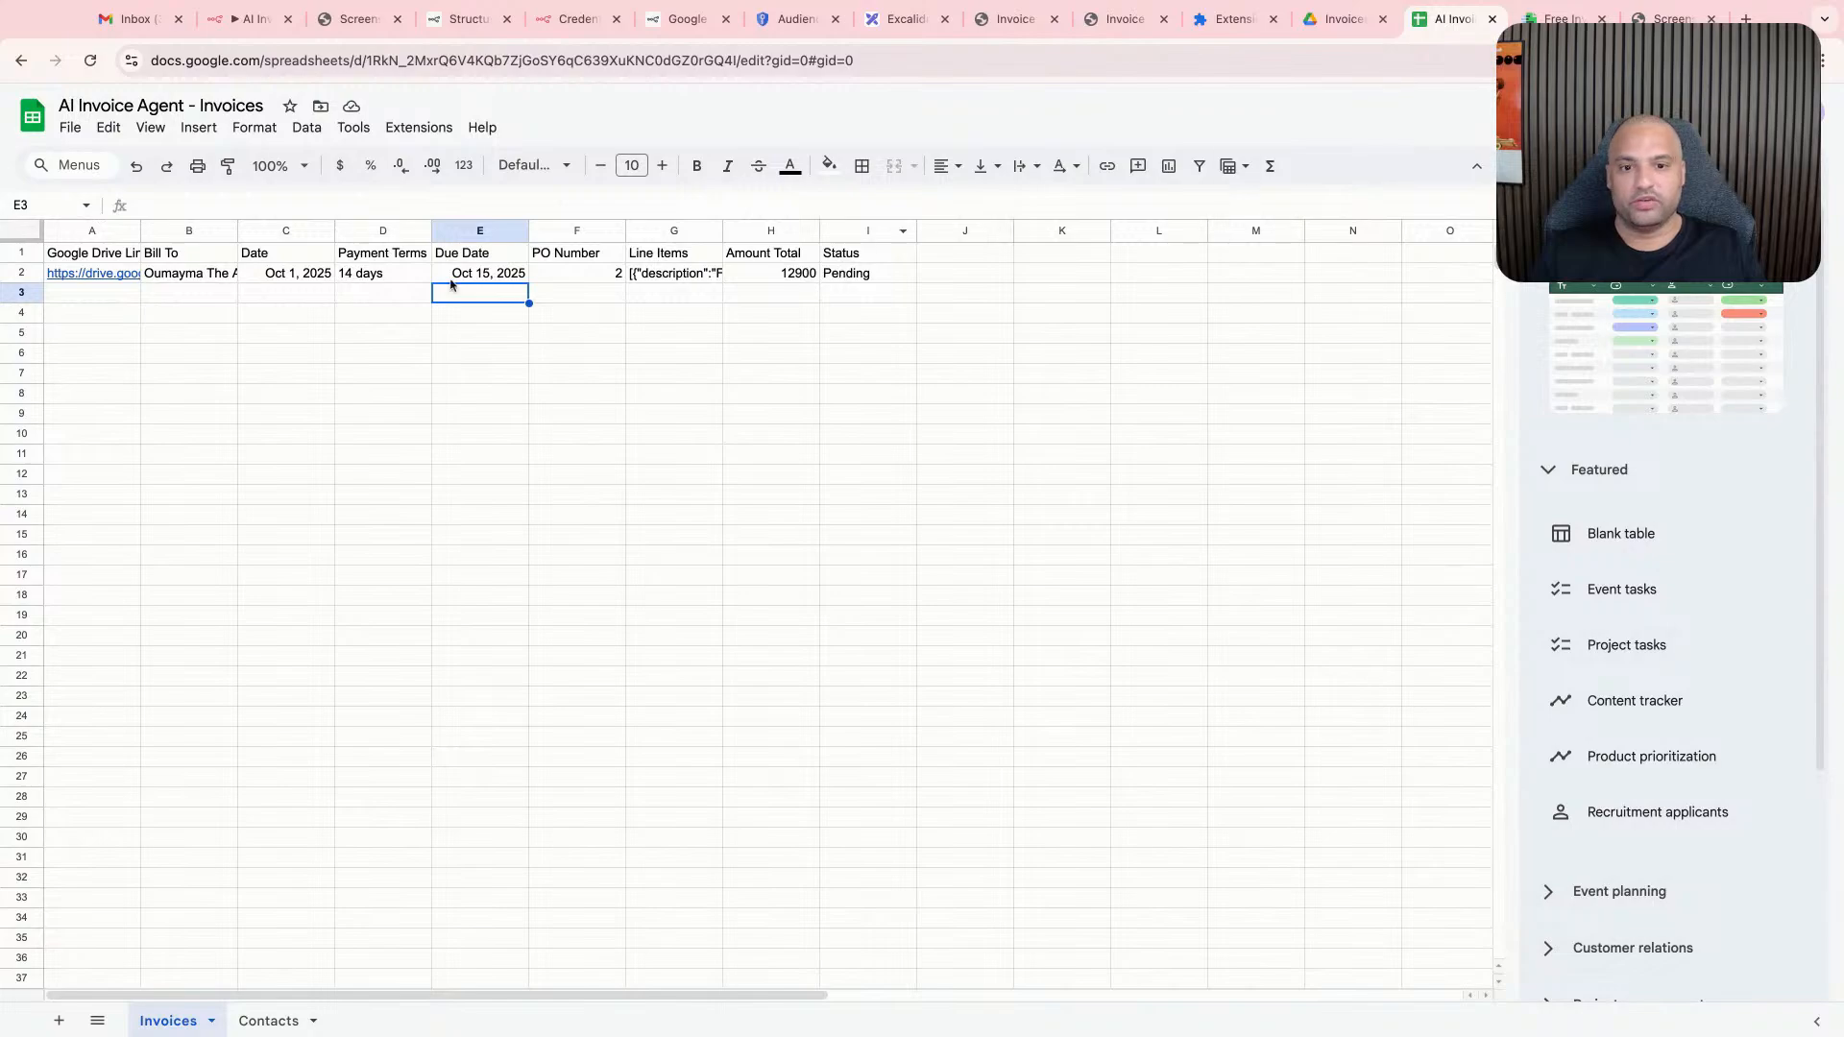
{"action": "left_click", "coordinate": [1343, 20]}
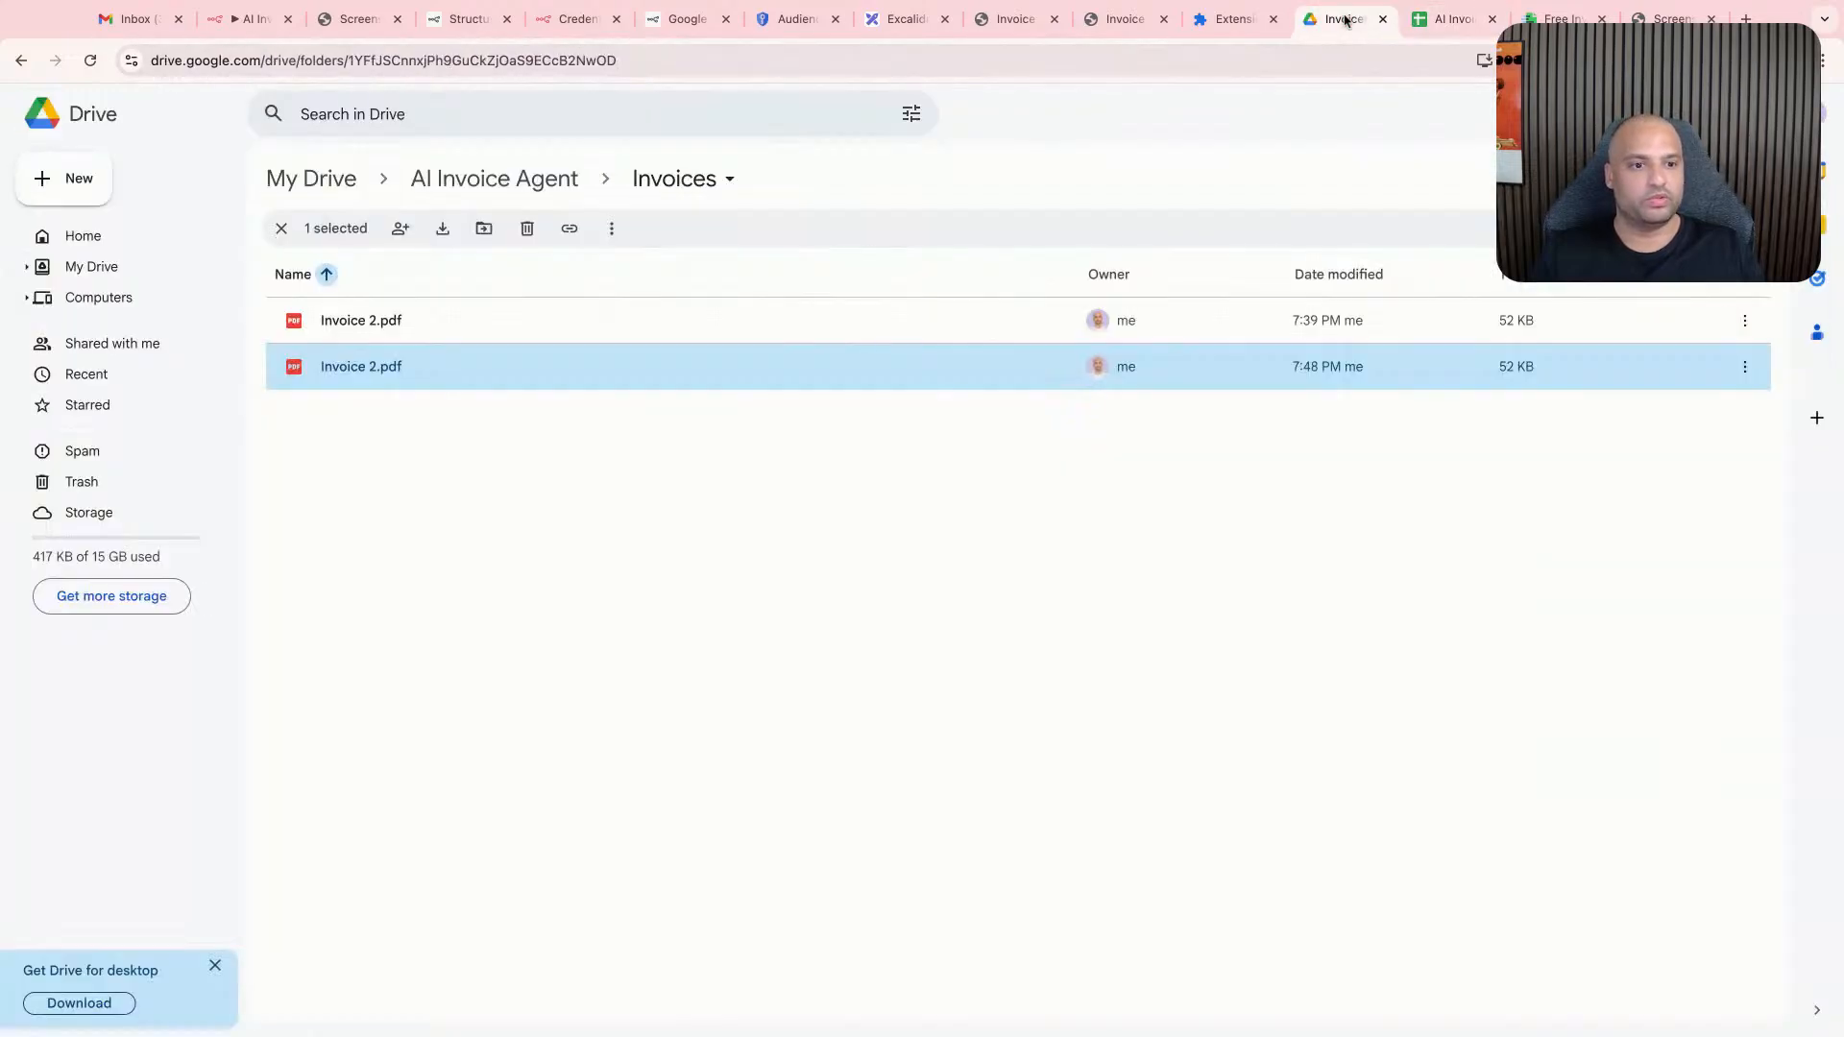
{"action": "left_click", "coordinate": [1217, 29]}
{"action": "left_click", "coordinate": [145, 19]}
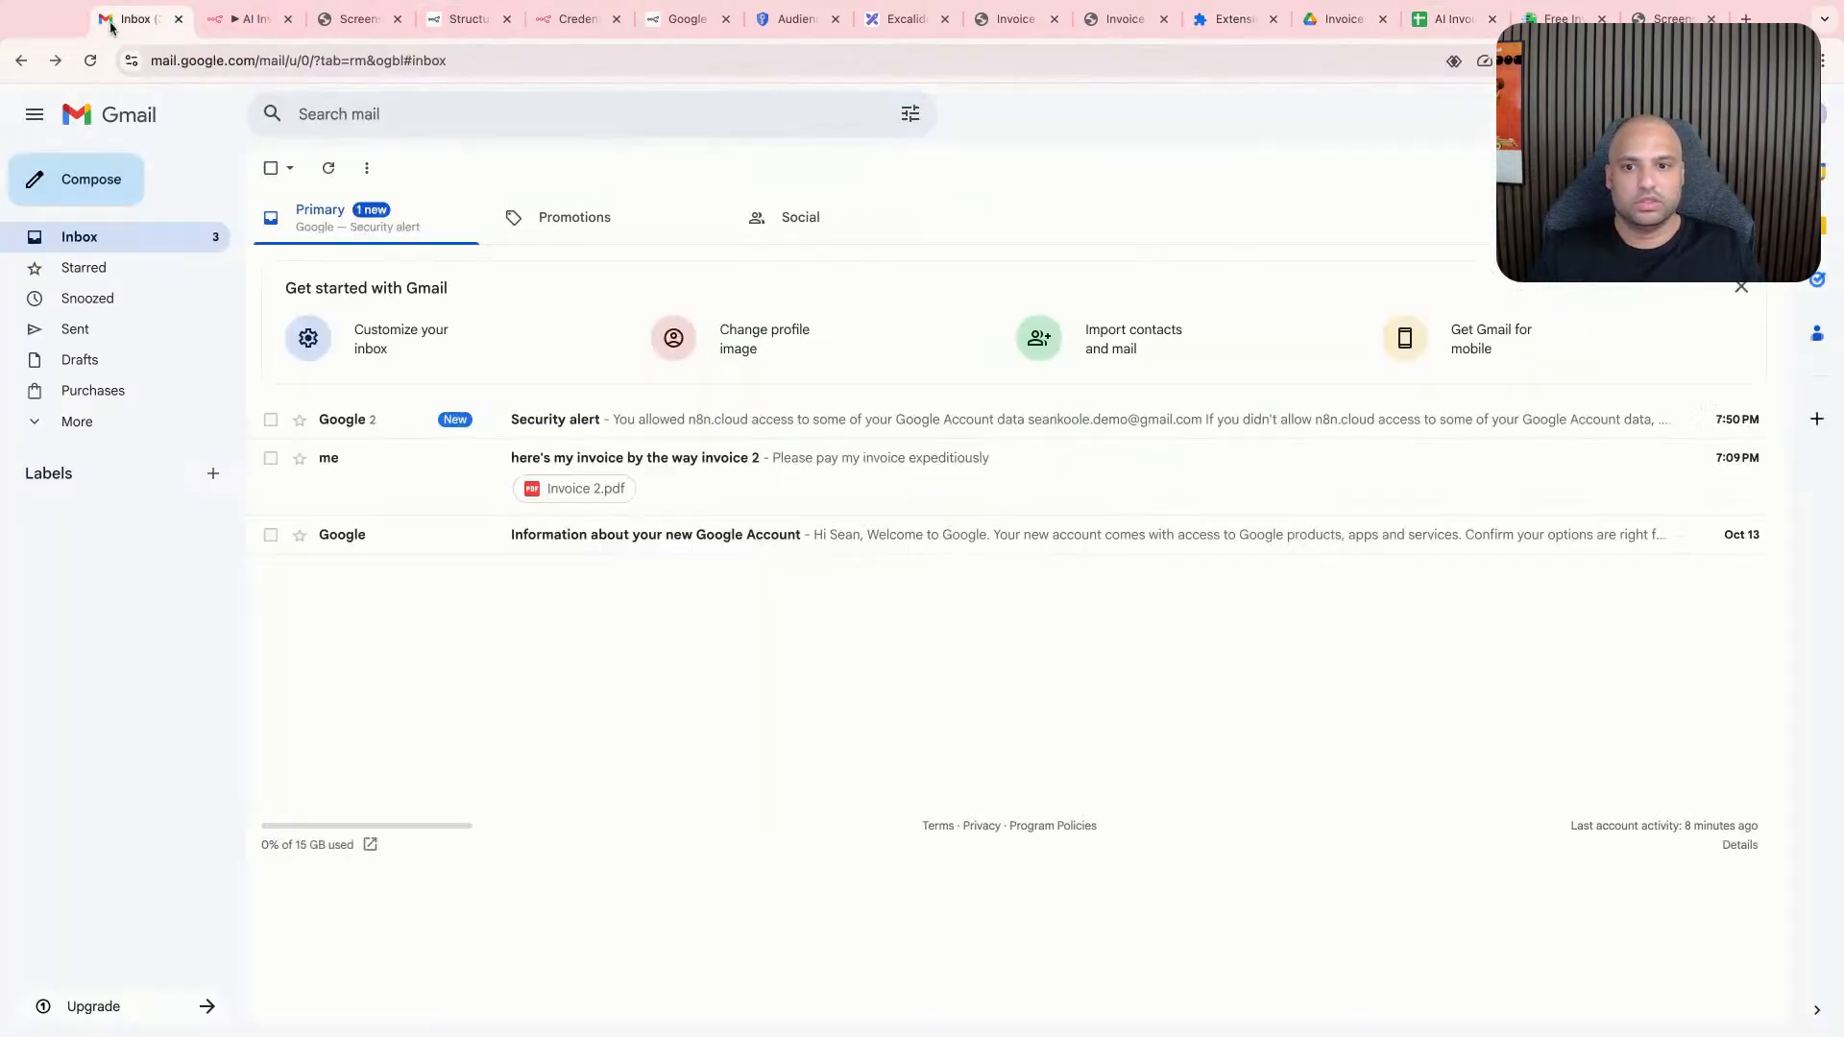
- Switch back to n8n and refresh the node's column fields from the Contacts sheet
{"action": "left_click", "coordinate": [240, 20]}
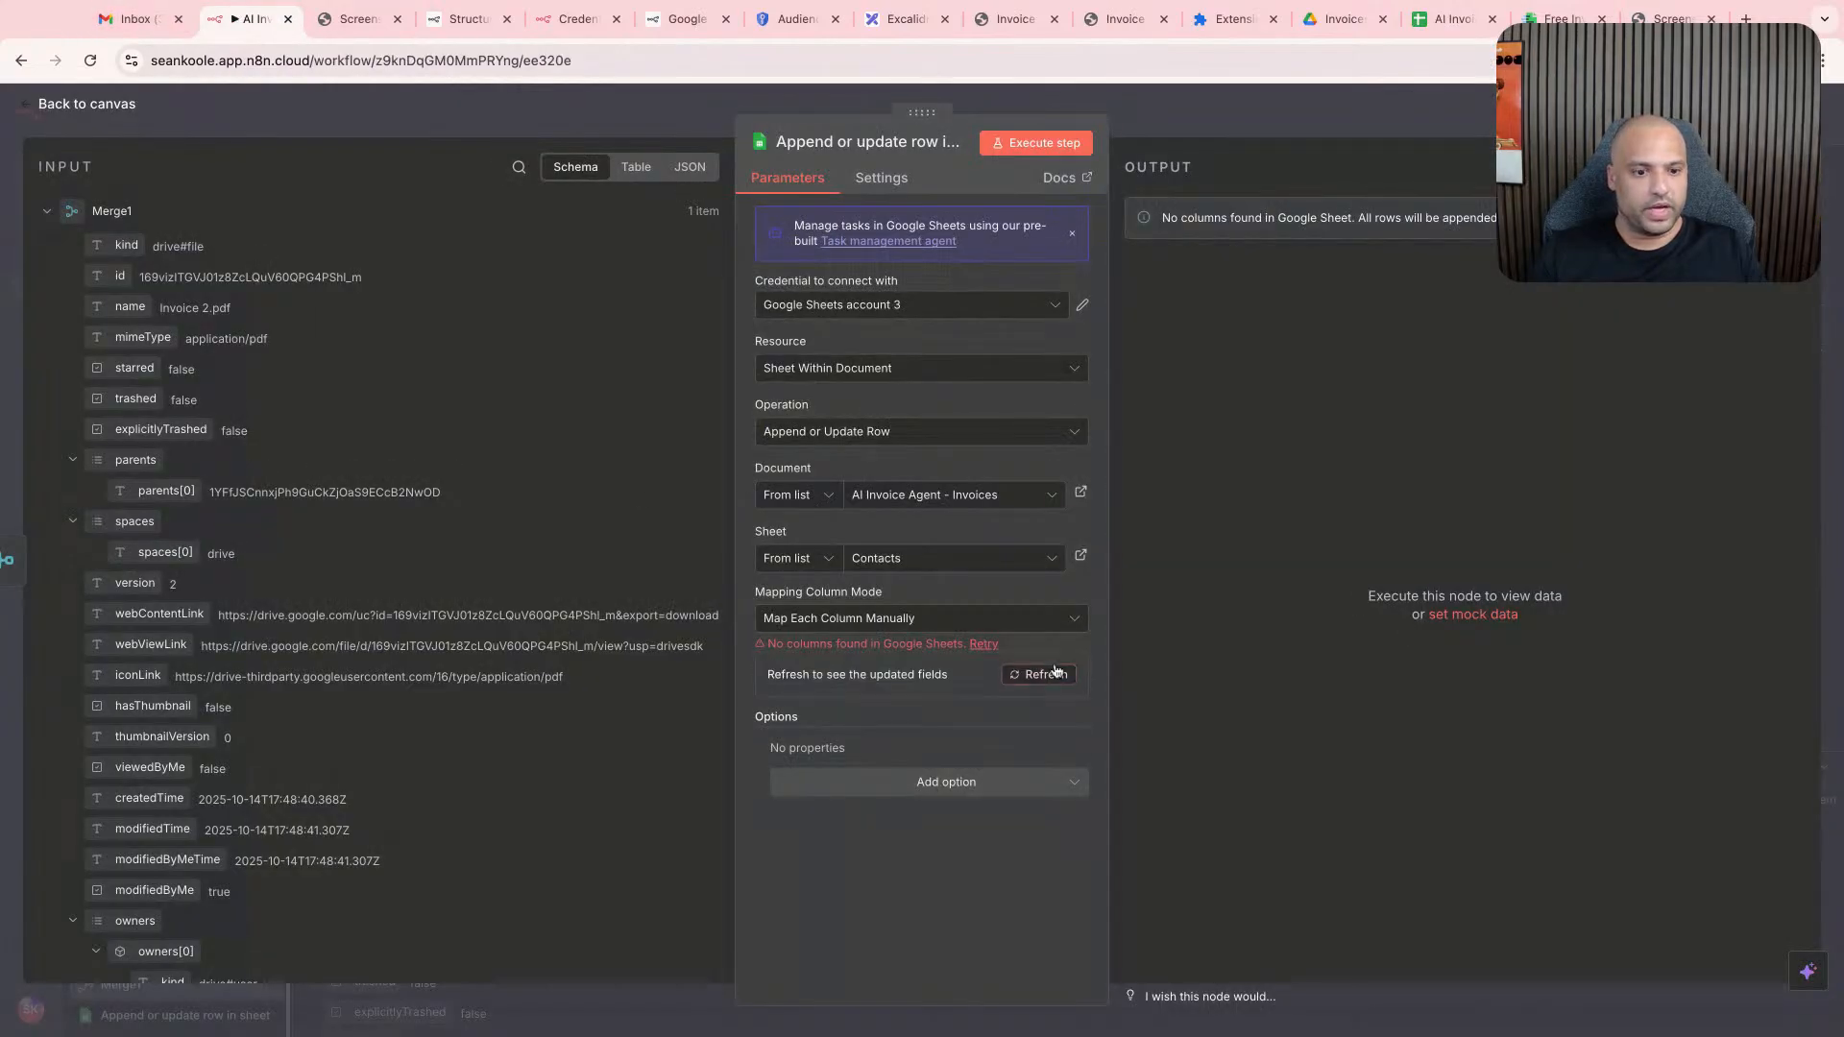
{"action": "left_click", "coordinate": [1066, 676]}
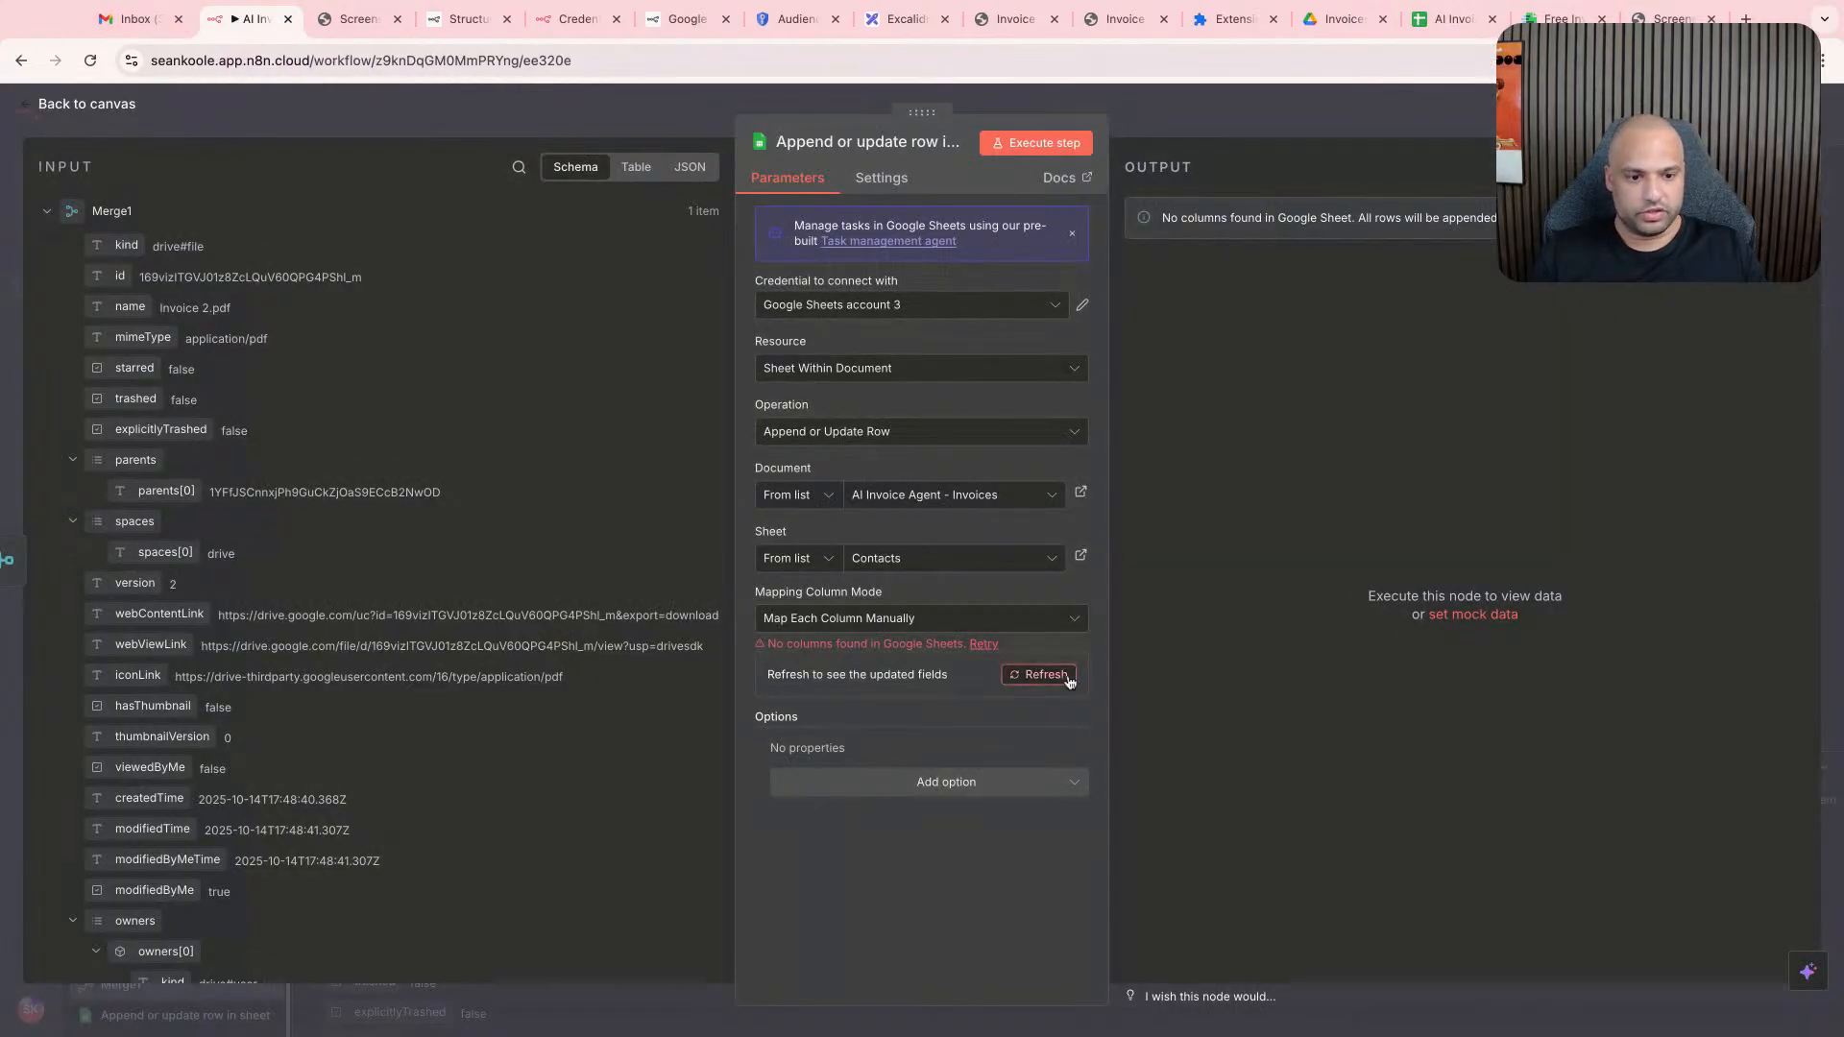
{"action": "left_click", "coordinate": [850, 807]}
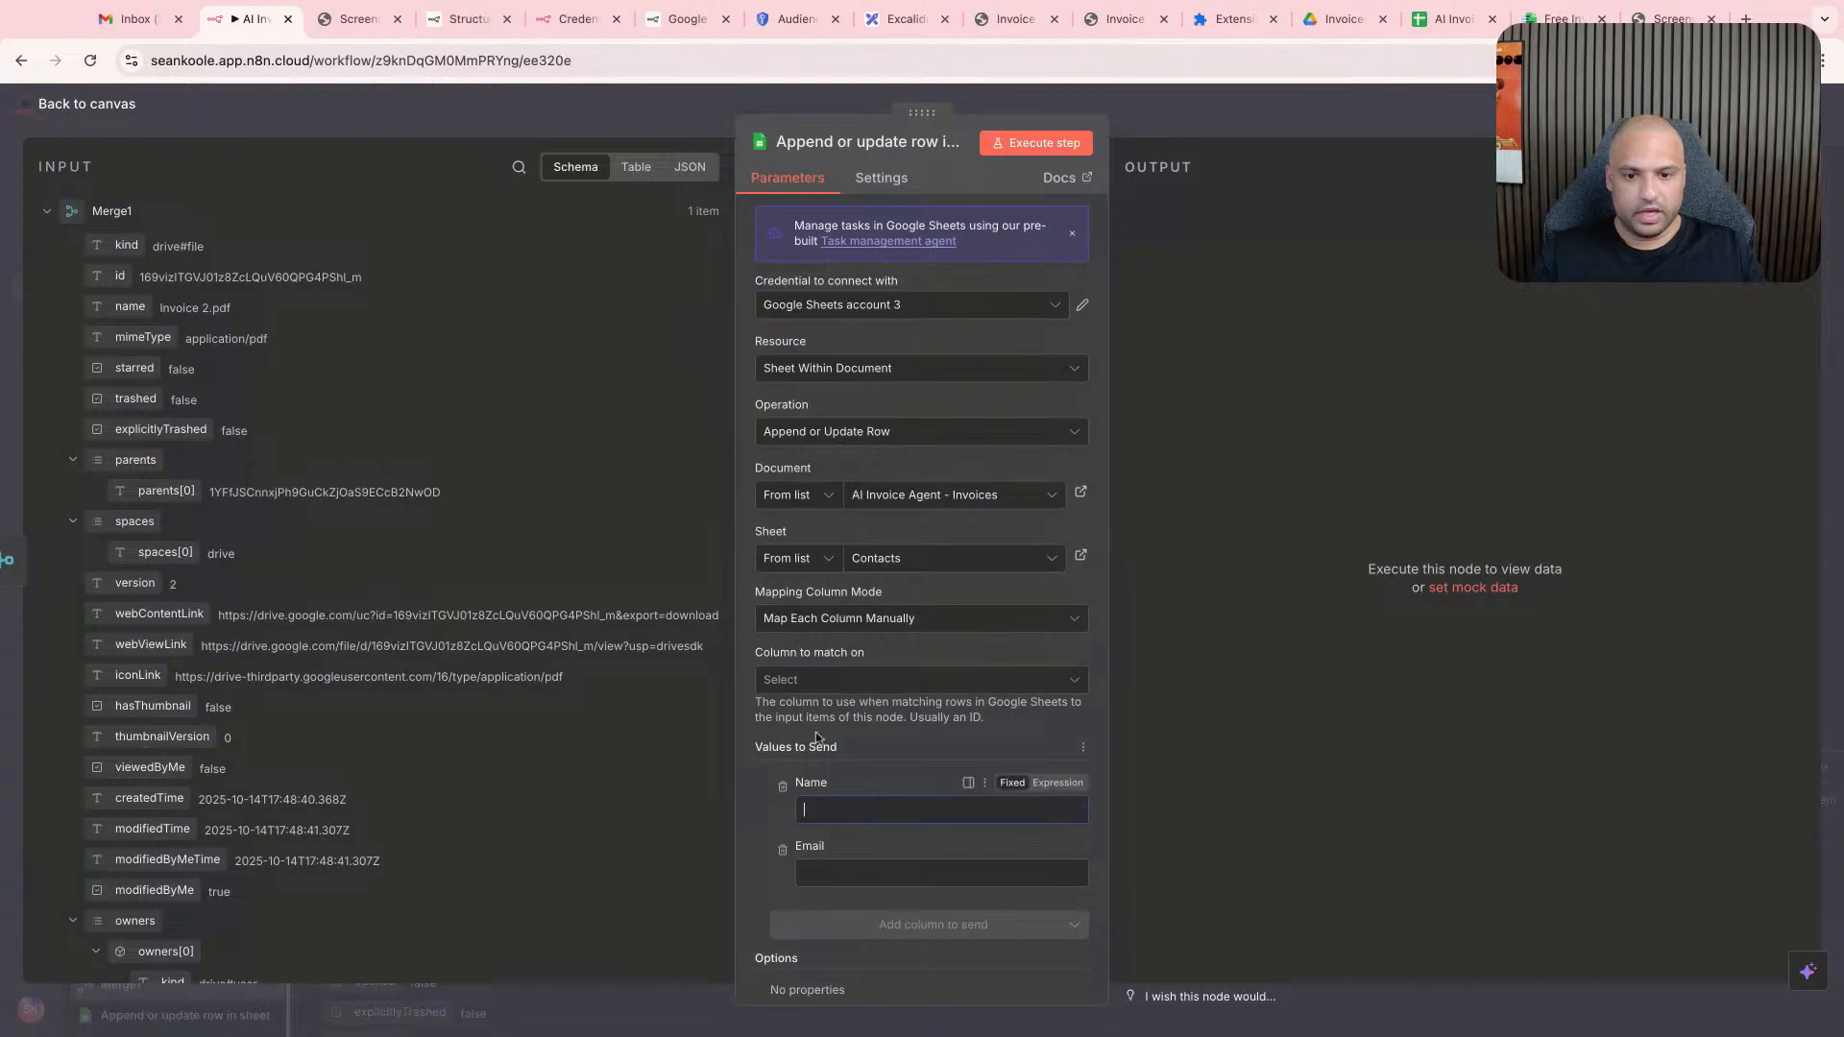
- Map the Name and Email columns to the Gmail Trigger's from name and from address values
{"action": "scroll", "coordinate": [281, 612], "scroll_direction": "down", "scroll_amount": 10}
{"action": "scroll", "coordinate": [281, 613], "scroll_direction": "down", "scroll_amount": 8}
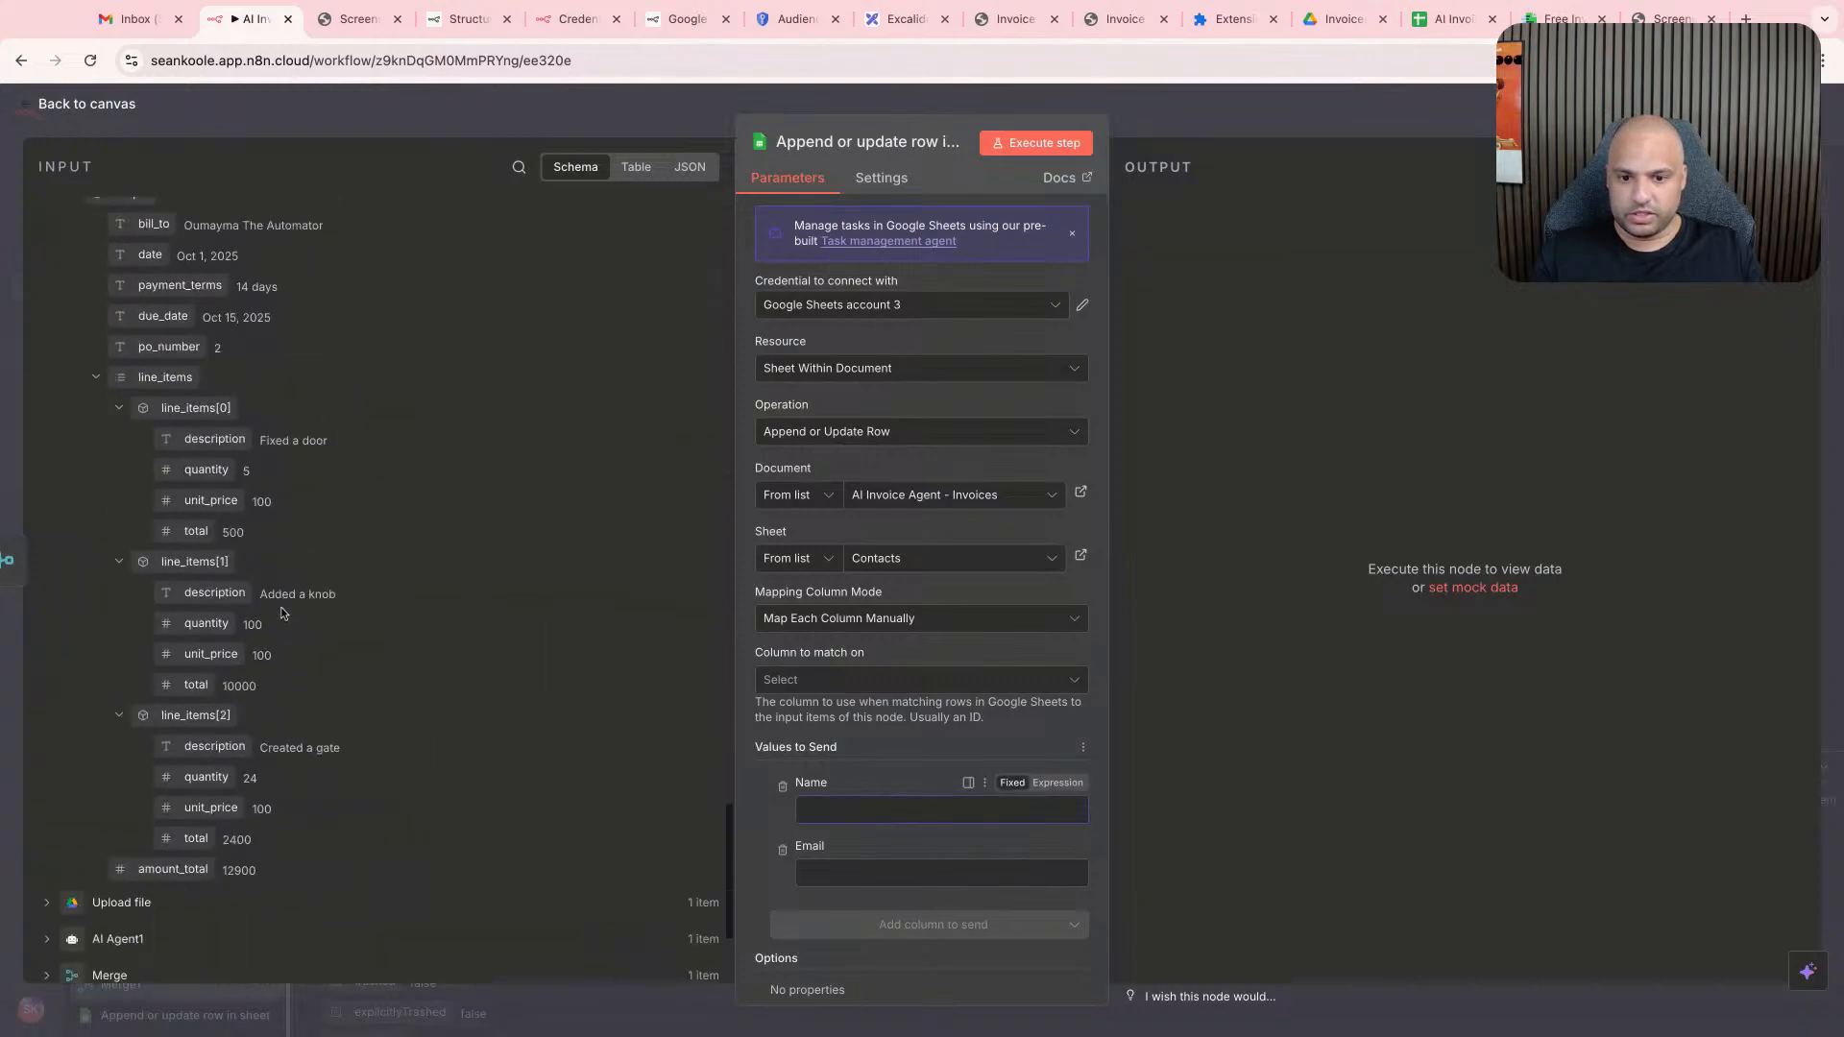
{"action": "scroll", "coordinate": [272, 543], "scroll_direction": "down", "scroll_amount": 5}
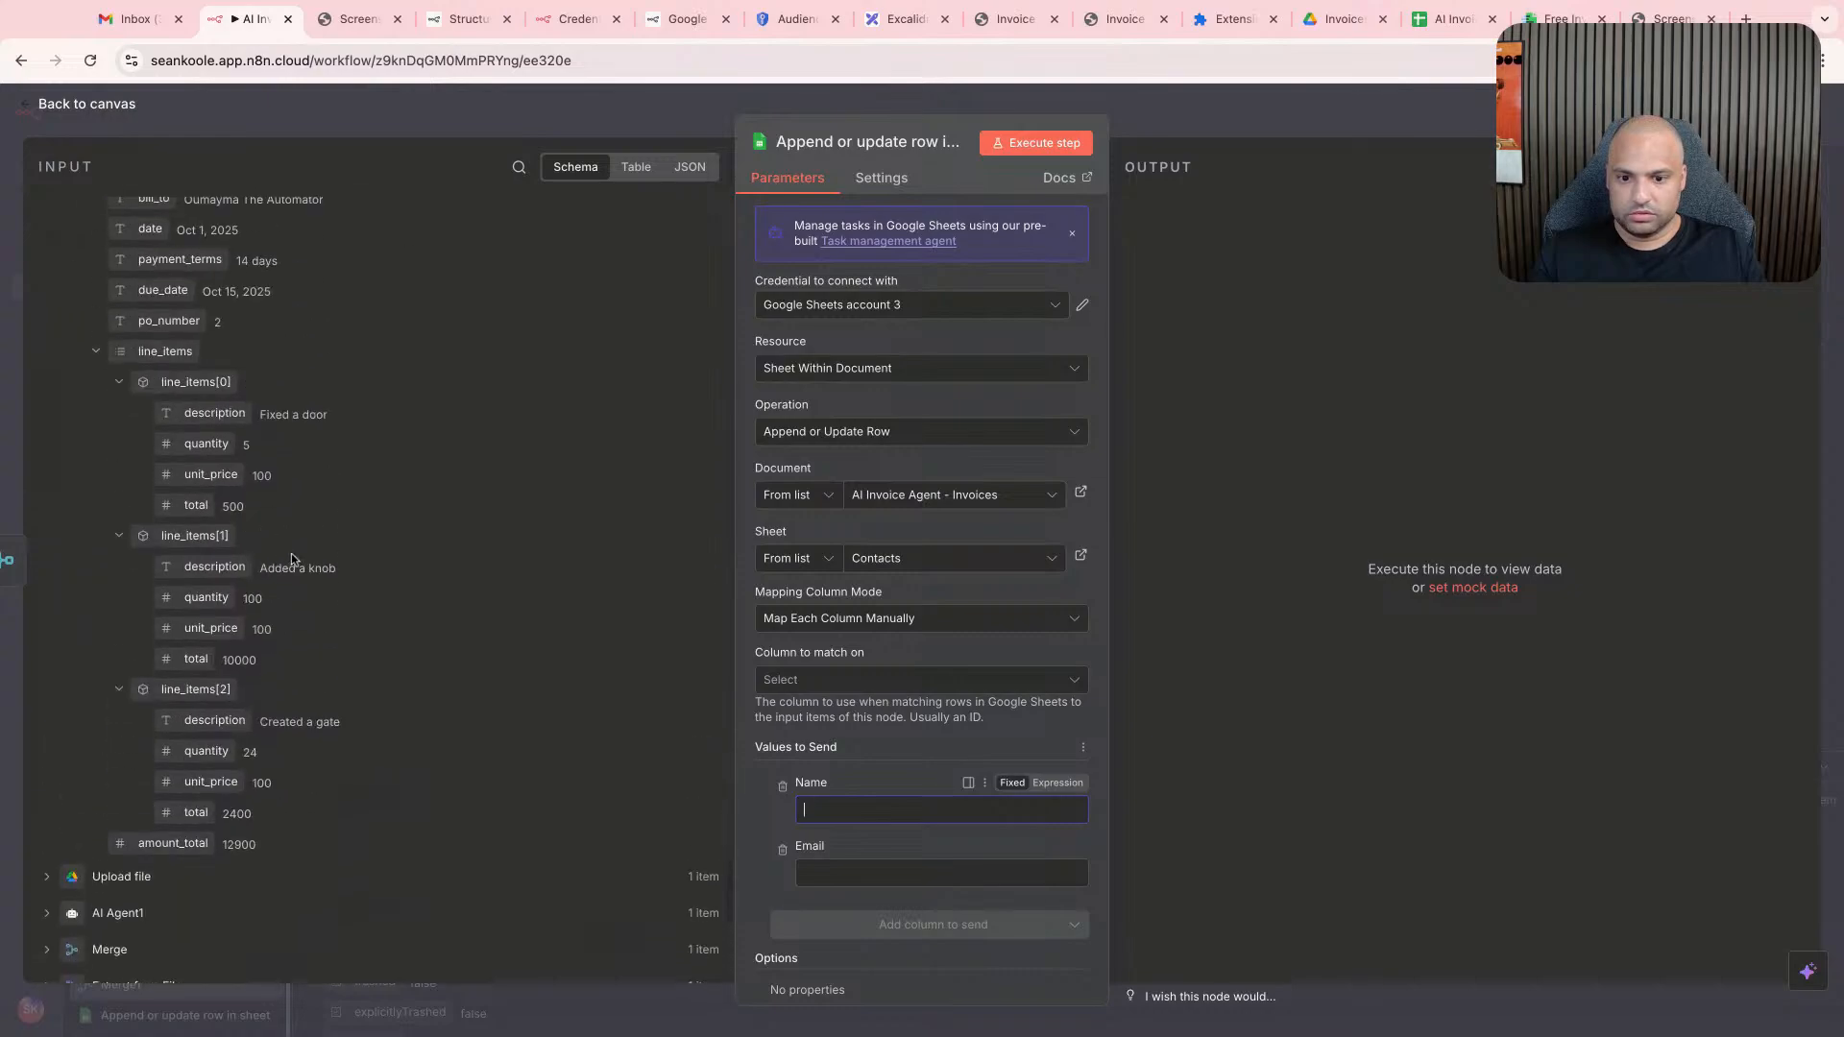
{"action": "scroll", "coordinate": [274, 543], "scroll_direction": "down", "scroll_amount": 3}
{"action": "scroll", "coordinate": [283, 552], "scroll_direction": "up", "scroll_amount": 8}
{"action": "scroll", "coordinate": [291, 560], "scroll_direction": "up", "scroll_amount": 15}
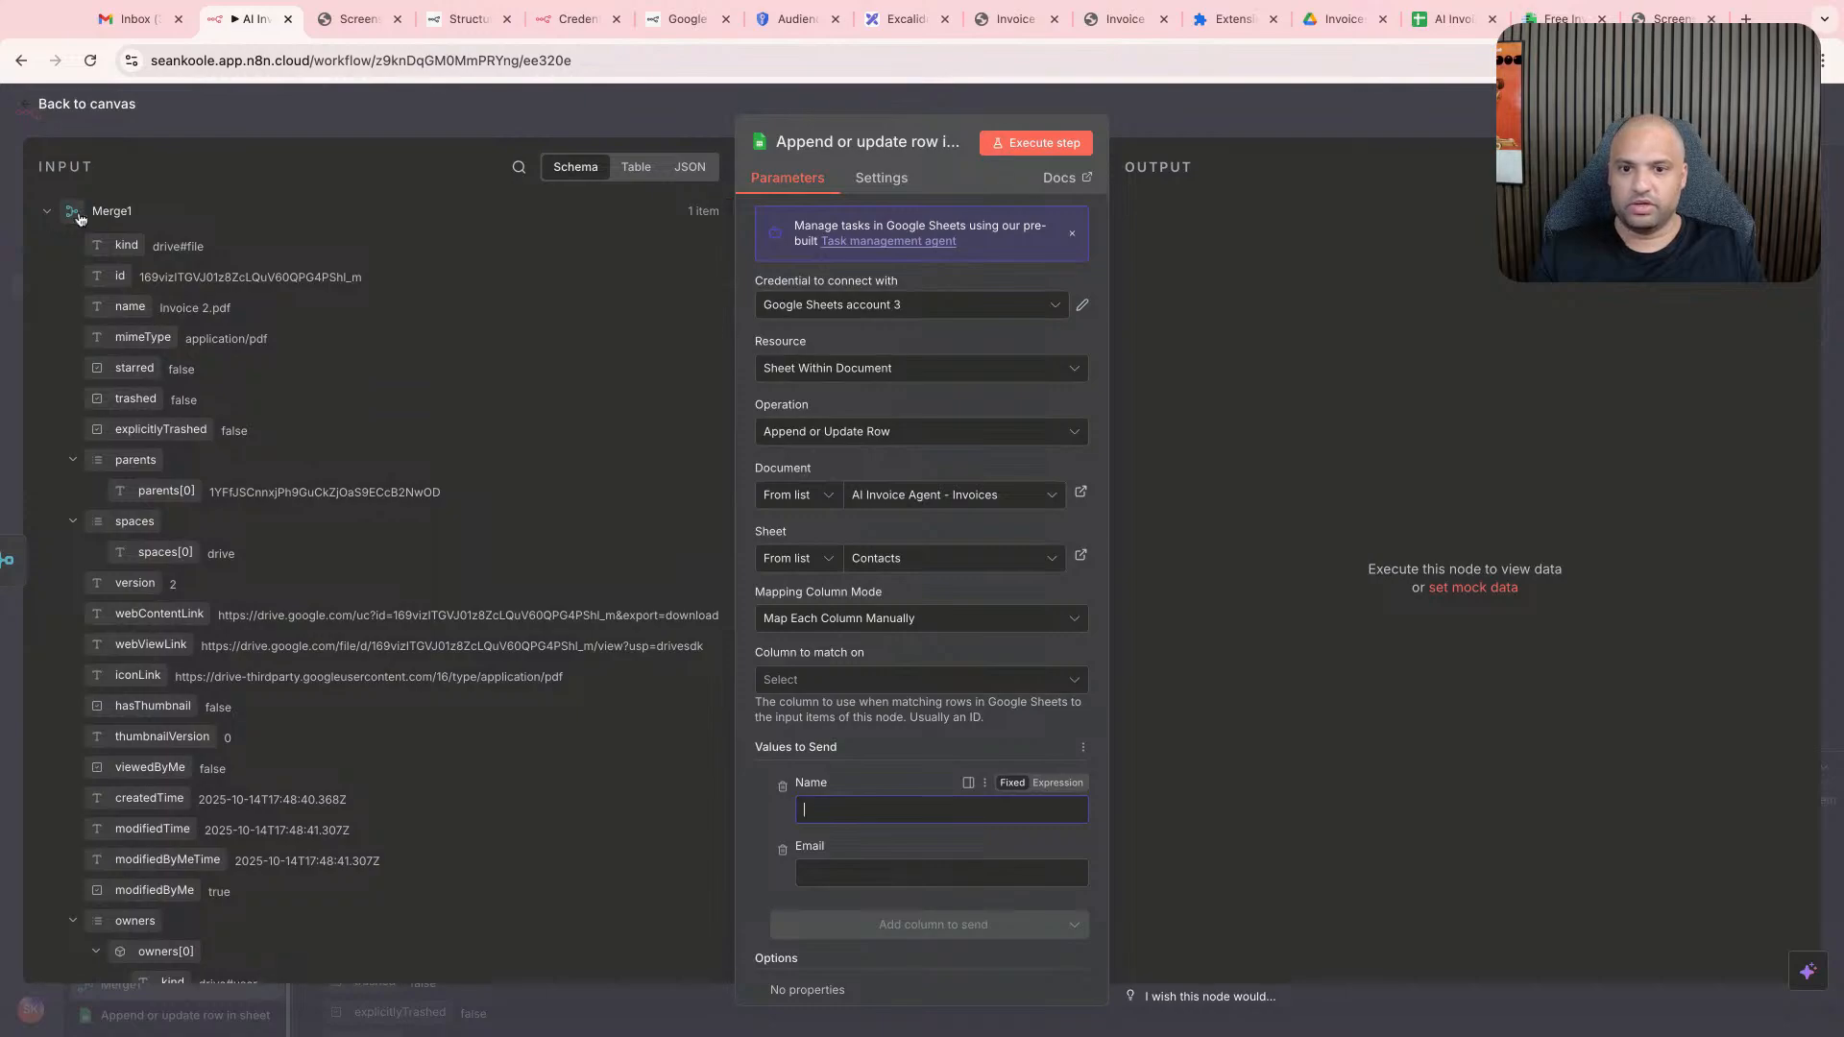
{"action": "left_click", "coordinate": [46, 213]}
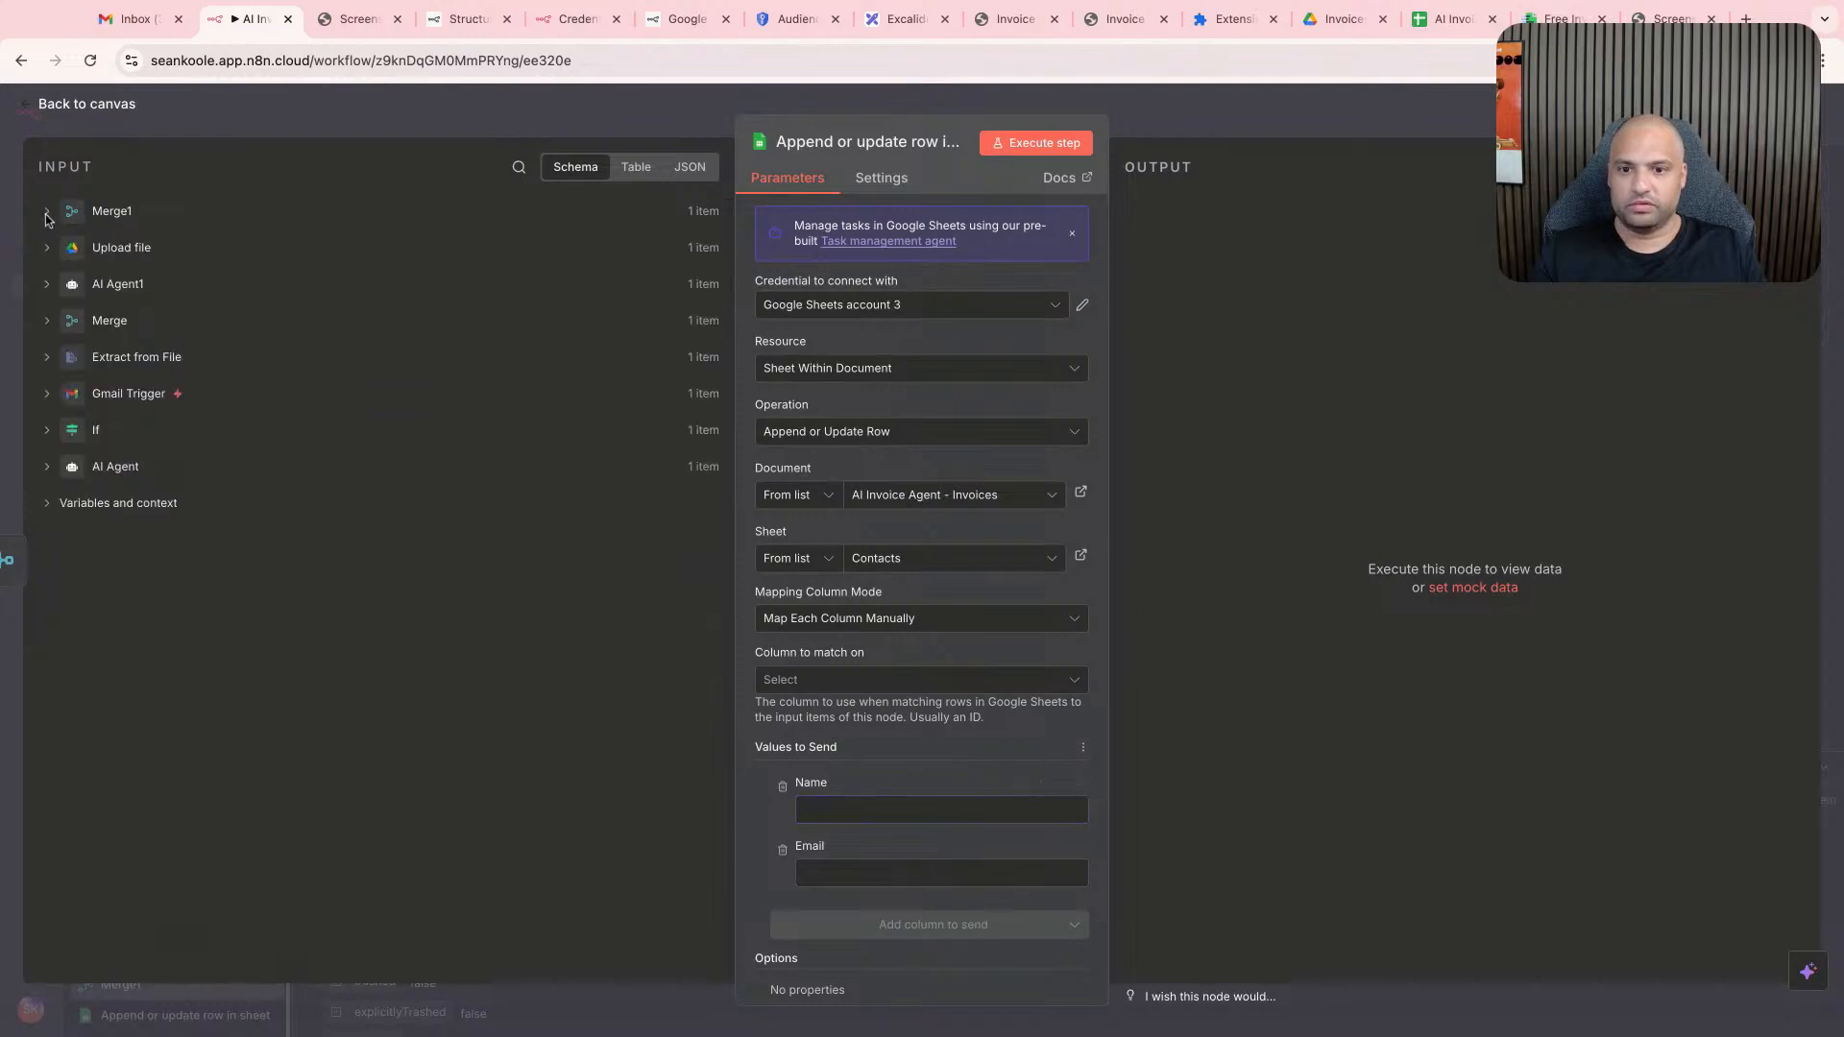
{"action": "left_click", "coordinate": [46, 394]}
{"action": "scroll", "coordinate": [312, 549], "scroll_direction": "down", "scroll_amount": 10}
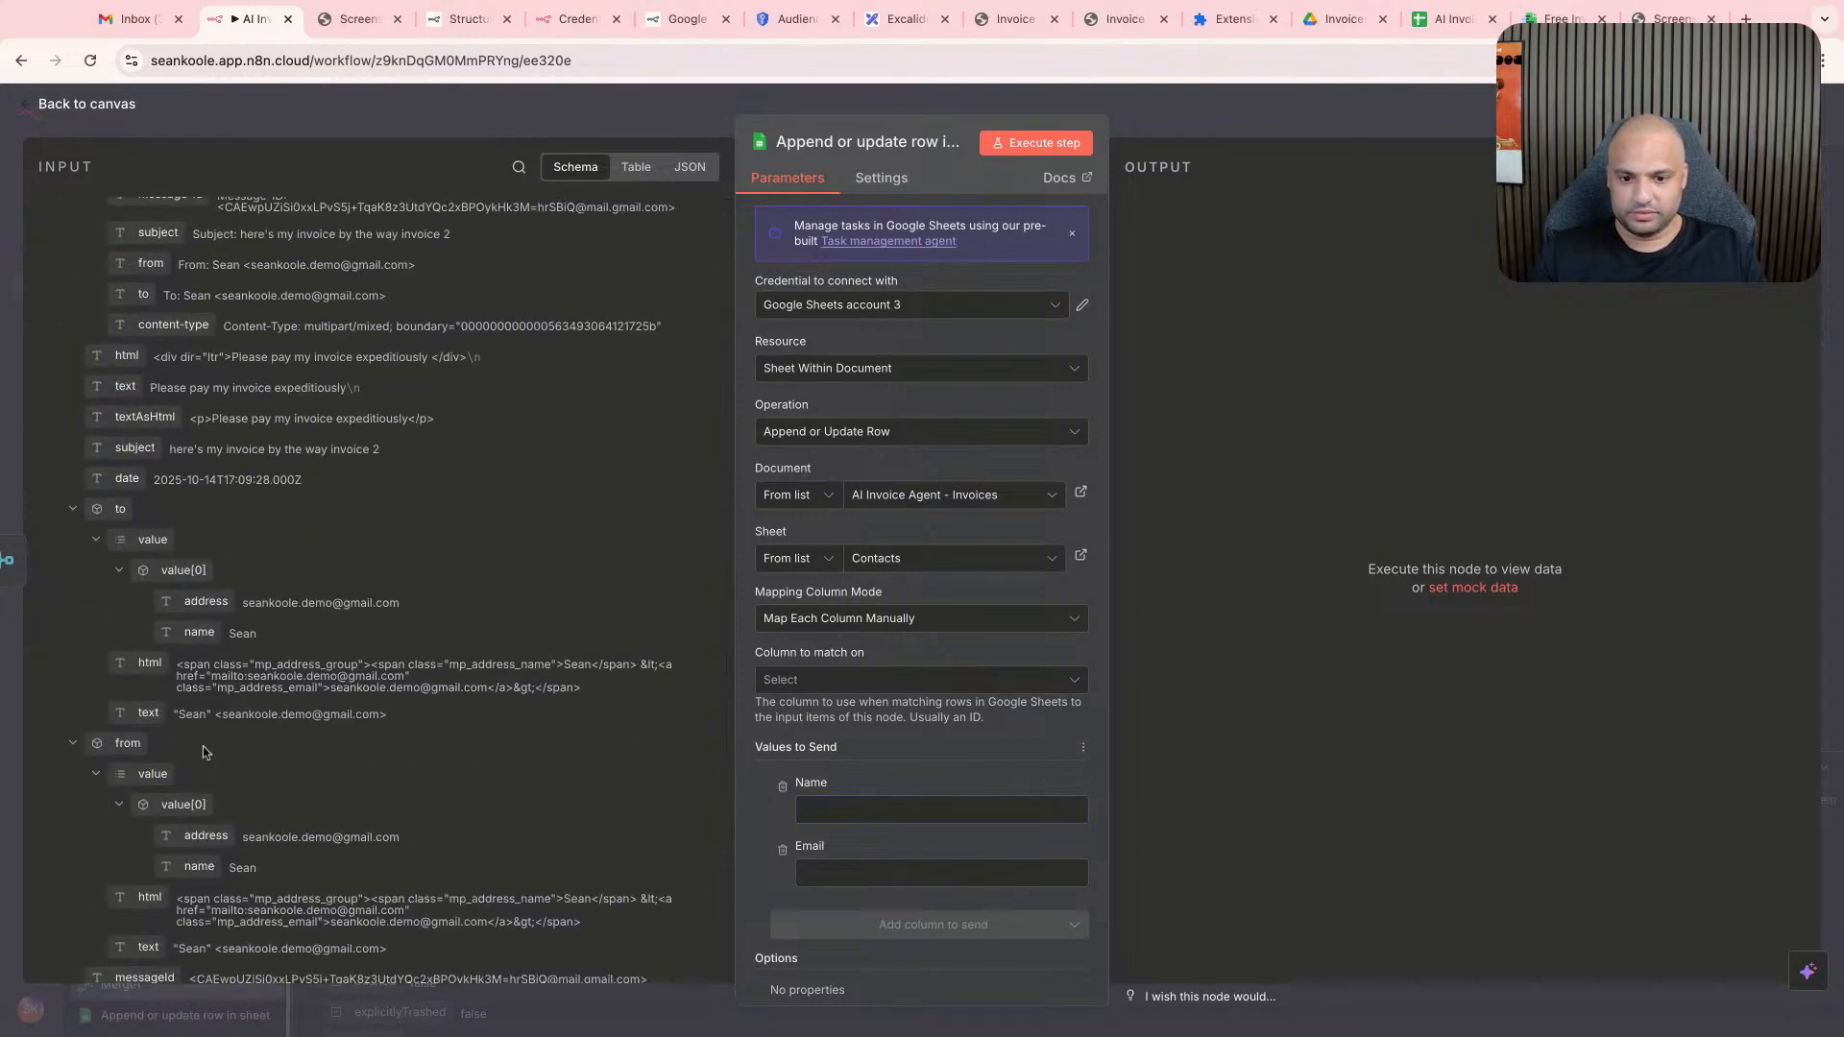
{"action": "scroll", "coordinate": [204, 743], "scroll_direction": "down", "scroll_amount": 1}
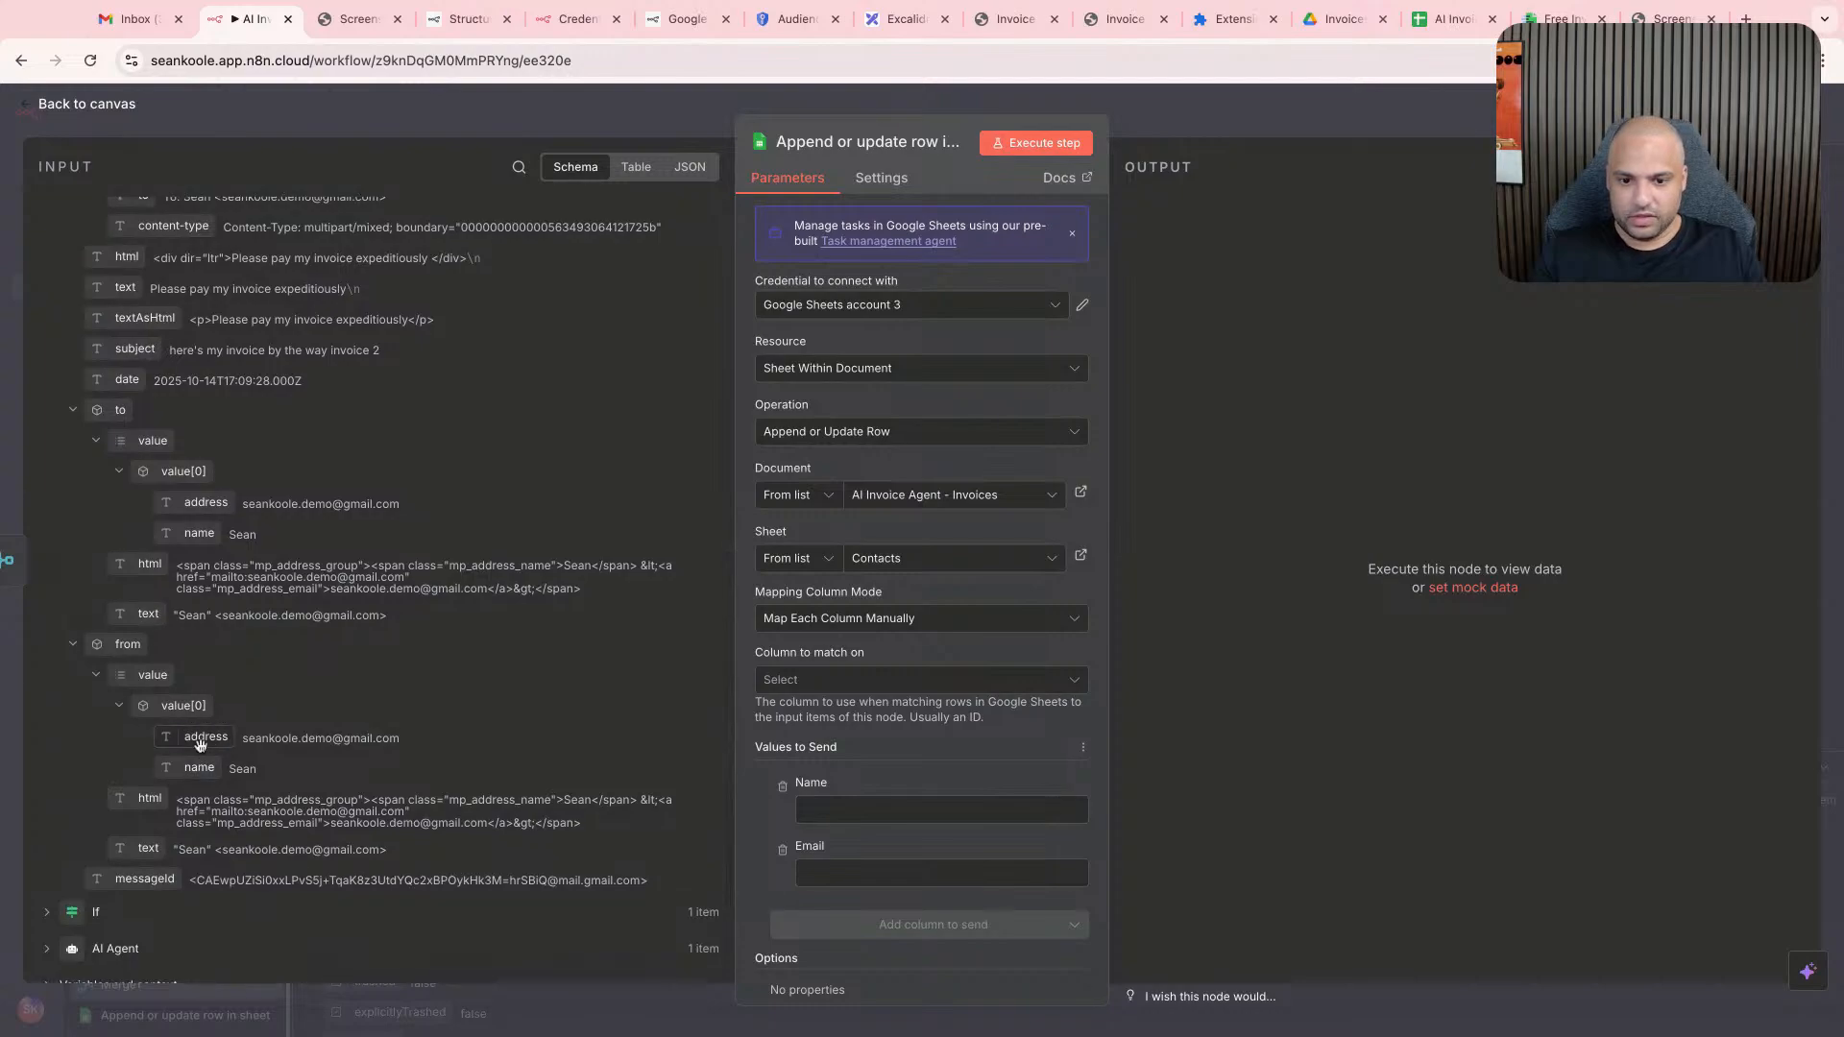
{"action": "left_click_drag", "start_coordinate": [206, 738], "coordinate": [922, 812]}
- Try executing the contacts node, then check the Contacts sheet of the spreadsheet for a new row
{"action": "left_click", "coordinate": [1037, 142]}
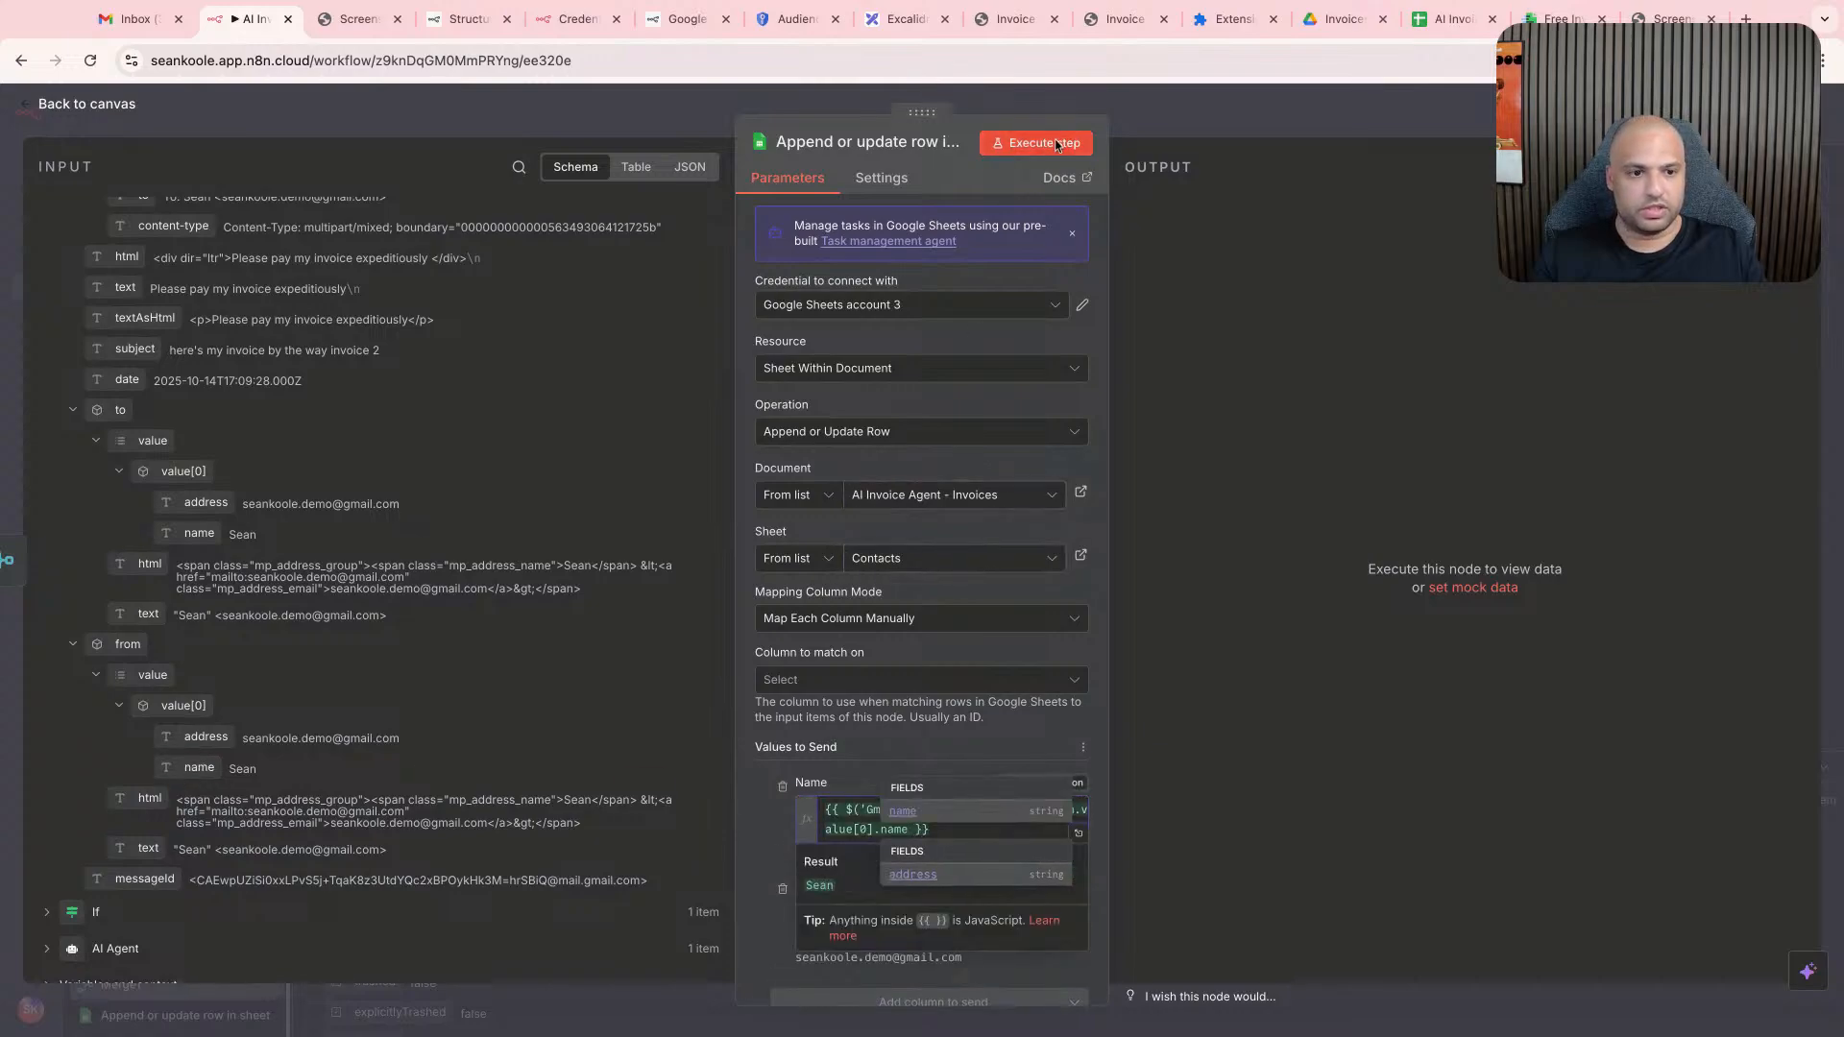
{"action": "left_click", "coordinate": [1451, 19]}
{"action": "left_click", "coordinate": [828, 335]}
{"action": "left_click", "coordinate": [256, 1022]}
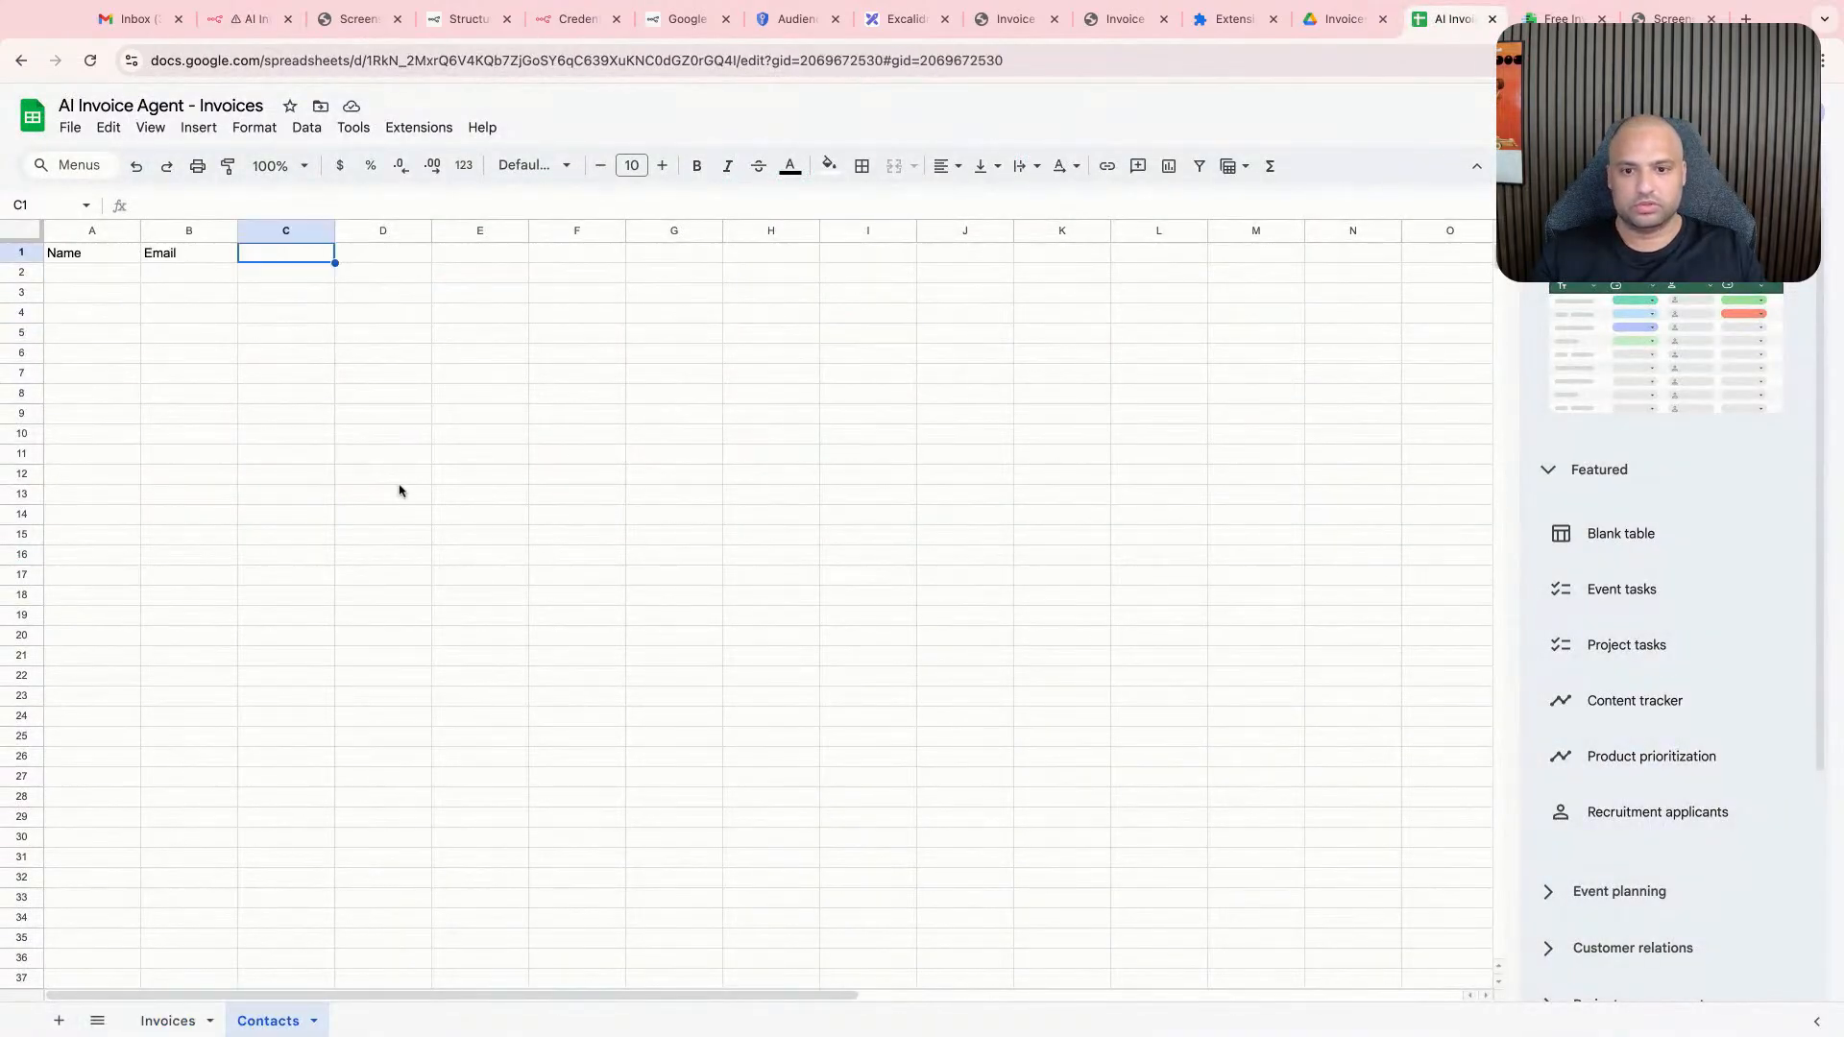
- Back in n8n, set the column to match on to Email and execute the contacts node
{"action": "left_click", "coordinate": [248, 18]}
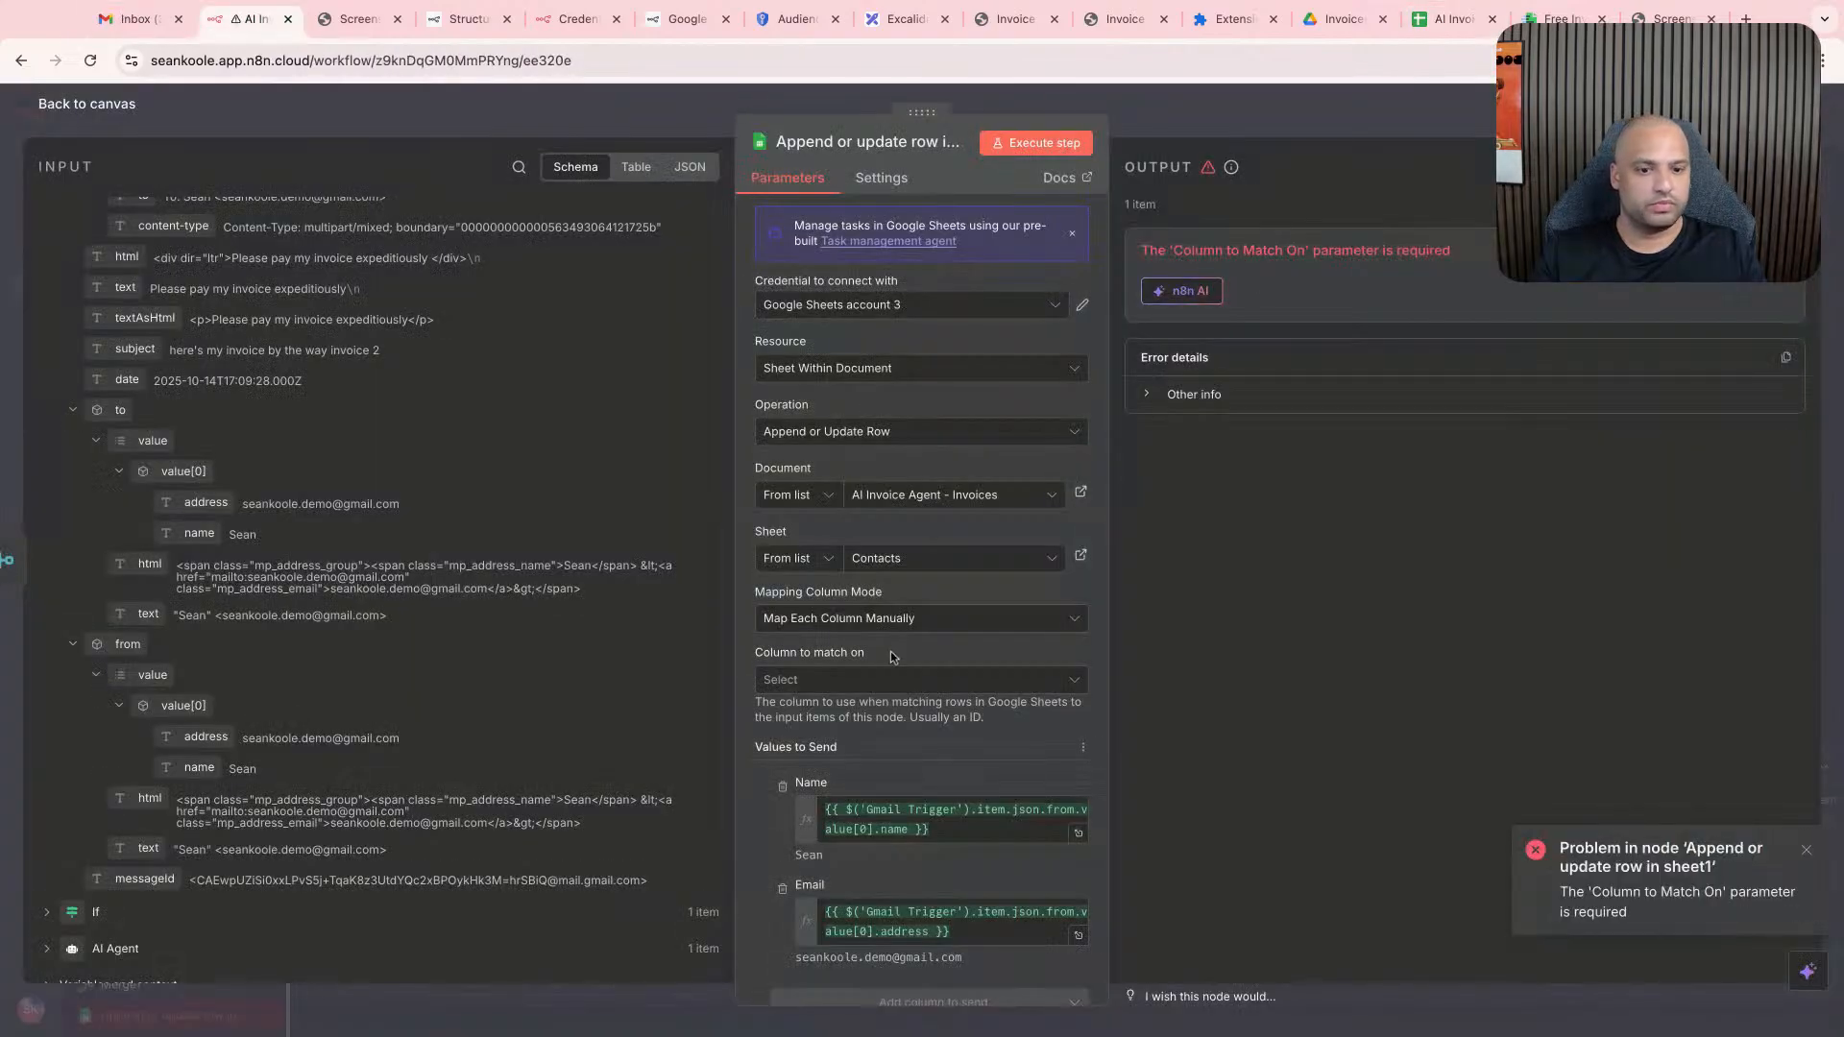
{"action": "left_click", "coordinate": [889, 680]}
{"action": "left_click", "coordinate": [797, 762]}
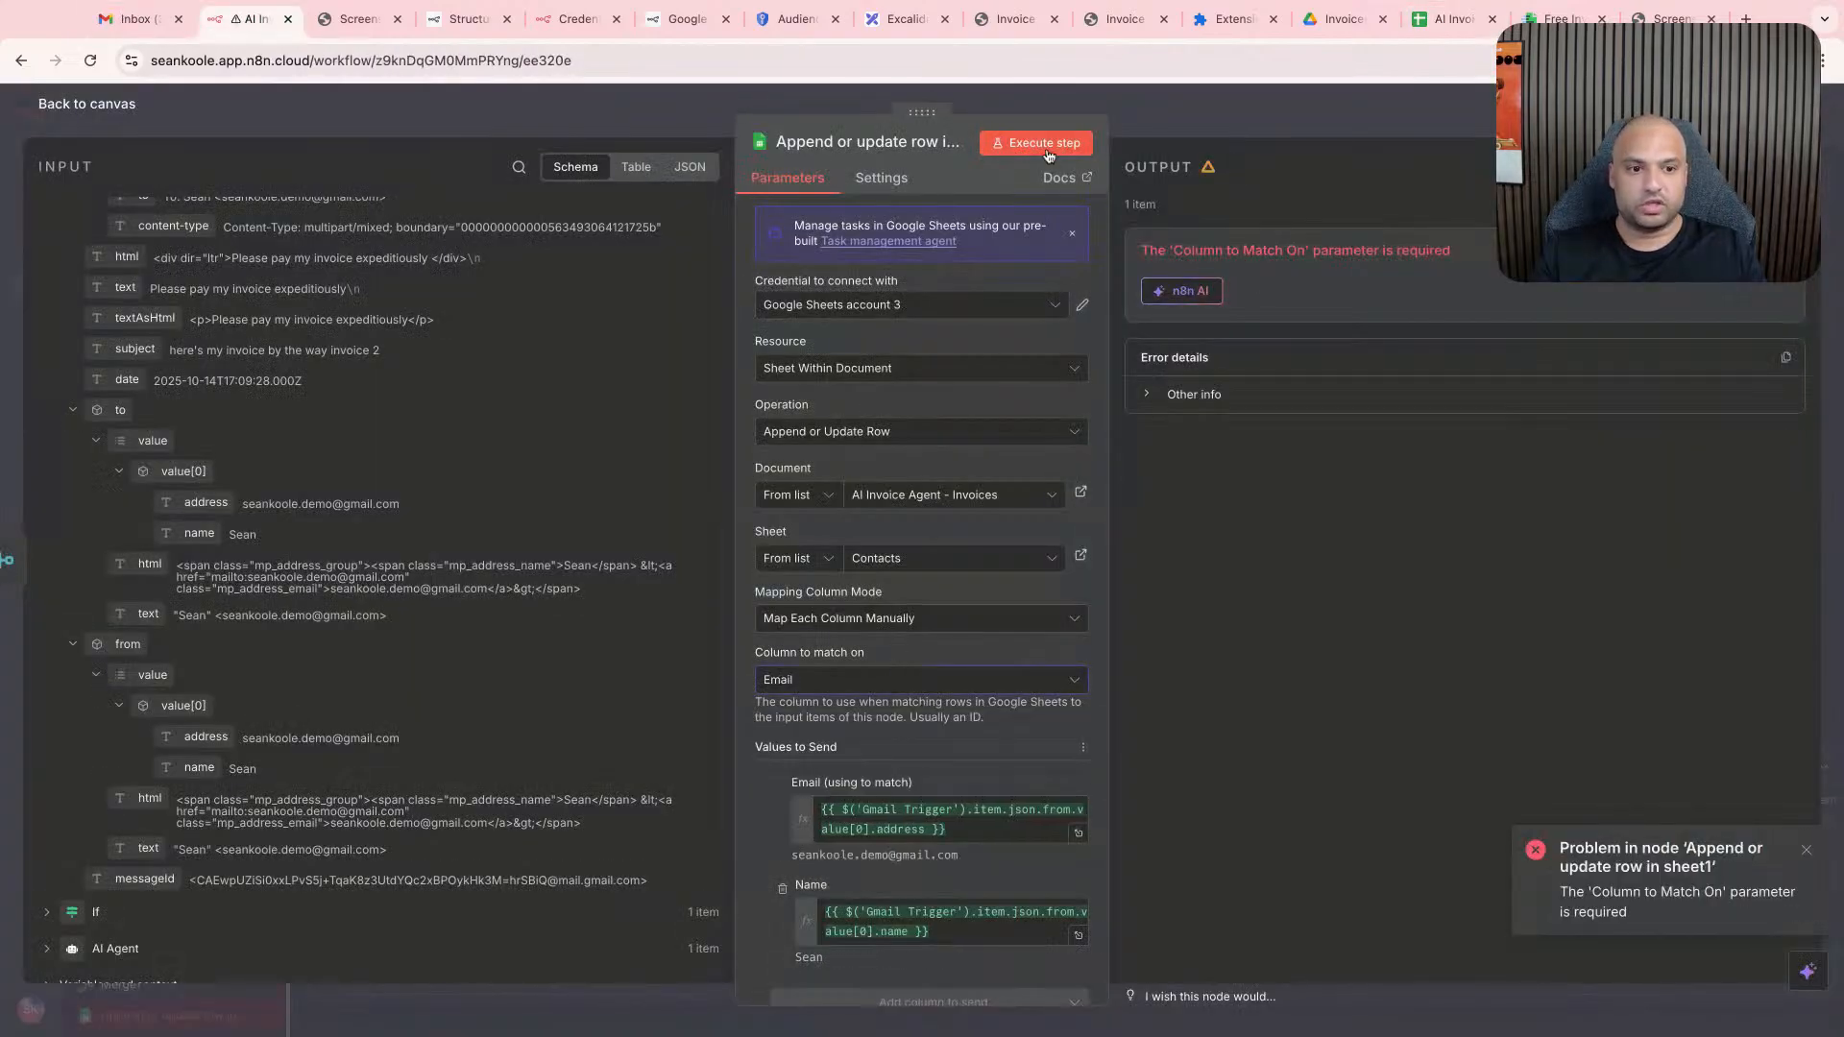
{"action": "left_click", "coordinate": [1036, 143]}
- Check the sender's row in the Contacts sheet, then switch to the Drive Invoices folder and clear the file selection
{"action": "left_click", "coordinate": [1439, 20]}
{"action": "left_click", "coordinate": [509, 434]}
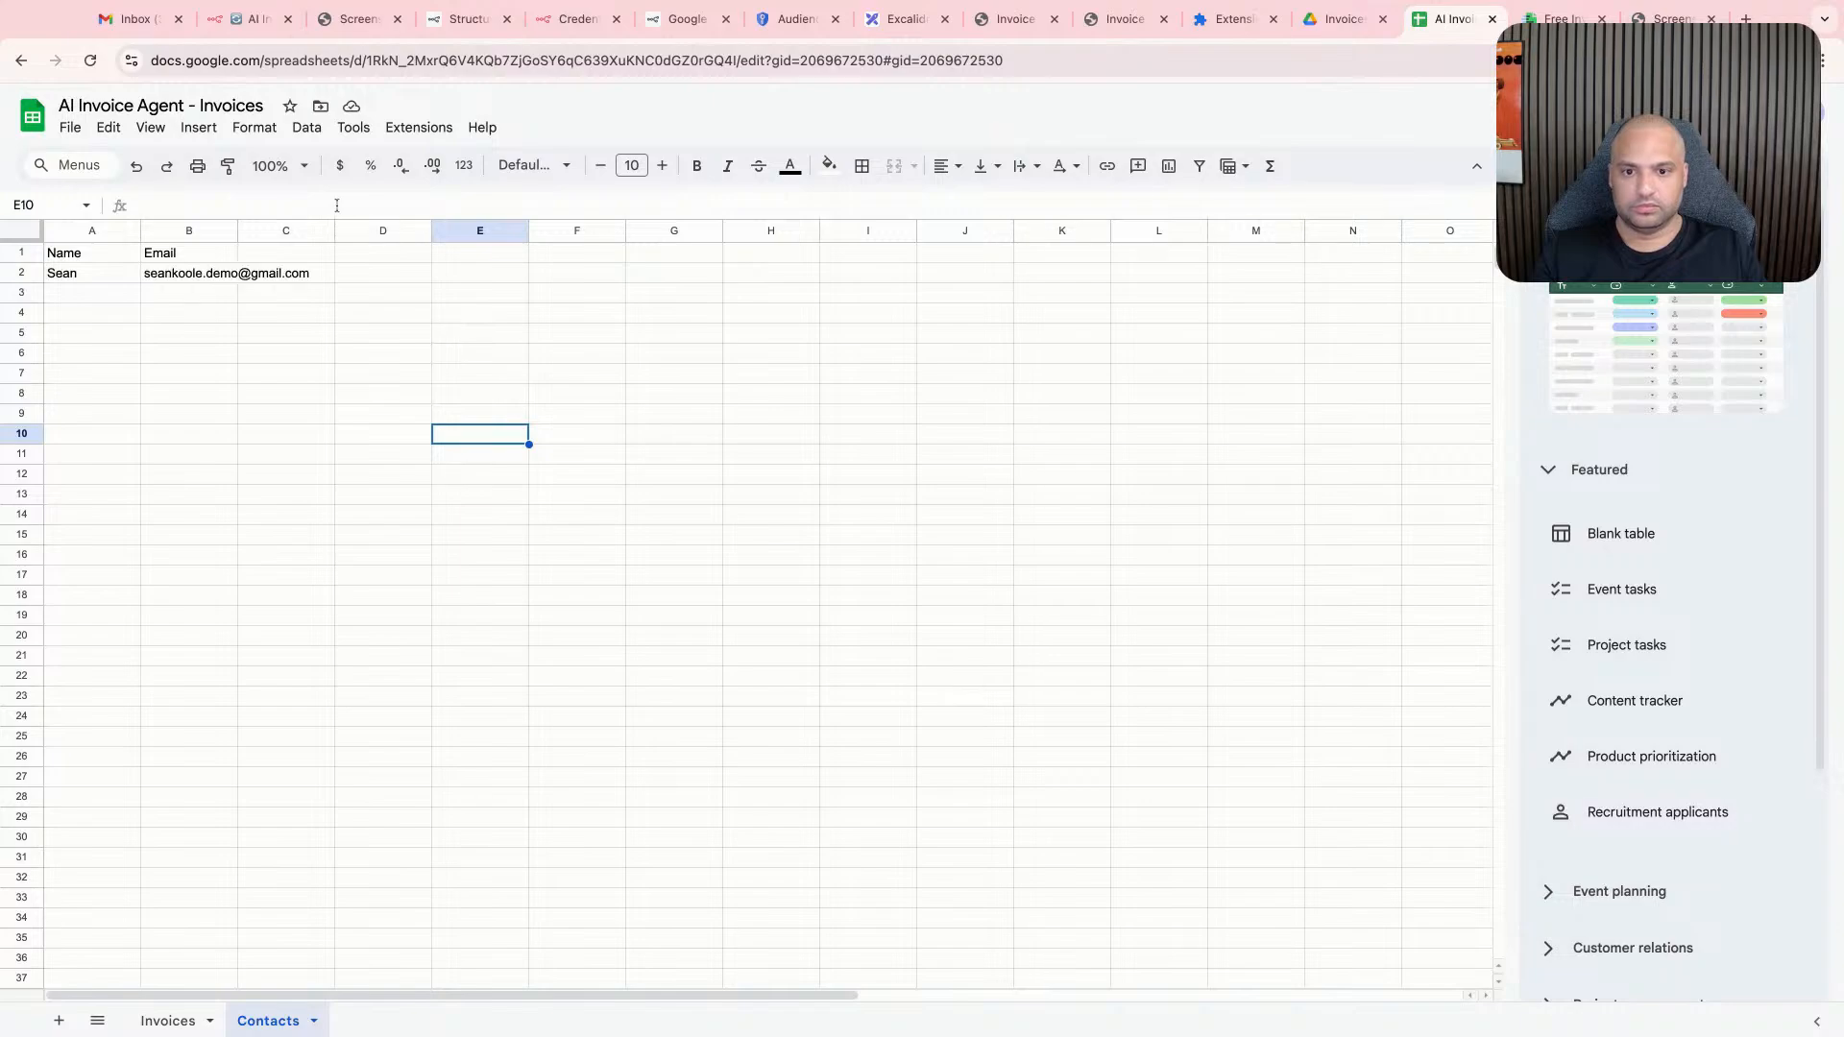
{"action": "left_click", "coordinate": [386, 373]}
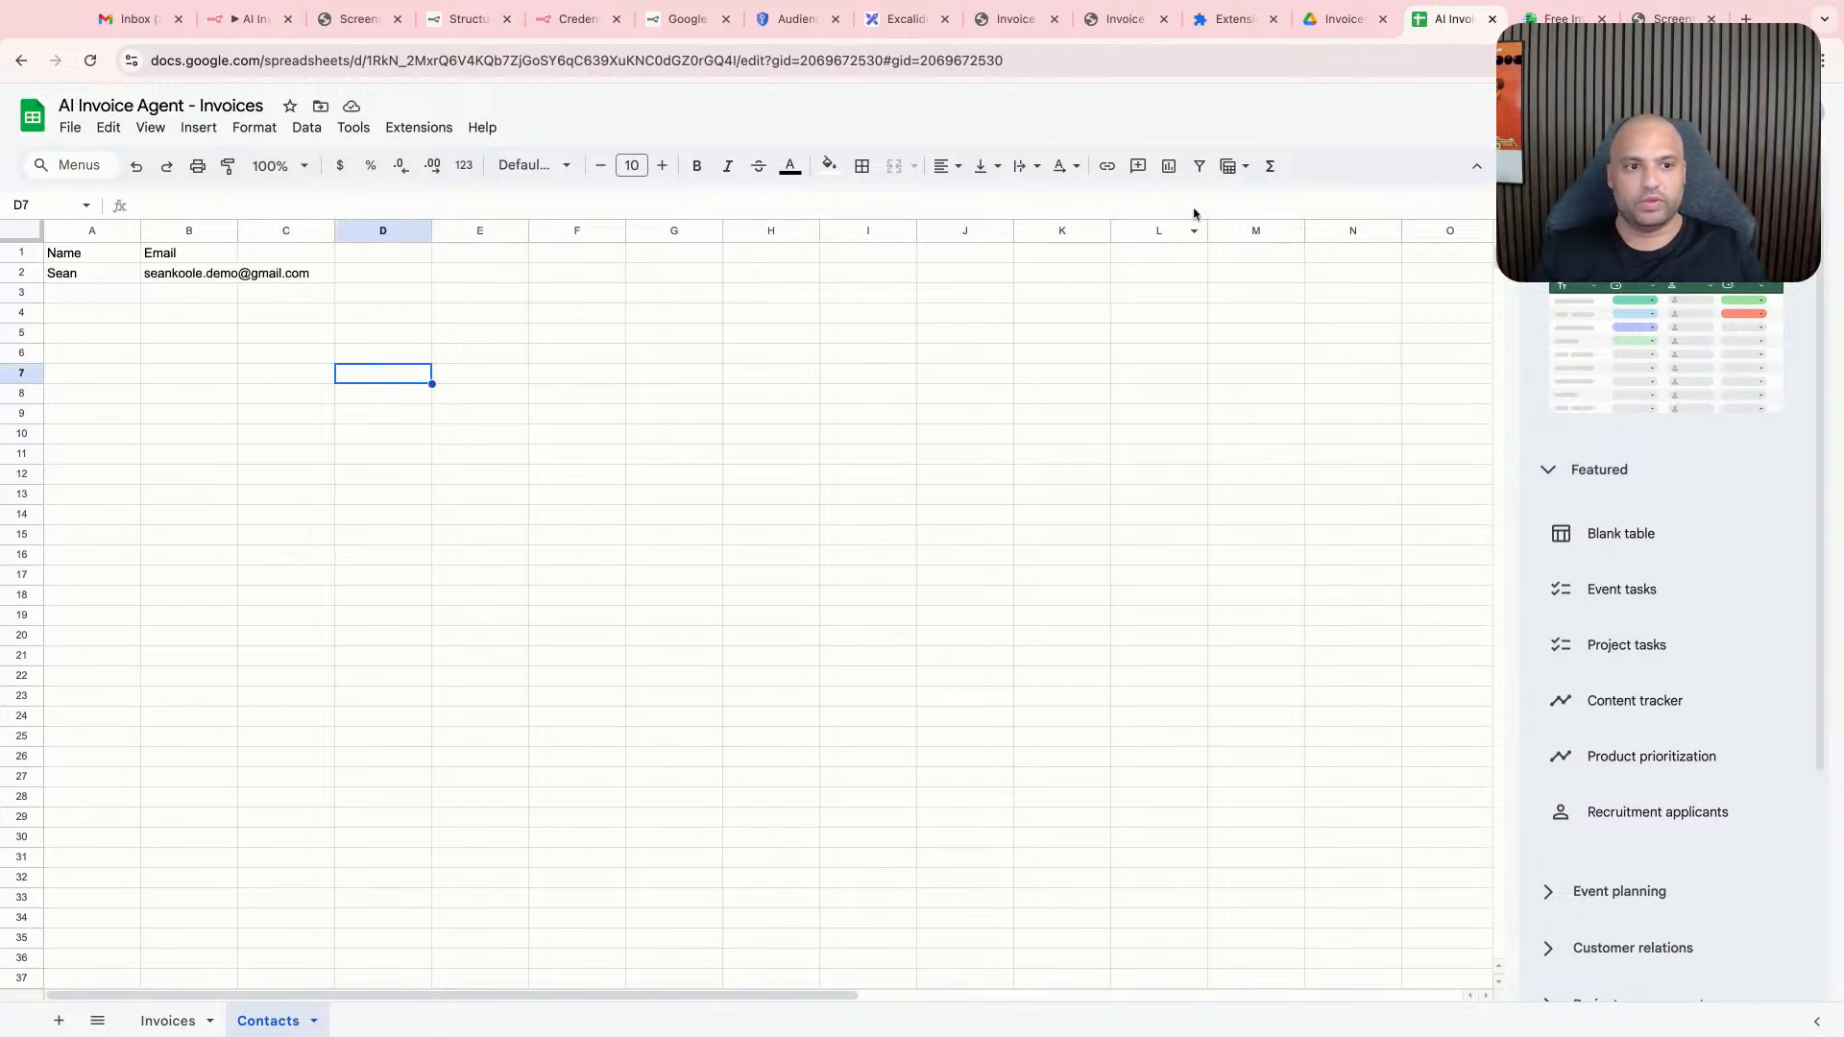
{"action": "left_click", "coordinate": [1343, 19]}
{"action": "left_click", "coordinate": [1126, 530]}
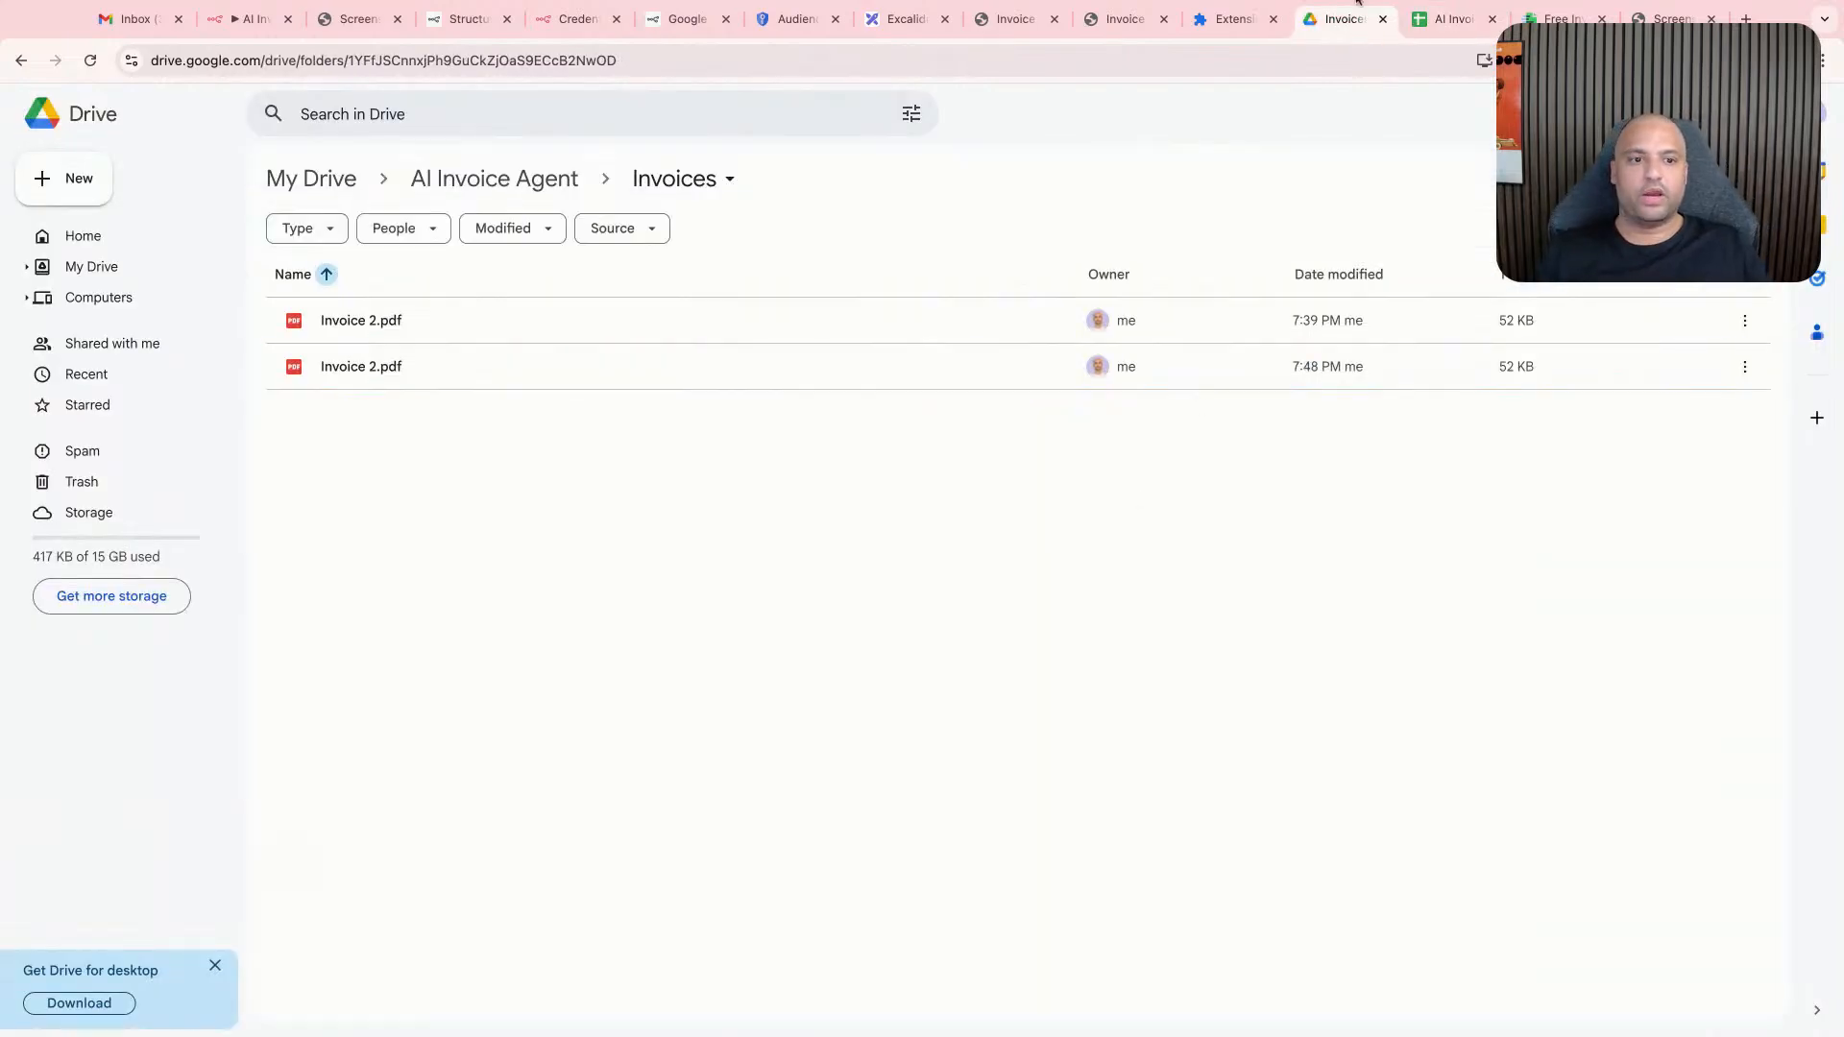
- Switch back to n8n and close the contacts node's settings to return to the workflow canvas
{"action": "left_click", "coordinate": [252, 19]}
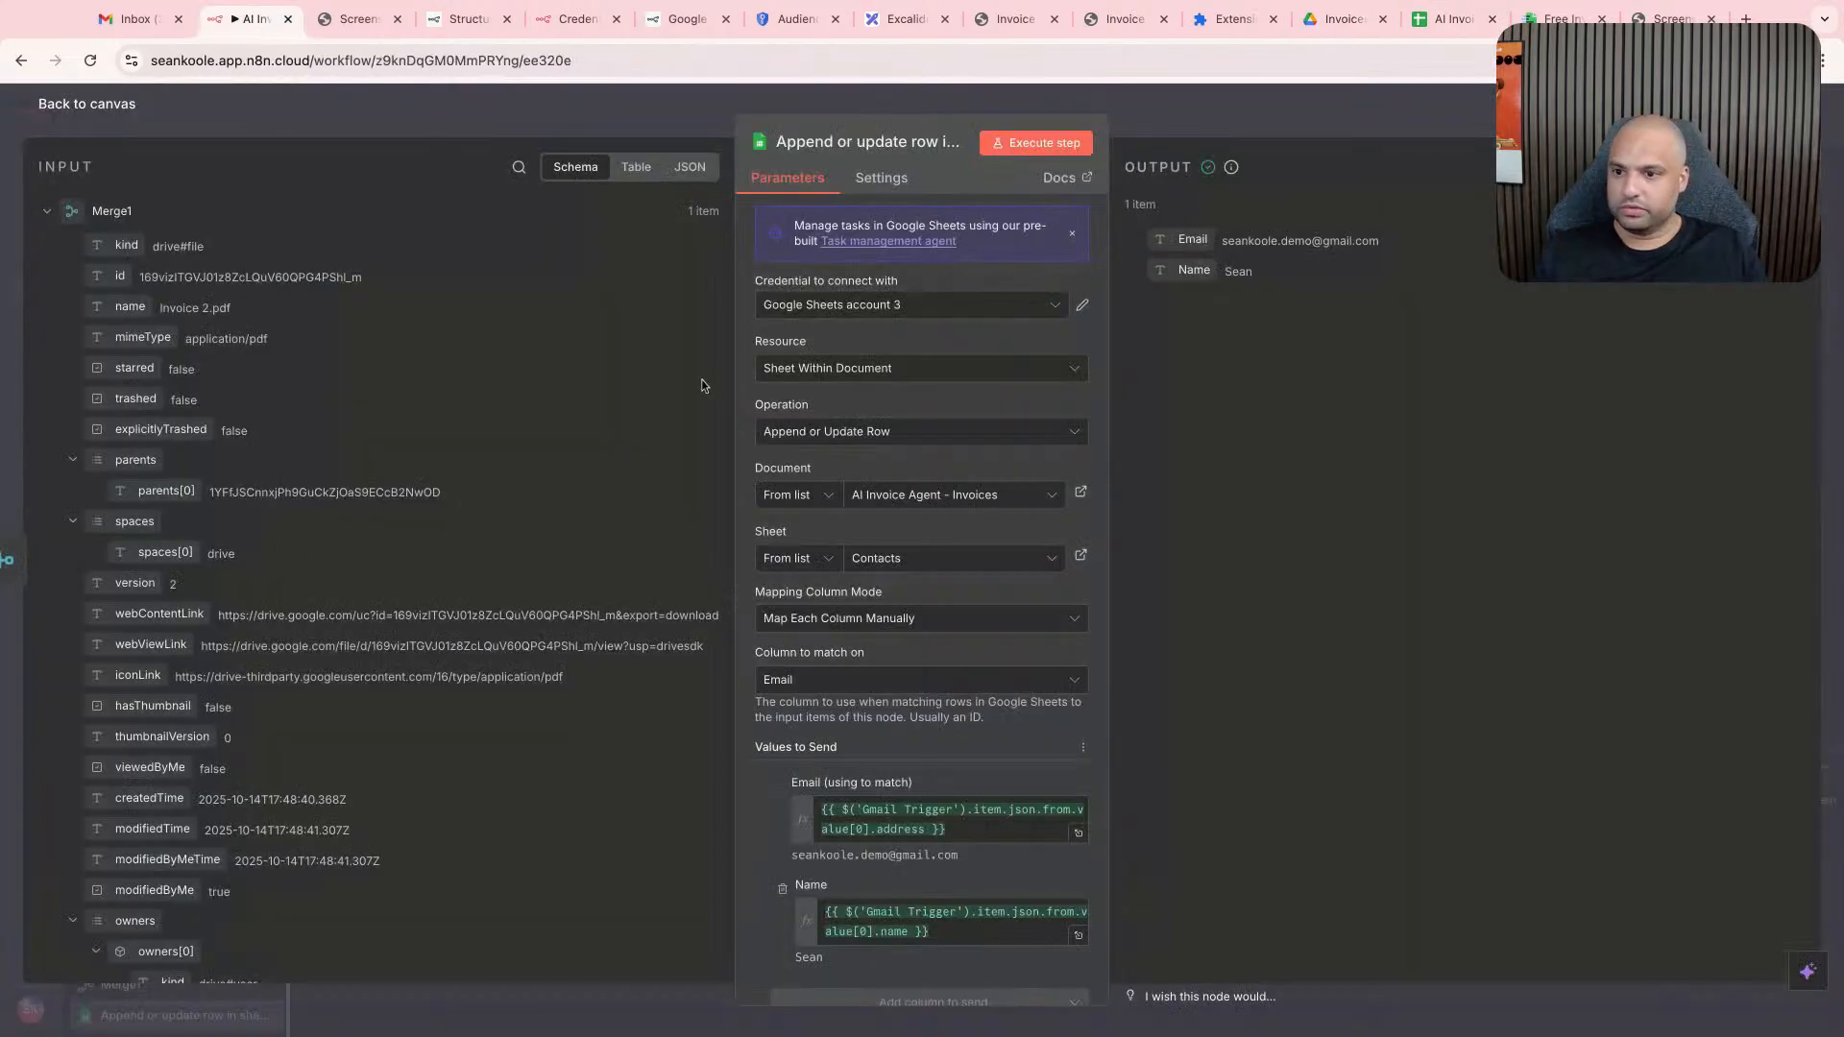
{"action": "scroll", "coordinate": [722, 359], "scroll_direction": "up", "scroll_amount": 1}
{"action": "scroll", "coordinate": [722, 359], "scroll_direction": "down", "scroll_amount": 5}
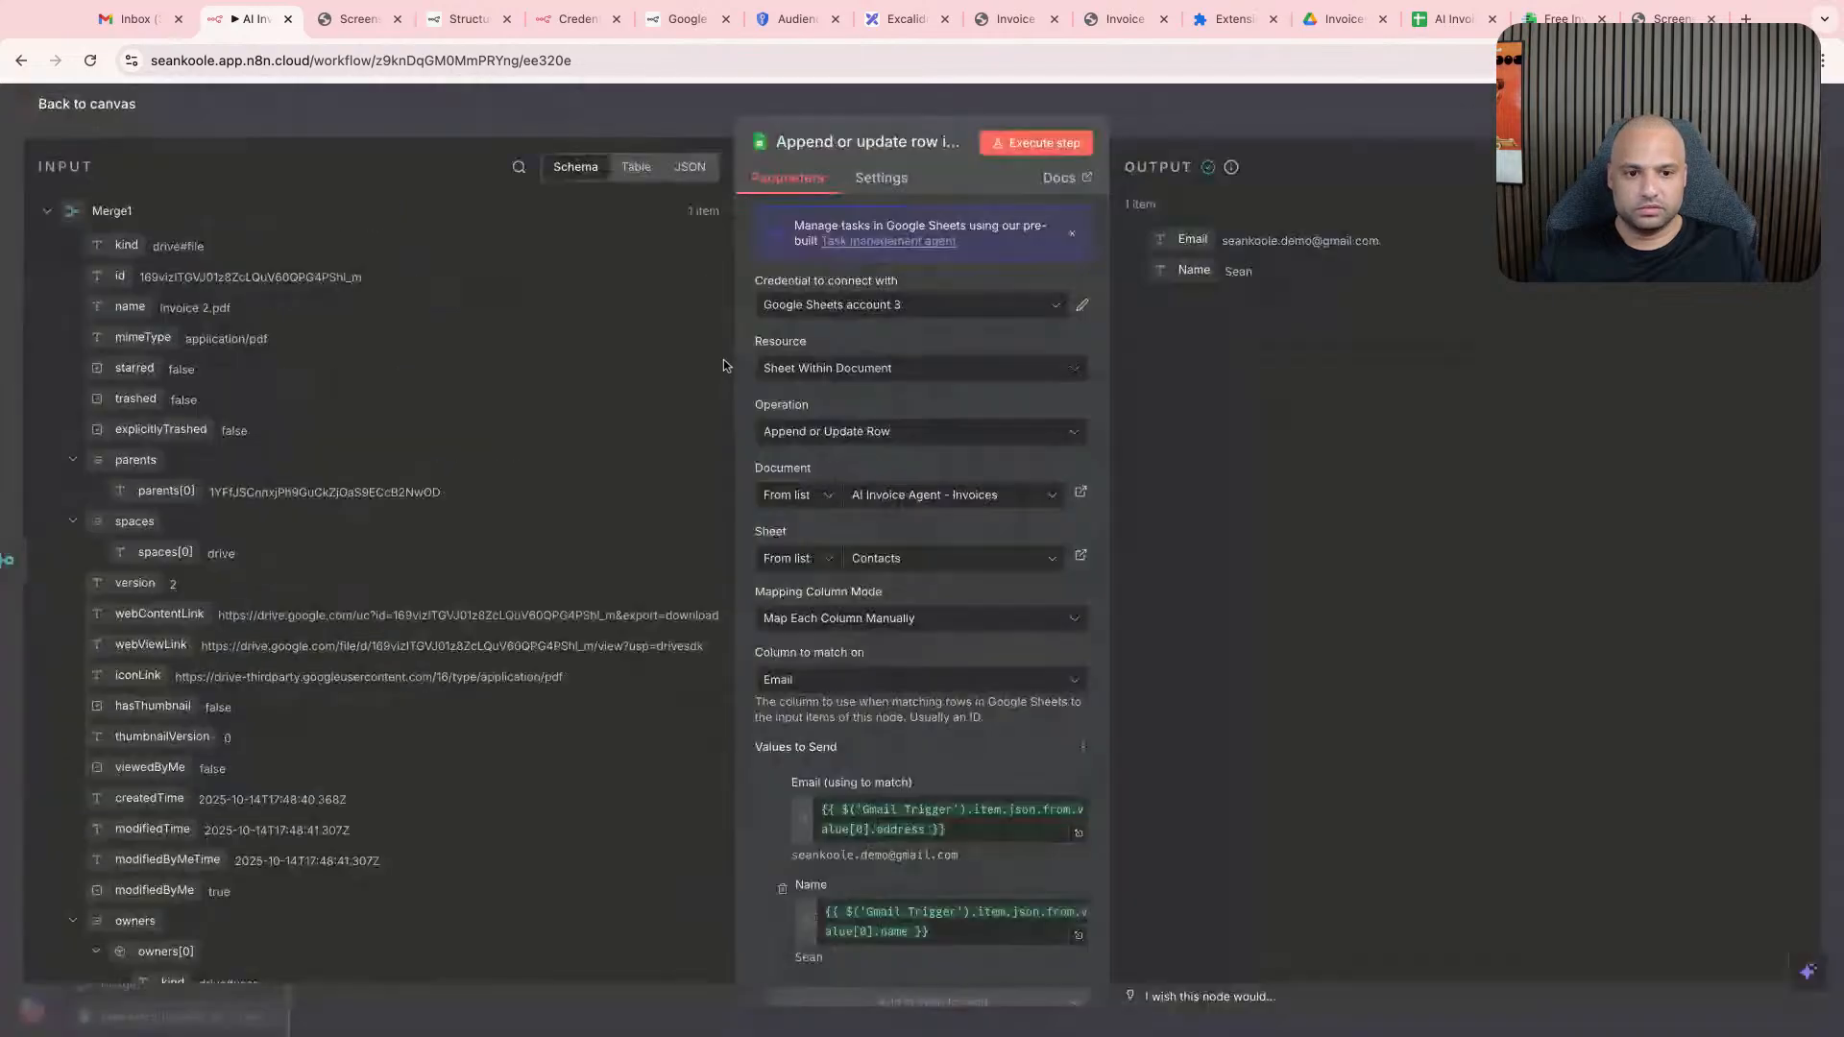
{"action": "key", "text": "Escape"}
{"action": "scroll", "coordinate": [754, 359], "scroll_direction": "left", "scroll_amount": 2}
{"action": "scroll", "coordinate": [754, 362], "scroll_direction": "down", "scroll_amount": 8}
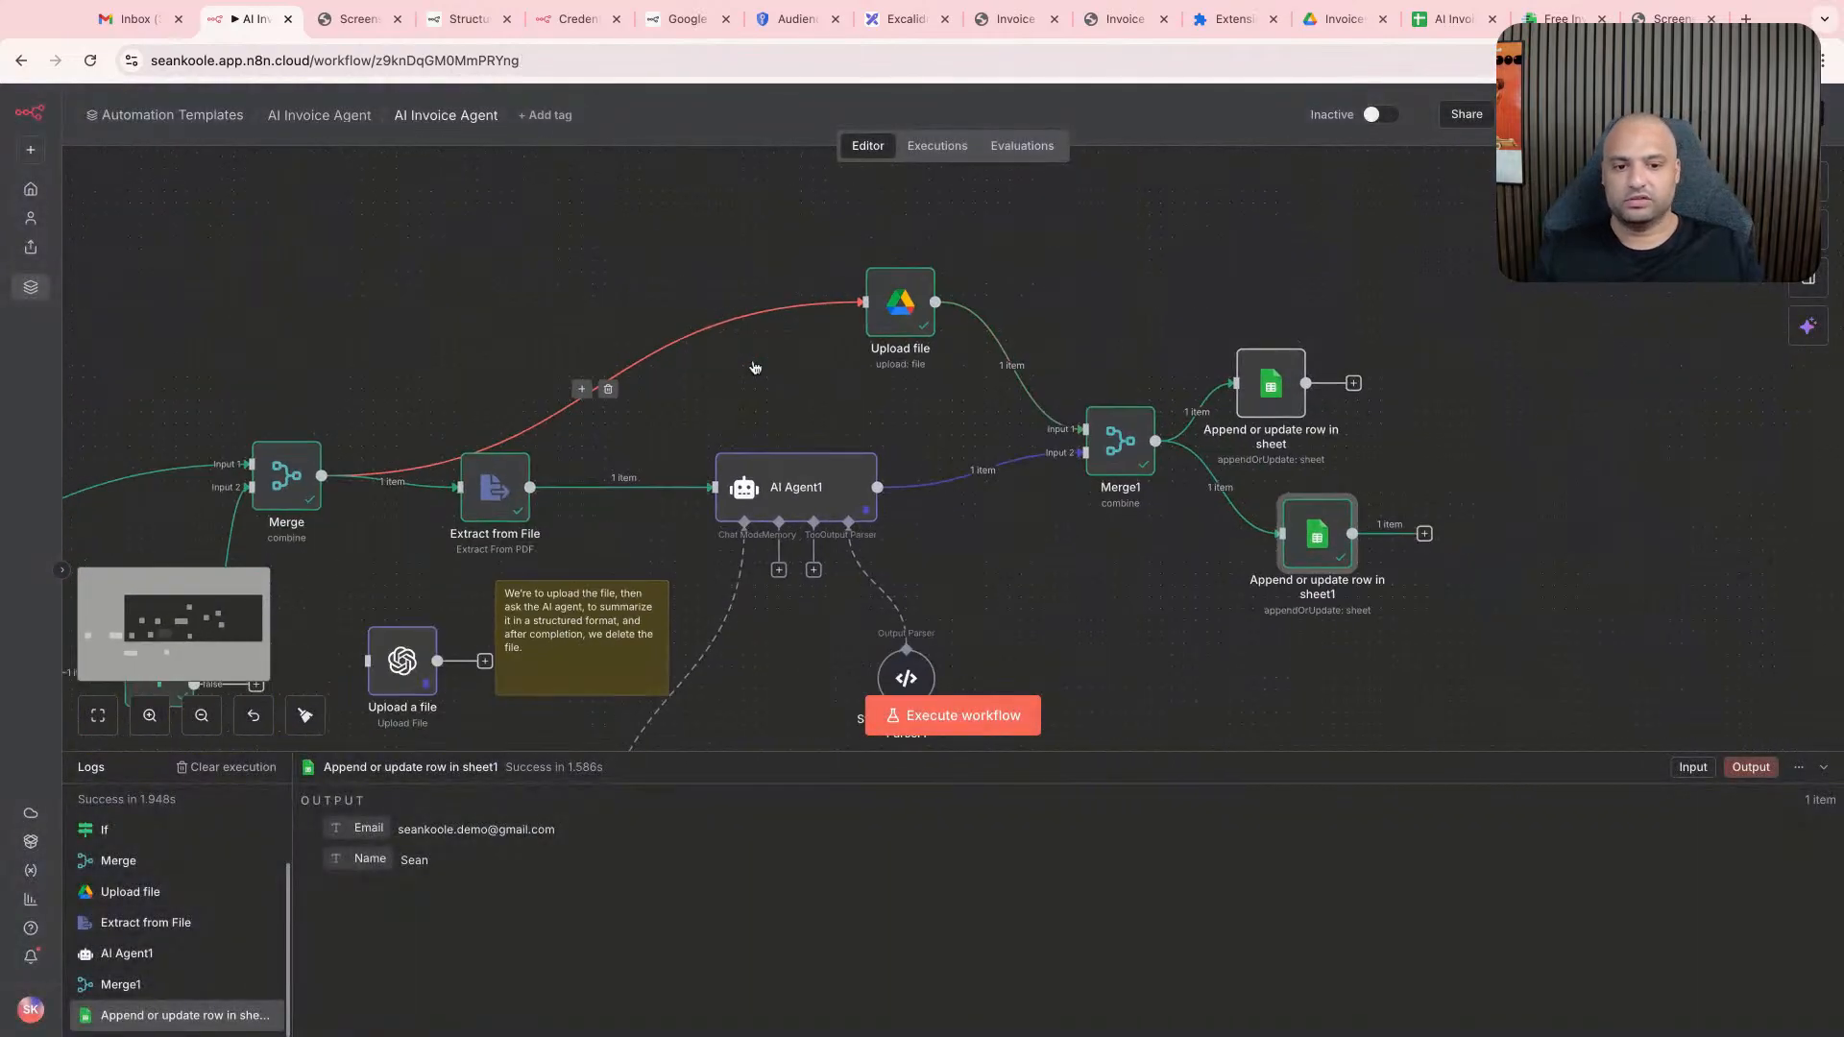
{"action": "scroll", "coordinate": [754, 360], "scroll_direction": "down", "scroll_amount": 3}
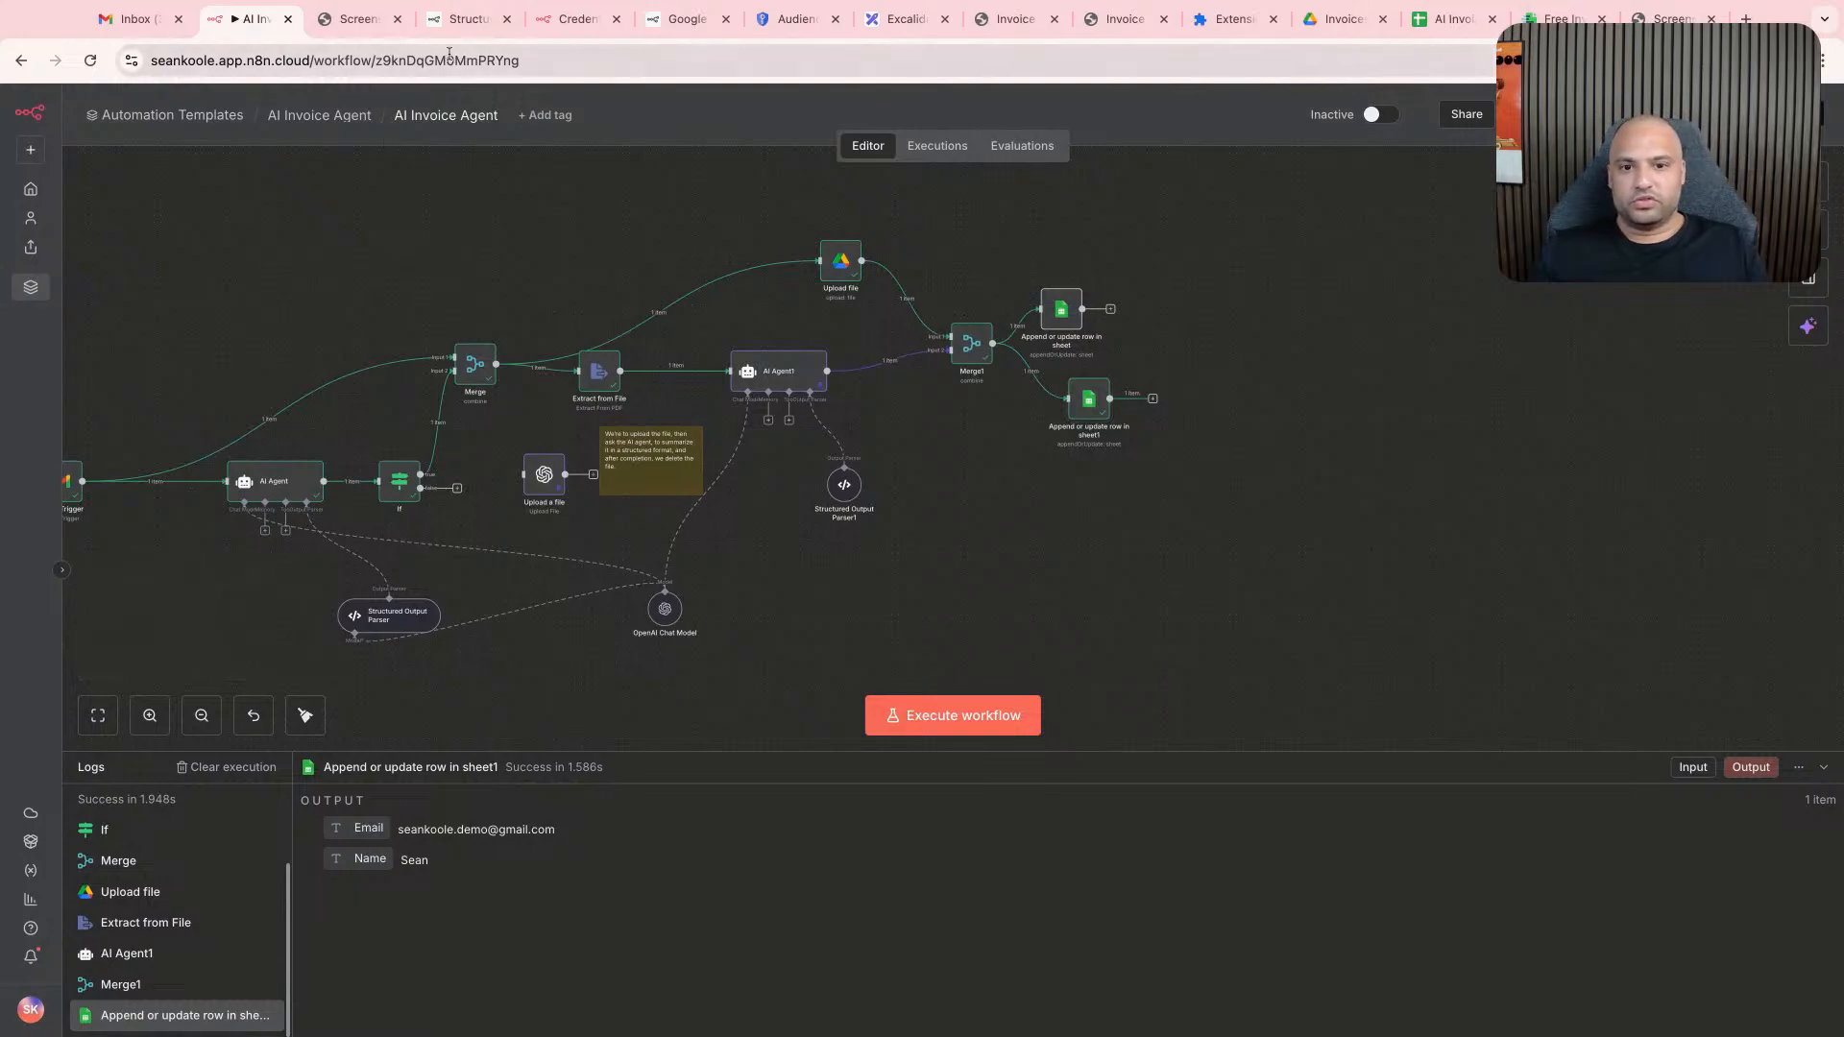
- Switch to the Excalidraw plan and review the Approved, Declined and Paid branches with their label and email notes
{"action": "key", "text": "super+8"}
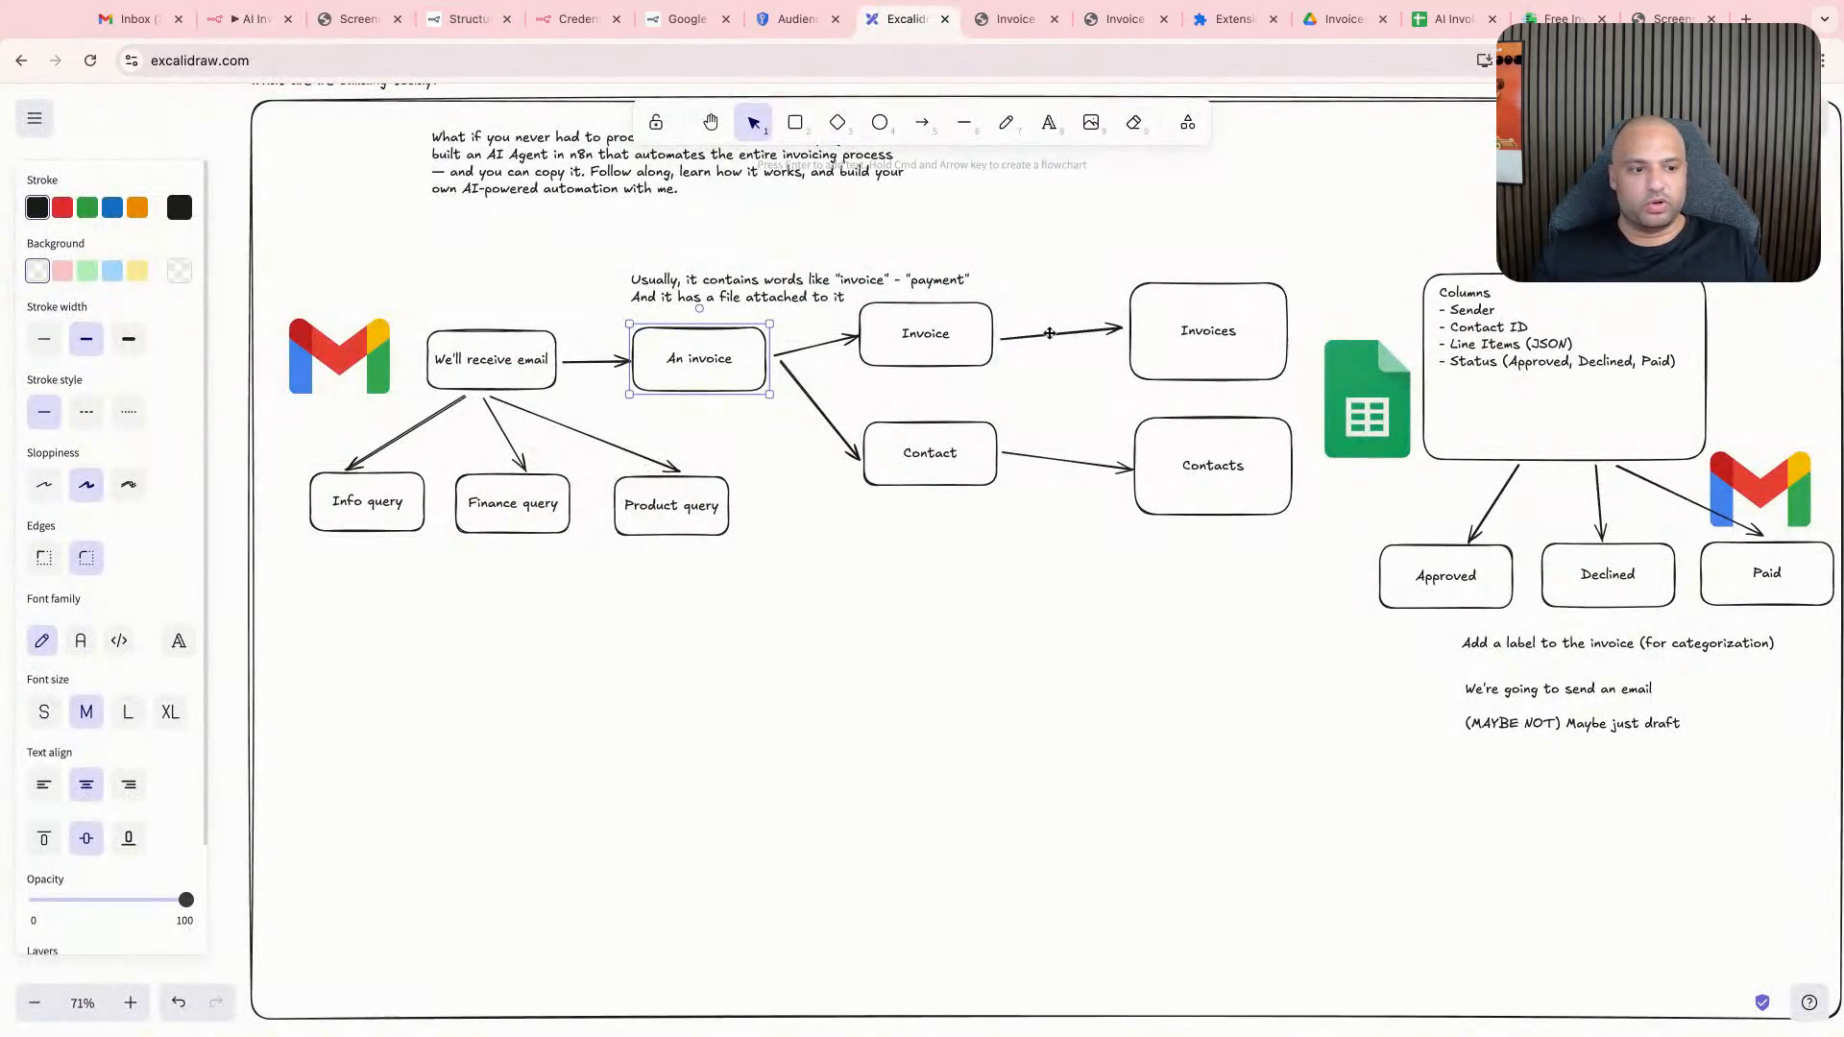
{"action": "scroll", "coordinate": [1050, 333], "scroll_direction": "right", "scroll_amount": 5}
{"action": "left_click_drag", "start_coordinate": [1021, 516], "coordinate": [1496, 757]}
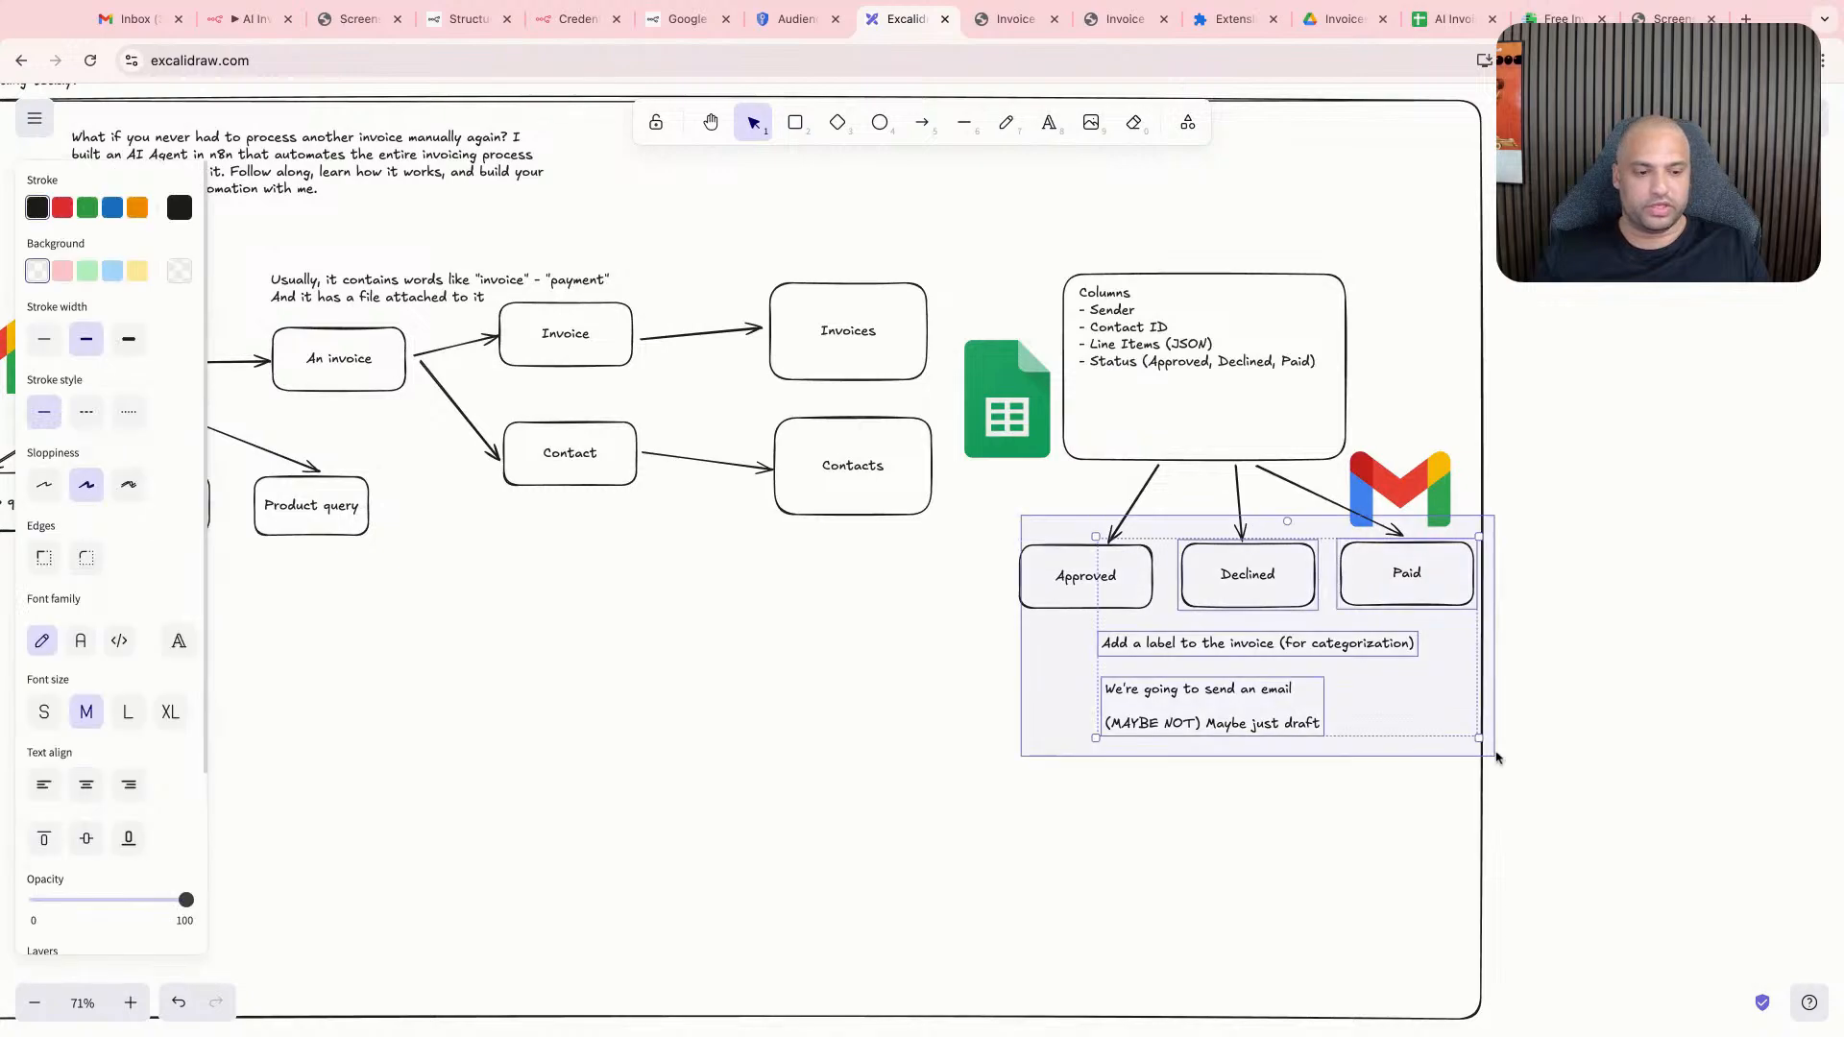
{"action": "left_click", "coordinate": [747, 313]}
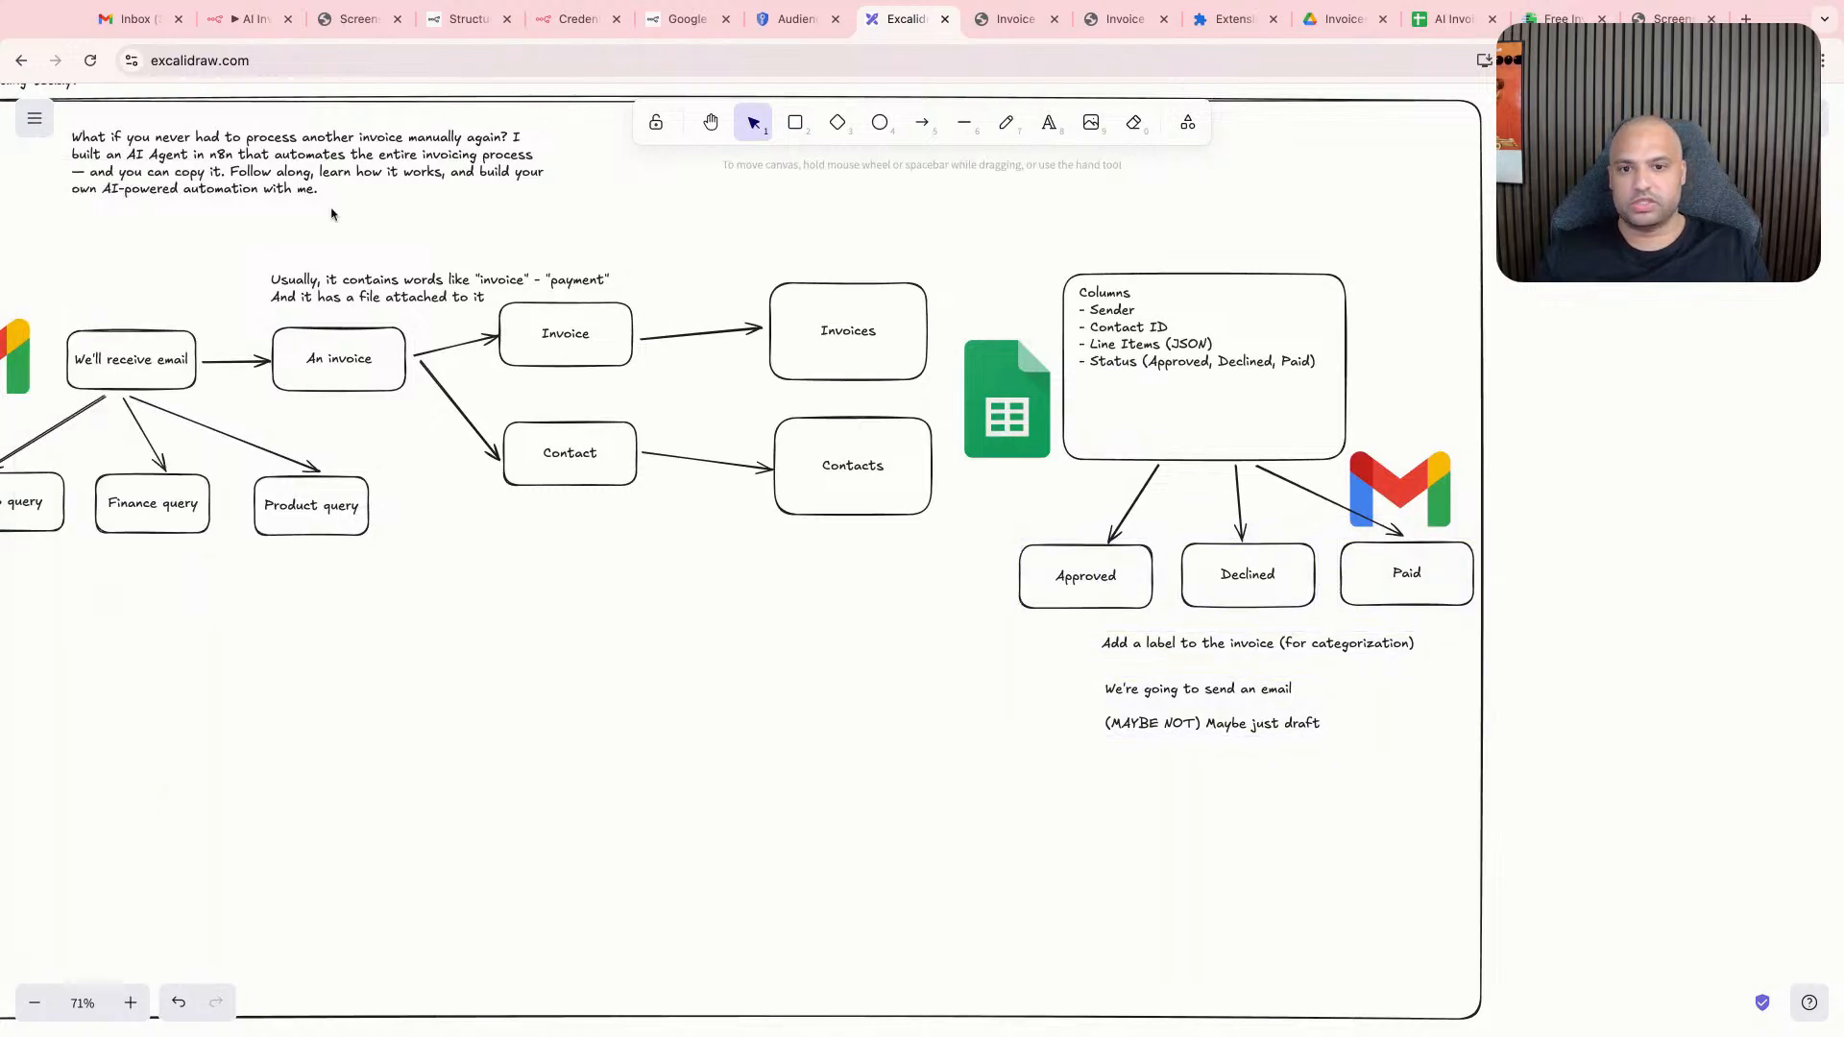
- Return to the n8n workflow and look over the full node chain starting from the Gmail Trigger
{"action": "left_click", "coordinate": [248, 19]}
{"action": "scroll", "coordinate": [656, 431], "scroll_direction": "left", "scroll_amount": 5}
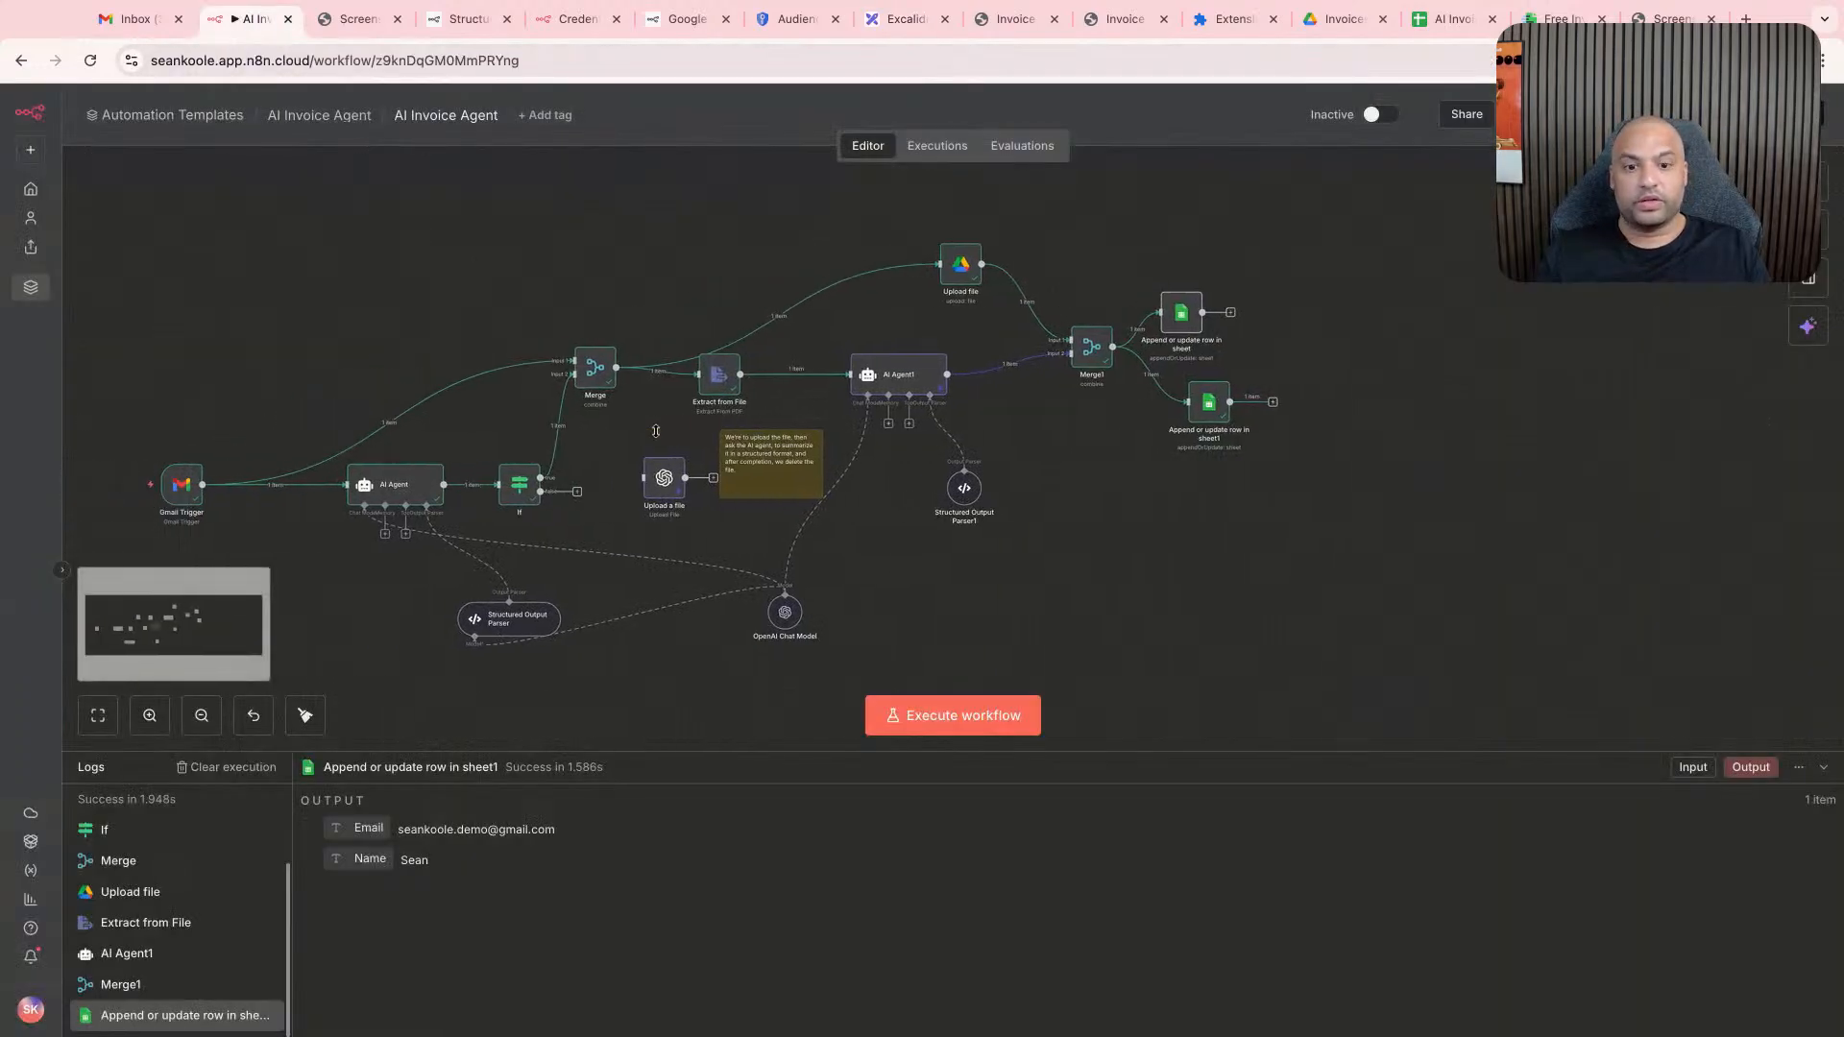
{"action": "scroll", "coordinate": [656, 431], "scroll_direction": "left", "scroll_amount": 5}
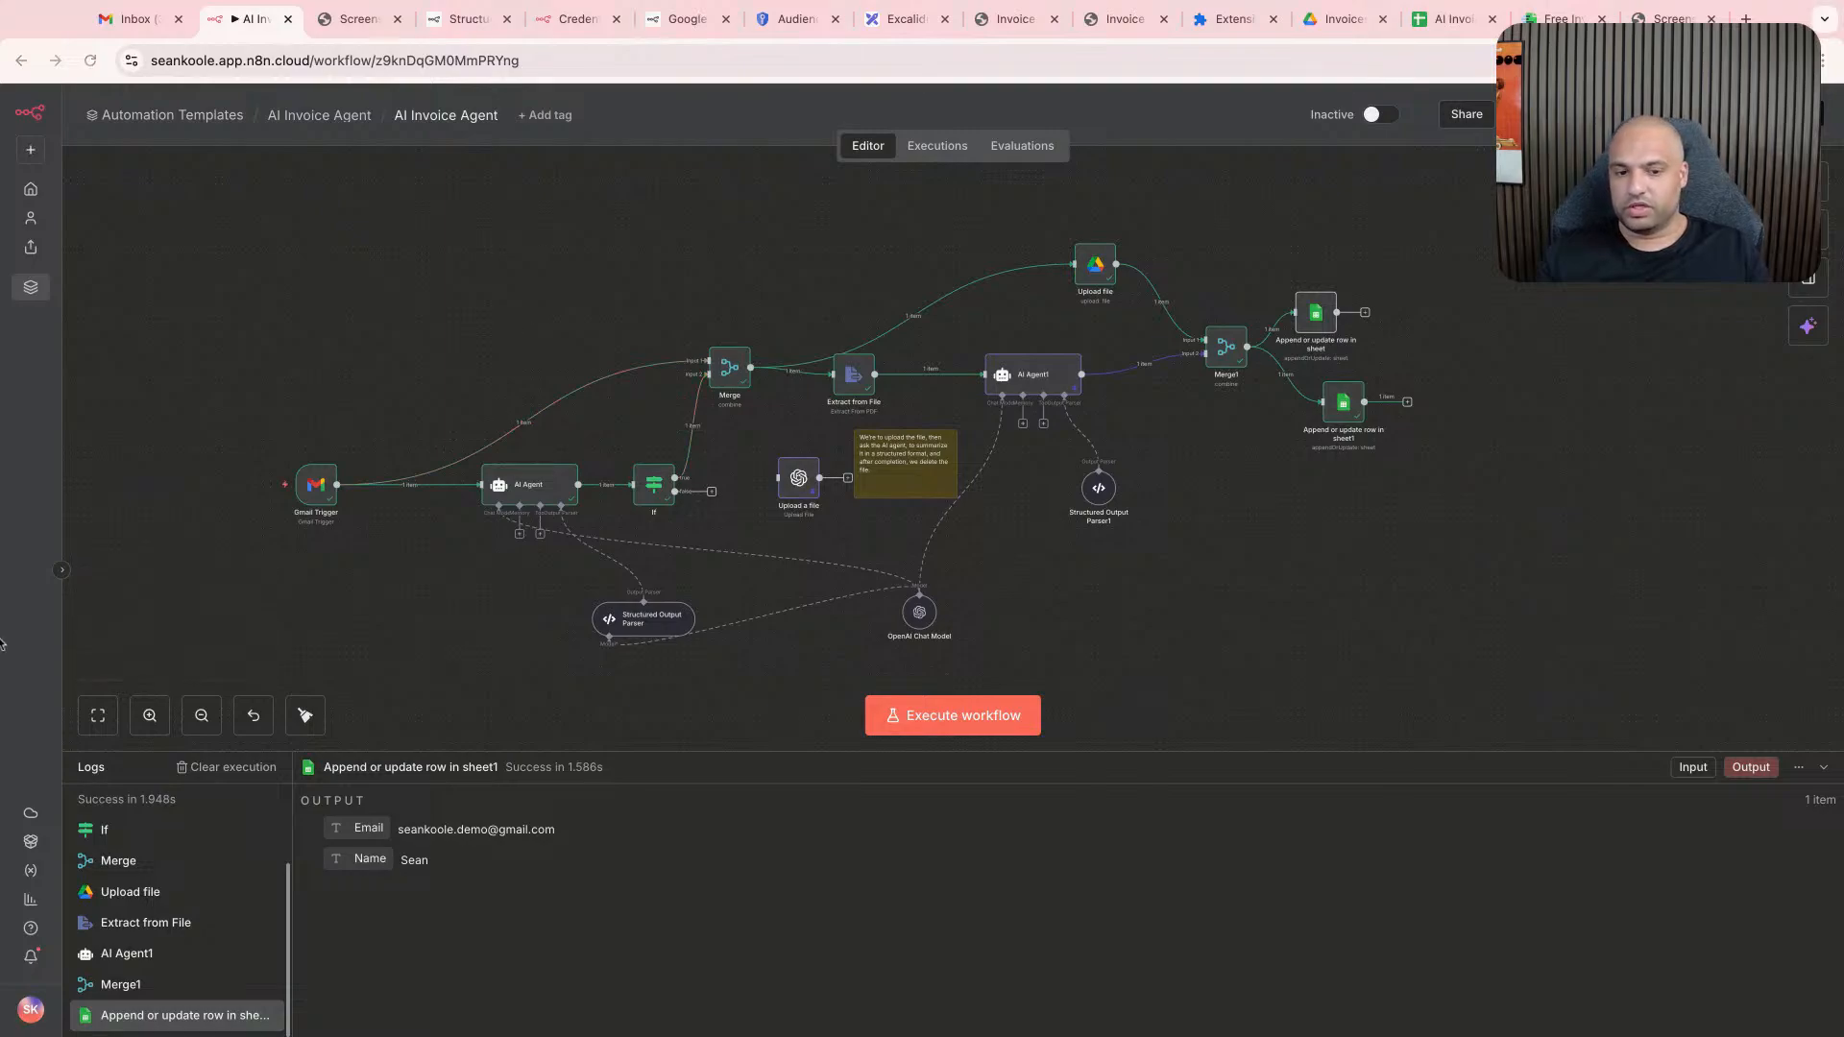